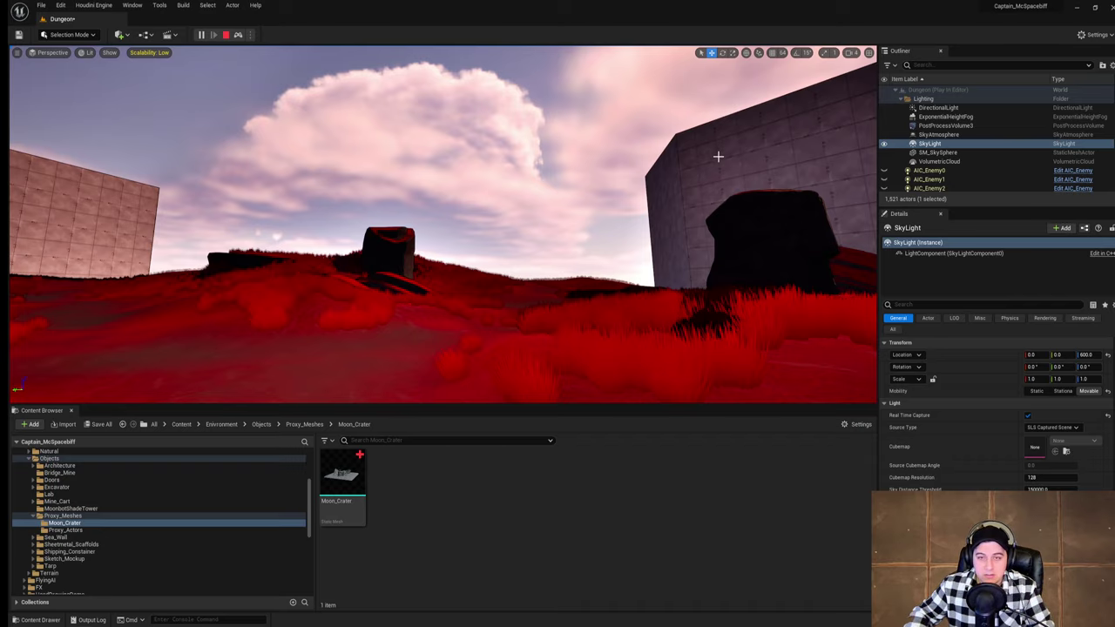
# Step: Examine the red grass terrain, rocks and surrounding walls of the simulated Dungeon level
pyautogui.moveTo(717, 161); pyautogui.dragTo(719, 157, button='right')
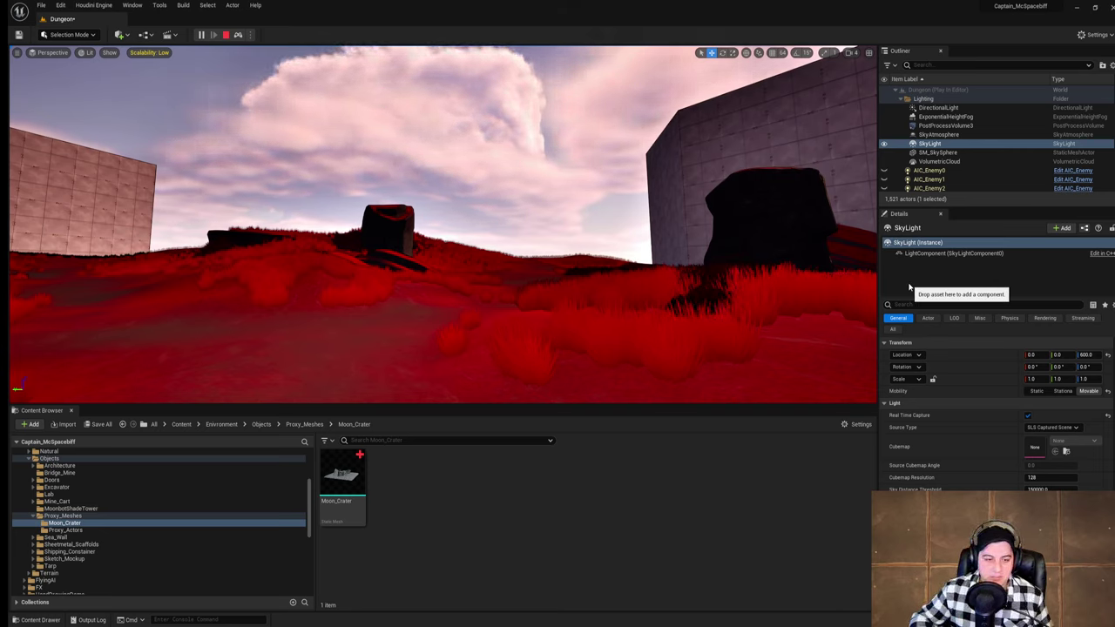
pyautogui.press('w')
pyautogui.moveTo(767, 273); pyautogui.dragTo(1065, 239, button='right')
pyautogui.press('a')
pyautogui.press('s')
pyautogui.press('a')
pyautogui.press('w')
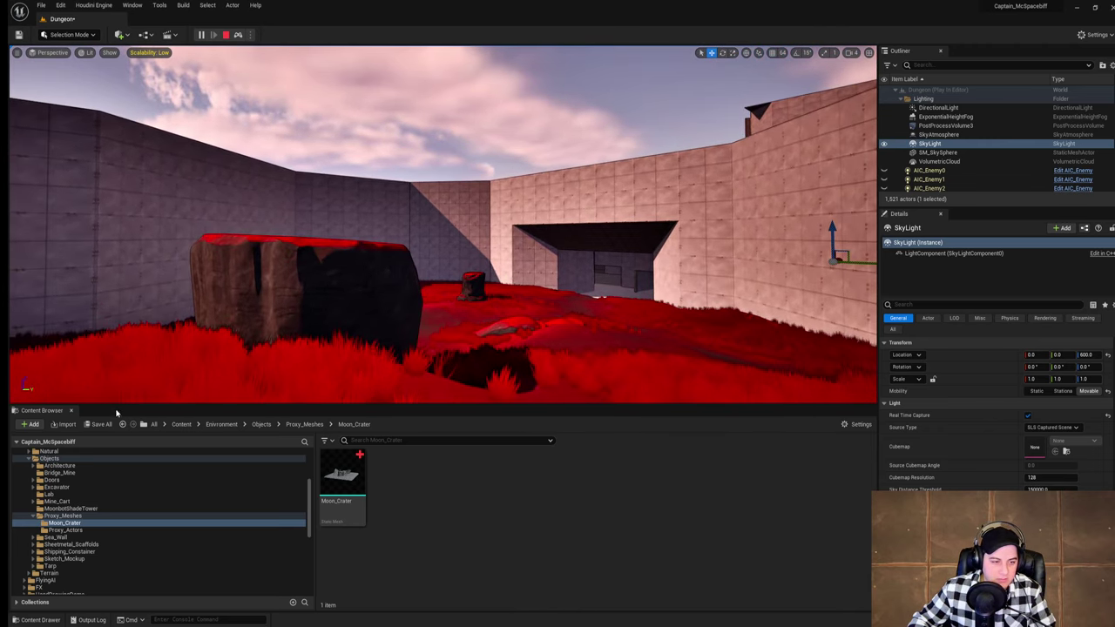
# Step: Show the project's root All folder in the asset browser with no search filter applied
pyautogui.click(153, 424)
pyautogui.click(378, 442)
pyautogui.write('grub')
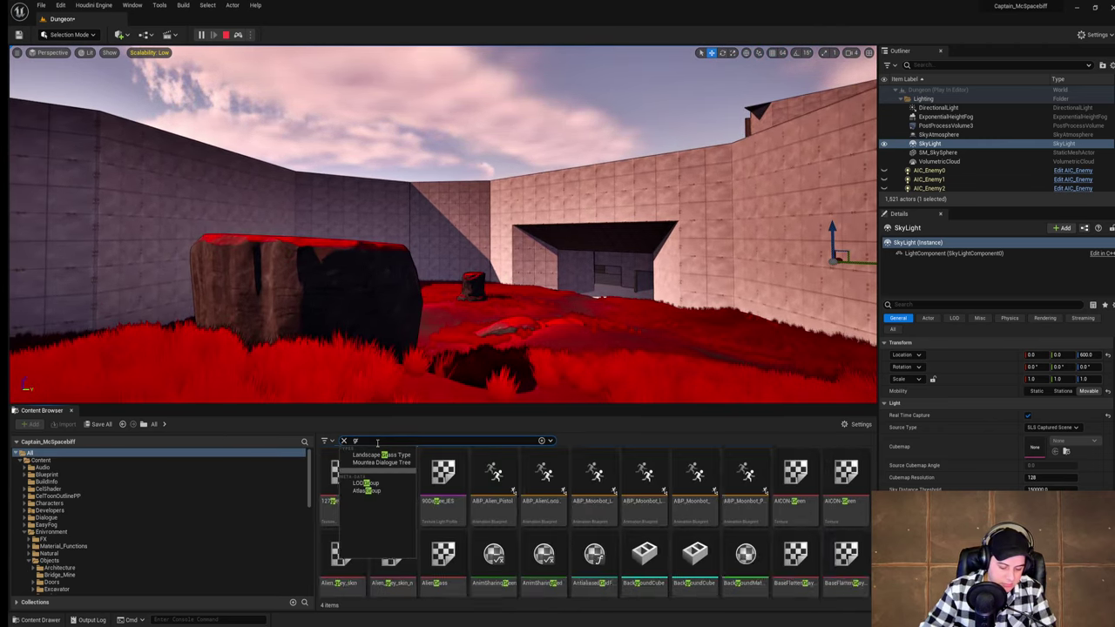
pyautogui.click(343, 441)
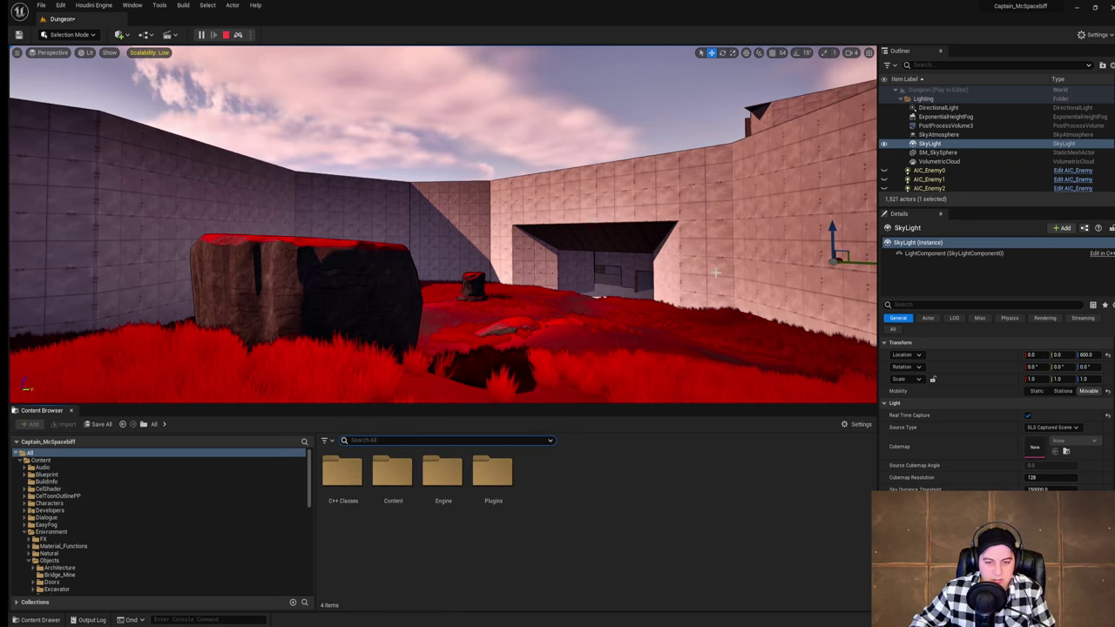
# Step: Inspect the walled courtyard's rocks, grassy mounds, horizon and cloudy sky from several viewpoints while the simulation runs
pyautogui.moveTo(383, 314); pyautogui.dragTo(33, 302, button='right')
pyautogui.press('w')
pyautogui.press('w')
pyautogui.press('w')
pyautogui.moveTo(683, 272); pyautogui.dragTo(726, 272, button='right')
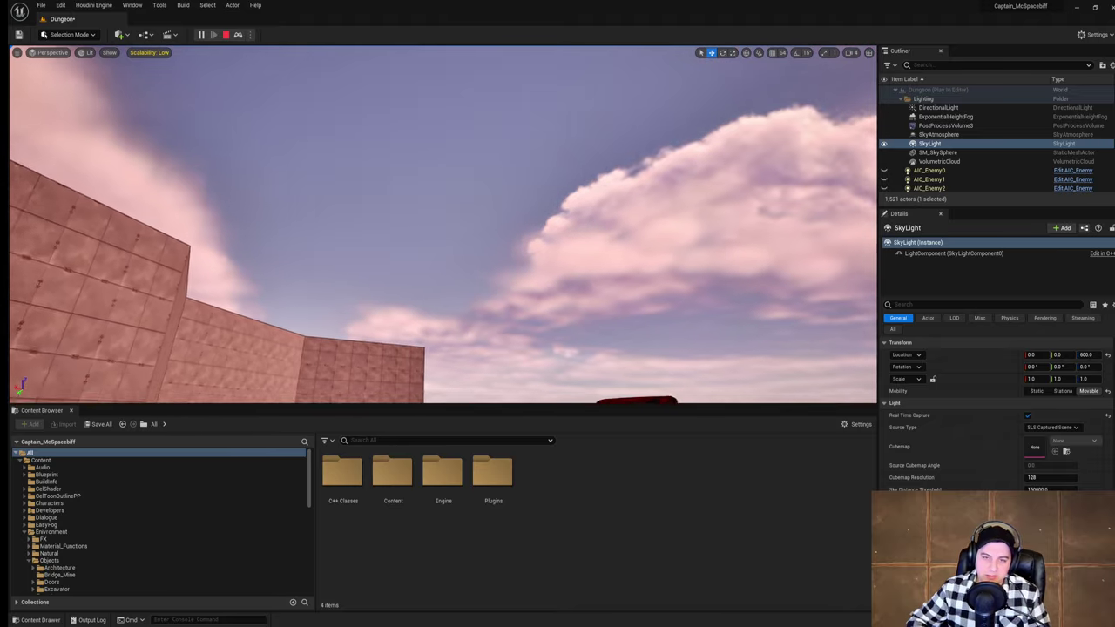
pyautogui.moveTo(579, 202); pyautogui.dragTo(589, 194, button='right')
pyautogui.moveTo(500, 197)
pyautogui.mouseDown(button='right')
pyautogui.moveTo(566, 340)
pyautogui.moveTo(566, 277)
pyautogui.moveTo(827, 300)
pyautogui.moveTo(419, 298)
pyautogui.moveTo(505, 258)
pyautogui.moveTo(380, 293)
pyautogui.moveTo(46, 292)
pyautogui.moveTo(94, 266)
pyautogui.moveTo(52, 266)
pyautogui.moveTo(12, 285)
pyautogui.moveTo(21, 291)
pyautogui.moveTo(24, 274)
pyautogui.moveTo(54, 273)
pyautogui.mouseUp(button='right')
pyautogui.press('w')
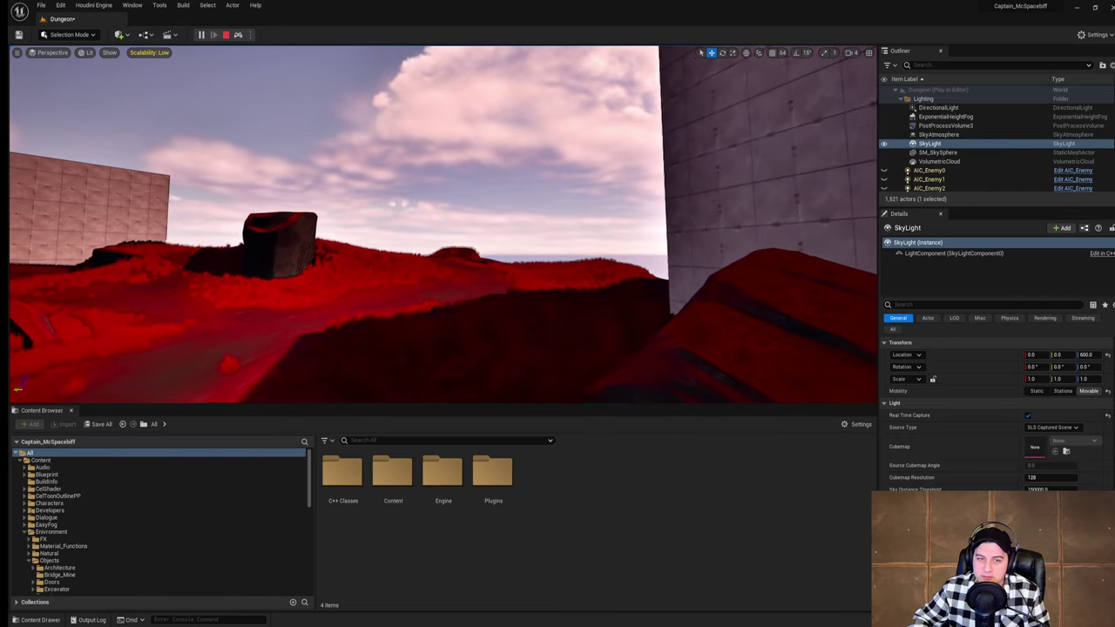
pyautogui.moveTo(444, 224); pyautogui.dragTo(366, 225, button='right')
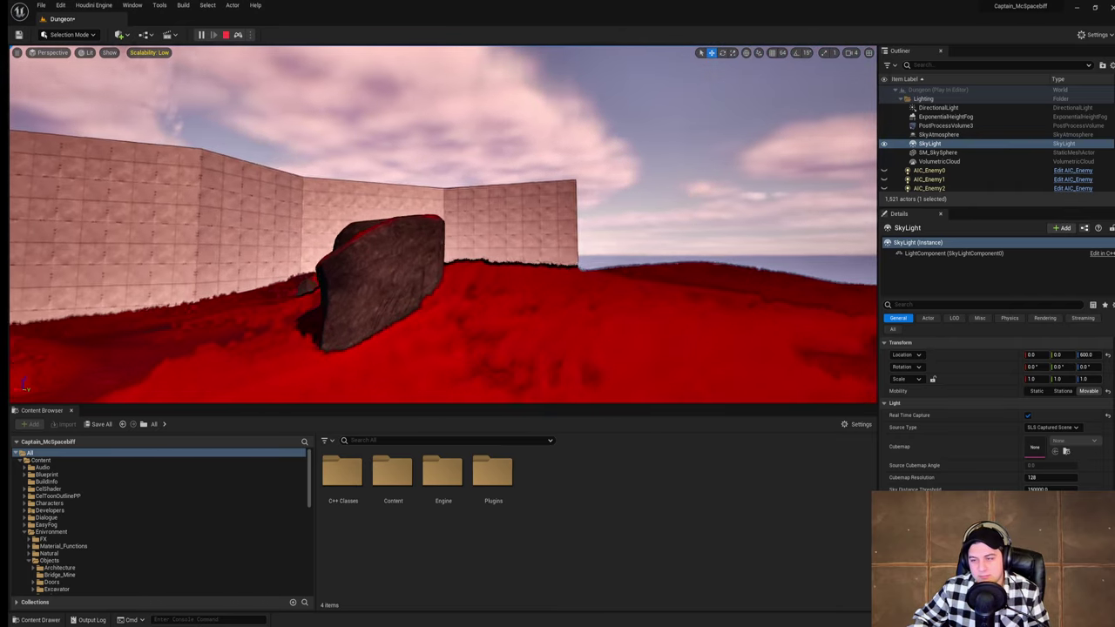
pyautogui.moveTo(593, 189); pyautogui.dragTo(505, 189, button='right')
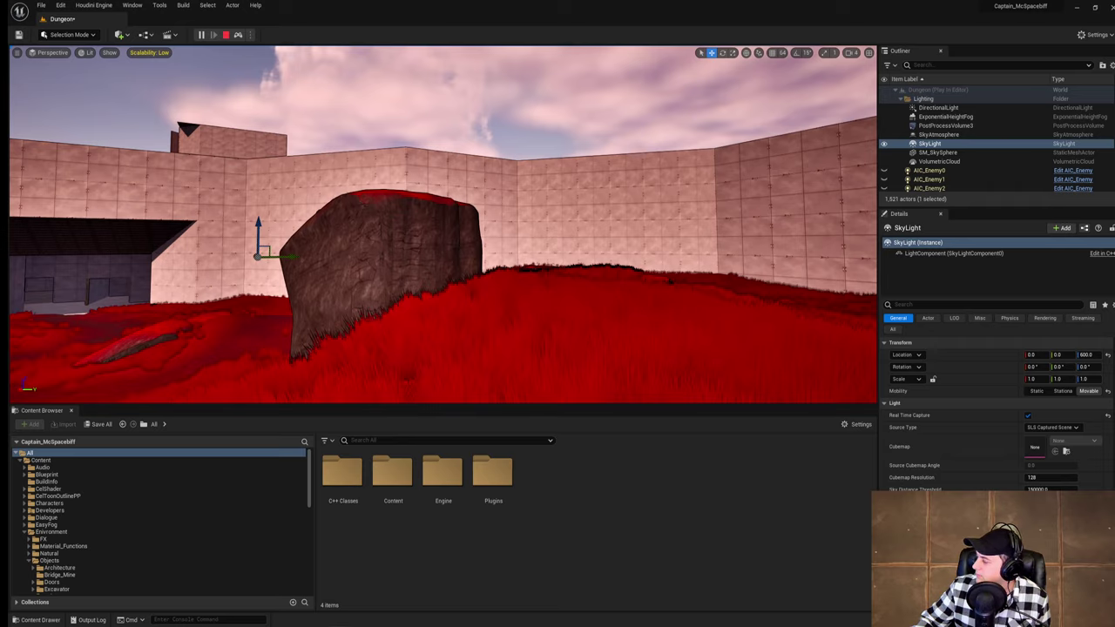
pyautogui.moveTo(578, 263); pyautogui.dragTo(400, 280, button='right')
pyautogui.press('w')
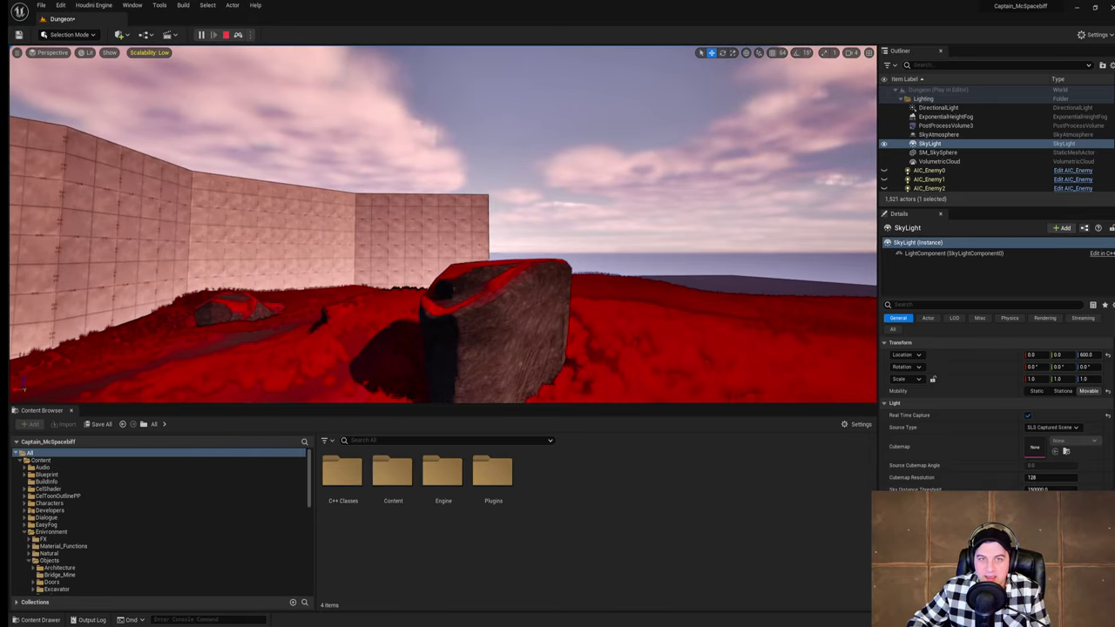
# Step: Examine the tiled building's entrance and interior rooms, followed by the grassy courtyard outside
pyautogui.moveTo(443, 224); pyautogui.dragTo(153, 229, button='right')
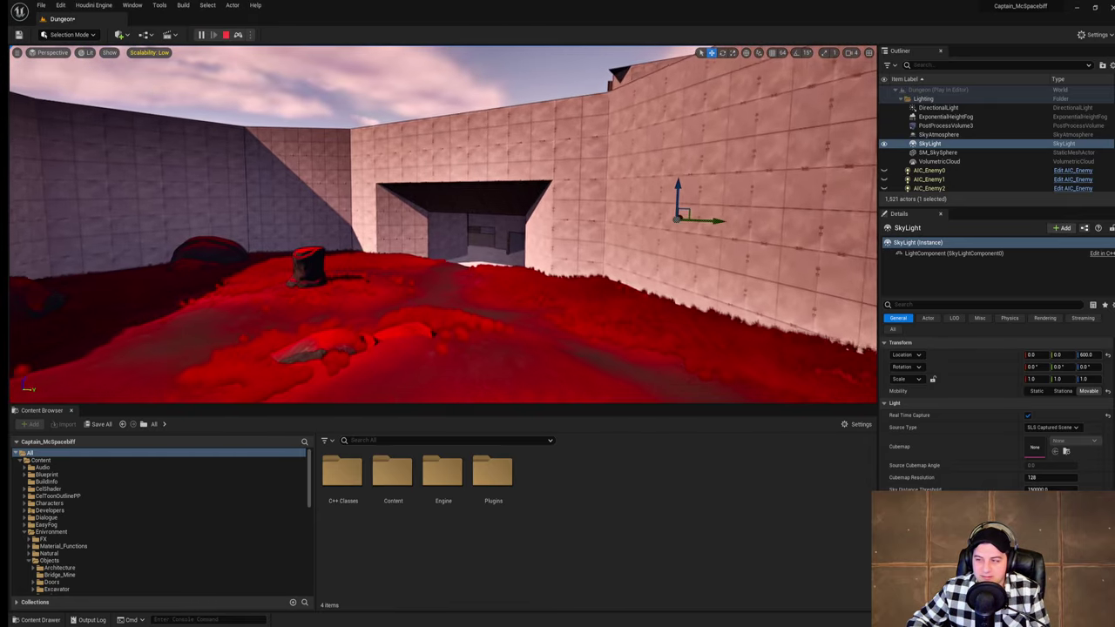
pyautogui.press('w')
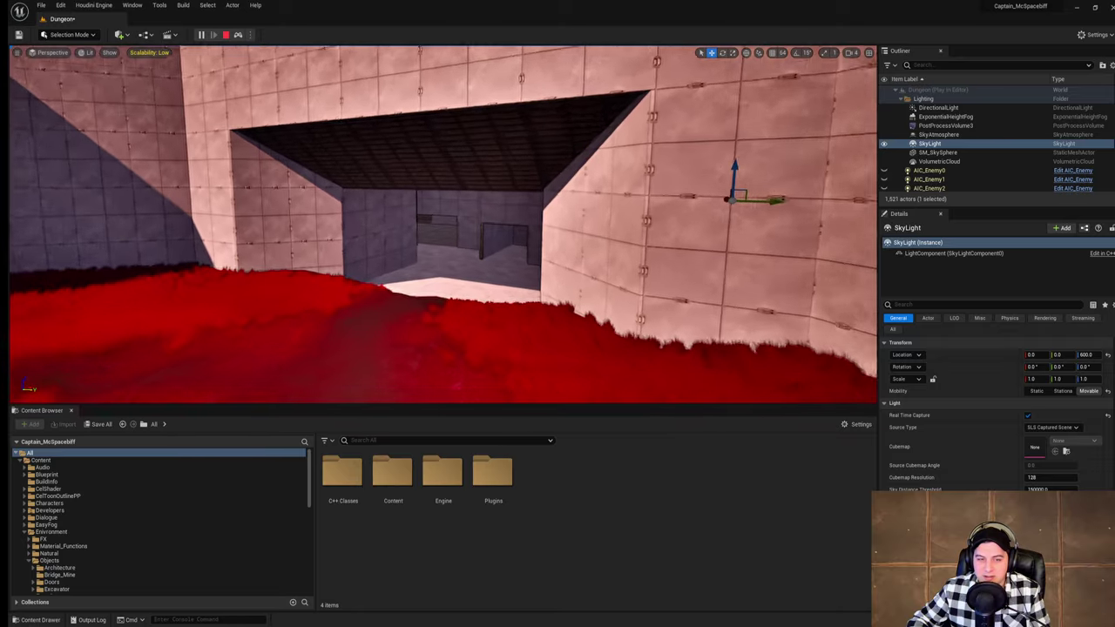
pyautogui.press('w')
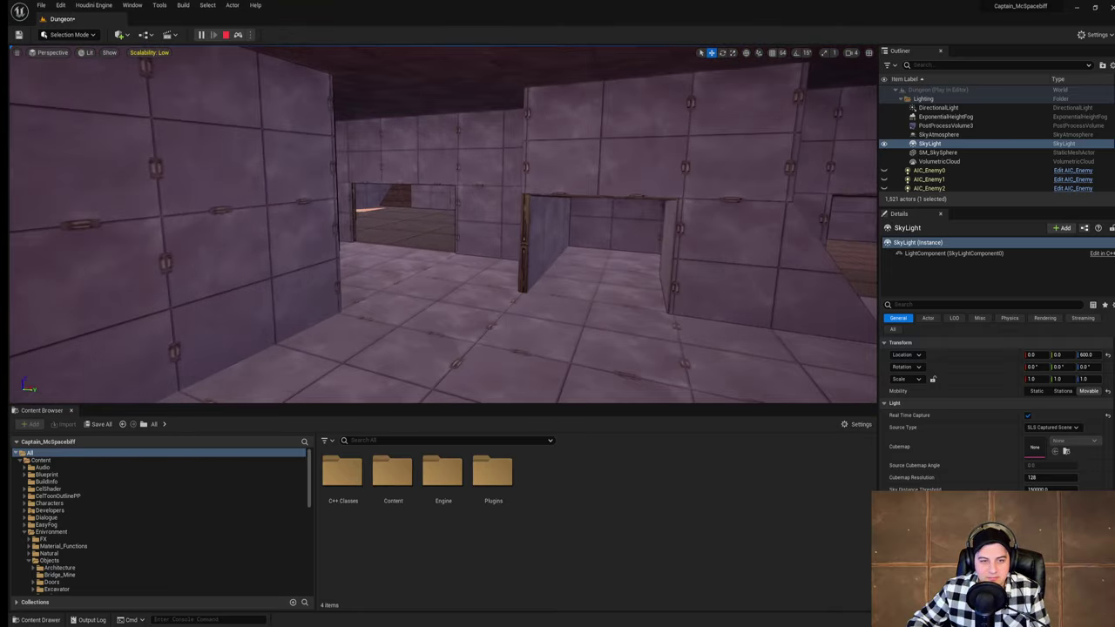
pyautogui.press('w')
pyautogui.moveTo(443, 224); pyautogui.dragTo(266, 202, button='right')
pyautogui.press('w')
pyautogui.press('w')
pyautogui.press('w')
pyautogui.press('w')
pyautogui.press('w')
pyautogui.press('w')
pyautogui.press('w')
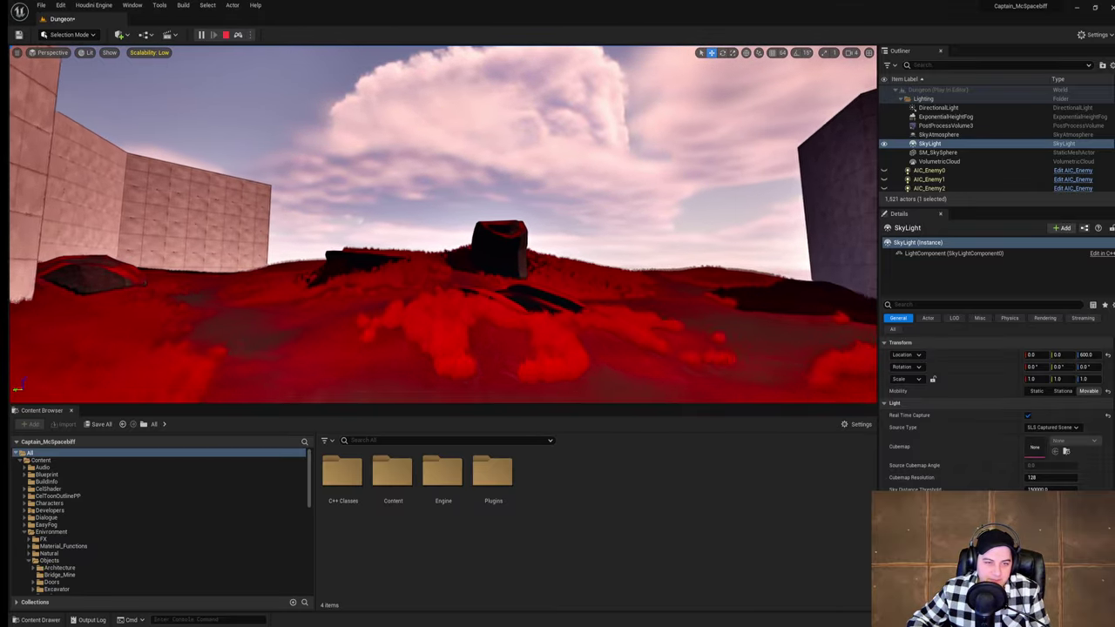
pyautogui.press('w')
pyautogui.moveTo(430, 177)
pyautogui.mouseDown(button='right')
pyautogui.moveTo(322, 179)
pyautogui.moveTo(430, 177)
pyautogui.mouseUp(button='right')
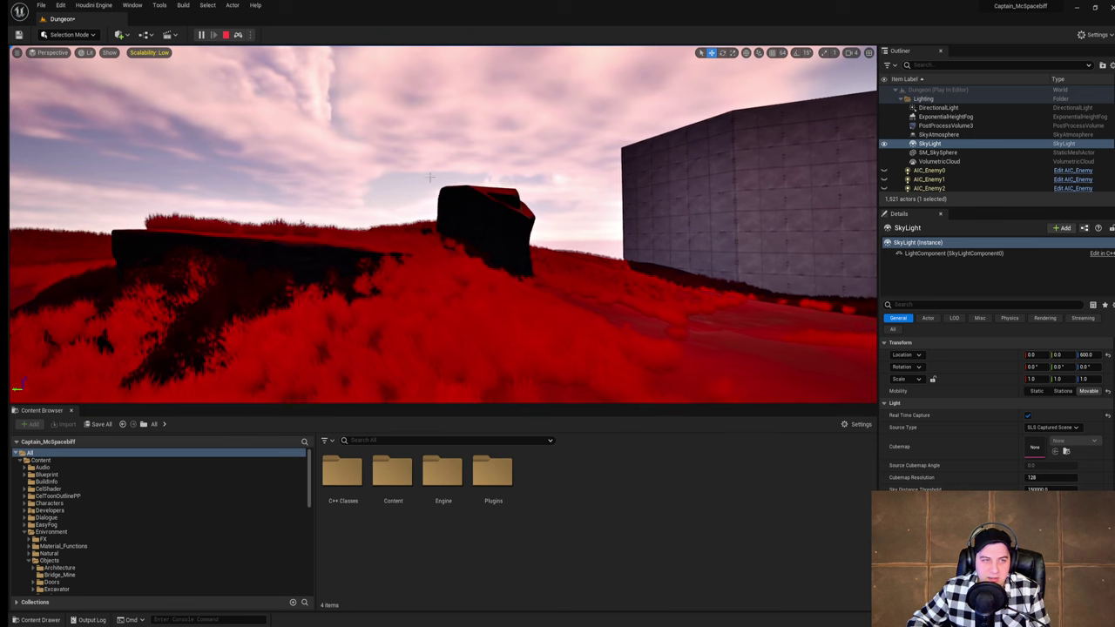
# Step: Stop the simulation and start playing the level in Selected Viewport mode
pyautogui.click(227, 37)
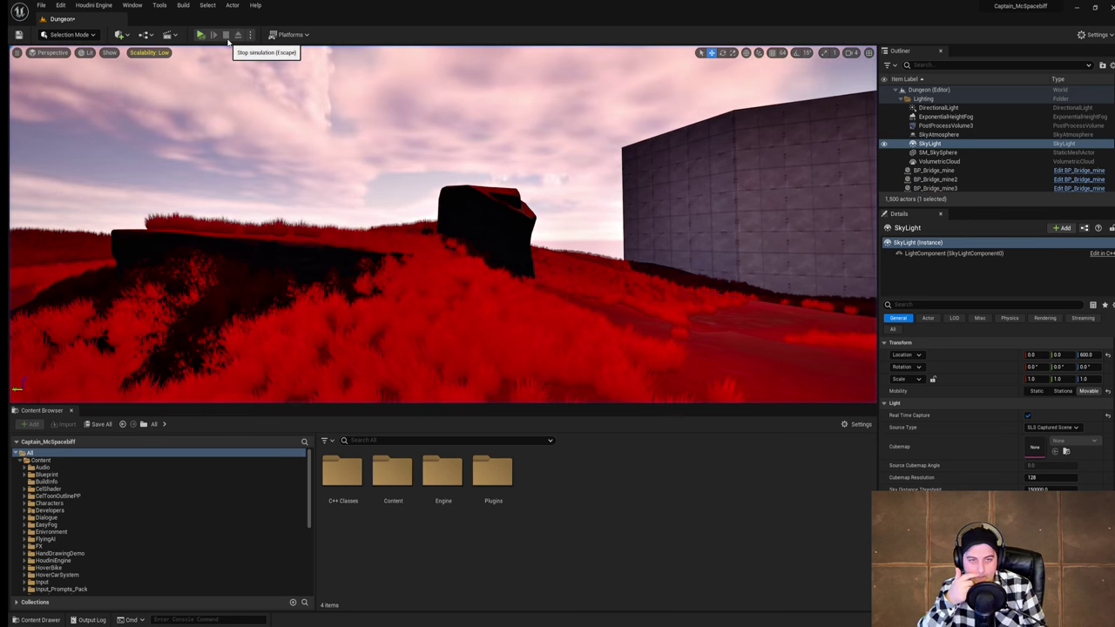
pyautogui.click(250, 35)
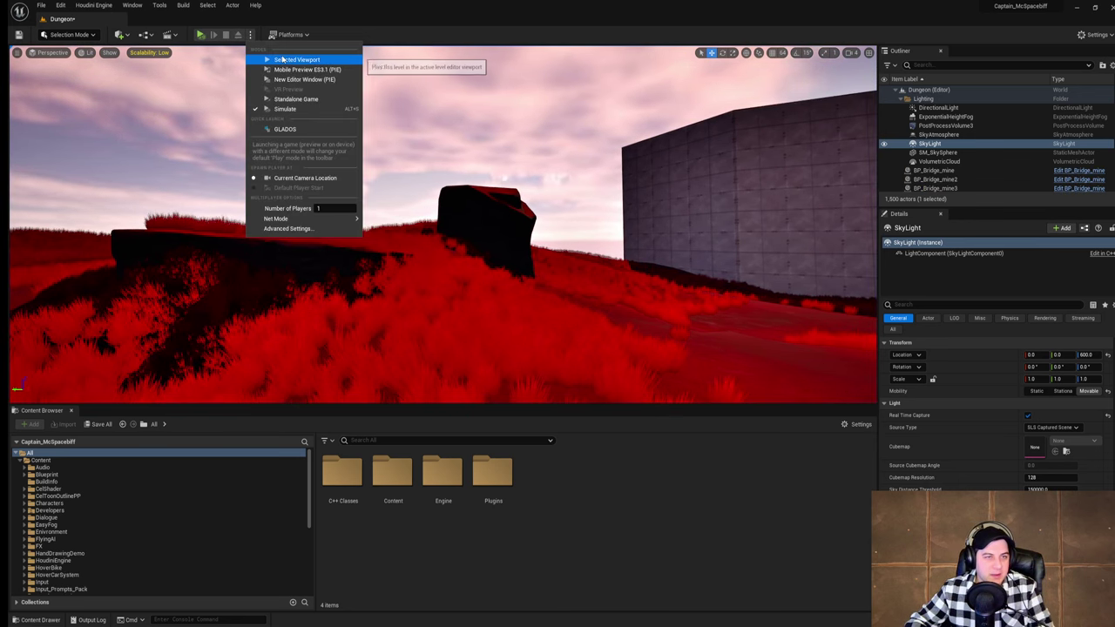
pyautogui.click(286, 58)
# Step: Playtest the courtyard by running and jumping the character across the grass and rocks, and end the play session
pyautogui.press('w')
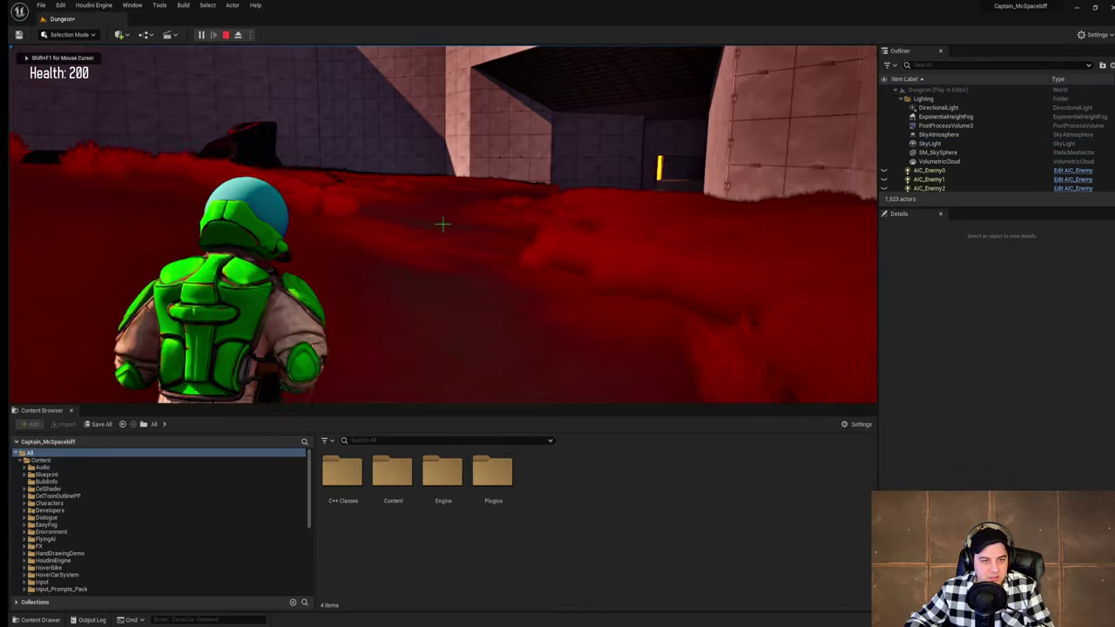
pyautogui.press('w')
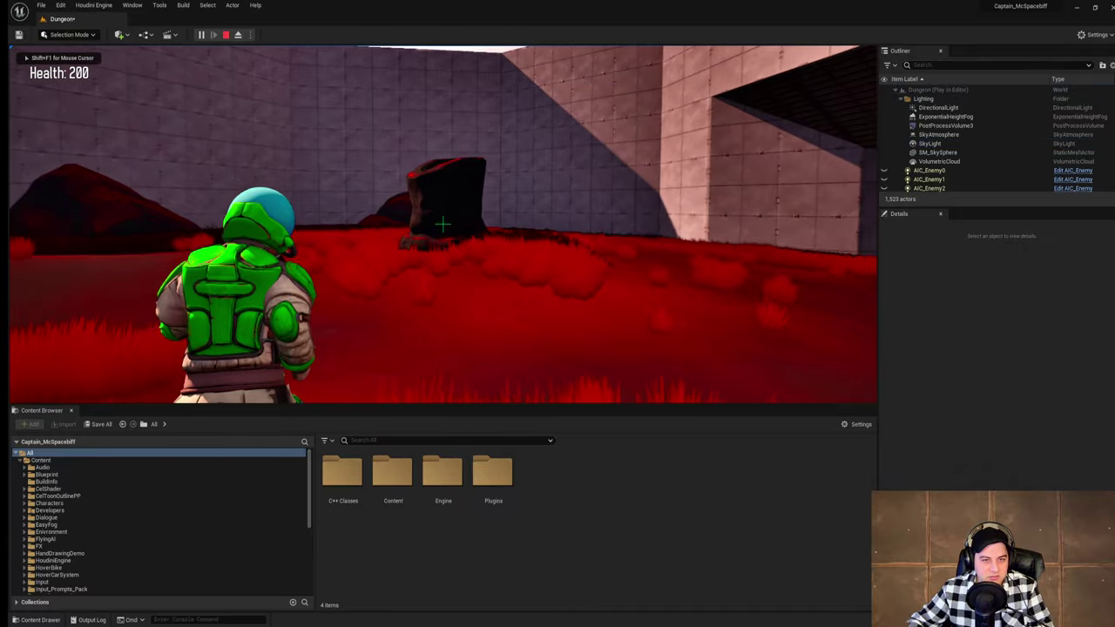
pyautogui.press('w')
pyautogui.press('space')
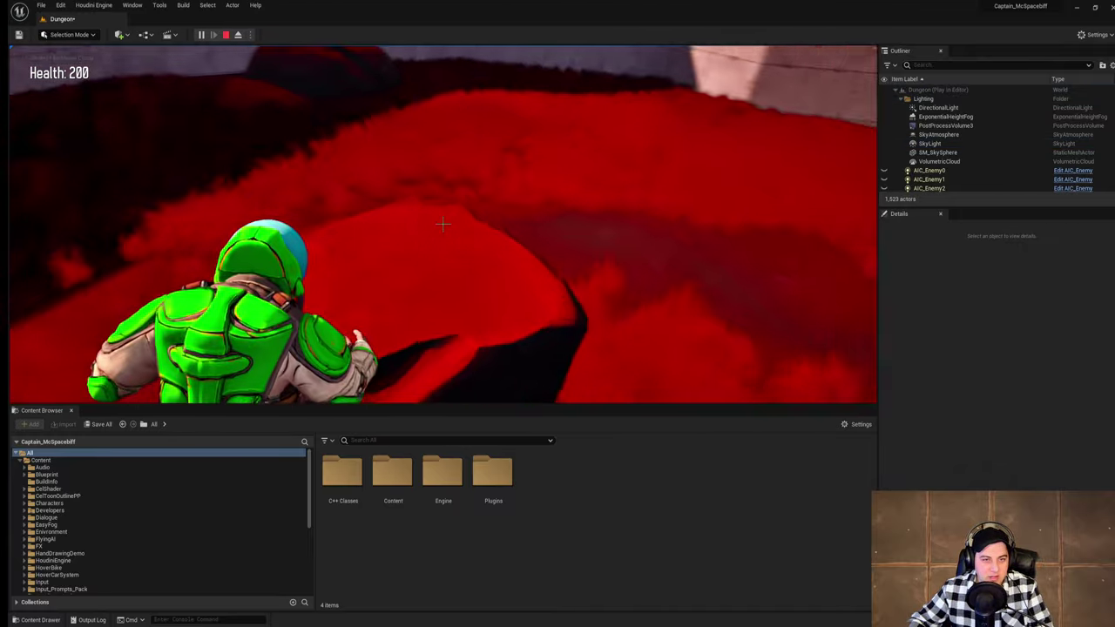
pyautogui.press('Escape')
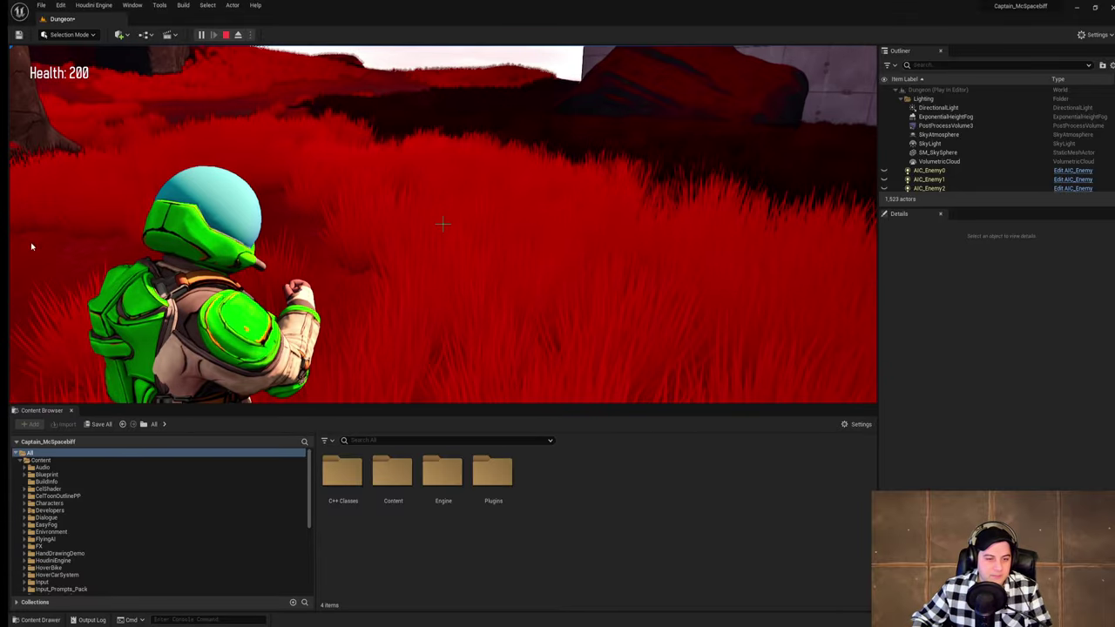
# Step: Find the BP_Terminal asset by searching for "terminal" and place one in the red grass
pyautogui.click(371, 440)
pyautogui.write('te')
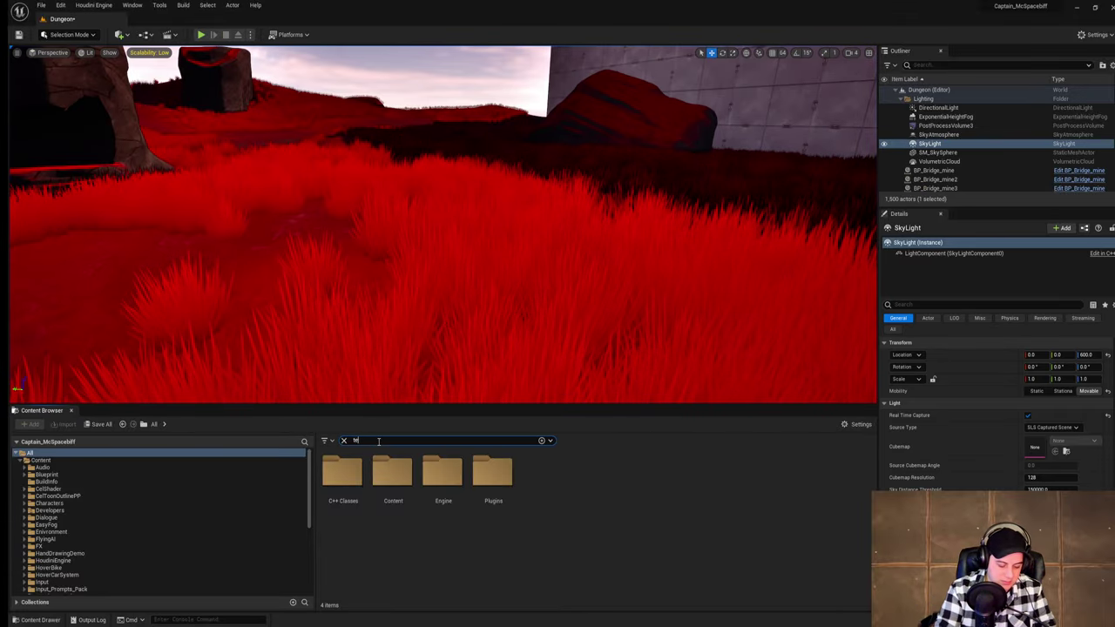
pyautogui.write('rminal')
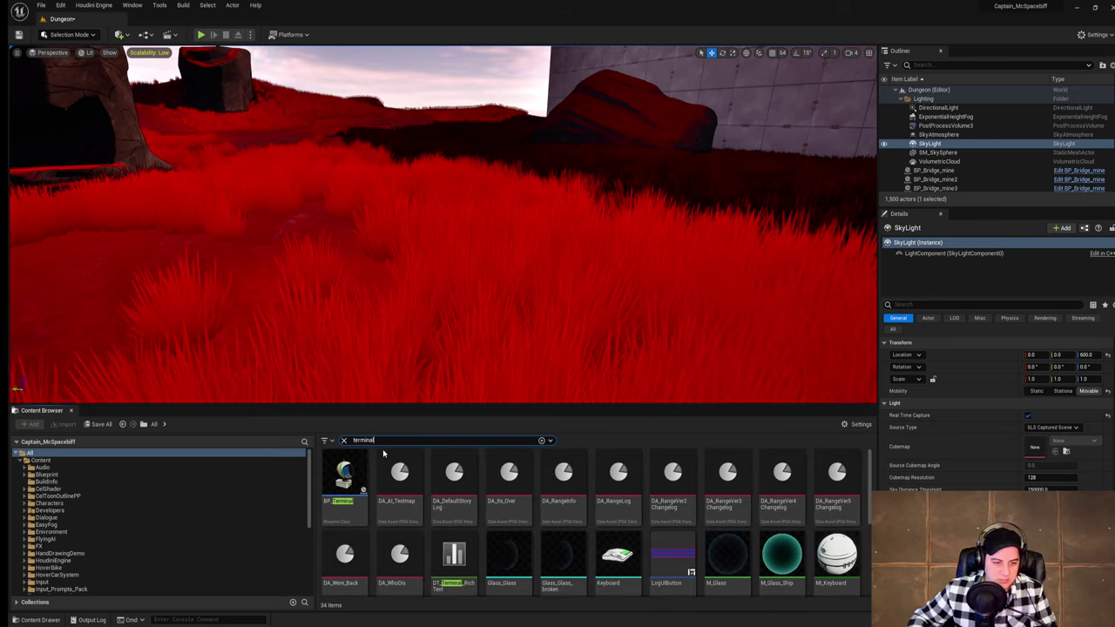
pyautogui.moveTo(344, 479); pyautogui.dragTo(341, 252)
pyautogui.press('w')
pyautogui.moveTo(372, 255)
pyautogui.mouseDown(button='right')
pyautogui.moveTo(389, 266)
pyautogui.moveTo(385, 277)
pyautogui.moveTo(372, 255)
pyautogui.mouseUp(button='right')
pyautogui.press('s')
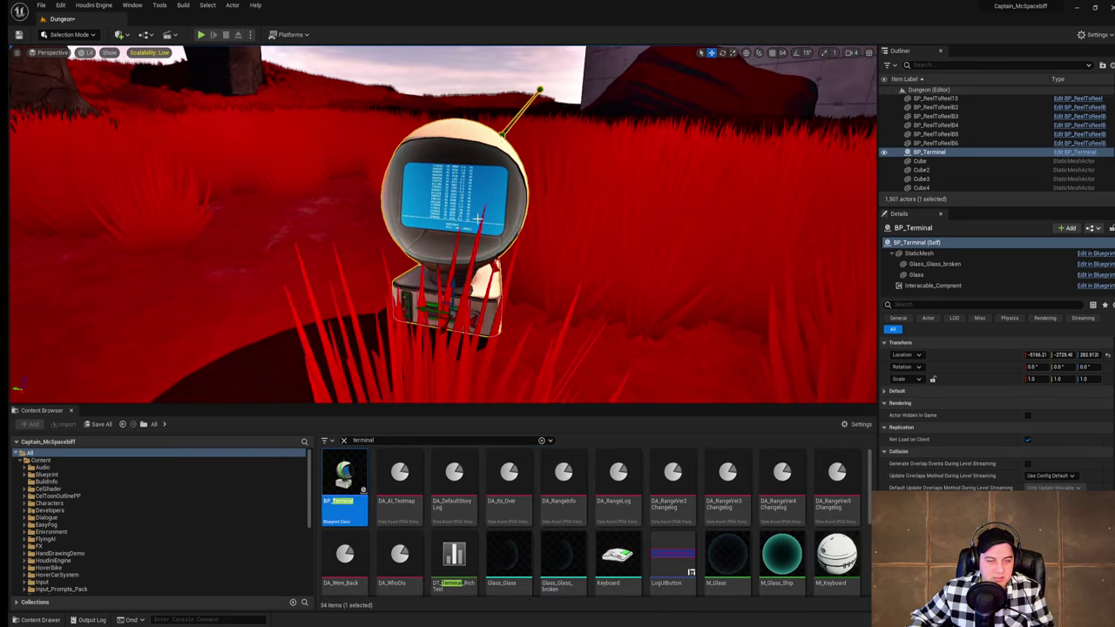
# Step: Delete the placed BP_Terminal from the level
pyautogui.press('Delete')
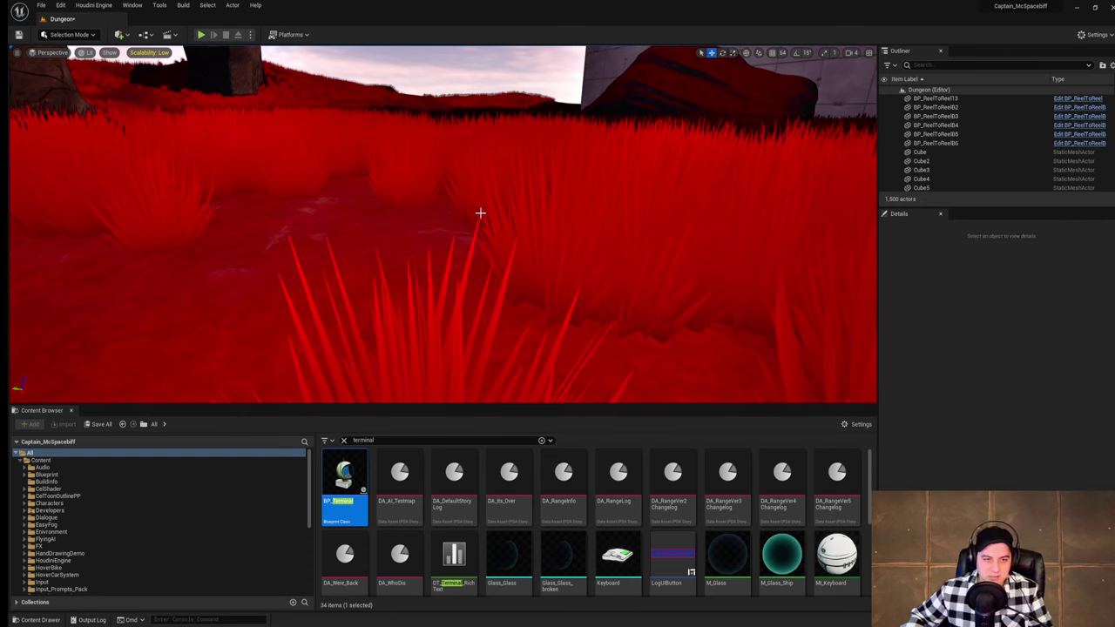
pyautogui.press('s')
pyautogui.moveTo(480, 212); pyautogui.dragTo(478, 157, button='right')
# Step: Save the current Dungeon level
pyautogui.click(40, 5)
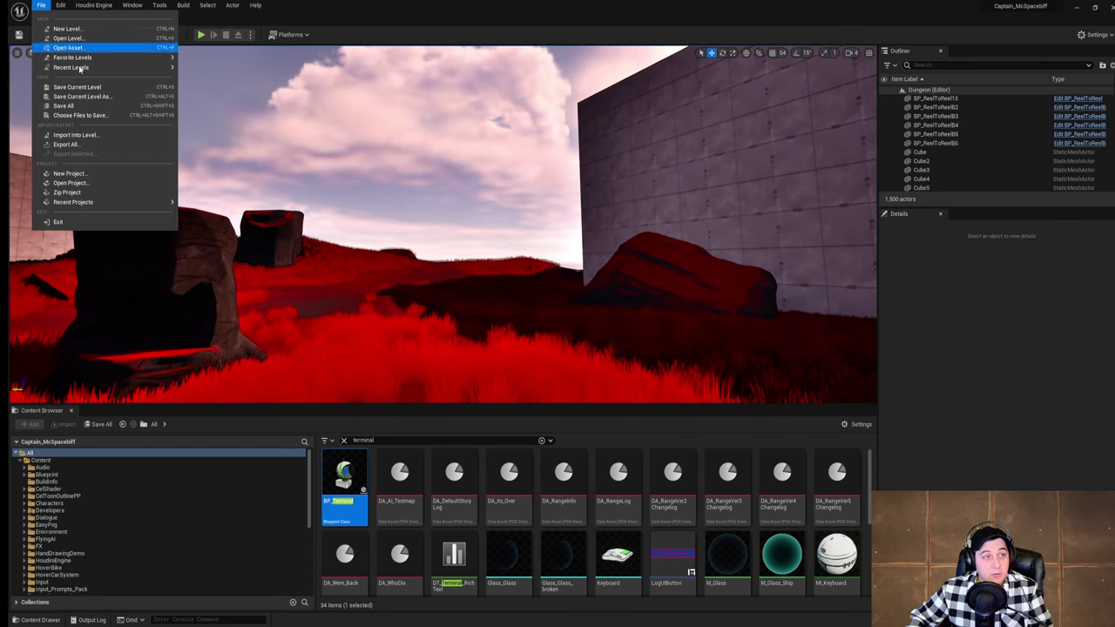
pyautogui.click(70, 82)
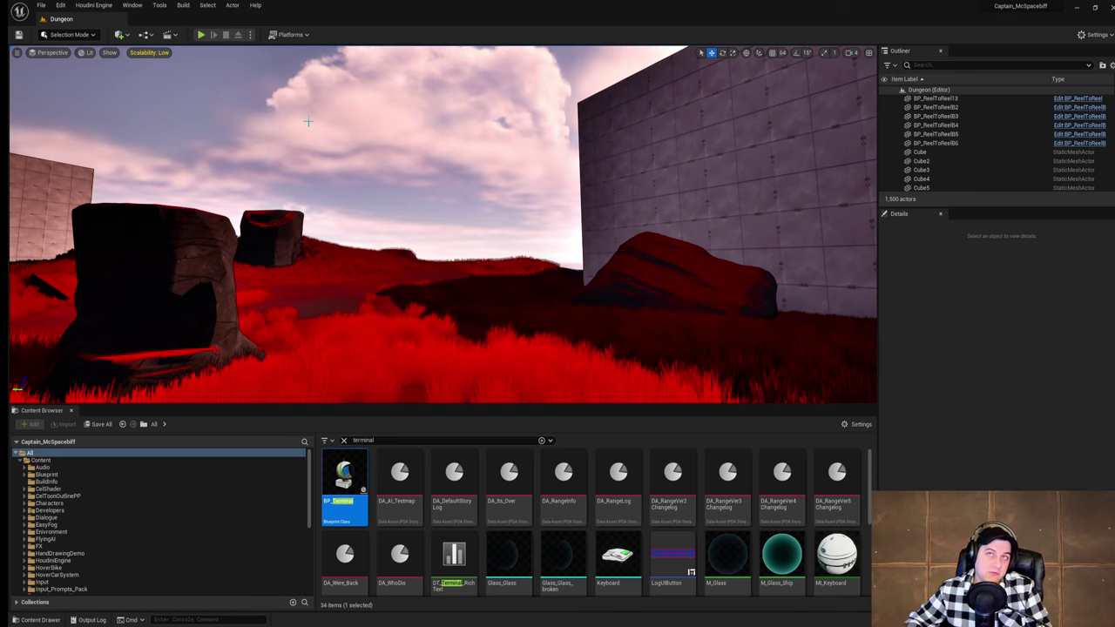
# Step: Playtest the Dungeon level by running and jumping the character around the courtyard rocks and through the interior, and end the play session
pyautogui.moveTo(473, 130); pyautogui.dragTo(218, 120, button='right')
pyautogui.press('w')
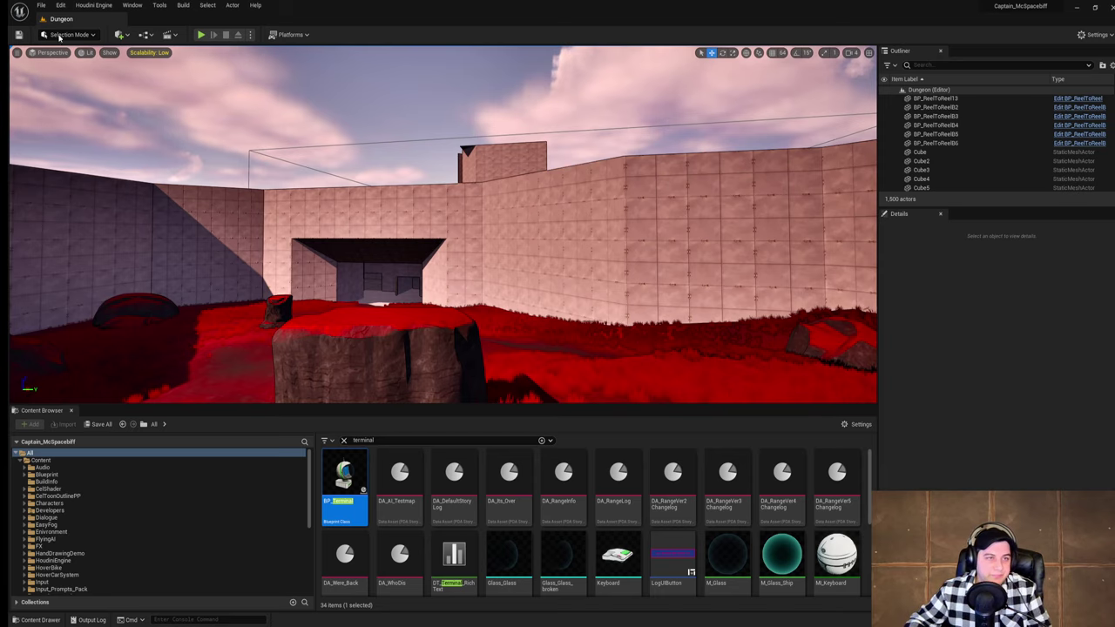
pyautogui.click(200, 34)
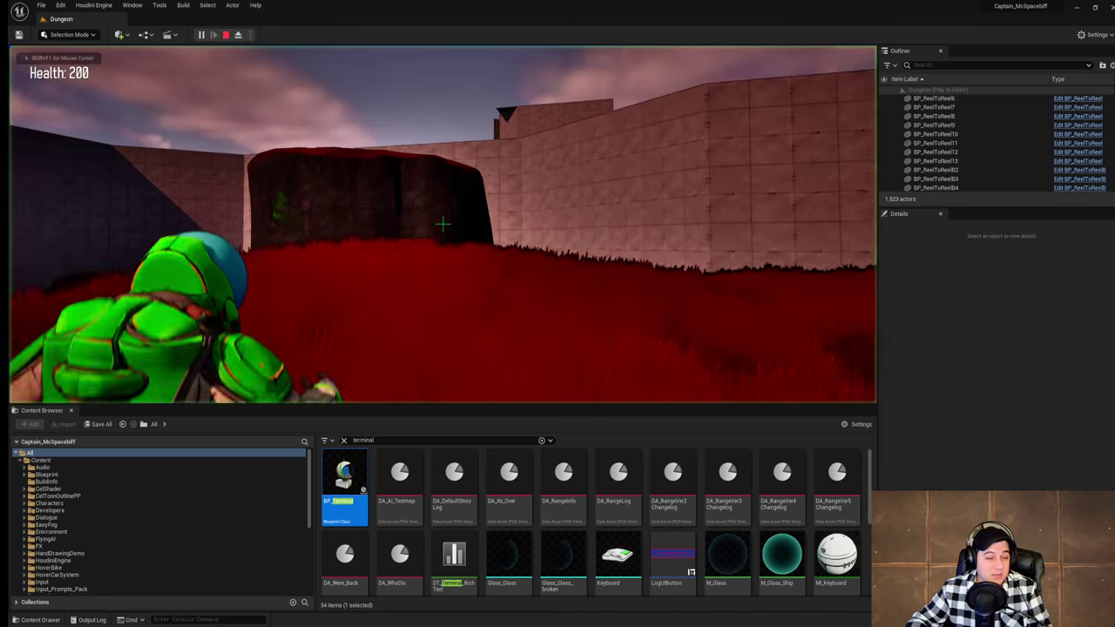
pyautogui.press('w')
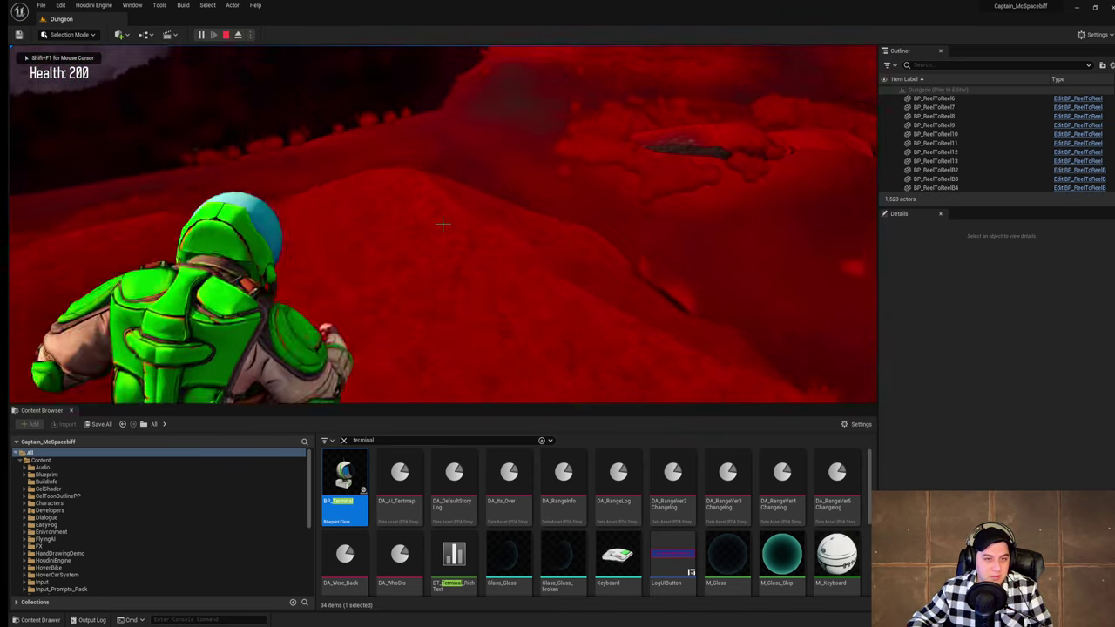
pyautogui.press('w')
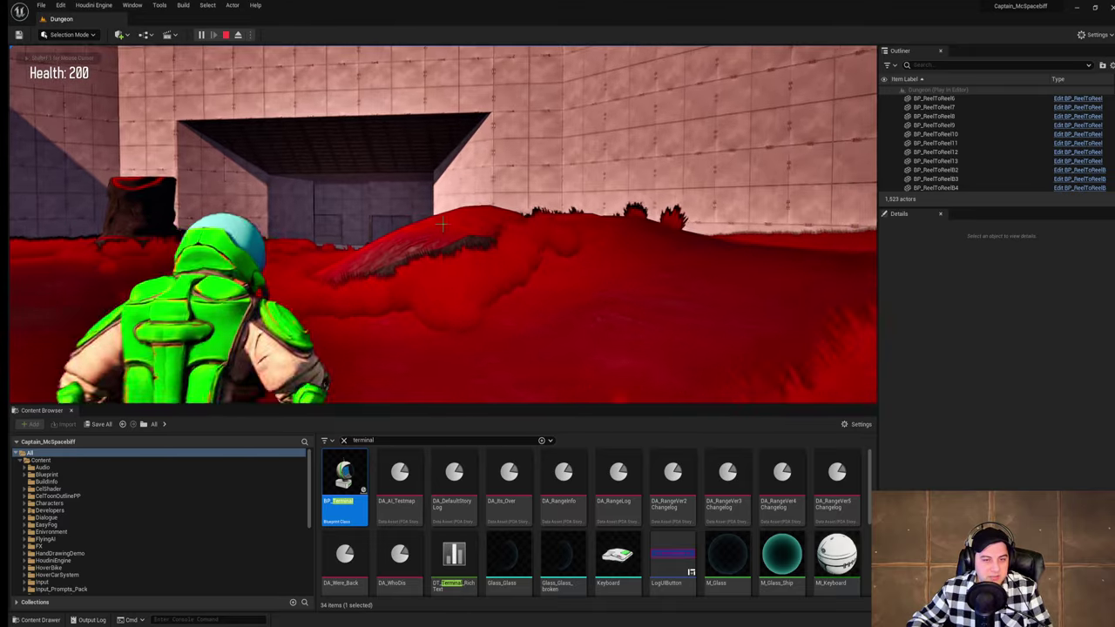
pyautogui.press('w')
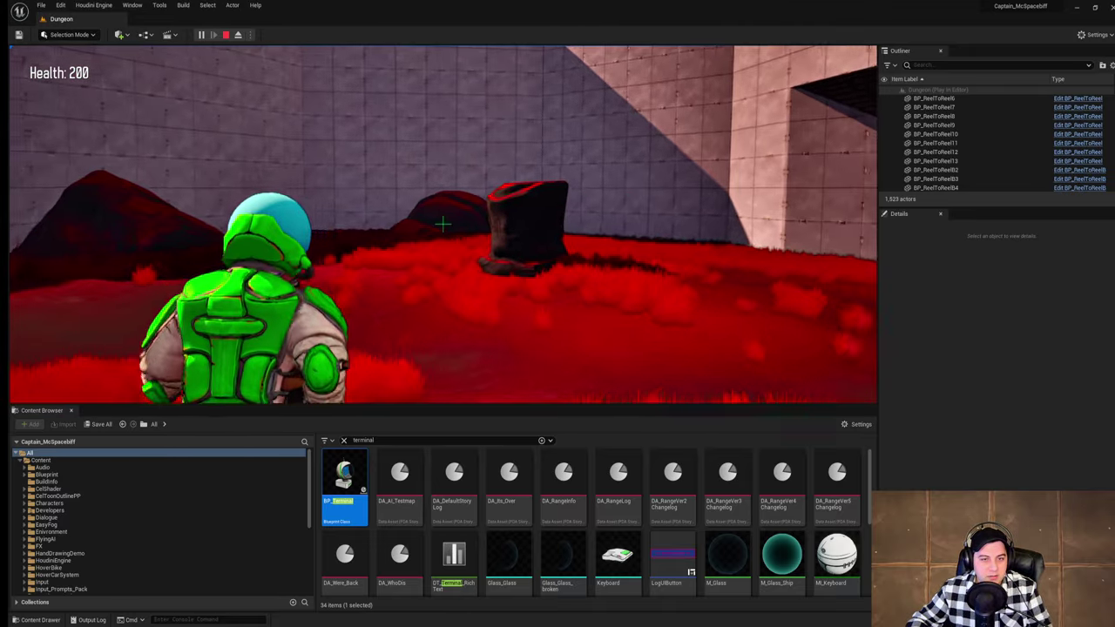
pyautogui.press('w')
pyautogui.press('space')
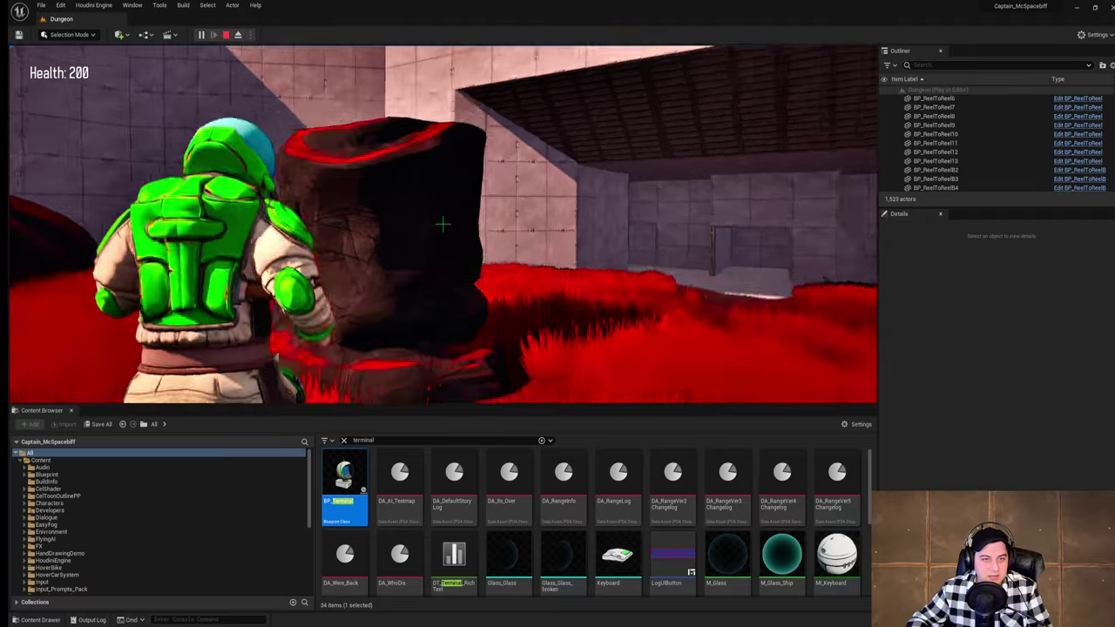
pyautogui.press('w')
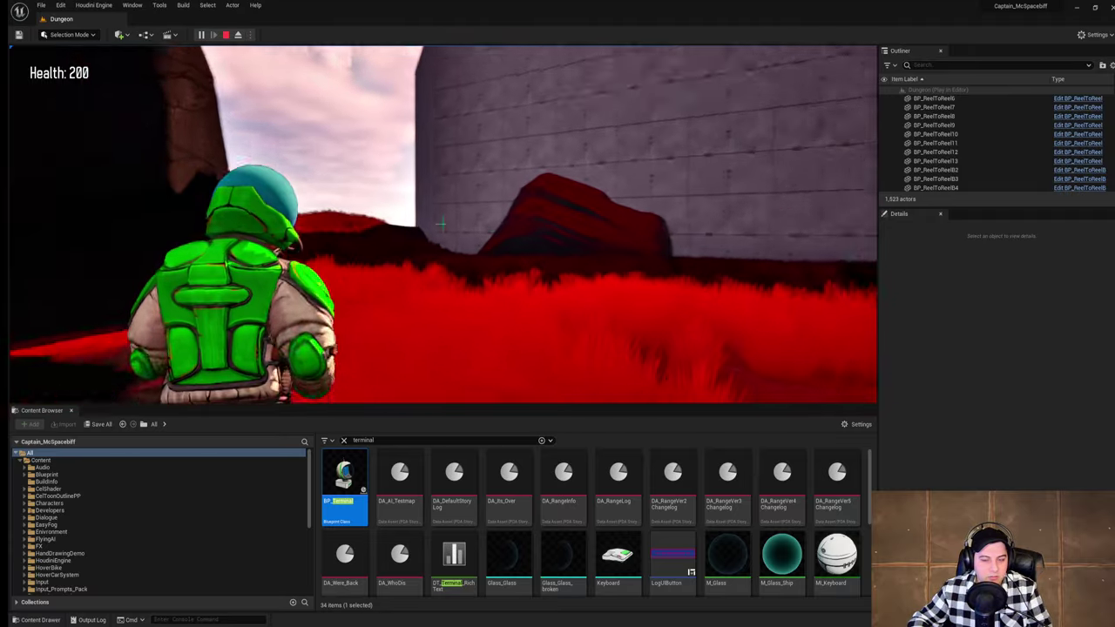
pyautogui.press('w')
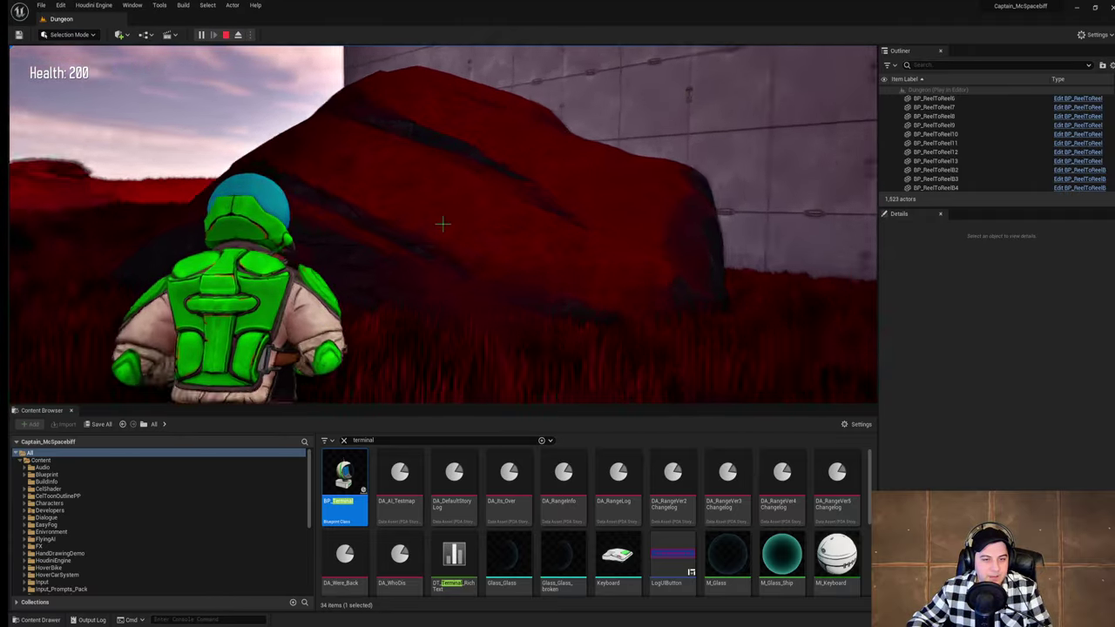
pyautogui.press('space')
pyautogui.press('w')
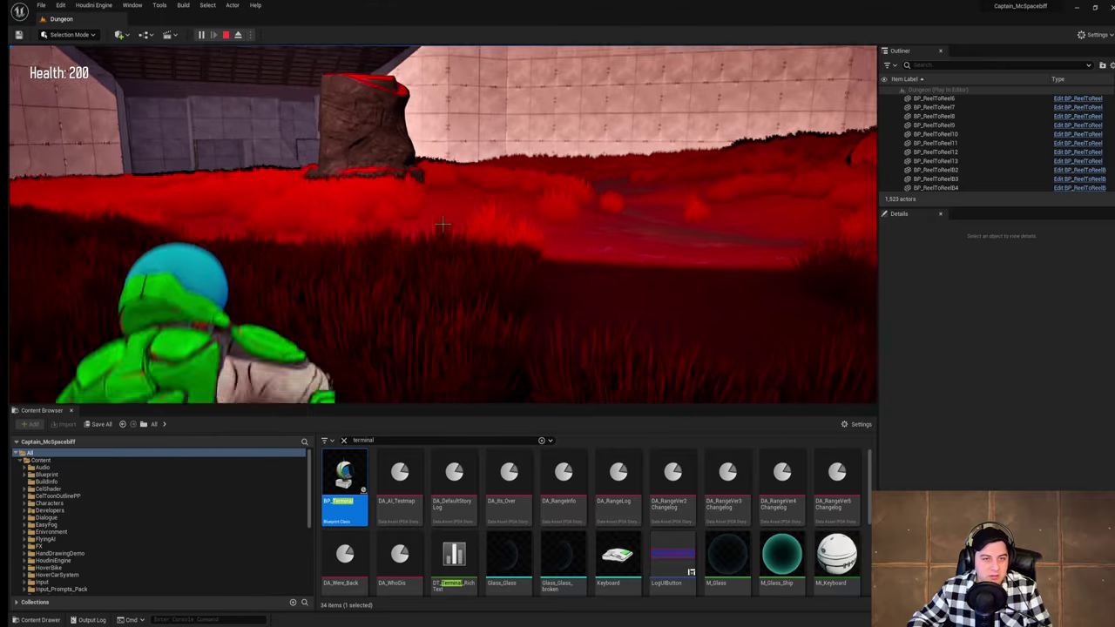
pyautogui.press('w')
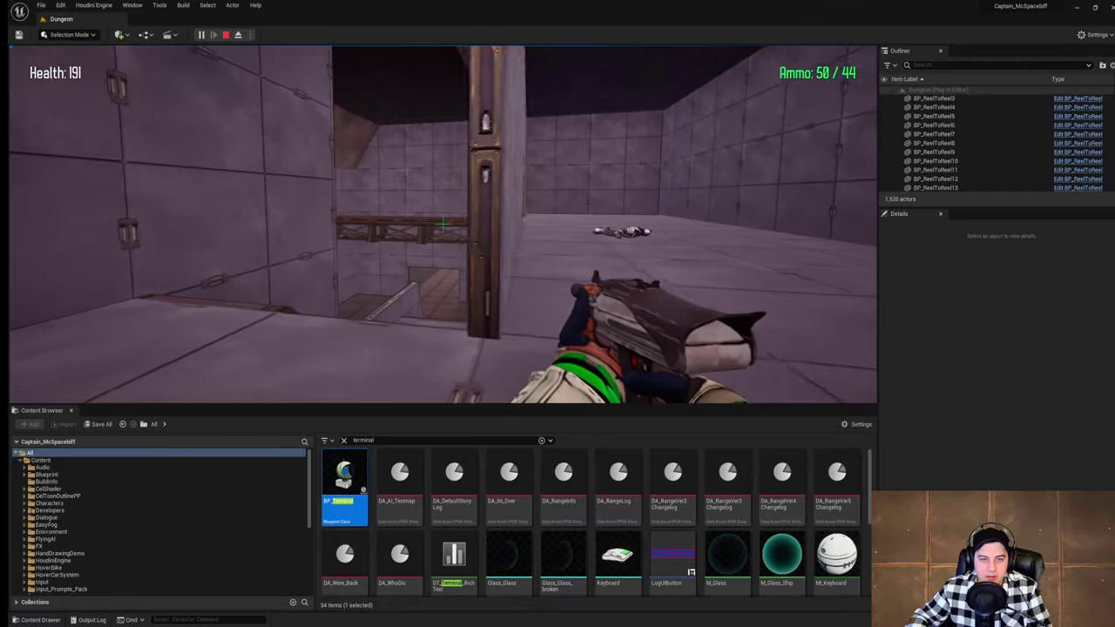
pyautogui.press('Escape')
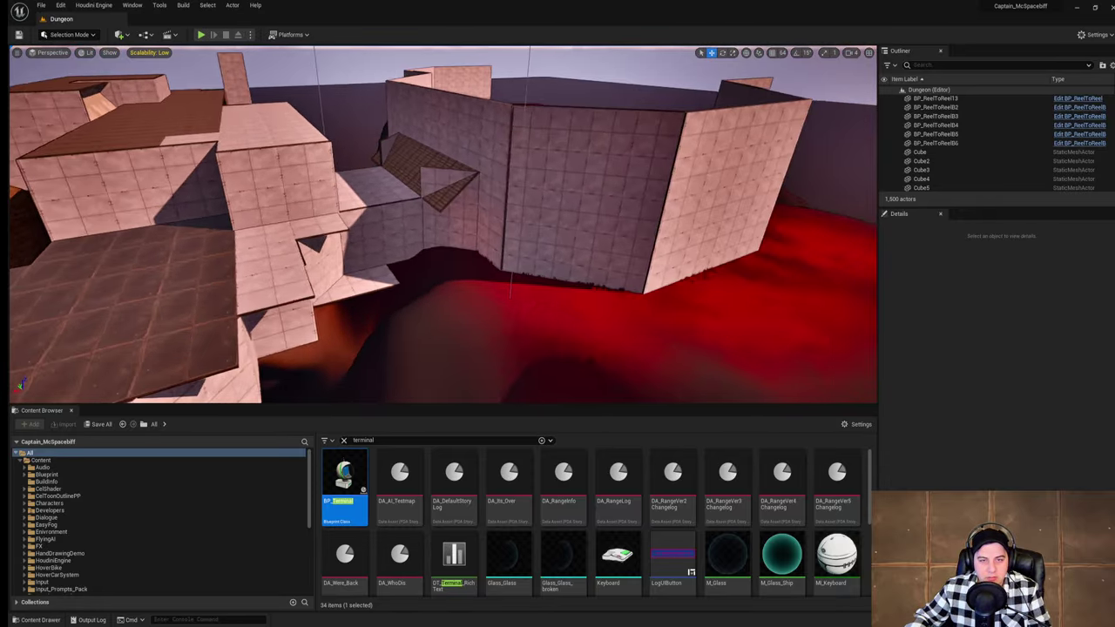
# Step: Inspect the exterior walls, the surrounding terrain and the gap between the courtyard and the adjoining structures
pyautogui.moveTo(418, 253); pyautogui.dragTo(418, 222, button='right')
pyautogui.click(274, 214)
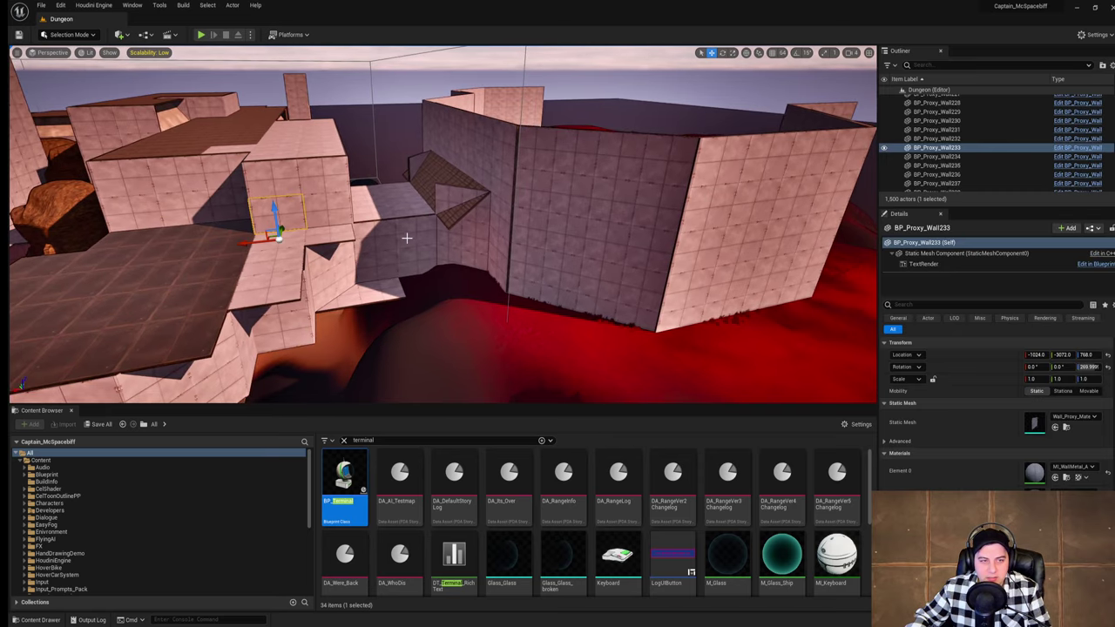
pyautogui.moveTo(418, 268); pyautogui.dragTo(483, 244, button='right')
pyautogui.moveTo(418, 267); pyautogui.dragTo(331, 270, button='right')
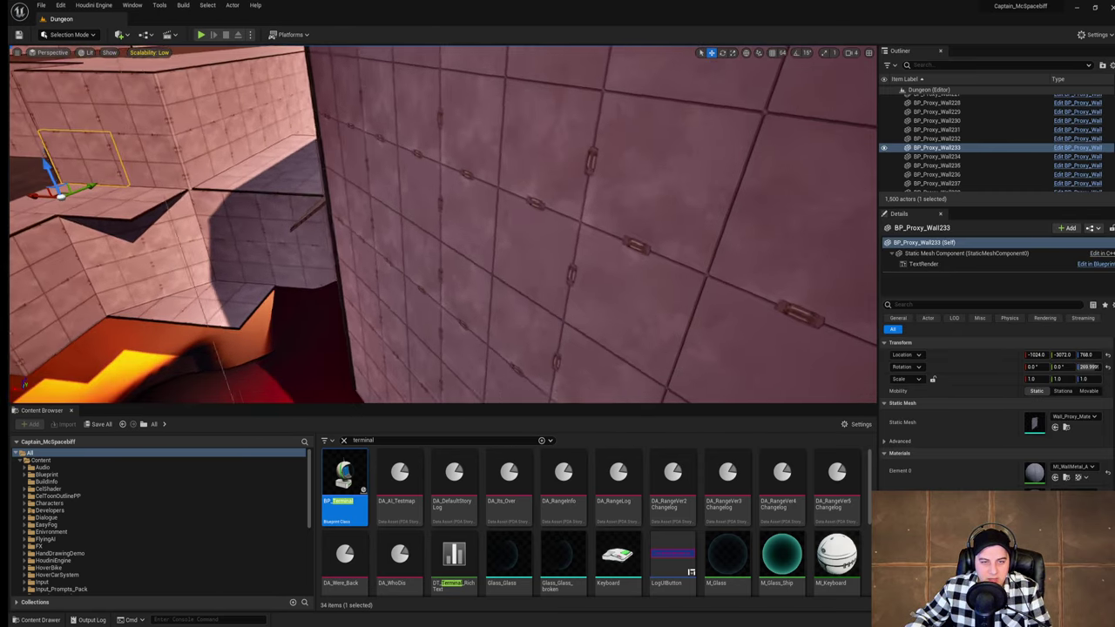
pyautogui.moveTo(418, 267); pyautogui.dragTo(366, 265, button='right')
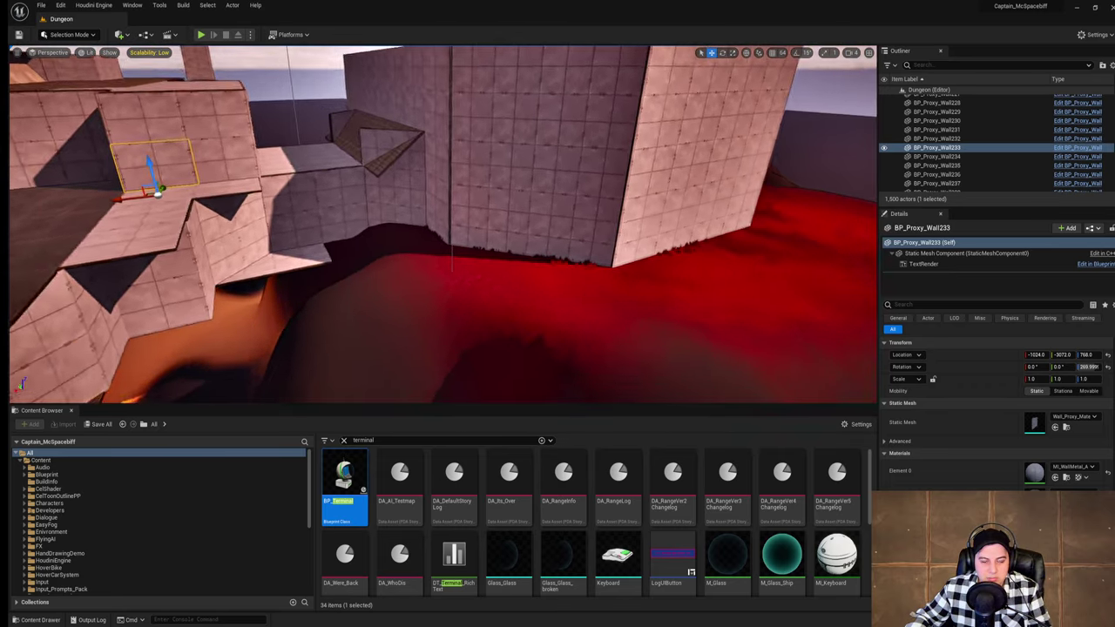
pyautogui.moveTo(309, 264); pyautogui.dragTo(326, 305, button='right')
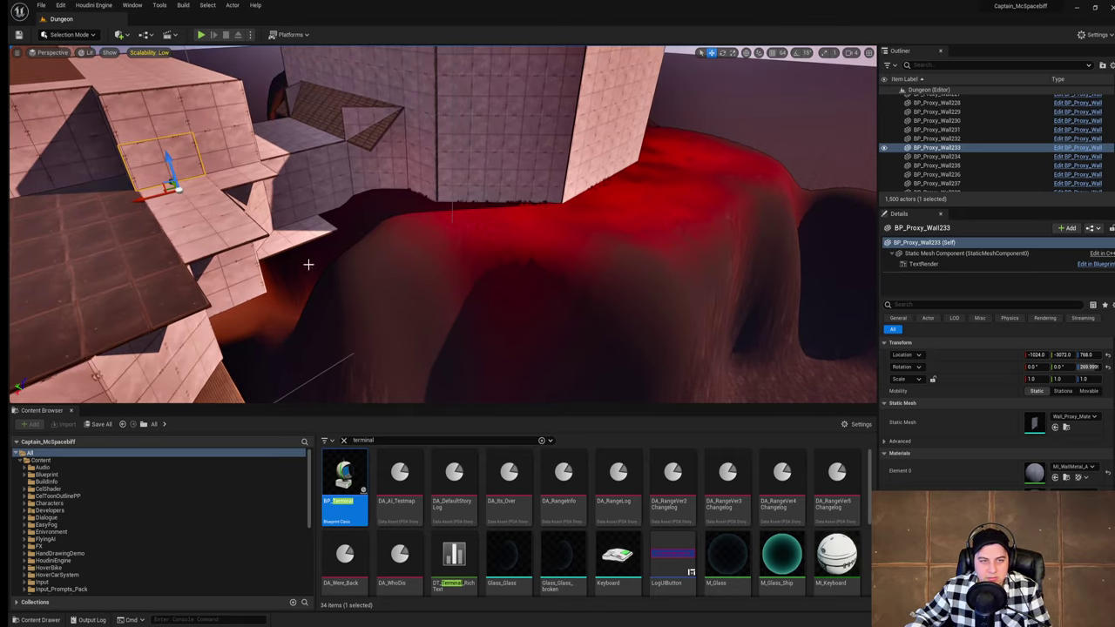
pyautogui.moveTo(79, 162); pyautogui.dragTo(13, 120, button='right')
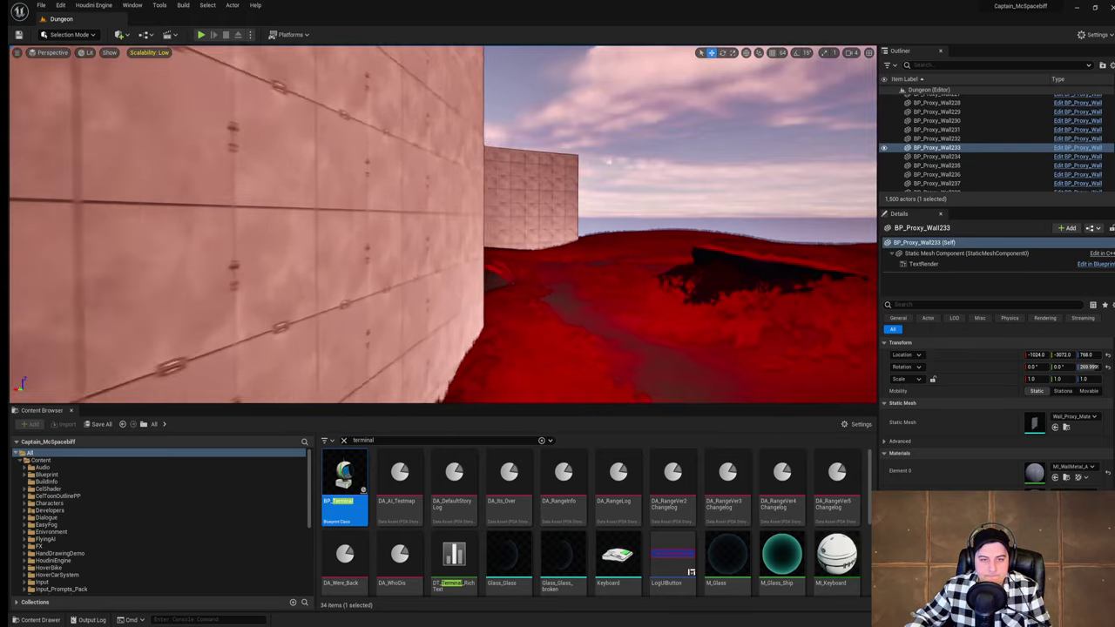
pyautogui.moveTo(443, 225); pyautogui.dragTo(182, 244, button='right')
pyautogui.moveTo(261, 252); pyautogui.dragTo(406, 186, button='right')
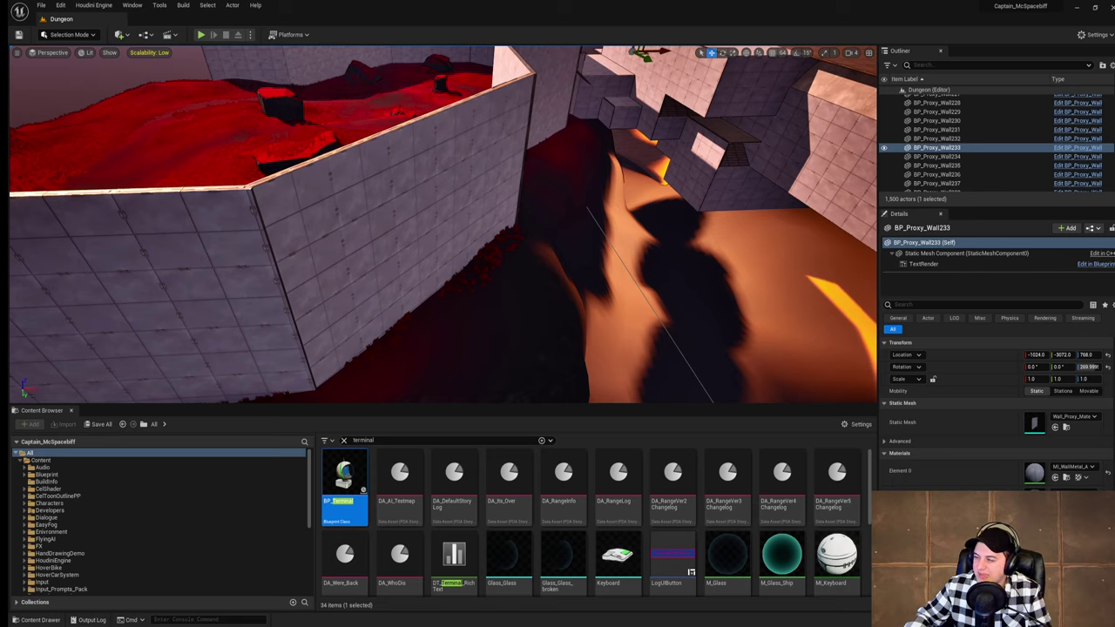
# Step: Save the current Dungeon level
pyautogui.click(41, 5)
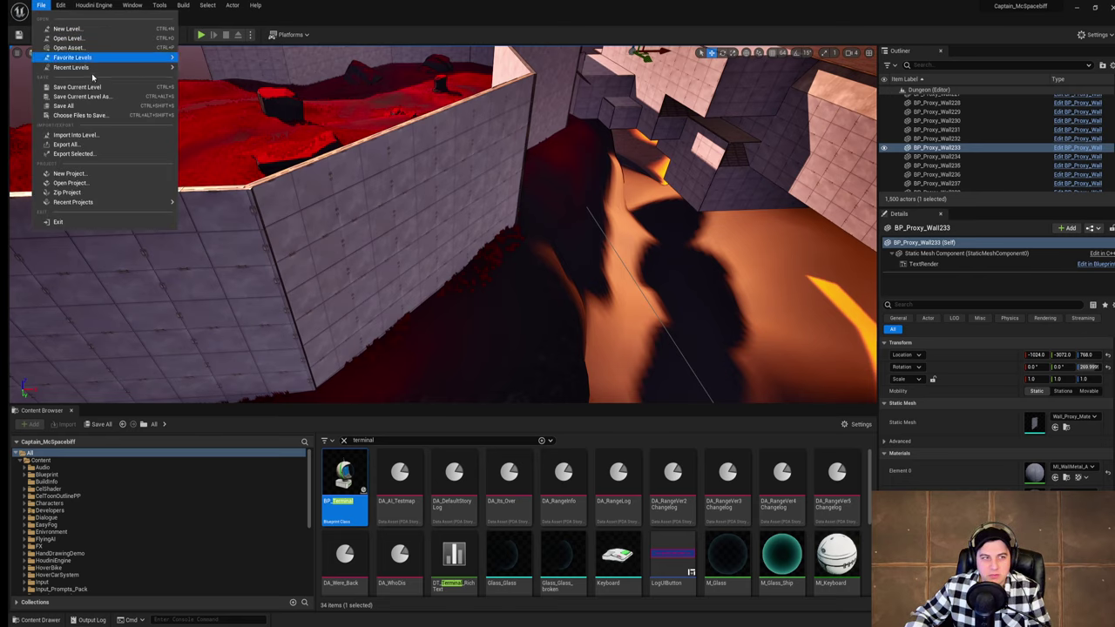
pyautogui.click(87, 87)
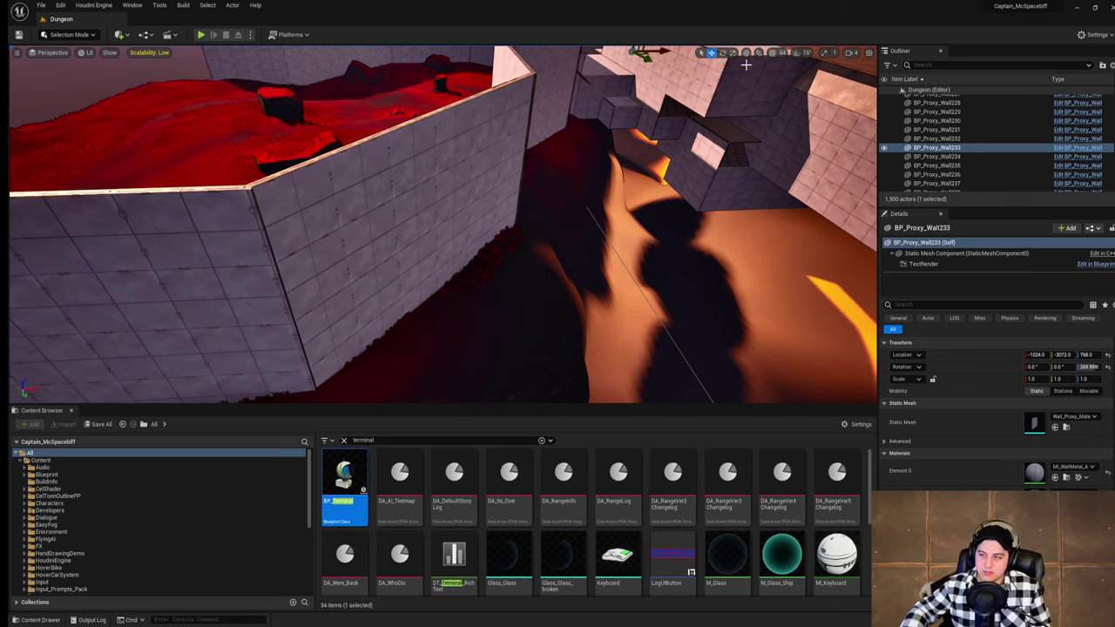
# Step: Place a BP_Terminal on the red grass in front of the building opening, view it up close, and delete it again
pyautogui.scroll(-1, 794, 586)
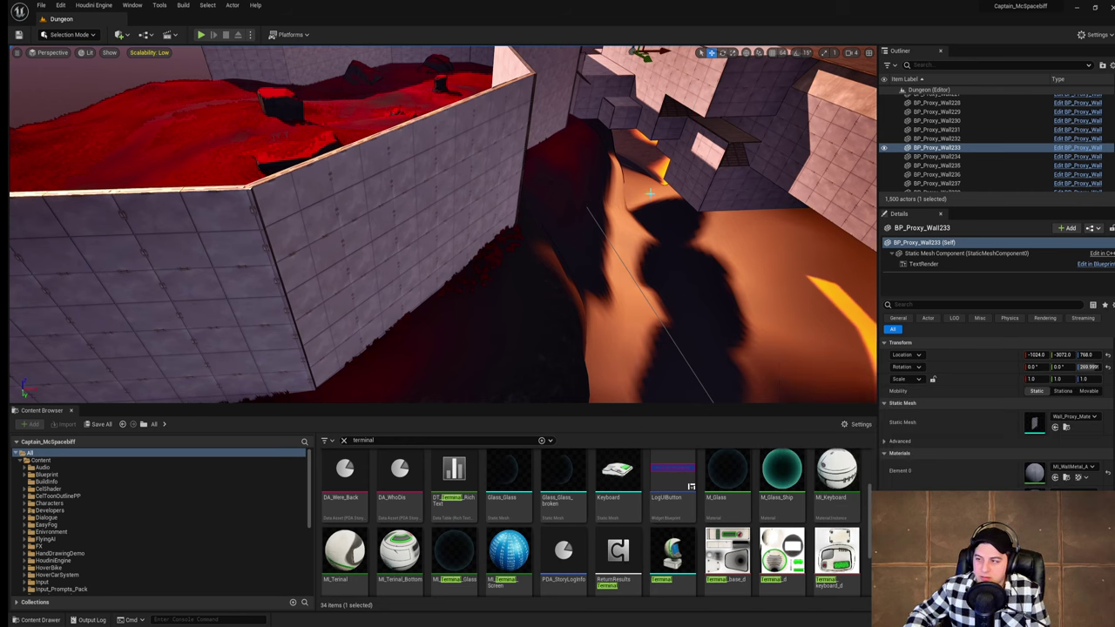
pyautogui.moveTo(698, 173); pyautogui.dragTo(646, 153, button='right')
pyautogui.press('w')
pyautogui.press('w')
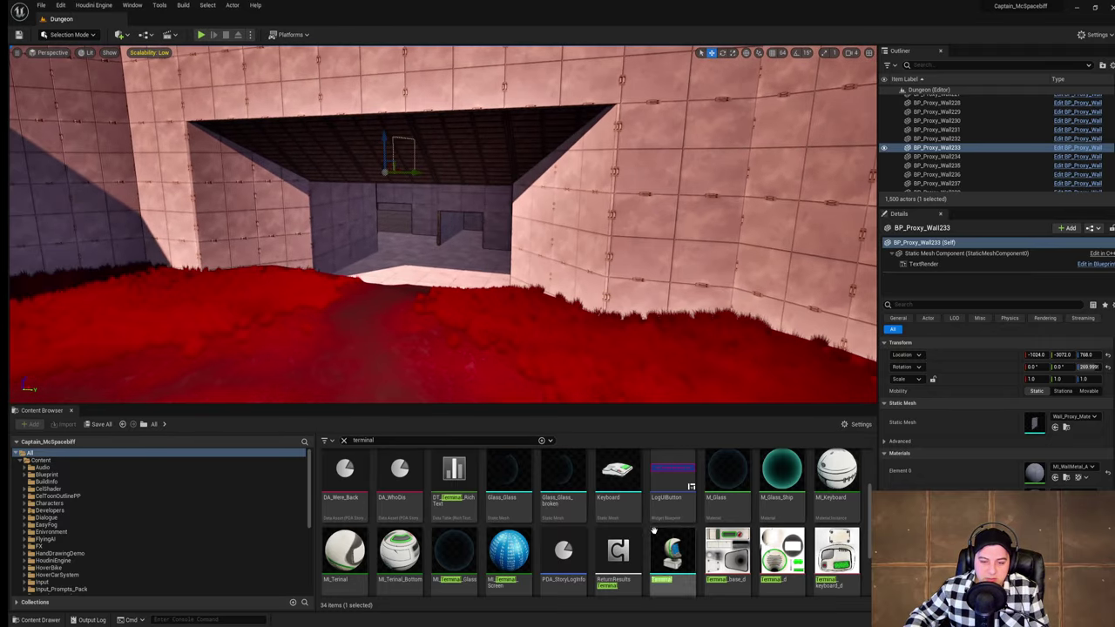
pyautogui.scroll(2, 358, 486)
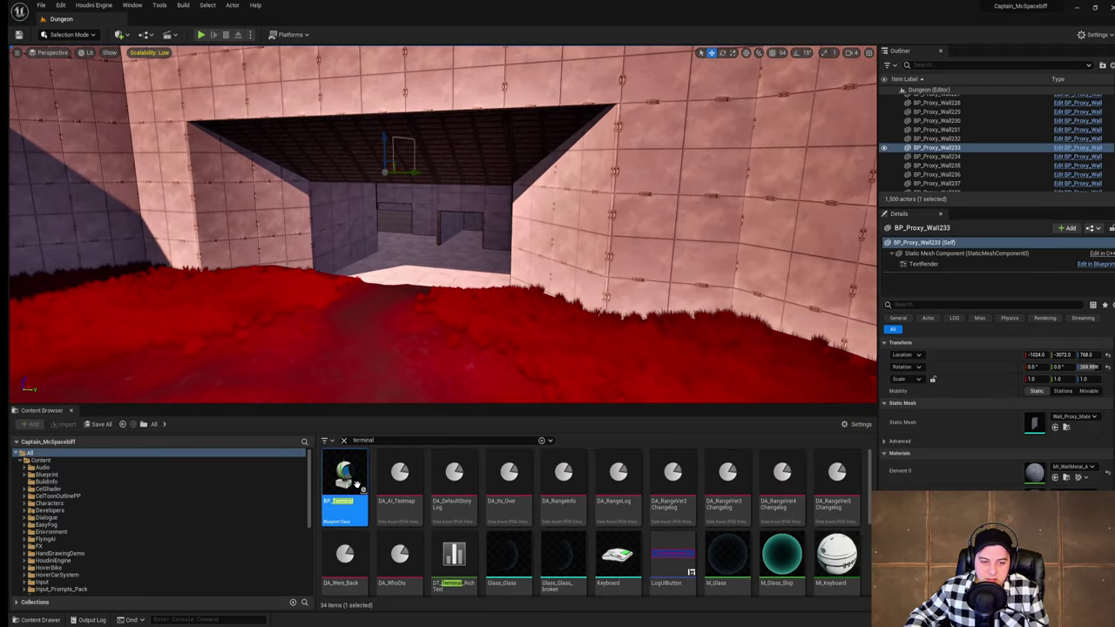
pyautogui.moveTo(357, 485); pyautogui.dragTo(427, 350)
pyautogui.moveTo(428, 351); pyautogui.dragTo(174, 333, button='right')
pyautogui.press('w')
pyautogui.press('w')
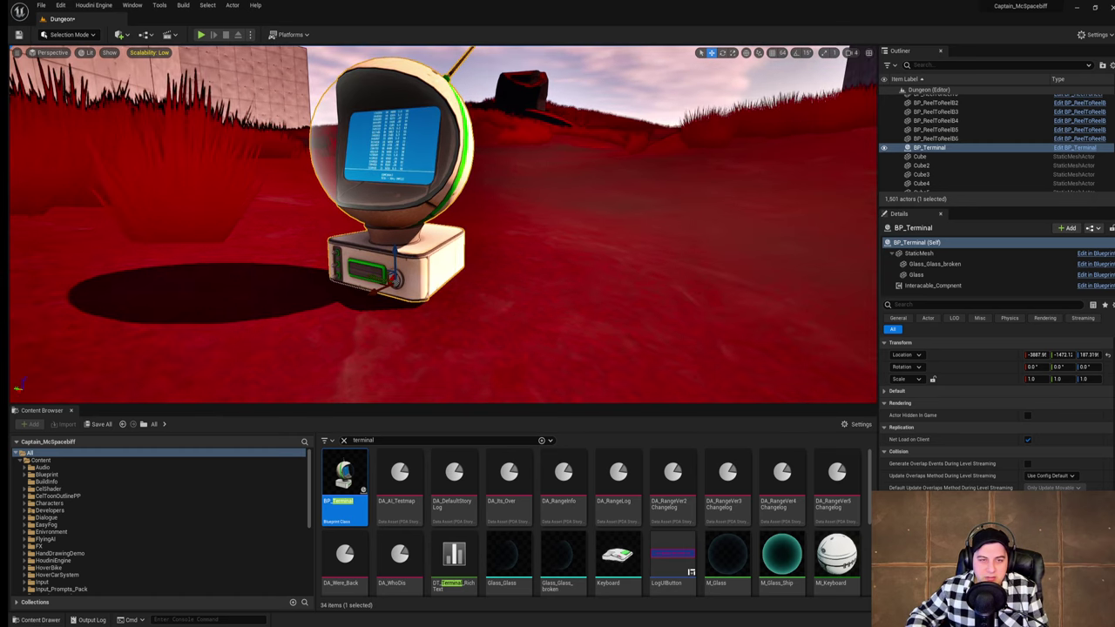
pyautogui.press('Delete')
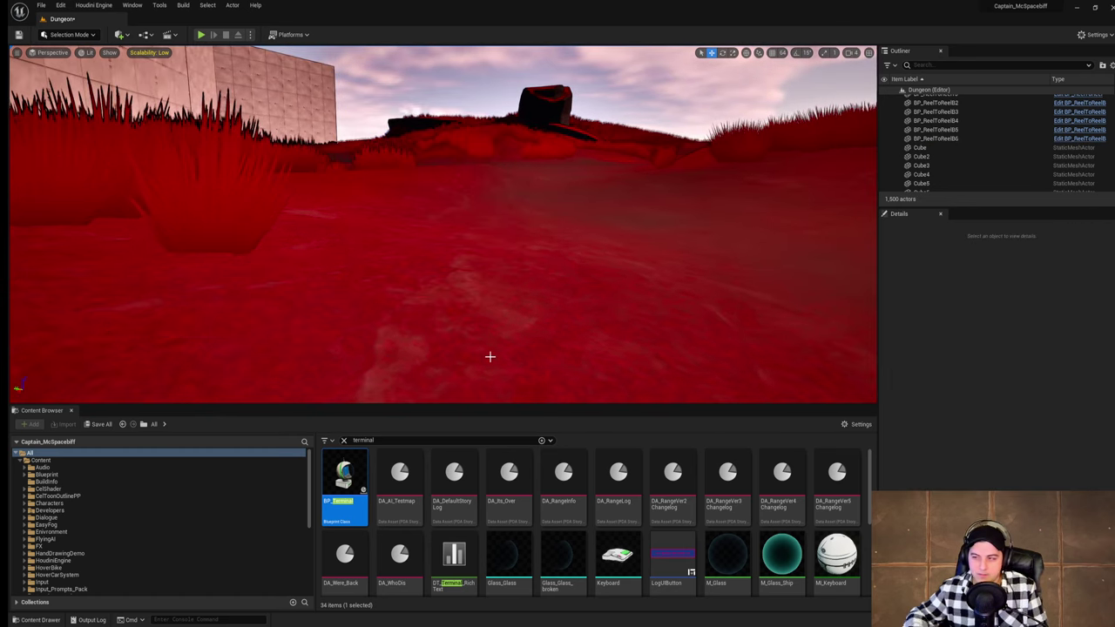
# Step: Examine the courtyard's rocks, corner walls and the walls beside the building opening
pyautogui.press('w')
pyautogui.moveTo(624, 316); pyautogui.dragTo(52, 247, button='right')
pyautogui.press('w')
pyautogui.press('w')
pyautogui.press('w')
pyautogui.press('w')
pyautogui.press('w')
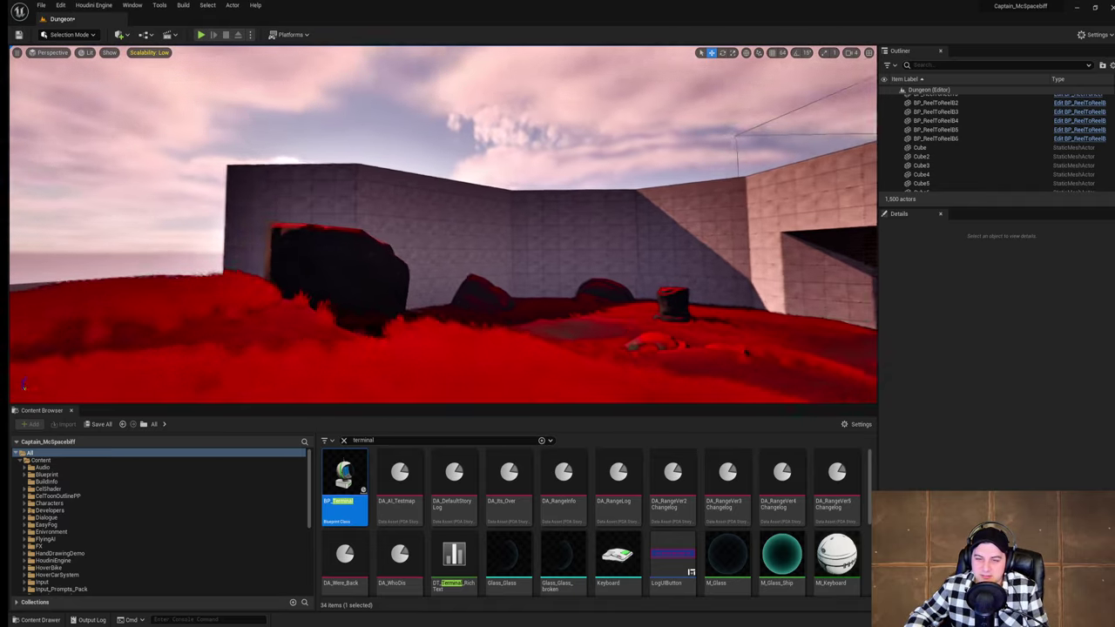
pyautogui.moveTo(444, 224); pyautogui.dragTo(349, 267, button='right')
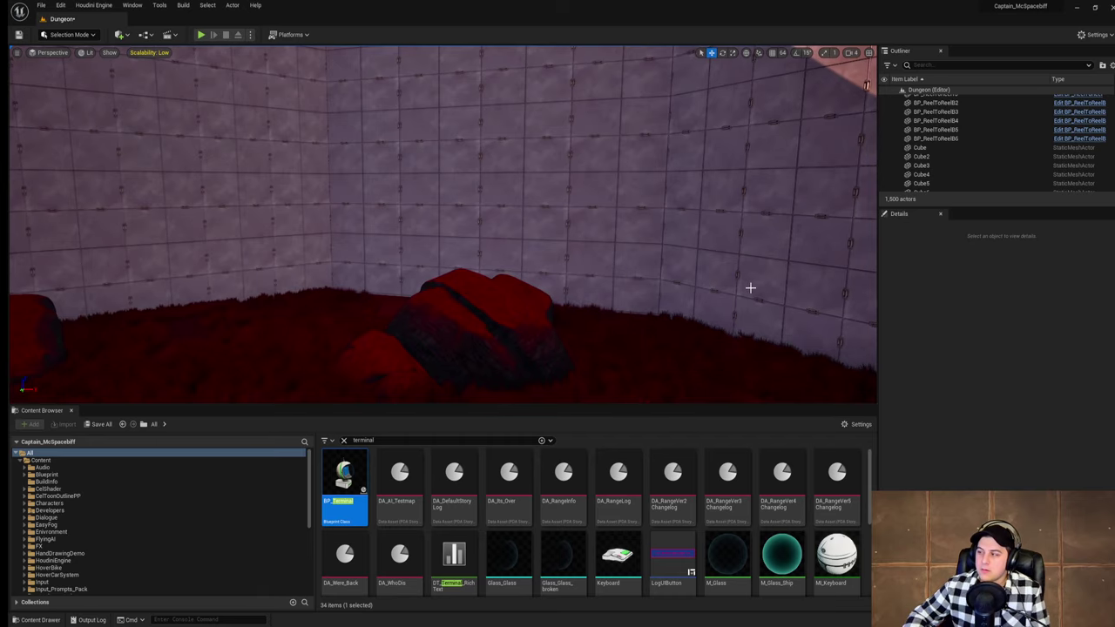
pyautogui.moveTo(751, 288); pyautogui.dragTo(871, 301, button='right')
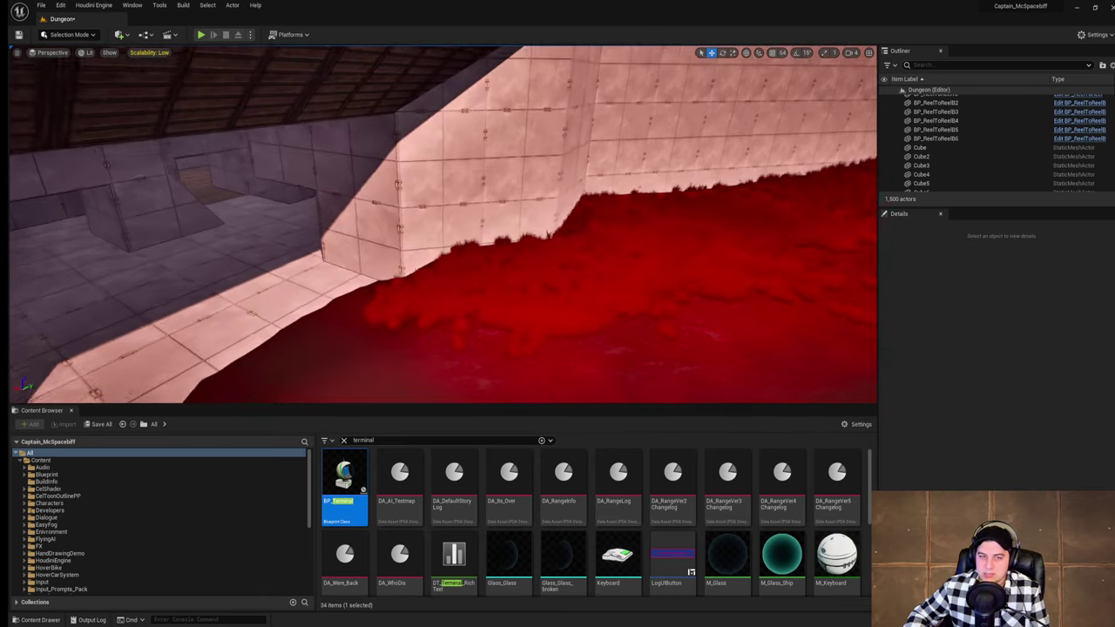
pyautogui.moveTo(702, 296); pyautogui.dragTo(701, 259, button='right')
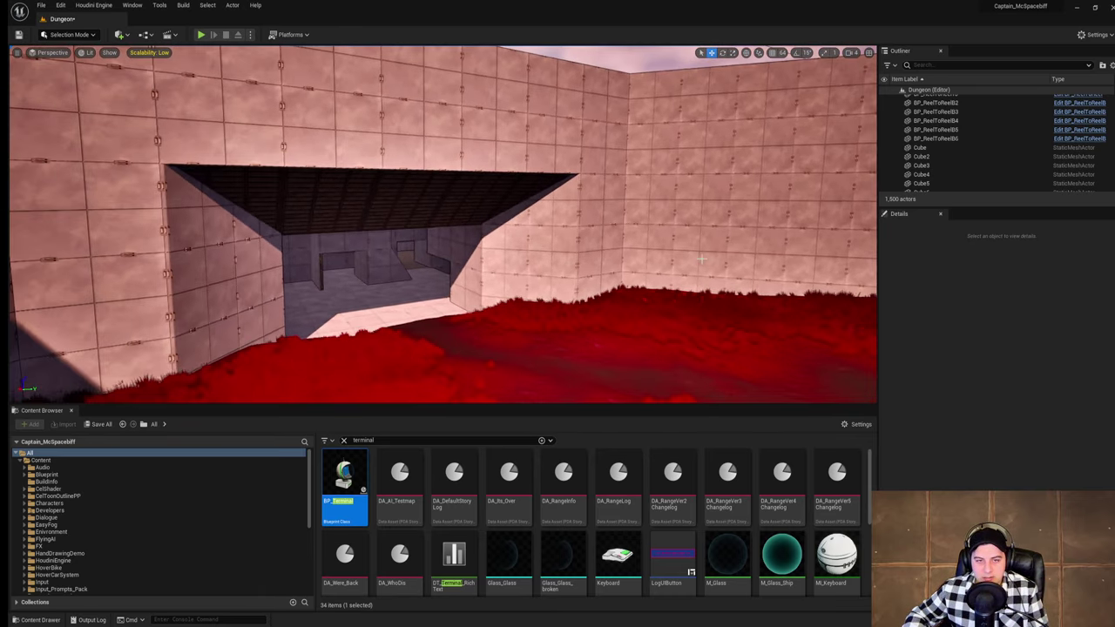
# Step: Search the assets for "slant" and place a BP_Proxy_Wall_Lower_Slant_Out against the courtyard wall beside the building opening
pyautogui.click(471, 205)
pyautogui.moveTo(509, 200); pyautogui.dragTo(510, 230, button='right')
pyautogui.click(344, 440)
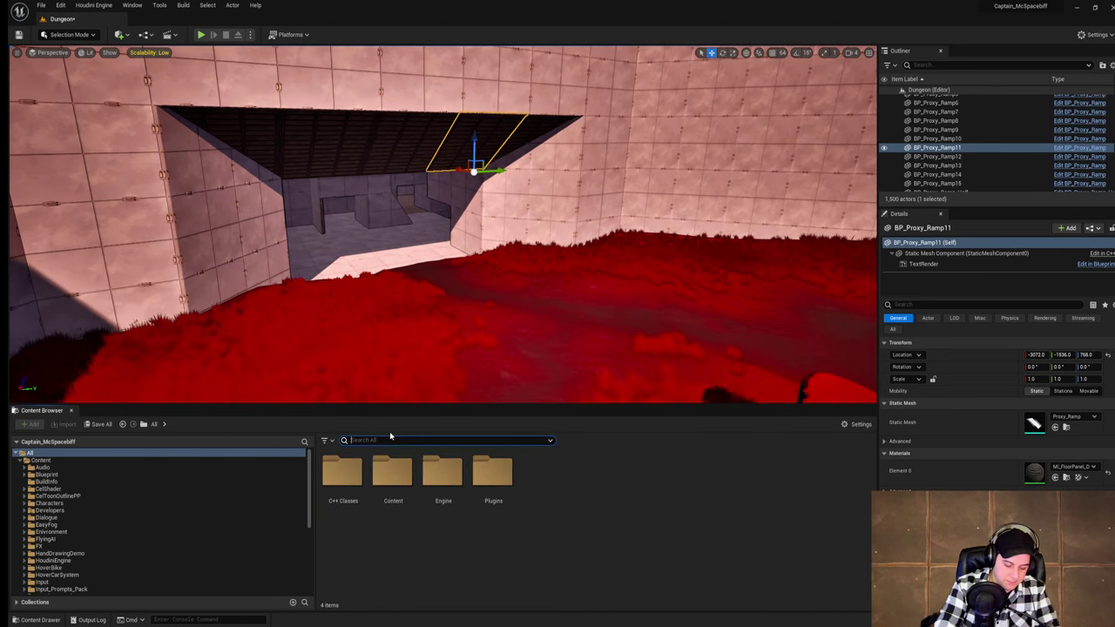
pyautogui.write('slant')
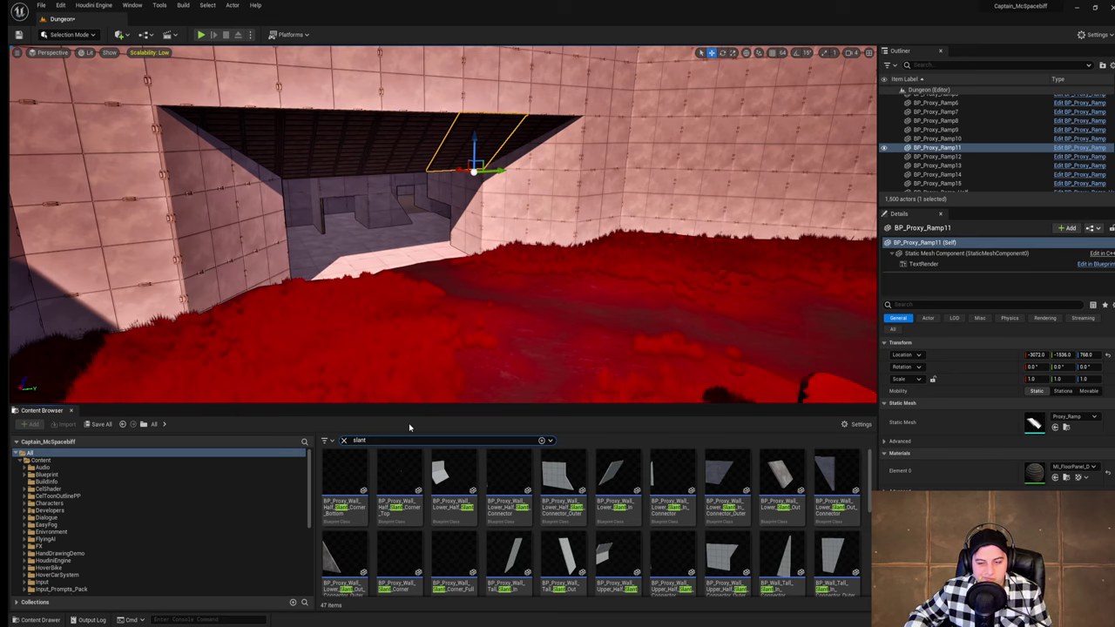
pyautogui.moveTo(781, 483); pyautogui.dragTo(622, 218)
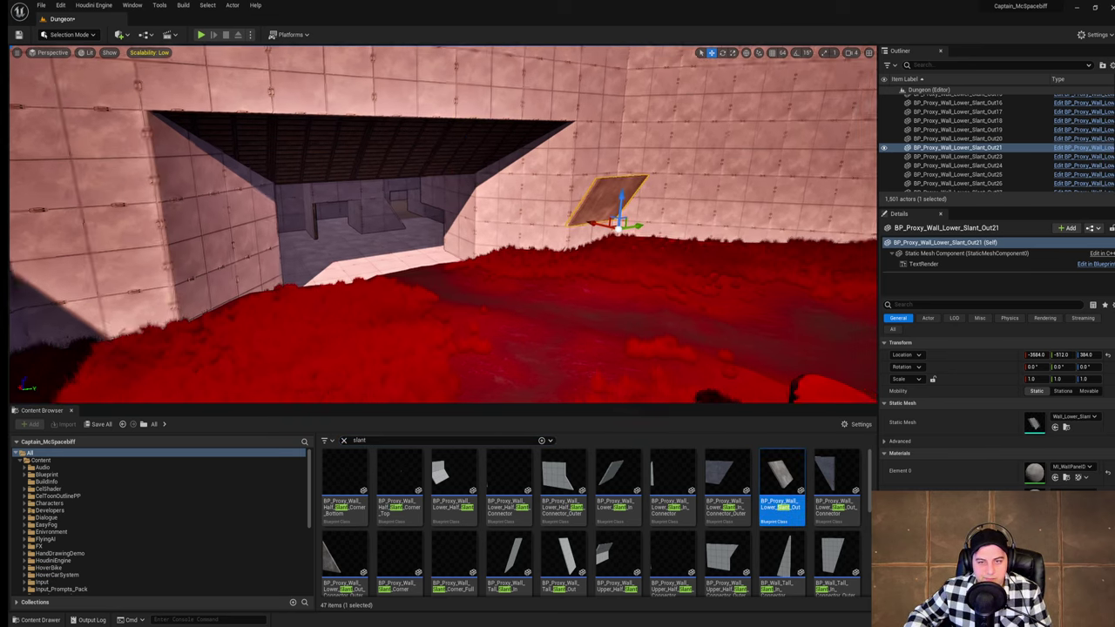
# Step: Enable rotation snapping, rotate the slanted wall piece 180° about the vertical axis, and move it to X -3072
pyautogui.moveTo(622, 218); pyautogui.dragTo(675, 222, button='right')
pyautogui.press('e')
pyautogui.moveTo(521, 252); pyautogui.dragTo(584, 266)
pyautogui.write('0')
pyautogui.press('Return')
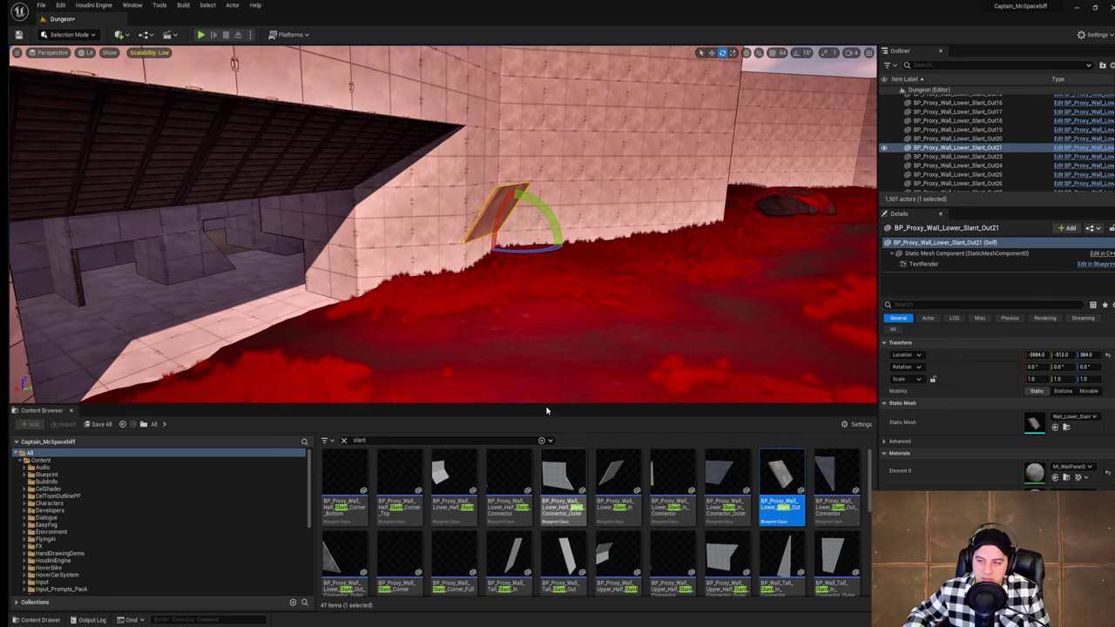
pyautogui.moveTo(538, 366); pyautogui.dragTo(589, 361, button='right')
pyautogui.press('w')
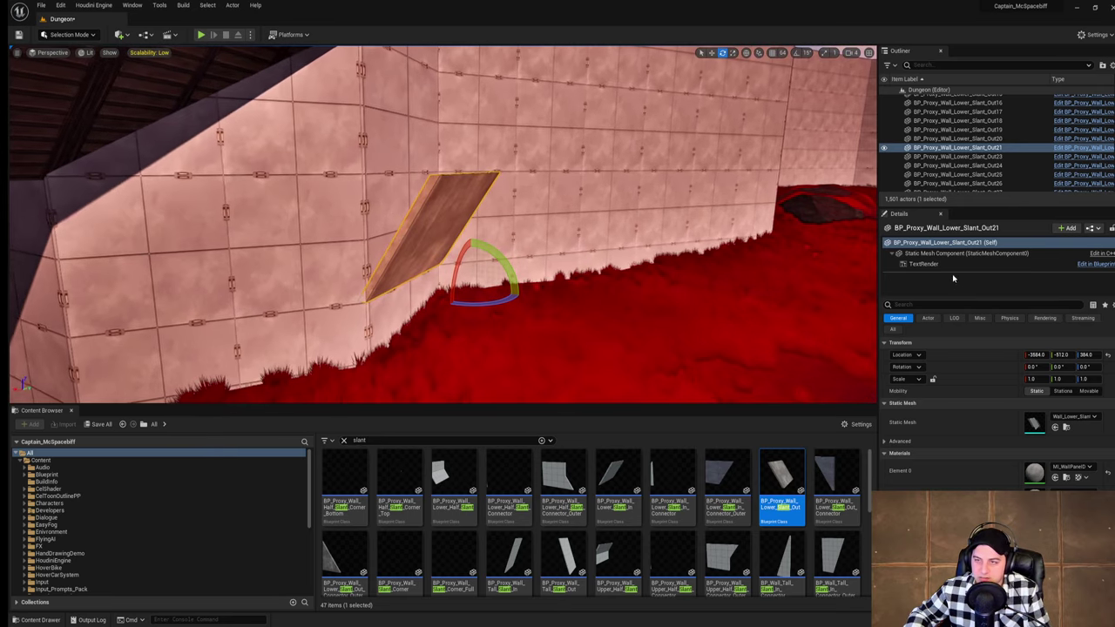
pyautogui.click(796, 53)
pyautogui.moveTo(496, 301); pyautogui.dragTo(522, 299)
pyautogui.press('w')
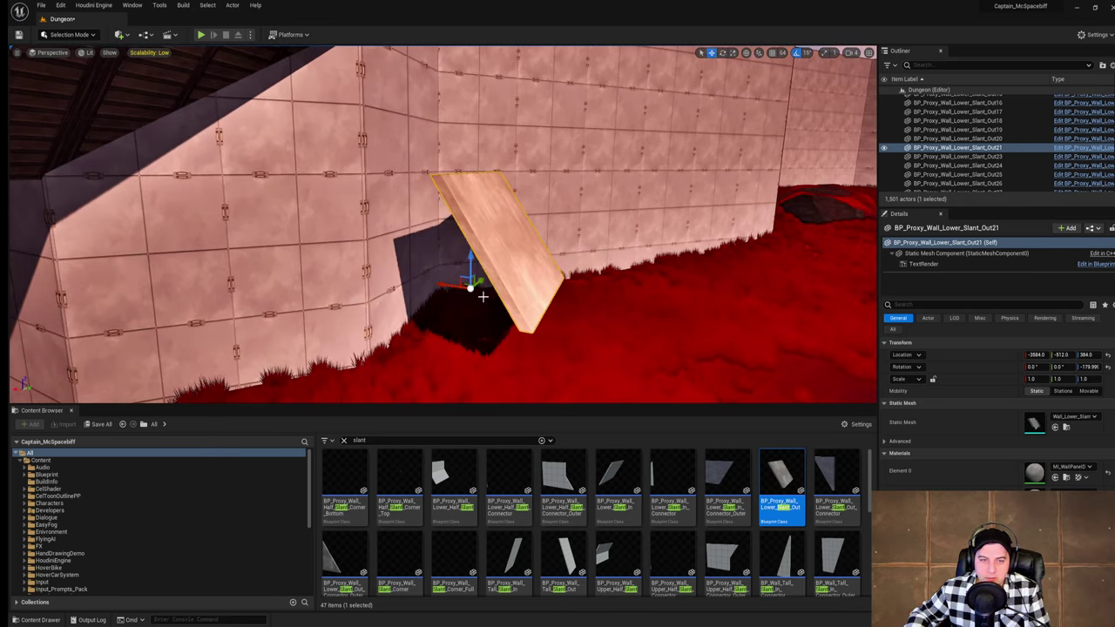
pyautogui.moveTo(443, 285); pyautogui.dragTo(326, 268)
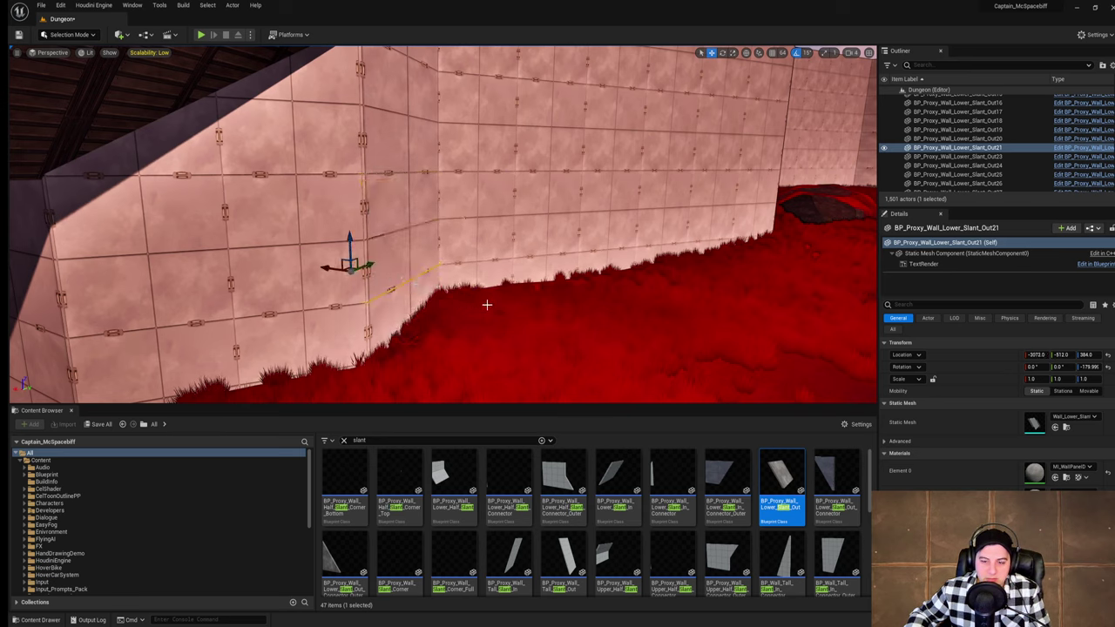
# Step: Undo the slanted piece's last move, search the assets for "slant in", and place a BP_Proxy_Wall_Lower_Slant_In beside it
pyautogui.hotkey('ctrl', 'z')
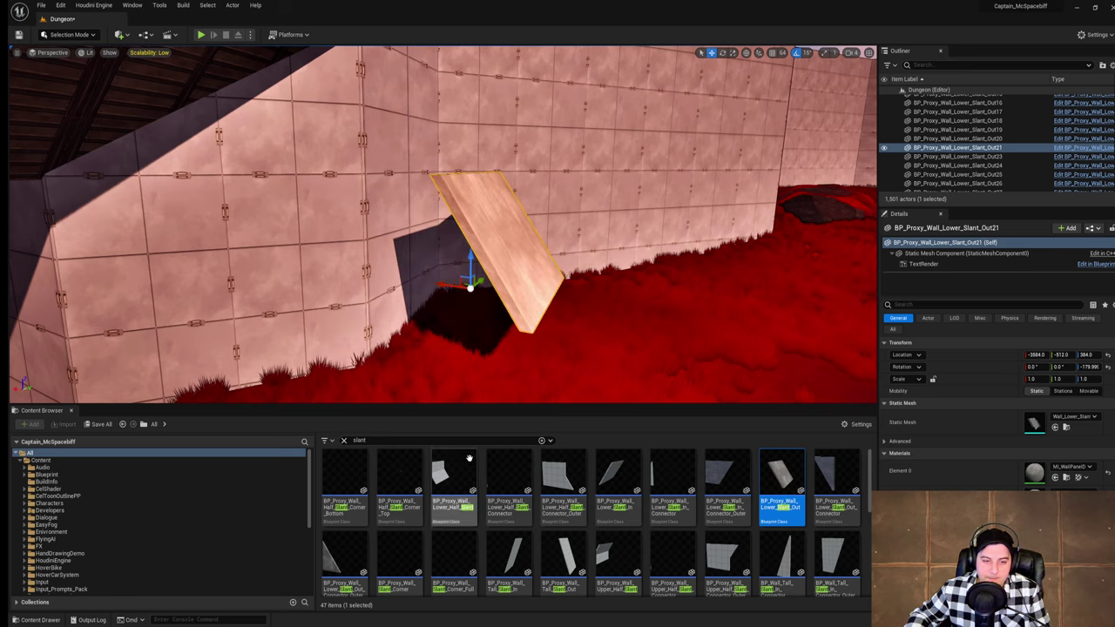
pyautogui.click(459, 440)
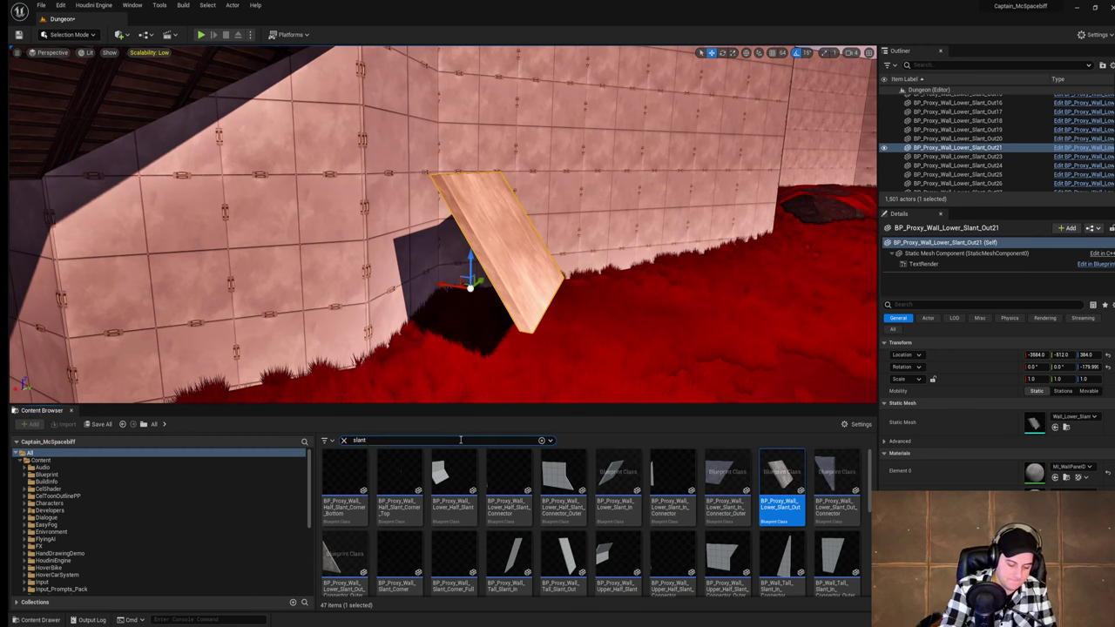
pyautogui.write('in')
pyautogui.click(621, 427)
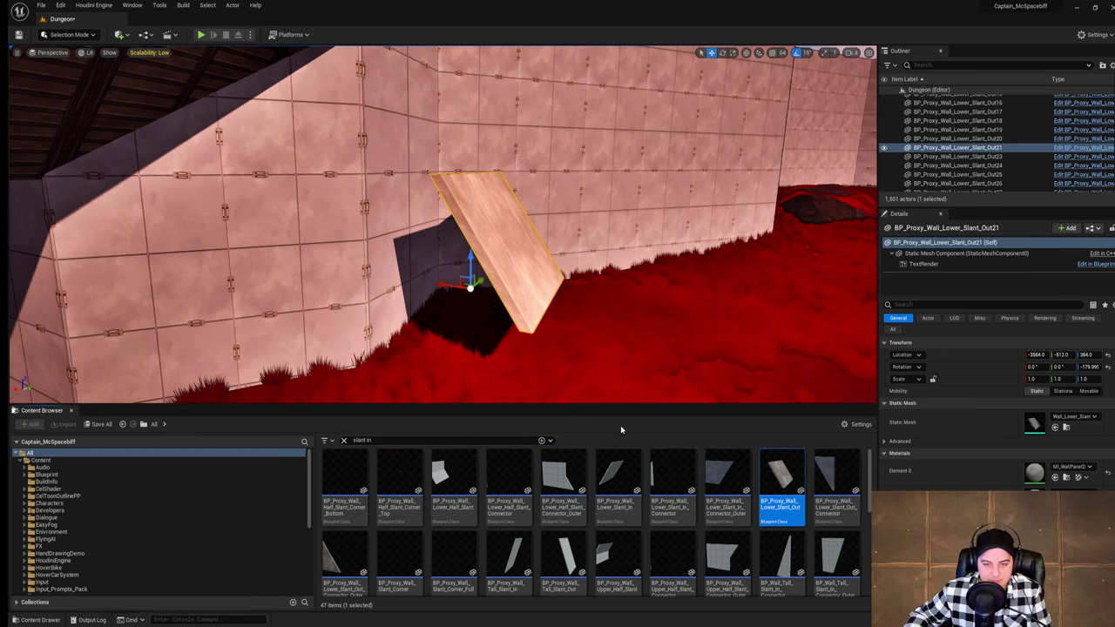
pyautogui.moveTo(618, 475); pyautogui.dragTo(503, 321)
pyautogui.moveTo(503, 321); pyautogui.dragTo(545, 319, button='right')
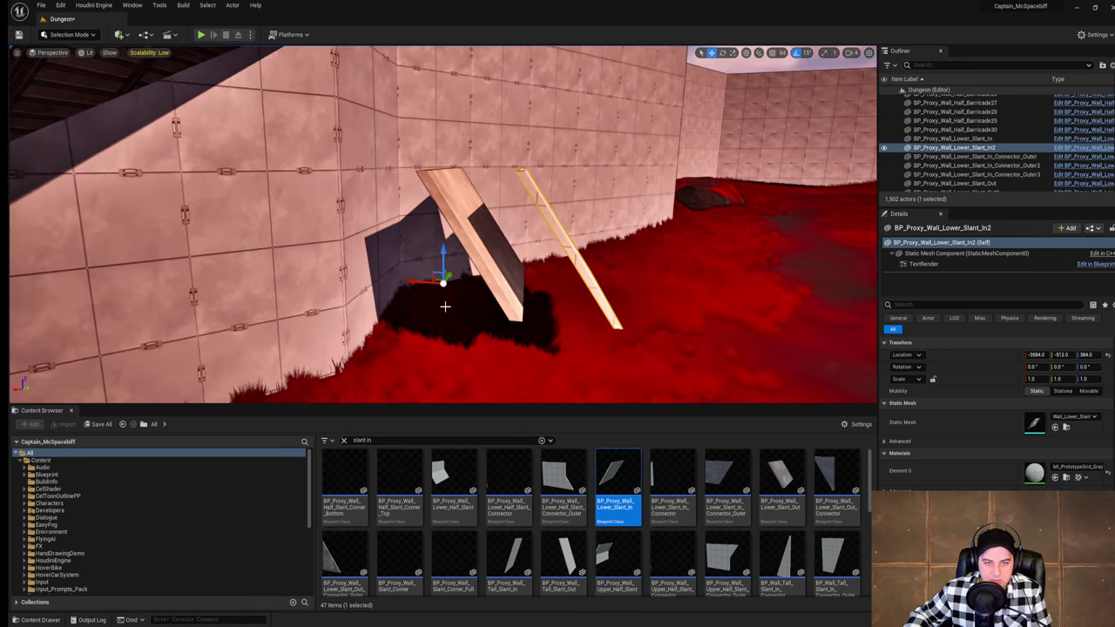
# Step: Move the new Slant_In piece to X -3072 and delete the neighbouring BP_Proxy_Wall_Lower_Slant_Out piece
pyautogui.moveTo(426, 296); pyautogui.dragTo(318, 276)
pyautogui.click(471, 247)
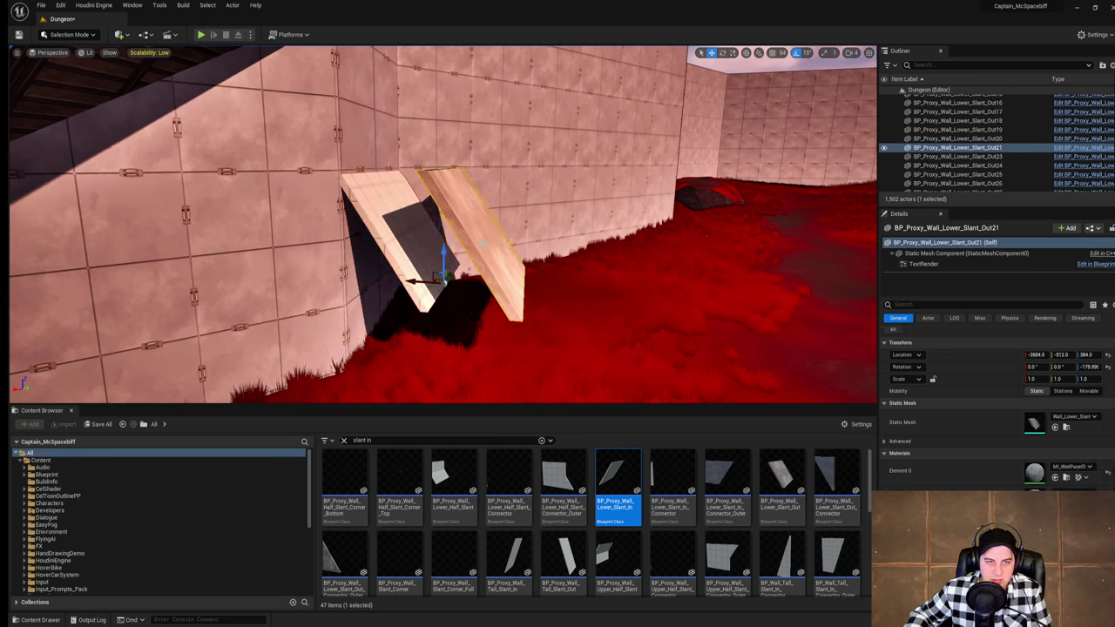
pyautogui.press('Delete')
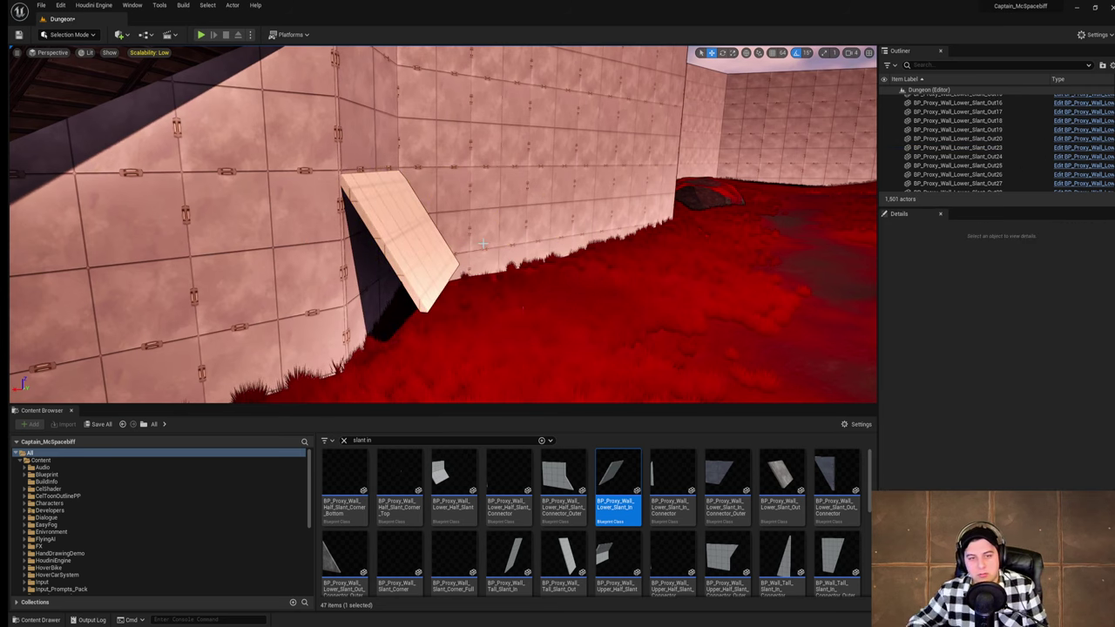
# Step: Check the wall above the Slant_In piece for its material, and try MI_WallPanelD and MI_WallPanelC on the piece
pyautogui.click(416, 246)
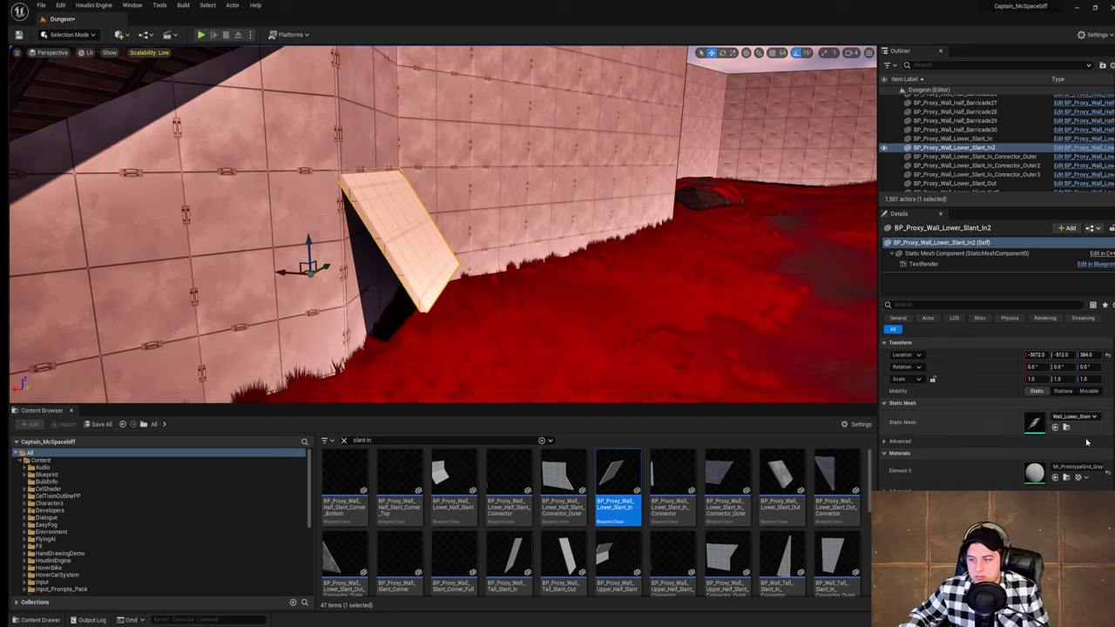
pyautogui.click(1078, 469)
pyautogui.click(370, 145)
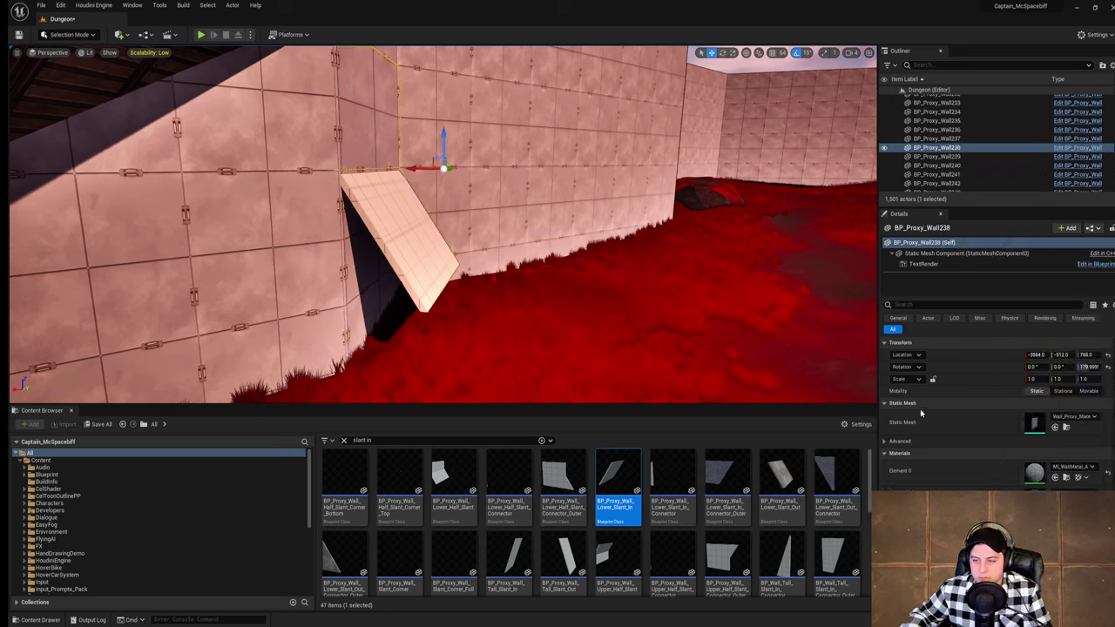
pyautogui.click(415, 271)
pyautogui.click(1075, 468)
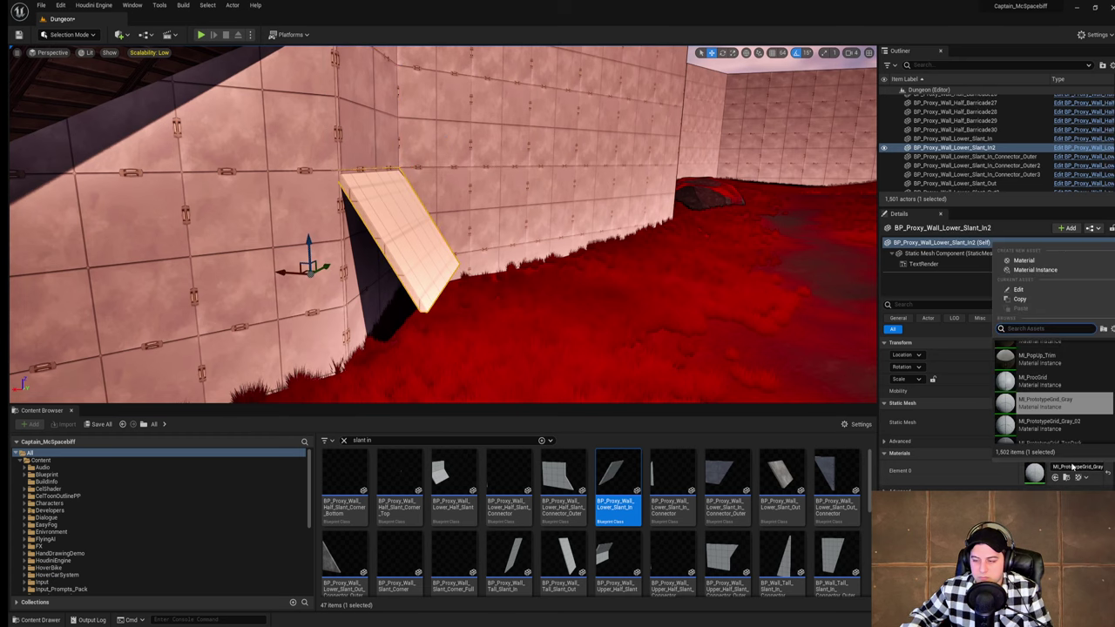
pyautogui.write('wall d')
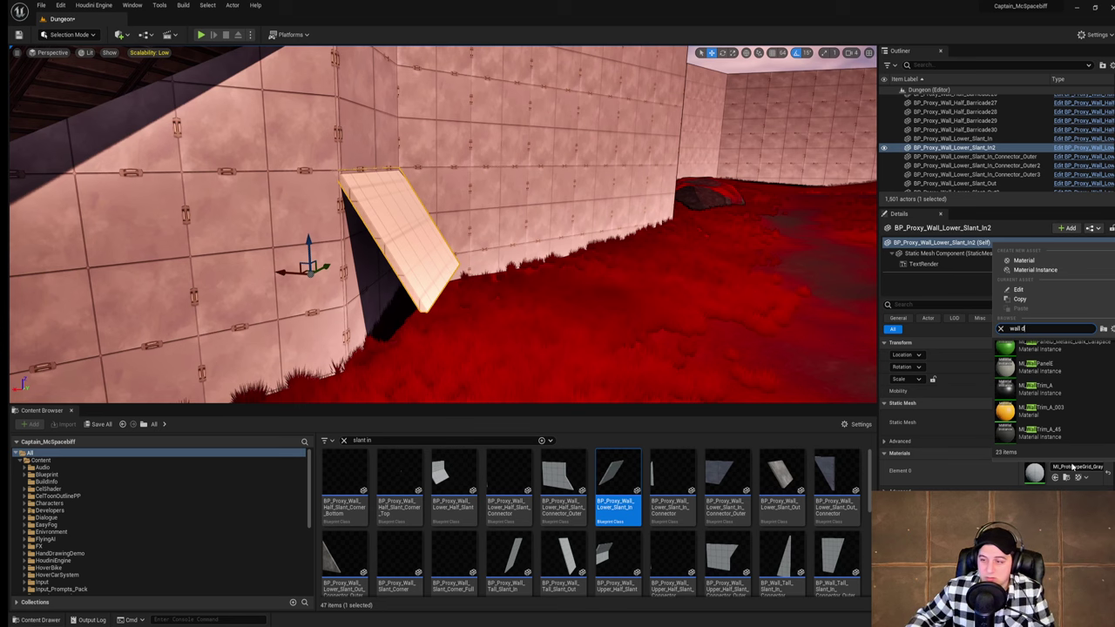
pyautogui.click(1053, 375)
pyautogui.moveTo(644, 261); pyautogui.dragTo(453, 257, button='right')
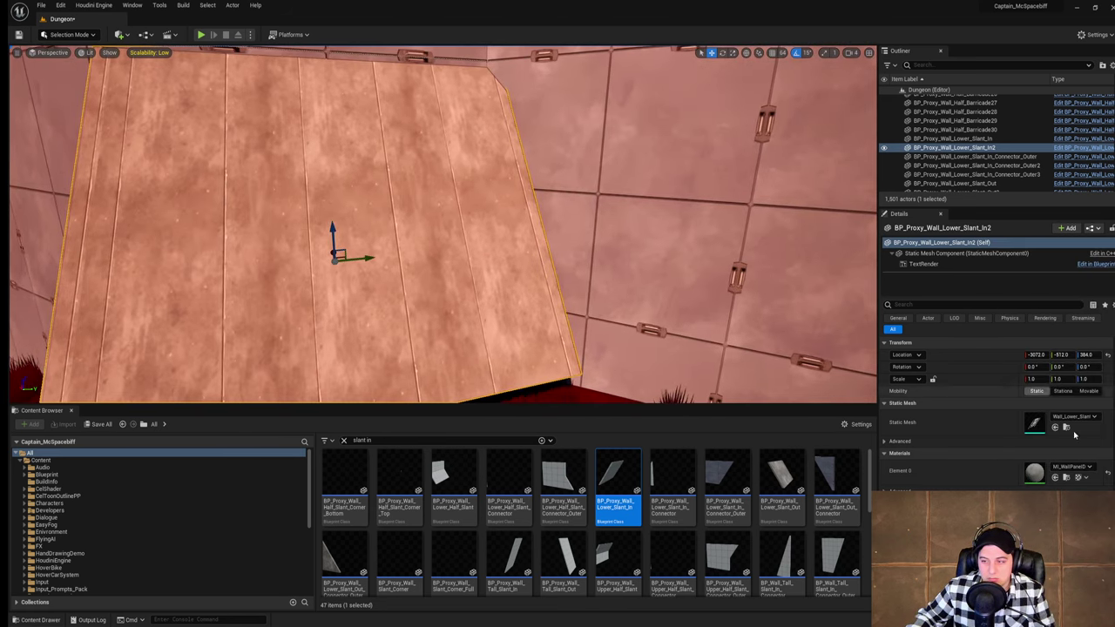
pyautogui.click(1072, 467)
pyautogui.click(1056, 387)
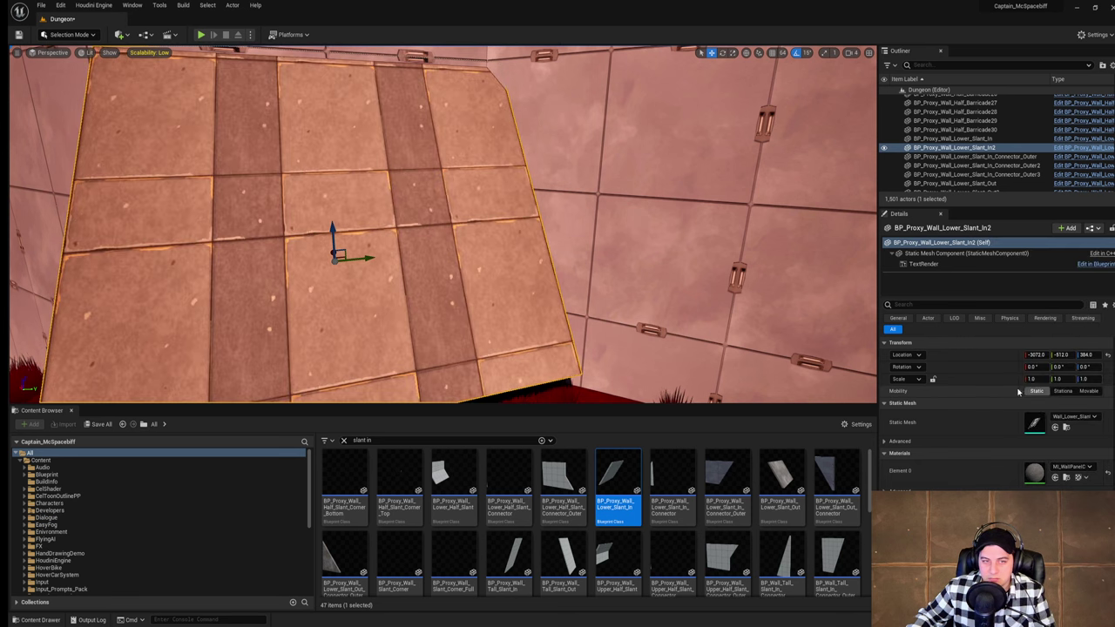
# Step: Assign the MI_WallMetal_A material to the Slant_In piece's Element 0
pyautogui.moveTo(836, 261); pyautogui.dragTo(740, 266, button='right')
pyautogui.click(1072, 467)
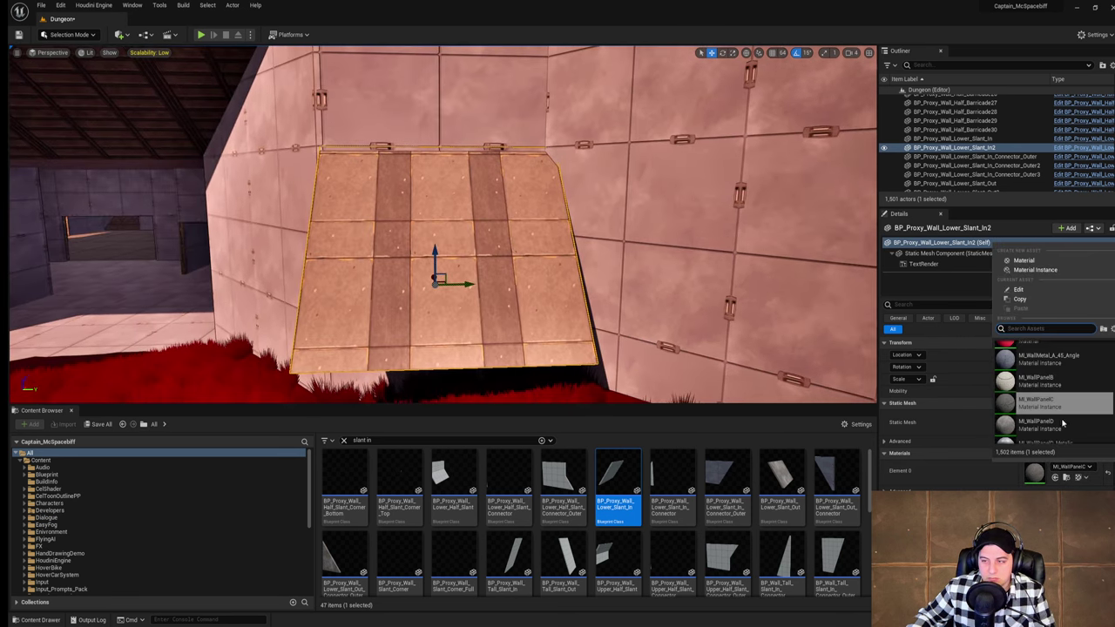
pyautogui.scroll(3, 1064, 427)
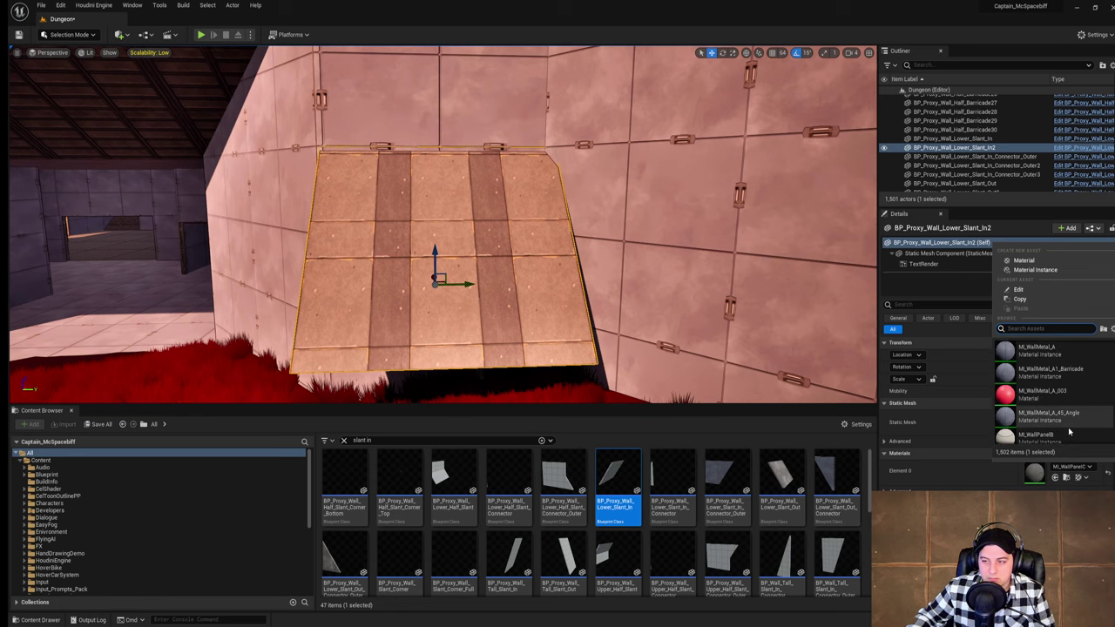
pyautogui.scroll(1, 1070, 432)
pyautogui.click(1040, 362)
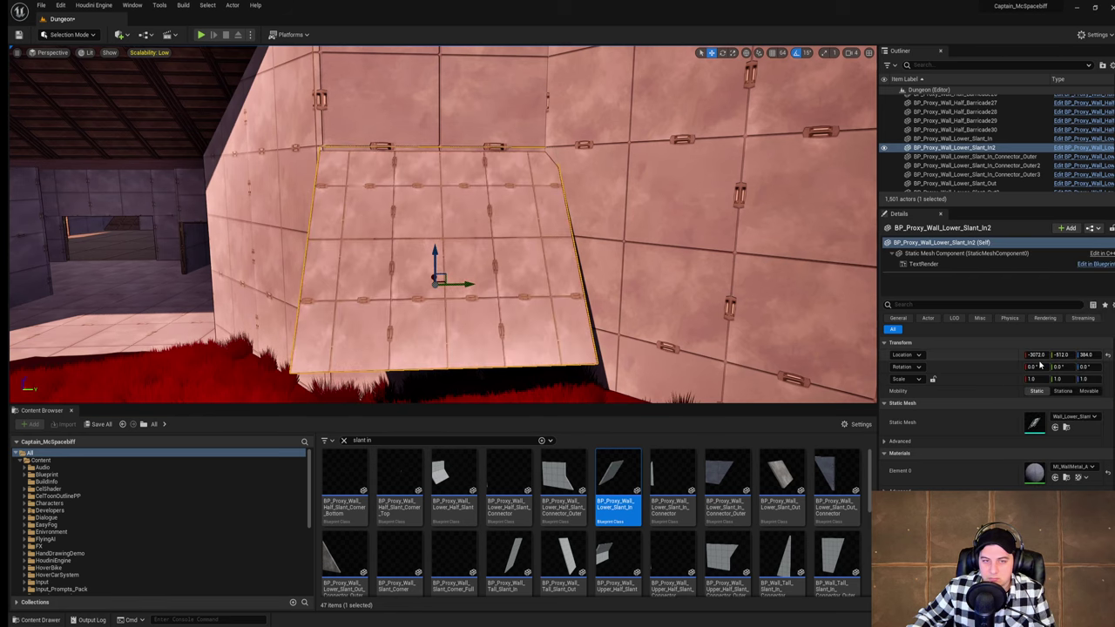
# Step: Lower the Slant_In piece into the red grass to Z 0 at the foot of the wall
pyautogui.moveTo(631, 307); pyautogui.dragTo(592, 306, button='right')
pyautogui.moveTo(656, 287); pyautogui.dragTo(784, 313, button='right')
pyautogui.moveTo(401, 196); pyautogui.dragTo(369, 196, button='right')
pyautogui.moveTo(351, 191); pyautogui.dragTo(360, 314)
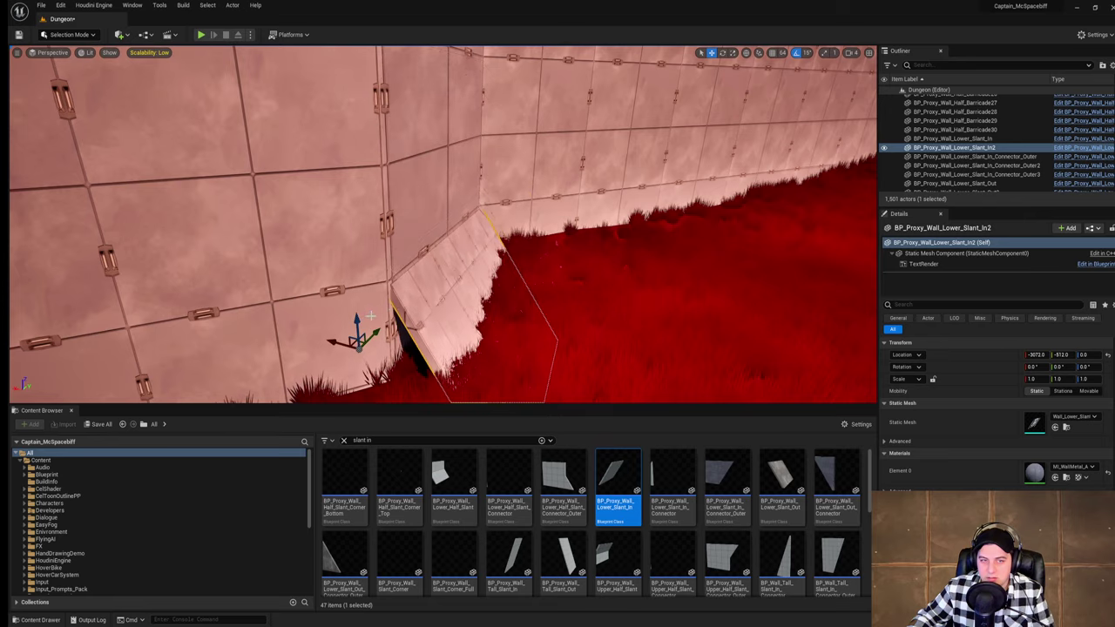
# Step: Examine the open side of the lowered slanted piece and view its static mesh Wall_Lower_Slant_In in the mesh editor
pyautogui.moveTo(360, 313); pyautogui.dragTo(540, 374, button='right')
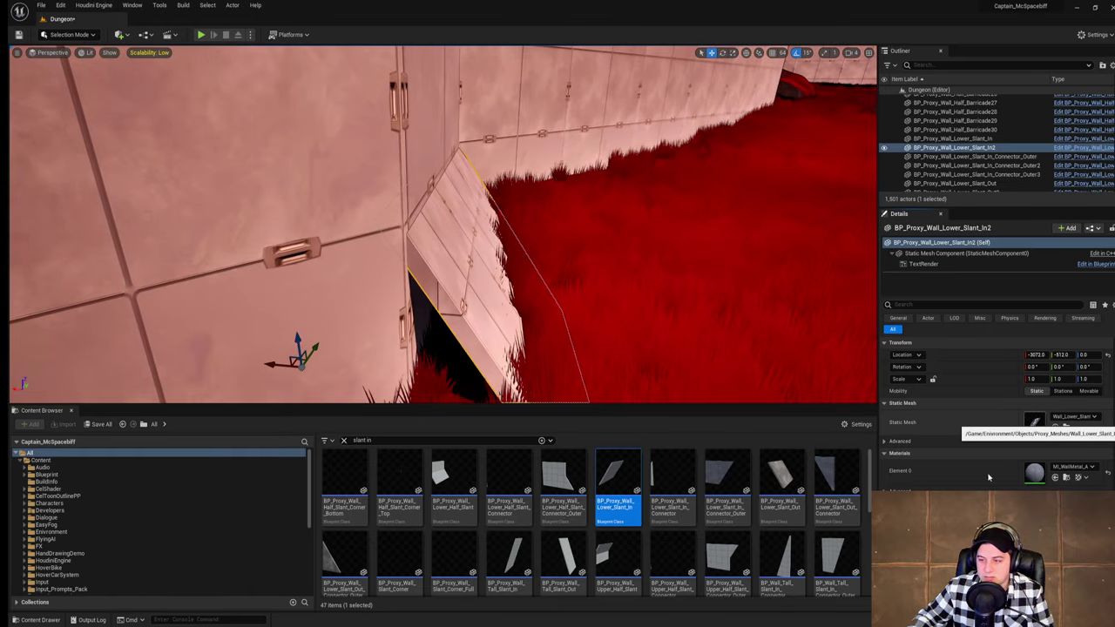
pyautogui.doubleClick(1036, 424)
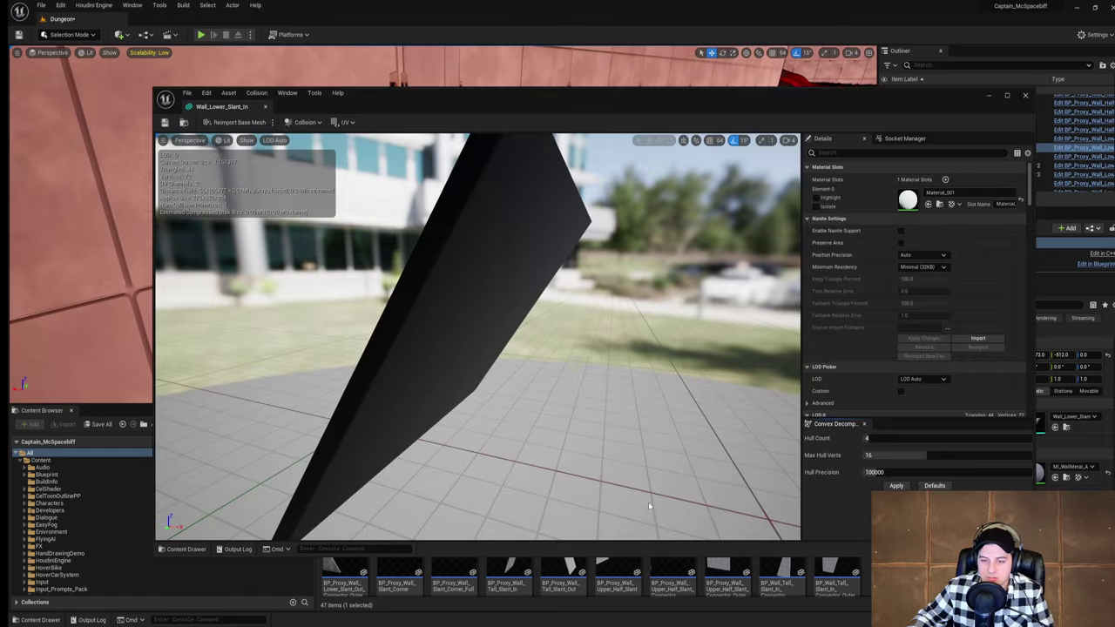
pyautogui.click(1025, 96)
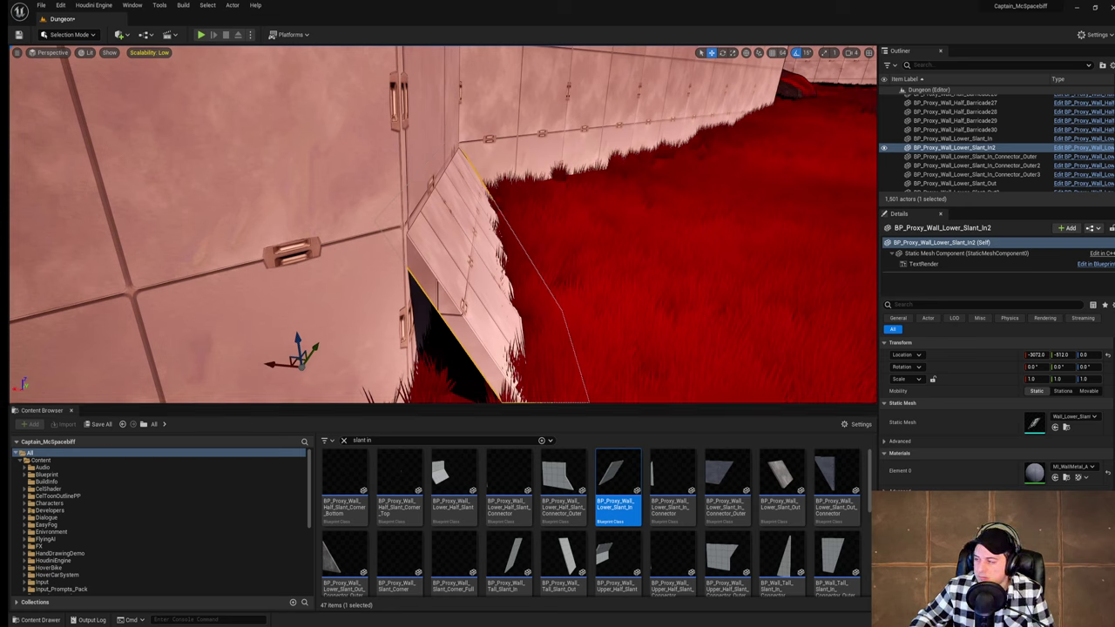
# Step: Locate the Wall_Lower_Slant_In mesh asset in Proxy_Meshes and show its file on disk in File Explorer
pyautogui.click(1065, 427)
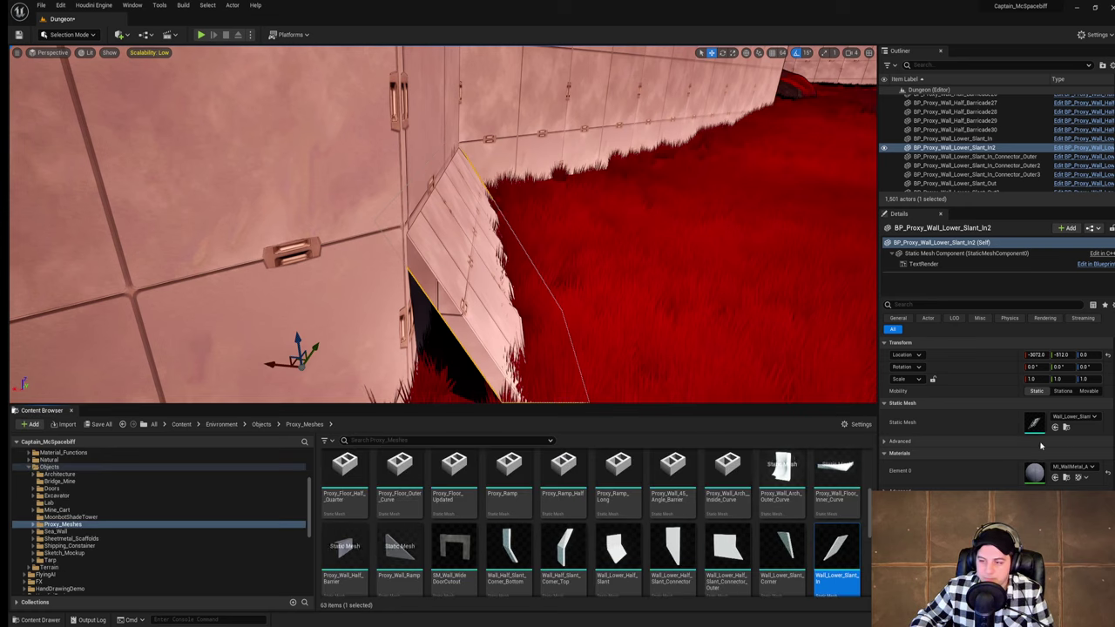
pyautogui.rightClick(832, 536)
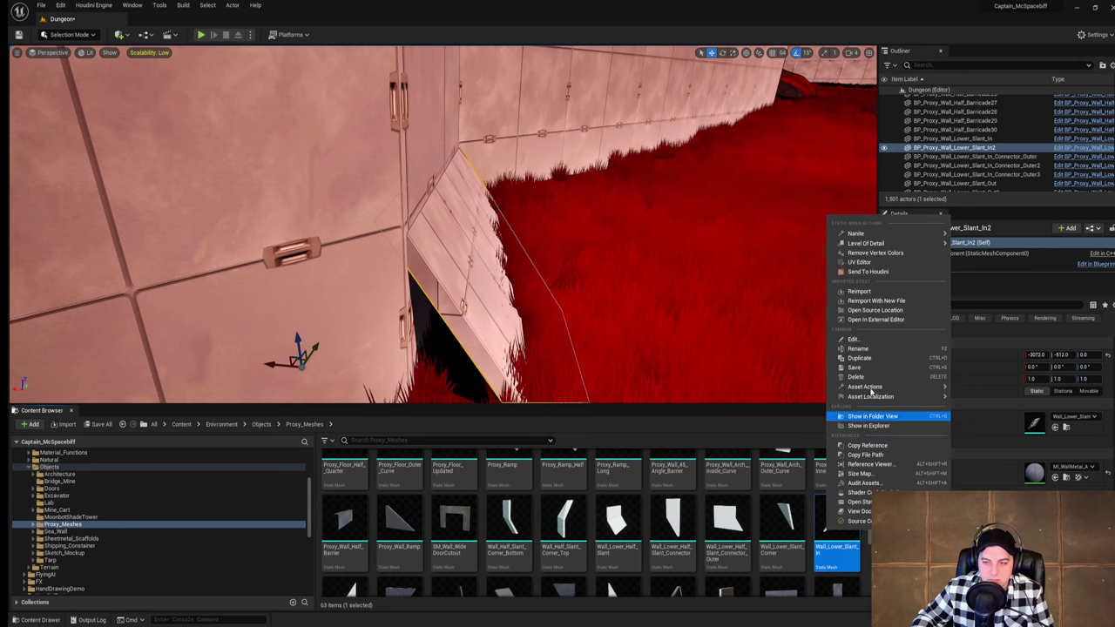
pyautogui.click(885, 429)
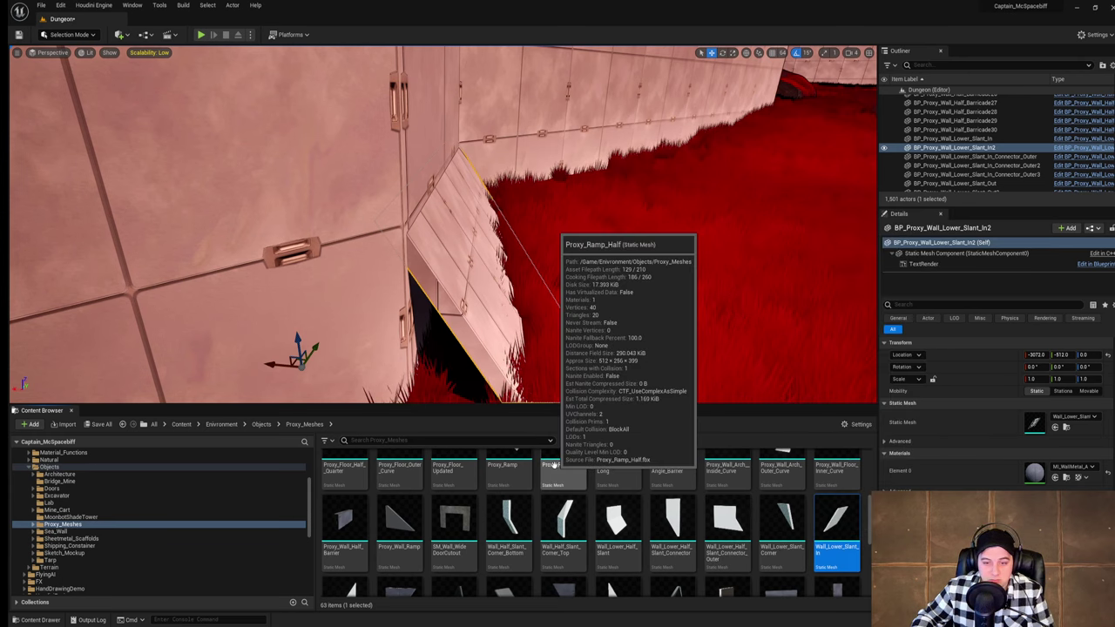
pyautogui.rightClick(839, 545)
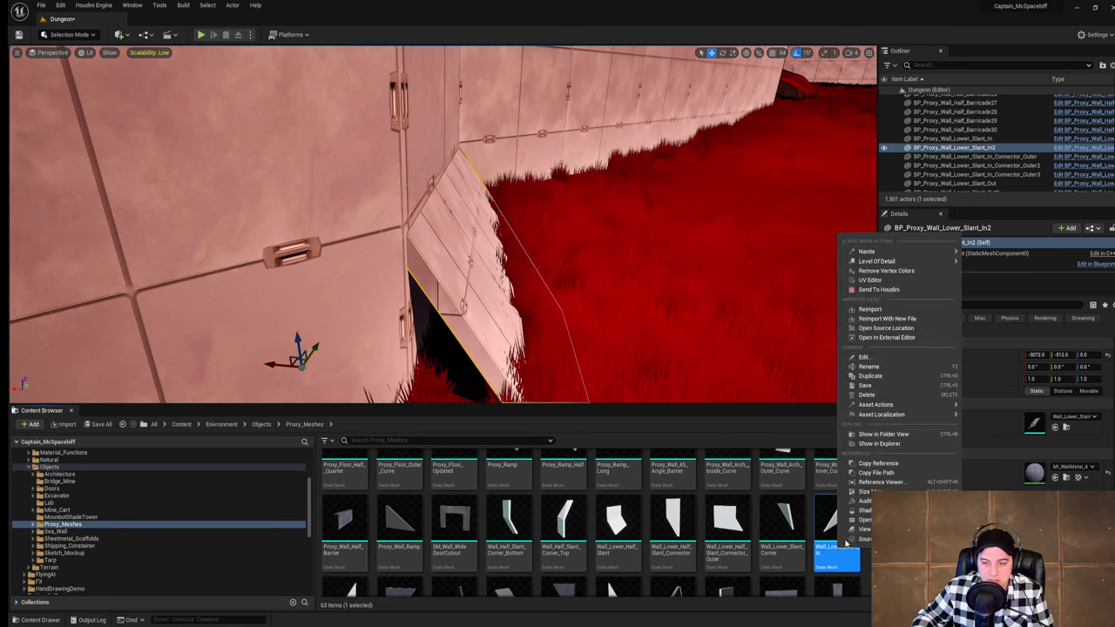
pyautogui.click(876, 436)
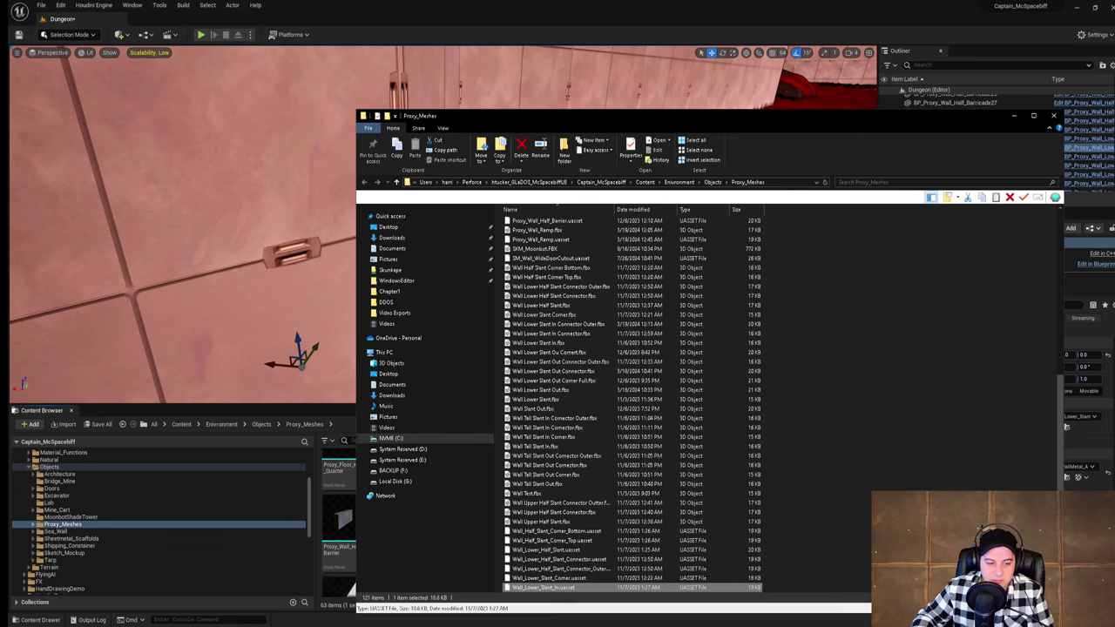
pyautogui.click(795, 182)
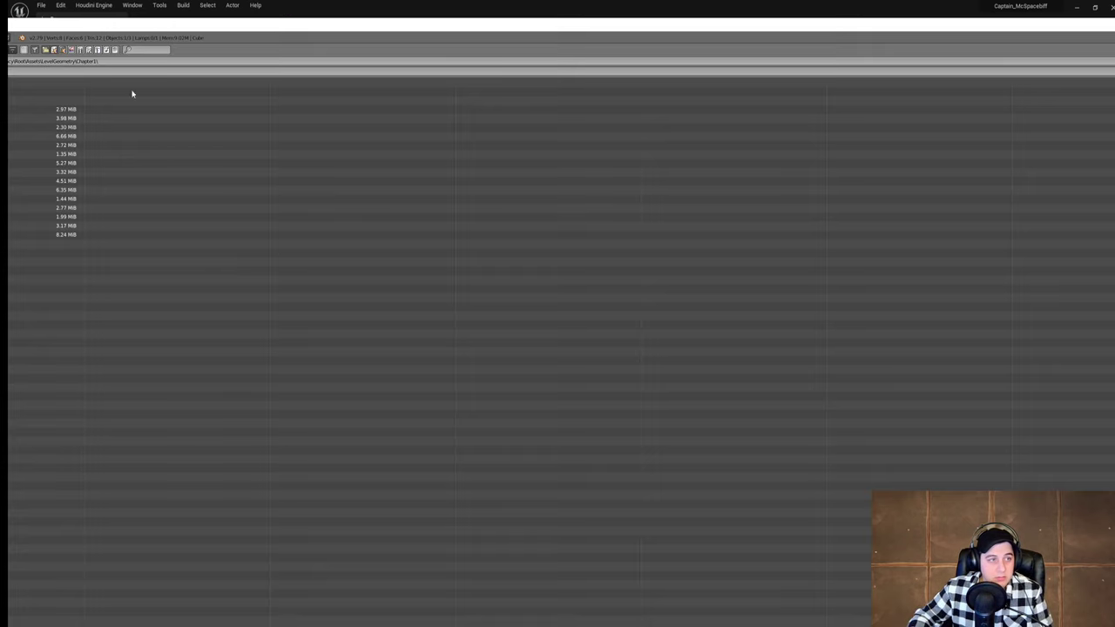
# Step: Switch to Blender, fit its window on the screen, and open Proxy Wall Slant.blend from the Proxy Models folder
pyautogui.moveTo(214, 40); pyautogui.dragTo(341, 46)
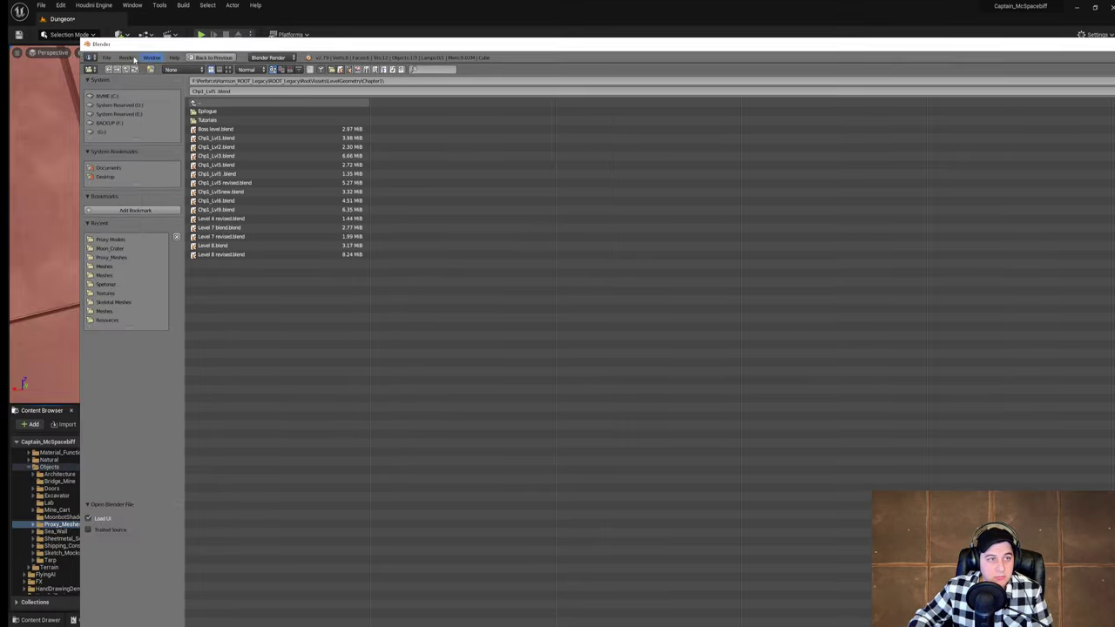
pyautogui.moveTo(82, 40); pyautogui.dragTo(318, 124)
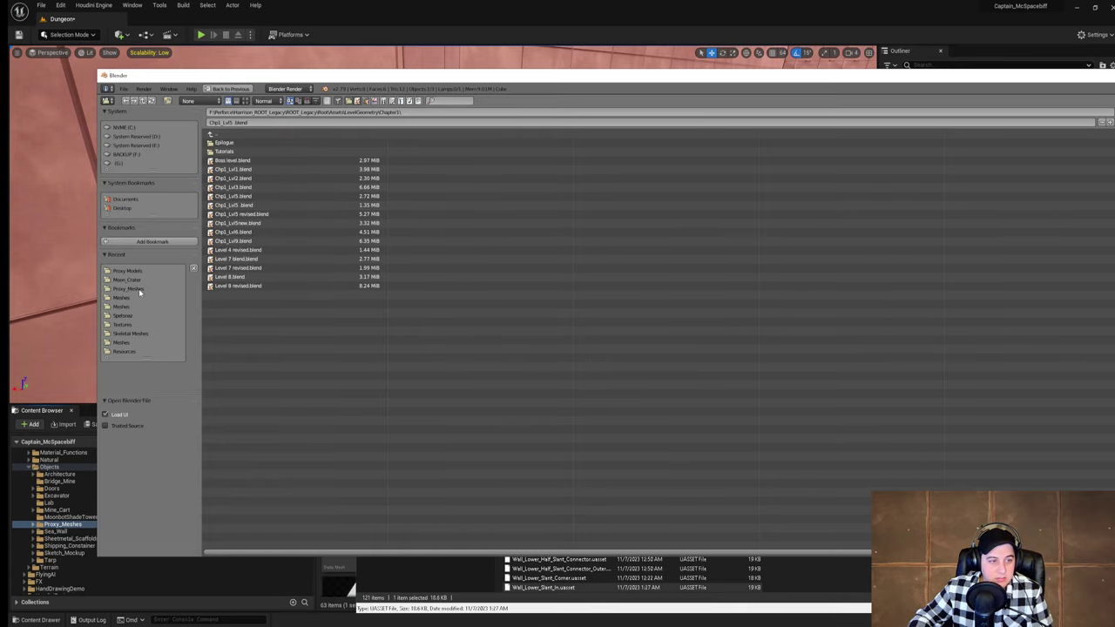
pyautogui.click(131, 289)
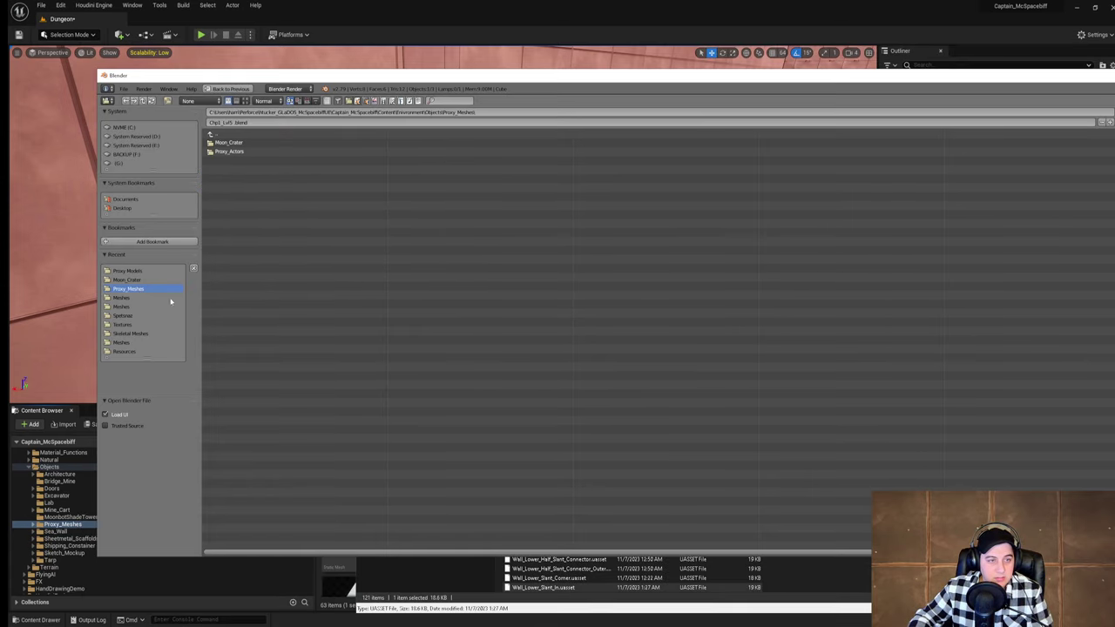
pyautogui.doubleClick(135, 271)
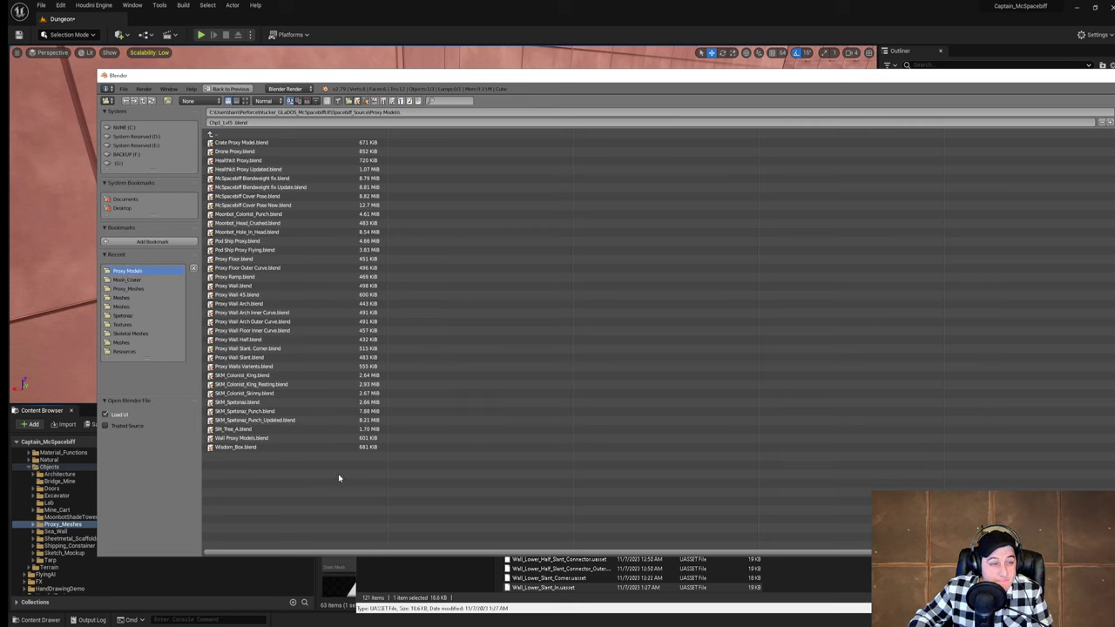
pyautogui.click(275, 349)
pyautogui.click(274, 358)
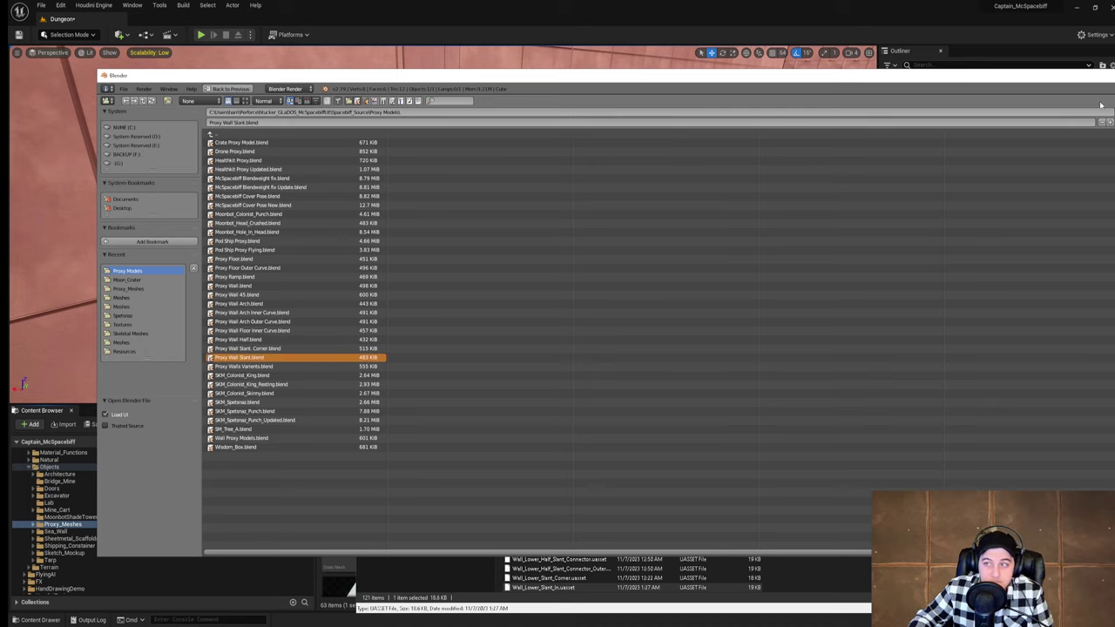
pyautogui.moveTo(1113, 214); pyautogui.dragTo(834, 215)
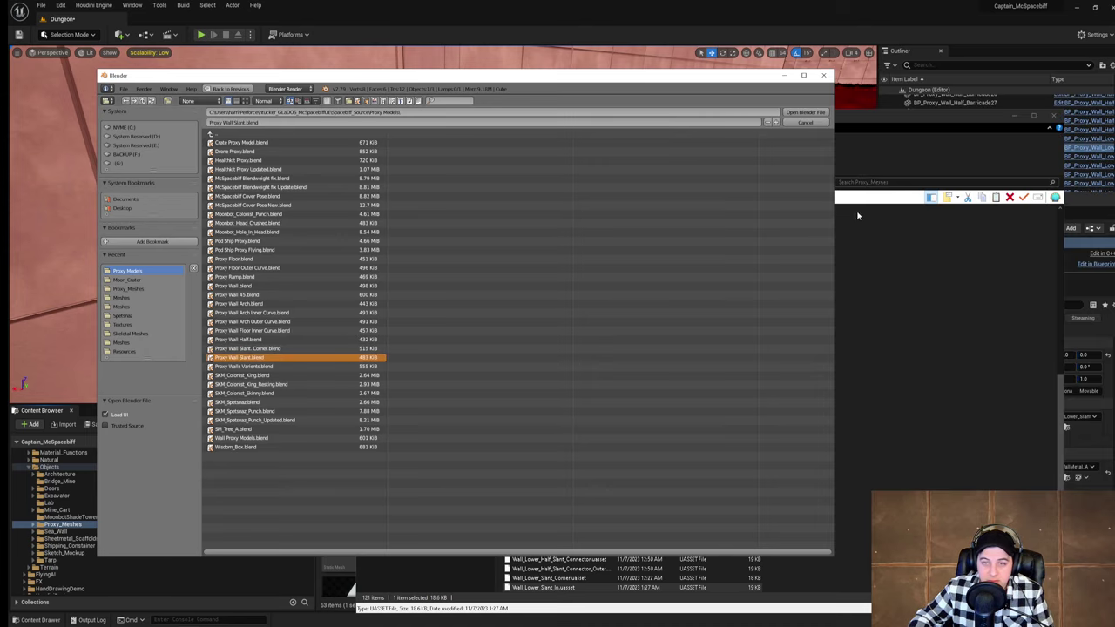
pyautogui.click(805, 114)
# Step: Delete all objects from the Proxy Wall Slant scene
pyautogui.moveTo(522, 286); pyautogui.dragTo(477, 303, button='middle')
pyautogui.press('a')
pyautogui.press('a')
pyautogui.press('x')
pyautogui.click(469, 301)
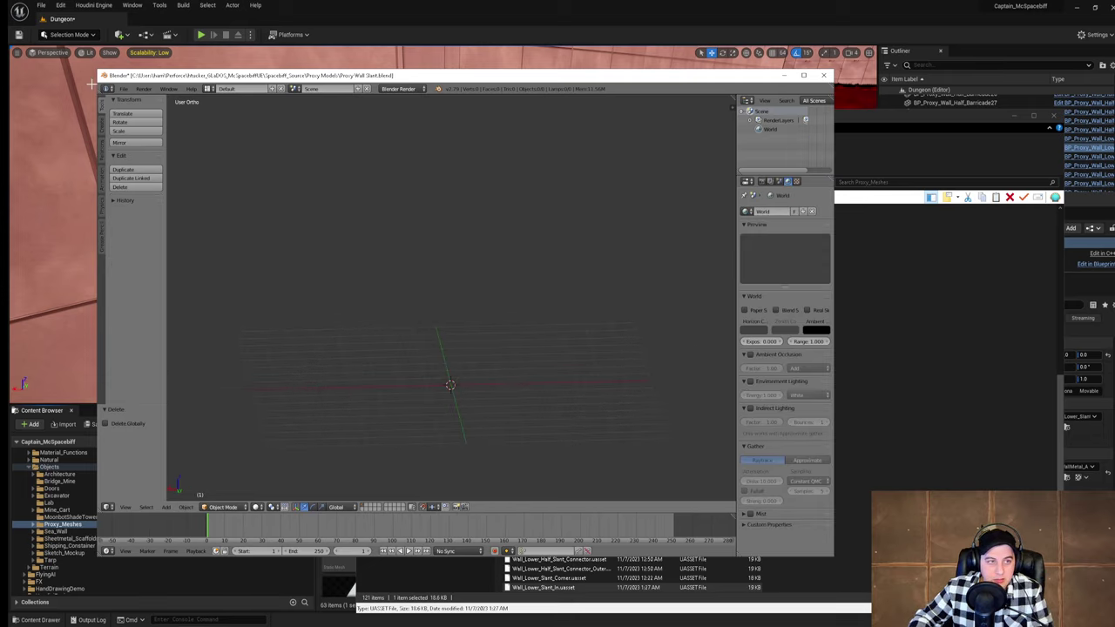
# Step: Start an FBX import and point its file browser at the Proxy_Meshes folder, using the path copied from File Explorer
pyautogui.click(124, 89)
pyautogui.moveTo(145, 260)
pyautogui.click(223, 287)
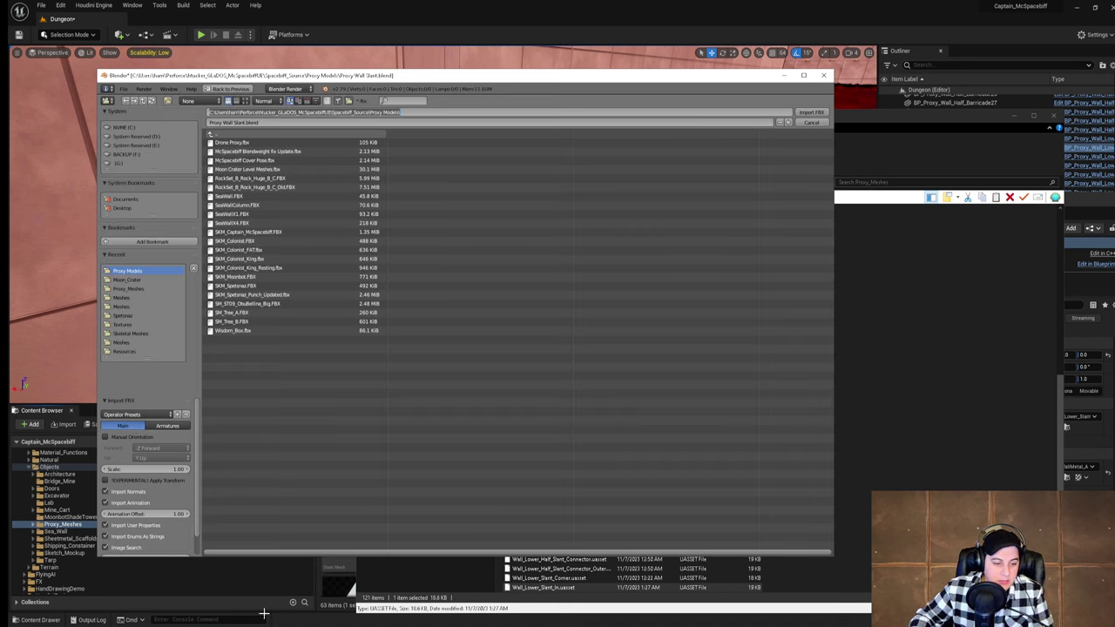
pyautogui.click(435, 566)
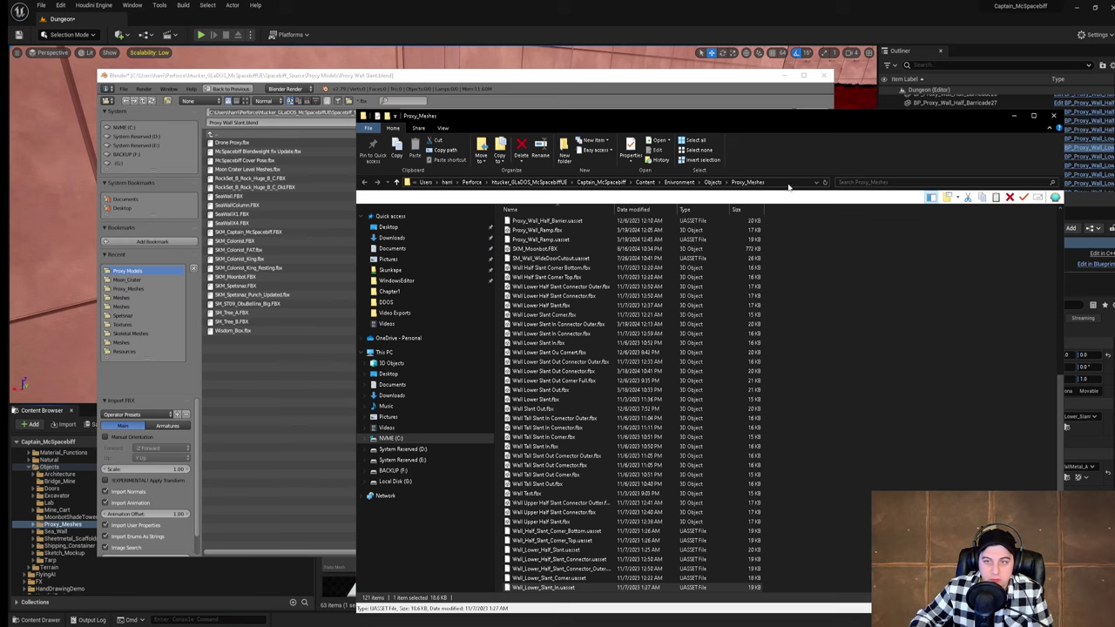
pyautogui.click(788, 185)
pyautogui.click(323, 114)
pyautogui.click(331, 112)
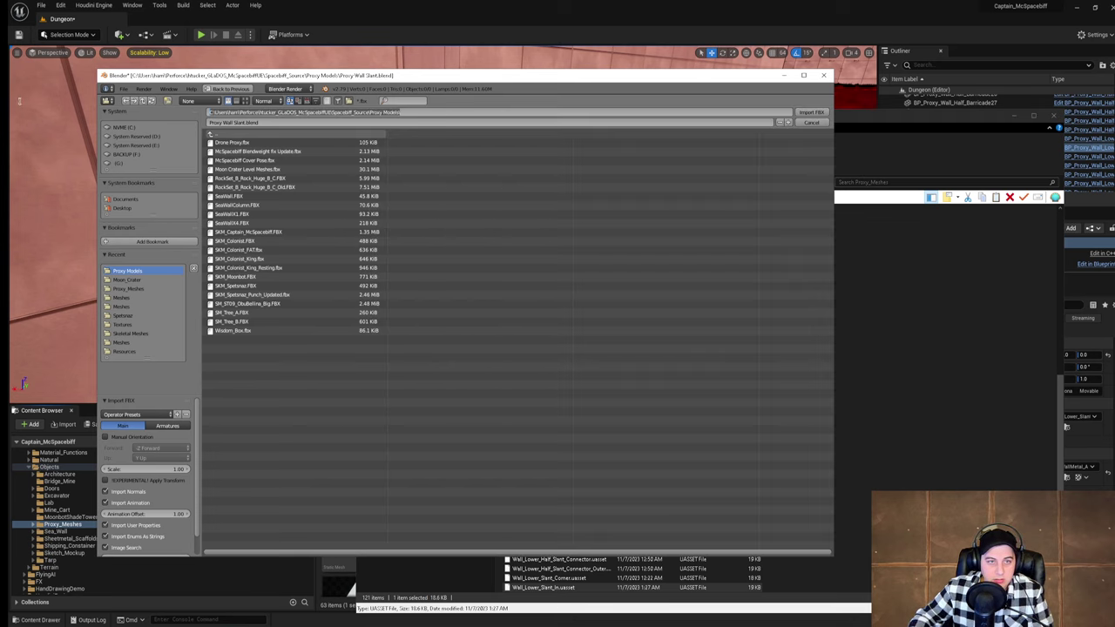
pyautogui.write('C:\\Users\\harri\\Perforce\\htucker_GLaDOS_McSpacebiffUE\\Captain_McSpacebiff\\Content\\Enivronment\\Objects\\Proxy_Meshes')
pyautogui.press('Return')
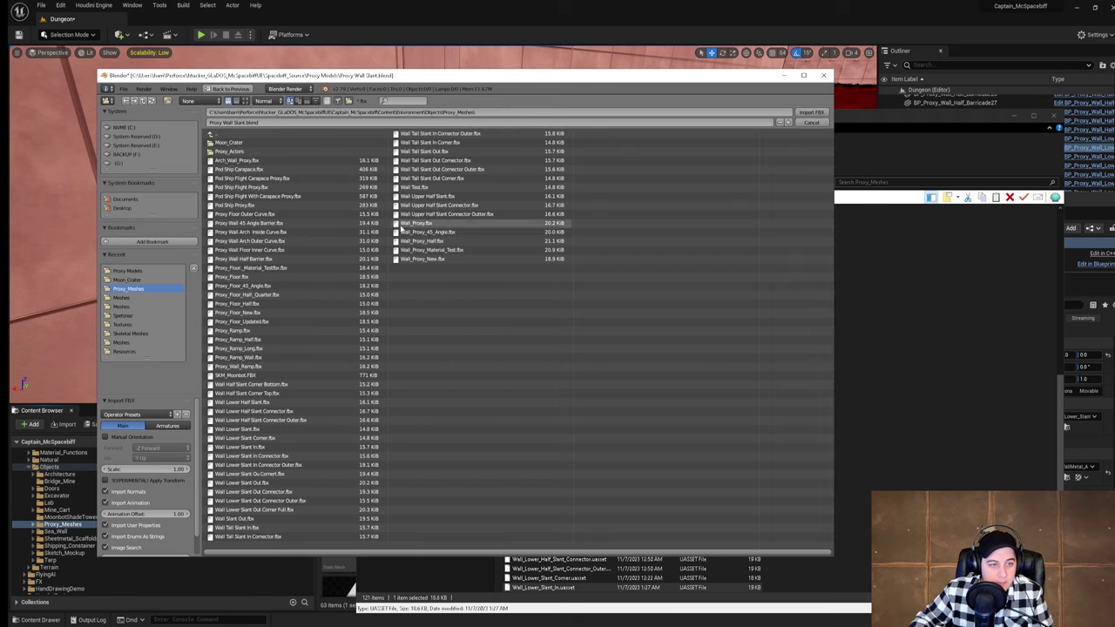
pyautogui.click(287, 528)
pyautogui.click(809, 115)
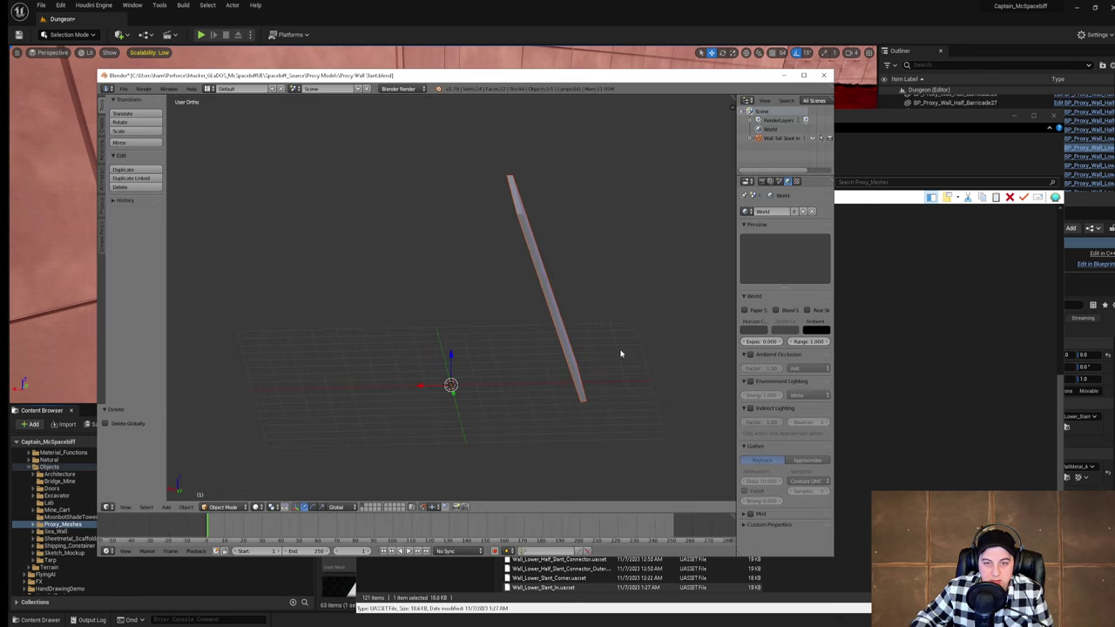
pyautogui.moveTo(622, 353); pyautogui.dragTo(544, 298, button='middle')
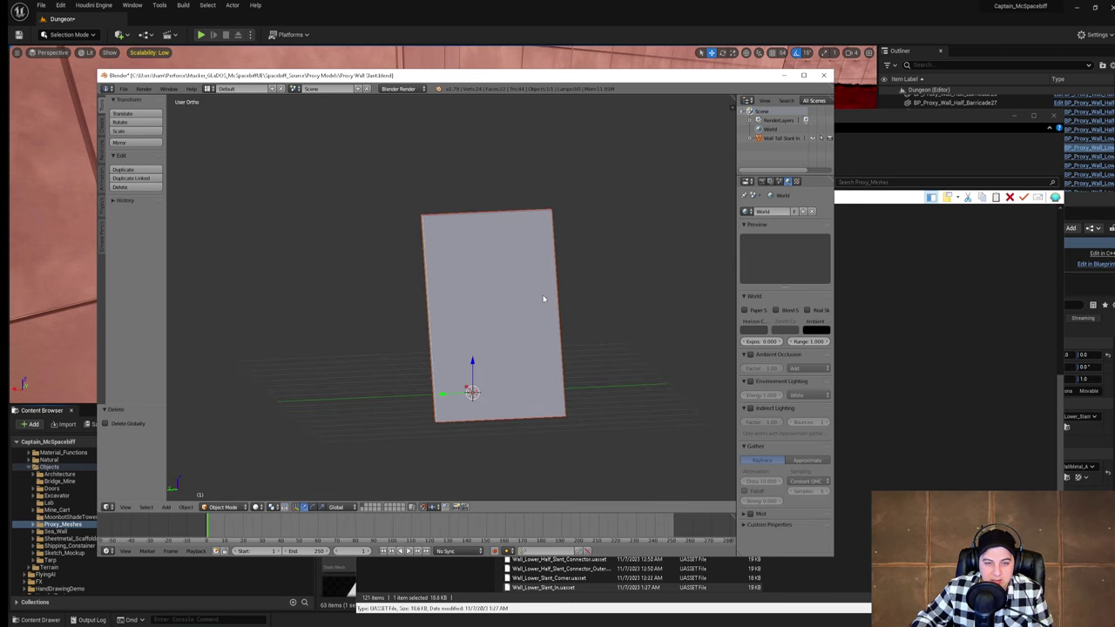
pyautogui.press('Delete')
pyautogui.click(1064, 418)
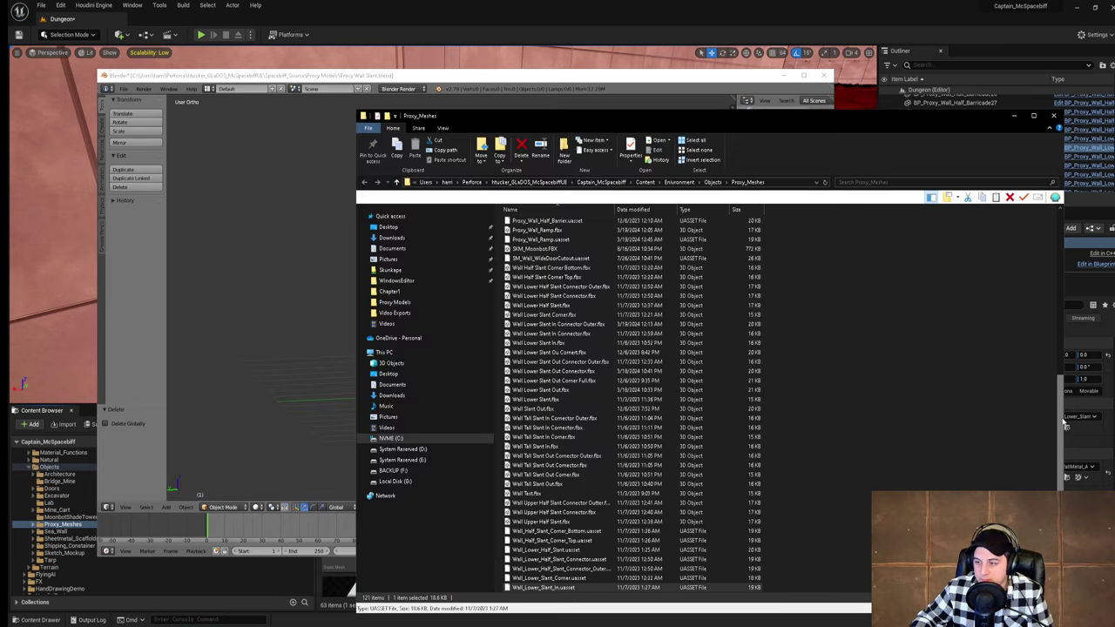
pyautogui.click(268, 625)
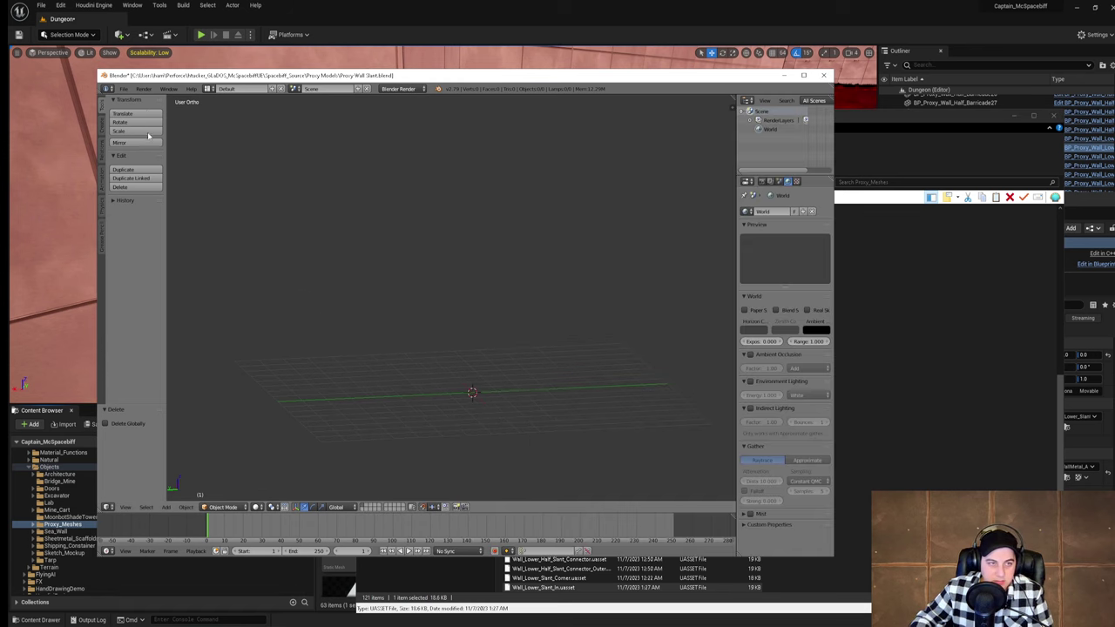
# Step: Import Wall Lower Slant In.fbx into the scene and enter Edit Mode on the mesh
pyautogui.click(123, 89)
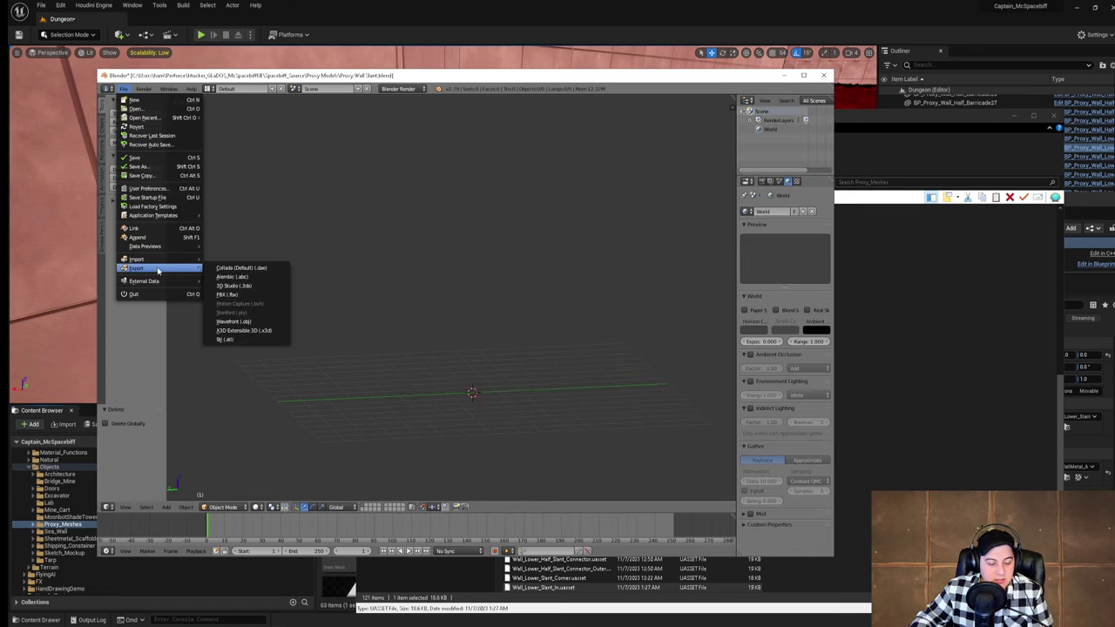
pyautogui.moveTo(165, 261)
pyautogui.click(228, 285)
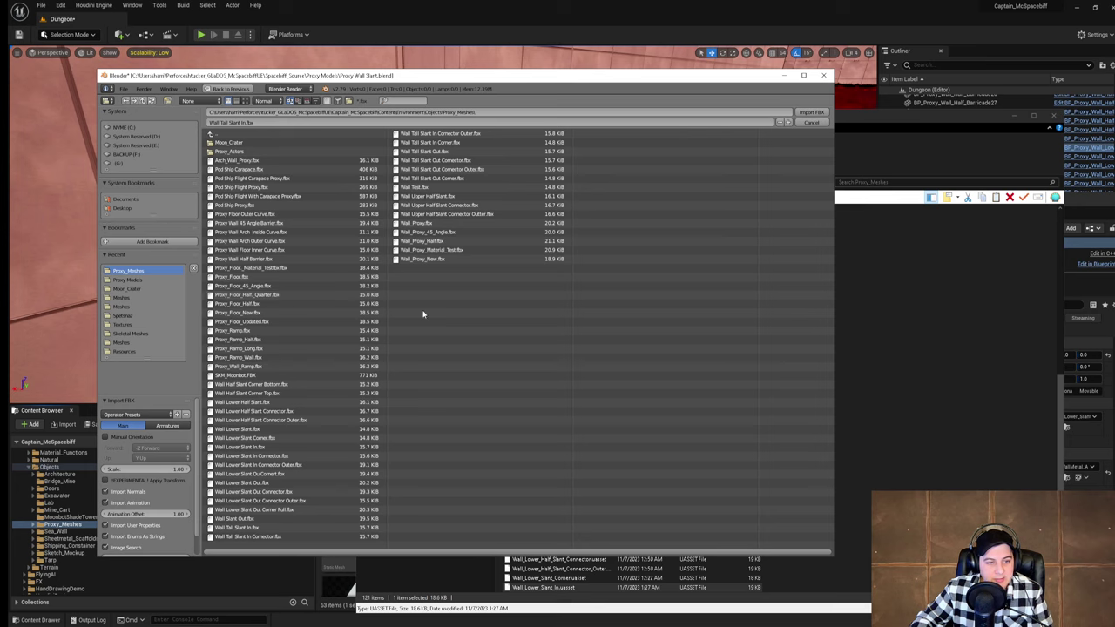
pyautogui.click(275, 447)
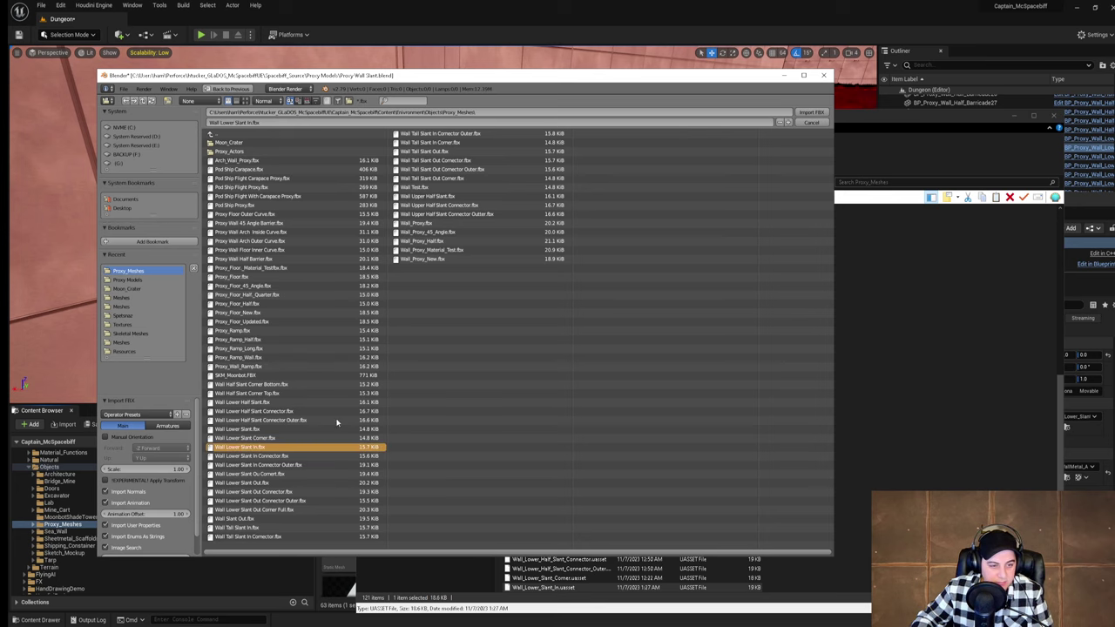
pyautogui.click(800, 113)
pyautogui.moveTo(479, 368); pyautogui.dragTo(508, 370, button='middle')
pyautogui.press('Tab')
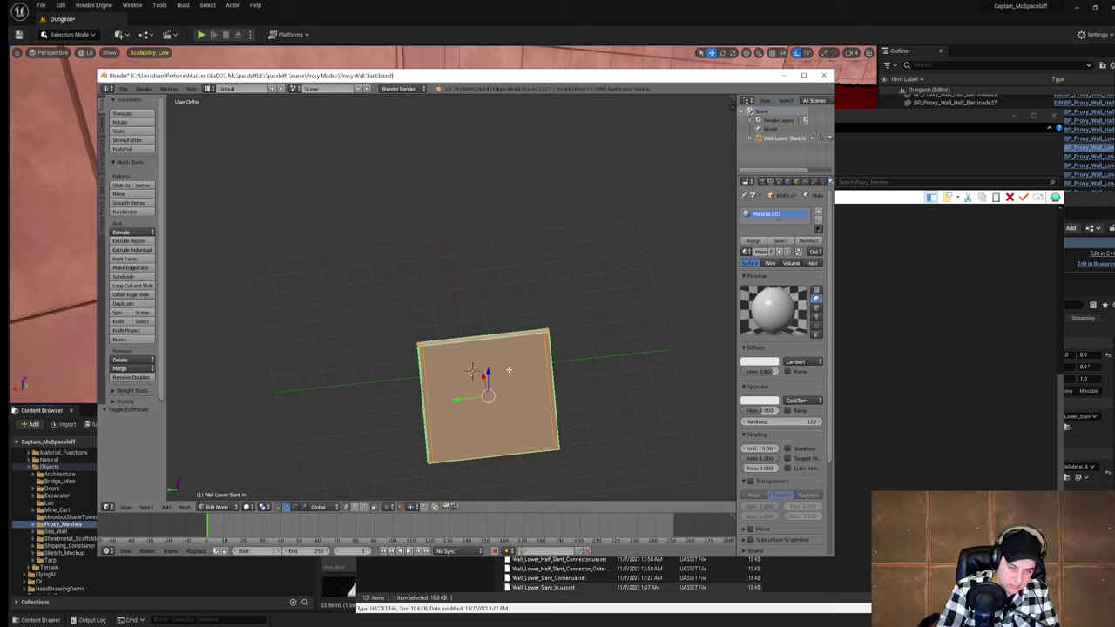
# Step: Split the 3D view into two side-by-side areas and turn the second one into a UV/Image Editor
pyautogui.rightClick(475, 95)
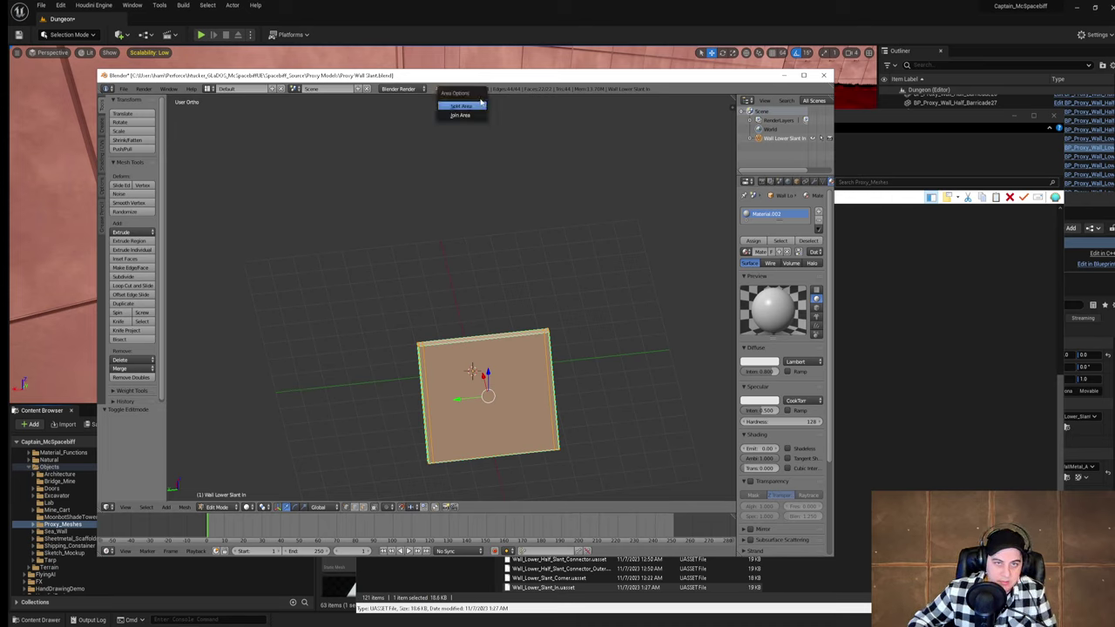
pyautogui.click(479, 116)
pyautogui.rightClick(480, 95)
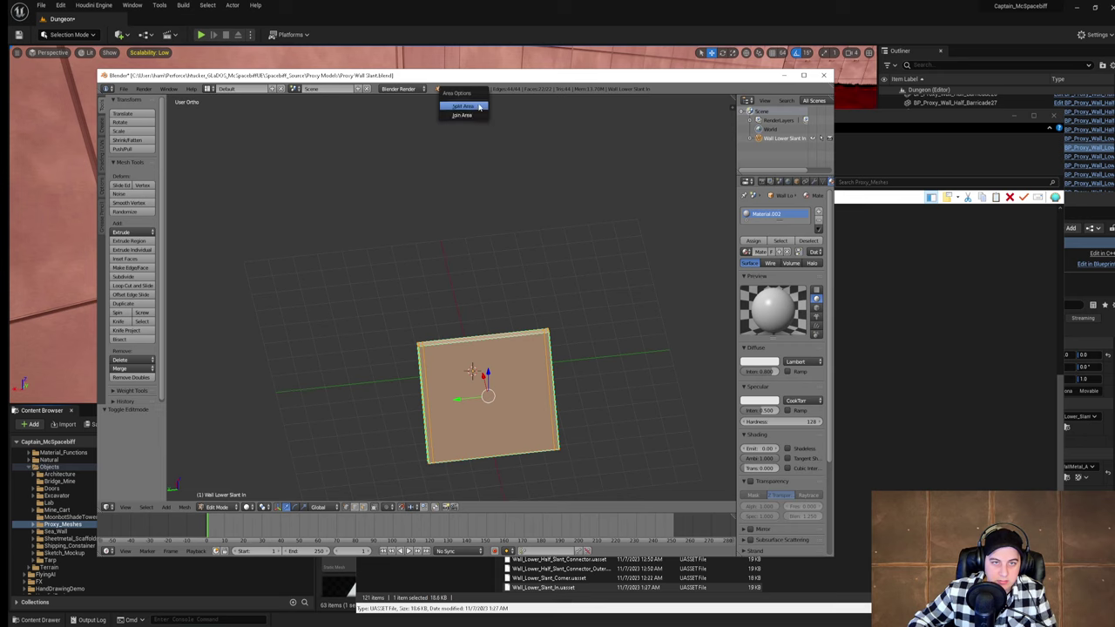
pyautogui.click(480, 106)
pyautogui.click(484, 181)
pyautogui.click(498, 508)
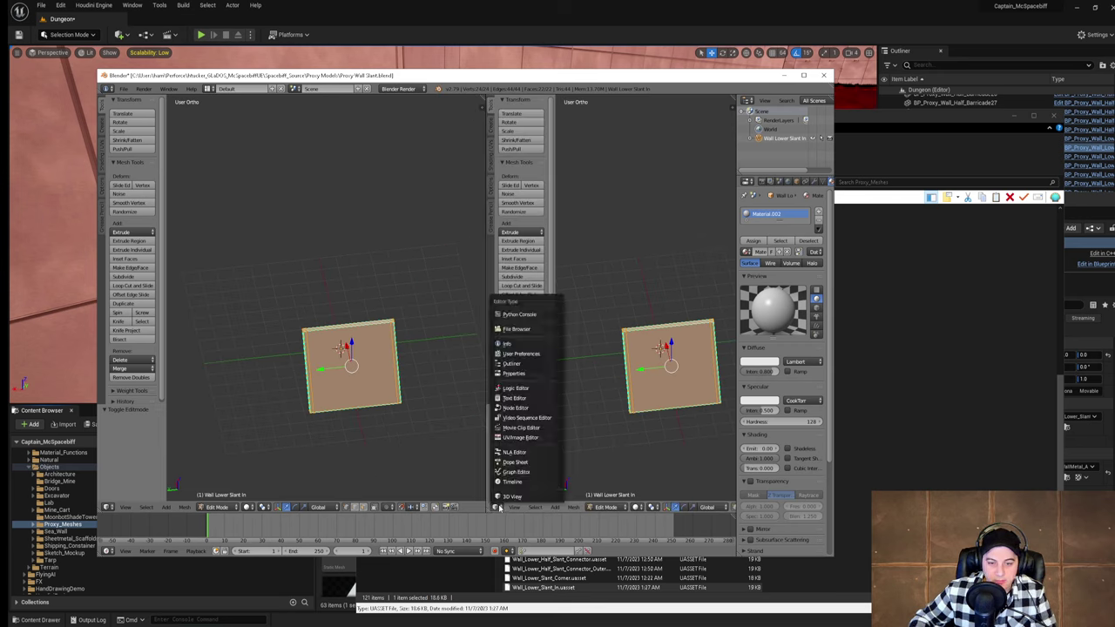
pyautogui.click(518, 437)
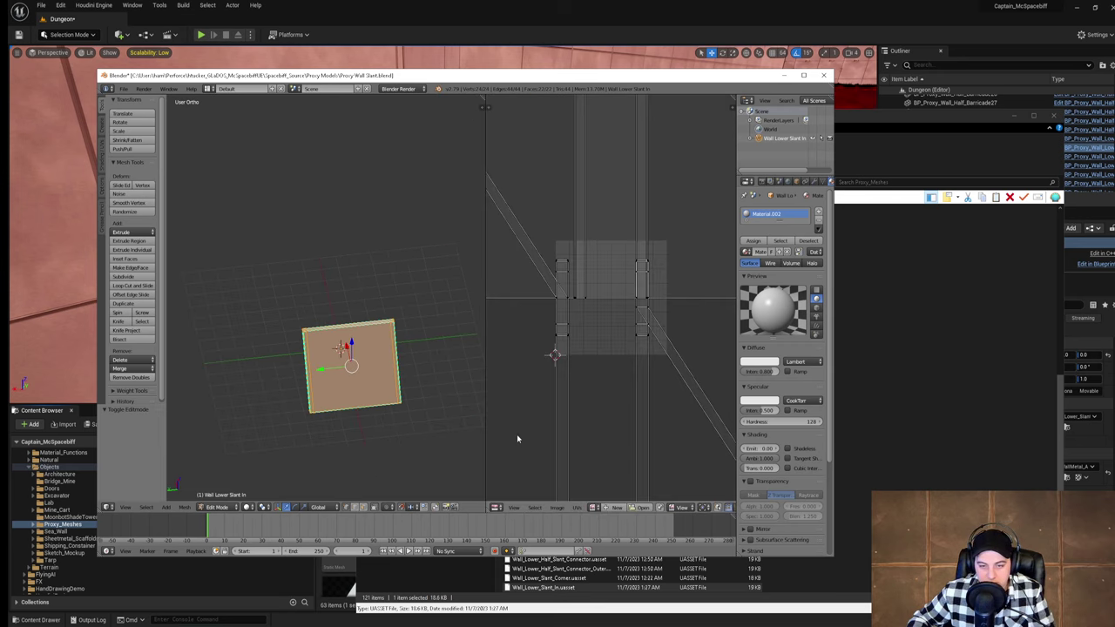
# Step: Examine the slanted wall's UV layout against the UV grid and look over the mesh itself
pyautogui.moveTo(653, 427); pyautogui.dragTo(647, 429, button='middle')
pyautogui.scroll(-9, 647, 430)
pyautogui.scroll(9, 647, 431)
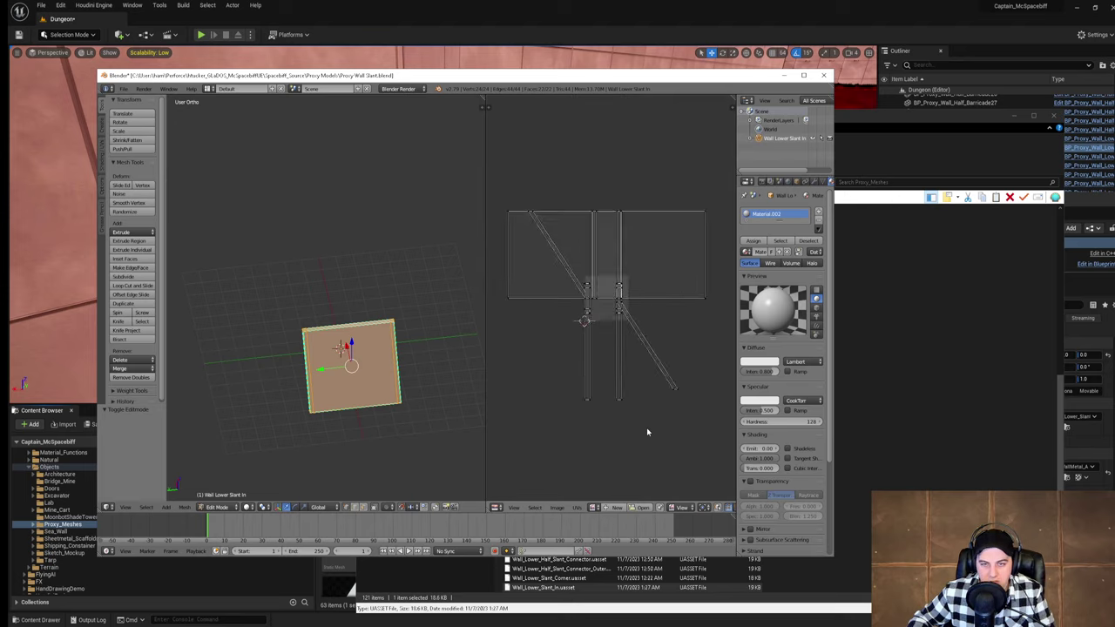
pyautogui.scroll(1, 647, 432)
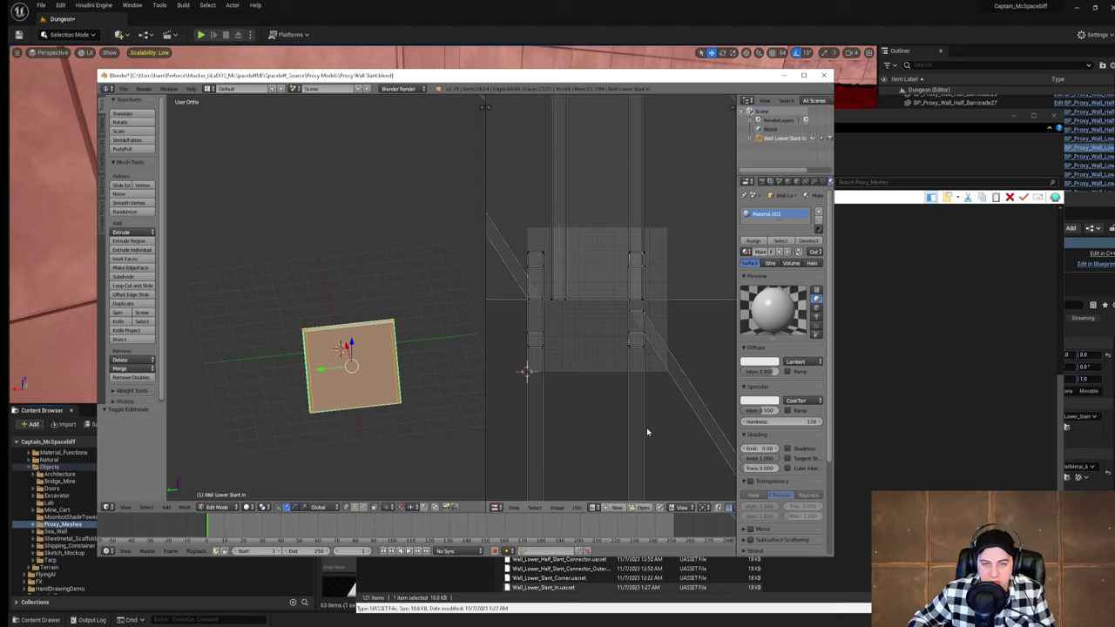
pyautogui.scroll(-3, 647, 432)
pyautogui.scroll(5, 647, 432)
pyautogui.press('a')
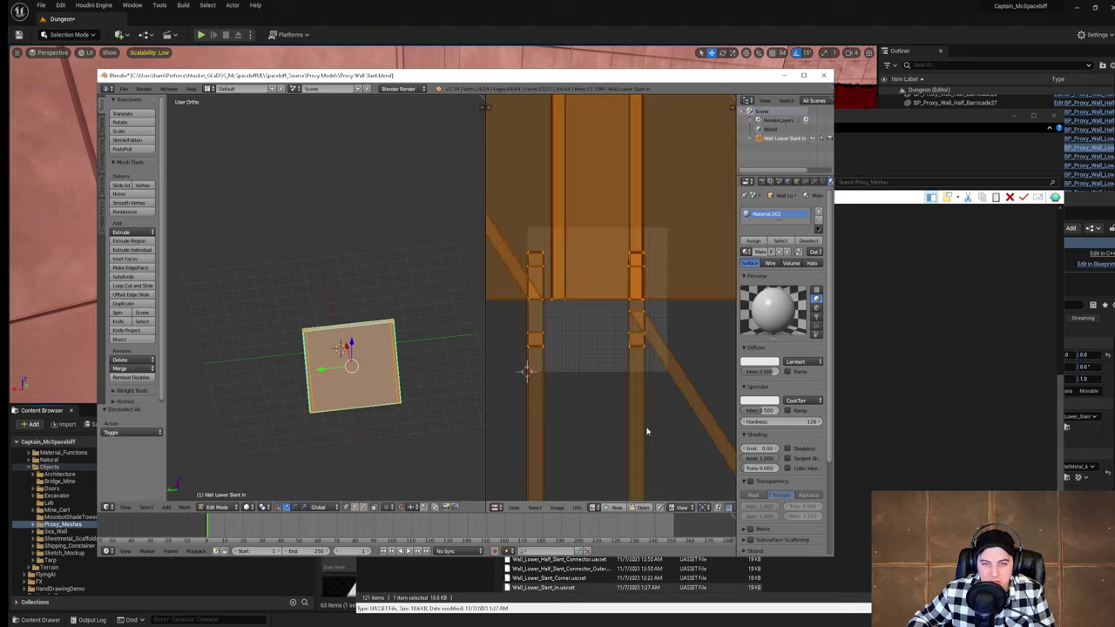
pyautogui.press('a')
pyautogui.scroll(-3, 647, 432)
pyautogui.moveTo(372, 371); pyautogui.dragTo(290, 271, button='middle')
pyautogui.scroll(6, 369, 351)
pyautogui.scroll(-4, 290, 271)
pyautogui.moveTo(401, 303); pyautogui.dragTo(350, 293, button='middle')
# Step: Select the face loop around the slanted wall's rim and invert the selection to its large front and back faces
pyautogui.press('a')
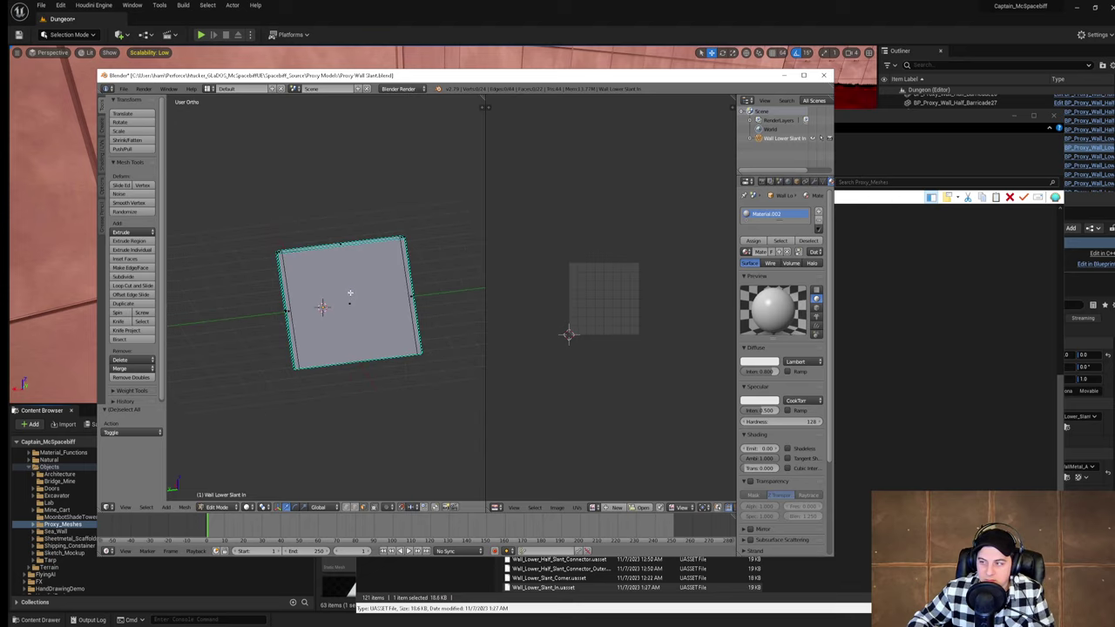
pyautogui.rightClick(296, 295)
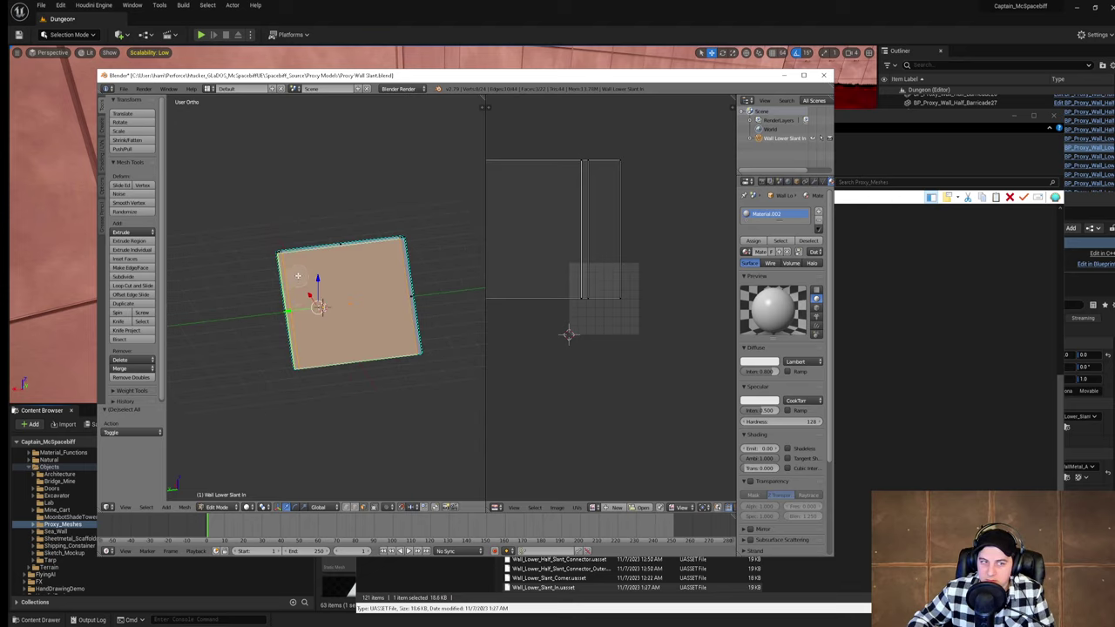
pyautogui.scroll(2, 314, 277)
pyautogui.moveTo(336, 281); pyautogui.dragTo(291, 280, button='middle')
pyautogui.scroll(3, 366, 321)
pyautogui.scroll(1, 368, 319)
pyautogui.scroll(-2, 373, 311)
pyautogui.scroll(-1, 408, 337)
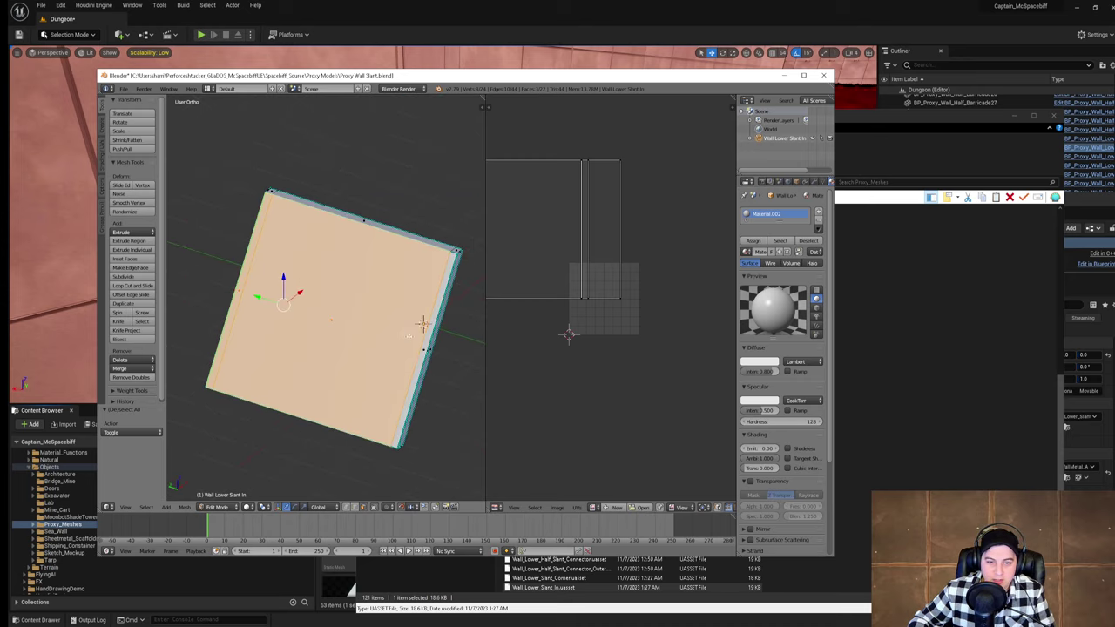
pyautogui.scroll(5, 333, 334)
pyautogui.moveTo(411, 347); pyautogui.dragTo(391, 332, button='middle')
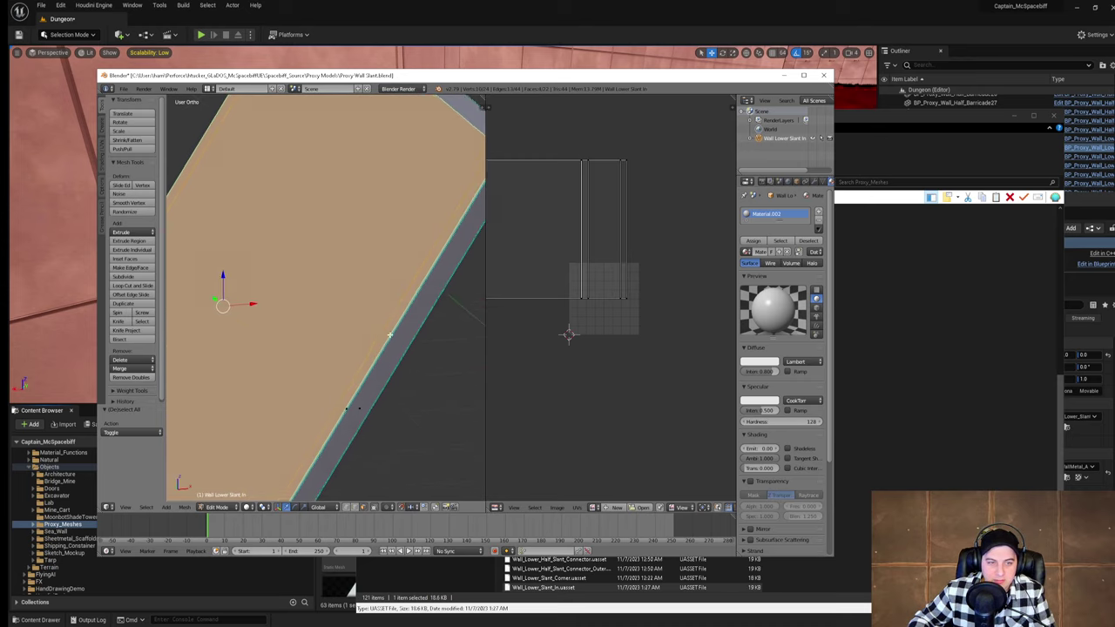
pyautogui.scroll(-1, 384, 336)
pyautogui.keyDown('shift'); pyautogui.rightClick(342, 373); pyautogui.keyUp('shift')
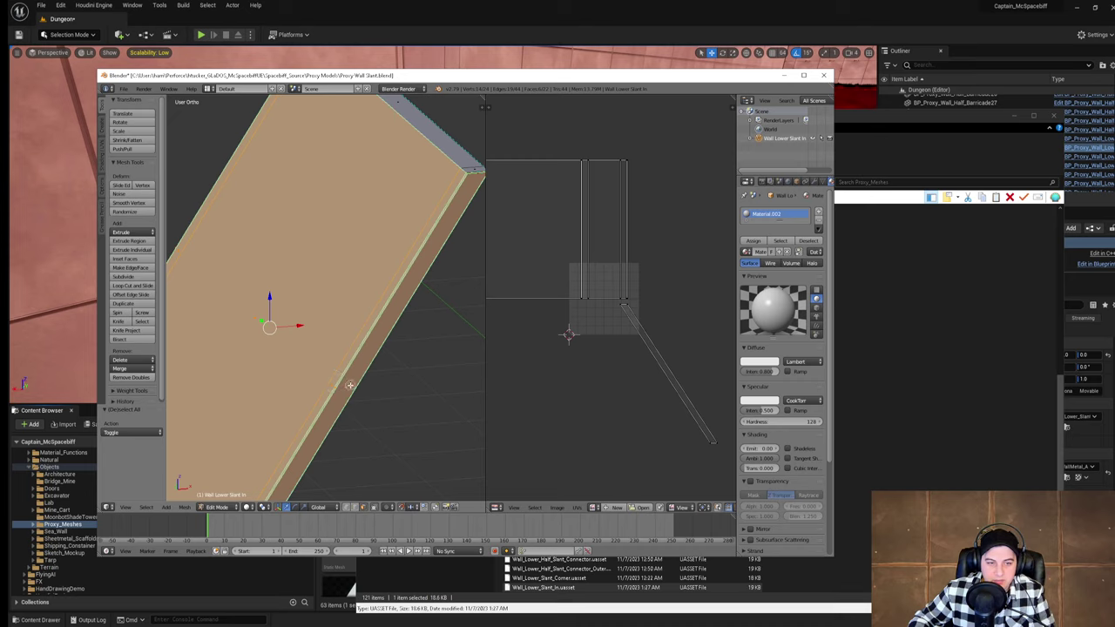
pyautogui.keyDown('shift'); pyautogui.rightClick(350, 385); pyautogui.keyUp('shift')
pyautogui.moveTo(350, 383); pyautogui.dragTo(397, 320, button='middle')
pyautogui.scroll(2, 333, 328)
pyautogui.keyDown('alt'); pyautogui.rightClick(336, 325); pyautogui.keyUp('alt')
pyautogui.scroll(-5, 397, 320)
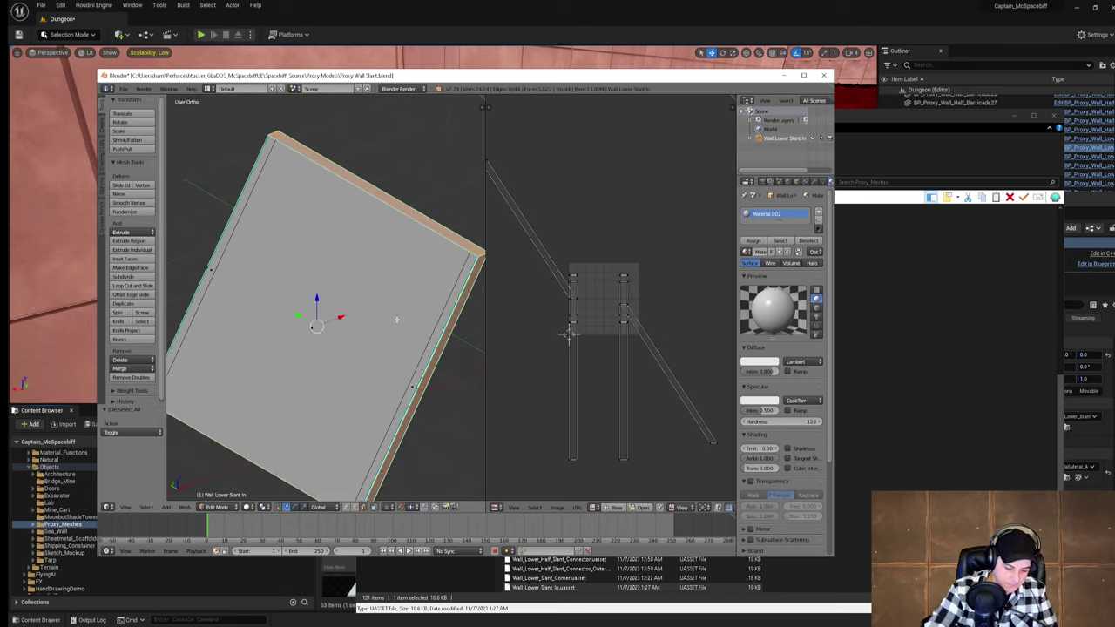
pyautogui.hotkey('ctrl', 'i')
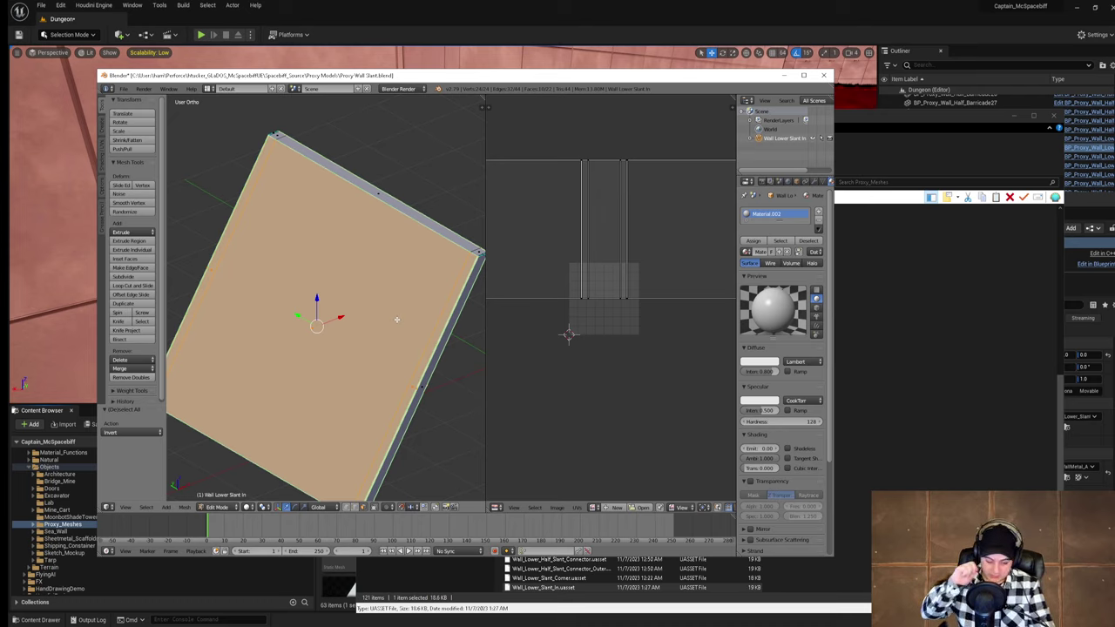
# Step: Try an angle-based Unwrap on the wall's front and back faces, inspect the new UV islands, and undo it
pyautogui.press('u')
pyautogui.click(396, 322)
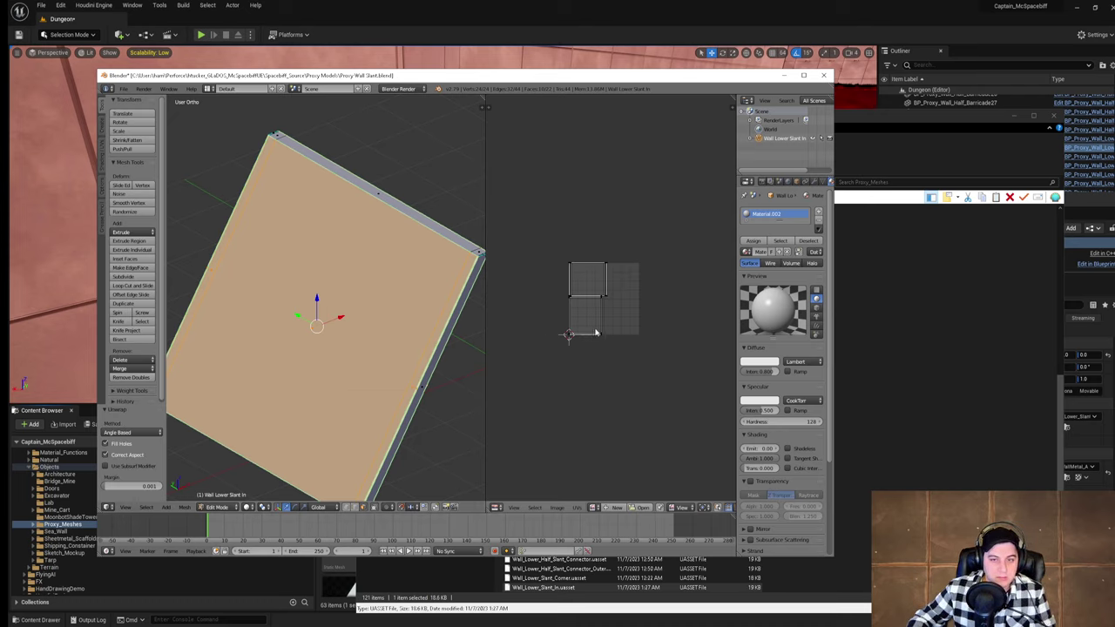
pyautogui.scroll(4, 602, 335)
pyautogui.scroll(2, 602, 334)
pyautogui.scroll(-1, 326, 351)
pyautogui.moveTo(324, 351); pyautogui.dragTo(392, 346, button='middle')
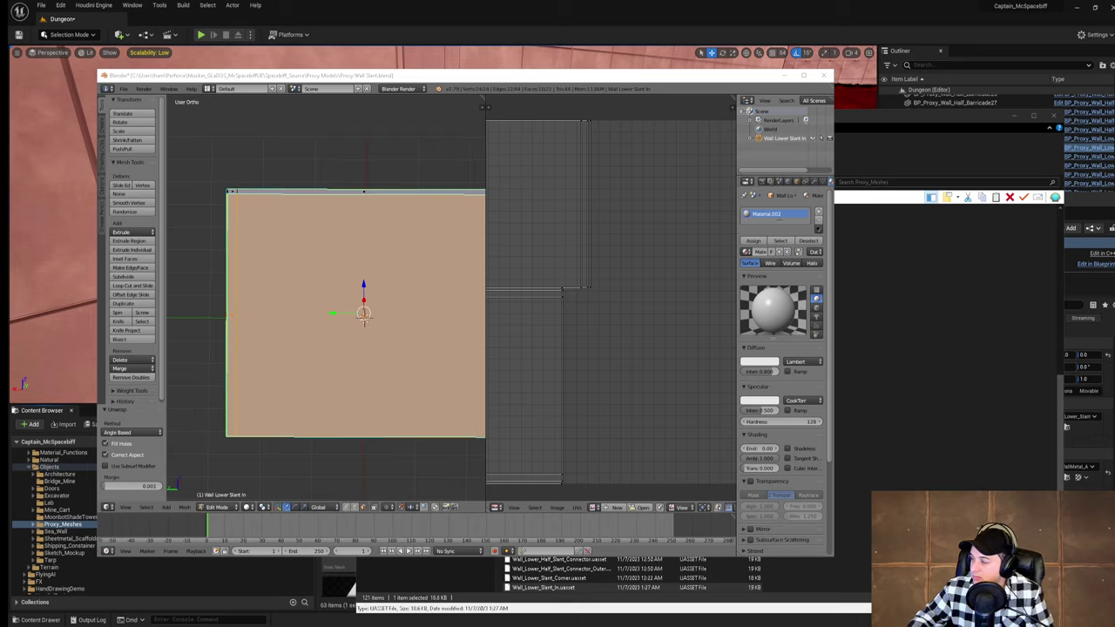
pyautogui.scroll(2, 617, 262)
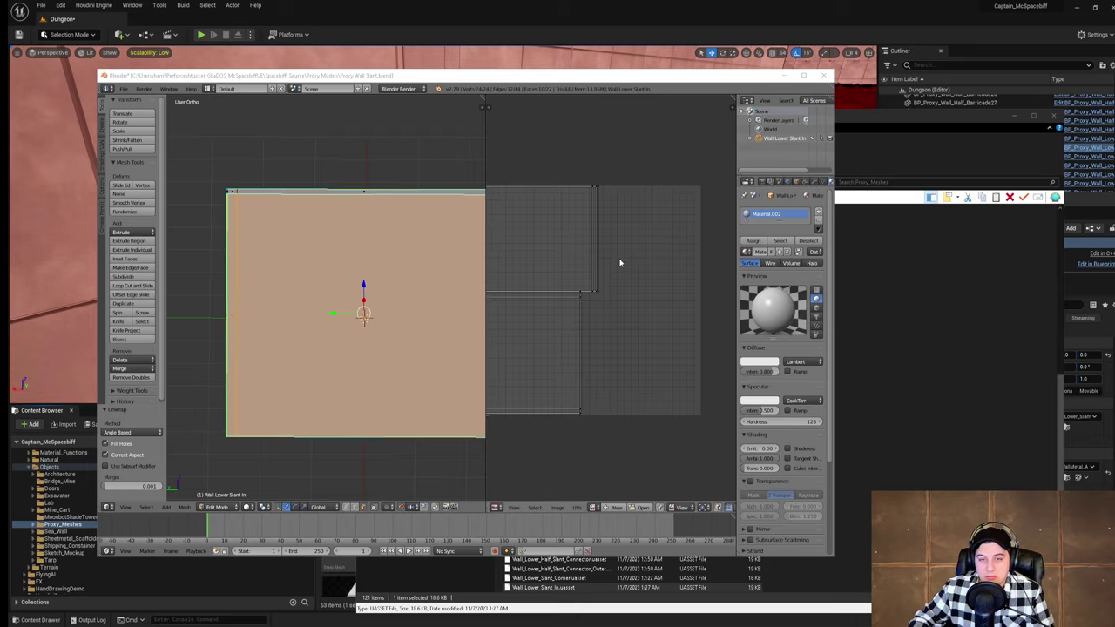
pyautogui.scroll(-4, 621, 262)
pyautogui.moveTo(622, 261)
pyautogui.mouseDown(button='middle')
pyautogui.moveTo(650, 259)
pyautogui.moveTo(635, 260)
pyautogui.mouseUp(button='middle')
pyautogui.hotkey('ctrl', 'z')
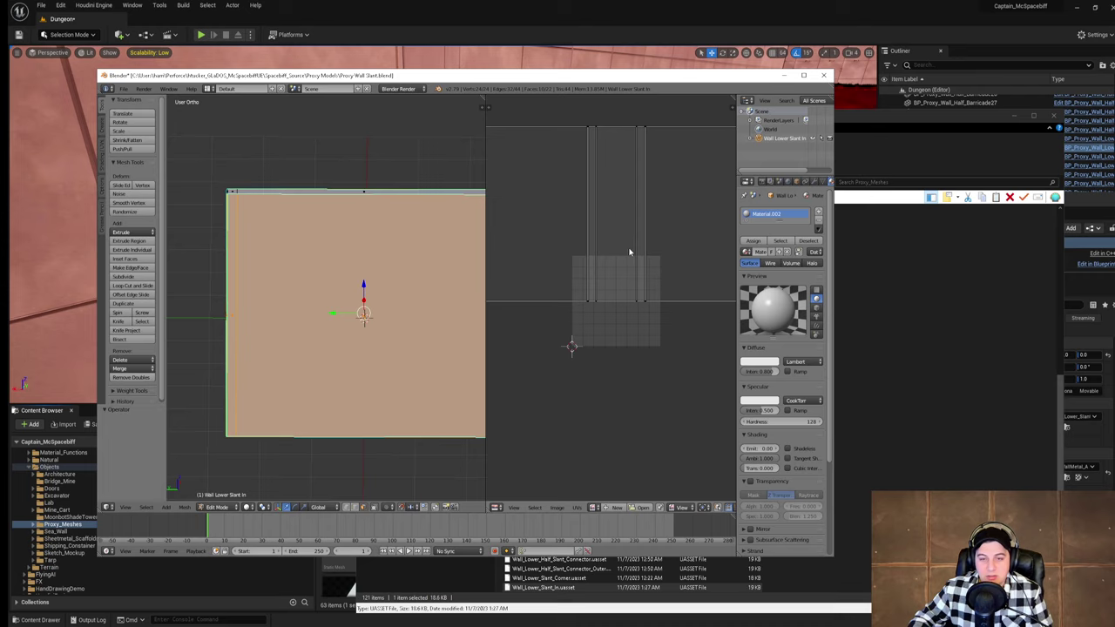
pyautogui.hotkey('ctrl', 'z')
# Step: Select the entire slanted wall mesh and examine how its complete UV layout extends beyond the UV grid
pyautogui.rightClick(395, 276)
pyautogui.press('a')
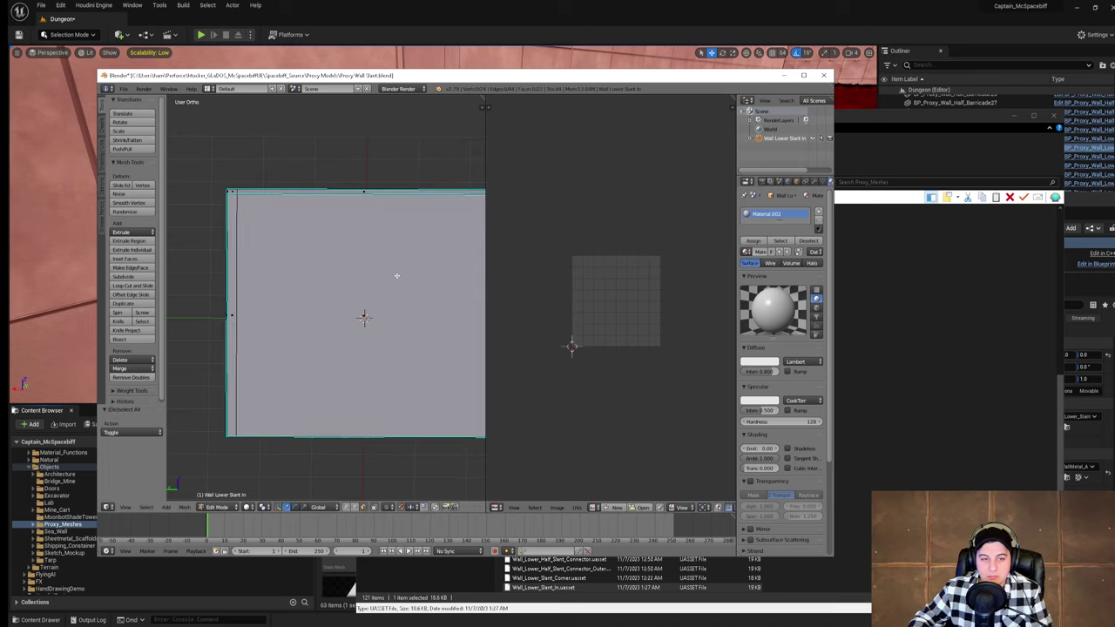
pyautogui.press('a')
pyautogui.scroll(-5, 397, 275)
pyautogui.scroll(-6, 624, 288)
pyautogui.scroll(7, 625, 289)
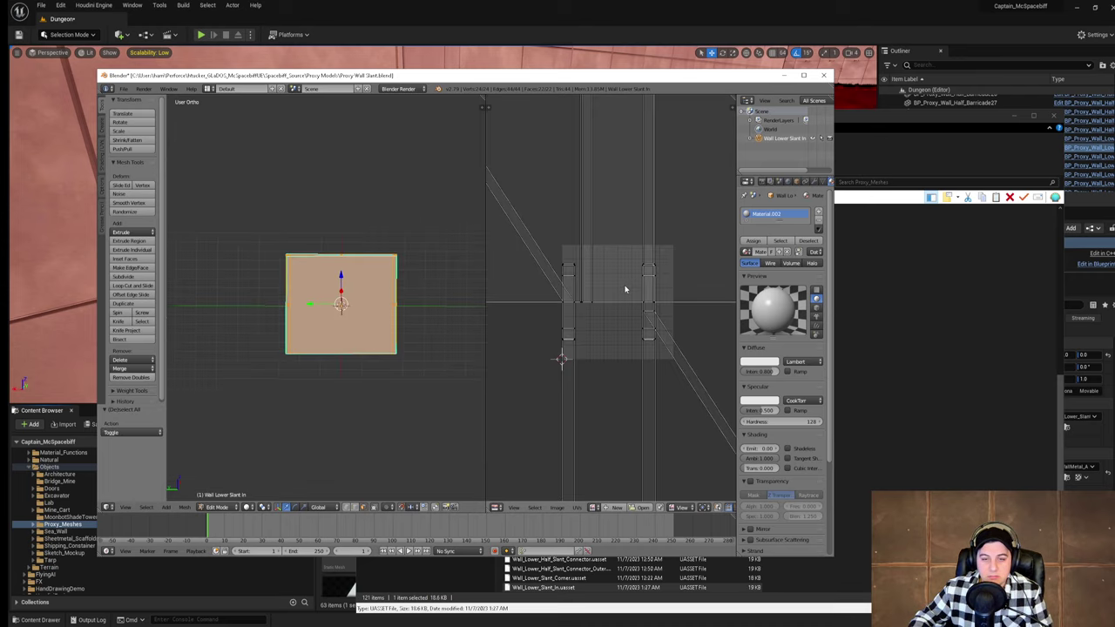
pyautogui.scroll(-4, 625, 289)
pyautogui.scroll(5, 620, 297)
pyautogui.scroll(-4, 607, 284)
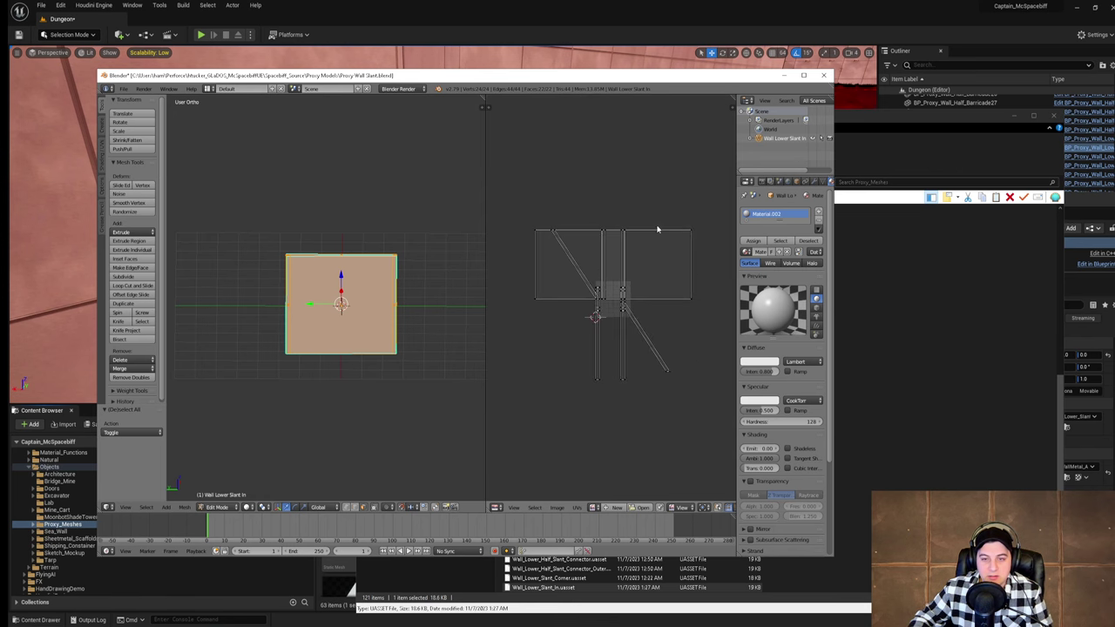
# Step: Move and shrink the Blender window, then switch to Unreal Editor to examine the lower slanted wall in the Dungeon level
pyautogui.moveTo(463, 76); pyautogui.dragTo(601, 77)
pyautogui.moveTo(239, 70); pyautogui.dragTo(365, 99)
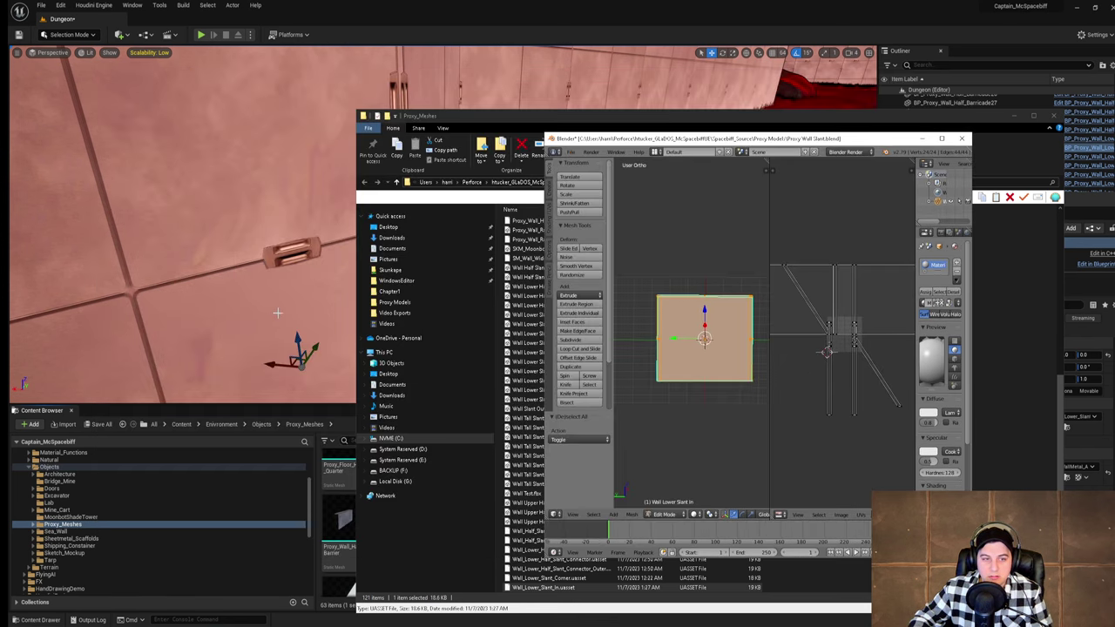
pyautogui.moveTo(278, 310); pyautogui.dragTo(148, 317, button='right')
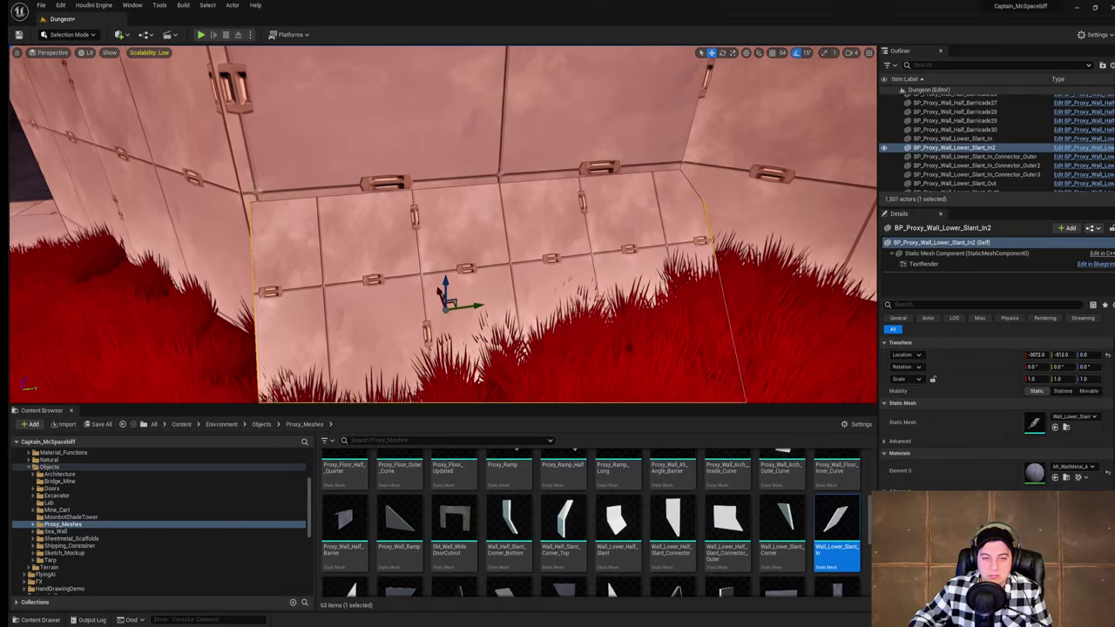
# Step: Examine the panel tiling and material choices of the selected lower slanted wall, and minimize the Blender window
pyautogui.moveTo(525, 351); pyautogui.dragTo(521, 349, button='right')
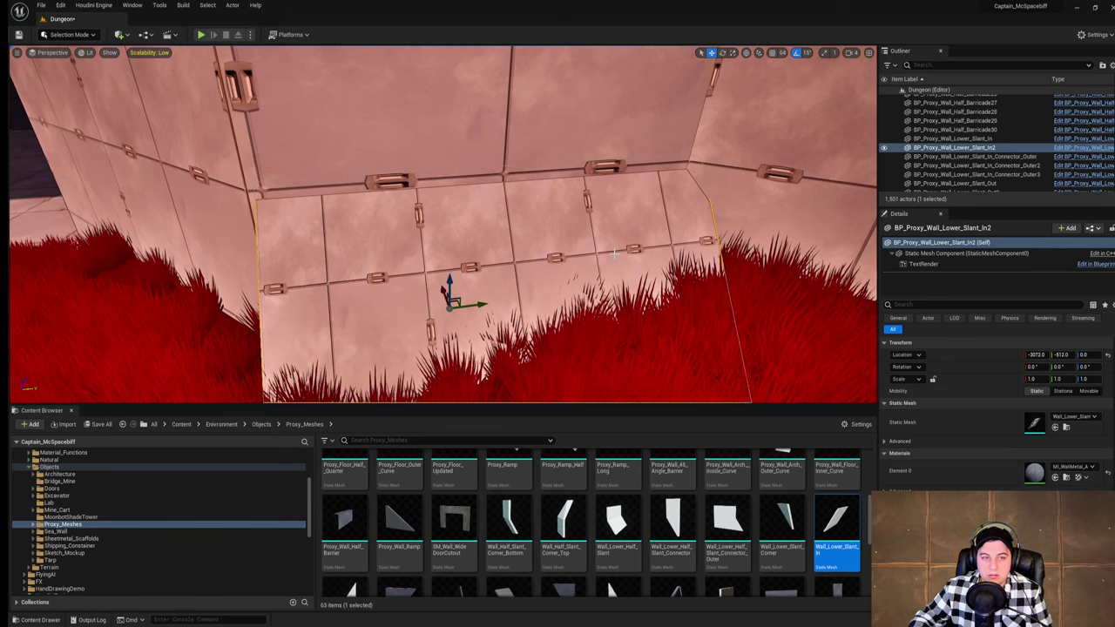
pyautogui.moveTo(614, 254); pyautogui.dragTo(766, 283, button='right')
pyautogui.moveTo(617, 252); pyautogui.dragTo(470, 223, button='right')
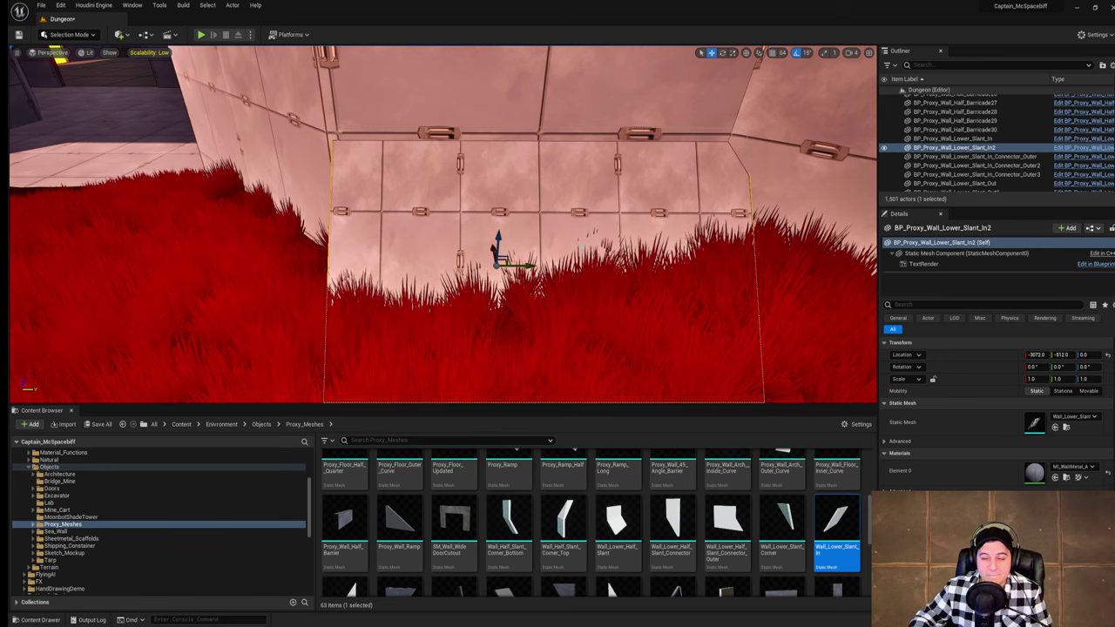
pyautogui.moveTo(723, 274); pyautogui.dragTo(780, 274, button='right')
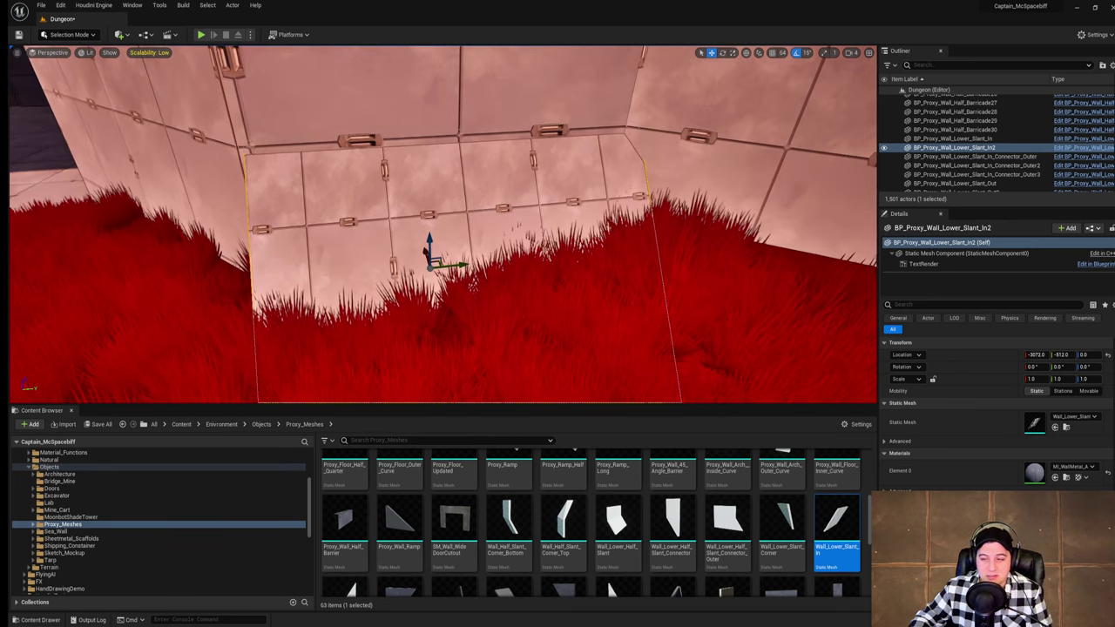
pyautogui.click(1080, 467)
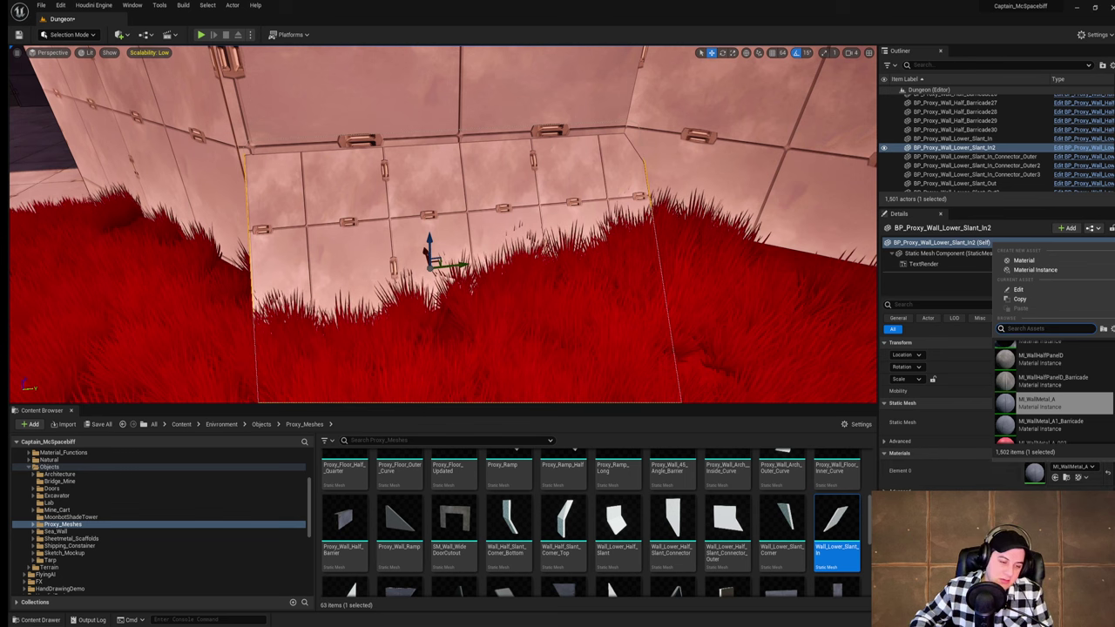
pyautogui.hotkey('alt', 'Tab')
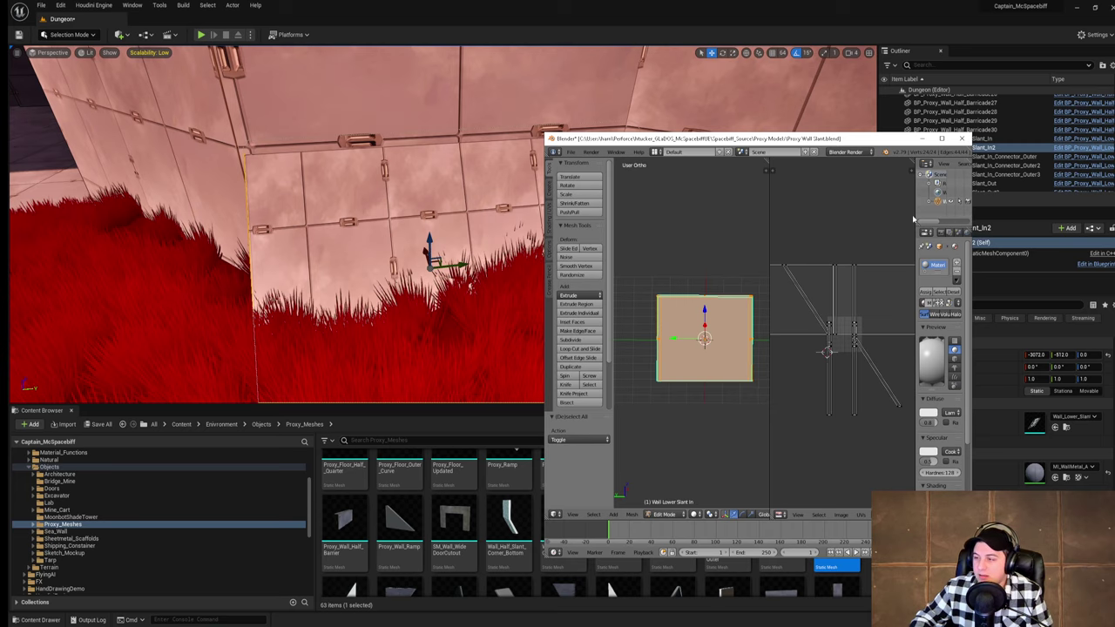
pyautogui.click(922, 138)
# Step: Play the level from the indoor hall, crossing the raised walkway and shooting the enemies to see the walls in play
pyautogui.moveTo(697, 218); pyautogui.dragTo(836, 218, button='right')
pyautogui.moveTo(348, 226); pyautogui.dragTo(784, 244, button='right')
pyautogui.moveTo(558, 223); pyautogui.dragTo(645, 236, button='right')
pyautogui.moveTo(523, 236); pyautogui.dragTo(522, 192, button='right')
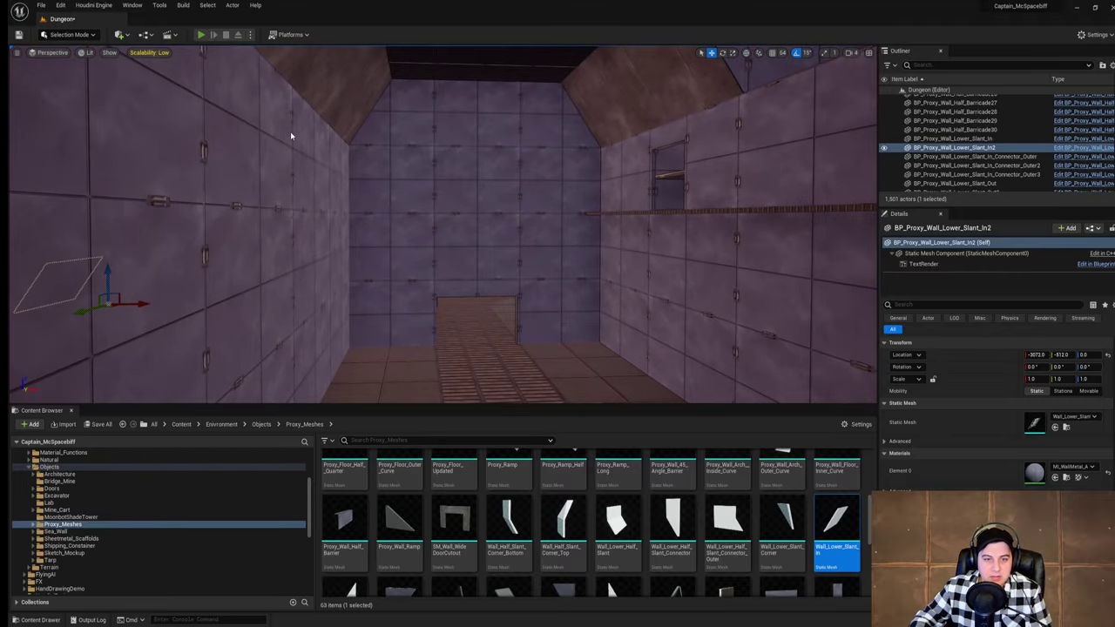
pyautogui.click(202, 34)
pyautogui.press('w')
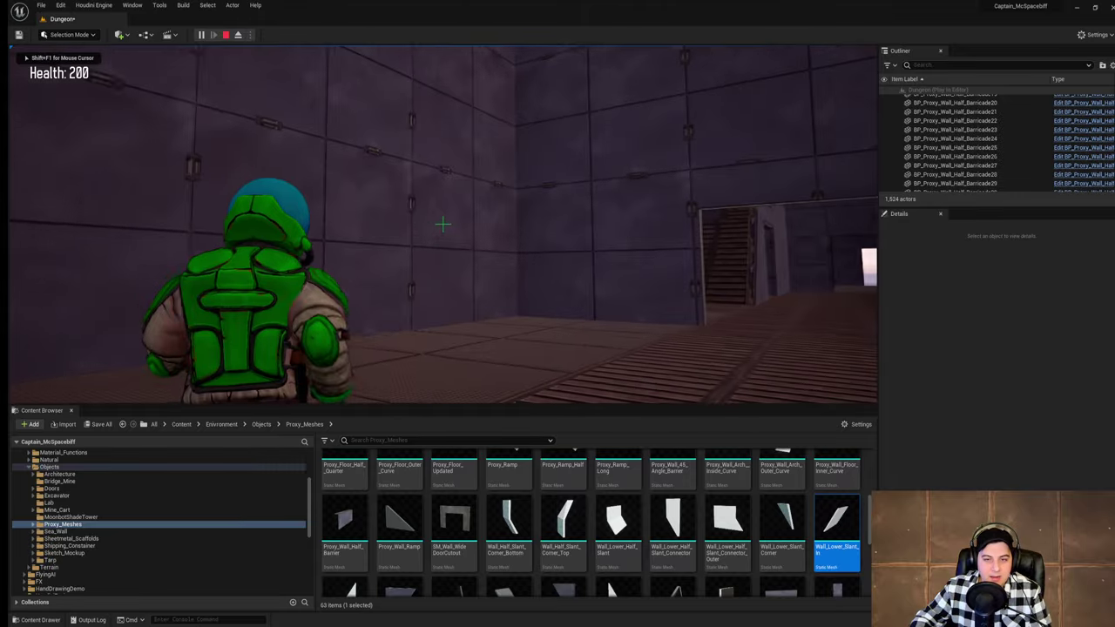
pyautogui.press('w')
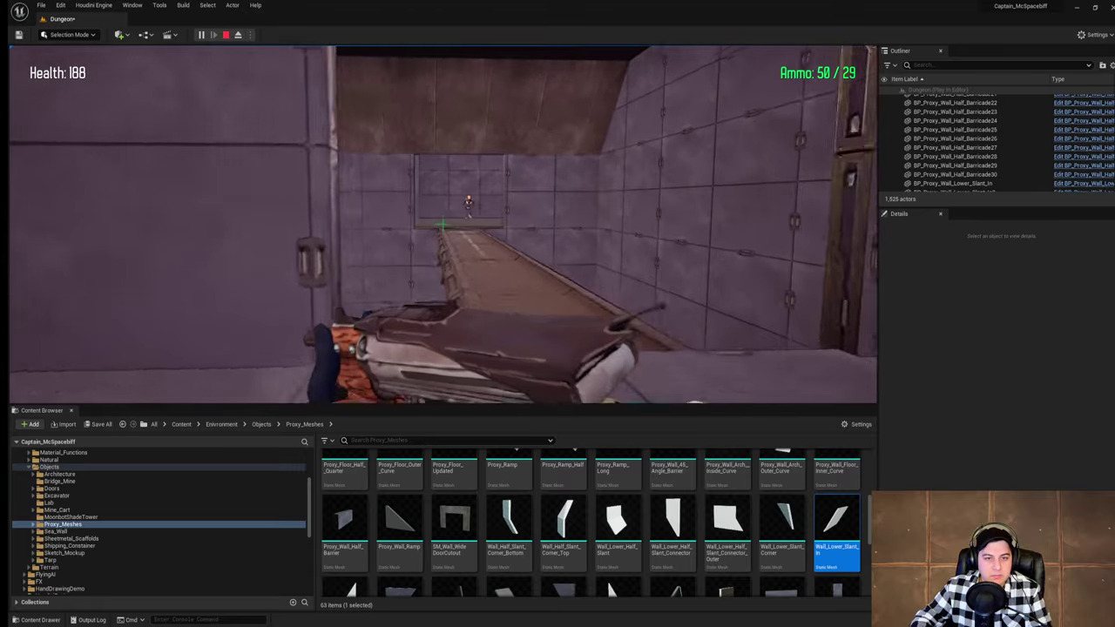
pyautogui.press('w')
pyautogui.click(443, 225)
pyautogui.press('w')
pyautogui.click(443, 225)
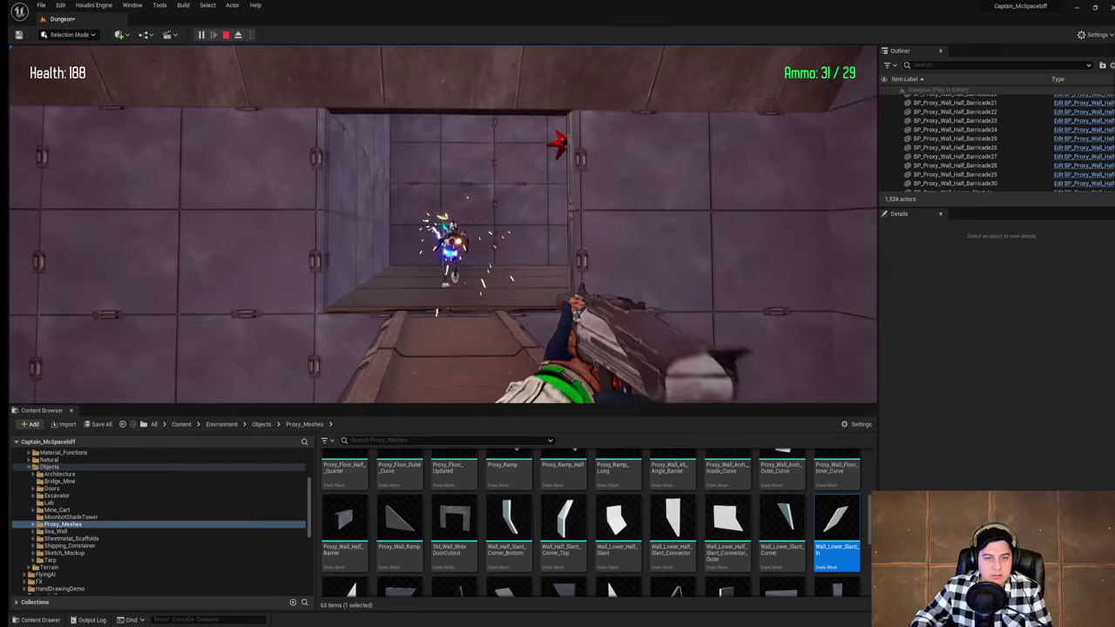
pyautogui.press('w')
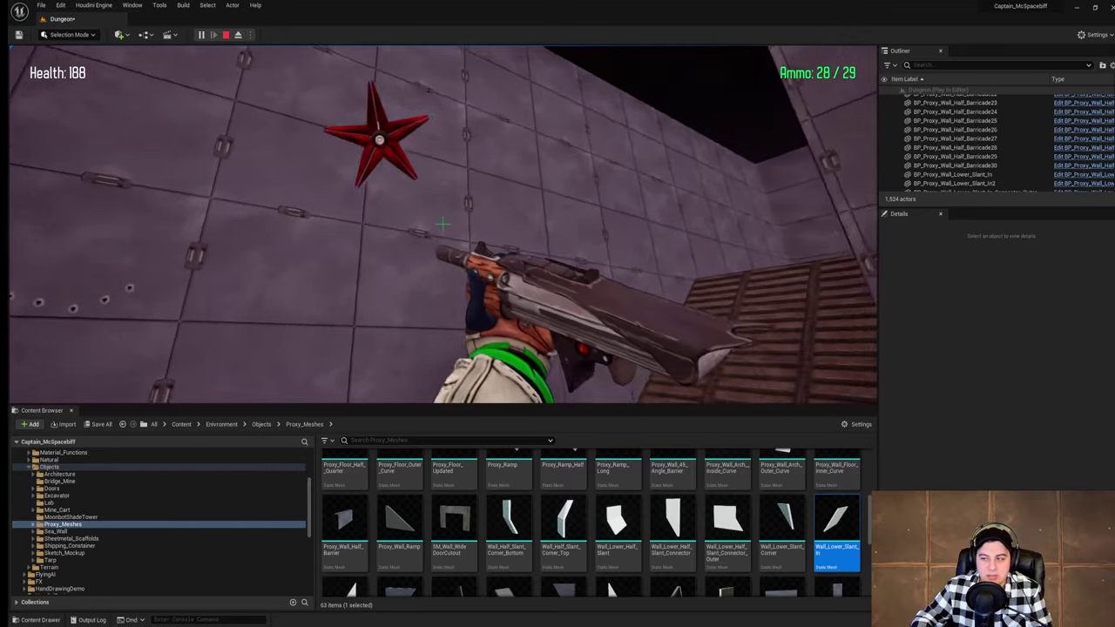
pyautogui.click(443, 225)
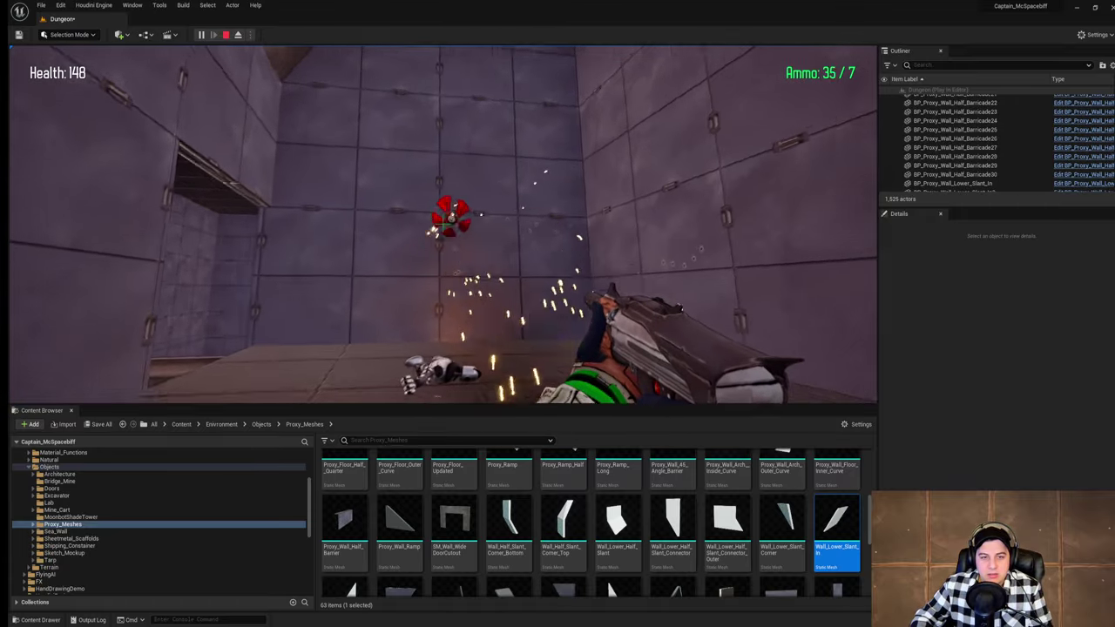
# Step: Walk out into the red grass courtyard, survey its walls from the player's view, and stop the play session
pyautogui.press('w')
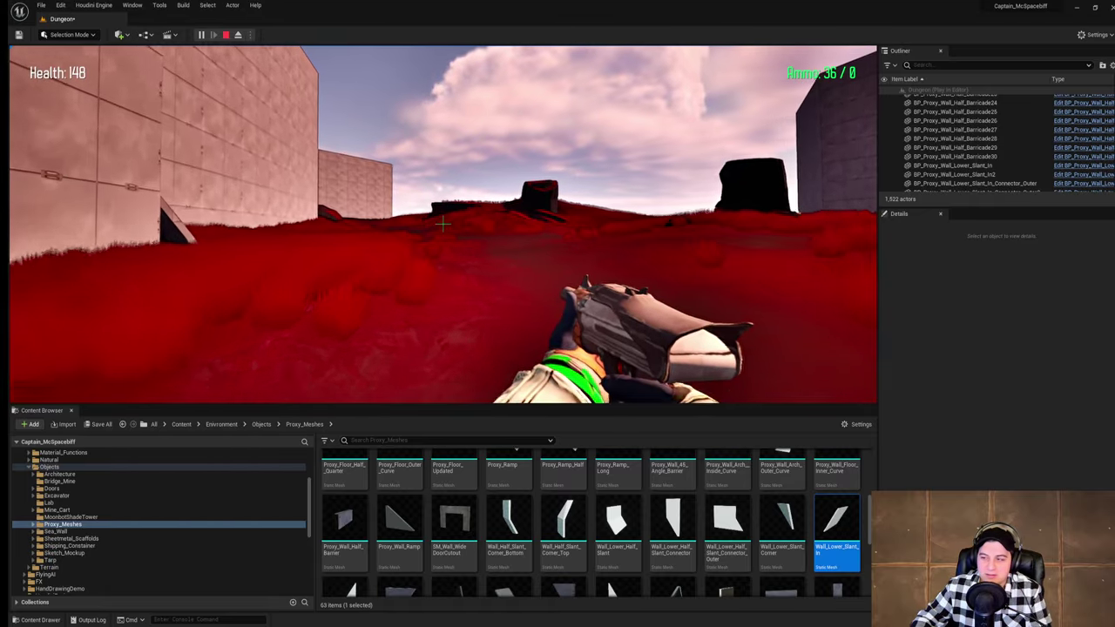
pyautogui.press('w')
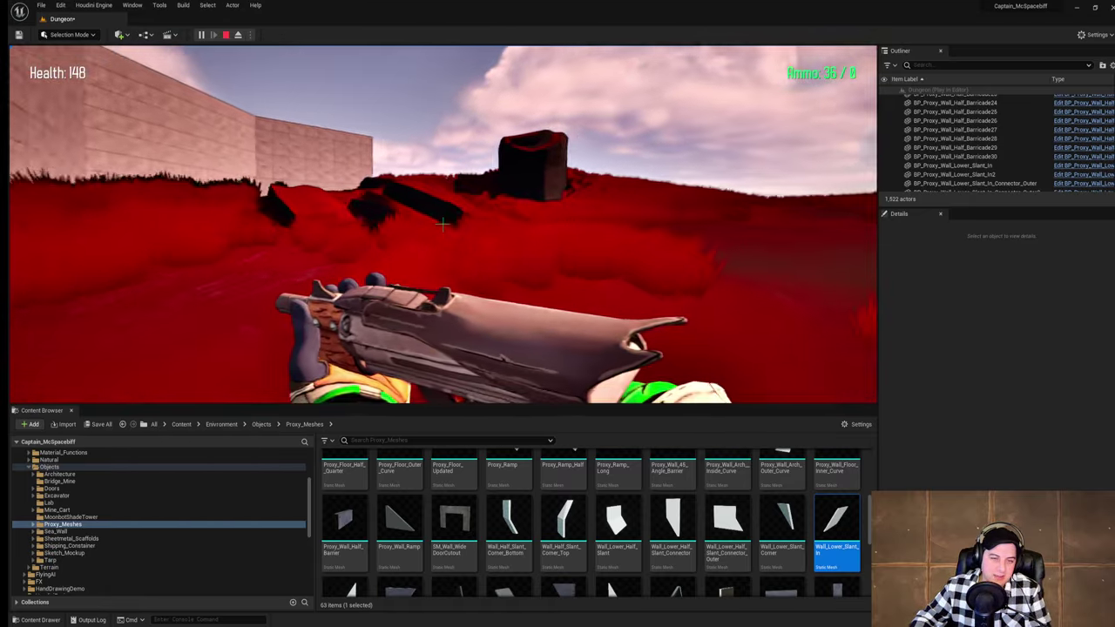
pyautogui.press('w')
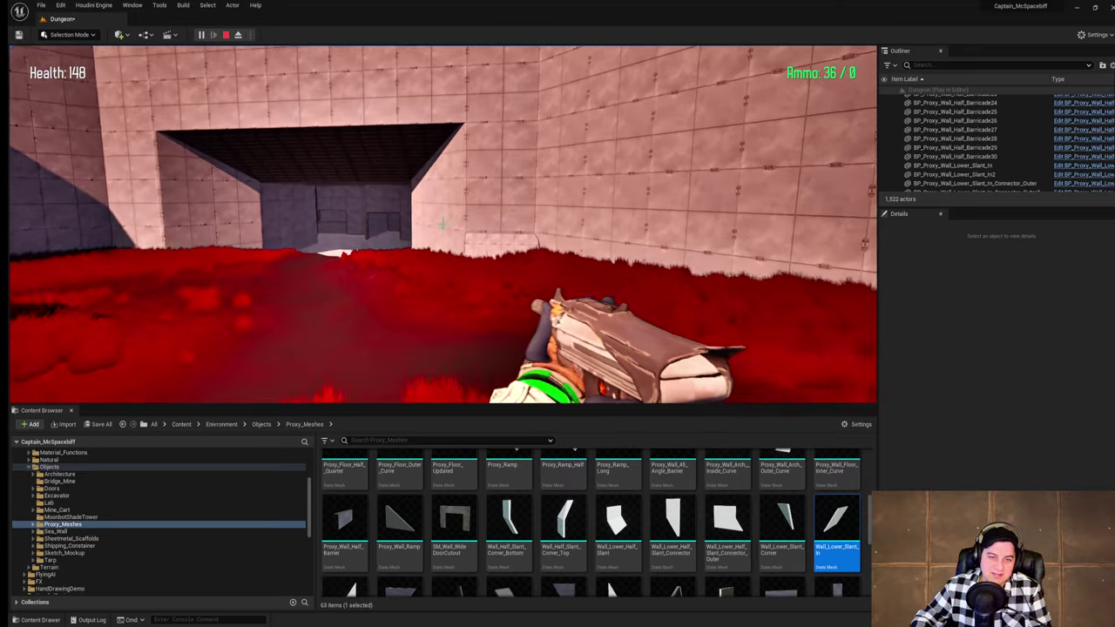
pyautogui.press('Escape')
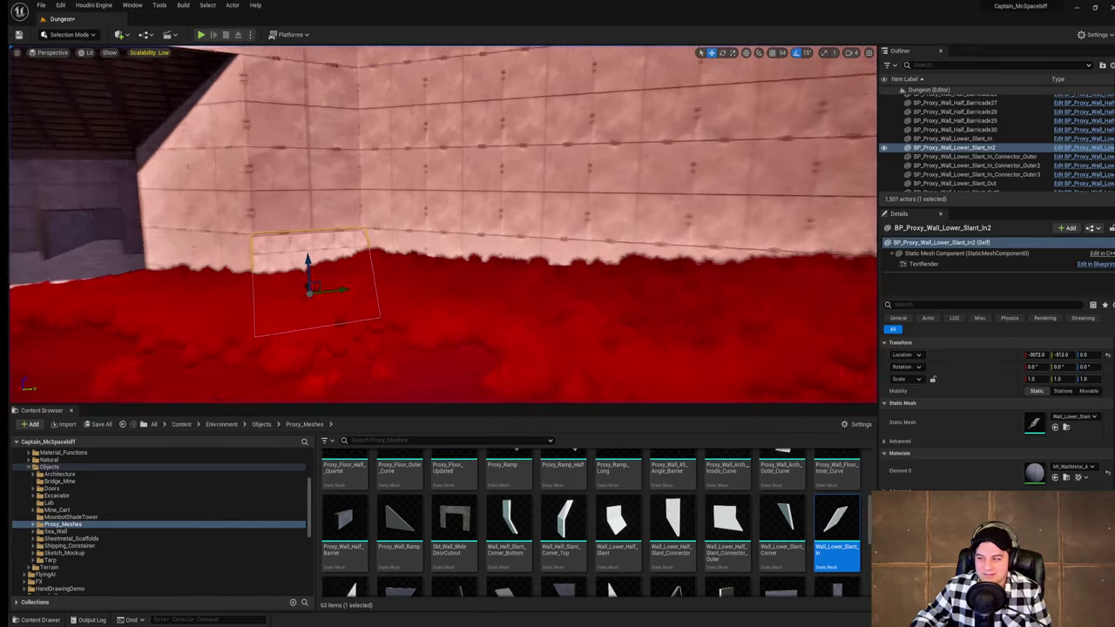
# Step: Try a rotated duplicate of the lower slanted wall farther along the courtyard wall and delete it
pyautogui.moveTo(443, 223); pyautogui.dragTo(510, 232, button='right')
pyautogui.moveTo(340, 275); pyautogui.dragTo(399, 270, button='right')
pyautogui.moveTo(344, 279)
pyautogui.keyDown('alt'); pyautogui.mouseDown()
pyautogui.moveTo(342, 184)
pyautogui.moveTo(344, 276)
pyautogui.mouseUp(); pyautogui.keyUp('alt')
pyautogui.press('e')
pyautogui.moveTo(358, 326); pyautogui.dragTo(331, 329)
pyautogui.press('w')
pyautogui.moveTo(386, 295); pyautogui.dragTo(579, 268)
pyautogui.moveTo(578, 268); pyautogui.dragTo(521, 262, button='right')
pyautogui.press('w')
pyautogui.press('s')
pyautogui.press('Delete')
# Step: Duplicate the lower slanted wall in the courtyard corner and rotate the copy 45° about the vertical axis
pyautogui.press('w')
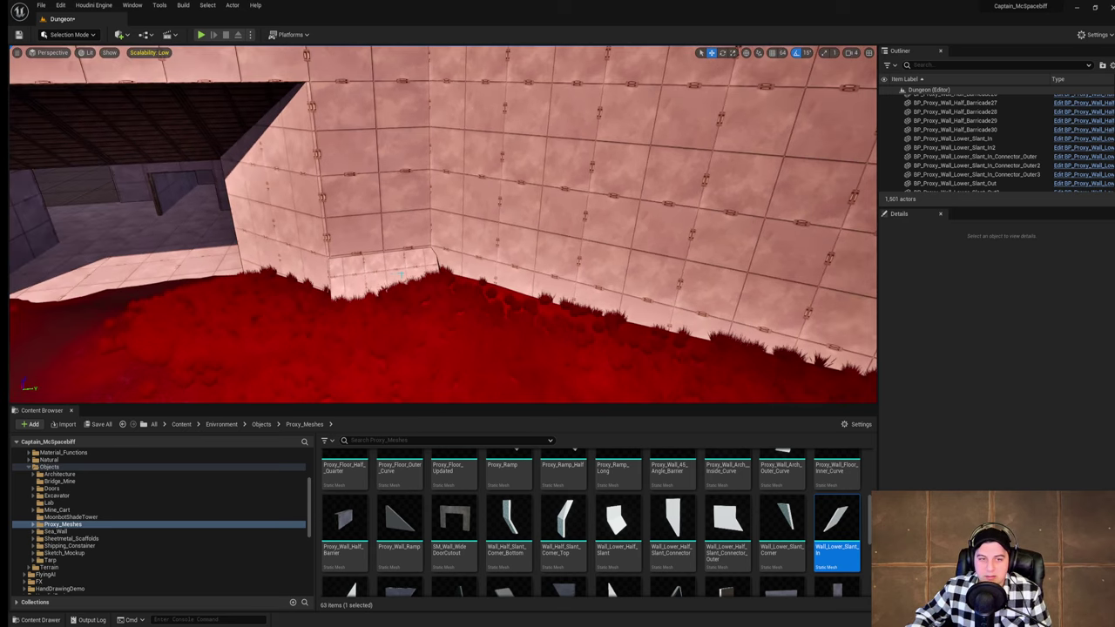
pyautogui.click(413, 266)
pyautogui.moveTo(385, 292); pyautogui.dragTo(392, 286, button='right')
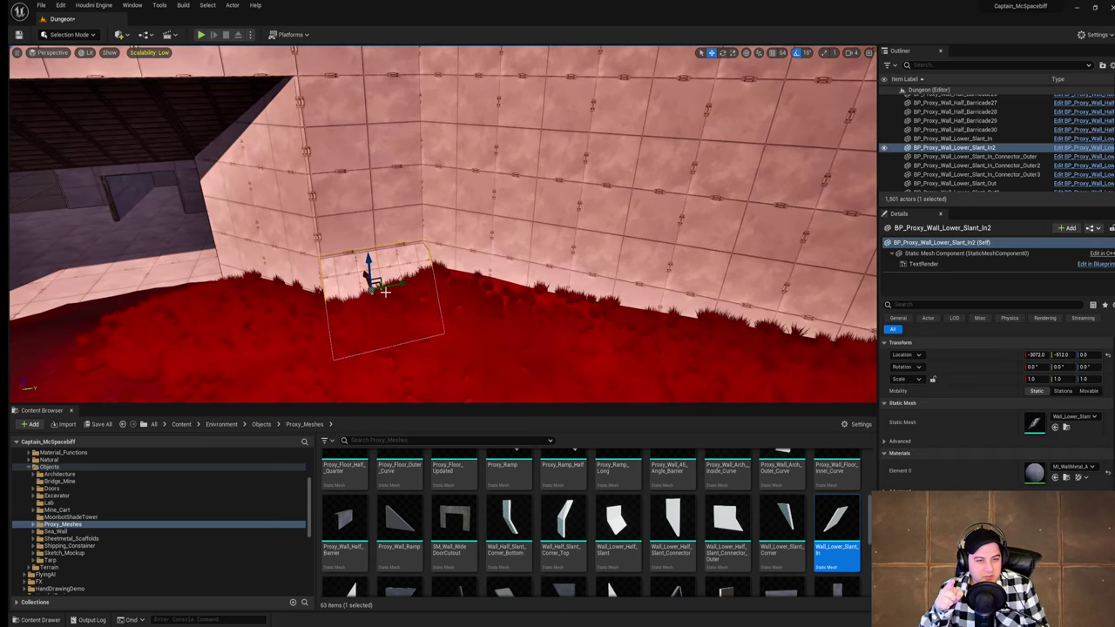
pyautogui.press('a')
pyautogui.moveTo(384, 292); pyautogui.dragTo(506, 291, button='right')
pyautogui.moveTo(282, 321)
pyautogui.keyDown('alt'); pyautogui.mouseDown()
pyautogui.moveTo(306, 323)
pyautogui.moveTo(283, 320)
pyautogui.mouseUp(); pyautogui.keyUp('alt')
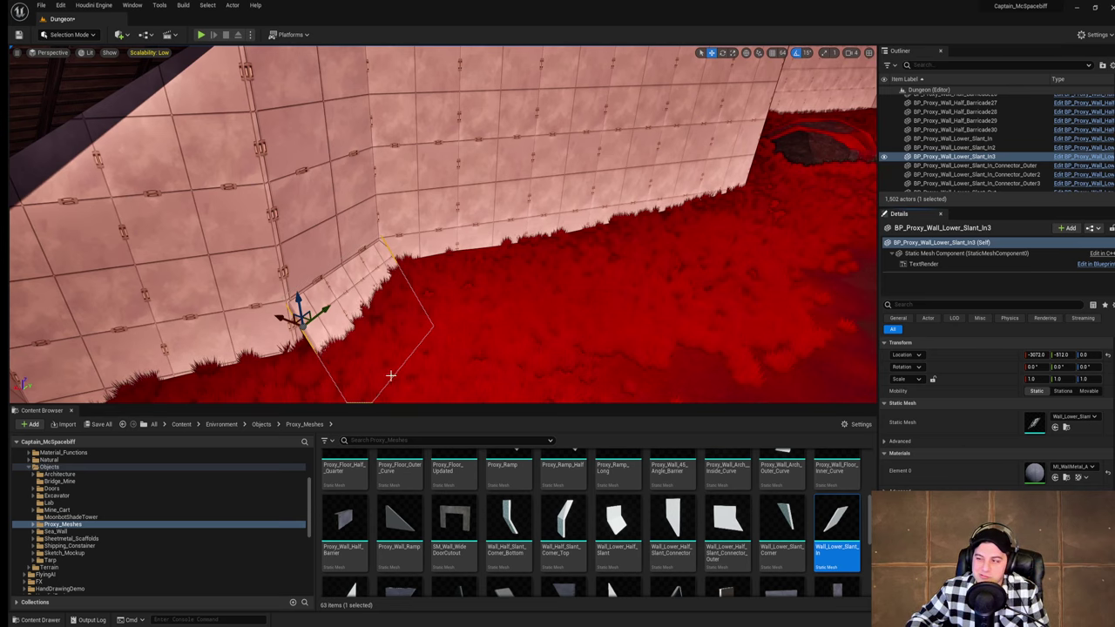
pyautogui.moveTo(437, 348)
pyautogui.mouseDown(button='right')
pyautogui.moveTo(405, 358)
pyautogui.moveTo(426, 349)
pyautogui.mouseUp(button='right')
pyautogui.press('e')
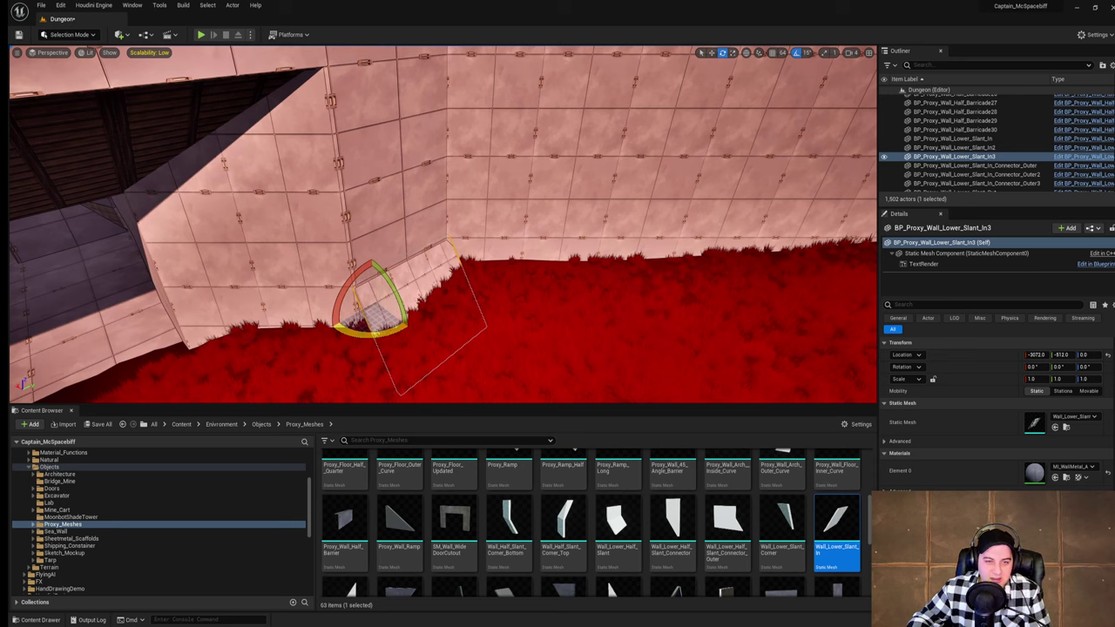
pyautogui.moveTo(388, 332); pyautogui.dragTo(453, 257)
pyautogui.press('w')
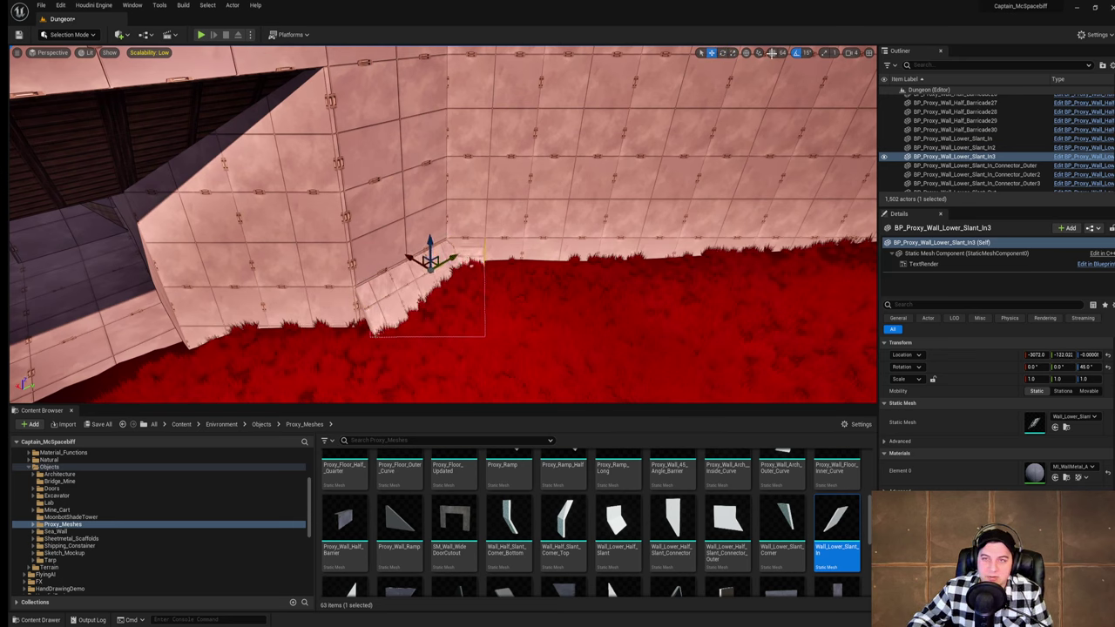
# Step: Set the grid snap to 32 and move the rotated copy to X -3360, Y 128 beside the angled wall
pyautogui.hotkey('ctrl', 'z')
pyautogui.click(782, 53)
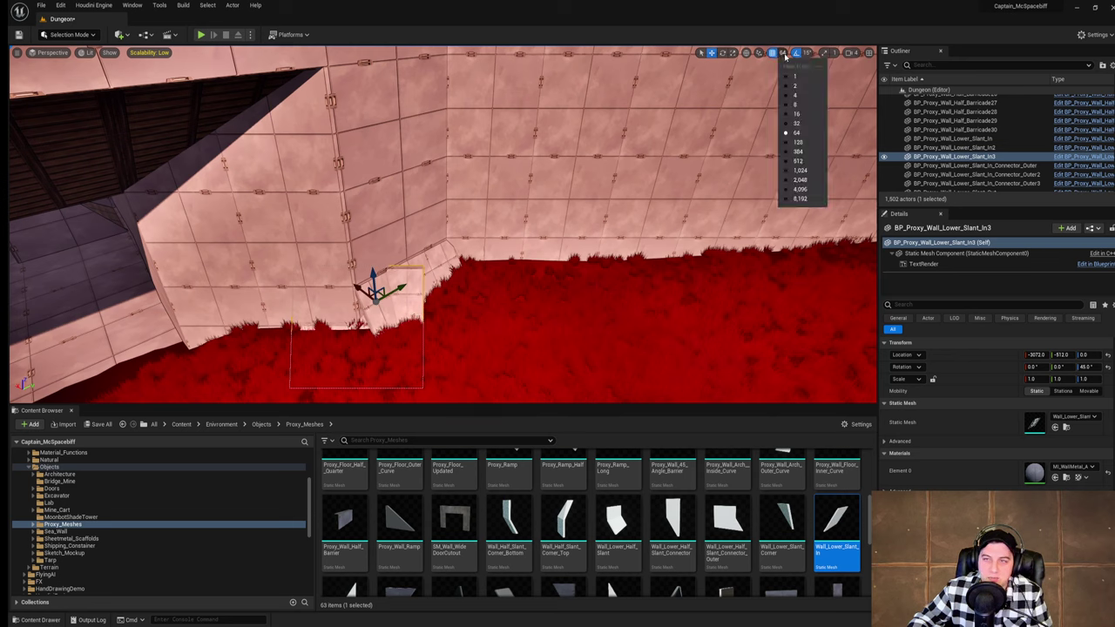
pyautogui.click(797, 124)
pyautogui.moveTo(397, 287); pyautogui.dragTo(508, 265)
pyautogui.press('w')
pyautogui.moveTo(507, 265)
pyautogui.mouseDown(button='right')
pyautogui.moveTo(558, 249)
pyautogui.moveTo(514, 268)
pyautogui.mouseUp(button='right')
pyautogui.moveTo(425, 261); pyautogui.dragTo(484, 261)
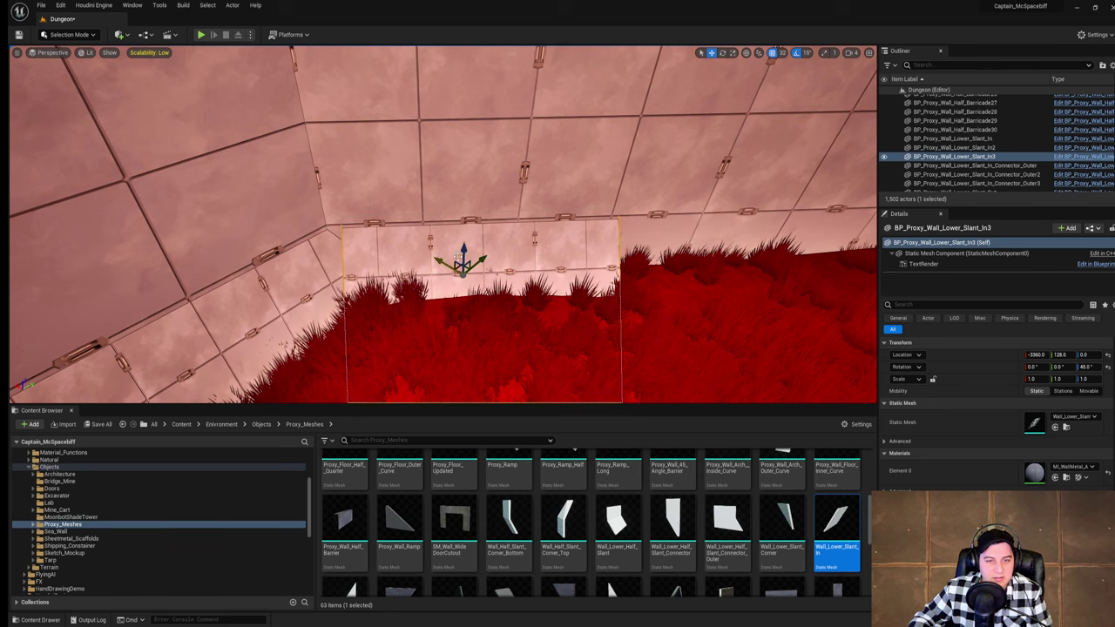
# Step: Switch the transform gizmo to local space and align the copy with the angled wall at about X -3337, Y 105
pyautogui.click(747, 54)
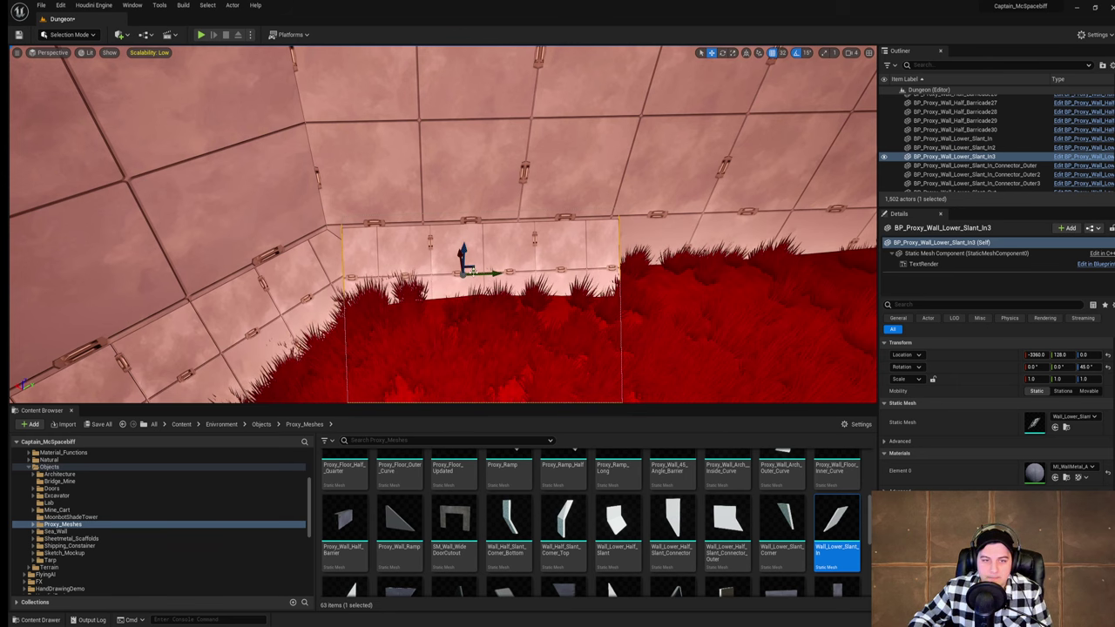
pyautogui.press('d')
pyautogui.moveTo(497, 250)
pyautogui.mouseDown(button='right')
pyautogui.moveTo(445, 250)
pyautogui.moveTo(498, 250)
pyautogui.mouseUp(button='right')
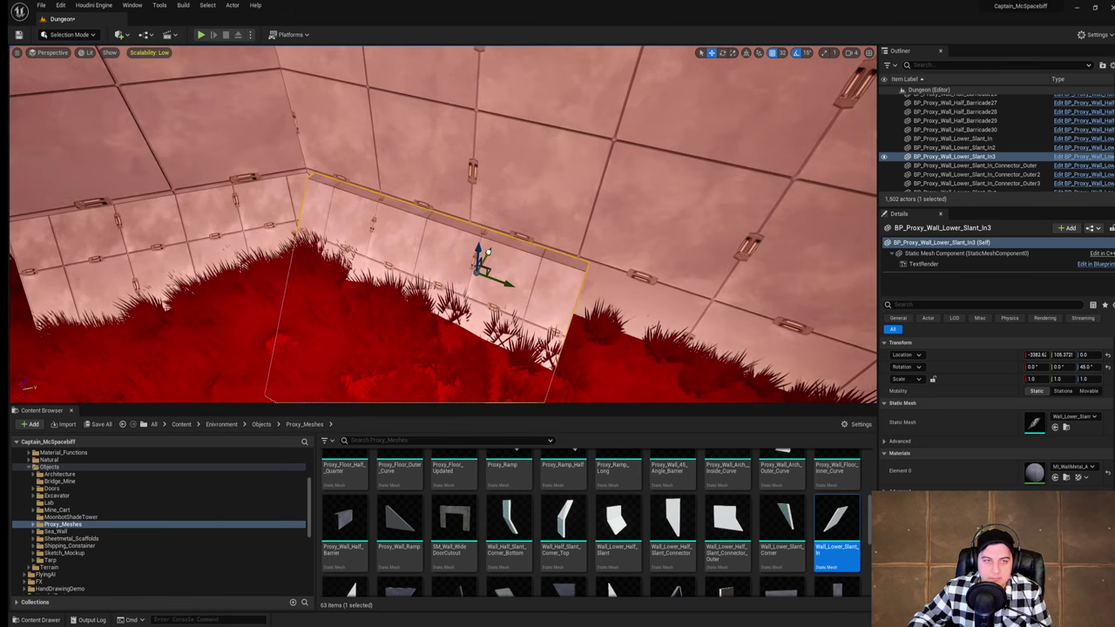
pyautogui.moveTo(508, 276); pyautogui.dragTo(491, 271)
pyautogui.moveTo(492, 270)
pyautogui.mouseDown(button='right')
pyautogui.moveTo(540, 269)
pyautogui.moveTo(375, 263)
pyautogui.moveTo(502, 274)
pyautogui.mouseUp(button='right')
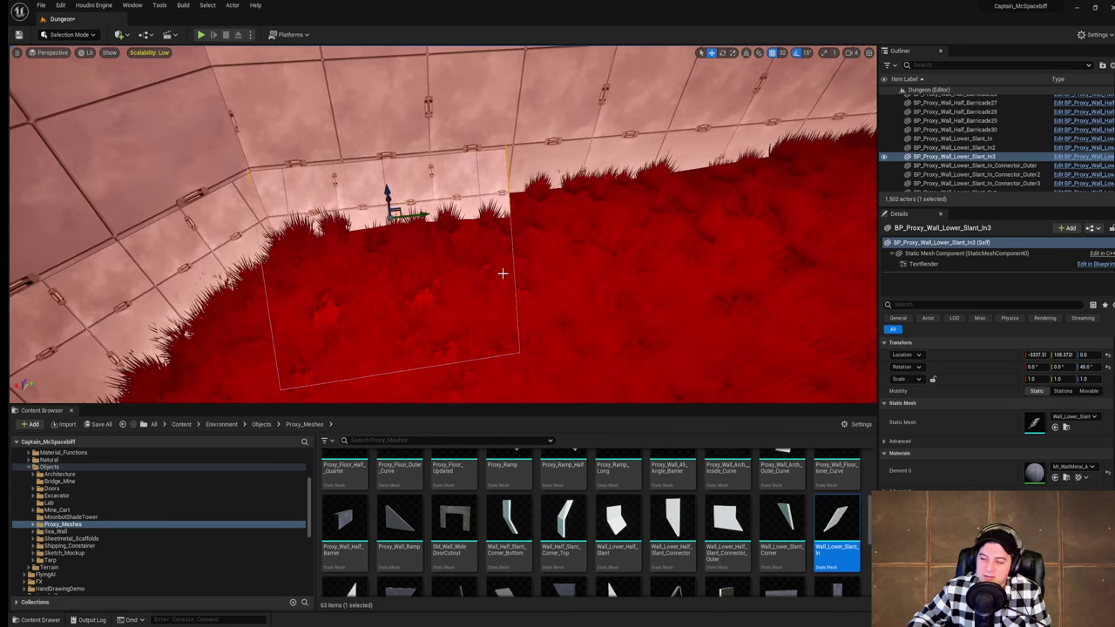
pyautogui.moveTo(503, 274)
pyautogui.mouseDown(button='right')
pyautogui.moveTo(484, 248)
pyautogui.moveTo(440, 240)
pyautogui.moveTo(521, 276)
pyautogui.mouseUp(button='right')
pyautogui.press('s')
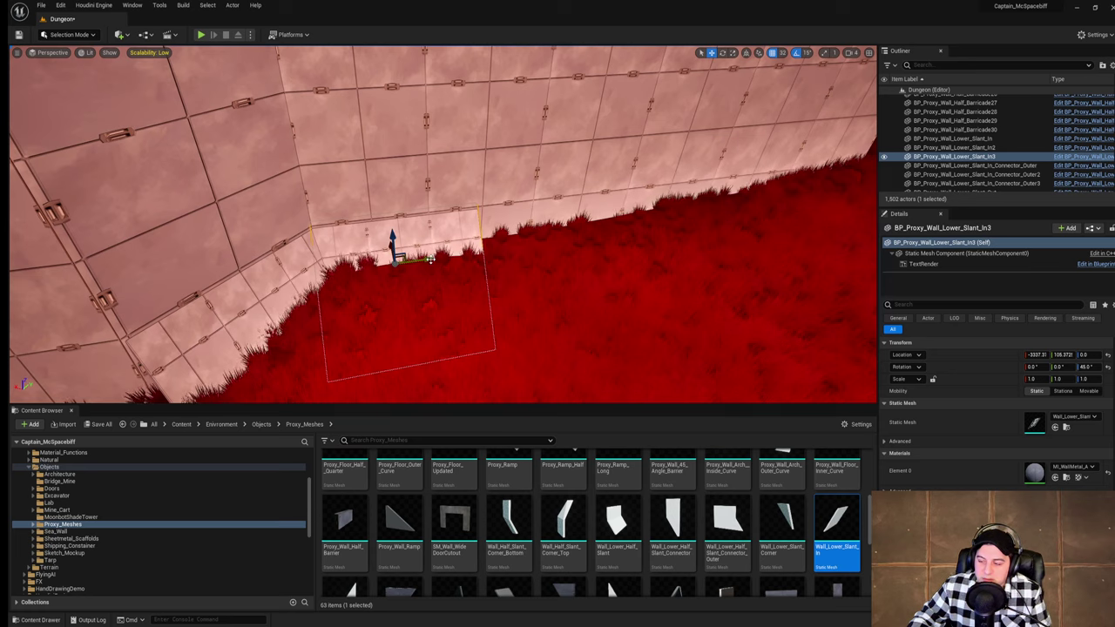
# Step: Duplicate the aligned slanted piece along the angled wall to the next segment and examine the joint between the pieces
pyautogui.moveTo(411, 276); pyautogui.dragTo(357, 276, button='right')
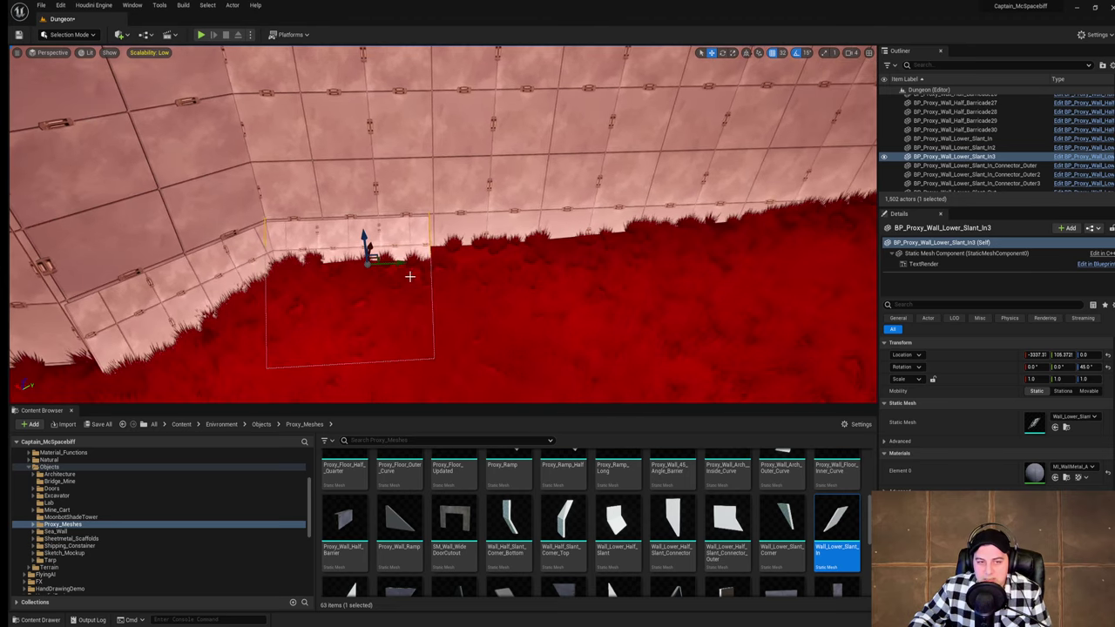
pyautogui.keyDown('alt'); pyautogui.moveTo(399, 261); pyautogui.dragTo(523, 260); pyautogui.keyUp('alt')
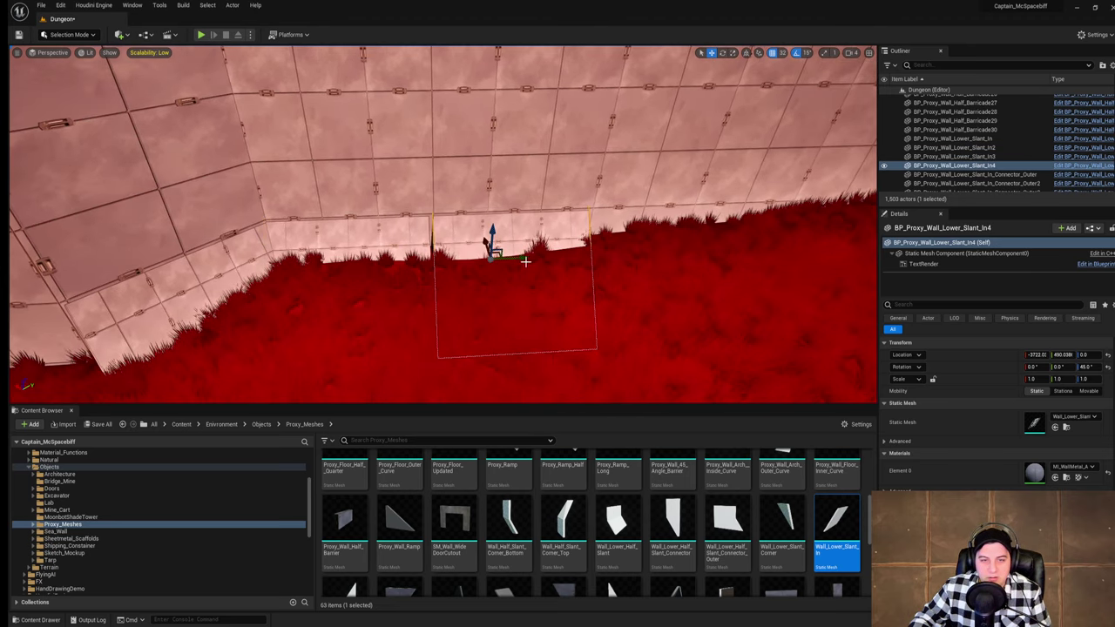
pyautogui.press('w')
pyautogui.moveTo(525, 261); pyautogui.dragTo(548, 238, button='right')
pyautogui.click(532, 220)
pyautogui.click(554, 238)
pyautogui.press('a')
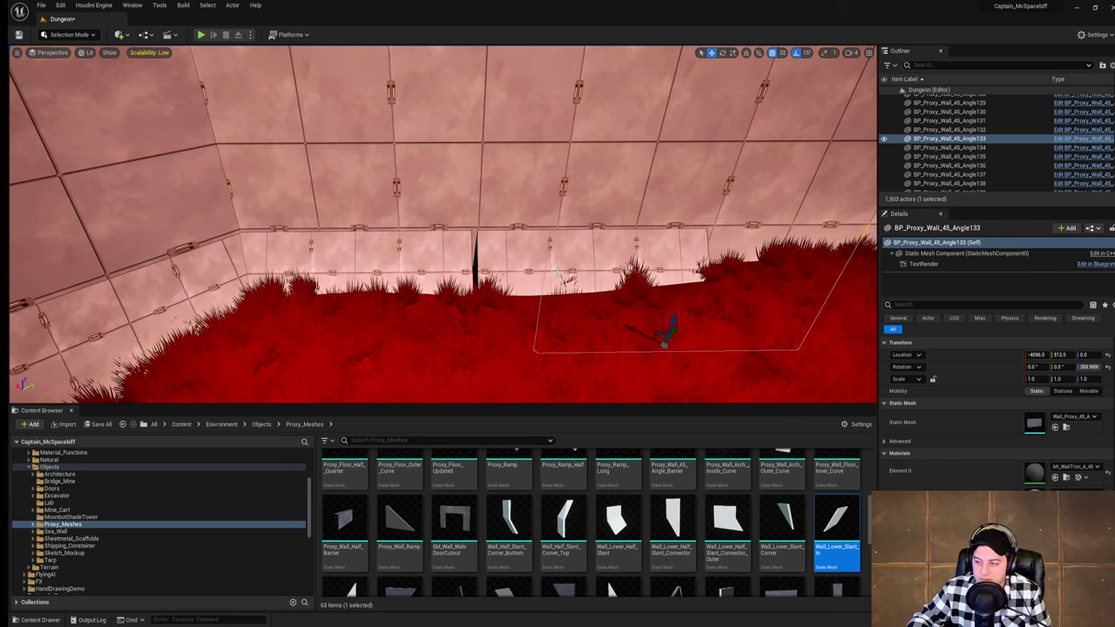
pyautogui.moveTo(558, 272); pyautogui.dragTo(550, 308, button='right')
pyautogui.click(526, 246)
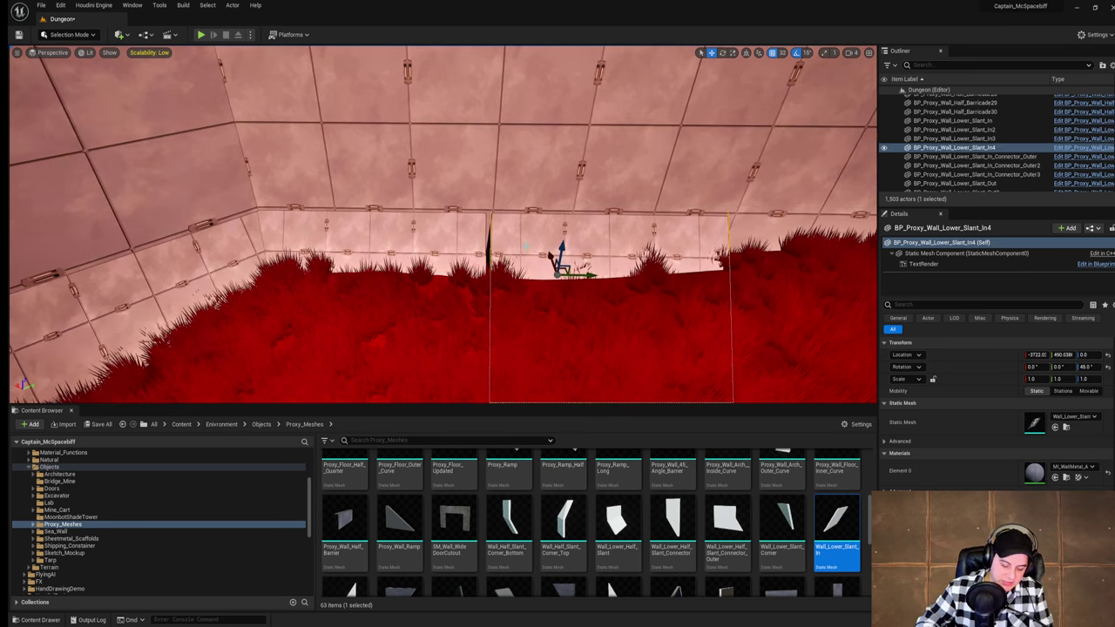
# Step: Delete both angled lower slanted wall copies and the original slanted piece in the courtyard corner
pyautogui.press('Delete')
pyautogui.moveTo(525, 247); pyautogui.dragTo(400, 248, button='right')
pyautogui.click(489, 241)
pyautogui.click(439, 233)
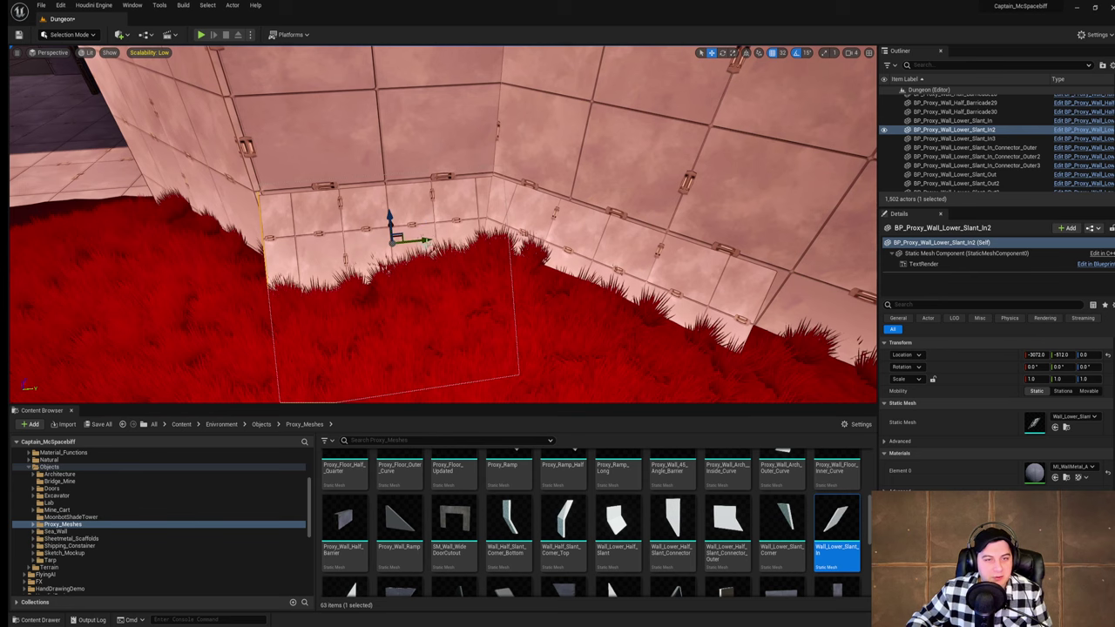
pyautogui.click(642, 247)
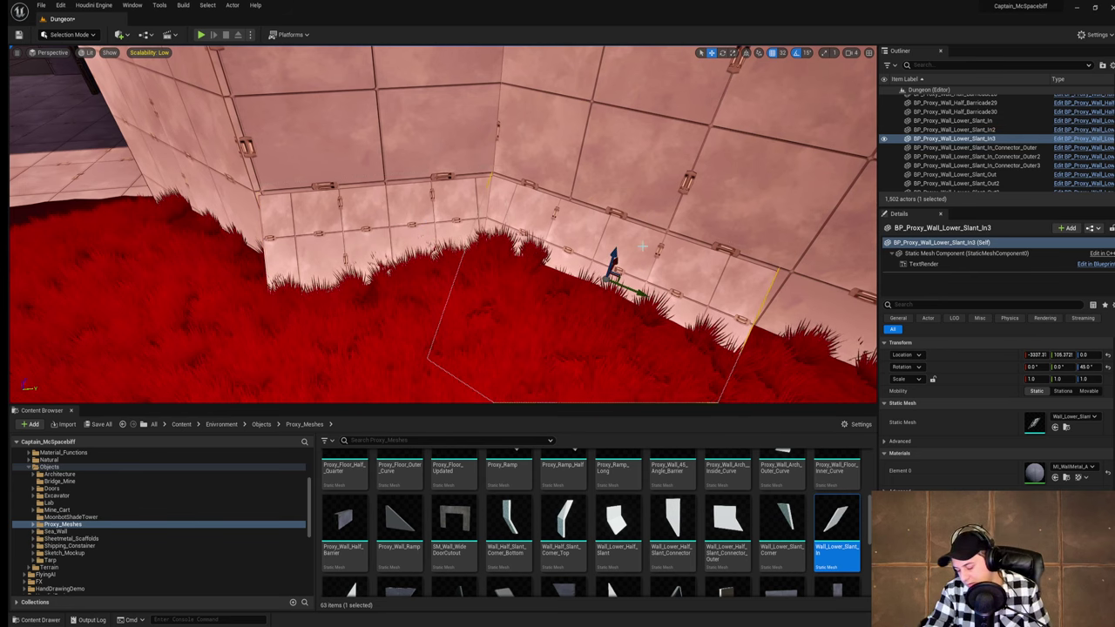
pyautogui.press('Delete')
pyautogui.moveTo(642, 246); pyautogui.dragTo(439, 234, button='right')
pyautogui.click(517, 234)
pyautogui.press('Delete')
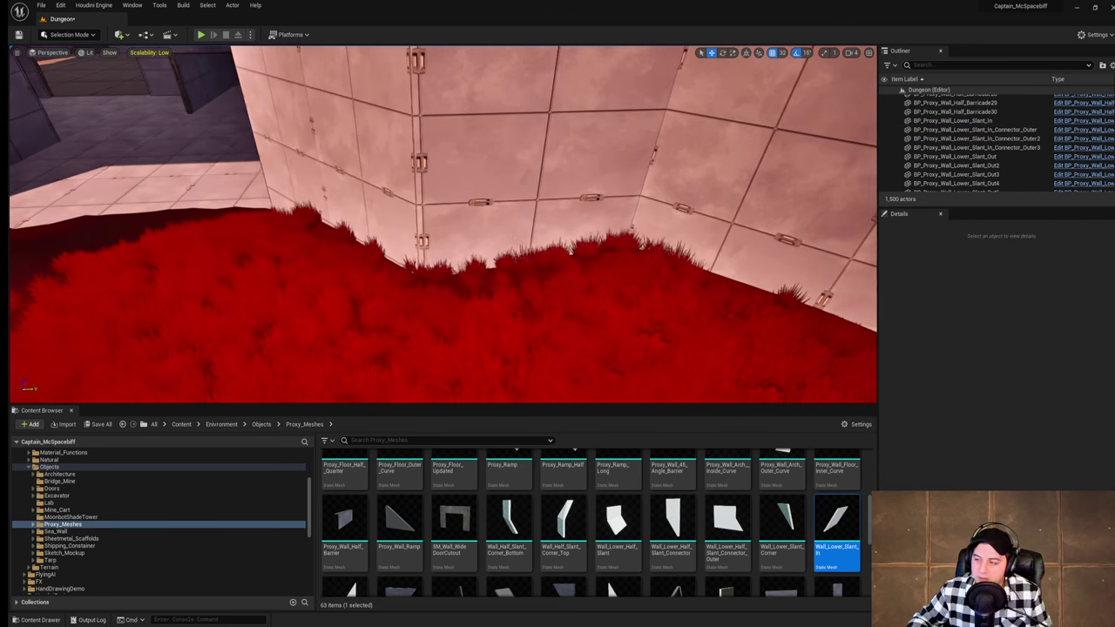
pyautogui.moveTo(517, 233); pyautogui.dragTo(511, 234, button='right')
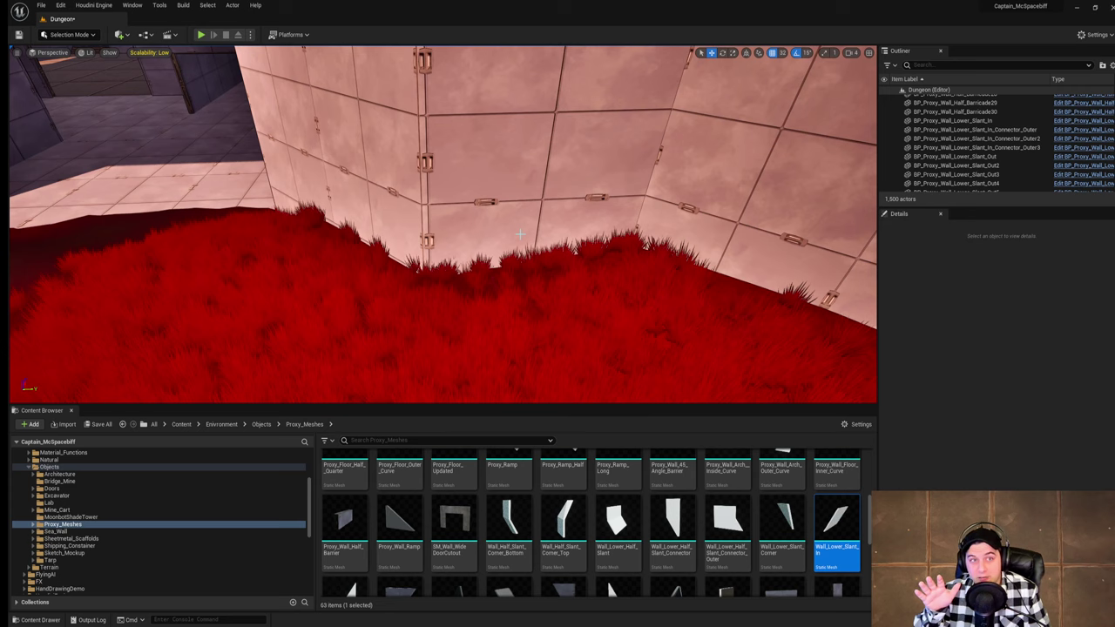
pyautogui.moveTo(520, 235)
pyautogui.mouseDown(button='right')
pyautogui.moveTo(559, 233)
pyautogui.moveTo(510, 228)
pyautogui.moveTo(538, 232)
pyautogui.moveTo(523, 235)
pyautogui.mouseUp(button='right')
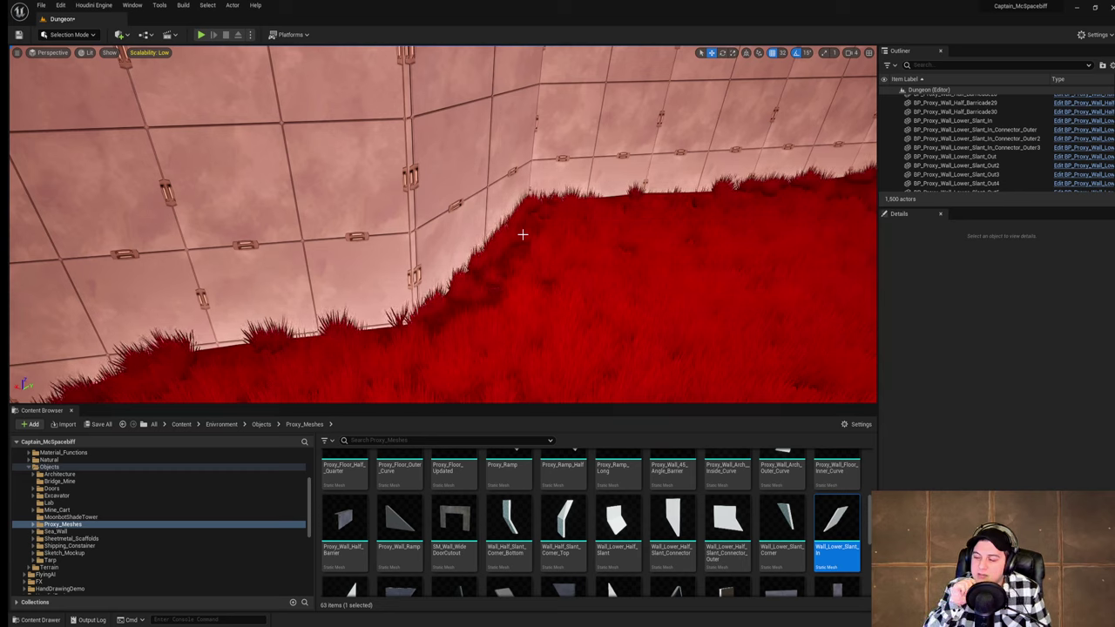
# Step: Check the courtyard corner after the slanted wall removal and save the current Dungeon level
pyautogui.moveTo(522, 234); pyautogui.dragTo(470, 229, button='right')
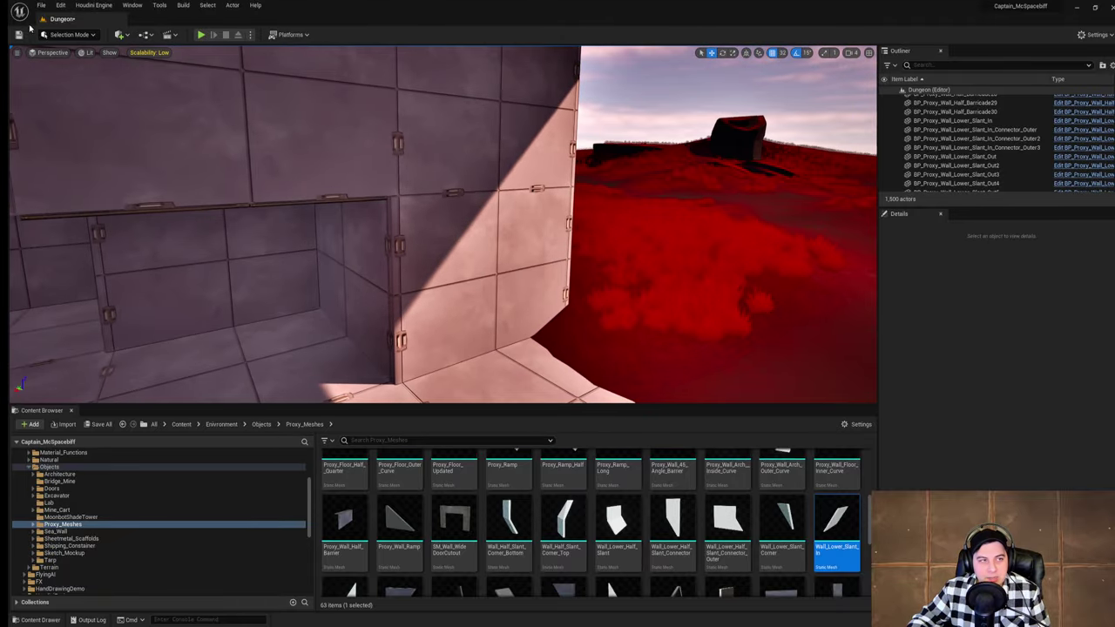
pyautogui.click(41, 5)
pyautogui.click(63, 87)
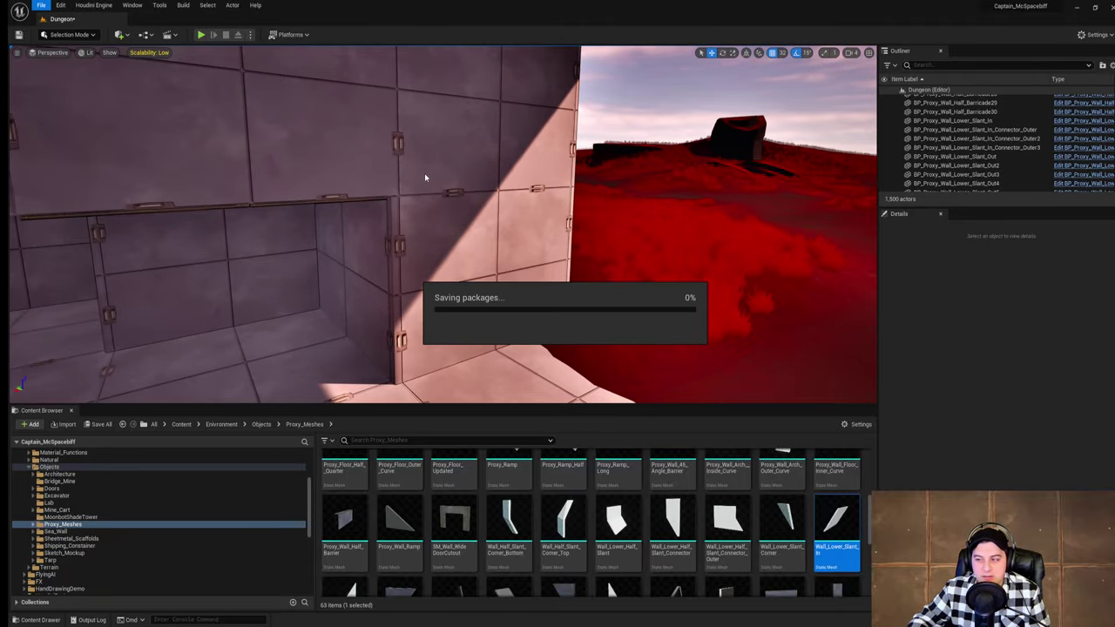
# Step: Examine the angled wall corner and its grassy base from close up and from the covered entrance side
pyautogui.moveTo(470, 230); pyautogui.dragTo(301, 209, button='right')
pyautogui.moveTo(606, 166)
pyautogui.mouseDown(button='right')
pyautogui.moveTo(574, 166)
pyautogui.moveTo(606, 167)
pyautogui.mouseUp(button='right')
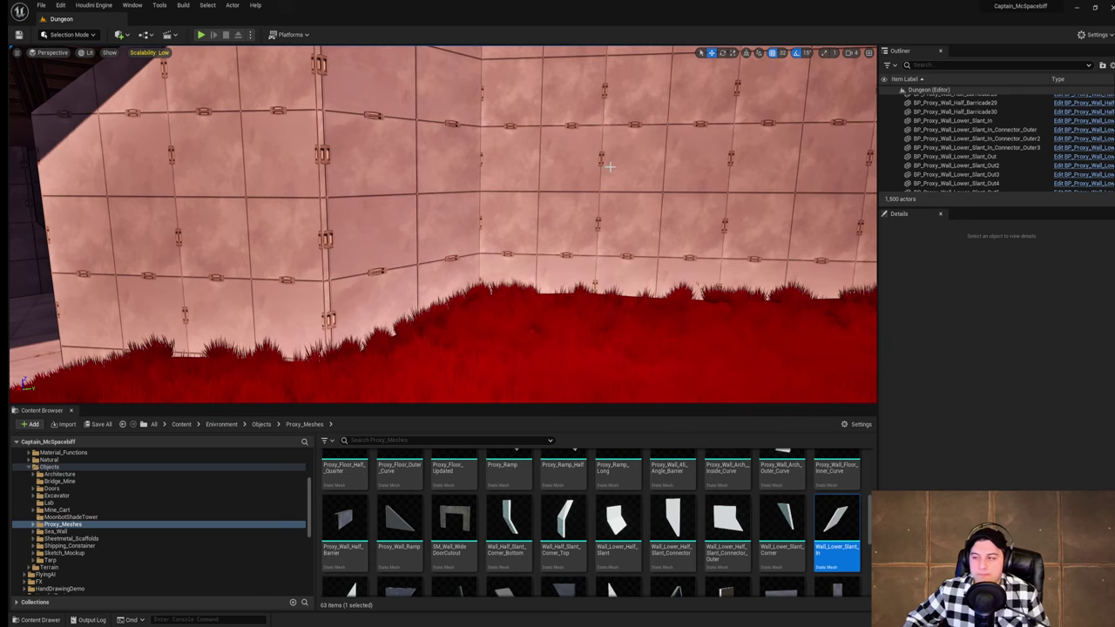
pyautogui.moveTo(630, 219); pyautogui.dragTo(587, 250, button='right')
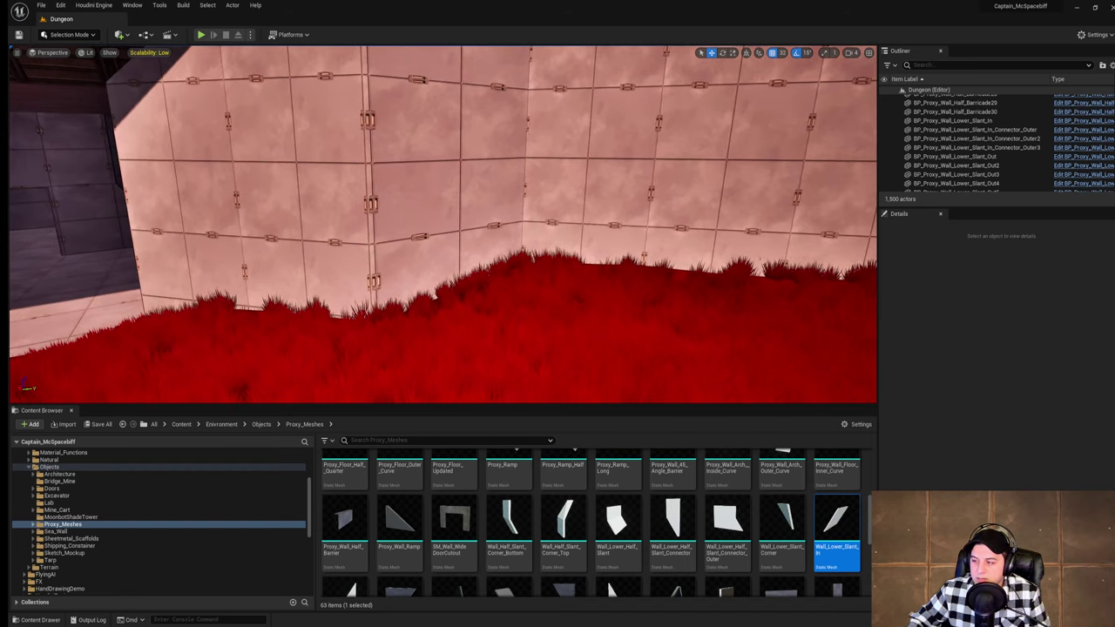
pyautogui.moveTo(587, 250); pyautogui.dragTo(352, 230, button='right')
pyautogui.press('s')
pyautogui.press('d')
pyautogui.press('w')
pyautogui.moveTo(629, 222); pyautogui.dragTo(744, 229, button='right')
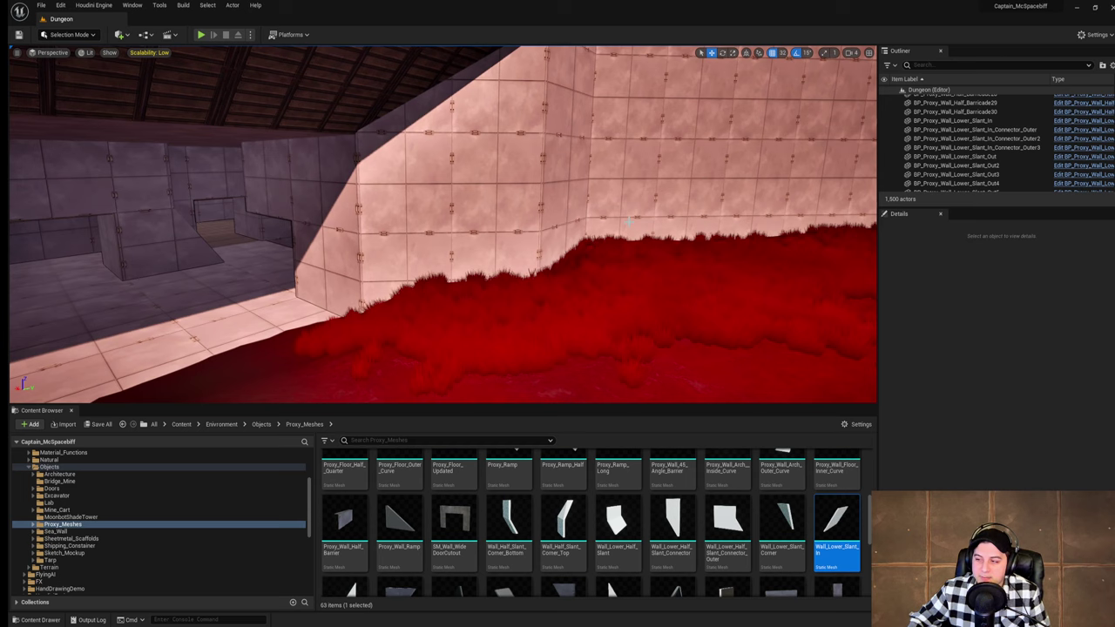
pyautogui.press('w')
pyautogui.moveTo(628, 222); pyautogui.dragTo(558, 221, button='right')
pyautogui.press('s')
# Step: Save the Dungeon level and recheck the angled wall where it meets the grass, saving once more
pyautogui.click(38, 6)
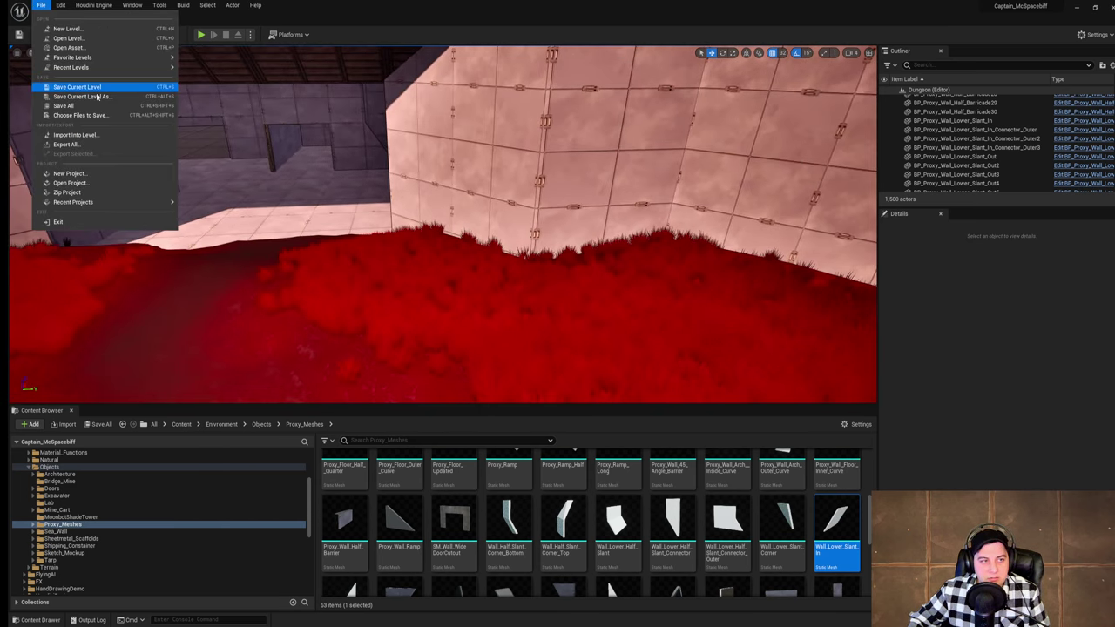
pyautogui.click(99, 88)
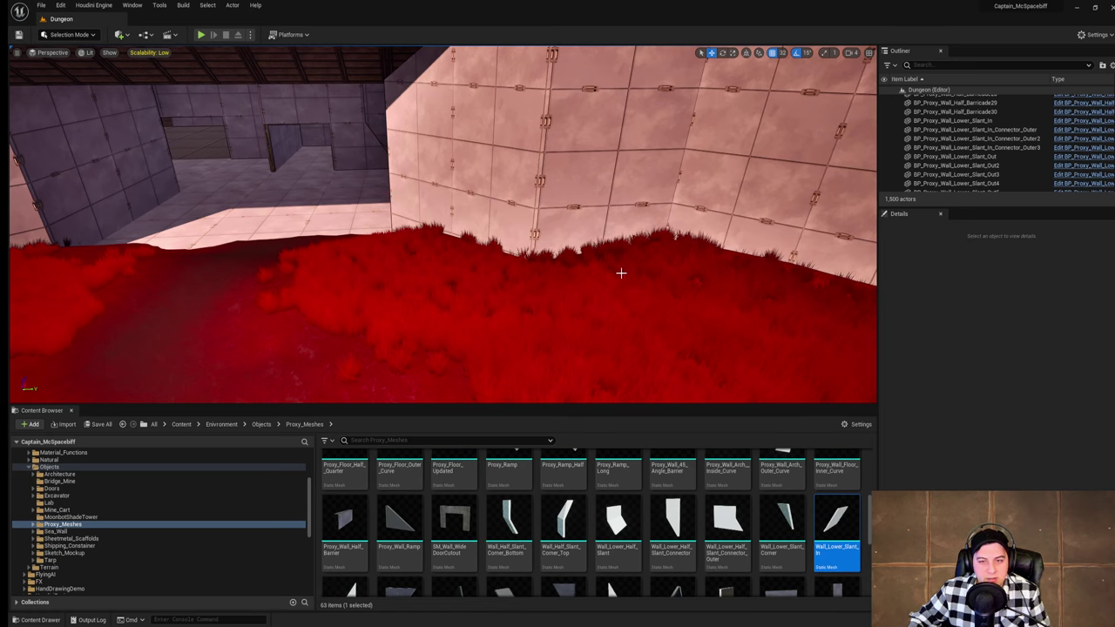
pyautogui.moveTo(621, 272); pyautogui.dragTo(688, 261, button='right')
pyautogui.press('w')
pyautogui.moveTo(562, 261)
pyautogui.mouseDown(button='right')
pyautogui.moveTo(547, 306)
pyautogui.moveTo(564, 240)
pyautogui.moveTo(554, 262)
pyautogui.mouseUp(button='right')
pyautogui.click(41, 5)
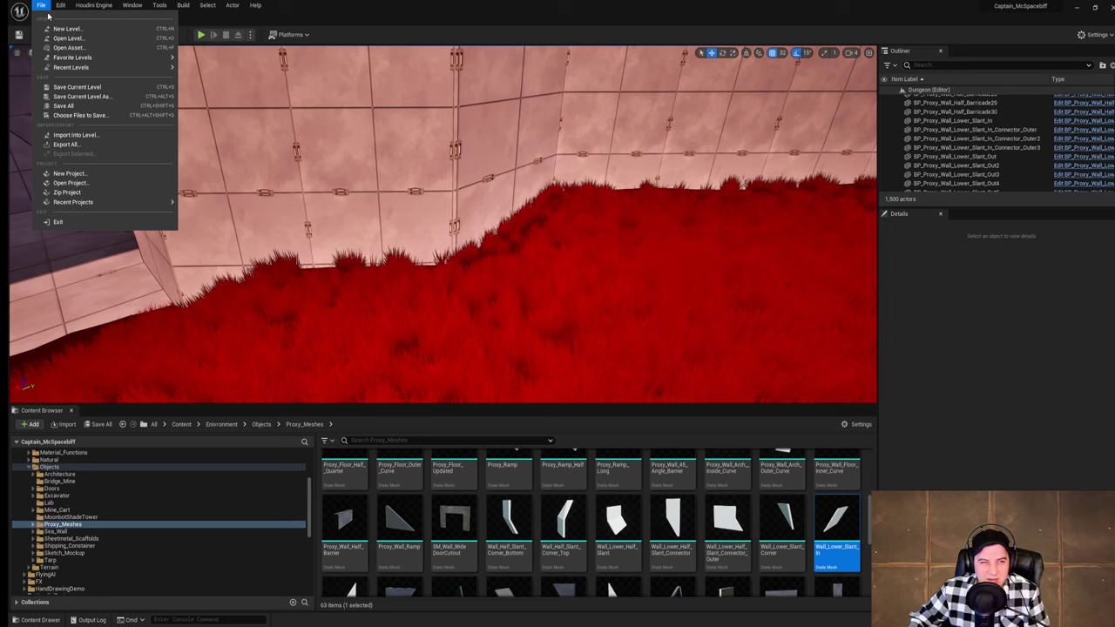
pyautogui.click(82, 87)
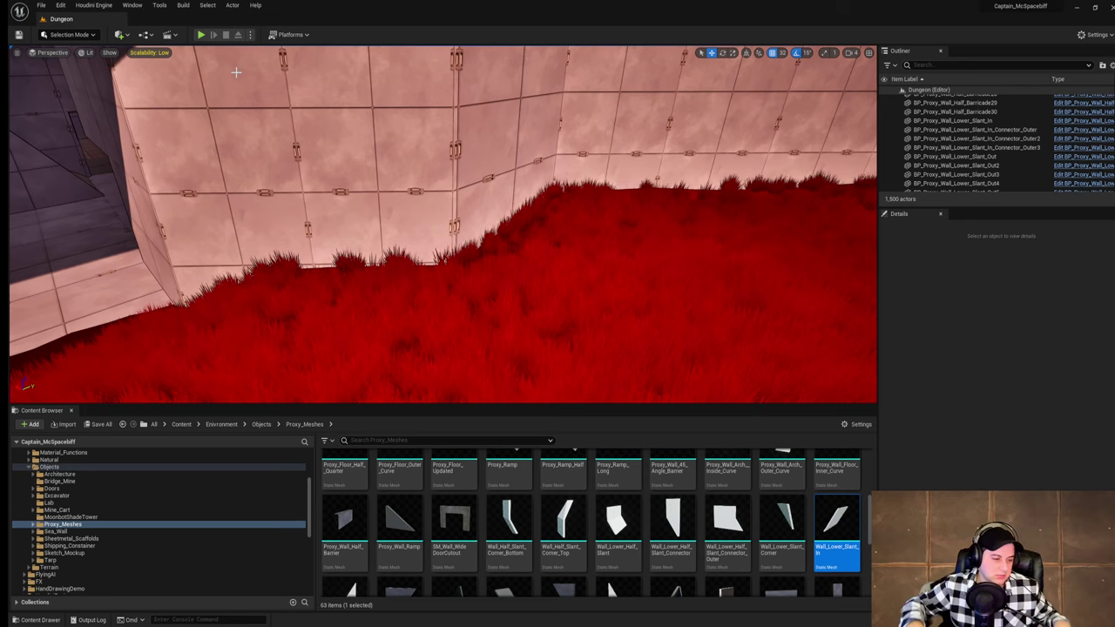
# Step: Inspect the wall base beyond the angled corner and save the current level
pyautogui.moveTo(416, 205)
pyautogui.mouseDown(button='right')
pyautogui.moveTo(575, 193)
pyautogui.moveTo(623, 152)
pyautogui.moveTo(629, 120)
pyautogui.moveTo(592, 139)
pyautogui.moveTo(366, 166)
pyautogui.moveTo(315, 149)
pyautogui.moveTo(306, 167)
pyautogui.moveTo(497, 190)
pyautogui.moveTo(490, 196)
pyautogui.moveTo(514, 208)
pyautogui.moveTo(422, 206)
pyautogui.mouseUp(button='right')
pyautogui.press('w')
pyautogui.press('w')
pyautogui.press('w')
pyautogui.press('w')
pyautogui.press('s')
pyautogui.click(41, 6)
pyautogui.moveTo(74, 67)
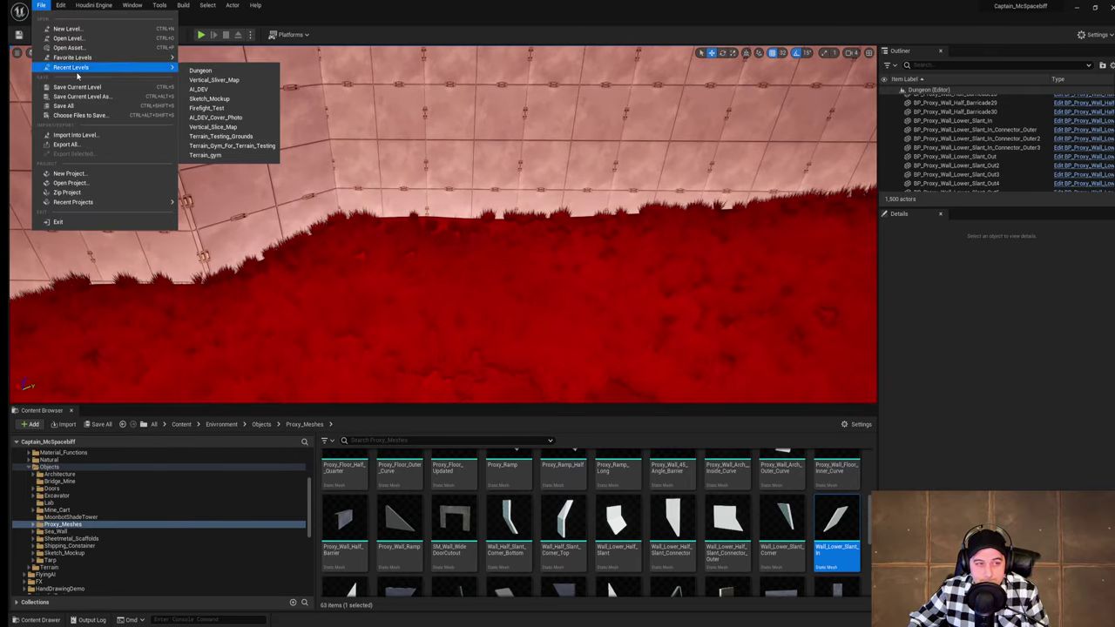
pyautogui.click(84, 87)
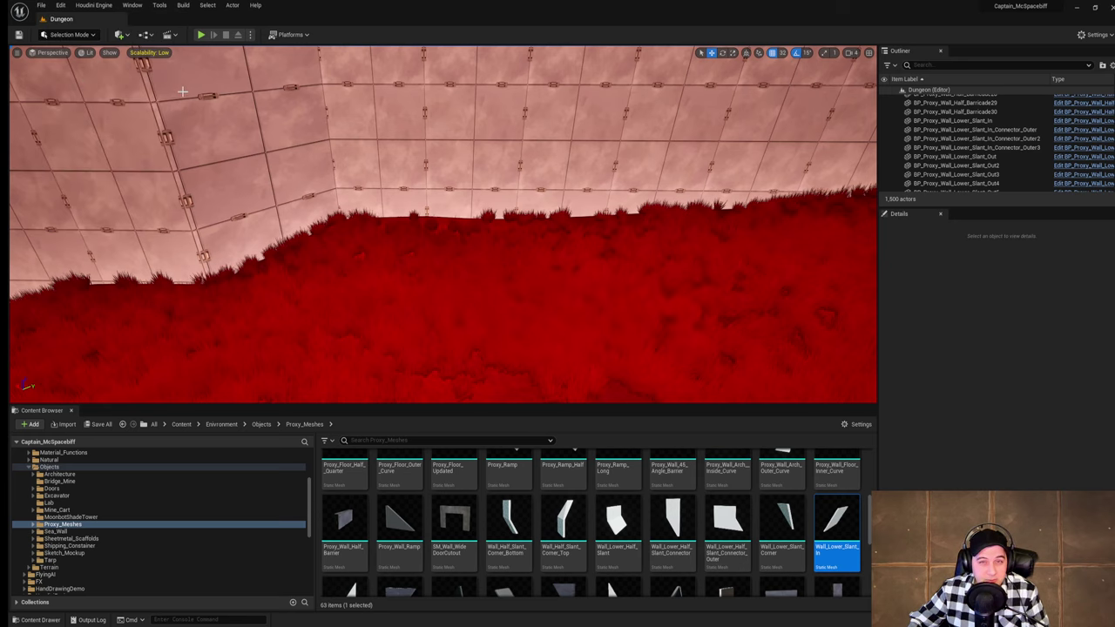
# Step: Review the joint between the angled wall and the long straight wall, and save the Dungeon level
pyautogui.moveTo(443, 224); pyautogui.dragTo(340, 218, button='right')
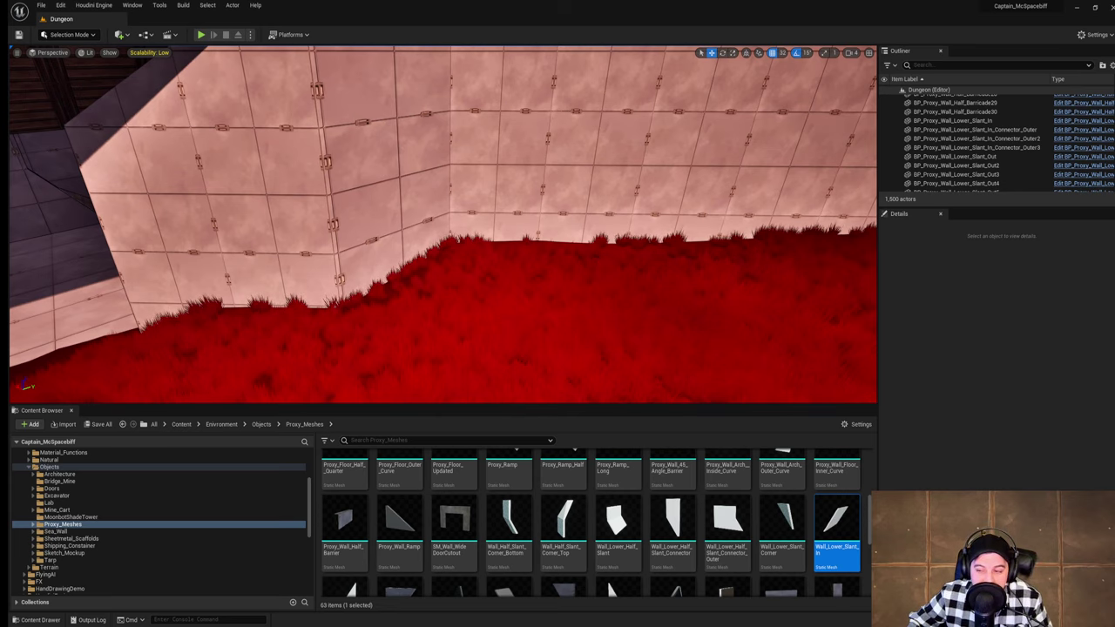
pyautogui.moveTo(442, 224); pyautogui.dragTo(697, 114, button='right')
pyautogui.moveTo(423, 207); pyautogui.dragTo(411, 236, button='right')
pyautogui.moveTo(238, 108); pyautogui.dragTo(238, 108, button='right')
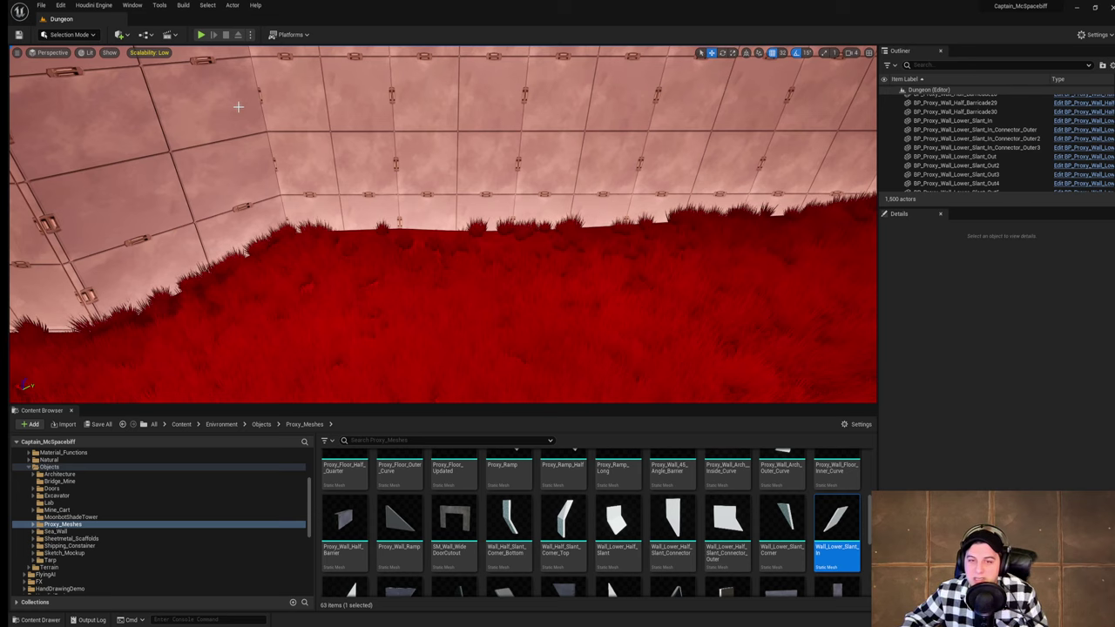
pyautogui.moveTo(182, 107); pyautogui.dragTo(163, 90, button='right')
pyautogui.press('s')
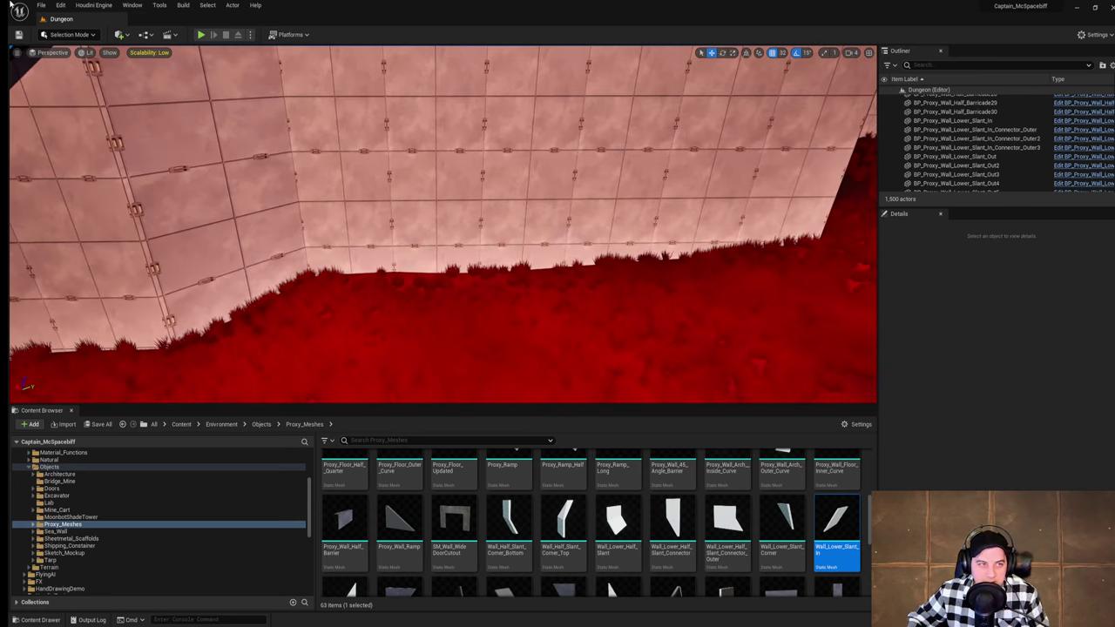
pyautogui.click(41, 5)
pyautogui.click(150, 88)
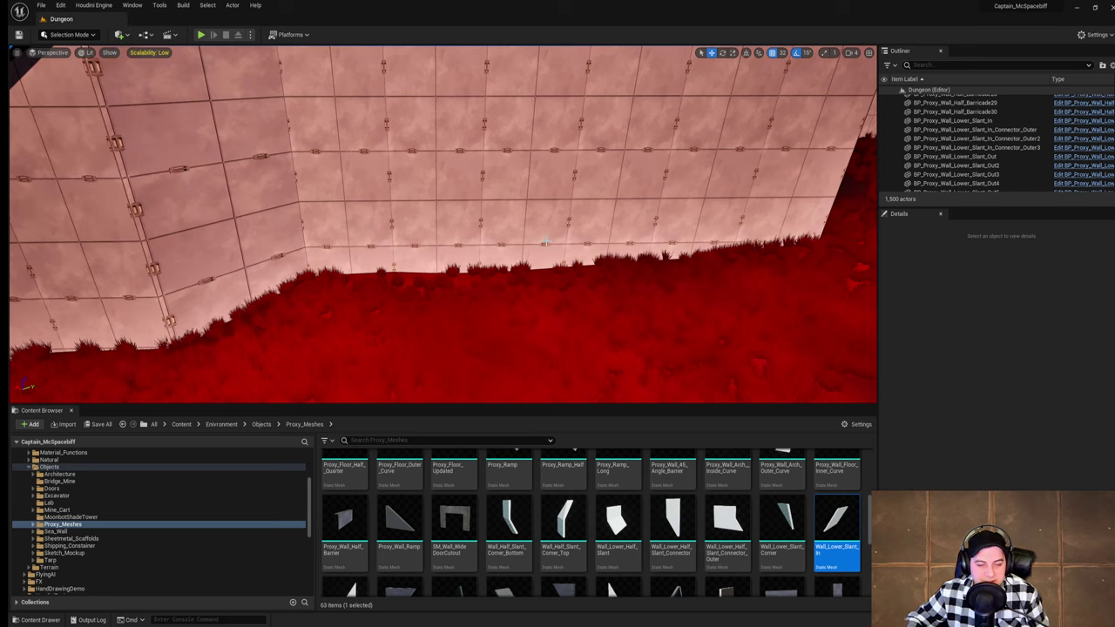
# Step: Check the long straight wall's panels and its outer corner up close, and save the level
pyautogui.moveTo(546, 242)
pyautogui.mouseDown(button='right')
pyautogui.moveTo(498, 257)
pyautogui.moveTo(374, 233)
pyautogui.moveTo(181, 227)
pyautogui.moveTo(157, 213)
pyautogui.moveTo(16, 227)
pyautogui.moveTo(377, 221)
pyautogui.moveTo(162, 225)
pyautogui.moveTo(540, 243)
pyautogui.mouseUp(button='right')
pyautogui.press('w')
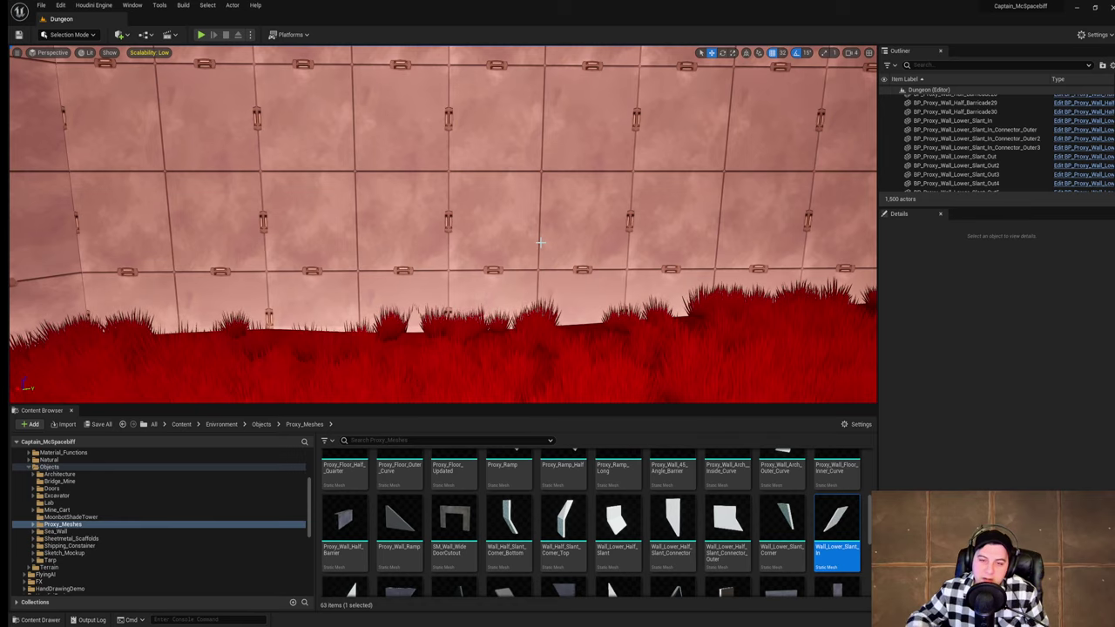
pyautogui.moveTo(555, 242)
pyautogui.mouseDown(button='right')
pyautogui.moveTo(732, 233)
pyautogui.moveTo(566, 227)
pyautogui.mouseUp(button='right')
pyautogui.press('w')
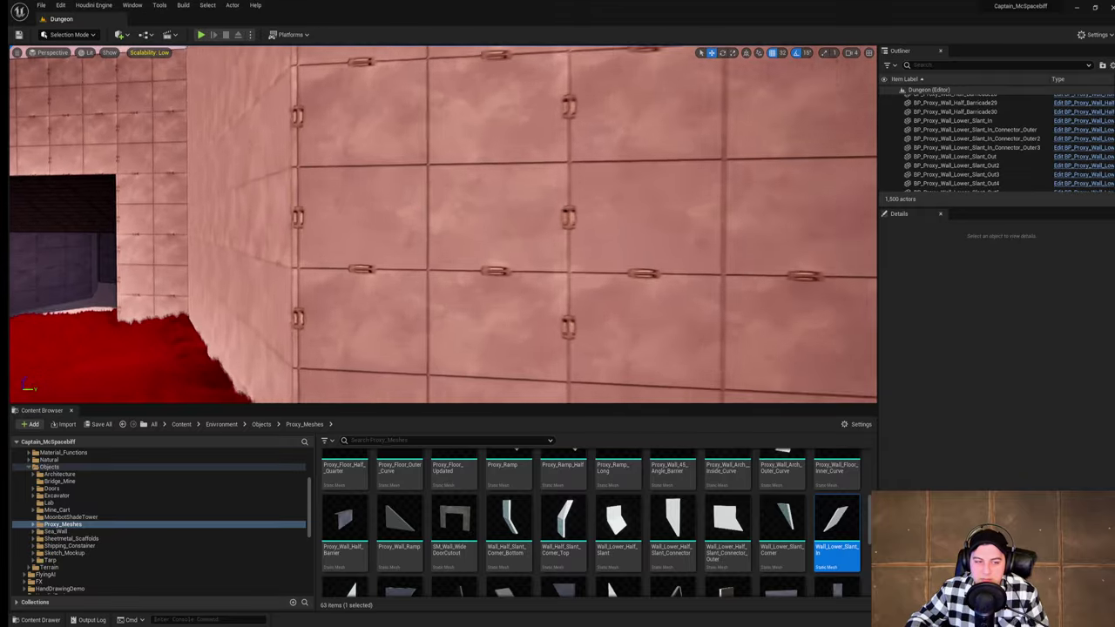
pyautogui.moveTo(439, 247); pyautogui.dragTo(432, 246, button='right')
pyautogui.click(41, 5)
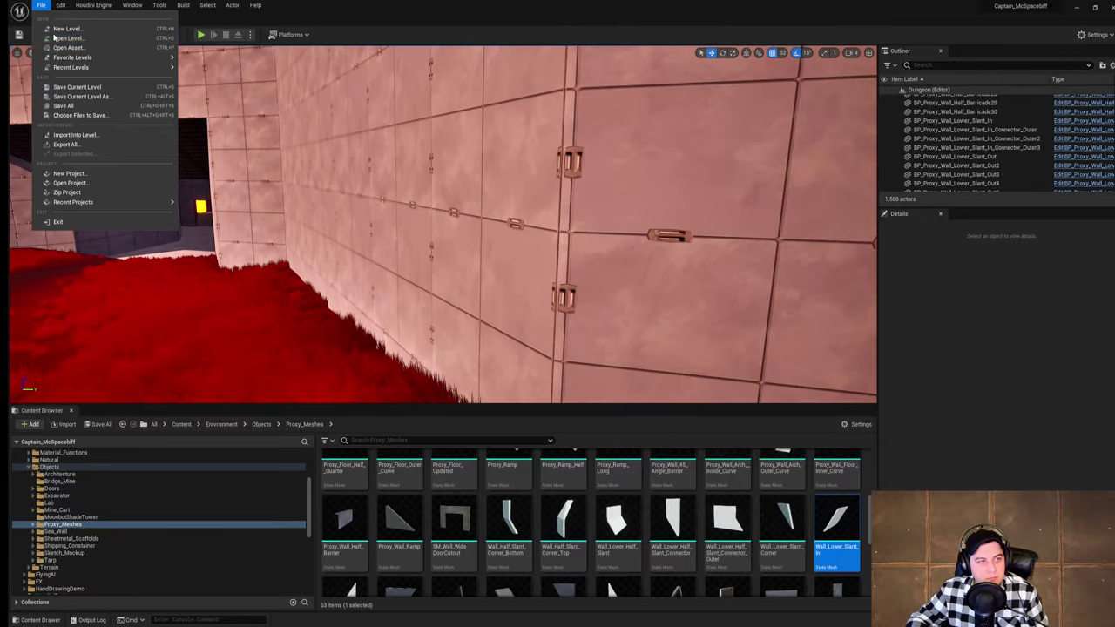
pyautogui.click(92, 87)
# Step: Examine how the wall base meets the sloping terrain between the outer corner and the rock
pyautogui.moveTo(582, 261); pyautogui.dragTo(443, 284, button='right')
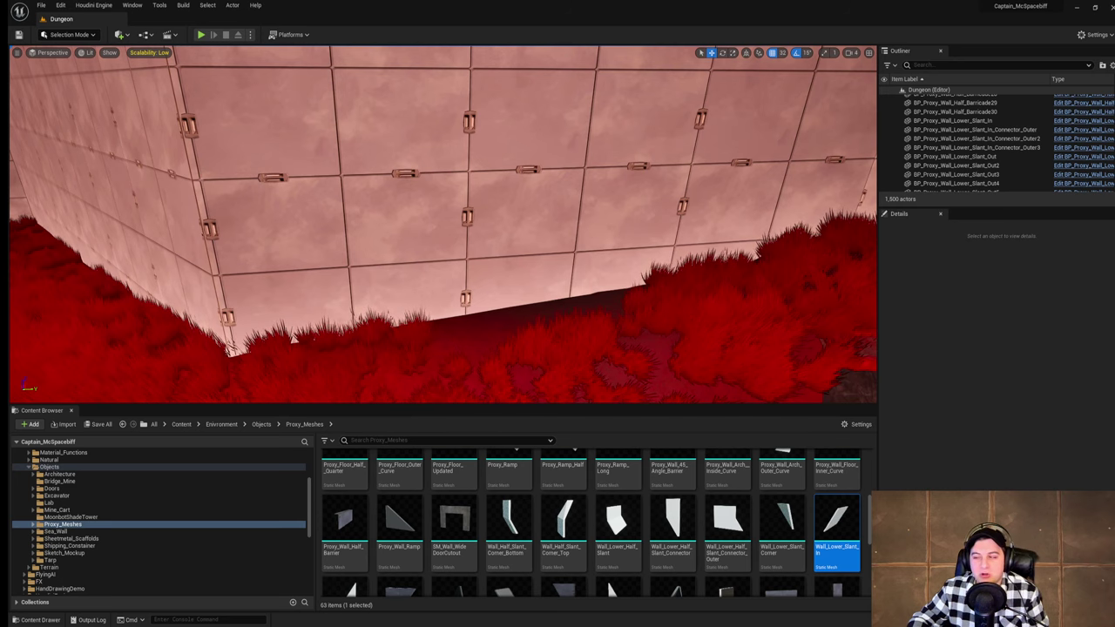
pyautogui.moveTo(443, 284); pyautogui.dragTo(473, 287, button='right')
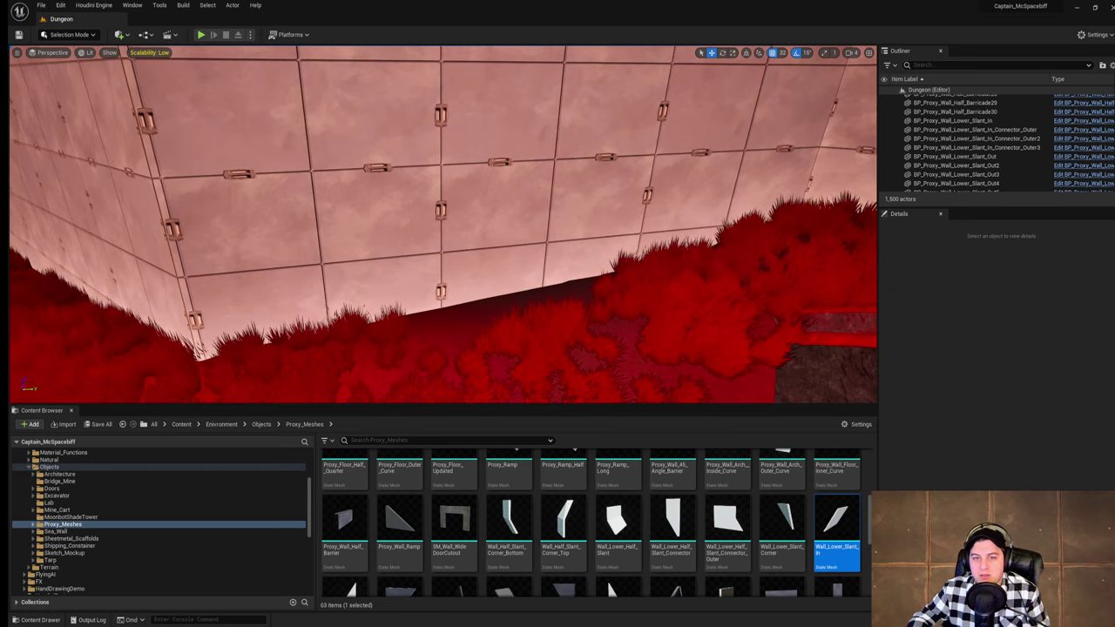
pyautogui.moveTo(471, 285); pyautogui.dragTo(166, 283, button='right')
pyautogui.moveTo(384, 261); pyautogui.dragTo(786, 214, button='right')
pyautogui.moveTo(443, 225); pyautogui.dragTo(260, 282, button='right')
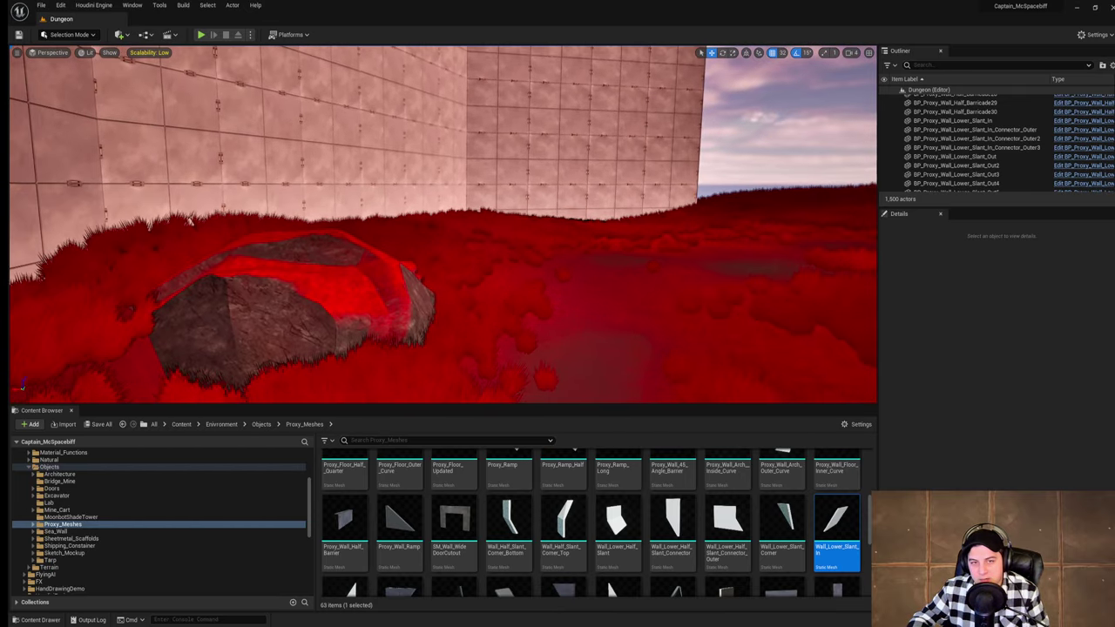
pyautogui.moveTo(443, 225); pyautogui.dragTo(454, 264, button='right')
pyautogui.press('w')
pyautogui.press('s')
pyautogui.moveTo(444, 225); pyautogui.dragTo(526, 225, button='right')
pyautogui.press('w')
# Step: Browse back to the first Proxy_Meshes assets, and save the Dungeon level after surveying the wall corners
pyautogui.moveTo(88, 235)
pyautogui.mouseDown(button='right')
pyautogui.moveTo(62, 229)
pyautogui.moveTo(63, 258)
pyautogui.moveTo(88, 235)
pyautogui.mouseUp(button='right')
pyautogui.scroll(5, 557, 496)
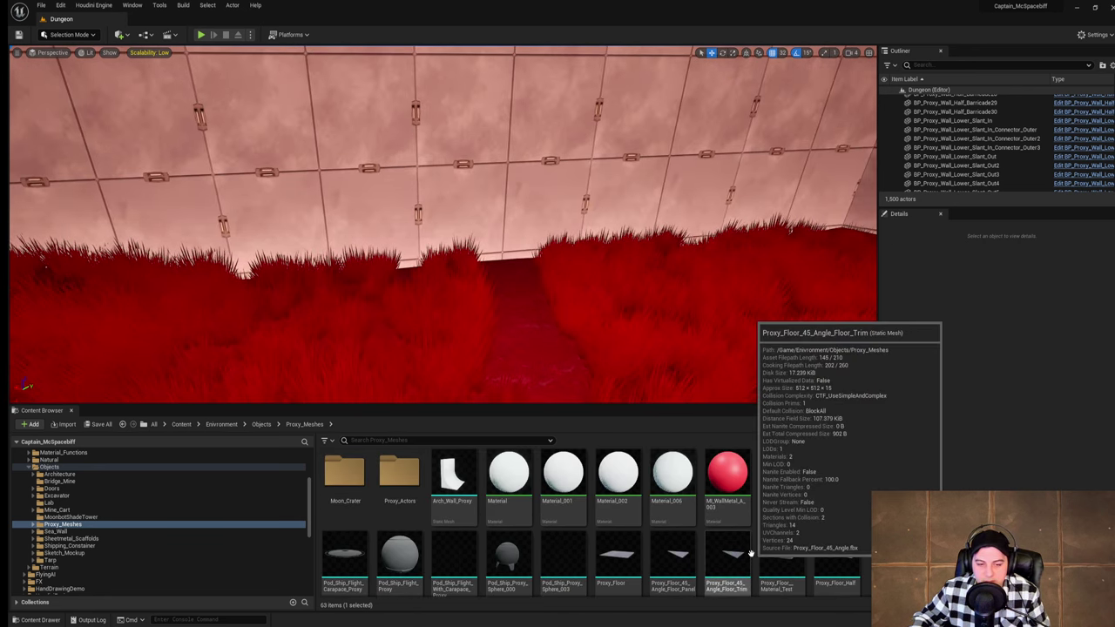
pyautogui.moveTo(756, 352); pyautogui.dragTo(645, 345, button='right')
pyautogui.press('s')
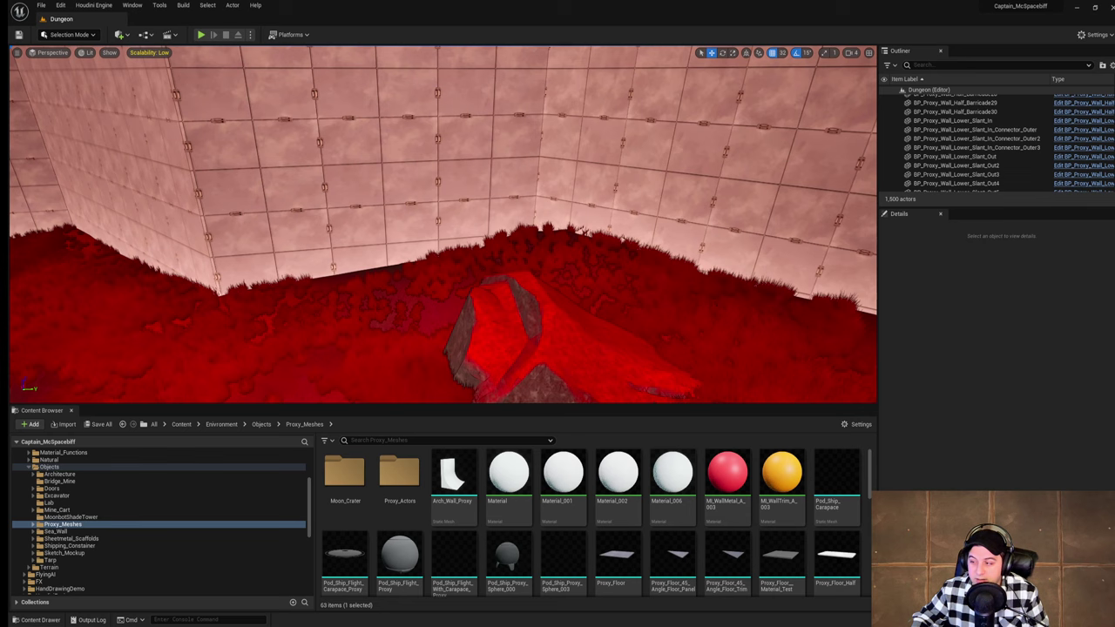
pyautogui.press('a')
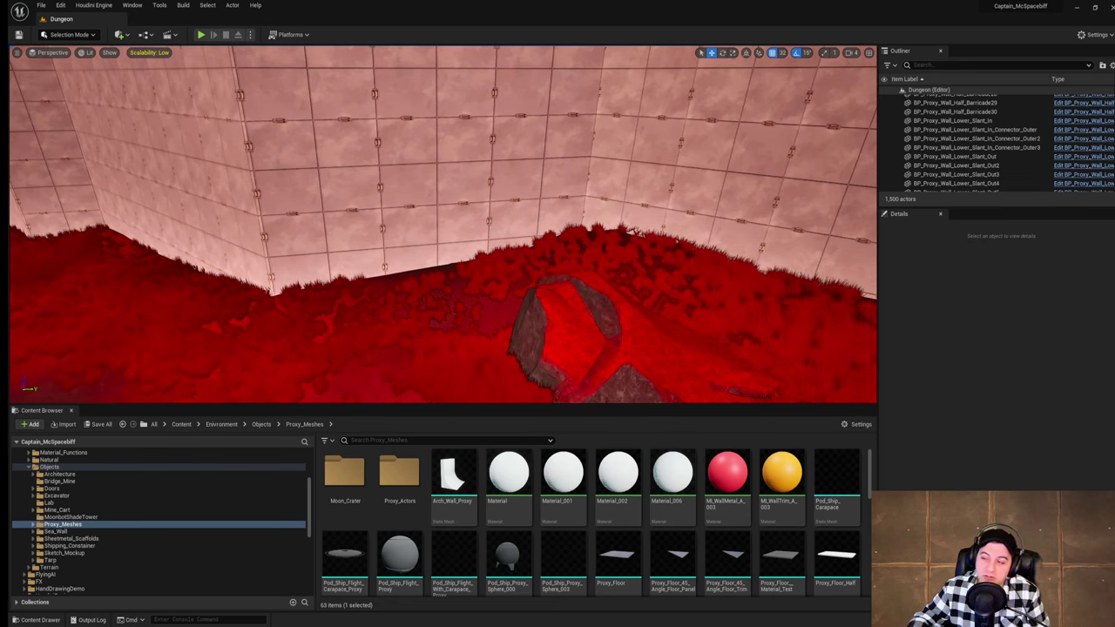
pyautogui.moveTo(644, 345); pyautogui.dragTo(515, 345, button='right')
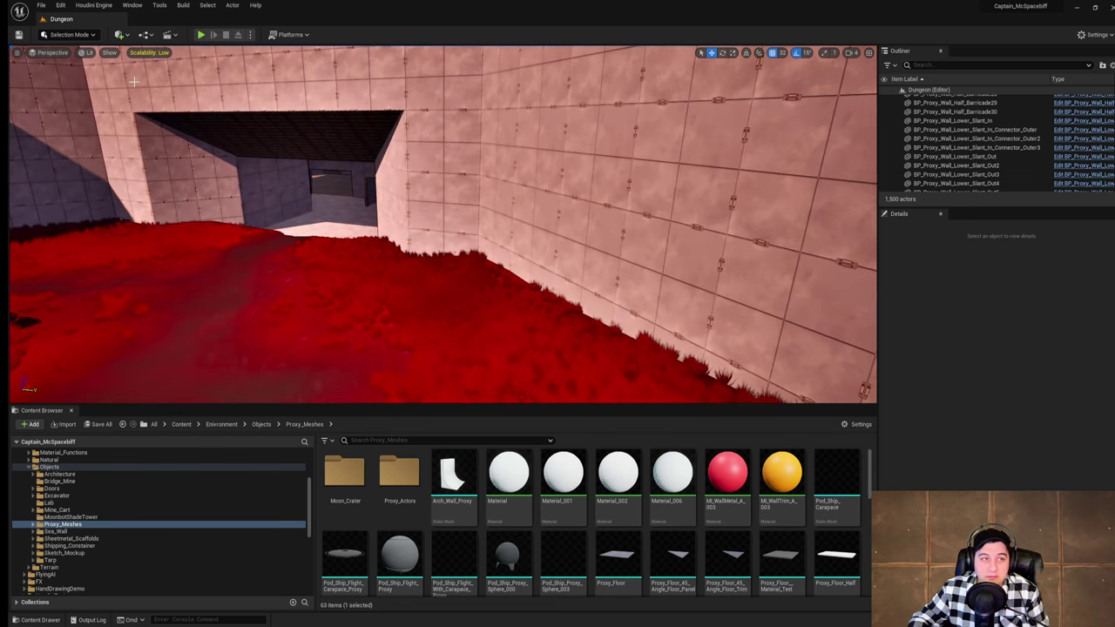
pyautogui.click(41, 6)
pyautogui.click(77, 87)
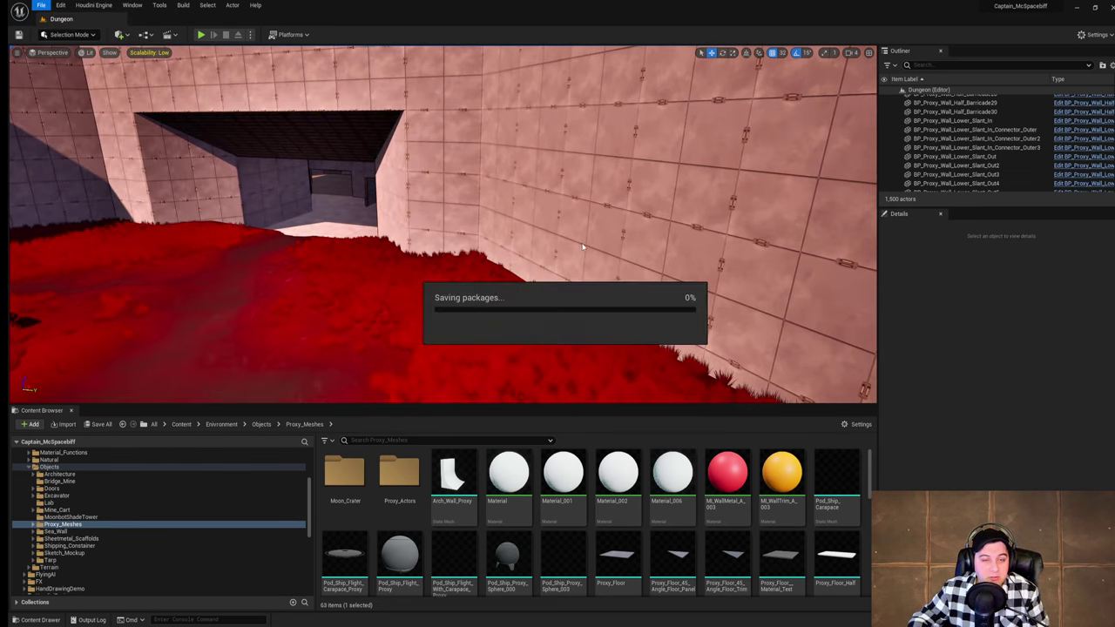
# Step: Playtest the Dungeon level by running the character past the large rock to view the courtyard walls, and end the session
pyautogui.moveTo(580, 236); pyautogui.dragTo(36, 247, button='right')
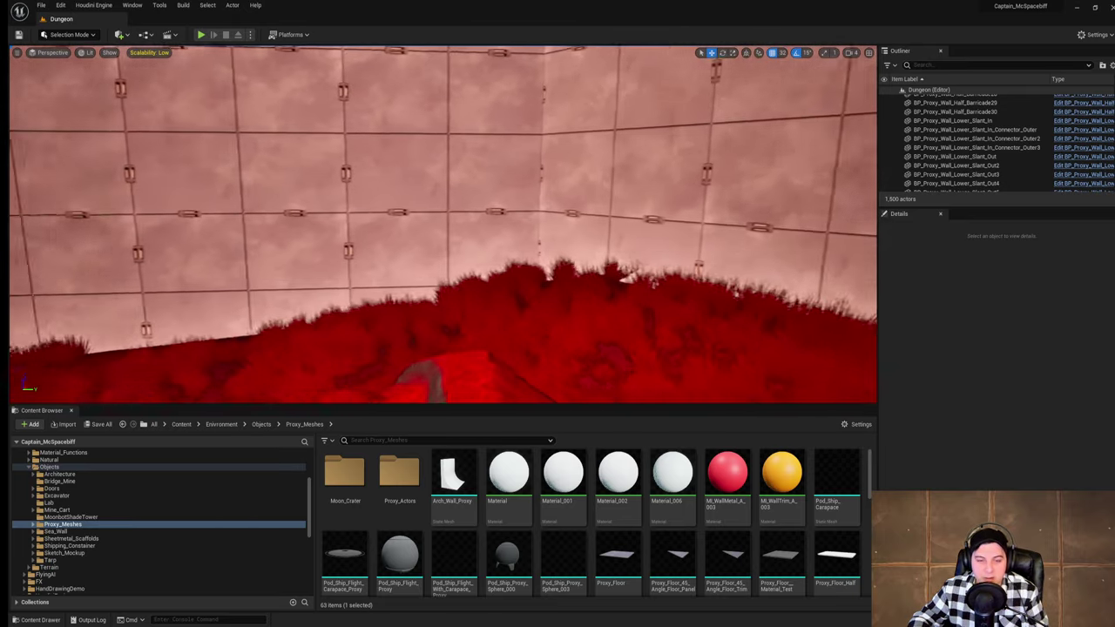
pyautogui.moveTo(662, 230); pyautogui.dragTo(542, 226, button='right')
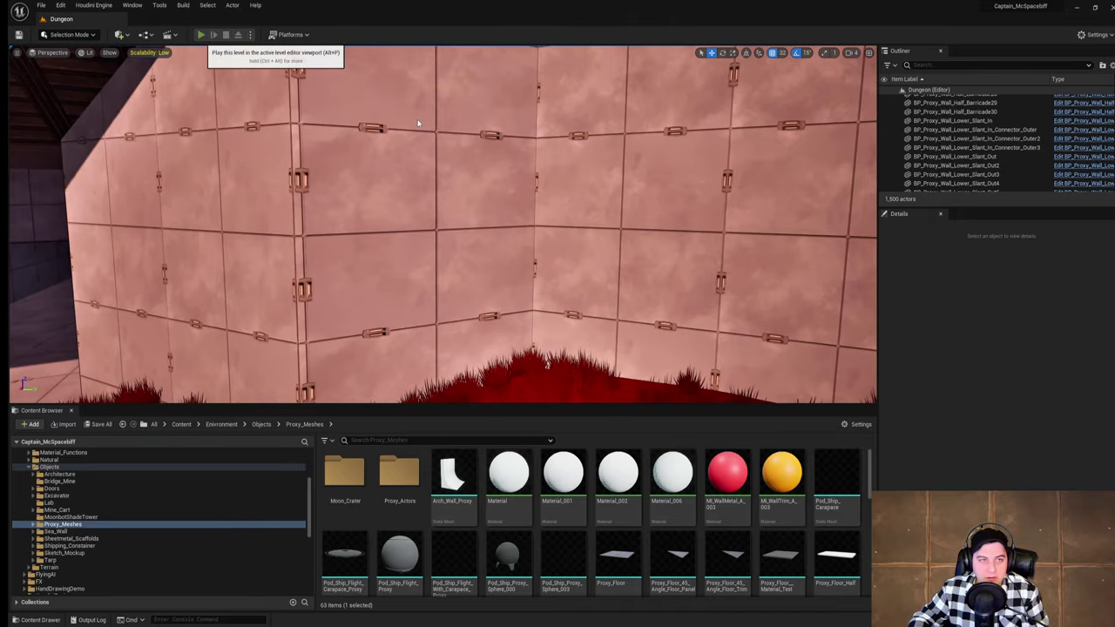
pyautogui.click(201, 35)
pyautogui.press('w')
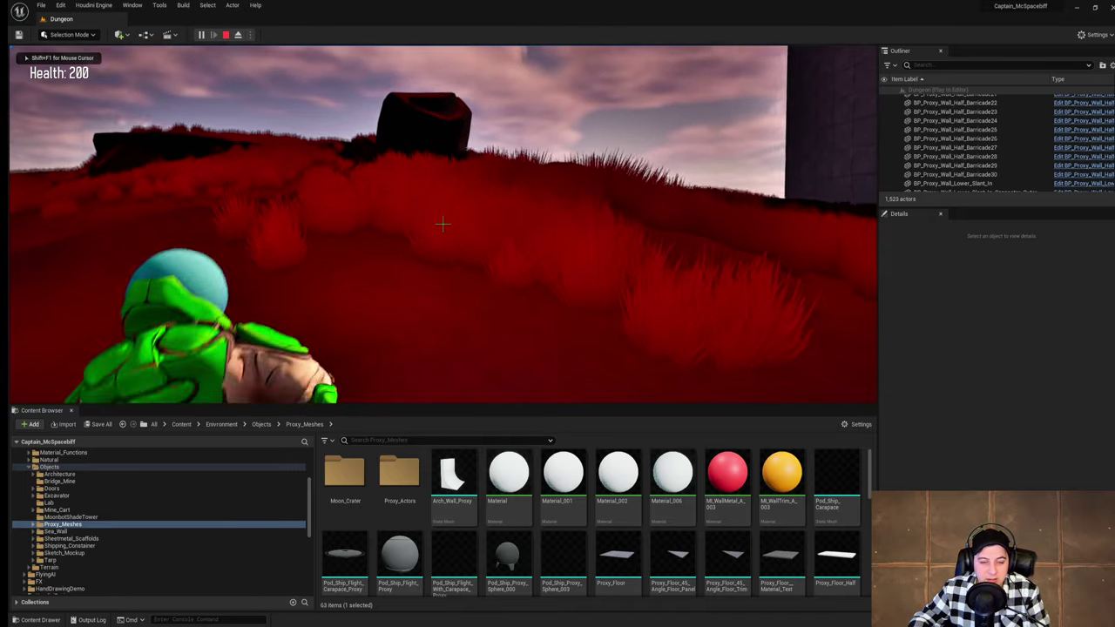
pyautogui.press('w')
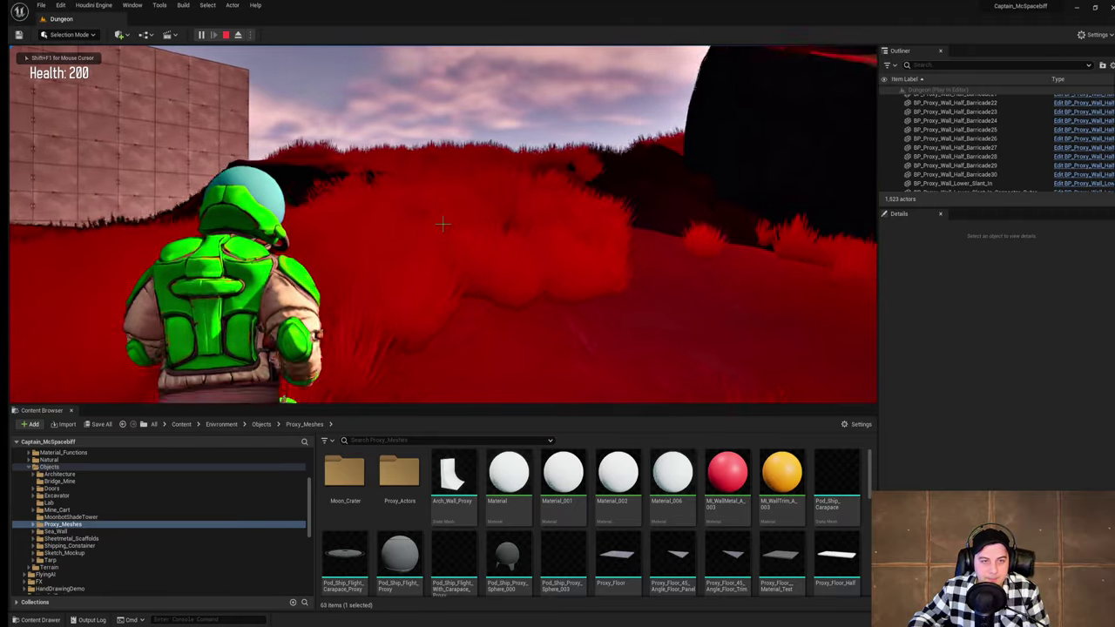
pyautogui.press('w')
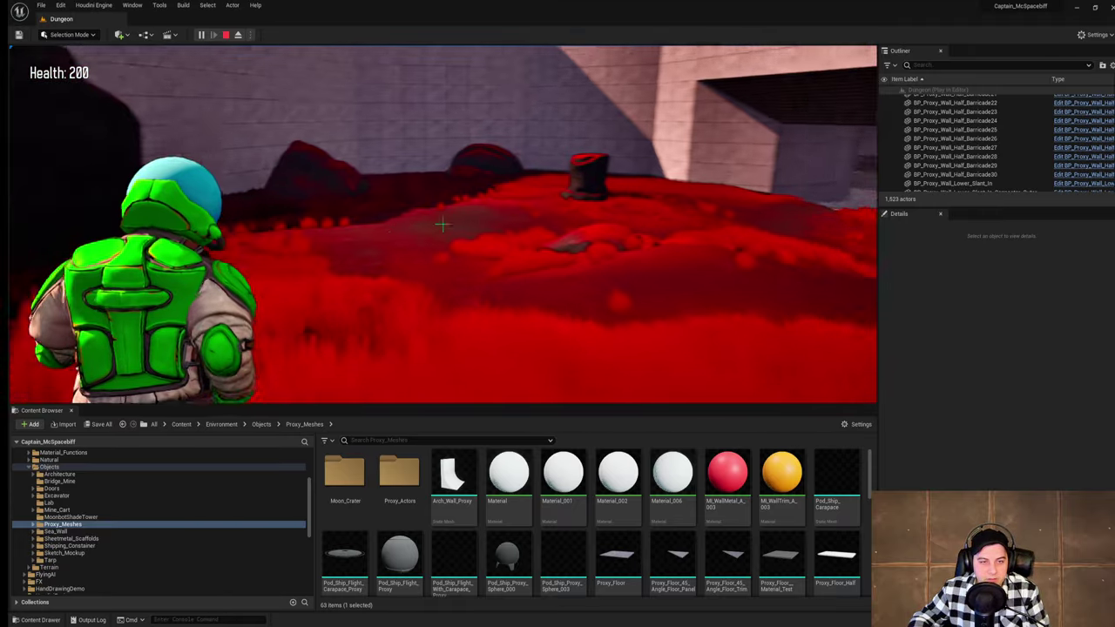
pyautogui.press('w')
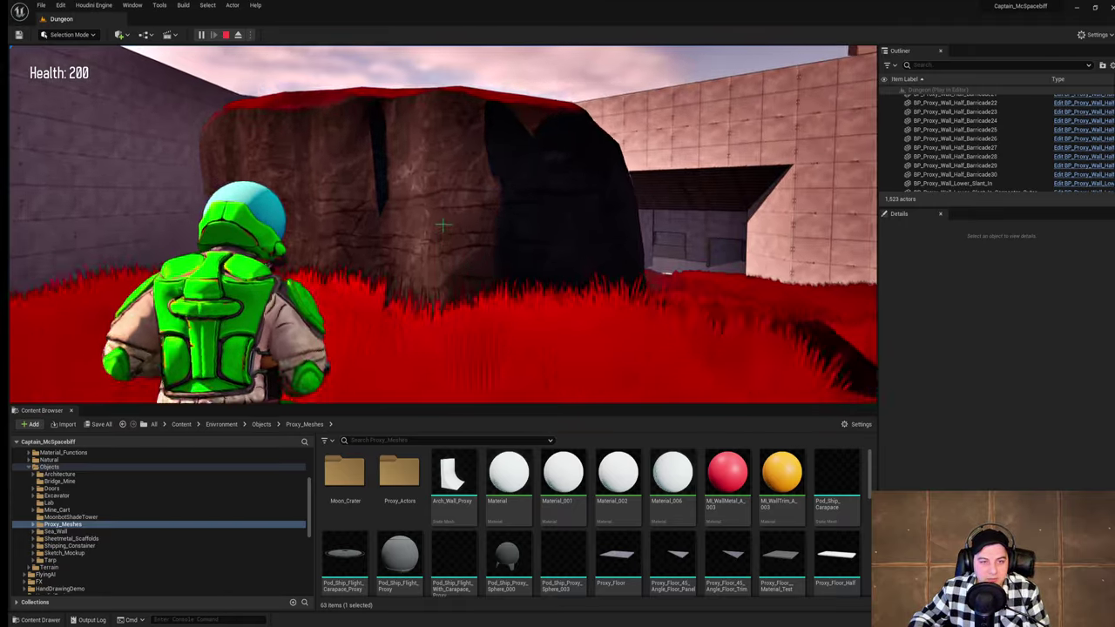
pyautogui.press('space')
pyautogui.press('w')
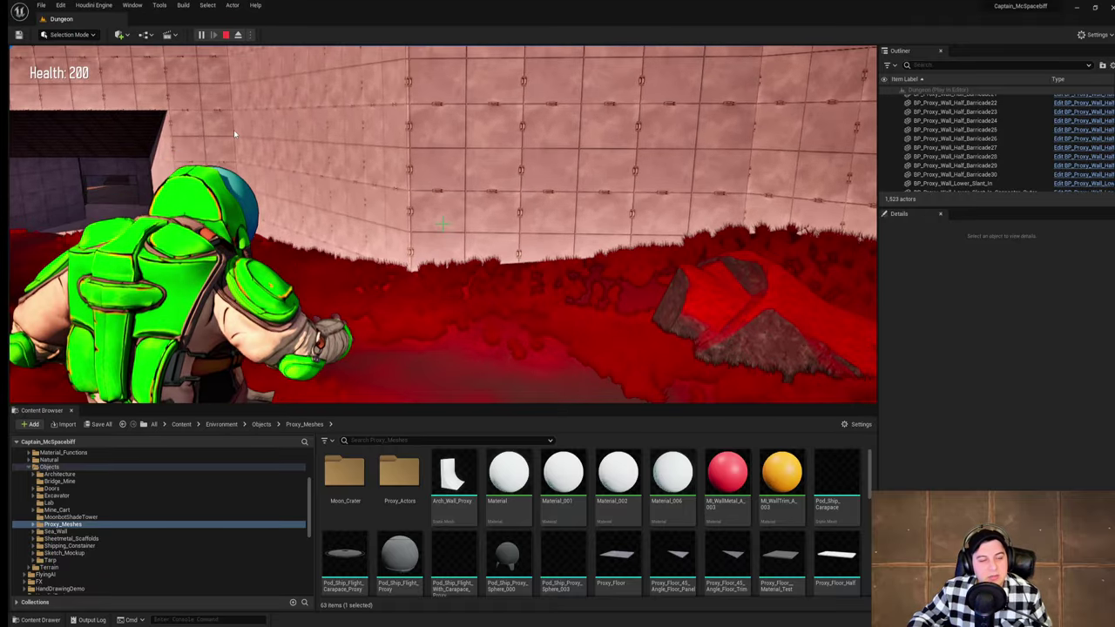
pyautogui.press('Escape')
# Step: Inspect the wall corner by the half-buried rock and the upper wall above the covered opening
pyautogui.press('w')
pyautogui.moveTo(331, 160)
pyautogui.mouseDown(button='right')
pyautogui.moveTo(366, 162)
pyautogui.moveTo(331, 161)
pyautogui.mouseUp(button='right')
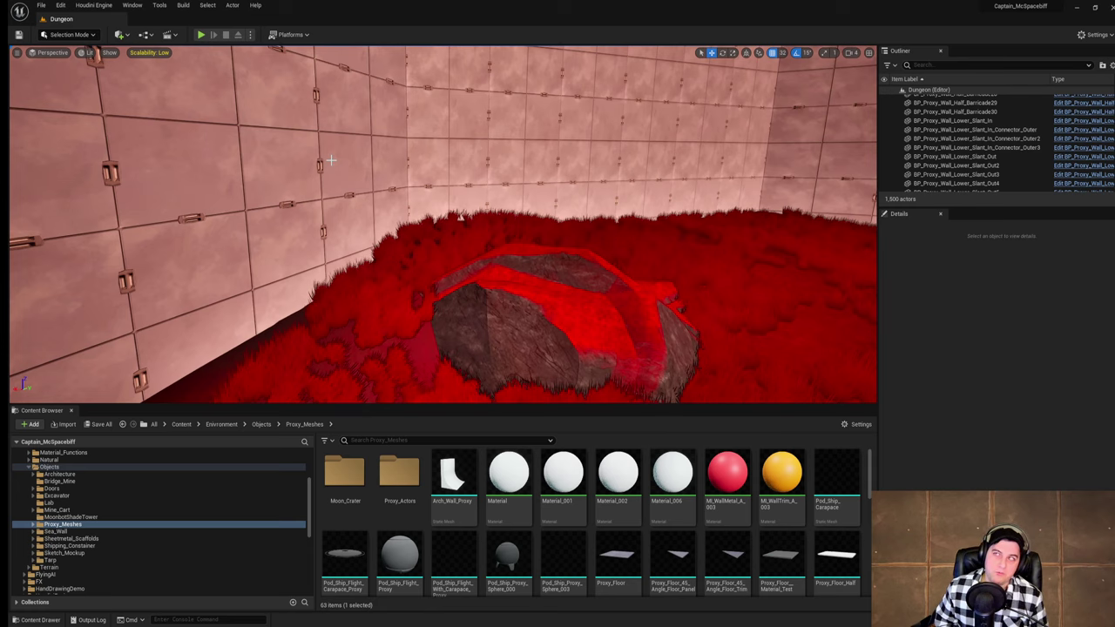
pyautogui.moveTo(328, 154); pyautogui.dragTo(87, 83, button='right')
pyautogui.moveTo(201, 163); pyautogui.dragTo(200, 169, button='right')
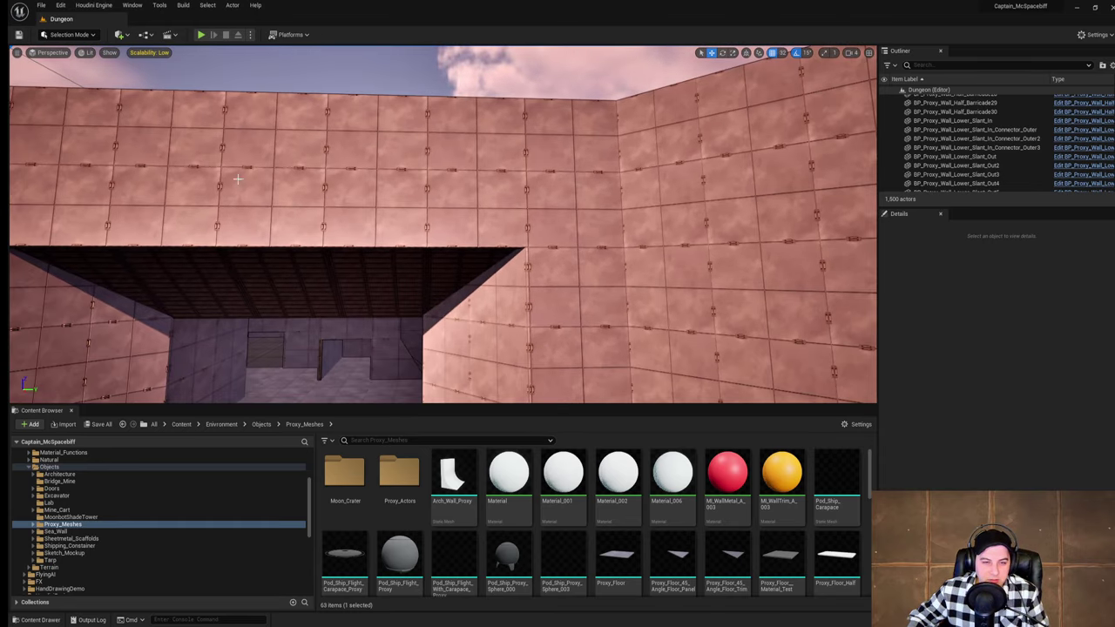
# Step: Select the five ramp panels lining the covered opening's ceiling and duplicate them outward to X -3584
pyautogui.click(433, 264)
pyautogui.keyDown('ctrl'); pyautogui.click(370, 276); pyautogui.keyUp('ctrl')
pyautogui.keyDown('ctrl'); pyautogui.click(271, 279); pyautogui.keyUp('ctrl')
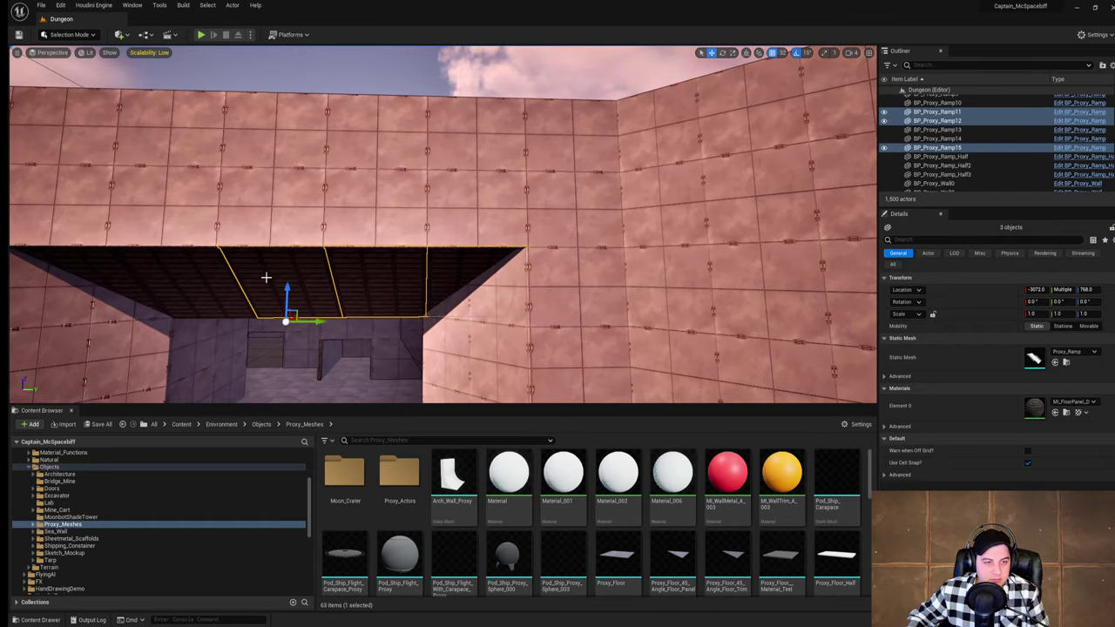
pyautogui.click(165, 278)
pyautogui.keyDown('ctrl'); pyautogui.click(129, 278); pyautogui.keyUp('ctrl')
pyautogui.keyDown('ctrl'); pyautogui.click(281, 277); pyautogui.keyUp('ctrl')
pyautogui.keyDown('ctrl'); pyautogui.click(378, 274); pyautogui.keyUp('ctrl')
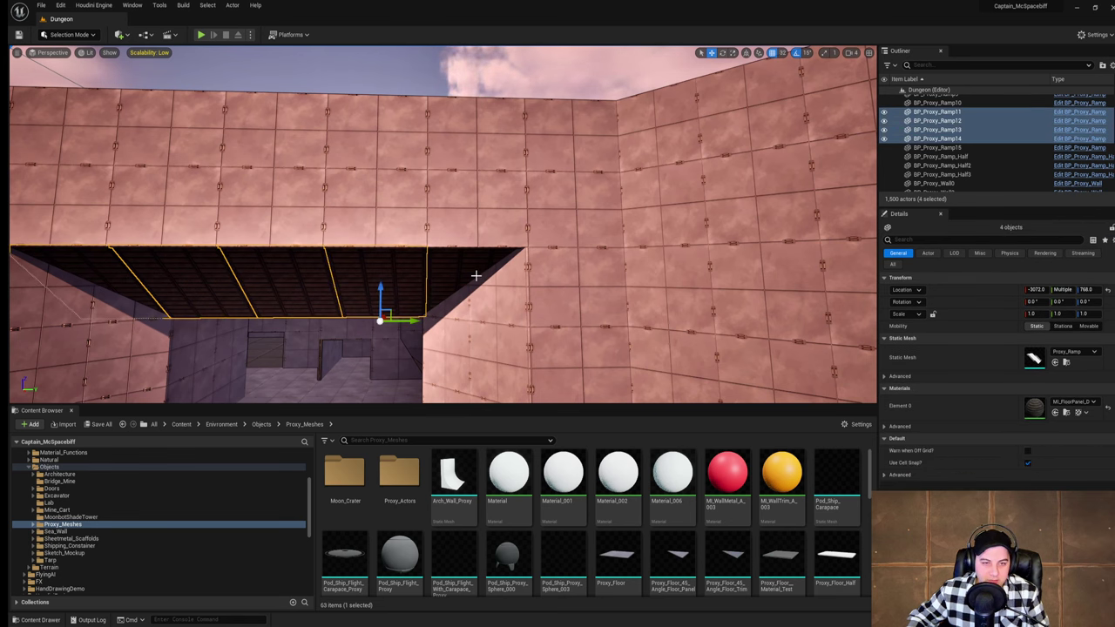
pyautogui.keyDown('ctrl'); pyautogui.click(475, 277); pyautogui.keyUp('ctrl')
pyautogui.moveTo(475, 277); pyautogui.dragTo(504, 293, button='right')
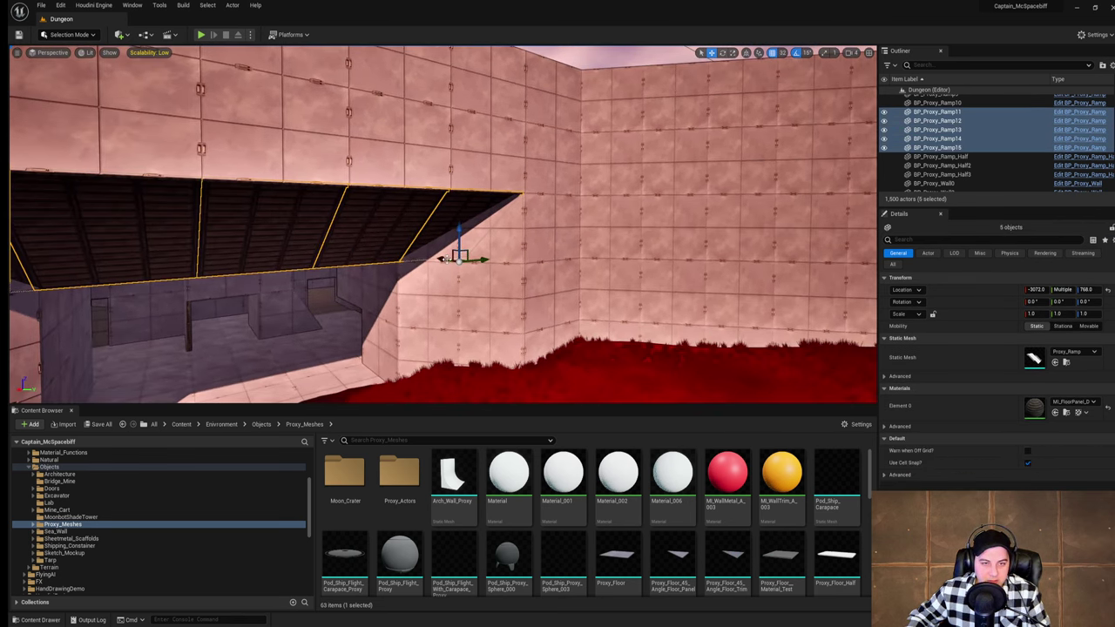
pyautogui.keyDown('alt'); pyautogui.moveTo(447, 260); pyautogui.dragTo(506, 264); pyautogui.keyUp('alt')
pyautogui.moveTo(505, 264); pyautogui.dragTo(526, 274, button='right')
# Step: Rotate the five ramp copies 180° about the vertical axis and lower them to ground level at Z 0
pyautogui.press('e')
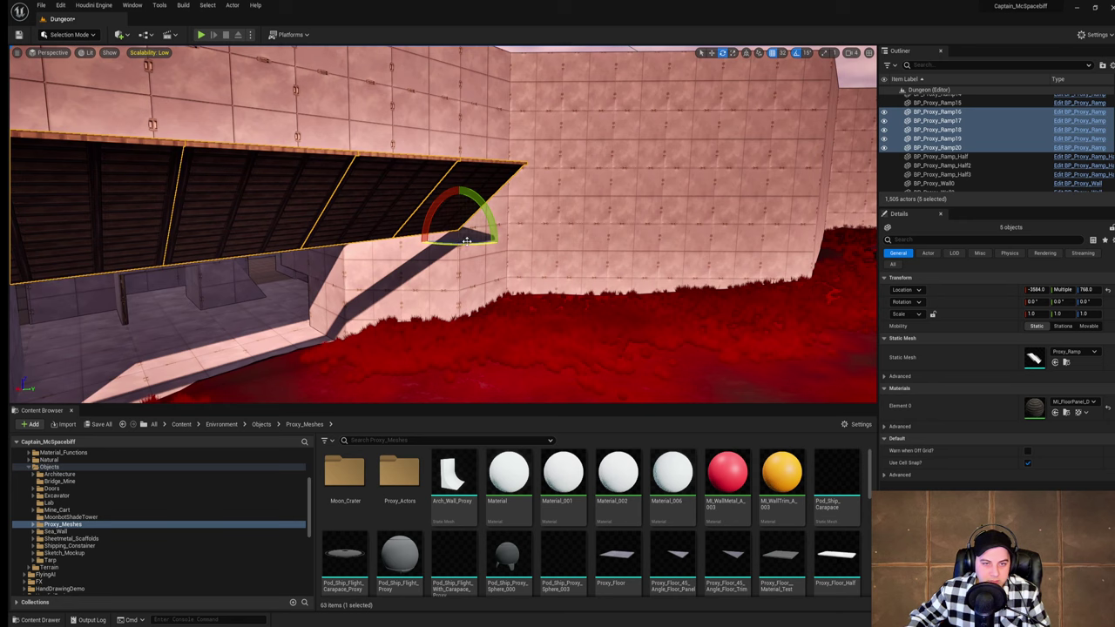
pyautogui.moveTo(467, 241); pyautogui.dragTo(566, 245)
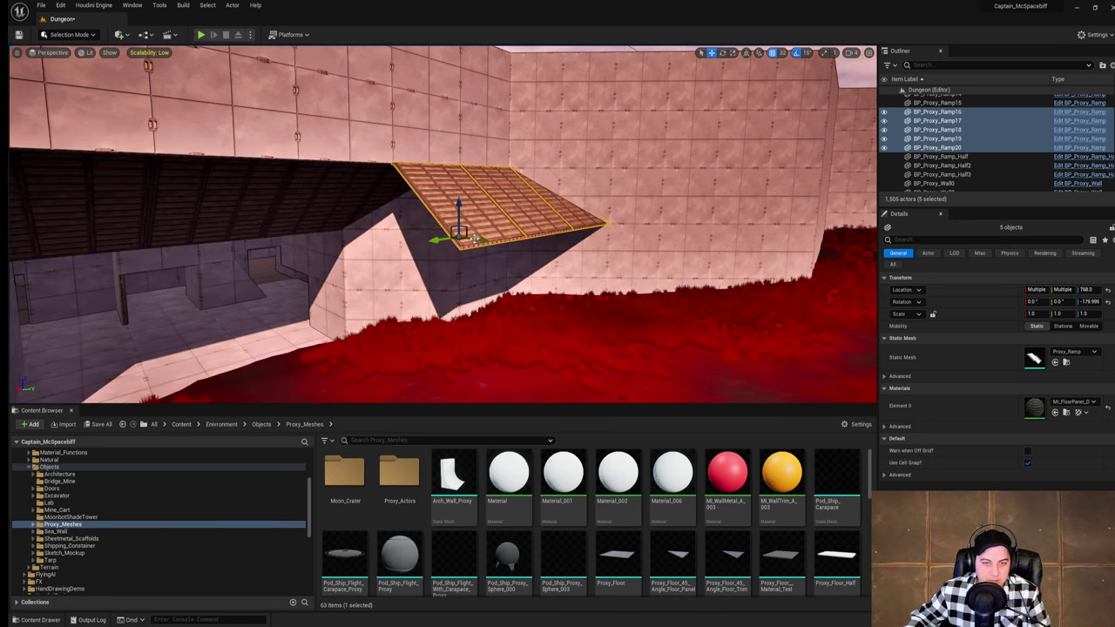
pyautogui.moveTo(474, 239); pyautogui.dragTo(468, 236, button='right')
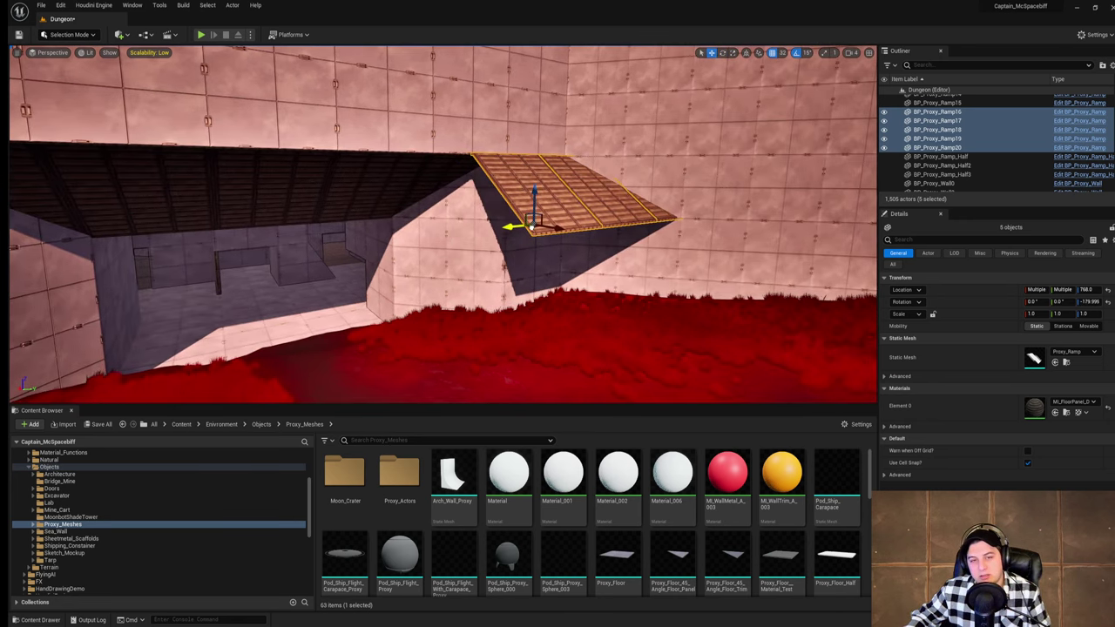
pyautogui.moveTo(563, 228); pyautogui.dragTo(609, 226, button='right')
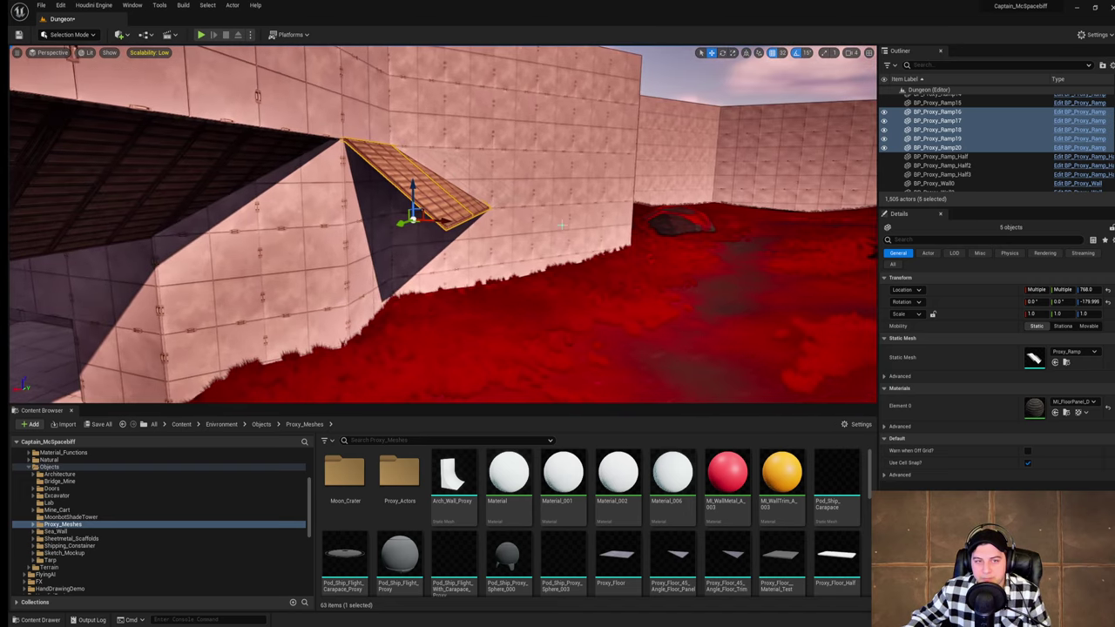
pyautogui.moveTo(420, 186); pyautogui.dragTo(436, 338)
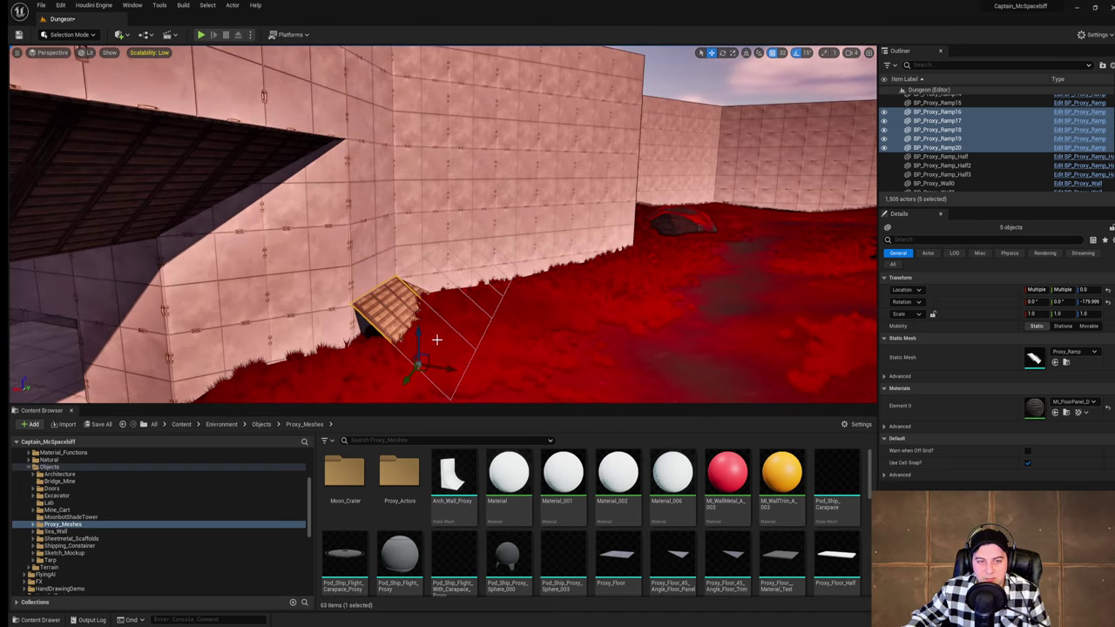
pyautogui.moveTo(437, 340); pyautogui.dragTo(438, 350, button='right')
# Step: Try to rotate a single lowered ramp copy about its vertical axis, and undo the rotation
pyautogui.click(455, 302)
pyautogui.press('e')
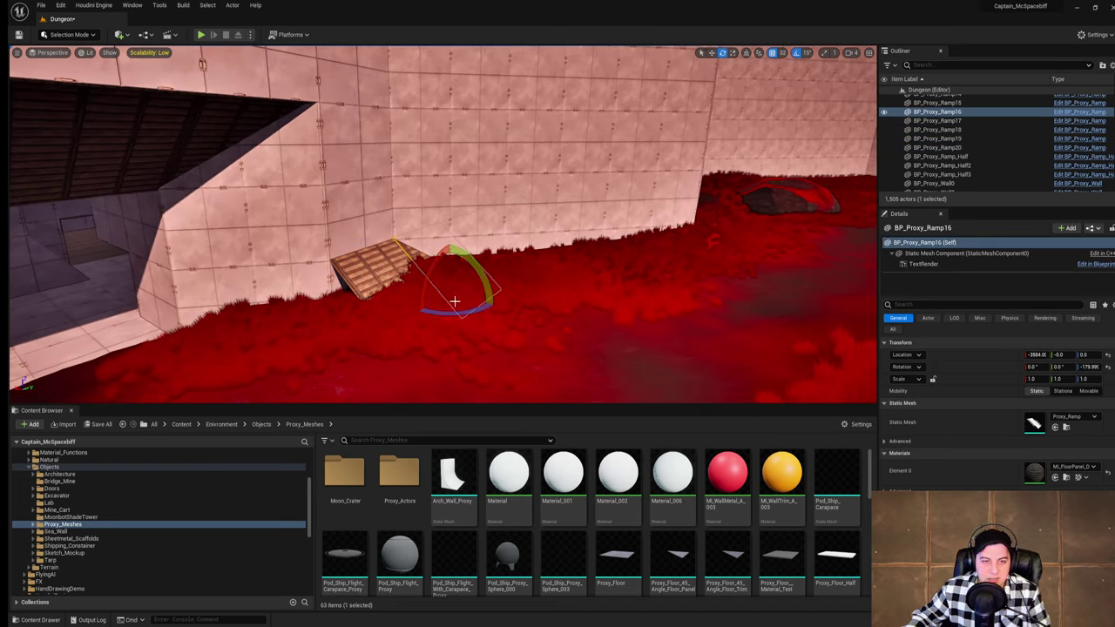
pyautogui.moveTo(459, 312); pyautogui.dragTo(470, 311)
pyautogui.moveTo(470, 311); pyautogui.dragTo(681, 281, button='right')
pyautogui.hotkey('ctrl', 'z')
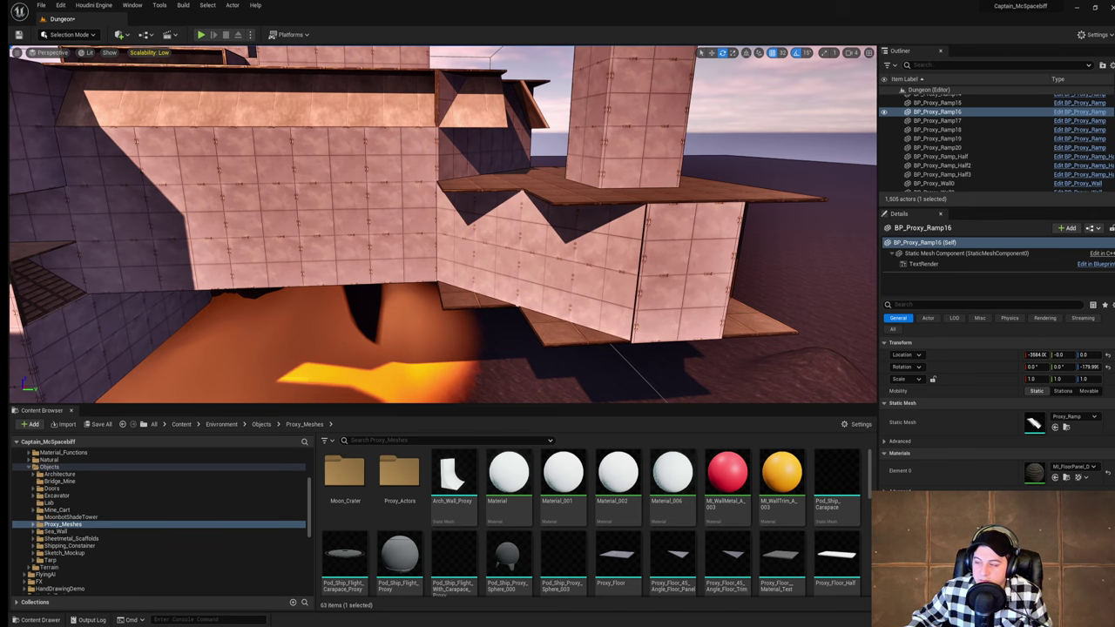
pyautogui.moveTo(1114, 63); pyautogui.dragTo(805, 48)
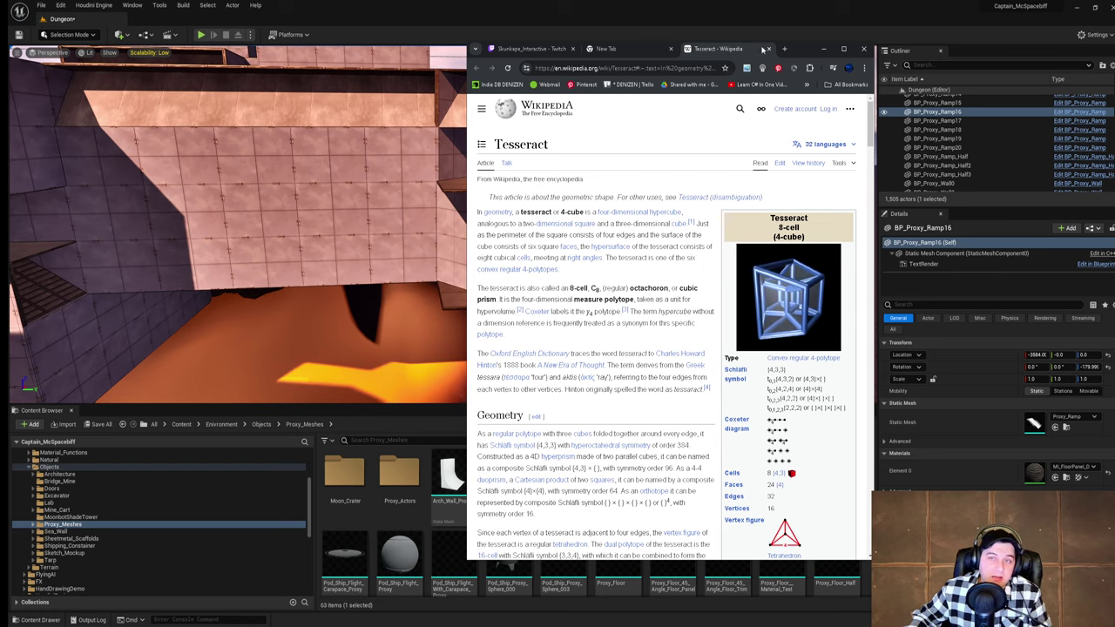
pyautogui.moveTo(804, 55); pyautogui.dragTo(1114, 83)
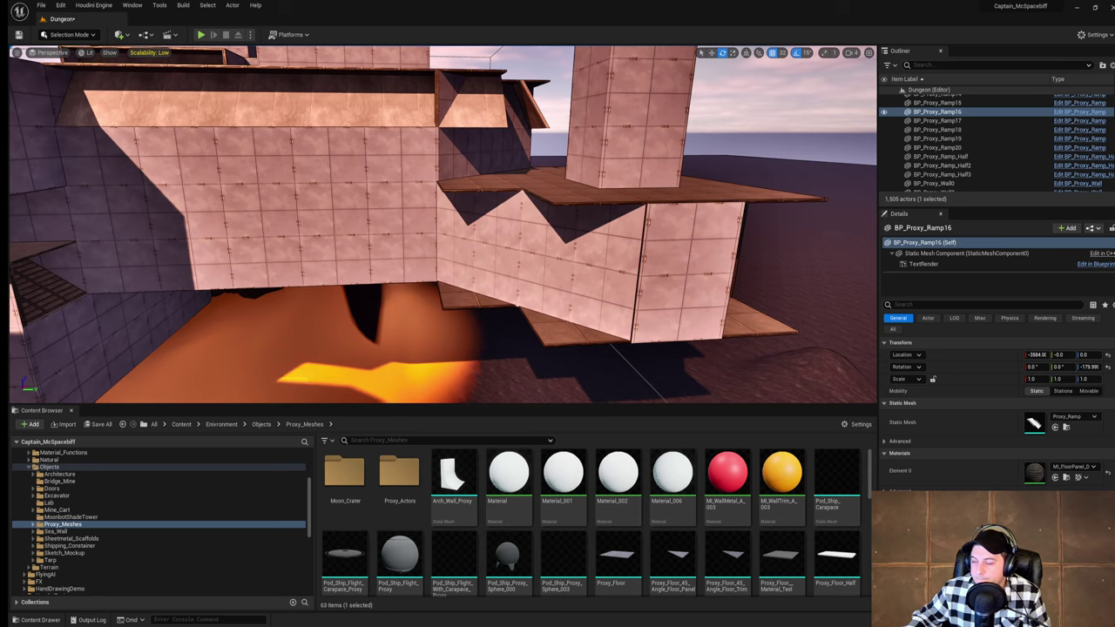
# Step: Rotate the four ramp copies away from the wall corner by 45° about the vertical axis and shift them along their own axis
pyautogui.moveTo(721, 142); pyautogui.dragTo(419, 153, button='right')
pyautogui.moveTo(444, 233); pyautogui.dragTo(304, 225, button='right')
pyautogui.keyDown('ctrl'); pyautogui.click(581, 218); pyautogui.keyUp('ctrl')
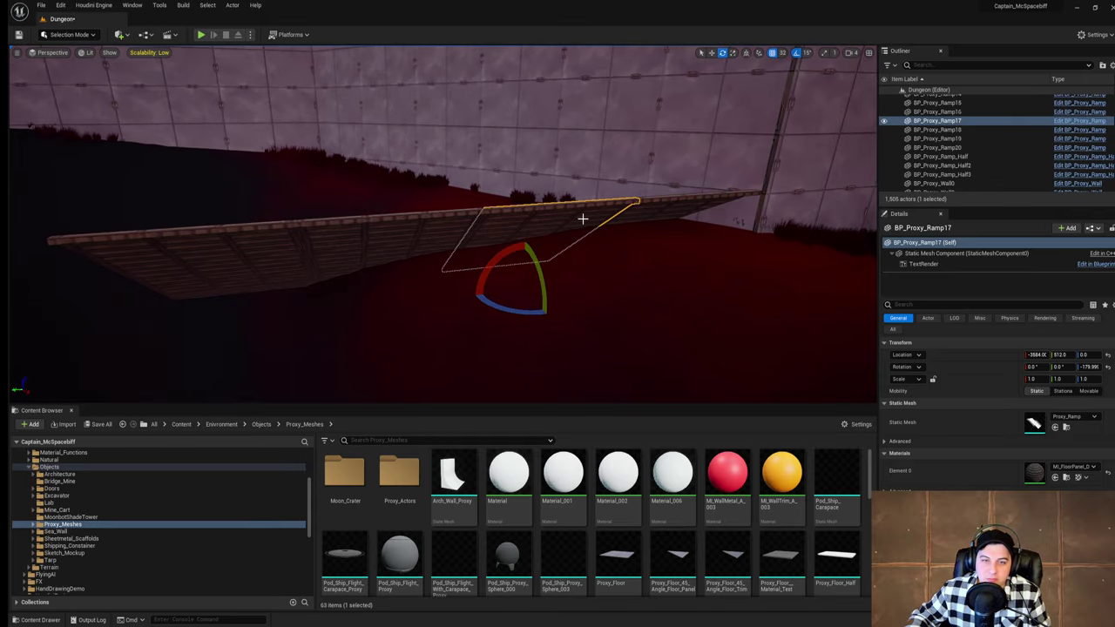
pyautogui.keyDown('ctrl'); pyautogui.click(356, 250); pyautogui.keyUp('ctrl')
pyautogui.keyDown('ctrl'); pyautogui.click(249, 250); pyautogui.keyUp('ctrl')
pyautogui.moveTo(249, 250); pyautogui.dragTo(174, 305, button='right')
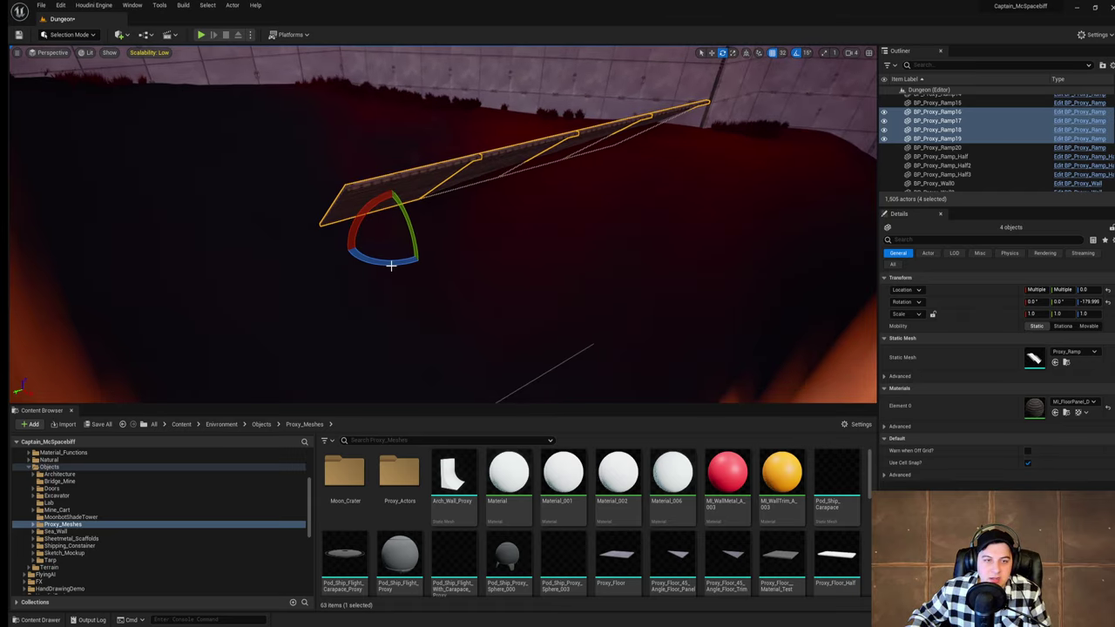
pyautogui.moveTo(391, 264); pyautogui.dragTo(322, 264)
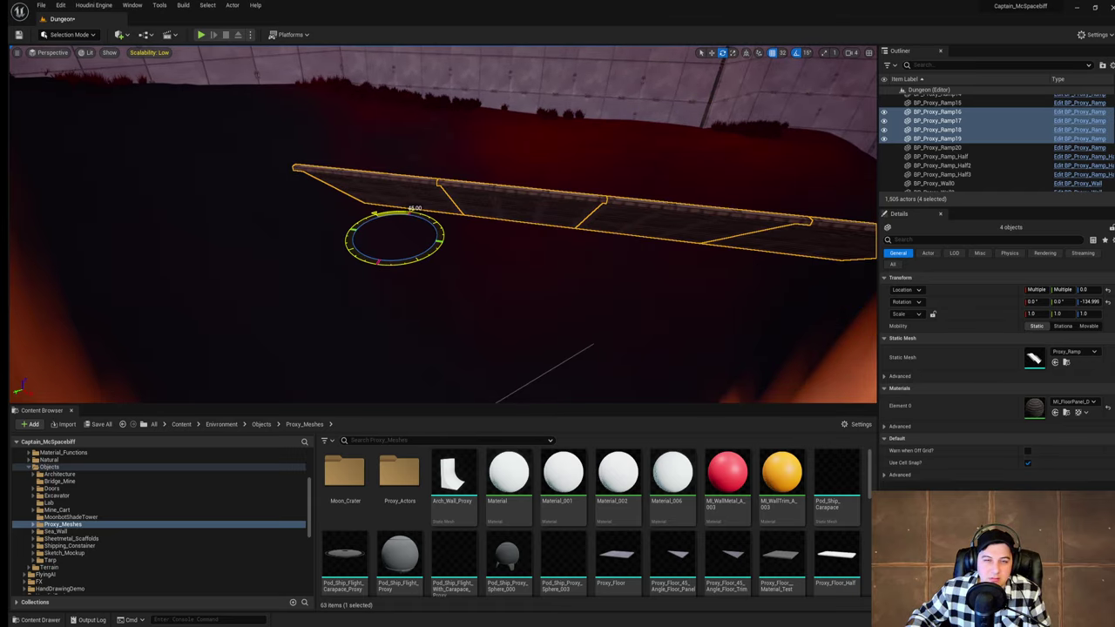
pyautogui.moveTo(426, 247); pyautogui.dragTo(514, 251, button='right')
pyautogui.press('w')
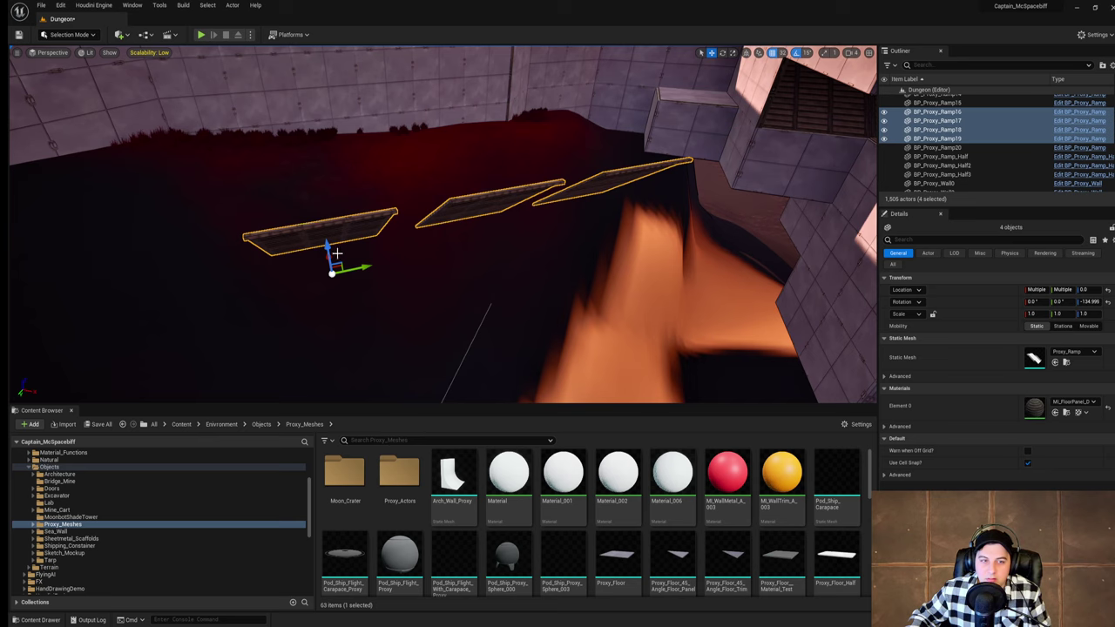
pyautogui.moveTo(337, 253); pyautogui.dragTo(373, 252, button='right')
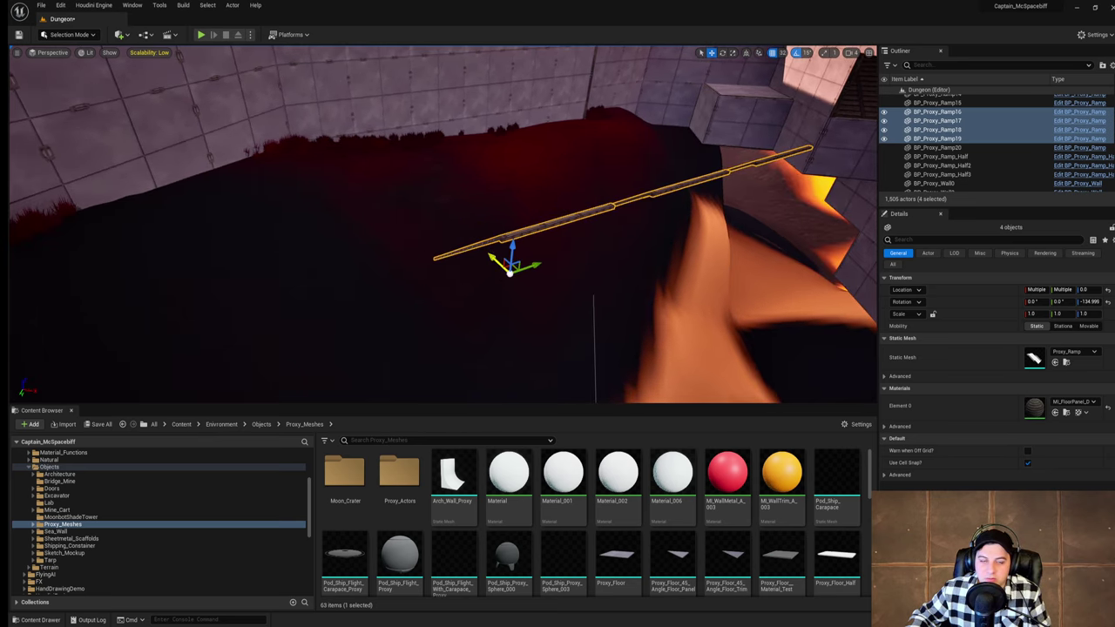
pyautogui.moveTo(495, 260); pyautogui.dragTo(364, 163)
# Step: Delete the four rotated ramp copies, keeping only the one at the base of the wall corner
pyautogui.moveTo(364, 164); pyautogui.dragTo(540, 178, button='right')
pyautogui.moveTo(430, 266); pyautogui.dragTo(424, 258, button='right')
pyautogui.press('Delete')
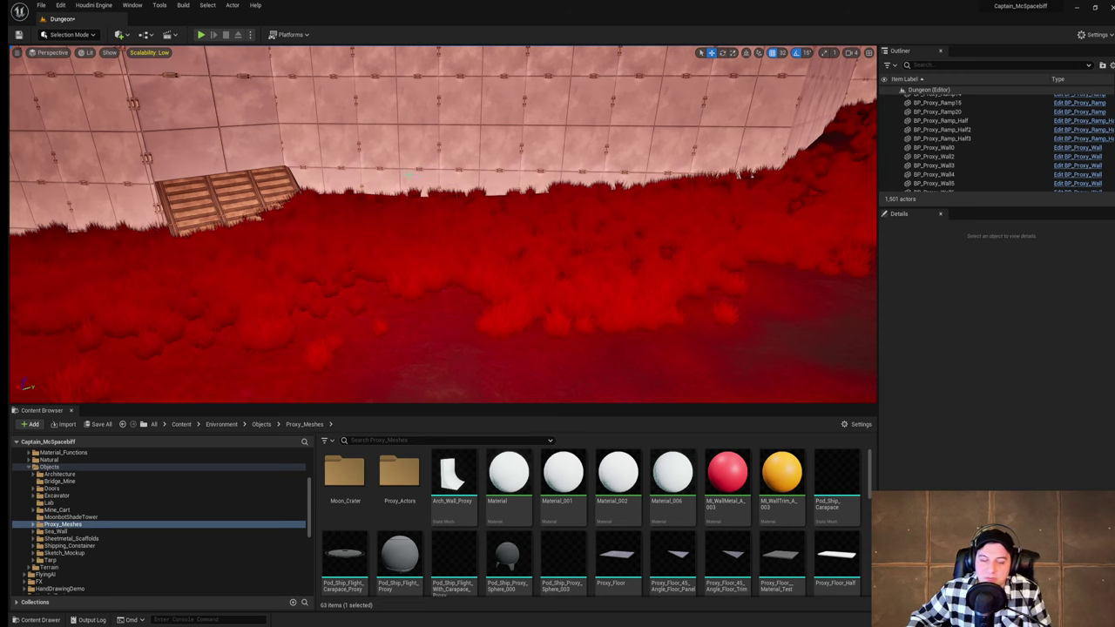
# Step: Duplicate the remaining corner ramp with a 45° rotation about the vertical axis to match the adjoining wall
pyautogui.moveTo(410, 175); pyautogui.dragTo(428, 164, button='right')
pyautogui.click(228, 211)
pyautogui.moveTo(299, 298); pyautogui.dragTo(247, 296, button='right')
pyautogui.press('e')
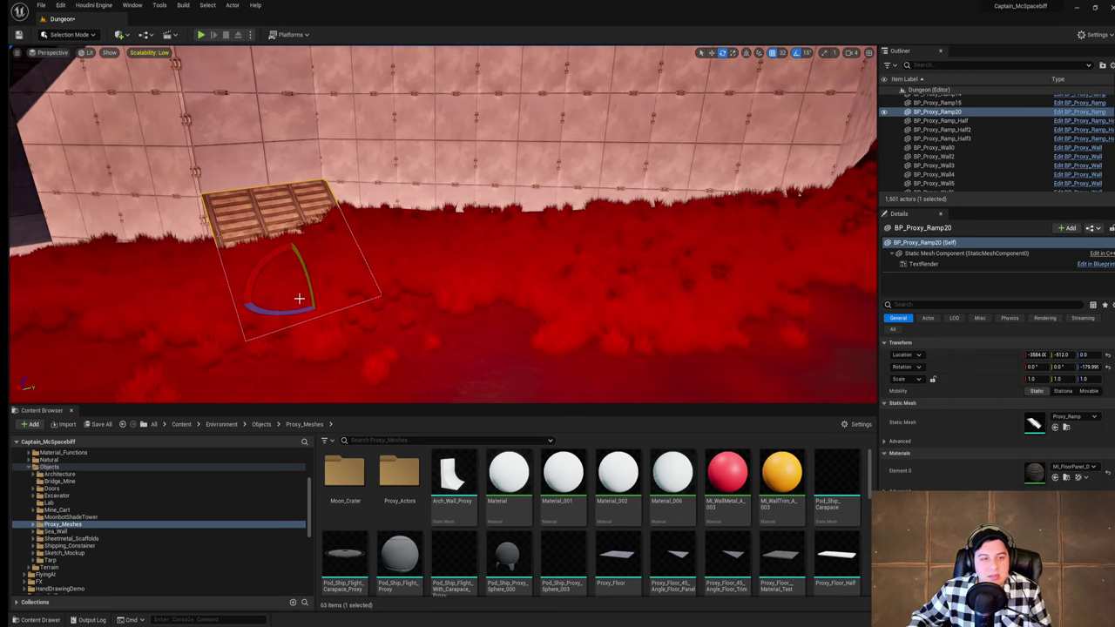
pyautogui.keyDown('alt'); pyautogui.moveTo(297, 310); pyautogui.dragTo(259, 311); pyautogui.keyUp('alt')
pyautogui.press('w')
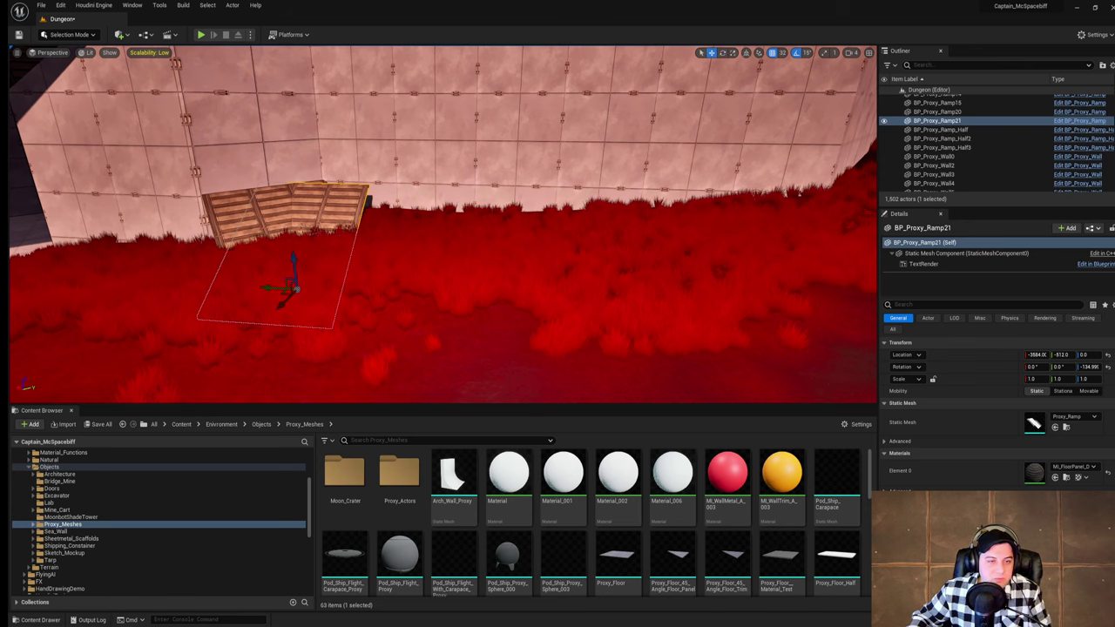
pyautogui.moveTo(371, 318); pyautogui.dragTo(322, 316, button='right')
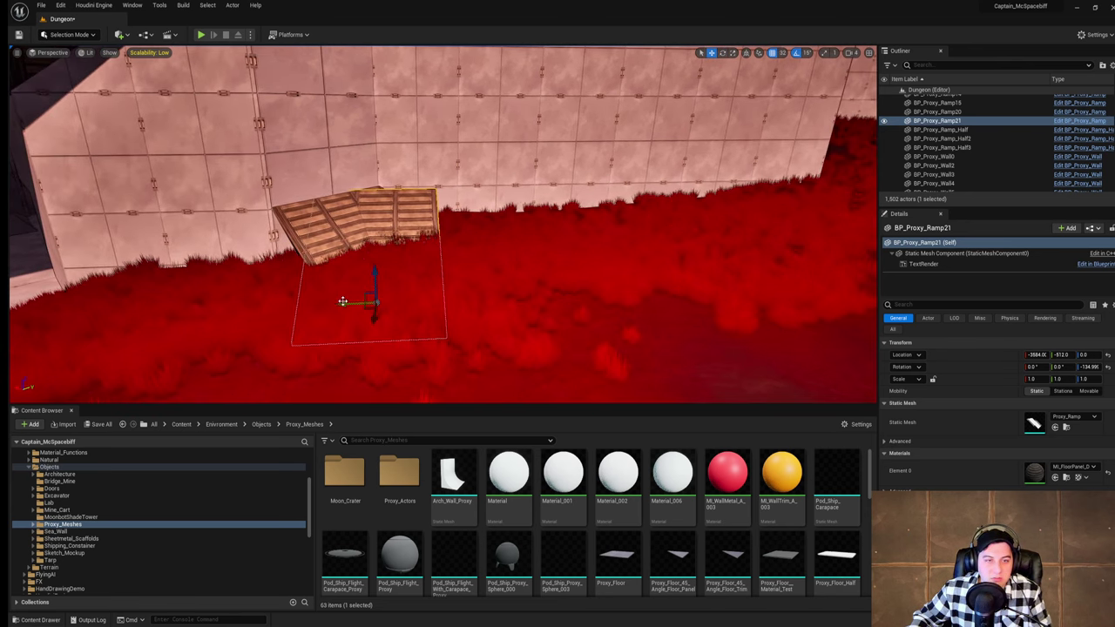
# Step: Try to slide the angled ramp copy along the wall, checking its gap to the wall and undoing each move
pyautogui.moveTo(342, 302); pyautogui.dragTo(415, 299)
pyautogui.hotkey('ctrl', 'z')
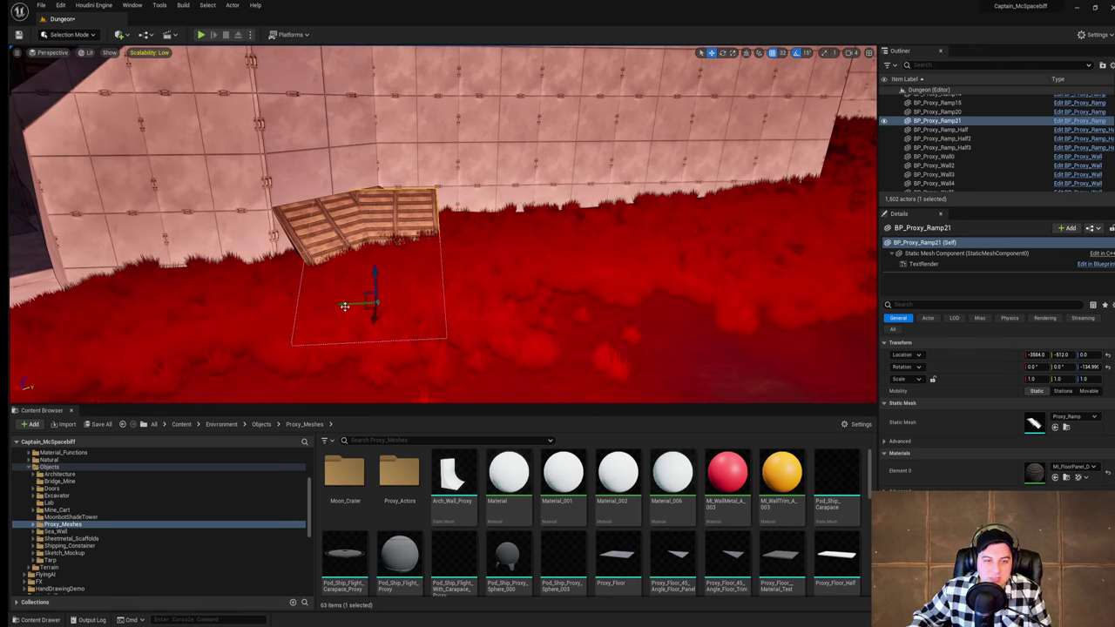
pyautogui.moveTo(798, 136); pyautogui.dragTo(715, 209, button='right')
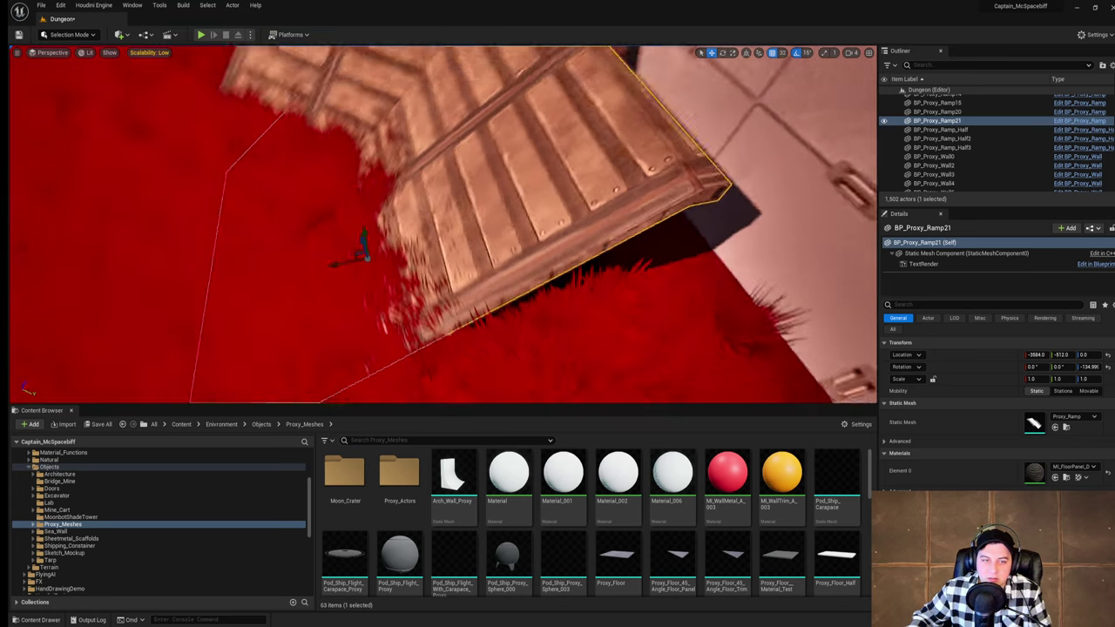
pyautogui.moveTo(759, 147)
pyautogui.mouseDown(button='right')
pyautogui.moveTo(775, 131)
pyautogui.moveTo(767, 122)
pyautogui.moveTo(759, 146)
pyautogui.mouseUp(button='right')
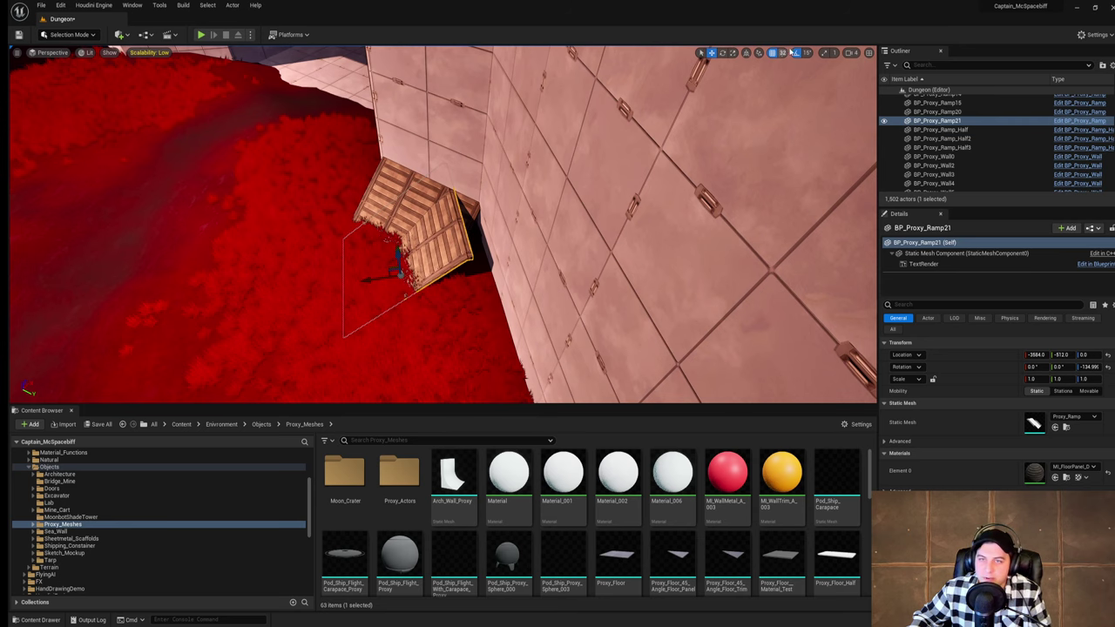
pyautogui.moveTo(457, 239); pyautogui.dragTo(588, 233, button='right')
pyautogui.moveTo(328, 263); pyautogui.dragTo(433, 291)
pyautogui.hotkey('ctrl', 'z')
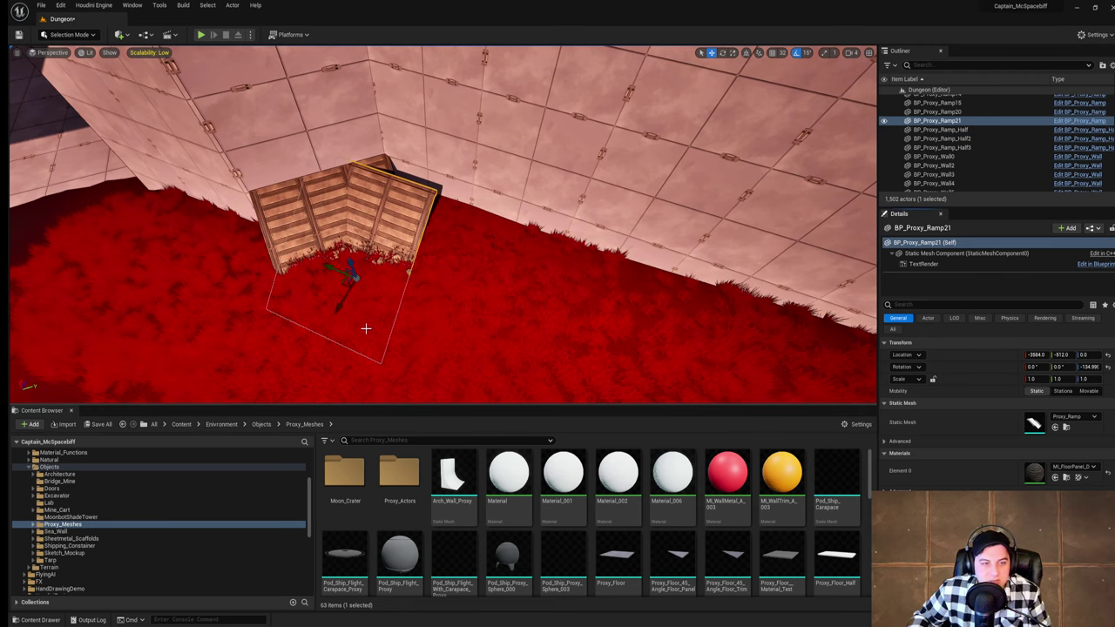
# Step: Fit the angled ramp against the adjoining wall at about X -3684.5, Y -268, using a grid snap size of 16
pyautogui.moveTo(335, 313); pyautogui.dragTo(383, 306, button='right')
pyautogui.moveTo(314, 331); pyautogui.dragTo(324, 311)
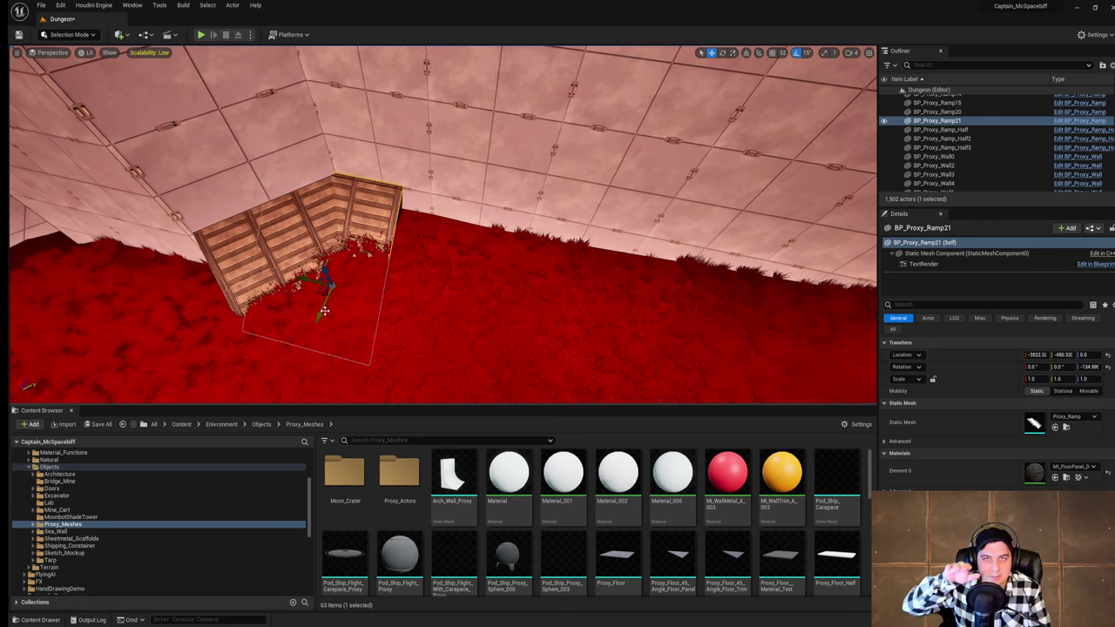
pyautogui.moveTo(383, 277); pyautogui.dragTo(659, 224, button='right')
pyautogui.press('a')
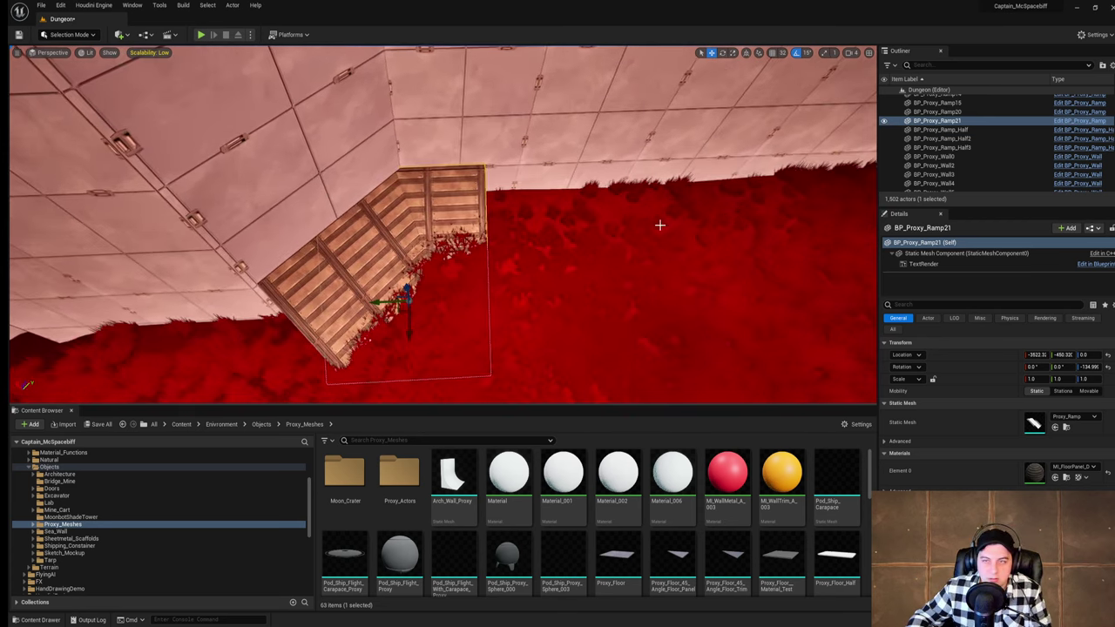
pyautogui.click(785, 54)
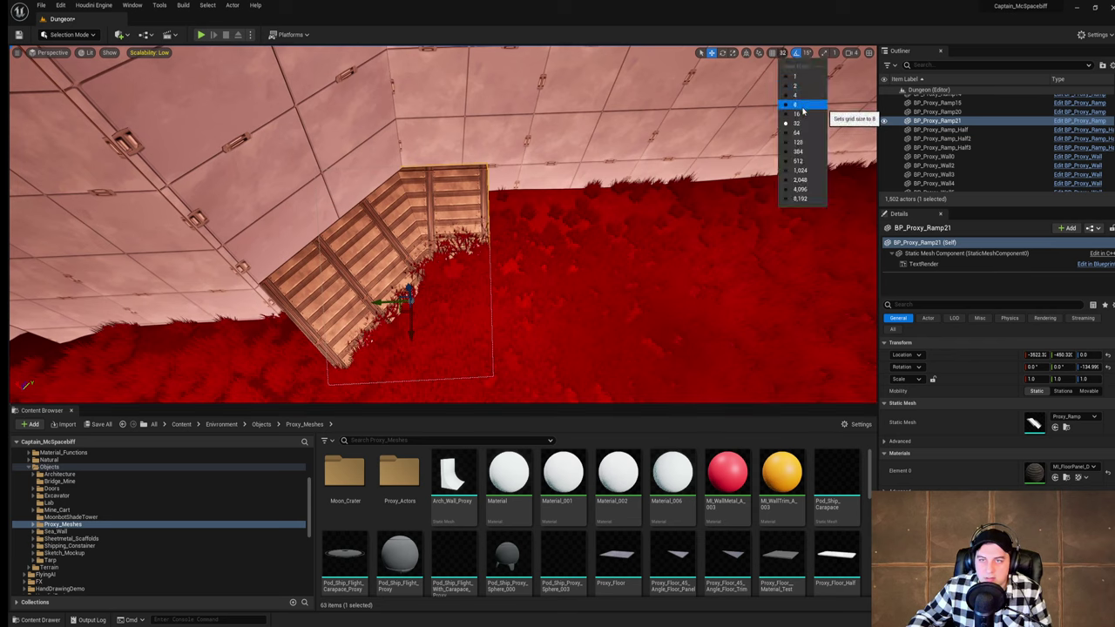
pyautogui.click(806, 115)
pyautogui.moveTo(411, 333); pyautogui.dragTo(486, 323)
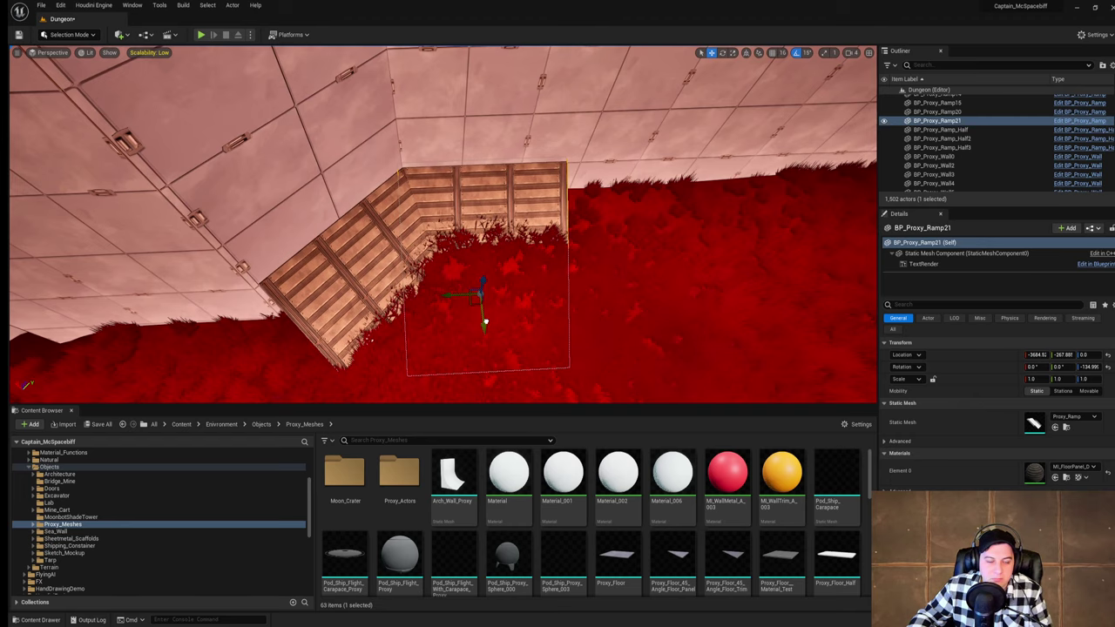
# Step: Duplicate the angled ramp farther along the same wall to about X -4044, Y 91
pyautogui.press('w')
pyautogui.moveTo(485, 322); pyautogui.dragTo(515, 288, button='right')
pyautogui.press('s')
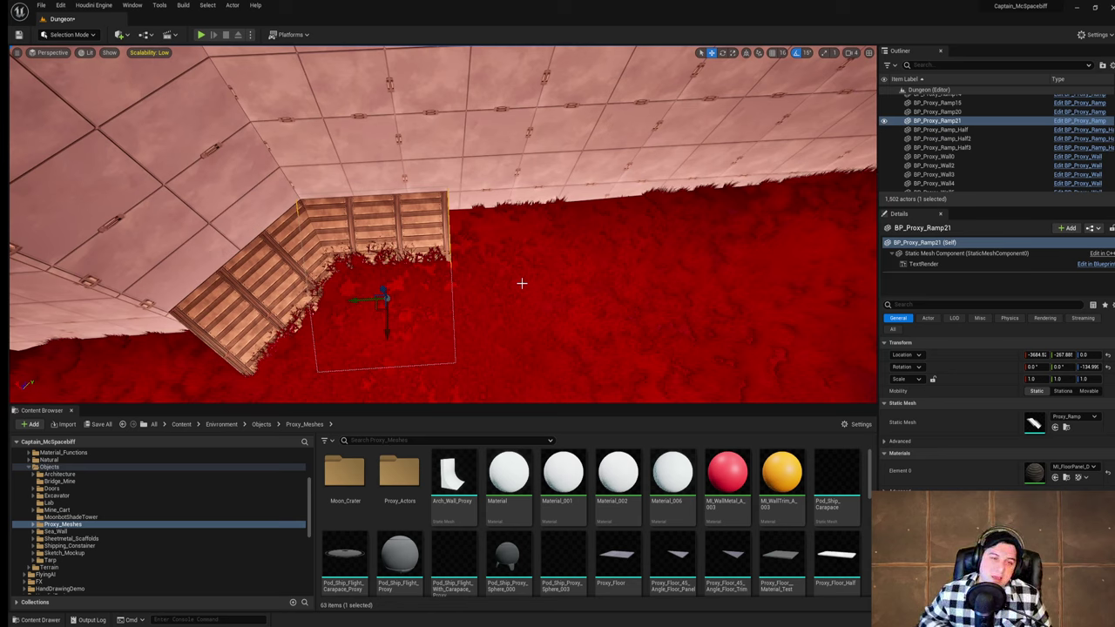
pyautogui.keyDown('alt'); pyautogui.moveTo(350, 298); pyautogui.dragTo(481, 296); pyautogui.keyUp('alt')
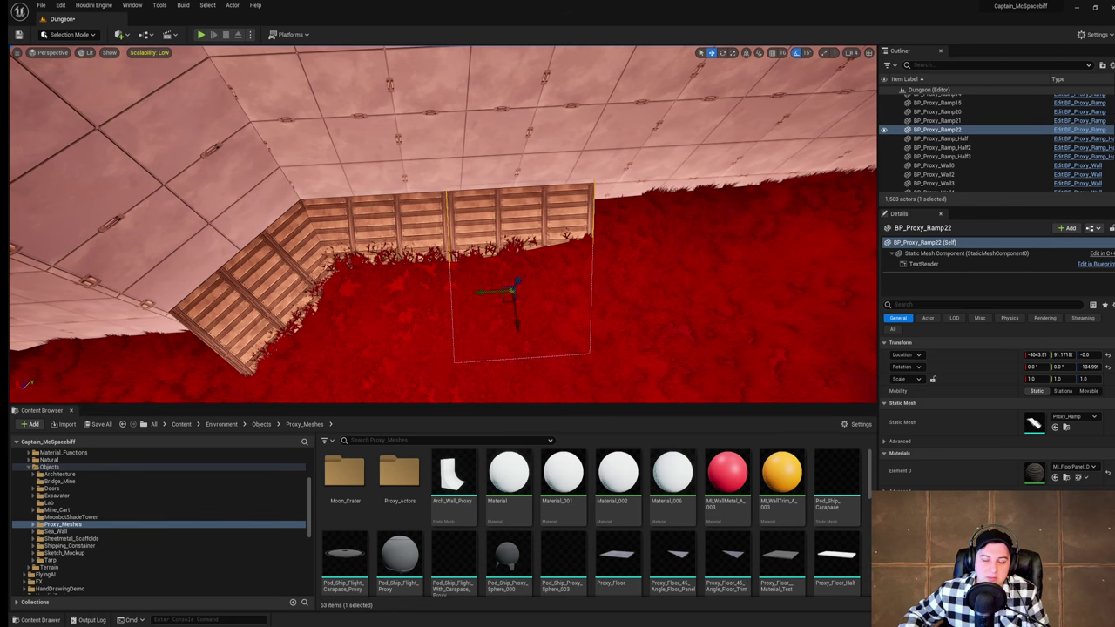
pyautogui.moveTo(481, 296); pyautogui.dragTo(555, 289, button='right')
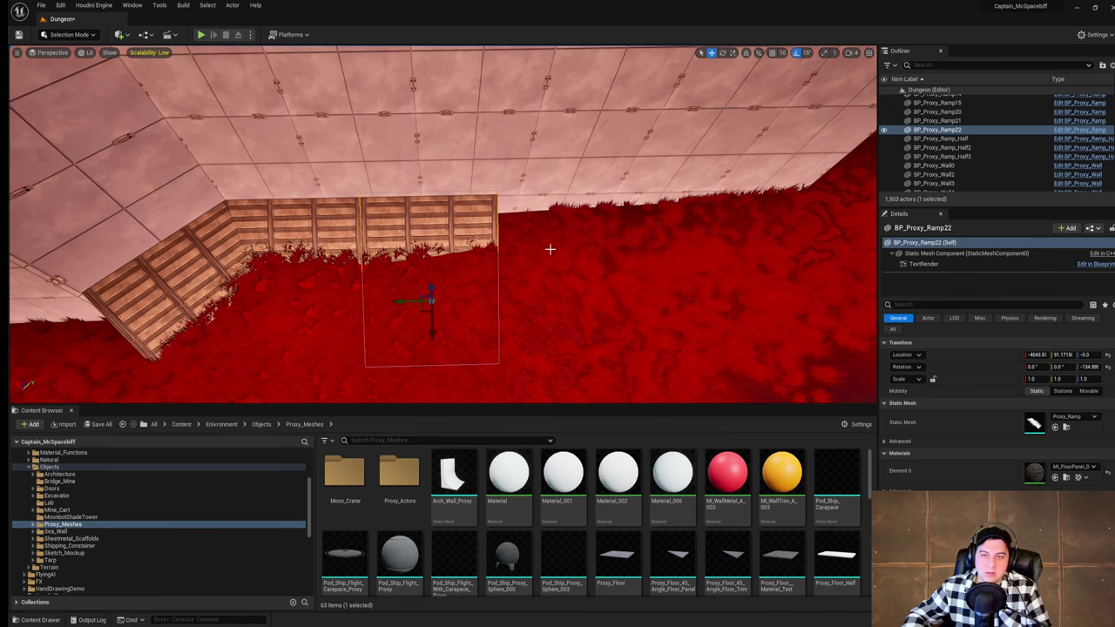
# Step: Duplicate the wall panel directly above the corner ramp and pull the copy out into the open courtyard
pyautogui.click(599, 197)
pyautogui.moveTo(569, 217); pyautogui.dragTo(399, 190, button='right')
pyautogui.click(730, 160)
pyautogui.moveTo(730, 161); pyautogui.dragTo(699, 164, button='right')
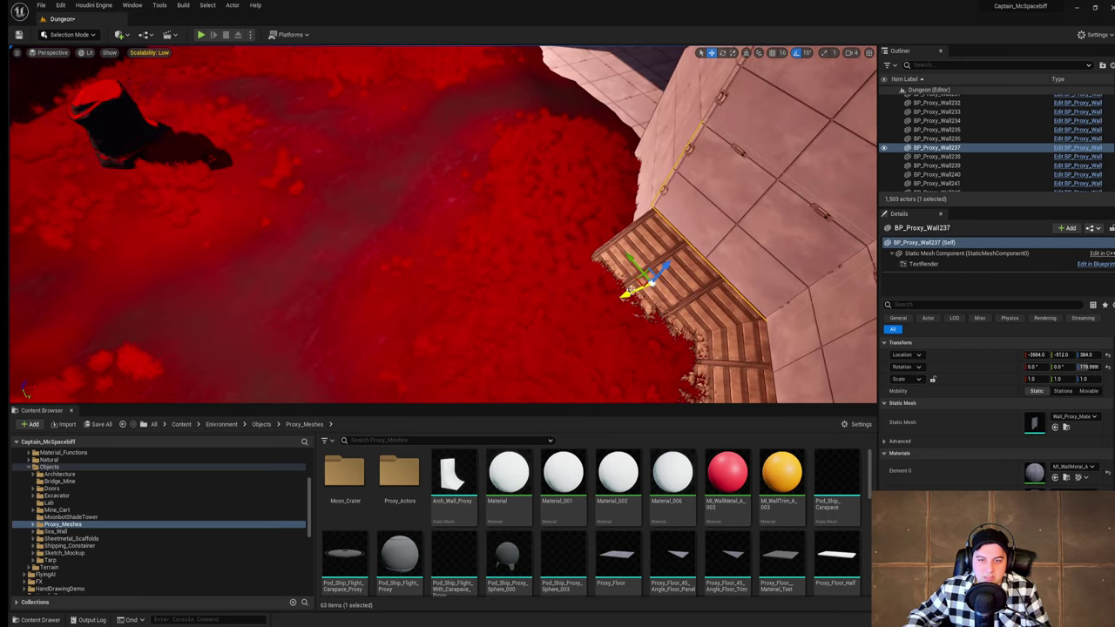
pyautogui.keyDown('alt'); pyautogui.moveTo(629, 290); pyautogui.dragTo(175, 366); pyautogui.keyUp('alt')
pyautogui.moveTo(174, 366); pyautogui.dragTo(61, 392, button='right')
# Step: Examine the freestanding wall panel copy up close, including its edges and surroundings in the courtyard
pyautogui.moveTo(654, 299); pyautogui.dragTo(654, 218, button='right')
pyautogui.click(764, 281)
pyautogui.moveTo(764, 282); pyautogui.dragTo(770, 222, button='right')
pyautogui.click(542, 66)
pyautogui.moveTo(542, 67); pyautogui.dragTo(505, 166, button='right')
pyautogui.moveTo(457, 216); pyautogui.dragTo(402, 209, button='right')
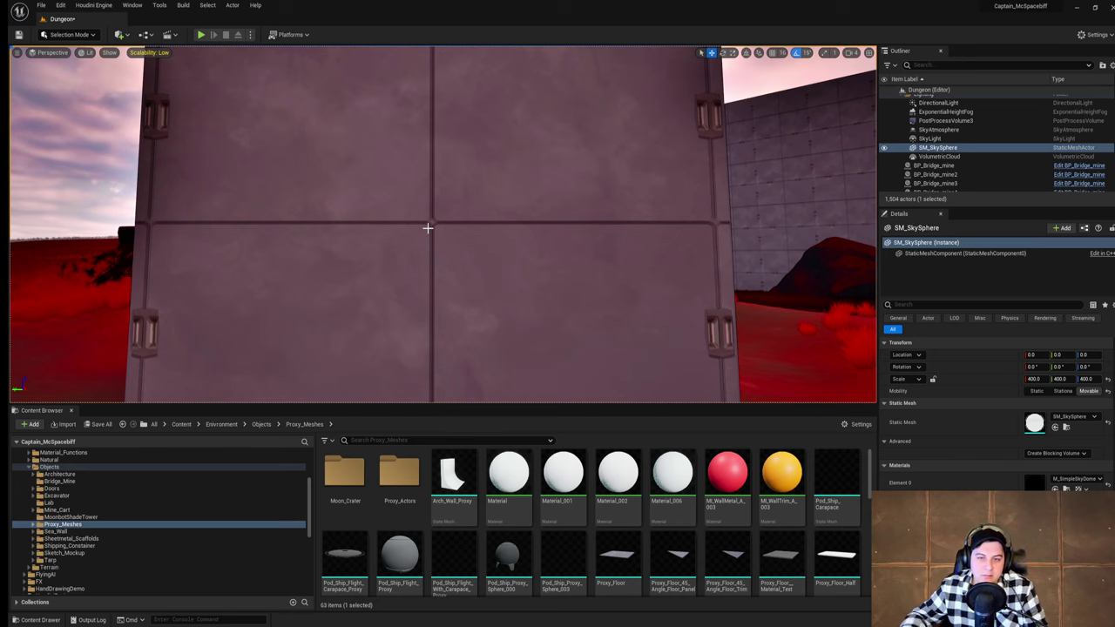
pyautogui.moveTo(517, 217); pyautogui.dragTo(479, 218, button='right')
pyautogui.moveTo(466, 271); pyautogui.dragTo(495, 264, button='right')
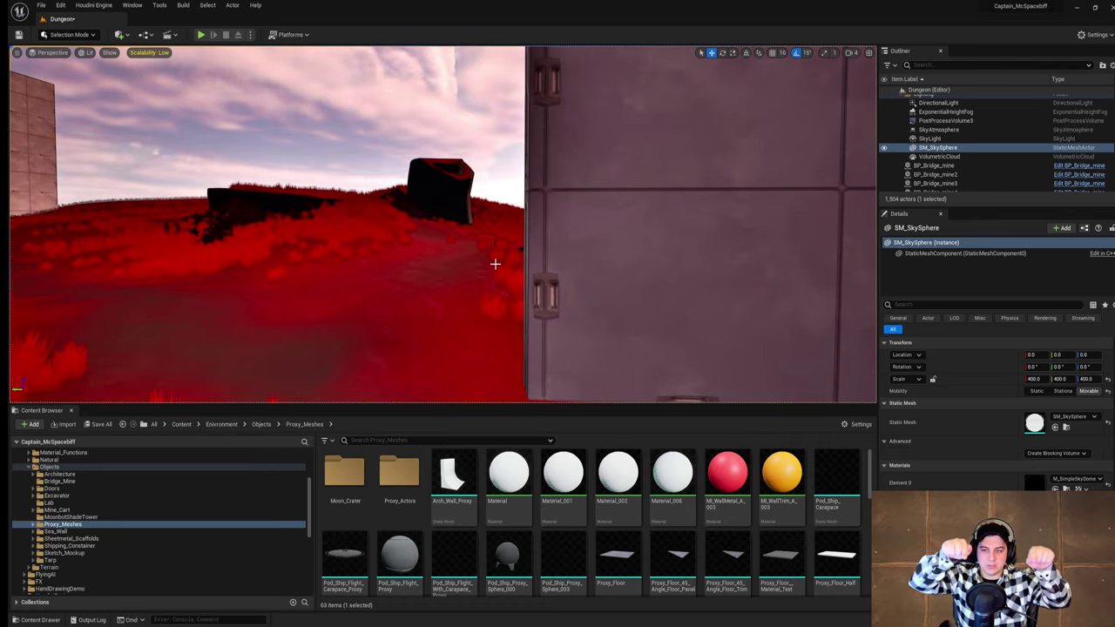
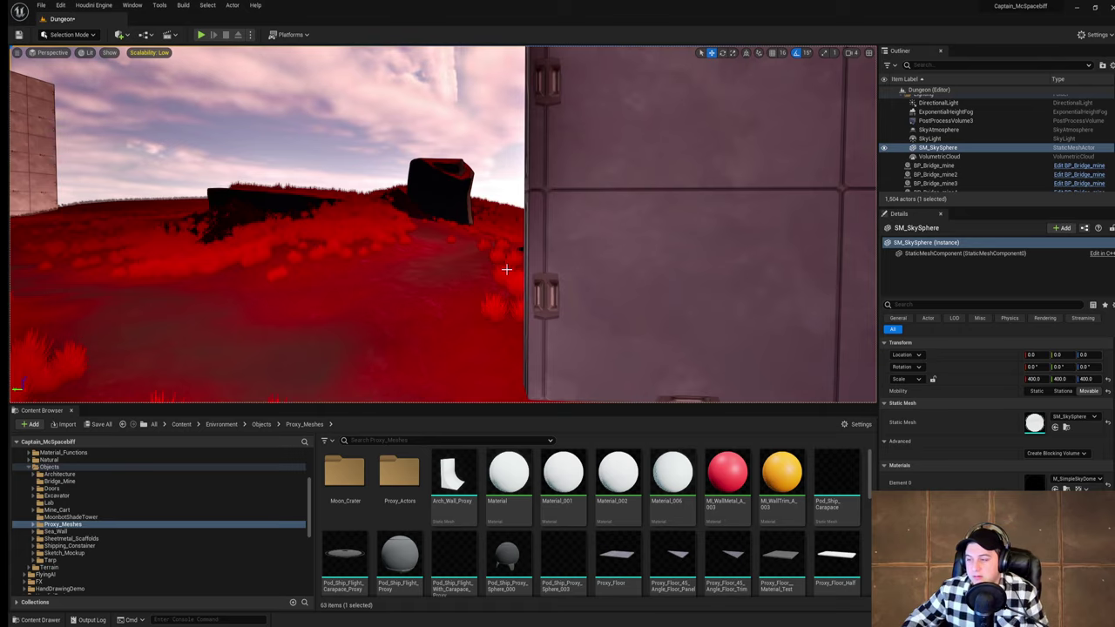
# Step: Examine the ramps along the base of the angled wall and select the end ramp at about X -4044, Y 91
pyautogui.press('w')
pyautogui.moveTo(321, 270); pyautogui.dragTo(93, 264, button='right')
pyautogui.press('w')
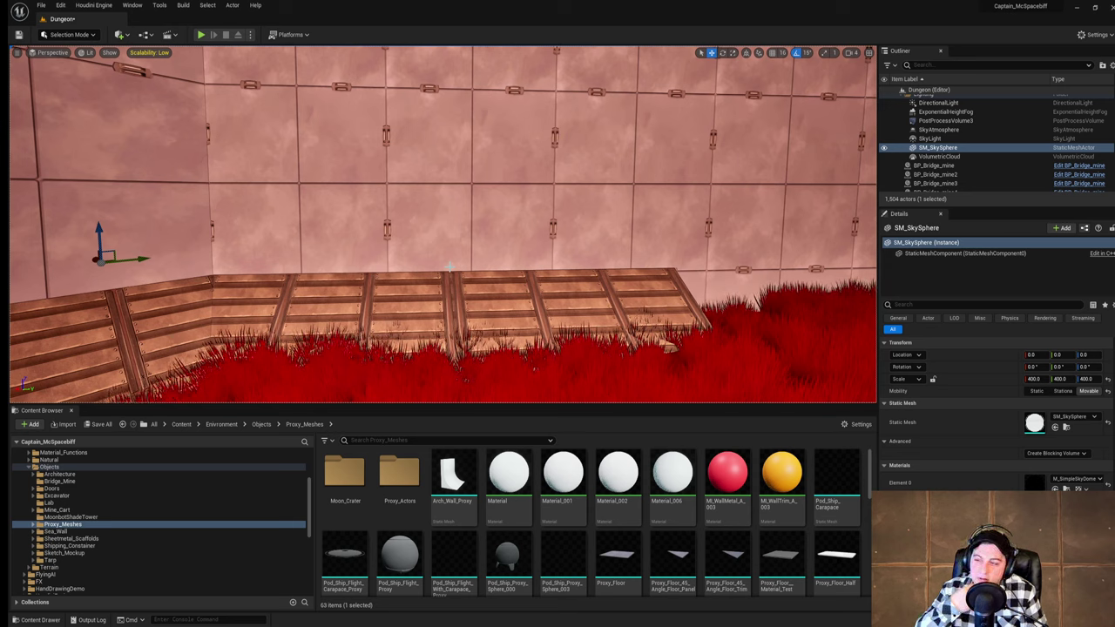
pyautogui.press('s')
pyautogui.moveTo(492, 217); pyautogui.dragTo(538, 228, button='right')
pyautogui.press('w')
pyautogui.click(533, 310)
pyautogui.moveTo(533, 310); pyautogui.dragTo(516, 329, button='right')
pyautogui.click(557, 254)
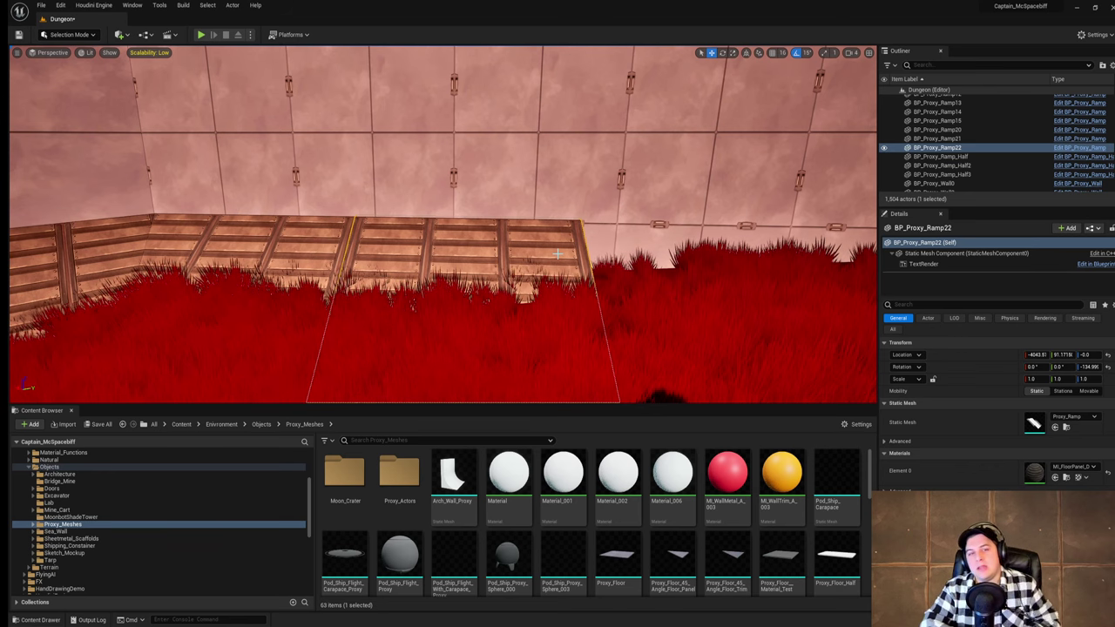
# Step: Save the current Dungeon level
pyautogui.moveTo(557, 254); pyautogui.dragTo(555, 270, button='right')
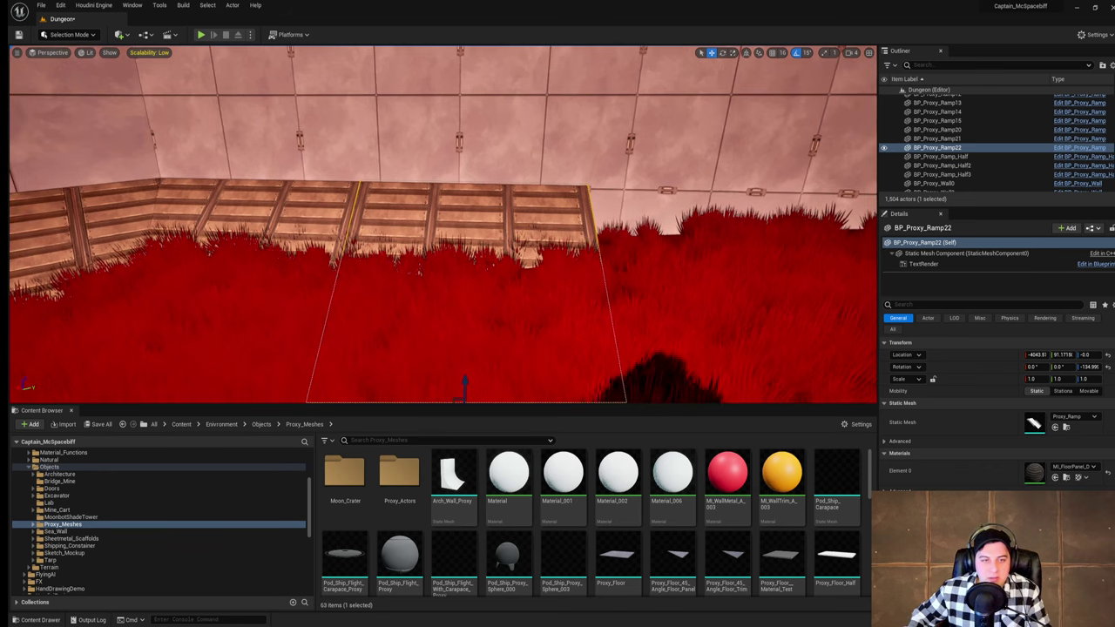
pyautogui.press('s')
pyautogui.moveTo(402, 294)
pyautogui.mouseDown(button='right')
pyautogui.moveTo(415, 335)
pyautogui.moveTo(409, 315)
pyautogui.mouseUp(button='right')
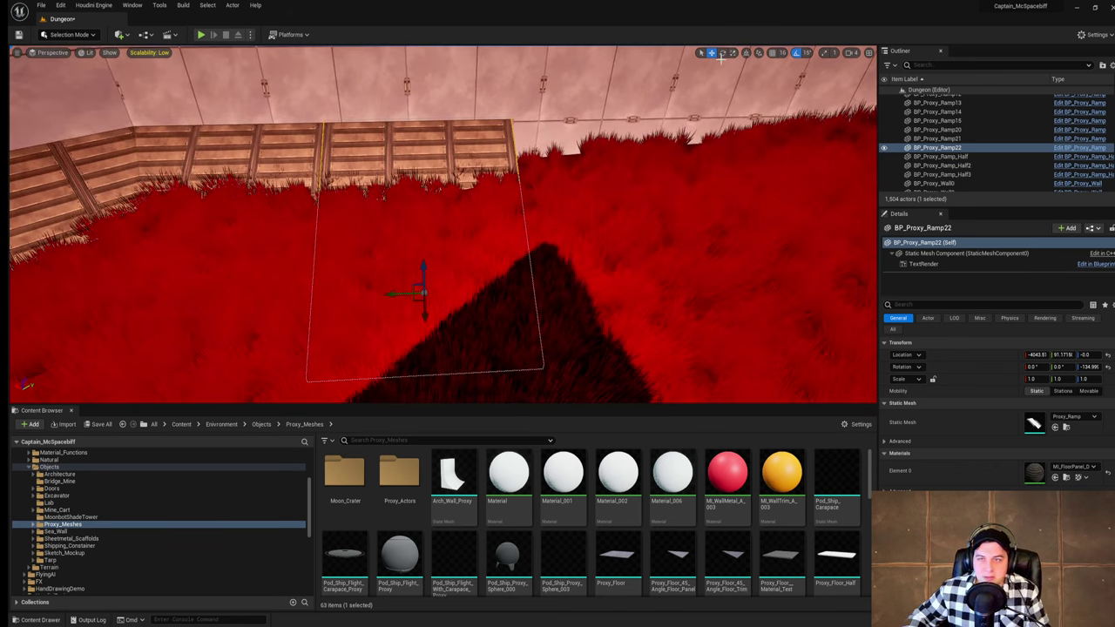
pyautogui.moveTo(717, 66); pyautogui.dragTo(688, 38, button='right')
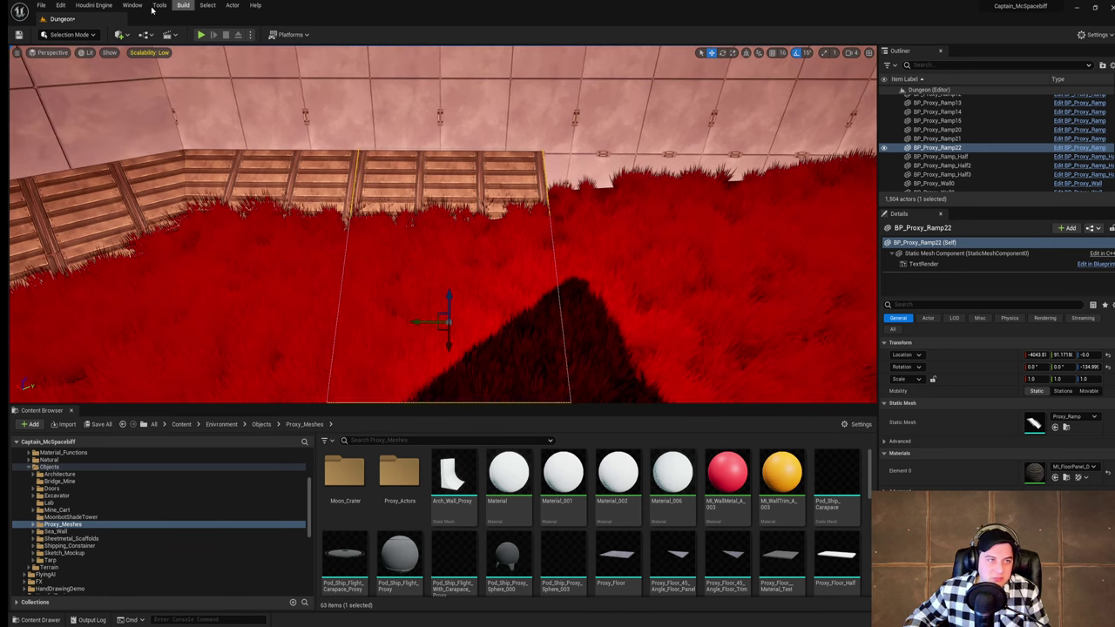
pyautogui.click(41, 6)
pyautogui.click(89, 95)
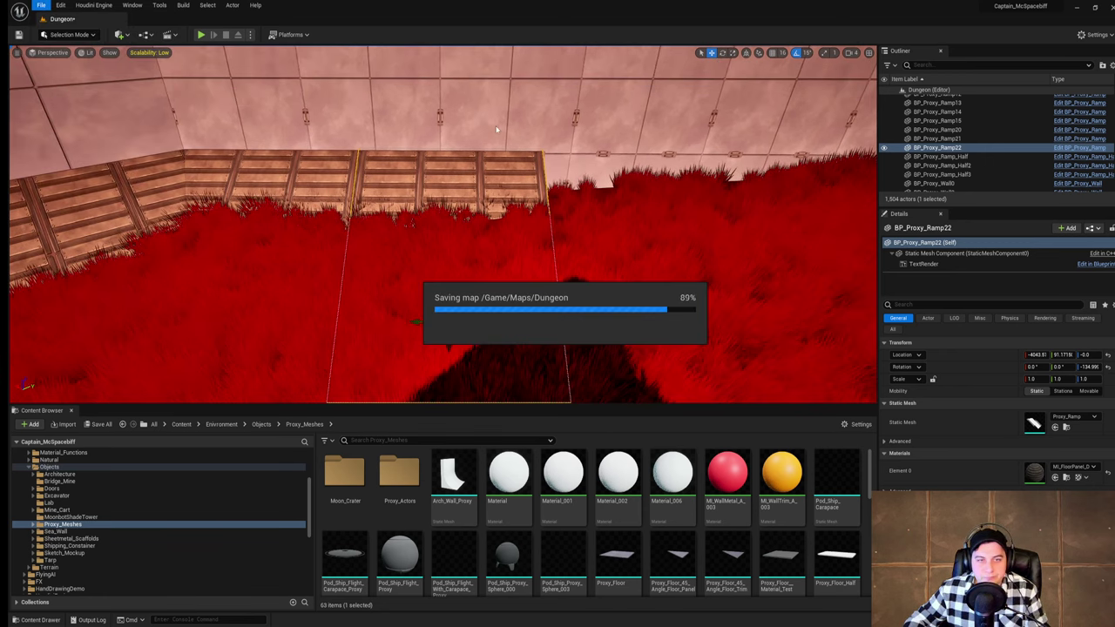
# Step: Duplicate the end ramp farther along the angled wall to about X -4404, Y 451
pyautogui.moveTo(428, 302); pyautogui.dragTo(415, 305, button='right')
pyautogui.press('s')
pyautogui.keyDown('alt'); pyautogui.moveTo(423, 294); pyautogui.dragTo(586, 294); pyautogui.keyUp('alt')
pyautogui.press('w')
pyautogui.moveTo(586, 293); pyautogui.dragTo(553, 317, button='right')
pyautogui.press('s')
pyautogui.press('d')
pyautogui.moveTo(499, 346); pyautogui.dragTo(505, 347)
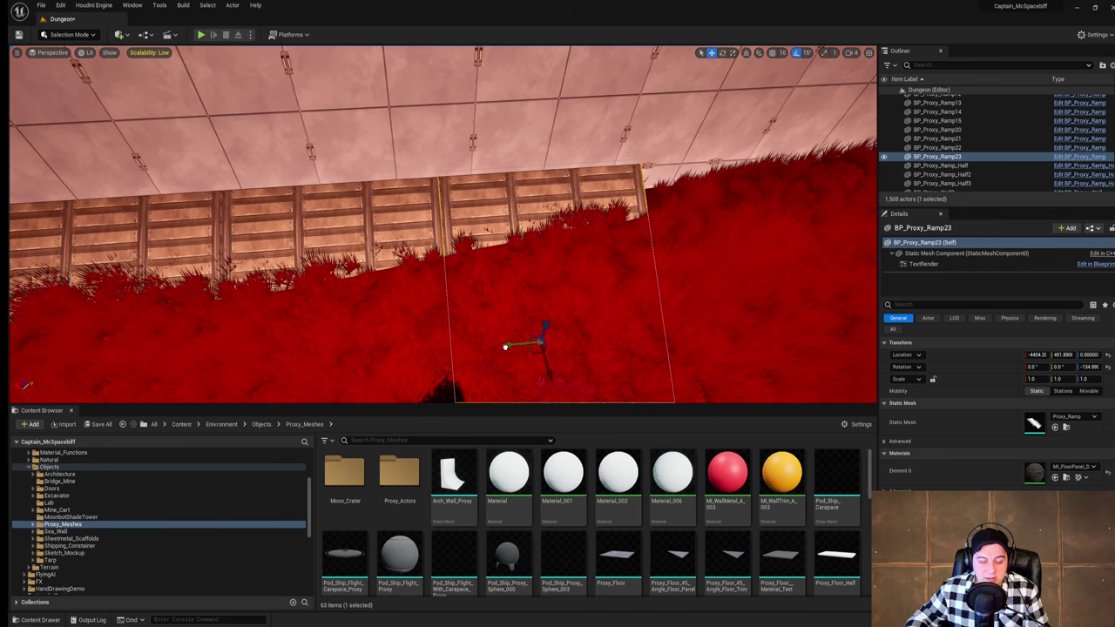
# Step: Inspect the three ramps along the angled wall, checking where they meet the wall panels and the grass
pyautogui.moveTo(500, 316); pyautogui.dragTo(488, 298, button='right')
pyautogui.keyDown('shift'); pyautogui.click(404, 228); pyautogui.keyUp('shift')
pyautogui.moveTo(420, 230); pyautogui.dragTo(362, 244, button='right')
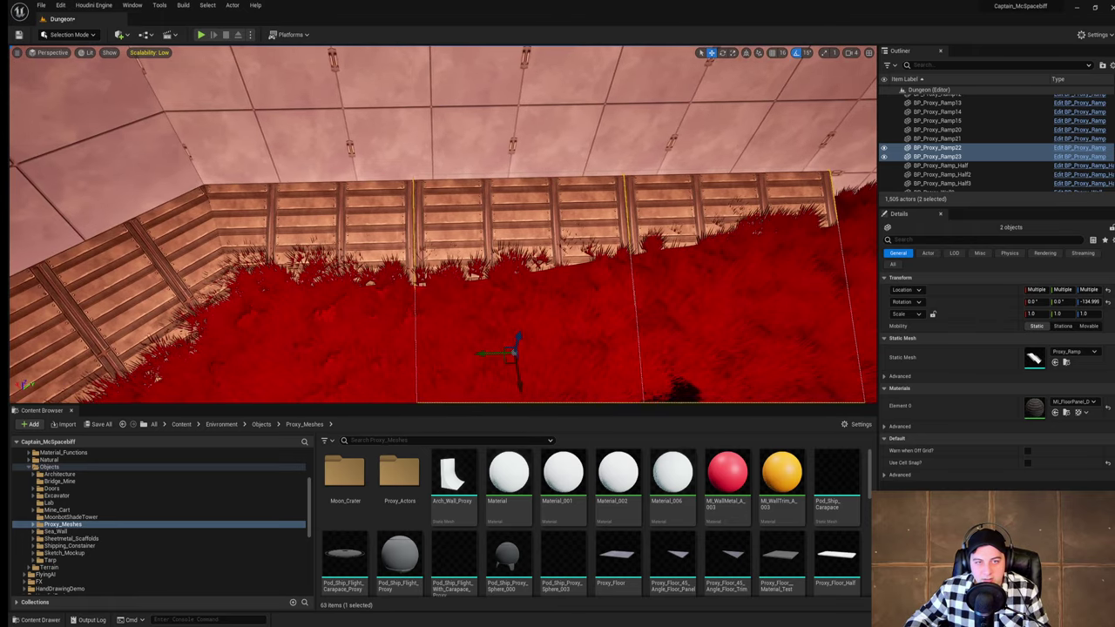
pyautogui.click(376, 144)
pyautogui.moveTo(376, 143); pyautogui.dragTo(366, 108, button='right')
pyautogui.click(623, 203)
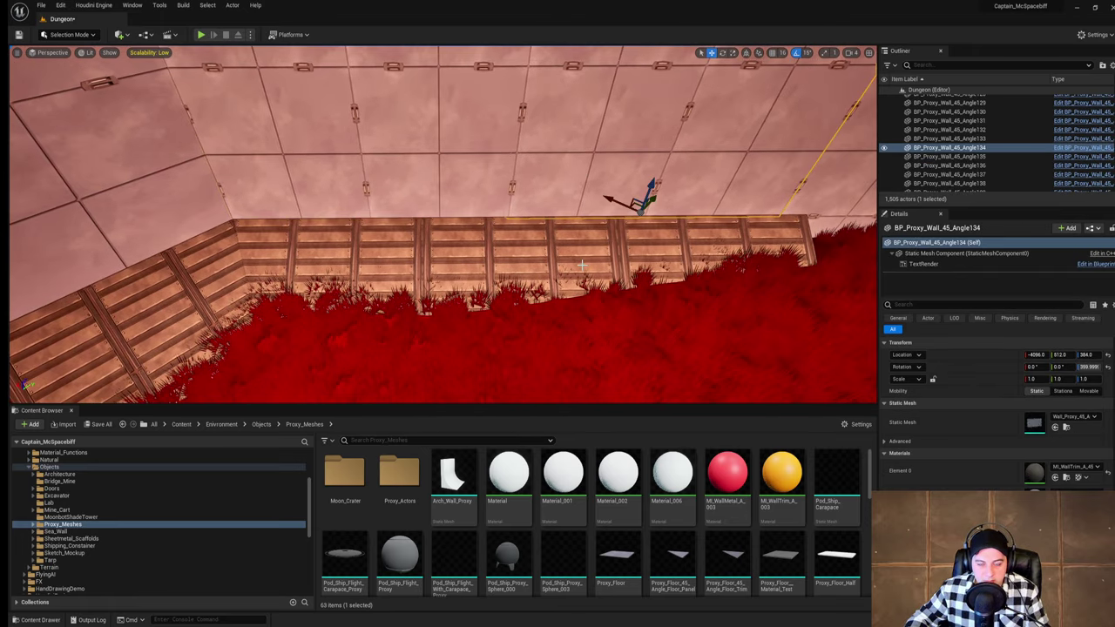
pyautogui.click(479, 240)
pyautogui.moveTo(473, 237); pyautogui.dragTo(422, 245, button='right')
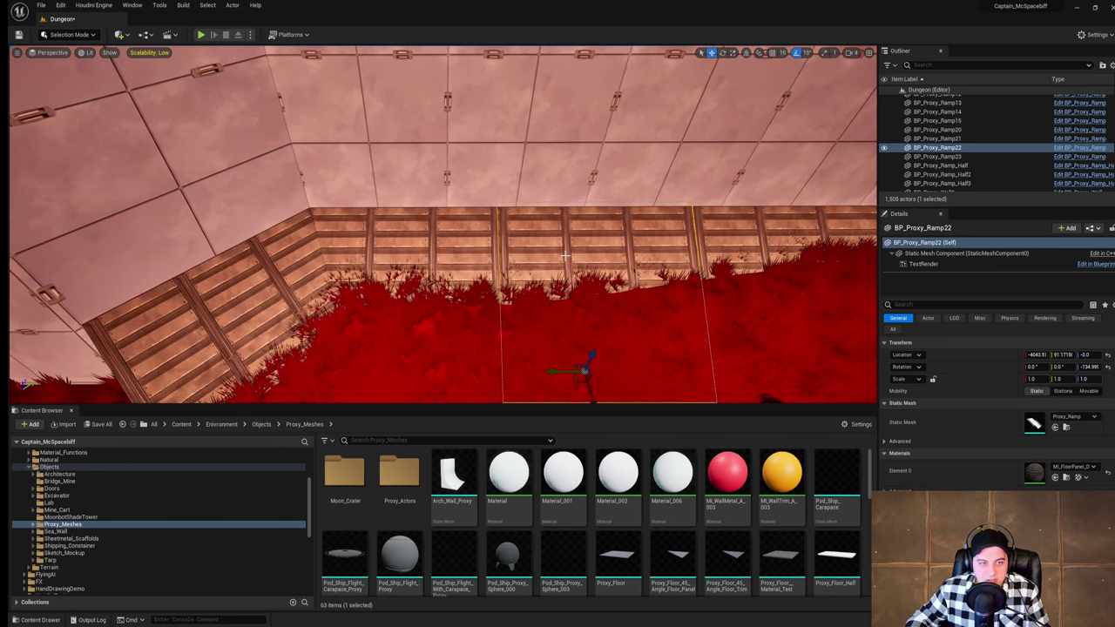
pyautogui.keyDown('shift'); pyautogui.click(472, 237); pyautogui.keyUp('shift')
pyautogui.keyDown('shift'); pyautogui.click(777, 225); pyautogui.keyUp('shift')
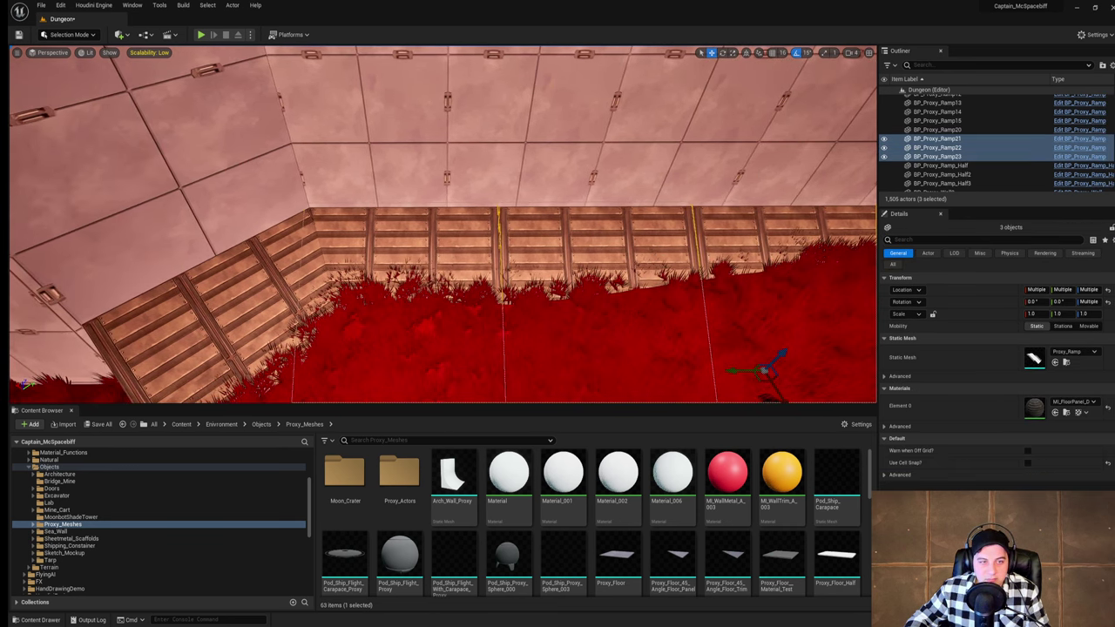
pyautogui.moveTo(777, 224); pyautogui.dragTo(854, 181, button='right')
pyautogui.press('s')
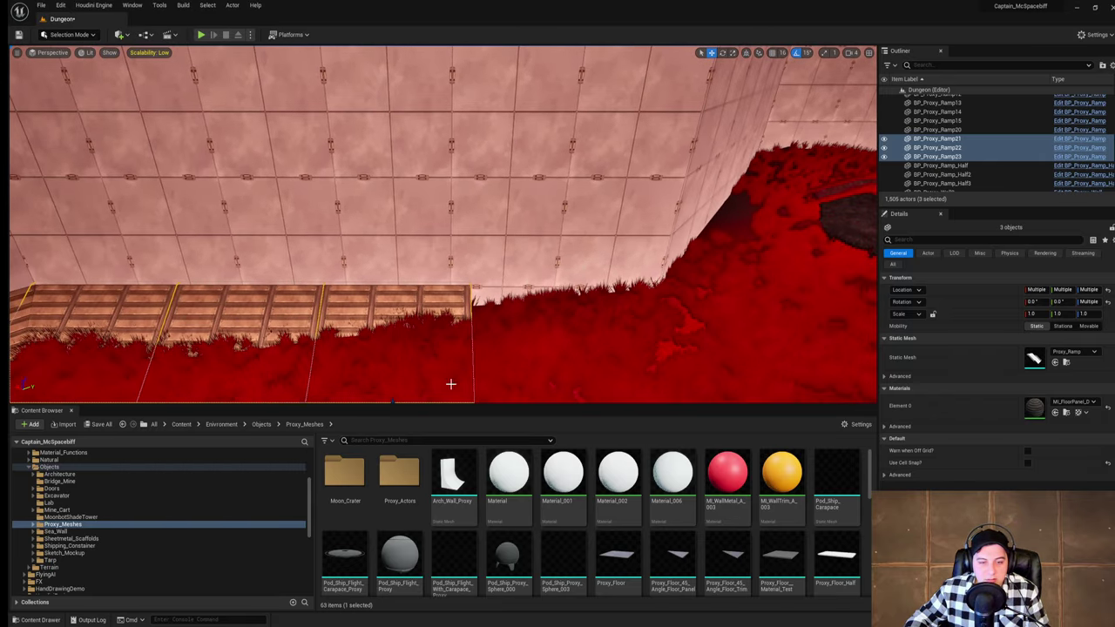
# Step: Duplicate the outermost ramp along the angled wall to about X -4763, Y 811
pyautogui.click(459, 296)
pyautogui.moveTo(460, 296); pyautogui.dragTo(465, 327, button='right')
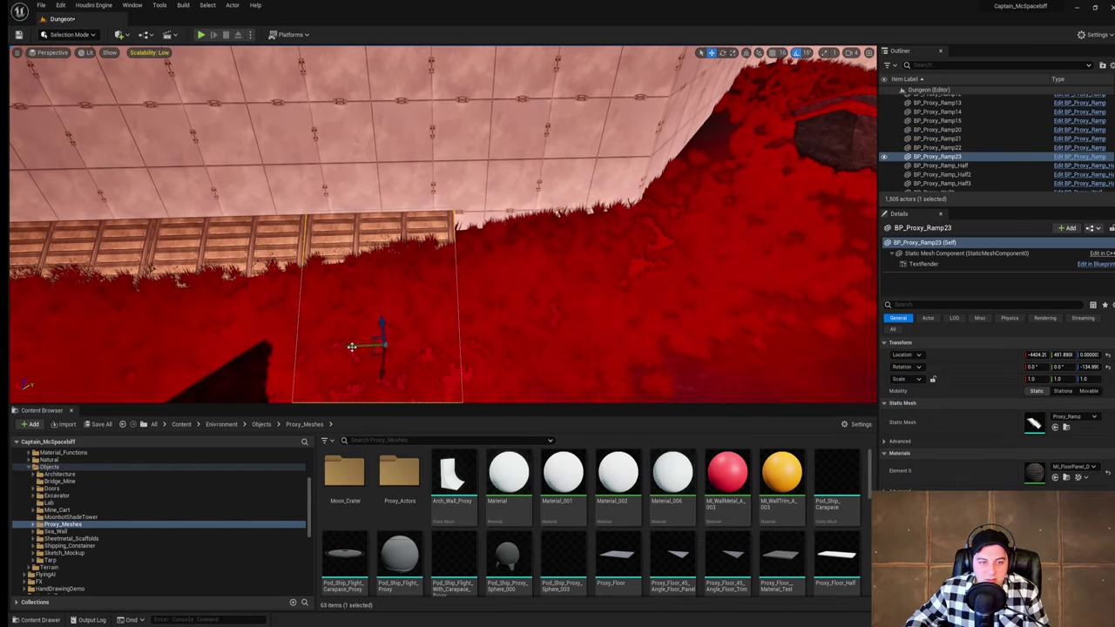
pyautogui.keyDown('alt'); pyautogui.moveTo(351, 346); pyautogui.dragTo(497, 338); pyautogui.keyUp('alt')
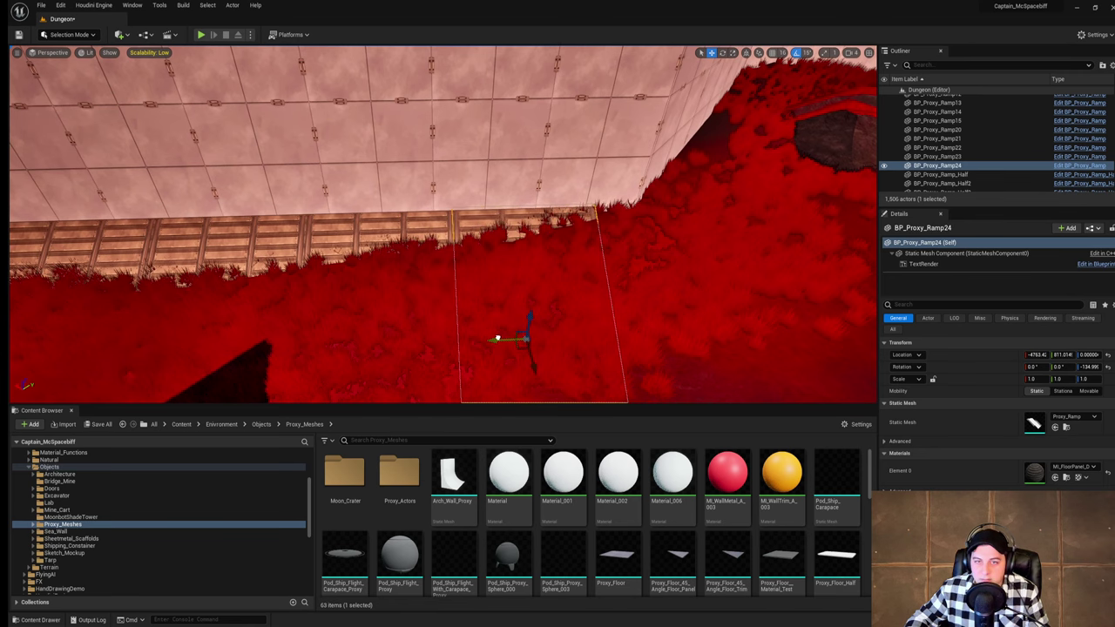
# Step: Delete all four ramps along the base of the angled wall, keeping only the corner ramp
pyautogui.moveTo(497, 338); pyautogui.dragTo(464, 298, button='right')
pyautogui.click(589, 249)
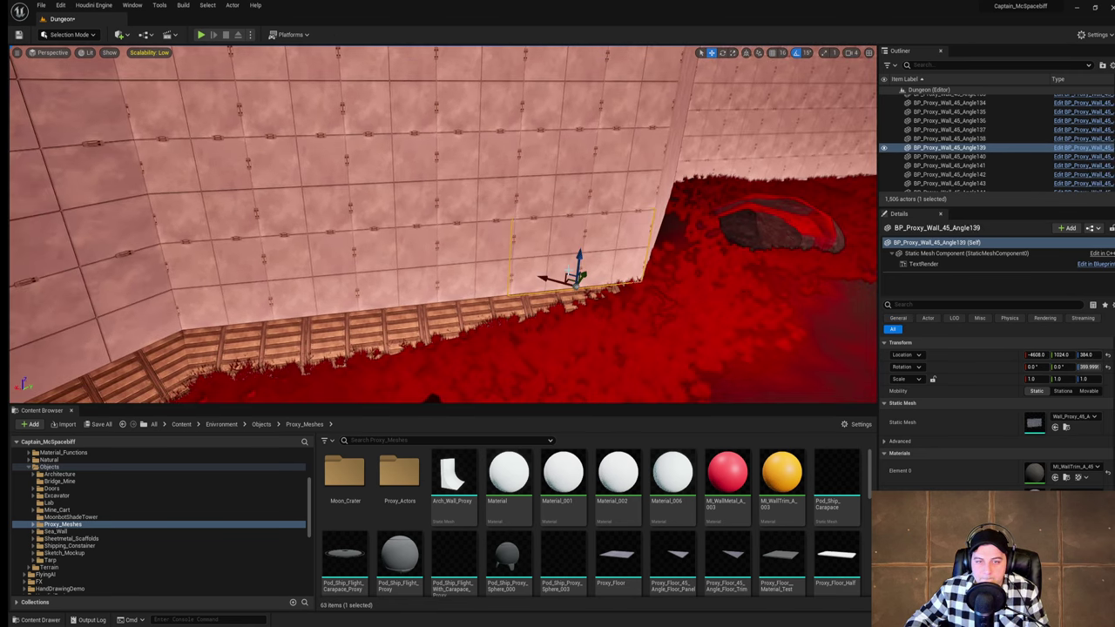
pyautogui.moveTo(589, 249); pyautogui.dragTo(605, 278, button='right')
pyautogui.click(478, 252)
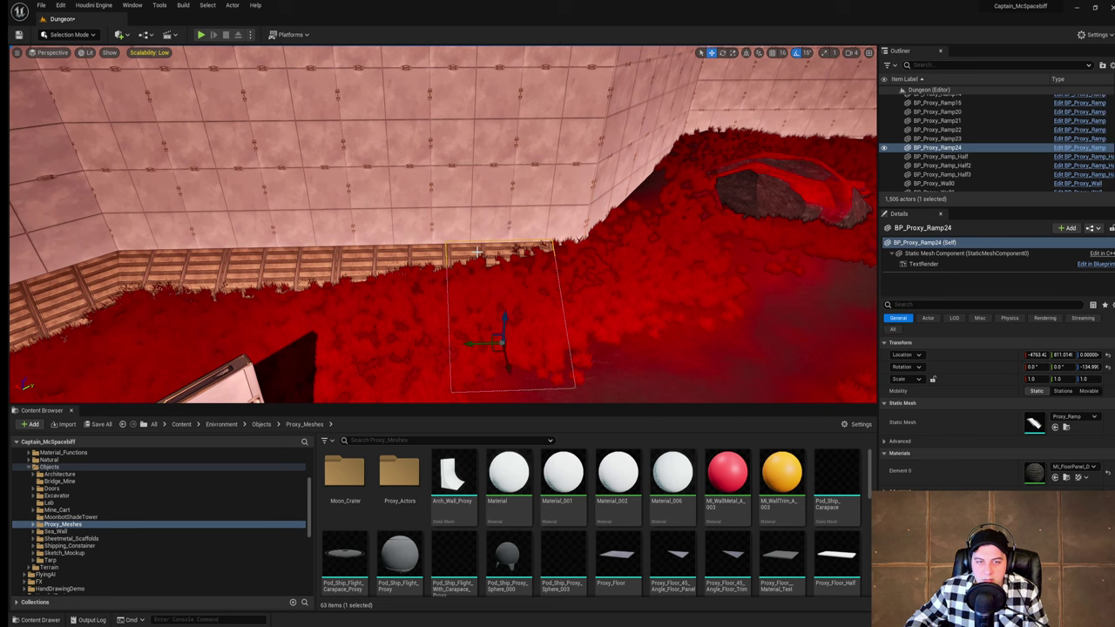
pyautogui.moveTo(477, 252); pyautogui.dragTo(429, 256, button='right')
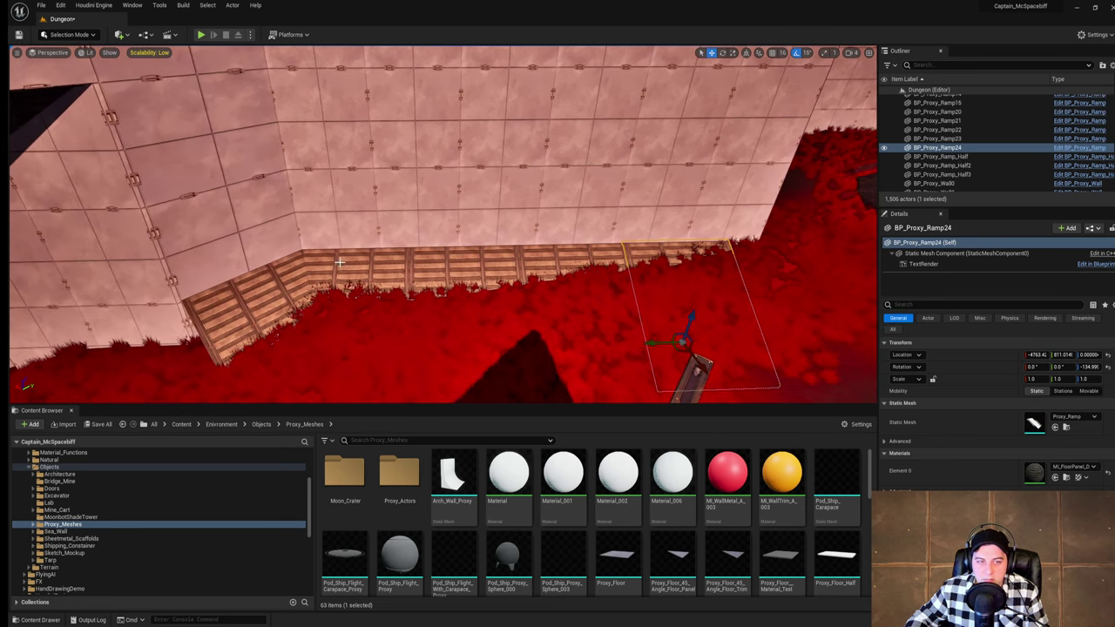
pyautogui.keyDown('ctrl'); pyautogui.click(344, 263); pyautogui.keyUp('ctrl')
pyautogui.keyDown('ctrl'); pyautogui.click(450, 261); pyautogui.keyUp('ctrl')
pyautogui.keyDown('ctrl'); pyautogui.click(564, 257); pyautogui.keyUp('ctrl')
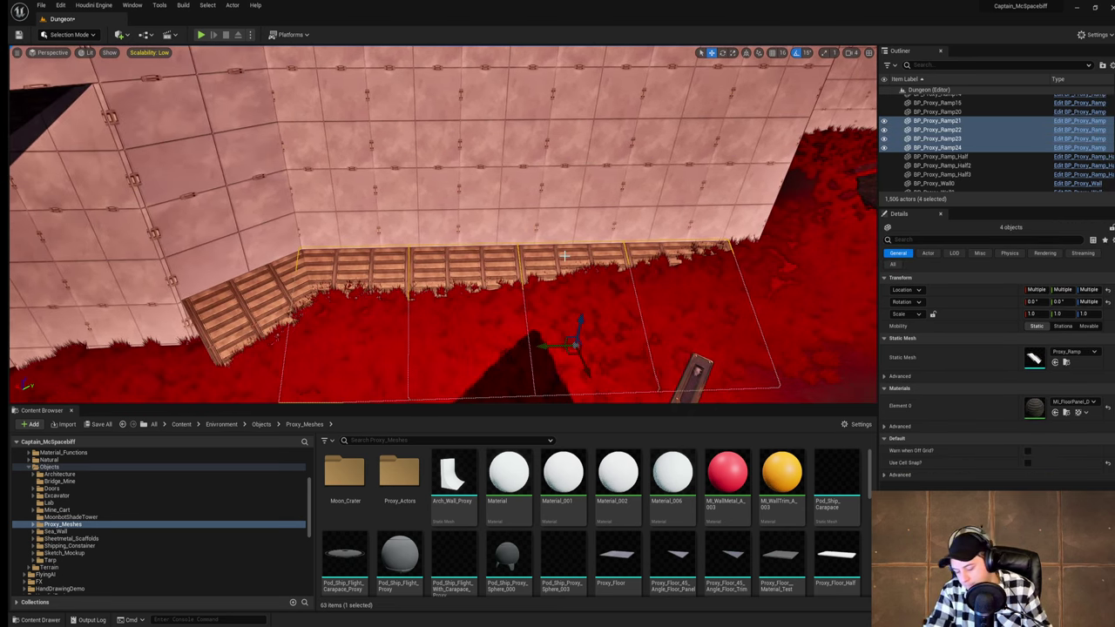
pyautogui.press('Delete')
# Step: Try a duplicate of the corner ramp one ramp width over at X -3584, Y 0, and remove that copy
pyautogui.moveTo(564, 257); pyautogui.dragTo(473, 243, button='right')
pyautogui.click(471, 243)
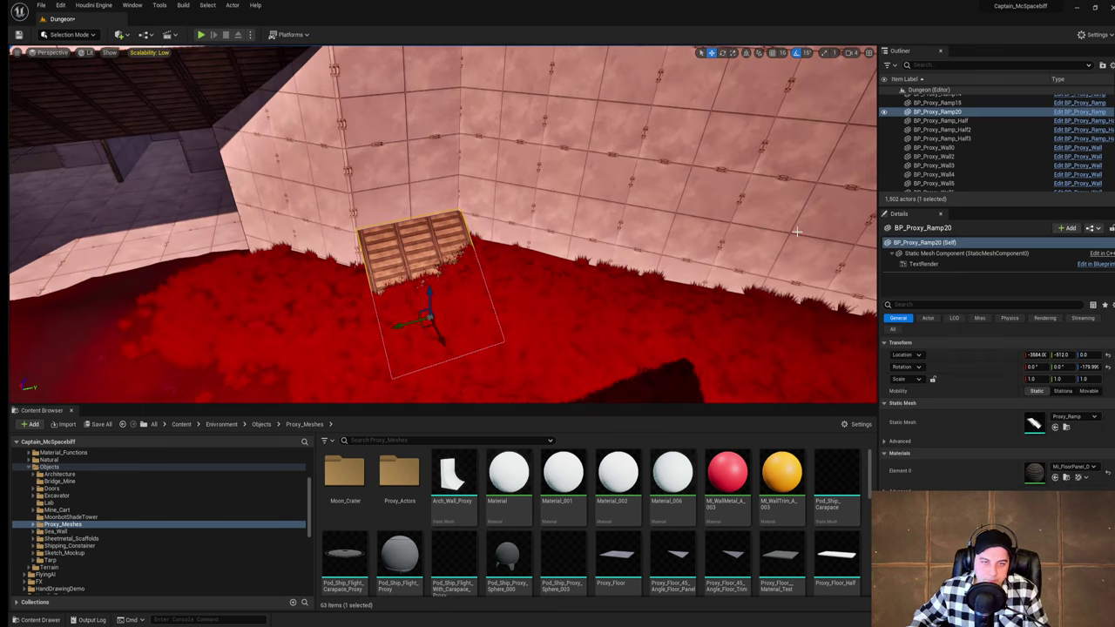
pyautogui.keyDown('alt'); pyautogui.moveTo(400, 328); pyautogui.dragTo(506, 308); pyautogui.keyUp('alt')
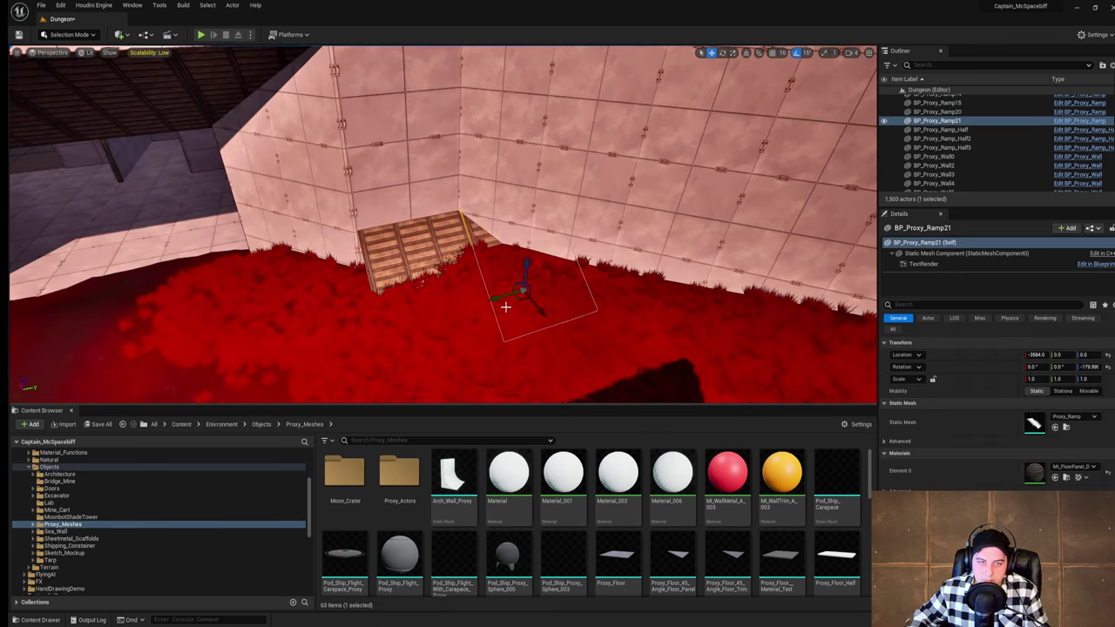
pyautogui.moveTo(506, 307)
pyautogui.mouseDown(button='right')
pyautogui.moveTo(479, 312)
pyautogui.moveTo(562, 313)
pyautogui.moveTo(523, 316)
pyautogui.mouseUp(button='right')
pyautogui.moveTo(555, 275); pyautogui.dragTo(555, 274, button='right')
pyautogui.press('Delete')
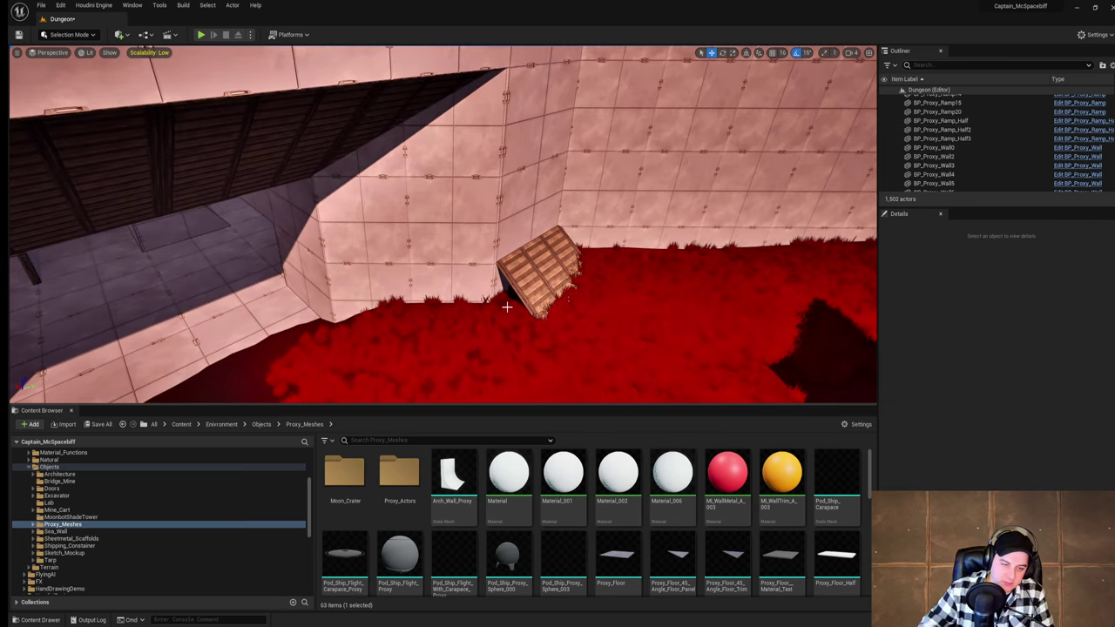
# Step: Delete the remaining corner ramp and save the current level
pyautogui.click(555, 275)
pyautogui.press('Delete')
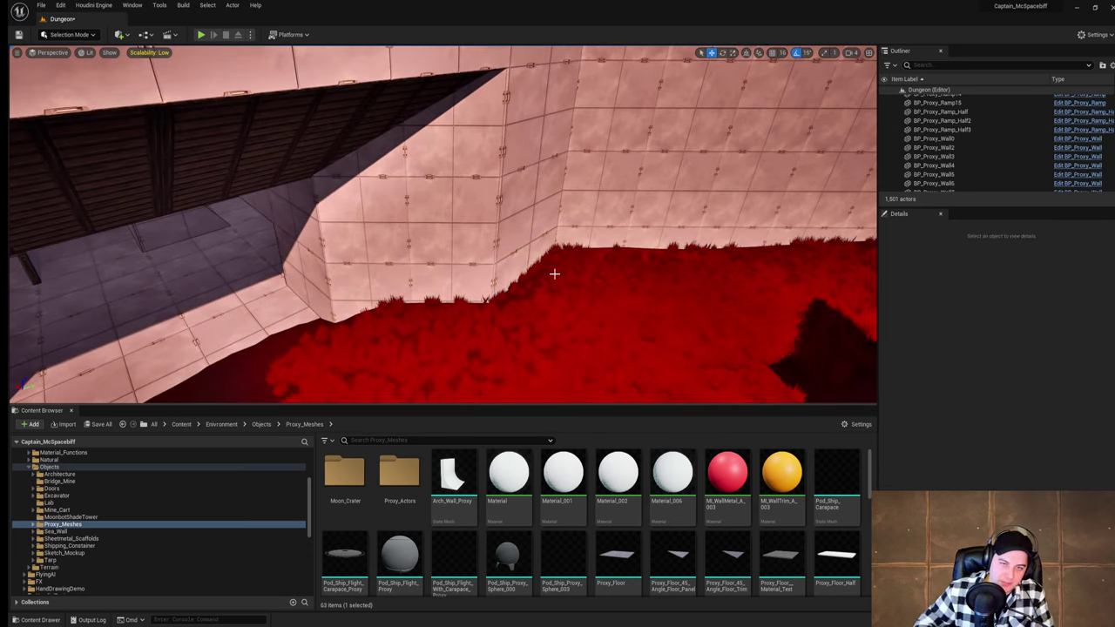
pyautogui.moveTo(562, 270); pyautogui.dragTo(613, 269, button='right')
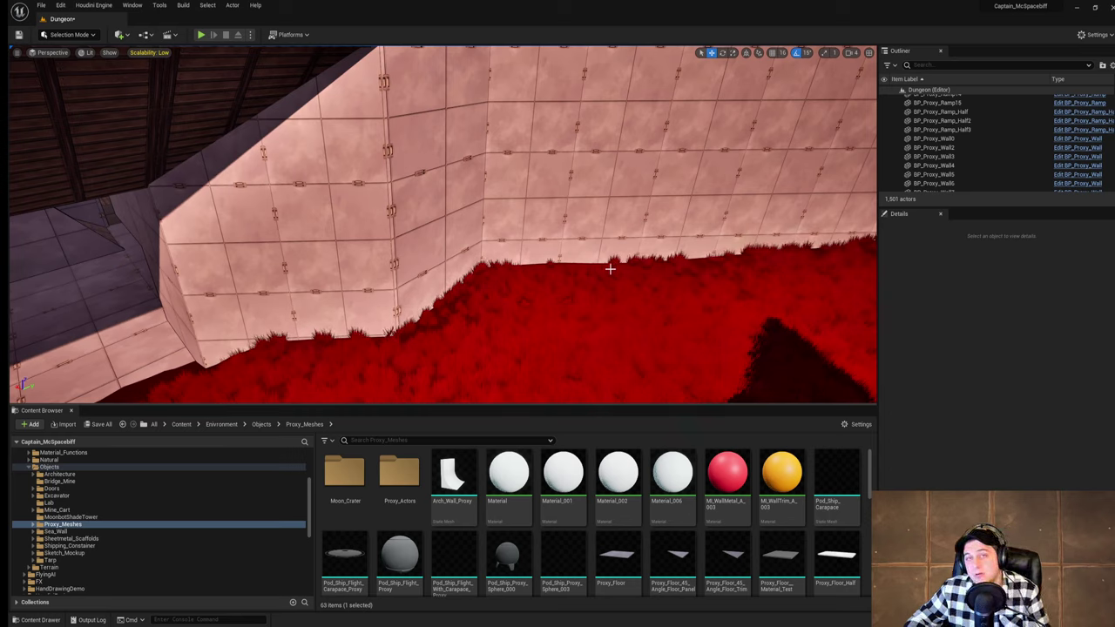
pyautogui.click(41, 5)
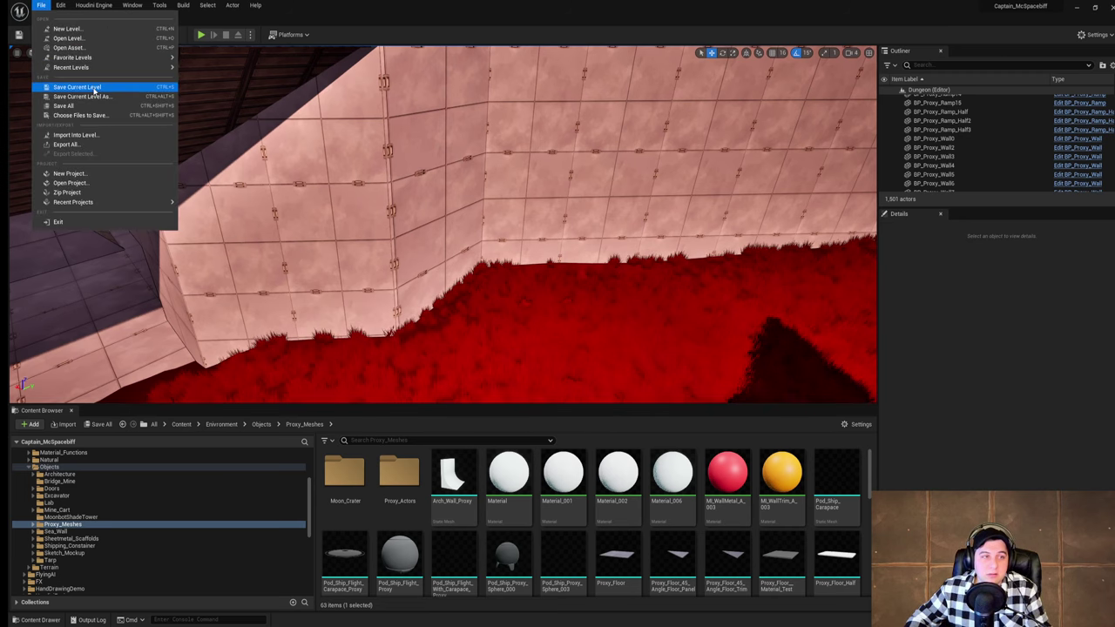
pyautogui.click(83, 87)
# Step: Look over the bare wall corner and its base along the grass from several angles, saving the level again
pyautogui.press('w')
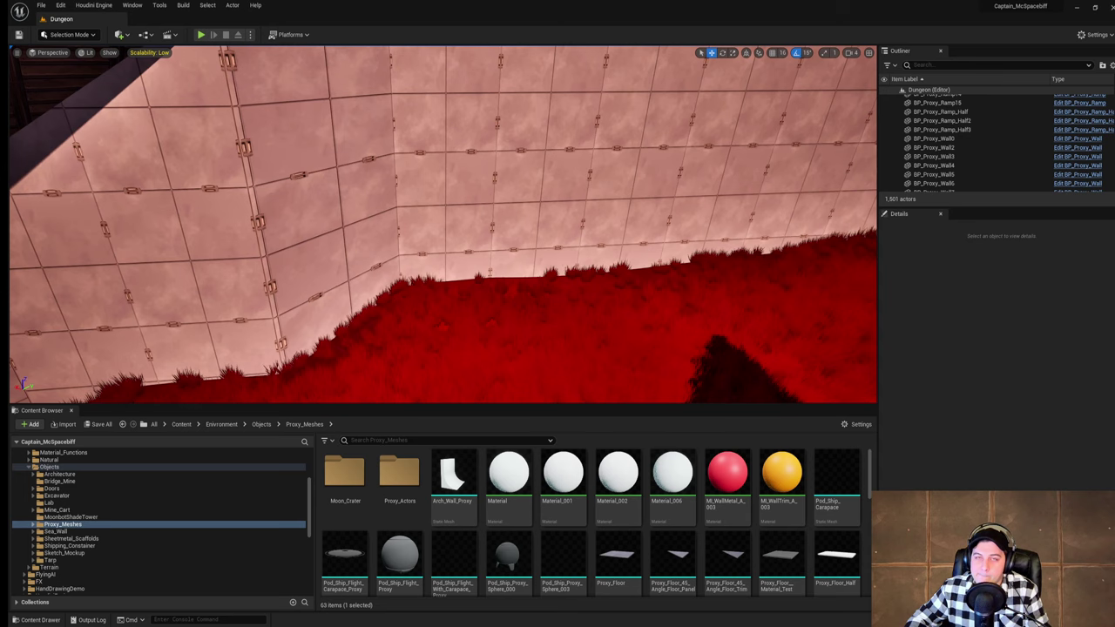
pyautogui.moveTo(442, 225); pyautogui.dragTo(261, 205, button='right')
pyautogui.moveTo(419, 172); pyautogui.dragTo(392, 171, button='right')
pyautogui.click(40, 7)
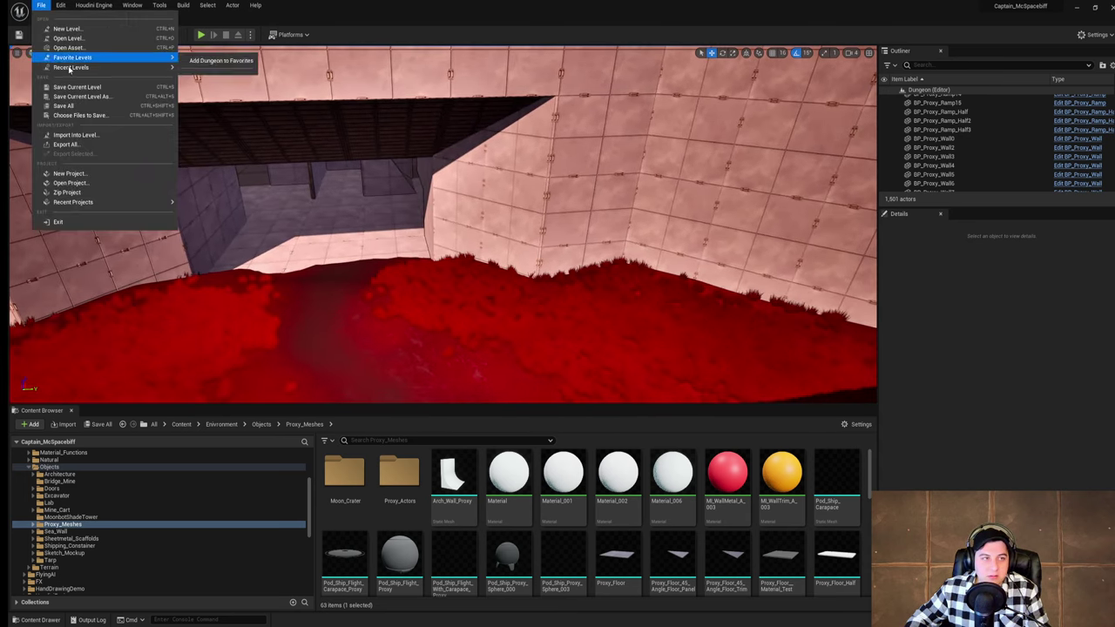
pyautogui.click(80, 90)
pyautogui.moveTo(442, 225)
pyautogui.mouseDown(button='right')
pyautogui.moveTo(592, 227)
pyautogui.moveTo(442, 225)
pyautogui.mouseUp(button='right')
pyautogui.press('w')
pyautogui.moveTo(482, 184); pyautogui.dragTo(488, 218, button='right')
pyautogui.click(40, 7)
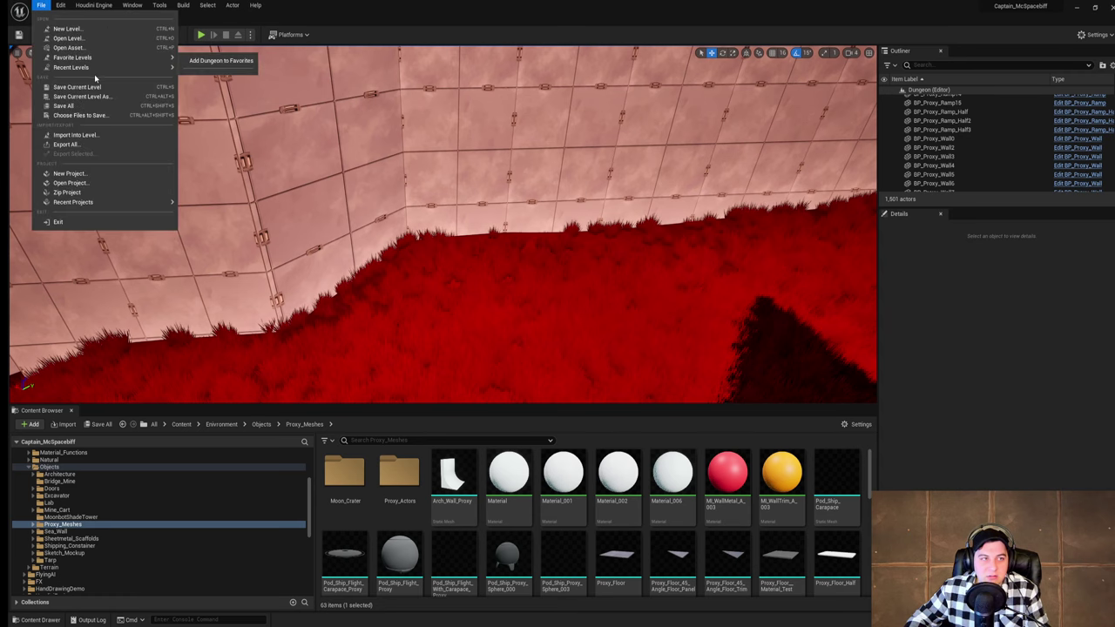
pyautogui.click(102, 93)
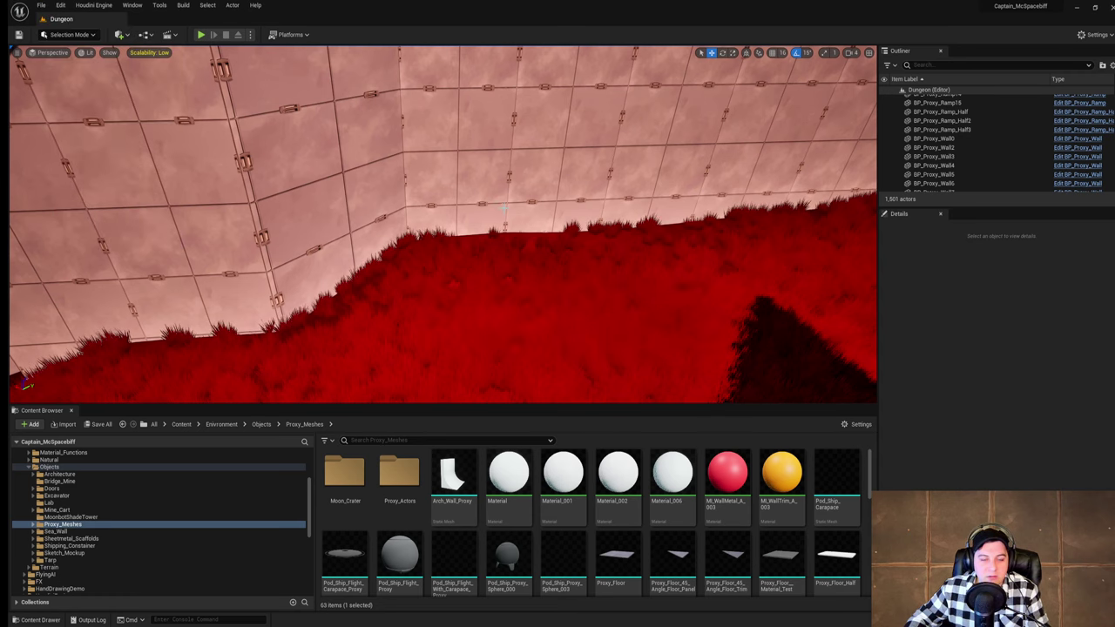
# Step: Delete the freestanding wall panel copy in the open courtyard and save the level
pyautogui.press('s')
pyautogui.moveTo(504, 208); pyautogui.dragTo(592, 199, button='right')
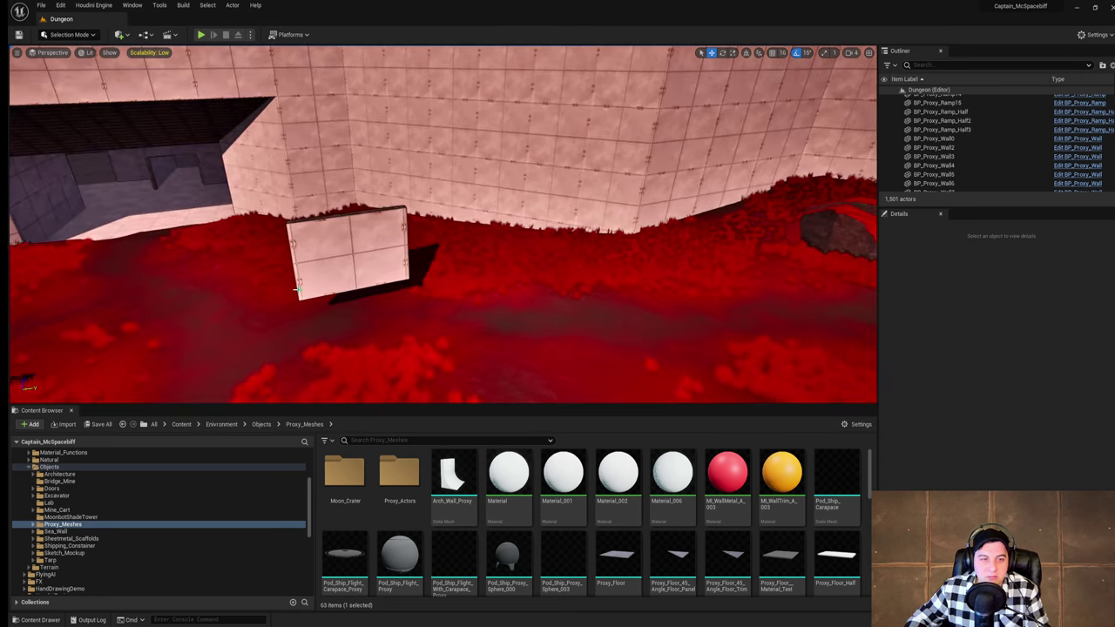
pyautogui.click(297, 289)
pyautogui.press('Delete')
pyautogui.moveTo(363, 262); pyautogui.dragTo(519, 285, button='right')
pyautogui.press('s')
pyautogui.moveTo(332, 291); pyautogui.dragTo(356, 244, button='right')
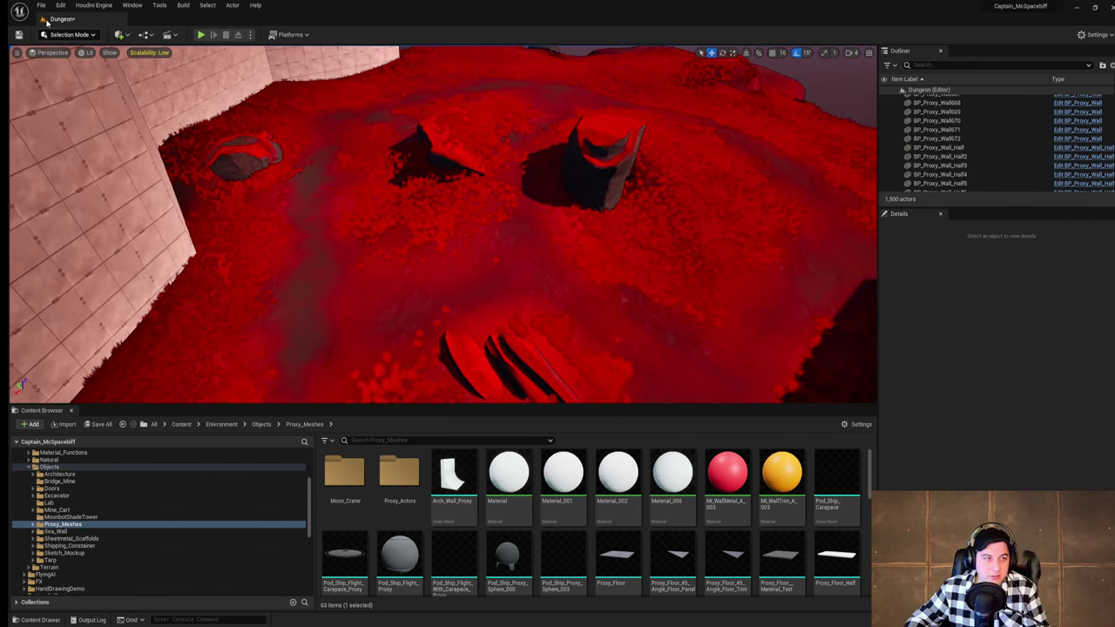
pyautogui.click(41, 5)
pyautogui.click(53, 88)
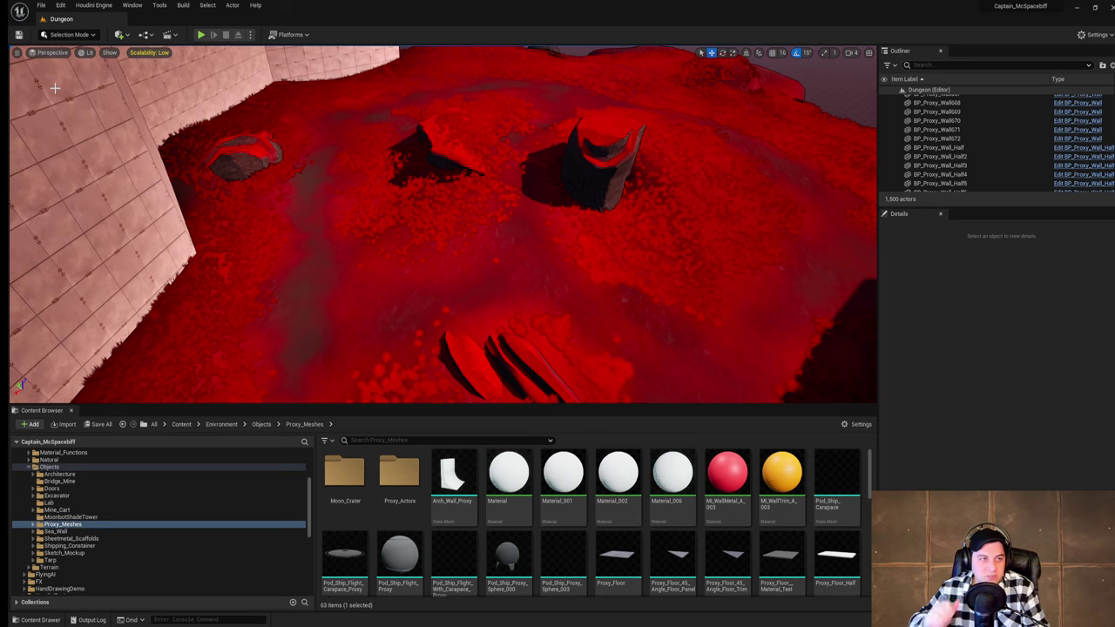
# Step: Switch the editor to Foliage mode and bring the grass patches around the courtyard rocks up close
pyautogui.click(77, 36)
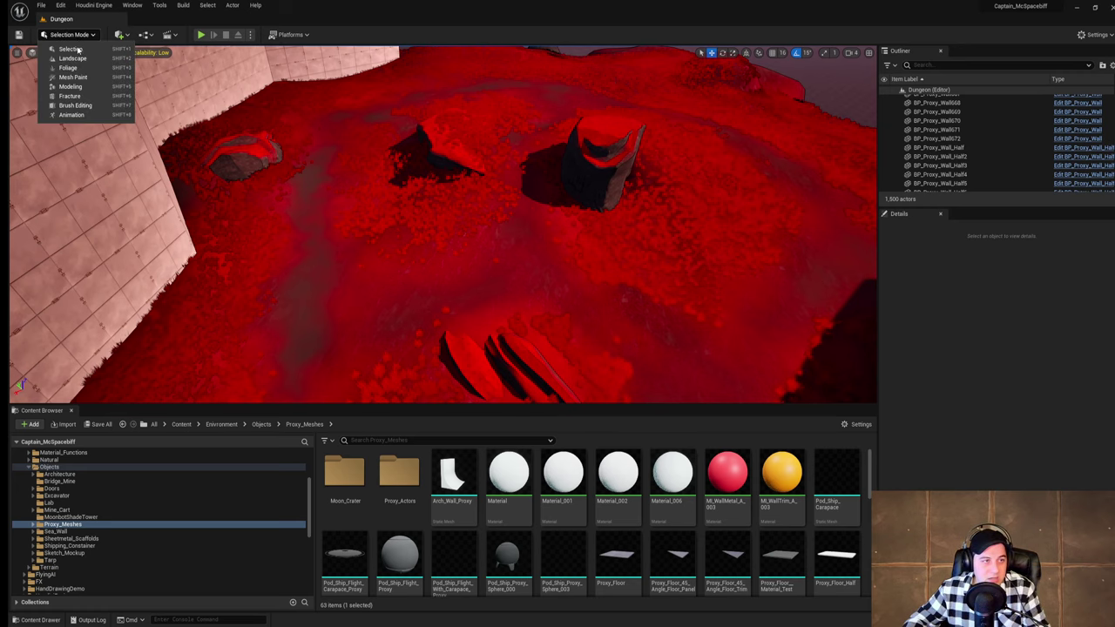
pyautogui.click(68, 68)
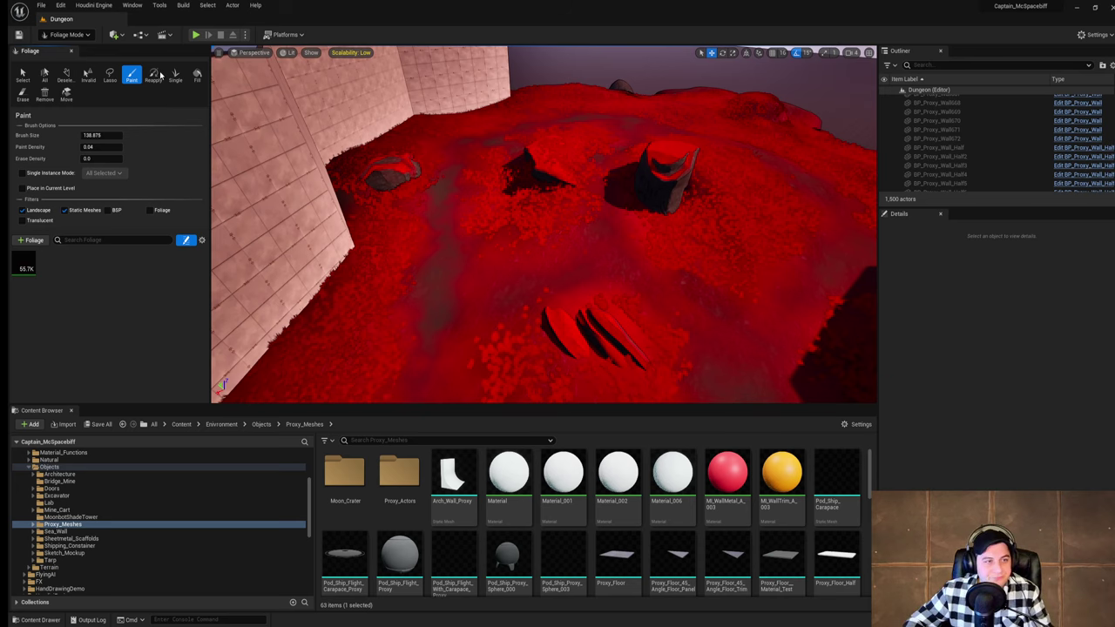
pyautogui.moveTo(447, 180); pyautogui.dragTo(440, 205, button='right')
pyautogui.press('w')
pyautogui.press('s')
pyautogui.press('w')
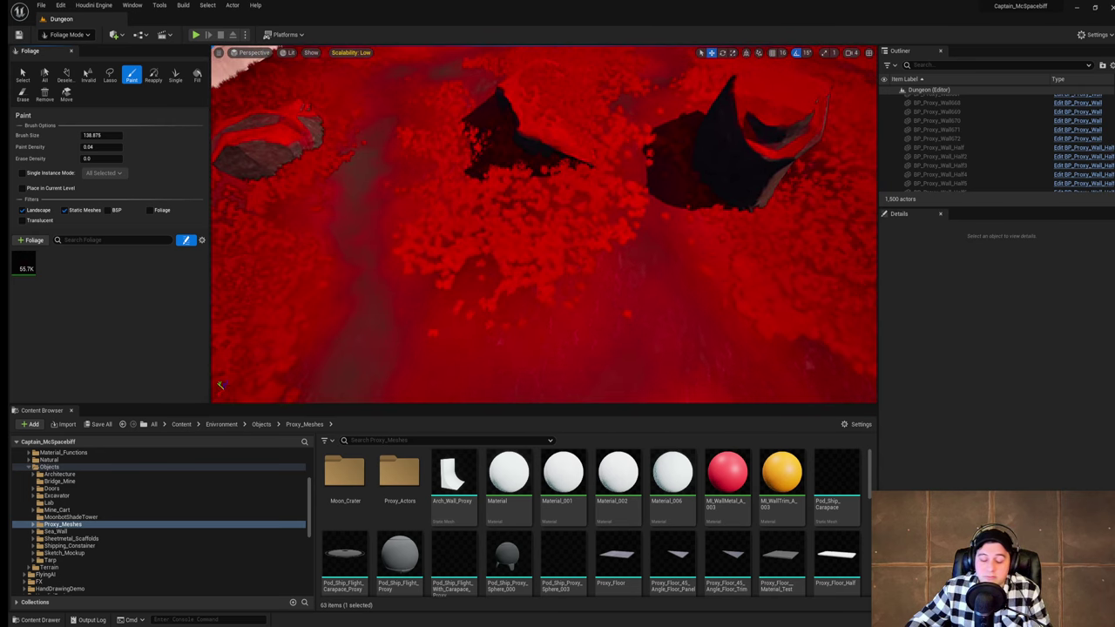
# Step: Select the Grass_FoliageType foliage and reduce the paint brush size to about 110.7 over the grass beside the rocks
pyautogui.press('w')
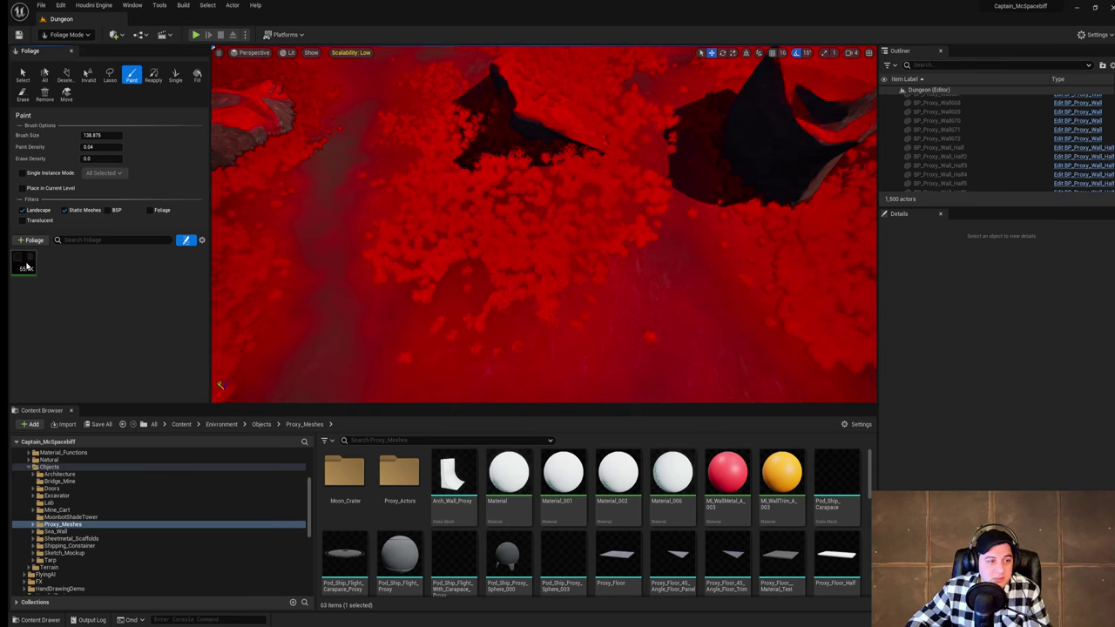
pyautogui.click(26, 266)
pyautogui.moveTo(528, 258); pyautogui.dragTo(512, 268, button='right')
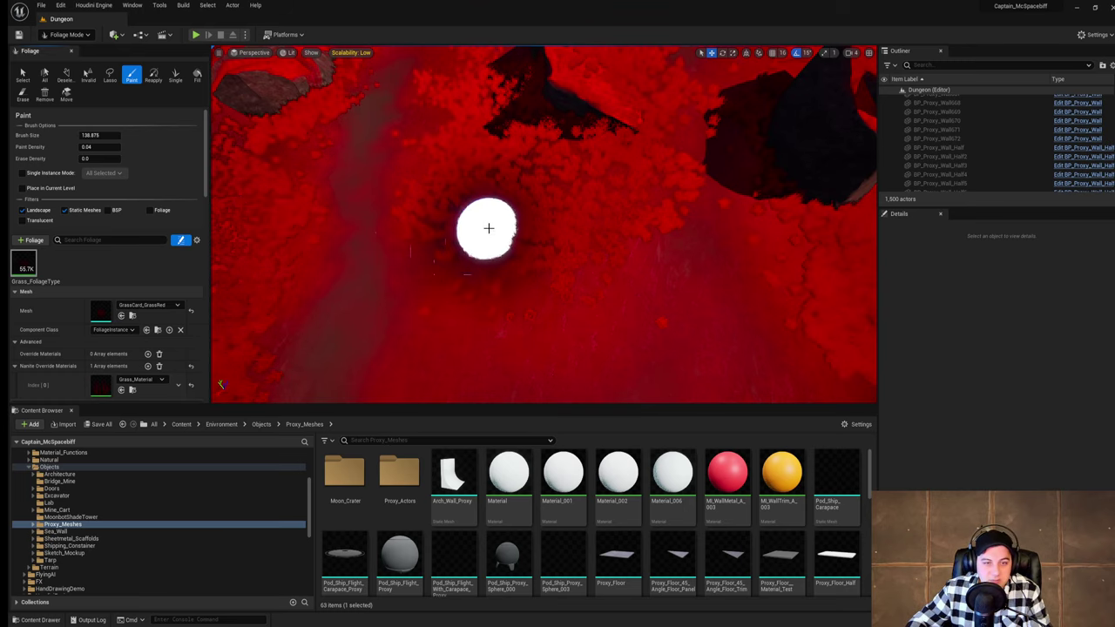
pyautogui.moveTo(603, 280)
pyautogui.mouseDown(button='right')
pyautogui.moveTo(516, 275)
pyautogui.moveTo(562, 278)
pyautogui.mouseUp(button='right')
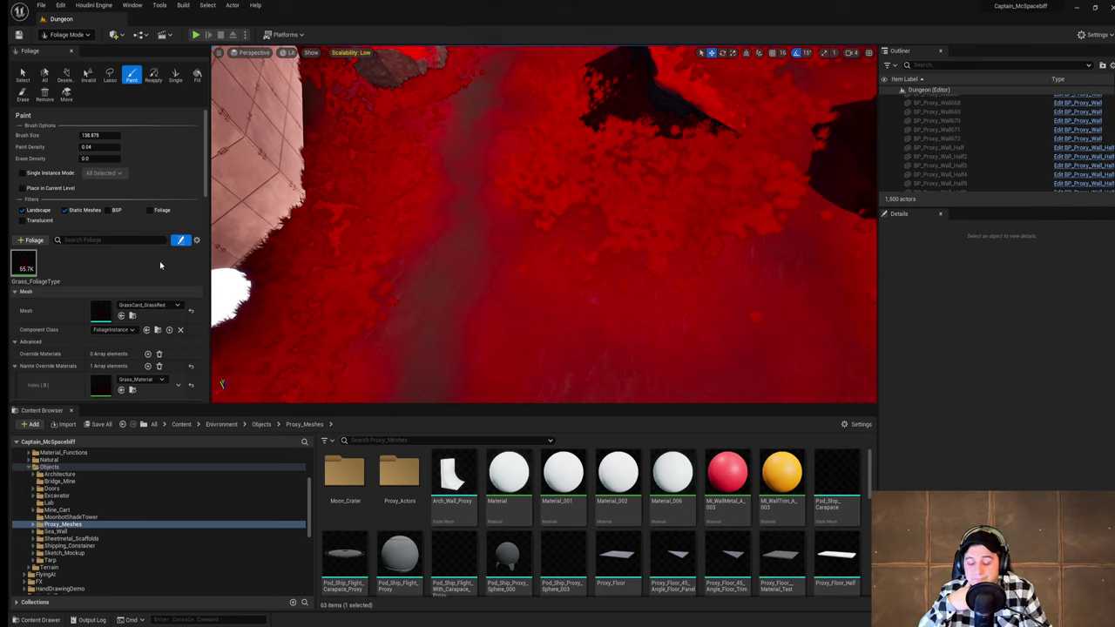
pyautogui.moveTo(461, 216)
pyautogui.mouseDown(button='right')
pyautogui.moveTo(470, 166)
pyautogui.moveTo(514, 240)
pyautogui.moveTo(511, 230)
pyautogui.mouseUp(button='right')
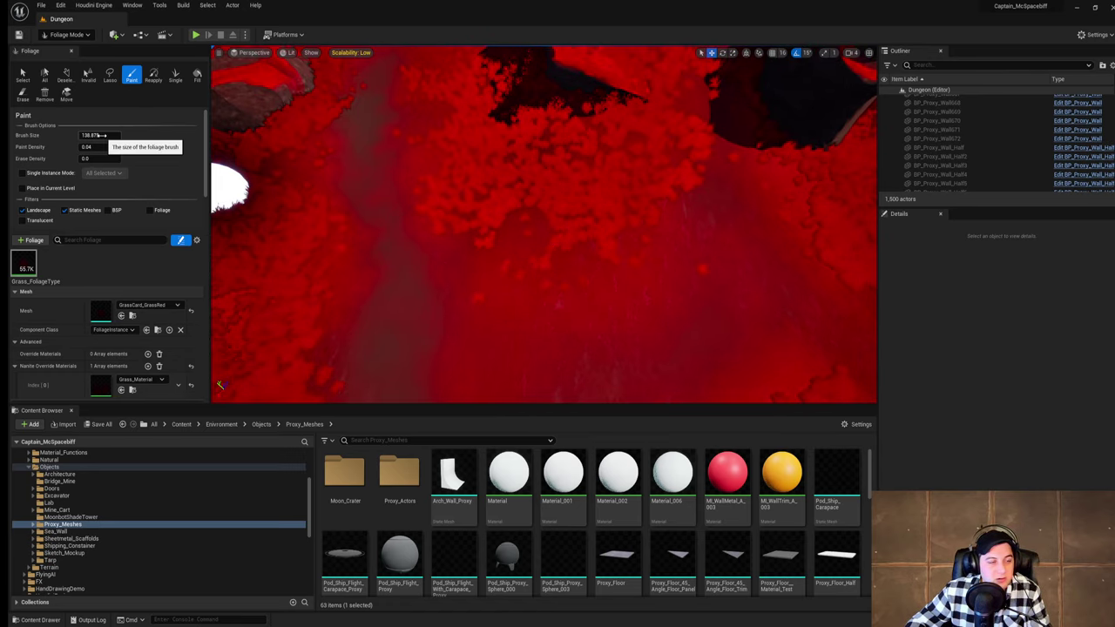
pyautogui.moveTo(104, 135); pyautogui.dragTo(92, 135)
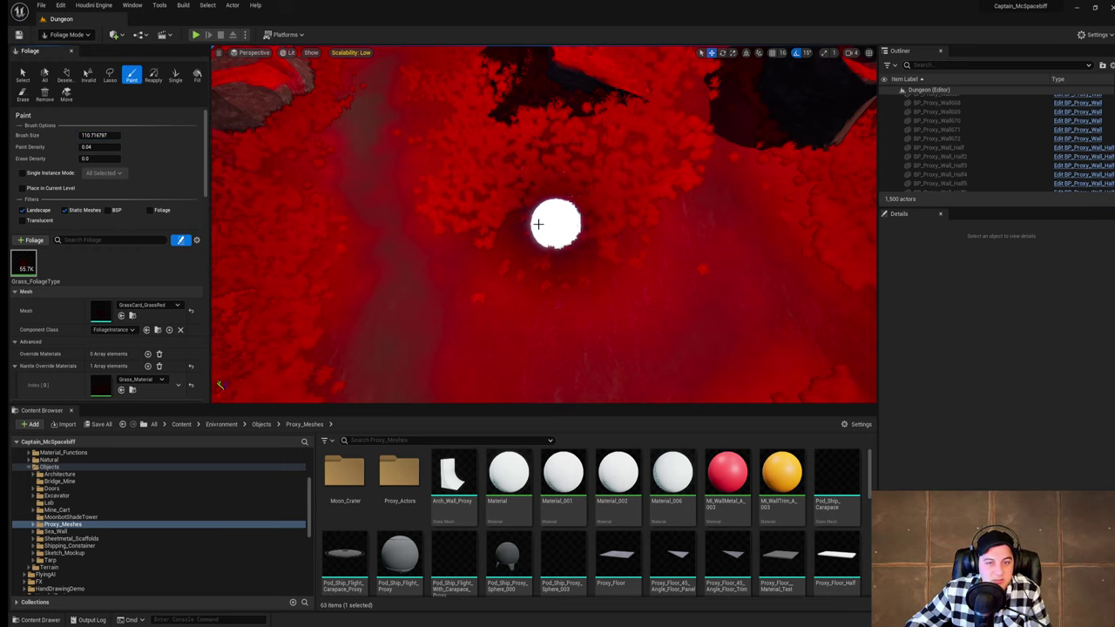
pyautogui.moveTo(610, 264); pyautogui.dragTo(622, 274, button='right')
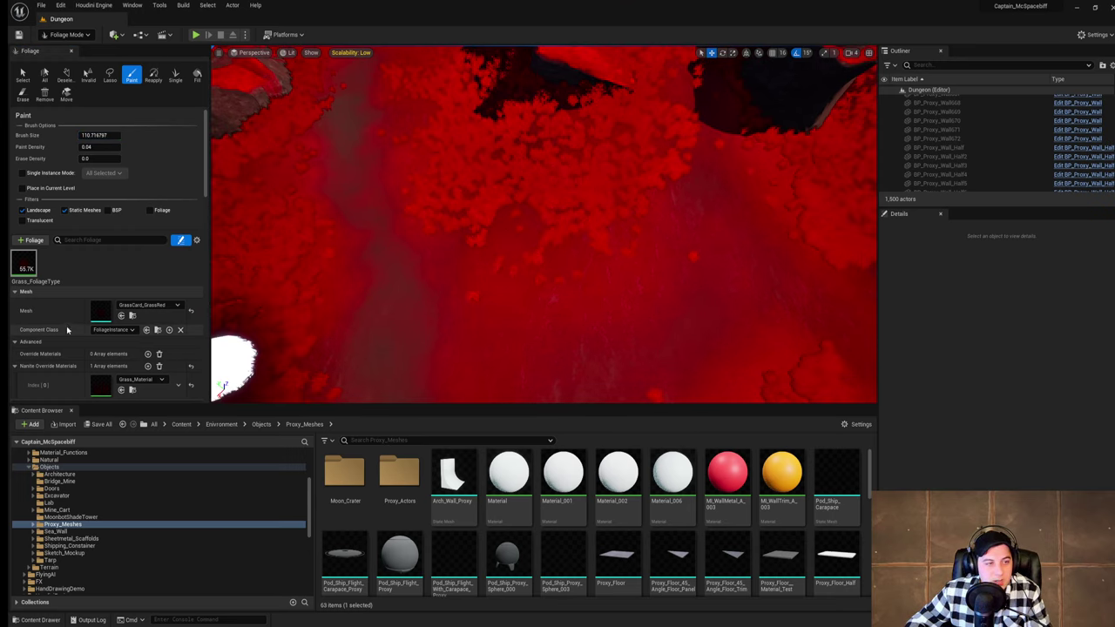
# Step: Set the paint density to 1.0 and paint red grass over the thin ground in front of the dark rocks
pyautogui.moveTo(85, 148); pyautogui.dragTo(121, 148)
pyautogui.moveTo(556, 230)
pyautogui.mouseDown()
pyautogui.moveTo(499, 220)
pyautogui.moveTo(617, 249)
pyautogui.moveTo(514, 298)
pyautogui.moveTo(509, 322)
pyautogui.moveTo(465, 244)
pyautogui.moveTo(569, 259)
pyautogui.mouseUp()
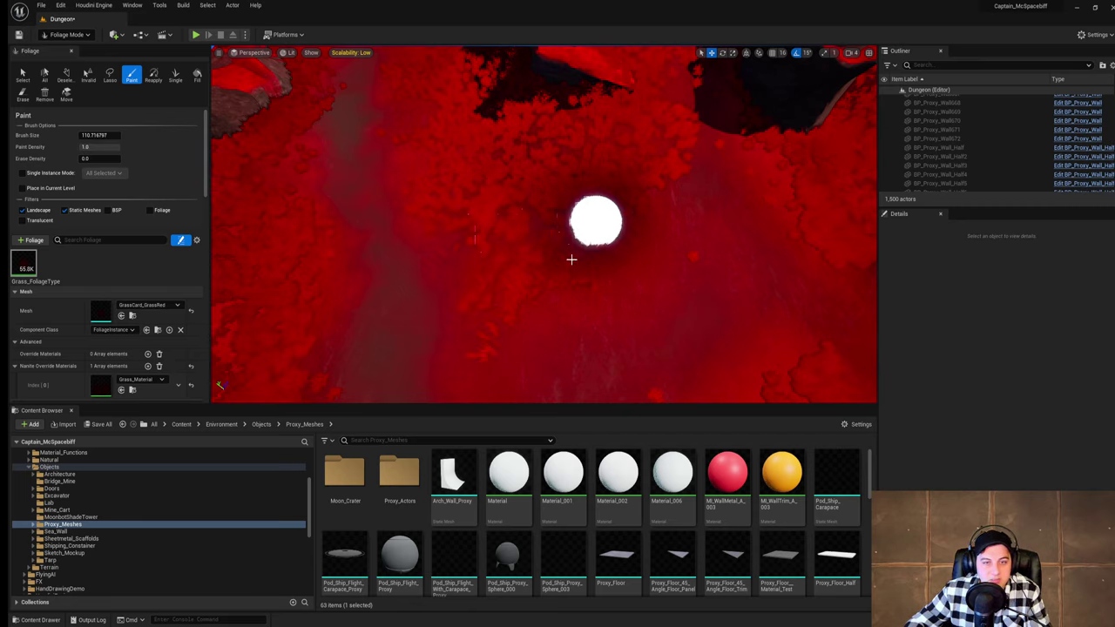
pyautogui.moveTo(582, 297)
pyautogui.mouseDown(button='right')
pyautogui.moveTo(558, 270)
pyautogui.moveTo(506, 248)
pyautogui.mouseUp(button='right')
pyautogui.moveTo(514, 229); pyautogui.dragTo(524, 228)
# Step: Paint grass along the base of the tiled courtyard wall, filling the gap behind the nearby rock
pyautogui.moveTo(711, 220); pyautogui.dragTo(444, 158, button='right')
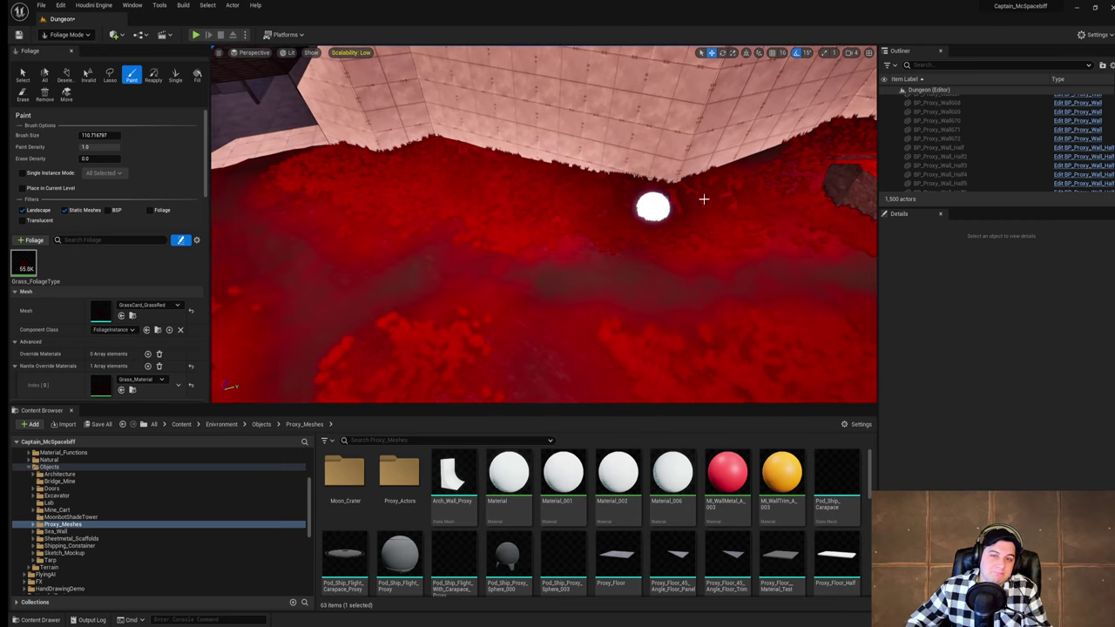
pyautogui.moveTo(754, 193)
pyautogui.mouseDown(button='right')
pyautogui.moveTo(697, 211)
pyautogui.moveTo(815, 206)
pyautogui.mouseUp(button='right')
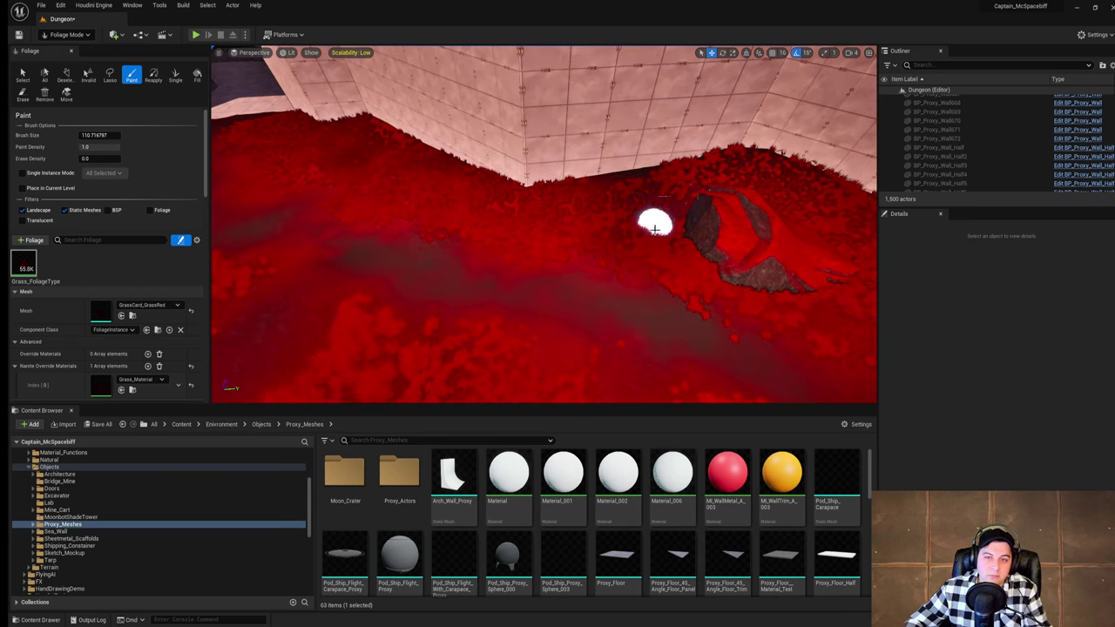
pyautogui.moveTo(740, 248); pyautogui.dragTo(862, 248, button='right')
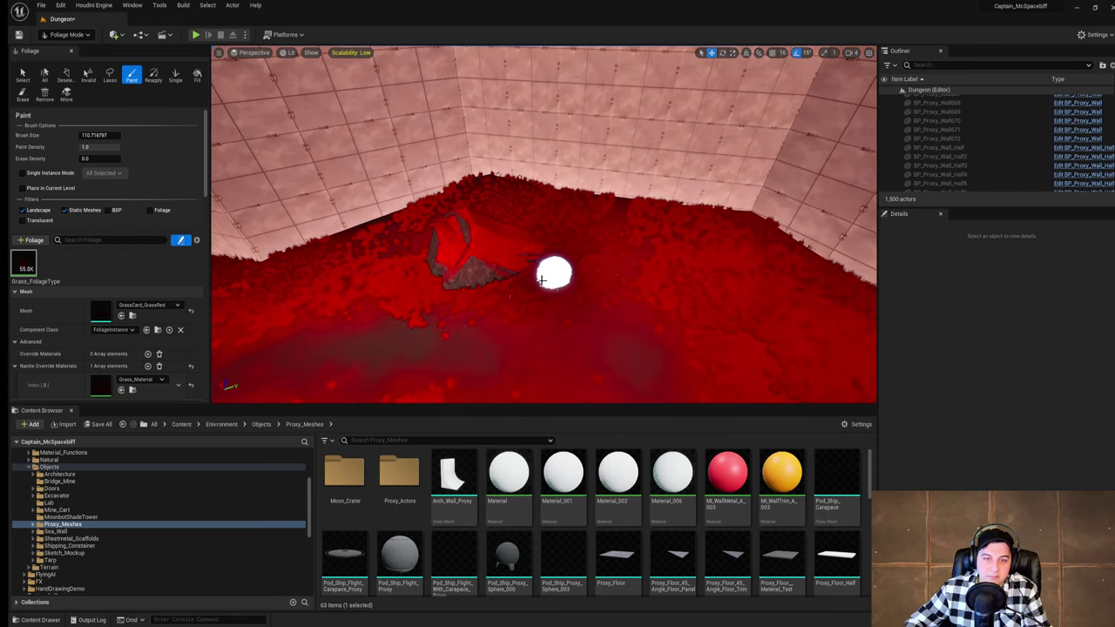
pyautogui.moveTo(592, 271)
pyautogui.mouseDown(button='right')
pyautogui.moveTo(627, 266)
pyautogui.moveTo(549, 240)
pyautogui.mouseUp(button='right')
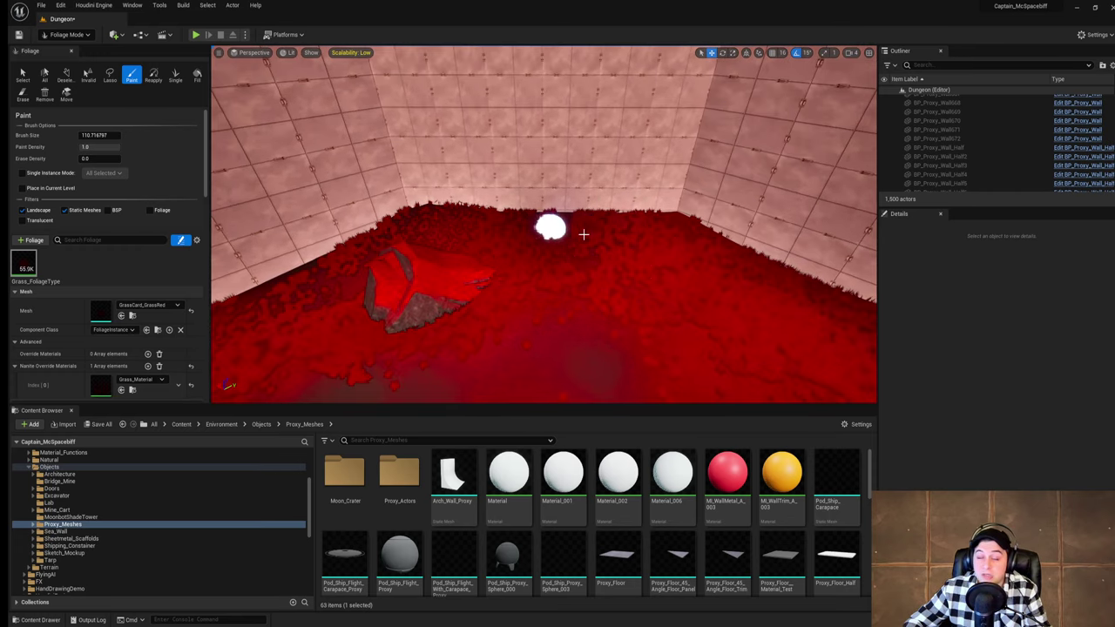
pyautogui.moveTo(731, 261); pyautogui.dragTo(622, 277, button='right')
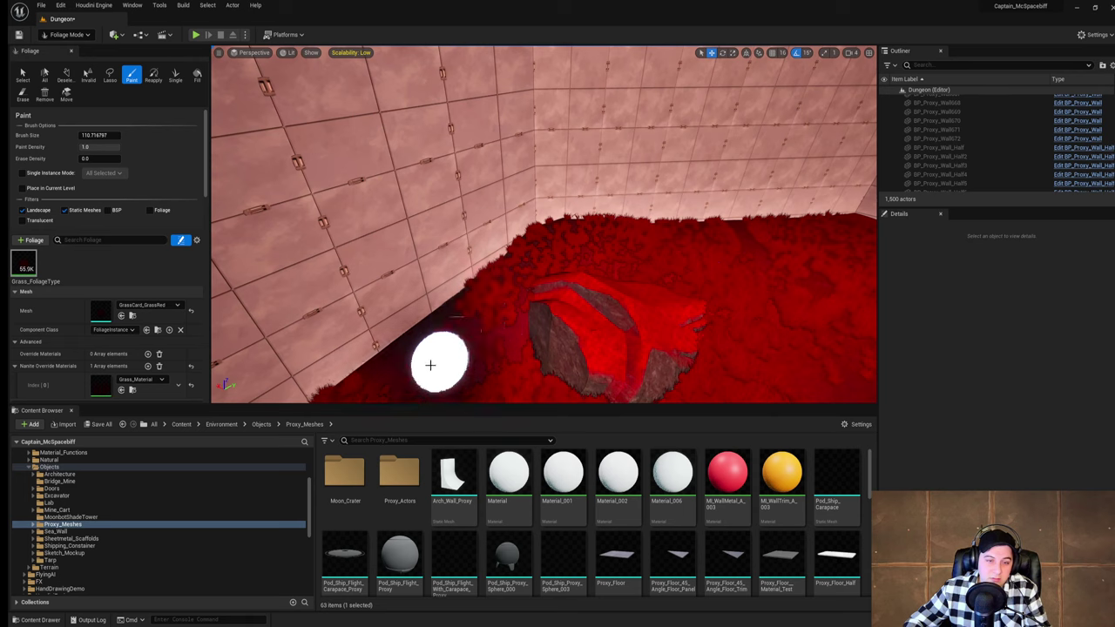
pyautogui.moveTo(379, 355)
pyautogui.mouseDown()
pyautogui.moveTo(465, 306)
pyautogui.moveTo(493, 308)
pyautogui.mouseUp()
pyautogui.moveTo(528, 281); pyautogui.dragTo(483, 311, button='right')
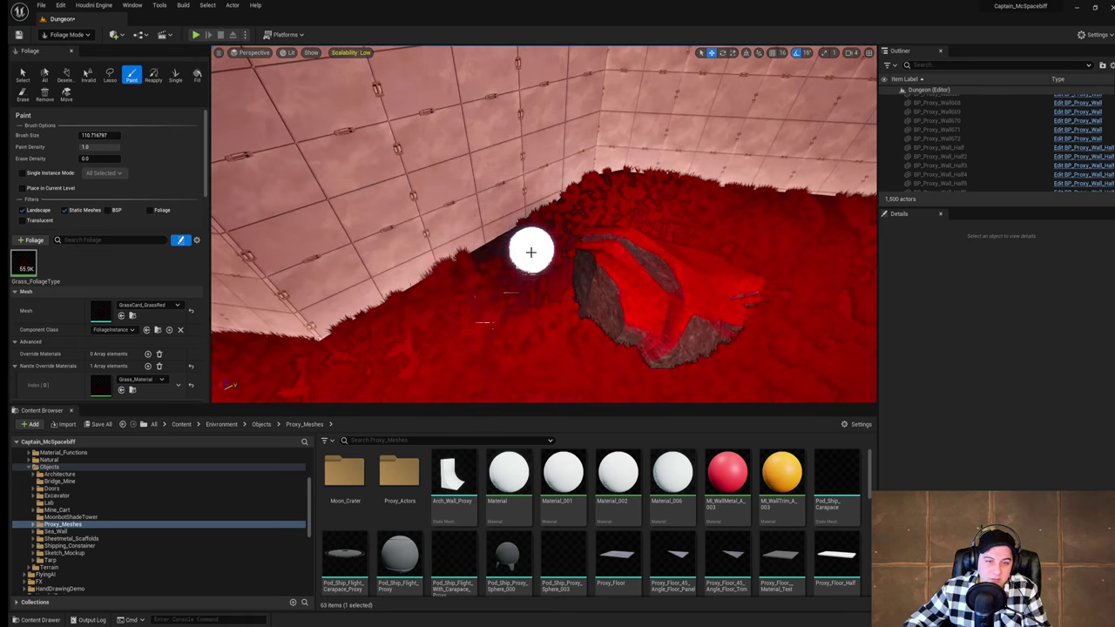
# Step: Examine the grass cover along the wall, around the courtyard rocks and paths, and out to the landscape's outer ridge
pyautogui.moveTo(595, 219)
pyautogui.mouseDown(button='right')
pyautogui.moveTo(518, 326)
pyautogui.moveTo(592, 242)
pyautogui.moveTo(605, 248)
pyautogui.moveTo(571, 253)
pyautogui.moveTo(583, 300)
pyautogui.moveTo(612, 241)
pyautogui.mouseUp(button='right')
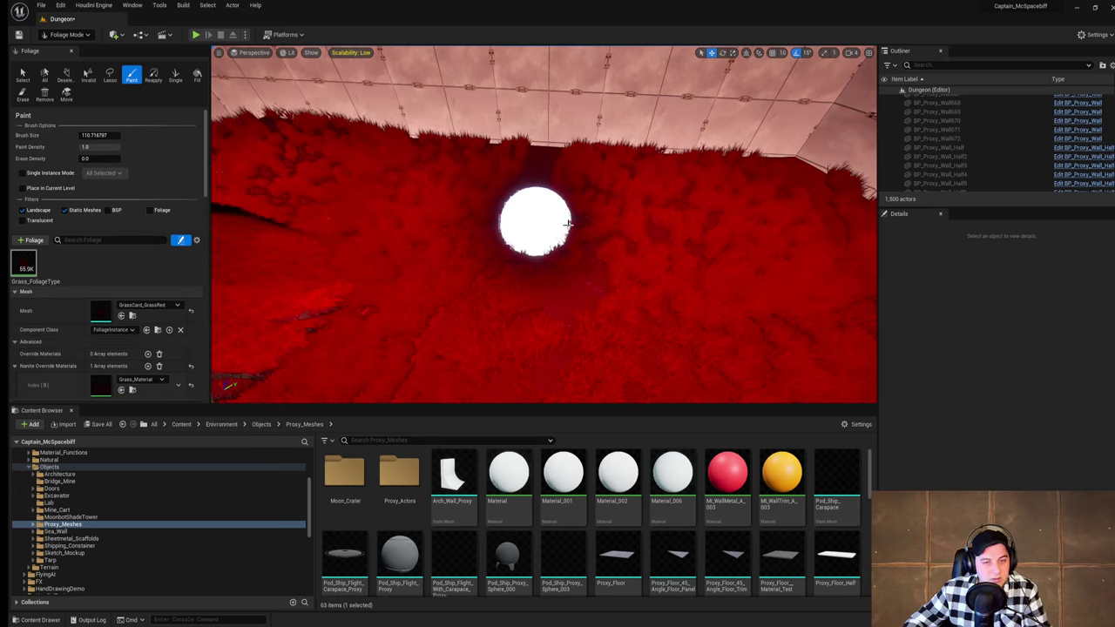
pyautogui.moveTo(566, 225)
pyautogui.mouseDown(button='right')
pyautogui.moveTo(823, 239)
pyautogui.moveTo(801, 327)
pyautogui.moveTo(749, 323)
pyautogui.mouseUp(button='right')
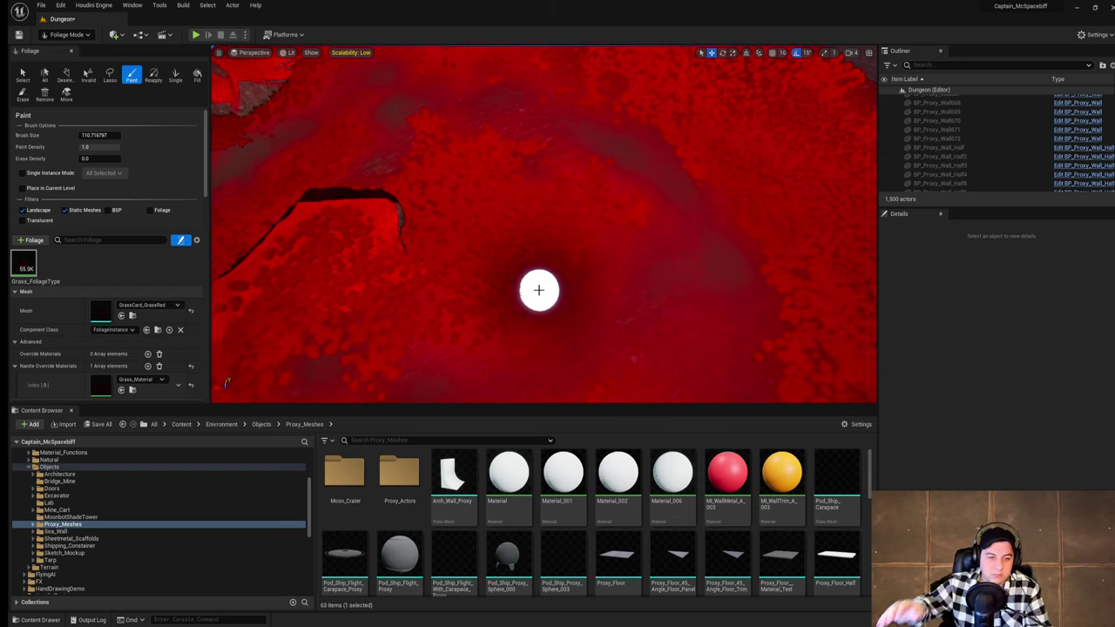
pyautogui.moveTo(679, 241); pyautogui.dragTo(618, 252, button='right')
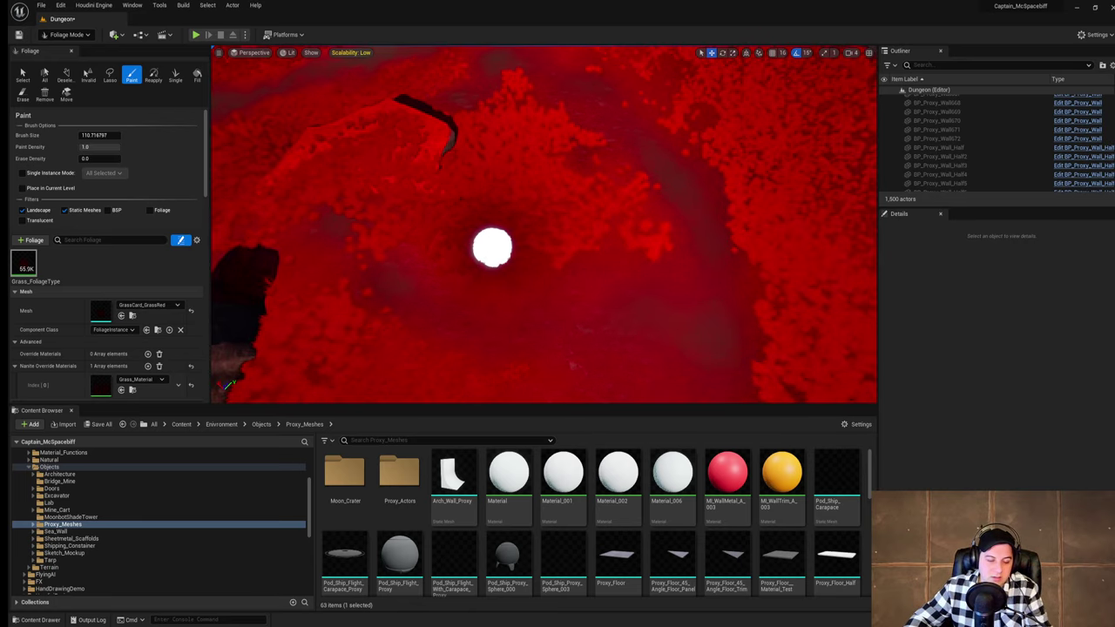
pyautogui.moveTo(493, 247); pyautogui.dragTo(473, 250, button='right')
pyautogui.moveTo(560, 209); pyautogui.dragTo(518, 211, button='right')
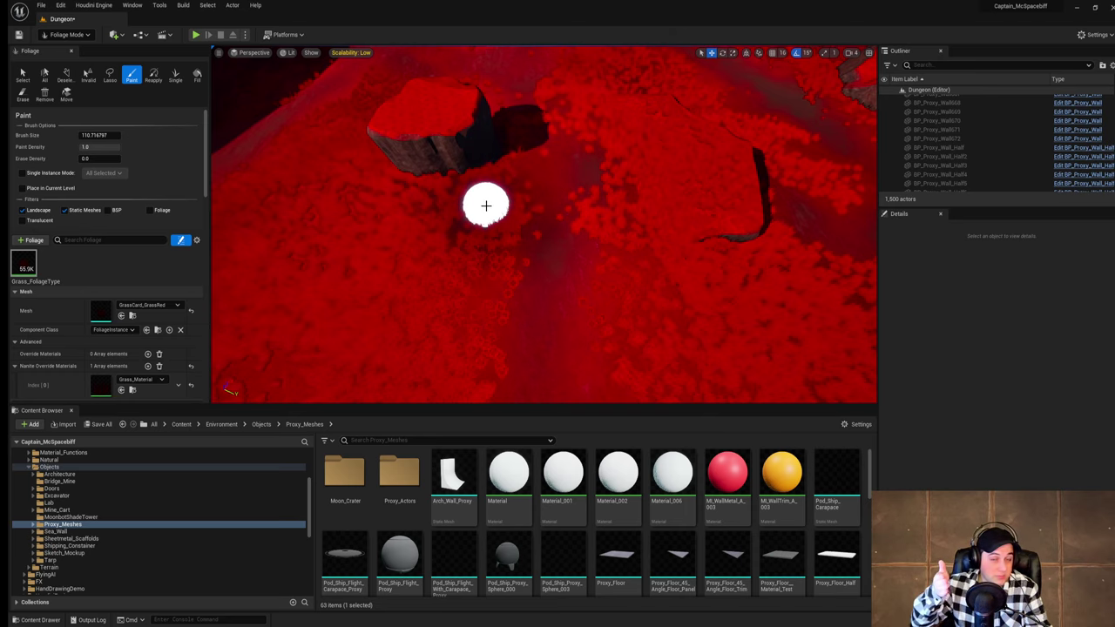
pyautogui.moveTo(520, 194); pyautogui.dragTo(507, 199, button='right')
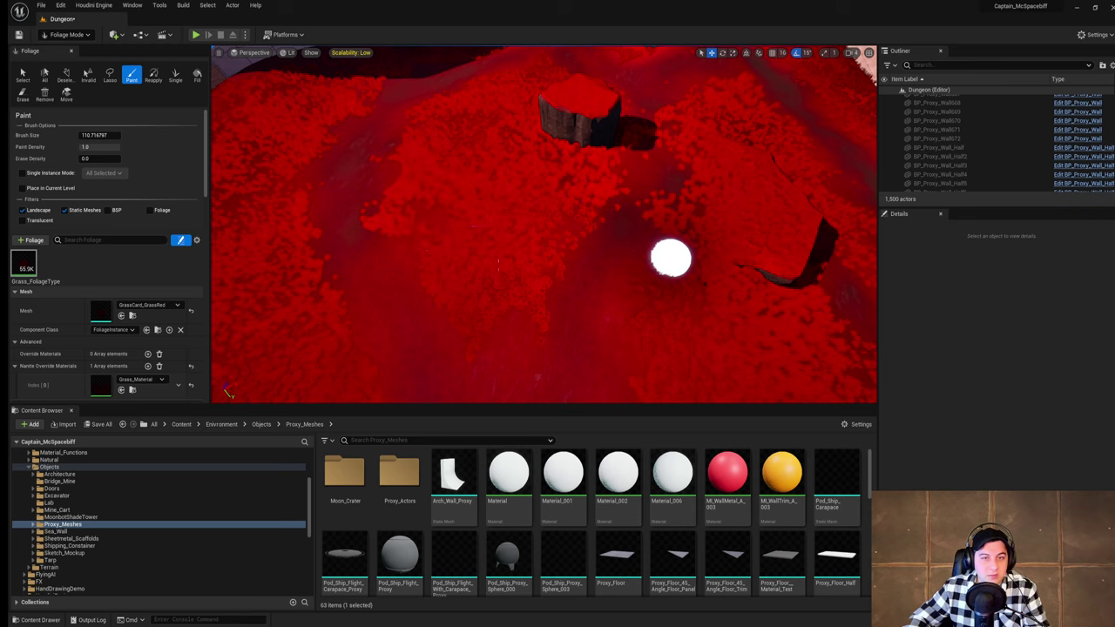
pyautogui.moveTo(672, 255)
pyautogui.mouseDown(button='right')
pyautogui.moveTo(732, 244)
pyautogui.moveTo(741, 179)
pyautogui.moveTo(704, 181)
pyautogui.moveTo(725, 169)
pyautogui.moveTo(723, 140)
pyautogui.mouseUp(button='right')
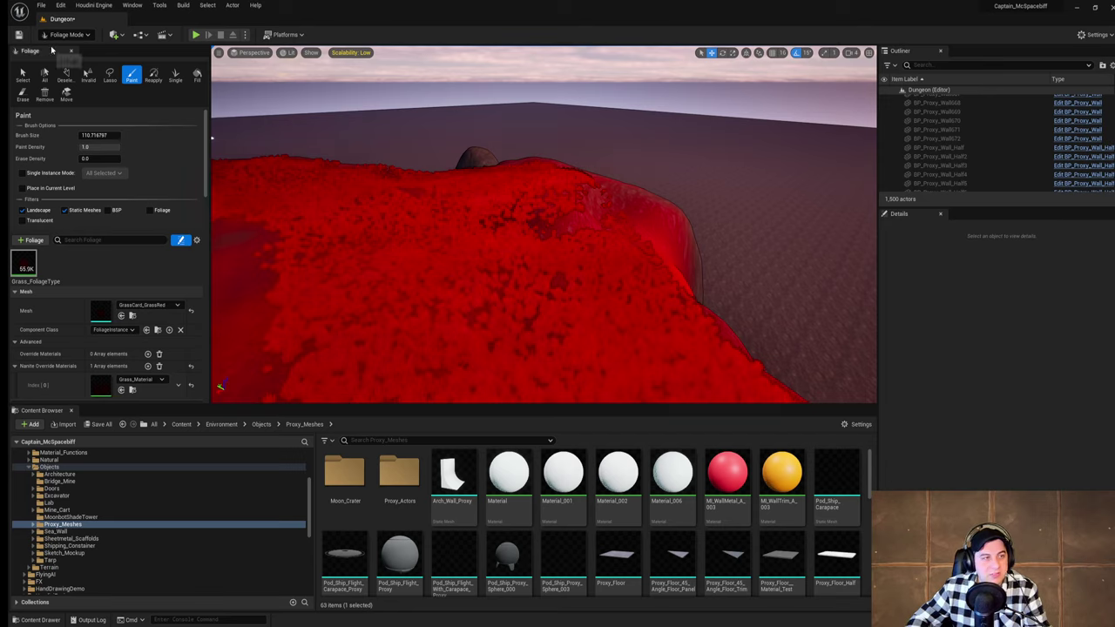
# Step: Switch to Landscape mode and smooth the uneven terrain near the outer edge of the grassy ridge with the Smooth tool
pyautogui.click(77, 35)
pyautogui.click(80, 60)
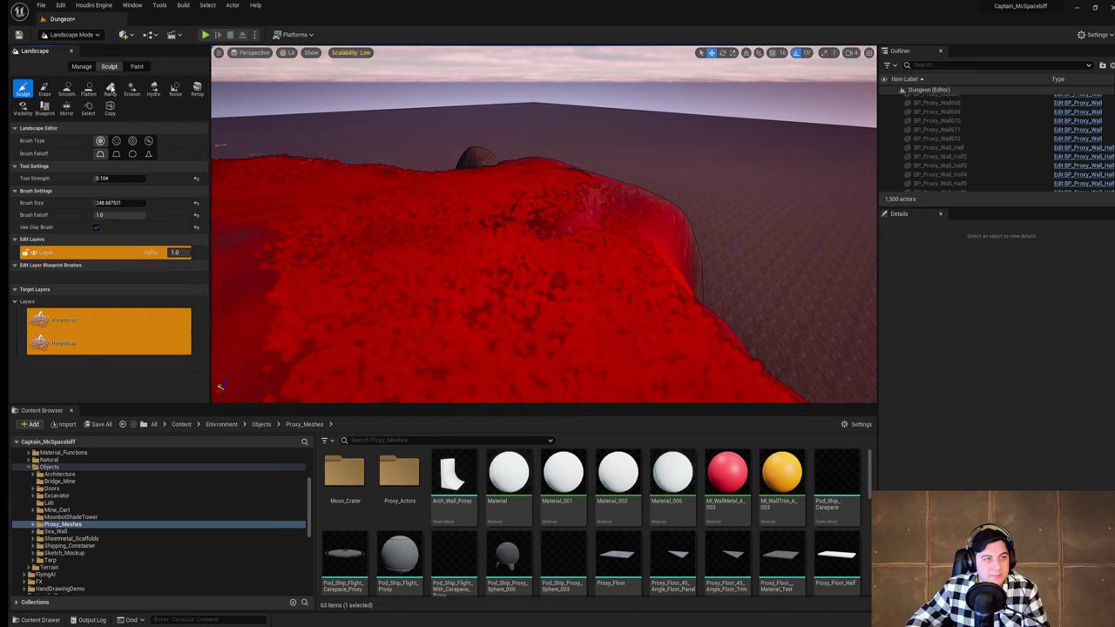
pyautogui.click(67, 90)
pyautogui.press('w')
pyautogui.moveTo(366, 165)
pyautogui.mouseDown(button='right')
pyautogui.moveTo(369, 115)
pyautogui.moveTo(370, 195)
pyautogui.mouseUp(button='right')
pyautogui.press('s')
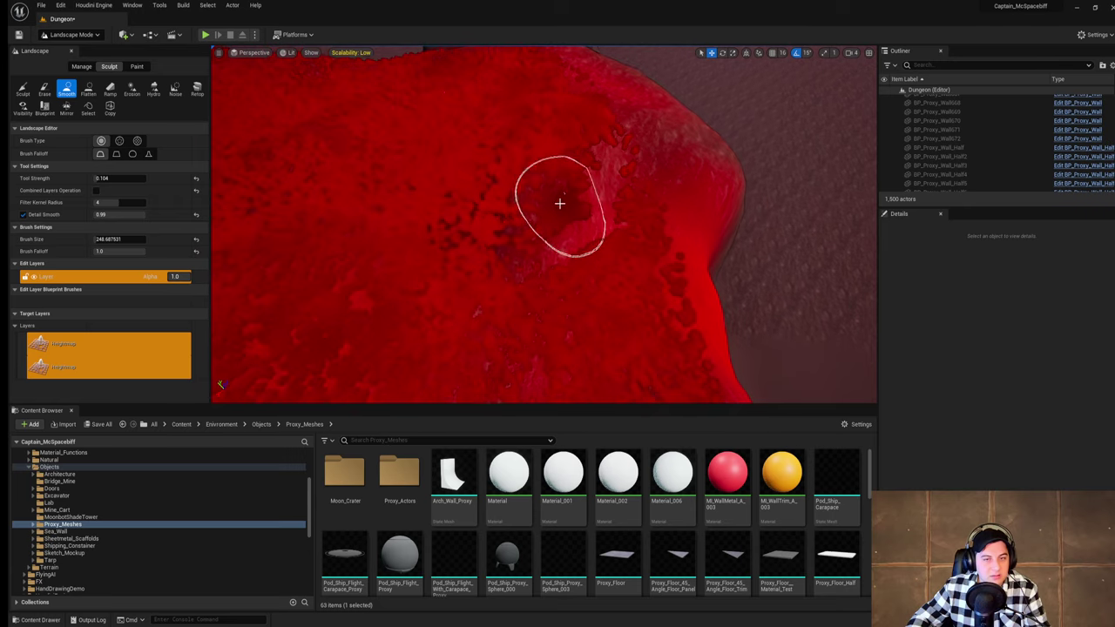
pyautogui.moveTo(532, 229)
pyautogui.mouseDown()
pyautogui.moveTo(517, 227)
pyautogui.moveTo(589, 148)
pyautogui.moveTo(594, 184)
pyautogui.moveTo(520, 193)
pyautogui.moveTo(582, 170)
pyautogui.moveTo(520, 244)
pyautogui.moveTo(558, 157)
pyautogui.moveTo(575, 149)
pyautogui.moveTo(581, 269)
pyautogui.moveTo(606, 202)
pyautogui.moveTo(553, 102)
pyautogui.moveTo(602, 209)
pyautogui.moveTo(550, 231)
pyautogui.mouseUp()
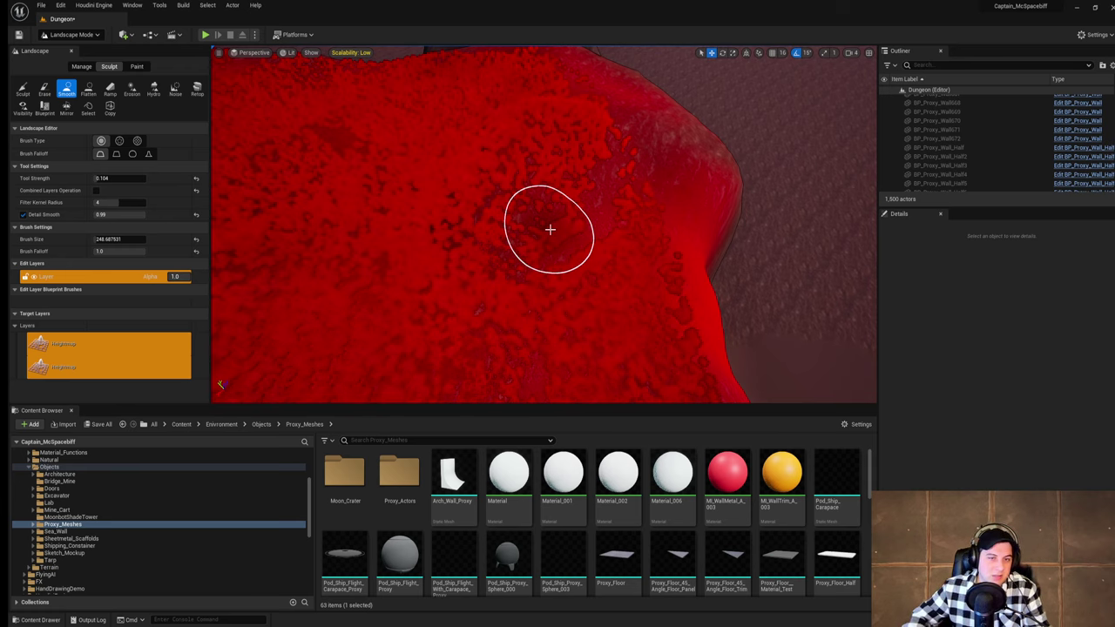
pyautogui.moveTo(550, 230); pyautogui.dragTo(558, 161, button='right')
pyautogui.moveTo(551, 230)
pyautogui.mouseDown()
pyautogui.moveTo(543, 203)
pyautogui.moveTo(617, 294)
pyautogui.moveTo(592, 244)
pyautogui.moveTo(615, 290)
pyautogui.mouseUp()
pyautogui.moveTo(613, 289); pyautogui.dragTo(601, 289, button='right')
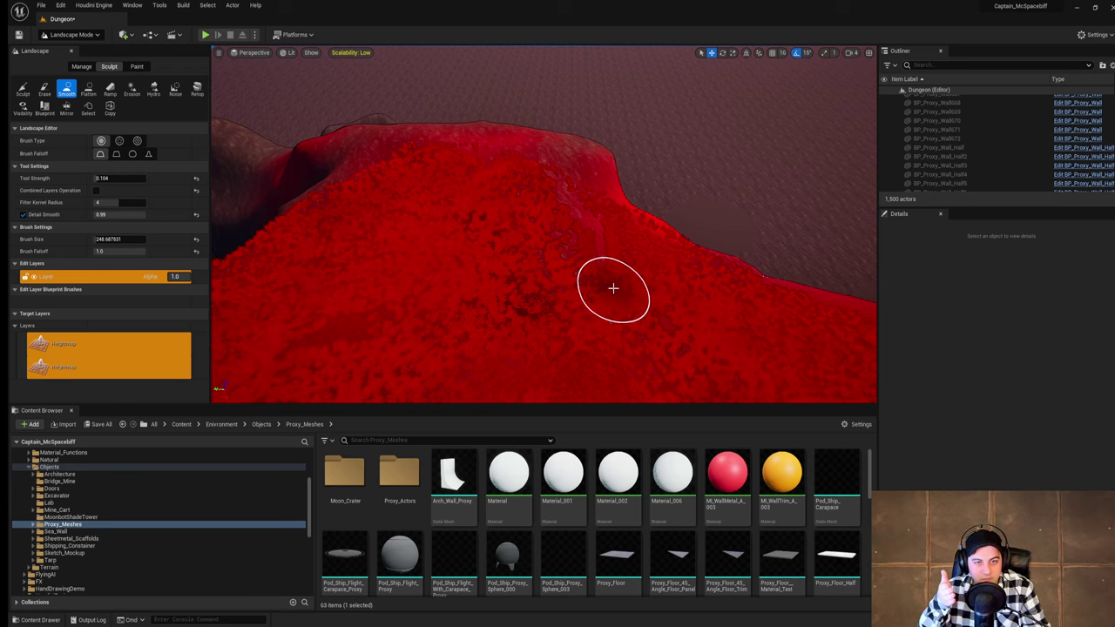
pyautogui.moveTo(613, 288)
pyautogui.mouseDown(button='right')
pyautogui.moveTo(566, 310)
pyautogui.moveTo(531, 301)
pyautogui.moveTo(472, 324)
pyautogui.mouseUp(button='right')
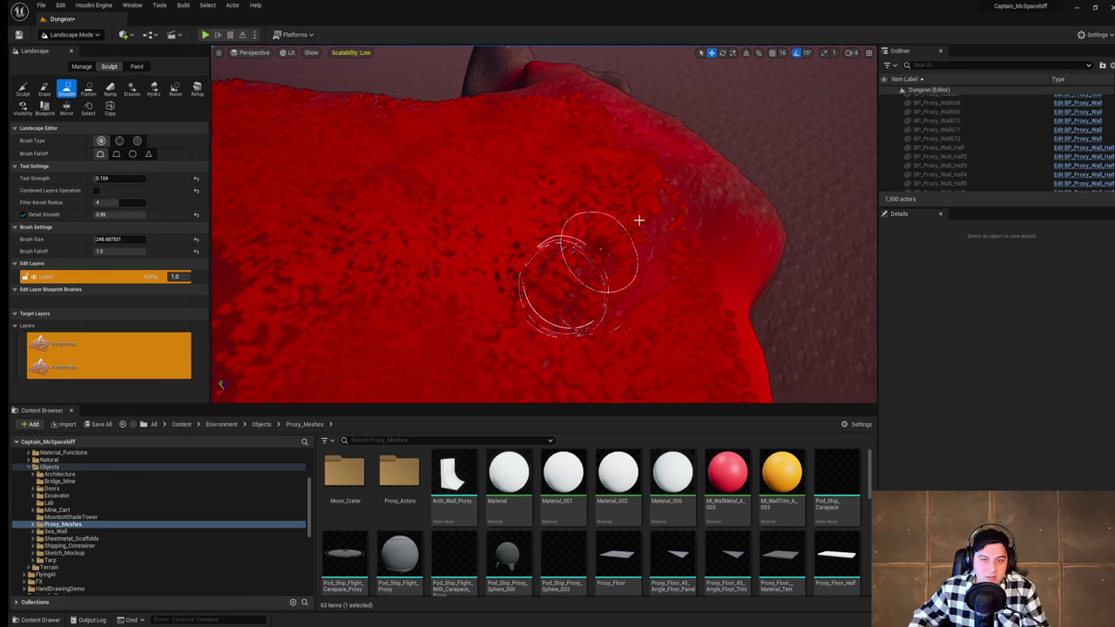
pyautogui.click(136, 66)
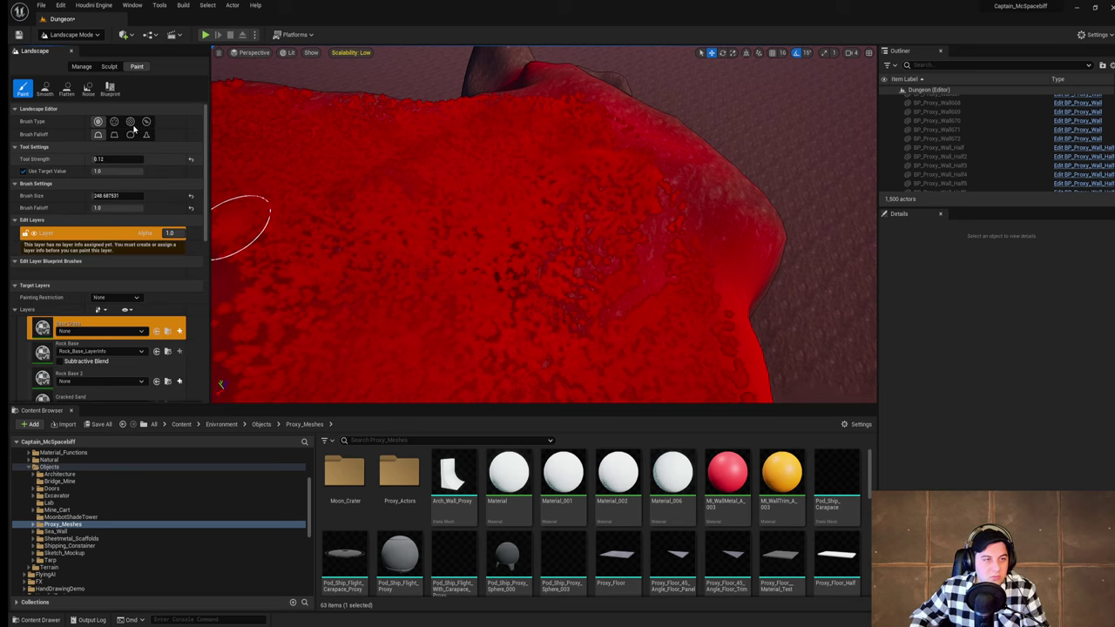
pyautogui.click(107, 67)
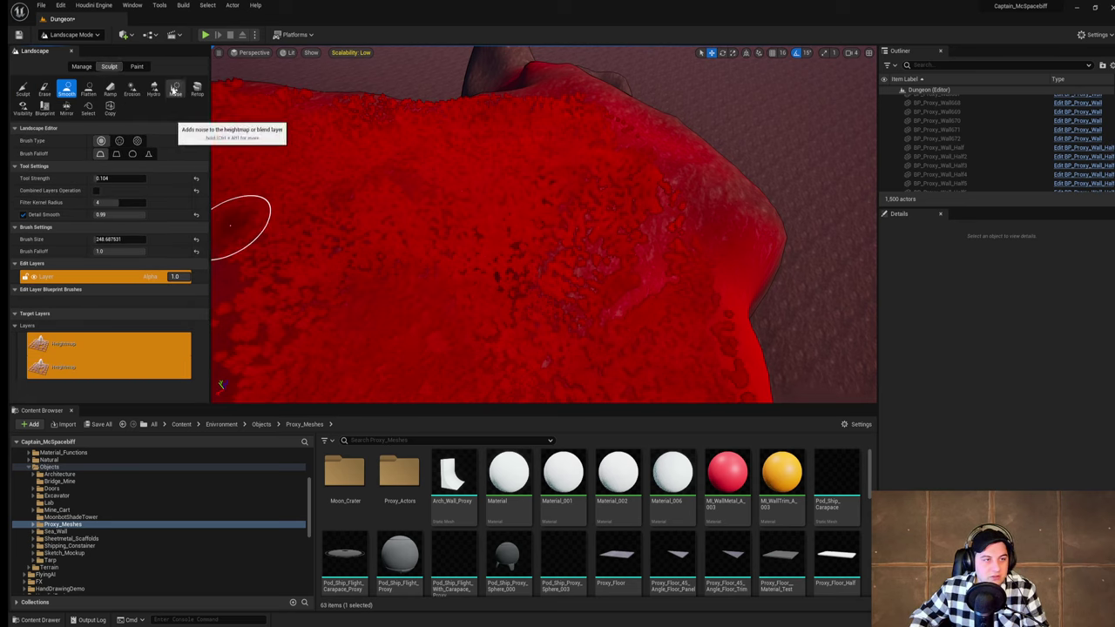
pyautogui.moveTo(458, 157); pyautogui.dragTo(494, 160, button='right')
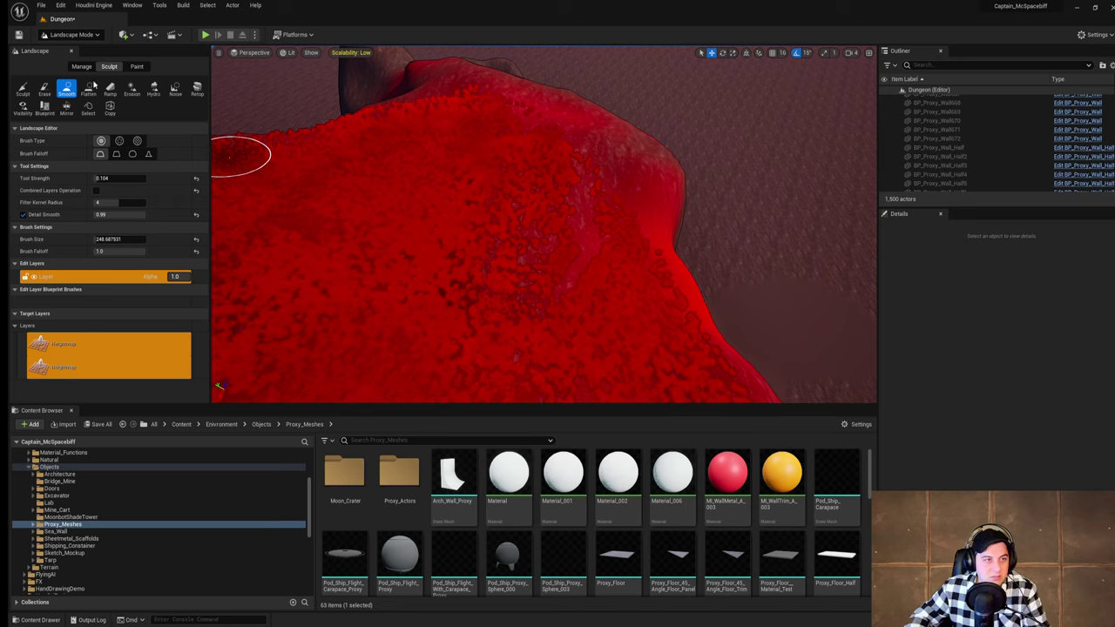
pyautogui.click(138, 70)
pyautogui.click(107, 69)
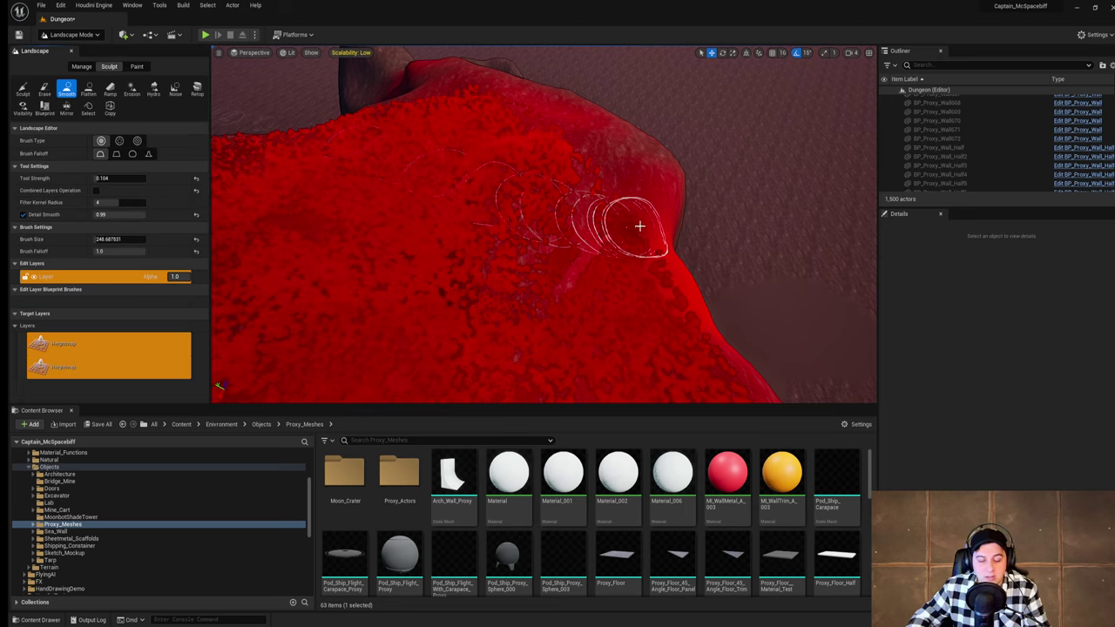
pyautogui.moveTo(639, 226); pyautogui.dragTo(622, 187, button='right')
pyautogui.moveTo(622, 224); pyautogui.dragTo(607, 214, button='right')
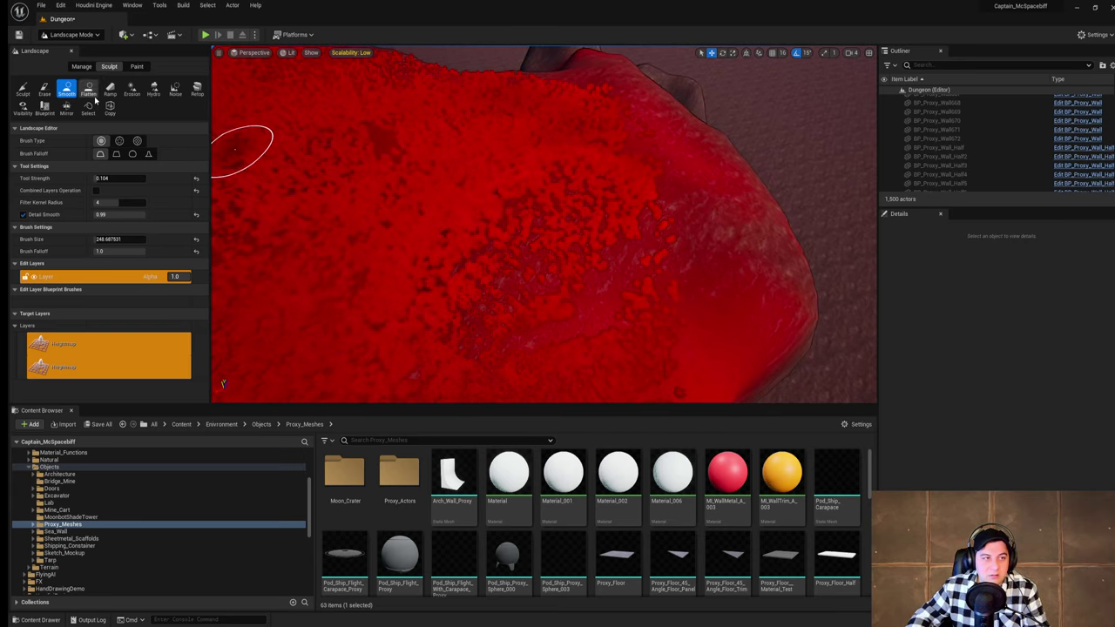
pyautogui.click(137, 67)
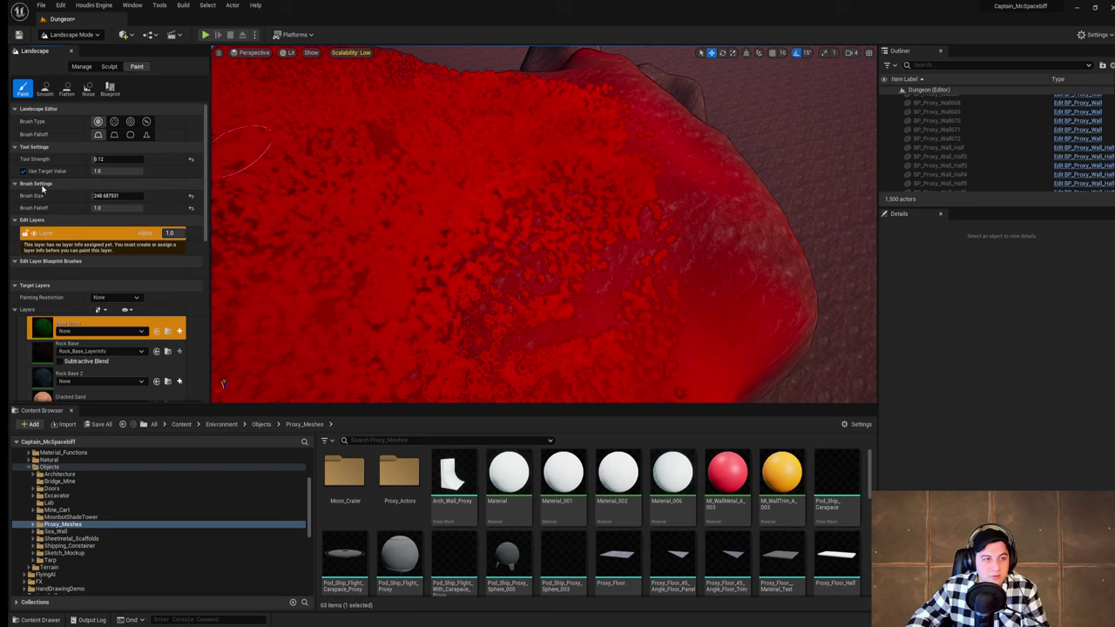
# Step: Return to Foliage mode and paint grass over the bare rim of the outer ridge
pyautogui.click(87, 35)
pyautogui.click(80, 68)
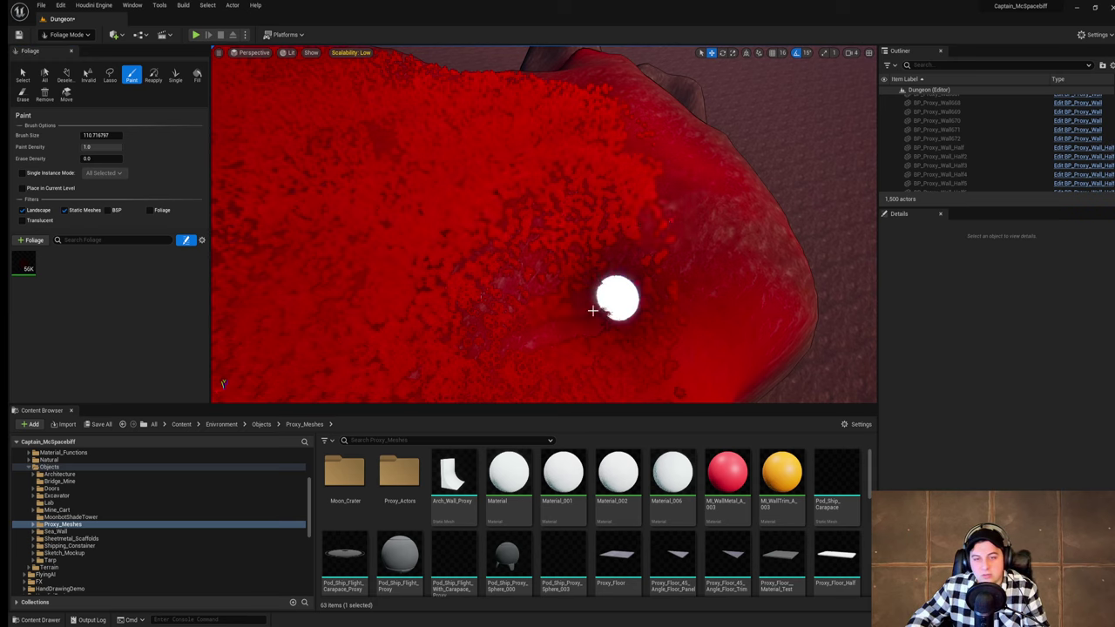
pyautogui.moveTo(649, 210)
pyautogui.mouseDown(button='right')
pyautogui.moveTo(669, 261)
pyautogui.moveTo(655, 265)
pyautogui.mouseUp(button='right')
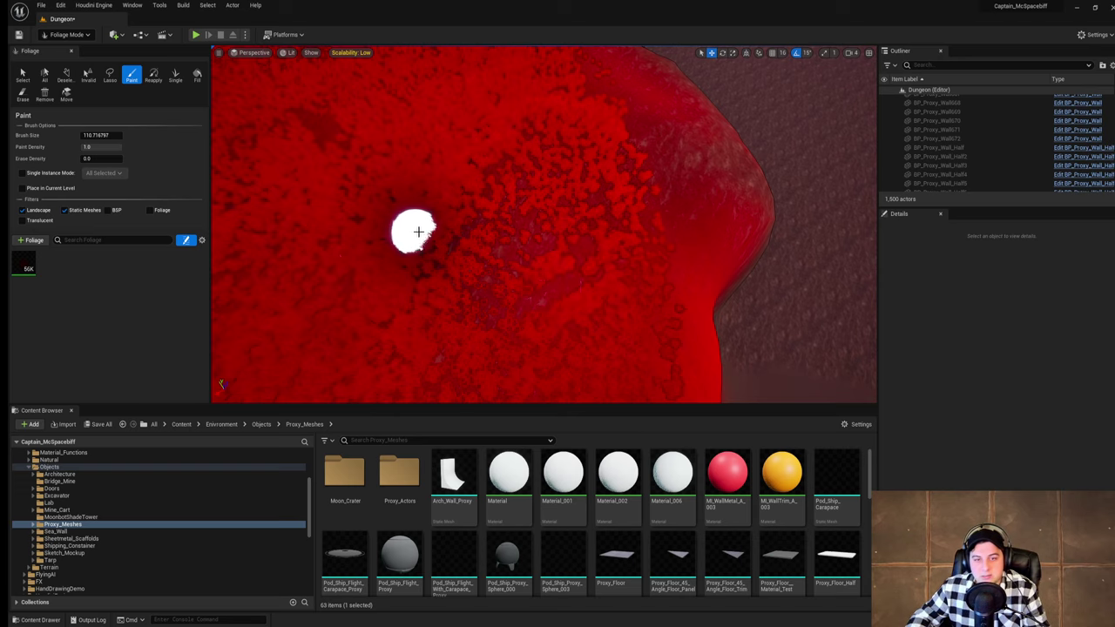
pyautogui.moveTo(418, 231)
pyautogui.mouseDown(button='right')
pyautogui.moveTo(514, 209)
pyautogui.moveTo(557, 174)
pyautogui.moveTo(488, 166)
pyautogui.mouseUp(button='right')
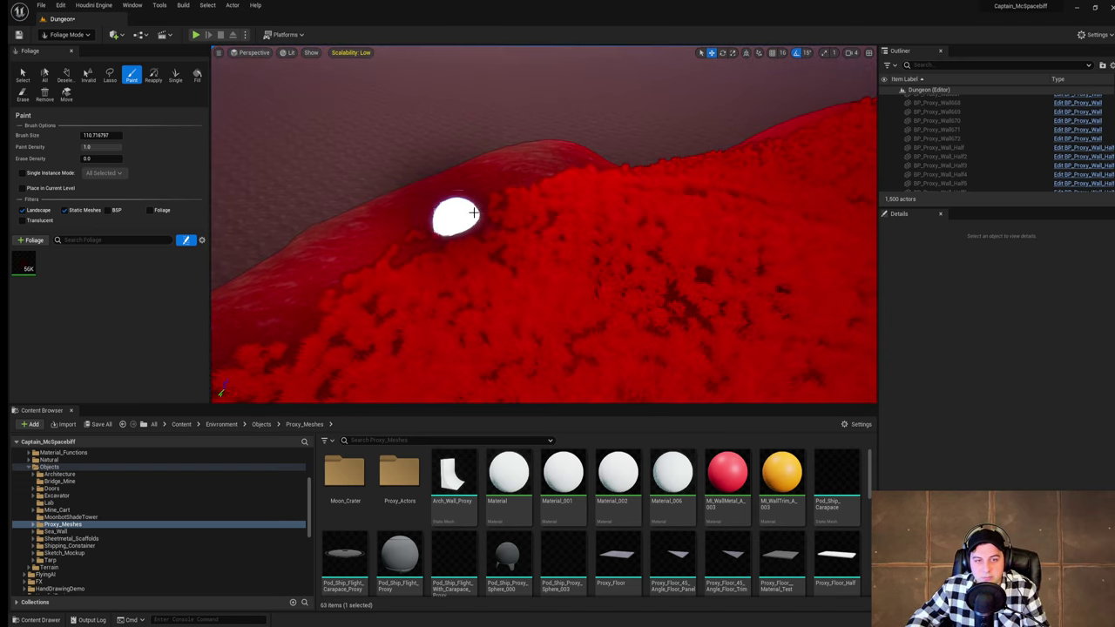
pyautogui.moveTo(470, 211); pyautogui.dragTo(431, 240)
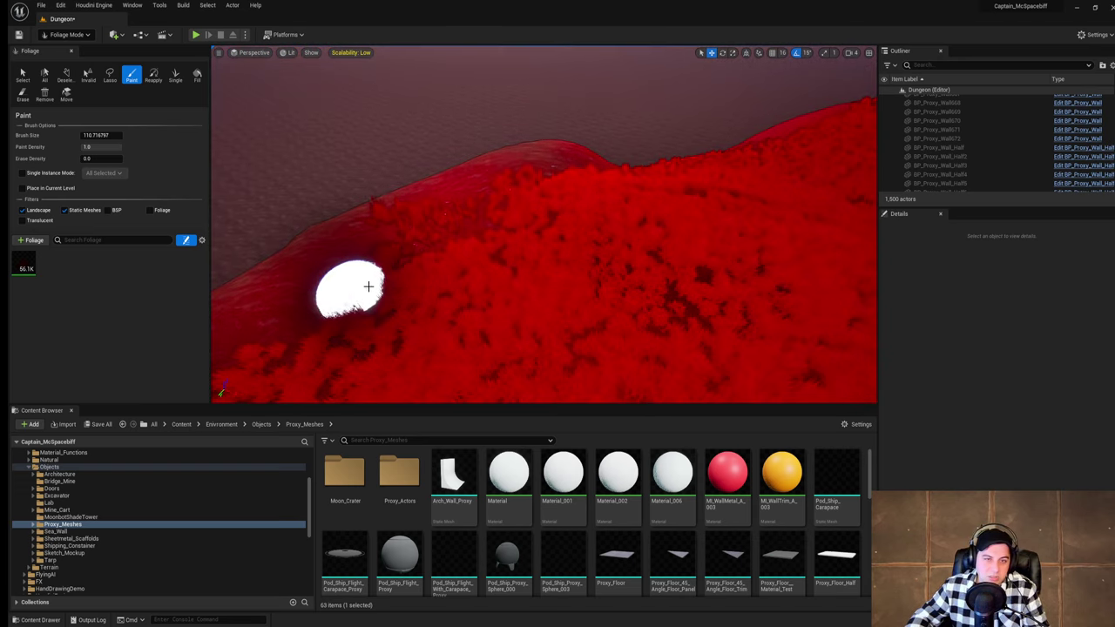
# Step: Extend the grass further along the ridge by painting over the bare slope beyond the rim
pyautogui.press('w')
pyautogui.moveTo(372, 284)
pyautogui.mouseDown(button='right')
pyautogui.moveTo(383, 301)
pyautogui.moveTo(349, 301)
pyautogui.moveTo(470, 278)
pyautogui.moveTo(366, 305)
pyautogui.mouseUp(button='right')
pyautogui.moveTo(603, 281); pyautogui.dragTo(849, 296, button='right')
pyautogui.moveTo(703, 274); pyautogui.dragTo(721, 275, button='right')
pyautogui.moveTo(660, 214)
pyautogui.mouseDown()
pyautogui.moveTo(562, 289)
pyautogui.moveTo(626, 200)
pyautogui.moveTo(741, 268)
pyautogui.moveTo(759, 253)
pyautogui.moveTo(654, 261)
pyautogui.moveTo(584, 282)
pyautogui.mouseUp()
pyautogui.moveTo(584, 283)
pyautogui.mouseDown(button='right')
pyautogui.moveTo(488, 279)
pyautogui.moveTo(510, 261)
pyautogui.mouseUp(button='right')
pyautogui.moveTo(648, 293)
pyautogui.mouseDown()
pyautogui.moveTo(552, 267)
pyautogui.moveTo(632, 290)
pyautogui.mouseUp()
pyautogui.moveTo(625, 271); pyautogui.dragTo(640, 237, button='right')
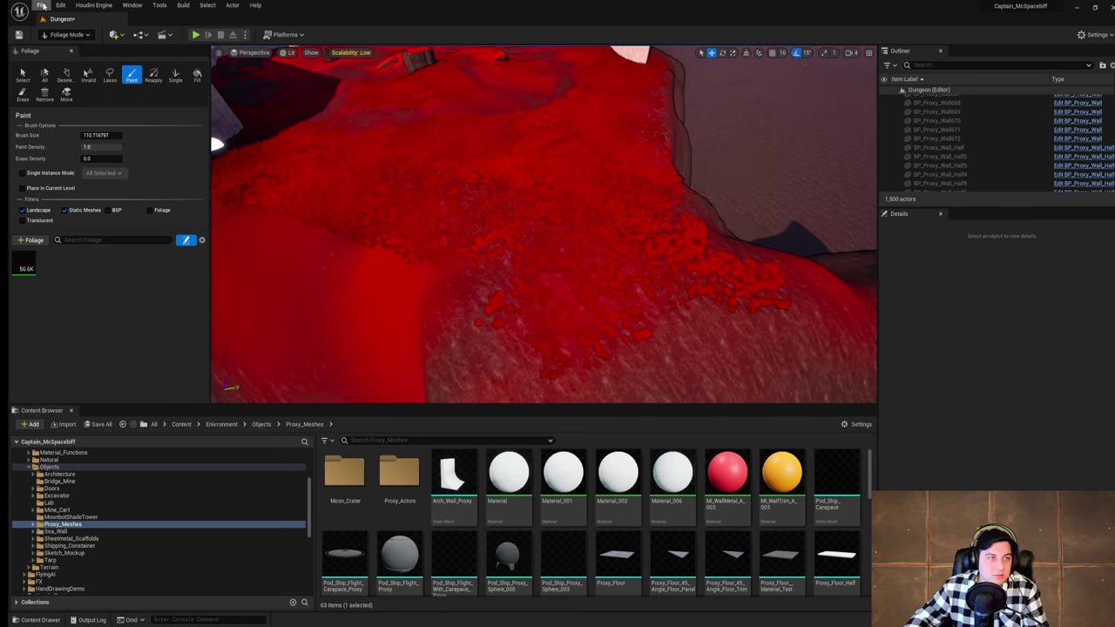
# Step: Save the current Dungeon level and paint grass along the bare path edge beside the shaded grass
pyautogui.click(41, 6)
pyautogui.click(93, 88)
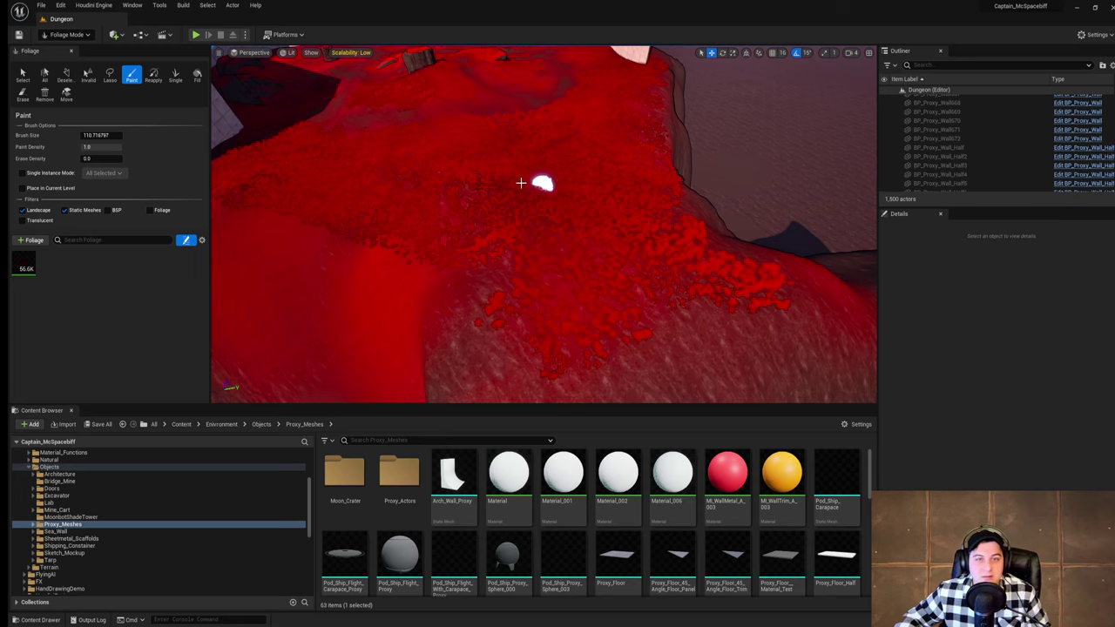
pyautogui.moveTo(521, 182)
pyautogui.mouseDown(button='right')
pyautogui.moveTo(471, 187)
pyautogui.moveTo(557, 218)
pyautogui.moveTo(440, 218)
pyautogui.moveTo(410, 179)
pyautogui.moveTo(379, 175)
pyautogui.mouseUp(button='right')
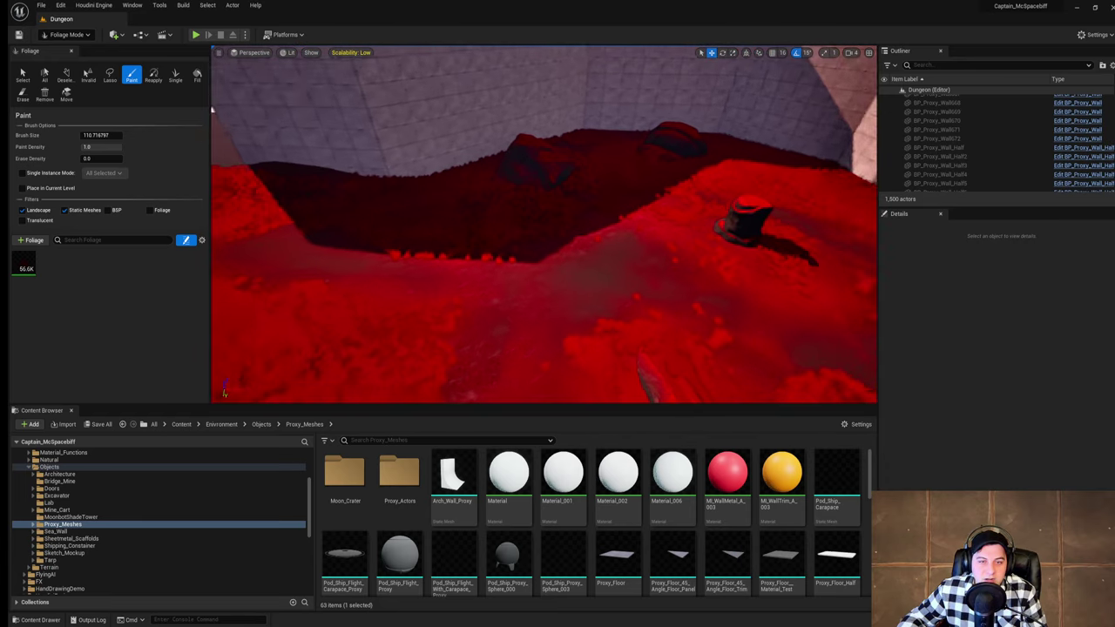
pyautogui.moveTo(412, 208); pyautogui.dragTo(586, 207, button='right')
pyautogui.moveTo(501, 248)
pyautogui.mouseDown()
pyautogui.moveTo(431, 228)
pyautogui.moveTo(384, 195)
pyautogui.moveTo(455, 231)
pyautogui.moveTo(536, 237)
pyautogui.mouseUp()
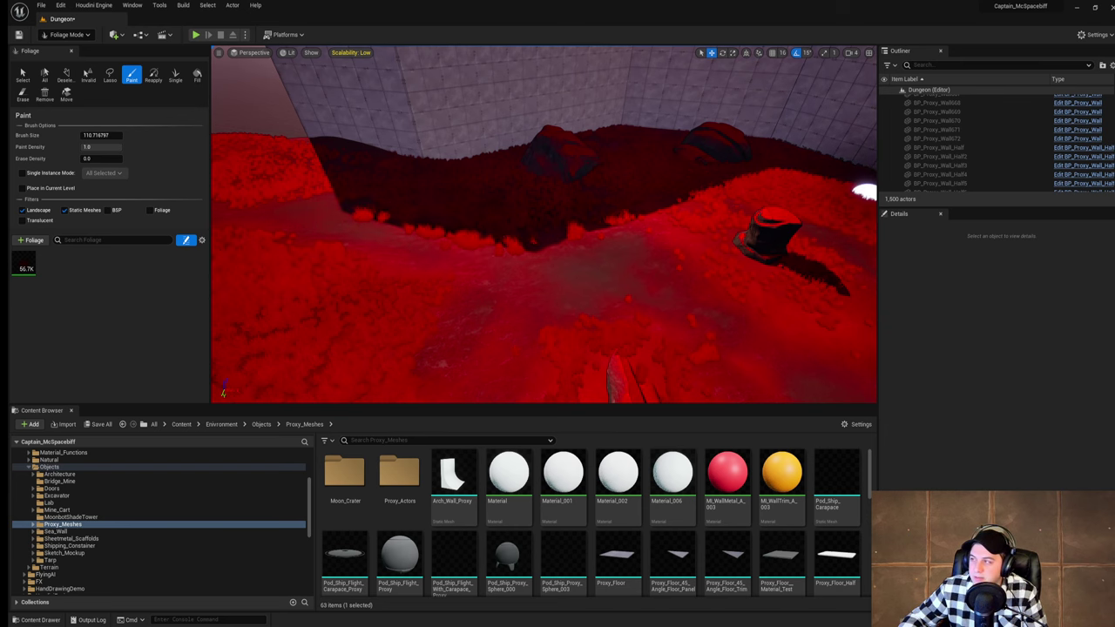
# Step: Switch to the browser to view Wikipedia's Tesseract article with its rotating illustration, and return to Unreal Editor
pyautogui.moveTo(1113, 70); pyautogui.dragTo(625, 21)
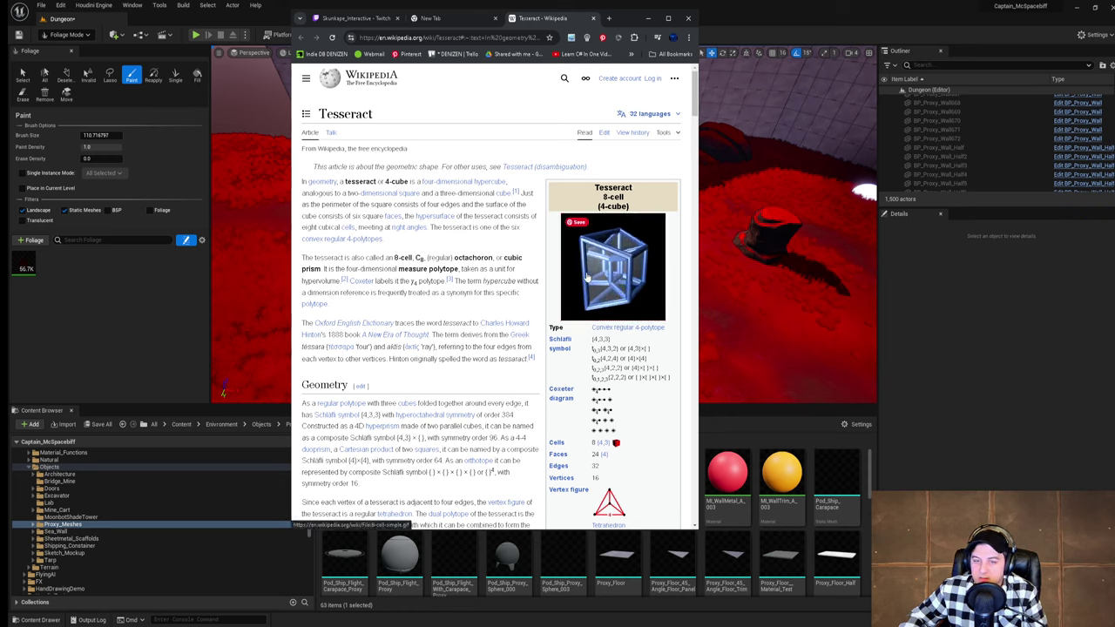
pyautogui.moveTo(587, 278)
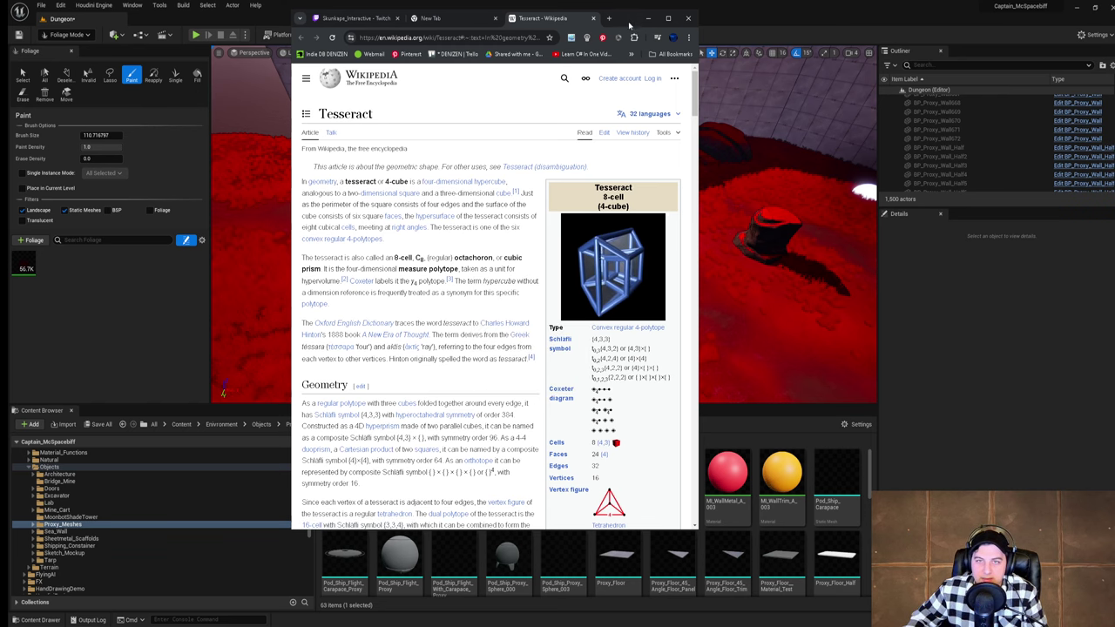
pyautogui.hotkey('alt', 'Tab')
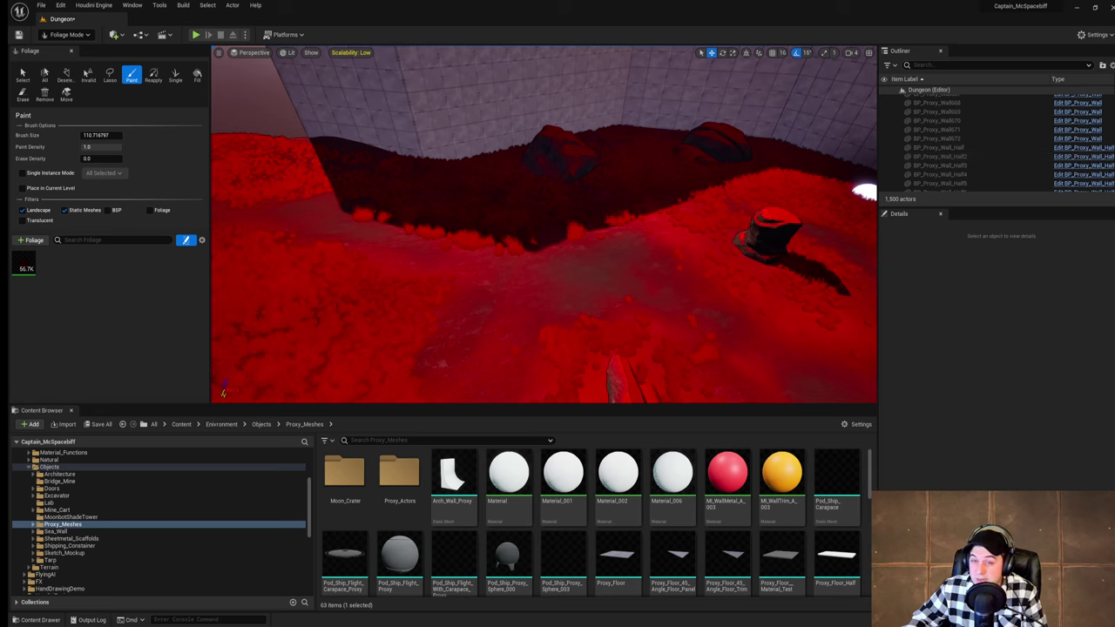
# Step: Paint grass over the thin spots around the courtyard's small upright rock and the bare ground near the wall
pyautogui.moveTo(544, 225); pyautogui.dragTo(327, 210, button='right')
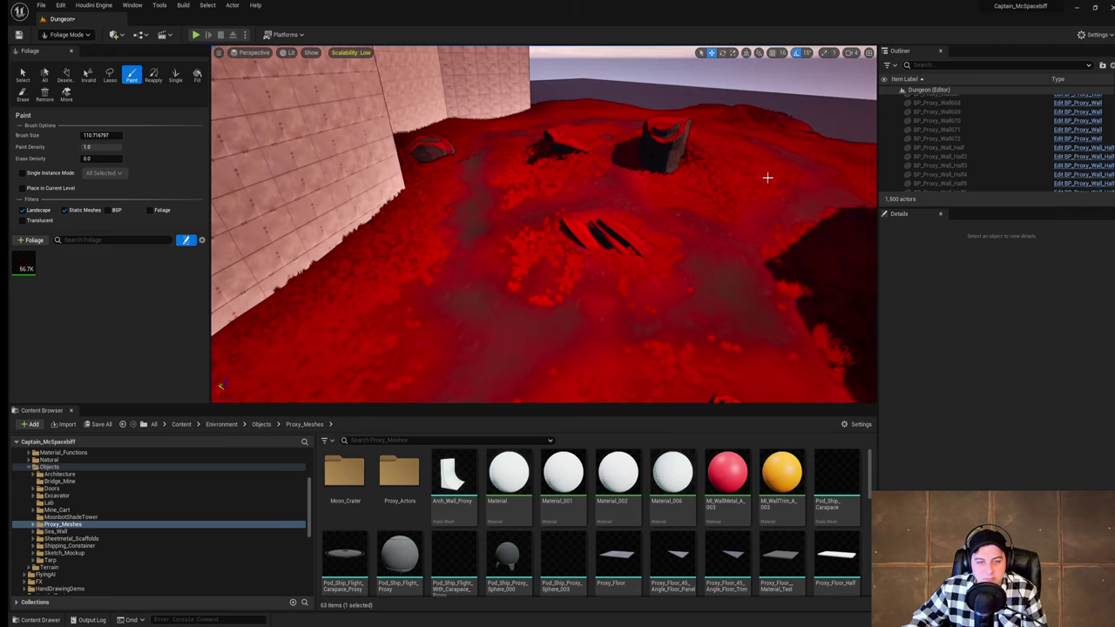
pyautogui.moveTo(601, 269); pyautogui.dragTo(579, 348, button='right')
pyautogui.moveTo(485, 324); pyautogui.dragTo(569, 283, button='right')
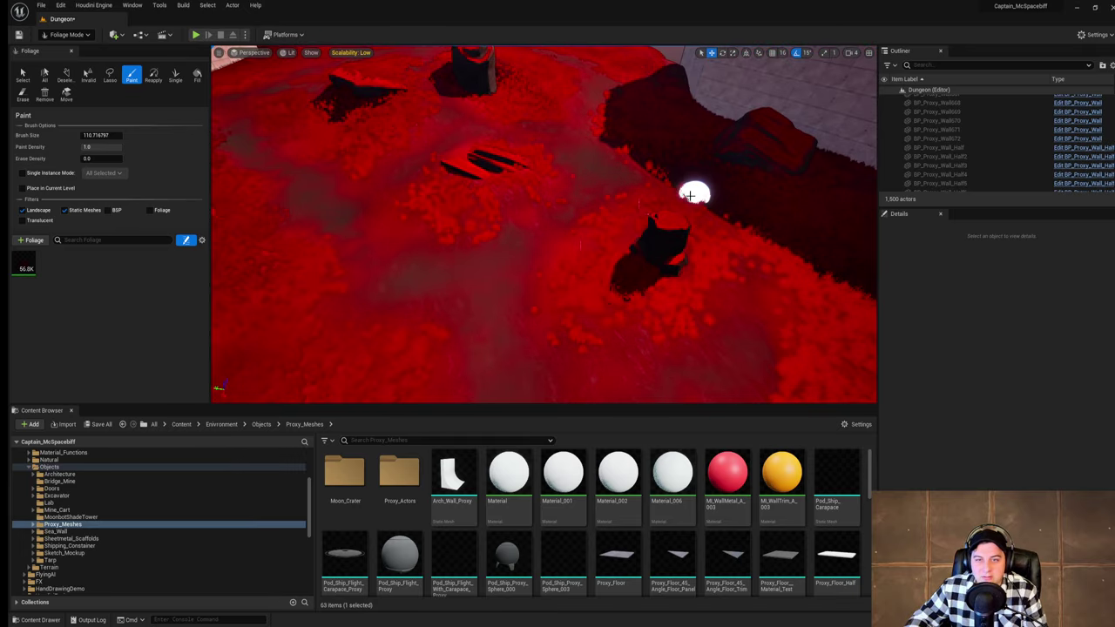
pyautogui.moveTo(689, 195); pyautogui.dragTo(858, 202, button='right')
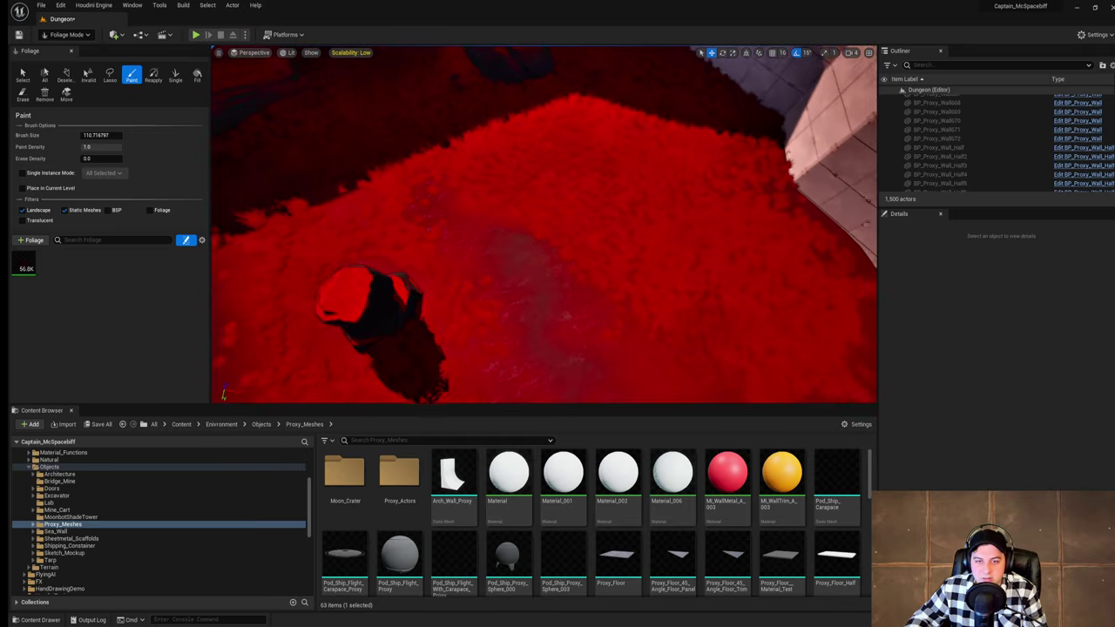
pyautogui.moveTo(754, 199); pyautogui.dragTo(810, 218, button='right')
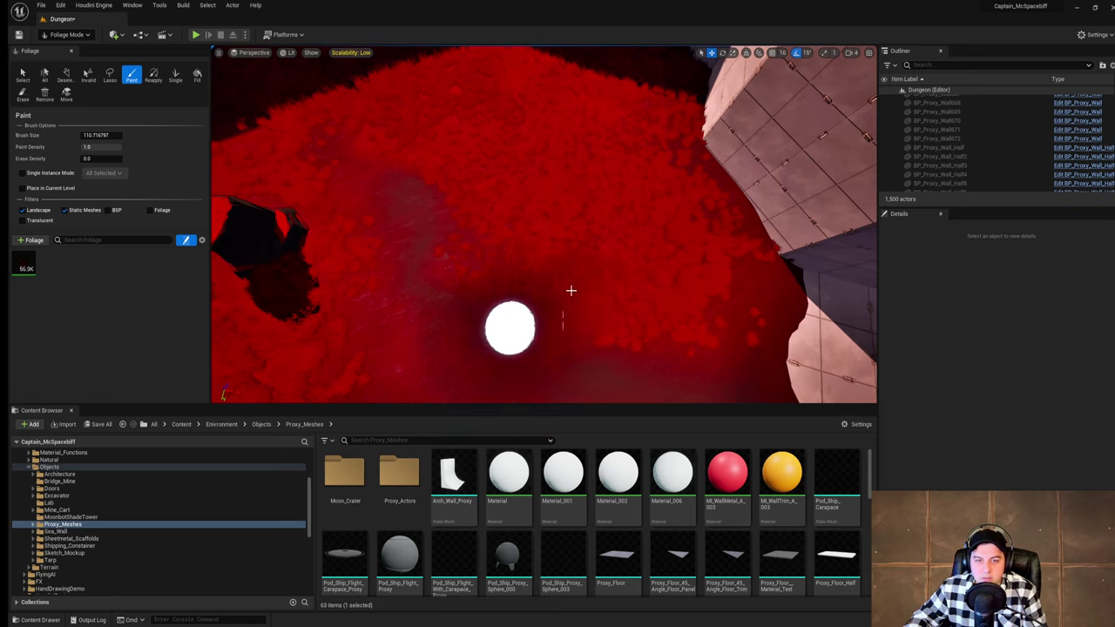
pyautogui.moveTo(571, 291)
pyautogui.mouseDown(button='right')
pyautogui.moveTo(549, 218)
pyautogui.moveTo(488, 196)
pyautogui.moveTo(314, 185)
pyautogui.moveTo(596, 315)
pyautogui.mouseUp(button='right')
pyautogui.moveTo(448, 264); pyautogui.dragTo(457, 280, button='right')
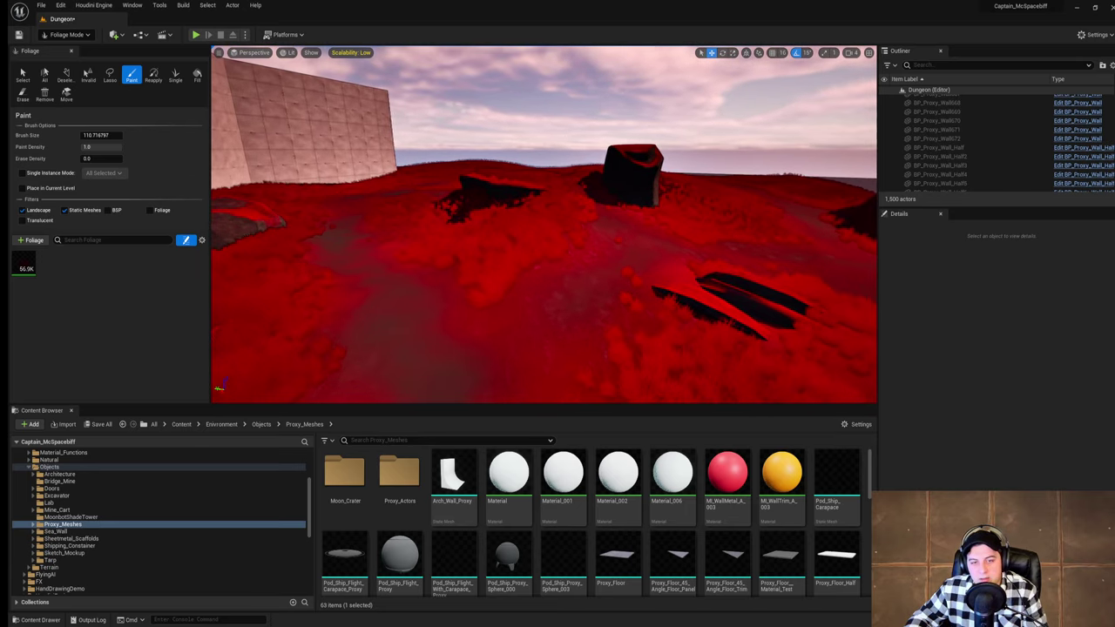
# Step: Fill in grass along the path between the wall-side rock and the large dark rock
pyautogui.moveTo(613, 254); pyautogui.dragTo(522, 277, button='right')
pyautogui.moveTo(671, 229)
pyautogui.mouseDown(button='right')
pyautogui.moveTo(635, 212)
pyautogui.moveTo(628, 185)
pyautogui.moveTo(635, 193)
pyautogui.mouseUp(button='right')
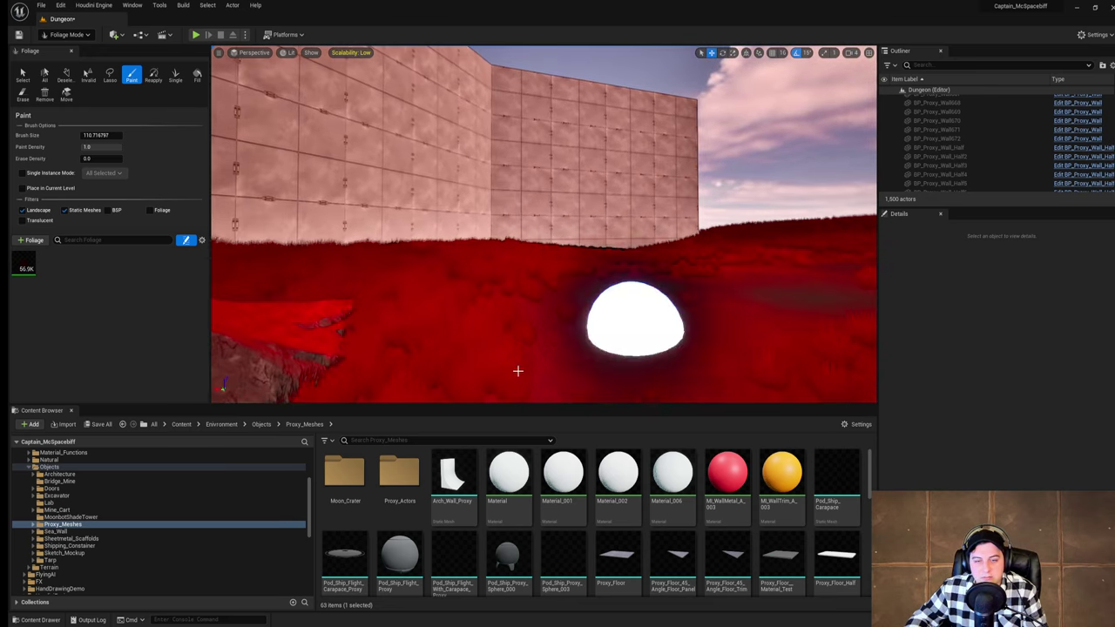
pyautogui.moveTo(545, 343)
pyautogui.mouseDown(button='right')
pyautogui.moveTo(514, 380)
pyautogui.moveTo(427, 349)
pyautogui.moveTo(425, 336)
pyautogui.mouseUp(button='right')
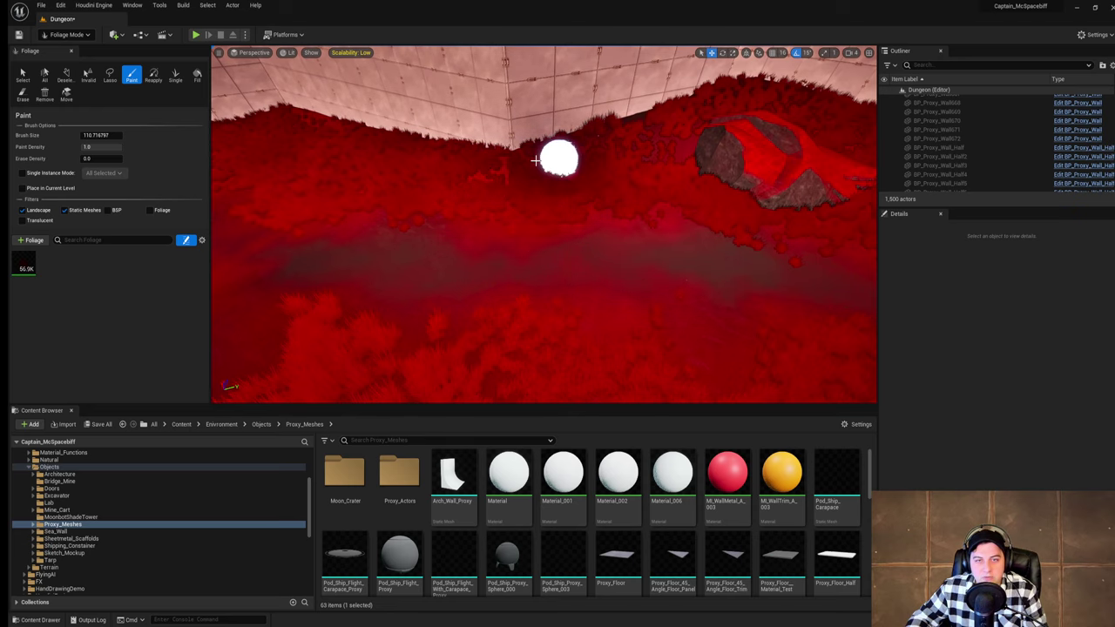
pyautogui.moveTo(666, 180); pyautogui.dragTo(629, 181, button='right')
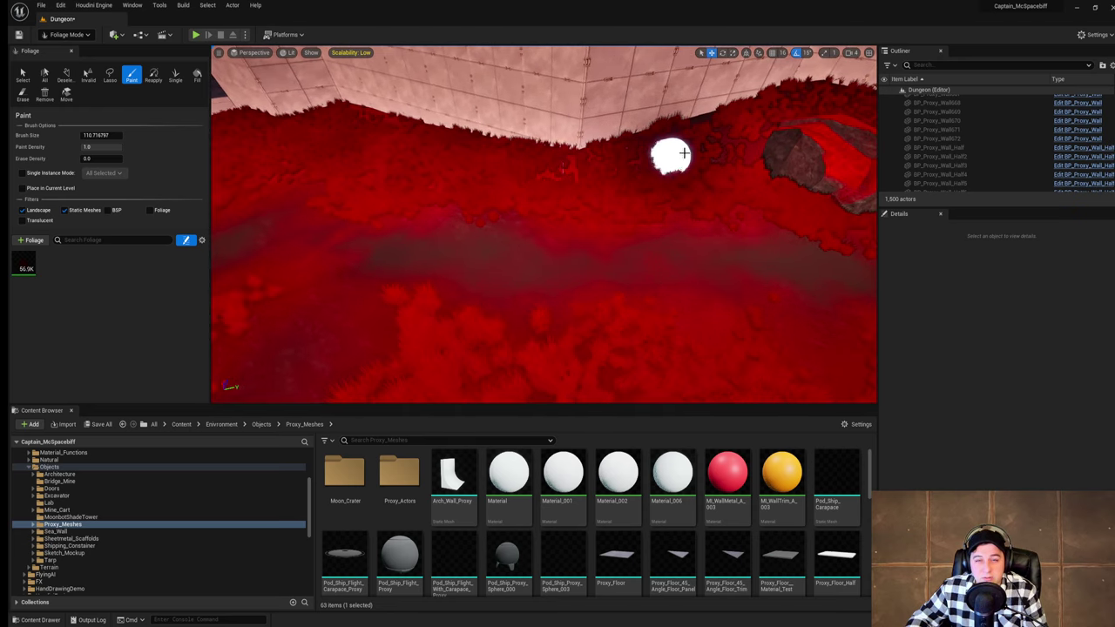
pyautogui.moveTo(685, 164)
pyautogui.mouseDown(button='right')
pyautogui.moveTo(775, 162)
pyautogui.moveTo(836, 139)
pyautogui.moveTo(796, 141)
pyautogui.mouseUp(button='right')
pyautogui.moveTo(590, 241); pyautogui.dragTo(612, 258)
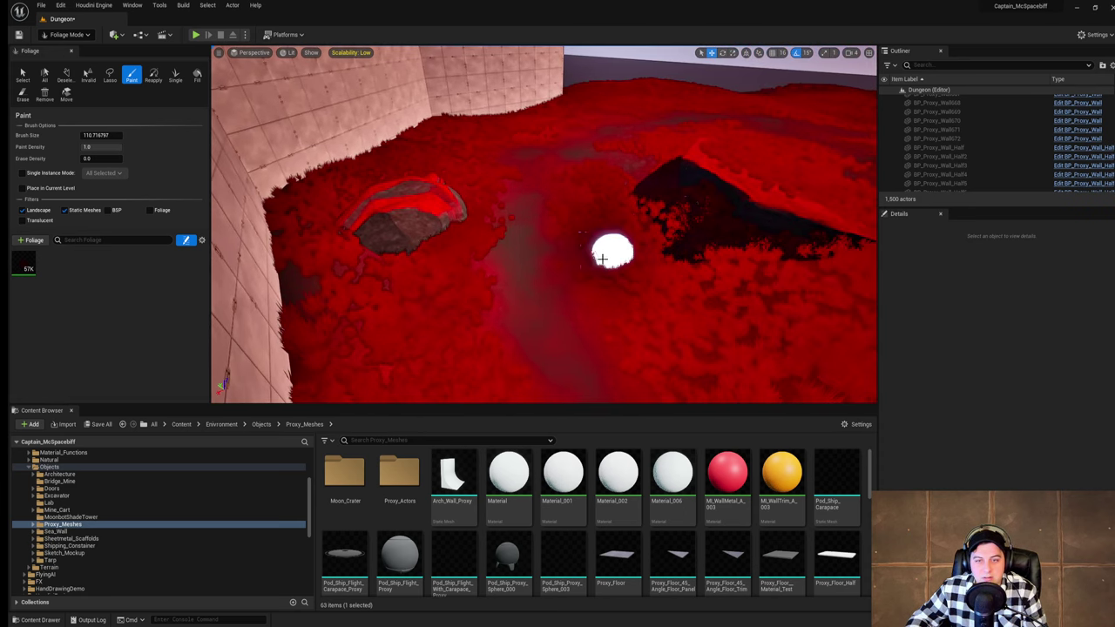
# Step: Save the current Dungeon level
pyautogui.moveTo(713, 320); pyautogui.dragTo(751, 350, button='right')
pyautogui.moveTo(674, 263)
pyautogui.mouseDown(button='right')
pyautogui.moveTo(702, 283)
pyautogui.moveTo(784, 299)
pyautogui.moveTo(756, 277)
pyautogui.moveTo(739, 216)
pyautogui.mouseUp(button='right')
pyautogui.moveTo(557, 252); pyautogui.dragTo(557, 251, button='right')
pyautogui.click(41, 4)
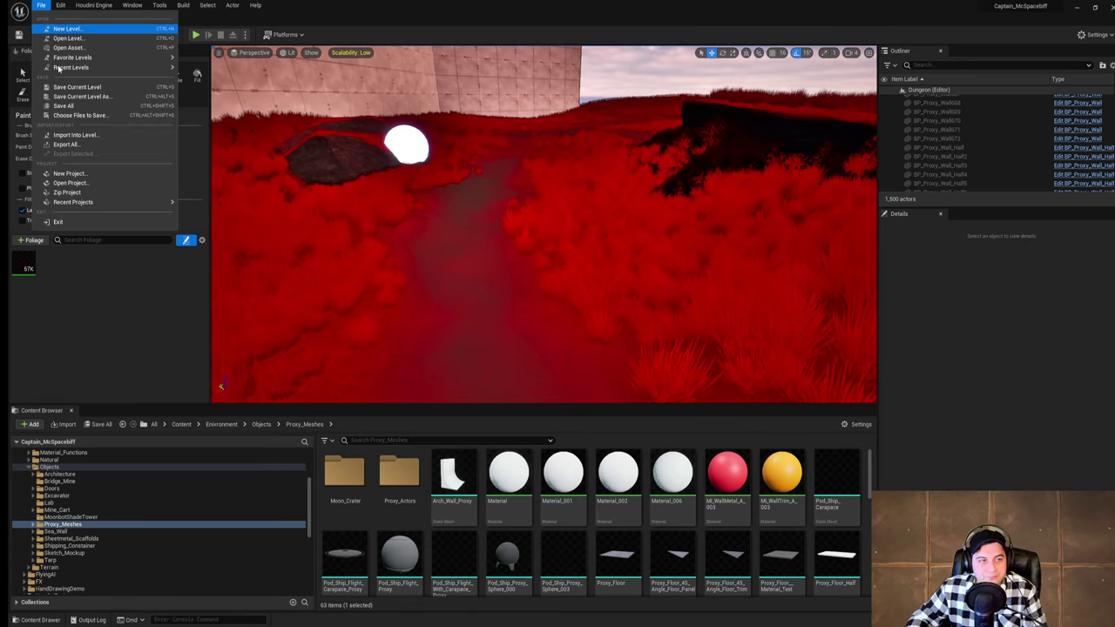
pyautogui.click(74, 88)
# Step: Paint grass over the bare ground and path edges beside the large dark rock
pyautogui.moveTo(699, 296); pyautogui.dragTo(689, 287, button='right')
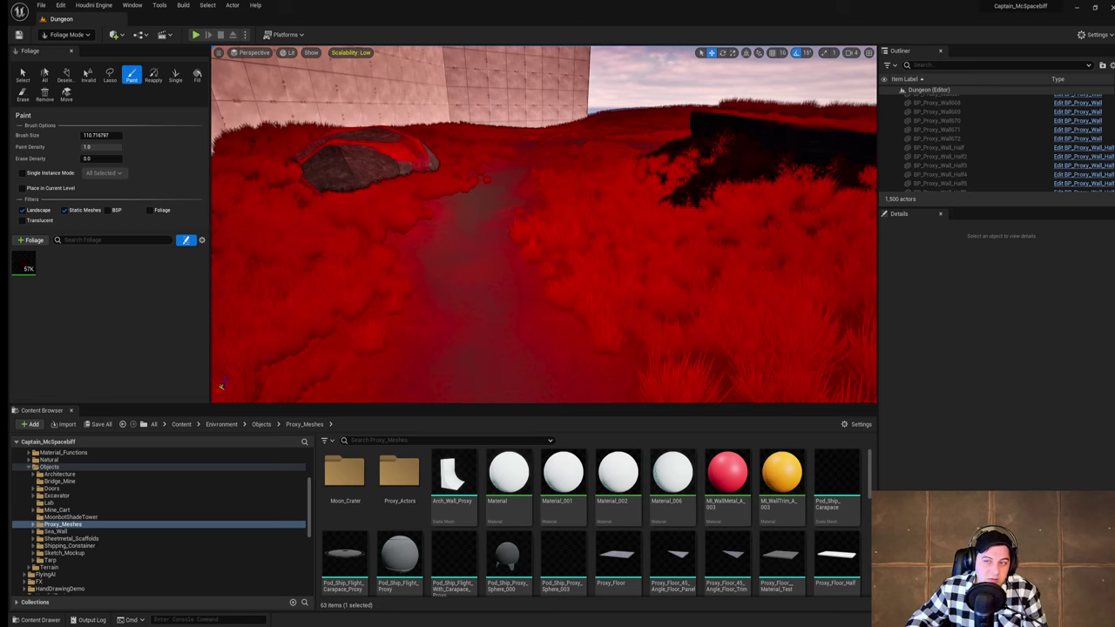
pyautogui.moveTo(544, 224)
pyautogui.mouseDown(button='right')
pyautogui.moveTo(614, 222)
pyautogui.moveTo(601, 194)
pyautogui.moveTo(589, 193)
pyautogui.moveTo(531, 233)
pyautogui.moveTo(539, 300)
pyautogui.moveTo(550, 307)
pyautogui.mouseUp(button='right')
pyautogui.moveTo(530, 189); pyautogui.dragTo(514, 298)
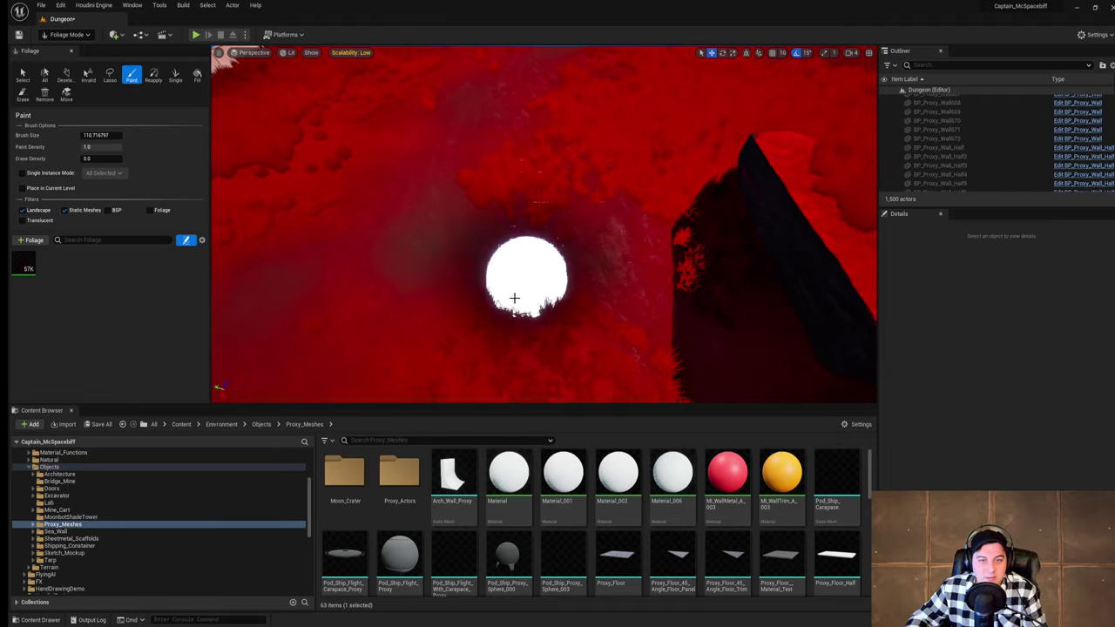
pyautogui.moveTo(514, 298); pyautogui.dragTo(557, 296, button='right')
pyautogui.moveTo(555, 199); pyautogui.dragTo(540, 339)
pyautogui.moveTo(540, 339)
pyautogui.mouseDown(button='right')
pyautogui.moveTo(510, 336)
pyautogui.moveTo(557, 357)
pyautogui.mouseUp(button='right')
pyautogui.moveTo(557, 357)
pyautogui.mouseDown()
pyautogui.moveTo(490, 291)
pyautogui.moveTo(454, 359)
pyautogui.moveTo(648, 292)
pyautogui.mouseUp()
pyautogui.moveTo(649, 292); pyautogui.dragTo(601, 335, button='right')
pyautogui.moveTo(666, 290)
pyautogui.mouseDown()
pyautogui.moveTo(553, 214)
pyautogui.moveTo(555, 286)
pyautogui.moveTo(601, 292)
pyautogui.mouseUp()
pyautogui.moveTo(601, 291)
pyautogui.mouseDown(button='right')
pyautogui.moveTo(557, 313)
pyautogui.moveTo(523, 296)
pyautogui.mouseUp(button='right')
pyautogui.moveTo(555, 235); pyautogui.dragTo(647, 183)
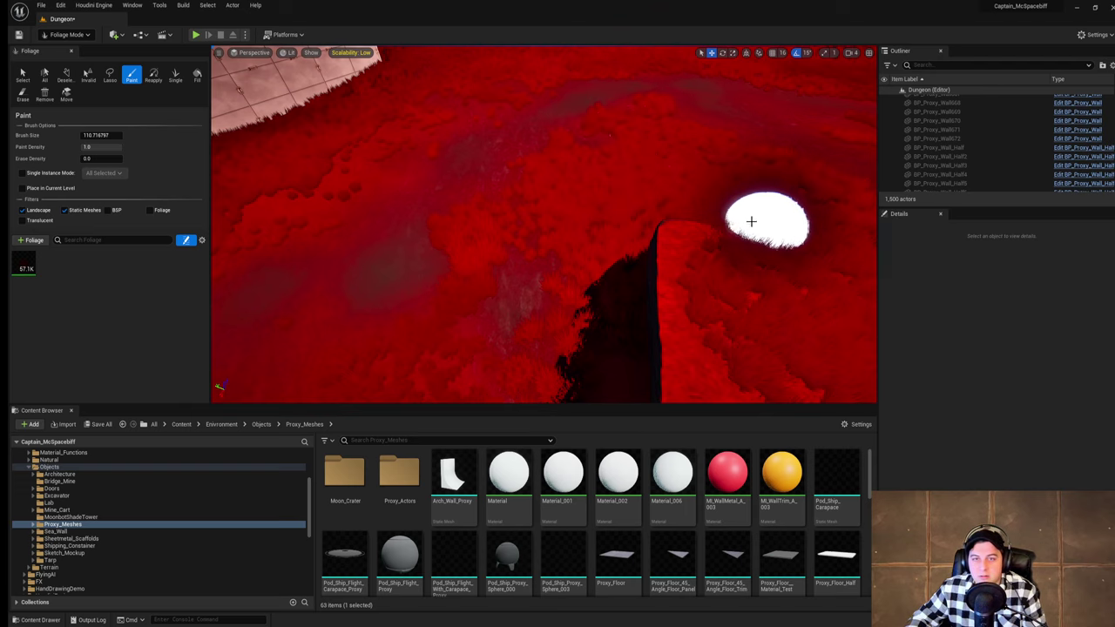
# Step: Paint grass along the wall side of the path to narrow its bare strip
pyautogui.moveTo(751, 221)
pyautogui.mouseDown(button='right')
pyautogui.moveTo(758, 205)
pyautogui.moveTo(666, 161)
pyautogui.mouseUp(button='right')
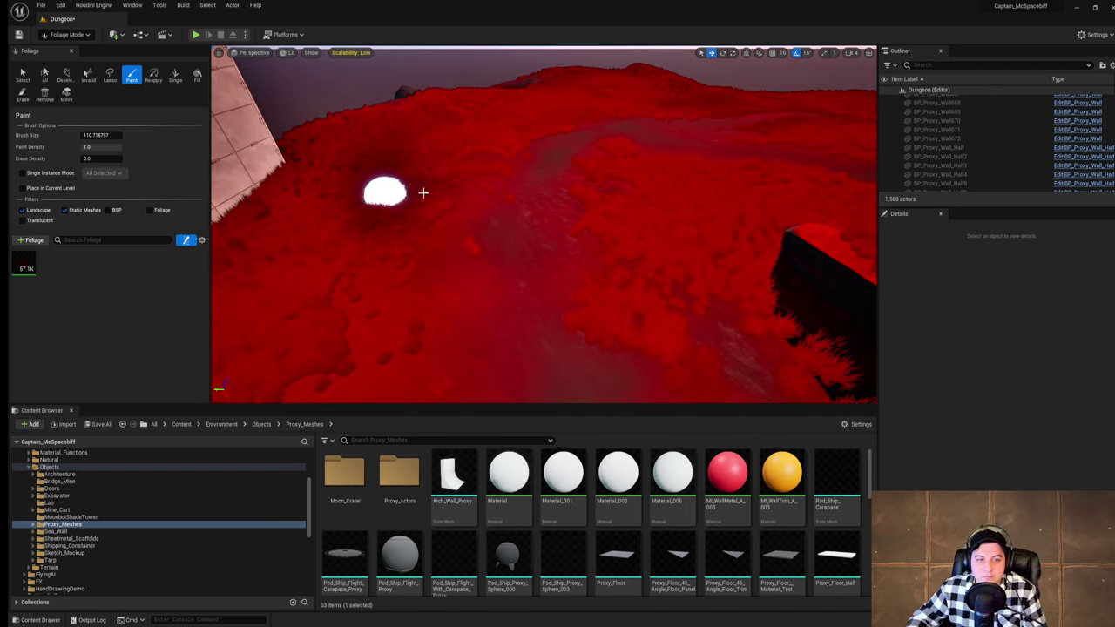
pyautogui.moveTo(378, 288); pyautogui.dragTo(543, 276)
pyautogui.moveTo(542, 276); pyautogui.dragTo(529, 215, button='right')
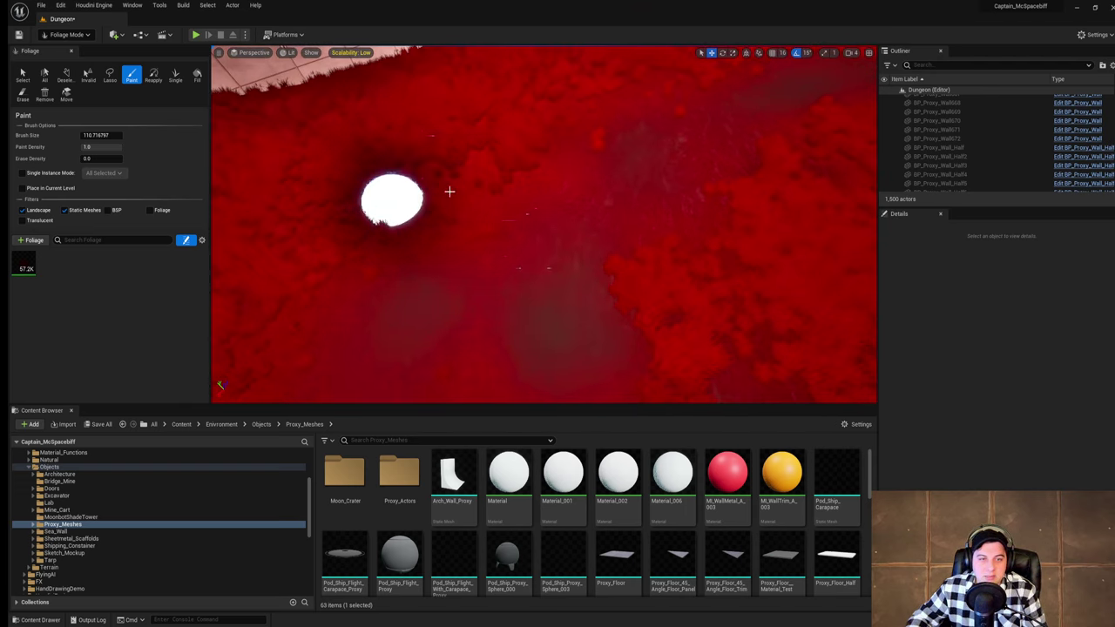
# Step: Save the Dungeon level with the added path-side grass
pyautogui.moveTo(579, 178); pyautogui.dragTo(596, 87, button='right')
pyautogui.moveTo(562, 231); pyautogui.dragTo(470, 205, button='right')
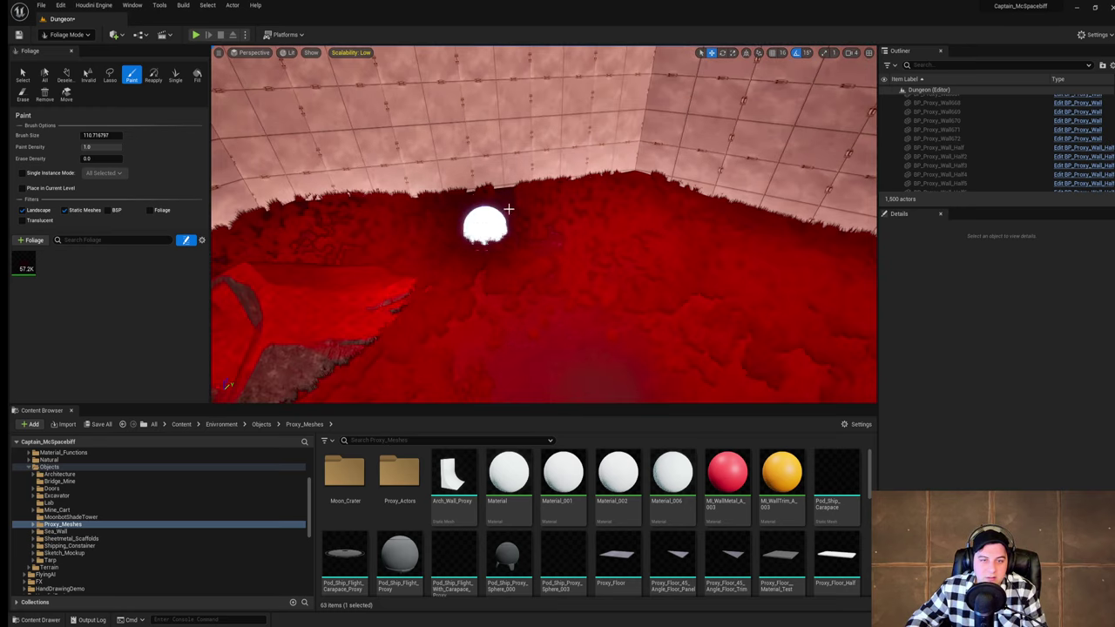
pyautogui.moveTo(604, 246); pyautogui.dragTo(522, 247, button='right')
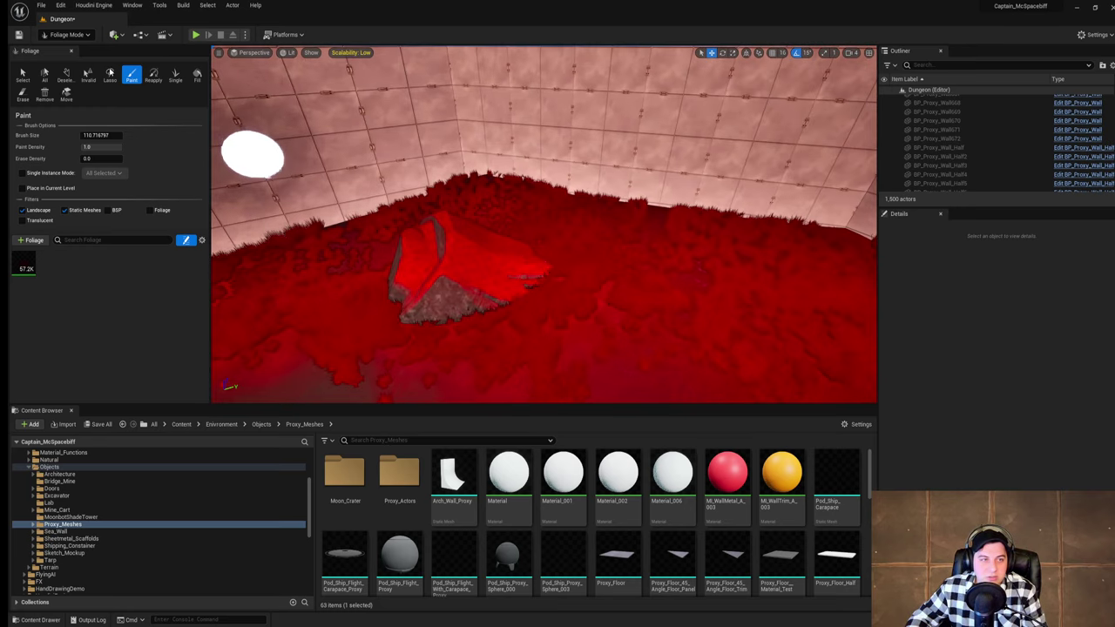
pyautogui.click(41, 7)
pyautogui.click(68, 91)
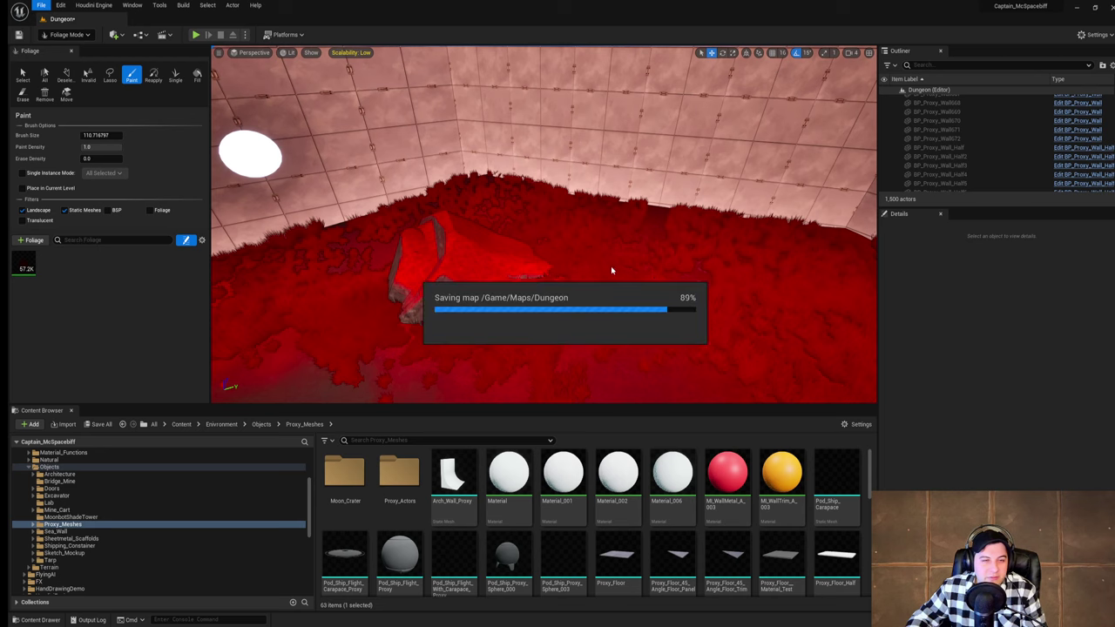
# Step: Switch to Landscape mode and smooth the uneven ground between the wall and the nearby rock with the Smooth tool
pyautogui.moveTo(604, 255)
pyautogui.mouseDown(button='right')
pyautogui.moveTo(644, 270)
pyautogui.moveTo(544, 262)
pyautogui.mouseUp(button='right')
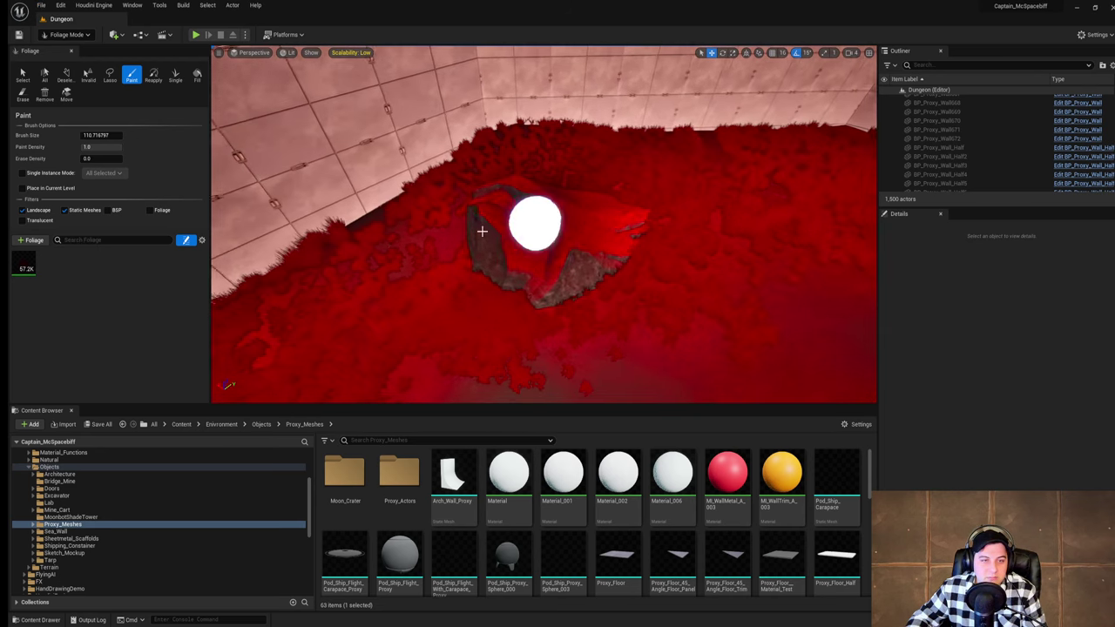
pyautogui.click(68, 35)
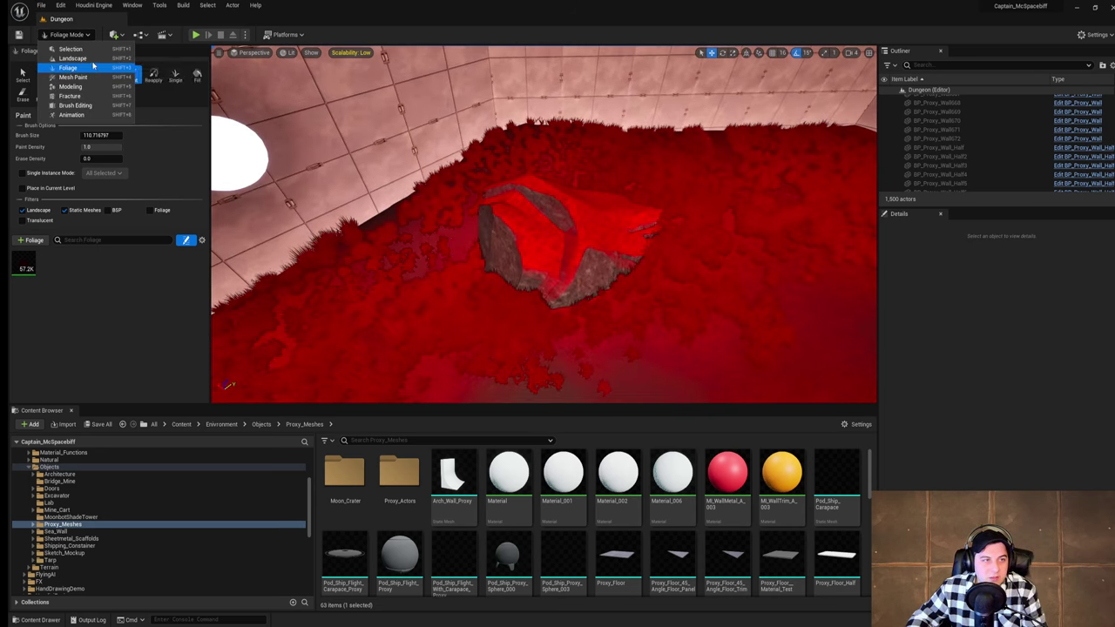
pyautogui.click(76, 58)
pyautogui.click(109, 67)
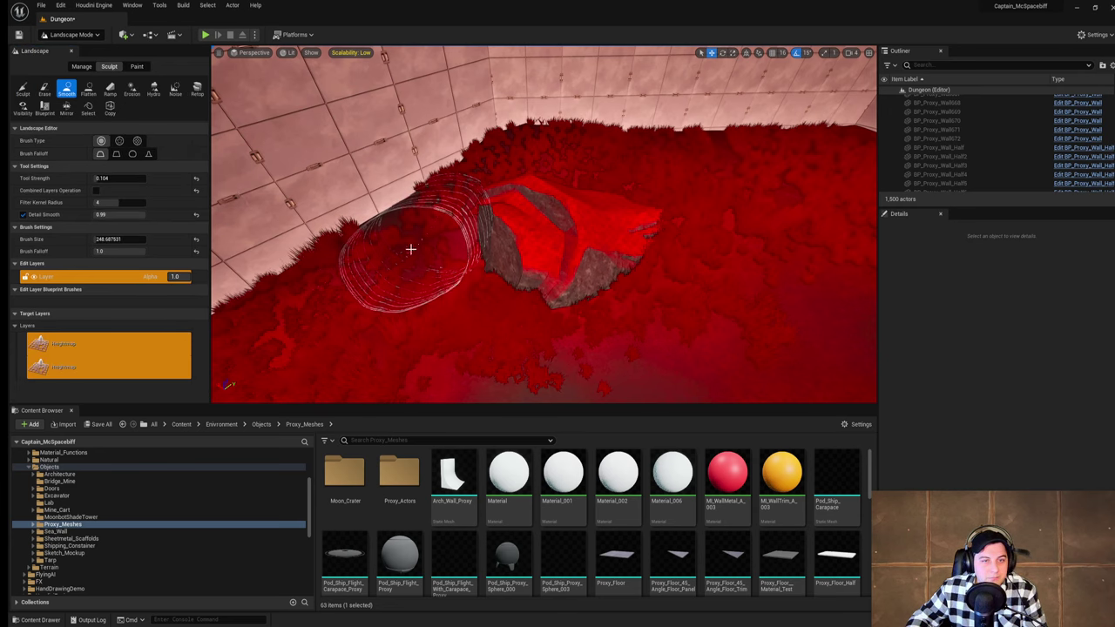
pyautogui.moveTo(317, 319)
pyautogui.mouseDown(button='right')
pyautogui.moveTo(305, 335)
pyautogui.moveTo(235, 357)
pyautogui.moveTo(317, 319)
pyautogui.mouseUp(button='right')
pyautogui.press('w')
pyautogui.moveTo(526, 156)
pyautogui.mouseDown()
pyautogui.moveTo(538, 184)
pyautogui.moveTo(495, 183)
pyautogui.moveTo(600, 174)
pyautogui.mouseUp()
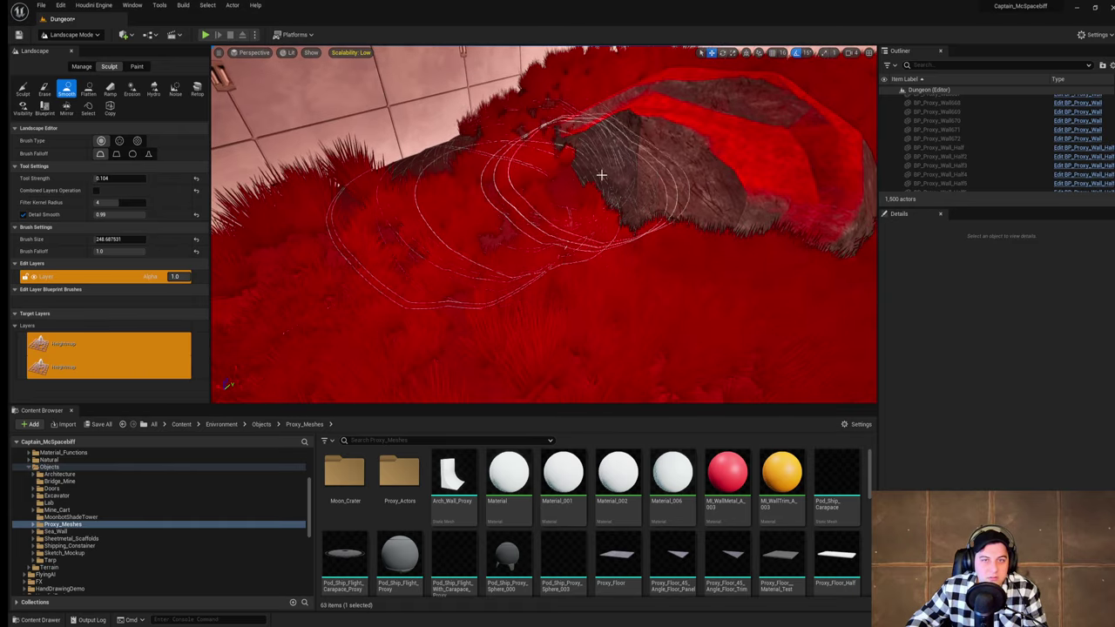
pyautogui.moveTo(600, 174)
pyautogui.mouseDown(button='right')
pyautogui.moveTo(566, 213)
pyautogui.moveTo(572, 180)
pyautogui.mouseUp(button='right')
pyautogui.press('s')
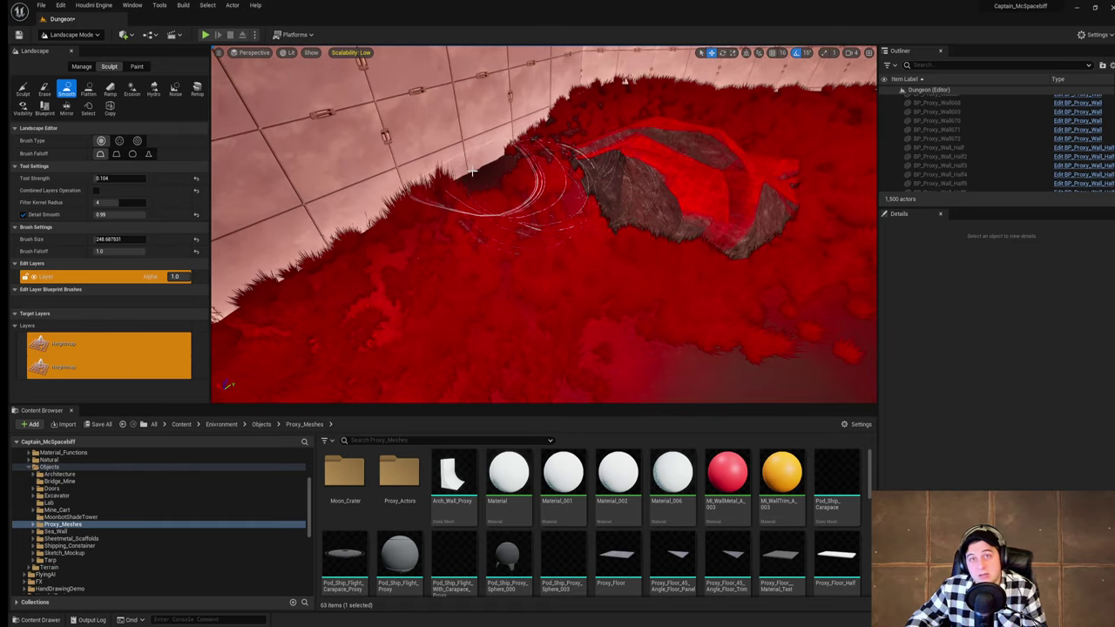
# Step: Switch the Landscape tools from sculpting to layer painting and save the Dungeon level
pyautogui.click(137, 66)
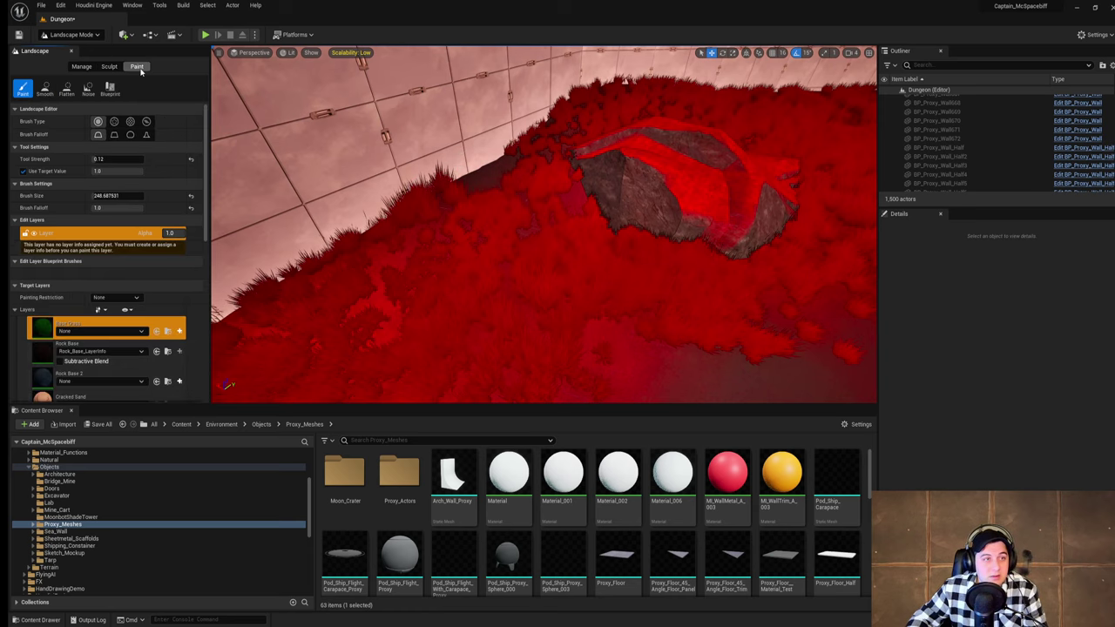
pyautogui.click(109, 66)
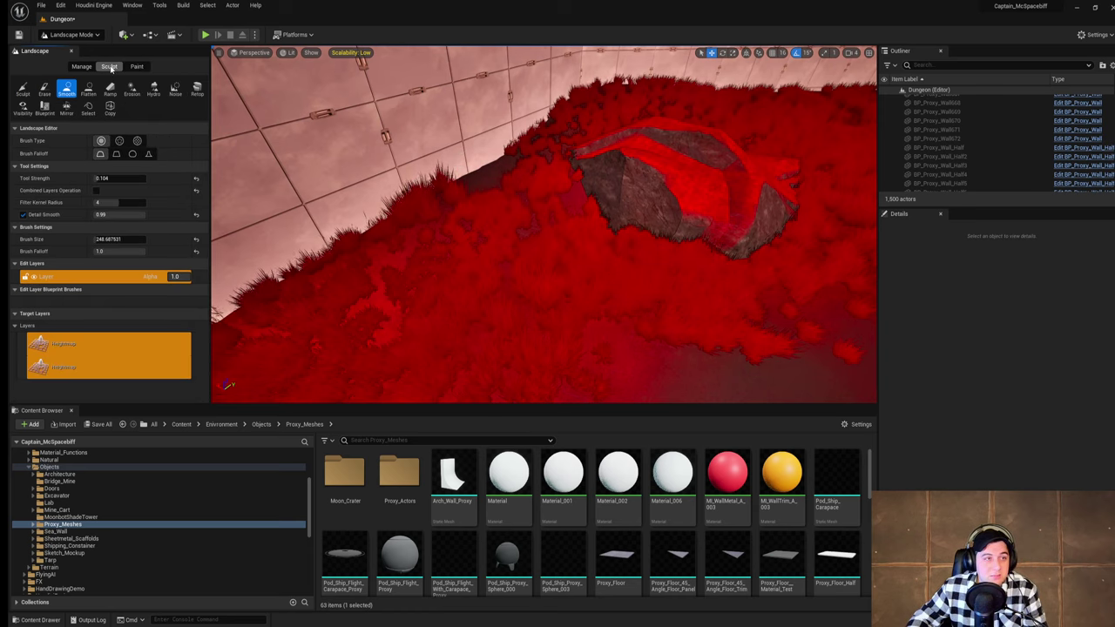
pyautogui.click(136, 67)
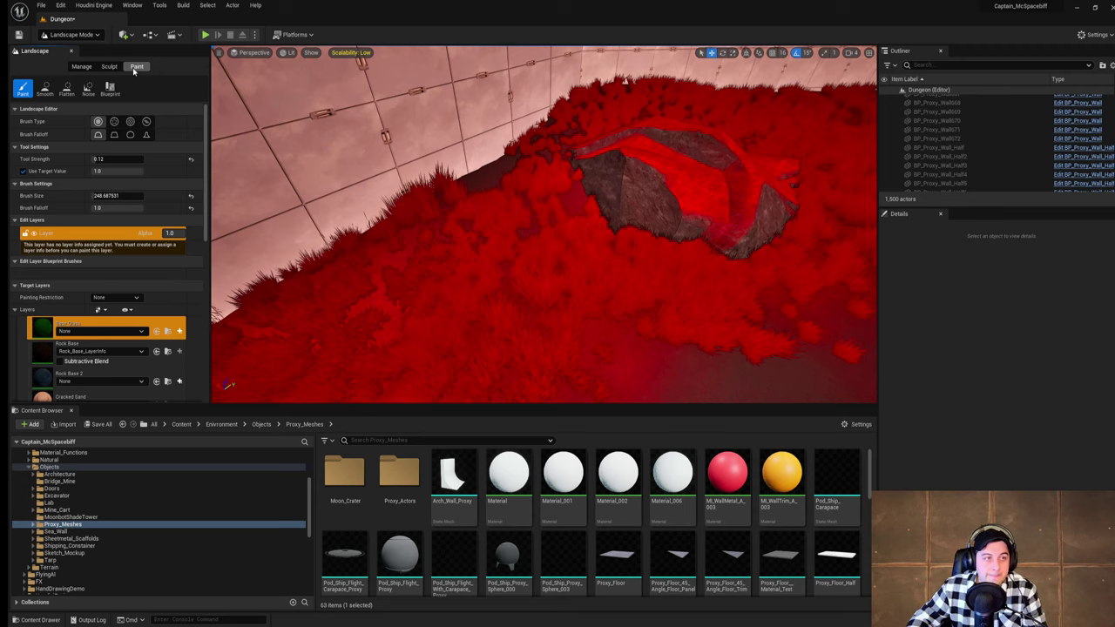
pyautogui.click(44, 7)
pyautogui.click(99, 89)
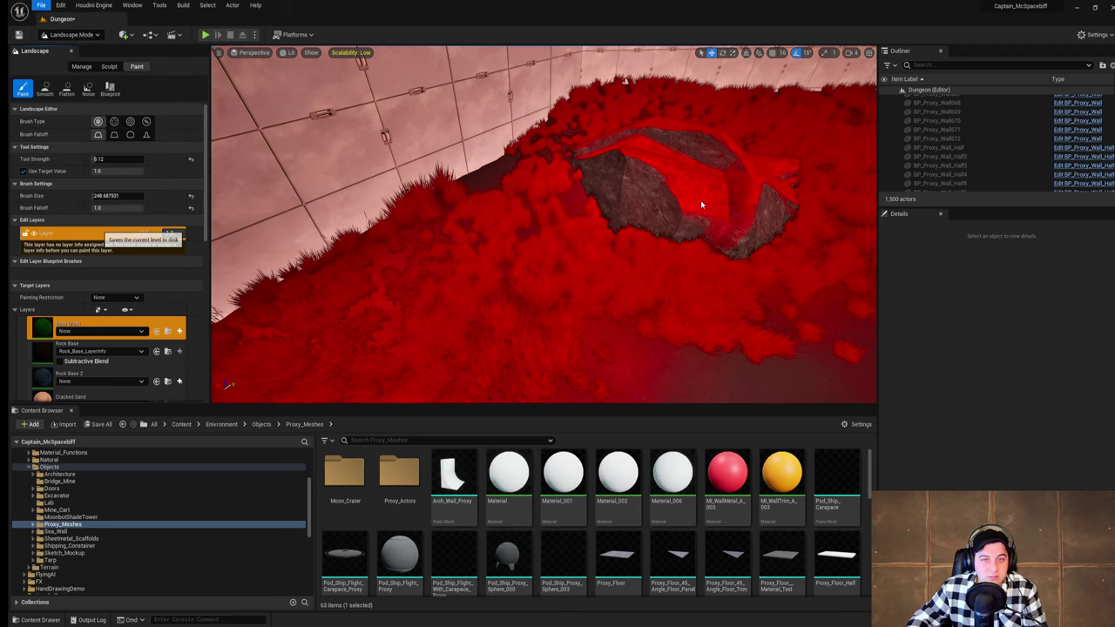
# Step: Check the grass along the wall near the building opening and save the current level again
pyautogui.moveTo(544, 224); pyautogui.dragTo(366, 196, button='right')
pyautogui.press('d')
pyautogui.press('s')
pyautogui.press('w')
pyautogui.moveTo(688, 197); pyautogui.dragTo(622, 197, button='right')
pyautogui.press('w')
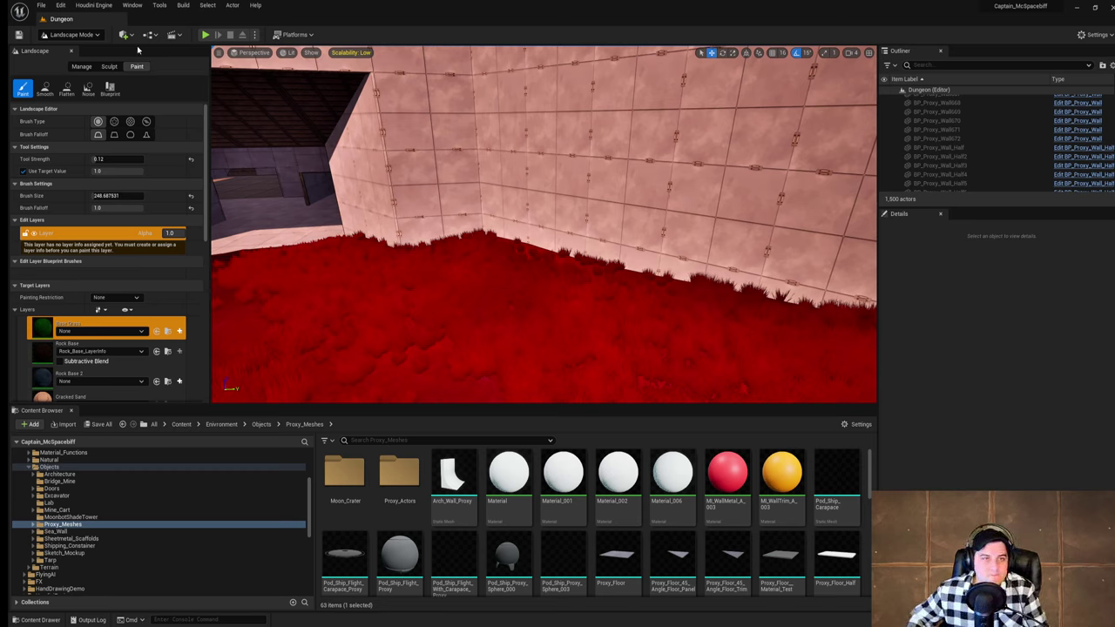
pyautogui.click(41, 6)
pyautogui.click(76, 86)
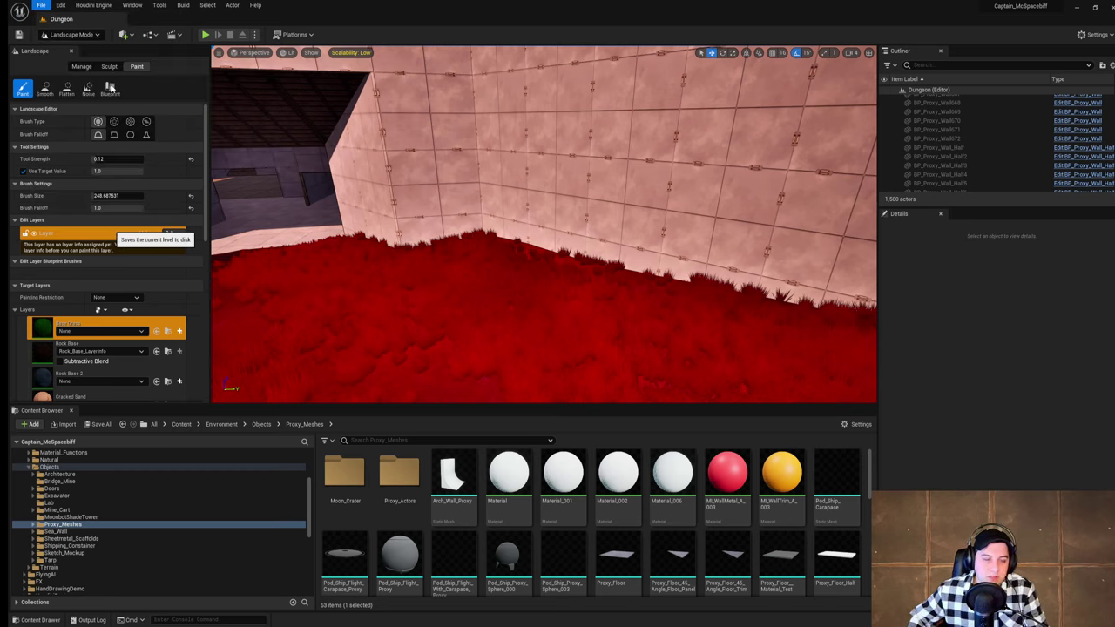
# Step: Look over the grass and rocks in the open courtyard and save the current Dungeon level
pyautogui.moveTo(544, 224); pyautogui.dragTo(749, 261, button='right')
pyautogui.press('w')
pyautogui.press('w')
pyautogui.moveTo(541, 244); pyautogui.dragTo(540, 209, button='right')
pyautogui.click(86, 37)
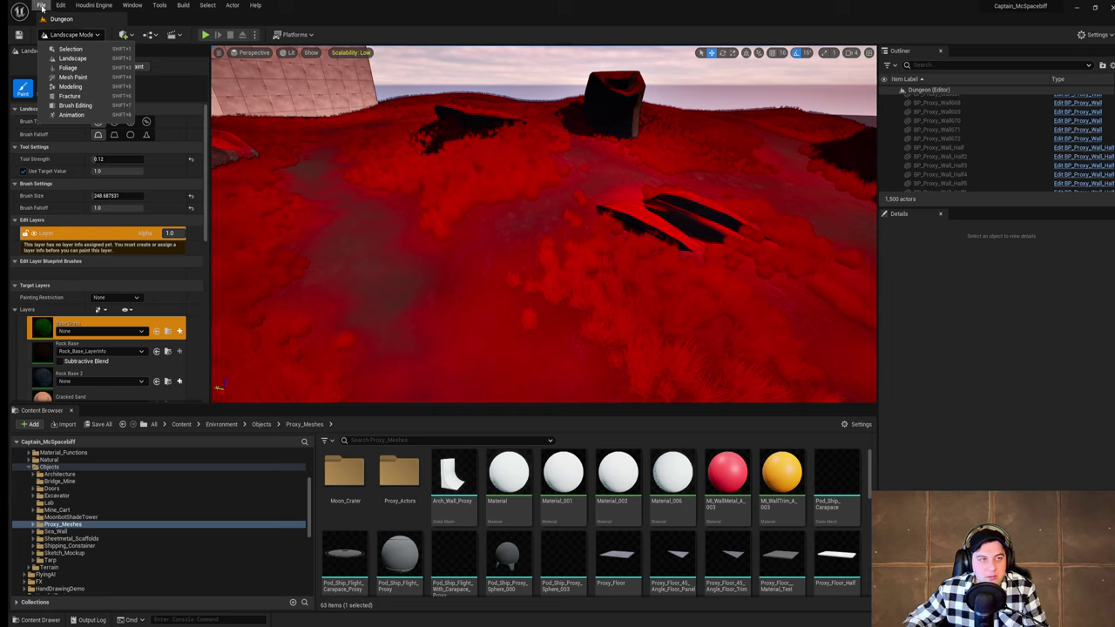
pyautogui.click(41, 7)
pyautogui.click(94, 89)
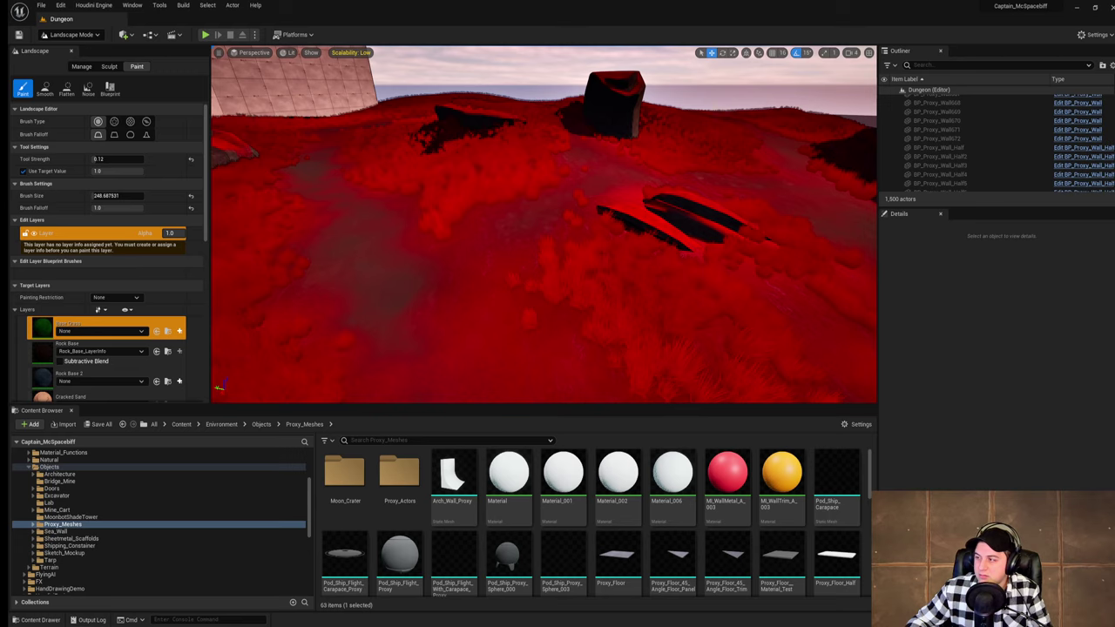
pyautogui.moveTo(672, 137)
pyautogui.mouseDown(button='right')
pyautogui.moveTo(732, 87)
pyautogui.moveTo(701, 57)
pyautogui.moveTo(603, 54)
pyautogui.moveTo(858, 58)
pyautogui.moveTo(780, 59)
pyautogui.moveTo(674, 137)
pyautogui.mouseUp(button='right')
pyautogui.press('w')
pyautogui.press('s')
pyautogui.press('s')
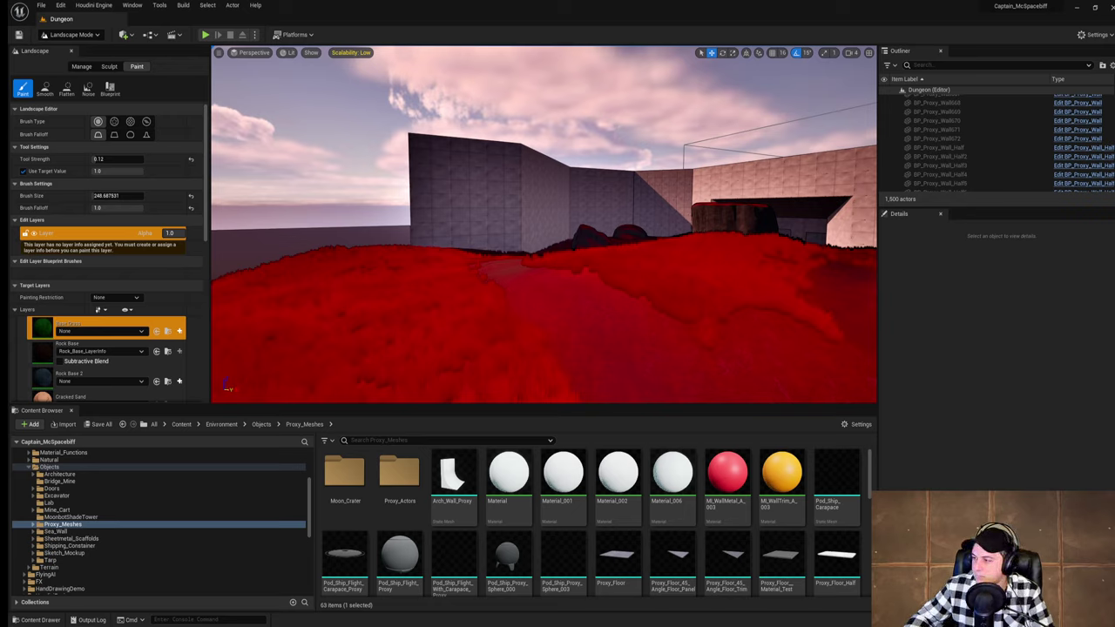
# Step: Switch to the browser, watch part of the YouTube video "I made an FPS in the 4th Dimension", and return to Unreal Editor
pyautogui.hotkey('alt', 'Tab')
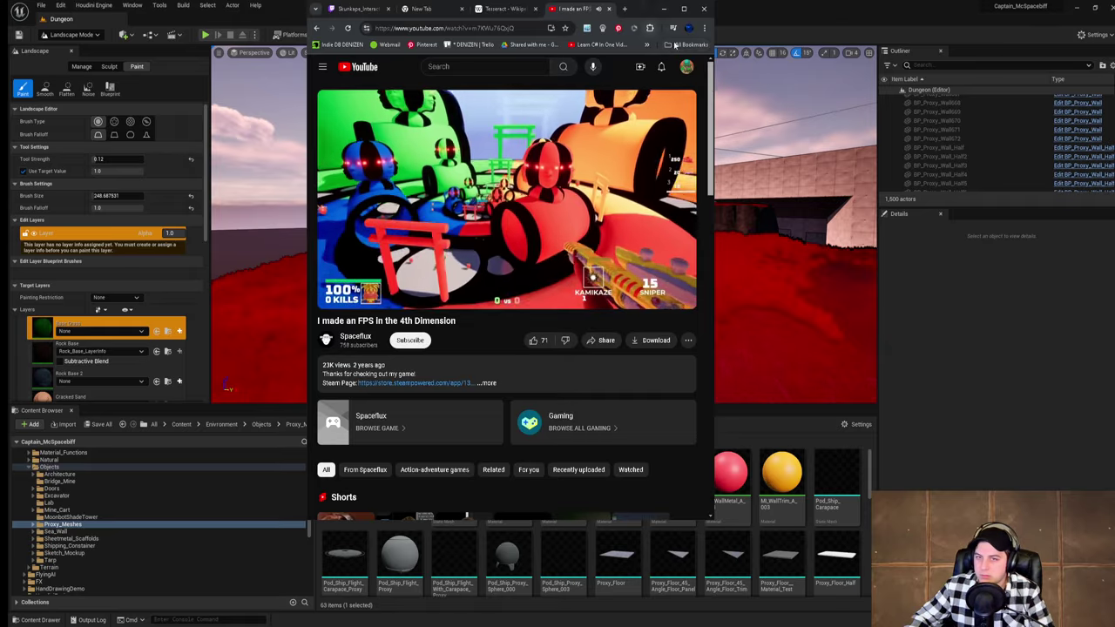
pyautogui.click(682, 303)
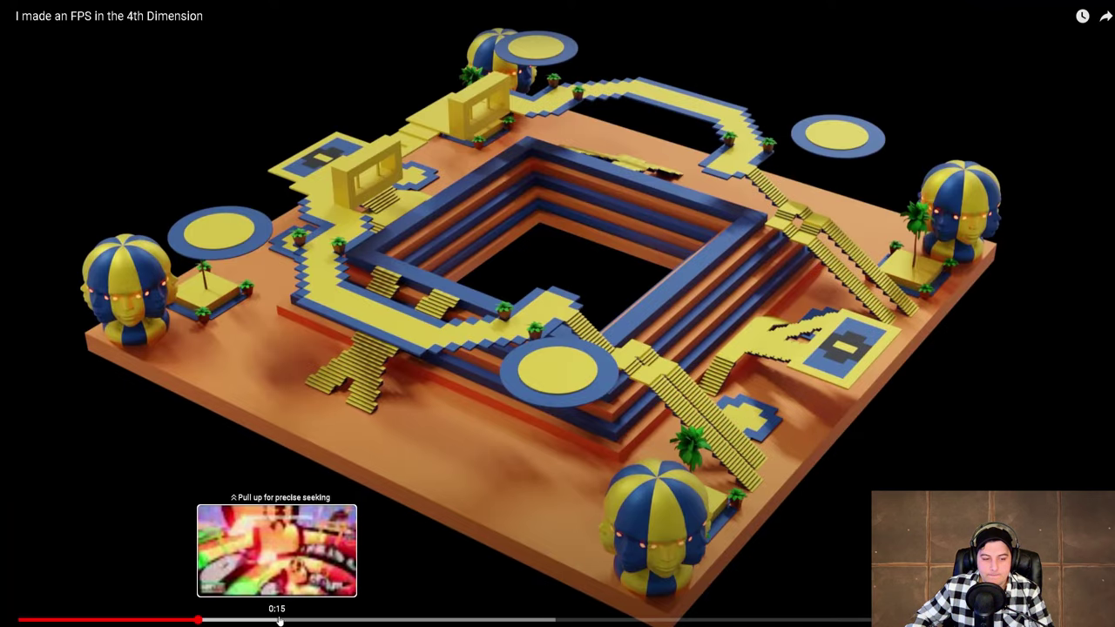
pyautogui.click(291, 620)
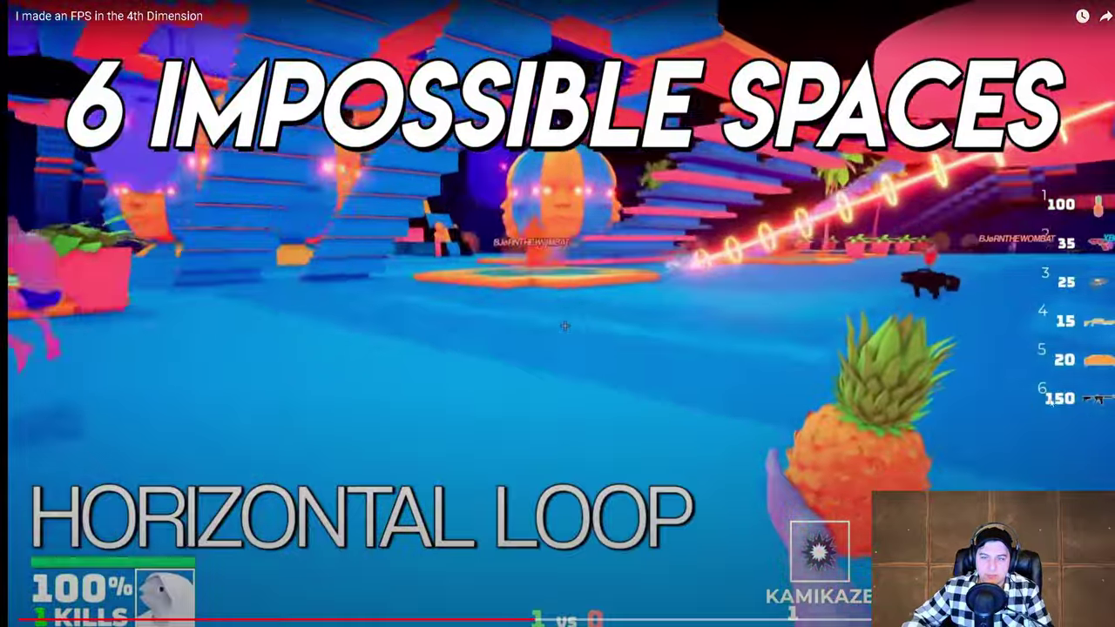
pyautogui.press('Escape')
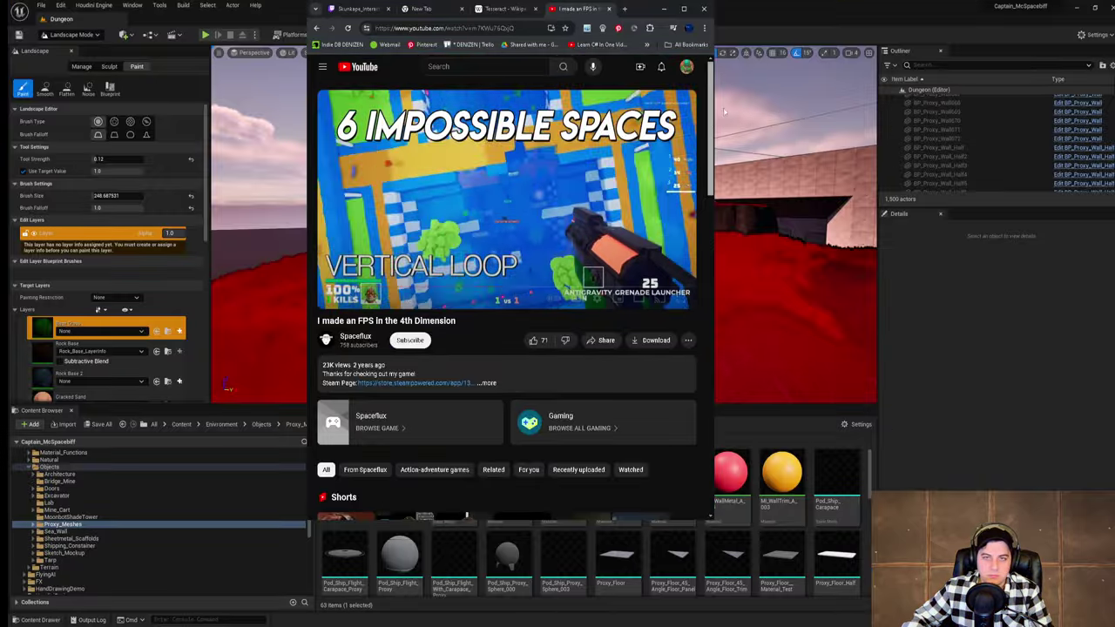
pyautogui.hotkey('alt', 'Tab')
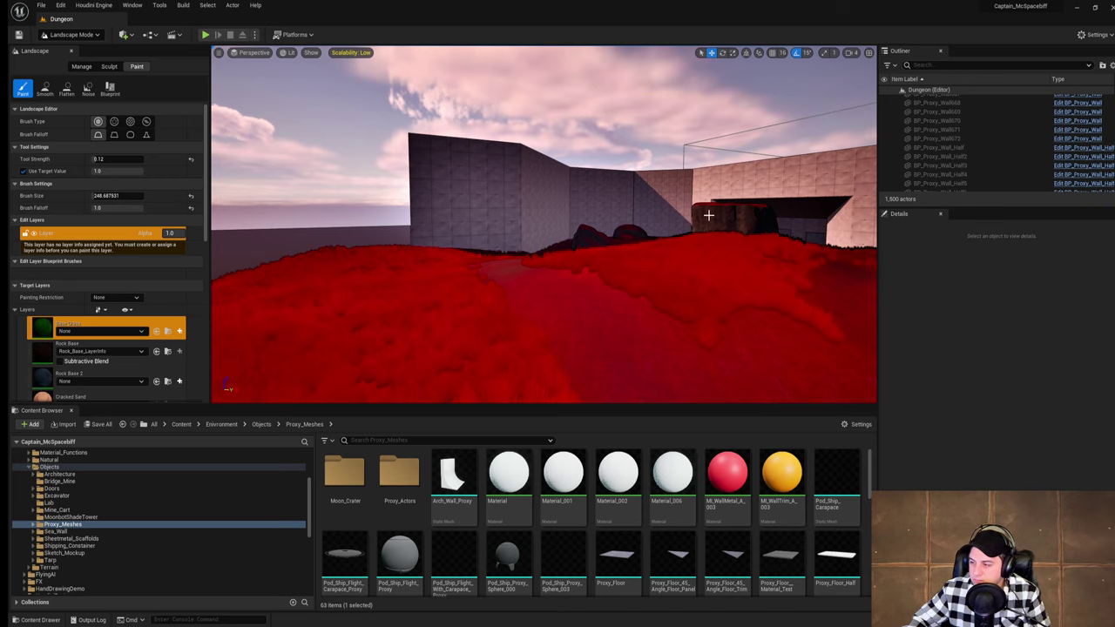
# Step: Check the grass around the large flat-topped rock by the walls and save the Dungeon level again
pyautogui.moveTo(720, 240)
pyautogui.mouseDown(button='right')
pyautogui.moveTo(632, 257)
pyautogui.moveTo(893, 236)
pyautogui.moveTo(724, 230)
pyautogui.mouseUp(button='right')
pyautogui.press('w')
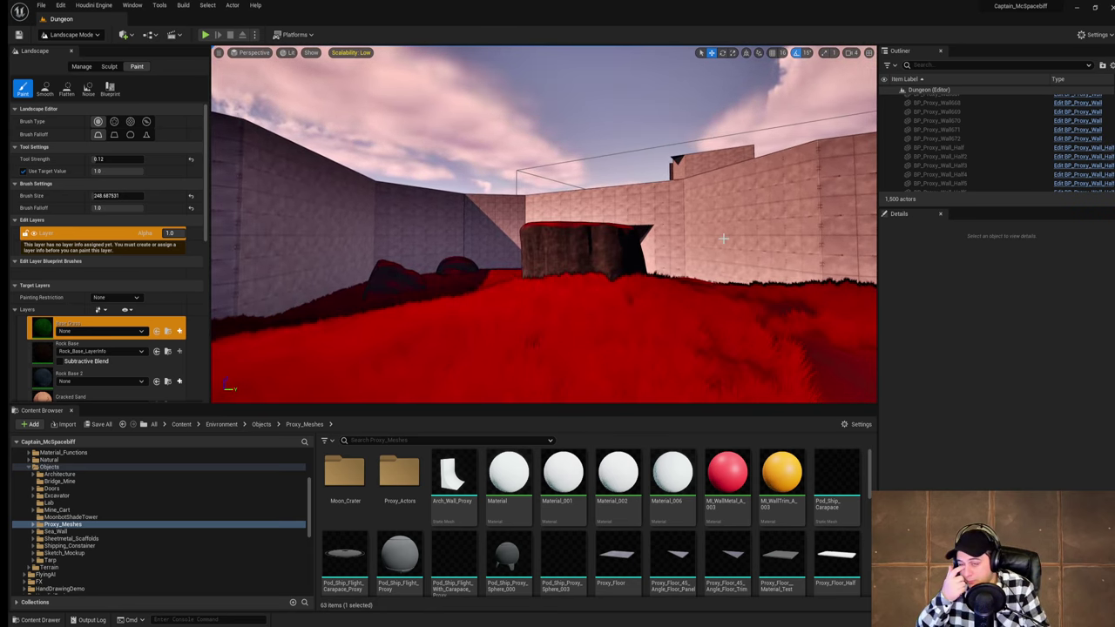
pyautogui.click(40, 5)
pyautogui.click(91, 89)
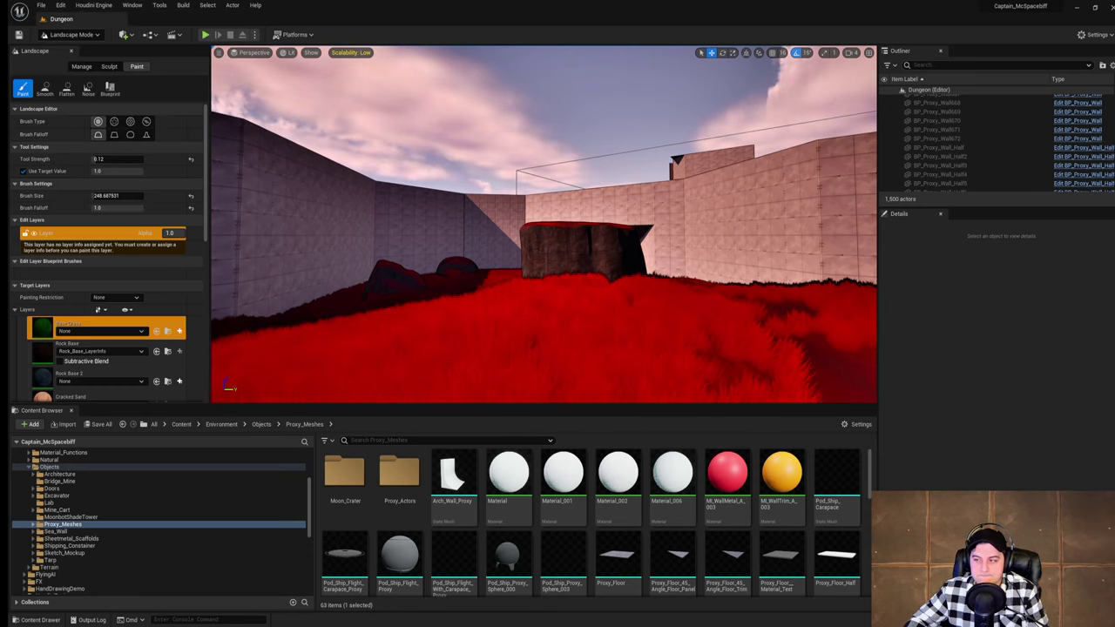
# Step: View the courtyard from inside and outside the building opening, and switch from Landscape mode to Selection mode
pyautogui.press('w')
pyautogui.moveTo(672, 237); pyautogui.dragTo(672, 239, button='right')
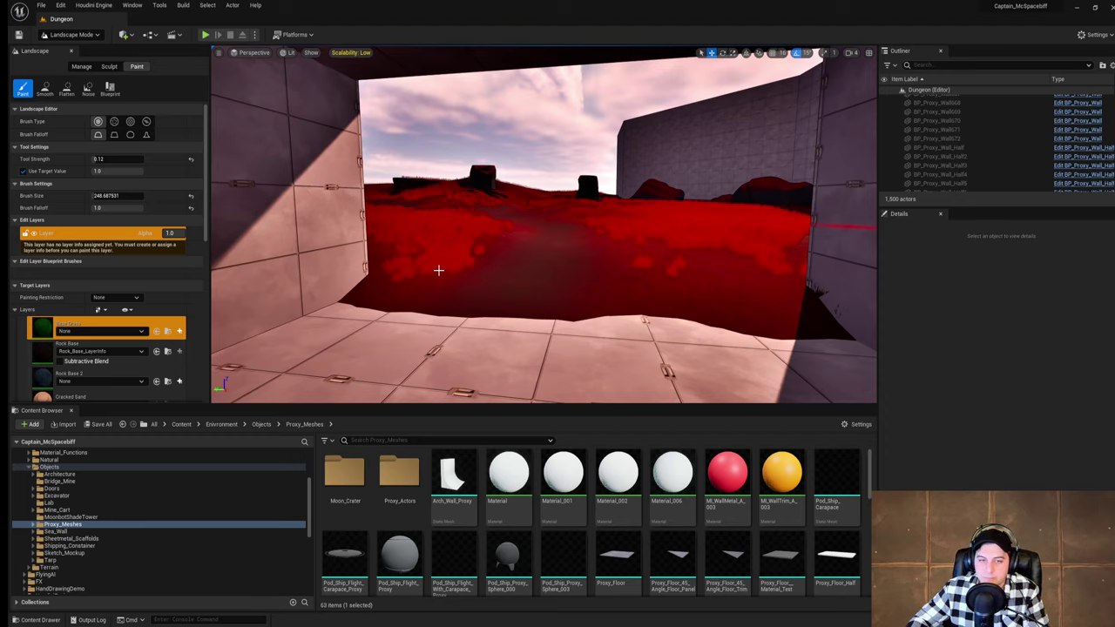
pyautogui.moveTo(439, 271); pyautogui.dragTo(229, 214, button='right')
pyautogui.press('w')
pyautogui.press('s')
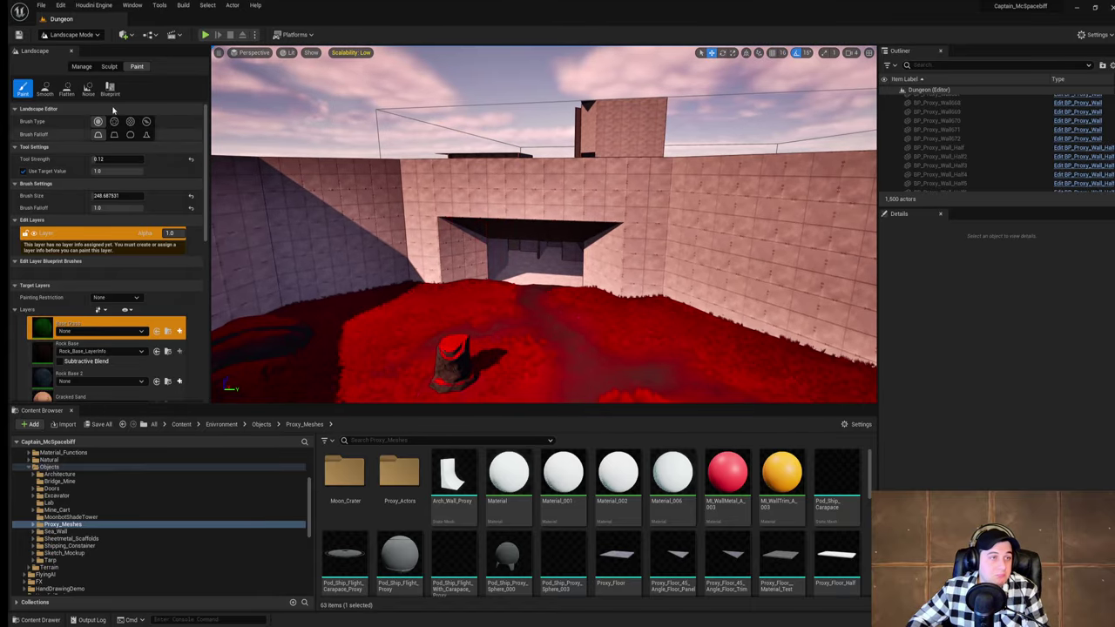
pyautogui.click(86, 35)
pyautogui.click(71, 49)
# Step: Duplicate the five ramp panels above the building opening onto the top of the wall at X -3584, Z 1920
pyautogui.click(370, 227)
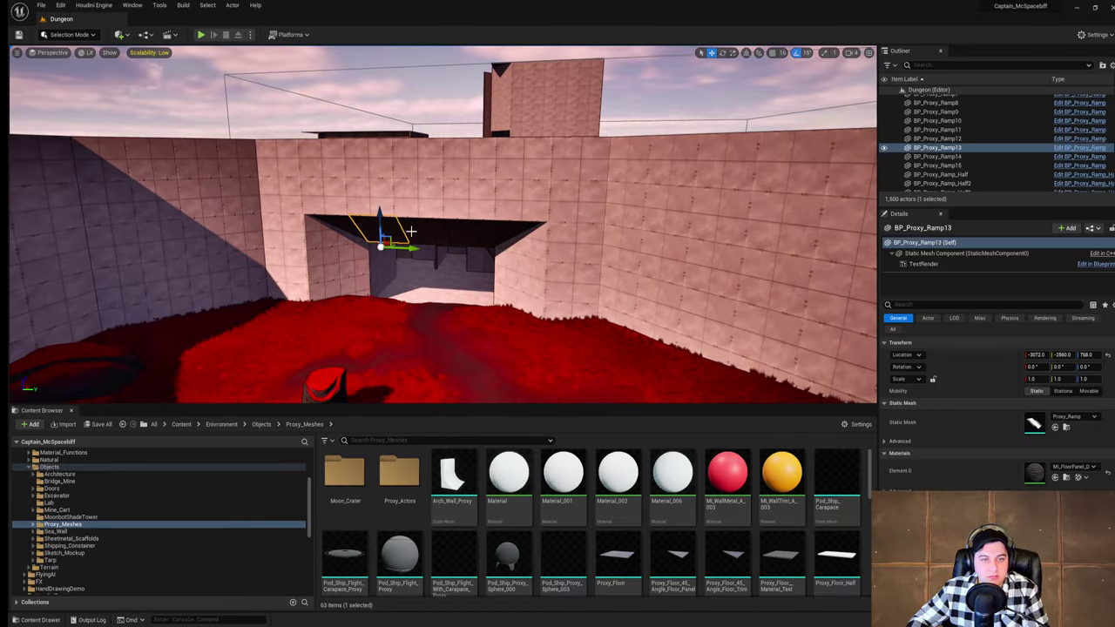
pyautogui.keyDown('shift'); pyautogui.click(335, 223); pyautogui.keyUp('shift')
pyautogui.keyDown('shift'); pyautogui.click(426, 231); pyautogui.keyUp('shift')
pyautogui.keyDown('shift'); pyautogui.click(471, 234); pyautogui.keyUp('shift')
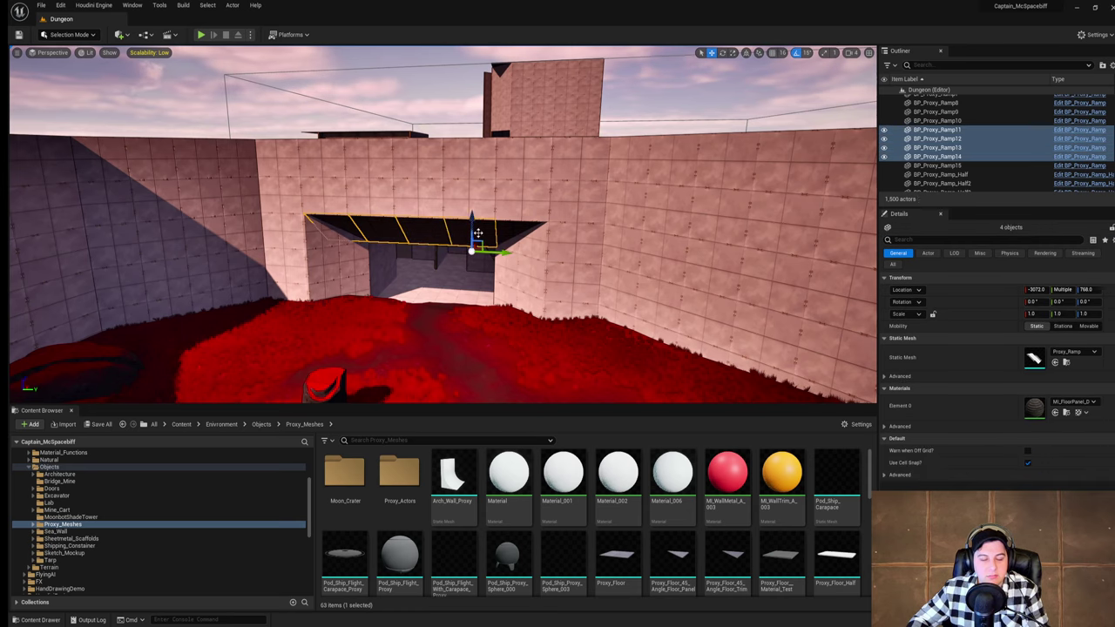
pyautogui.keyDown('shift'); pyautogui.click(516, 233); pyautogui.keyUp('shift')
pyautogui.keyDown('alt'); pyautogui.moveTo(524, 221); pyautogui.dragTo(528, 107); pyautogui.keyUp('alt')
pyautogui.moveTo(545, 105); pyautogui.dragTo(594, 190, button='right')
pyautogui.moveTo(564, 204); pyautogui.dragTo(508, 205)
pyautogui.moveTo(508, 205)
pyautogui.mouseDown(button='right')
pyautogui.moveTo(610, 209)
pyautogui.moveTo(545, 225)
pyautogui.moveTo(521, 207)
pyautogui.moveTo(528, 214)
pyautogui.moveTo(517, 218)
pyautogui.mouseUp(button='right')
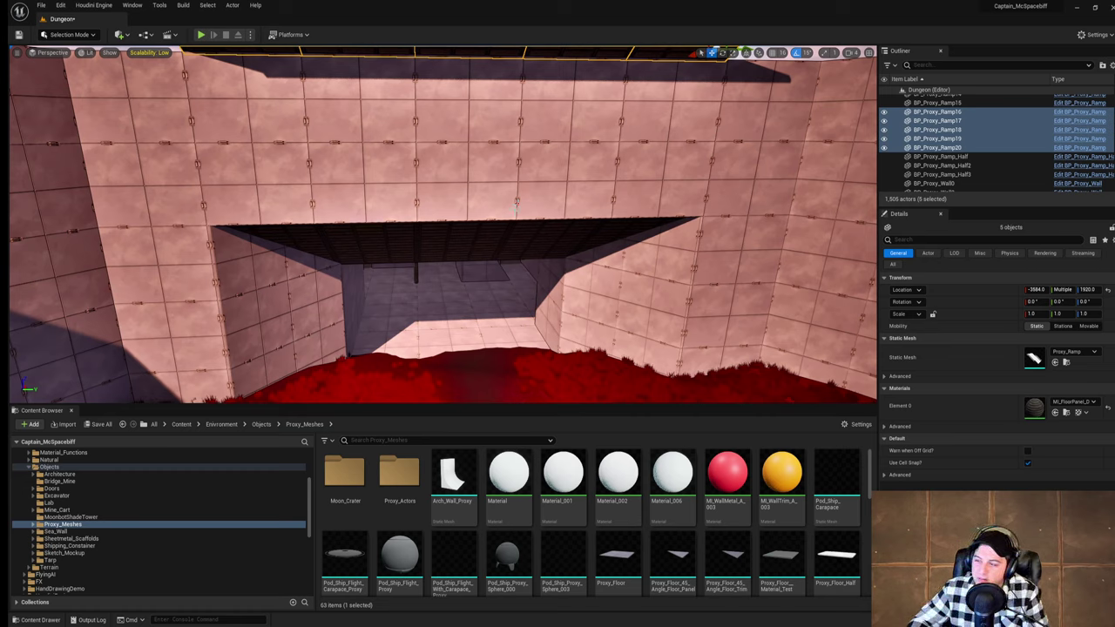
# Step: Extend the upper ramp row with one duplicated panel at each end, at Y -512 and about Y -3584
pyautogui.moveTo(563, 220); pyautogui.dragTo(594, 176, button='right')
pyautogui.press('s')
pyautogui.click(515, 111)
pyautogui.keyDown('alt'); pyautogui.moveTo(530, 144); pyautogui.dragTo(616, 145); pyautogui.keyUp('alt')
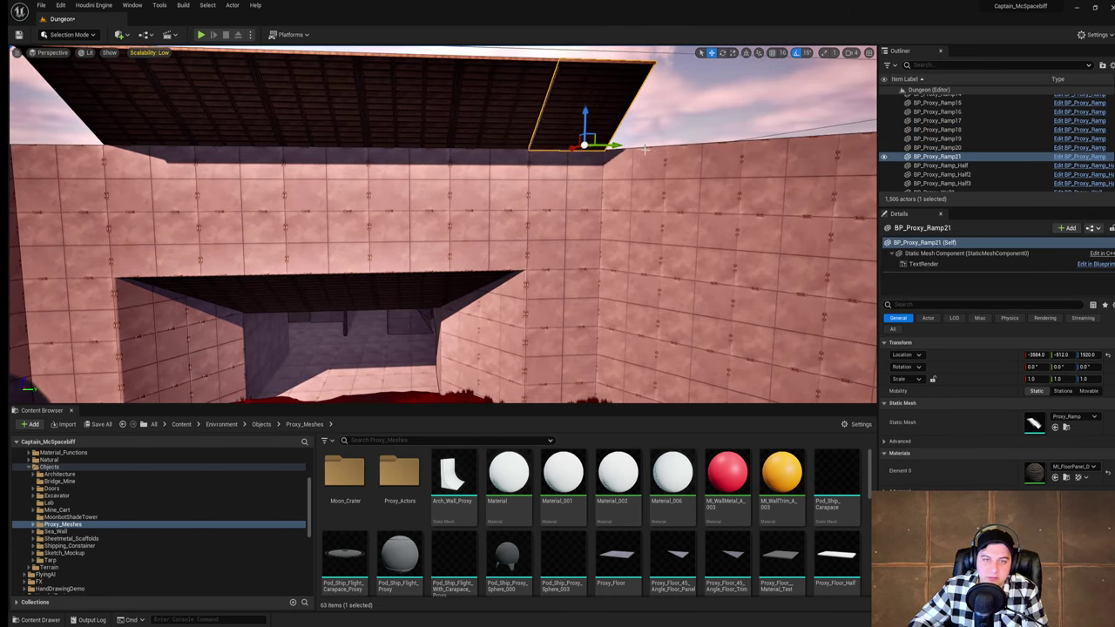
pyautogui.moveTo(616, 153); pyautogui.dragTo(533, 150, button='right')
pyautogui.click(391, 139)
pyautogui.keyDown('alt'); pyautogui.moveTo(406, 167); pyautogui.dragTo(335, 168); pyautogui.keyUp('alt')
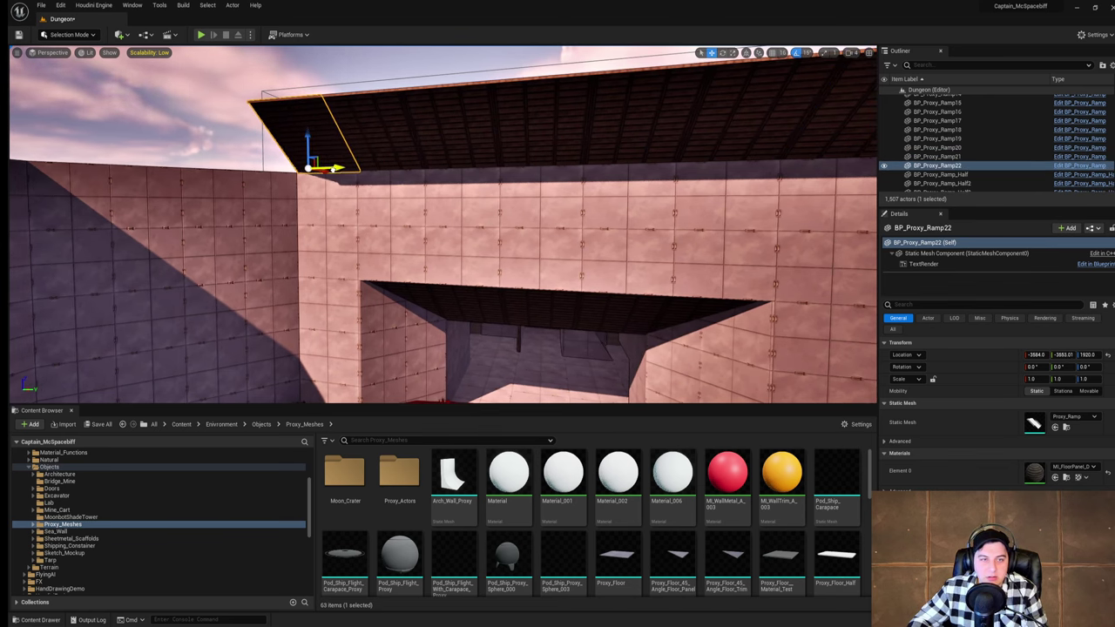
# Step: Lengthen the upper ramp row with further end-panel copies, placing the one past the shaded wall's corner at Y -4096
pyautogui.moveTo(335, 168); pyautogui.dragTo(486, 169, button='right')
pyautogui.click(493, 167)
pyautogui.keyDown('alt'); pyautogui.moveTo(514, 196); pyautogui.dragTo(553, 196); pyautogui.keyUp('alt')
pyautogui.moveTo(553, 196); pyautogui.dragTo(545, 197, button='right')
pyautogui.click(431, 180)
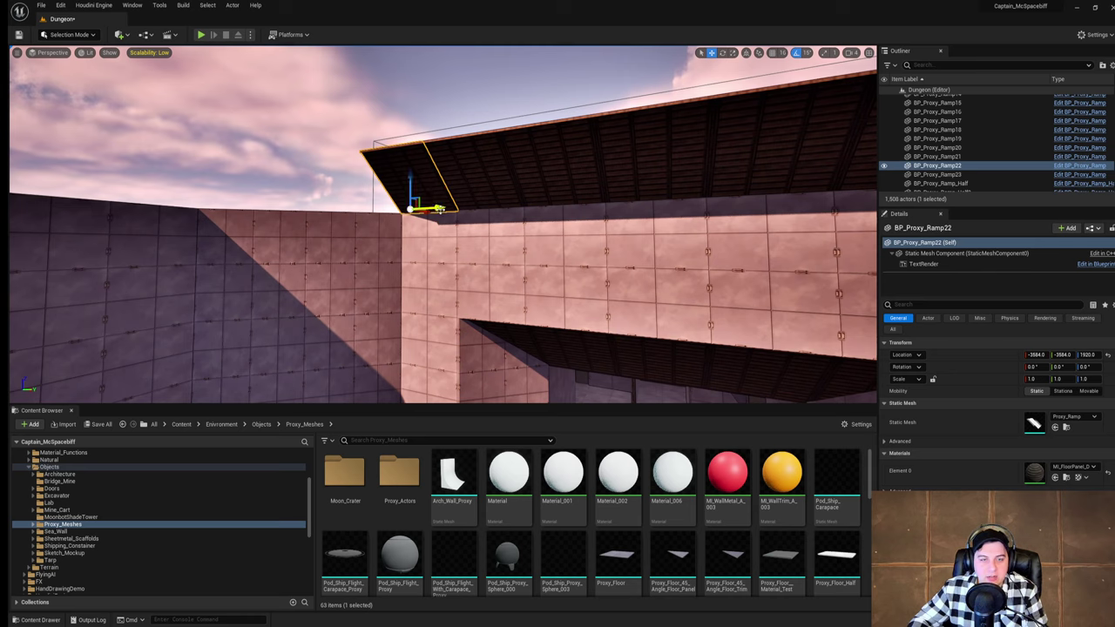
pyautogui.keyDown('alt'); pyautogui.moveTo(437, 208); pyautogui.dragTo(386, 210); pyautogui.keyUp('alt')
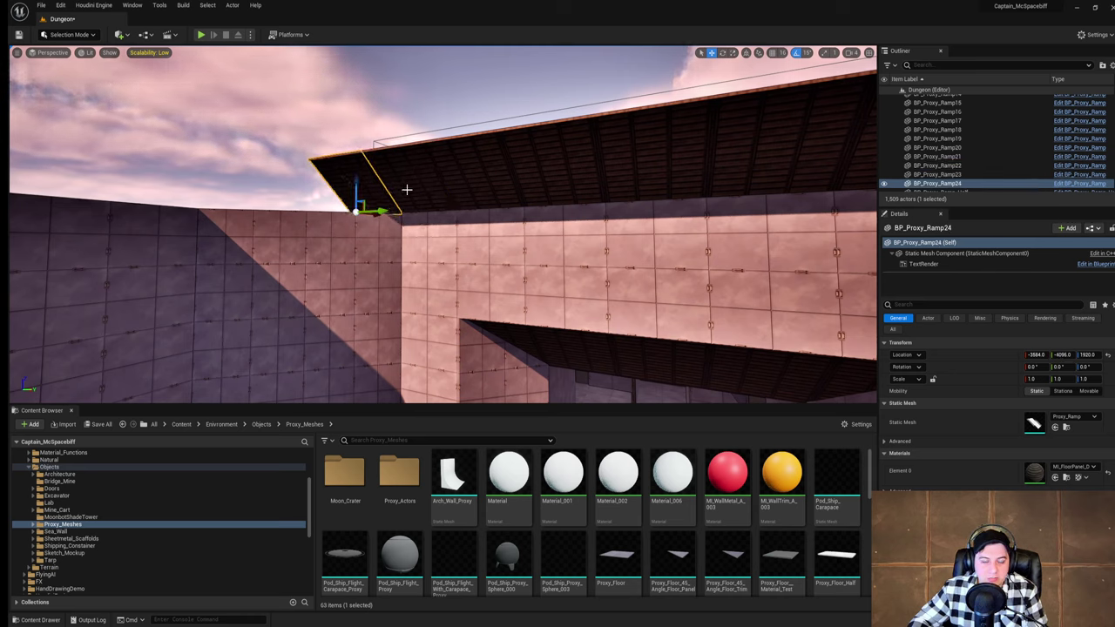
# Step: Try duplicating four upper ramp panels rotated -45° and moving the copies over the adjoining angled wall
pyautogui.keyDown('shift'); pyautogui.click(407, 191); pyautogui.keyUp('shift')
pyautogui.keyDown('shift'); pyautogui.click(467, 177); pyautogui.keyUp('shift')
pyautogui.keyDown('shift'); pyautogui.click(537, 168); pyautogui.keyUp('shift')
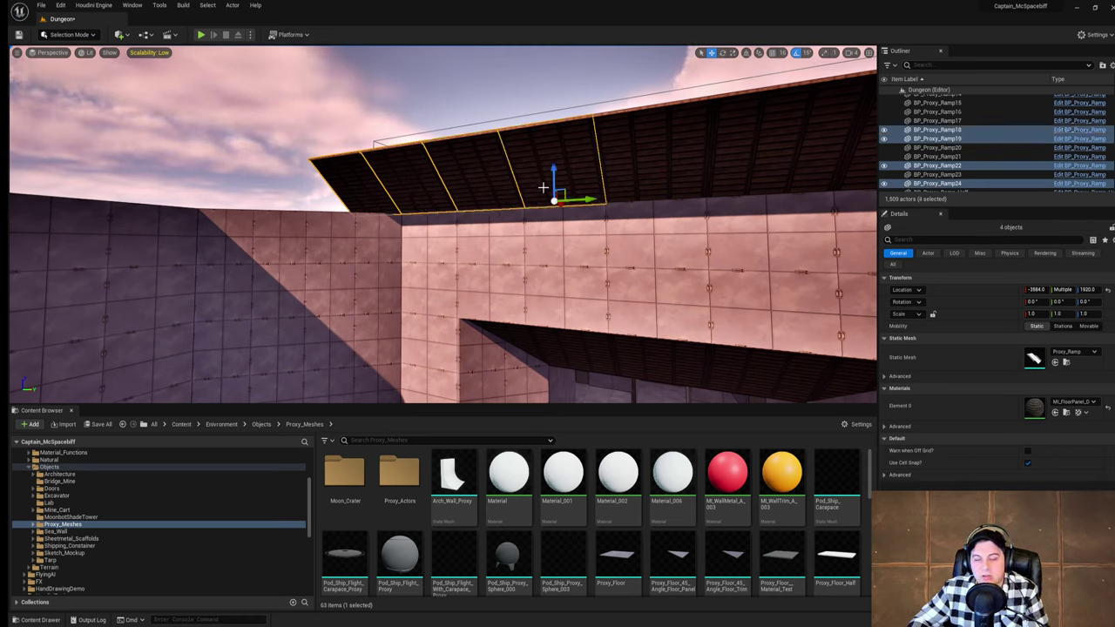
pyautogui.press('e')
pyautogui.keyDown('alt'); pyautogui.moveTo(548, 193); pyautogui.dragTo(593, 193); pyautogui.keyUp('alt')
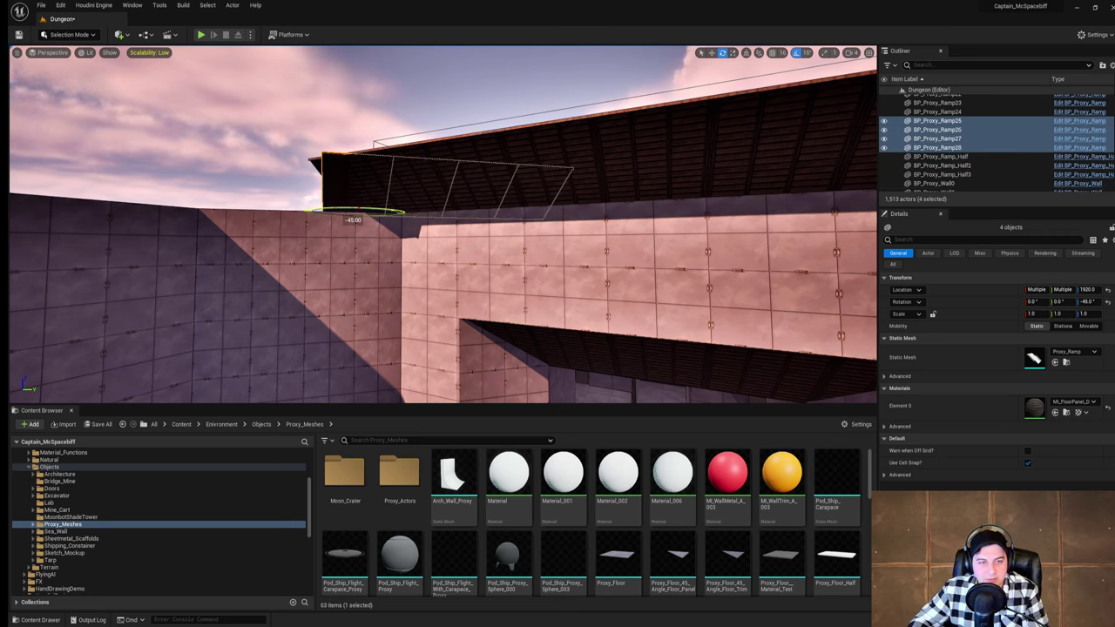
pyautogui.press('w')
pyautogui.moveTo(388, 212); pyautogui.dragTo(175, 208)
pyautogui.moveTo(269, 194); pyautogui.dragTo(225, 190, button='right')
# Step: Delete the four rotated ramp copies above the angled wall
pyautogui.click(262, 172)
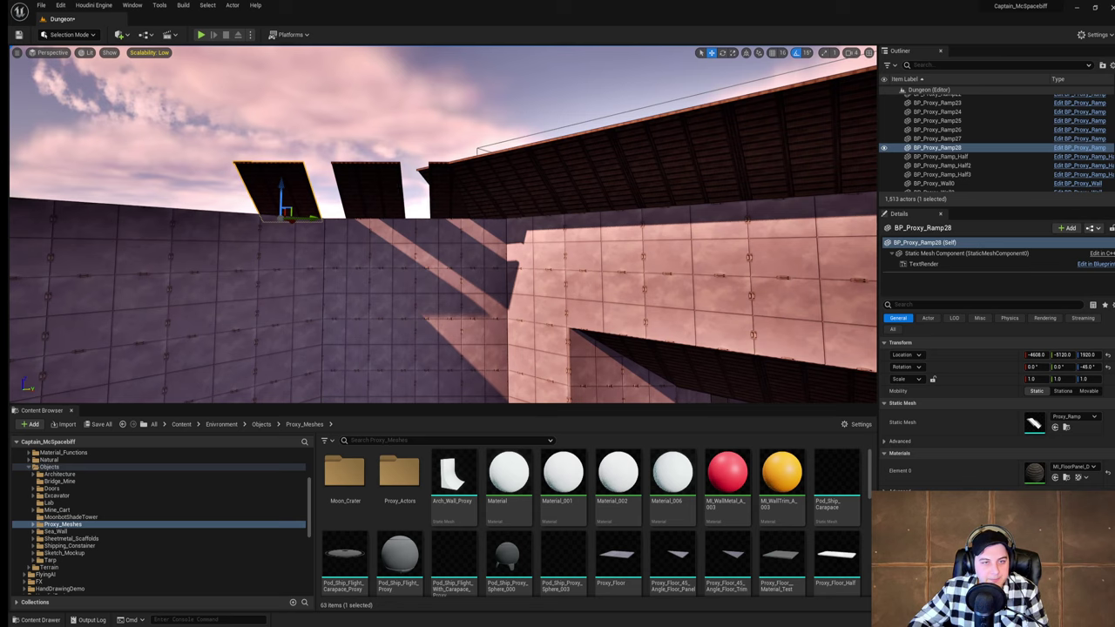
pyautogui.click(385, 187)
pyautogui.keyDown('ctrl'); pyautogui.click(439, 193); pyautogui.keyUp('ctrl')
pyautogui.keyDown('ctrl'); pyautogui.click(295, 186); pyautogui.keyUp('ctrl')
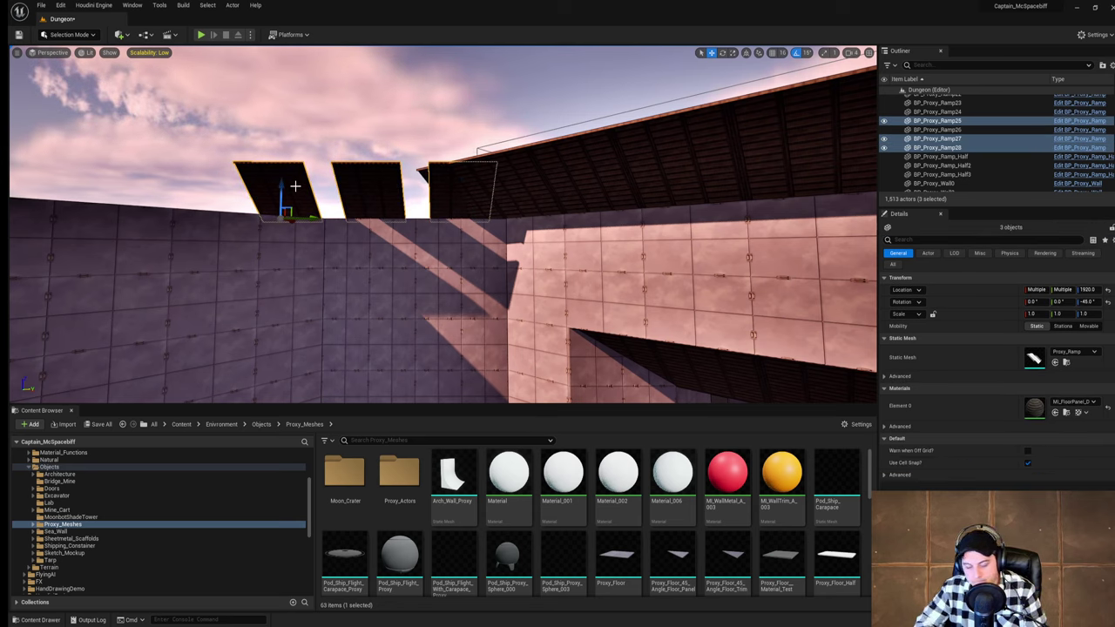
pyautogui.press('Delete')
pyautogui.click(381, 200)
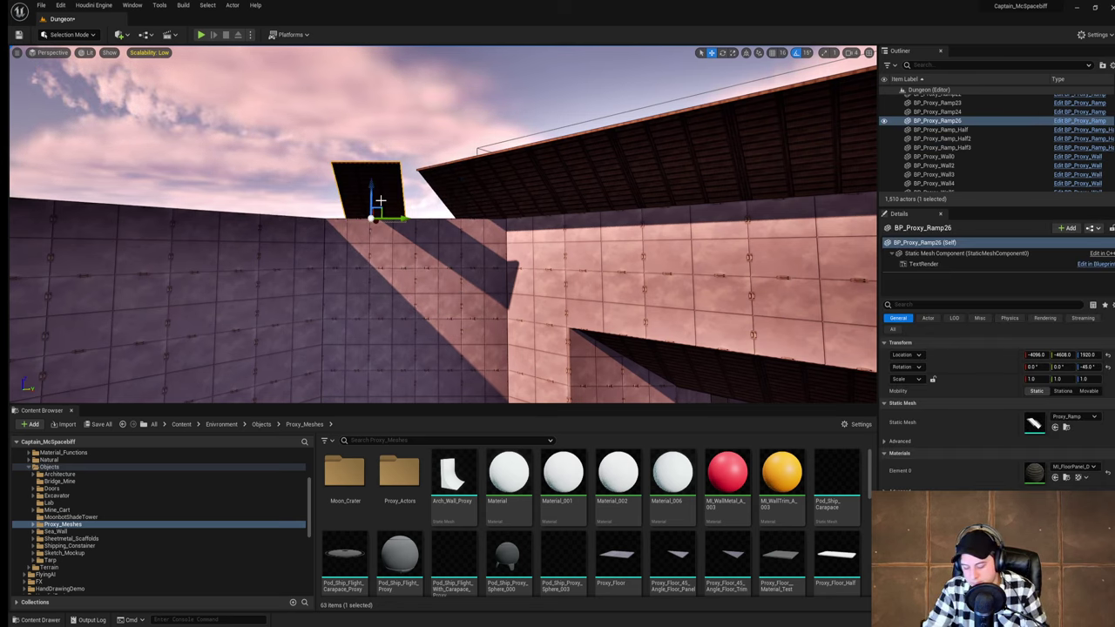
pyautogui.press('Delete')
# Step: Try a single copy of the end ramp rotated -45° at the wall corner, undo its shift, and delete it
pyautogui.click(460, 205)
pyautogui.press('e')
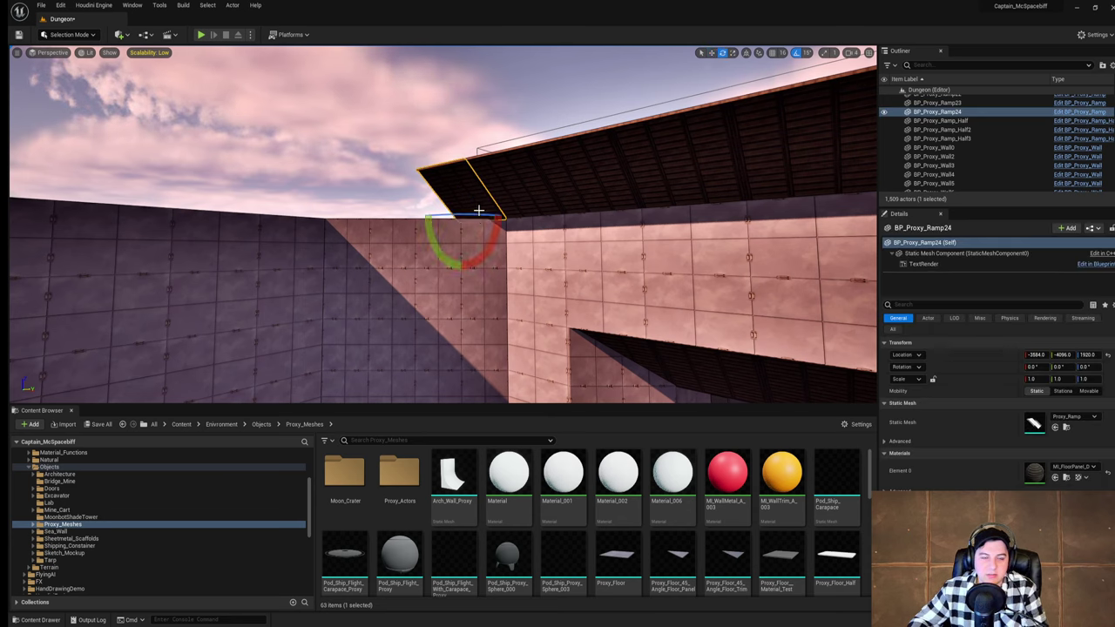
pyautogui.keyDown('alt'); pyautogui.moveTo(473, 216); pyautogui.dragTo(512, 218); pyautogui.keyUp('alt')
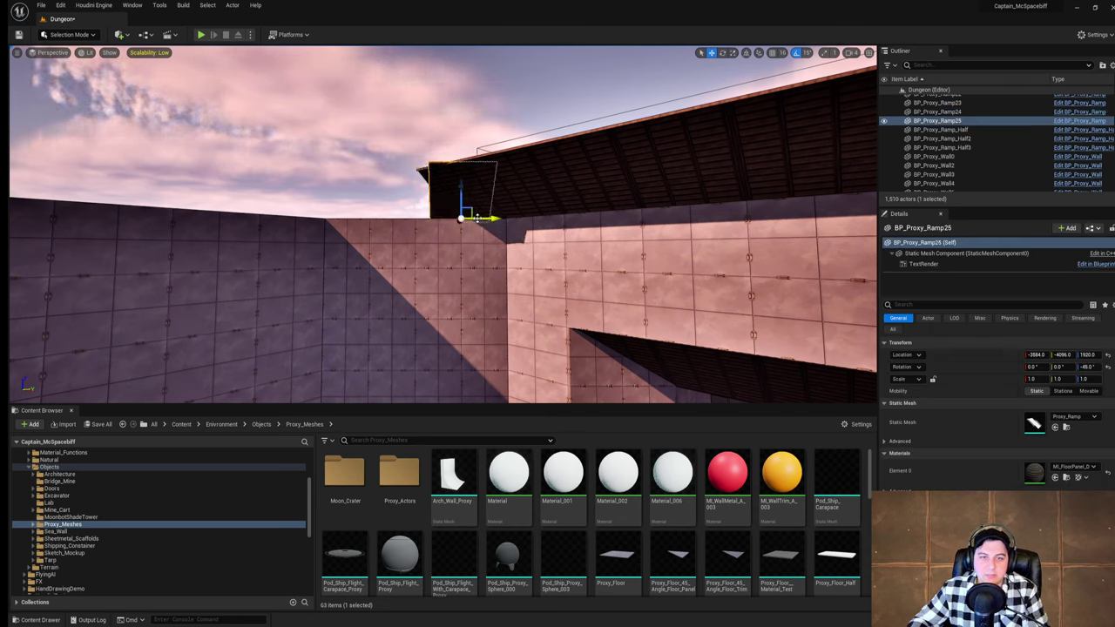
pyautogui.press('w')
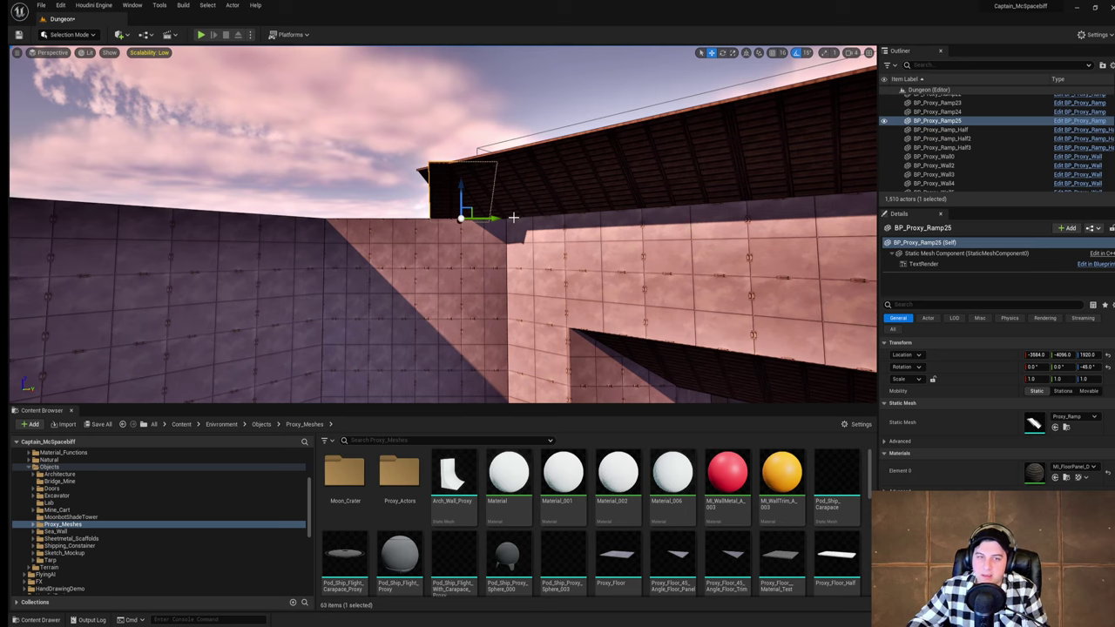
pyautogui.press('w')
pyautogui.moveTo(514, 218); pyautogui.dragTo(507, 197, button='right')
pyautogui.moveTo(536, 246); pyautogui.dragTo(575, 248)
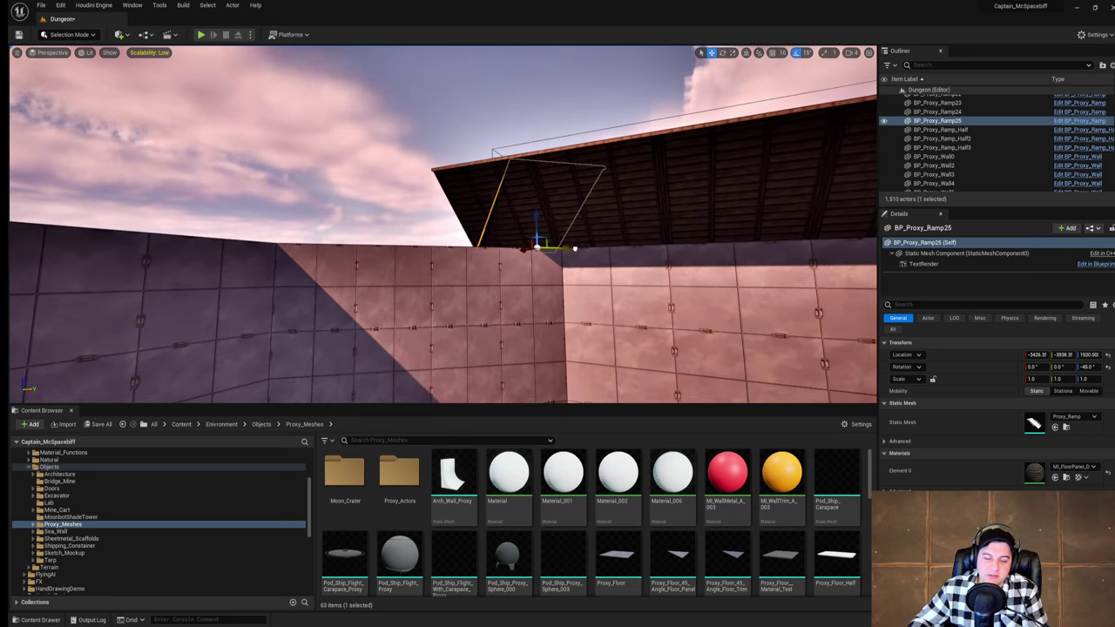
pyautogui.hotkey('ctrl', 'z')
pyautogui.moveTo(576, 248); pyautogui.dragTo(554, 250, button='right')
pyautogui.press('Delete')
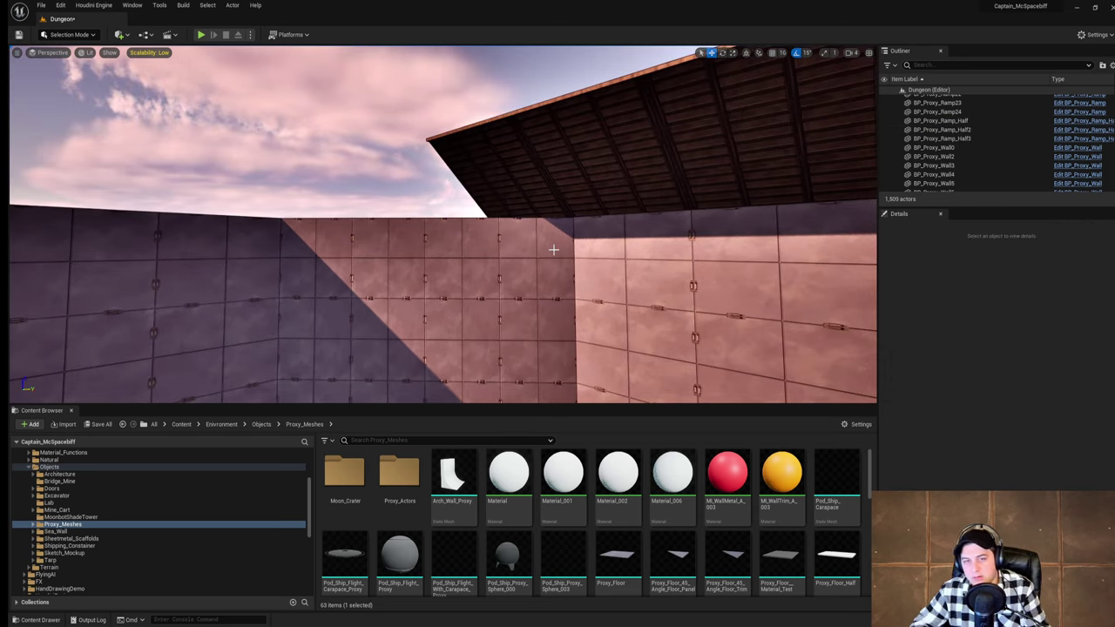
# Step: Select the end ramp at the wall corner for rotation and save the Dungeon level with the new upper ramp row
pyautogui.click(530, 191)
pyautogui.press('s')
pyautogui.moveTo(557, 214); pyautogui.dragTo(578, 220, button='right')
pyautogui.press('e')
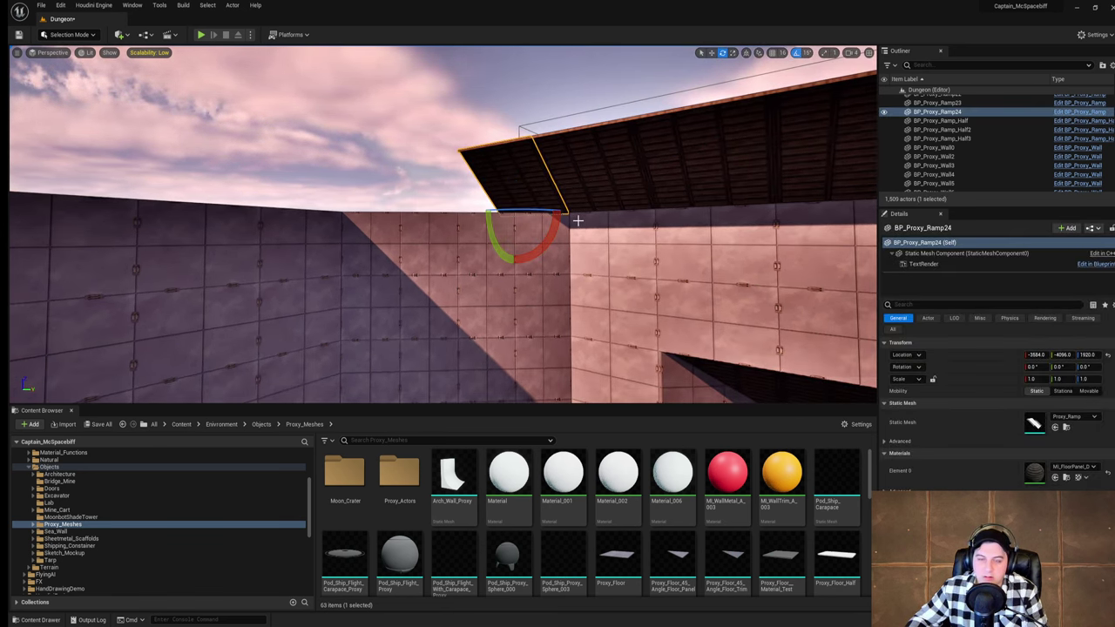
pyautogui.click(41, 5)
pyautogui.click(75, 88)
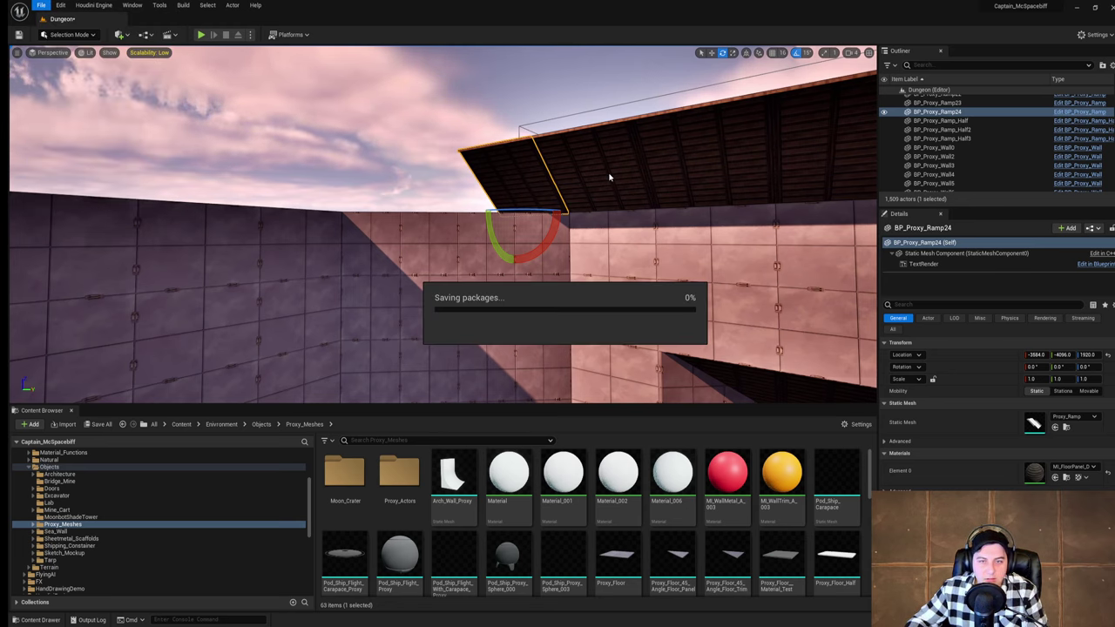
pyautogui.moveTo(621, 180); pyautogui.dragTo(658, 185, button='right')
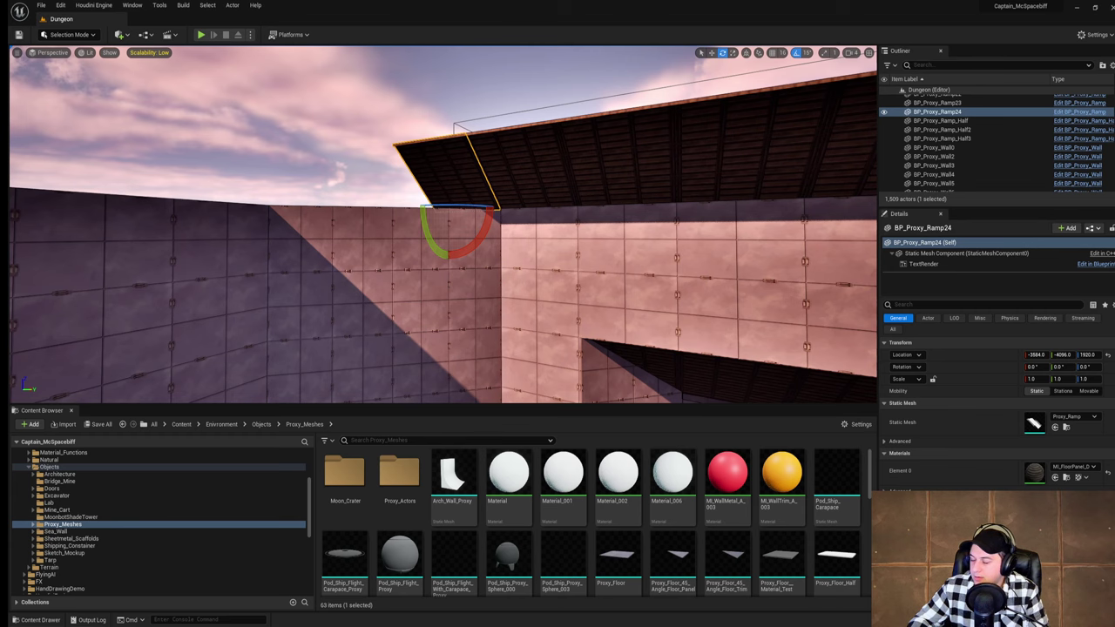
# Step: Bring the browser's creature sculpt image over the editor, widen the window, and view both the open-mouthed and closed-mouthed poses
pyautogui.moveTo(1114, 100); pyautogui.dragTo(551, 58)
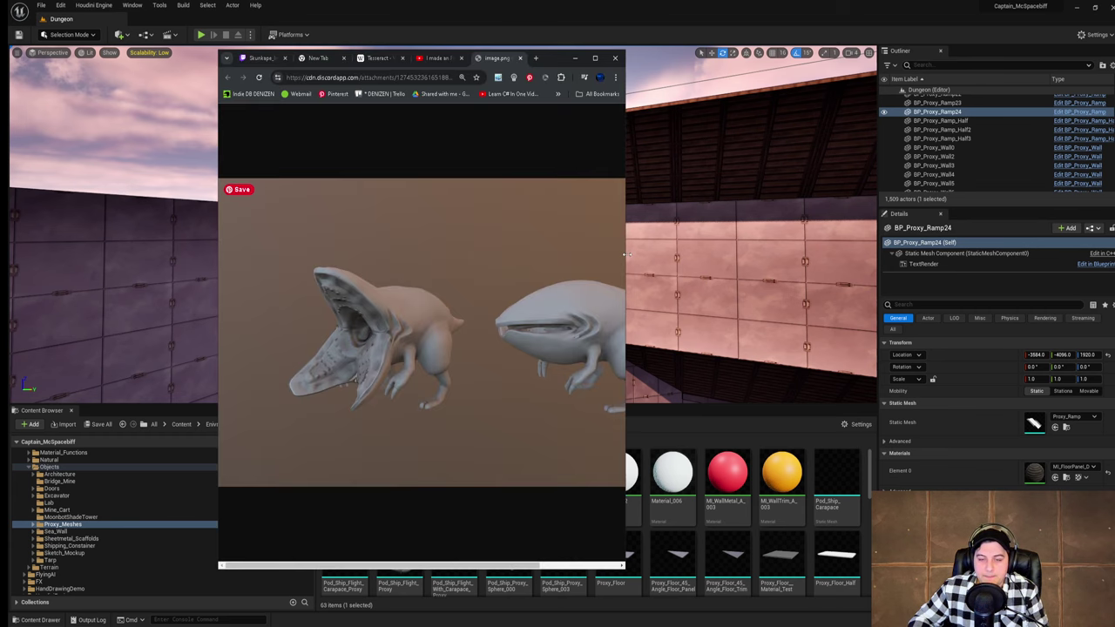
pyautogui.moveTo(627, 254); pyautogui.dragTo(915, 276)
pyautogui.scroll(-1, 653, 361)
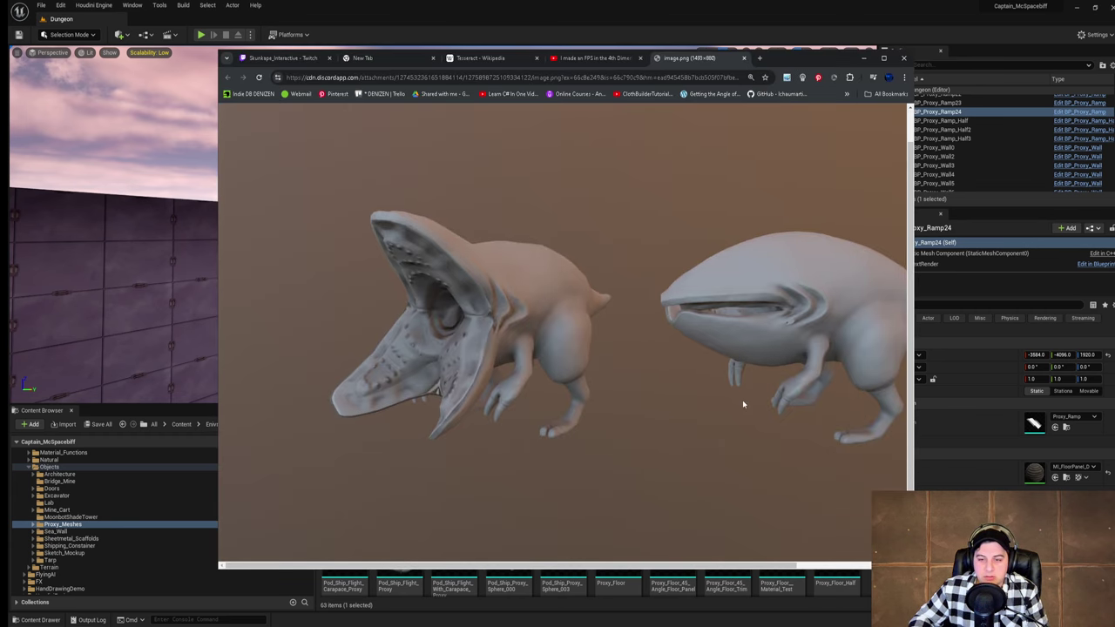
pyautogui.scroll(1, 743, 405)
pyautogui.moveTo(525, 566); pyautogui.dragTo(595, 568)
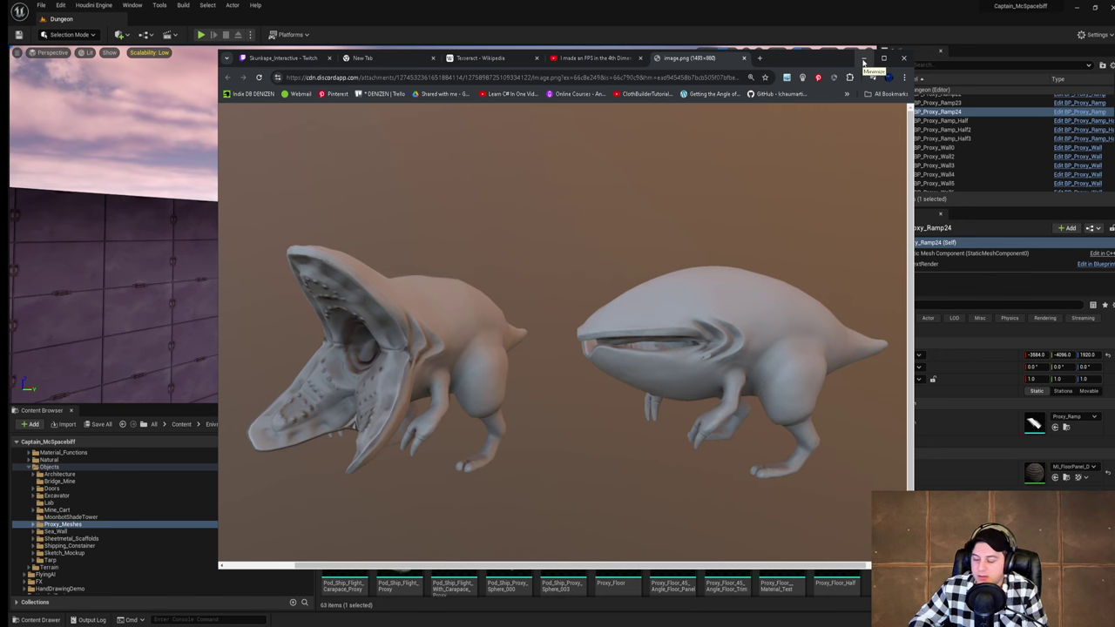
# Step: Minimize the creature reference image and return to the end ramp of the roof overhang in the Unreal level
pyautogui.click(864, 59)
pyautogui.moveTo(470, 279)
pyautogui.mouseDown(button='right')
pyautogui.moveTo(540, 349)
pyautogui.moveTo(523, 261)
pyautogui.moveTo(462, 266)
pyautogui.moveTo(448, 283)
pyautogui.mouseUp(button='right')
pyautogui.moveTo(656, 307); pyautogui.dragTo(574, 305, button='right')
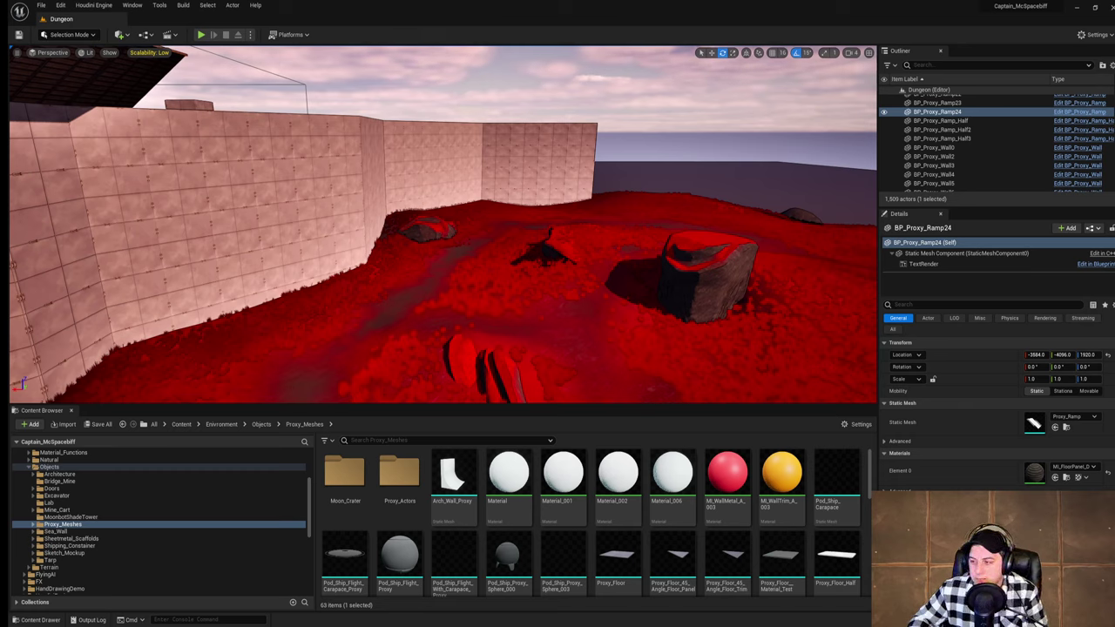
pyautogui.moveTo(476, 155); pyautogui.dragTo(231, 205, button='right')
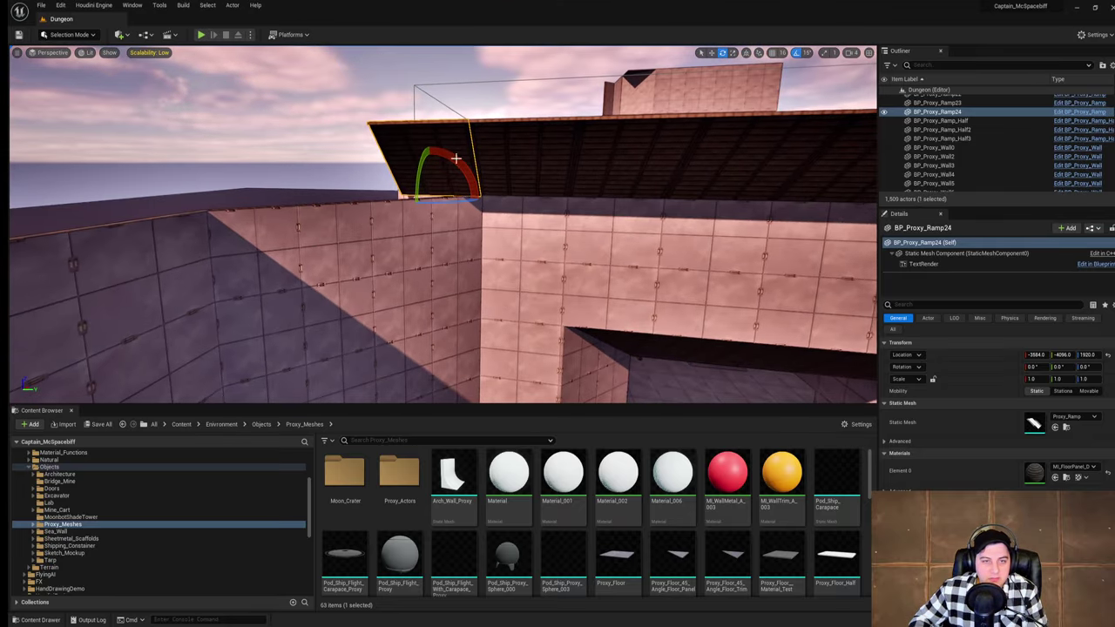
pyautogui.moveTo(458, 205)
pyautogui.mouseDown(button='right')
pyautogui.moveTo(375, 213)
pyautogui.moveTo(457, 209)
pyautogui.mouseUp(button='right')
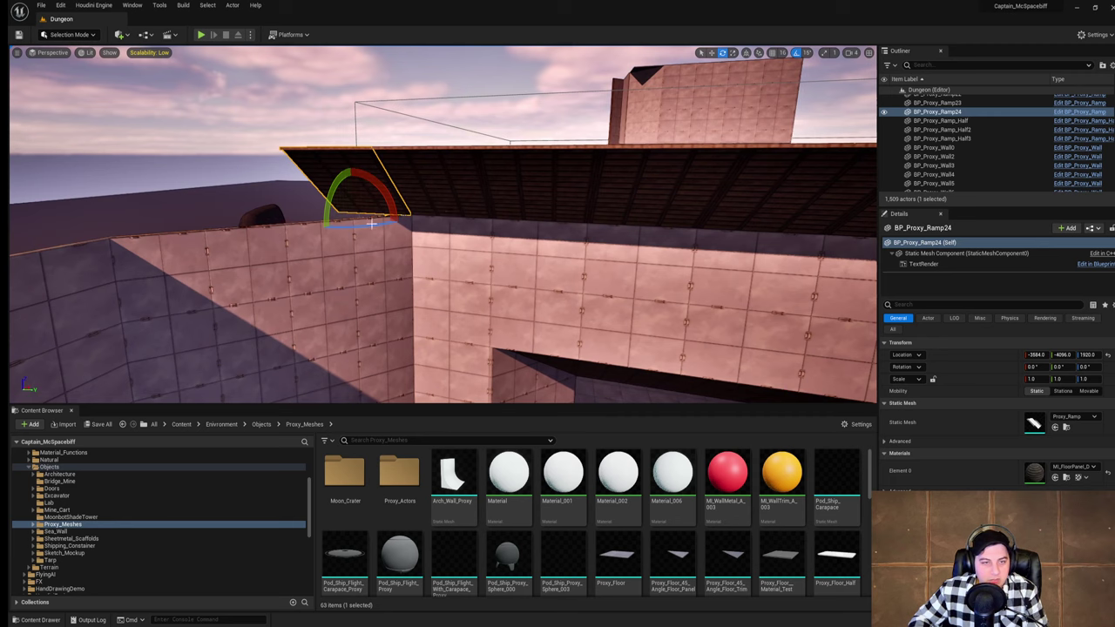
pyautogui.keyDown('alt'); pyautogui.moveTo(361, 228); pyautogui.dragTo(340, 218); pyautogui.keyUp('alt')
pyautogui.press('w')
pyautogui.moveTo(726, 313); pyautogui.dragTo(614, 313, button='right')
pyautogui.press('Delete')
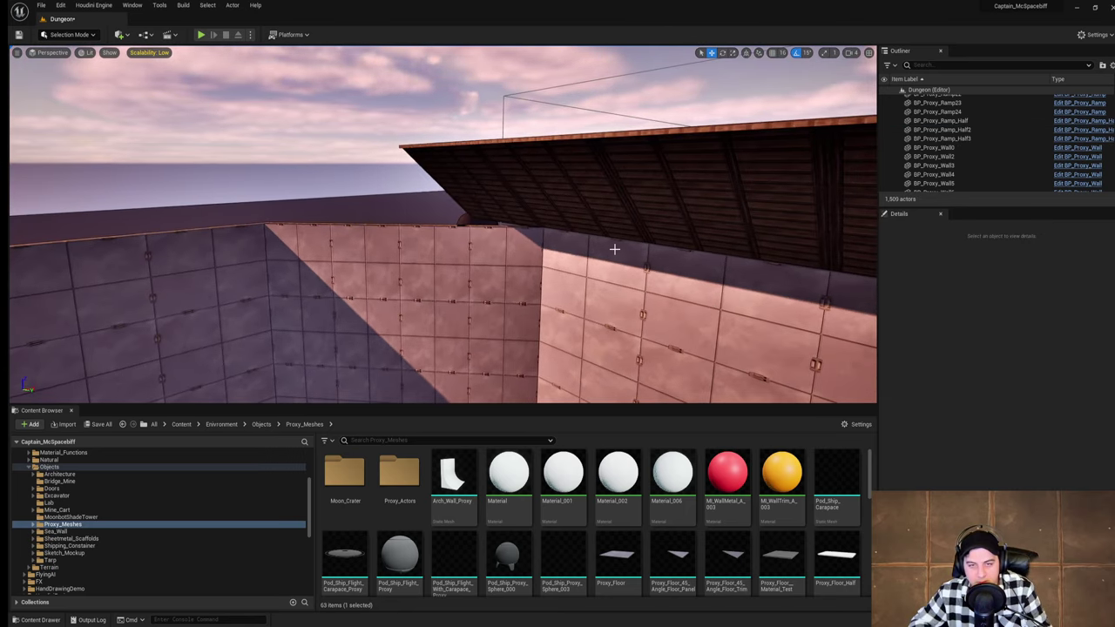
# Step: Rotate the end ramp of the roof overhang to -45° around the vertical axis
pyautogui.click(500, 203)
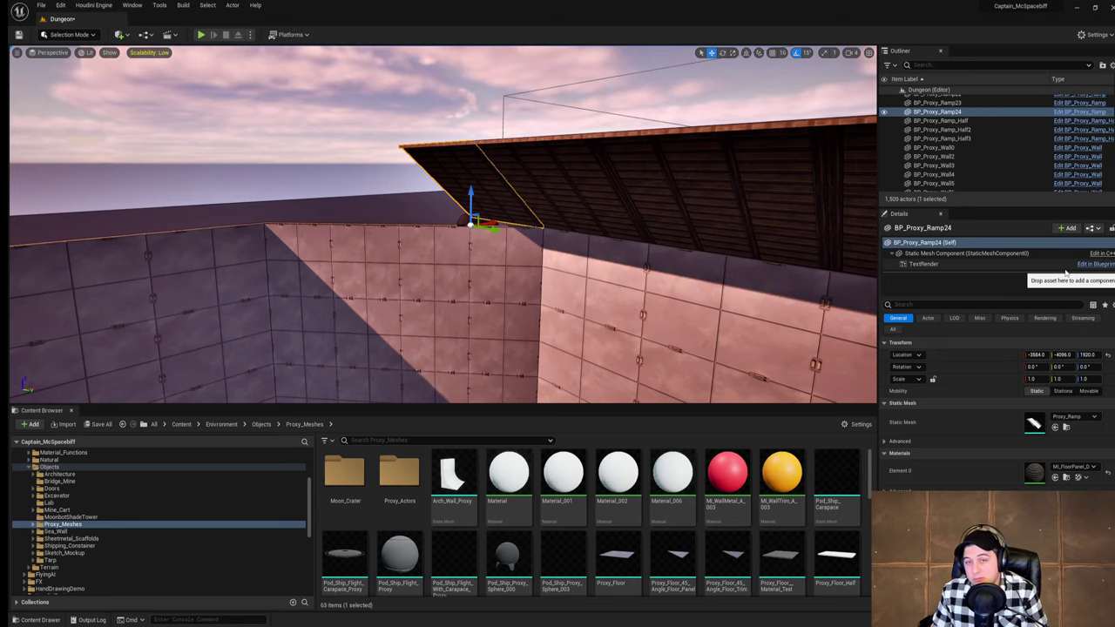
pyautogui.moveTo(636, 236); pyautogui.dragTo(591, 246, button='right')
pyautogui.press('e')
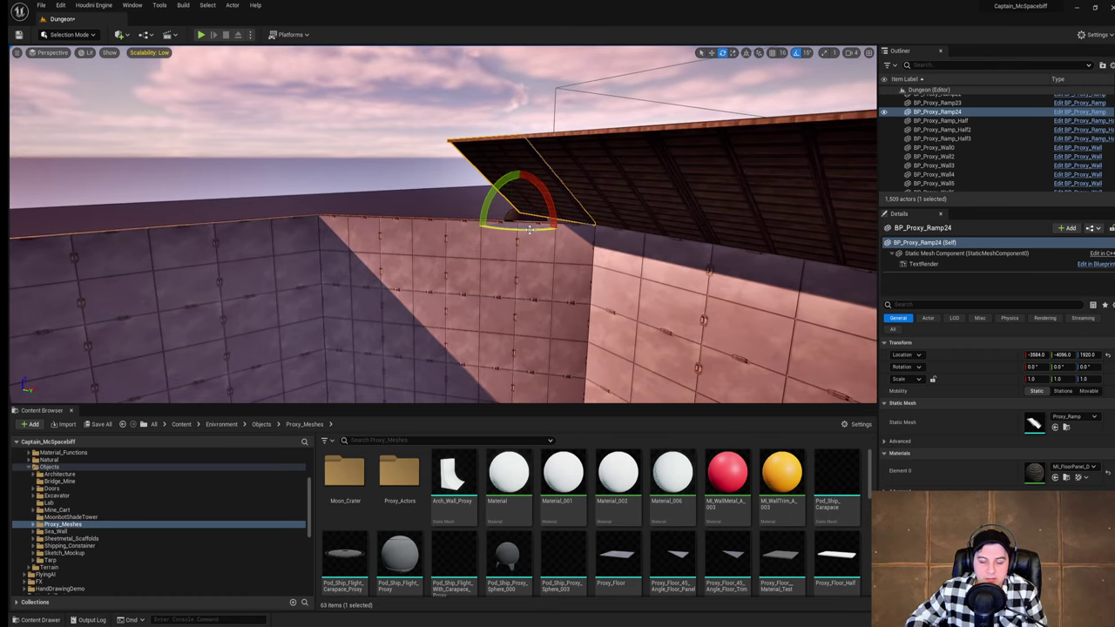
pyautogui.moveTo(524, 232); pyautogui.dragTo(561, 230)
pyautogui.press('w')
pyautogui.moveTo(564, 224)
pyautogui.mouseDown(button='right')
pyautogui.moveTo(584, 205)
pyautogui.moveTo(572, 227)
pyautogui.mouseUp(button='right')
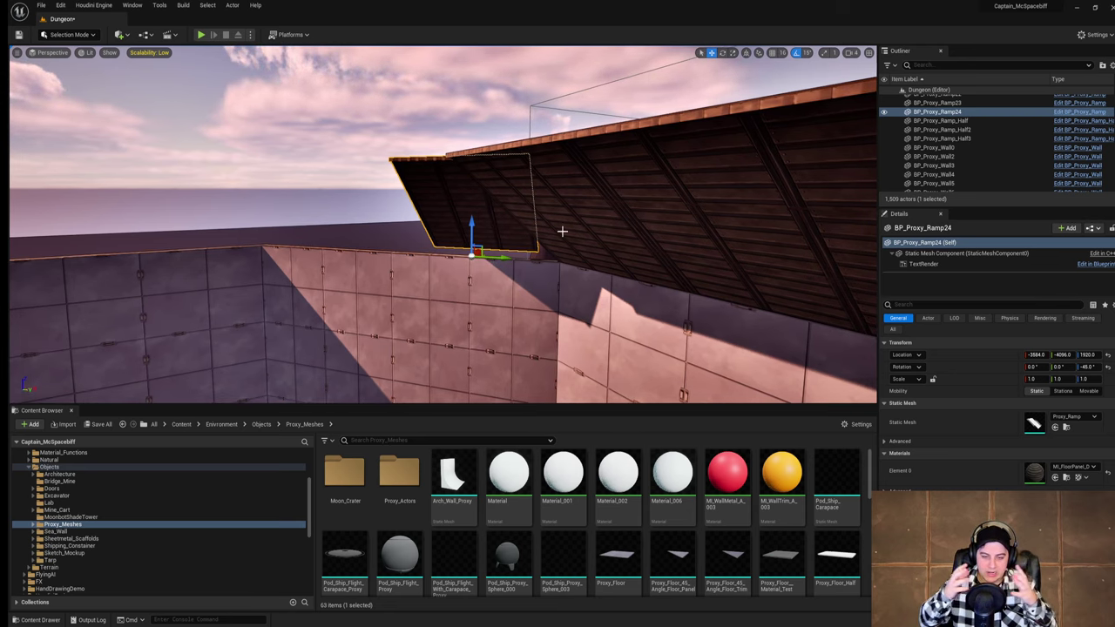
# Step: Move the rotated ramp onto the top edge of the adjoining diagonal wall so it meets the overhang at the corner
pyautogui.moveTo(564, 193); pyautogui.dragTo(557, 218, button='right')
pyautogui.moveTo(642, 189)
pyautogui.mouseDown(button='right')
pyautogui.moveTo(627, 174)
pyautogui.moveTo(642, 189)
pyautogui.mouseUp(button='right')
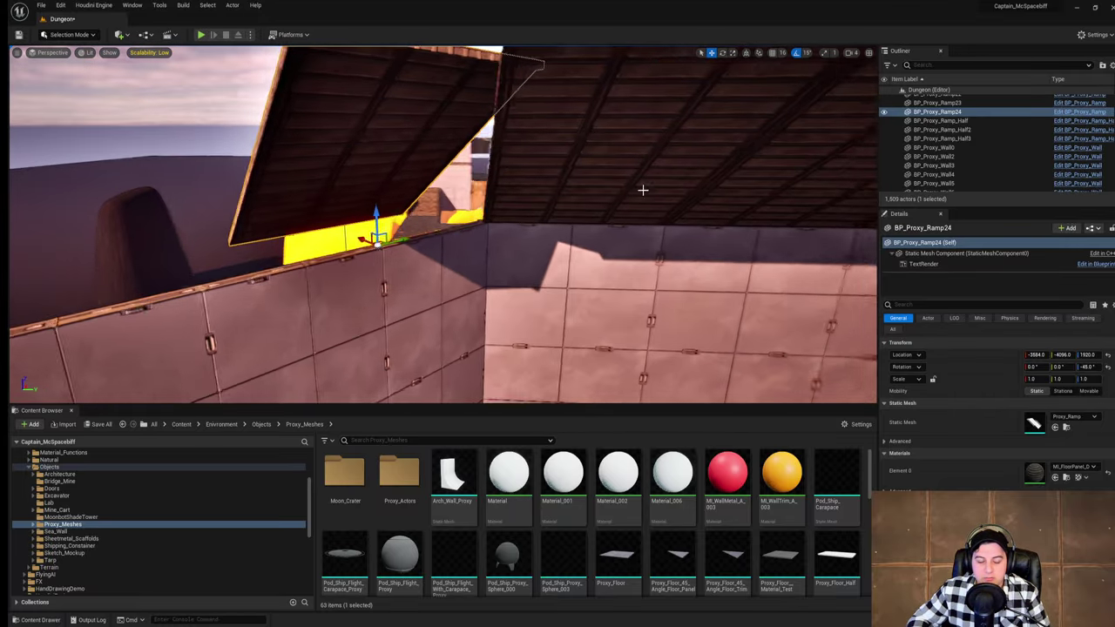
pyautogui.moveTo(400, 237); pyautogui.dragTo(486, 258)
pyautogui.hotkey('ctrl', 'z')
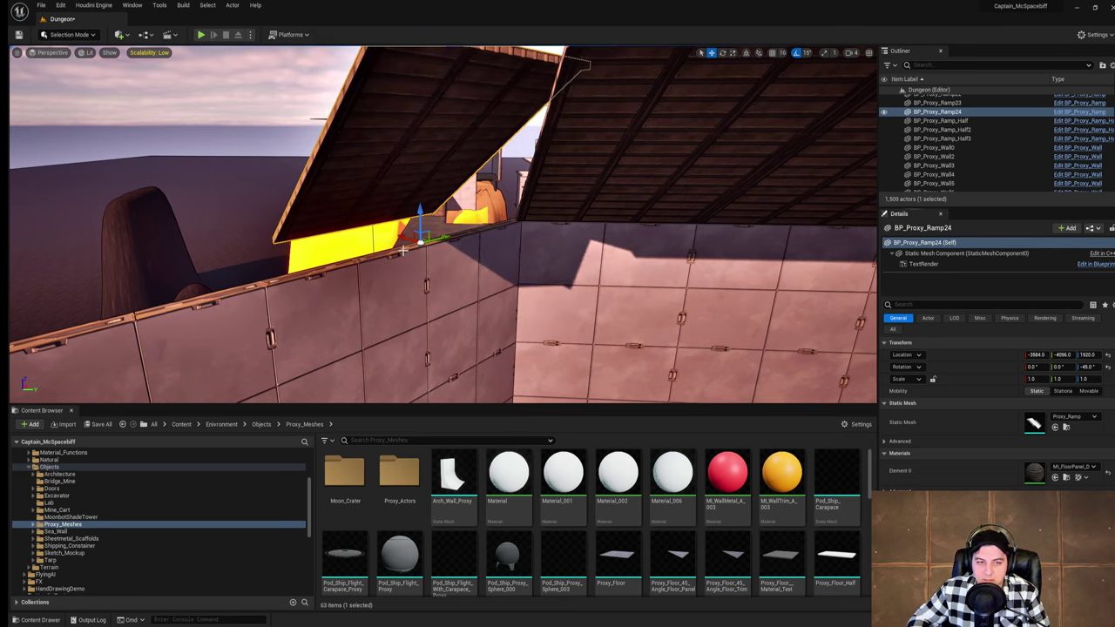
pyautogui.moveTo(401, 240); pyautogui.dragTo(487, 274)
pyautogui.moveTo(489, 281); pyautogui.dragTo(400, 286, button='right')
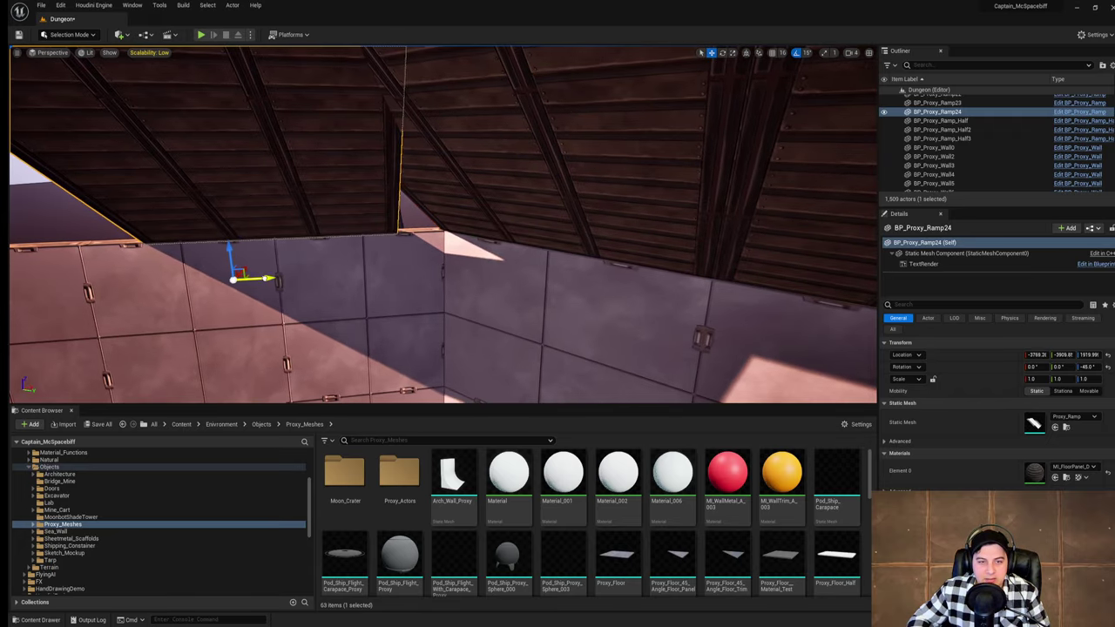
pyautogui.moveTo(262, 282); pyautogui.dragTo(339, 286)
pyautogui.press('s')
pyautogui.moveTo(339, 285); pyautogui.dragTo(257, 284, button='right')
pyautogui.press('d')
pyautogui.press('a')
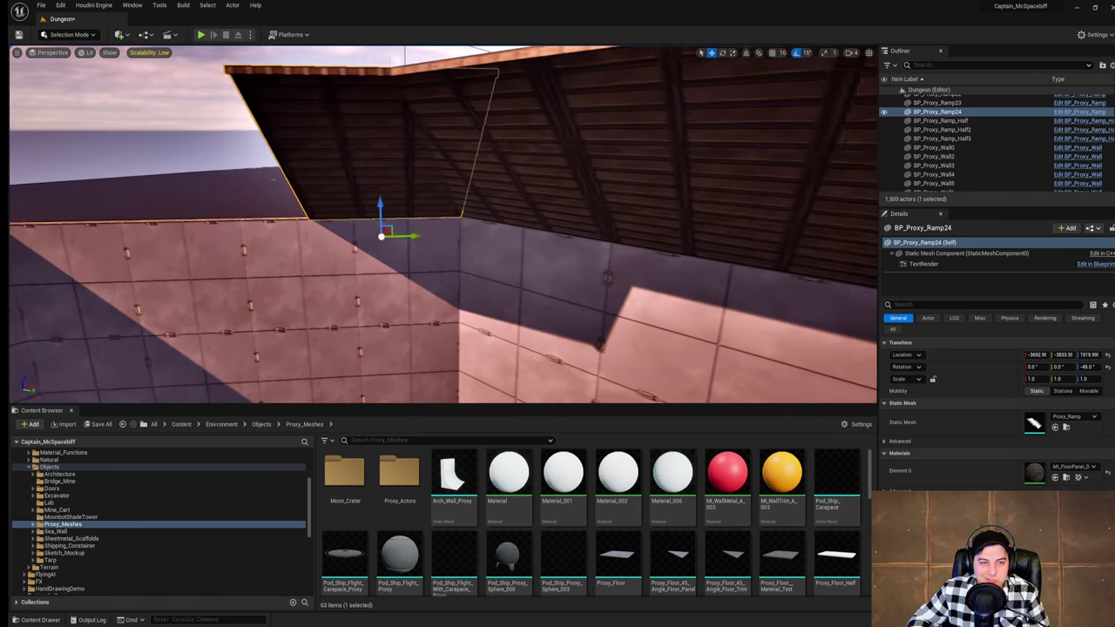
# Step: Duplicate the rotated ramp twice along the diagonal wall and nudge the middle copy toward the first ramp
pyautogui.keyDown('alt'); pyautogui.moveTo(513, 237); pyautogui.dragTo(329, 242); pyautogui.keyUp('alt')
pyautogui.press('a')
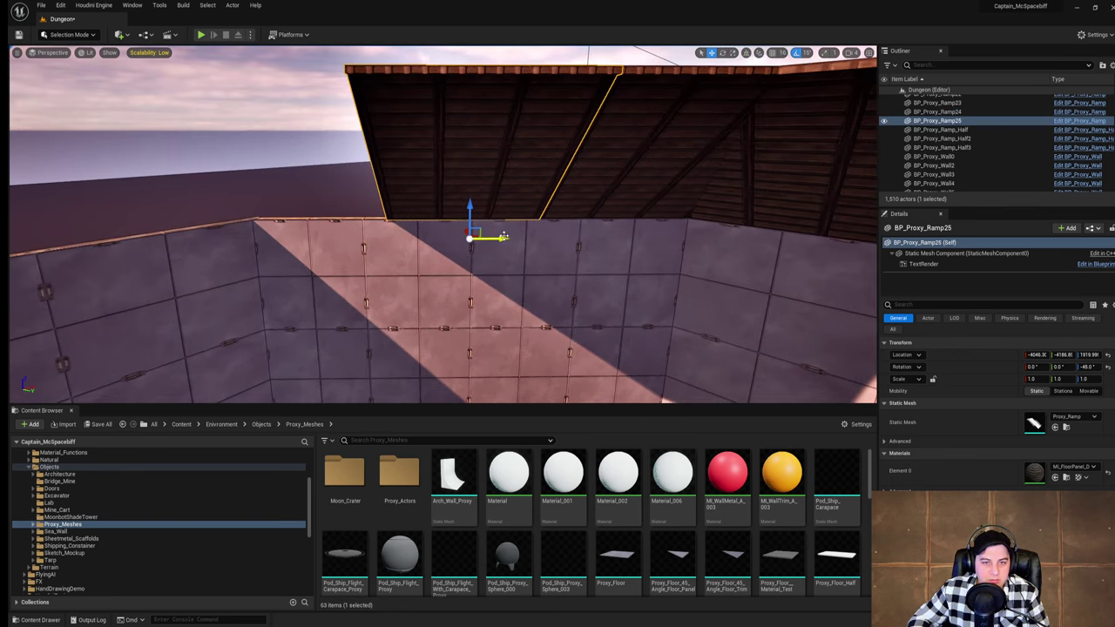
pyautogui.keyDown('alt'); pyautogui.moveTo(502, 242); pyautogui.dragTo(321, 242); pyautogui.keyUp('alt')
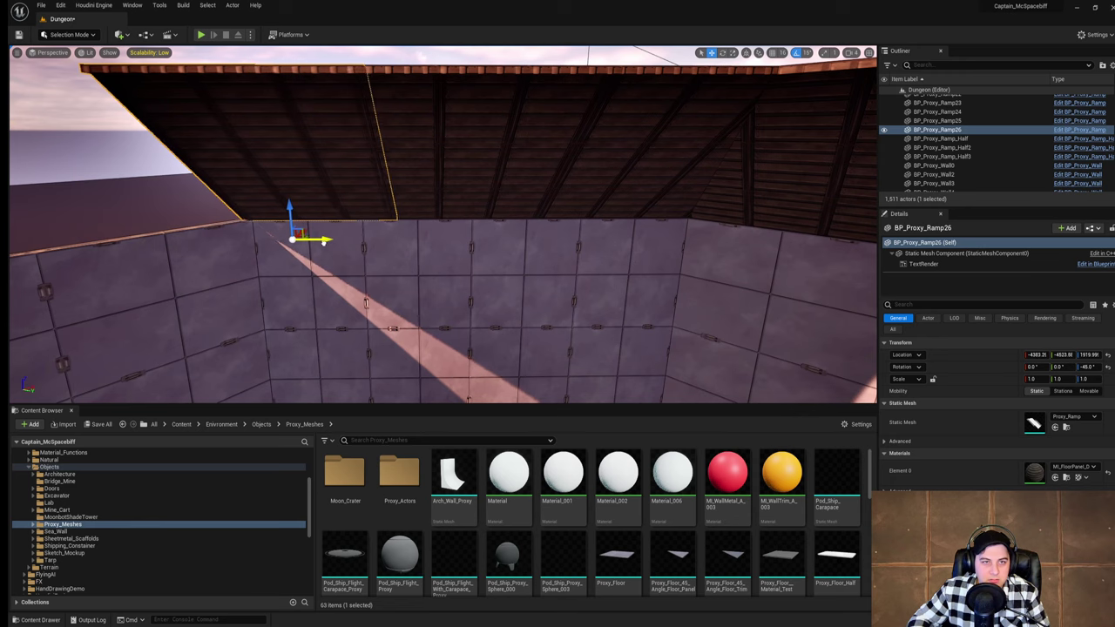
pyautogui.click(466, 185)
pyautogui.moveTo(499, 238); pyautogui.dragTo(512, 239)
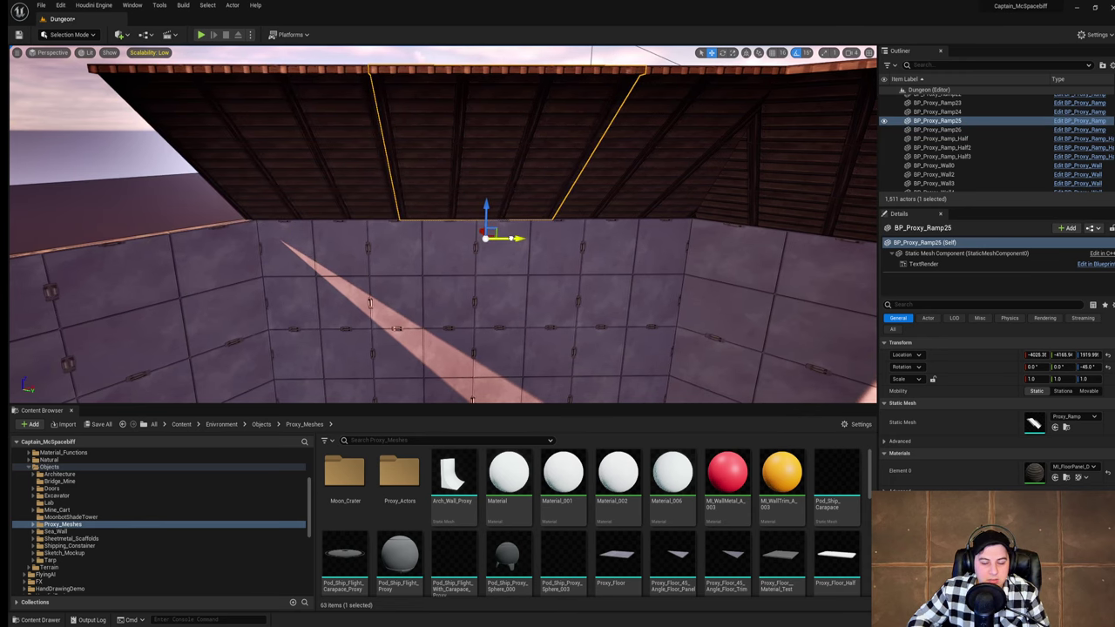
# Step: Delete the rotated ramp and its two copies from the top of the diagonal wall
pyautogui.press('d')
pyautogui.press('w')
pyautogui.click(539, 214)
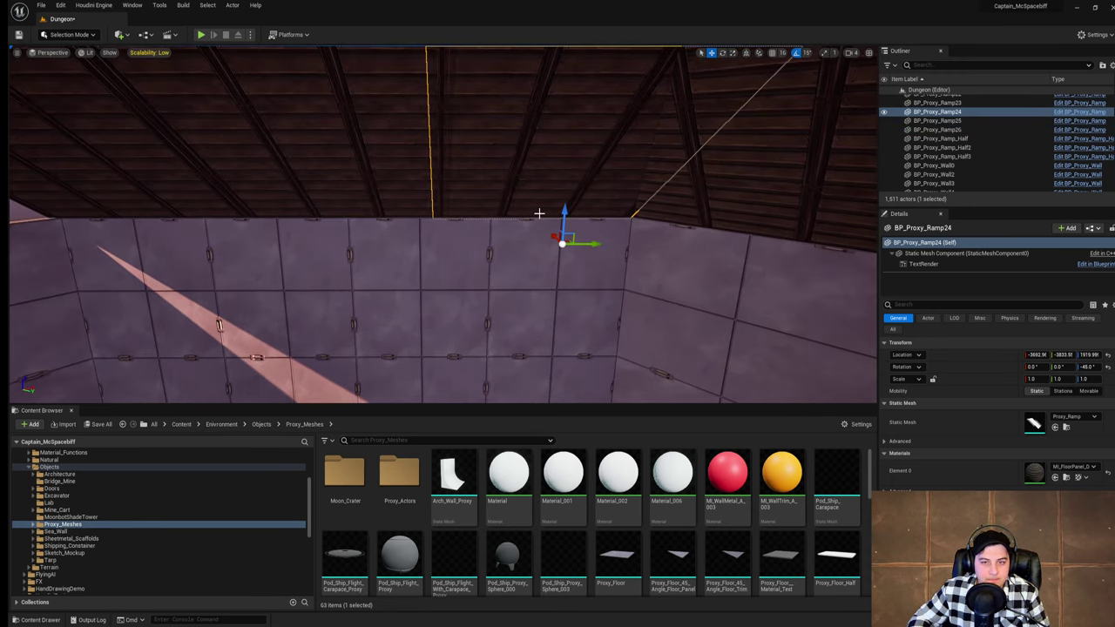
pyautogui.moveTo(539, 214); pyautogui.dragTo(518, 204, button='right')
pyautogui.keyDown('shift'); pyautogui.click(401, 184); pyautogui.keyUp('shift')
pyautogui.keyDown('shift'); pyautogui.click(185, 211); pyautogui.keyUp('shift')
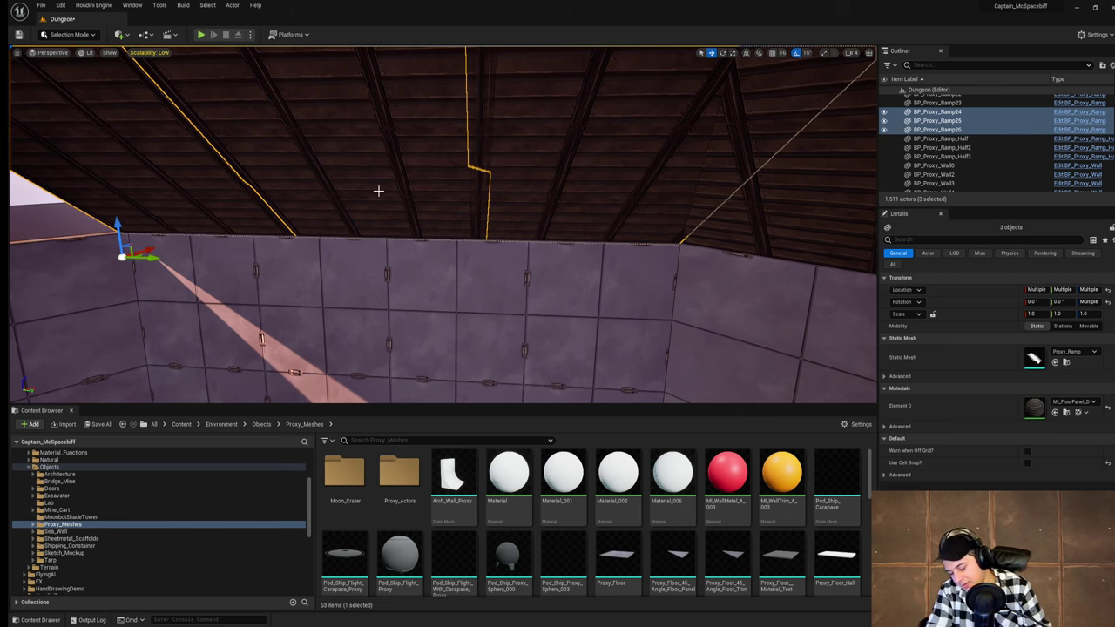
pyautogui.press('Delete')
# Step: Duplicate the three top-row panels of the sunlit diagonal wall beside the gate upward to a height of 1920
pyautogui.moveTo(378, 187); pyautogui.dragTo(415, 153, button='right')
pyautogui.moveTo(490, 151)
pyautogui.mouseDown(button='right')
pyautogui.moveTo(495, 131)
pyautogui.moveTo(566, 133)
pyautogui.moveTo(487, 146)
pyautogui.mouseUp(button='right')
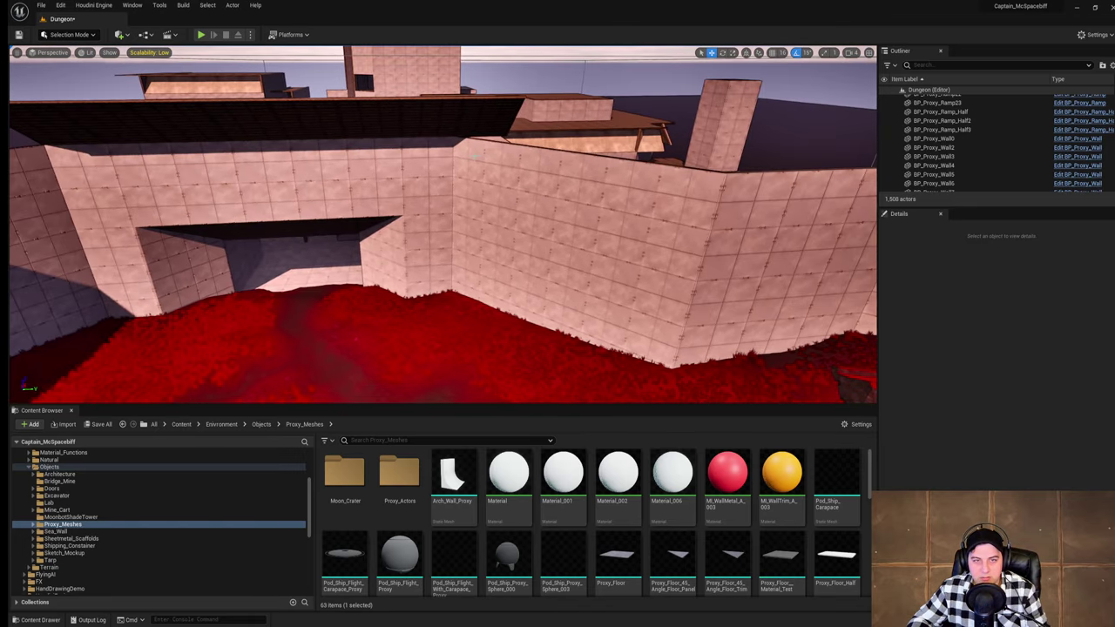
pyautogui.click(480, 176)
pyautogui.keyDown('ctrl'); pyautogui.click(600, 180); pyautogui.keyUp('ctrl')
pyautogui.keyDown('ctrl'); pyautogui.click(599, 180); pyautogui.keyUp('ctrl')
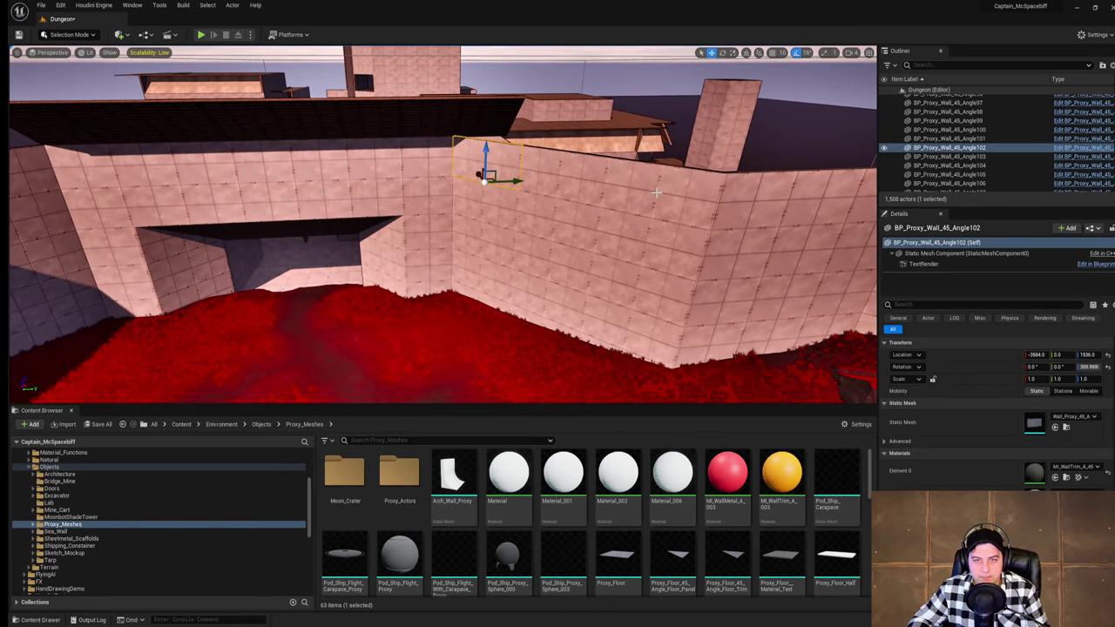
pyautogui.keyDown('ctrl'); pyautogui.click(566, 177); pyautogui.keyUp('ctrl')
pyautogui.keyDown('ctrl'); pyautogui.click(643, 192); pyautogui.keyUp('ctrl')
pyautogui.keyDown('alt'); pyautogui.moveTo(661, 188); pyautogui.dragTo(667, 130); pyautogui.keyUp('alt')
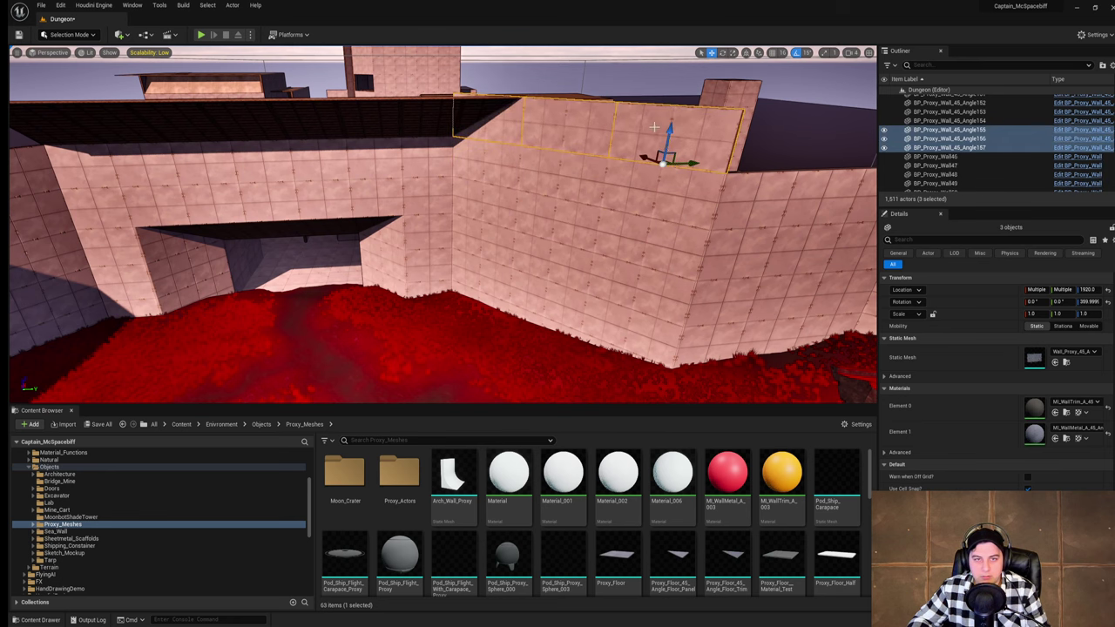
# Step: Duplicate the two top-row panels of the diagonal wall on the gate's opposite, shaded side upward to a height of 1920
pyautogui.moveTo(655, 127); pyautogui.dragTo(512, 148, button='right')
pyautogui.click(505, 147)
pyautogui.keyDown('ctrl'); pyautogui.click(451, 146); pyautogui.keyUp('ctrl')
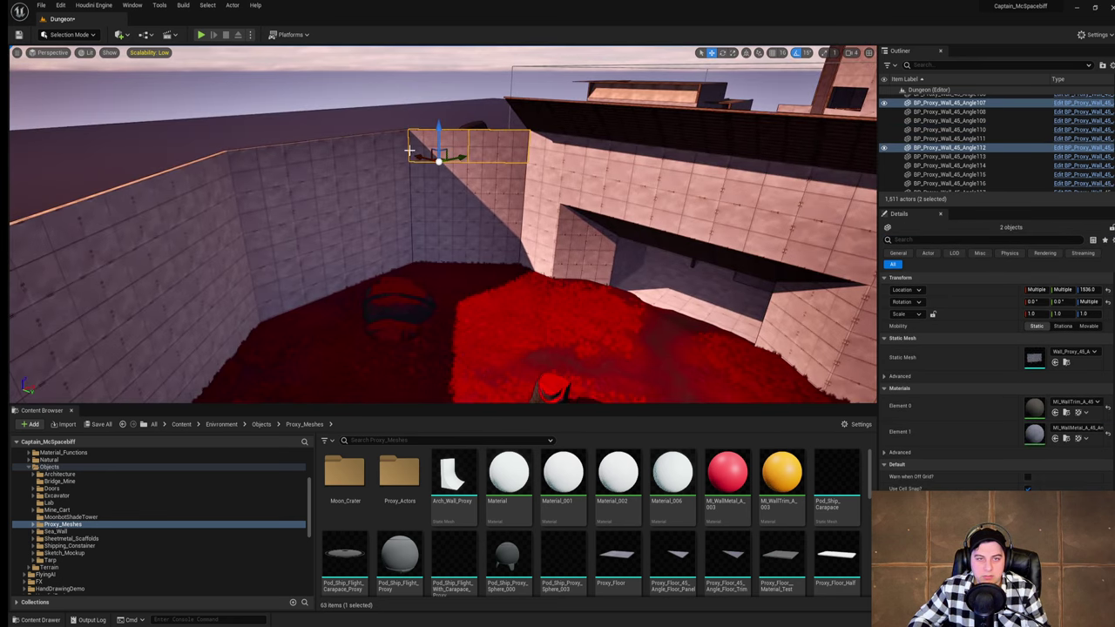
pyautogui.keyDown('ctrl'); pyautogui.click(425, 146); pyautogui.keyUp('ctrl')
pyautogui.keyDown('ctrl'); pyautogui.click(458, 140); pyautogui.keyUp('ctrl')
pyautogui.keyDown('alt'); pyautogui.moveTo(439, 135); pyautogui.dragTo(439, 102); pyautogui.keyUp('alt')
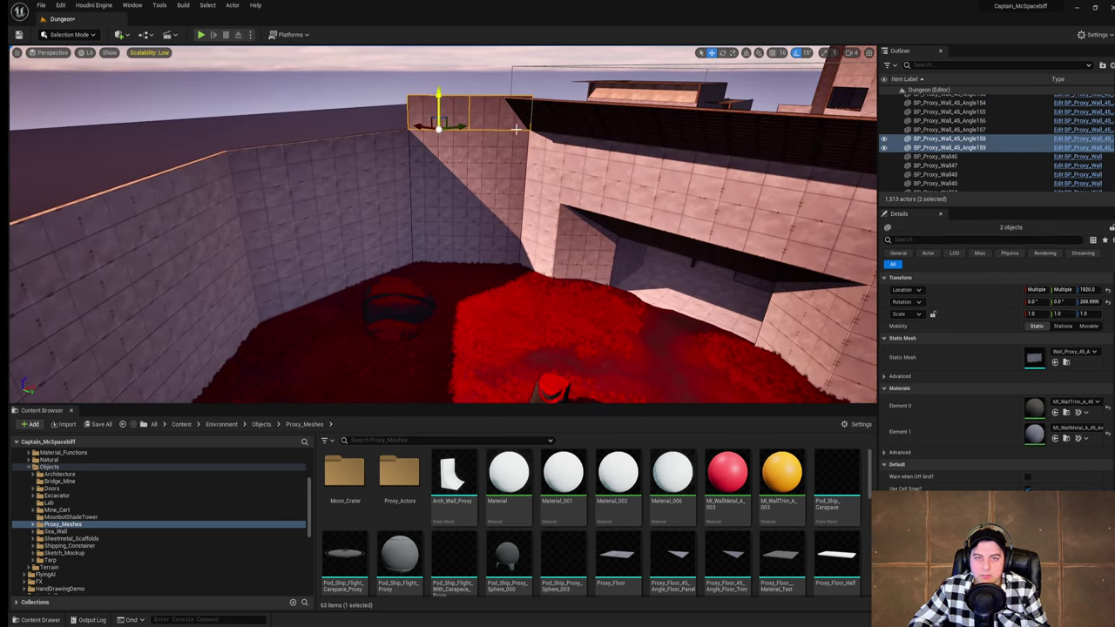
# Step: Duplicate the four top-row panels of the adjoining shaded straight wall upward to a height of 1920
pyautogui.moveTo(455, 113); pyautogui.dragTo(379, 131, button='right')
pyautogui.click(491, 149)
pyautogui.keyDown('ctrl'); pyautogui.click(433, 155); pyautogui.keyUp('ctrl')
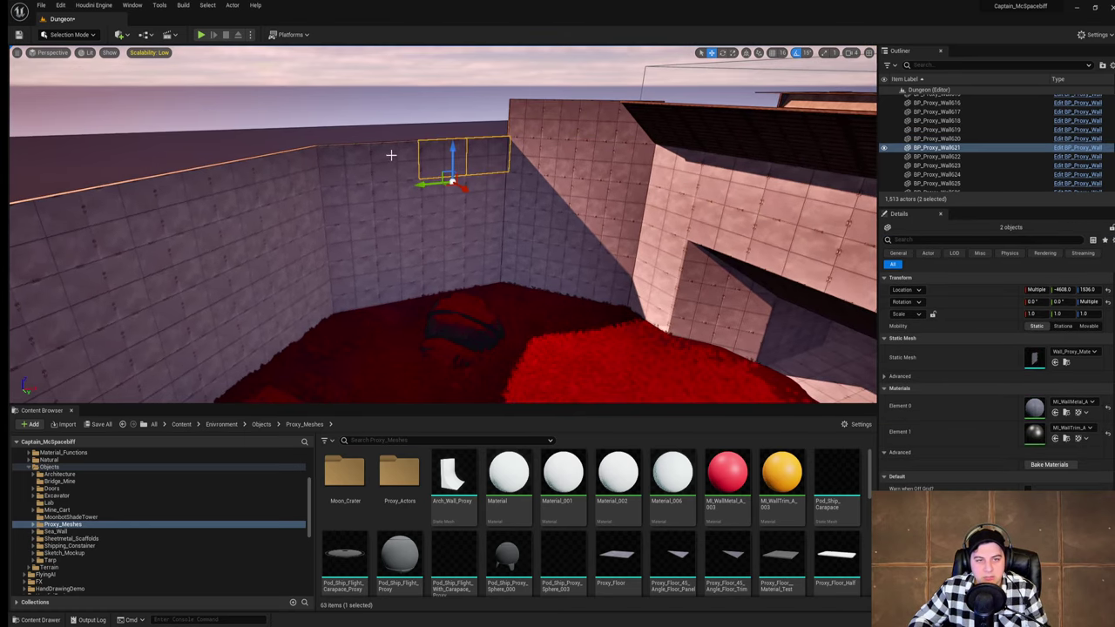
pyautogui.keyDown('ctrl'); pyautogui.click(391, 156); pyautogui.keyUp('ctrl')
pyautogui.keyDown('ctrl'); pyautogui.click(348, 159); pyautogui.keyUp('ctrl')
pyautogui.keyDown('alt'); pyautogui.moveTo(348, 153); pyautogui.dragTo(345, 113); pyautogui.keyUp('alt')
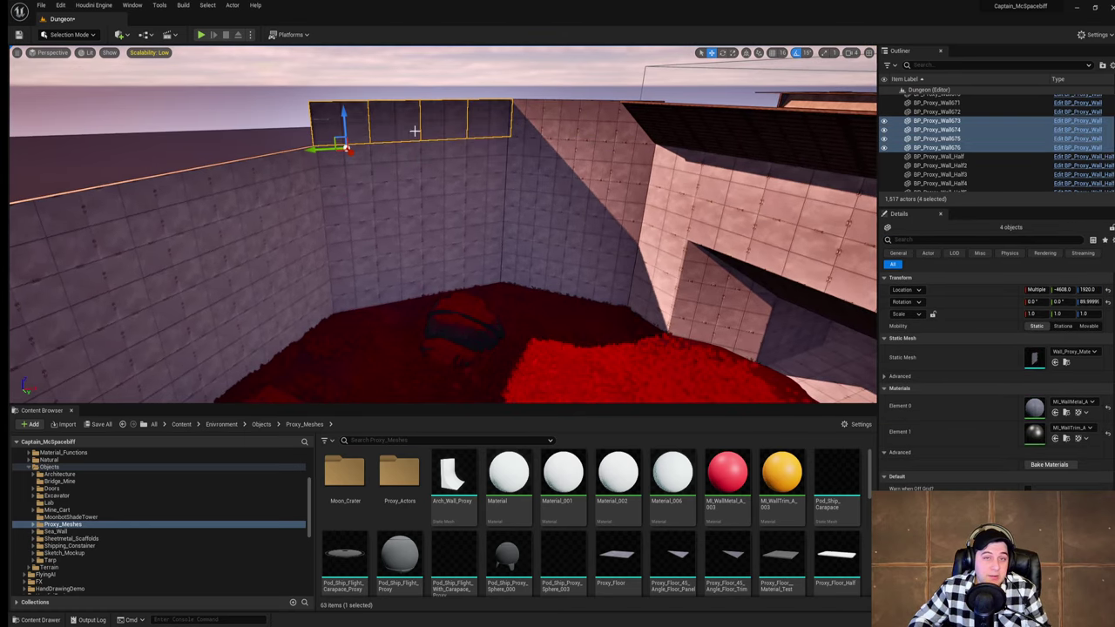
# Step: Duplicate the three top-row panels of the straight wall next to the raised sunlit diagonal wall upward to a height of 1920
pyautogui.moveTo(417, 131); pyautogui.dragTo(462, 181, button='right')
pyautogui.click(478, 180)
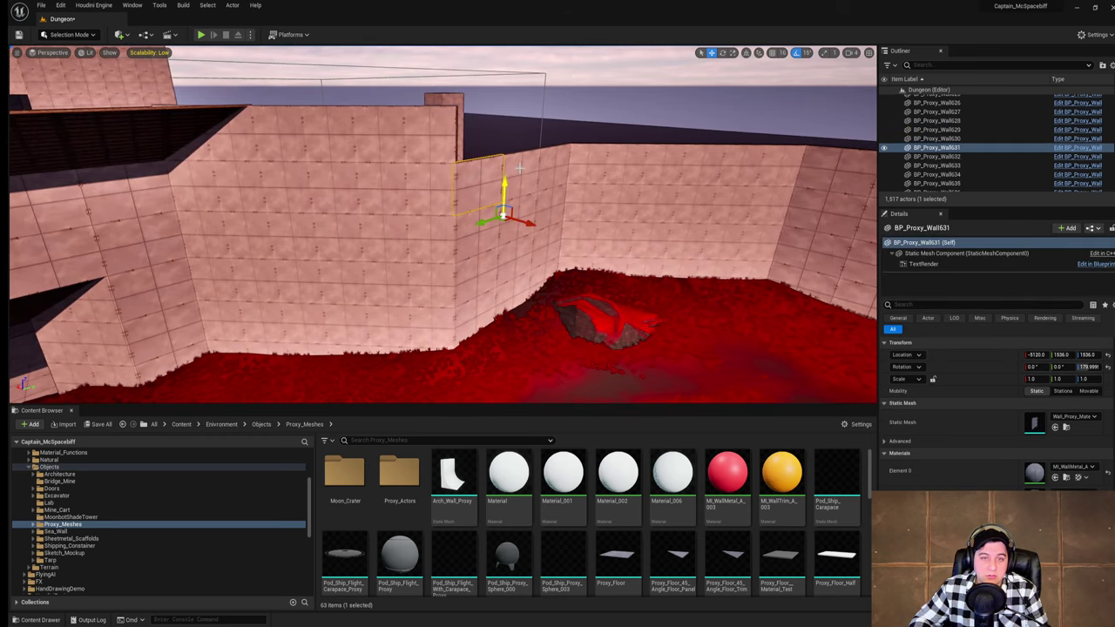
pyautogui.keyDown('ctrl'); pyautogui.click(524, 172); pyautogui.keyUp('ctrl')
pyautogui.keyDown('alt'); pyautogui.moveTo(581, 165); pyautogui.dragTo(582, 119); pyautogui.keyUp('alt')
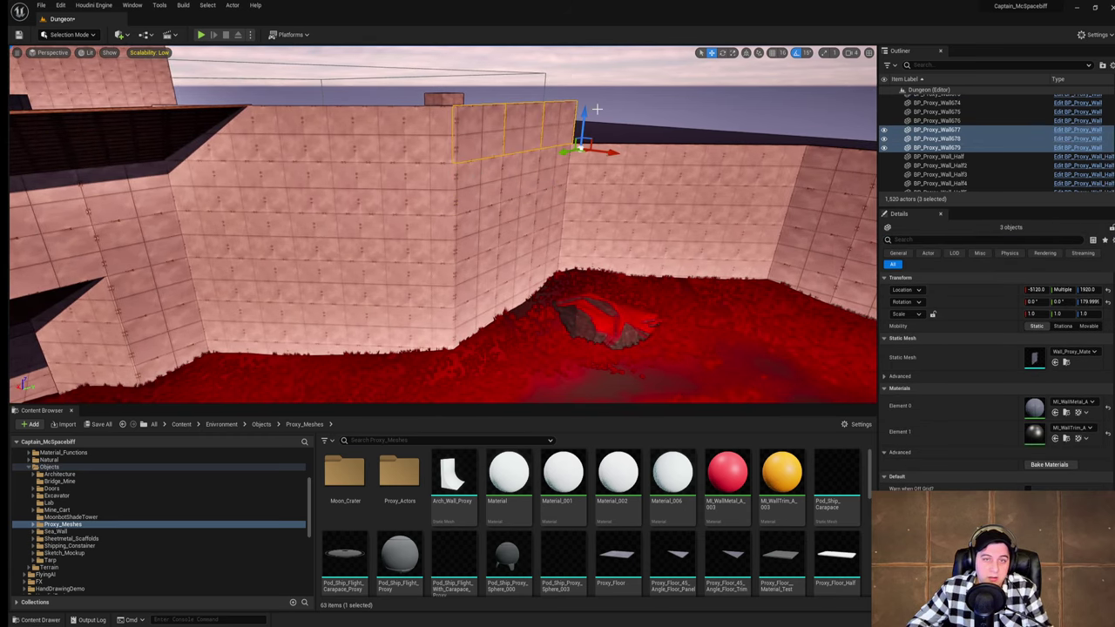
# Step: Duplicate the three top-row panels of the next sunlit 45-degree wall section up by one panel row
pyautogui.moveTo(451, 187); pyautogui.dragTo(458, 189, button='right')
pyautogui.click(457, 190)
pyautogui.keyDown('ctrl'); pyautogui.click(527, 185); pyautogui.keyUp('ctrl')
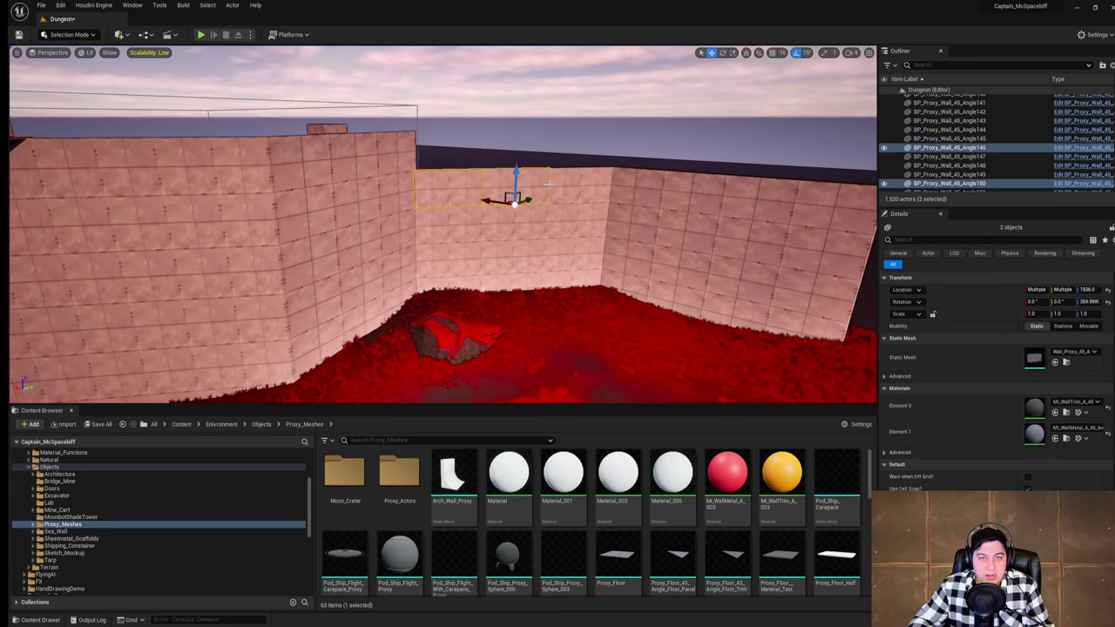
pyautogui.keyDown('ctrl'); pyautogui.click(566, 186); pyautogui.keyUp('ctrl')
pyautogui.keyDown('alt'); pyautogui.moveTo(581, 172); pyautogui.dragTo(588, 135); pyautogui.keyUp('alt')
# Step: Duplicate the four top-row panels of the following straight wall on the sunlit side upward to a height of 1920
pyautogui.click(650, 185)
pyautogui.keyDown('ctrl'); pyautogui.click(686, 187); pyautogui.keyUp('ctrl')
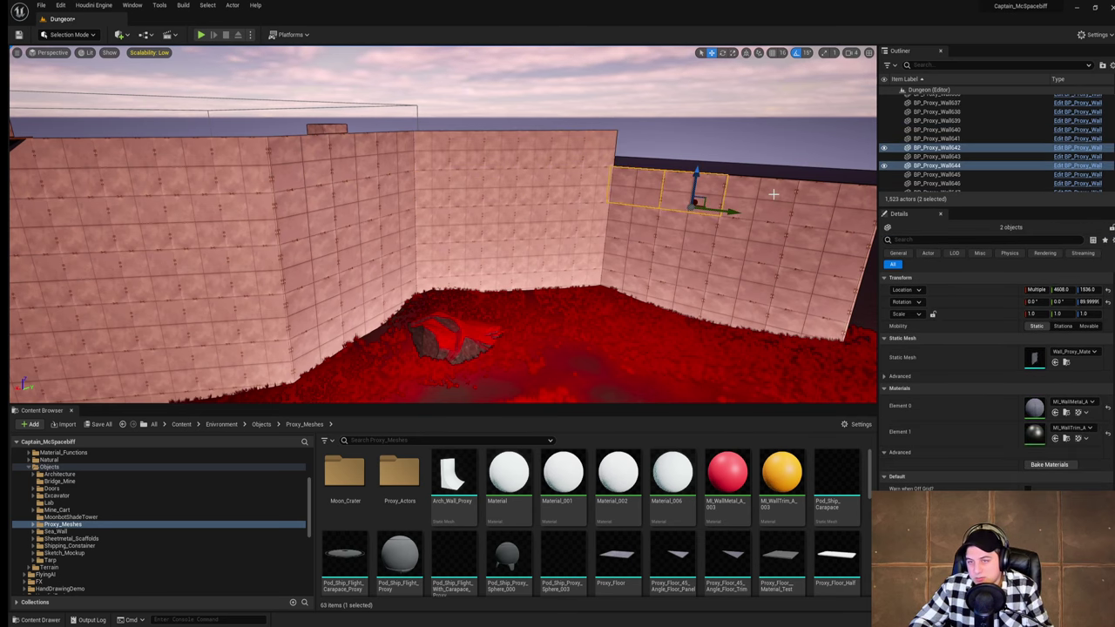
pyautogui.keyDown('ctrl'); pyautogui.click(756, 193); pyautogui.keyUp('ctrl')
pyautogui.moveTo(760, 193); pyautogui.dragTo(781, 192, button='right')
pyautogui.keyDown('ctrl'); pyautogui.click(700, 195); pyautogui.keyUp('ctrl')
pyautogui.keyDown('alt'); pyautogui.moveTo(700, 195); pyautogui.dragTo(704, 158); pyautogui.keyUp('alt')
pyautogui.moveTo(704, 158); pyautogui.dragTo(53, 175, button='right')
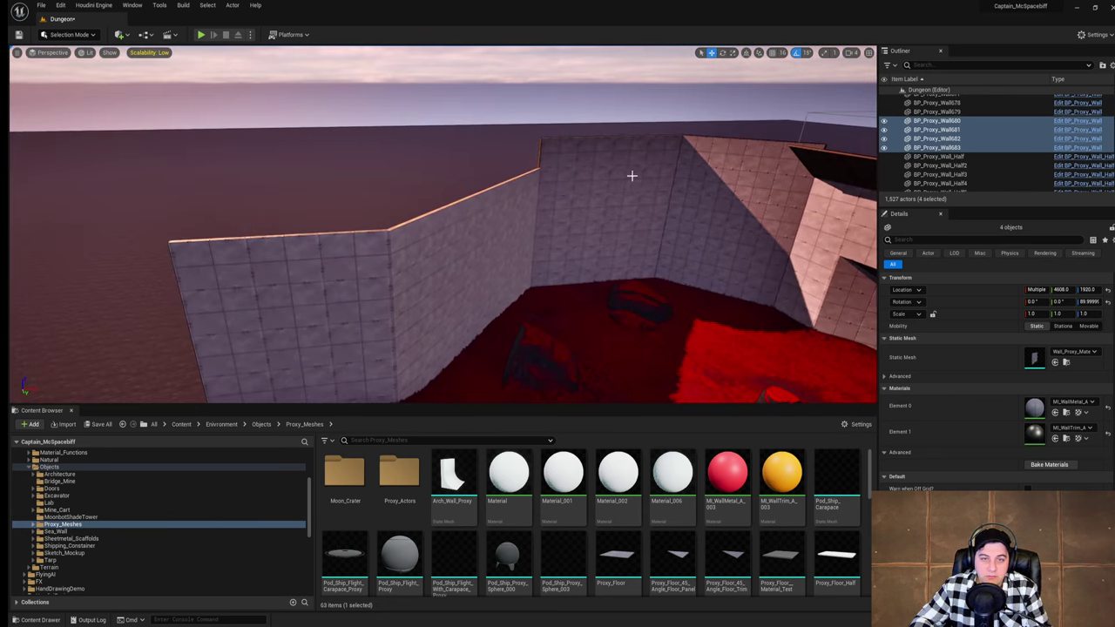
pyautogui.keyDown('ctrl'); pyautogui.click(535, 189); pyautogui.keyUp('ctrl')
pyautogui.keyDown('ctrl'); pyautogui.click(494, 200); pyautogui.keyUp('ctrl')
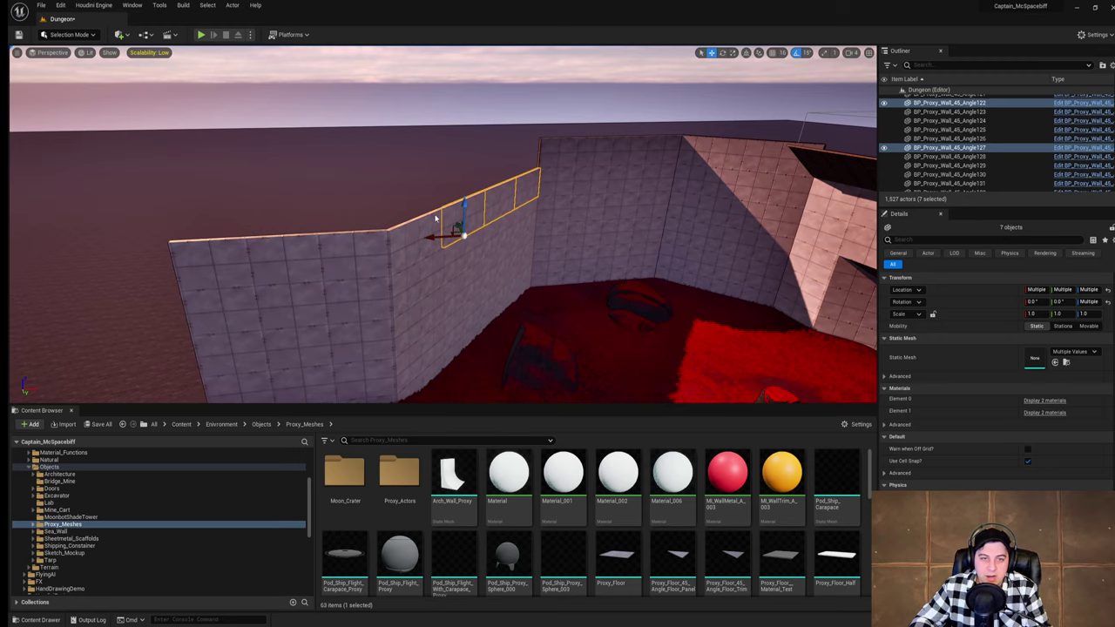
pyautogui.keyDown('alt'); pyautogui.moveTo(418, 231); pyautogui.dragTo(431, 196); pyautogui.keyUp('alt')
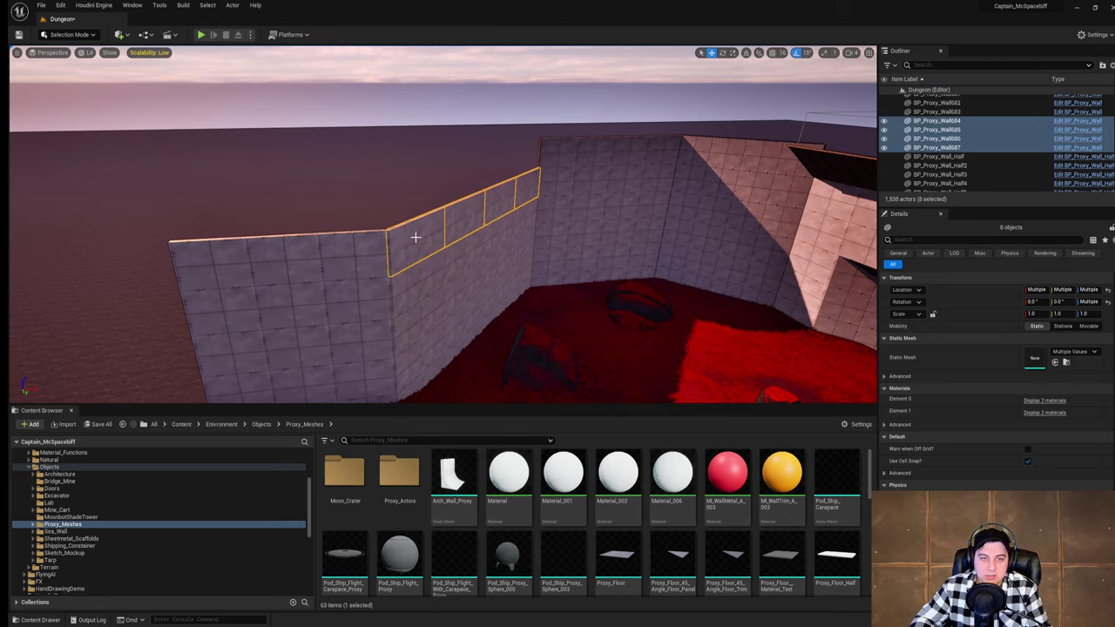
pyautogui.moveTo(433, 211); pyautogui.dragTo(686, 242, button='right')
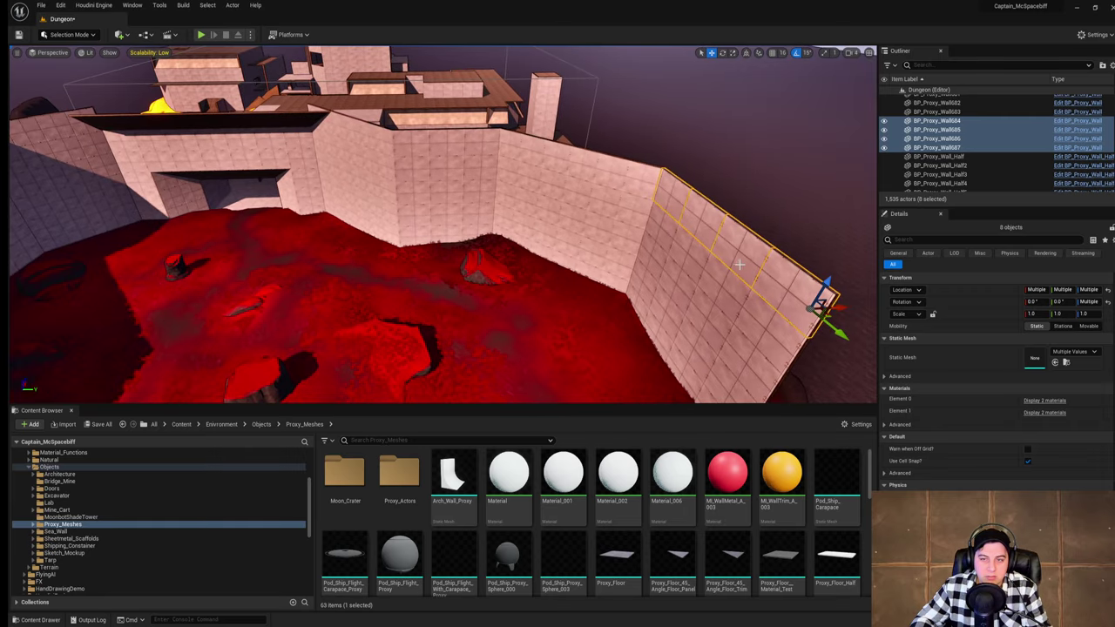
pyautogui.hotkey('ctrl', 'z')
# Step: Duplicate the four top-row panels of the shaded 45-degree wall upward to a height of 1920
pyautogui.moveTo(739, 265); pyautogui.dragTo(479, 224, button='right')
pyautogui.press('w')
pyautogui.click(403, 169)
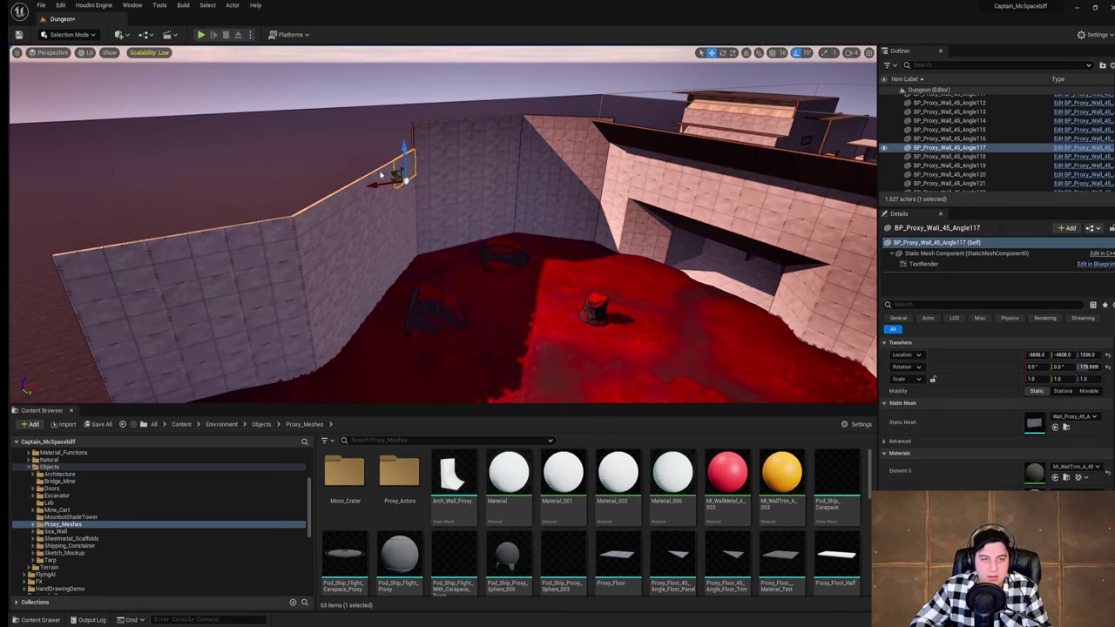
pyautogui.keyDown('ctrl'); pyautogui.click(382, 178); pyautogui.keyUp('ctrl')
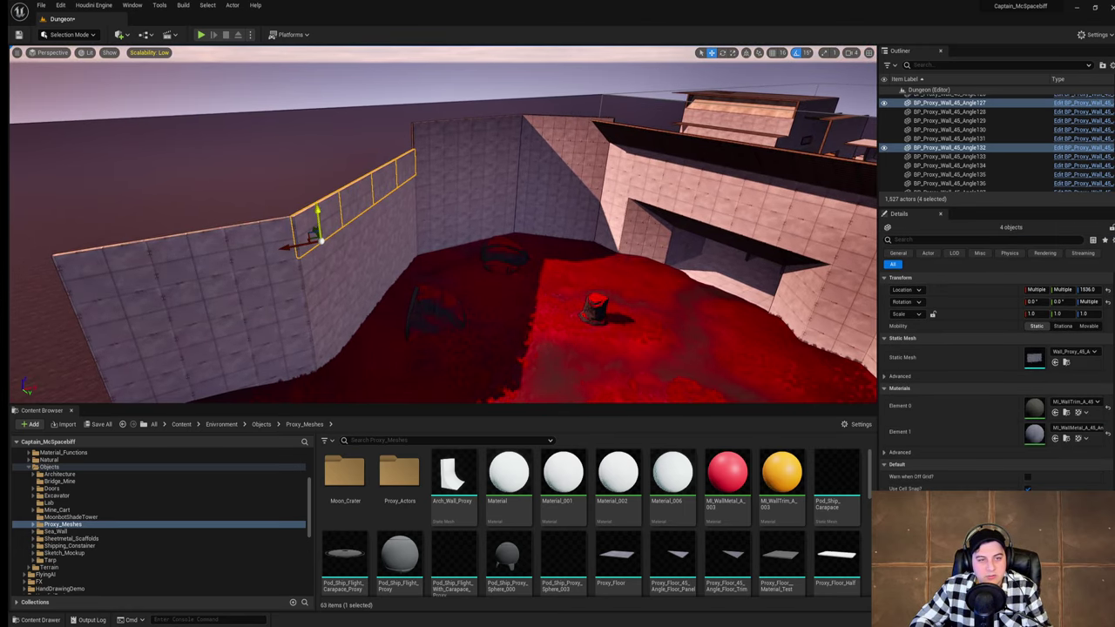
pyautogui.keyDown('alt'); pyautogui.moveTo(319, 211); pyautogui.dragTo(319, 171); pyautogui.keyUp('alt')
# Step: Duplicate the three top-row panels of the shaded straight wall next to the raised 45-degree wall upward to a height of 1920
pyautogui.moveTo(318, 171); pyautogui.dragTo(582, 194, button='right')
pyautogui.press('w')
pyautogui.press('a')
pyautogui.press('s')
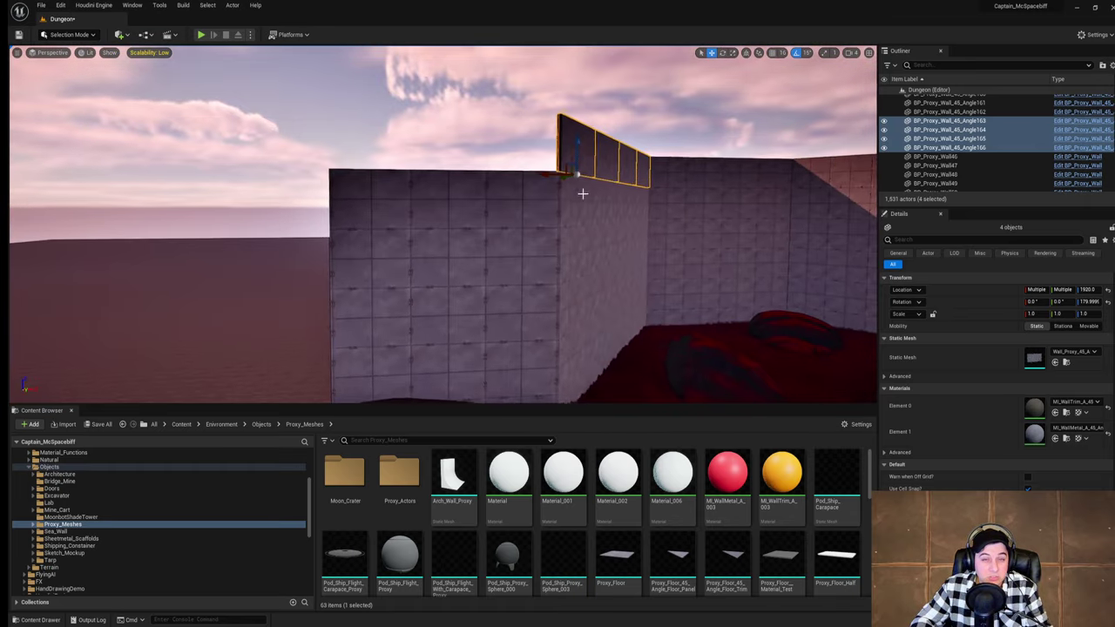
pyautogui.click(535, 197)
pyautogui.keyDown('ctrl'); pyautogui.click(423, 197); pyautogui.keyUp('ctrl')
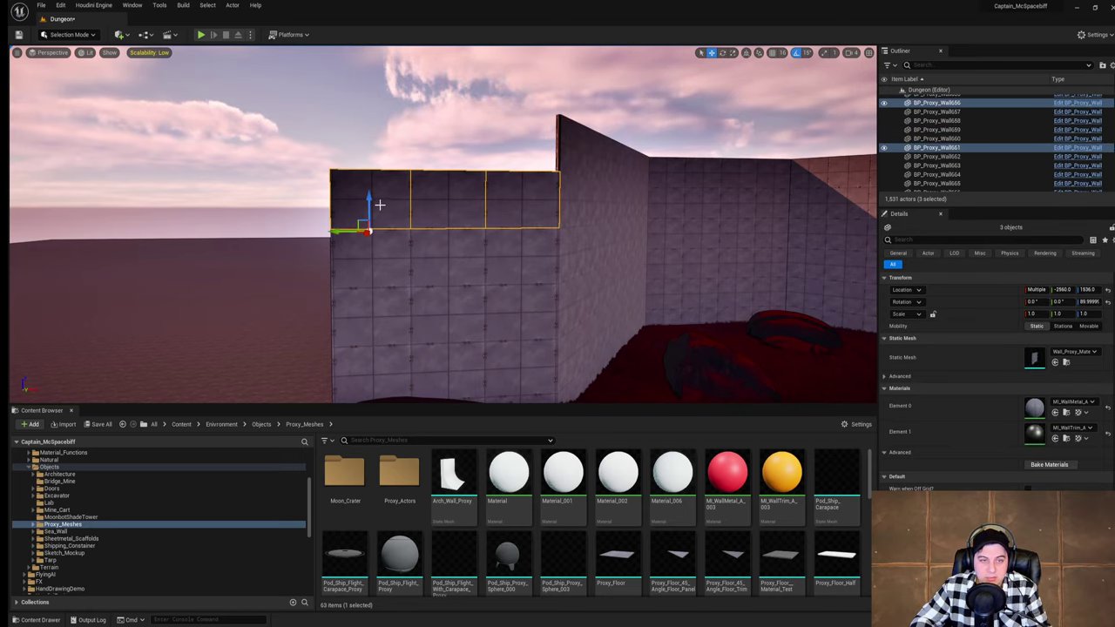
pyautogui.keyDown('alt'); pyautogui.moveTo(370, 200); pyautogui.dragTo(392, 141); pyautogui.keyUp('alt')
# Step: Extend the overhanging ramp row above the entrance wall with a duplicate of its end ramp at Y -4096, and save the level
pyautogui.moveTo(392, 141); pyautogui.dragTo(601, 139, button='right')
pyautogui.press('w')
pyautogui.press('s')
pyautogui.click(410, 195)
pyautogui.moveTo(410, 194); pyautogui.dragTo(370, 183, button='right')
pyautogui.keyDown('alt'); pyautogui.moveTo(440, 202); pyautogui.dragTo(367, 205); pyautogui.keyUp('alt')
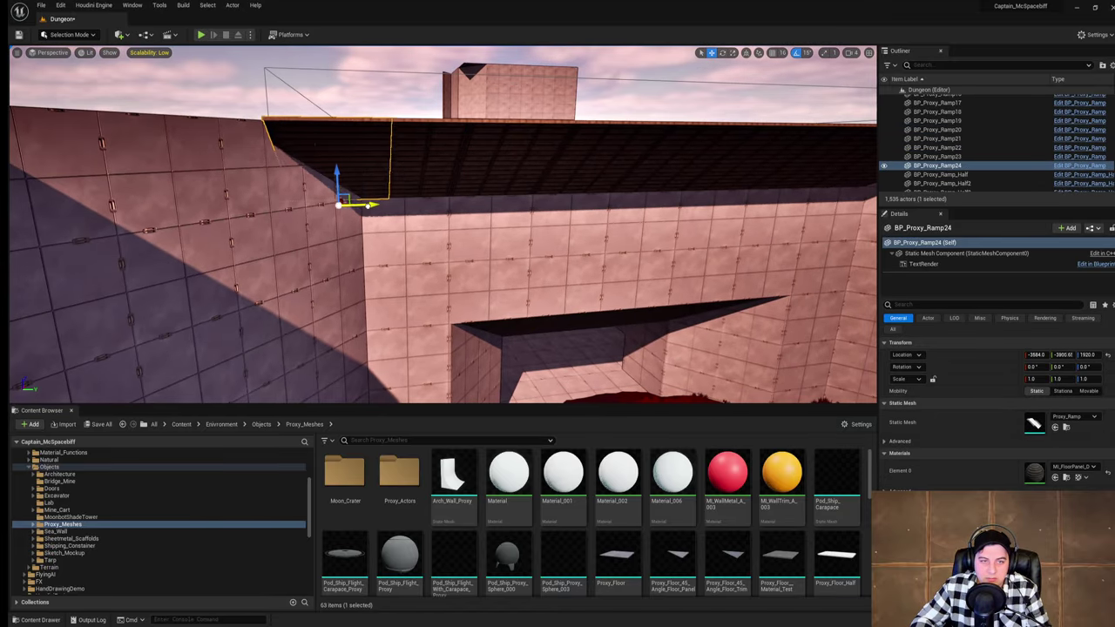
pyautogui.click(40, 6)
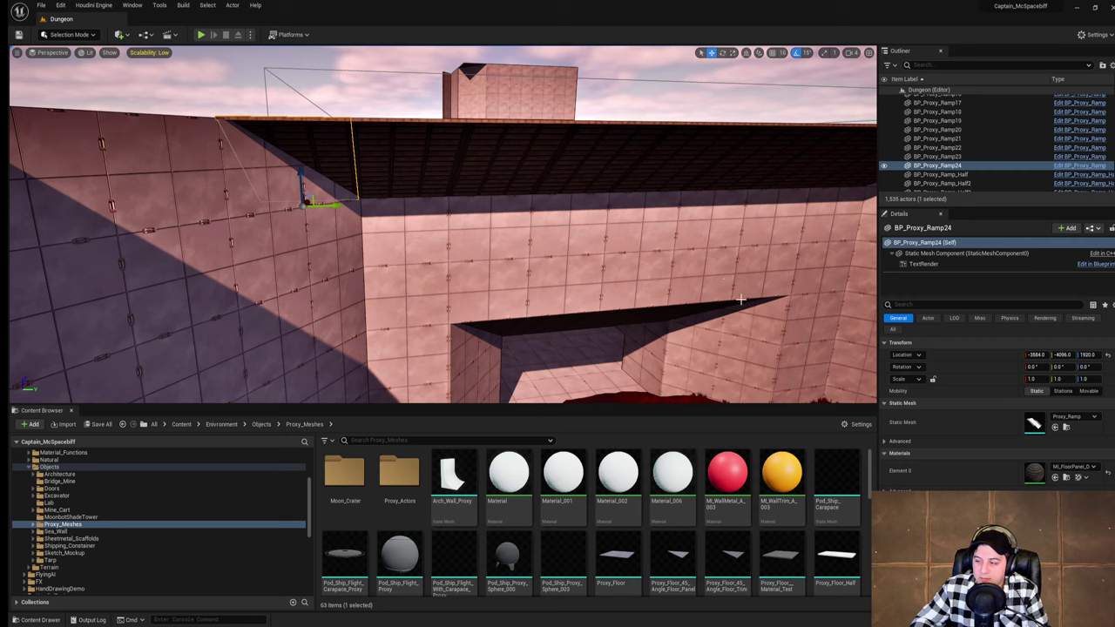
# Step: Duplicate the nine ramps of the overhanging row above the entrance wall, with the copies rotated -90 degrees
pyautogui.moveTo(742, 294); pyautogui.dragTo(52, 274, button='right')
pyautogui.moveTo(639, 255); pyautogui.dragTo(636, 256, button='right')
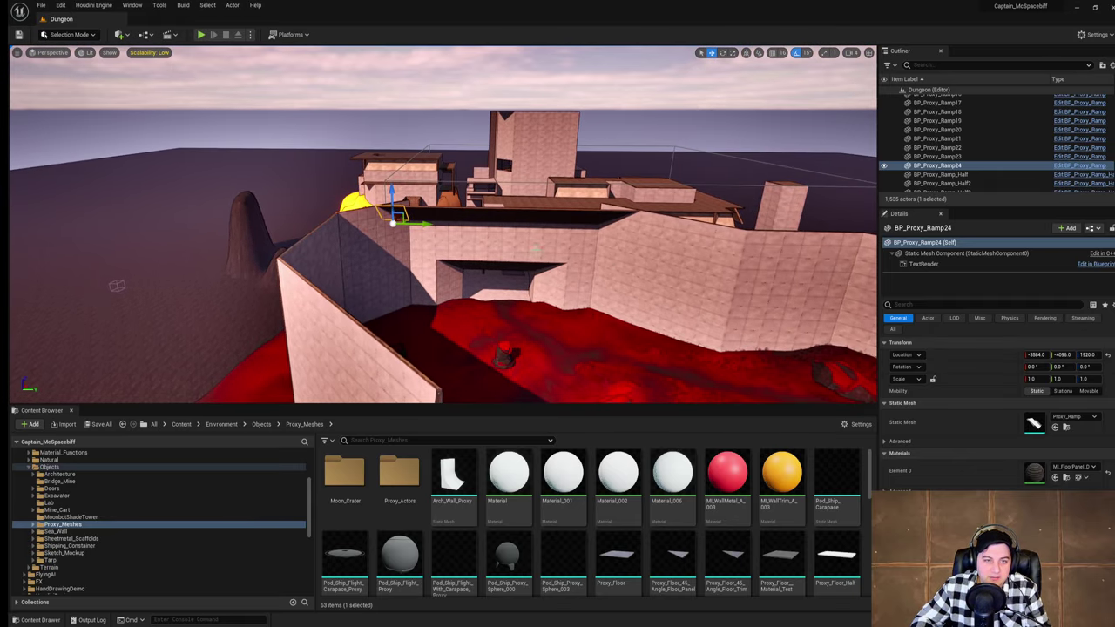
pyautogui.keyDown('ctrl'); pyautogui.click(420, 210); pyautogui.keyUp('ctrl')
pyautogui.keyDown('ctrl'); pyautogui.click(449, 212); pyautogui.keyUp('ctrl')
pyautogui.keyDown('ctrl'); pyautogui.click(478, 212); pyautogui.keyUp('ctrl')
pyautogui.keyDown('ctrl'); pyautogui.click(508, 214); pyautogui.keyUp('ctrl')
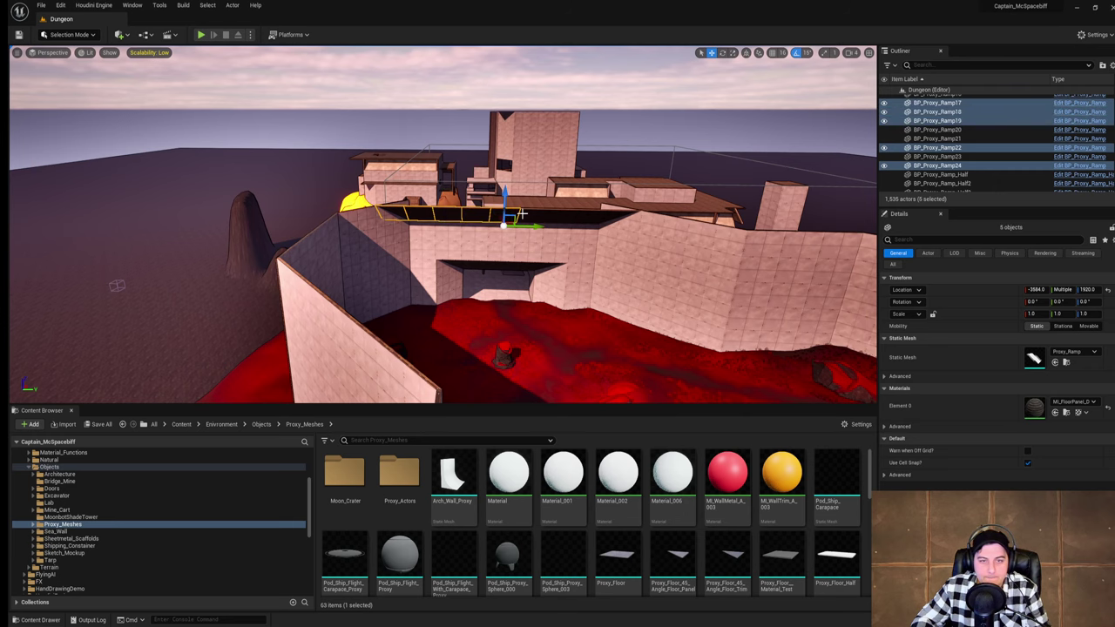
pyautogui.keyDown('ctrl'); pyautogui.click(555, 211); pyautogui.keyUp('ctrl')
pyautogui.keyDown('ctrl'); pyautogui.click(593, 216); pyautogui.keyUp('ctrl')
pyautogui.keyDown('ctrl'); pyautogui.click(621, 216); pyautogui.keyUp('ctrl')
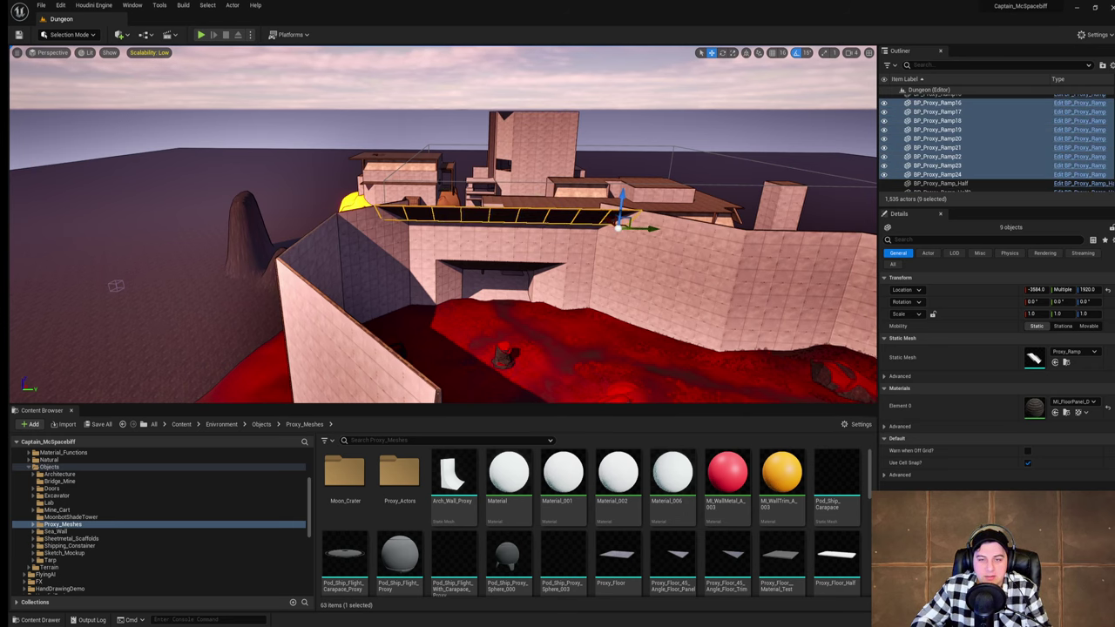
pyautogui.moveTo(616, 232); pyautogui.dragTo(616, 232, button='right')
pyautogui.press('e')
pyautogui.keyDown('alt'); pyautogui.moveTo(594, 242); pyautogui.dragTo(653, 247); pyautogui.keyUp('alt')
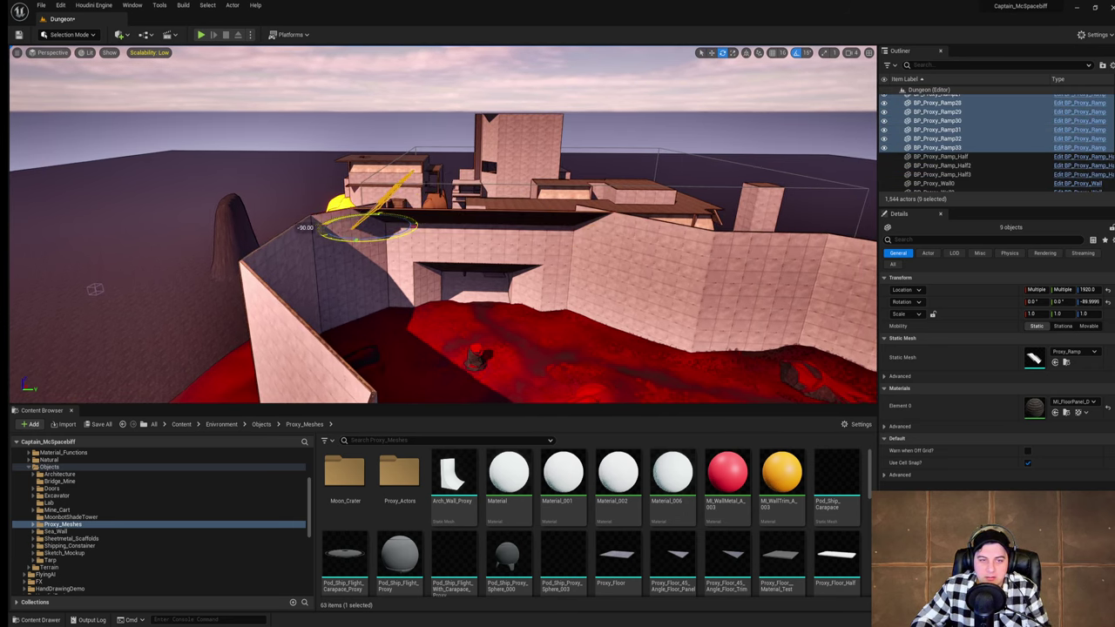
# Step: Move the rotated ramp row onto the top of the shaded straight wall at Y -4608, meeting the entrance-side row at the corner
pyautogui.moveTo(600, 221); pyautogui.dragTo(600, 221, button='right')
pyautogui.press('w')
pyautogui.moveTo(641, 227); pyautogui.dragTo(526, 239)
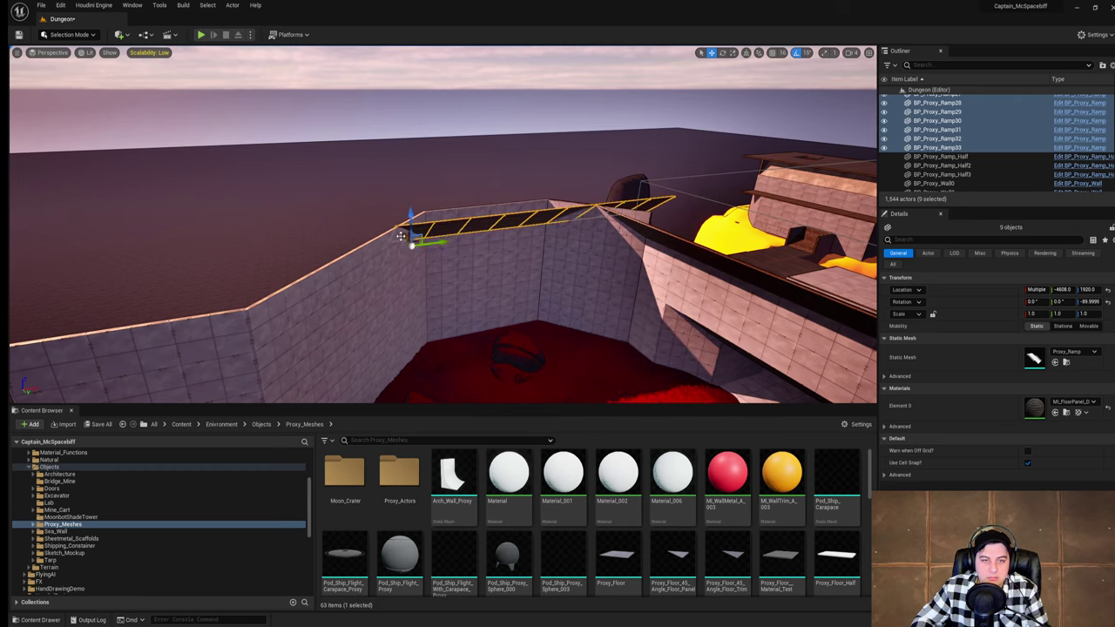
pyautogui.moveTo(402, 231); pyautogui.dragTo(404, 233)
# Step: Delete the three surplus ramps that stick out past the corner of the two ramp rows
pyautogui.moveTo(404, 234); pyautogui.dragTo(523, 246, button='right')
pyautogui.click(652, 215)
pyautogui.keyDown('ctrl'); pyautogui.click(709, 216); pyautogui.keyUp('ctrl')
pyautogui.keyDown('ctrl'); pyautogui.click(774, 216); pyautogui.keyUp('ctrl')
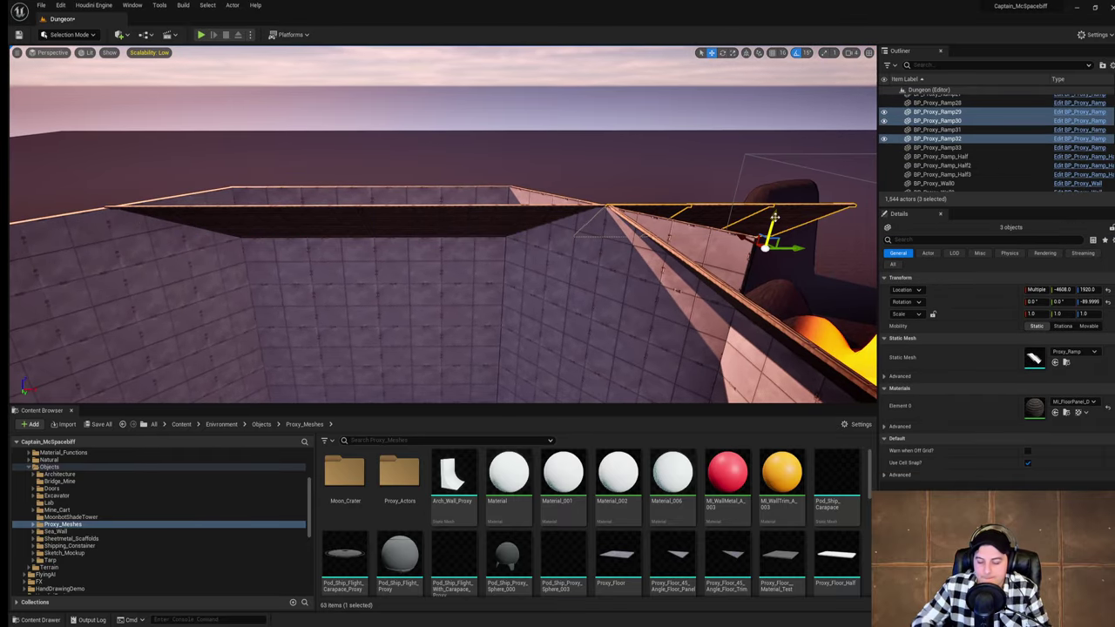
pyautogui.press('Delete')
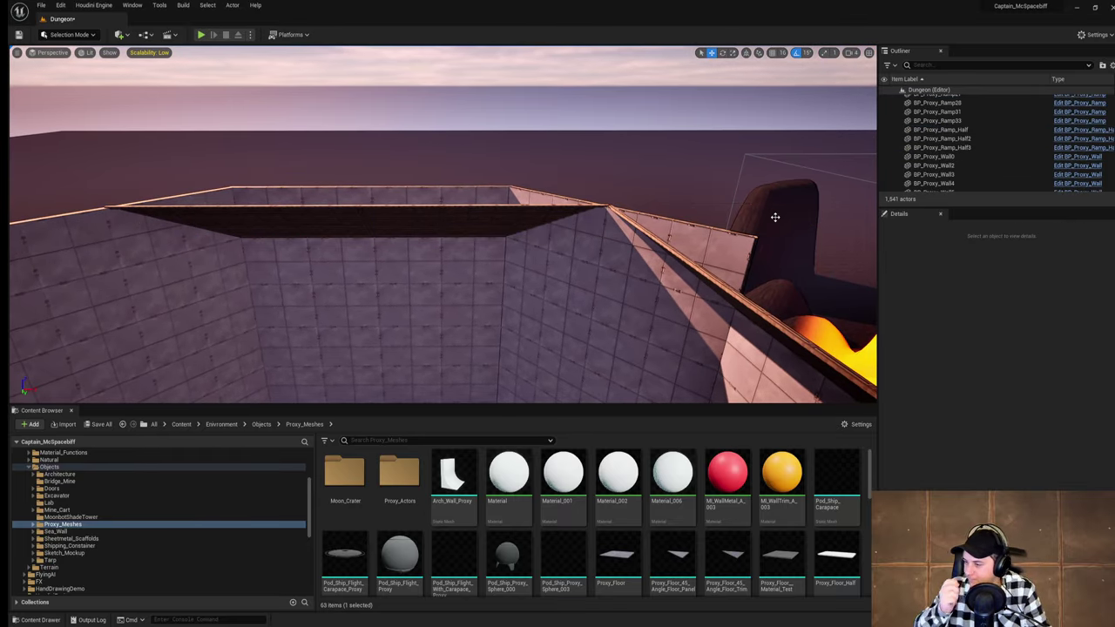
# Step: Examine the corner where the two overhanging ramp rows meet, from above and from inside the arena
pyautogui.moveTo(725, 219); pyautogui.dragTo(655, 214, button='right')
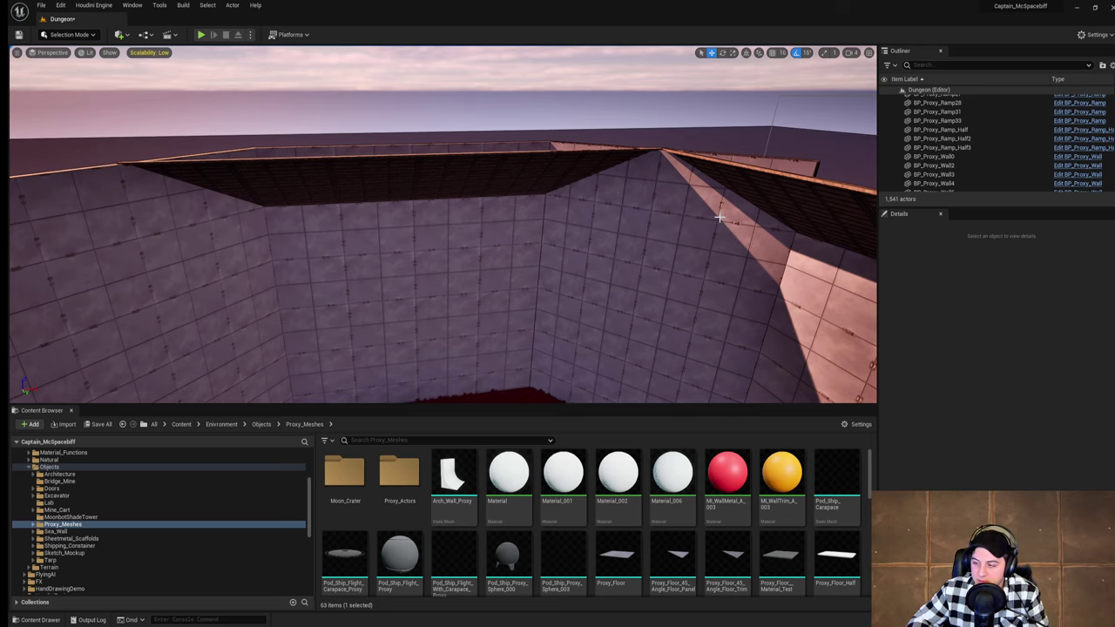
pyautogui.moveTo(745, 224); pyautogui.dragTo(787, 161, button='right')
pyautogui.press('w')
pyautogui.press('s')
pyautogui.press('w')
pyautogui.press('s')
pyautogui.press('s')
pyautogui.press('w')
pyautogui.press('s')
pyautogui.press('w')
pyautogui.moveTo(544, 196); pyautogui.dragTo(538, 196, button='right')
pyautogui.press('d')
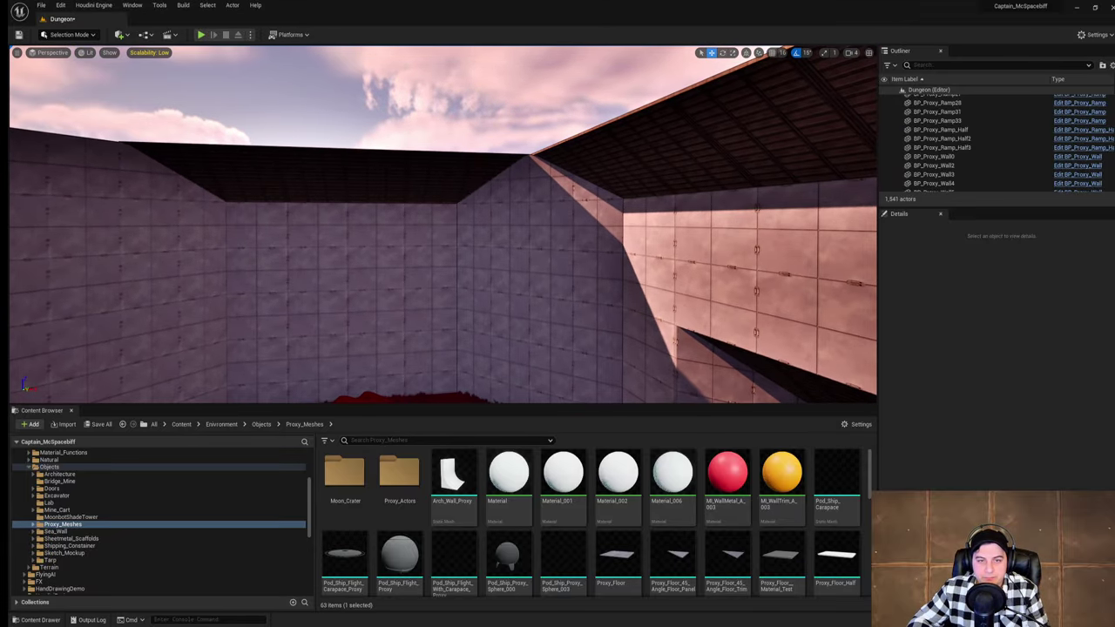
# Step: Filter the Proxy_Meshes assets by "floor"
pyautogui.click(470, 192)
pyautogui.moveTo(470, 194); pyautogui.dragTo(464, 292, button='right')
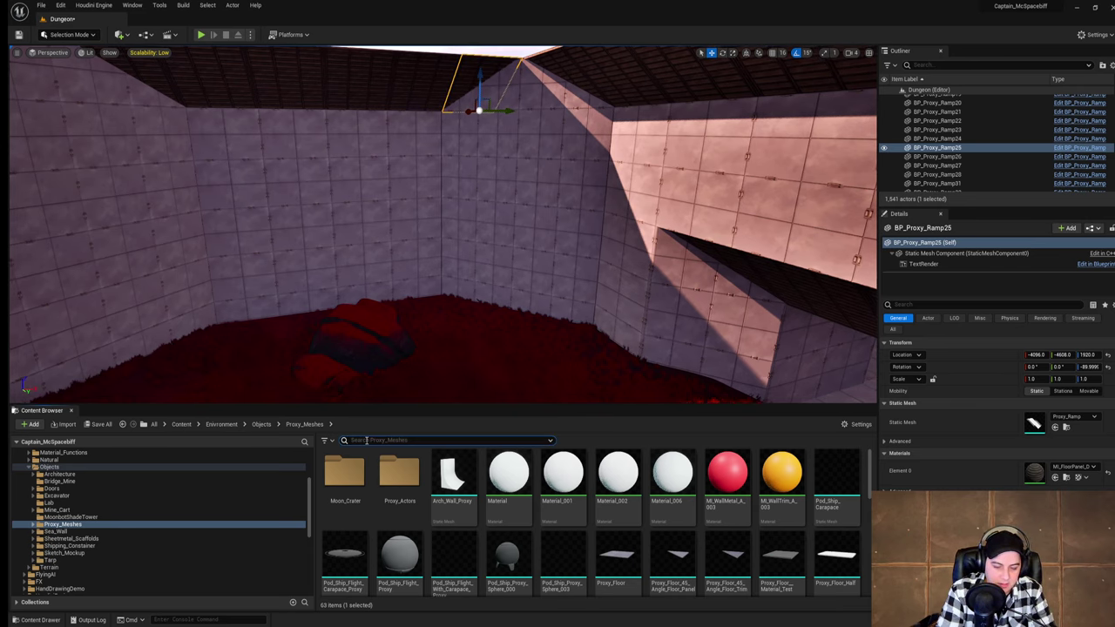
pyautogui.click(367, 441)
pyautogui.write('wall')
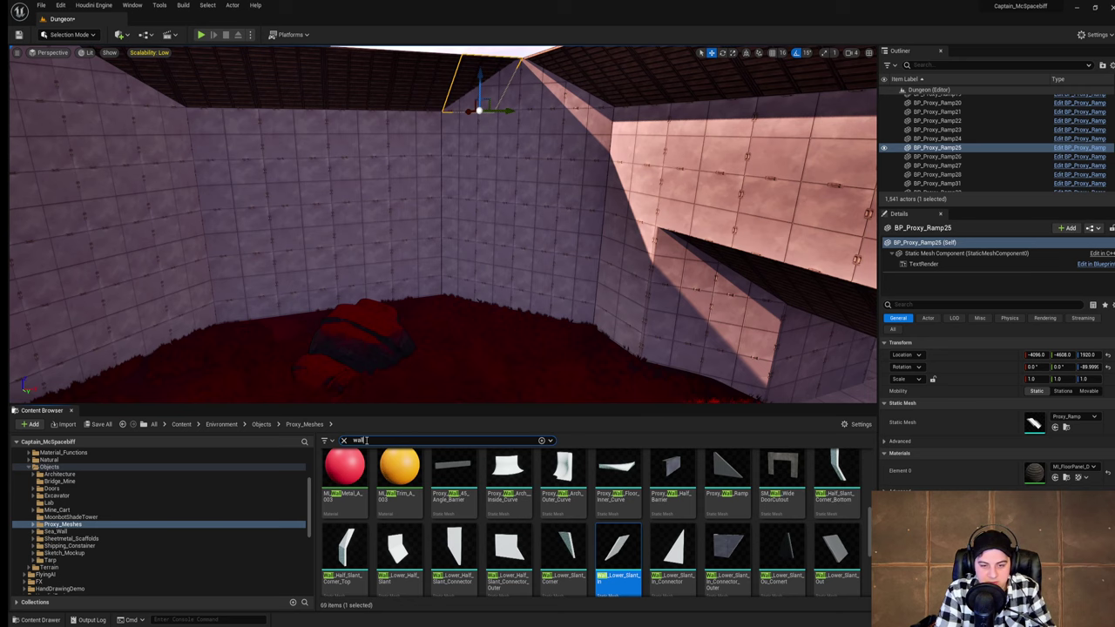
pyautogui.scroll(5, 632, 550)
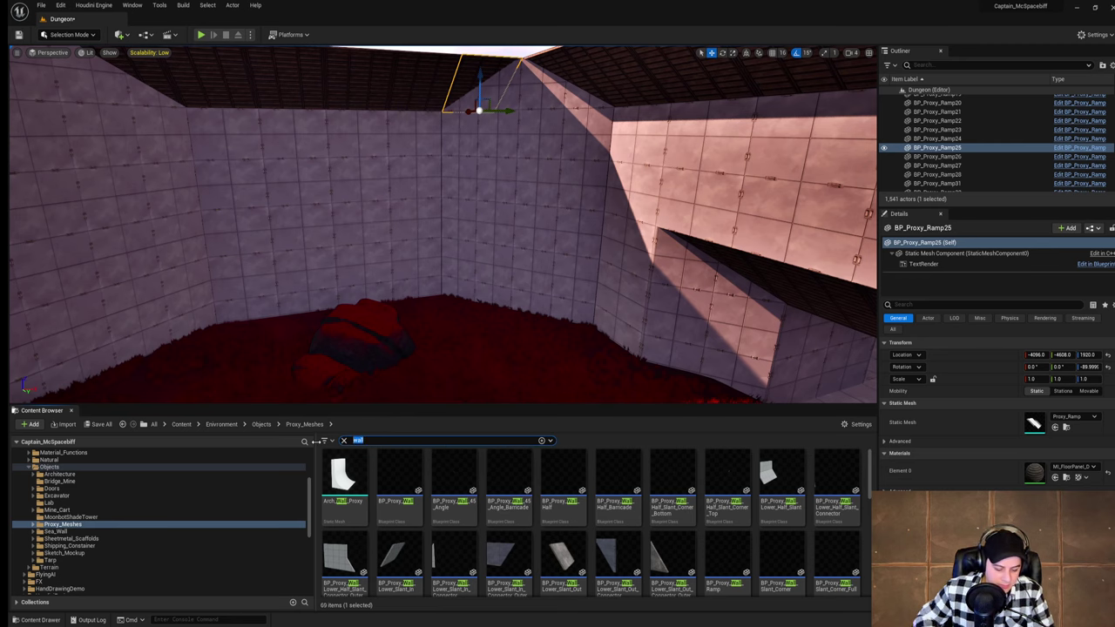
pyautogui.write('floor')
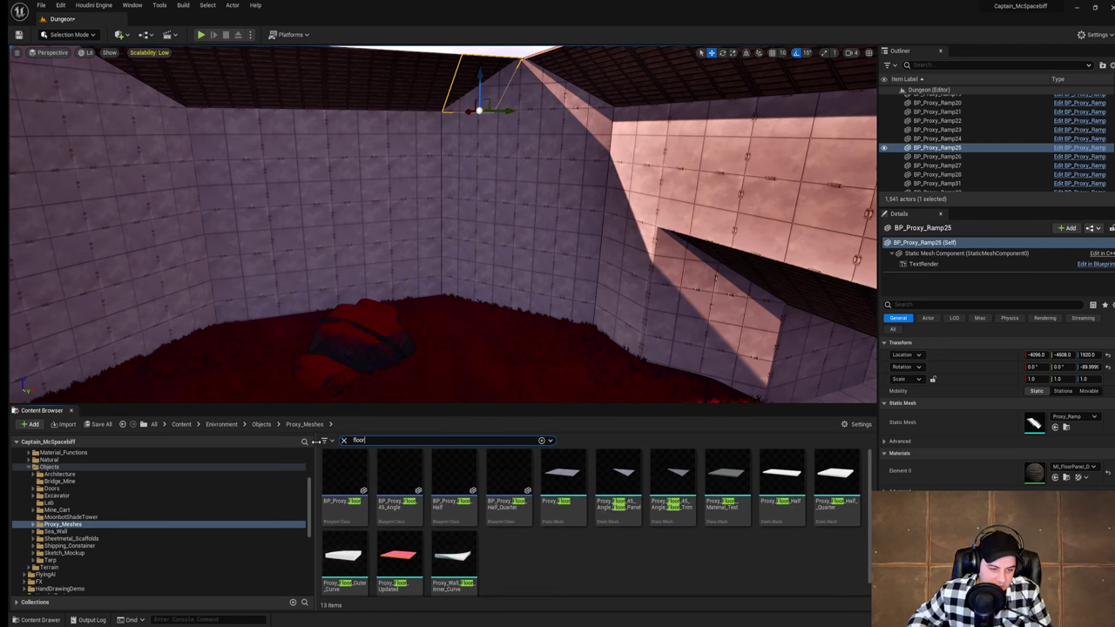
# Step: Place a BP_Proxy_Floor tile on top of the ramp corner at location -4608, -4096, 2304
pyautogui.moveTo(352, 496); pyautogui.dragTo(440, 321)
pyautogui.moveTo(439, 322); pyautogui.dragTo(493, 305, button='right')
pyautogui.moveTo(416, 312); pyautogui.dragTo(415, 87)
pyautogui.moveTo(489, 146); pyautogui.dragTo(477, 104, button='right')
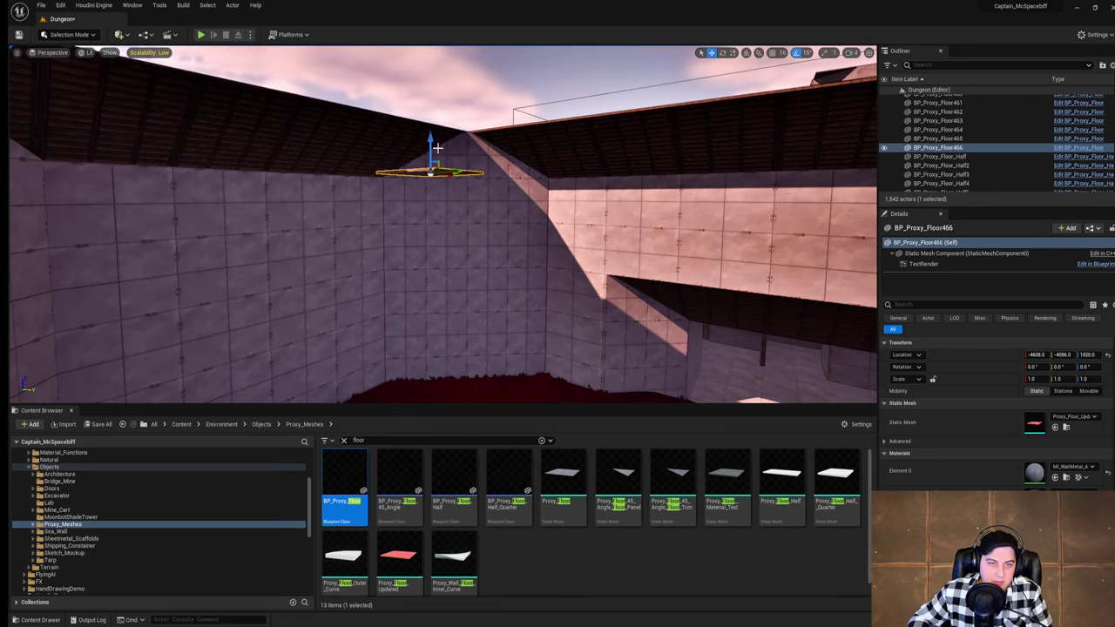
pyautogui.moveTo(431, 145); pyautogui.dragTo(431, 85)
pyautogui.moveTo(483, 187); pyautogui.dragTo(455, 143, button='right')
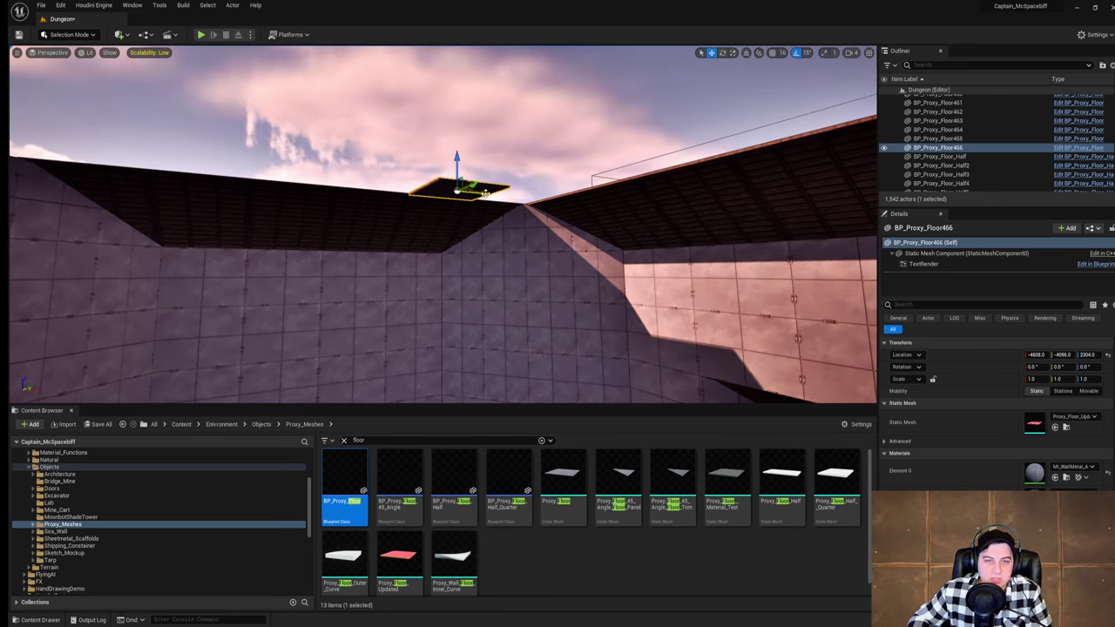
# Step: Duplicate the floor tile across the corner to X -4096 and along the top of the entrance-side ramps to Y -2560
pyautogui.keyDown('alt'); pyautogui.moveTo(485, 193); pyautogui.dragTo(549, 196); pyautogui.keyUp('alt')
pyautogui.moveTo(549, 197); pyautogui.dragTo(492, 187, button='right')
pyautogui.keyDown('alt'); pyautogui.moveTo(656, 196); pyautogui.dragTo(719, 175); pyautogui.keyUp('alt')
pyautogui.moveTo(720, 174); pyautogui.dragTo(792, 166, button='right')
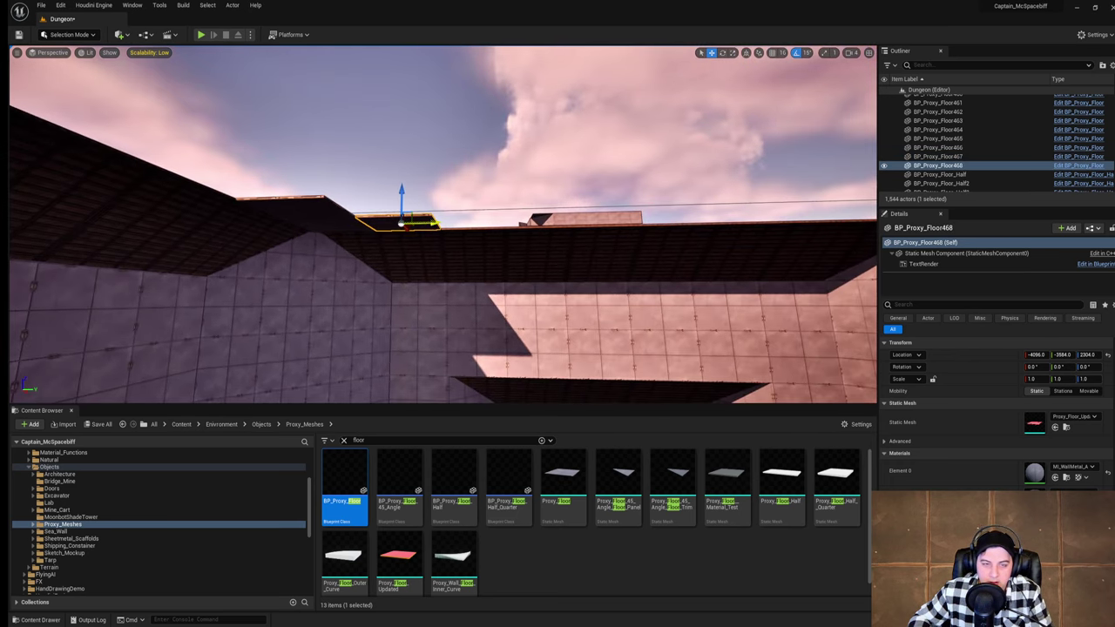
pyautogui.keyDown('alt'); pyautogui.moveTo(434, 224); pyautogui.dragTo(506, 223); pyautogui.keyUp('alt')
pyautogui.moveTo(506, 223); pyautogui.dragTo(553, 224, button='right')
pyautogui.keyDown('alt'); pyautogui.moveTo(378, 219); pyautogui.dragTo(450, 220); pyautogui.keyUp('alt')
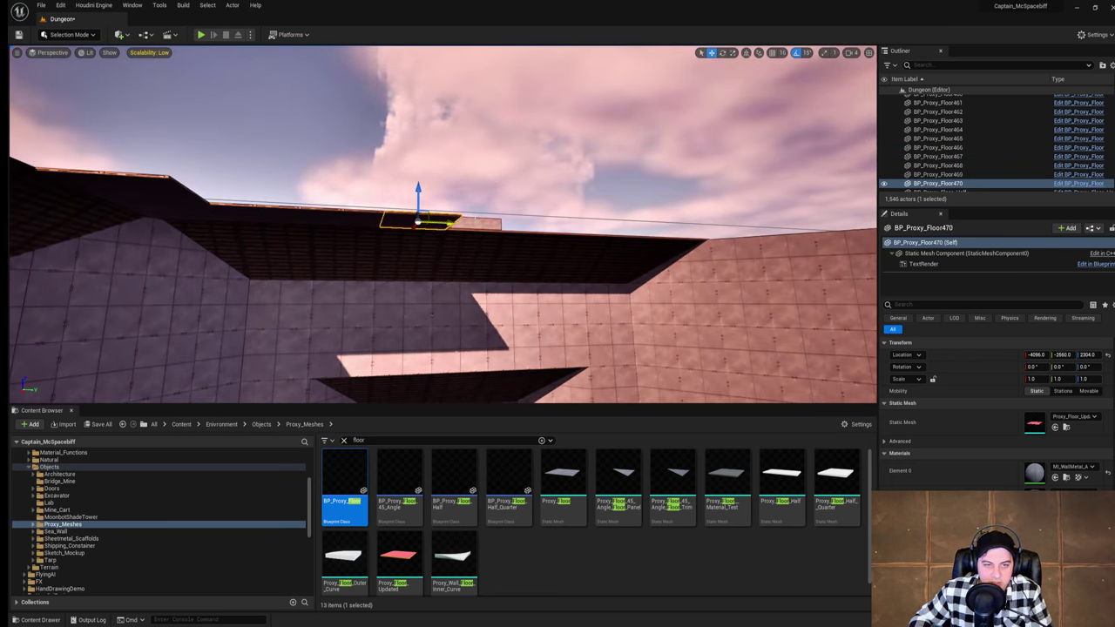
# Step: Continue the floor-tile row along the top of the entrance-side ramps to Y 0
pyautogui.moveTo(449, 220); pyautogui.dragTo(500, 233, button='right')
pyautogui.keyDown('alt'); pyautogui.moveTo(396, 206); pyautogui.dragTo(466, 209); pyautogui.keyUp('alt')
pyautogui.moveTo(465, 209); pyautogui.dragTo(427, 209, button='right')
pyautogui.press('d')
pyautogui.keyDown('alt'); pyautogui.moveTo(450, 211); pyautogui.dragTo(775, 210); pyautogui.keyUp('alt')
pyautogui.moveTo(775, 209); pyautogui.dragTo(802, 220, button='right')
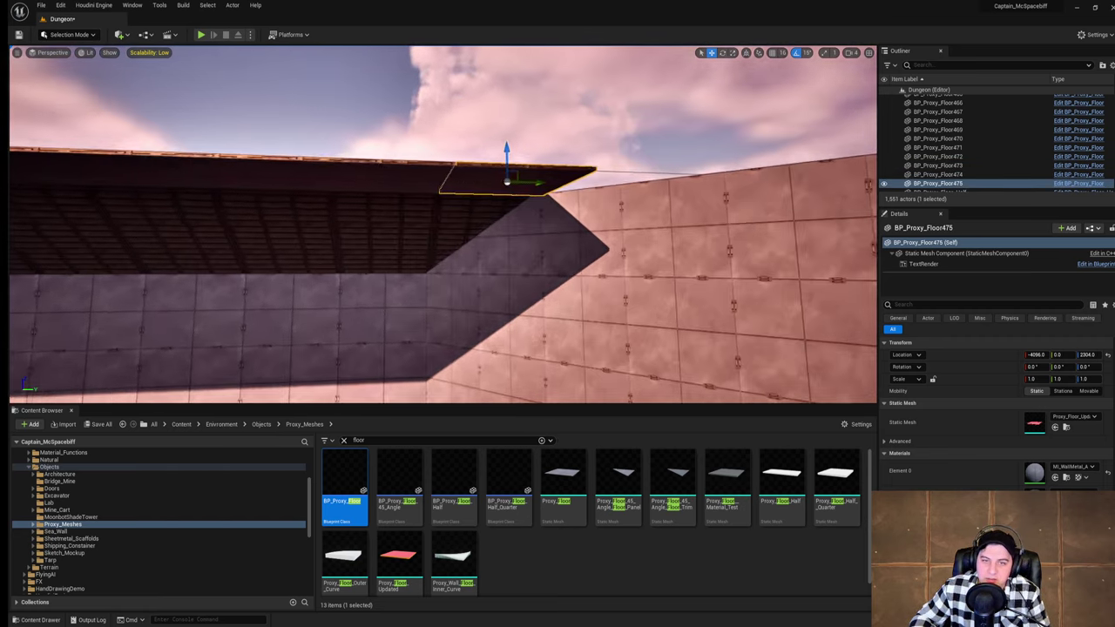
# Step: Duplicate floor tiles along the top of the shaded-side ramps to X -7168
pyautogui.moveTo(635, 234)
pyautogui.mouseDown(button='right')
pyautogui.moveTo(688, 235)
pyautogui.moveTo(635, 234)
pyautogui.mouseUp(button='right')
pyautogui.keyDown('alt'); pyautogui.moveTo(540, 204); pyautogui.dragTo(638, 200); pyautogui.keyUp('alt')
pyautogui.moveTo(638, 200)
pyautogui.mouseDown(button='right')
pyautogui.moveTo(696, 202)
pyautogui.moveTo(462, 207)
pyautogui.moveTo(643, 197)
pyautogui.mouseUp(button='right')
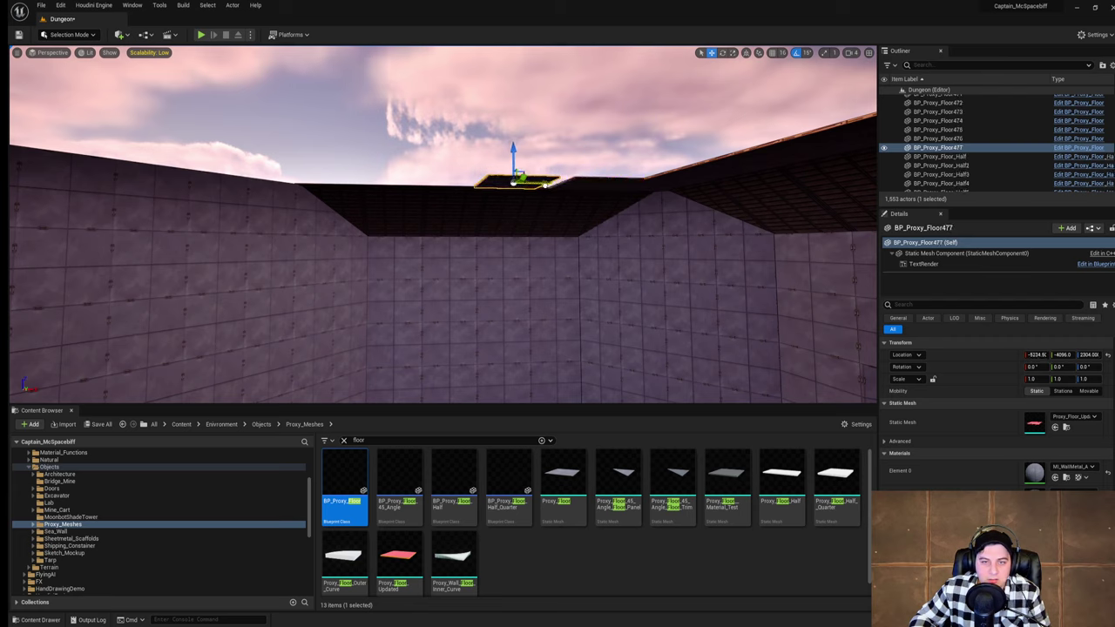
pyautogui.keyDown('alt'); pyautogui.moveTo(558, 183); pyautogui.dragTo(288, 184); pyautogui.keyUp('alt')
pyautogui.moveTo(431, 195); pyautogui.dragTo(580, 211, button='right')
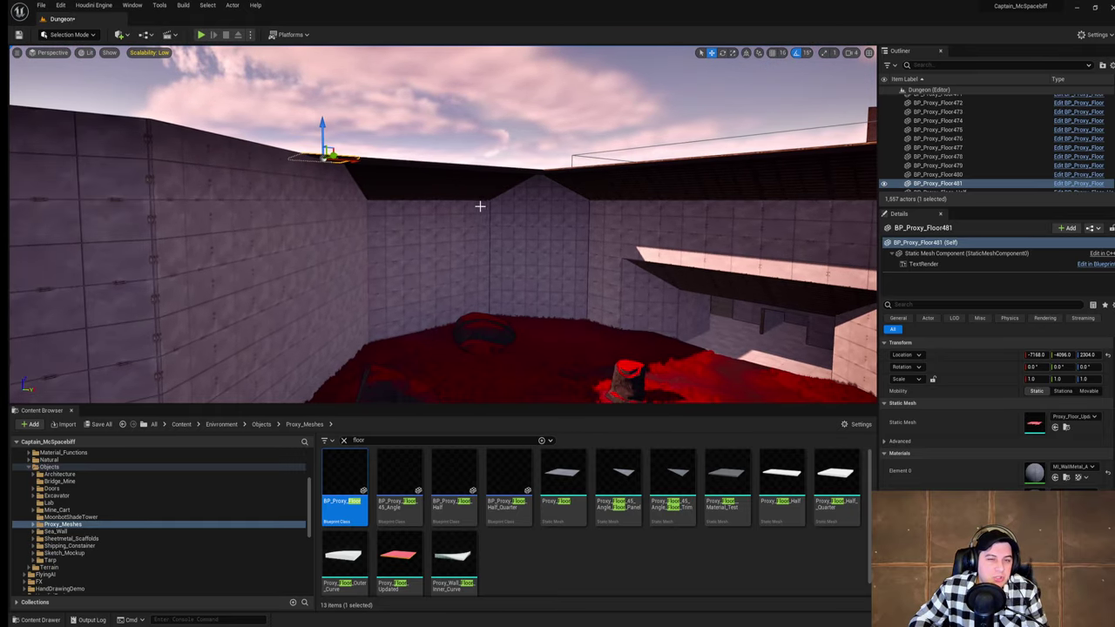
# Step: Duplicate a wall panel from the shaded wall into a row along the floor-tile edge at Y -3584 and height 2304
pyautogui.click(452, 213)
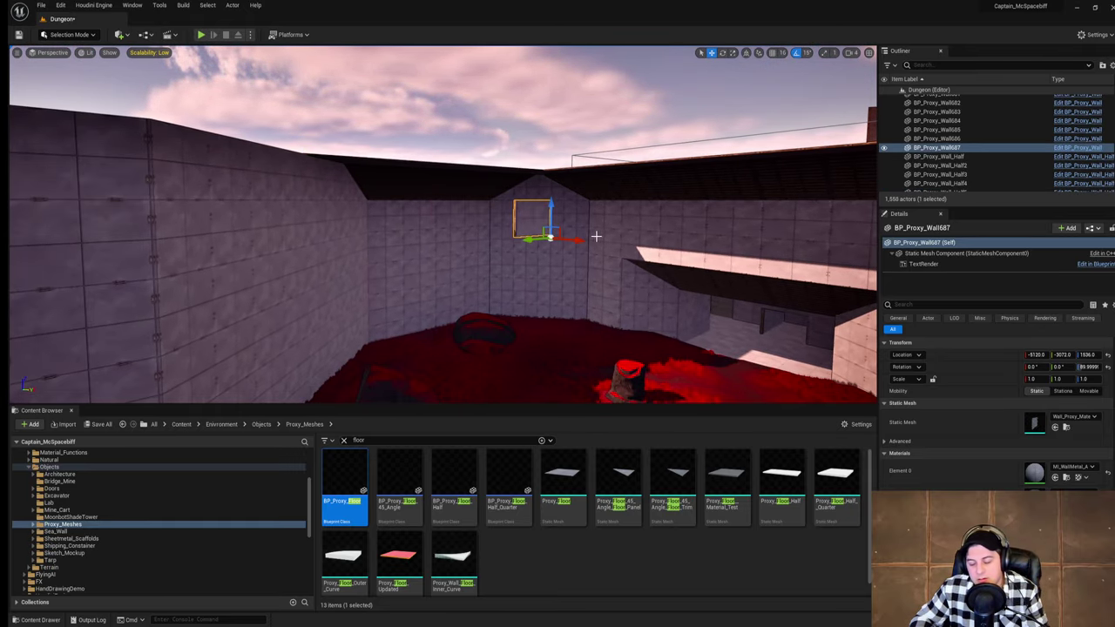
pyautogui.moveTo(575, 252); pyautogui.dragTo(602, 252, button='right')
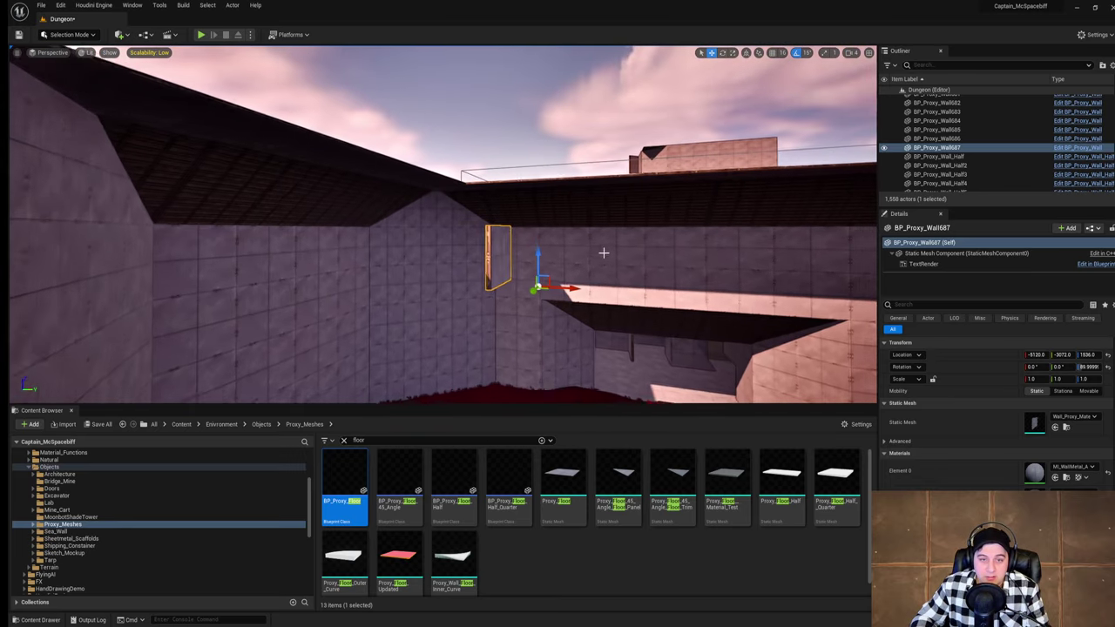
pyautogui.moveTo(565, 291); pyautogui.dragTo(464, 133)
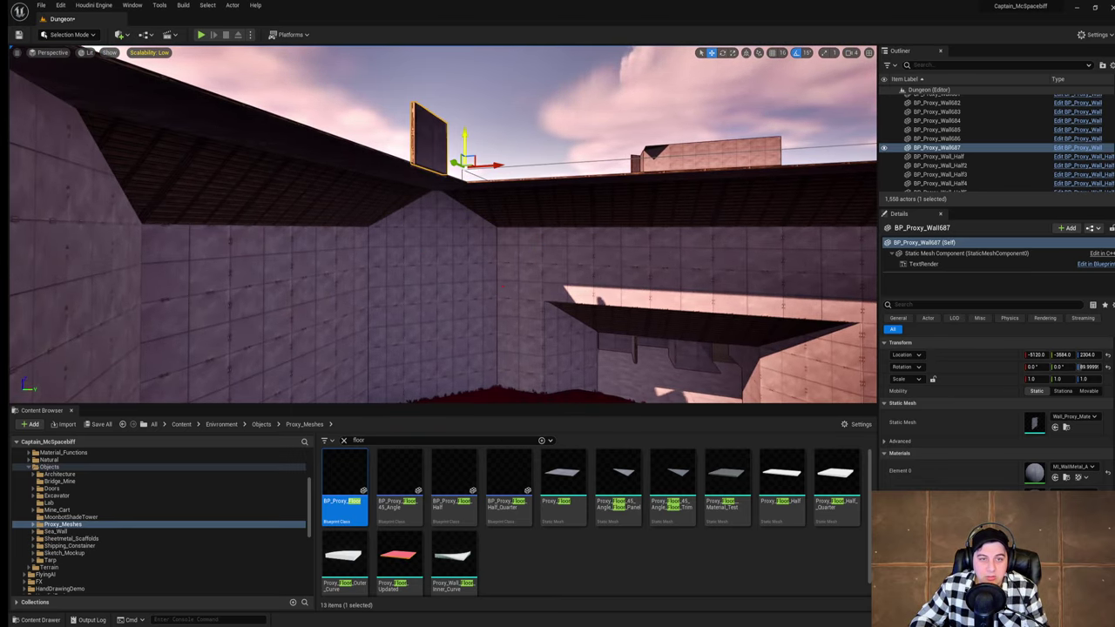
pyautogui.moveTo(464, 134); pyautogui.dragTo(435, 140, button='right')
pyautogui.moveTo(433, 172); pyautogui.dragTo(348, 162)
pyautogui.moveTo(473, 178); pyautogui.dragTo(433, 179, button='right')
pyautogui.keyDown('alt'); pyautogui.moveTo(505, 191); pyautogui.dragTo(227, 189); pyautogui.keyUp('alt')
pyautogui.moveTo(226, 189); pyautogui.dragTo(305, 189, button='right')
# Step: Duplicate the corner roof-edge panel turned 90 degrees toward the entrance side, and copy it along that edge to Y -3072
pyautogui.click(476, 210)
pyautogui.press('e')
pyautogui.keyDown('alt'); pyautogui.moveTo(478, 210); pyautogui.dragTo(559, 210); pyautogui.keyUp('alt')
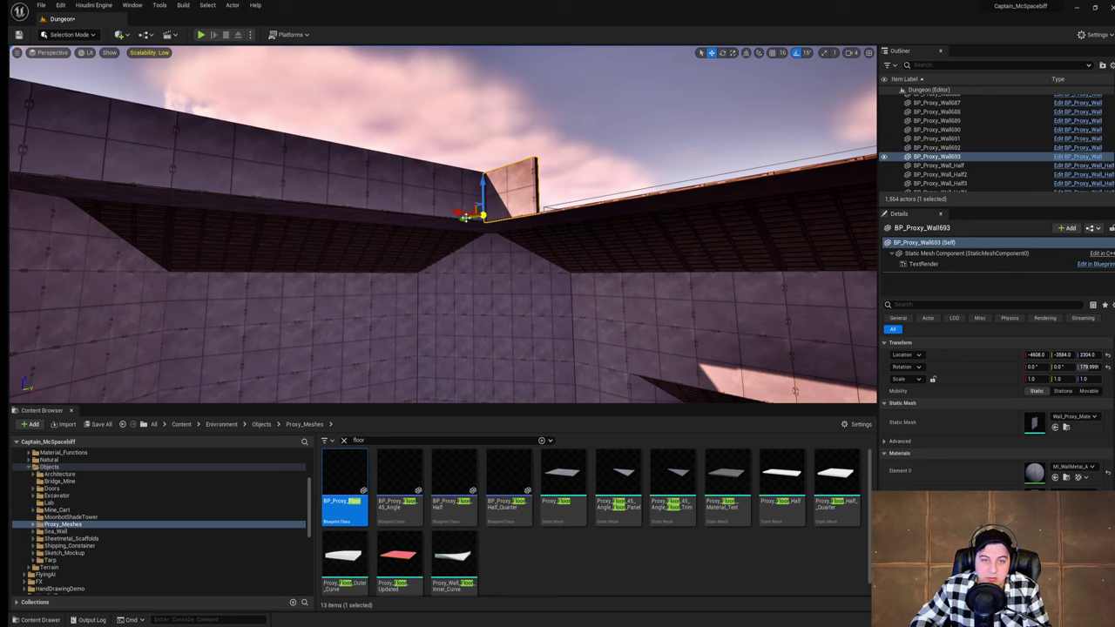
pyautogui.keyDown('alt'); pyautogui.moveTo(465, 217); pyautogui.dragTo(520, 216); pyautogui.keyUp('alt')
pyautogui.moveTo(520, 219); pyautogui.dragTo(571, 218, button='right')
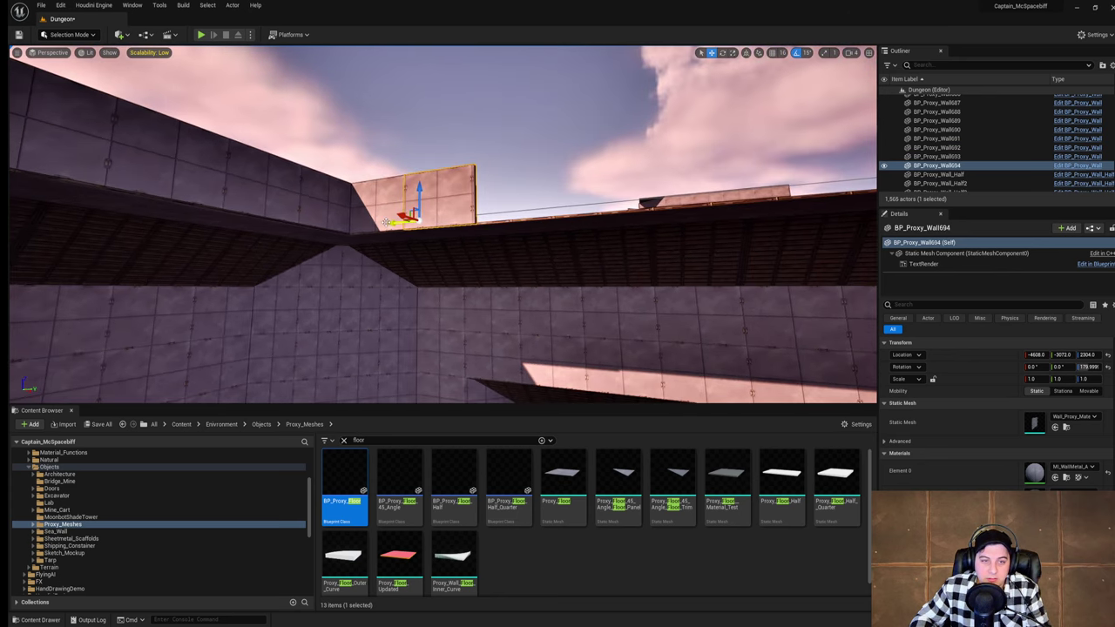
# Step: Continue the wall-panel row along the entrance-side roof edge to Y -1024
pyautogui.keyDown('alt'); pyautogui.moveTo(386, 221); pyautogui.dragTo(562, 210); pyautogui.keyUp('alt')
pyautogui.moveTo(562, 211); pyautogui.dragTo(618, 215, button='right')
pyautogui.keyDown('alt'); pyautogui.moveTo(448, 230); pyautogui.dragTo(630, 231); pyautogui.keyUp('alt')
pyautogui.moveTo(631, 235); pyautogui.dragTo(705, 231, button='right')
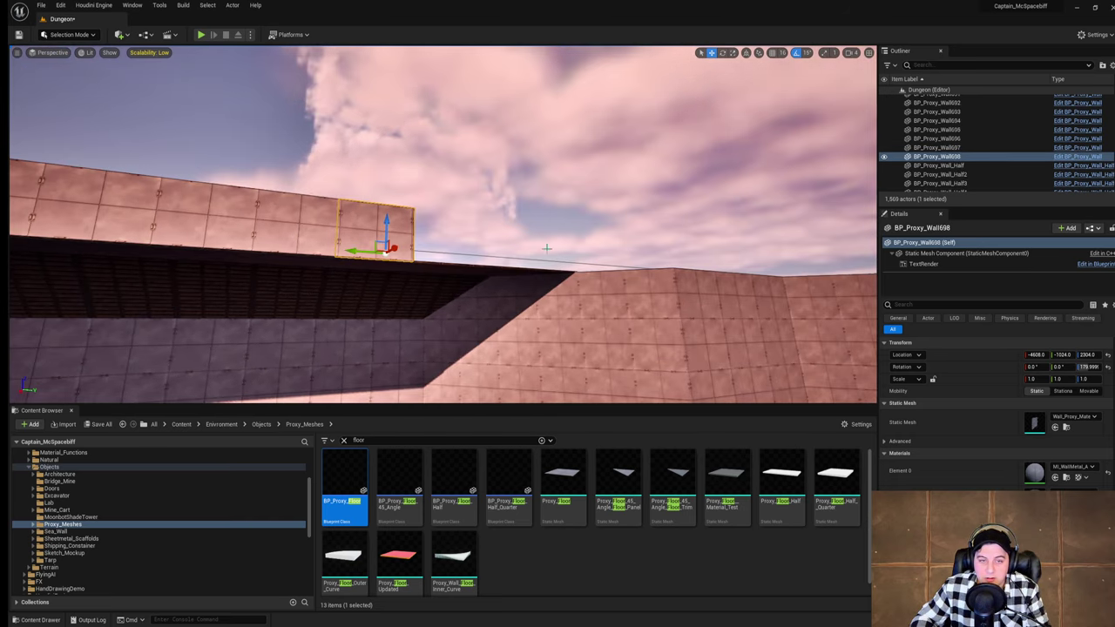
# Step: Extend the entrance-side roof-edge wall panels from Y -1024 to Y 512
pyautogui.keyDown('alt'); pyautogui.moveTo(356, 251); pyautogui.dragTo(414, 252); pyautogui.keyUp('alt')
pyautogui.moveTo(413, 253); pyautogui.dragTo(349, 253, button='right')
pyautogui.keyDown('alt'); pyautogui.moveTo(492, 252); pyautogui.dragTo(563, 253); pyautogui.keyUp('alt')
pyautogui.moveTo(562, 253); pyautogui.dragTo(636, 254, button='right')
pyautogui.keyDown('alt'); pyautogui.moveTo(524, 271); pyautogui.dragTo(595, 275); pyautogui.keyUp('alt')
pyautogui.moveTo(596, 274); pyautogui.dragTo(643, 285, button='right')
pyautogui.press('a')
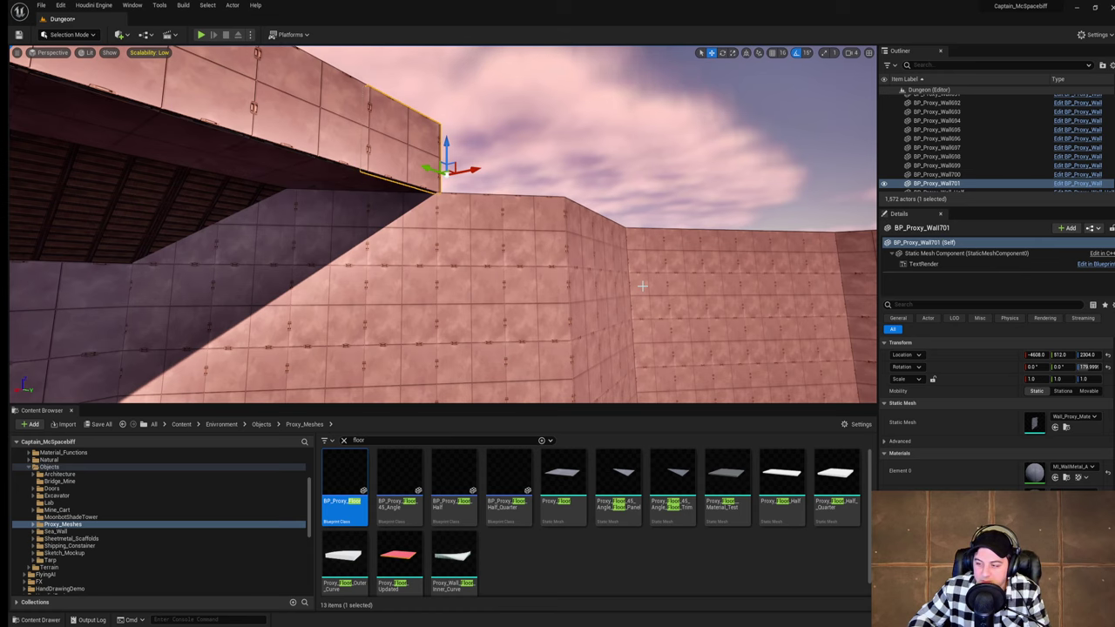
# Step: Save the Dungeon level with the new roof-edge walls
pyautogui.moveTo(443, 225); pyautogui.dragTo(196, 212, button='right')
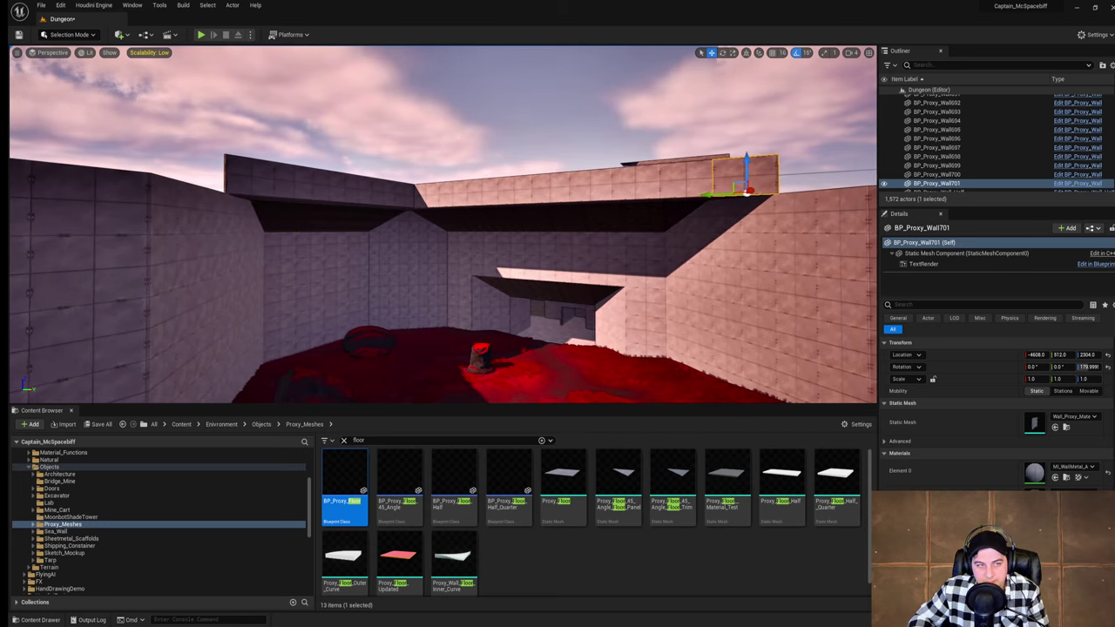
pyautogui.click(41, 5)
pyautogui.click(91, 93)
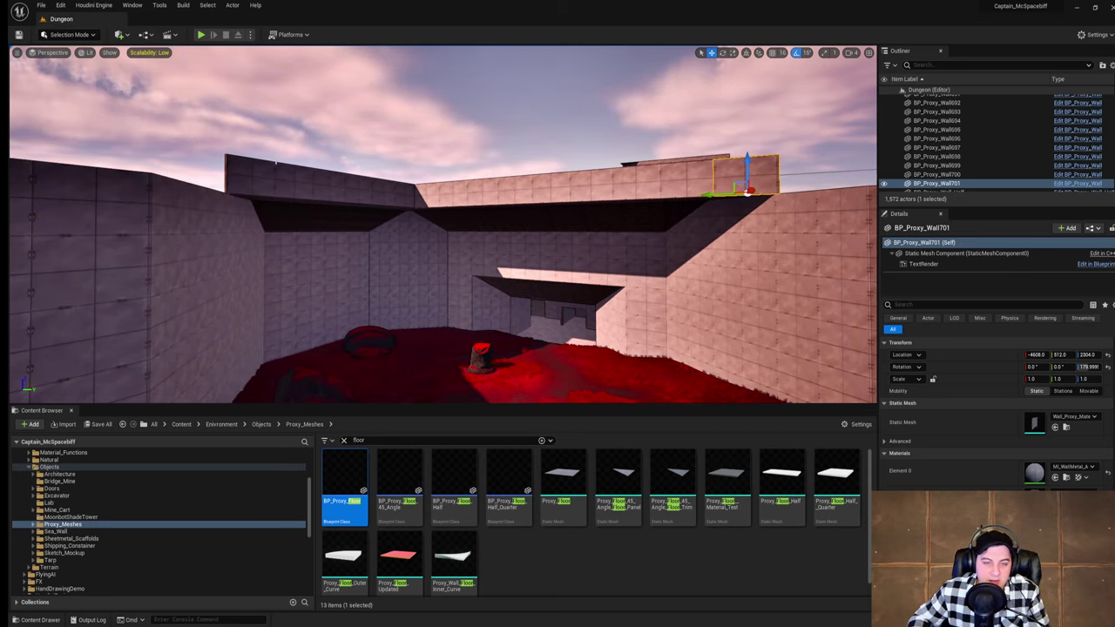
# Step: Delete the end wall panel at Y 512 from the entrance-side roof-edge row
pyautogui.moveTo(611, 223)
pyautogui.mouseDown(button='right')
pyautogui.moveTo(679, 225)
pyautogui.moveTo(613, 223)
pyautogui.mouseUp(button='right')
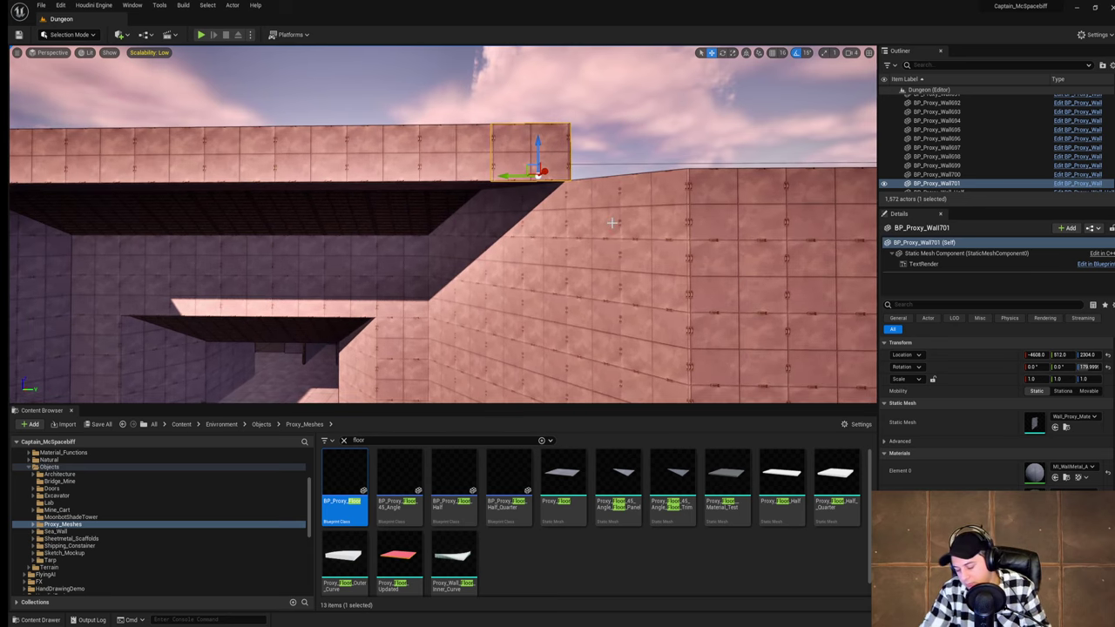
pyautogui.press('Delete')
pyautogui.moveTo(555, 178)
pyautogui.mouseDown(button='right')
pyautogui.moveTo(601, 184)
pyautogui.moveTo(575, 170)
pyautogui.moveTo(555, 179)
pyautogui.mouseUp(button='right')
# Step: Duplicate the 45-degree wall up to the roof edge at X -4608, Y 0, Z 2304, and add another copy continuing the row
pyautogui.click(486, 157)
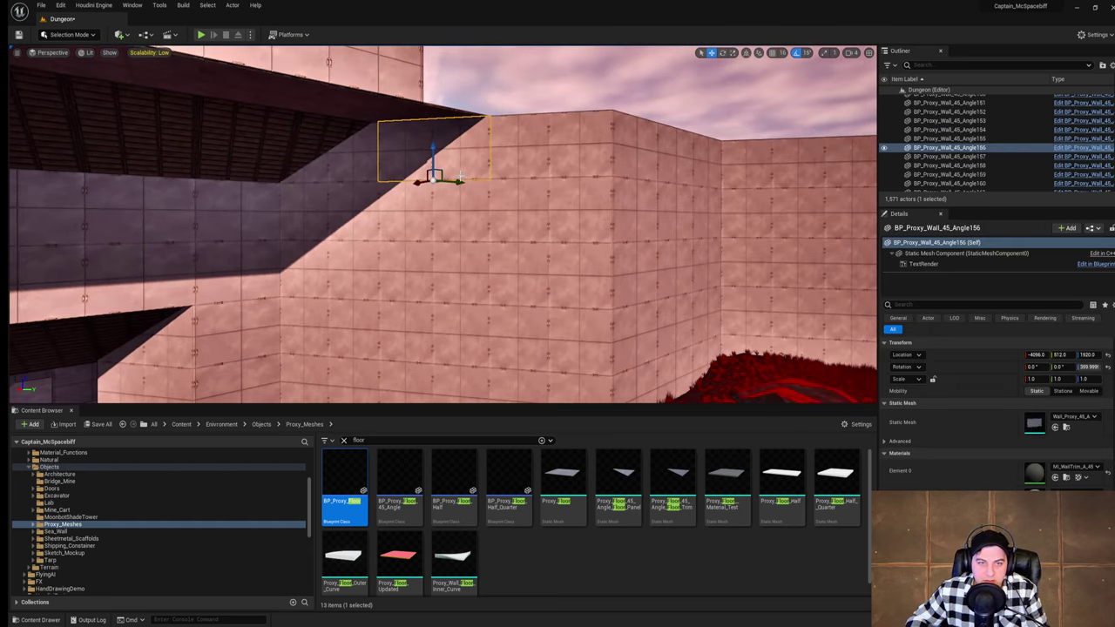
pyautogui.keyDown('alt'); pyautogui.moveTo(462, 184); pyautogui.dragTo(358, 87); pyautogui.keyUp('alt')
pyautogui.moveTo(365, 193); pyautogui.dragTo(360, 166, button='right')
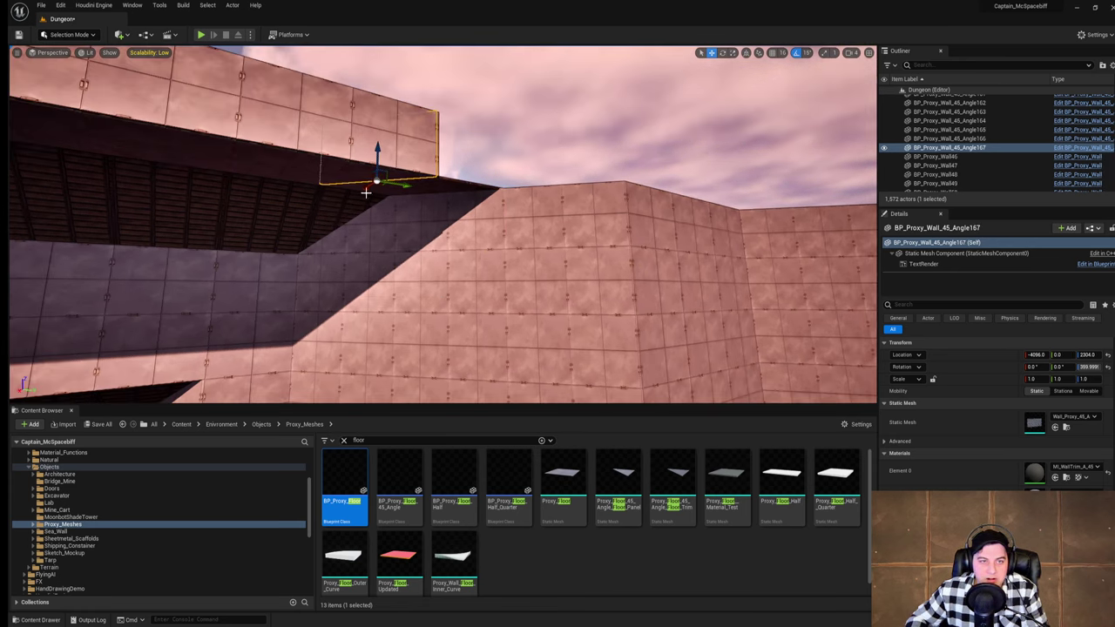
pyautogui.moveTo(363, 190); pyautogui.dragTo(543, 191)
pyautogui.moveTo(544, 191); pyautogui.dragTo(579, 185, button='right')
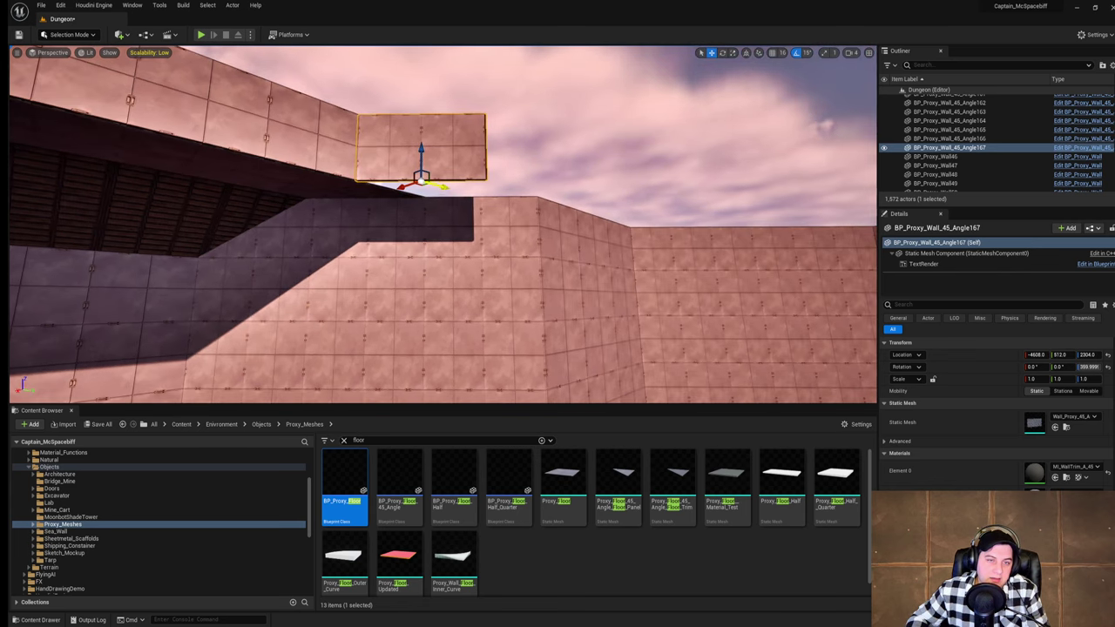
pyautogui.keyDown('alt'); pyautogui.moveTo(442, 187); pyautogui.dragTo(525, 179); pyautogui.keyUp('alt')
pyautogui.moveTo(461, 237); pyautogui.dragTo(542, 233, button='right')
# Step: Duplicate the three adjoining top wall panels beyond the angled section upward to continue the raised roof-edge wall
pyautogui.click(430, 237)
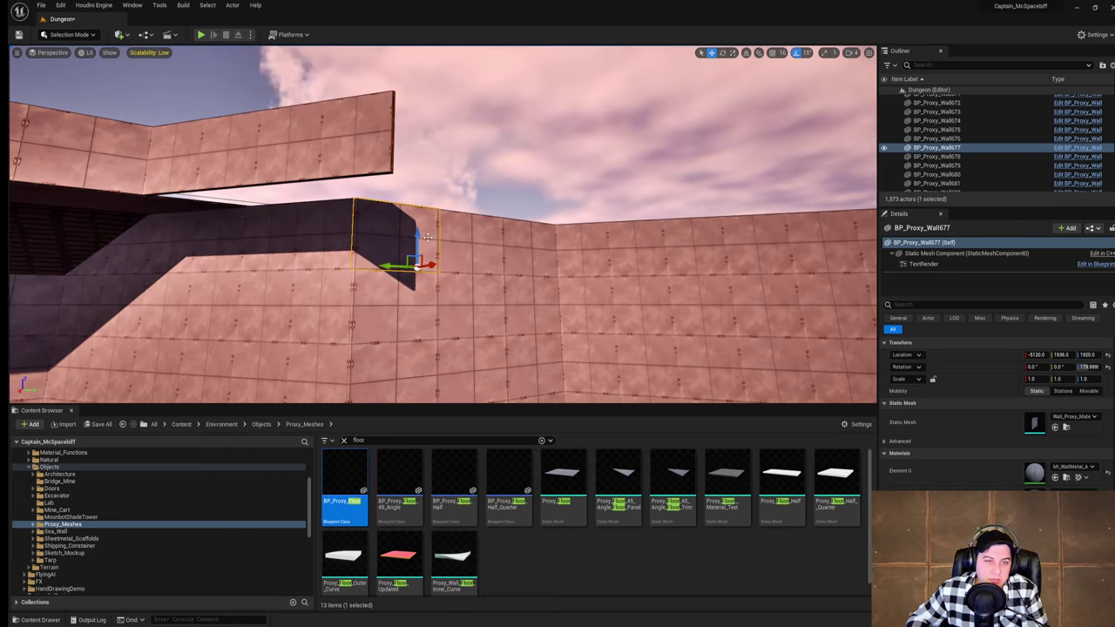
pyautogui.moveTo(430, 236); pyautogui.dragTo(503, 237, button='right')
pyautogui.keyDown('ctrl'); pyautogui.click(429, 234); pyautogui.keyUp('ctrl')
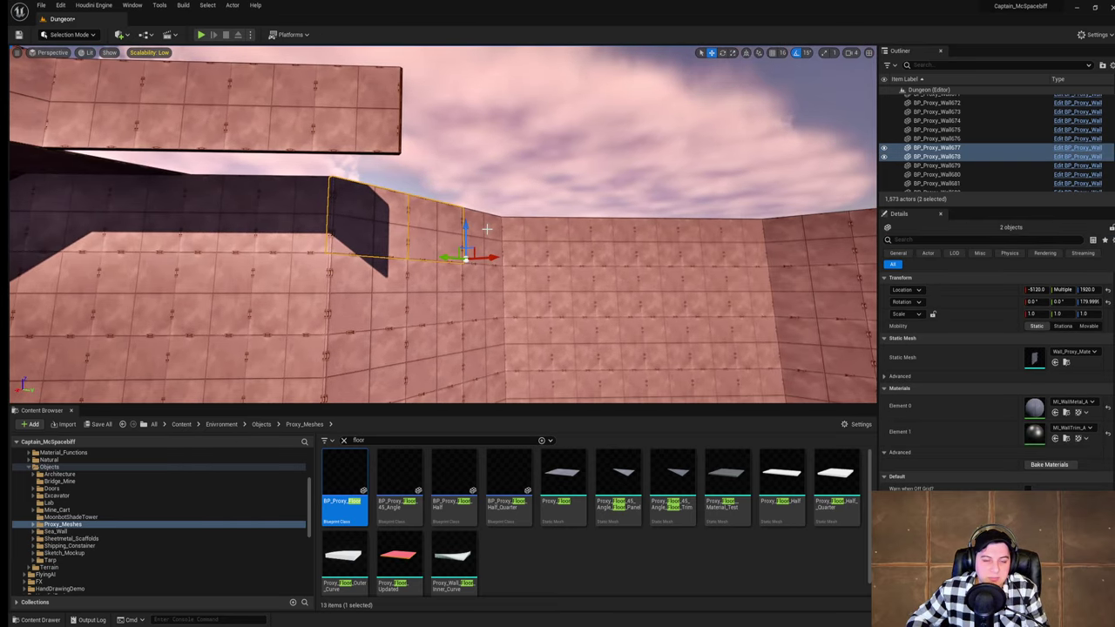
pyautogui.keyDown('ctrl'); pyautogui.click(485, 229); pyautogui.keyUp('ctrl')
pyautogui.keyDown('alt'); pyautogui.moveTo(542, 261); pyautogui.dragTo(575, 164); pyautogui.keyUp('alt')
pyautogui.moveTo(576, 164); pyautogui.dragTo(413, 165, button='right')
# Step: Clear the floor filter from the Proxy_Meshes asset list and save the Dungeon level
pyautogui.click(562, 200)
pyautogui.moveTo(666, 225); pyautogui.dragTo(725, 366, button='right')
pyautogui.click(344, 442)
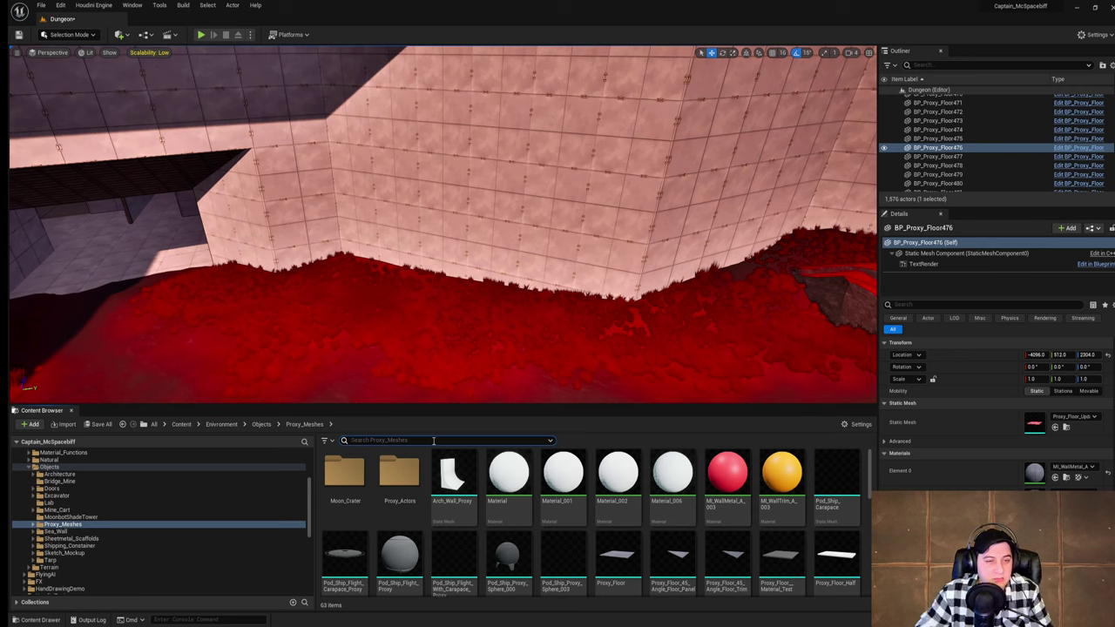
pyautogui.click(42, 6)
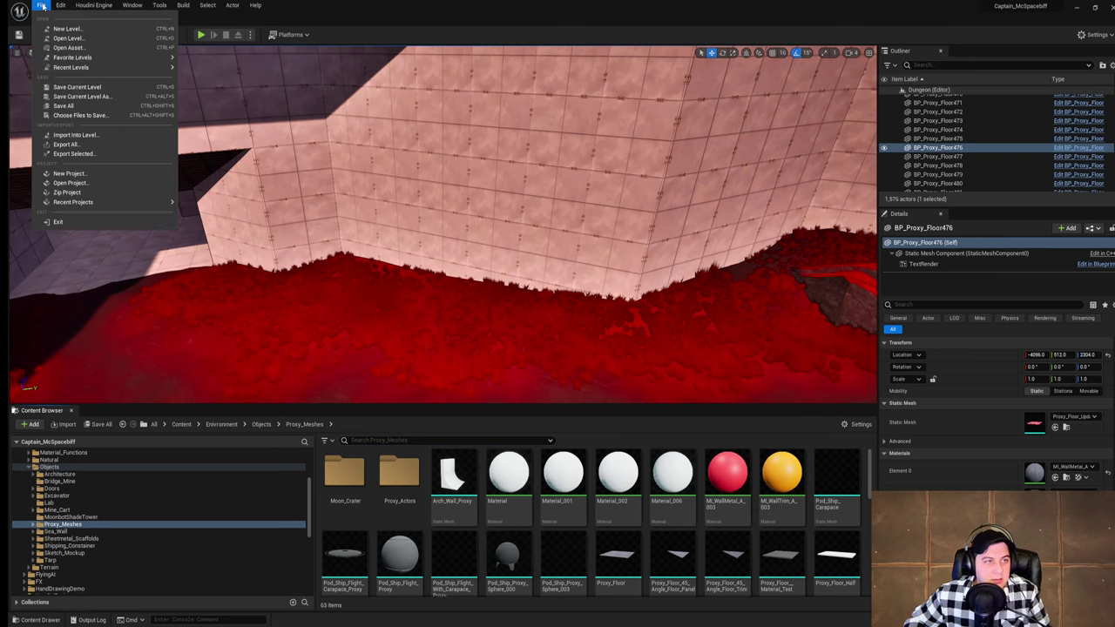
pyautogui.click(98, 87)
# Step: Try a Proxy_Floor_45_Angle_Floor_Panel mesh below the angled roof-edge wall, and delete it
pyautogui.moveTo(602, 148)
pyautogui.mouseDown(button='right')
pyautogui.moveTo(613, 52)
pyautogui.moveTo(591, 153)
pyautogui.mouseUp(button='right')
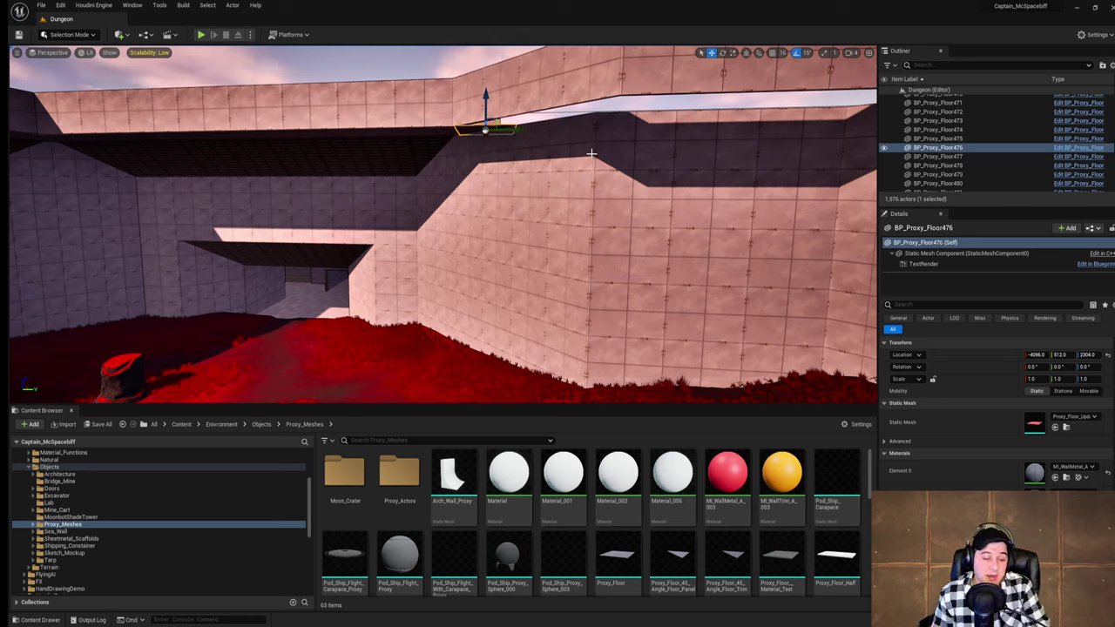
pyautogui.scroll(-1, 793, 509)
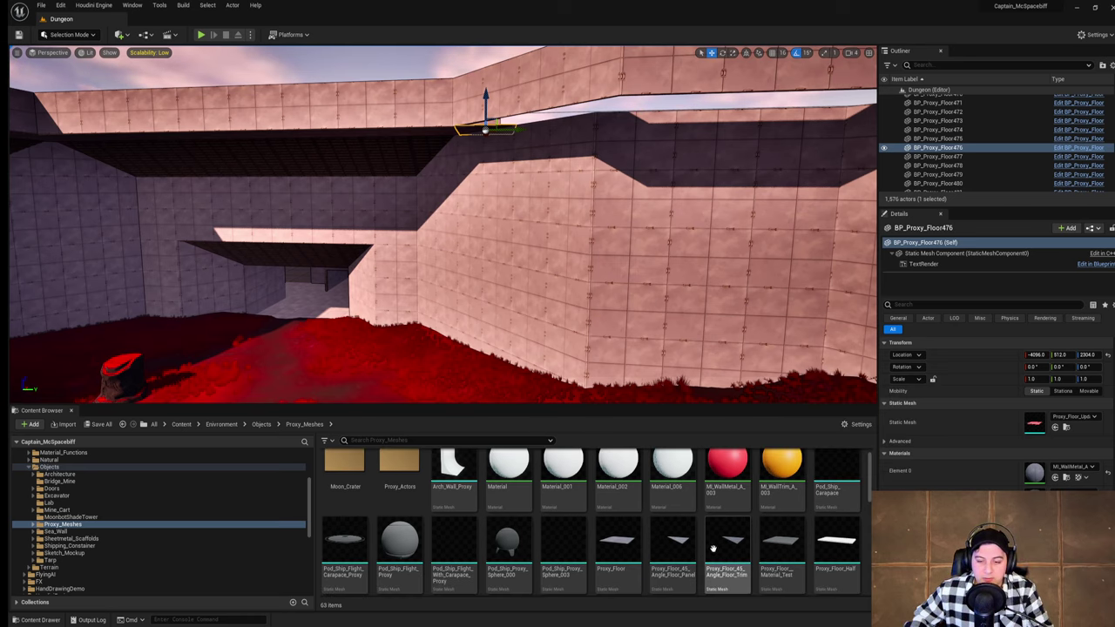
pyautogui.moveTo(666, 530); pyautogui.dragTo(525, 112)
pyautogui.press('w')
pyautogui.moveTo(534, 123)
pyautogui.mouseDown(button='right')
pyautogui.moveTo(536, 101)
pyautogui.moveTo(533, 123)
pyautogui.mouseUp(button='right')
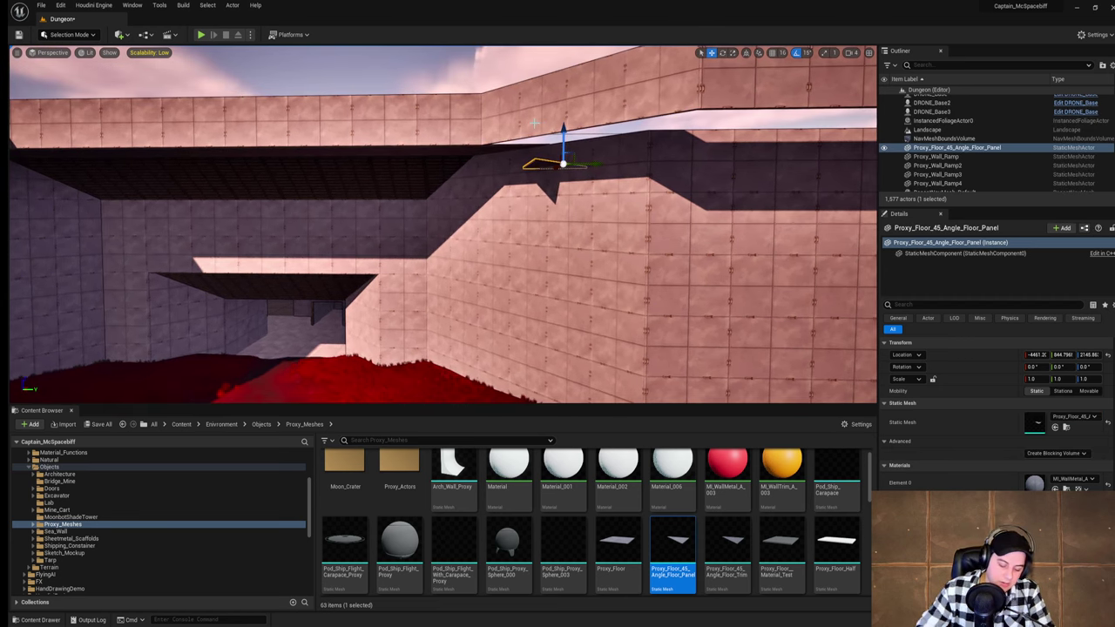
pyautogui.press('Delete')
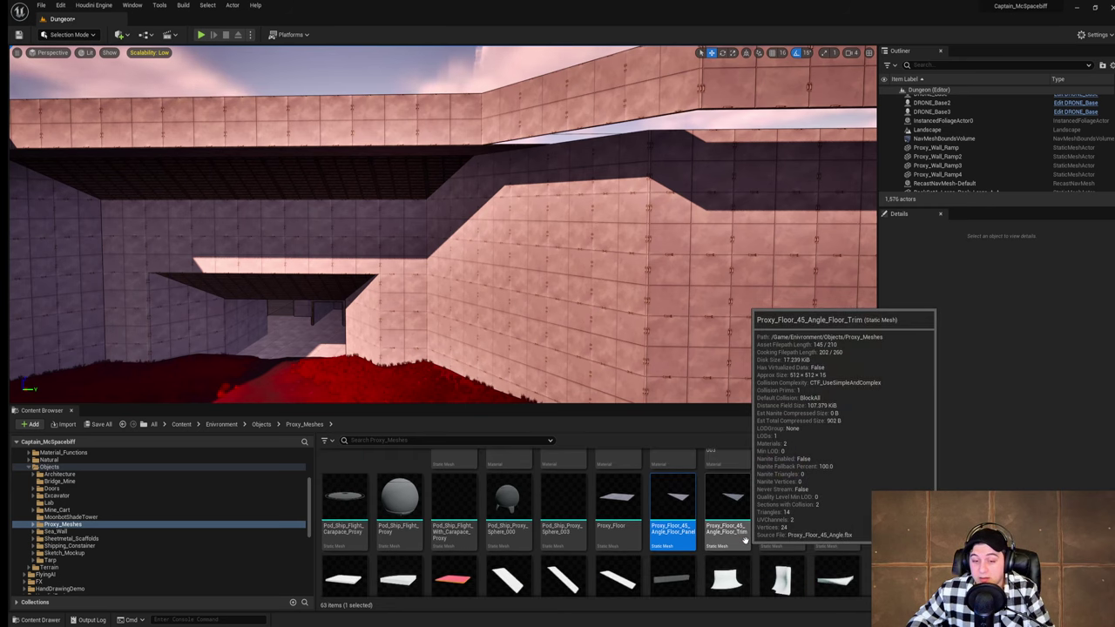
# Step: Try to fit a 45-degree floor panel mesh into the gap beside the roof floor tiles at roof height, and delete it
pyautogui.scroll(-1, 745, 542)
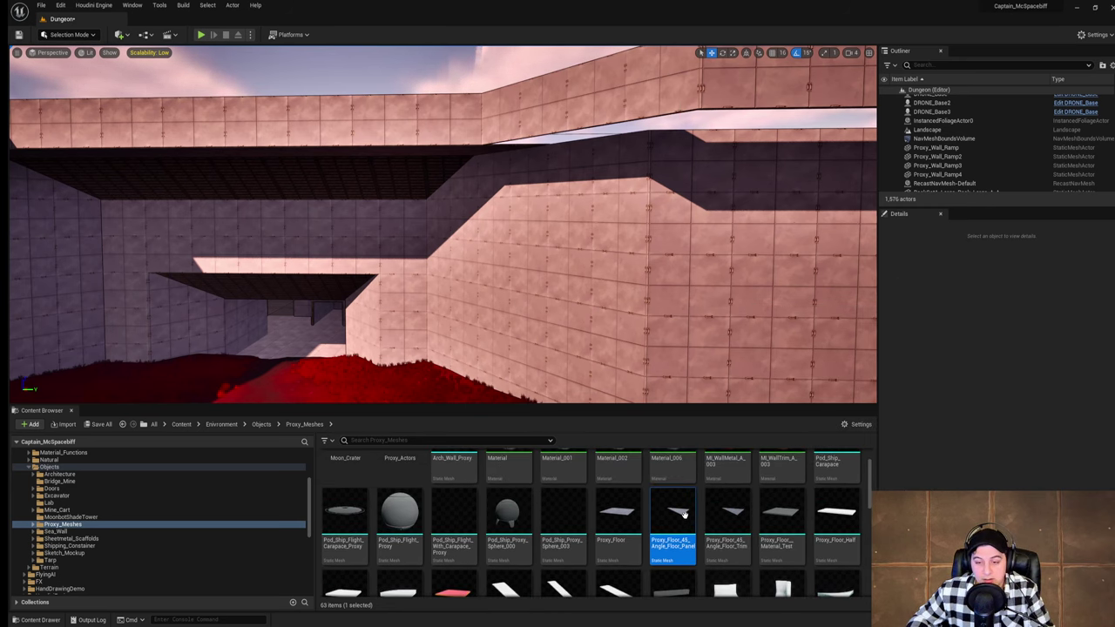
pyautogui.moveTo(678, 517); pyautogui.dragTo(545, 102)
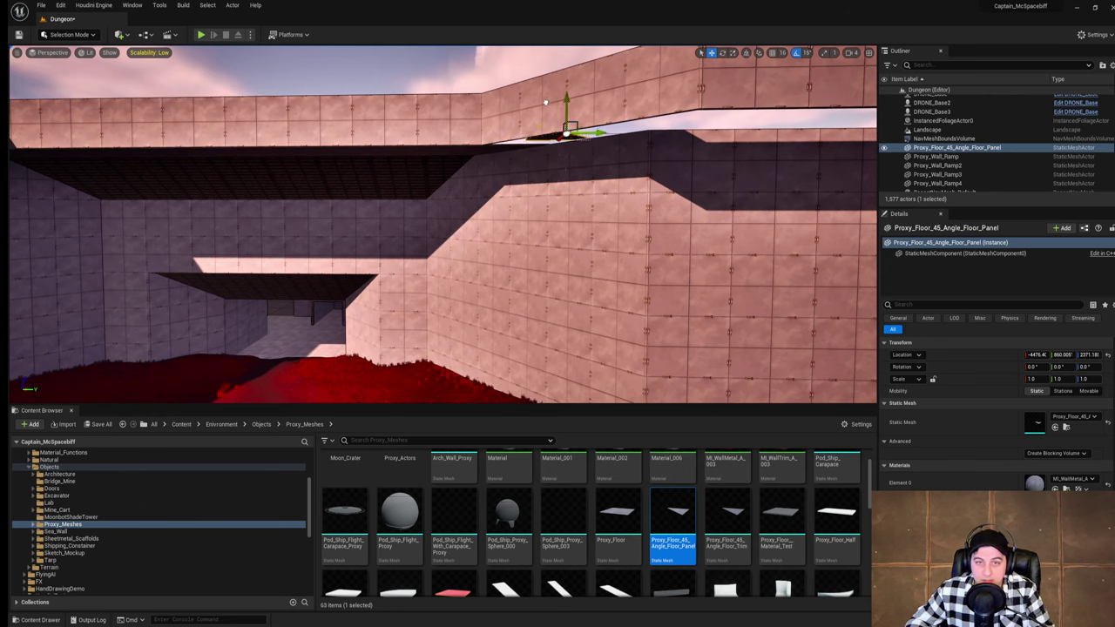
pyautogui.press('w')
pyautogui.moveTo(568, 118); pyautogui.dragTo(583, 177, button='right')
pyautogui.press('w')
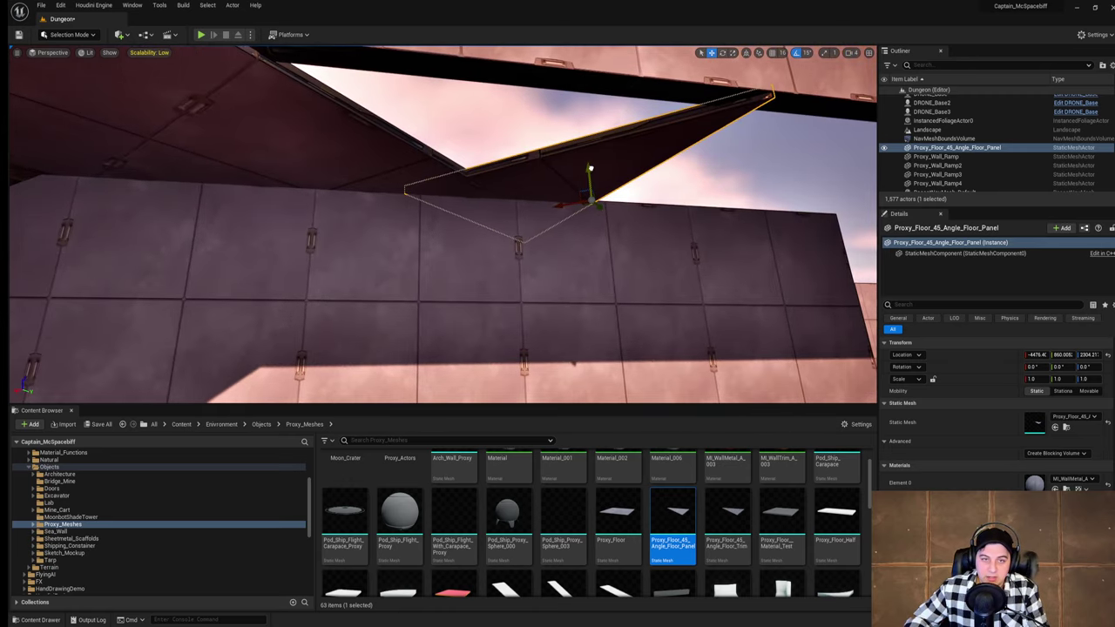
pyautogui.moveTo(590, 169); pyautogui.dragTo(589, 172)
pyautogui.moveTo(590, 172); pyautogui.dragTo(657, 259, button='right')
pyautogui.press('w')
pyautogui.press('s')
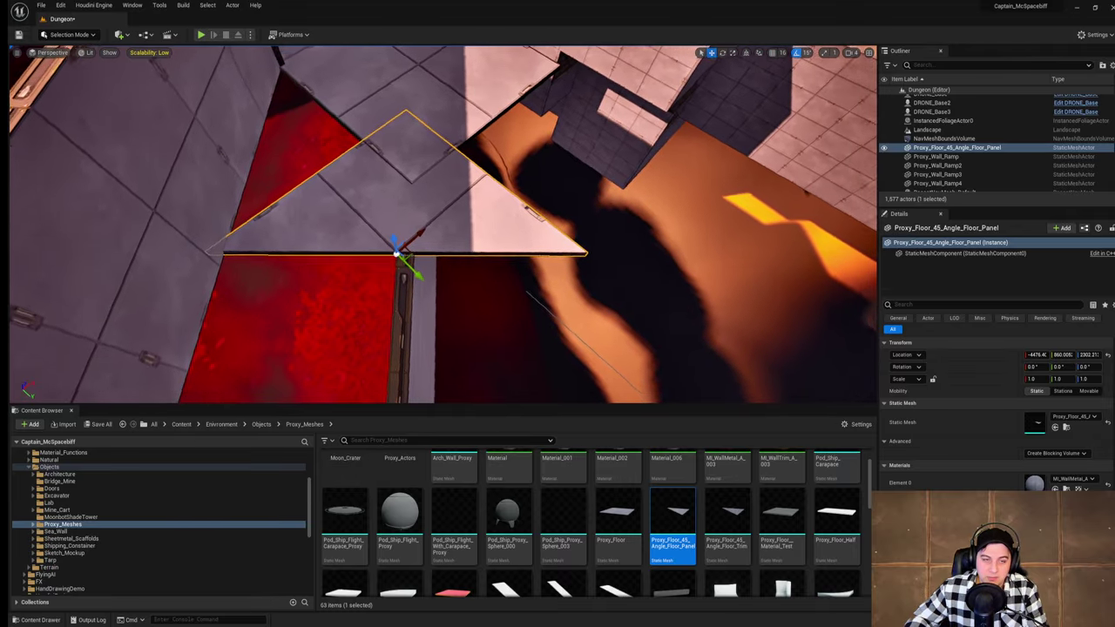
pyautogui.moveTo(624, 168); pyautogui.dragTo(618, 170, button='right')
pyautogui.press('a')
pyautogui.press('Delete')
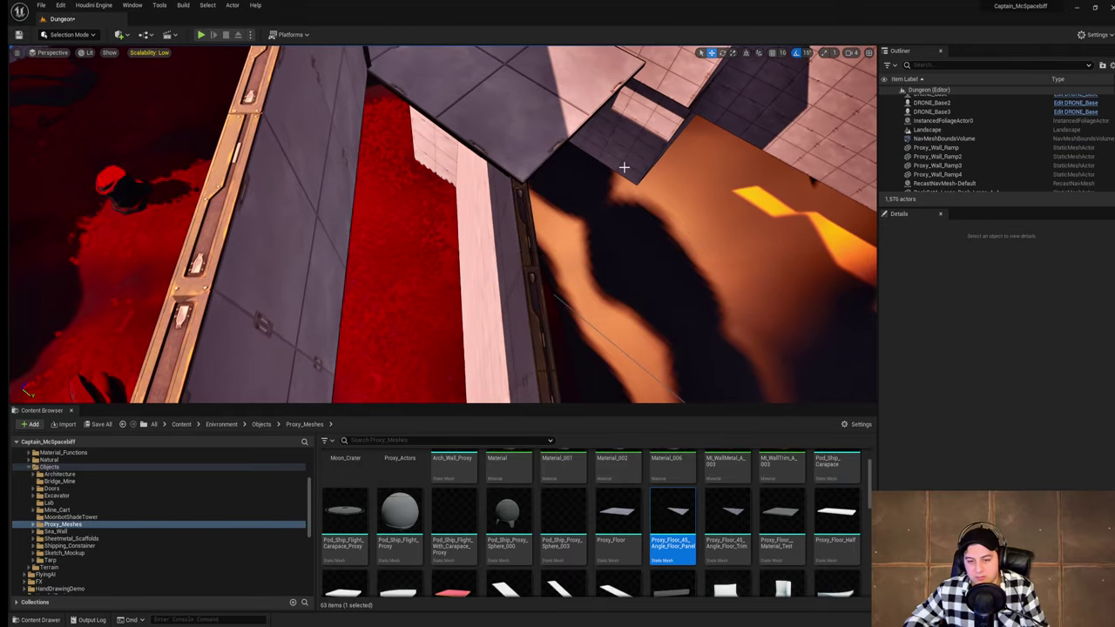
# Step: Try the 45-degree floor panel again from above, raising it to roof level over the gap, and delete it
pyautogui.moveTo(673, 517); pyautogui.dragTo(501, 366)
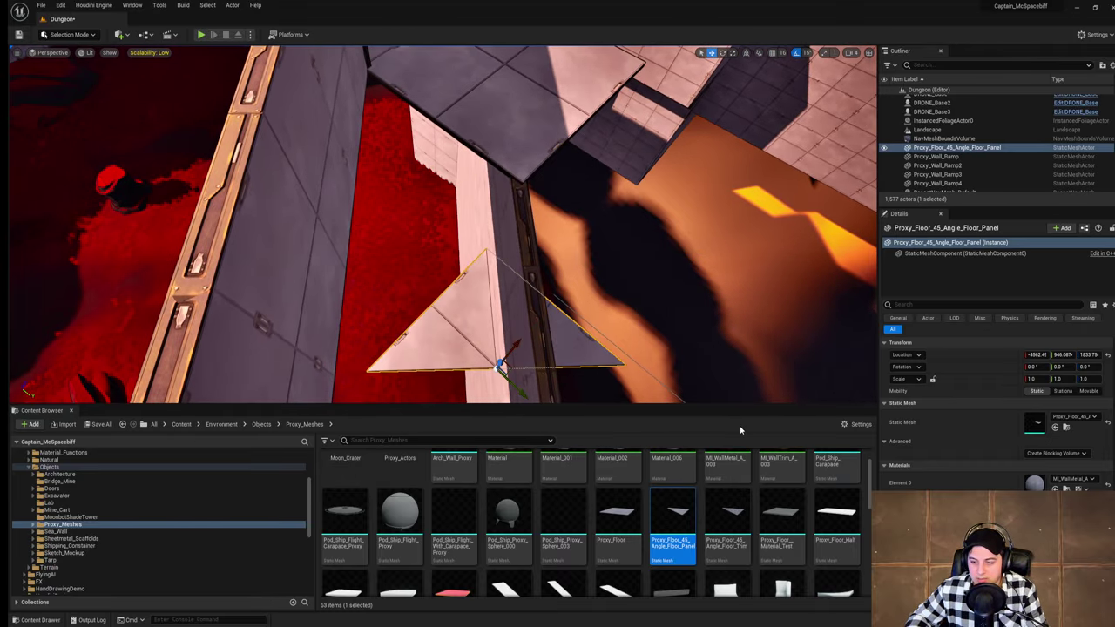
pyautogui.moveTo(566, 359); pyautogui.dragTo(453, 348, button='right')
pyautogui.press('d')
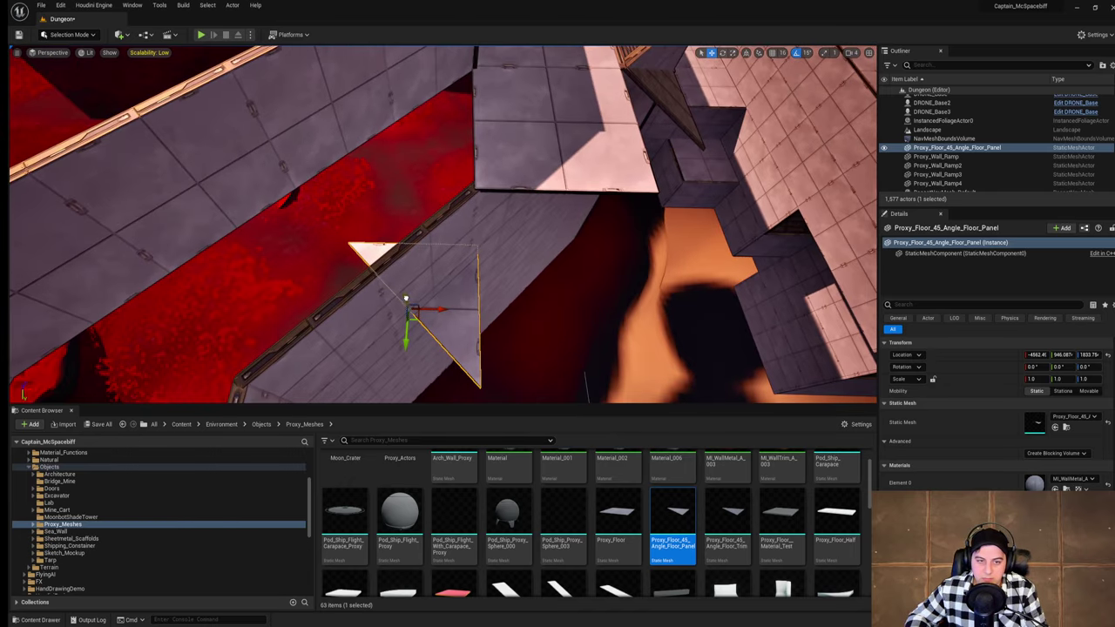
pyautogui.moveTo(405, 299); pyautogui.dragTo(412, 224)
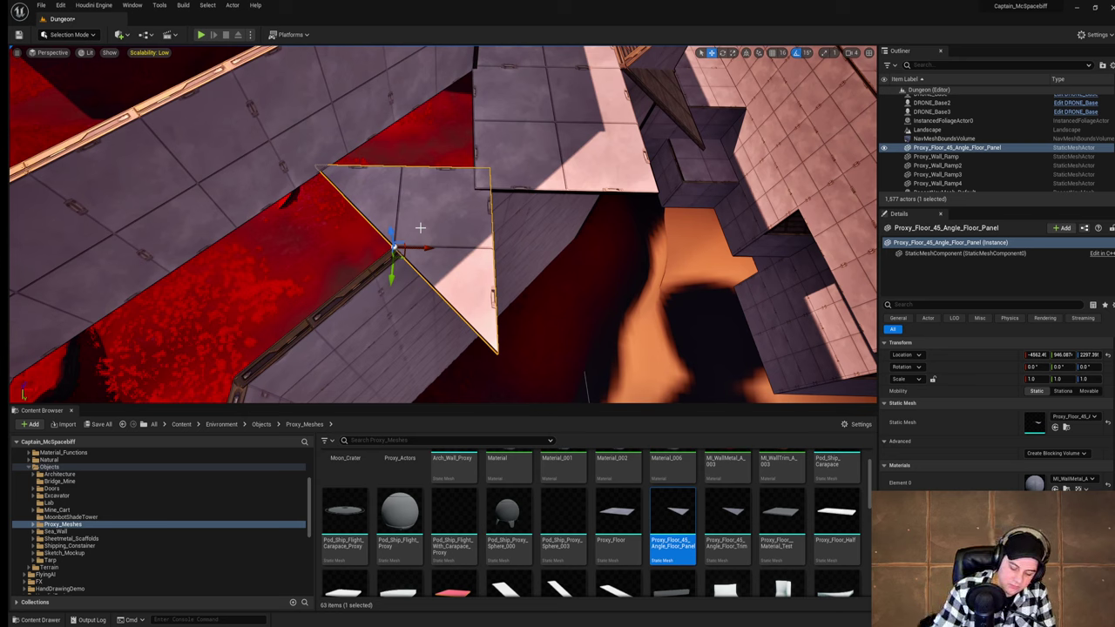
pyautogui.press('Delete')
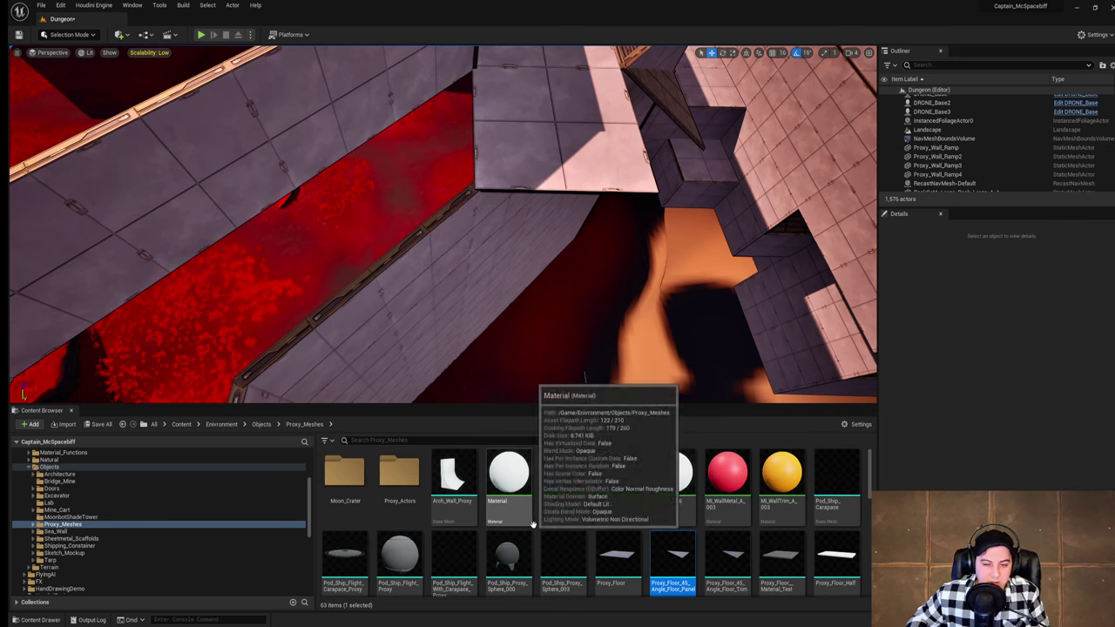
# Step: Look through the Proxy_Meshes assets for an angled floor piece that suits the corner gap
pyautogui.scroll(-1, 561, 523)
pyautogui.scroll(-2, 562, 522)
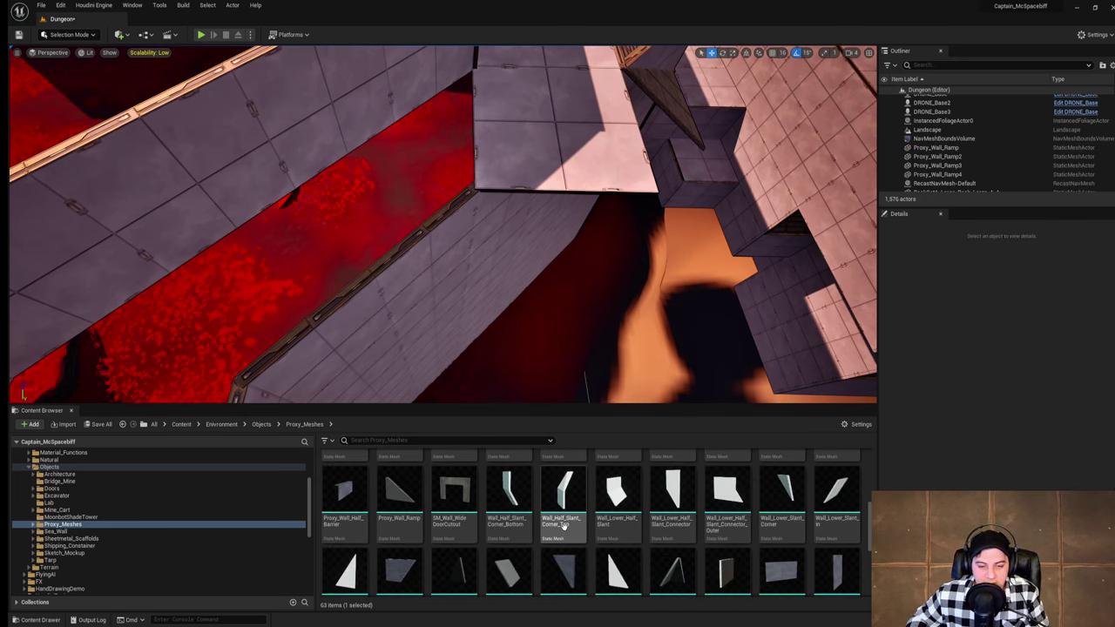
pyautogui.scroll(-3, 563, 523)
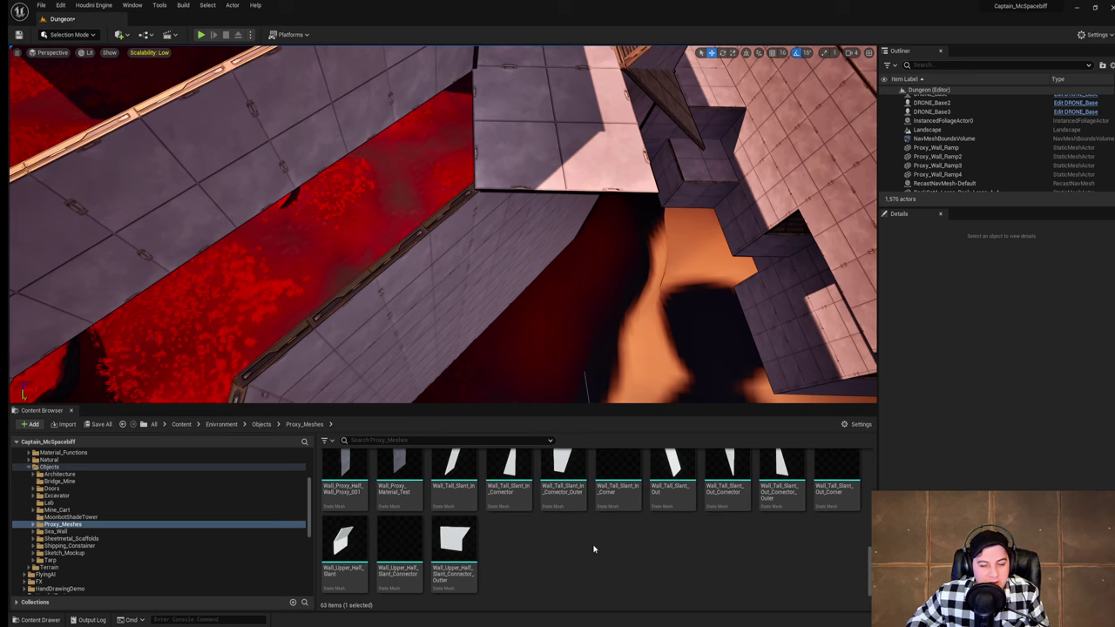
pyautogui.scroll(1, 593, 548)
pyautogui.scroll(1, 593, 549)
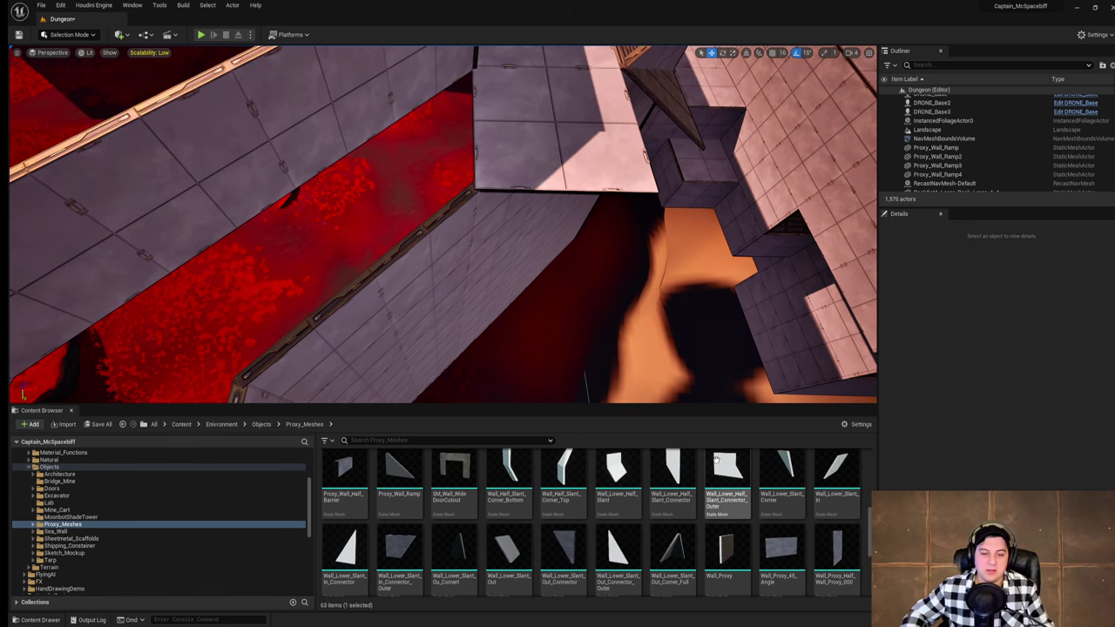
pyautogui.moveTo(662, 305); pyautogui.dragTo(601, 249, button='right')
pyautogui.scroll(5, 659, 525)
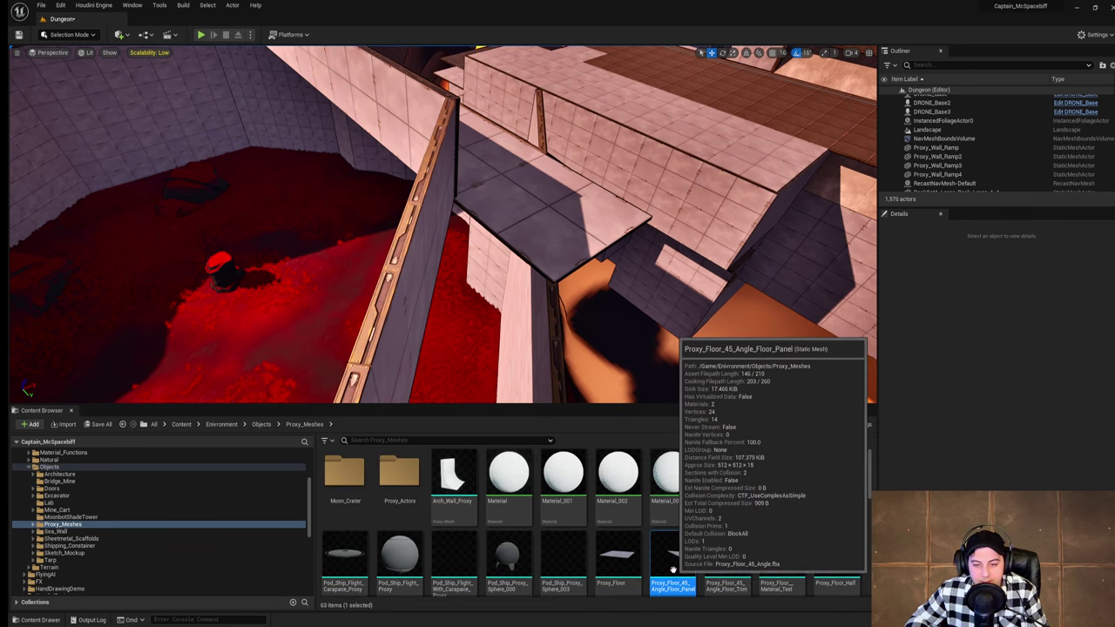
# Step: Try out the Proxy_Floor_45_Angle_Floor_Panel and Proxy_Floor_45_Angle_Floor_Trim meshes near the angled wall, deleting each one
pyautogui.moveTo(690, 543); pyautogui.dragTo(499, 316)
pyautogui.moveTo(510, 315); pyautogui.dragTo(446, 251, button='right')
pyautogui.moveTo(446, 249); pyautogui.dragTo(449, 111)
pyautogui.moveTo(461, 140); pyautogui.dragTo(453, 70, button='right')
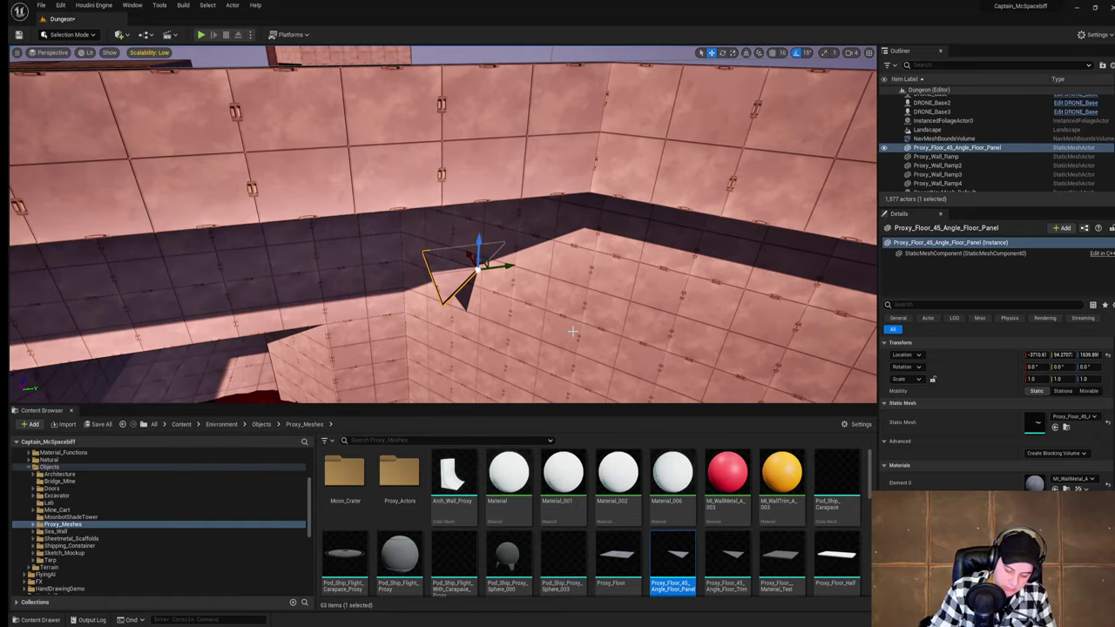
pyautogui.press('Delete')
pyautogui.moveTo(732, 558); pyautogui.dragTo(552, 301)
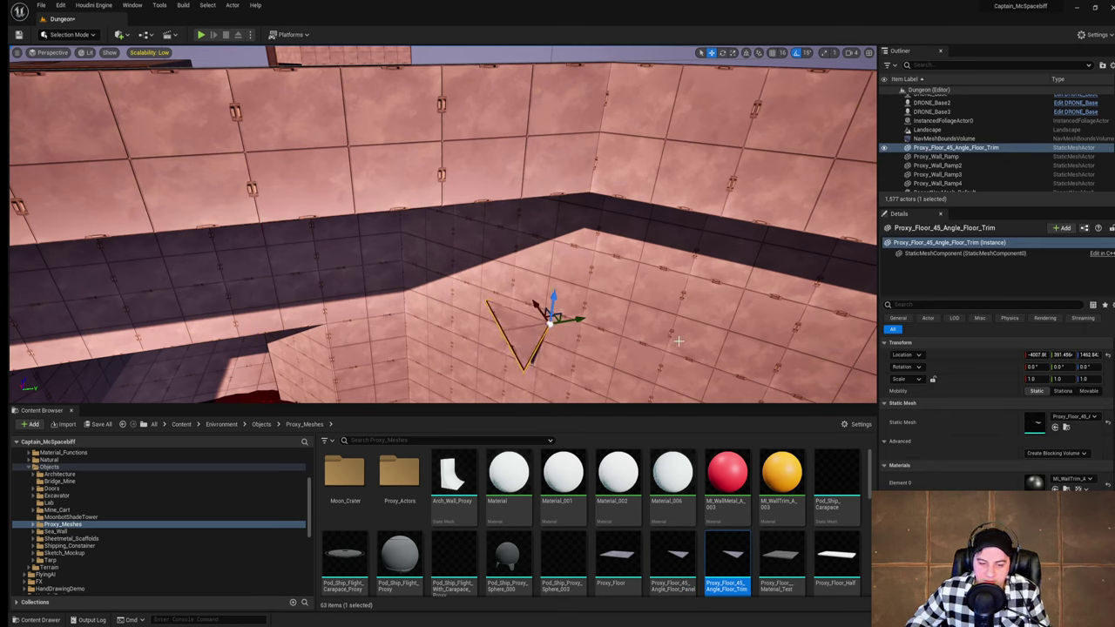
pyautogui.press('Delete')
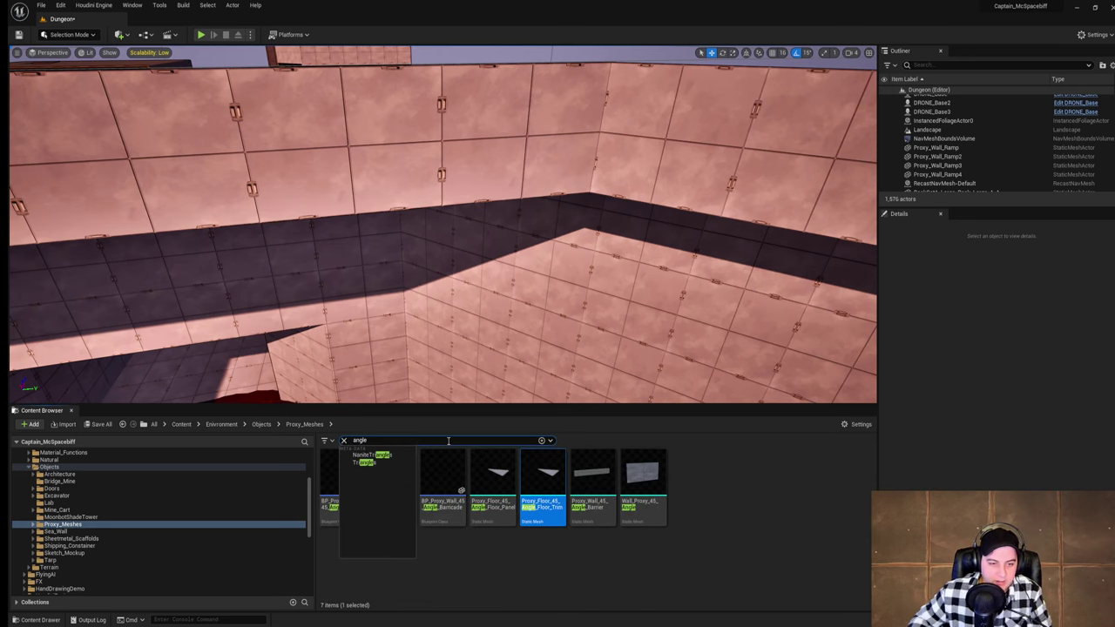
# Step: Filter the assets by "angle" and place BP_Proxy_Floor_45_Angle in the corner gap at X -4608, Y 512, Z 2304, turned 90 degrees
pyautogui.click(499, 577)
pyautogui.moveTo(356, 502); pyautogui.dragTo(592, 320)
pyautogui.moveTo(588, 318); pyautogui.dragTo(622, 318, button='right')
pyautogui.moveTo(515, 280); pyautogui.dragTo(528, 127)
pyautogui.moveTo(527, 127); pyautogui.dragTo(315, 148, button='right')
pyautogui.moveTo(615, 146); pyautogui.dragTo(396, 216)
pyautogui.press('e')
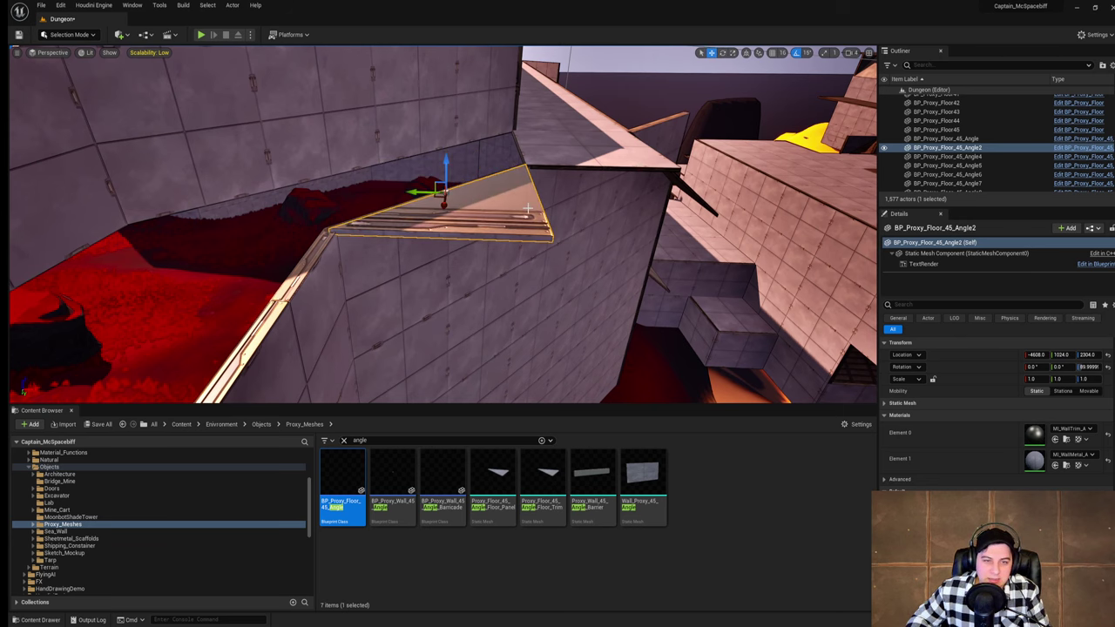
pyautogui.moveTo(528, 209); pyautogui.dragTo(601, 223, button='right')
pyautogui.moveTo(486, 185); pyautogui.dragTo(399, 145)
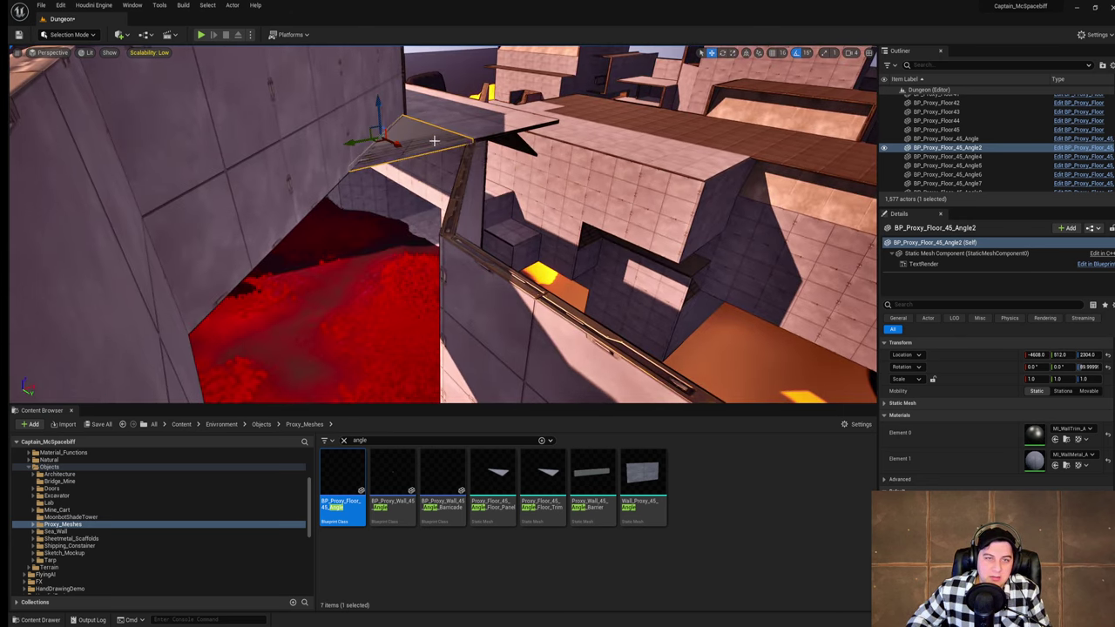
pyautogui.moveTo(553, 153)
pyautogui.mouseDown(button='right')
pyautogui.moveTo(558, 138)
pyautogui.moveTo(563, 148)
pyautogui.mouseUp(button='right')
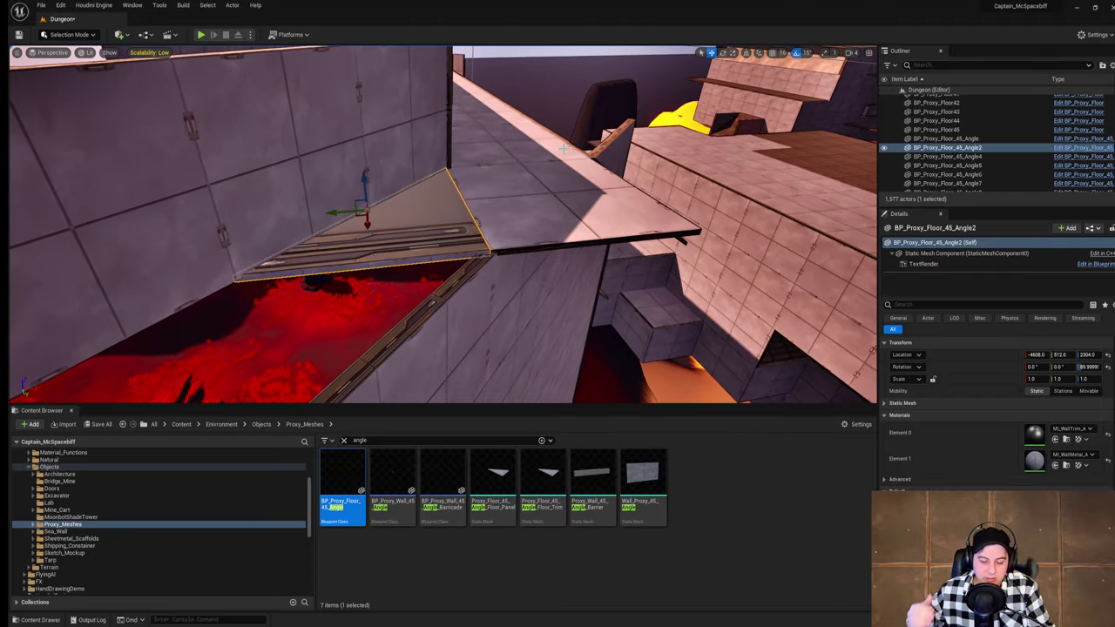
# Step: Set the angled floor tile's Element 0 material to MI_WallMetal_A
pyautogui.click(1087, 453)
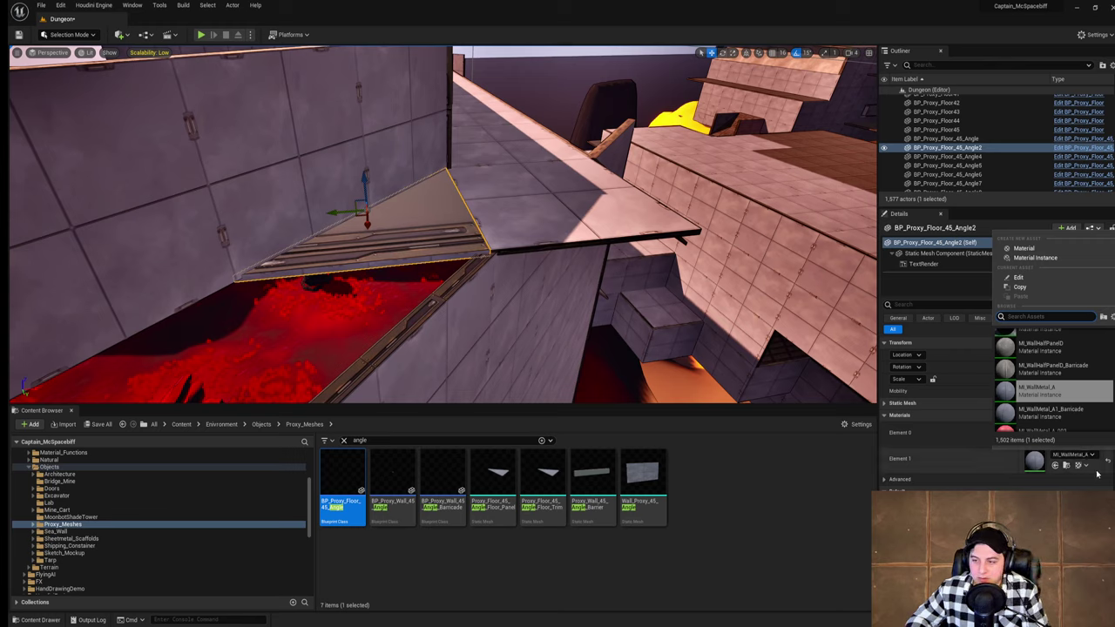
pyautogui.click(968, 439)
pyautogui.click(1074, 430)
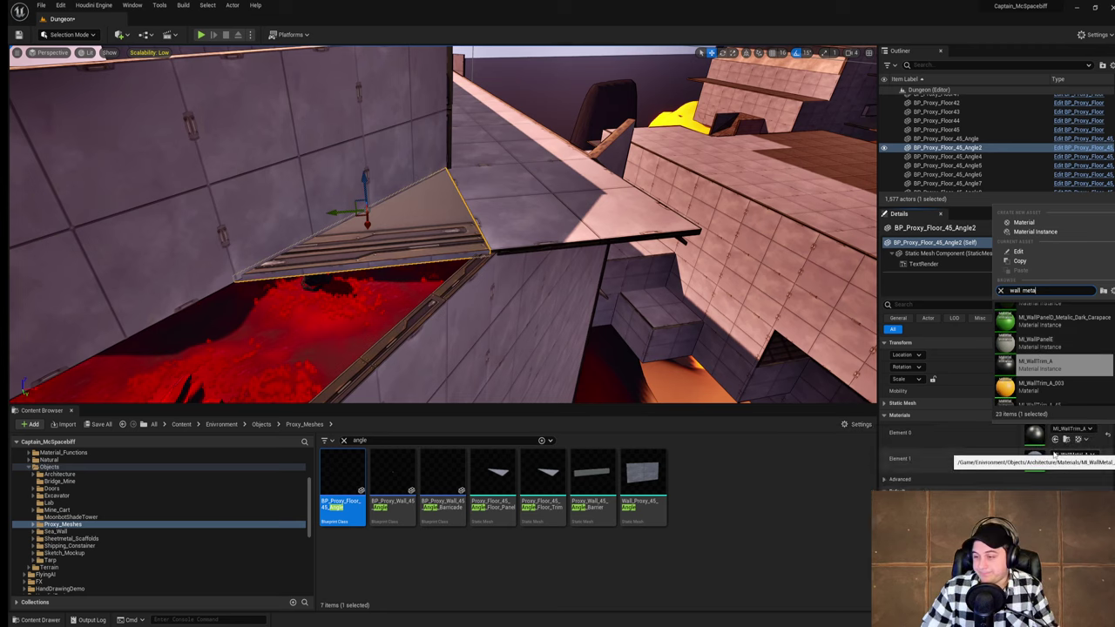
pyautogui.scroll(3, 1064, 369)
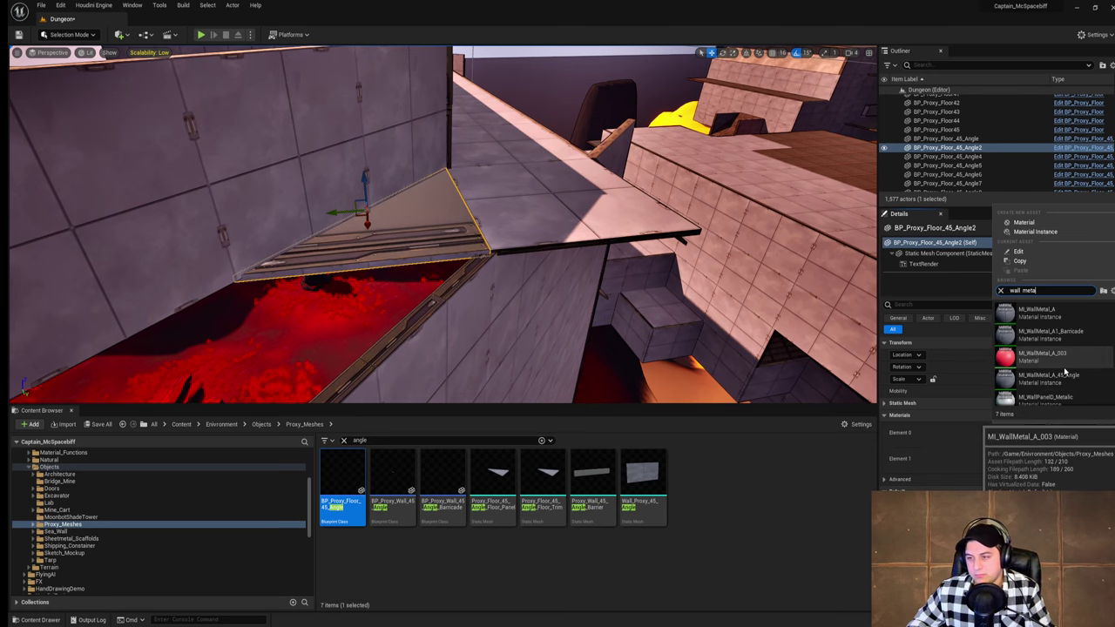
pyautogui.click(1037, 317)
pyautogui.moveTo(517, 298); pyautogui.dragTo(601, 301, button='right')
pyautogui.press('a')
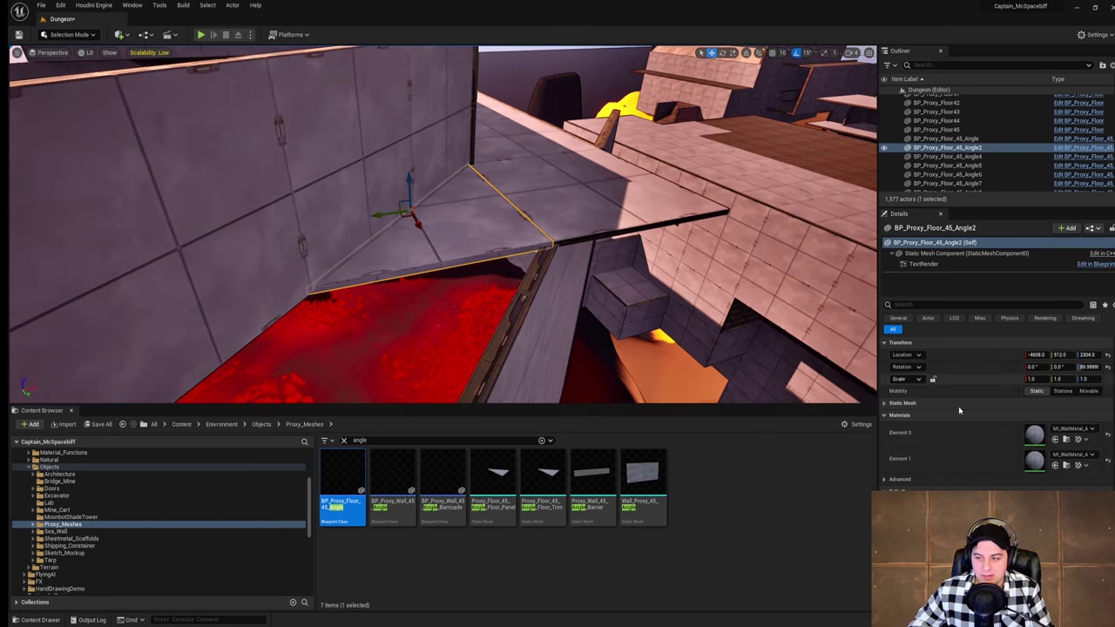
# Step: Set the angled floor tile's Element 1 material to MI_WallTrim_A and save the level
pyautogui.click(1069, 454)
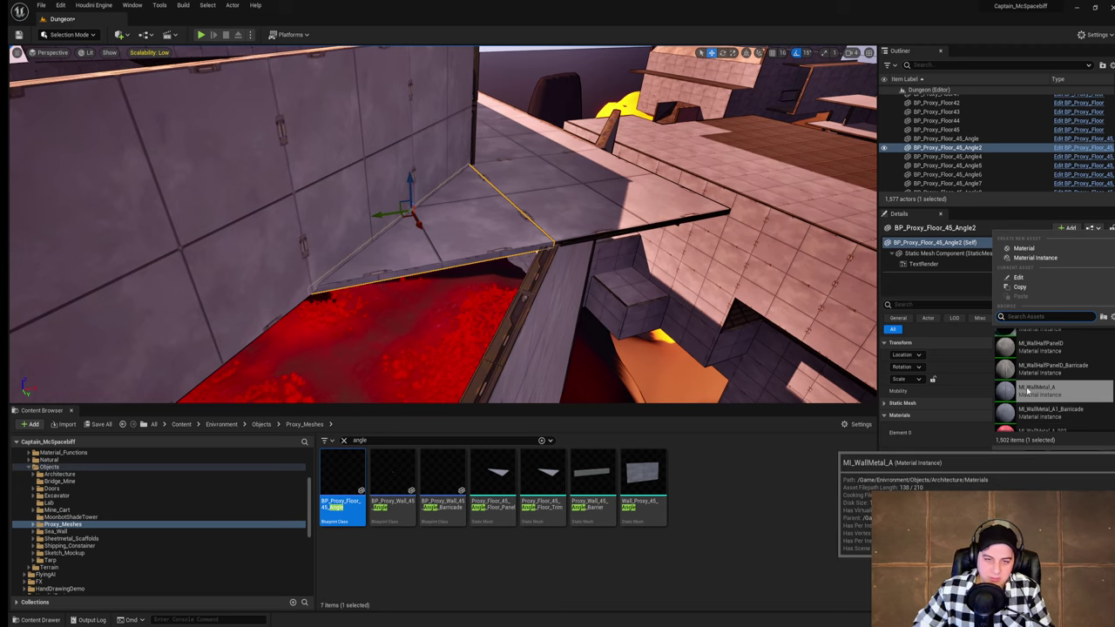
pyautogui.write('tr')
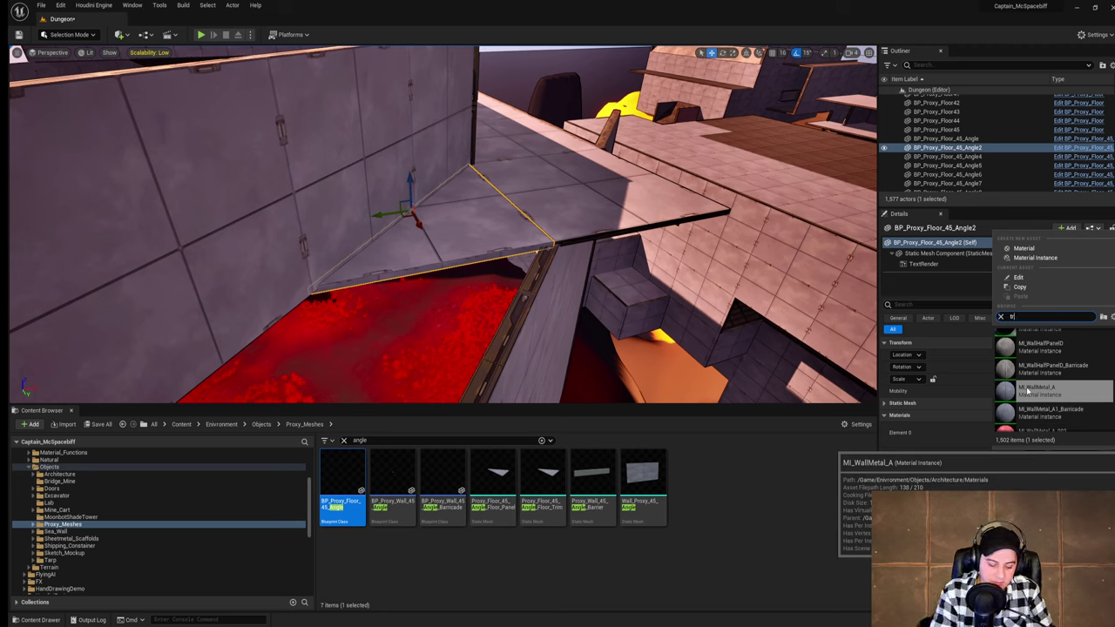
pyautogui.write('im')
pyautogui.click(1028, 391)
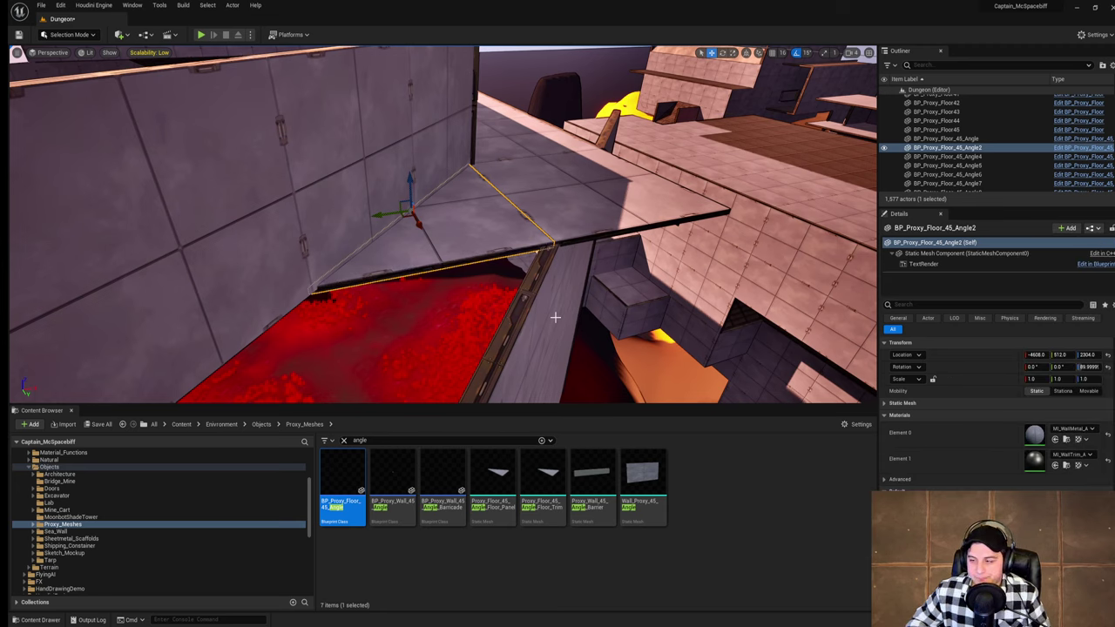
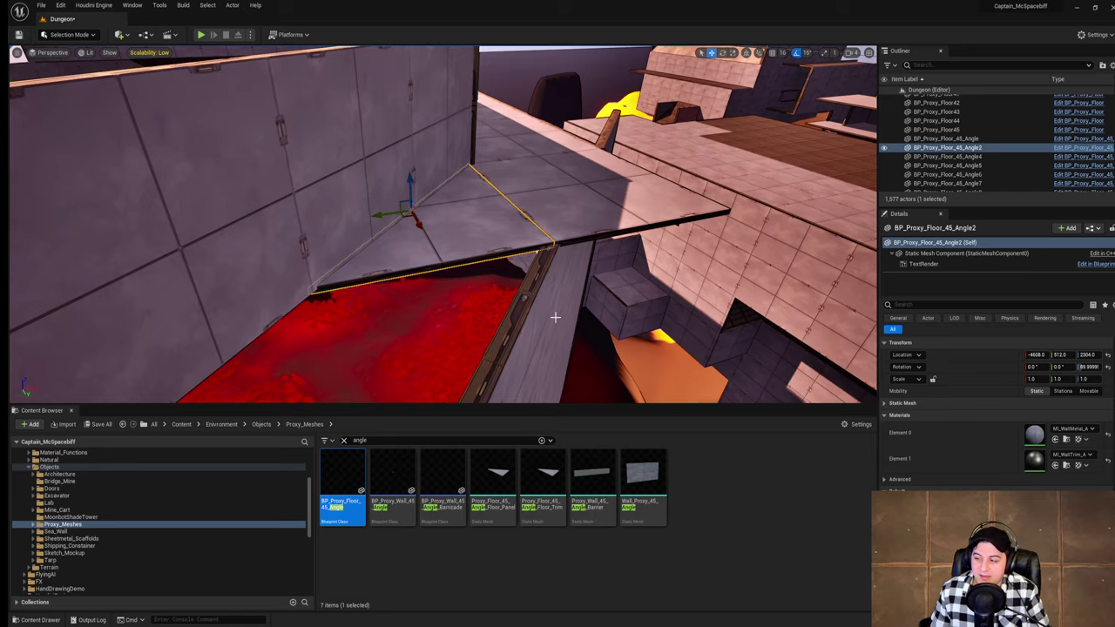
pyautogui.moveTo(647, 297); pyautogui.dragTo(32, 66, button='right')
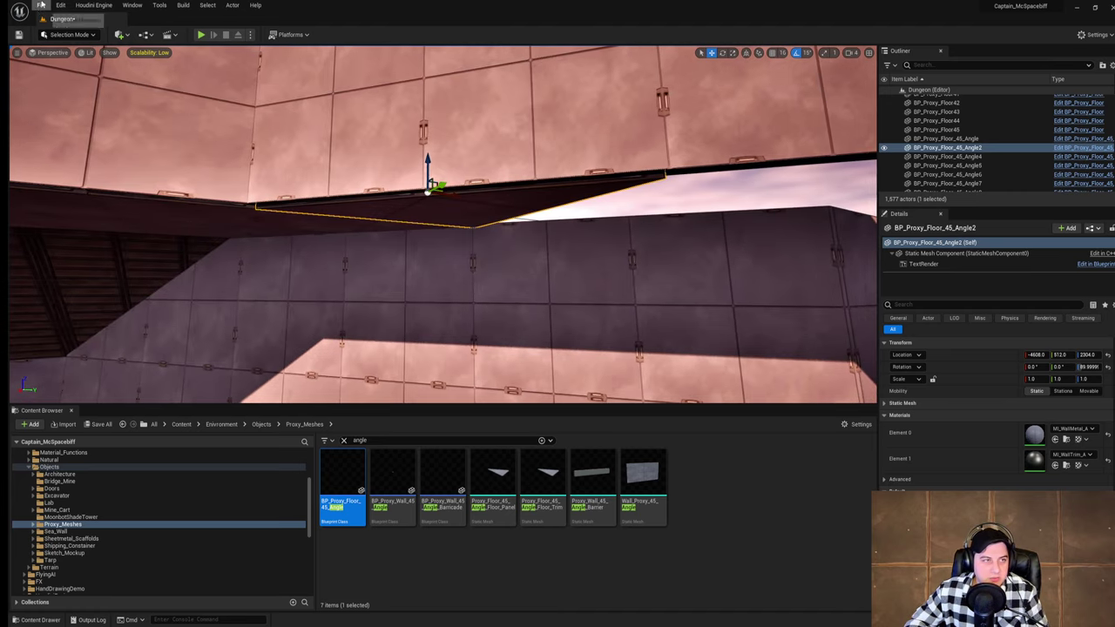
pyautogui.click(41, 5)
pyautogui.click(104, 88)
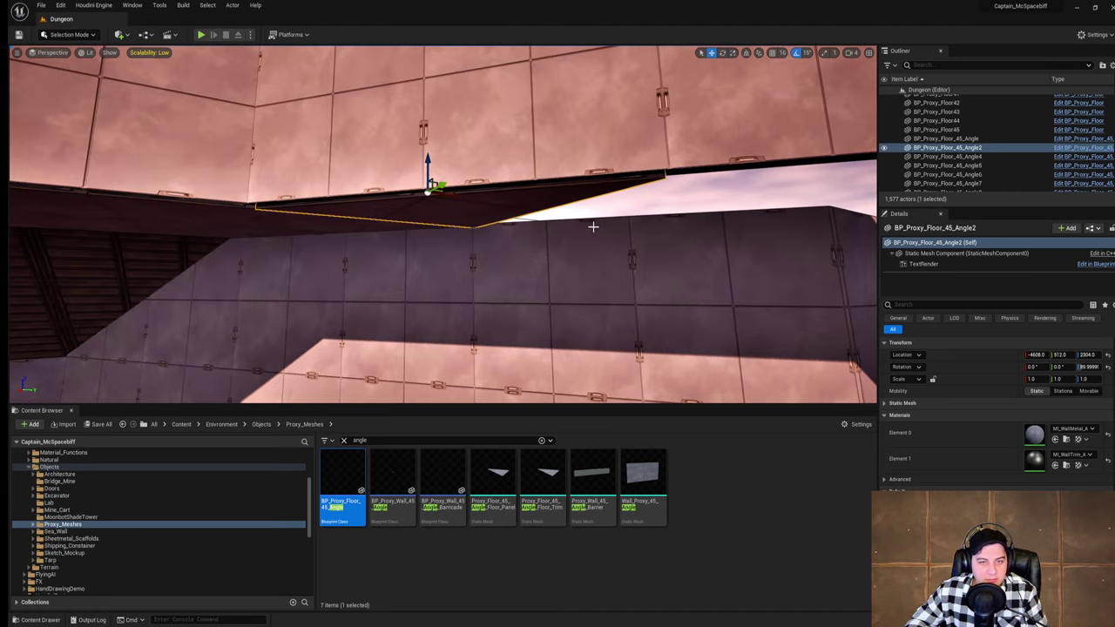
# Step: Duplicate the angled floor tile with a 180-degree turn and fit the copy beside the original to continue the walkway
pyautogui.moveTo(592, 227)
pyautogui.mouseDown(button='right')
pyautogui.moveTo(714, 222)
pyautogui.moveTo(452, 243)
pyautogui.moveTo(609, 305)
pyautogui.moveTo(627, 366)
pyautogui.moveTo(597, 226)
pyautogui.mouseUp(button='right')
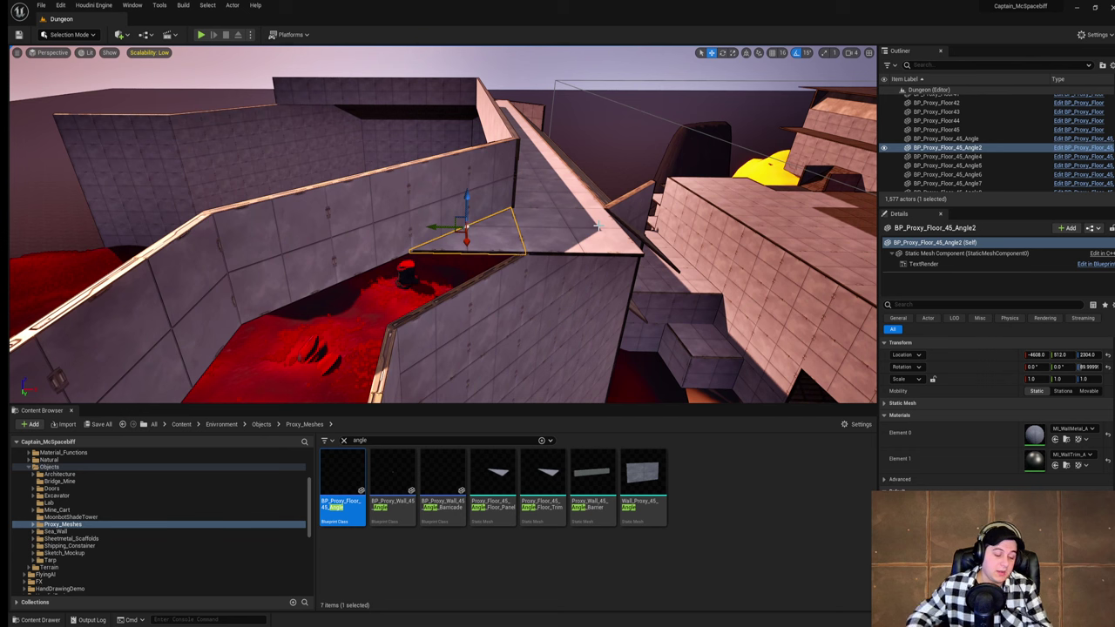
pyautogui.moveTo(609, 216); pyautogui.dragTo(653, 202, button='right')
pyautogui.press('e')
pyautogui.keyDown('alt'); pyautogui.moveTo(476, 238); pyautogui.dragTo(566, 241); pyautogui.keyUp('alt')
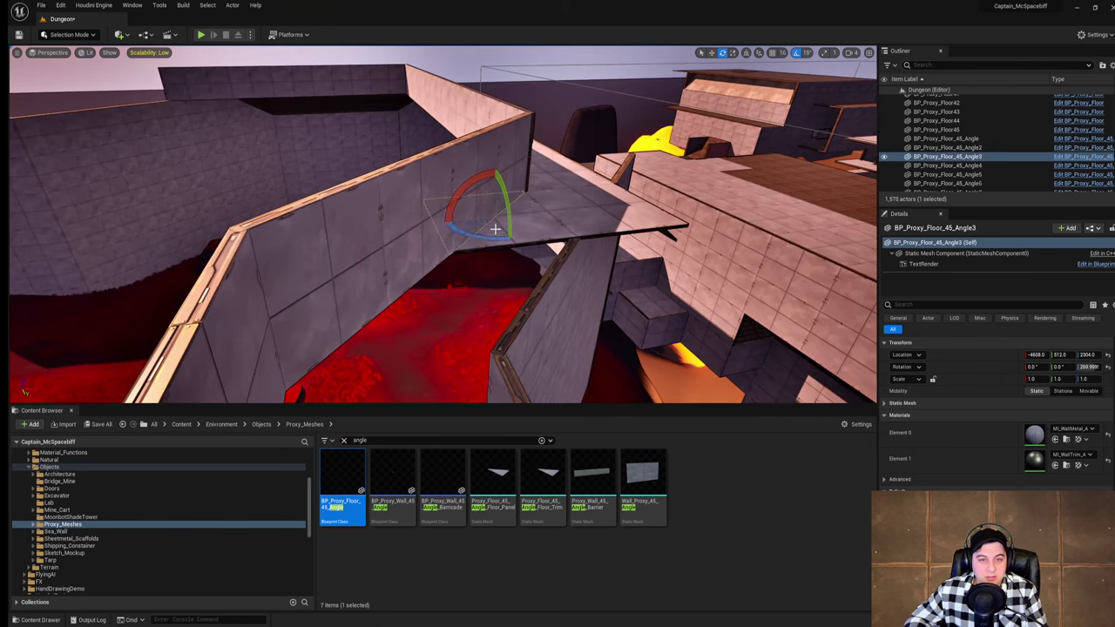
pyautogui.press('w')
pyautogui.moveTo(478, 205); pyautogui.dragTo(552, 258)
# Step: Duplicate the angled floor tile to X -5120, Y 1024, Z 2304 and turn the copy 180 degrees
pyautogui.moveTo(554, 258); pyautogui.dragTo(592, 273, button='right')
pyautogui.keyDown('alt'); pyautogui.moveTo(584, 255); pyautogui.dragTo(517, 267); pyautogui.keyUp('alt')
pyautogui.press('e')
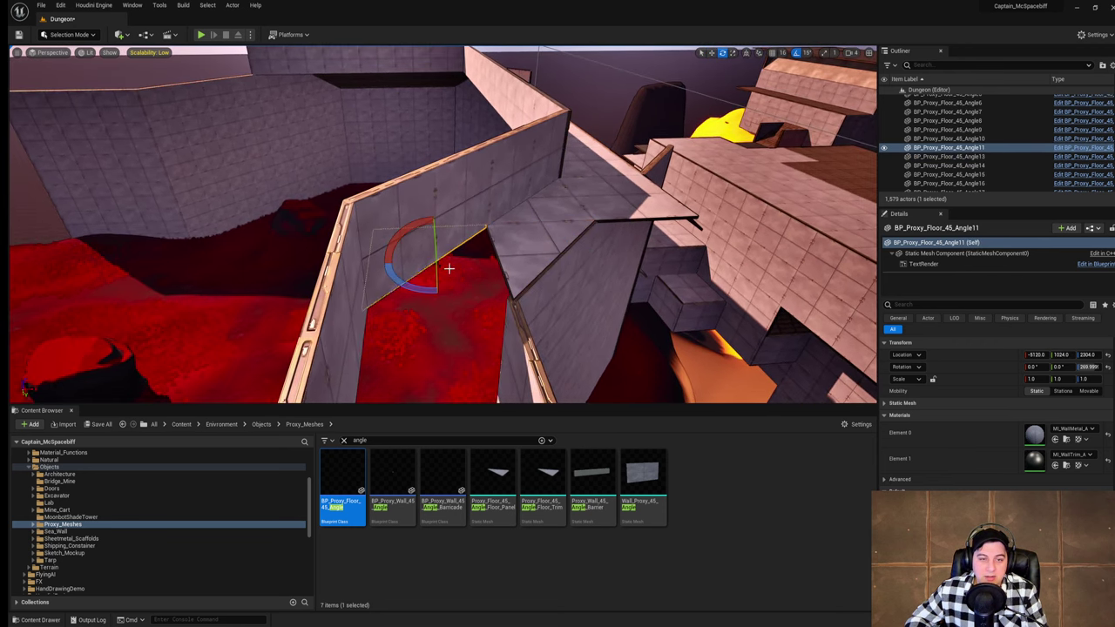
pyautogui.moveTo(417, 291); pyautogui.dragTo(501, 298)
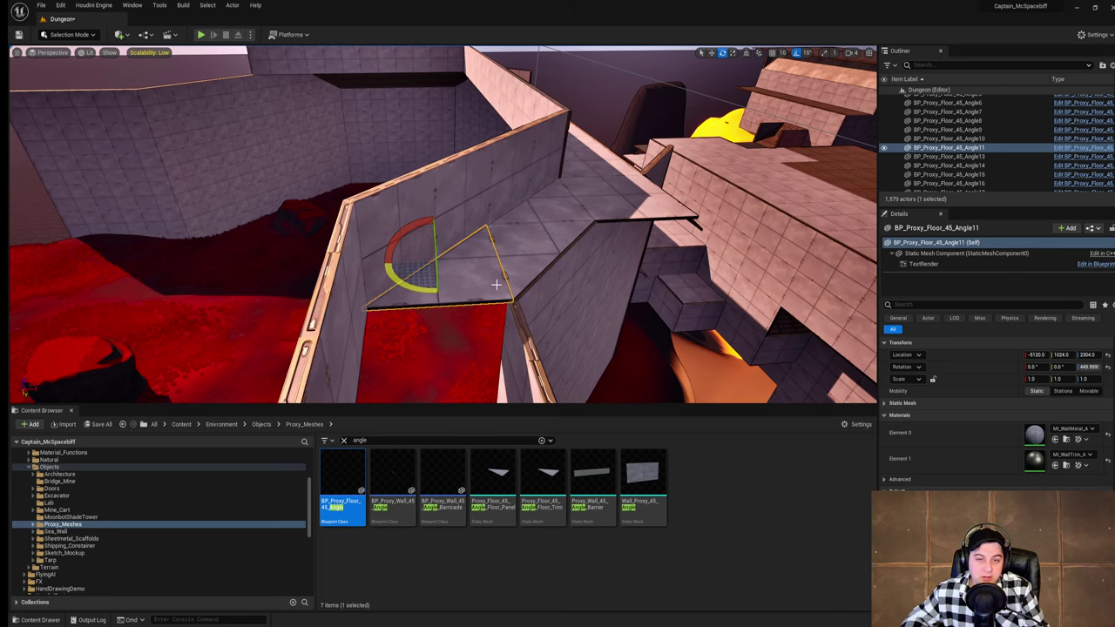
# Step: Duplicate the straight floor tile along the next wall section, ending the row at X -5120, Y 3072, Z 2304
pyautogui.moveTo(643, 248); pyautogui.dragTo(600, 235, button='right')
pyautogui.click(568, 180)
pyautogui.moveTo(567, 180); pyautogui.dragTo(547, 186, button='right')
pyautogui.press('w')
pyautogui.keyDown('alt'); pyautogui.moveTo(550, 169); pyautogui.dragTo(359, 227); pyautogui.keyUp('alt')
pyautogui.moveTo(392, 244); pyautogui.dragTo(465, 238, button='right')
pyautogui.keyDown('alt'); pyautogui.moveTo(461, 196); pyautogui.dragTo(289, 302); pyautogui.keyUp('alt')
pyautogui.moveTo(289, 302); pyautogui.dragTo(472, 280, button='right')
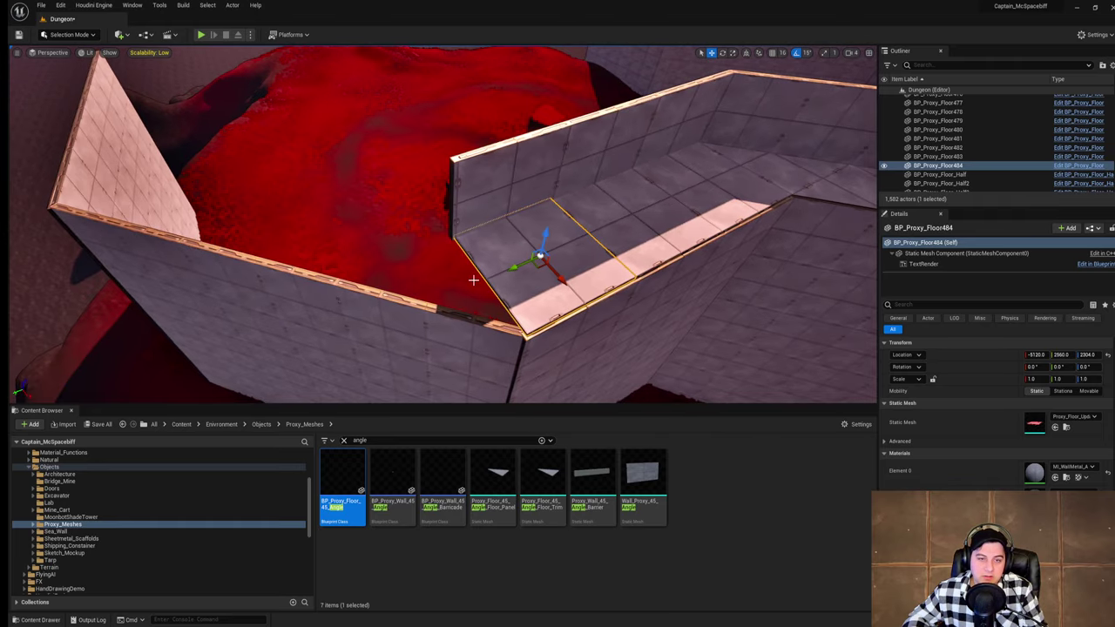
pyautogui.keyDown('alt'); pyautogui.moveTo(514, 267); pyautogui.dragTo(397, 326); pyautogui.keyUp('alt')
pyautogui.moveTo(516, 289); pyautogui.dragTo(640, 287, button='right')
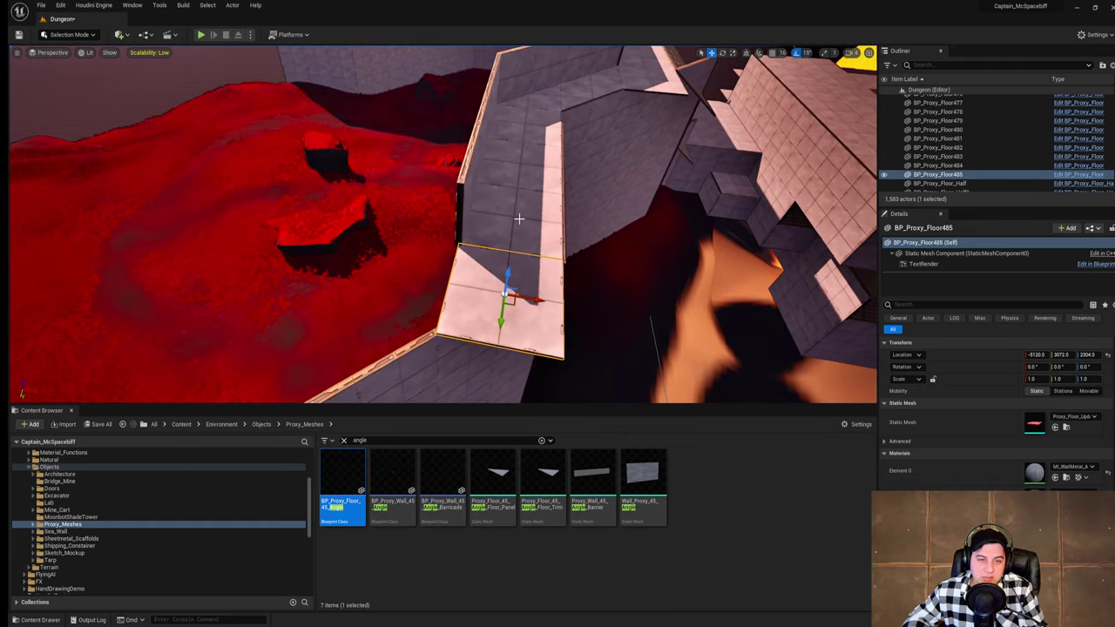
# Step: Duplicate the angled floor tile from the previous corner to the end of the straight row, at X -5632, Z 2304
pyautogui.click(533, 222)
pyautogui.press('e')
pyautogui.click(538, 105)
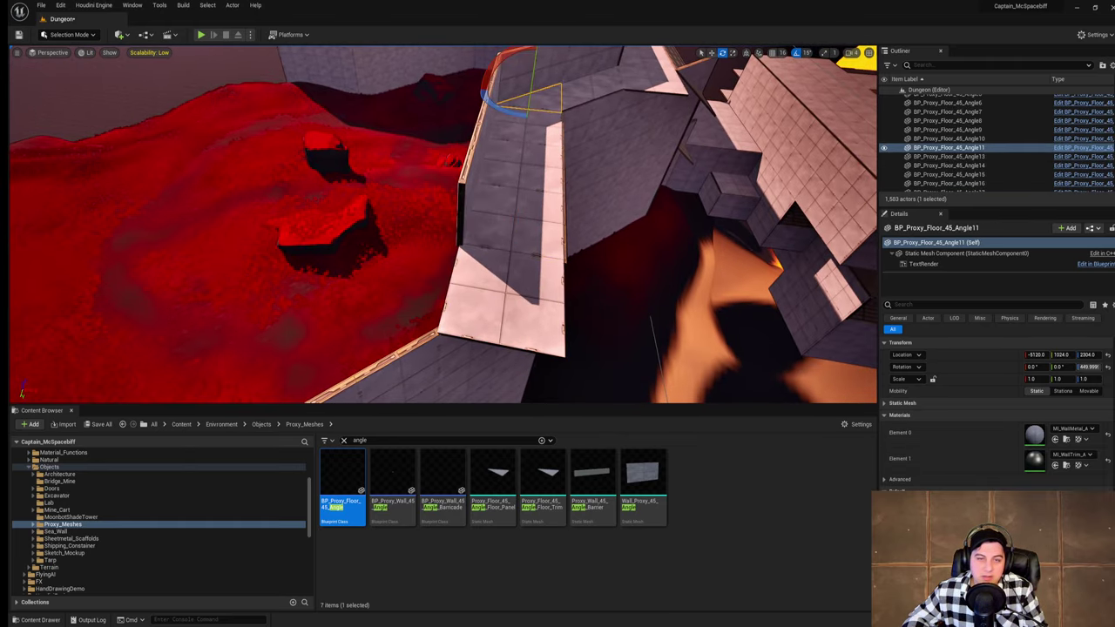
pyautogui.moveTo(538, 105); pyautogui.dragTo(497, 97, button='right')
pyautogui.press('w')
pyautogui.keyDown('alt'); pyautogui.moveTo(479, 160); pyautogui.dragTo(361, 271); pyautogui.keyUp('alt')
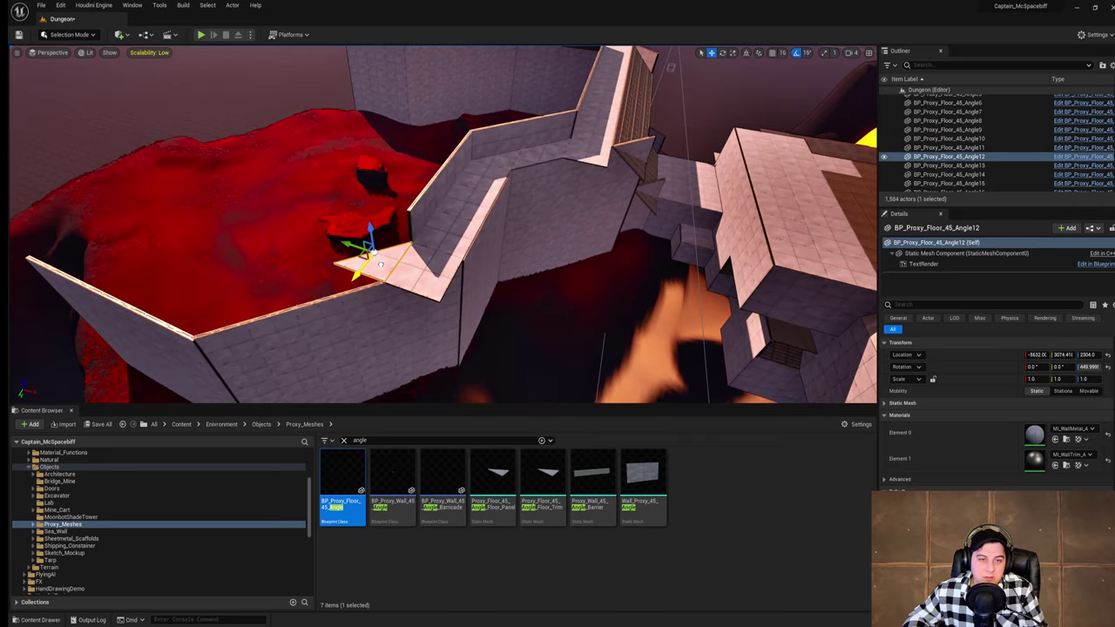
# Step: Duplicate that angled tile with a 180-degree turn and place the copy at X -5632, Y 3584, Z 2304
pyautogui.moveTo(361, 270); pyautogui.dragTo(418, 300, button='right')
pyautogui.press('e')
pyautogui.keyDown('alt'); pyautogui.moveTo(374, 273); pyautogui.dragTo(326, 256); pyautogui.keyUp('alt')
pyautogui.press('w')
pyautogui.moveTo(374, 248); pyautogui.dragTo(422, 235, button='right')
pyautogui.moveTo(414, 225); pyautogui.dragTo(475, 276)
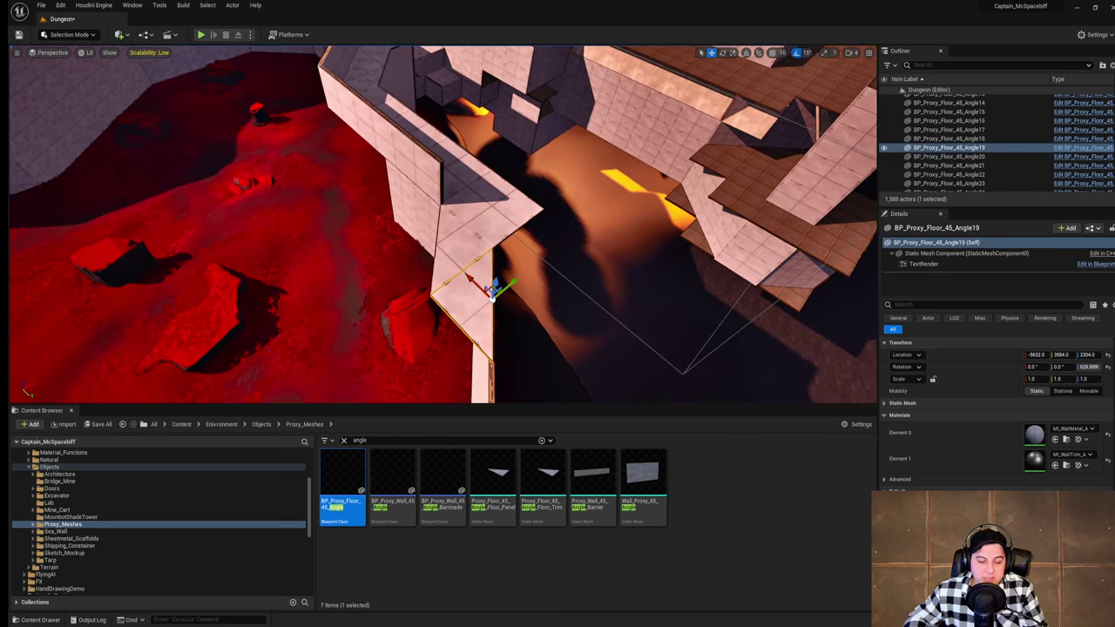
# Step: Add two more angled floor tiles, each turned 180 degrees from the previous one, at X -6144, Y 3584 and X -6144, Y 4096
pyautogui.moveTo(475, 276); pyautogui.dragTo(412, 261, button='right')
pyautogui.keyDown('alt'); pyautogui.moveTo(395, 191); pyautogui.dragTo(437, 246); pyautogui.keyUp('alt')
pyautogui.press('e')
pyautogui.moveTo(444, 301); pyautogui.dragTo(383, 286)
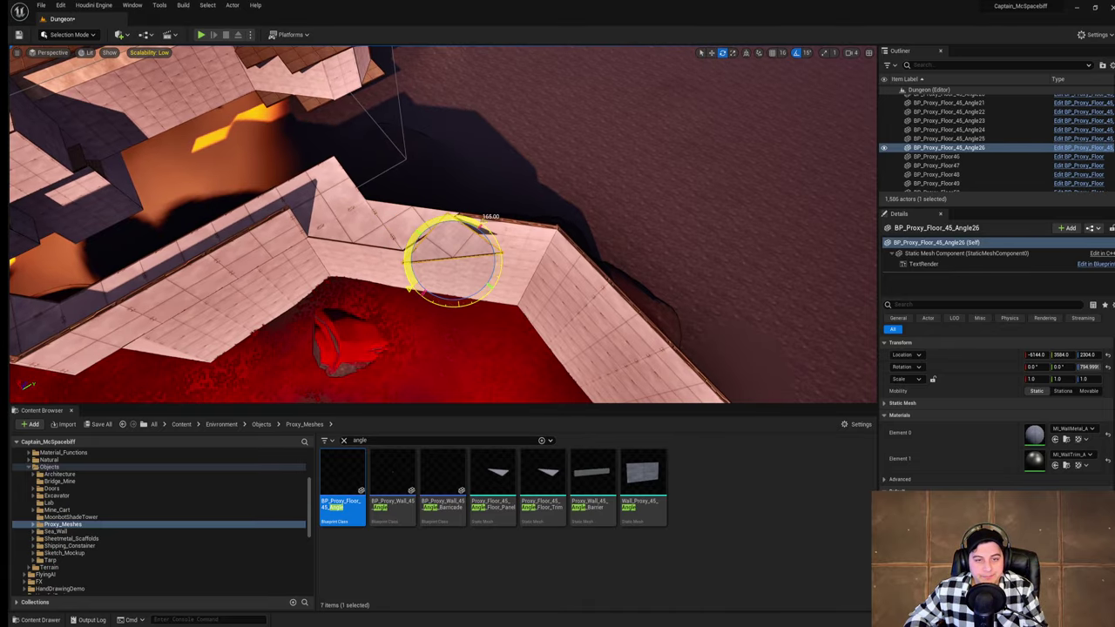
pyautogui.moveTo(655, 297); pyautogui.dragTo(566, 292, button='right')
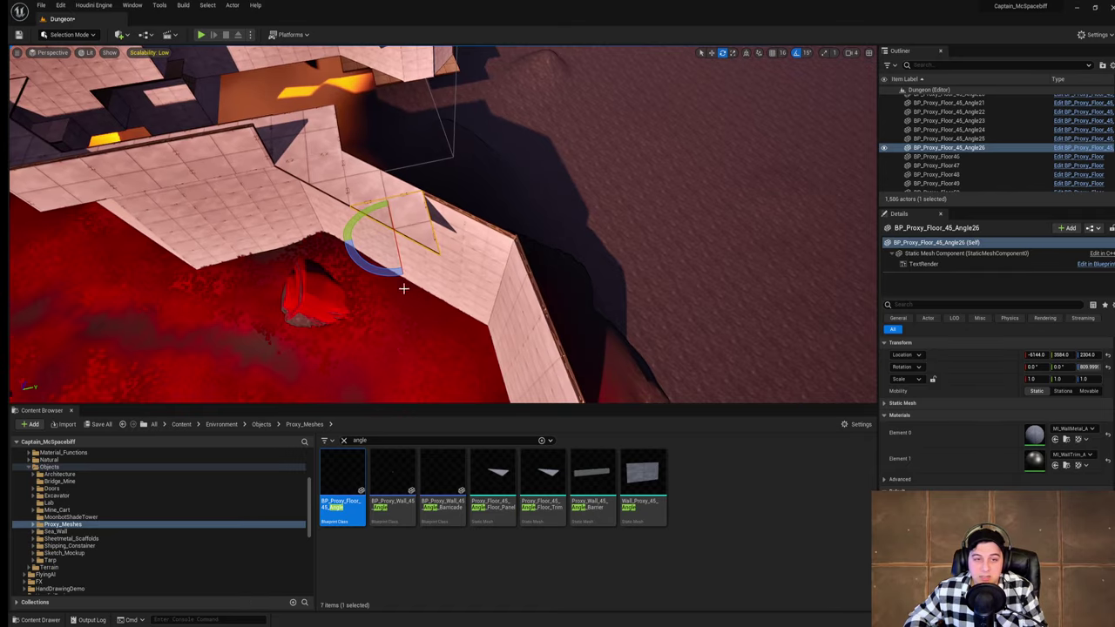
pyautogui.keyDown('alt'); pyautogui.moveTo(391, 274); pyautogui.dragTo(328, 268); pyautogui.keyUp('alt')
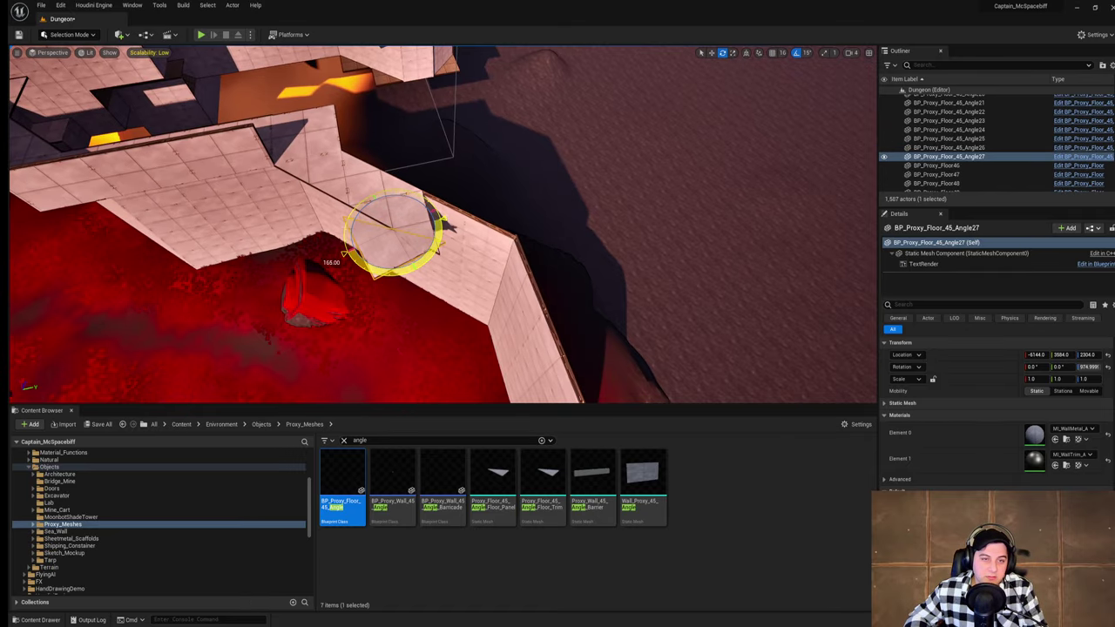
pyautogui.moveTo(366, 236); pyautogui.dragTo(437, 217)
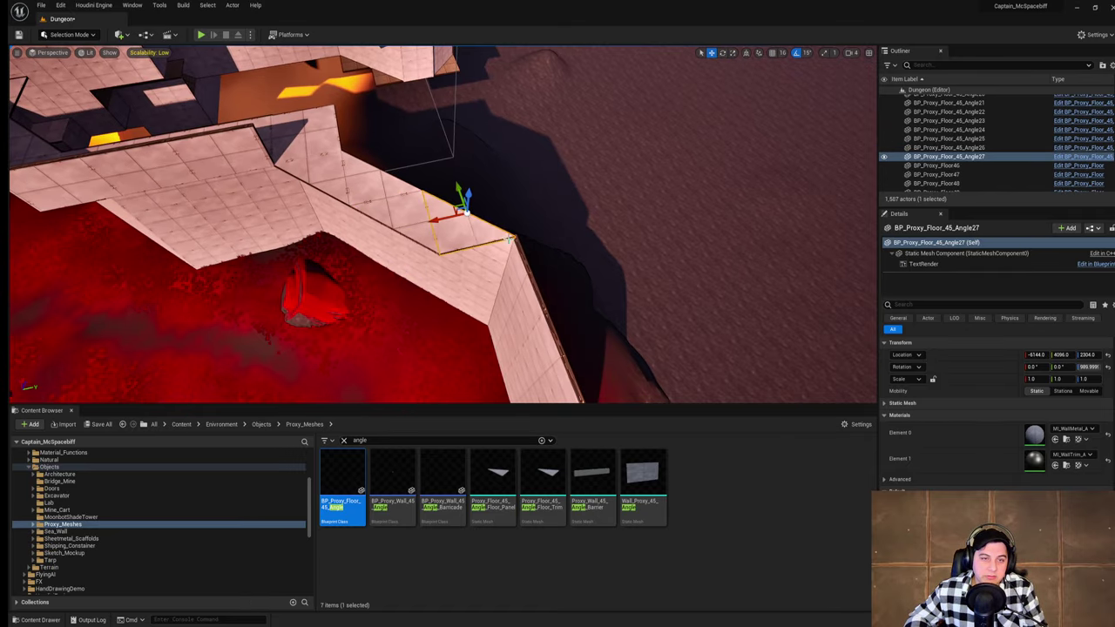
# Step: Duplicate the straight floor tile along the far wall, ending the row at X -8192, Y 4096, Z 2304
pyautogui.moveTo(437, 216); pyautogui.dragTo(419, 194, button='right')
pyautogui.click(342, 190)
pyautogui.moveTo(345, 190); pyautogui.dragTo(451, 192, button='right')
pyautogui.keyDown('alt'); pyautogui.moveTo(168, 294); pyautogui.dragTo(552, 242); pyautogui.keyUp('alt')
pyautogui.moveTo(552, 242); pyautogui.dragTo(648, 248, button='right')
pyautogui.keyDown('alt'); pyautogui.moveTo(381, 205); pyautogui.dragTo(446, 197); pyautogui.keyUp('alt')
pyautogui.moveTo(563, 214); pyautogui.dragTo(294, 214, button='right')
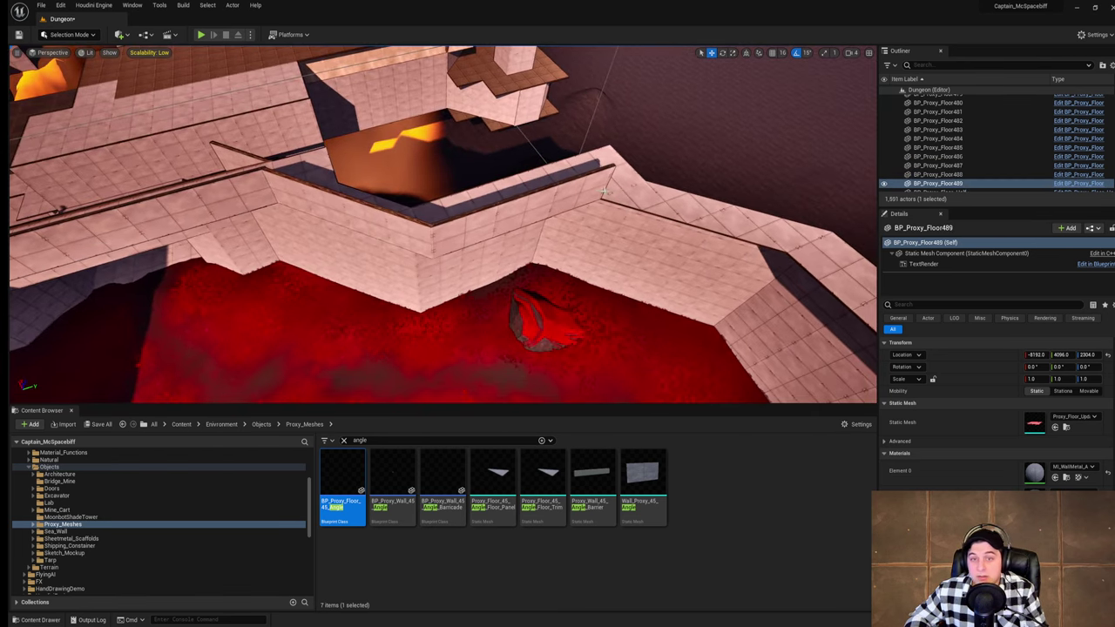
# Step: Duplicate the two angled wall panels, fit the copies along the next angled section of the walkway, and save the level
pyautogui.keyDown('ctrl'); pyautogui.click(302, 197); pyautogui.keyUp('ctrl')
pyautogui.keyDown('ctrl'); pyautogui.click(394, 230); pyautogui.keyUp('ctrl')
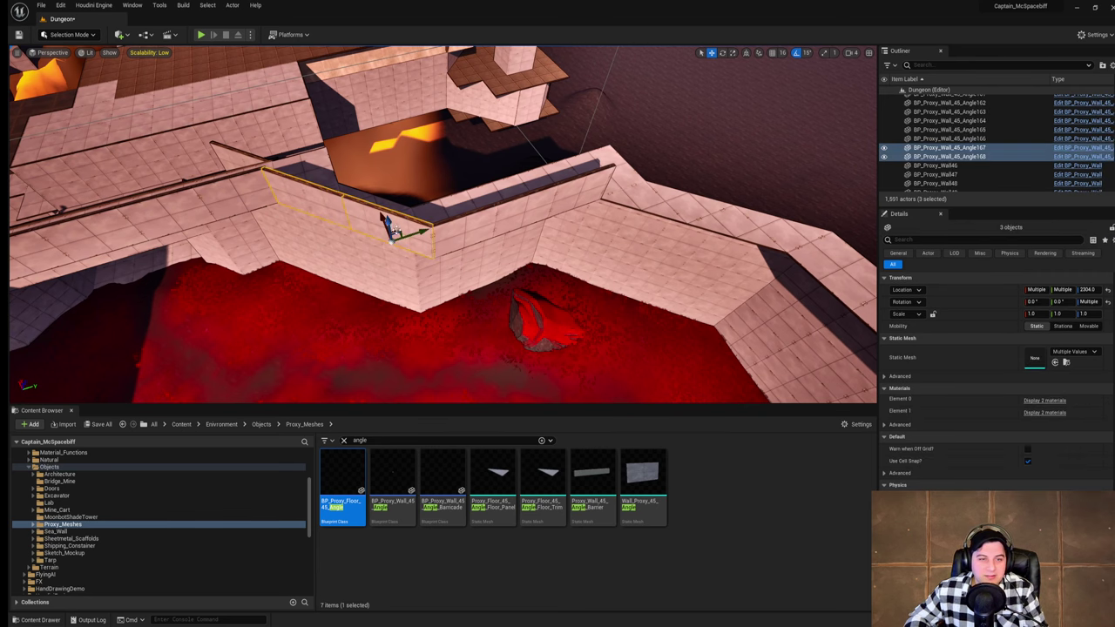
pyautogui.keyDown('alt'); pyautogui.moveTo(422, 232); pyautogui.dragTo(548, 200); pyautogui.keyUp('alt')
pyautogui.moveTo(428, 184); pyautogui.dragTo(505, 181, button='right')
pyautogui.click(355, 207)
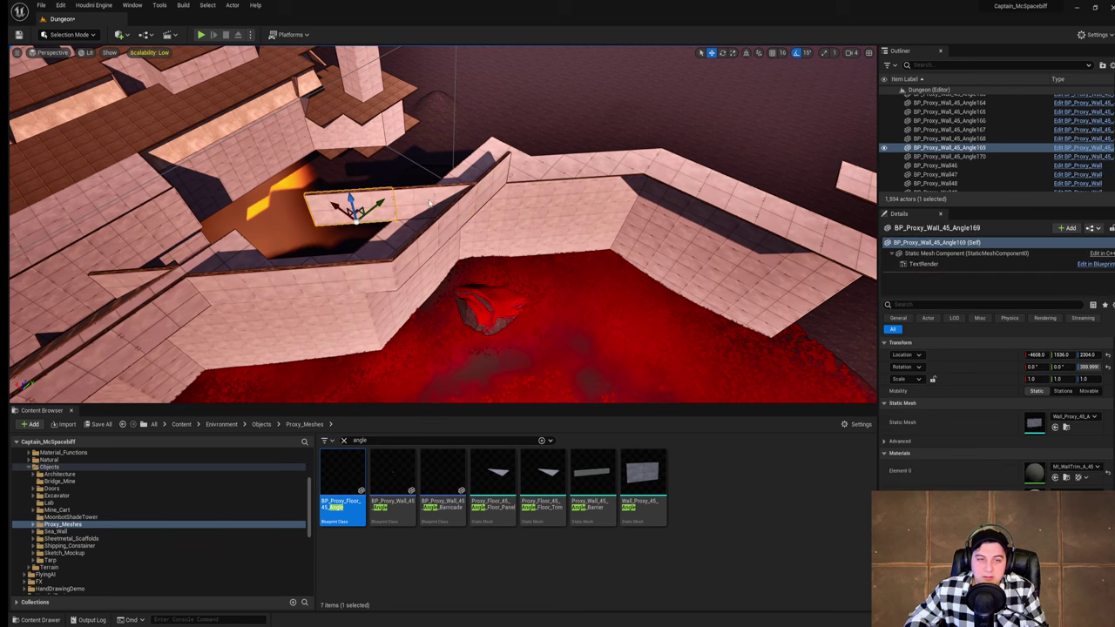
pyautogui.keyDown('ctrl'); pyautogui.click(427, 205); pyautogui.keyUp('ctrl')
pyautogui.moveTo(412, 203); pyautogui.dragTo(609, 174)
pyautogui.moveTo(610, 174); pyautogui.dragTo(531, 144, button='right')
pyautogui.press('w')
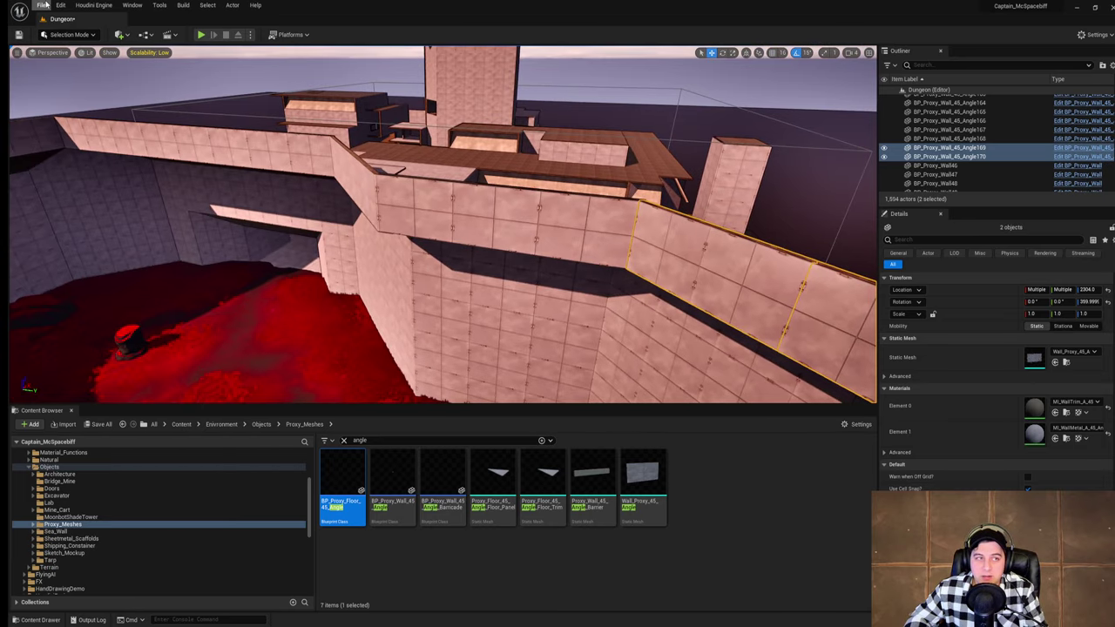
pyautogui.click(41, 5)
pyautogui.click(87, 86)
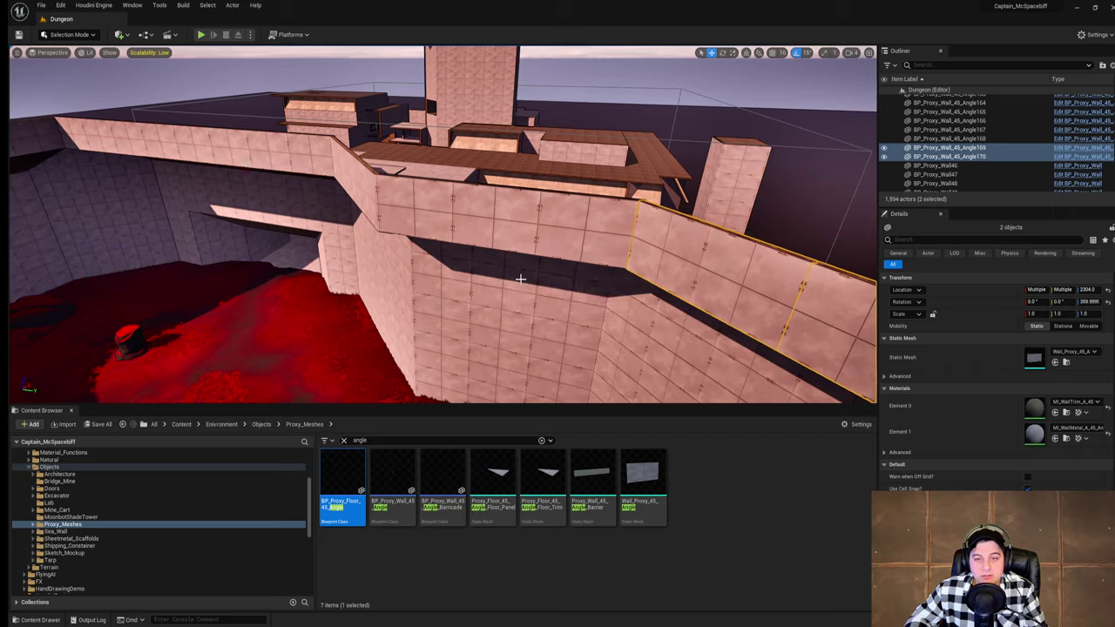
pyautogui.press('f')
pyautogui.press('d')
pyautogui.moveTo(488, 218); pyautogui.dragTo(496, 239, button='right')
pyautogui.press('a')
# Step: Switch to the browser, open the Captain McSpacebiff page on IndieDB in a new tab, and open its screenshot gallery
pyautogui.click(127, 625)
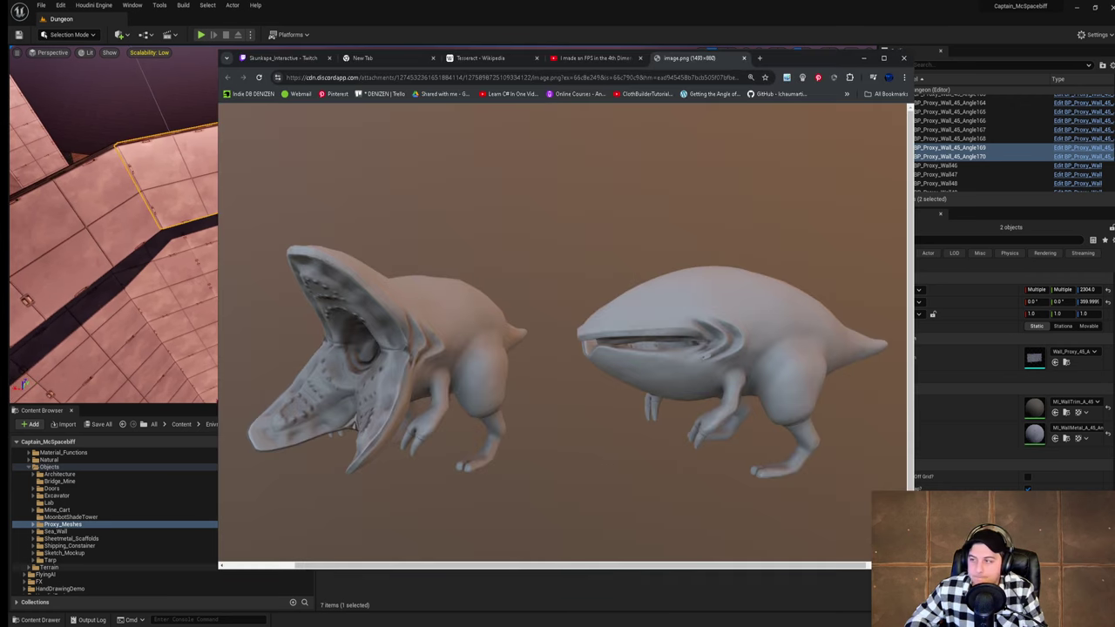
pyautogui.click(759, 58)
pyautogui.write('indie')
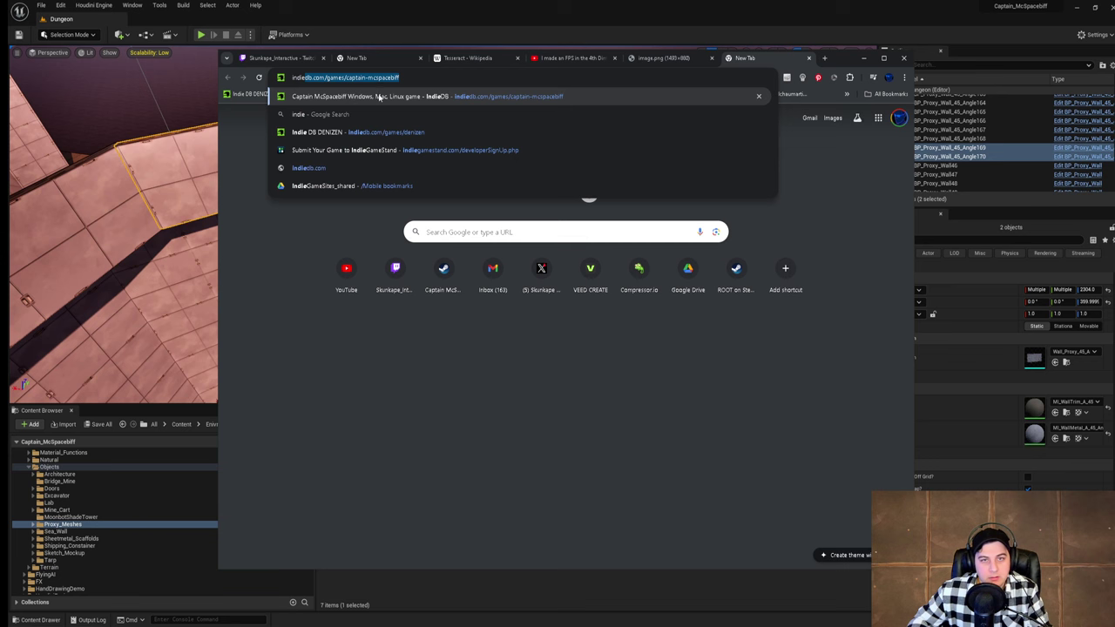
pyautogui.click(380, 97)
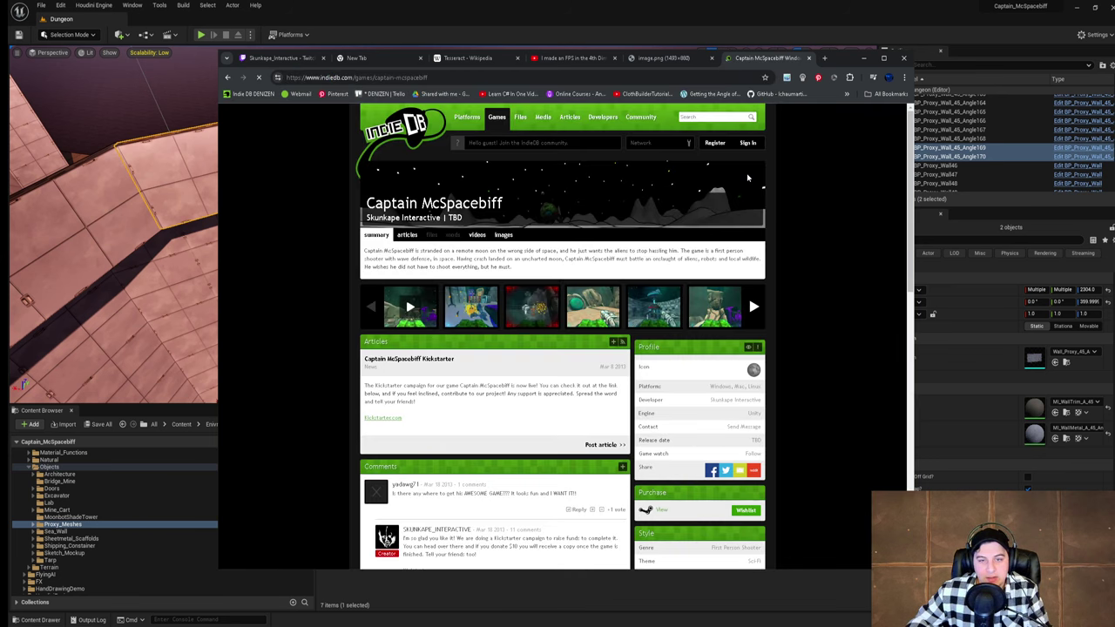
pyautogui.click(477, 316)
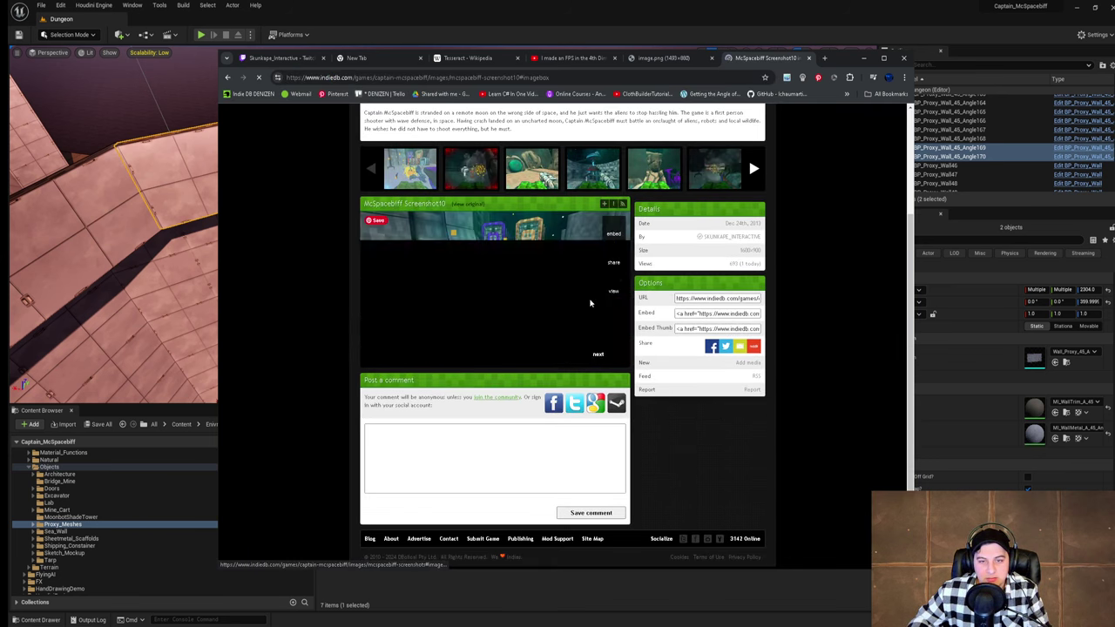
# Step: Browse the gallery's McSpacebiff screenshots and examine the walled arena with the central tower as a reference
pyautogui.click(602, 353)
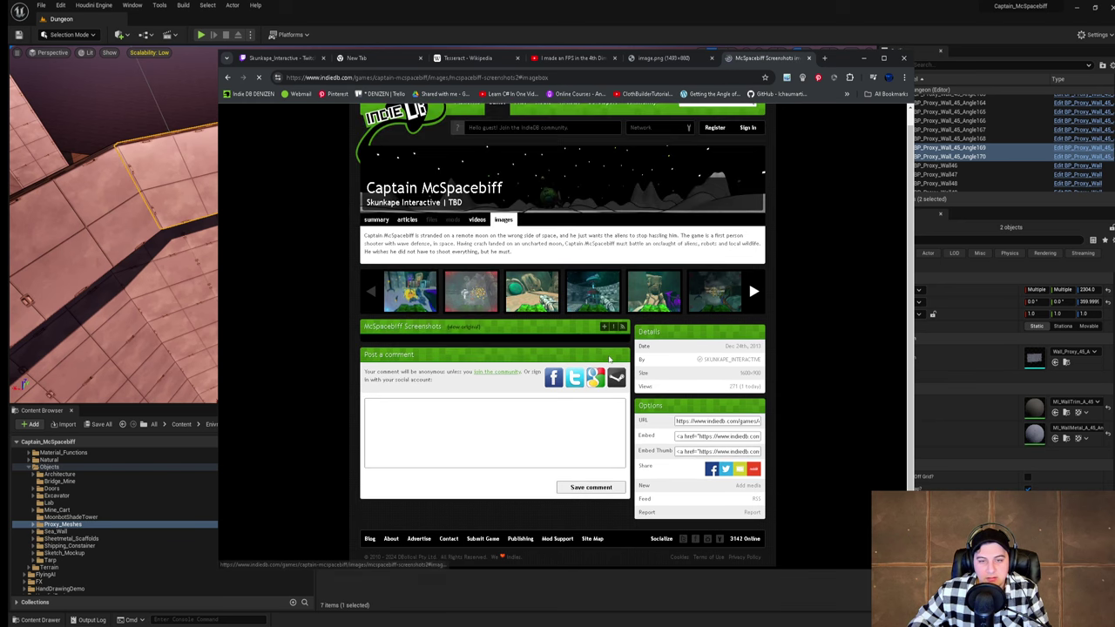
pyautogui.click(600, 354)
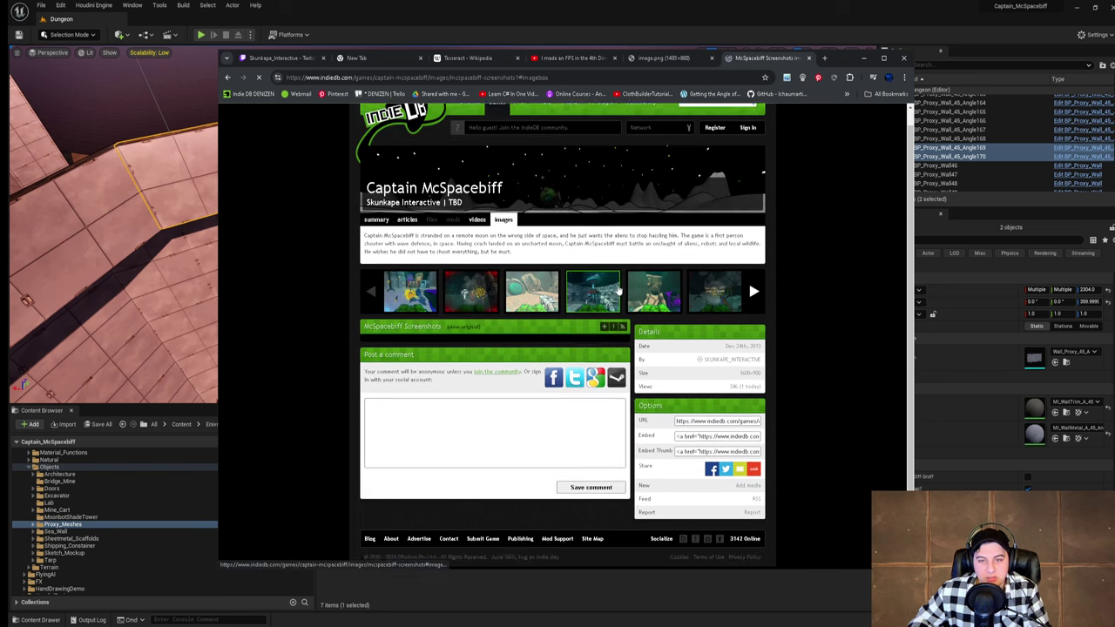
pyautogui.click(615, 292)
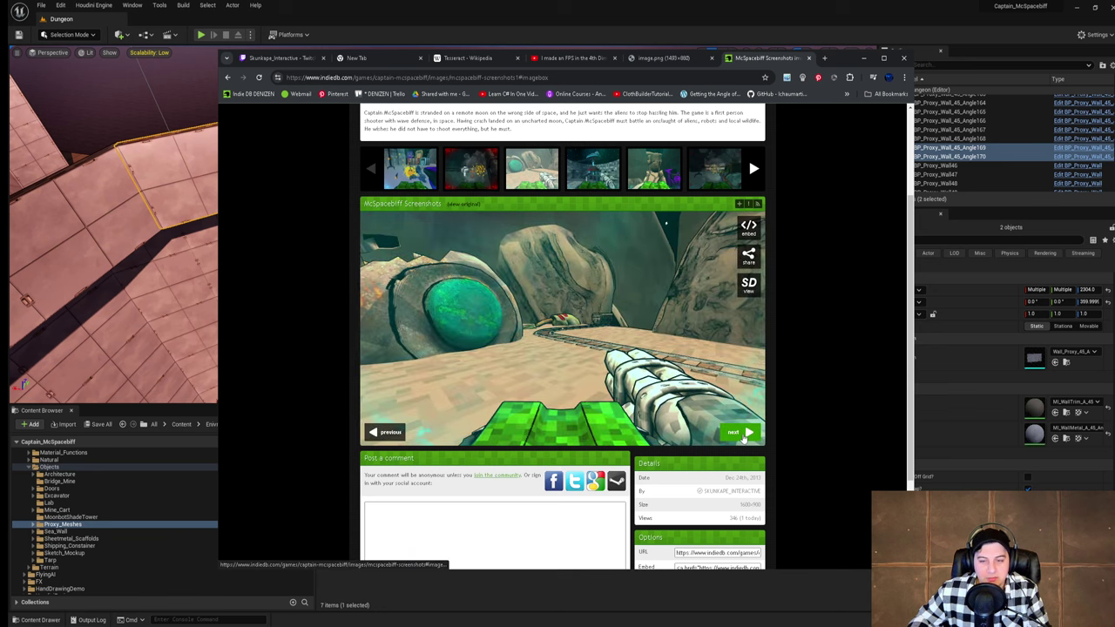
pyautogui.click(742, 435)
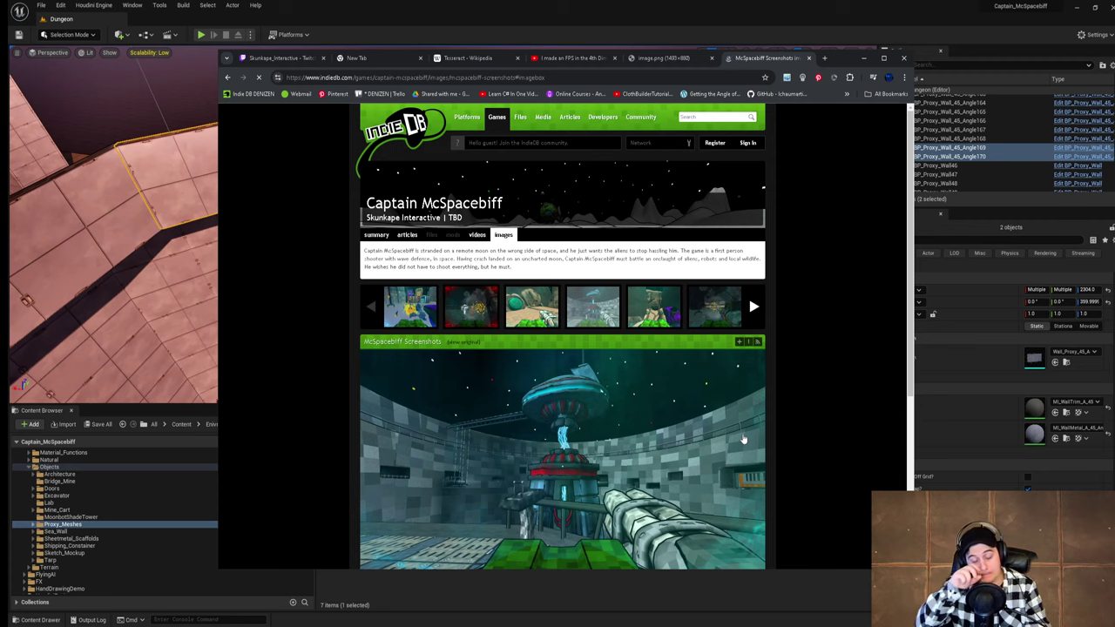
pyautogui.scroll(-1, 745, 434)
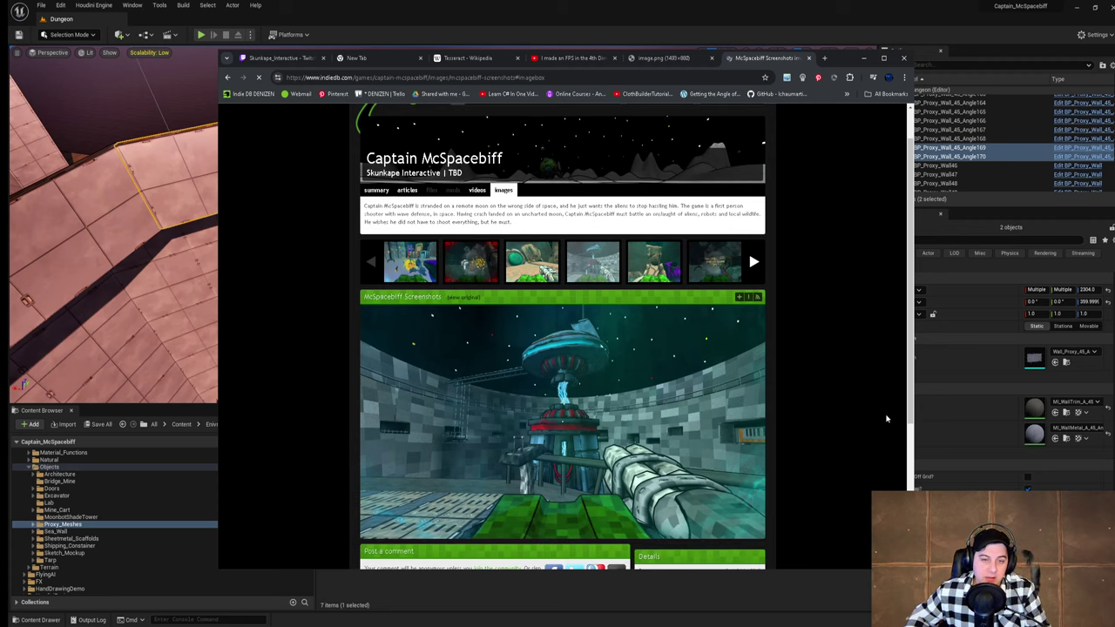
pyautogui.scroll(-3, 791, 263)
pyautogui.scroll(4, 774, 372)
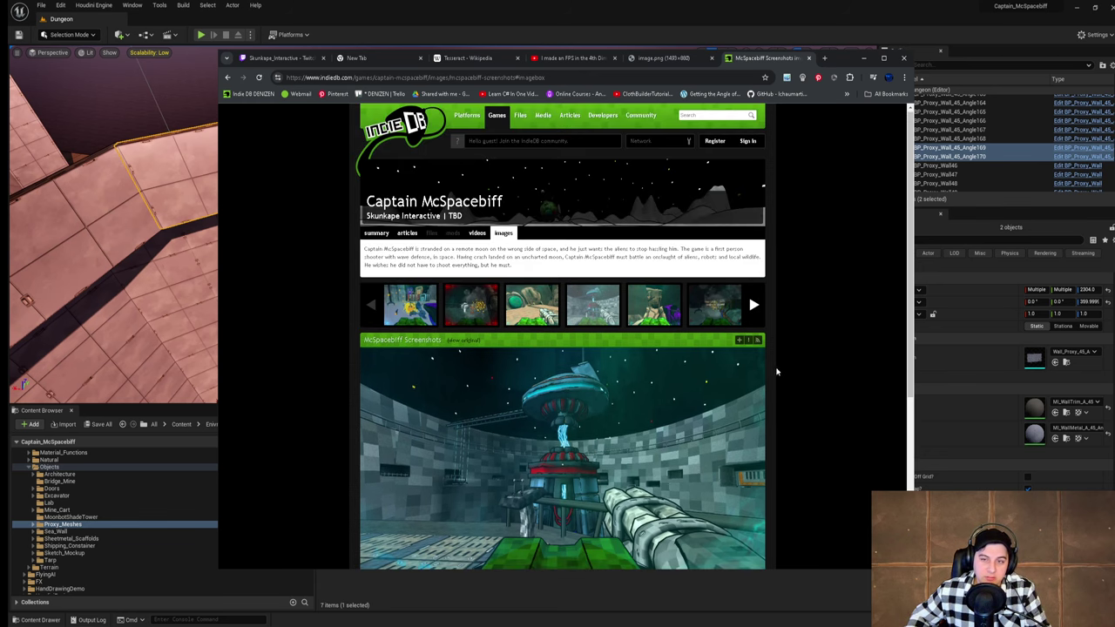
# Step: Look through the gallery's older screenshots back to the canyon view, and return to the Dungeon level in Unreal Editor
pyautogui.scroll(-1, 777, 371)
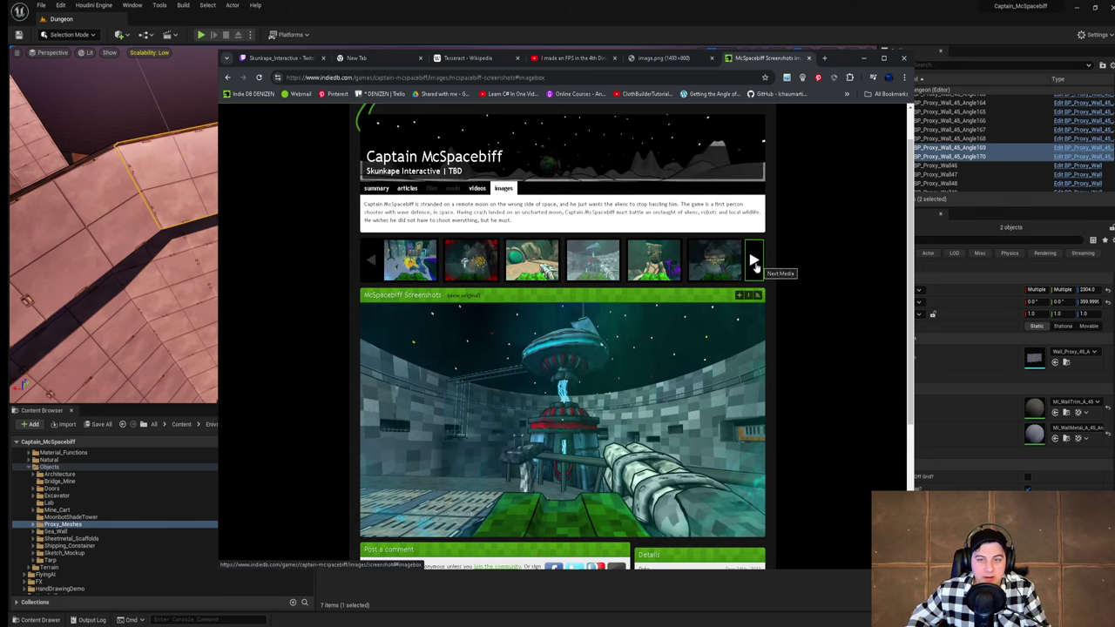
pyautogui.click(754, 263)
pyautogui.click(526, 261)
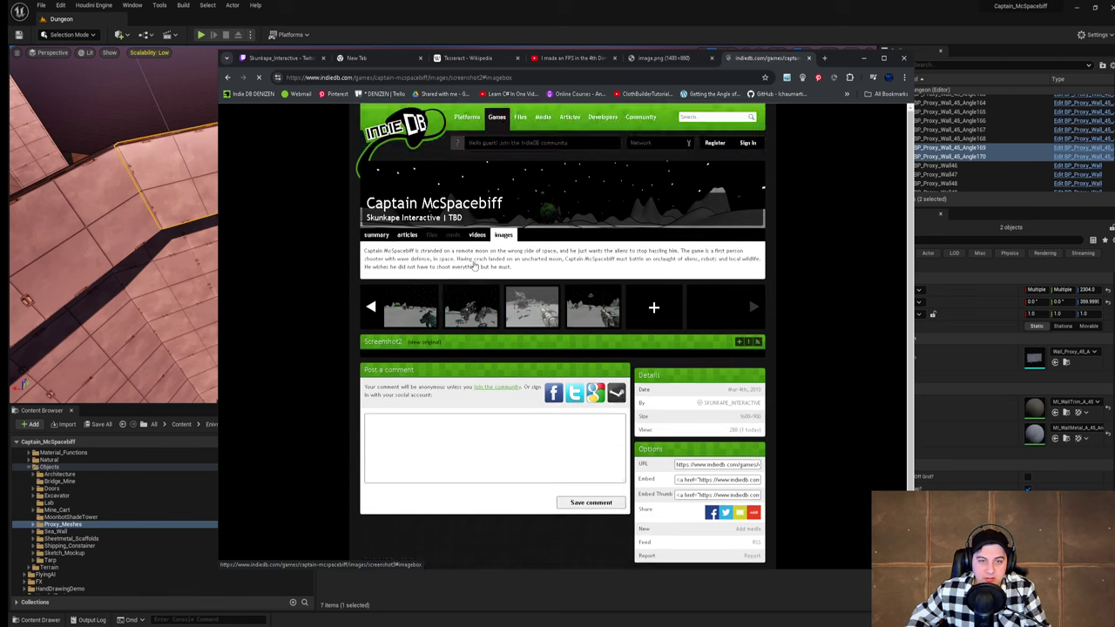
pyautogui.click(377, 392)
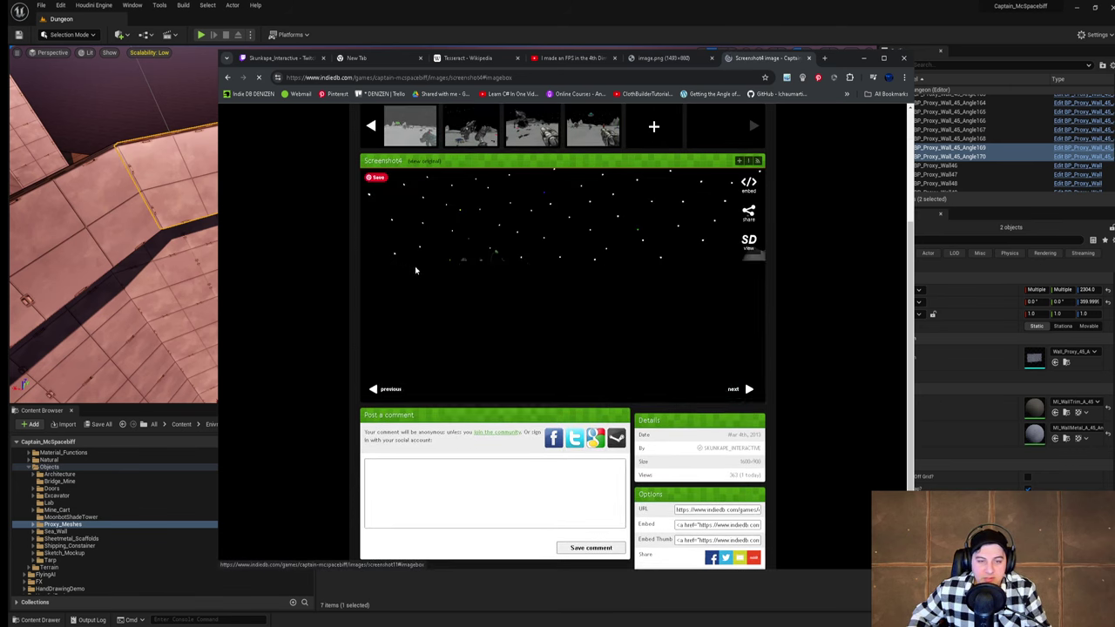
pyautogui.click(381, 395)
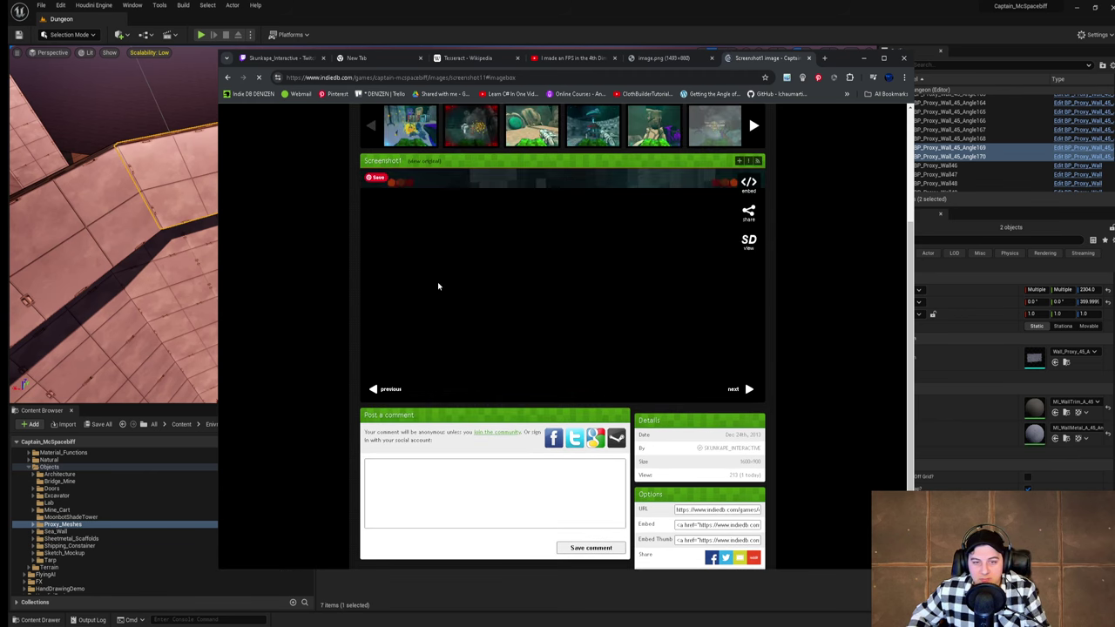
pyautogui.click(388, 392)
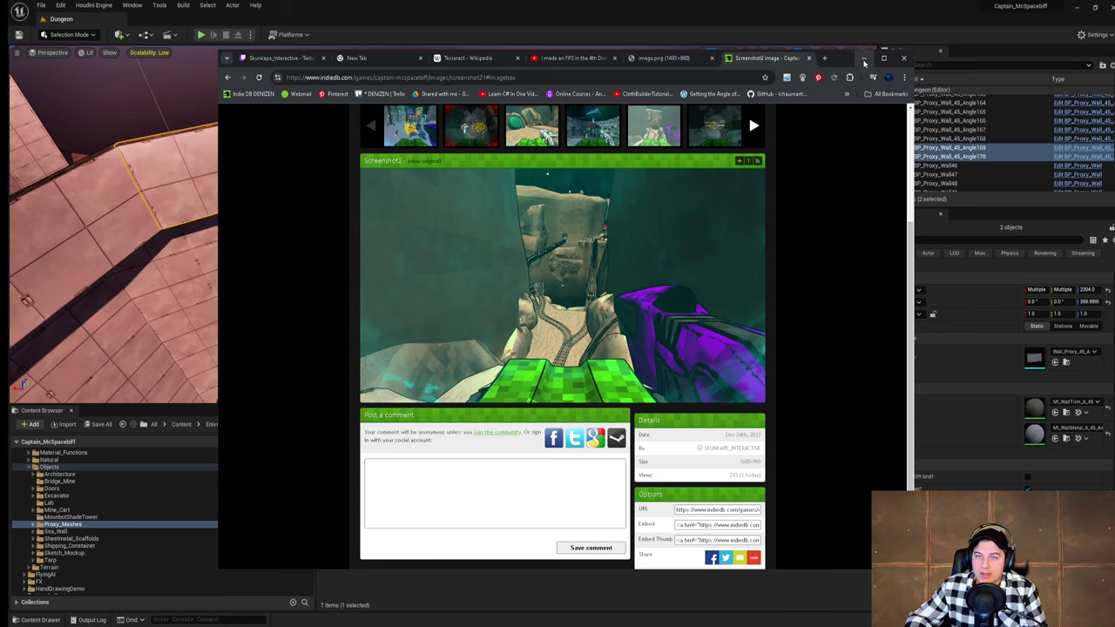
pyautogui.moveTo(841, 62); pyautogui.dragTo(1114, 44)
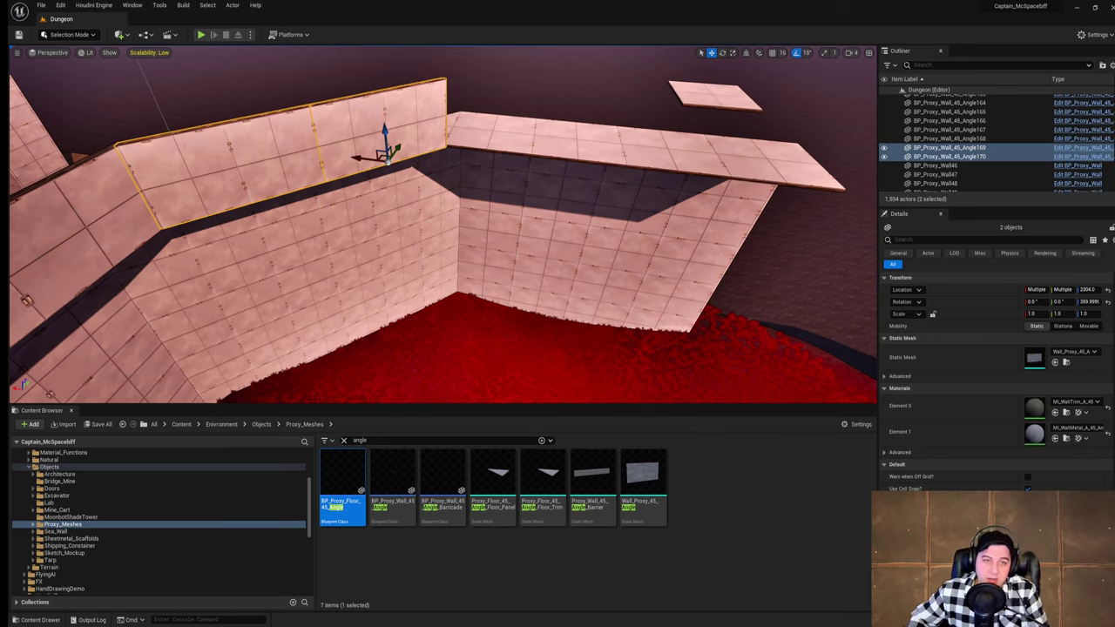
# Step: Duplicate the four straight wall panels up onto the overhang's edge at Y 4096, Z 2304
pyautogui.moveTo(442, 225); pyautogui.dragTo(523, 336, button='right')
pyautogui.click(518, 302)
pyautogui.keyDown('shift'); pyautogui.click(563, 272); pyautogui.keyUp('shift')
pyautogui.keyDown('shift'); pyautogui.click(627, 281); pyautogui.keyUp('shift')
pyautogui.keyDown('shift'); pyautogui.click(714, 297); pyautogui.keyUp('shift')
pyautogui.moveTo(758, 305); pyautogui.dragTo(767, 344, button='right')
pyautogui.keyDown('alt'); pyautogui.moveTo(653, 283); pyautogui.dragTo(580, 169); pyautogui.keyUp('alt')
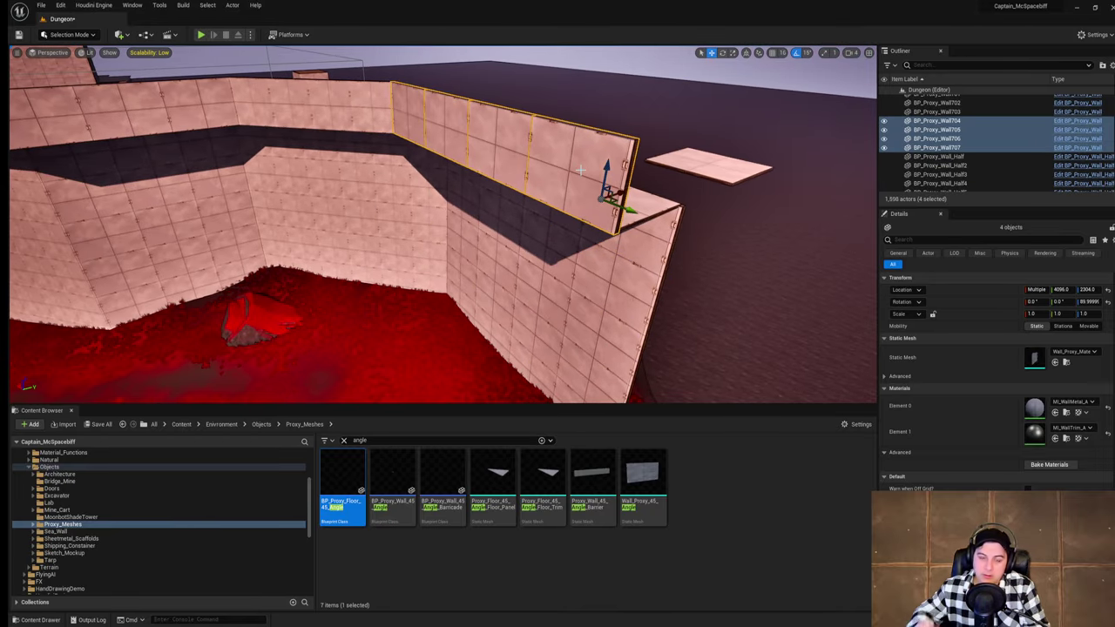
pyautogui.moveTo(597, 177)
pyautogui.mouseDown(button='right')
pyautogui.moveTo(603, 209)
pyautogui.moveTo(566, 213)
pyautogui.moveTo(610, 188)
pyautogui.moveTo(597, 177)
pyautogui.mouseUp(button='right')
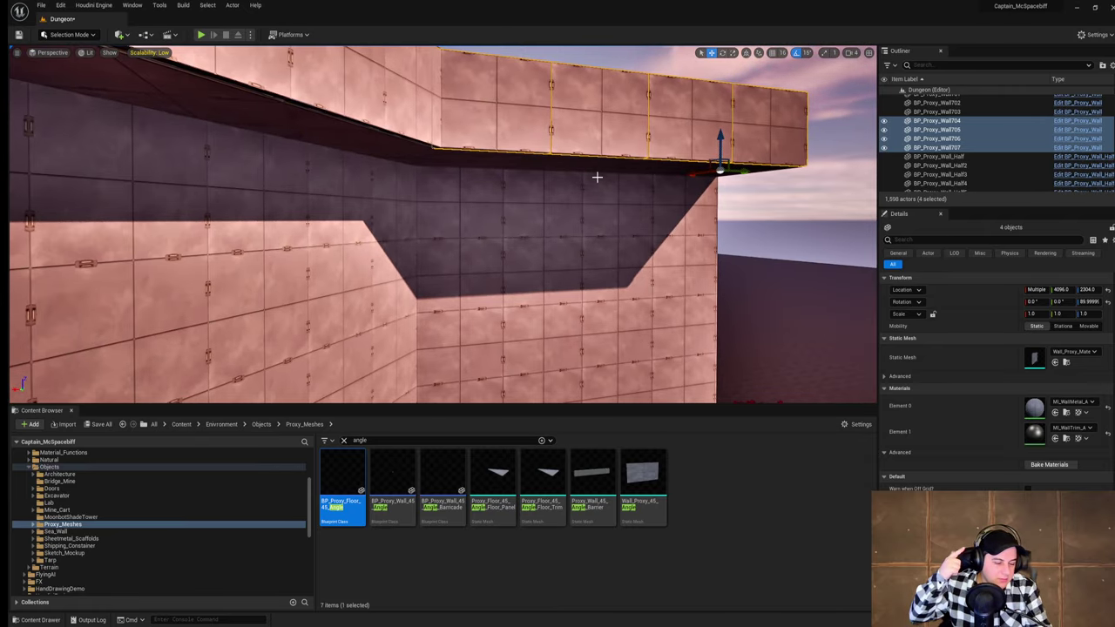
# Step: Extend the straight wall by one panel at X -8704, Y 4608, Z 1920, and stack copies down to Z 384
pyautogui.moveTo(596, 176); pyautogui.dragTo(623, 197, button='right')
pyautogui.click(572, 190)
pyautogui.keyDown('alt'); pyautogui.moveTo(505, 200); pyautogui.dragTo(561, 200); pyautogui.keyUp('alt')
pyautogui.moveTo(562, 200); pyautogui.dragTo(614, 200, button='right')
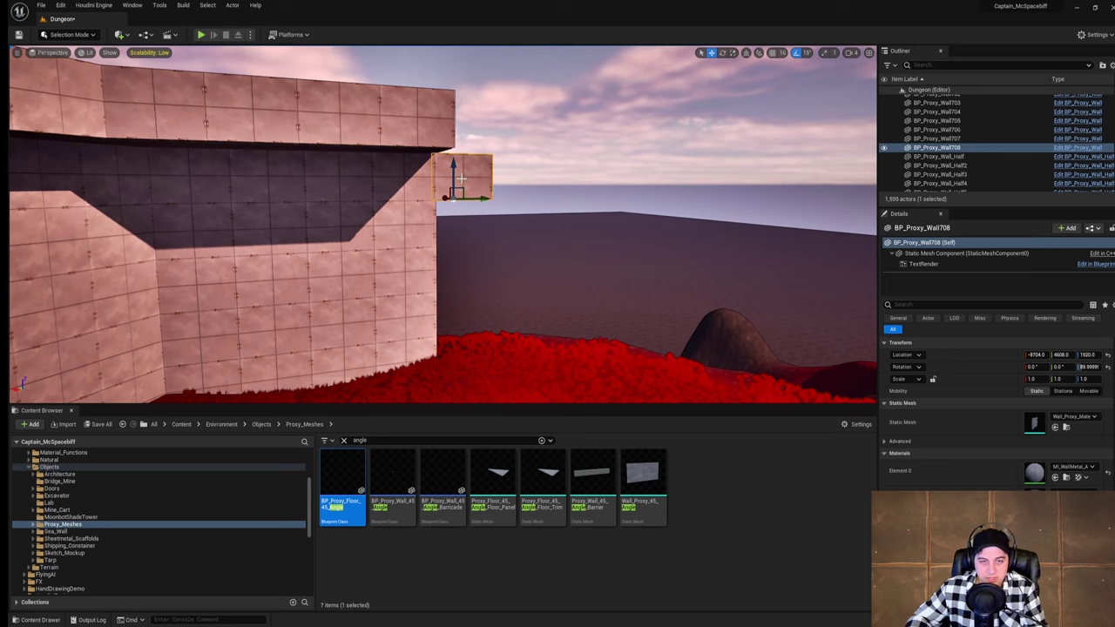
pyautogui.keyDown('alt'); pyautogui.moveTo(453, 172); pyautogui.dragTo(453, 214); pyautogui.keyUp('alt')
pyautogui.moveTo(453, 214); pyautogui.dragTo(484, 224, button='right')
pyautogui.keyDown('alt'); pyautogui.moveTo(405, 201); pyautogui.dragTo(404, 282); pyautogui.keyUp('alt')
pyautogui.keyDown('alt'); pyautogui.moveTo(407, 275); pyautogui.dragTo(406, 320); pyautogui.keyUp('alt')
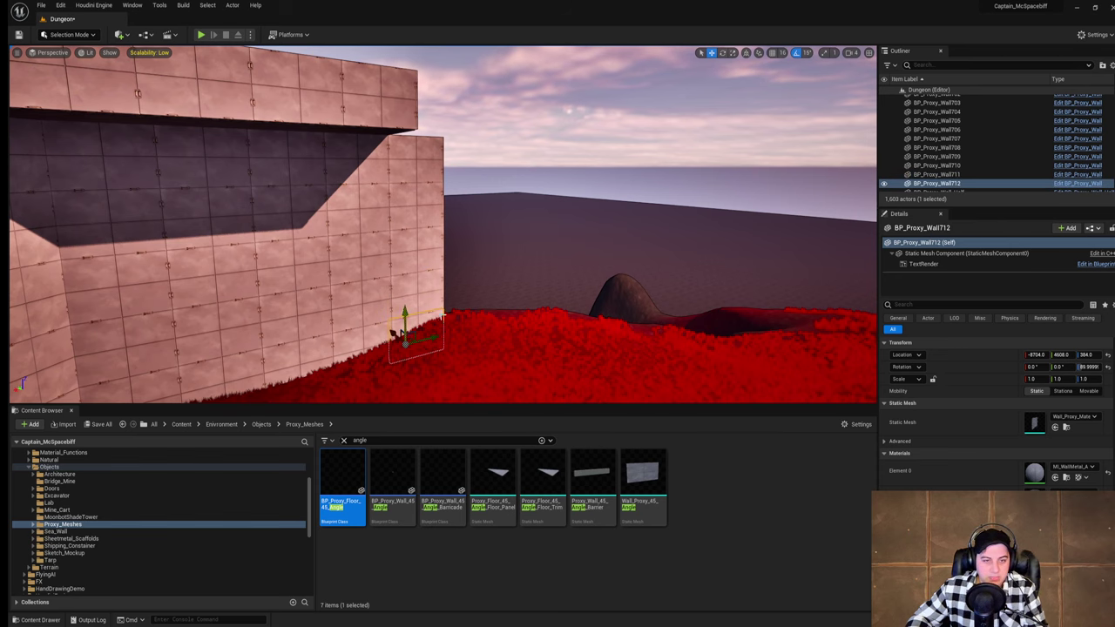
pyautogui.moveTo(432, 183)
pyautogui.mouseDown(button='right')
pyautogui.moveTo(418, 179)
pyautogui.moveTo(433, 183)
pyautogui.mouseUp(button='right')
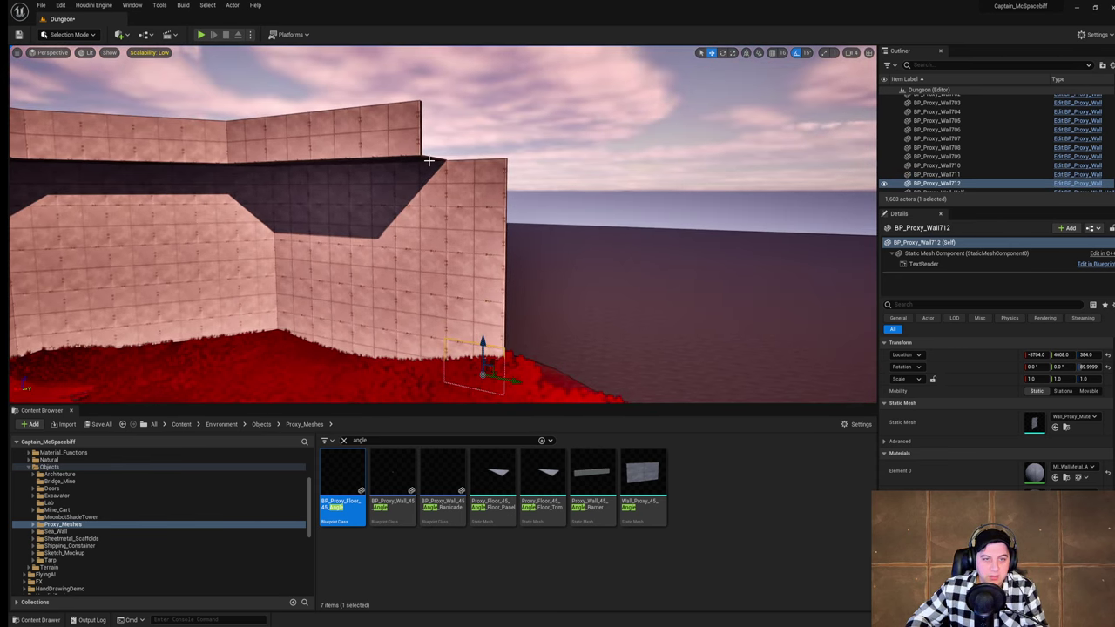
# Step: Lengthen the overhang's end by one tile, duplicating its last upper wall panel and the floor tile beneath it
pyautogui.click(413, 147)
pyautogui.click(413, 162)
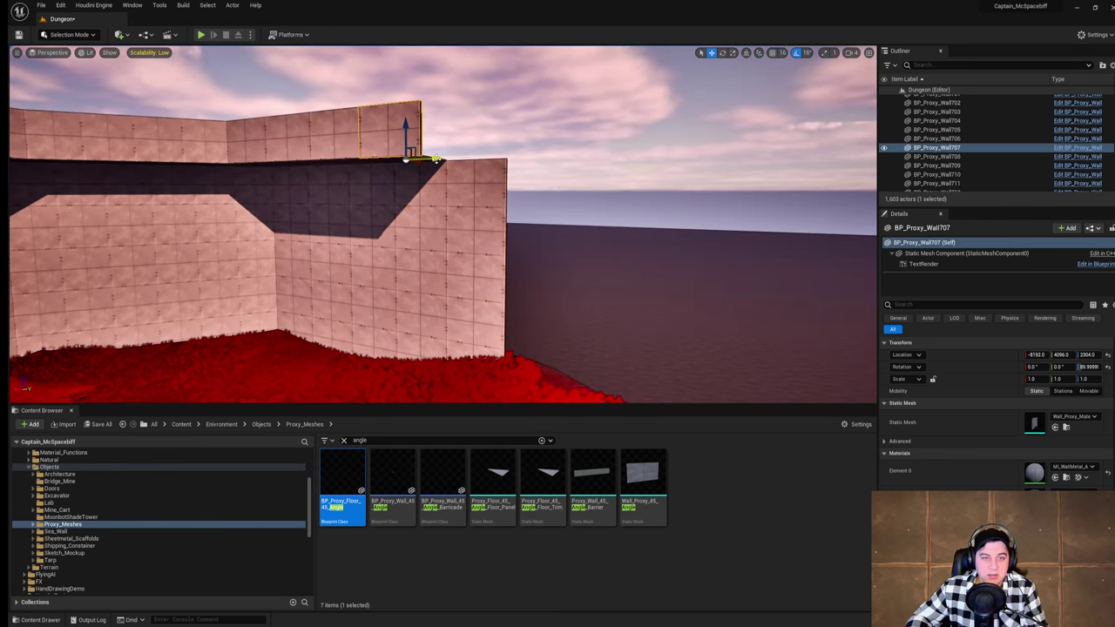
pyautogui.click(448, 160)
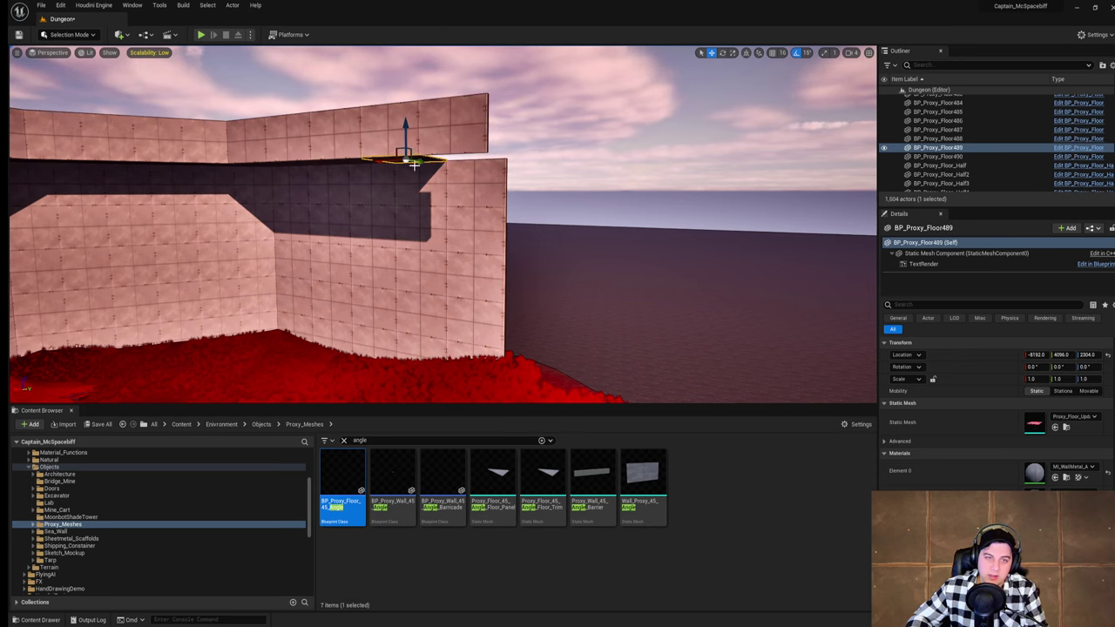
pyautogui.keyDown('alt'); pyautogui.moveTo(382, 162); pyautogui.dragTo(398, 162); pyautogui.keyUp('alt')
pyautogui.moveTo(471, 174); pyautogui.dragTo(348, 200, button='right')
# Step: Duplicate the three top angled wall panels at Z 1920 to the straight wall's open end and rotate the copies
pyautogui.click(488, 119)
pyautogui.keyDown('ctrl'); pyautogui.click(427, 115); pyautogui.keyUp('ctrl')
pyautogui.keyDown('ctrl'); pyautogui.click(322, 119); pyautogui.keyUp('ctrl')
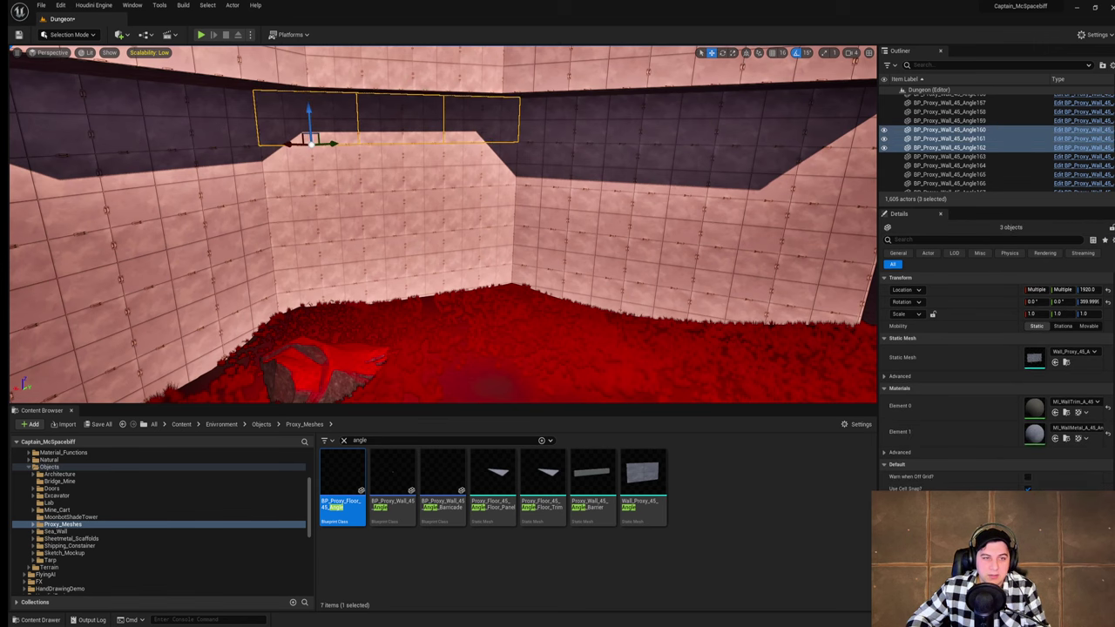
pyautogui.moveTo(218, 188); pyautogui.dragTo(261, 170, button='right')
pyautogui.keyDown('alt'); pyautogui.moveTo(256, 178); pyautogui.dragTo(649, 177); pyautogui.keyUp('alt')
pyautogui.moveTo(649, 177); pyautogui.dragTo(770, 172, button='right')
pyautogui.press('e')
pyautogui.moveTo(435, 190); pyautogui.dragTo(344, 192)
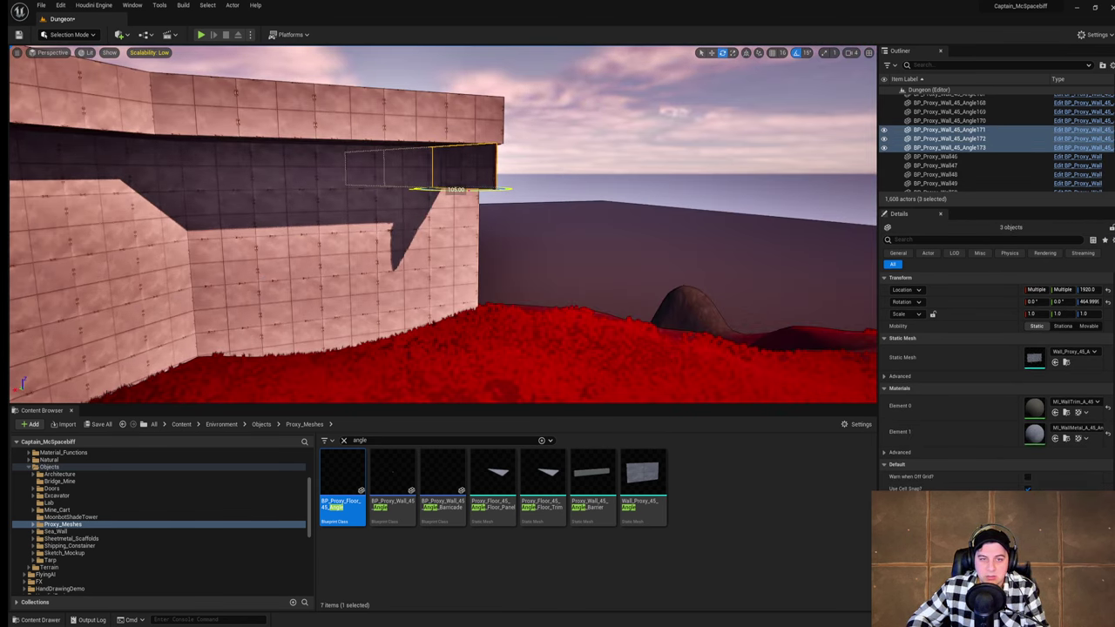
# Step: Set the rotated angled panels to a 90-degree turn and align them with the straight wall's outer end at Z 1920
pyautogui.moveTo(453, 187); pyautogui.dragTo(726, 198)
pyautogui.moveTo(726, 198); pyautogui.dragTo(523, 199, button='right')
pyautogui.moveTo(567, 198); pyautogui.dragTo(689, 198)
pyautogui.moveTo(690, 199); pyautogui.dragTo(818, 199, button='right')
pyautogui.moveTo(518, 190); pyautogui.dragTo(652, 205)
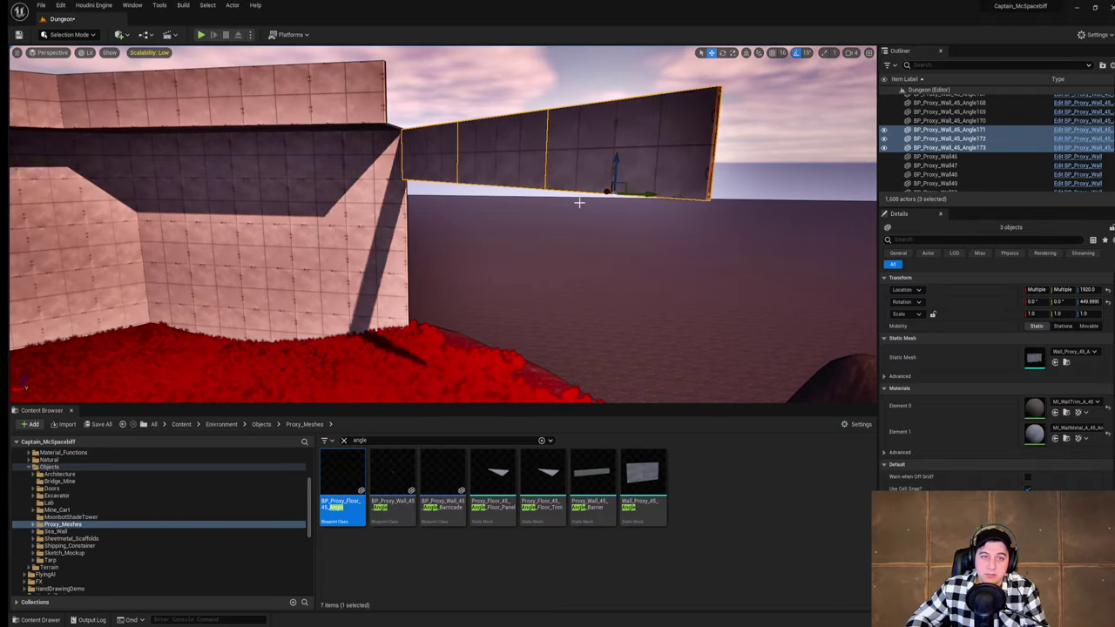
# Step: Stack copies of the three angled wall panels downward to Z 384 to form a full-height wall
pyautogui.moveTo(601, 199)
pyautogui.mouseDown(button='right')
pyautogui.moveTo(653, 200)
pyautogui.moveTo(607, 198)
pyautogui.mouseUp(button='right')
pyautogui.keyDown('alt'); pyautogui.moveTo(651, 157); pyautogui.dragTo(641, 336); pyautogui.keyUp('alt')
pyautogui.moveTo(650, 313)
pyautogui.mouseDown(button='right')
pyautogui.moveTo(660, 332)
pyautogui.moveTo(628, 270)
pyautogui.moveTo(645, 334)
pyautogui.mouseUp(button='right')
pyautogui.keyDown('alt'); pyautogui.moveTo(618, 299); pyautogui.dragTo(619, 353); pyautogui.keyUp('alt')
pyautogui.moveTo(620, 353); pyautogui.dragTo(535, 306, button='right')
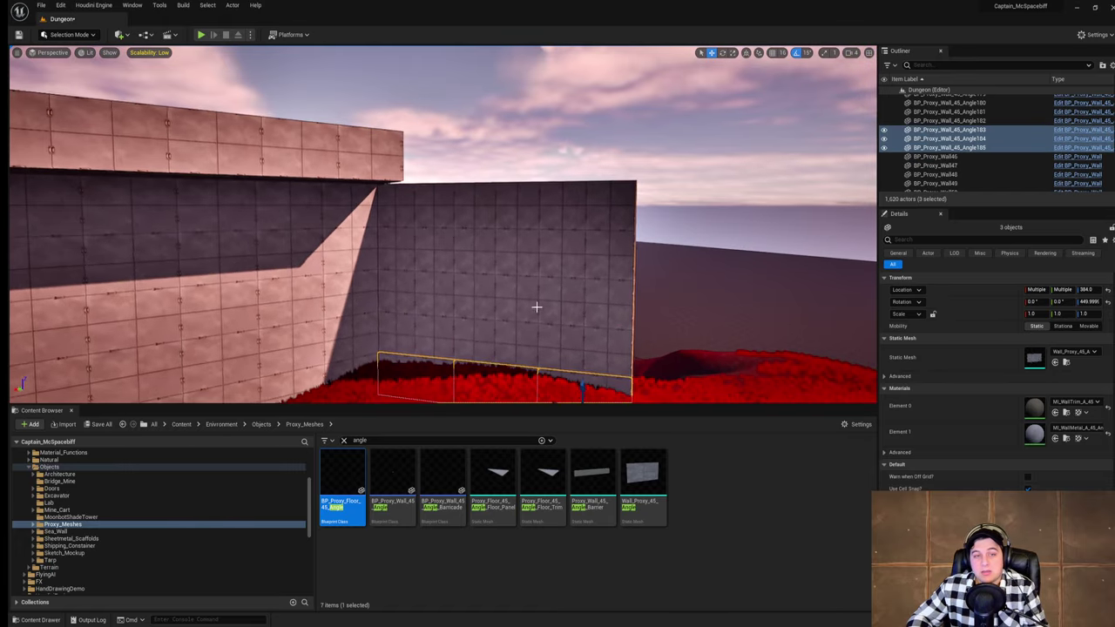
pyautogui.moveTo(419, 212); pyautogui.dragTo(444, 213, button='right')
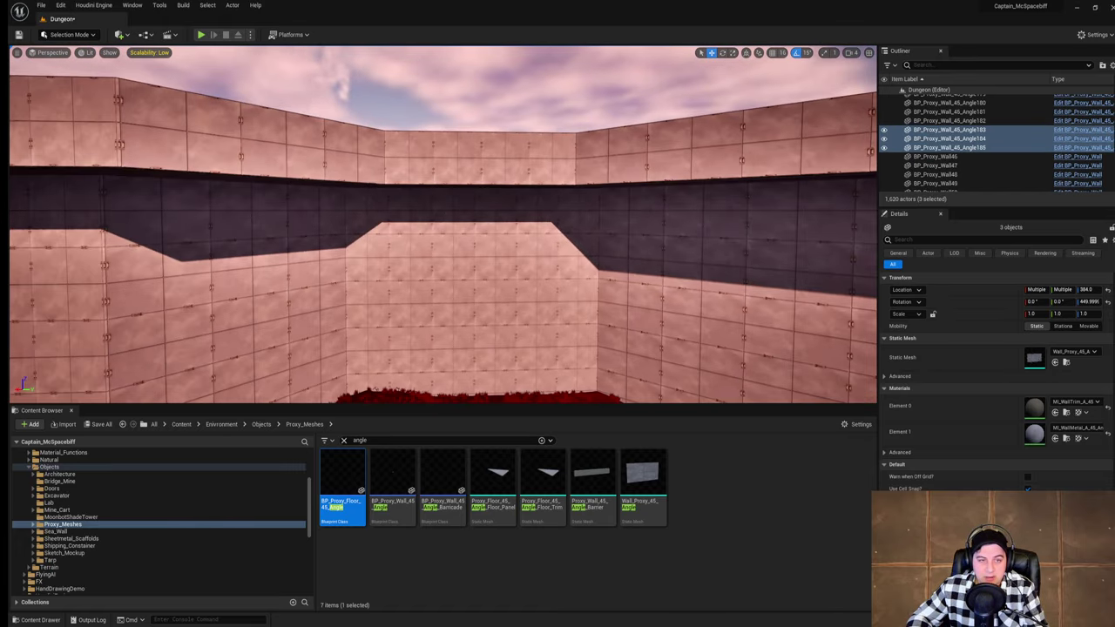
pyautogui.click(340, 183)
pyautogui.keyDown('ctrl'); pyautogui.click(259, 179); pyautogui.keyUp('ctrl')
pyautogui.keyDown('ctrl'); pyautogui.click(165, 178); pyautogui.keyUp('ctrl')
pyautogui.moveTo(156, 181); pyautogui.dragTo(183, 183, button='right')
pyautogui.keyDown('alt'); pyautogui.moveTo(137, 172); pyautogui.dragTo(625, 204); pyautogui.keyUp('alt')
pyautogui.moveTo(624, 203); pyautogui.dragTo(709, 204, button='right')
pyautogui.press('e')
pyautogui.moveTo(354, 200); pyautogui.dragTo(226, 202)
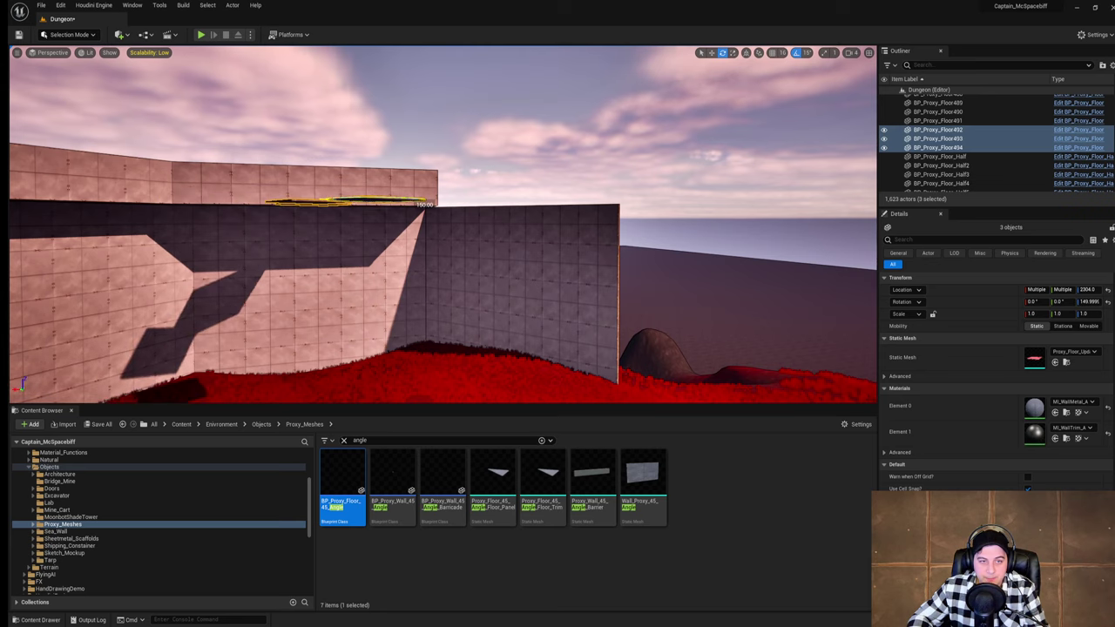
pyautogui.press('Delete')
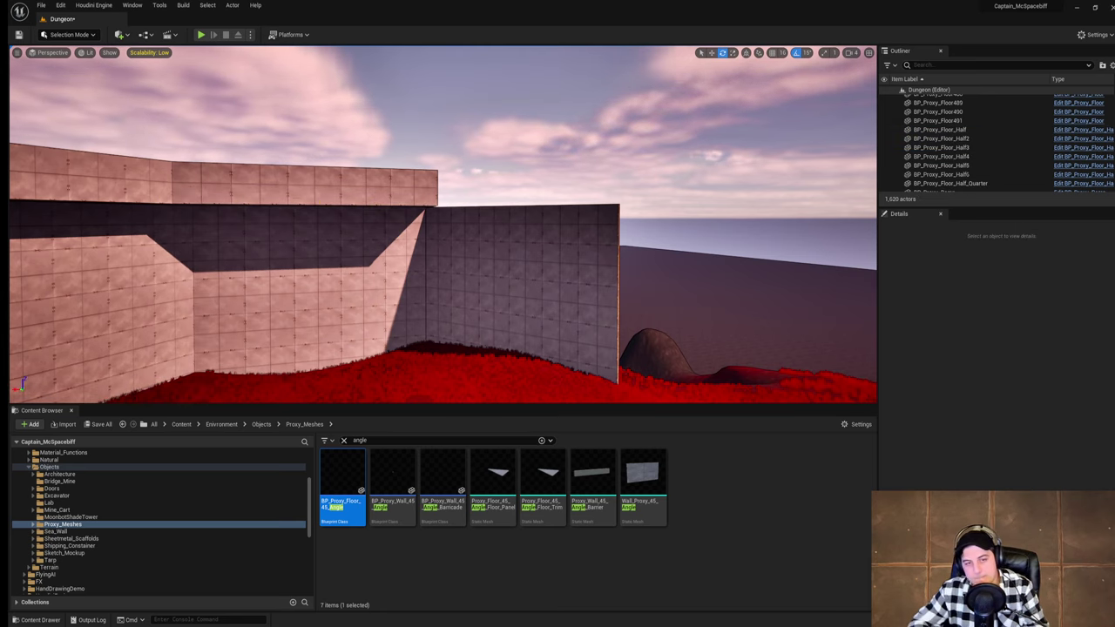
# Step: Save the Dungeon level
pyautogui.press('w')
pyautogui.moveTo(444, 224); pyautogui.dragTo(420, 241, button='right')
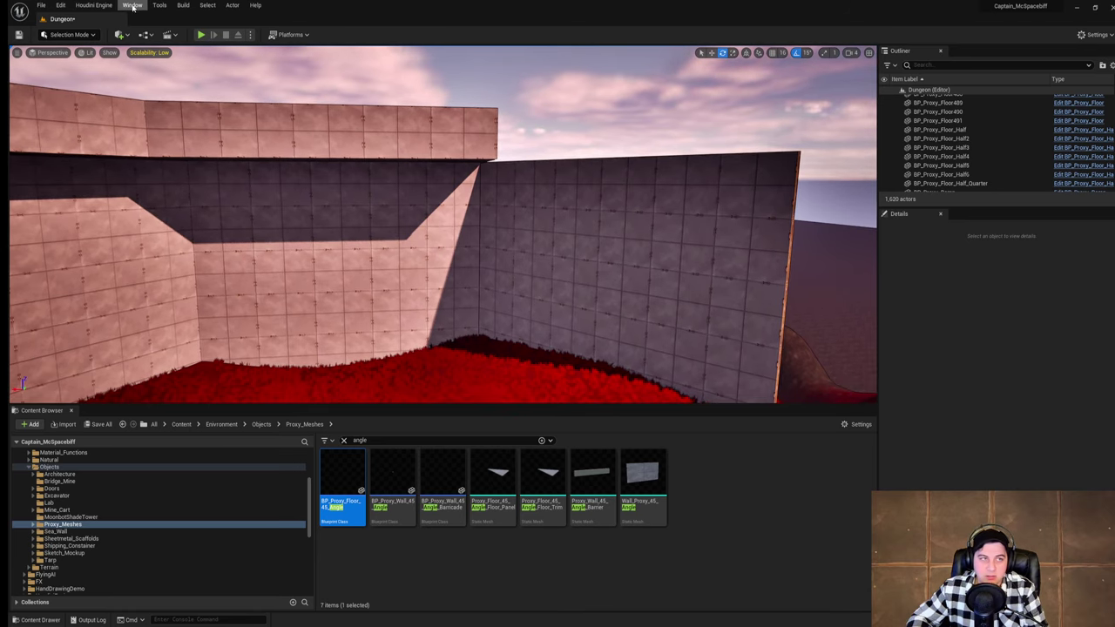
pyautogui.click(43, 8)
pyautogui.click(125, 88)
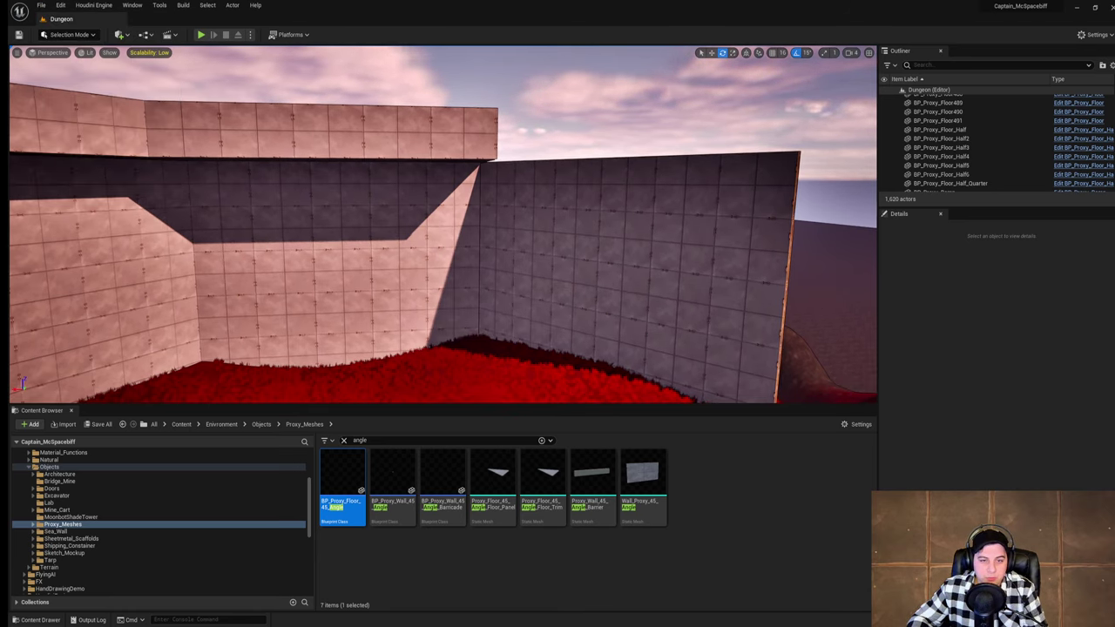
pyautogui.moveTo(443, 224); pyautogui.dragTo(361, 266, button='right')
pyautogui.press('s')
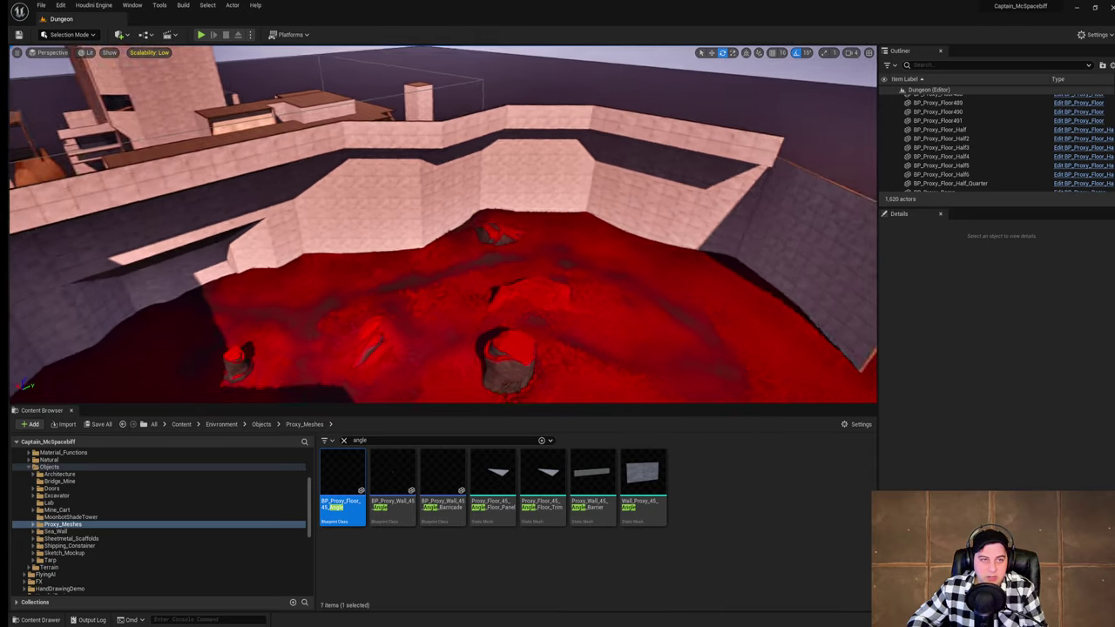
pyautogui.moveTo(740, 232); pyautogui.dragTo(707, 225, button='right')
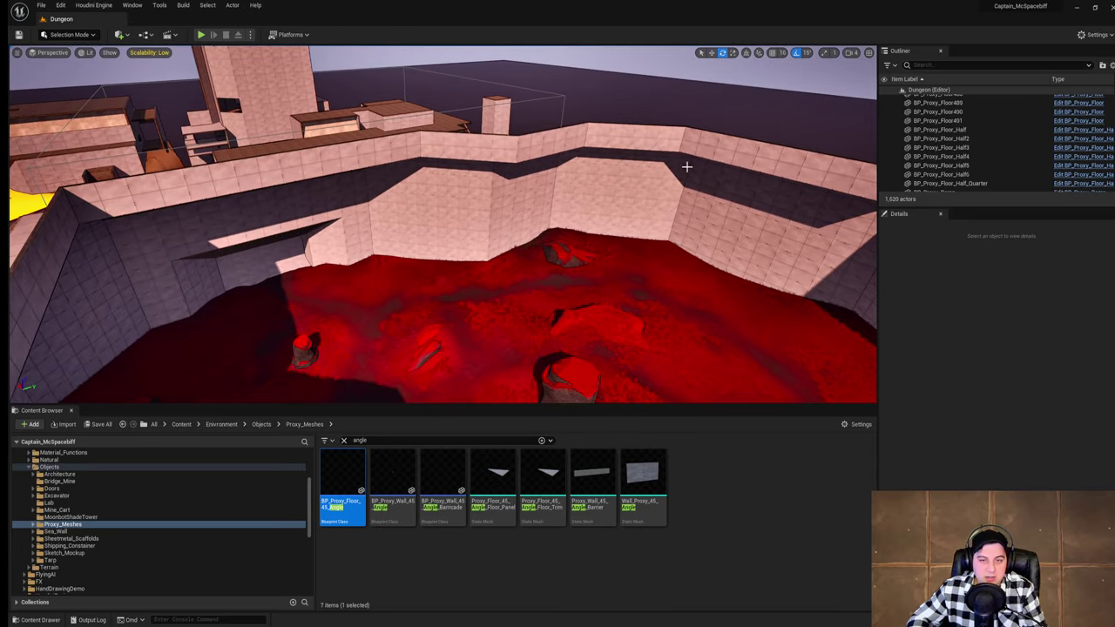
pyautogui.press('w')
pyautogui.moveTo(588, 271); pyautogui.dragTo(625, 188, button='right')
pyautogui.scroll(3, 626, 188)
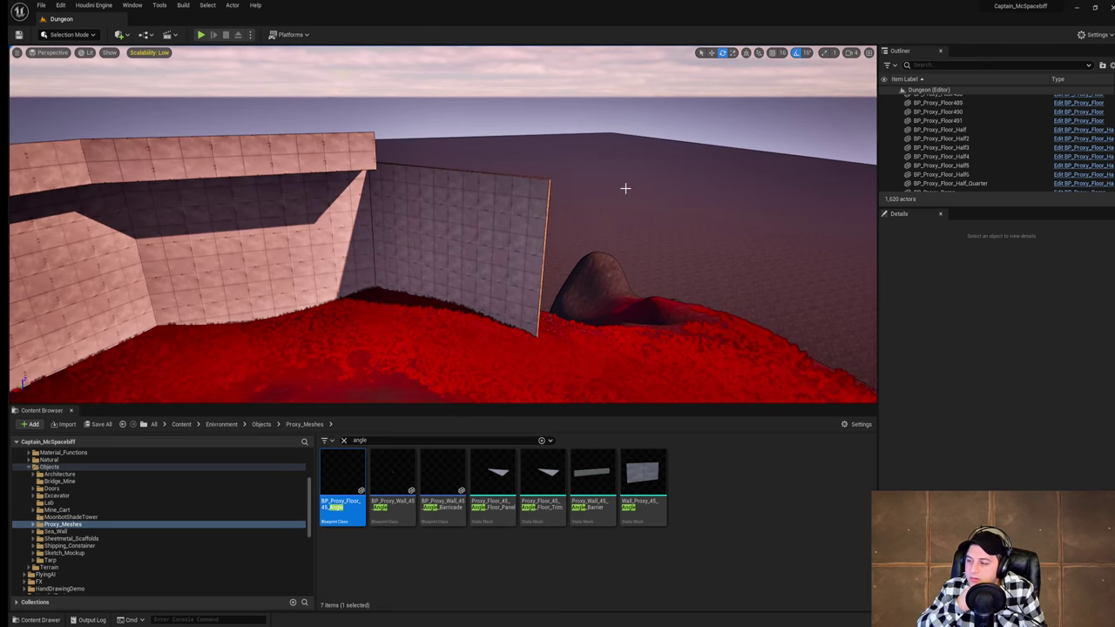
# Step: Duplicate the angled floor tile to the corner between the straight and angled walls at X -9216, Y 4096 and rotate it 90 degrees
pyautogui.moveTo(625, 188); pyautogui.dragTo(336, 261, button='right')
pyautogui.press('w')
pyautogui.click(563, 181)
pyautogui.moveTo(563, 181); pyautogui.dragTo(688, 174, button='right')
pyautogui.press('w')
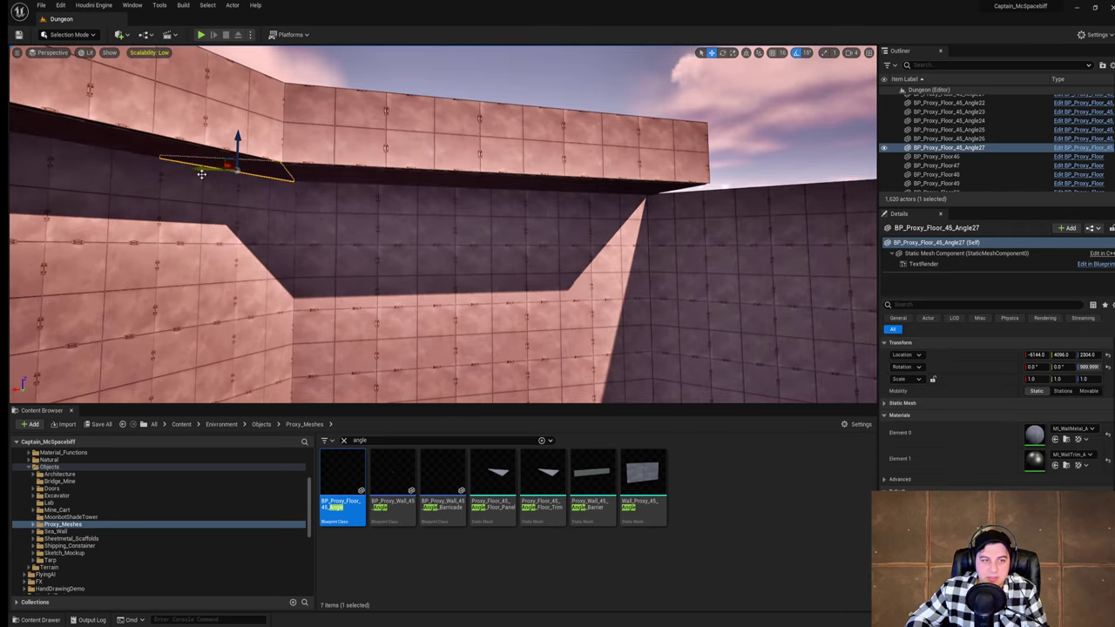
pyautogui.keyDown('alt'); pyautogui.moveTo(201, 173); pyautogui.dragTo(672, 188); pyautogui.keyUp('alt')
pyautogui.press('e')
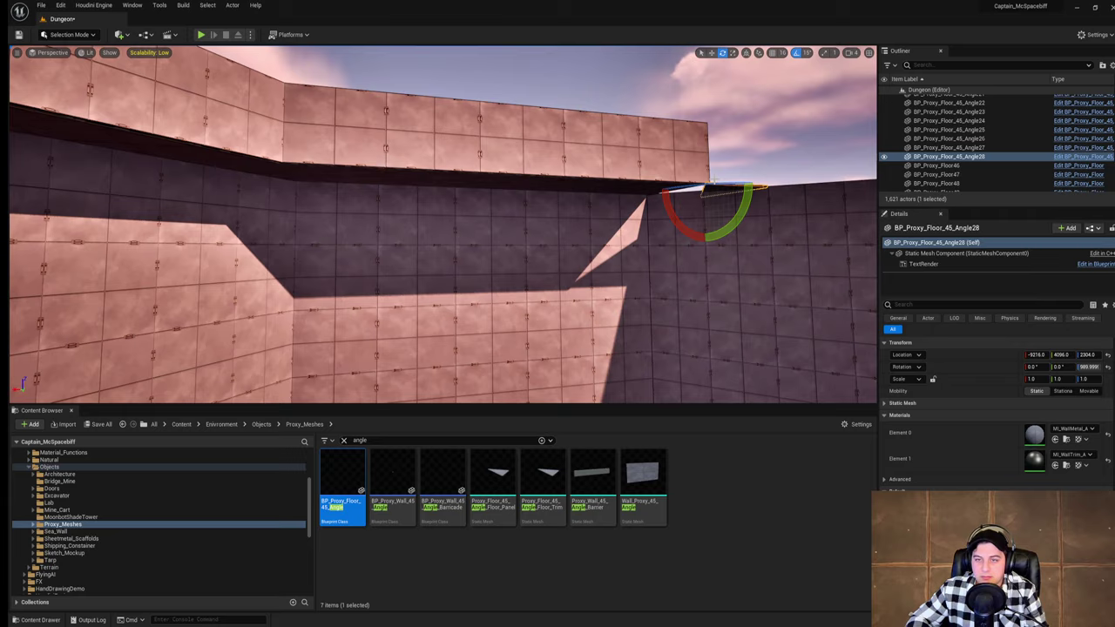
pyautogui.moveTo(714, 181); pyautogui.dragTo(754, 177, button='right')
pyautogui.moveTo(659, 191); pyautogui.dragTo(574, 194)
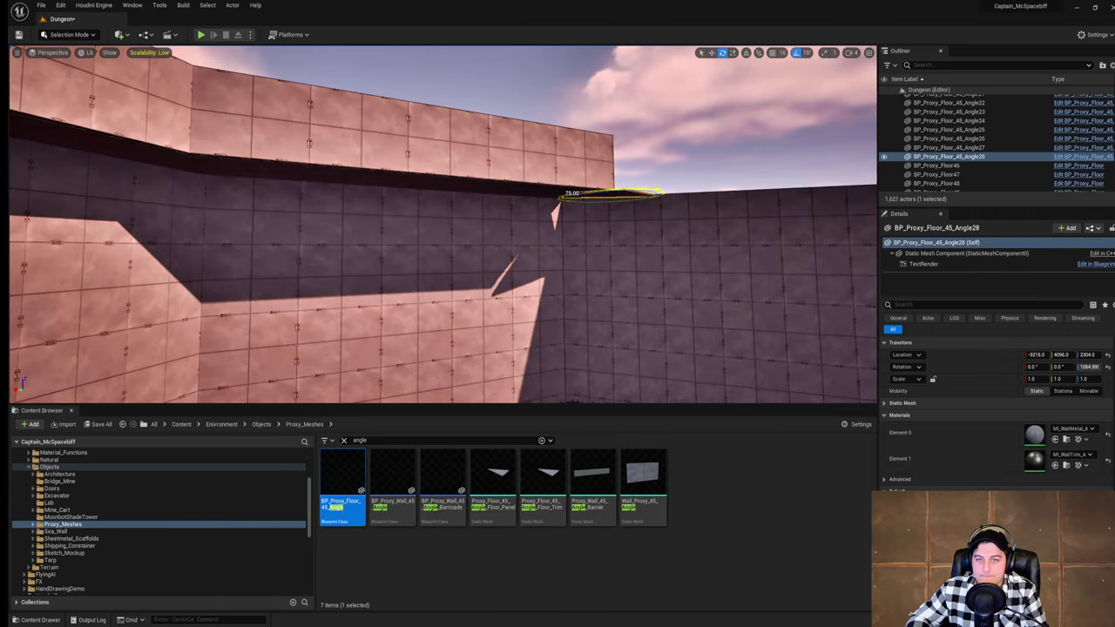
pyautogui.moveTo(726, 197); pyautogui.dragTo(503, 182, button='right')
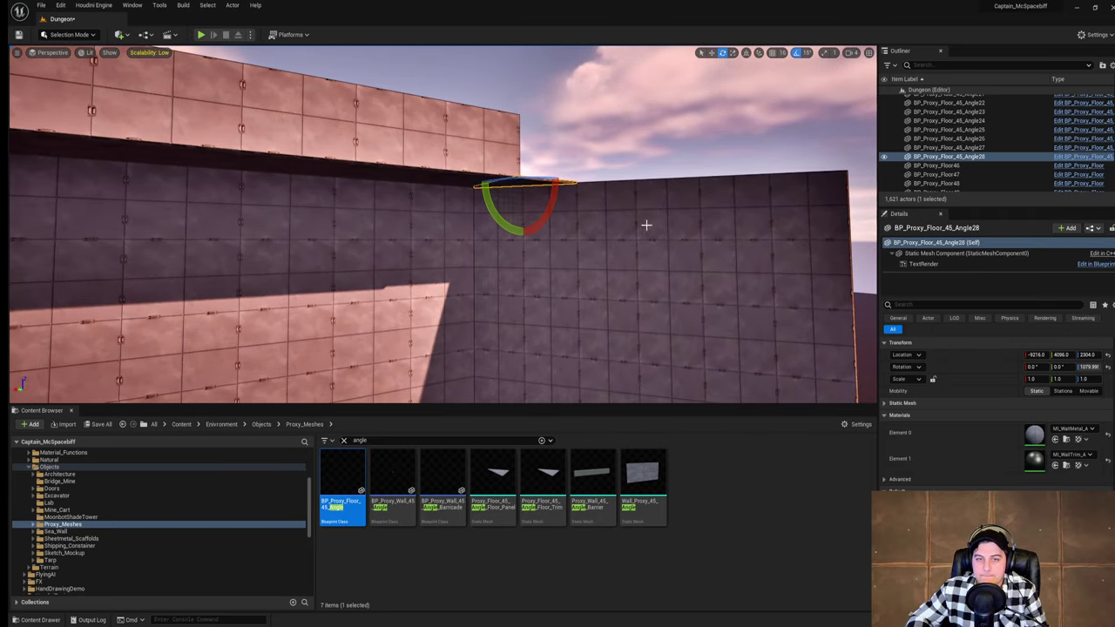
pyautogui.moveTo(647, 225); pyautogui.dragTo(636, 221, button='right')
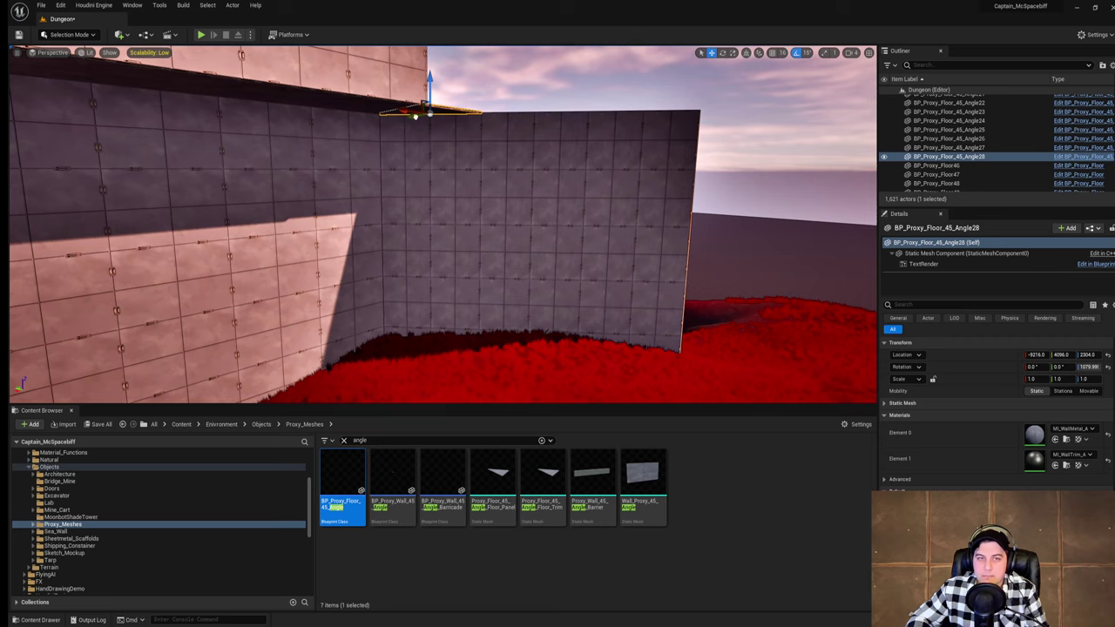
# Step: Duplicate the corner's angled floor tile to Y 3584 and rotate the copy 180 degrees
pyautogui.keyDown('alt'); pyautogui.moveTo(415, 116); pyautogui.dragTo(697, 101); pyautogui.keyUp('alt')
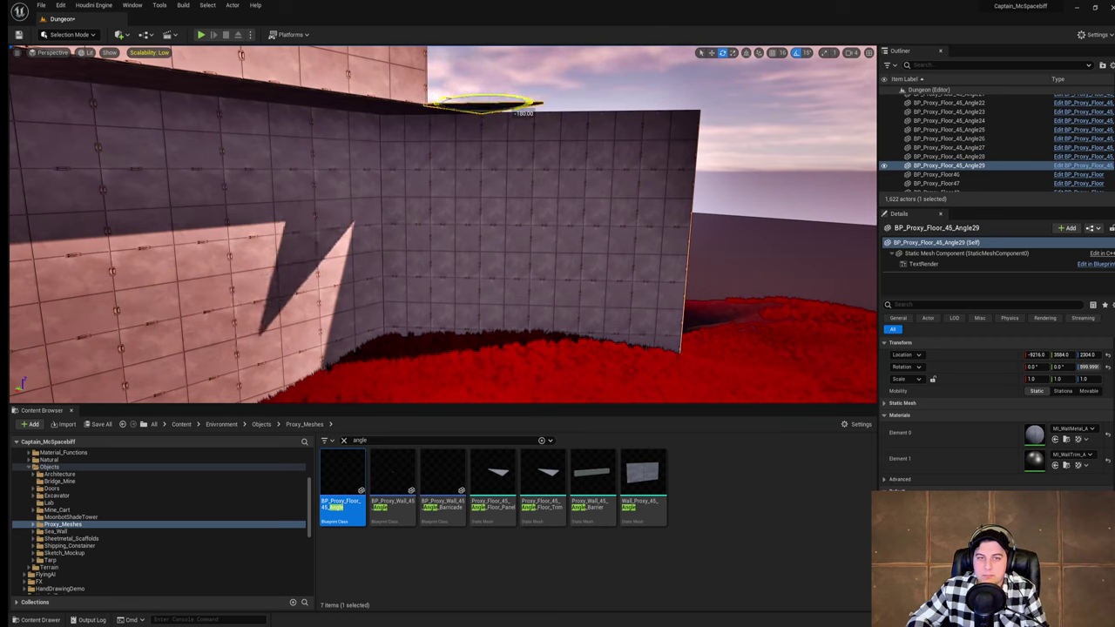
pyautogui.moveTo(408, 142); pyautogui.dragTo(442, 105, button='right')
pyautogui.press('w')
# Step: Add two more angled floor tiles along the angled wall's top, rotating the last one 180 degrees and placing it at X -9728, Y 3072
pyautogui.keyDown('alt'); pyautogui.moveTo(445, 151); pyautogui.dragTo(652, 154); pyautogui.keyUp('alt')
pyautogui.moveTo(505, 153)
pyautogui.mouseDown(button='right')
pyautogui.moveTo(514, 113)
pyautogui.moveTo(497, 183)
pyautogui.moveTo(513, 167)
pyautogui.mouseUp(button='right')
pyautogui.press('w')
pyautogui.keyDown('alt'); pyautogui.moveTo(404, 142); pyautogui.dragTo(516, 188); pyautogui.keyUp('alt')
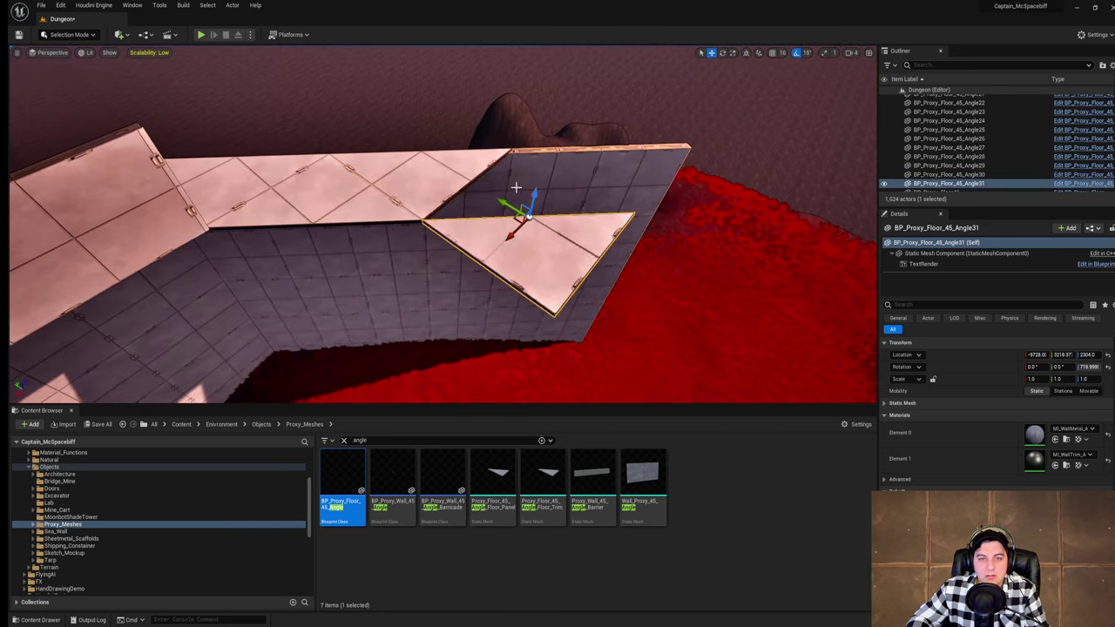
pyautogui.press('e')
pyautogui.moveTo(559, 249); pyautogui.dragTo(736, 249)
pyautogui.moveTo(498, 248); pyautogui.dragTo(525, 255)
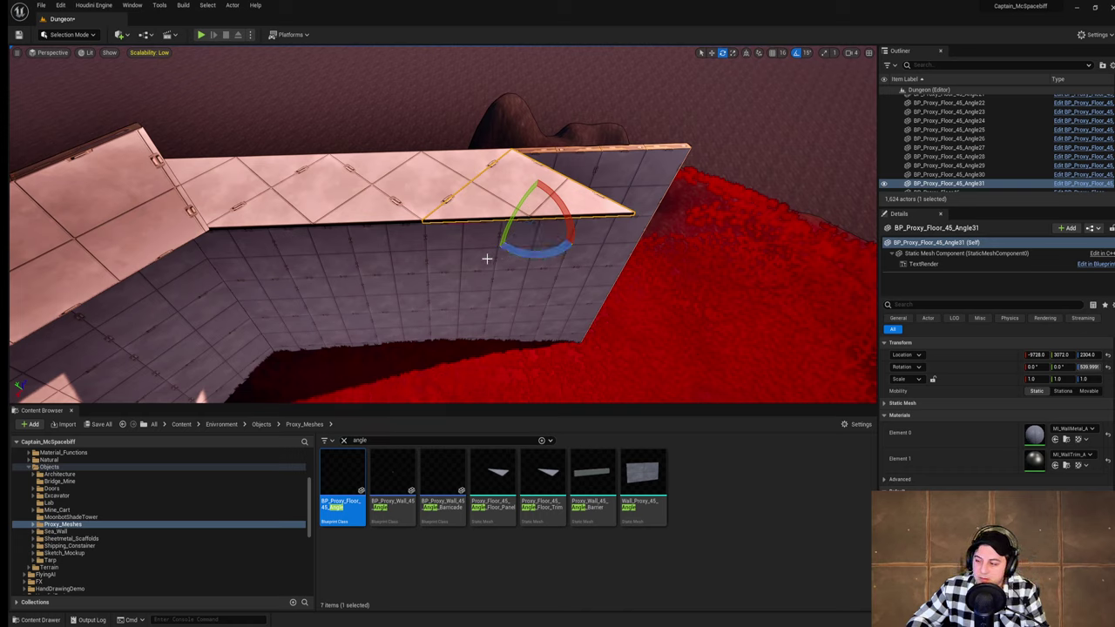
# Step: Duplicate the last angled floor tile, turn the copy a half turn and fit it at X -10240, Y 3072
pyautogui.moveTo(487, 258); pyautogui.dragTo(403, 227, button='right')
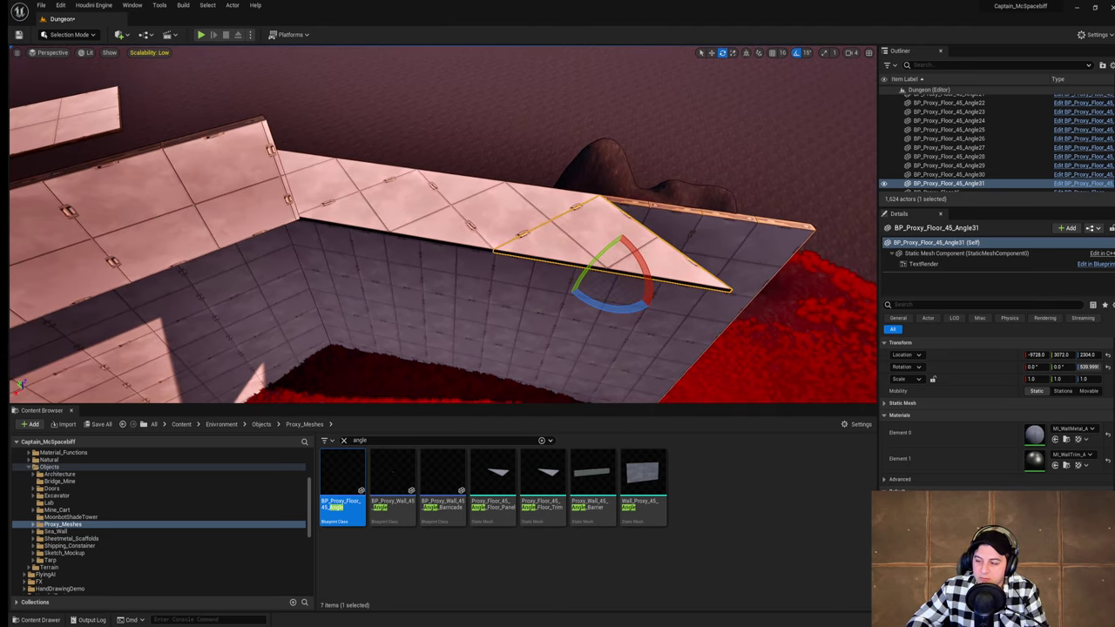
pyautogui.moveTo(402, 227); pyautogui.dragTo(413, 226, button='right')
pyautogui.moveTo(508, 258); pyautogui.dragTo(586, 270, button='right')
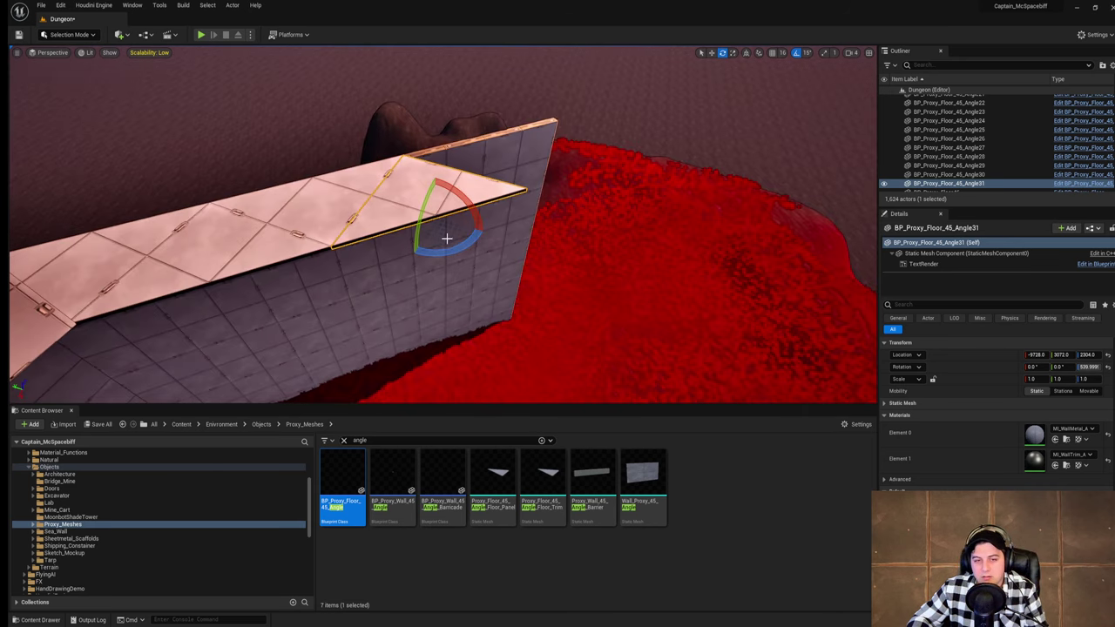
pyautogui.keyDown('alt'); pyautogui.moveTo(470, 244); pyautogui.dragTo(560, 224); pyautogui.keyUp('alt')
pyautogui.press('w')
pyautogui.moveTo(423, 240); pyautogui.dragTo(520, 183)
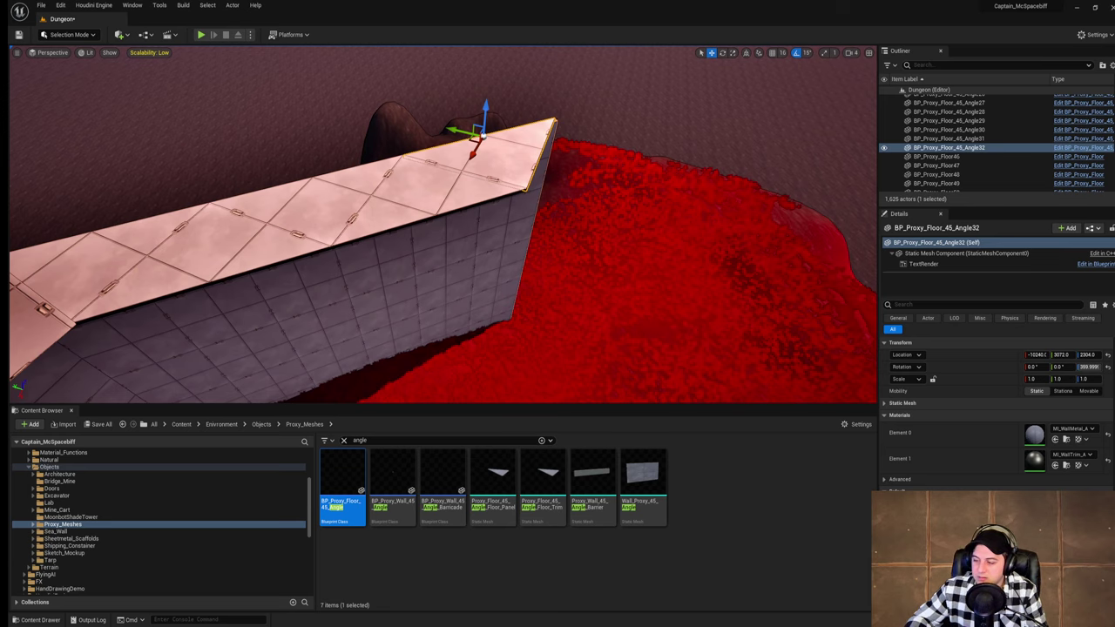
pyautogui.moveTo(778, 277); pyautogui.dragTo(721, 278, button='right')
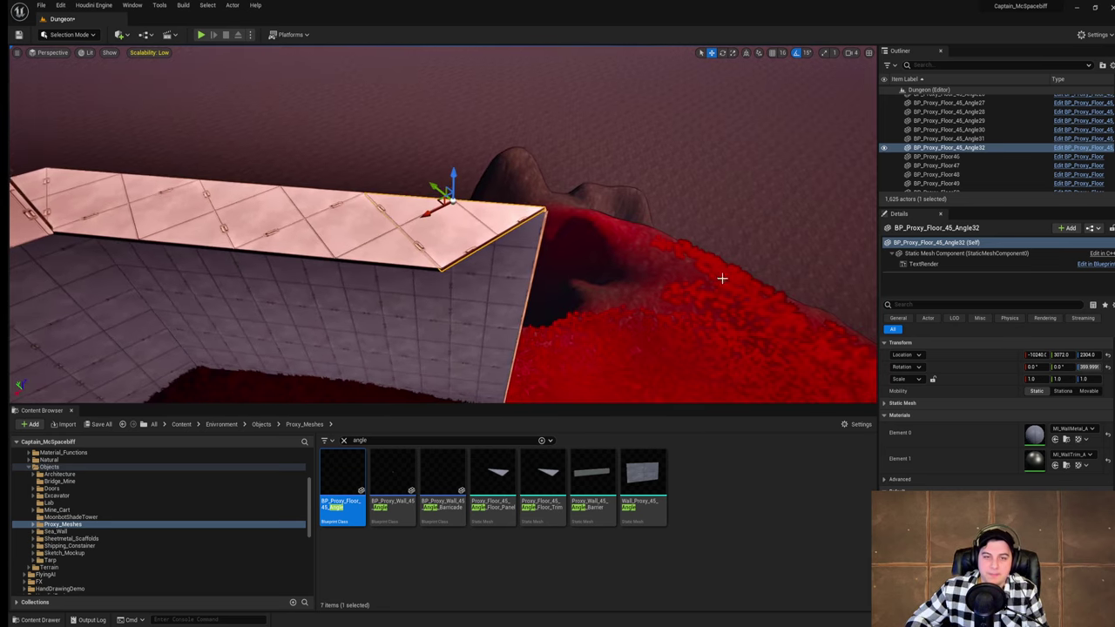
pyautogui.moveTo(619, 281); pyautogui.dragTo(523, 303, button='right')
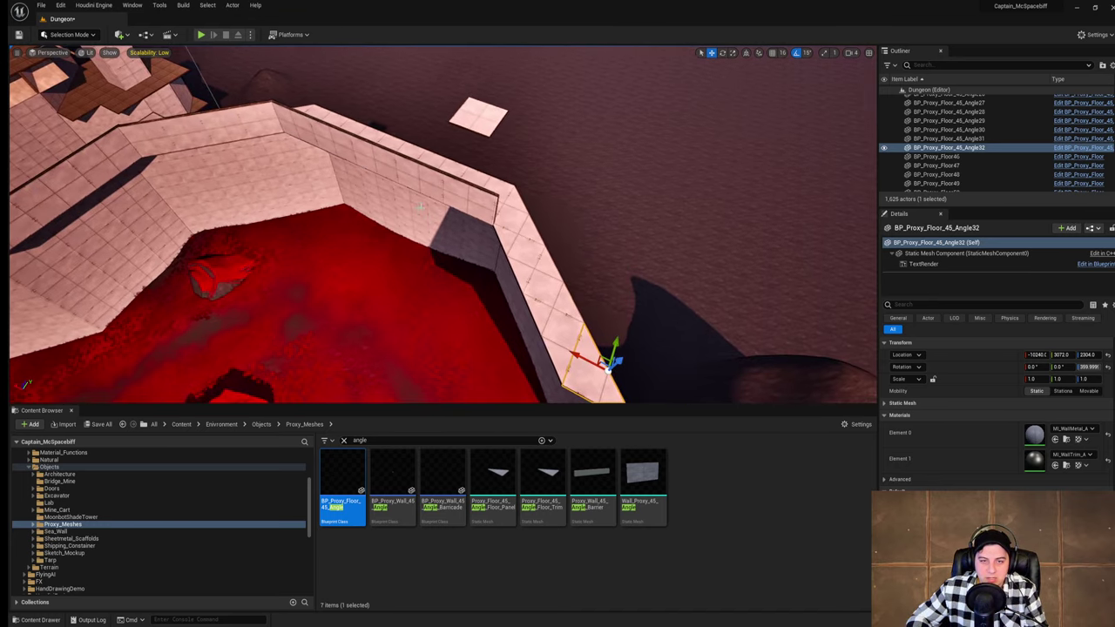
# Step: Place copies of the square floor tile beyond the angled overhang at X -10240, forming a row of three tiles ending at Y 1536
pyautogui.click(502, 188)
pyautogui.moveTo(458, 226); pyautogui.dragTo(545, 220, button='right')
pyautogui.keyDown('alt'); pyautogui.moveTo(311, 174); pyautogui.dragTo(482, 184); pyautogui.keyUp('alt')
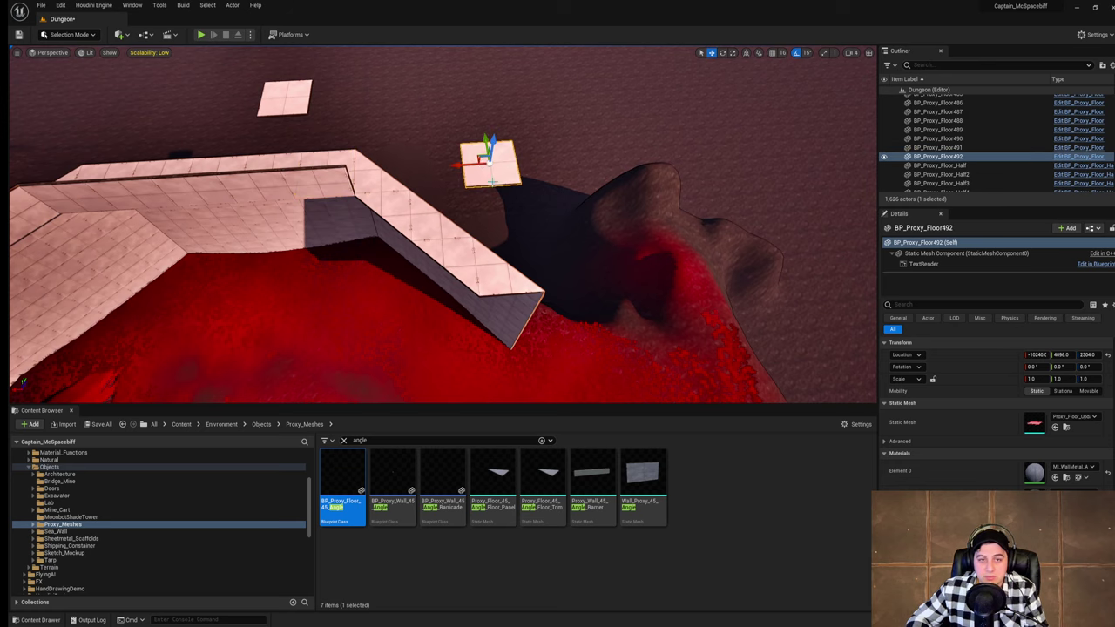
pyautogui.moveTo(487, 141); pyautogui.dragTo(511, 298)
pyautogui.moveTo(511, 298); pyautogui.dragTo(623, 301, button='right')
pyautogui.keyDown('alt'); pyautogui.moveTo(429, 213); pyautogui.dragTo(487, 239); pyautogui.keyUp('alt')
pyautogui.moveTo(486, 240); pyautogui.dragTo(562, 242, button='right')
pyautogui.keyDown('alt'); pyautogui.moveTo(374, 228); pyautogui.dragTo(439, 226); pyautogui.keyUp('alt')
pyautogui.moveTo(574, 244); pyautogui.dragTo(514, 247, button='right')
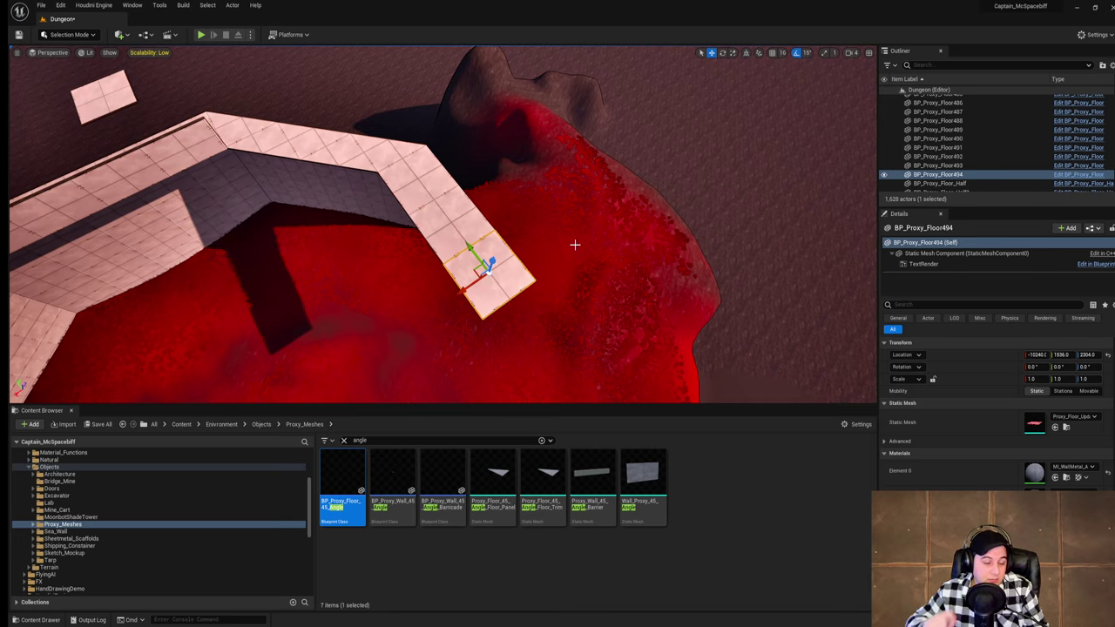
# Step: Duplicate the five top panels of the straight wall and rotate the copies a quarter turn
pyautogui.moveTo(749, 225); pyautogui.dragTo(636, 178, button='right')
pyautogui.moveTo(535, 217); pyautogui.dragTo(500, 87, button='right')
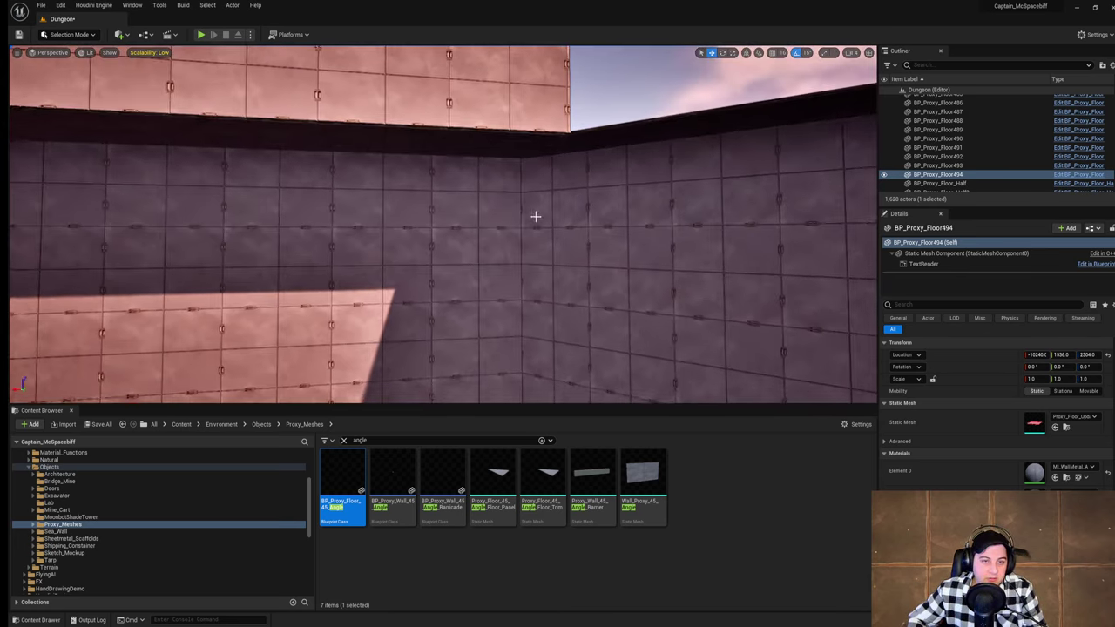
pyautogui.keyDown('ctrl'); pyautogui.click(445, 216); pyautogui.keyUp('ctrl')
pyautogui.moveTo(445, 216); pyautogui.dragTo(414, 217, button='right')
pyautogui.moveTo(553, 220); pyautogui.dragTo(479, 221, button='right')
pyautogui.keyDown('ctrl'); pyautogui.click(447, 221); pyautogui.keyUp('ctrl')
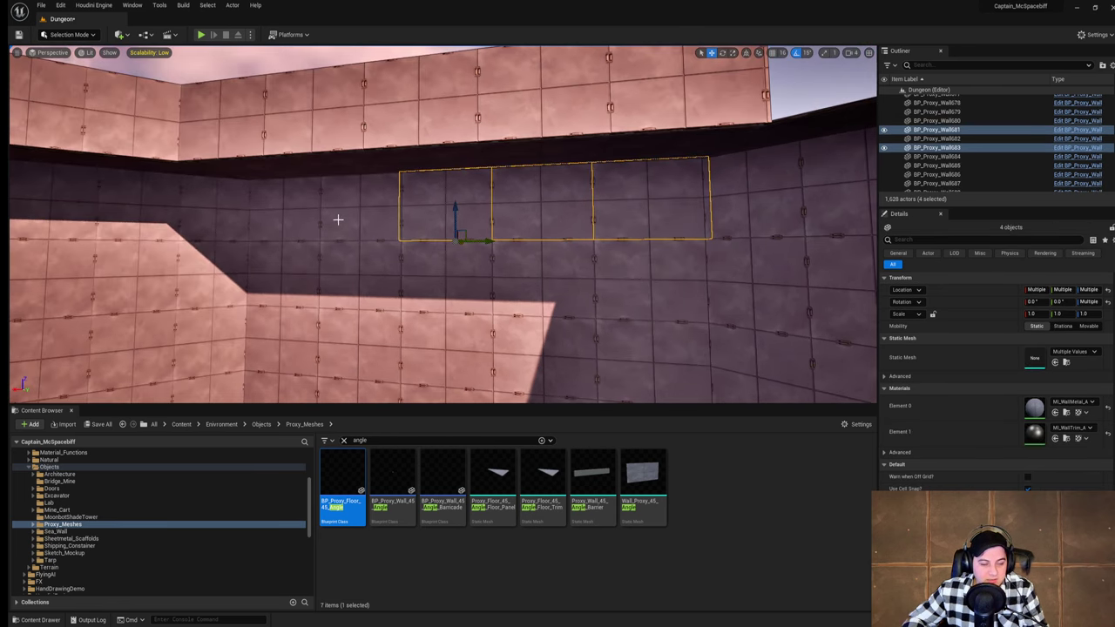
pyautogui.keyDown('ctrl'); pyautogui.click(339, 220); pyautogui.keyUp('ctrl')
pyautogui.keyDown('ctrl'); pyautogui.click(290, 221); pyautogui.keyUp('ctrl')
pyautogui.moveTo(343, 229); pyautogui.dragTo(514, 226, button='right')
pyautogui.moveTo(387, 232); pyautogui.dragTo(305, 228, button='right')
pyautogui.press('e')
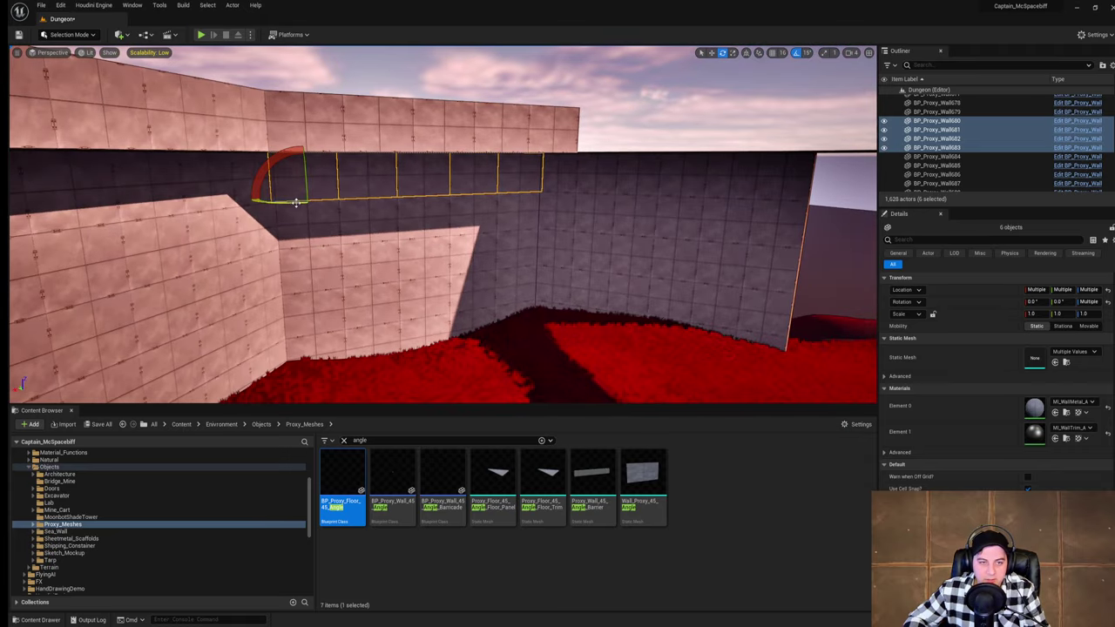
pyautogui.keyDown('alt'); pyautogui.moveTo(296, 203); pyautogui.dragTo(357, 204); pyautogui.keyUp('alt')
# Step: Shift the rotated wall panel copies toward the angled wall's open end
pyautogui.moveTo(357, 203); pyautogui.dragTo(404, 196, button='right')
pyautogui.press('d')
pyautogui.press('a')
pyautogui.press('s')
pyautogui.press('w')
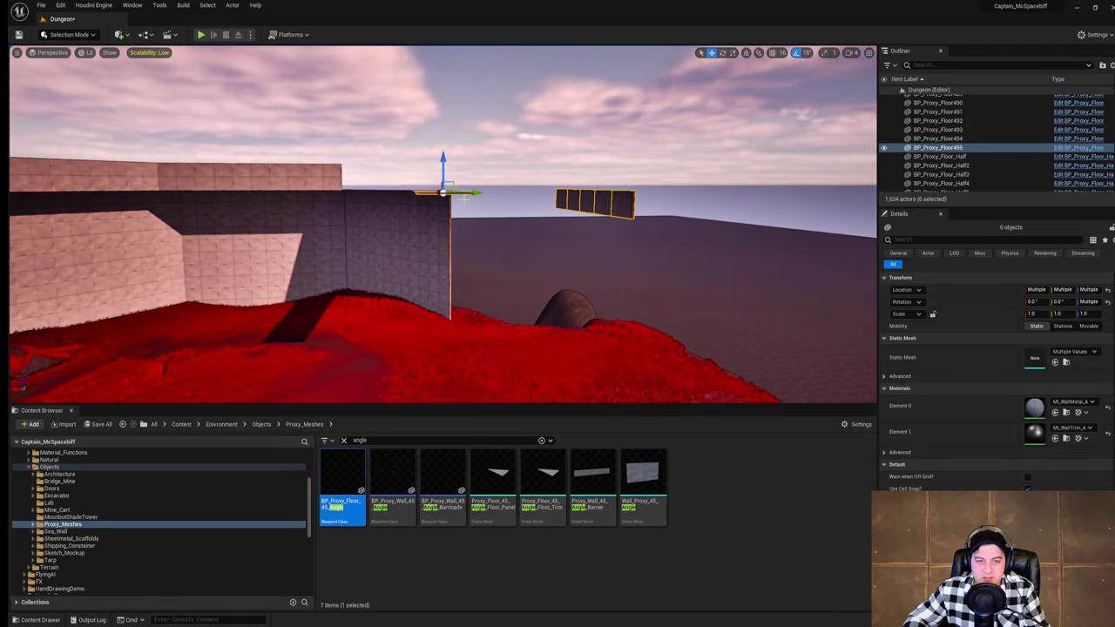
pyautogui.moveTo(483, 190); pyautogui.dragTo(343, 193)
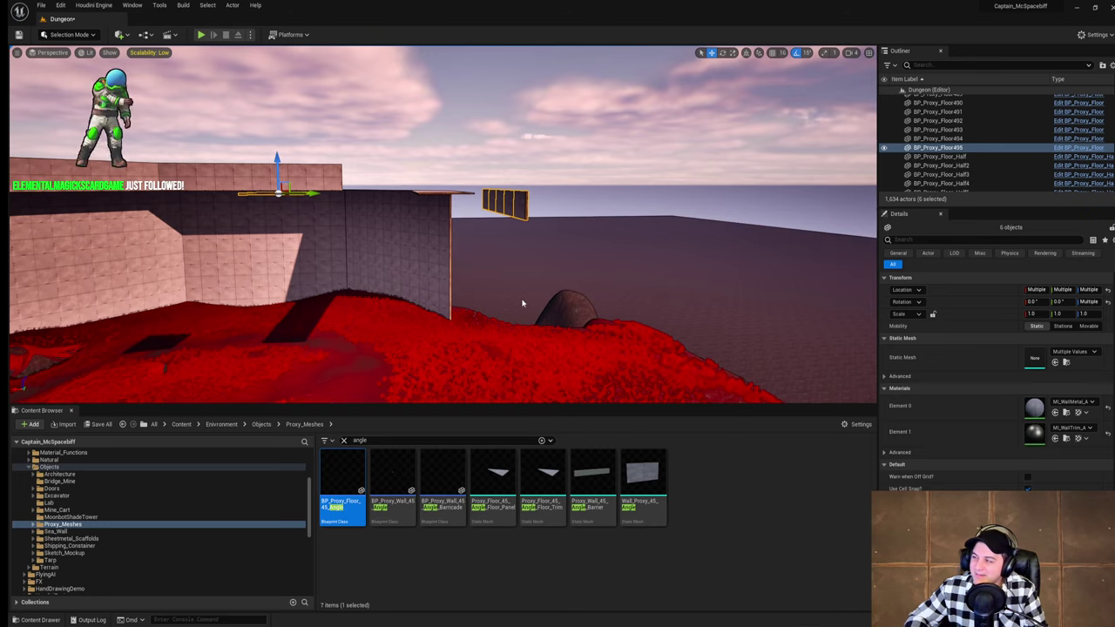
# Step: Delete the stray floor tile that was duplicated together with the wall panels
pyautogui.moveTo(466, 248); pyautogui.dragTo(557, 216, button='right')
pyautogui.press('w')
pyautogui.press('a')
pyautogui.press('w')
pyautogui.press('s')
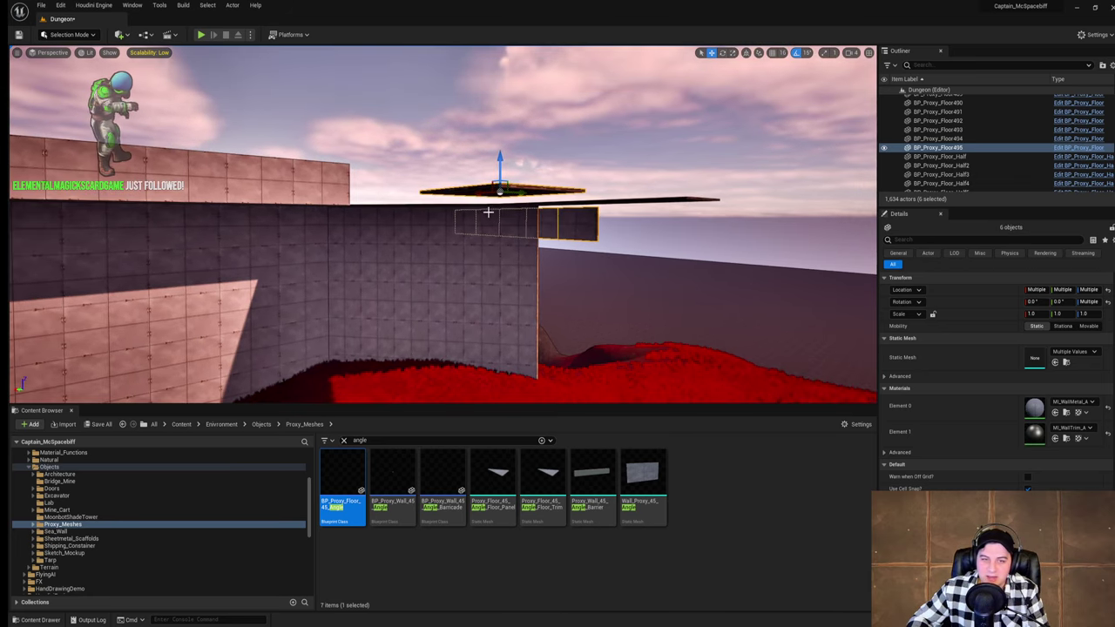
pyautogui.click(476, 188)
pyautogui.press('Delete')
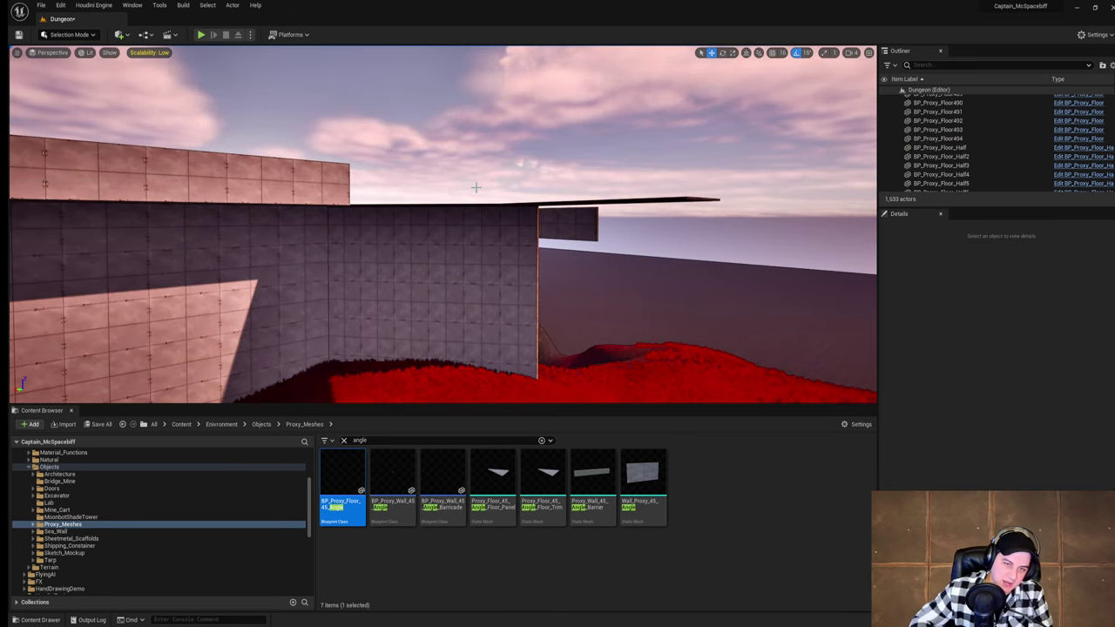
# Step: Select the five rotated wall panels without any floor tile and move them to X -10240
pyautogui.moveTo(477, 188); pyautogui.dragTo(516, 176, button='right')
pyautogui.press('d')
pyautogui.press('e')
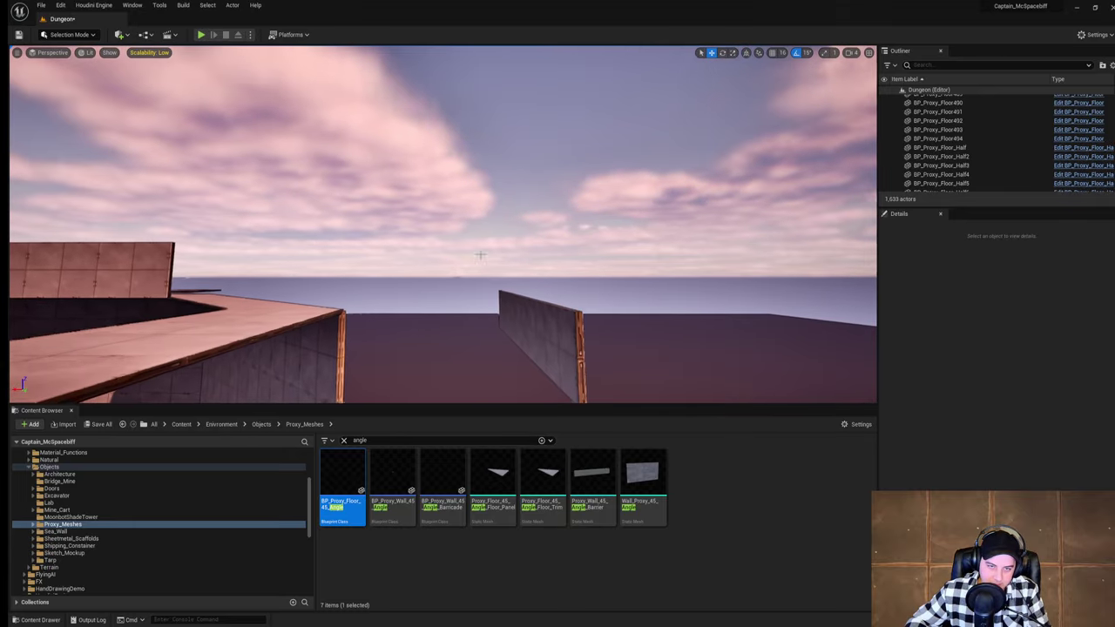
pyautogui.click(503, 301)
pyautogui.keyDown('shift'); pyautogui.click(513, 310); pyautogui.keyUp('shift')
pyautogui.moveTo(513, 310); pyautogui.dragTo(553, 315, button='right')
pyautogui.press('a')
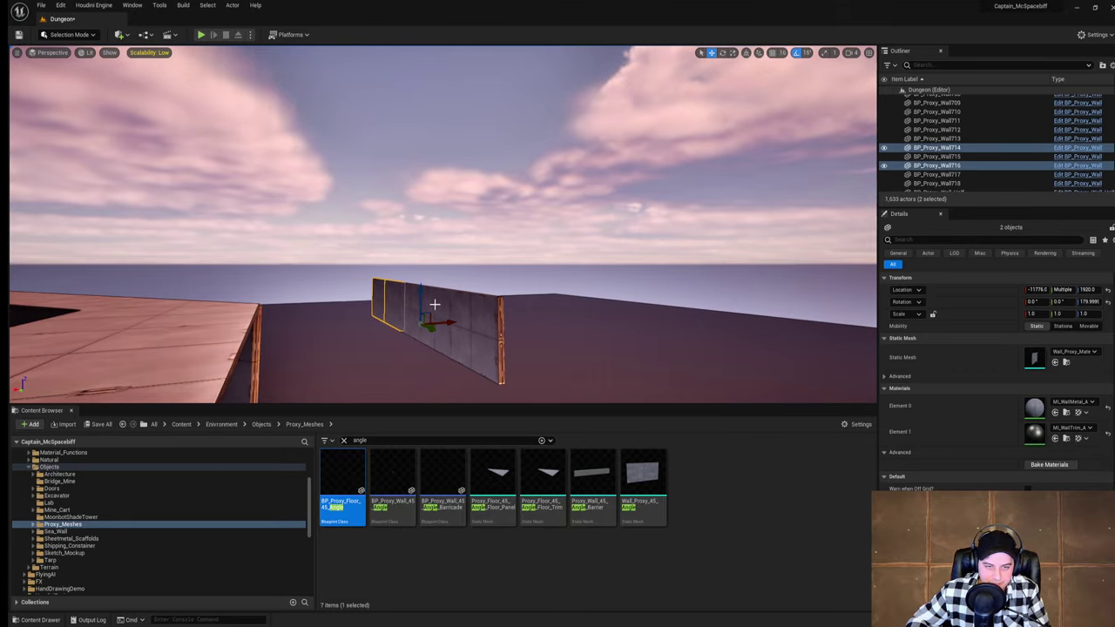
pyautogui.keyDown('shift'); pyautogui.click(416, 305); pyautogui.keyUp('shift')
pyautogui.keyDown('ctrl'); pyautogui.click(457, 296); pyautogui.keyUp('ctrl')
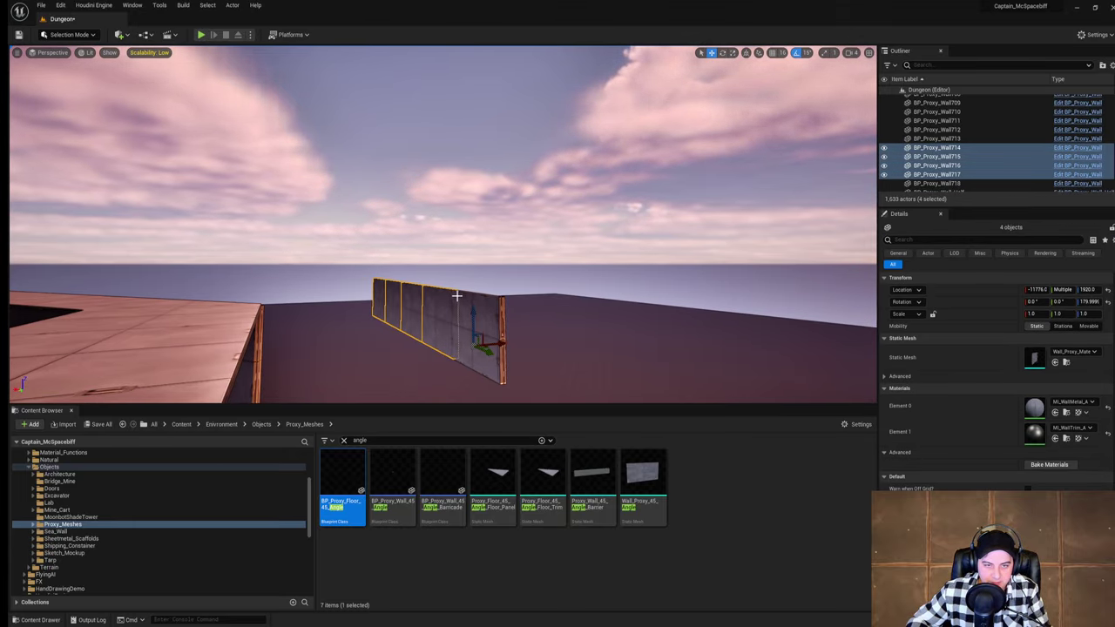
pyautogui.keyDown('ctrl'); pyautogui.click(469, 303); pyautogui.keyUp('ctrl')
pyautogui.moveTo(475, 305); pyautogui.dragTo(477, 335, button='right')
pyautogui.press('s')
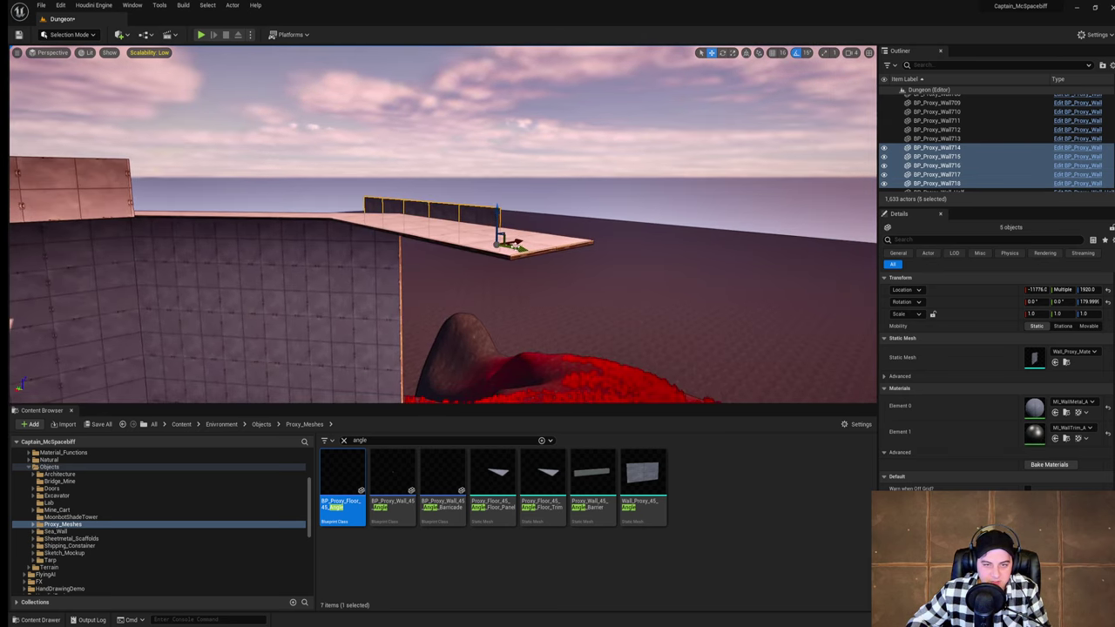
pyautogui.moveTo(520, 251); pyautogui.dragTo(378, 273)
# Step: Align the five-panel wall row beneath the new floor overhang at X -10752, starting at the angled wall's outer end
pyautogui.moveTo(378, 273); pyautogui.dragTo(415, 280, button='right')
pyautogui.press('a')
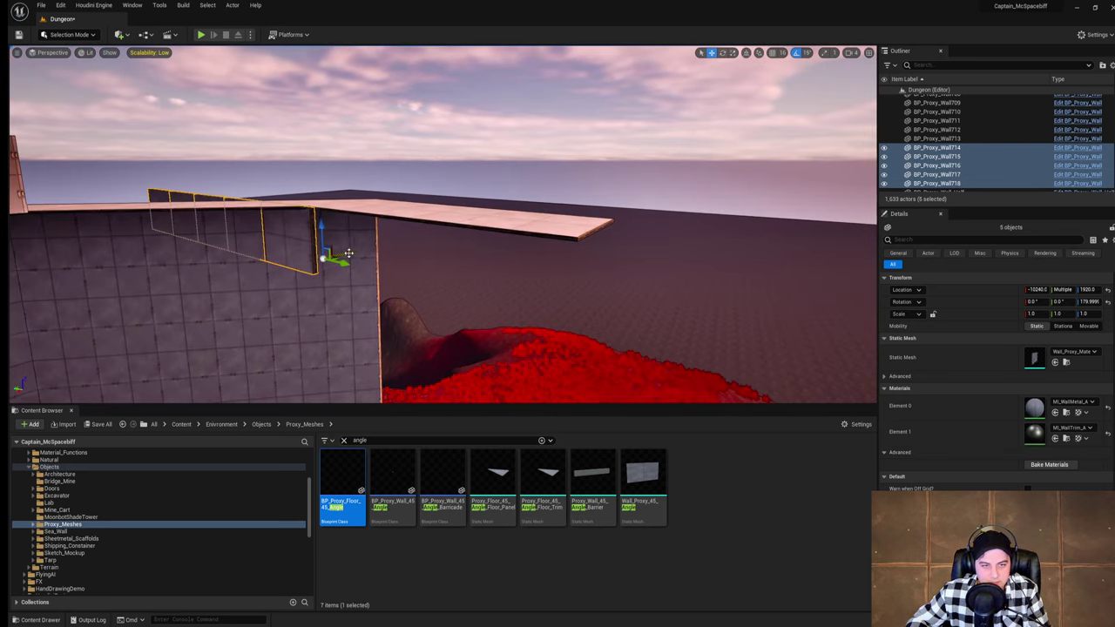
pyautogui.moveTo(354, 251); pyautogui.dragTo(759, 342)
pyautogui.moveTo(760, 341); pyautogui.dragTo(827, 362, button='right')
pyautogui.moveTo(510, 244); pyautogui.dragTo(584, 247)
# Step: Duplicate the end floor tile twice so the overhang covers the full five-panel wall row
pyautogui.moveTo(584, 248); pyautogui.dragTo(539, 239, button='right')
pyautogui.click(537, 219)
pyautogui.keyDown('alt'); pyautogui.moveTo(449, 215); pyautogui.dragTo(672, 224); pyautogui.keyUp('alt')
pyautogui.click(669, 264)
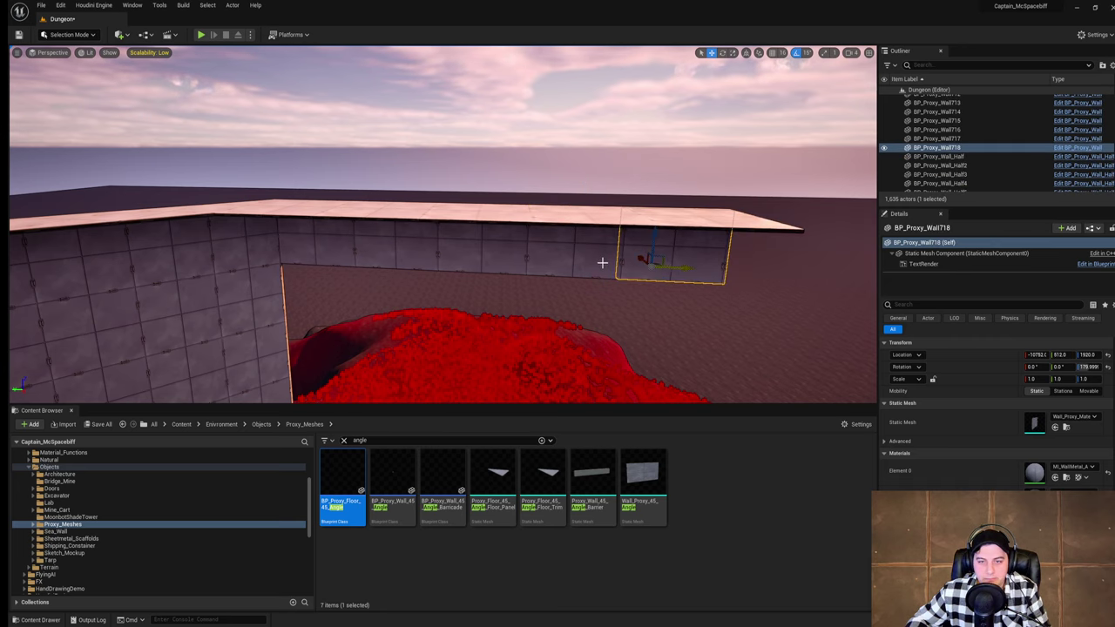
pyautogui.keyDown('ctrl'); pyautogui.click(572, 260); pyautogui.keyUp('ctrl')
pyautogui.keyDown('ctrl'); pyautogui.click(478, 256); pyautogui.keyUp('ctrl')
pyautogui.keyDown('ctrl'); pyautogui.click(374, 253); pyautogui.keyUp('ctrl')
pyautogui.keyDown('ctrl'); pyautogui.click(325, 253); pyautogui.keyUp('ctrl')
pyautogui.moveTo(324, 254); pyautogui.dragTo(427, 254, button='right')
pyautogui.keyDown('ctrl'); pyautogui.click(490, 212); pyautogui.keyUp('ctrl')
pyautogui.keyDown('ctrl'); pyautogui.click(401, 214); pyautogui.keyUp('ctrl')
pyautogui.keyDown('ctrl'); pyautogui.click(335, 217); pyautogui.keyUp('ctrl')
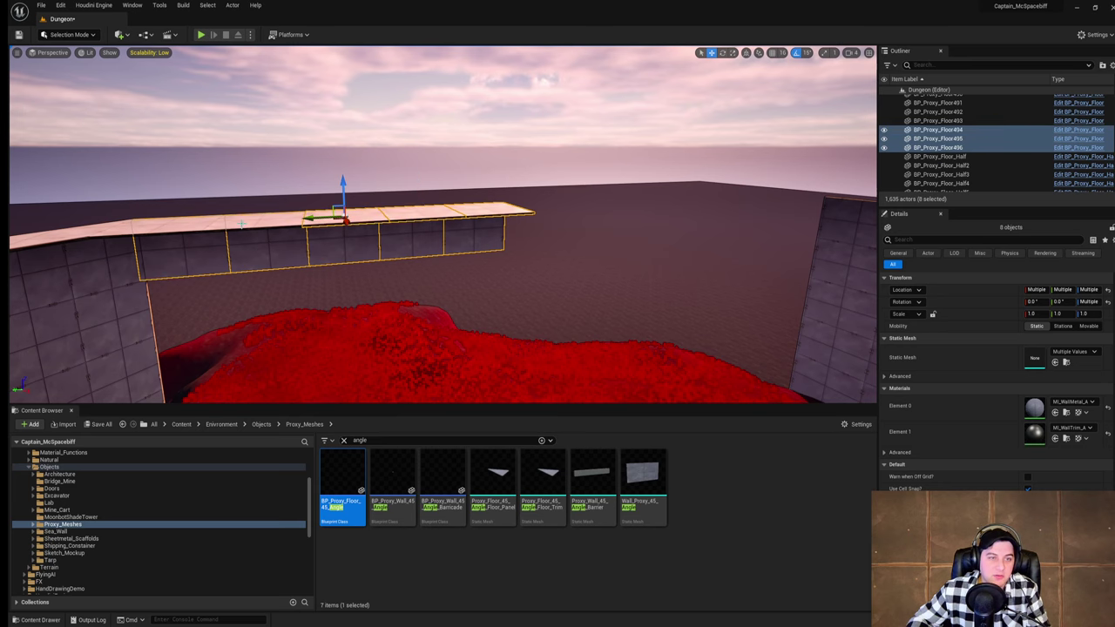
pyautogui.keyDown('ctrl'); pyautogui.click(242, 224); pyautogui.keyUp('ctrl')
pyautogui.keyDown('ctrl'); pyautogui.click(176, 227); pyautogui.keyUp('ctrl')
pyautogui.moveTo(472, 229); pyautogui.dragTo(326, 249, button='right')
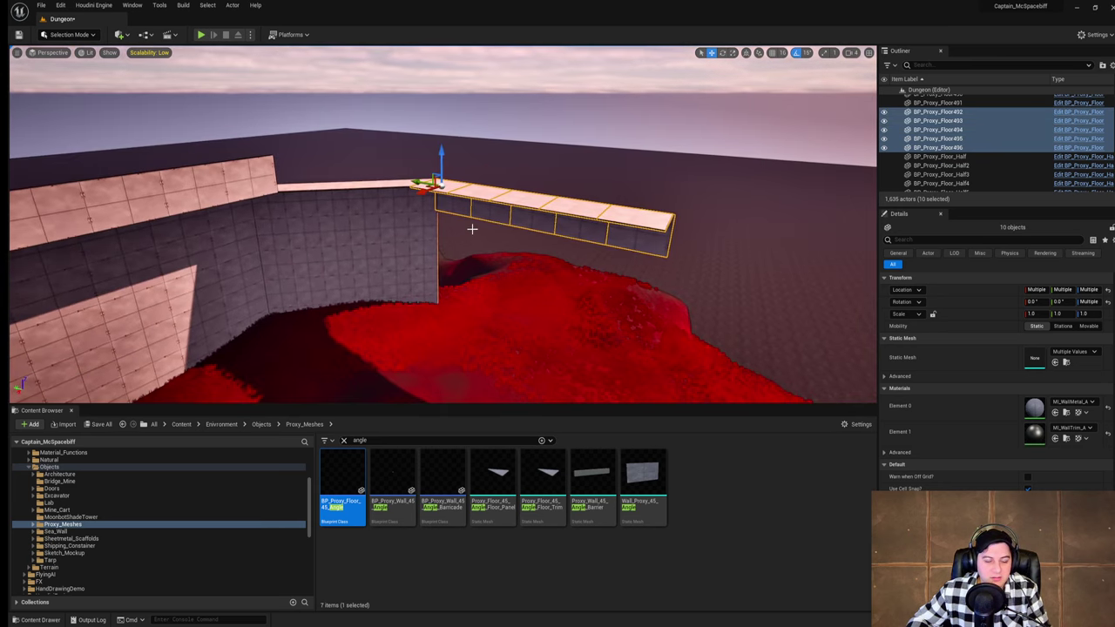
# Step: Select the five new top wall panels and stack copies downward to Z 384 to form a full-height wall
pyautogui.click(488, 212)
pyautogui.keyDown('ctrl'); pyautogui.click(502, 210); pyautogui.keyUp('ctrl')
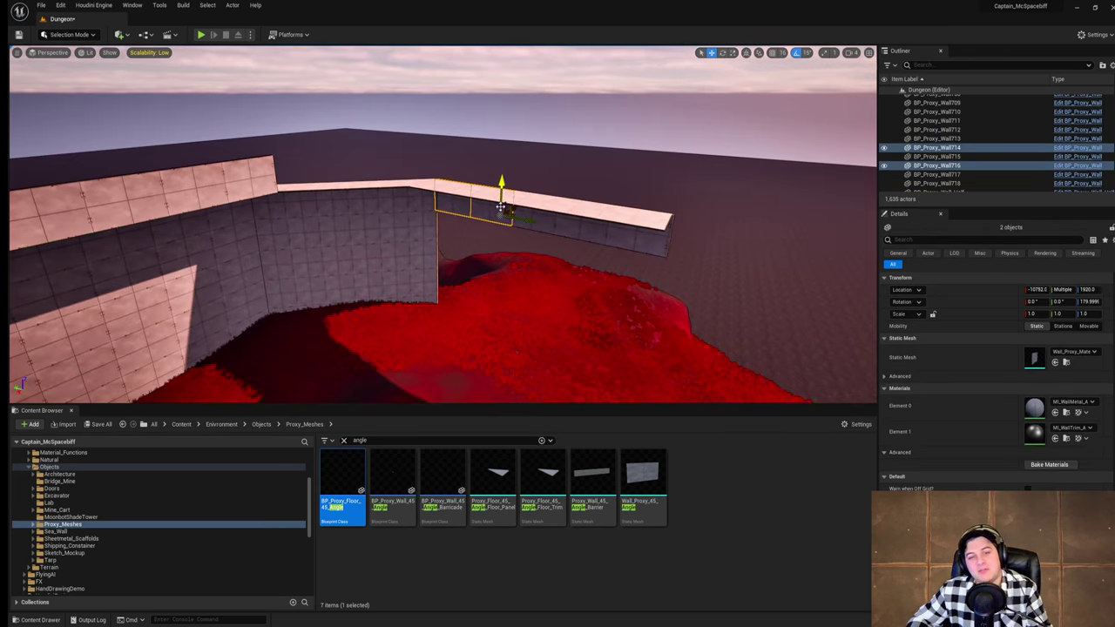
pyautogui.moveTo(549, 192); pyautogui.dragTo(577, 218, button='right')
pyautogui.keyDown('ctrl'); pyautogui.click(552, 172); pyautogui.keyUp('ctrl')
pyautogui.keyDown('ctrl'); pyautogui.click(623, 182); pyautogui.keyUp('ctrl')
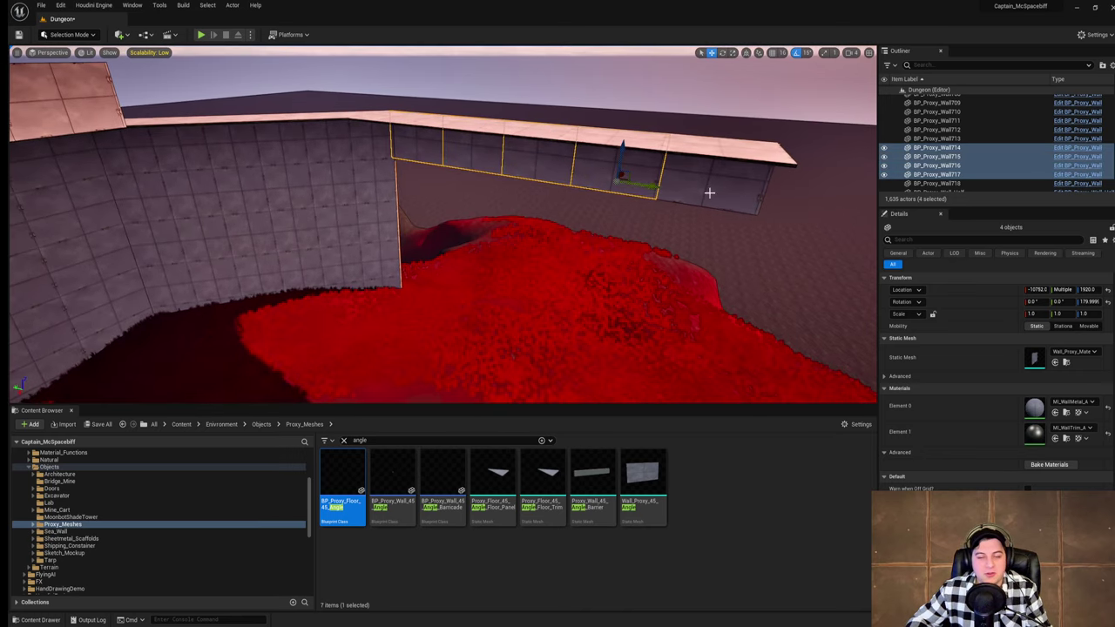
pyautogui.keyDown('ctrl'); pyautogui.click(705, 193); pyautogui.keyUp('ctrl')
pyautogui.moveTo(704, 193); pyautogui.dragTo(665, 203, button='right')
pyautogui.keyDown('alt'); pyautogui.moveTo(673, 180); pyautogui.dragTo(660, 240); pyautogui.keyUp('alt')
pyautogui.moveTo(660, 243); pyautogui.dragTo(623, 227, button='right')
pyautogui.keyDown('alt'); pyautogui.moveTo(617, 216); pyautogui.dragTo(605, 265); pyautogui.keyUp('alt')
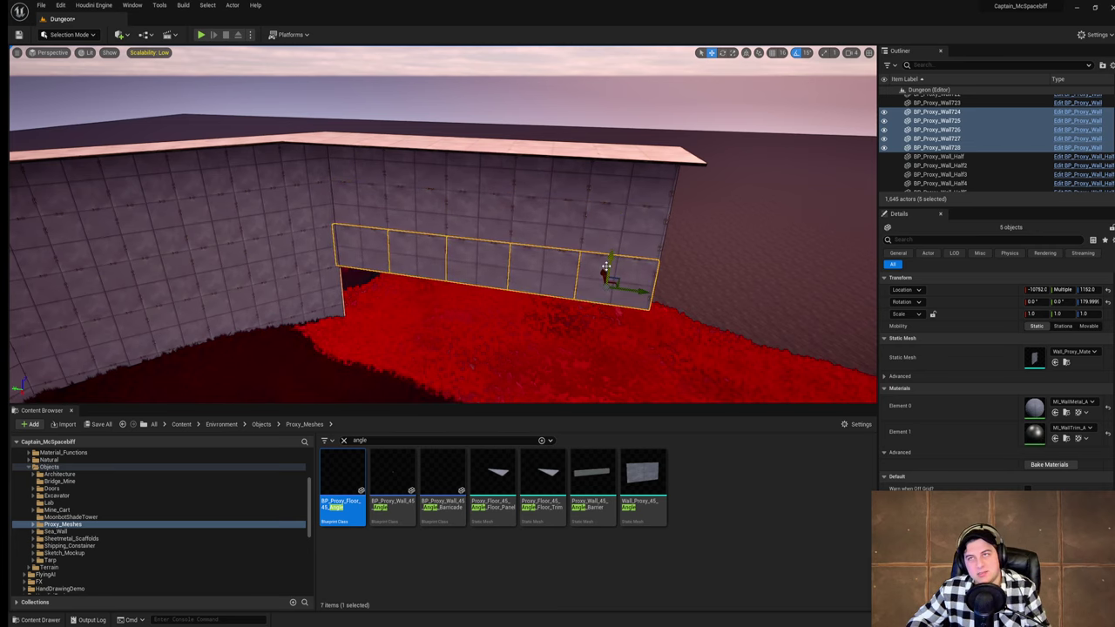
pyautogui.moveTo(605, 262); pyautogui.dragTo(600, 254, button='right')
pyautogui.keyDown('alt'); pyautogui.moveTo(627, 229); pyautogui.dragTo(617, 296); pyautogui.keyUp('alt')
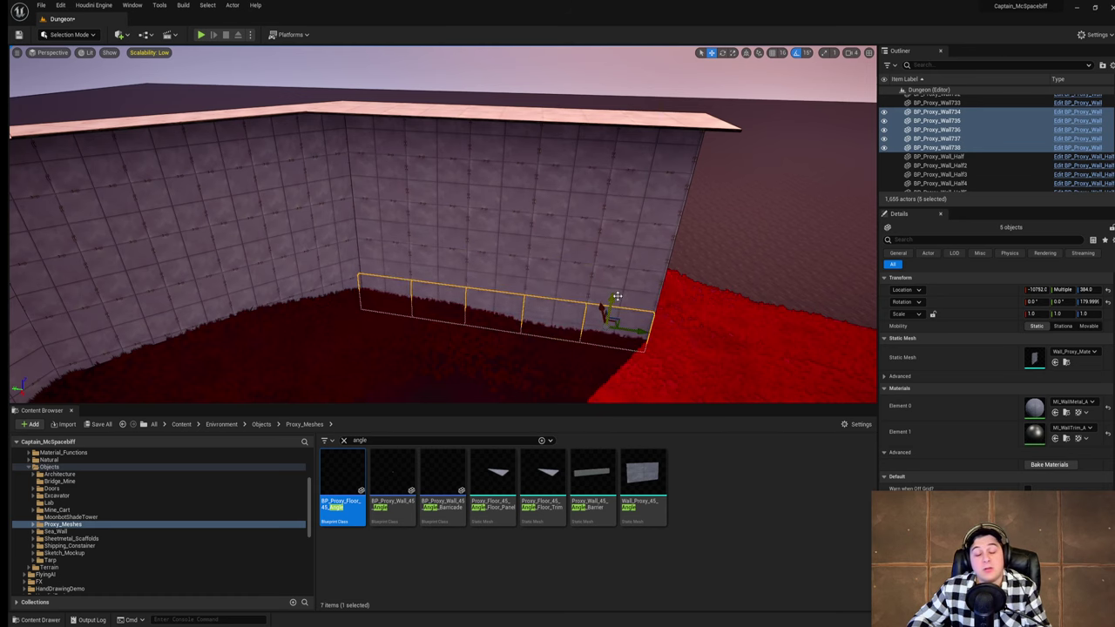
pyautogui.press('s')
pyautogui.moveTo(616, 296)
pyautogui.mouseDown(button='right')
pyautogui.moveTo(603, 301)
pyautogui.moveTo(636, 296)
pyautogui.moveTo(620, 297)
pyautogui.mouseUp(button='right')
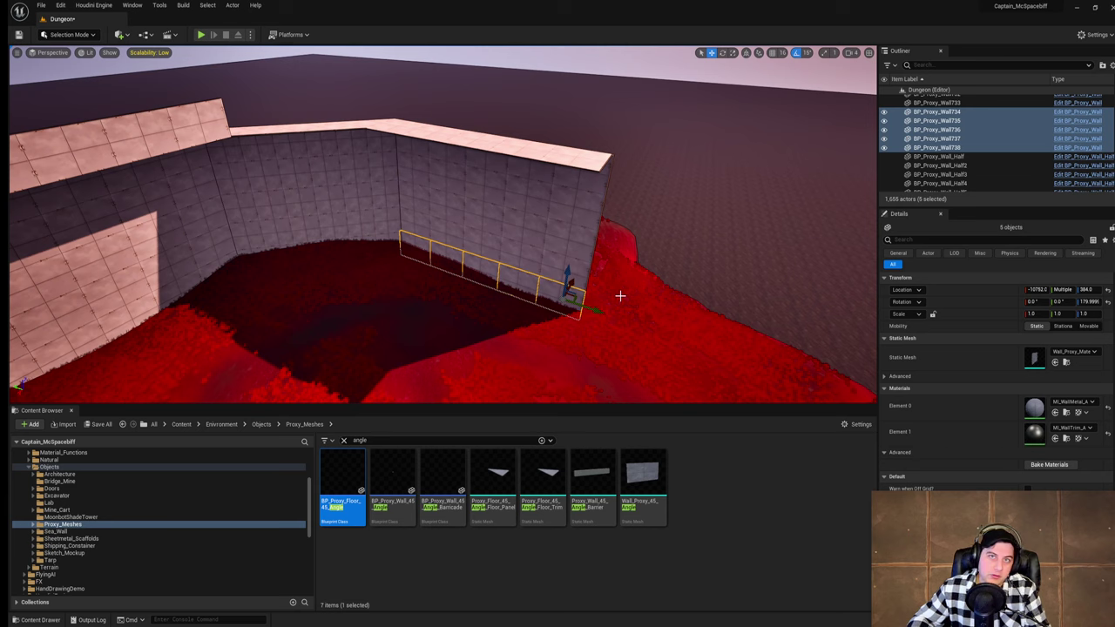
# Step: Duplicate three top angled wall panels, rotate the copies 90 degrees and align them at Z 1920 with the straight wall's outer end
pyautogui.moveTo(621, 296); pyautogui.dragTo(624, 293, button='right')
pyautogui.press('a')
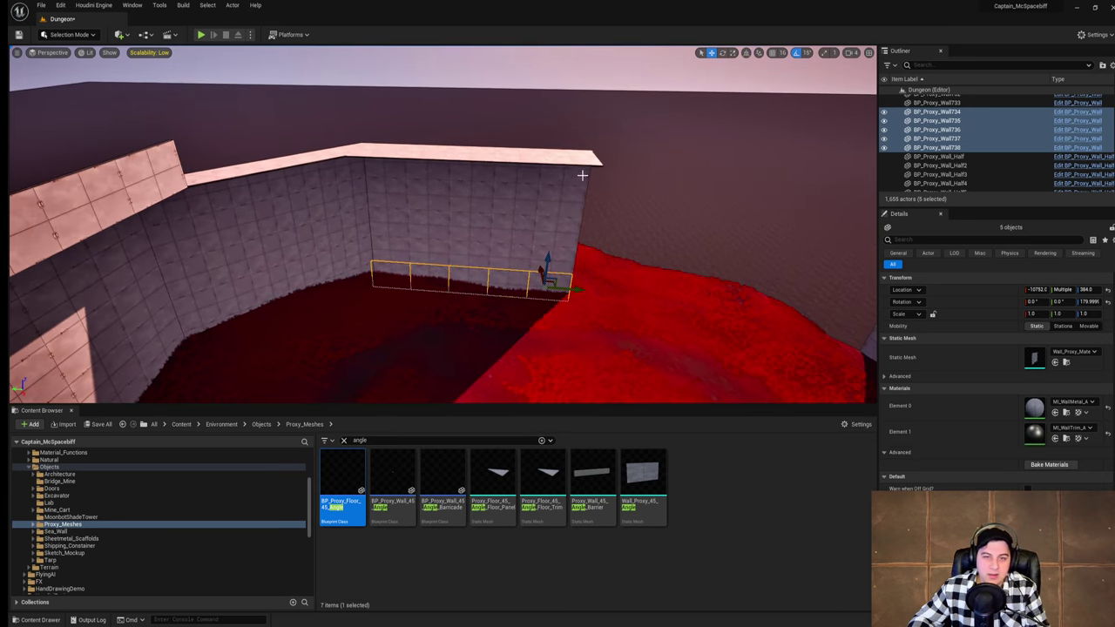
pyautogui.click(338, 184)
pyautogui.keyDown('shift'); pyautogui.click(261, 189); pyautogui.keyUp('shift')
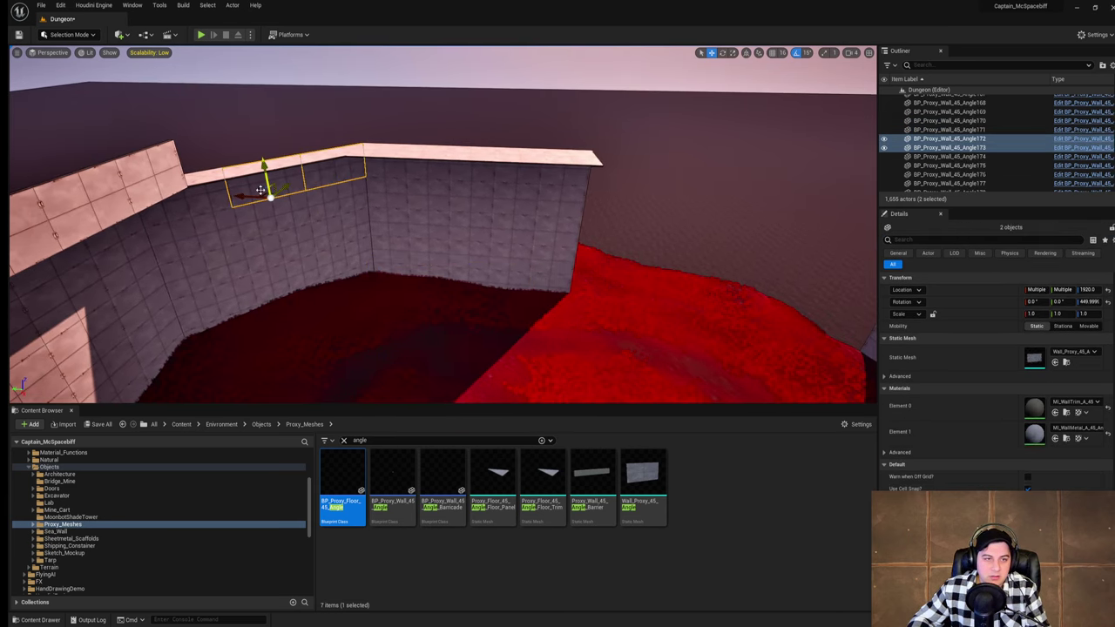
pyautogui.keyDown('ctrl'); pyautogui.click(195, 203); pyautogui.keyUp('ctrl')
pyautogui.keyDown('alt'); pyautogui.moveTo(164, 216); pyautogui.dragTo(593, 214); pyautogui.keyUp('alt')
pyautogui.press('e')
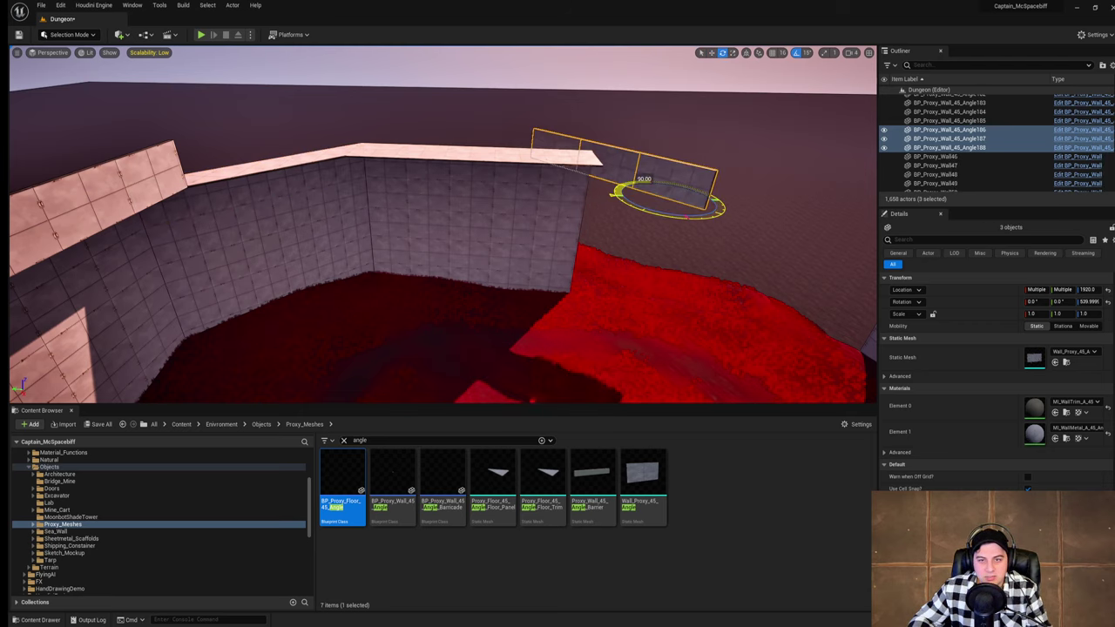
pyautogui.press('w')
pyautogui.moveTo(658, 192); pyautogui.dragTo(683, 230)
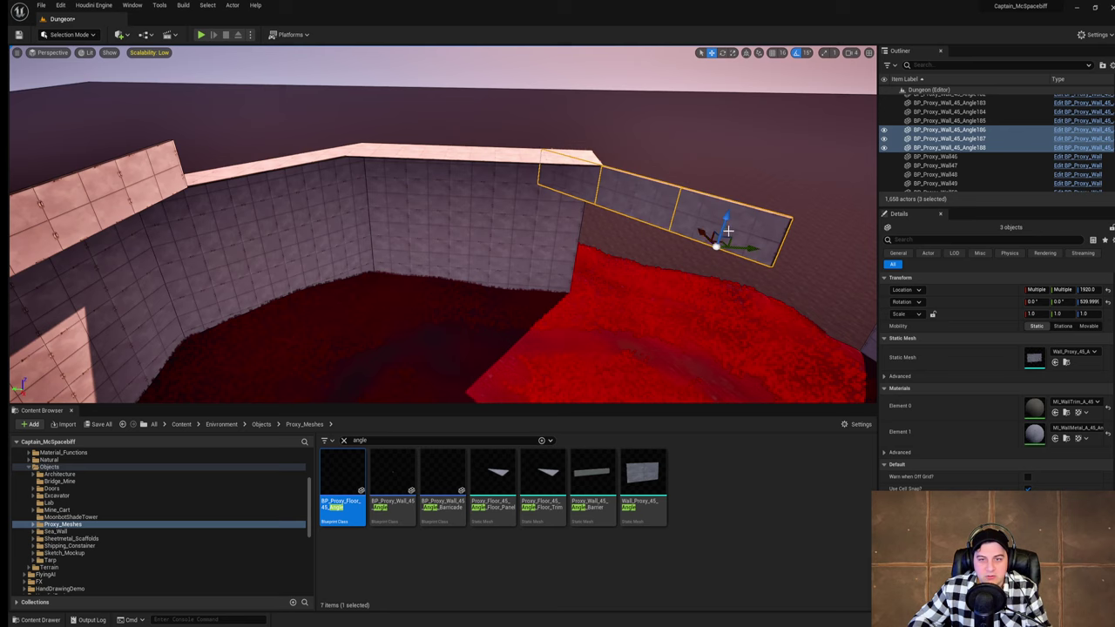
pyautogui.moveTo(755, 245); pyautogui.dragTo(848, 254)
pyautogui.moveTo(848, 254); pyautogui.dragTo(643, 226, button='right')
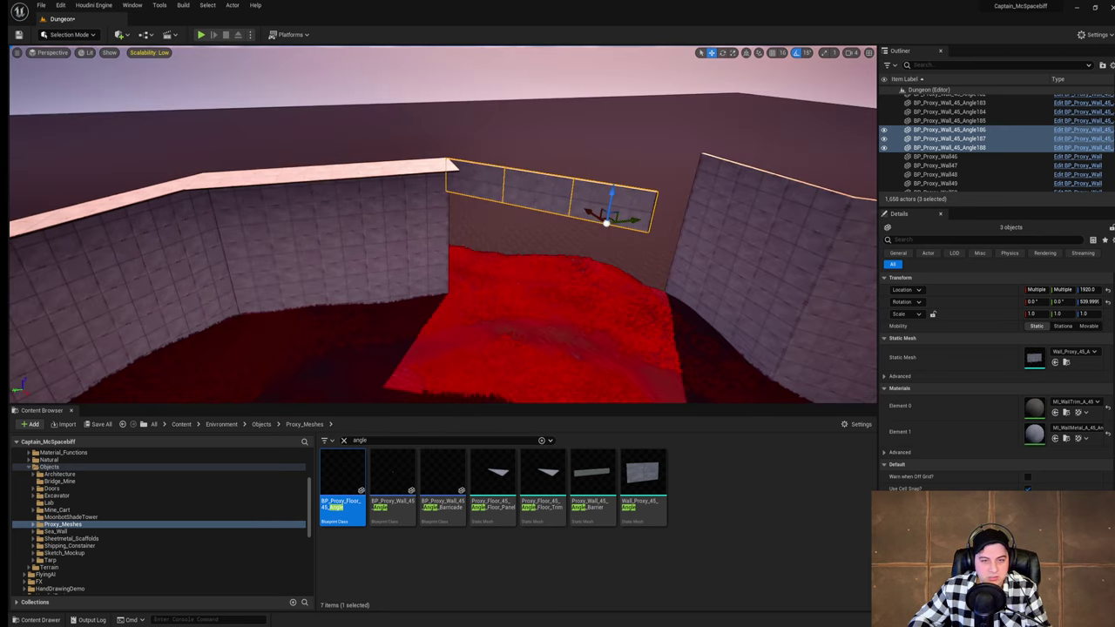
# Step: Stack copies of the three new angled panels downward to Z 768
pyautogui.moveTo(522, 169); pyautogui.dragTo(648, 183, button='right')
pyautogui.press('w')
pyautogui.press('s')
pyautogui.press('w')
pyautogui.press('s')
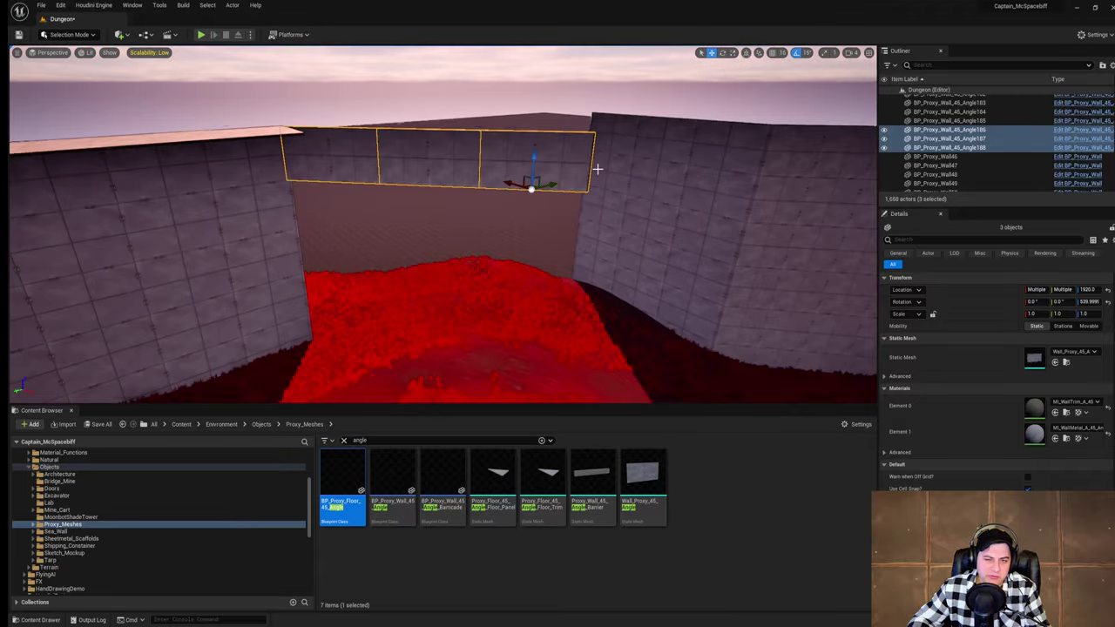
pyautogui.keyDown('alt'); pyautogui.moveTo(533, 160); pyautogui.dragTo(528, 211); pyautogui.keyUp('alt')
pyautogui.moveTo(528, 212); pyautogui.dragTo(474, 185, button='right')
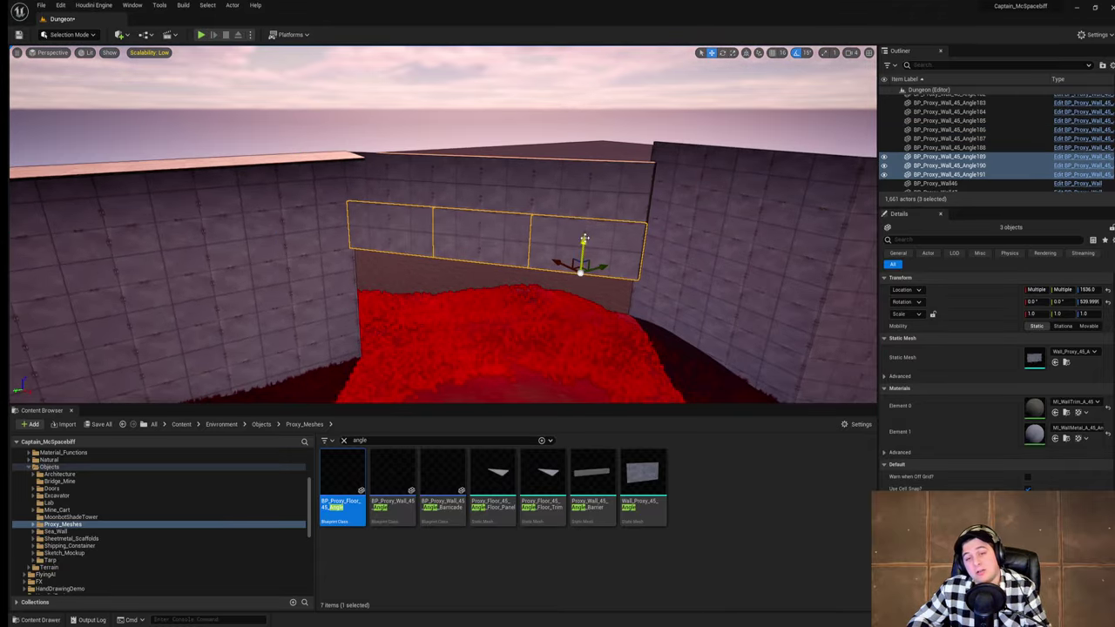
pyautogui.keyDown('alt'); pyautogui.moveTo(584, 239); pyautogui.dragTo(575, 342); pyautogui.keyUp('alt')
pyautogui.moveTo(575, 343); pyautogui.dragTo(557, 392, button='right')
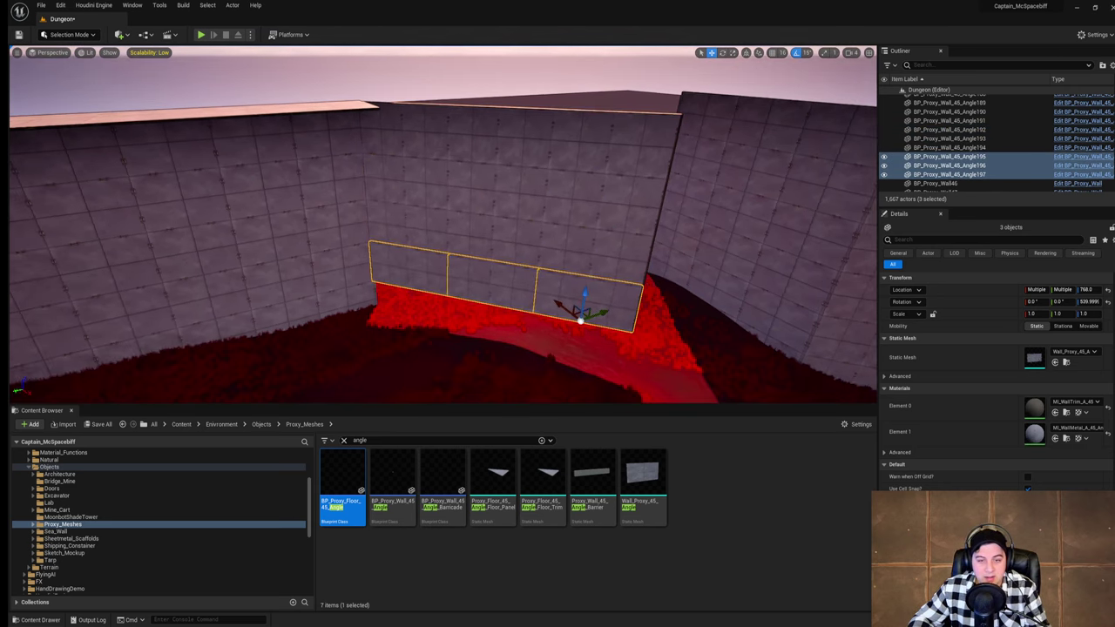
# Step: Delete the lowest row of three angled panels at Z 768
pyautogui.press('s')
pyautogui.moveTo(592, 288); pyautogui.dragTo(566, 362, button='right')
pyautogui.press('Delete')
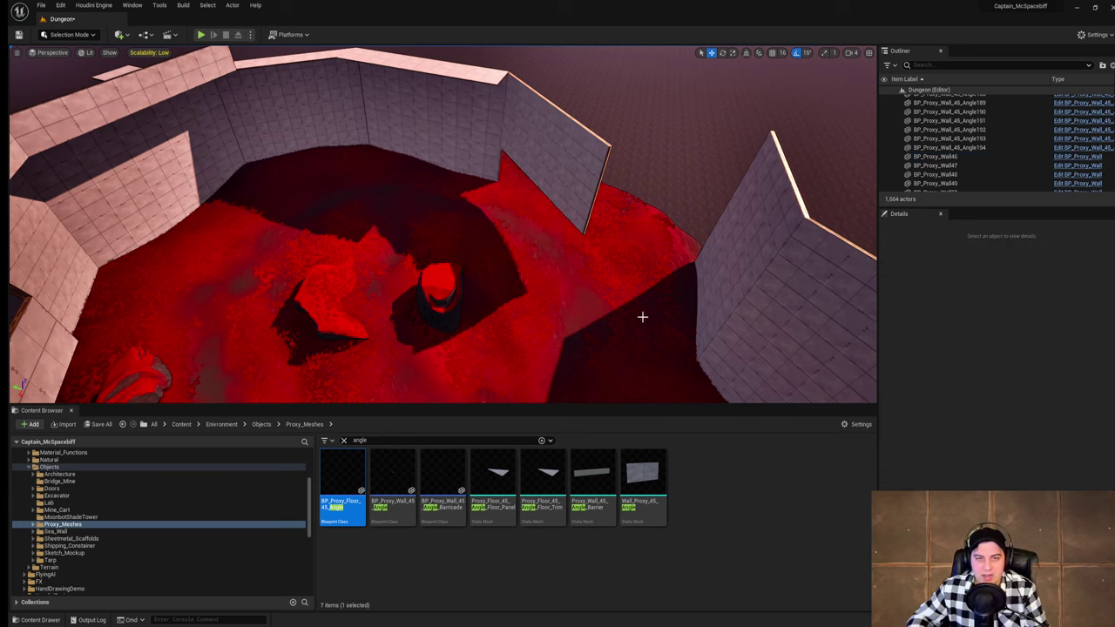
# Step: Duplicate the angled corner floor tile to X -10240, Y 0 at the new wall corner and rotate it 90 degrees
pyautogui.moveTo(643, 317); pyautogui.dragTo(602, 228, button='right')
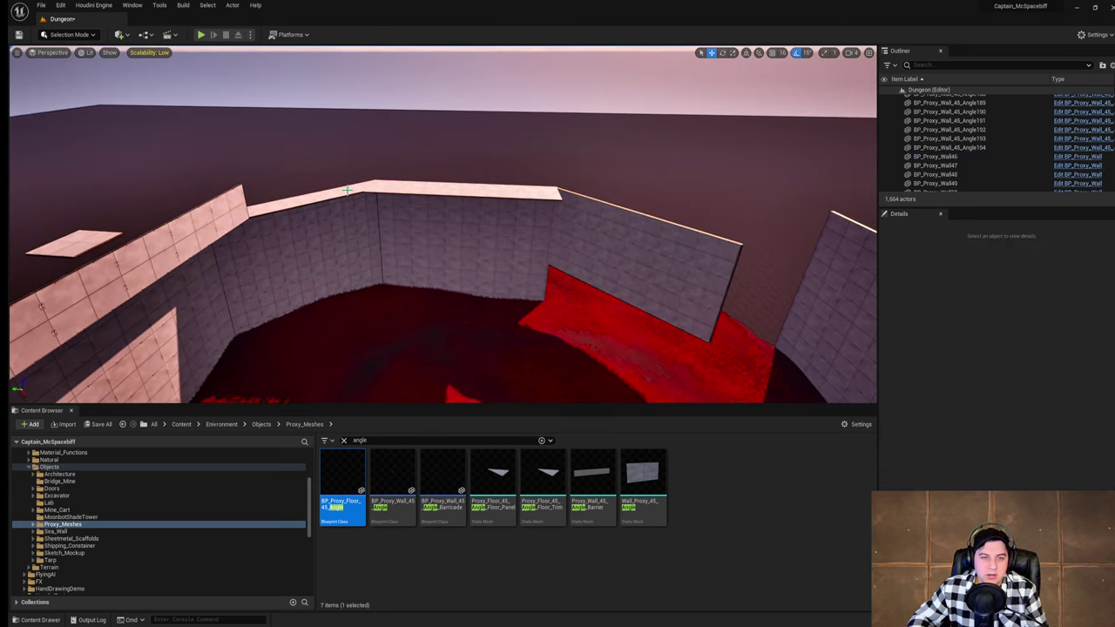
pyautogui.click(346, 190)
pyautogui.keyDown('alt'); pyautogui.moveTo(324, 183); pyautogui.dragTo(567, 193); pyautogui.keyUp('alt')
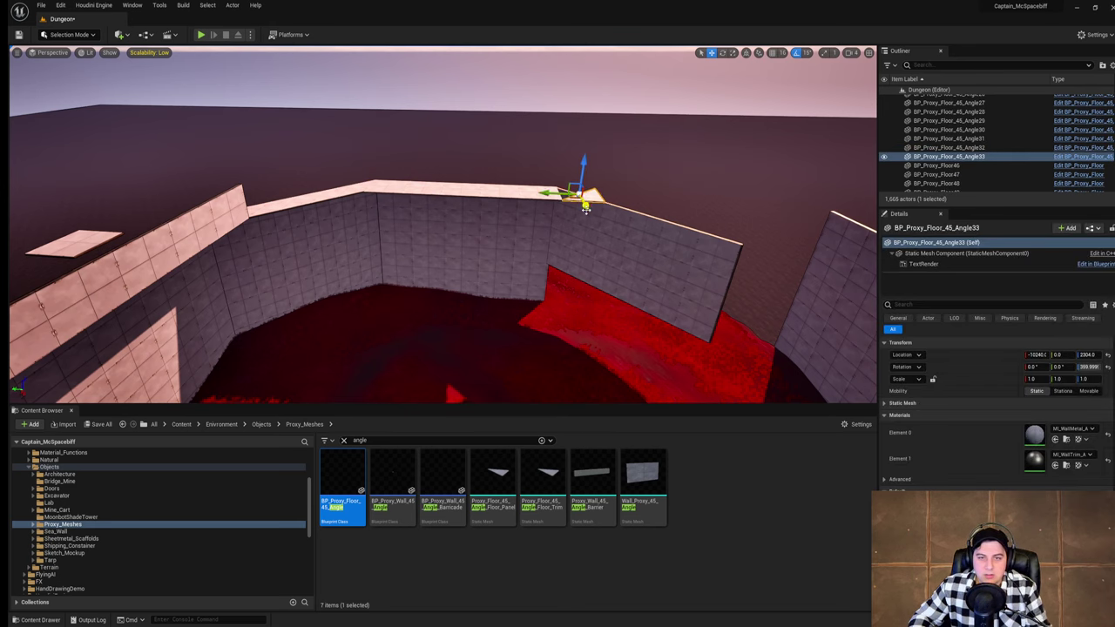
pyautogui.press('e')
pyautogui.press('w')
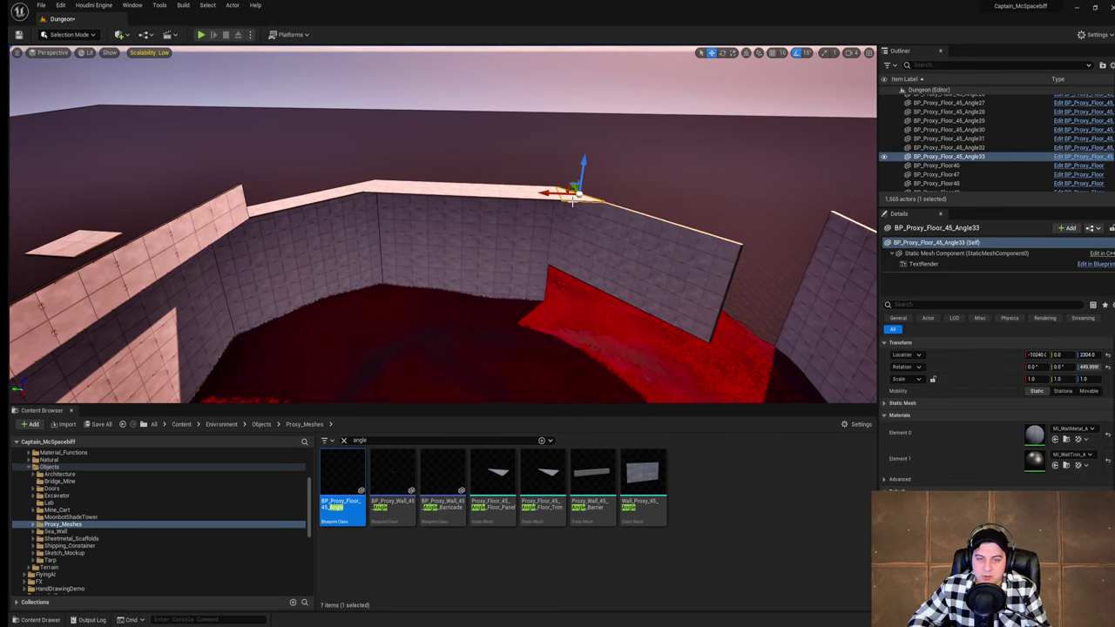
pyautogui.moveTo(573, 179); pyautogui.dragTo(701, 179, button='right')
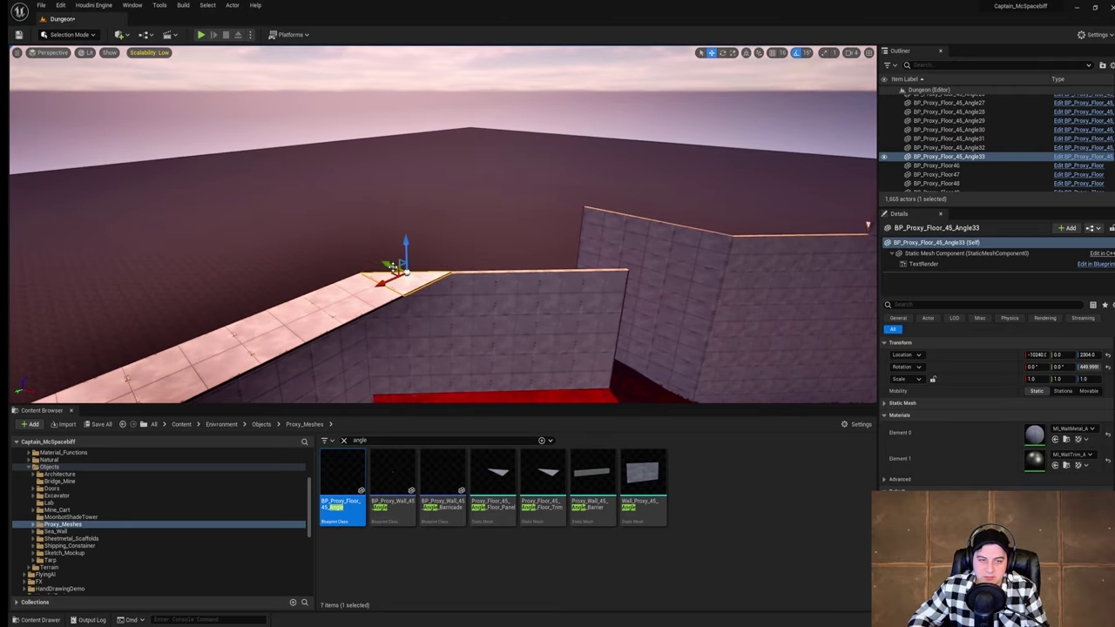
# Step: Continue the angled overhang with two tile copies at X -9728, Y 0 and Y -512, each rotated another 180 degrees
pyautogui.keyDown('alt'); pyautogui.moveTo(384, 263); pyautogui.dragTo(418, 315); pyautogui.keyUp('alt')
pyautogui.press('e')
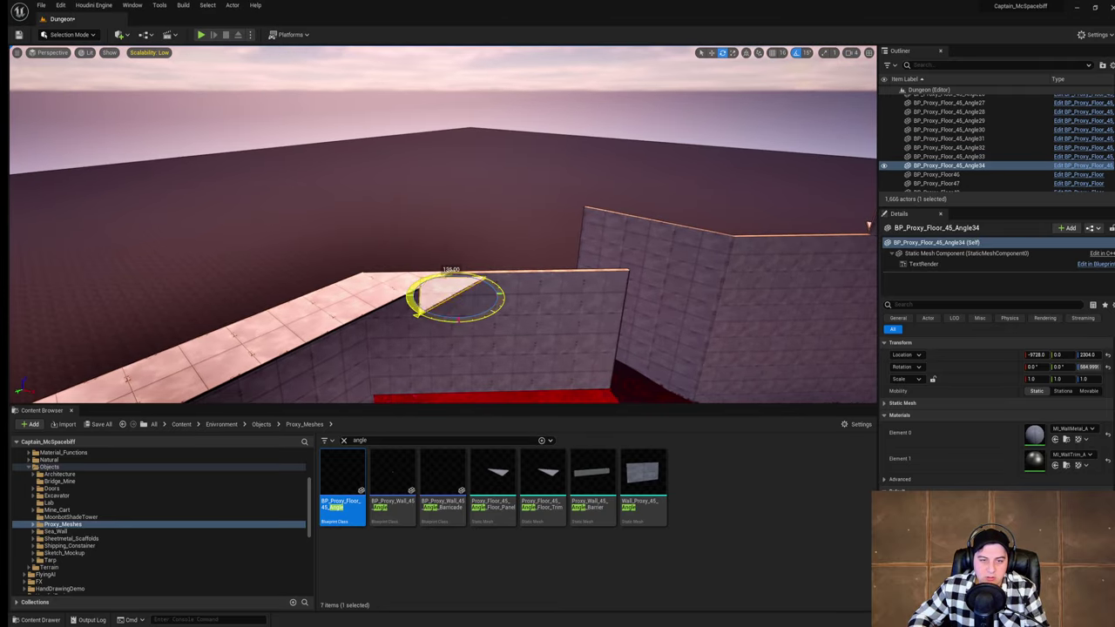
pyautogui.press('w')
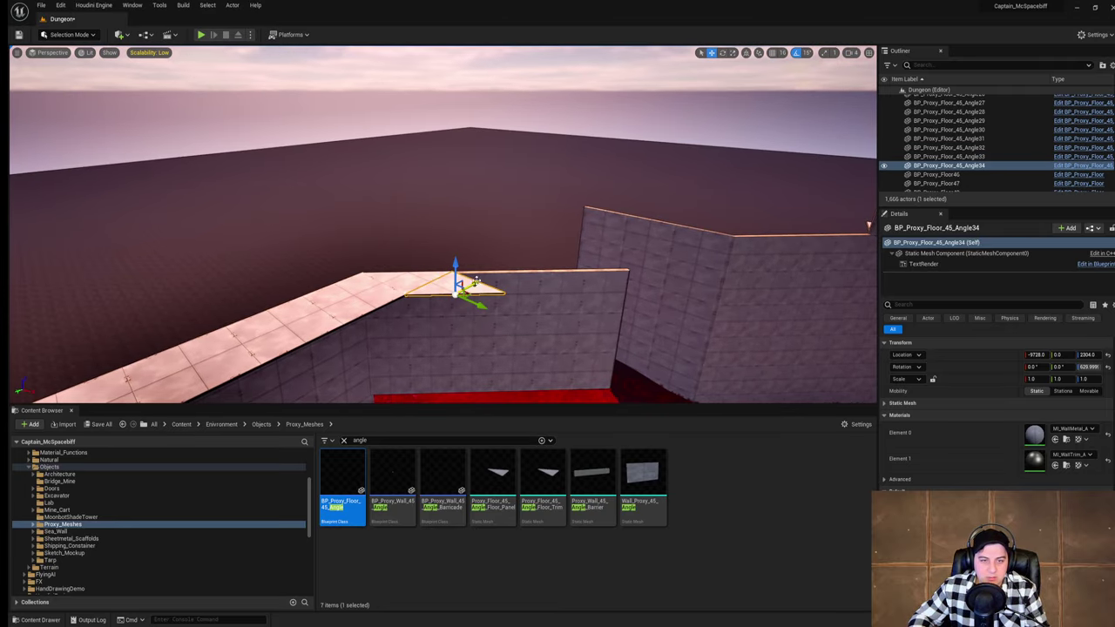
pyautogui.keyDown('alt'); pyautogui.moveTo(477, 281); pyautogui.dragTo(449, 296); pyautogui.keyUp('alt')
pyautogui.press('e')
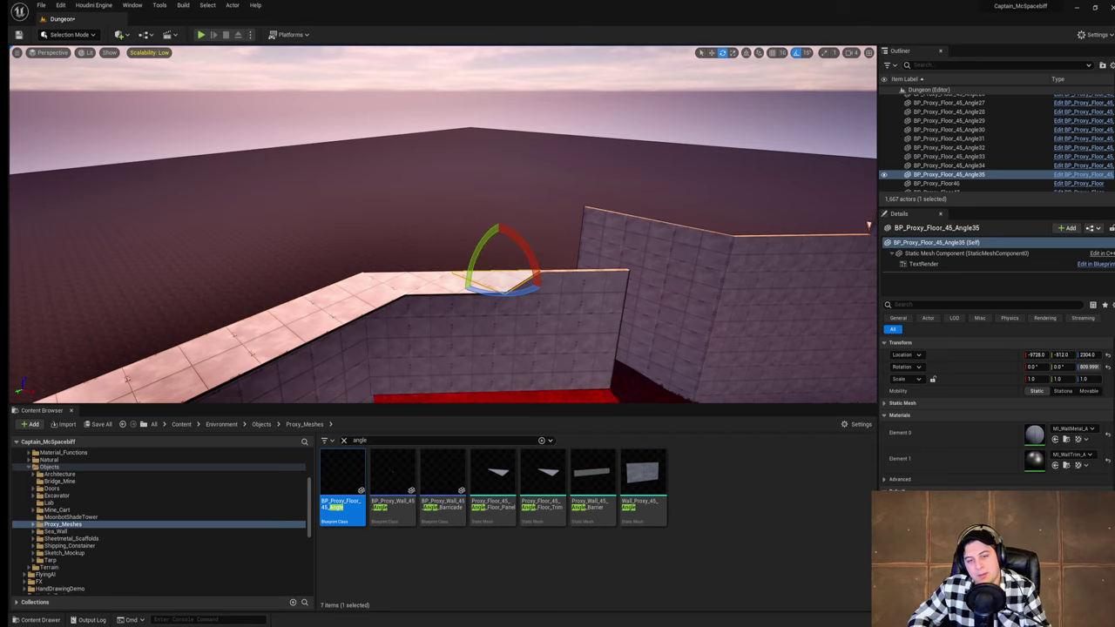
pyautogui.moveTo(449, 296); pyautogui.dragTo(640, 333, button='right')
pyautogui.moveTo(491, 294); pyautogui.dragTo(544, 295, button='right')
pyautogui.press('w')
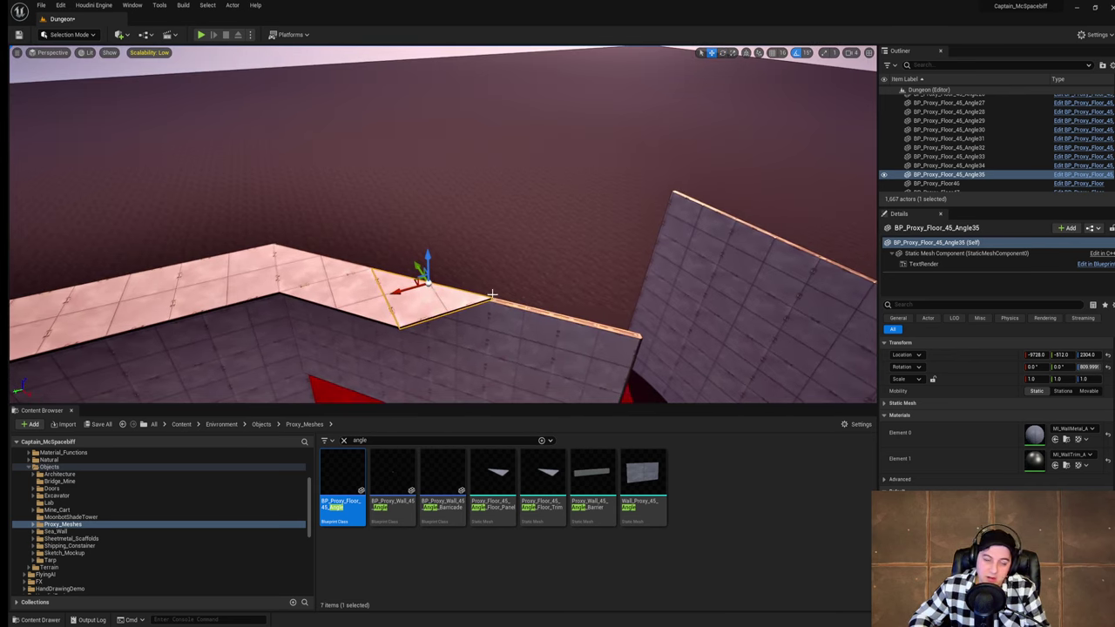
# Step: Extend the angled overhang with two tile copies at X -9216, Y -512 and Y -1024, each rotated another 180 degrees
pyautogui.keyDown('alt'); pyautogui.moveTo(412, 272); pyautogui.dragTo(452, 326); pyautogui.keyUp('alt')
pyautogui.moveTo(452, 327); pyautogui.dragTo(501, 379, button='right')
pyautogui.press('e')
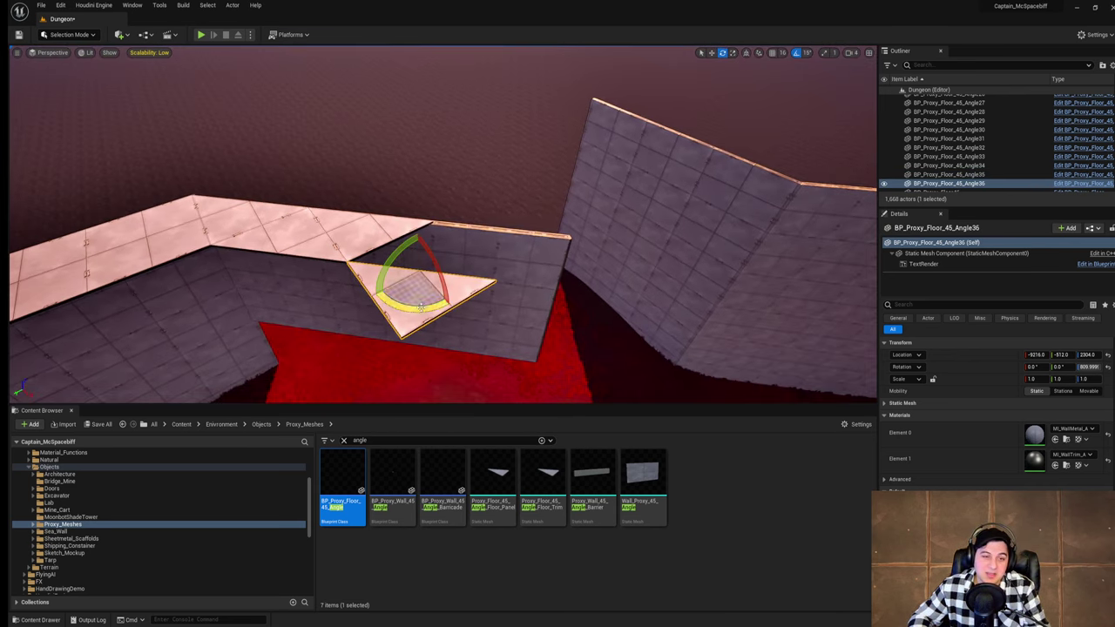
pyautogui.moveTo(410, 311); pyautogui.dragTo(267, 311)
pyautogui.moveTo(442, 304); pyautogui.dragTo(424, 305)
pyautogui.press('w')
pyautogui.keyDown('alt'); pyautogui.moveTo(444, 260); pyautogui.dragTo(555, 266); pyautogui.keyUp('alt')
pyautogui.hotkey('ctrl', 'z')
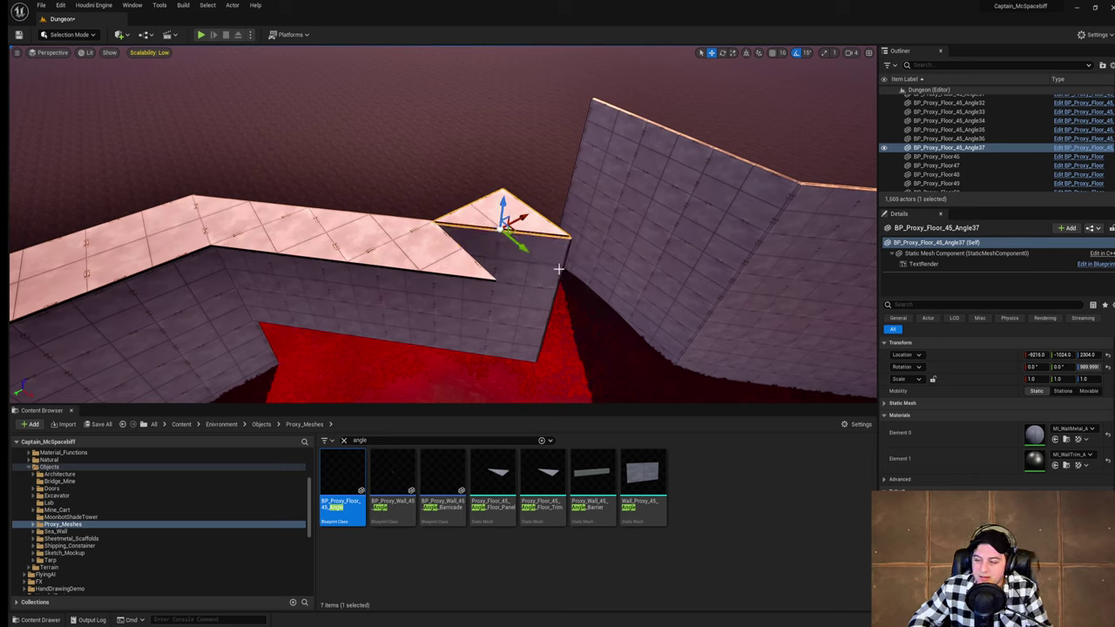
pyautogui.press('e')
pyautogui.moveTo(524, 264); pyautogui.dragTo(392, 264)
pyautogui.press('s')
pyautogui.moveTo(713, 262); pyautogui.dragTo(655, 242, button='right')
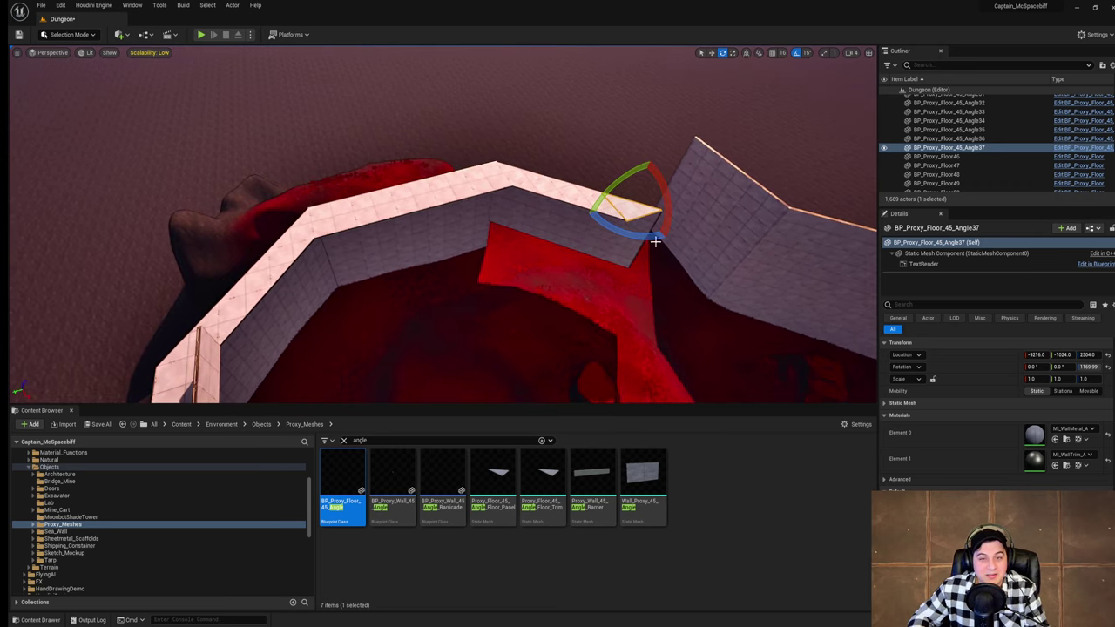
# Step: Duplicate the last angled floor tile in place at X -9216, Y -1024, rotated 180 degrees to square off the overhang's end
pyautogui.click(486, 178)
pyautogui.press('d')
pyautogui.moveTo(527, 185); pyautogui.dragTo(457, 175, button='right')
pyautogui.click(457, 199)
pyautogui.keyDown('alt'); pyautogui.moveTo(421, 181); pyautogui.dragTo(418, 185); pyautogui.keyUp('alt')
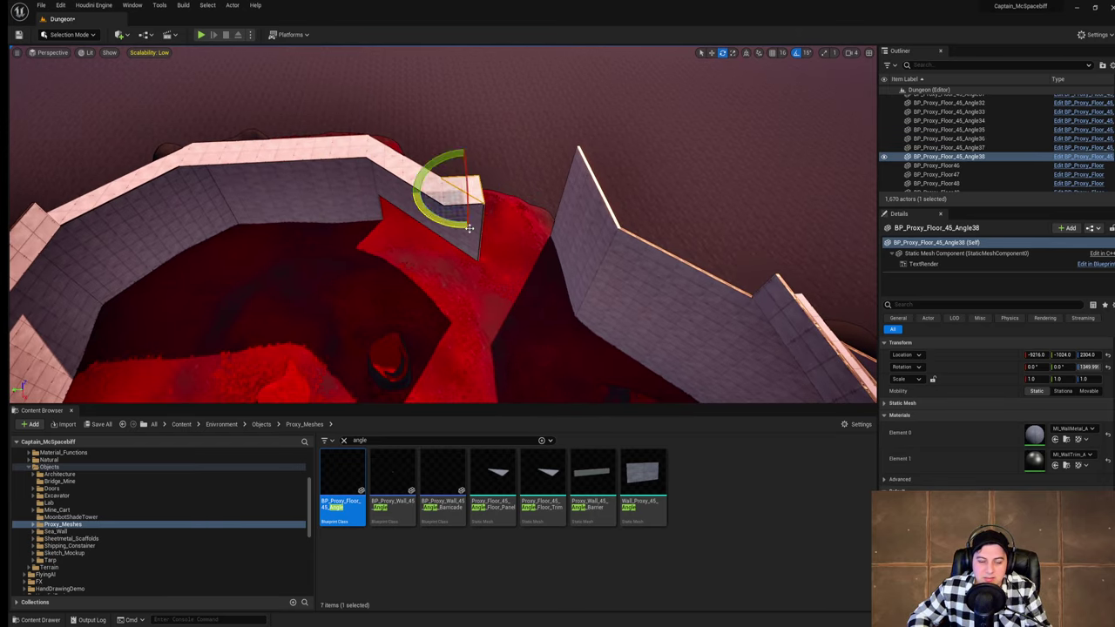
# Step: Duplicate a straight floor tile to extend the overhang from the angled section to the opposite wall
pyautogui.press('d')
pyautogui.moveTo(545, 242); pyautogui.dragTo(496, 243, button='right')
pyautogui.click(376, 132)
pyautogui.keyDown('alt'); pyautogui.moveTo(372, 126); pyautogui.dragTo(553, 242); pyautogui.keyUp('alt')
# Step: Copy a two-by-two block of upper straight wall panels to X -9216, beneath the overhang beside the angled wall
pyautogui.moveTo(552, 242); pyautogui.dragTo(601, 179, button='right')
pyautogui.click(461, 201)
pyautogui.keyDown('ctrl'); pyautogui.click(418, 207); pyautogui.keyUp('ctrl')
pyautogui.keyDown('ctrl'); pyautogui.click(480, 175); pyautogui.keyUp('ctrl')
pyautogui.keyDown('ctrl'); pyautogui.click(422, 180); pyautogui.keyUp('ctrl')
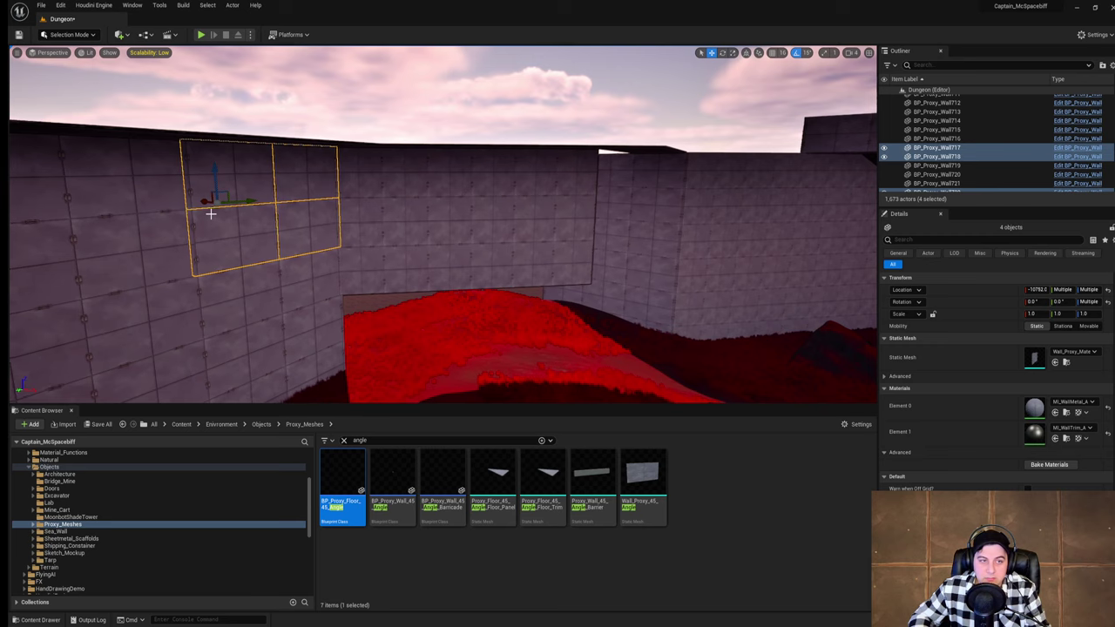
pyautogui.keyDown('alt'); pyautogui.moveTo(206, 201); pyautogui.dragTo(597, 265); pyautogui.keyUp('alt')
pyautogui.press('d')
pyautogui.moveTo(596, 265); pyautogui.dragTo(453, 225, button='right')
pyautogui.press('d')
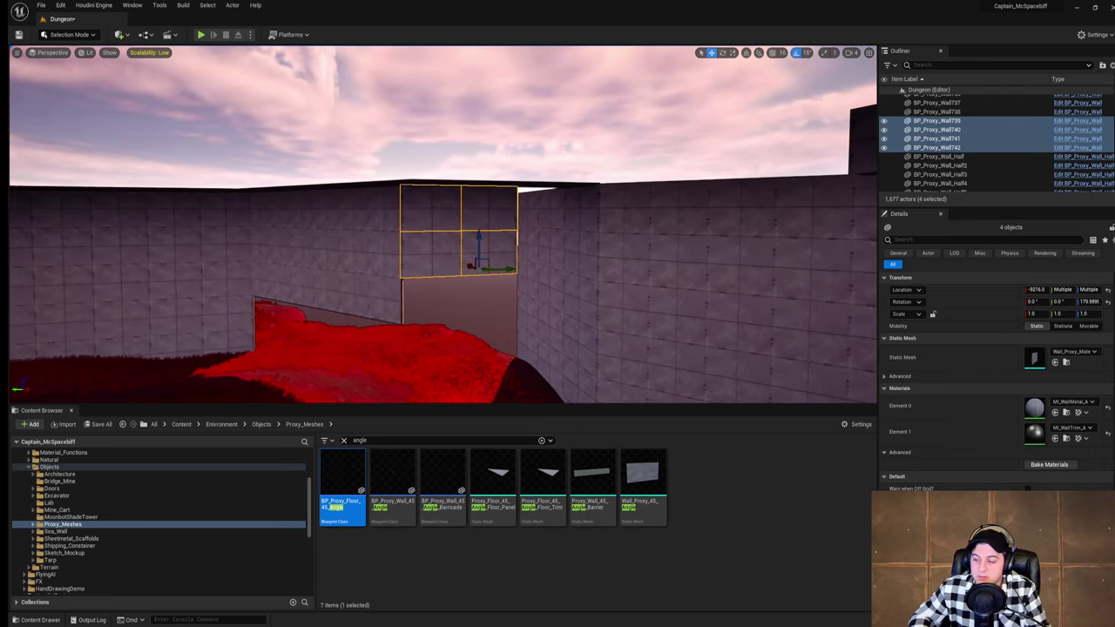
pyautogui.press('w')
pyautogui.moveTo(647, 262); pyautogui.dragTo(627, 254, button='right')
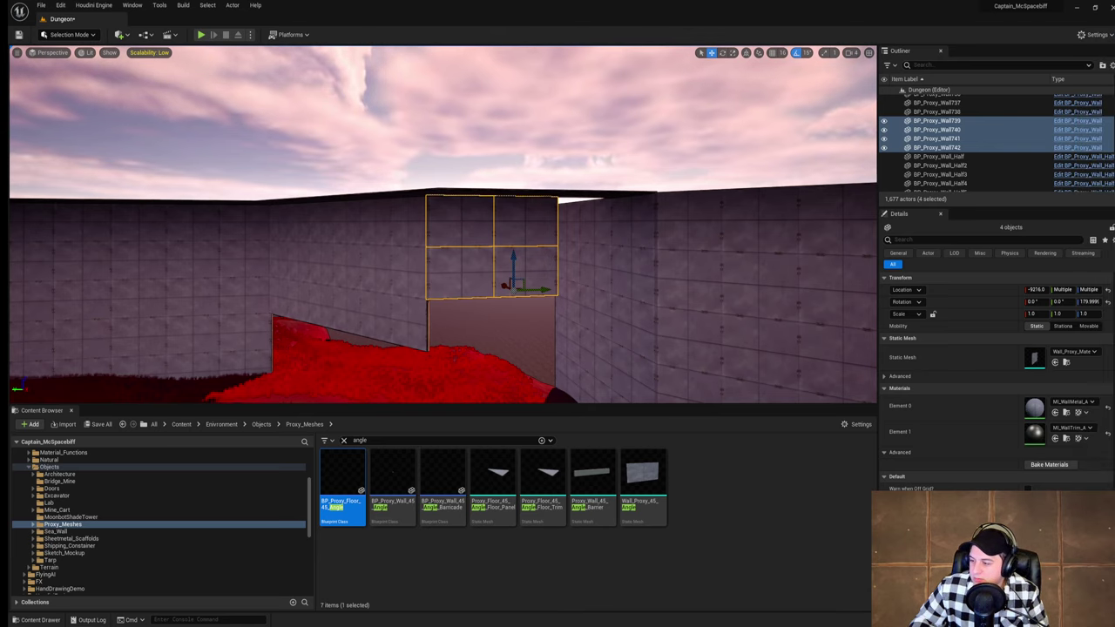
# Step: Copy the block's two outer wall panels to Y -2560 to close the gap to the opposite wall
pyautogui.moveTo(487, 182)
pyautogui.mouseDown(button='right')
pyautogui.moveTo(466, 217)
pyautogui.moveTo(532, 213)
pyautogui.moveTo(488, 182)
pyautogui.mouseUp(button='right')
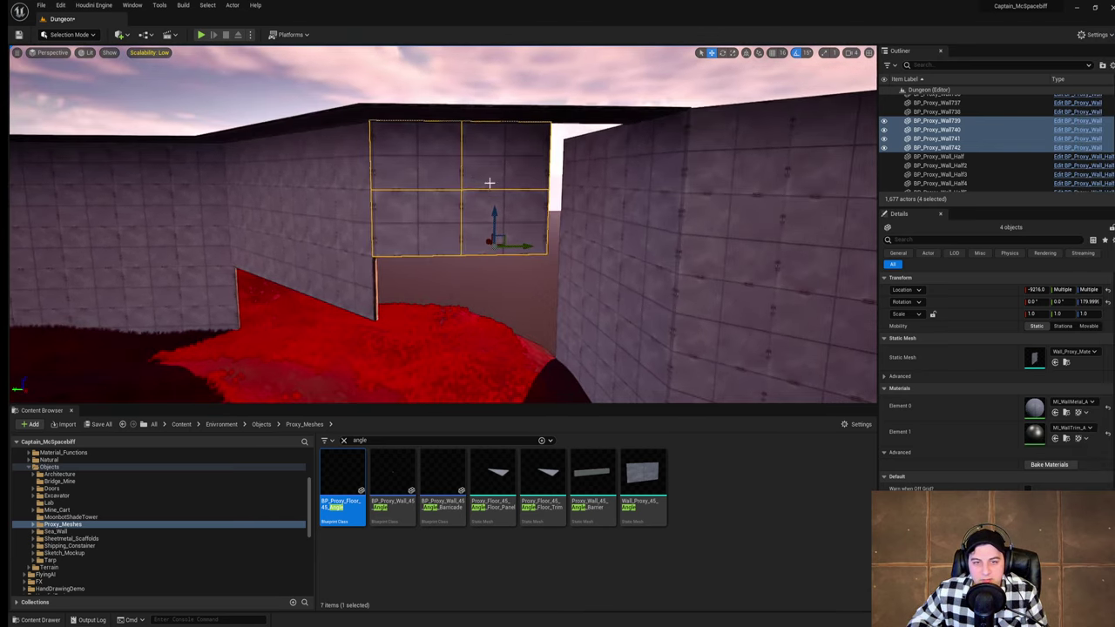
pyautogui.click(489, 182)
pyautogui.keyDown('ctrl'); pyautogui.click(508, 218); pyautogui.keyUp('ctrl')
pyautogui.keyDown('alt'); pyautogui.moveTo(524, 244); pyautogui.dragTo(609, 244); pyautogui.keyUp('alt')
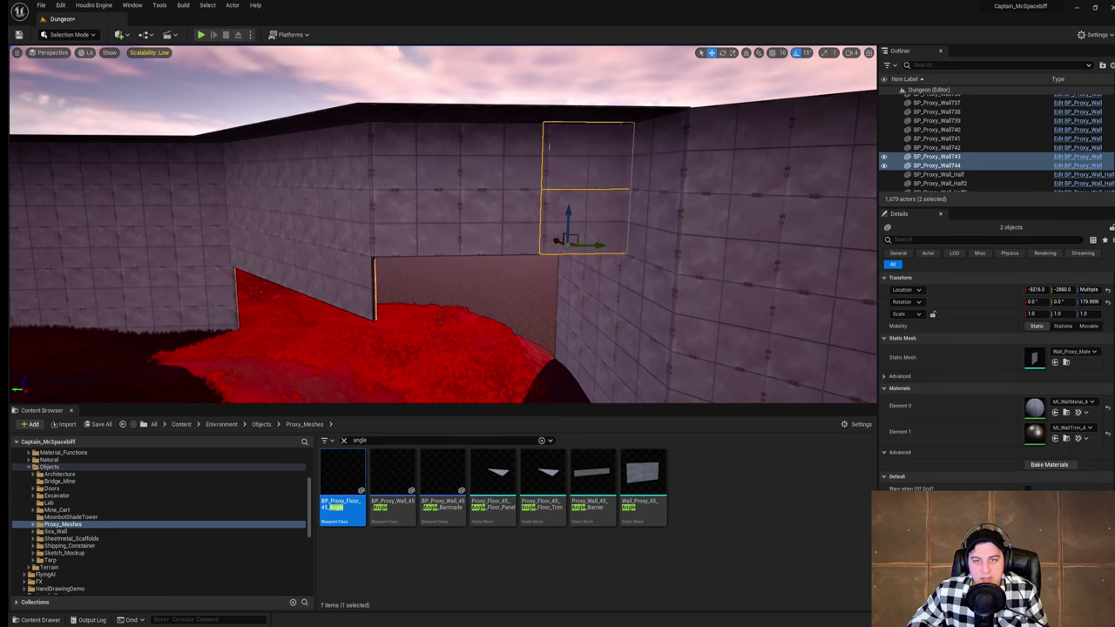
# Step: Select all six straight panels under the overhang and move them back to X -10240
pyautogui.moveTo(609, 244)
pyautogui.mouseDown(button='right')
pyautogui.moveTo(629, 239)
pyautogui.moveTo(601, 237)
pyautogui.moveTo(629, 235)
pyautogui.mouseUp(button='right')
pyautogui.keyDown('ctrl'); pyautogui.click(515, 177); pyautogui.keyUp('ctrl')
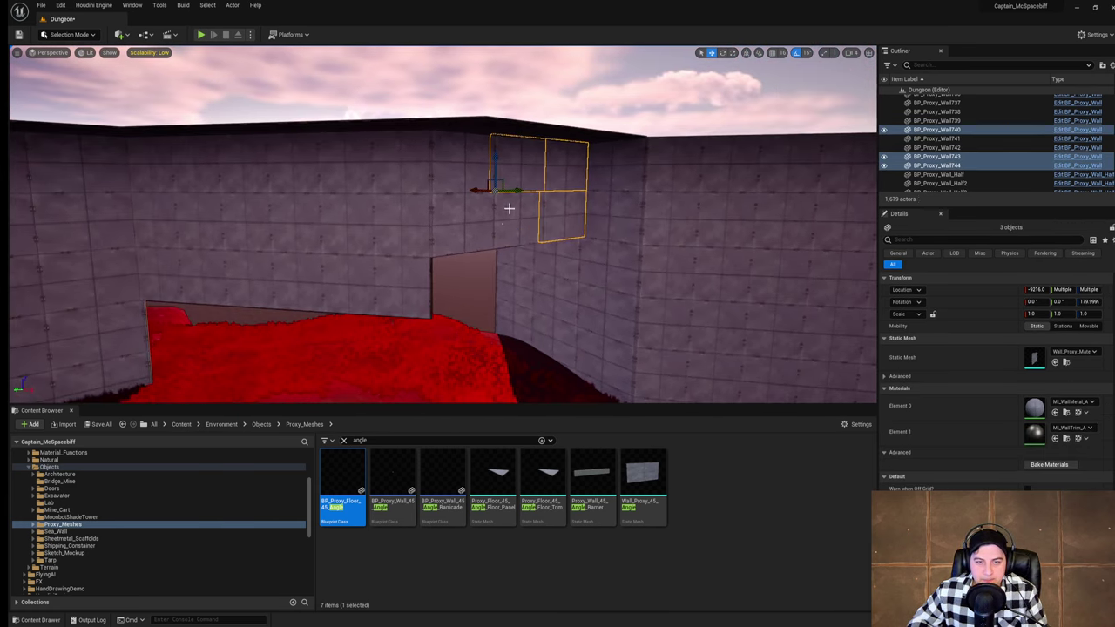
pyautogui.keyDown('ctrl'); pyautogui.click(503, 219); pyautogui.keyUp('ctrl')
pyautogui.keyDown('ctrl'); pyautogui.click(439, 165); pyautogui.keyUp('ctrl')
pyautogui.keyDown('ctrl'); pyautogui.click(447, 238); pyautogui.keyUp('ctrl')
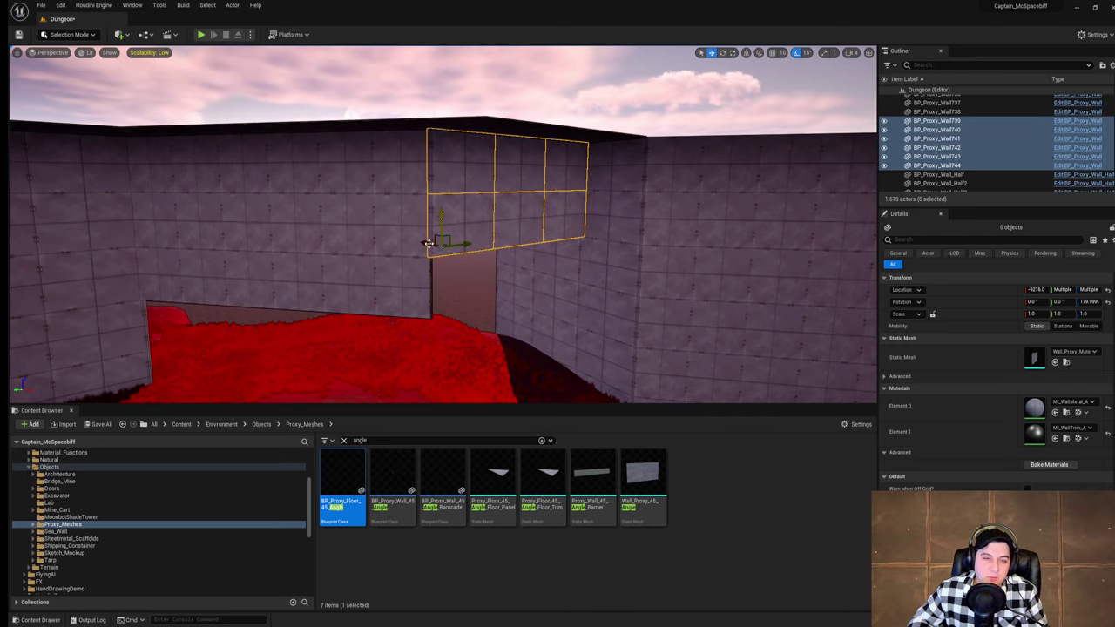
pyautogui.moveTo(429, 242); pyautogui.dragTo(366, 235)
# Step: Delete the two moved panels nearest the opposite wall and that wall's two adjoining upper end panels
pyautogui.moveTo(424, 237)
pyautogui.mouseDown(button='right')
pyautogui.moveTo(391, 237)
pyautogui.moveTo(423, 236)
pyautogui.mouseUp(button='right')
pyautogui.click(515, 188)
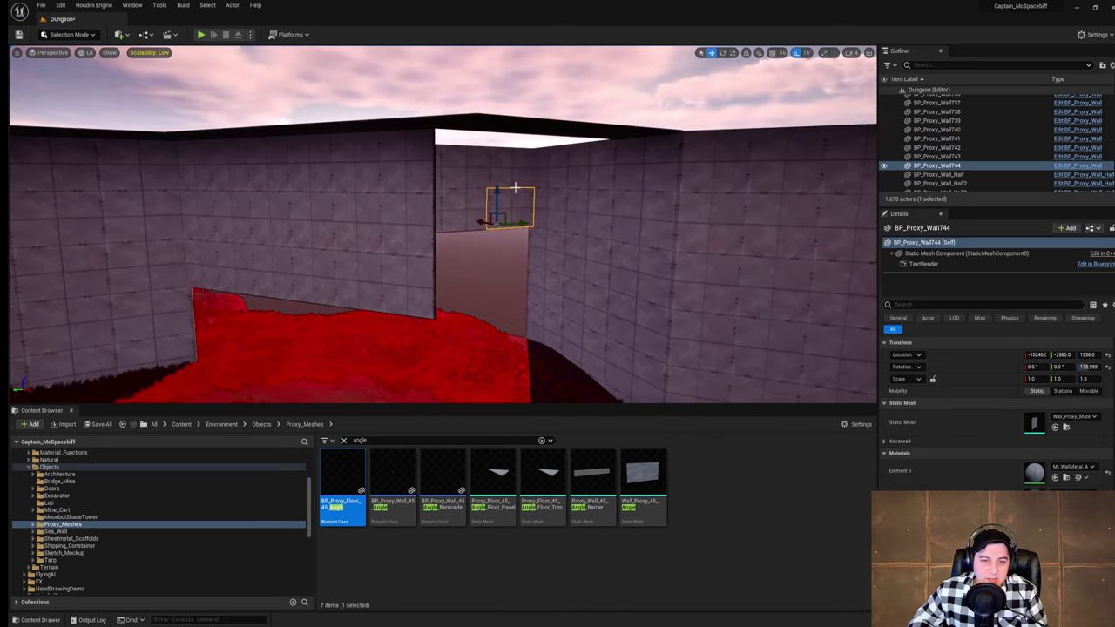
pyautogui.keyDown('ctrl'); pyautogui.click(516, 171); pyautogui.keyUp('ctrl')
pyautogui.keyDown('ctrl'); pyautogui.click(560, 175); pyautogui.keyUp('ctrl')
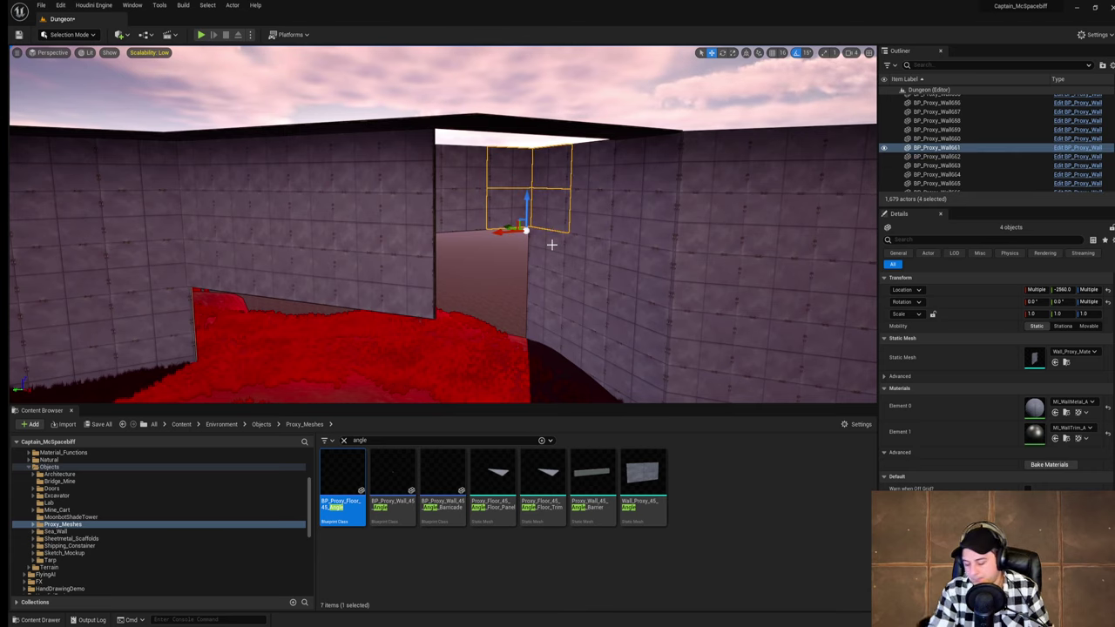
pyautogui.press('Delete')
# Step: Delete the three remaining lower panels at the opposite wall's end
pyautogui.click(550, 248)
pyautogui.keyDown('ctrl'); pyautogui.click(539, 286); pyautogui.keyUp('ctrl')
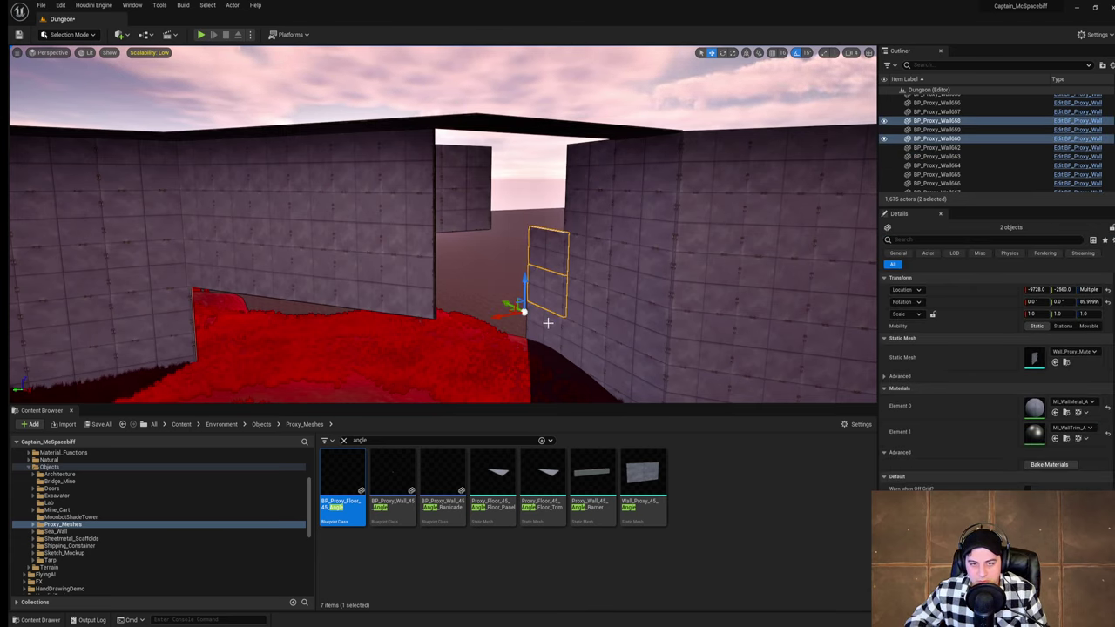
pyautogui.keyDown('ctrl'); pyautogui.click(547, 324); pyautogui.keyUp('ctrl')
pyautogui.press('Delete')
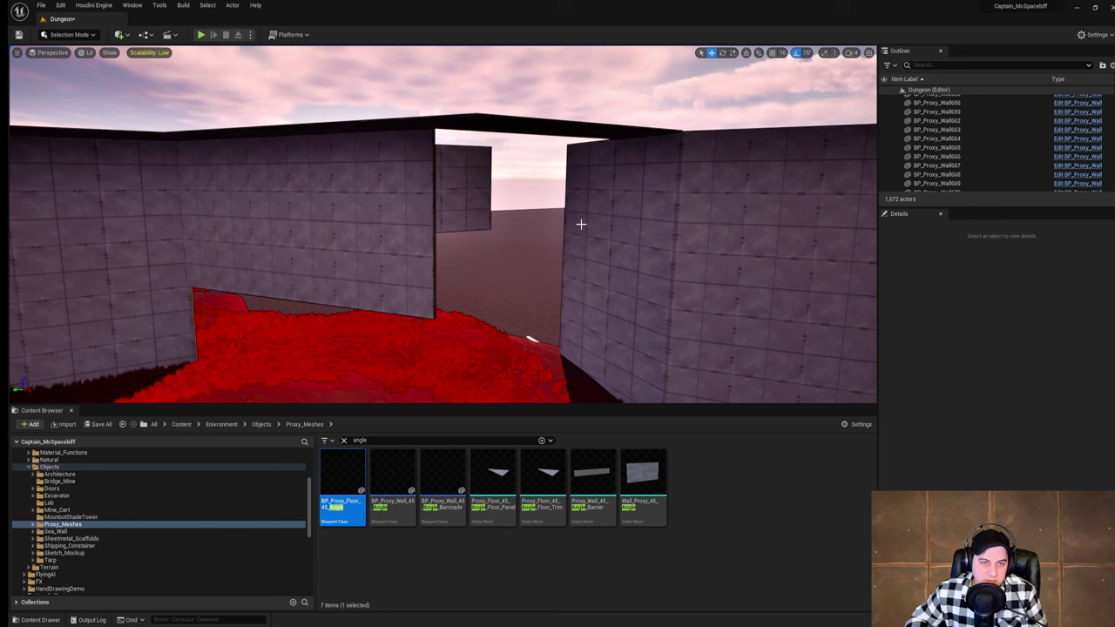
# Step: Delete the six angled wall panels in the two outer columns, keeping the column beside the straight wall
pyautogui.moveTo(580, 224); pyautogui.dragTo(557, 207, button='right')
pyautogui.click(395, 187)
pyautogui.keyDown('ctrl'); pyautogui.click(352, 187); pyautogui.keyUp('ctrl')
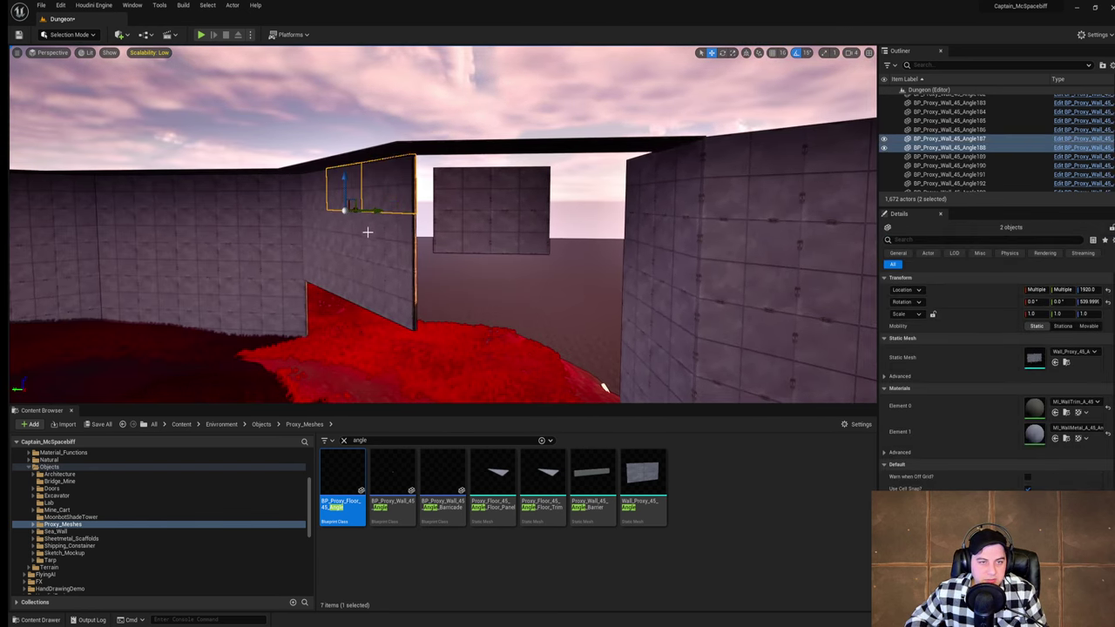
pyautogui.keyDown('ctrl'); pyautogui.click(386, 240); pyautogui.keyUp('ctrl')
pyautogui.keyDown('ctrl'); pyautogui.click(343, 247); pyautogui.keyUp('ctrl')
pyautogui.keyDown('ctrl'); pyautogui.click(346, 280); pyautogui.keyUp('ctrl')
pyautogui.keyDown('ctrl'); pyautogui.click(390, 295); pyautogui.keyUp('ctrl')
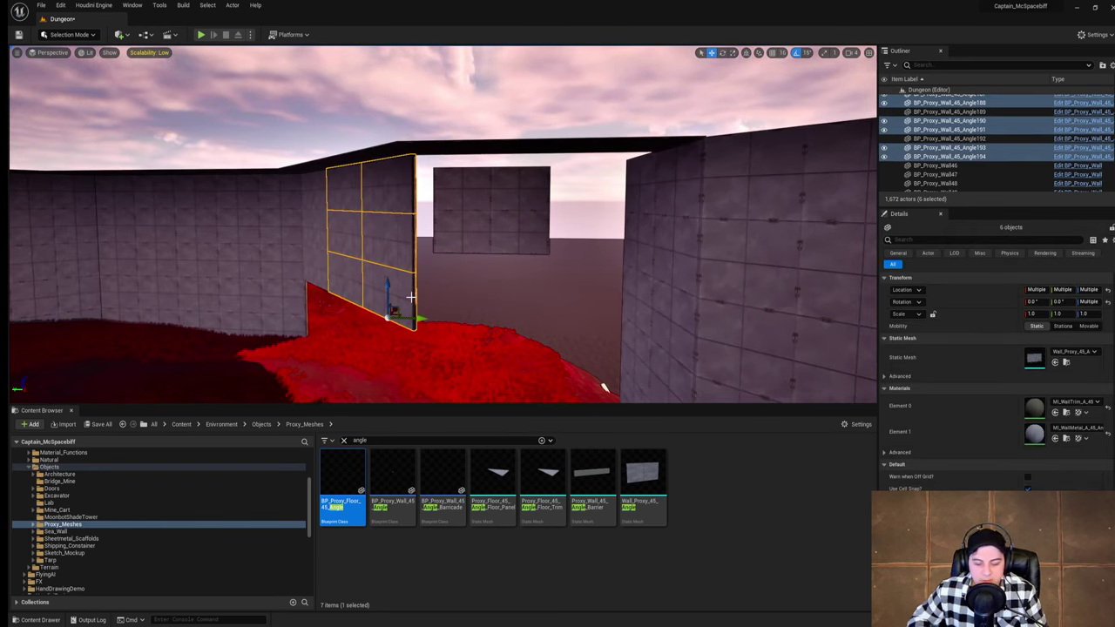
pyautogui.press('Delete')
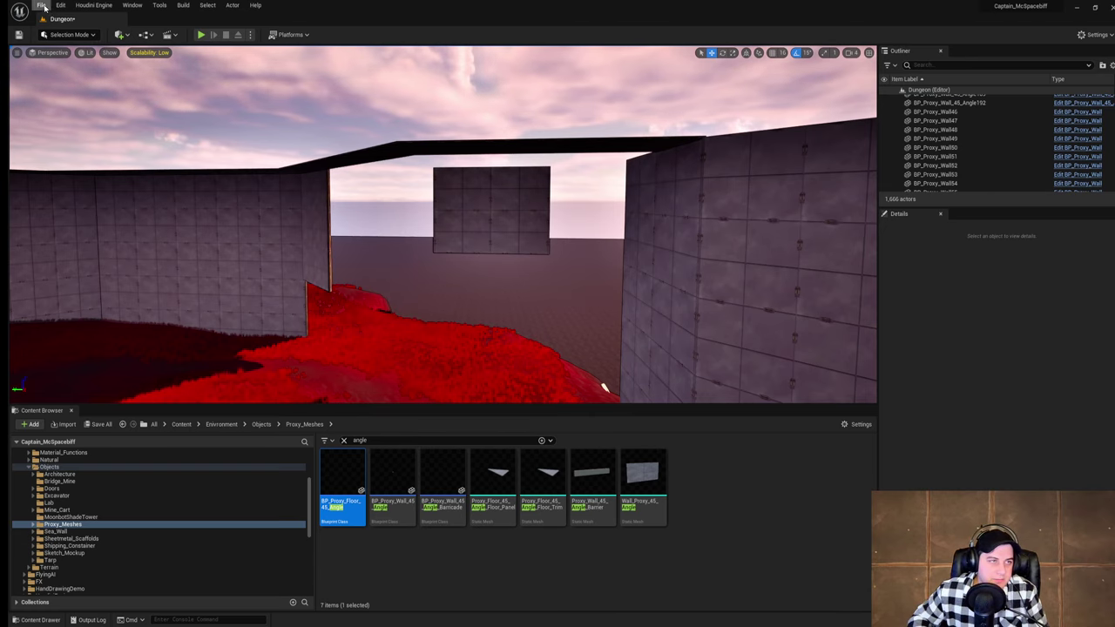
# Step: Save the level, then duplicate the floating straight wall's end panel pair to Y -512 to meet the angled wall
pyautogui.click(44, 8)
pyautogui.click(81, 90)
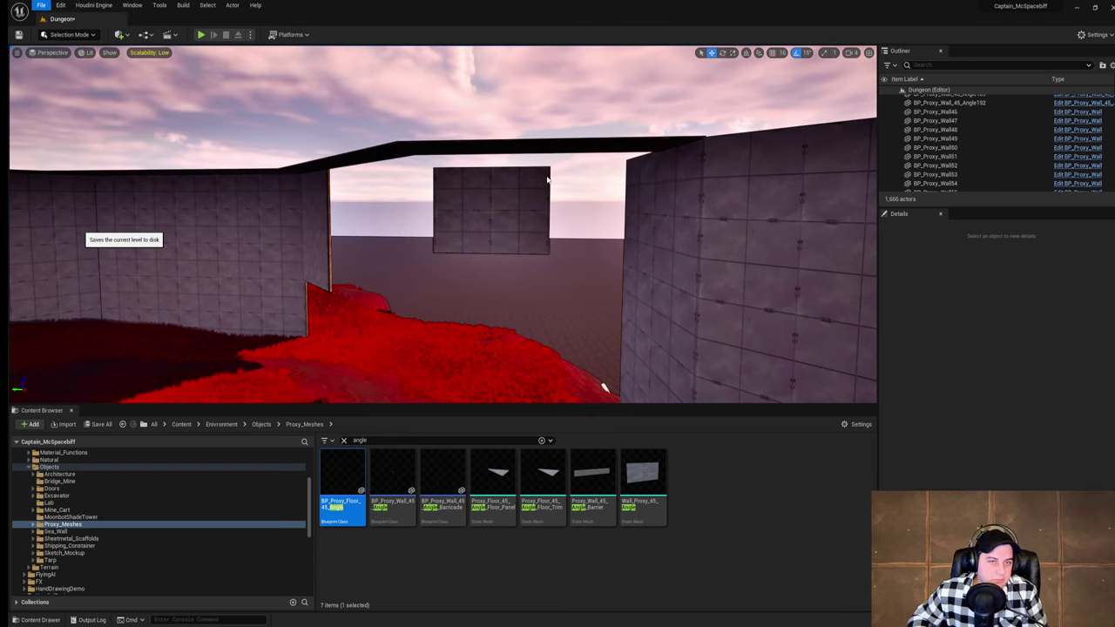
pyautogui.click(452, 191)
pyautogui.keyDown('ctrl'); pyautogui.click(456, 230); pyautogui.keyUp('ctrl')
pyautogui.moveTo(456, 230); pyautogui.dragTo(438, 236, button='right')
pyautogui.keyDown('alt'); pyautogui.moveTo(511, 243); pyautogui.dragTo(407, 243); pyautogui.keyUp('alt')
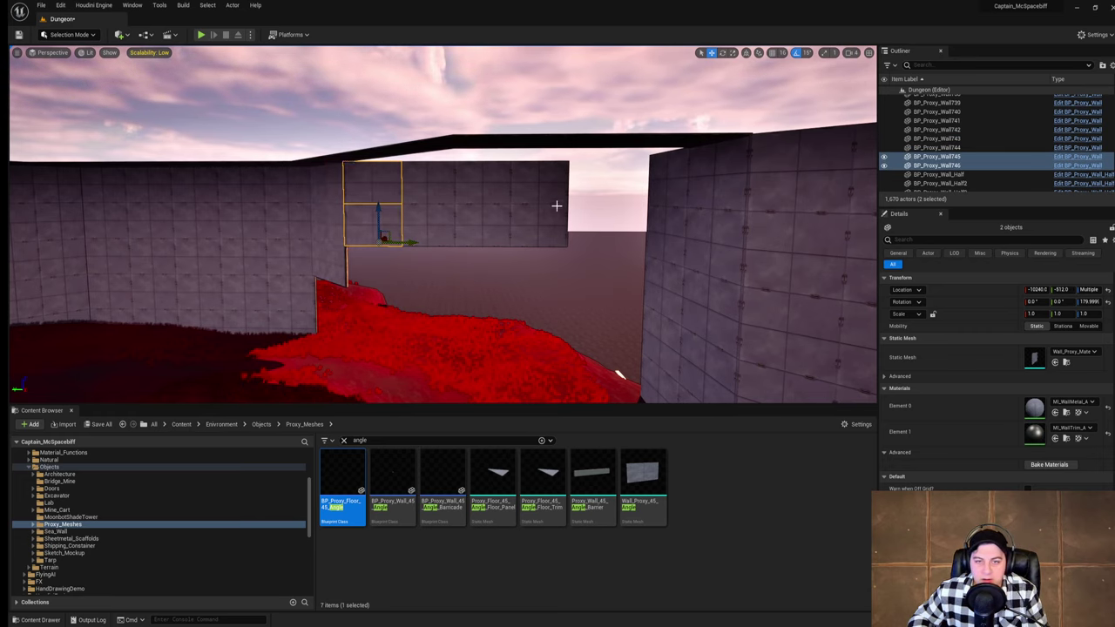
pyautogui.click(555, 199)
pyautogui.keyDown('ctrl'); pyautogui.click(545, 240); pyautogui.keyUp('ctrl')
pyautogui.keyDown('alt'); pyautogui.moveTo(569, 242); pyautogui.dragTo(621, 242); pyautogui.keyUp('alt')
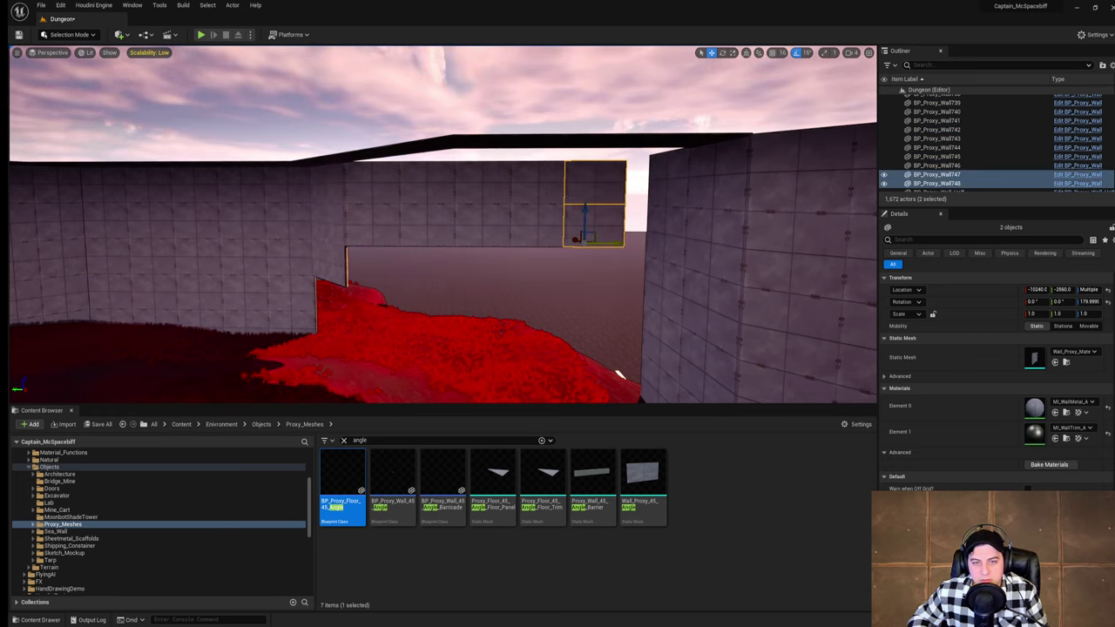
pyautogui.moveTo(624, 240); pyautogui.dragTo(654, 254, button='right')
pyautogui.press('Delete')
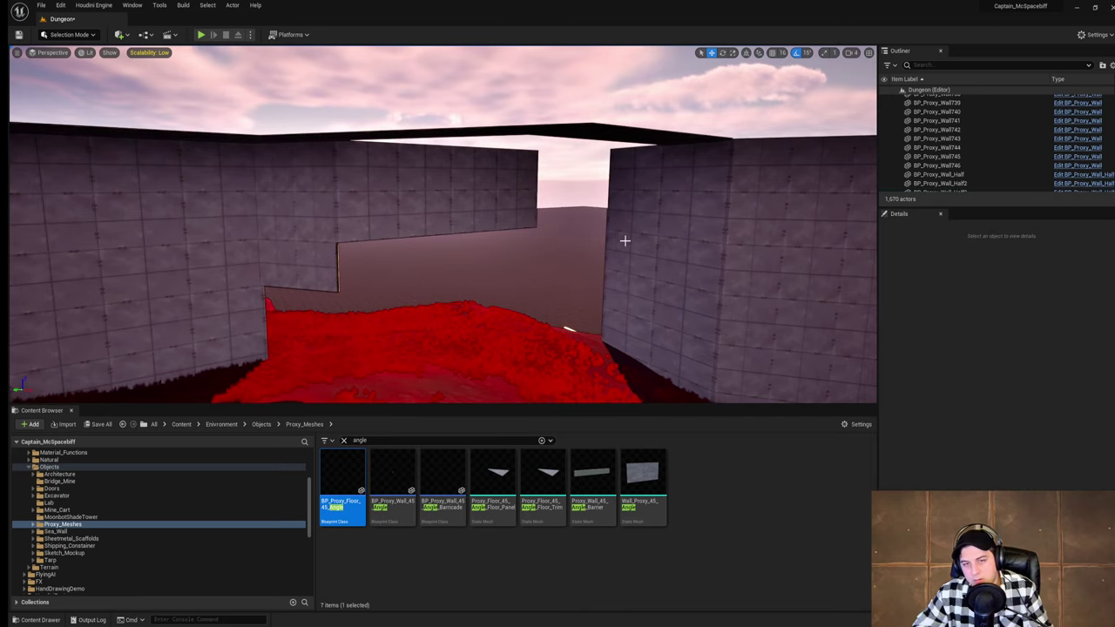
# Step: Duplicate the two upper angled wall panels to X -9728, Y -2048 at the far end of the straight panels
pyautogui.click(296, 176)
pyautogui.keyDown('ctrl'); pyautogui.click(315, 221); pyautogui.keyUp('ctrl')
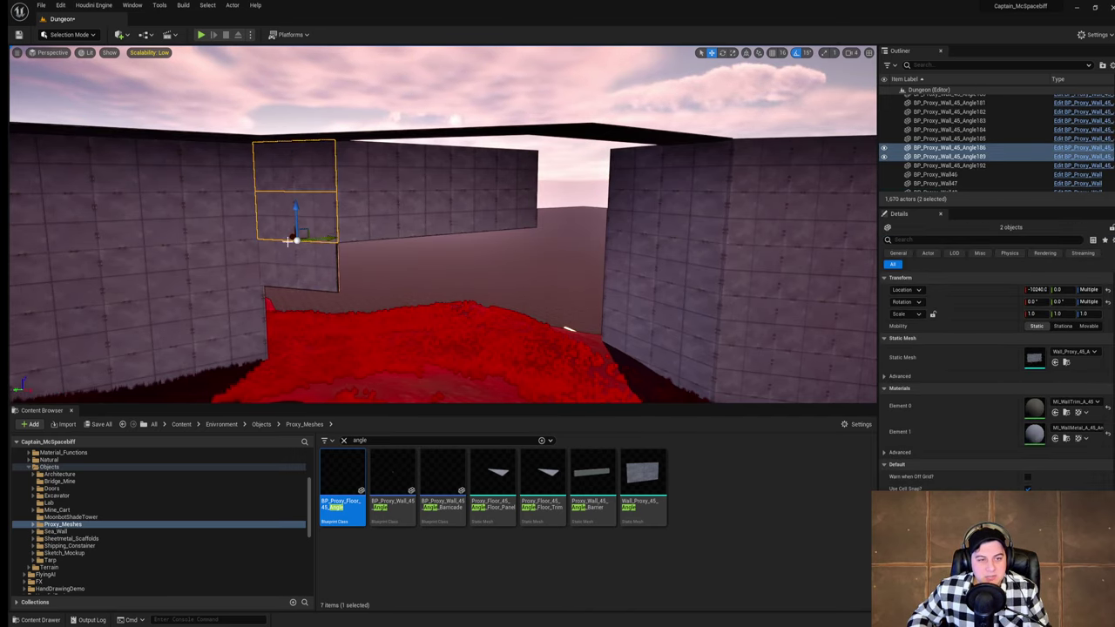
pyautogui.keyDown('alt'); pyautogui.moveTo(290, 238); pyautogui.dragTo(631, 250); pyautogui.keyUp('alt')
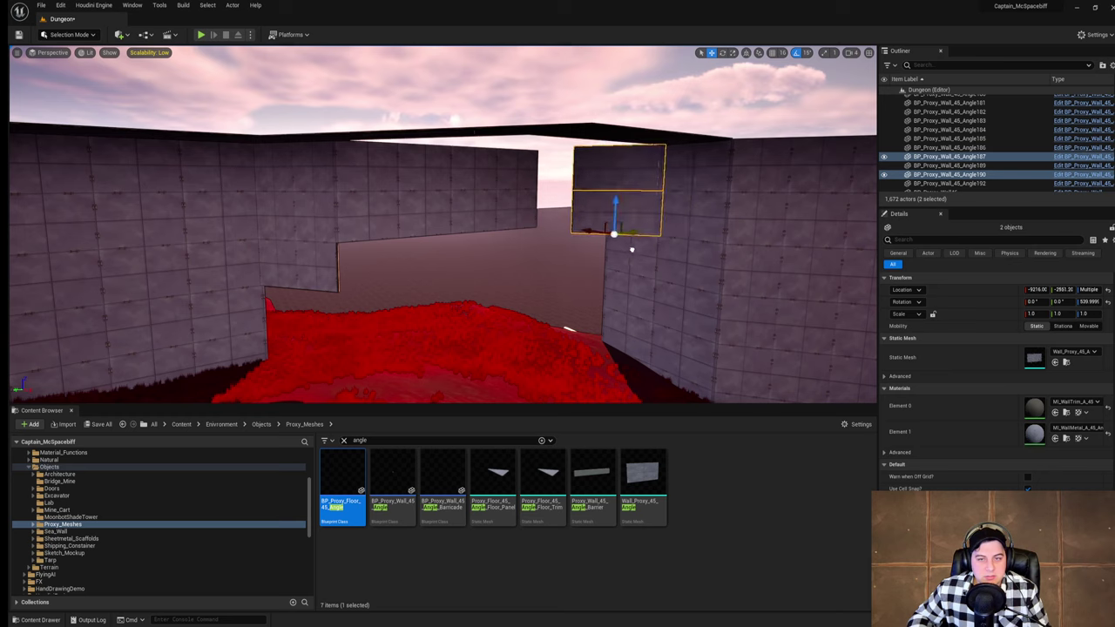
pyautogui.moveTo(548, 223); pyautogui.dragTo(545, 222)
pyautogui.moveTo(545, 223); pyautogui.dragTo(617, 250, button='right')
pyautogui.moveTo(580, 225); pyautogui.dragTo(522, 231)
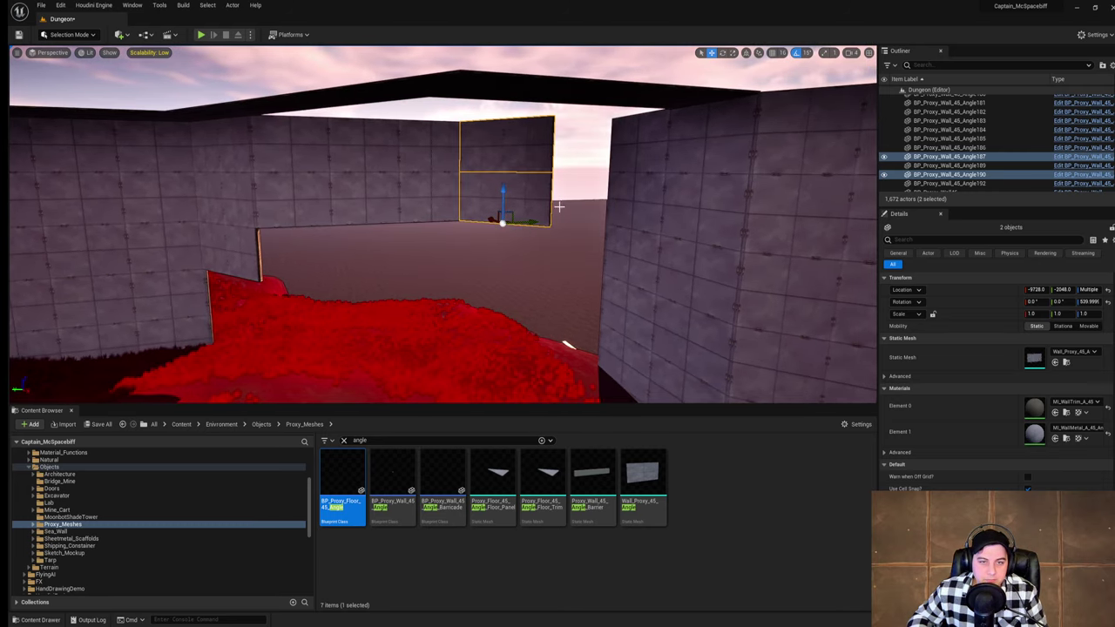
# Step: Delete the two straight wall panels protruding behind the copied angled pair
pyautogui.moveTo(558, 206); pyautogui.dragTo(582, 199, button='right')
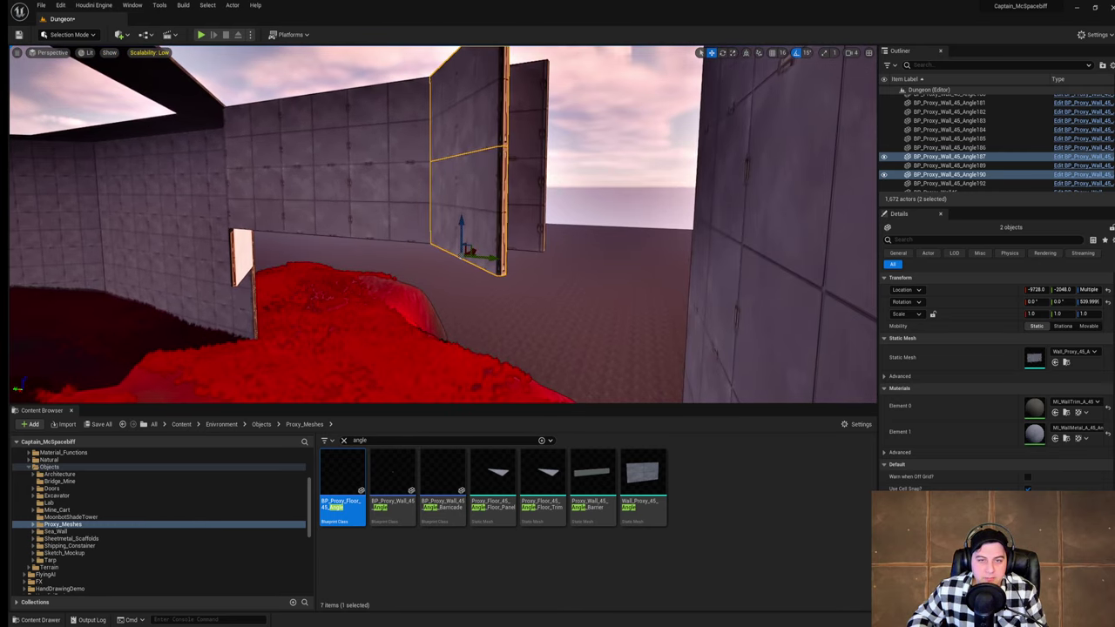
pyautogui.click(526, 205)
pyautogui.keyDown('ctrl'); pyautogui.click(524, 82); pyautogui.keyUp('ctrl')
pyautogui.press('Delete')
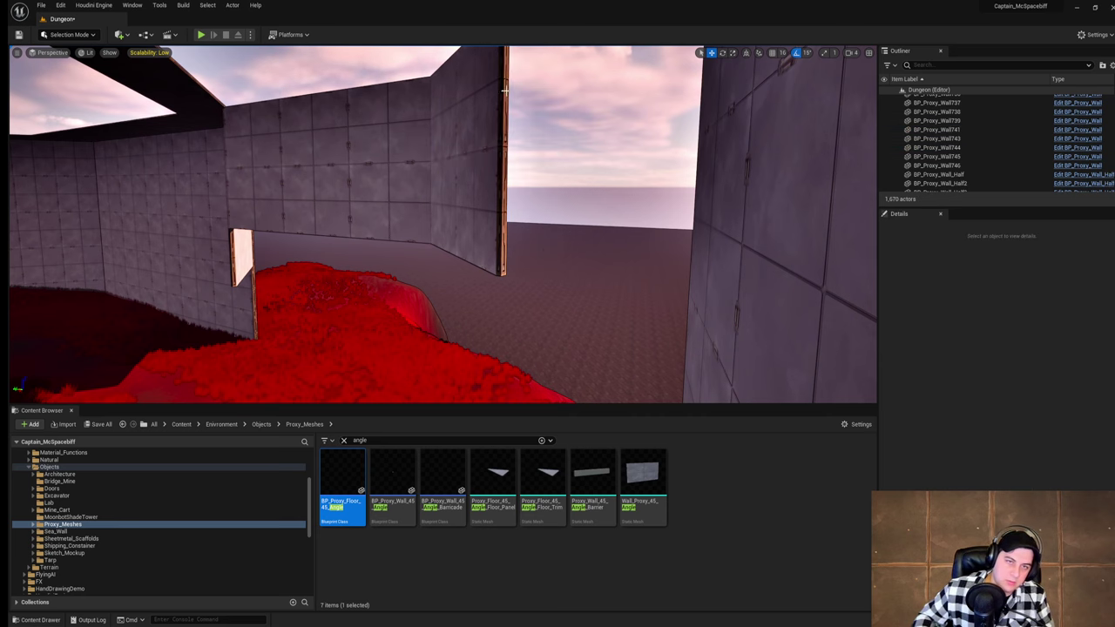
# Step: Duplicate the angled panel pair to X -9216, Y -2560 against the opposite wall and save the level
pyautogui.click(476, 121)
pyautogui.keyDown('ctrl'); pyautogui.click(462, 206); pyautogui.keyUp('ctrl')
pyautogui.moveTo(462, 205); pyautogui.dragTo(523, 205, button='right')
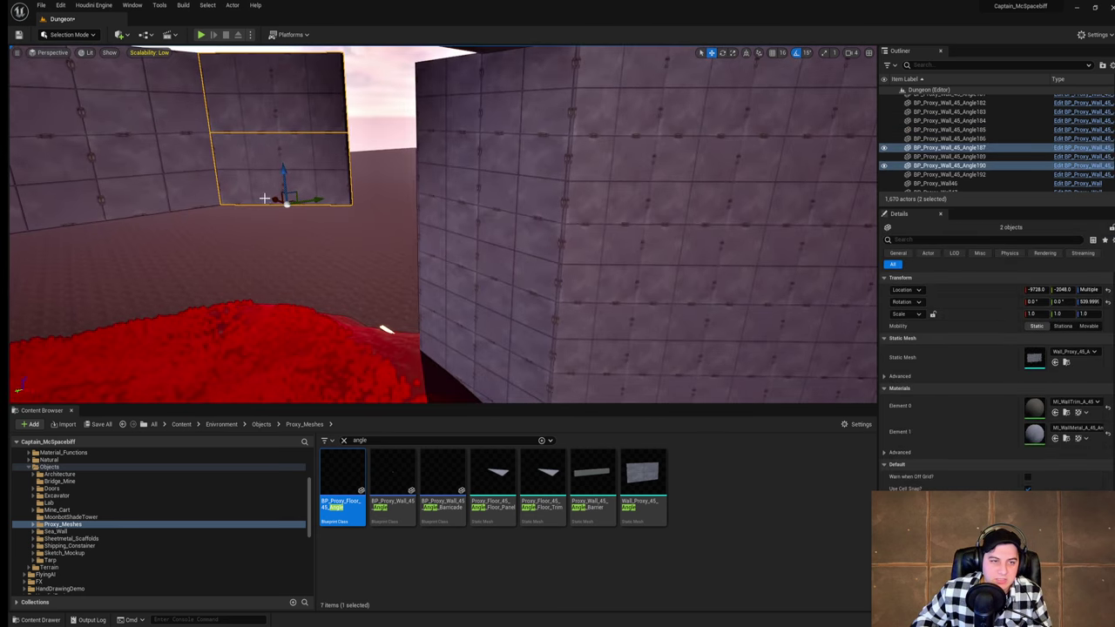
pyautogui.keyDown('alt'); pyautogui.moveTo(274, 200); pyautogui.dragTo(431, 200); pyautogui.keyUp('alt')
pyautogui.moveTo(430, 200)
pyautogui.mouseDown(button='right')
pyautogui.moveTo(374, 193)
pyautogui.moveTo(421, 212)
pyautogui.mouseUp(button='right')
pyautogui.click(41, 7)
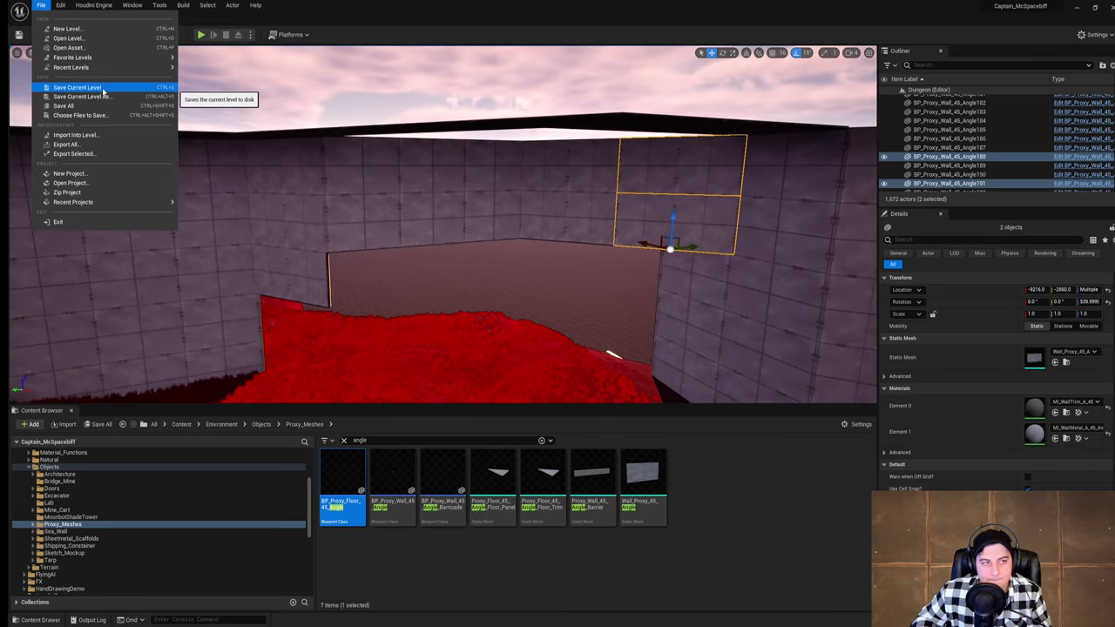
pyautogui.click(103, 88)
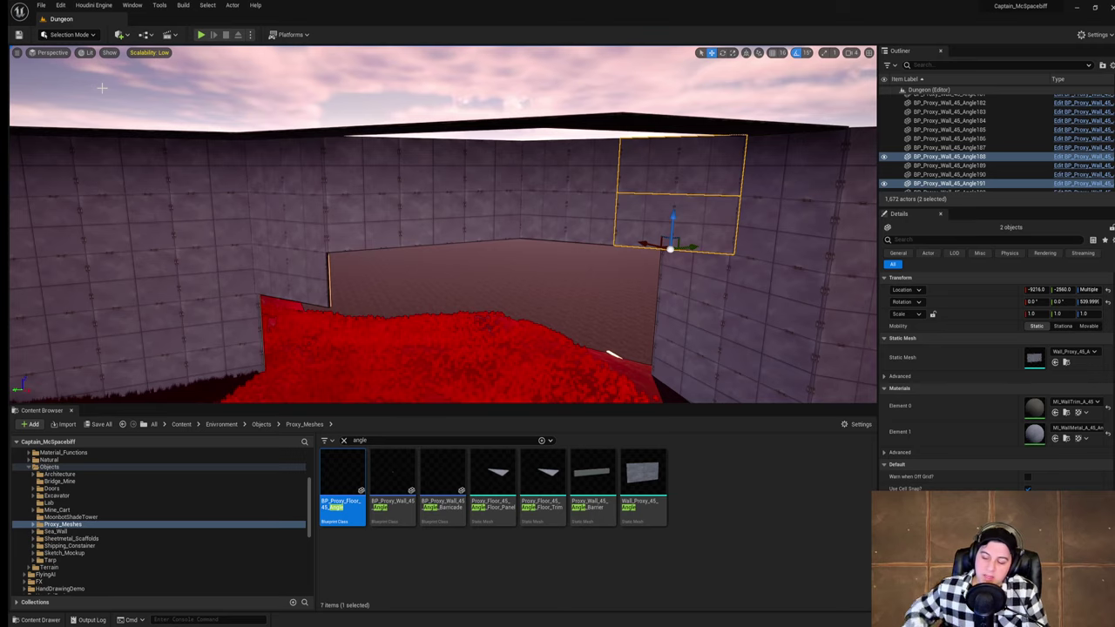
# Step: Delete the straight overhang floor tile adjoining the one at the opposite wall's end
pyautogui.moveTo(490, 125); pyautogui.dragTo(558, 222, button='right')
pyautogui.click(527, 172)
pyautogui.moveTo(627, 144); pyautogui.dragTo(560, 163, button='right')
pyautogui.keyDown('shift'); pyautogui.click(578, 161); pyautogui.keyUp('shift')
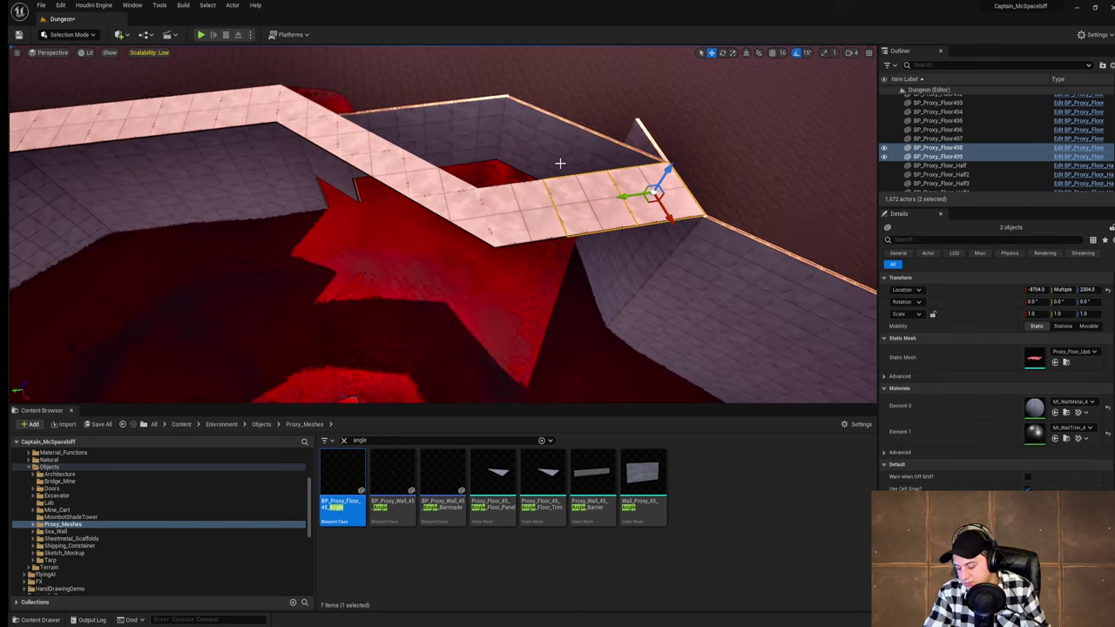
pyautogui.press('Delete')
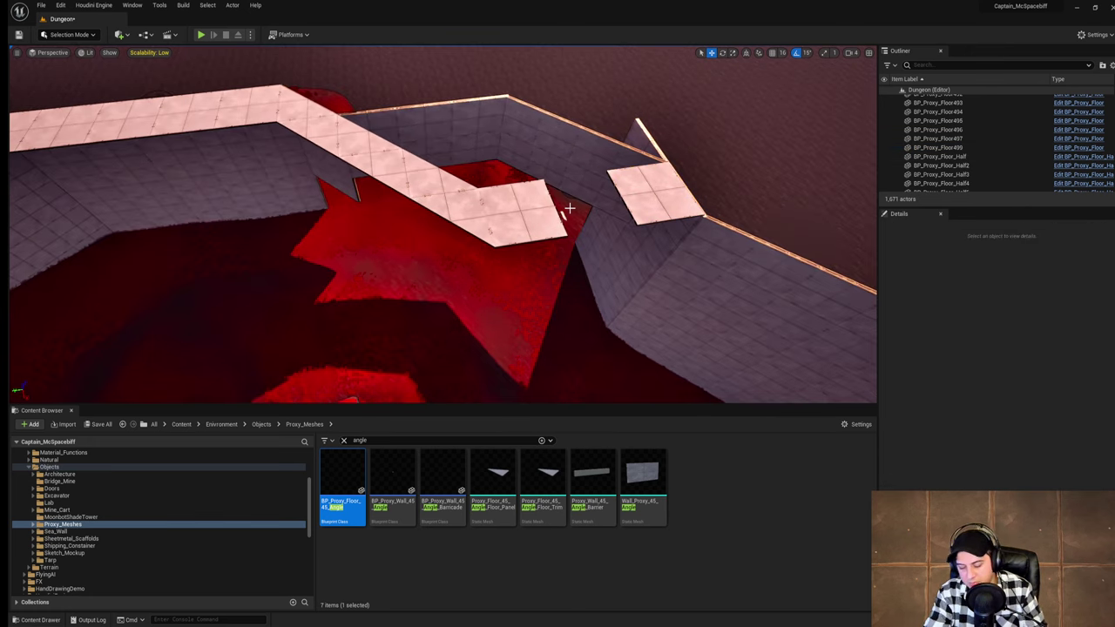
# Step: Delete the remaining straight tile and the four diagonal floor pieces crossing the gap, back to the overhang's corner
pyautogui.click(527, 214)
pyautogui.keyDown('shift'); pyautogui.click(466, 209); pyautogui.keyUp('shift')
pyautogui.keyDown('shift'); pyautogui.click(431, 178); pyautogui.keyUp('shift')
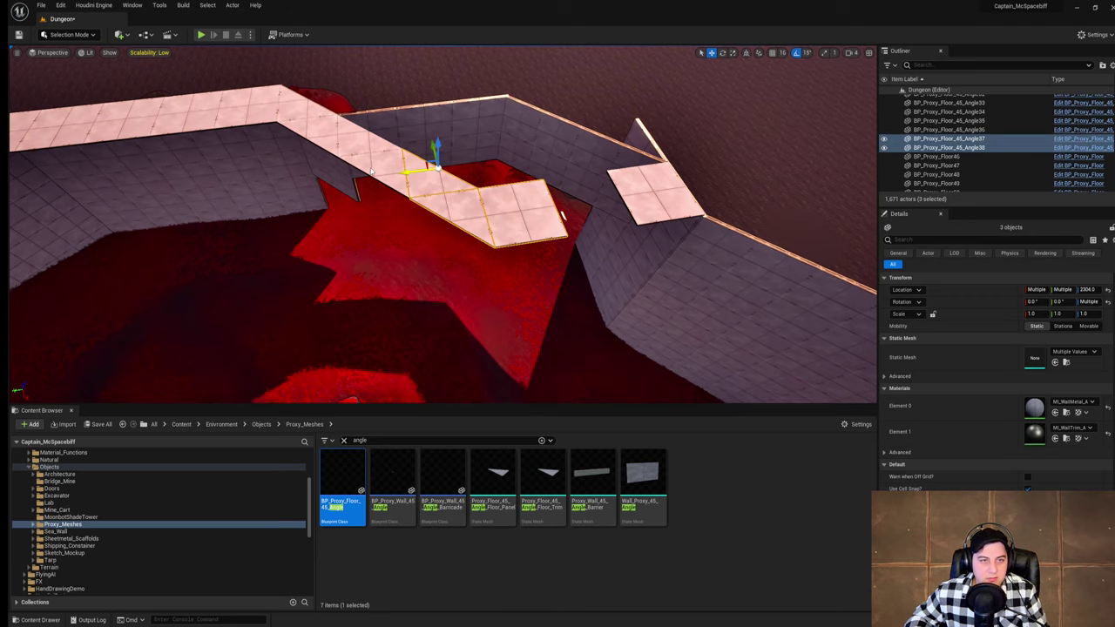
pyautogui.keyDown('shift'); pyautogui.click(388, 164); pyautogui.keyUp('shift')
pyautogui.press('Delete')
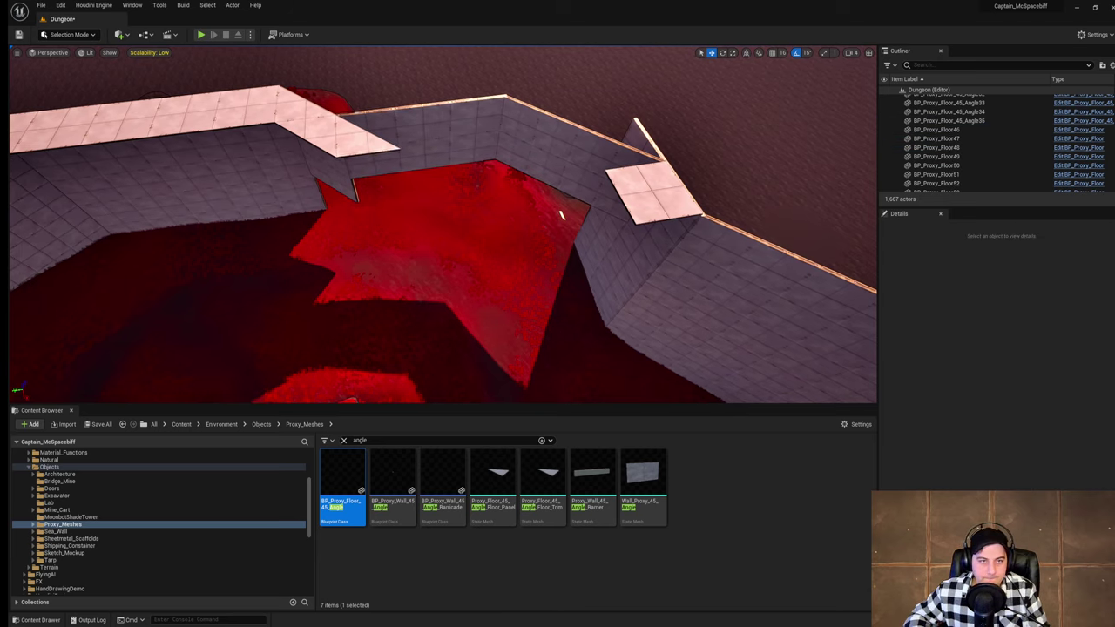
pyautogui.click(380, 143)
pyautogui.press('Delete')
# Step: Duplicate the opposite wall's end floor tile into a three-tile run along the new straight wall, ending at X -9728, Y -1536
pyautogui.click(650, 180)
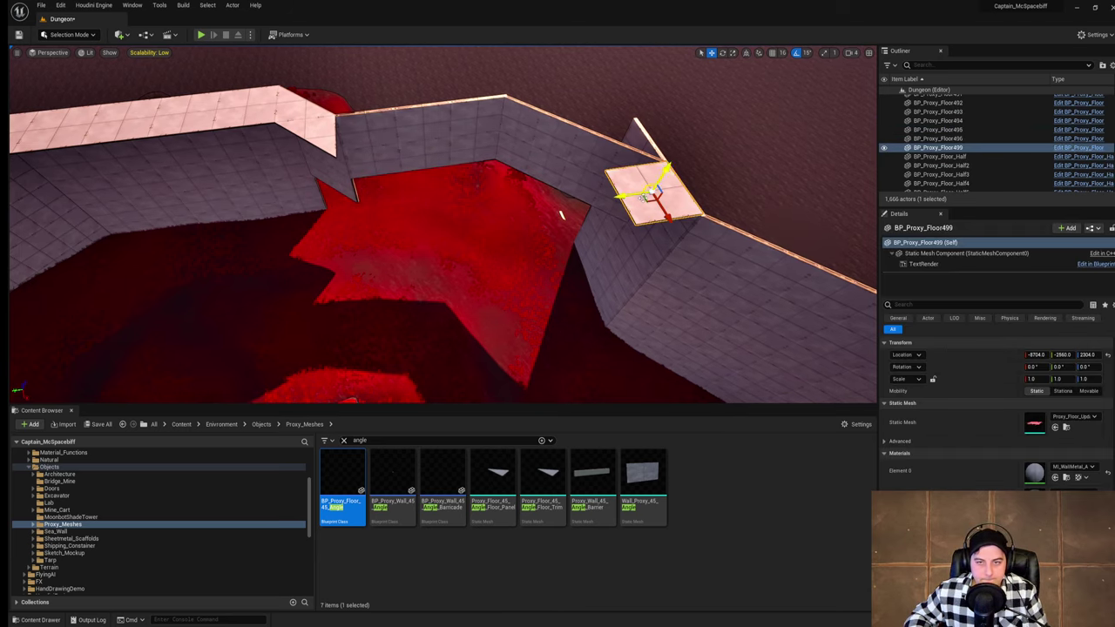
pyautogui.keyDown('alt'); pyautogui.moveTo(621, 197); pyautogui.dragTo(362, 154); pyautogui.keyUp('alt')
pyautogui.moveTo(330, 141)
pyautogui.mouseDown(button='right')
pyautogui.moveTo(262, 144)
pyautogui.moveTo(331, 141)
pyautogui.mouseUp(button='right')
pyautogui.keyDown('alt'); pyautogui.moveTo(333, 149); pyautogui.dragTo(465, 139); pyautogui.keyUp('alt')
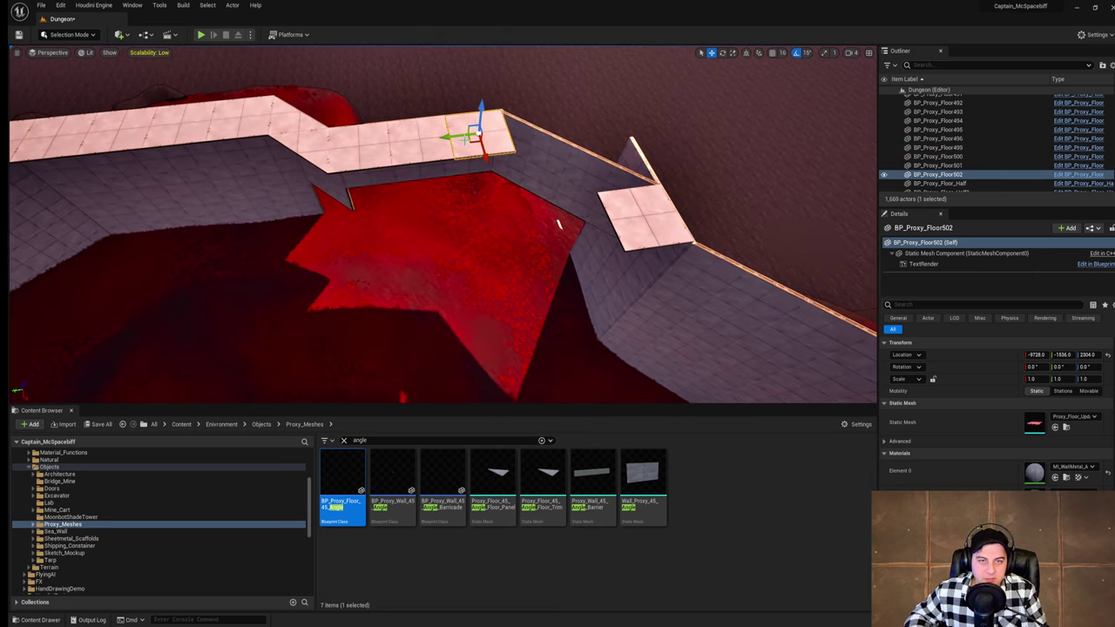
# Step: Duplicate the overhang's angled floor piece to the new run's end, rotate it to fit, and place it at X -9728, Y -2048
pyautogui.click(306, 165)
pyautogui.keyDown('alt'); pyautogui.moveTo(342, 153); pyautogui.dragTo(535, 155); pyautogui.keyUp('alt')
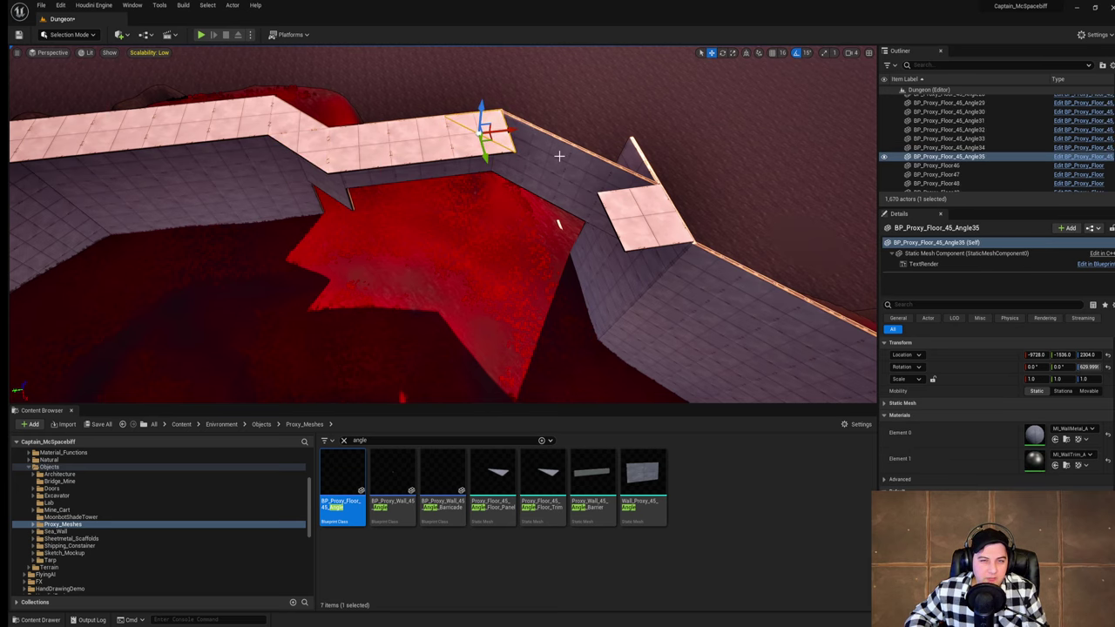
pyautogui.press('e')
pyautogui.moveTo(464, 173); pyautogui.dragTo(522, 173, button='right')
pyautogui.moveTo(402, 170); pyautogui.dragTo(461, 173)
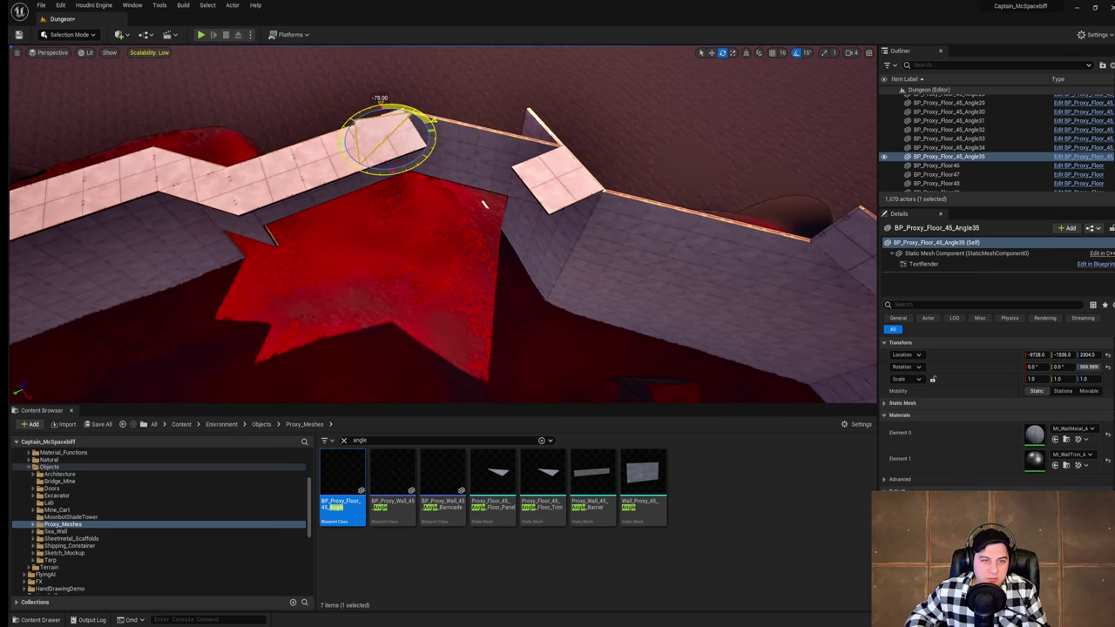
pyautogui.press('w')
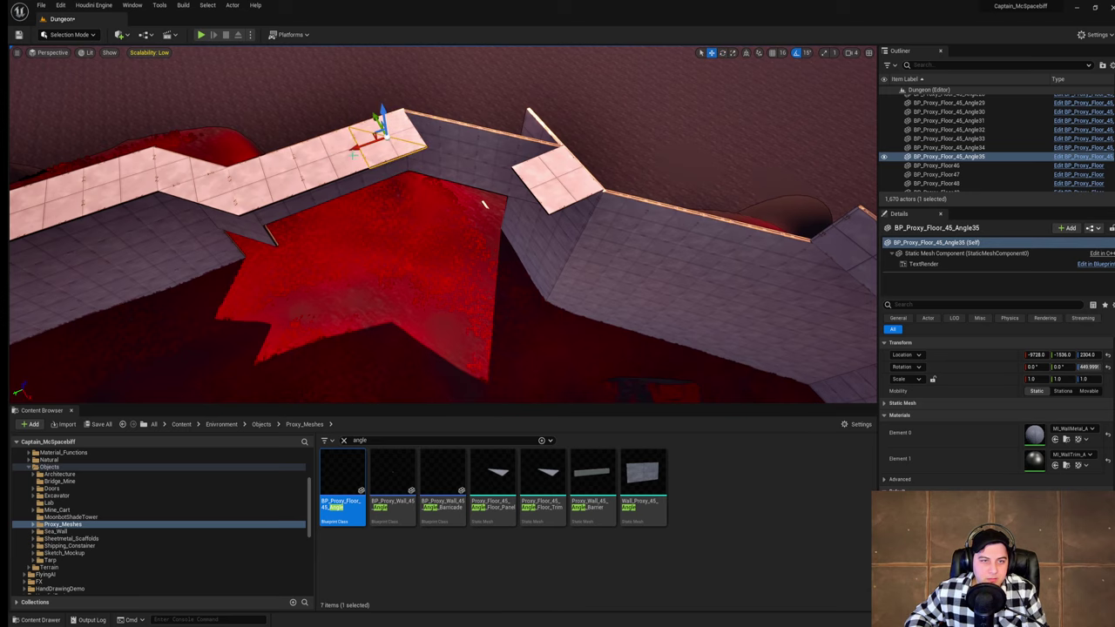
pyautogui.moveTo(369, 152); pyautogui.dragTo(406, 137)
pyautogui.moveTo(464, 135); pyautogui.dragTo(515, 136, button='right')
pyautogui.press('e')
pyautogui.press('w')
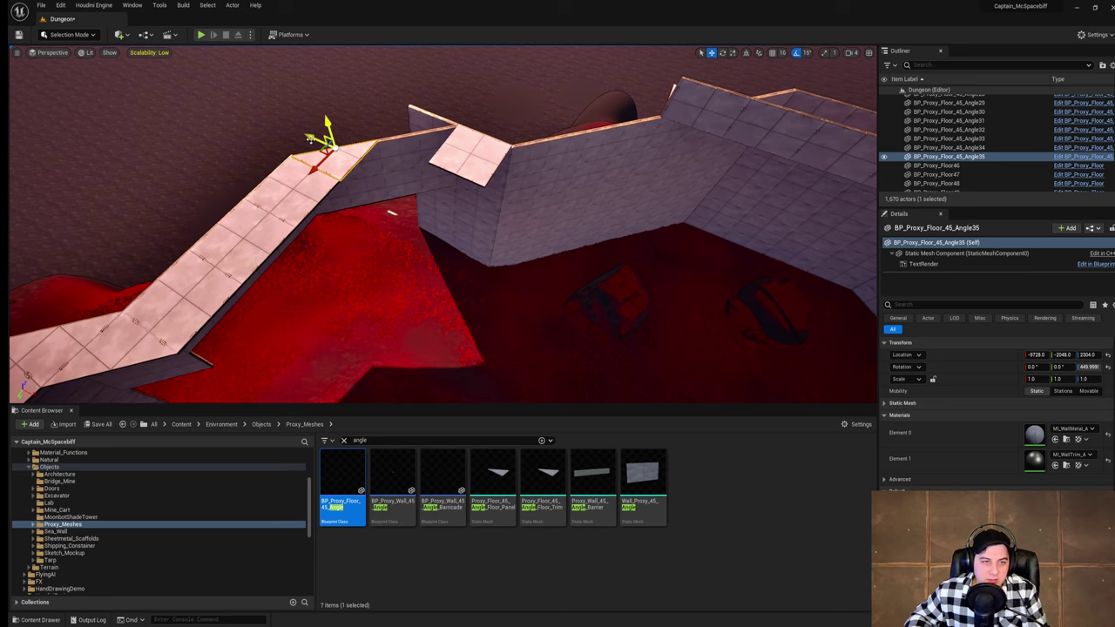
# Step: Duplicate the angled floor piece to X -9216, Y -2048 and rotate the copy 180° to fill the diagonal
pyautogui.keyDown('alt'); pyautogui.moveTo(314, 141); pyautogui.dragTo(368, 165); pyautogui.keyUp('alt')
pyautogui.press('e')
pyautogui.moveTo(404, 204); pyautogui.dragTo(317, 204)
pyautogui.press('w')
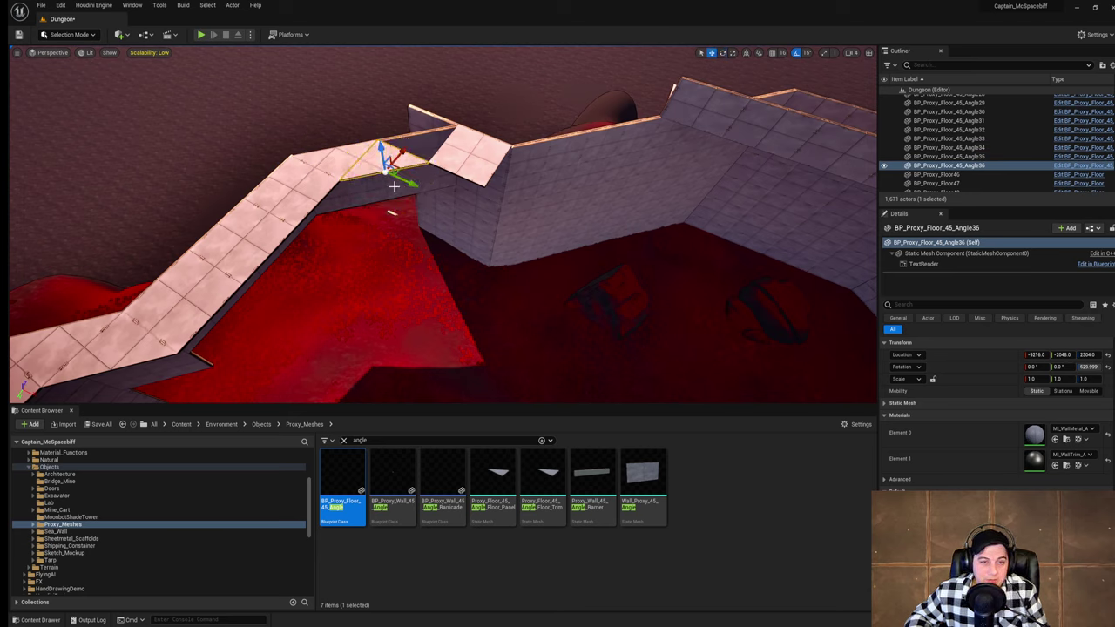
# Step: Duplicate the angled floor piece to X -9216, Y -2560 and rotate it 180° to meet the opposite wall's end tile
pyautogui.keyDown('alt'); pyautogui.moveTo(396, 178); pyautogui.dragTo(370, 144); pyautogui.keyUp('alt')
pyautogui.press('e')
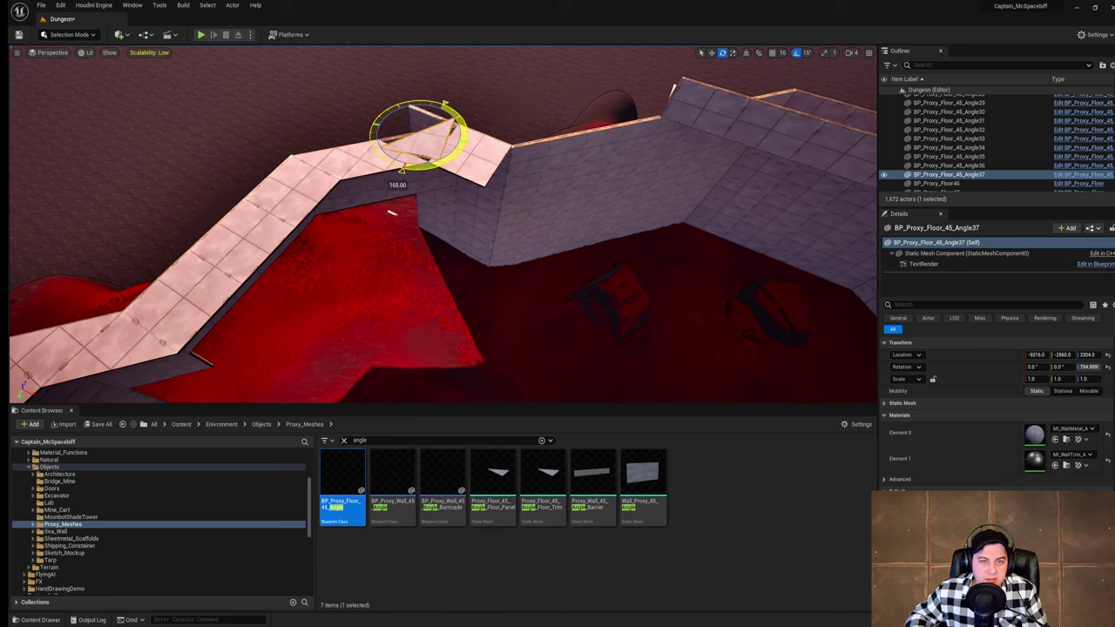
pyautogui.click(392, 213)
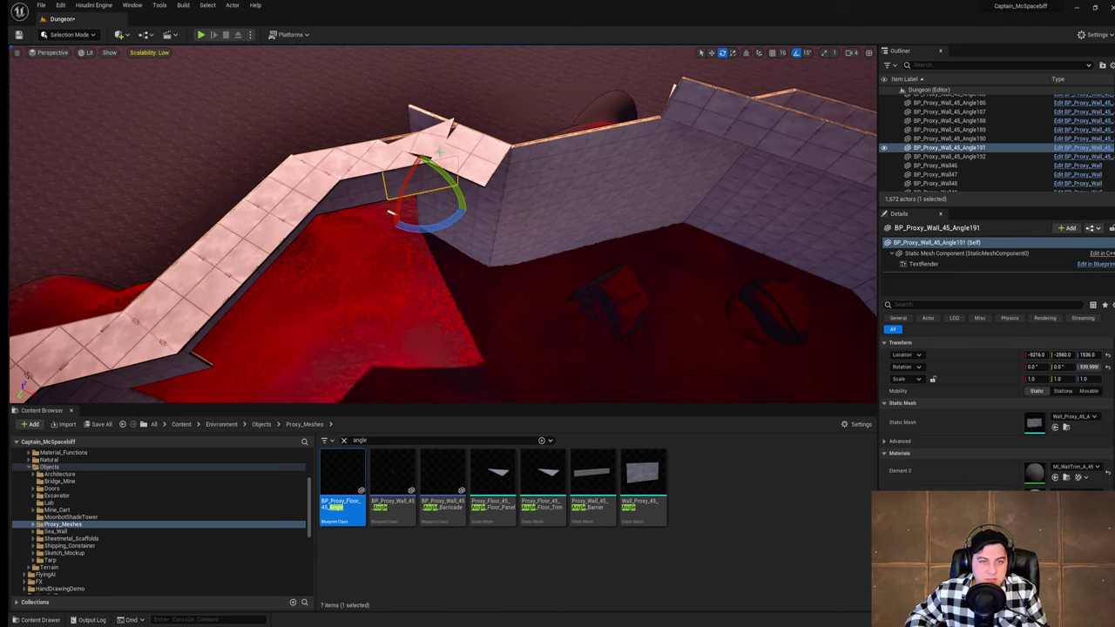
pyautogui.click(440, 153)
pyautogui.moveTo(424, 174); pyautogui.dragTo(408, 173)
pyautogui.moveTo(472, 157)
pyautogui.mouseDown(button='right')
pyautogui.moveTo(454, 178)
pyautogui.moveTo(472, 156)
pyautogui.mouseUp(button='right')
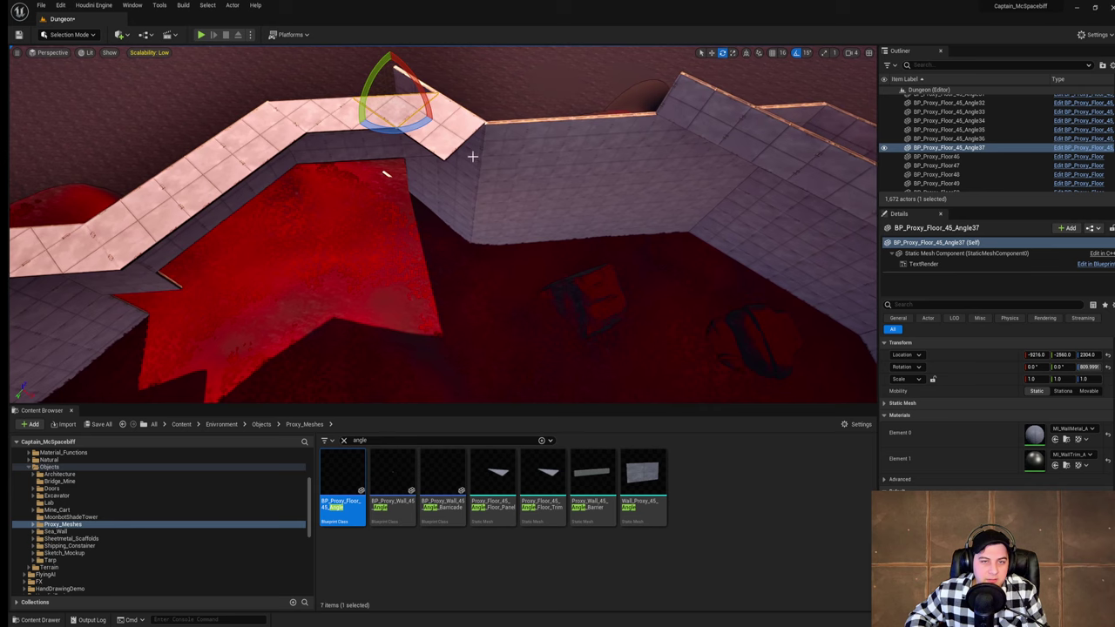
pyautogui.click(463, 152)
pyautogui.click(394, 112)
pyautogui.press('w')
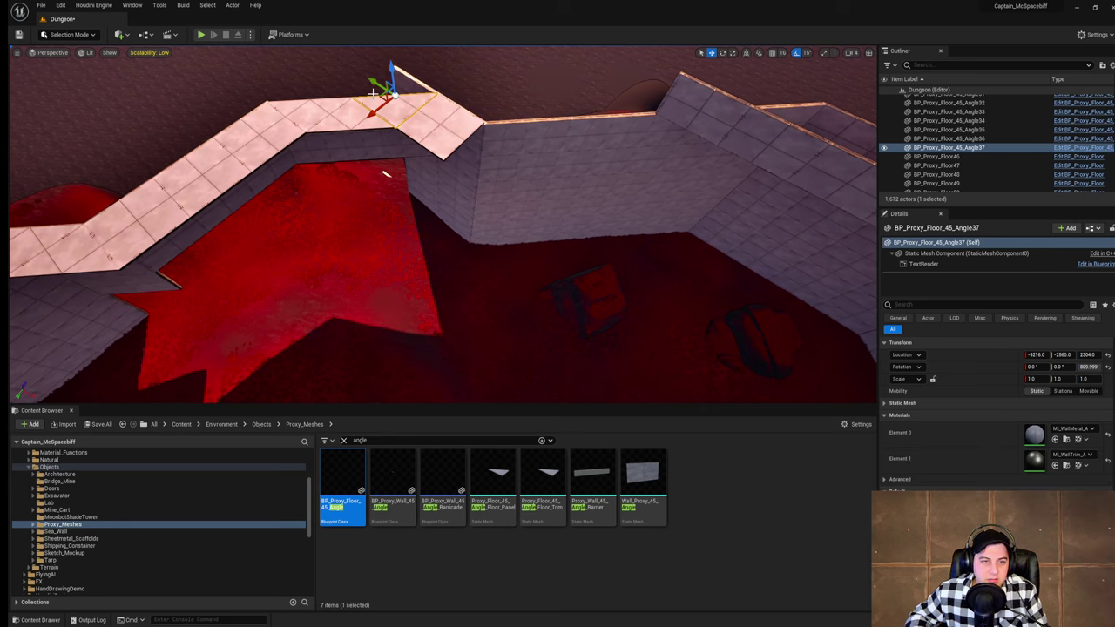
# Step: Duplicate the angled floor piece past the end tile to X -8192, Y -2560 and rotate the copy 180°
pyautogui.moveTo(374, 92)
pyautogui.mouseDown(button='right')
pyautogui.moveTo(357, 80)
pyautogui.moveTo(367, 102)
pyautogui.mouseUp(button='right')
pyautogui.keyDown('alt'); pyautogui.moveTo(408, 137); pyautogui.dragTo(572, 159); pyautogui.keyUp('alt')
pyautogui.press('e')
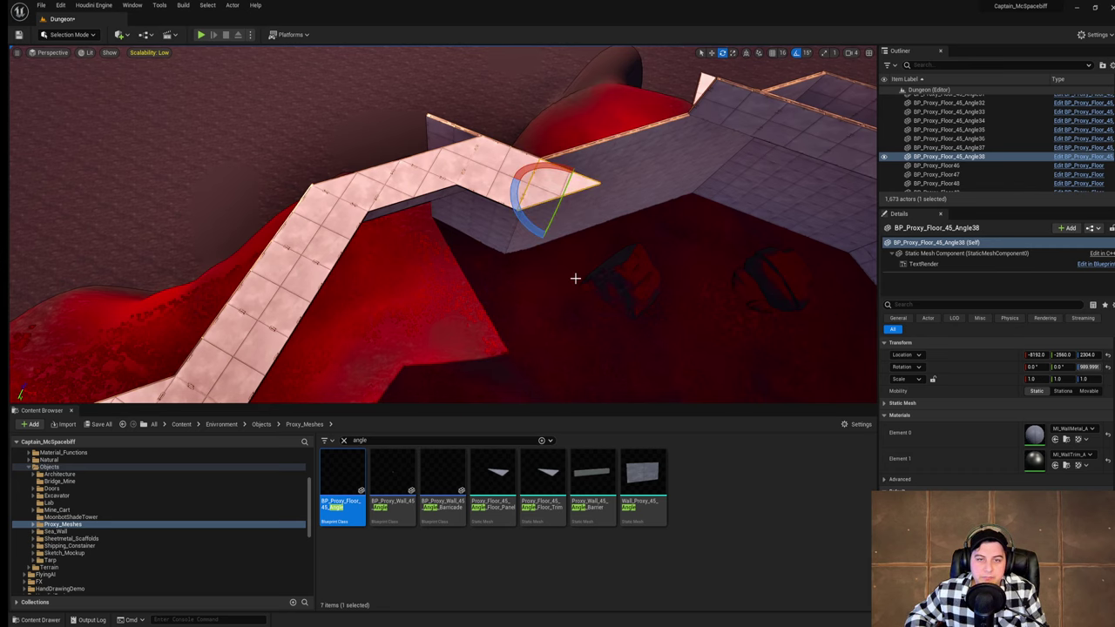
pyautogui.moveTo(575, 279); pyautogui.dragTo(596, 270, button='right')
# Step: Duplicate the angled floor piece to X -8192, Y -3072 and rotate it 180° to complete the diagonal section
pyautogui.press('w')
pyautogui.keyDown('alt'); pyautogui.moveTo(535, 188); pyautogui.dragTo(557, 142); pyautogui.keyUp('alt')
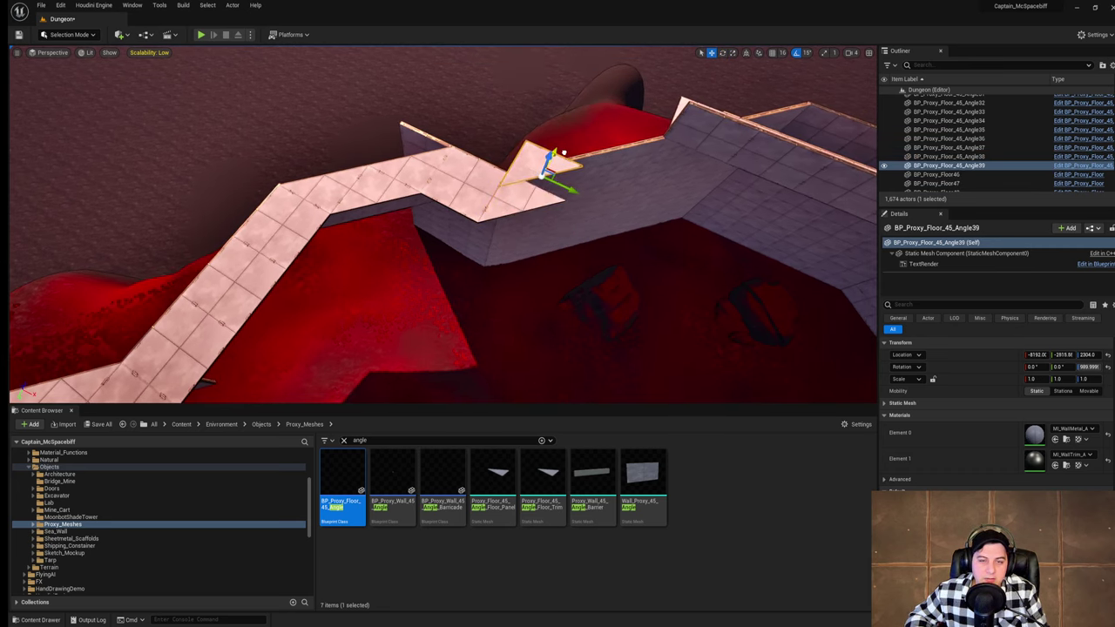
pyautogui.press('e')
pyautogui.moveTo(557, 205); pyautogui.dragTo(568, 129)
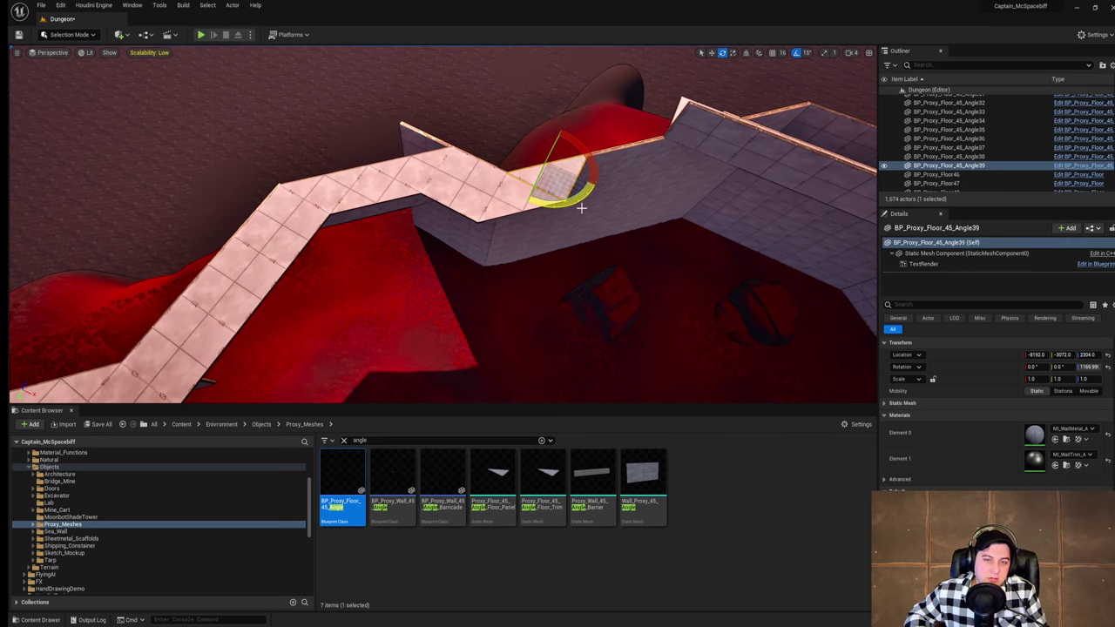
# Step: Duplicate the angled floor piece along the opposite wall to X -7680, Y -3072 and rotate the copy 180°
pyautogui.moveTo(582, 209); pyautogui.dragTo(618, 206, button='right')
pyautogui.press('w')
pyautogui.keyDown('alt'); pyautogui.moveTo(464, 159); pyautogui.dragTo(522, 190); pyautogui.keyUp('alt')
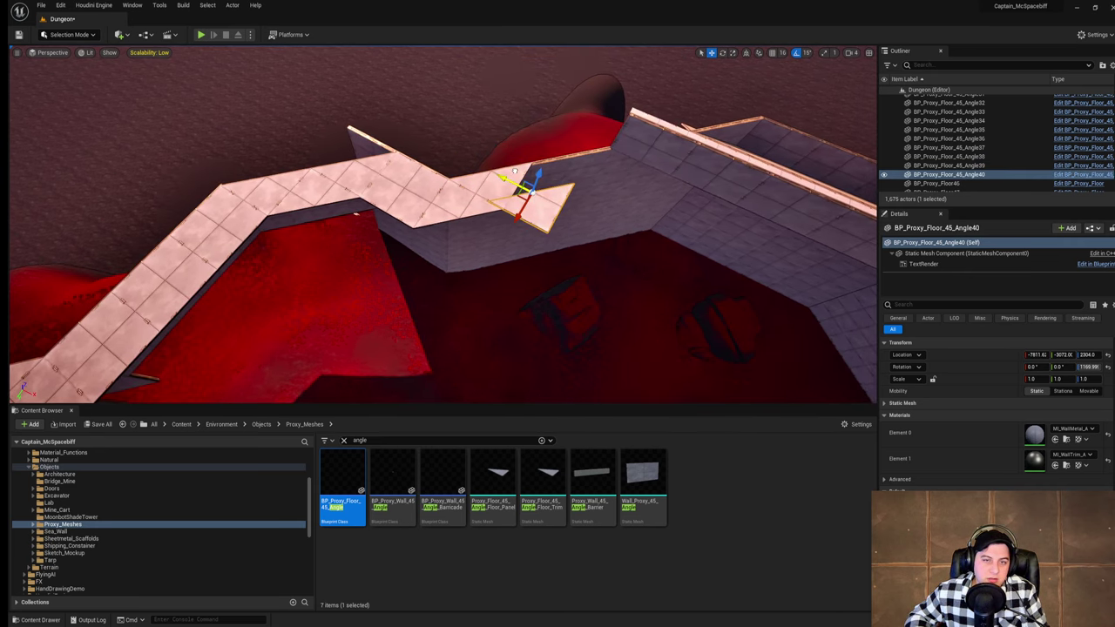
pyautogui.press('e')
pyautogui.moveTo(560, 232); pyautogui.dragTo(542, 159)
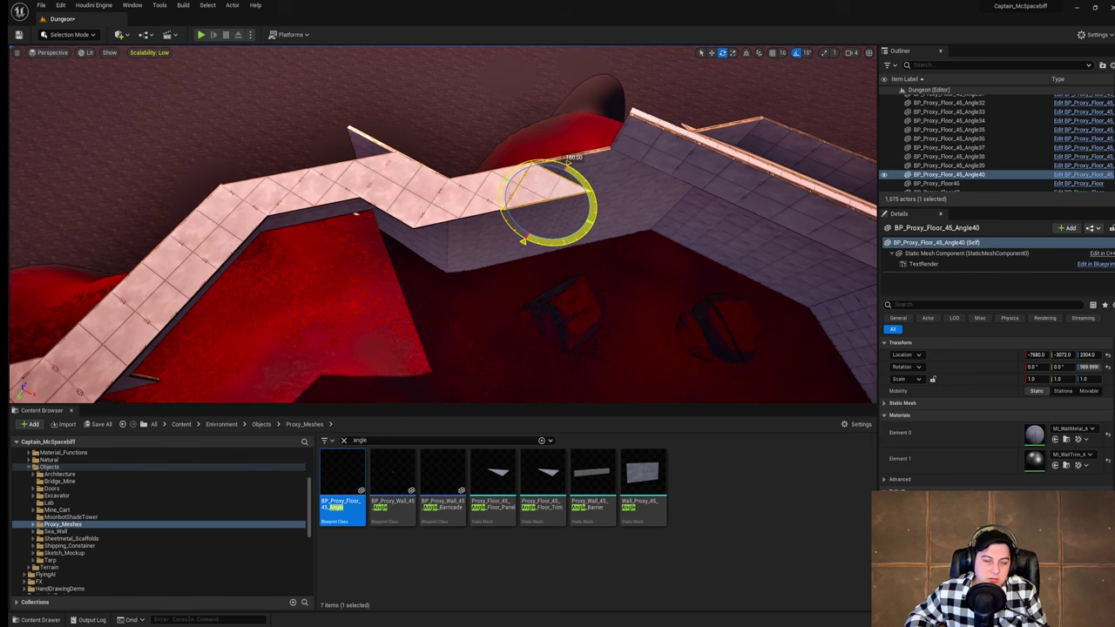
pyautogui.moveTo(544, 230); pyautogui.dragTo(586, 225, button='right')
# Step: Duplicate the angled floor piece to X -7680, Y -3584 and rotate it 180° to continue the diagonal overhang
pyautogui.press('w')
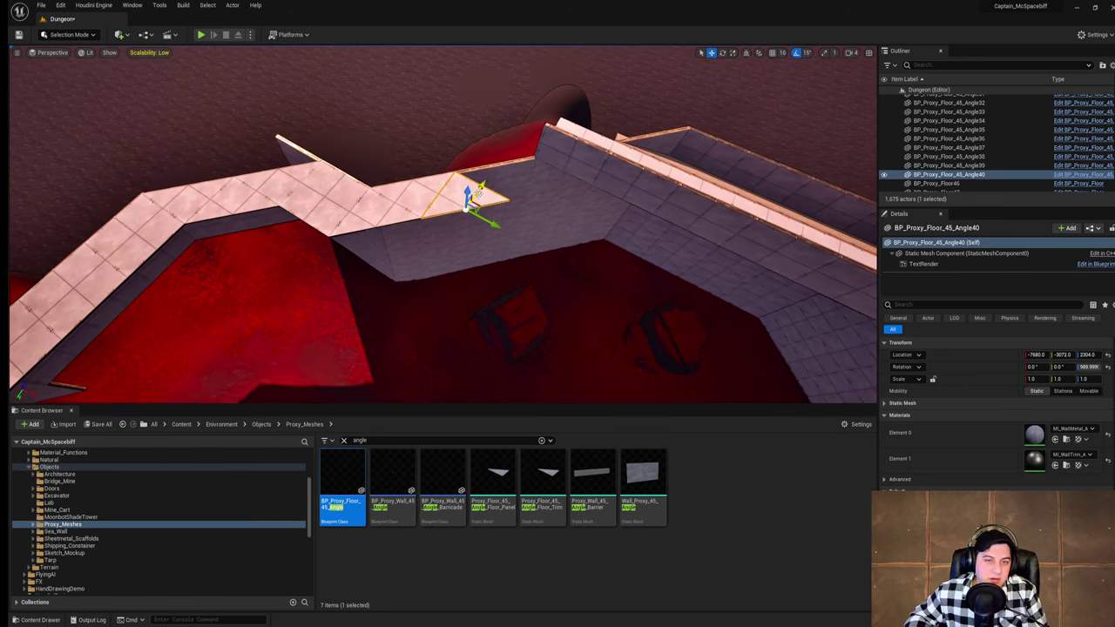
pyautogui.keyDown('alt'); pyautogui.moveTo(478, 191); pyautogui.dragTo(519, 174); pyautogui.keyUp('alt')
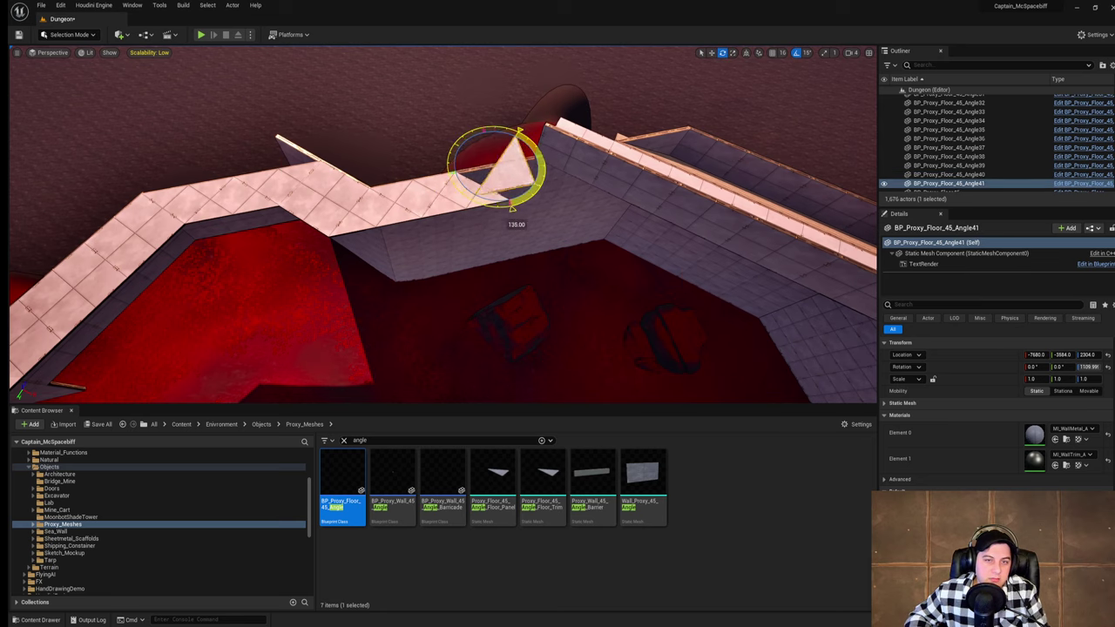
pyautogui.moveTo(691, 226); pyautogui.dragTo(749, 228, button='right')
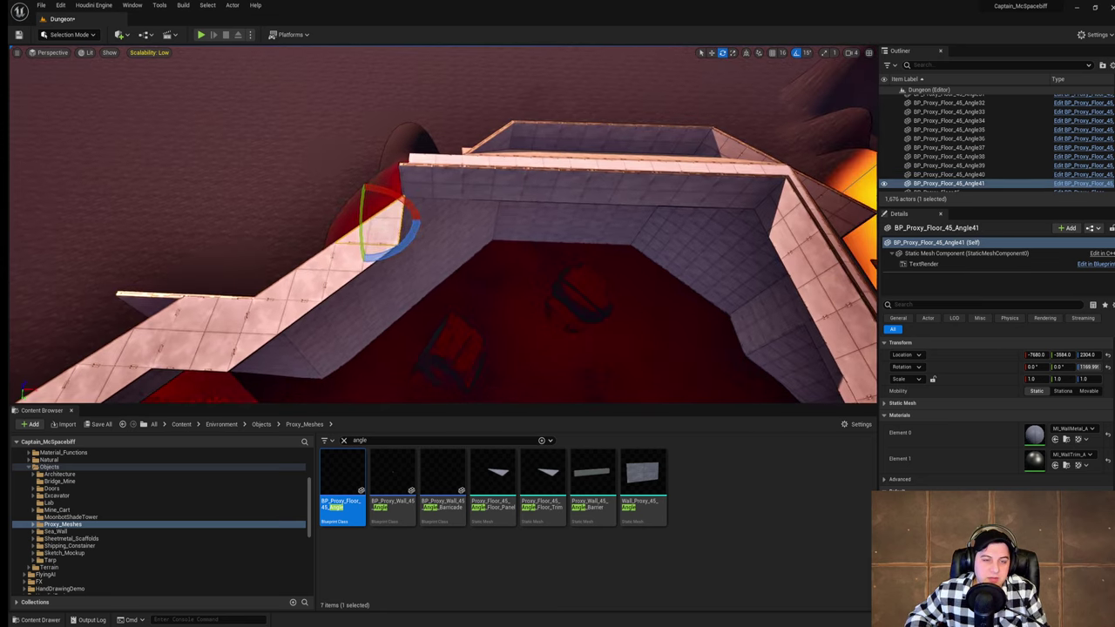
# Step: Duplicate the angled floor piece, rotate the copy 180° and place it at X -7168, Y -3584 against the end wall
pyautogui.press('w')
pyautogui.moveTo(513, 224); pyautogui.dragTo(461, 253, button='right')
pyautogui.moveTo(478, 201); pyautogui.dragTo(532, 165, button='right')
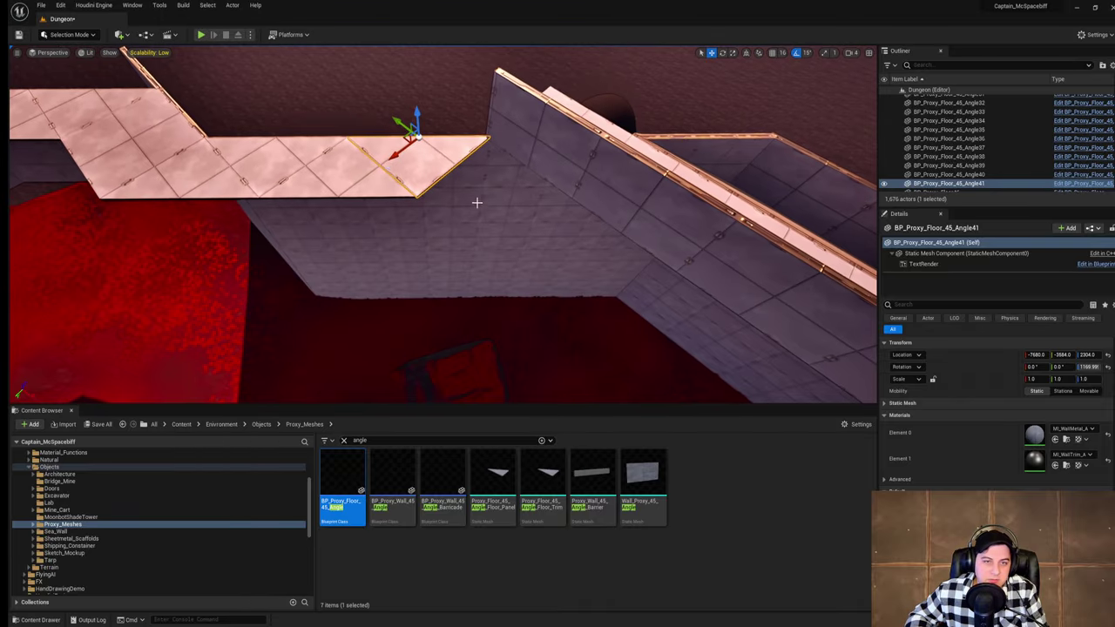
pyautogui.press('e')
pyautogui.keyDown('alt'); pyautogui.moveTo(402, 171); pyautogui.dragTo(369, 98); pyautogui.keyUp('alt')
pyautogui.press('w')
pyautogui.moveTo(448, 157); pyautogui.dragTo(514, 190)
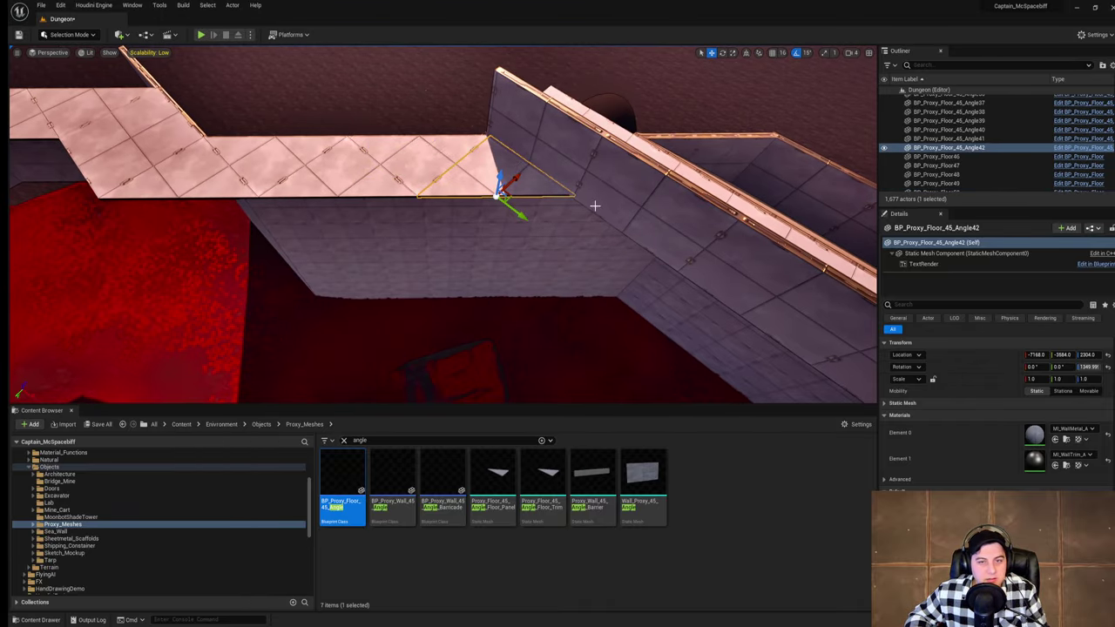
# Step: Save the current Dungeon level
pyautogui.moveTo(595, 205); pyautogui.dragTo(475, 150, button='right')
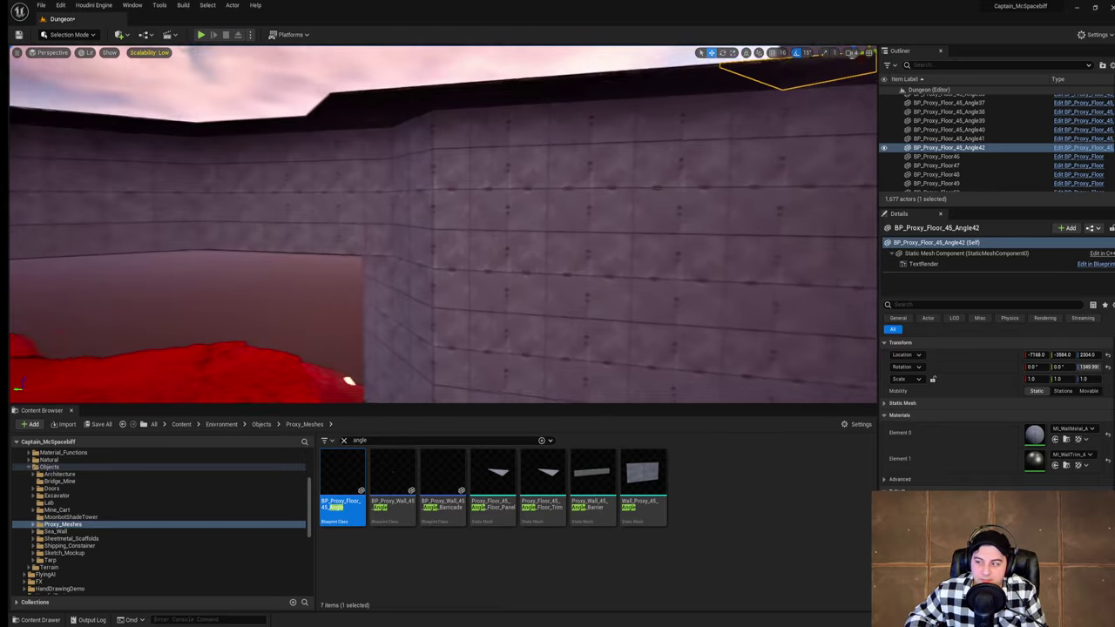
pyautogui.moveTo(348, 381); pyautogui.dragTo(655, 337, button='right')
pyautogui.click(41, 5)
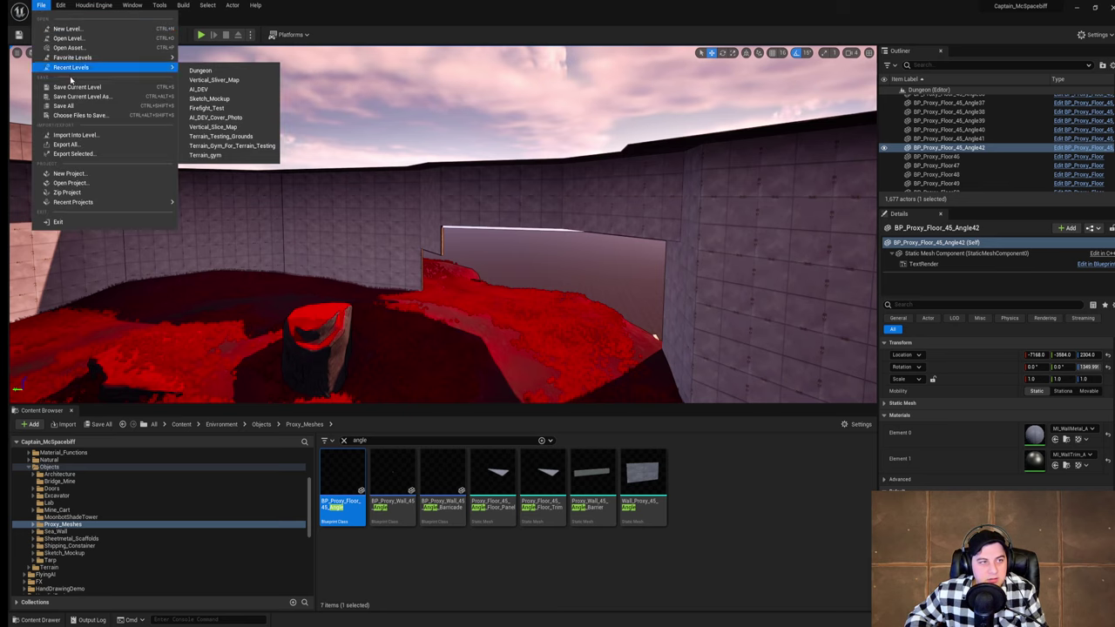
pyautogui.click(70, 87)
# Step: Duplicate the angled wall piece above the gap down to Z 1152, and place another copy beside it at Y -2048
pyautogui.moveTo(427, 238); pyautogui.dragTo(598, 255, button='right')
pyautogui.click(355, 174)
pyautogui.click(357, 157)
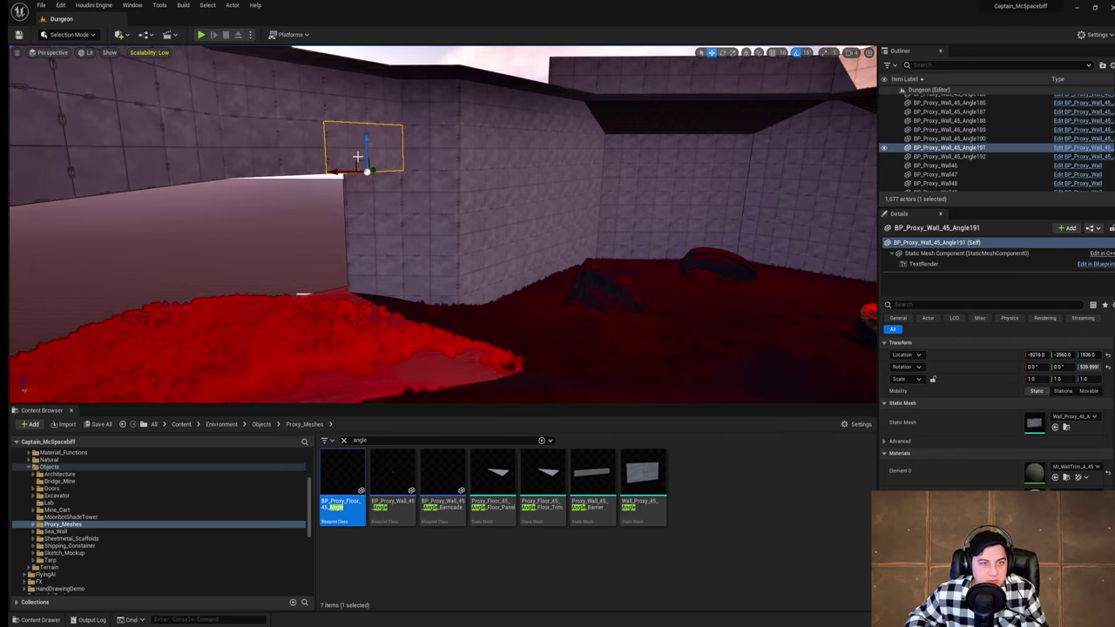
pyautogui.keyDown('alt'); pyautogui.moveTo(365, 147); pyautogui.dragTo(368, 199); pyautogui.keyUp('alt')
pyautogui.moveTo(392, 199); pyautogui.dragTo(331, 205, button='right')
pyautogui.keyDown('alt'); pyautogui.moveTo(472, 203); pyautogui.dragTo(400, 214); pyautogui.keyUp('alt')
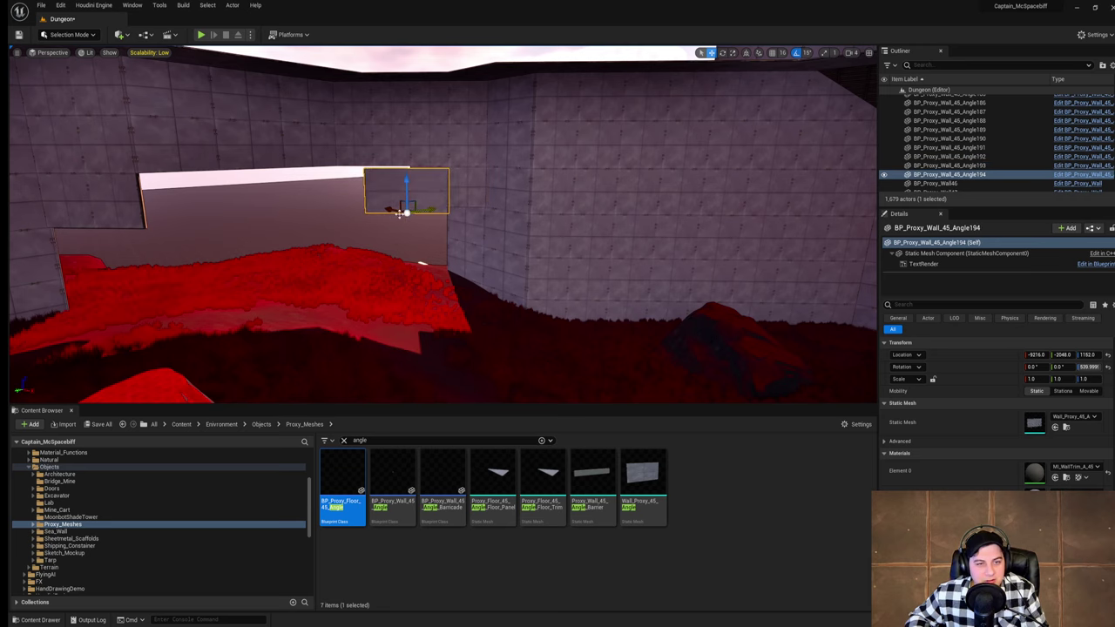
# Step: Duplicate the three straight wall pieces above the gap at X -10240 down one row to Z 1152
pyautogui.moveTo(436, 206); pyautogui.dragTo(311, 190, button='right')
pyautogui.click(449, 172)
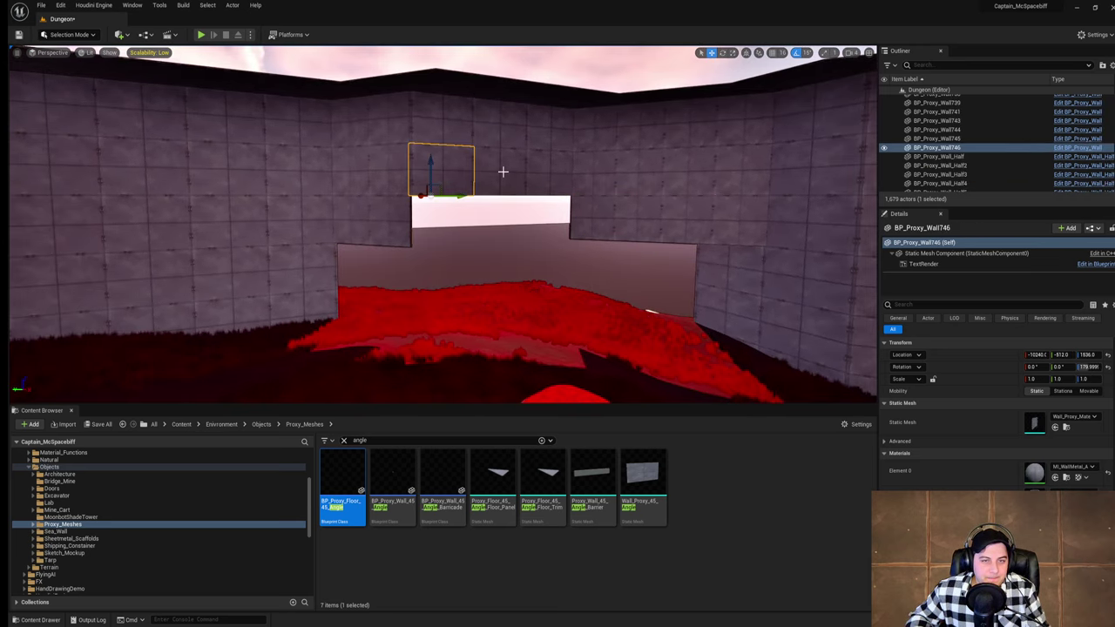
pyautogui.keyDown('ctrl'); pyautogui.click(503, 171); pyautogui.keyUp('ctrl')
pyautogui.keyDown('ctrl'); pyautogui.click(554, 171); pyautogui.keyUp('ctrl')
pyautogui.keyDown('alt'); pyautogui.moveTo(535, 159); pyautogui.dragTo(533, 199); pyautogui.keyUp('alt')
# Step: Delete the four stacked walls at X -9216, Y -2560 outside the arena and the leftover wall piece beside them
pyautogui.moveTo(533, 199); pyautogui.dragTo(756, 191, button='right')
pyautogui.press('w')
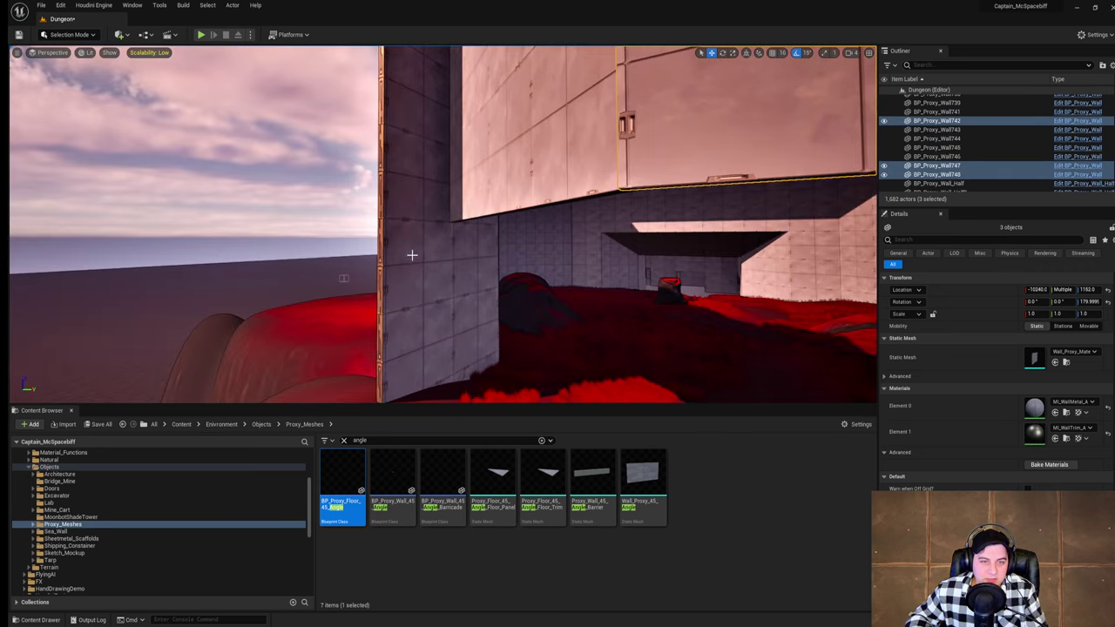
pyautogui.click(410, 254)
pyautogui.keyDown('ctrl'); pyautogui.click(405, 197); pyautogui.keyUp('ctrl')
pyautogui.moveTo(406, 197); pyautogui.dragTo(406, 166, button='right')
pyautogui.keyDown('ctrl'); pyautogui.click(414, 169); pyautogui.keyUp('ctrl')
pyautogui.keyDown('ctrl'); pyautogui.click(422, 117); pyautogui.keyUp('ctrl')
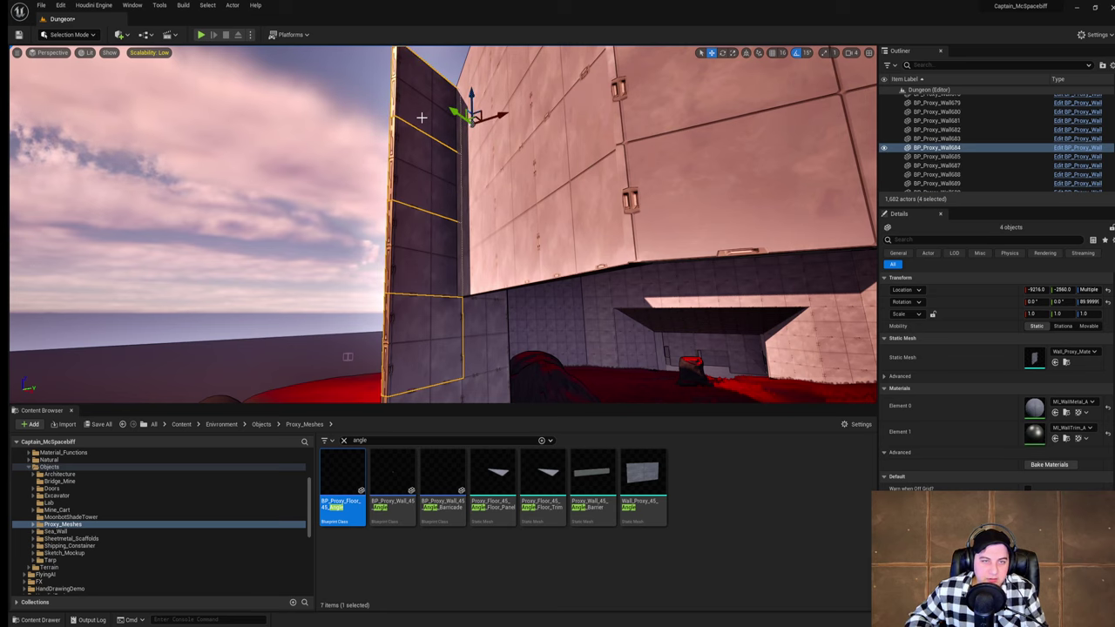
pyautogui.press('Delete')
pyautogui.moveTo(520, 93); pyautogui.dragTo(82, 235, button='right')
pyautogui.click(460, 218)
pyautogui.press('Delete')
# Step: Save the Dungeon level with the excess walls removed
pyautogui.press('w')
pyautogui.press('s')
pyautogui.click(45, 8)
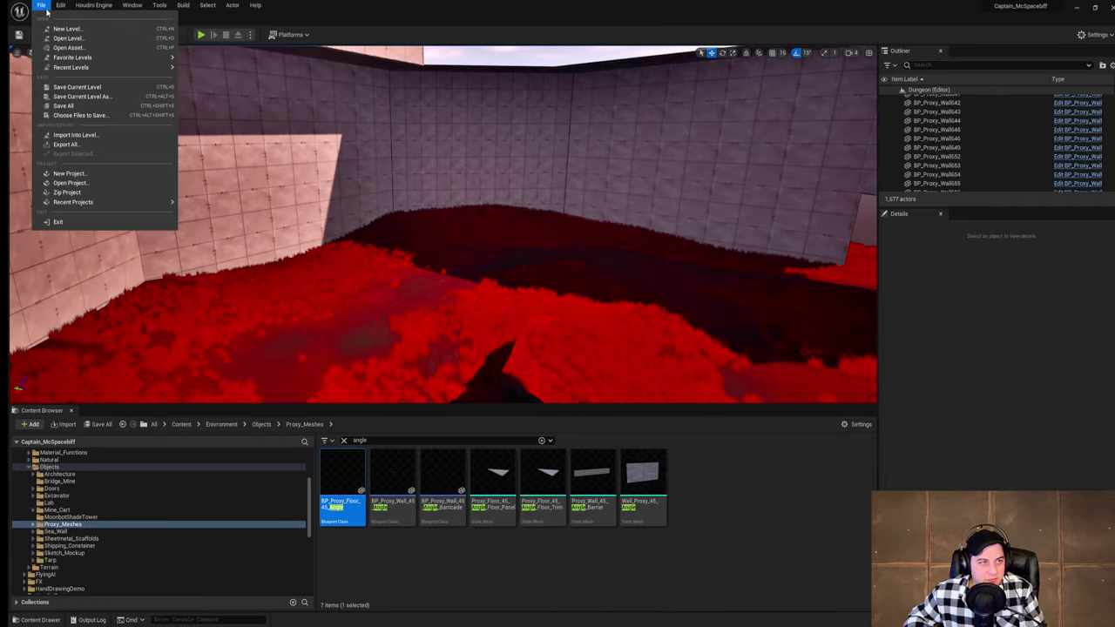
pyautogui.click(85, 87)
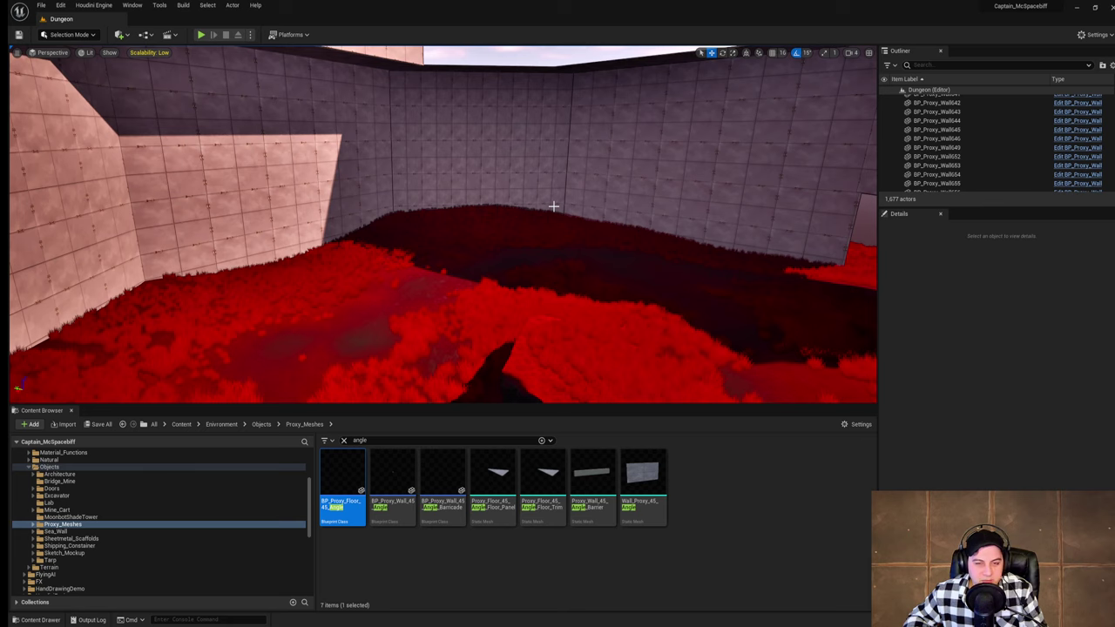
# Step: Stack two copies of the wall piece at X -10240, Y -512 beneath it to form a pillar in the opening
pyautogui.moveTo(435, 224); pyautogui.dragTo(626, 223, button='right')
pyautogui.press('s')
pyautogui.press('w')
pyautogui.moveTo(540, 206); pyautogui.dragTo(554, 205, button='right')
pyautogui.press('d')
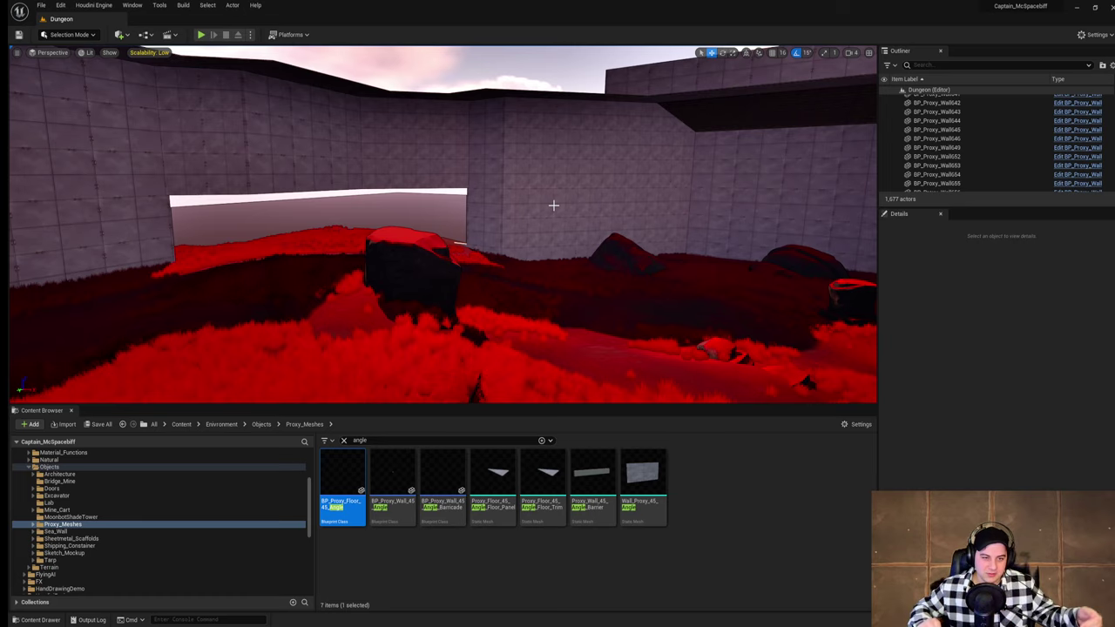
pyautogui.moveTo(554, 206); pyautogui.dragTo(446, 200, button='right')
pyautogui.press('w')
pyautogui.press('w')
pyautogui.press('s')
pyautogui.press('d')
pyautogui.click(427, 179)
pyautogui.moveTo(466, 159); pyautogui.dragTo(448, 157, button='right')
pyautogui.press('d')
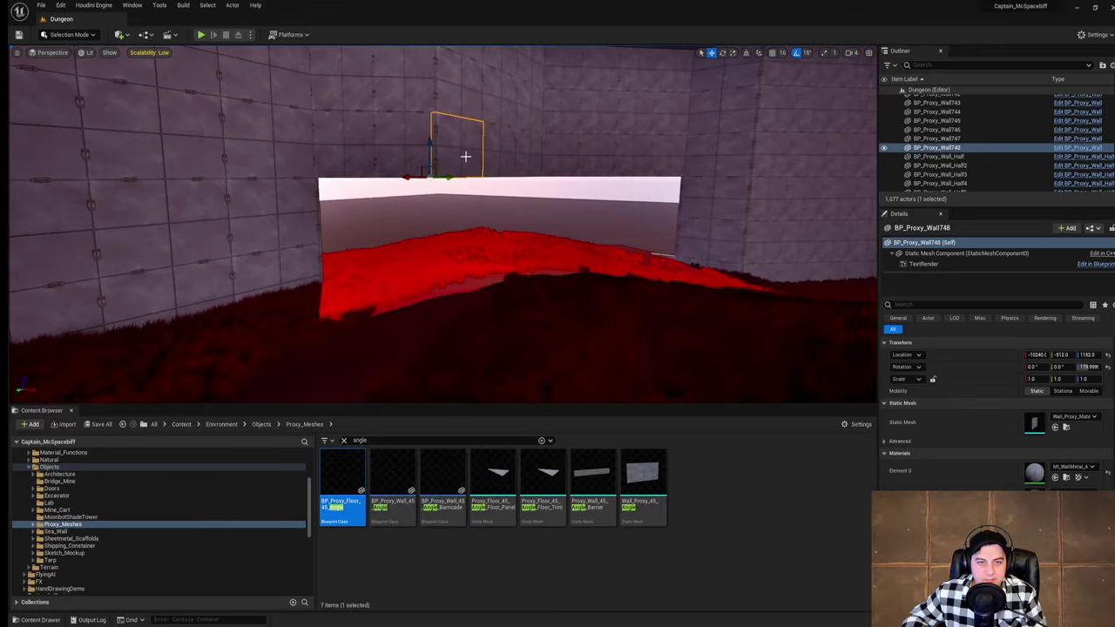
pyautogui.keyDown('alt'); pyautogui.moveTo(428, 158); pyautogui.dragTo(429, 154); pyautogui.keyUp('alt')
pyautogui.keyDown('alt'); pyautogui.moveTo(430, 214); pyautogui.dragTo(429, 238); pyautogui.keyUp('alt')
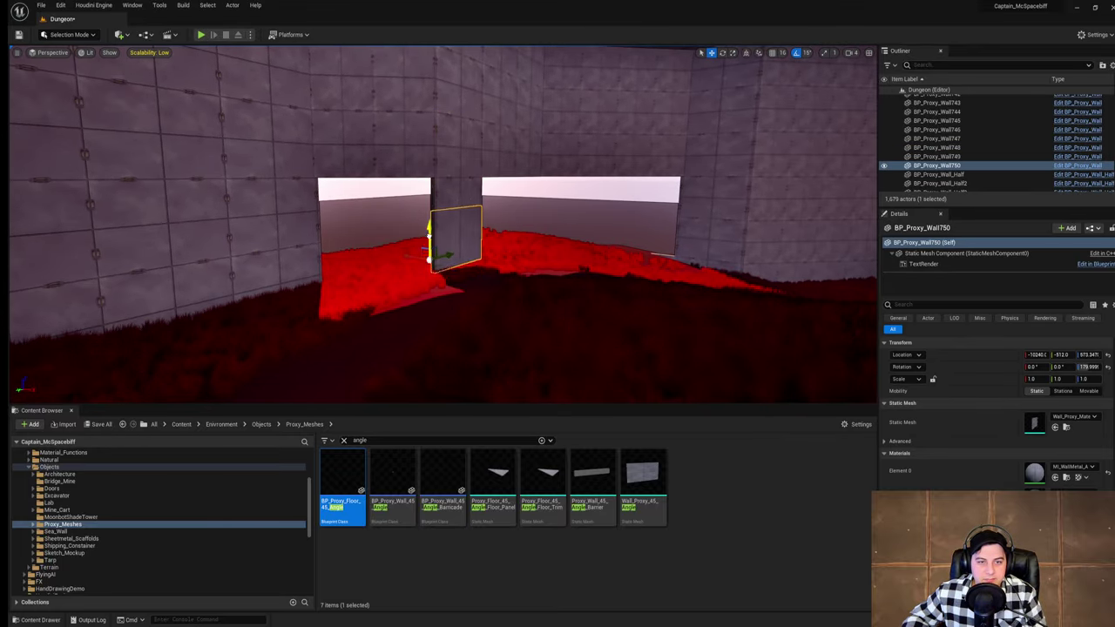
# Step: Stack two copies of the wall piece at X -10240, Y -1536 beneath it, down to Z 384, as a second pillar
pyautogui.click(524, 150)
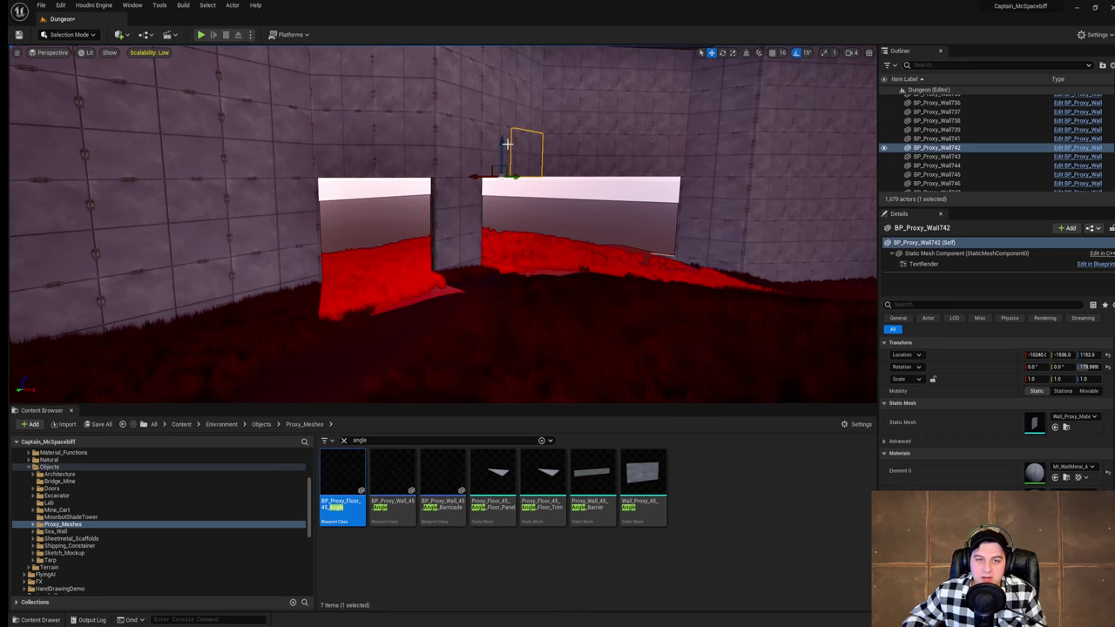
pyautogui.press('d')
pyautogui.moveTo(553, 175)
pyautogui.mouseDown(button='right')
pyautogui.moveTo(533, 170)
pyautogui.moveTo(553, 176)
pyautogui.mouseUp(button='right')
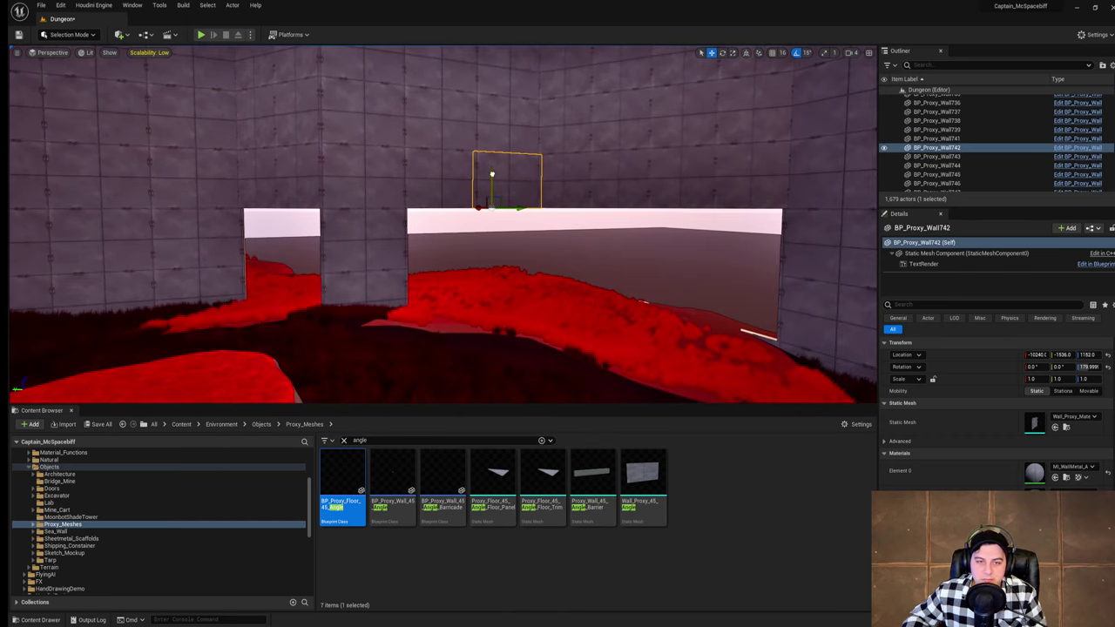
pyautogui.keyDown('alt'); pyautogui.moveTo(492, 226); pyautogui.dragTo(491, 281); pyautogui.keyUp('alt')
pyautogui.moveTo(570, 258); pyautogui.dragTo(597, 276, button='right')
pyautogui.press('a')
pyautogui.press('d')
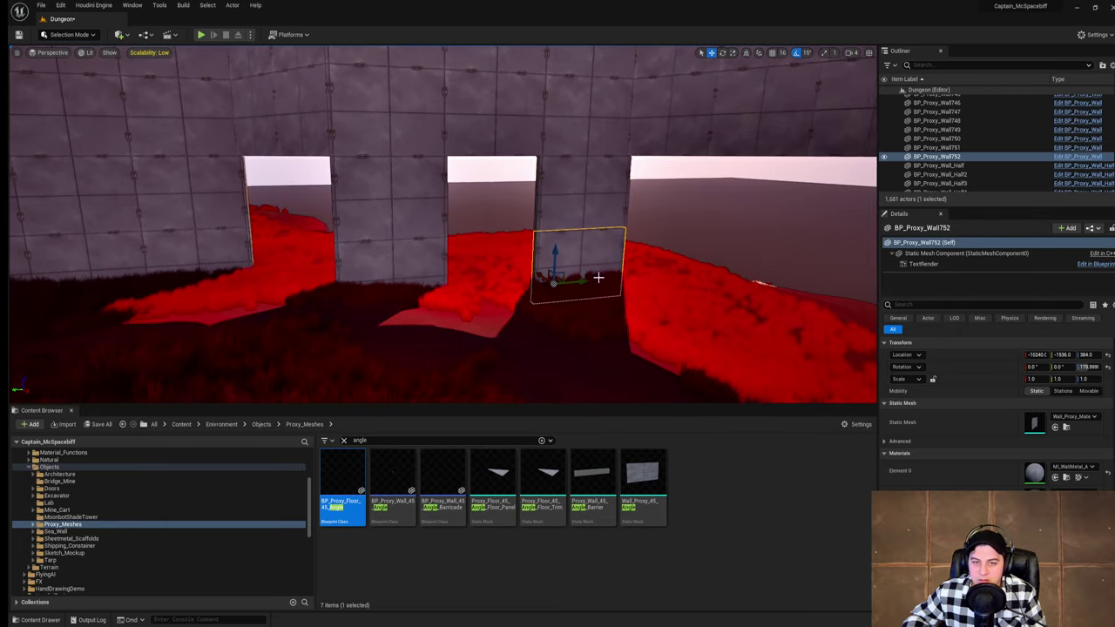
# Step: Duplicate the second pillar's bottom wall to Y -1024, Z 384 as a sill between the pillars, and save the level
pyautogui.keyDown('alt'); pyautogui.moveTo(586, 278); pyautogui.dragTo(506, 282); pyautogui.keyUp('alt')
pyautogui.press('s')
pyautogui.moveTo(505, 282); pyautogui.dragTo(470, 276, button='right')
pyautogui.press('d')
pyautogui.press('a')
pyautogui.press('w')
pyautogui.press('d')
pyautogui.press('w')
pyautogui.press('d')
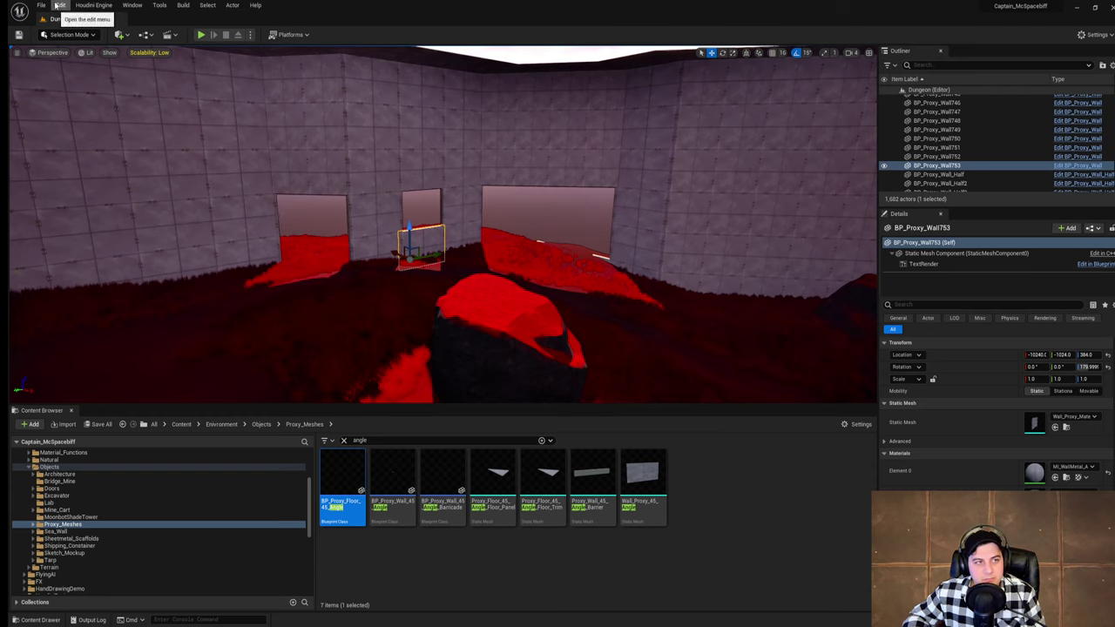
pyautogui.click(41, 5)
pyautogui.click(89, 88)
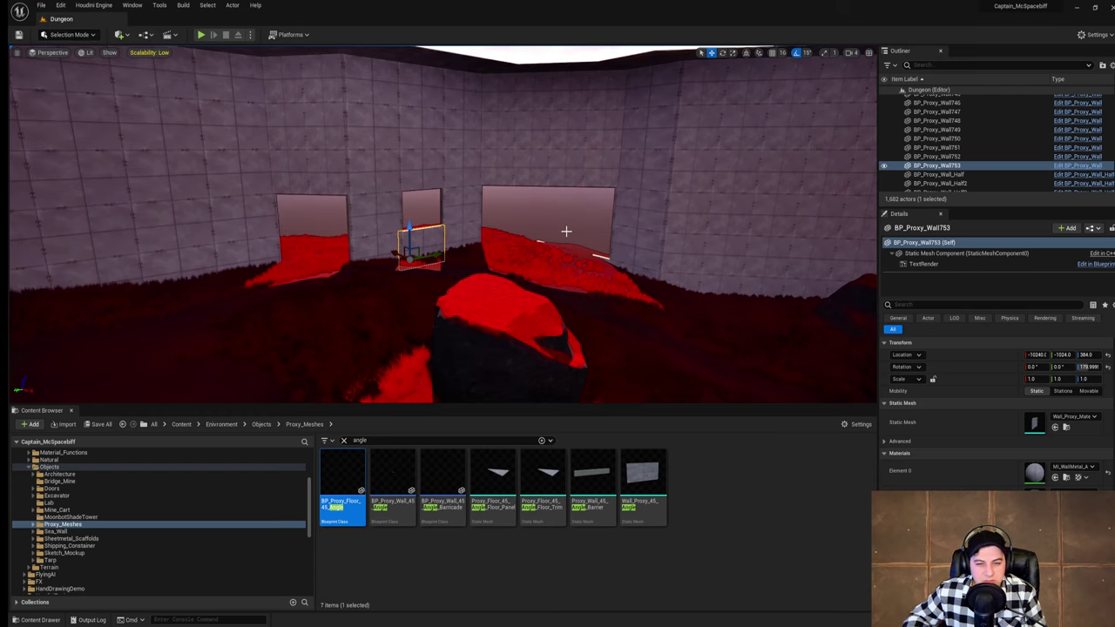
# Step: Play-test the level, running the character through the arena toward the wall openings, and stop the session
pyautogui.press('d')
pyautogui.moveTo(566, 231); pyautogui.dragTo(527, 206, button='right')
pyautogui.press('w')
pyautogui.press('w')
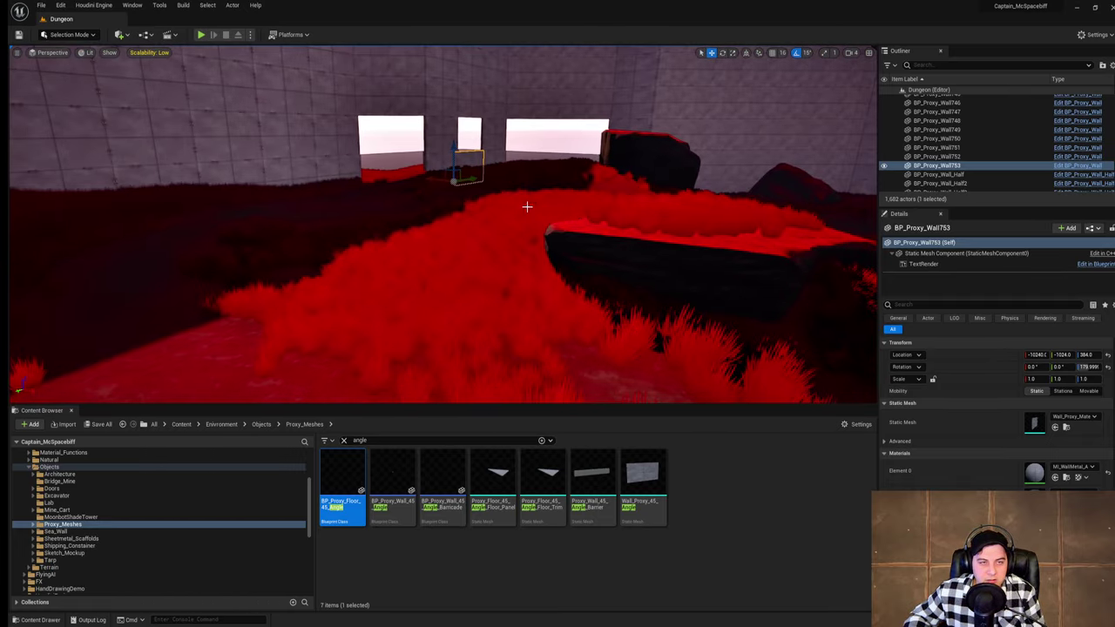
pyautogui.click(201, 35)
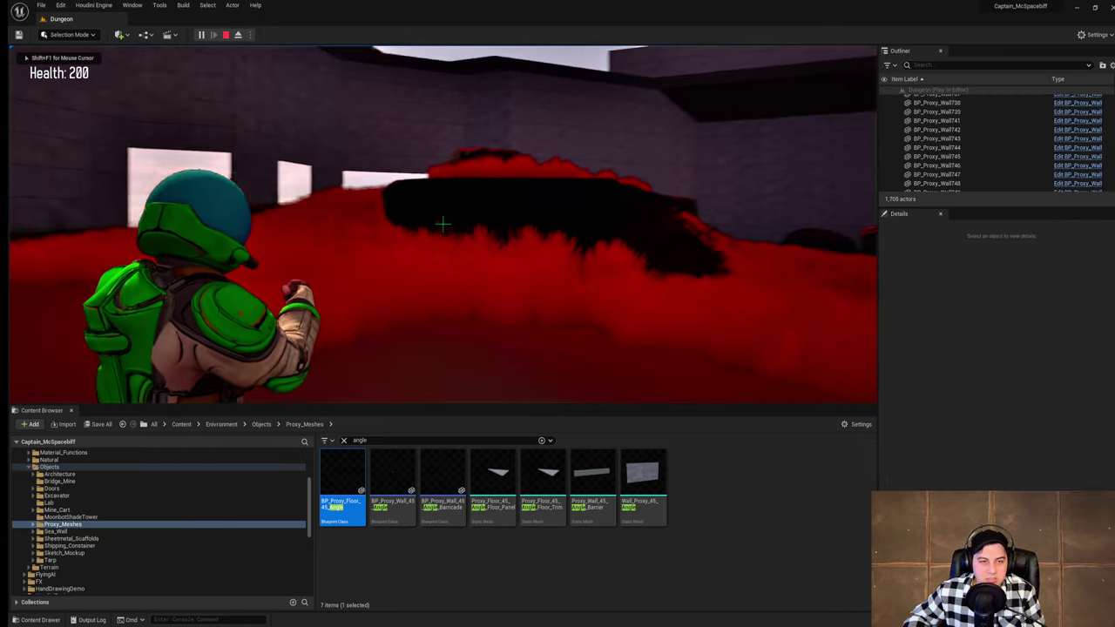
pyautogui.press('w')
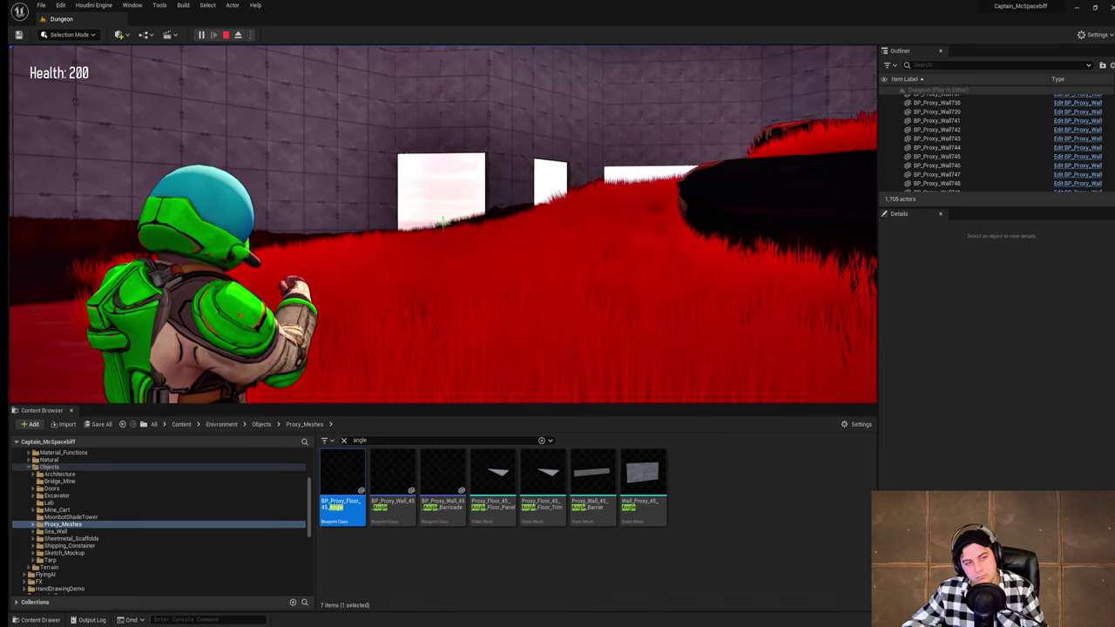
pyautogui.press('w')
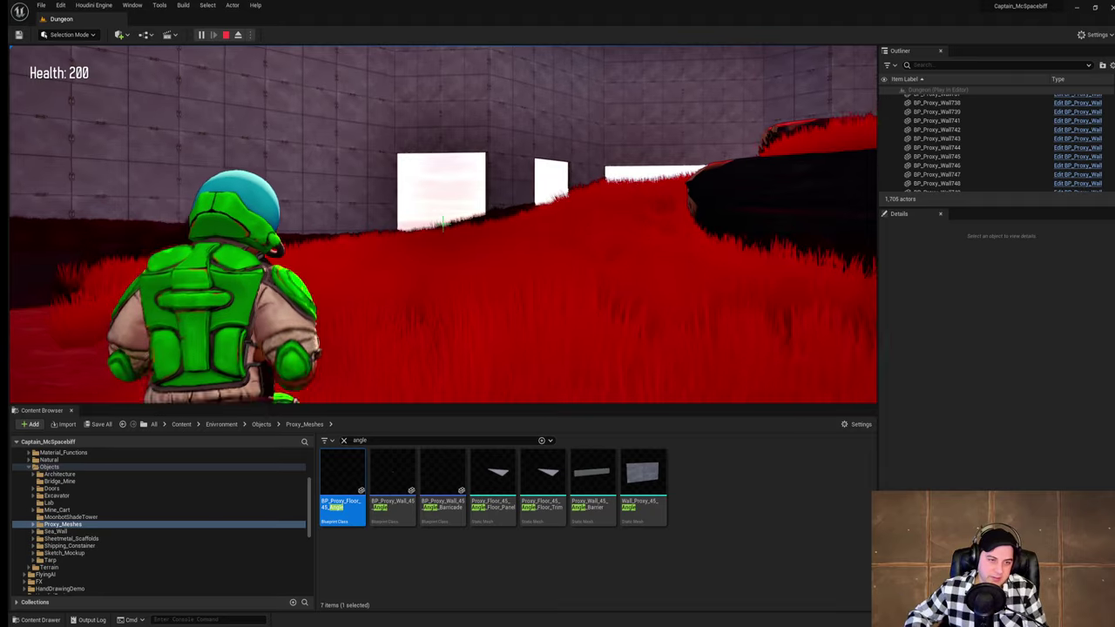
pyautogui.press('w')
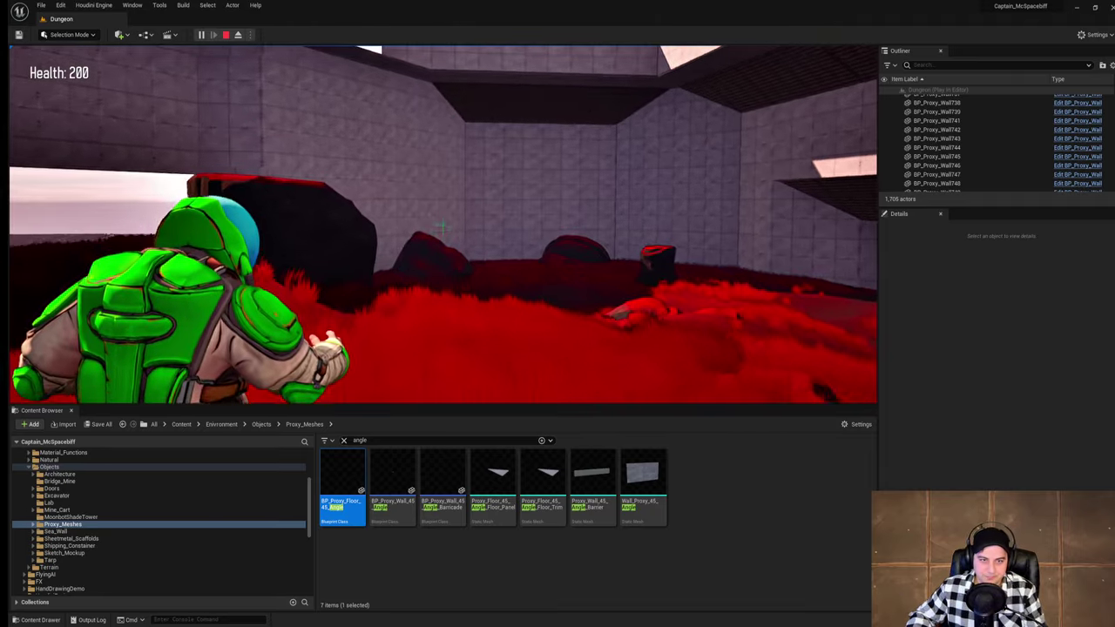
pyautogui.press('w')
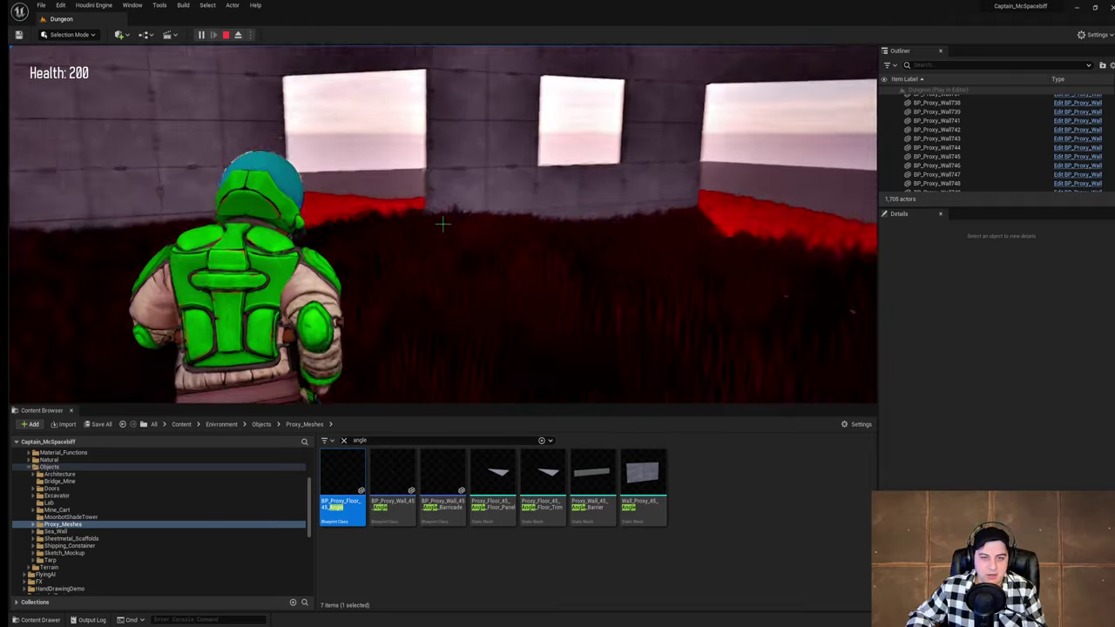
pyautogui.press('Escape')
# Step: Examine the arena's enclosing walls, window openings and rocks from inside
pyautogui.moveTo(441, 229); pyautogui.dragTo(370, 239, button='right')
pyautogui.press('s')
pyautogui.press('s')
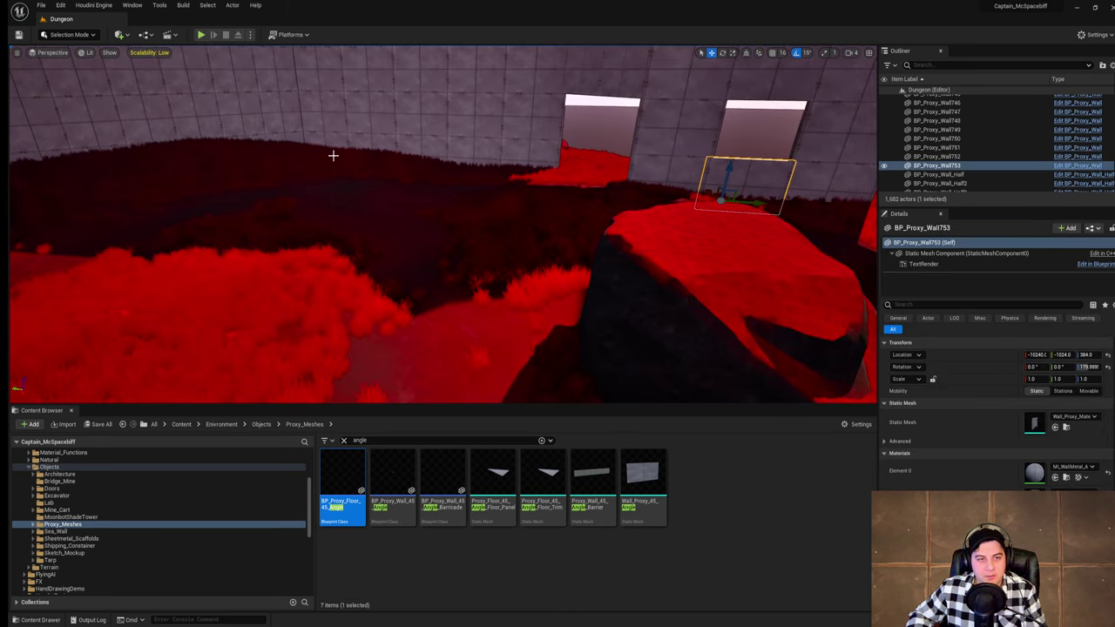
pyautogui.moveTo(333, 155)
pyautogui.mouseDown(button='right')
pyautogui.moveTo(191, 158)
pyautogui.moveTo(332, 155)
pyautogui.mouseUp(button='right')
pyautogui.press('w')
pyautogui.press('s')
pyautogui.press('w')
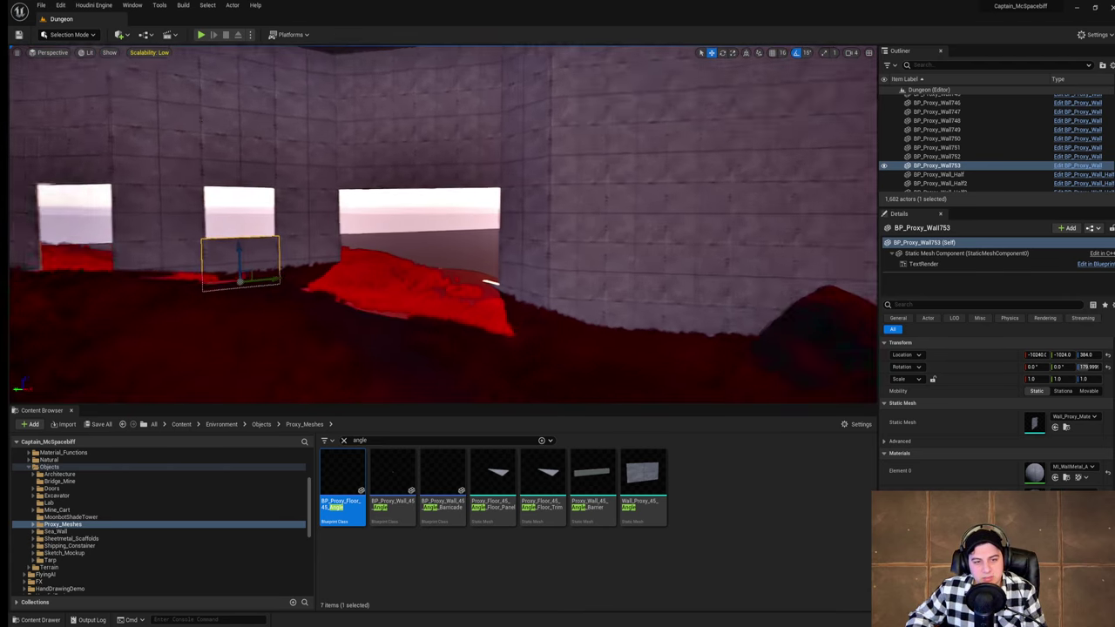
pyautogui.press('s')
pyautogui.moveTo(442, 225); pyautogui.dragTo(470, 192, button='right')
pyautogui.press('w')
pyautogui.press('a')
pyautogui.press('s')
pyautogui.press('w')
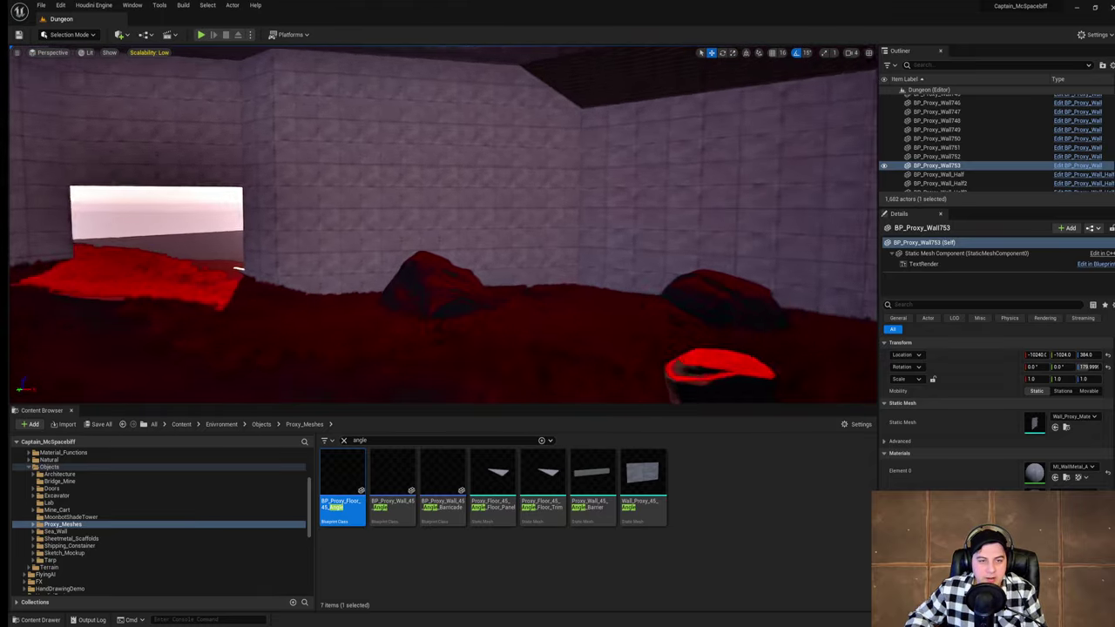
# Step: Delete the unwanted piece near the arena's angled wall and overhang
pyautogui.moveTo(444, 225)
pyautogui.mouseDown(button='right')
pyautogui.moveTo(305, 222)
pyautogui.moveTo(435, 279)
pyautogui.moveTo(436, 174)
pyautogui.moveTo(410, 178)
pyautogui.moveTo(415, 279)
pyautogui.moveTo(523, 300)
pyautogui.moveTo(554, 336)
pyautogui.moveTo(518, 347)
pyautogui.moveTo(375, 206)
pyautogui.moveTo(451, 210)
pyautogui.mouseUp(button='right')
pyautogui.click(431, 266)
pyautogui.press('Delete')
# Step: Duplicate the row of six overhang ramps at Y -4608 out over the arena, keeping Z 1920
pyautogui.click(482, 168)
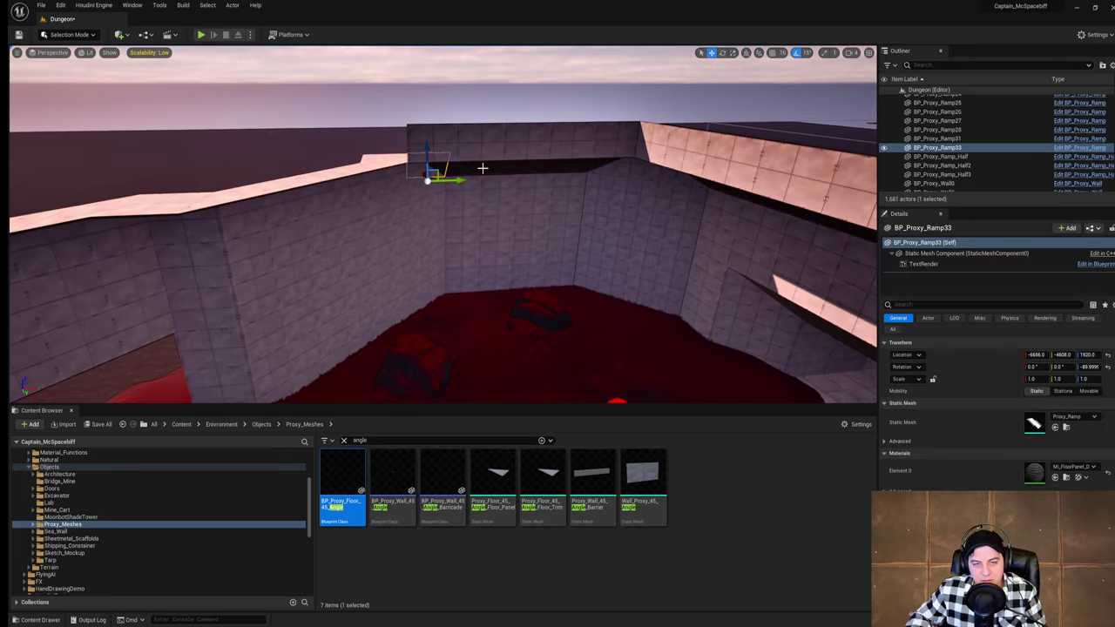
pyautogui.keyDown('ctrl'); pyautogui.click(469, 164); pyautogui.keyUp('ctrl')
pyautogui.moveTo(508, 163); pyautogui.dragTo(530, 157, button='right')
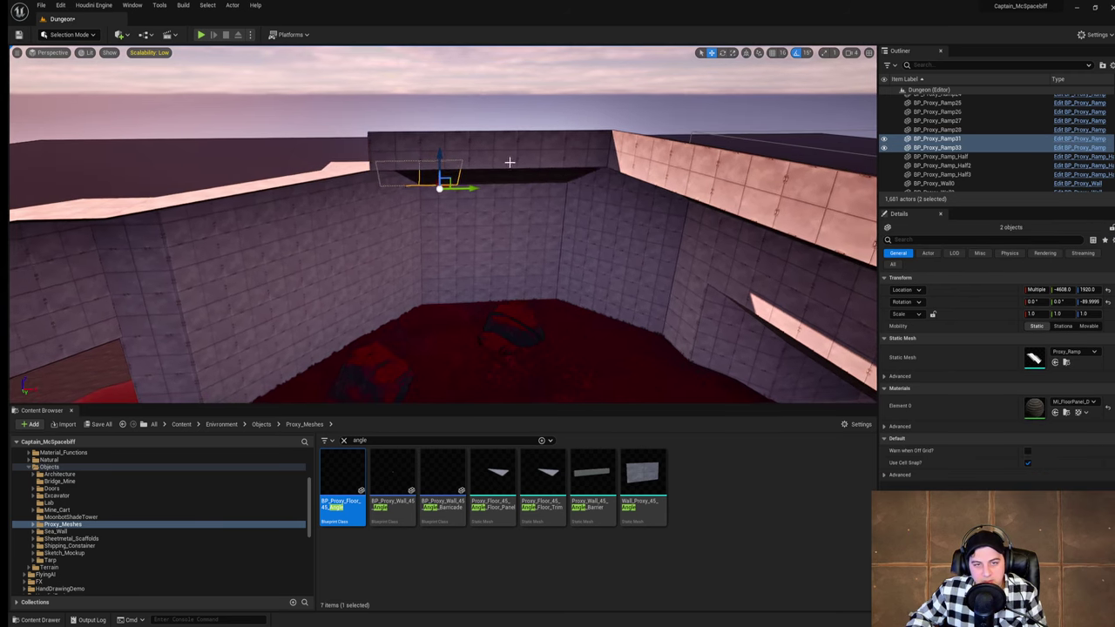
pyautogui.keyDown('ctrl'); pyautogui.click(482, 176); pyautogui.keyUp('ctrl')
pyautogui.keyDown('ctrl'); pyautogui.click(540, 171); pyautogui.keyUp('ctrl')
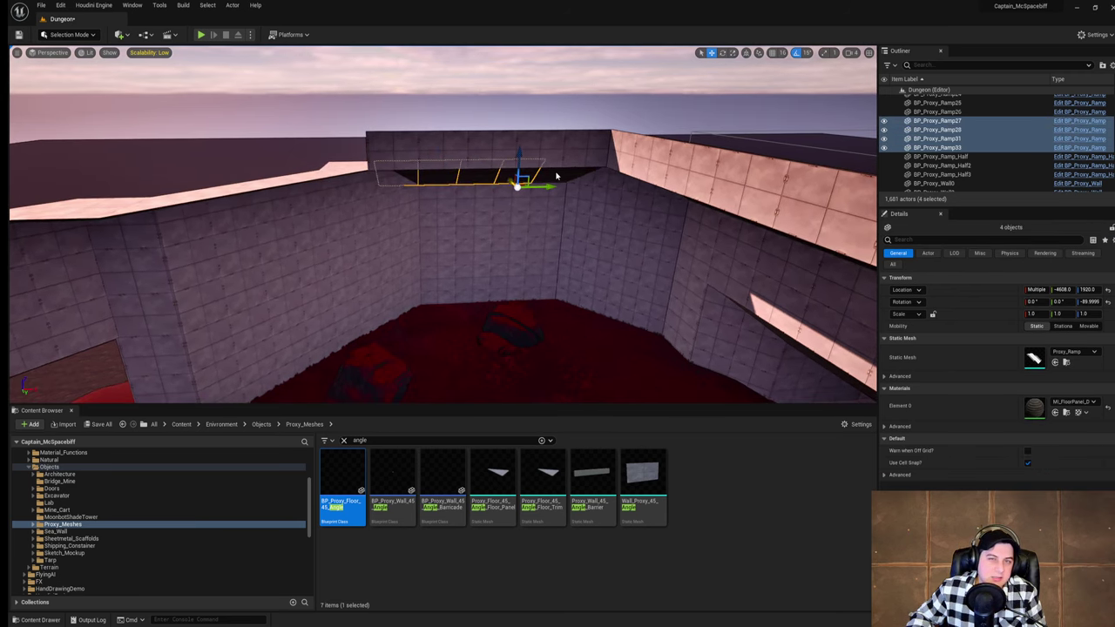
pyautogui.keyDown('ctrl'); pyautogui.click(560, 176); pyautogui.keyUp('ctrl')
pyautogui.keyDown('ctrl'); pyautogui.click(596, 173); pyautogui.keyUp('ctrl')
pyautogui.moveTo(596, 170); pyautogui.dragTo(597, 170, button='right')
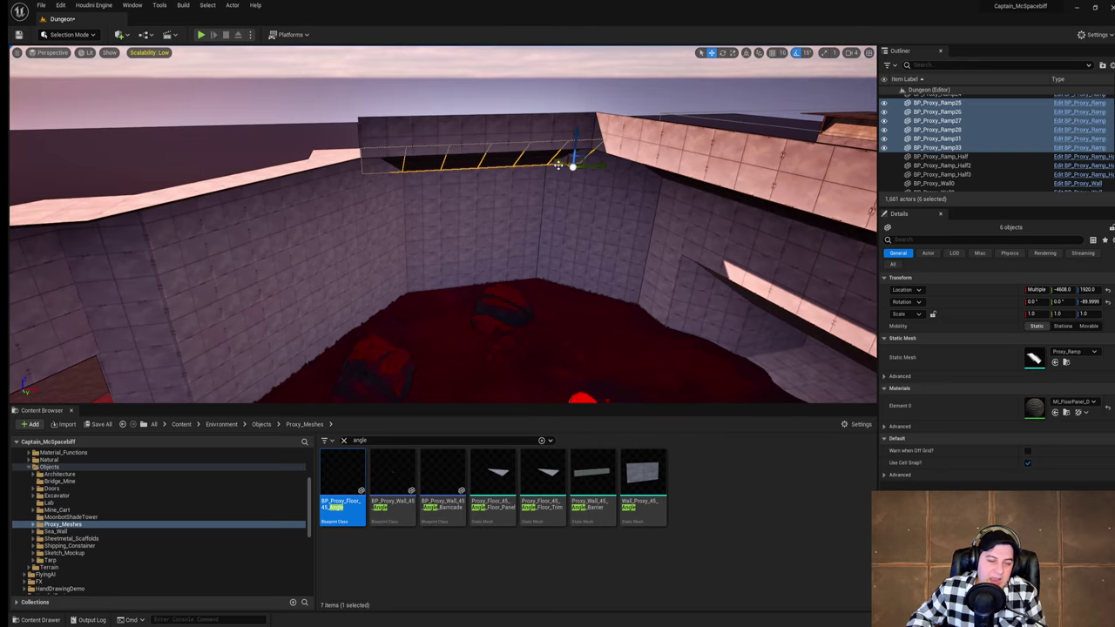
pyautogui.keyDown('alt'); pyautogui.moveTo(558, 165); pyautogui.dragTo(579, 188); pyautogui.keyUp('alt')
# Step: Move the six copied ramps to Y -2560 at the top of the opposite angled wall
pyautogui.moveTo(579, 189); pyautogui.dragTo(479, 218, button='right')
pyautogui.moveTo(617, 209); pyautogui.dragTo(616, 214, button='right')
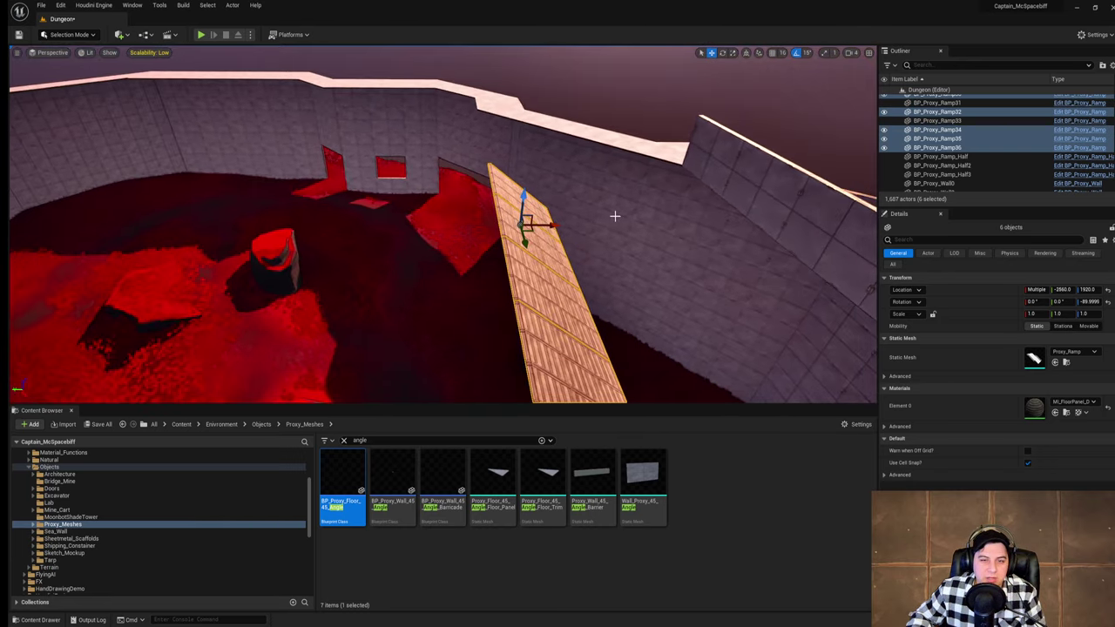
pyautogui.moveTo(528, 239); pyautogui.dragTo(498, 144)
pyautogui.moveTo(498, 144); pyautogui.dragTo(470, 159, button='right')
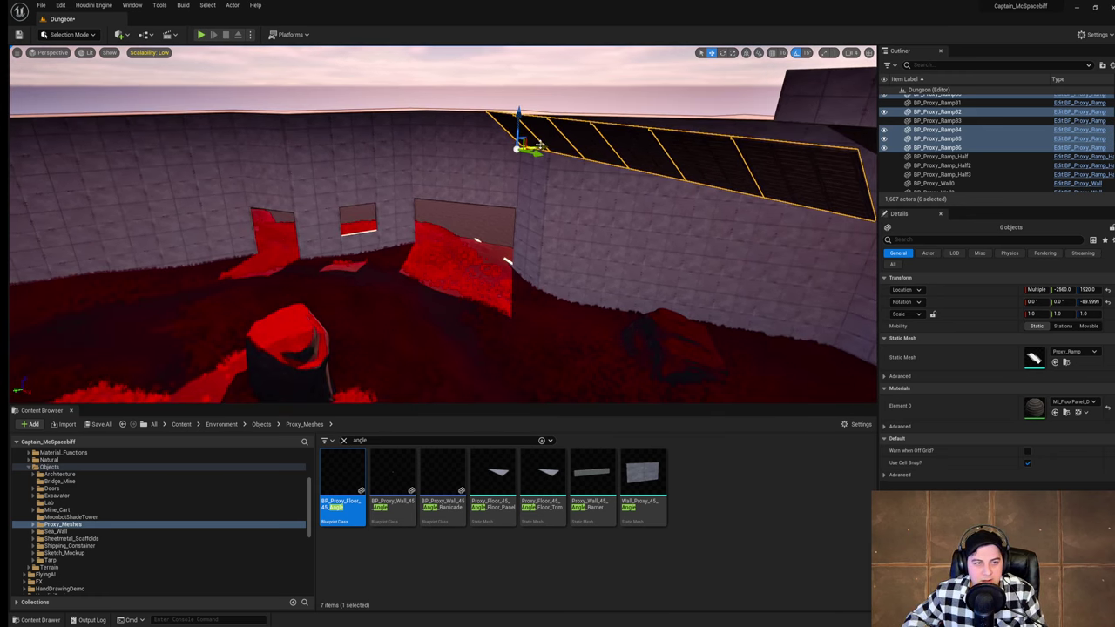
# Step: Try rotating the six copied overhang ramps to about -165°, and delete all six
pyautogui.moveTo(540, 144); pyautogui.dragTo(535, 152, button='right')
pyautogui.press('e')
pyautogui.moveTo(544, 155); pyautogui.dragTo(547, 155)
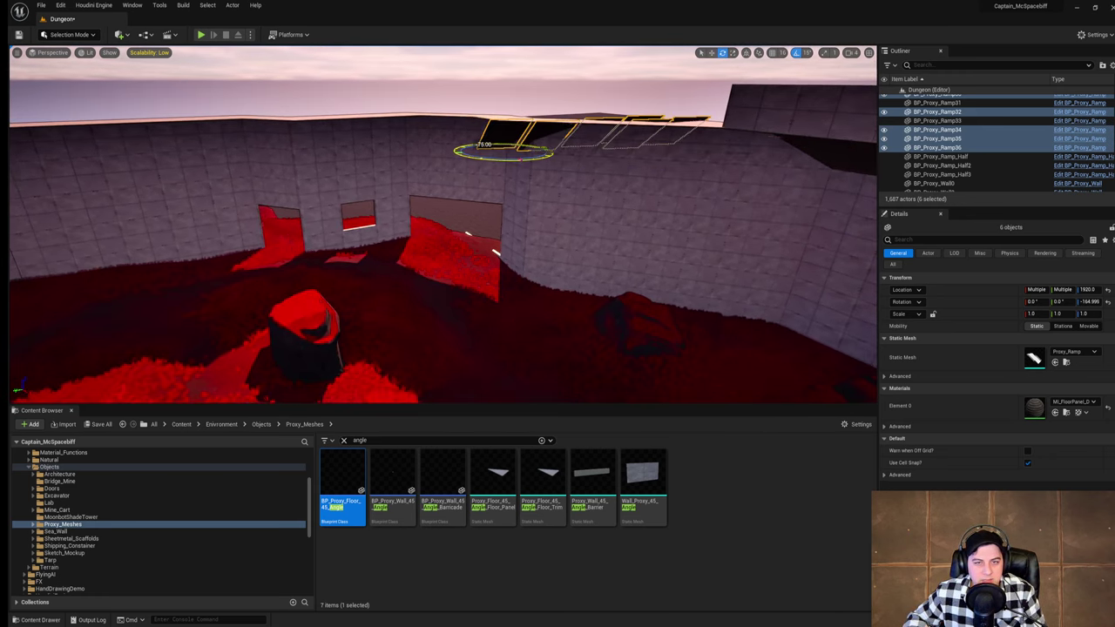
pyautogui.moveTo(523, 158)
pyautogui.mouseDown(button='right')
pyautogui.moveTo(580, 161)
pyautogui.moveTo(523, 160)
pyautogui.mouseUp(button='right')
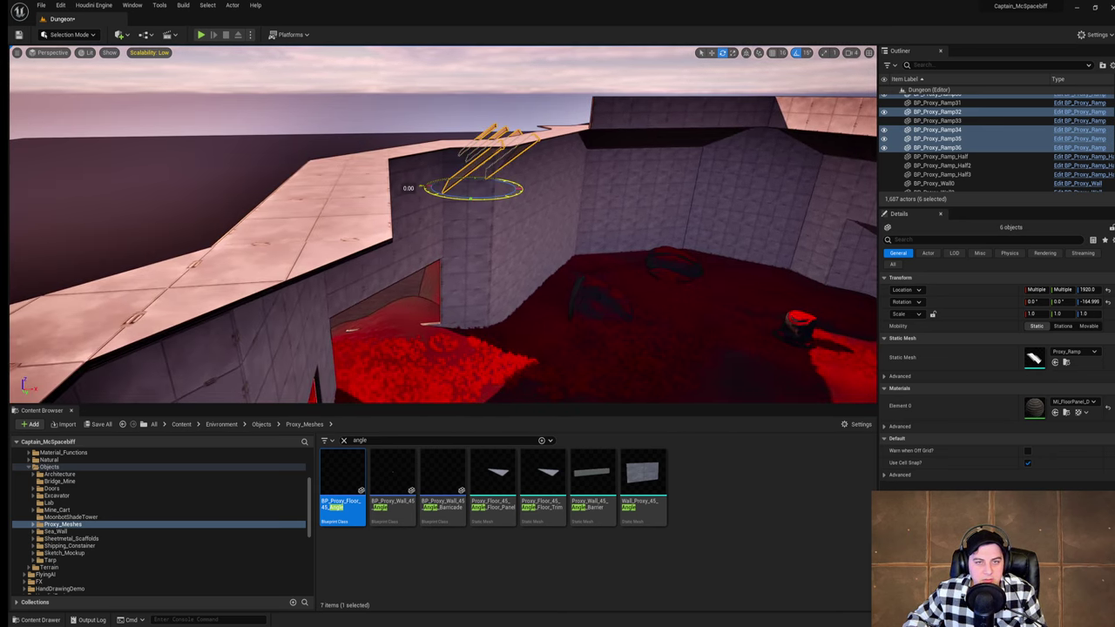
pyautogui.moveTo(517, 184); pyautogui.dragTo(514, 185)
pyautogui.moveTo(516, 185); pyautogui.dragTo(458, 170, button='right')
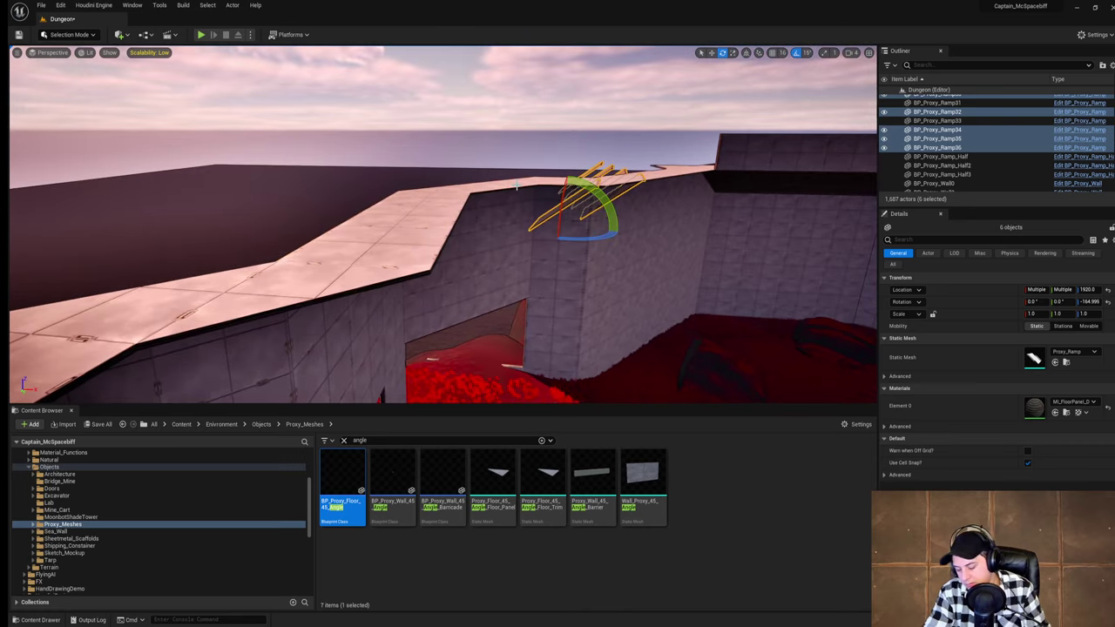
pyautogui.press('Delete')
# Step: Duplicate one ramp from the Y -4608 row across the arena, and turn the copy to -180° over the windowed wall
pyautogui.click(723, 178)
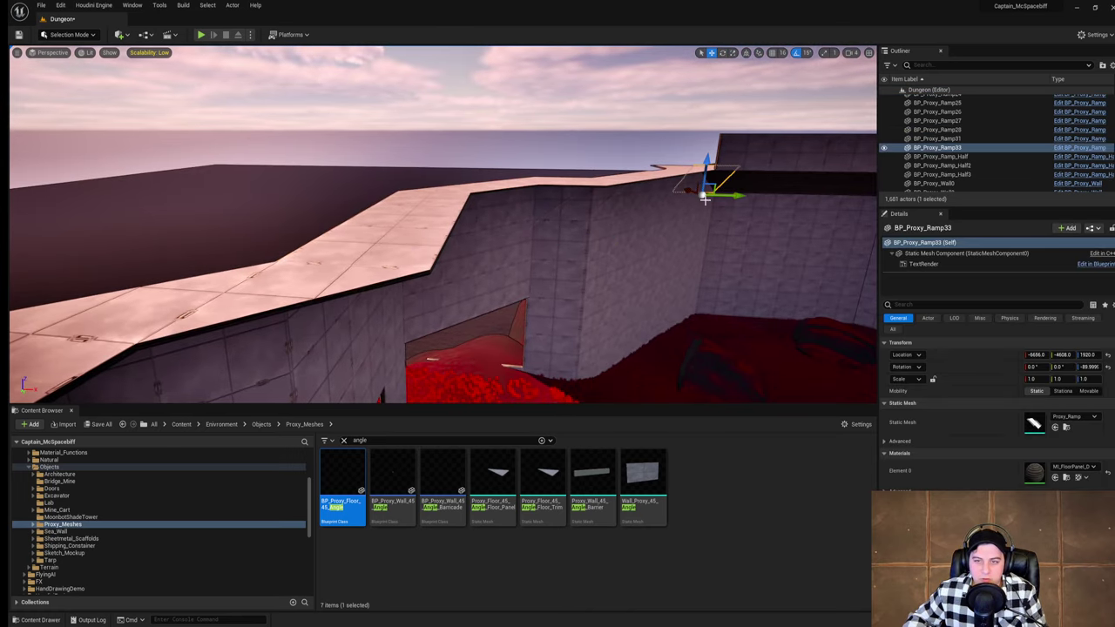
pyautogui.keyDown('alt'); pyautogui.moveTo(688, 191); pyautogui.dragTo(849, 244); pyautogui.keyUp('alt')
pyautogui.moveTo(729, 195); pyautogui.dragTo(794, 233, button='right')
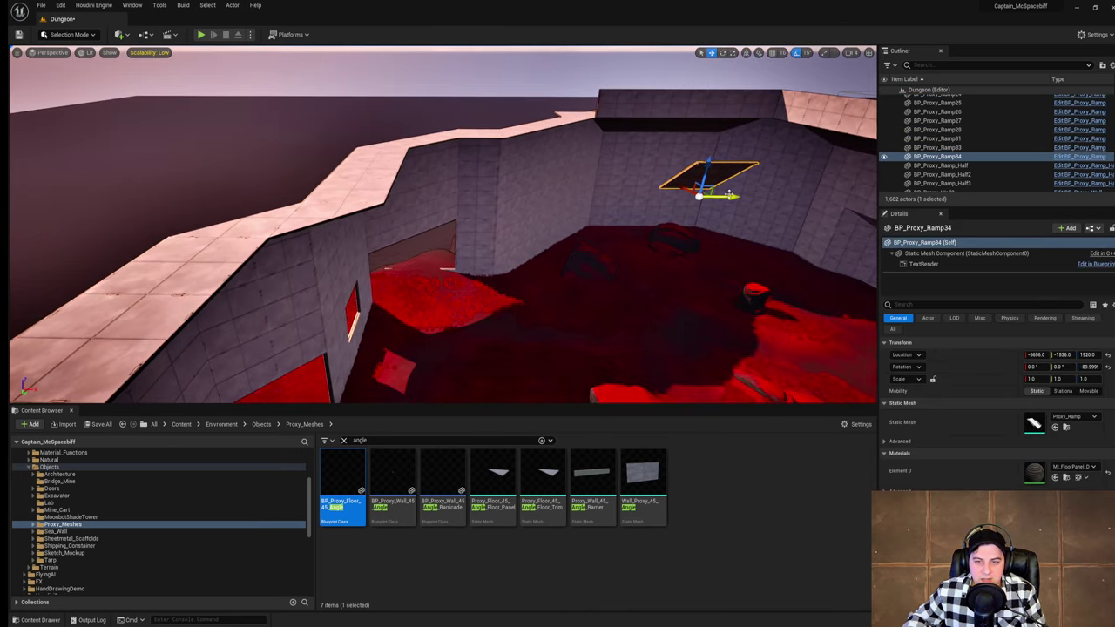
pyautogui.moveTo(728, 195); pyautogui.dragTo(328, 202)
pyautogui.press('e')
pyautogui.moveTo(327, 202); pyautogui.dragTo(253, 208, button='right')
pyautogui.press('w')
pyautogui.press('w')
# Step: Extend the overhang along the windowed wall at X -9728 with three more ramp copies, ending at Y -512
pyautogui.keyDown('alt'); pyautogui.moveTo(465, 213); pyautogui.dragTo(562, 219); pyautogui.keyUp('alt')
pyautogui.moveTo(563, 219); pyautogui.dragTo(532, 207, button='right')
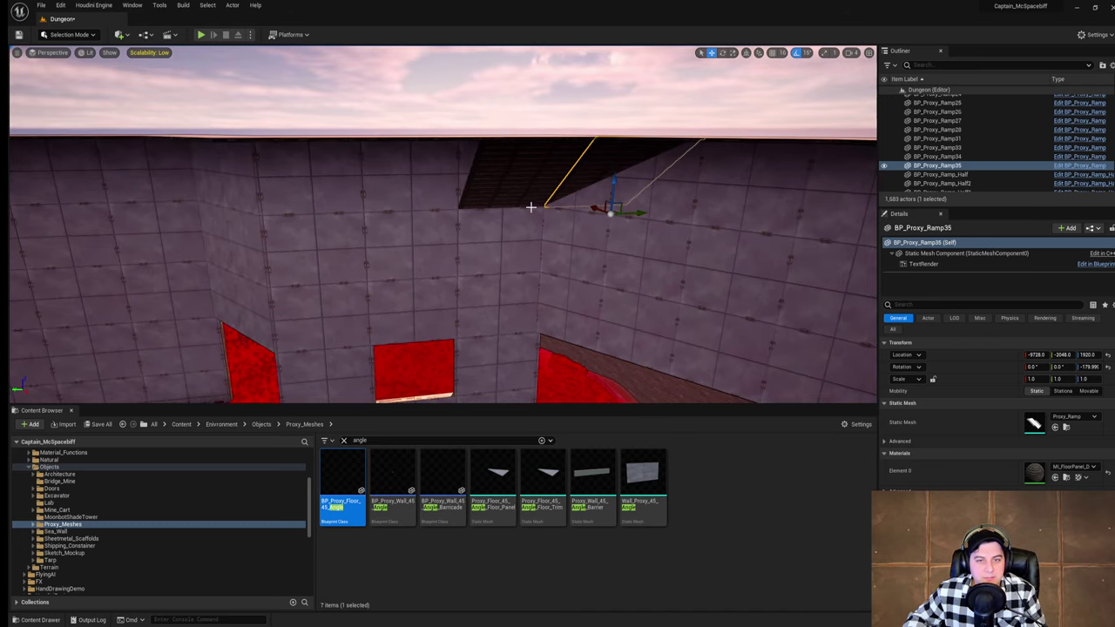
pyautogui.click(529, 200)
pyautogui.keyDown('alt'); pyautogui.moveTo(540, 217); pyautogui.dragTo(359, 221); pyautogui.keyUp('alt')
pyautogui.moveTo(359, 221); pyautogui.dragTo(292, 205, button='right')
pyautogui.press('w')
pyautogui.press('d')
pyautogui.press('s')
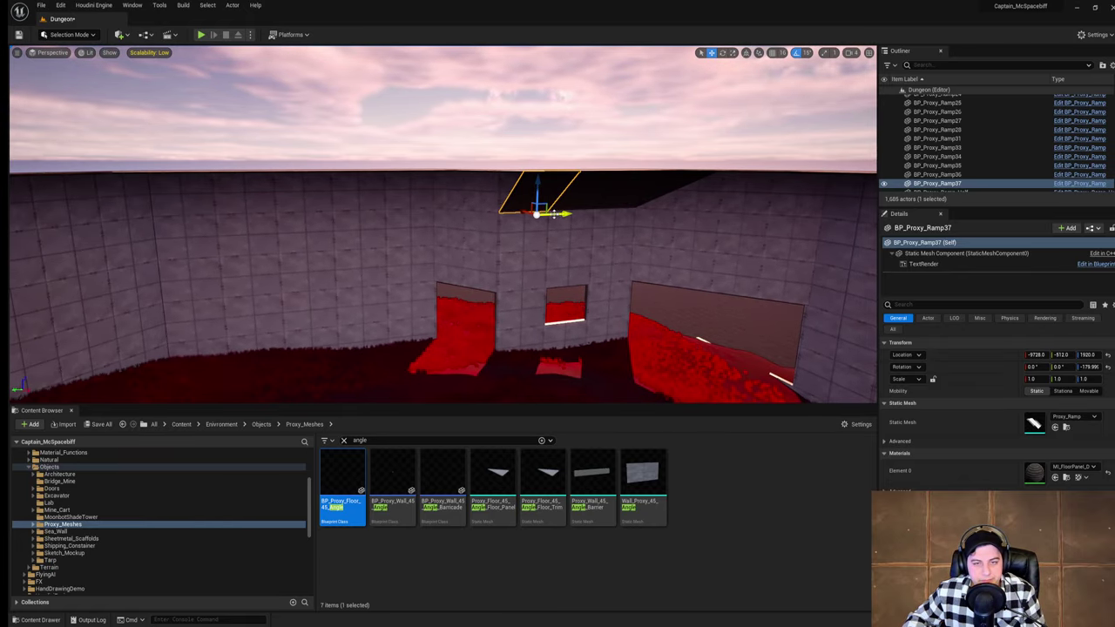
# Step: Duplicate the end ramp onto the set-back wall section at X -10240, Y 512
pyautogui.keyDown('alt'); pyautogui.moveTo(554, 213); pyautogui.dragTo(475, 223); pyautogui.keyUp('alt')
pyautogui.press('d')
pyautogui.moveTo(418, 220); pyautogui.dragTo(362, 236, button='right')
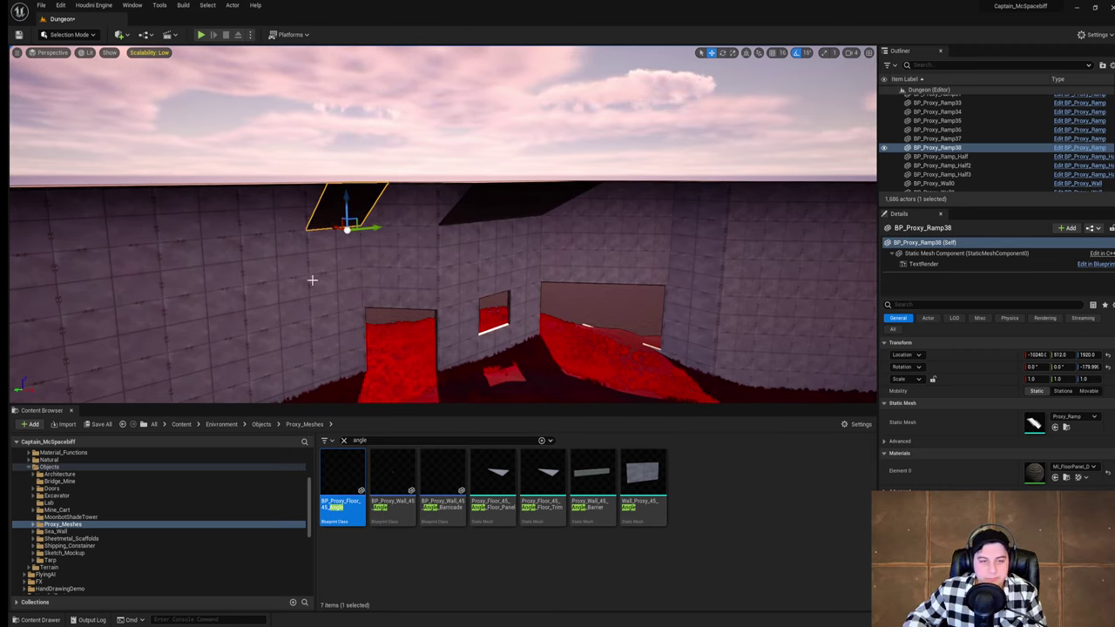
pyautogui.press('w')
pyautogui.moveTo(311, 279); pyautogui.dragTo(244, 270, button='right')
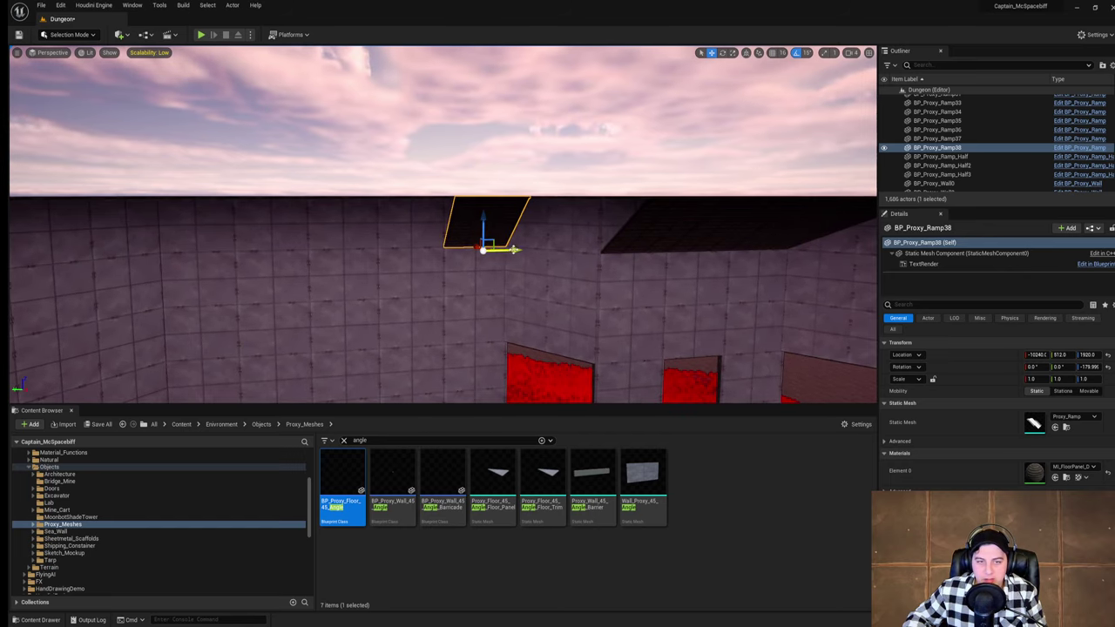
# Step: Continue the overhang along X -10240 with five more ramp copies, ending at Y 3072
pyautogui.keyDown('alt'); pyautogui.moveTo(512, 250); pyautogui.dragTo(286, 254); pyautogui.keyUp('alt')
pyautogui.moveTo(410, 258); pyautogui.dragTo(362, 258, button='right')
pyautogui.keyDown('alt'); pyautogui.moveTo(396, 254); pyautogui.dragTo(354, 254); pyautogui.keyUp('alt')
pyautogui.moveTo(354, 254); pyautogui.dragTo(218, 255, button='right')
pyautogui.press('w')
pyautogui.keyDown('alt'); pyautogui.moveTo(542, 249); pyautogui.dragTo(364, 253); pyautogui.keyUp('alt')
# Step: Examine the overhang and the remaining bare wall tops around the arena
pyautogui.moveTo(364, 253); pyautogui.dragTo(655, 245, button='right')
pyautogui.press('w')
pyautogui.press('s')
pyautogui.press('w')
pyautogui.press('s')
pyautogui.press('e')
pyautogui.press('w')
pyautogui.press('d')
pyautogui.press('s')
pyautogui.press('a')
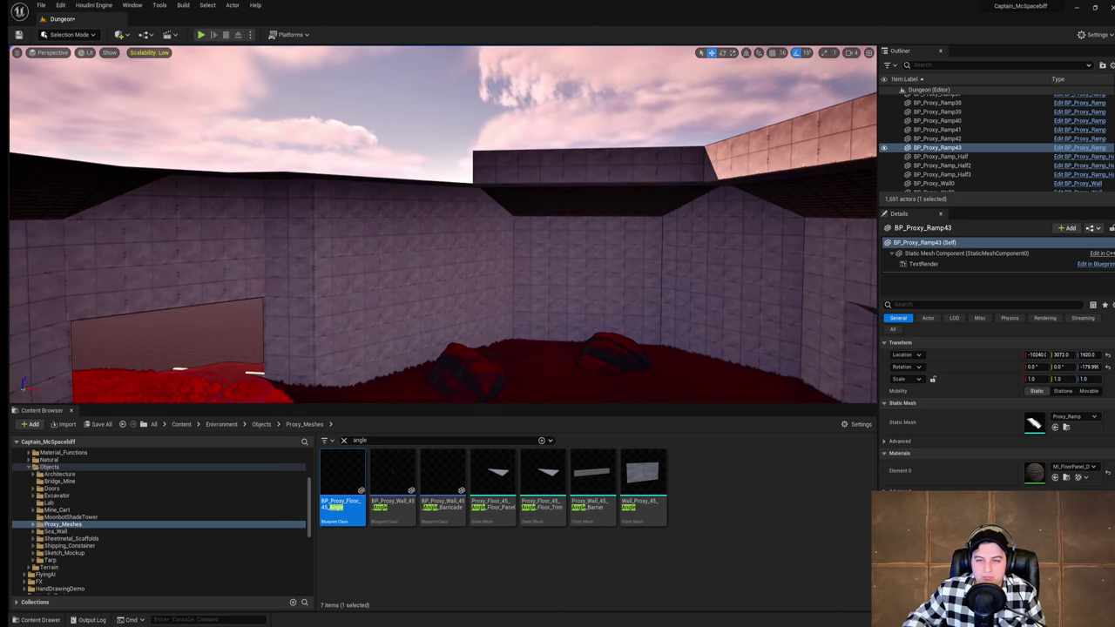
# Step: Duplicate the end ramp turned to -270°, and repeat it along the adjoining wall at Y 4096 as far as X -6144
pyautogui.moveTo(656, 245); pyautogui.dragTo(304, 250, button='right')
pyautogui.press('w')
pyautogui.press('s')
pyautogui.press('e')
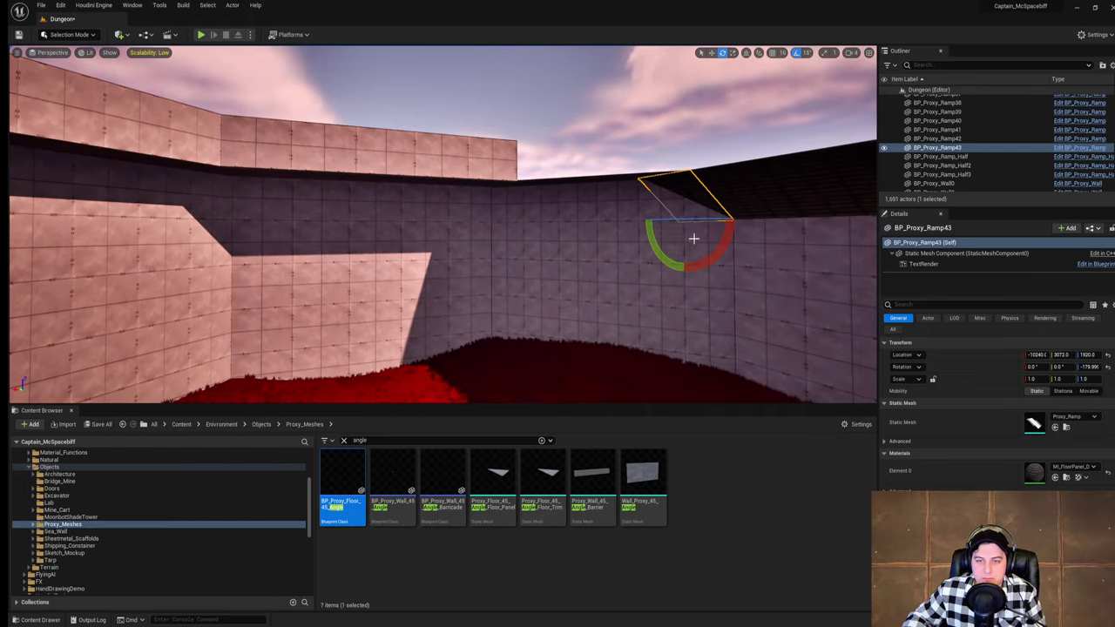
pyautogui.keyDown('alt'); pyautogui.moveTo(686, 220); pyautogui.dragTo(707, 220); pyautogui.keyUp('alt')
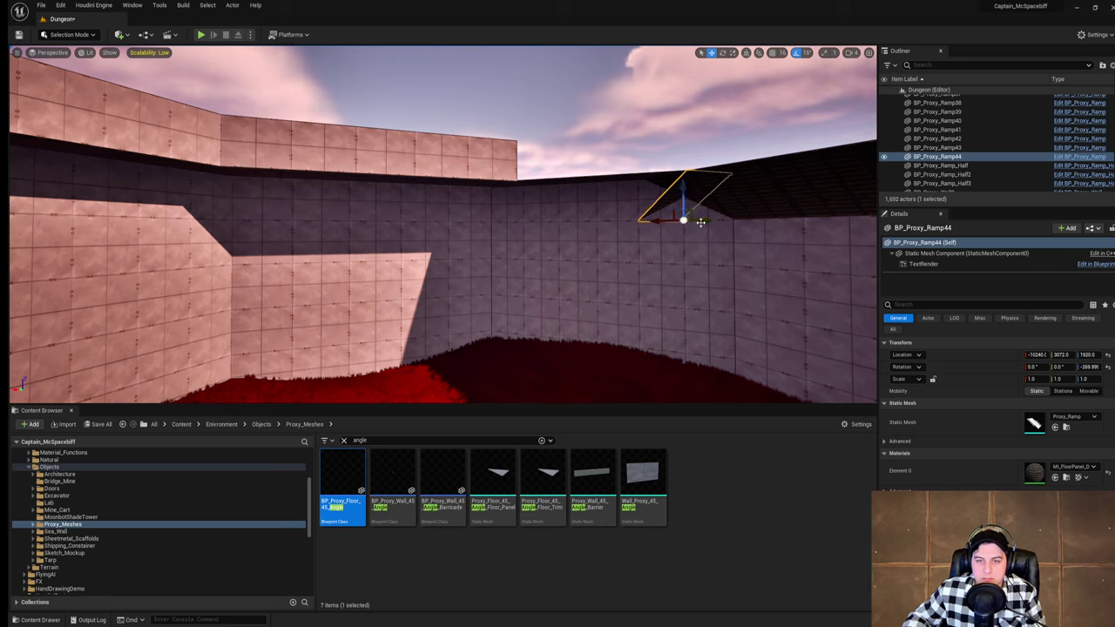
pyautogui.moveTo(700, 222); pyautogui.dragTo(447, 227)
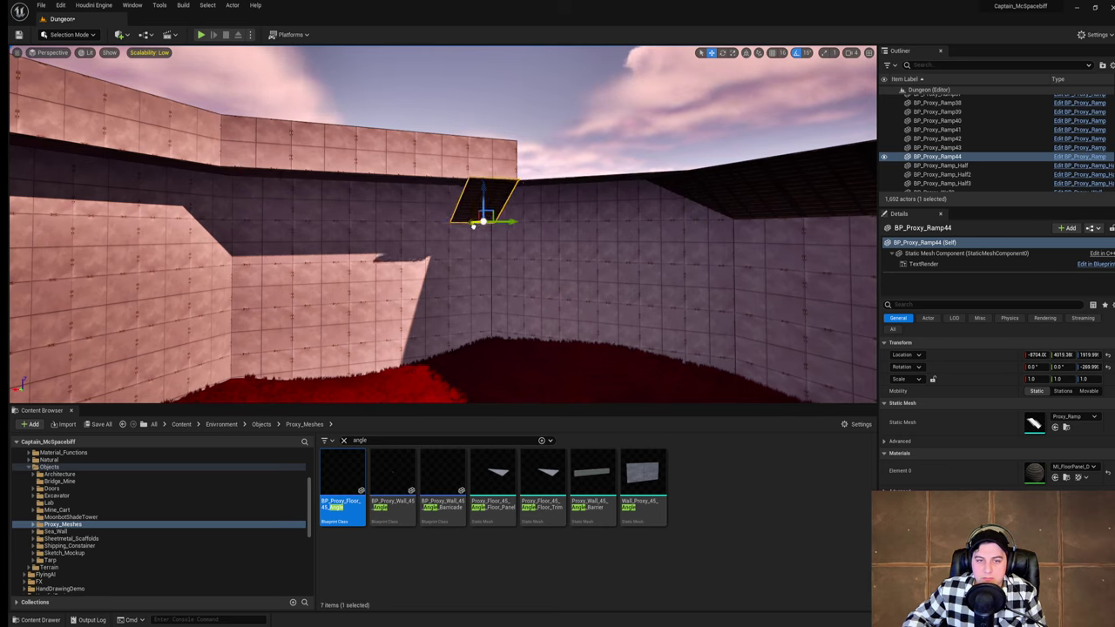
pyautogui.keyDown('alt'); pyautogui.moveTo(544, 224); pyautogui.dragTo(237, 221); pyautogui.keyUp('alt')
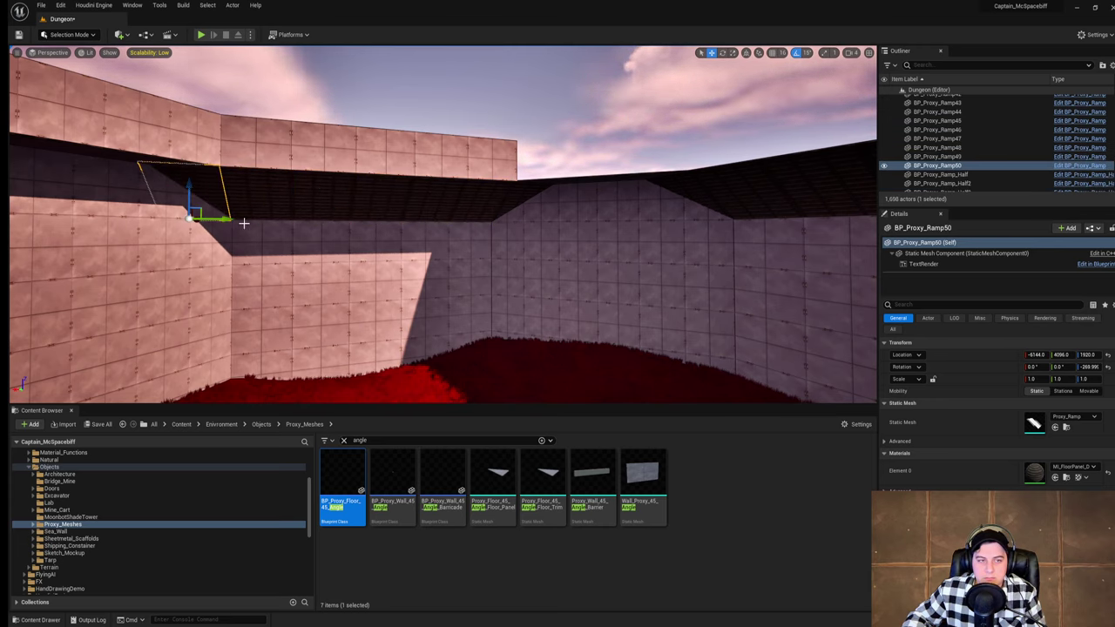
# Step: Duplicate the end ramp turned to -360°, and line three copies along the protruding wall at X -5120, including one at Y 2560
pyautogui.moveTo(243, 224); pyautogui.dragTo(345, 218, button='right')
pyautogui.press('e')
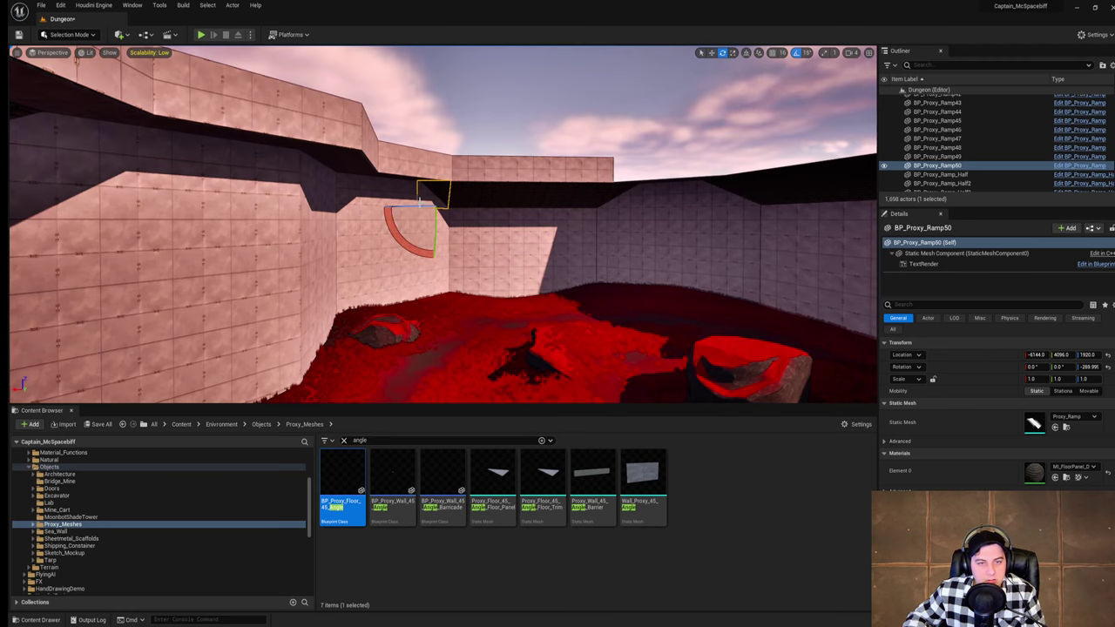
pyautogui.keyDown('alt'); pyautogui.moveTo(431, 208); pyautogui.dragTo(361, 208); pyautogui.keyUp('alt')
pyautogui.press('w')
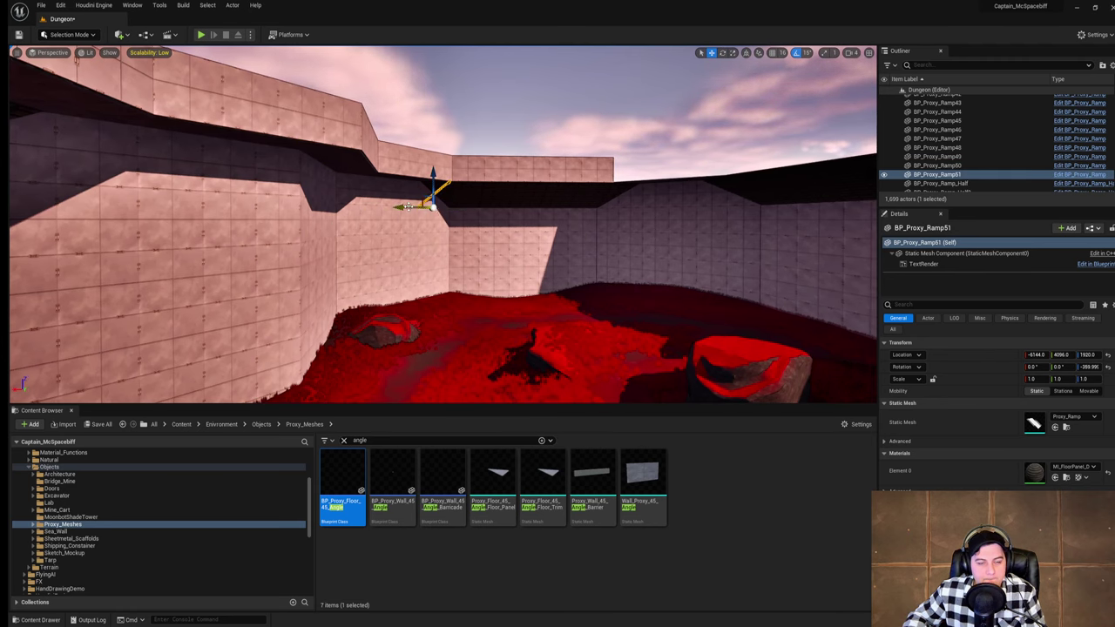
pyautogui.moveTo(366, 214); pyautogui.dragTo(318, 221, button='right')
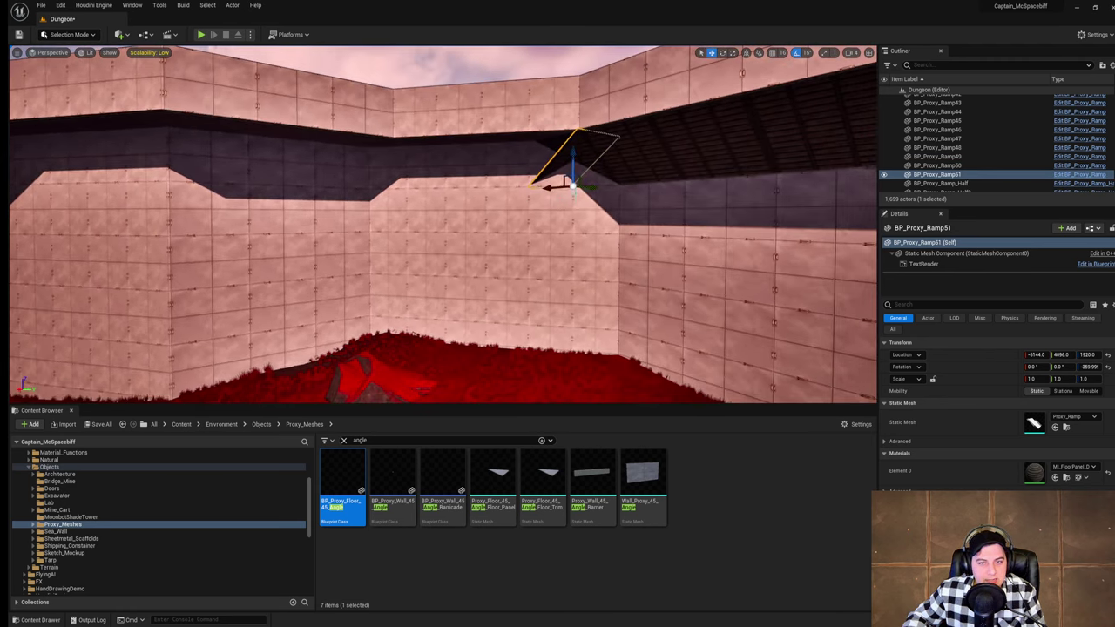
pyautogui.moveTo(590, 186); pyautogui.dragTo(350, 172)
pyautogui.moveTo(351, 172); pyautogui.dragTo(380, 167, button='right')
pyautogui.moveTo(405, 184); pyautogui.dragTo(366, 198)
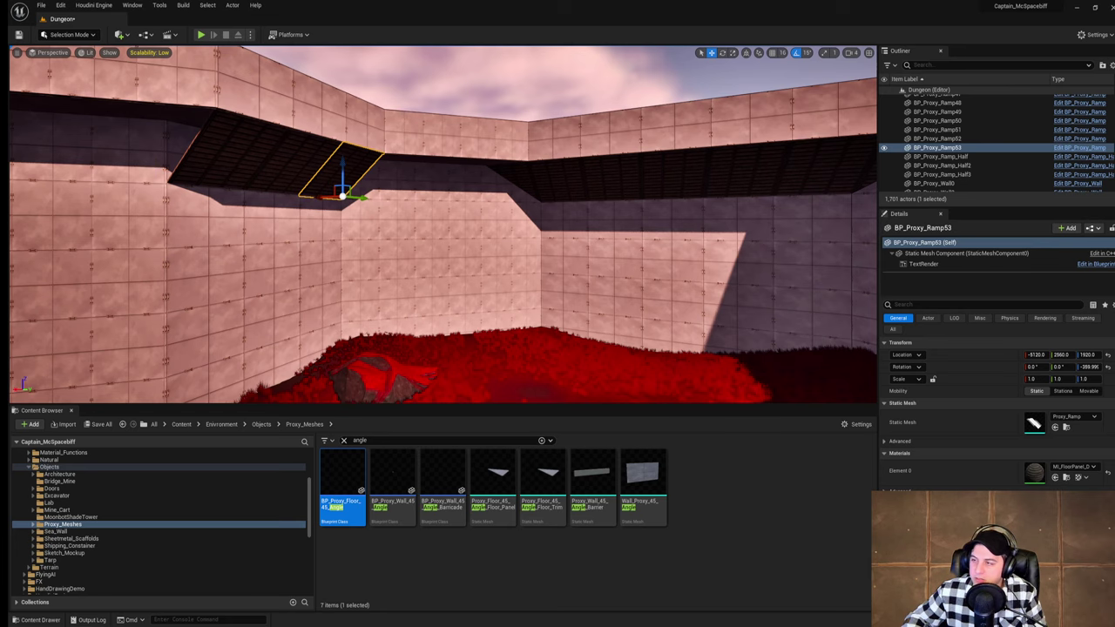
# Step: Add another ramp copy at Y 3072 beside the last one on the protruding wall
pyautogui.moveTo(249, 100); pyautogui.dragTo(541, 169, button='right')
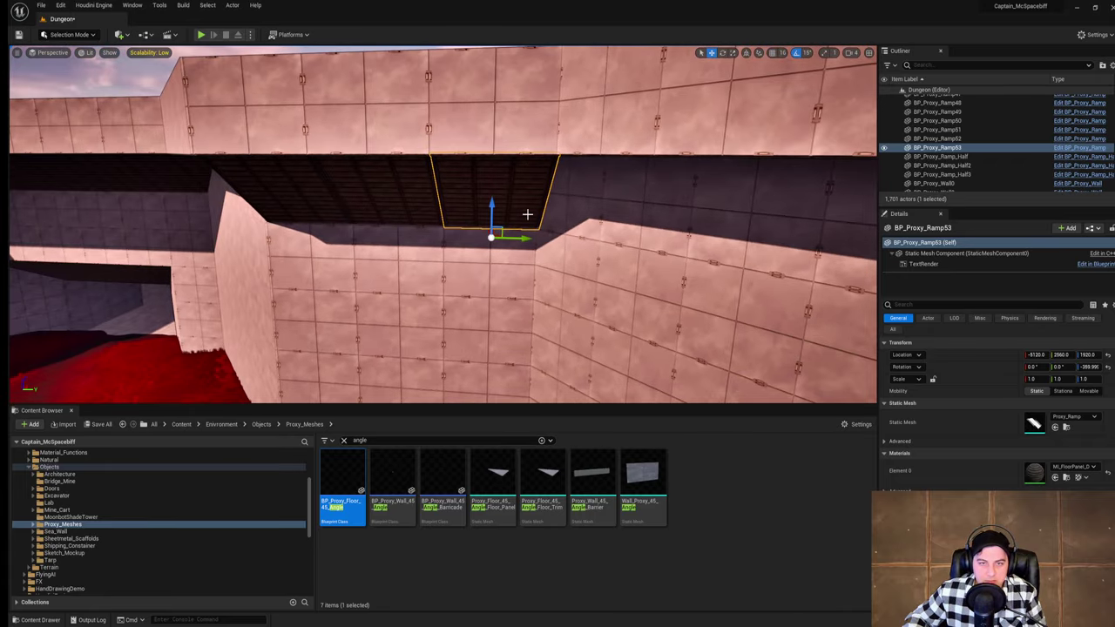
pyautogui.keyDown('alt'); pyautogui.moveTo(523, 241); pyautogui.dragTo(636, 241); pyautogui.keyUp('alt')
pyautogui.moveTo(636, 241); pyautogui.dragTo(666, 233, button='right')
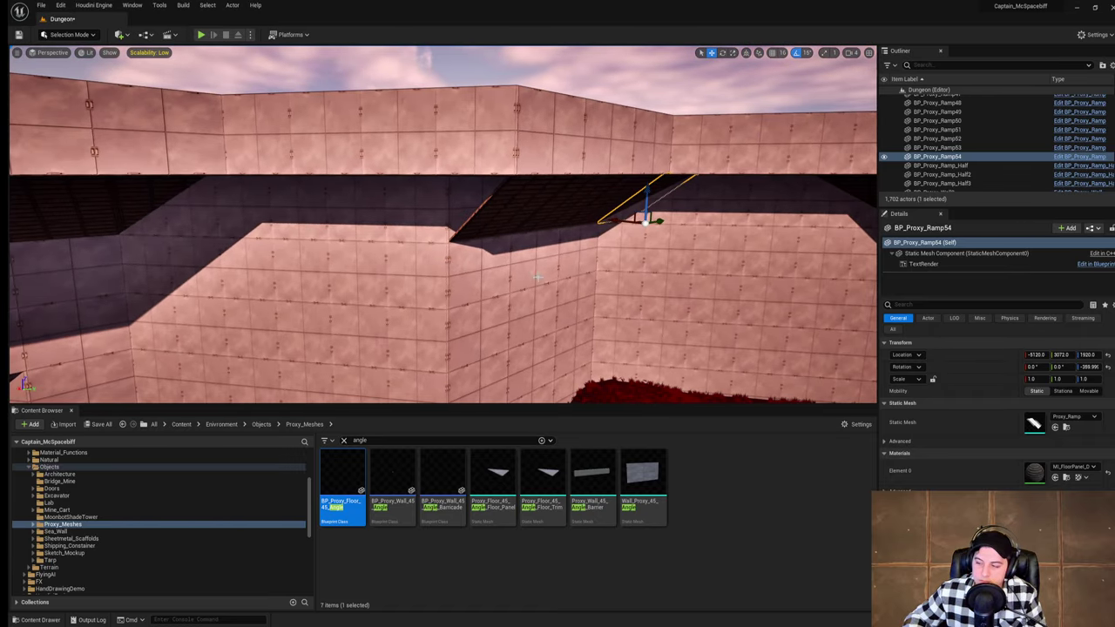
# Step: Save the current Dungeon level
pyautogui.moveTo(629, 286); pyautogui.dragTo(262, 383, button='right')
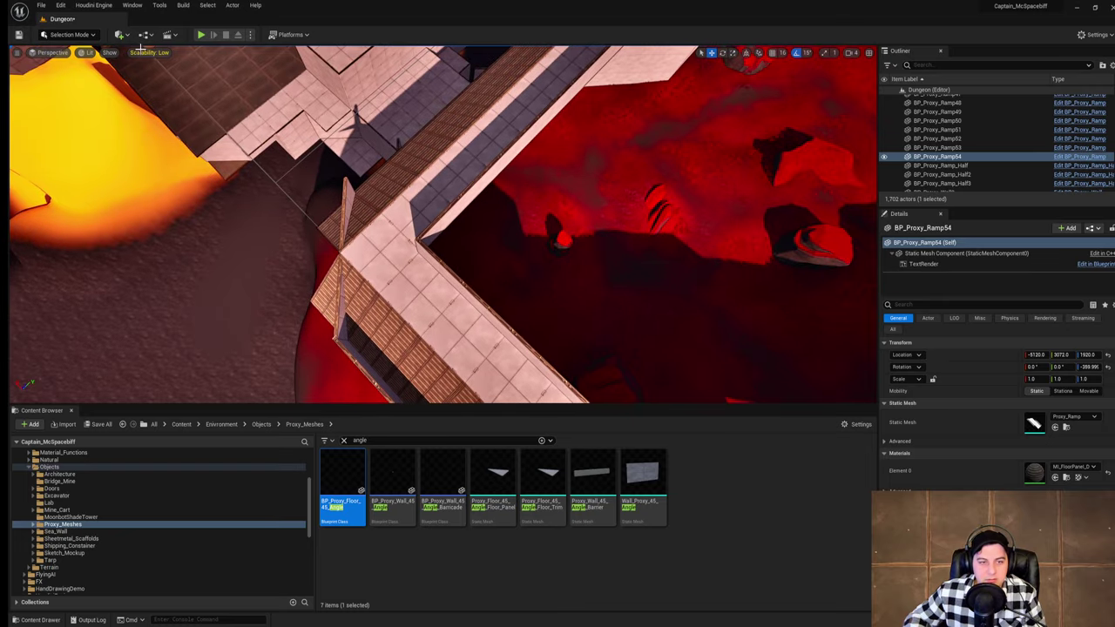
pyautogui.click(41, 5)
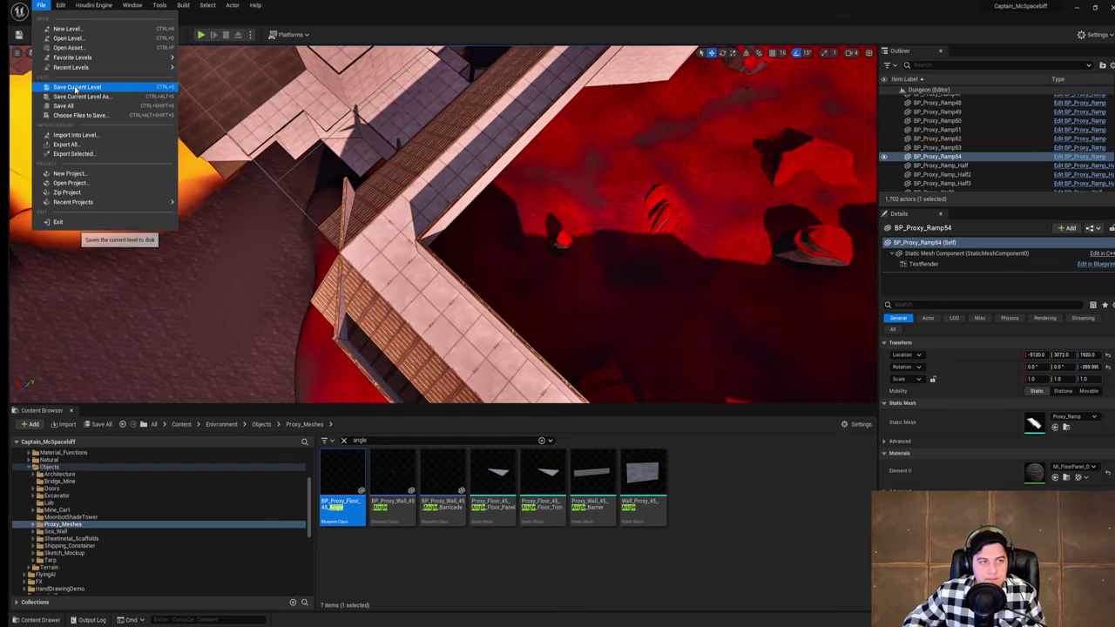
pyautogui.click(70, 87)
# Step: Duplicate the 45-degree wall piece at the arena corner, and place the copy in the upper corner at X -4608, Y -3584, Z 2304
pyautogui.moveTo(692, 282); pyautogui.dragTo(484, 165, button='right')
pyautogui.moveTo(570, 253); pyautogui.dragTo(688, 255, button='right')
pyautogui.click(535, 174)
pyautogui.moveTo(456, 194); pyautogui.dragTo(457, 194, button='right')
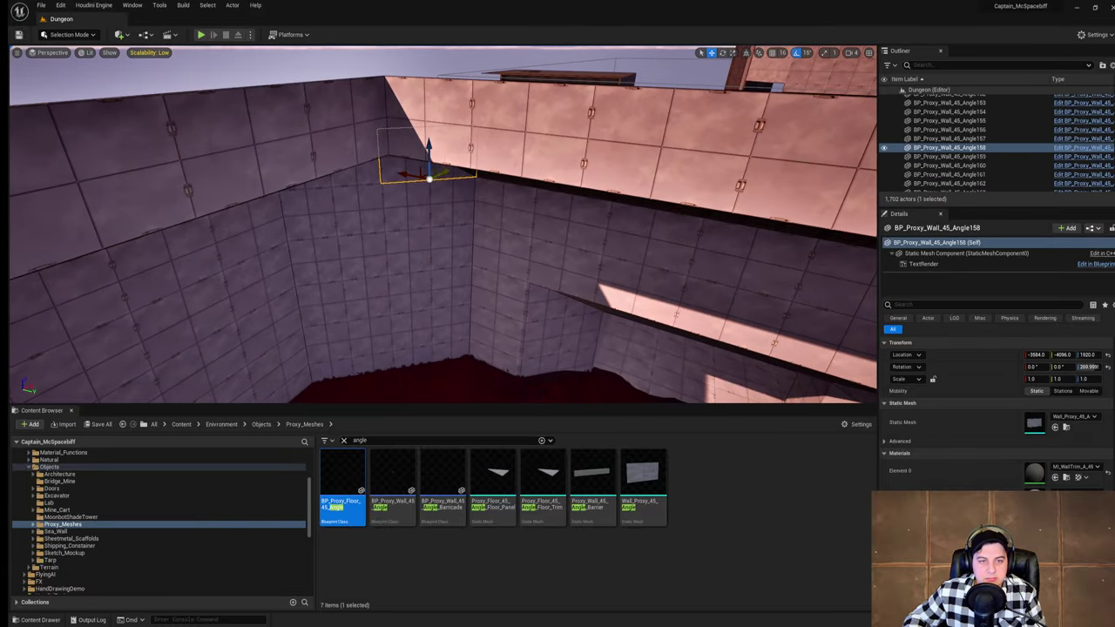
pyautogui.keyDown('alt'); pyautogui.moveTo(443, 172); pyautogui.dragTo(400, 193); pyautogui.keyUp('alt')
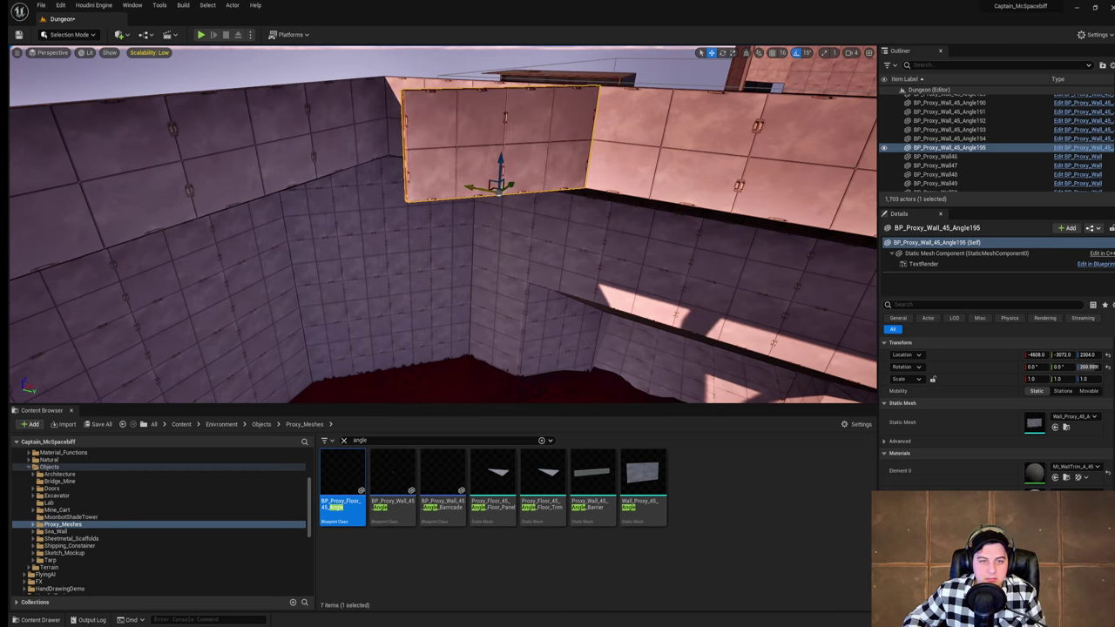
pyautogui.moveTo(471, 187); pyautogui.dragTo(372, 167)
pyautogui.moveTo(373, 167); pyautogui.dragTo(414, 191, button='right')
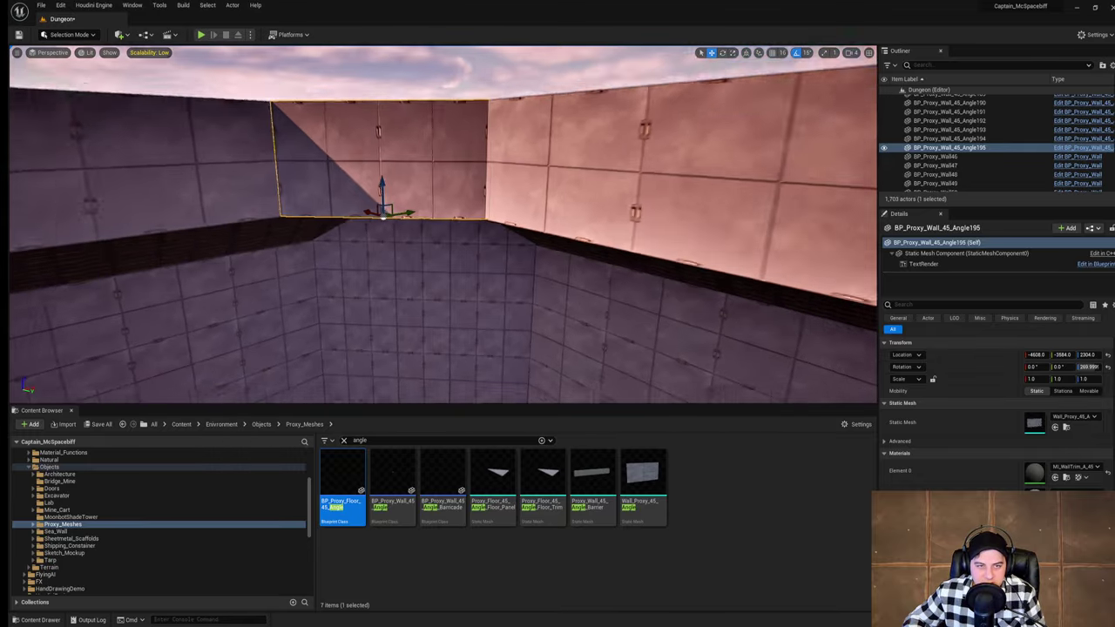
# Step: Delete the two straight wall pieces behind the new angled wall in the upper corner
pyautogui.moveTo(426, 252); pyautogui.dragTo(488, 290, button='right')
pyautogui.click(488, 291)
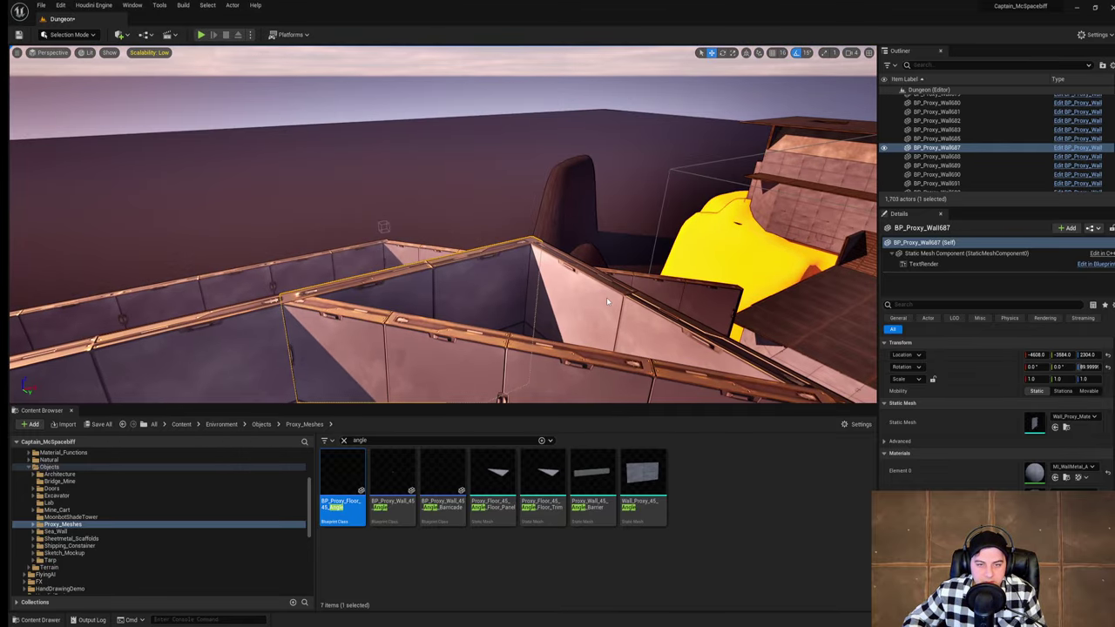
pyautogui.keyDown('ctrl'); pyautogui.click(608, 300); pyautogui.keyUp('ctrl')
pyautogui.moveTo(608, 299); pyautogui.dragTo(640, 383, button='right')
pyautogui.press('Delete')
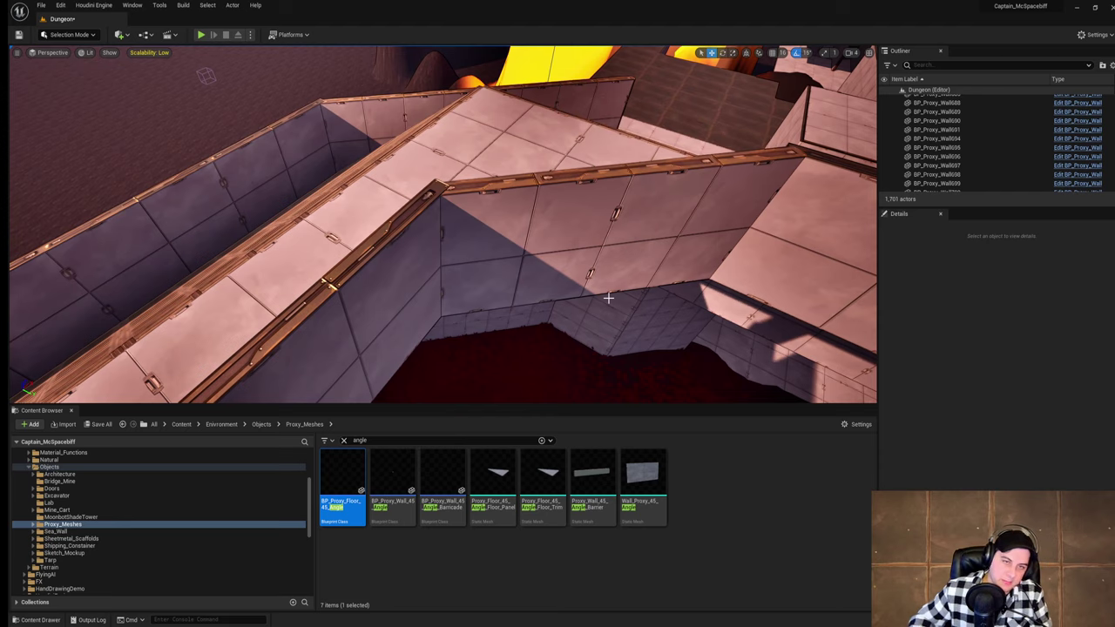
# Step: Duplicate the 45-degree floor piece, and fit the copy behind the angled corner wall at X -4608, Y -3584, Z 2304
pyautogui.moveTo(604, 299); pyautogui.dragTo(580, 284, button='right')
pyautogui.click(469, 259)
pyautogui.keyDown('alt'); pyautogui.moveTo(427, 264); pyautogui.dragTo(312, 278); pyautogui.keyUp('alt')
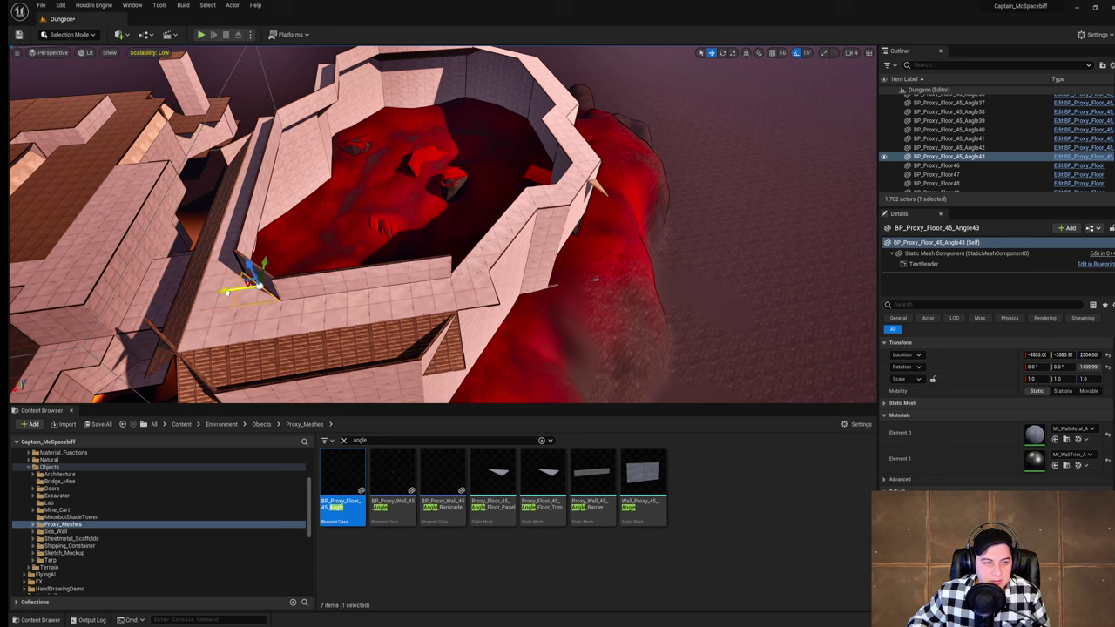
pyautogui.moveTo(228, 293); pyautogui.dragTo(211, 294)
pyautogui.moveTo(210, 294); pyautogui.dragTo(109, 281, button='right')
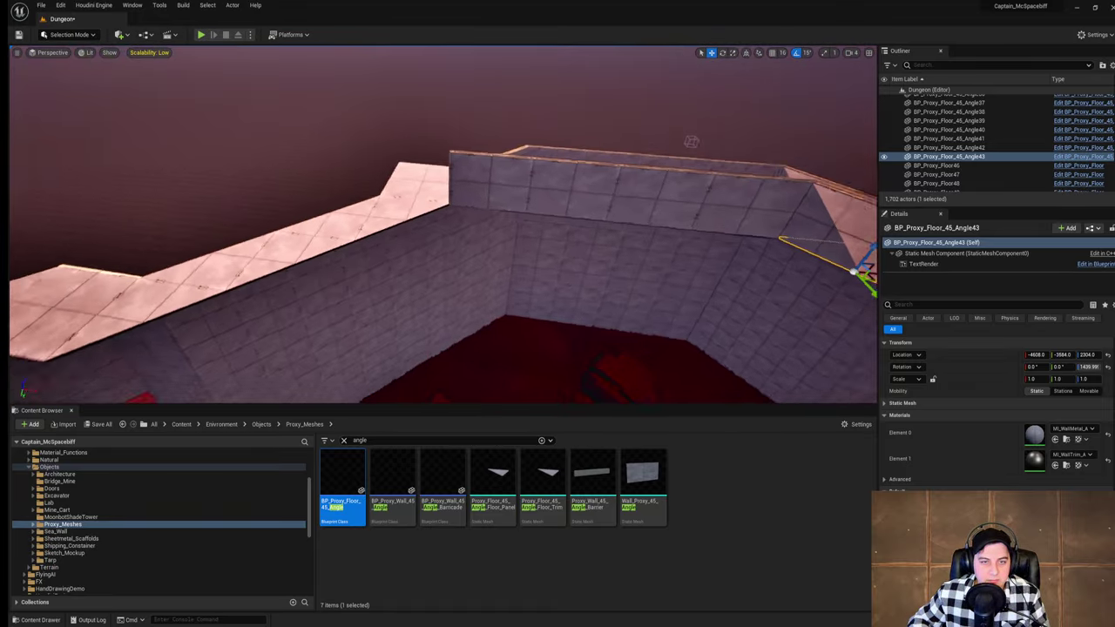
# Step: Check the upper walls around the arena, and save the level with the new corner pieces
pyautogui.moveTo(421, 293); pyautogui.dragTo(248, 299, button='right')
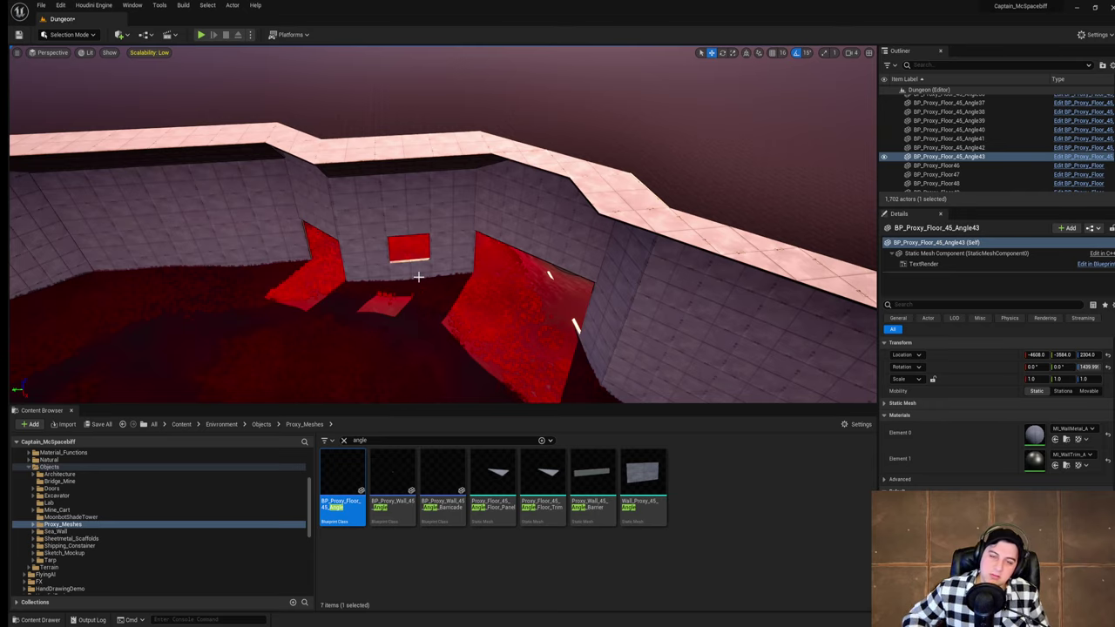
pyautogui.moveTo(418, 277); pyautogui.dragTo(254, 178, button='right')
pyautogui.click(42, 4)
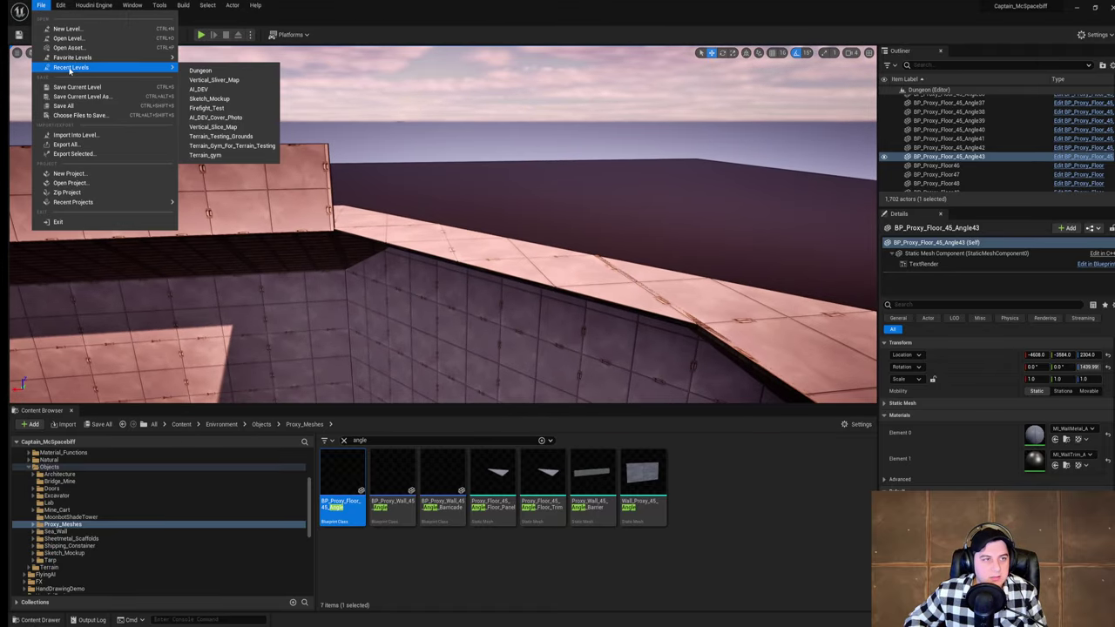
pyautogui.click(71, 90)
pyautogui.moveTo(560, 207); pyautogui.dragTo(287, 235, button='right')
pyautogui.moveTo(523, 209); pyautogui.dragTo(523, 209, button='right')
pyautogui.click(529, 200)
pyautogui.keyDown('ctrl'); pyautogui.click(591, 206); pyautogui.keyUp('ctrl')
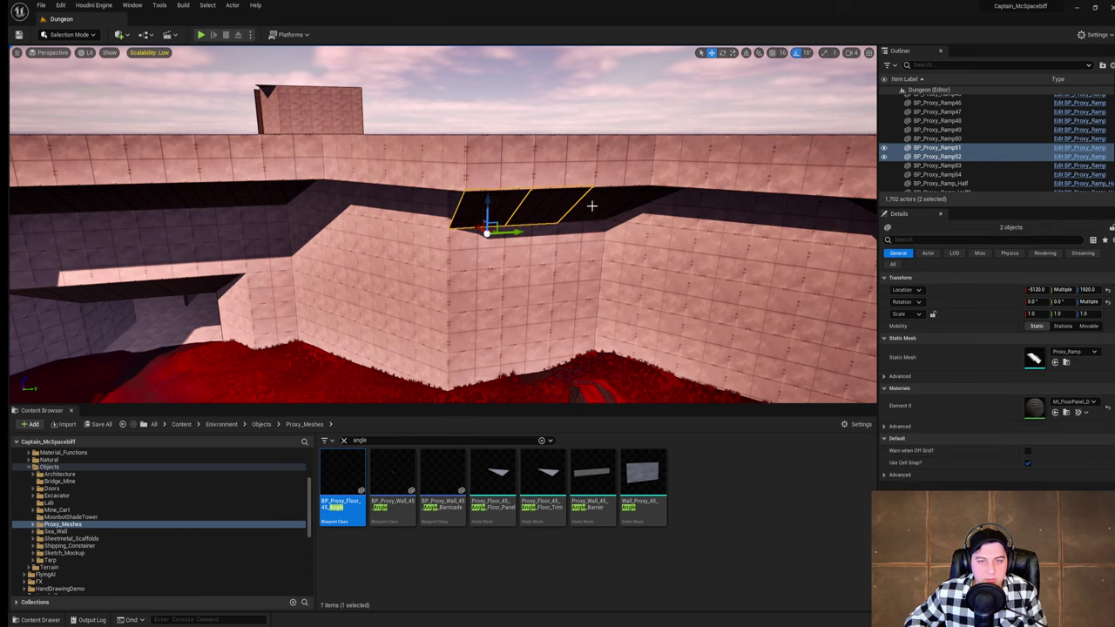
pyautogui.keyDown('ctrl'); pyautogui.click(647, 197); pyautogui.keyUp('ctrl')
pyautogui.moveTo(647, 197); pyautogui.dragTo(585, 223, button='right')
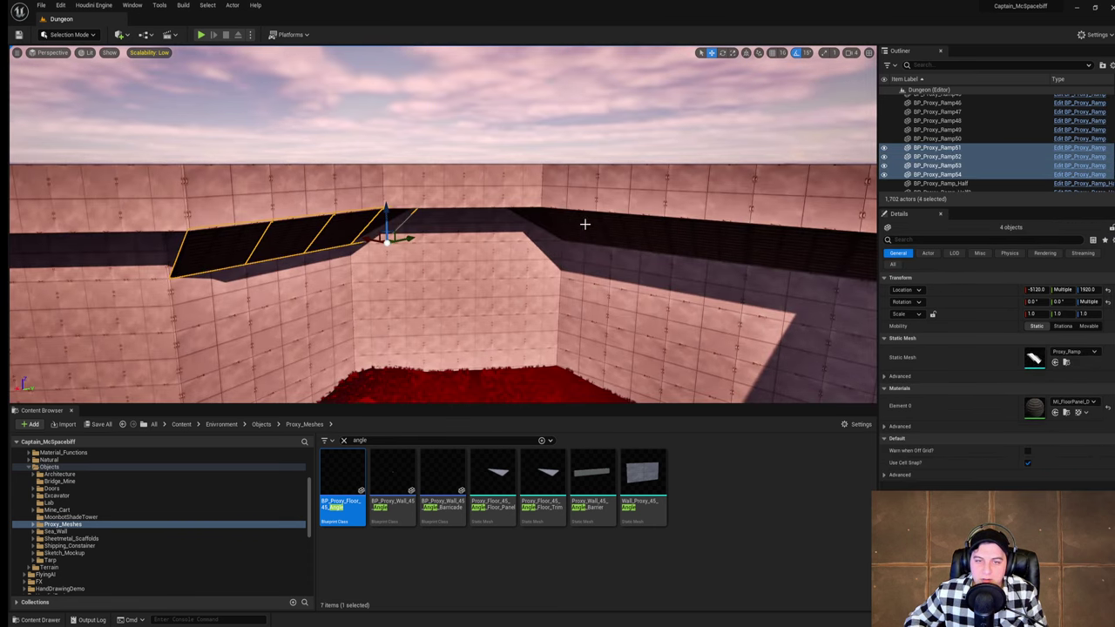
pyautogui.keyDown('ctrl'); pyautogui.click(709, 239); pyautogui.keyUp('ctrl')
pyautogui.moveTo(709, 240); pyautogui.dragTo(756, 237, button='right')
pyautogui.keyDown('ctrl'); pyautogui.click(649, 244); pyautogui.keyUp('ctrl')
pyautogui.keyDown('ctrl'); pyautogui.click(719, 245); pyautogui.keyUp('ctrl')
pyautogui.moveTo(597, 245); pyautogui.dragTo(572, 250, button='right')
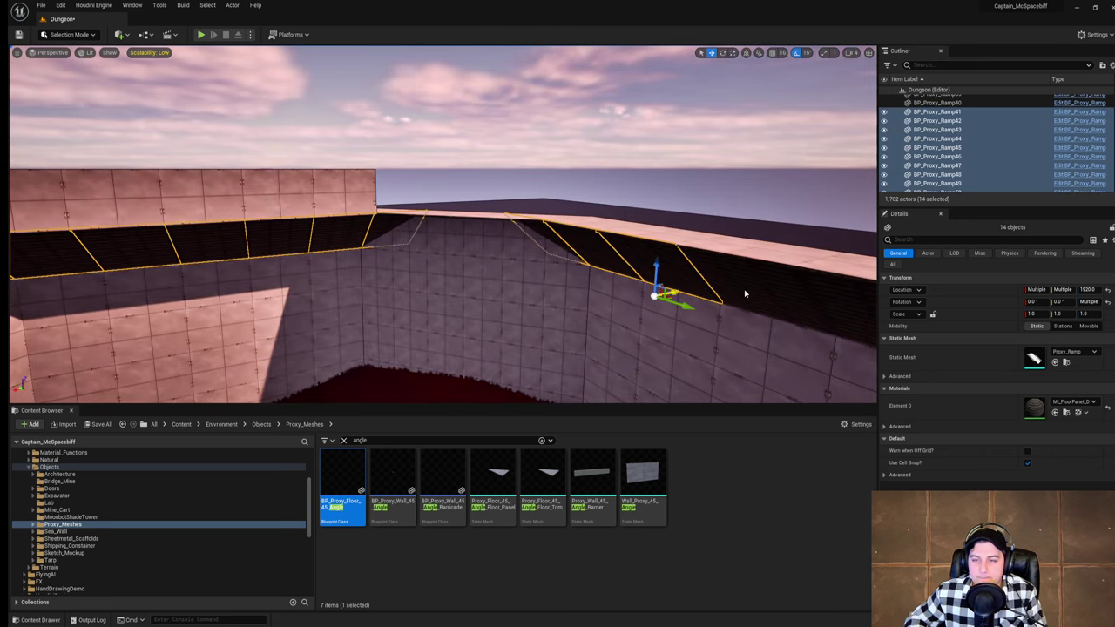
pyautogui.keyDown('ctrl'); pyautogui.click(745, 292); pyautogui.keyUp('ctrl')
pyautogui.moveTo(744, 291); pyautogui.dragTo(787, 290, button='right')
pyautogui.keyDown('ctrl'); pyautogui.click(558, 264); pyautogui.keyUp('ctrl')
pyautogui.keyDown('ctrl'); pyautogui.click(677, 275); pyautogui.keyUp('ctrl')
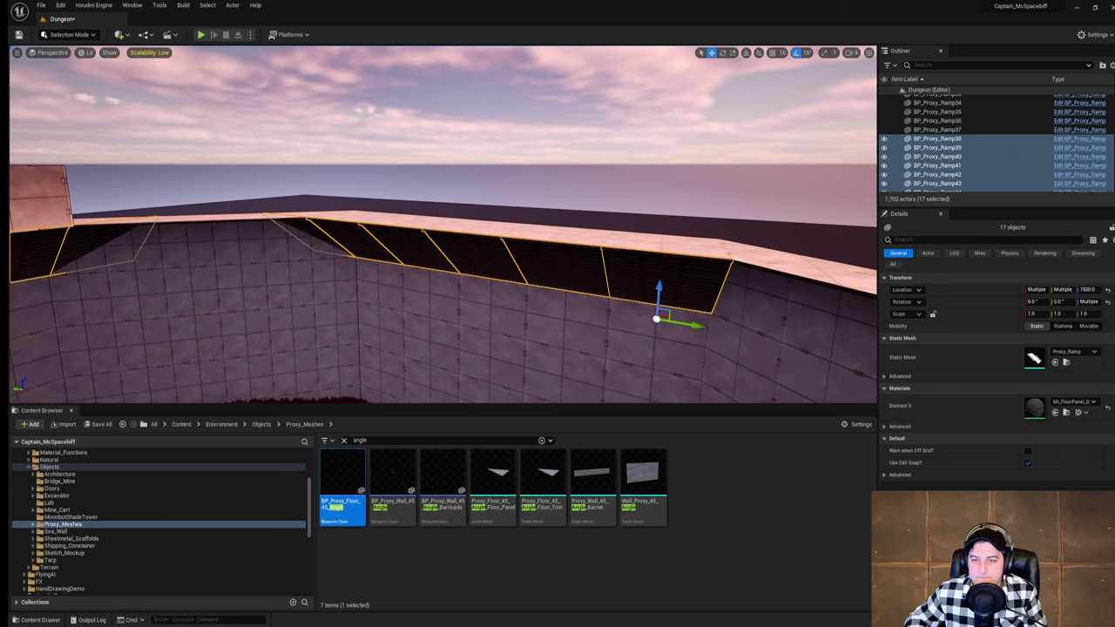
pyautogui.moveTo(677, 275); pyautogui.dragTo(745, 290, button='right')
# Step: Duplicate the end ramp of the overhang into the gap beside the wall corner, at X -10240, Y 0, Z 1920
pyautogui.click(380, 233)
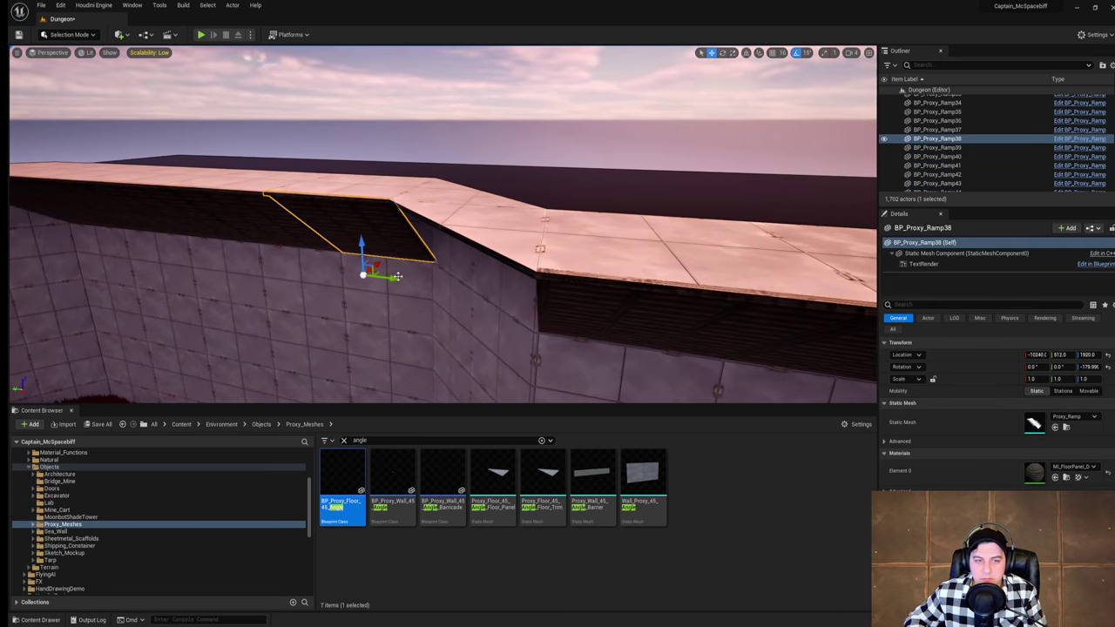
pyautogui.keyDown('alt'); pyautogui.moveTo(398, 277); pyautogui.dragTo(458, 281); pyautogui.keyUp('alt')
pyautogui.moveTo(458, 281); pyautogui.dragTo(499, 281, button='right')
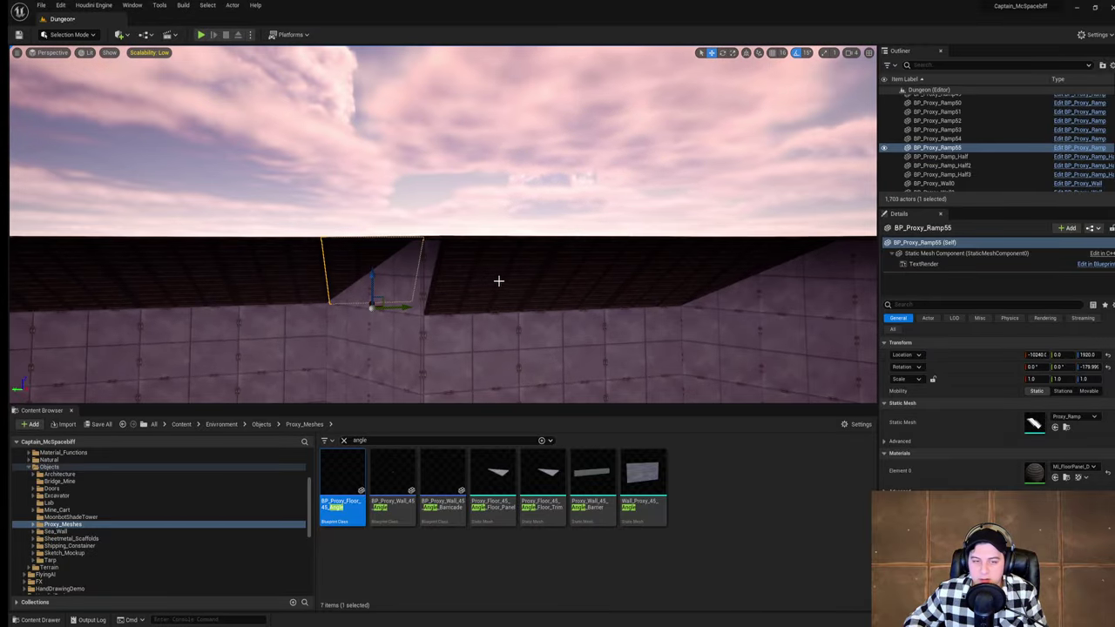
# Step: Select all the overhang ramps around the arena, turn off their cell snap, and lower them slightly to about Z 1916.11
pyautogui.keyDown('ctrl'); pyautogui.click(608, 267); pyautogui.keyUp('ctrl')
pyautogui.keyDown('ctrl'); pyautogui.click(701, 271); pyautogui.keyUp('ctrl')
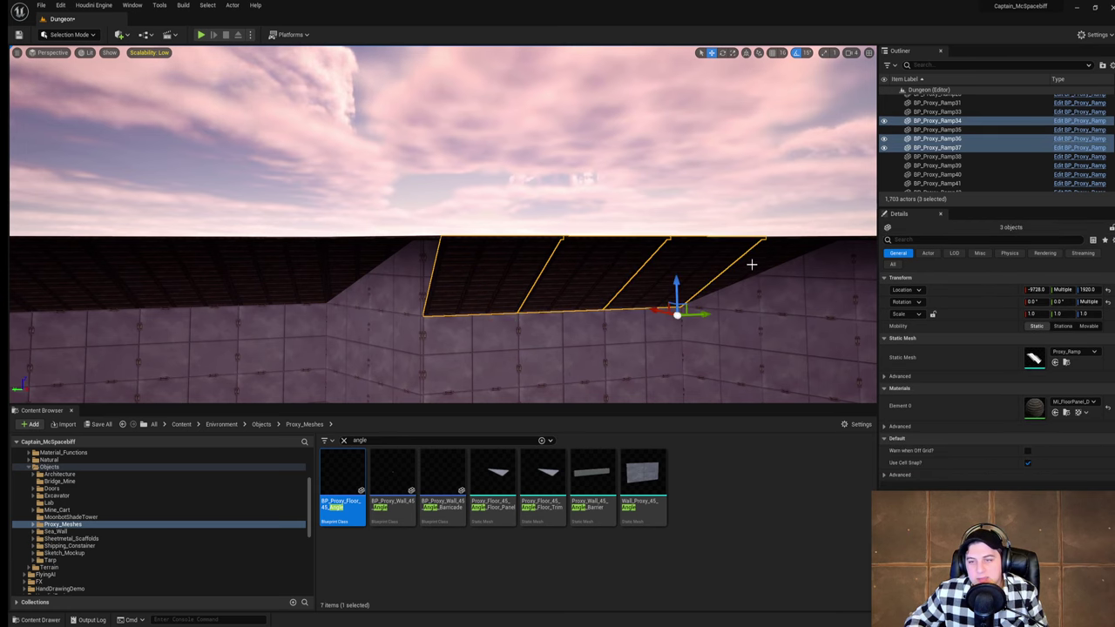
pyautogui.keyDown('ctrl'); pyautogui.click(763, 263); pyautogui.keyUp('ctrl')
pyautogui.moveTo(483, 270); pyautogui.dragTo(467, 253, button='right')
pyautogui.keyDown('ctrl'); pyautogui.click(517, 226); pyautogui.keyUp('ctrl')
pyautogui.moveTo(518, 227); pyautogui.dragTo(557, 229, button='right')
pyautogui.keyDown('ctrl'); pyautogui.click(500, 219); pyautogui.keyUp('ctrl')
pyautogui.keyDown('ctrl'); pyautogui.click(527, 225); pyautogui.keyUp('ctrl')
pyautogui.keyDown('ctrl'); pyautogui.click(593, 225); pyautogui.keyUp('ctrl')
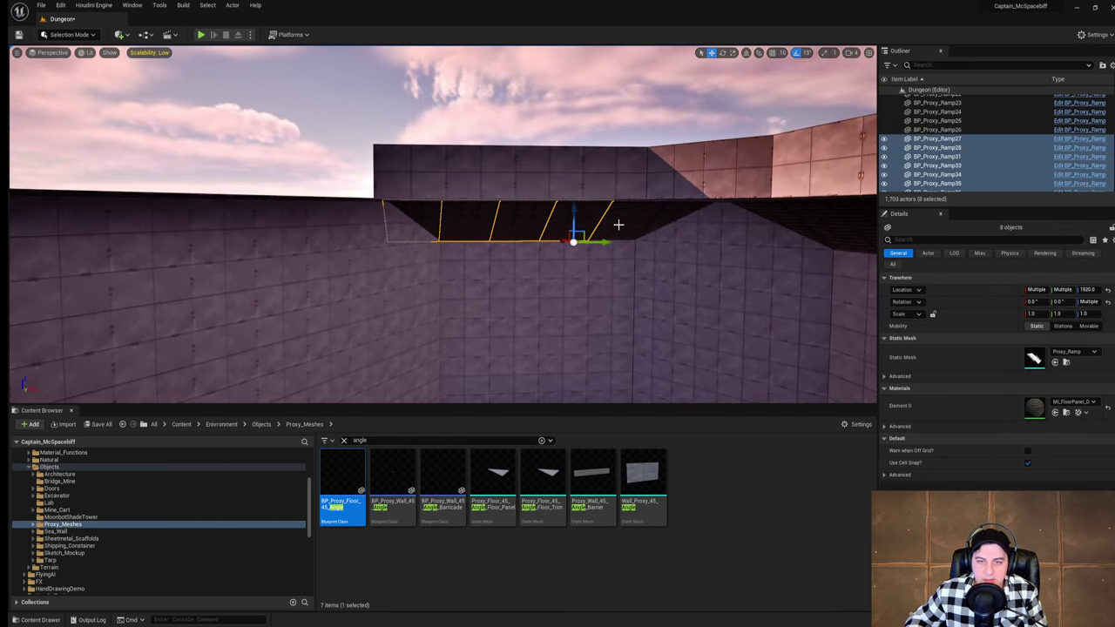
pyautogui.keyDown('ctrl'); pyautogui.click(674, 218); pyautogui.keyUp('ctrl')
pyautogui.moveTo(582, 241); pyautogui.dragTo(655, 235, button='right')
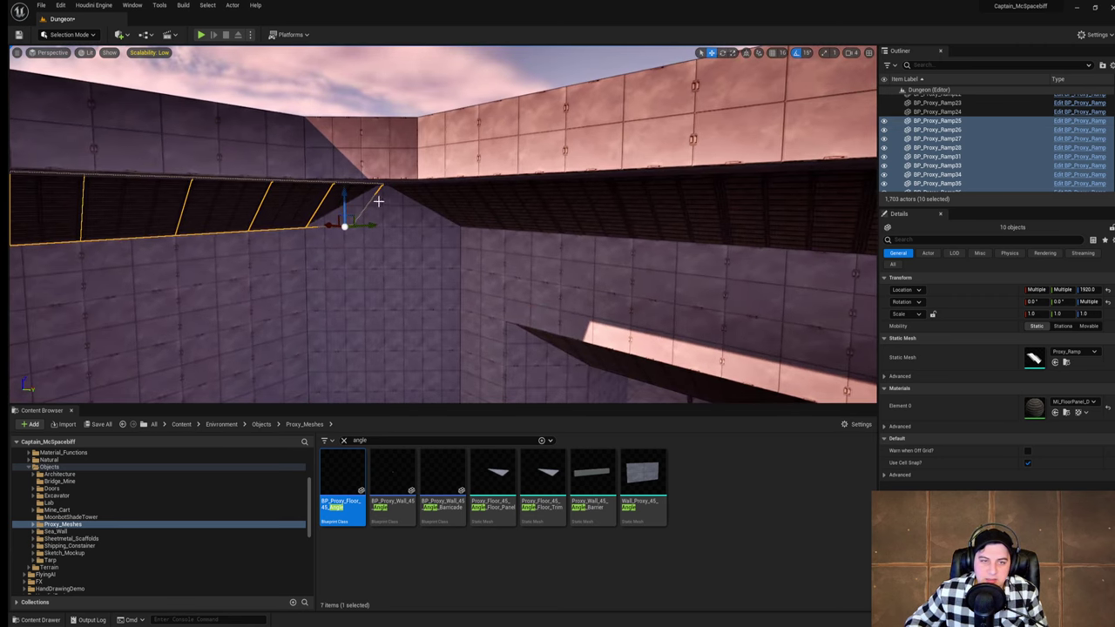
pyautogui.keyDown('ctrl'); pyautogui.click(439, 206); pyautogui.keyUp('ctrl')
pyautogui.keyDown('ctrl'); pyautogui.click(479, 213); pyautogui.keyUp('ctrl')
pyautogui.keyDown('ctrl'); pyautogui.click(533, 218); pyautogui.keyUp('ctrl')
pyautogui.keyDown('ctrl'); pyautogui.click(583, 213); pyautogui.keyUp('ctrl')
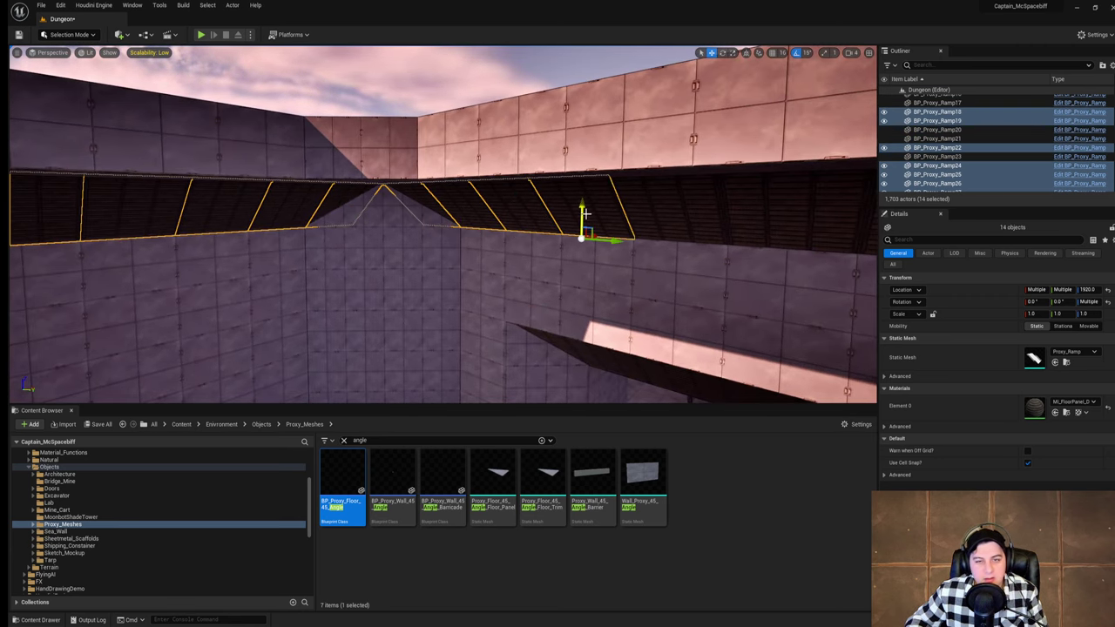
pyautogui.moveTo(611, 207); pyautogui.dragTo(760, 210, button='right')
pyautogui.keyDown('ctrl'); pyautogui.click(569, 210); pyautogui.keyUp('ctrl')
pyautogui.keyDown('ctrl'); pyautogui.click(644, 212); pyautogui.keyUp('ctrl')
pyautogui.keyDown('ctrl'); pyautogui.click(587, 209); pyautogui.keyUp('ctrl')
pyautogui.keyDown('ctrl'); pyautogui.click(651, 226); pyautogui.keyUp('ctrl')
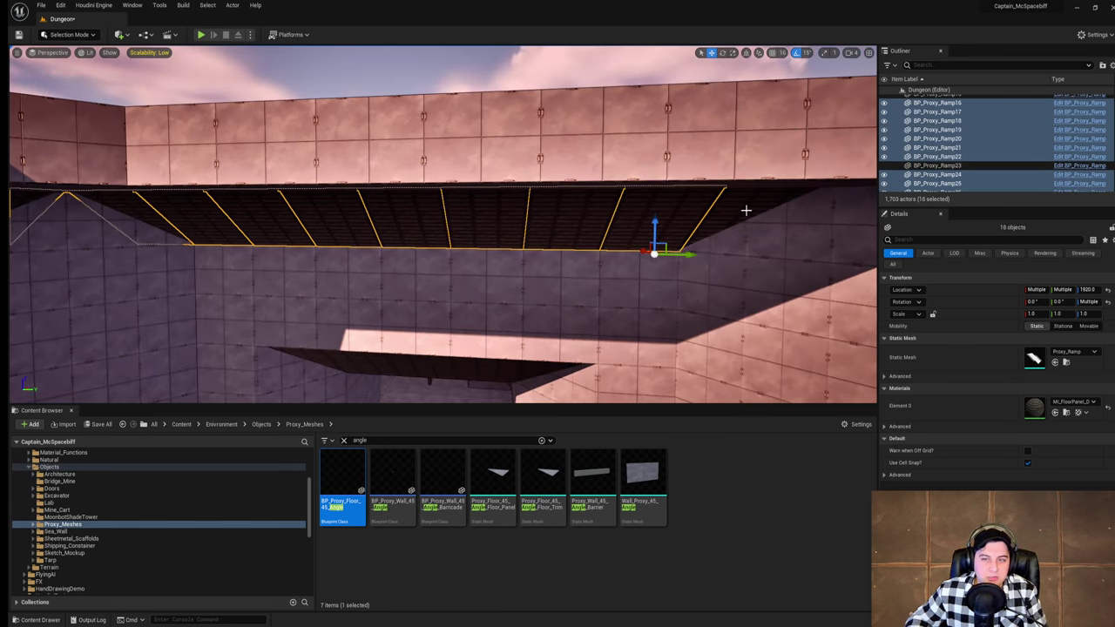
pyautogui.keyDown('ctrl'); pyautogui.click(746, 209); pyautogui.keyUp('ctrl')
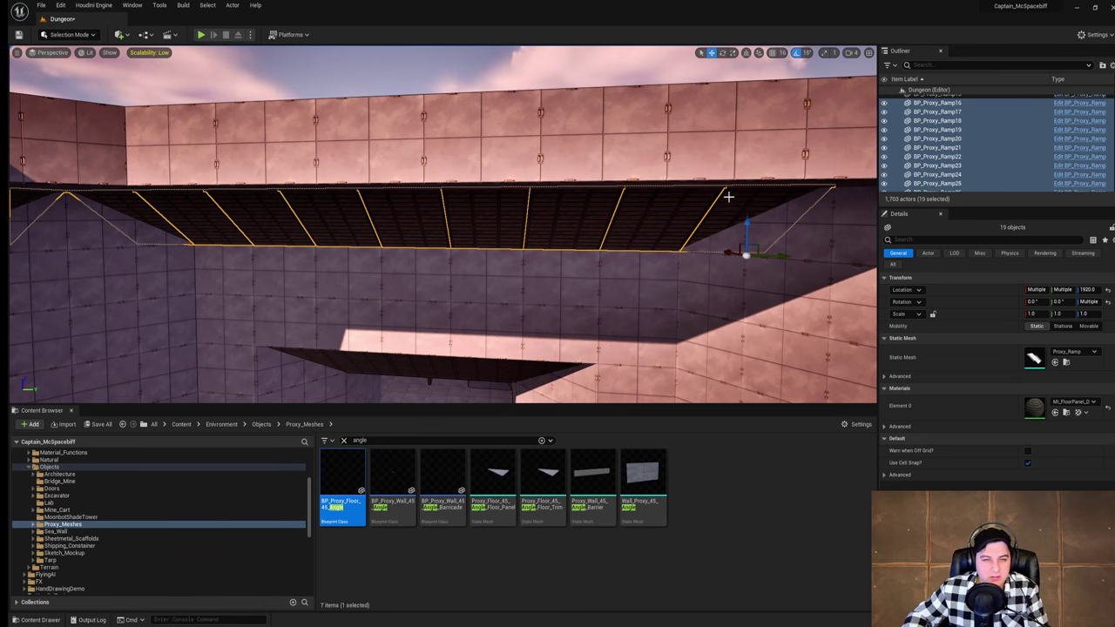
pyautogui.moveTo(728, 197); pyautogui.dragTo(841, 200, button='right')
pyautogui.keyDown('ctrl'); pyautogui.click(446, 237); pyautogui.keyUp('ctrl')
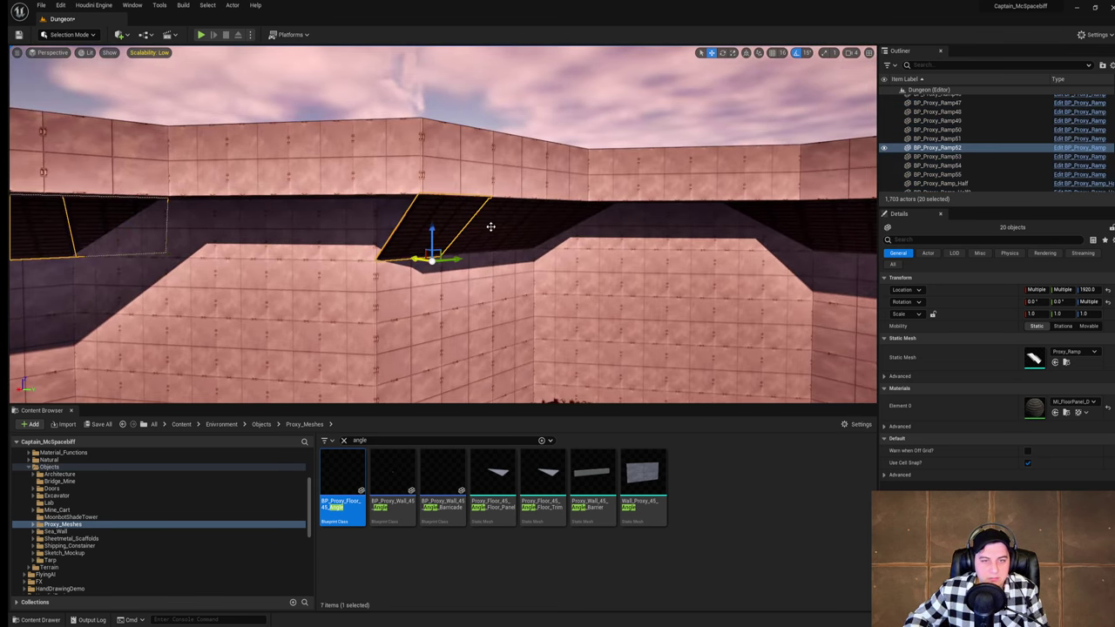
pyautogui.keyDown('ctrl'); pyautogui.click(571, 222); pyautogui.keyUp('ctrl')
pyautogui.moveTo(571, 222); pyautogui.dragTo(664, 217, button='right')
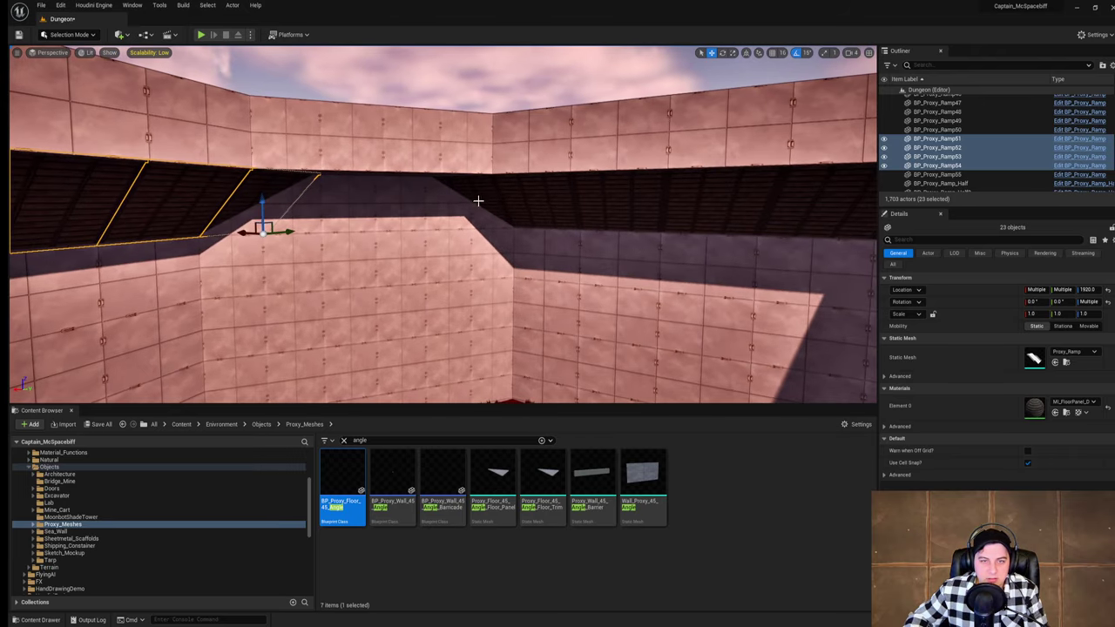
pyautogui.keyDown('ctrl'); pyautogui.click(731, 209); pyautogui.keyUp('ctrl')
pyautogui.moveTo(732, 209); pyautogui.dragTo(453, 207, button='right')
pyautogui.keyDown('ctrl'); pyautogui.click(646, 208); pyautogui.keyUp('ctrl')
pyautogui.keyDown('ctrl'); pyautogui.click(730, 211); pyautogui.keyUp('ctrl')
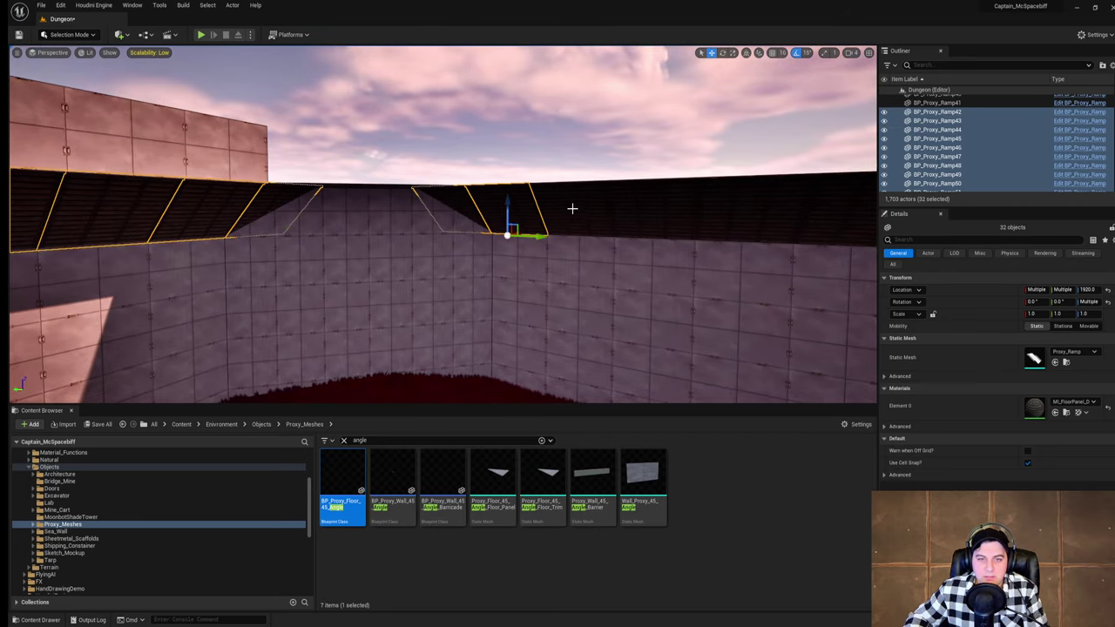
pyautogui.keyDown('ctrl'); pyautogui.click(662, 210); pyautogui.keyUp('ctrl')
pyautogui.moveTo(662, 210); pyautogui.dragTo(449, 218, button='right')
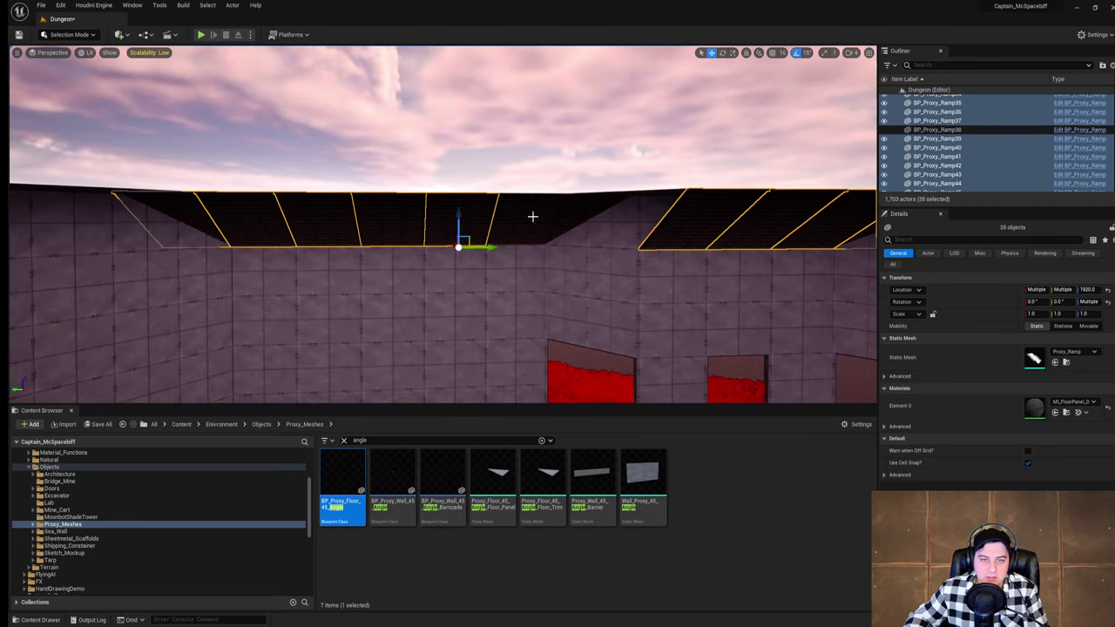
pyautogui.keyDown('ctrl'); pyautogui.click(585, 217); pyautogui.keyUp('ctrl')
pyautogui.moveTo(584, 217); pyautogui.dragTo(344, 237, button='right')
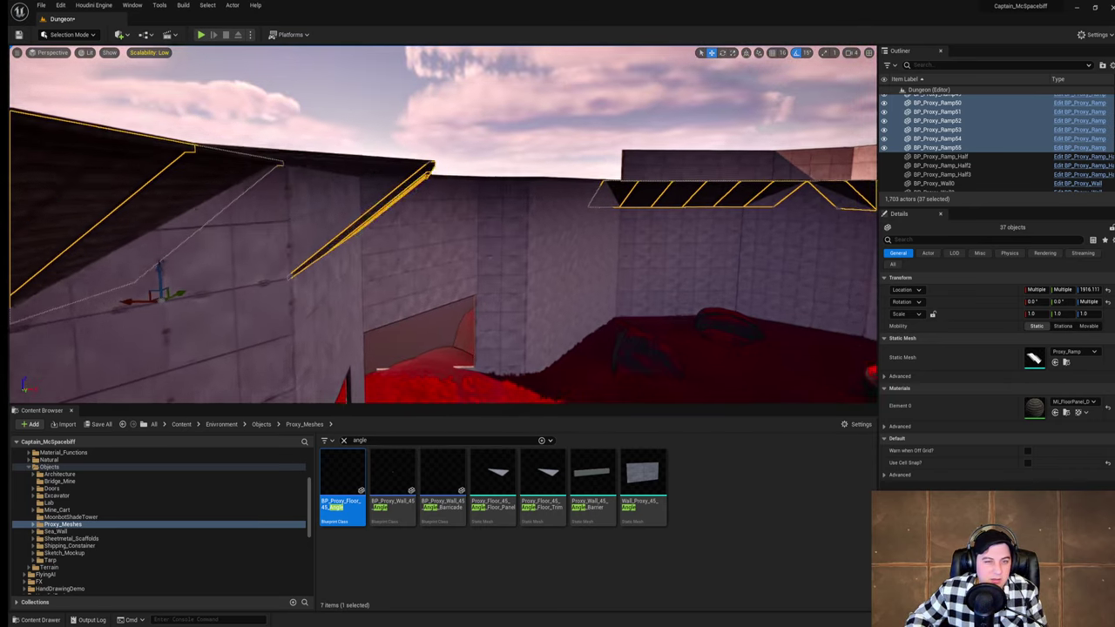
# Step: Deselect the ramps, inspect the lowered overhang around the arena, and save the level
pyautogui.moveTo(443, 225); pyautogui.dragTo(601, 231, button='right')
pyautogui.moveTo(490, 95); pyautogui.dragTo(558, 109, button='right')
pyautogui.click(491, 95)
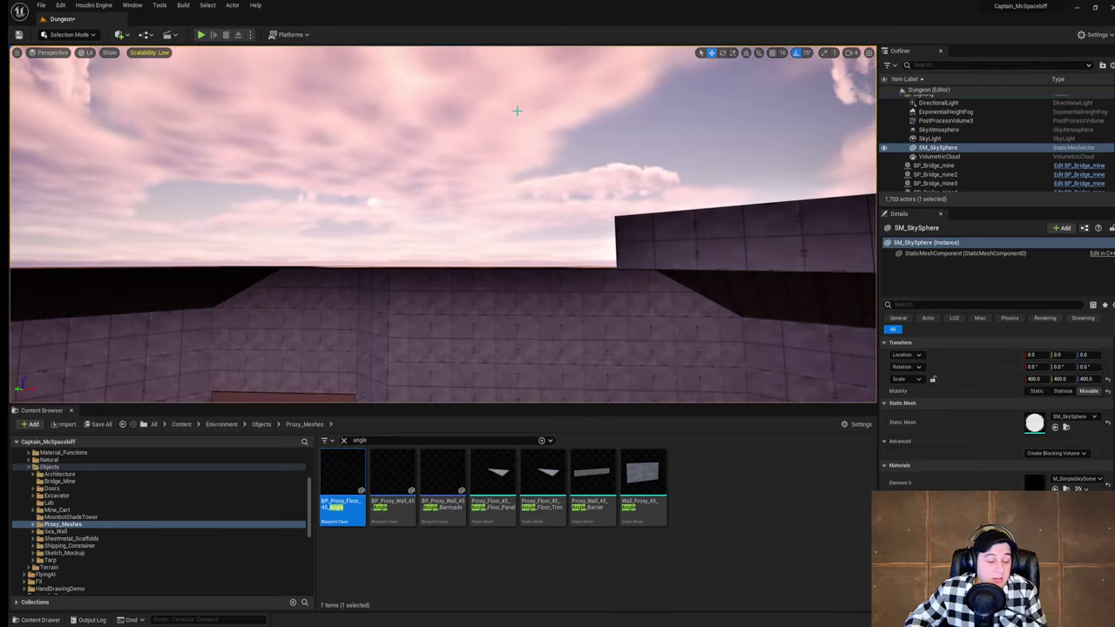
pyautogui.moveTo(490, 95); pyautogui.dragTo(340, 135, button='right')
pyautogui.moveTo(444, 157); pyautogui.dragTo(505, 231, button='right')
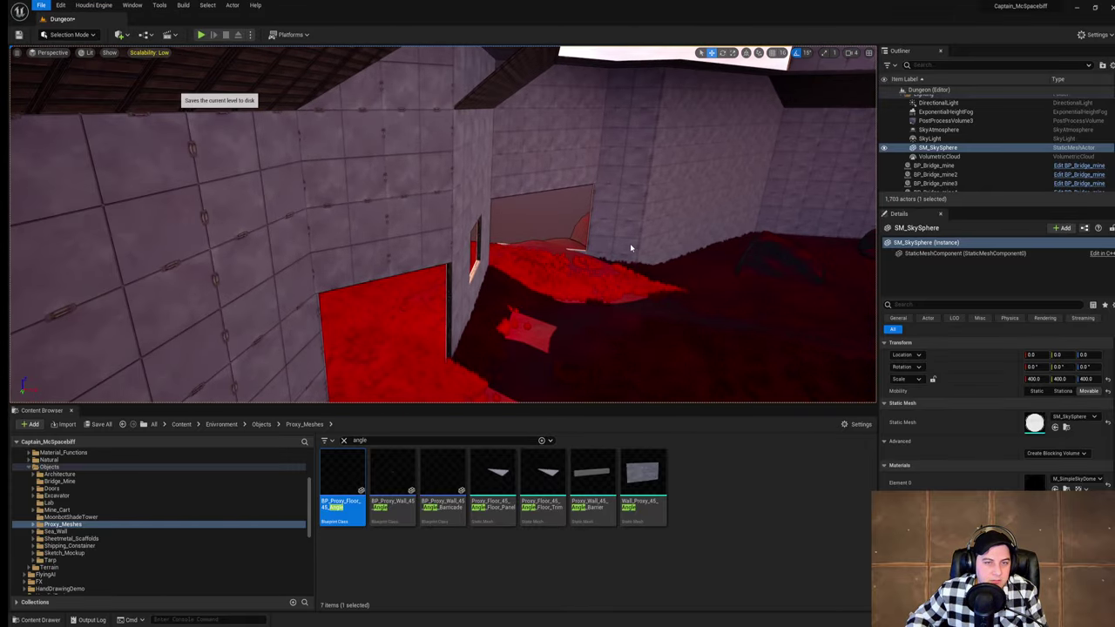
# Step: Select the four neighbouring overhang ramps at X -9728 for a closer check, and save the current level
pyautogui.moveTo(619, 236)
pyautogui.mouseDown(button='right')
pyautogui.moveTo(640, 209)
pyautogui.moveTo(461, 157)
pyautogui.moveTo(523, 163)
pyautogui.moveTo(538, 152)
pyautogui.moveTo(542, 91)
pyautogui.moveTo(719, 106)
pyautogui.moveTo(704, 108)
pyautogui.moveTo(715, 115)
pyautogui.moveTo(617, 238)
pyautogui.mouseUp(button='right')
pyautogui.click(503, 279)
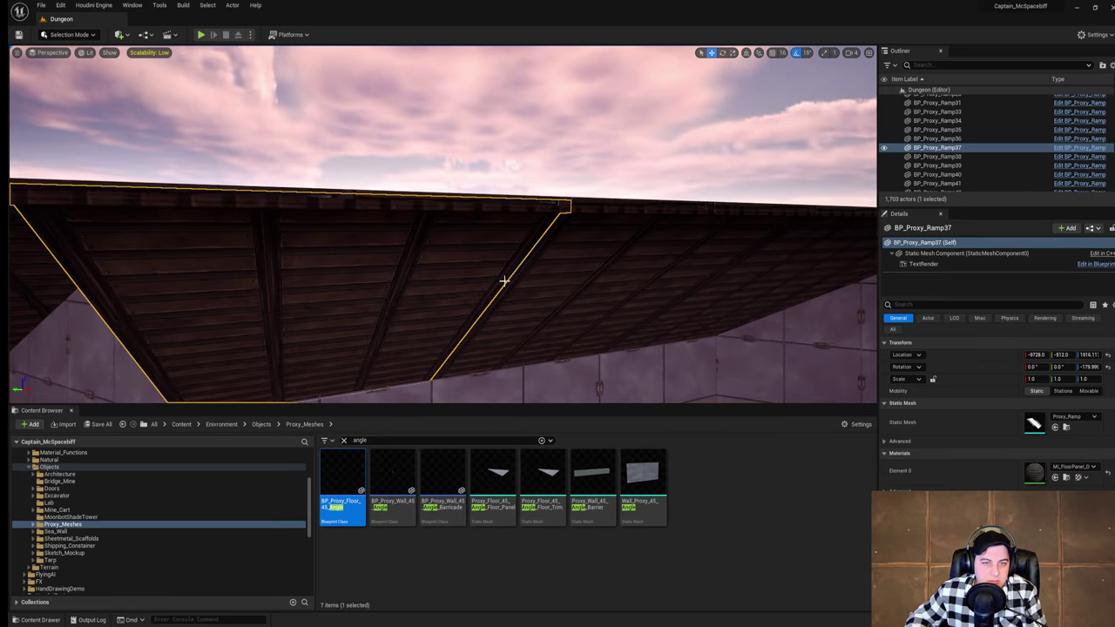
pyautogui.keyDown('ctrl'); pyautogui.click(736, 266); pyautogui.keyUp('ctrl')
pyautogui.moveTo(778, 264); pyautogui.dragTo(719, 279, button='right')
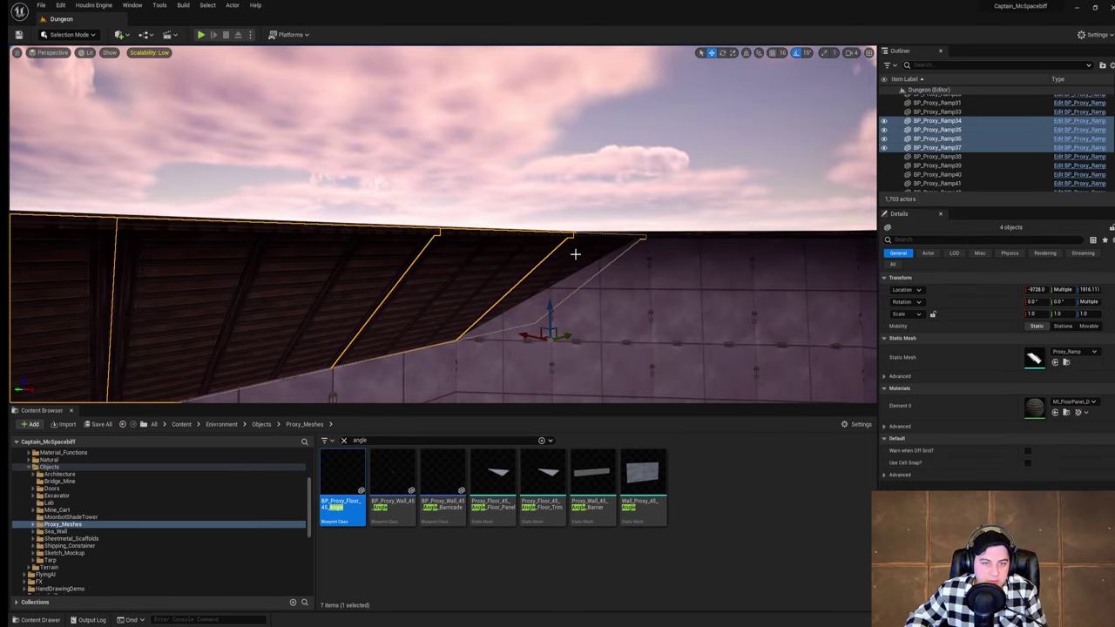
pyautogui.moveTo(575, 255); pyautogui.dragTo(328, 179, button='right')
pyautogui.click(41, 5)
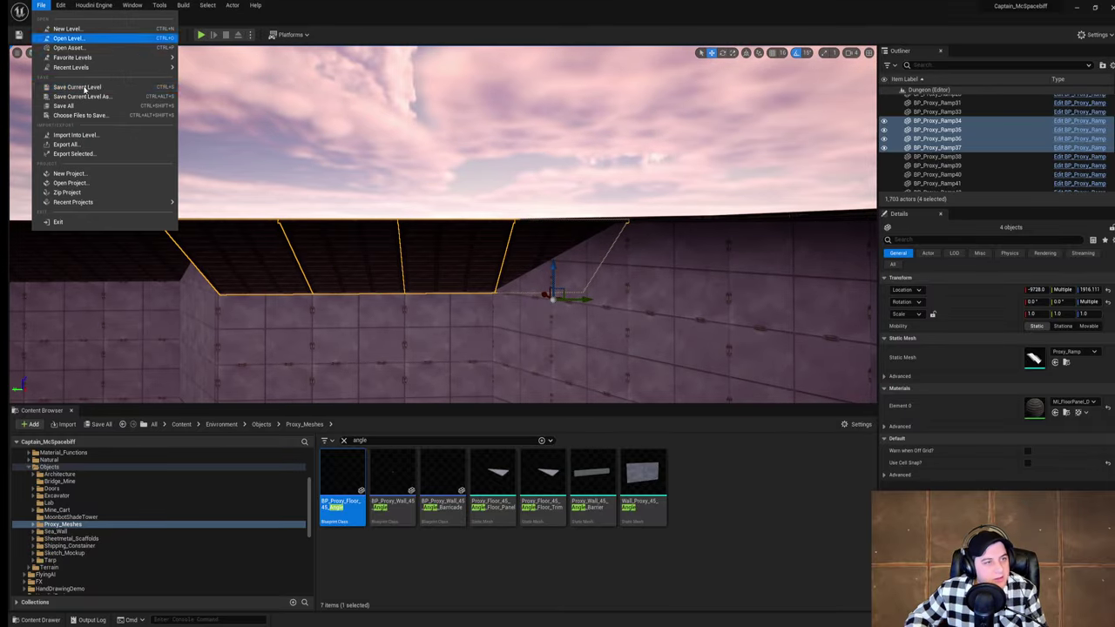
pyautogui.click(91, 86)
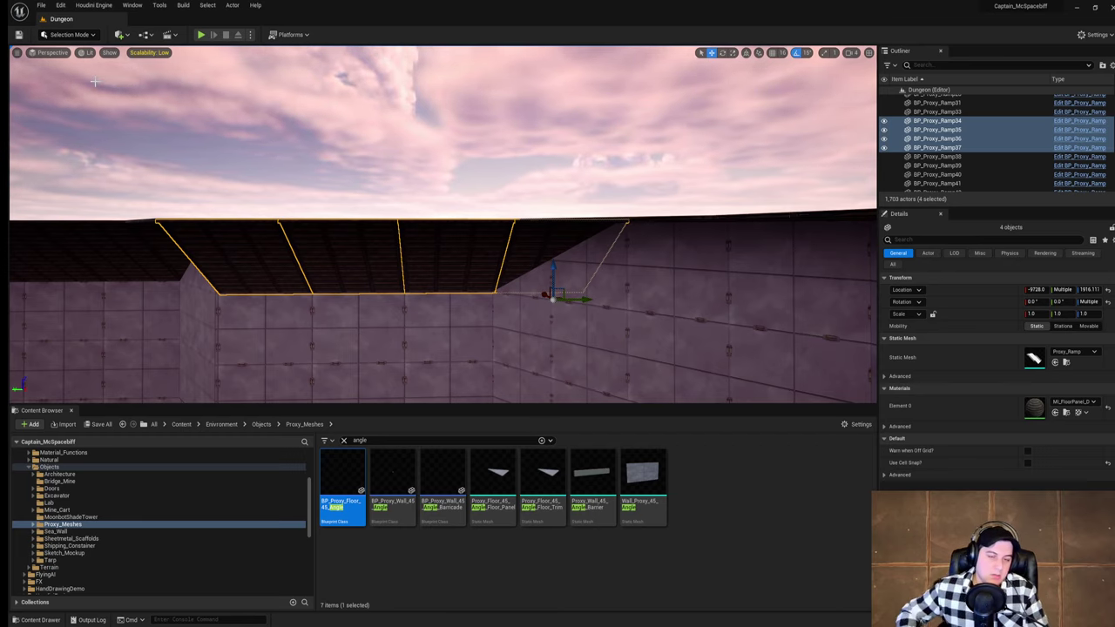
# Step: Clear the Proxy_Meshes search, and duplicate two 45-degree upper wall pieces onto the next angled corner, rotated 90 degrees at Z 2304
pyautogui.moveTo(442, 225)
pyautogui.mouseDown(button='right')
pyautogui.moveTo(105, 228)
pyautogui.moveTo(383, 223)
pyautogui.moveTo(374, 219)
pyautogui.moveTo(331, 217)
pyautogui.moveTo(366, 270)
pyautogui.moveTo(462, 213)
pyautogui.moveTo(445, 322)
pyautogui.moveTo(418, 335)
pyautogui.moveTo(523, 239)
pyautogui.moveTo(784, 244)
pyautogui.moveTo(435, 228)
pyautogui.moveTo(217, 240)
pyautogui.moveTo(78, 205)
pyautogui.mouseUp(button='right')
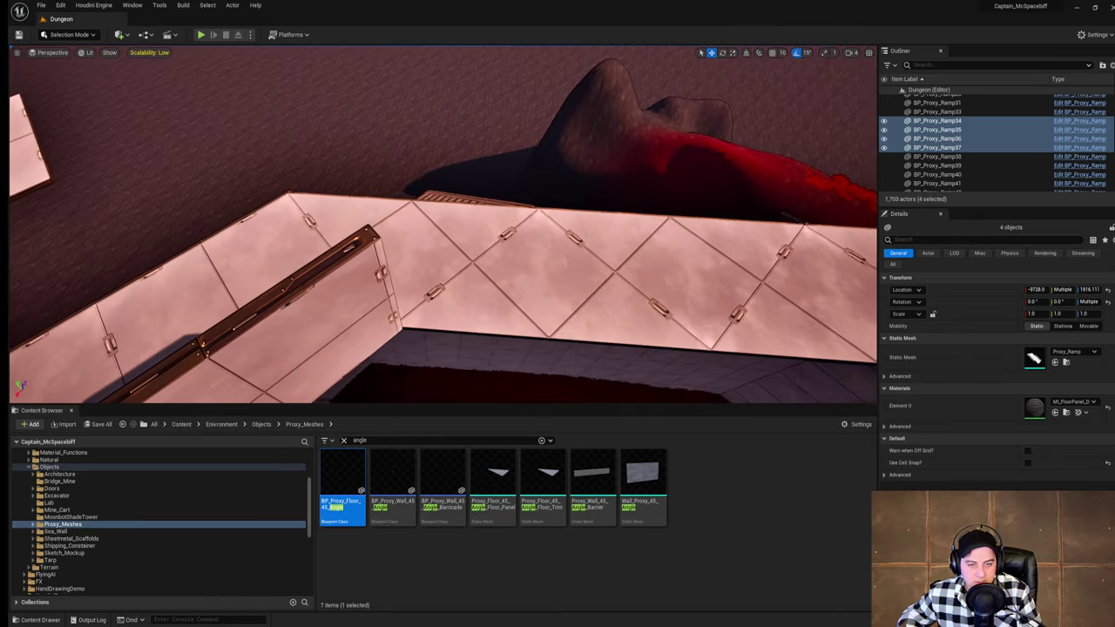
pyautogui.click(343, 441)
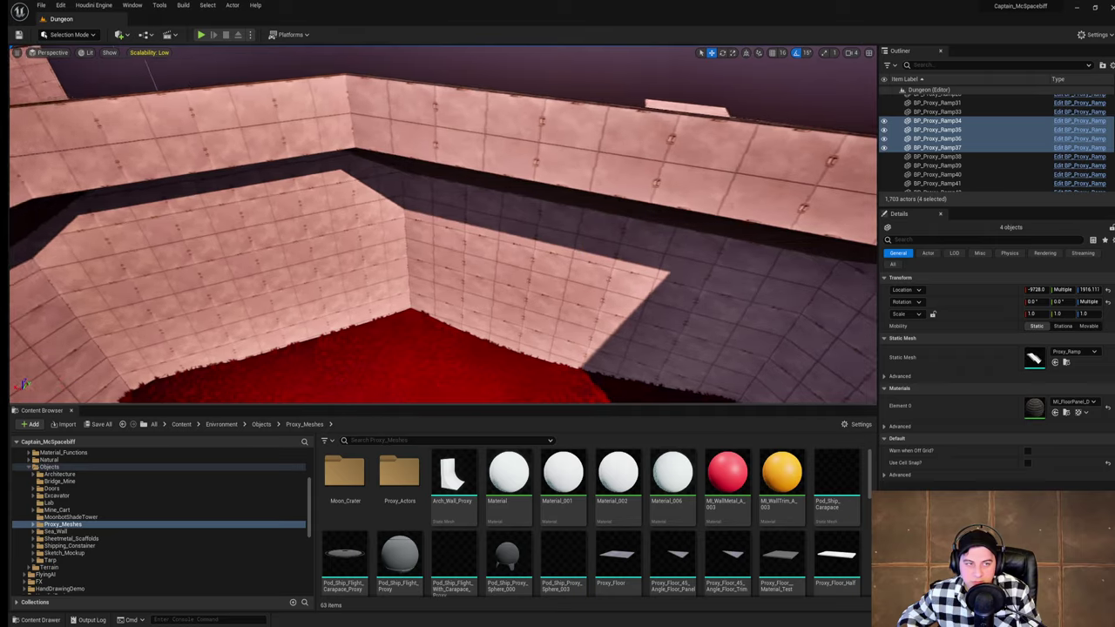
pyautogui.click(280, 164)
pyautogui.keyDown('shift'); pyautogui.click(431, 120); pyautogui.keyUp('shift')
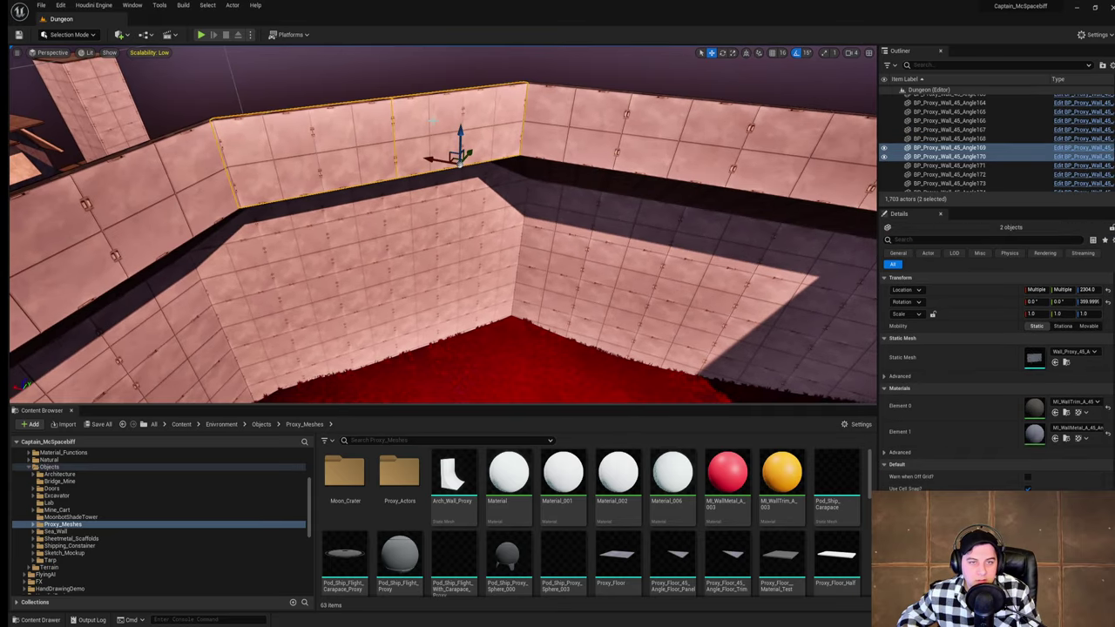
pyautogui.keyDown('alt'); pyautogui.moveTo(304, 135); pyautogui.dragTo(740, 154); pyautogui.keyUp('alt')
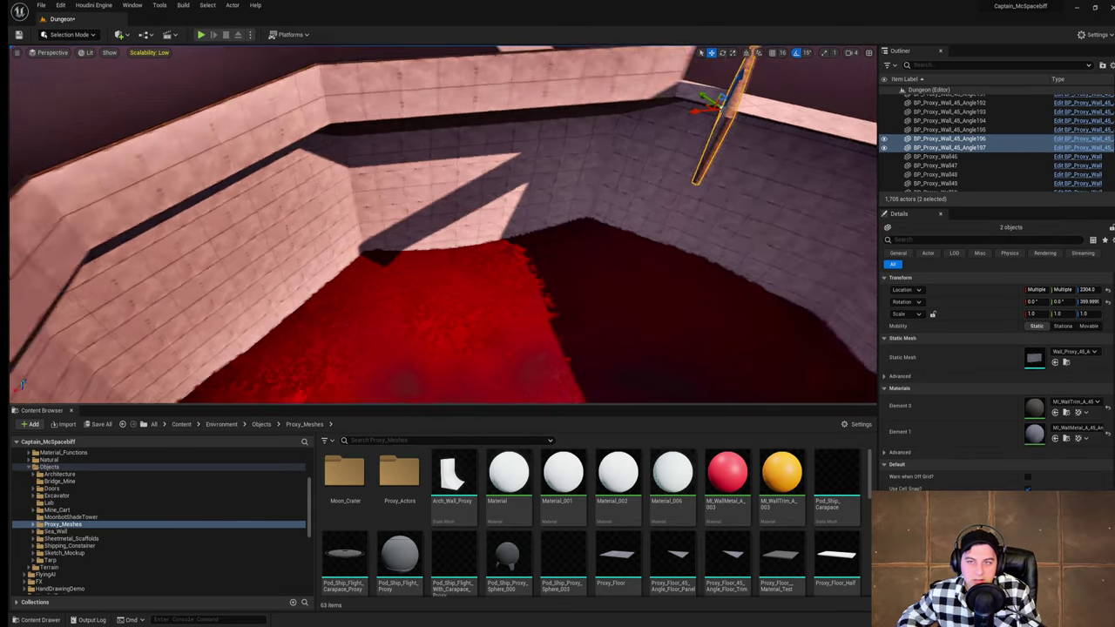
pyautogui.moveTo(742, 161); pyautogui.dragTo(853, 140, button='right')
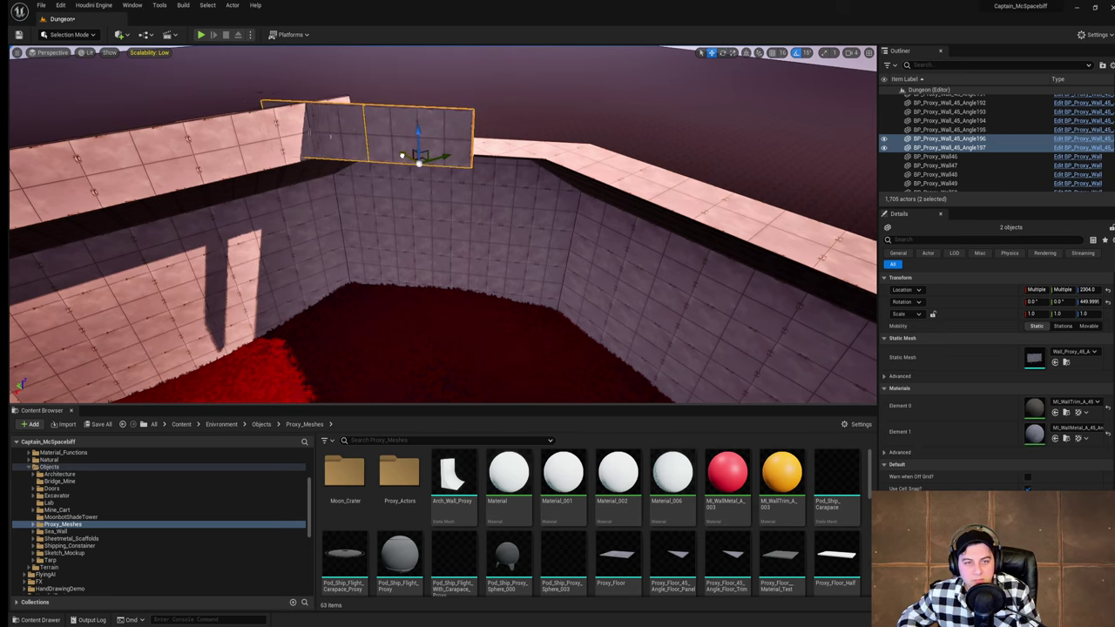
# Step: Duplicate three straight upper wall pieces across the arena, placing the copies beside the new angled walls at X -10240, Z 2304
pyautogui.moveTo(513, 301); pyautogui.dragTo(679, 253, button='right')
pyautogui.press('w')
pyautogui.moveTo(513, 301); pyautogui.dragTo(688, 248, button='right')
pyautogui.press('w')
pyautogui.press('s')
pyautogui.press('d')
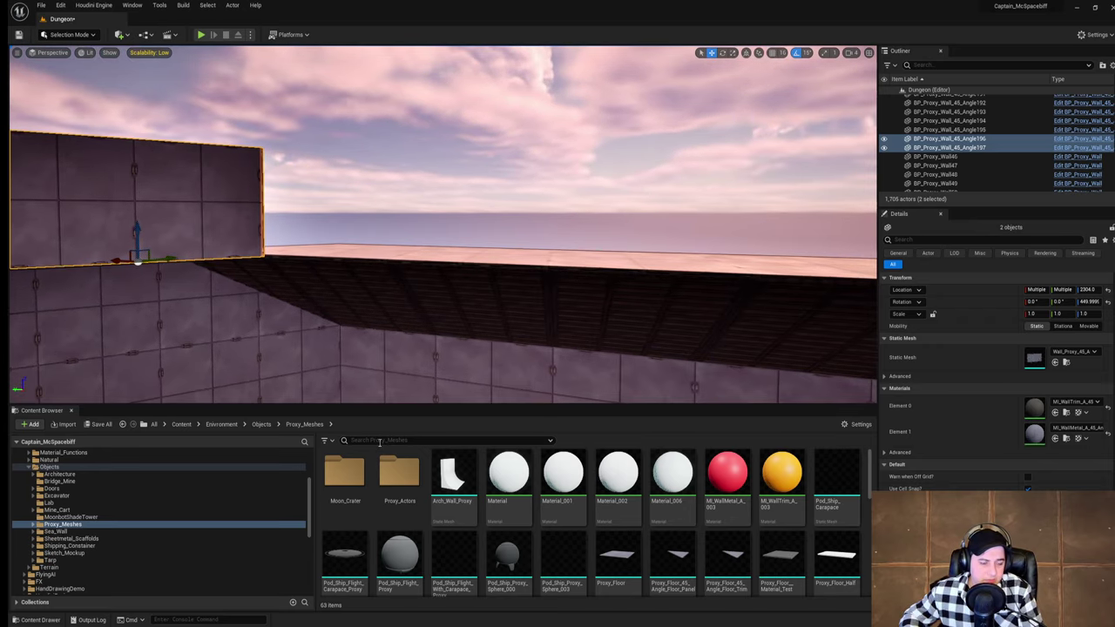
pyautogui.moveTo(435, 296); pyautogui.dragTo(516, 315, button='right')
pyautogui.press('w')
pyautogui.press('w')
pyautogui.click(444, 251)
pyautogui.keyDown('ctrl'); pyautogui.click(472, 248); pyautogui.keyUp('ctrl')
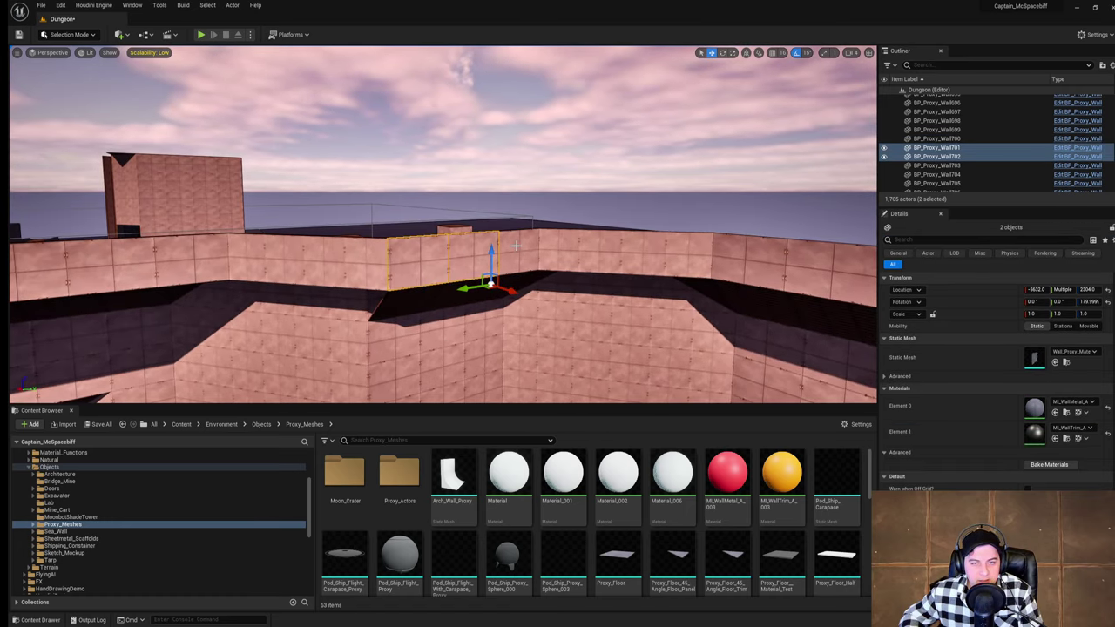
pyautogui.keyDown('ctrl'); pyautogui.click(515, 246); pyautogui.keyUp('ctrl')
pyautogui.moveTo(516, 245); pyautogui.dragTo(673, 291, button='right')
pyautogui.press('a')
pyautogui.keyDown('alt'); pyautogui.moveTo(321, 193); pyautogui.dragTo(760, 244); pyautogui.keyUp('alt')
pyautogui.moveTo(760, 245)
pyautogui.mouseDown(button='right')
pyautogui.moveTo(805, 236)
pyautogui.moveTo(770, 245)
pyautogui.mouseUp(button='right')
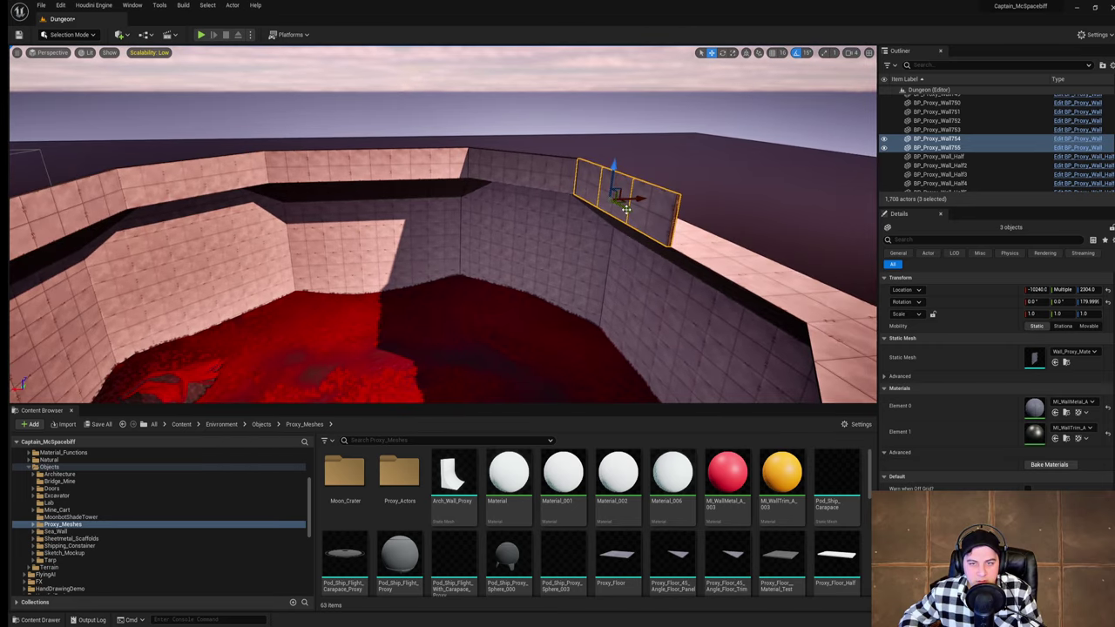
# Step: Duplicate the three straight wall copies farther along the same edge, and delete the one surplus piece
pyautogui.keyDown('alt'); pyautogui.moveTo(629, 207); pyautogui.dragTo(663, 237); pyautogui.keyUp('alt')
pyautogui.moveTo(663, 237); pyautogui.dragTo(810, 226, button='right')
pyautogui.press('w')
pyautogui.moveTo(497, 230); pyautogui.dragTo(623, 221, button='right')
pyautogui.click(480, 217)
pyautogui.press('Delete')
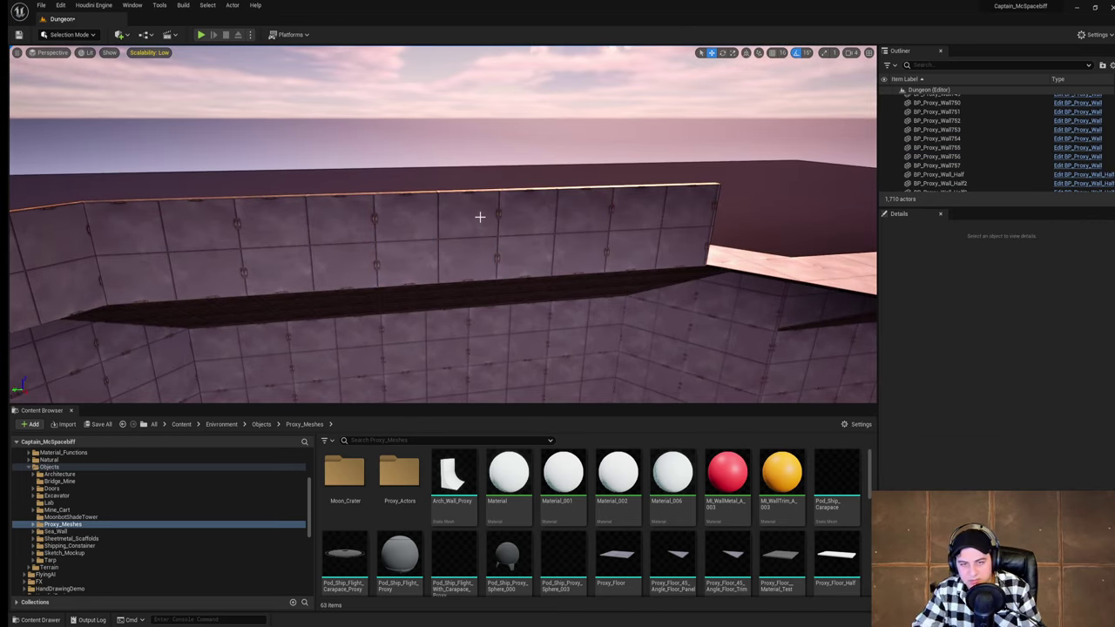
# Step: Duplicate a 45-degree angled wall piece onto the end of the upper wall tier, at X -9728, Y 0, Z 2304
pyautogui.press('w')
pyautogui.press('d')
pyautogui.moveTo(480, 217); pyautogui.dragTo(489, 216, button='right')
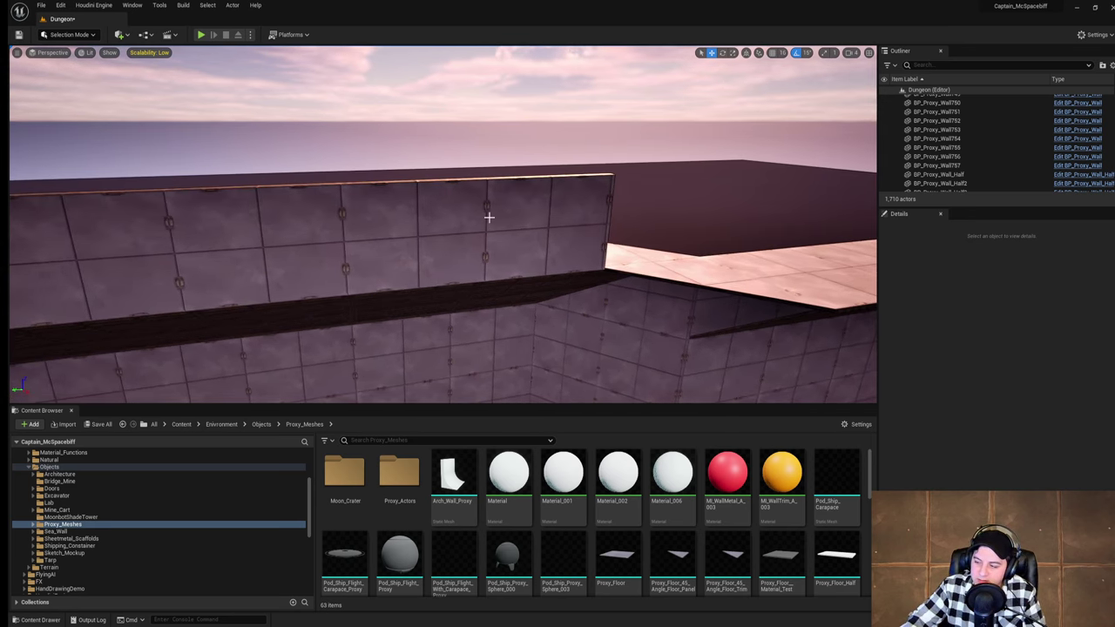
pyautogui.press('w')
pyautogui.moveTo(547, 242); pyautogui.dragTo(496, 182, button='right')
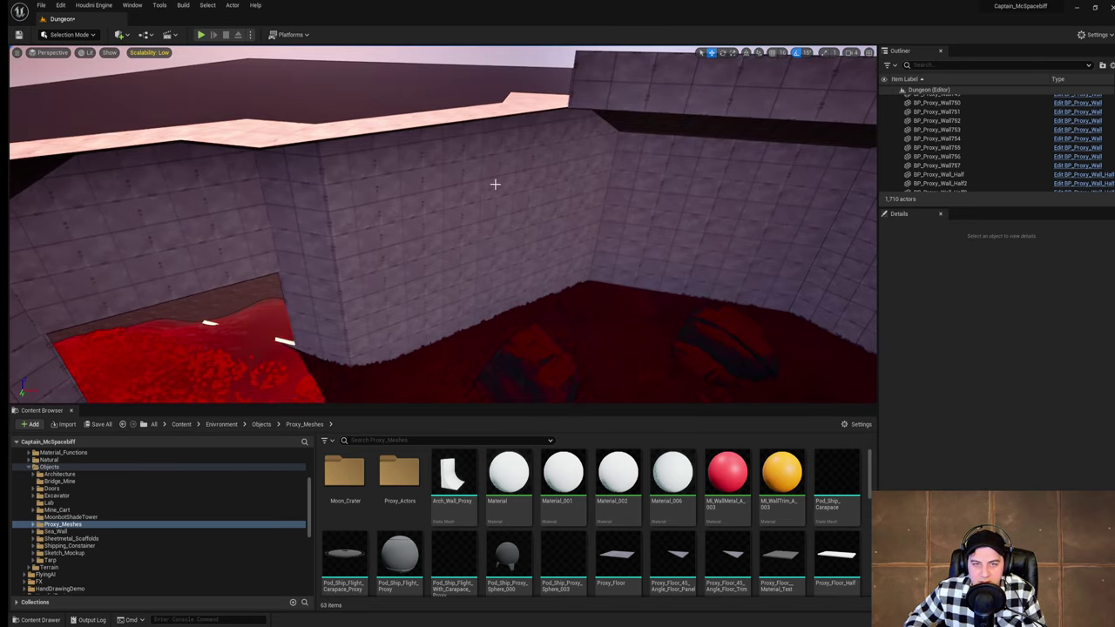
pyautogui.click(387, 187)
pyautogui.moveTo(387, 187); pyautogui.dragTo(277, 197, button='right')
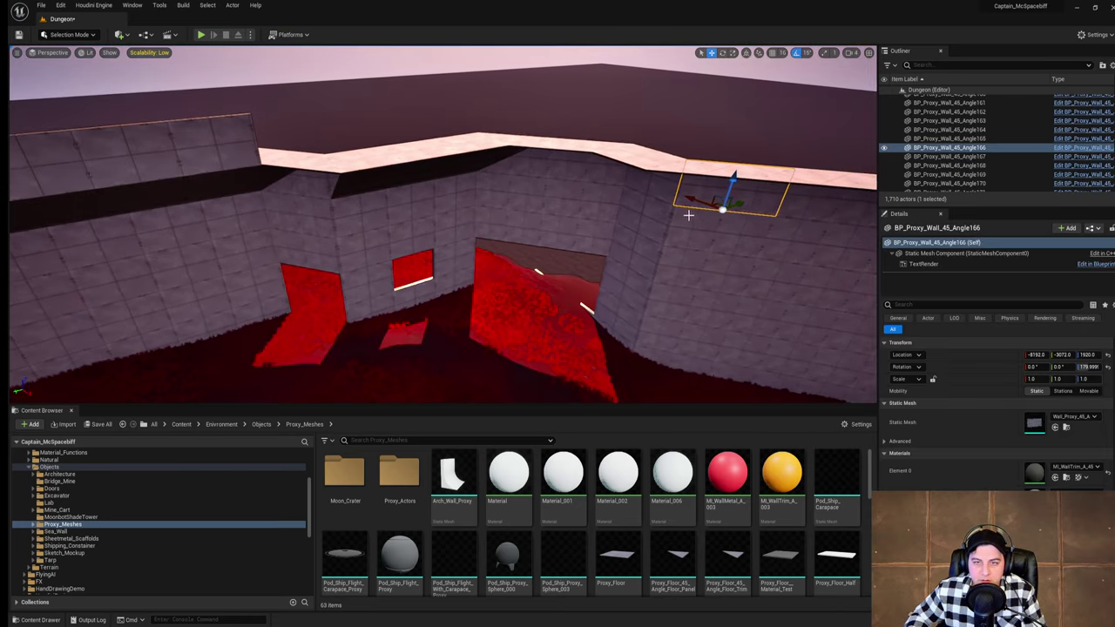
pyautogui.keyDown('alt'); pyautogui.moveTo(737, 203); pyautogui.dragTo(319, 158); pyautogui.keyUp('alt')
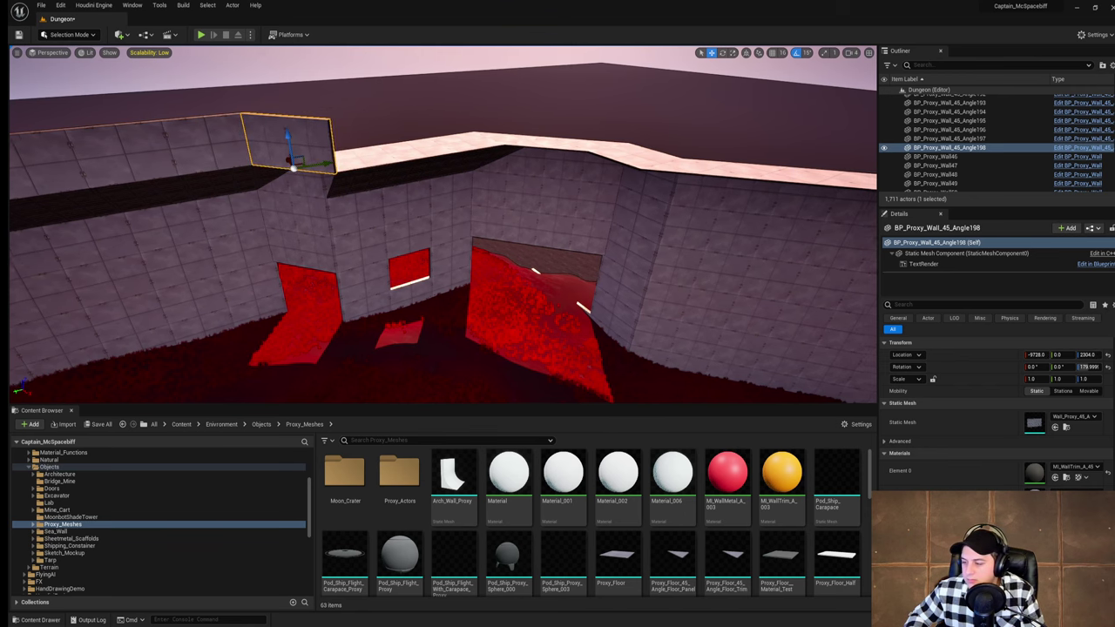
pyautogui.moveTo(471, 177); pyautogui.dragTo(359, 172, button='right')
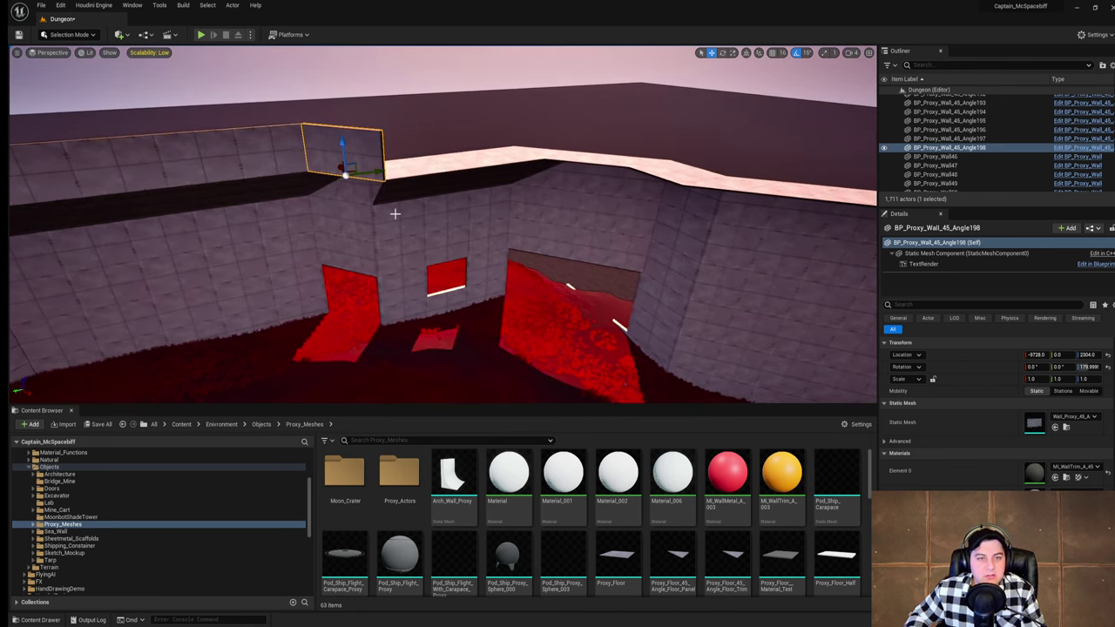
# Step: Duplicate three straight wall pieces from below the overhang up beside the new angled wall, at X -9728, Z 2304
pyautogui.click(397, 213)
pyautogui.keyDown('shift'); pyautogui.click(450, 209); pyautogui.keyUp('shift')
pyautogui.keyDown('shift'); pyautogui.click(487, 204); pyautogui.keyUp('shift')
pyautogui.keyDown('alt'); pyautogui.moveTo(464, 204); pyautogui.dragTo(433, 130); pyautogui.keyUp('alt')
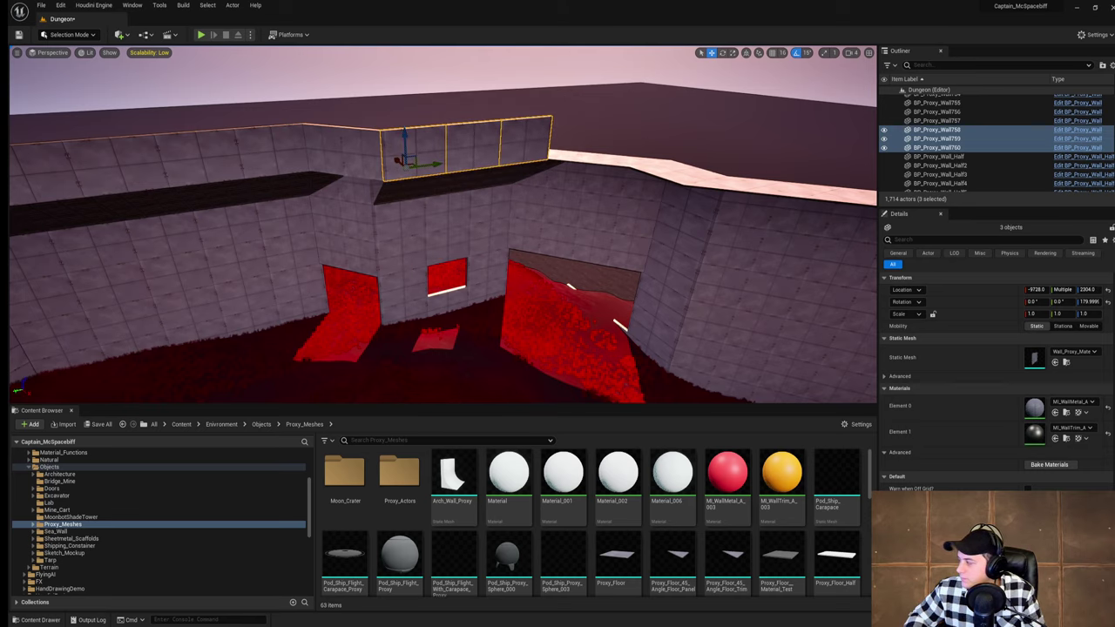
# Step: Search the Proxy_Meshes folder for "corner" pieces to use at the overhang's inner corner
pyautogui.press('w')
pyautogui.moveTo(720, 269); pyautogui.dragTo(692, 248, button='right')
pyautogui.press('w')
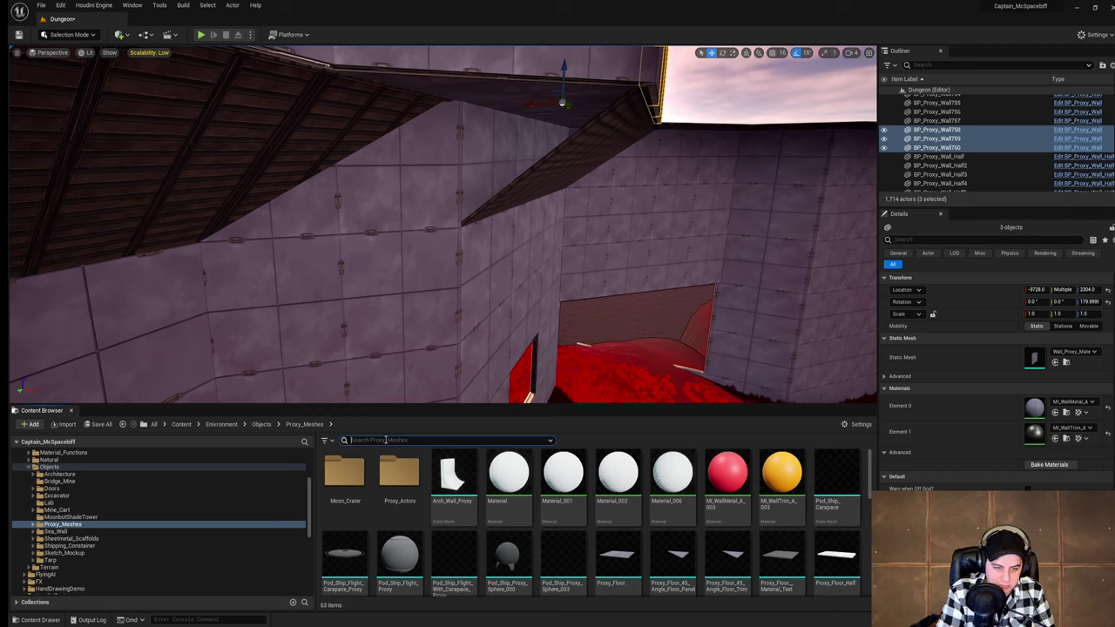
pyautogui.write('ner')
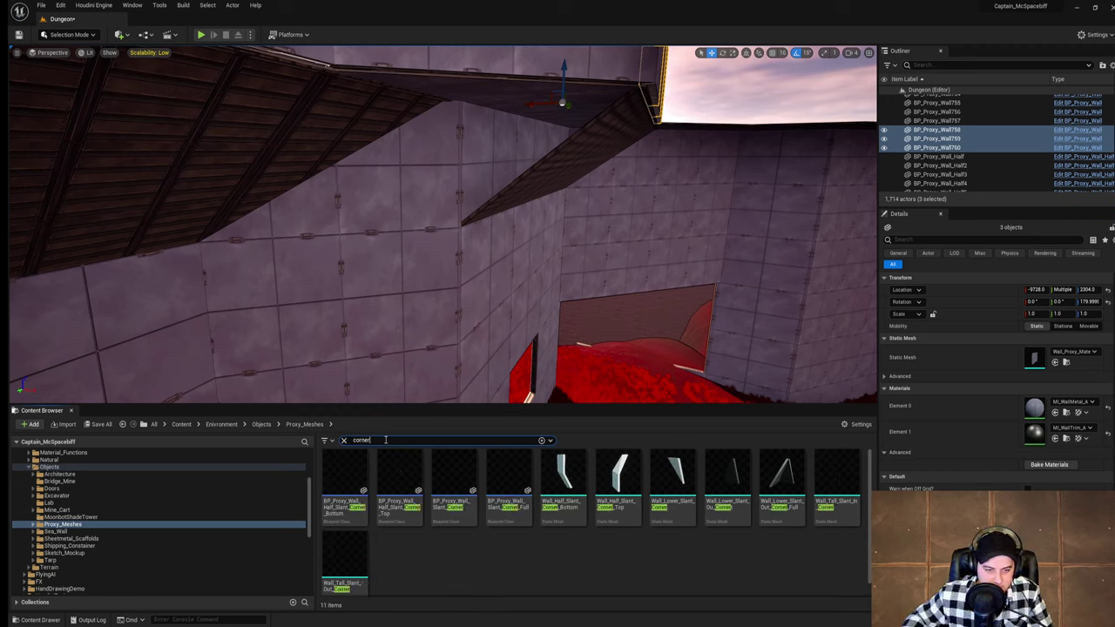
# Step: Try the half slant corner bottom, half slant corner top and slant corner wall blueprints in the arena, removing each one
pyautogui.moveTo(405, 352); pyautogui.dragTo(407, 351)
pyautogui.moveTo(485, 334)
pyautogui.mouseDown(button='right')
pyautogui.moveTo(497, 347)
pyautogui.moveTo(485, 350)
pyautogui.mouseUp(button='right')
pyautogui.press('Delete')
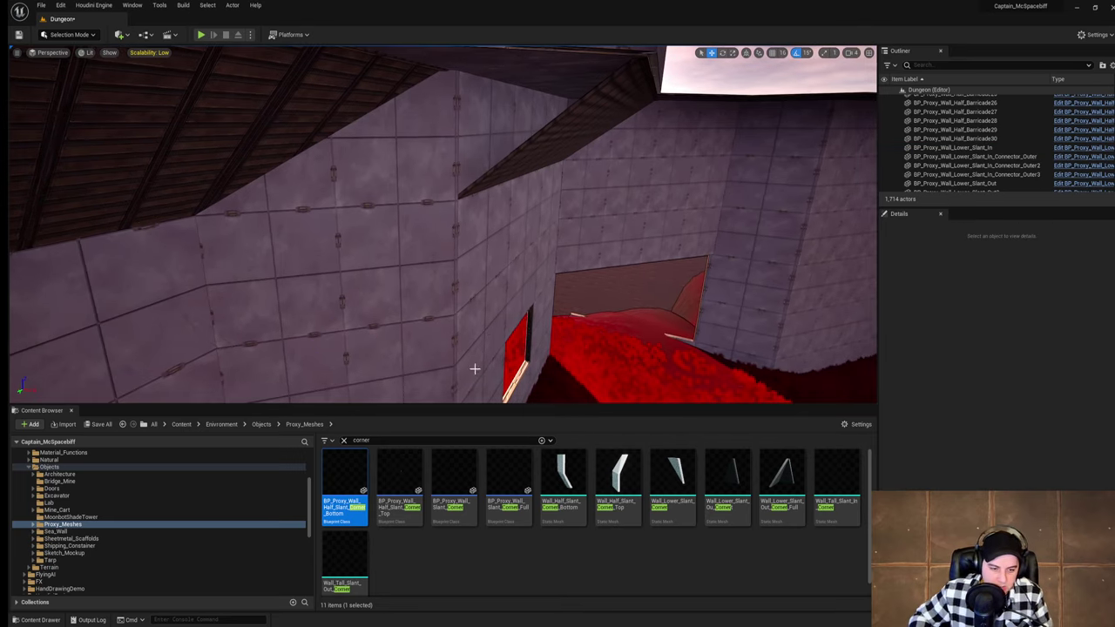
pyautogui.moveTo(404, 494); pyautogui.dragTo(488, 370)
pyautogui.moveTo(505, 274); pyautogui.dragTo(462, 300, button='right')
pyautogui.press('Delete')
pyautogui.moveTo(456, 493); pyautogui.dragTo(540, 265)
pyautogui.moveTo(540, 264); pyautogui.dragTo(601, 277, button='right')
pyautogui.press('Delete')
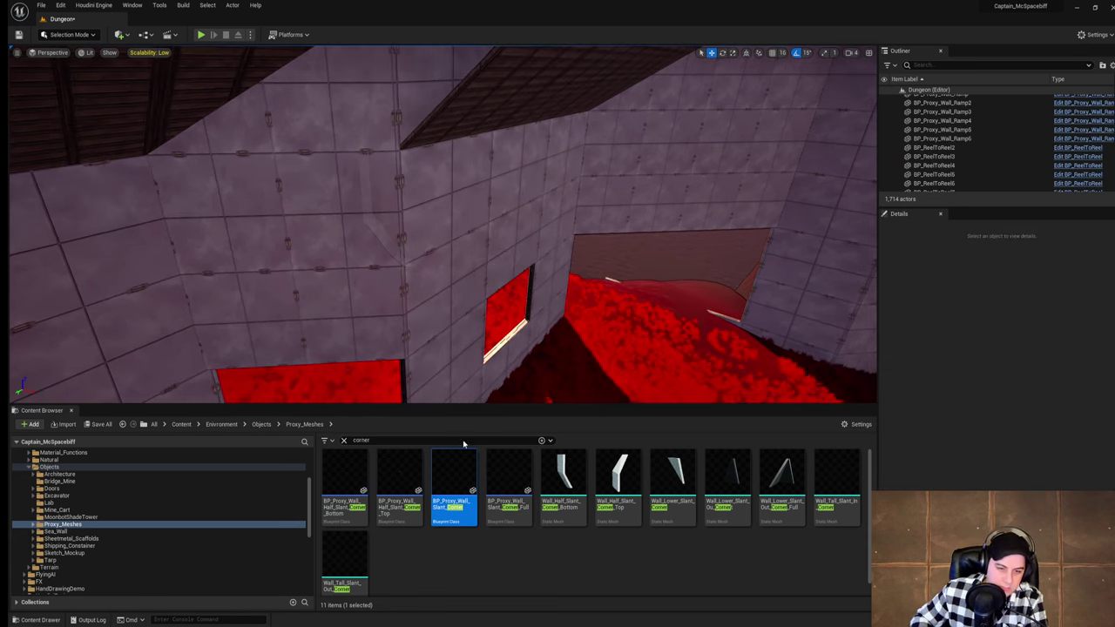
# Step: Place the BP_Proxy_Wall_Slant_Corner_Full blueprint in the arena at X -9728, Y -1024, Z 768
pyautogui.moveTo(509, 488); pyautogui.dragTo(511, 345)
pyautogui.moveTo(530, 342); pyautogui.dragTo(575, 356, button='right')
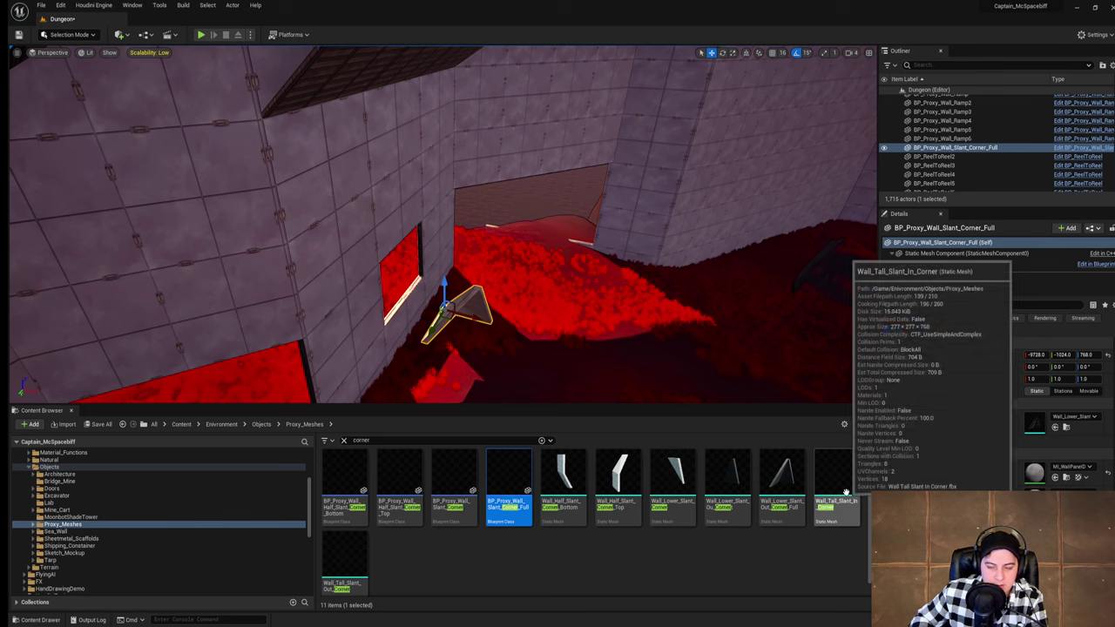
# Step: Delete the BP_Proxy_Wall_Slant_Corner_Full actor, and try a Wall_Tall_Slant_Out_Corner mesh in its place before removing that too
pyautogui.press('Delete')
pyautogui.moveTo(360, 549); pyautogui.dragTo(395, 359)
pyautogui.moveTo(395, 359); pyautogui.dragTo(436, 353, button='right')
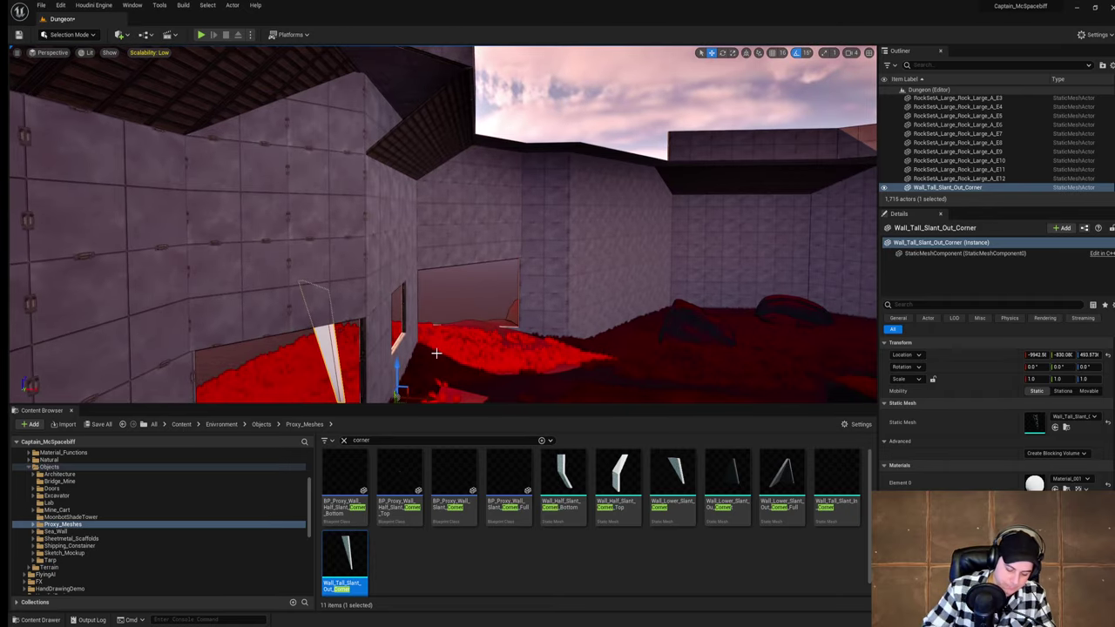
pyautogui.press('Delete')
# Step: Replace the asset filter in the Proxy_Meshes folder with "slant" and browse the slanted wall pieces
pyautogui.click(344, 441)
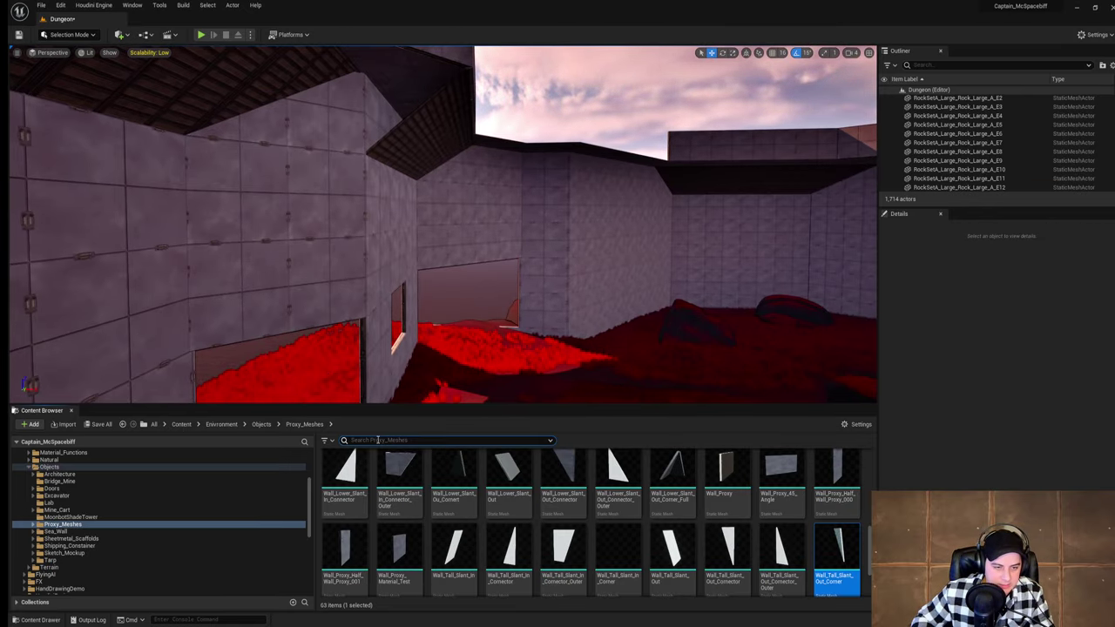
pyautogui.write('slant')
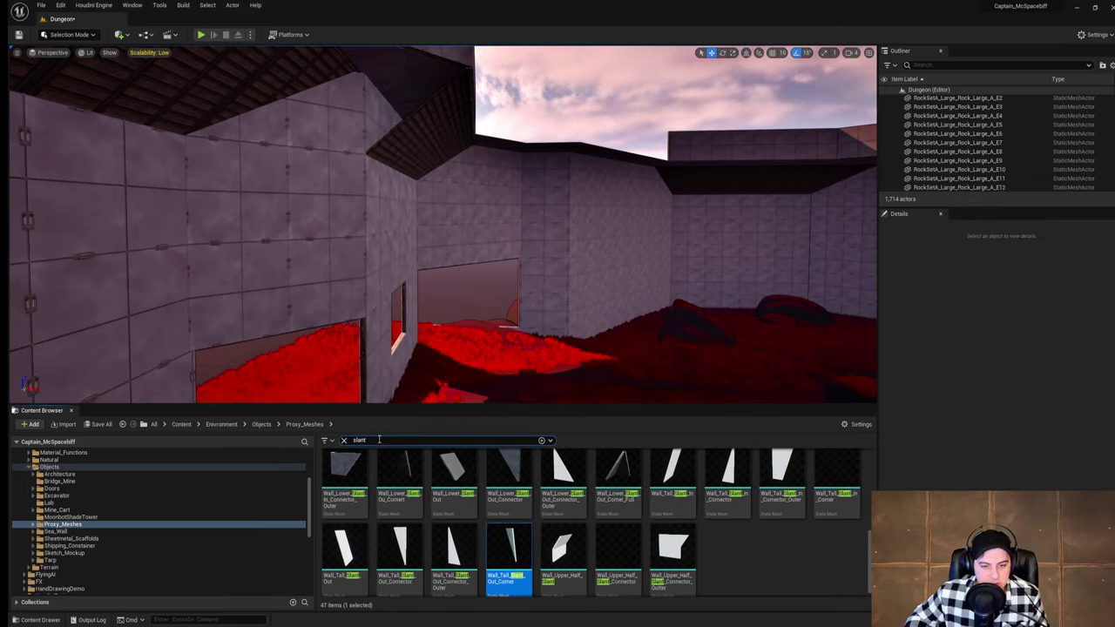
pyautogui.scroll(5, 716, 575)
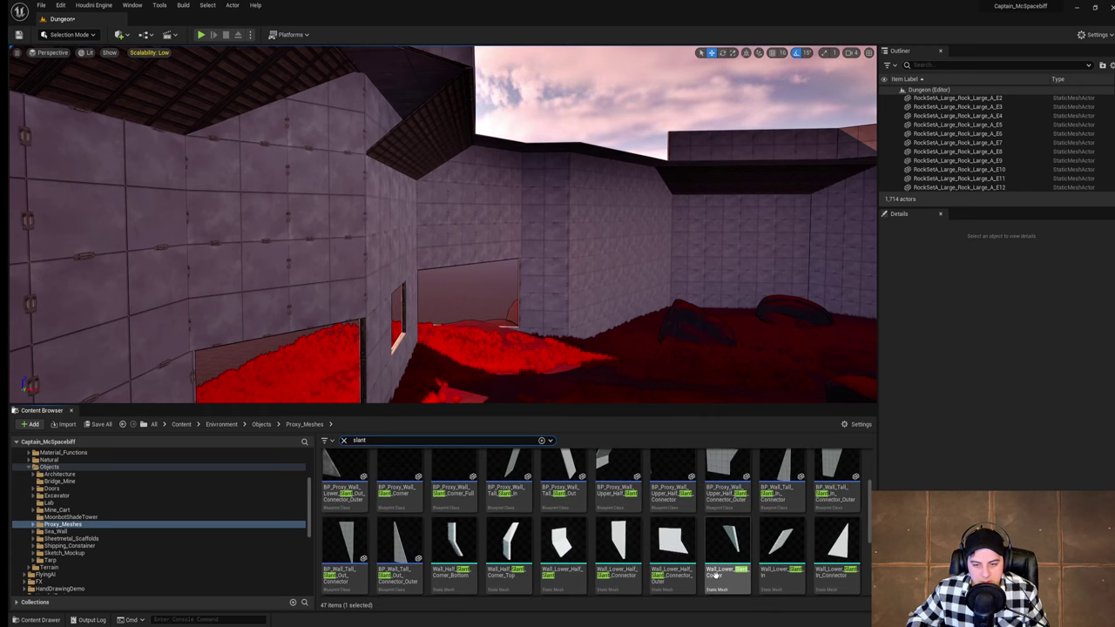
pyautogui.scroll(1, 718, 576)
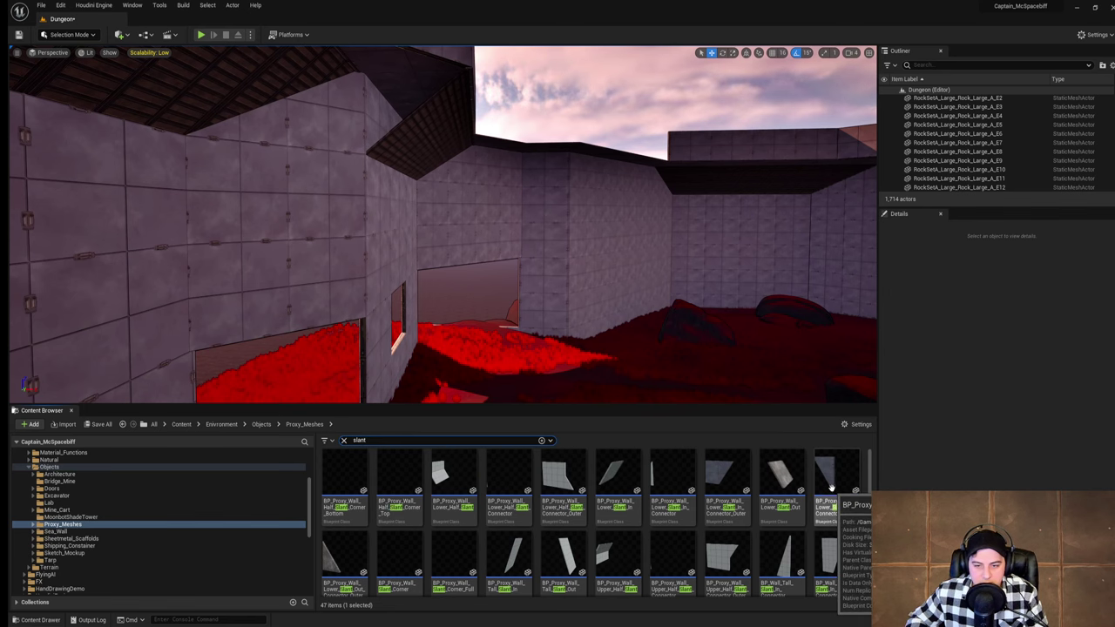
# Step: Try the BP_Proxy_Wall_Lower_Slant_Out_Connector blueprint beside the pit's wall corner and delete it
pyautogui.moveTo(829, 485); pyautogui.dragTo(347, 352)
pyautogui.moveTo(347, 352); pyautogui.dragTo(523, 310, button='right')
pyautogui.press('Delete')
# Step: Examine the slanted connector and neighbouring wall actors already used elsewhere in the dungeon, and return to the red grass pit
pyautogui.press('w')
pyautogui.click(471, 296)
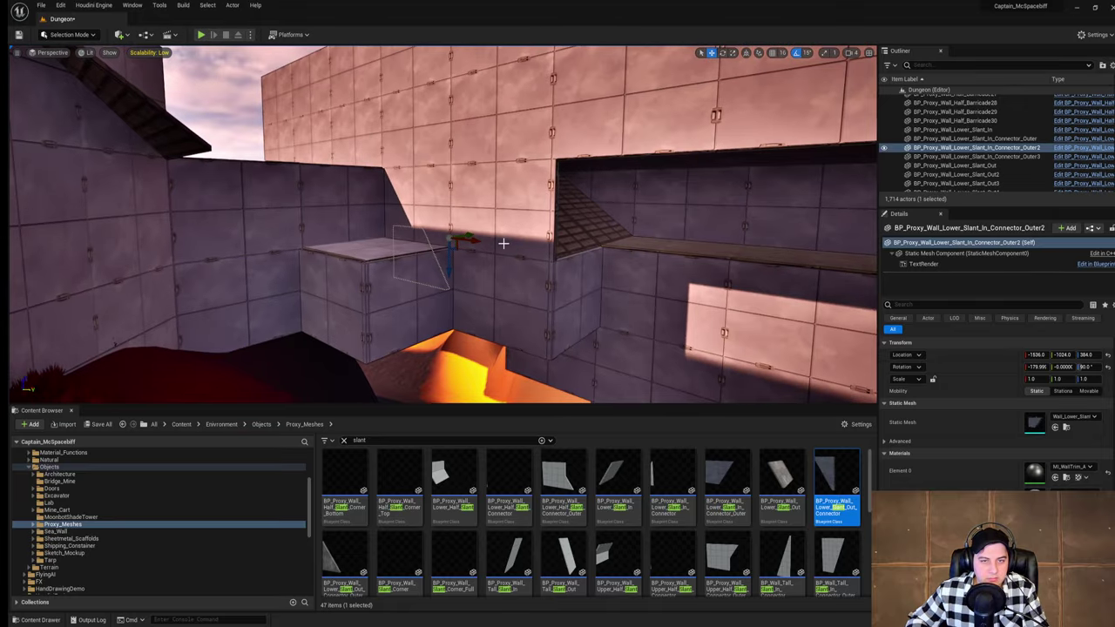
pyautogui.click(538, 241)
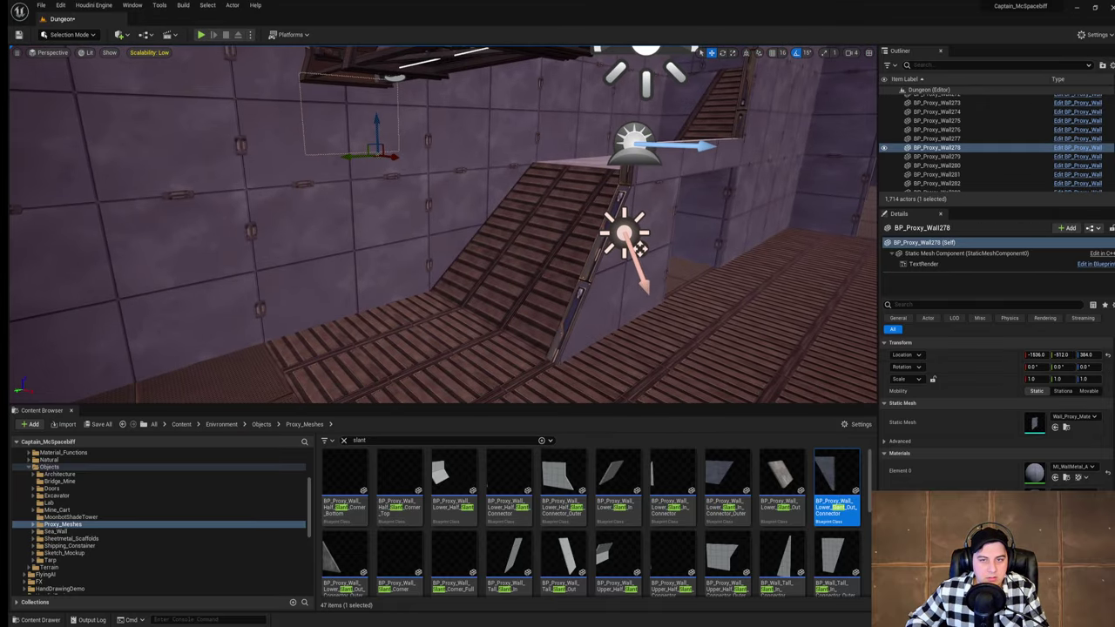
pyautogui.click(522, 261)
pyautogui.moveTo(538, 241); pyautogui.dragTo(487, 305, button='right')
pyautogui.click(538, 241)
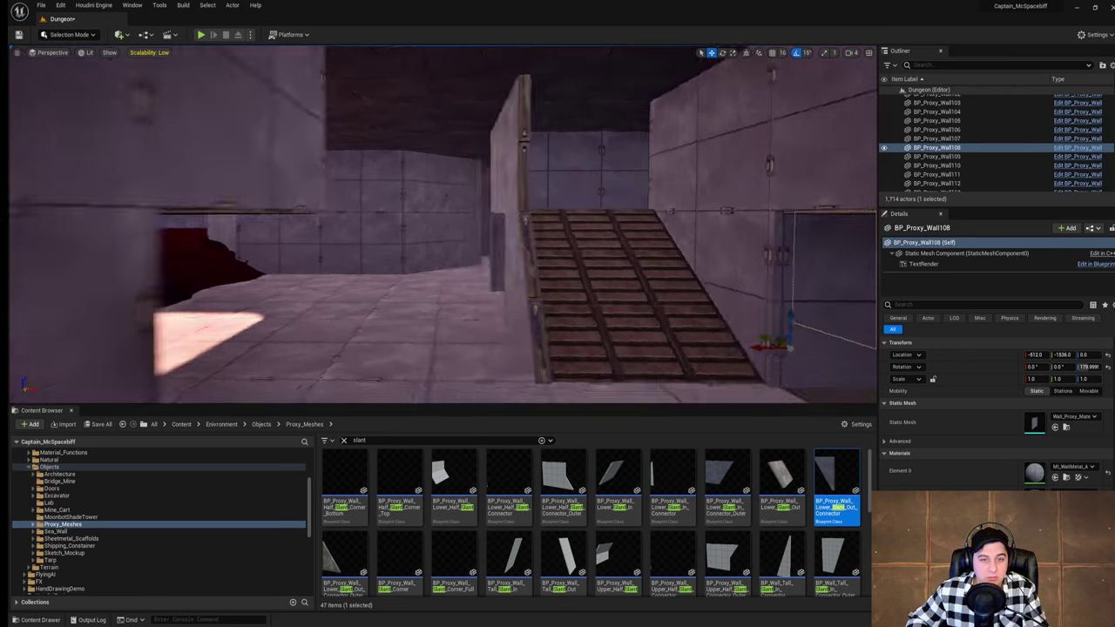
pyautogui.moveTo(538, 241); pyautogui.dragTo(697, 249, button='right')
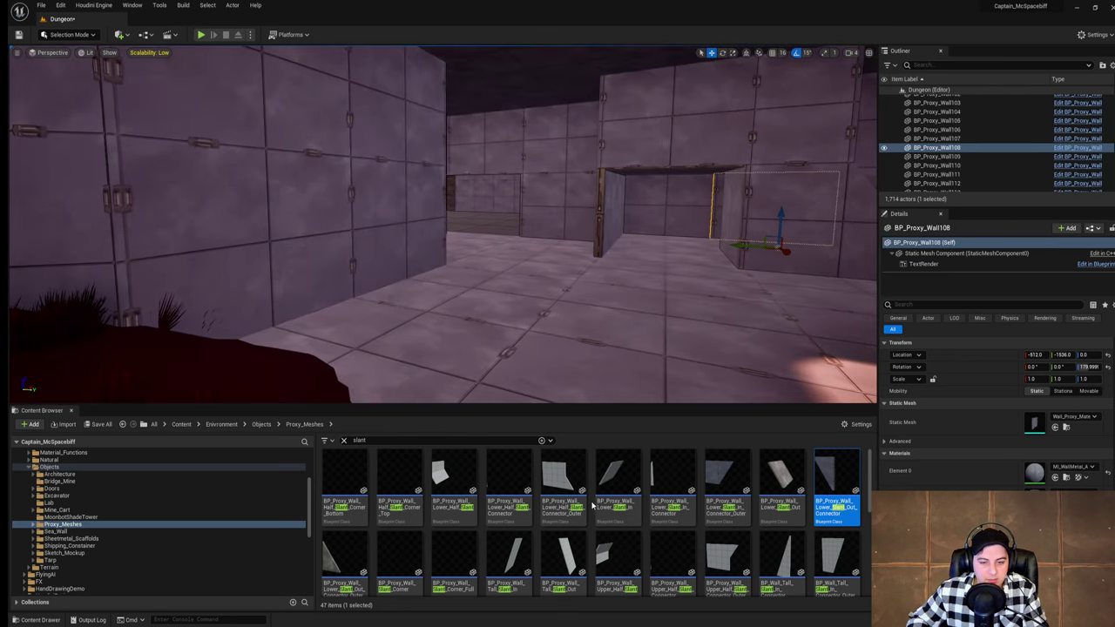
pyautogui.moveTo(661, 331); pyautogui.dragTo(357, 313, button='right')
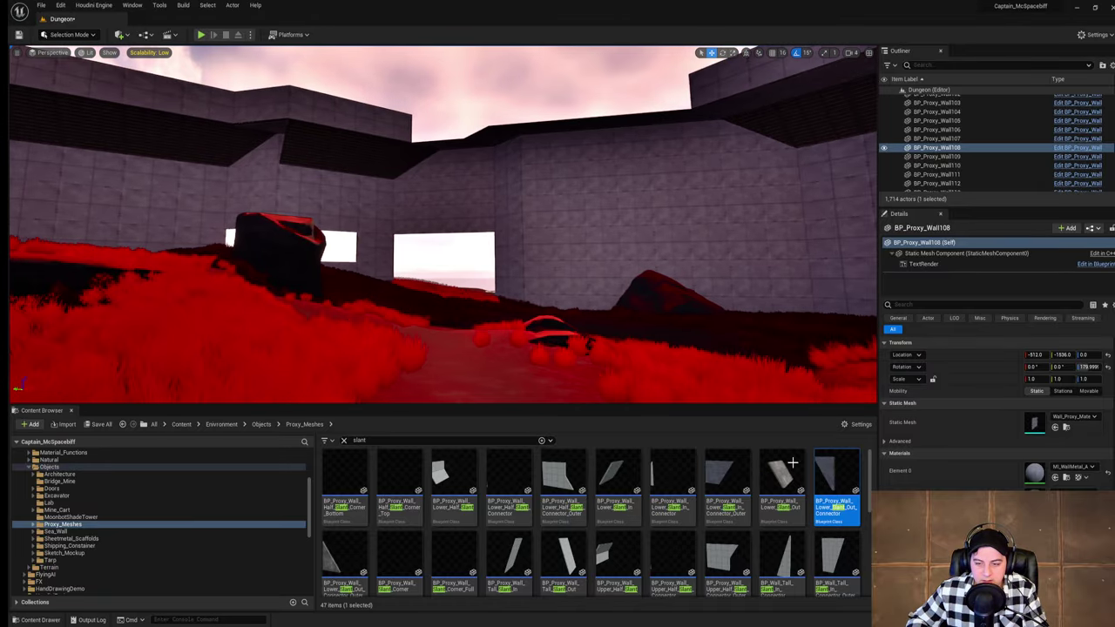
# Step: Try the Wall_Lower_Slant_In_Connector mesh under the slanted overhang at the pit's corner and delete it
pyautogui.scroll(-2, 793, 463)
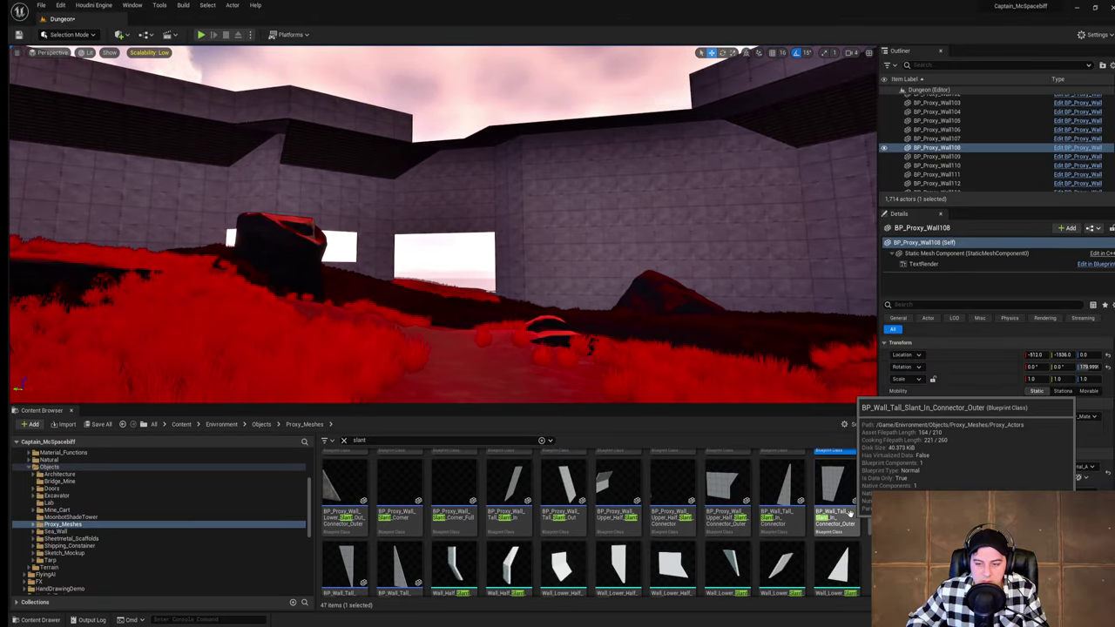
pyautogui.scroll(-2, 849, 513)
pyautogui.moveTo(714, 358); pyautogui.dragTo(592, 283, button='right')
pyautogui.moveTo(835, 522); pyautogui.dragTo(481, 282)
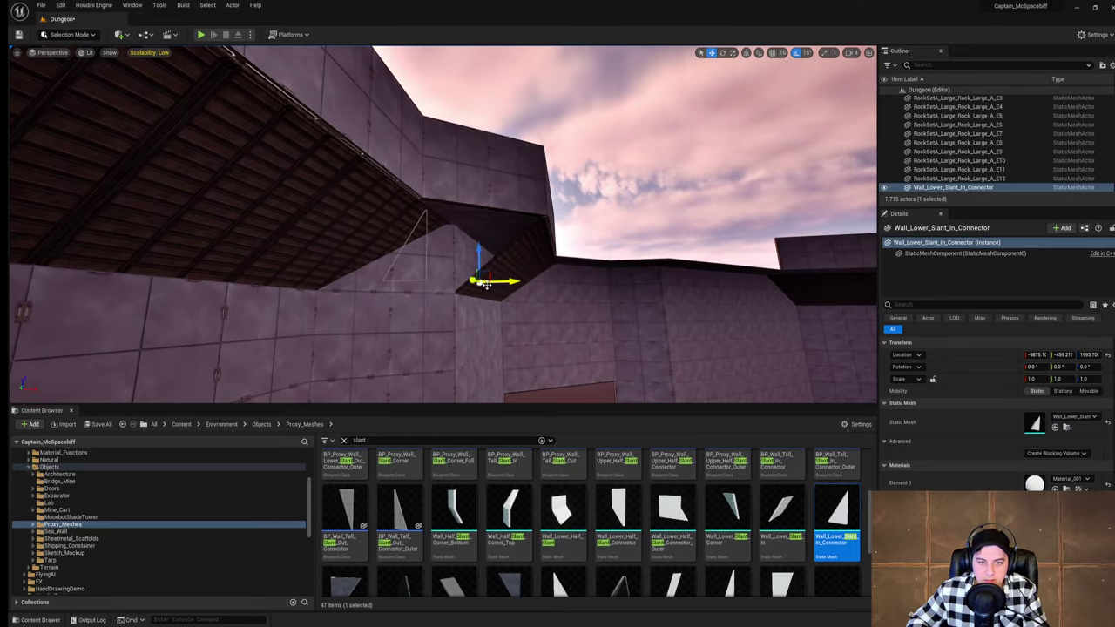
pyautogui.moveTo(482, 281); pyautogui.dragTo(489, 287, button='right')
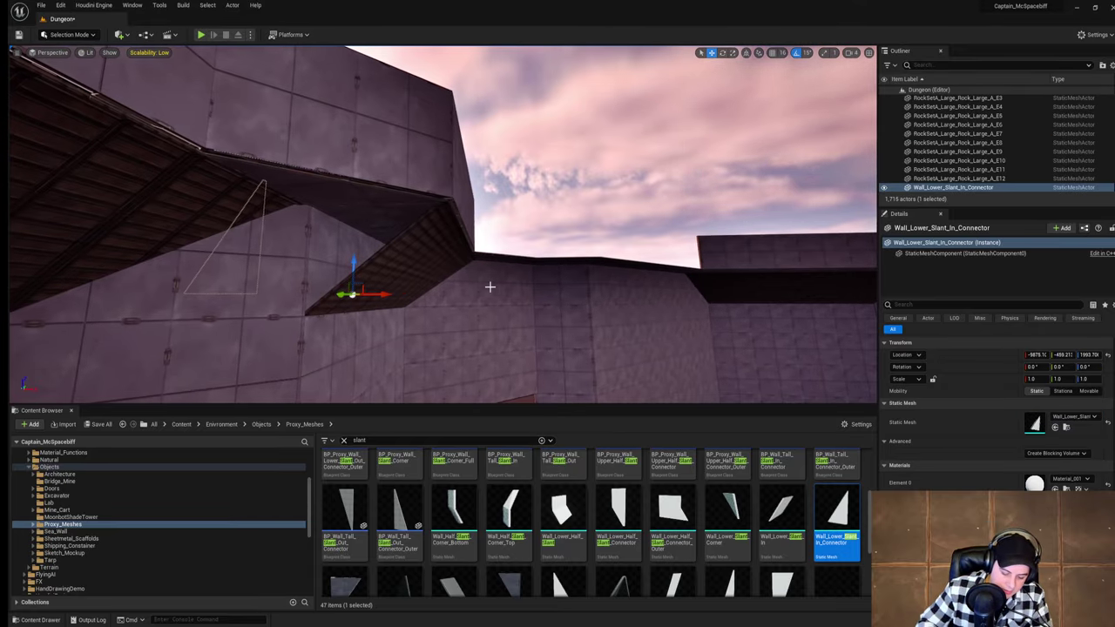
pyautogui.press('Delete')
# Step: Try the Wall_Lower_Slant_In_Connector_Outer mesh against the open end of the slanted overhang and delete it
pyautogui.scroll(-3, 532, 545)
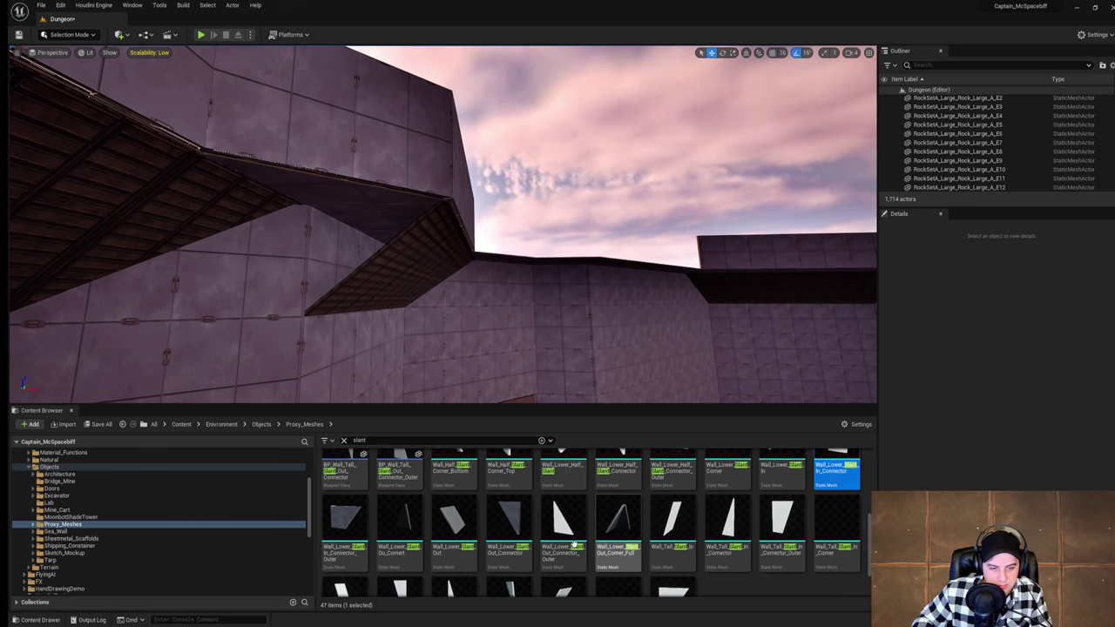
pyautogui.moveTo(329, 514); pyautogui.dragTo(335, 306)
pyautogui.moveTo(458, 309); pyautogui.dragTo(465, 308, button='right')
pyautogui.moveTo(209, 271); pyautogui.dragTo(216, 272)
pyautogui.moveTo(380, 264); pyautogui.dragTo(380, 263, button='right')
pyautogui.moveTo(408, 263); pyautogui.dragTo(586, 270)
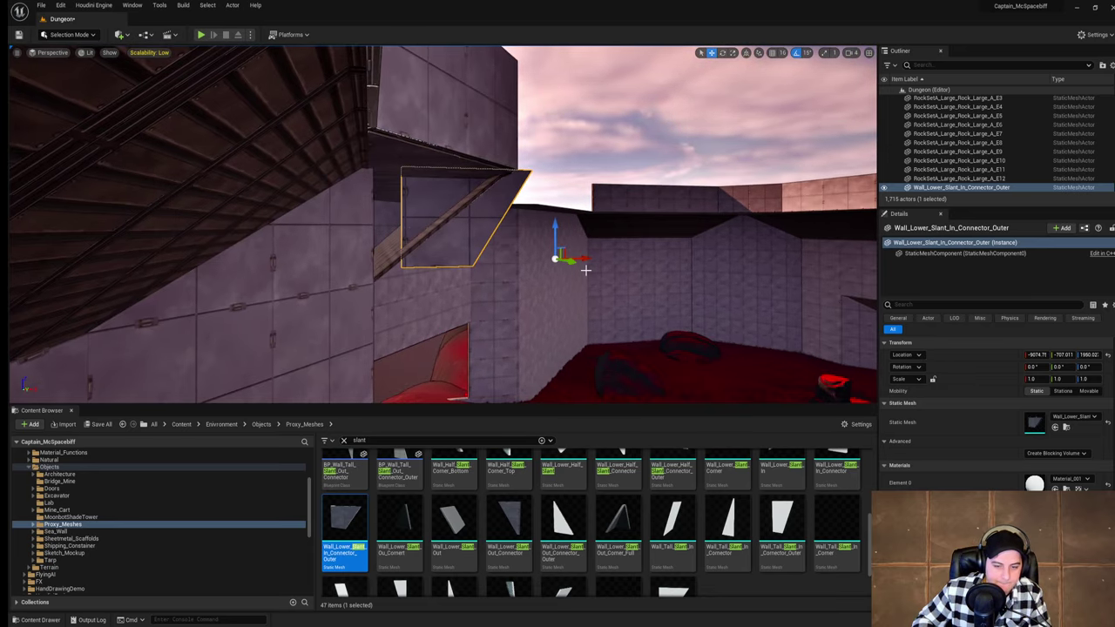
pyautogui.press('Delete')
# Step: Place a Wall_Lower_Slant_Out_Connector mesh near the pit's wall corner and rotate it 90 degrees
pyautogui.scroll(2, 662, 486)
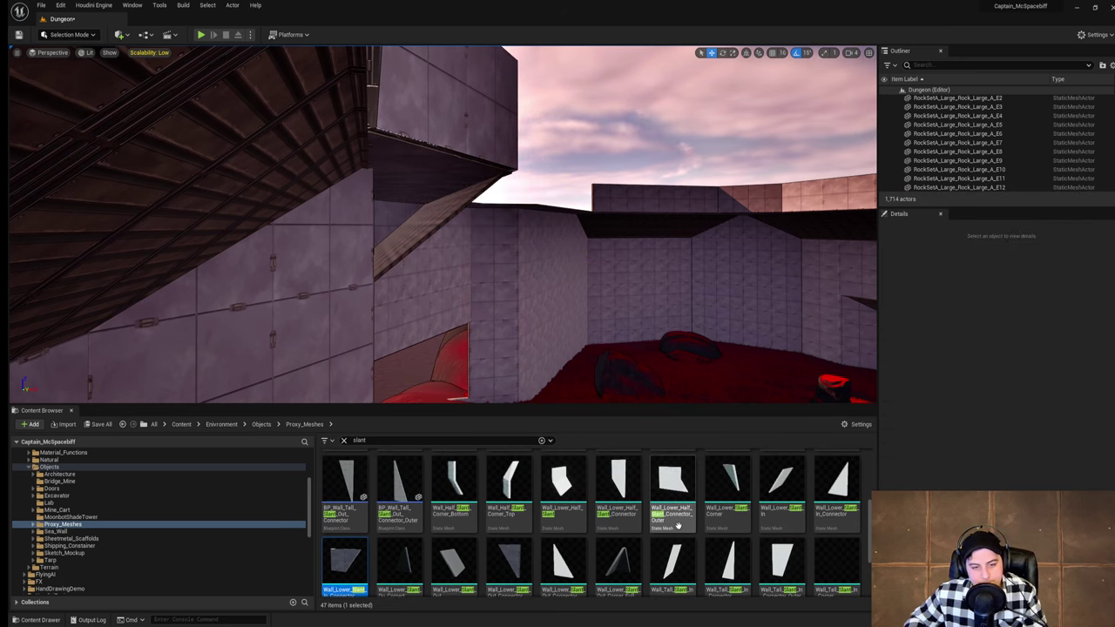
pyautogui.scroll(-2, 678, 525)
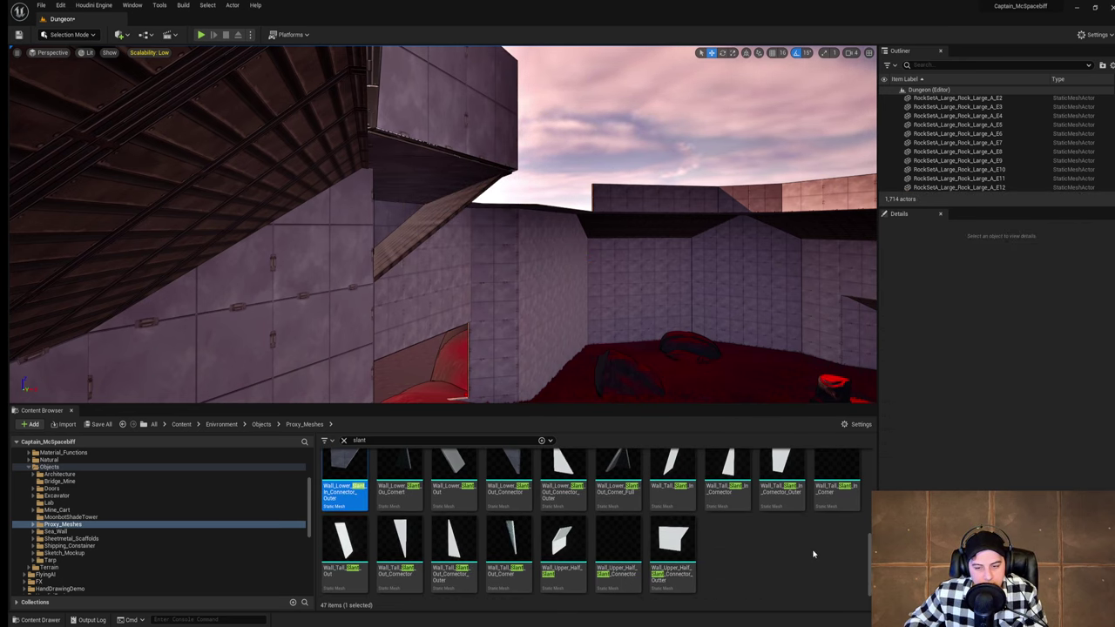
pyautogui.scroll(1, 813, 554)
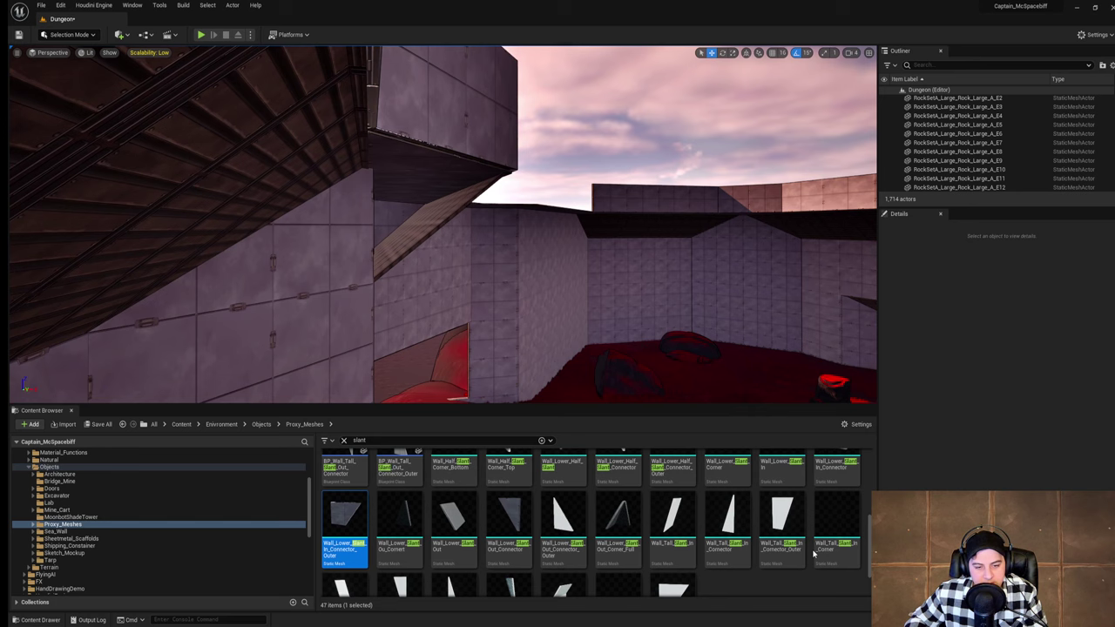
pyautogui.scroll(1, 805, 549)
pyautogui.moveTo(514, 541); pyautogui.dragTo(386, 363)
pyautogui.moveTo(387, 363); pyautogui.dragTo(515, 301, button='right')
pyautogui.moveTo(517, 301); pyautogui.dragTo(503, 342)
pyautogui.moveTo(504, 343); pyautogui.dragTo(542, 266, button='right')
pyautogui.moveTo(523, 275); pyautogui.dragTo(552, 88)
pyautogui.moveTo(551, 89); pyautogui.dragTo(571, 150, button='right')
pyautogui.press('e')
pyautogui.moveTo(564, 197); pyautogui.dragTo(507, 169)
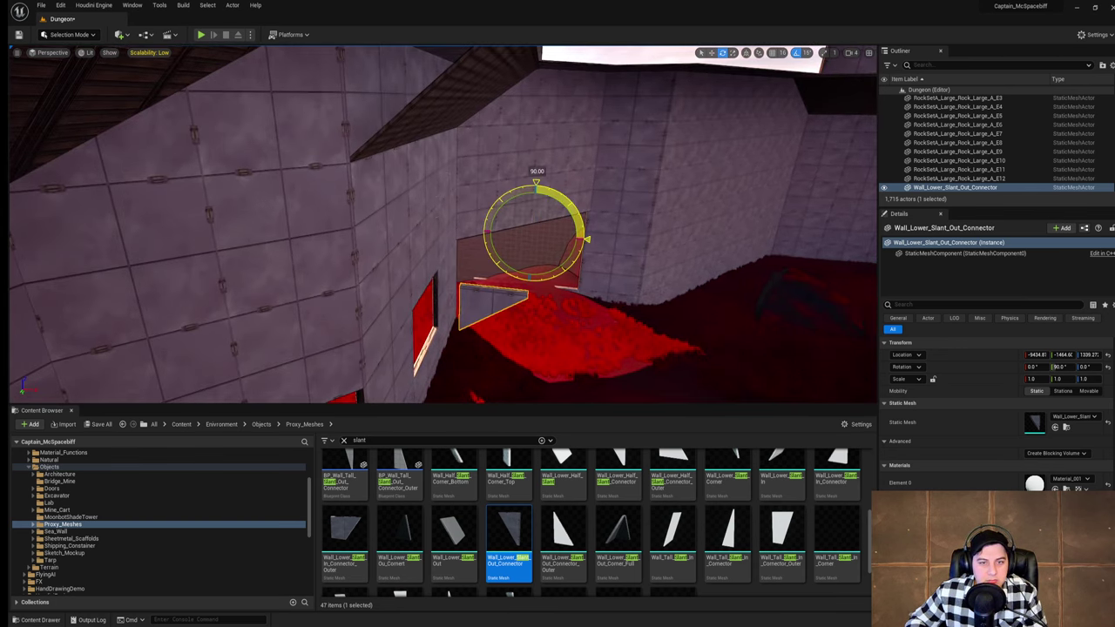
# Step: Raise the Wall_Lower_Slant_Out_Connector to the overhang's open end to test its fit, and delete it
pyautogui.moveTo(508, 169); pyautogui.dragTo(401, 122, button='right')
pyautogui.press('w')
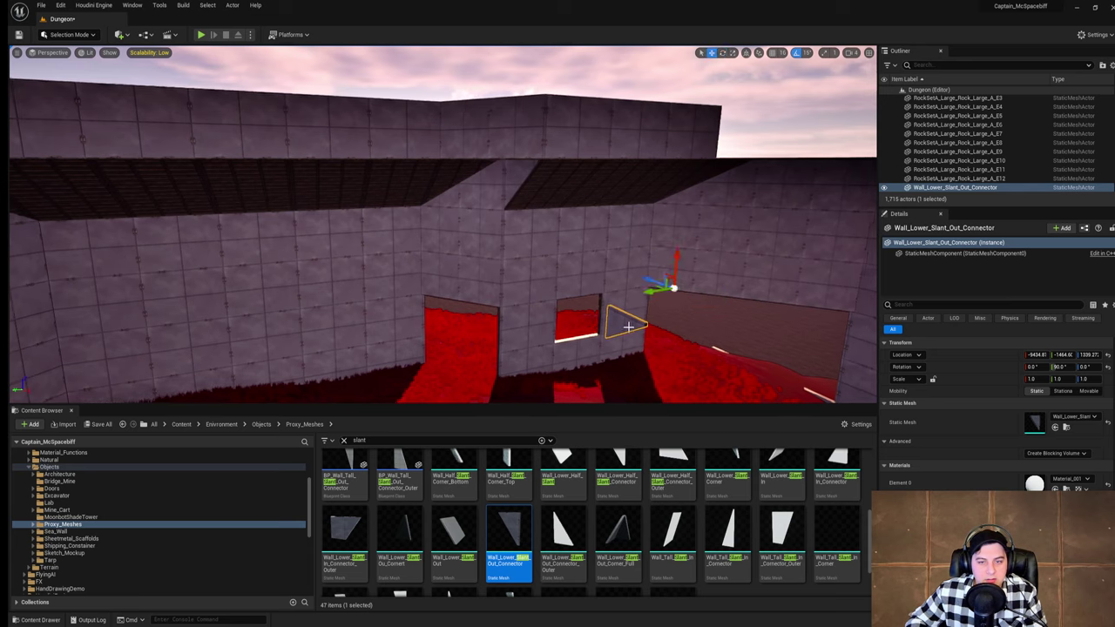
pyautogui.moveTo(647, 296); pyautogui.dragTo(507, 311)
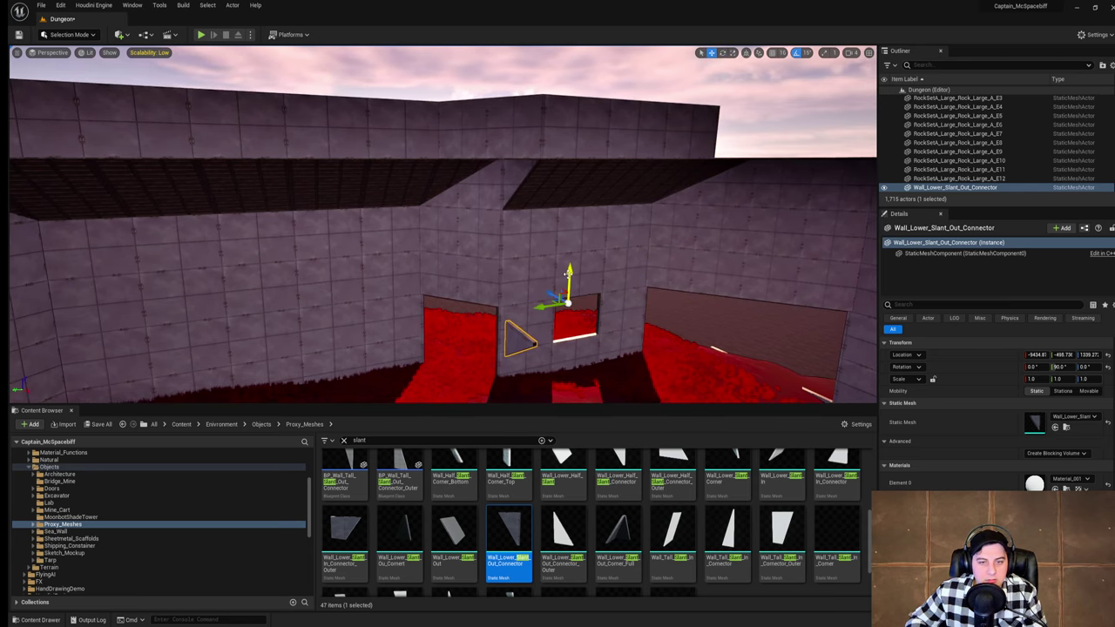
pyautogui.moveTo(567, 273); pyautogui.dragTo(559, 88)
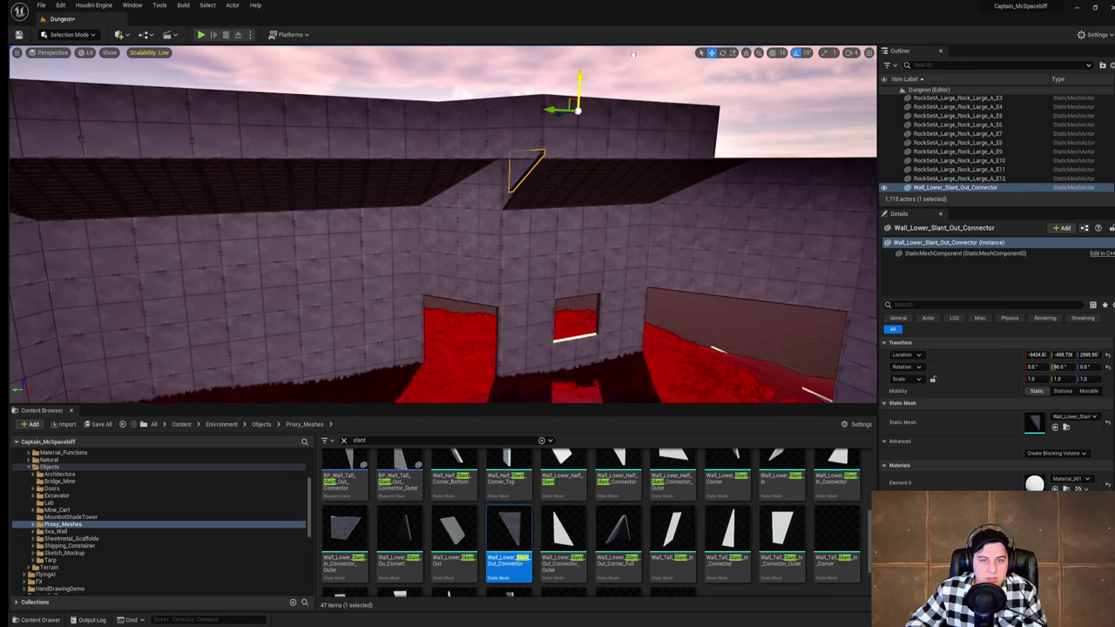
pyautogui.moveTo(633, 55); pyautogui.dragTo(634, 60)
pyautogui.moveTo(569, 60)
pyautogui.mouseDown(button='right')
pyautogui.moveTo(645, 70)
pyautogui.moveTo(610, 52)
pyautogui.moveTo(569, 61)
pyautogui.mouseUp(button='right')
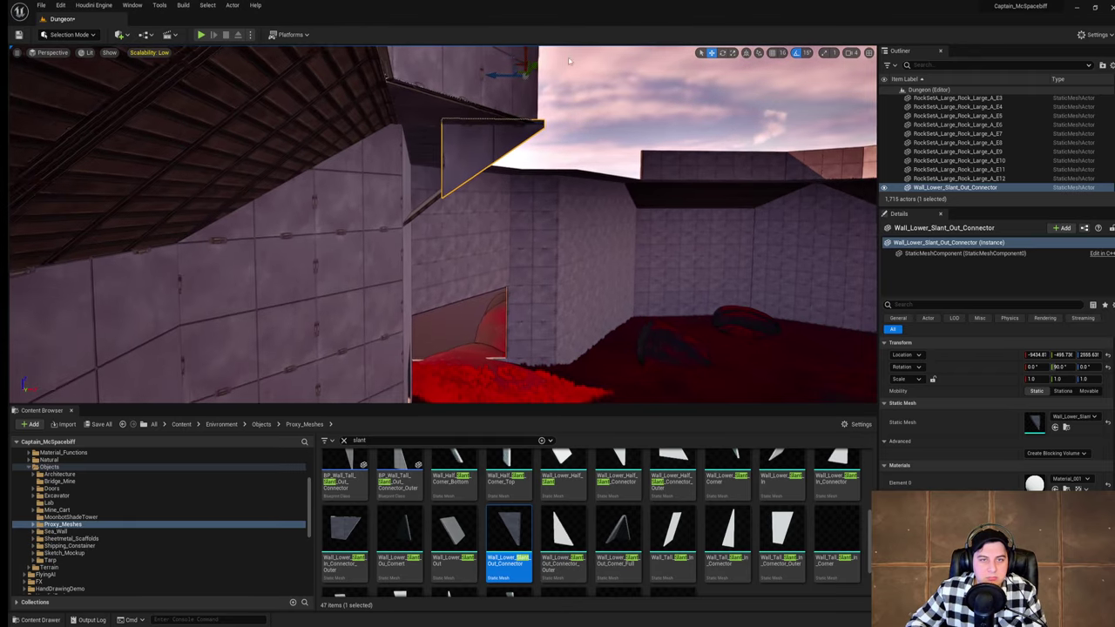
pyautogui.moveTo(493, 78); pyautogui.dragTo(456, 86)
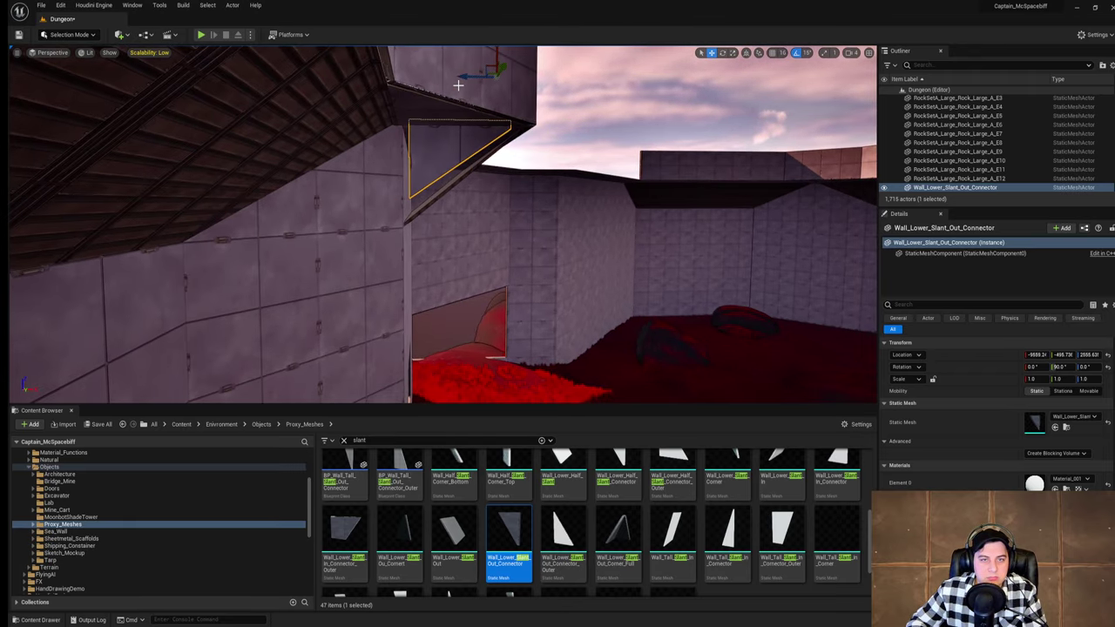
pyautogui.moveTo(458, 85); pyautogui.dragTo(448, 112, button='right')
pyautogui.press('Delete')
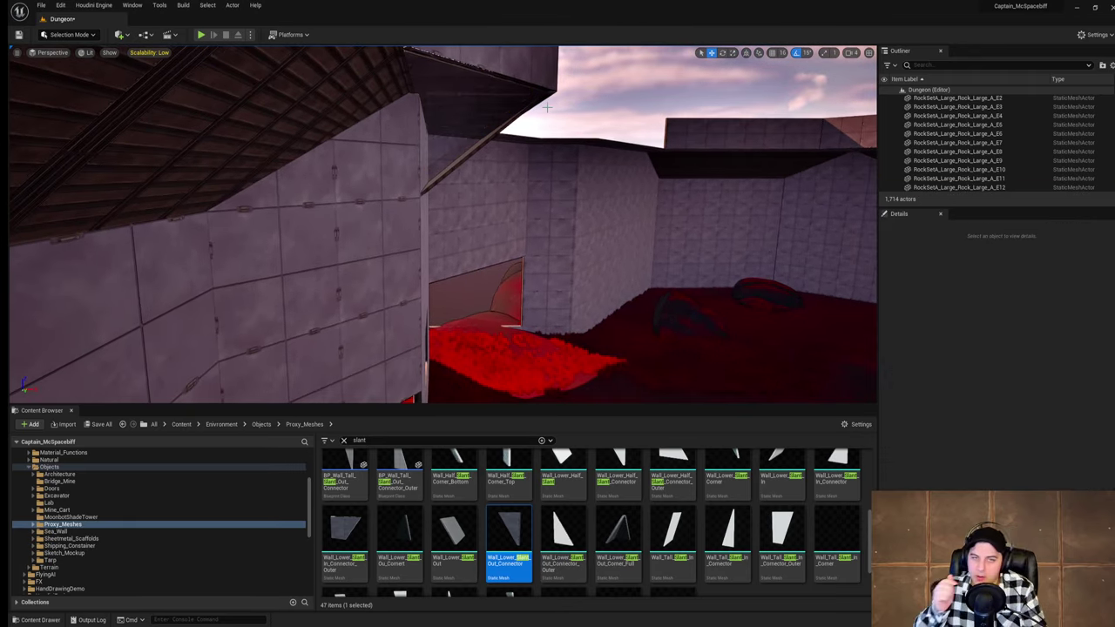
# Step: Save the current Dungeon level
pyautogui.click(45, 7)
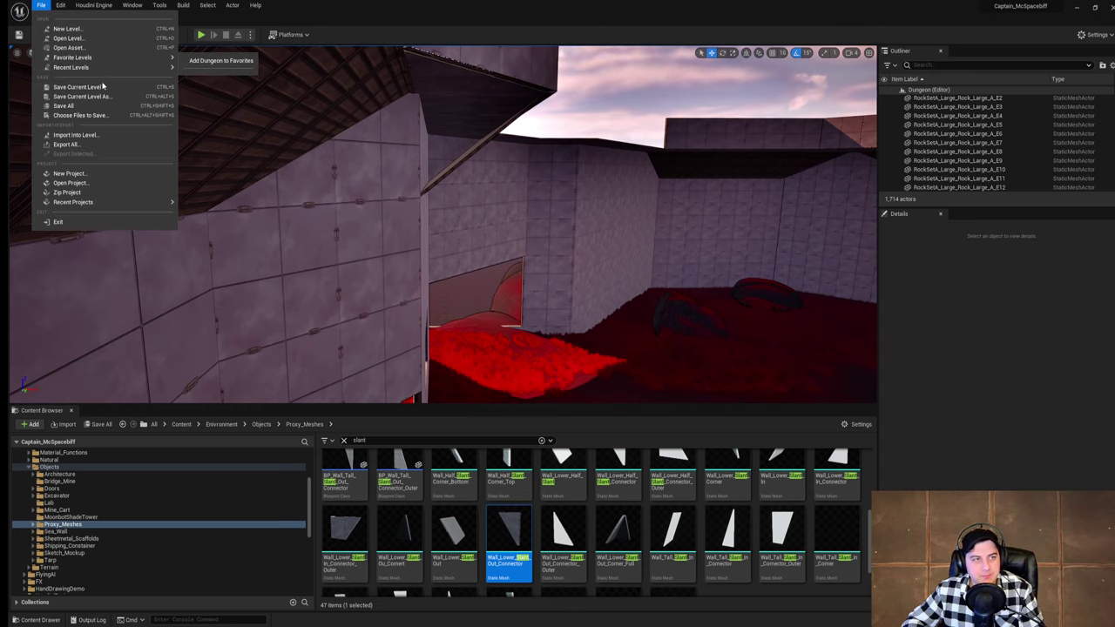
pyautogui.click(70, 88)
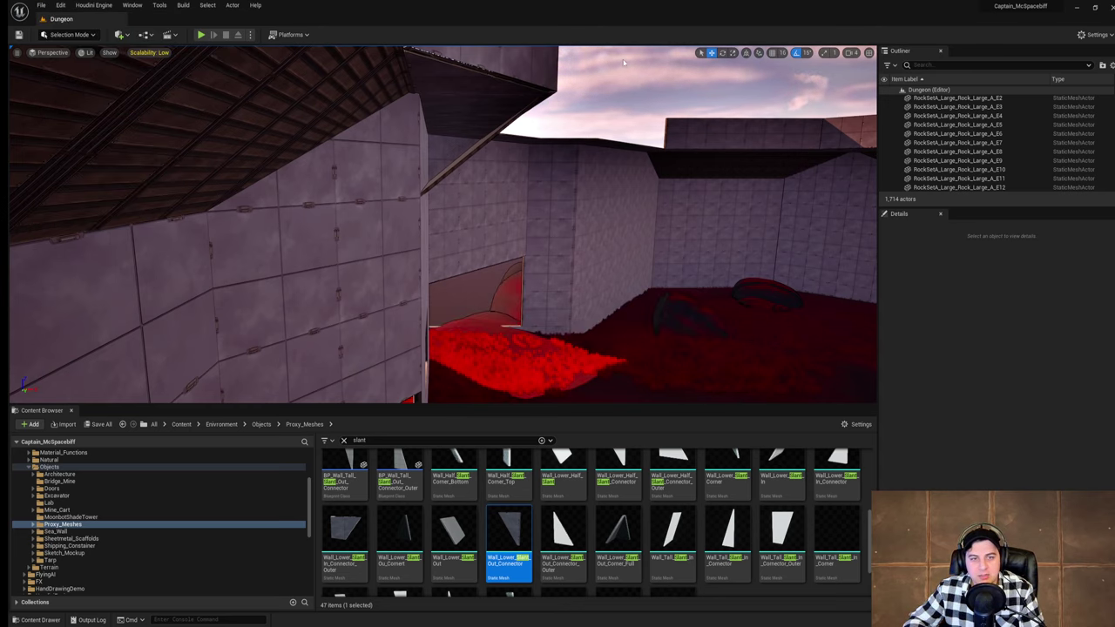
pyautogui.moveTo(573, 210); pyautogui.dragTo(564, 207, button='right')
pyautogui.press('w')
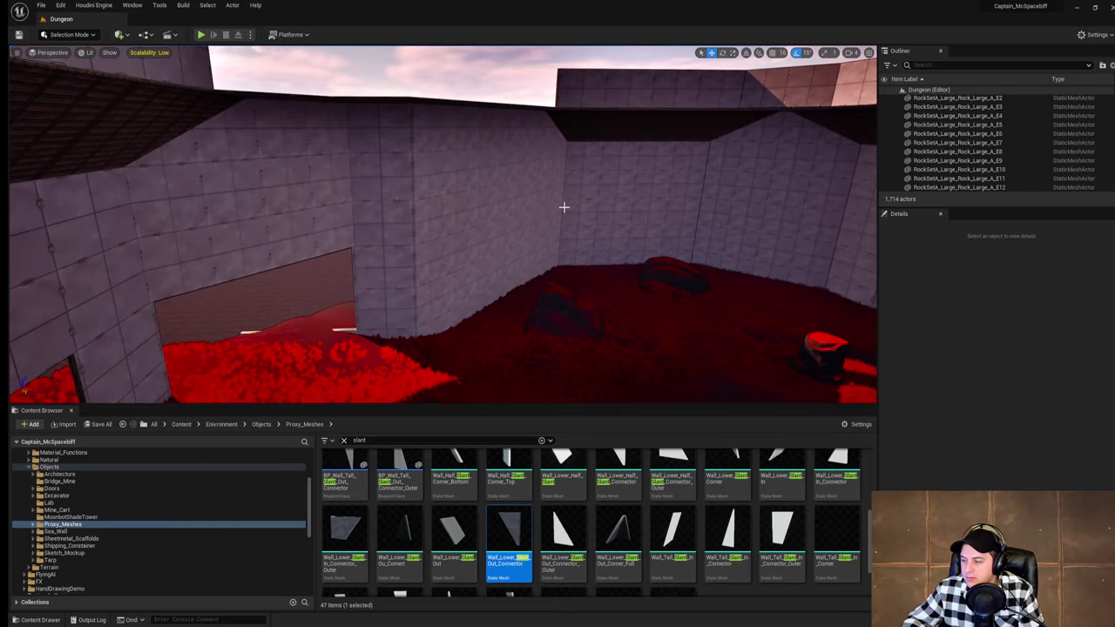
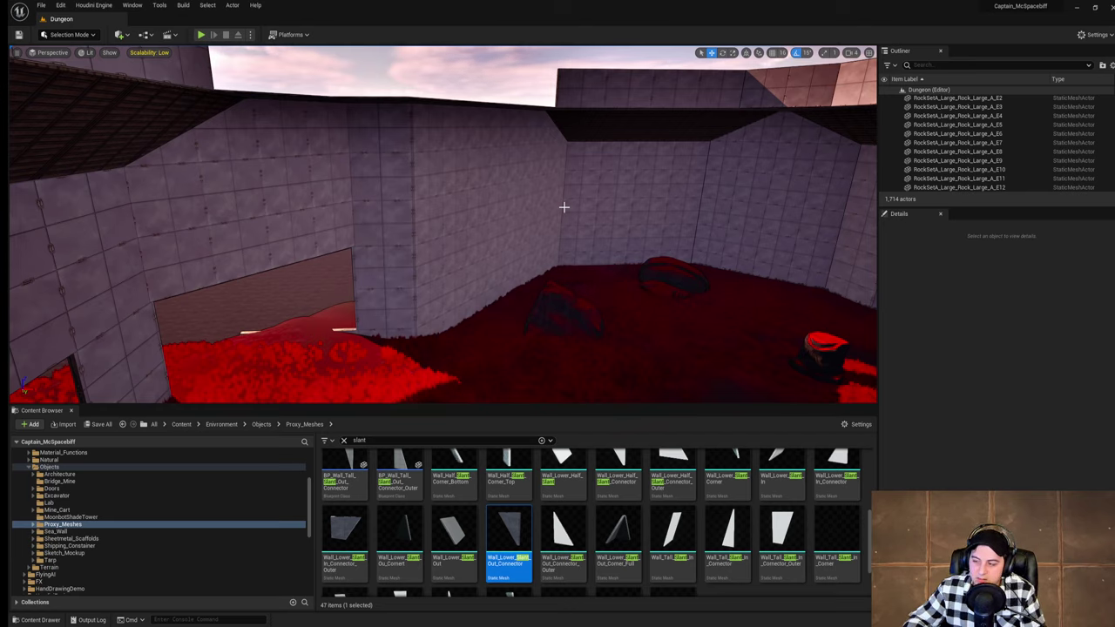
pyautogui.moveTo(641, 305); pyautogui.dragTo(635, 316, button='right')
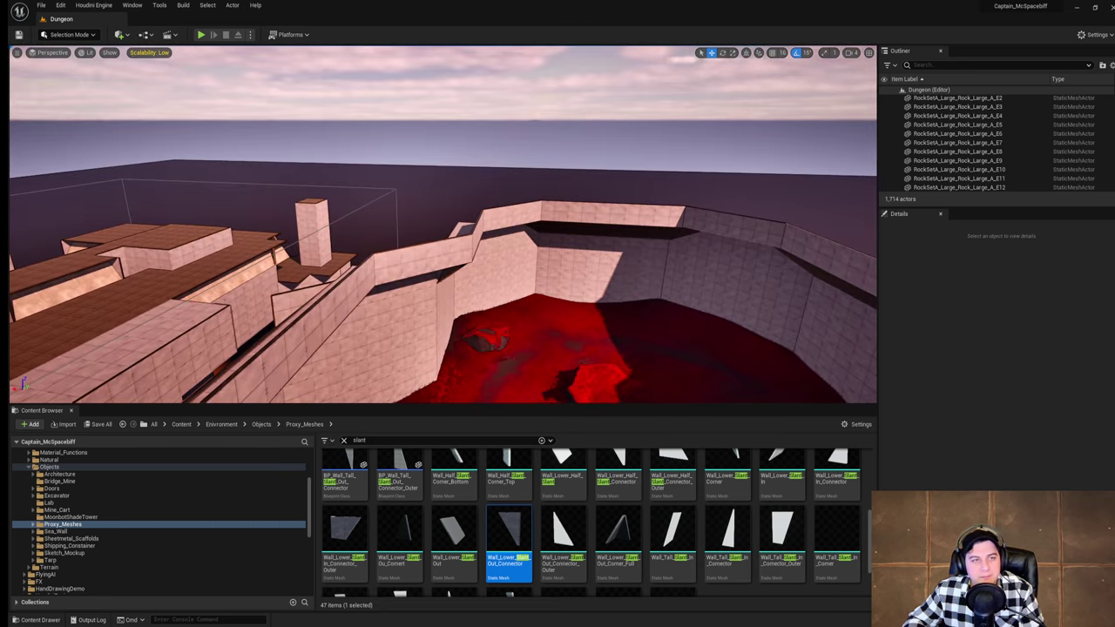
pyautogui.click(43, 9)
pyautogui.click(82, 88)
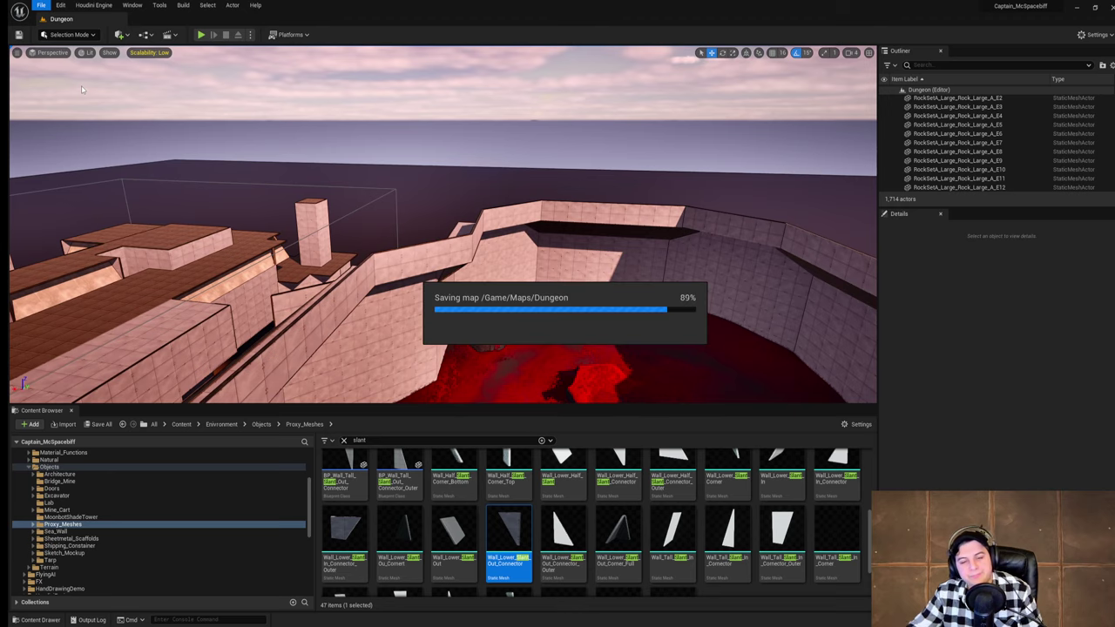
# Step: Duplicate the upper rim segments BP_Proxy_Wall_45_Angle196 and 197 across the pit toward the wall with the openings
pyautogui.moveTo(541, 234); pyautogui.dragTo(819, 239, button='right')
pyautogui.moveTo(558, 191); pyautogui.dragTo(567, 253, button='right')
pyautogui.click(375, 171)
pyautogui.keyDown('ctrl'); pyautogui.click(497, 185); pyautogui.keyUp('ctrl')
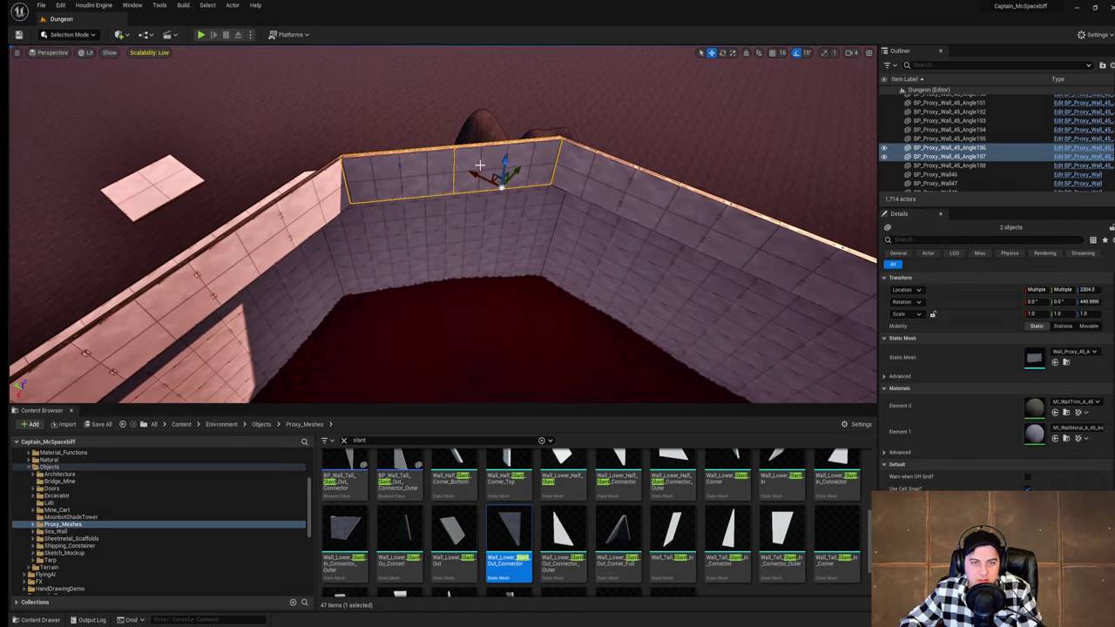
pyautogui.moveTo(497, 187); pyautogui.dragTo(620, 214, button='right')
pyautogui.keyDown('alt'); pyautogui.moveTo(240, 232); pyautogui.dragTo(375, 214); pyautogui.keyUp('alt')
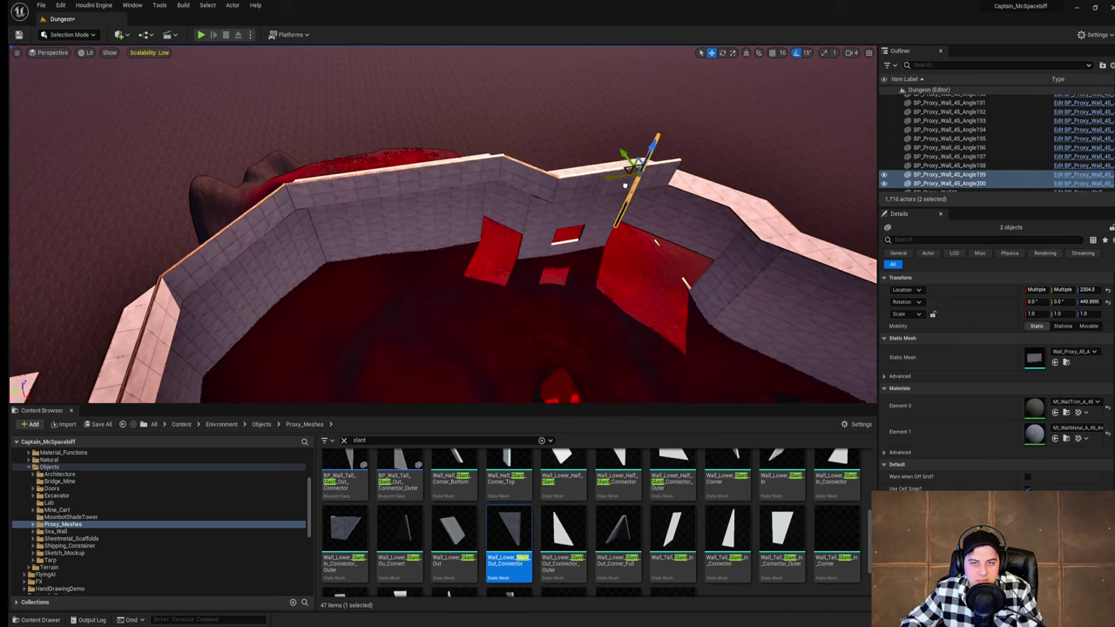
# Step: Rotate the two duplicated rim segments 90 degrees, fit them above the openings, and delete the surplus BP_Proxy_Wall_45_Angle199
pyautogui.moveTo(375, 214); pyautogui.dragTo(544, 218, button='right')
pyautogui.press('e')
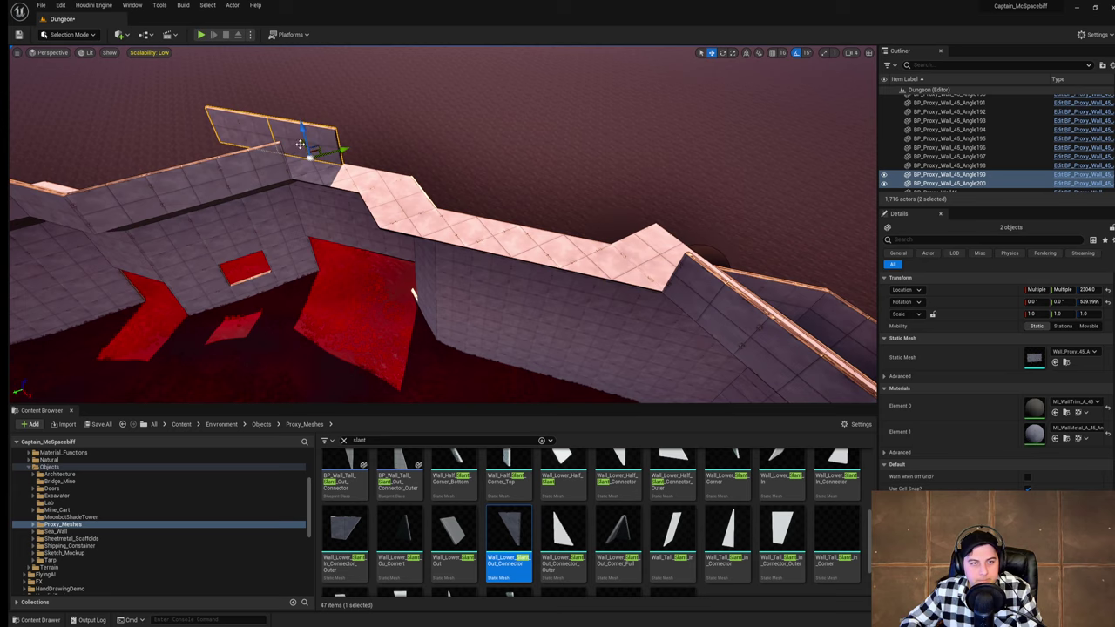
pyautogui.click(234, 146)
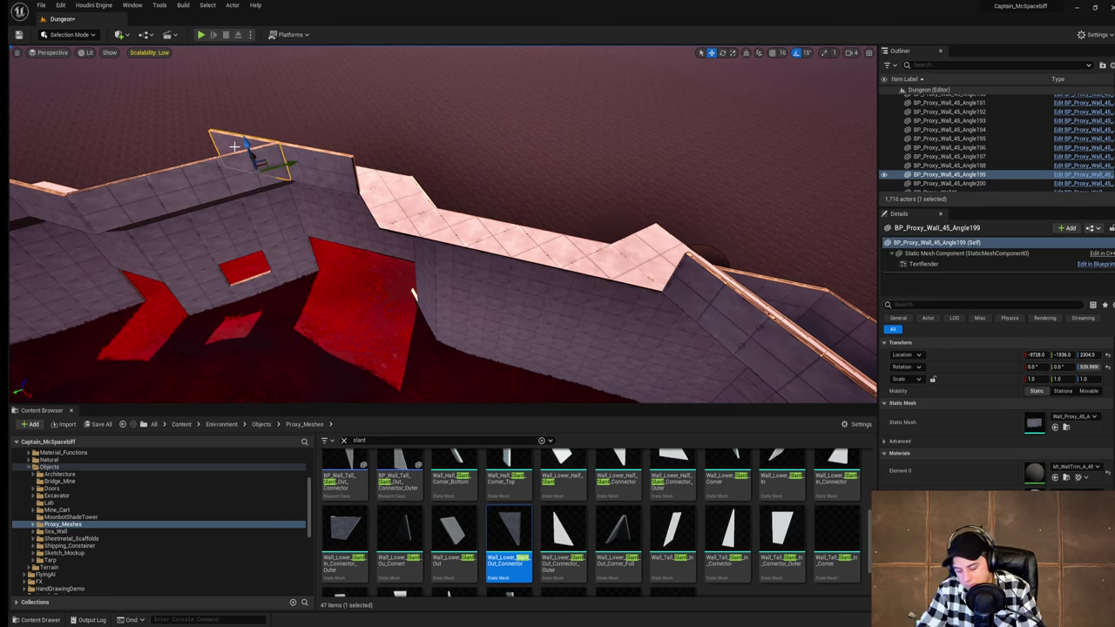
pyautogui.press('Delete')
# Step: Duplicate the straight rim segment BP_Proxy_Wall691 across the pit to the open rim end beside the large opening, at -8704, -2048, 2304
pyautogui.moveTo(501, 177)
pyautogui.mouseDown(button='right')
pyautogui.moveTo(436, 183)
pyautogui.moveTo(506, 187)
pyautogui.moveTo(501, 177)
pyautogui.mouseUp(button='right')
pyautogui.click(551, 188)
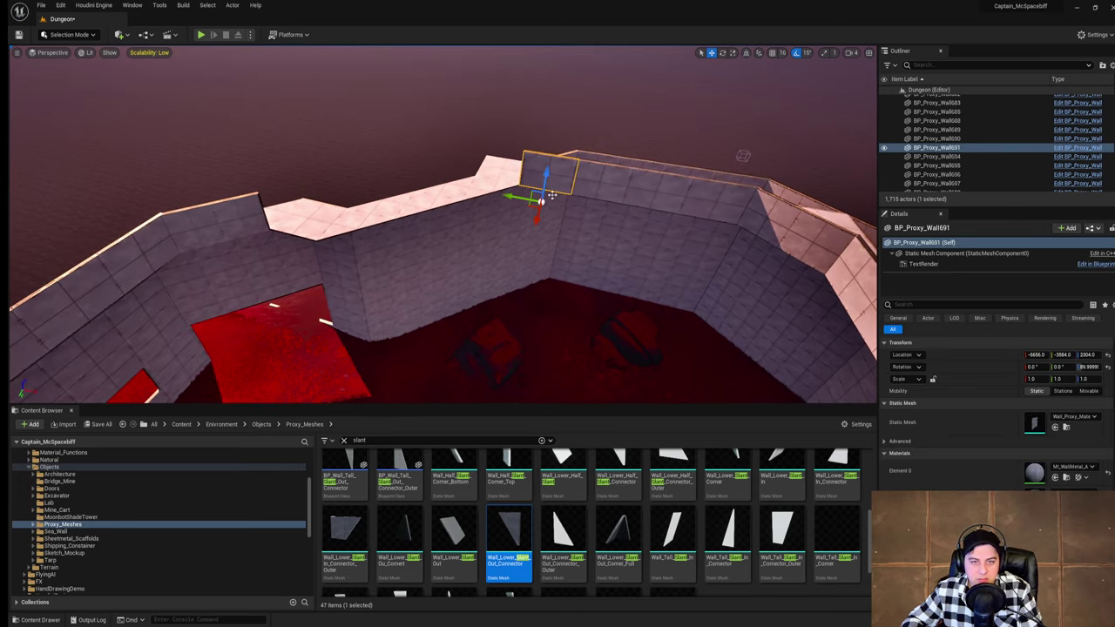
pyautogui.keyDown('alt'); pyautogui.moveTo(537, 219); pyautogui.dragTo(280, 211); pyautogui.keyUp('alt')
pyautogui.moveTo(256, 277); pyautogui.dragTo(247, 286)
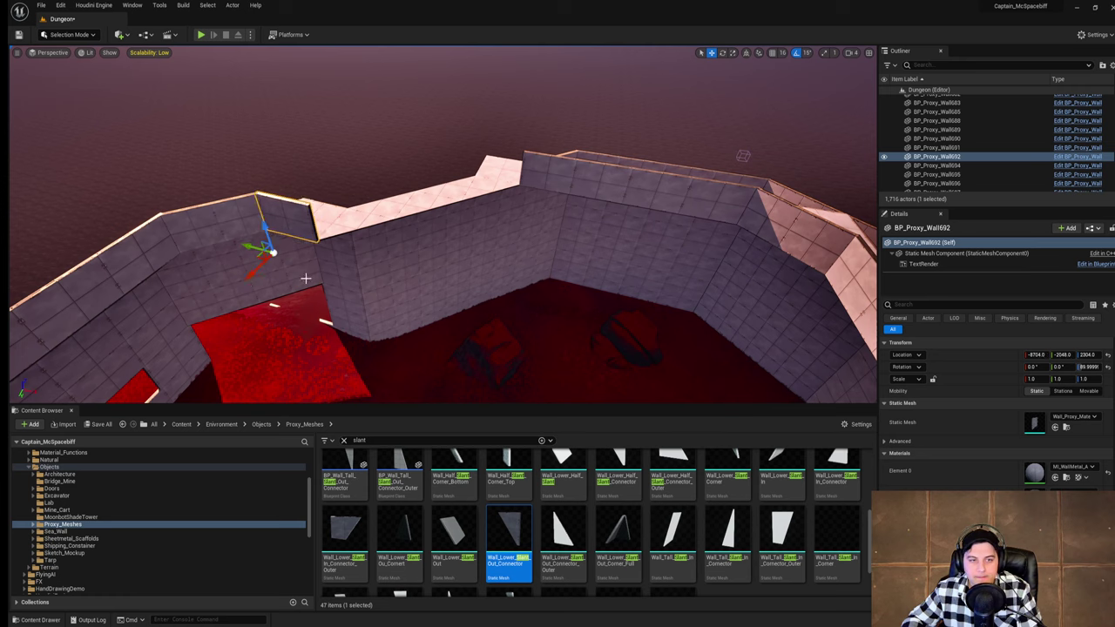
pyautogui.moveTo(407, 258); pyautogui.dragTo(395, 251, button='right')
pyautogui.press('w')
pyautogui.moveTo(614, 191); pyautogui.dragTo(479, 211, button='right')
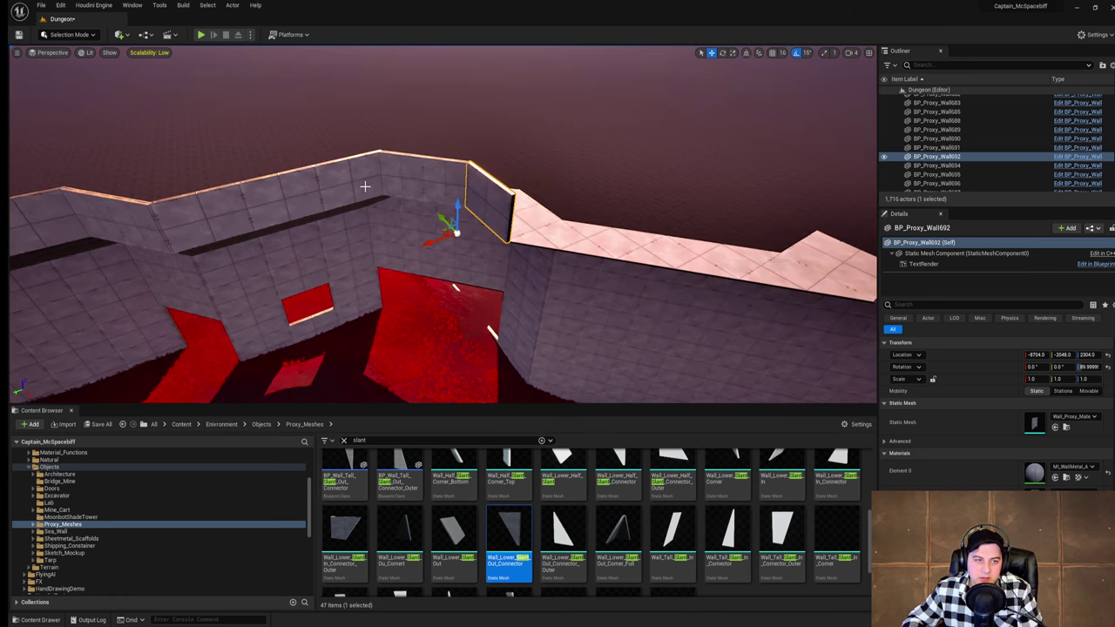
# Step: Duplicate the 45-degree rim segment along the remaining gap, ending at -7168, -3584, 2304, to close the upper rim
pyautogui.click(424, 184)
pyautogui.keyDown('alt'); pyautogui.moveTo(414, 190); pyautogui.dragTo(685, 269); pyautogui.keyUp('alt')
pyautogui.moveTo(684, 268); pyautogui.dragTo(836, 270, button='right')
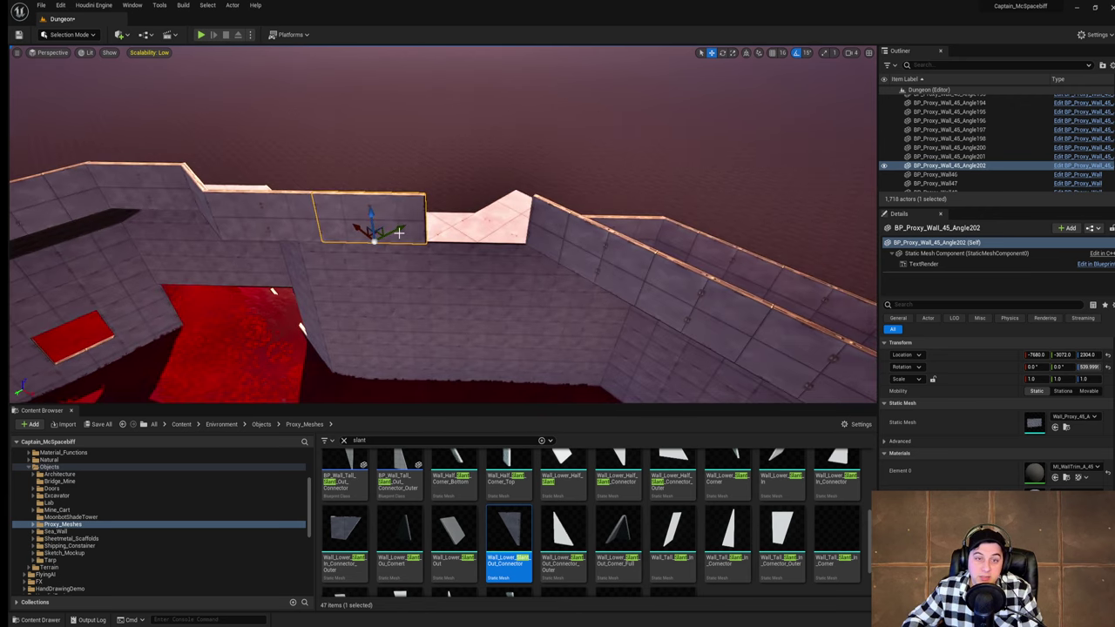
pyautogui.keyDown('alt'); pyautogui.moveTo(352, 223); pyautogui.dragTo(493, 229); pyautogui.keyUp('alt')
pyautogui.moveTo(492, 229); pyautogui.dragTo(13, 134, button='right')
# Step: Save the current Dungeon level, inspect the upper rim from inside and above the pit, and save again
pyautogui.click(42, 5)
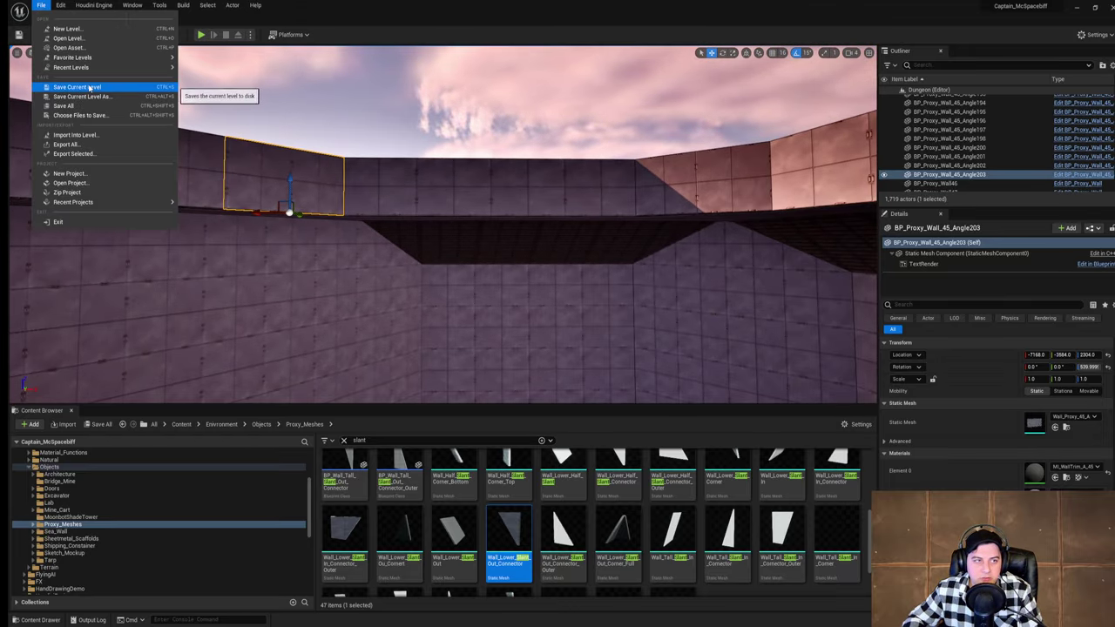
pyautogui.click(91, 93)
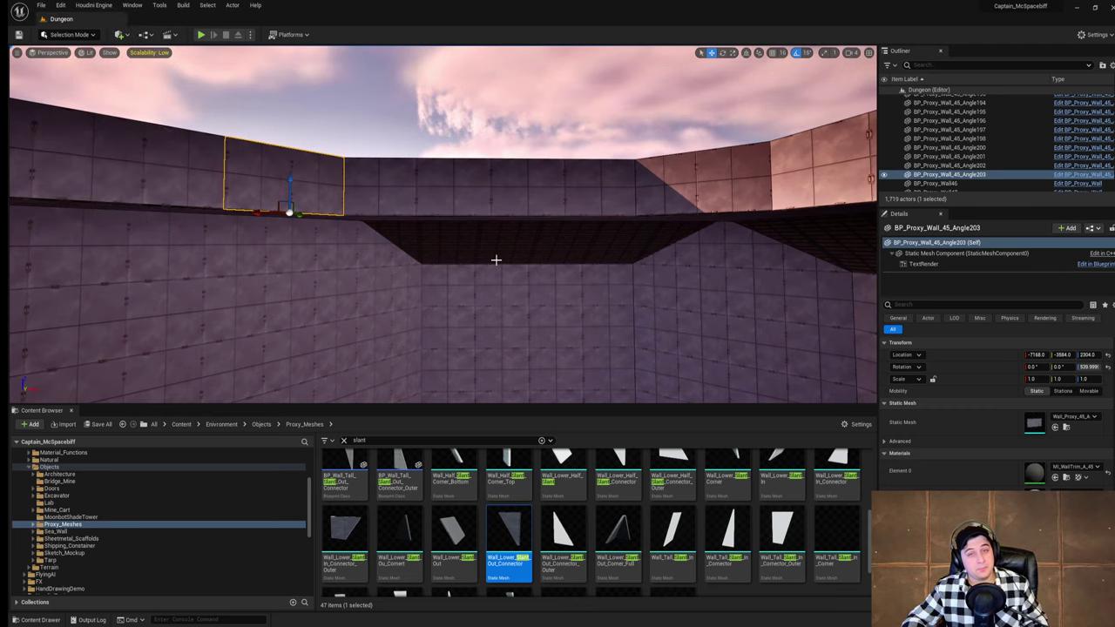
pyautogui.moveTo(495, 260); pyautogui.dragTo(838, 252, button='right')
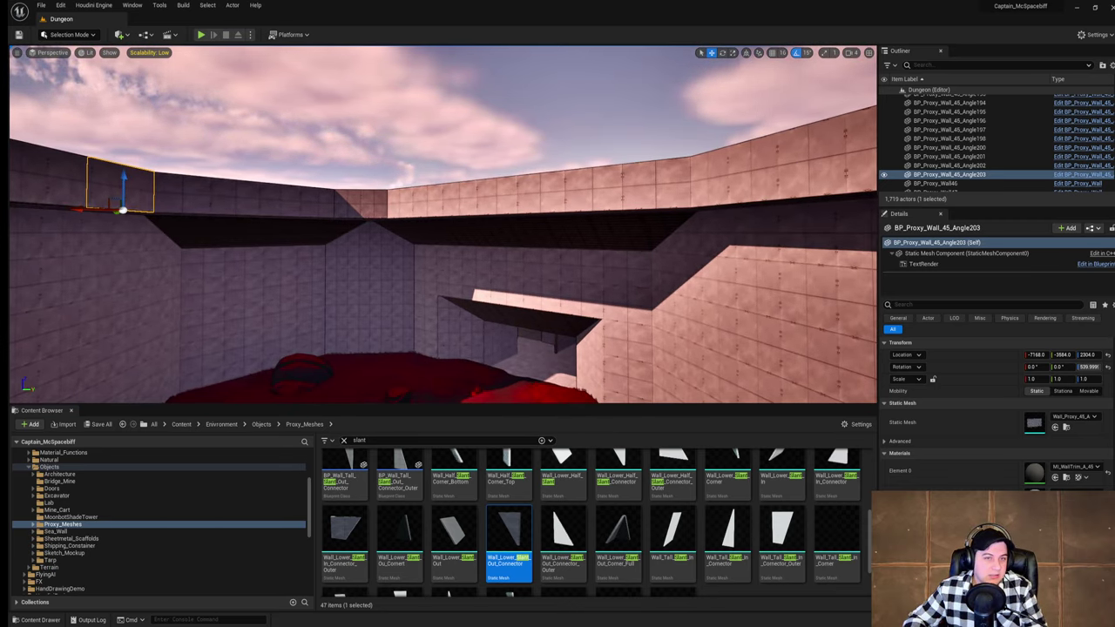
pyautogui.moveTo(434, 246); pyautogui.dragTo(461, 249, button='right')
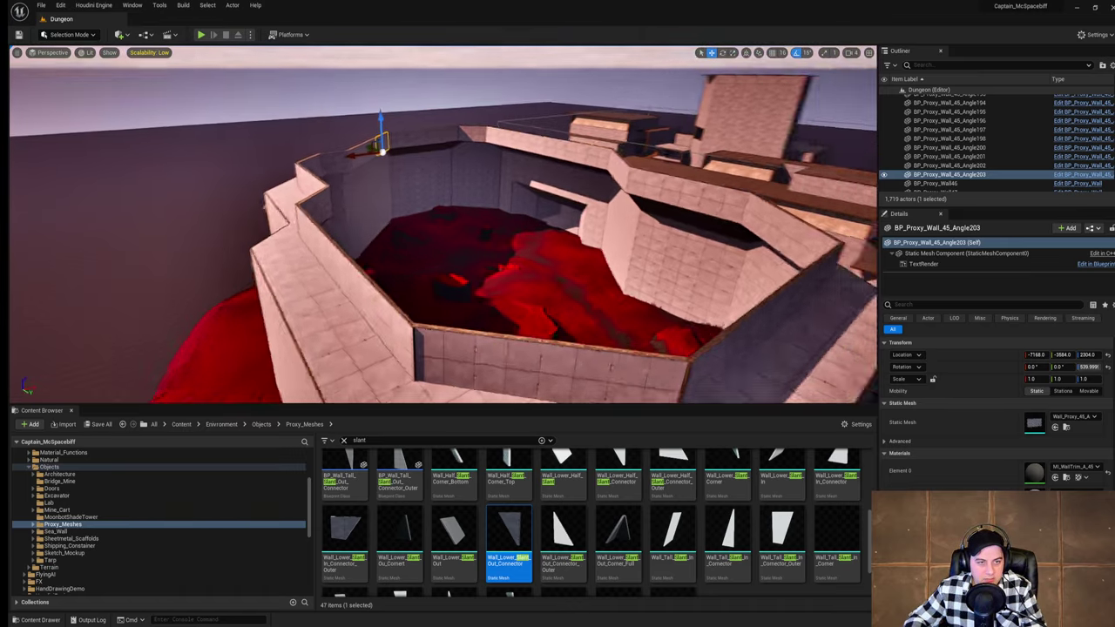
pyautogui.click(41, 5)
pyautogui.click(105, 90)
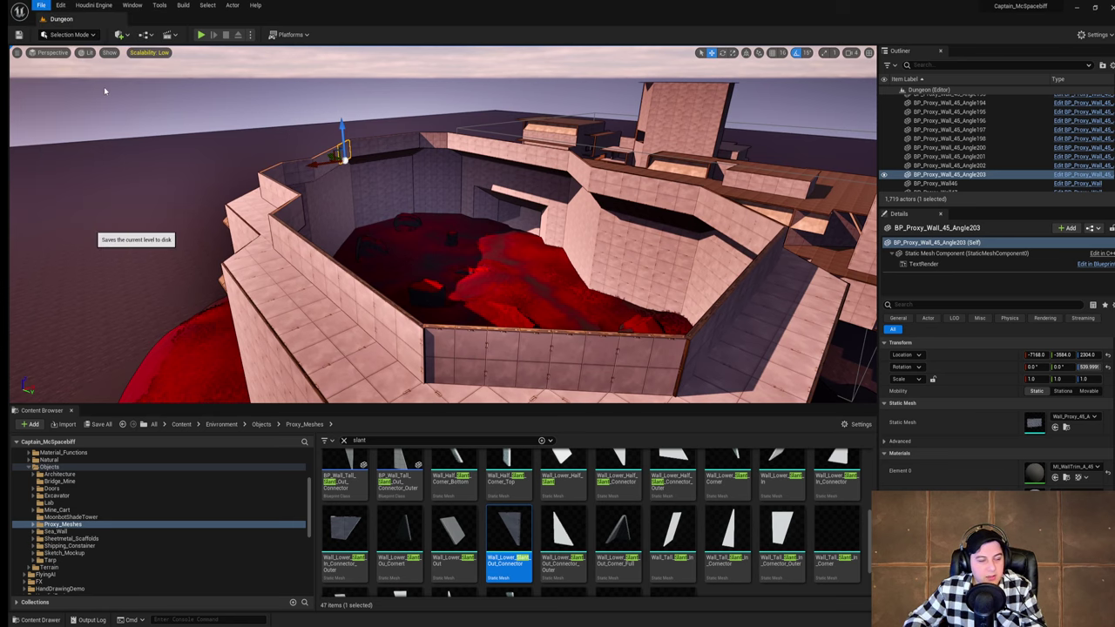
# Step: Switch to the web browser, view Wikipedia's Dungeon Crawl Stone Soup screenshot at full size, and return to Unreal Editor
pyautogui.press('w')
pyautogui.moveTo(323, 151); pyautogui.dragTo(500, 196, button='right')
pyautogui.moveTo(565, 226); pyautogui.dragTo(287, 196, button='right')
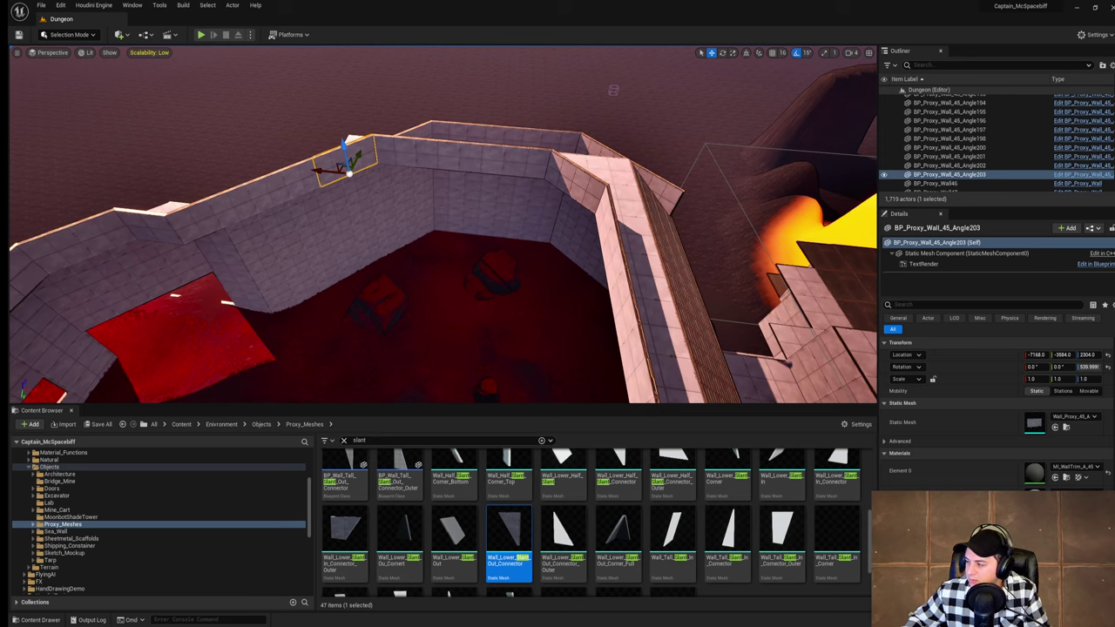
pyautogui.moveTo(1113, 105); pyautogui.dragTo(728, 76)
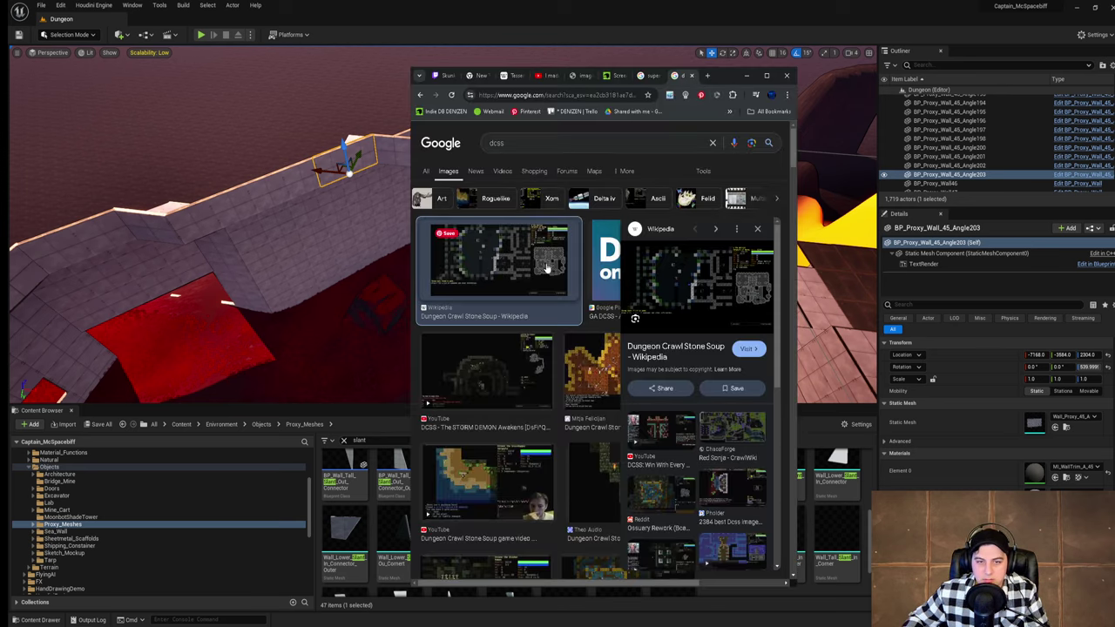
pyautogui.click(703, 356)
pyautogui.click(728, 369)
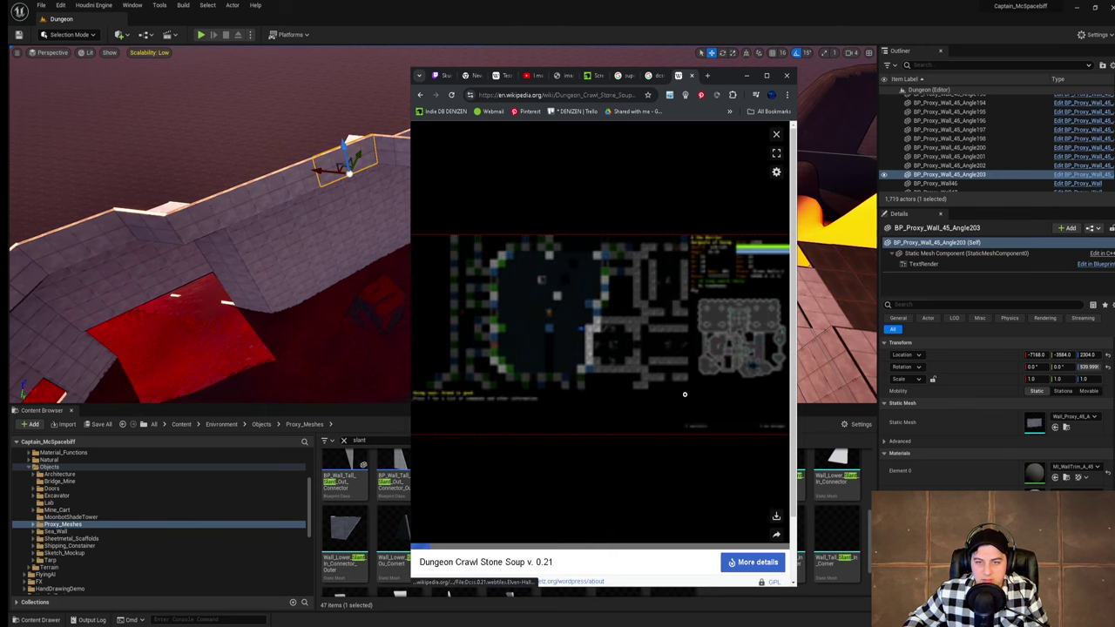
pyautogui.click(571, 323)
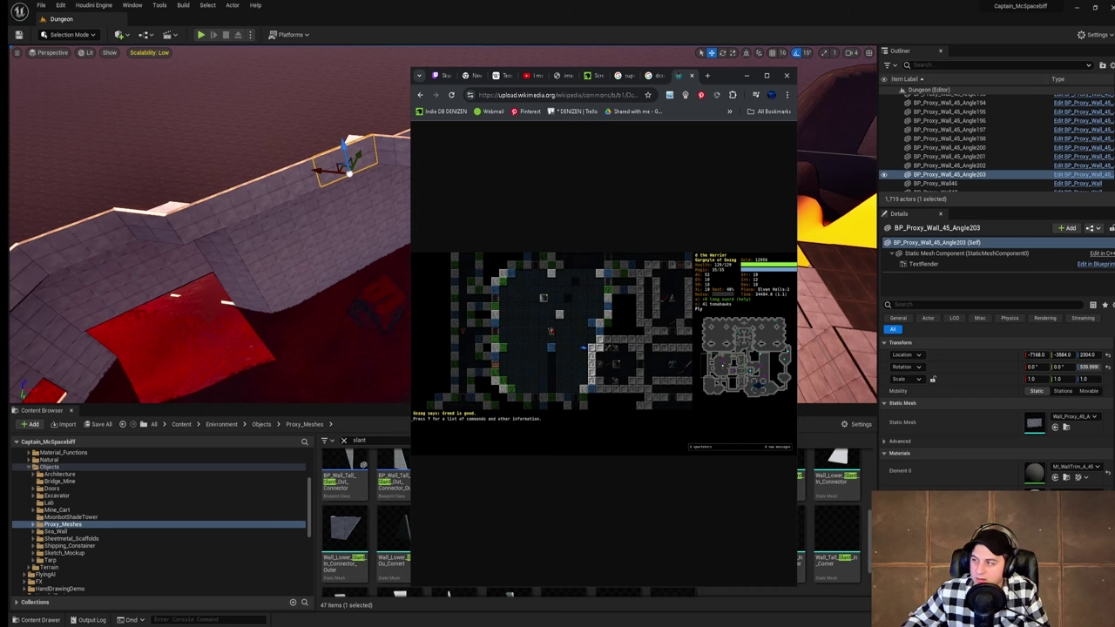
pyautogui.hotkey('alt', 'Tab')
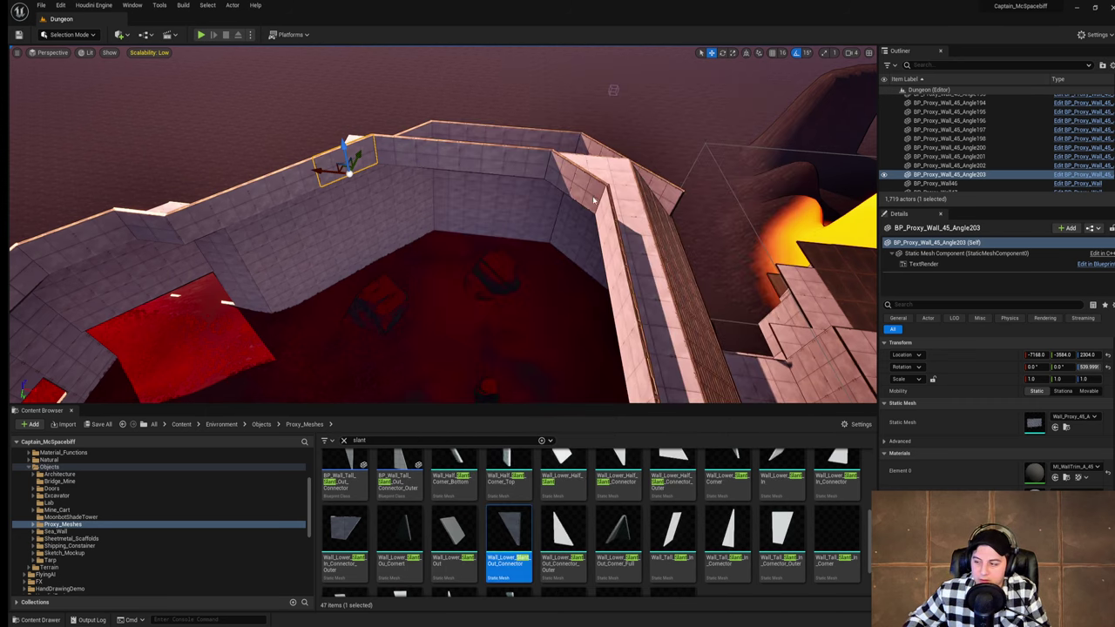
# Step: Select the six BP_Proxy_Ramp pieces 25, 26, 27, 28, 31 and 33 that form the slanted overhang under the rim
pyautogui.moveTo(491, 205); pyautogui.dragTo(87, 196, button='right')
pyautogui.click(487, 157)
pyautogui.moveTo(515, 157); pyautogui.dragTo(514, 217, button='right')
pyautogui.moveTo(427, 278); pyautogui.dragTo(426, 189, button='right')
pyautogui.click(426, 188)
pyautogui.keyDown('ctrl'); pyautogui.click(492, 197); pyautogui.keyUp('ctrl')
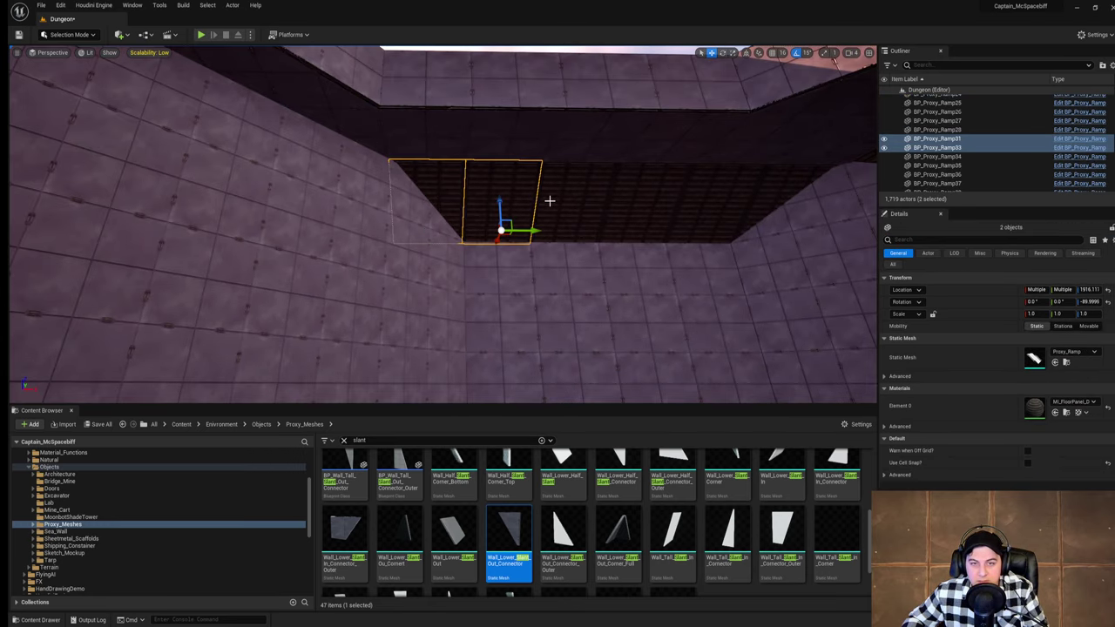
pyautogui.keyDown('ctrl'); pyautogui.click(562, 186); pyautogui.keyUp('ctrl')
pyautogui.keyDown('ctrl'); pyautogui.click(640, 197); pyautogui.keyUp('ctrl')
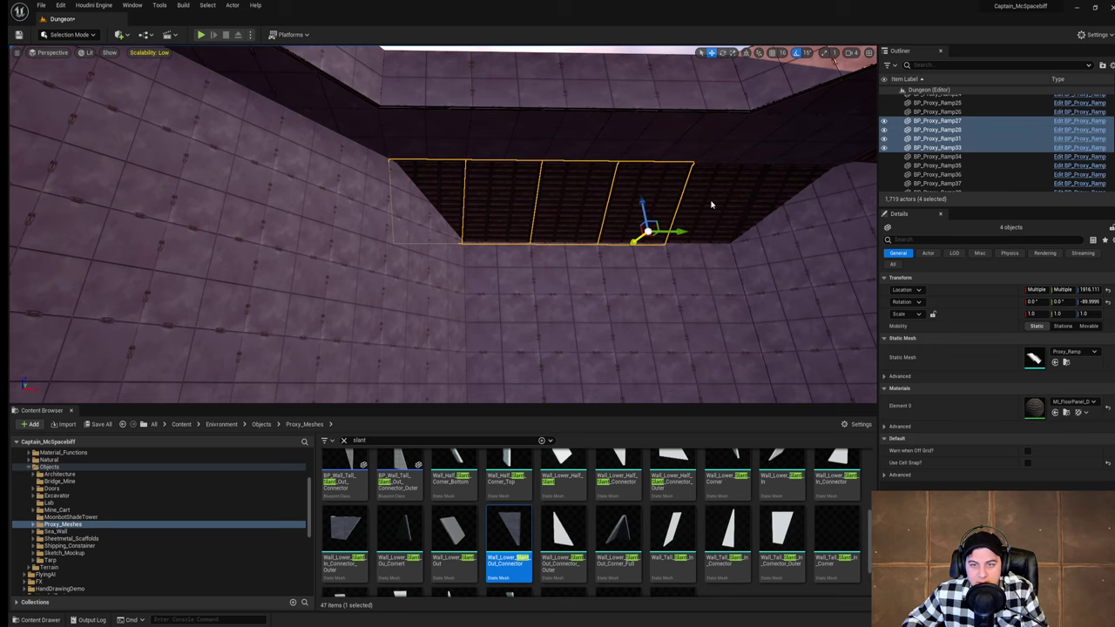
pyautogui.keyDown('ctrl'); pyautogui.click(713, 203); pyautogui.keyUp('ctrl')
pyautogui.keyDown('ctrl'); pyautogui.click(774, 201); pyautogui.keyUp('ctrl')
pyautogui.moveTo(689, 210); pyautogui.dragTo(600, 288, button='right')
pyautogui.moveTo(514, 292); pyautogui.dragTo(603, 180, button='right')
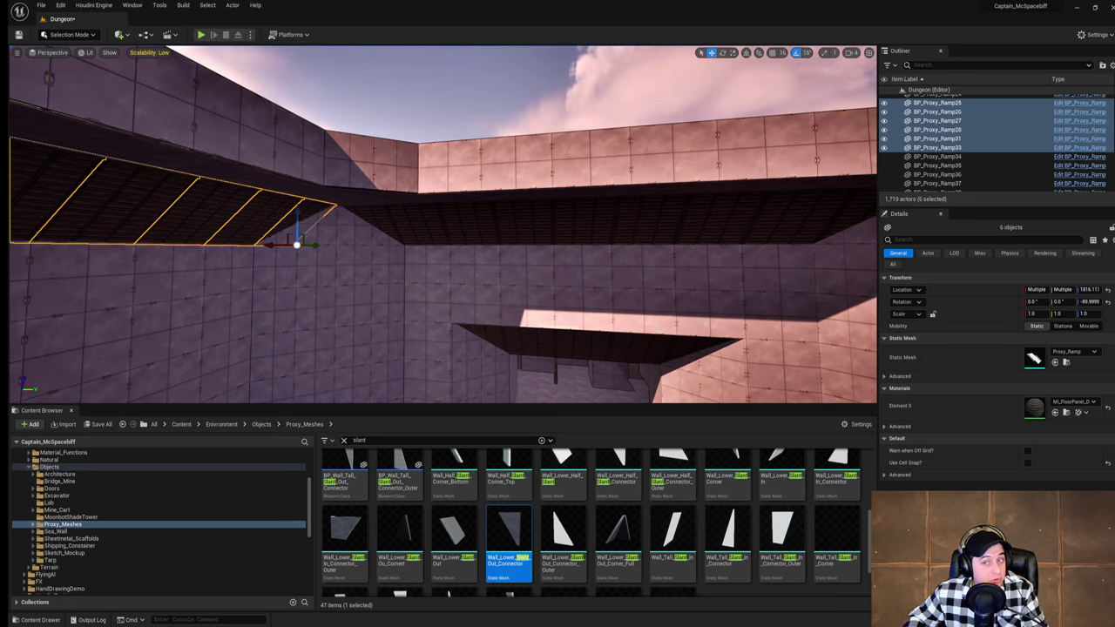
# Step: Save the current Dungeon level and return to the red grass floor of the pit
pyautogui.moveTo(603, 180); pyautogui.dragTo(484, 228, button='right')
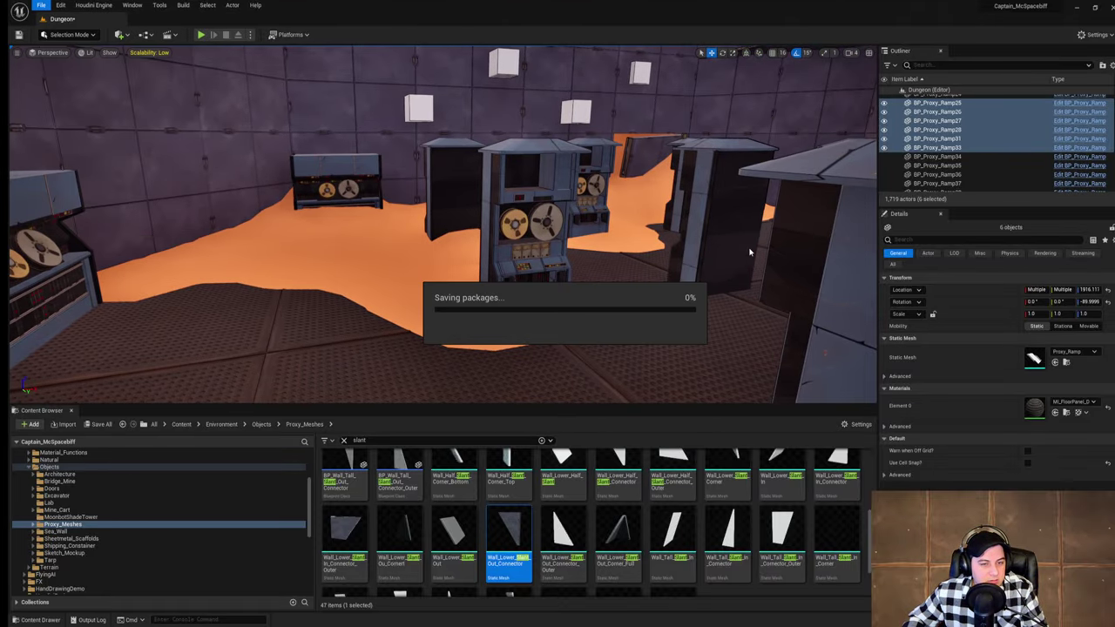
pyautogui.moveTo(711, 222); pyautogui.dragTo(714, 245, button='right')
pyautogui.moveTo(465, 243); pyautogui.dragTo(610, 193, button='right')
pyautogui.moveTo(548, 227)
pyautogui.mouseDown(button='right')
pyautogui.moveTo(570, 254)
pyautogui.moveTo(684, 261)
pyautogui.moveTo(550, 234)
pyautogui.mouseUp(button='right')
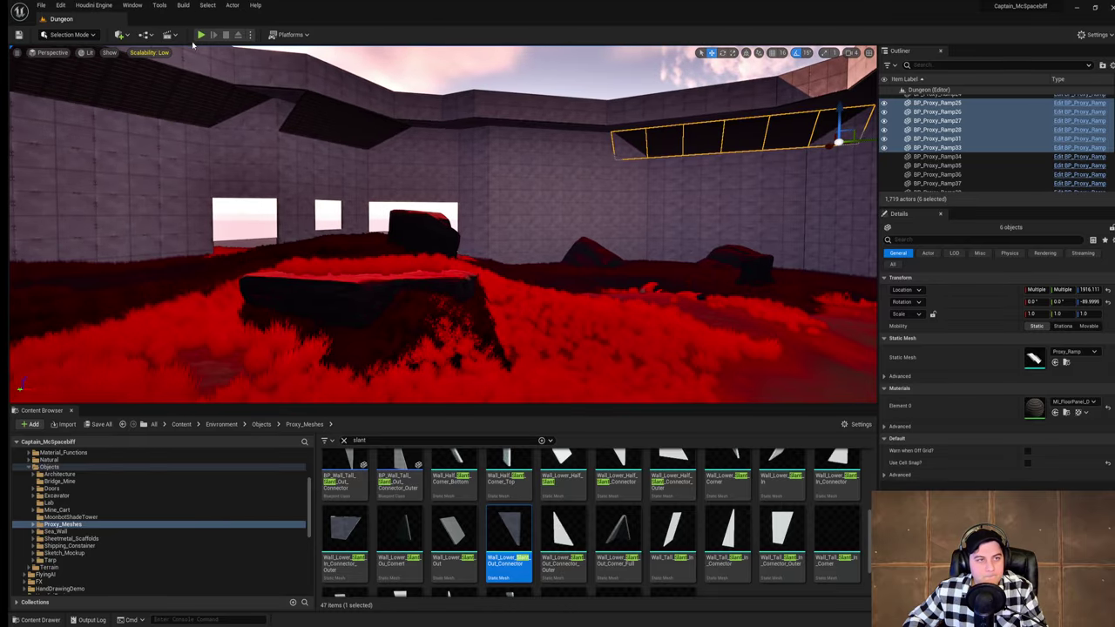
# Step: Playtest the Dungeon level by running and jumping through the red grass pit to judge its walls and overhangs, and stop the session
pyautogui.click(201, 35)
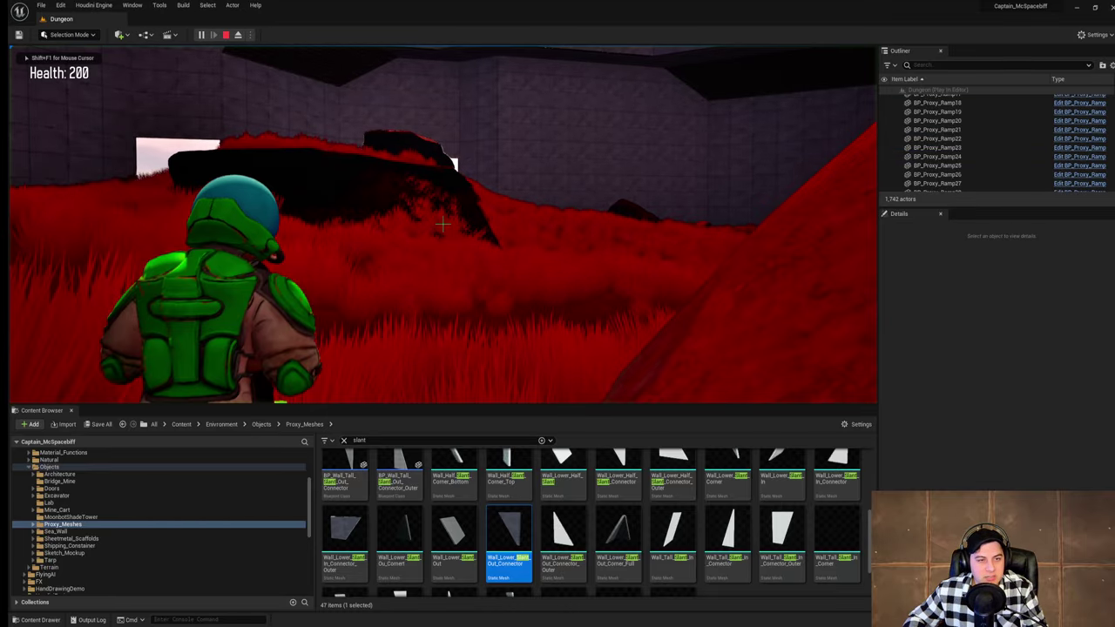
pyautogui.press('w')
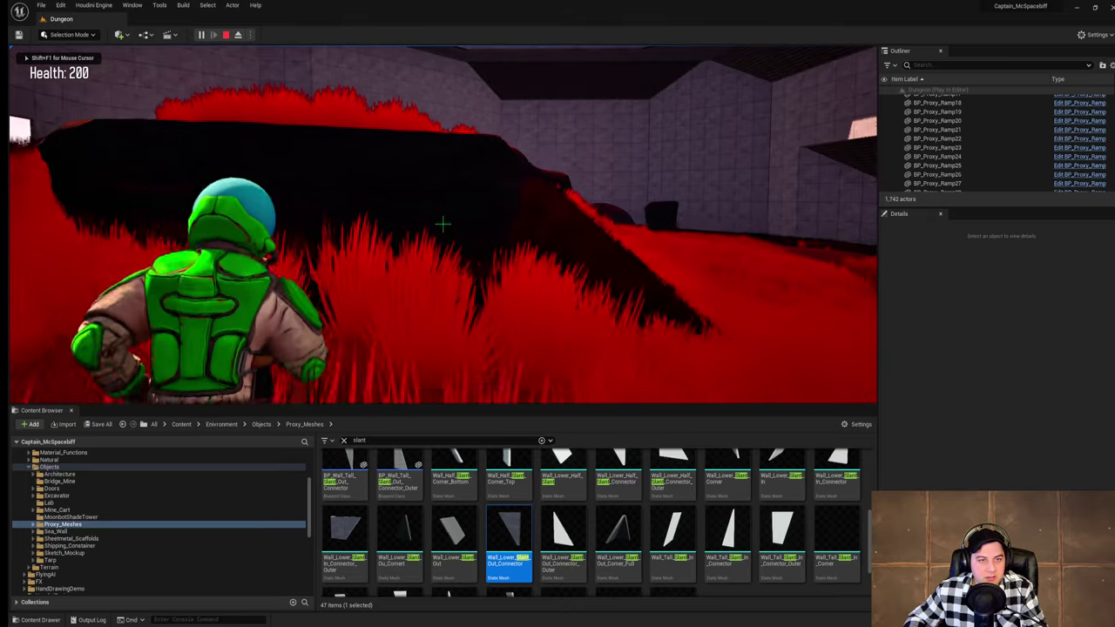
pyautogui.press('w')
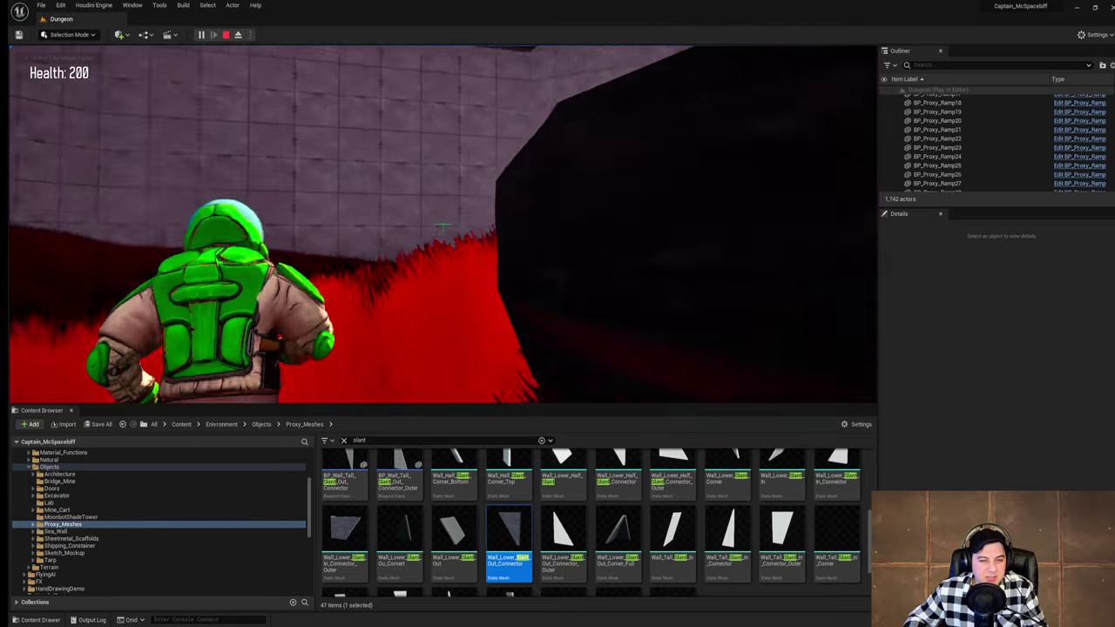
pyautogui.press('w')
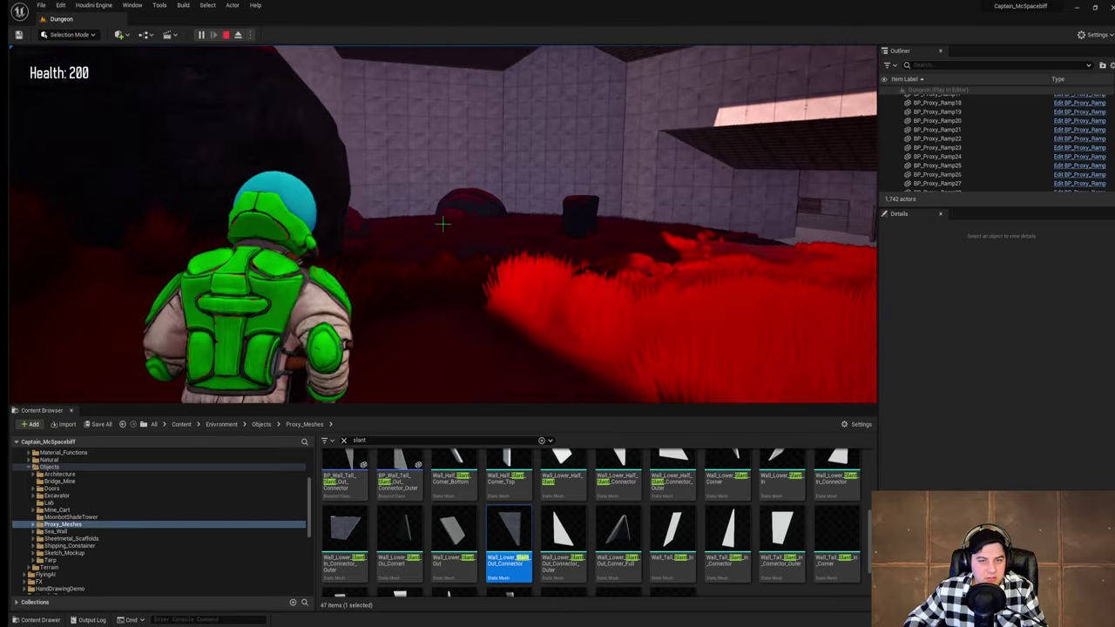
pyautogui.press('w')
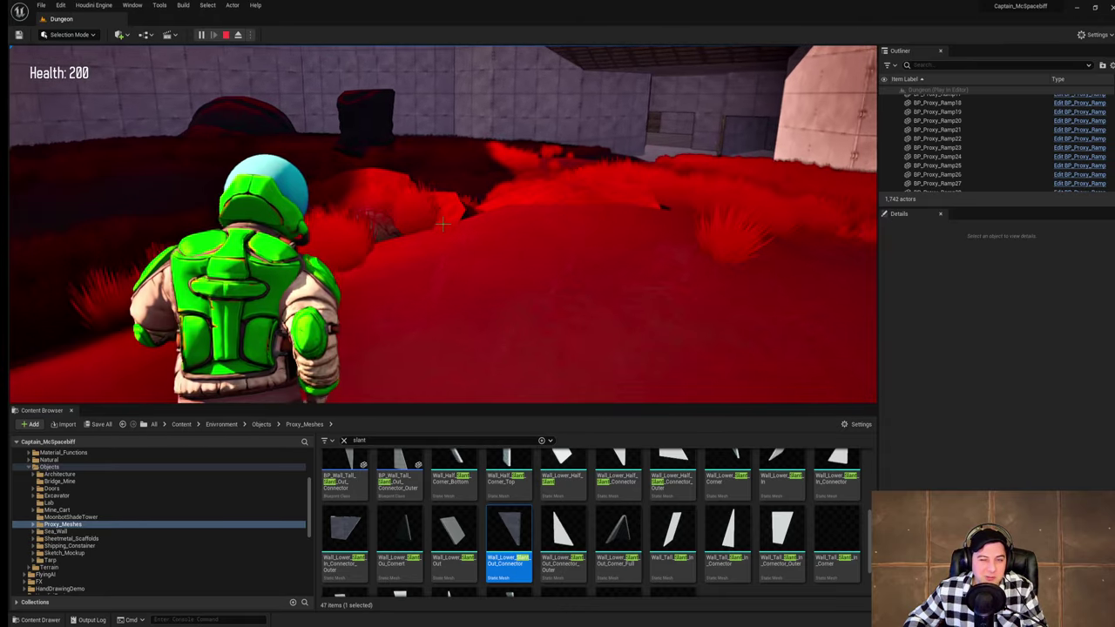
pyautogui.press('w')
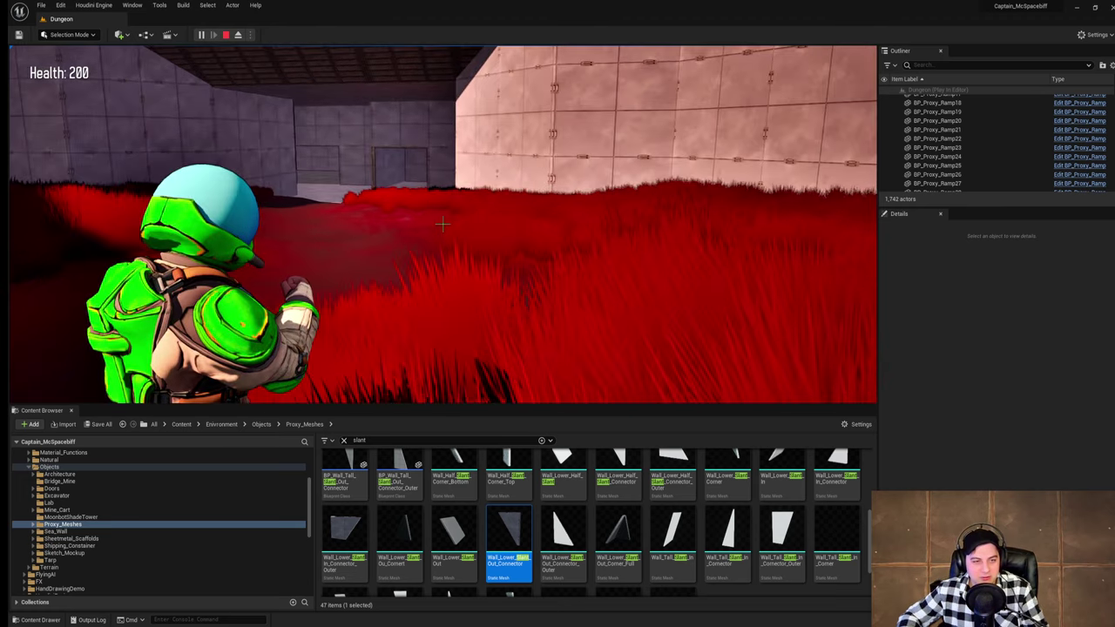
pyautogui.press('w')
pyautogui.press('w')
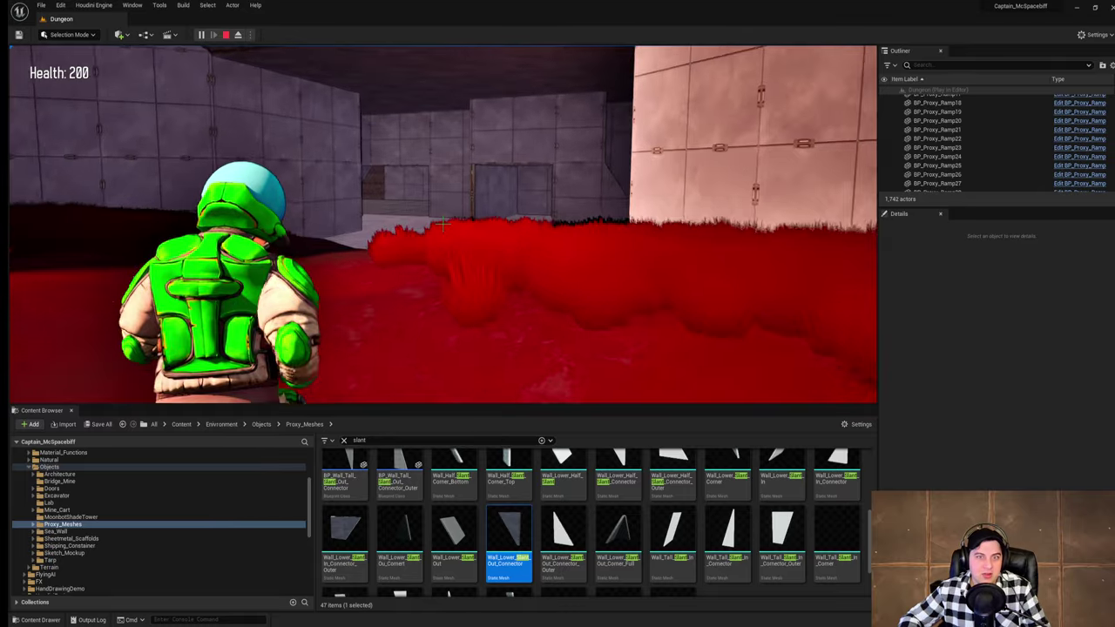
pyautogui.press('w')
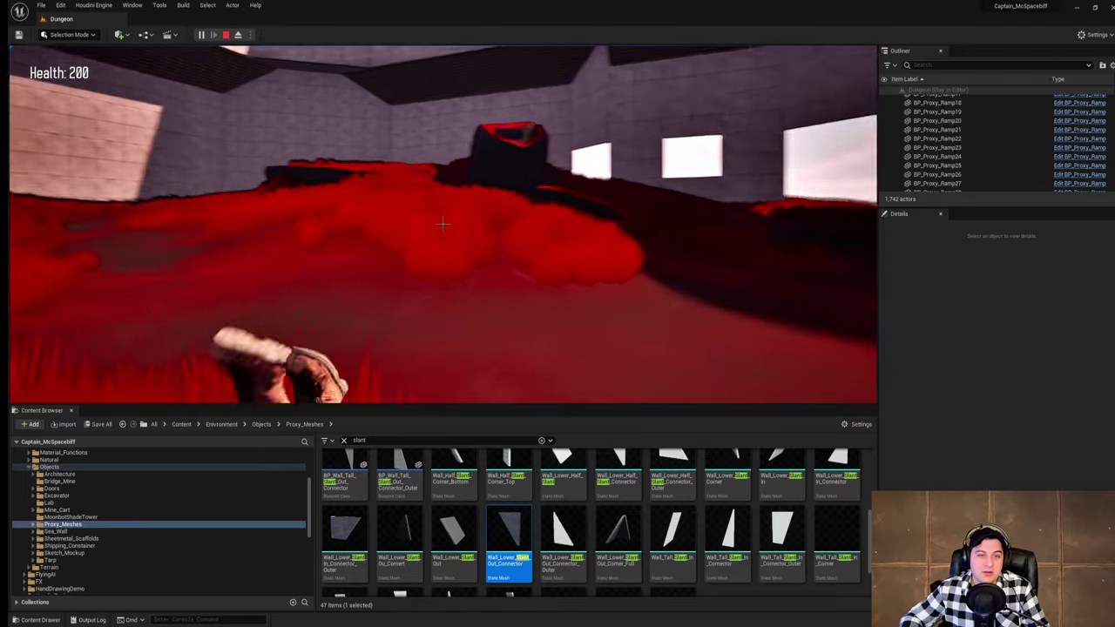
pyautogui.press('w')
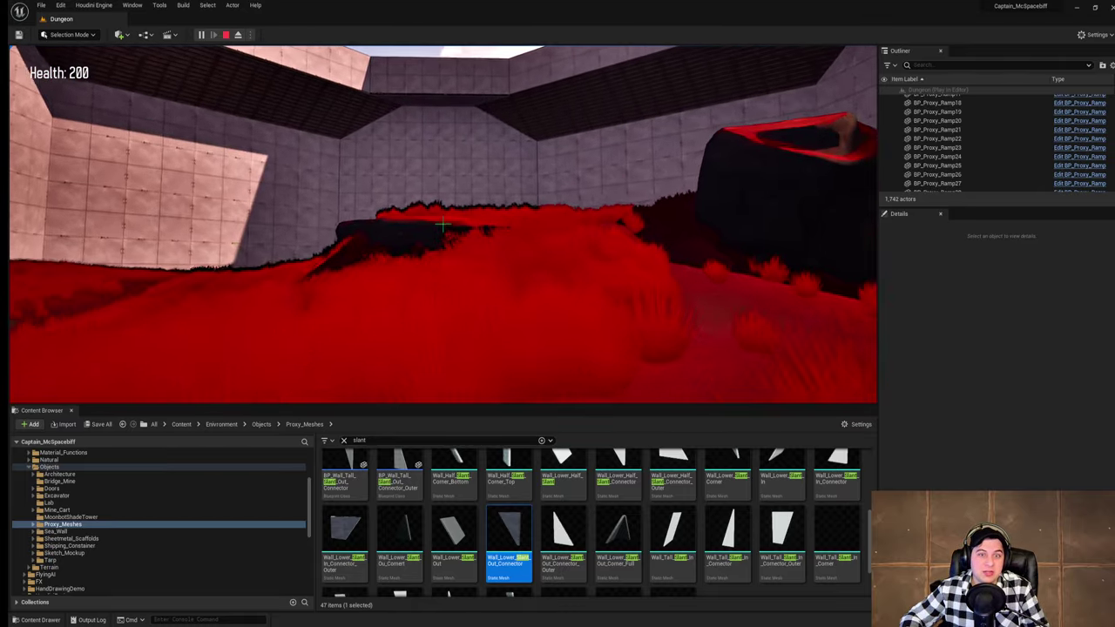
pyautogui.press('w')
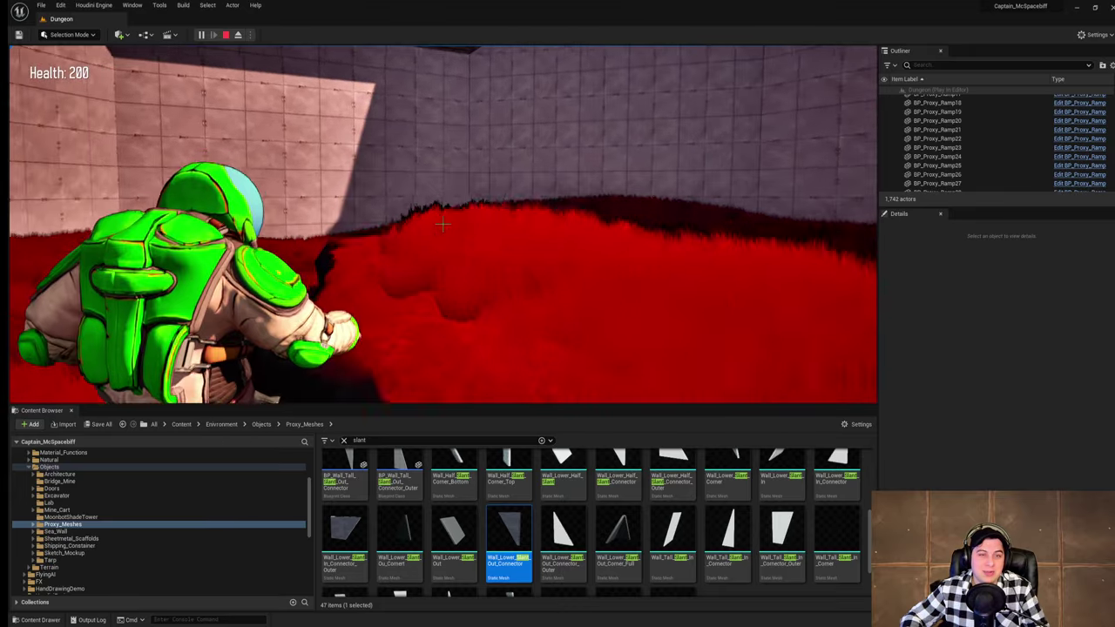
pyautogui.press('w')
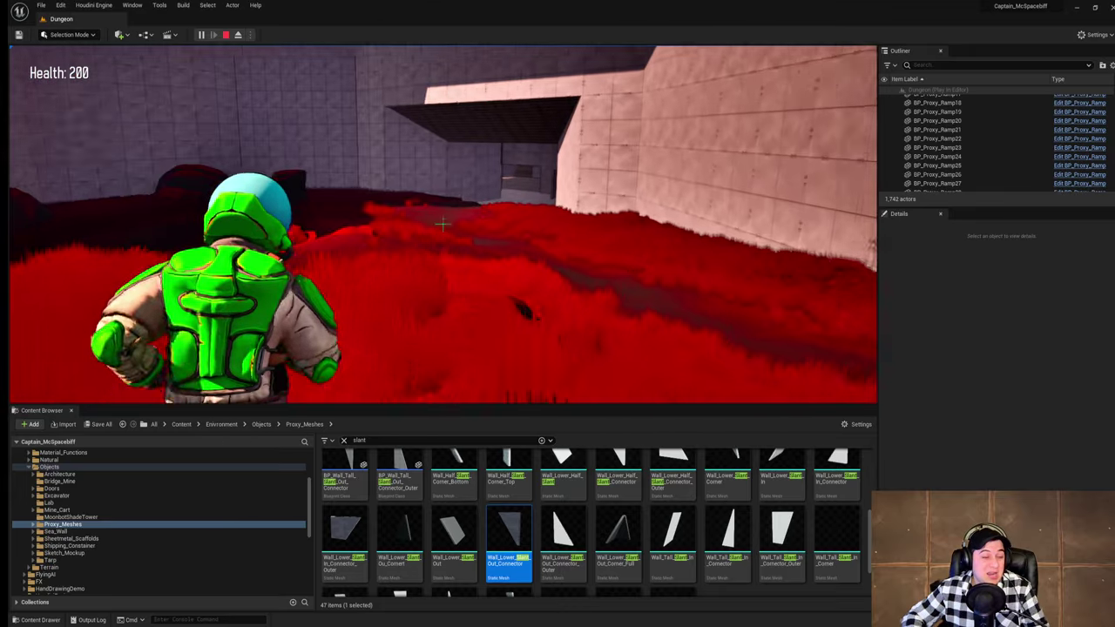
pyautogui.press('space')
pyautogui.press('w')
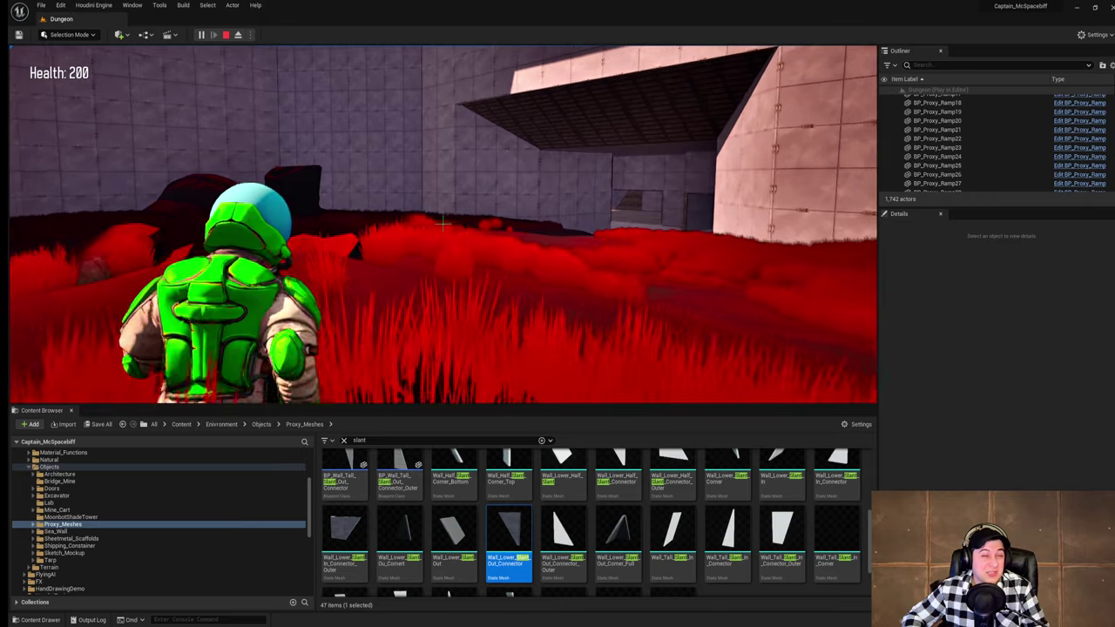
pyautogui.press('w')
pyautogui.press('space')
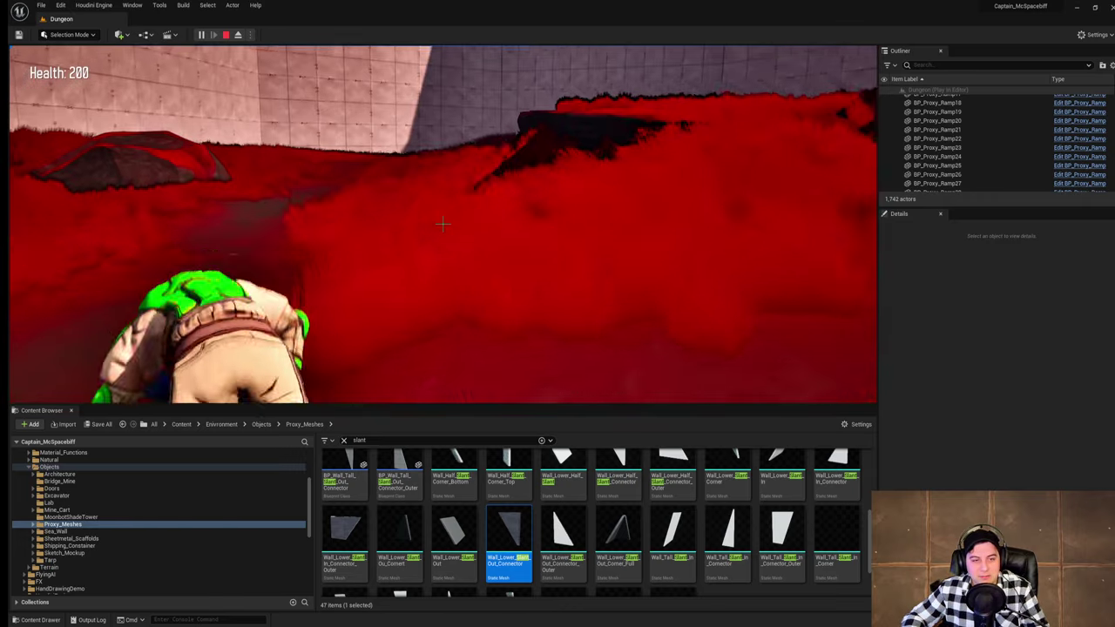
pyautogui.press('Escape')
pyautogui.press('Escape')
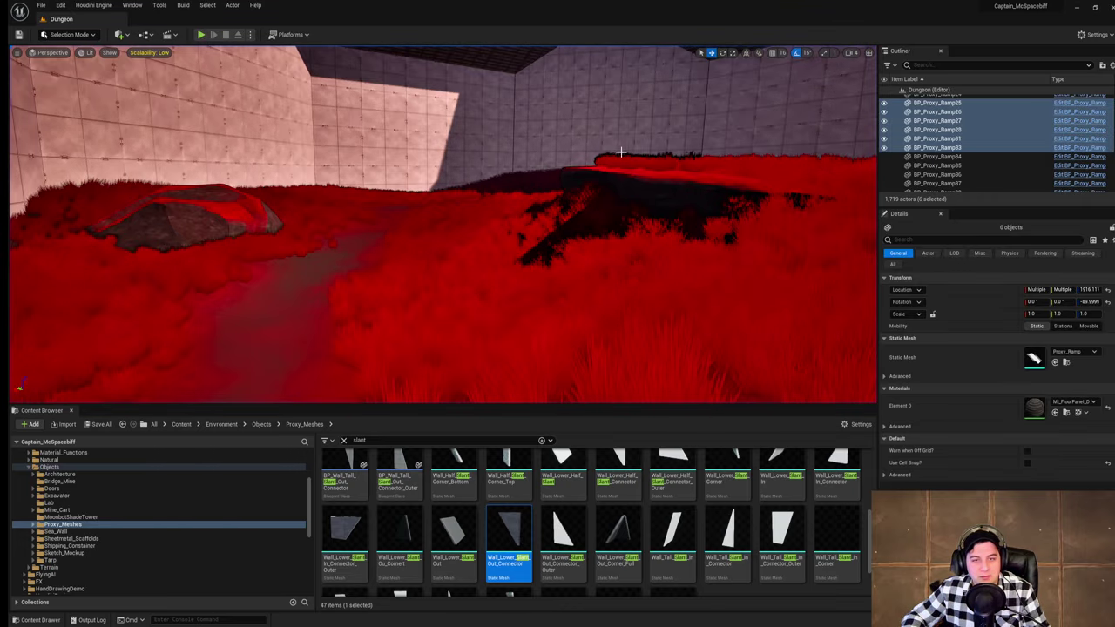
# Step: Look over the red grass pit's walls and overhangs from the floor and save the current Dungeon level
pyautogui.press('w')
pyautogui.moveTo(621, 152); pyautogui.dragTo(784, 126, button='right')
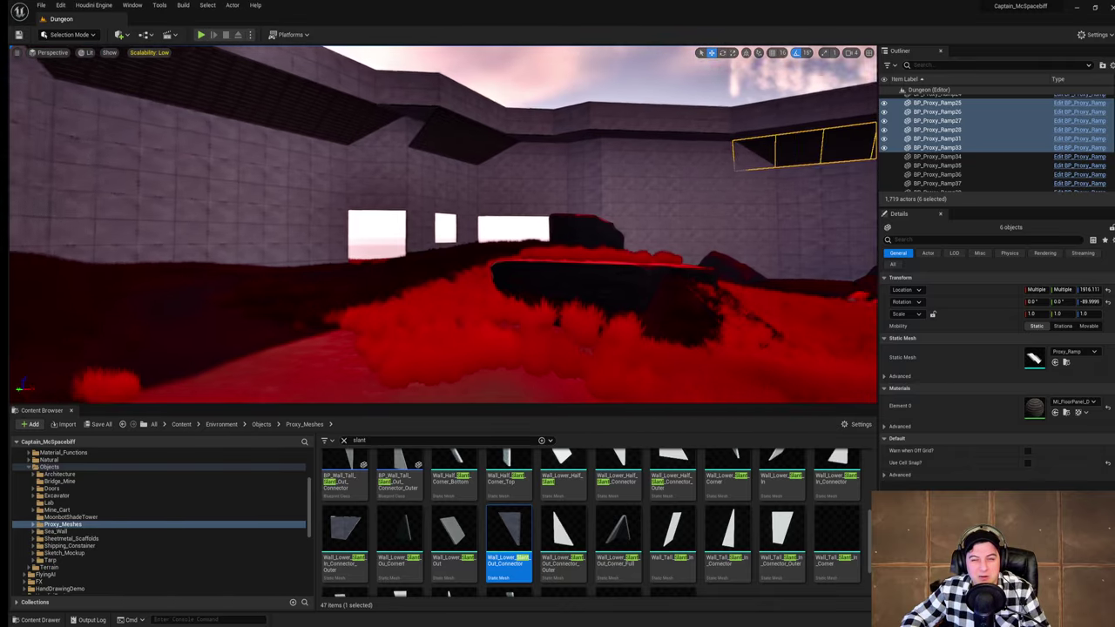
pyautogui.moveTo(436, 106); pyautogui.dragTo(542, 102, button='right')
pyautogui.press('w')
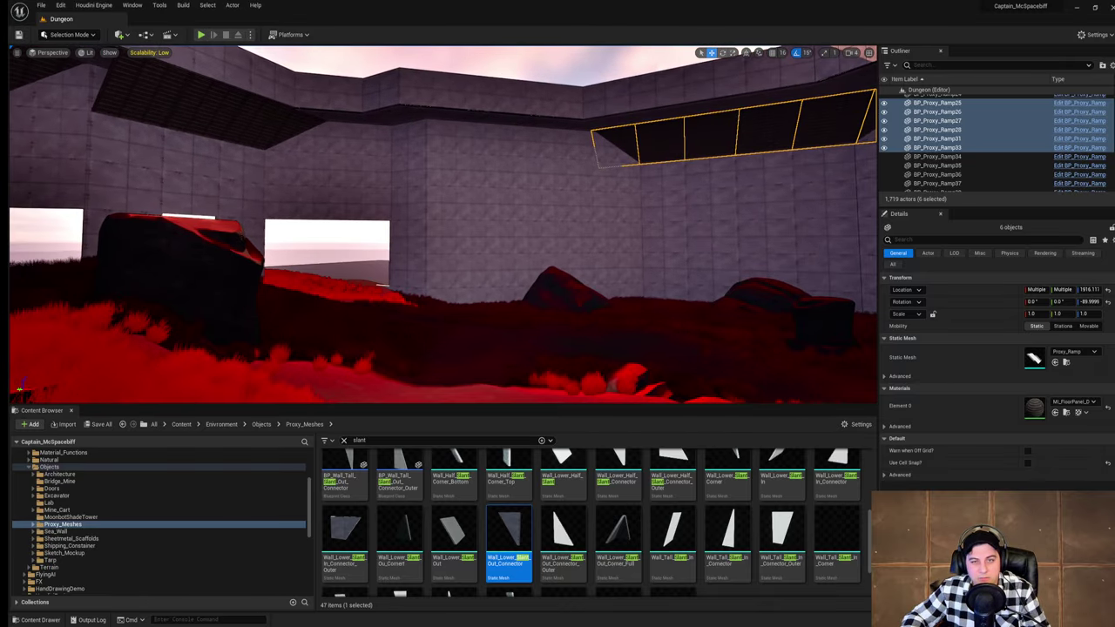
pyautogui.click(522, 66)
pyautogui.moveTo(349, 52); pyautogui.dragTo(181, 8, button='right')
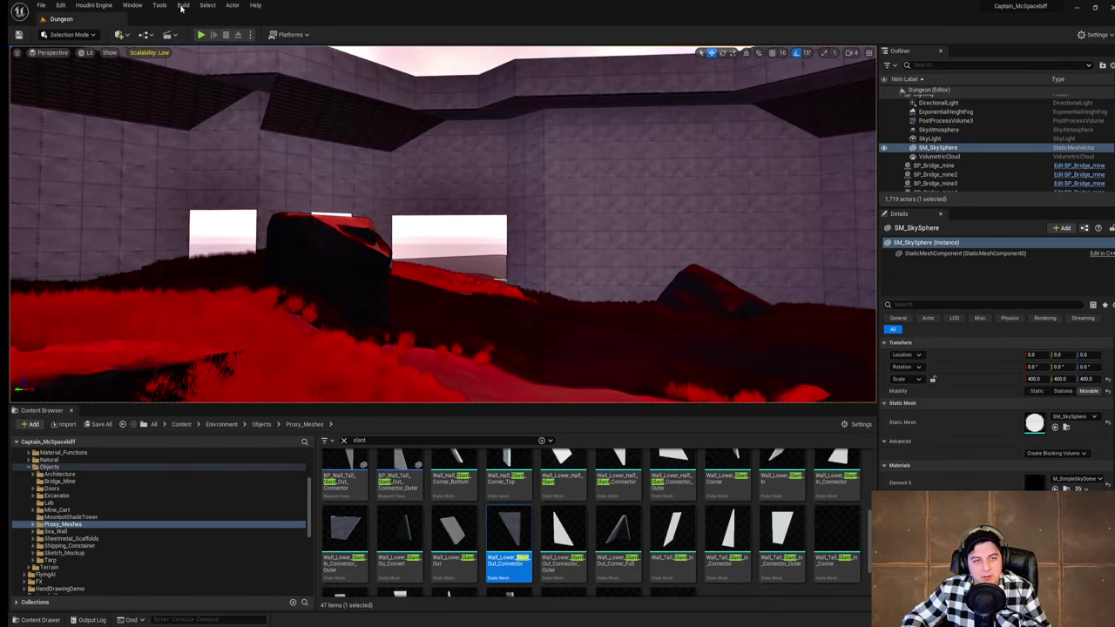
pyautogui.click(41, 7)
pyautogui.click(91, 90)
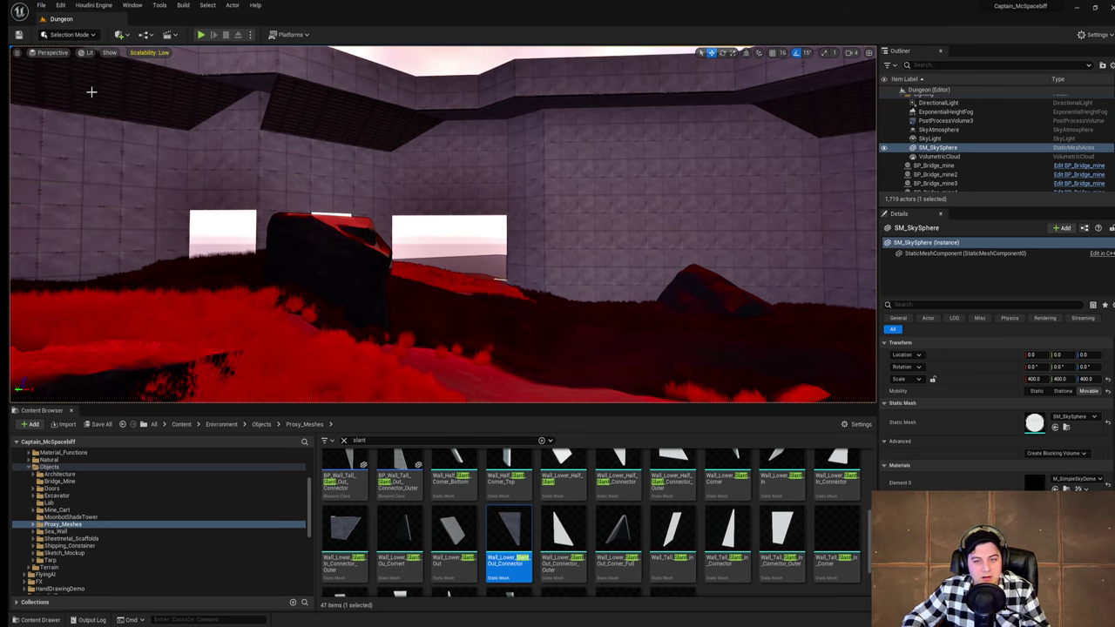
# Step: Examine the pit from its grass floor up to the upper rim and the surrounding buildings
pyautogui.press('w')
pyautogui.moveTo(92, 91); pyautogui.dragTo(165, 130, button='right')
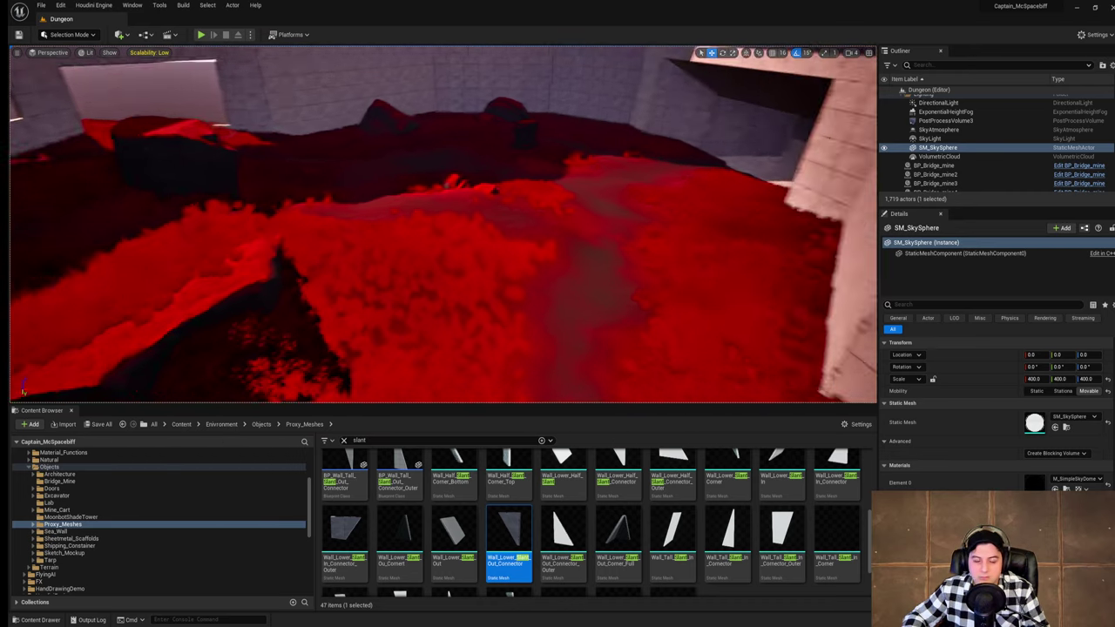
pyautogui.moveTo(393, 212); pyautogui.dragTo(450, 146, button='right')
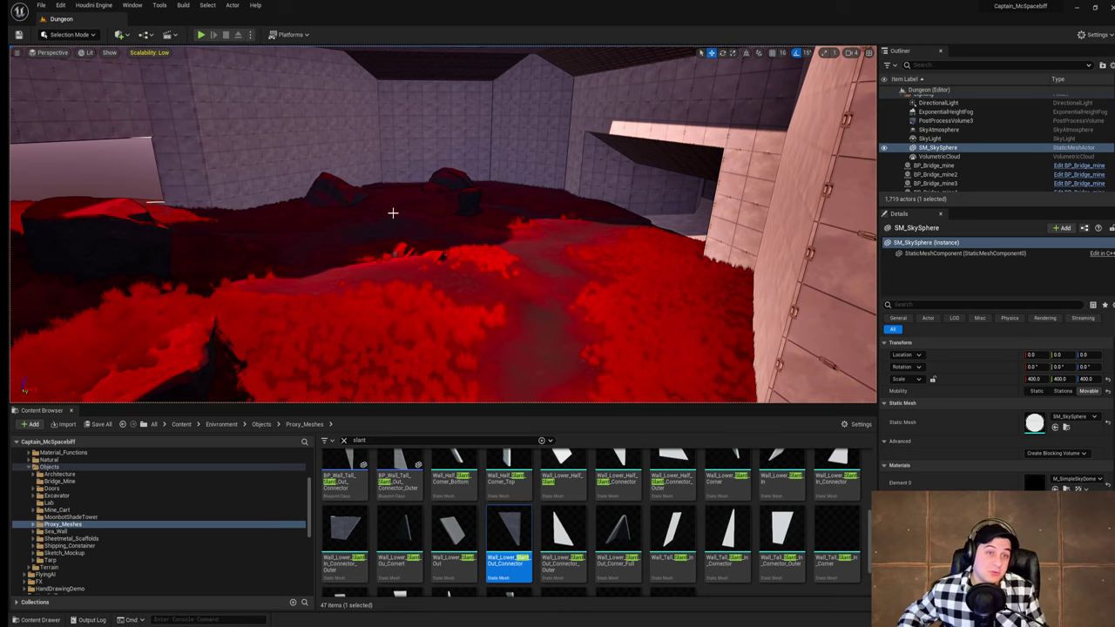
pyautogui.moveTo(394, 211); pyautogui.dragTo(405, 192, button='right')
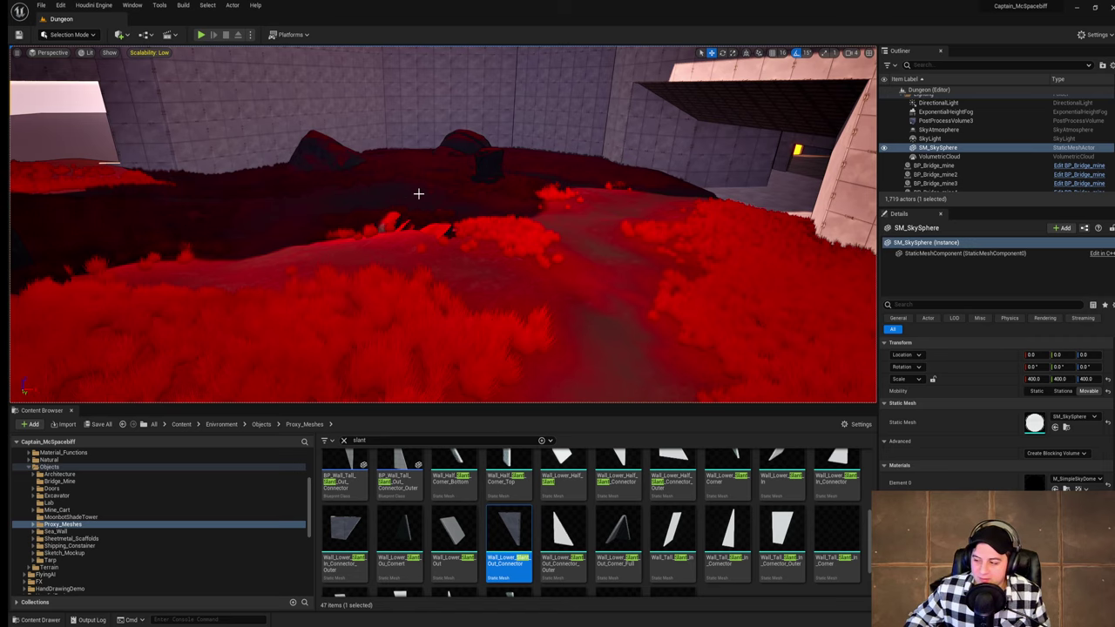
pyautogui.moveTo(419, 201); pyautogui.dragTo(105, 185, button='right')
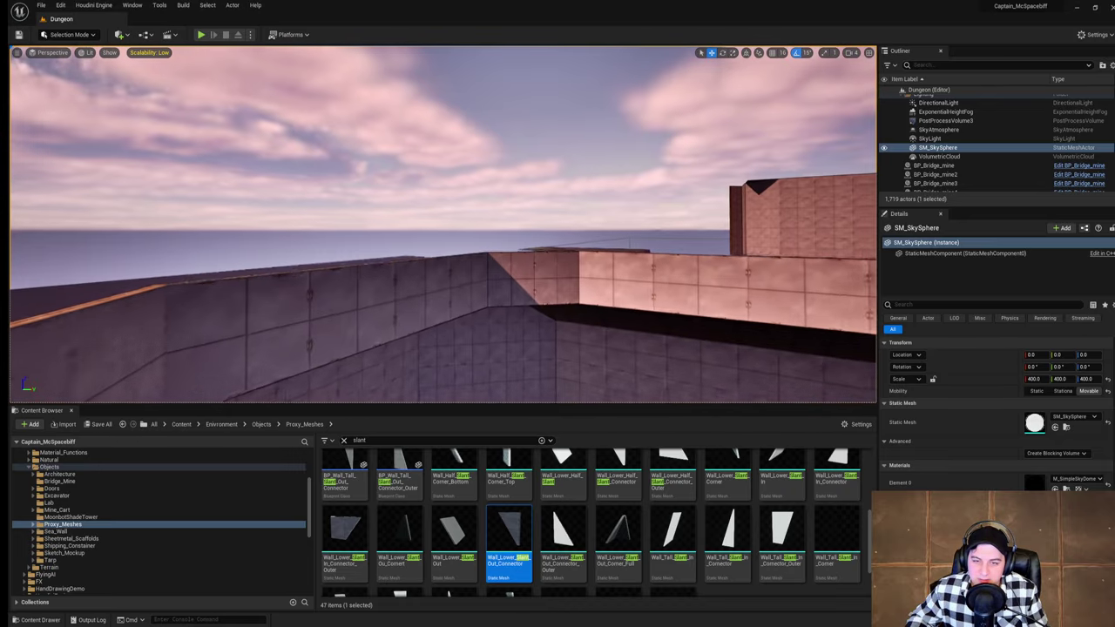
pyautogui.moveTo(406, 235); pyautogui.dragTo(512, 346, button='right')
pyautogui.click(406, 234)
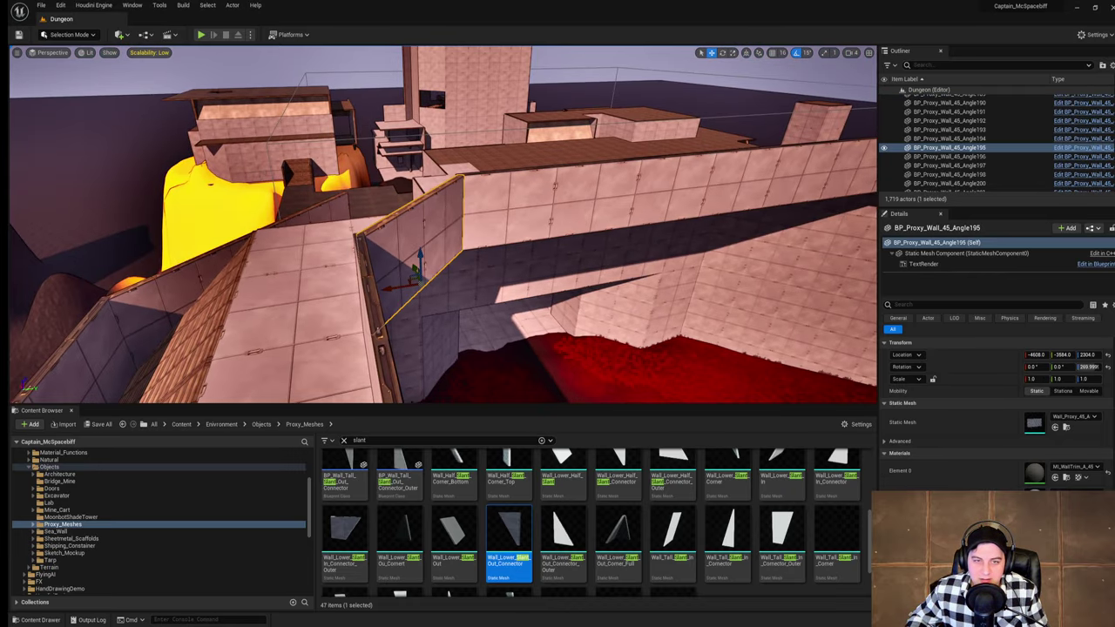
# Step: Select the row of seven BP_Proxy_Floor pieces on the ledge along one side of the pit's rim
pyautogui.moveTo(406, 234); pyautogui.dragTo(383, 231, button='right')
pyautogui.click(336, 318)
pyautogui.keyDown('ctrl'); pyautogui.click(431, 272); pyautogui.keyUp('ctrl')
pyautogui.keyDown('ctrl'); pyautogui.click(517, 234); pyautogui.keyUp('ctrl')
pyautogui.keyDown('ctrl'); pyautogui.click(628, 174); pyautogui.keyUp('ctrl')
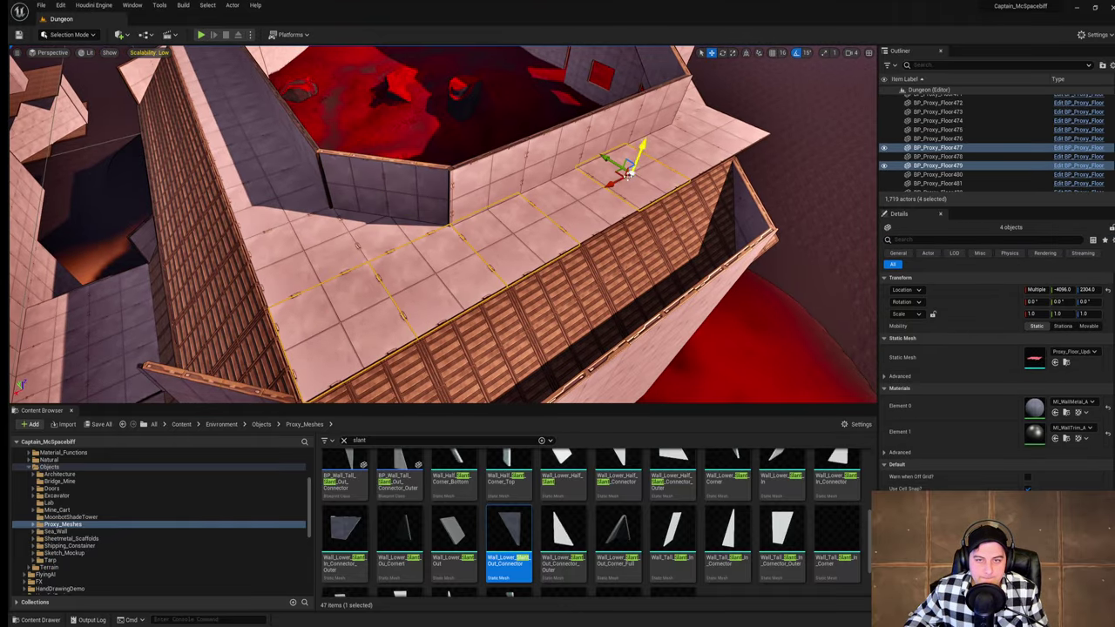
pyautogui.keyDown('ctrl'); pyautogui.click(560, 203); pyautogui.keyUp('ctrl')
pyautogui.keyDown('ctrl'); pyautogui.click(662, 155); pyautogui.keyUp('ctrl')
pyautogui.keyDown('ctrl'); pyautogui.click(738, 138); pyautogui.keyUp('ctrl')
pyautogui.moveTo(739, 137); pyautogui.dragTo(827, 100, button='right')
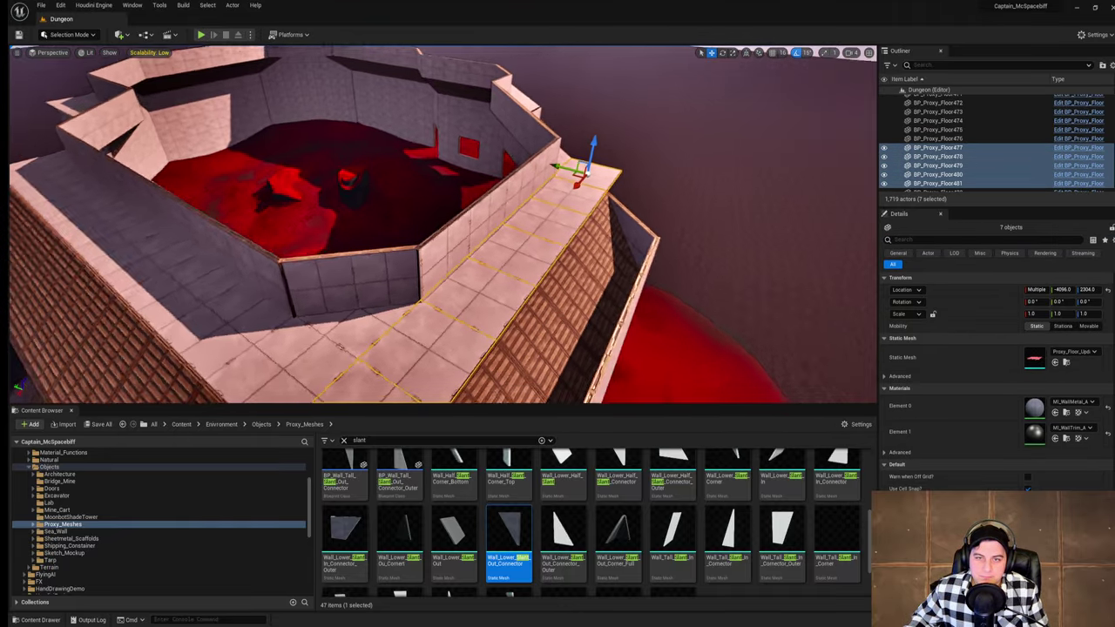
pyautogui.moveTo(606, 157); pyautogui.dragTo(601, 165, button='right')
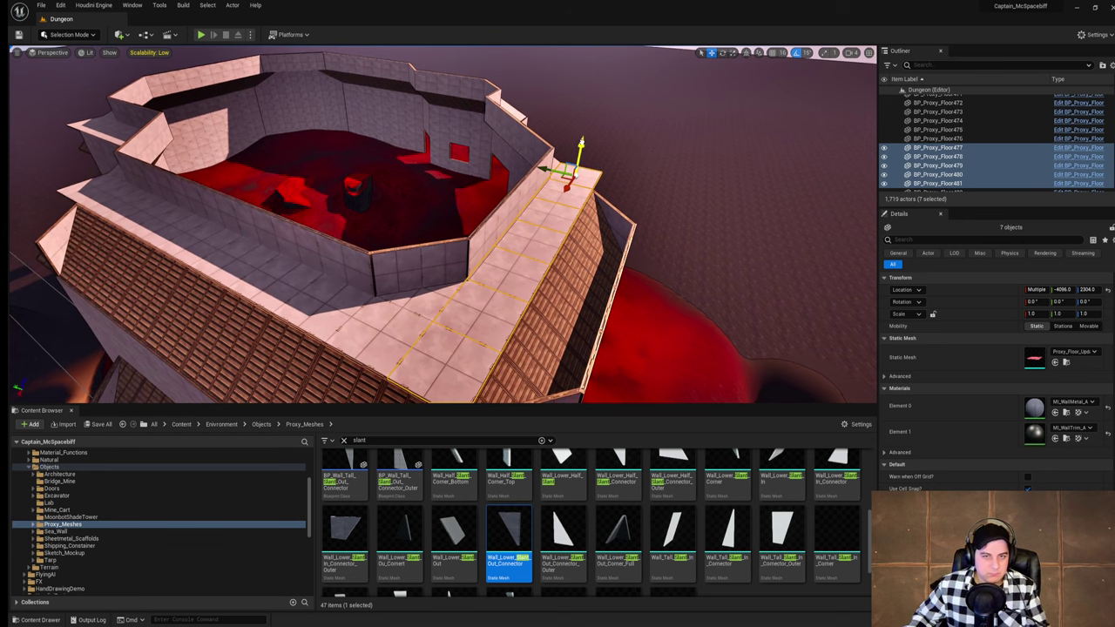
# Step: Try roofing the pit with repeated copies of the seven-tile floor row at Z 2688, laid across to Y 1024
pyautogui.moveTo(581, 150); pyautogui.dragTo(375, 107)
pyautogui.hotkey('ctrl', 'z')
pyautogui.moveTo(387, 127); pyautogui.dragTo(423, 94, button='right')
pyautogui.keyDown('alt'); pyautogui.moveTo(397, 147); pyautogui.dragTo(356, 148); pyautogui.keyUp('alt')
pyautogui.moveTo(356, 148); pyautogui.dragTo(331, 155, button='right')
pyautogui.keyDown('alt'); pyautogui.moveTo(406, 136); pyautogui.dragTo(372, 132); pyautogui.keyUp('alt')
pyautogui.moveTo(371, 131); pyautogui.dragTo(361, 124, button='right')
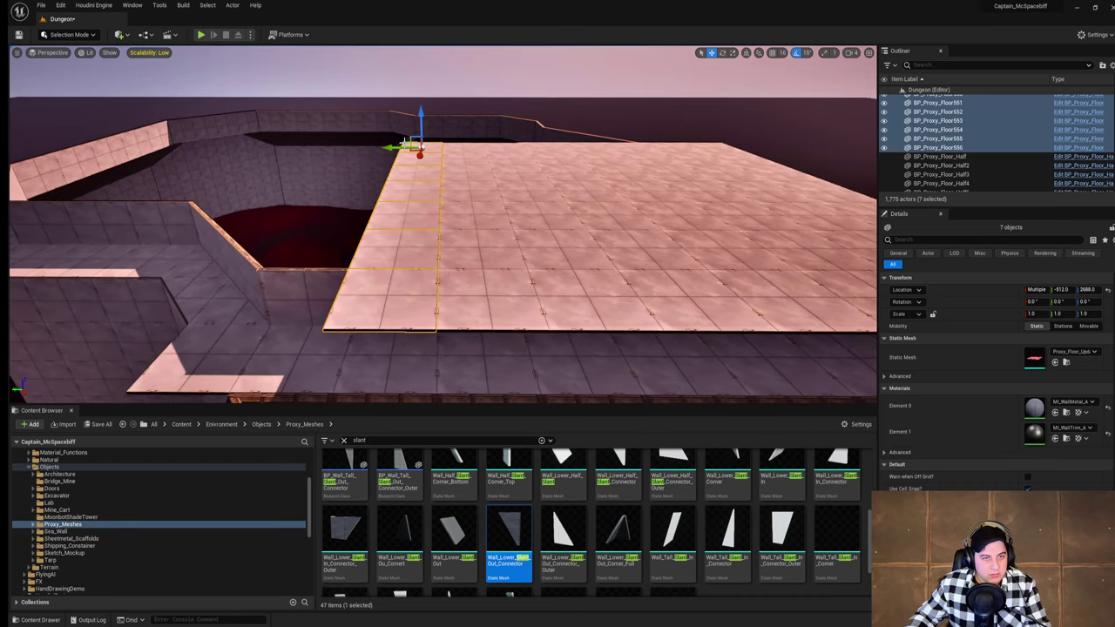
pyautogui.keyDown('alt'); pyautogui.moveTo(388, 151); pyautogui.dragTo(346, 150); pyautogui.keyUp('alt')
pyautogui.moveTo(347, 151); pyautogui.dragTo(327, 150, button='right')
pyautogui.keyDown('alt'); pyautogui.moveTo(406, 150); pyautogui.dragTo(349, 148); pyautogui.keyUp('alt')
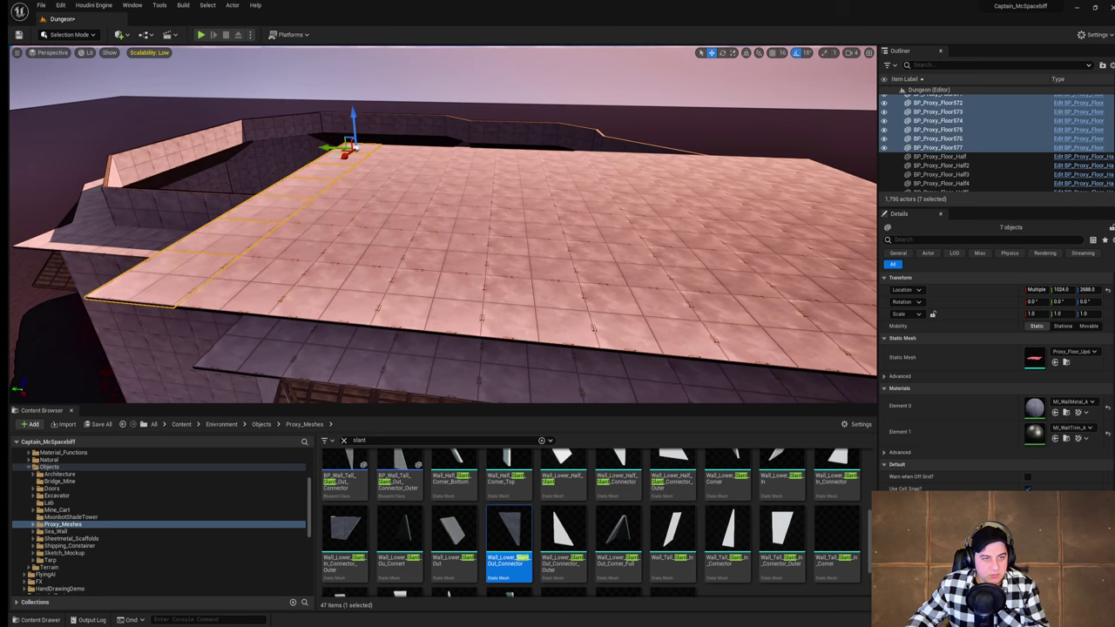
pyautogui.moveTo(351, 150); pyautogui.dragTo(519, 213, button='right')
pyautogui.moveTo(411, 117)
pyautogui.mouseDown(button='right')
pyautogui.moveTo(404, 131)
pyautogui.moveTo(411, 117)
pyautogui.mouseUp(button='right')
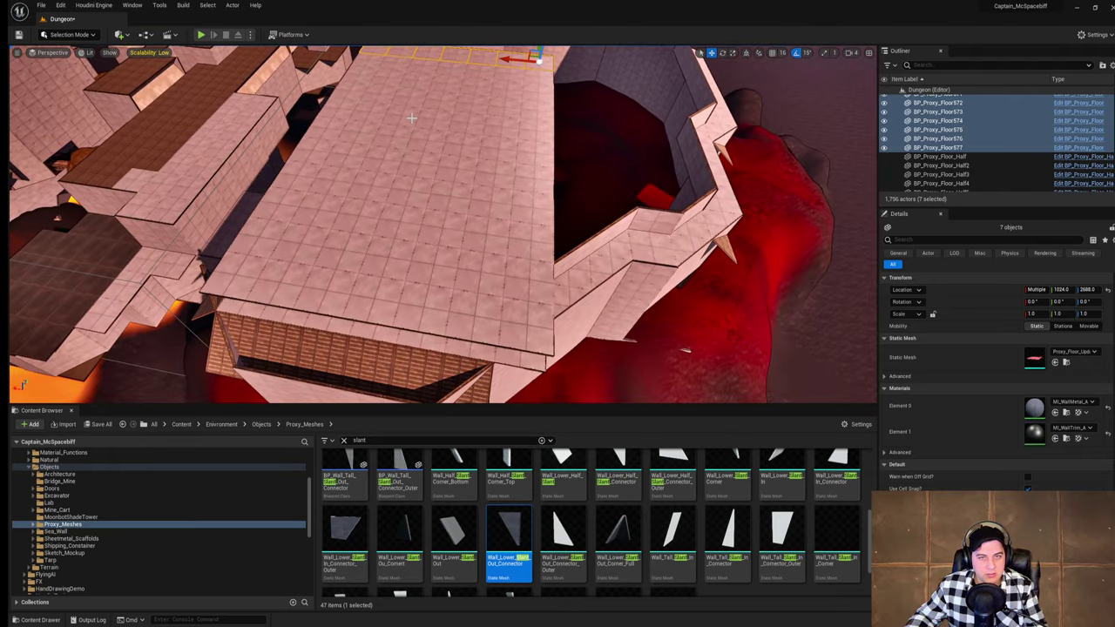
# Step: Undo all the floor row copies laid across the pit opening
pyautogui.hotkey('ctrl', 'z')
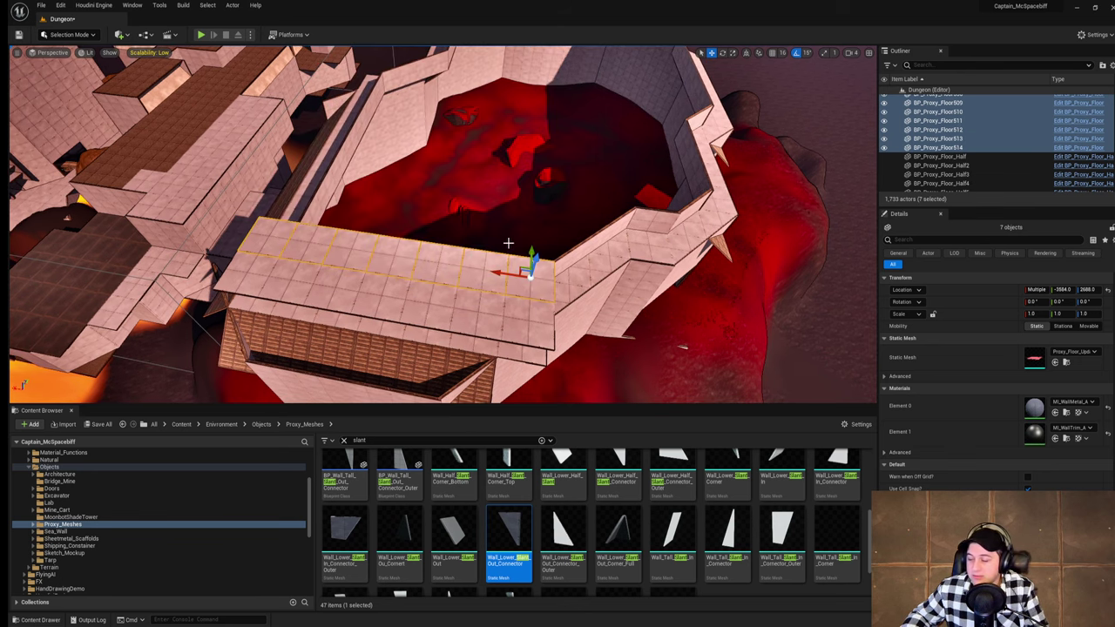
pyautogui.moveTo(508, 243); pyautogui.dragTo(517, 236, button='right')
pyautogui.hotkey('ctrl', 'z')
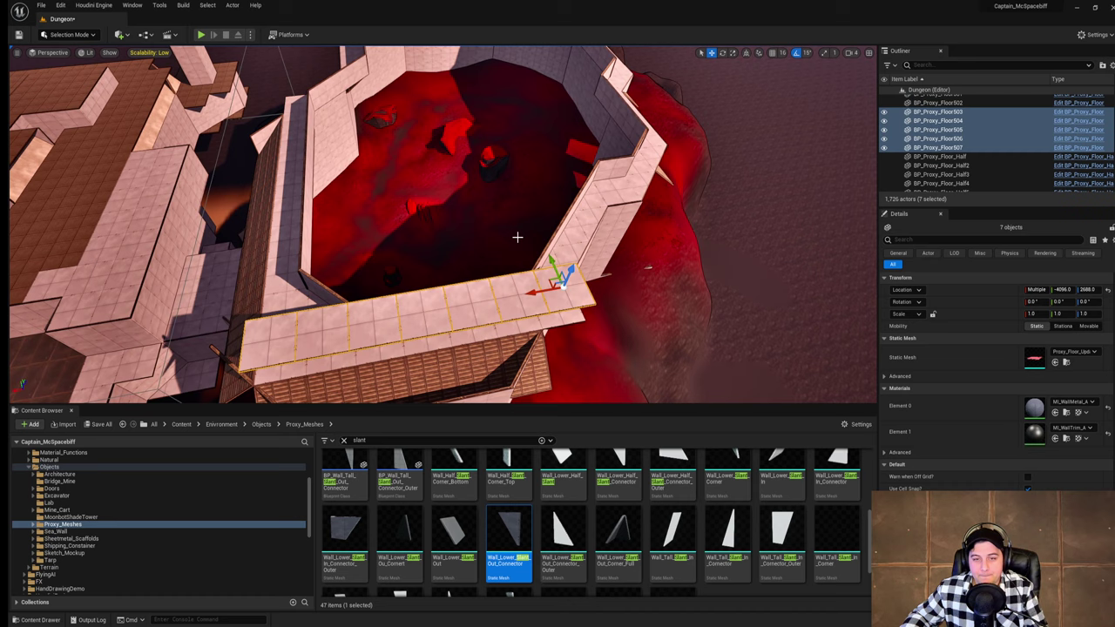
pyautogui.hotkey('ctrl', 'z')
# Step: Select rim walls BP_Proxy_Wall688 to 691 on the pit's shaded side together with the adjoining angled and straight pieces
pyautogui.moveTo(518, 237); pyautogui.dragTo(196, 165, button='right')
pyautogui.click(418, 205)
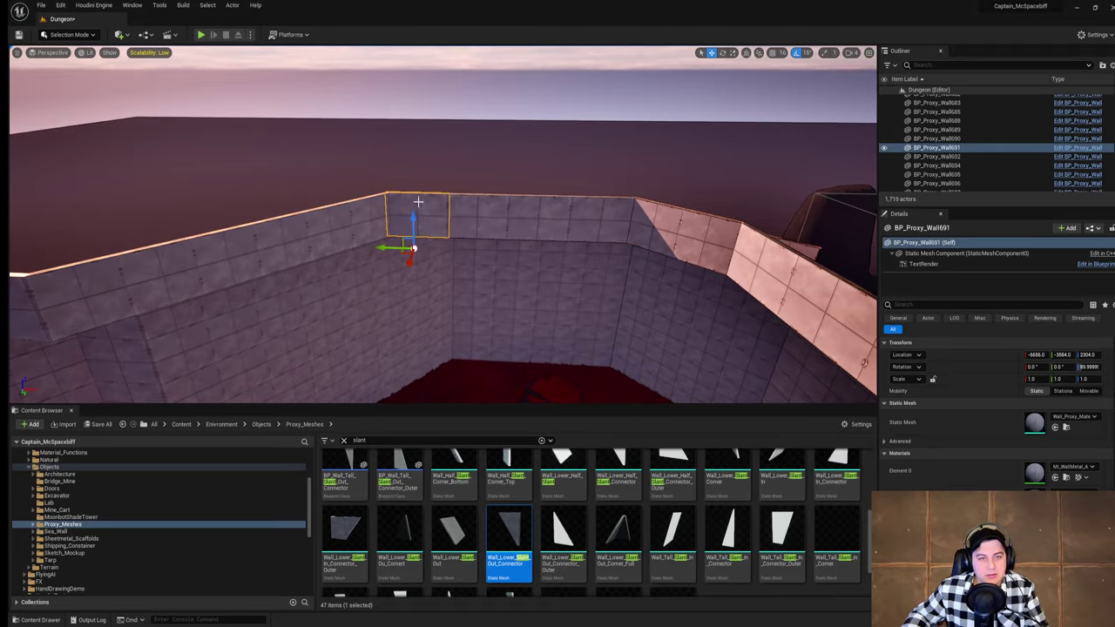
pyautogui.keyDown('ctrl'); pyautogui.click(479, 208); pyautogui.keyUp('ctrl')
pyautogui.keyDown('ctrl'); pyautogui.click(547, 209); pyautogui.keyUp('ctrl')
pyautogui.keyDown('ctrl'); pyautogui.click(608, 214); pyautogui.keyUp('ctrl')
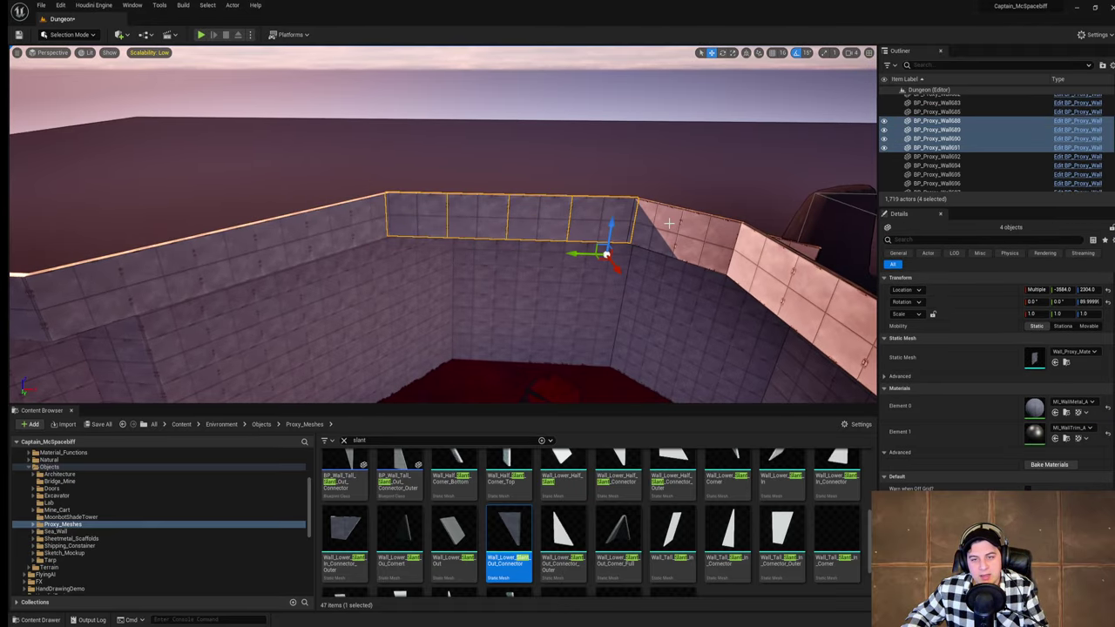
pyautogui.keyDown('ctrl'); pyautogui.click(716, 240); pyautogui.keyUp('ctrl')
pyautogui.keyDown('ctrl'); pyautogui.click(722, 243); pyautogui.keyUp('ctrl')
pyautogui.keyDown('ctrl'); pyautogui.click(681, 232); pyautogui.keyUp('ctrl')
pyautogui.keyDown('ctrl'); pyautogui.click(355, 224); pyautogui.keyUp('ctrl')
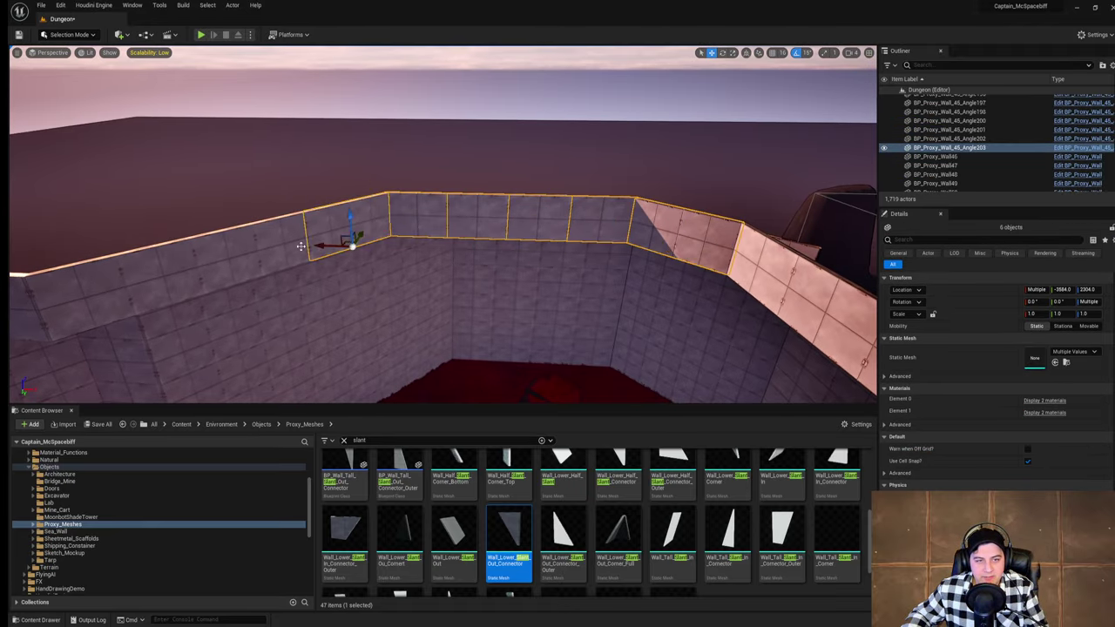
pyautogui.keyDown('ctrl'); pyautogui.click(258, 250); pyautogui.keyUp('ctrl')
pyautogui.keyDown('ctrl'); pyautogui.click(140, 283); pyautogui.keyUp('ctrl')
# Step: Add the six sunlit rim walls BP_Proxy_Wall694 to 699 to the selection
pyautogui.moveTo(221, 268); pyautogui.dragTo(287, 282, button='right')
pyautogui.keyDown('ctrl'); pyautogui.click(595, 212); pyautogui.keyUp('ctrl')
pyautogui.keyDown('ctrl'); pyautogui.click(633, 225); pyautogui.keyUp('ctrl')
pyautogui.moveTo(633, 225); pyautogui.dragTo(715, 217, button='right')
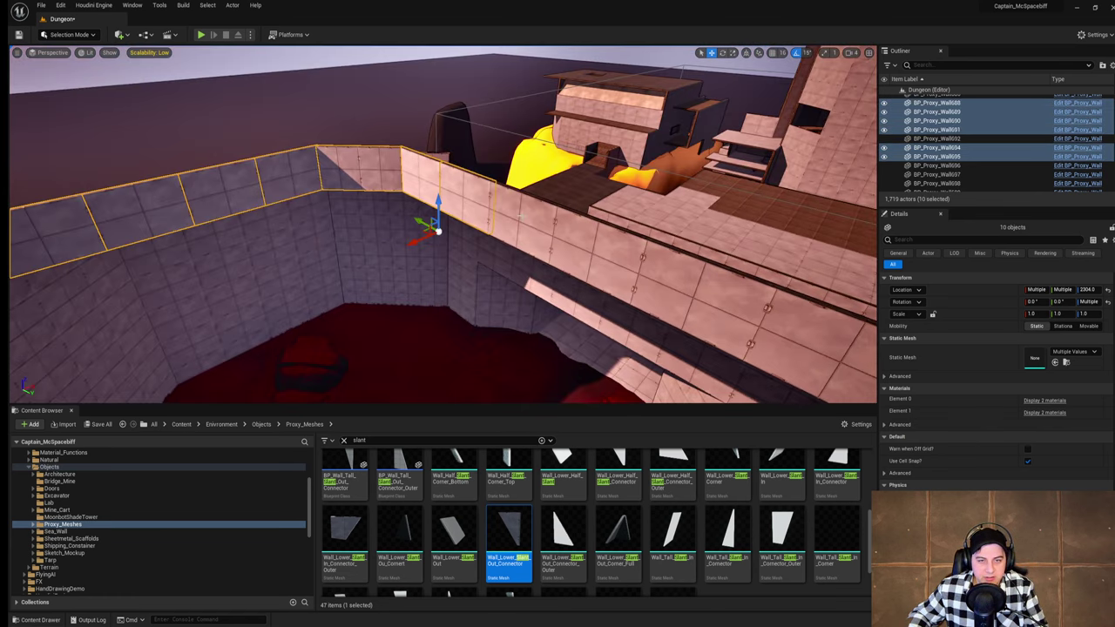
pyautogui.keyDown('ctrl'); pyautogui.click(523, 217); pyautogui.keyUp('ctrl')
pyautogui.keyDown('ctrl'); pyautogui.click(613, 259); pyautogui.keyUp('ctrl')
pyautogui.keyDown('ctrl'); pyautogui.click(721, 315); pyautogui.keyUp('ctrl')
pyautogui.keyDown('ctrl'); pyautogui.click(825, 348); pyautogui.keyUp('ctrl')
pyautogui.moveTo(825, 348); pyautogui.dragTo(870, 347, button='right')
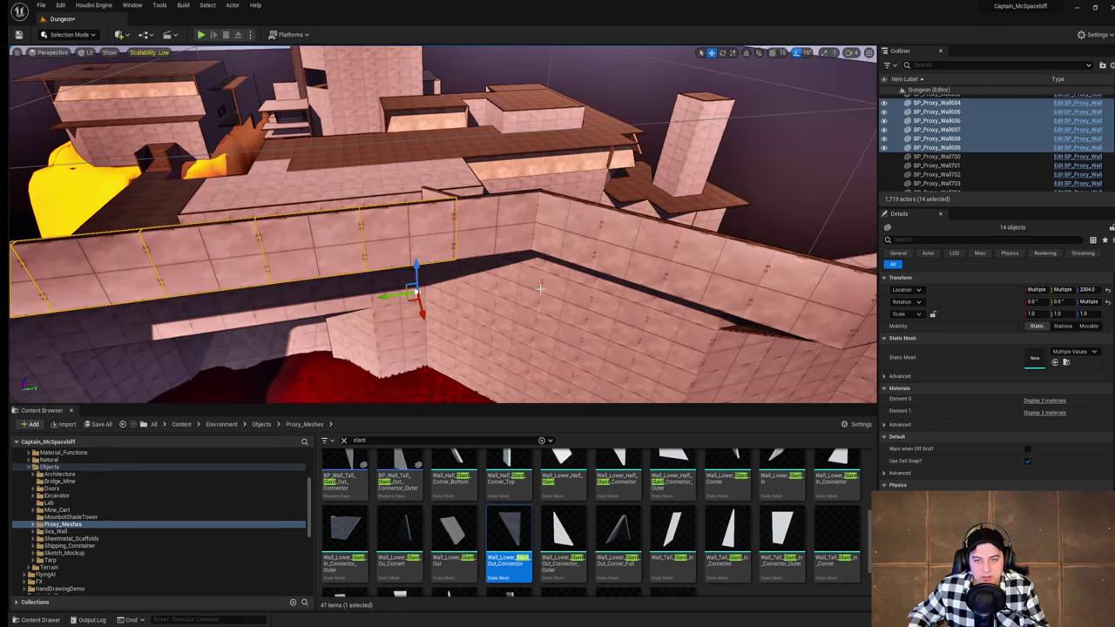
# Step: Extend the selection around the sunlit corners with the next six rim pieces, up to BP_Proxy_Wall703
pyautogui.keyDown('ctrl'); pyautogui.click(500, 215); pyautogui.keyUp('ctrl')
pyautogui.keyDown('ctrl'); pyautogui.click(569, 226); pyautogui.keyUp('ctrl')
pyautogui.moveTo(569, 226); pyautogui.dragTo(654, 233, button='right')
pyautogui.keyDown('ctrl'); pyautogui.click(331, 206); pyautogui.keyUp('ctrl')
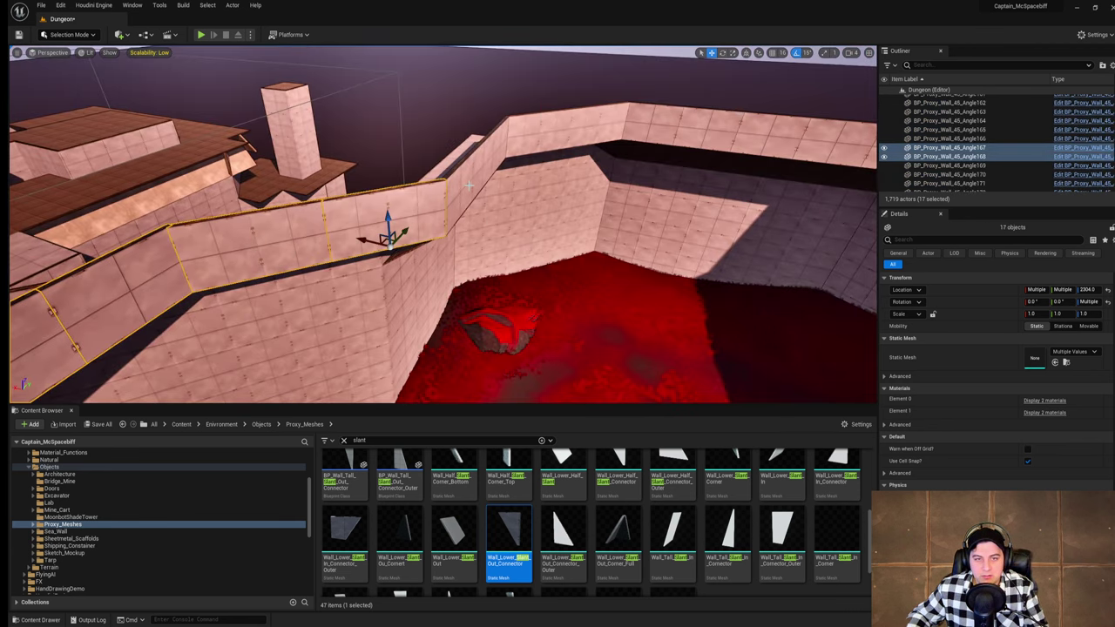
pyautogui.keyDown('ctrl'); pyautogui.click(411, 197); pyautogui.keyUp('ctrl')
pyautogui.moveTo(411, 197); pyautogui.dragTo(348, 174, button='right')
pyautogui.keyDown('ctrl'); pyautogui.click(445, 230); pyautogui.keyUp('ctrl')
pyautogui.keyDown('ctrl'); pyautogui.click(512, 224); pyautogui.keyUp('ctrl')
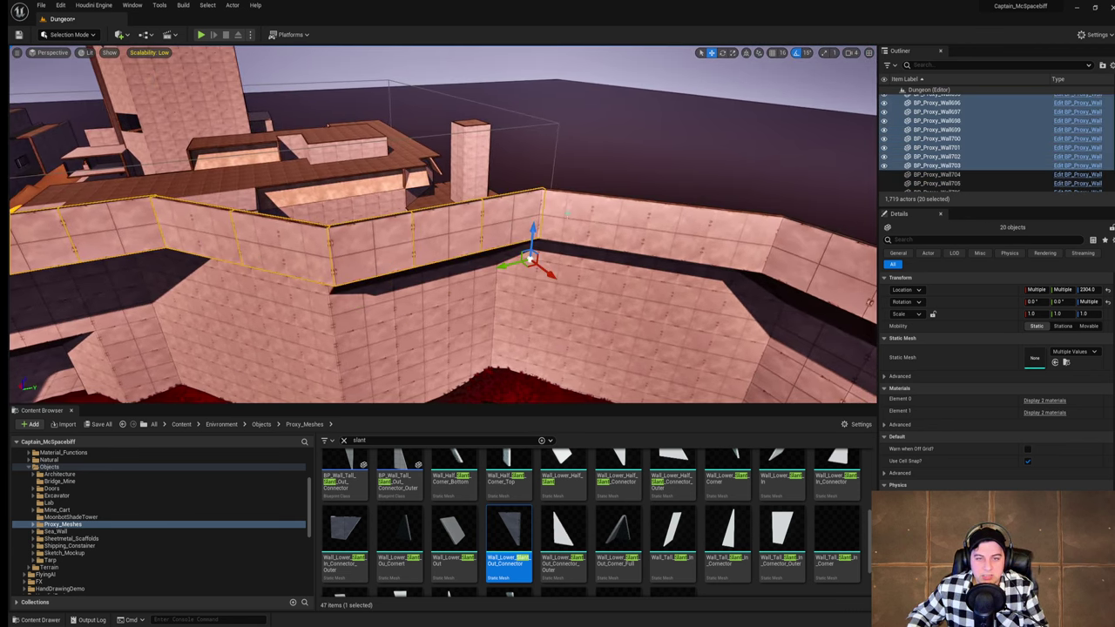
# Step: Add the next eight rim pieces, from BP_Proxy_Wall704 to the first shaded angled piece past the sunlit side
pyautogui.keyDown('ctrl'); pyautogui.click(599, 227); pyautogui.keyUp('ctrl')
pyautogui.keyDown('ctrl'); pyautogui.click(707, 237); pyautogui.keyUp('ctrl')
pyautogui.moveTo(707, 237); pyautogui.dragTo(784, 235, button='right')
pyautogui.keyDown('ctrl'); pyautogui.click(510, 211); pyautogui.keyUp('ctrl')
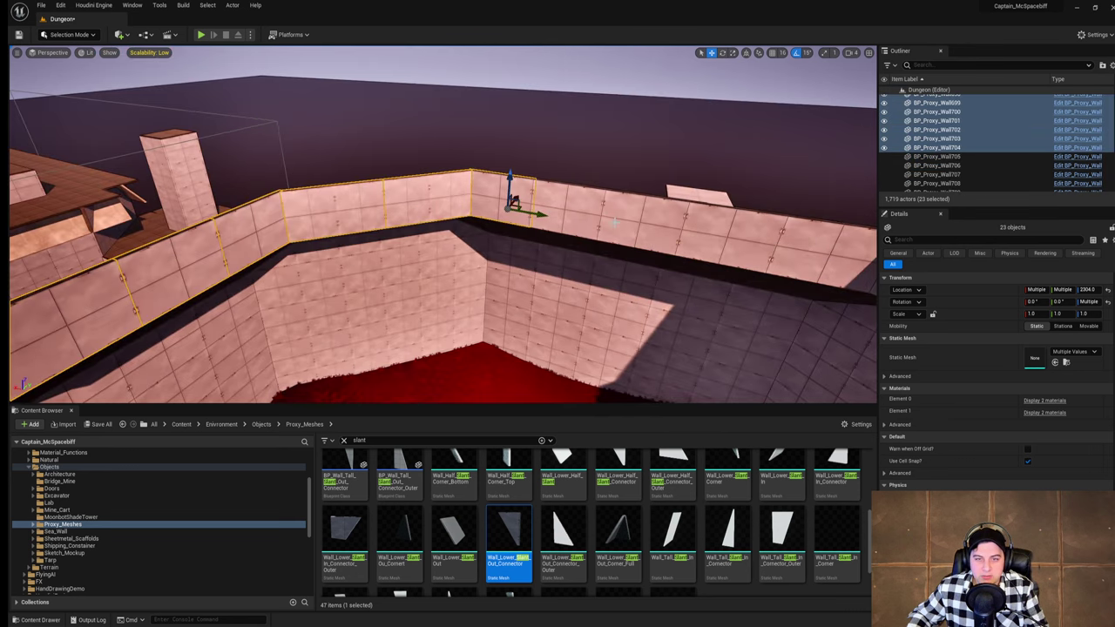
pyautogui.keyDown('ctrl'); pyautogui.click(640, 221); pyautogui.keyUp('ctrl')
pyautogui.keyDown('ctrl'); pyautogui.click(562, 203); pyautogui.keyUp('ctrl')
pyautogui.moveTo(563, 203); pyautogui.dragTo(694, 192, button='right')
pyautogui.keyDown('ctrl'); pyautogui.click(533, 194); pyautogui.keyUp('ctrl')
pyautogui.keyDown('ctrl'); pyautogui.click(601, 197); pyautogui.keyUp('ctrl')
pyautogui.keyDown('ctrl'); pyautogui.click(479, 214); pyautogui.keyUp('ctrl')
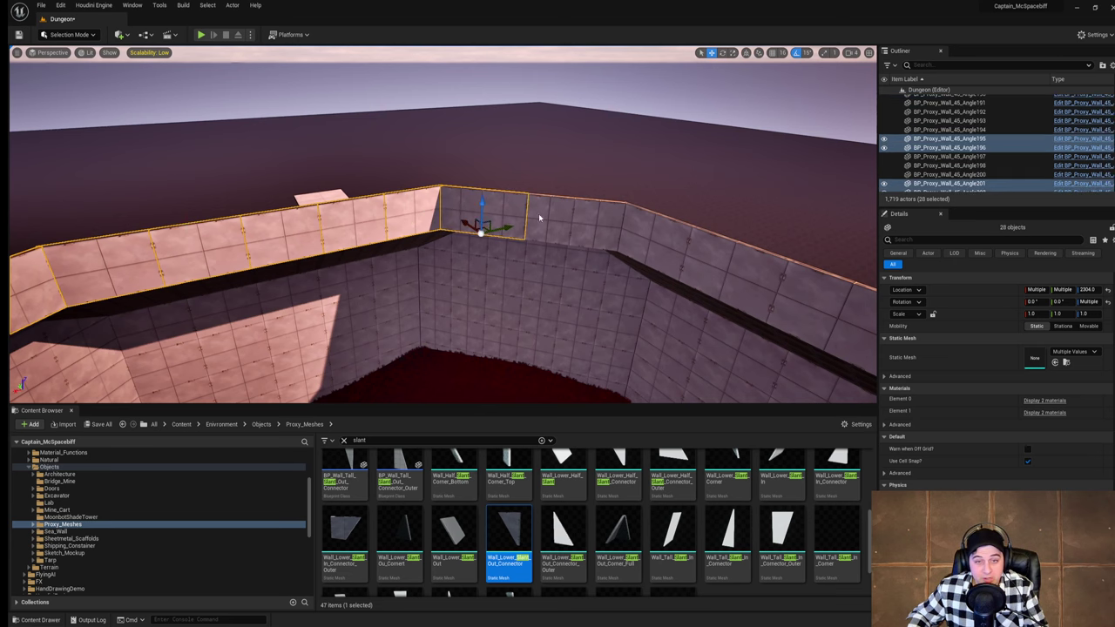
# Step: Add the seven shaded rim pieces up to the angled piece at the inner corner above the wall openings
pyautogui.keyDown('ctrl'); pyautogui.click(557, 220); pyautogui.keyUp('ctrl')
pyautogui.moveTo(562, 220); pyautogui.dragTo(653, 220, button='right')
pyautogui.keyDown('ctrl'); pyautogui.click(428, 229); pyautogui.keyUp('ctrl')
pyautogui.keyDown('ctrl'); pyautogui.click(493, 233); pyautogui.keyUp('ctrl')
pyautogui.keyDown('ctrl'); pyautogui.click(562, 253); pyautogui.keyUp('ctrl')
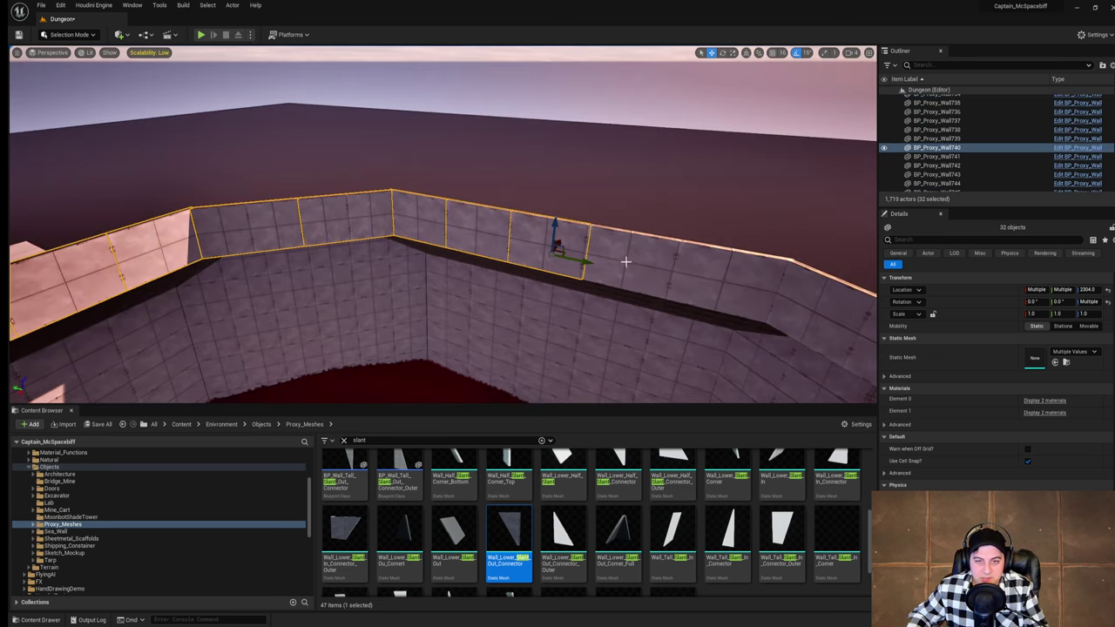
pyautogui.keyDown('ctrl'); pyautogui.click(629, 263); pyautogui.keyUp('ctrl')
pyautogui.keyDown('ctrl'); pyautogui.click(739, 303); pyautogui.keyUp('ctrl')
pyautogui.keyDown('alt'); pyautogui.moveTo(742, 309); pyautogui.dragTo(431, 236); pyautogui.keyUp('alt')
pyautogui.keyDown('ctrl'); pyautogui.click(540, 262); pyautogui.keyUp('ctrl')
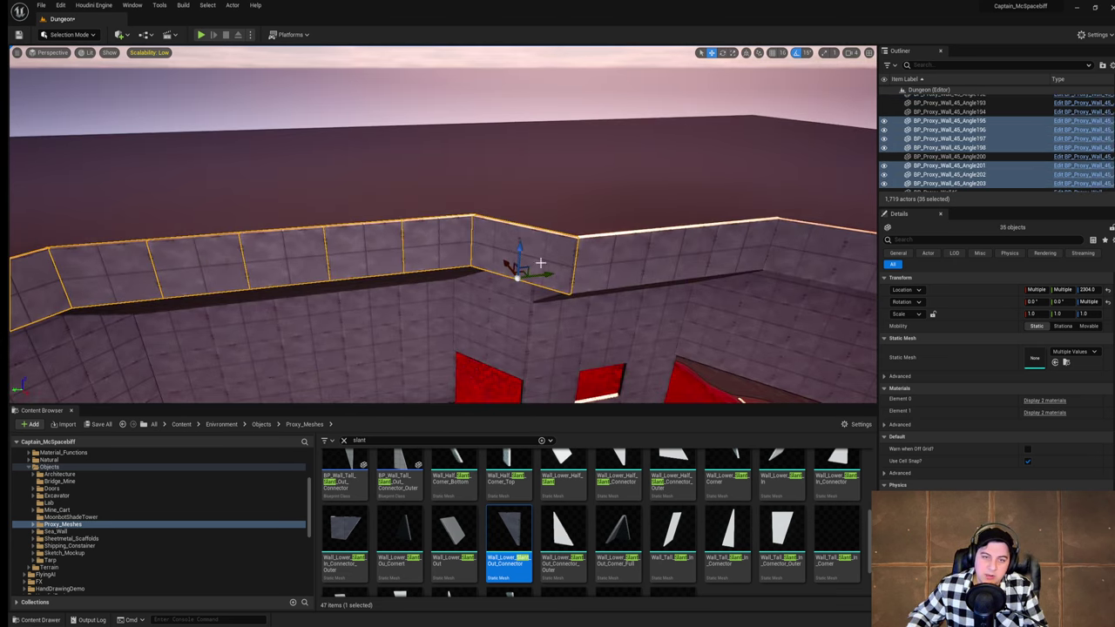
# Step: Complete the rim selection with its last five pieces and stack copies of the whole ring upward to Z 3072
pyautogui.moveTo(542, 264); pyautogui.dragTo(562, 255, button='right')
pyautogui.keyDown('ctrl'); pyautogui.click(566, 278); pyautogui.keyUp('ctrl')
pyautogui.keyDown('ctrl'); pyautogui.click(634, 268); pyautogui.keyUp('ctrl')
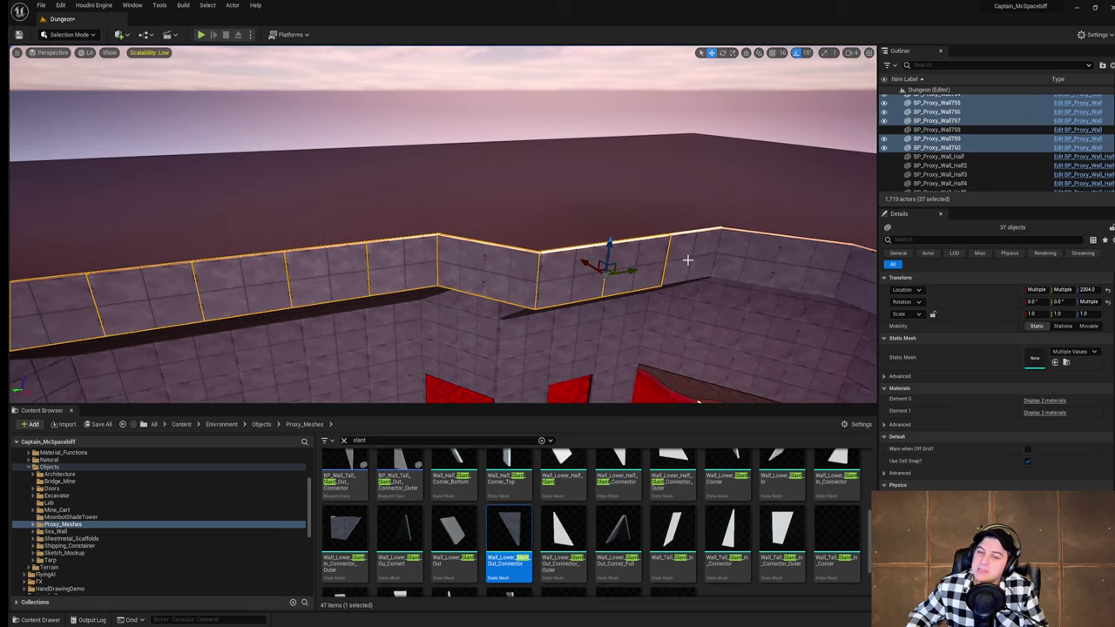
pyautogui.keyDown('ctrl'); pyautogui.click(689, 258); pyautogui.keyUp('ctrl')
pyautogui.moveTo(689, 258); pyautogui.dragTo(598, 276, button='right')
pyautogui.keyDown('ctrl'); pyautogui.click(649, 258); pyautogui.keyUp('ctrl')
pyautogui.keyDown('ctrl'); pyautogui.click(699, 261); pyautogui.keyUp('ctrl')
pyautogui.moveTo(526, 237)
pyautogui.keyDown('alt'); pyautogui.mouseDown()
pyautogui.moveTo(538, 180)
pyautogui.moveTo(528, 256)
pyautogui.mouseUp(); pyautogui.keyUp('alt')
pyautogui.moveTo(605, 258); pyautogui.dragTo(66, 239, button='right')
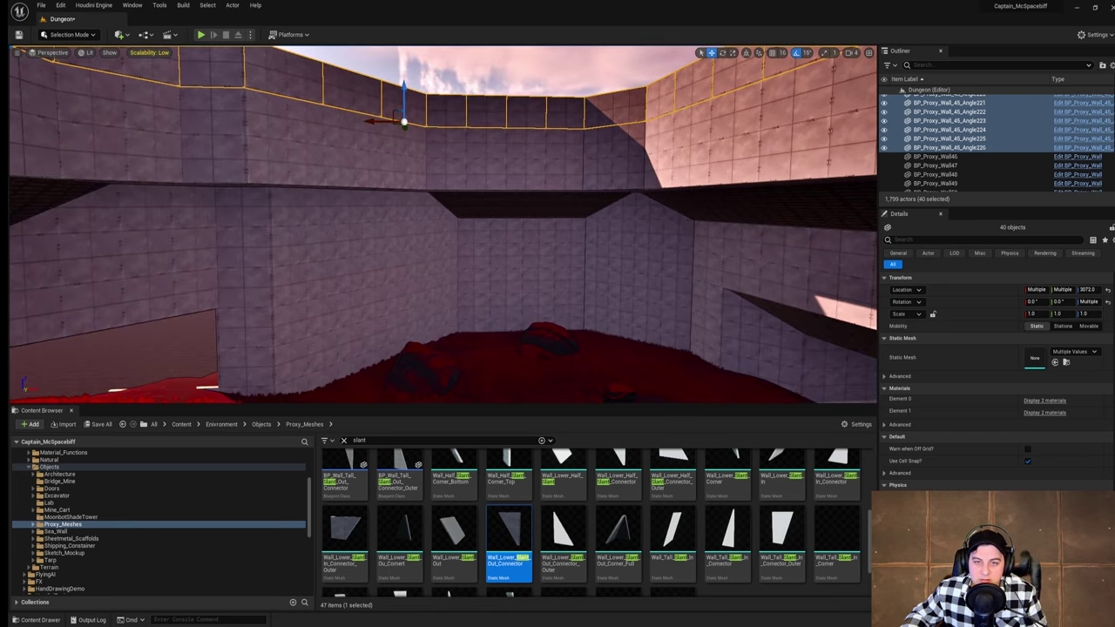
# Step: Copy ledge tile BP_Proxy_Floor466 straight up to Z 3456 and delete the intermediate copy at Z 3072
pyautogui.moveTo(442, 224); pyautogui.dragTo(457, 305, button='right')
pyautogui.click(456, 204)
pyautogui.moveTo(456, 200); pyautogui.dragTo(497, 179, button='right')
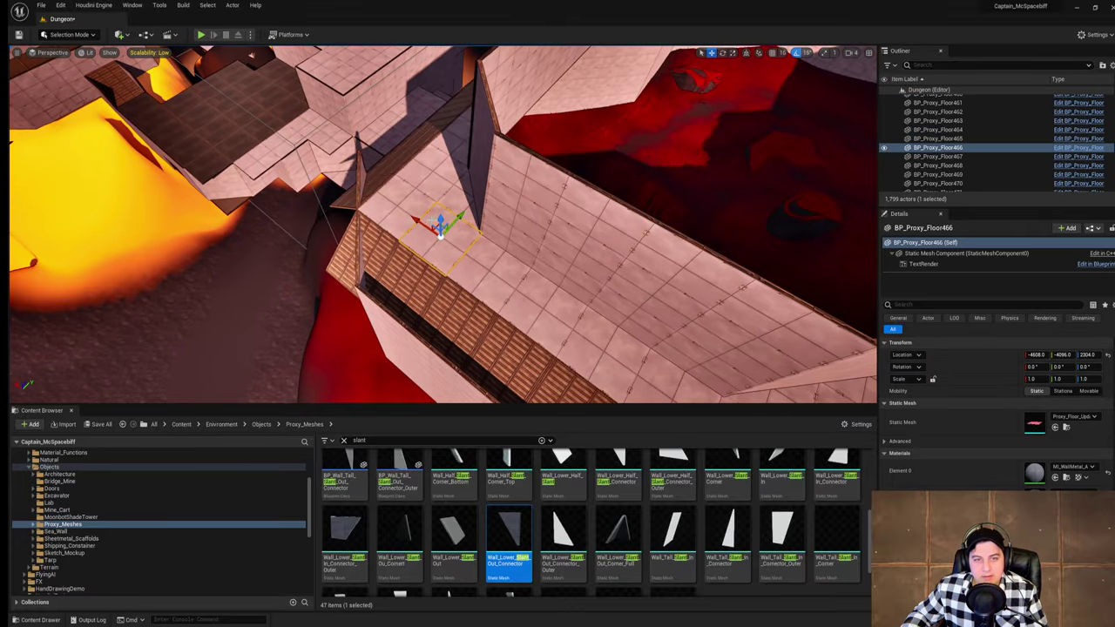
pyautogui.moveTo(472, 136); pyautogui.dragTo(444, 162, button='right')
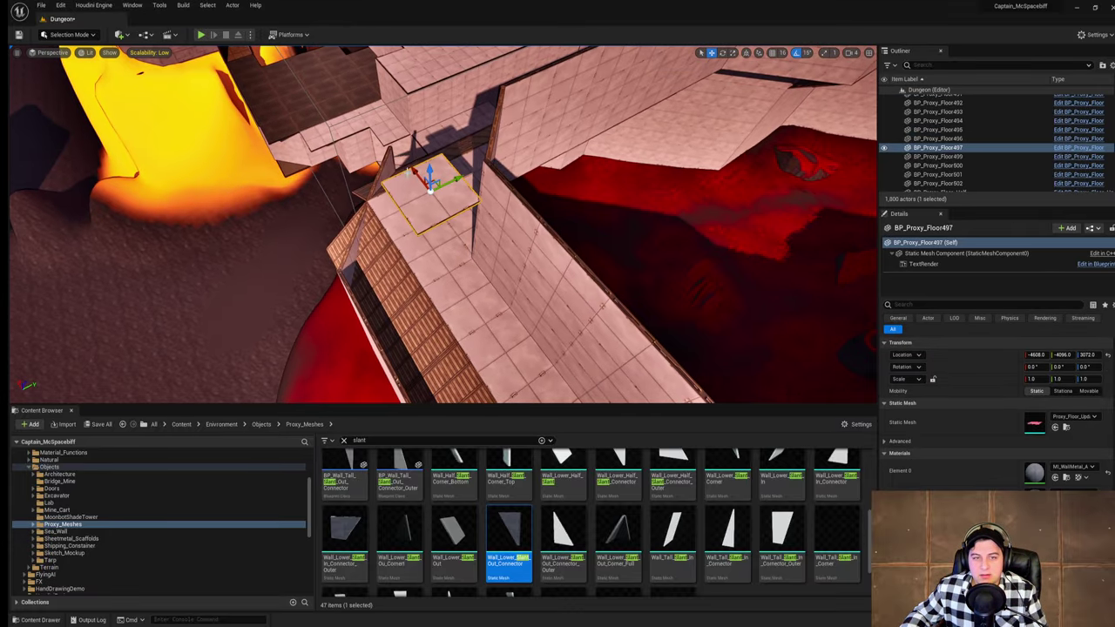
pyautogui.keyDown('alt'); pyautogui.moveTo(431, 174); pyautogui.dragTo(450, 131); pyautogui.keyUp('alt')
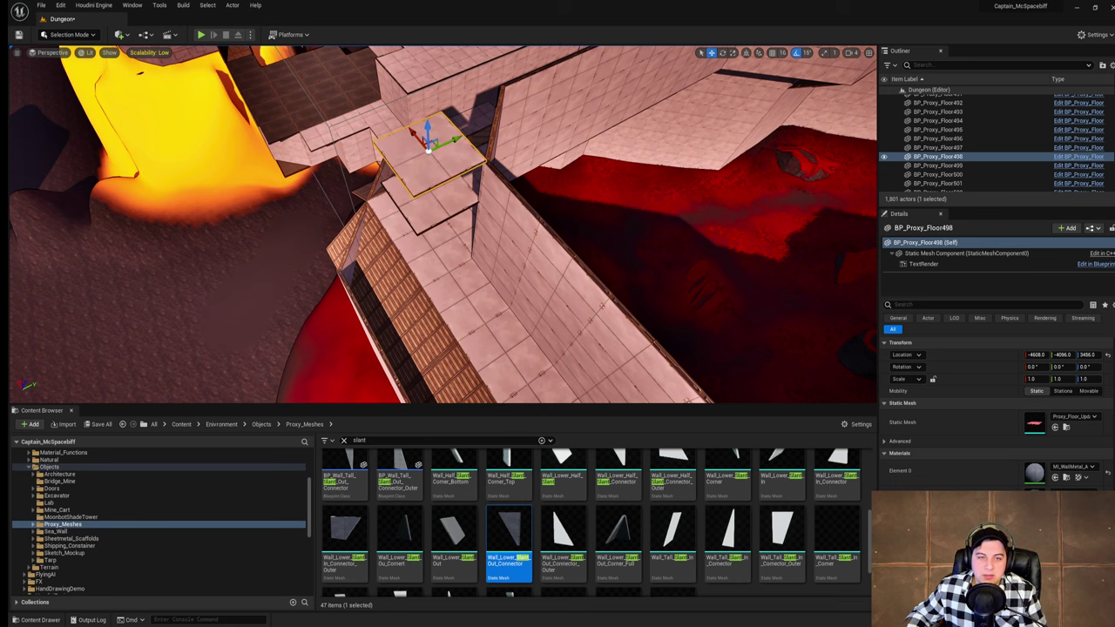
pyautogui.click(418, 207)
pyautogui.press('Delete')
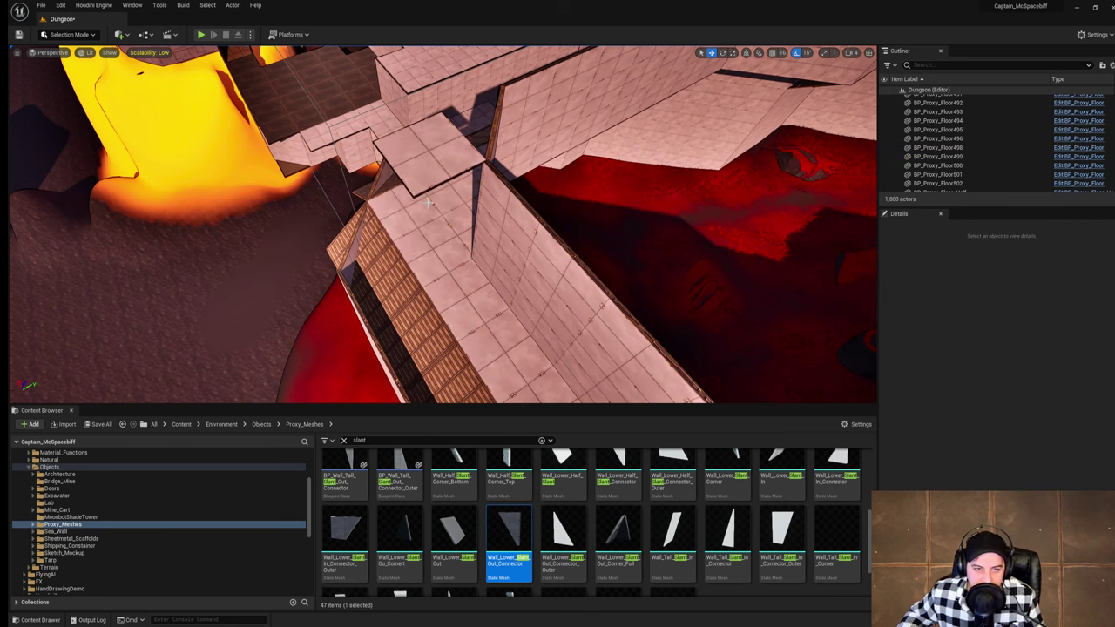
# Step: Copy the raised ledge tile across to Y -3584 and delete the leftover raised tile above the ledge
pyautogui.moveTo(428, 203)
pyautogui.mouseDown(button='right')
pyautogui.moveTo(425, 174)
pyautogui.moveTo(411, 193)
pyautogui.mouseUp(button='right')
pyautogui.click(427, 198)
pyautogui.keyDown('alt'); pyautogui.moveTo(470, 191); pyautogui.dragTo(548, 206); pyautogui.keyUp('alt')
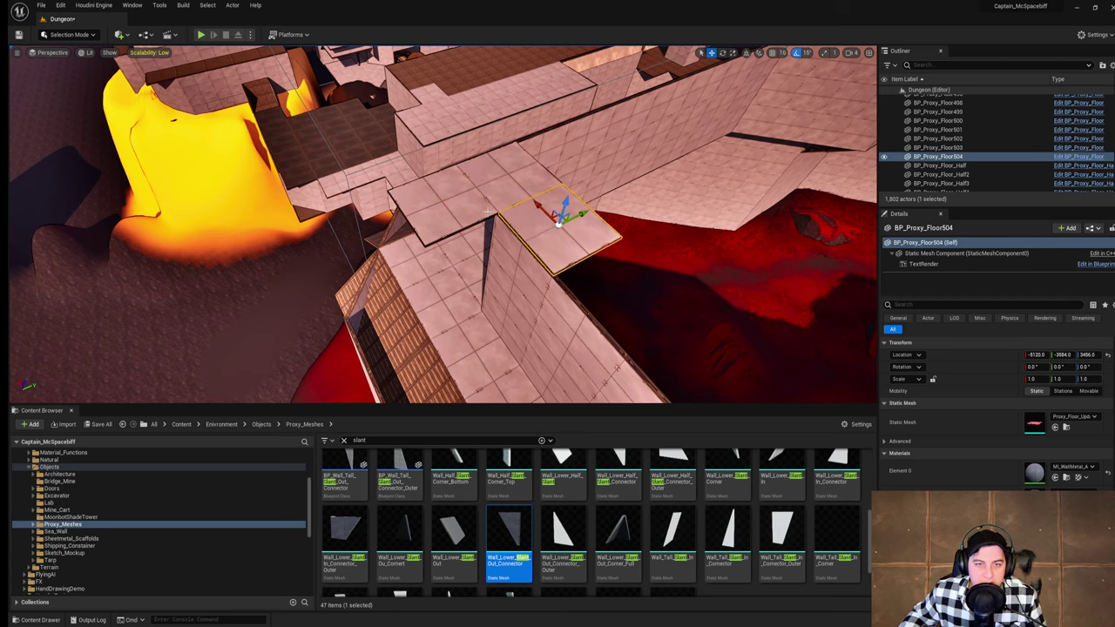
pyautogui.click(460, 212)
pyautogui.press('Delete')
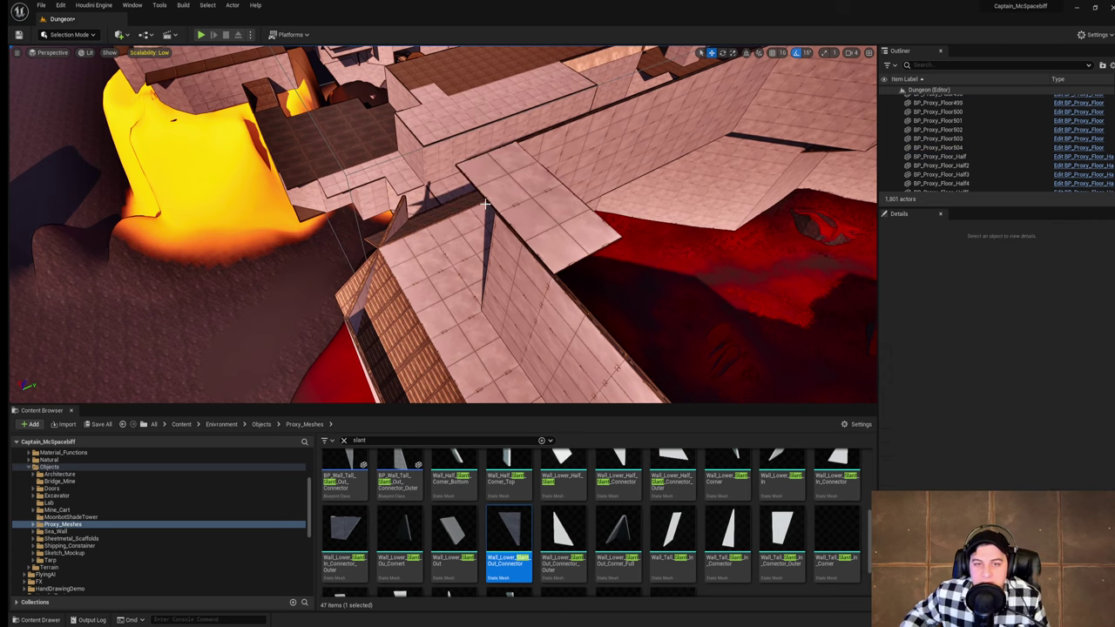
# Step: Copy the remaining raised tiles further over the pit to Y -3072 to form a two-by-two block
pyautogui.moveTo(485, 204); pyautogui.dragTo(435, 218, button='right')
pyautogui.click(475, 200)
pyautogui.keyDown('alt'); pyautogui.moveTo(437, 221); pyautogui.dragTo(510, 206); pyautogui.keyUp('alt')
pyautogui.moveTo(510, 206); pyautogui.dragTo(418, 165, button='right')
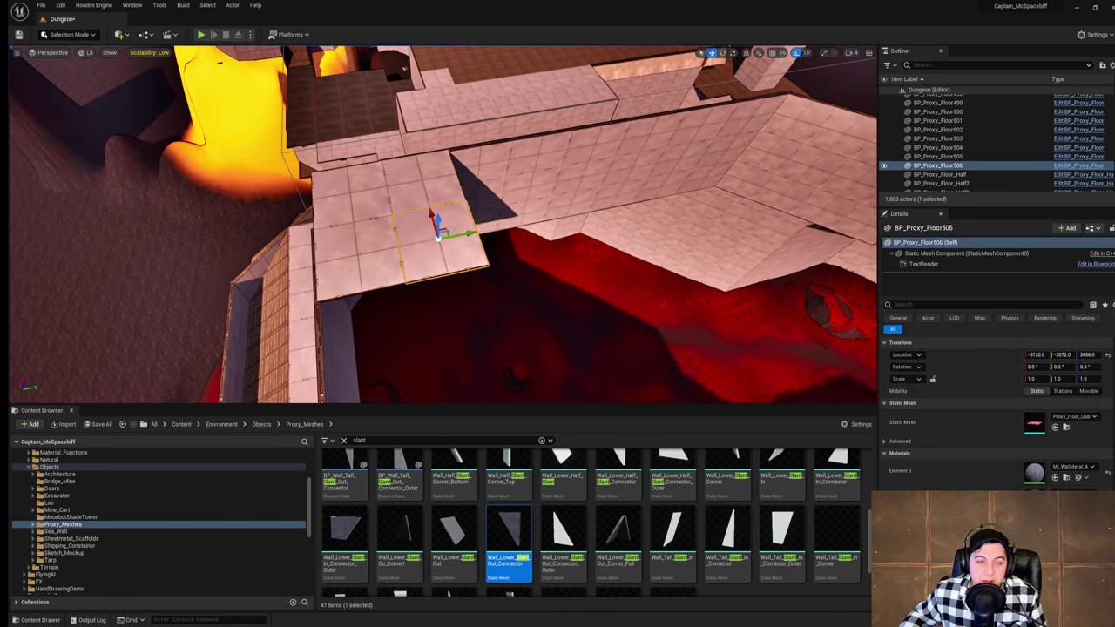
# Step: Select the pair of tiles at X -5120 and copy it repeatedly along the wall to X -7680
pyautogui.press('d')
pyautogui.press('d')
pyautogui.moveTo(444, 224); pyautogui.dragTo(130, 211, button='right')
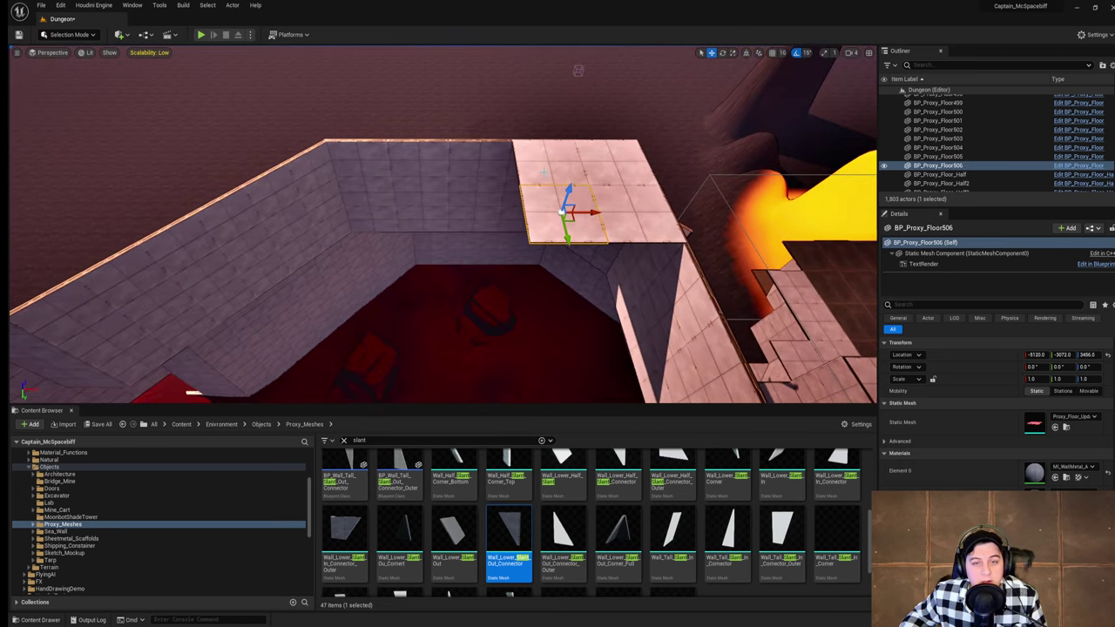
pyautogui.keyDown('ctrl'); pyautogui.click(563, 174); pyautogui.keyUp('ctrl')
pyautogui.keyDown('alt'); pyautogui.moveTo(581, 163); pyautogui.dragTo(448, 216); pyautogui.keyUp('alt')
pyautogui.press('a')
pyautogui.moveTo(448, 216); pyautogui.dragTo(433, 216, button='right')
pyautogui.keyDown('alt'); pyautogui.moveTo(514, 216); pyautogui.dragTo(363, 211); pyautogui.keyUp('alt')
pyautogui.moveTo(348, 211); pyautogui.dragTo(347, 214, button='right')
pyautogui.keyDown('alt'); pyautogui.moveTo(349, 210); pyautogui.dragTo(277, 207); pyautogui.keyUp('alt')
pyautogui.moveTo(277, 207); pyautogui.dragTo(276, 209, button='right')
# Step: Select the seven roof tiles in the Y -3072 edge row and copy the row over the pit to Y -1536
pyautogui.click(355, 209)
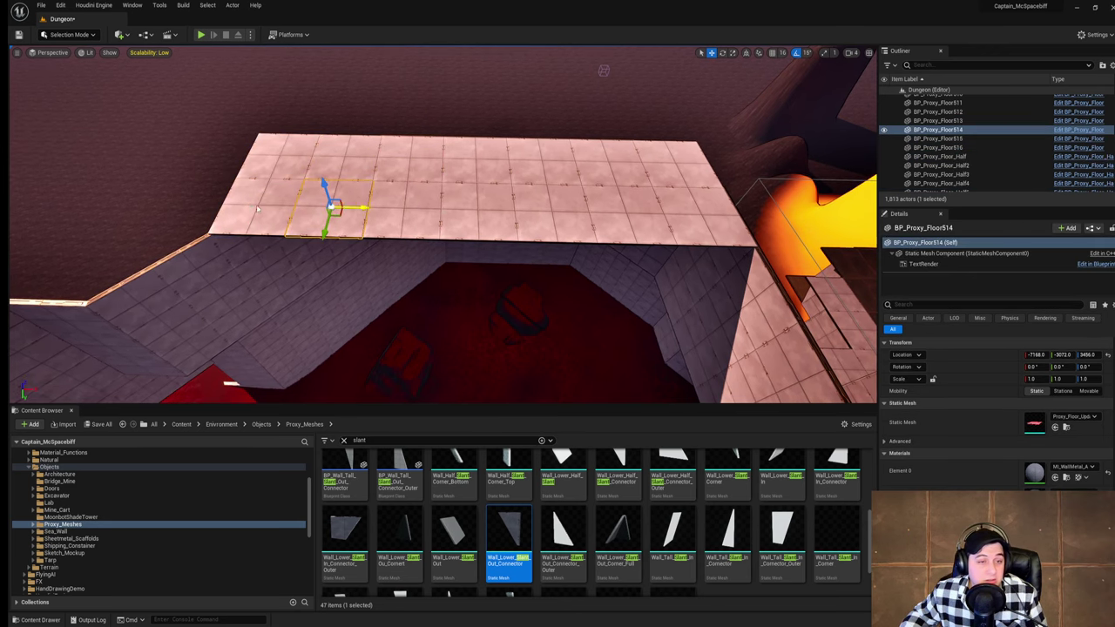
pyautogui.keyDown('ctrl'); pyautogui.click(261, 209); pyautogui.keyUp('ctrl')
pyautogui.keyDown('ctrl'); pyautogui.click(410, 210); pyautogui.keyUp('ctrl')
pyautogui.keyDown('ctrl'); pyautogui.click(484, 211); pyautogui.keyUp('ctrl')
pyautogui.keyDown('ctrl'); pyautogui.click(558, 211); pyautogui.keyUp('ctrl')
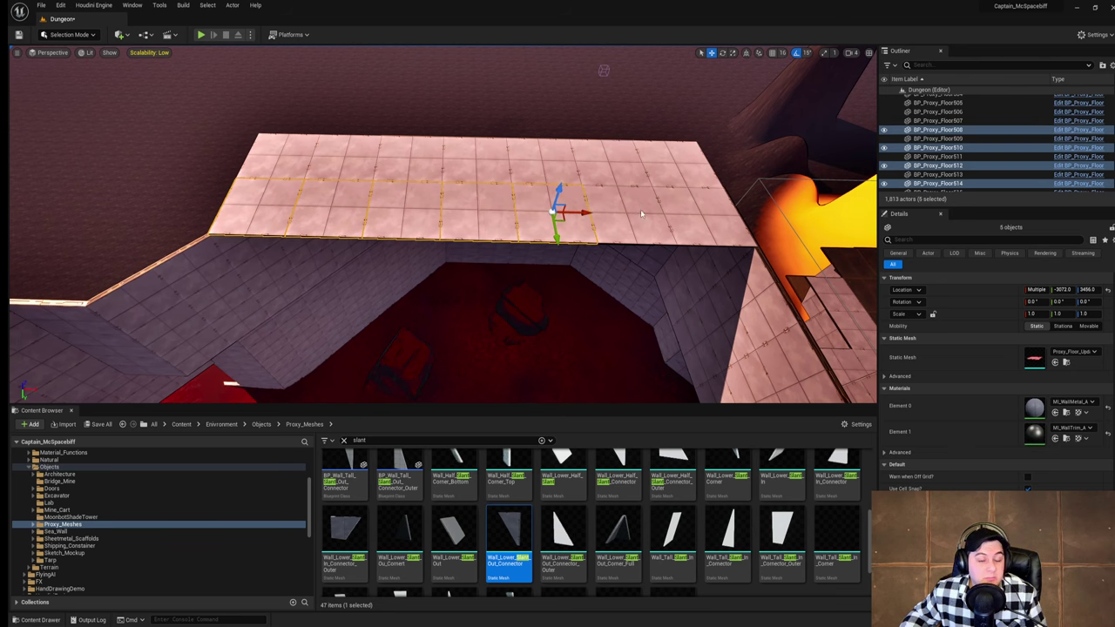
pyautogui.keyDown('ctrl'); pyautogui.click(634, 213); pyautogui.keyUp('ctrl')
pyautogui.keyDown('ctrl'); pyautogui.click(712, 214); pyautogui.keyUp('ctrl')
pyautogui.moveTo(713, 214)
pyautogui.mouseDown(button='right')
pyautogui.moveTo(810, 216)
pyautogui.moveTo(710, 214)
pyautogui.mouseUp(button='right')
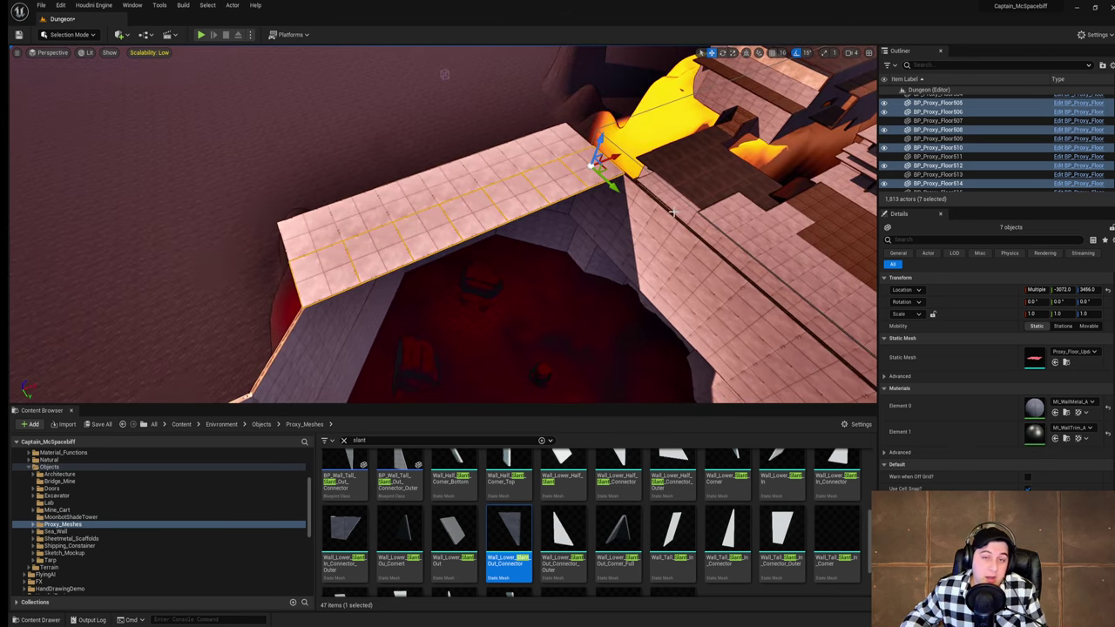
pyautogui.keyDown('alt'); pyautogui.moveTo(609, 186); pyautogui.dragTo(632, 216); pyautogui.keyUp('alt')
pyautogui.moveTo(632, 217); pyautogui.dragTo(504, 264, button='right')
pyautogui.keyDown('alt'); pyautogui.moveTo(407, 319); pyautogui.dragTo(544, 317); pyautogui.keyUp('alt')
pyautogui.moveTo(566, 311)
pyautogui.mouseDown(button='right')
pyautogui.moveTo(575, 314)
pyautogui.moveTo(560, 325)
pyautogui.mouseUp(button='right')
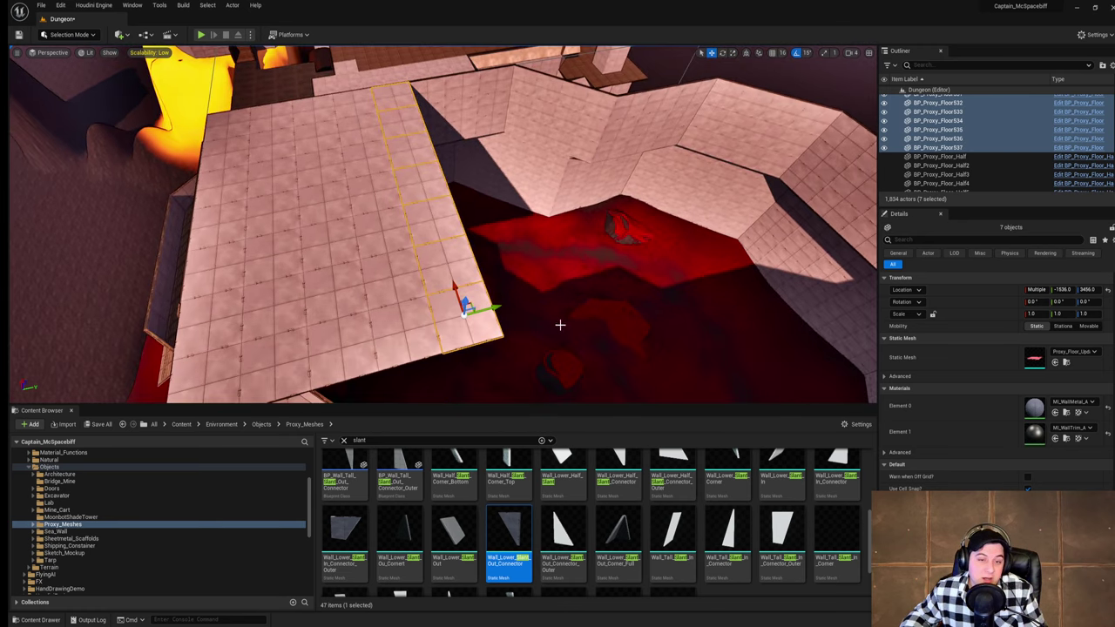
# Step: Continue copying the seven-tile row across the pit until it reaches Y 1024
pyautogui.keyDown('alt'); pyautogui.moveTo(495, 307); pyautogui.dragTo(555, 293); pyautogui.keyUp('alt')
pyautogui.moveTo(556, 293); pyautogui.dragTo(617, 306, button='right')
pyautogui.keyDown('alt'); pyautogui.moveTo(415, 266); pyautogui.dragTo(477, 239); pyautogui.keyUp('alt')
pyautogui.moveTo(518, 240); pyautogui.dragTo(489, 223, button='right')
pyautogui.keyDown('alt'); pyautogui.moveTo(430, 304); pyautogui.dragTo(482, 308); pyautogui.keyUp('alt')
pyautogui.moveTo(482, 309); pyautogui.dragTo(489, 294, button='right')
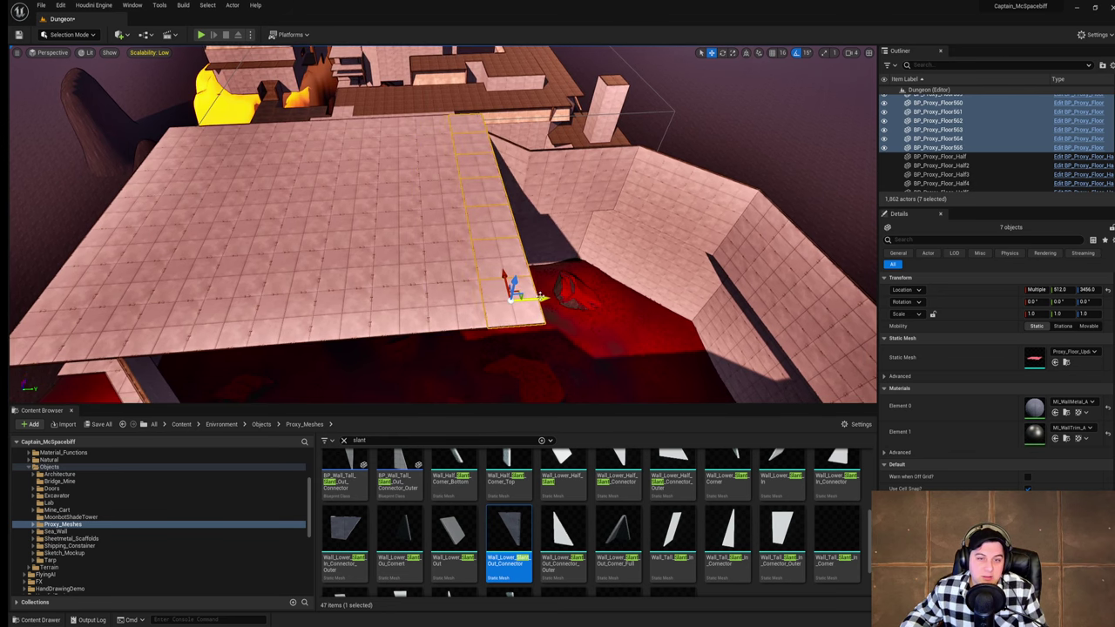
pyautogui.keyDown('alt'); pyautogui.moveTo(571, 303); pyautogui.dragTo(605, 301); pyautogui.keyUp('alt')
pyautogui.moveTo(604, 300); pyautogui.dragTo(579, 277, button='right')
# Step: Select five tiles of the Y 1024 edge row and copy them across the narrower part of the pit to Y 2560
pyautogui.press('w')
pyautogui.click(543, 207)
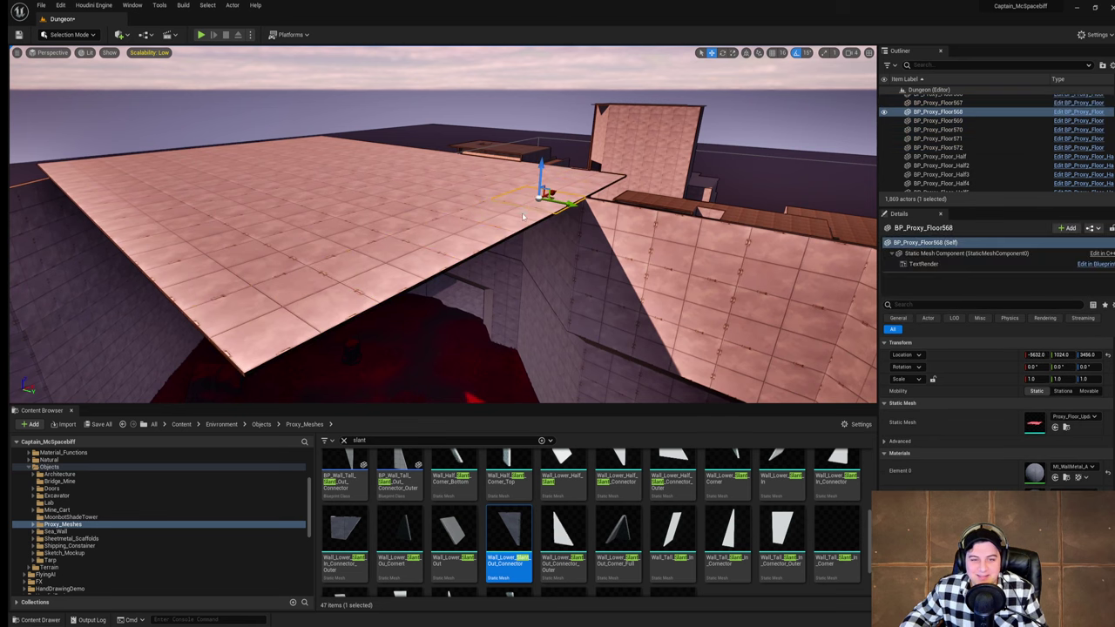
pyautogui.keyDown('ctrl'); pyautogui.click(504, 224); pyautogui.keyUp('ctrl')
pyautogui.keyDown('ctrl'); pyautogui.click(460, 243); pyautogui.keyUp('ctrl')
pyautogui.keyDown('ctrl'); pyautogui.click(382, 275); pyautogui.keyUp('ctrl')
pyautogui.keyDown('ctrl'); pyautogui.click(291, 314); pyautogui.keyUp('ctrl')
pyautogui.press('a')
pyautogui.moveTo(291, 313); pyautogui.dragTo(466, 274, button='right')
pyautogui.press('a')
pyautogui.keyDown('alt'); pyautogui.moveTo(415, 327); pyautogui.dragTo(666, 313); pyautogui.keyUp('alt')
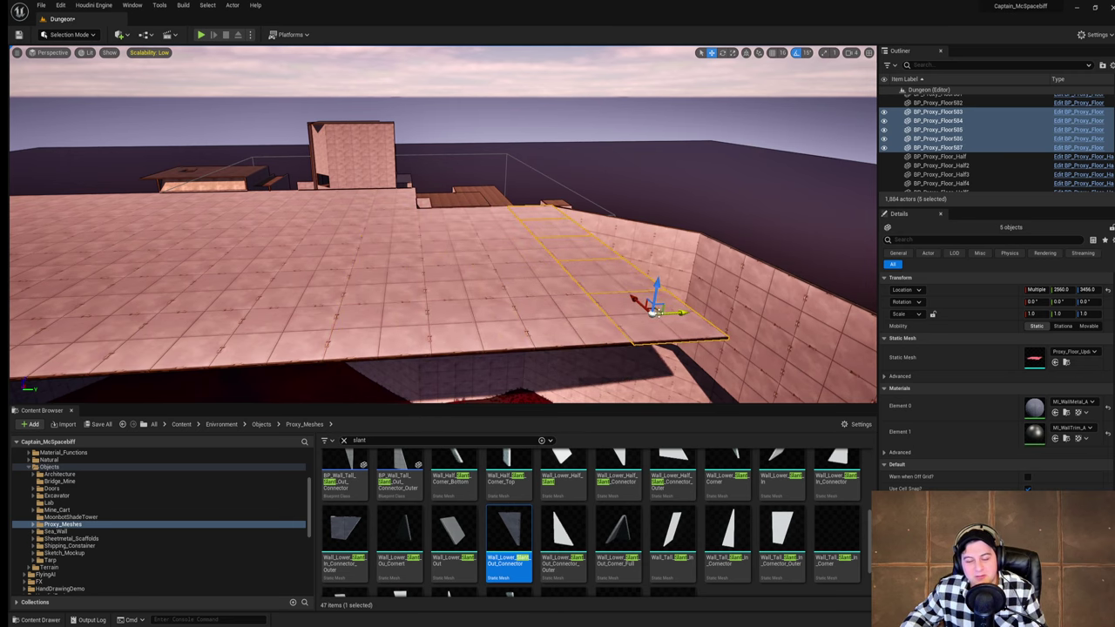
# Step: Extend the five-tile row with further copies to Y 3584
pyautogui.moveTo(645, 316); pyautogui.dragTo(675, 317, button='right')
pyautogui.keyDown('alt'); pyautogui.moveTo(560, 286); pyautogui.dragTo(702, 272); pyautogui.keyUp('alt')
pyautogui.press('d')
pyautogui.moveTo(702, 272); pyautogui.dragTo(435, 217, button='right')
# Step: From beneath the roof, select the four corner tiles at X -7680 and copy them toward the wall to X -9216
pyautogui.press('w')
pyautogui.moveTo(566, 209); pyautogui.dragTo(644, 267, button='right')
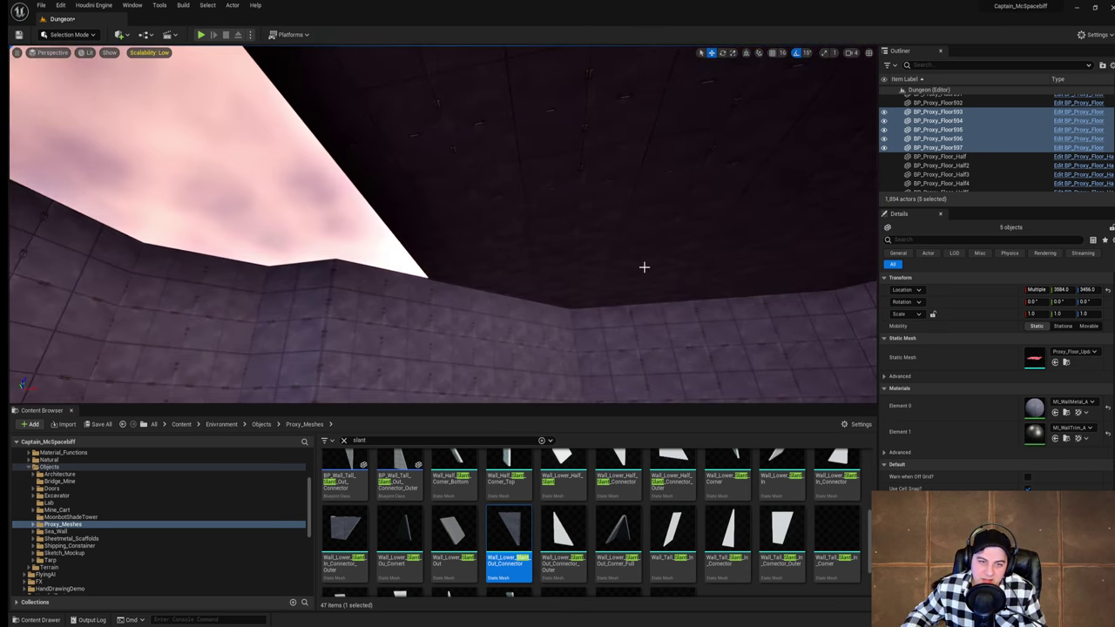
pyautogui.click(468, 262)
pyautogui.keyDown('shift'); pyautogui.click(481, 283); pyautogui.keyUp('shift')
pyautogui.moveTo(481, 283); pyautogui.dragTo(389, 274, button='right')
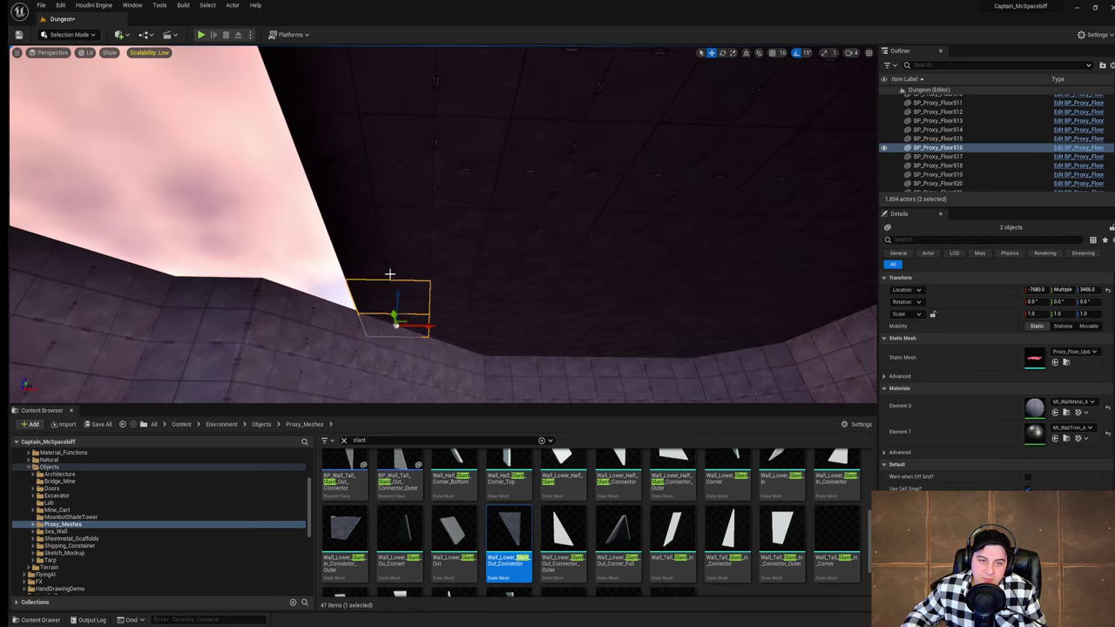
pyautogui.moveTo(506, 272); pyautogui.dragTo(498, 222, button='right')
pyautogui.keyDown('ctrl'); pyautogui.click(399, 260); pyautogui.keyUp('ctrl')
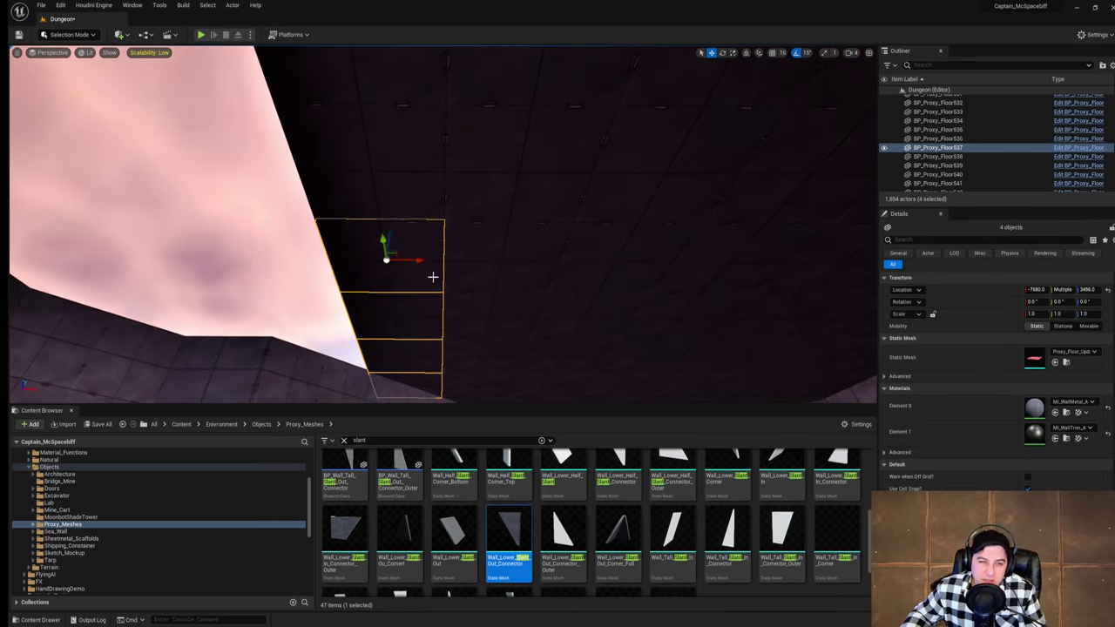
pyautogui.keyDown('alt'); pyautogui.moveTo(421, 261); pyautogui.dragTo(305, 271); pyautogui.keyUp('alt')
pyautogui.moveTo(458, 273); pyautogui.dragTo(375, 276, button='right')
pyautogui.keyDown('alt'); pyautogui.moveTo(480, 249); pyautogui.dragTo(371, 252); pyautogui.keyUp('alt')
pyautogui.moveTo(487, 264); pyautogui.dragTo(409, 264, button='right')
pyautogui.keyDown('alt'); pyautogui.moveTo(538, 244); pyautogui.dragTo(435, 253); pyautogui.keyUp('alt')
pyautogui.moveTo(431, 233); pyautogui.dragTo(428, 234, button='right')
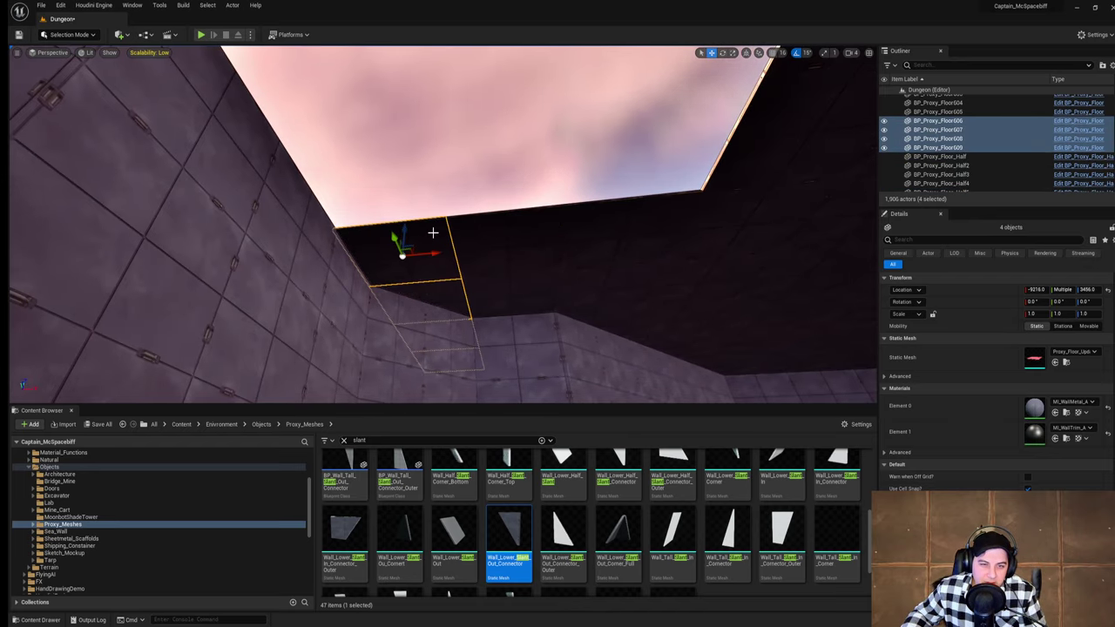
# Step: Select the three tiles bordering the roof opening at Y -1536 and copy them into it, starting at Y -1024
pyautogui.click(433, 233)
pyautogui.keyDown('ctrl'); pyautogui.click(504, 239); pyautogui.keyUp('ctrl')
pyautogui.keyDown('ctrl'); pyautogui.click(565, 232); pyautogui.keyUp('ctrl')
pyautogui.keyDown('ctrl'); pyautogui.click(614, 229); pyautogui.keyUp('ctrl')
pyautogui.keyDown('ctrl'); pyautogui.click(517, 233); pyautogui.keyUp('ctrl')
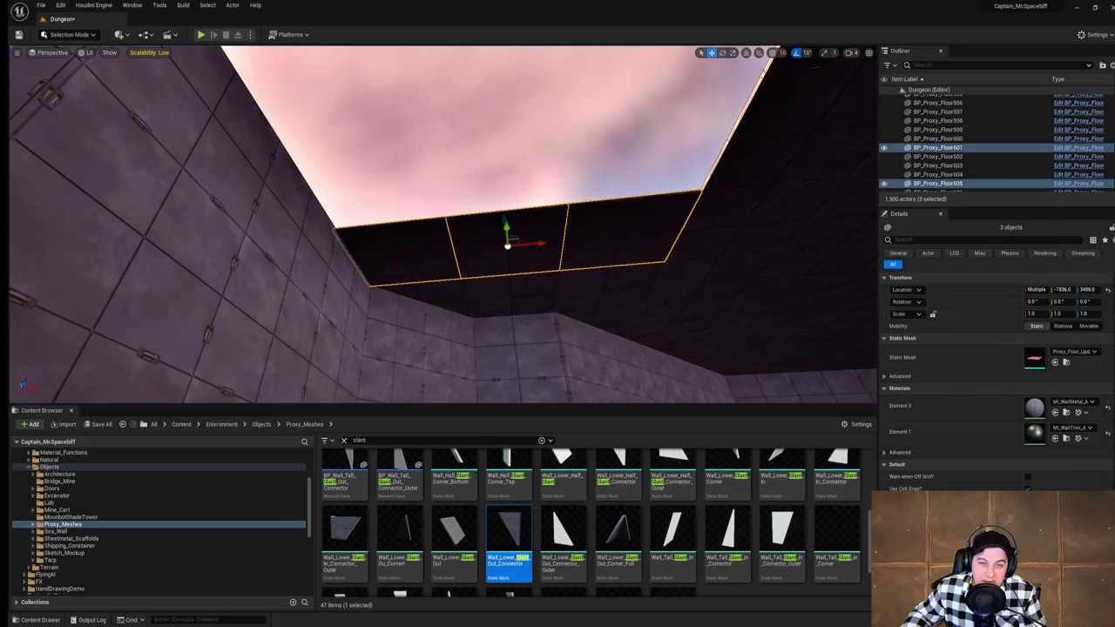
pyautogui.moveTo(665, 238); pyautogui.dragTo(383, 218, button='right')
pyautogui.keyDown('alt'); pyautogui.moveTo(592, 190); pyautogui.dragTo(540, 207); pyautogui.keyUp('alt')
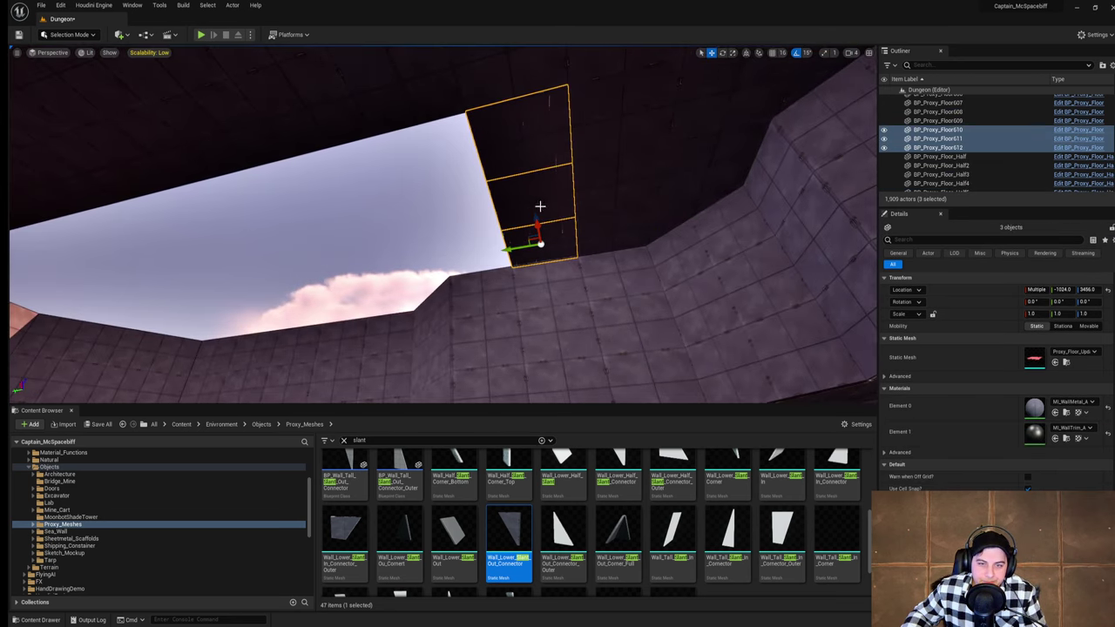
pyautogui.moveTo(540, 206); pyautogui.dragTo(601, 209, button='right')
pyautogui.keyDown('alt'); pyautogui.moveTo(437, 240); pyautogui.dragTo(375, 238); pyautogui.keyUp('alt')
pyautogui.moveTo(458, 242); pyautogui.dragTo(340, 243, button='right')
# Step: Copy a single roof tile along the edge of the opening to complete the Y 0 row at X -8192
pyautogui.click(389, 264)
pyautogui.keyDown('alt'); pyautogui.moveTo(428, 256); pyautogui.dragTo(517, 148); pyautogui.keyUp('alt')
pyautogui.moveTo(583, 208); pyautogui.dragTo(522, 184, button='right')
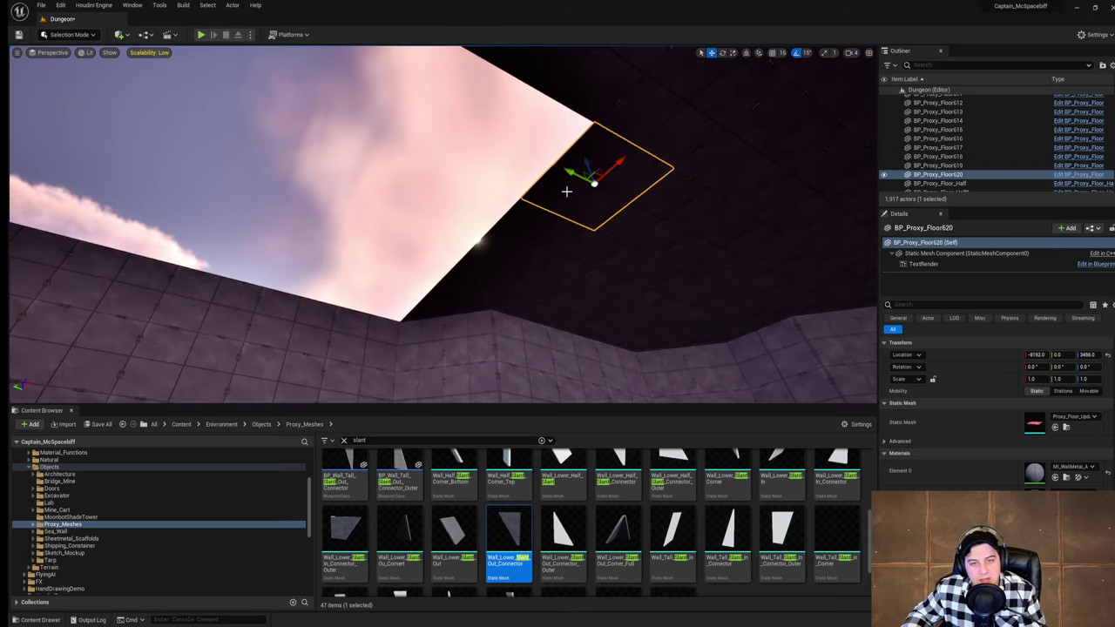
# Step: Select the four-tile row at Y 0 and place copies of it at Y 1024 and Y 512
pyautogui.keyDown('ctrl'); pyautogui.click(510, 237); pyautogui.keyUp('ctrl')
pyautogui.keyDown('ctrl'); pyautogui.click(477, 274); pyautogui.keyUp('ctrl')
pyautogui.keyDown('ctrl'); pyautogui.click(442, 297); pyautogui.keyUp('ctrl')
pyautogui.moveTo(461, 292); pyautogui.dragTo(348, 305, button='right')
pyautogui.keyDown('alt'); pyautogui.moveTo(586, 281); pyautogui.dragTo(500, 281); pyautogui.keyUp('alt')
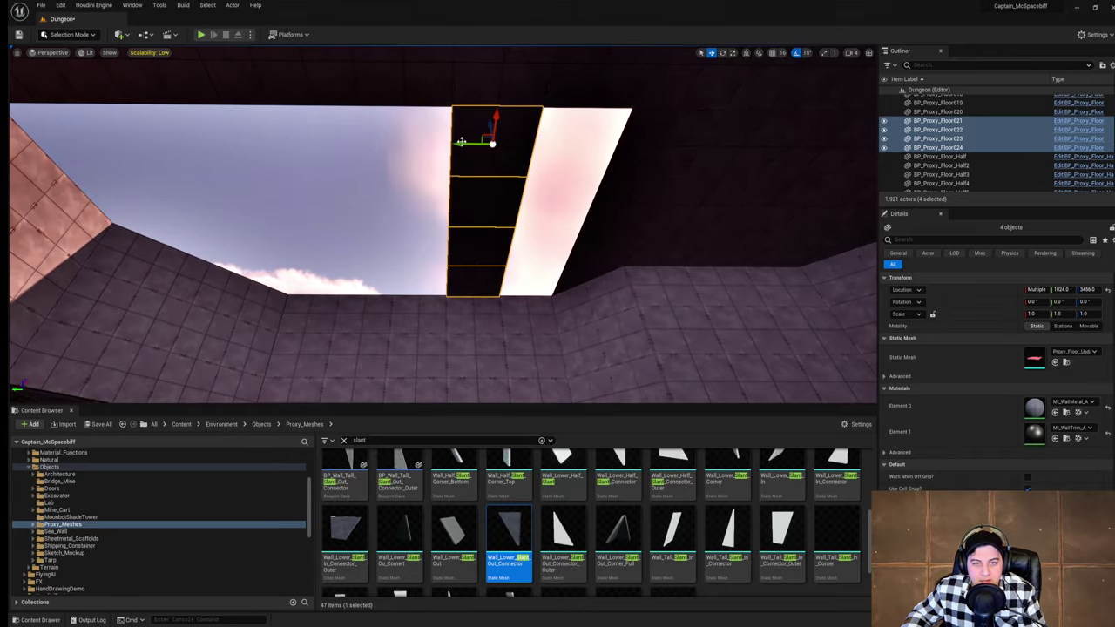
pyautogui.keyDown('alt'); pyautogui.moveTo(462, 141); pyautogui.dragTo(544, 154); pyautogui.keyUp('alt')
pyautogui.moveTo(544, 153); pyautogui.dragTo(527, 131, button='right')
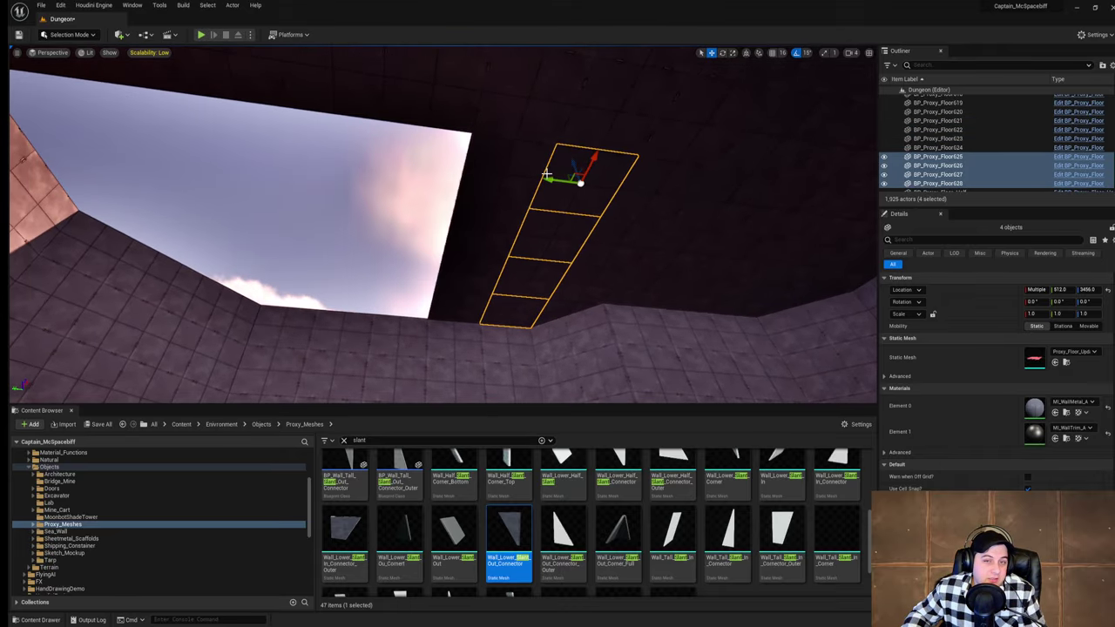
# Step: Fill the rest of the roof opening with copies of the four-tile row up to Y 3584 and save the level
pyautogui.keyDown('alt'); pyautogui.moveTo(552, 180); pyautogui.dragTo(230, 137); pyautogui.keyUp('alt')
pyautogui.moveTo(230, 137); pyautogui.dragTo(169, 127, button='right')
pyautogui.keyDown('alt'); pyautogui.moveTo(319, 209); pyautogui.dragTo(211, 244); pyautogui.keyUp('alt')
pyautogui.moveTo(210, 244); pyautogui.dragTo(262, 383, button='right')
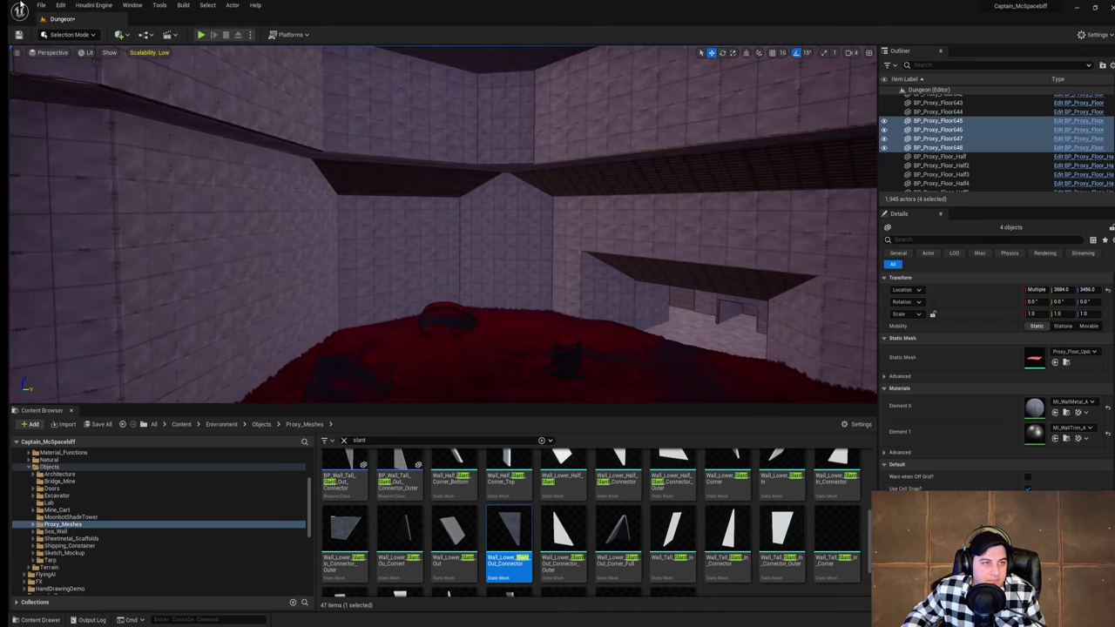
pyautogui.click(40, 6)
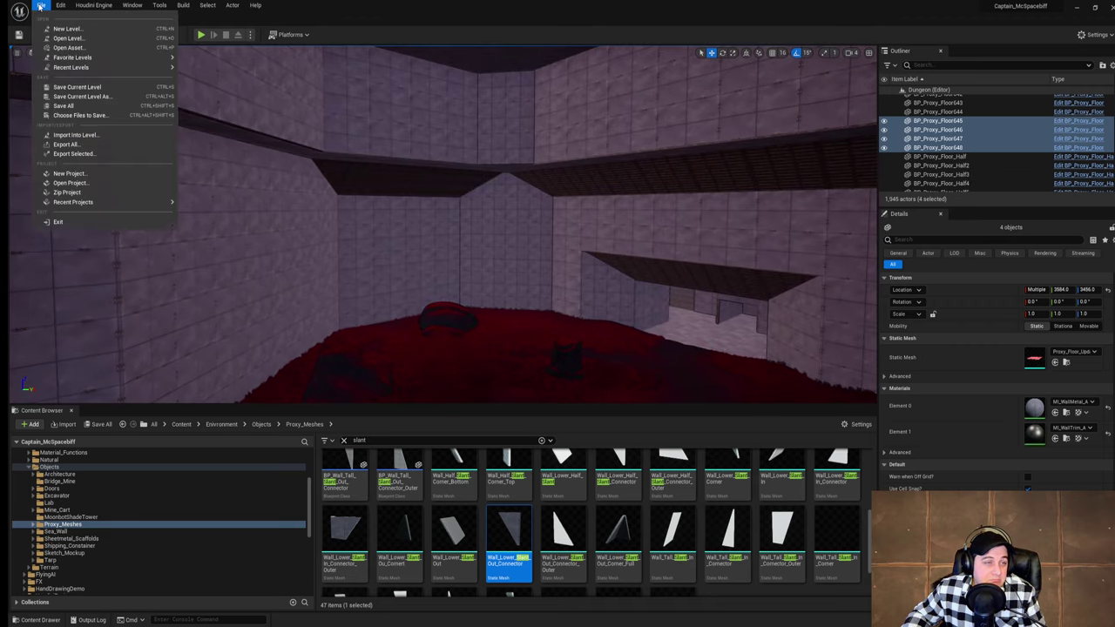
pyautogui.click(105, 90)
# Step: Look over the roofed pit's walls and window openings from inside and save the level again
pyautogui.moveTo(591, 355); pyautogui.dragTo(849, 369, button='right')
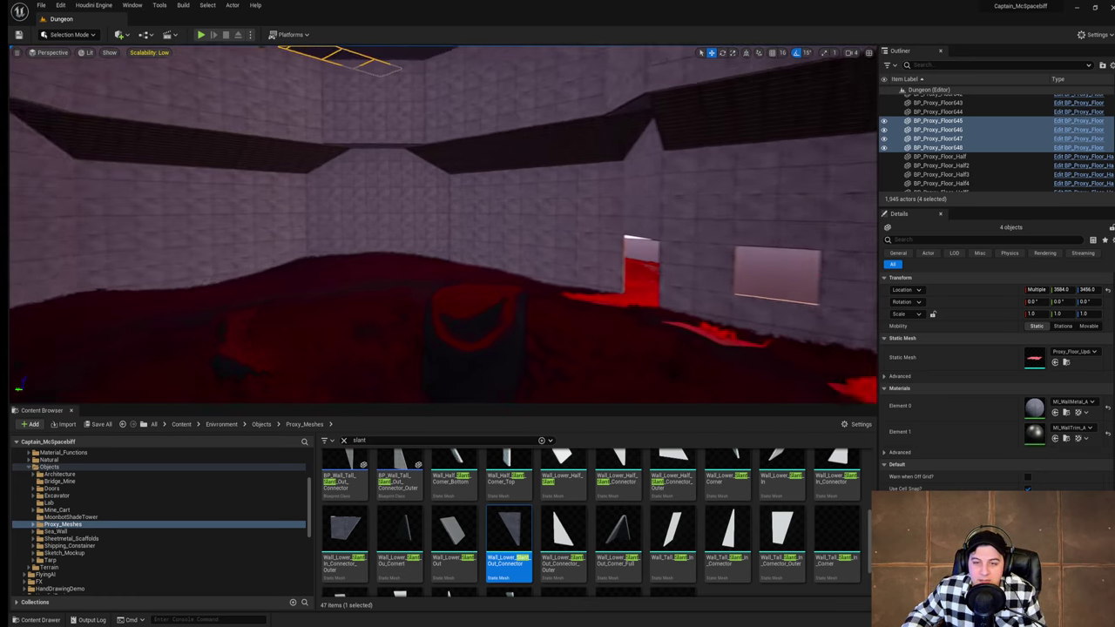
pyautogui.moveTo(488, 286); pyautogui.dragTo(647, 286, button='right')
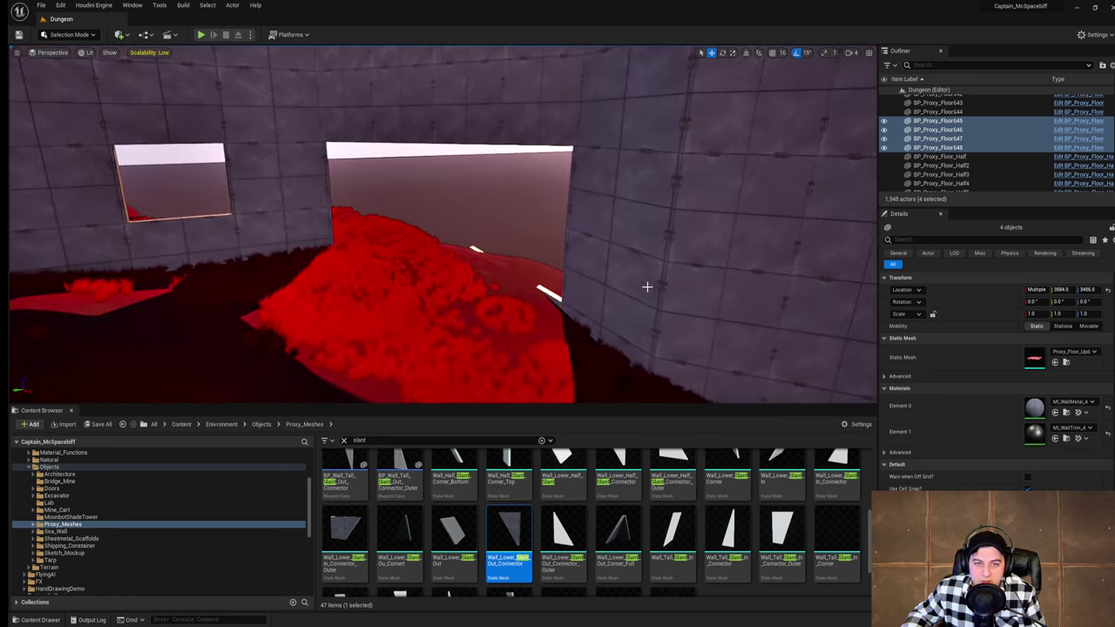
pyautogui.click(495, 165)
pyautogui.moveTo(496, 165); pyautogui.dragTo(39, 163, button='right')
pyautogui.moveTo(435, 188); pyautogui.dragTo(581, 200, button='right')
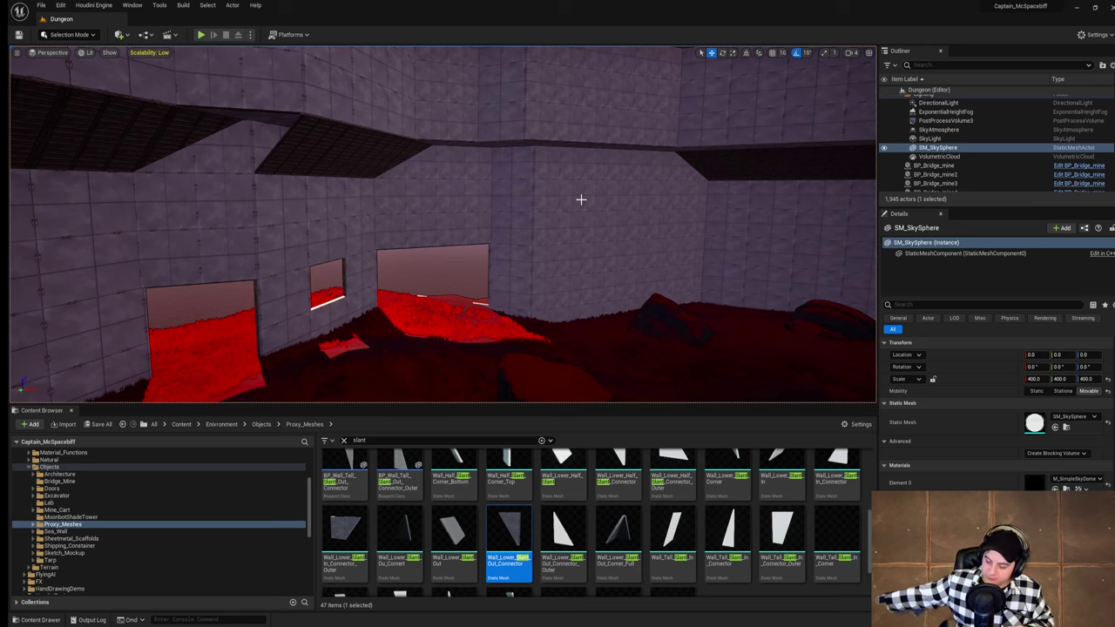
pyautogui.moveTo(442, 225)
pyautogui.mouseDown(button='right')
pyautogui.moveTo(662, 228)
pyautogui.moveTo(653, 240)
pyautogui.moveTo(235, 225)
pyautogui.moveTo(444, 235)
pyautogui.mouseUp(button='right')
pyautogui.click(41, 6)
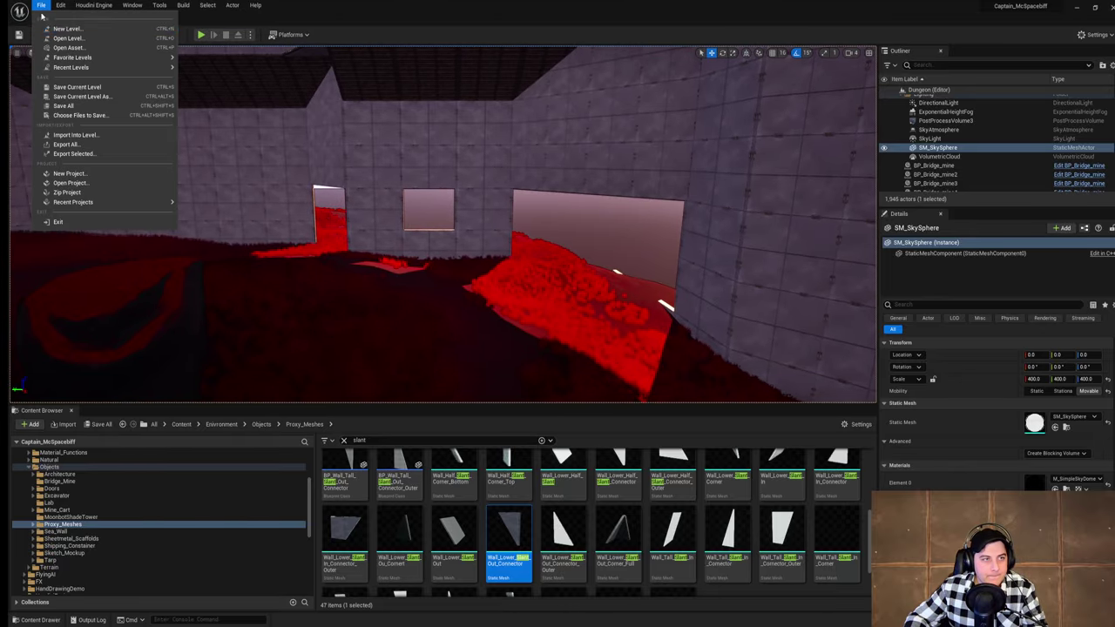
pyautogui.click(92, 87)
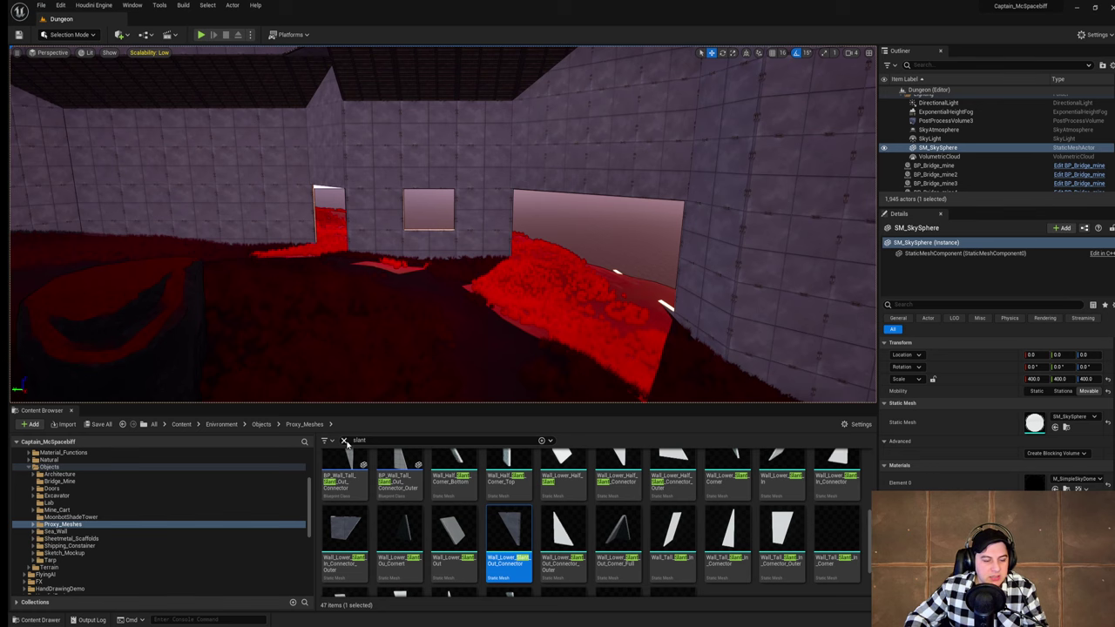
# Step: Clear the "slant" asset search and add a Rect Light inside the pit
pyautogui.click(345, 441)
pyautogui.click(122, 34)
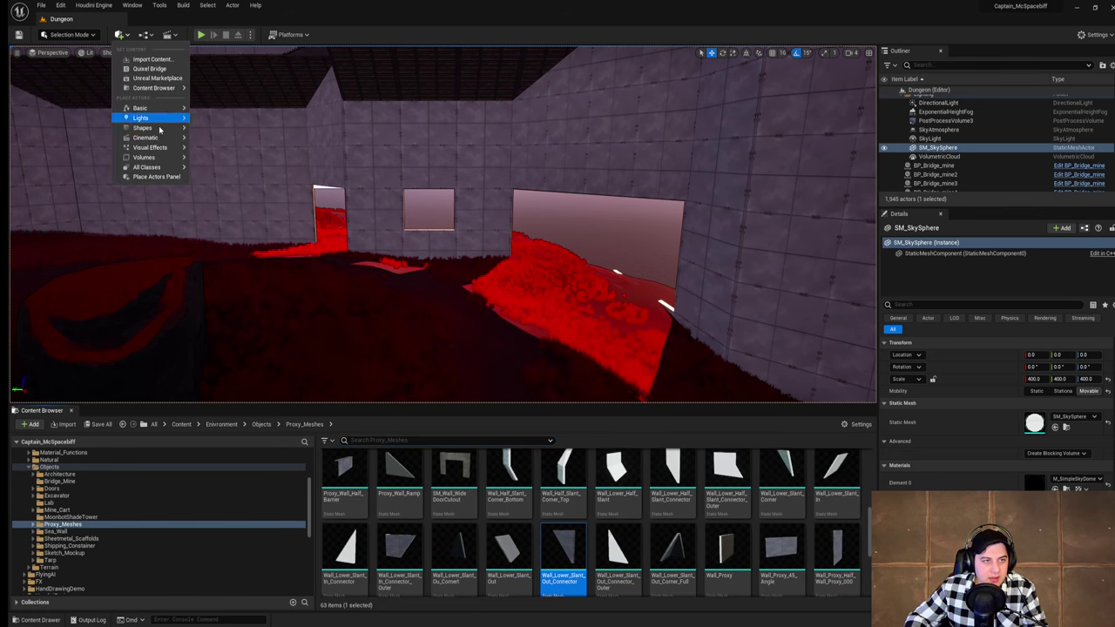
pyautogui.moveTo(164, 116)
pyautogui.click(231, 152)
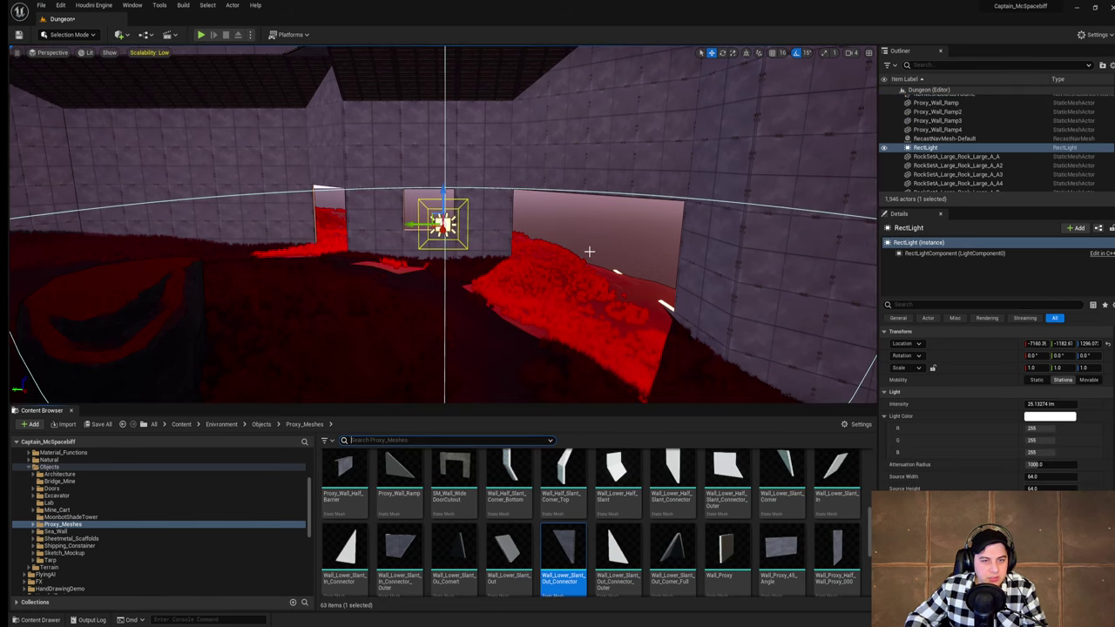
# Step: Scale up the Rect Light to an attenuation radius of about 4691
pyautogui.moveTo(590, 252); pyautogui.dragTo(758, 253, button='right')
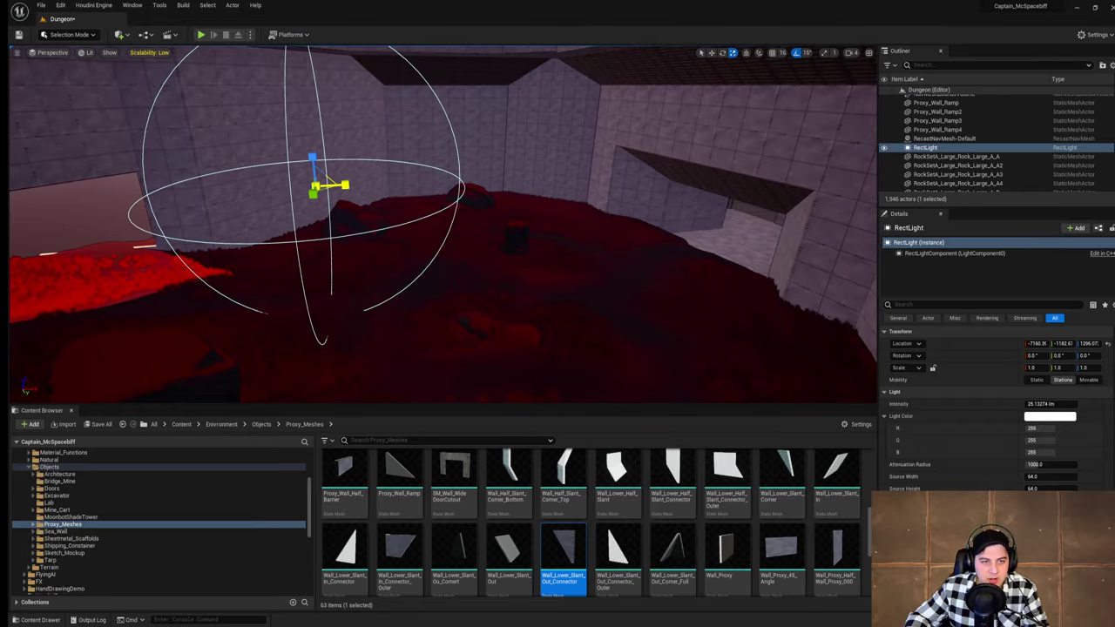
pyautogui.moveTo(343, 185); pyautogui.dragTo(488, 178)
pyautogui.moveTo(60, 216); pyautogui.dragTo(183, 202, button='right')
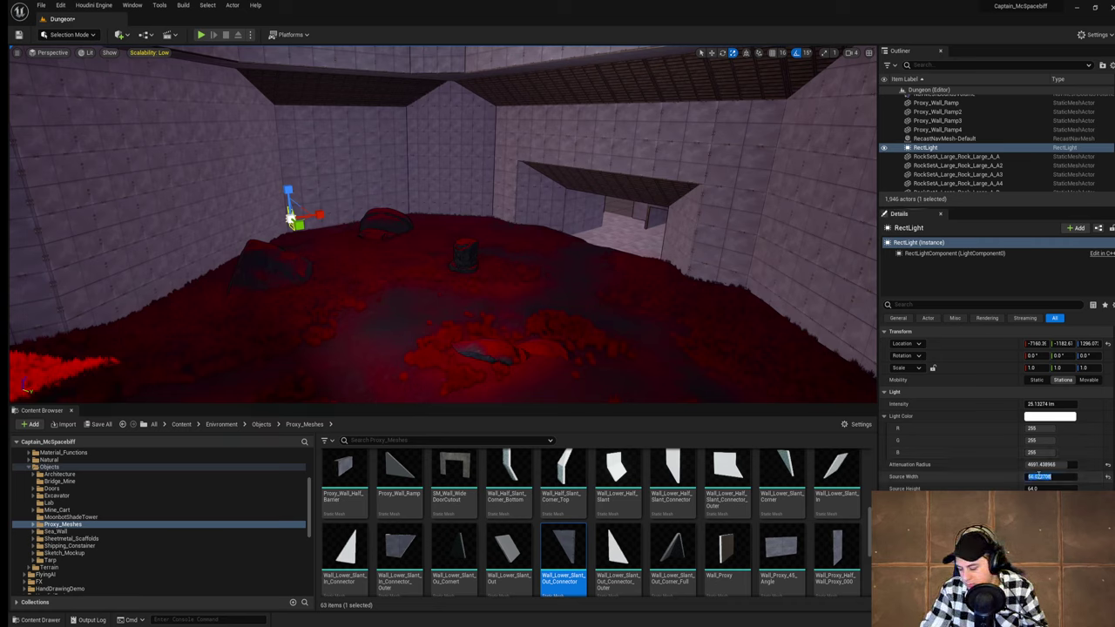
# Step: Try source widths of 2000 and 20000 on the Rect Light, then set both source width and height to 5000
pyautogui.click(1038, 476)
pyautogui.write('2000')
pyautogui.press('Return')
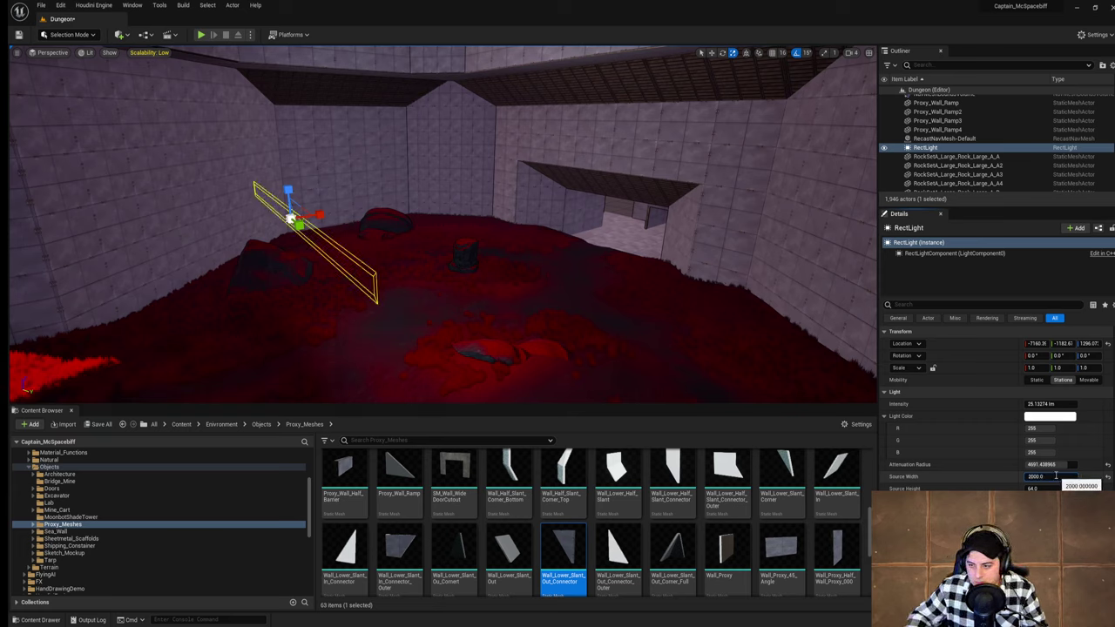
pyautogui.press('Return')
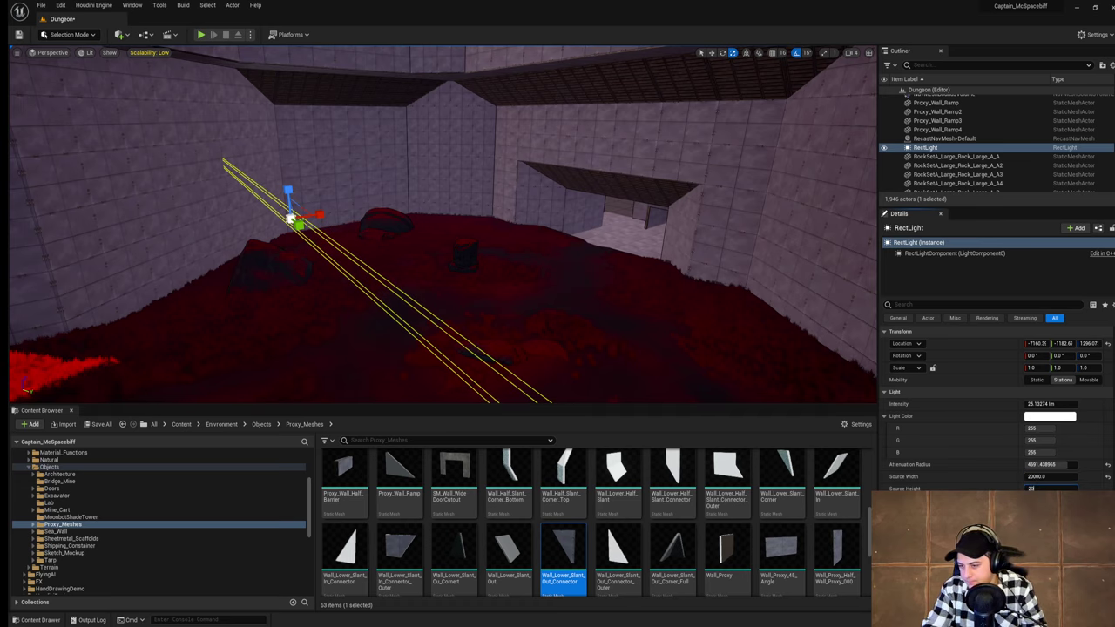
pyautogui.press('Return')
pyautogui.moveTo(442, 224); pyautogui.dragTo(601, 261, button='right')
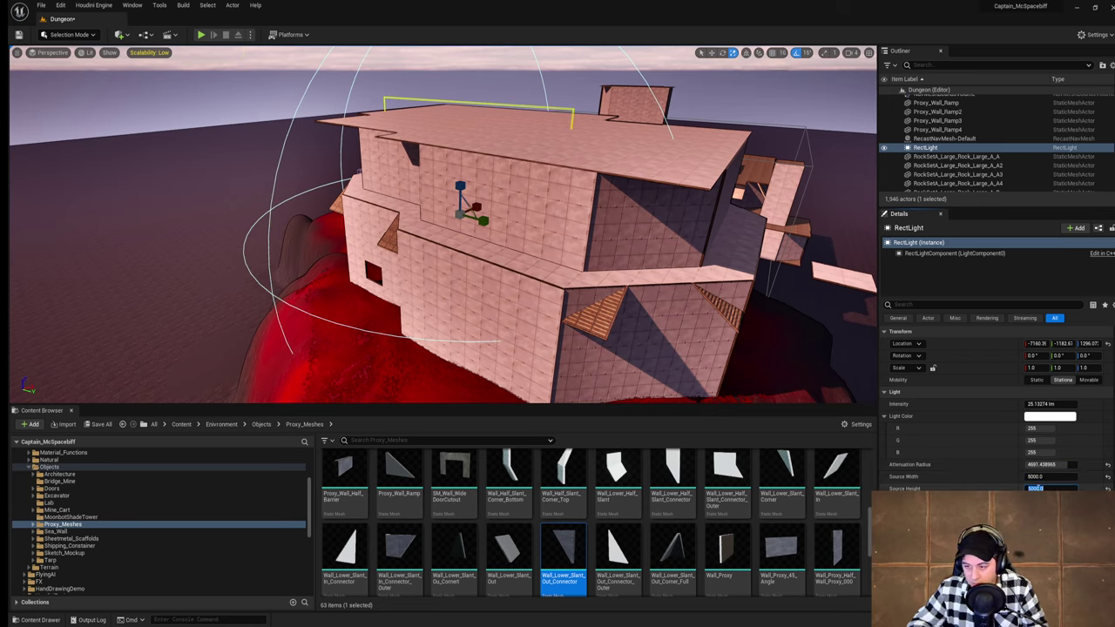
pyautogui.moveTo(558, 253); pyautogui.dragTo(488, 244, button='right')
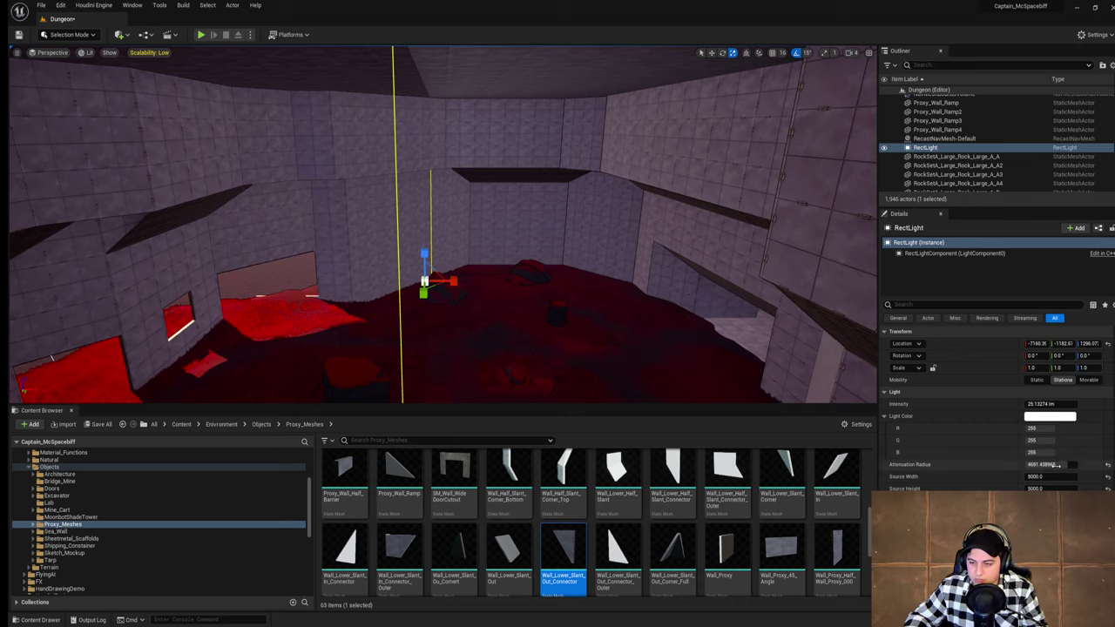
# Step: Reduce the Rect Light's attenuation radius to about 4349 and raise its intensity to about 2010.6 lm
pyautogui.moveTo(1076, 464); pyautogui.dragTo(1064, 464)
pyautogui.moveTo(454, 282); pyautogui.dragTo(464, 281)
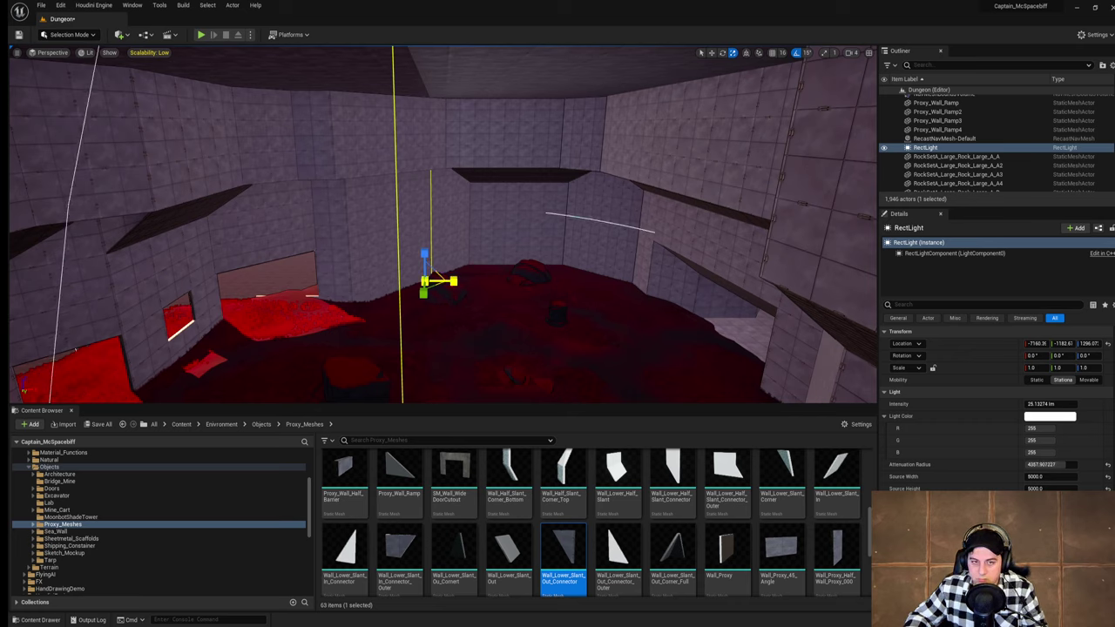
pyautogui.moveTo(1065, 464); pyautogui.dragTo(1064, 464)
pyautogui.click(1048, 404)
pyautogui.moveTo(1034, 404); pyautogui.dragTo(1056, 404)
# Step: Rotate the Rect Light to a pitch of -90° so that it shines down onto the pit floor
pyautogui.moveTo(575, 287); pyautogui.dragTo(531, 267, button='right')
pyautogui.press('e')
pyautogui.moveTo(524, 282); pyautogui.dragTo(547, 334)
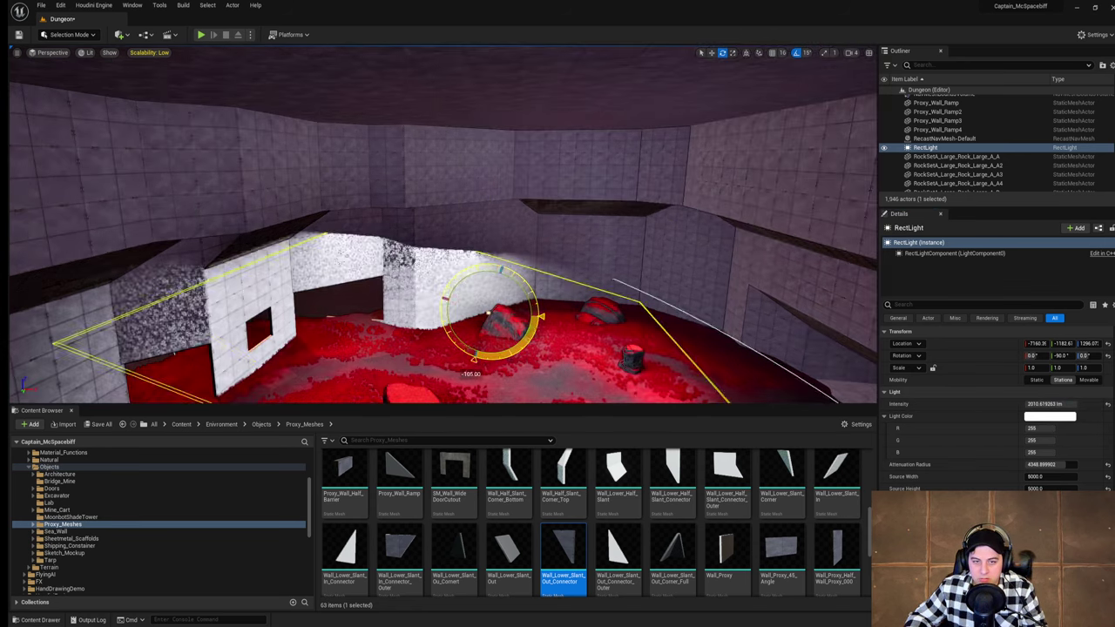
pyautogui.moveTo(473, 360); pyautogui.dragTo(487, 363)
# Step: Move the Rect Light up to the ceiling at a height of about 3446 and shift it sideways towards the pit's centre
pyautogui.moveTo(469, 204); pyautogui.dragTo(448, 252, button='right')
pyautogui.press('w')
pyautogui.moveTo(502, 256); pyautogui.dragTo(513, 98)
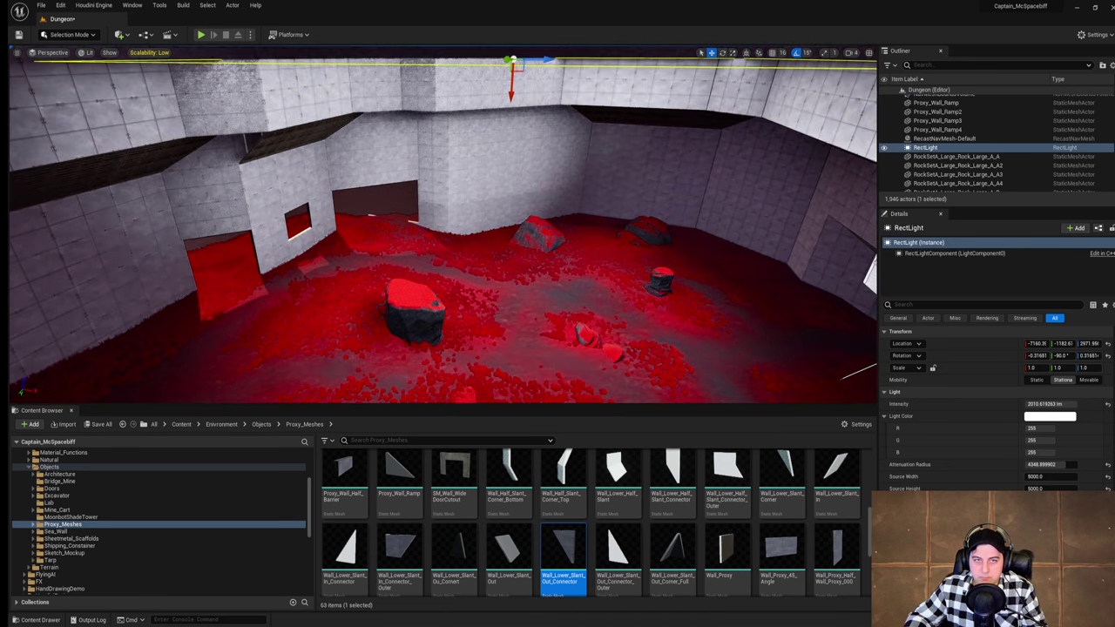
pyautogui.moveTo(515, 103); pyautogui.dragTo(518, 49, button='right')
pyautogui.moveTo(533, 225); pyautogui.dragTo(635, 137)
pyautogui.moveTo(638, 143)
pyautogui.mouseDown(button='right')
pyautogui.moveTo(642, 187)
pyautogui.moveTo(623, 122)
pyautogui.moveTo(640, 150)
pyautogui.mouseUp(button='right')
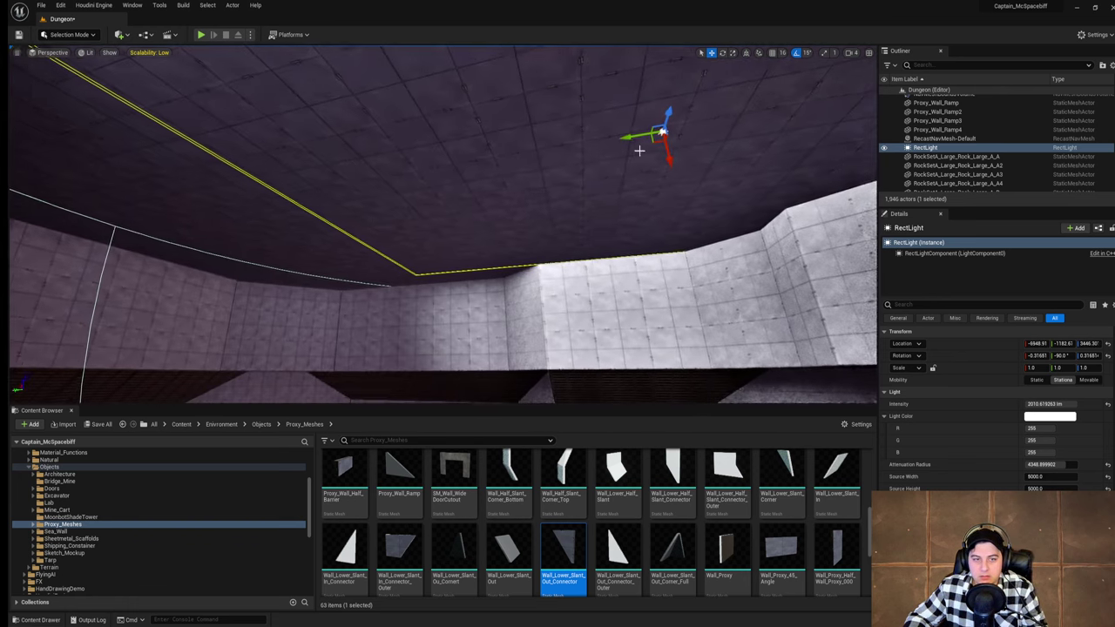
pyautogui.moveTo(631, 137); pyautogui.dragTo(411, 179)
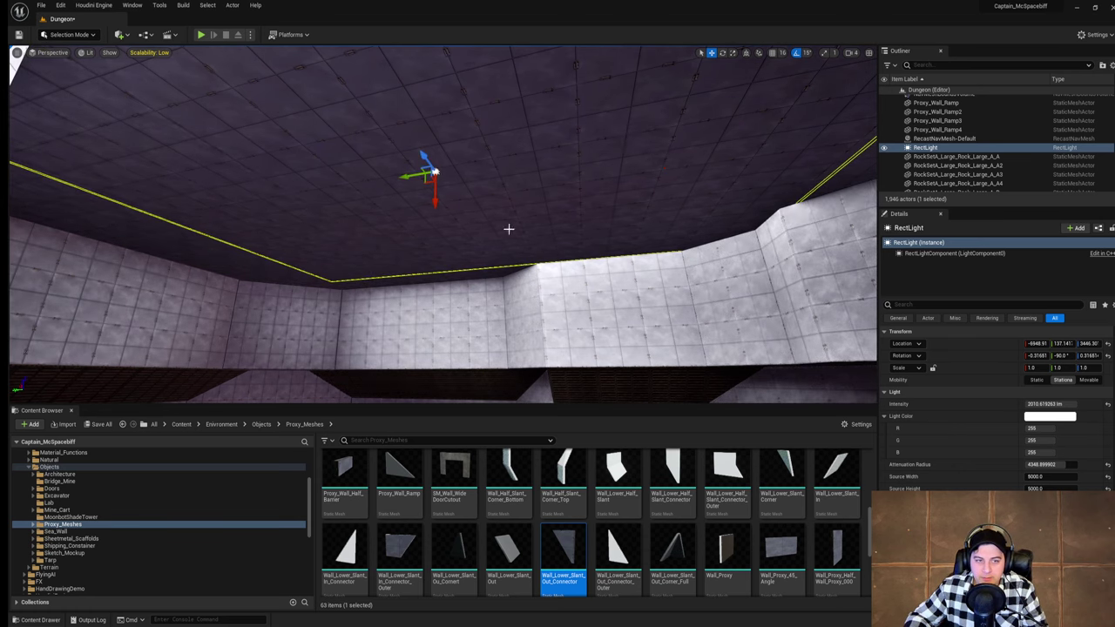
# Step: Set the Rect Light's source width and source height to 10000
pyautogui.moveTo(1039, 477)
pyautogui.mouseDown()
pyautogui.moveTo(1073, 478)
pyautogui.moveTo(1033, 477)
pyautogui.mouseUp()
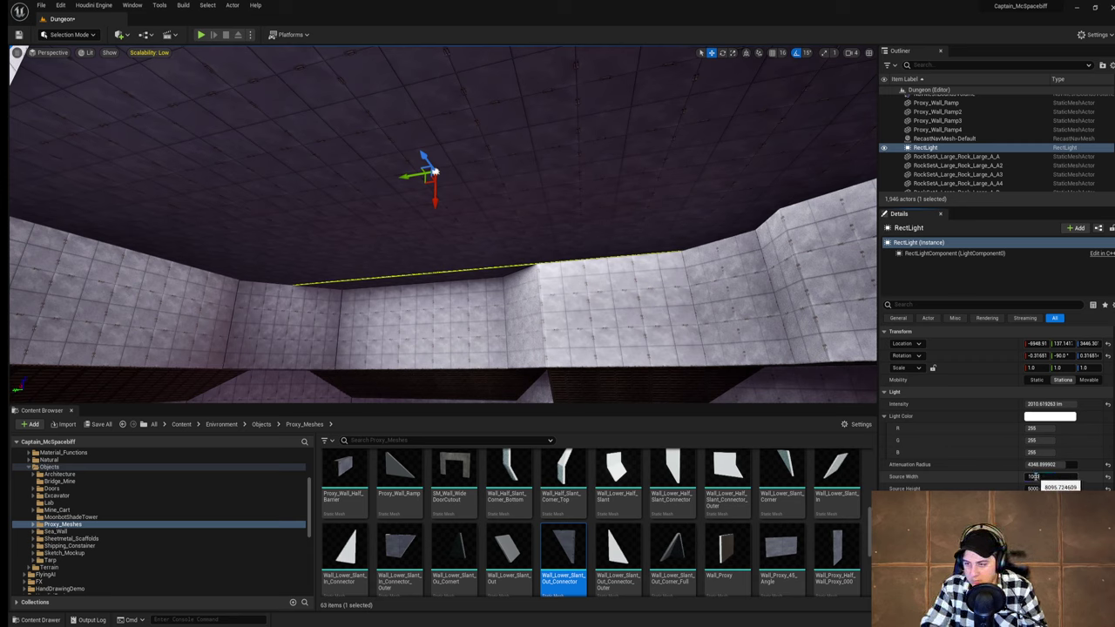
pyautogui.press('Tab')
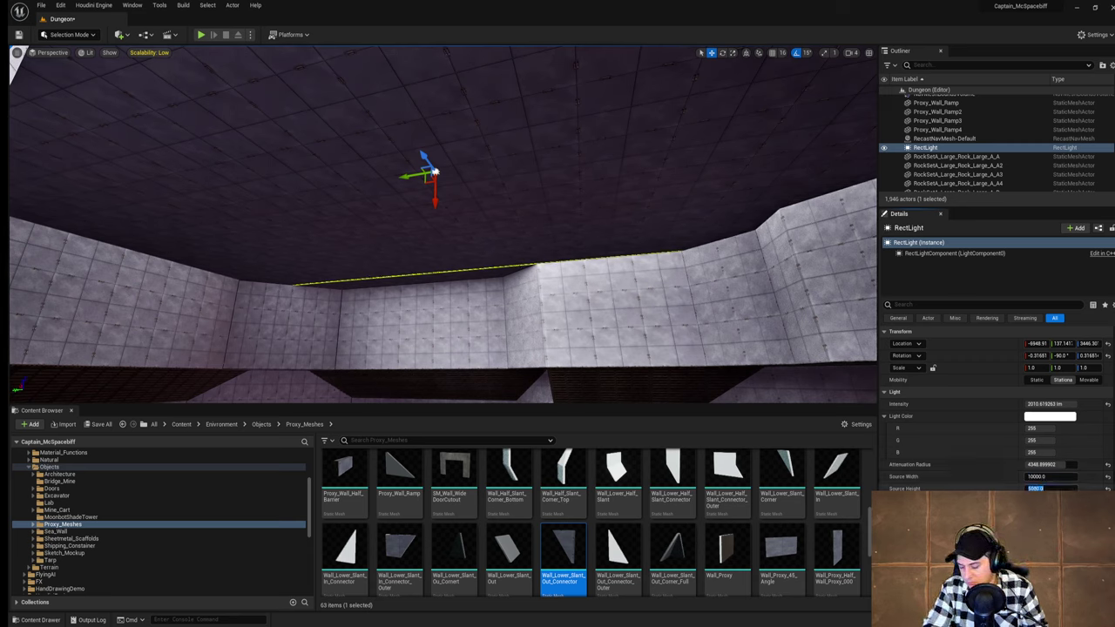
pyautogui.write('10000')
pyautogui.press('Return')
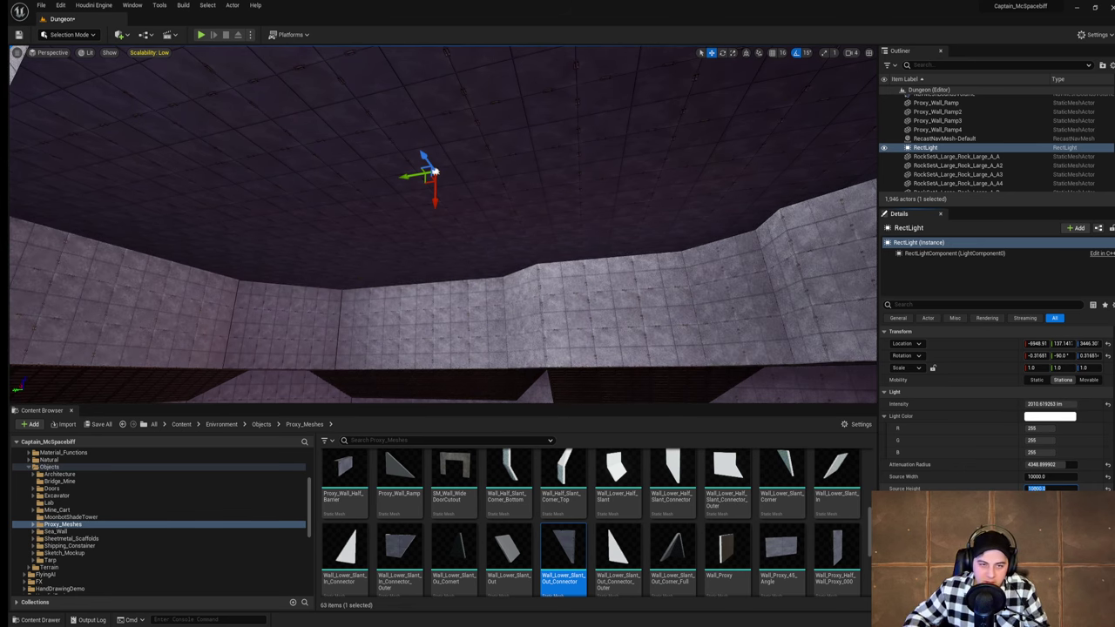
# Step: Lower the Rect Light slightly to a height of about 3425 and set its intensity to 5000 lm
pyautogui.moveTo(465, 166); pyautogui.dragTo(465, 191, button='right')
pyautogui.moveTo(468, 152)
pyautogui.mouseDown()
pyautogui.moveTo(471, 166)
pyautogui.moveTo(471, 157)
pyautogui.mouseUp()
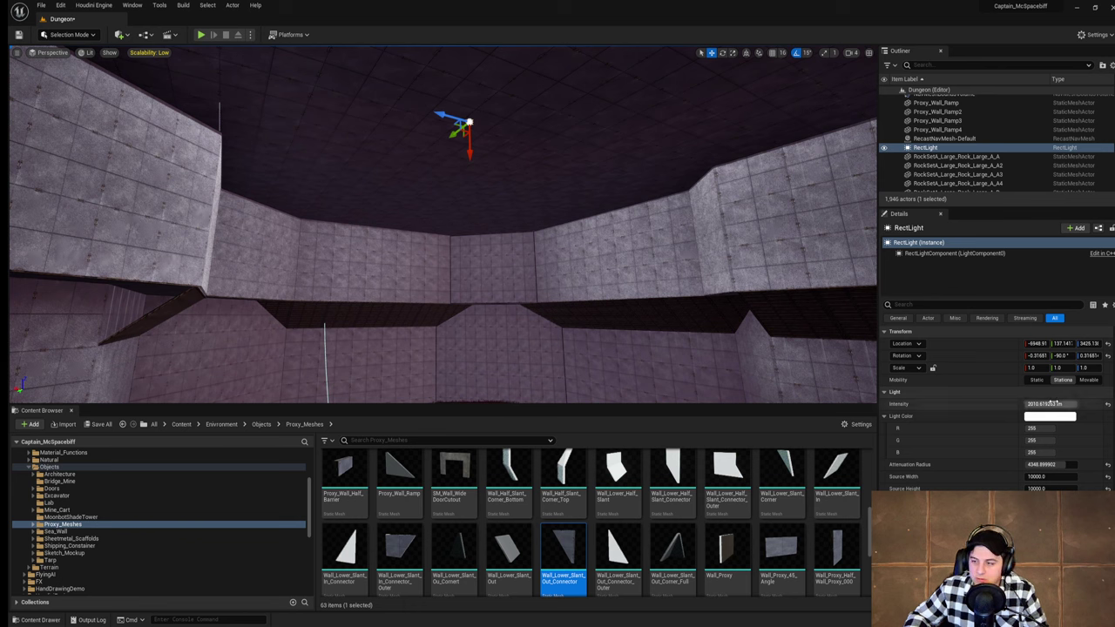
pyautogui.click(1054, 404)
pyautogui.write('5000')
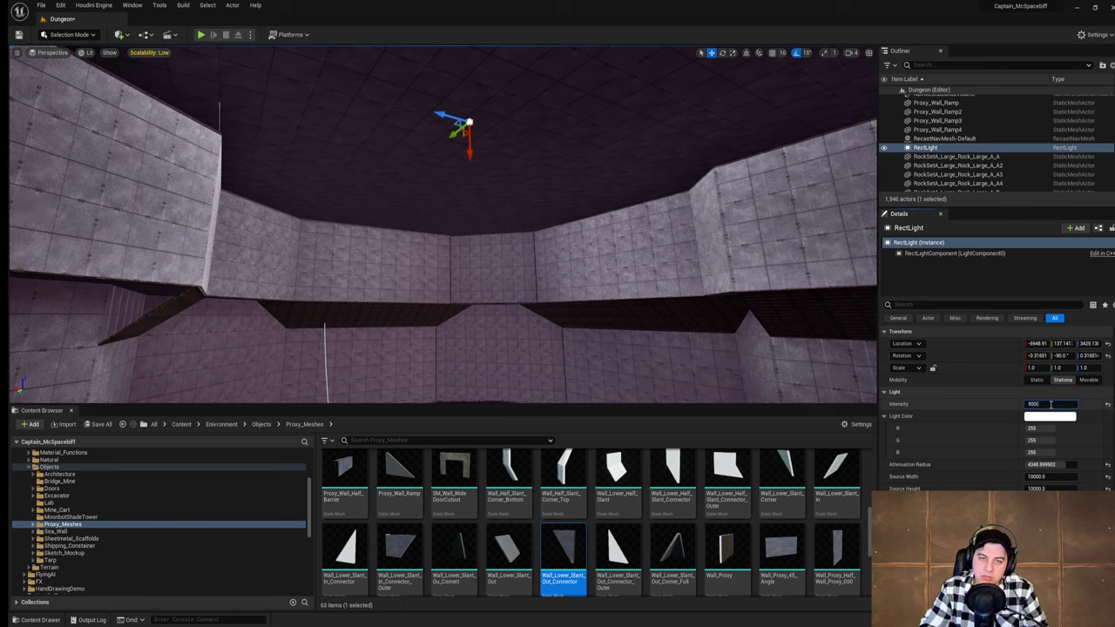
pyautogui.press('Return')
# Step: Check the lit walls and raise the Rect Light's attenuation radius to 16384
pyautogui.moveTo(740, 261); pyautogui.dragTo(610, 301, button='right')
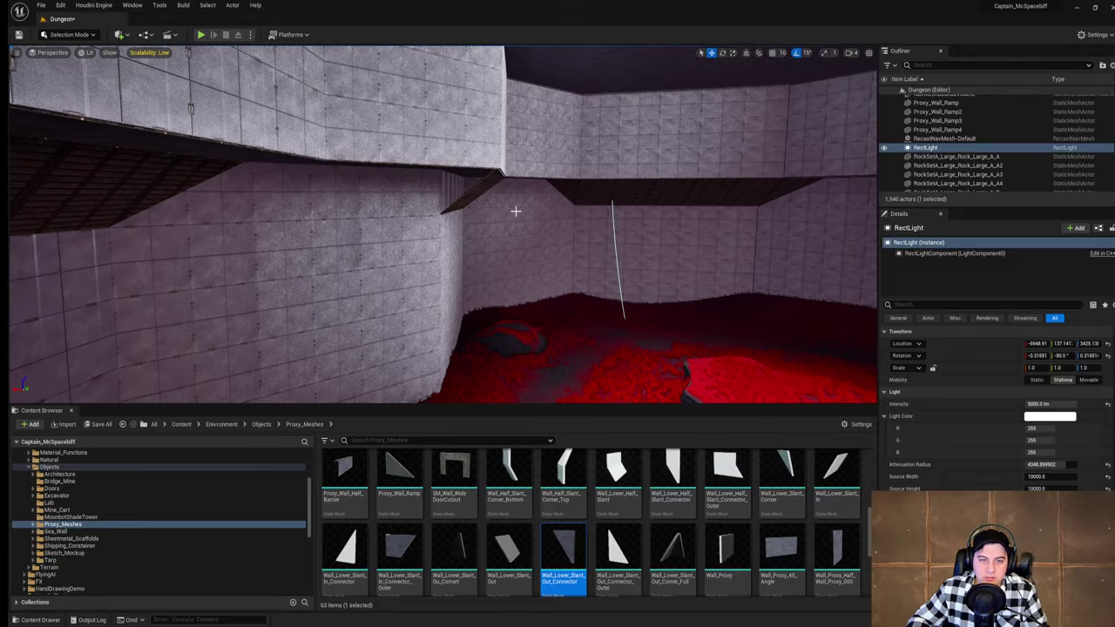
pyautogui.moveTo(515, 211); pyautogui.dragTo(436, 146, button='right')
pyautogui.moveTo(515, 211); pyautogui.dragTo(546, 215, button='right')
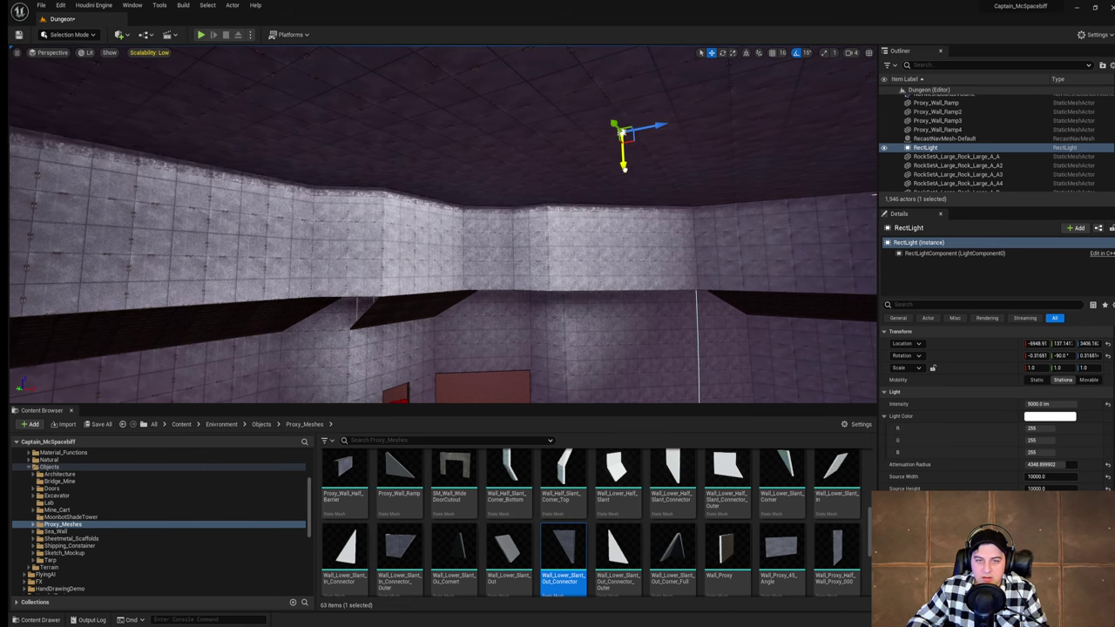
pyautogui.moveTo(622, 152); pyautogui.dragTo(620, 162)
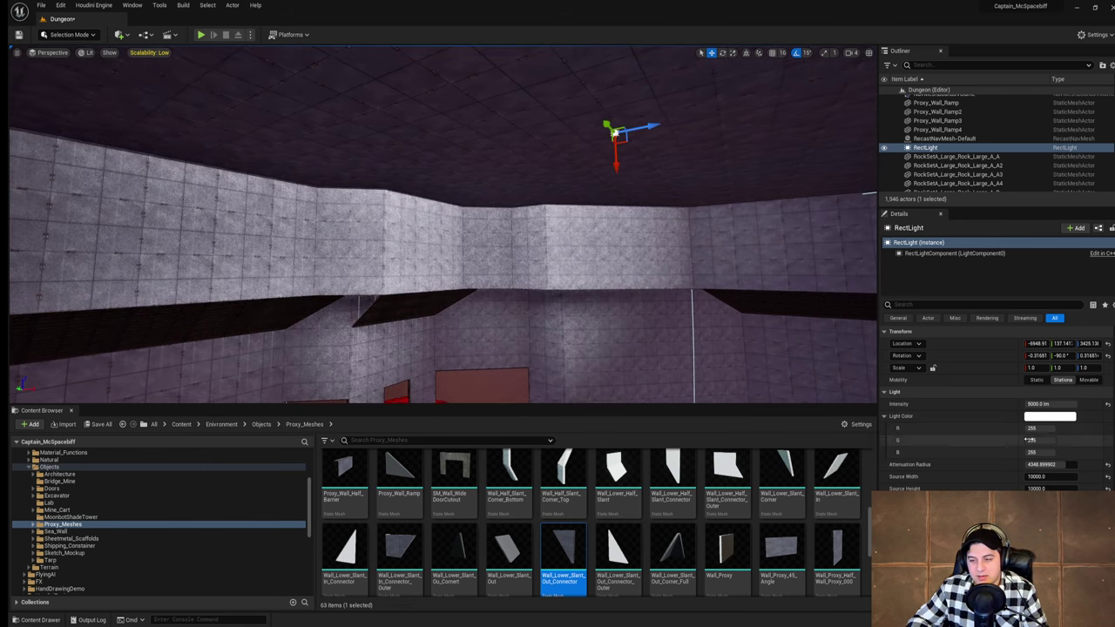
pyautogui.moveTo(1066, 464)
pyautogui.mouseDown()
pyautogui.moveTo(1048, 464)
pyautogui.moveTo(1078, 464)
pyautogui.mouseUp()
# Step: Adjust the Rect Light's height to about 3432 and reduce its source width to about 3381
pyautogui.moveTo(810, 370); pyautogui.dragTo(688, 384, button='right')
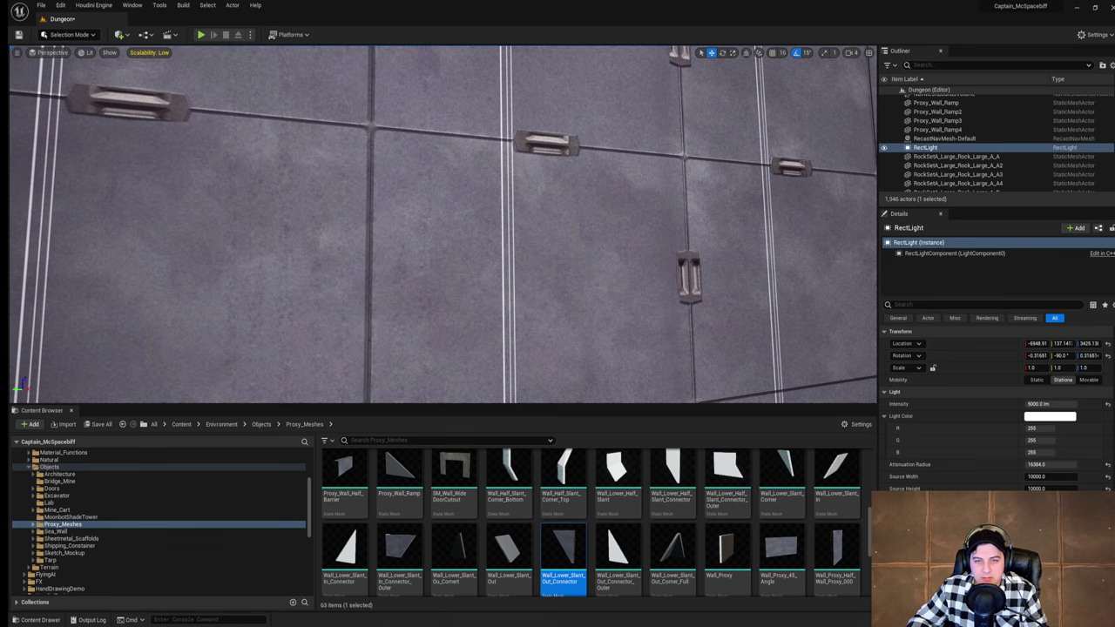
pyautogui.moveTo(557, 226); pyautogui.dragTo(327, 214, button='right')
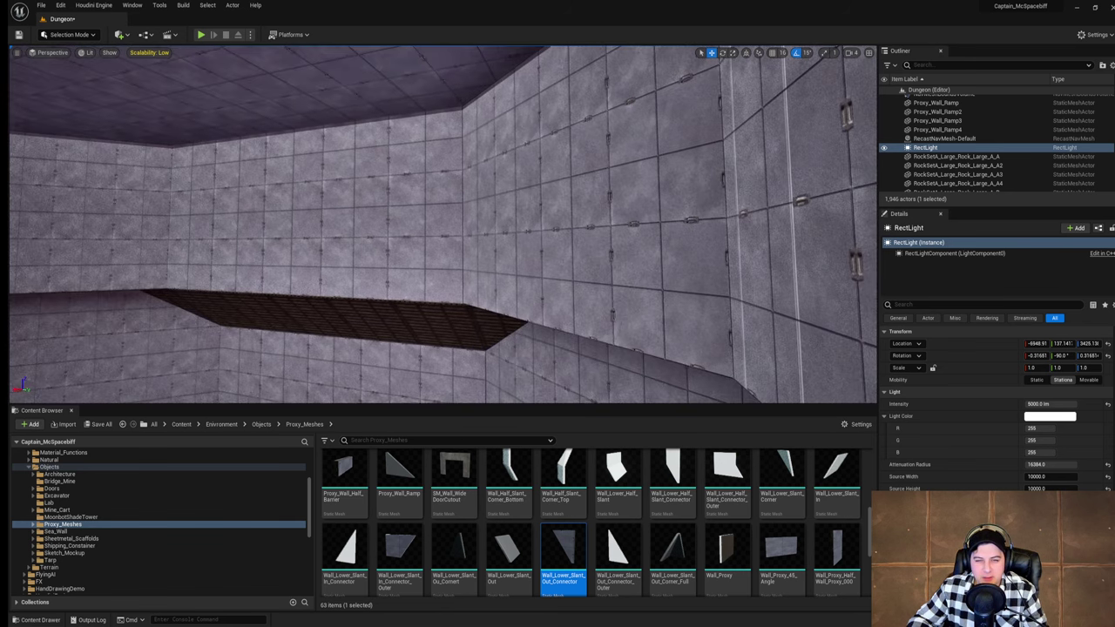
pyautogui.moveTo(558, 227); pyautogui.dragTo(331, 222, button='right')
pyautogui.moveTo(626, 324); pyautogui.dragTo(531, 296, button='right')
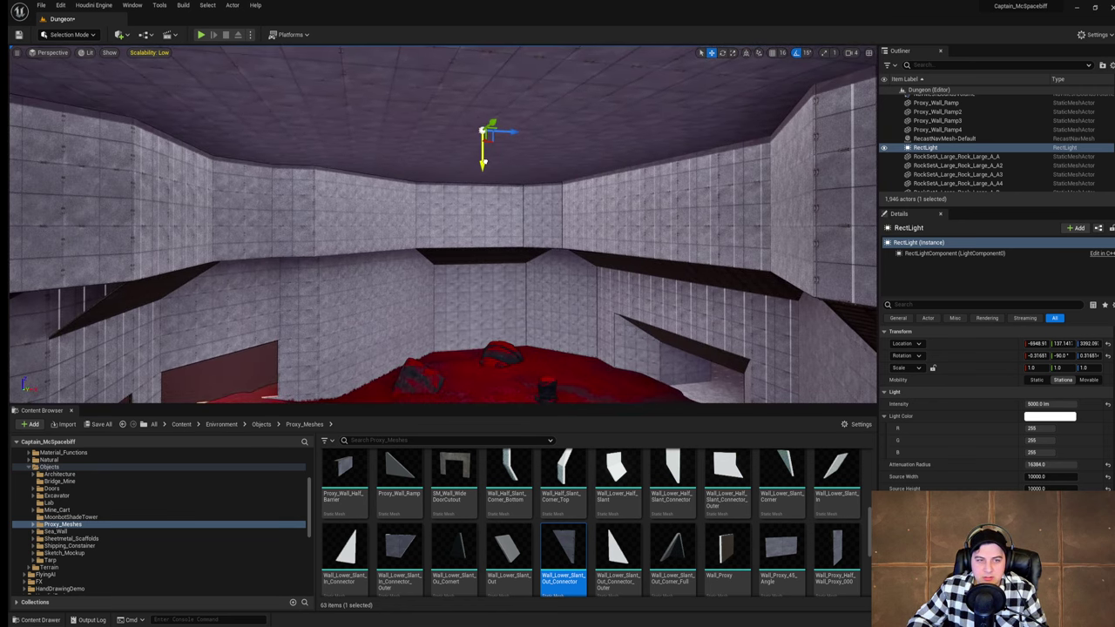
pyautogui.moveTo(522, 261); pyautogui.dragTo(533, 261, button='right')
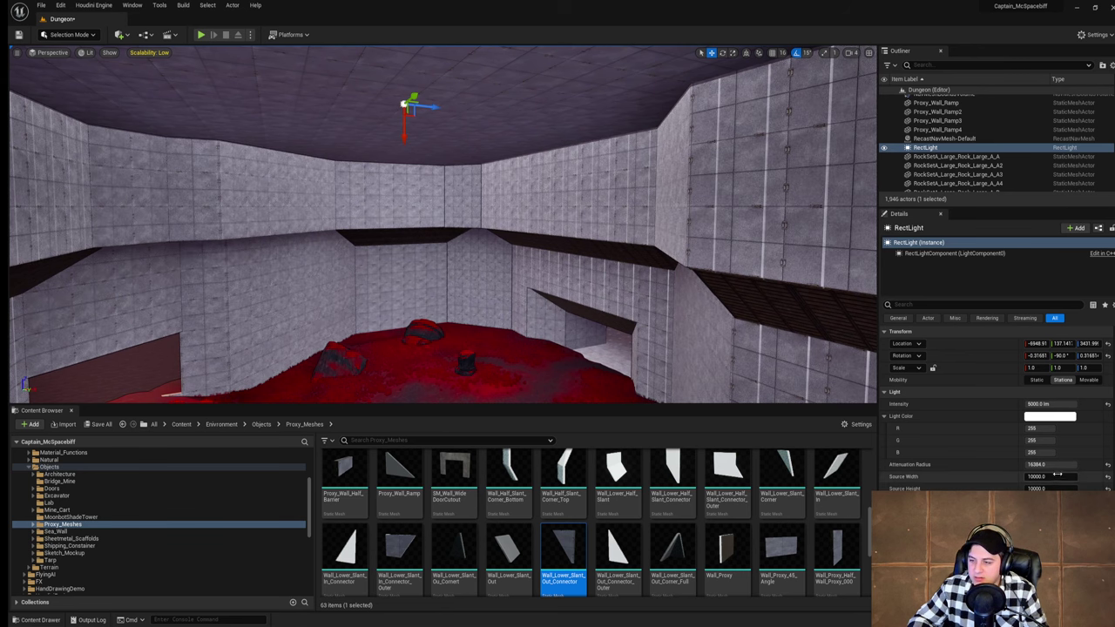
pyautogui.moveTo(1052, 476); pyautogui.dragTo(1017, 476)
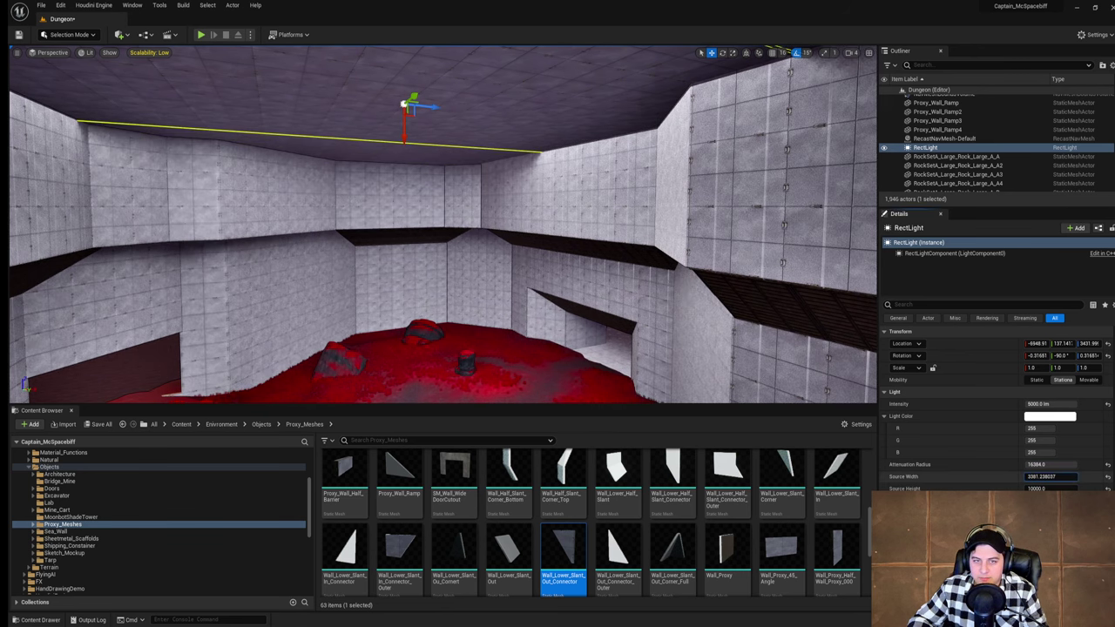
# Step: Set the Global Illumination quality to Epic in the engine scalability settings
pyautogui.moveTo(523, 261); pyautogui.dragTo(610, 239, button='right')
pyautogui.press('w')
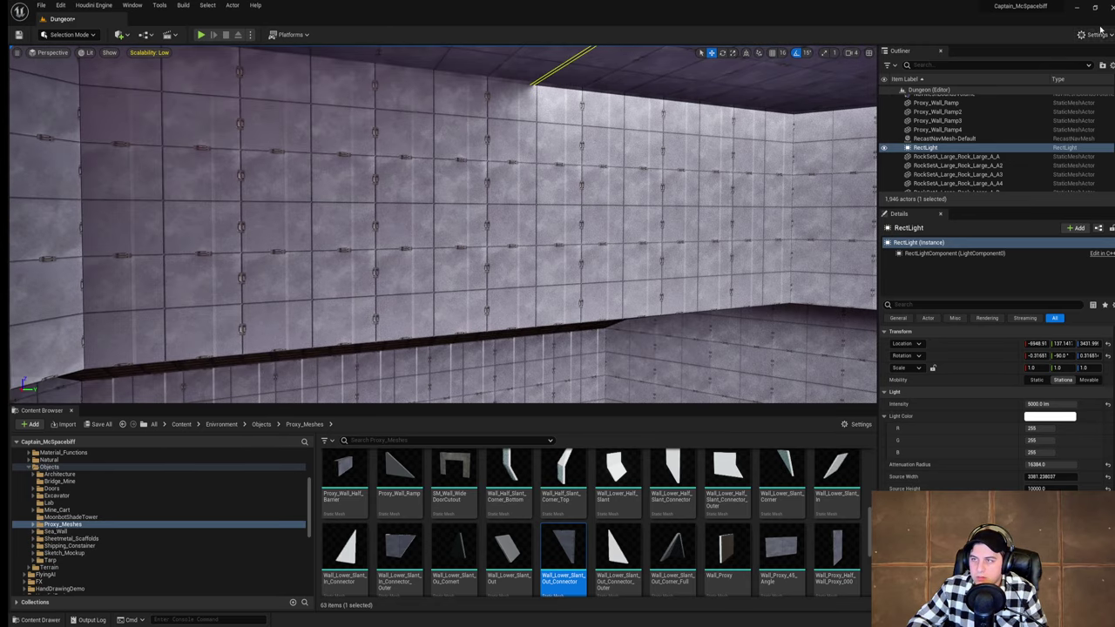
pyautogui.click(1096, 34)
pyautogui.moveTo(1036, 167)
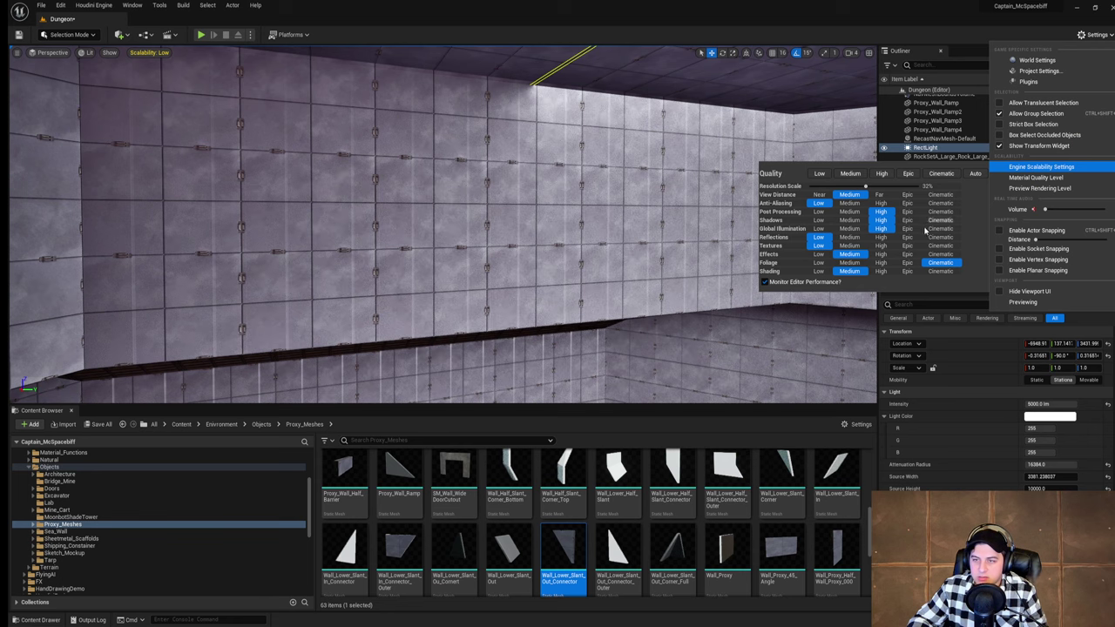
pyautogui.click(913, 230)
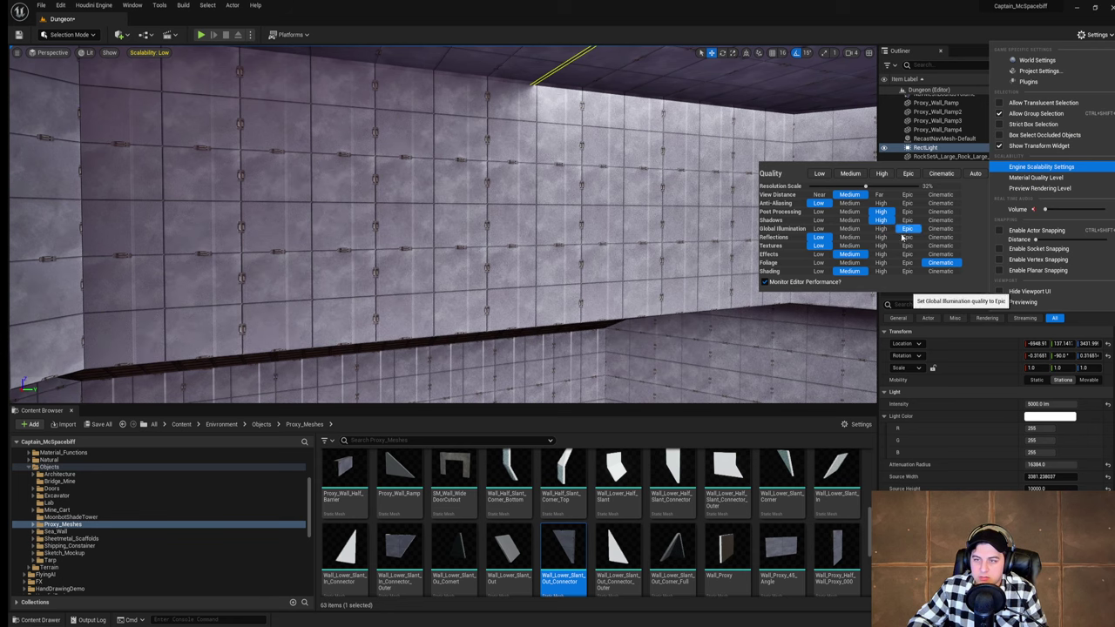
# Step: Check the light streaks on the upper walls and set the Rect Light's source width back to 10000
pyautogui.moveTo(623, 283); pyautogui.dragTo(766, 283, button='right')
pyautogui.press('w')
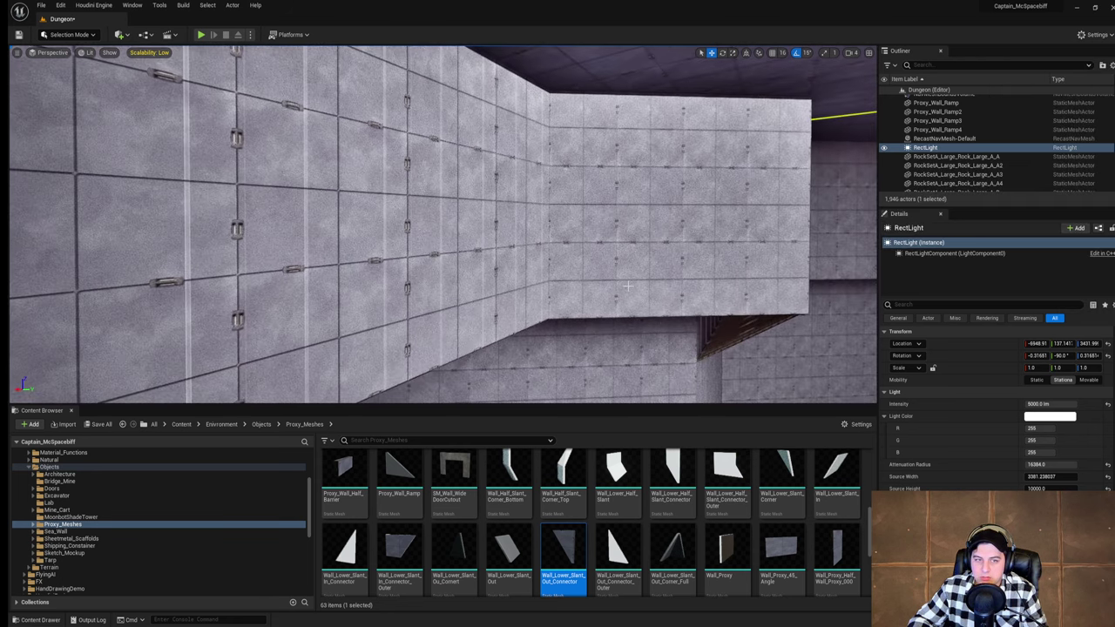
pyautogui.moveTo(628, 286); pyautogui.dragTo(775, 279, button='right')
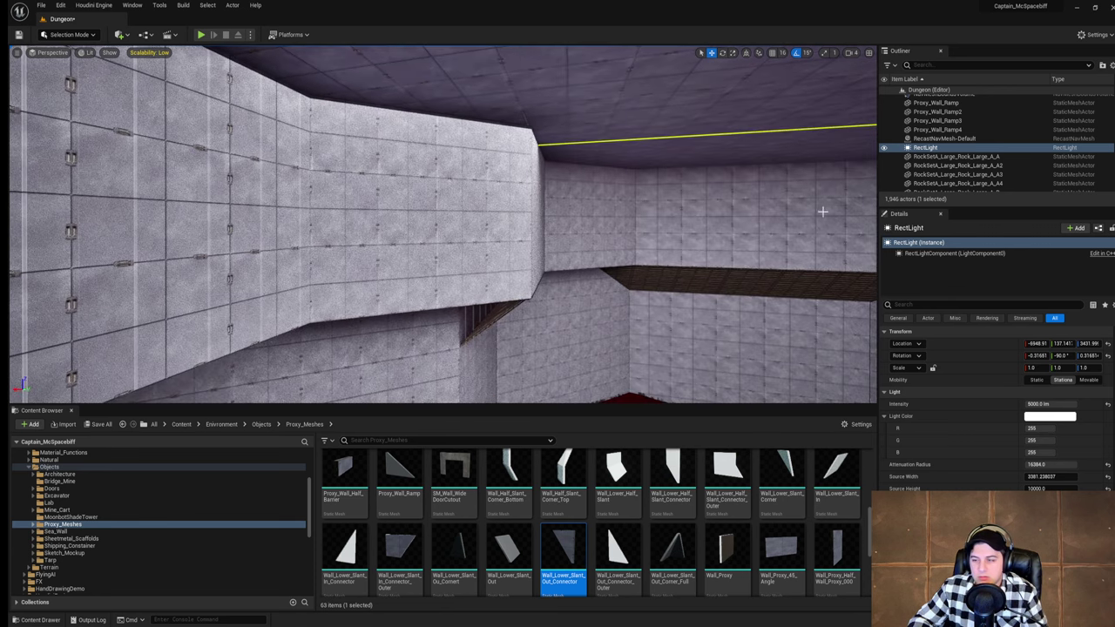
pyautogui.moveTo(1052, 476); pyautogui.dragTo(1098, 476)
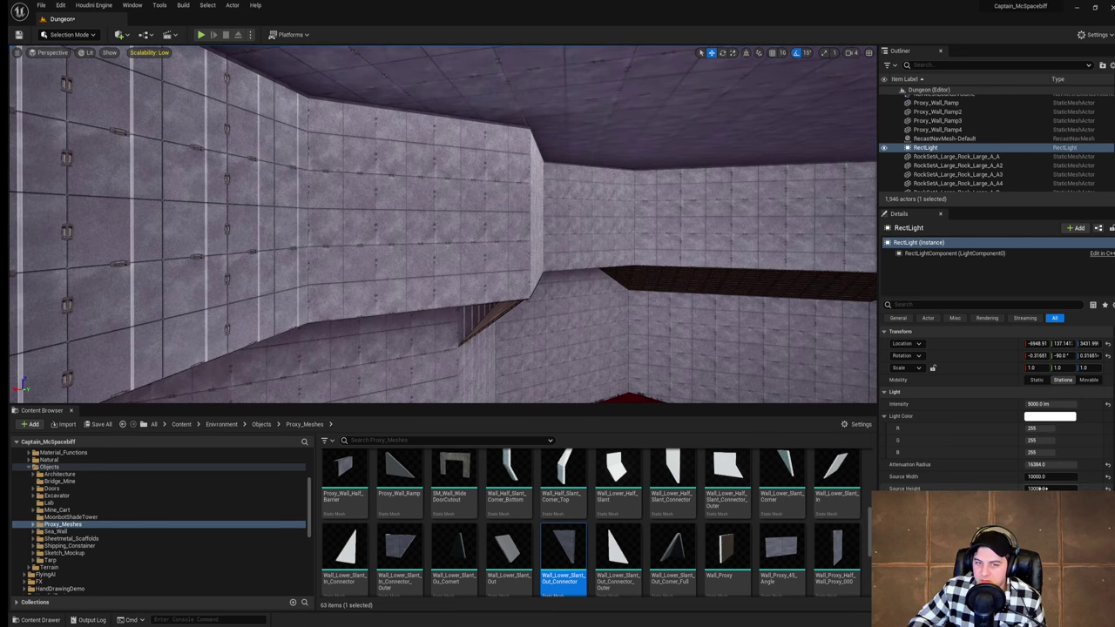
# Step: Delete the Rect Light from the pit and save the current level
pyautogui.moveTo(608, 352); pyautogui.dragTo(696, 348, button='right')
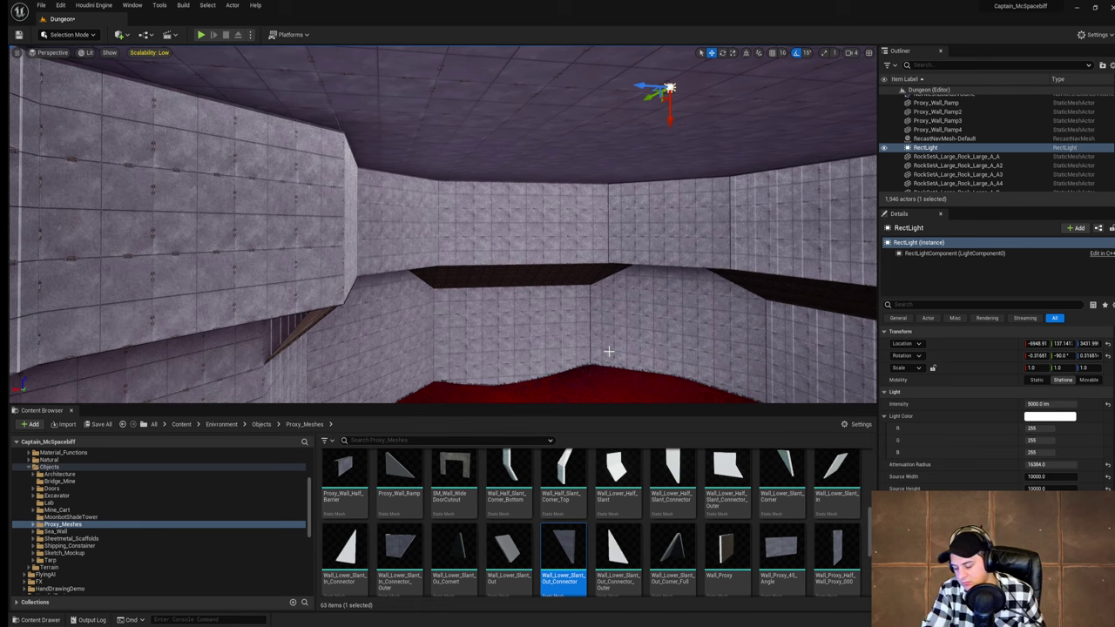
pyautogui.press('Delete')
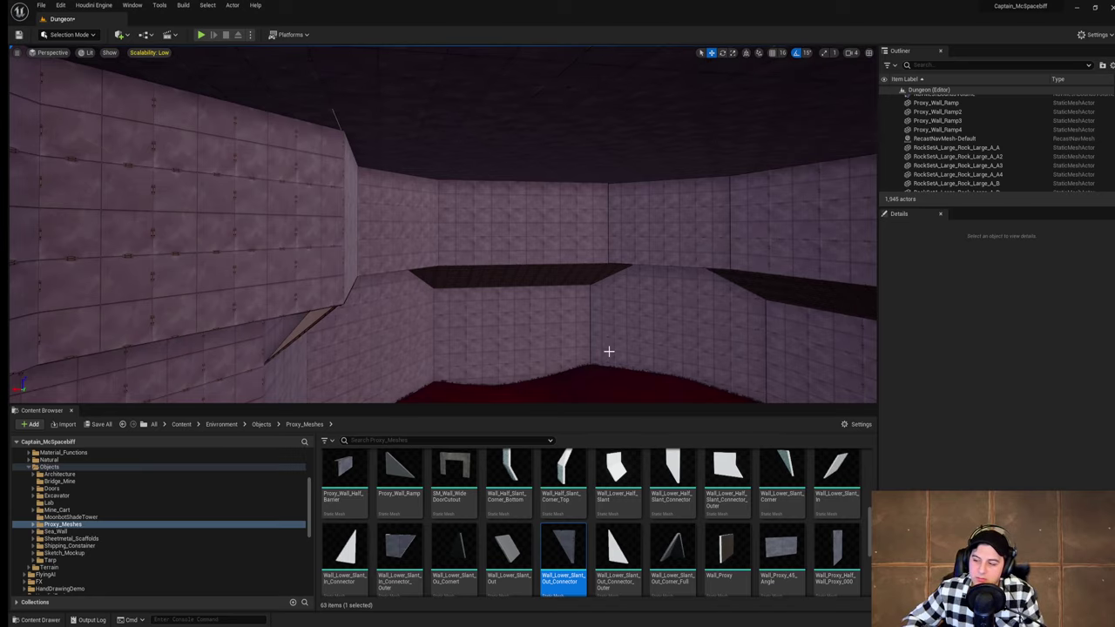
pyautogui.moveTo(442, 224); pyautogui.dragTo(601, 322, button='right')
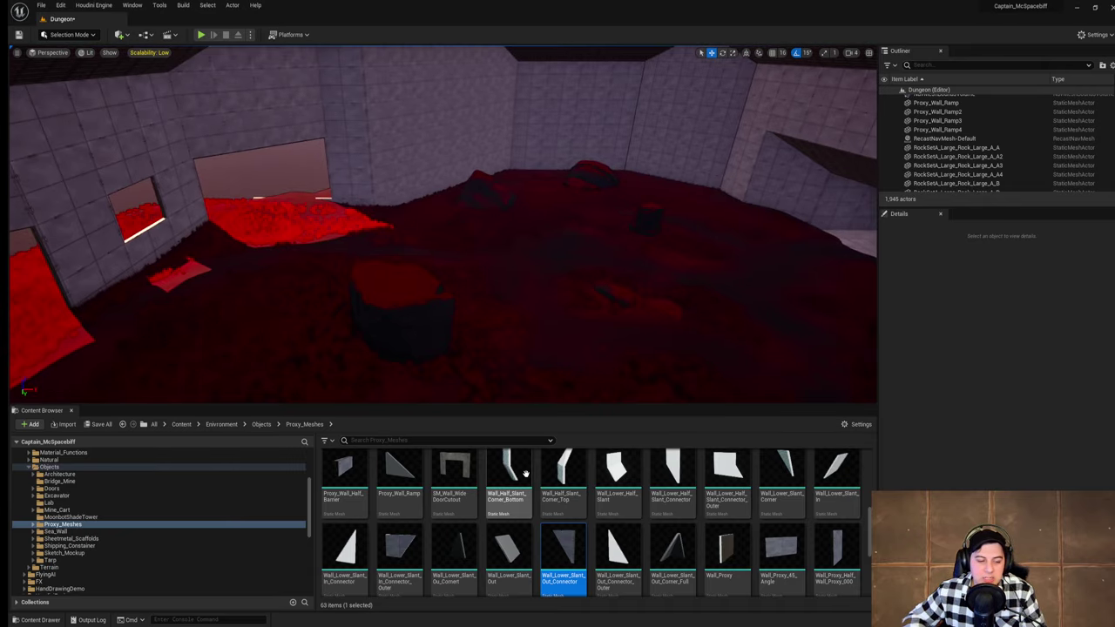
pyautogui.press('d')
pyautogui.moveTo(490, 375); pyautogui.dragTo(383, 366, button='right')
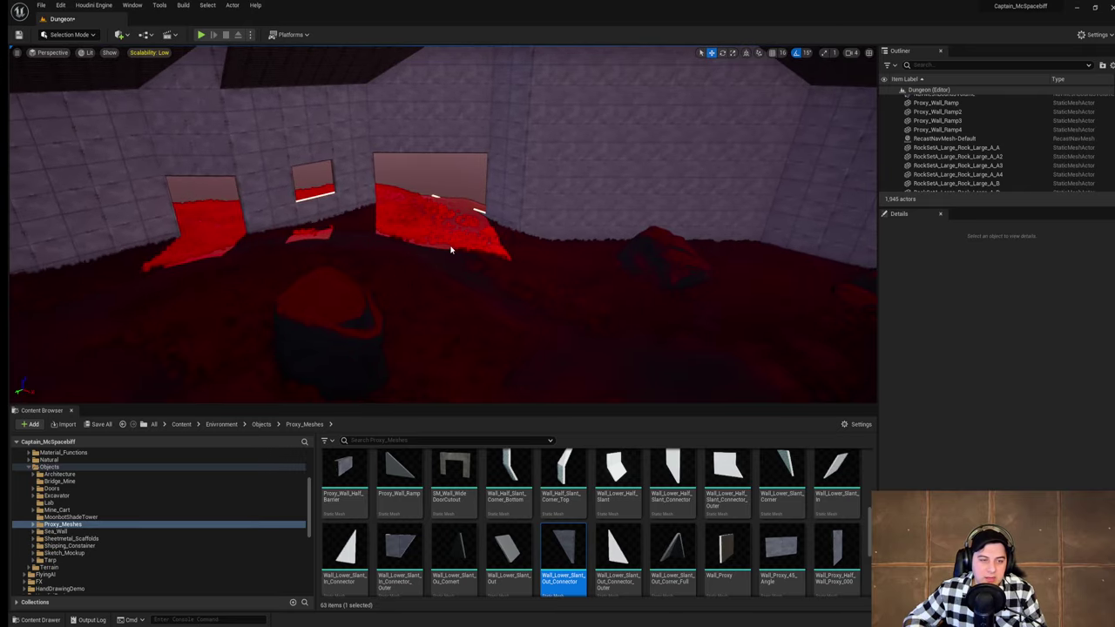
pyautogui.moveTo(485, 228); pyautogui.dragTo(887, 289, button='right')
pyautogui.moveTo(684, 223); pyautogui.dragTo(87, 209, button='right')
pyautogui.moveTo(291, 108); pyautogui.dragTo(618, 96, button='right')
pyautogui.click(40, 5)
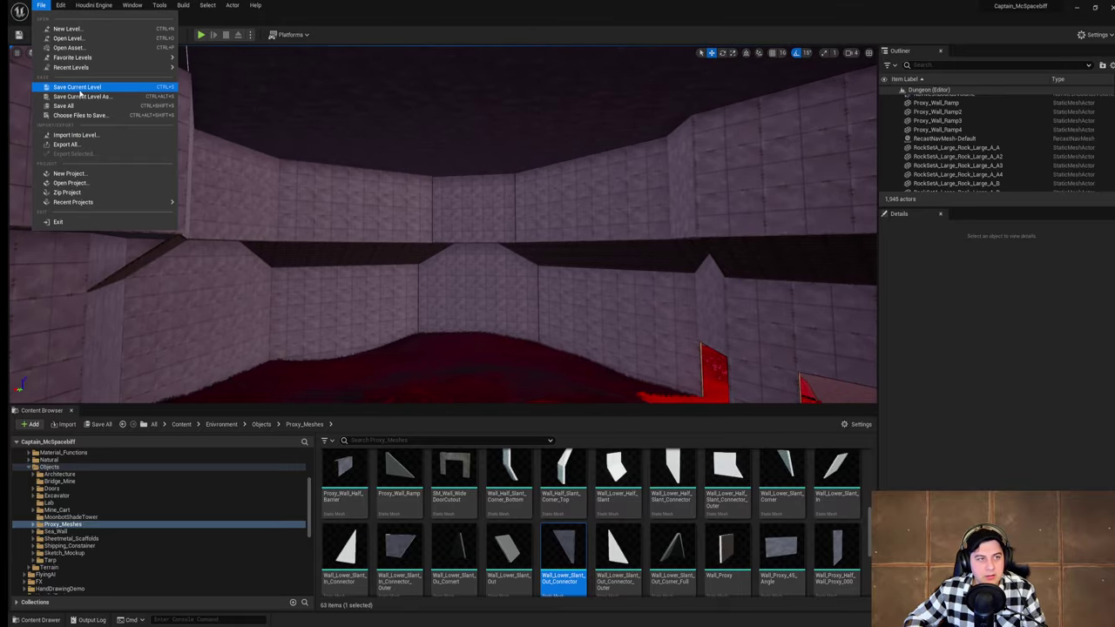
pyautogui.click(91, 82)
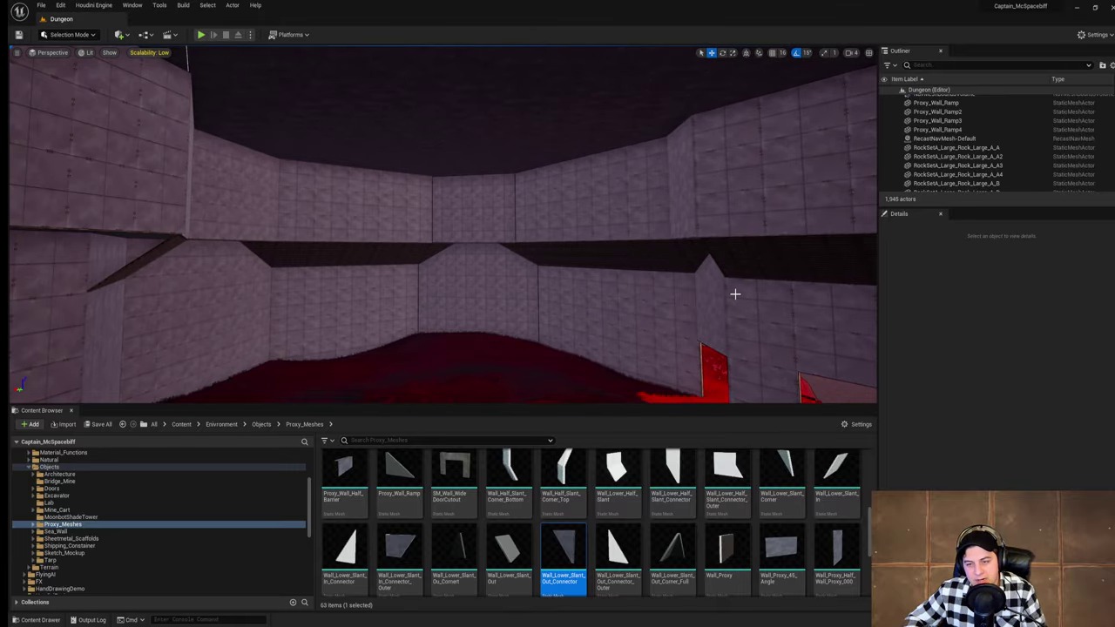
# Step: Add a Spot Light inside the pit near the large rock
pyautogui.moveTo(735, 294); pyautogui.dragTo(704, 320, button='right')
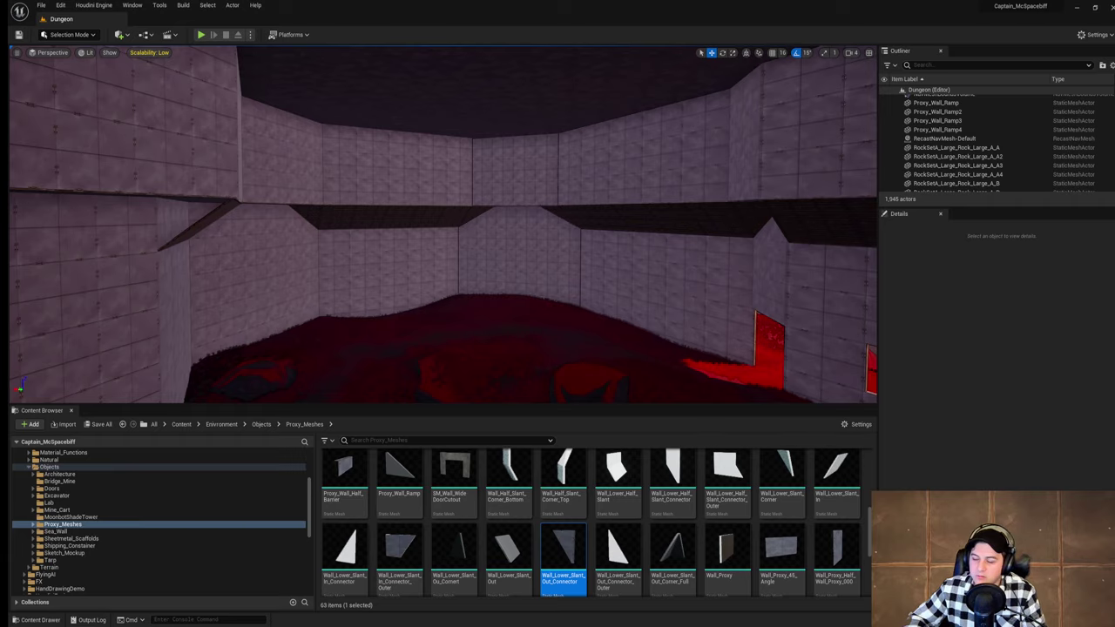
pyautogui.moveTo(480, 321); pyautogui.dragTo(27, 344, button='right')
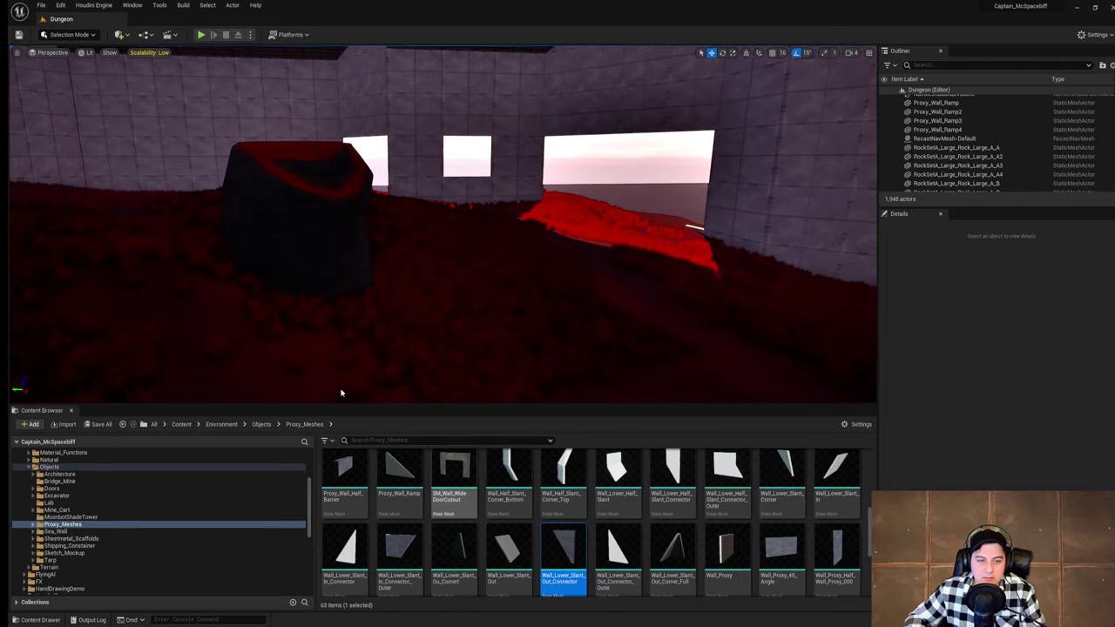
pyautogui.click(122, 34)
pyautogui.moveTo(167, 161)
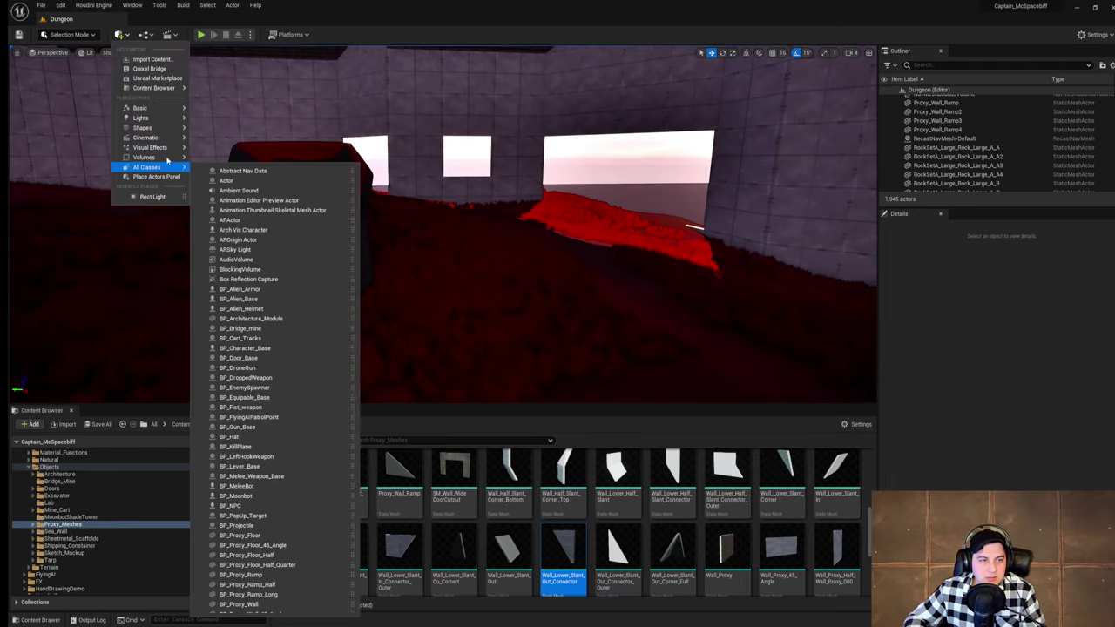
pyautogui.moveTo(172, 121)
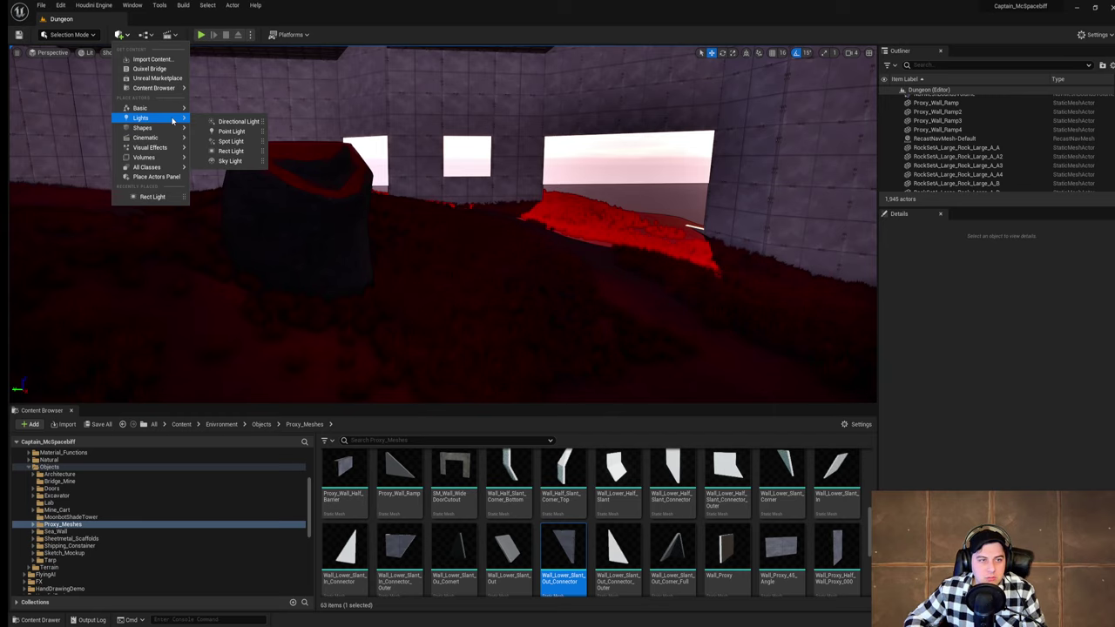
pyautogui.click(226, 142)
# Step: Raise the Spot Light to a height of about 1714 and set its attenuation radius to 16384 and outer cone angle to 80
pyautogui.moveTo(418, 218); pyautogui.dragTo(283, 251, button='right')
pyautogui.press('s')
pyautogui.moveTo(529, 267); pyautogui.dragTo(541, 111)
pyautogui.moveTo(1037, 439); pyautogui.dragTo(1078, 464)
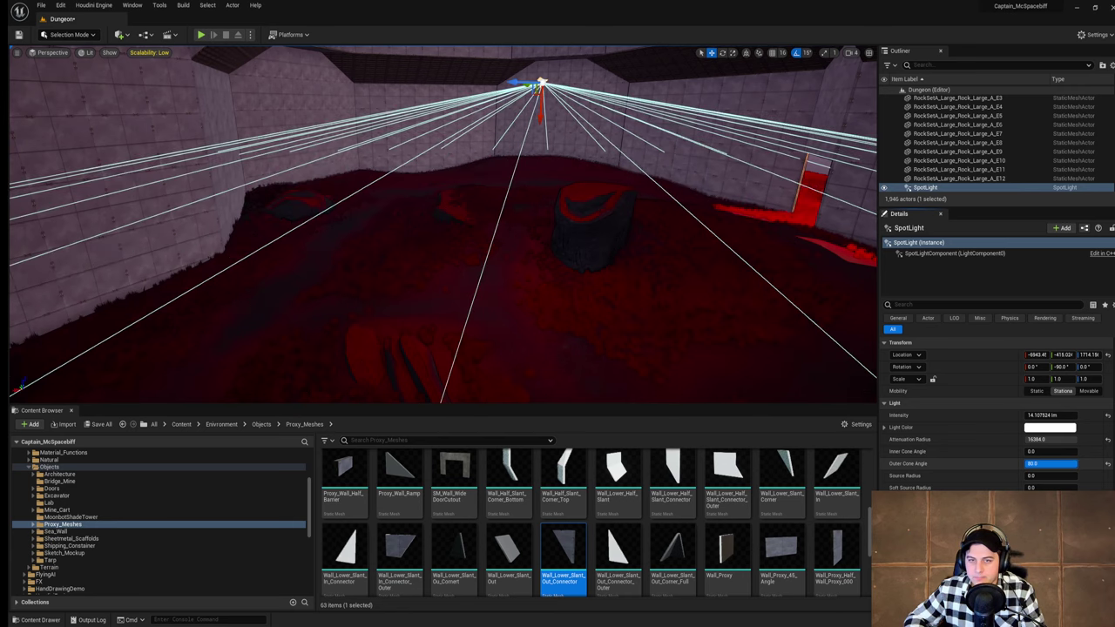
# Step: Raise the Spot Light's intensity to about 471 lm and check the lighting on the pit floor
pyautogui.moveTo(1038, 416); pyautogui.dragTo(1044, 415)
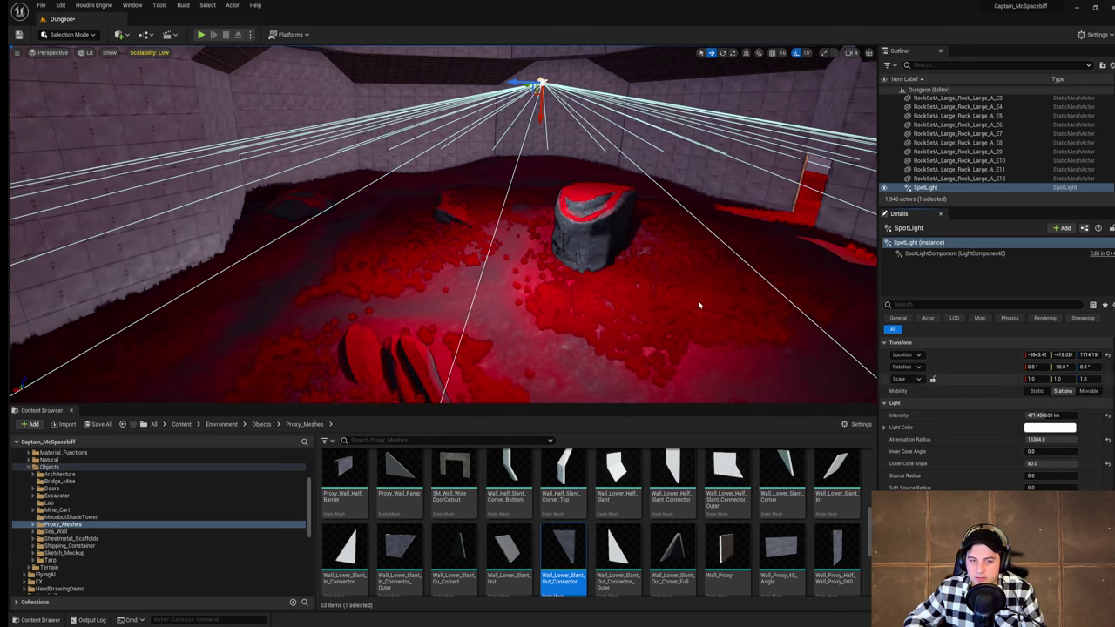
pyautogui.press('w')
pyautogui.moveTo(659, 293)
pyautogui.mouseDown(button='right')
pyautogui.moveTo(664, 307)
pyautogui.moveTo(683, 301)
pyautogui.moveTo(659, 294)
pyautogui.moveTo(655, 310)
pyautogui.moveTo(654, 299)
pyautogui.mouseUp(button='right')
pyautogui.press('s')
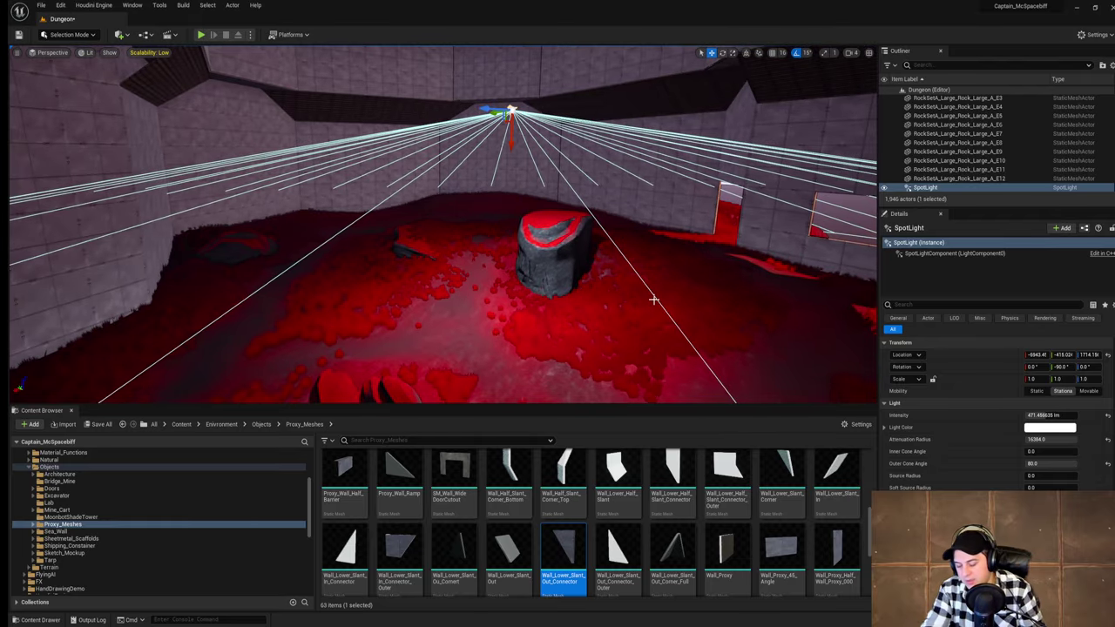
# Step: Delete the Spot Light and add a Rect Light inside the pit
pyautogui.press('Delete')
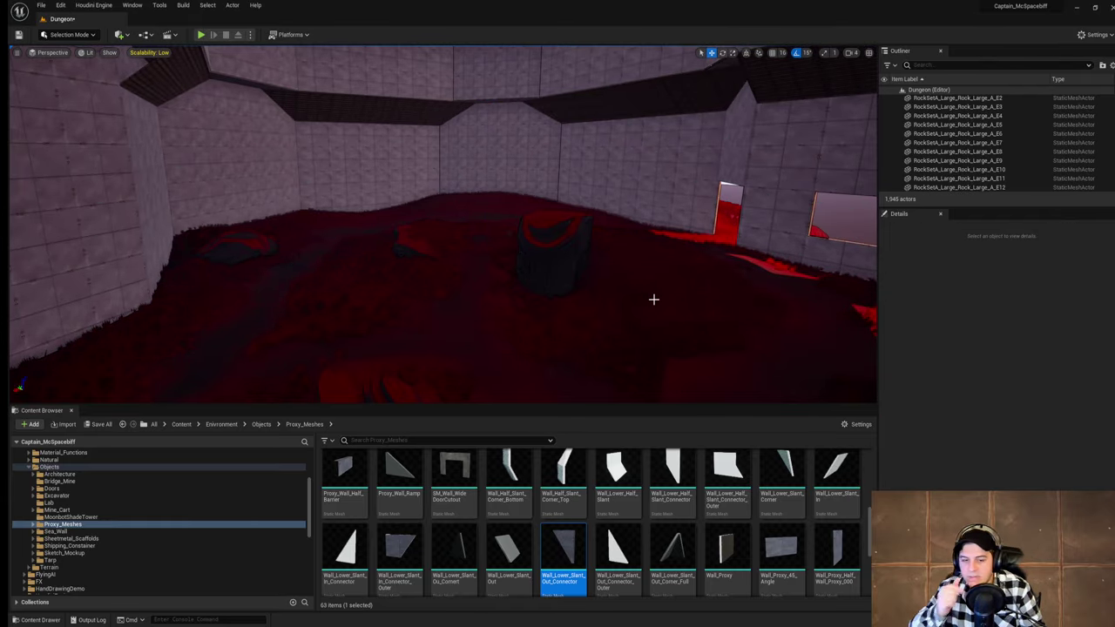
pyautogui.click(120, 34)
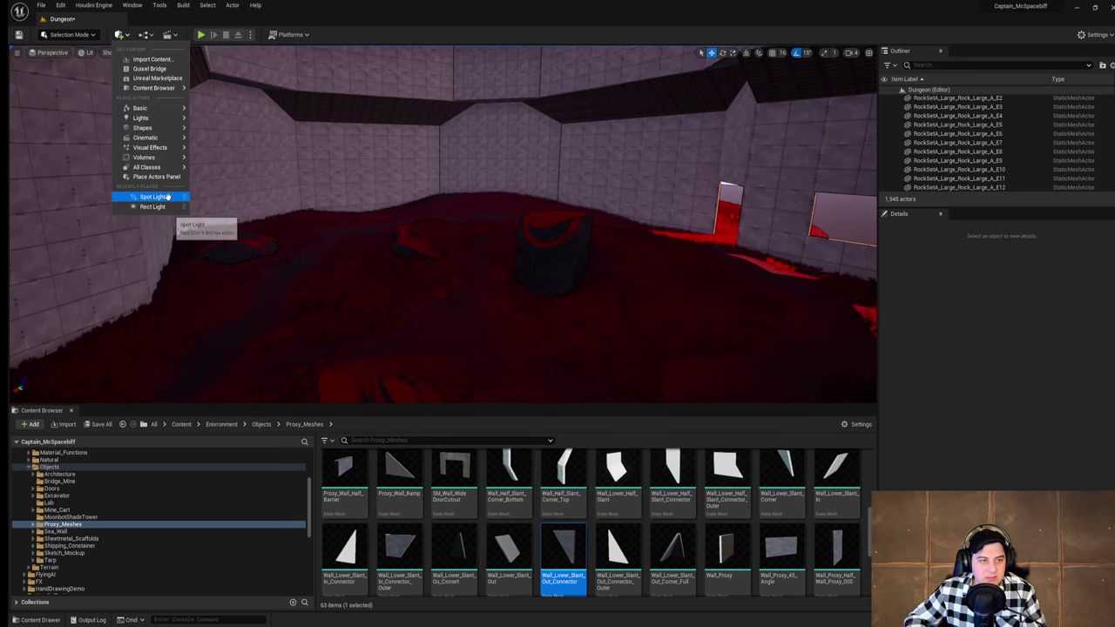
pyautogui.click(175, 206)
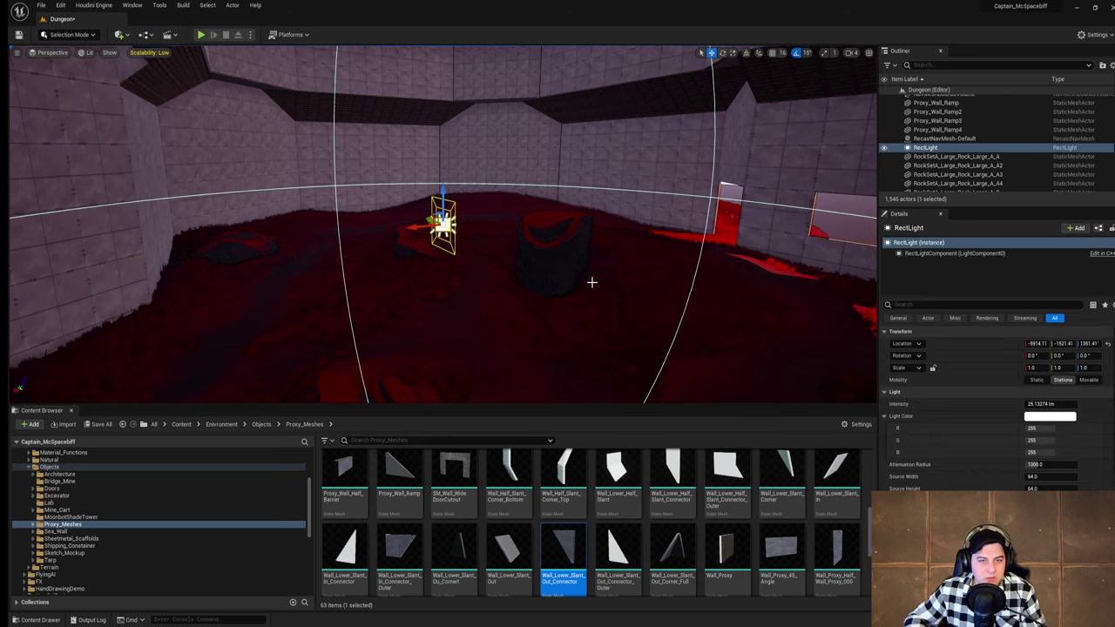
pyautogui.moveTo(627, 284)
pyautogui.mouseDown(button='right')
pyautogui.moveTo(657, 292)
pyautogui.moveTo(627, 284)
pyautogui.mouseUp(button='right')
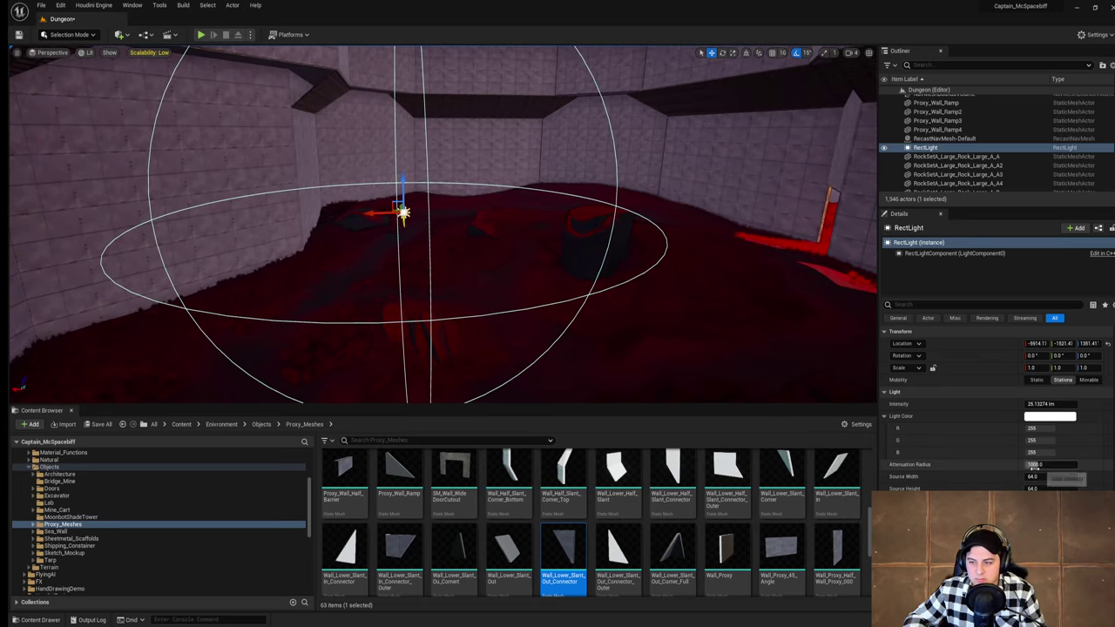
# Step: Set the Rect Light's attenuation radius to 50000
pyautogui.moveTo(1035, 477); pyautogui.dragTo(1071, 465)
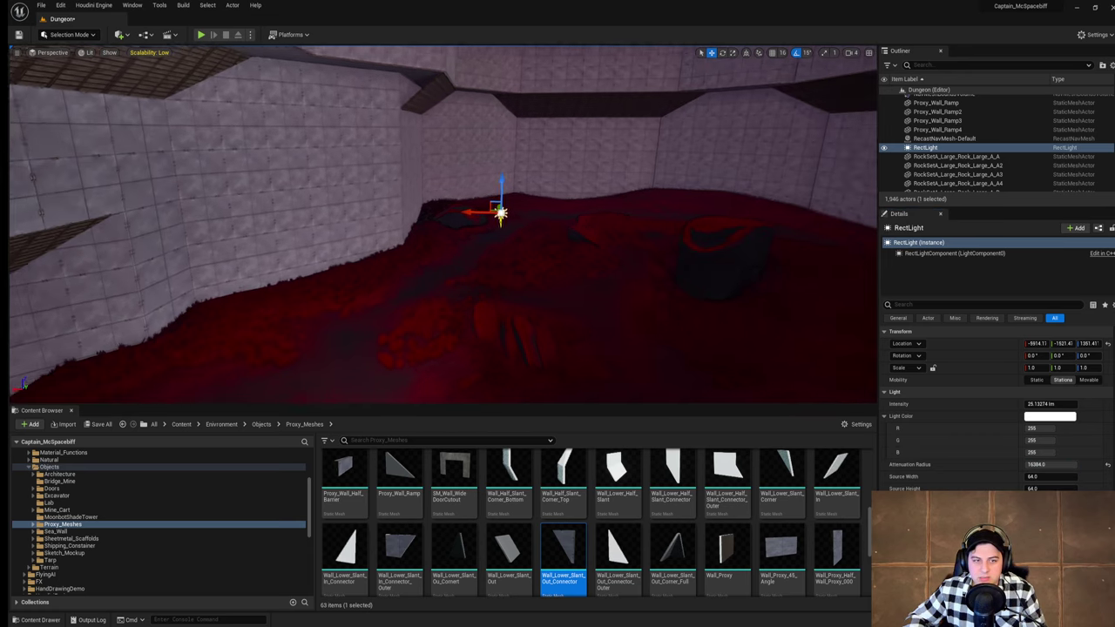
pyautogui.press('w')
pyautogui.moveTo(501, 261); pyautogui.dragTo(487, 285, button='right')
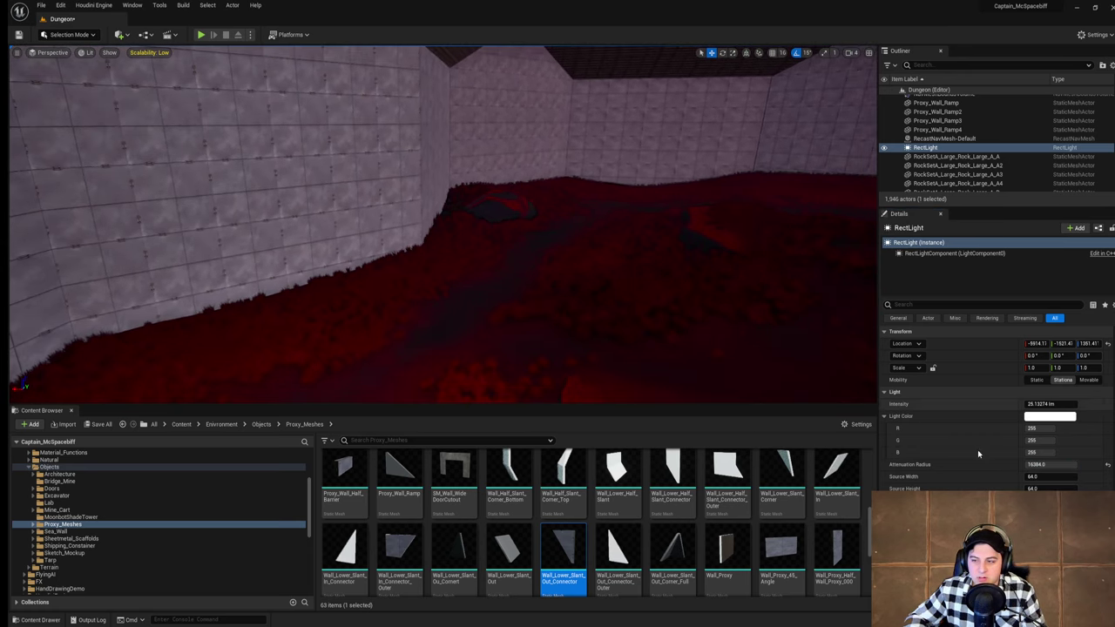
pyautogui.click(1041, 465)
pyautogui.write('5000')
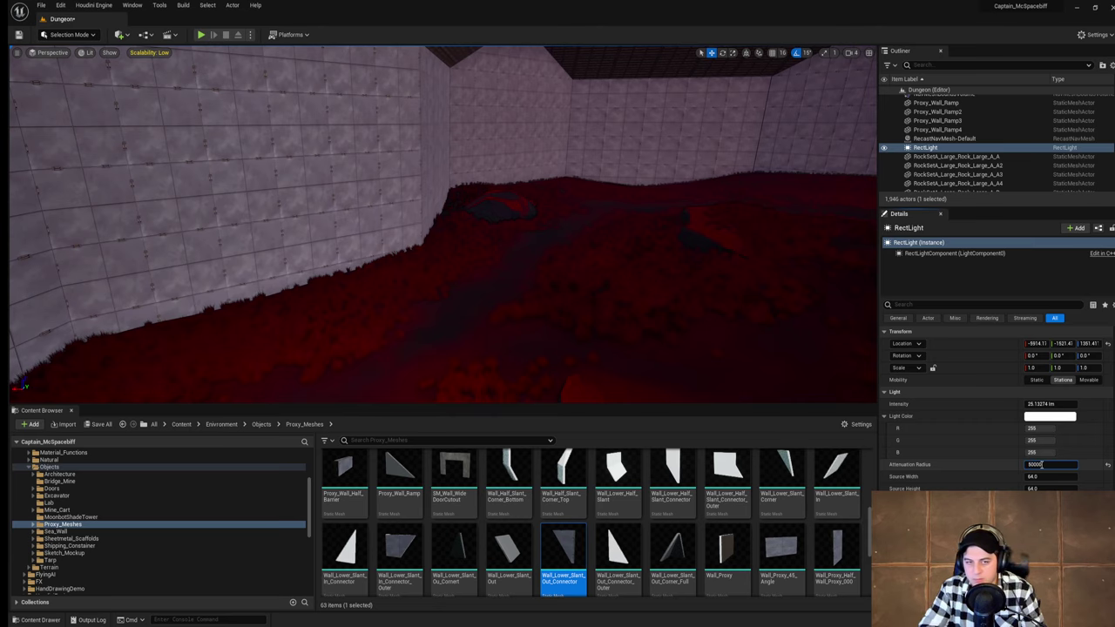
pyautogui.press('Return')
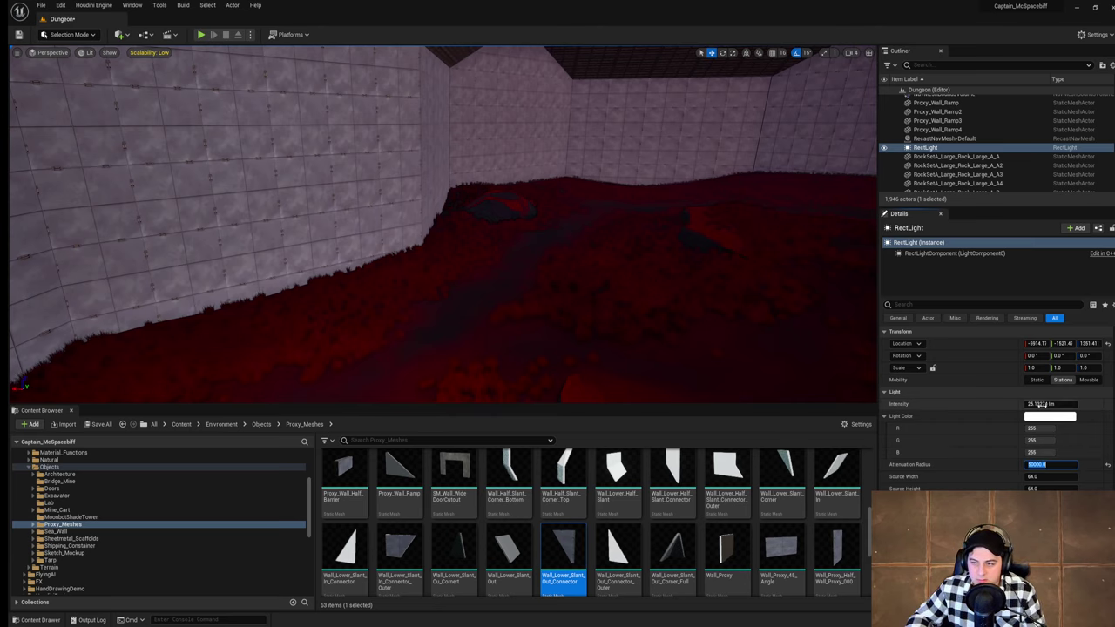
# Step: Raise the Rect Light's intensity to about 619 lm and rotate it to -90° so it points down at the pit floor
pyautogui.moveTo(1039, 404); pyautogui.dragTo(1052, 405)
pyautogui.moveTo(442, 224); pyautogui.dragTo(493, 160, button='right')
pyautogui.press('e')
pyautogui.moveTo(541, 158); pyautogui.dragTo(509, 222)
pyautogui.moveTo(509, 223); pyautogui.dragTo(549, 225, button='right')
pyautogui.moveTo(660, 161); pyautogui.dragTo(660, 160, button='right')
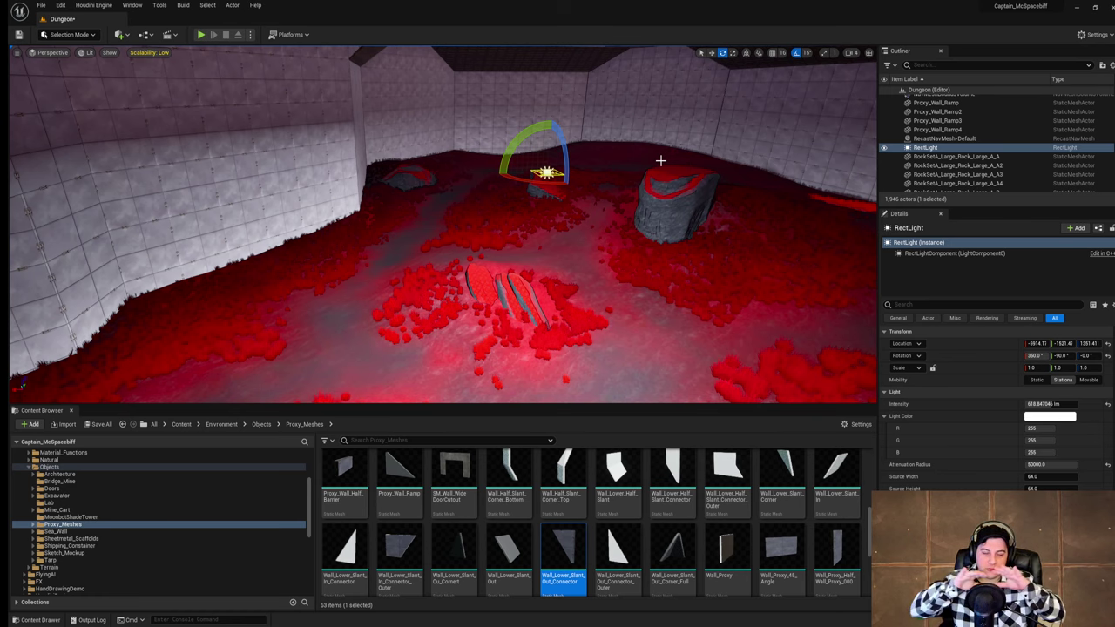
# Step: Raise the Rect Light toward the pit's ceiling, to a height of about 2791
pyautogui.moveTo(648, 164); pyautogui.dragTo(488, 153, button='right')
pyautogui.moveTo(619, 177); pyautogui.dragTo(854, 180, button='right')
pyautogui.press('w')
pyautogui.moveTo(521, 204); pyautogui.dragTo(522, 135)
pyautogui.moveTo(521, 135); pyautogui.dragTo(515, 72, button='right')
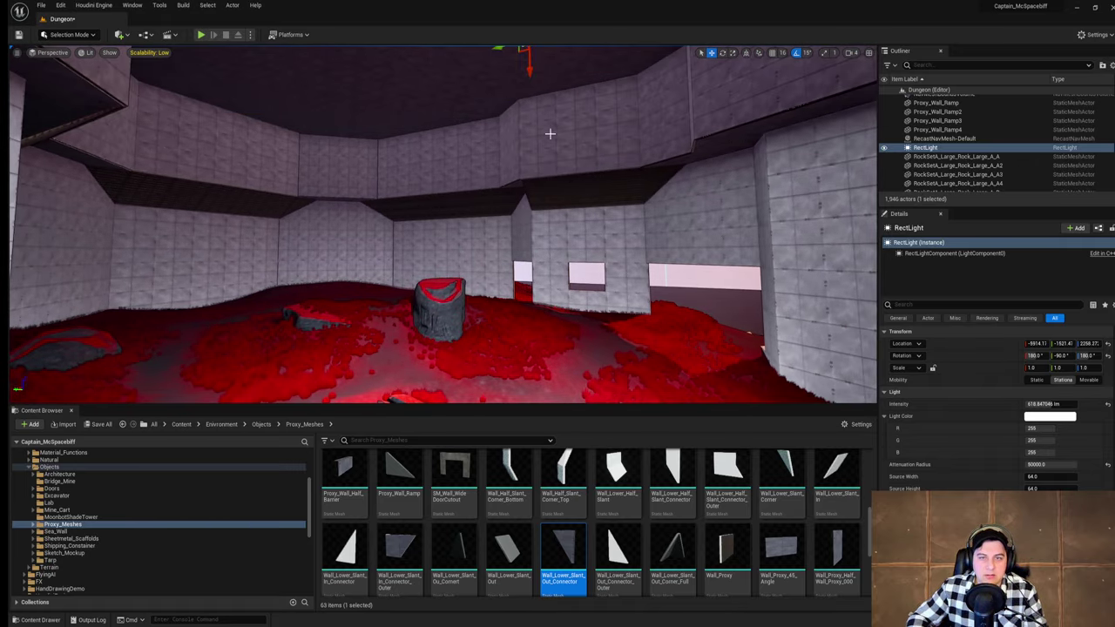
pyautogui.moveTo(549, 134); pyautogui.dragTo(548, 85, button='right')
pyautogui.moveTo(537, 91); pyautogui.dragTo(533, 50)
pyautogui.moveTo(549, 113); pyautogui.dragTo(548, 68, button='right')
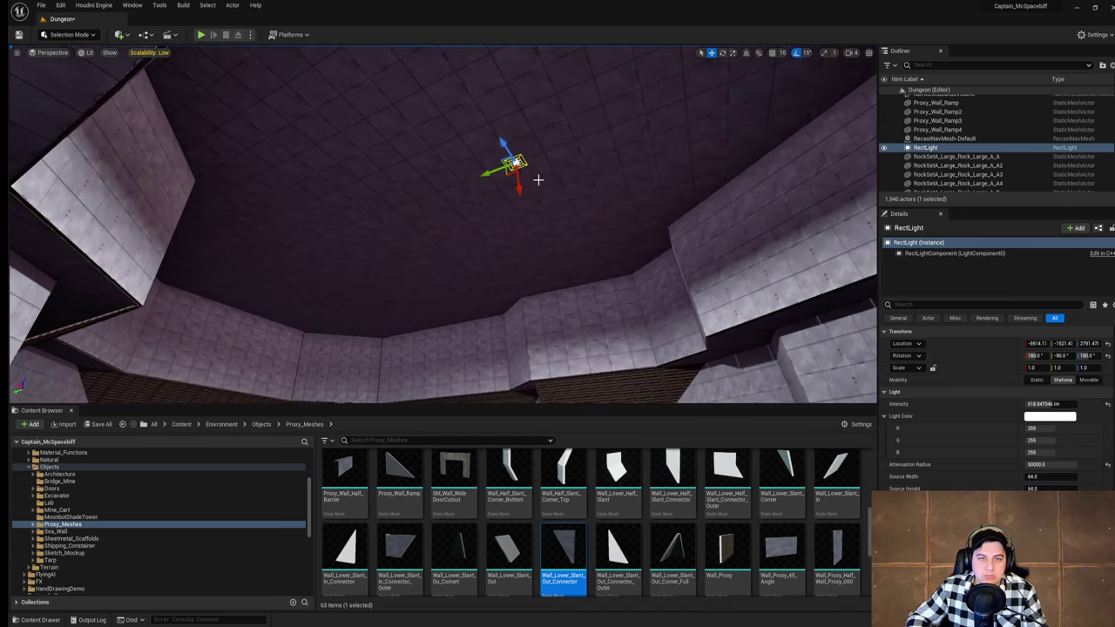
# Step: Check the roof from outside and raise the Rect Light to just under the ceiling, at a height of about 3432
pyautogui.moveTo(549, 131); pyautogui.dragTo(779, 188, button='right')
pyautogui.press('w')
pyautogui.moveTo(557, 187); pyautogui.dragTo(297, 226, button='right')
pyautogui.press('w')
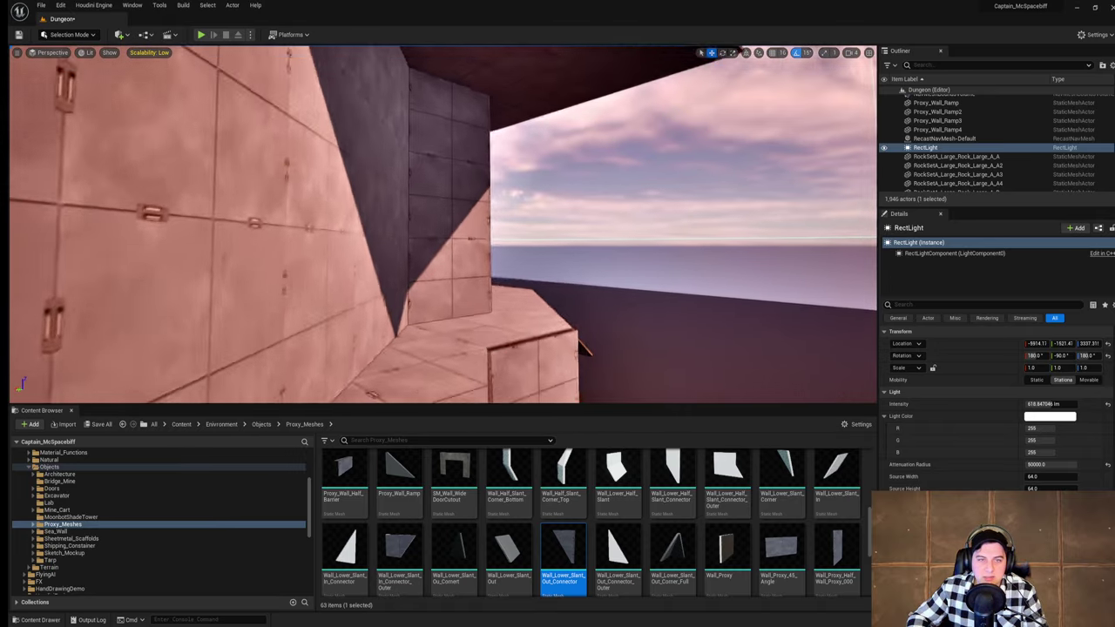
pyautogui.press('s')
pyautogui.moveTo(444, 224); pyautogui.dragTo(583, 244, button='right')
pyautogui.press('w')
pyautogui.press('w')
pyautogui.press('s')
pyautogui.moveTo(445, 225); pyautogui.dragTo(436, 232, button='right')
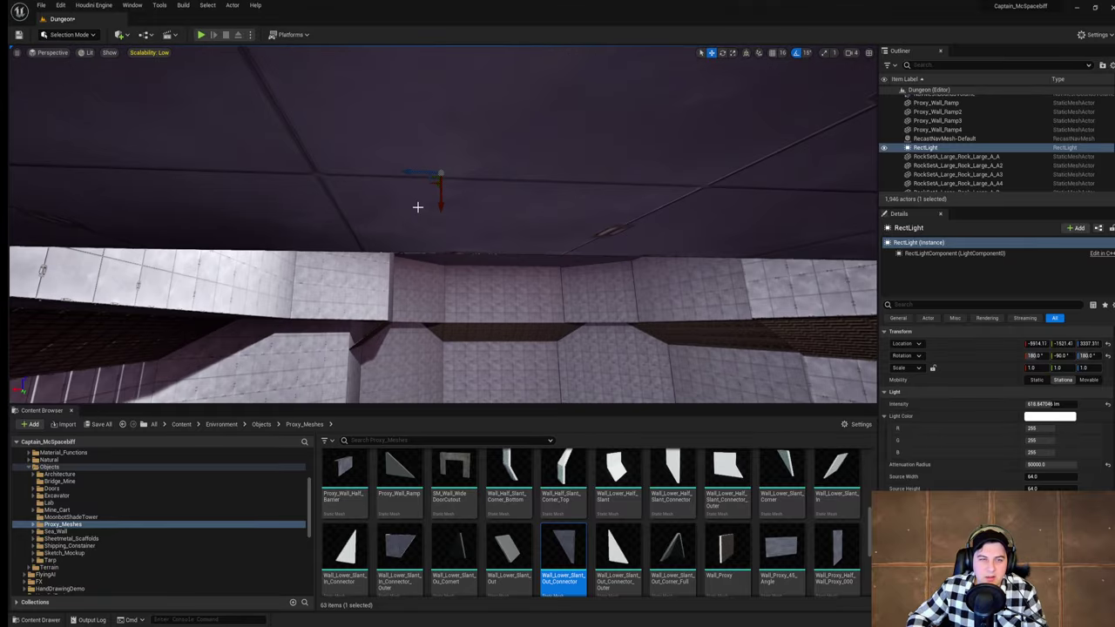
pyautogui.moveTo(418, 207); pyautogui.dragTo(425, 200, button='right')
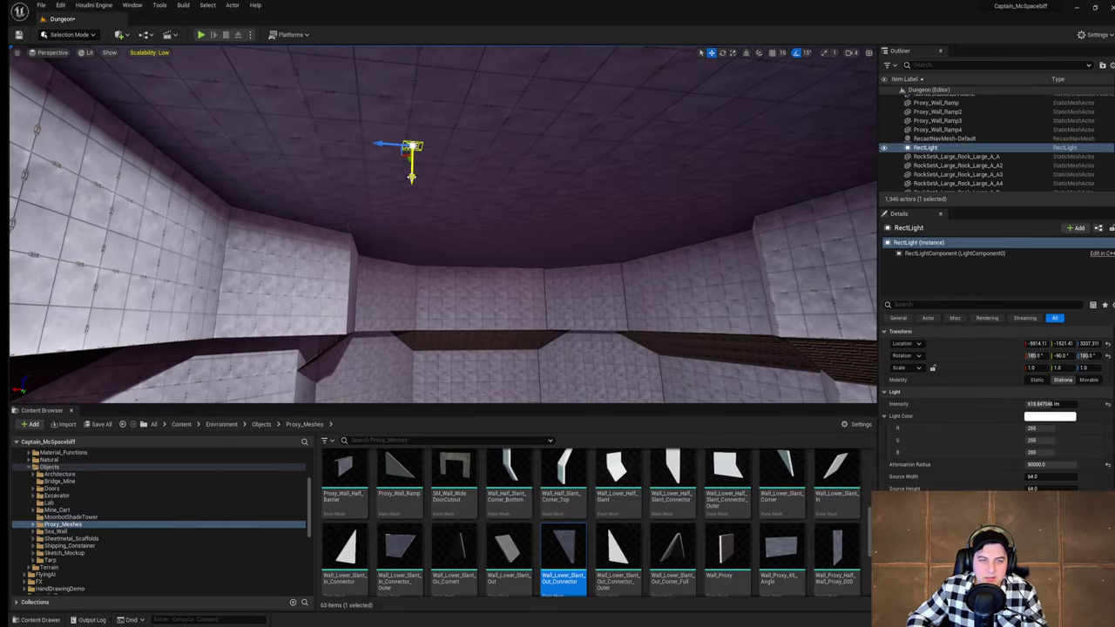
pyautogui.moveTo(415, 174); pyautogui.dragTo(415, 157)
# Step: Examine the shadows on the walls and ledges and review the Rect Light's source and shadow settings
pyautogui.moveTo(436, 175); pyautogui.dragTo(126, 150, button='right')
pyautogui.scroll(-2, 963, 488)
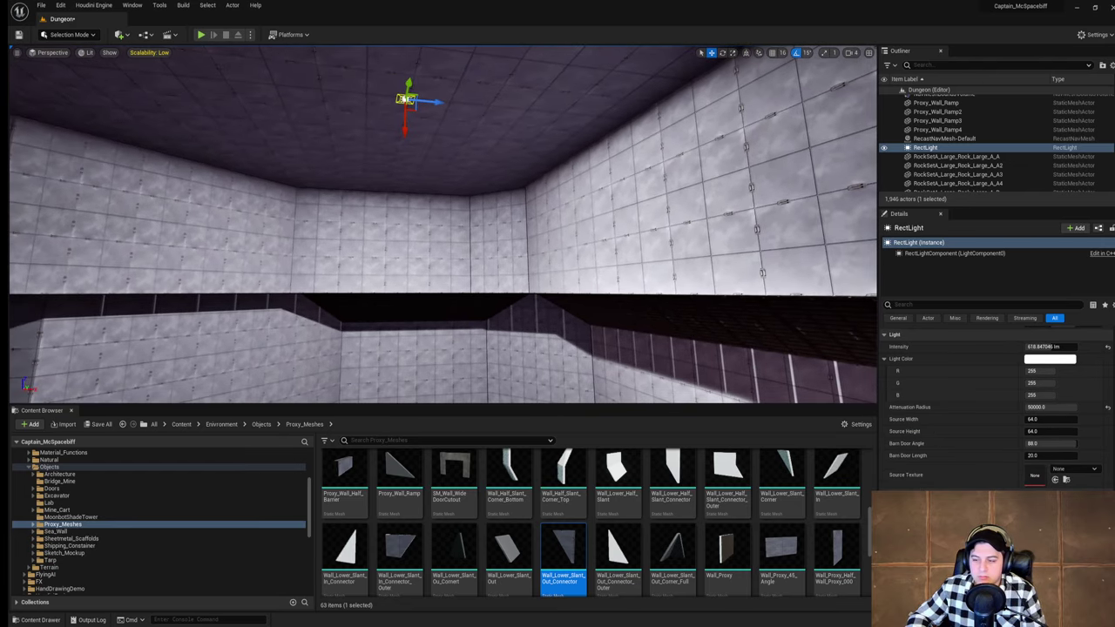
pyautogui.scroll(2, 950, 488)
pyautogui.moveTo(482, 364); pyautogui.dragTo(431, 390, button='right')
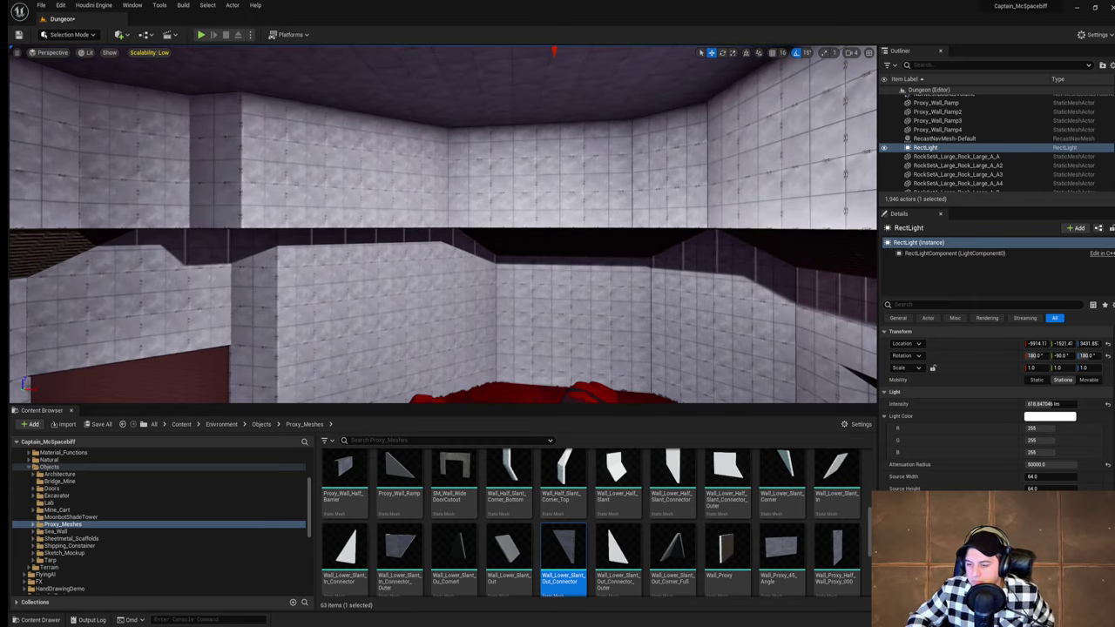
pyautogui.scroll(-5, 993, 409)
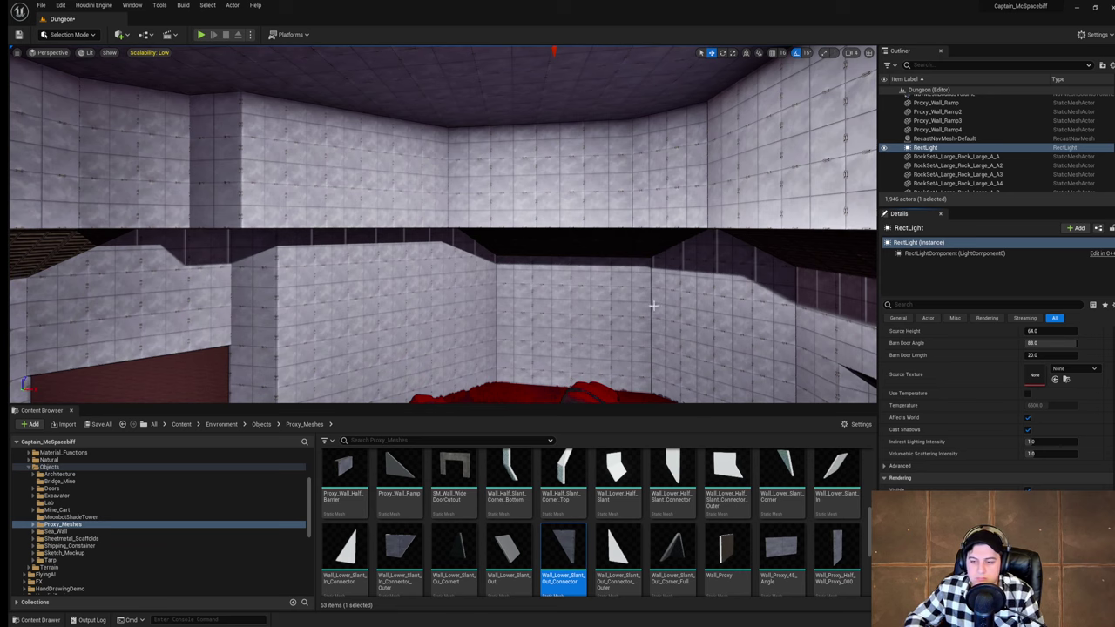
pyautogui.moveTo(516, 261); pyautogui.dragTo(548, 246, button='right')
# Step: Play-test the pit's lighting, inspecting the light streaks beneath the ledge, and save the Dungeon level
pyautogui.click(200, 35)
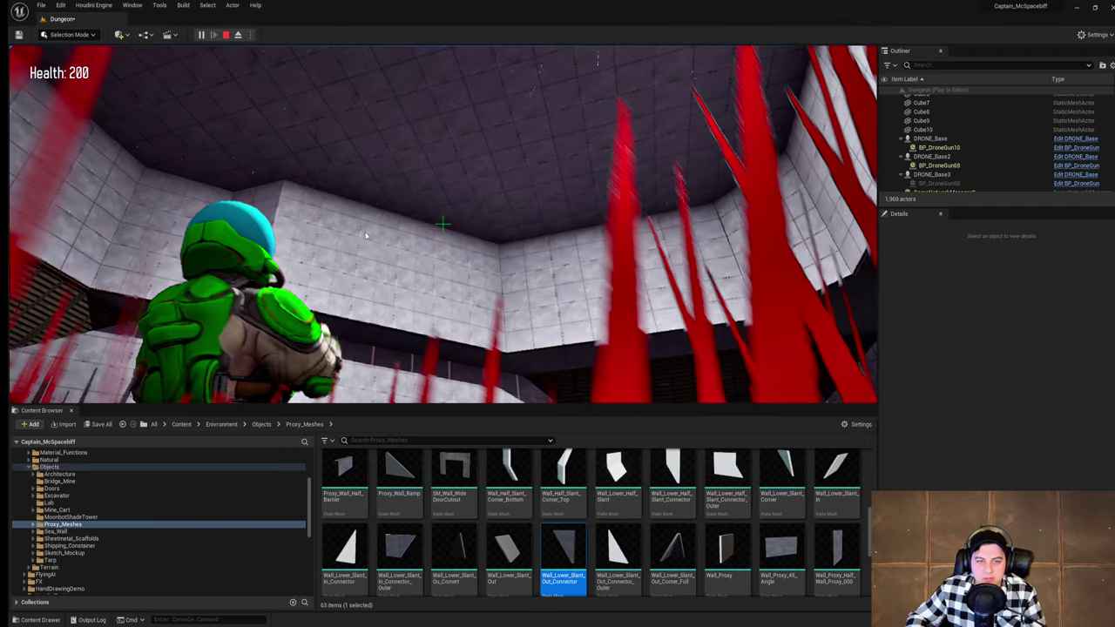
pyautogui.press('Escape')
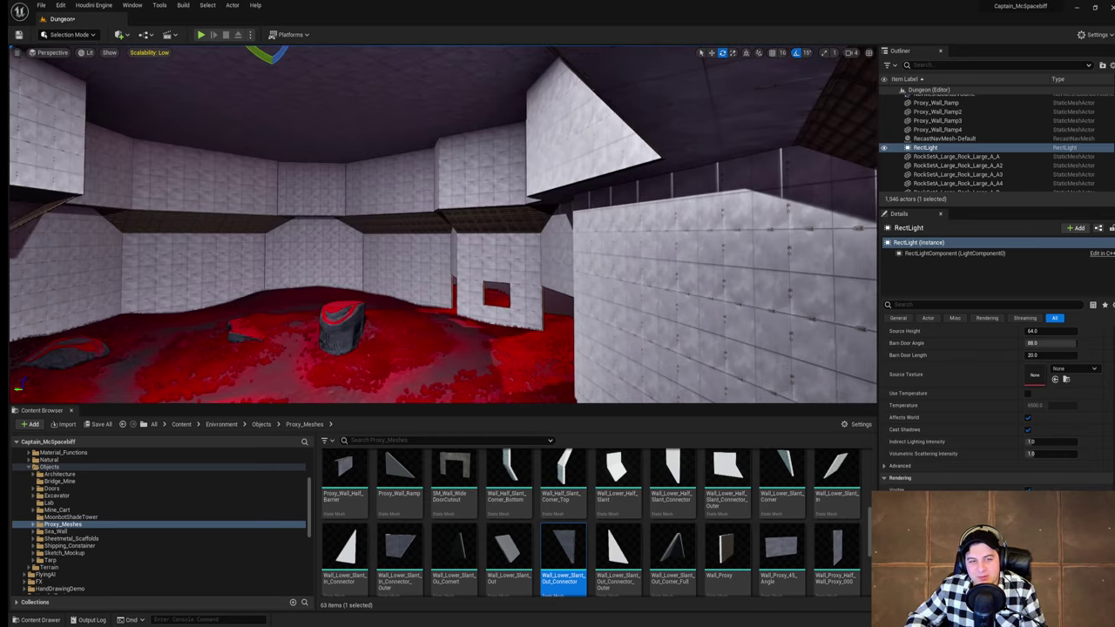
pyautogui.press('w')
pyautogui.moveTo(583, 202); pyautogui.dragTo(444, 201, button='right')
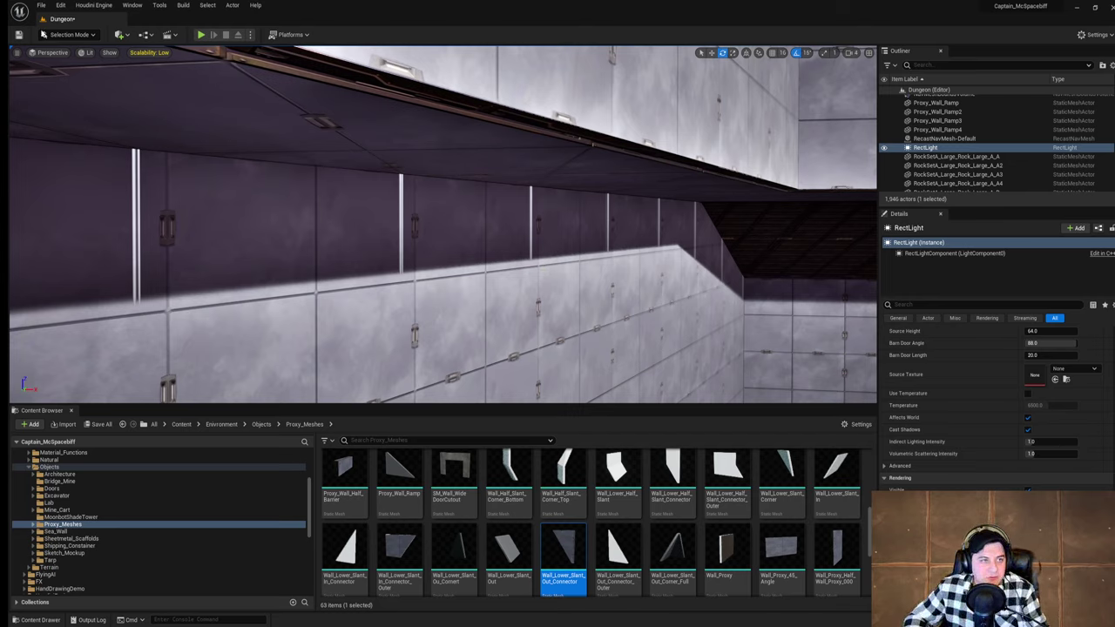
pyautogui.click(41, 6)
pyautogui.click(79, 88)
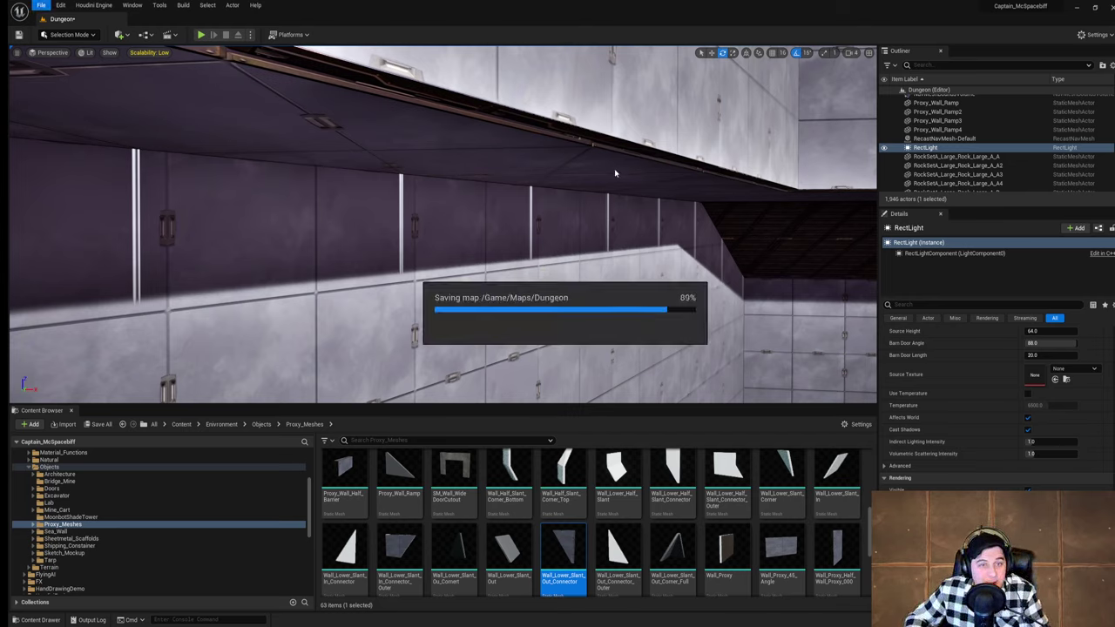
# Step: Try tilting the Rect Light to a different angle under the ceiling, and undo the rotation
pyautogui.moveTo(363, 177); pyautogui.dragTo(393, 130, button='right')
pyautogui.moveTo(485, 105); pyautogui.dragTo(483, 125)
pyautogui.moveTo(483, 125); pyautogui.dragTo(157, 65, button='right')
pyautogui.moveTo(488, 103); pyautogui.dragTo(576, 114, button='right')
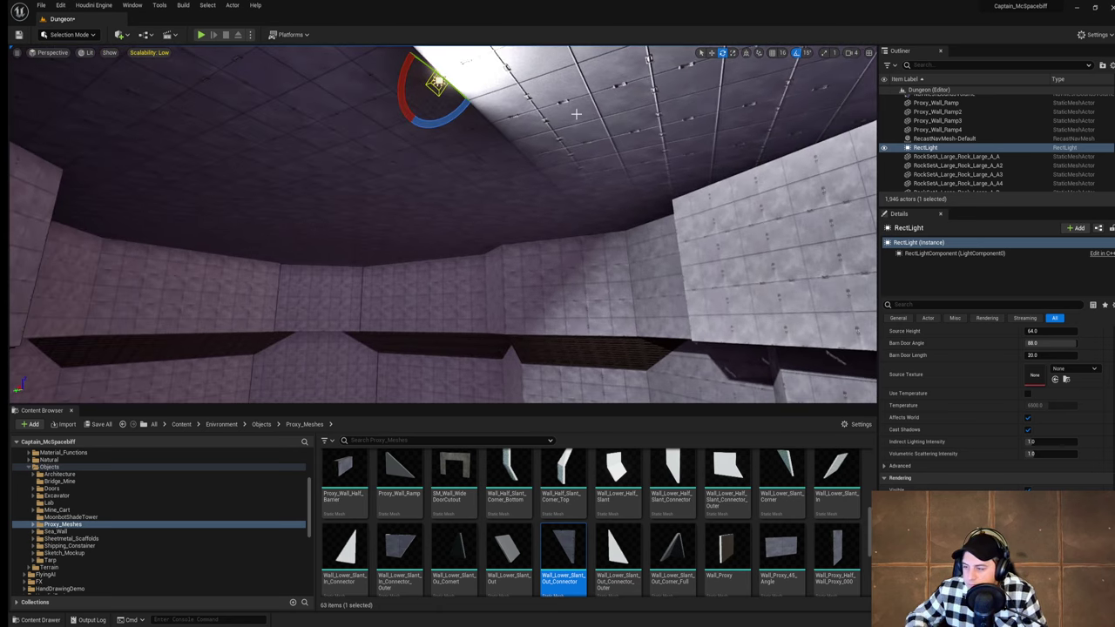
pyautogui.hotkey('ctrl', 'z')
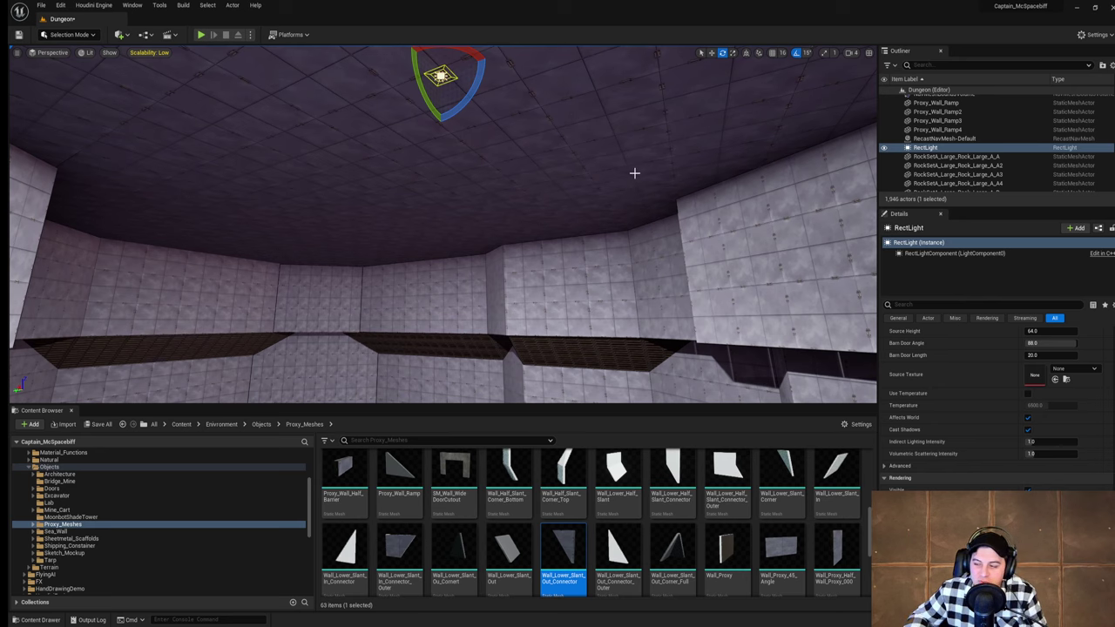
pyautogui.moveTo(609, 198); pyautogui.dragTo(837, 179, button='right')
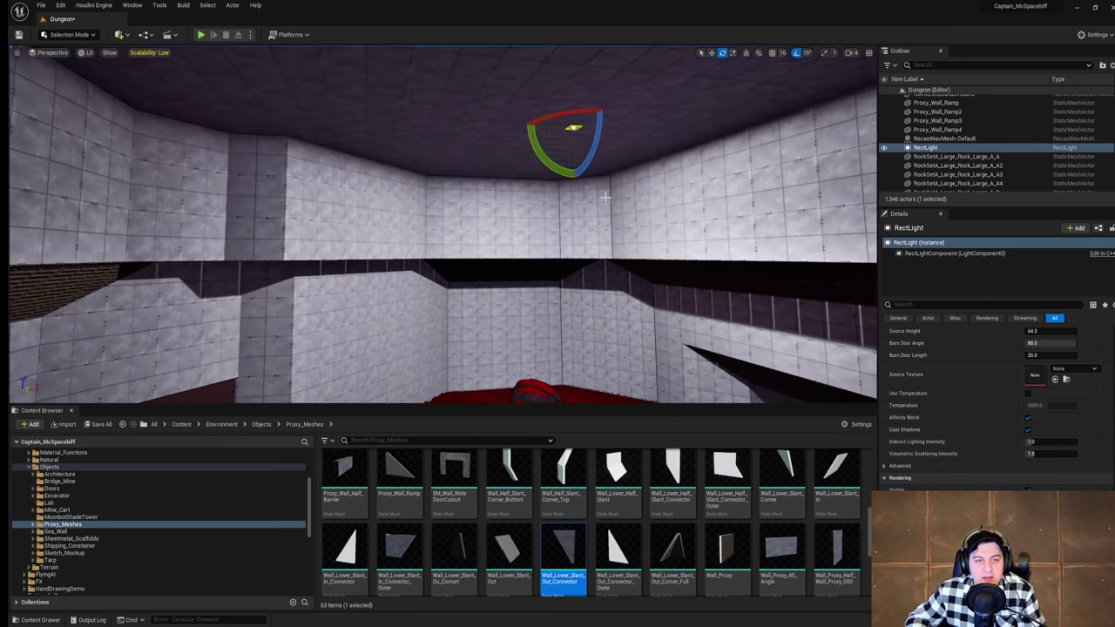
# Step: Save the current level and nudge the Rect Light up closer to the ceiling tiles
pyautogui.click(41, 5)
pyautogui.click(79, 82)
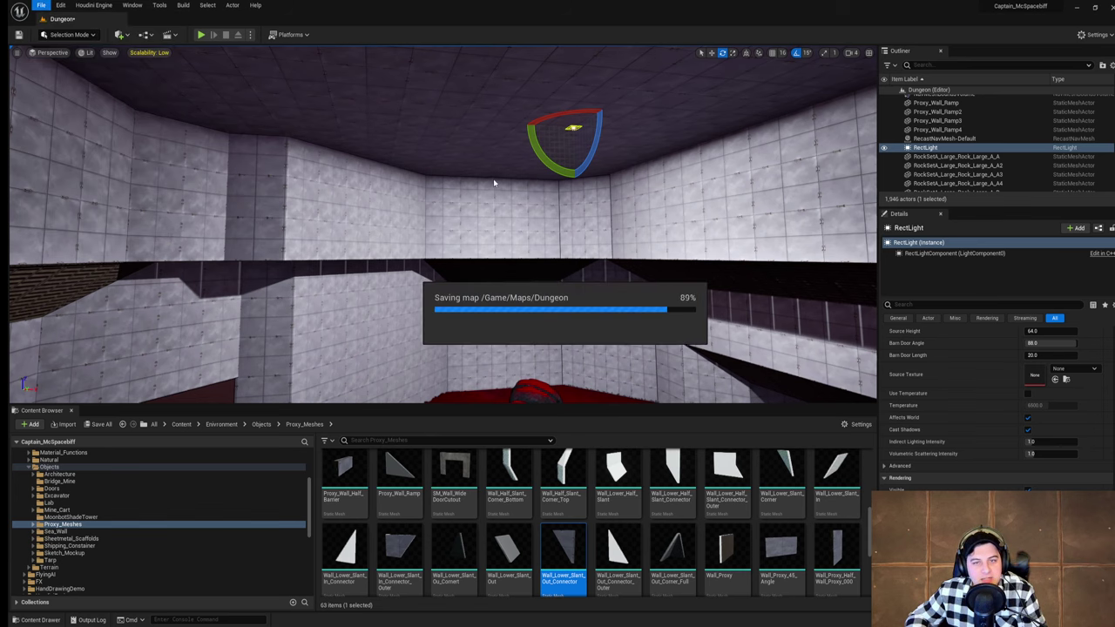
pyautogui.moveTo(507, 174); pyautogui.dragTo(536, 179, button='right')
pyautogui.press('w')
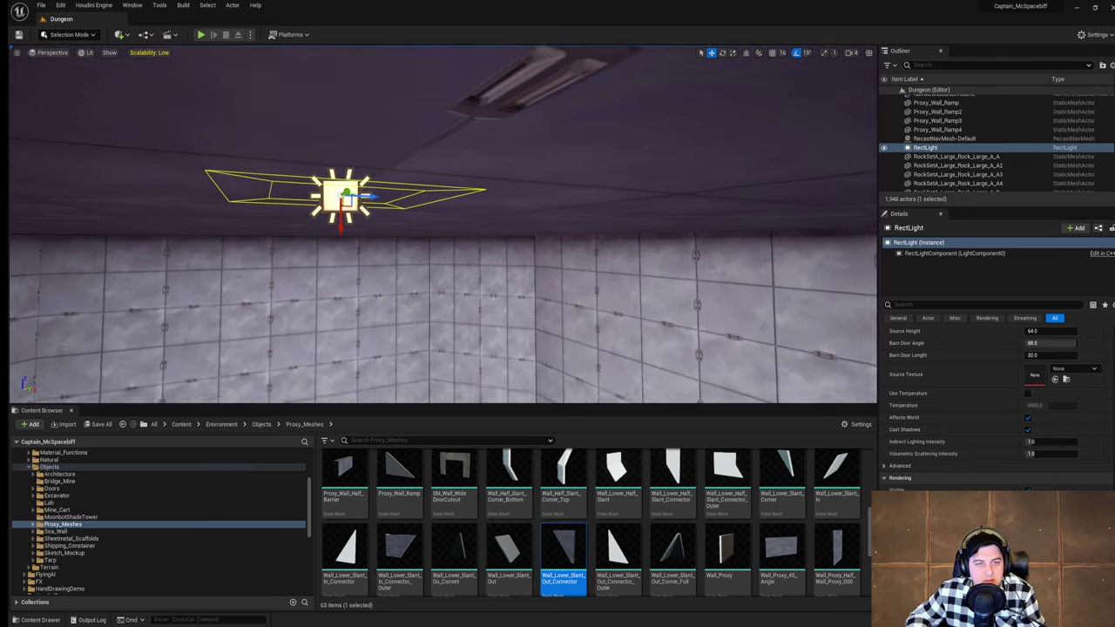
pyautogui.moveTo(343, 261); pyautogui.dragTo(340, 249, button='right')
pyautogui.moveTo(386, 238); pyautogui.dragTo(386, 227)
pyautogui.moveTo(387, 226); pyautogui.dragTo(52, 205, button='right')
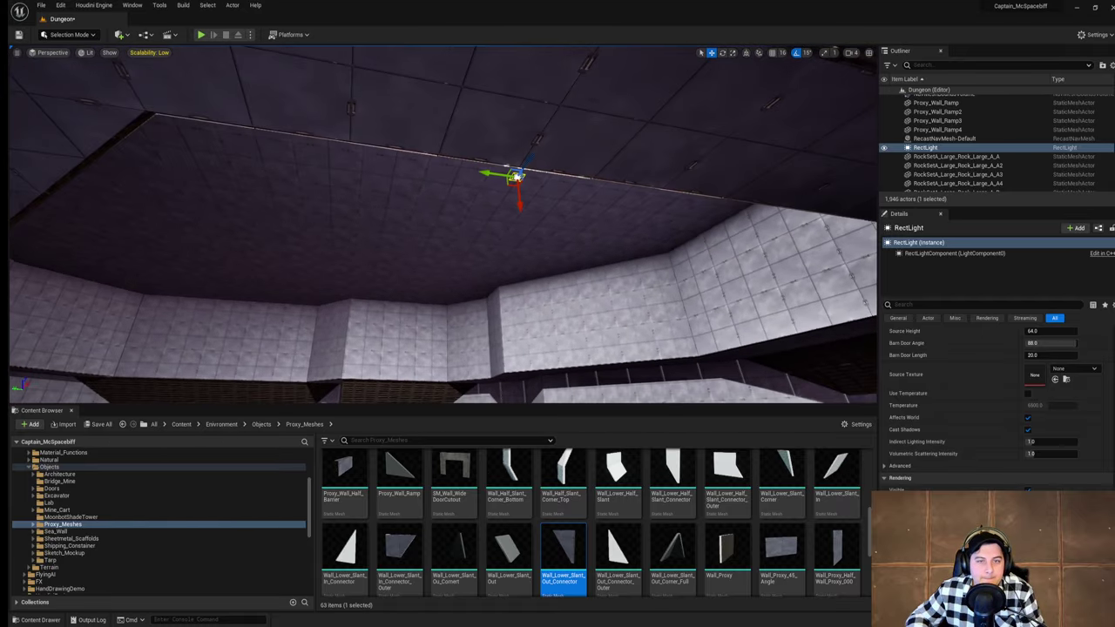
# Step: Shift the Rect Light sideways along the ceiling toward the middle of the pit
pyautogui.moveTo(492, 187); pyautogui.dragTo(416, 172, button='right')
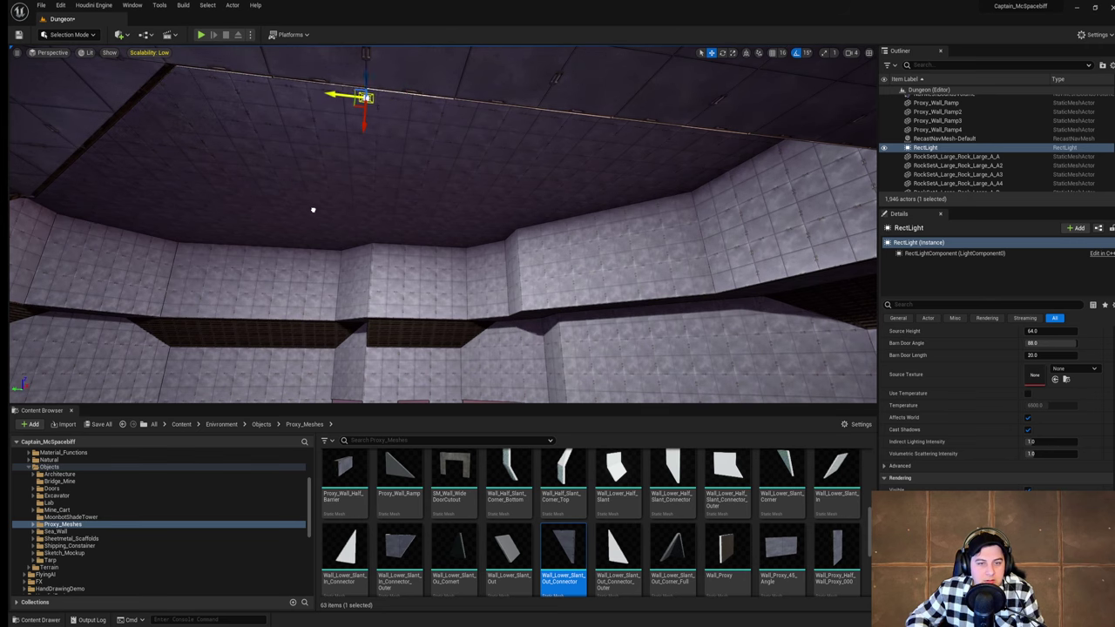
pyautogui.moveTo(435, 192); pyautogui.dragTo(348, 157, button='right')
pyautogui.moveTo(433, 173); pyautogui.dragTo(579, 177)
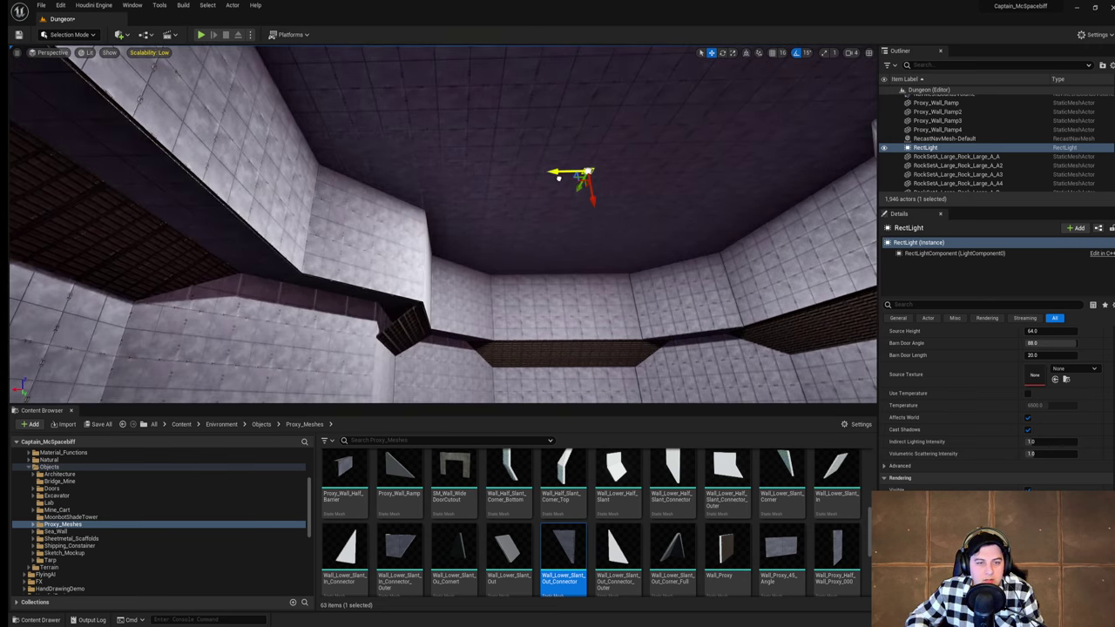
pyautogui.moveTo(559, 178); pyautogui.dragTo(520, 122, button='right')
pyautogui.moveTo(510, 143); pyautogui.dragTo(477, 141)
pyautogui.moveTo(478, 141); pyautogui.dragTo(484, 85, button='right')
pyautogui.moveTo(490, 95); pyautogui.dragTo(463, 94)
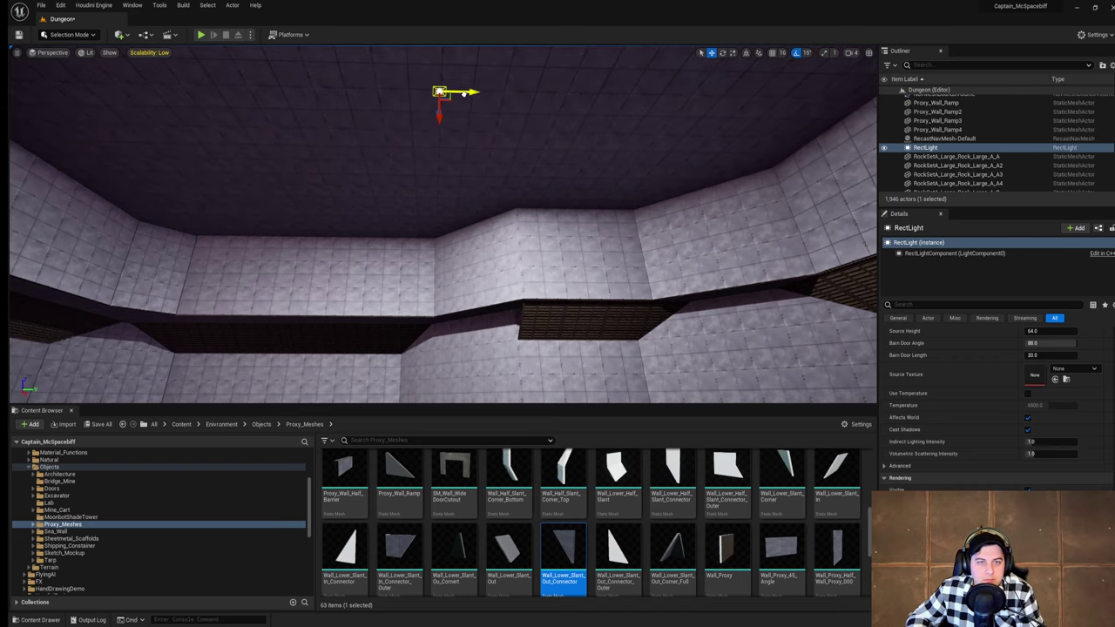
# Step: Play-test the Dungeon level to inspect how the repositioned Rect Light illuminates the pit's ceiling and walls
pyautogui.moveTo(464, 94); pyautogui.dragTo(619, 213, button='right')
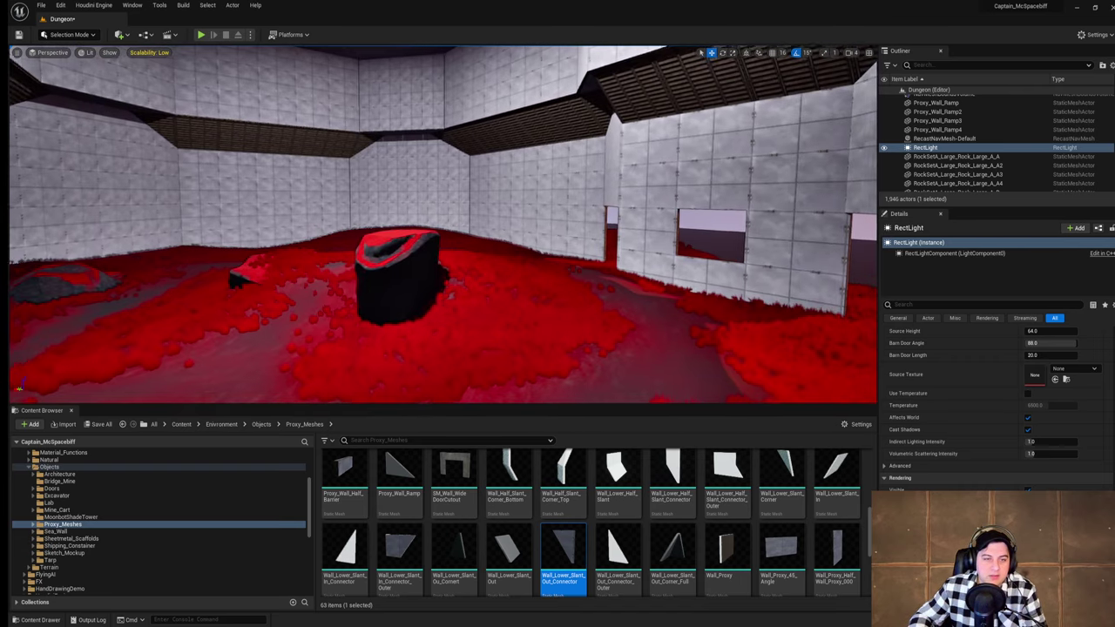
pyautogui.moveTo(457, 170); pyautogui.dragTo(465, 96, button='right')
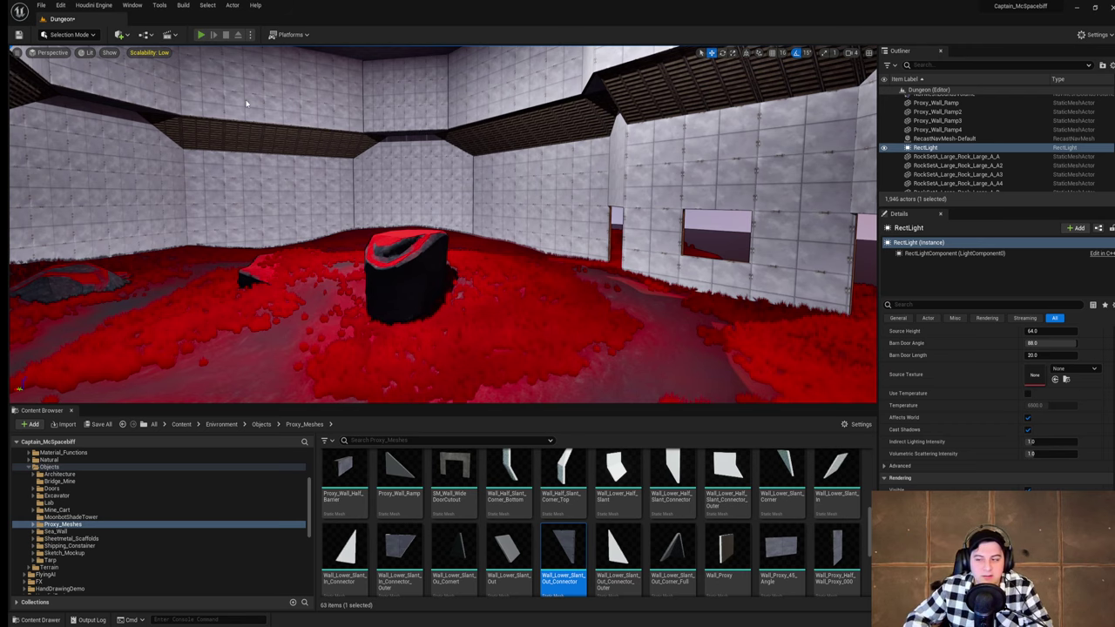
pyautogui.click(200, 35)
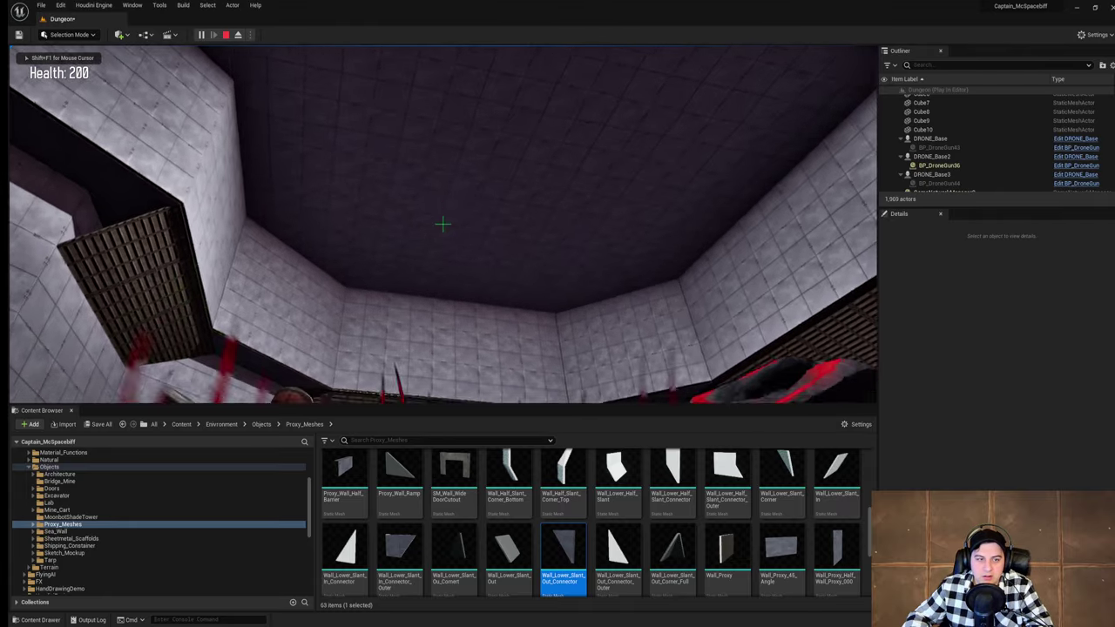
pyautogui.press('`')
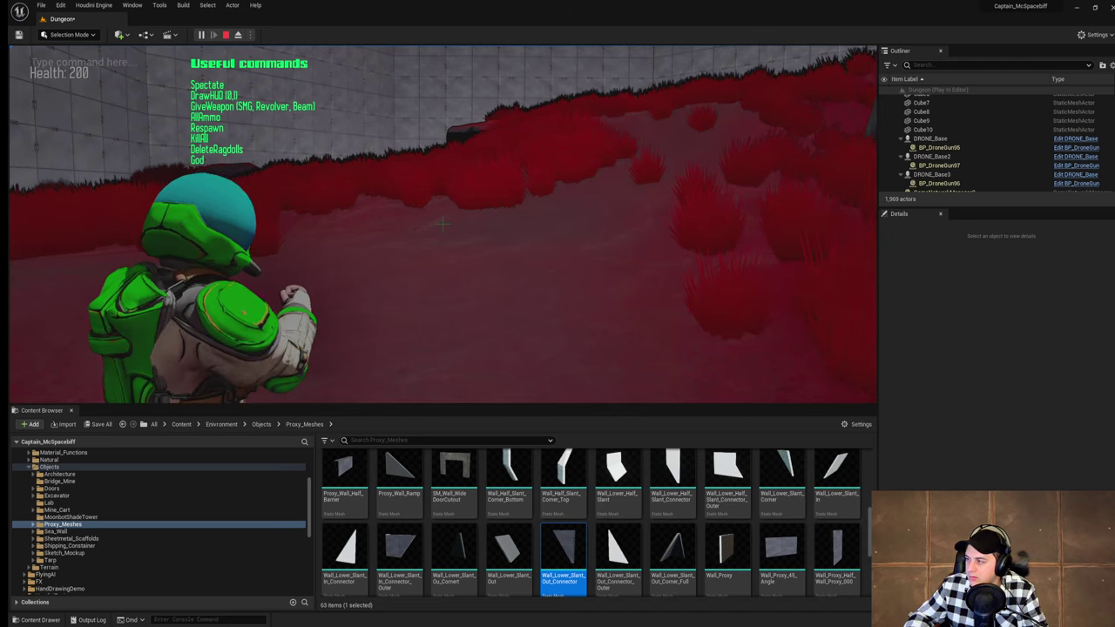
# Step: Switch to the browser to view the open-mouthed creature render, move its window off the editor, and end the play session
pyautogui.moveTo(719, 2); pyautogui.dragTo(719, 28)
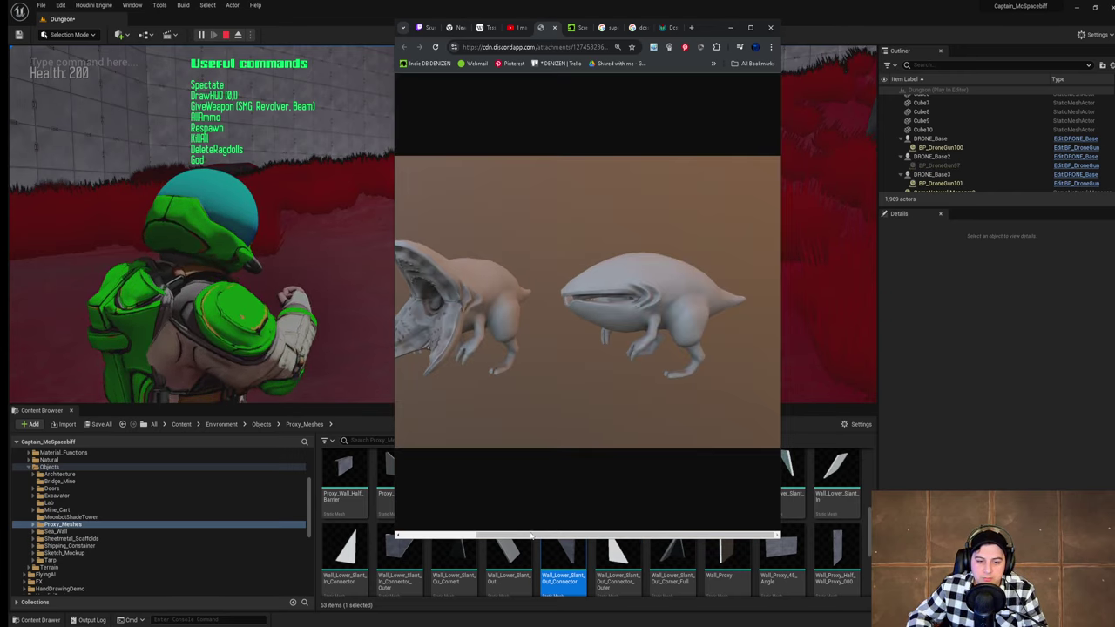
pyautogui.moveTo(394, 538); pyautogui.dragTo(285, 548)
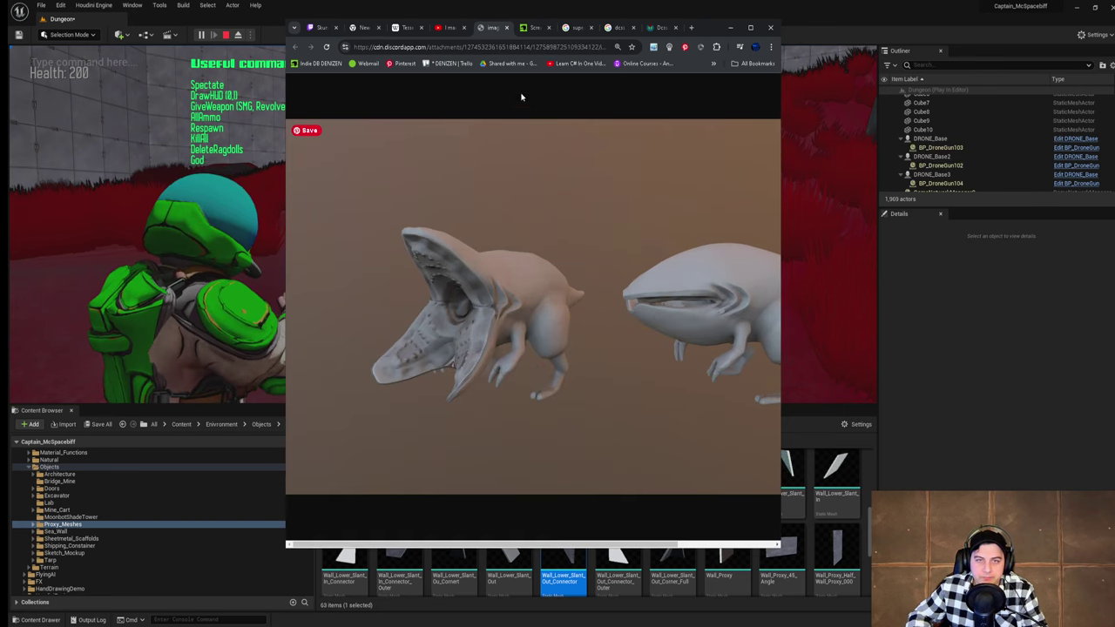
pyautogui.moveTo(712, 20); pyautogui.dragTo(973, 67)
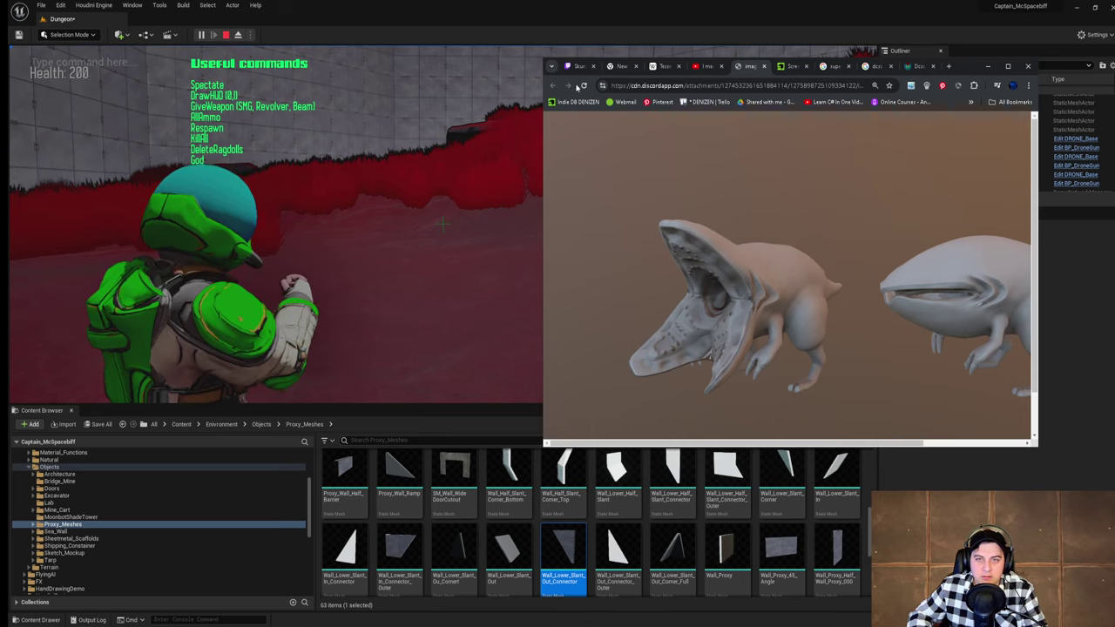
pyautogui.moveTo(972, 70); pyautogui.dragTo(1114, 113)
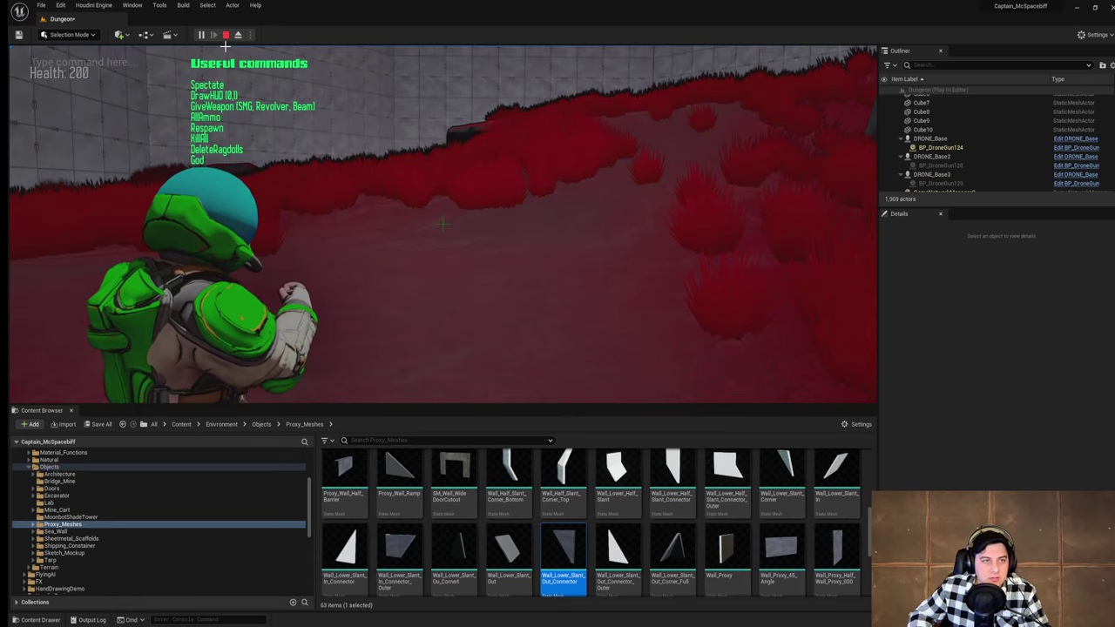
pyautogui.click(225, 35)
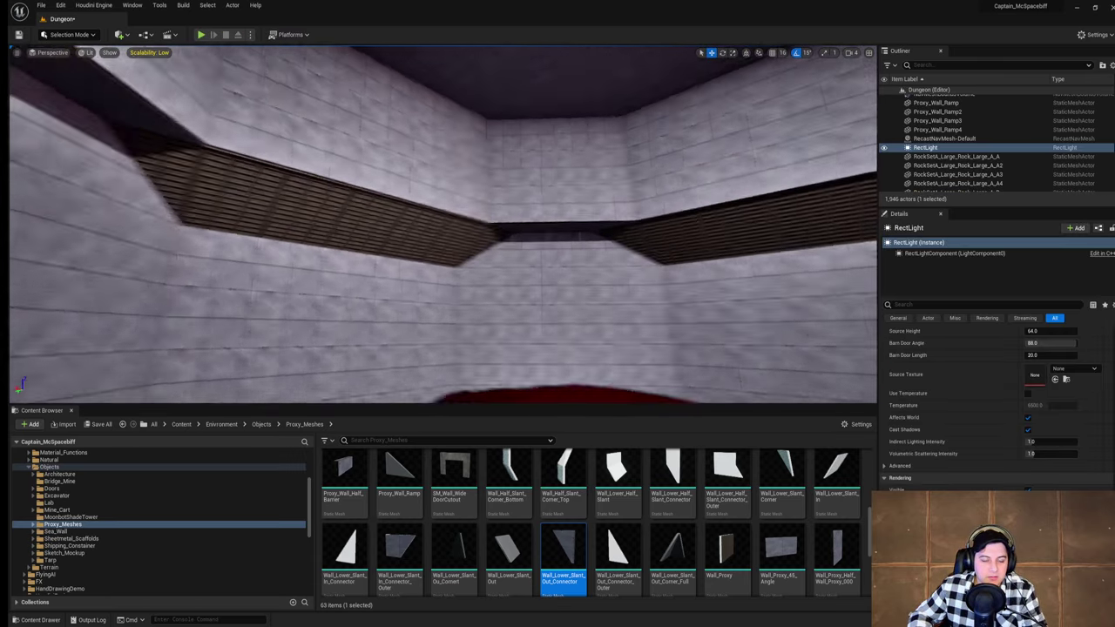
# Step: Examine the lit pit interior and the slanted tunnel opening in its wall from close up
pyautogui.moveTo(444, 224); pyautogui.dragTo(410, 211, button='right')
pyautogui.press('w')
pyautogui.press('w')
pyautogui.press('w')
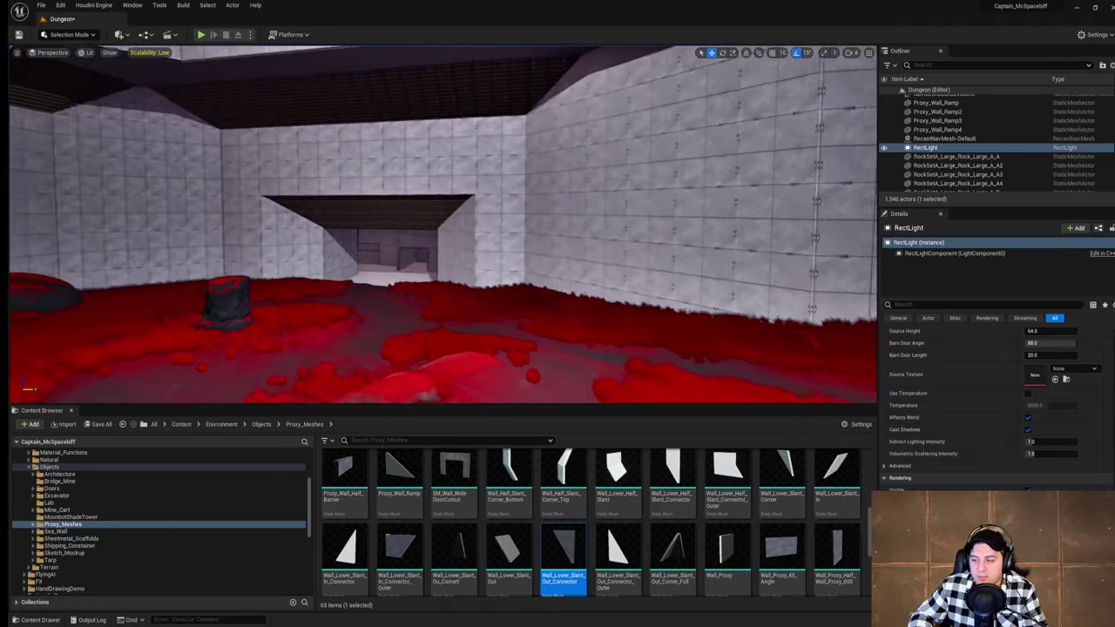
pyautogui.press('w')
pyautogui.moveTo(548, 235); pyautogui.dragTo(589, 233, button='right')
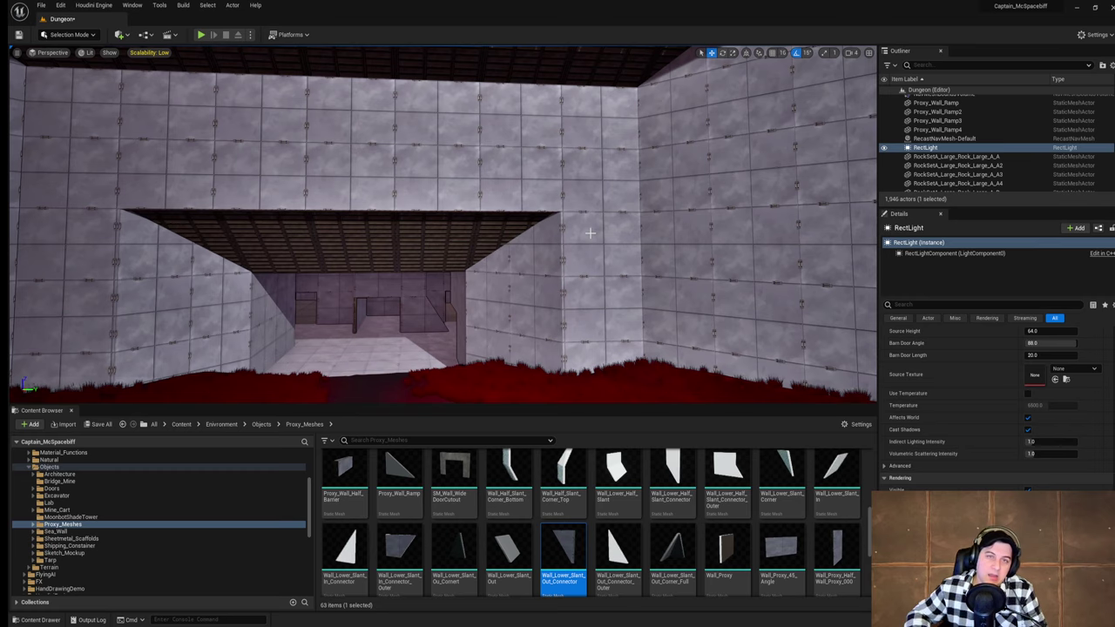
pyautogui.moveTo(632, 210); pyautogui.dragTo(611, 194, button='right')
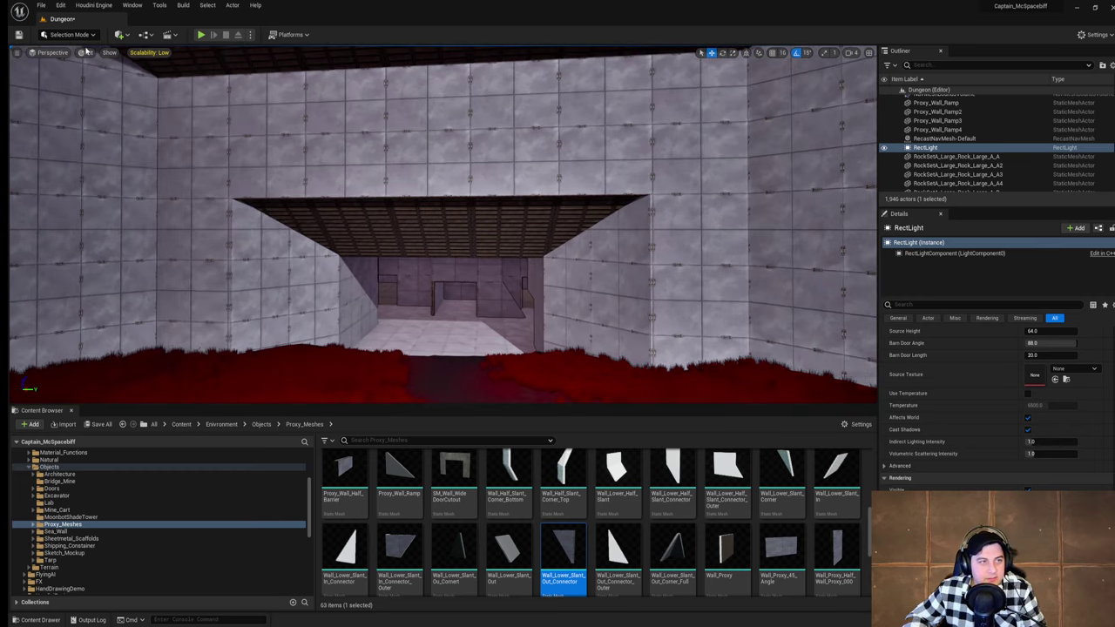
# Step: Play-test the pit from the tunnel opening, running across the red grass and jumping onto the large rock
pyautogui.hotkey('alt', 'p')
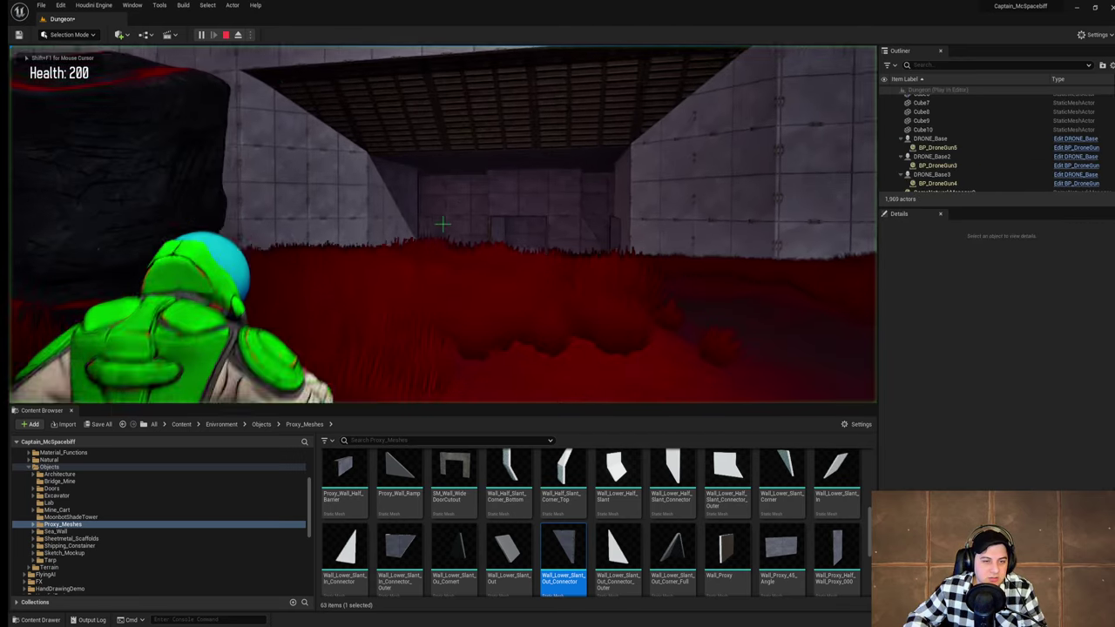
pyautogui.press('w')
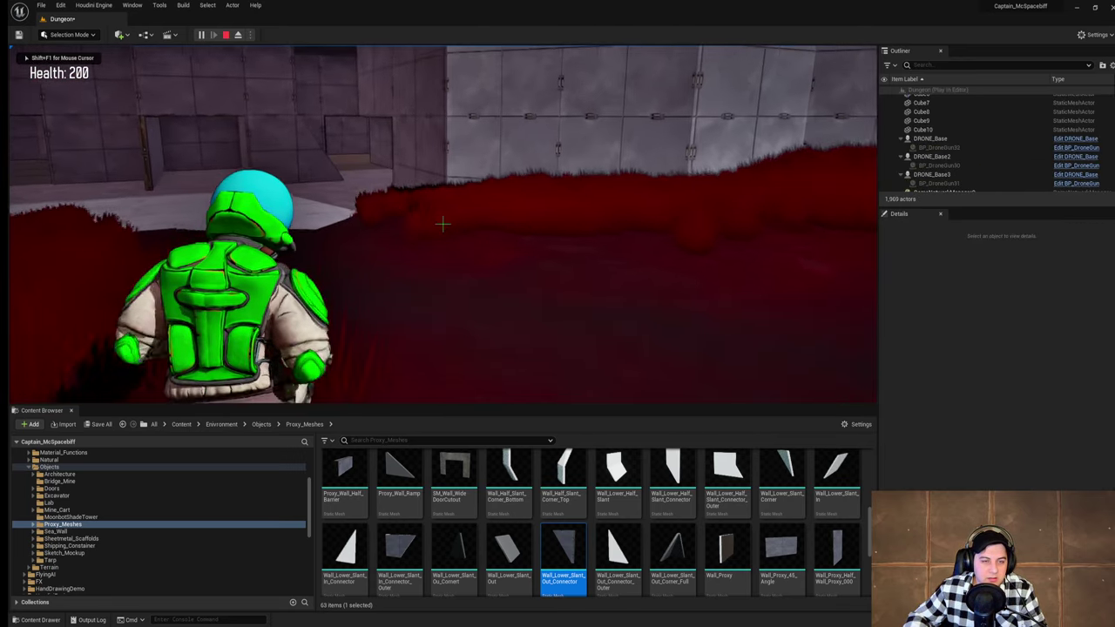
pyautogui.press('w')
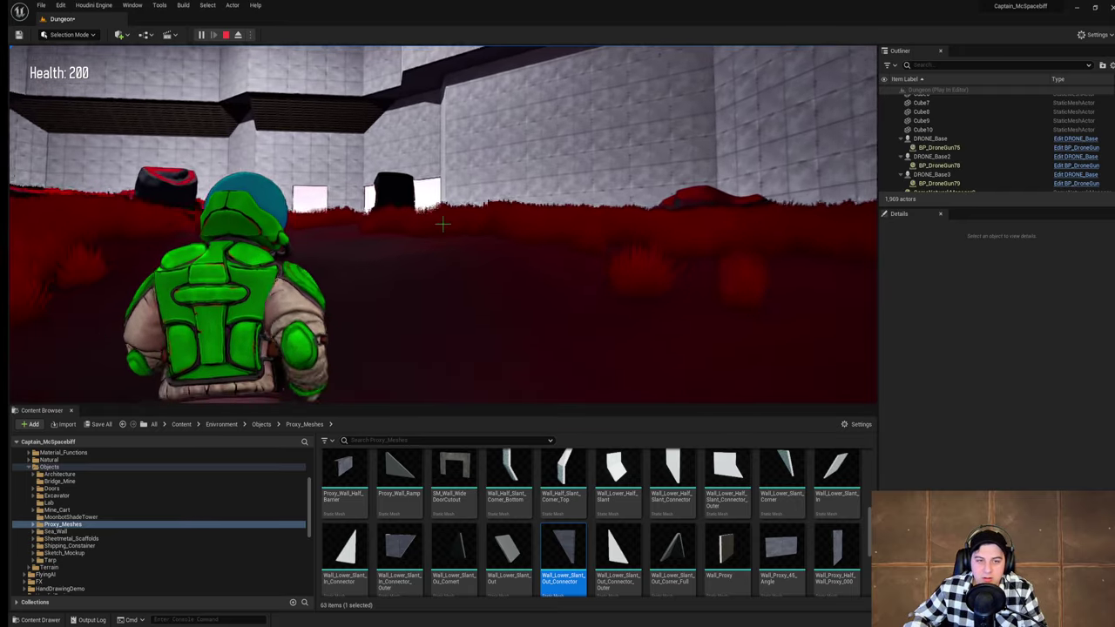
pyautogui.press('w')
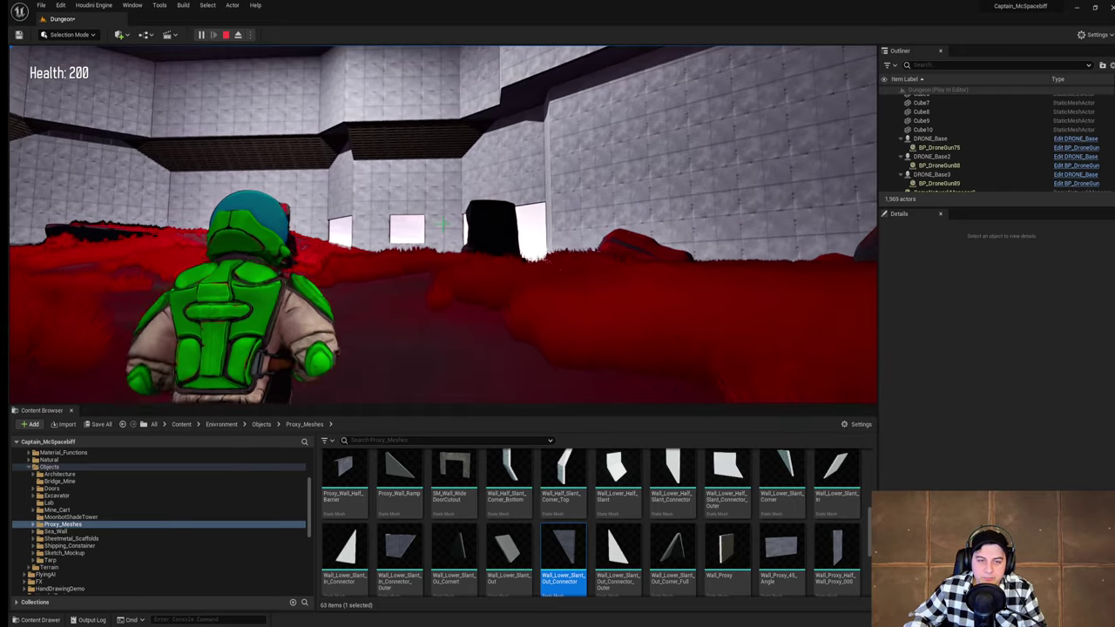
pyautogui.press('w')
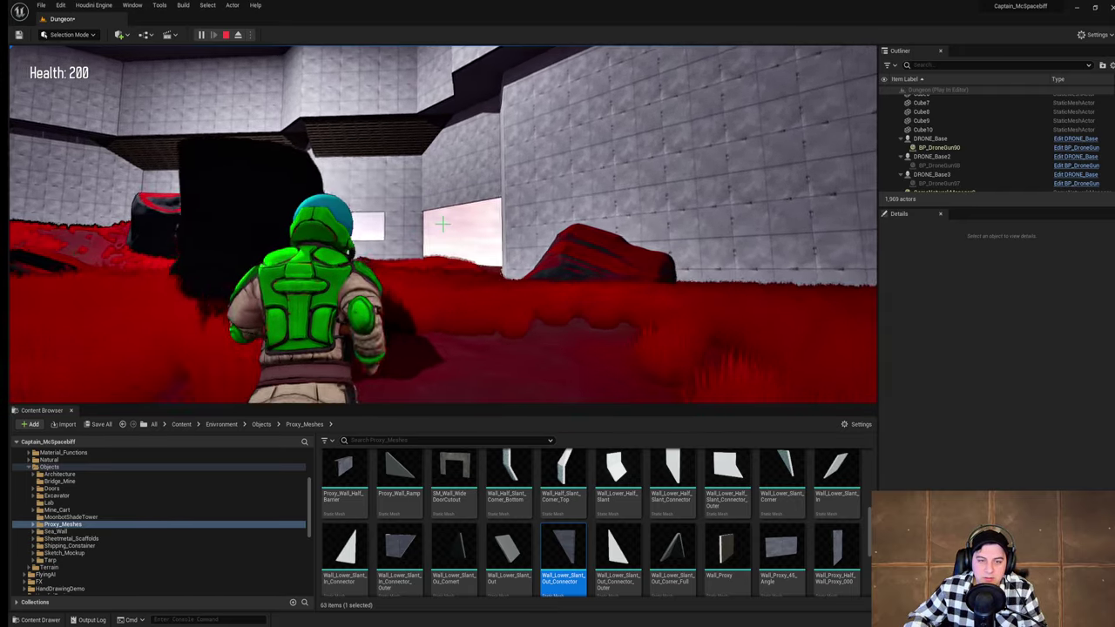
pyautogui.press('w')
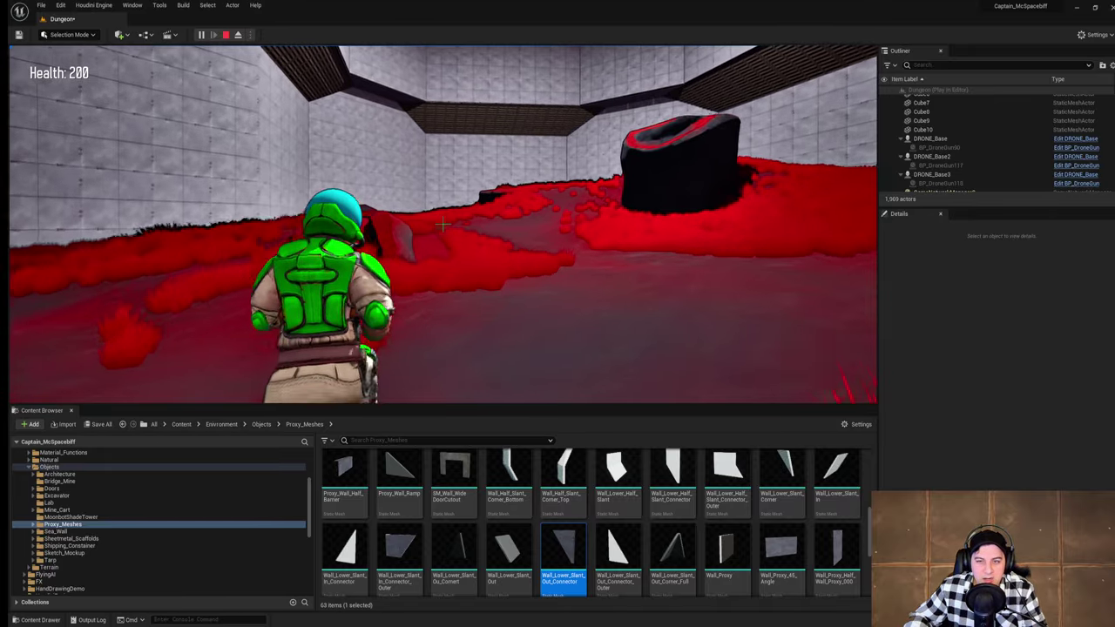
pyautogui.press('w')
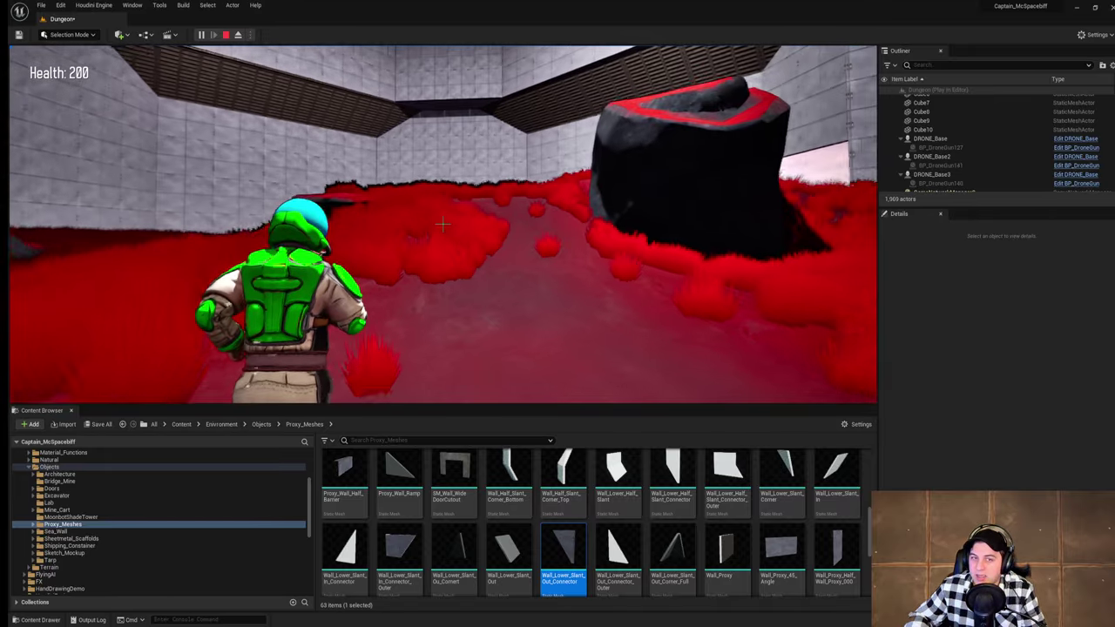
pyautogui.press('w')
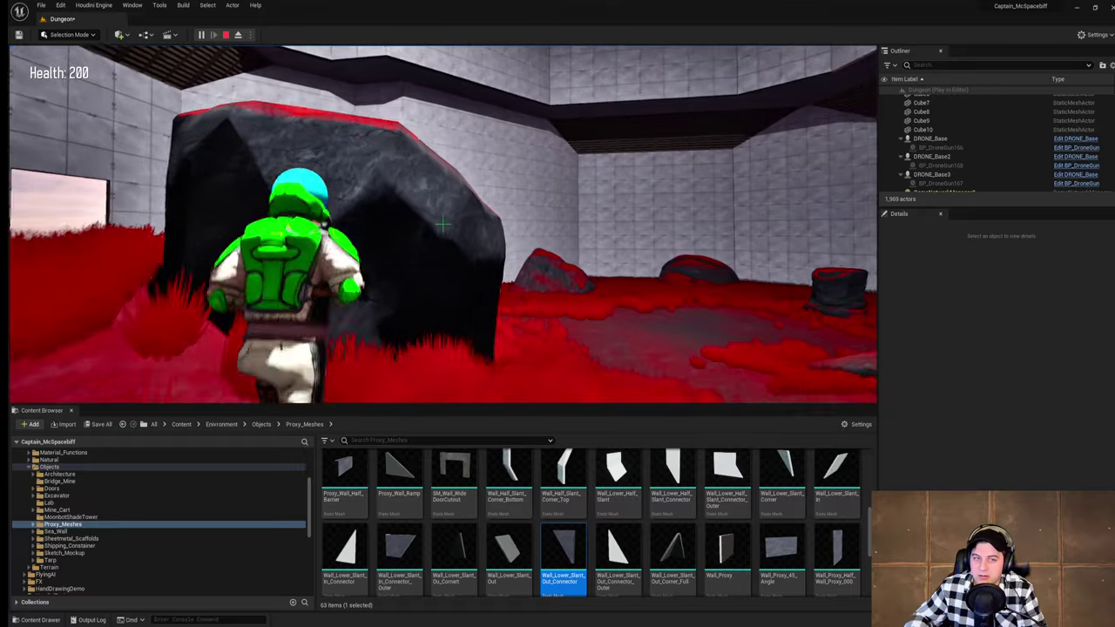
pyautogui.press('space')
pyautogui.press('w')
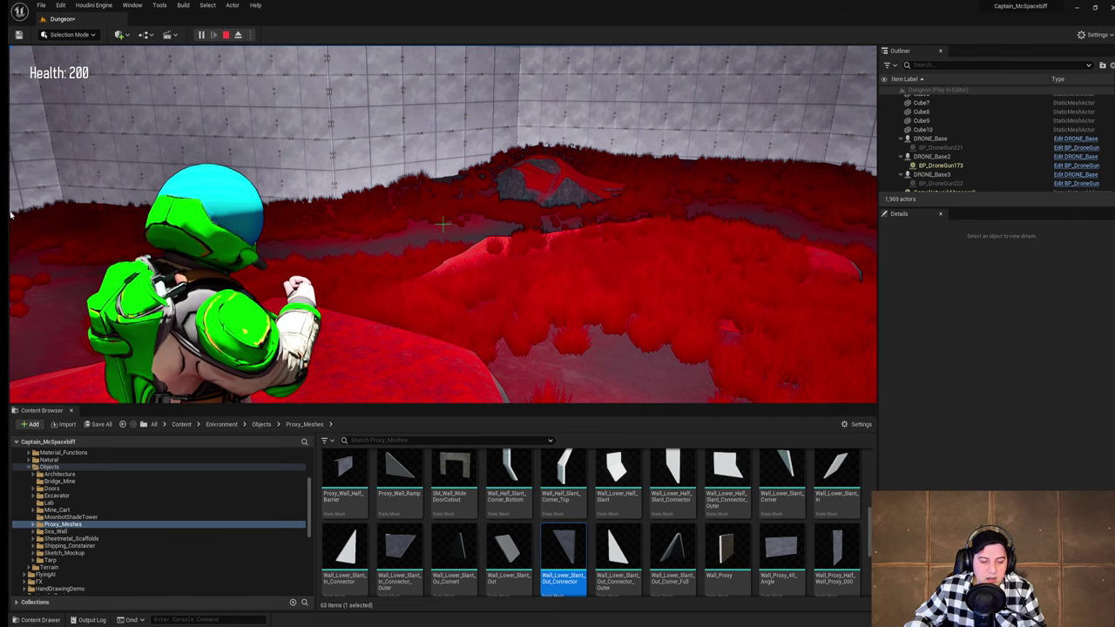
# Step: Resume control of the character and run toward the tunnel opening, jumping onto the grassy rock beside the wall
pyautogui.hotkey('shift', 'F1')
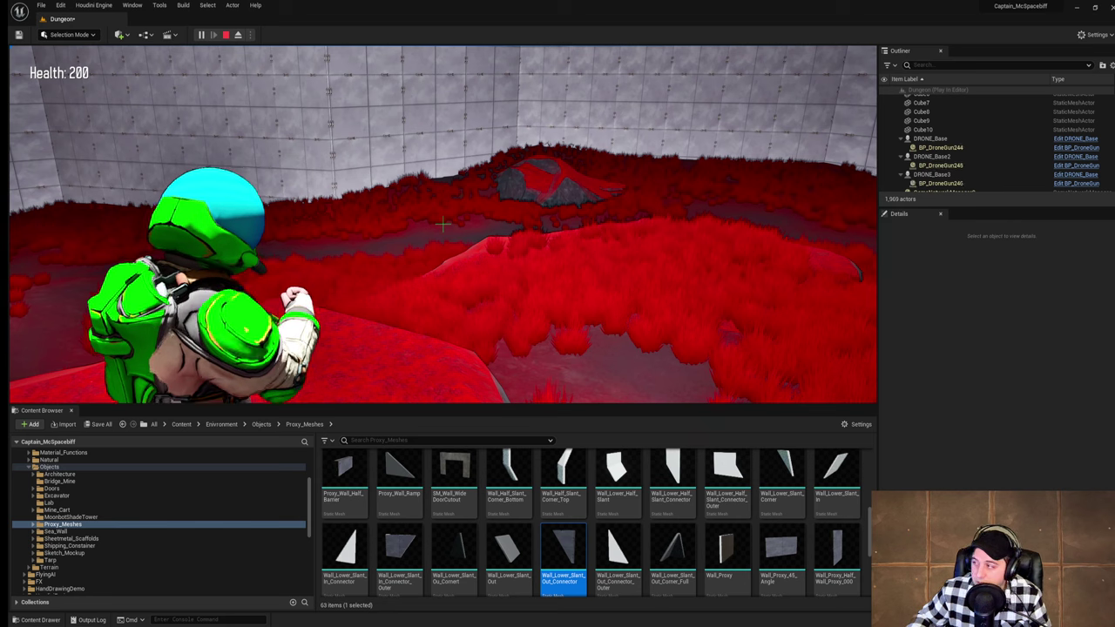
pyautogui.click(359, 231)
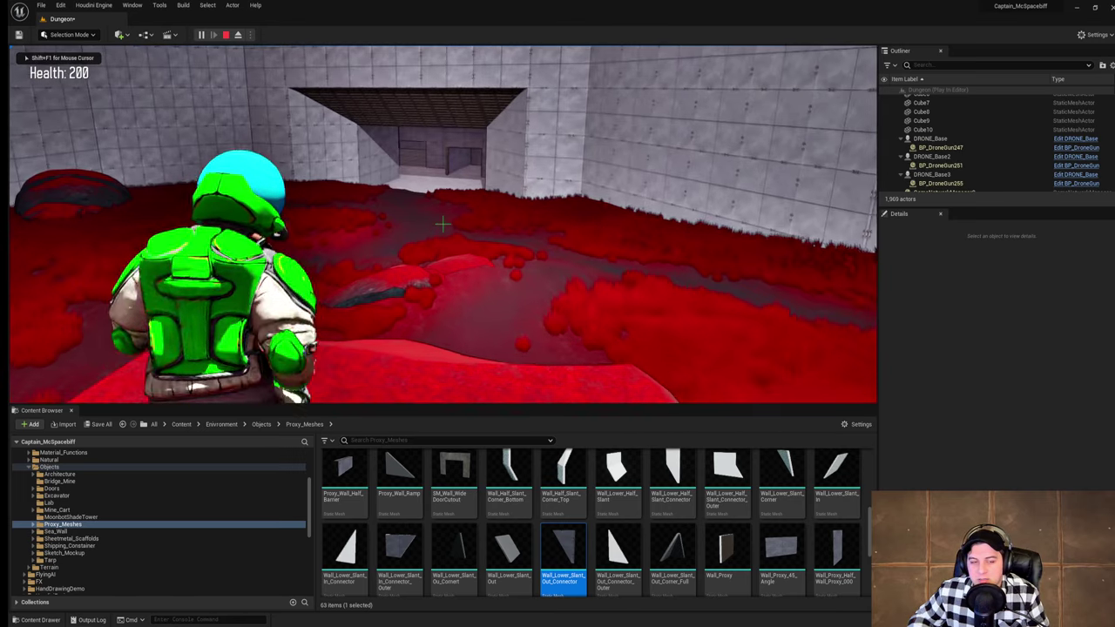
pyautogui.press('w')
pyautogui.press('space')
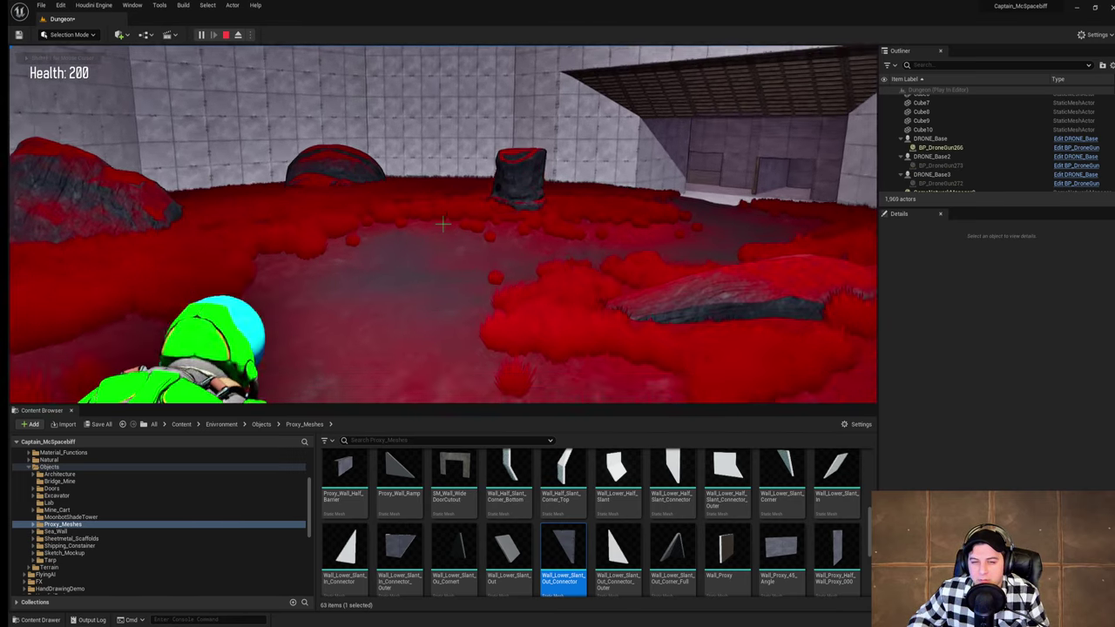
pyautogui.press('w')
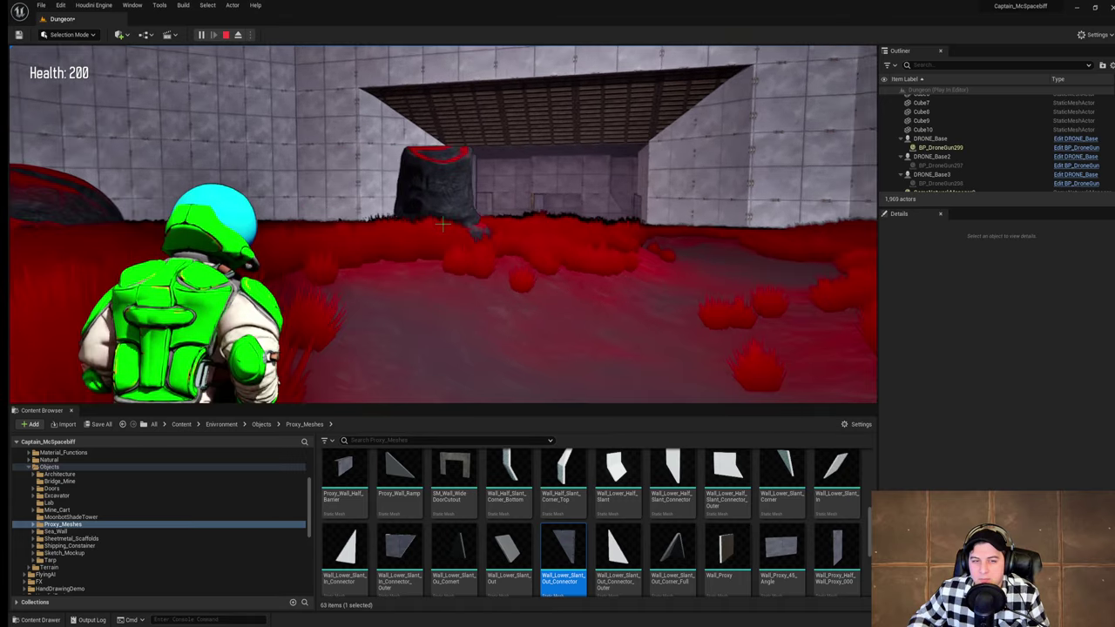
pyautogui.press('w')
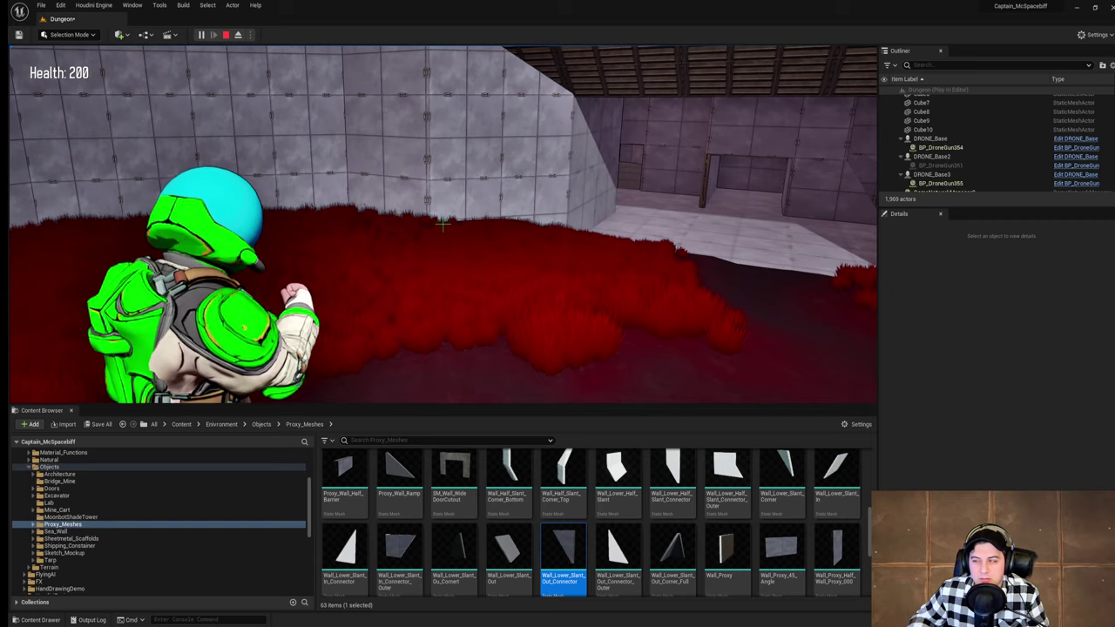
pyautogui.press('w')
pyautogui.press('space')
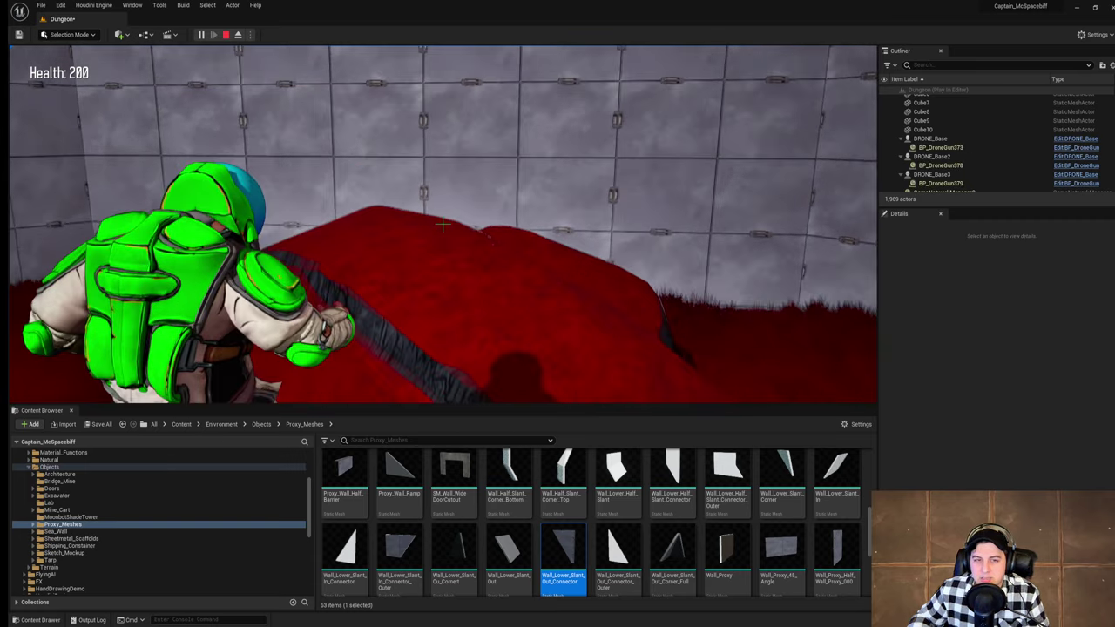
# Step: Run the character back across the pit past the wall windows and jump onto the large dark rock, checking the lighting
pyautogui.press('w')
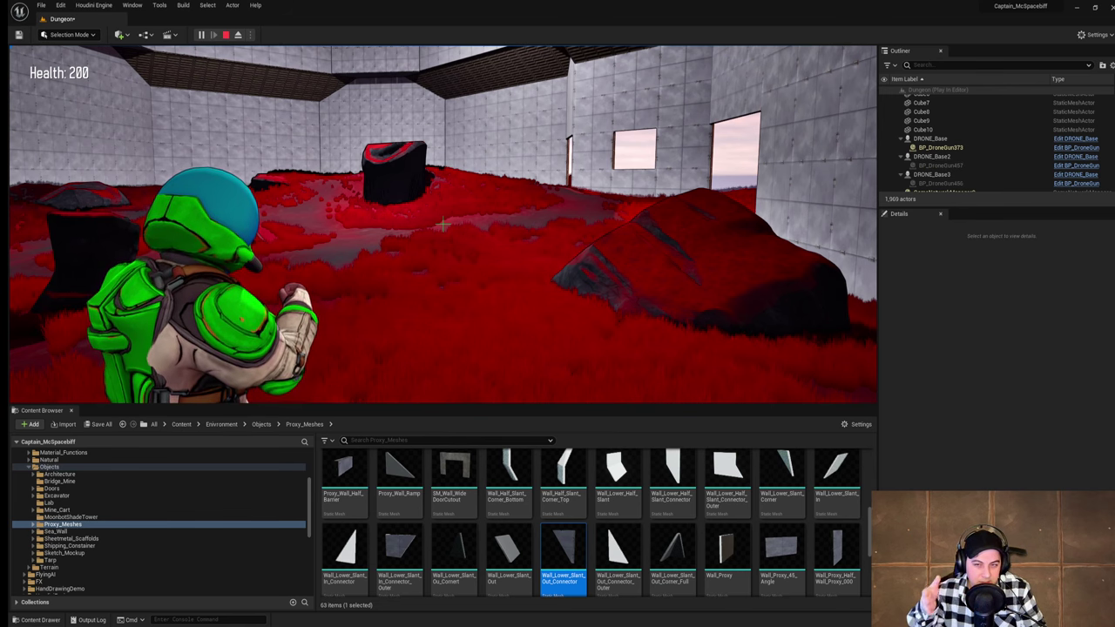
pyautogui.press('w')
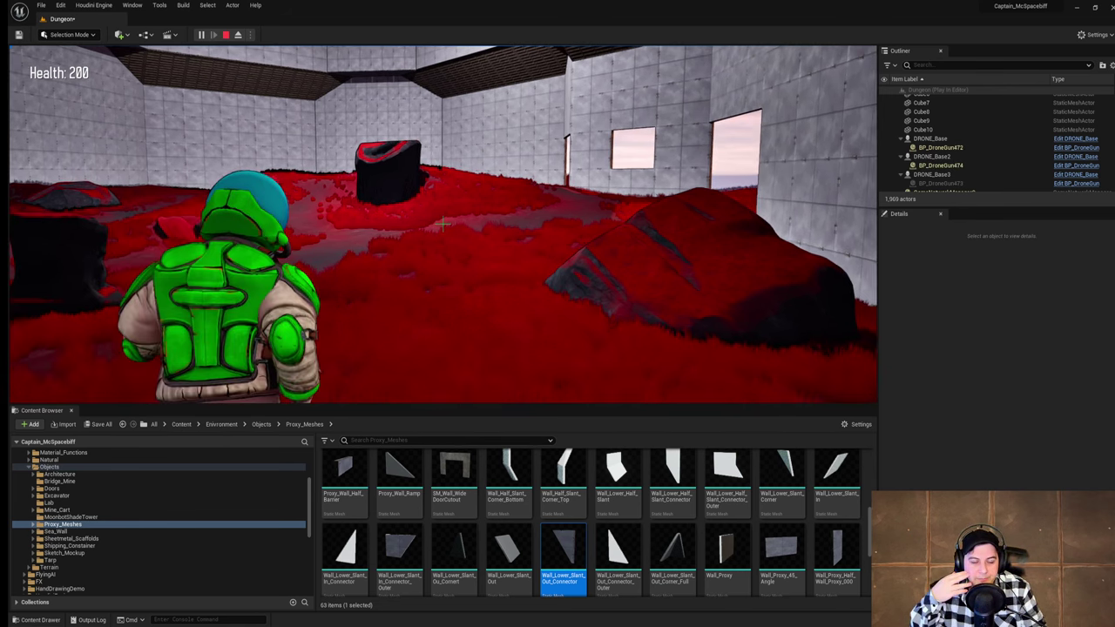
pyautogui.press('w')
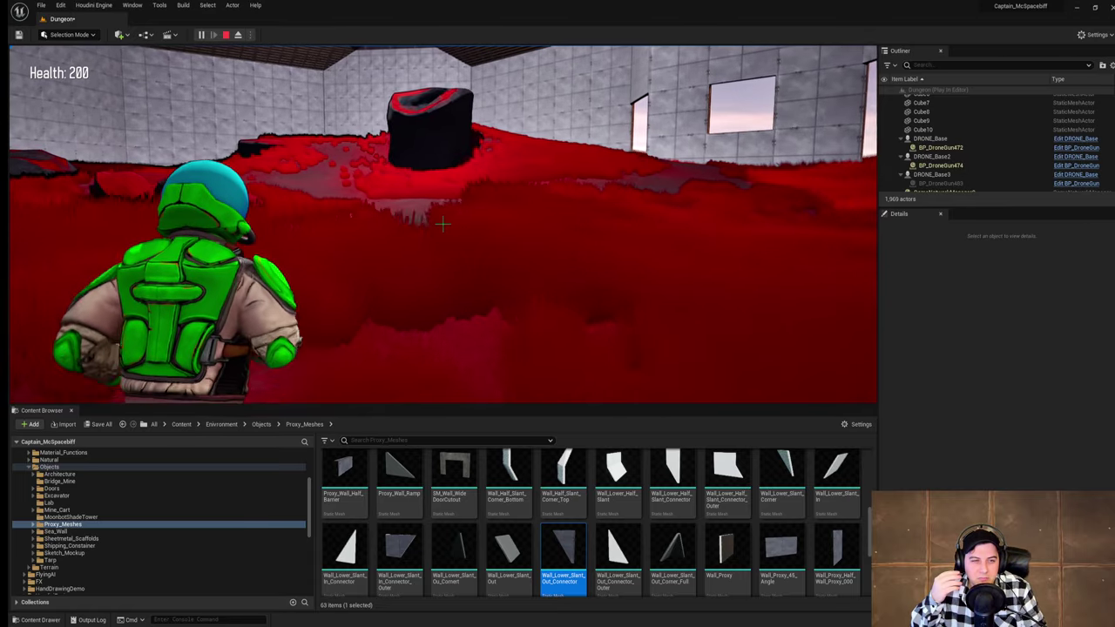
pyautogui.press('w')
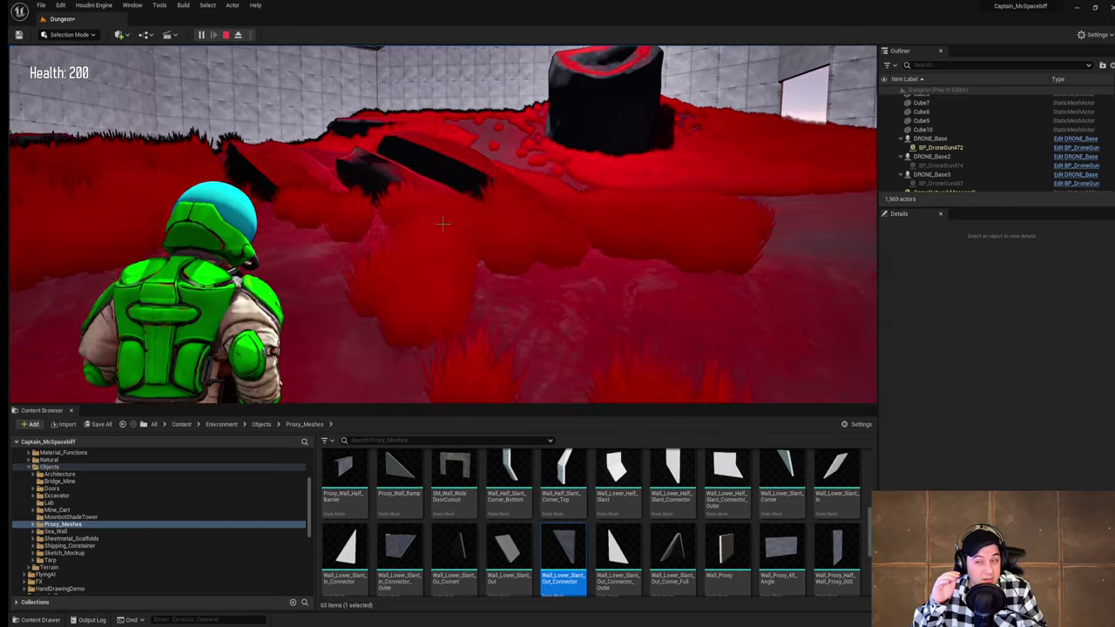
pyautogui.press('w')
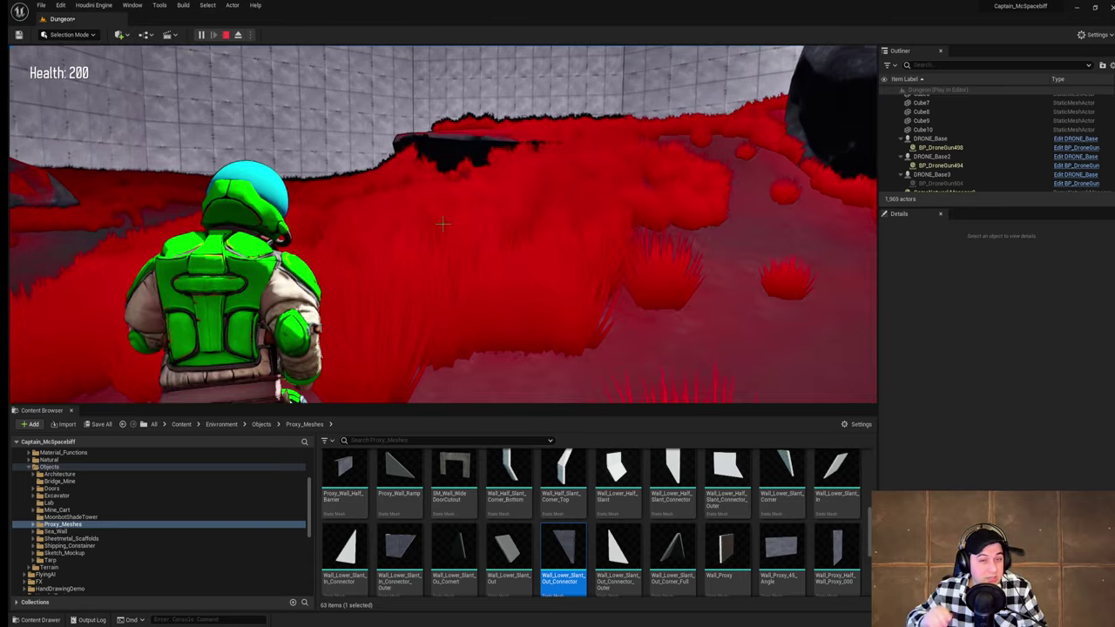
pyautogui.press('w')
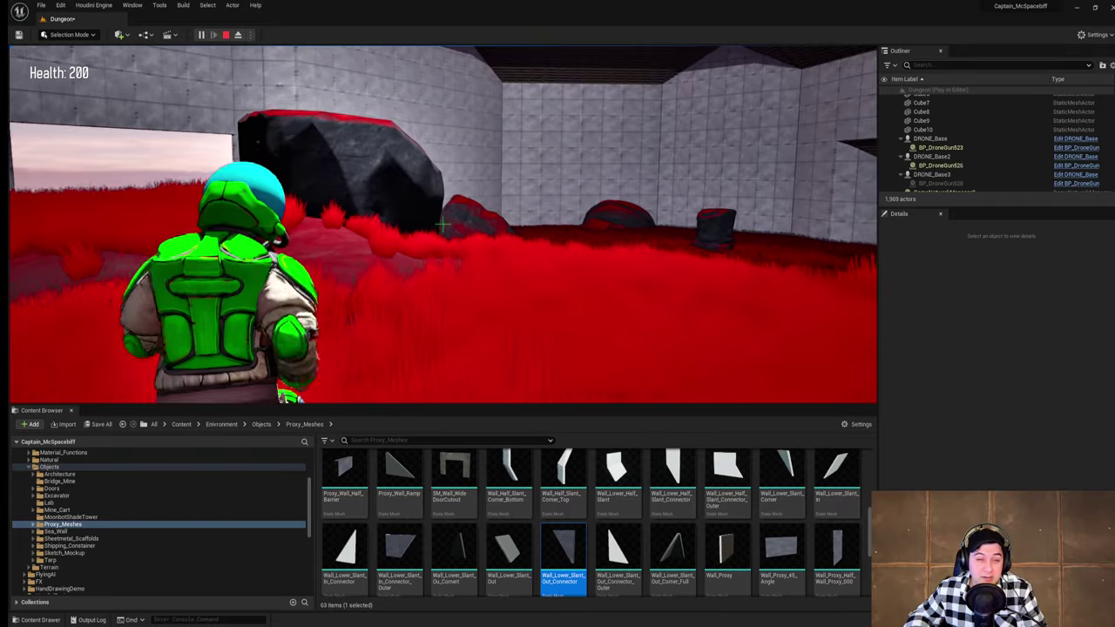
pyautogui.press('w')
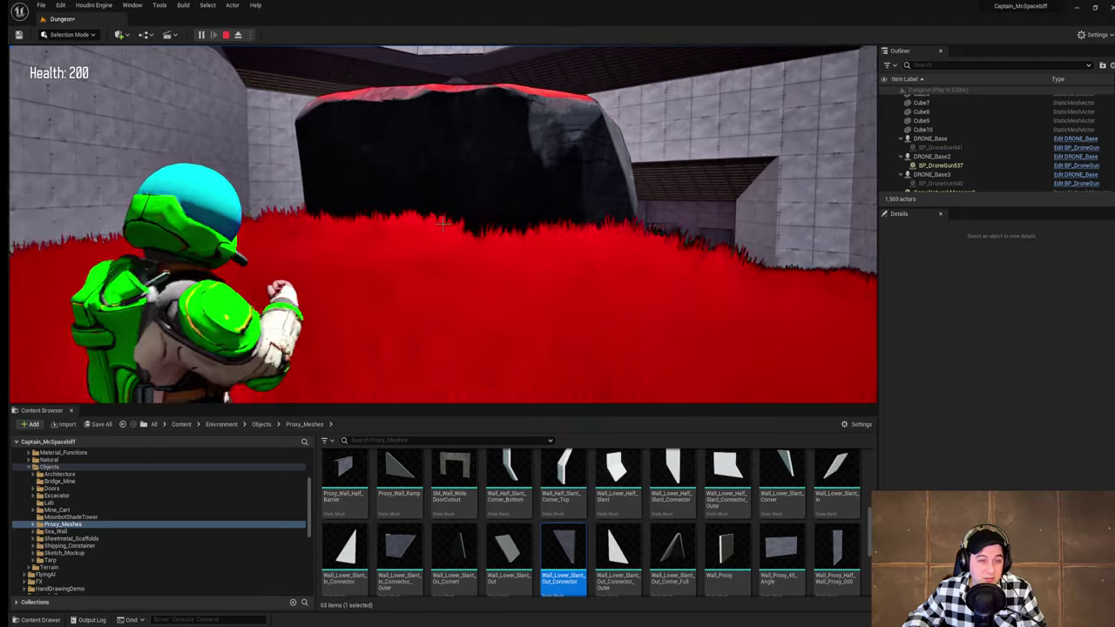
pyautogui.press('w')
pyautogui.press('space')
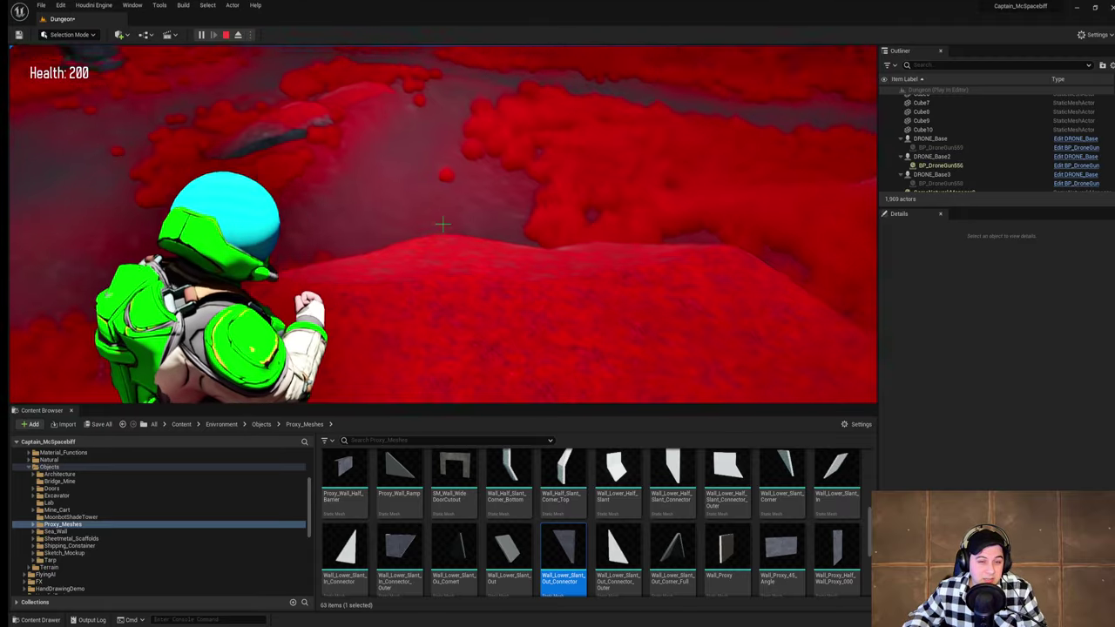
# Step: Run the character across the red grass, jump over the large dark rock, and head past the tunnel opening toward the pit wall
pyautogui.press('w')
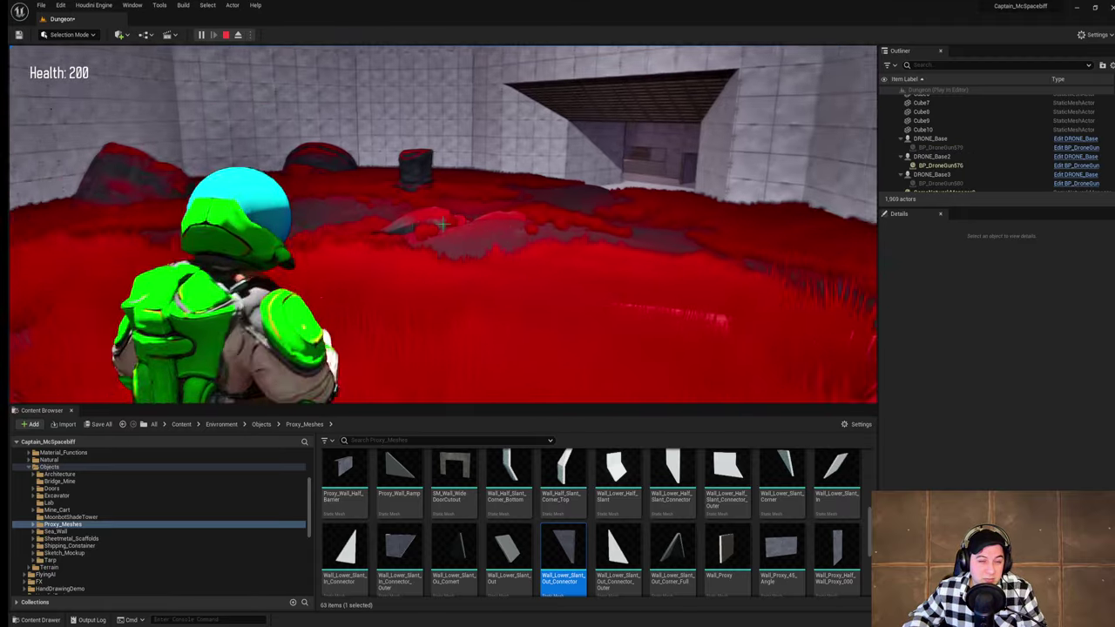
pyautogui.press('w')
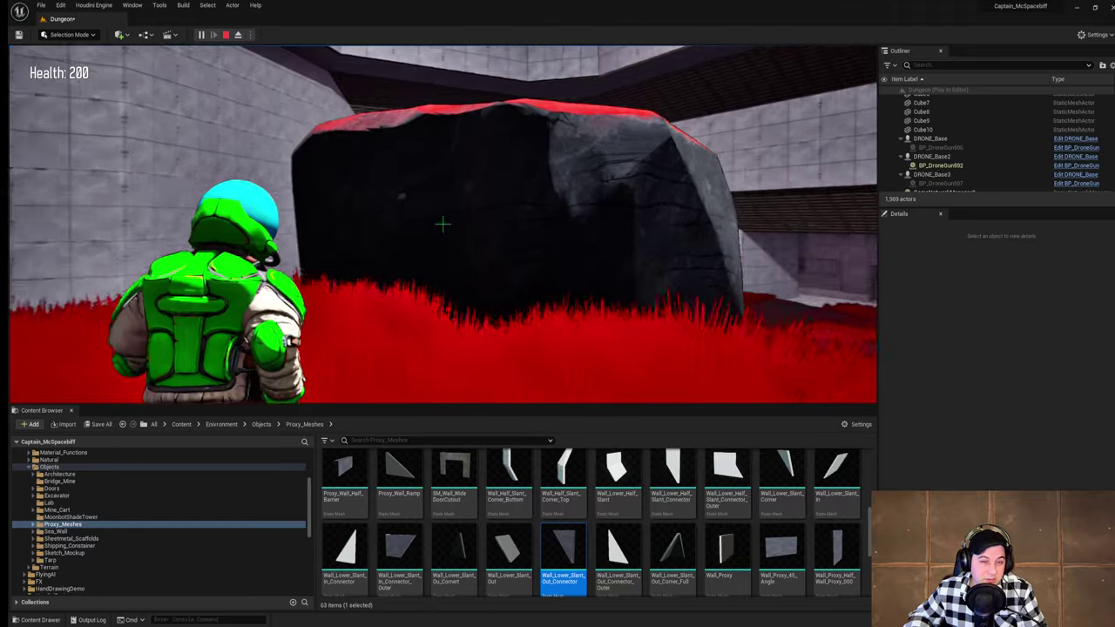
pyautogui.press('space')
pyautogui.press('w')
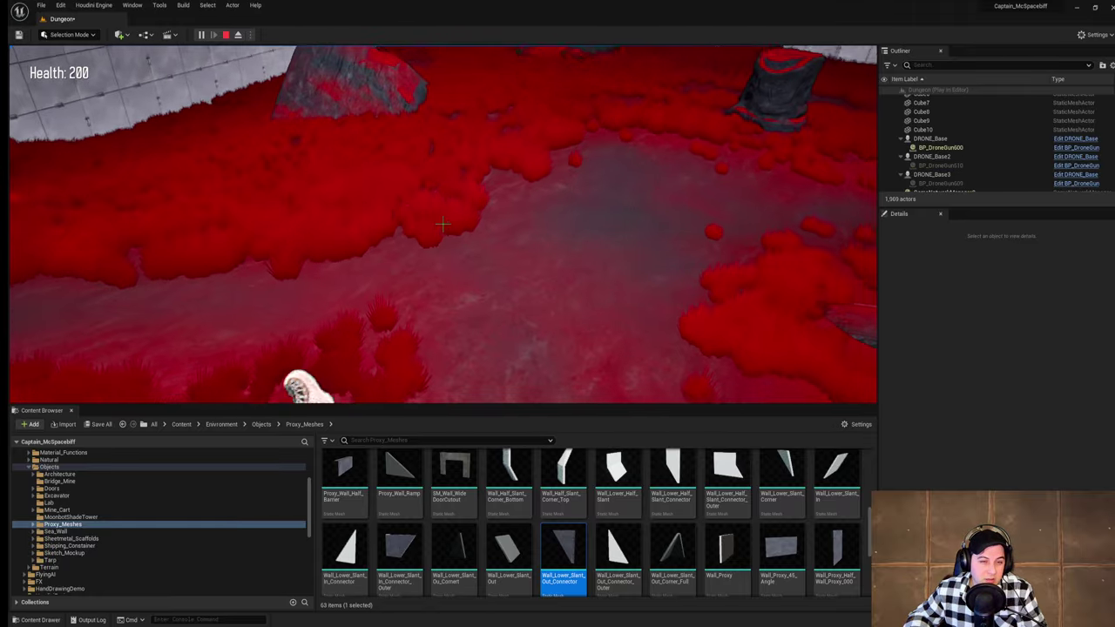
pyautogui.press('w')
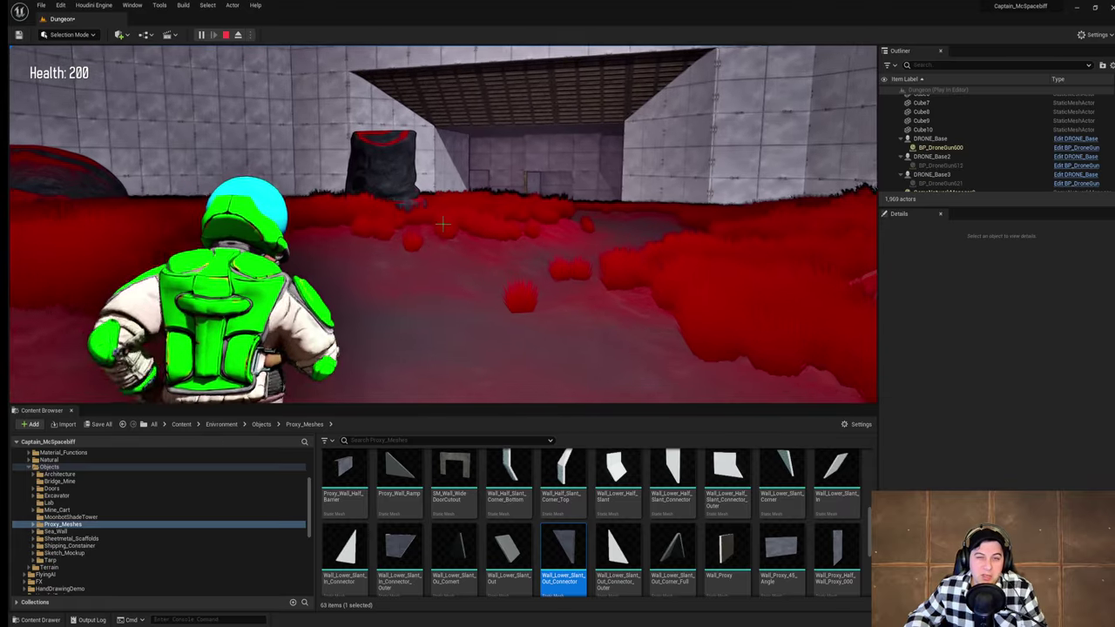
pyautogui.press('w')
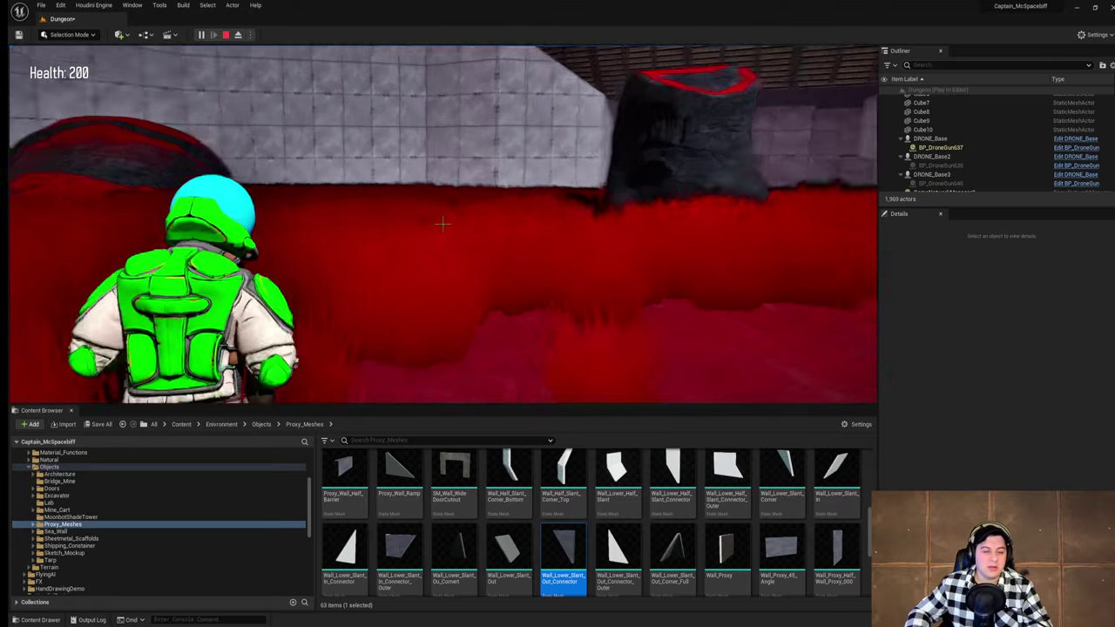
pyautogui.press('w')
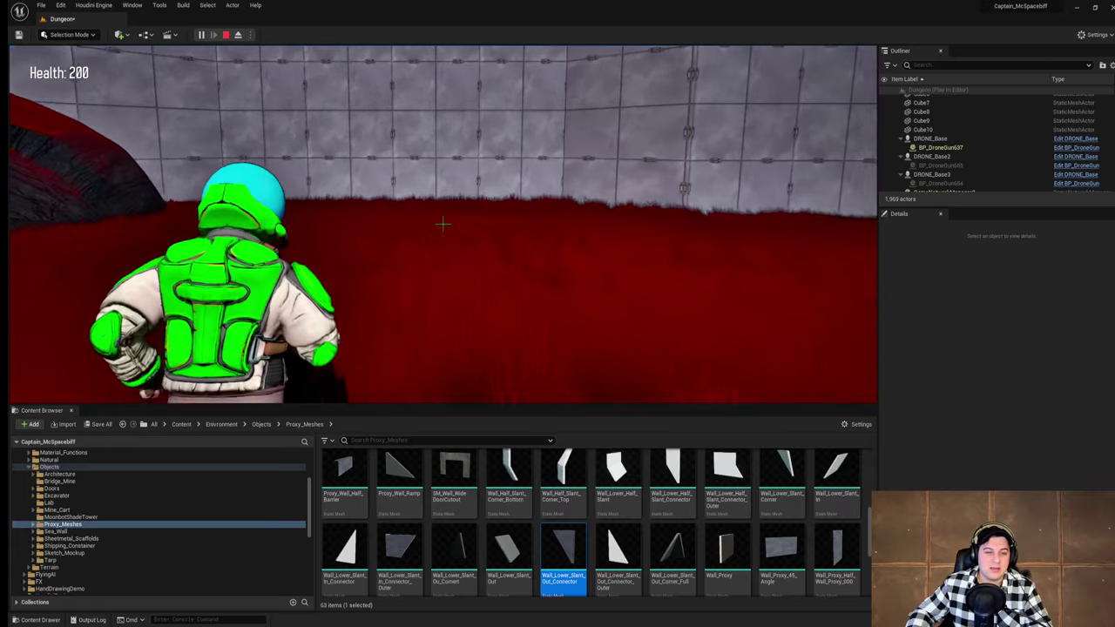
pyautogui.press('w')
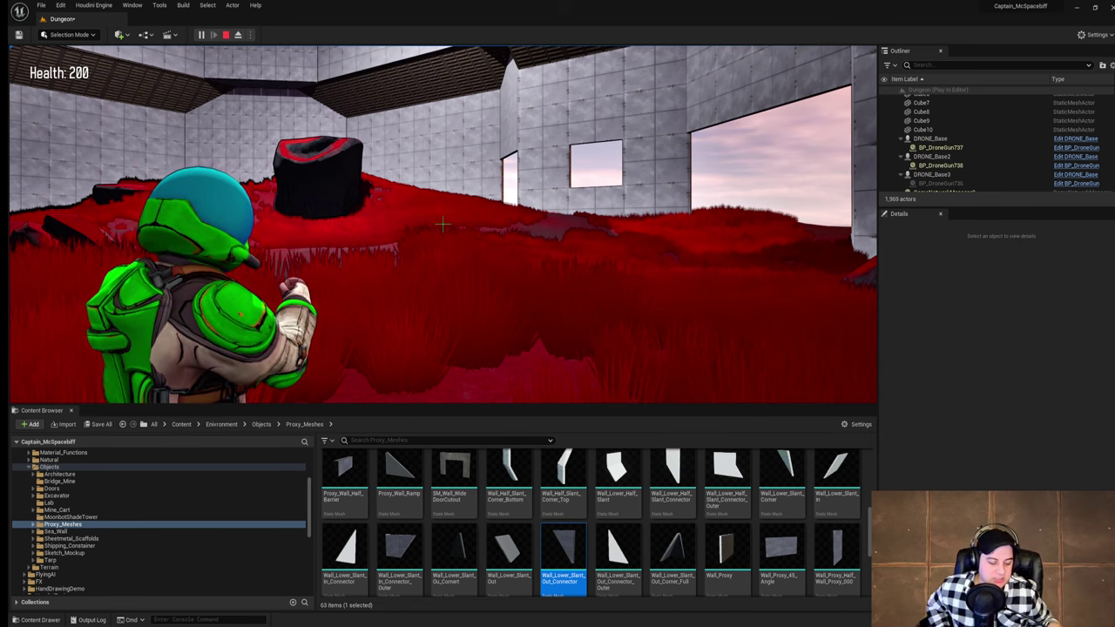
# Step: Run the character past the dark stump-shaped rock toward the far pit wall, checking the grass and lighting
pyautogui.press('w')
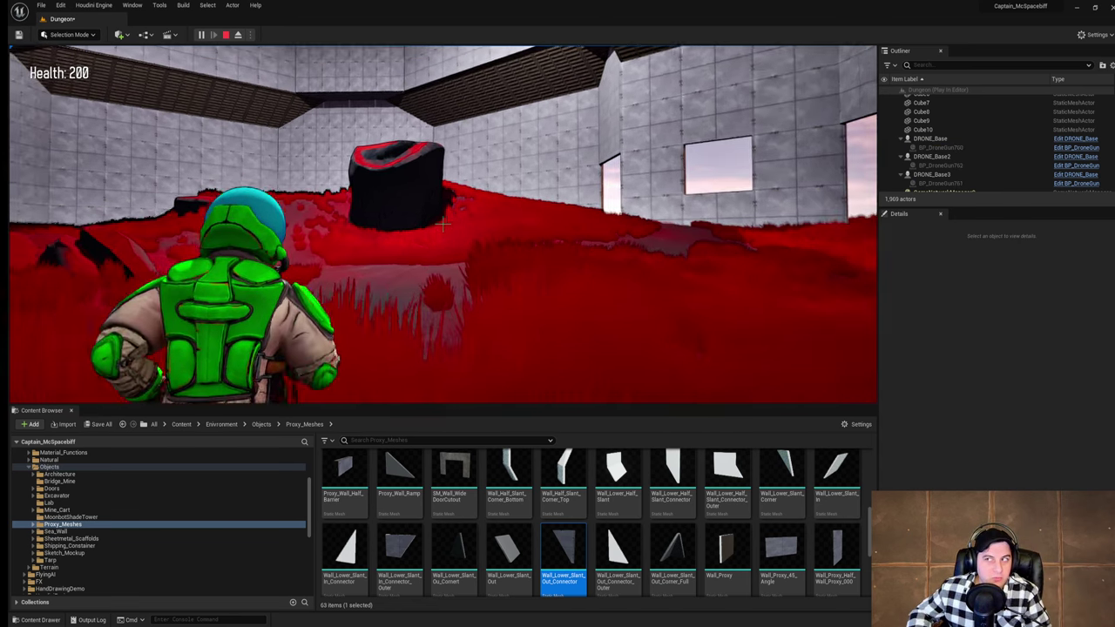
pyautogui.press('w')
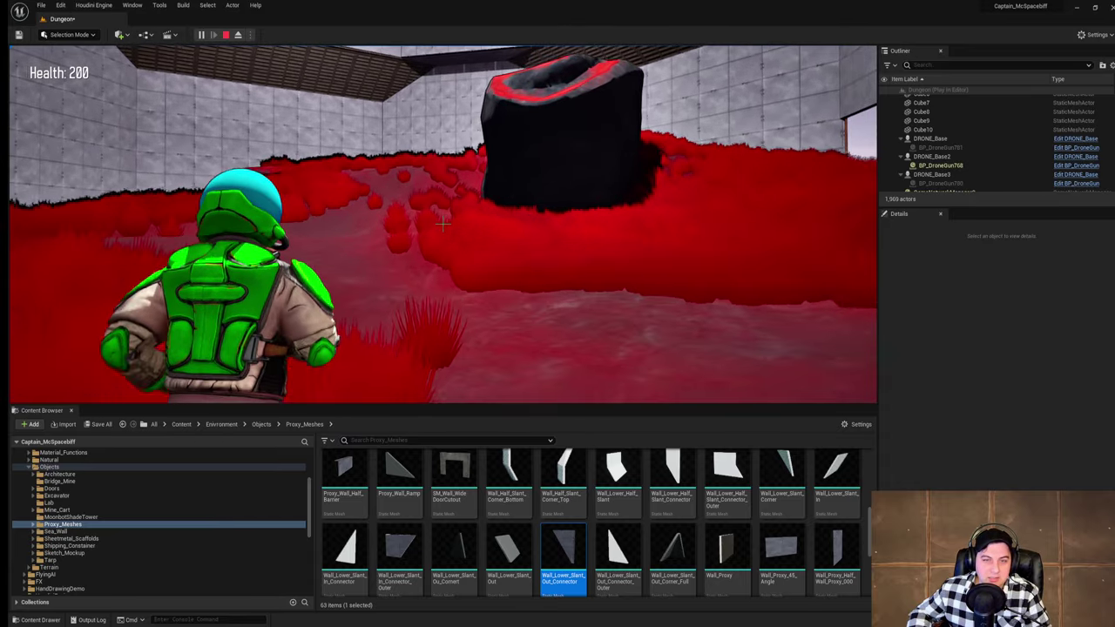
pyautogui.press('w')
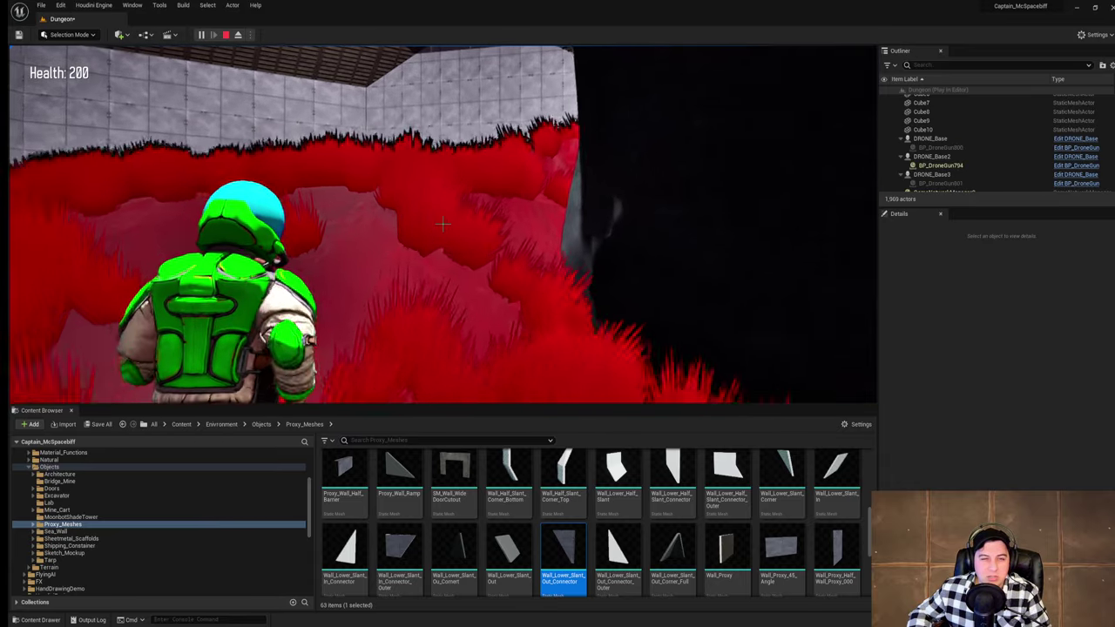
pyautogui.press('w')
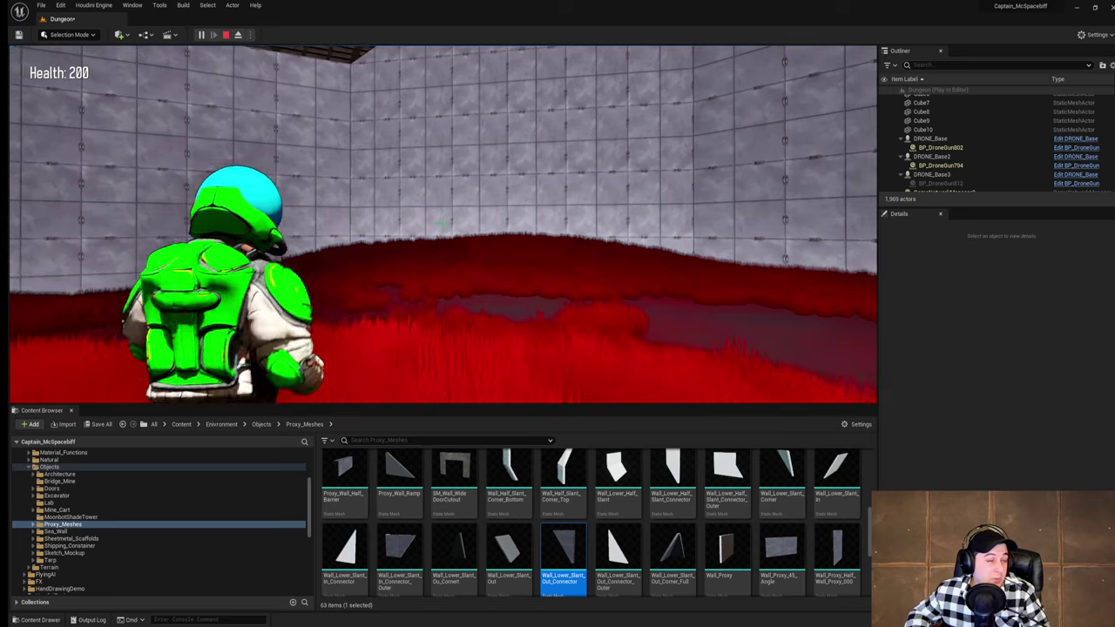
pyautogui.press('a')
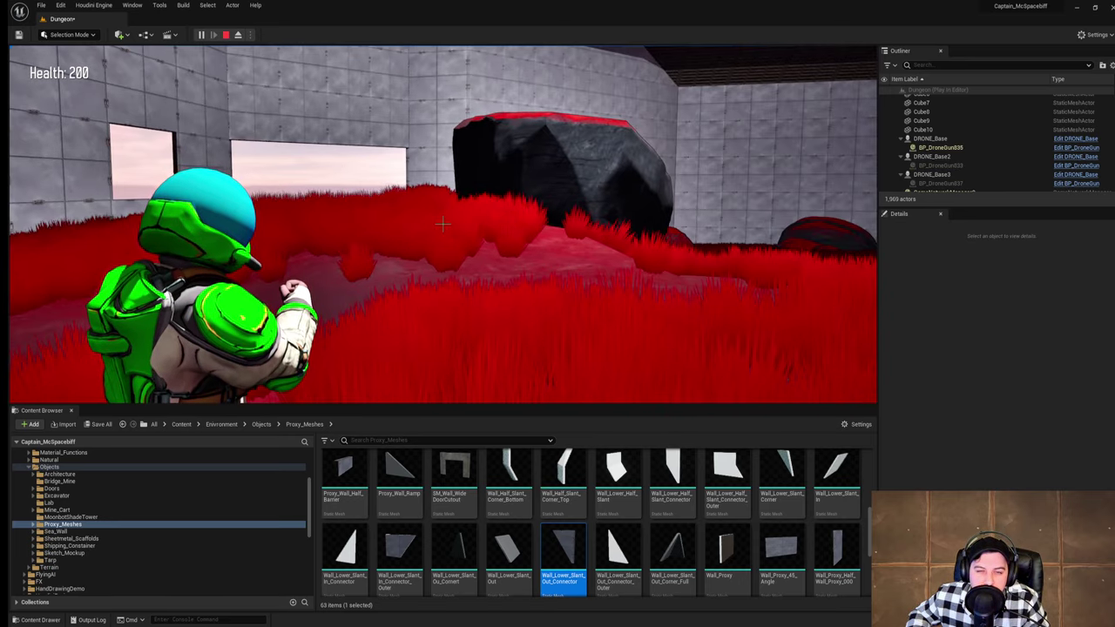
# Step: Jump the character onto the flat-topped rock near the wall windows, cross it, and end the play session
pyautogui.press('w')
pyautogui.press('space')
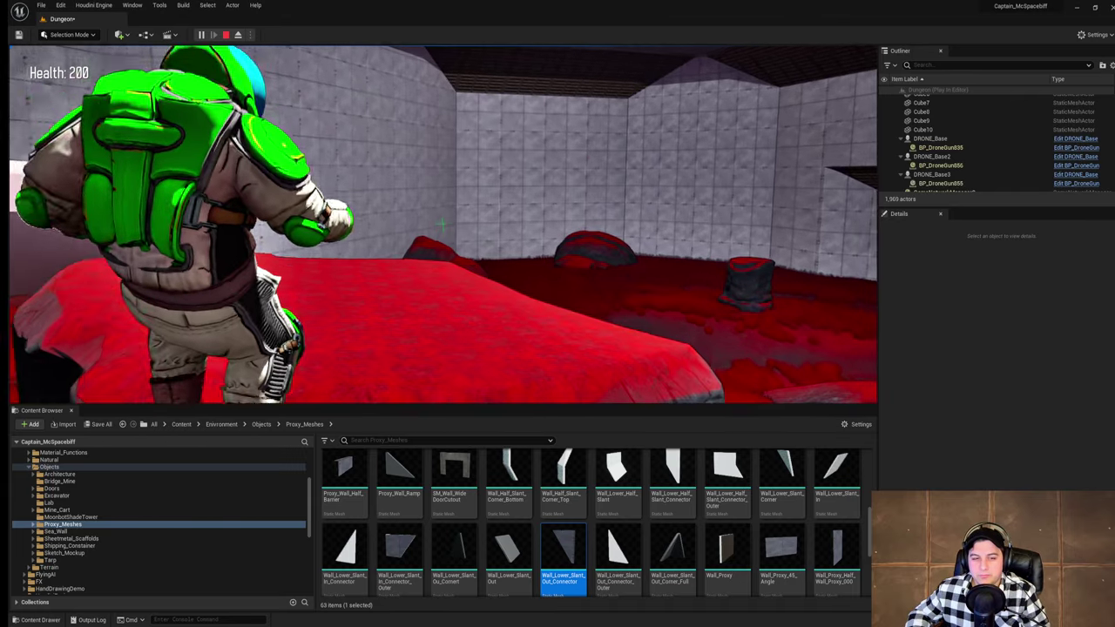
pyautogui.press('w')
pyautogui.press('Escape')
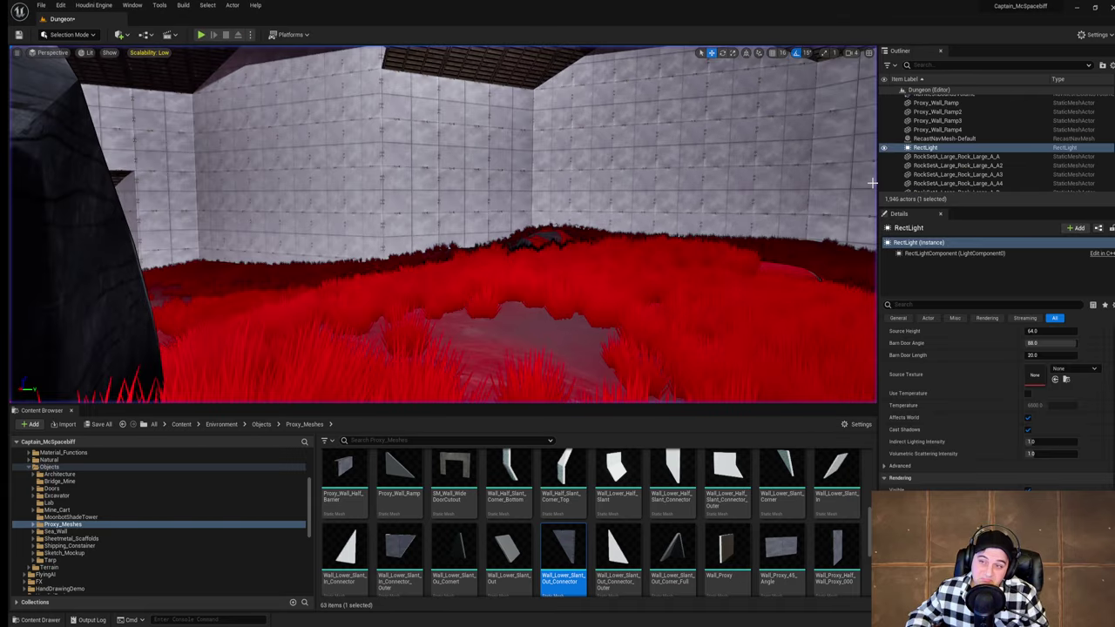
# Step: Inspect the pit floor, rocks and tunnel opening in the editor from several angles
pyautogui.moveTo(443, 225); pyautogui.dragTo(252, 231, button='right')
pyautogui.press('s')
pyautogui.press('w')
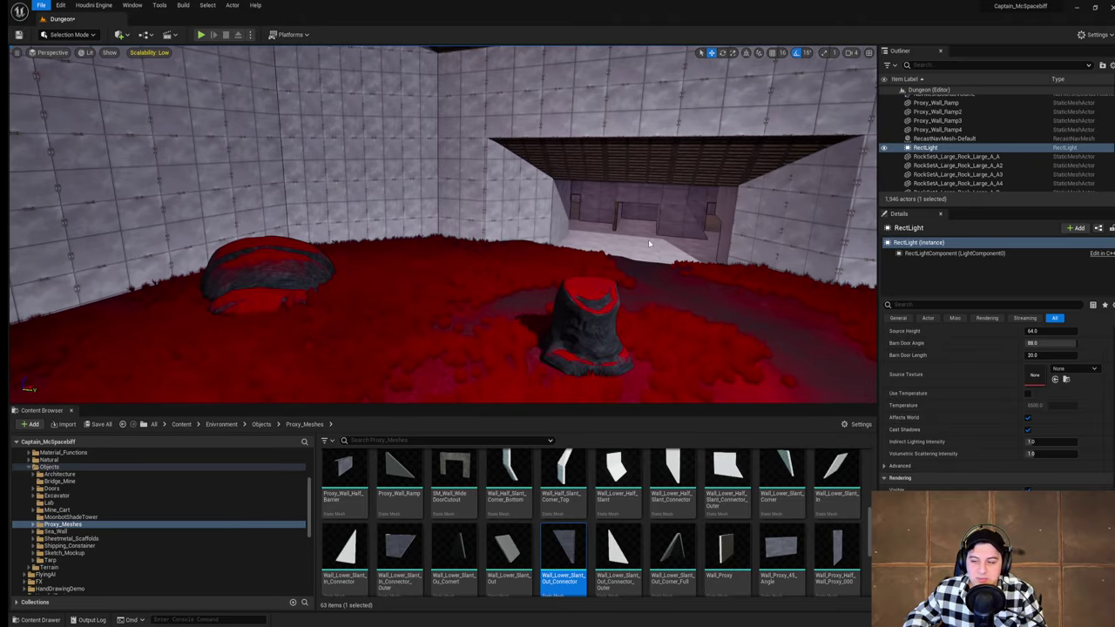
pyautogui.press('w')
pyautogui.moveTo(752, 246)
pyautogui.mouseDown(button='right')
pyautogui.moveTo(846, 250)
pyautogui.moveTo(601, 248)
pyautogui.moveTo(444, 230)
pyautogui.moveTo(758, 267)
pyautogui.mouseUp(button='right')
pyautogui.press('w')
pyautogui.press('a')
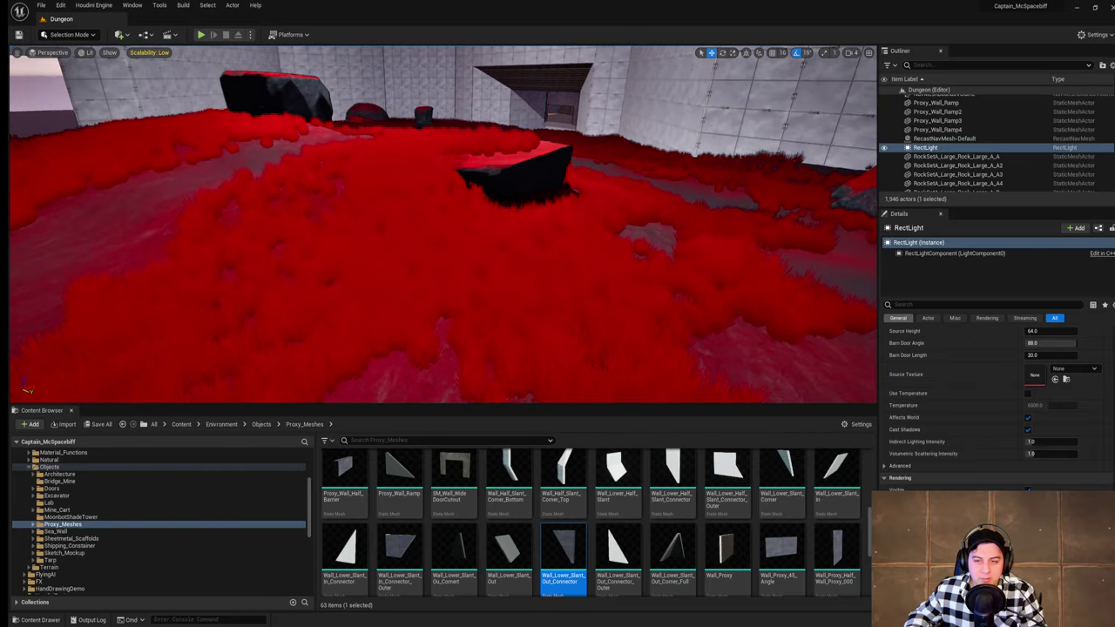
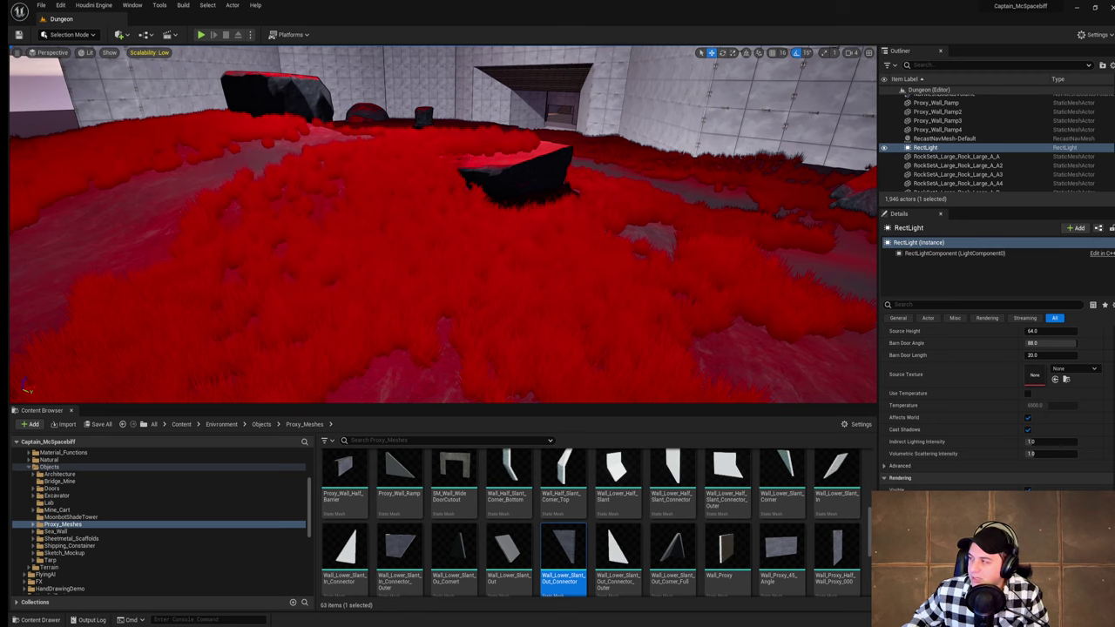
# Step: Start a new play-test in the pit, jump over the large dark rock, and run onto the grassy boulder beside the wall
pyautogui.moveTo(562, 201); pyautogui.dragTo(497, 187, button='right')
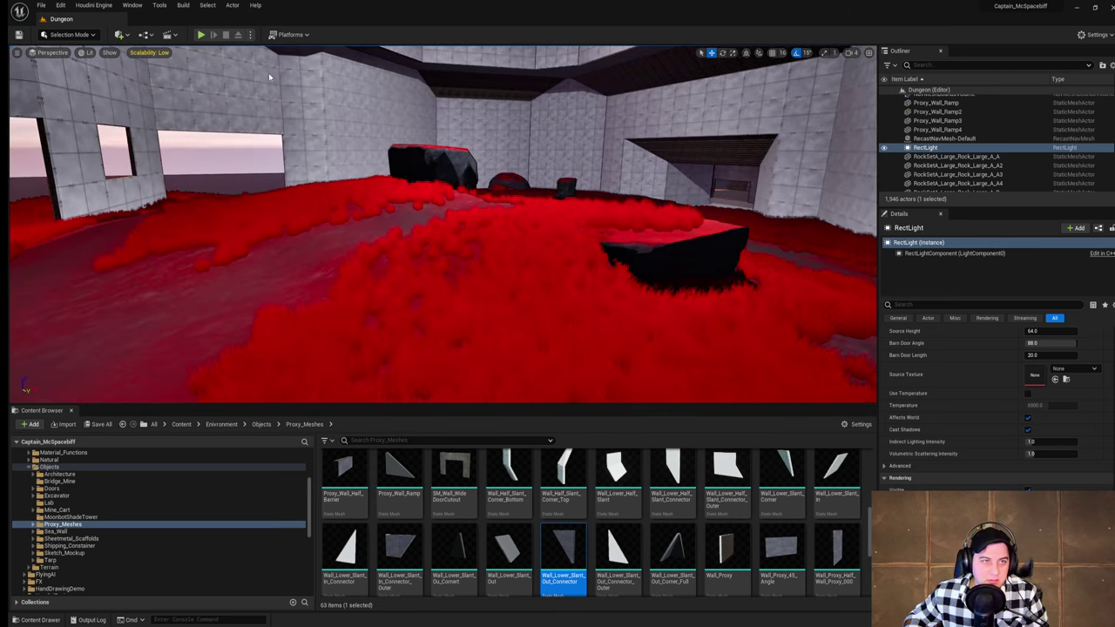
pyautogui.press('w')
pyautogui.moveTo(309, 124)
pyautogui.mouseDown(button='right')
pyautogui.moveTo(294, 127)
pyautogui.moveTo(307, 124)
pyautogui.mouseUp(button='right')
pyautogui.press('a')
pyautogui.click(200, 35)
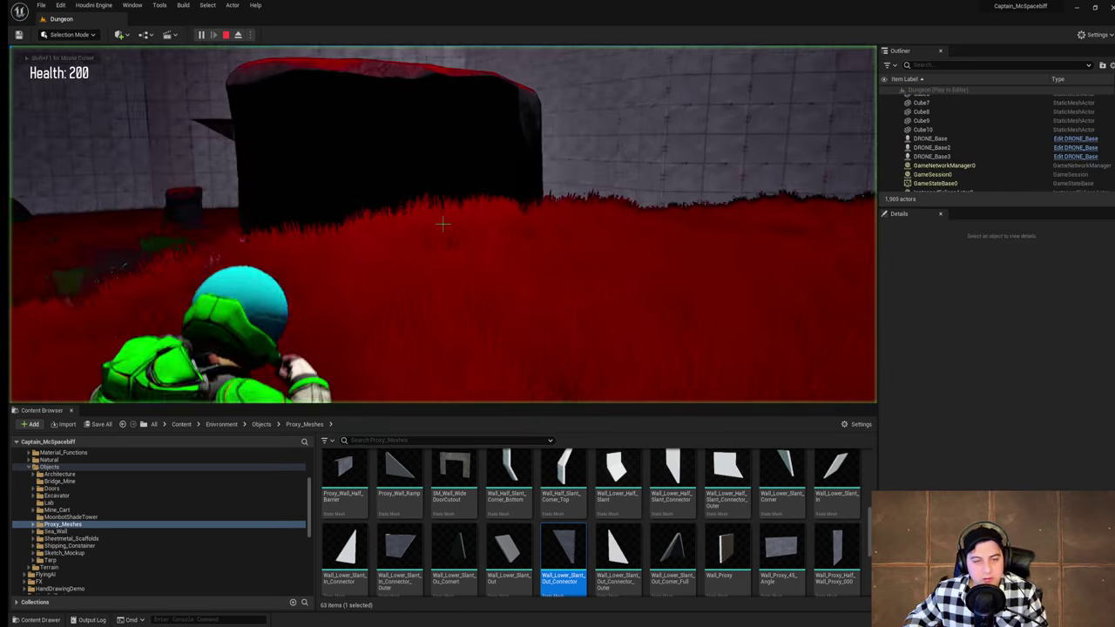
pyautogui.press('w')
pyautogui.press('space')
pyautogui.press('w')
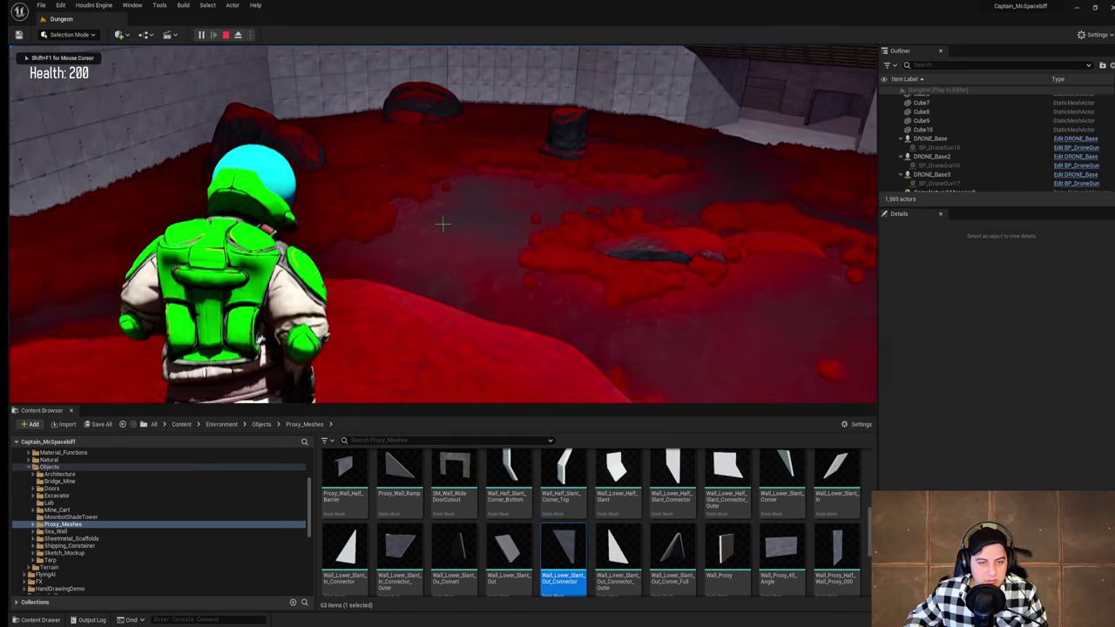
pyautogui.press('w')
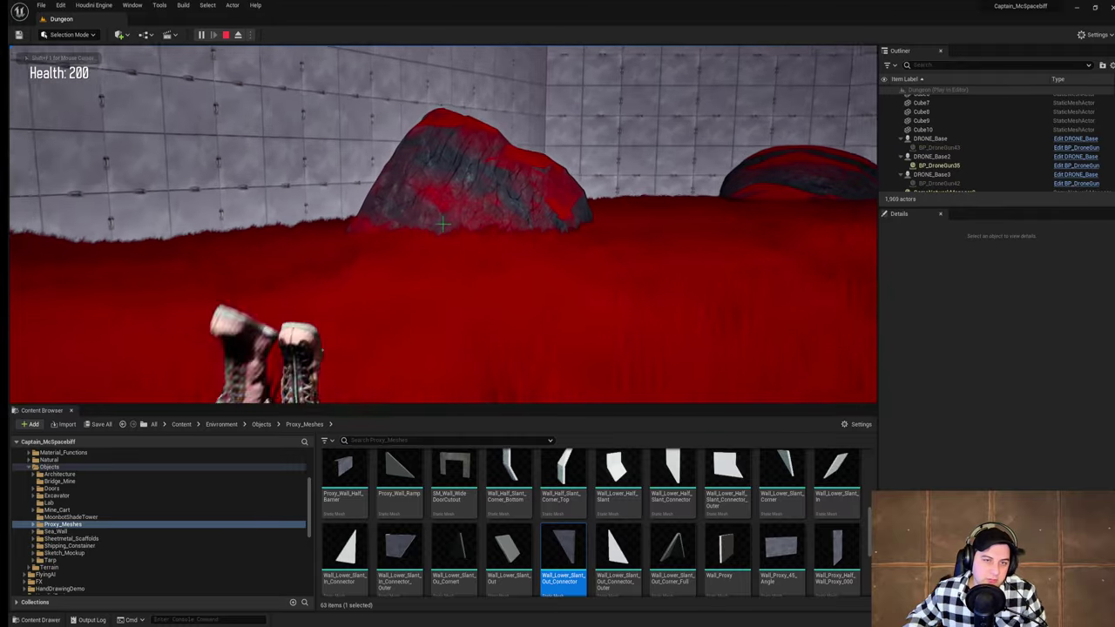
pyautogui.press('w')
pyautogui.press('space')
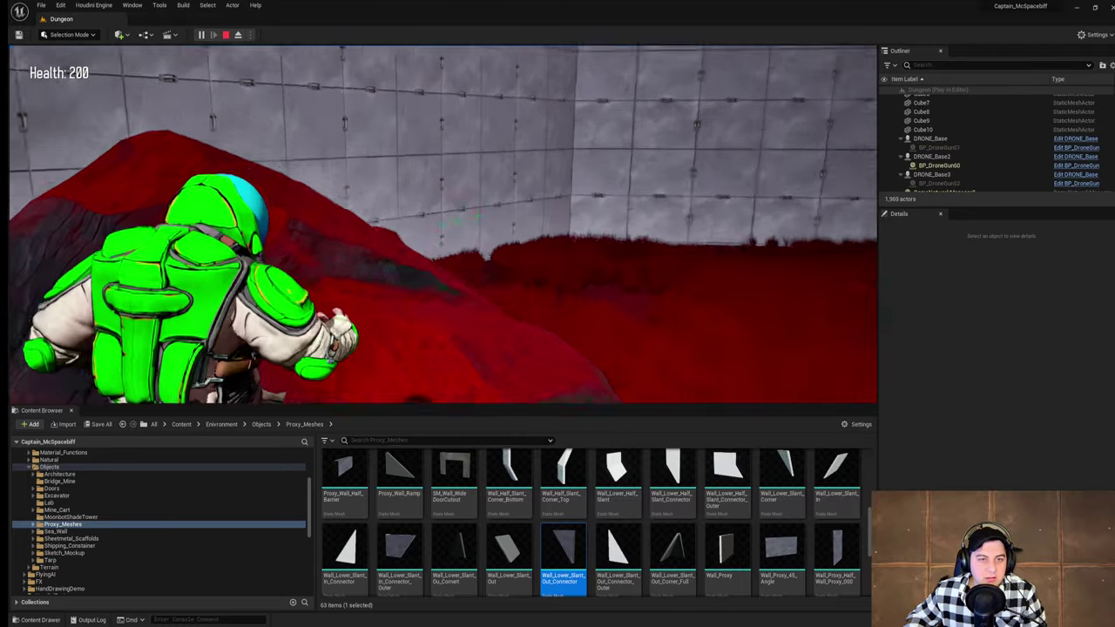
# Step: Run the character toward the tunnel opening, jump past the stump-shaped rock, and follow the bare path around to the wall windows
pyautogui.press('w')
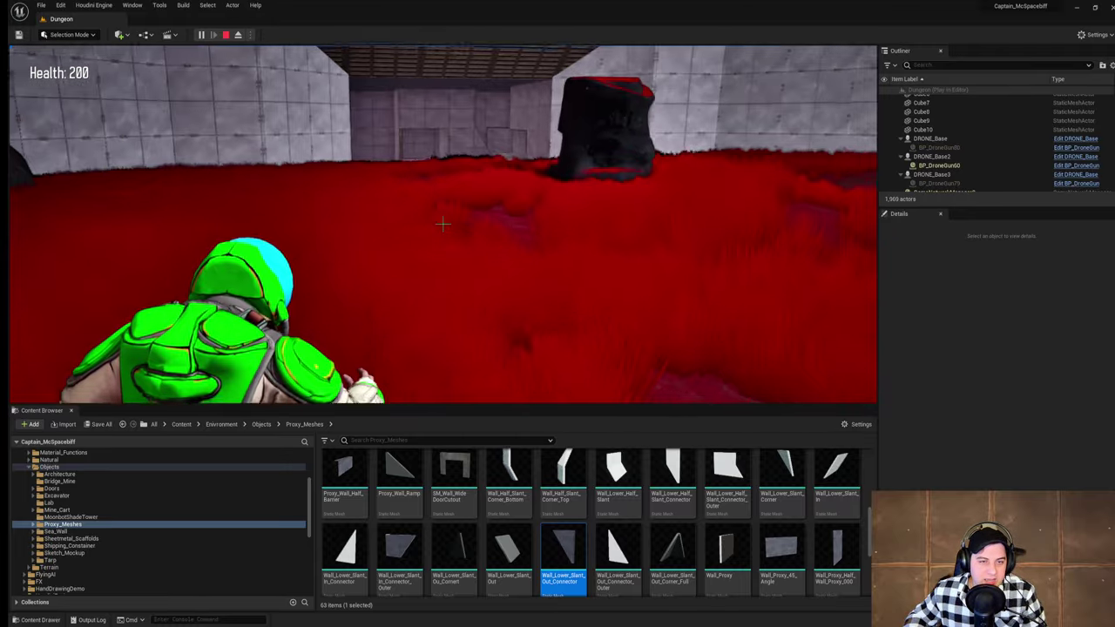
pyautogui.press('w')
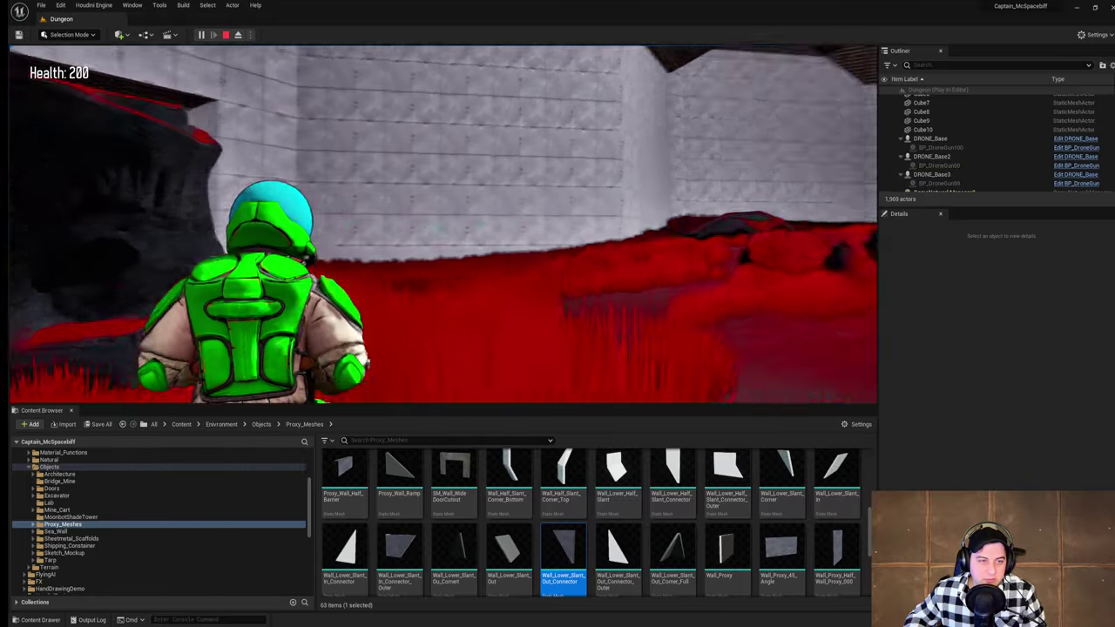
pyautogui.press('space')
pyautogui.press('w')
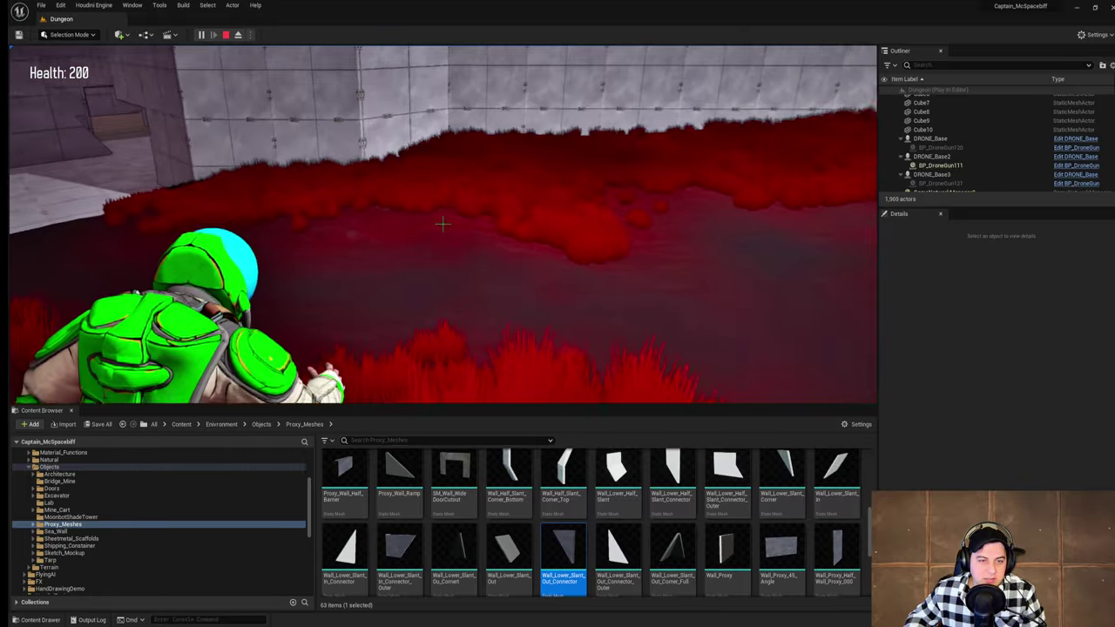
pyautogui.press('w')
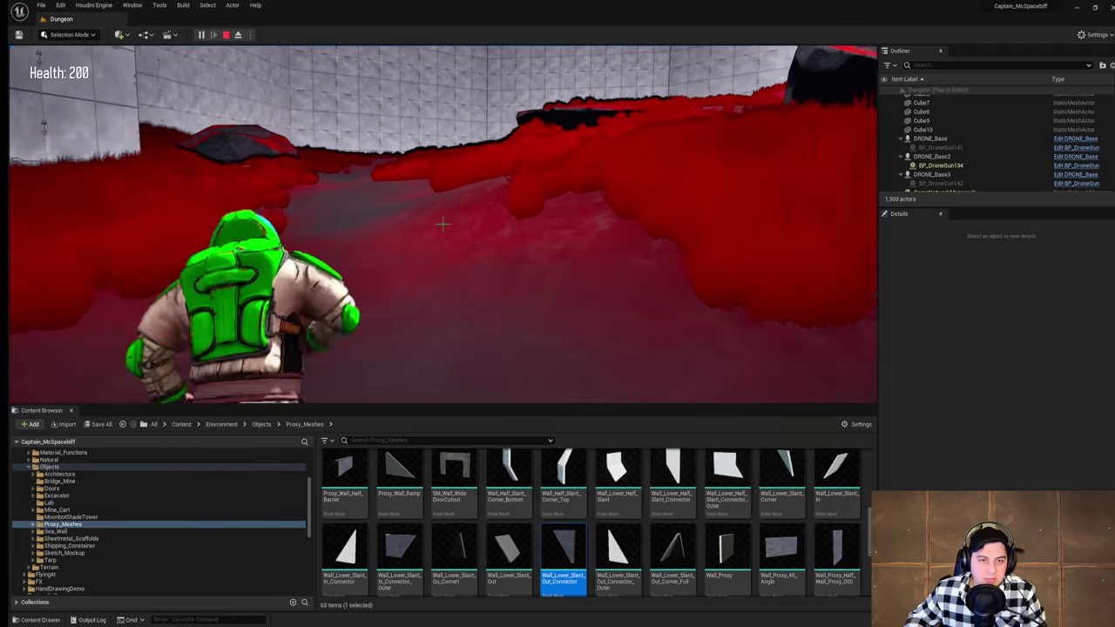
pyautogui.press('w')
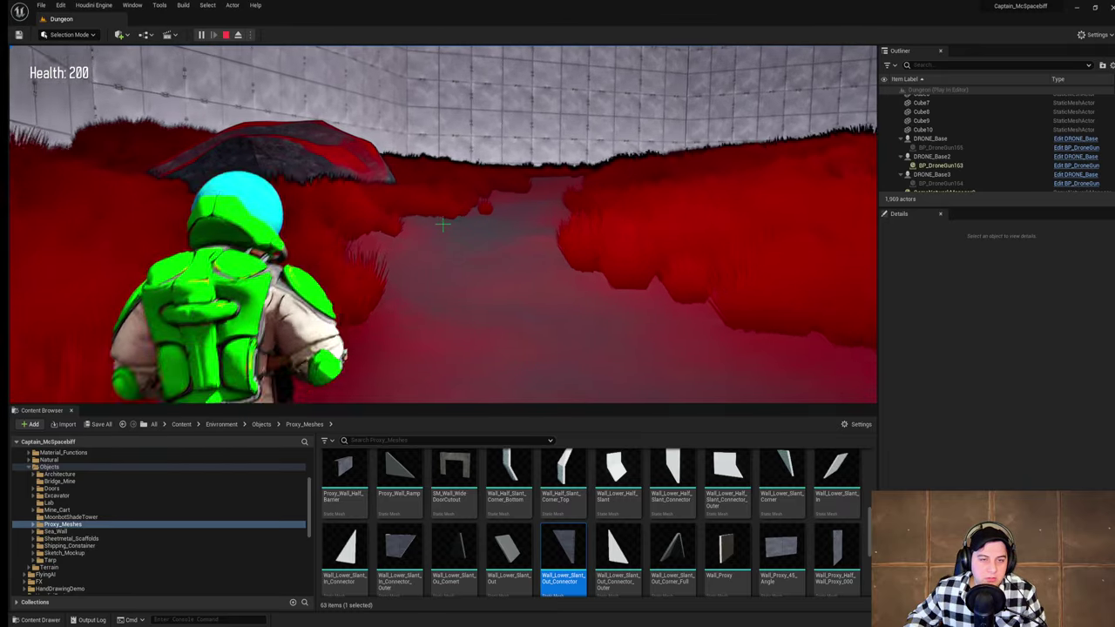
pyautogui.press('w')
pyautogui.press('w')
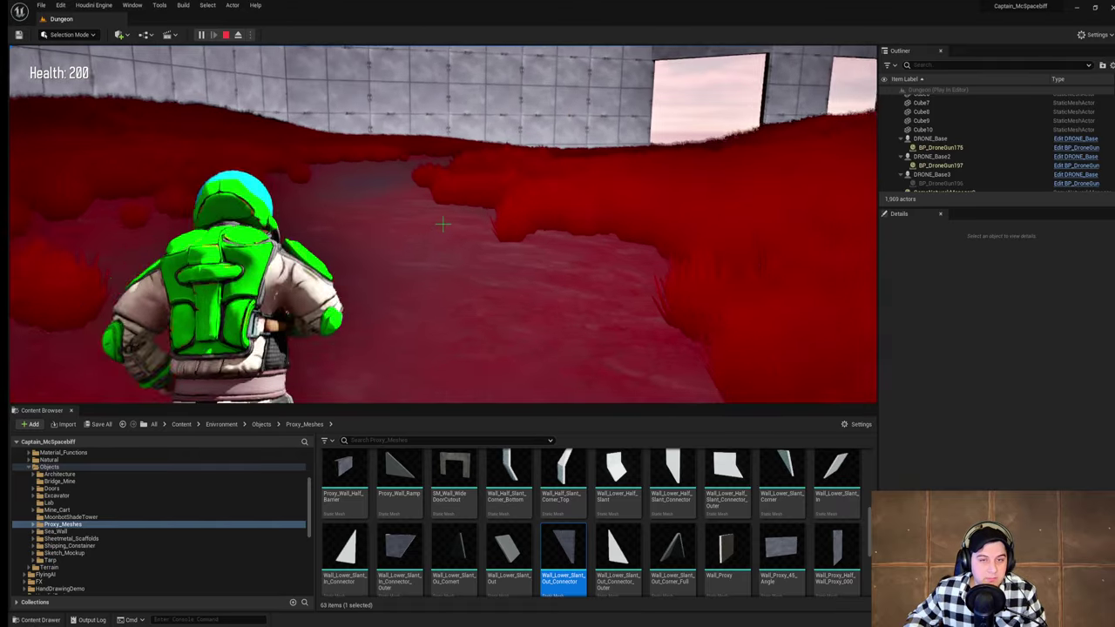
# Step: End the play session and save the current level
pyautogui.press('Escape')
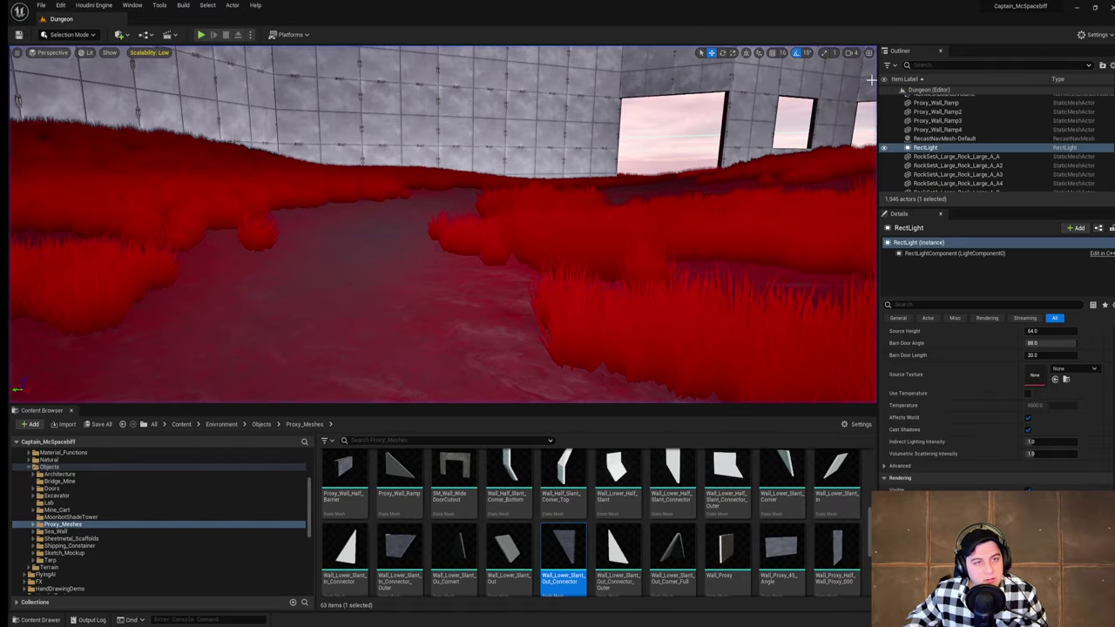
pyautogui.click(41, 5)
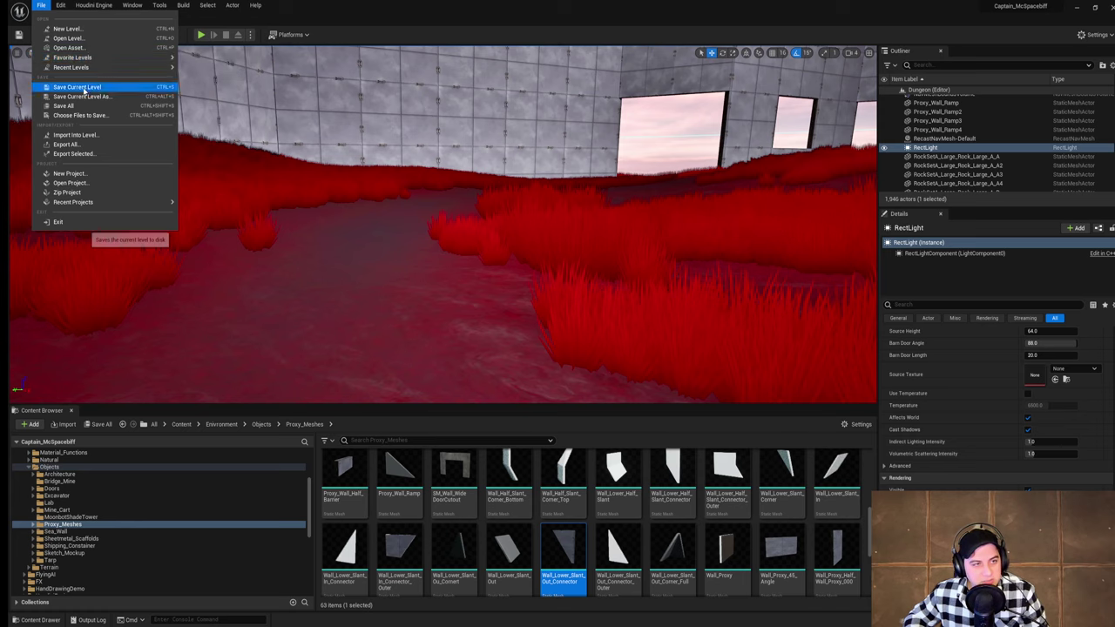
pyautogui.click(77, 87)
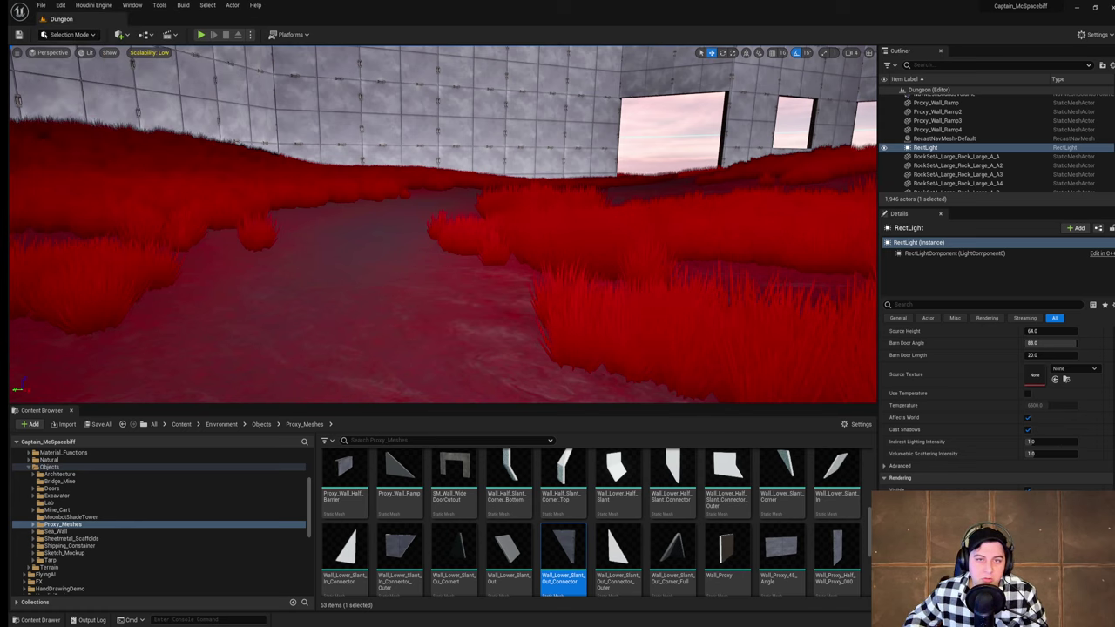
# Step: Survey the enclosed pit in the editor, examining its slatted ceiling ledges, tiled walls, windows and central rocks
pyautogui.moveTo(443, 224)
pyautogui.mouseDown(button='right')
pyautogui.moveTo(627, 174)
pyautogui.moveTo(741, 170)
pyautogui.moveTo(767, 196)
pyautogui.moveTo(348, 196)
pyautogui.moveTo(440, 222)
pyautogui.mouseUp(button='right')
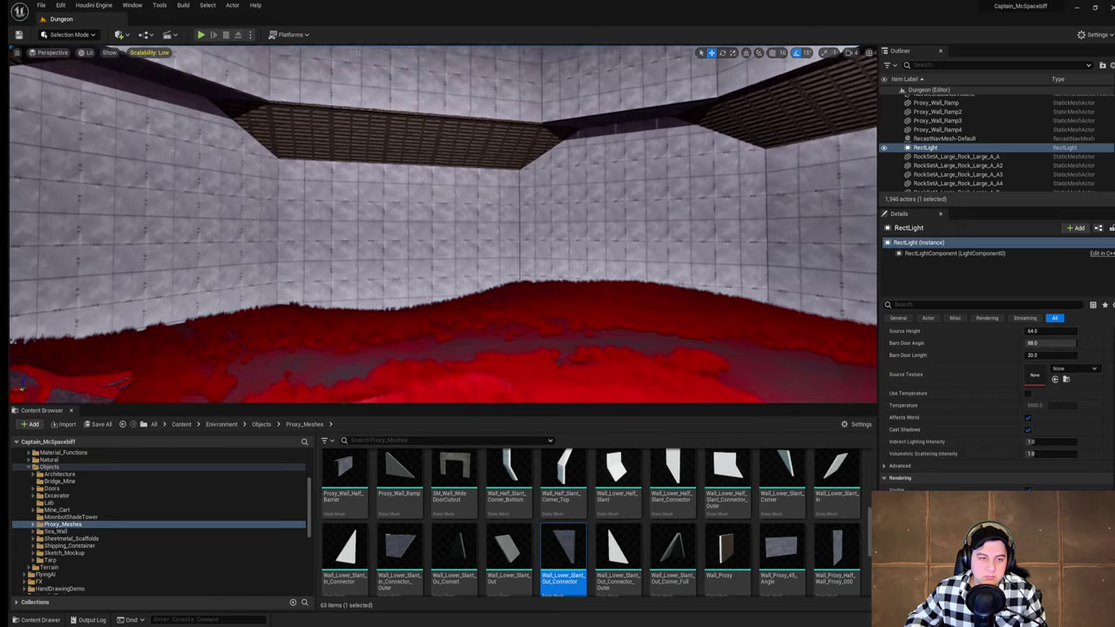
pyautogui.moveTo(530, 206); pyautogui.dragTo(530, 206, button='right')
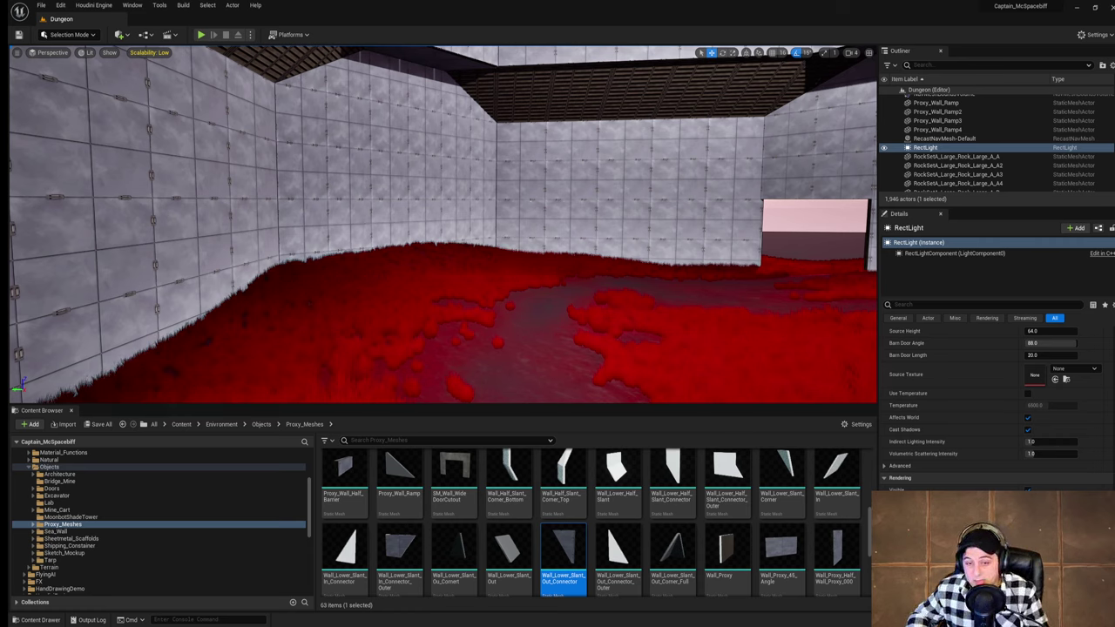
pyautogui.moveTo(444, 224); pyautogui.dragTo(384, 223, button='right')
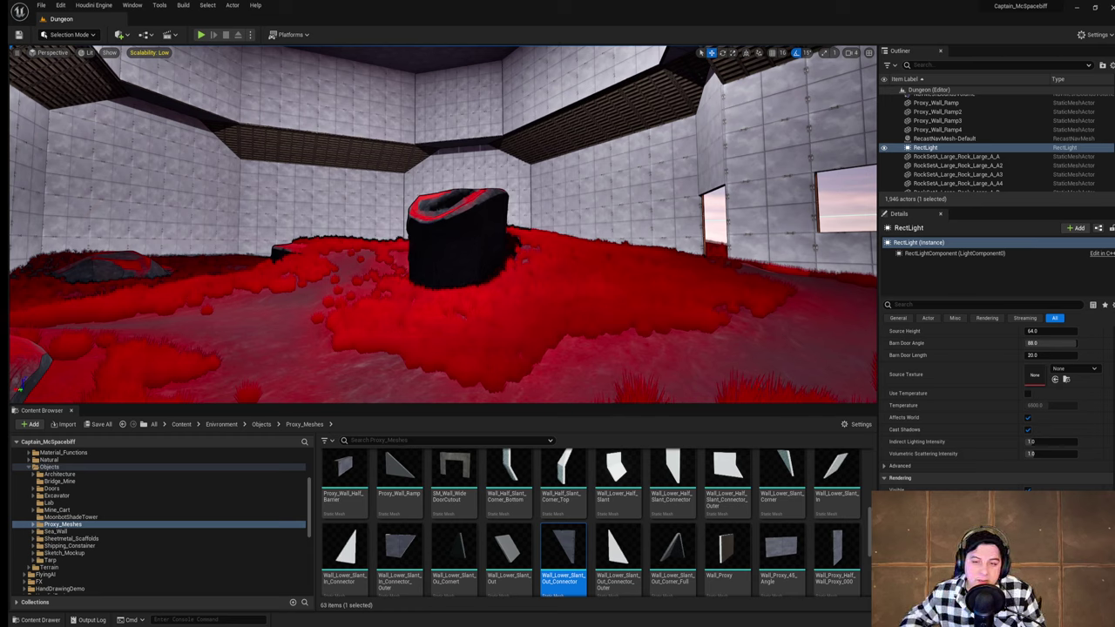
pyautogui.moveTo(529, 133); pyautogui.dragTo(13, 134, button='right')
pyautogui.press('w')
pyautogui.press('w')
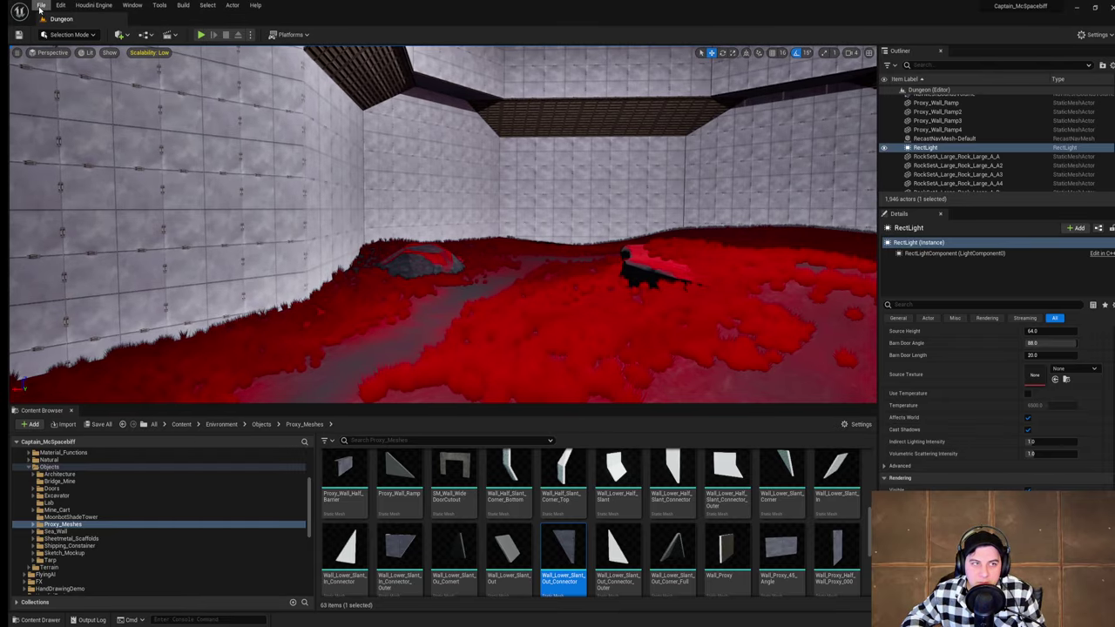
# Step: Save the current Dungeon level
pyautogui.click(44, 6)
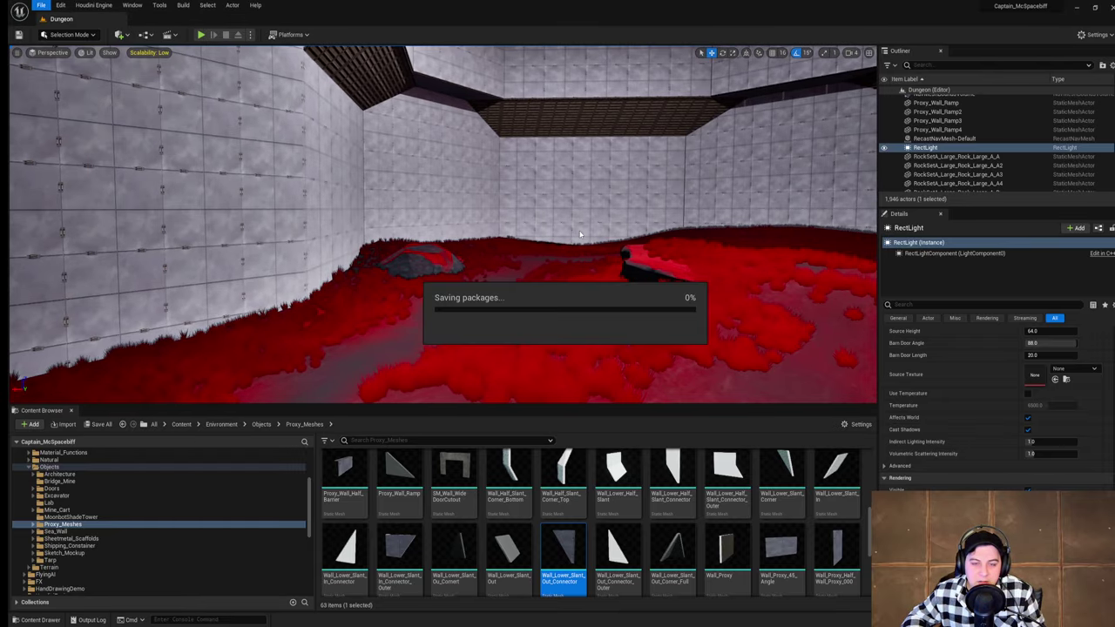
pyautogui.moveTo(613, 283); pyautogui.dragTo(714, 277, button='right')
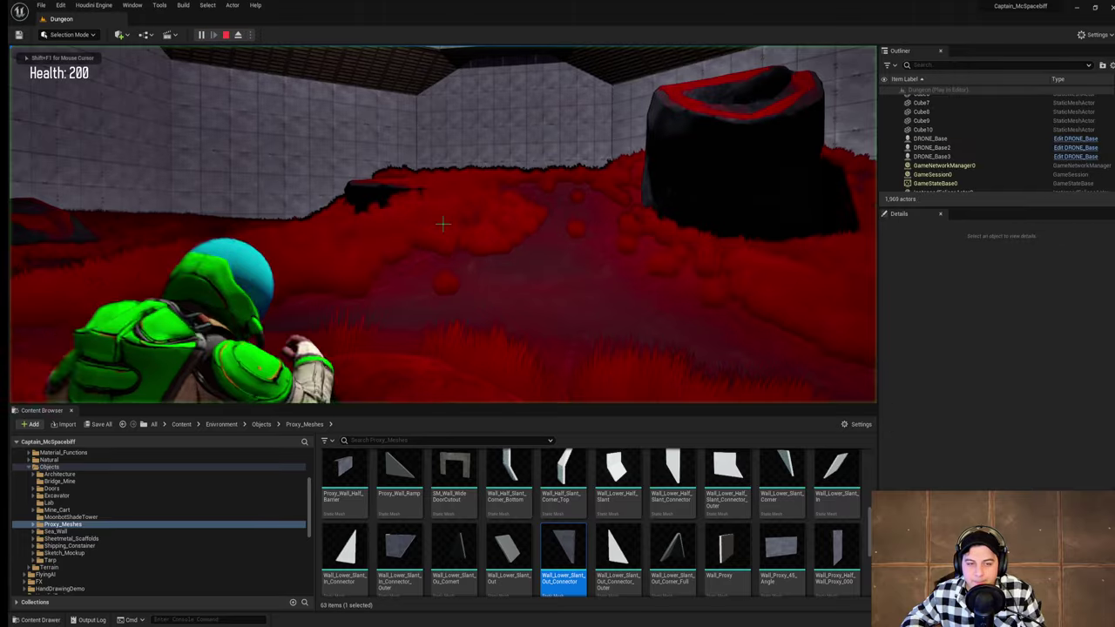
# Step: Play-test the pit by running across the grass past the wall windows and jumping over the large dark rock
pyautogui.press('w')
pyautogui.press('w')
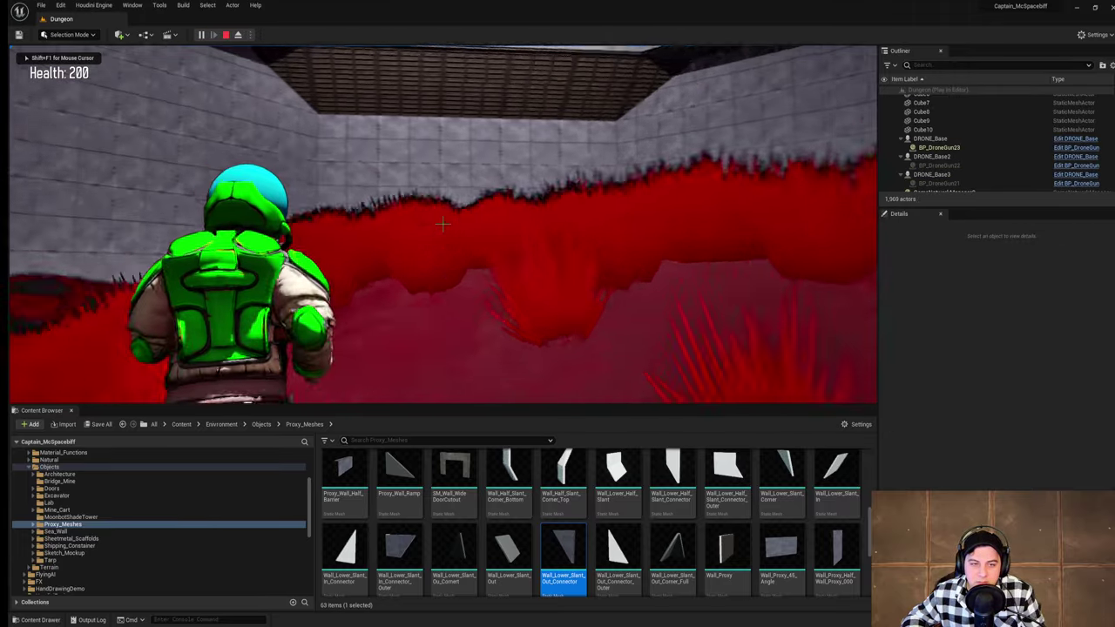
pyautogui.press('space')
pyautogui.press('w')
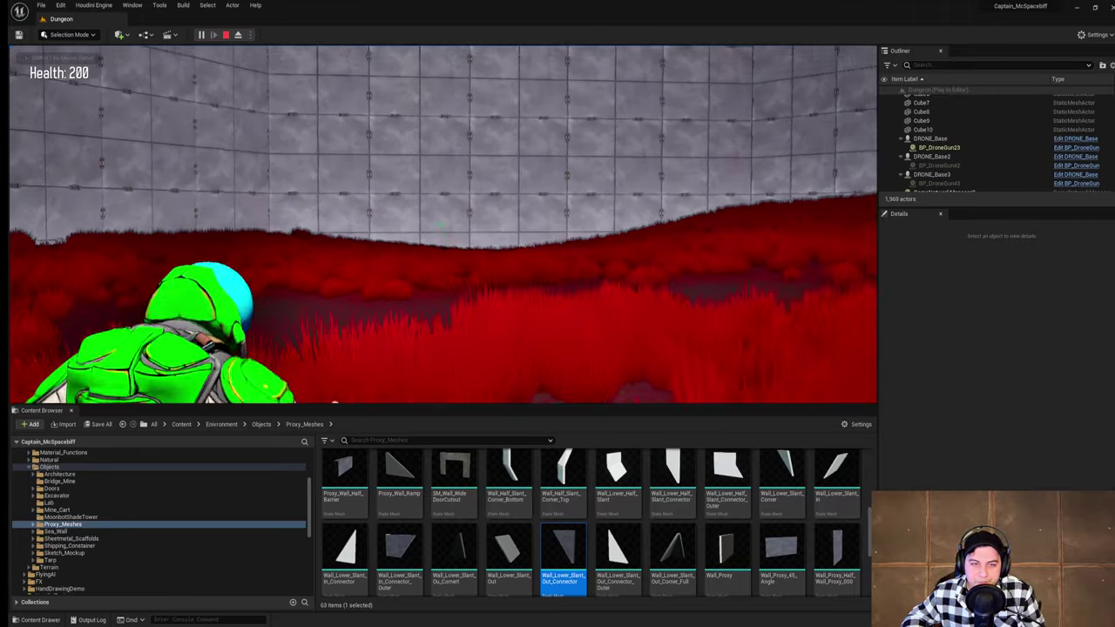
pyautogui.press('w')
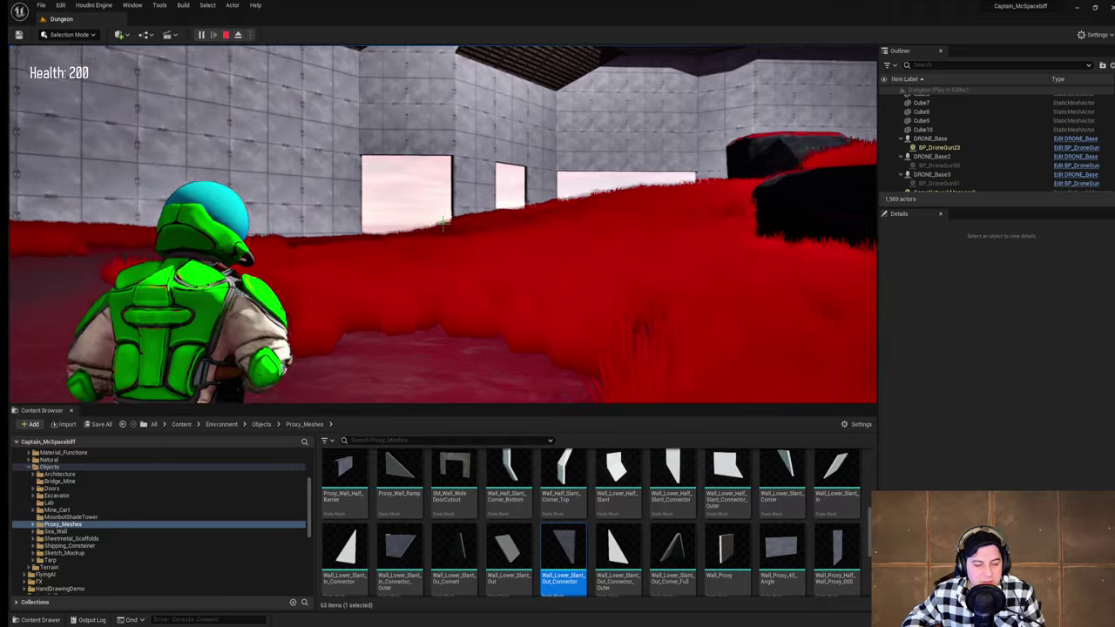
pyautogui.press('w')
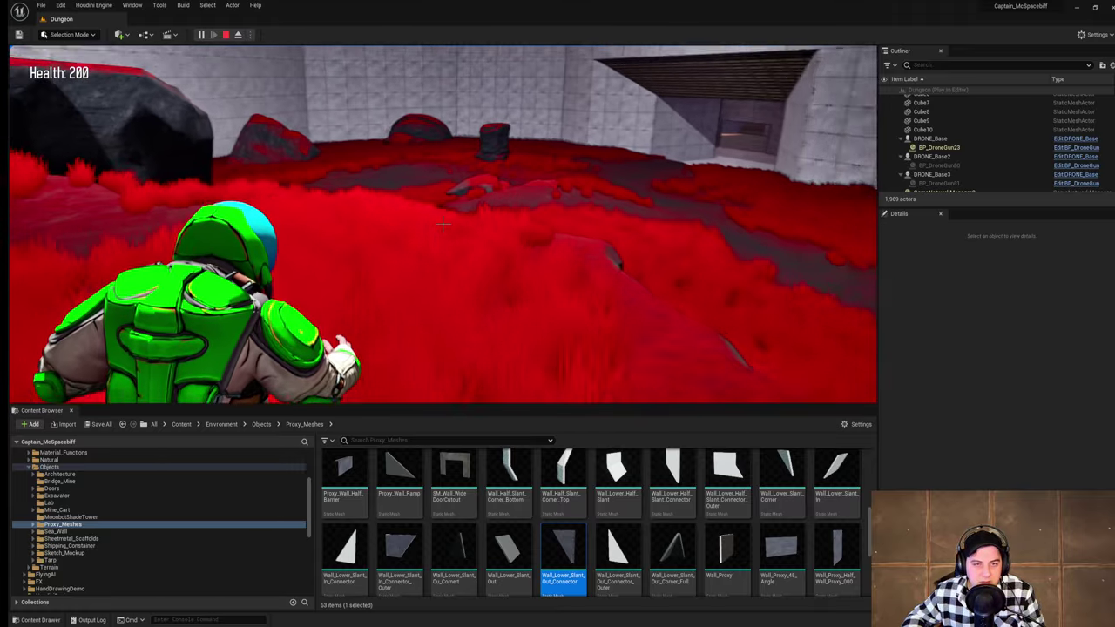
pyautogui.press('w')
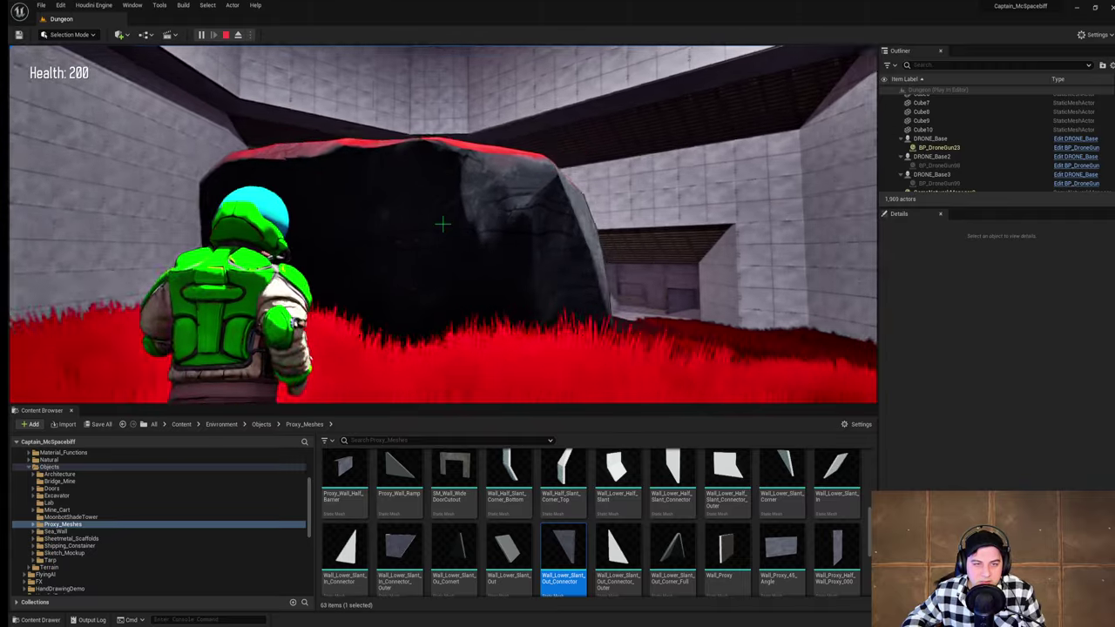
pyautogui.press('space')
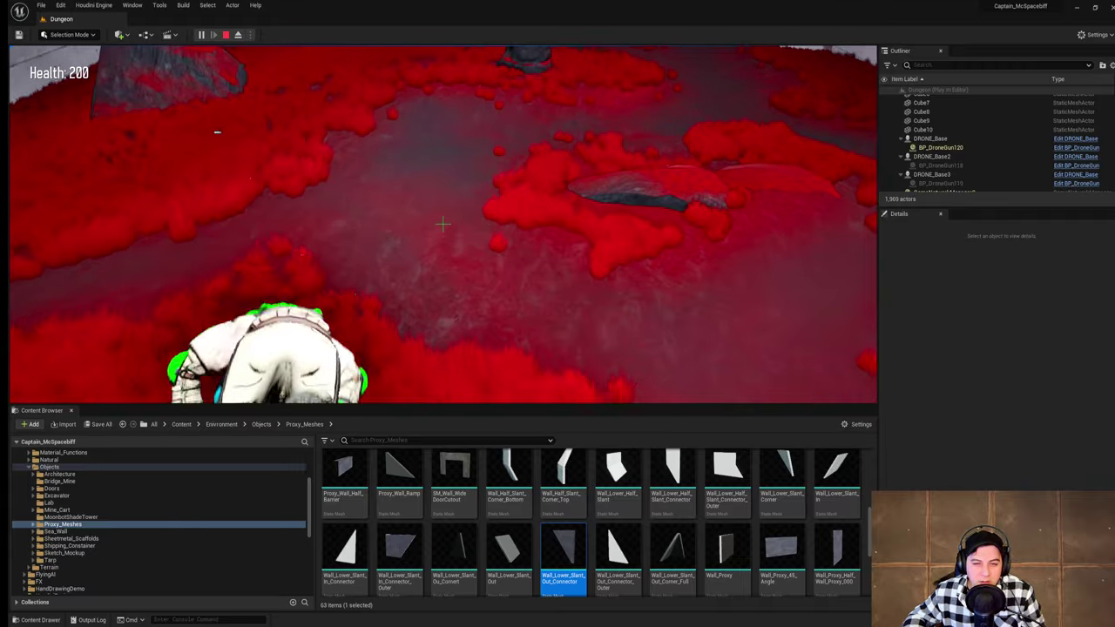
# Step: Run the character along the bare path to the stump-shaped rock near the tunnel opening and jump past it
pyautogui.press('w')
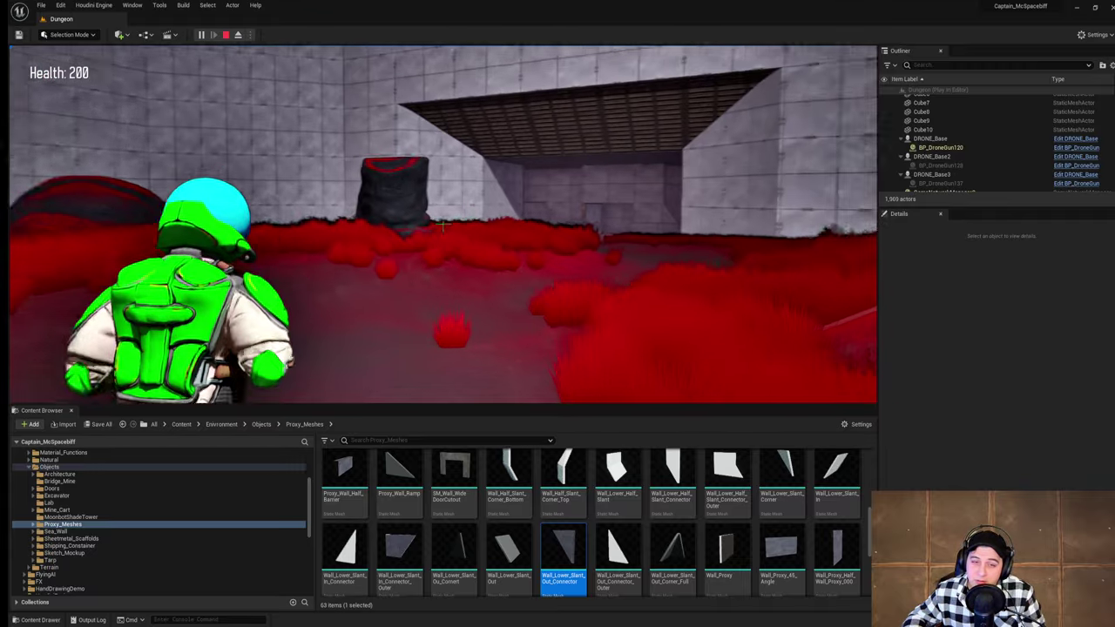
pyautogui.press('w')
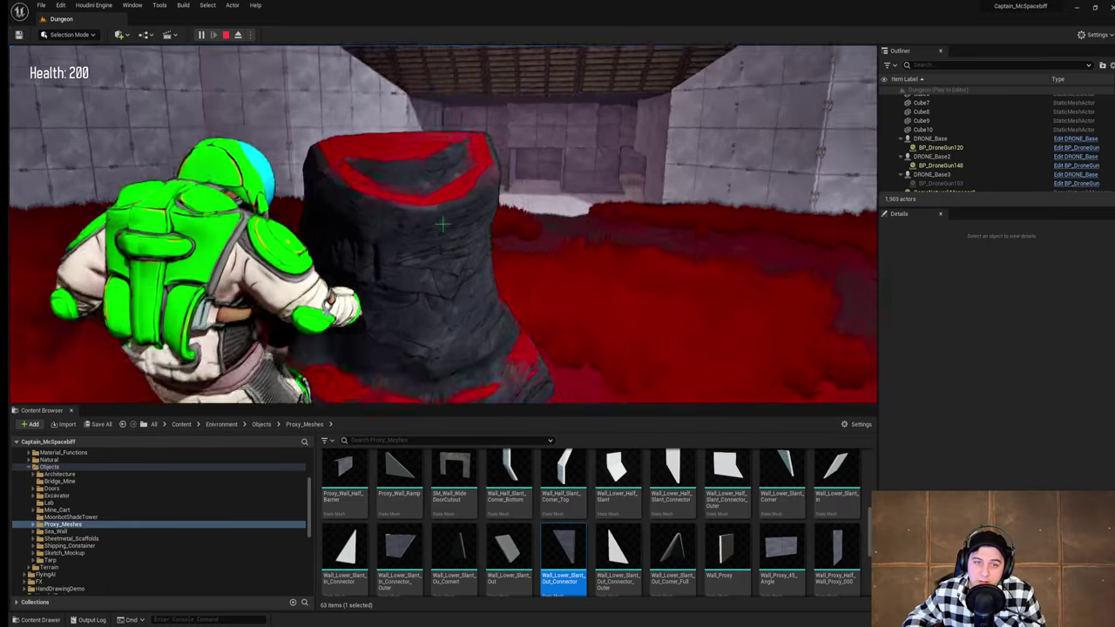
pyautogui.press('w')
pyautogui.press('space')
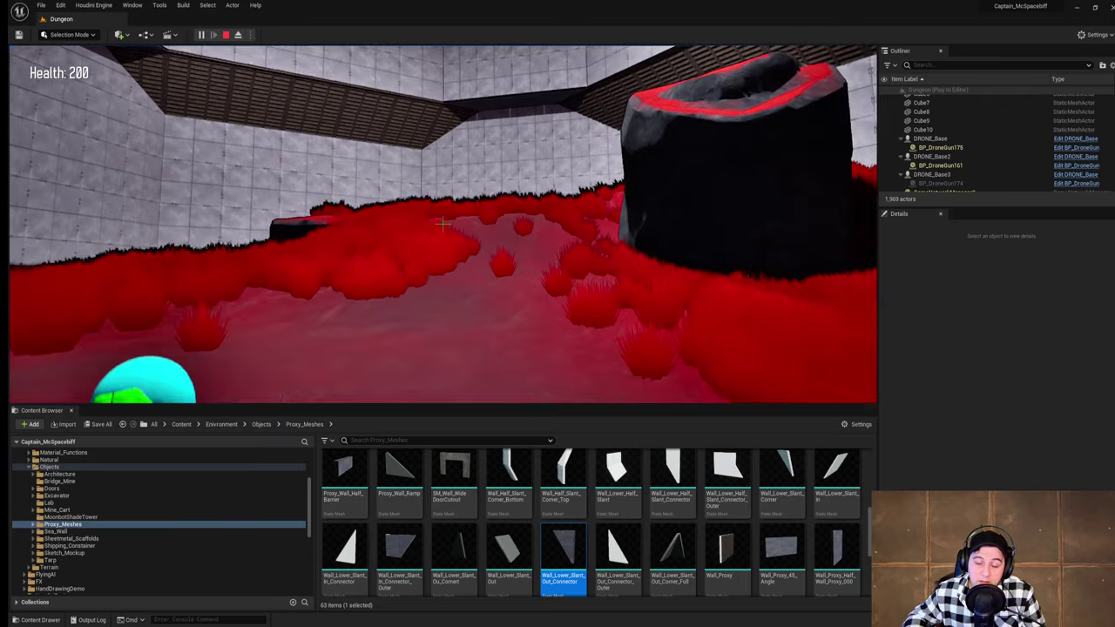
# Step: Run back across the pit to the large dark rock near the windows and jump onto it
pyautogui.press('w')
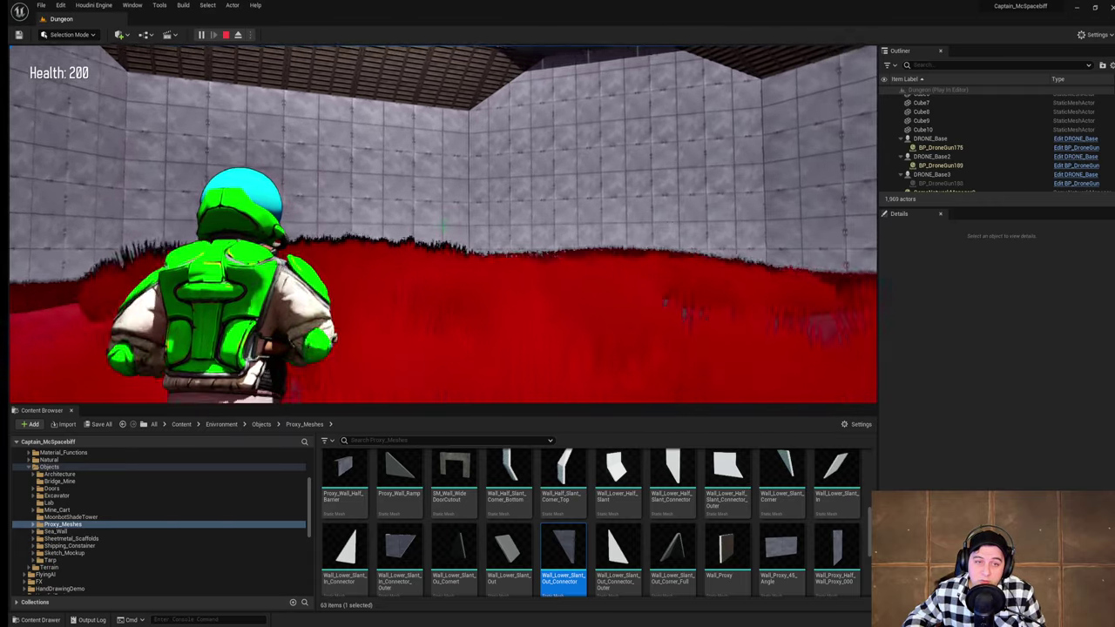
pyautogui.press('w')
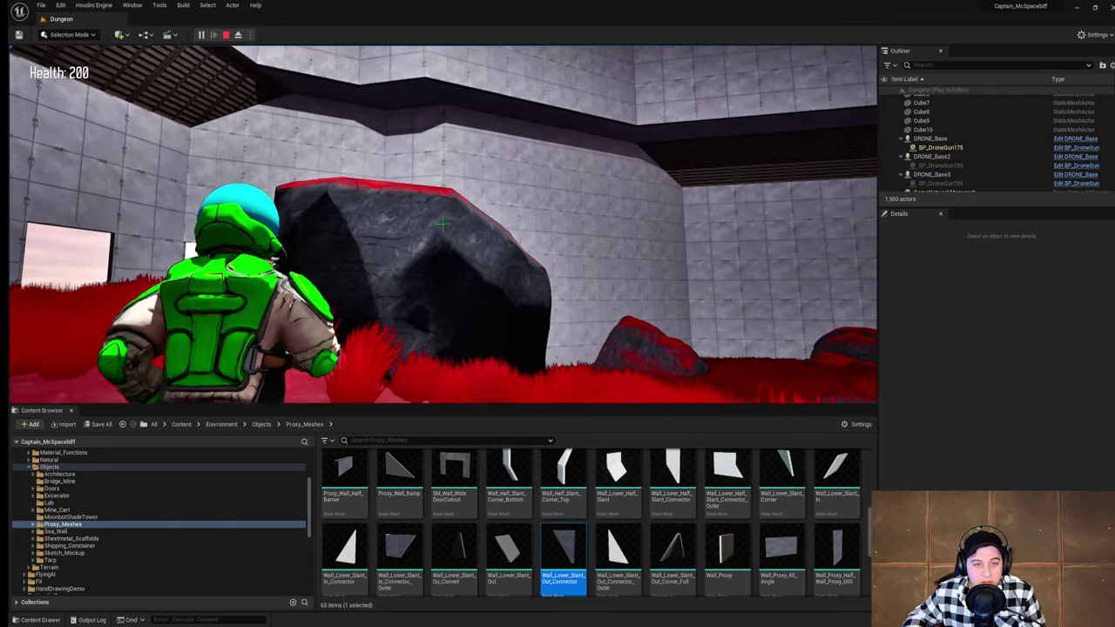
pyautogui.press('w')
pyautogui.press('space')
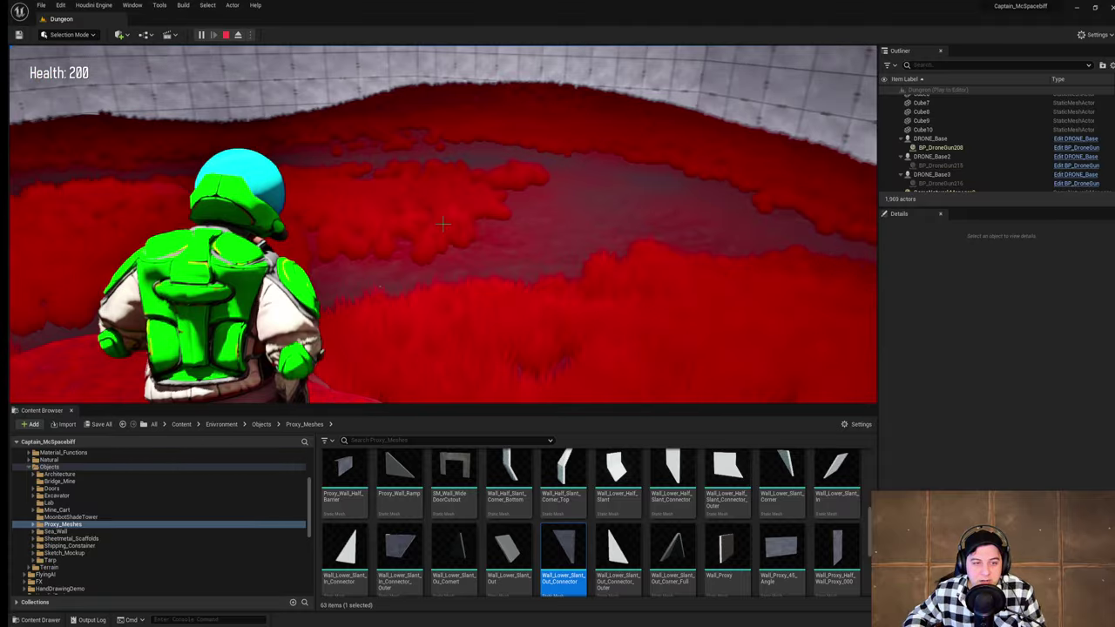
# Step: Run the character from the large dark rock toward the tunnel opening and end the play session
pyautogui.press('w')
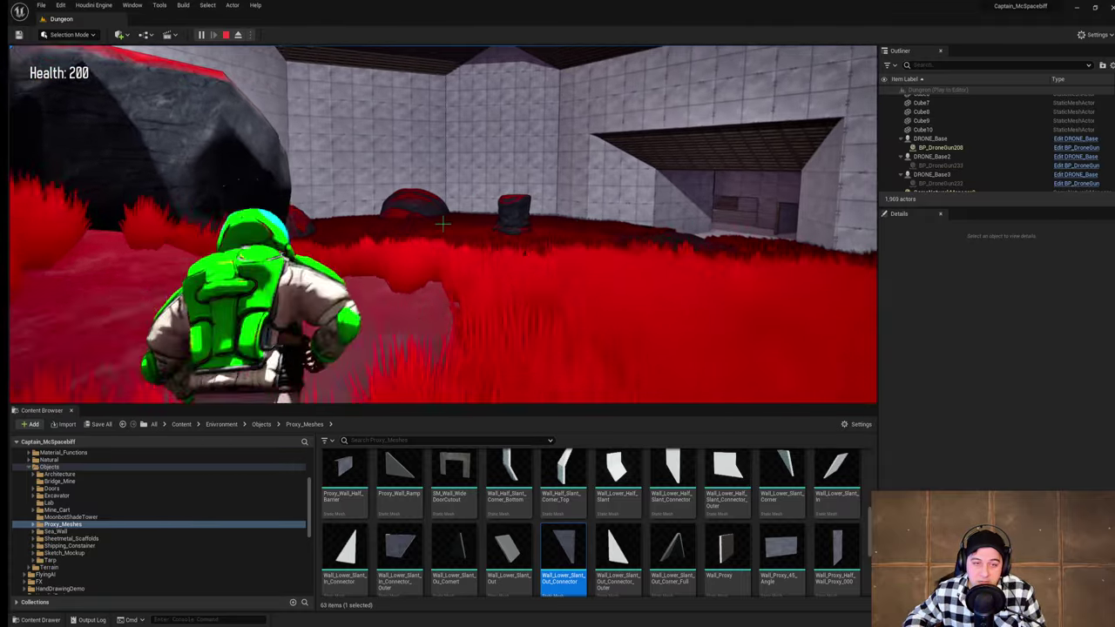
pyautogui.press('w')
pyautogui.press('w')
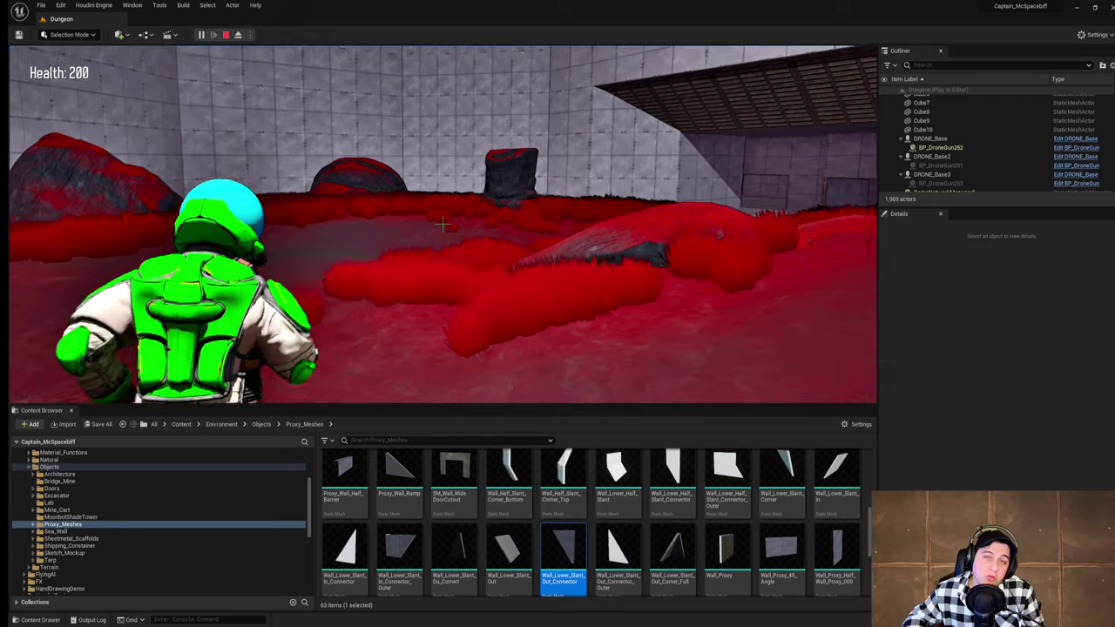
pyautogui.press('w')
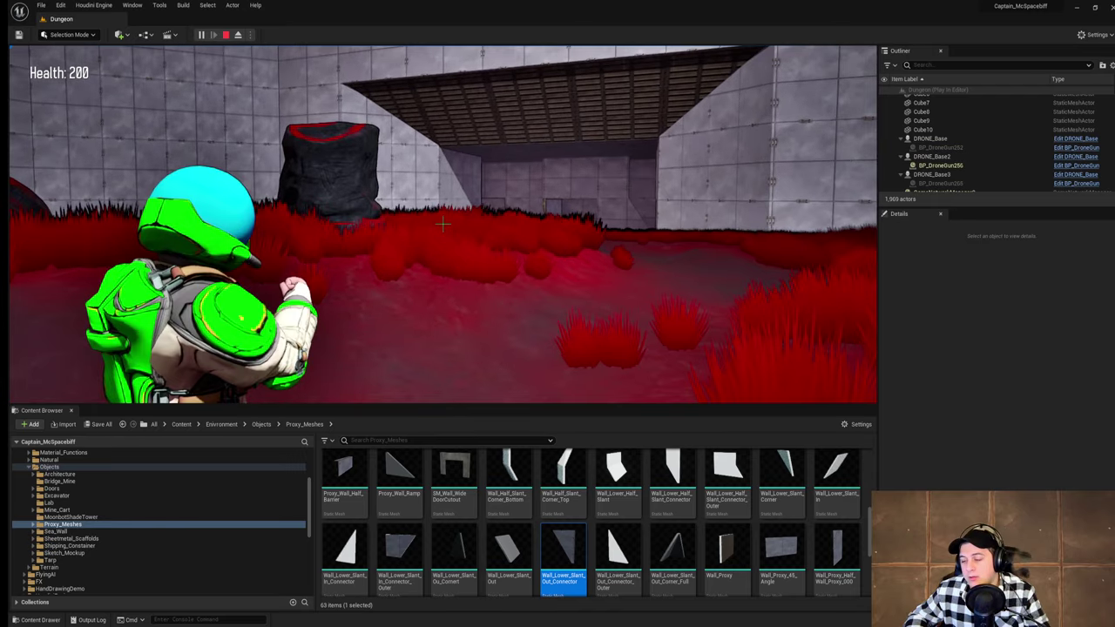
pyautogui.press('Escape')
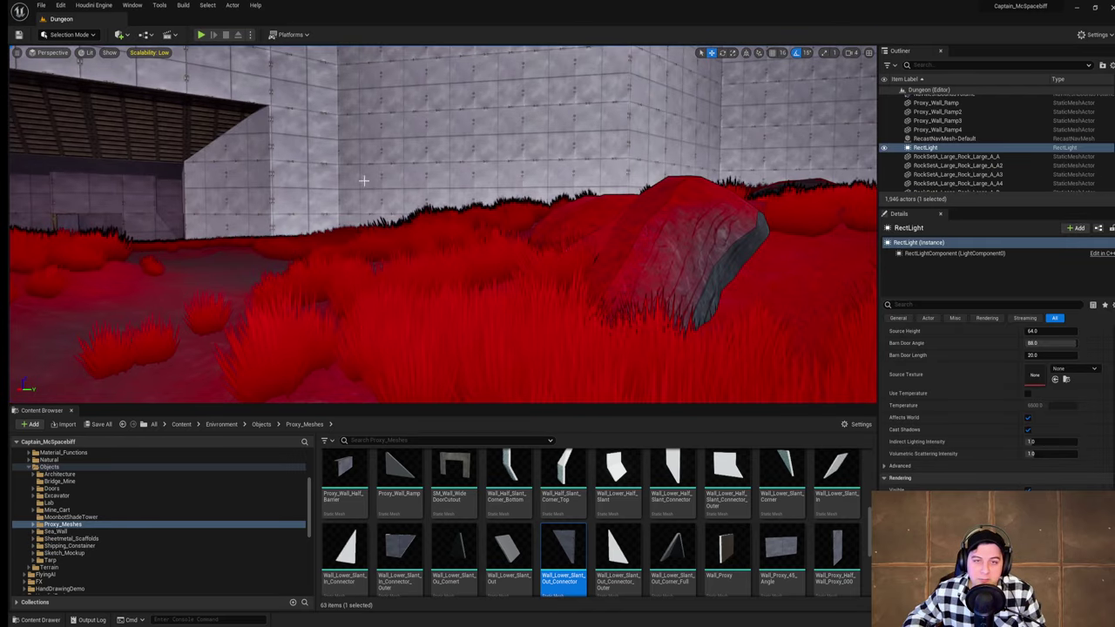
# Step: Examine where the red grass meets the tiled walls, the nearby boulders and the slatted ceiling ledges in the editor
pyautogui.moveTo(501, 202); pyautogui.dragTo(623, 248, button='right')
pyautogui.press('w')
pyautogui.press('w')
pyautogui.press('w')
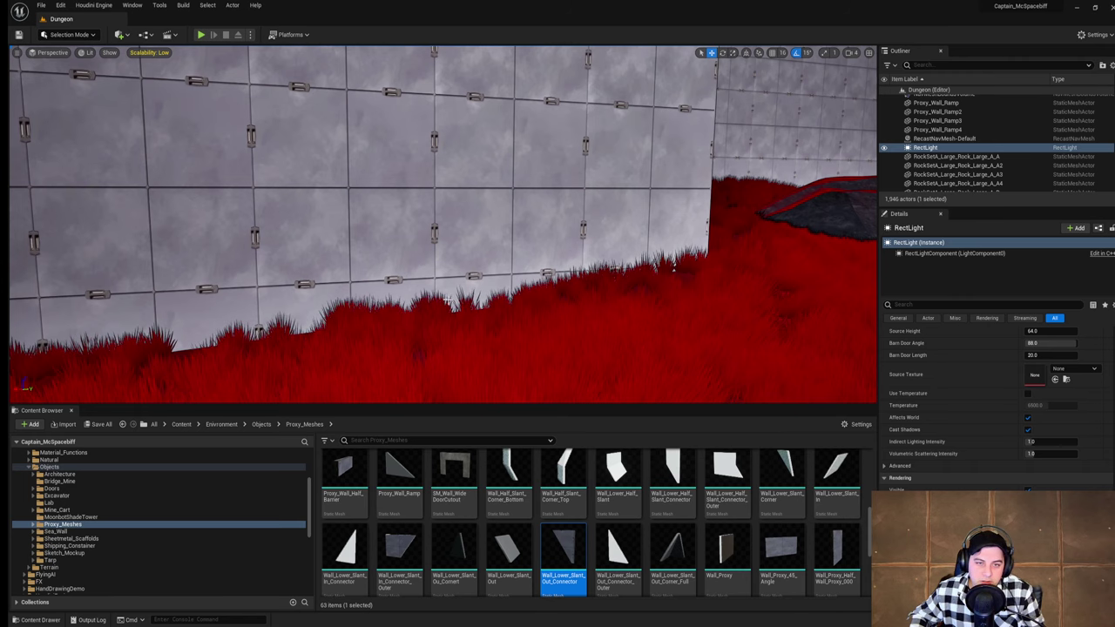
pyautogui.moveTo(623, 248); pyautogui.dragTo(701, 240, button='right')
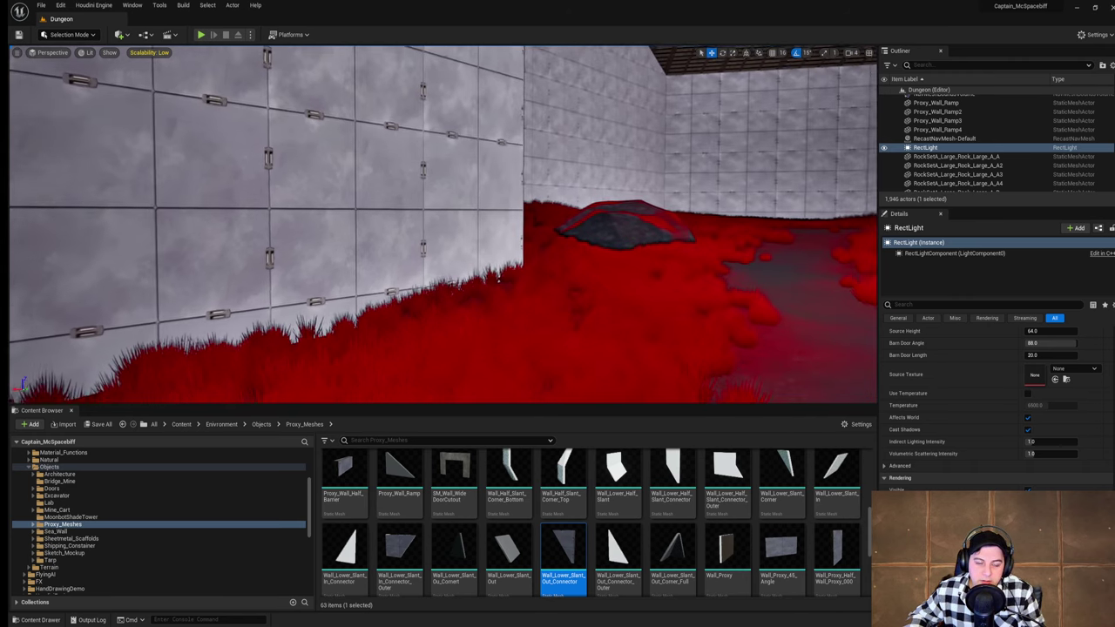
pyautogui.moveTo(466, 348); pyautogui.dragTo(610, 326, button='right')
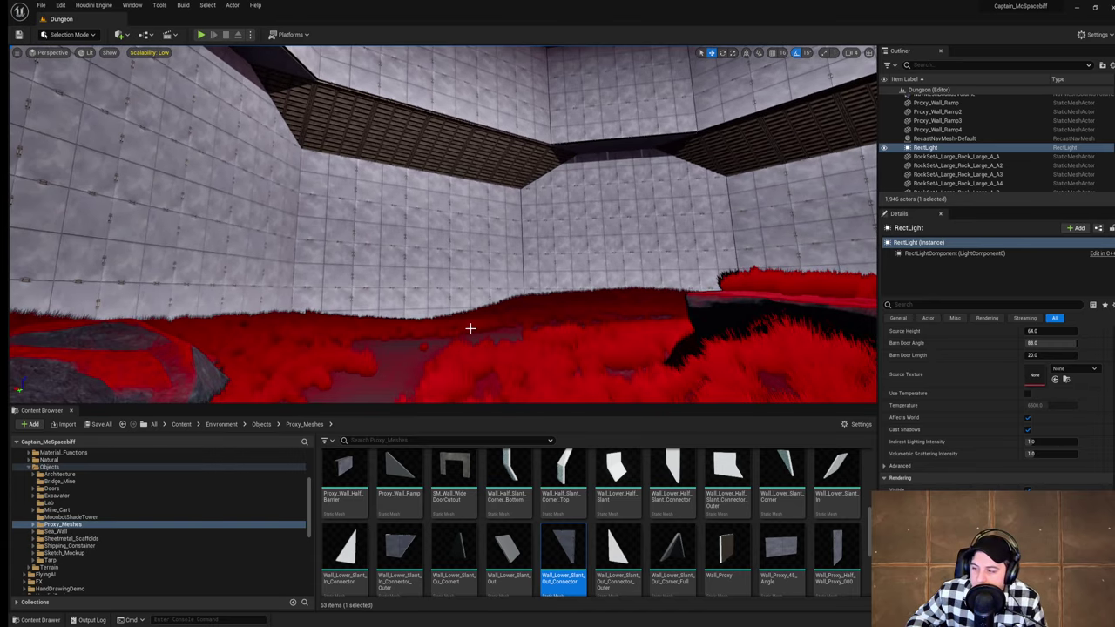
pyautogui.moveTo(471, 328); pyautogui.dragTo(549, 340, button='right')
pyautogui.moveTo(472, 298); pyautogui.dragTo(35, 140, button='right')
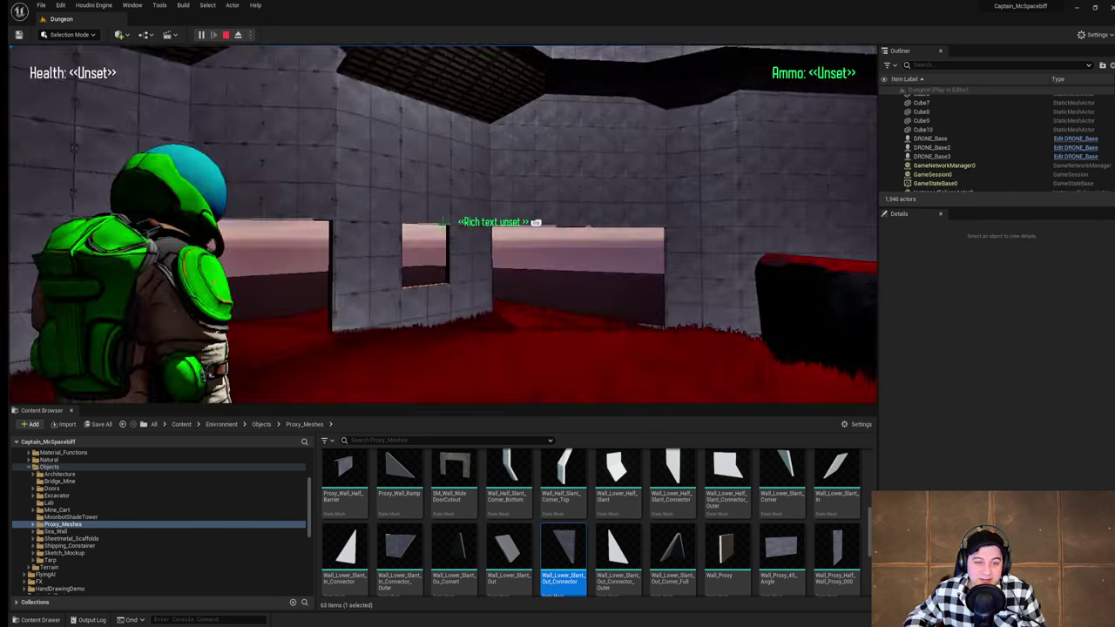
# Step: Start another play-test beside the wall windows and jump over the large dark rock
pyautogui.click(633, 271)
pyautogui.press('w')
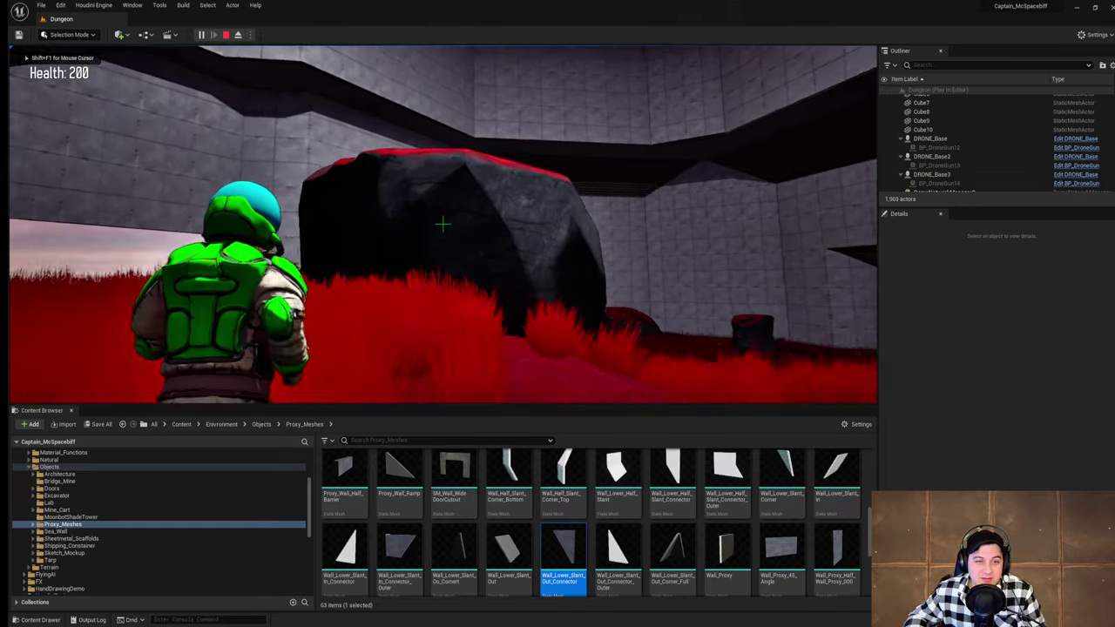
pyautogui.press('space')
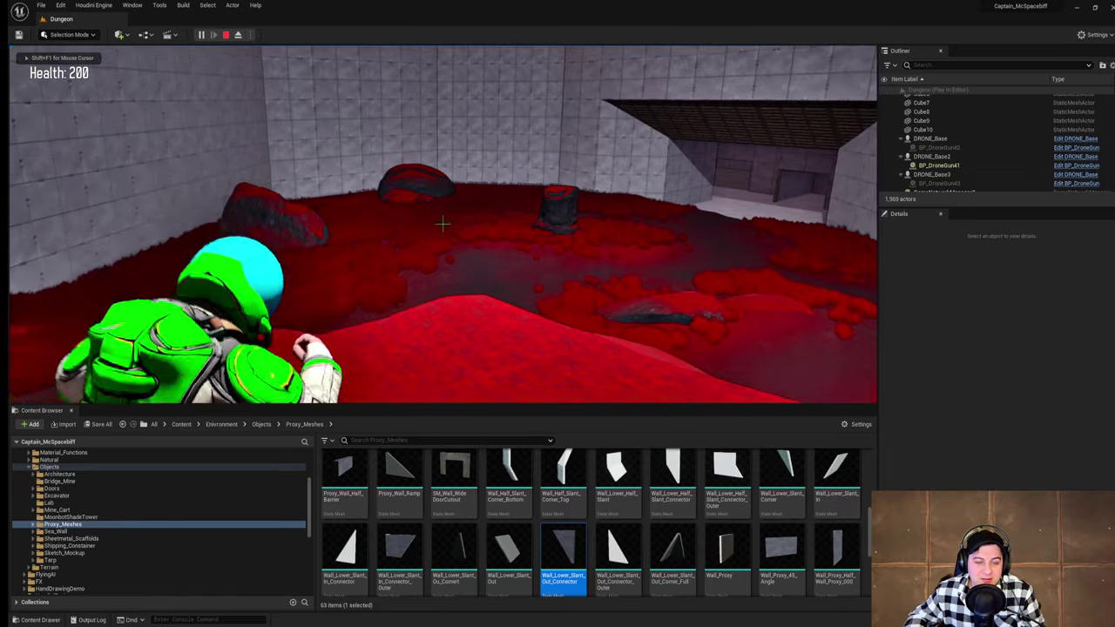
pyautogui.press('w')
pyautogui.press('space')
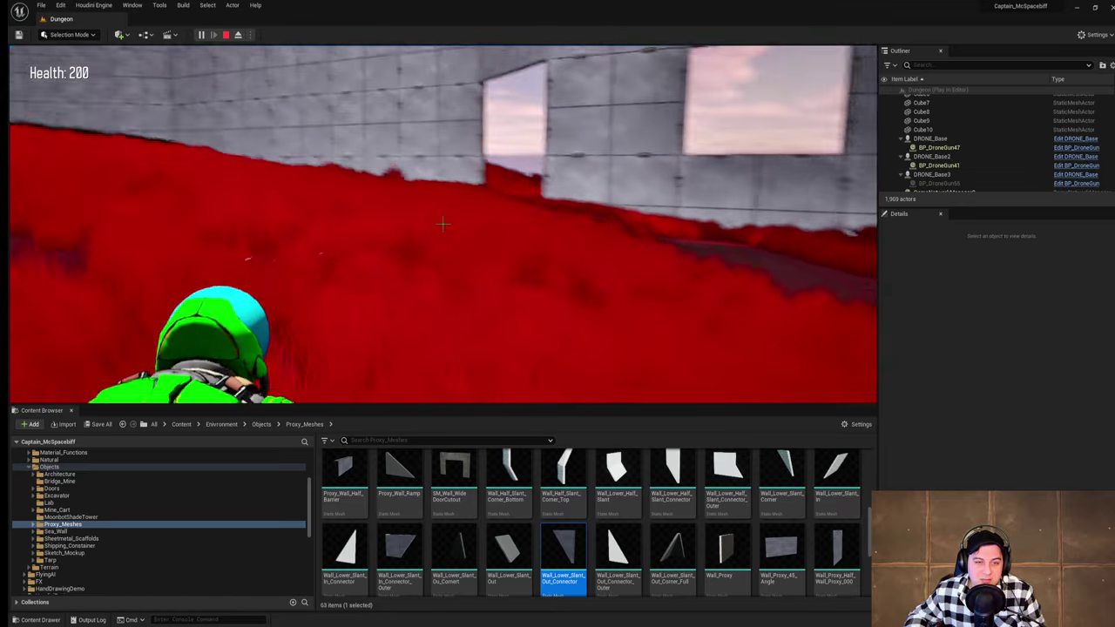
# Step: Circle the large dark rock through the tall grass and jump over it again from the other sides
pyautogui.press('w')
pyautogui.press('space')
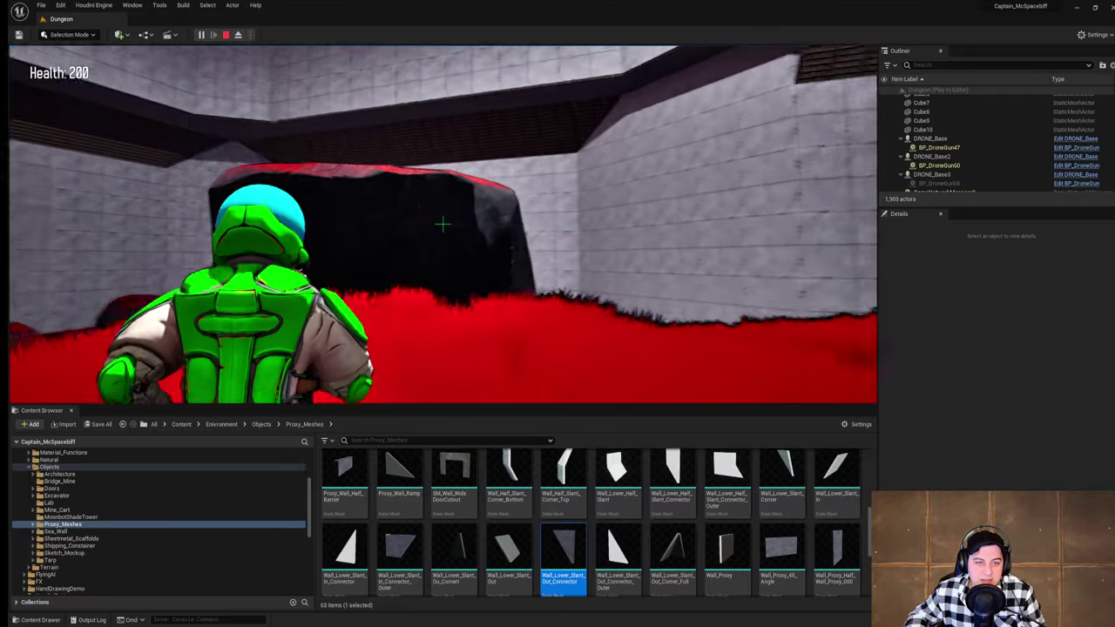
pyautogui.press('w')
pyautogui.press('space')
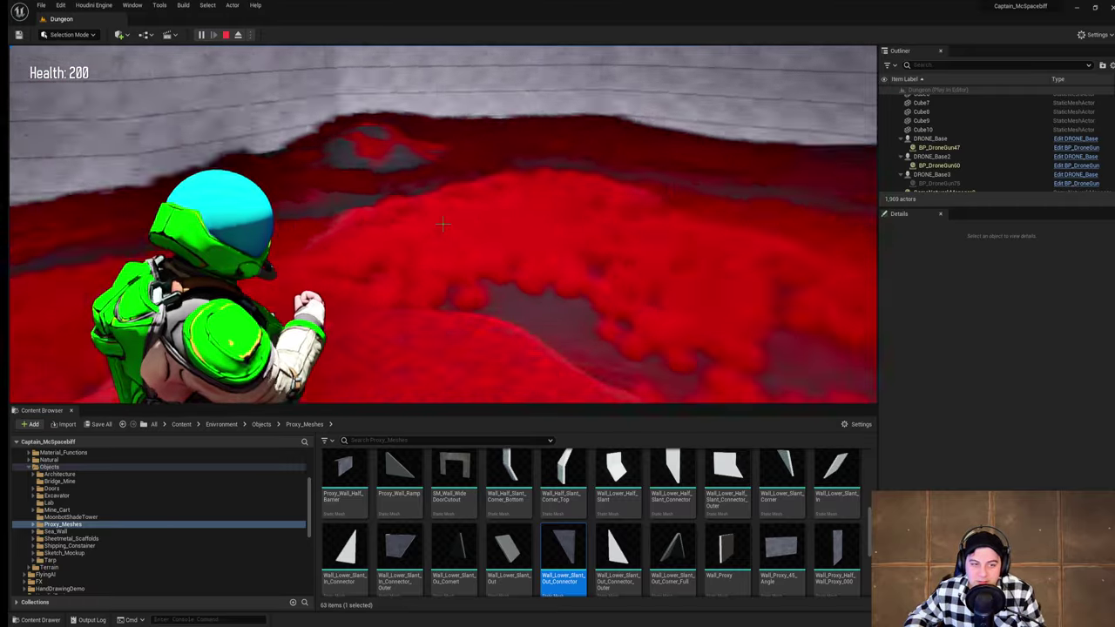
pyautogui.press('w')
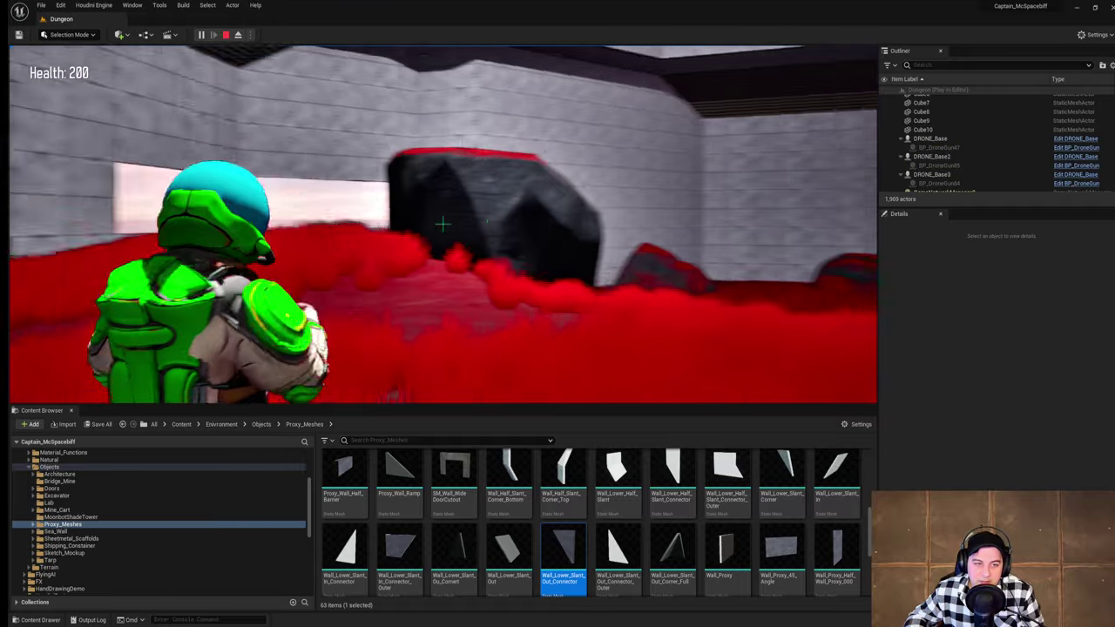
pyautogui.press('w')
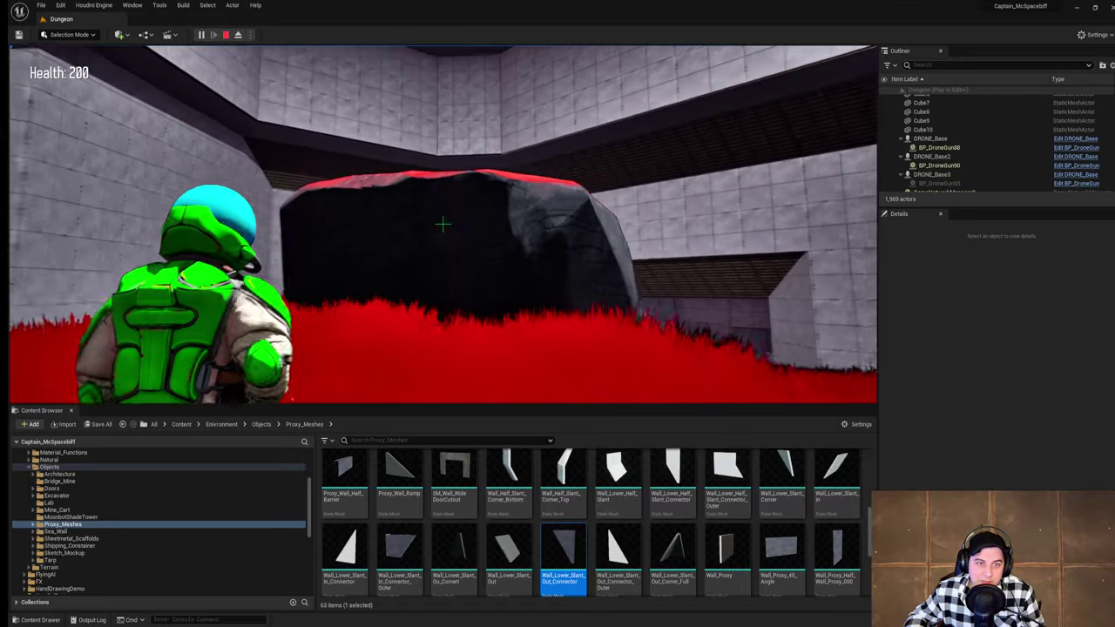
pyautogui.press('w')
pyautogui.press('space')
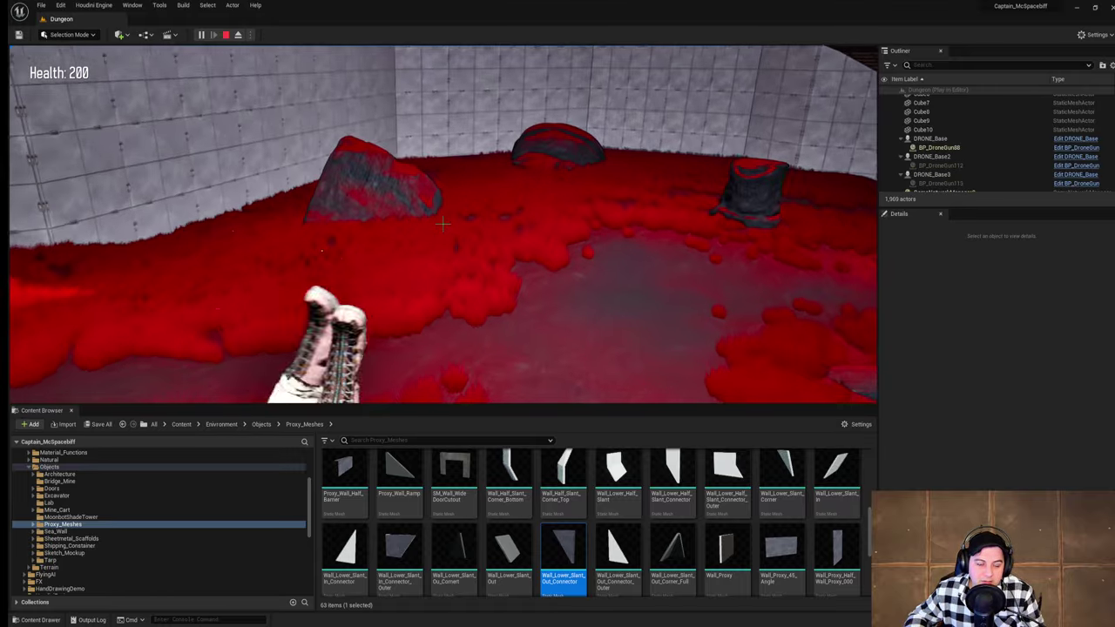
# Step: Run the character to the stump-shaped rock in front of the tunnel opening and jump at it
pyautogui.press('w')
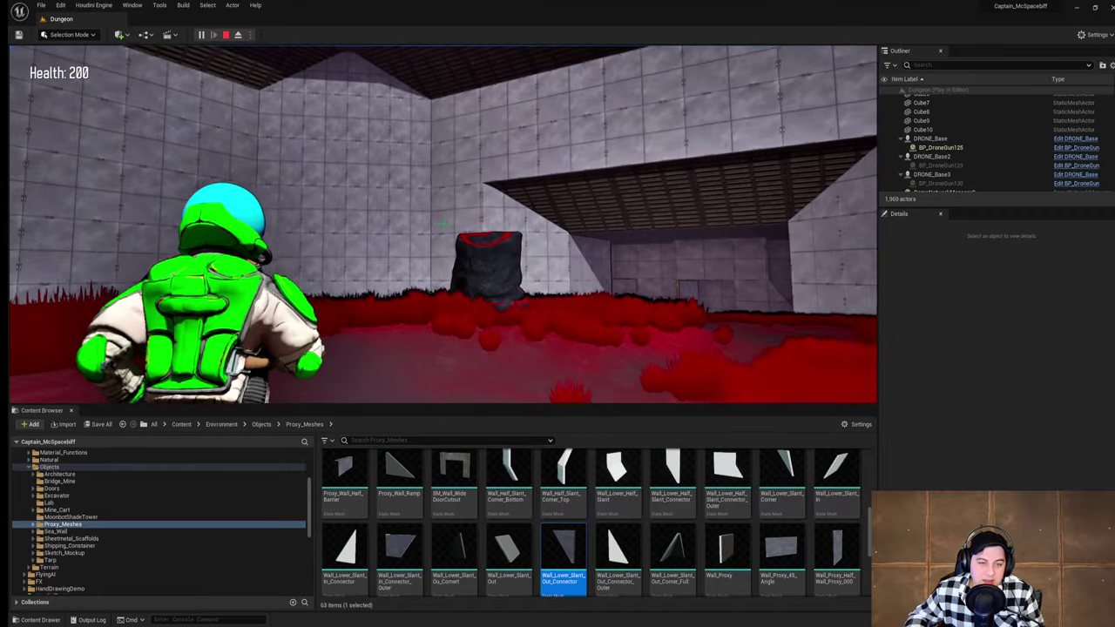
pyautogui.press('w')
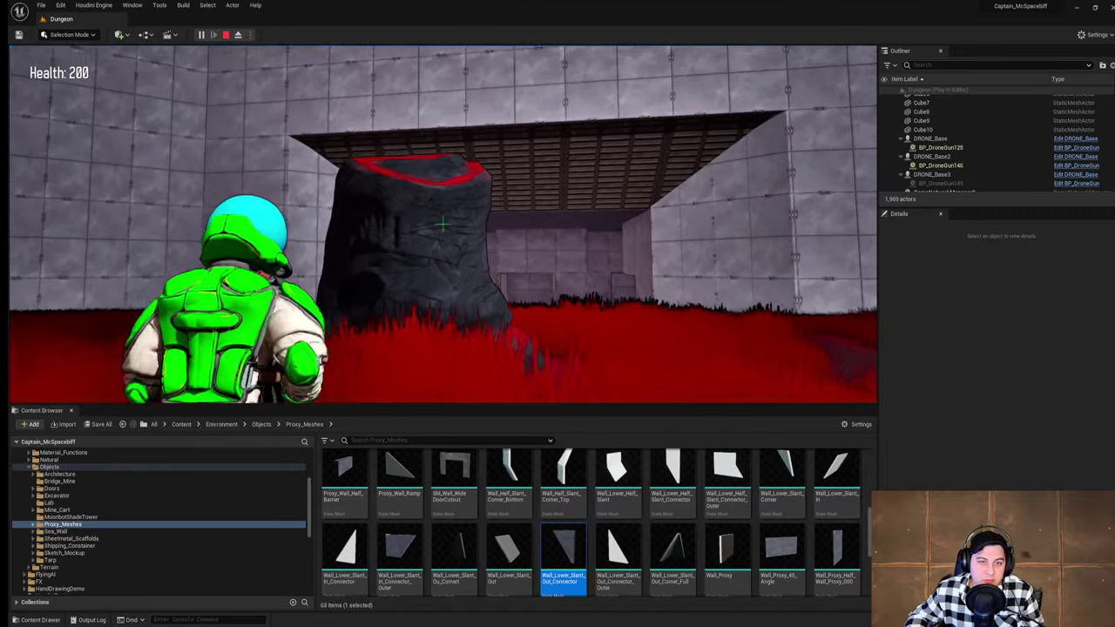
pyautogui.press('space')
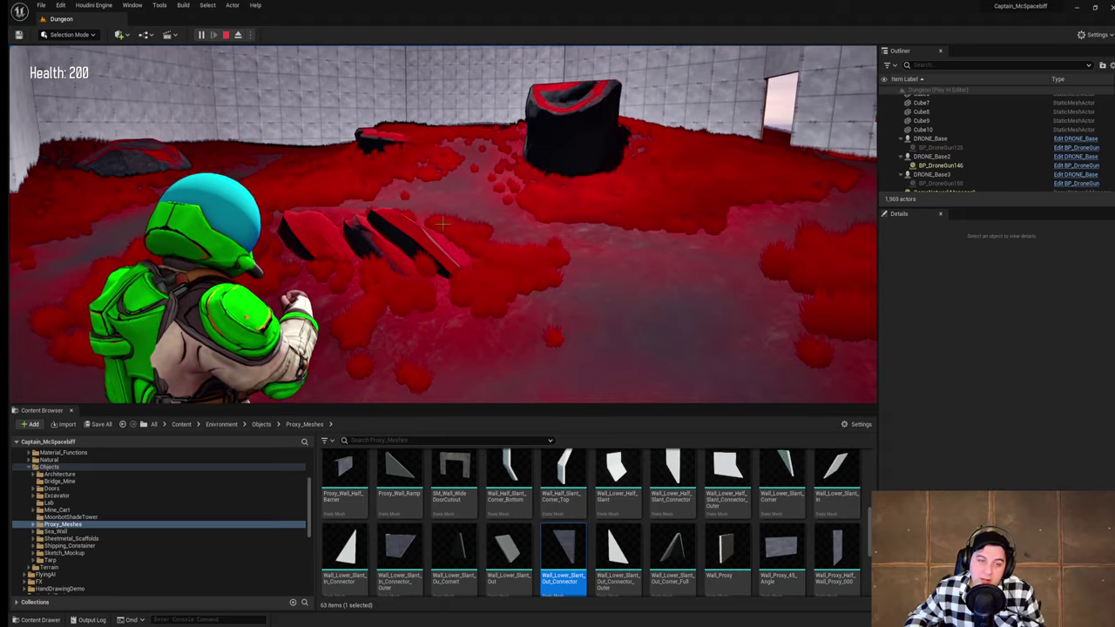
# Step: Run the character back across the middle of the pit and end the play session
pyautogui.press('w')
pyautogui.press('w')
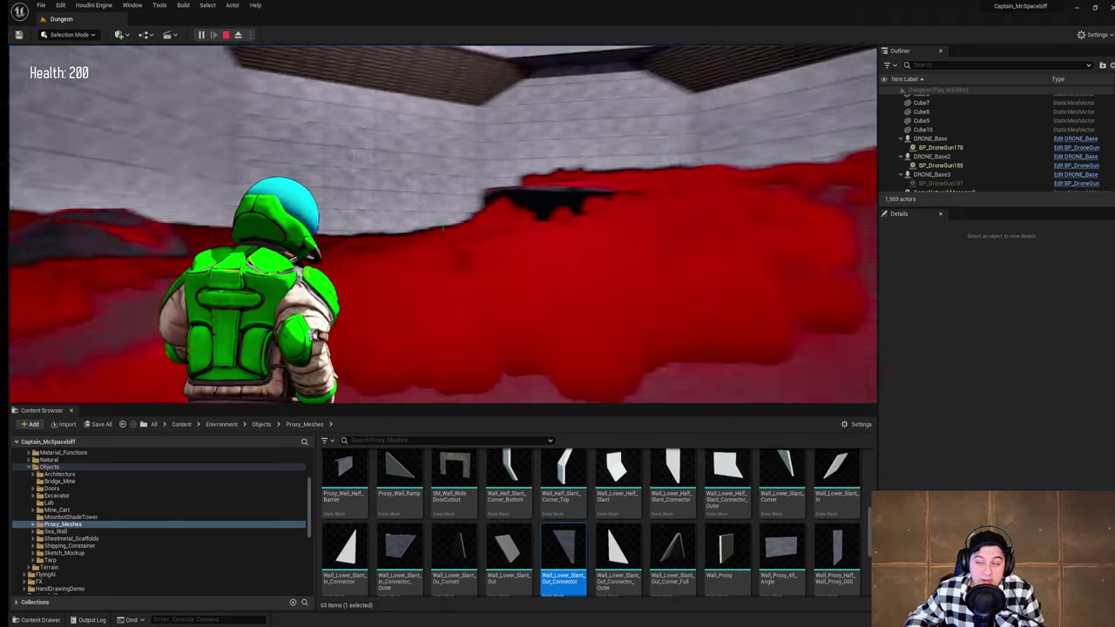
pyautogui.press('w')
pyautogui.press('Escape')
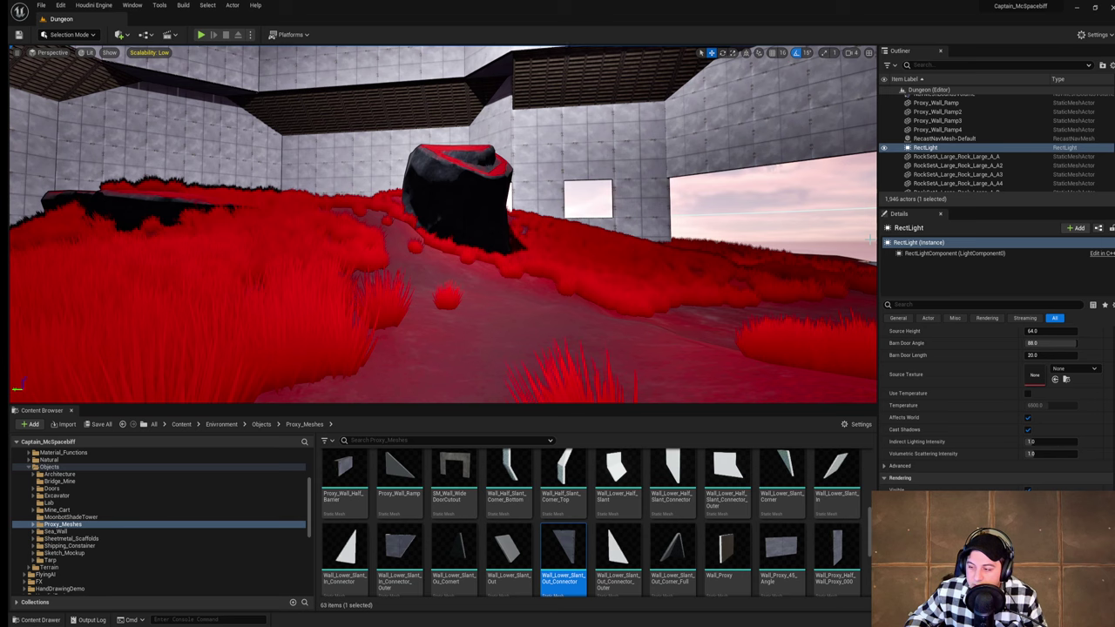
# Step: Start another play-test of the pit and run the character through the tall grass past the low rock to the large dark rock
pyautogui.moveTo(635, 171); pyautogui.dragTo(523, 170, button='right')
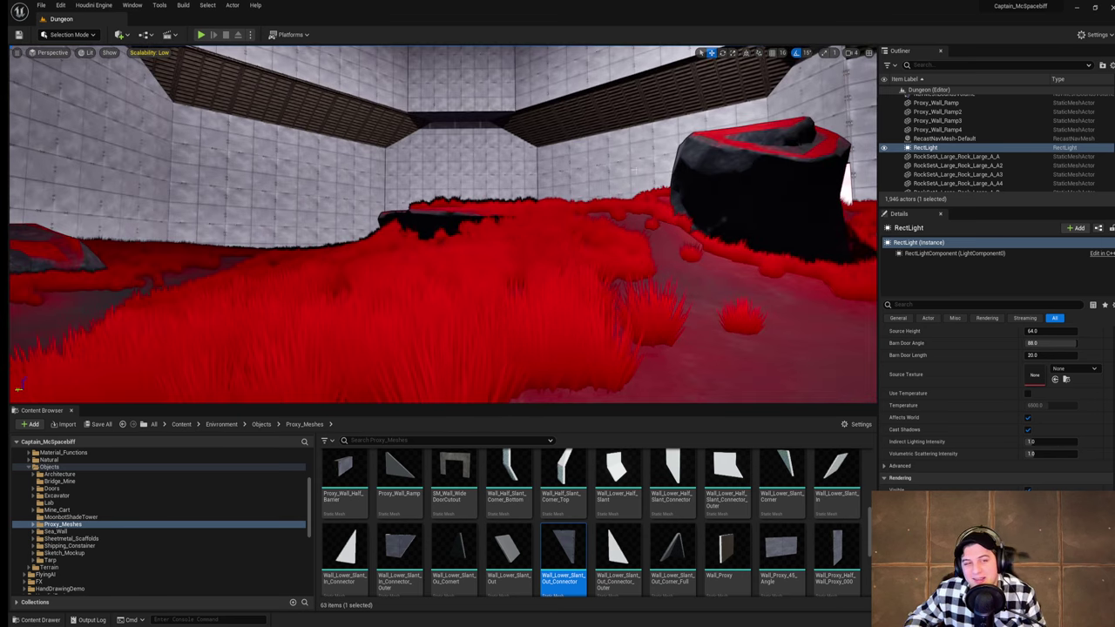
pyautogui.click(201, 35)
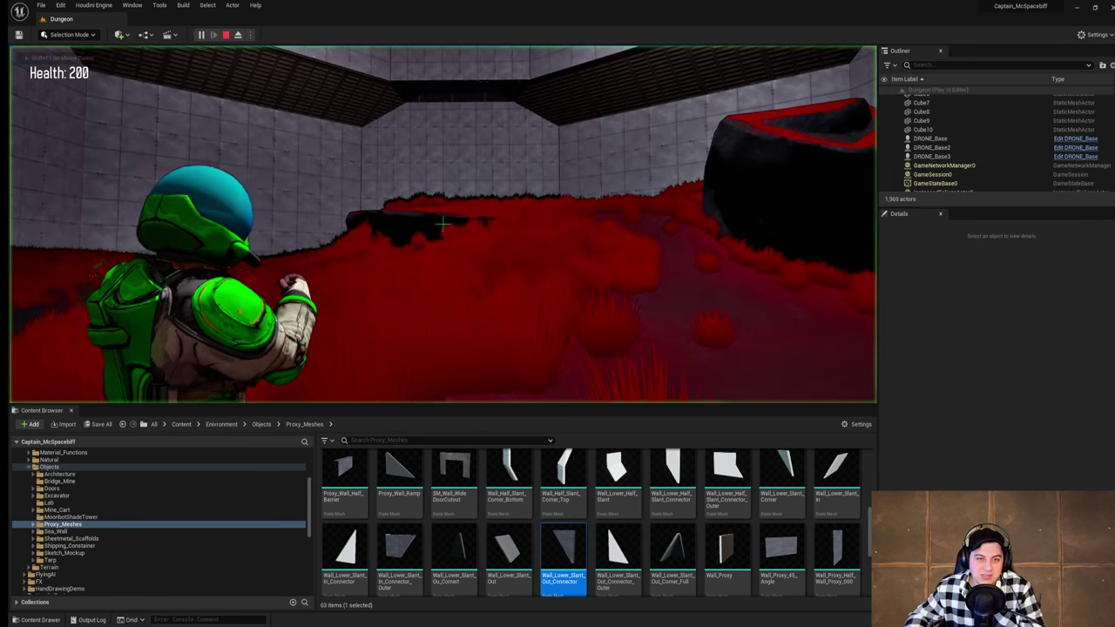
pyautogui.press('w')
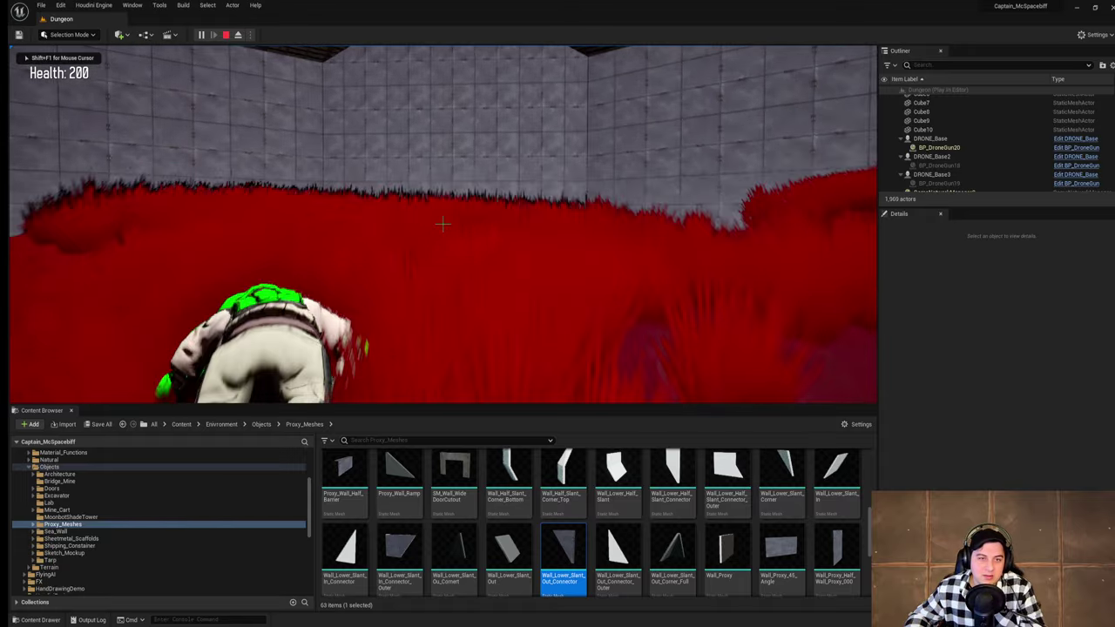
pyautogui.press('space')
pyautogui.press('w')
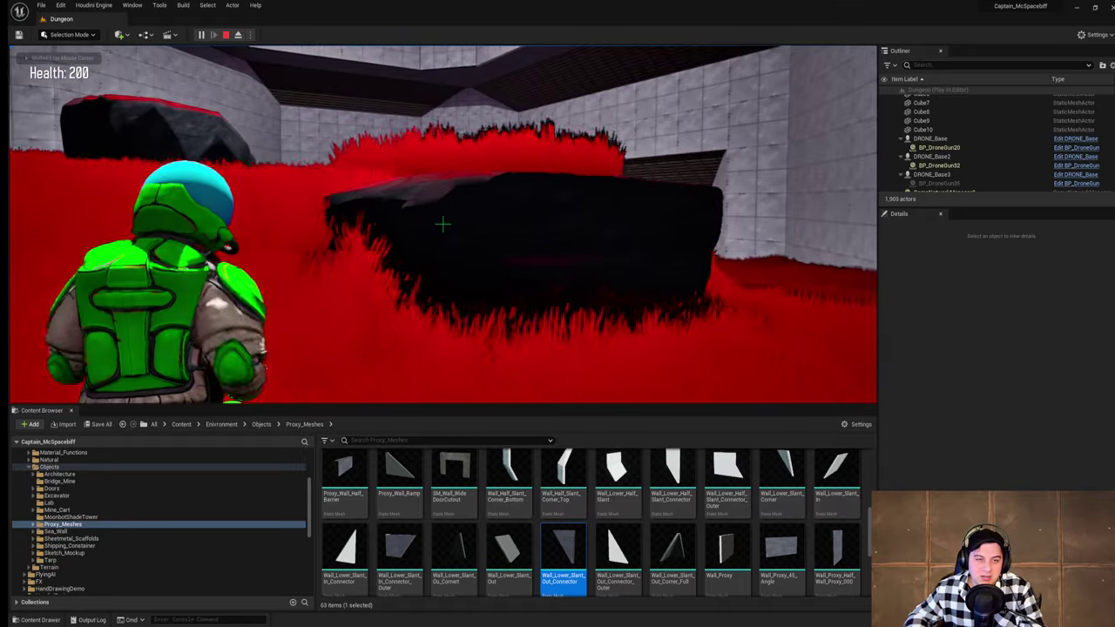
pyautogui.press('w')
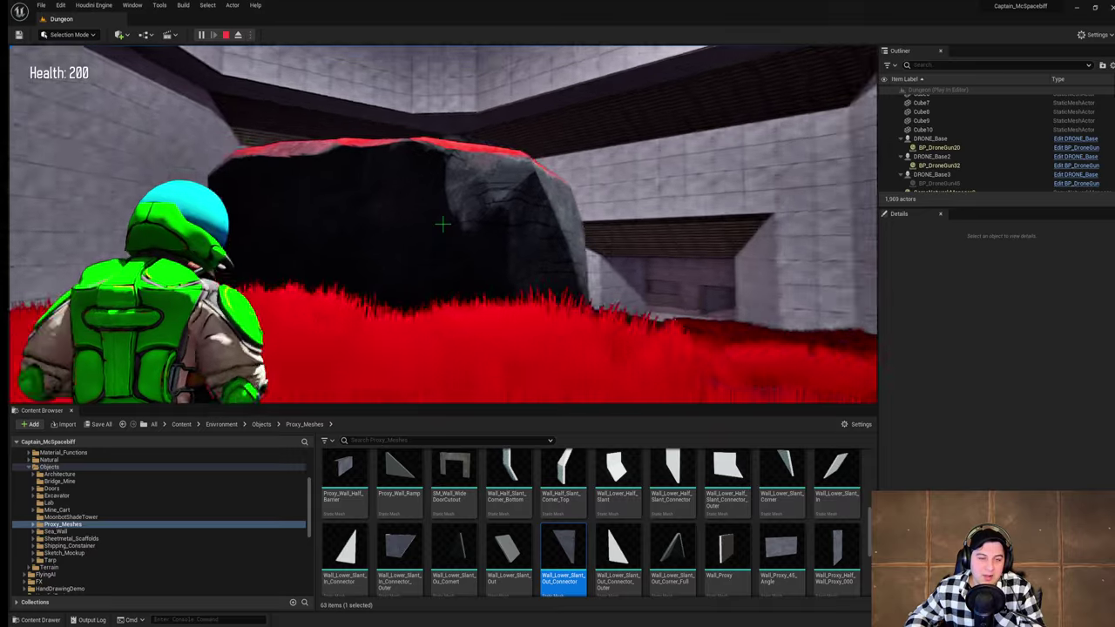
# Step: Jump the character onto the large dark rock and move across its grassy top
pyautogui.press('space')
pyautogui.press('s')
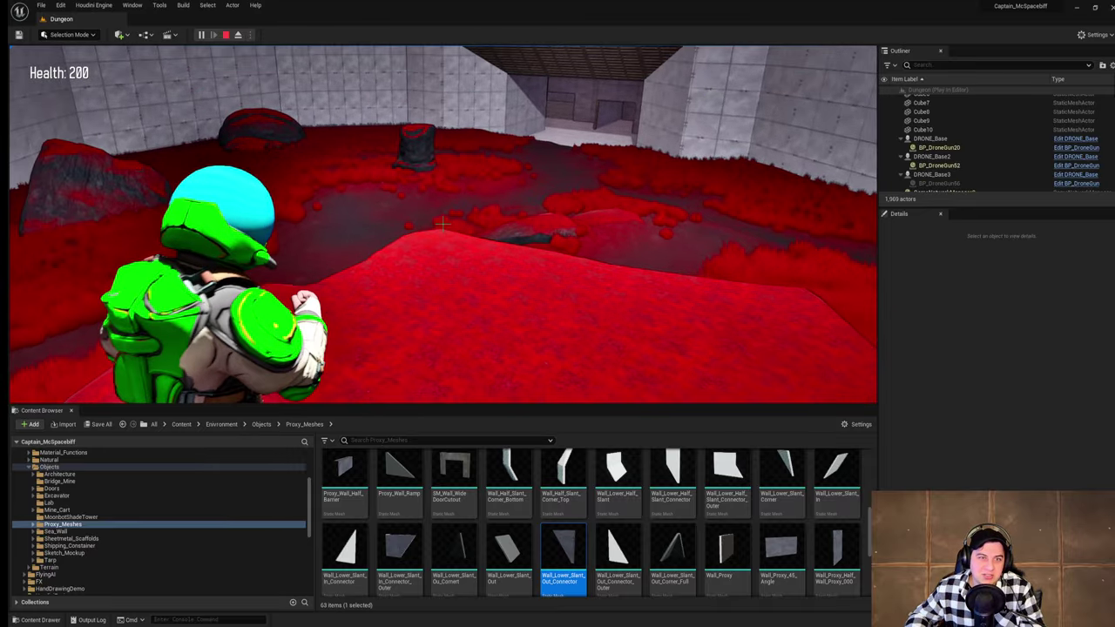
pyautogui.press('space')
pyautogui.press('w')
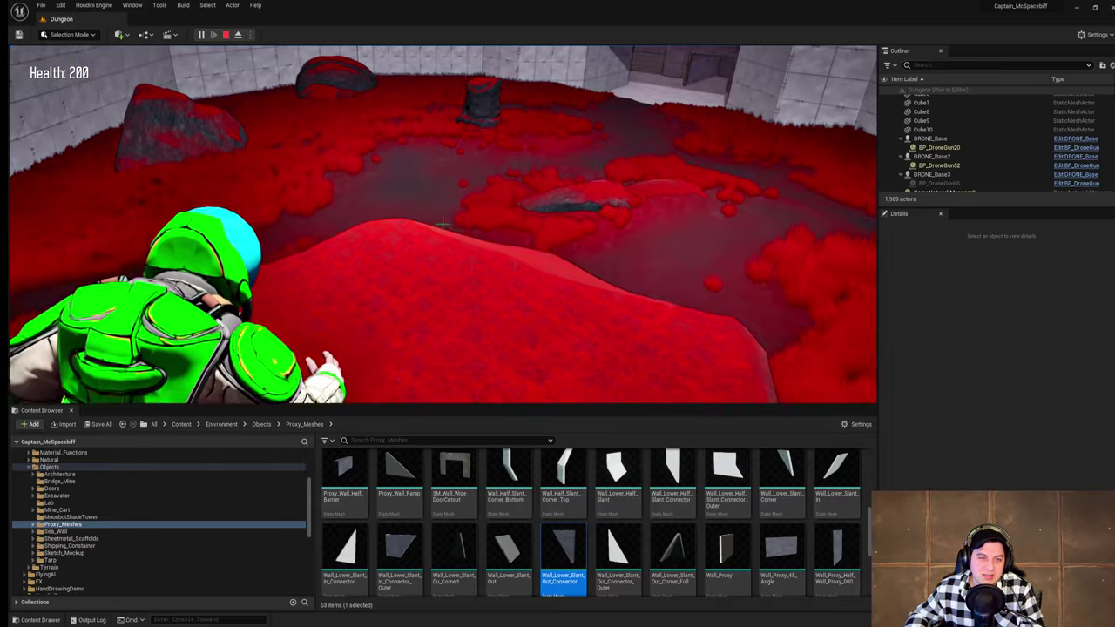
# Step: Run the character along the wall boulders, around the stump-shaped rock by the tunnel opening, and back toward the middle
pyautogui.press('w')
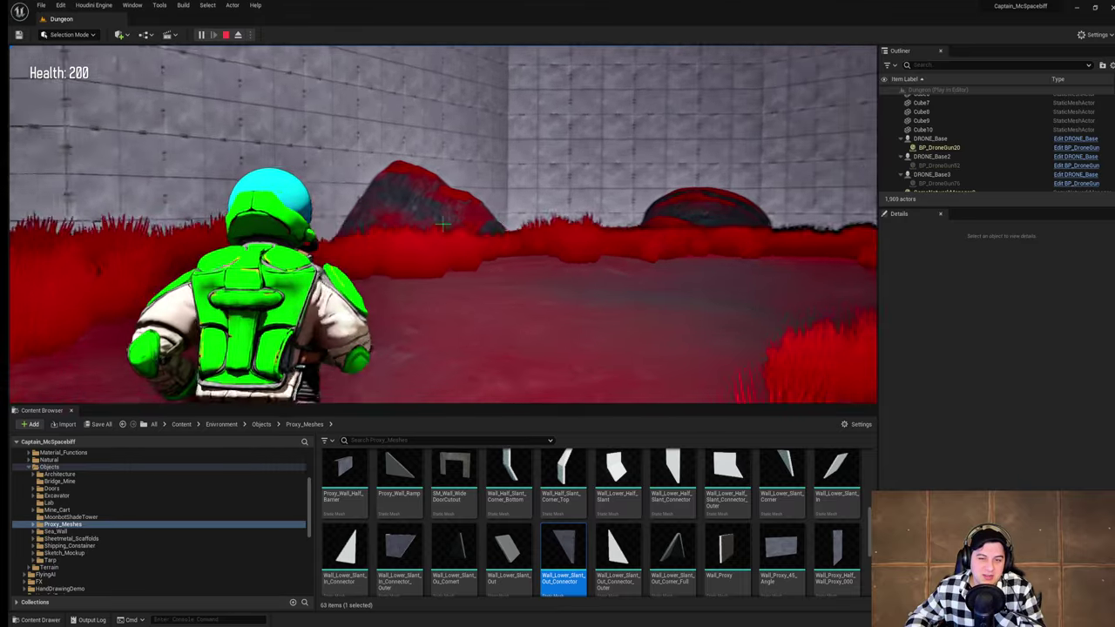
pyautogui.press('w')
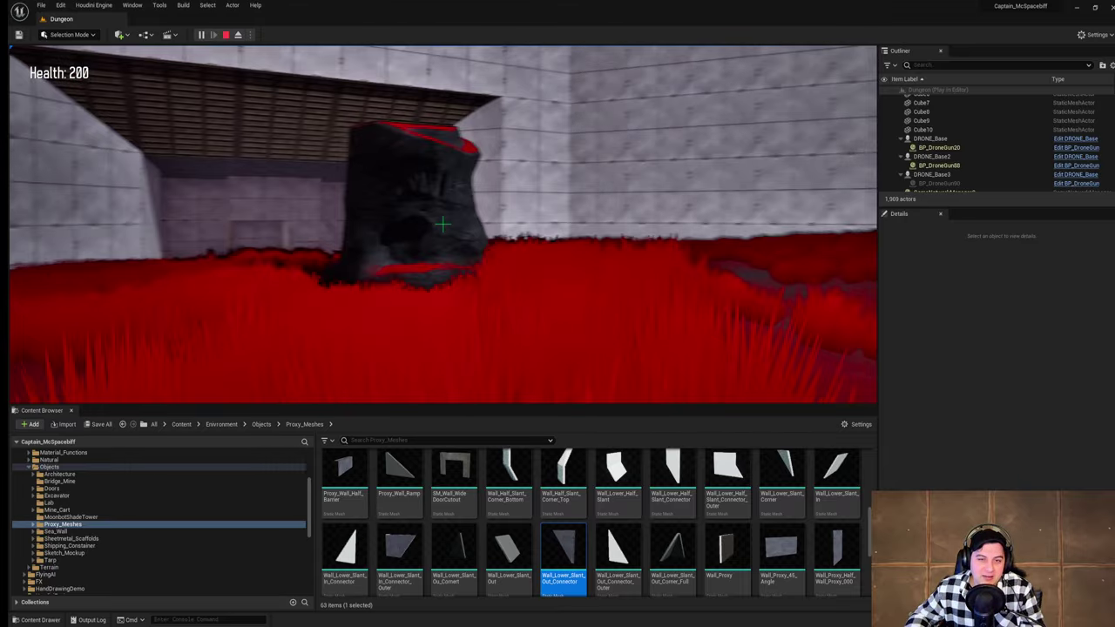
pyautogui.press('w')
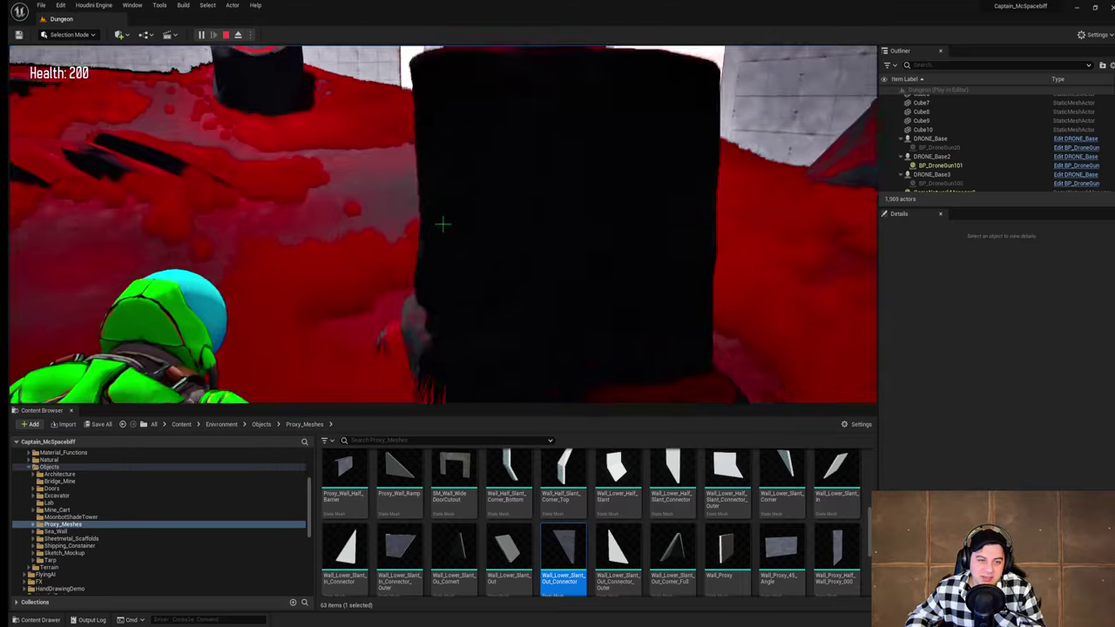
pyautogui.press('w')
pyautogui.press('w')
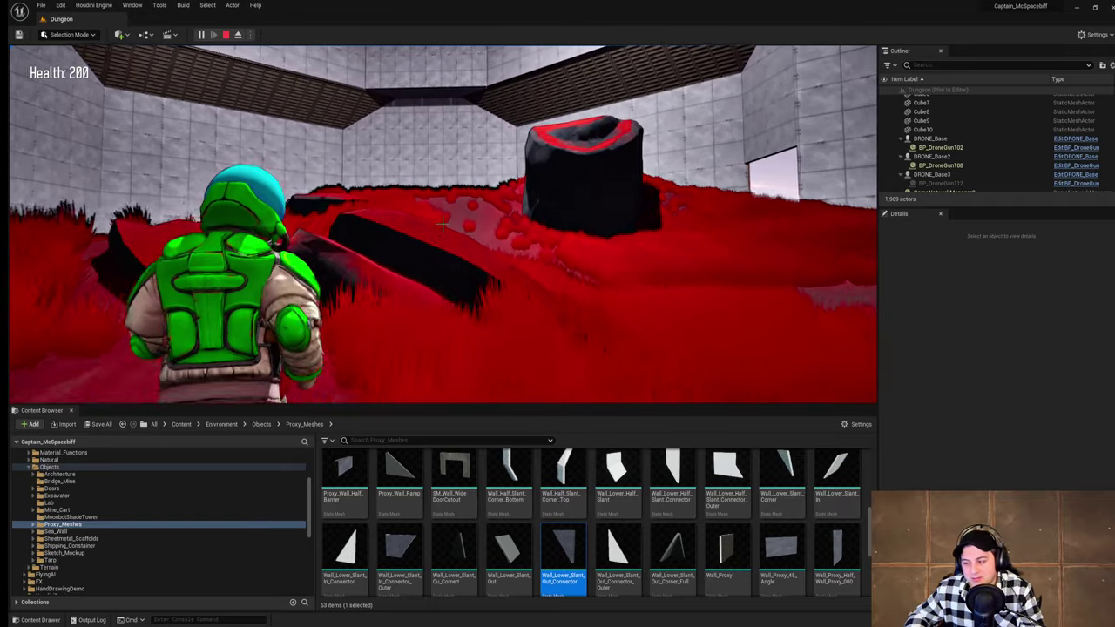
# Step: Run the character around and over the large dark rock near the wall windows and end the play session
pyautogui.press('w')
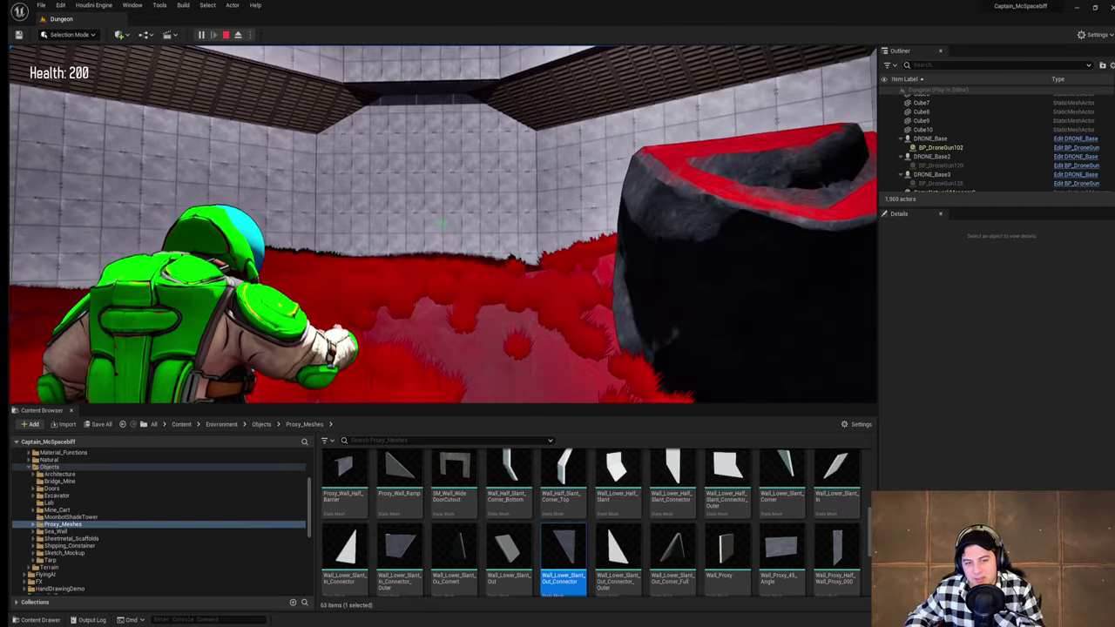
pyautogui.press('w')
pyautogui.press('w')
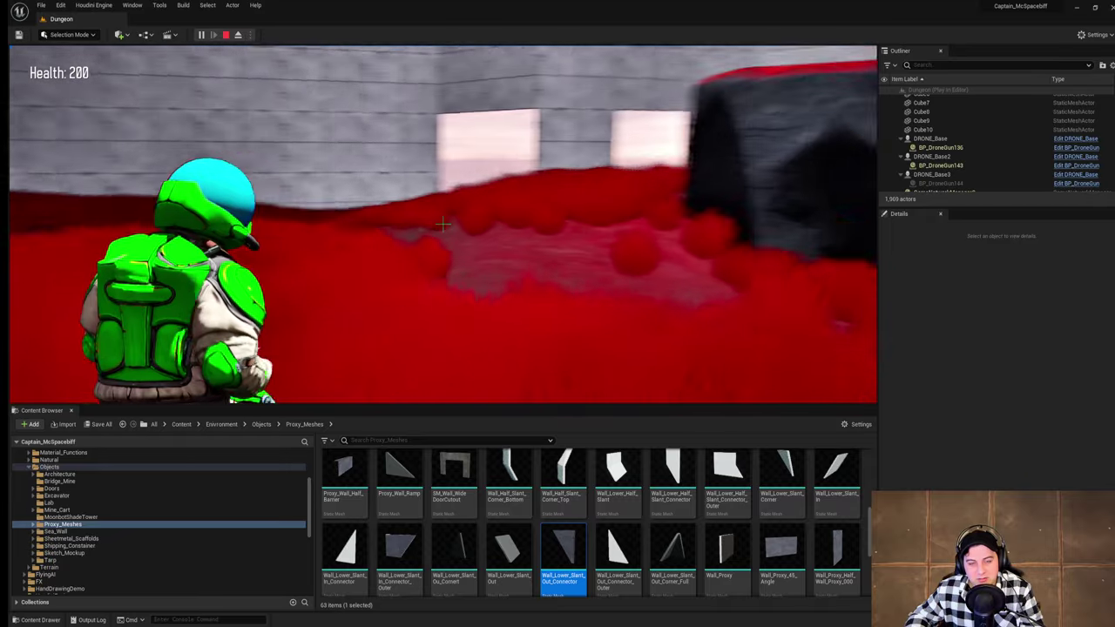
pyautogui.press('w')
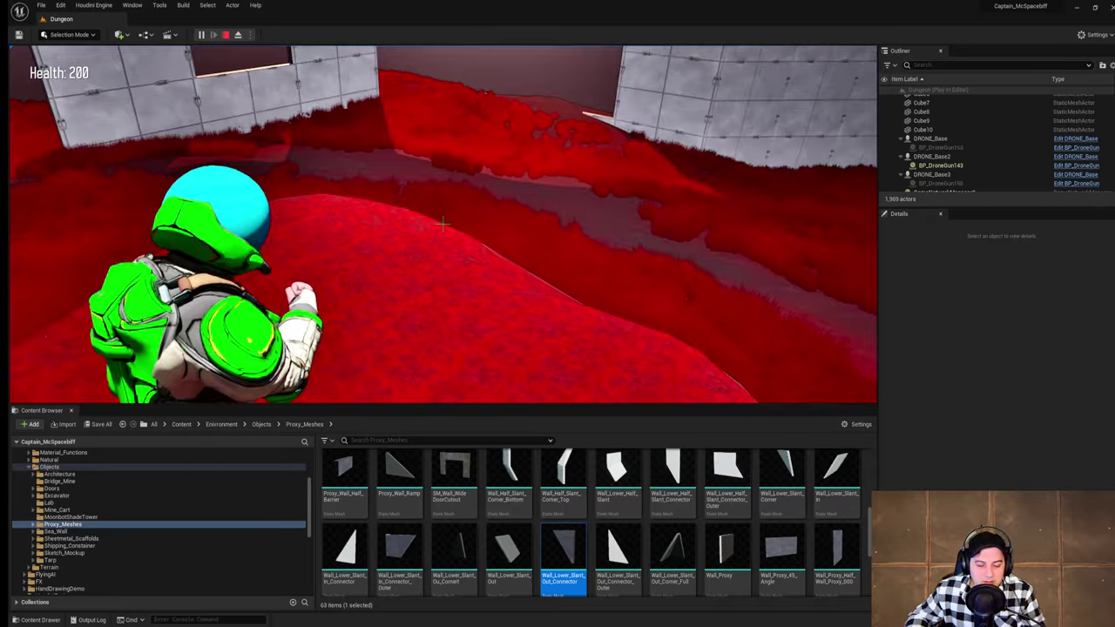
pyautogui.press('s')
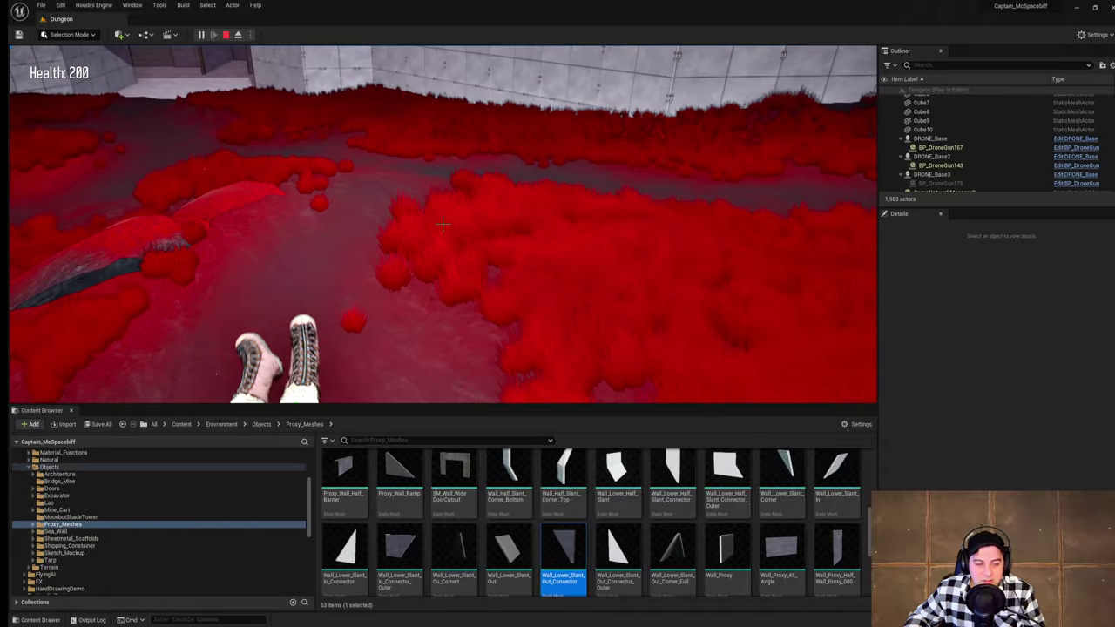
pyautogui.press('Escape')
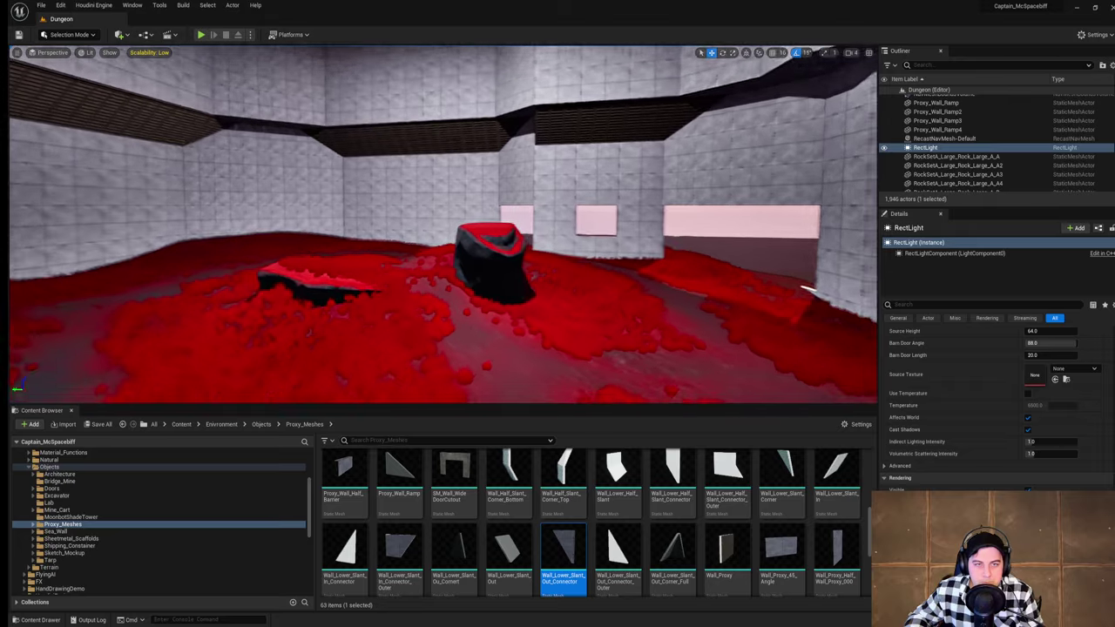
# Step: Look over the pit's ceiling, walls and floor, and search all project content for "bridge"
pyautogui.moveTo(488, 227); pyautogui.dragTo(388, 217, button='right')
pyautogui.moveTo(468, 204); pyautogui.dragTo(414, 190, button='right')
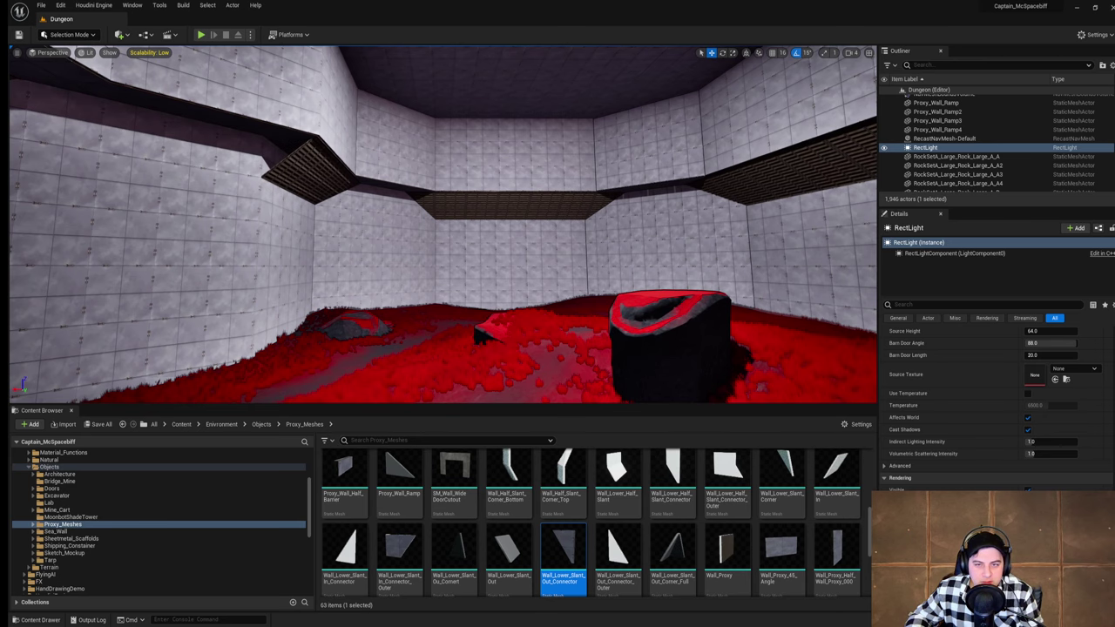
pyautogui.moveTo(444, 225); pyautogui.dragTo(514, 158, button='right')
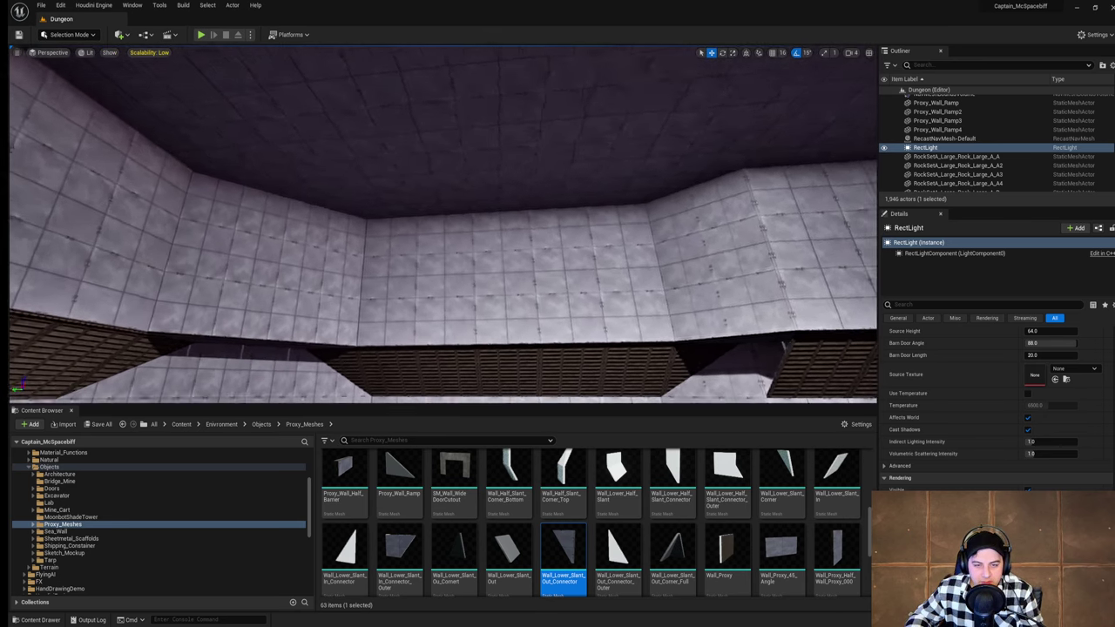
pyautogui.moveTo(444, 174); pyautogui.dragTo(479, 333, button='right')
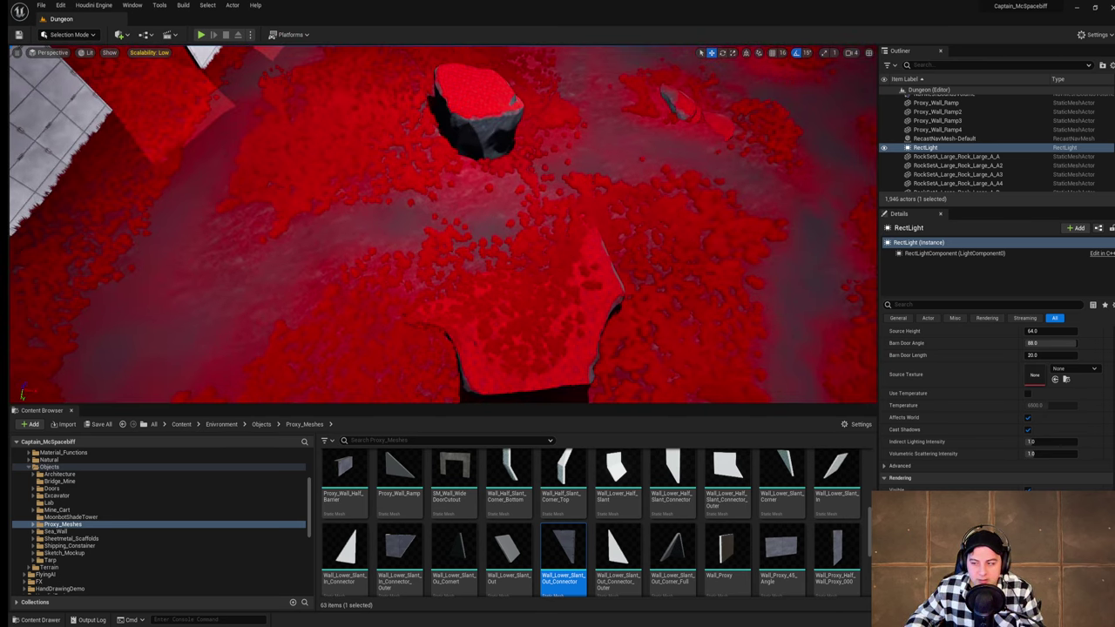
pyautogui.moveTo(725, 171); pyautogui.dragTo(871, 85, button='right')
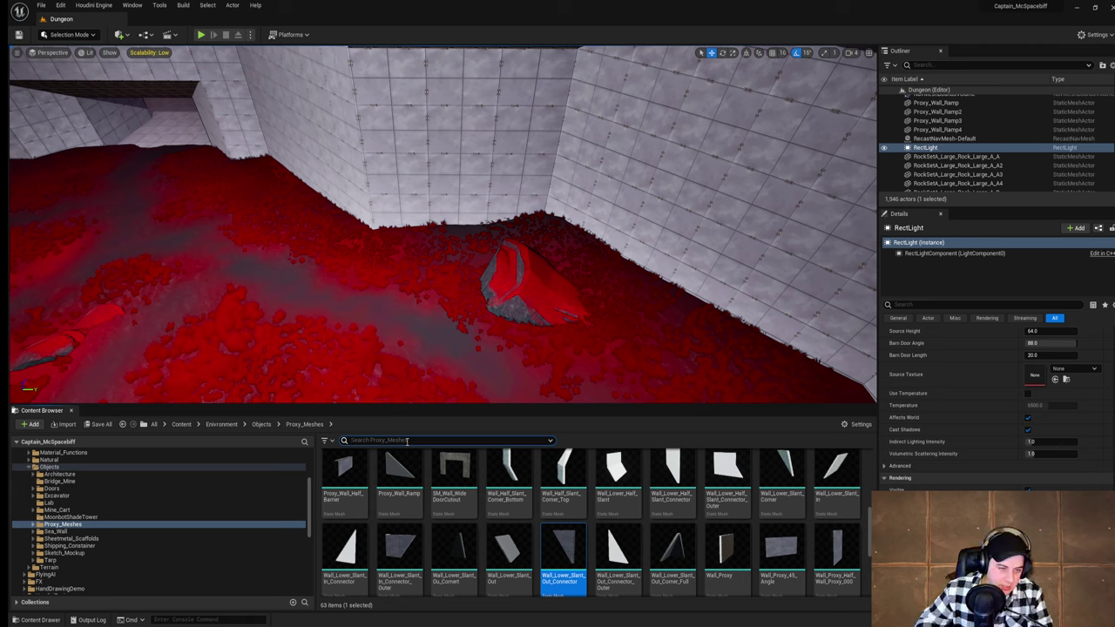
pyautogui.click(401, 443)
pyautogui.write('bridge')
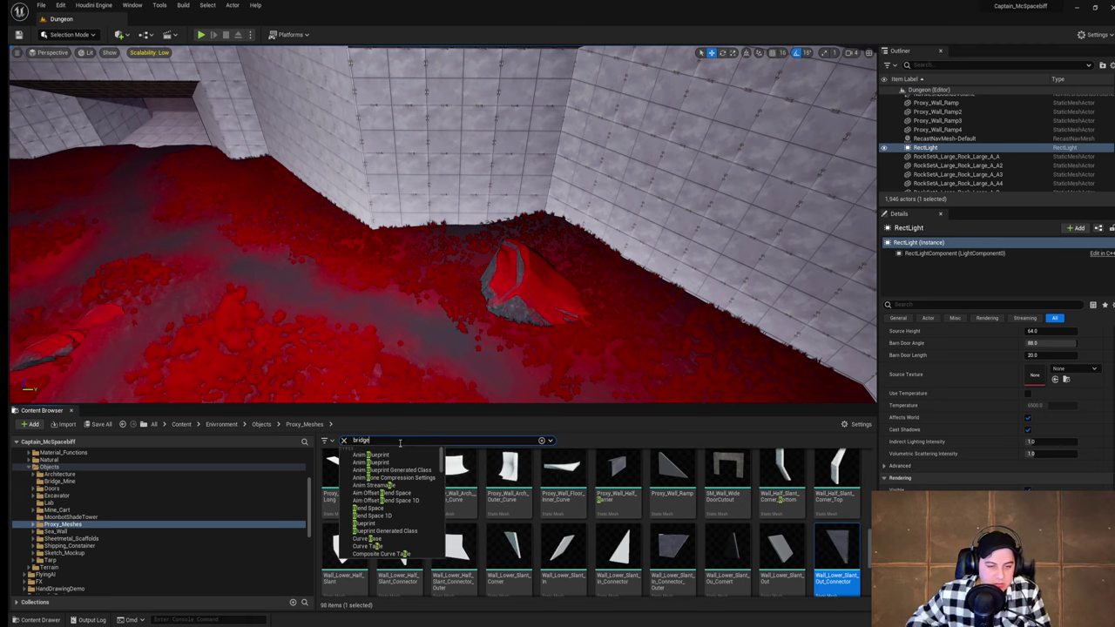
pyautogui.click(154, 425)
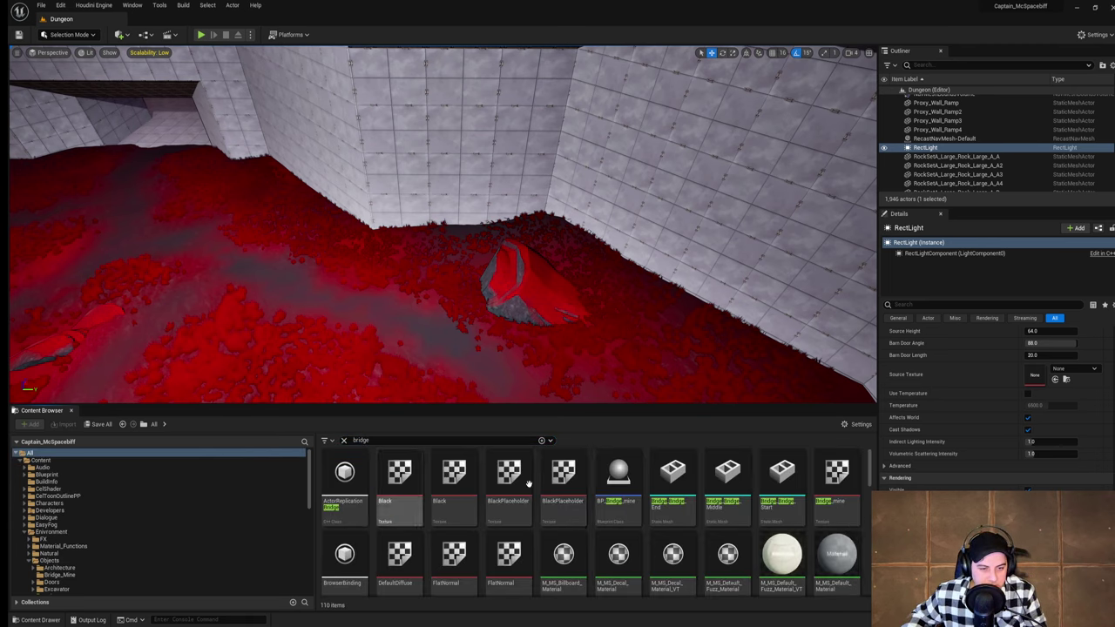
# Step: Place a BP_Bridge_mine blueprint on the red grass floor of the pit
pyautogui.moveTo(470, 252); pyautogui.dragTo(623, 166, button='right')
pyautogui.moveTo(623, 279); pyautogui.dragTo(570, 292, button='right')
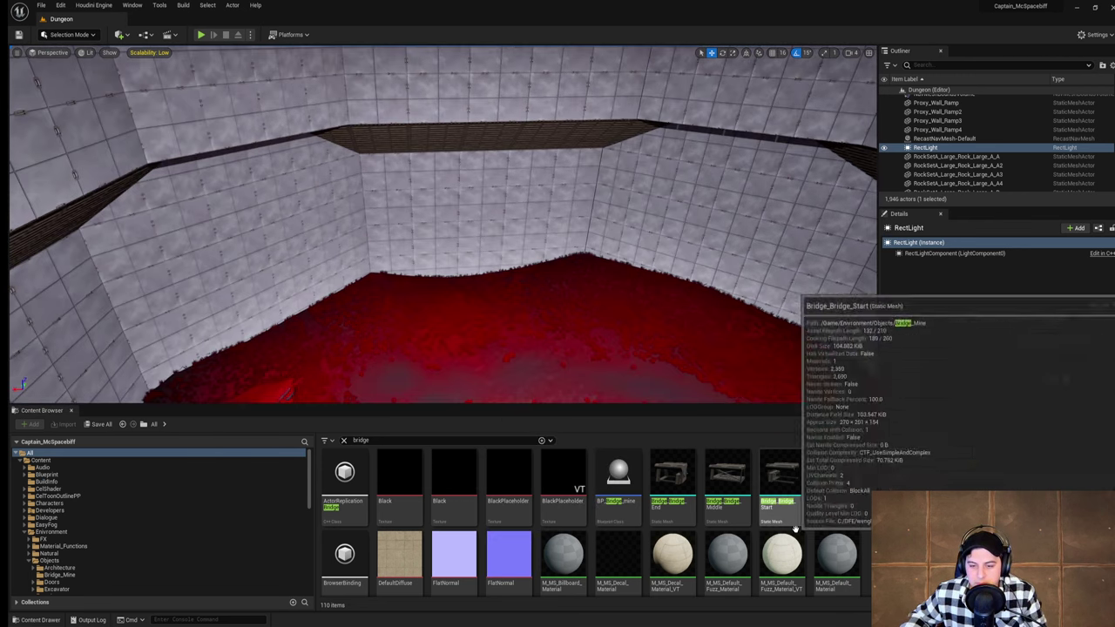
pyautogui.moveTo(622, 488); pyautogui.dragTo(489, 367)
pyautogui.moveTo(489, 367); pyautogui.dragTo(487, 344, button='right')
pyautogui.press('w')
pyautogui.press('d')
pyautogui.moveTo(605, 367); pyautogui.dragTo(418, 365, button='right')
pyautogui.press('s')
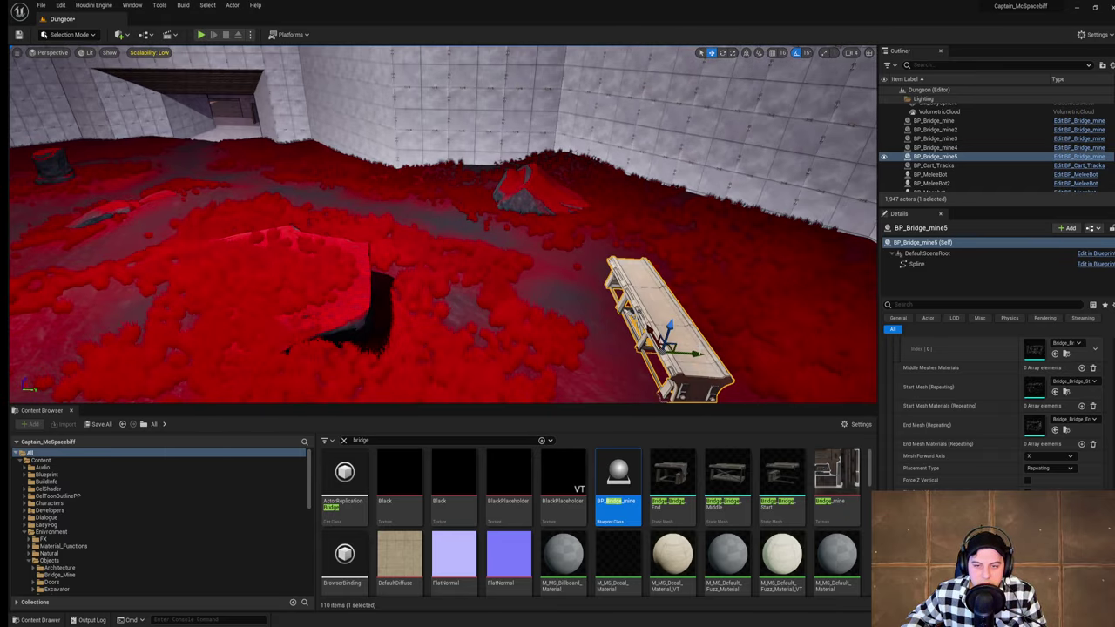
# Step: Move the bridge across the pit and raise it to just below the grated wall overhangs
pyautogui.moveTo(694, 354); pyautogui.dragTo(479, 331)
pyautogui.moveTo(479, 331); pyautogui.dragTo(487, 235, button='right')
pyautogui.press('a')
pyautogui.press('w')
pyautogui.press('s')
pyautogui.moveTo(540, 291); pyautogui.dragTo(543, 289, button='right')
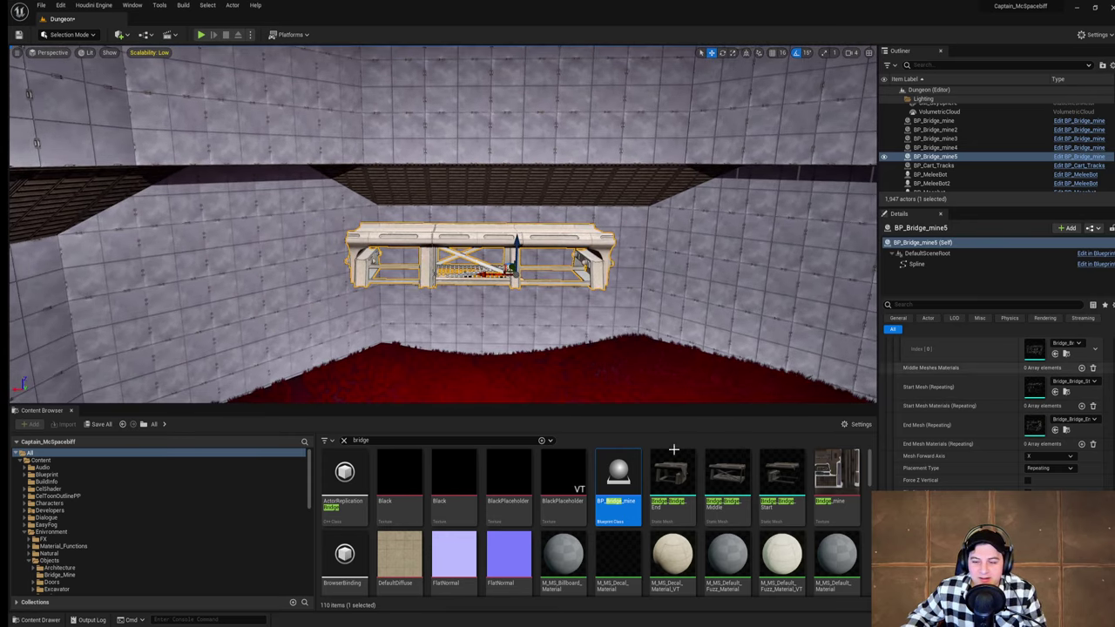
pyautogui.press('w')
pyautogui.moveTo(609, 331); pyautogui.dragTo(723, 269, button='right')
pyautogui.press('s')
pyautogui.moveTo(491, 136); pyautogui.dragTo(462, 115, button='right')
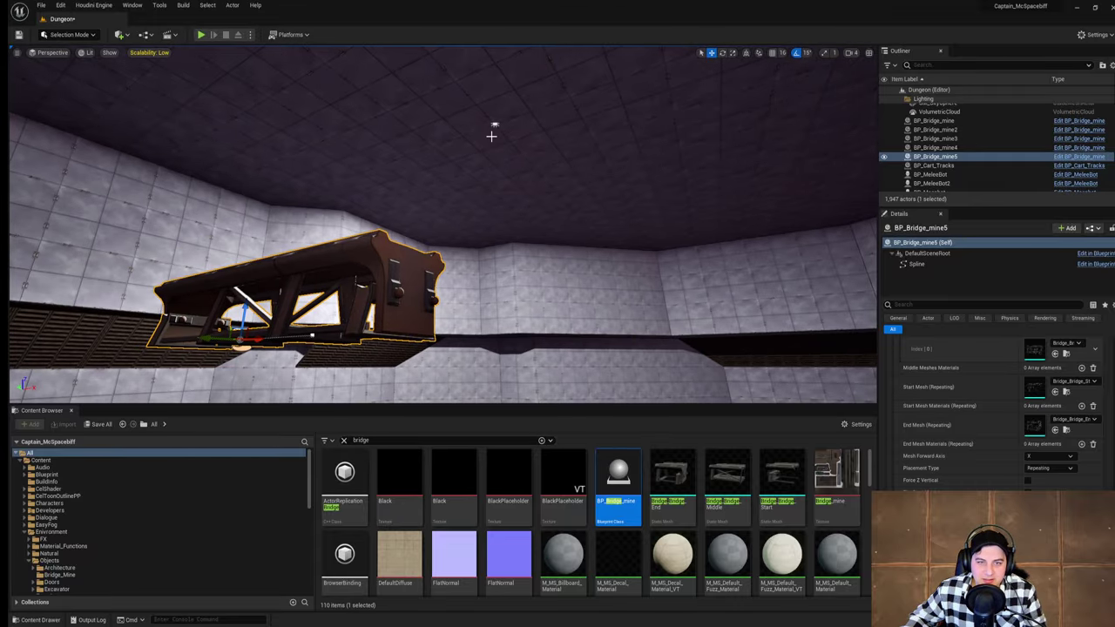
# Step: Select the ceiling's Rect Light and toggle its visibility repeatedly to compare the lighting on the bridge
pyautogui.click(494, 125)
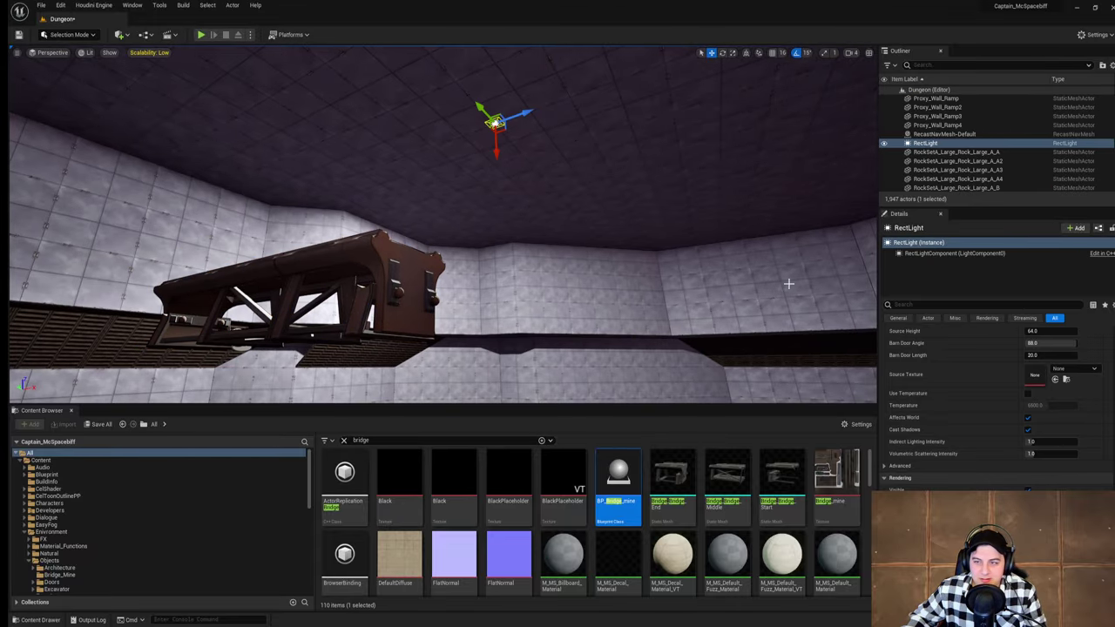
pyautogui.click(884, 143)
pyautogui.moveTo(488, 396); pyautogui.dragTo(397, 418, button='right')
pyautogui.press('w')
pyautogui.press('s')
pyautogui.press('w')
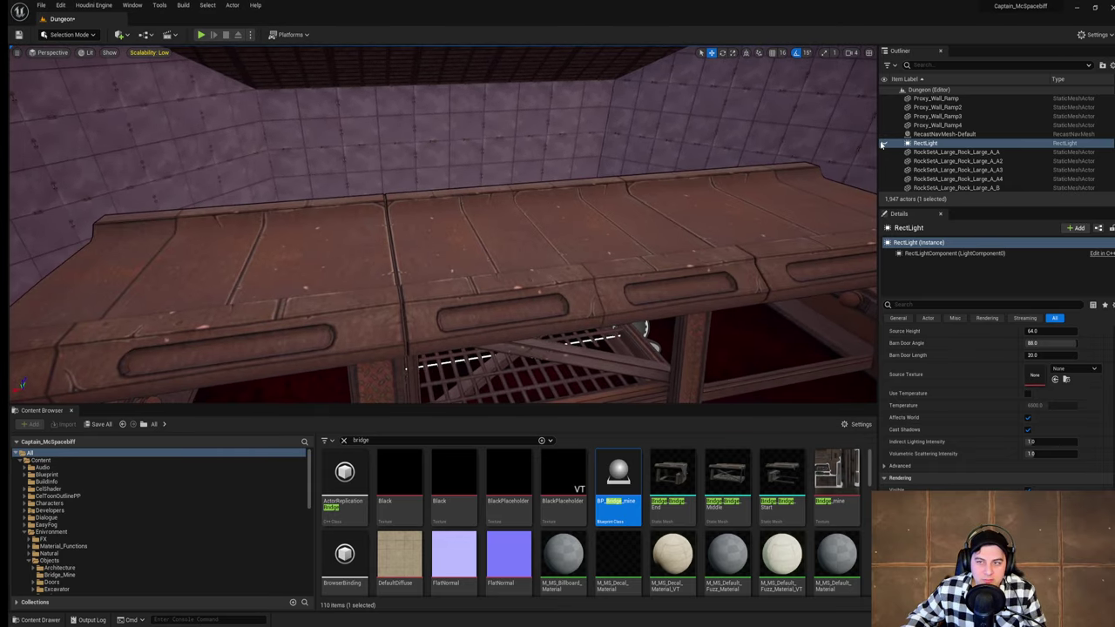
pyautogui.click(884, 144)
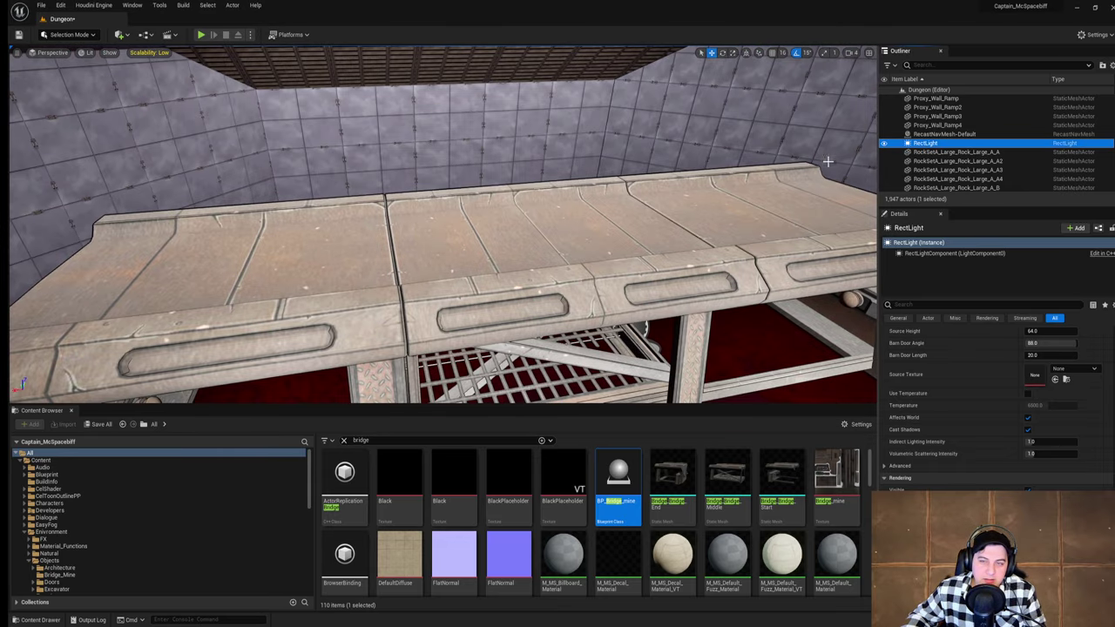
pyautogui.click(884, 145)
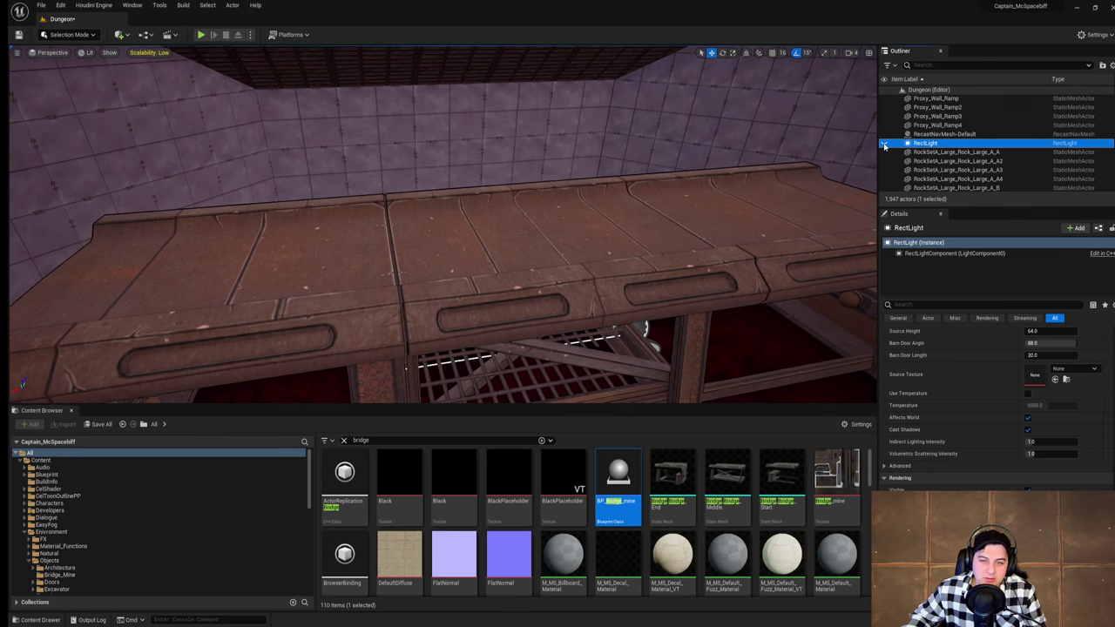
pyautogui.click(884, 144)
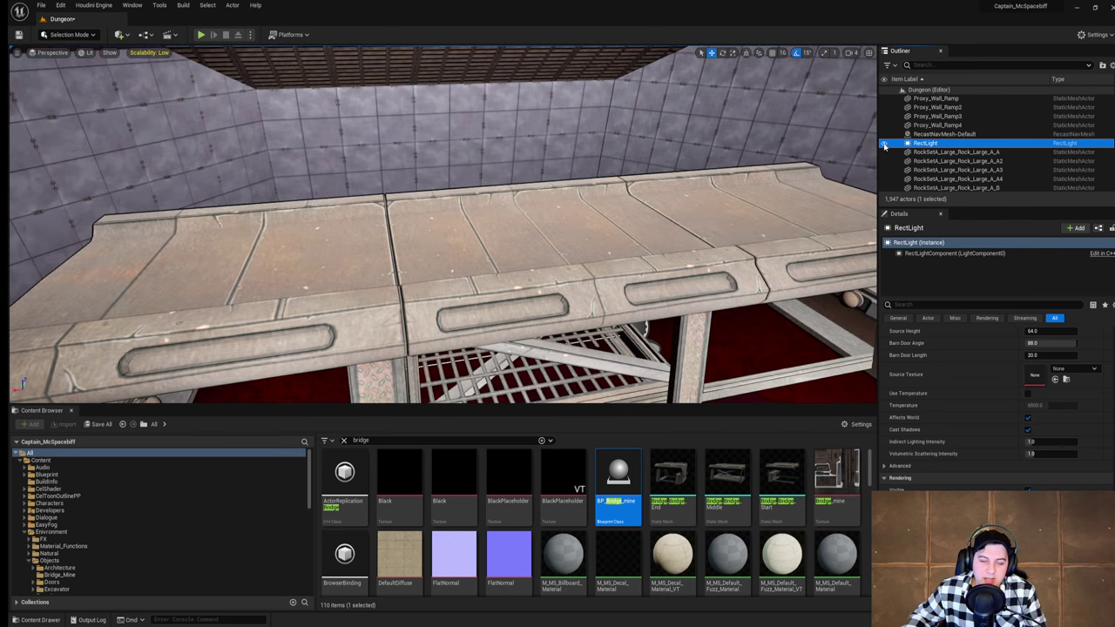
# Step: Set the Rect Light's intensity to 500 lm
pyautogui.moveTo(767, 236); pyautogui.dragTo(854, 231, button='right')
pyautogui.scroll(5, 1071, 425)
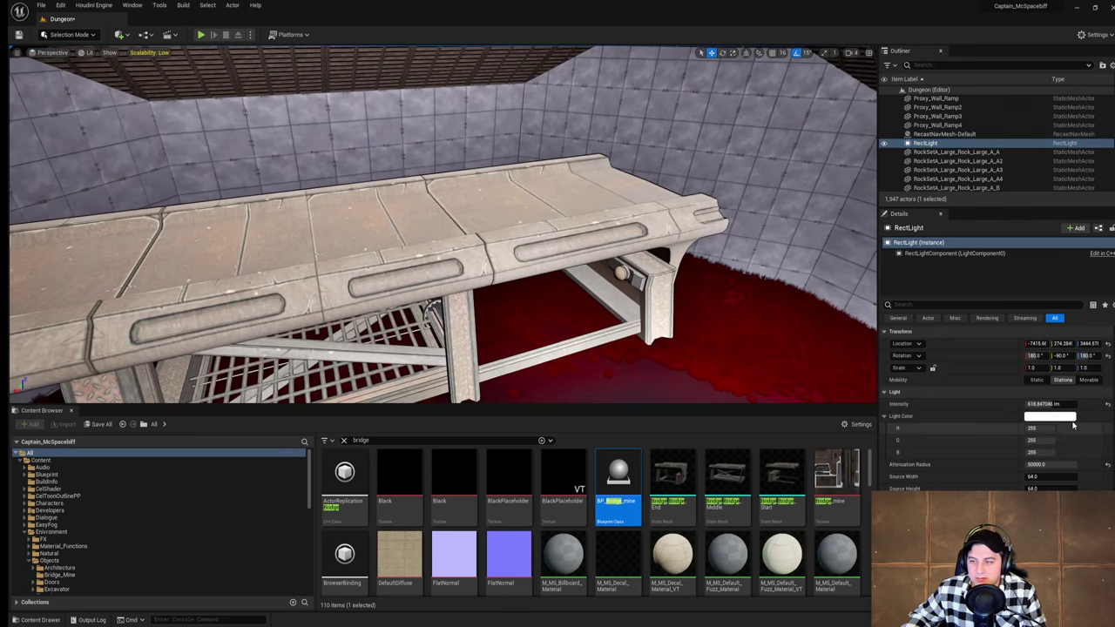
pyautogui.moveTo(1056, 404); pyautogui.dragTo(1041, 404)
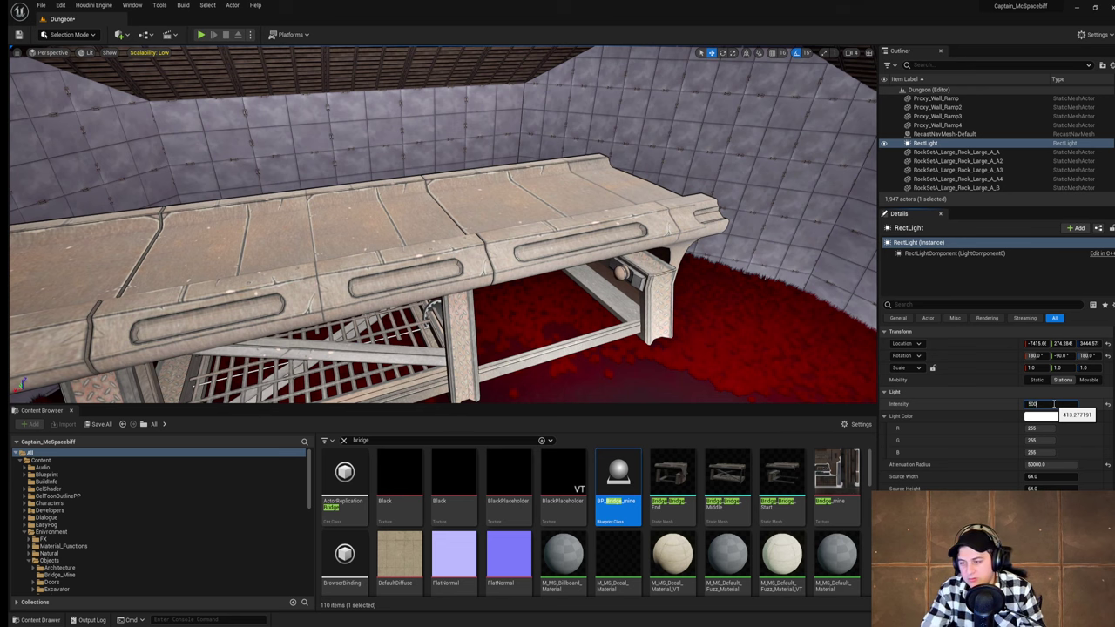
pyautogui.moveTo(697, 261); pyautogui.dragTo(449, 252, button='right')
# Step: Open the MI_Bridge_Mine material instance from the bridge's middle mesh and shrink its editor window so the bridge stays in view
pyautogui.click(646, 310)
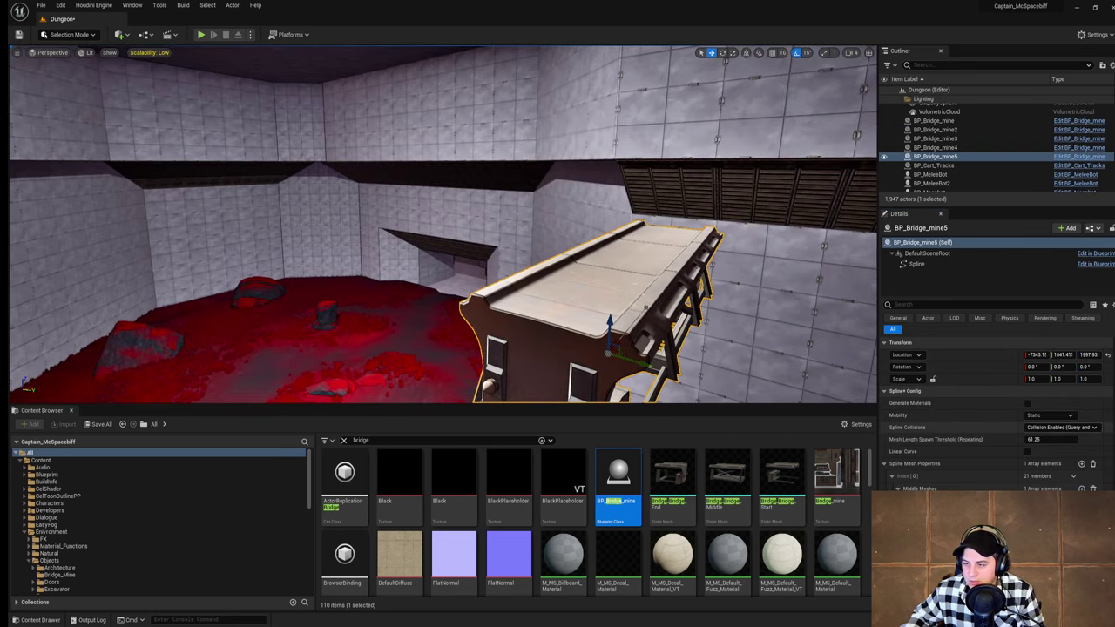
pyautogui.doubleClick(1035, 394)
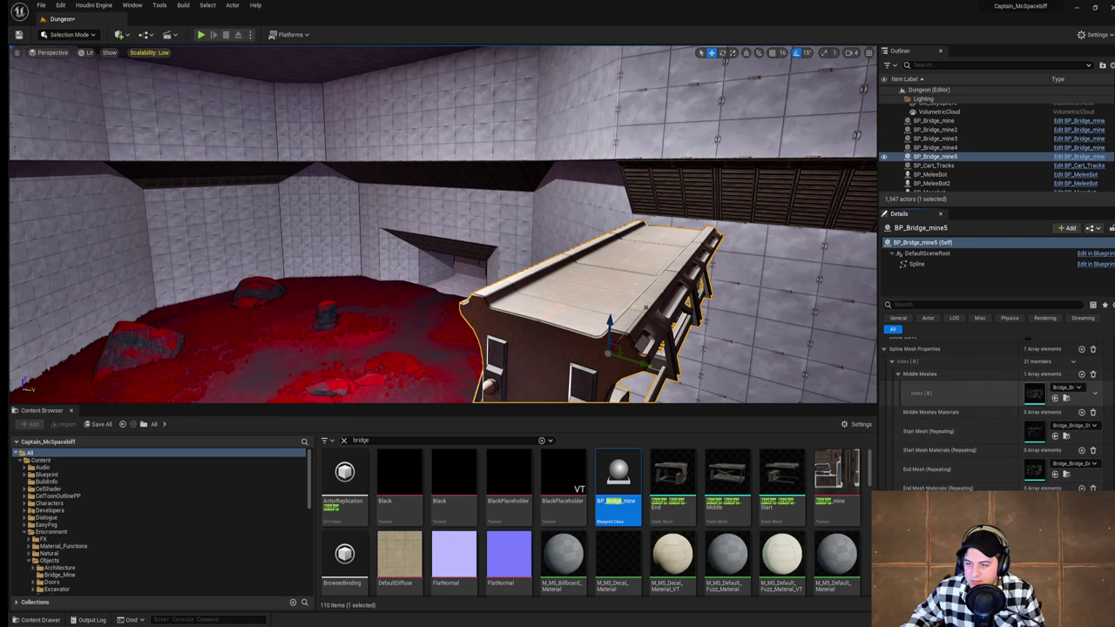
pyautogui.doubleClick(907, 200)
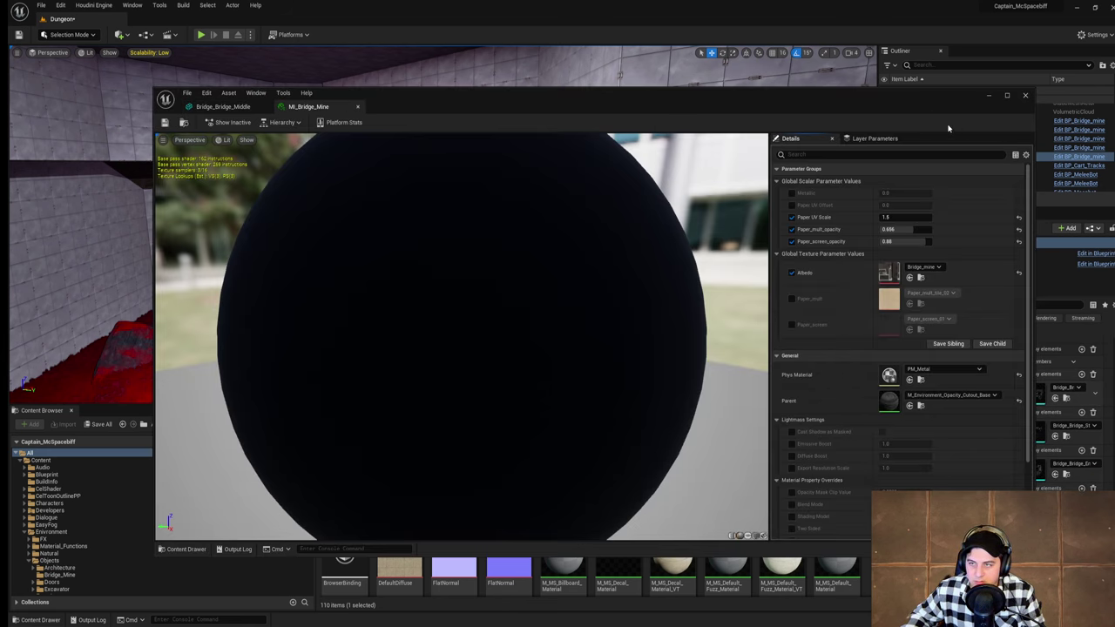
pyautogui.moveTo(921, 96)
pyautogui.mouseDown()
pyautogui.moveTo(944, 94)
pyautogui.moveTo(922, 89)
pyautogui.mouseUp()
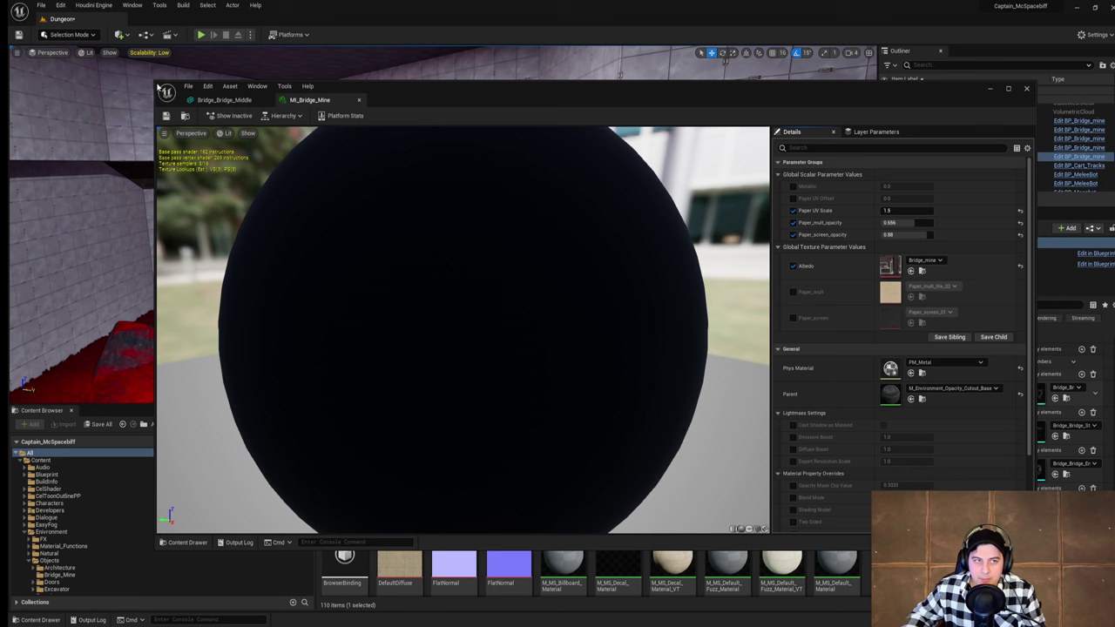
pyautogui.moveTo(154, 83); pyautogui.dragTo(620, 251)
pyautogui.moveTo(889, 266); pyautogui.dragTo(775, 330)
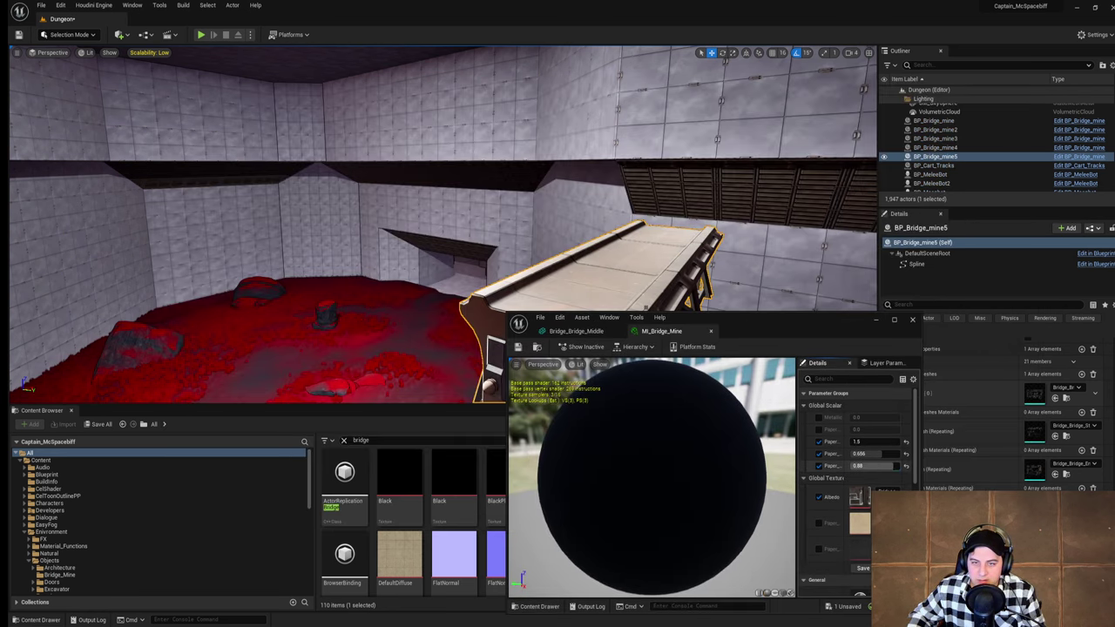
# Step: Set MI_Bridge_Mine's Paper_mult_opacity to about 0.74 and Paper_screen_opacity to about 0.87, and override Metallic with about 0.81
pyautogui.moveTo(874, 466); pyautogui.dragTo(890, 454)
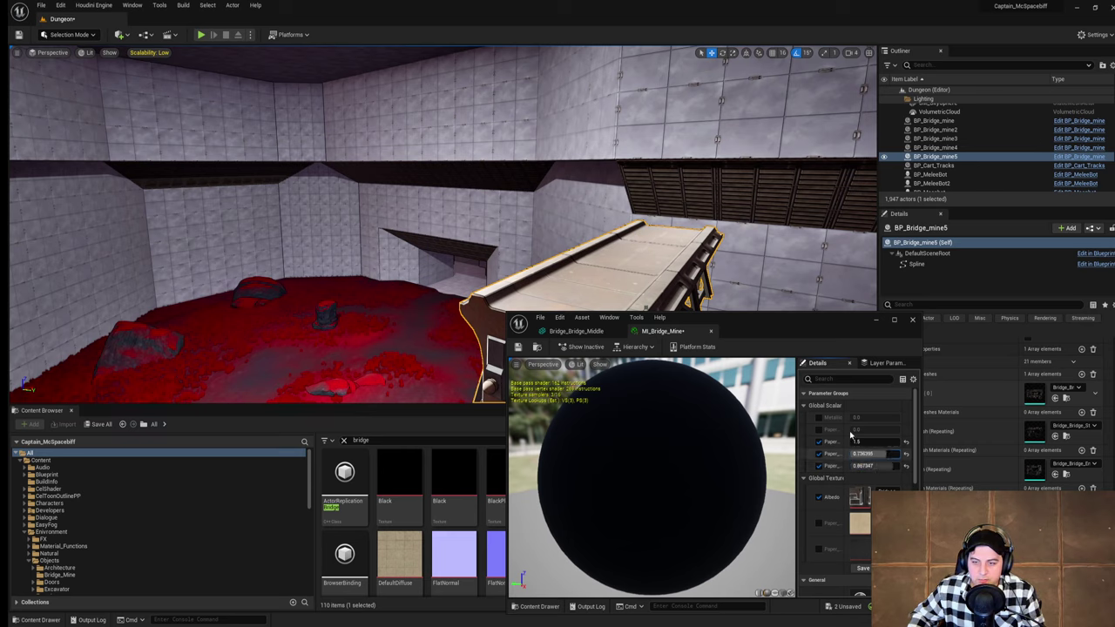
pyautogui.click(818, 418)
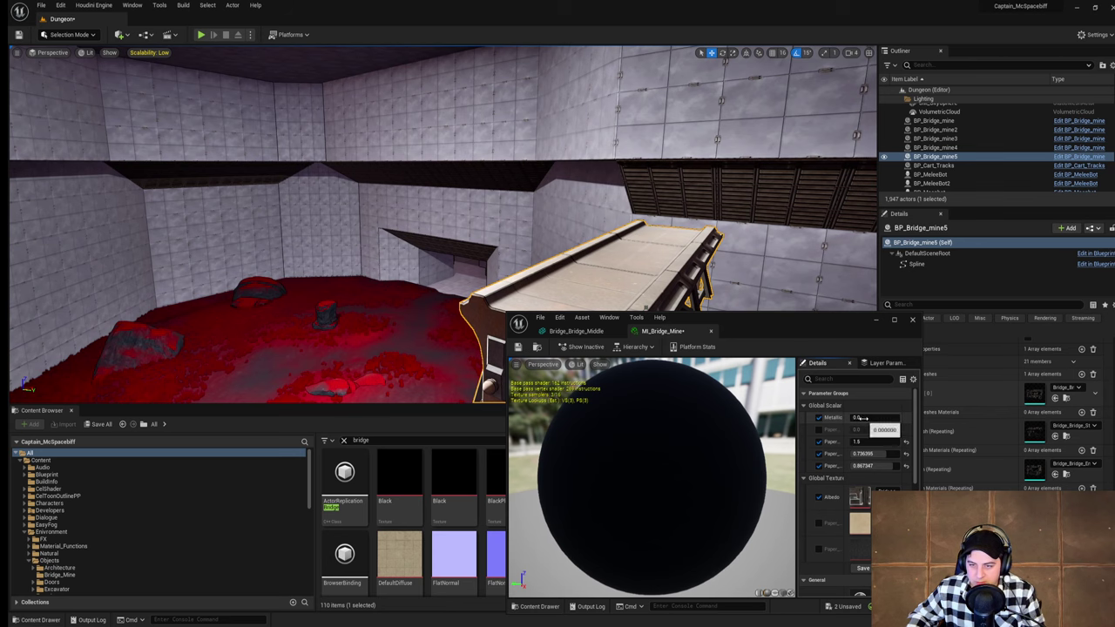
pyautogui.moveTo(862, 418); pyautogui.dragTo(897, 418)
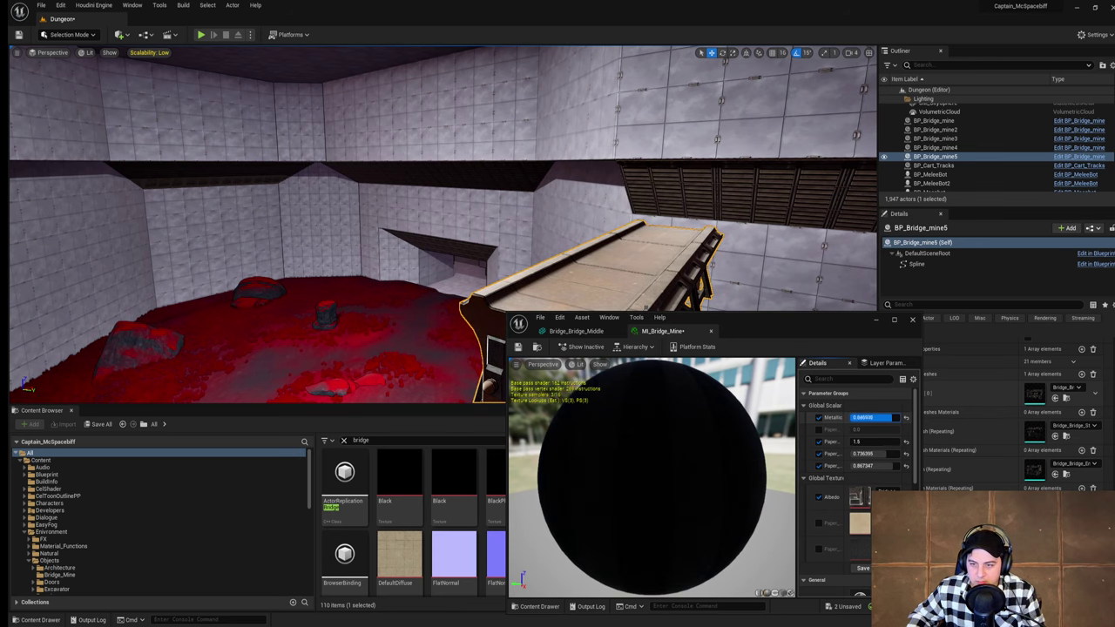
pyautogui.moveTo(594, 236)
pyautogui.mouseDown(button='right')
pyautogui.moveTo(679, 243)
pyautogui.moveTo(601, 238)
pyautogui.mouseUp(button='right')
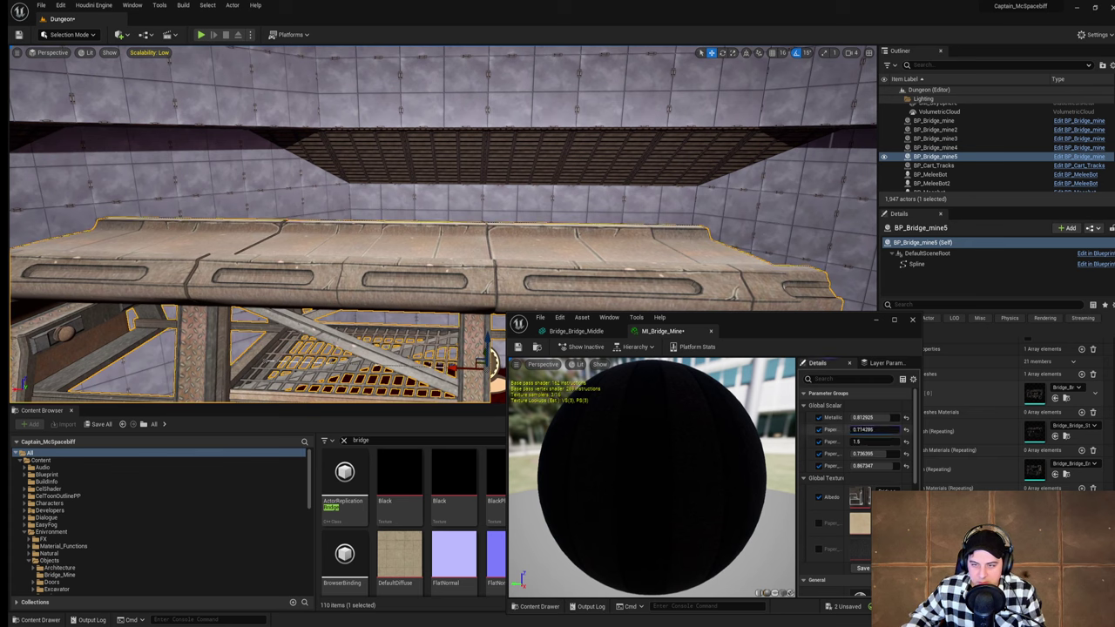
# Step: Disable the Paper UV Offset override and set Paper UV Scale to about 1.91, Paper_mult_opacity to about 0.70 and Paper_screen_opacity to about 0.89
pyautogui.click(818, 429)
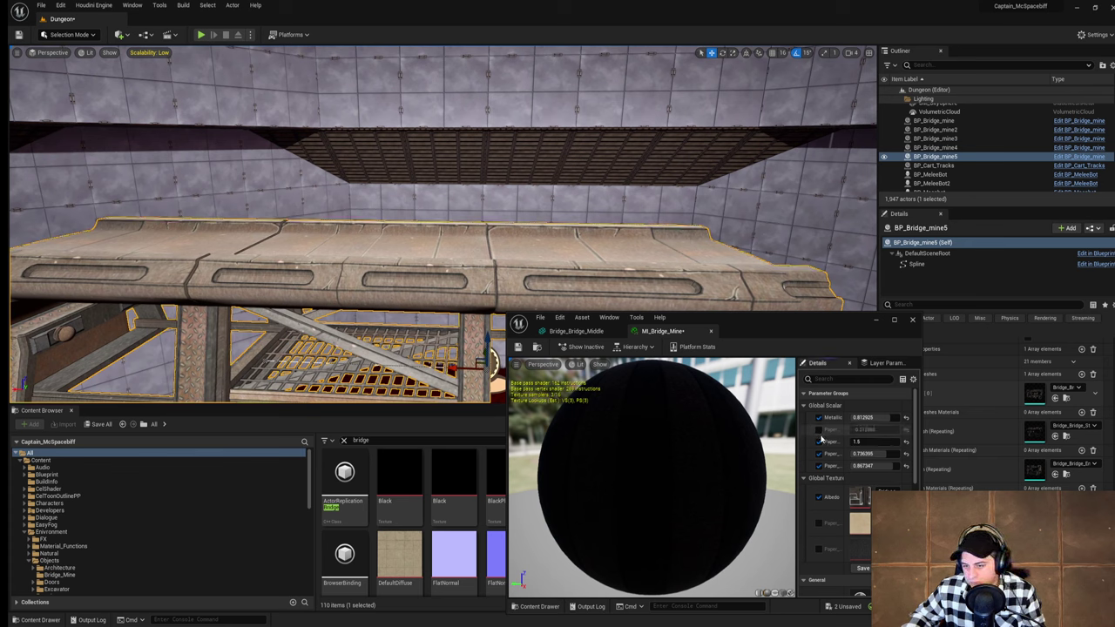
pyautogui.moveTo(871, 441); pyautogui.dragTo(849, 442)
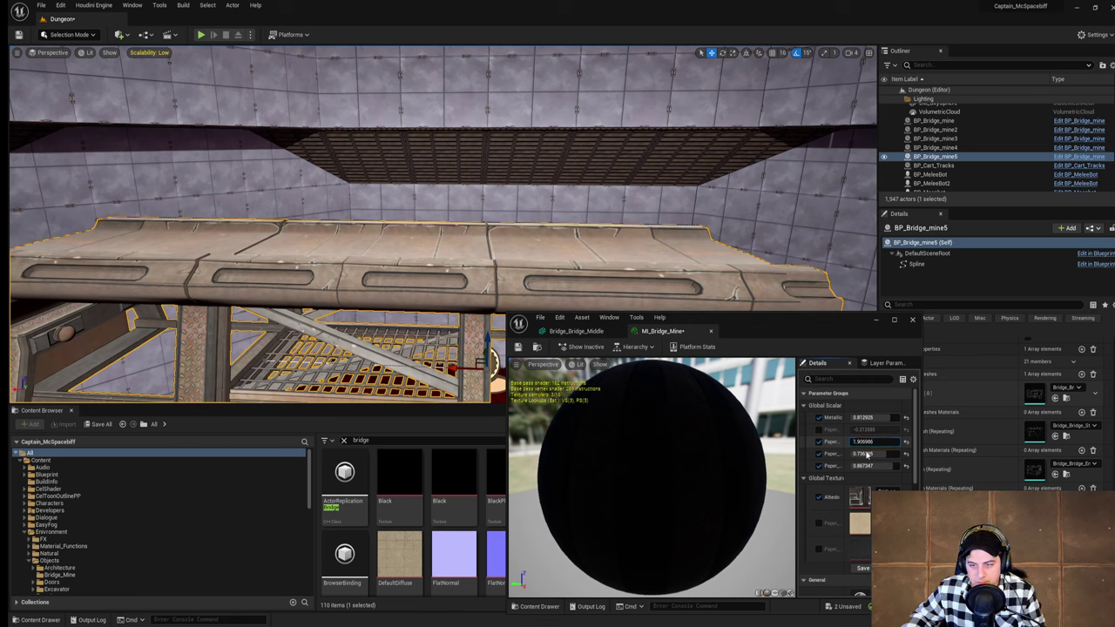
pyautogui.moveTo(867, 453)
pyautogui.mouseDown()
pyautogui.moveTo(831, 454)
pyautogui.moveTo(890, 466)
pyautogui.mouseUp()
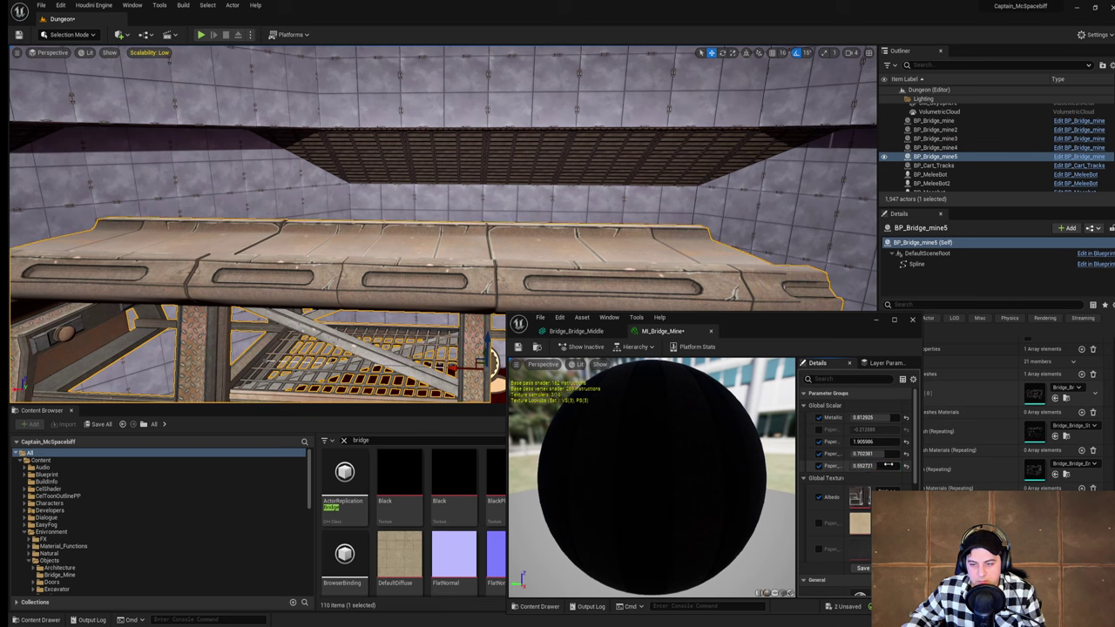
# Step: Open the instance's parent material M_Environment_Opacity_Cutout_Base in an enlarged editor window
pyautogui.scroll(-5, 884, 470)
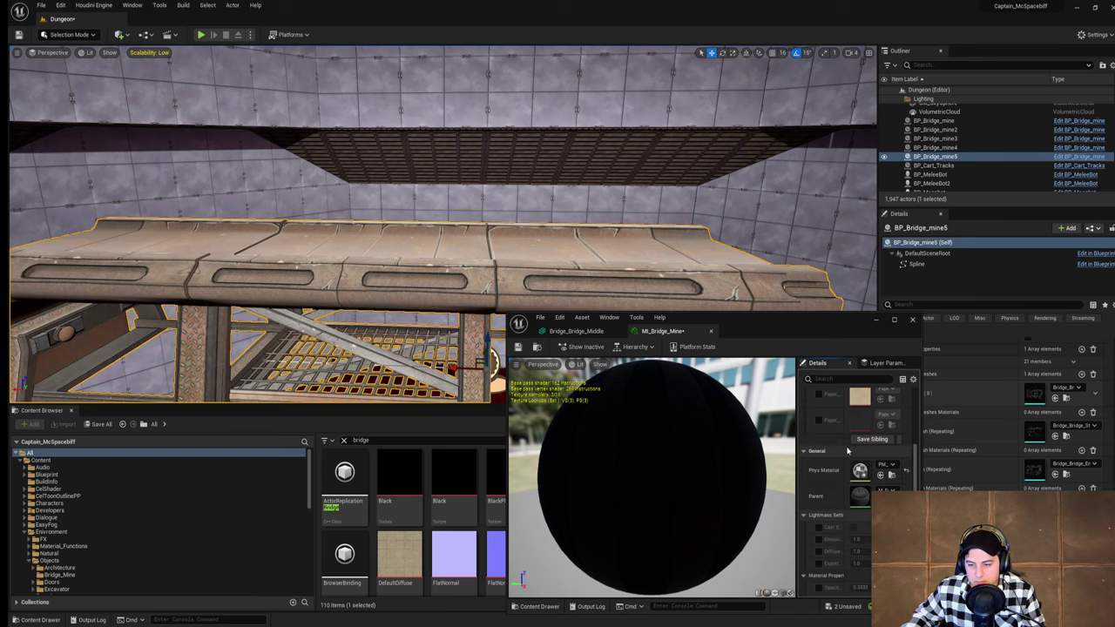
pyautogui.moveTo(812, 337); pyautogui.dragTo(758, 239)
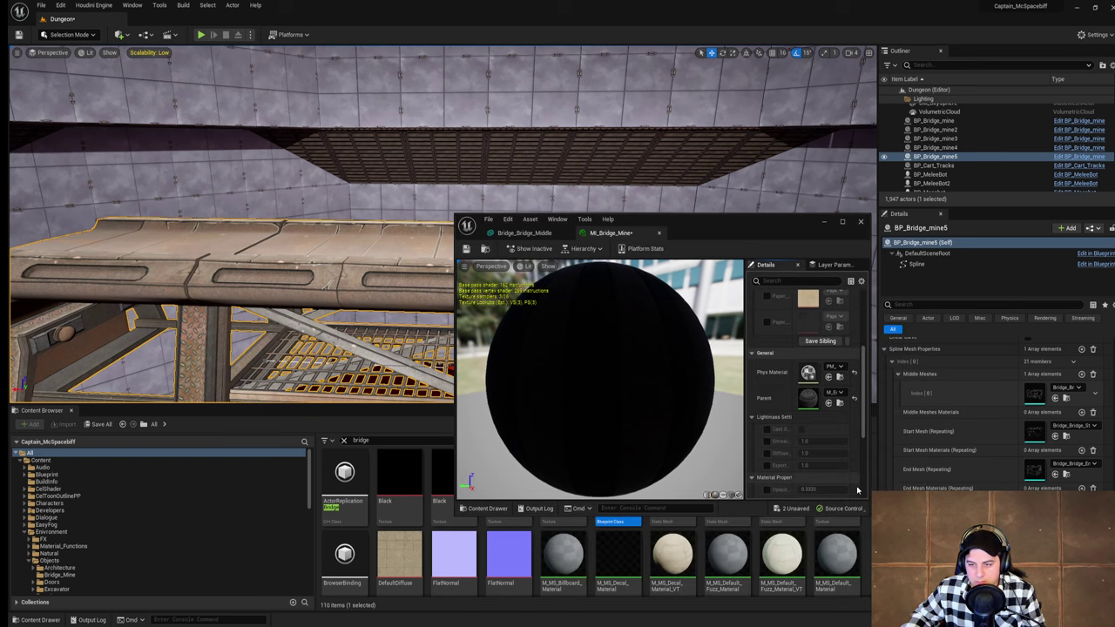
pyautogui.moveTo(869, 516); pyautogui.dragTo(972, 554)
pyautogui.doubleClick(894, 397)
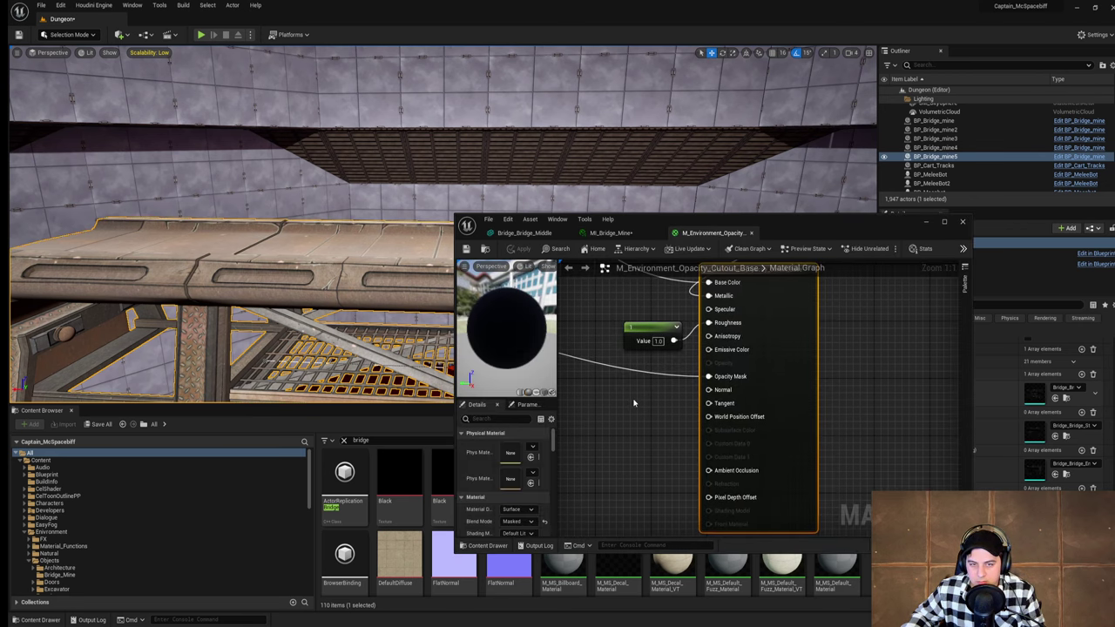
# Step: Try a lower value for the constant feeding the parent material's Roughness and return it to 1.0
pyautogui.moveTo(635, 402); pyautogui.dragTo(711, 467, button='right')
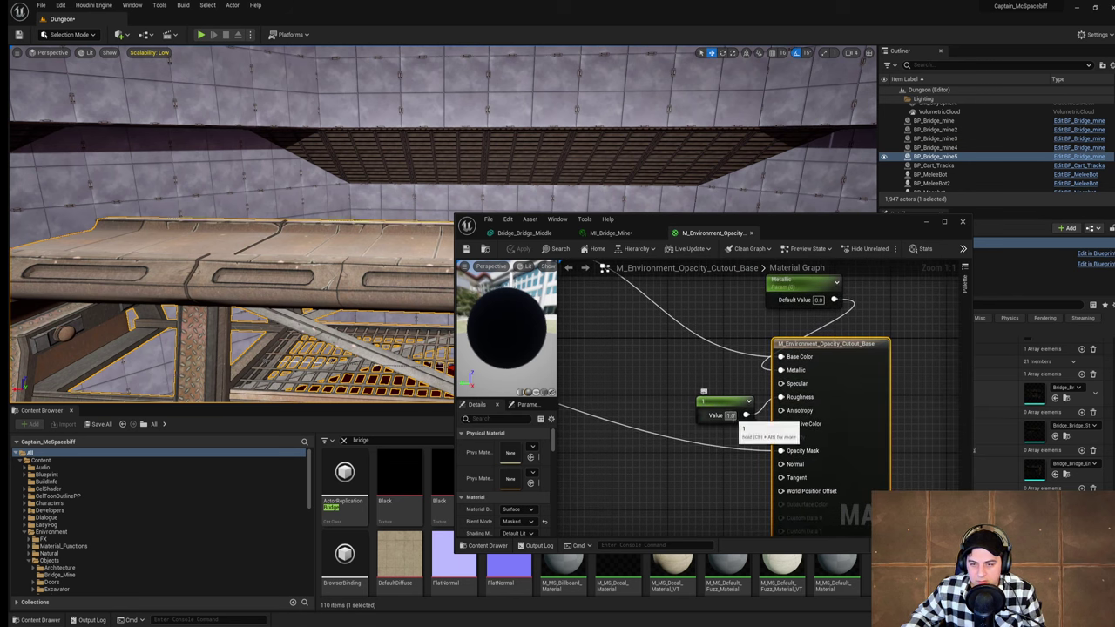
pyautogui.click(734, 416)
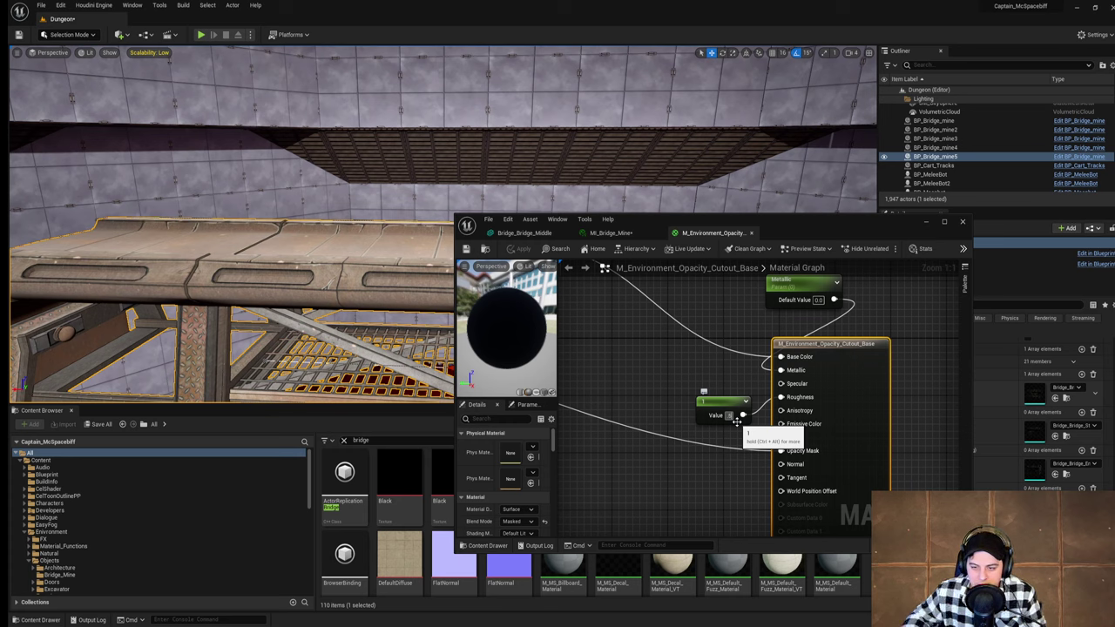
pyautogui.write('0.5')
pyautogui.click(746, 438)
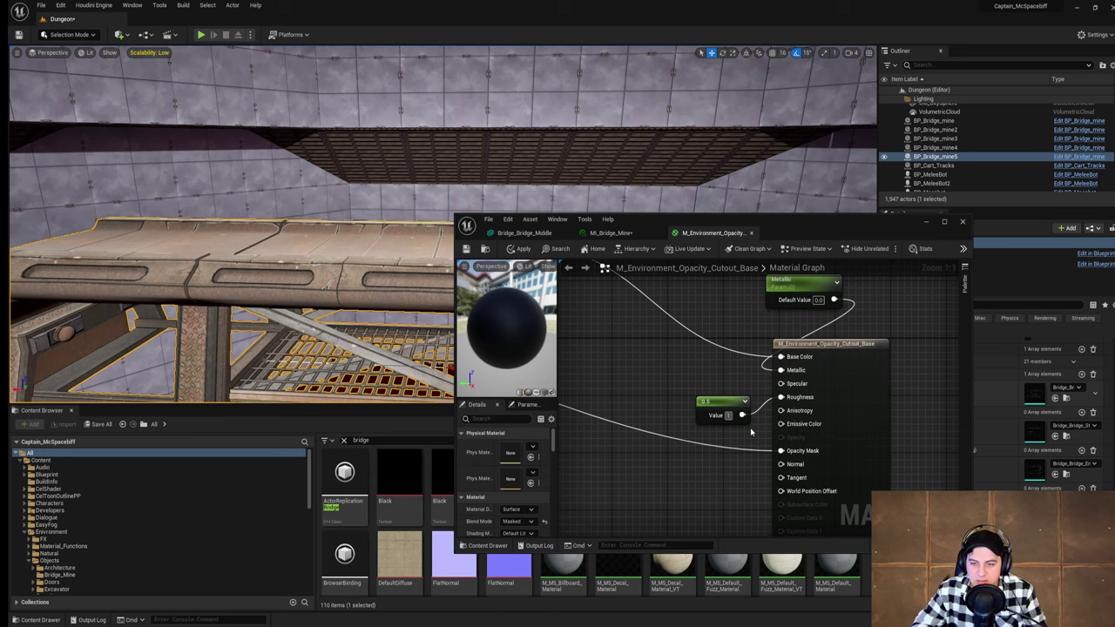
pyautogui.press('Return')
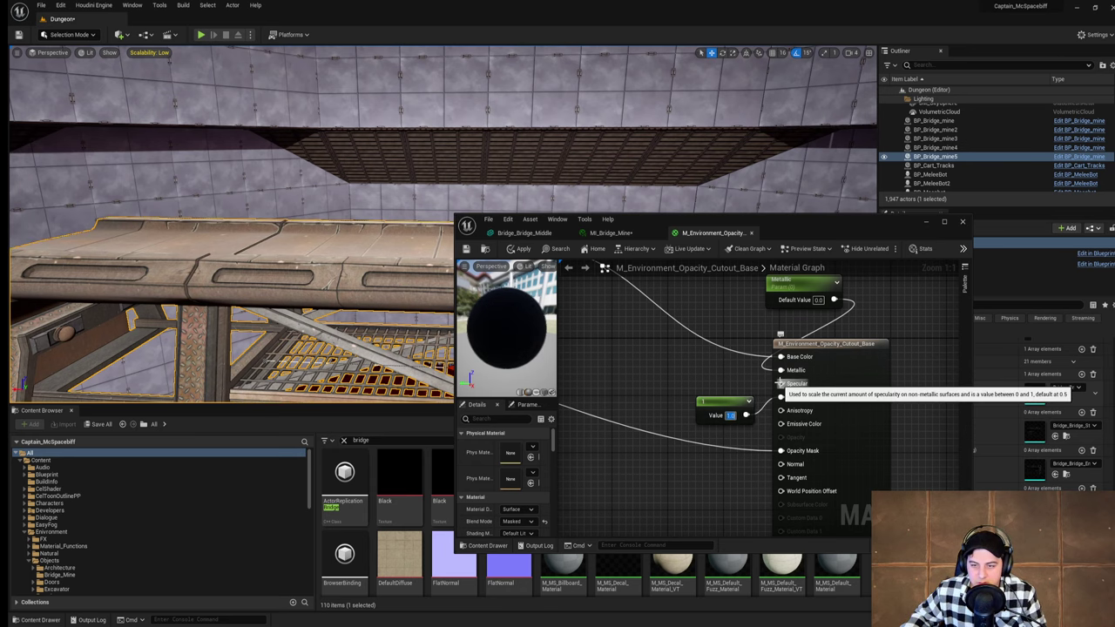
# Step: Duplicate the Roughness constant, connect the copy to the Specular input and set its value to 0.2
pyautogui.rightClick(720, 404)
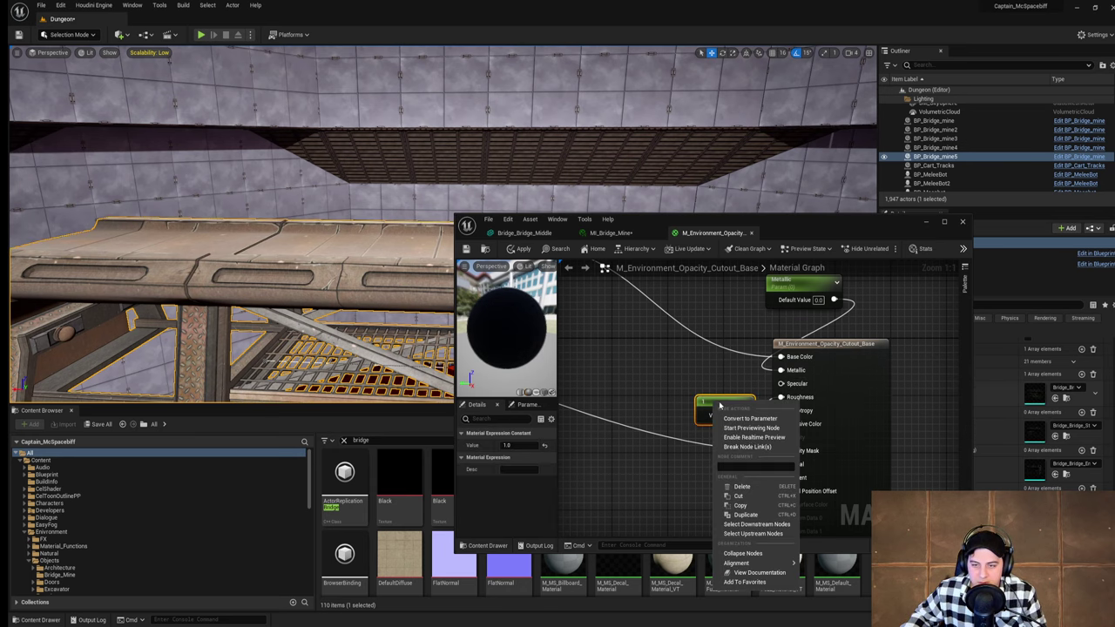
pyautogui.click(749, 515)
pyautogui.moveTo(749, 405); pyautogui.dragTo(724, 379)
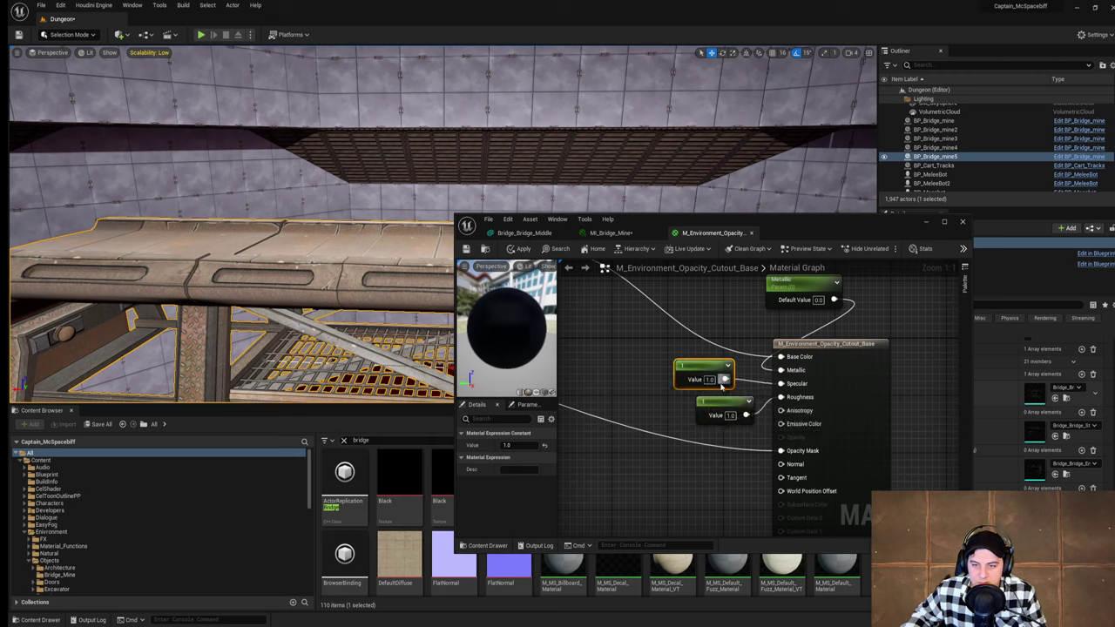
pyautogui.click(712, 380)
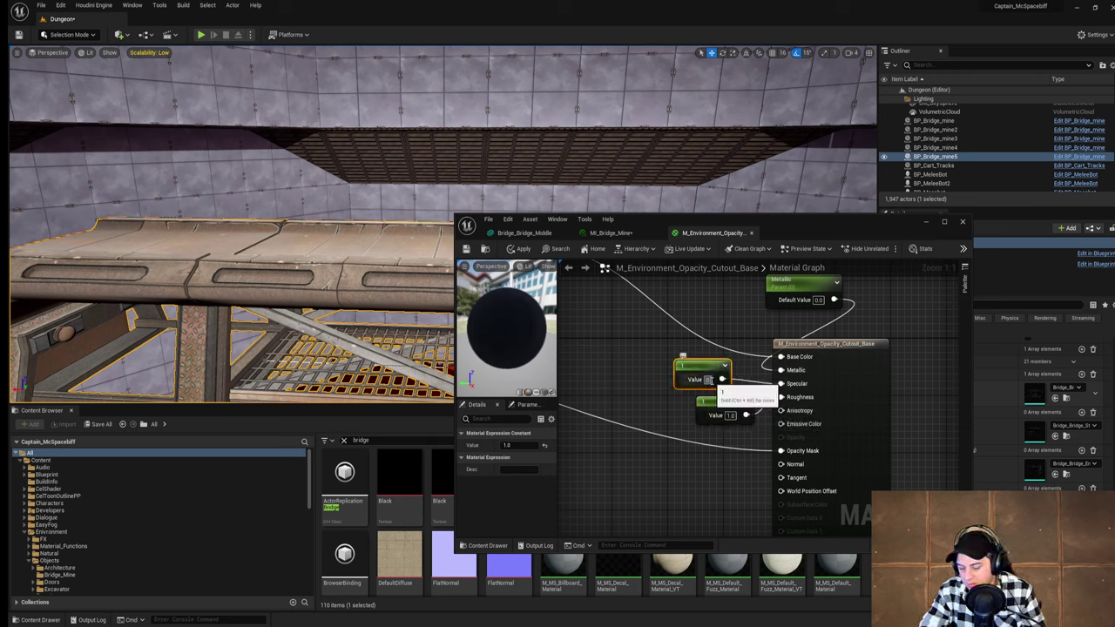
pyautogui.write('0.2')
pyautogui.press('Return')
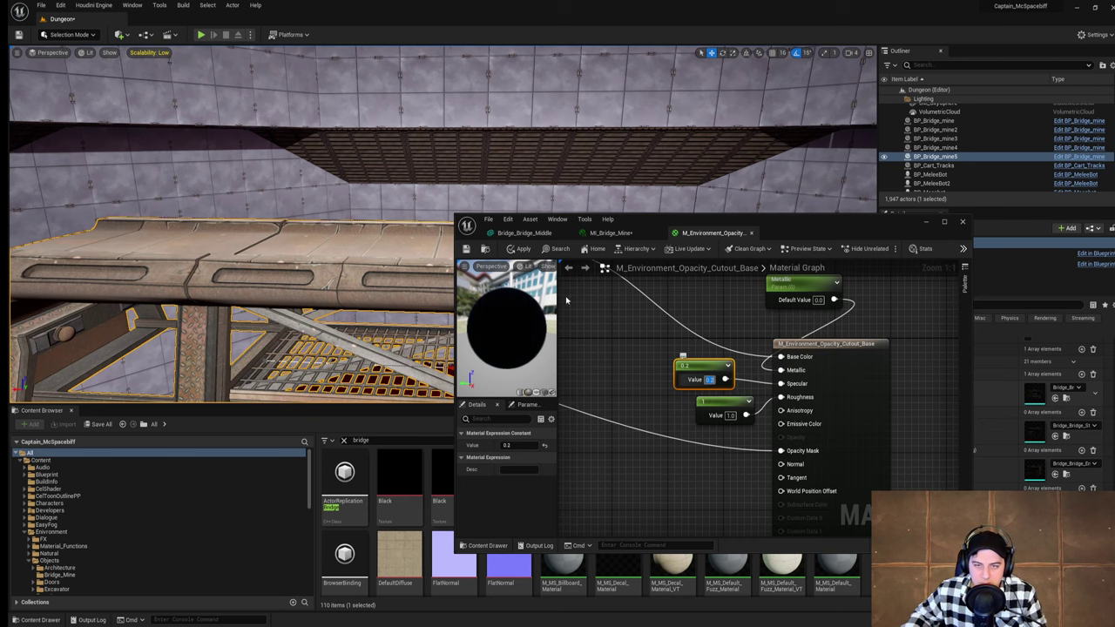
# Step: Save M_Environment_Opacity_Cutout_Base and check the asset out of source control
pyautogui.moveTo(717, 221); pyautogui.dragTo(828, 181)
pyautogui.click(588, 205)
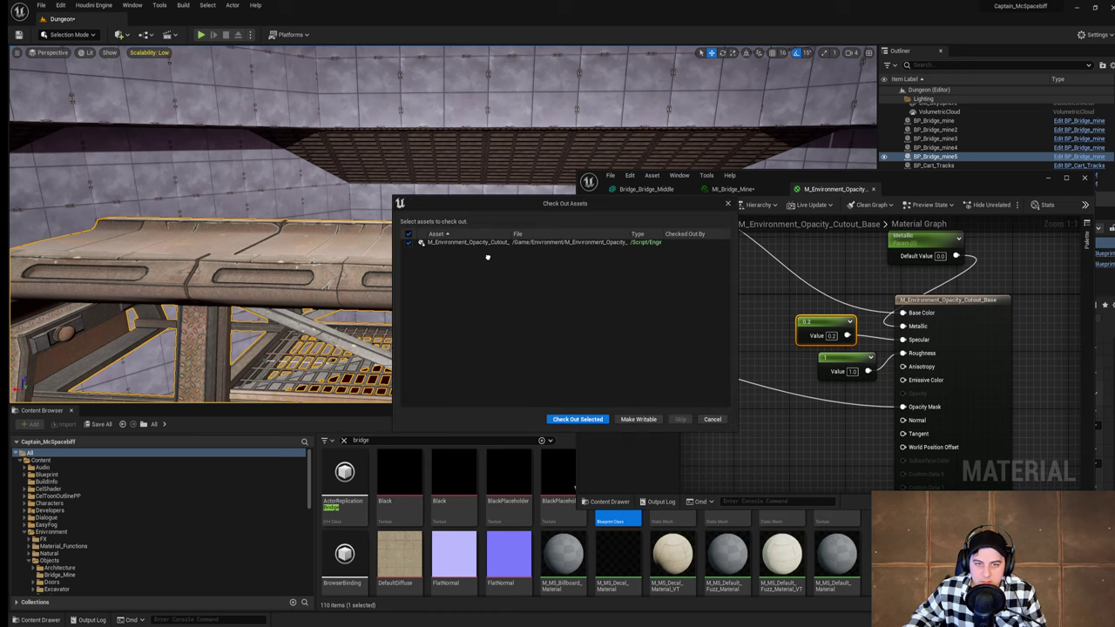
pyautogui.moveTo(488, 256); pyautogui.dragTo(488, 279, button='right')
pyautogui.click(575, 422)
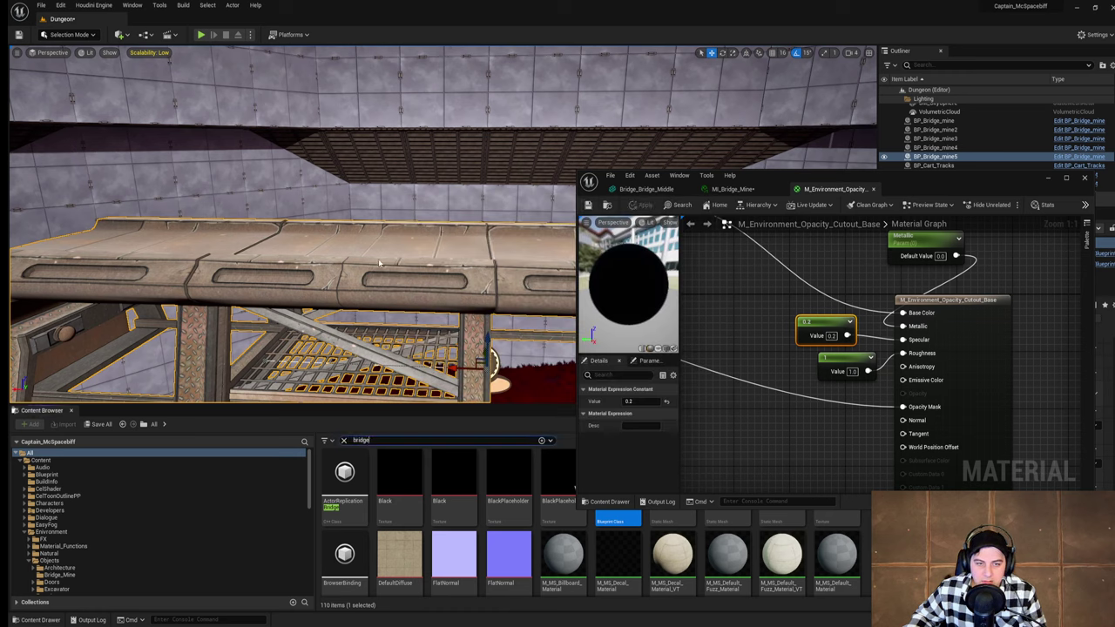
# Step: Set MI_Bridge_Mine's Paper_screen_opacity to 0.32 and its Metallic to 0.704 while checking the look of the bridge
pyautogui.moveTo(365, 262)
pyautogui.mouseDown(button='right')
pyautogui.moveTo(305, 304)
pyautogui.moveTo(253, 309)
pyautogui.moveTo(401, 279)
pyautogui.moveTo(366, 261)
pyautogui.mouseUp(button='right')
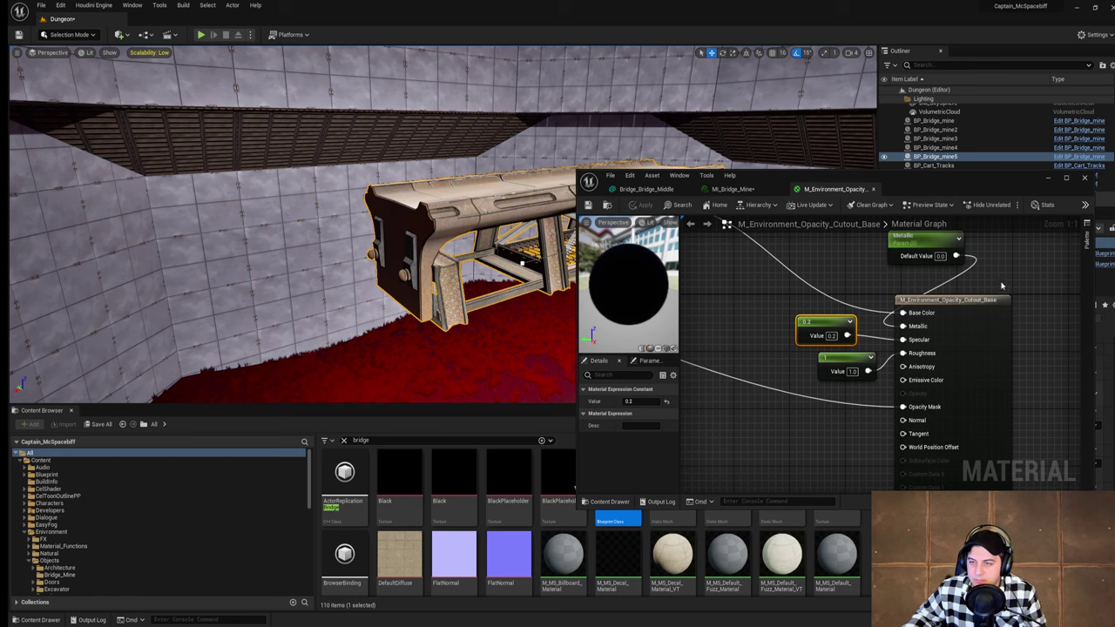
pyautogui.moveTo(1001, 284); pyautogui.dragTo(991, 371, button='right')
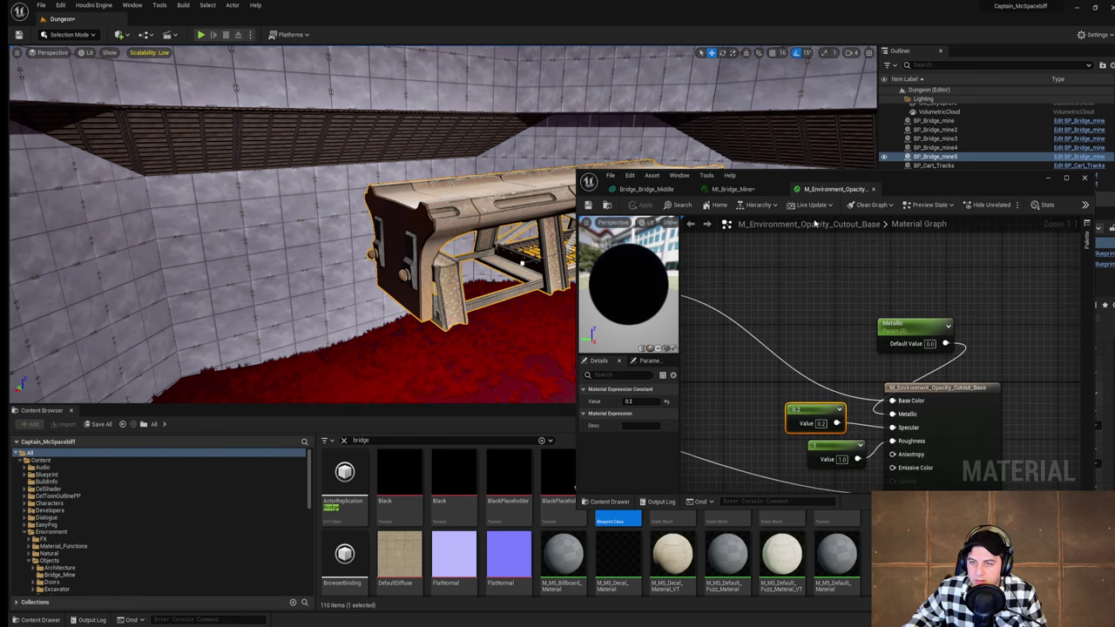
pyautogui.click(732, 189)
pyautogui.moveTo(1024, 323)
pyautogui.mouseDown()
pyautogui.moveTo(1052, 323)
pyautogui.moveTo(1010, 324)
pyautogui.moveTo(1028, 323)
pyautogui.mouseUp()
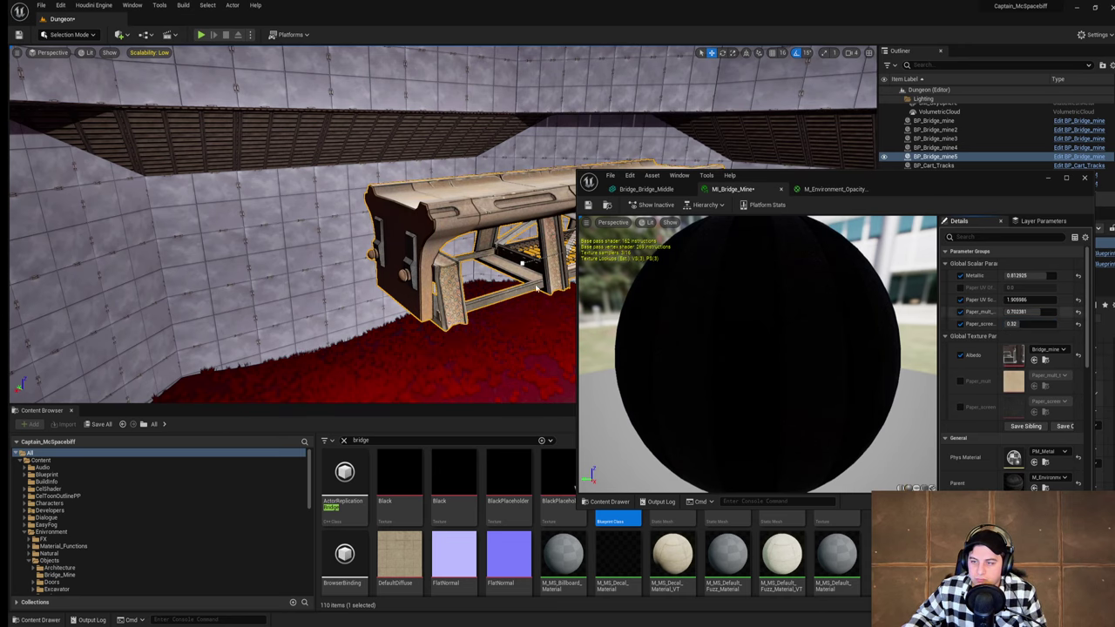
pyautogui.moveTo(537, 289); pyautogui.dragTo(514, 218, button='right')
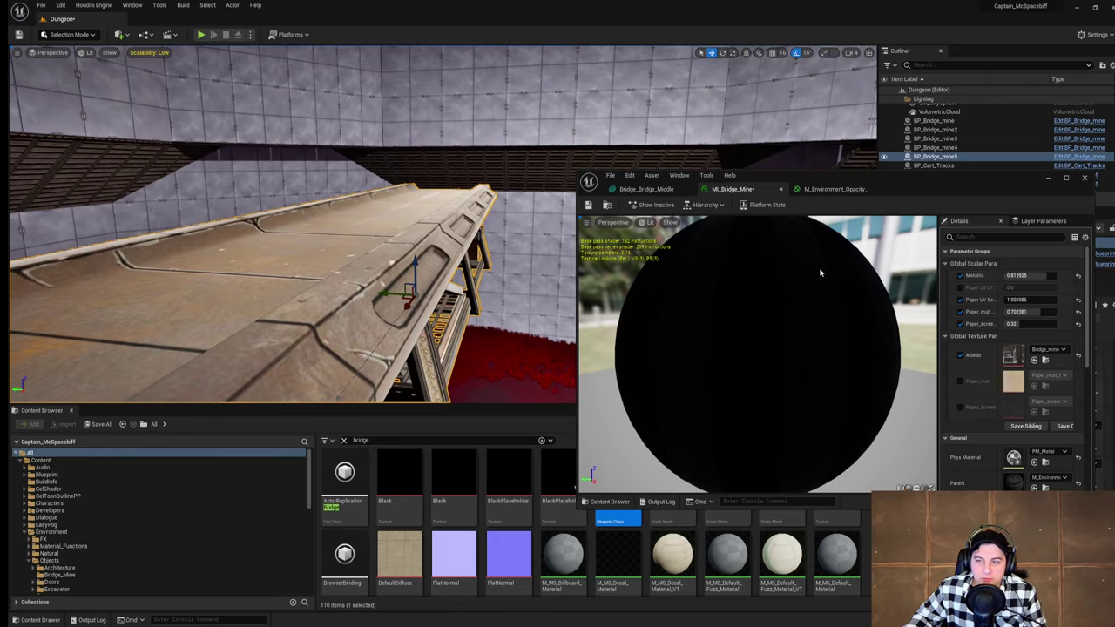
pyautogui.moveTo(1037, 275); pyautogui.dragTo(1042, 275)
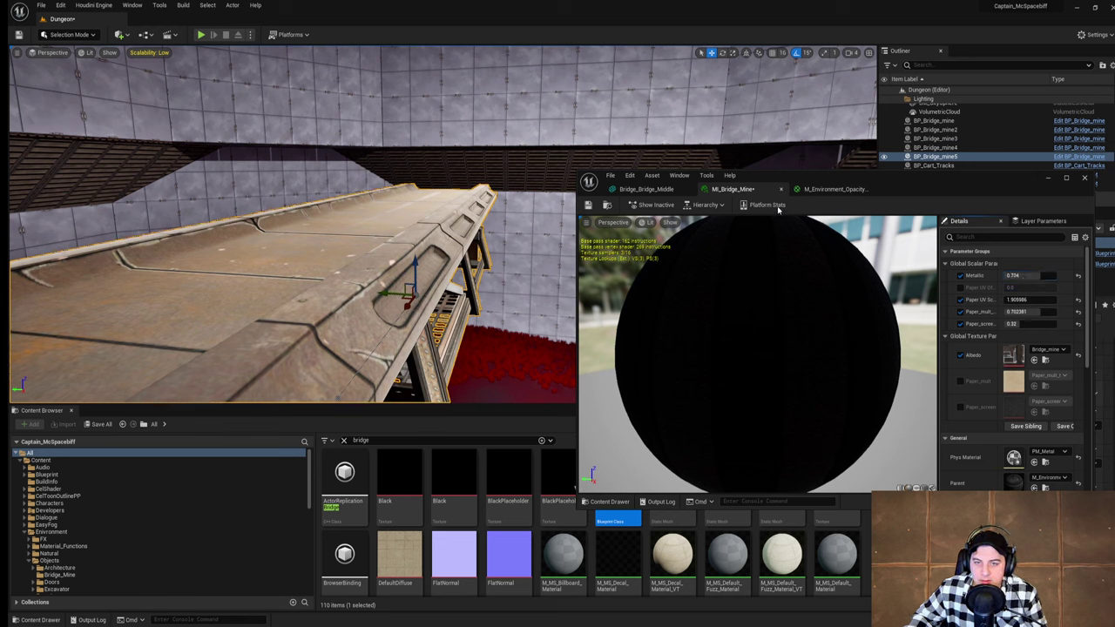
# Step: Set the constant feeding Roughness in M_Environment_Opacity_Cutout_Base to 0.2
pyautogui.click(833, 189)
pyautogui.moveTo(1046, 298); pyautogui.dragTo(1055, 244, button='right')
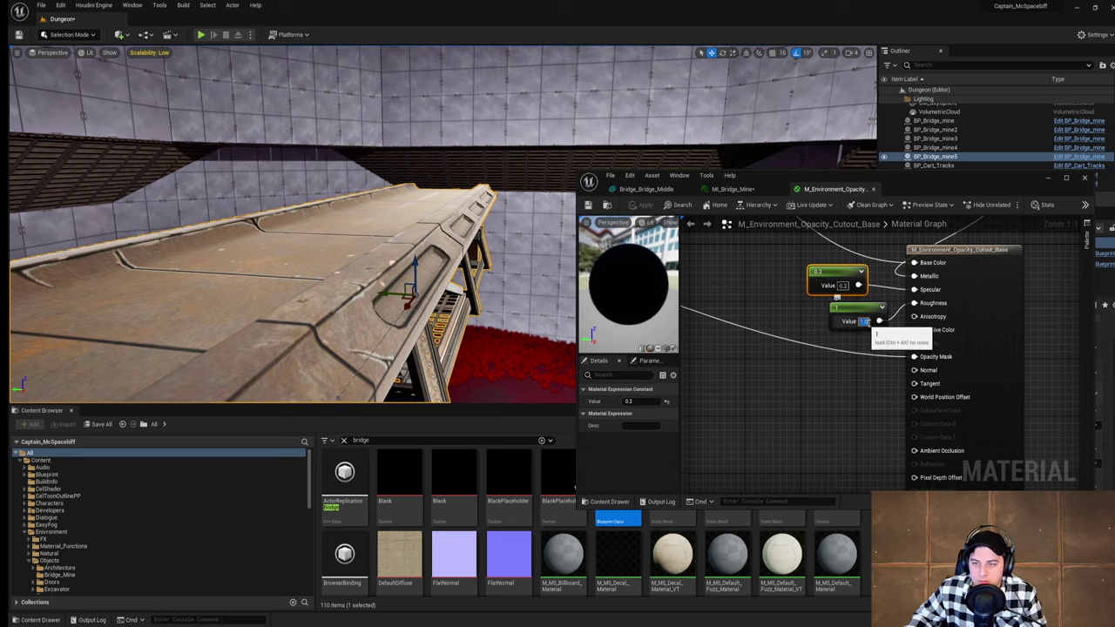
pyautogui.write('.2')
pyautogui.press('Return')
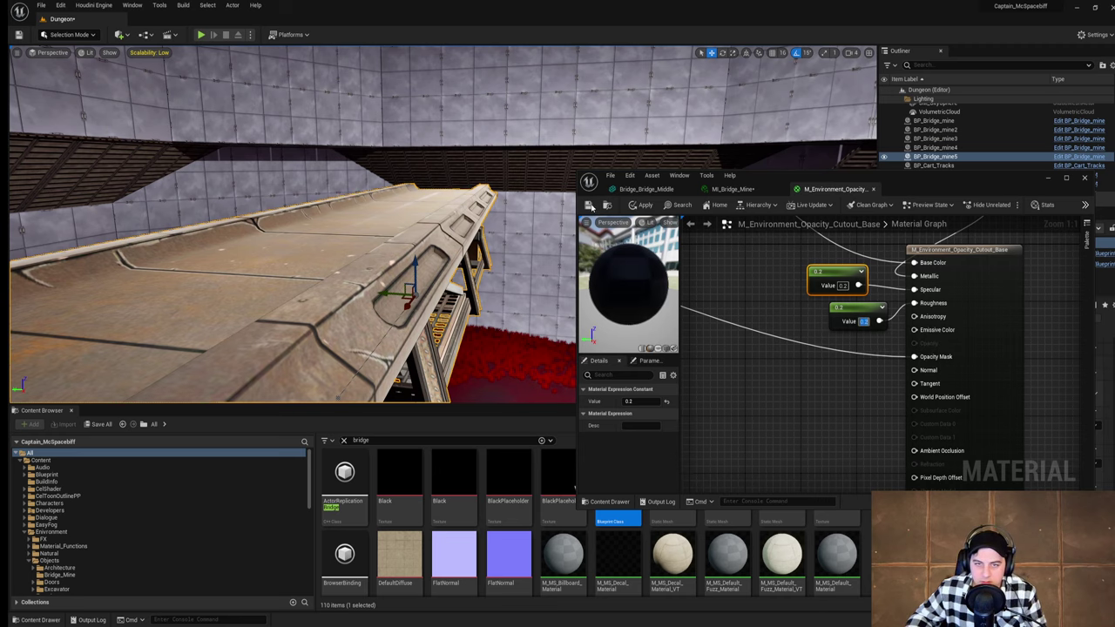
# Step: Save the M_Environment_Opacity_Cutout_Base material, set the constant feeding its Specular input to 0.5, and save it again
pyautogui.click(589, 207)
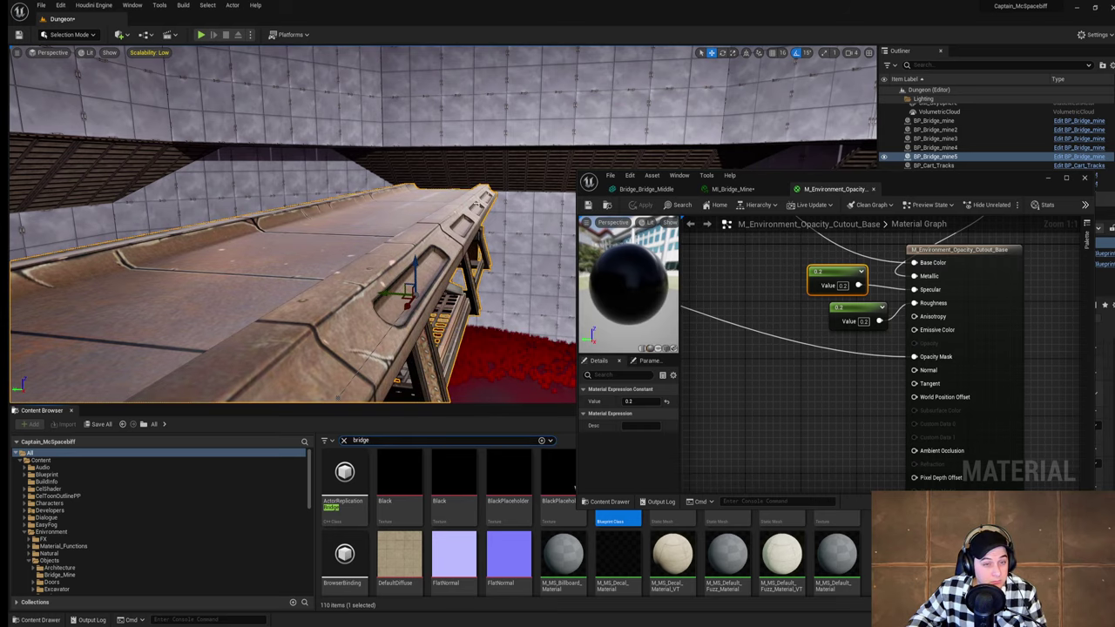
pyautogui.moveTo(464, 205); pyautogui.dragTo(349, 224, button='right')
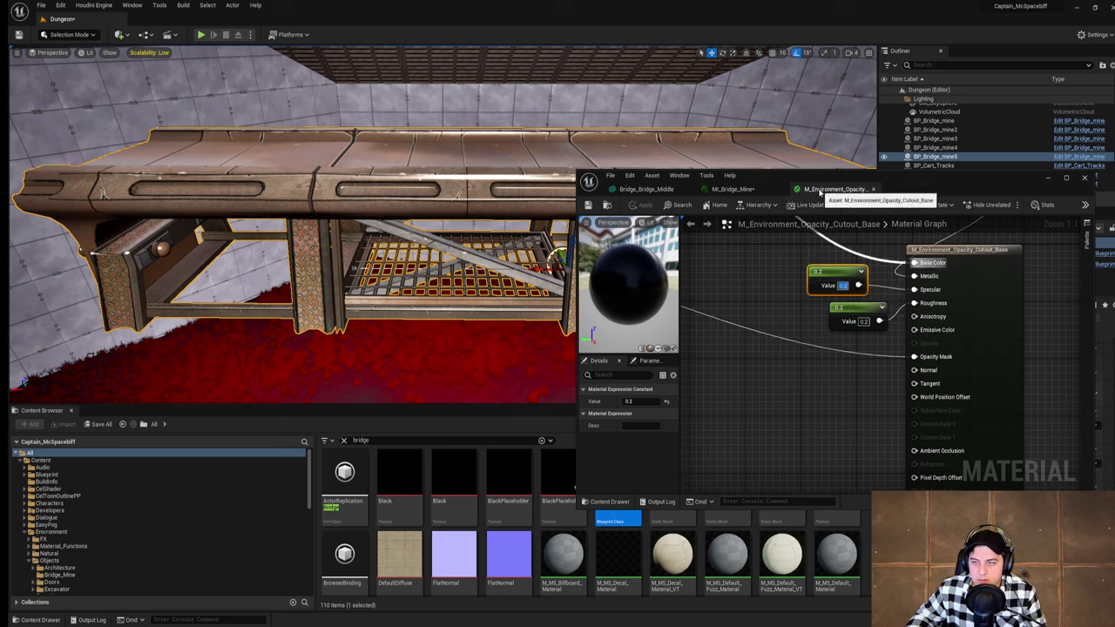
pyautogui.write('0.5')
pyautogui.press('Return')
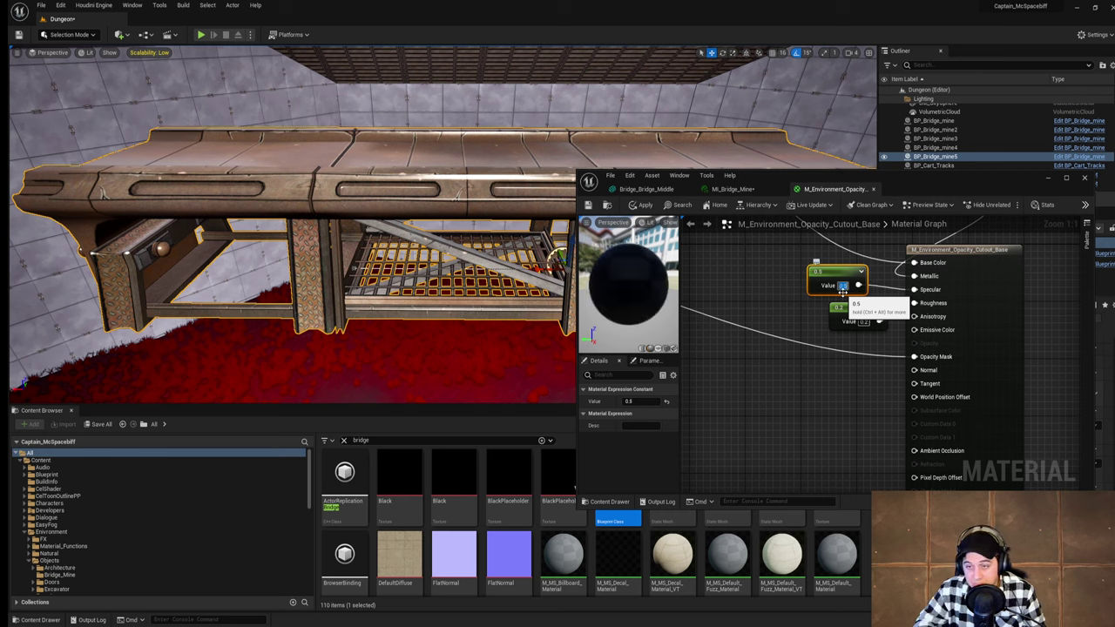
pyautogui.click(589, 206)
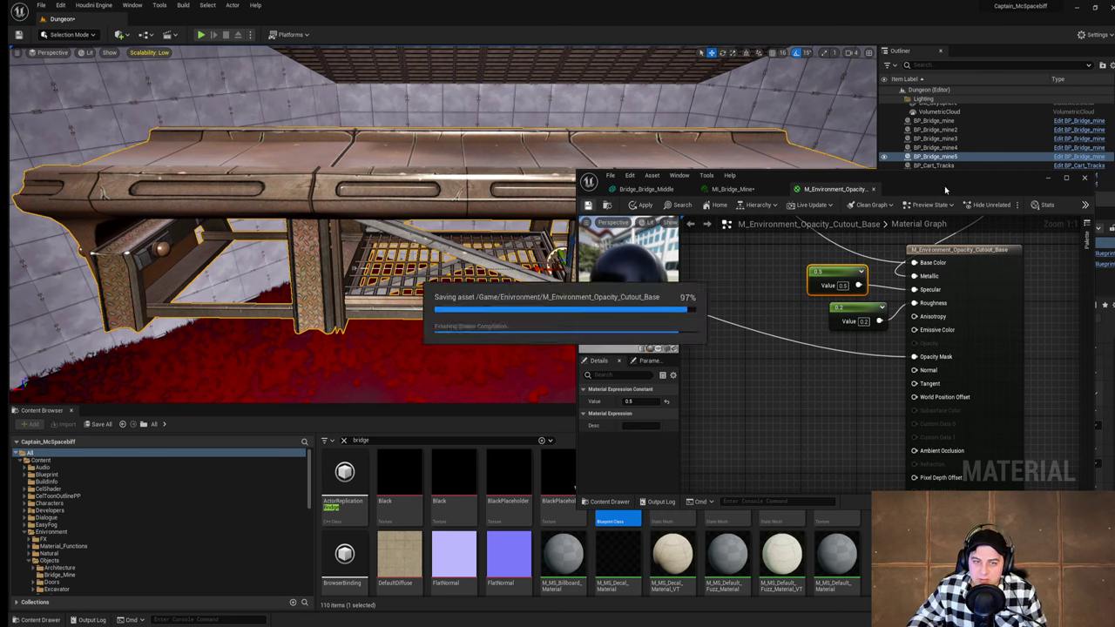
# Step: Minimize the material editor and look over the red-grass cavern and the adjoining machine room
pyautogui.moveTo(953, 192); pyautogui.dragTo(887, 190)
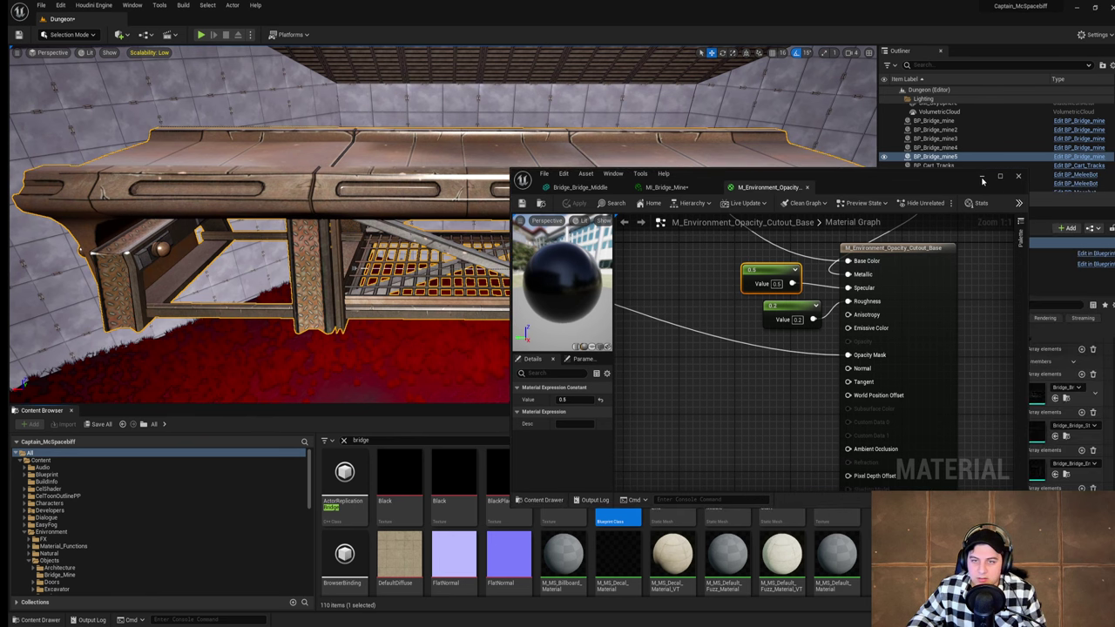
pyautogui.click(982, 179)
pyautogui.moveTo(558, 251); pyautogui.dragTo(827, 270, button='right')
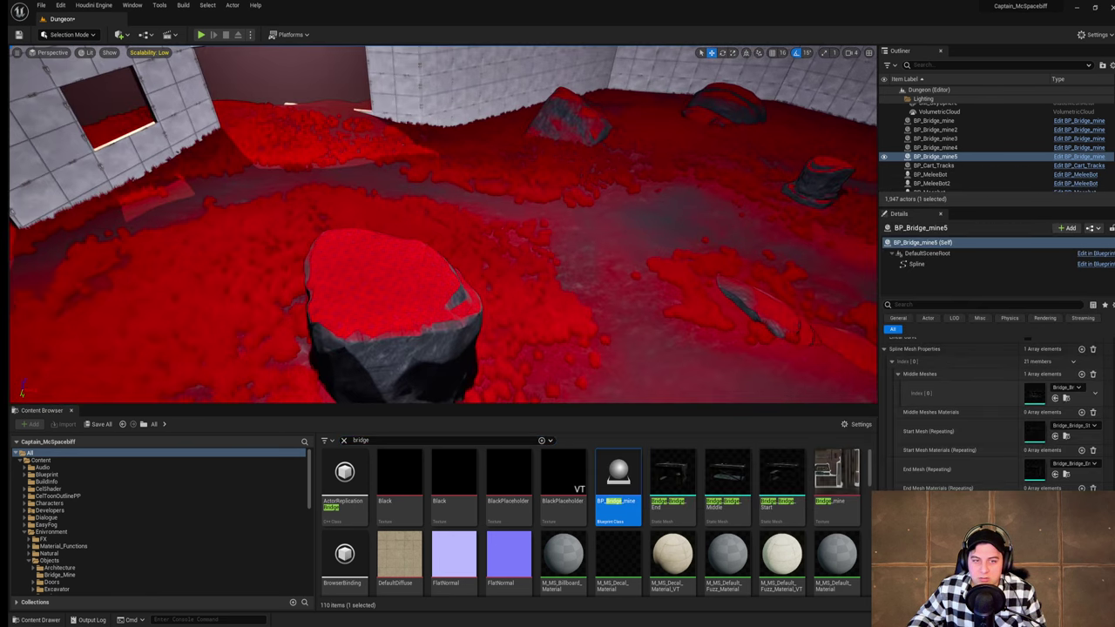
pyautogui.moveTo(444, 261); pyautogui.dragTo(540, 131, button='right')
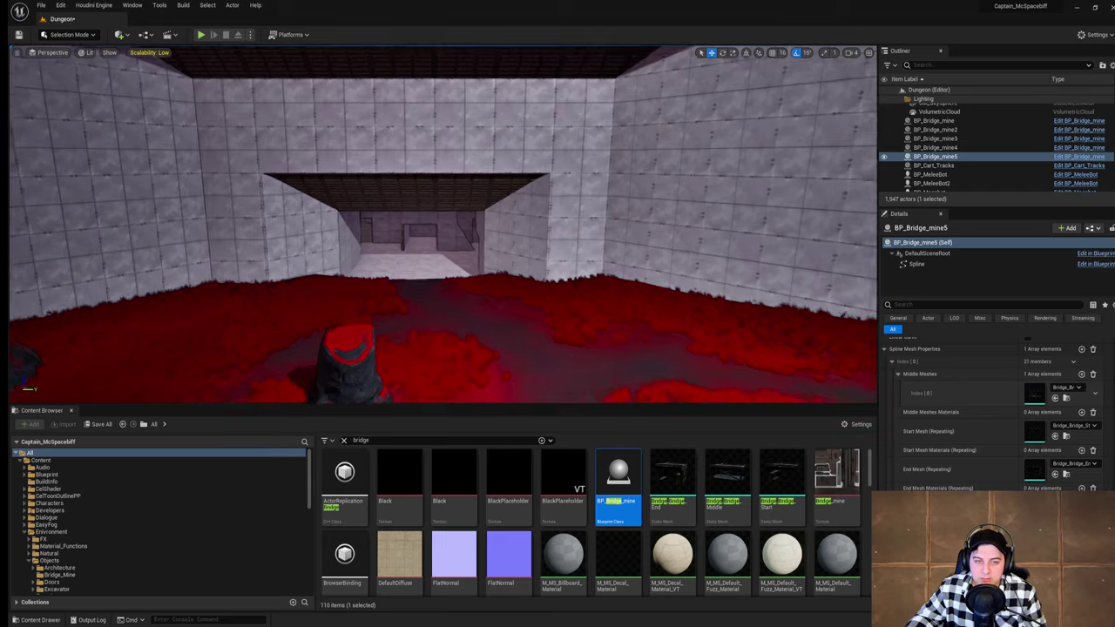
pyautogui.moveTo(444, 225); pyautogui.dragTo(418, 225, button='right')
pyautogui.press('w')
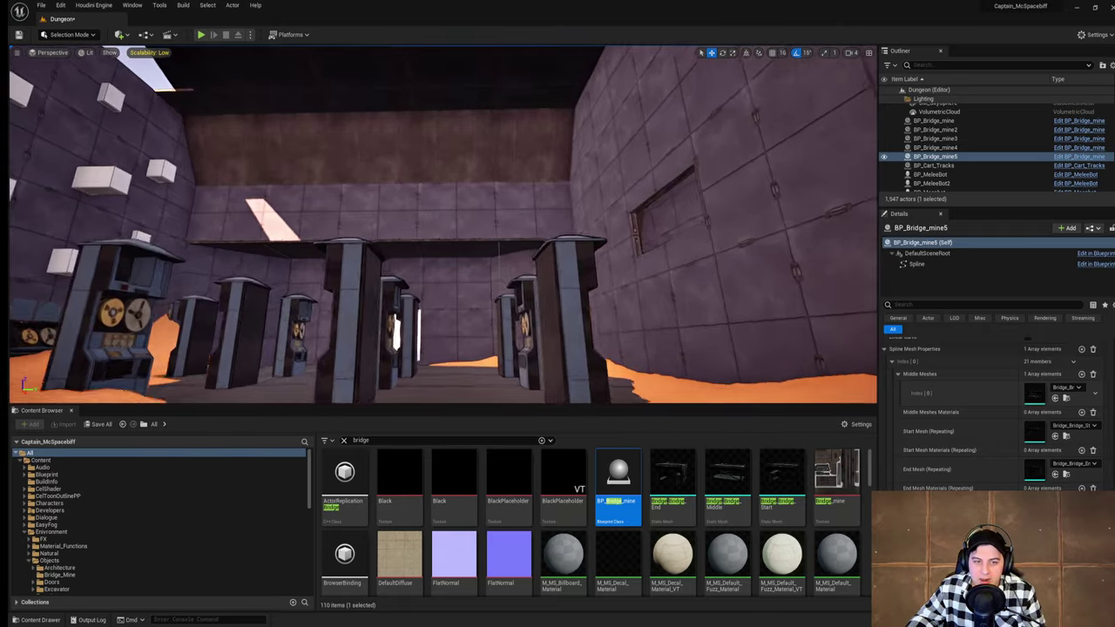
pyautogui.moveTo(444, 225); pyautogui.dragTo(105, 279, button='right')
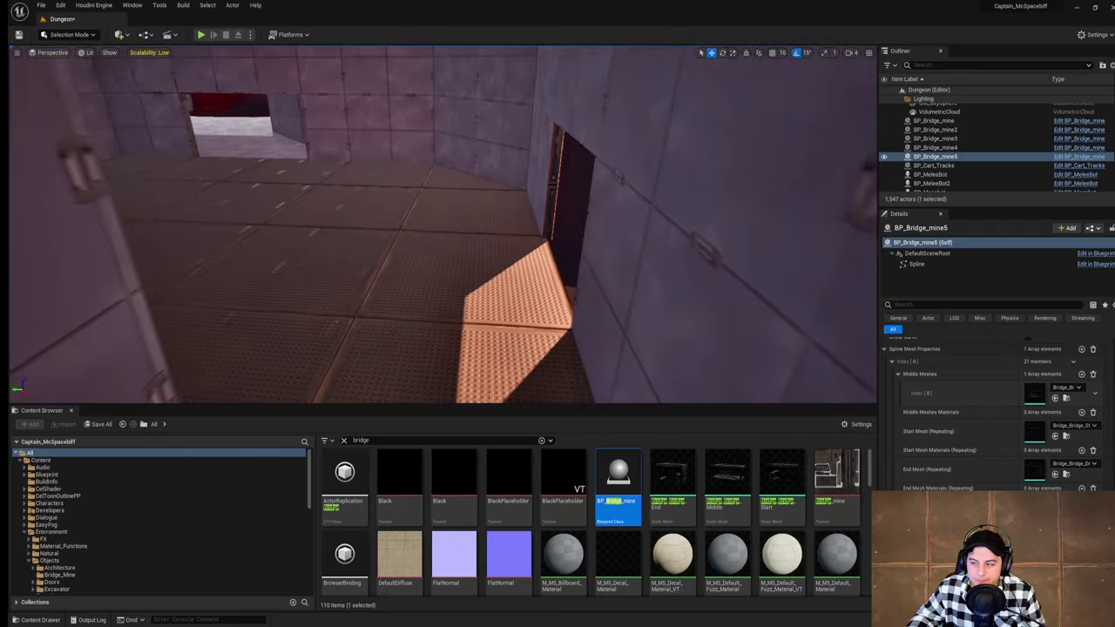
pyautogui.moveTo(444, 225); pyautogui.dragTo(348, 222, button='right')
pyautogui.press('w')
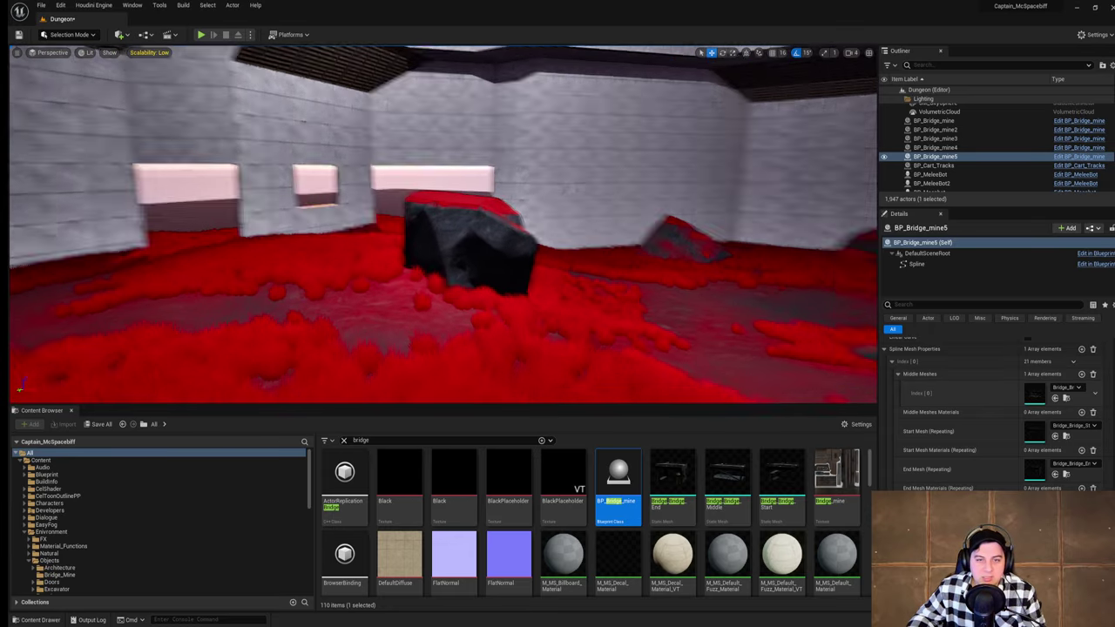
# Step: Select the tall dark rock RockSetA_Large_Rock_Large_A_E8 and examine it against the surrounding red grass
pyautogui.moveTo(218, 236); pyautogui.dragTo(392, 244, button='right')
pyautogui.moveTo(504, 232); pyautogui.dragTo(267, 223, button='right')
pyautogui.click(504, 231)
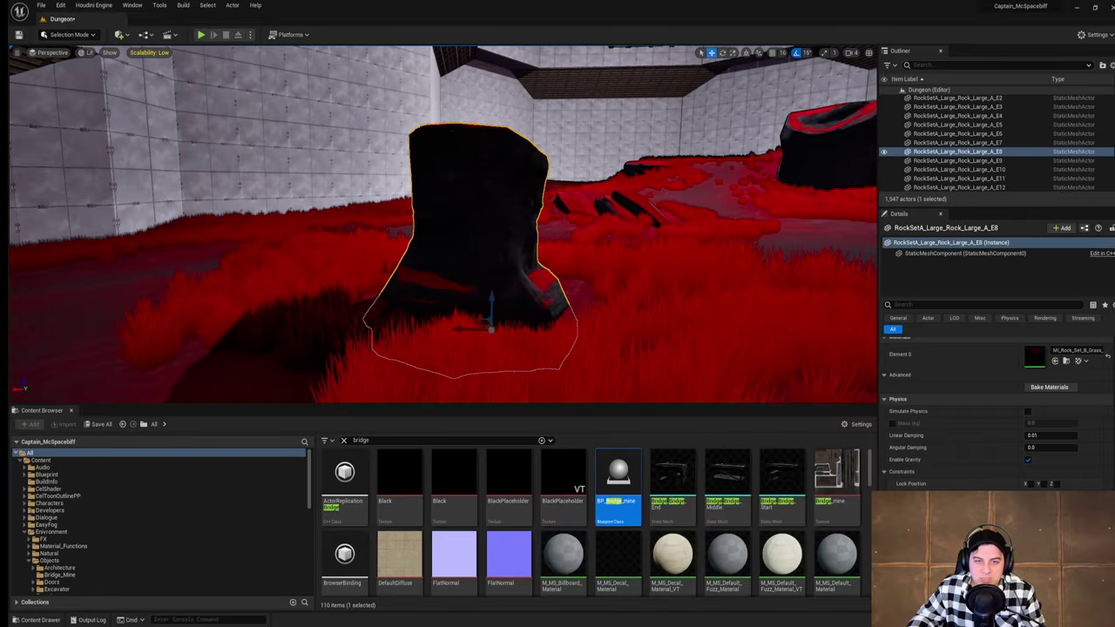
pyautogui.moveTo(504, 256); pyautogui.dragTo(595, 268, button='right')
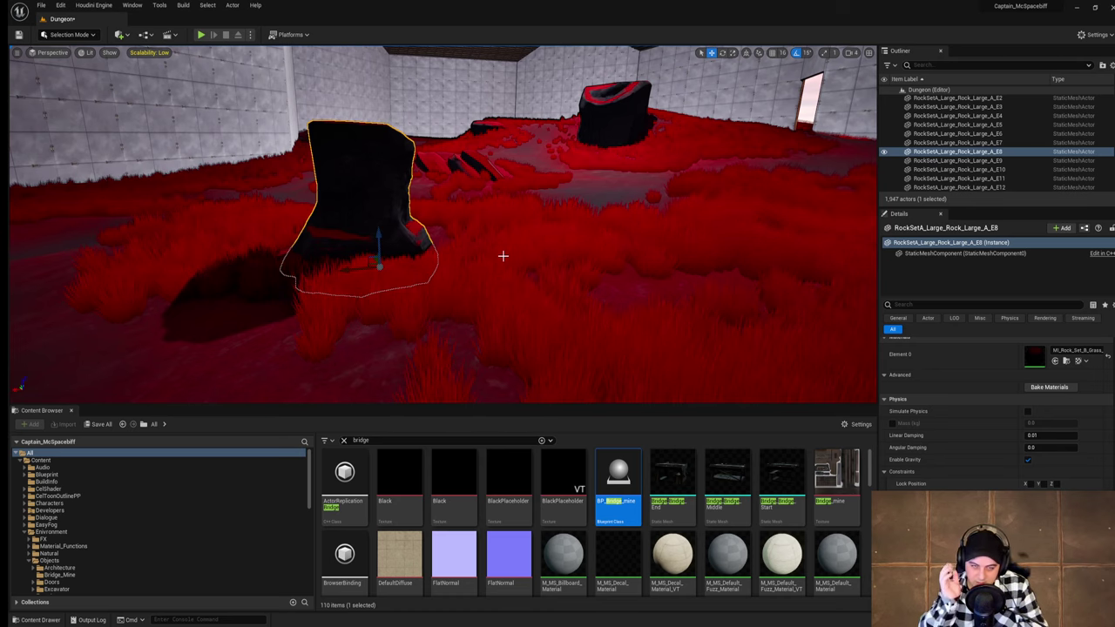
pyautogui.moveTo(493, 243); pyautogui.dragTo(472, 202, button='right')
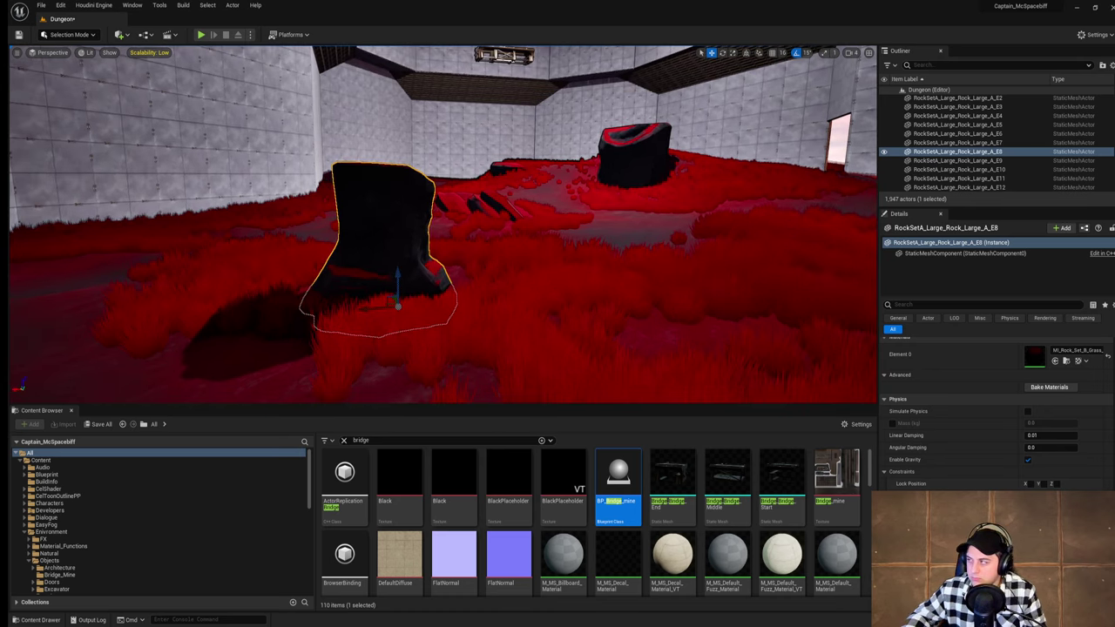
# Step: Bring the browser over, enlarge it to examine the open-mouthed creature sculpt image, and return to the level editor
pyautogui.moveTo(1114, 85); pyautogui.dragTo(805, 99)
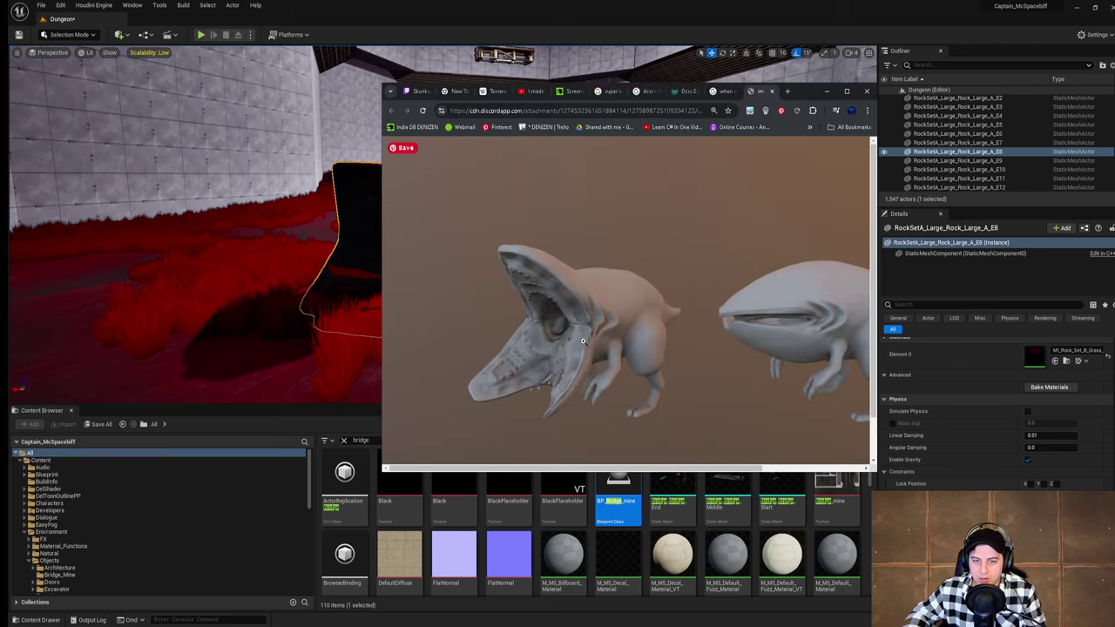
pyautogui.moveTo(876, 471); pyautogui.dragTo(956, 490)
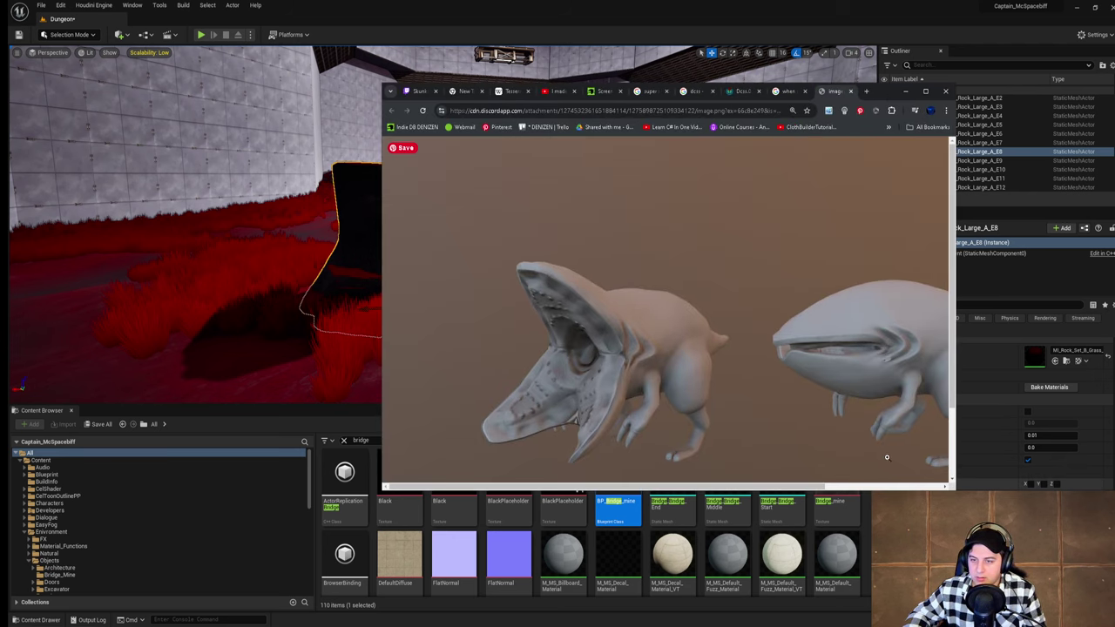
pyautogui.scroll(-1, 599, 382)
pyautogui.scroll(-1, 600, 382)
pyautogui.moveTo(670, 489)
pyautogui.mouseDown()
pyautogui.moveTo(740, 482)
pyautogui.moveTo(658, 475)
pyautogui.mouseUp()
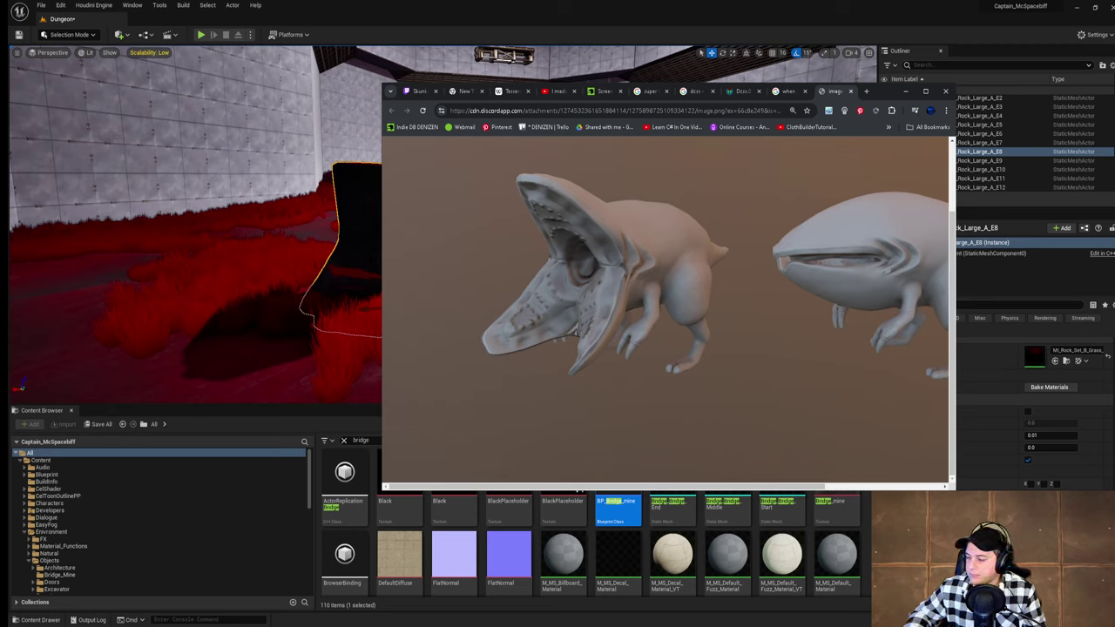
pyautogui.hotkey('alt', 'Tab')
pyautogui.press('w')
pyautogui.moveTo(642, 214)
pyautogui.mouseDown(button='right')
pyautogui.moveTo(623, 211)
pyautogui.moveTo(642, 215)
pyautogui.mouseUp(button='right')
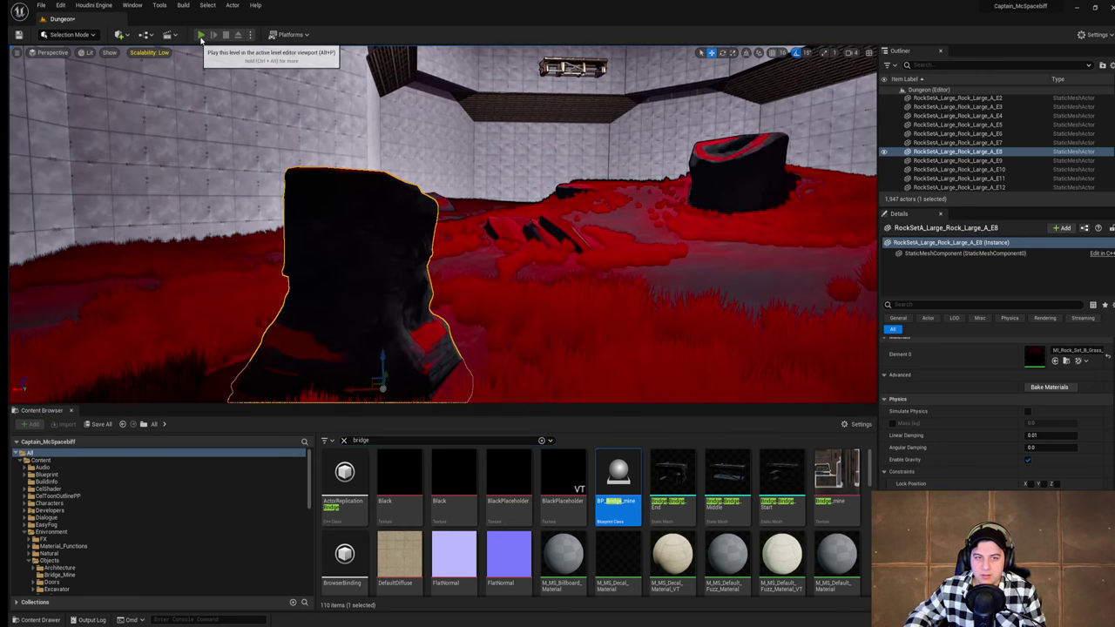
# Step: Play the level in the editor and run the character across the red-grass cavern between the rocks
pyautogui.click(201, 36)
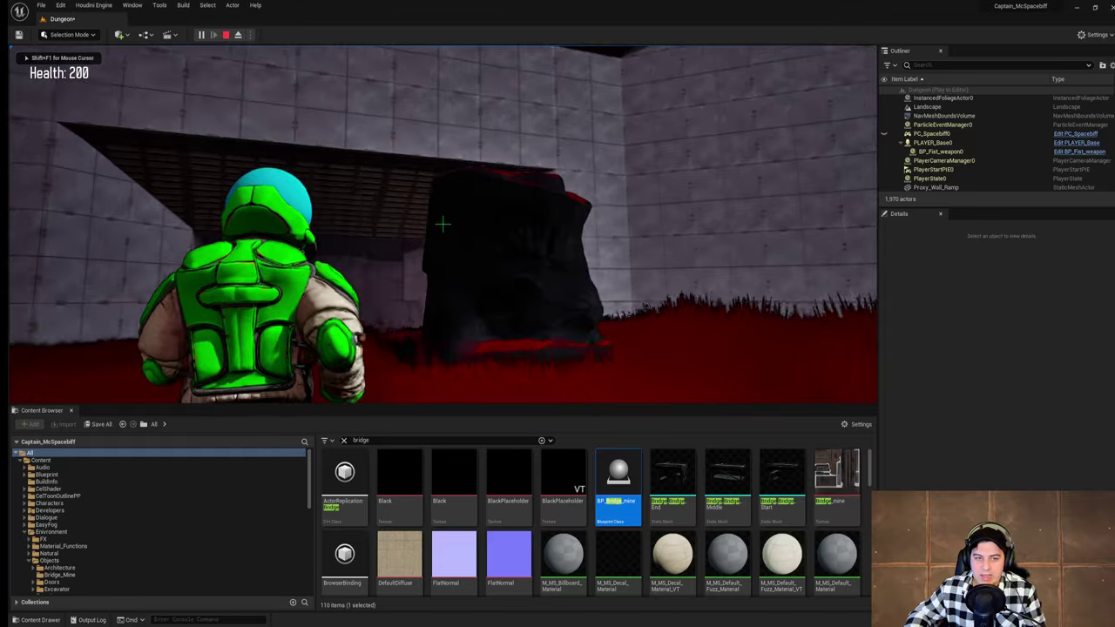
pyautogui.press('w')
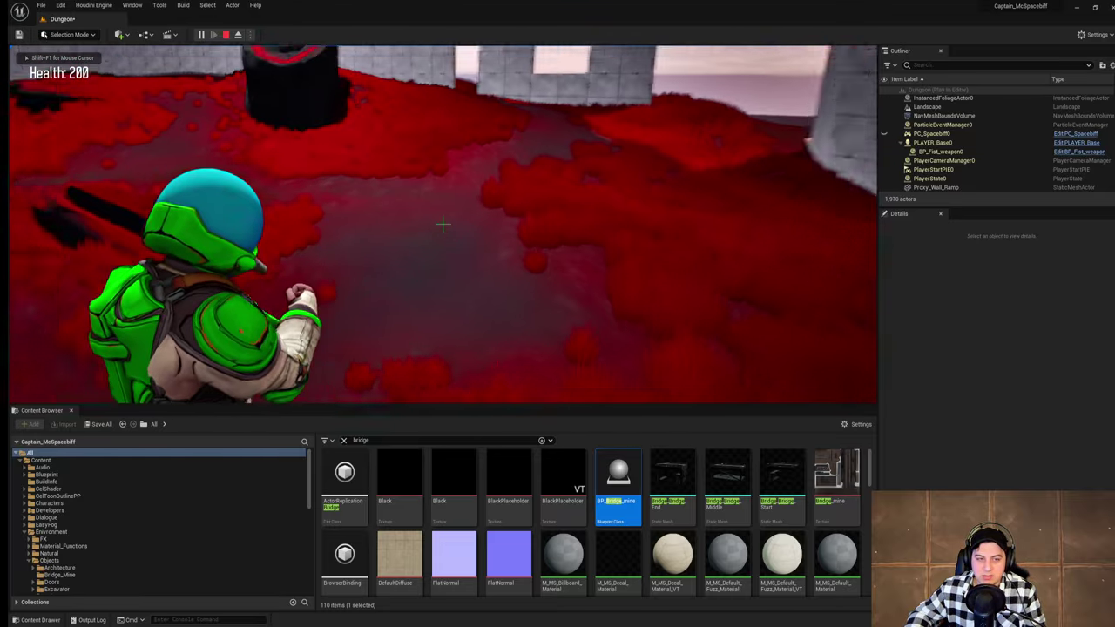
pyautogui.press('w')
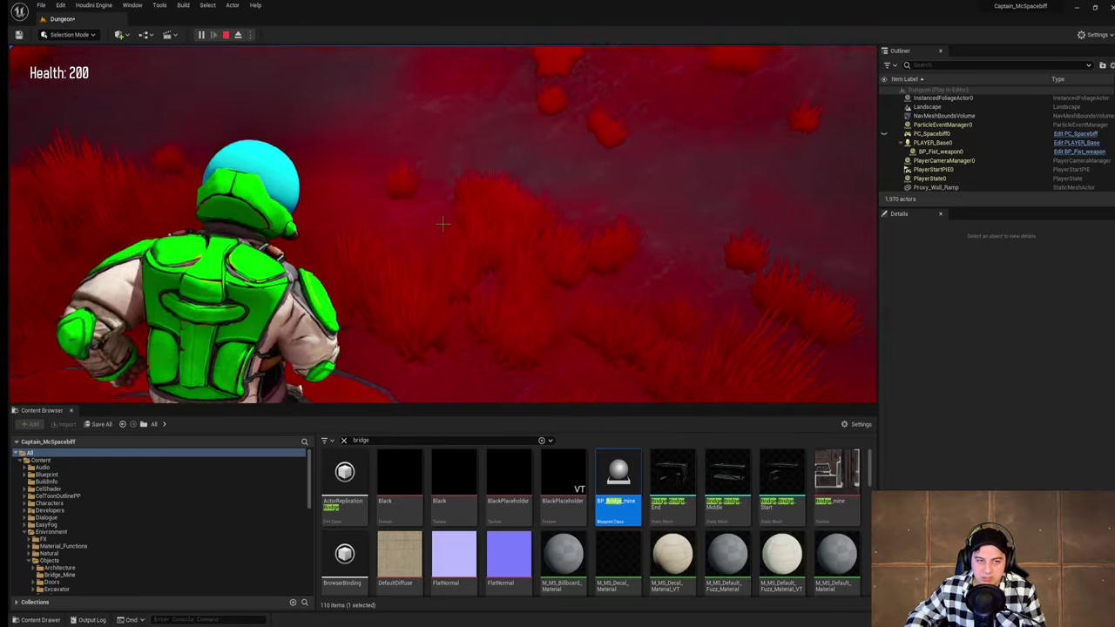
pyautogui.press('w')
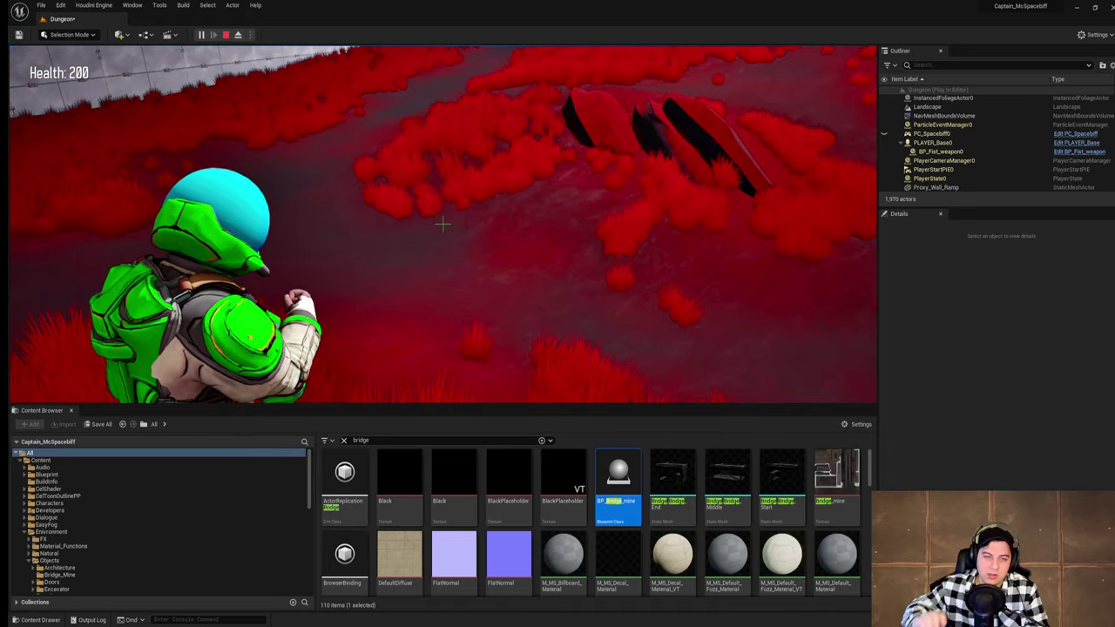
pyautogui.press('w')
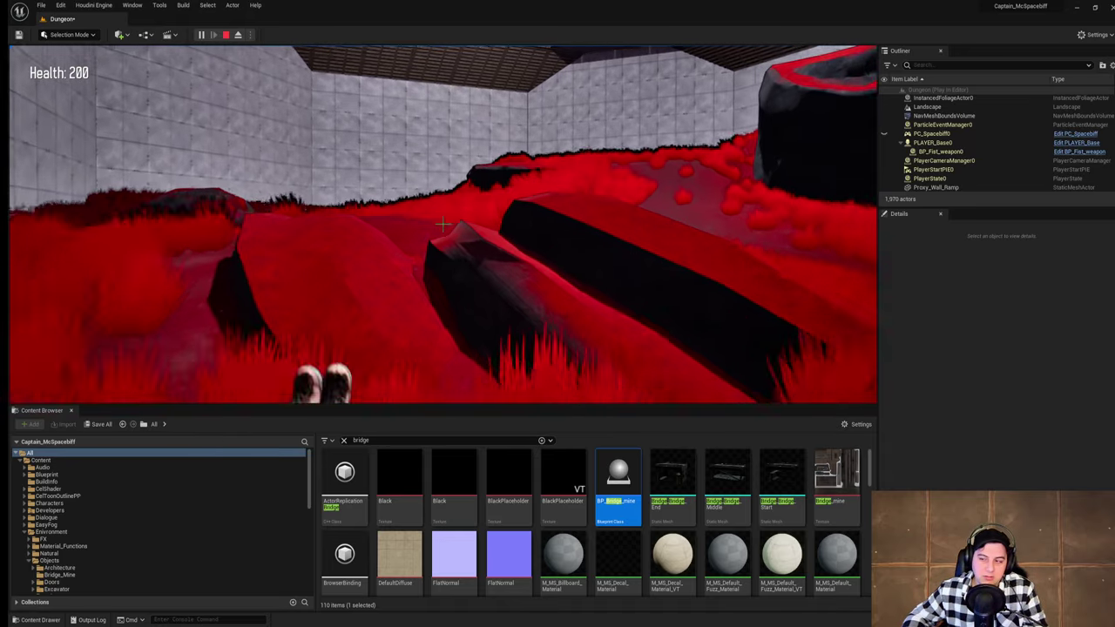
pyautogui.press('w')
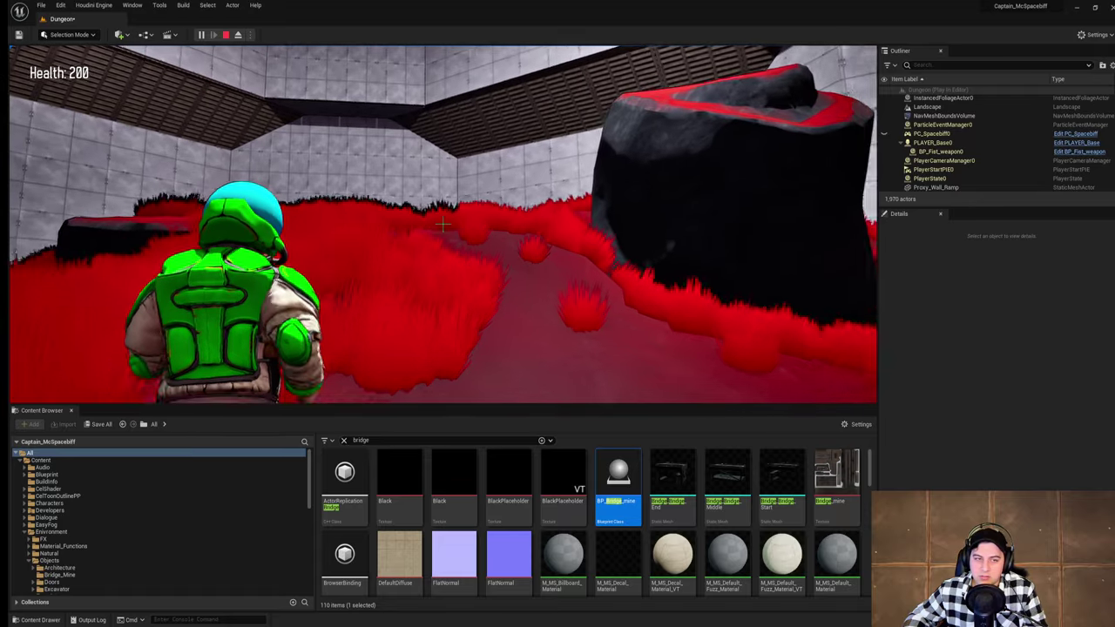
pyautogui.press('w')
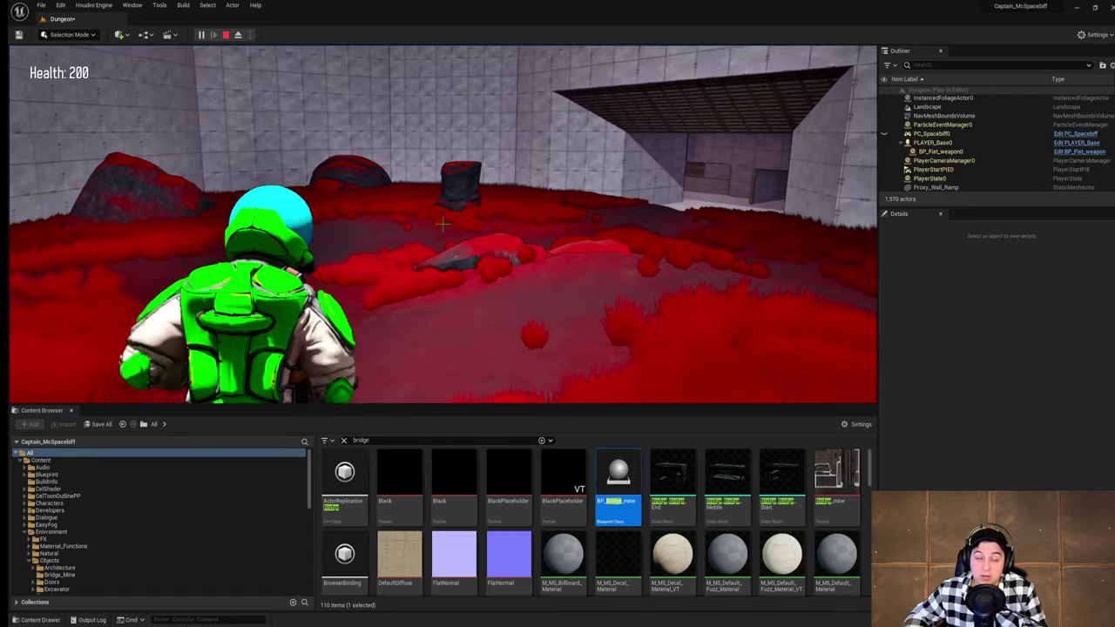
pyautogui.press('w')
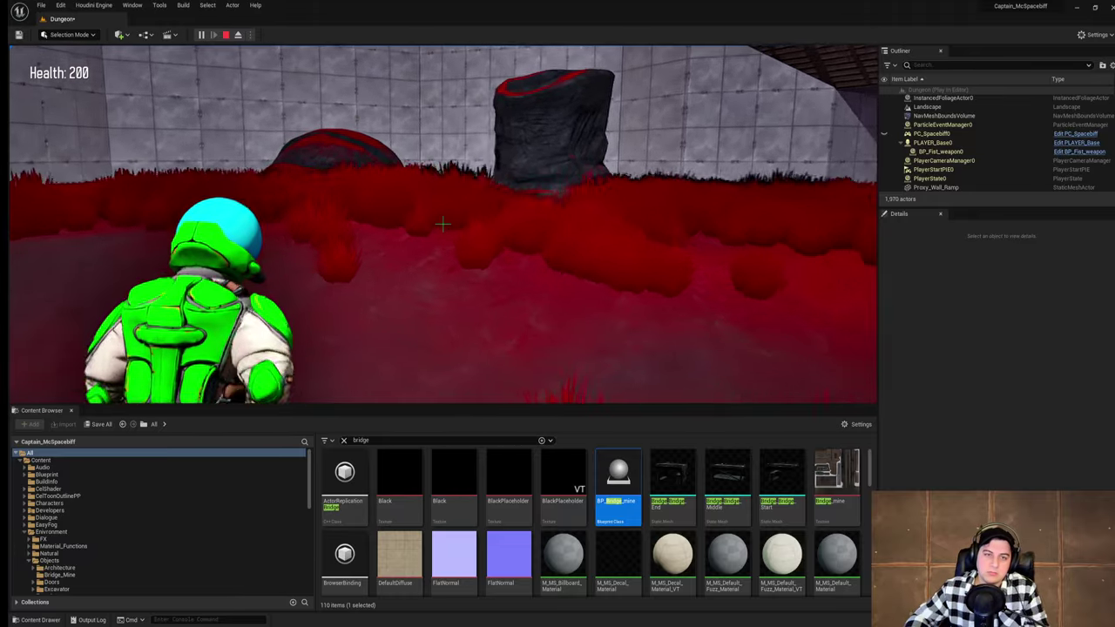
# Step: Jump and run around the cavern's rocks to check the room from player height, and end the play session
pyautogui.press('w')
pyautogui.press('space')
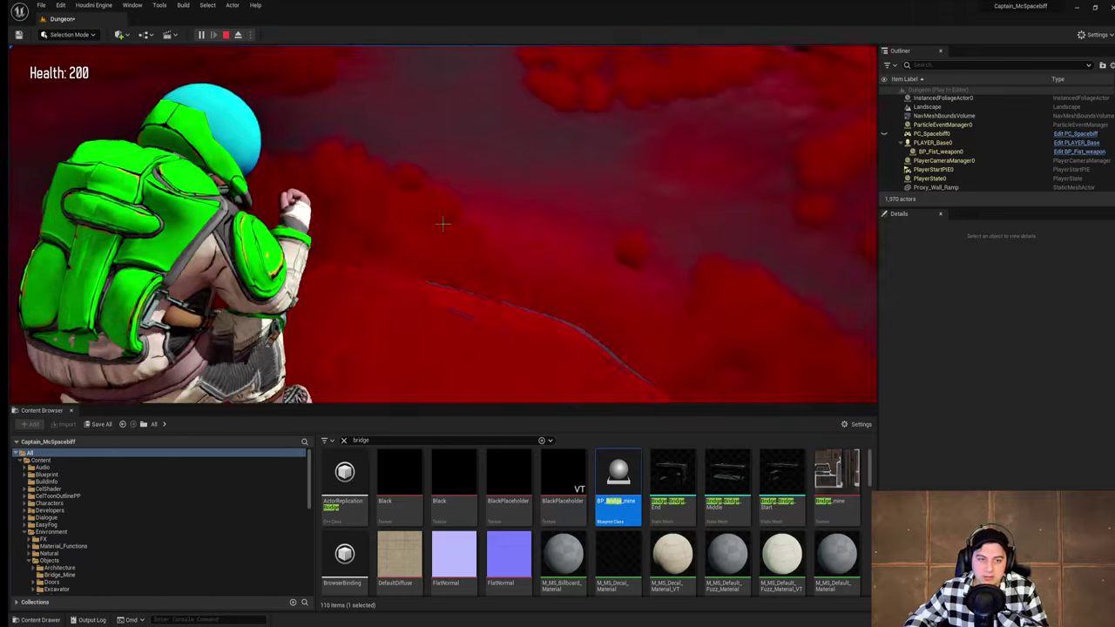
pyautogui.press('w')
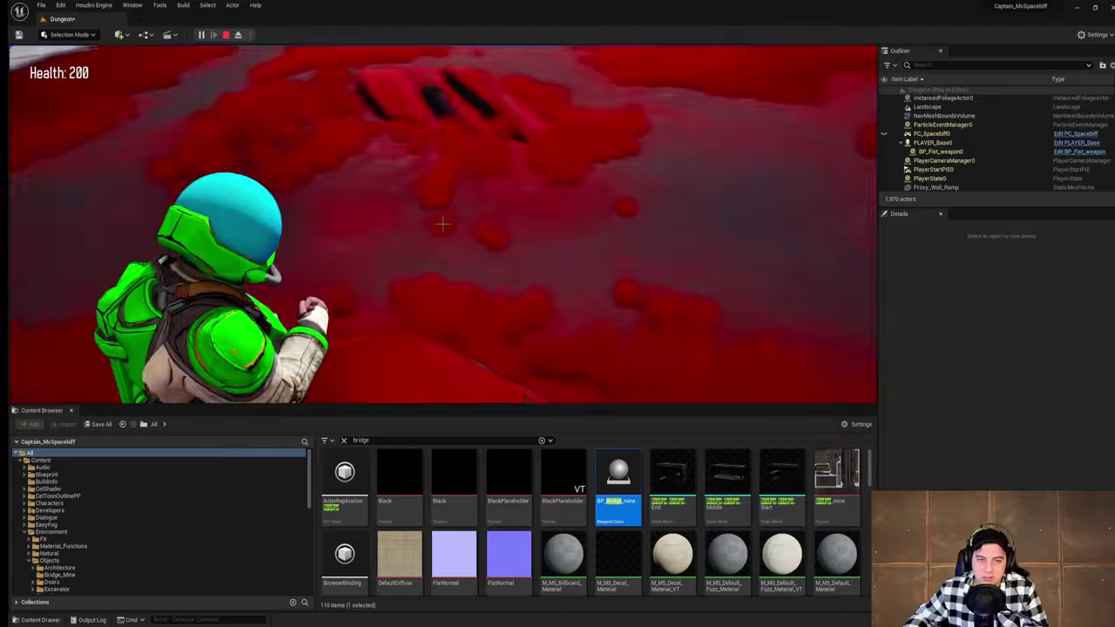
pyautogui.press('w')
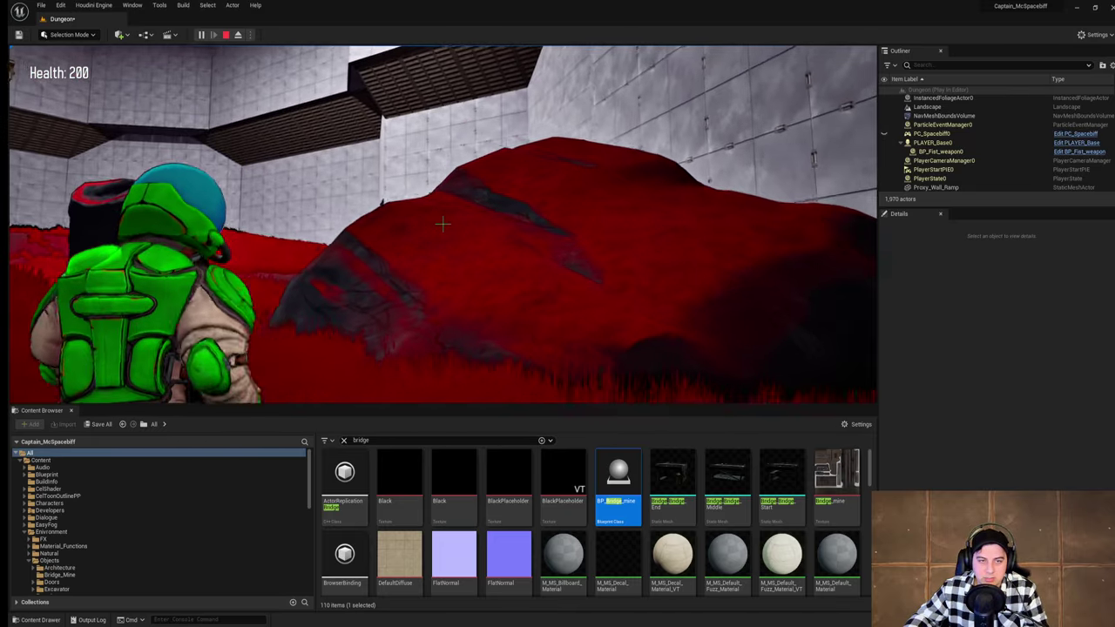
pyautogui.press('w')
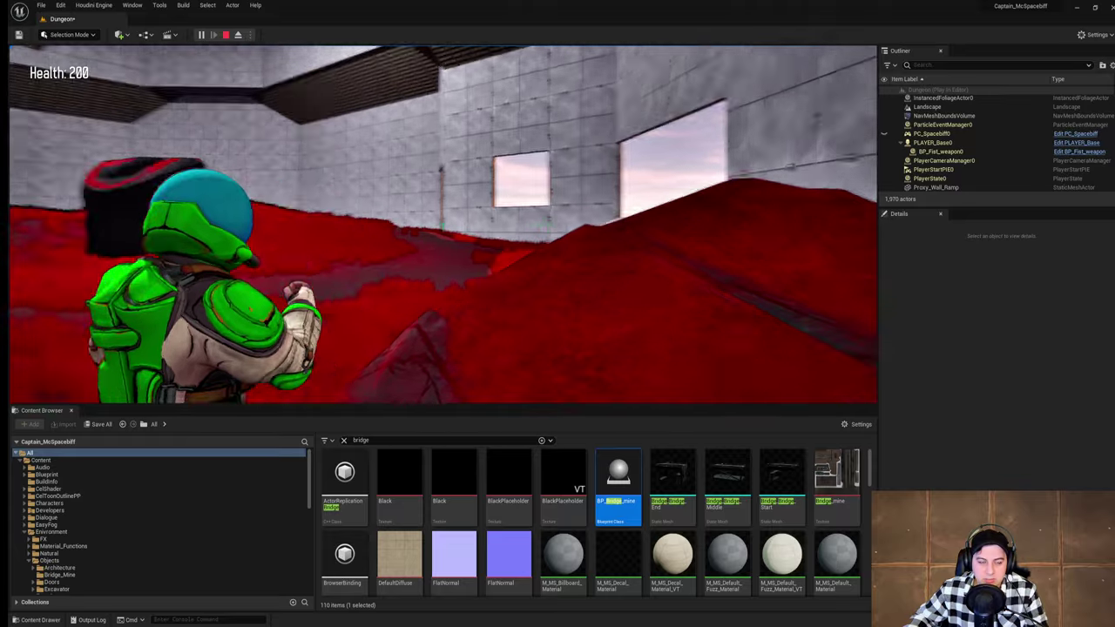
pyautogui.press('w')
pyautogui.hotkey('shift', 'F1')
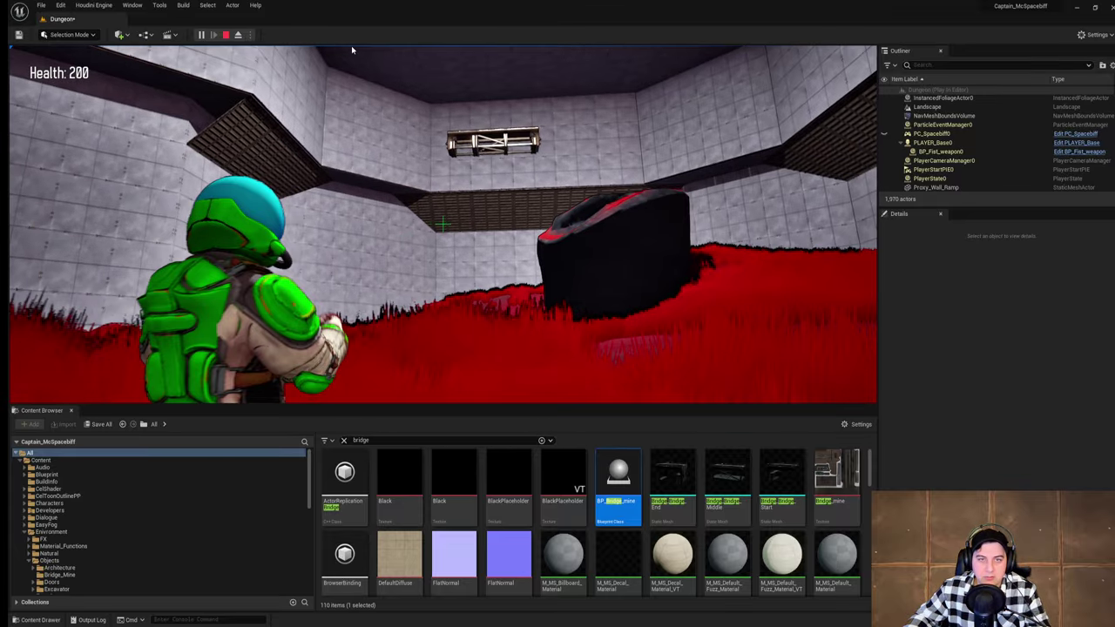
pyautogui.press('Escape')
# Step: Select the suspended metal bridge BP_Bridge_mine5 above the cavern floor
pyautogui.press('w')
pyautogui.moveTo(534, 157); pyautogui.dragTo(392, 159, button='right')
pyautogui.press('w')
pyautogui.press('a')
pyautogui.press('s')
pyautogui.press('d')
pyautogui.press('d')
pyautogui.press('w')
pyautogui.press('e')
pyautogui.press('s')
pyautogui.press('a')
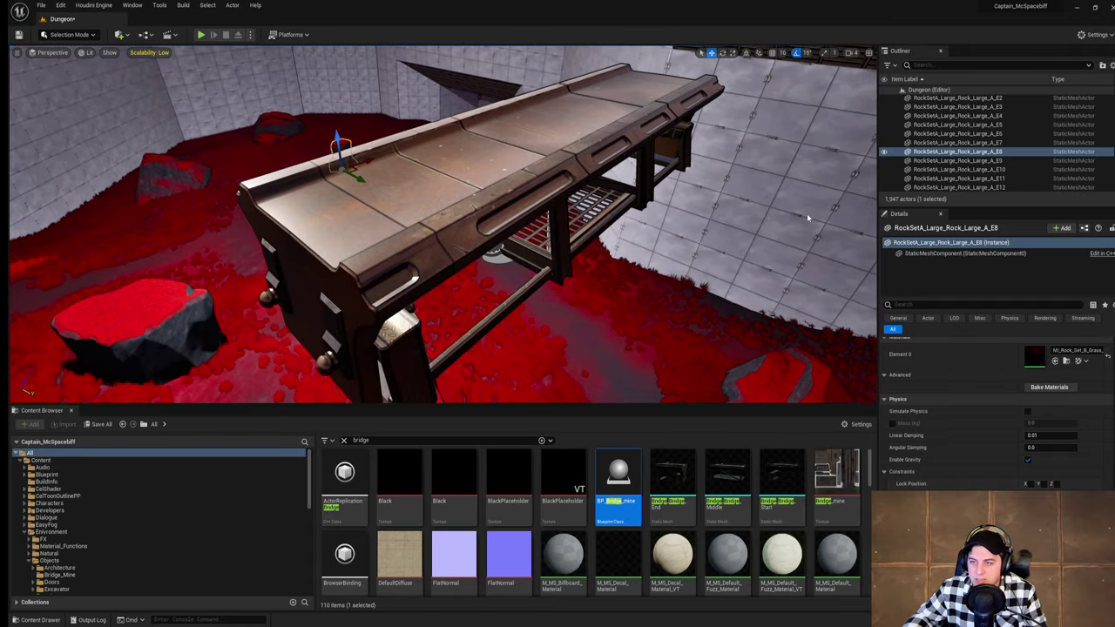
pyautogui.click(521, 196)
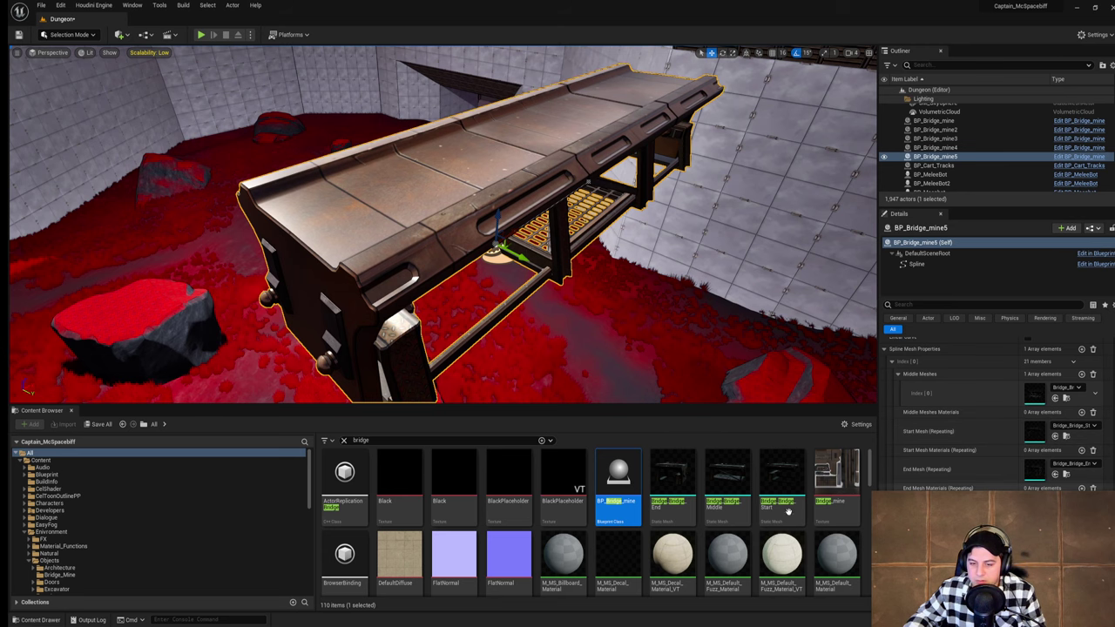
# Step: Open MI_Bridge_Mine from the bridge's start mesh, raising its Paper_mult value to about 0.93 and Metallic to about 0.79
pyautogui.doubleClick(1038, 430)
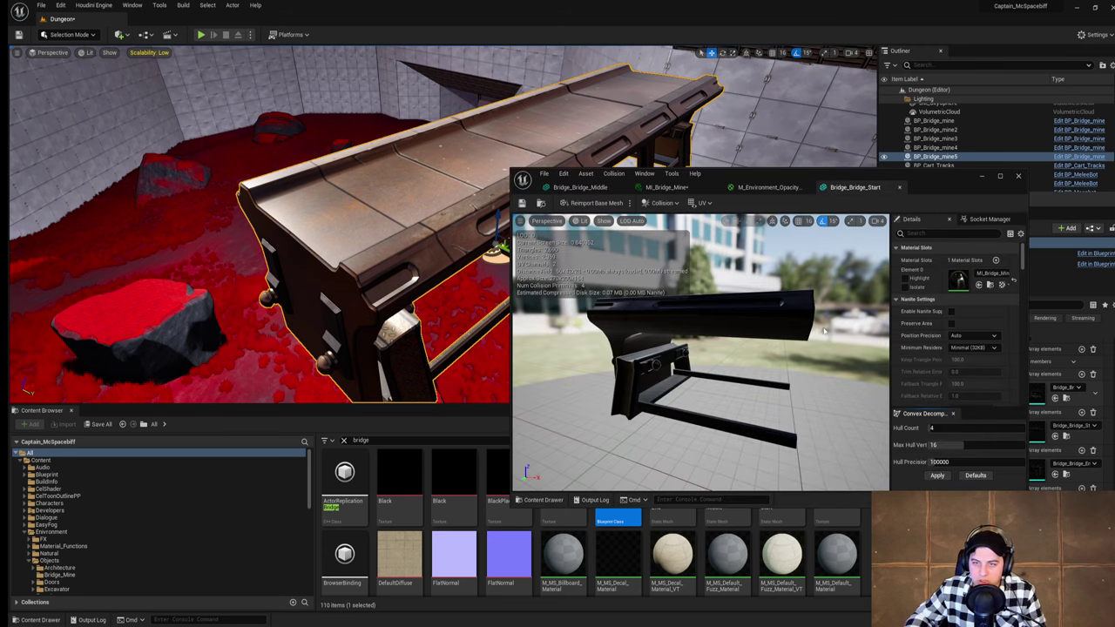
pyautogui.doubleClick(956, 283)
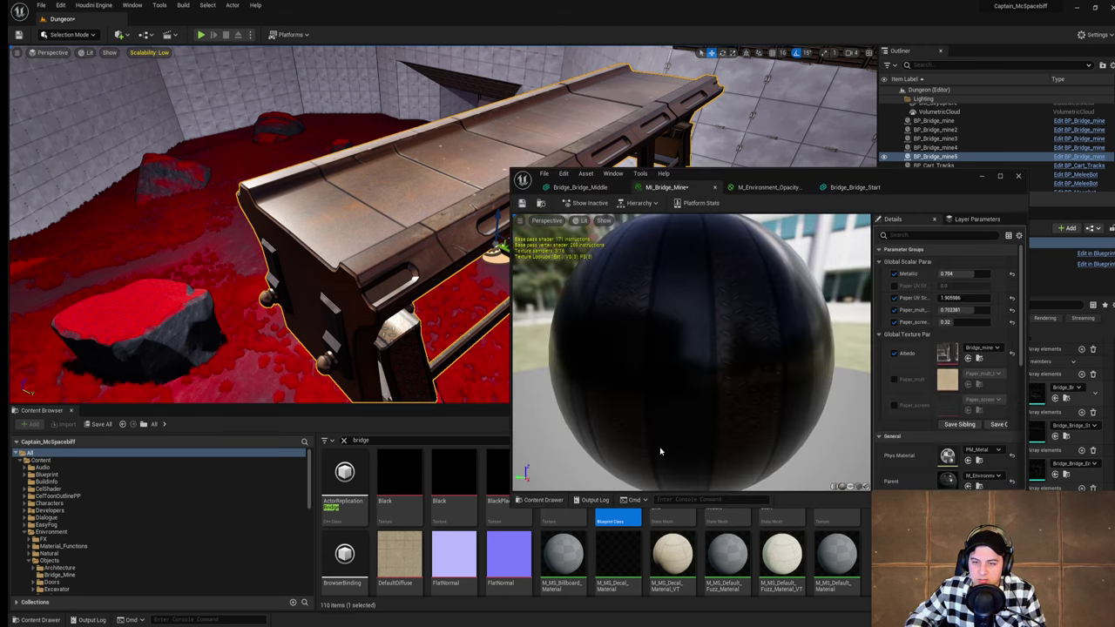
pyautogui.moveTo(966, 310); pyautogui.dragTo(988, 310)
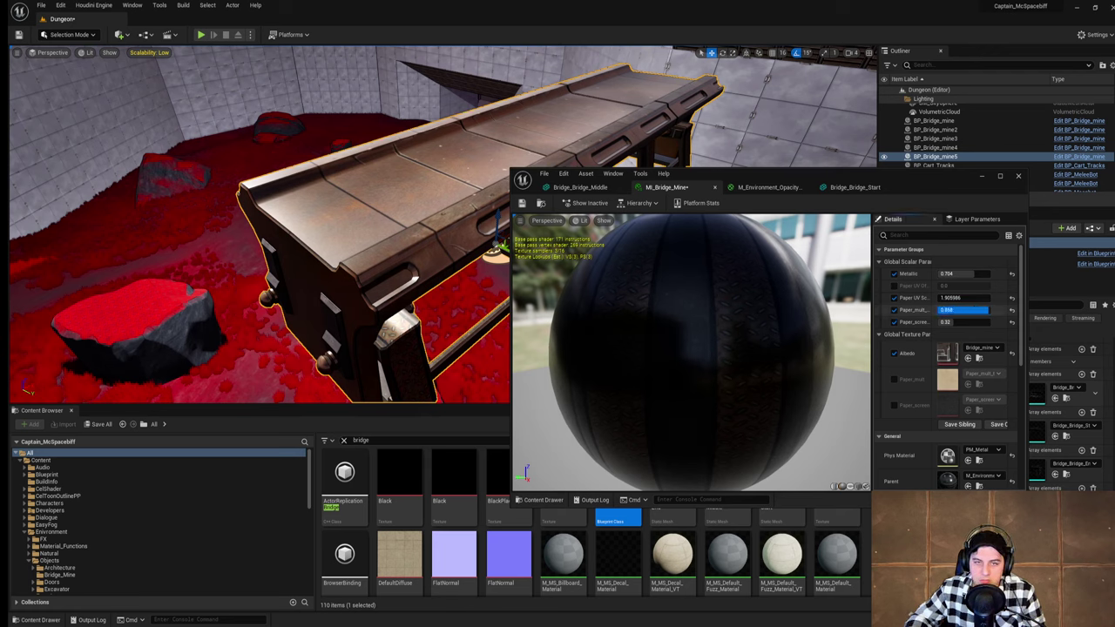
pyautogui.moveTo(970, 273)
pyautogui.mouseDown()
pyautogui.moveTo(988, 273)
pyautogui.moveTo(959, 273)
pyautogui.moveTo(978, 273)
pyautogui.mouseUp()
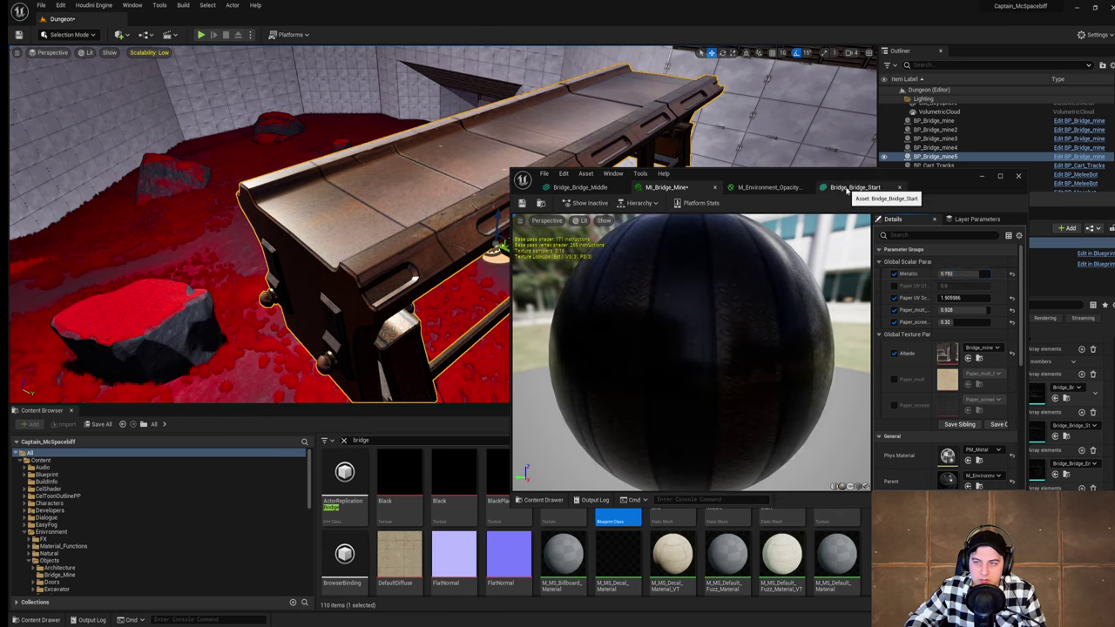
# Step: In the M_Environment_Opacity_Cutout_Base graph, set the Specular constant to 0.8 and the Roughness constant to 0.6, and save the material
pyautogui.click(846, 188)
pyautogui.click(779, 189)
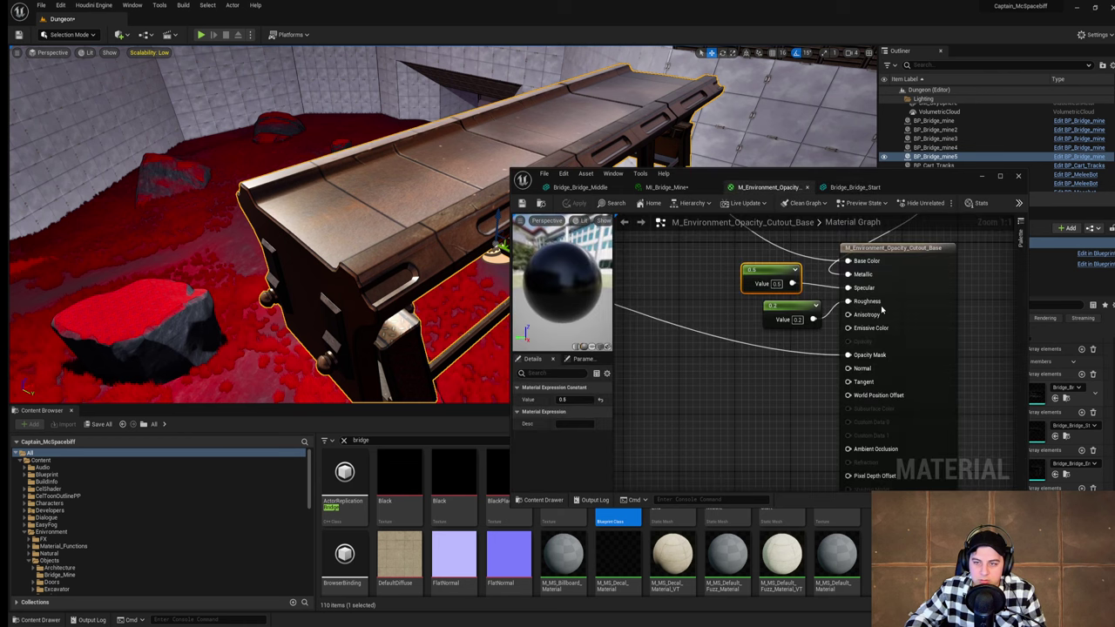
pyautogui.click(779, 285)
pyautogui.write('1')
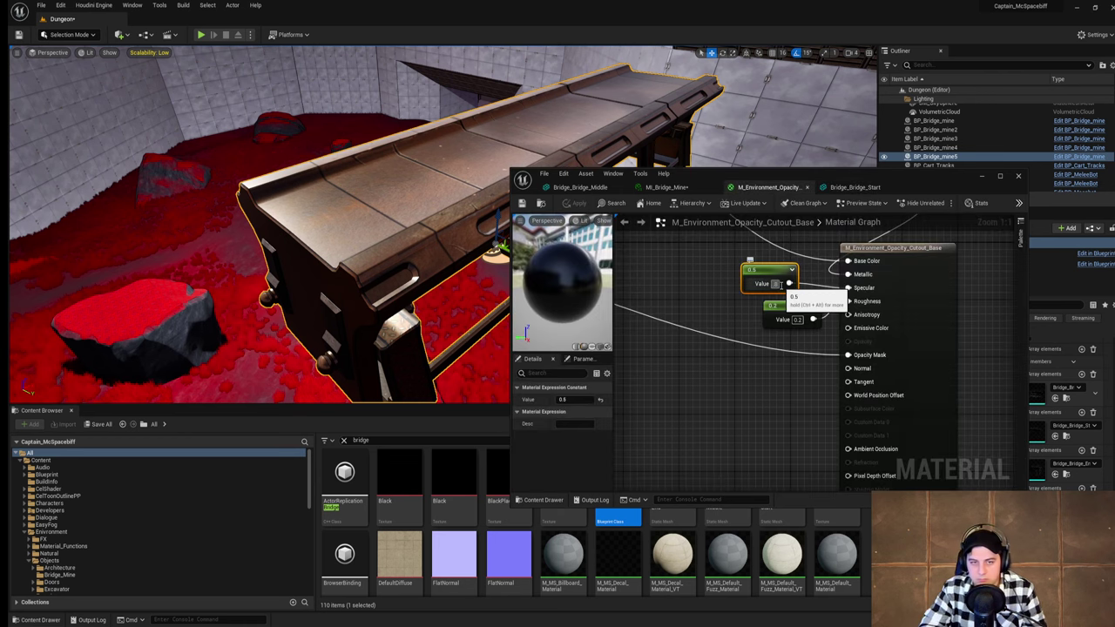
pyautogui.write('8')
pyautogui.press('Return')
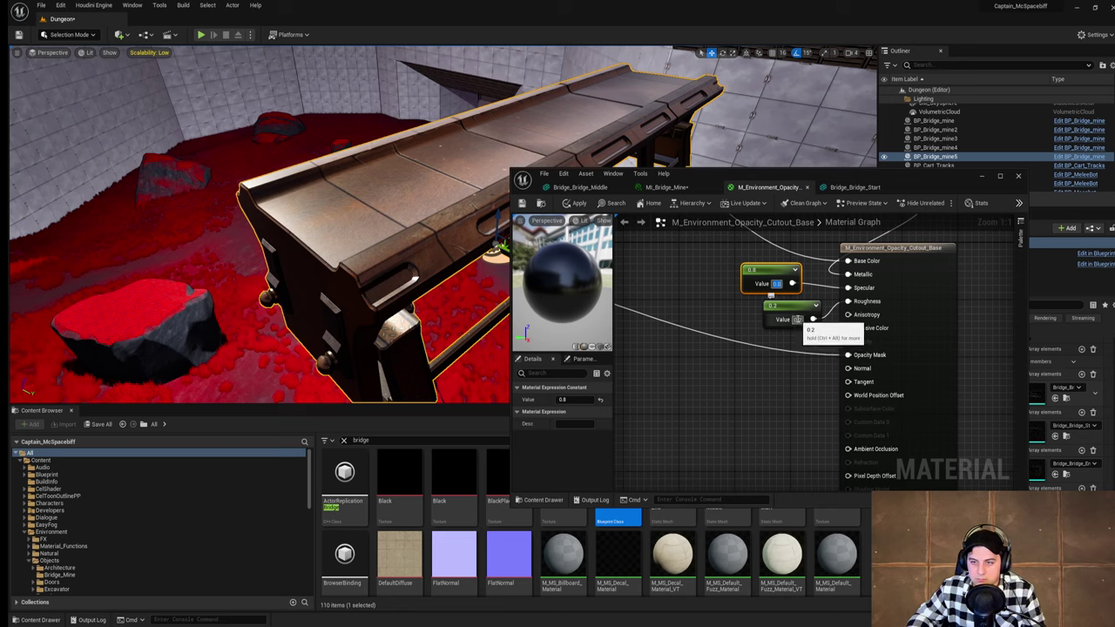
pyautogui.click(797, 320)
pyautogui.write('.')
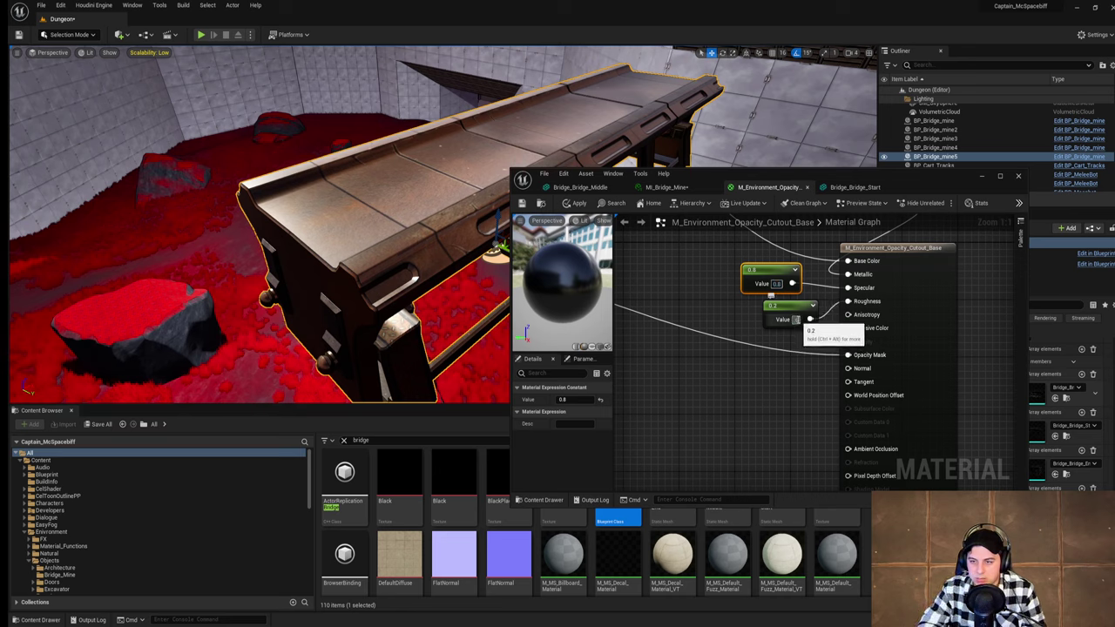
pyautogui.write('6')
pyautogui.press('Return')
pyautogui.click(522, 204)
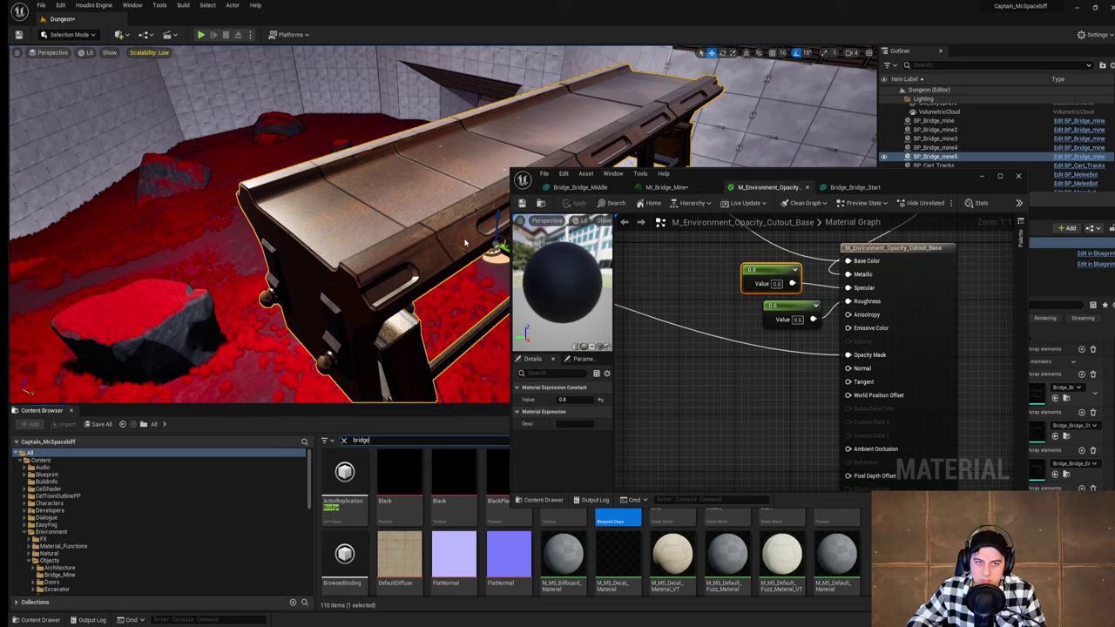
# Step: Minimise the material editor and fly through the level to examine the bridge surfaces, tiled walls and corridor under the dungeon's lighting
pyautogui.moveTo(421, 232); pyautogui.dragTo(514, 214, button='right')
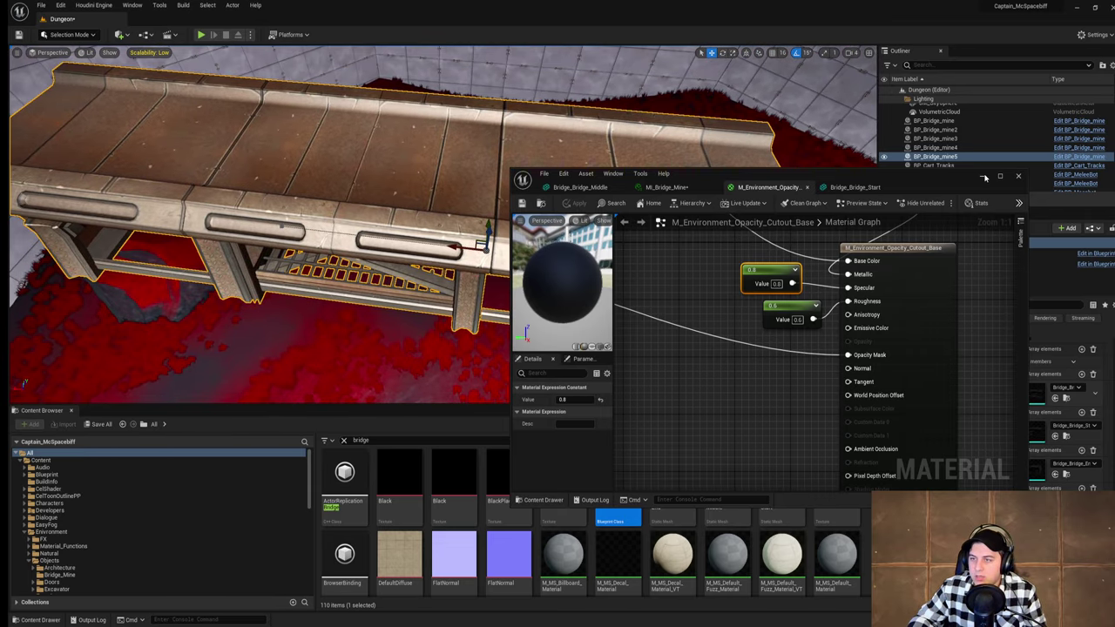
pyautogui.click(985, 178)
pyautogui.moveTo(604, 214); pyautogui.dragTo(531, 196, button='right')
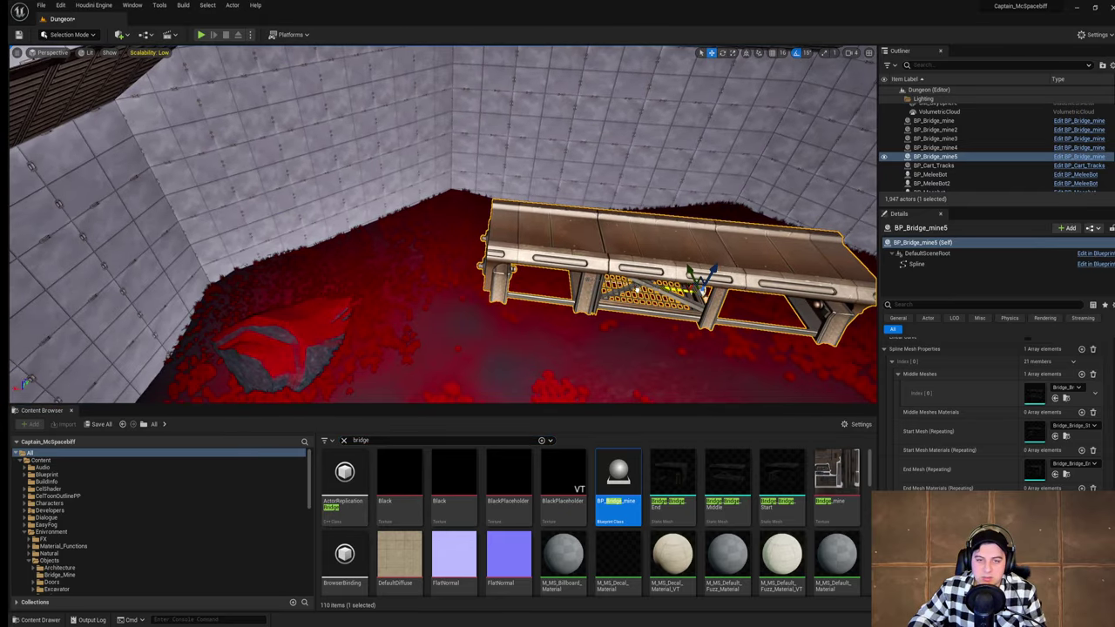
pyautogui.moveTo(637, 289); pyautogui.dragTo(166, 225)
pyautogui.moveTo(166, 225); pyautogui.dragTo(313, 227, button='right')
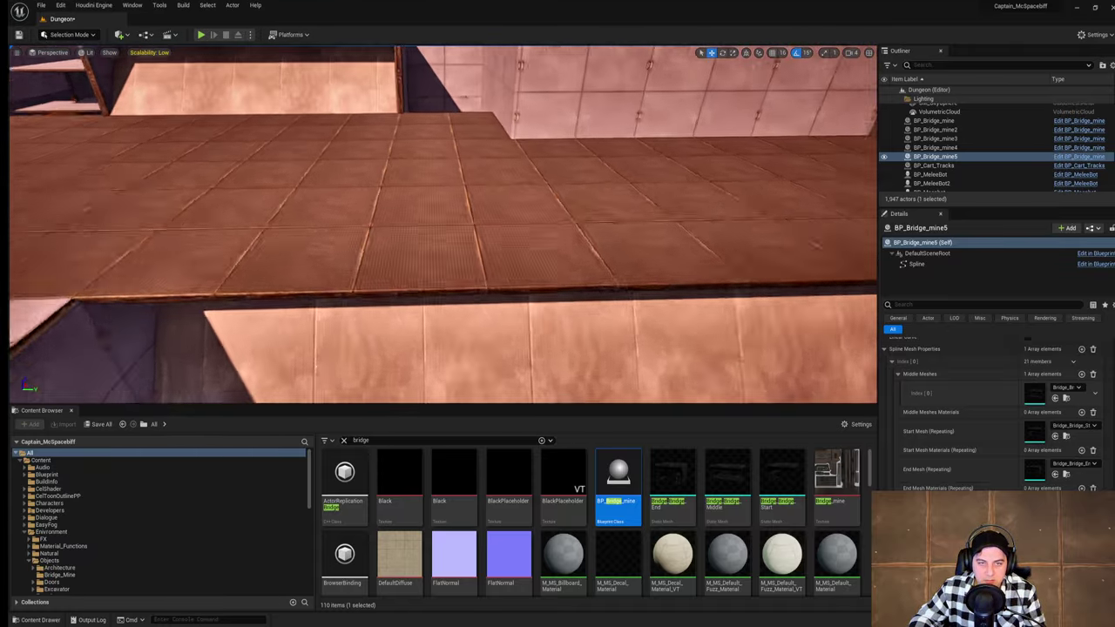
pyautogui.moveTo(399, 298); pyautogui.dragTo(421, 361, button='right')
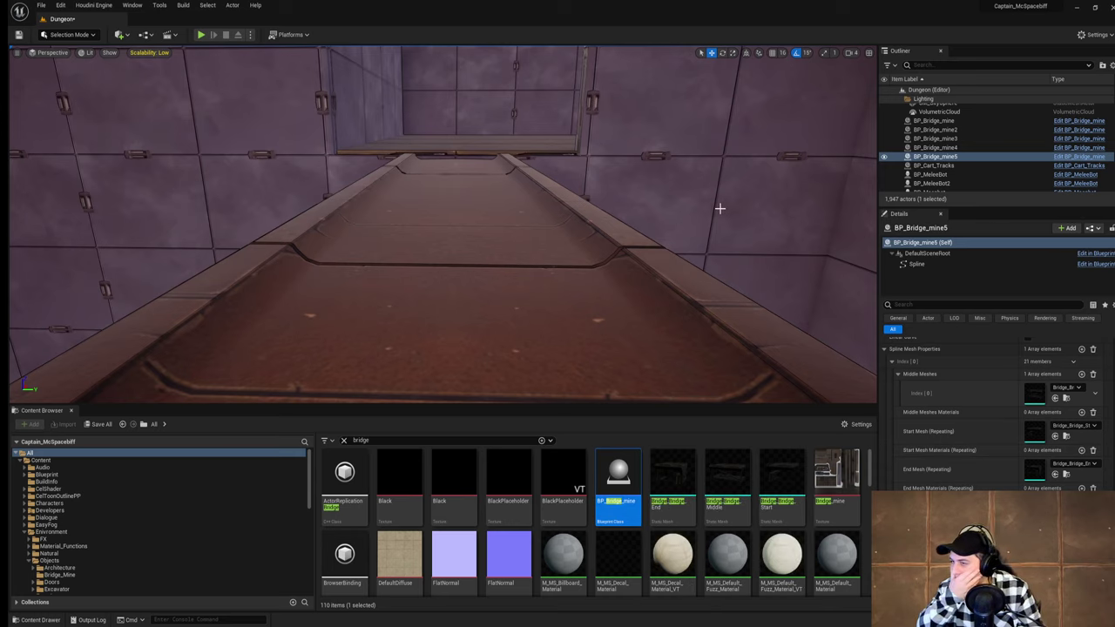
pyautogui.moveTo(719, 208); pyautogui.dragTo(545, 223, button='right')
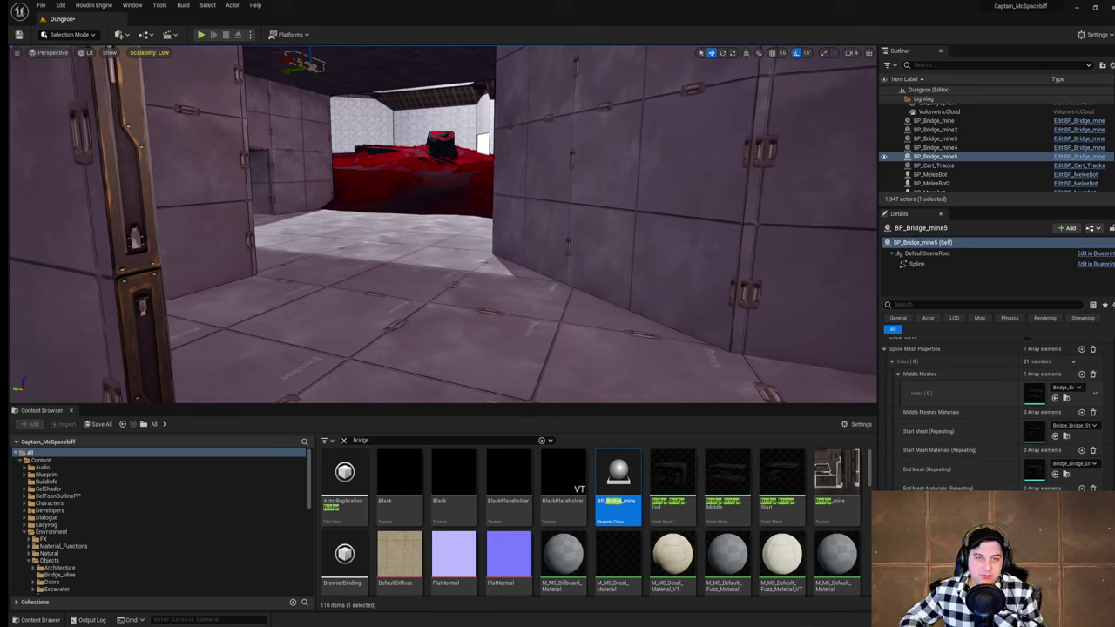
pyautogui.press('w')
pyautogui.moveTo(656, 271); pyautogui.dragTo(575, 235, button='right')
pyautogui.press('w')
pyautogui.press('s')
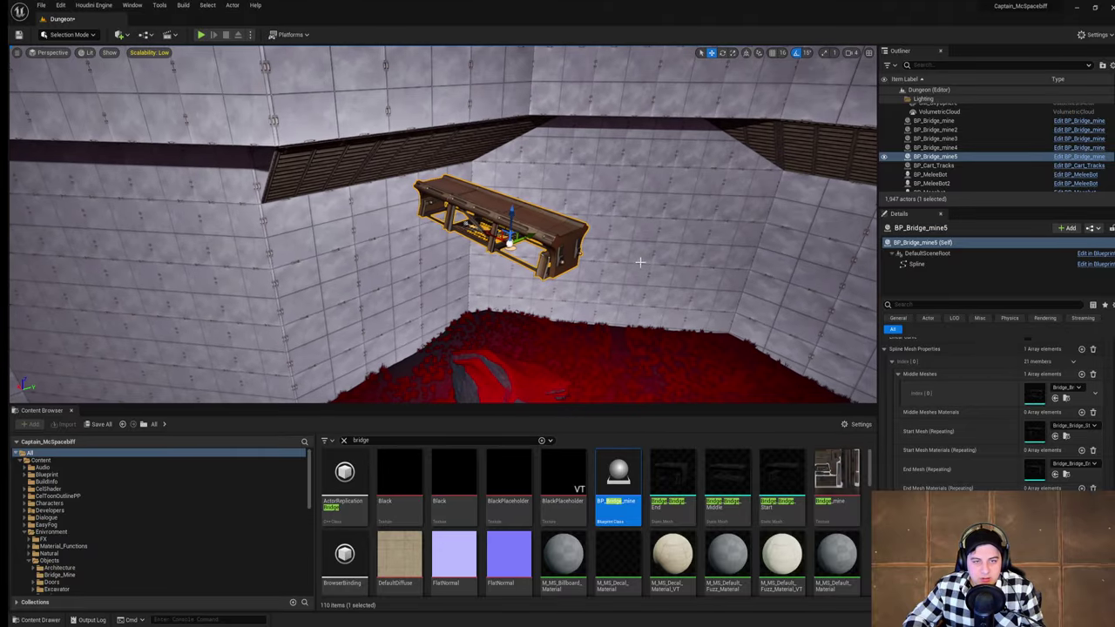
# Step: Raise BP_Bridge_mine5 to the height of the slatted wall ledges, at Z about 2319
pyautogui.moveTo(510, 221); pyautogui.dragTo(504, 135)
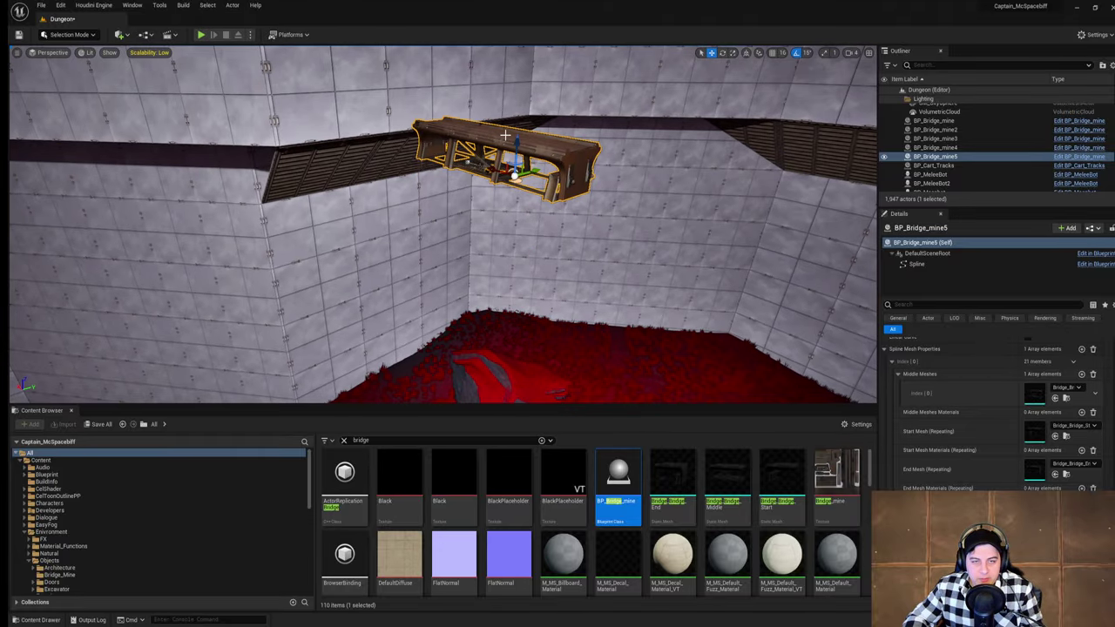
pyautogui.press('a')
pyautogui.moveTo(514, 174); pyautogui.dragTo(575, 144, button='right')
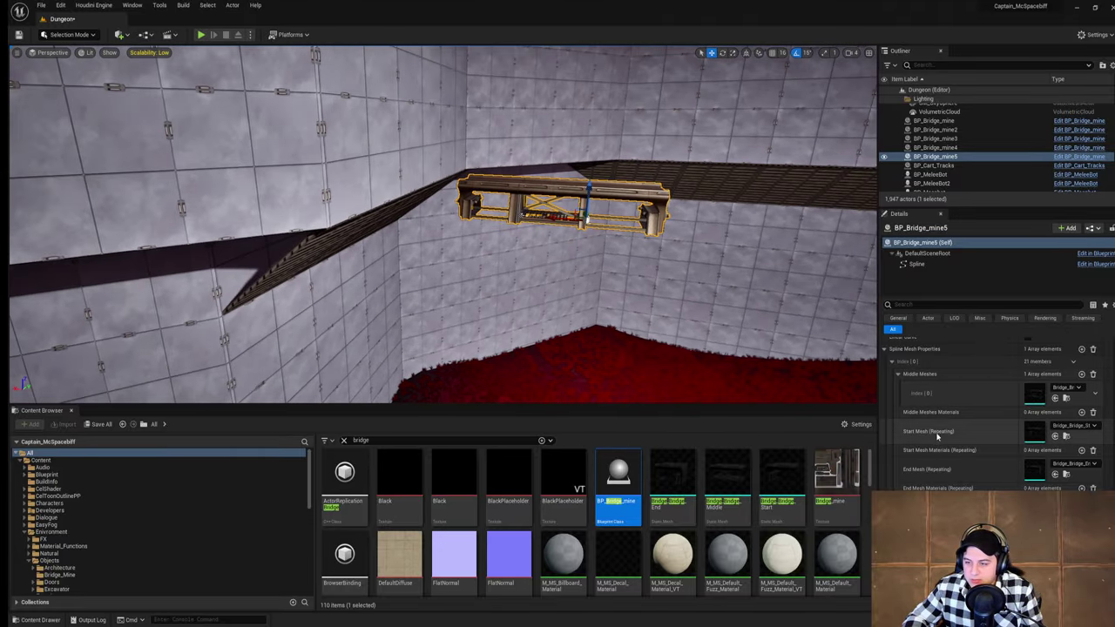
pyautogui.scroll(3, 938, 437)
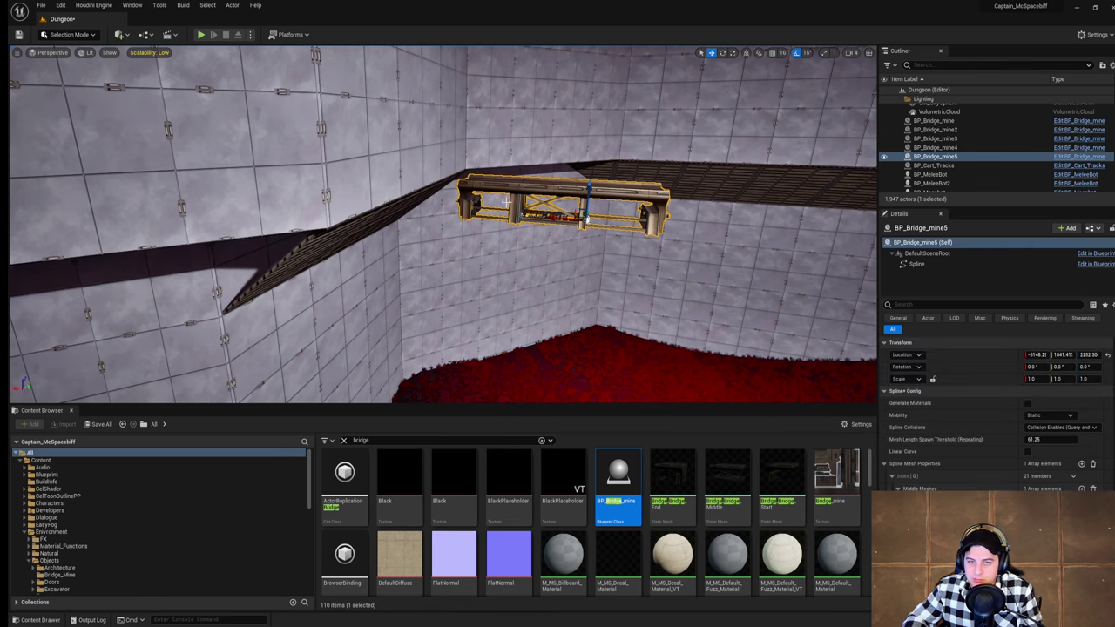
pyautogui.moveTo(588, 187); pyautogui.dragTo(590, 166)
# Step: Slide the raised bridge horizontally up to the slatted ledge in the corner, at X about -5866 and Y about 1792
pyautogui.press('d')
pyautogui.moveTo(601, 173); pyautogui.dragTo(607, 260, button='right')
pyautogui.press('s')
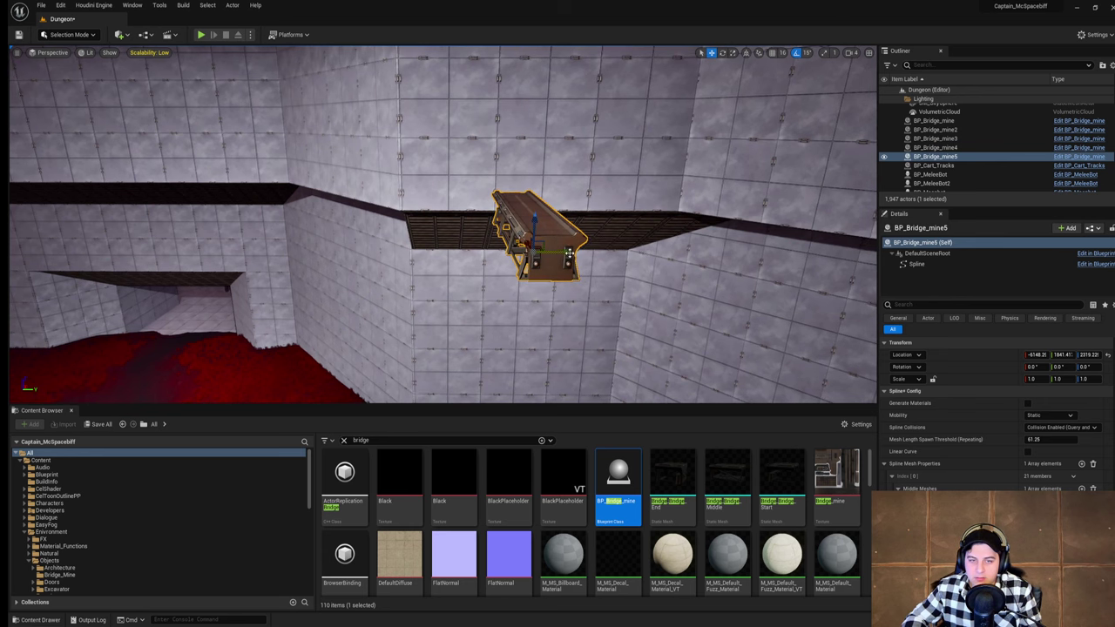
pyautogui.moveTo(548, 250); pyautogui.dragTo(544, 250)
pyautogui.press('a')
pyautogui.moveTo(533, 247); pyautogui.dragTo(474, 235, button='right')
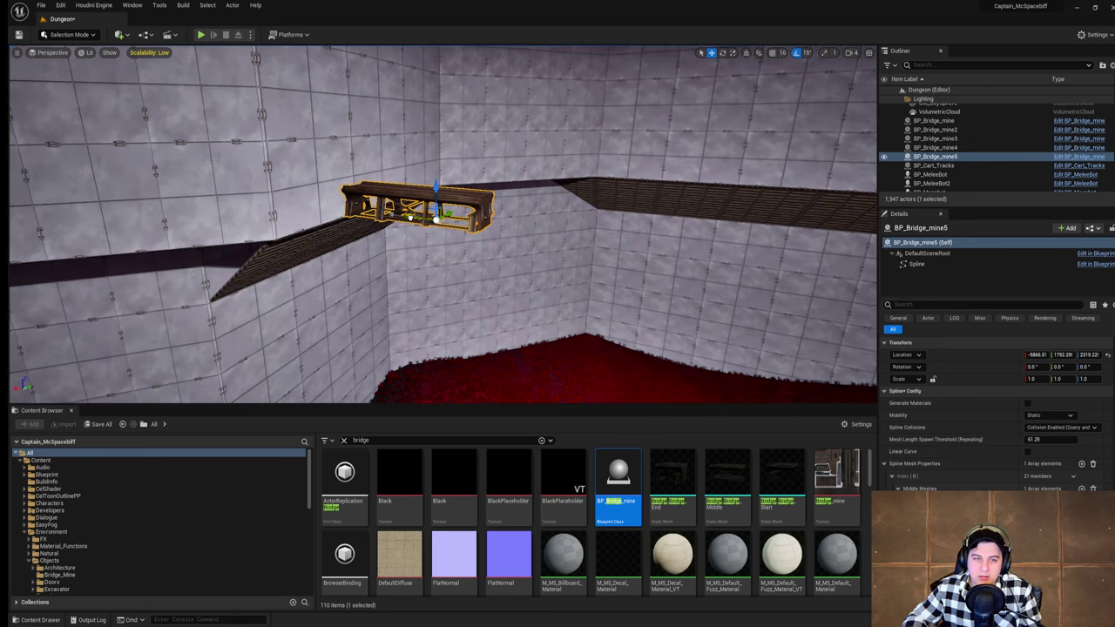
pyautogui.moveTo(496, 224); pyautogui.dragTo(453, 218, button='right')
pyautogui.press('d')
pyautogui.moveTo(507, 231); pyautogui.dragTo(503, 233, button='right')
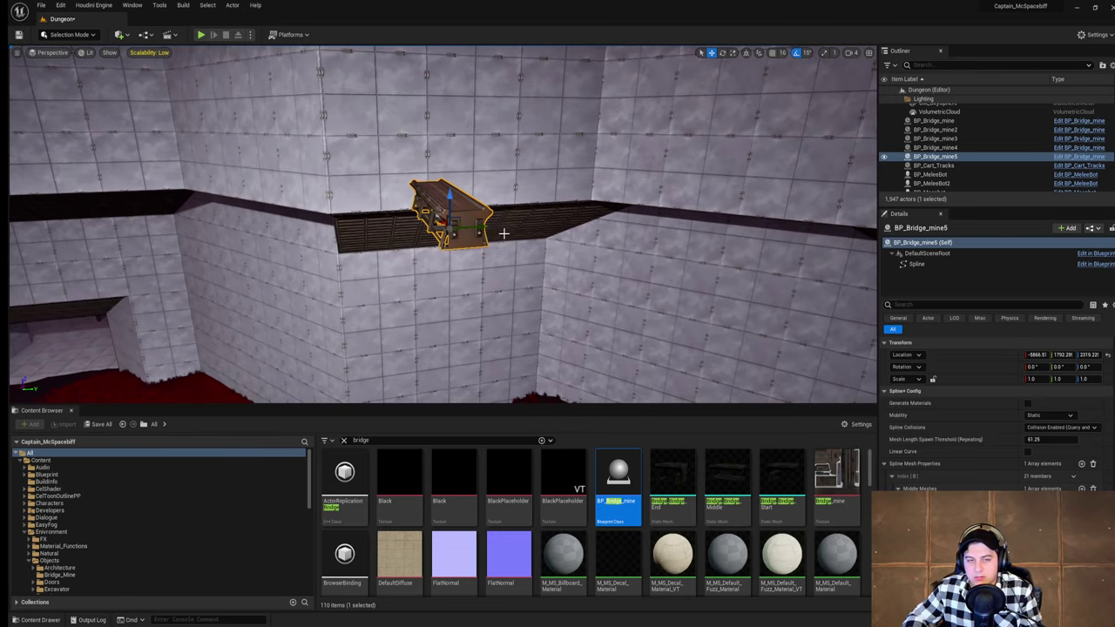
pyautogui.moveTo(479, 228); pyautogui.dragTo(479, 227)
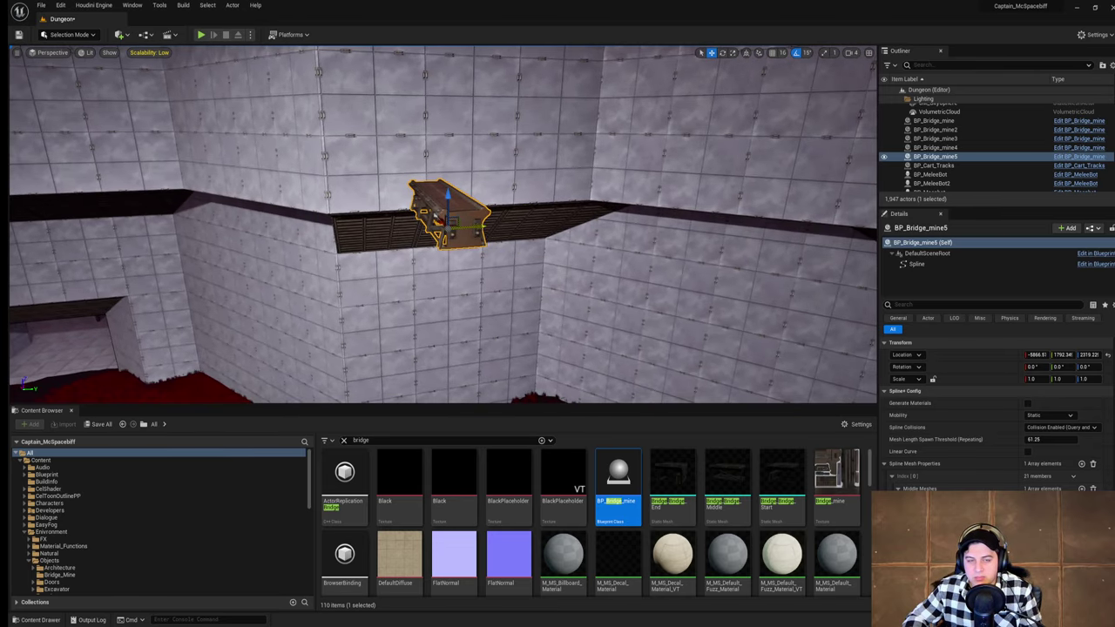
pyautogui.moveTo(479, 227); pyautogui.dragTo(479, 226, button='right')
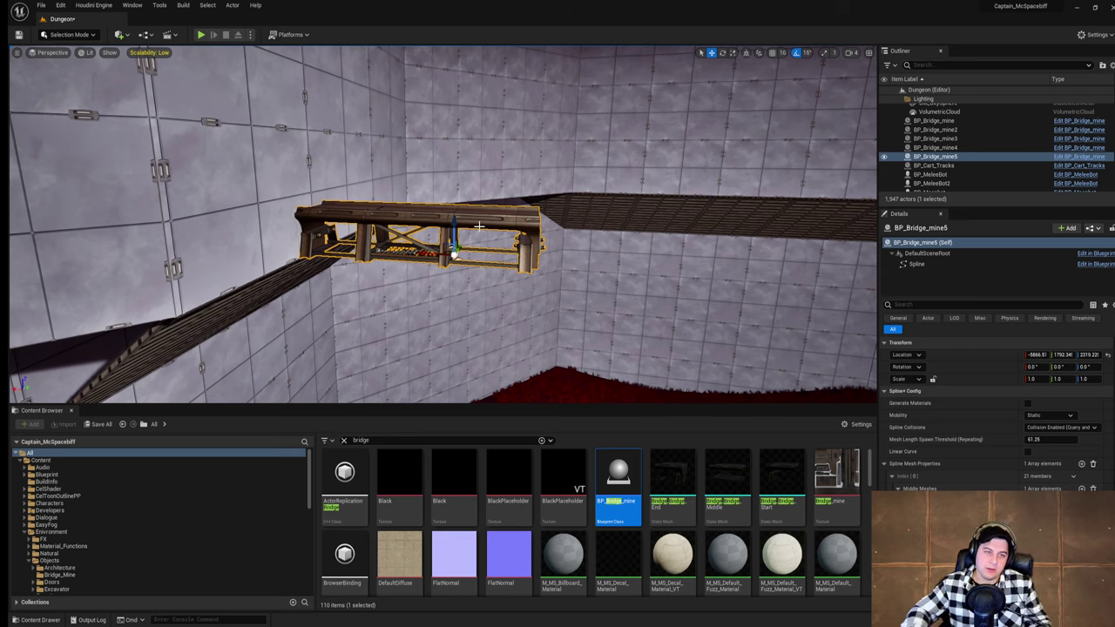
# Step: Switch to Blender, then reposition and widen its window over the level editor
pyautogui.click(216, 625)
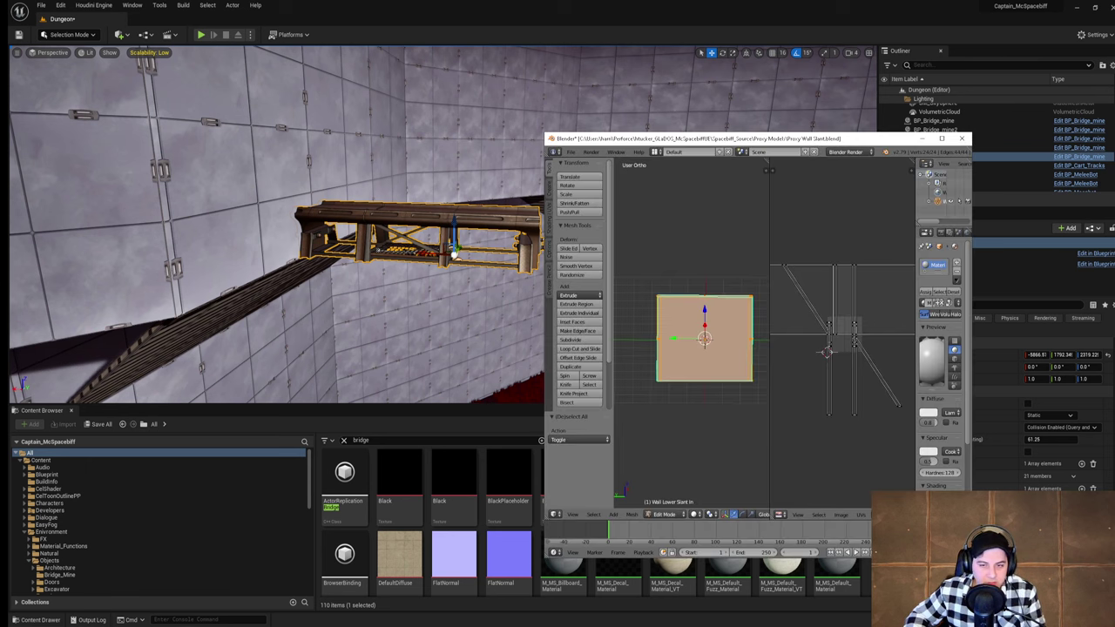
pyautogui.moveTo(737, 140); pyautogui.dragTo(606, 137)
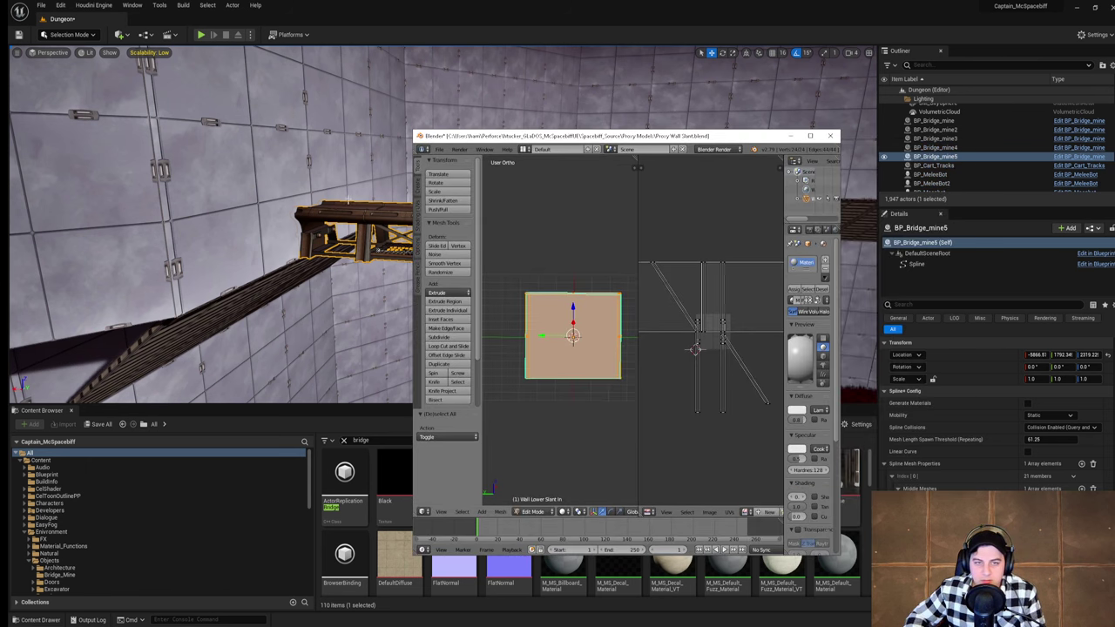
pyautogui.moveTo(411, 131); pyautogui.dragTo(76, 128)
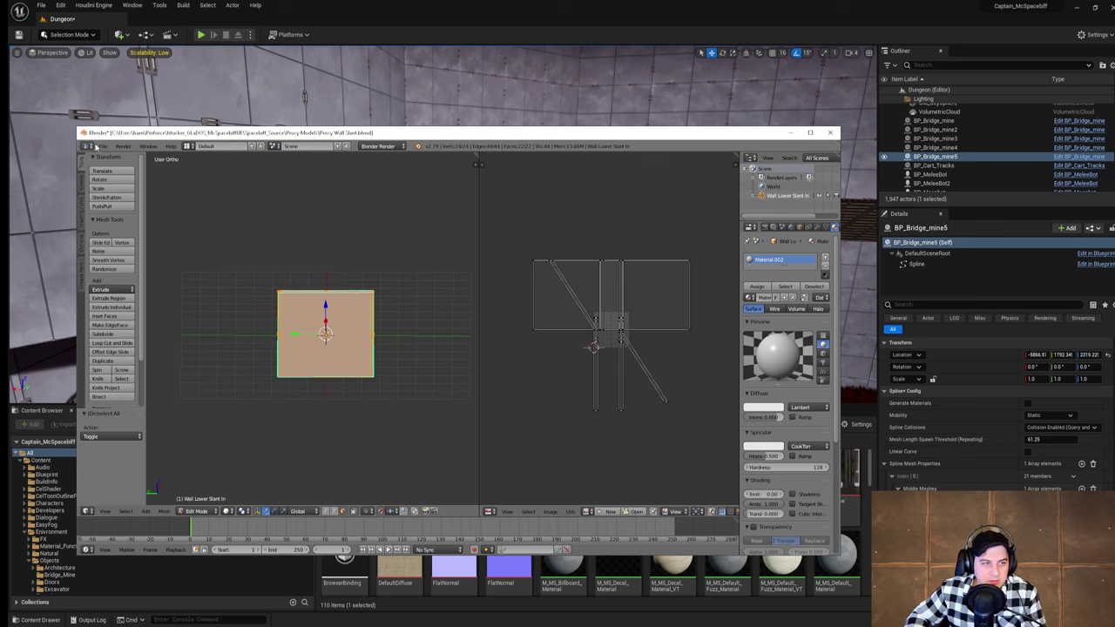
pyautogui.click(103, 147)
pyautogui.click(124, 167)
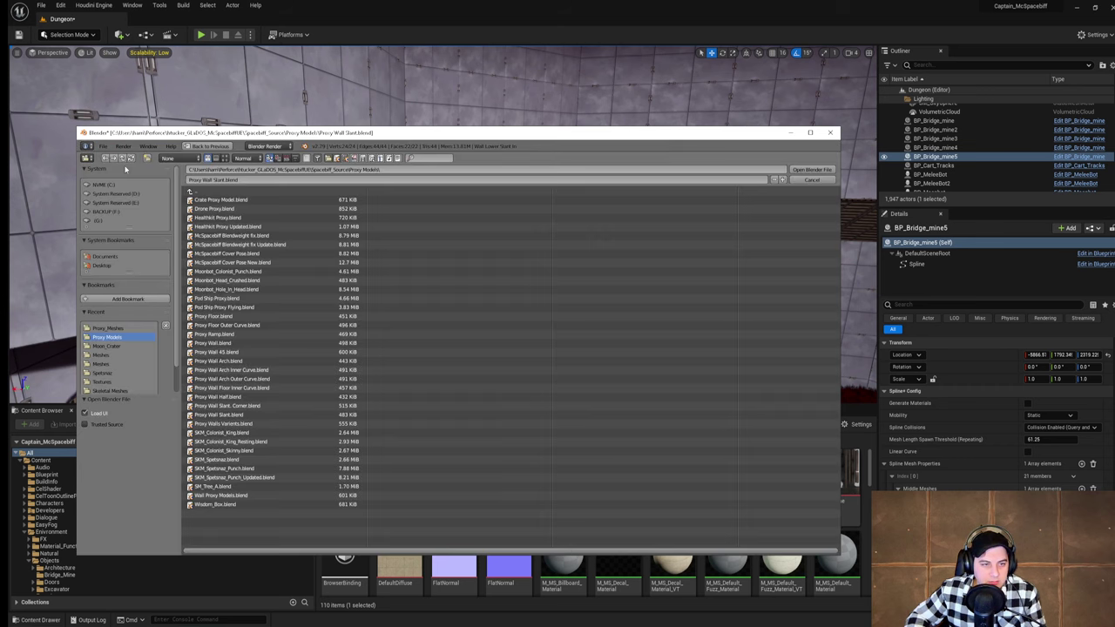
pyautogui.click(811, 180)
# Step: Open the recent file Shotgun.blend and maximise the window to view the whole shotgun model from the side
pyautogui.click(102, 146)
pyautogui.moveTo(122, 175)
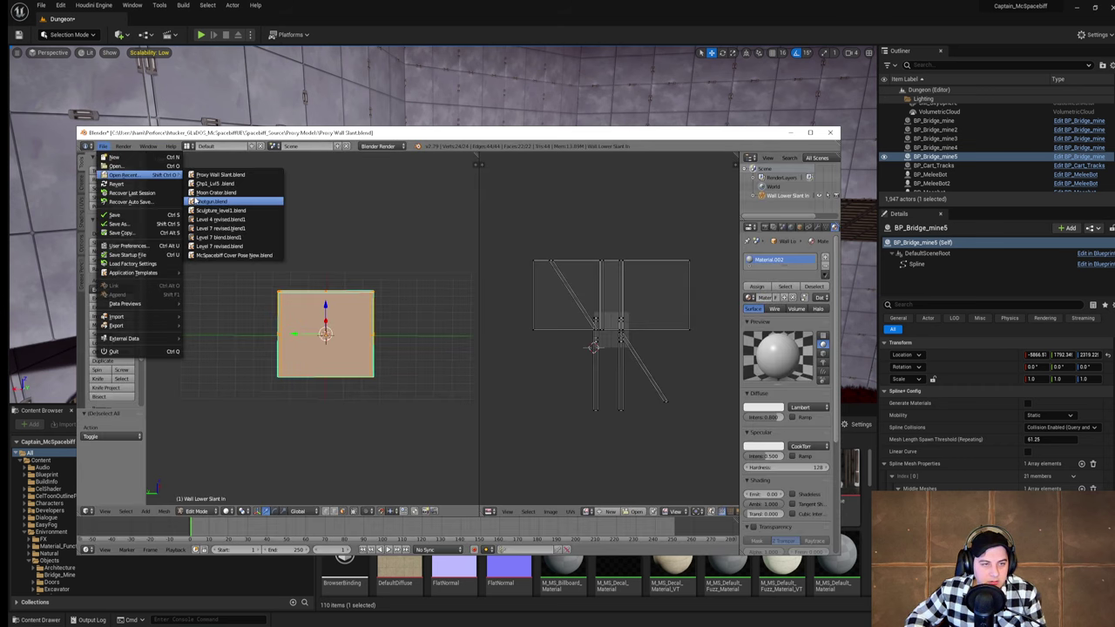
pyautogui.click(216, 201)
pyautogui.scroll(6, 440, 398)
pyautogui.moveTo(441, 398); pyautogui.dragTo(467, 388, button='middle')
pyautogui.scroll(-4, 449, 391)
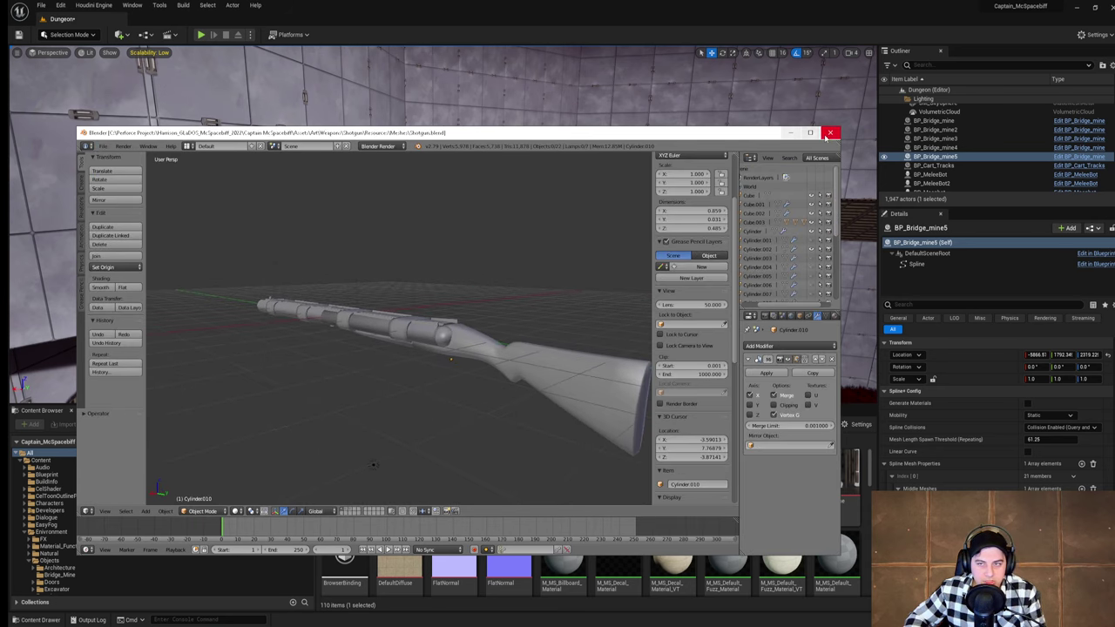
pyautogui.click(810, 132)
pyautogui.moveTo(732, 246); pyautogui.dragTo(676, 282, button='middle')
pyautogui.scroll(3, 662, 294)
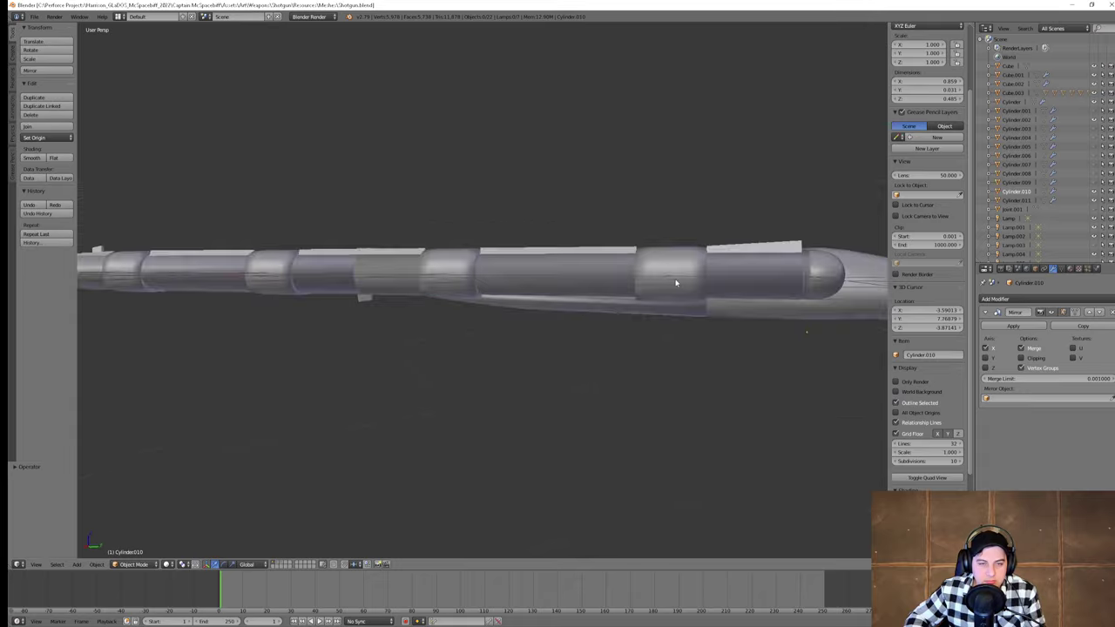
# Step: Select the shotgun's front barrel parts together in wireframe and solid display, adding Hinge_Back last as the active object
pyautogui.press('z')
pyautogui.rightClick(298, 261)
pyautogui.keyDown('shift'); pyautogui.rightClick(295, 279); pyautogui.keyUp('shift')
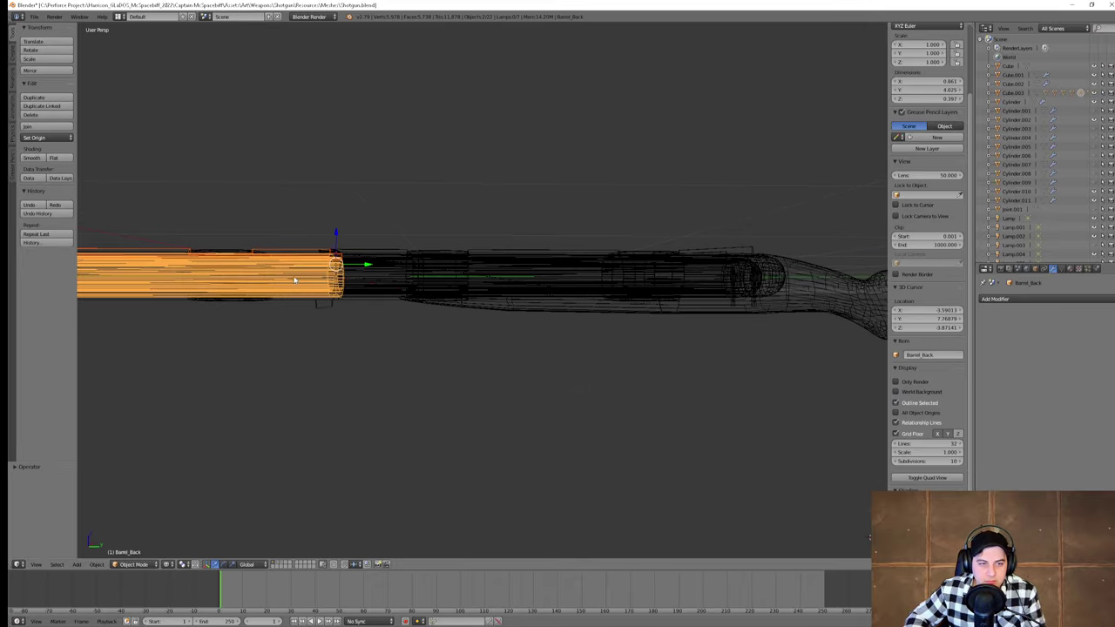
pyautogui.keyDown('shift'); pyautogui.rightClick(295, 299); pyautogui.keyUp('shift')
pyautogui.keyDown('shift'); pyautogui.rightClick(245, 302); pyautogui.keyUp('shift')
pyautogui.moveTo(349, 259); pyautogui.dragTo(512, 346, button='middle')
pyautogui.keyDown('shift'); pyautogui.rightClick(305, 302); pyautogui.keyUp('shift')
pyautogui.scroll(3, 554, 331)
pyautogui.press('z')
pyautogui.keyDown('shift'); pyautogui.rightClick(616, 316); pyautogui.keyUp('shift')
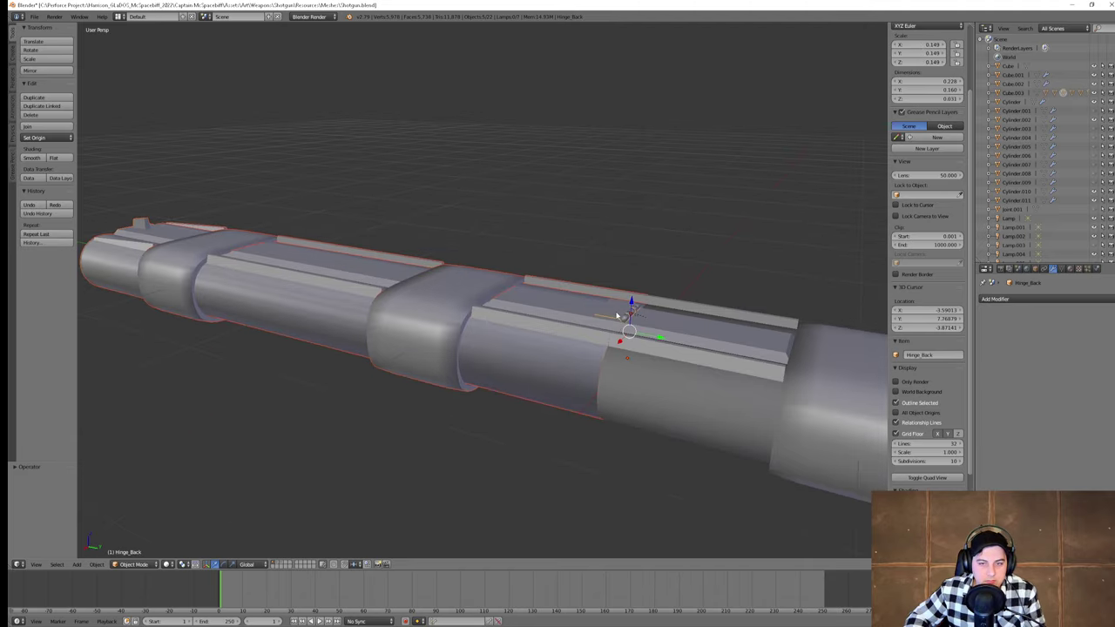
pyautogui.press('z')
pyautogui.moveTo(642, 330); pyautogui.dragTo(700, 321, button='middle')
pyautogui.press('z')
pyautogui.scroll(-5, 746, 350)
pyautogui.moveTo(747, 350); pyautogui.dragTo(707, 363, button='middle')
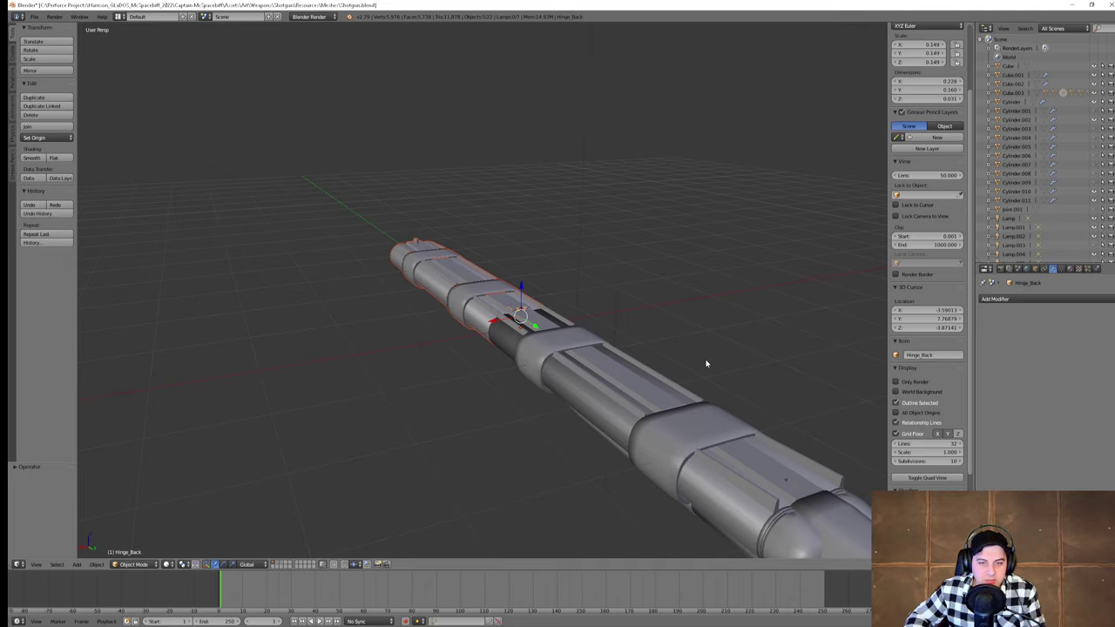
pyautogui.press('r')
pyautogui.press('x')
pyautogui.rightClick(235, 235)
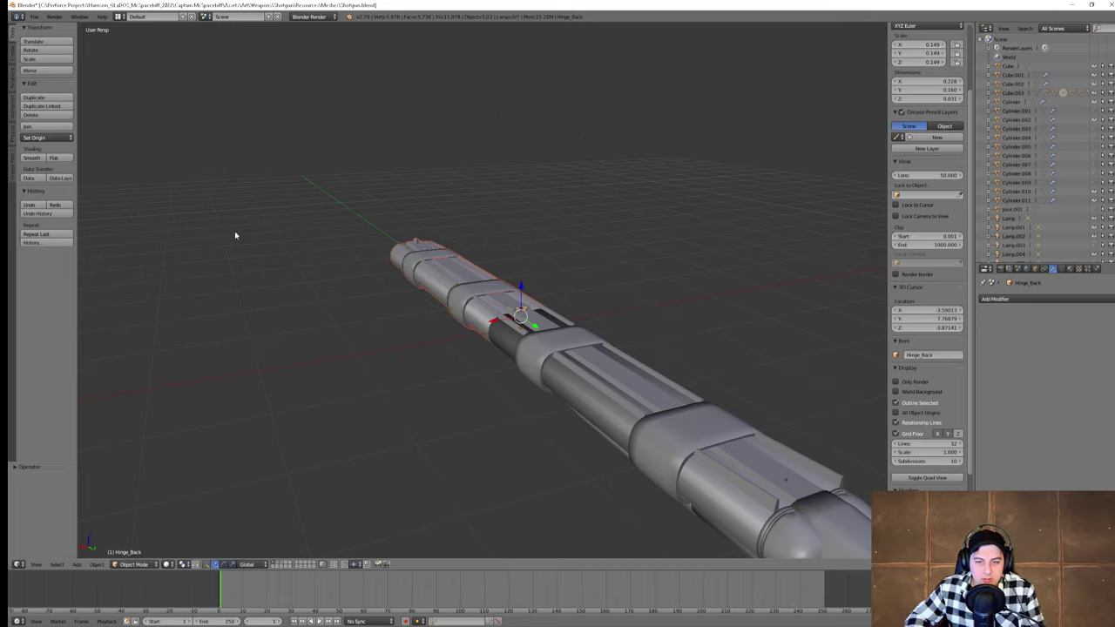
# Step: Rotate the selected front barrel parts 180° about the global X axis to fold them over the shotgun's rear section
pyautogui.press('r')
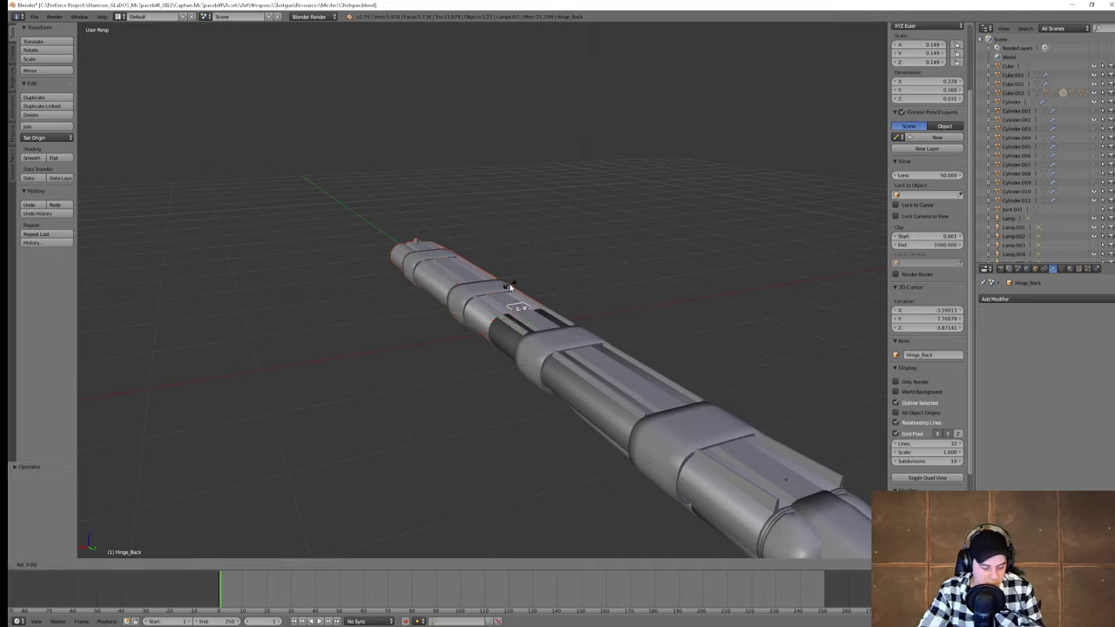
pyautogui.write('x180')
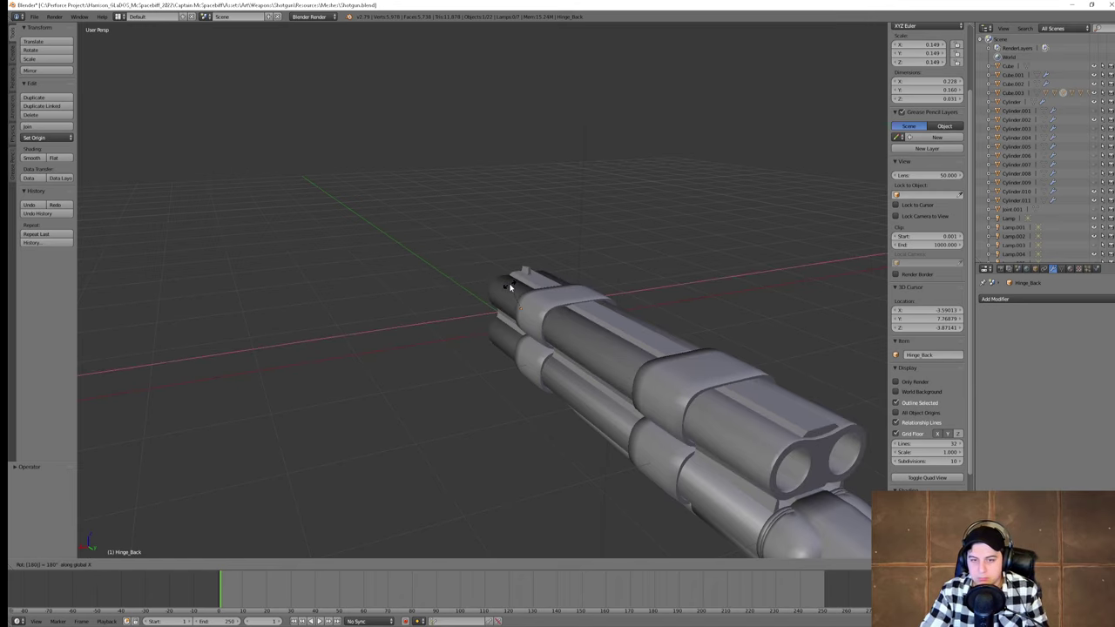
pyautogui.press('Return')
pyautogui.moveTo(514, 290); pyautogui.dragTo(530, 256, button='middle')
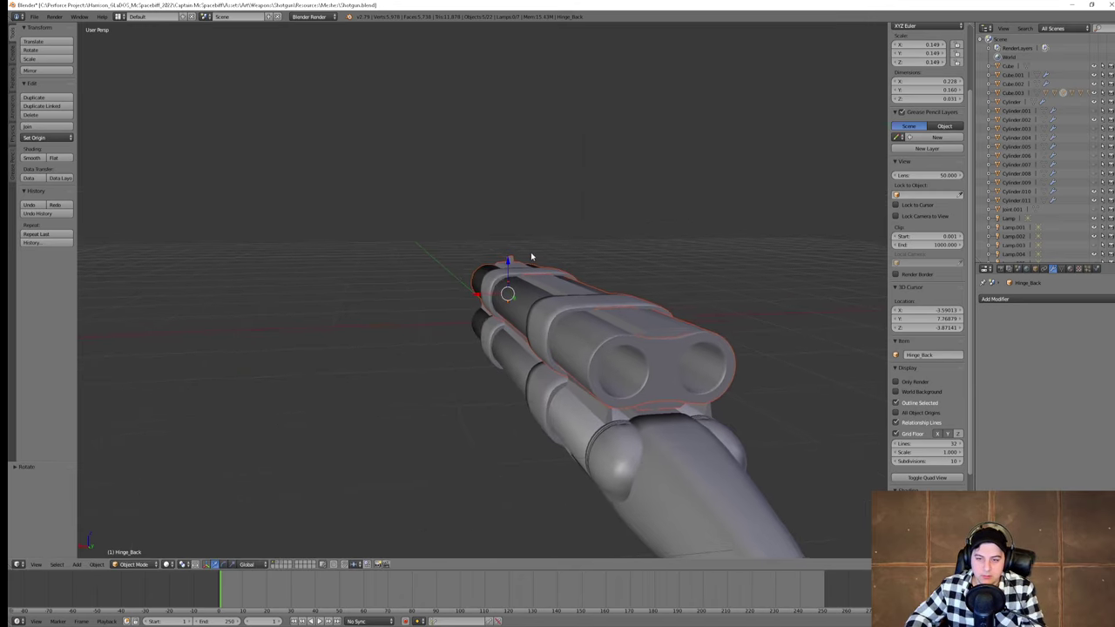
# Step: Raise the mirrored end disc Cylinder.010 vertically over the folded barrels' openings and clear the selection
pyautogui.rightClick(621, 420)
pyautogui.moveTo(662, 423); pyautogui.dragTo(679, 357)
pyautogui.hotkey('ctrl', 'z')
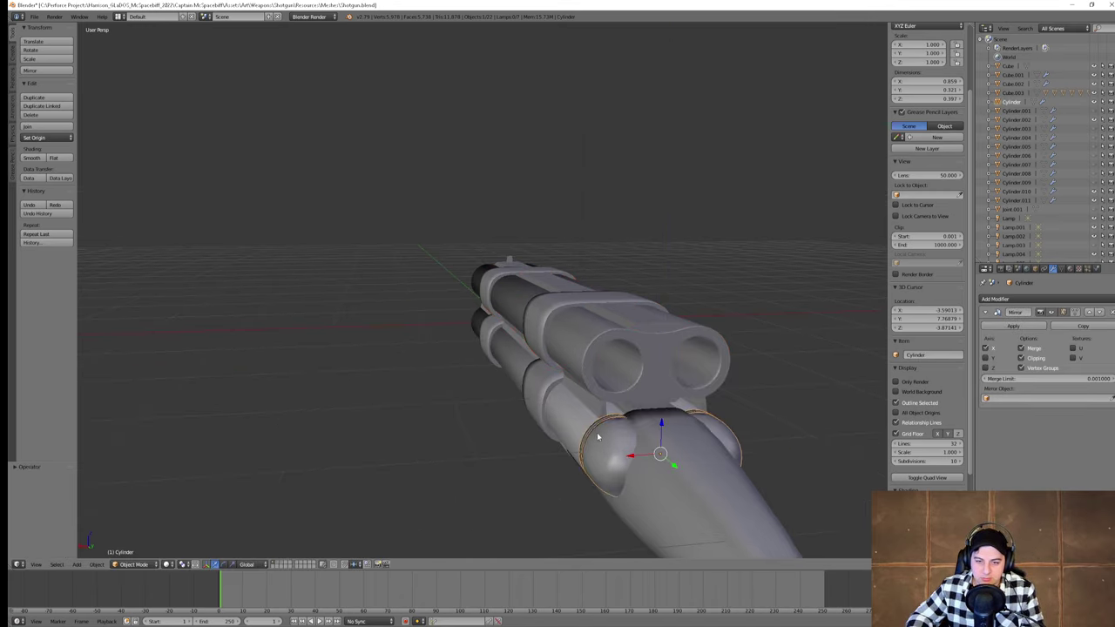
pyautogui.rightClick(596, 426)
pyautogui.moveTo(663, 513); pyautogui.dragTo(671, 422)
pyautogui.press('a')
pyautogui.moveTo(672, 422); pyautogui.dragTo(731, 331, button='middle')
pyautogui.scroll(1, 737, 319)
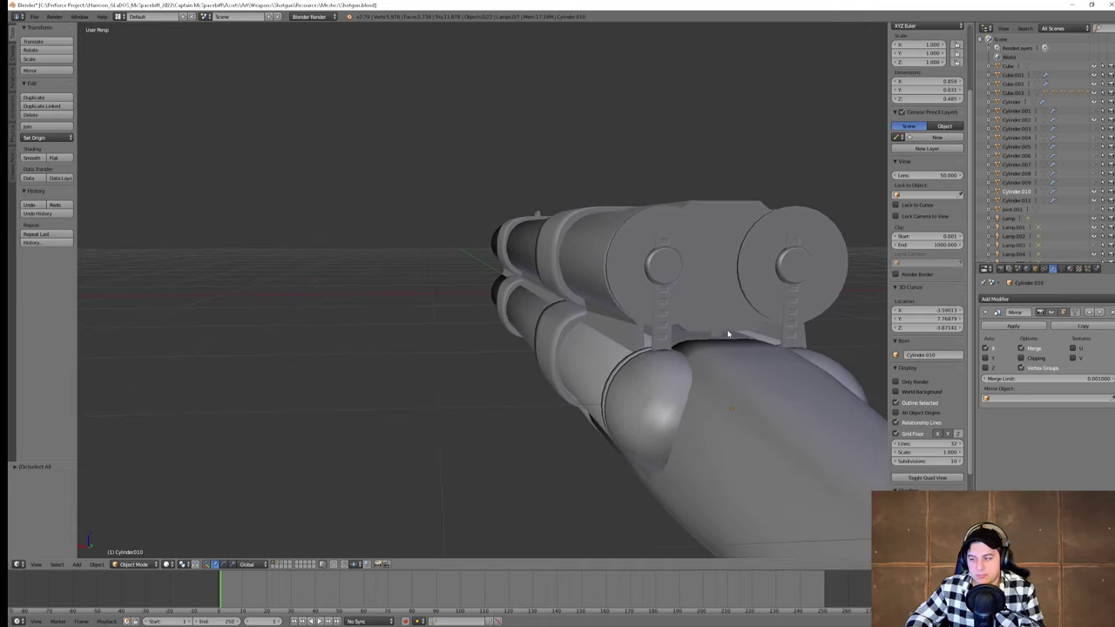
# Step: Examine the capped end of the folded barrels from close up in a first-person-like view
pyautogui.scroll(3, 731, 329)
pyautogui.scroll(-4, 722, 324)
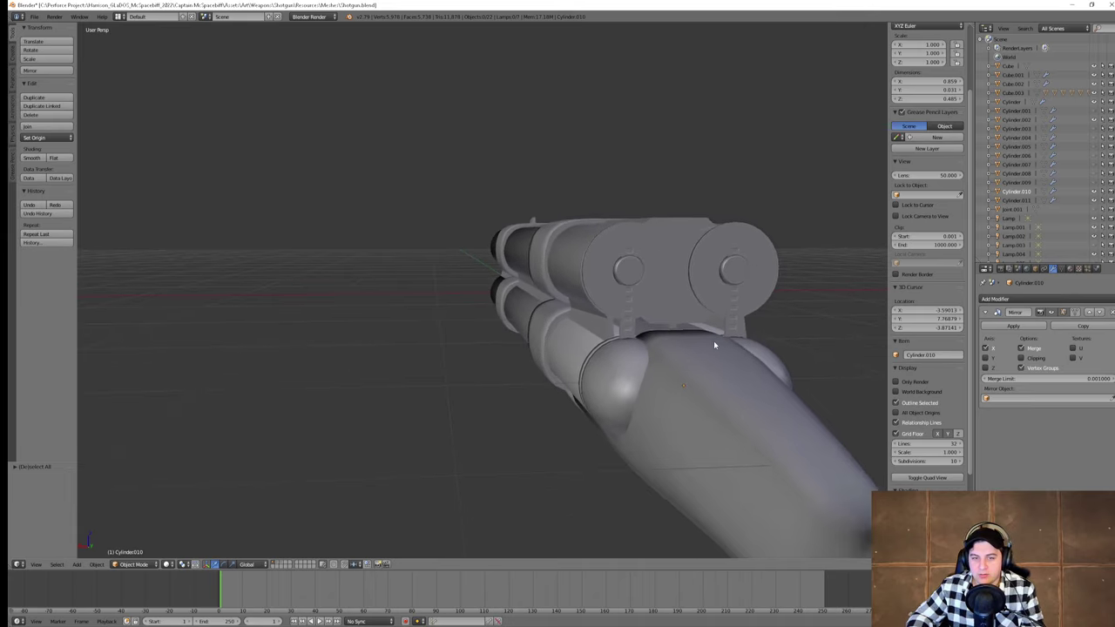
pyautogui.hotkey('shift', 'f')
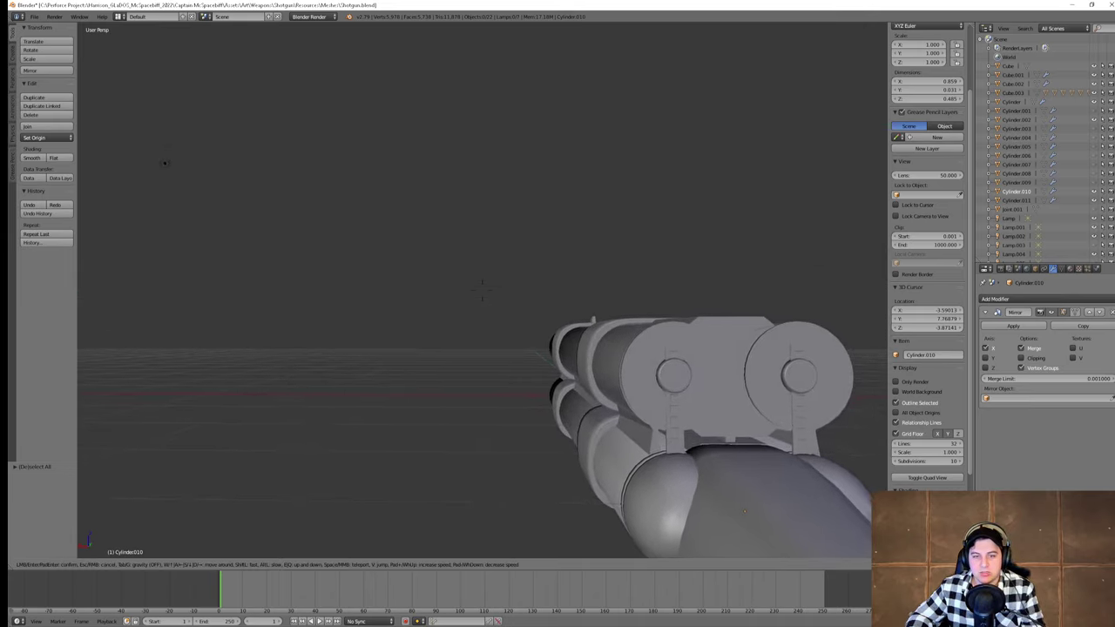
pyautogui.press('w')
pyautogui.press('w')
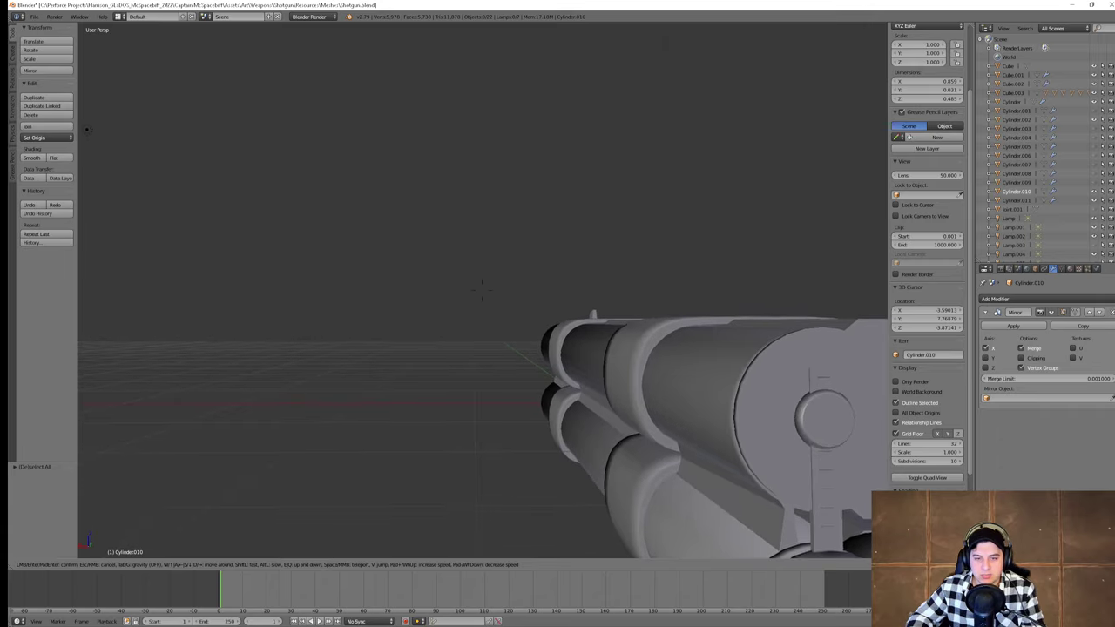
pyautogui.press('s')
pyautogui.press('a')
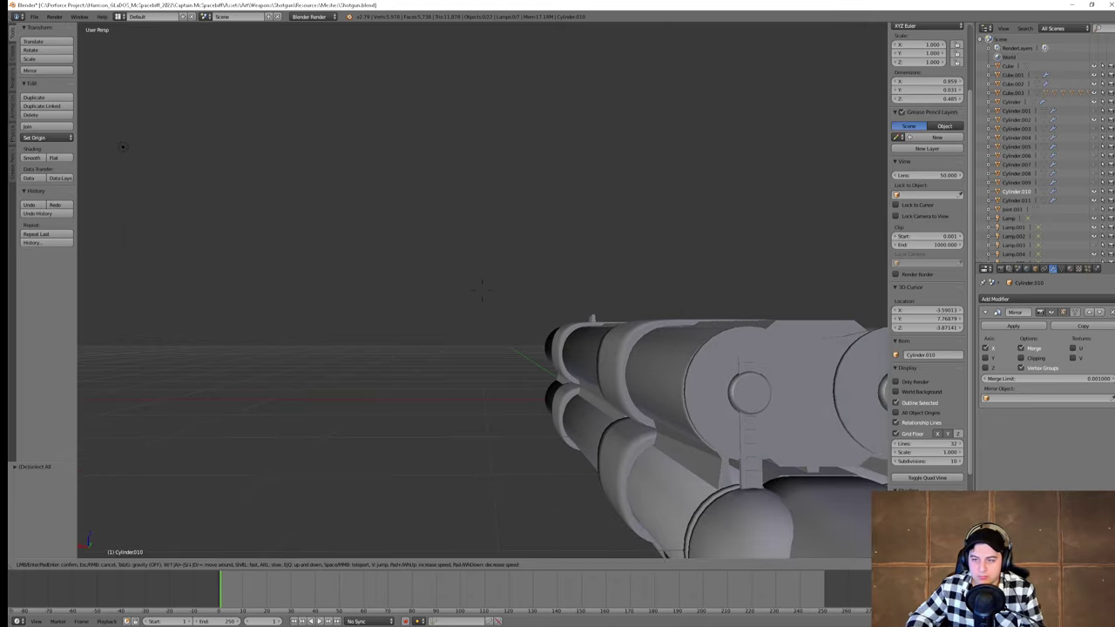
pyautogui.press('Escape')
# Step: Set the 3D view's lens to 84.2 and examine the folded shotgun from a first-person angle with the view properties hidden
pyautogui.moveTo(936, 176); pyautogui.dragTo(1111, 176)
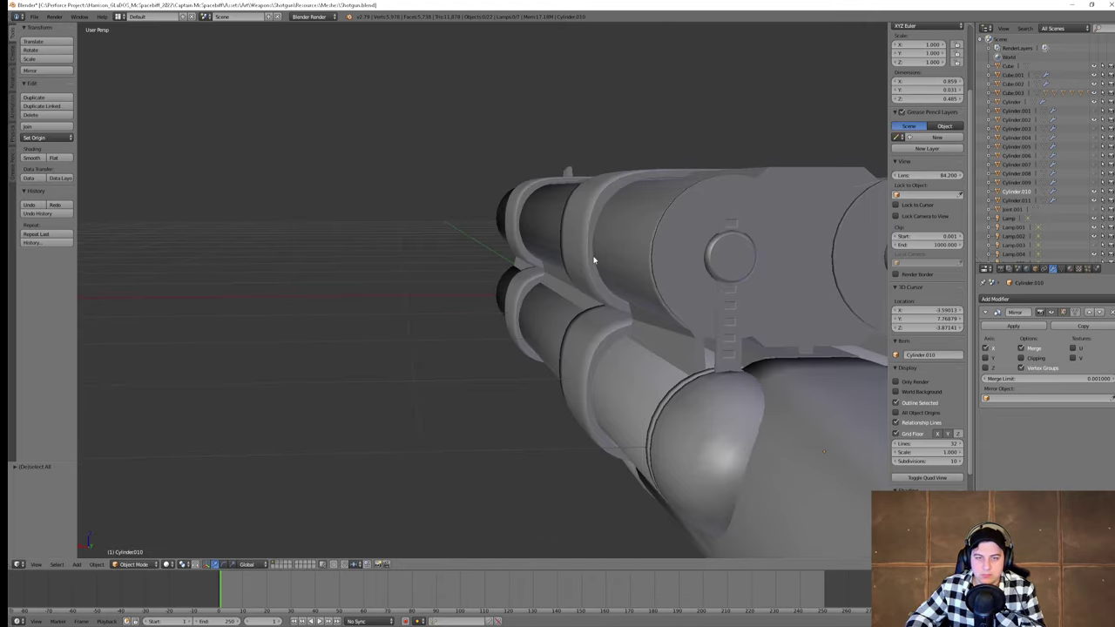
pyautogui.hotkey('shift', 'f')
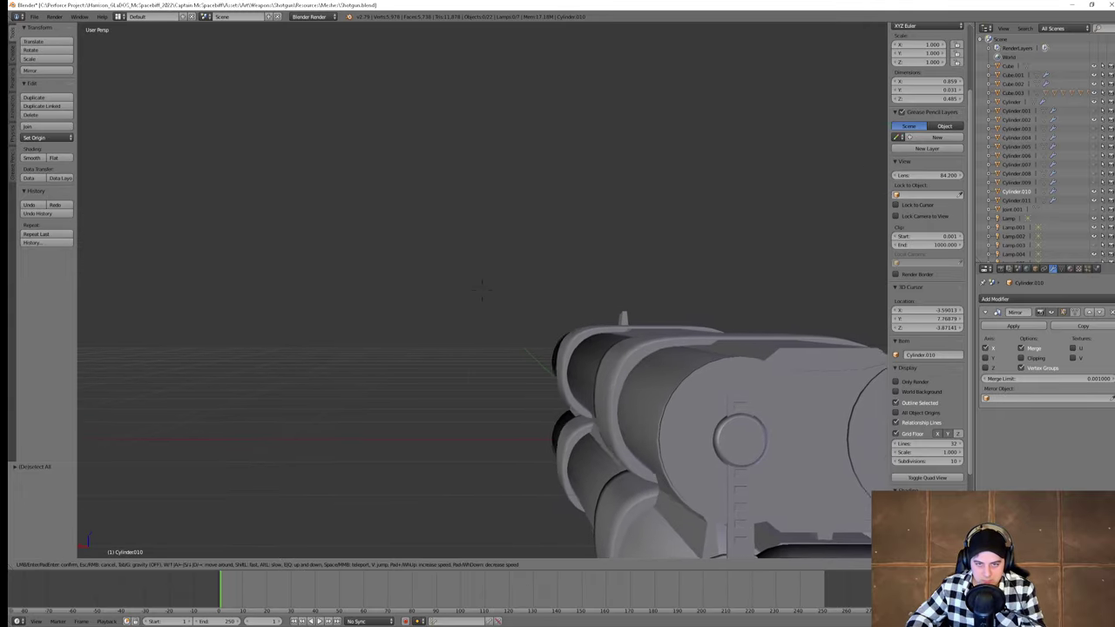
pyautogui.press('s')
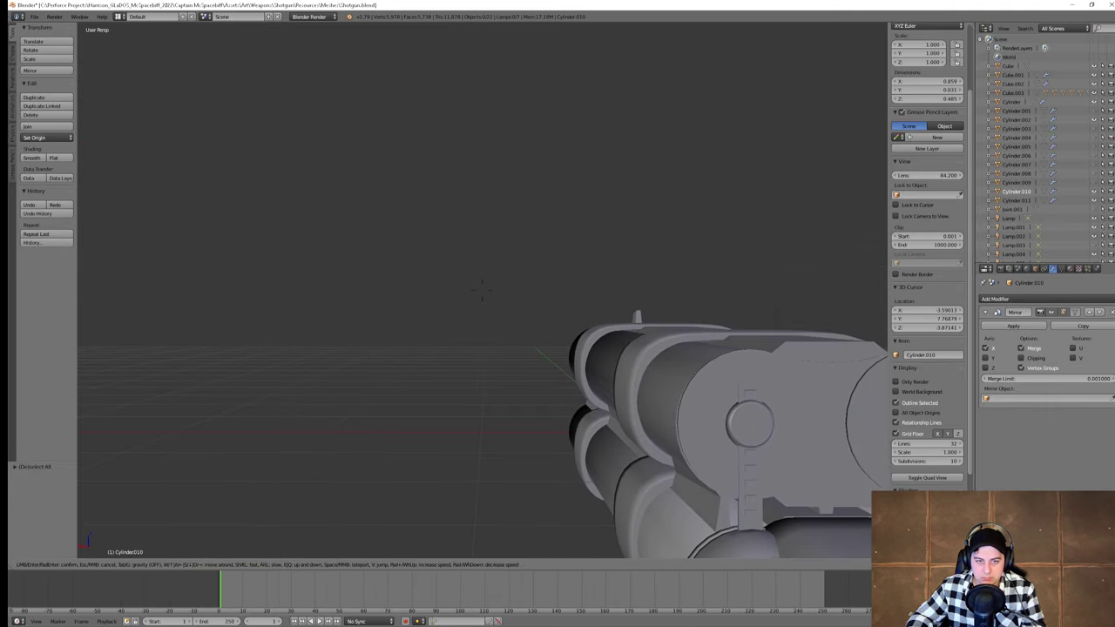
pyautogui.click(858, 351)
pyautogui.press('n')
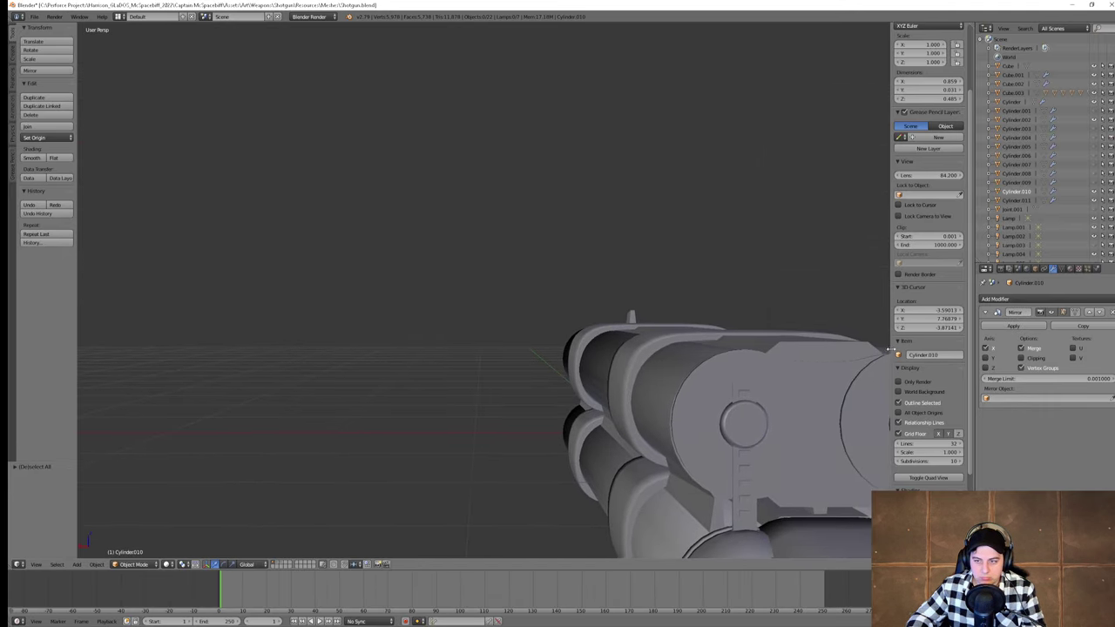
pyautogui.rightClick(679, 345)
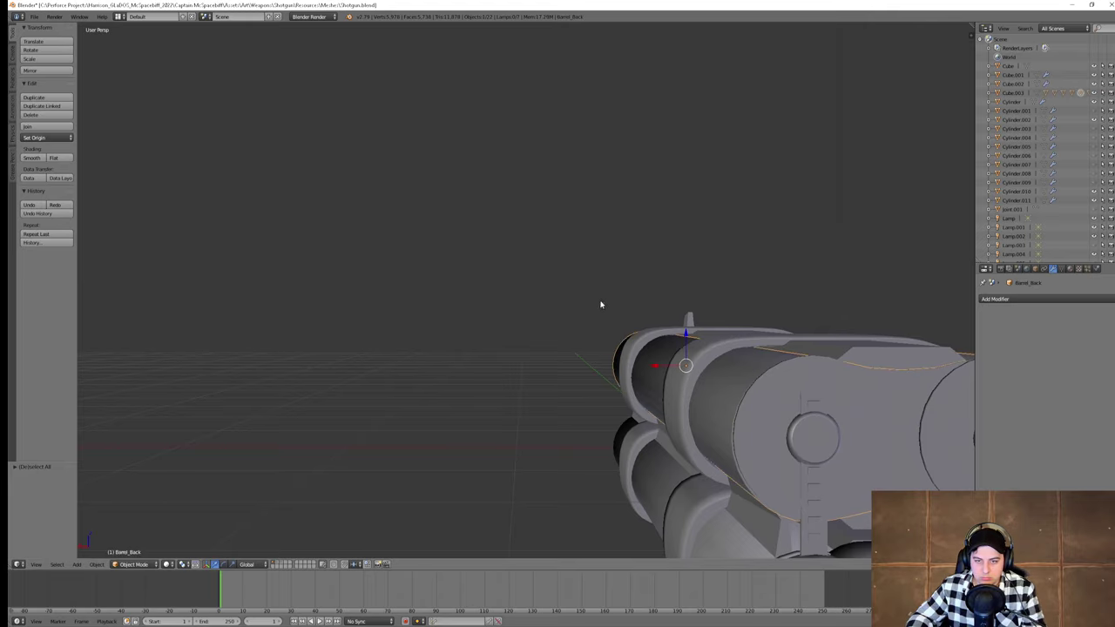
pyautogui.press('a')
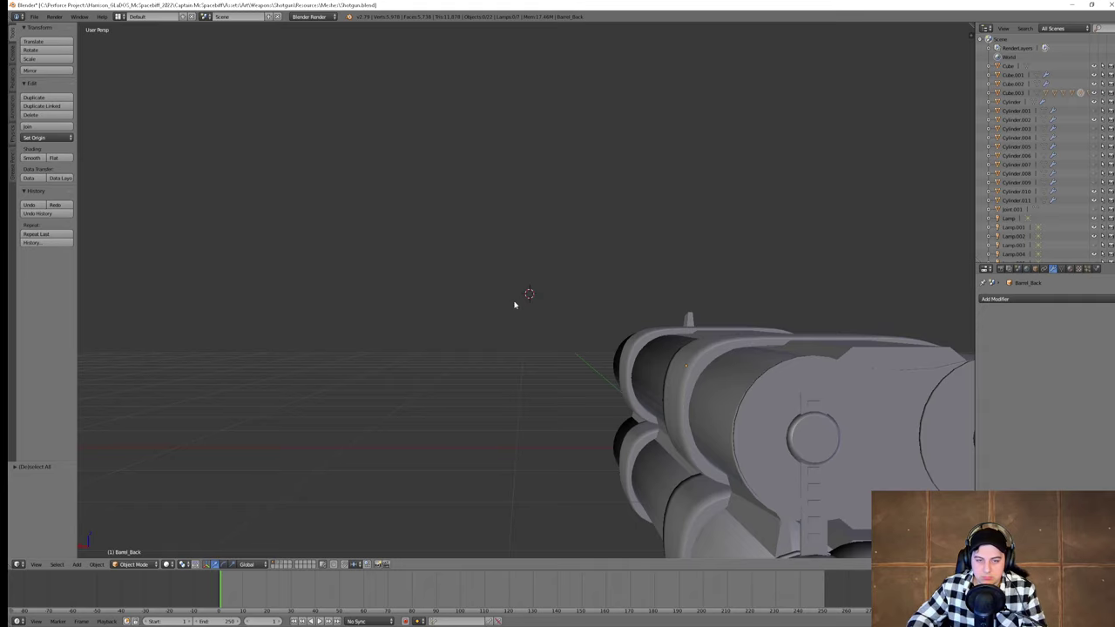
pyautogui.scroll(-2, 600, 339)
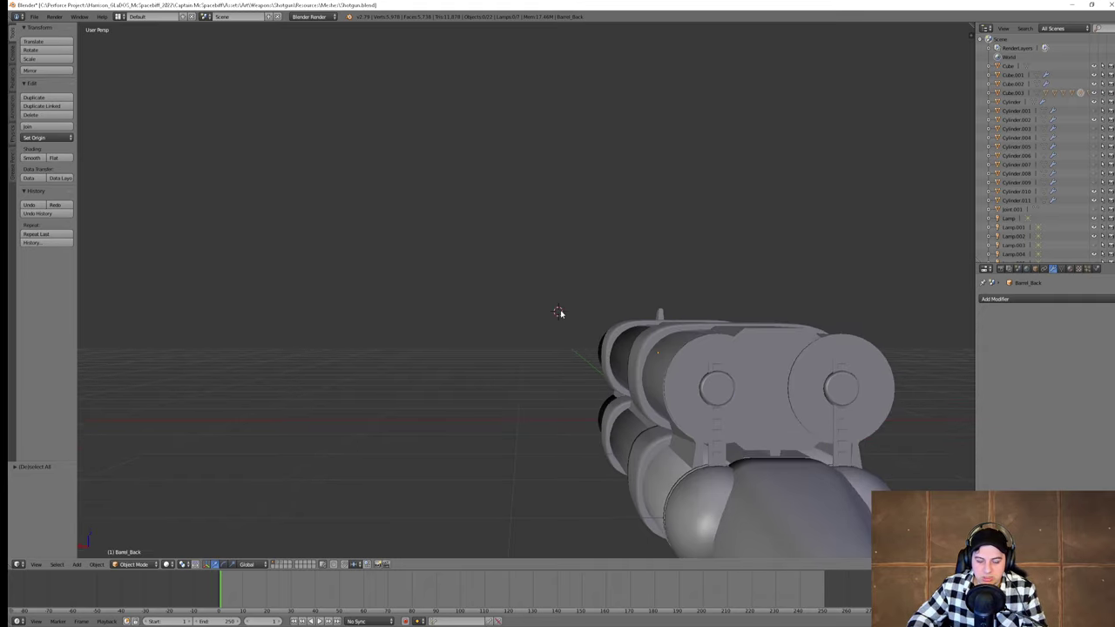
pyautogui.scroll(-2, 549, 315)
pyautogui.moveTo(597, 331); pyautogui.dragTo(799, 430, button='middle')
# Step: Undo the barrel fold and the end disc's move, then clear the selection
pyautogui.rightClick(704, 347)
pyautogui.rightClick(704, 347)
pyautogui.rightClick(703, 348)
pyautogui.scroll(2, 619, 342)
pyautogui.press('a')
pyautogui.rightClick(619, 345)
pyautogui.hotkey('ctrl', 'z')
pyautogui.press('a')
pyautogui.scroll(4, 749, 479)
pyautogui.moveTo(734, 489); pyautogui.dragTo(786, 471, button='middle')
pyautogui.keyDown('shift'); pyautogui.moveTo(787, 471); pyautogui.dragTo(647, 366, button='middle'); pyautogui.keyUp('shift')
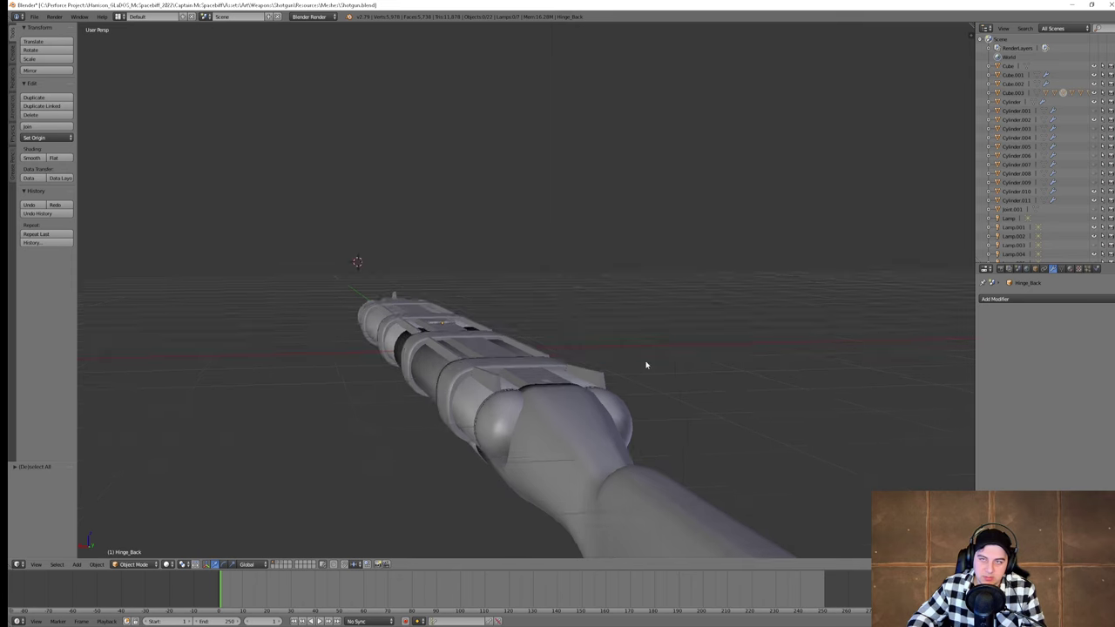
# Step: Minimise Blender to switch back to Unreal Editor and inspect the bridge beside the slatted ledge
pyautogui.click(1073, 5)
pyautogui.moveTo(519, 347); pyautogui.dragTo(426, 370, button='right')
pyautogui.press('d')
pyautogui.press('w')
pyautogui.press('s')
pyautogui.press('a')
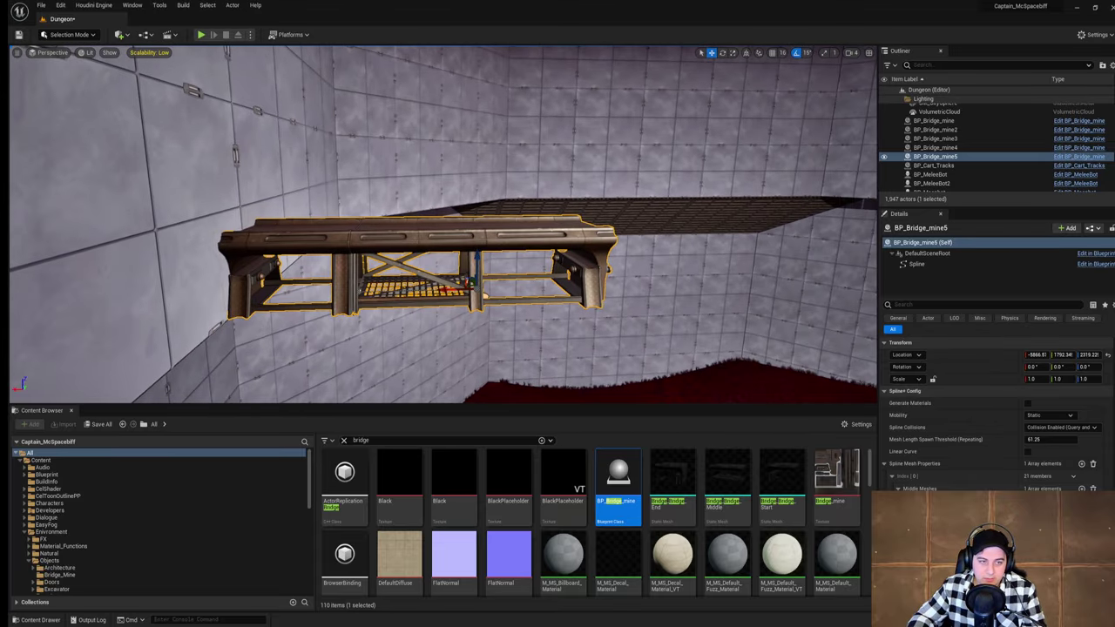
pyautogui.press('w')
pyautogui.moveTo(520, 284); pyautogui.dragTo(519, 303, button='right')
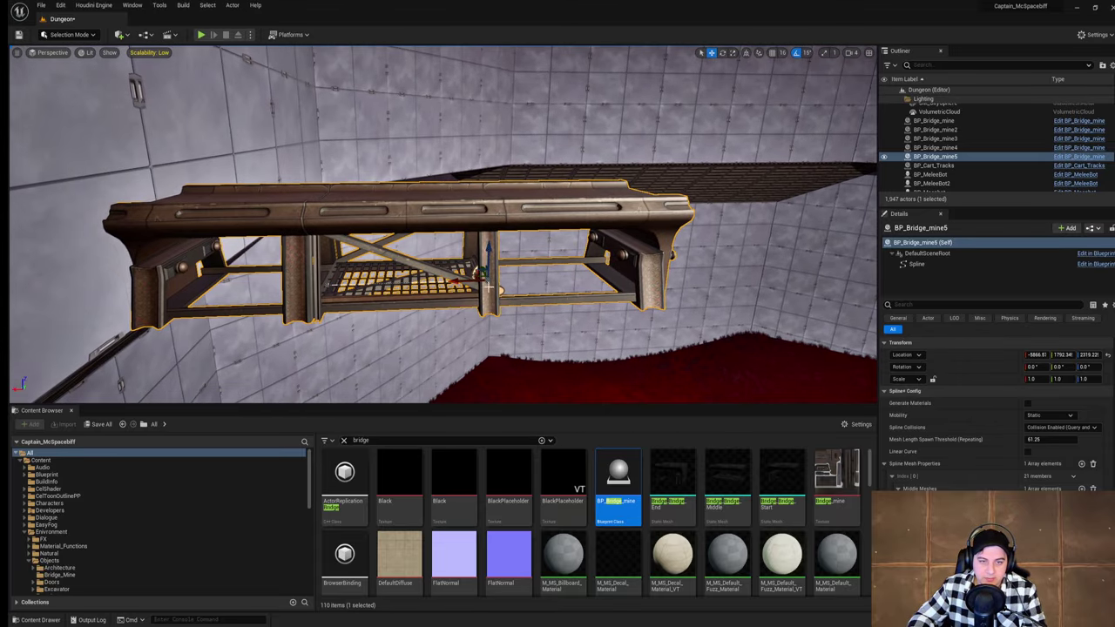
# Step: Try placing a copy of the bridge beside the original, then delete the copy
pyautogui.press('e')
pyautogui.press('w')
pyautogui.keyDown('alt'); pyautogui.moveTo(456, 282); pyautogui.dragTo(653, 285); pyautogui.keyUp('alt')
pyautogui.press('Delete')
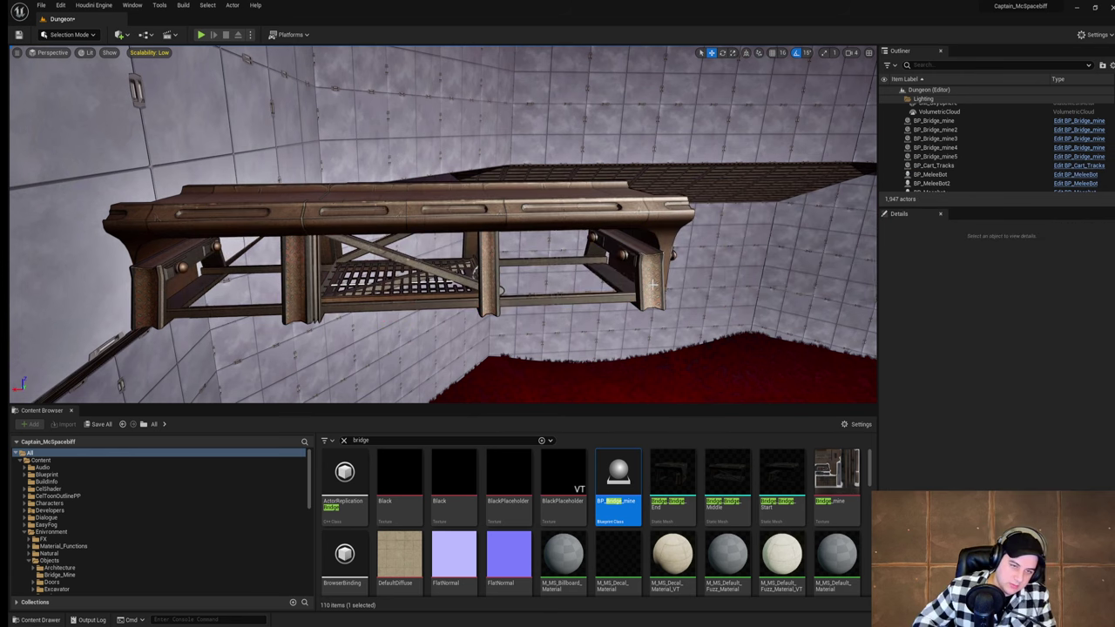
# Step: Turn the bridge about 180° around its vertical axis and move it to X about -5641 against the ledge
pyautogui.click(431, 296)
pyautogui.press('e')
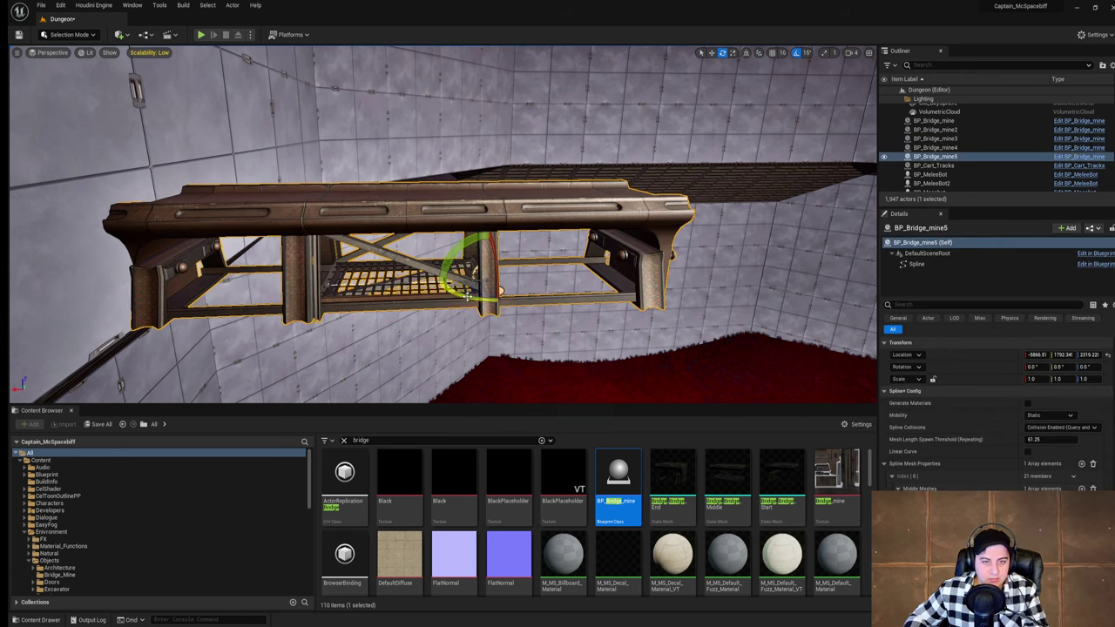
pyautogui.moveTo(466, 302); pyautogui.dragTo(376, 297)
pyautogui.press('w')
pyautogui.moveTo(379, 252); pyautogui.dragTo(487, 288, button='right')
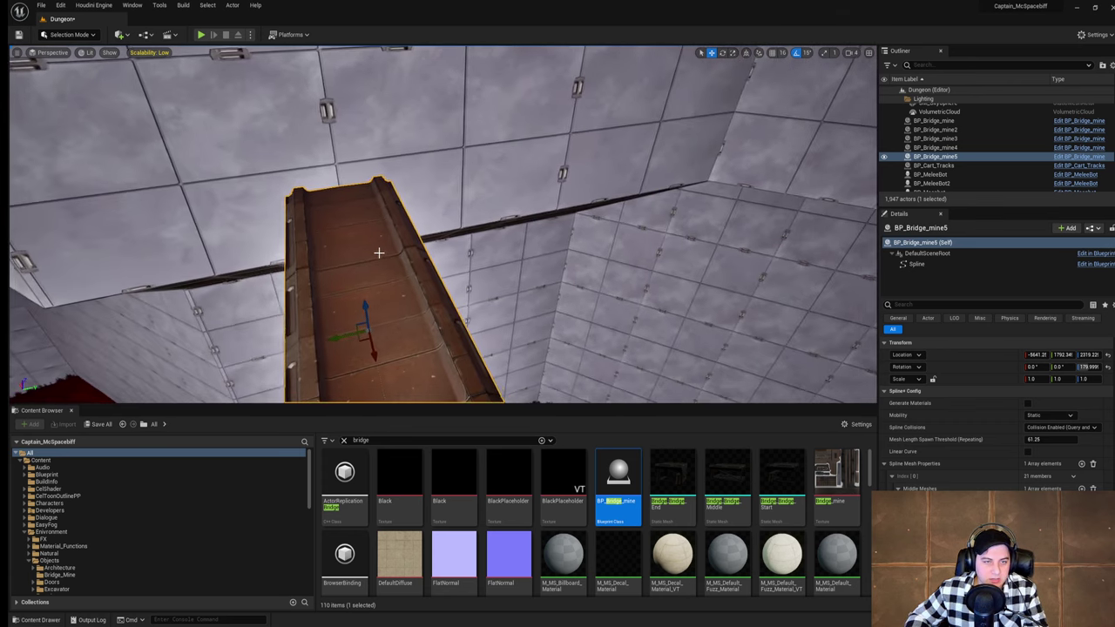
# Step: Enable location grid snapping at 16 units with the bridge selected
pyautogui.click(771, 53)
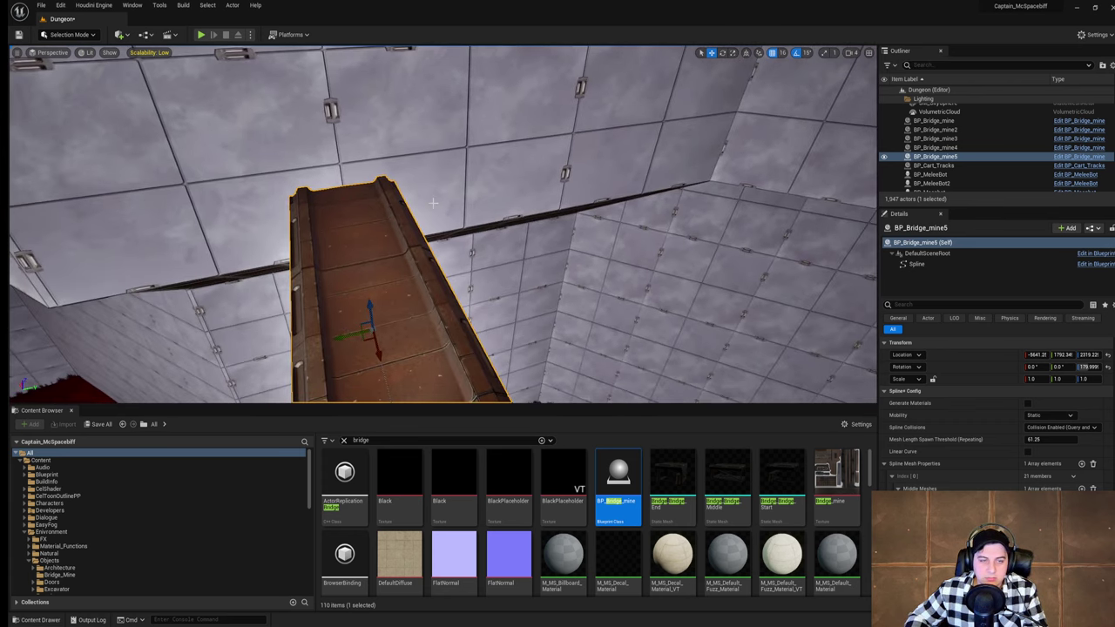
pyautogui.moveTo(434, 203); pyautogui.dragTo(448, 246, button='right')
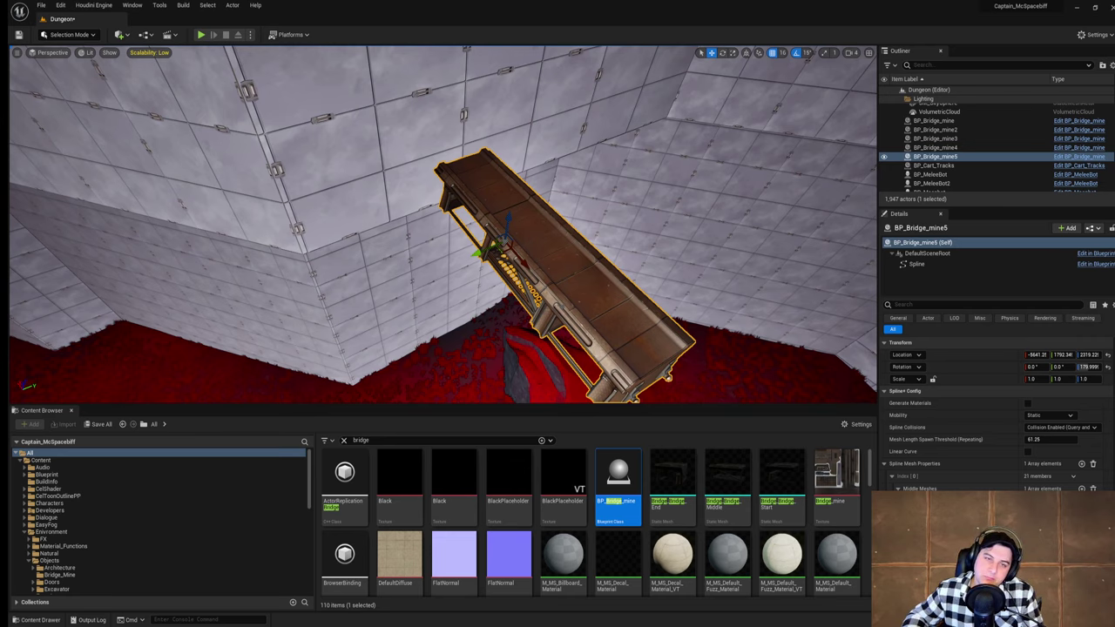
pyautogui.moveTo(473, 331)
pyautogui.mouseDown(button='right')
pyautogui.moveTo(566, 331)
pyautogui.moveTo(473, 331)
pyautogui.mouseUp(button='right')
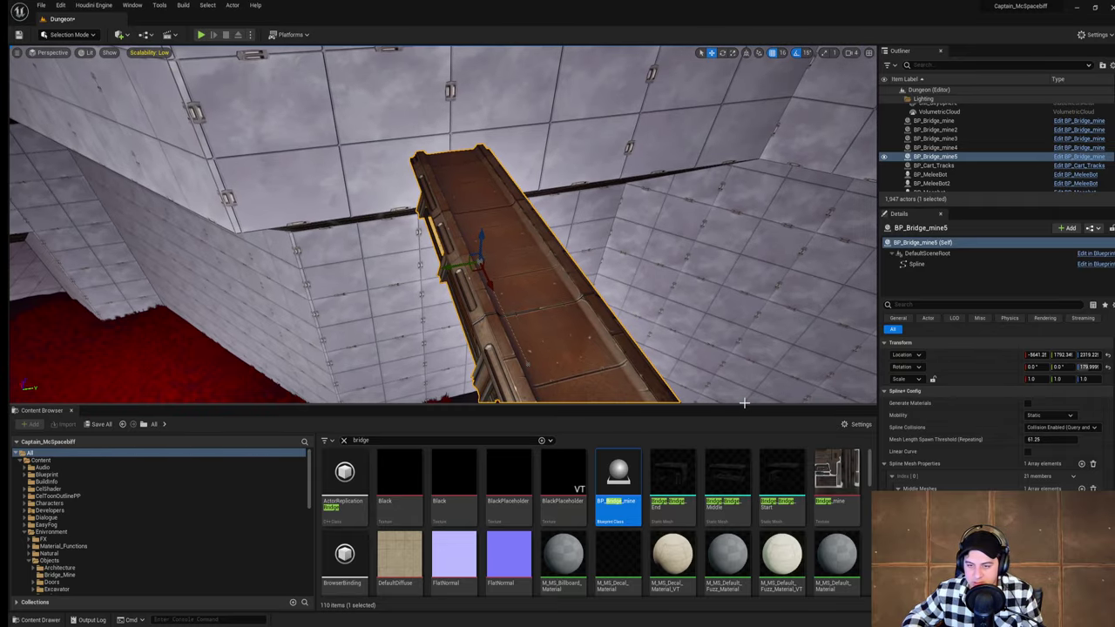
# Step: Enlarge the asset browsing area, open M_MS_Billboard_Material and examine the connections on its material output node
pyautogui.moveTo(745, 405); pyautogui.dragTo(744, 270)
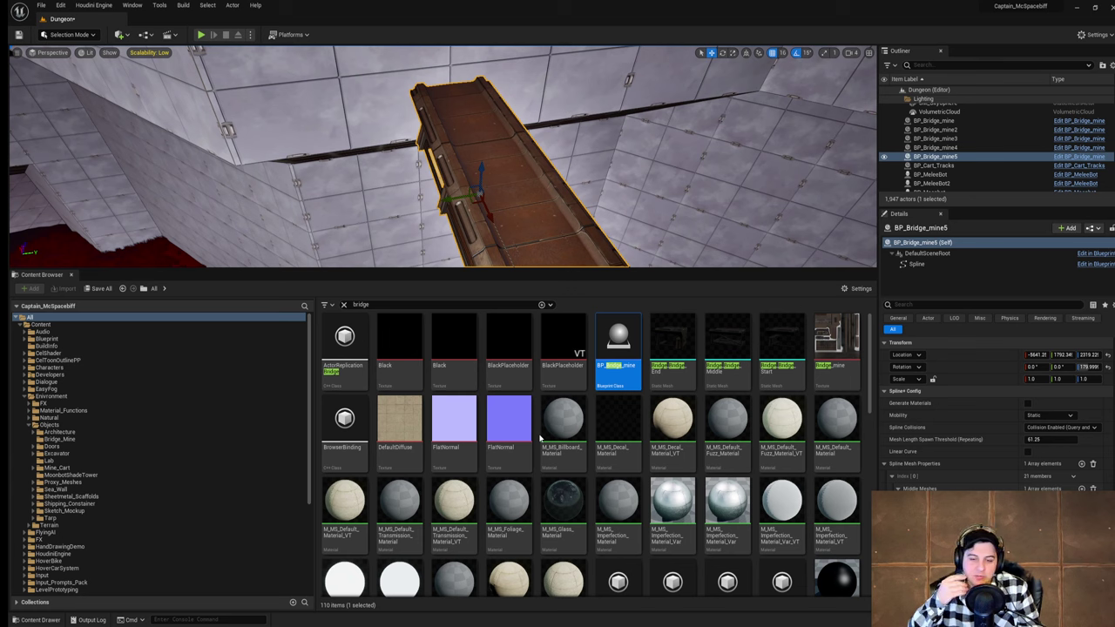
pyautogui.doubleClick(560, 413)
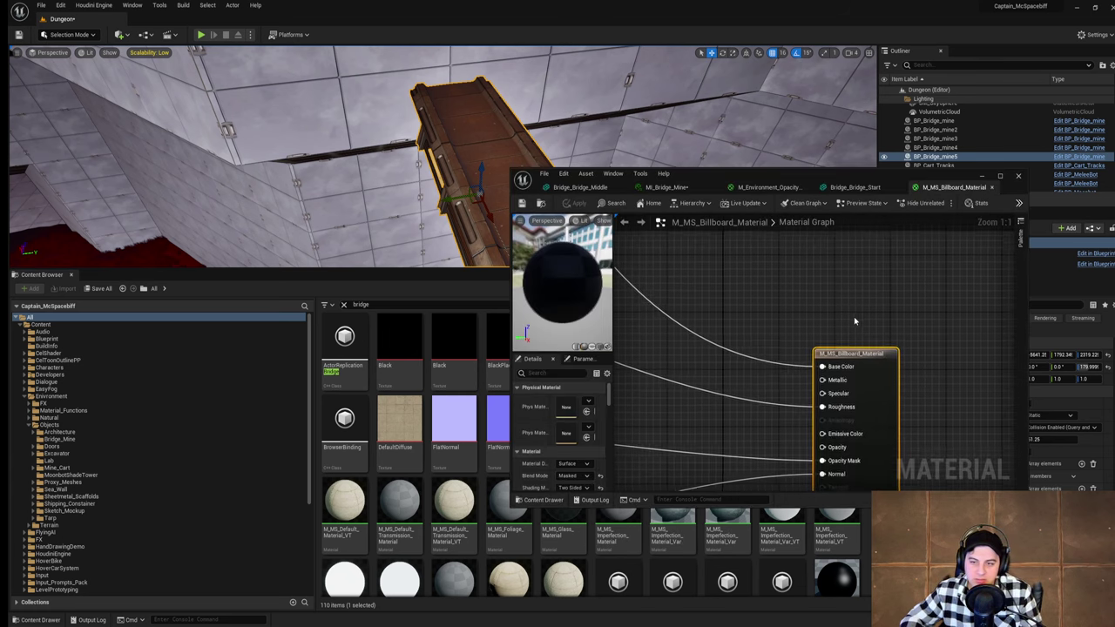
pyautogui.moveTo(812, 400); pyautogui.dragTo(802, 262, button='right')
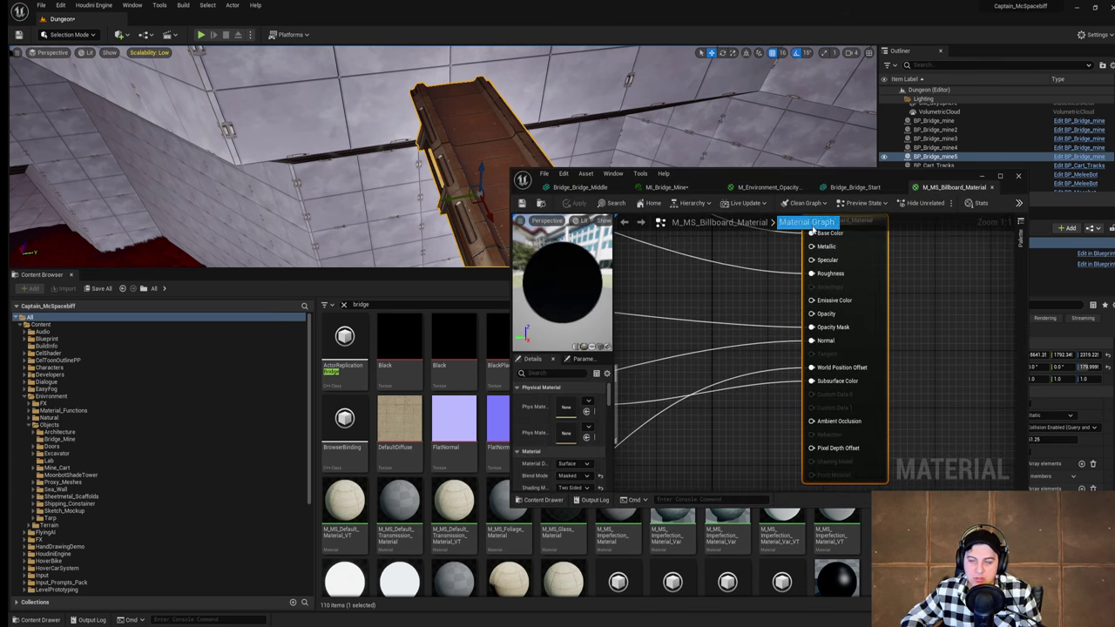
pyautogui.moveTo(760, 298); pyautogui.dragTo(741, 355, button='right')
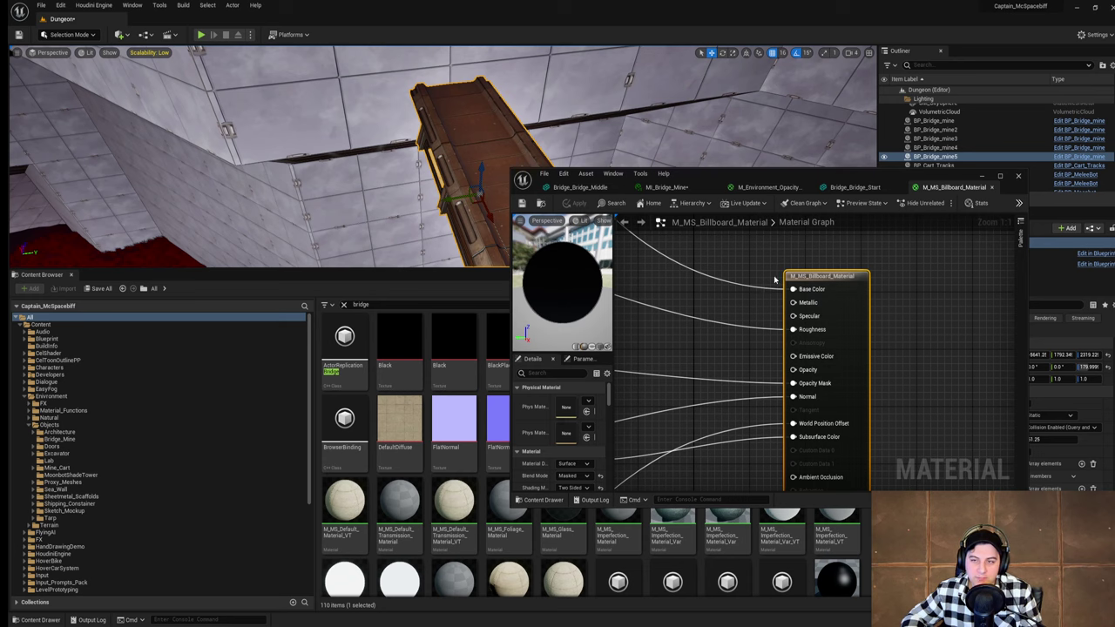
pyautogui.moveTo(750, 365); pyautogui.dragTo(728, 378, button='right')
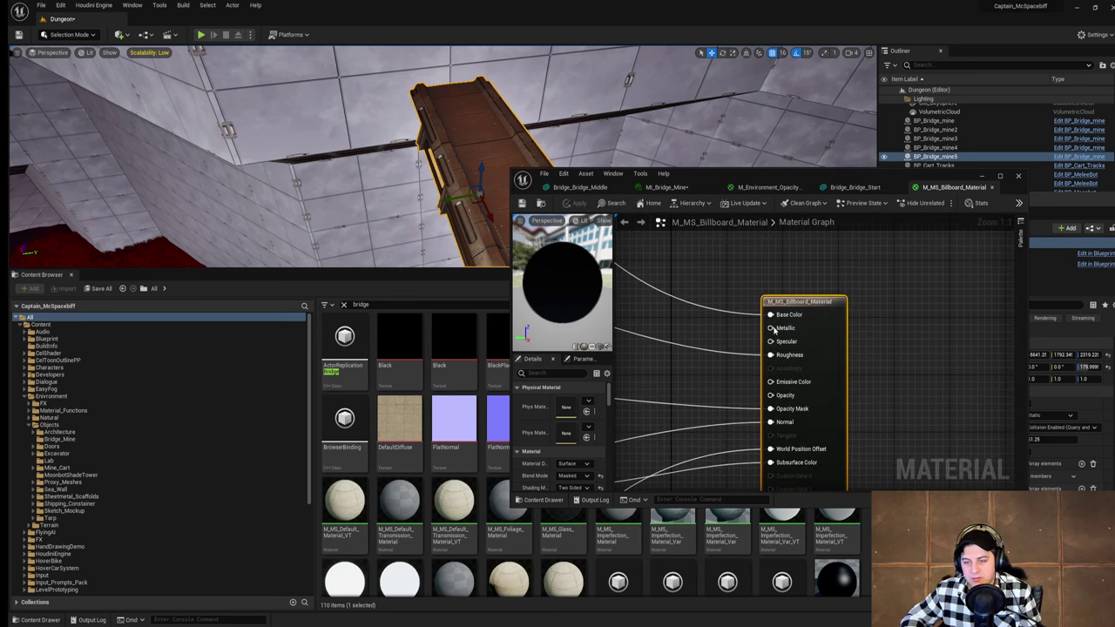
pyautogui.moveTo(759, 319); pyautogui.dragTo(807, 260, button='right')
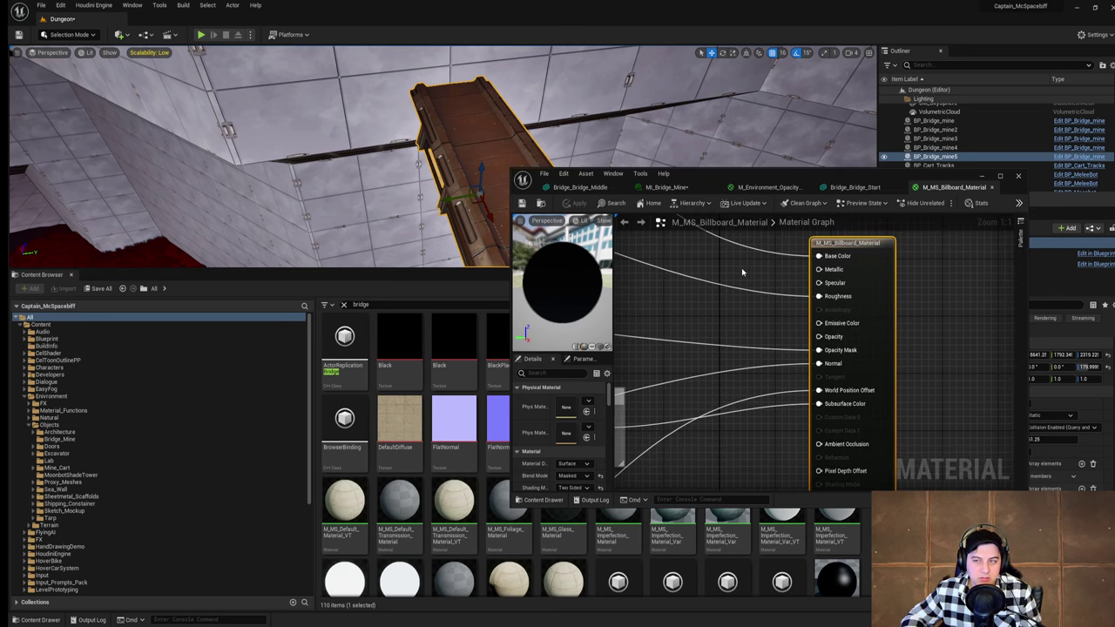
# Step: Close the billboard material, open MI_Bridge_Mine from the Bridge_Bridge_Start mesh's material slot and set its Metallic to 0.912
pyautogui.click(1018, 176)
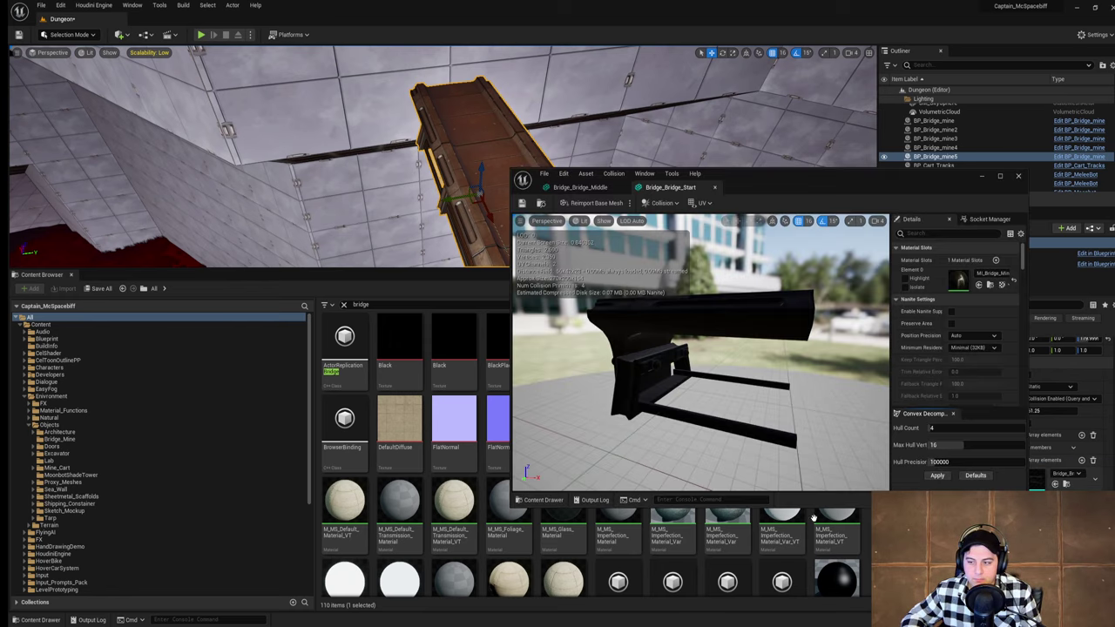
pyautogui.doubleClick(956, 276)
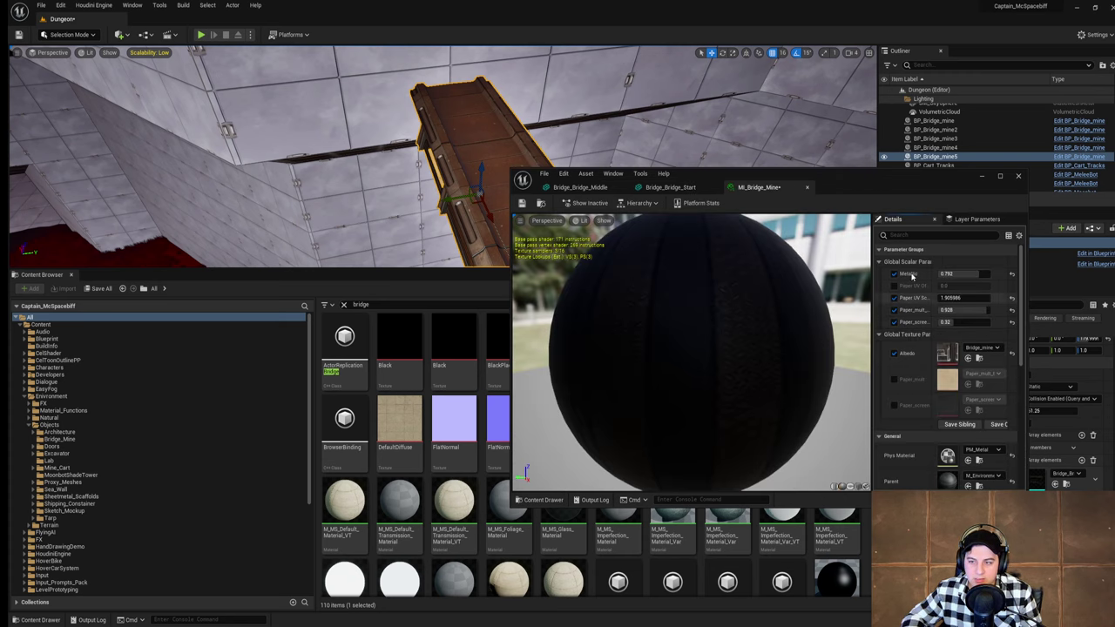
pyautogui.moveTo(964, 276); pyautogui.dragTo(972, 275)
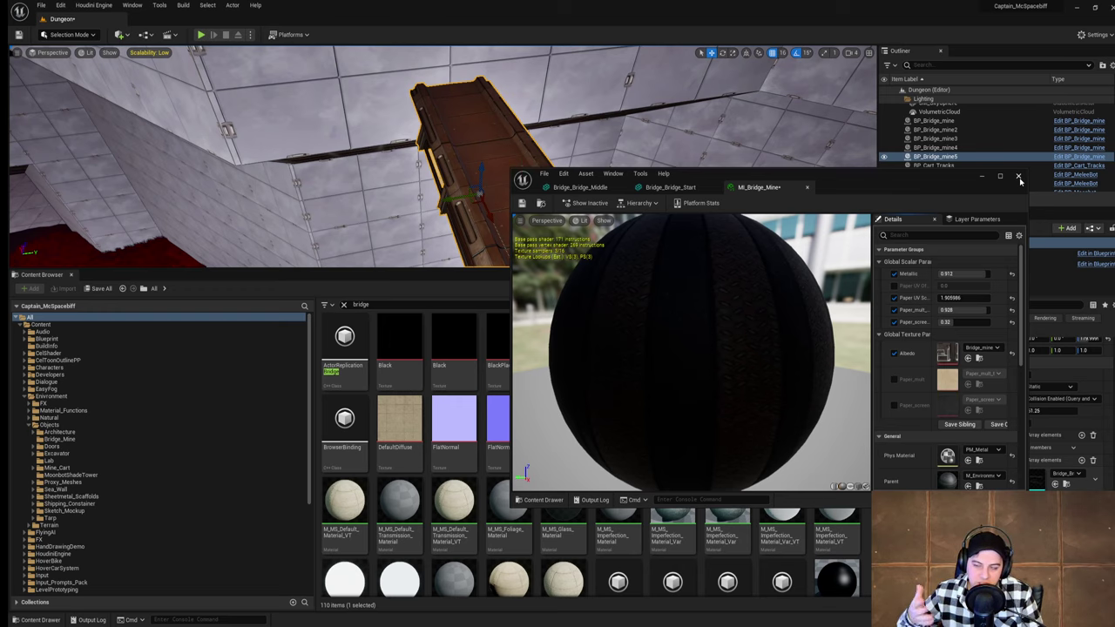
# Step: Close the MI_Bridge_Mine editor and slide the selected bridge sideways along its Y axis beside the ledge
pyautogui.click(1018, 177)
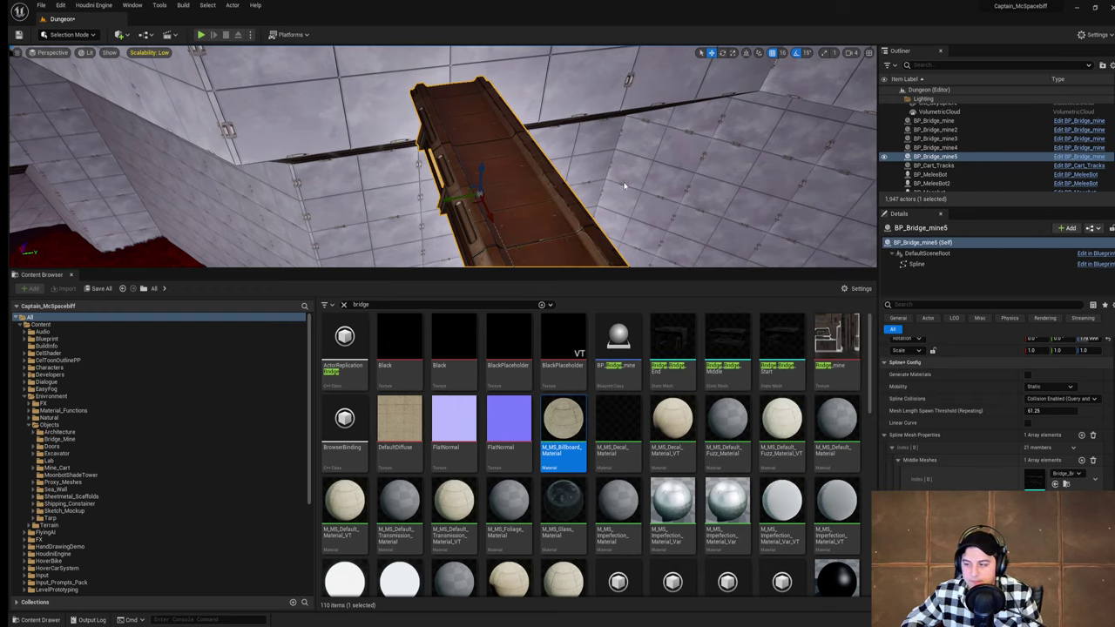
pyautogui.moveTo(515, 201); pyautogui.dragTo(500, 230, button='right')
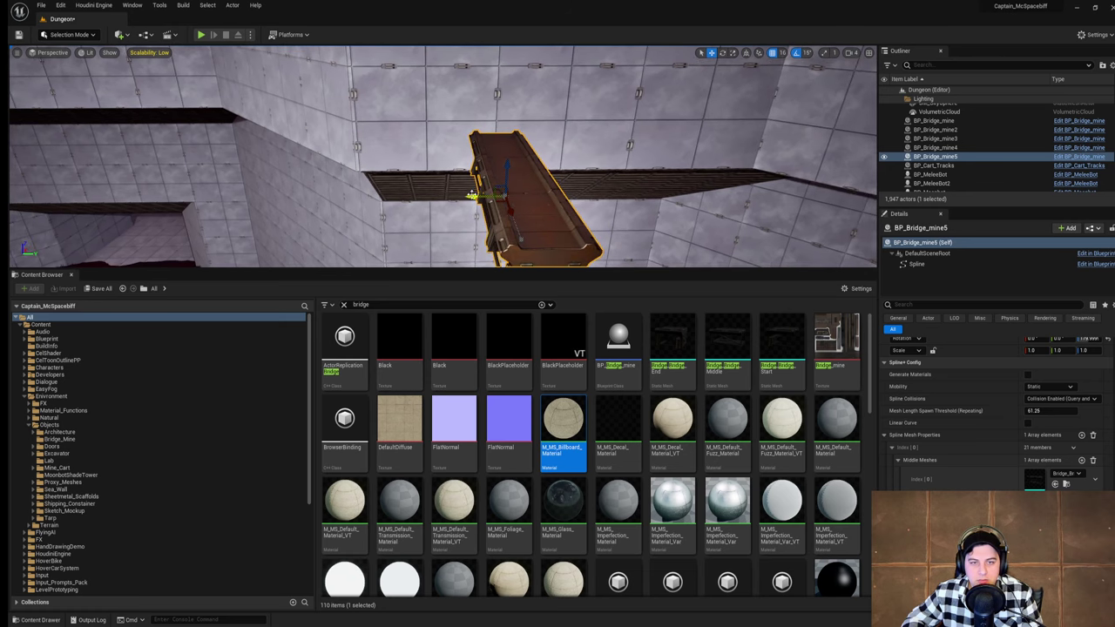
pyautogui.moveTo(479, 199); pyautogui.dragTo(542, 205)
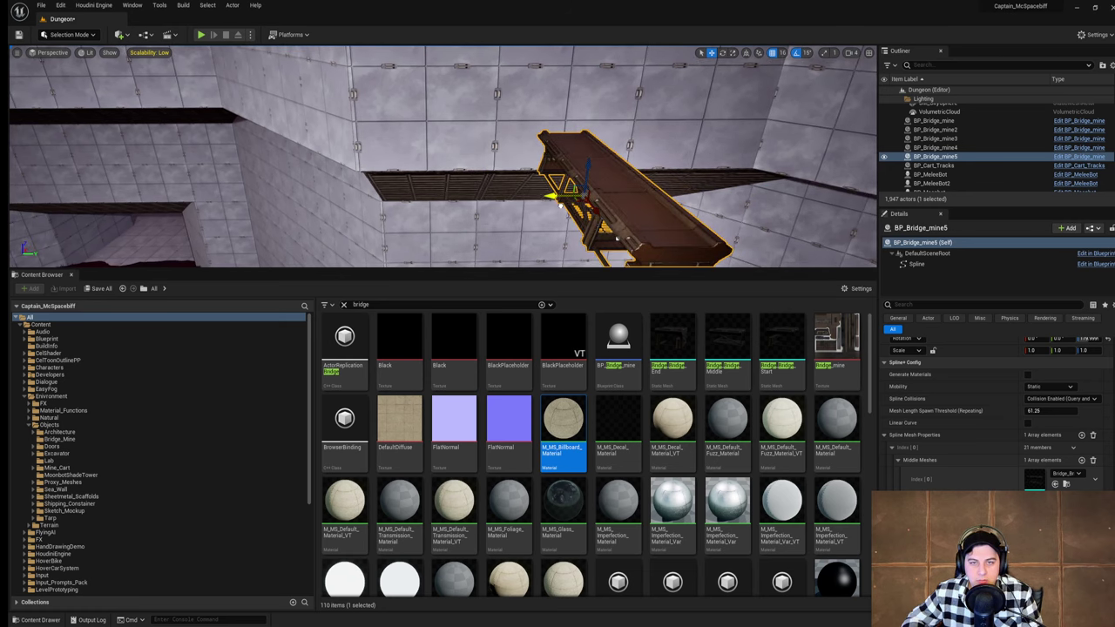
# Step: Set the location snap size to 8 and raise the bridge slightly above the ledge
pyautogui.moveTo(541, 205); pyautogui.dragTo(521, 189, button='right')
pyautogui.moveTo(448, 127); pyautogui.dragTo(448, 126)
pyautogui.moveTo(448, 126); pyautogui.dragTo(409, 117, button='right')
pyautogui.moveTo(517, 115)
pyautogui.mouseDown(button='right')
pyautogui.moveTo(488, 113)
pyautogui.moveTo(517, 115)
pyautogui.mouseUp(button='right')
pyautogui.click(783, 53)
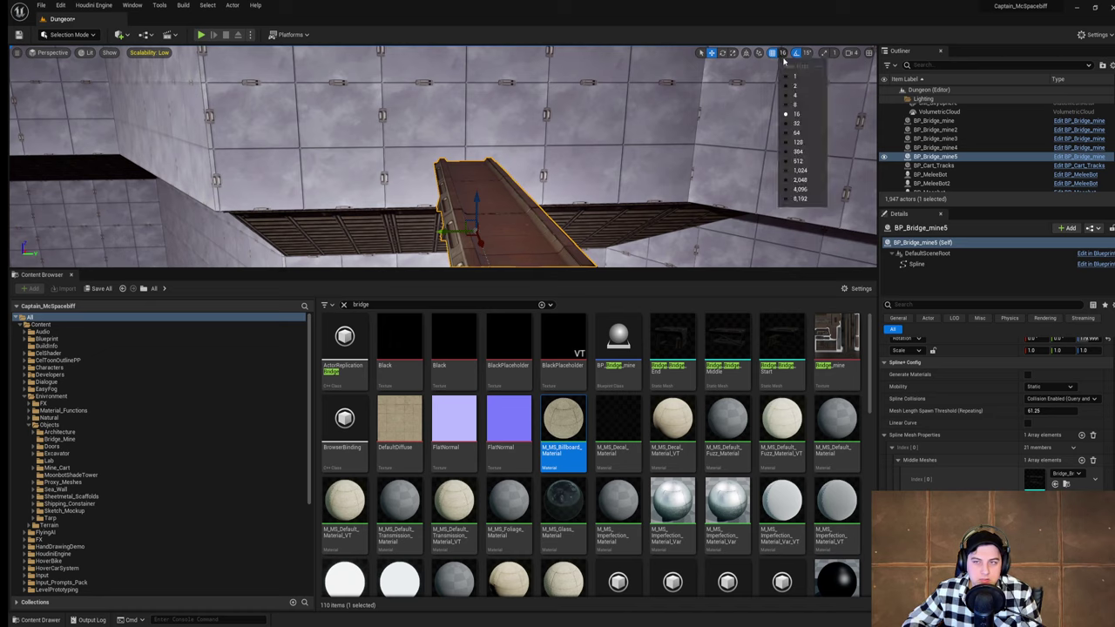
pyautogui.click(786, 105)
pyautogui.moveTo(477, 194); pyautogui.dragTo(490, 173)
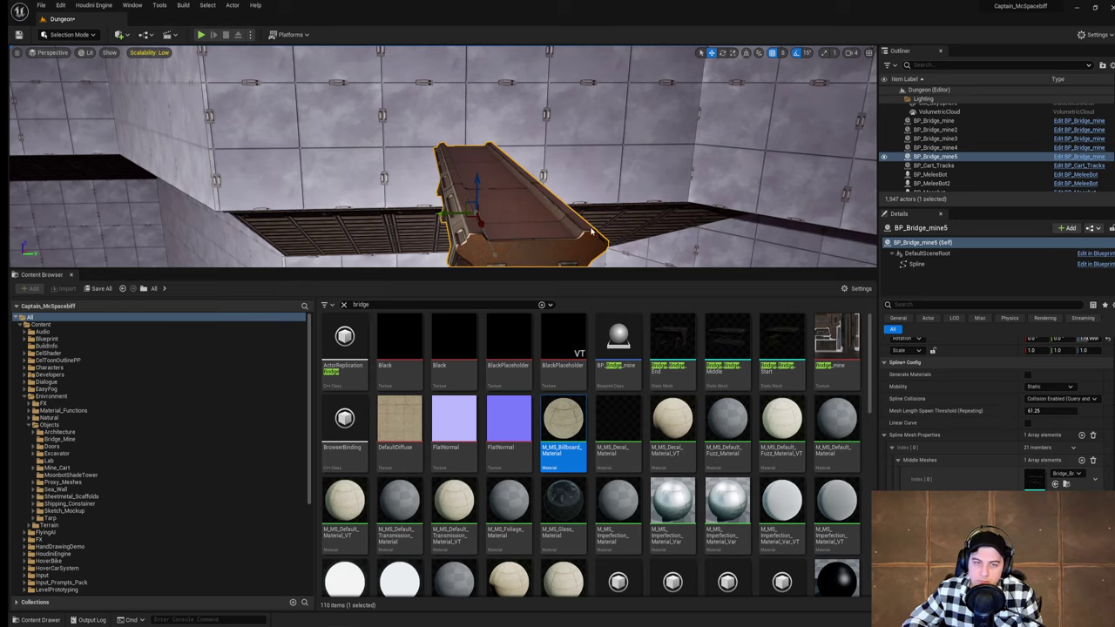
# Step: Delete the lower proxy wall panel directly behind the bridge's end to open a doorway
pyautogui.press('a')
pyautogui.moveTo(658, 219); pyautogui.dragTo(857, 209, button='right')
pyautogui.press('a')
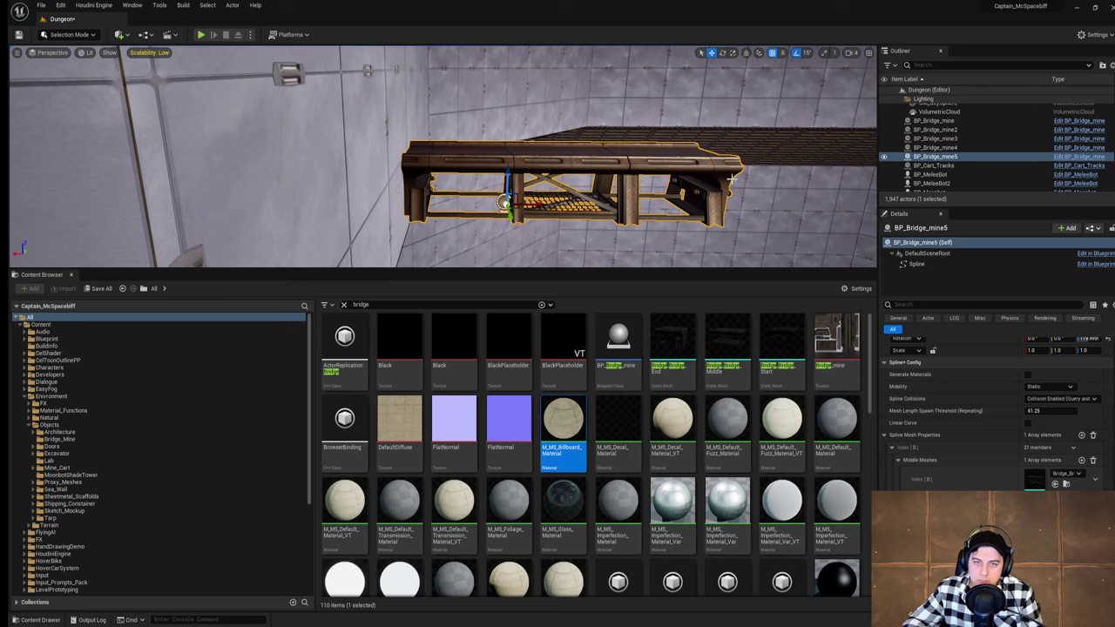
pyautogui.press('d')
pyautogui.moveTo(729, 178); pyautogui.dragTo(498, 157, button='right')
pyautogui.press('d')
pyautogui.click(511, 115)
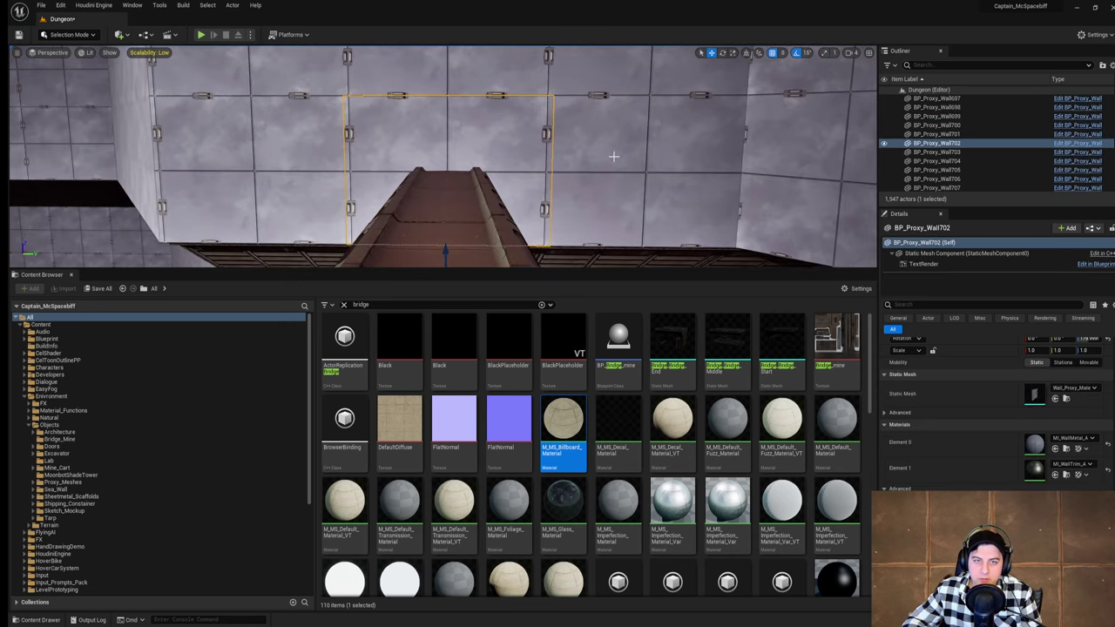
pyautogui.press('s')
pyautogui.moveTo(511, 115); pyautogui.dragTo(503, 138, button='right')
pyautogui.press('a')
pyautogui.press('a')
pyautogui.press('Delete')
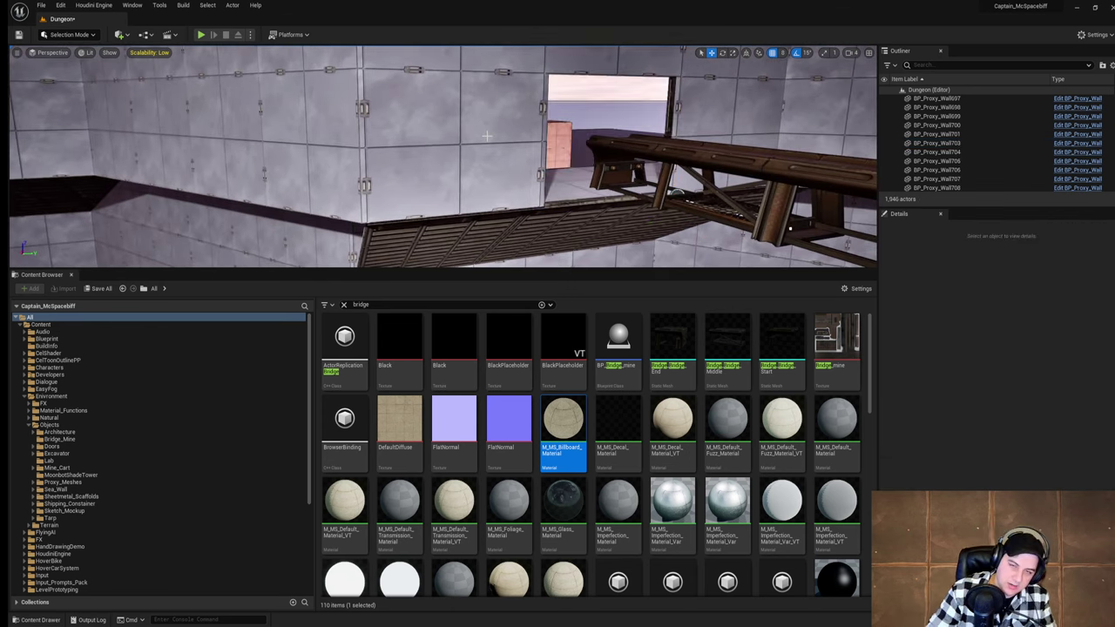
# Step: Delete the proxy wall panel directly above the new doorway to make the opening taller
pyautogui.moveTo(630, 104); pyautogui.dragTo(644, 78, button='right')
pyautogui.click(581, 110)
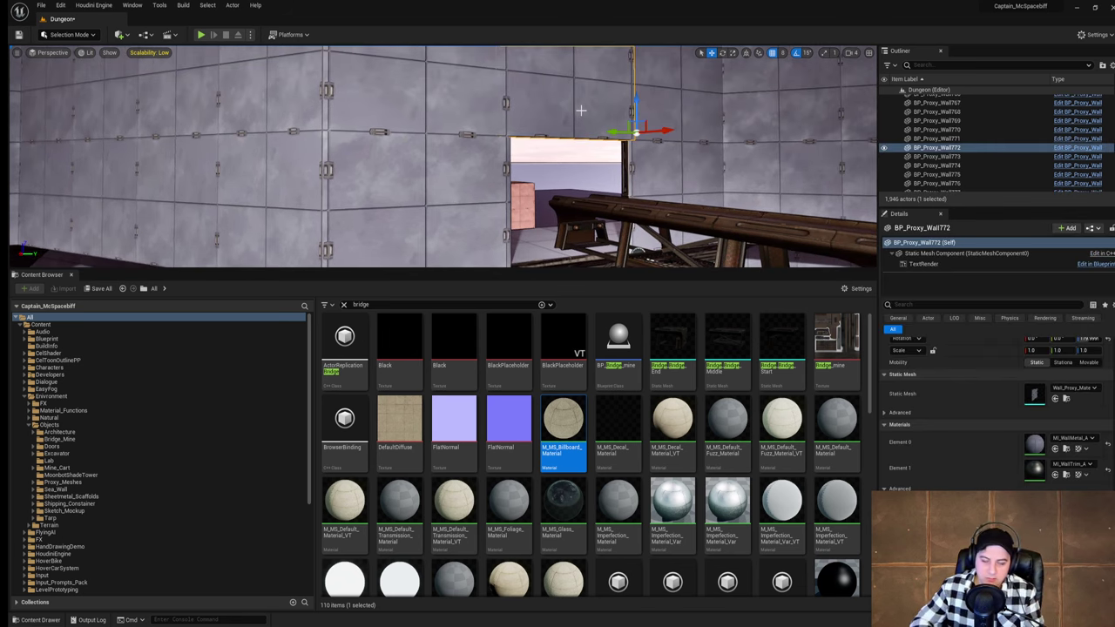
pyautogui.press('Delete')
# Step: Lower the bridge until its deck lines up with the doorway's floor
pyautogui.press('s')
pyautogui.moveTo(615, 117); pyautogui.dragTo(648, 193, button='right')
pyautogui.press('w')
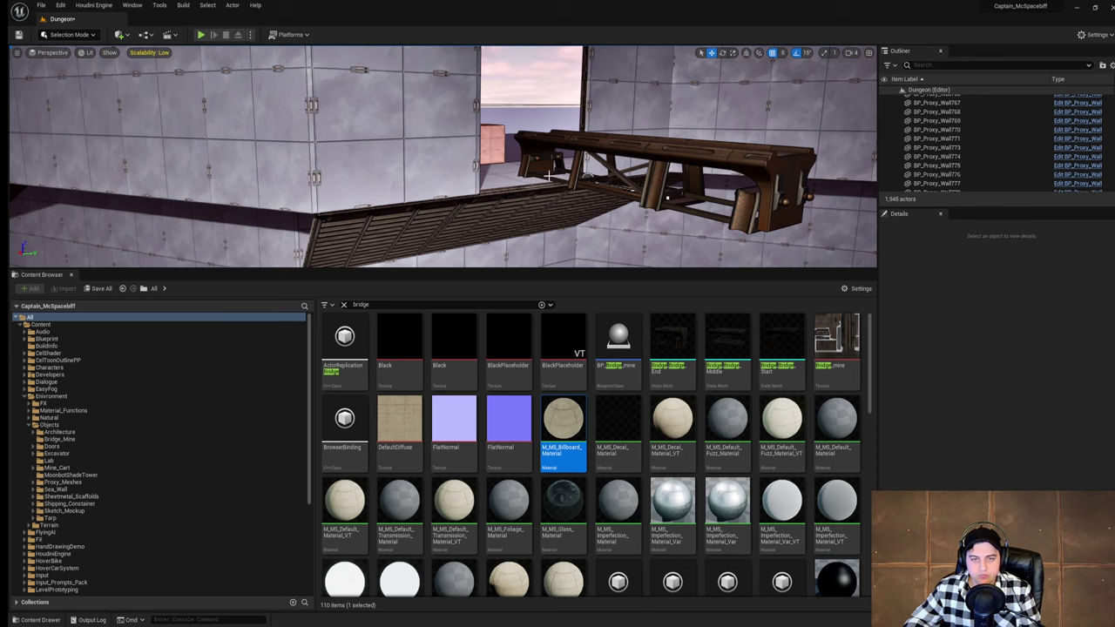
pyautogui.click(668, 197)
pyautogui.moveTo(572, 181); pyautogui.dragTo(571, 258)
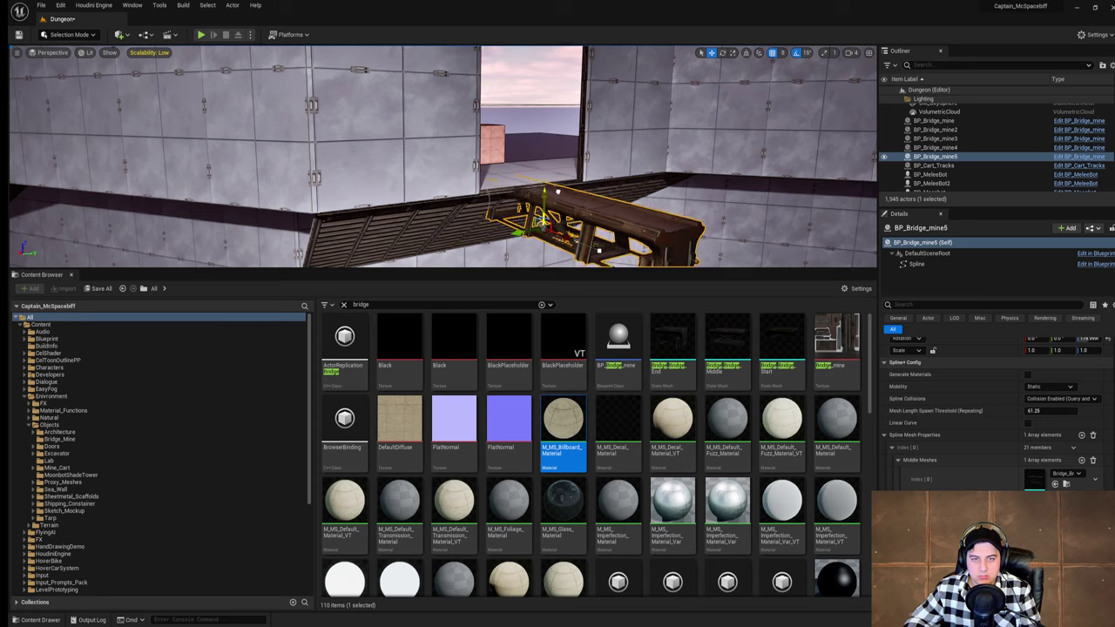
# Step: Extend the bridge's free spline end across the chamber to the opposite ledge
pyautogui.moveTo(601, 156); pyautogui.dragTo(728, 115, button='right')
pyautogui.click(613, 136)
pyautogui.moveTo(515, 157); pyautogui.dragTo(517, 158, button='right')
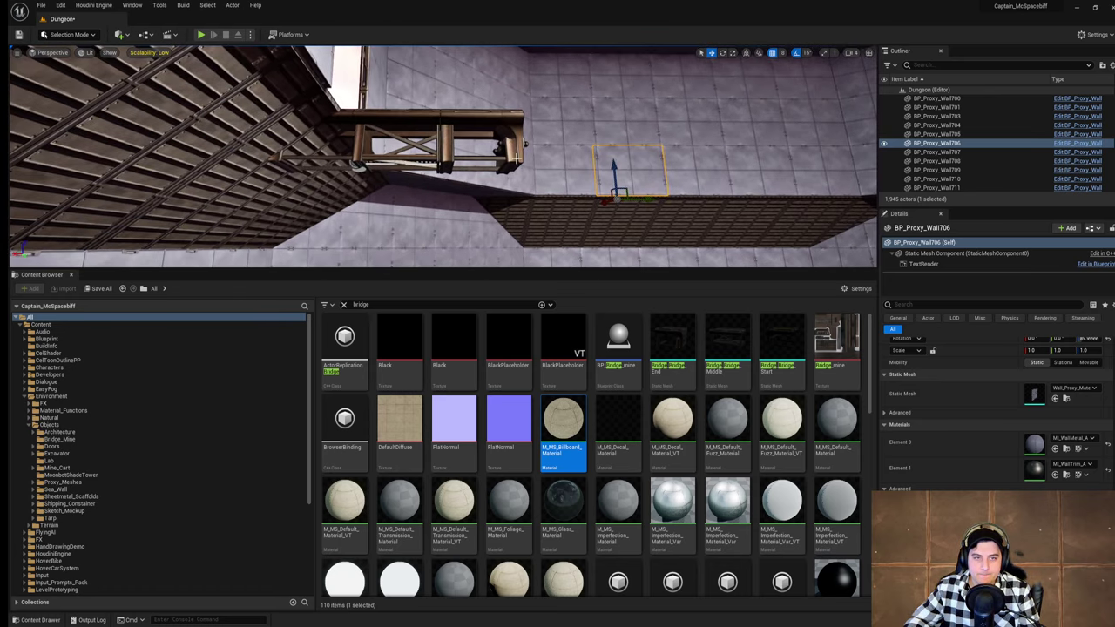
pyautogui.click(439, 163)
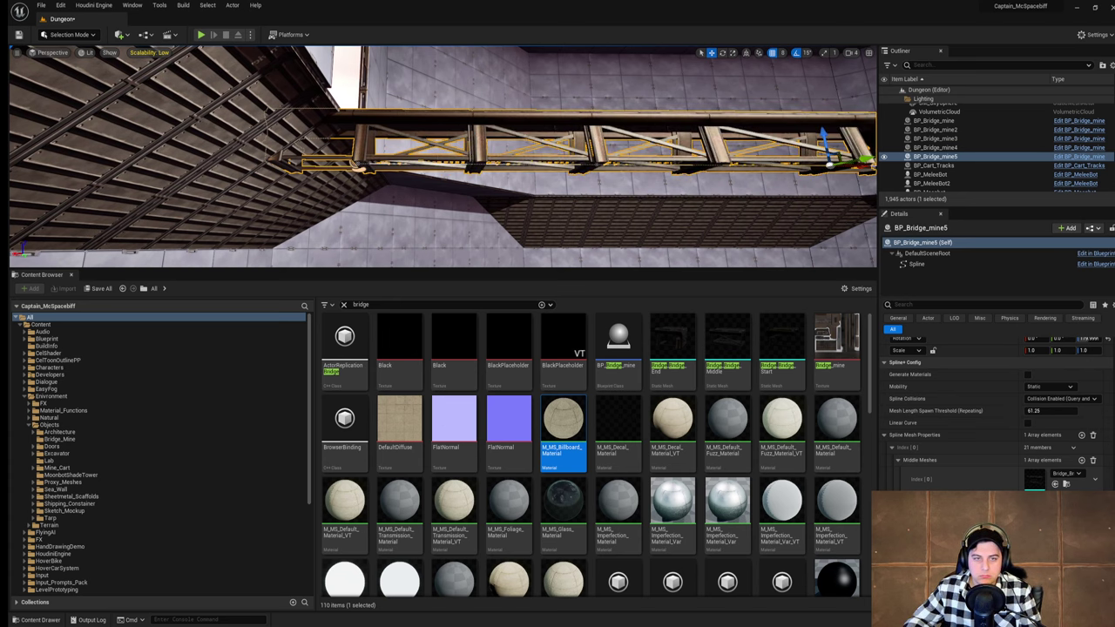
pyautogui.moveTo(438, 163); pyautogui.dragTo(505, 163, button='right')
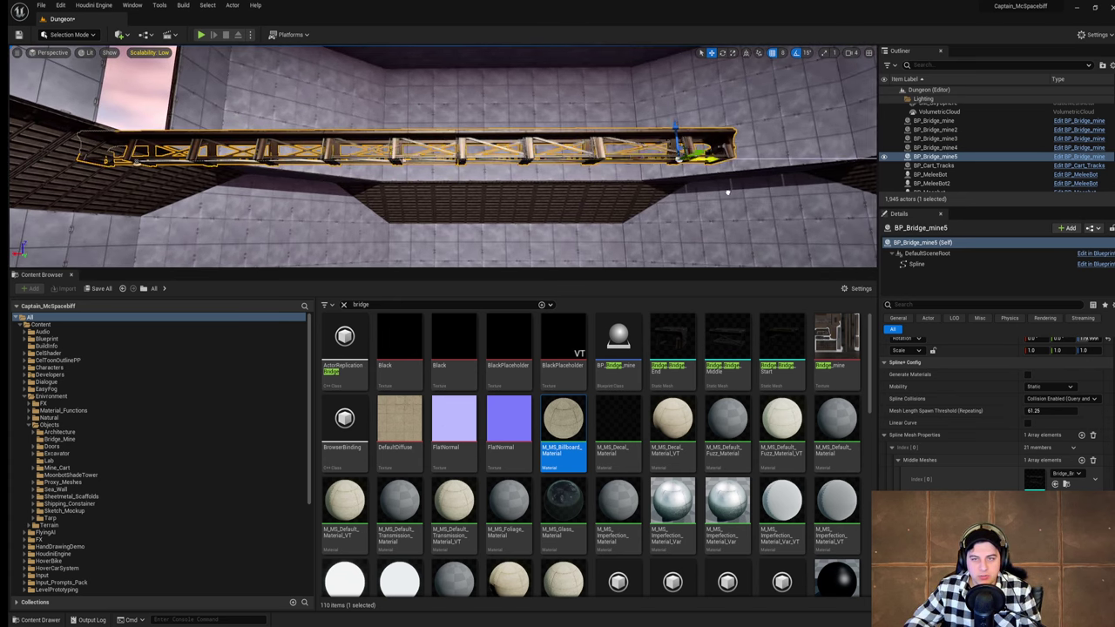
pyautogui.moveTo(429, 157); pyautogui.dragTo(429, 157, button='right')
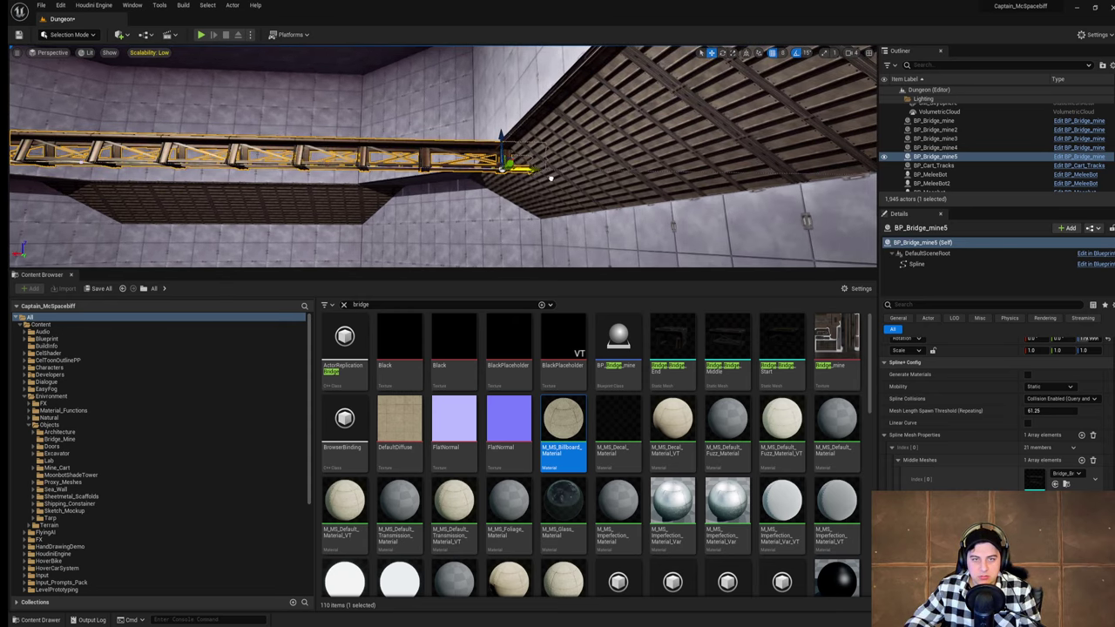
# Step: Start a play session in front of the new doorway and enlarge the viewport's height, slightly widening the side panels
pyautogui.moveTo(545, 178); pyautogui.dragTo(348, 165, button='right')
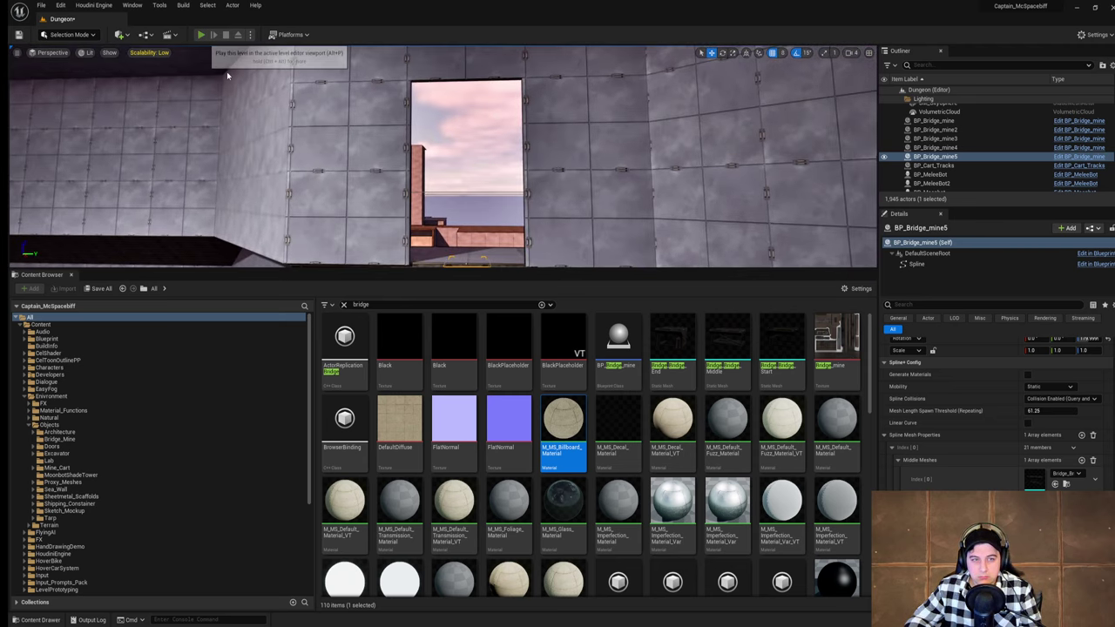
pyautogui.click(201, 35)
pyautogui.press('w')
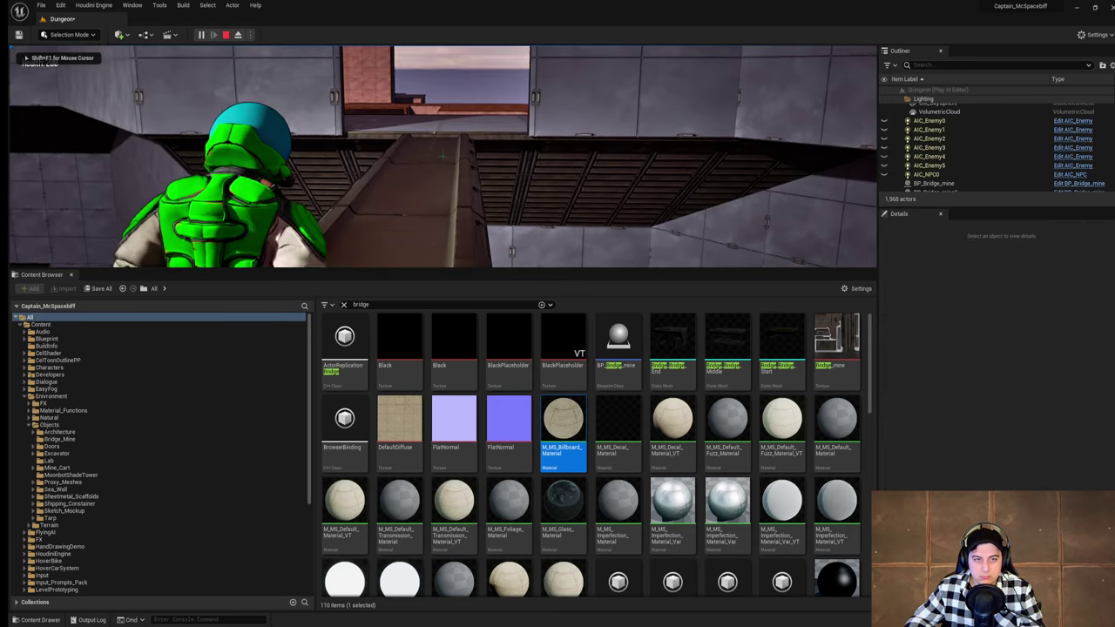
pyautogui.press('Escape')
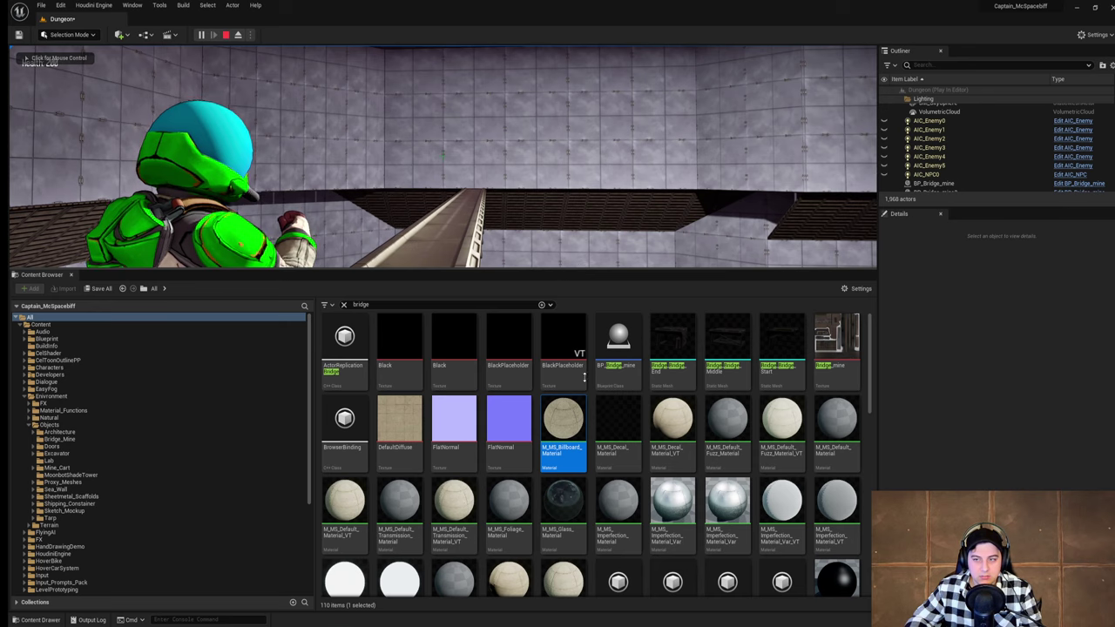
pyautogui.moveTo(579, 269); pyautogui.dragTo(579, 429)
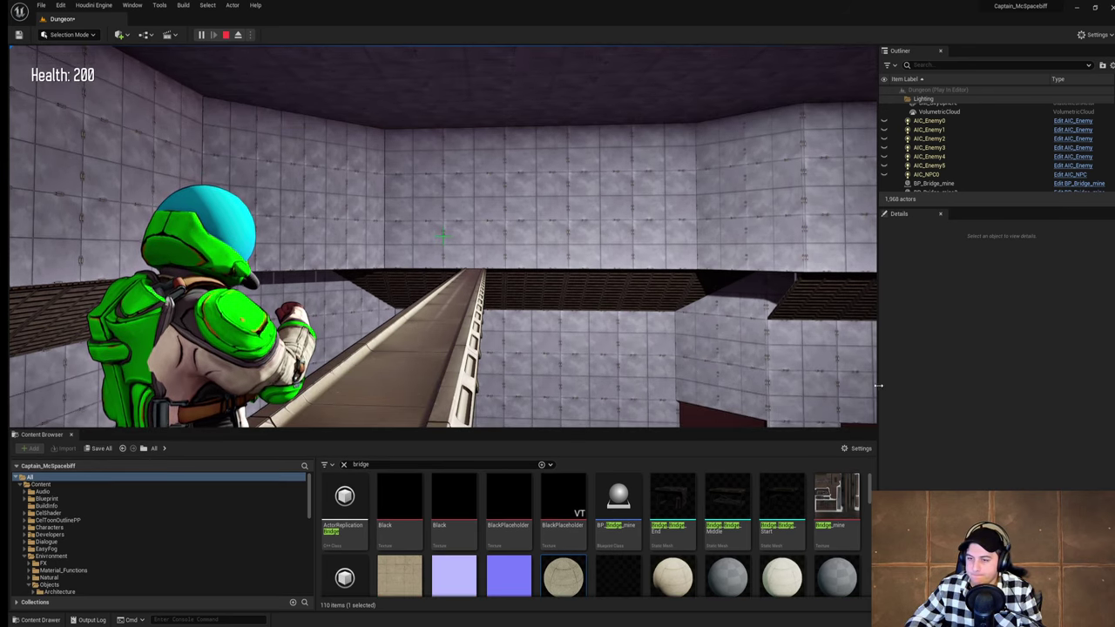
pyautogui.moveTo(877, 388); pyautogui.dragTo(868, 388)
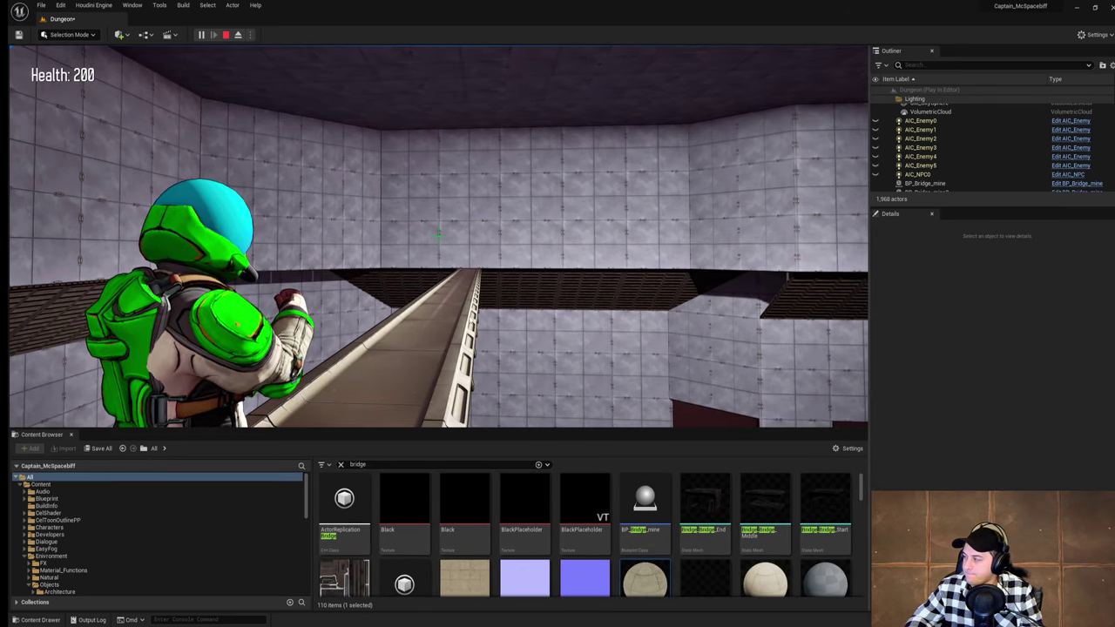
# Step: Run the character along the bridge in both directions to check its width and fit, and end the play session
pyautogui.click(308, 248)
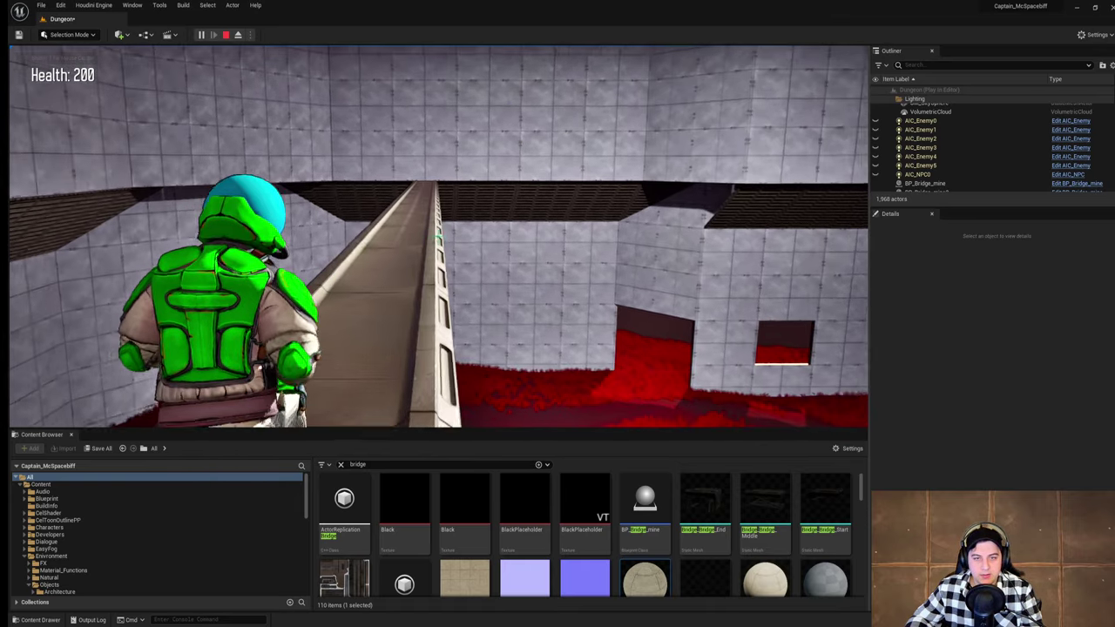
pyautogui.press('w')
pyautogui.press('w')
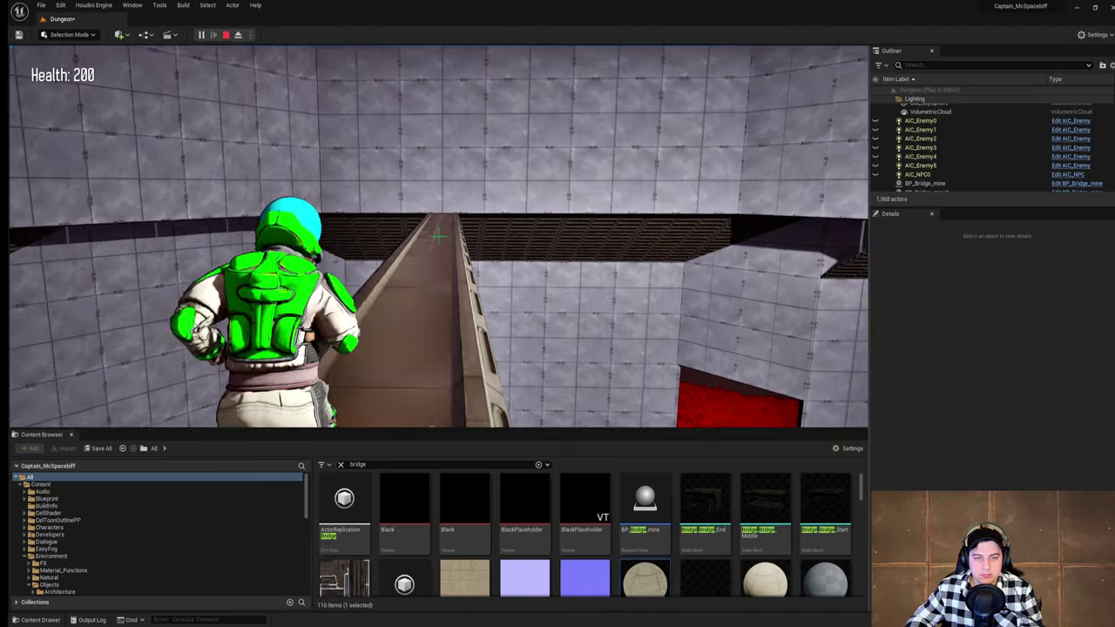
pyautogui.press('w')
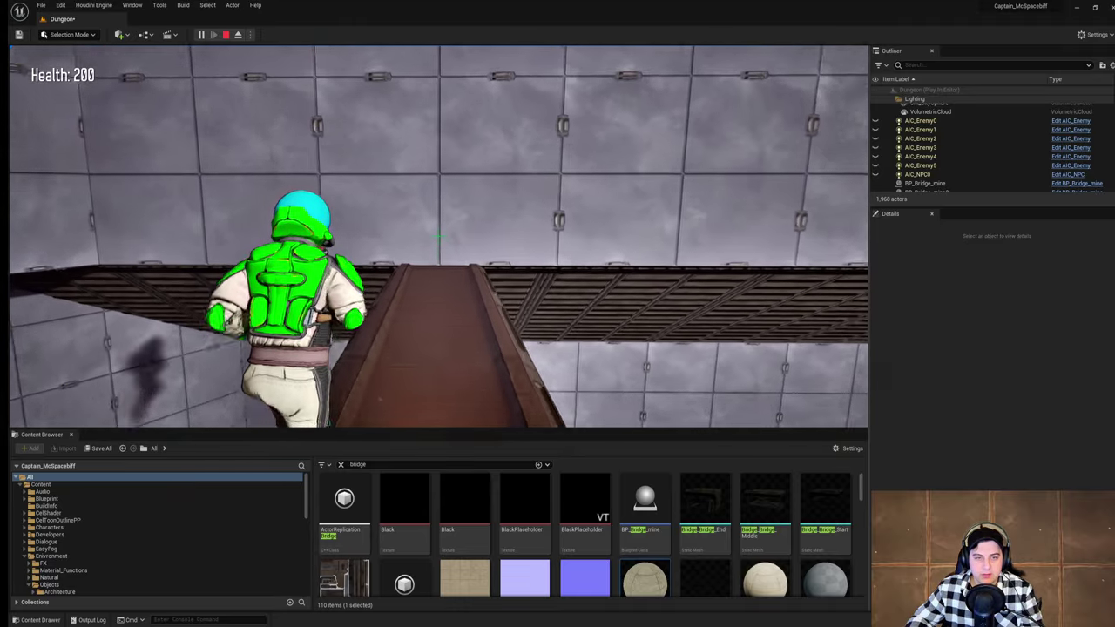
pyautogui.press('w')
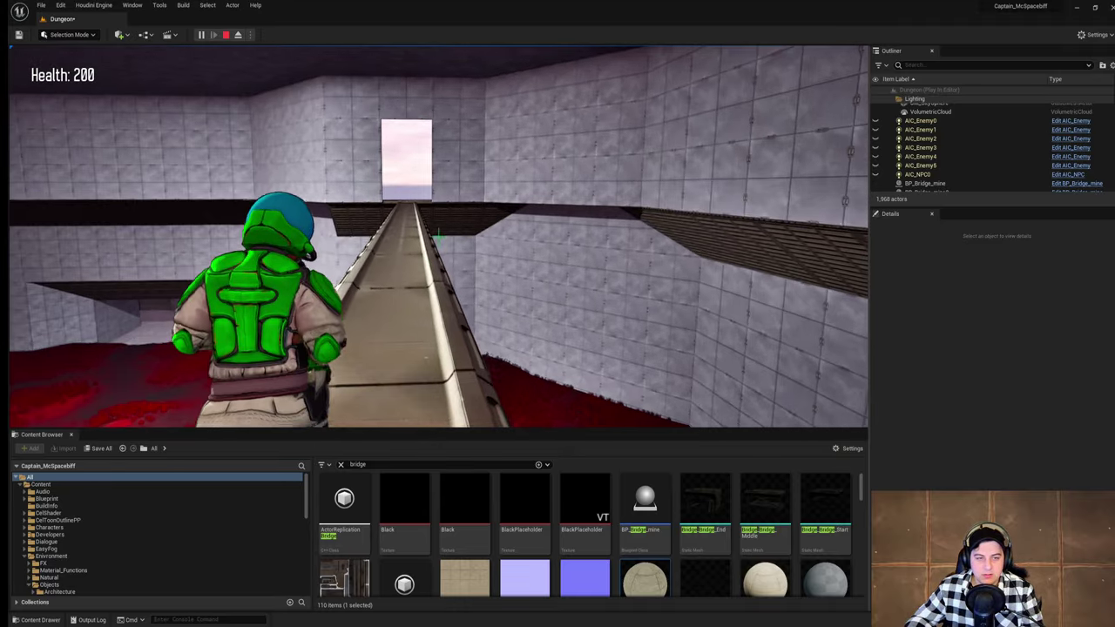
pyautogui.press('space')
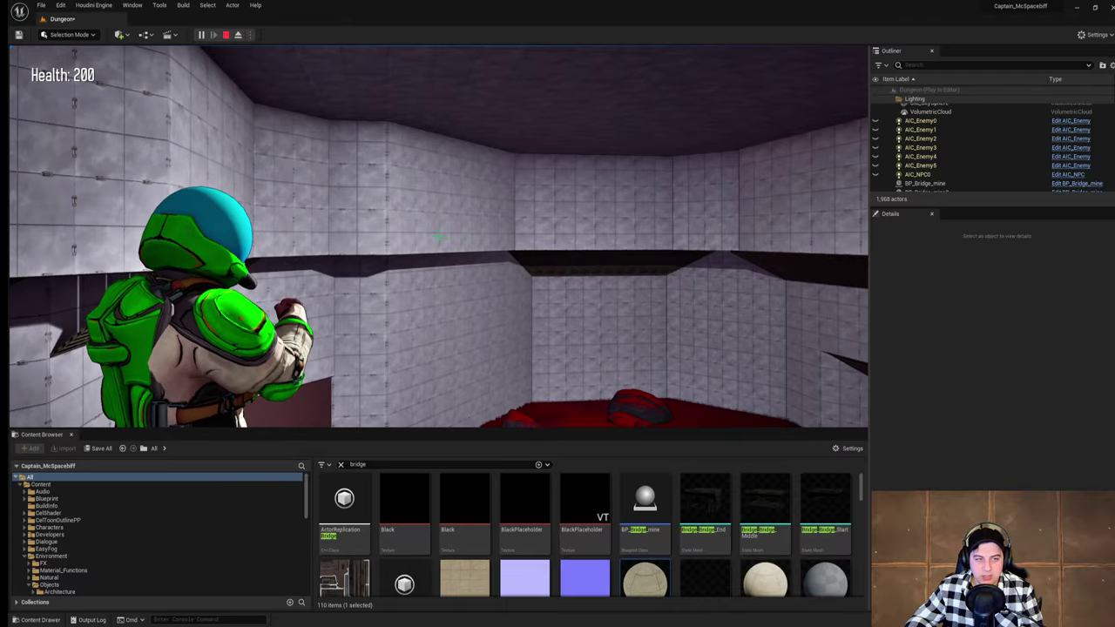
pyautogui.press('w')
pyautogui.press('w')
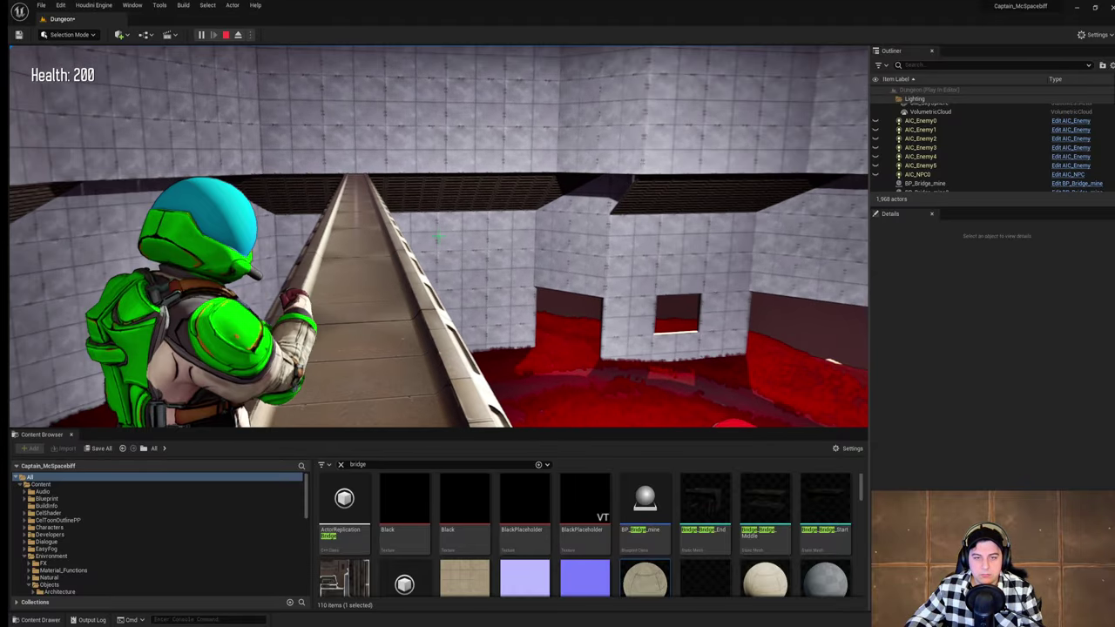
pyautogui.press('Escape')
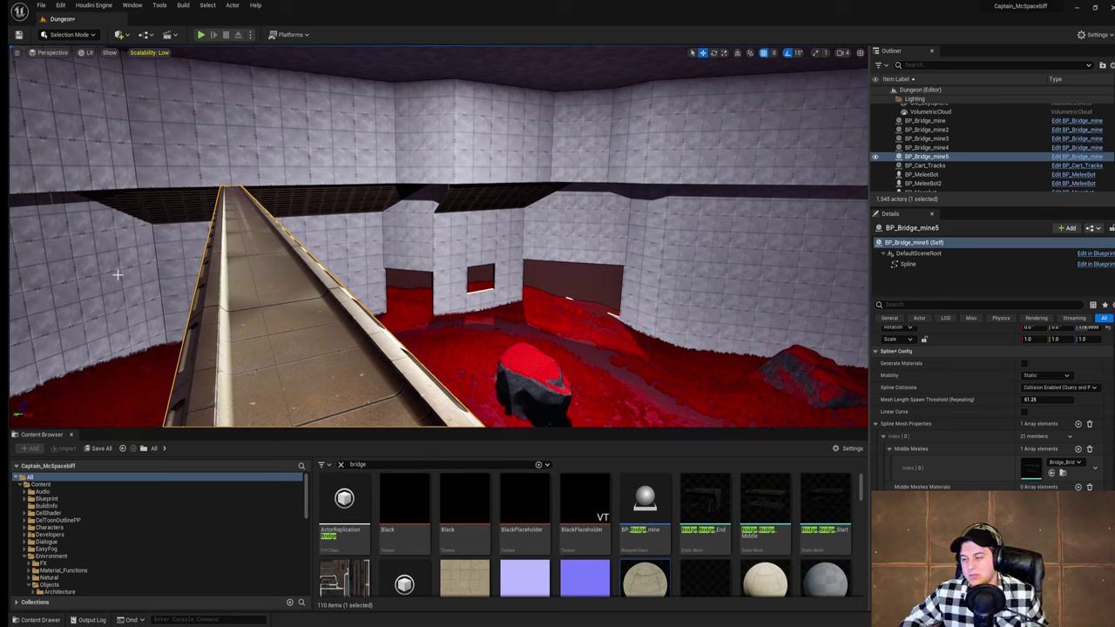
# Step: Save the current Dungeon level
pyautogui.moveTo(356, 301); pyautogui.dragTo(346, 263, button='right')
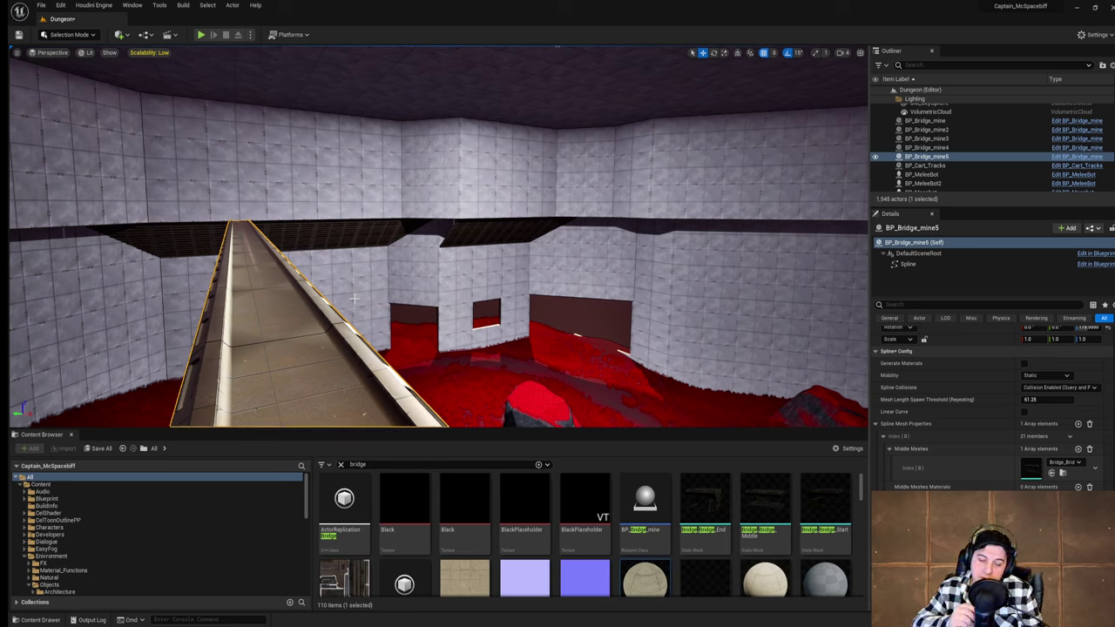
pyautogui.click(41, 5)
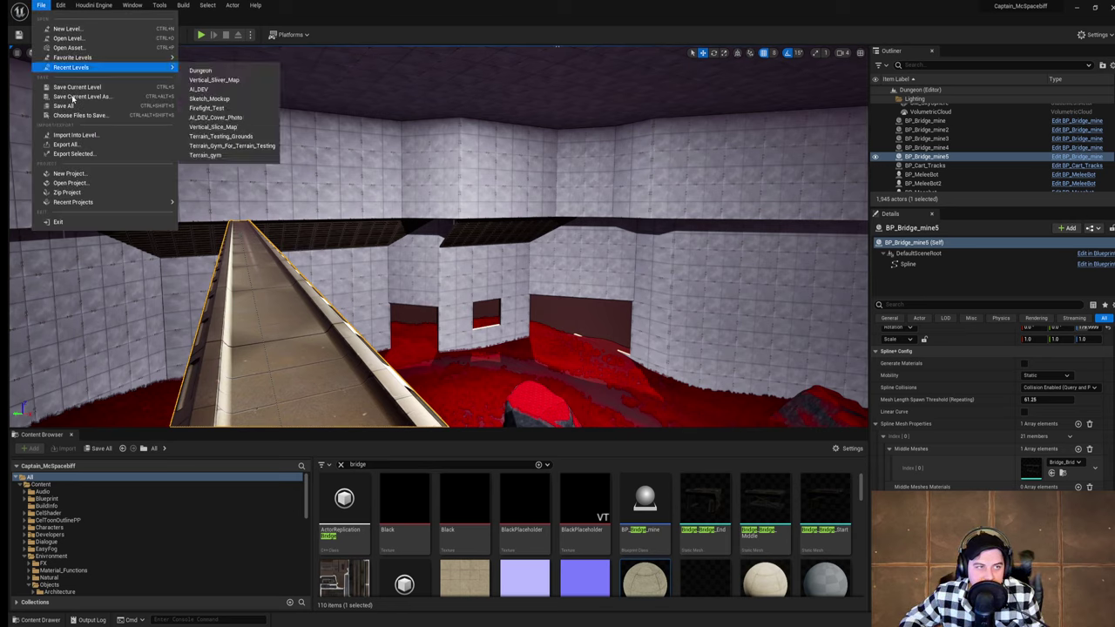
pyautogui.click(78, 88)
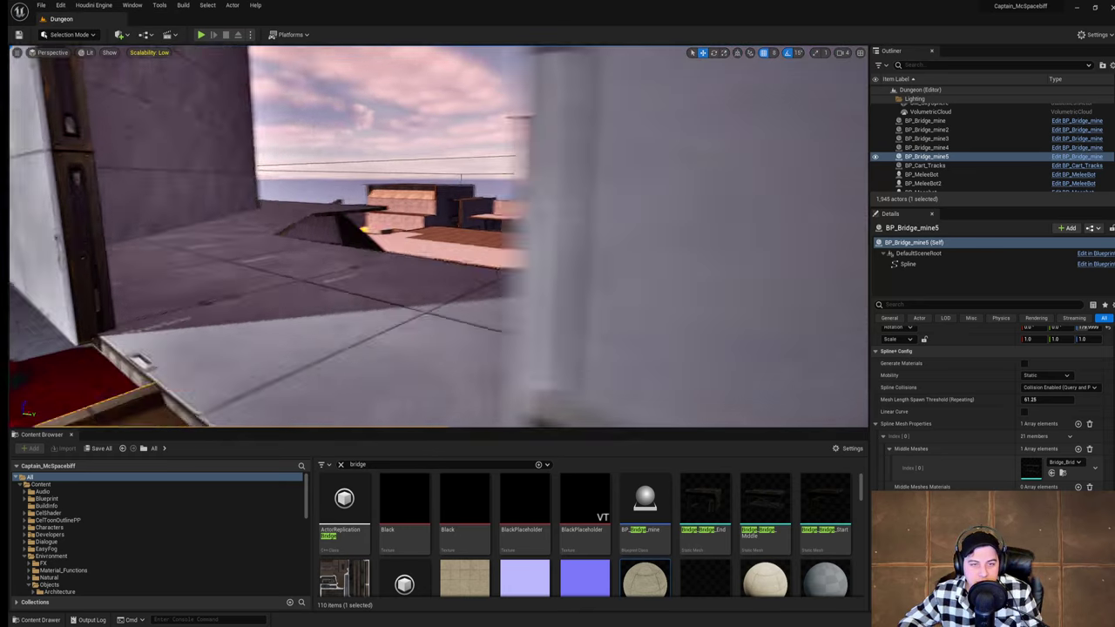
# Step: Widen the bridge by setting its Y scale to 2.0 and check its fit against the doorway
pyautogui.moveTo(438, 236); pyautogui.dragTo(574, 236, button='right')
pyautogui.moveTo(257, 262); pyautogui.dragTo(270, 283, button='right')
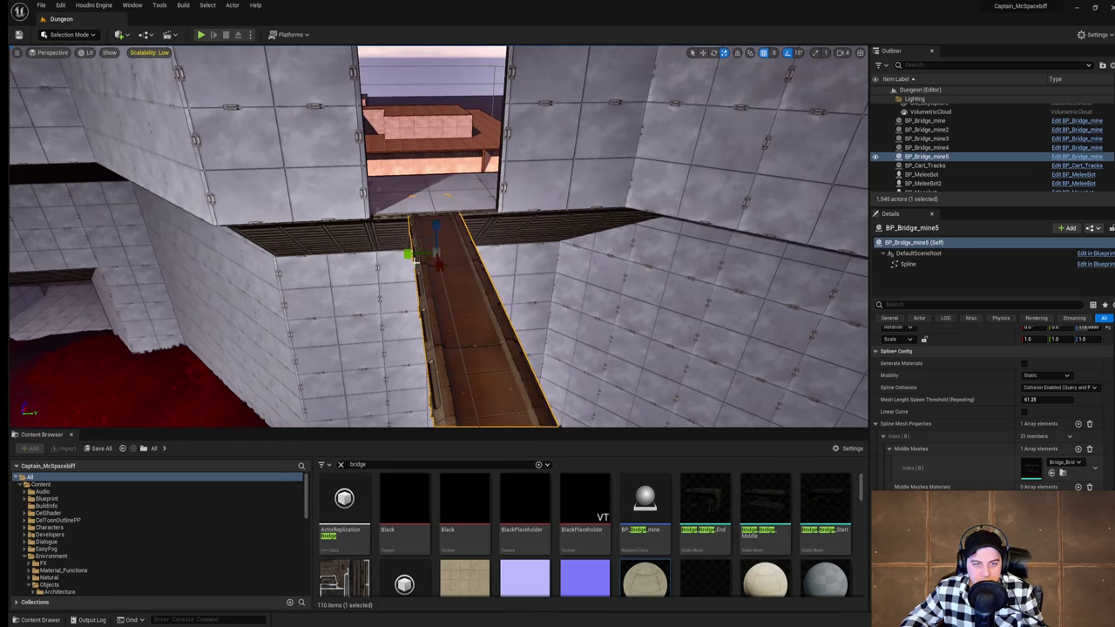
pyautogui.moveTo(406, 255); pyautogui.dragTo(384, 259)
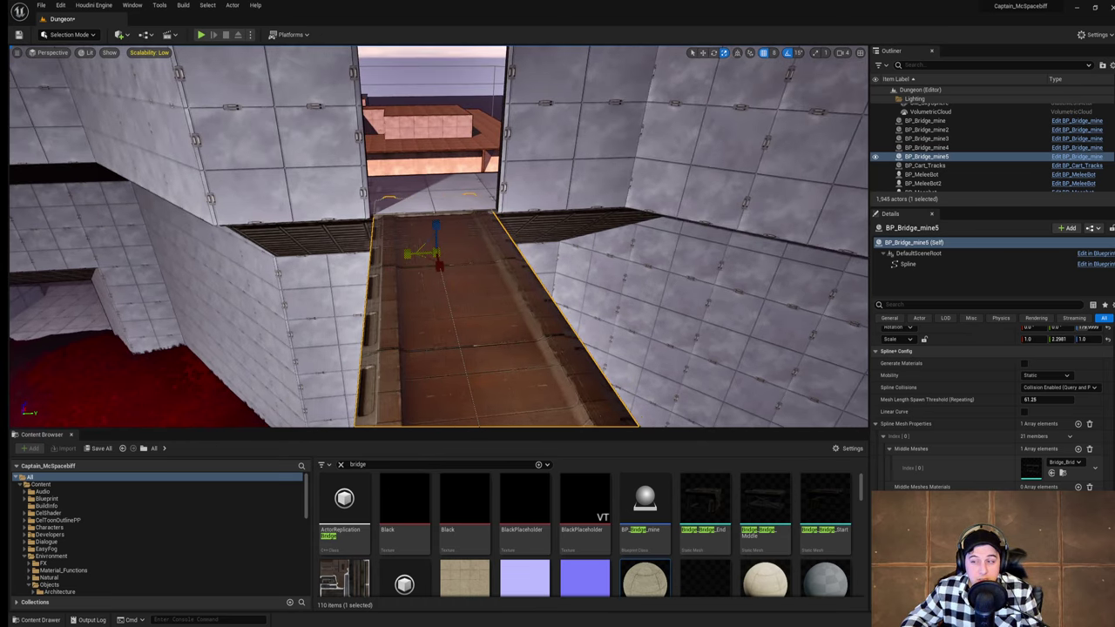
pyautogui.click(1071, 339)
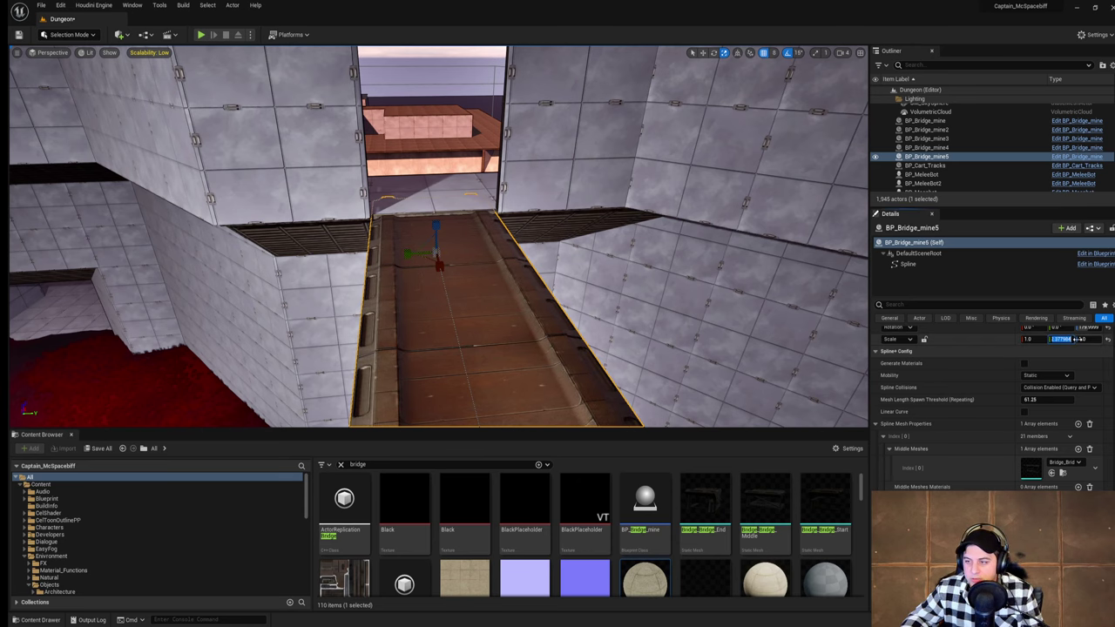
pyautogui.write('2')
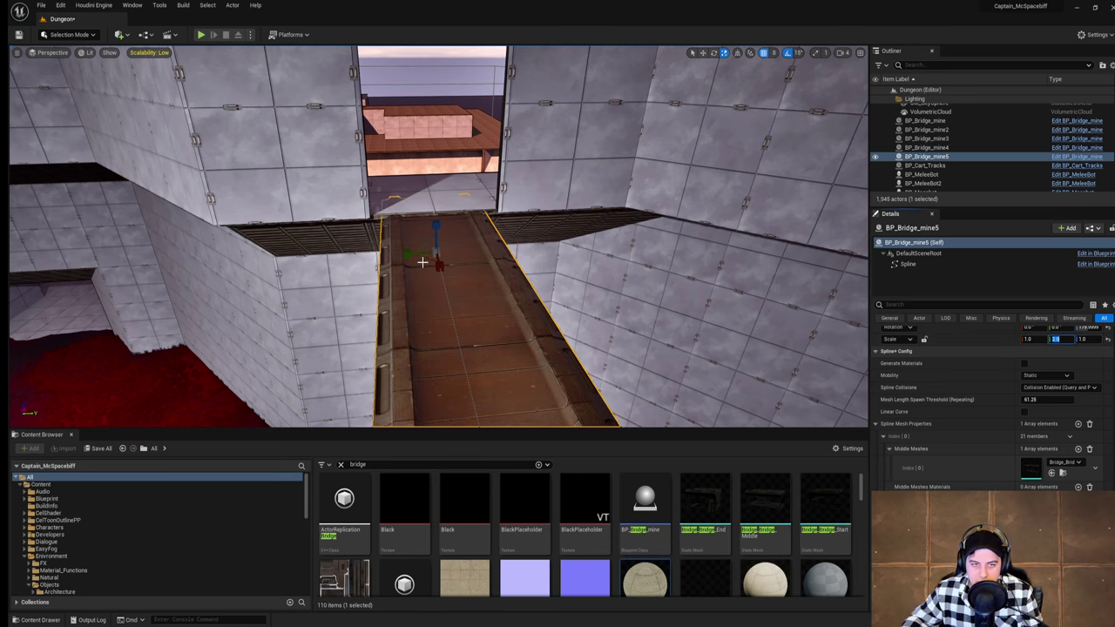
pyautogui.moveTo(662, 288); pyautogui.dragTo(688, 348, button='right')
pyautogui.moveTo(377, 237); pyautogui.dragTo(377, 150, button='right')
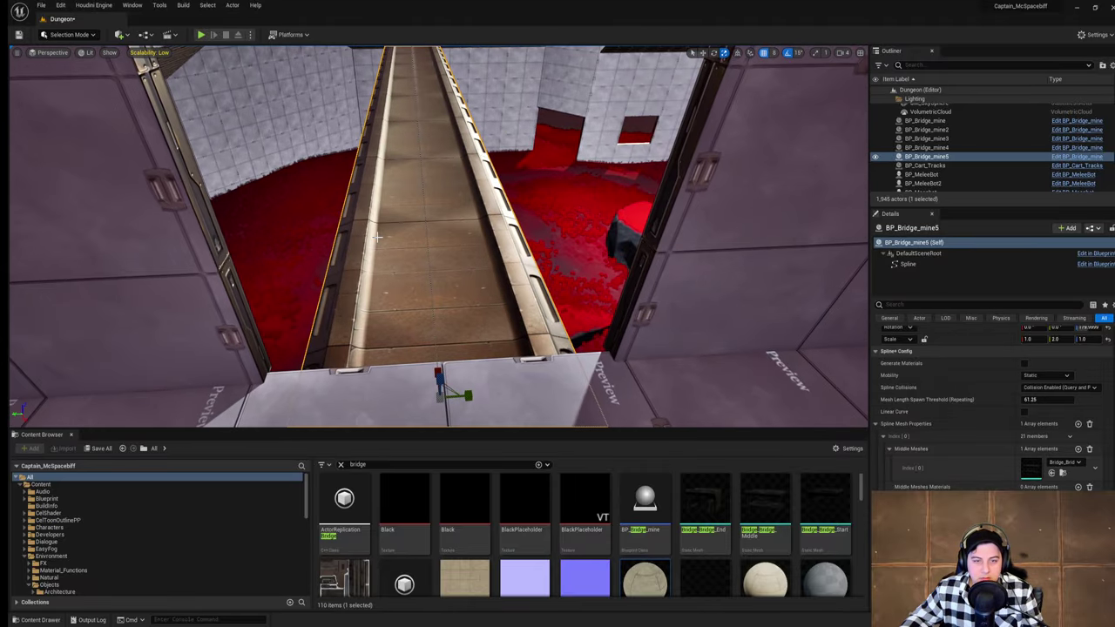
# Step: Play-test the widened bridge by running the character onto it from the doorway, and end the session
pyautogui.click(203, 34)
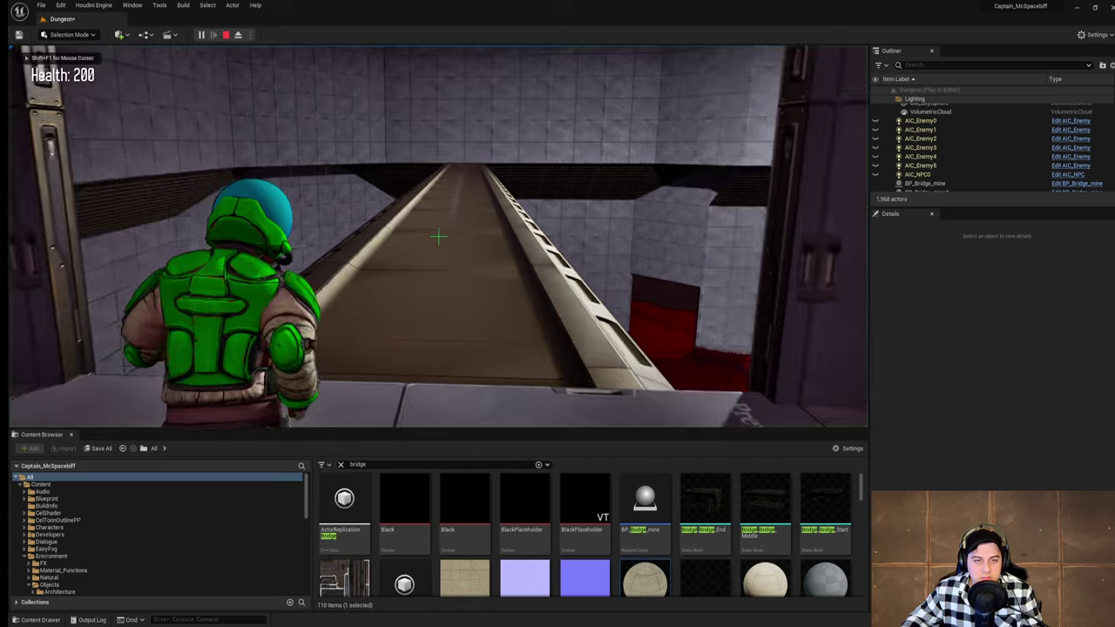
pyautogui.press('w')
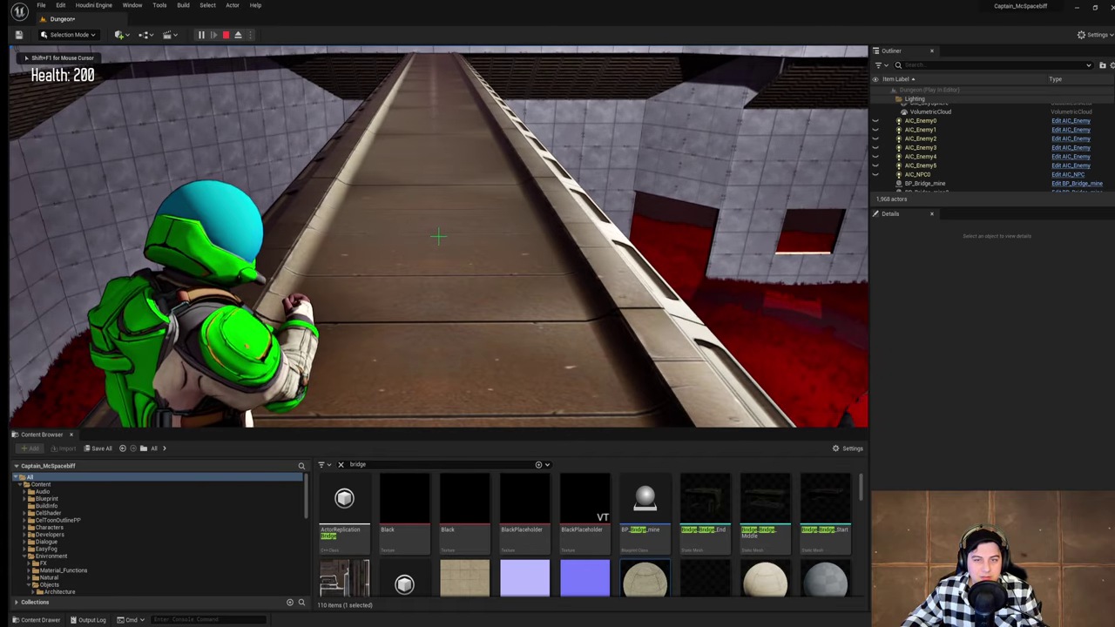
pyautogui.press('Escape')
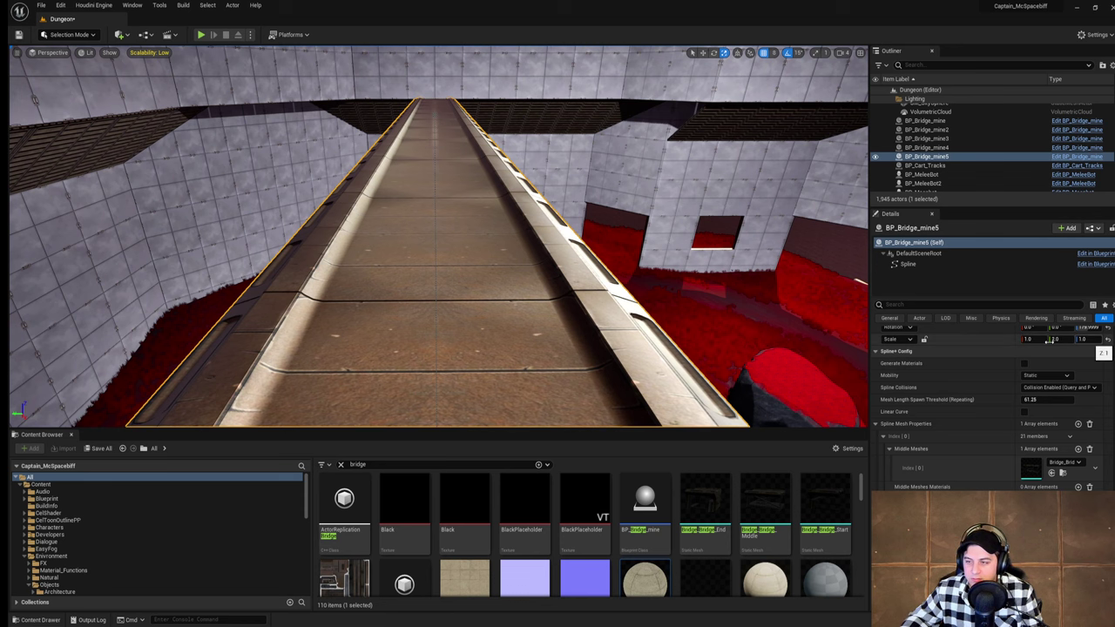
# Step: Make the bridge taller by setting its Z scale to 2.0
pyautogui.press('d')
pyautogui.moveTo(767, 331); pyautogui.dragTo(732, 327, button='right')
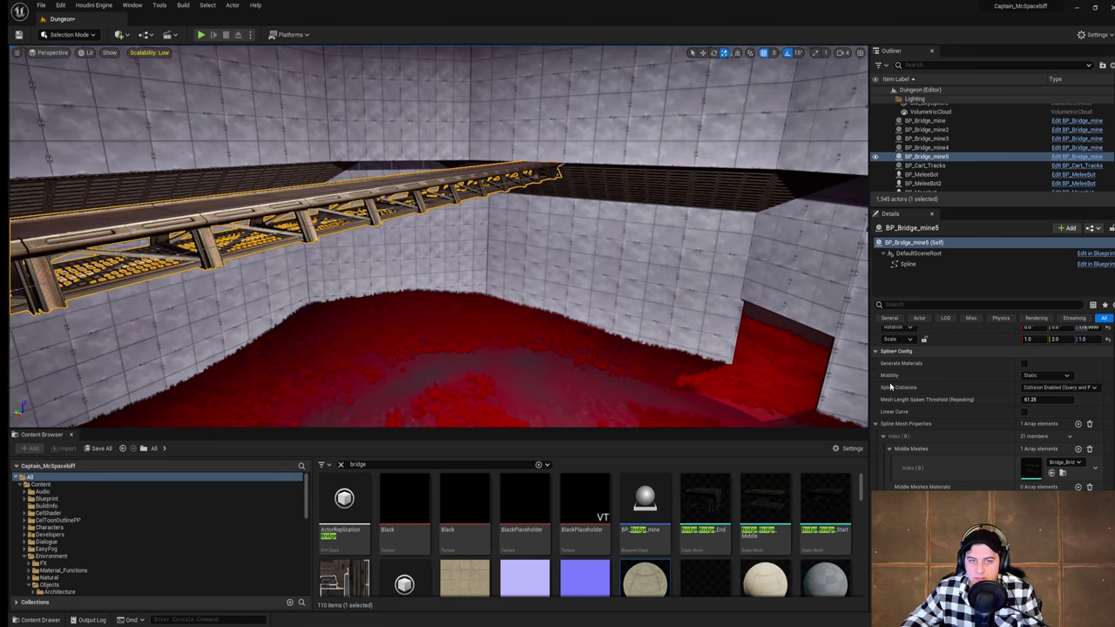
pyautogui.click(1087, 339)
pyautogui.write('2')
pyautogui.press('Return')
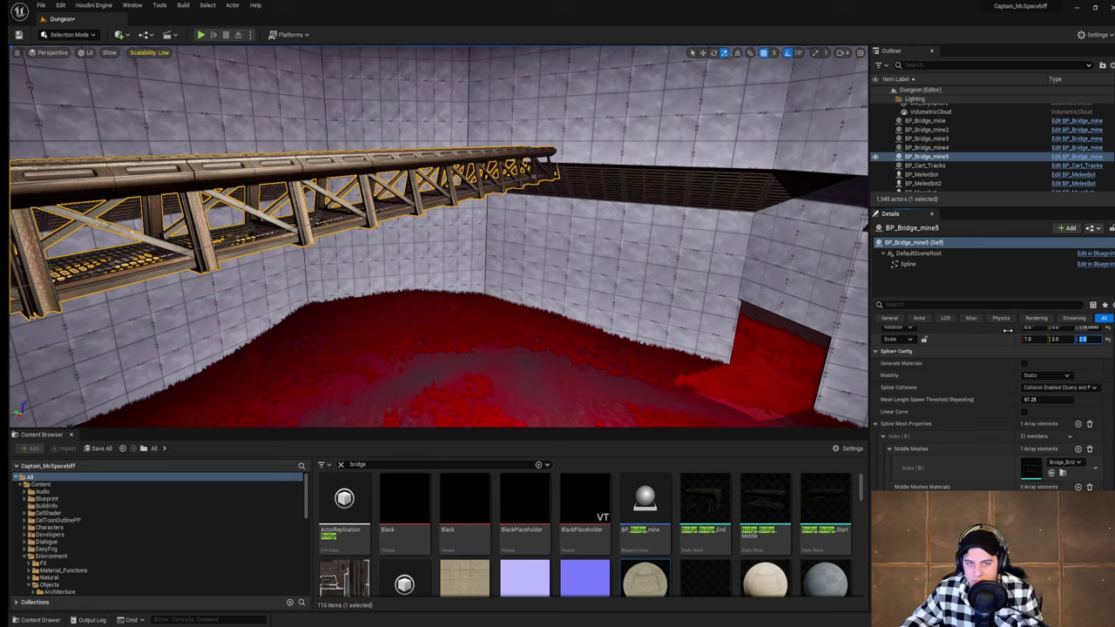
# Step: Lower the bridge until its deck lines up with the floor of the doorway
pyautogui.moveTo(732, 296); pyautogui.dragTo(384, 252, button='right')
pyautogui.press('w')
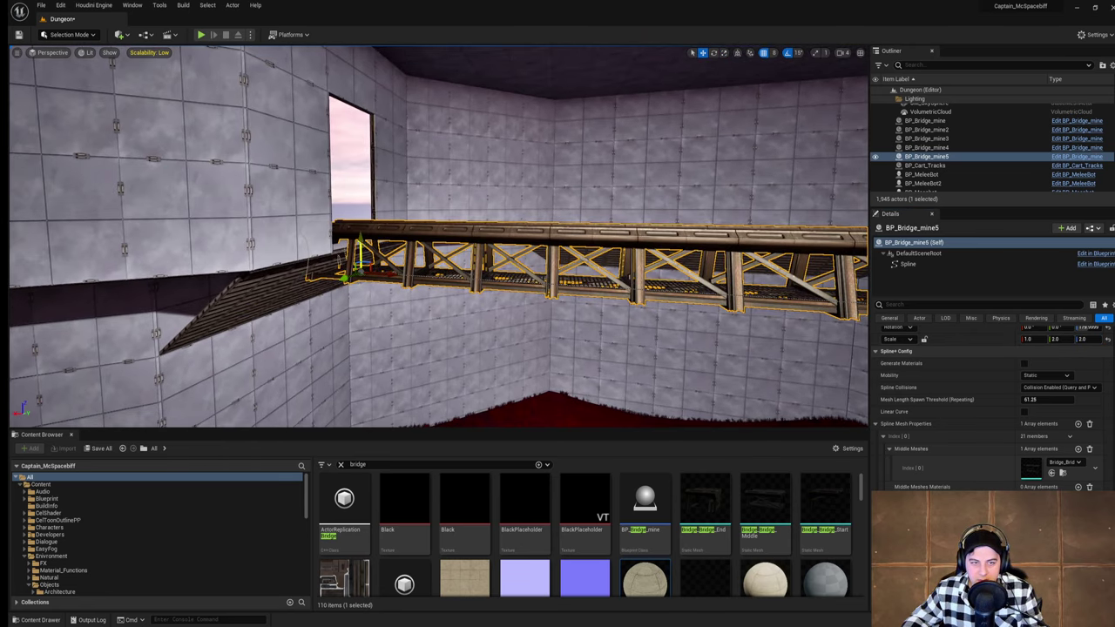
pyautogui.moveTo(359, 245); pyautogui.dragTo(355, 300)
pyautogui.press('w')
pyautogui.moveTo(342, 282); pyautogui.dragTo(317, 299, button='right')
pyautogui.moveTo(374, 331); pyautogui.dragTo(375, 335)
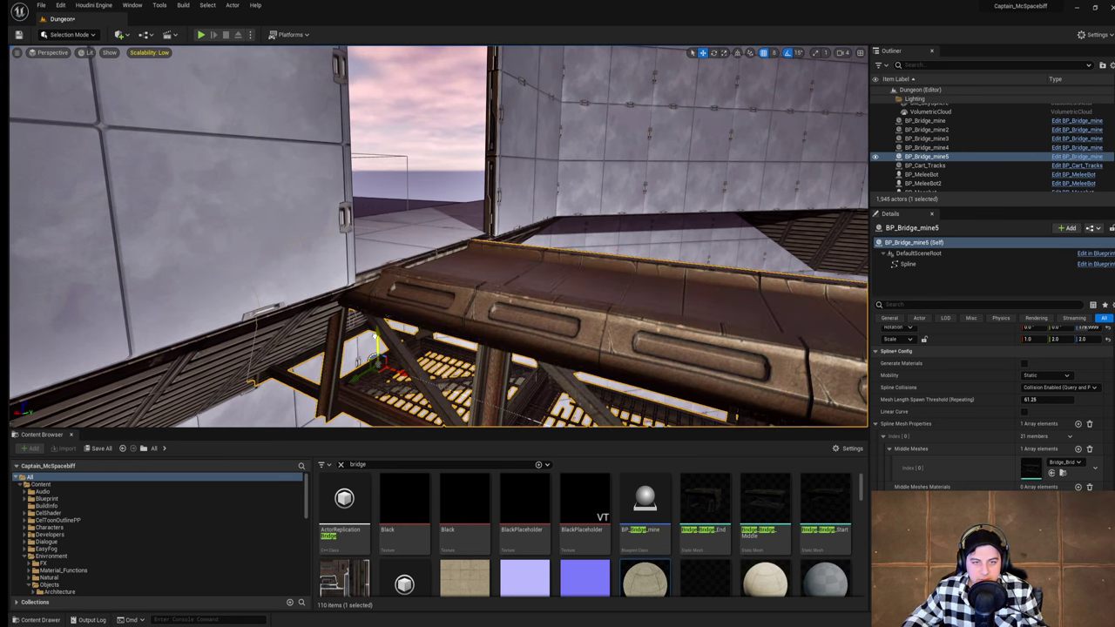
# Step: Fine-tune the bridge's height, shift it along its length against the ramps under the wall, and save the Dungeon level
pyautogui.press('s')
pyautogui.moveTo(374, 335); pyautogui.dragTo(411, 291, button='right')
pyautogui.press('w')
pyautogui.moveTo(521, 243); pyautogui.dragTo(520, 243)
pyautogui.moveTo(520, 243)
pyautogui.mouseDown(button='right')
pyautogui.moveTo(609, 253)
pyautogui.moveTo(645, 239)
pyautogui.moveTo(531, 231)
pyautogui.mouseUp(button='right')
pyautogui.press('w')
pyautogui.press('w')
pyautogui.moveTo(397, 221); pyautogui.dragTo(543, 227)
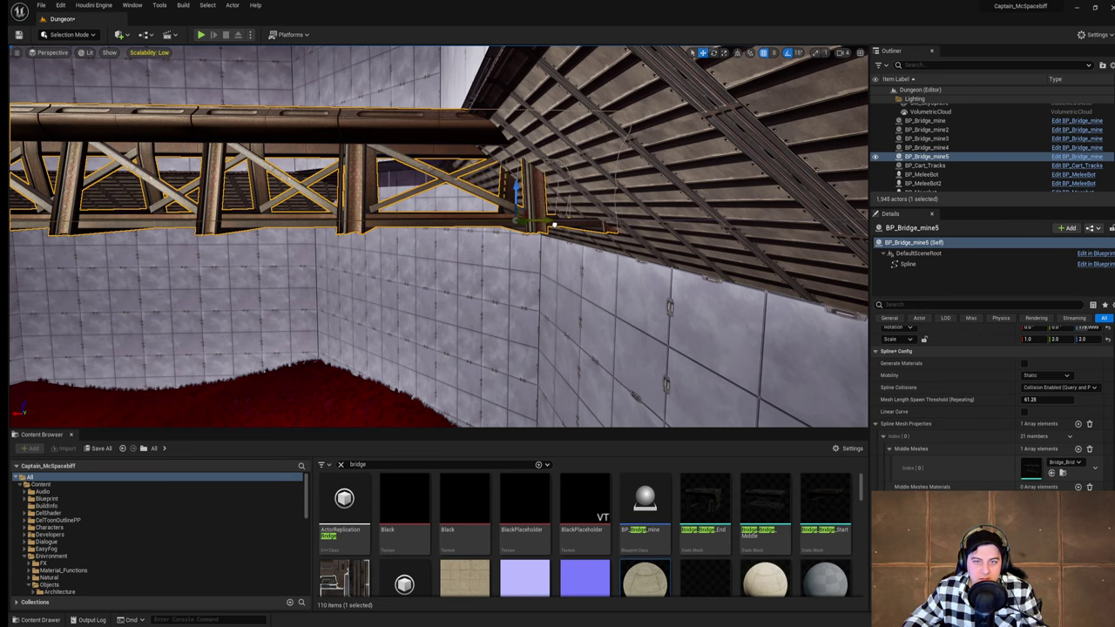
pyautogui.moveTo(553, 224); pyautogui.dragTo(645, 214, button='right')
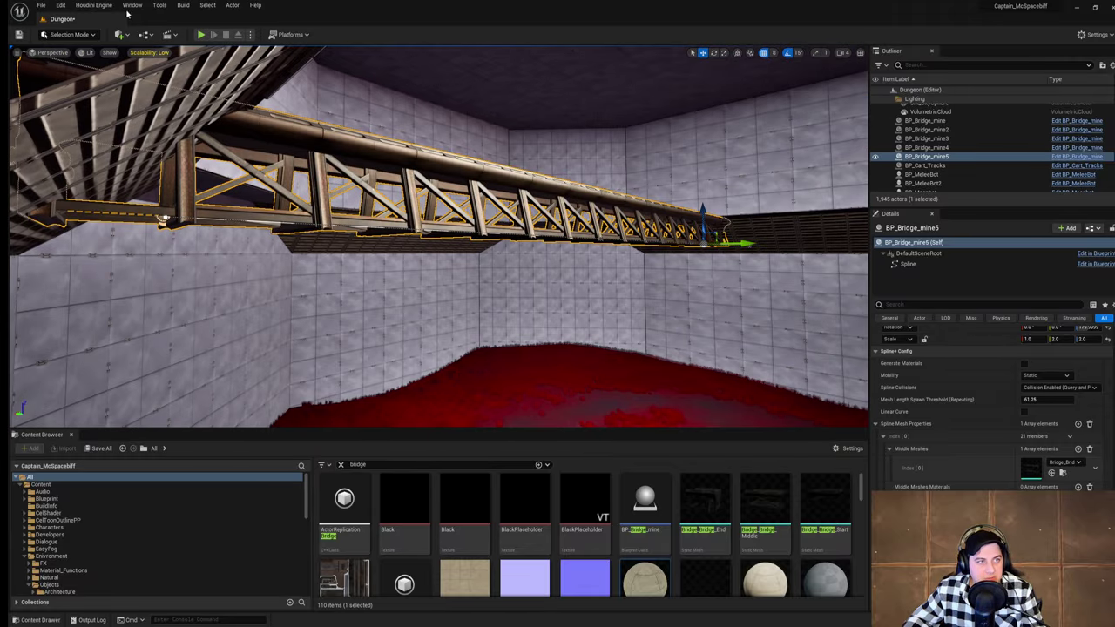
pyautogui.click(39, 5)
pyautogui.click(69, 86)
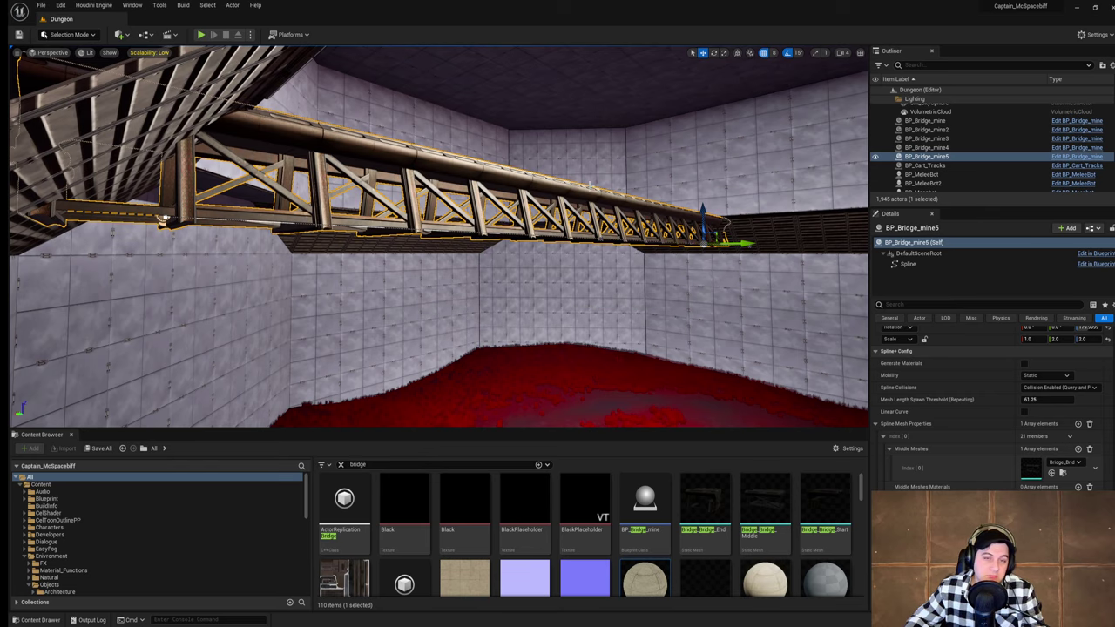
# Step: Play-test the bridge by running and jumping through the doorway and across to the far wall, and end the session
pyautogui.moveTo(591, 229); pyautogui.dragTo(688, 229, button='right')
pyautogui.moveTo(487, 235); pyautogui.dragTo(601, 248, button='right')
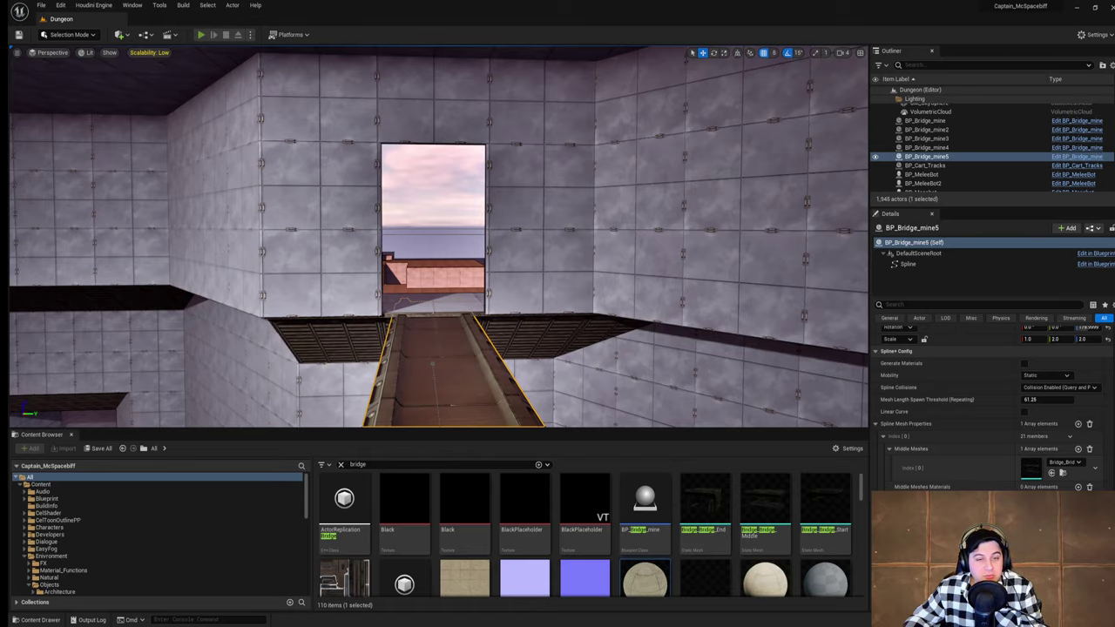
pyautogui.hotkey('alt', 'p')
pyautogui.press('w')
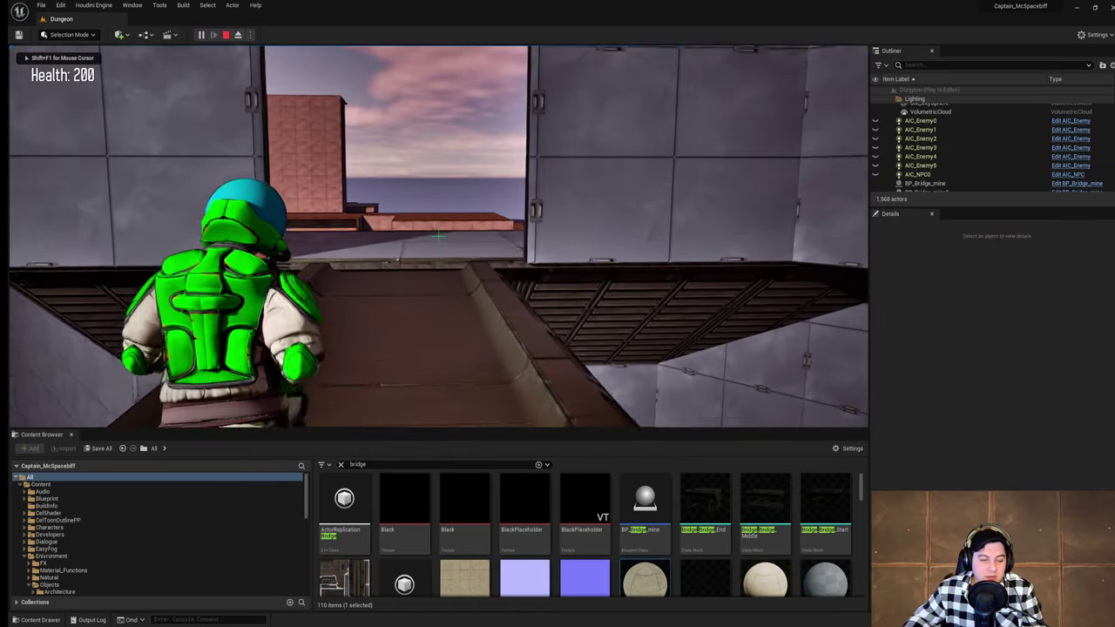
pyautogui.press('space')
pyautogui.press('s')
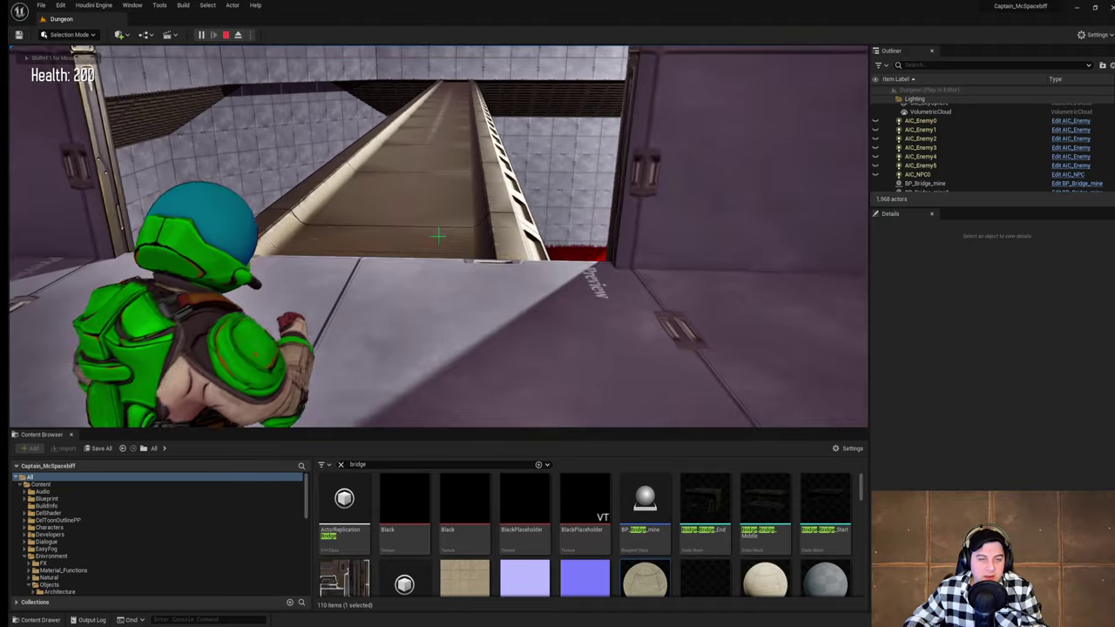
pyautogui.press('w')
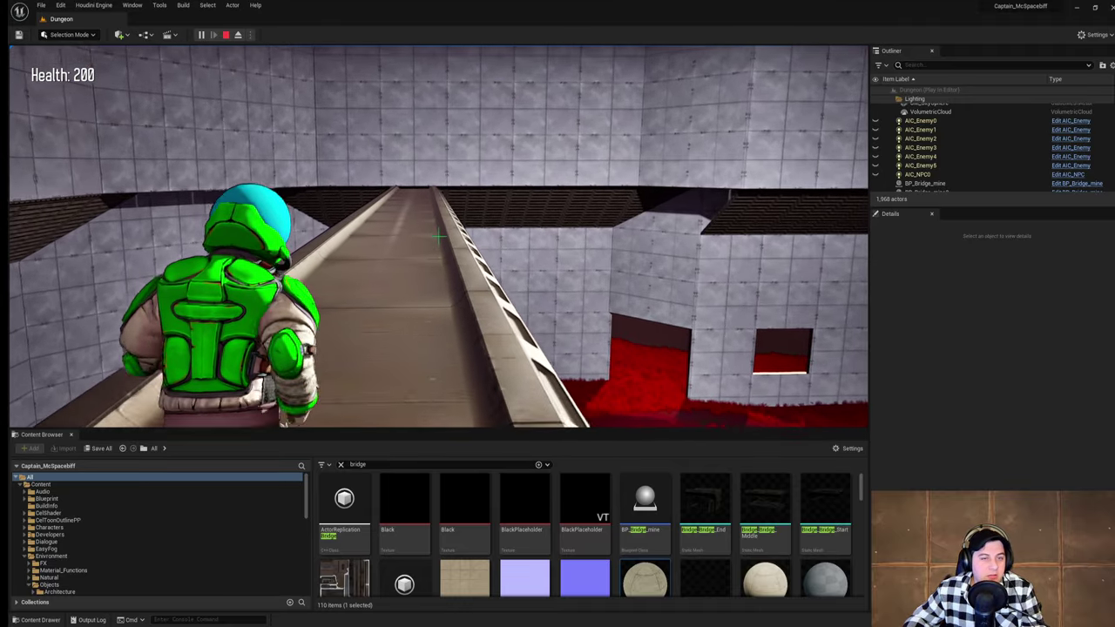
pyautogui.press('w')
pyautogui.press('space')
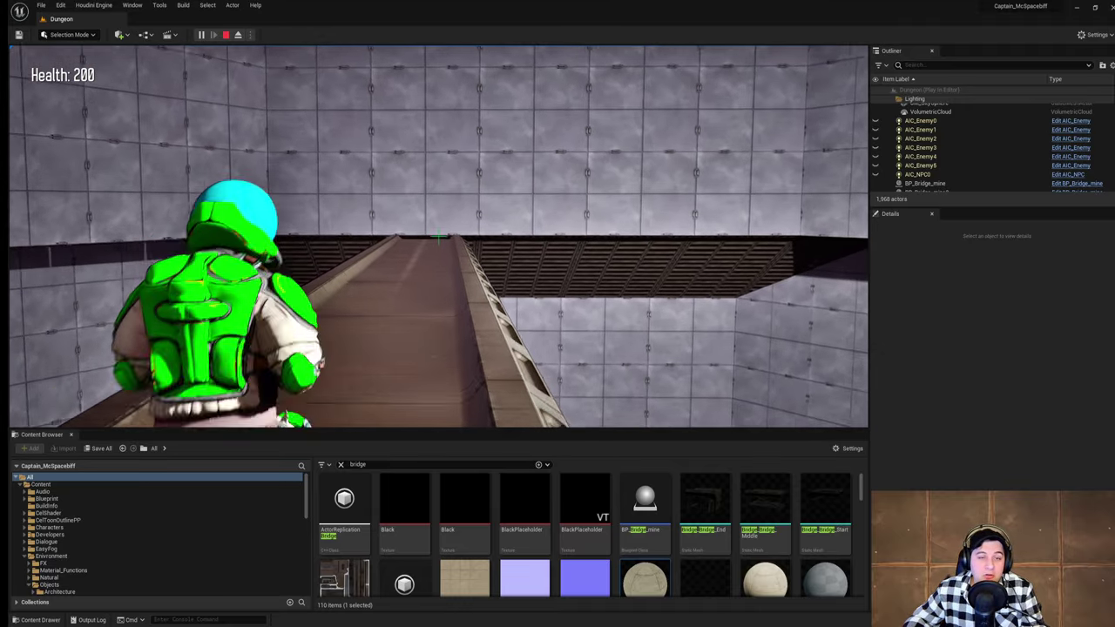
pyautogui.press('w')
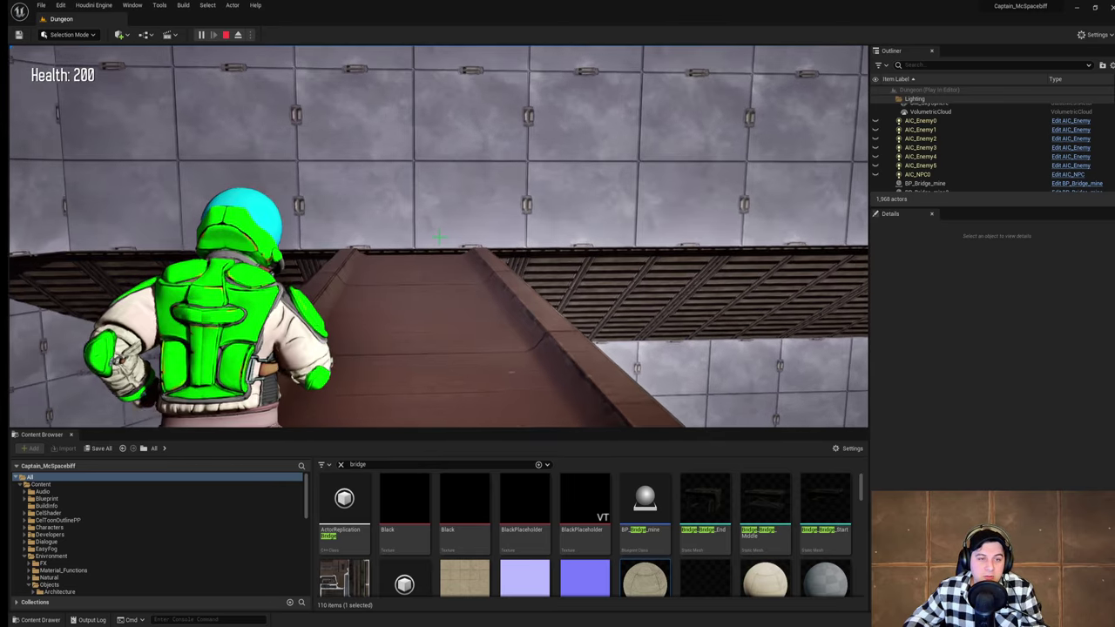
pyautogui.press('Escape')
# Step: Delete the wall panel at the far end of the bridge to open a second doorway
pyautogui.click(428, 187)
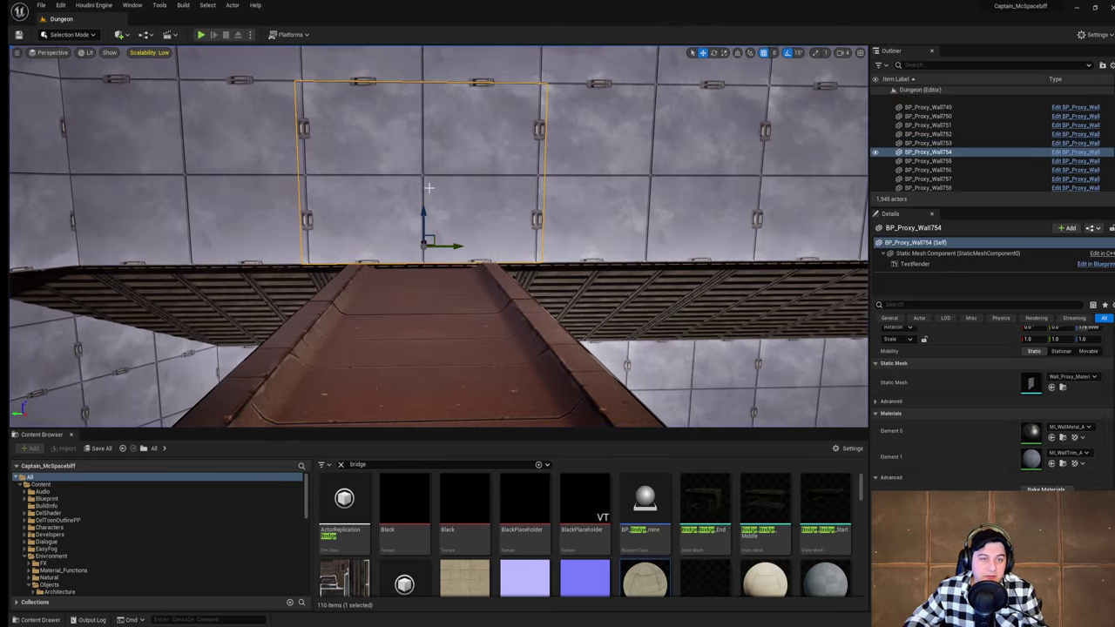
pyautogui.press('Delete')
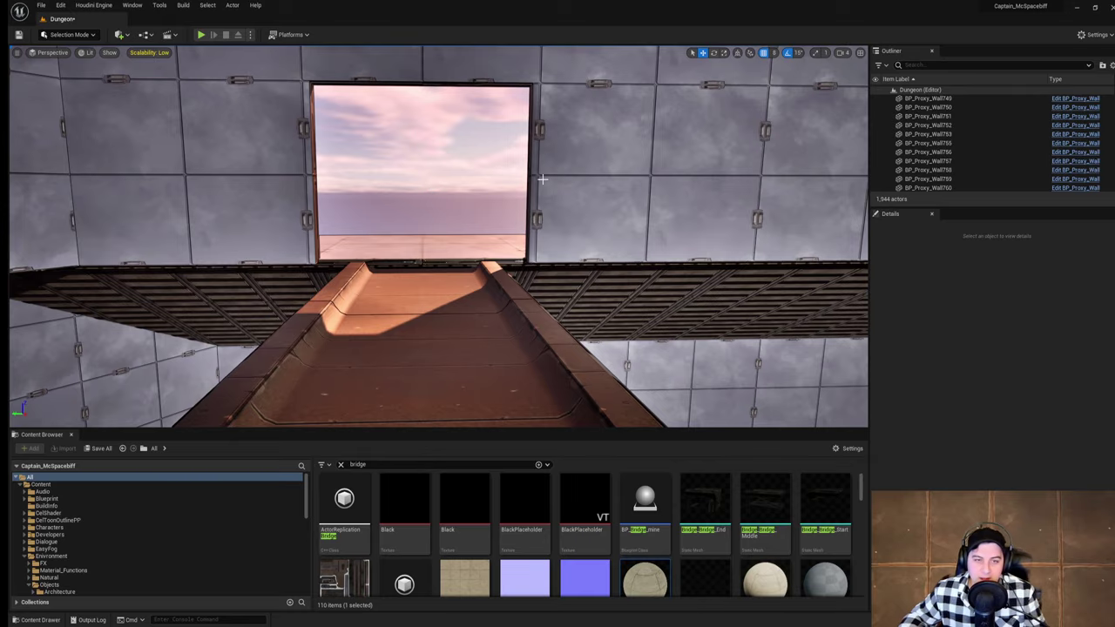
pyautogui.press('w')
pyautogui.moveTo(542, 179); pyautogui.dragTo(157, 183, button='right')
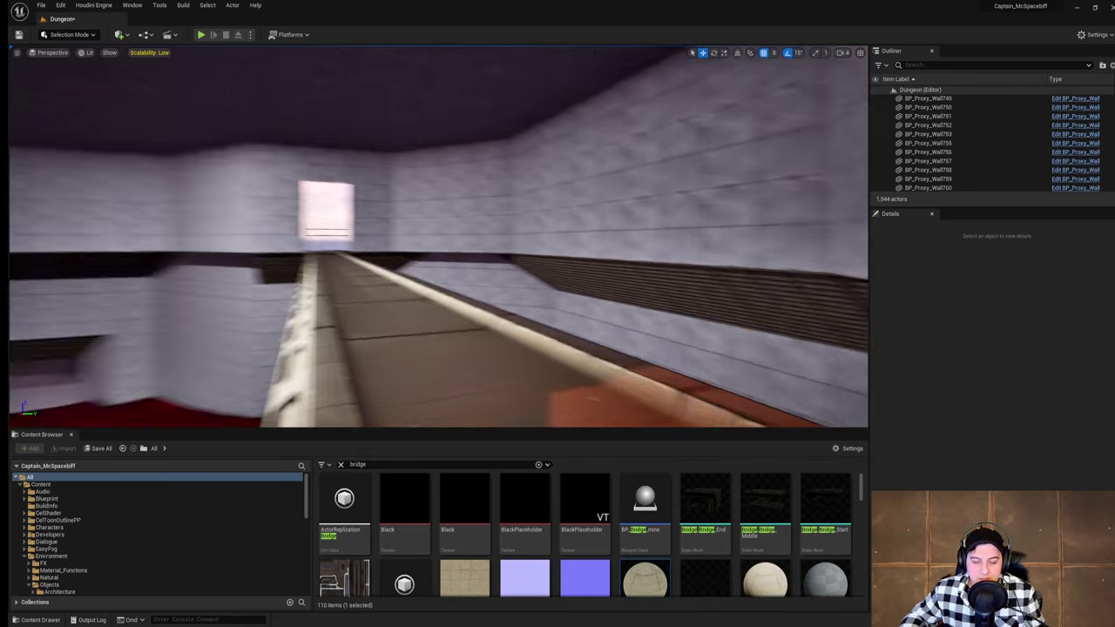
# Step: Select the three ramp pieces beneath the first doorway and move them along X to -5112.0
pyautogui.press('w')
pyautogui.moveTo(439, 237); pyautogui.dragTo(462, 288, button='right')
pyautogui.click(641, 316)
pyautogui.press('a')
pyautogui.moveTo(642, 316); pyautogui.dragTo(460, 296, button='right')
pyautogui.keyDown('ctrl'); pyautogui.click(385, 299); pyautogui.keyUp('ctrl')
pyautogui.keyDown('ctrl'); pyautogui.click(306, 317); pyautogui.keyUp('ctrl')
pyautogui.press('a')
pyautogui.moveTo(306, 316)
pyautogui.mouseDown(button='right')
pyautogui.moveTo(283, 319)
pyautogui.moveTo(304, 305)
pyautogui.mouseUp(button='right')
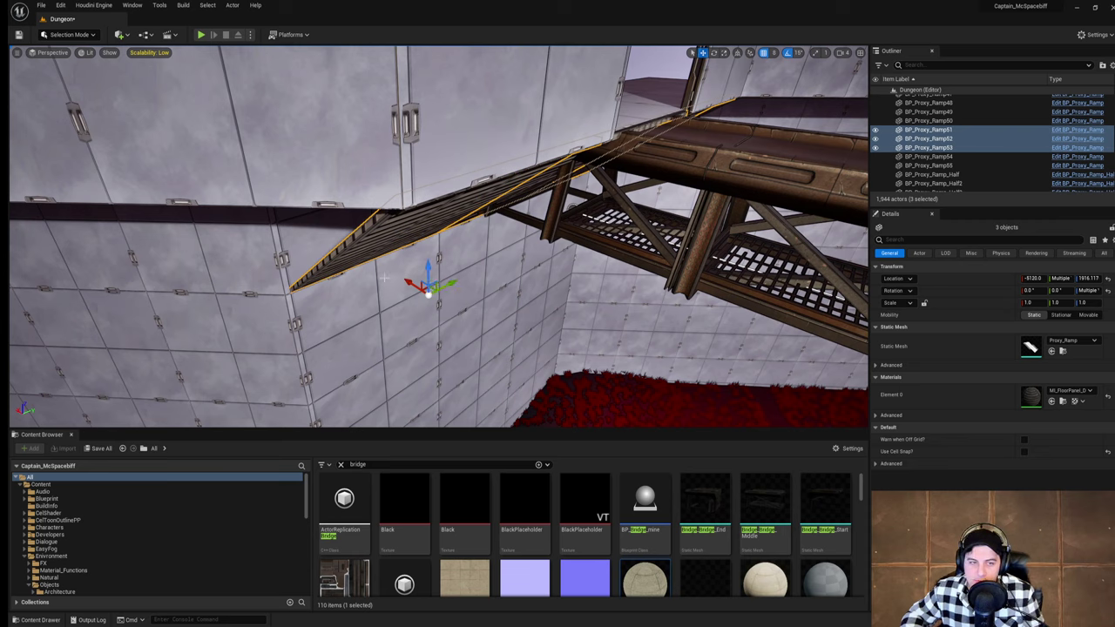
pyautogui.moveTo(412, 285); pyautogui.dragTo(409, 283)
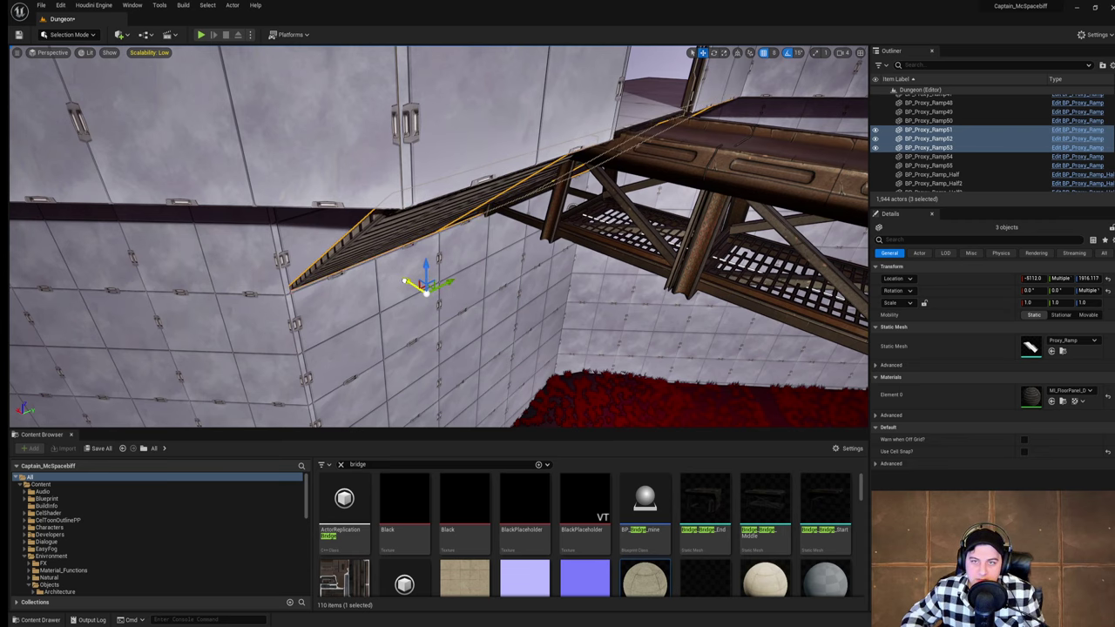
pyautogui.moveTo(440, 263); pyautogui.dragTo(441, 262, button='right')
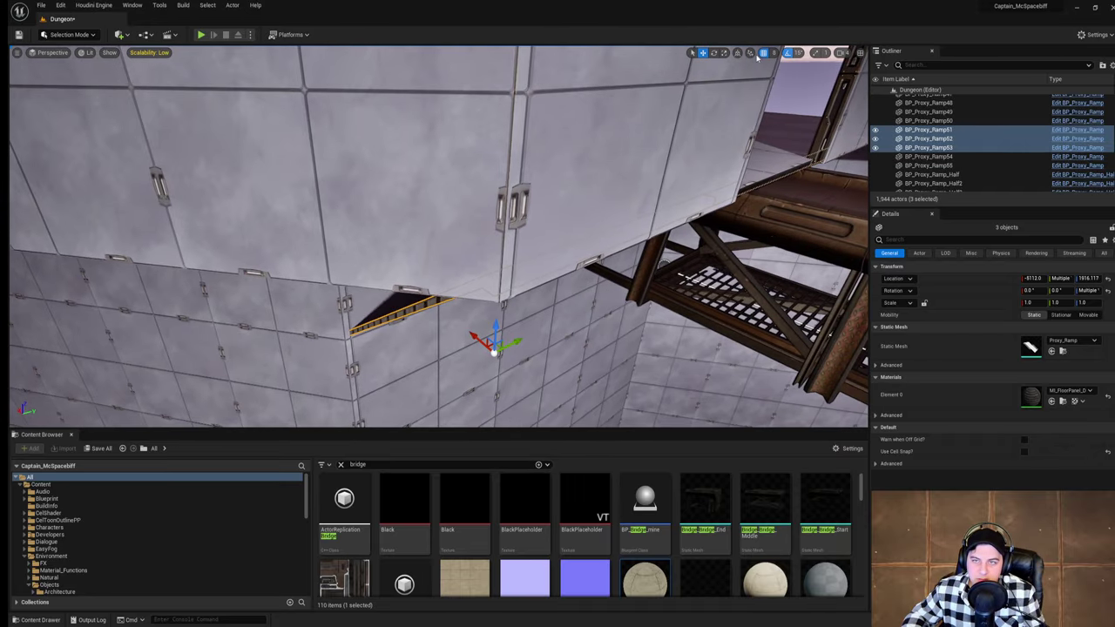
# Step: Turn off position grid snapping to fine-tune the three ramps to X -5119.66 against the doorway floor, and save the level
pyautogui.click(763, 53)
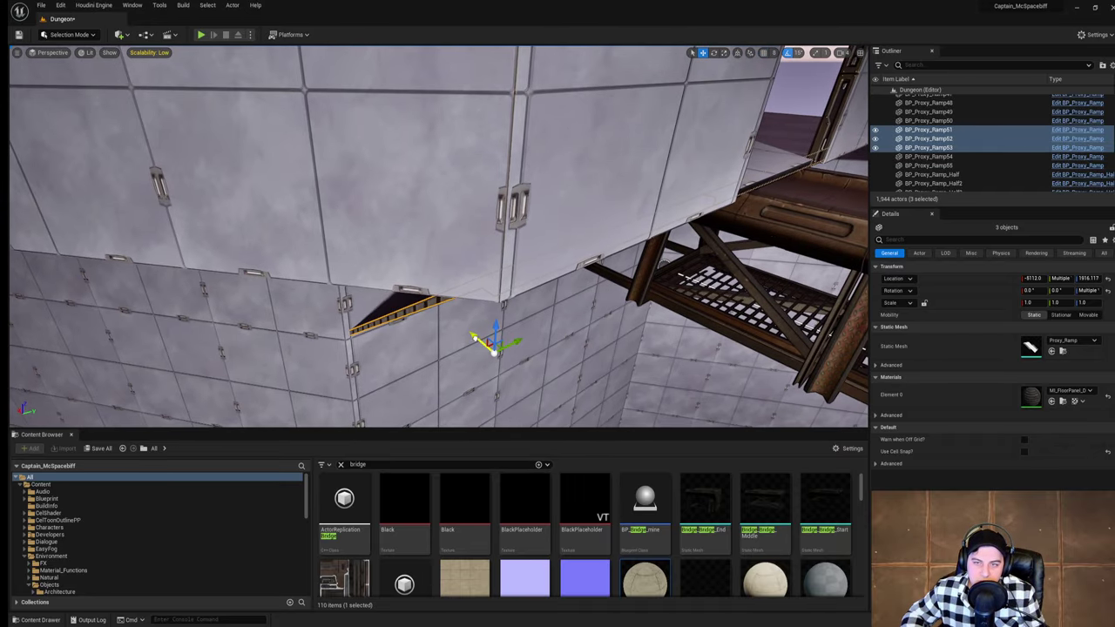
pyautogui.moveTo(475, 338); pyautogui.dragTo(477, 339)
pyautogui.moveTo(476, 339); pyautogui.dragTo(576, 311, button='right')
pyautogui.moveTo(572, 256); pyautogui.dragTo(571, 256)
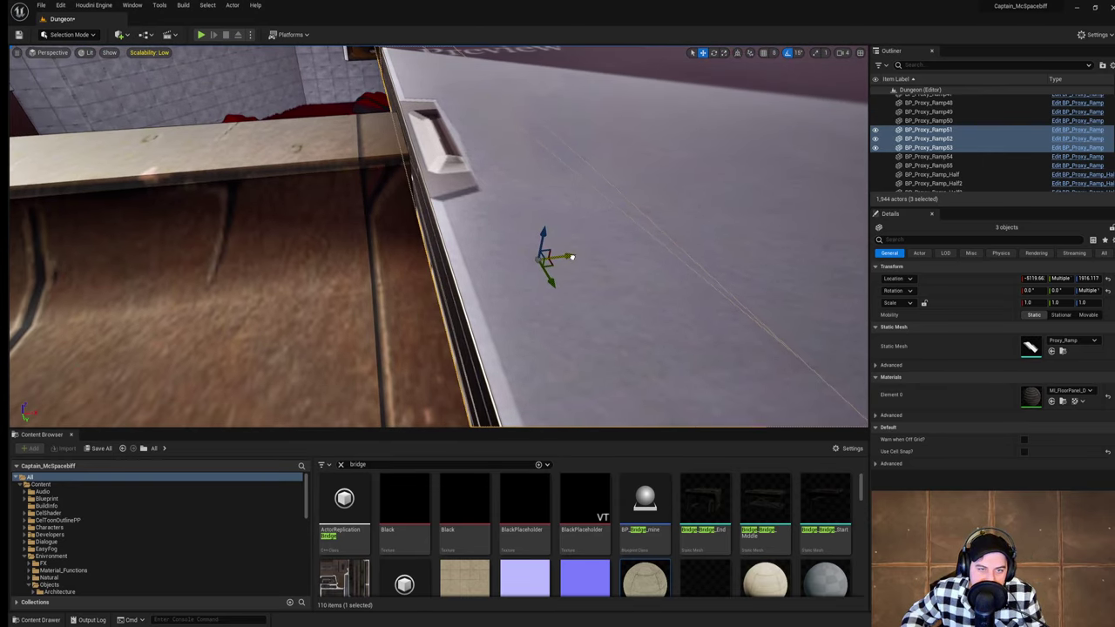
pyautogui.moveTo(572, 257); pyautogui.dragTo(572, 257)
pyautogui.moveTo(572, 257)
pyautogui.mouseDown(button='right')
pyautogui.moveTo(749, 130)
pyautogui.moveTo(775, 144)
pyautogui.moveTo(558, 305)
pyautogui.moveTo(574, 256)
pyautogui.moveTo(593, 253)
pyautogui.mouseUp(button='right')
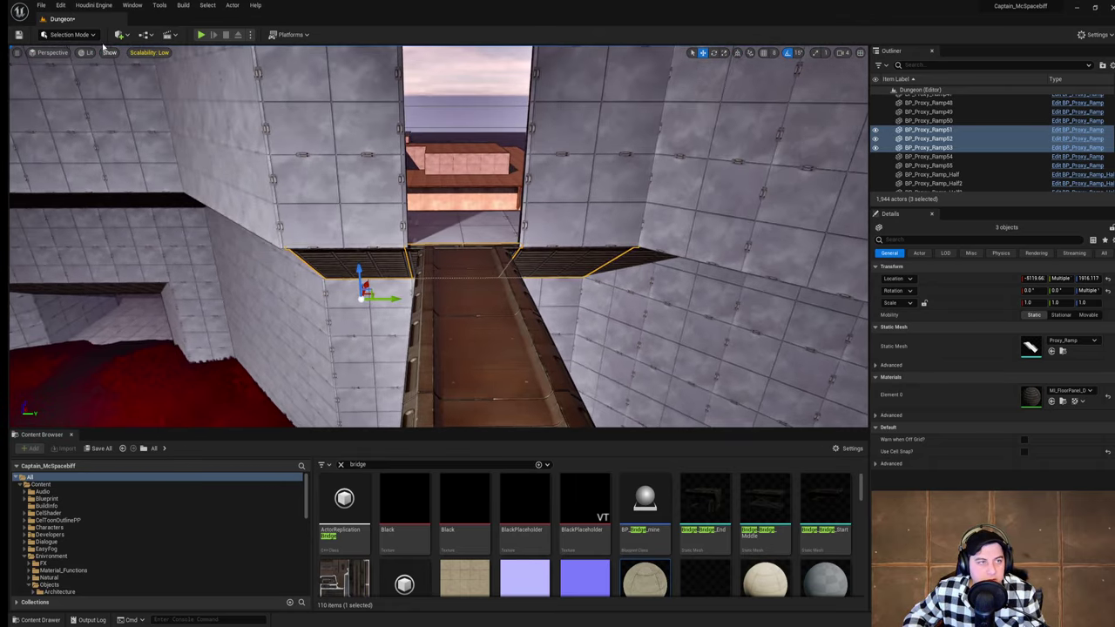
pyautogui.click(41, 6)
pyautogui.click(75, 88)
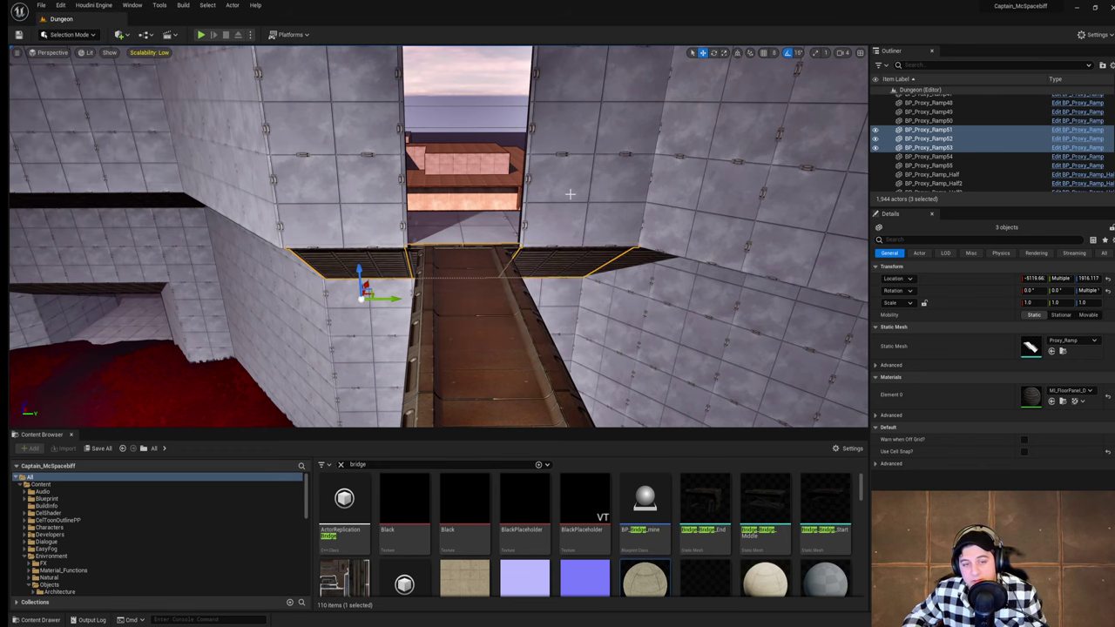
# Step: Play-test the bridge briefly facing the first doorway, and end the session
pyautogui.moveTo(563, 194); pyautogui.dragTo(607, 179, button='right')
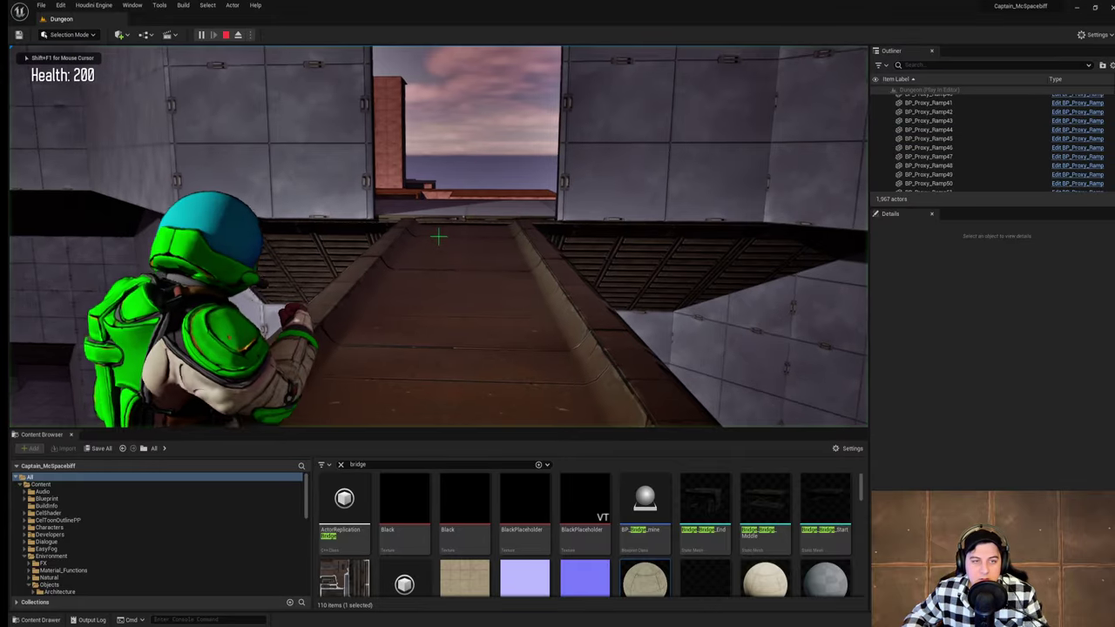
pyautogui.press('Escape')
# Step: Try moving the lower wall panel beside the first doorway to Y 1024.0, and undo the move
pyautogui.click(299, 186)
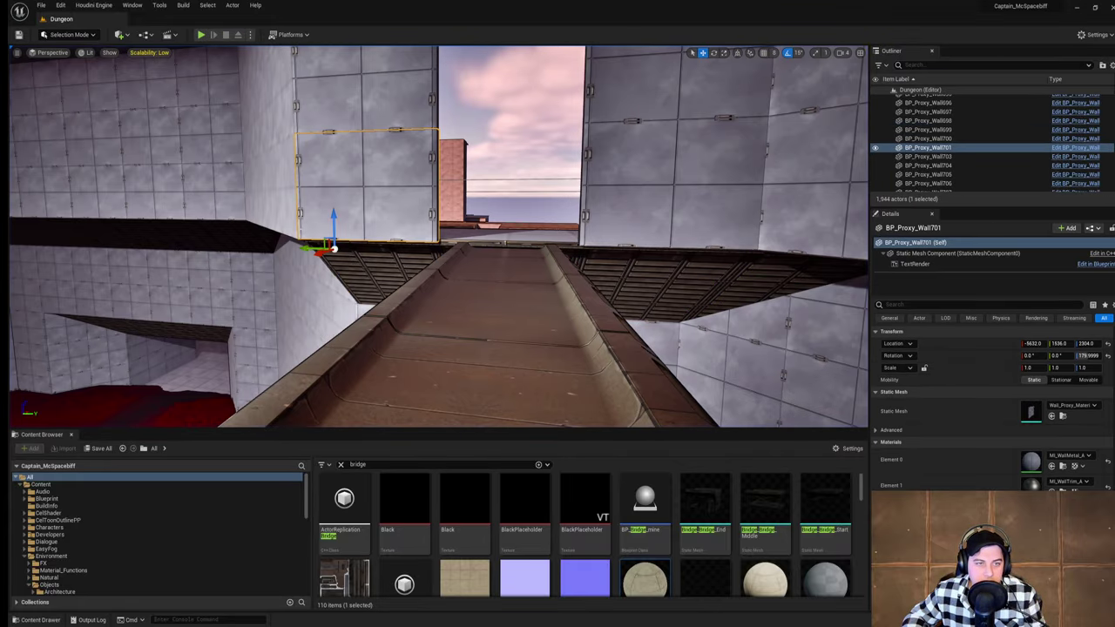
pyautogui.moveTo(306, 249); pyautogui.dragTo(170, 244)
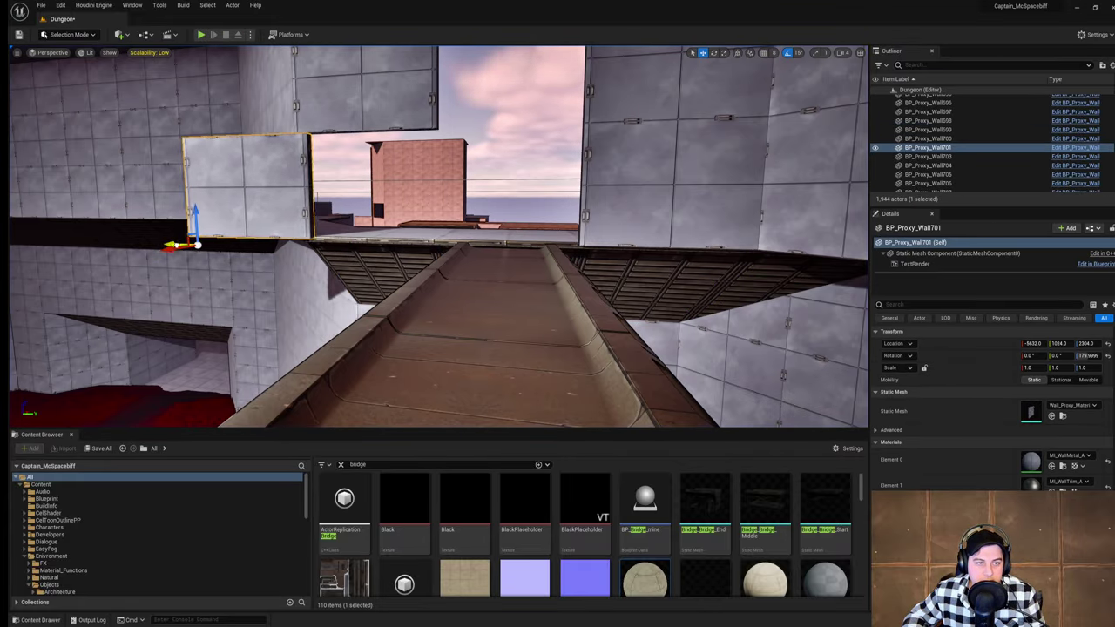
pyautogui.hotkey('ctrl', 'z')
# Step: Save the Dungeon level with the wall panel back beside the doorway
pyautogui.press('w')
pyautogui.moveTo(311, 257)
pyautogui.mouseDown(button='right')
pyautogui.moveTo(316, 237)
pyautogui.moveTo(313, 247)
pyautogui.mouseUp(button='right')
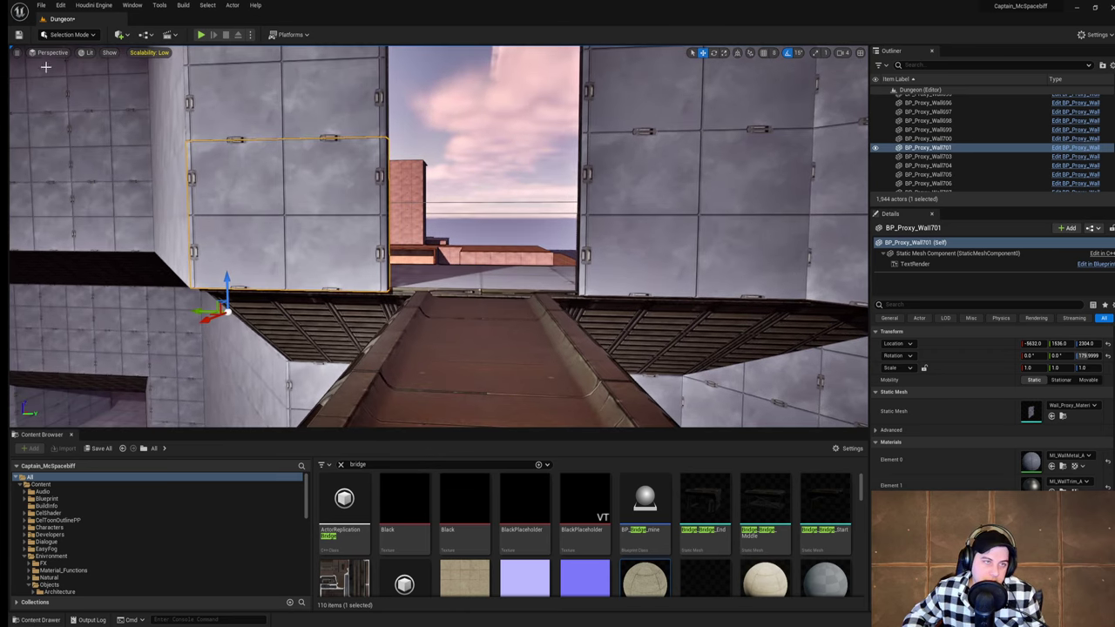
pyautogui.click(41, 5)
pyautogui.click(104, 96)
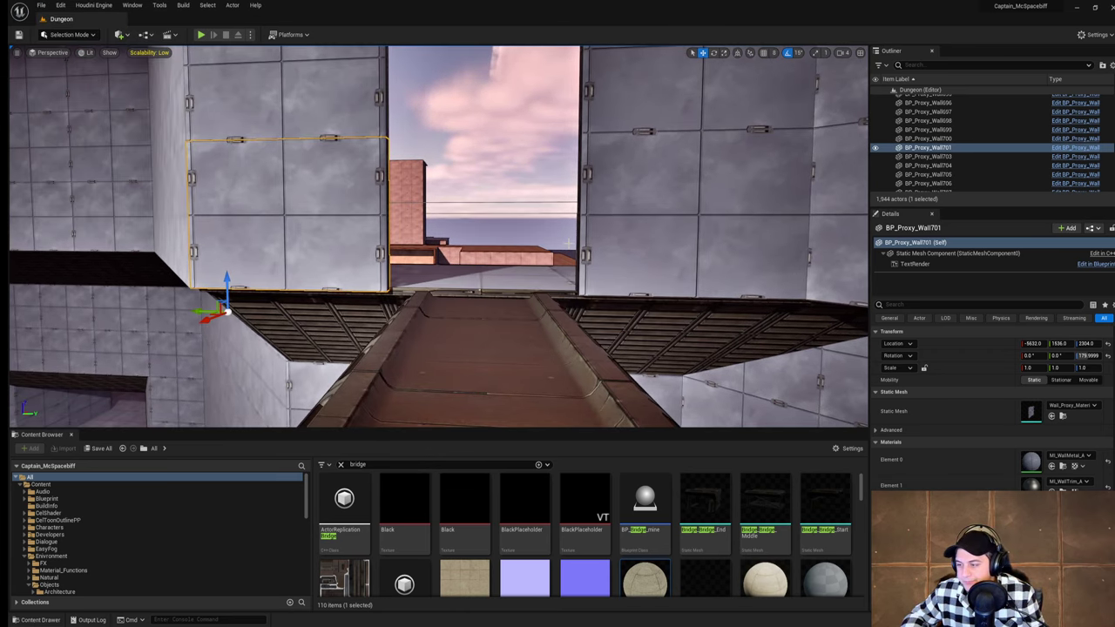
# Step: Examine the bridge from the doorway and from the side of the chamber, and select it
pyautogui.press('w')
pyautogui.moveTo(568, 243); pyautogui.dragTo(801, 244, button='right')
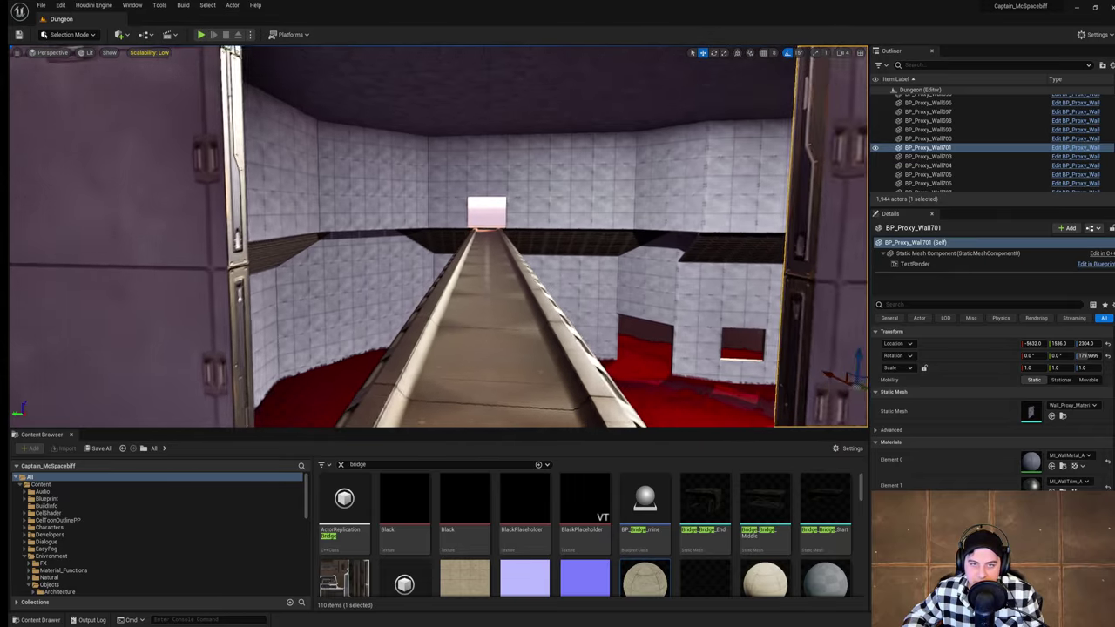
pyautogui.press('w')
pyautogui.press('a')
pyautogui.moveTo(439, 237); pyautogui.dragTo(222, 244, button='right')
pyautogui.press('s')
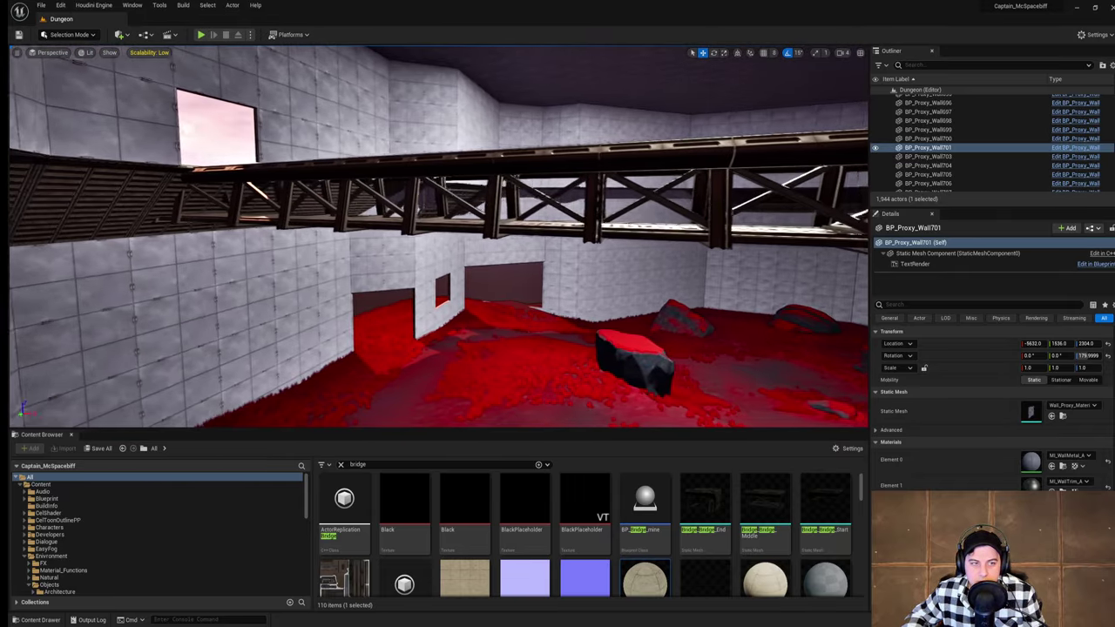
pyautogui.press('a')
pyautogui.moveTo(487, 209); pyautogui.dragTo(604, 210, button='right')
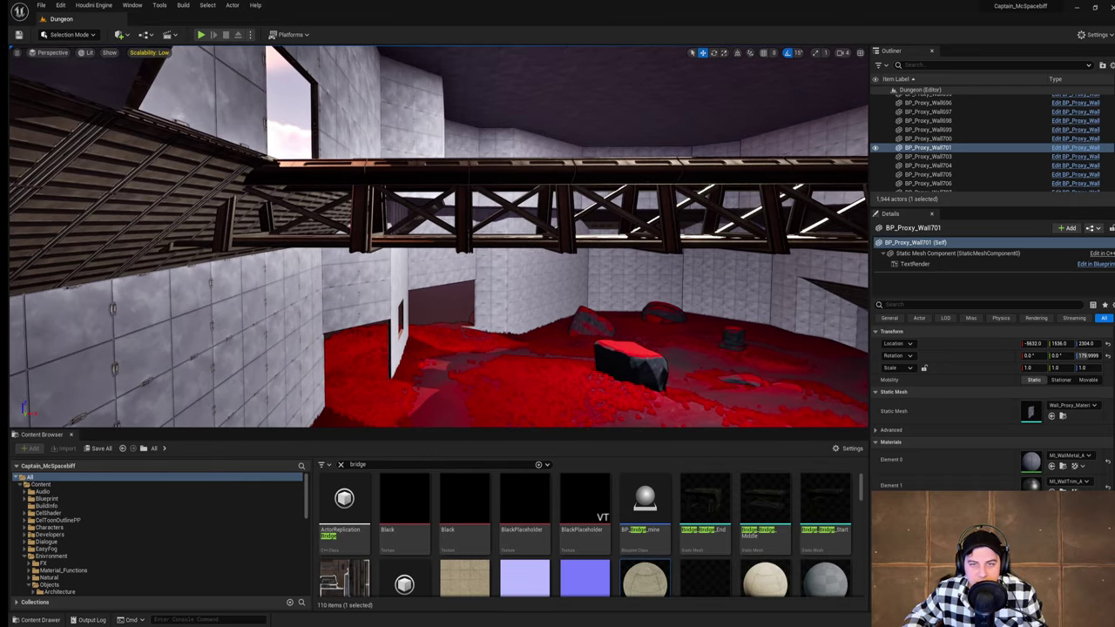
pyautogui.click(604, 209)
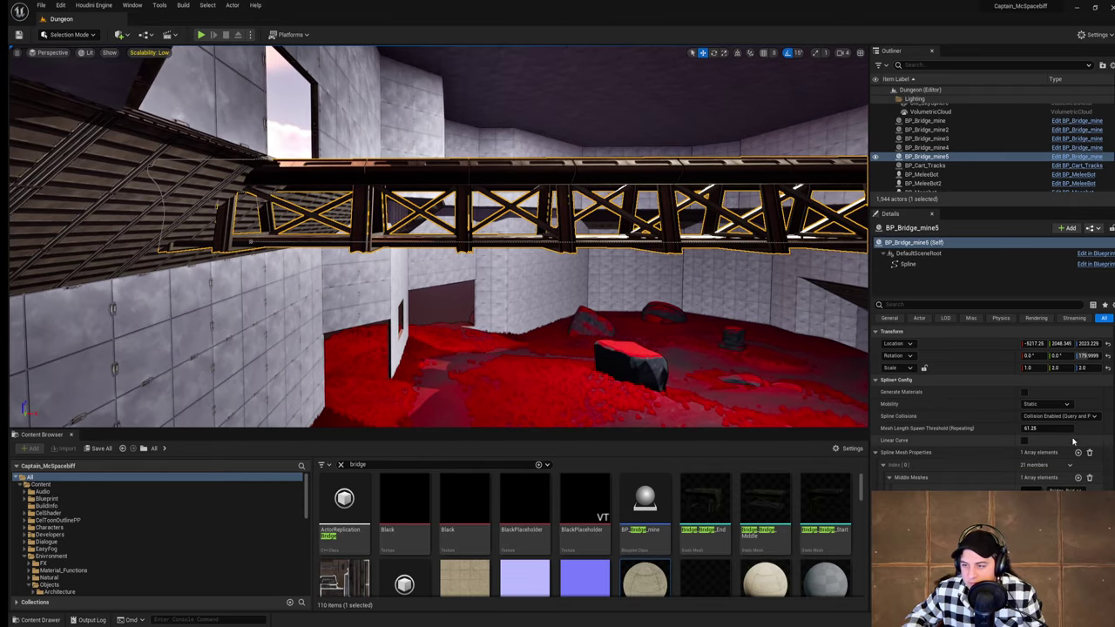
# Step: Try a Z scale of 0.75 on the bridge, and set its Z scale to 1.5
pyautogui.click(1088, 368)
pyautogui.write('.75')
pyautogui.press('Return')
pyautogui.write('.')
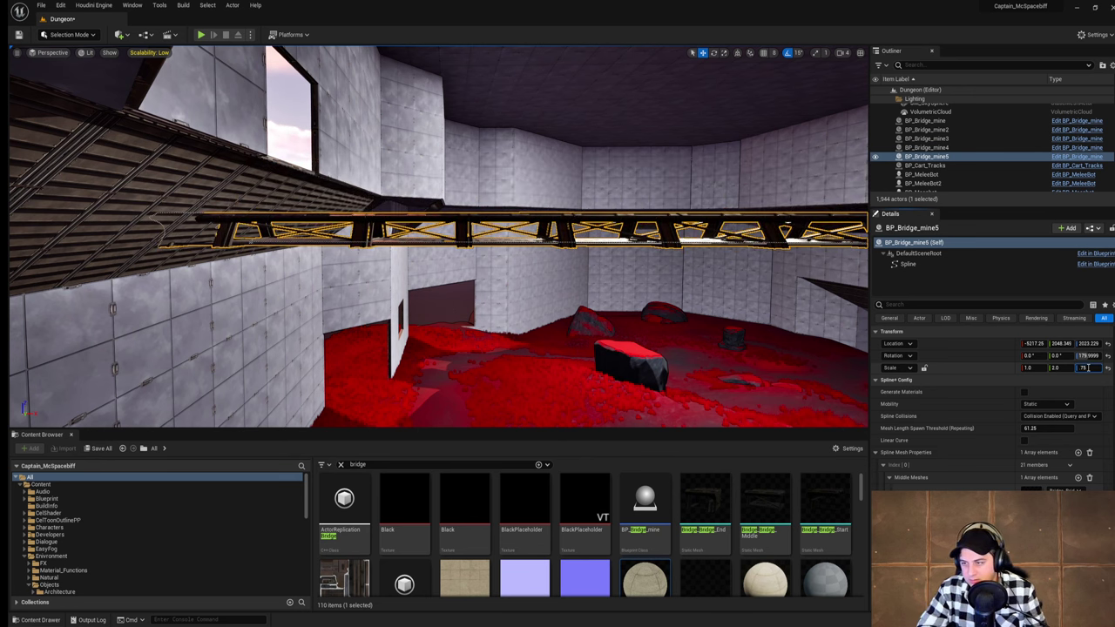
pyautogui.moveTo(543, 370); pyautogui.dragTo(710, 355, button='right')
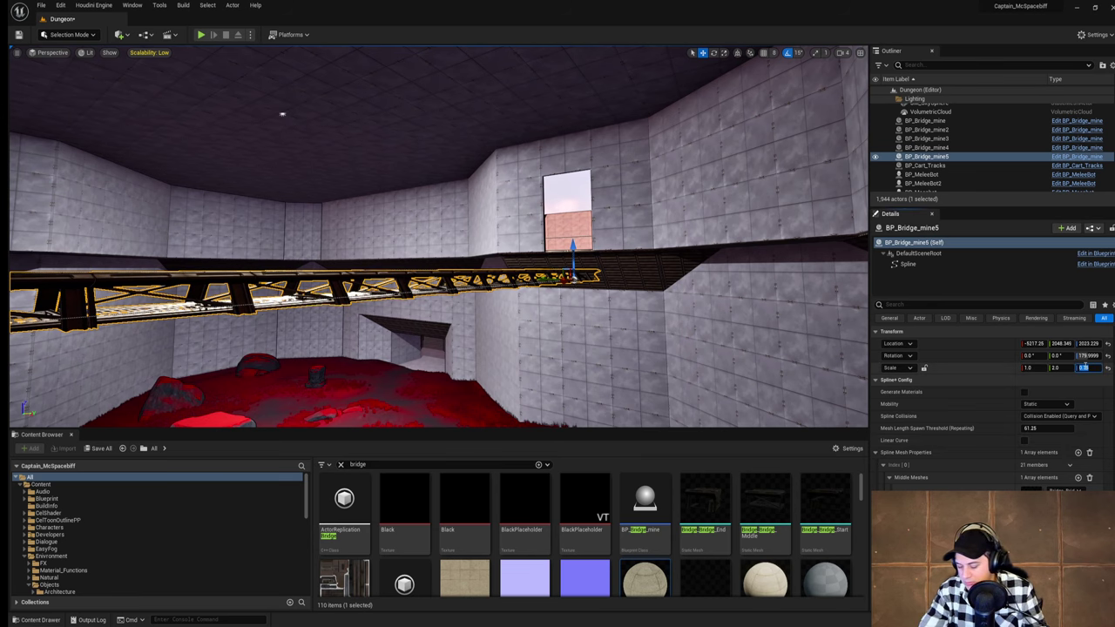
pyautogui.press('Return')
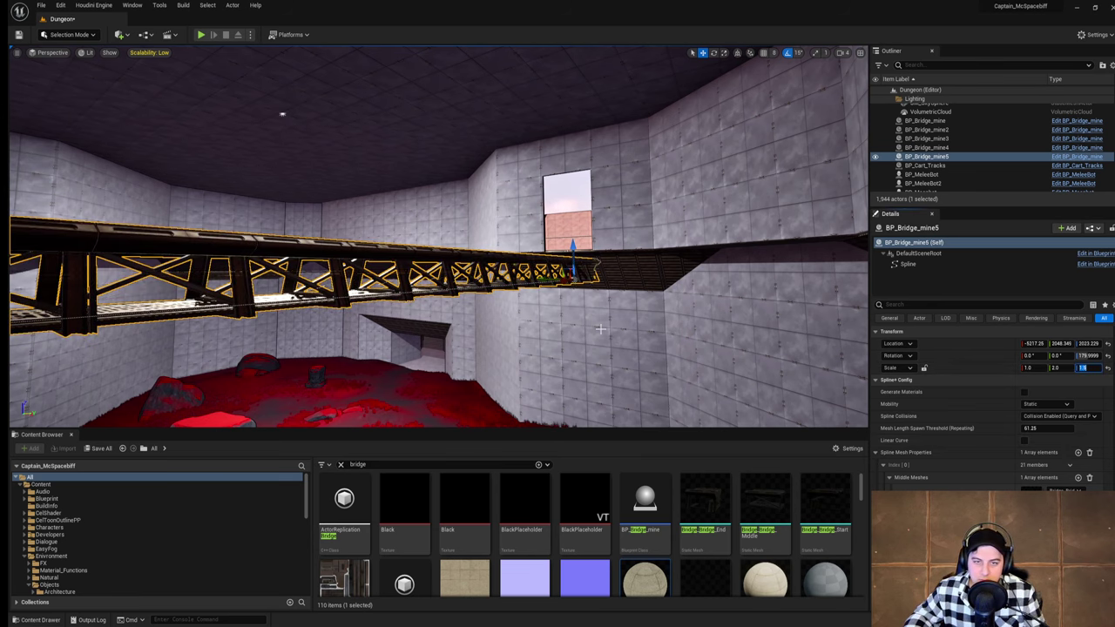
# Step: Raise the bridge to a Z location of about 2099.5 so its deck meets the doorway floor
pyautogui.moveTo(601, 328); pyautogui.dragTo(595, 329, button='right')
pyautogui.moveTo(579, 319); pyautogui.dragTo(583, 307)
pyautogui.moveTo(583, 307); pyautogui.dragTo(595, 315, button='right')
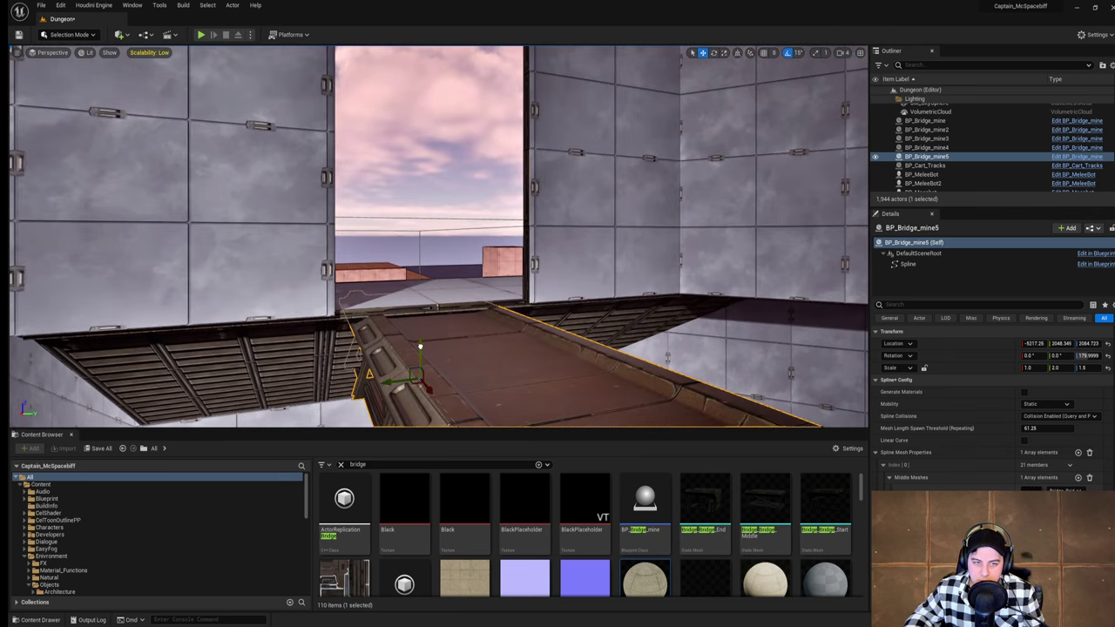
pyautogui.moveTo(419, 347); pyautogui.dragTo(420, 337)
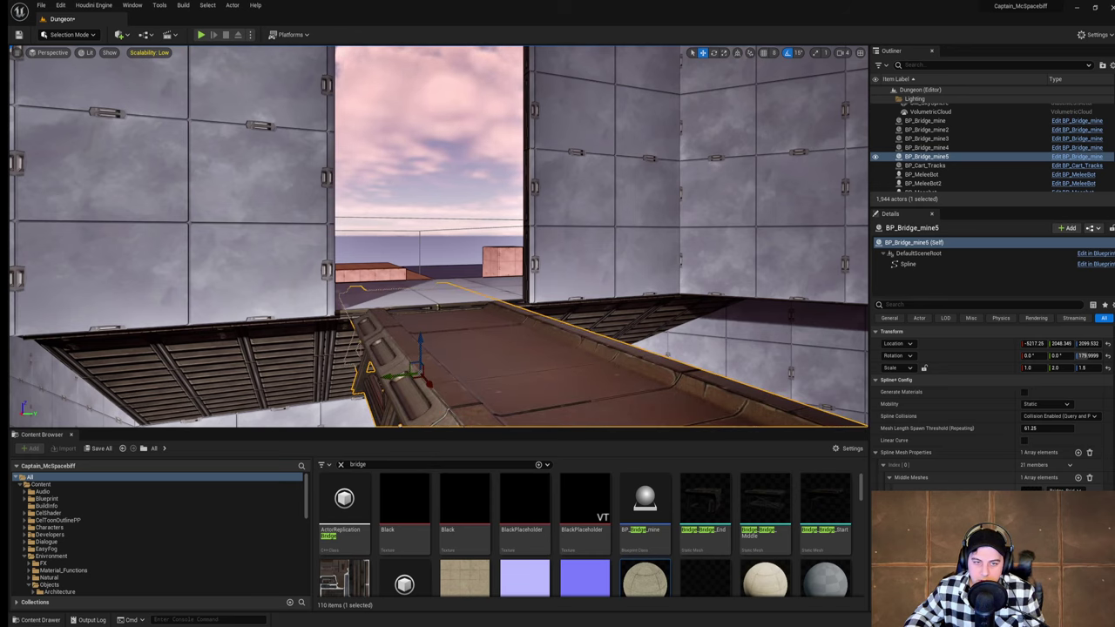
pyautogui.moveTo(420, 337); pyautogui.dragTo(451, 288, button='right')
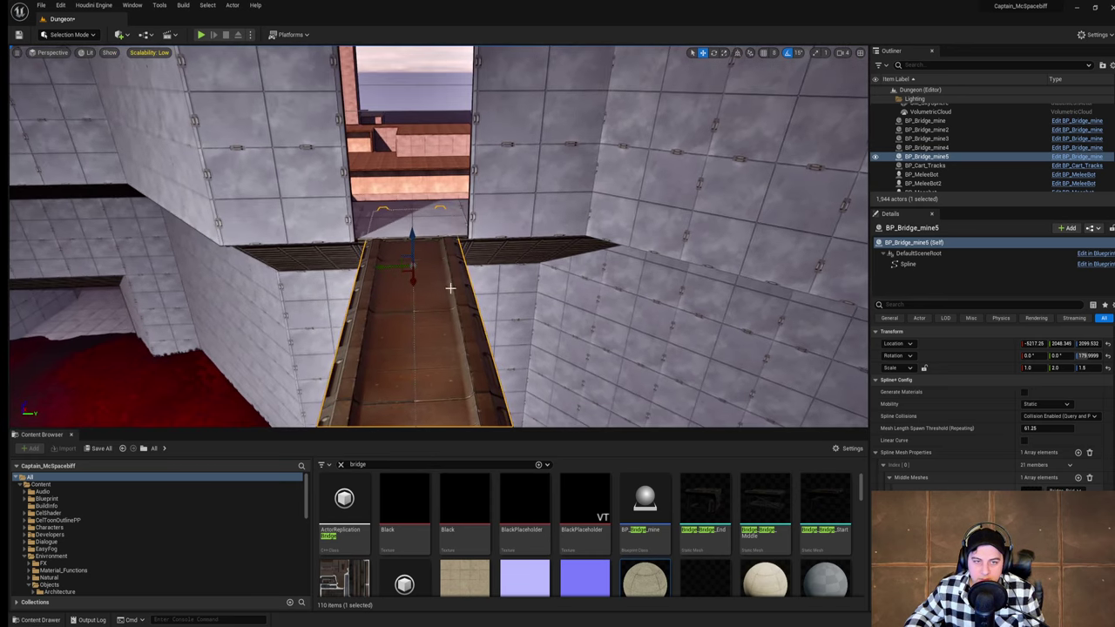
# Step: Play-test walking on the raised bridge, end the session, and save the Dungeon level
pyautogui.click(200, 34)
pyautogui.press('w')
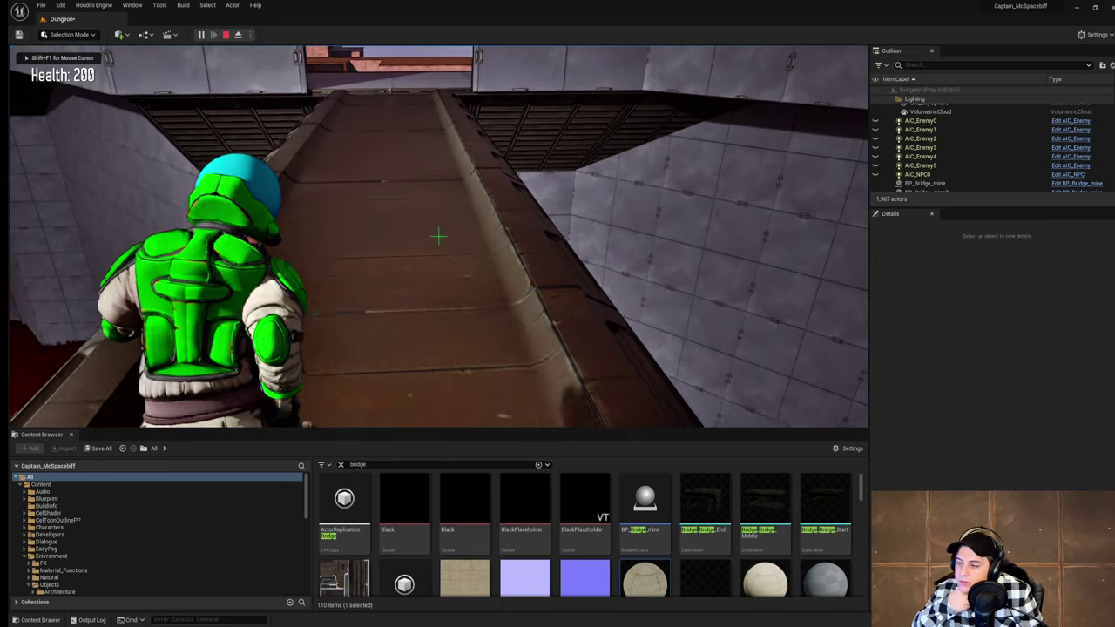
pyautogui.press('w')
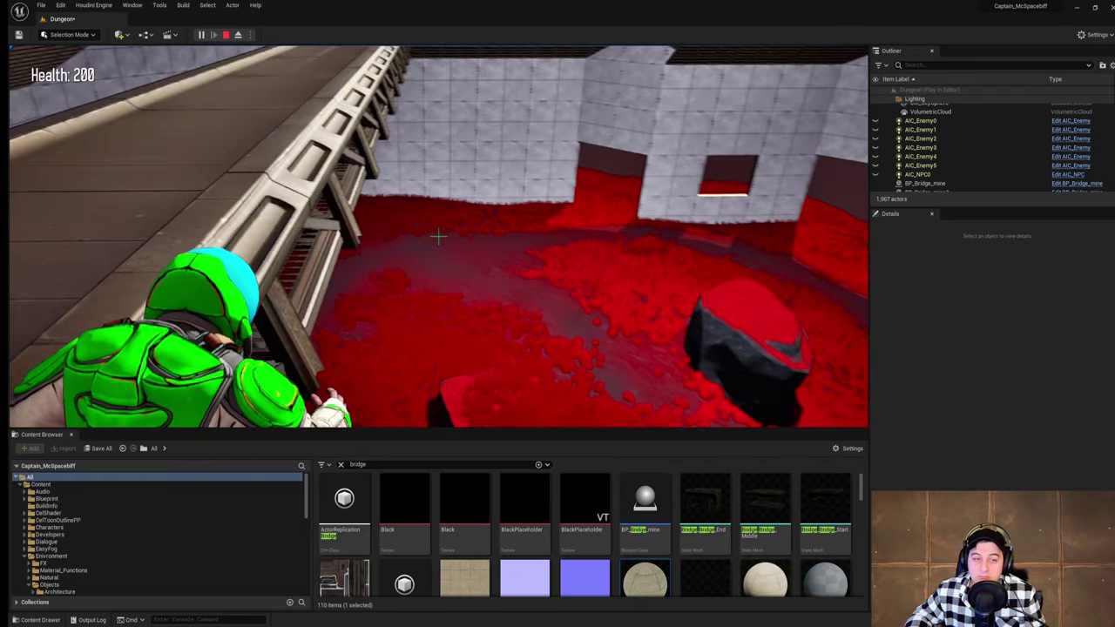
pyautogui.press('Escape')
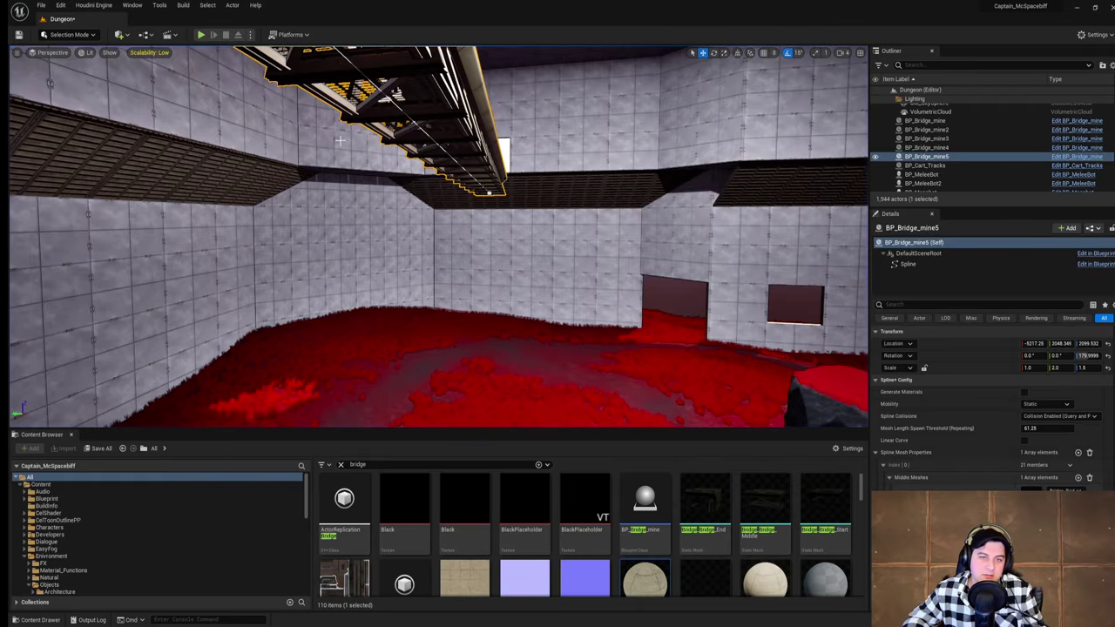
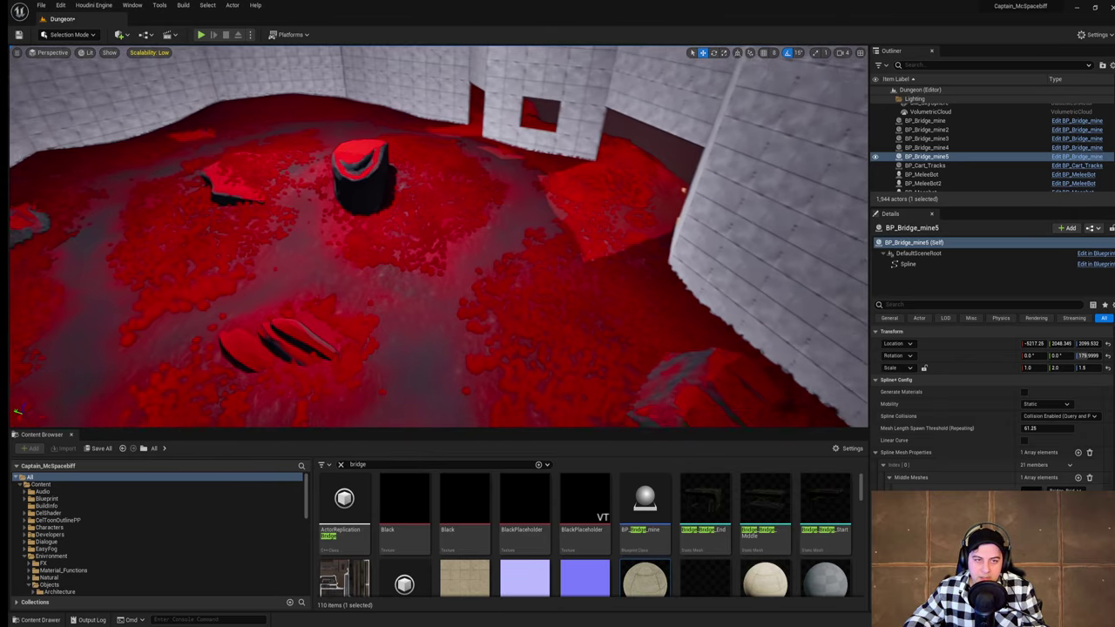
pyautogui.click(45, 7)
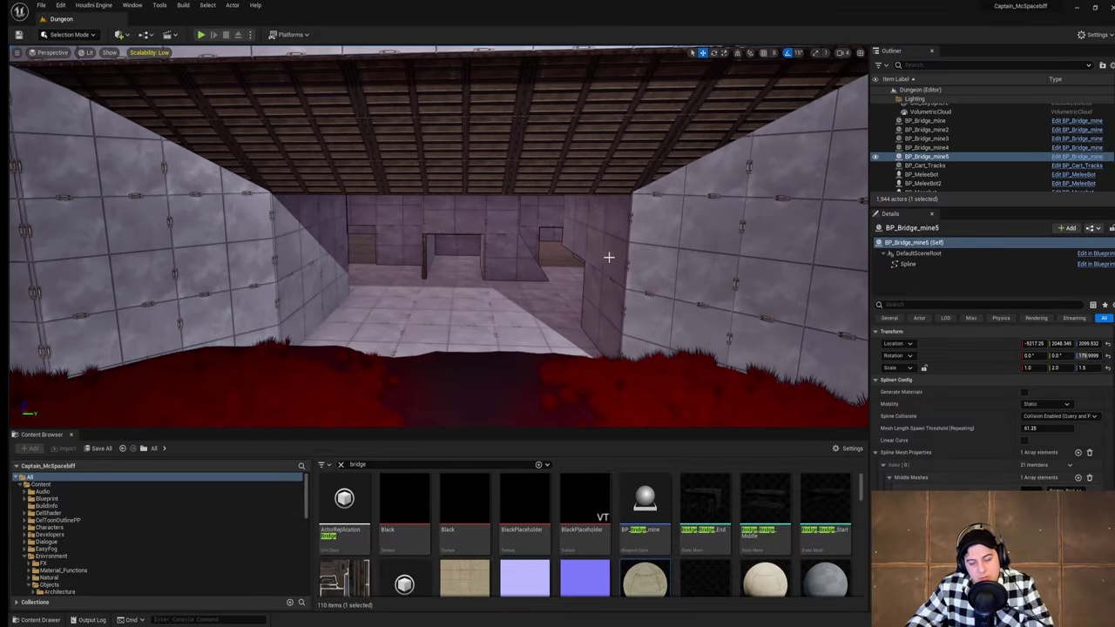
# Step: Inspect the chamber floor, play-test running and jumping past the rocks toward the window openings, and end the session
pyautogui.moveTo(609, 257); pyautogui.dragTo(614, 263, button='right')
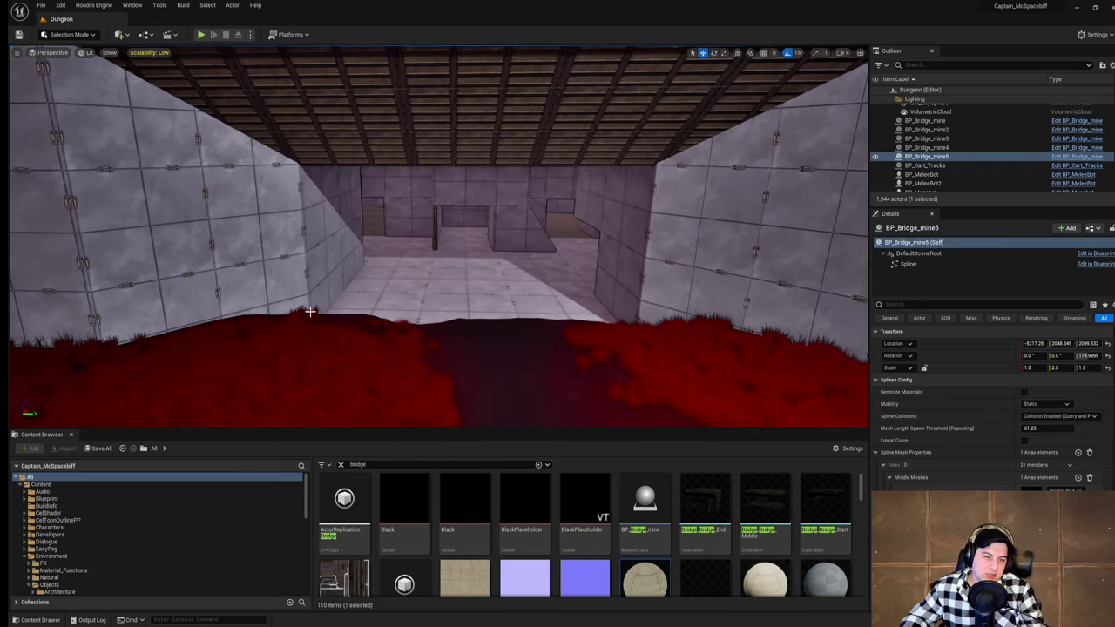
pyautogui.moveTo(478, 309); pyautogui.dragTo(655, 315, button='right')
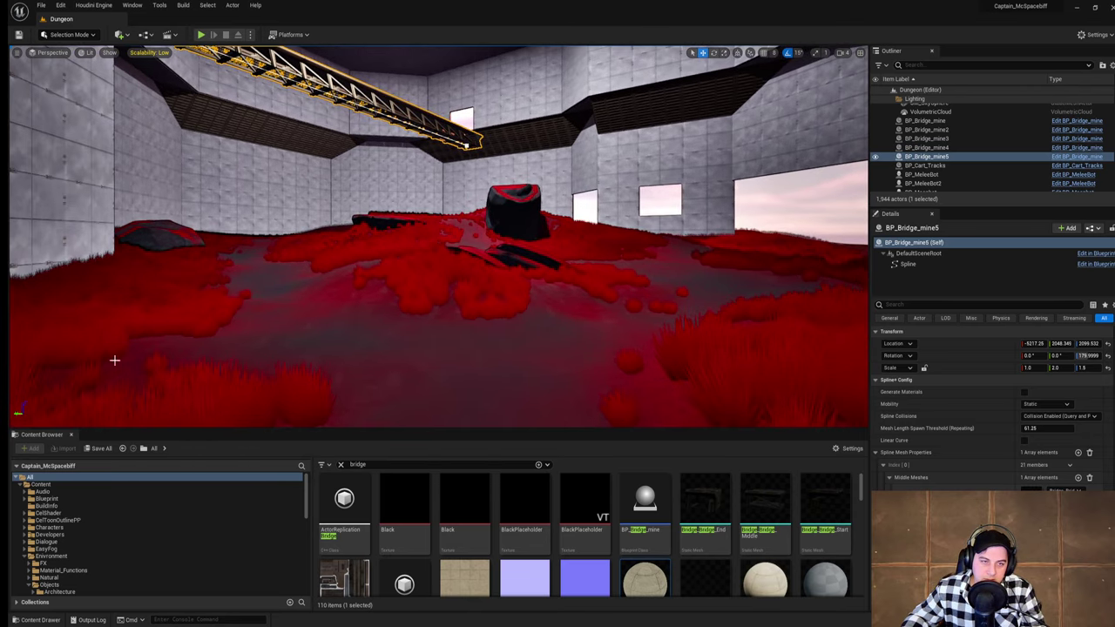
pyautogui.moveTo(323, 274); pyautogui.dragTo(152, 248, button='right')
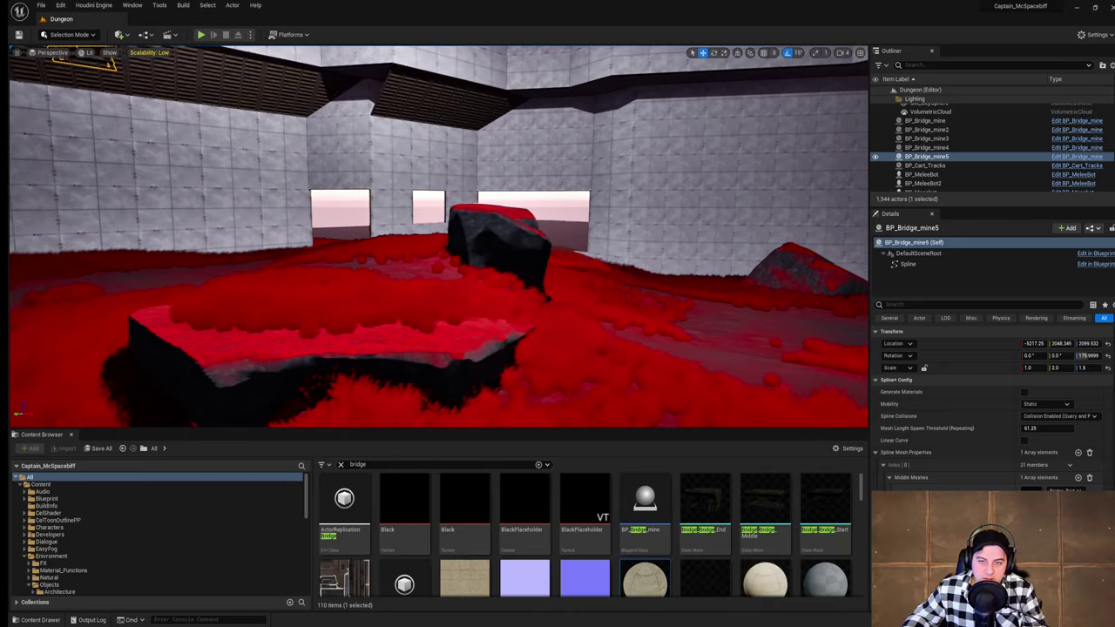
pyautogui.moveTo(435, 248); pyautogui.dragTo(261, 244, button='right')
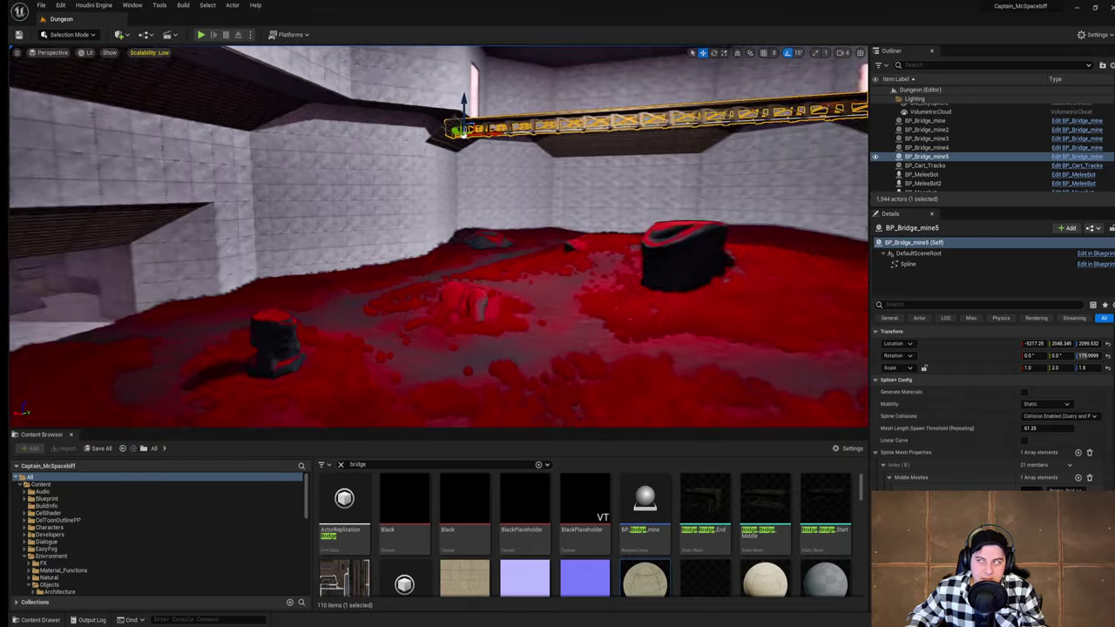
pyautogui.moveTo(435, 248); pyautogui.dragTo(374, 235, button='right')
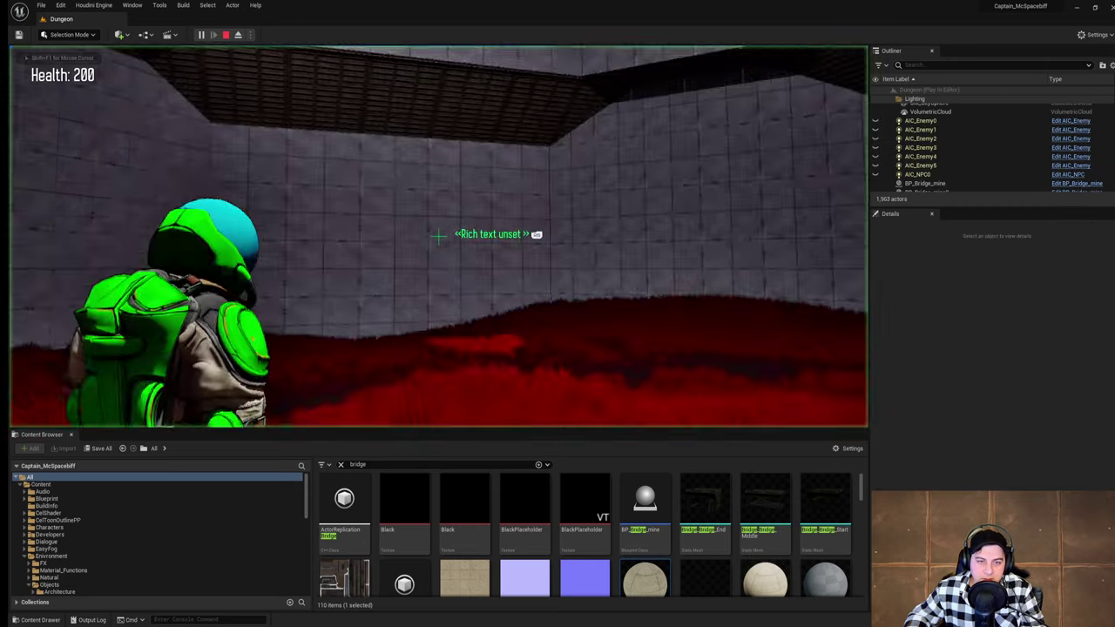
pyautogui.click(529, 139)
pyautogui.press('w')
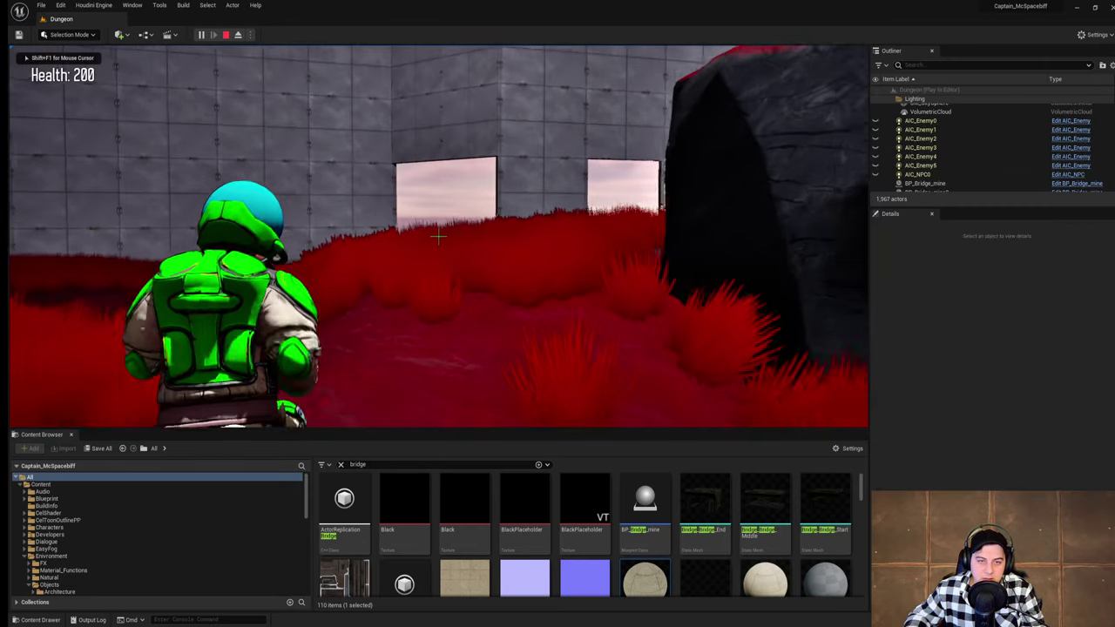
pyautogui.press('w')
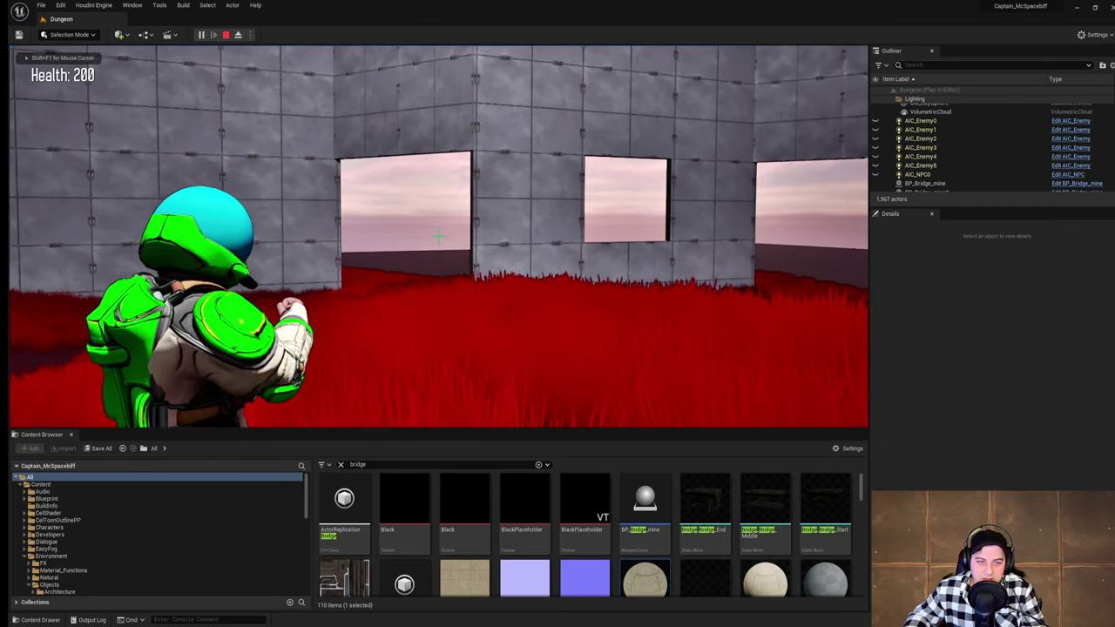
pyautogui.press('w')
pyautogui.press('space')
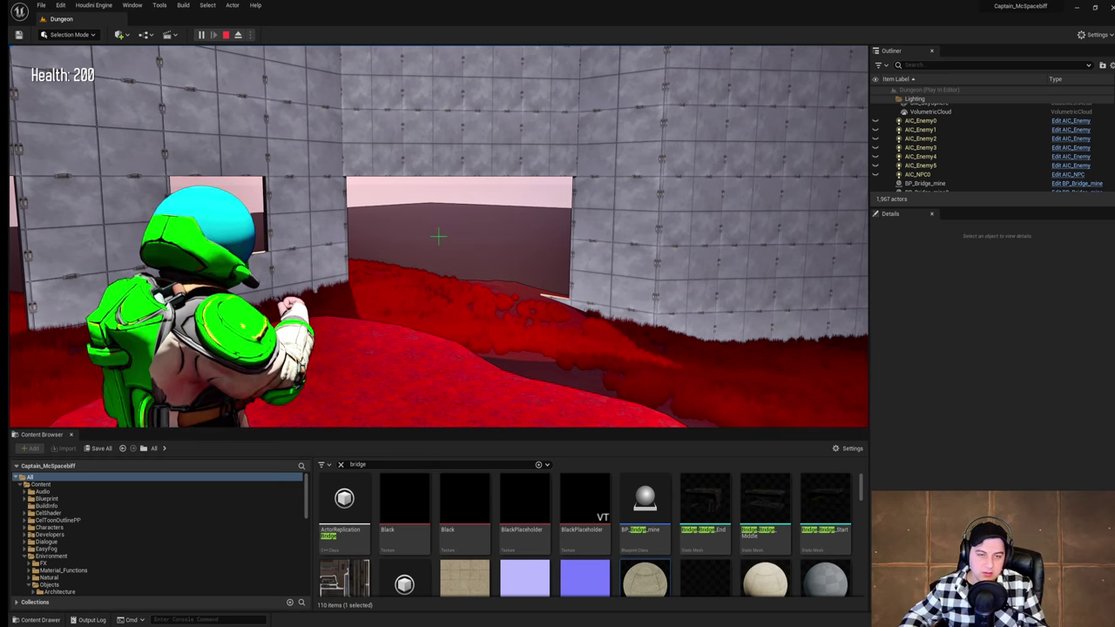
pyautogui.press('Escape')
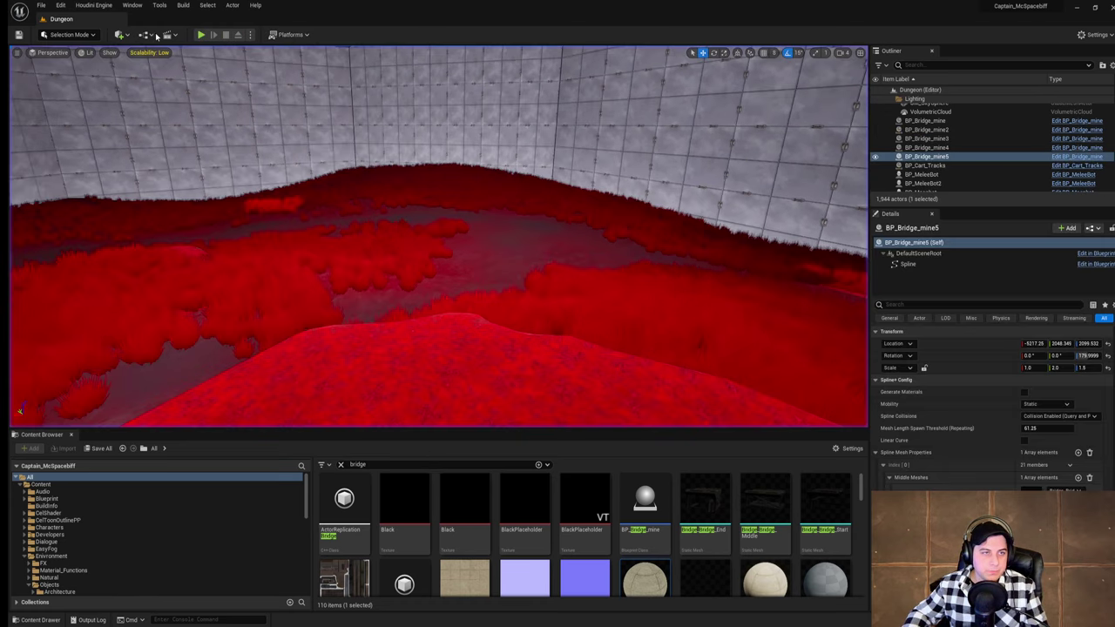
# Step: Save the Dungeon level following the play-test of the chamber floor
pyautogui.moveTo(536, 208)
pyautogui.mouseDown(button='right')
pyautogui.moveTo(471, 174)
pyautogui.moveTo(370, 182)
pyautogui.moveTo(520, 202)
pyautogui.mouseUp(button='right')
pyautogui.click(41, 5)
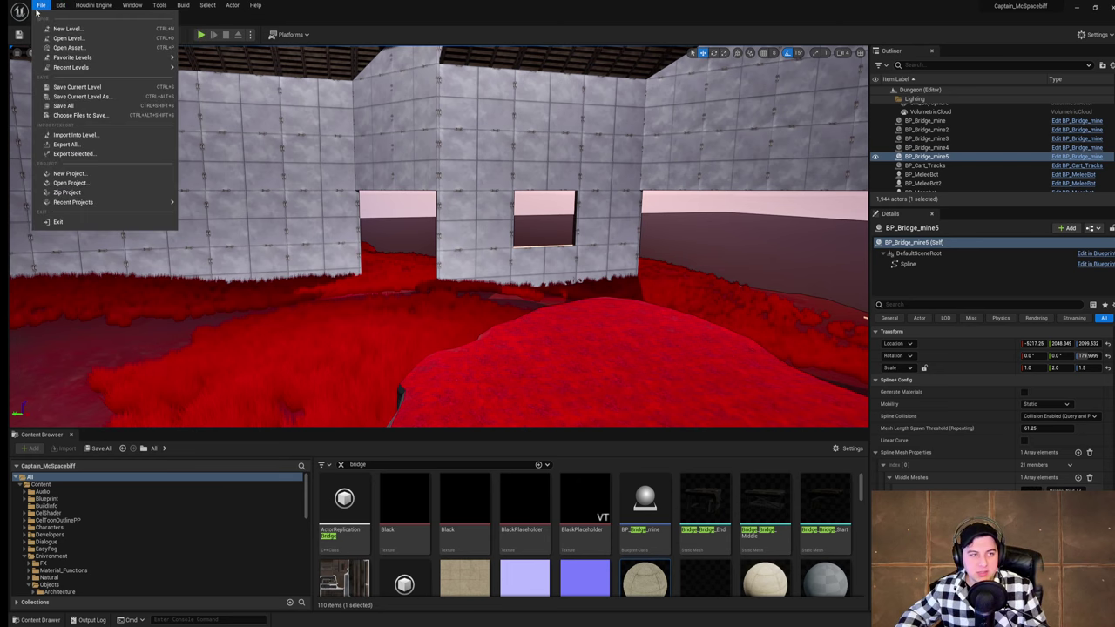
pyautogui.click(77, 87)
# Step: Examine the chamber from the floor, checking the bridge, the large rock, the window openings and the side passage
pyautogui.moveTo(345, 204); pyautogui.dragTo(610, 204, button='right')
pyautogui.press('w')
pyautogui.press('w')
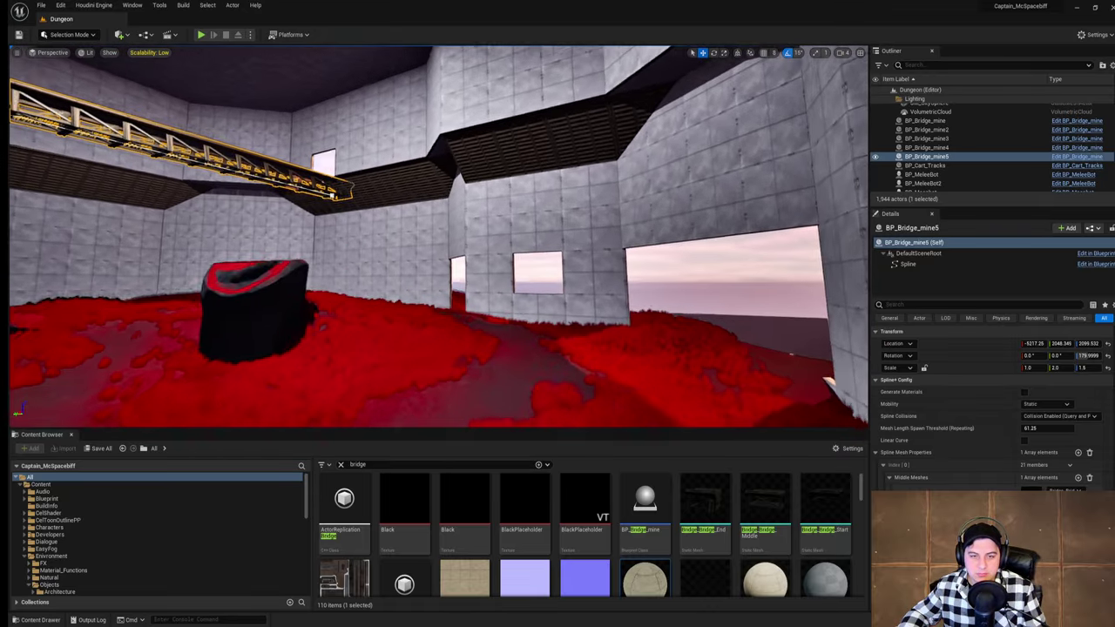
pyautogui.moveTo(609, 205); pyautogui.dragTo(444, 197, button='right')
pyautogui.press('w')
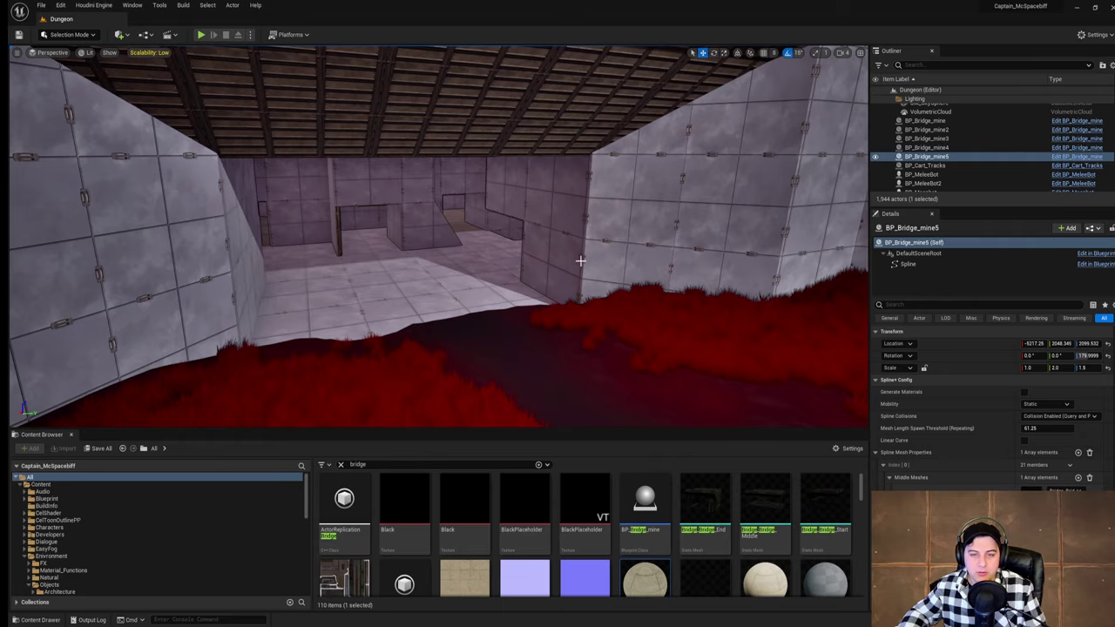
pyautogui.moveTo(580, 261); pyautogui.dragTo(862, 244, button='right')
pyautogui.press('w')
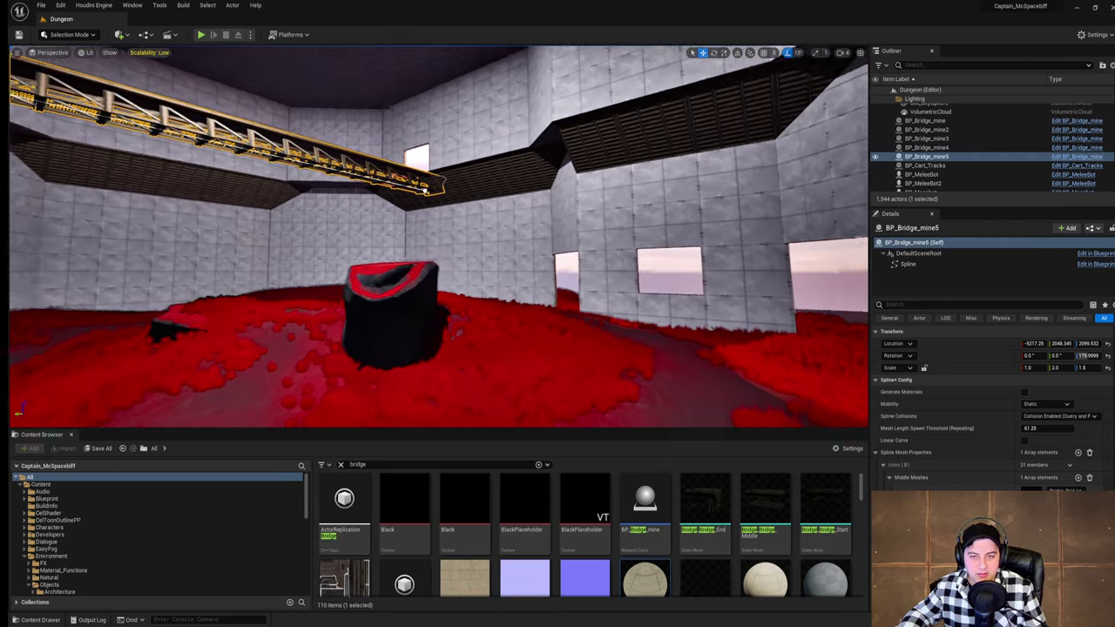
pyautogui.moveTo(661, 292); pyautogui.dragTo(588, 301, button='right')
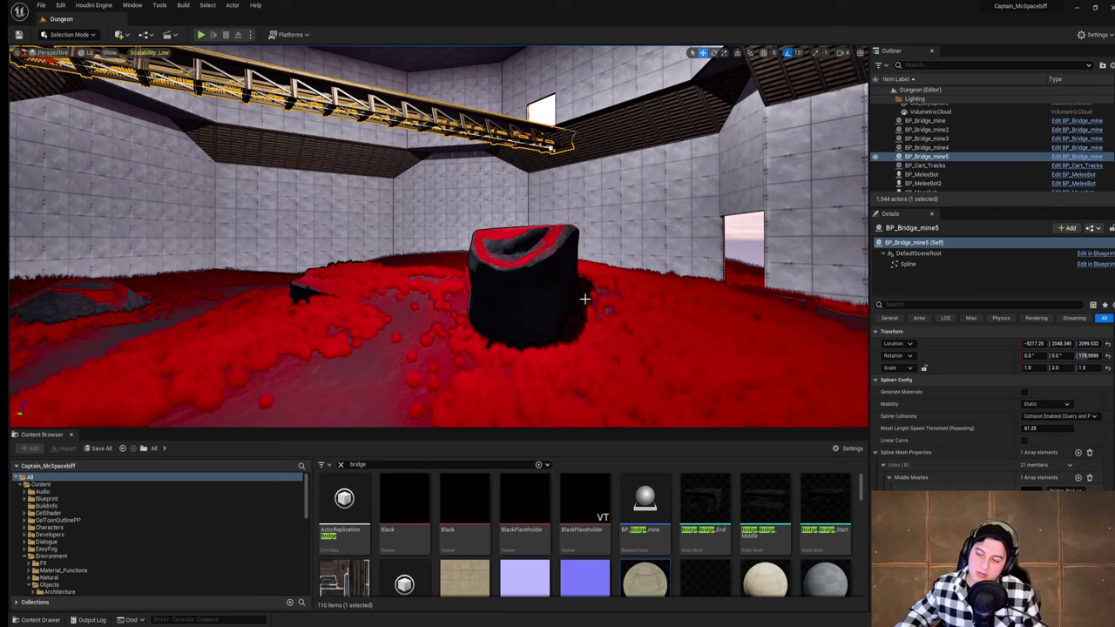
pyautogui.moveTo(603, 255); pyautogui.dragTo(756, 256, button='right')
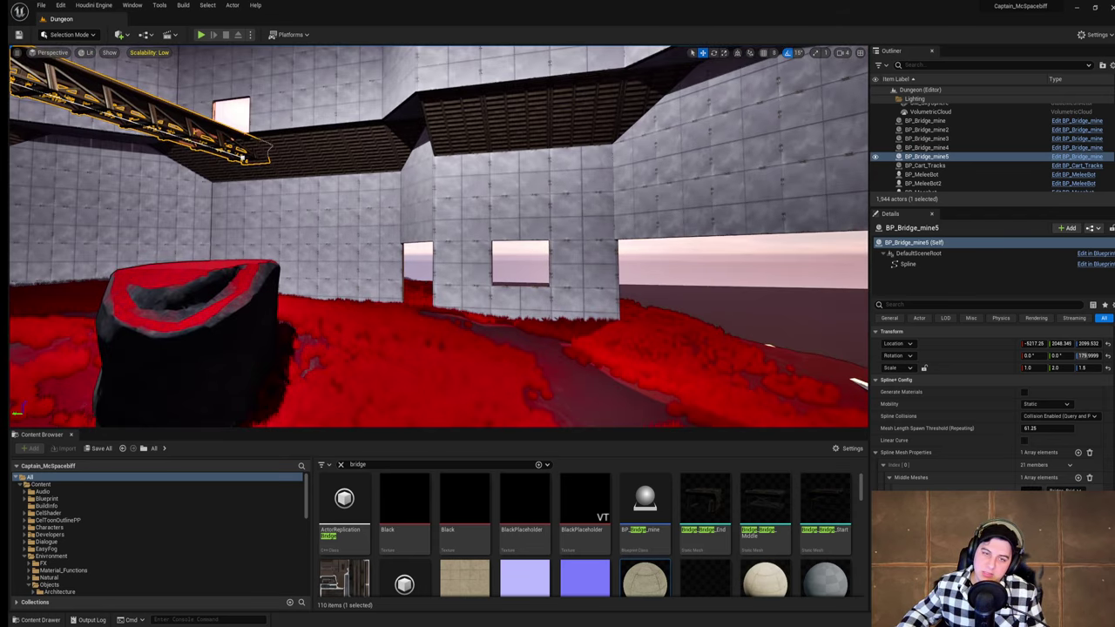
# Step: Select the sky sphere through the window opening and save the Dungeon level
pyautogui.click(537, 255)
pyautogui.moveTo(536, 255); pyautogui.dragTo(198, 179, button='right')
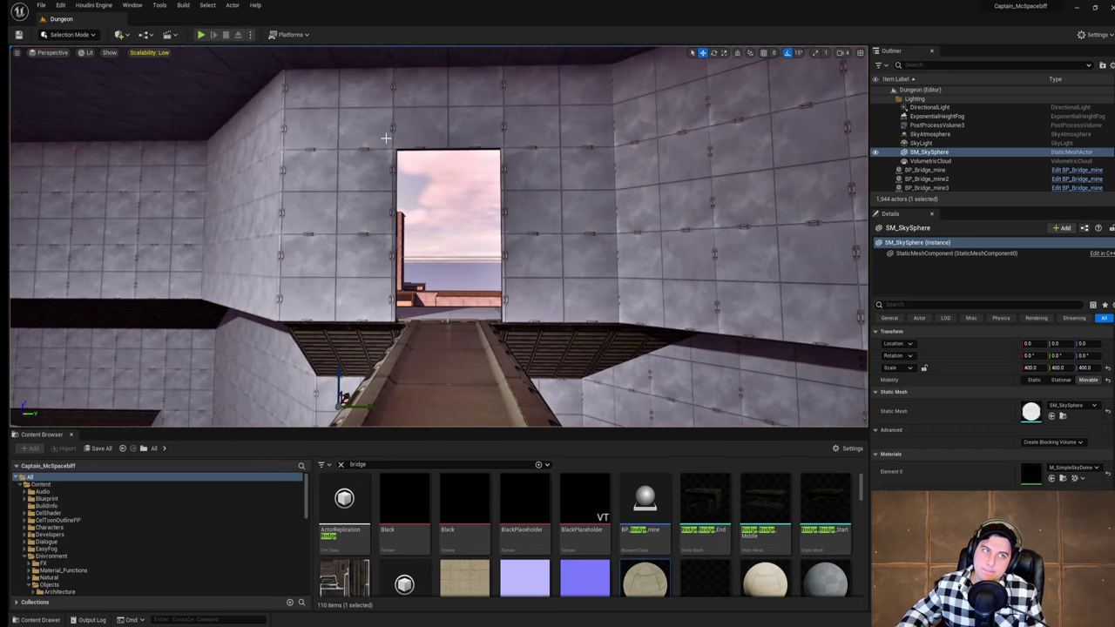
pyautogui.click(61, 6)
pyautogui.moveTo(41, 5)
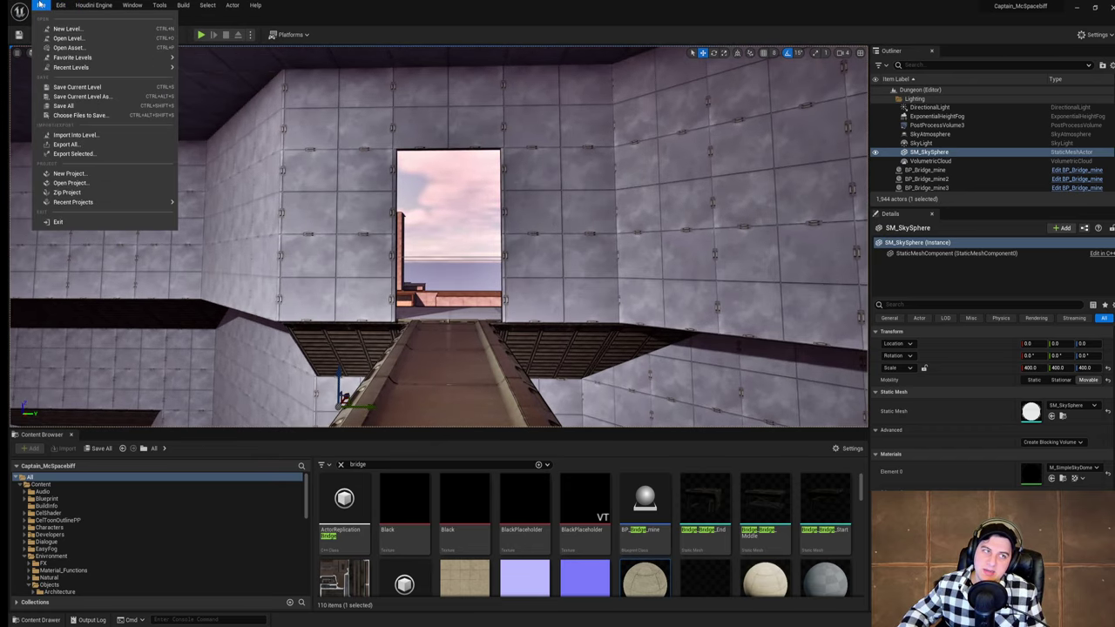
pyautogui.click(79, 88)
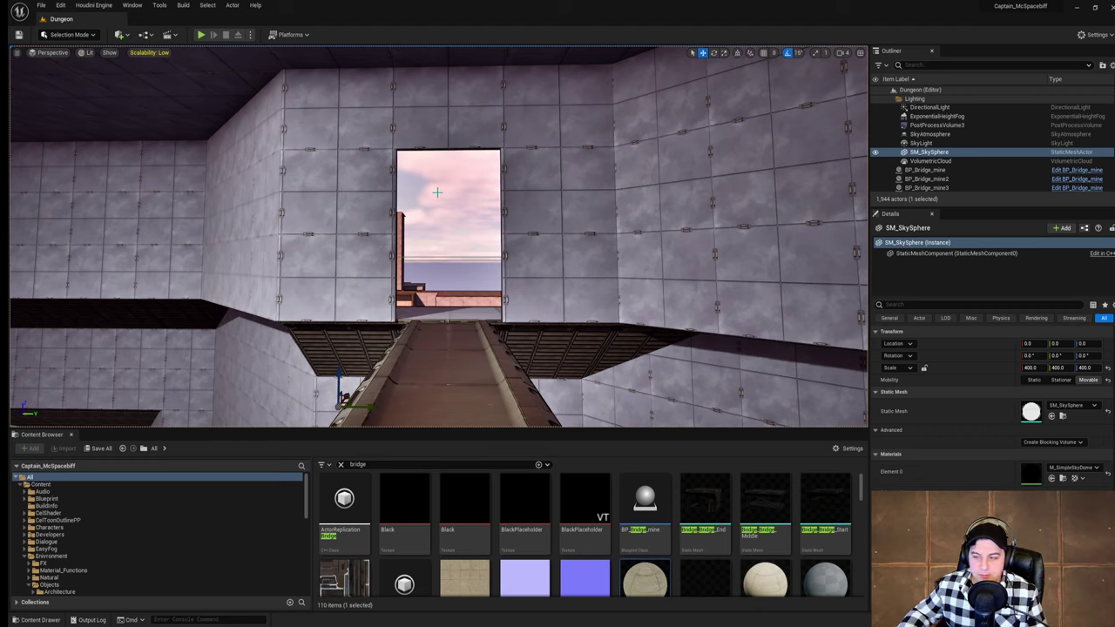
# Step: Examine the rocks, chamber floor and bridge from the opposite side, and save the Dungeon level again
pyautogui.moveTo(562, 233); pyautogui.dragTo(474, 278, button='right')
pyautogui.moveTo(576, 260); pyautogui.dragTo(453, 283, button='right')
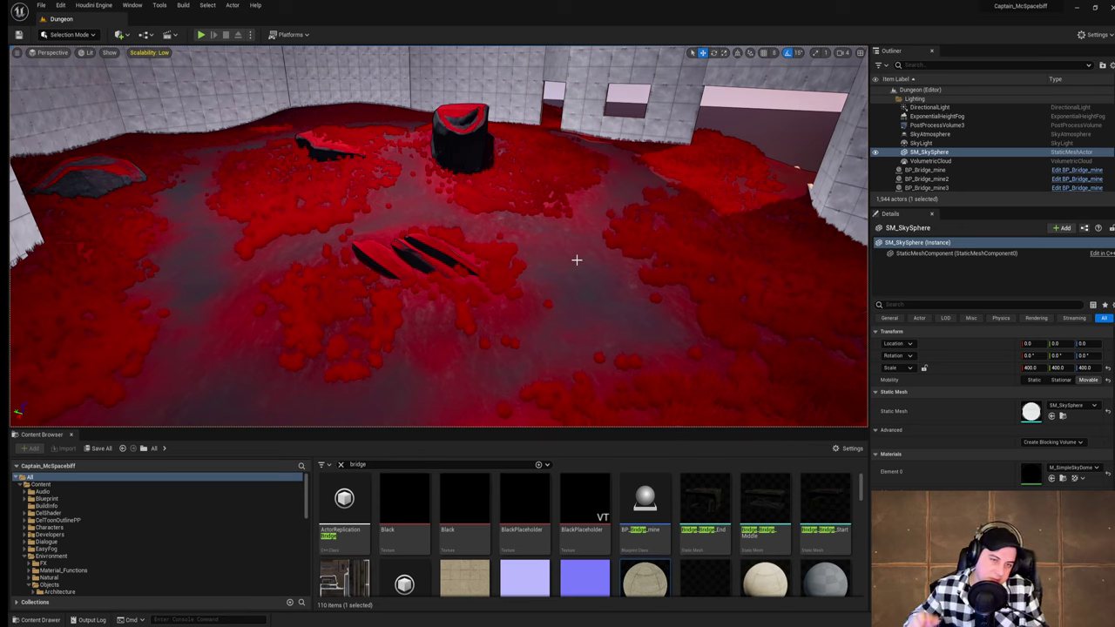
pyautogui.moveTo(562, 222); pyautogui.dragTo(592, 181, button='right')
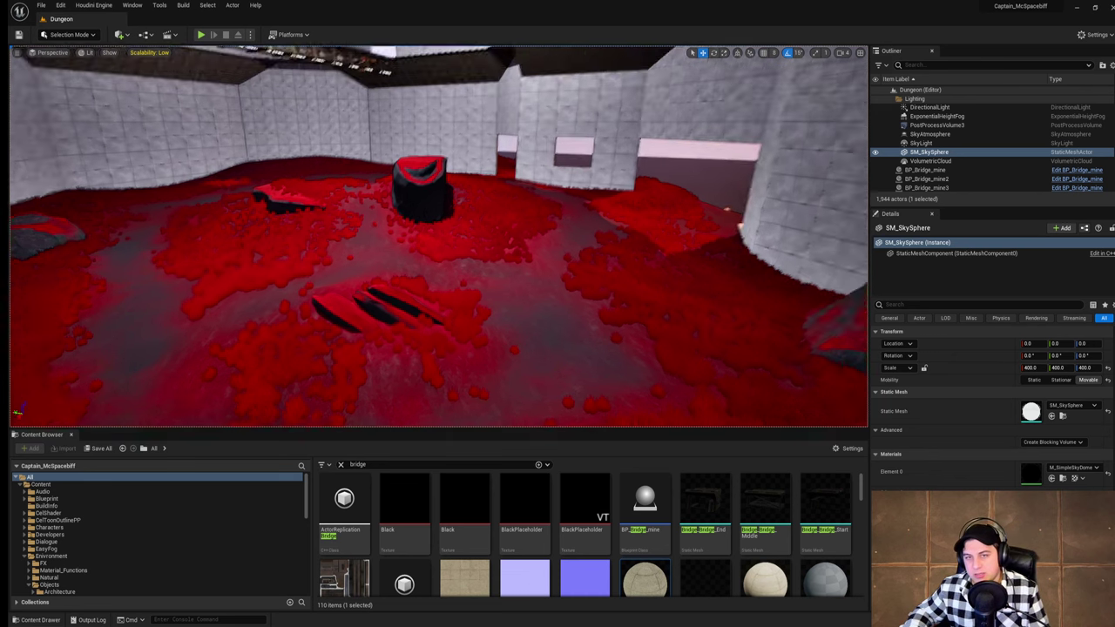
pyautogui.moveTo(497, 284); pyautogui.dragTo(522, 259, button='right')
pyautogui.moveTo(647, 230); pyautogui.dragTo(567, 196, button='right')
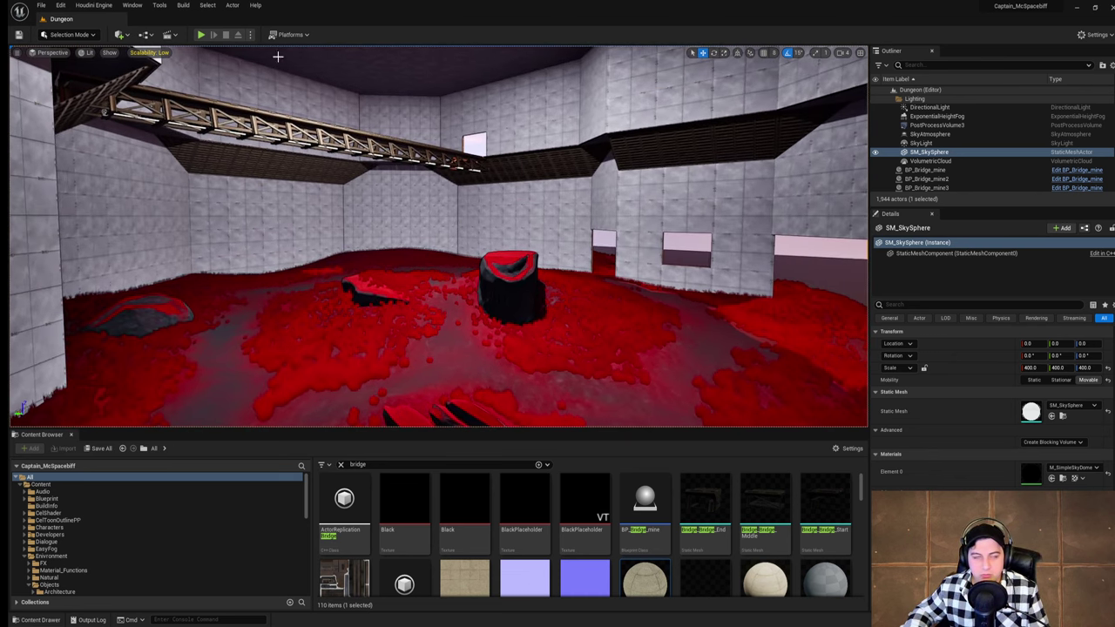
pyautogui.click(43, 6)
pyautogui.click(96, 90)
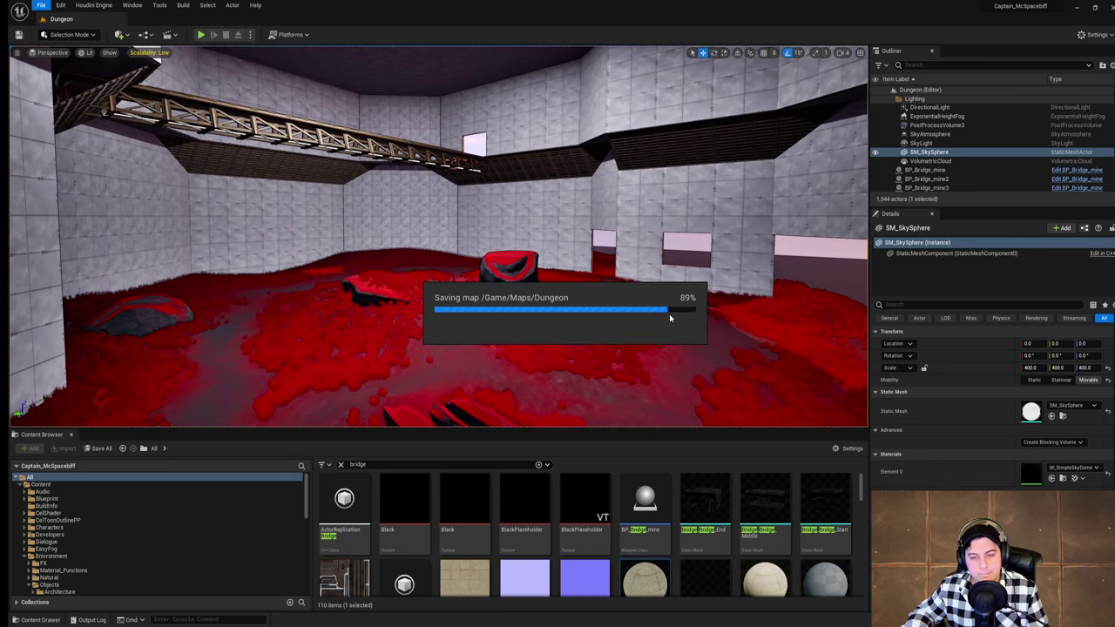
# Step: Start a play-test, run across the chamber floor to the large rock, jump onto it and down the far side
pyautogui.press('w')
pyautogui.moveTo(670, 318)
pyautogui.mouseDown(button='right')
pyautogui.moveTo(664, 383)
pyautogui.moveTo(667, 331)
pyautogui.mouseUp(button='right')
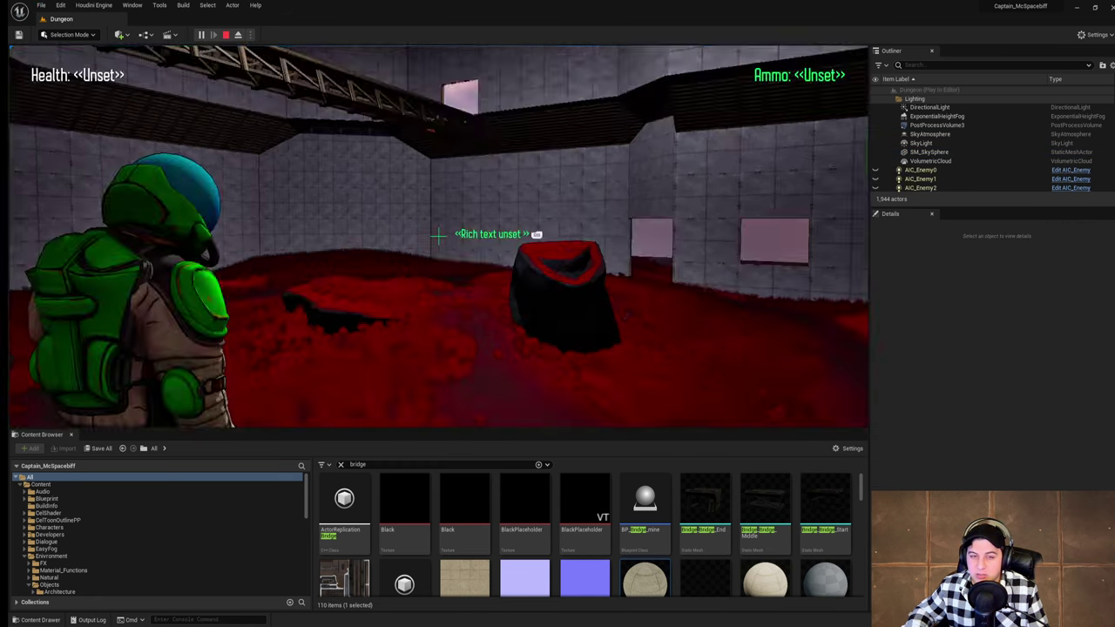
pyautogui.press('w')
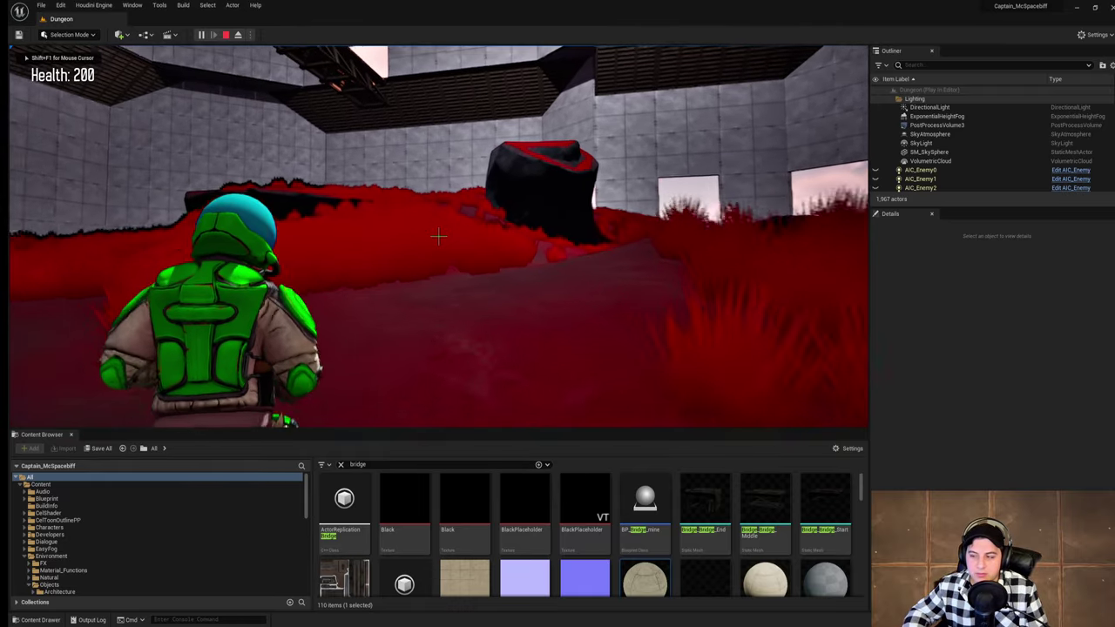
pyautogui.press('w')
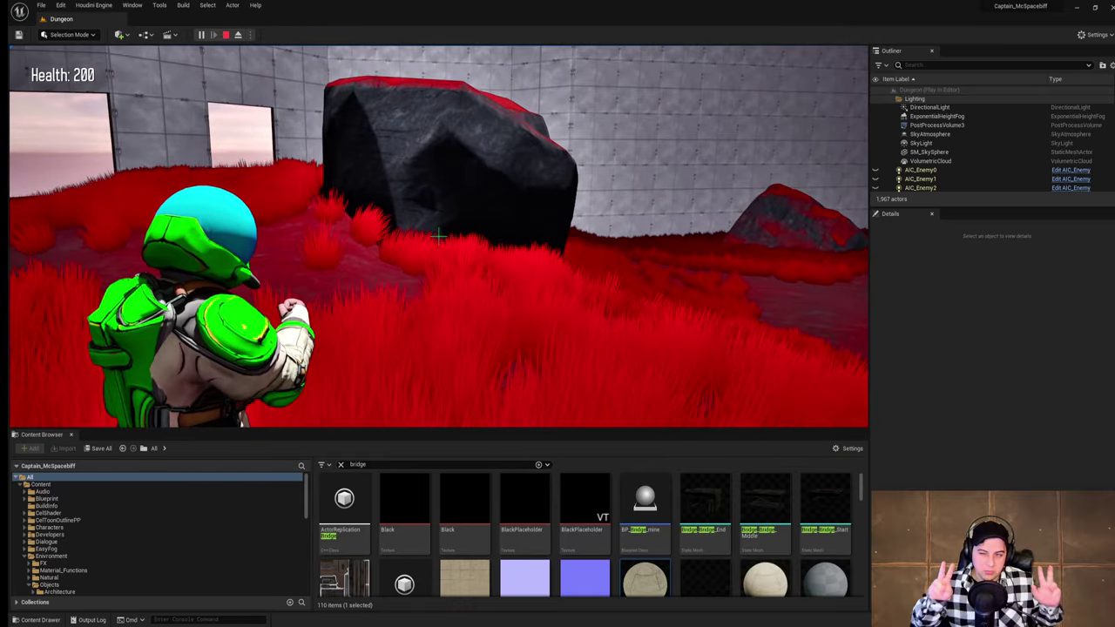
pyautogui.press('w')
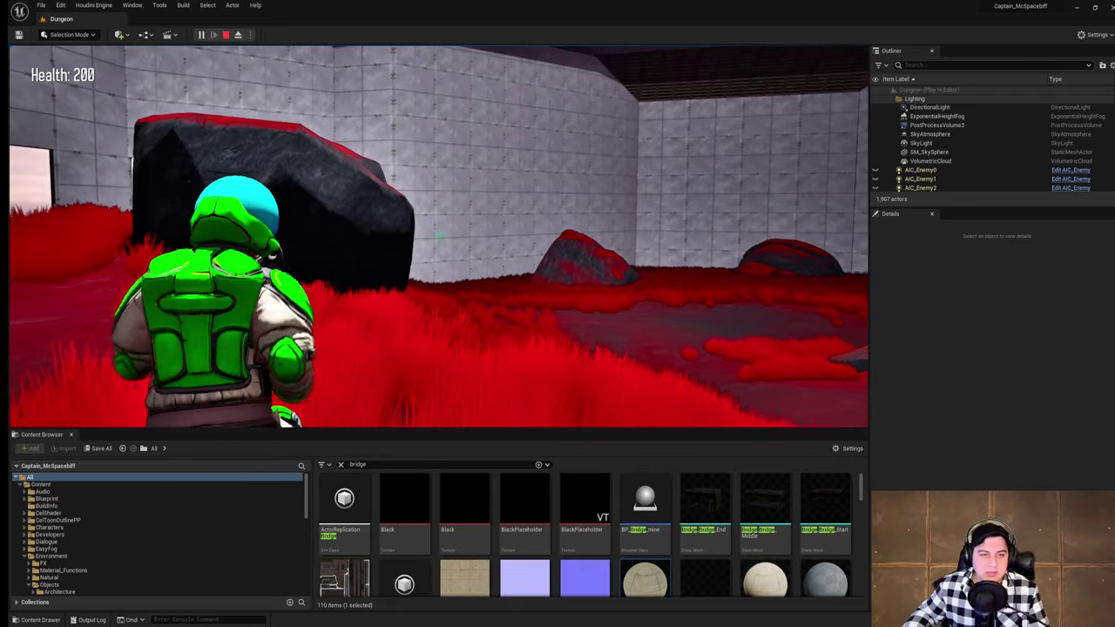
pyautogui.press('w')
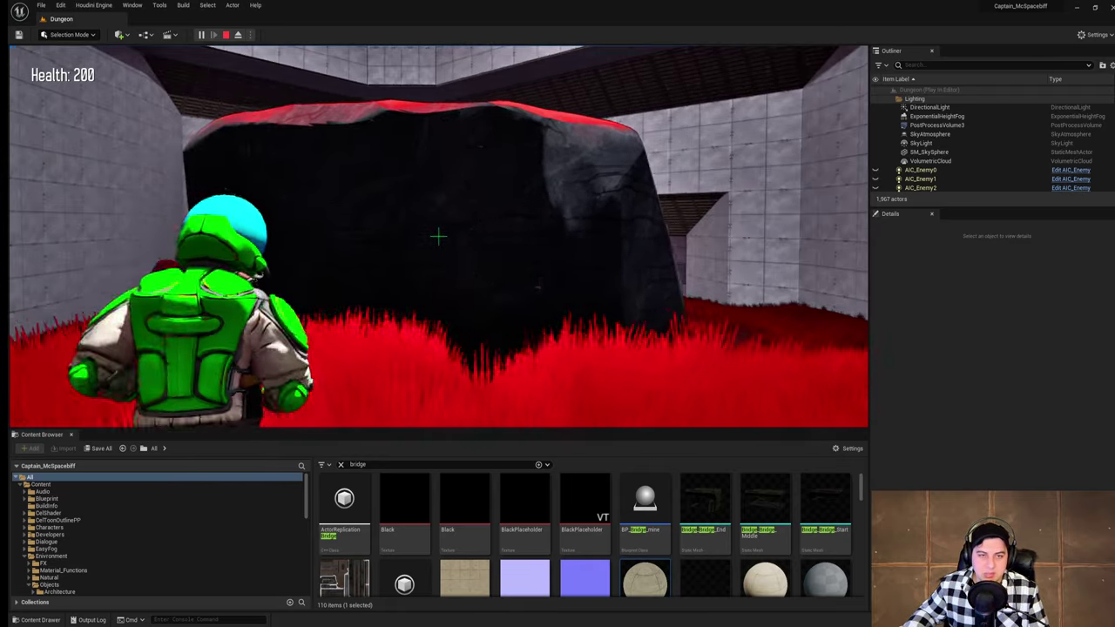
pyautogui.press('space')
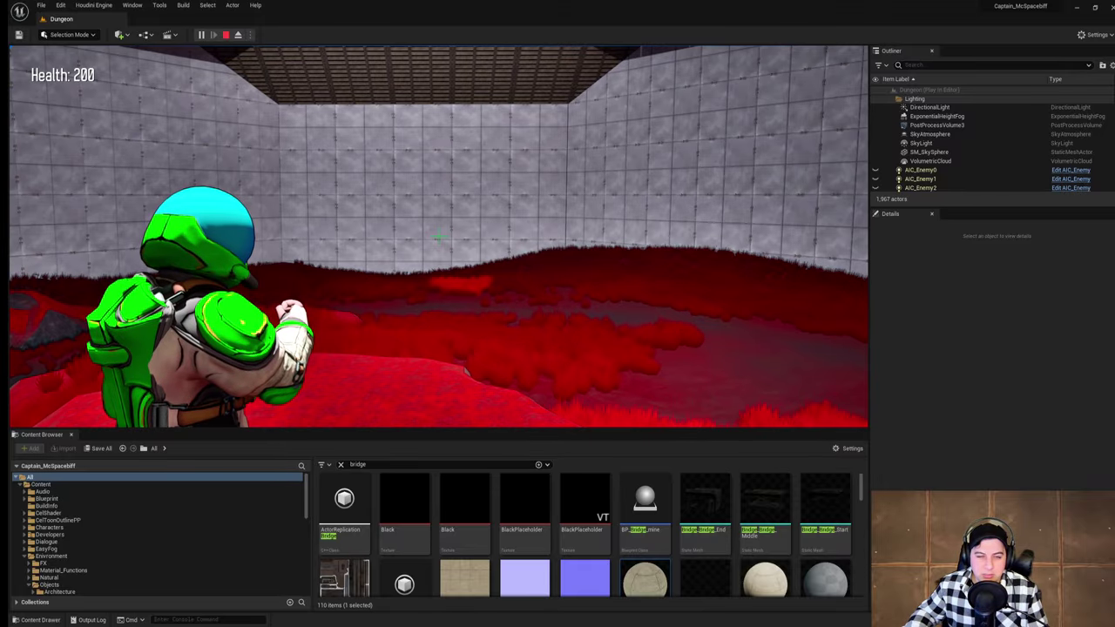
pyautogui.press('w')
pyautogui.press('space')
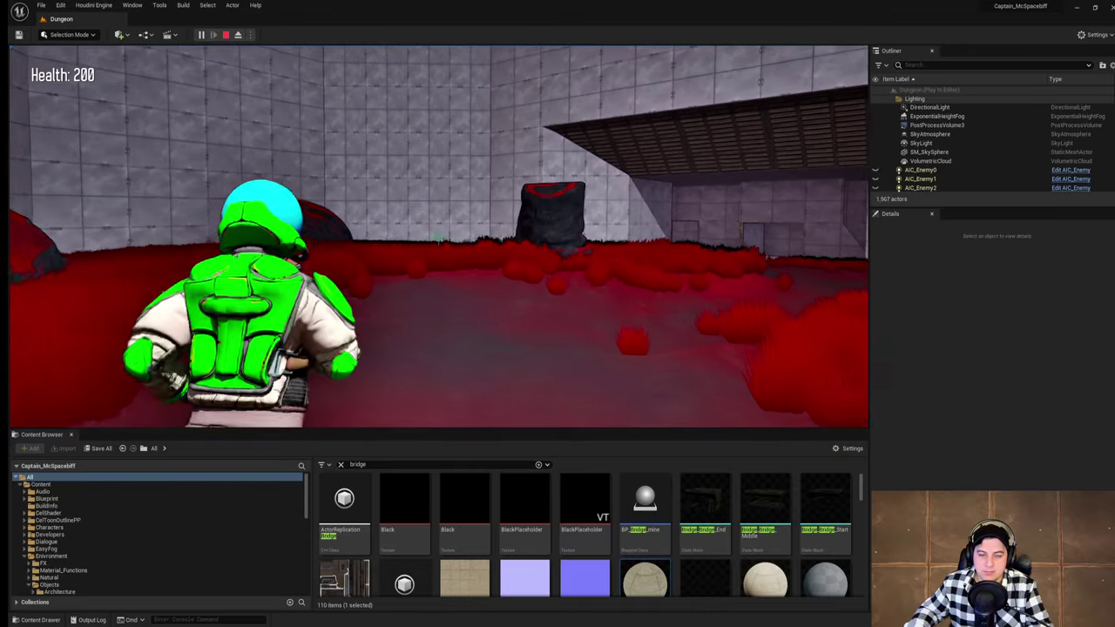
# Step: Run to the rock in front of the side passage and test jumping against it
pyautogui.press('w')
pyautogui.press('w')
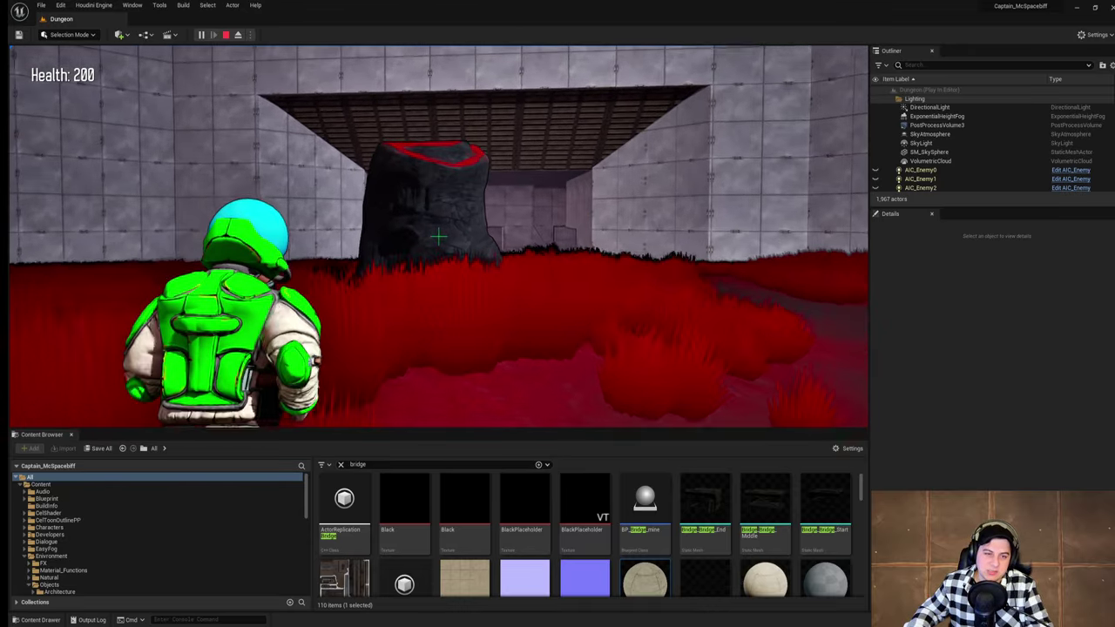
pyautogui.press('space')
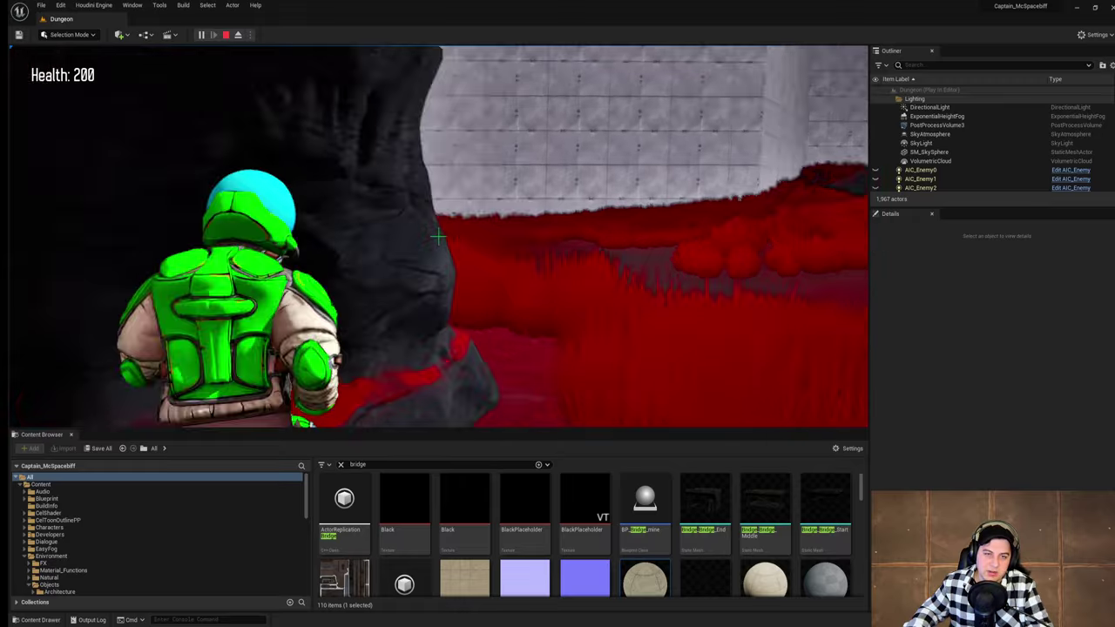
pyautogui.press('s')
pyautogui.press('w')
pyautogui.press('space')
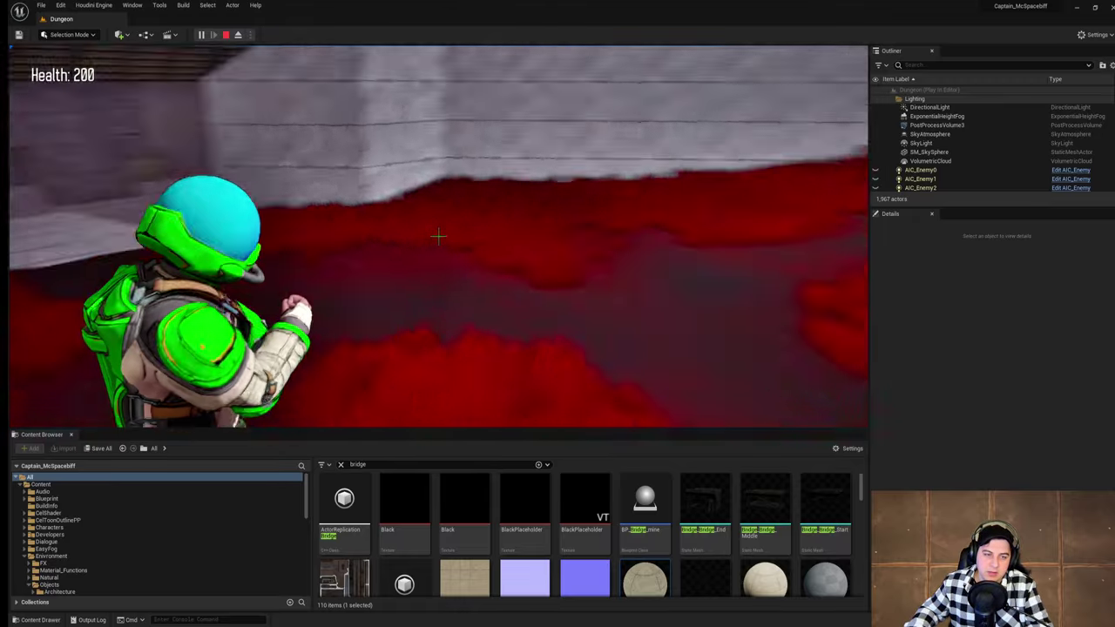
# Step: Run back across the grass below the bridge, climb the large rock to view the chamber, and end the play-test
pyautogui.press('w')
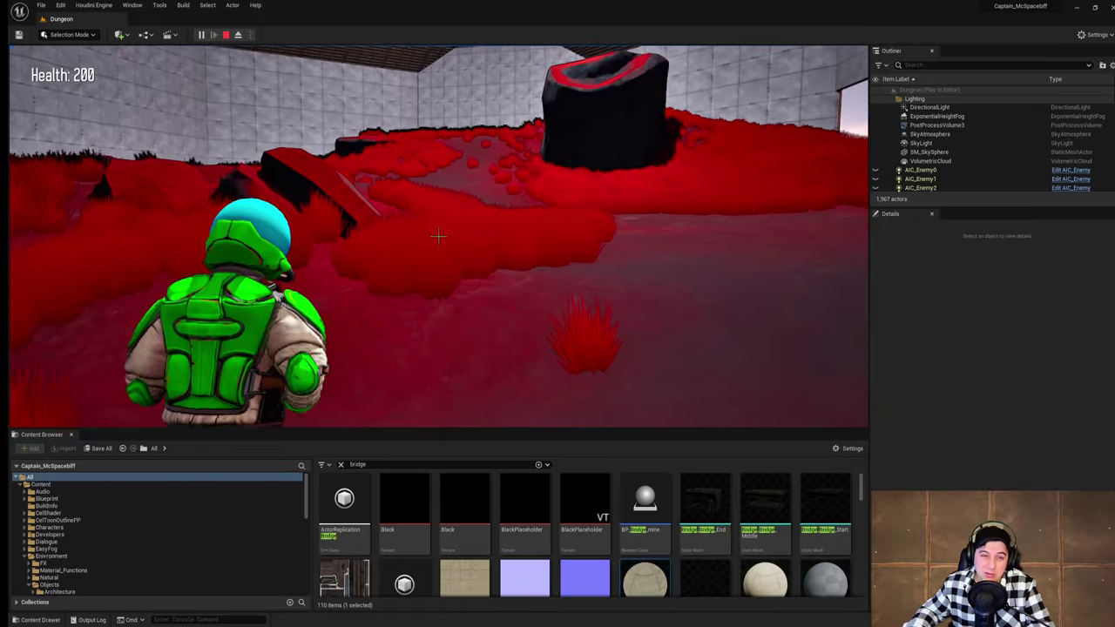
pyautogui.press('w')
pyautogui.press('space')
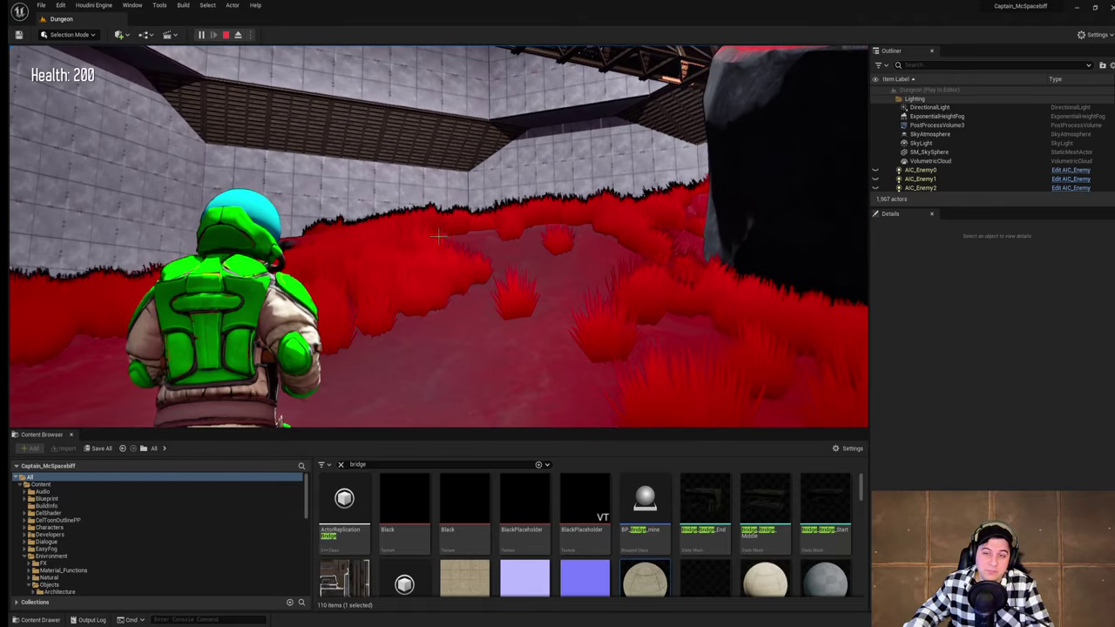
pyautogui.press('w')
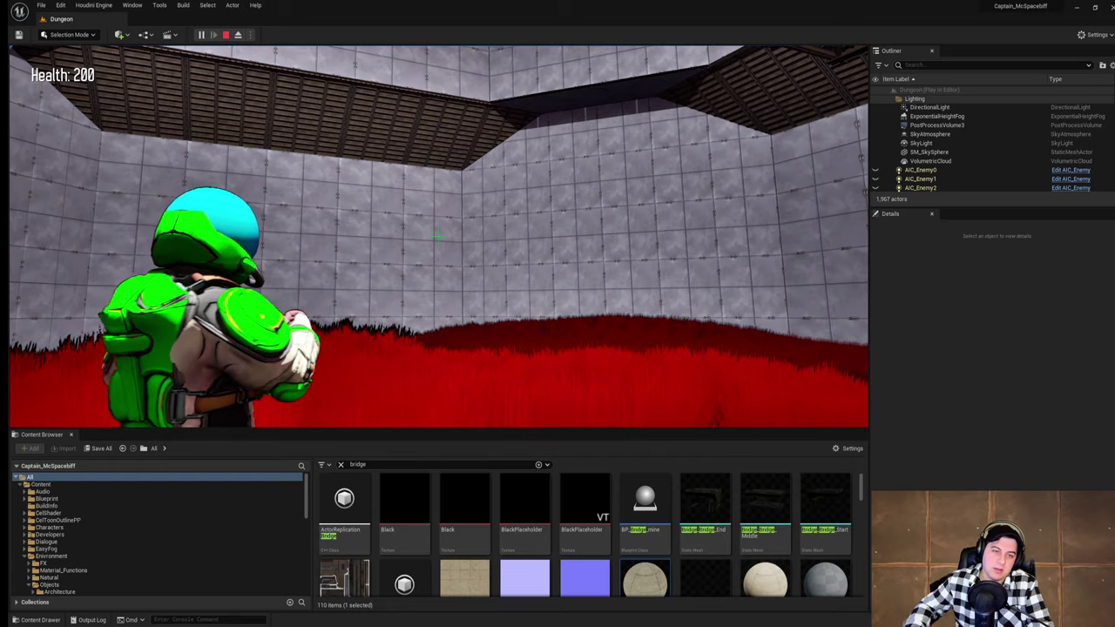
pyautogui.press('w')
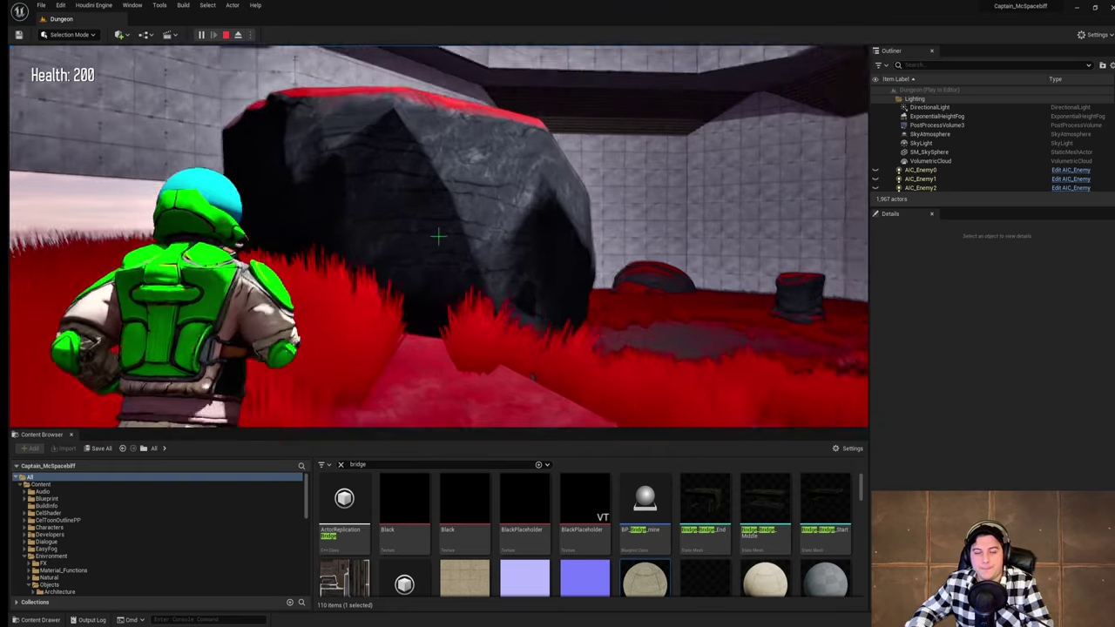
pyautogui.press('w')
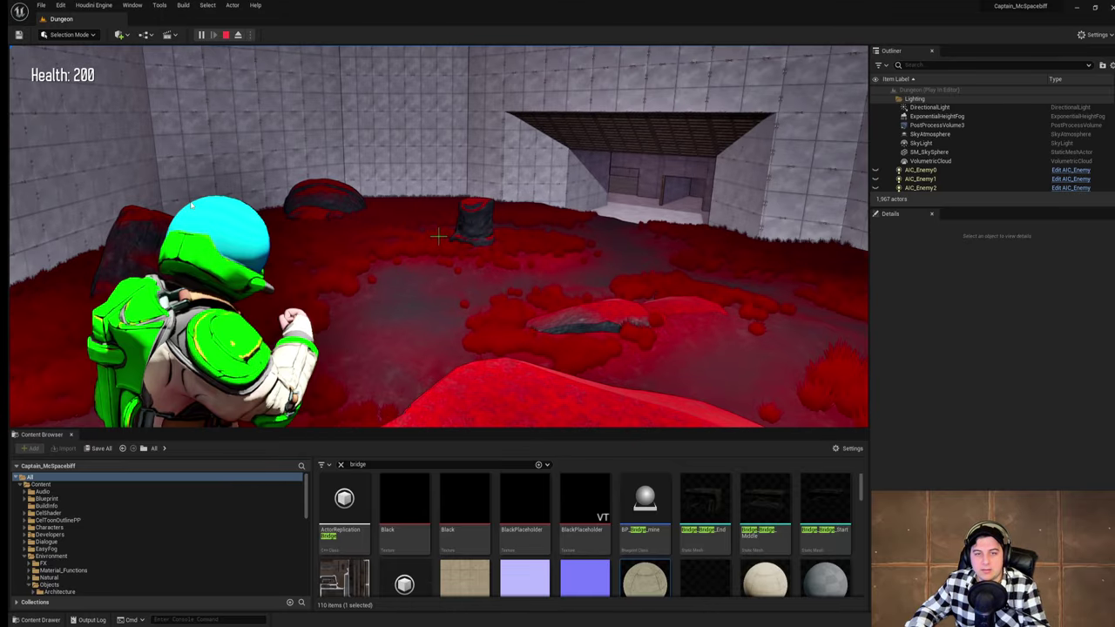
pyautogui.press('Escape')
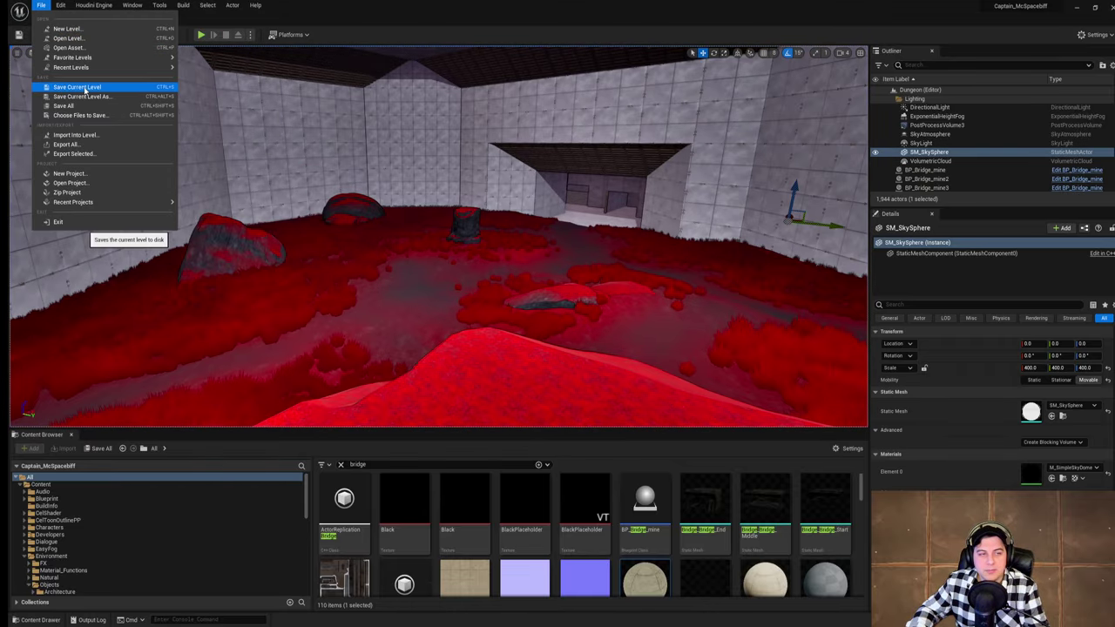
# Step: Save the Dungeon level and examine the chamber floor, rocks and bridge from the far side
pyautogui.press('w')
pyautogui.moveTo(572, 259); pyautogui.dragTo(702, 253, button='right')
pyautogui.press('s')
pyautogui.press('d')
pyautogui.press('s')
pyautogui.press('a')
pyautogui.press('w')
pyautogui.press('a')
pyautogui.press('w')
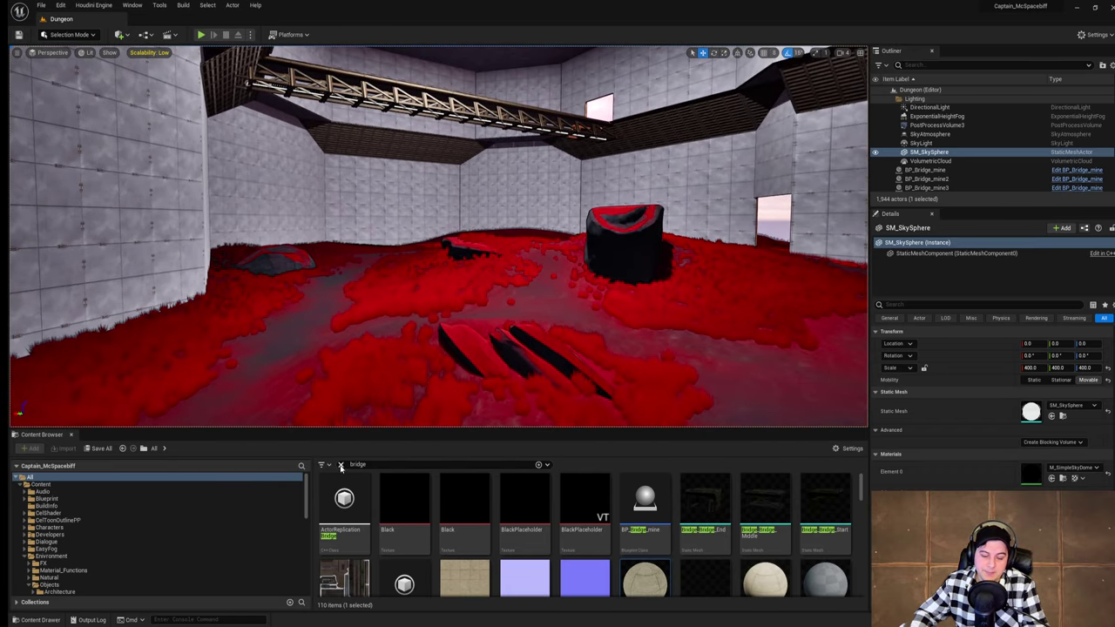
# Step: Replace the asset search with "leave" and browse to the leaf cluster static meshes
pyautogui.click(340, 465)
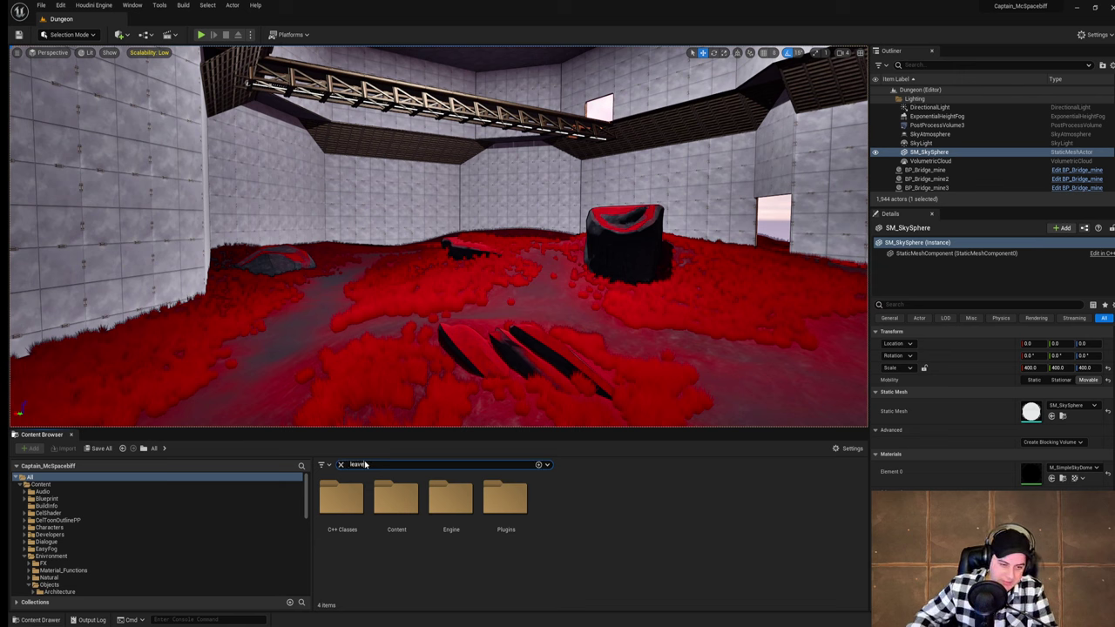
pyautogui.scroll(-6, 624, 527)
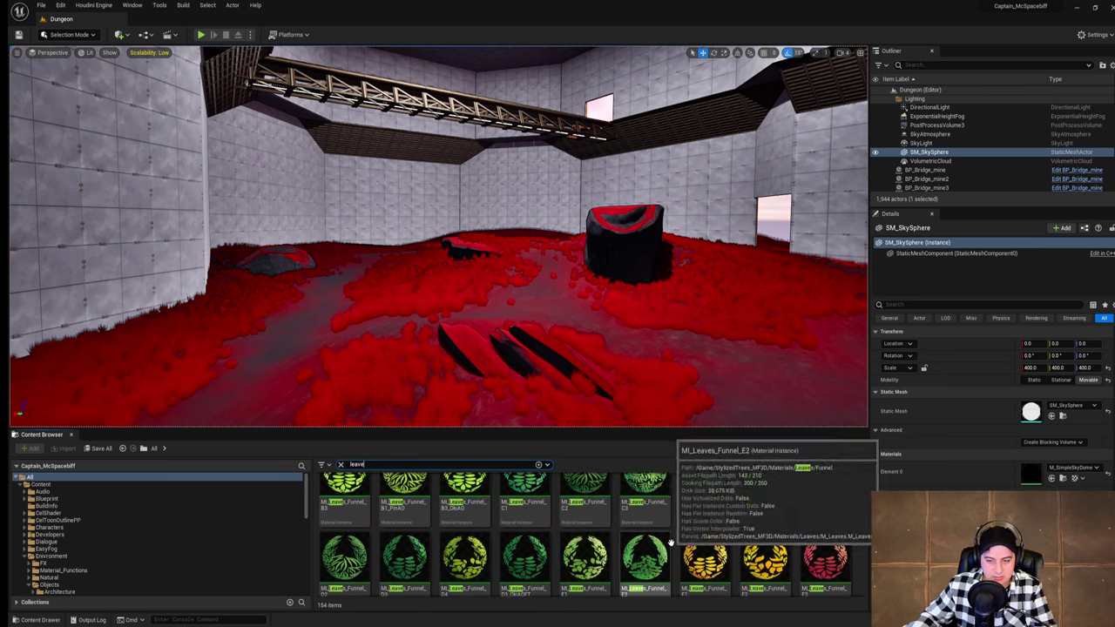
pyautogui.scroll(1, 671, 544)
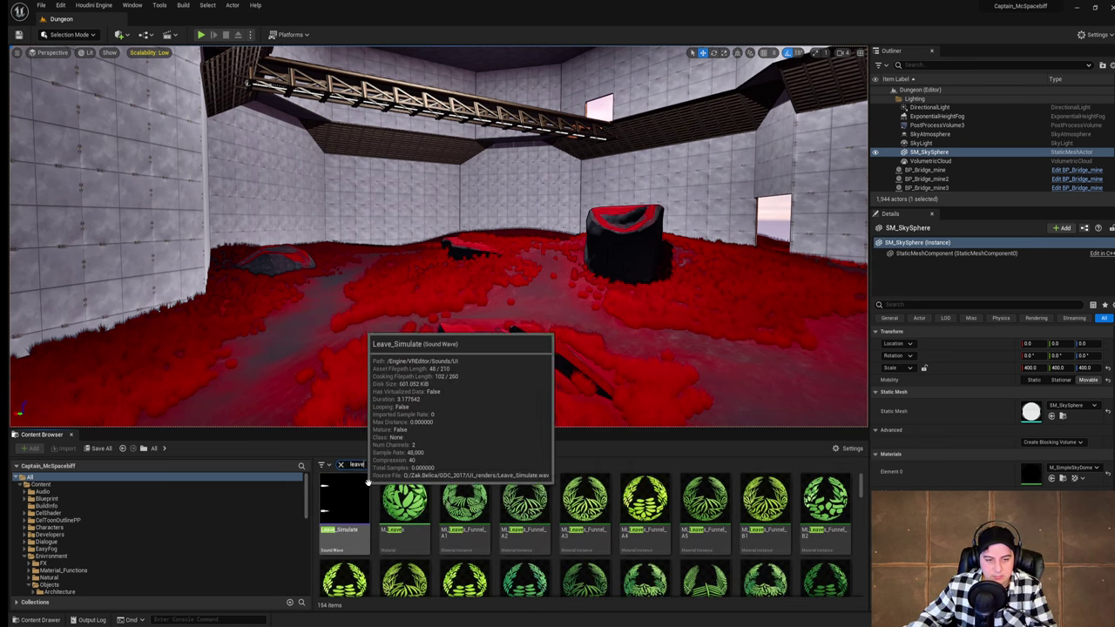
pyautogui.scroll(-3, 815, 509)
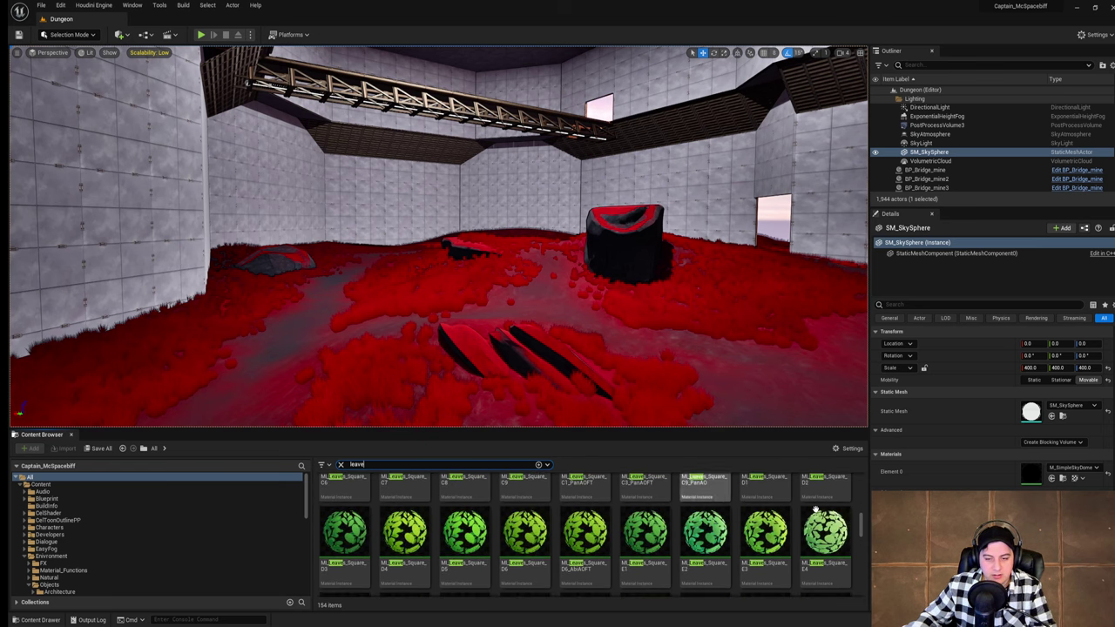
pyautogui.moveTo(861, 536); pyautogui.dragTo(862, 570)
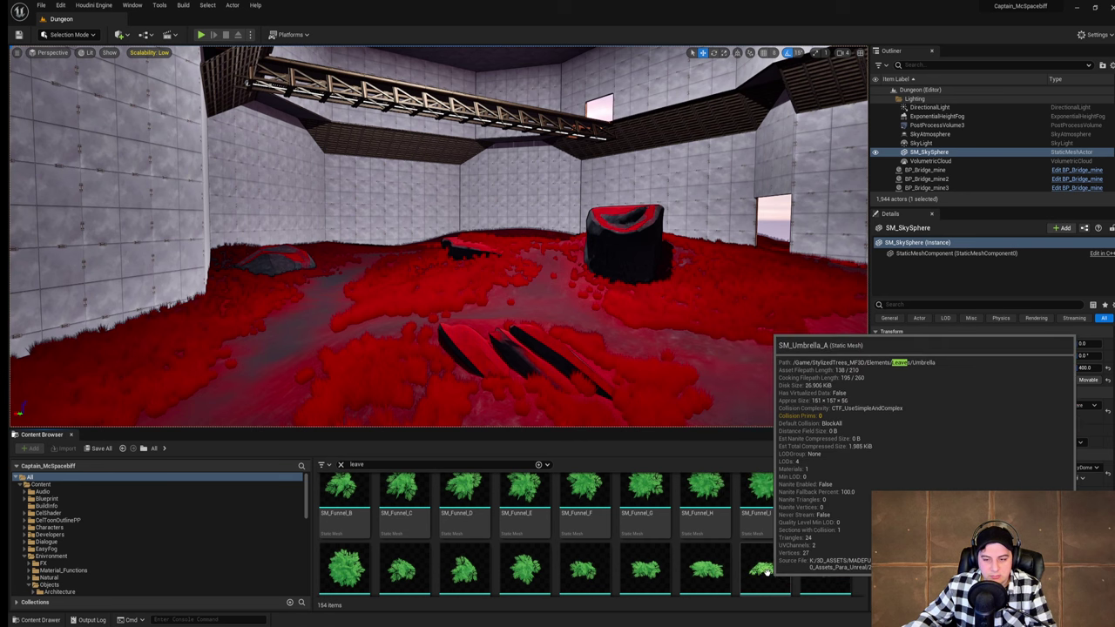
# Step: Place SM_Umbrella_A on the chamber floor near the slanted black rocks and raise it to about Z 359
pyautogui.moveTo(766, 572); pyautogui.dragTo(563, 410)
pyautogui.press('w')
pyautogui.moveTo(563, 410); pyautogui.dragTo(575, 493, button='right')
pyautogui.moveTo(448, 226); pyautogui.dragTo(448, 226, button='right')
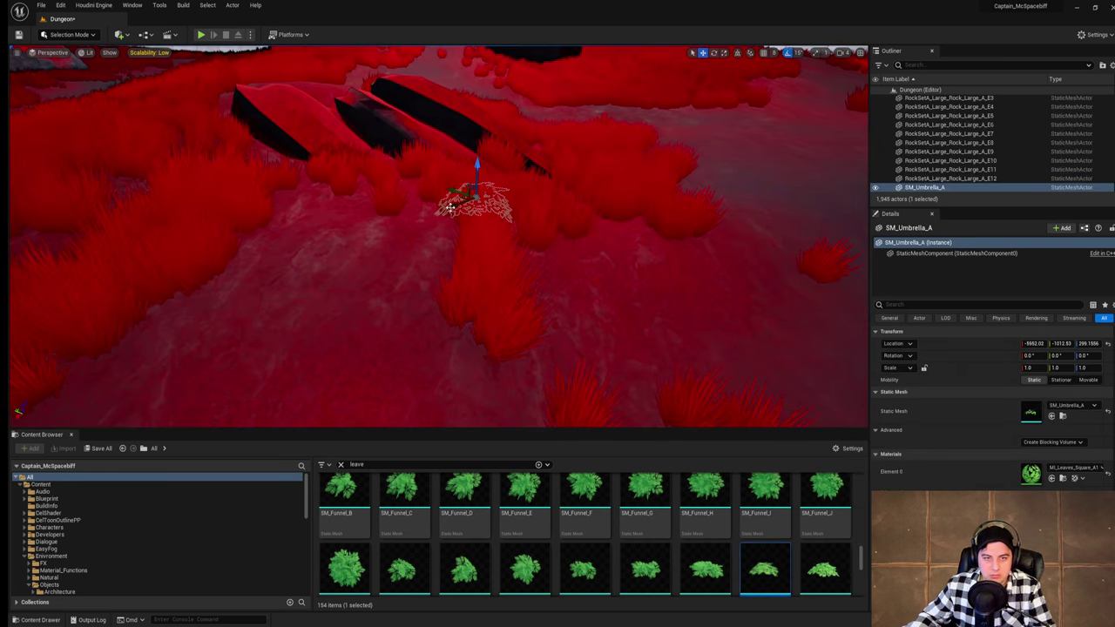
pyautogui.moveTo(358, 212); pyautogui.dragTo(356, 174)
pyautogui.moveTo(356, 174); pyautogui.dragTo(318, 170, button='right')
pyautogui.press('w')
pyautogui.press('s')
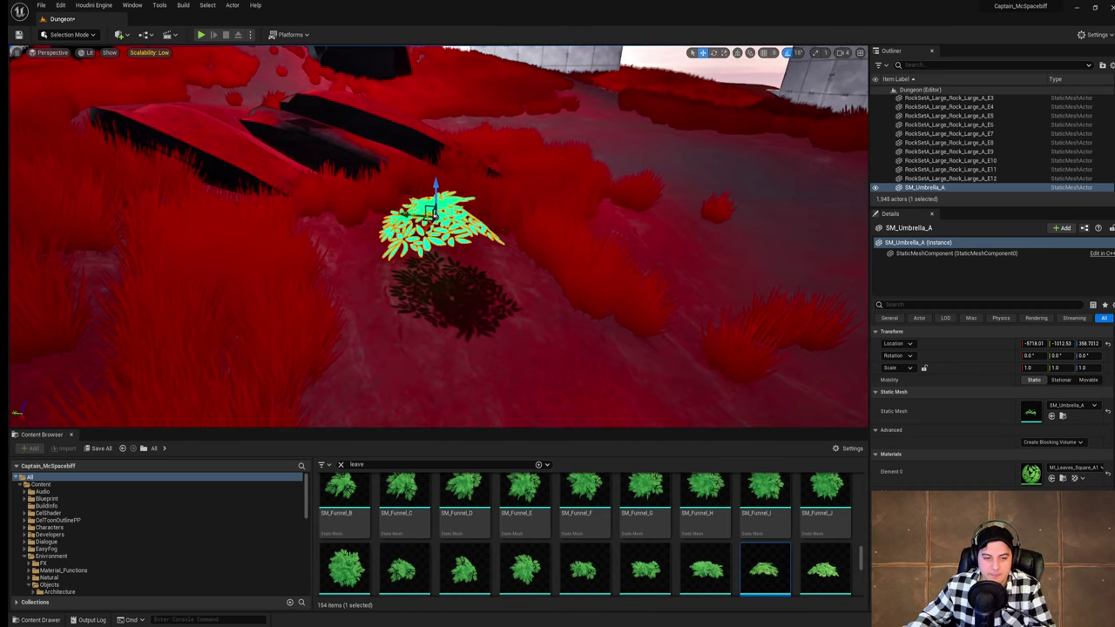
# Step: Place SM_Funnel_K in the grass beside SM_Umbrella_A
pyautogui.moveTo(340, 562); pyautogui.dragTo(302, 233)
pyautogui.press('a')
pyautogui.moveTo(523, 235); pyautogui.dragTo(531, 232, button='right')
# Step: Delete SM_Umbrella_A and rotate SM_Funnel_K to -90° about its X axis so the leaves fan upward
pyautogui.press('e')
pyautogui.click(555, 224)
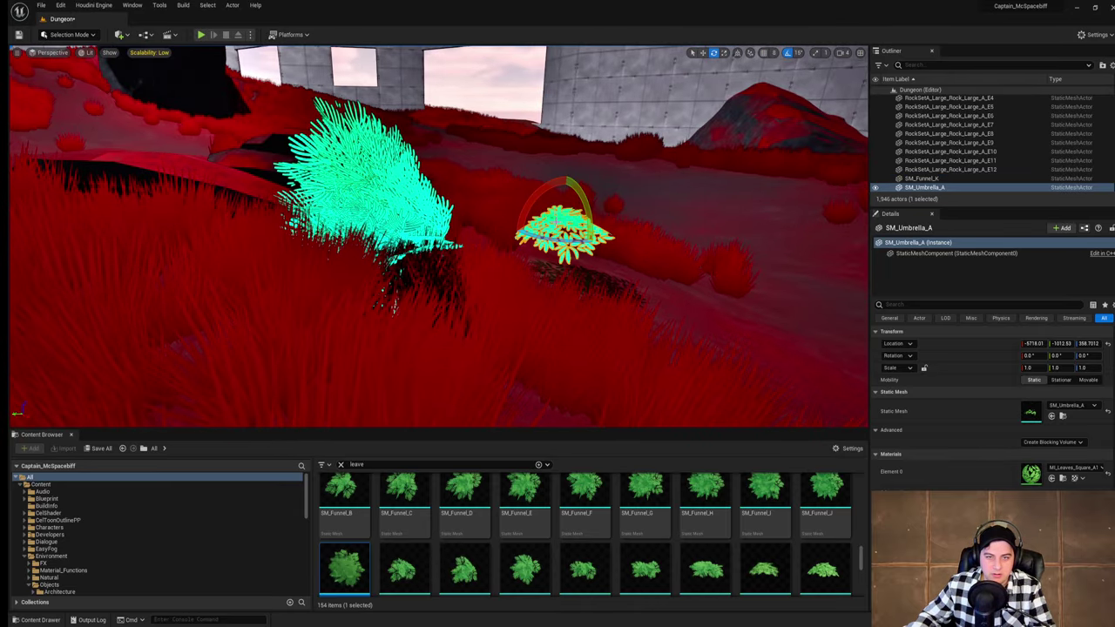
pyautogui.press('Delete')
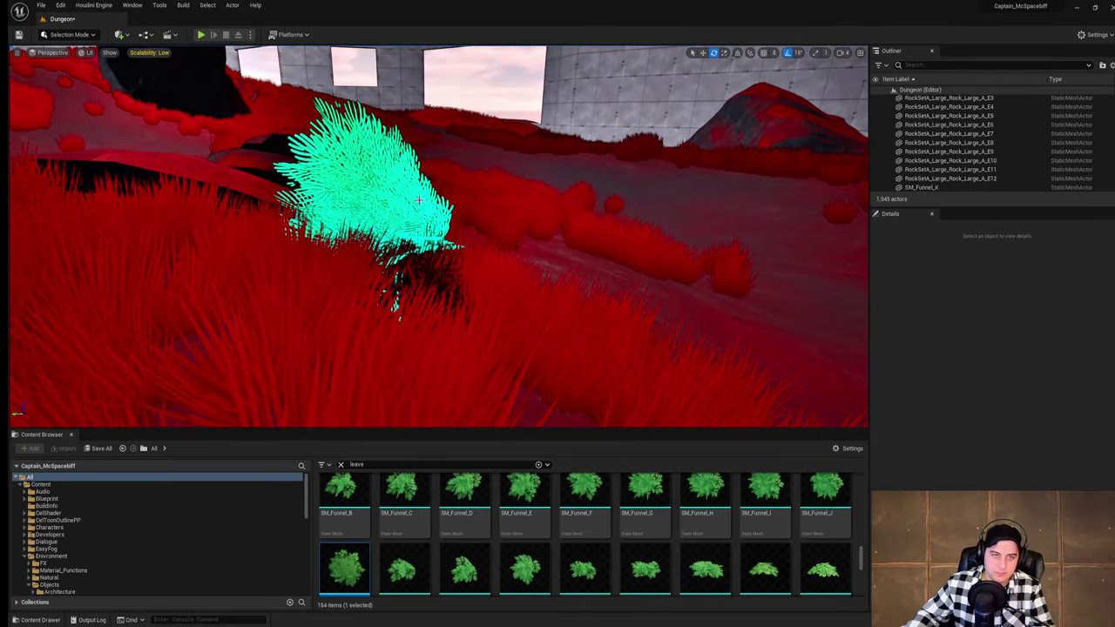
pyautogui.click(419, 201)
pyautogui.moveTo(417, 238); pyautogui.dragTo(498, 264)
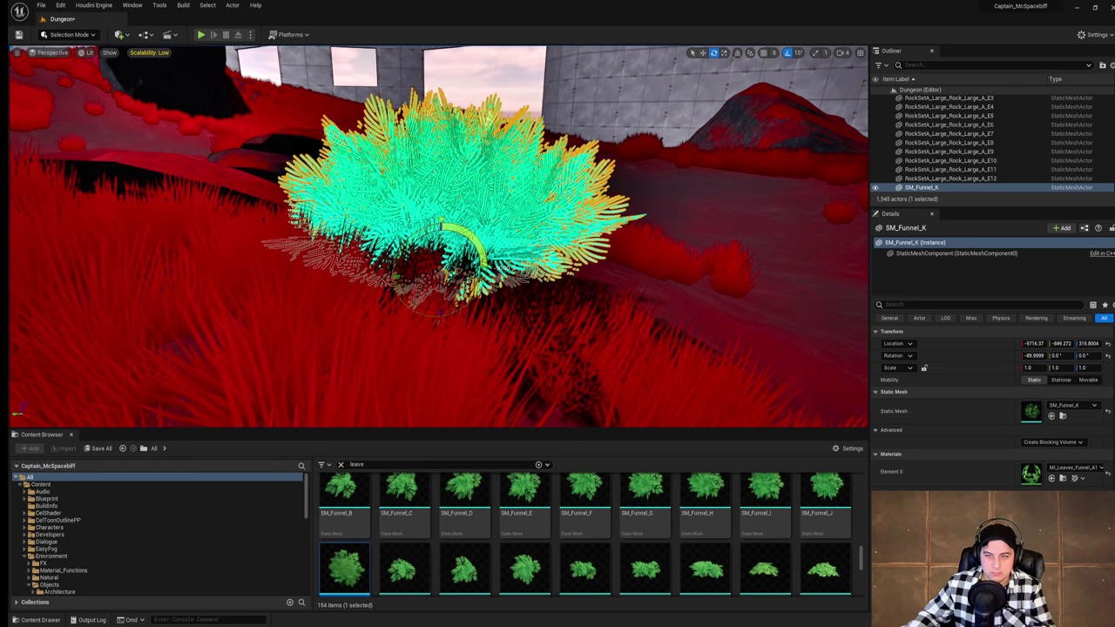
pyautogui.click(1074, 468)
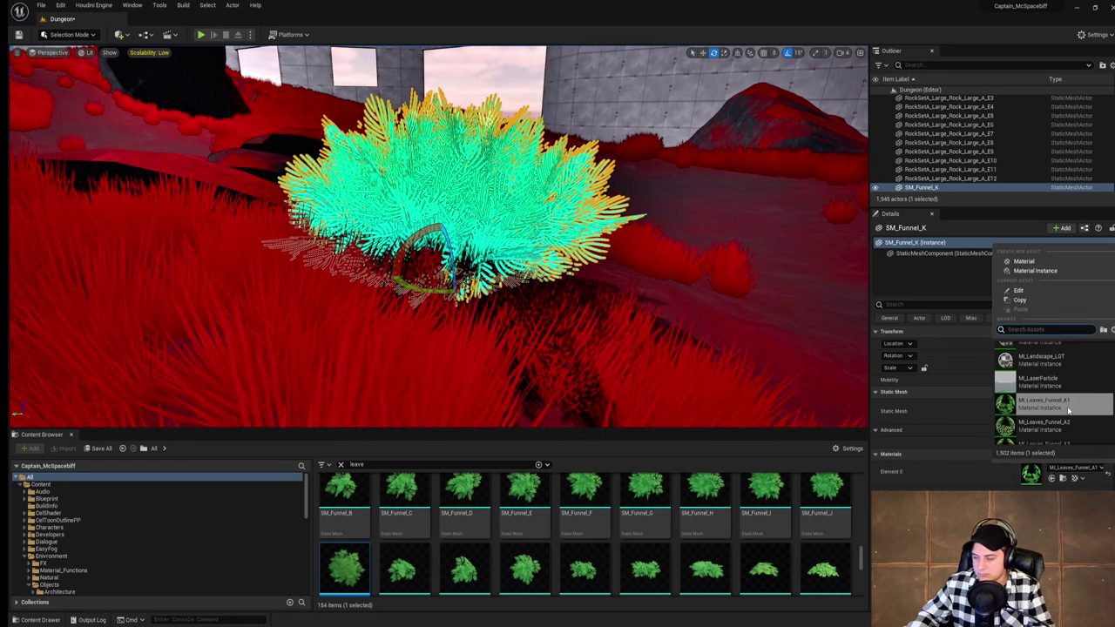
pyautogui.scroll(10, 1068, 412)
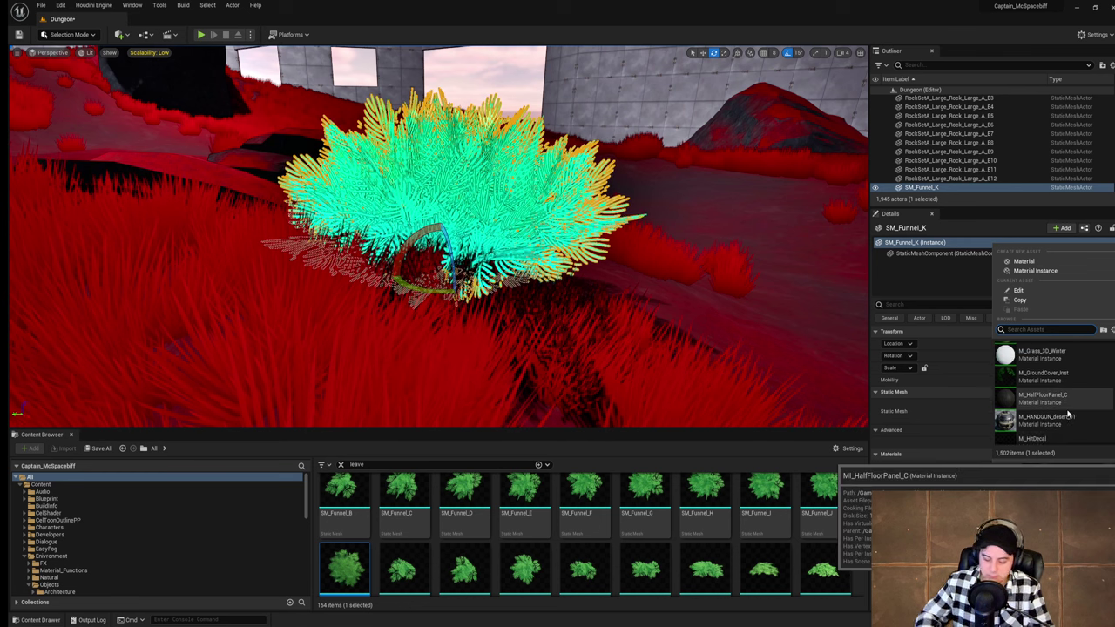
pyautogui.click(1069, 411)
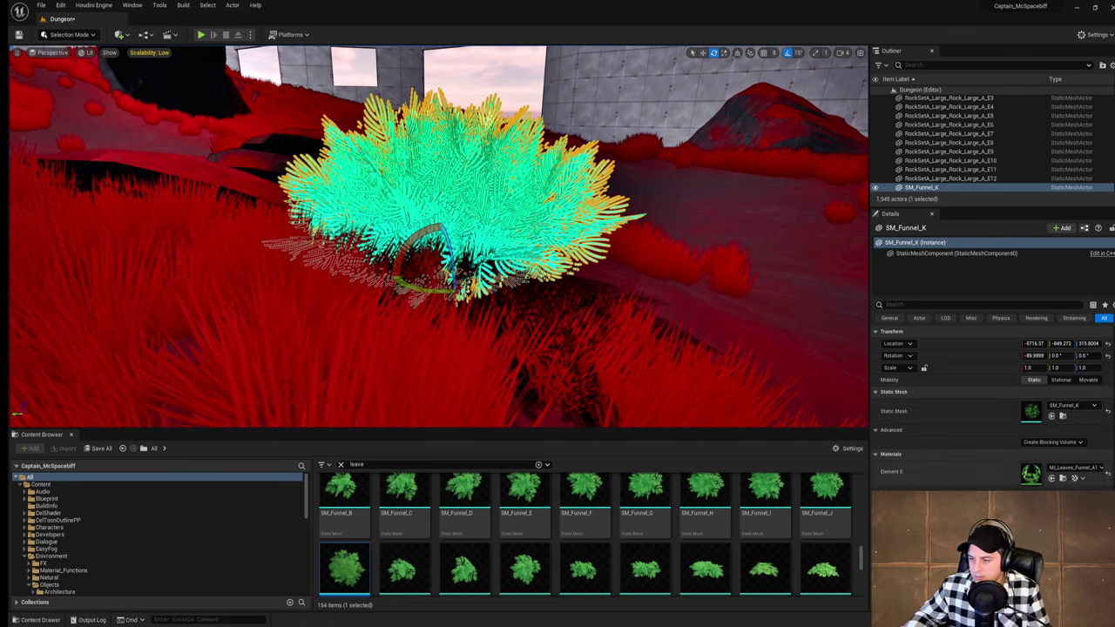
# Step: Search the materials for "leave" and assign a red MI_Leaves_Square material to Element 0 of SM_Funnel_K
pyautogui.click(1076, 468)
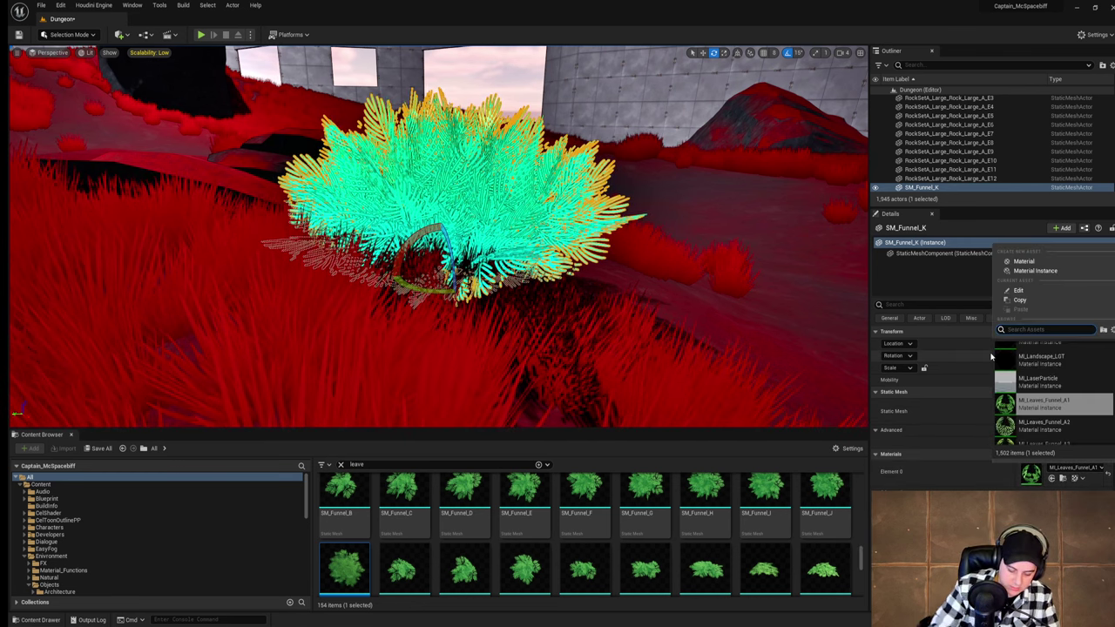
pyautogui.write('leave')
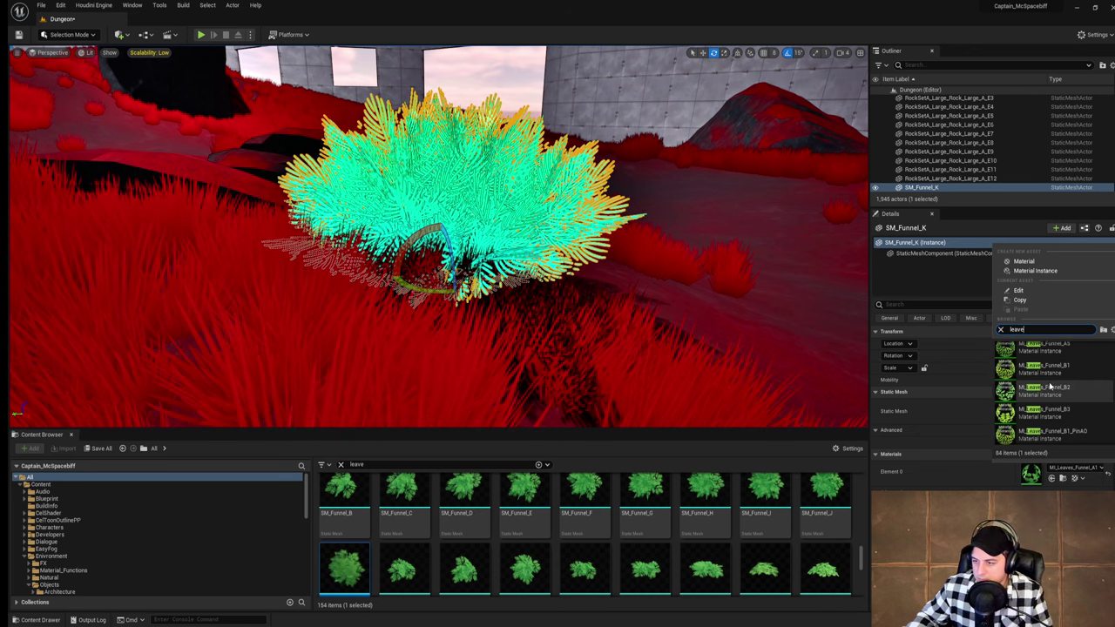
pyautogui.scroll(-10, 1053, 385)
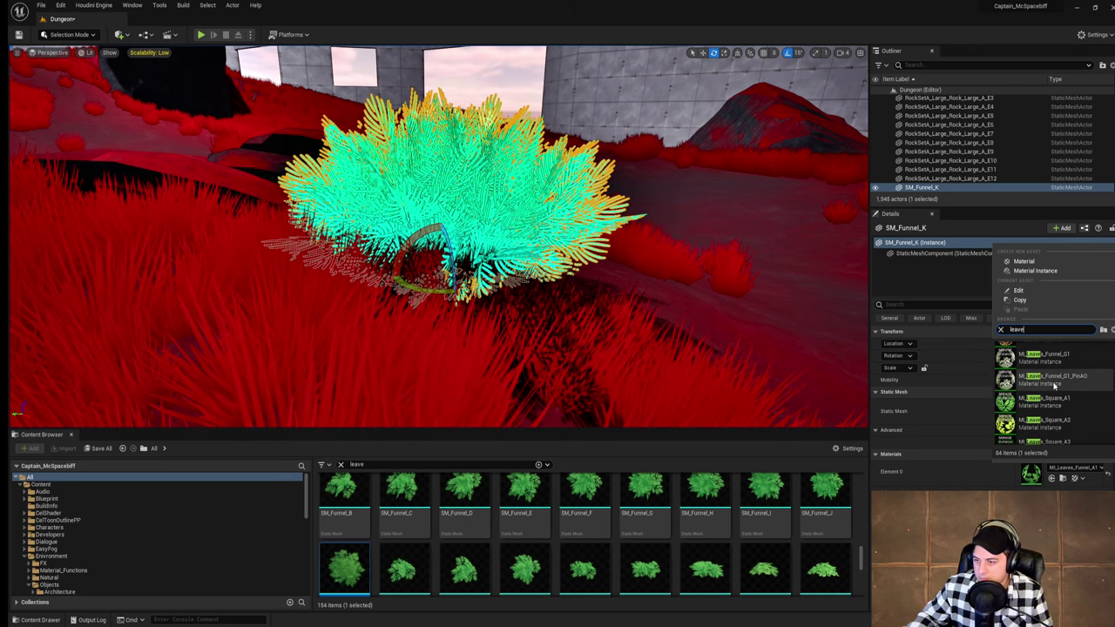
pyautogui.click(1054, 384)
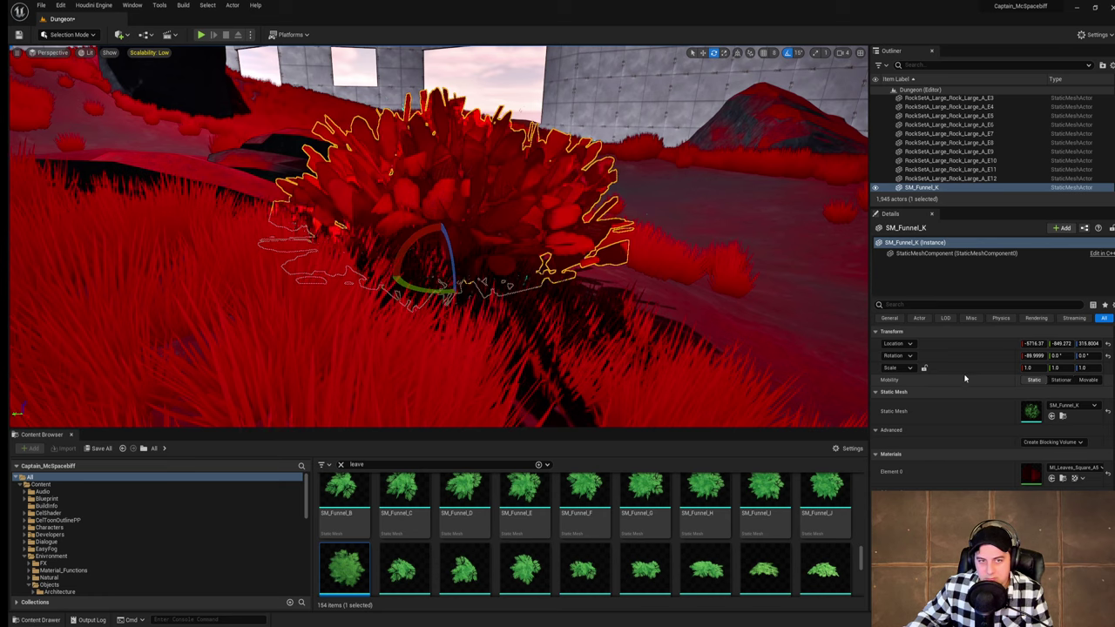
pyautogui.moveTo(718, 316); pyautogui.dragTo(514, 272, button='right')
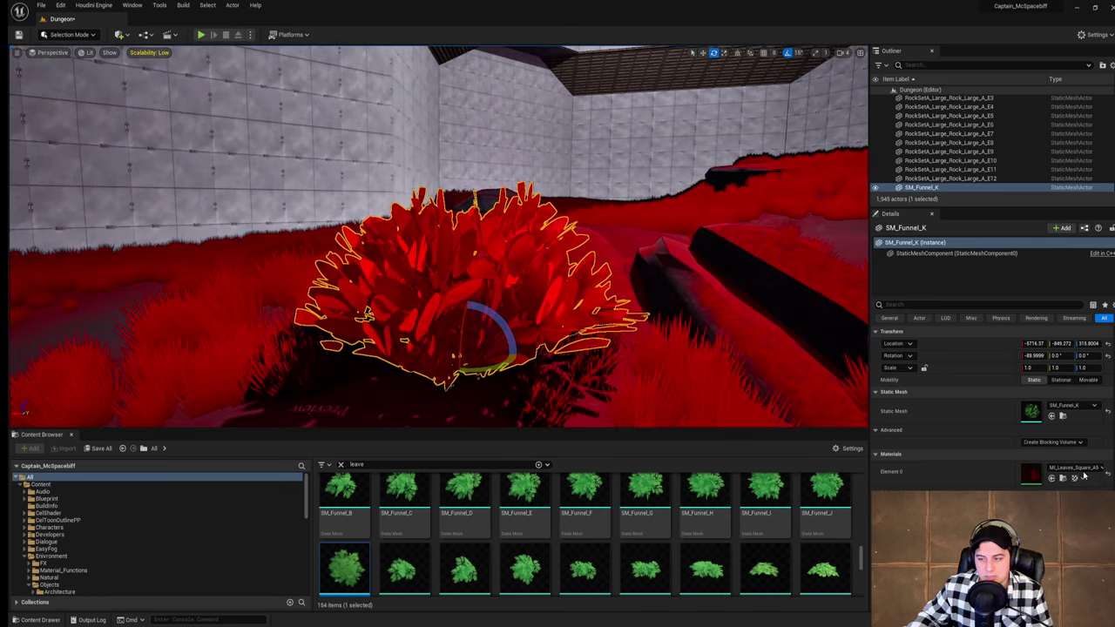
# Step: Search the materials for "leave", try M_Leaves on Element 0 of SM_Funnel_K, and undo the material change
pyautogui.click(1073, 468)
pyautogui.scroll(-2, 1067, 420)
pyautogui.scroll(-10, 1066, 420)
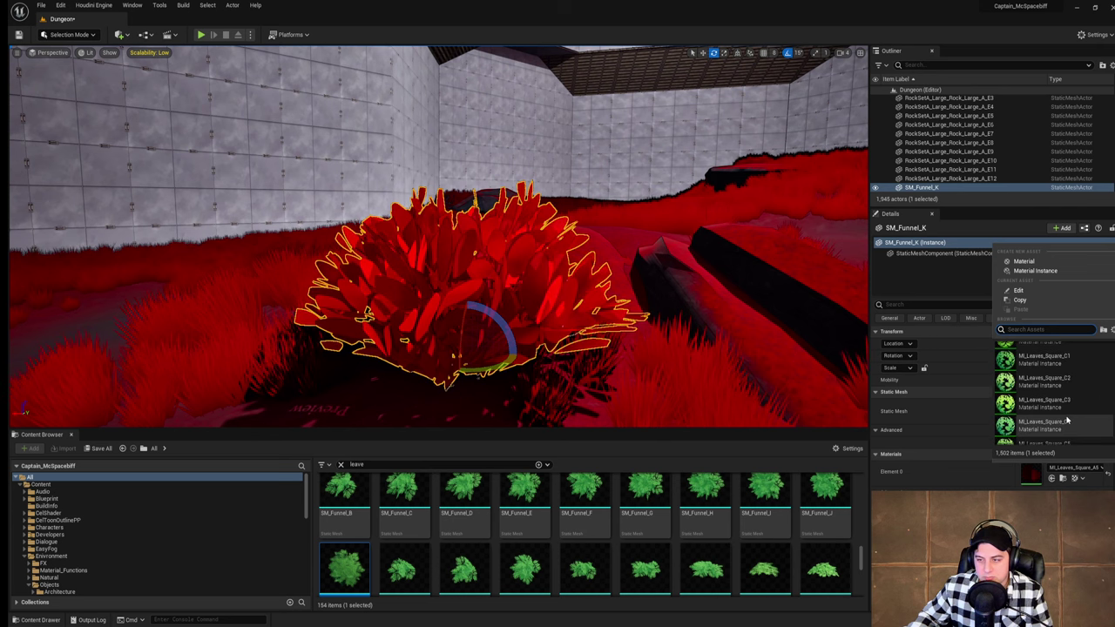
pyautogui.scroll(-10, 1066, 420)
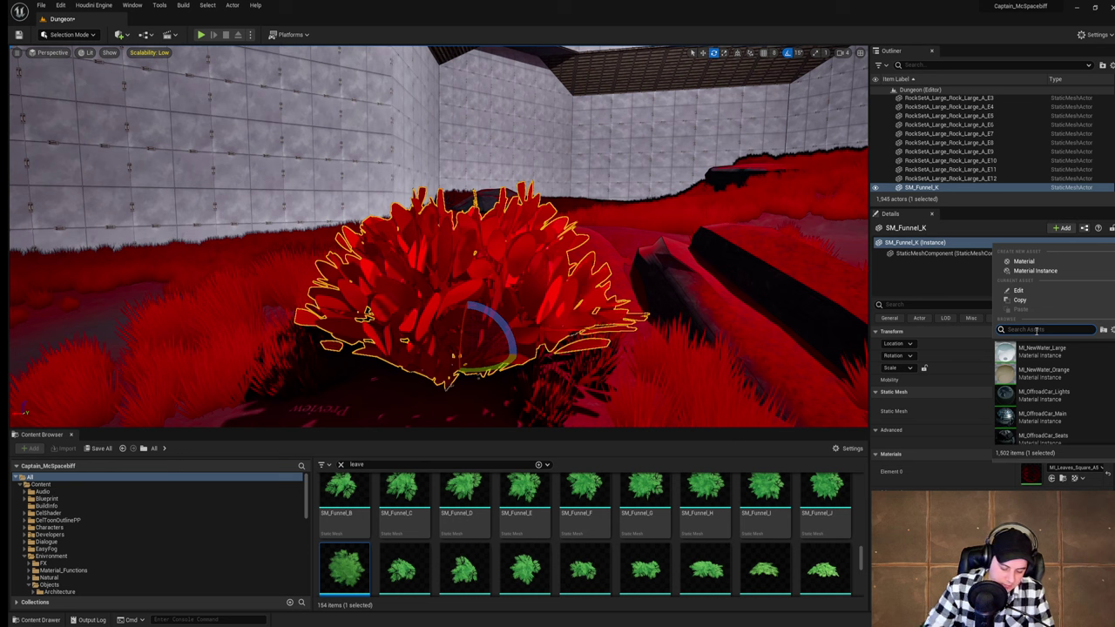
pyautogui.click(1035, 330)
pyautogui.write('leave')
pyautogui.scroll(-10, 1085, 416)
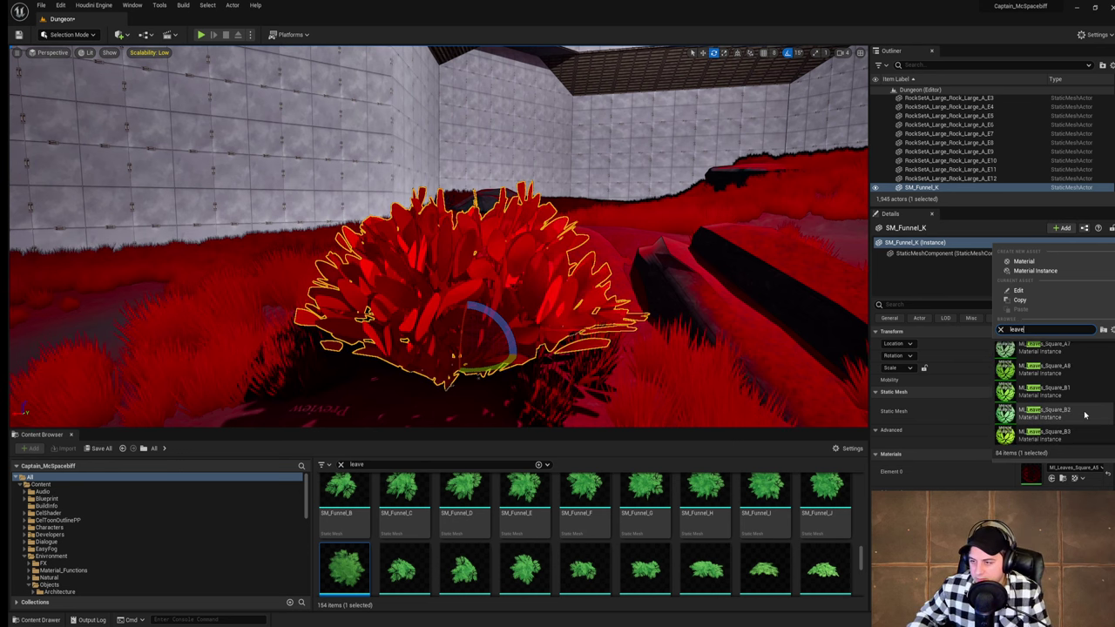
pyautogui.scroll(8, 1085, 419)
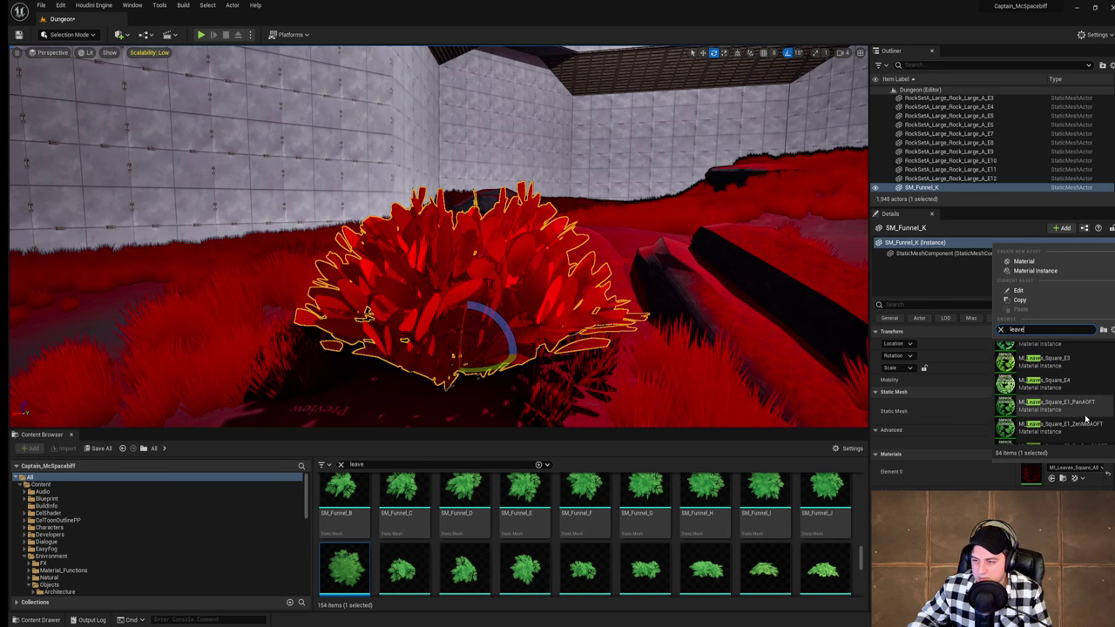
pyautogui.scroll(-5, 1083, 421)
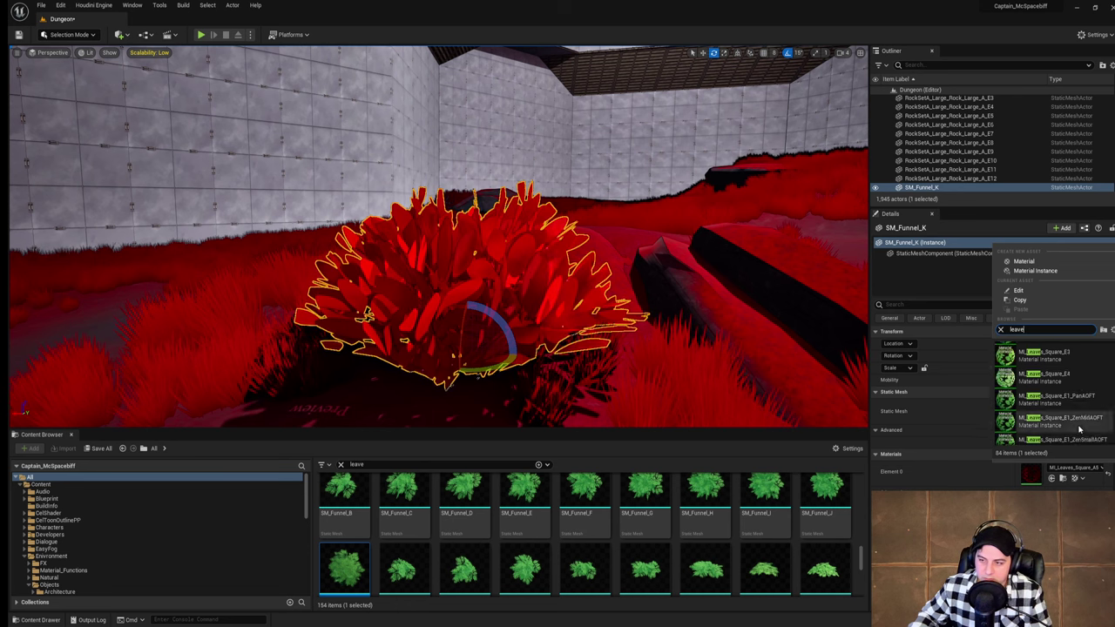
pyautogui.scroll(12, 1079, 432)
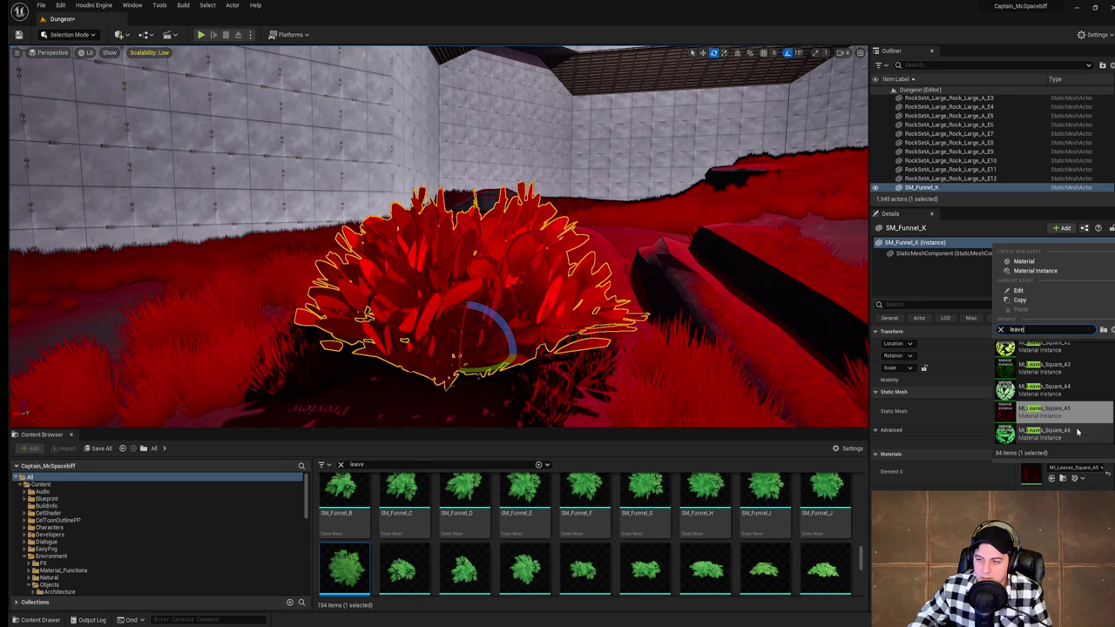
pyautogui.scroll(10, 1077, 432)
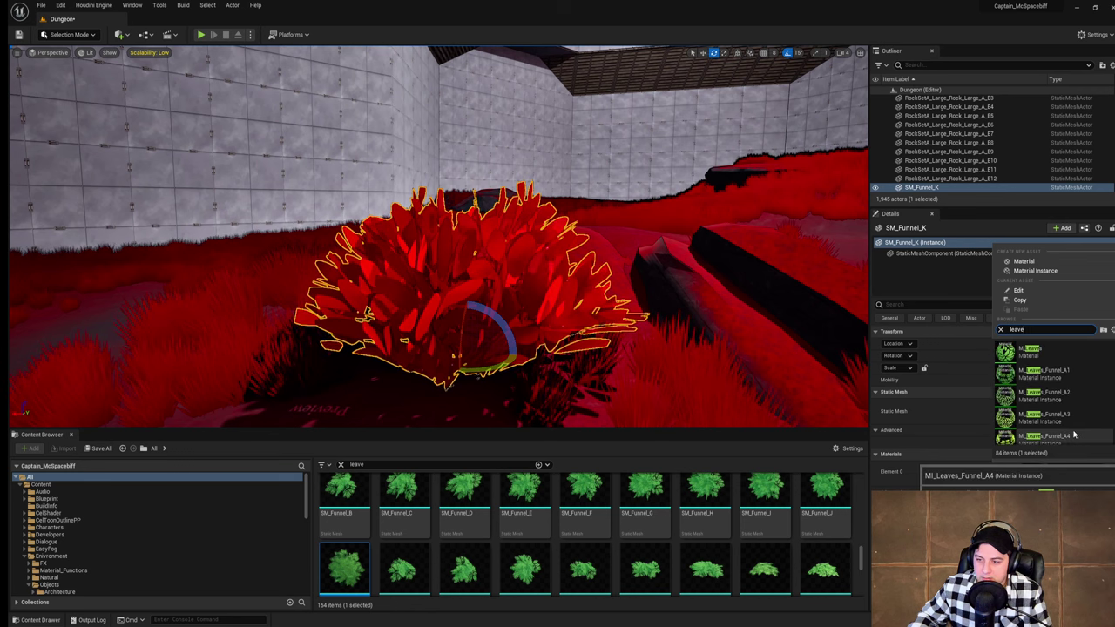
pyautogui.click(1033, 355)
pyautogui.moveTo(679, 322); pyautogui.dragTo(784, 322, button='right')
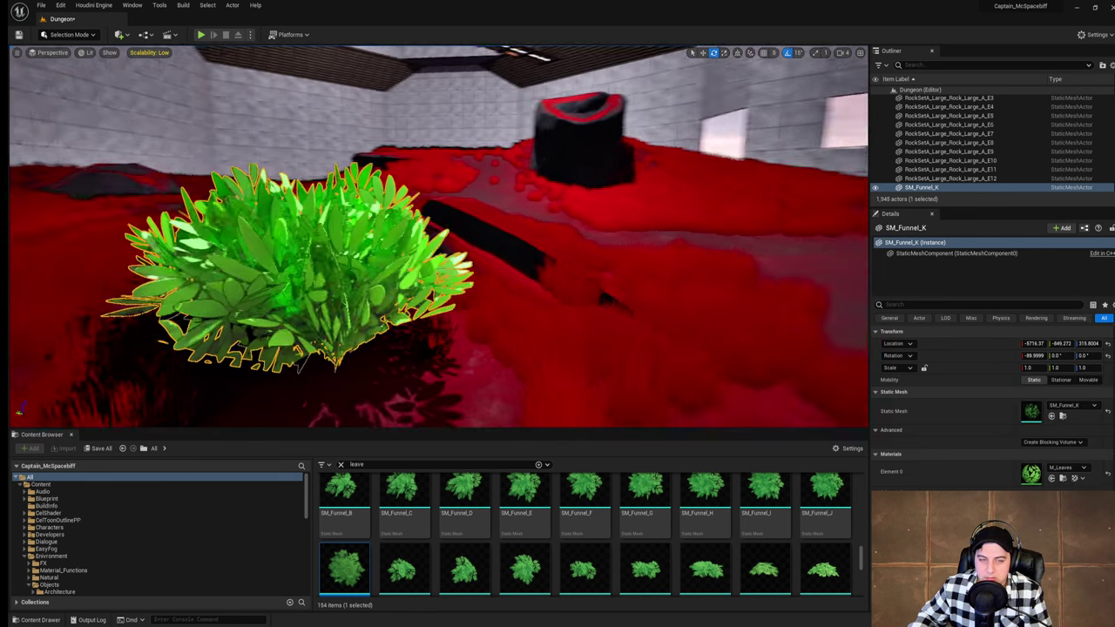
pyautogui.moveTo(560, 303); pyautogui.dragTo(619, 305, button='right')
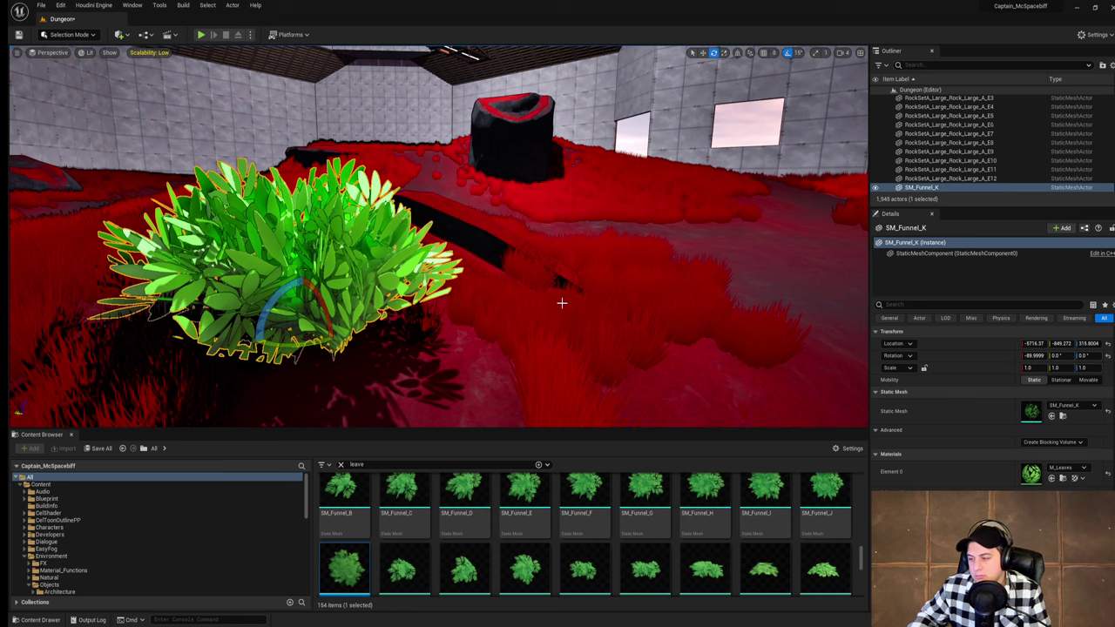
pyautogui.moveTo(561, 303); pyautogui.dragTo(440, 305, button='right')
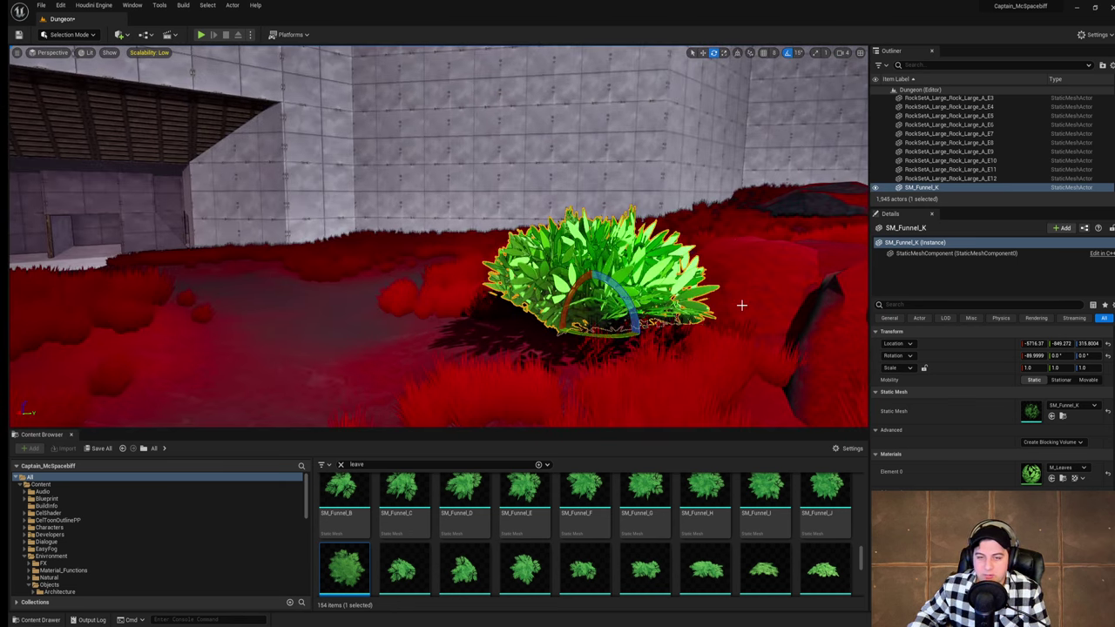
pyautogui.hotkey('ctrl', 'z')
# Step: Lower SM_Funnel_K to about Z 262 and scale it uniformly to about 0.71
pyautogui.moveTo(562, 304); pyautogui.dragTo(658, 304, button='right')
pyautogui.press('w')
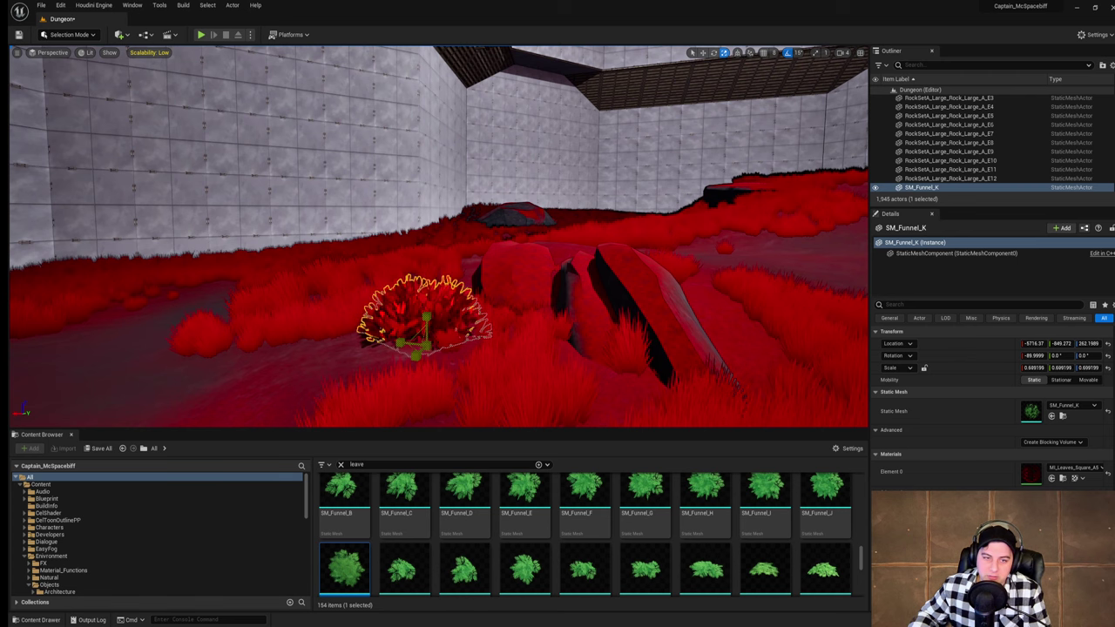
pyautogui.moveTo(472, 327); pyautogui.dragTo(636, 328, button='right')
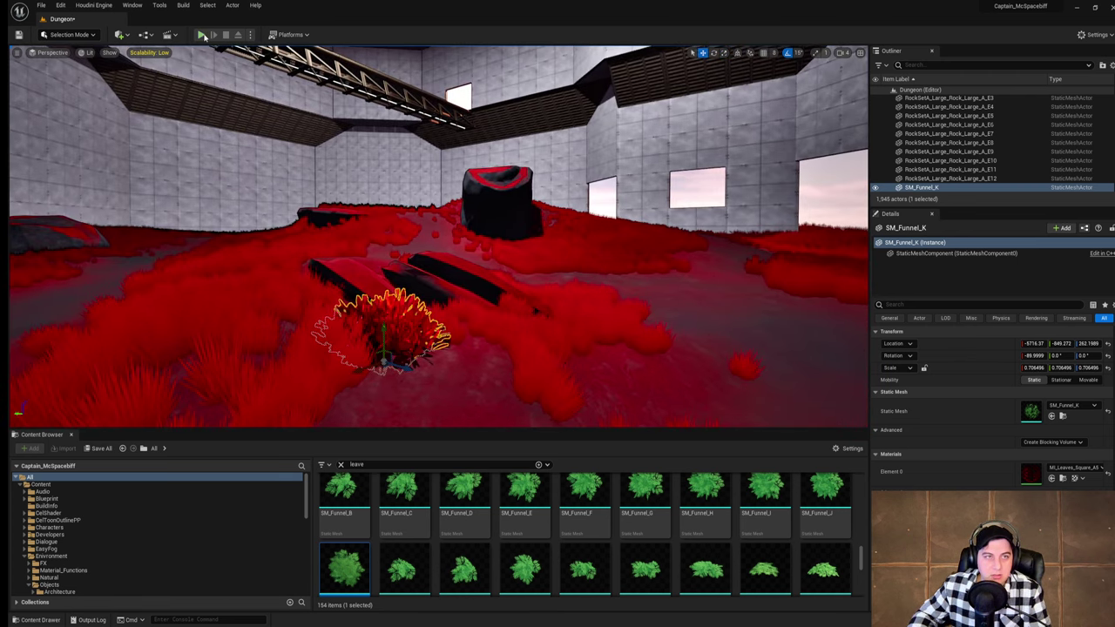
# Step: Play-test the level close to the red SM_Funnel_K bush, end the test, and delete the bush
pyautogui.hotkey('alt', 'p')
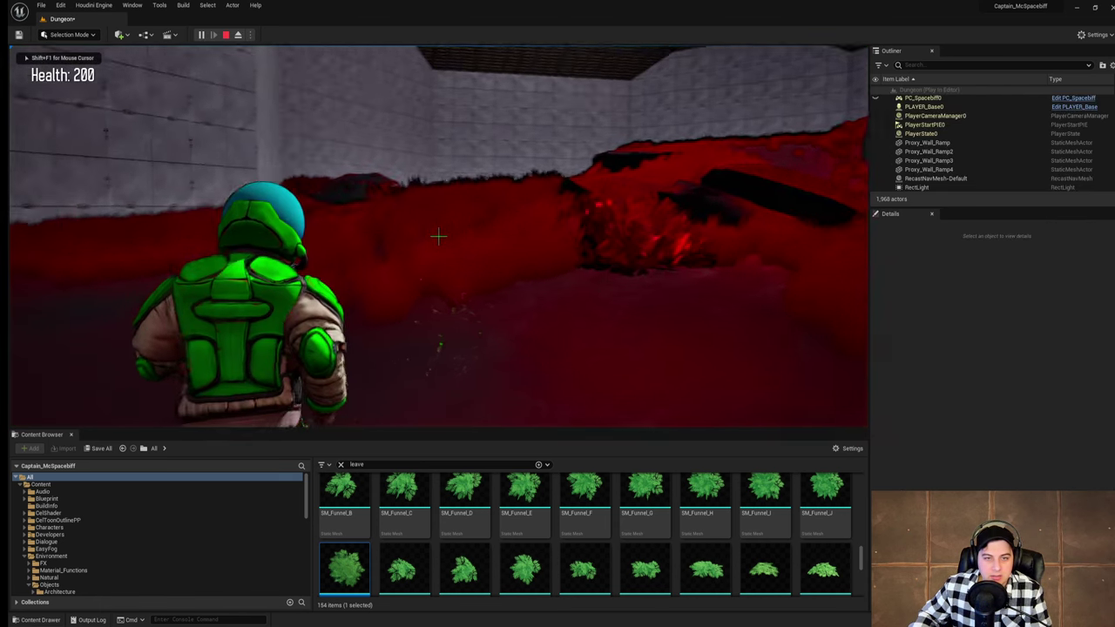
pyautogui.press('w')
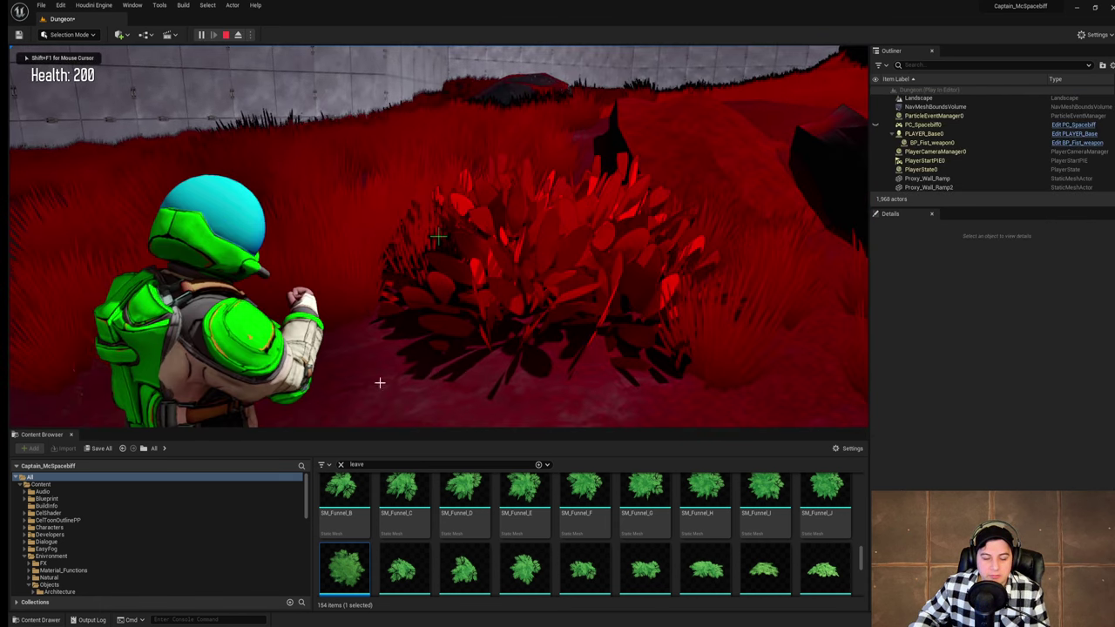
pyautogui.press('Escape')
pyautogui.moveTo(412, 325); pyautogui.dragTo(458, 317, button='right')
pyautogui.press('Delete')
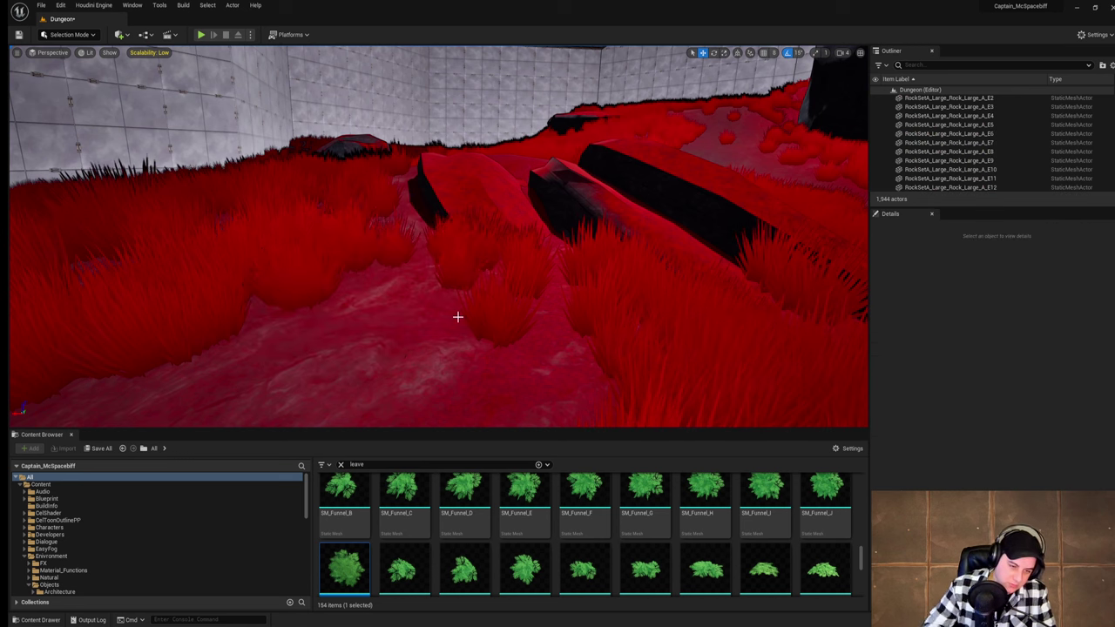
# Step: Try SM_CrossDouble_D on the chamber floor in front of the slanted black rocks, and delete it
pyautogui.scroll(-2, 628, 546)
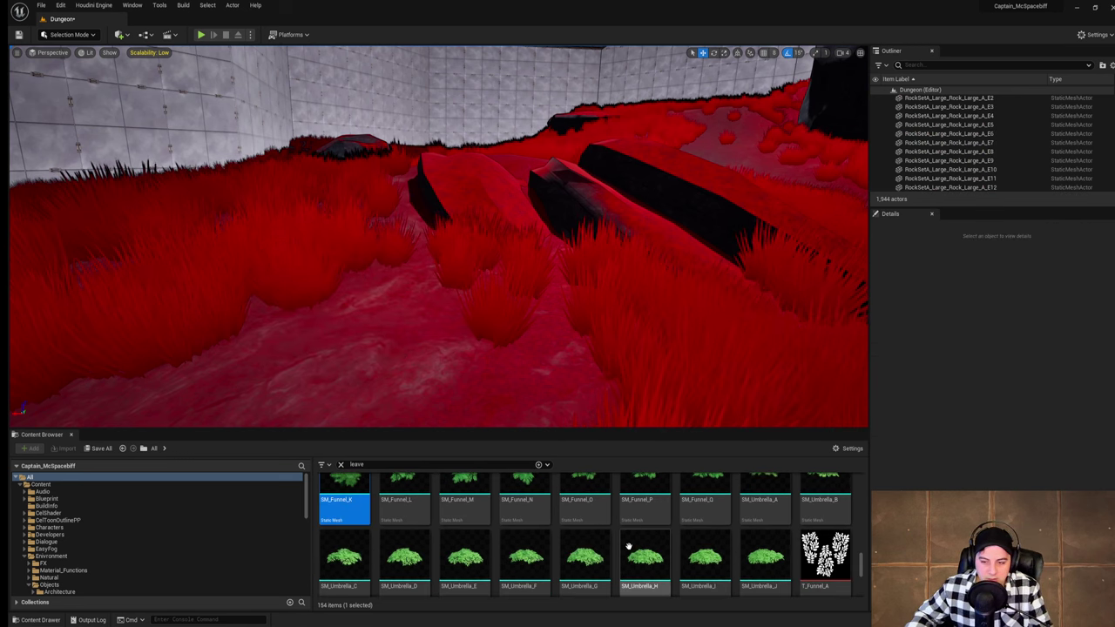
pyautogui.scroll(4, 628, 546)
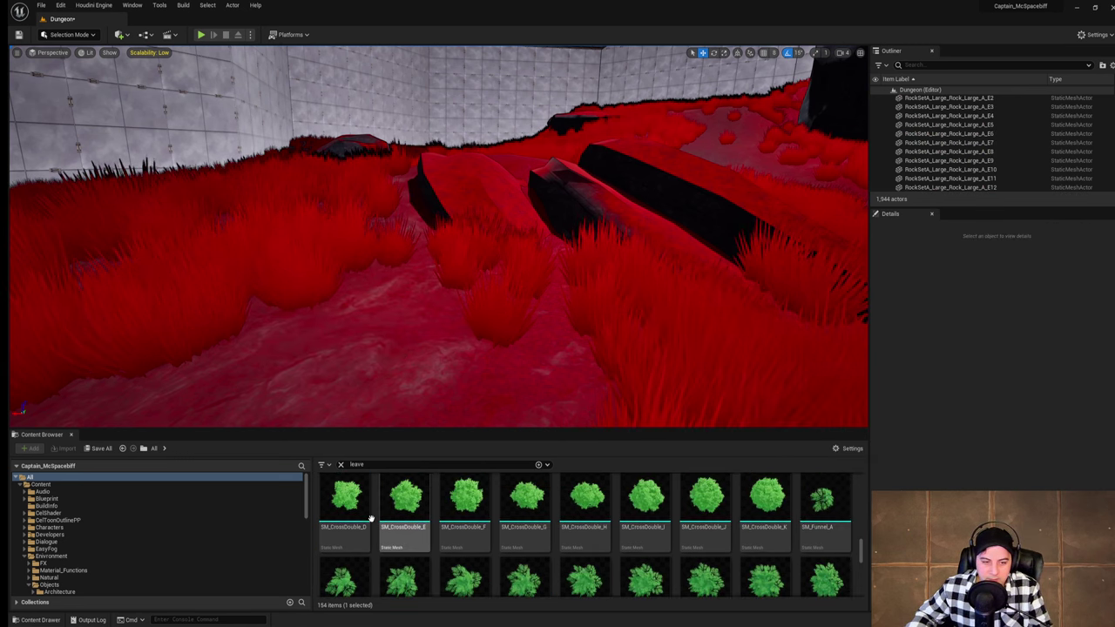
pyautogui.moveTo(357, 514); pyautogui.dragTo(485, 304)
pyautogui.moveTo(480, 284); pyautogui.dragTo(503, 318, button='right')
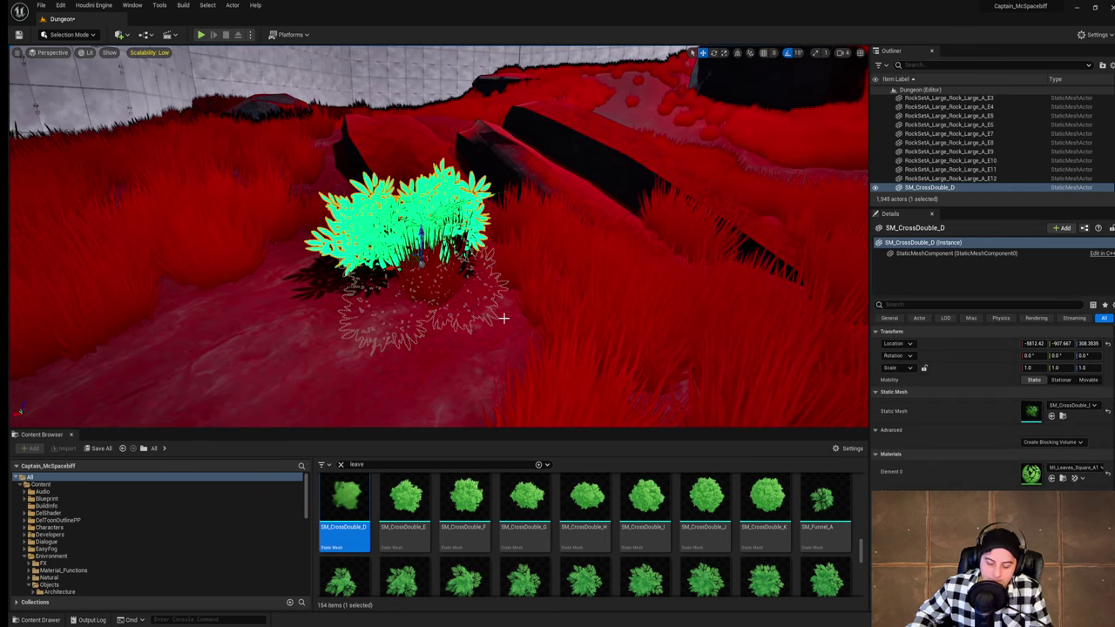
pyautogui.press('Delete')
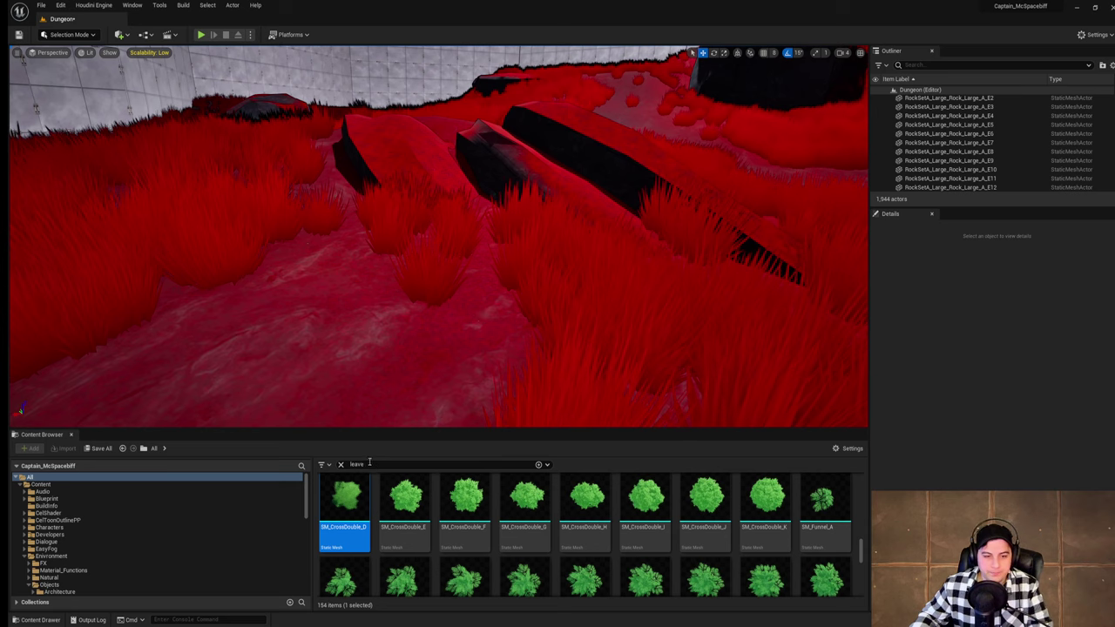
# Step: Search the project content for "leaf" and clear the search
pyautogui.click(370, 464)
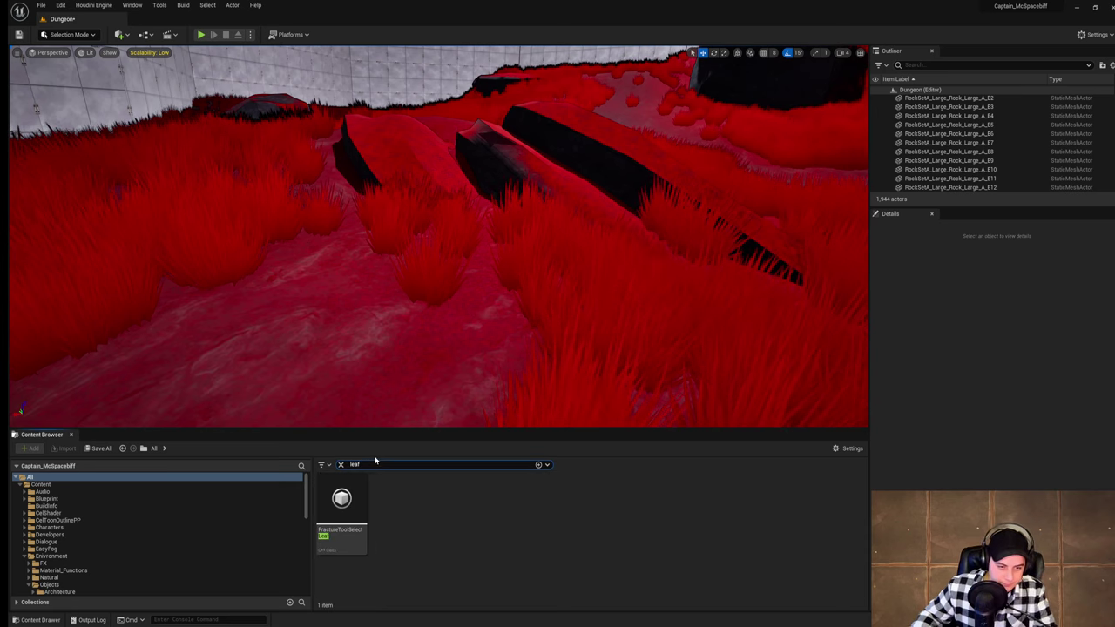
pyautogui.click(340, 465)
pyautogui.moveTo(436, 398); pyautogui.dragTo(505, 366, button='right')
pyautogui.moveTo(435, 348); pyautogui.dragTo(436, 323, button='right')
# Step: Save the current Dungeon level and look over the hollow black rock and surrounding chamber
pyautogui.click(41, 5)
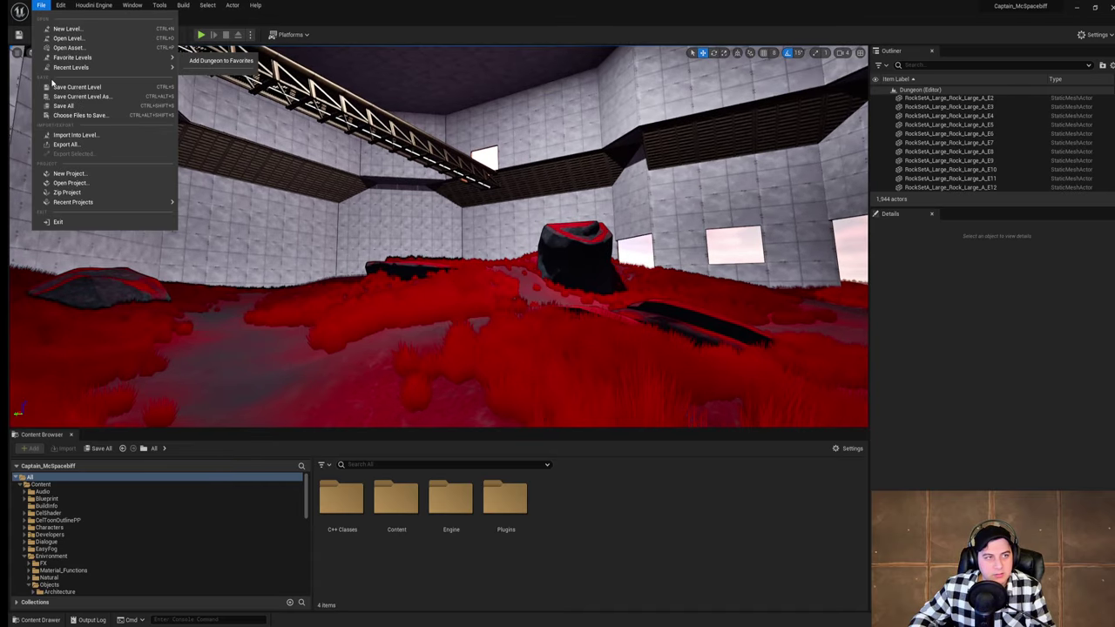
pyautogui.click(64, 87)
pyautogui.press('w')
pyautogui.moveTo(435, 288); pyautogui.dragTo(383, 288, button='right')
pyautogui.press('w')
pyautogui.moveTo(505, 187); pyautogui.dragTo(534, 187, button='right')
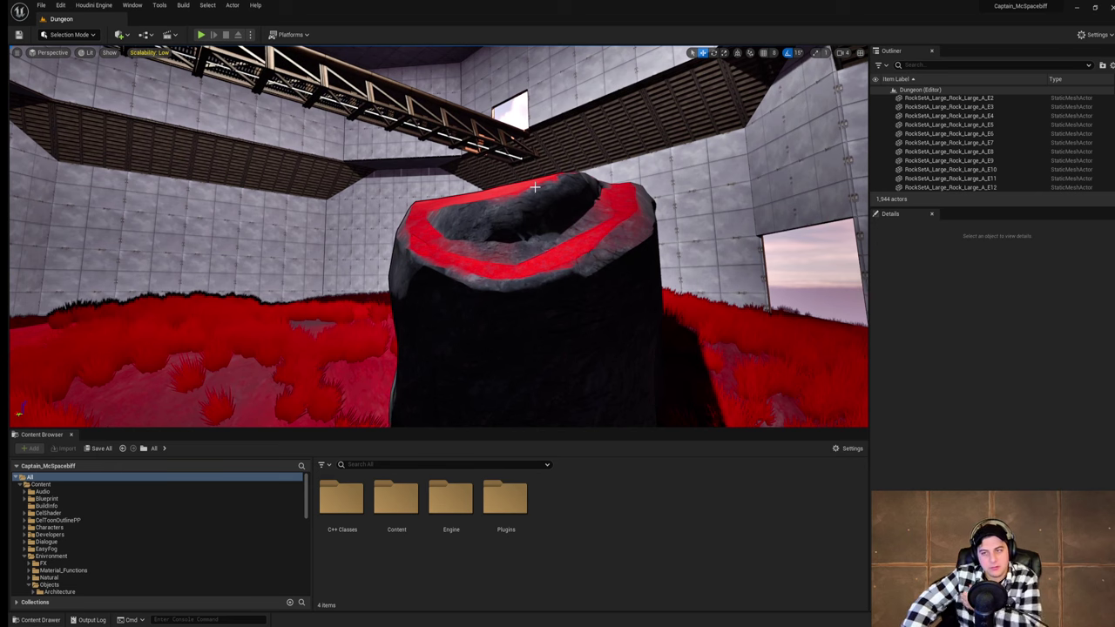
pyautogui.click(40, 5)
pyautogui.click(96, 85)
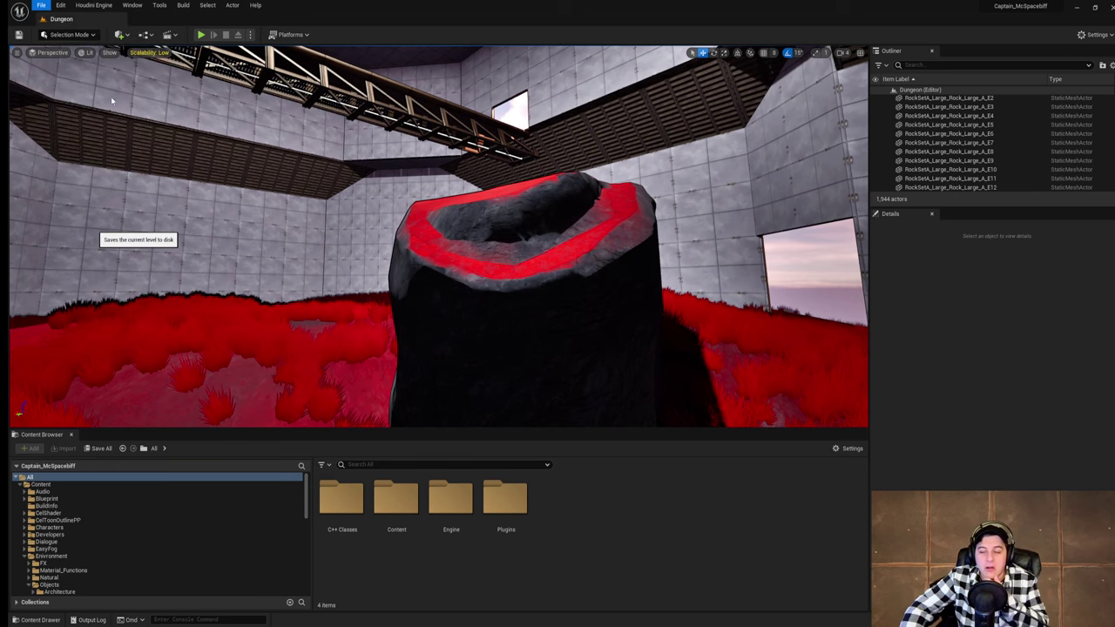
pyautogui.moveTo(617, 301); pyautogui.dragTo(653, 315, button='right')
pyautogui.press('w')
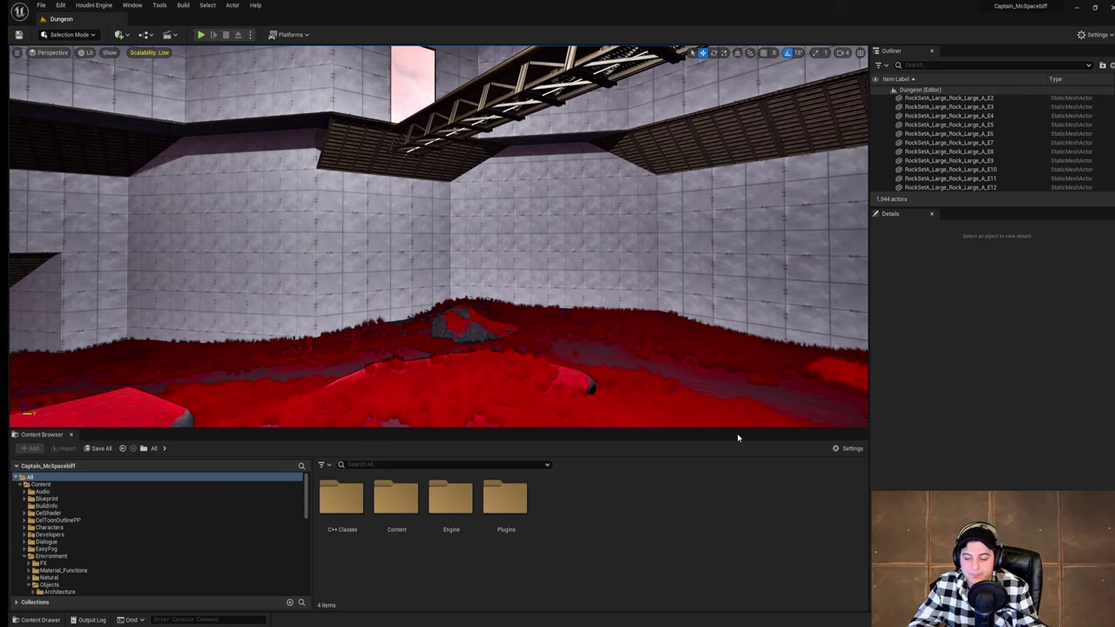
# Step: Switch to the browser and examine the sculpted creature image with its open-mouth and closed-mouth poses
pyautogui.click(336, 625)
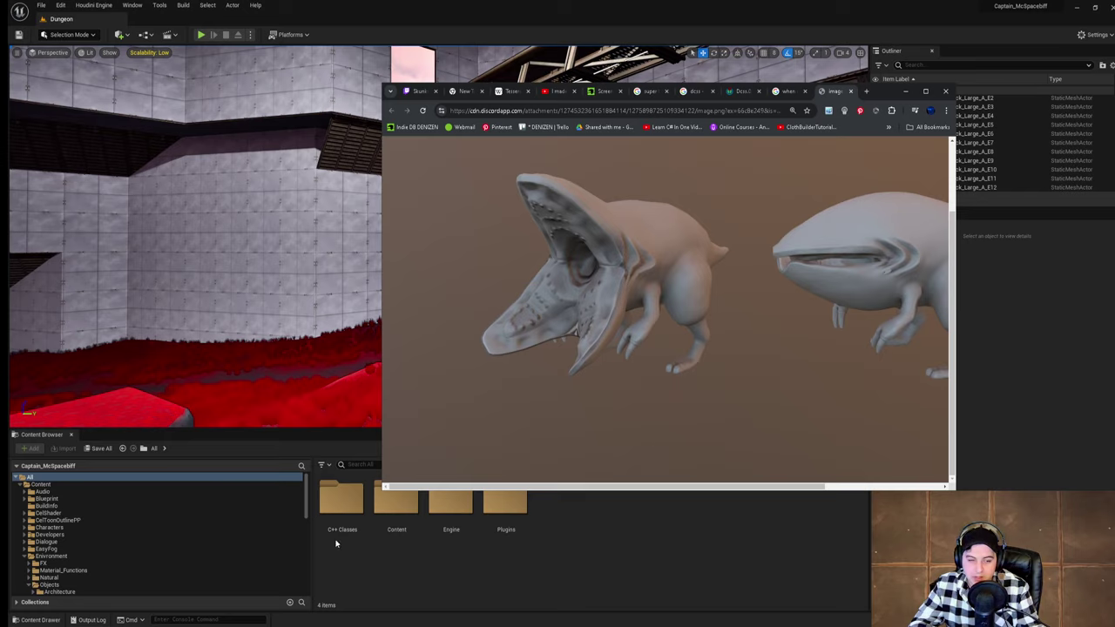
pyautogui.scroll(1, 685, 329)
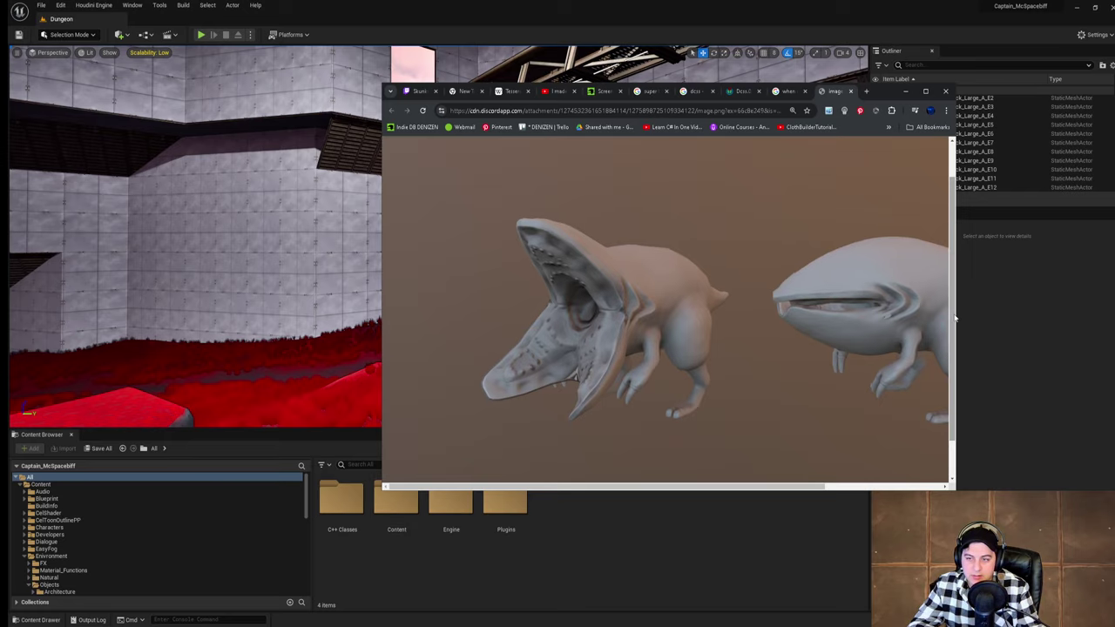
pyautogui.keyDown('ctrl'); pyautogui.scroll(1, 670, 333); pyautogui.keyUp('ctrl')
pyautogui.scroll(-2, 693, 470)
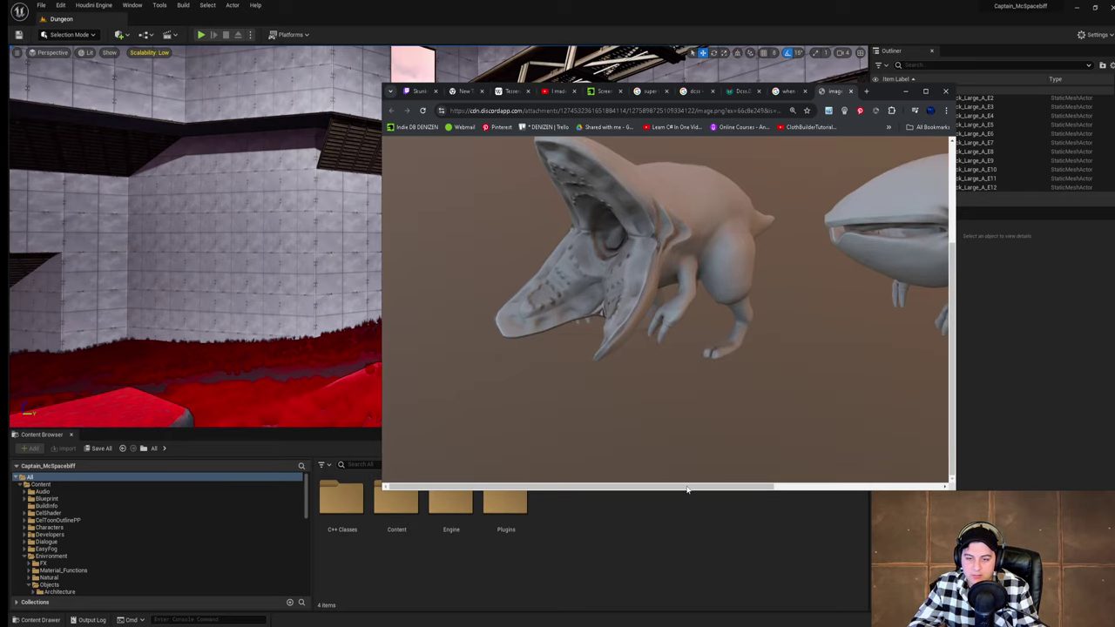
pyautogui.moveTo(687, 489); pyautogui.dragTo(753, 490)
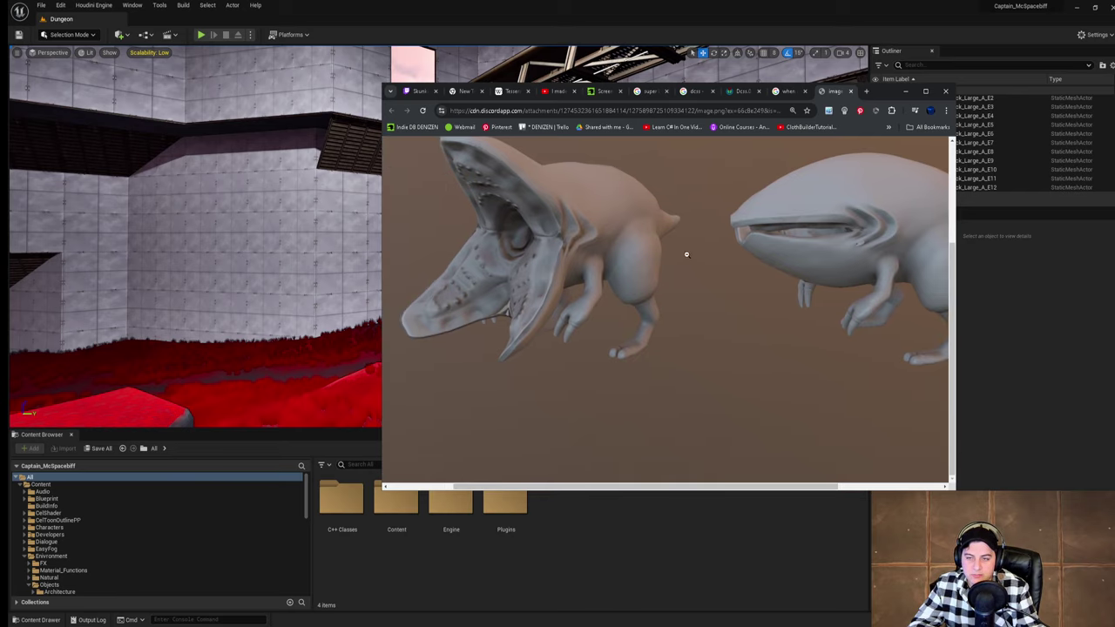
pyautogui.moveTo(619, 493)
pyautogui.mouseDown()
pyautogui.moveTo(684, 490)
pyautogui.moveTo(636, 489)
pyautogui.mouseUp()
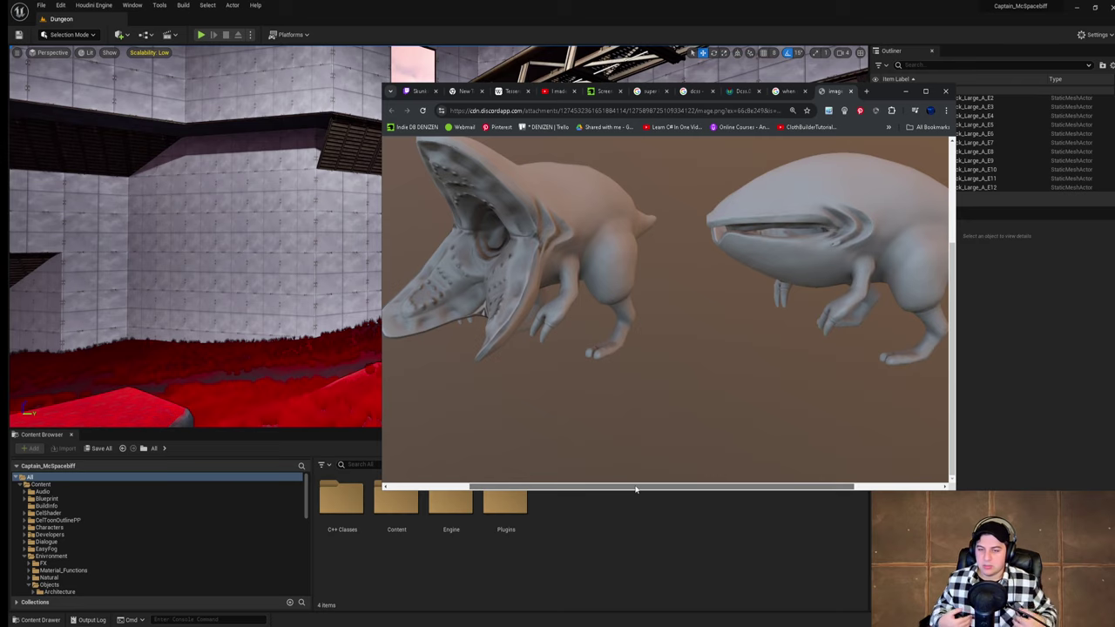
pyautogui.moveTo(636, 490)
pyautogui.mouseDown()
pyautogui.moveTo(606, 487)
pyautogui.moveTo(650, 489)
pyautogui.mouseUp()
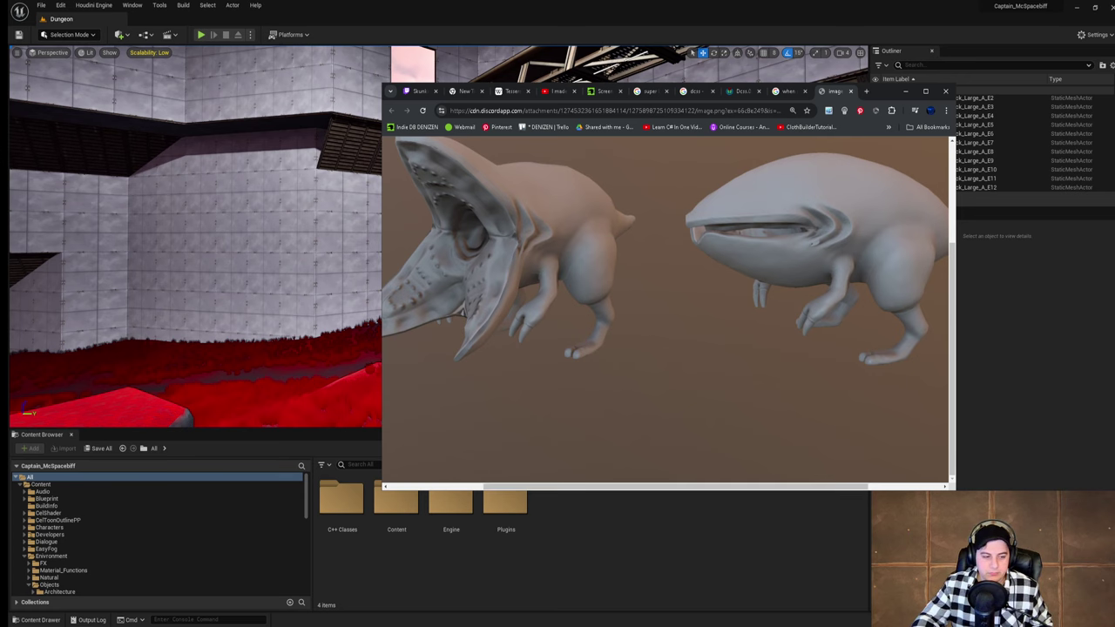
# Step: Open the videos page for Captain McSpacebiff on IndieDB in the browser, play the trailer, and skip ahead in it
pyautogui.click(478, 525)
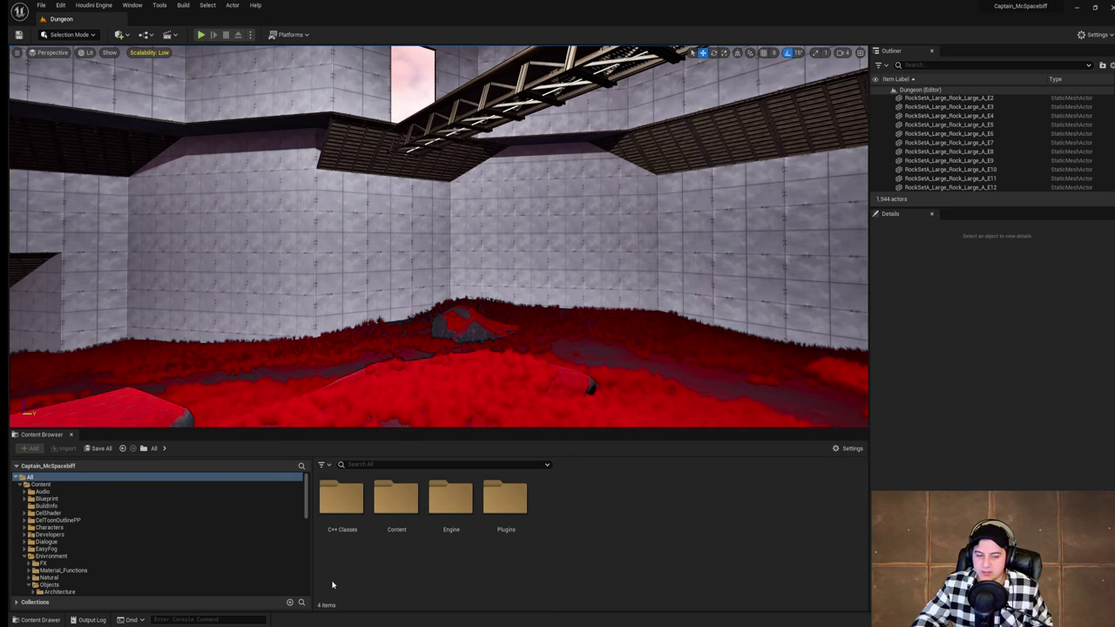
pyautogui.hotkey('alt', 'Tab')
pyautogui.click(604, 91)
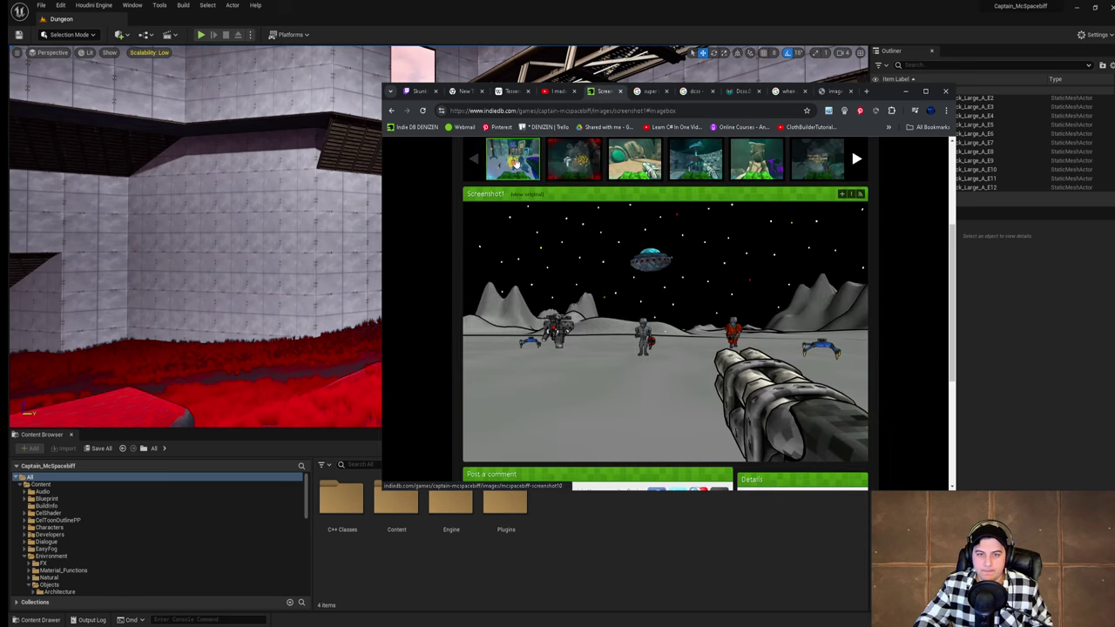
pyautogui.scroll(3, 593, 273)
pyautogui.click(580, 270)
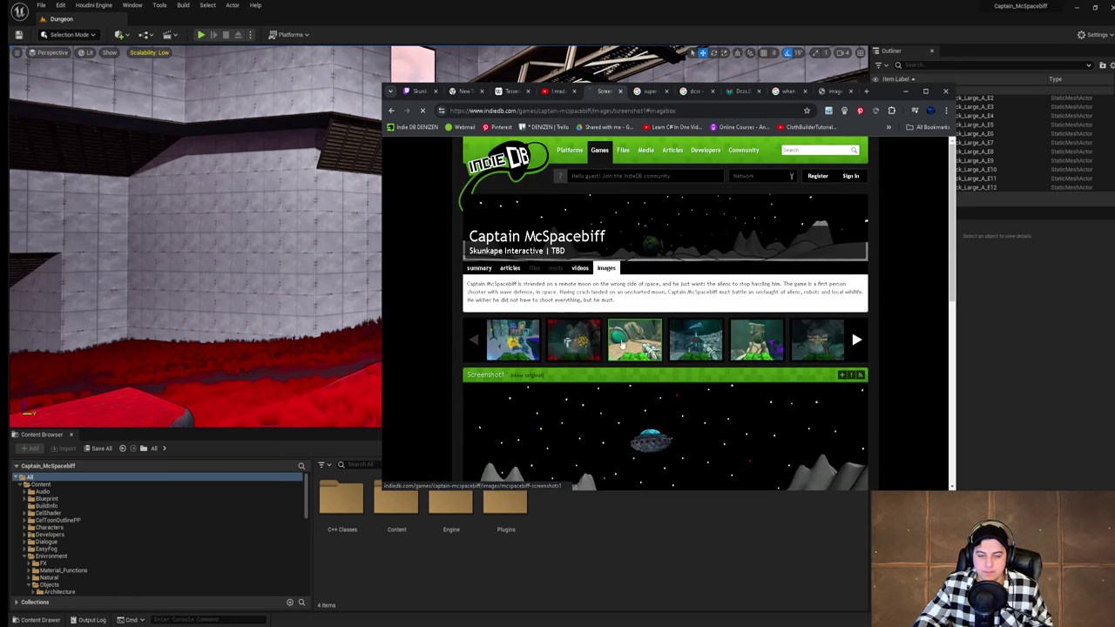
pyautogui.scroll(-5, 534, 336)
pyautogui.scroll(-4, 556, 376)
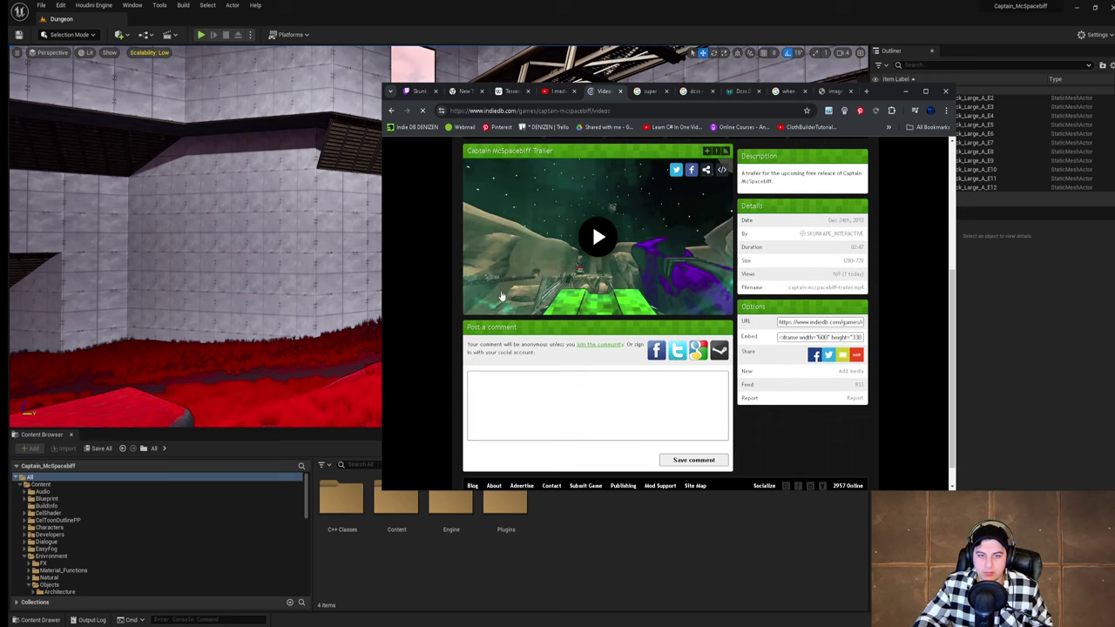
pyautogui.click(598, 236)
pyautogui.click(586, 309)
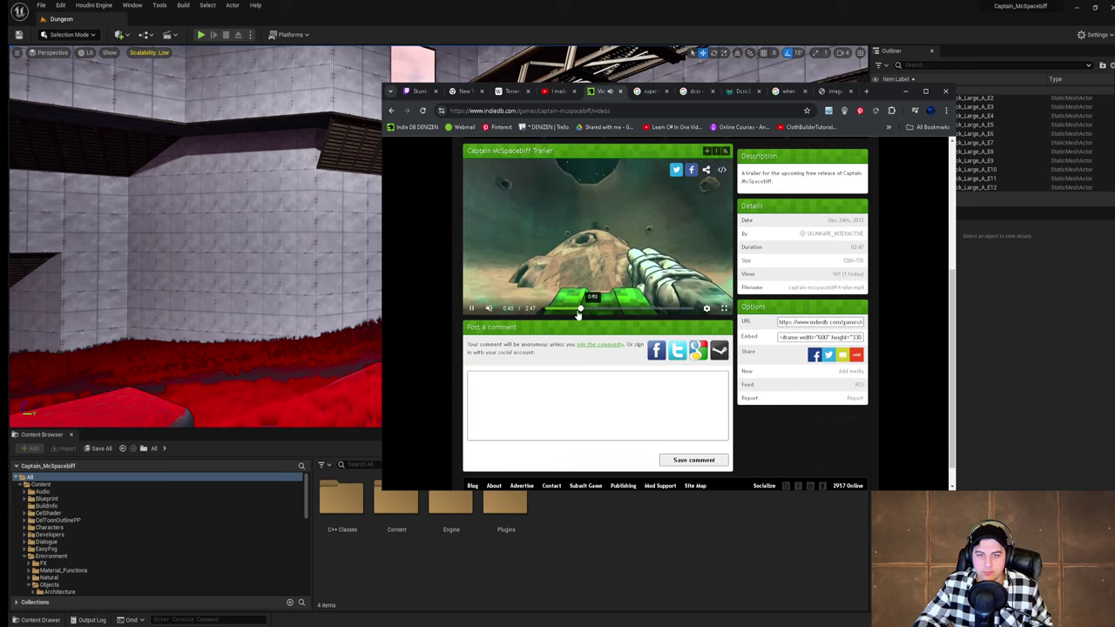
# Step: Jump forward and back through the Captain McSpacebiff trailer to review its different gameplay scenes
pyautogui.click(587, 314)
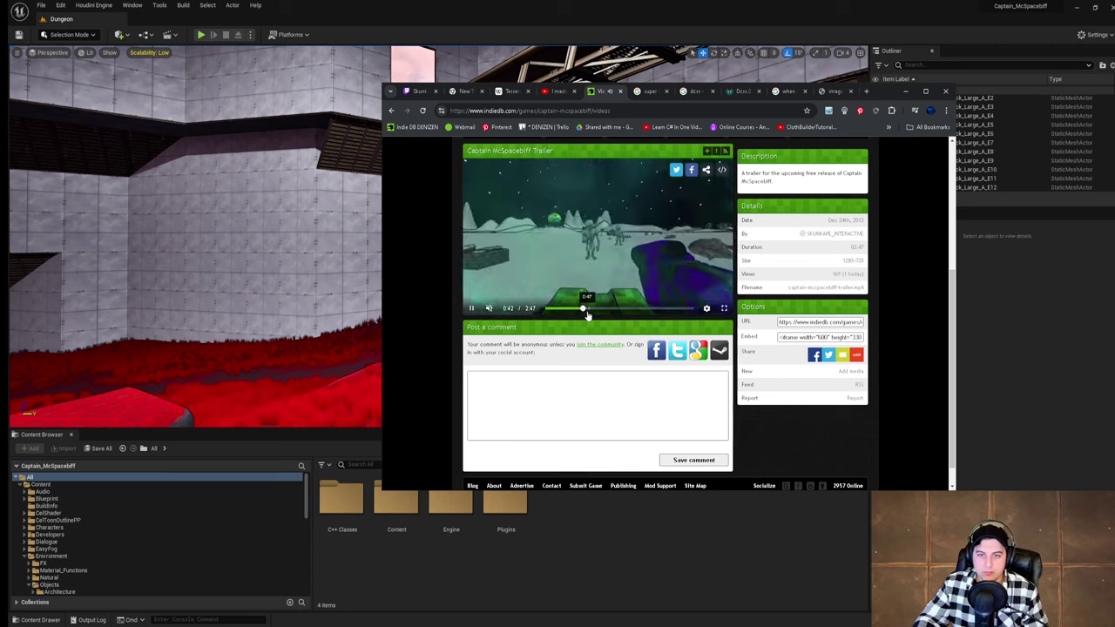
pyautogui.moveTo(587, 314); pyautogui.dragTo(619, 311)
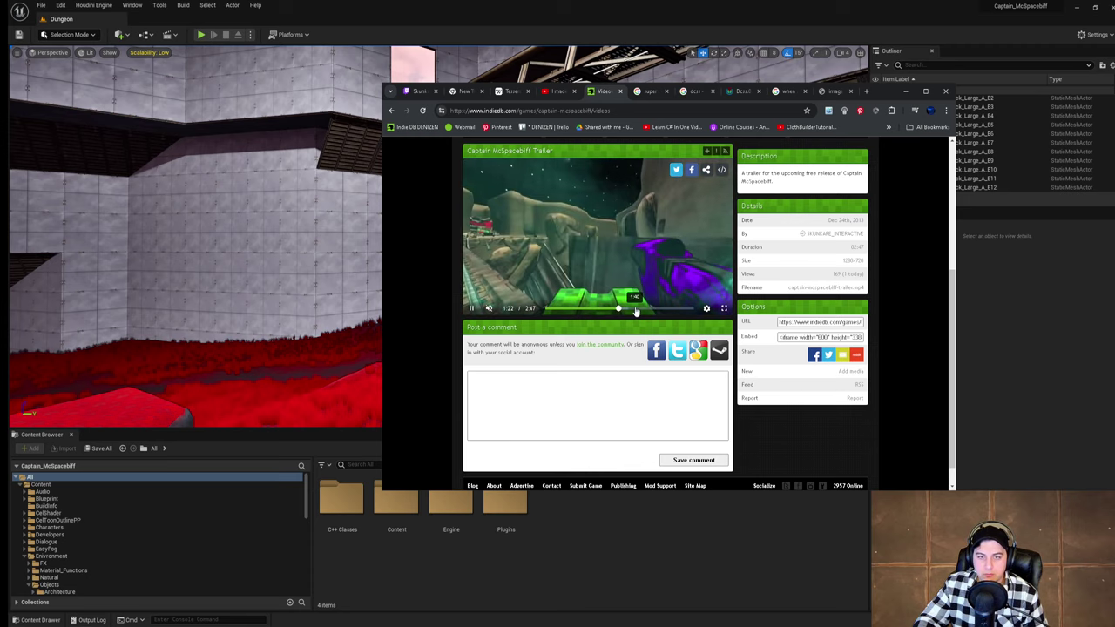
pyautogui.click(634, 311)
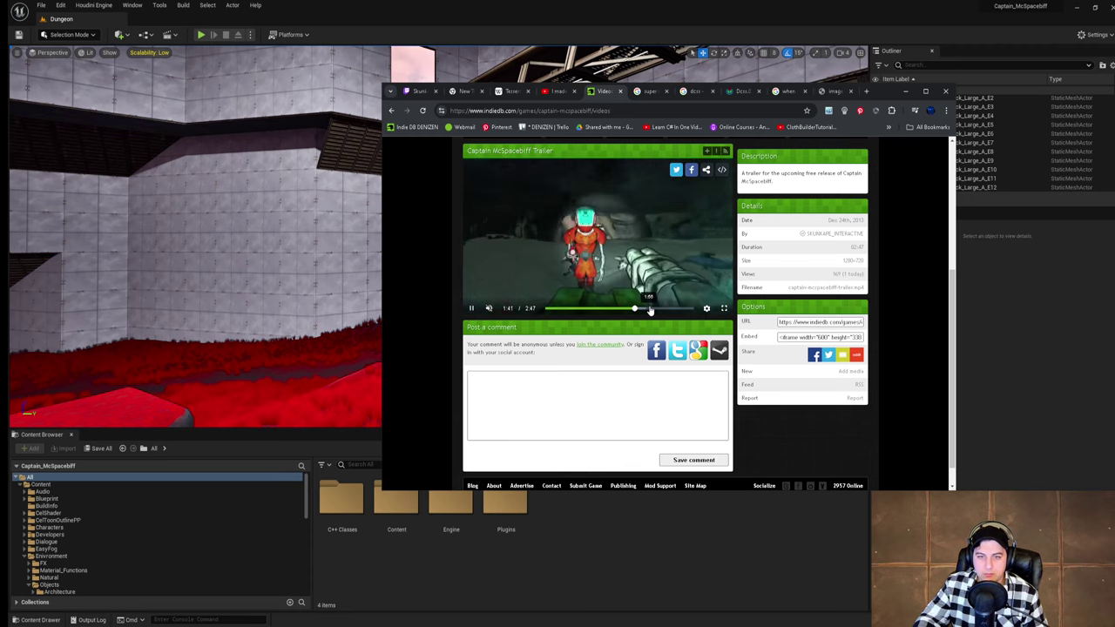
pyautogui.click(650, 312)
pyautogui.click(657, 312)
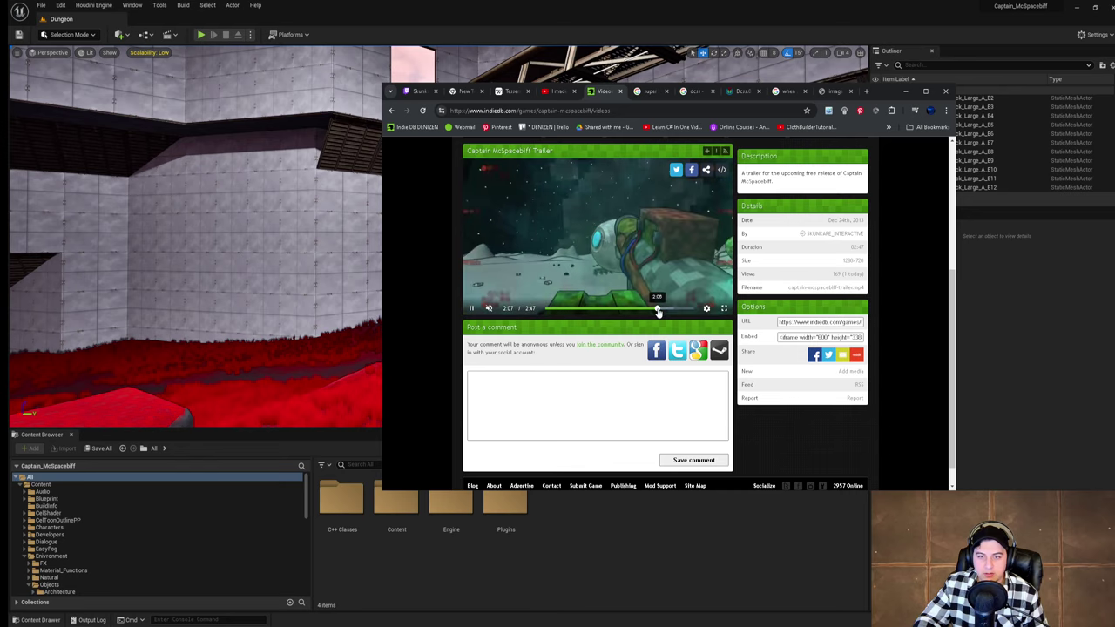
pyautogui.click(667, 310)
pyautogui.click(657, 312)
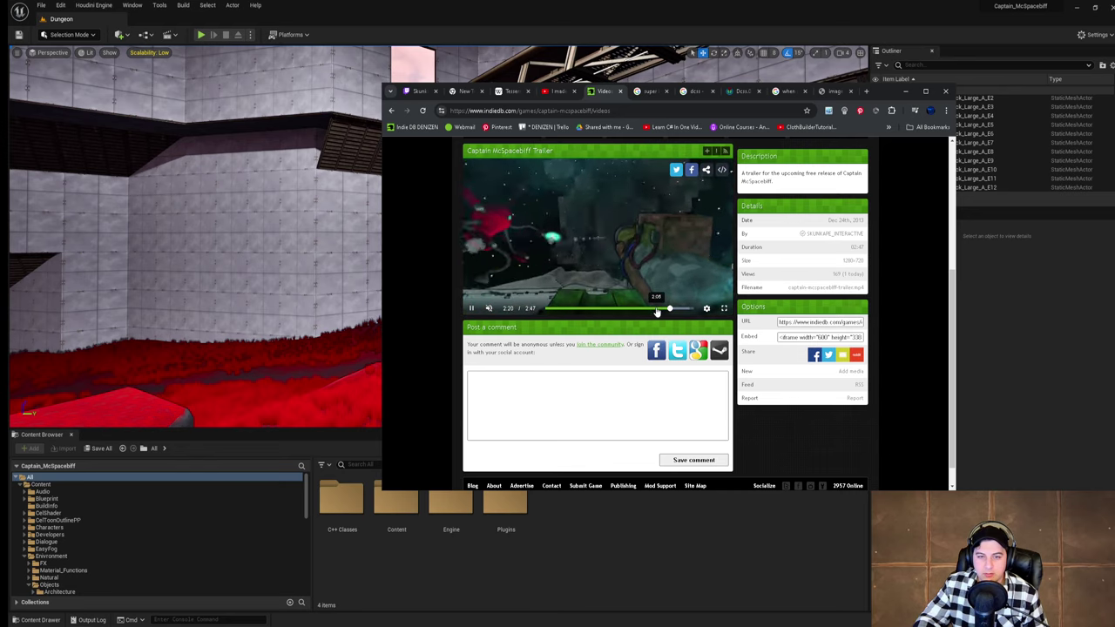
pyautogui.click(652, 311)
pyautogui.click(644, 312)
pyautogui.click(573, 312)
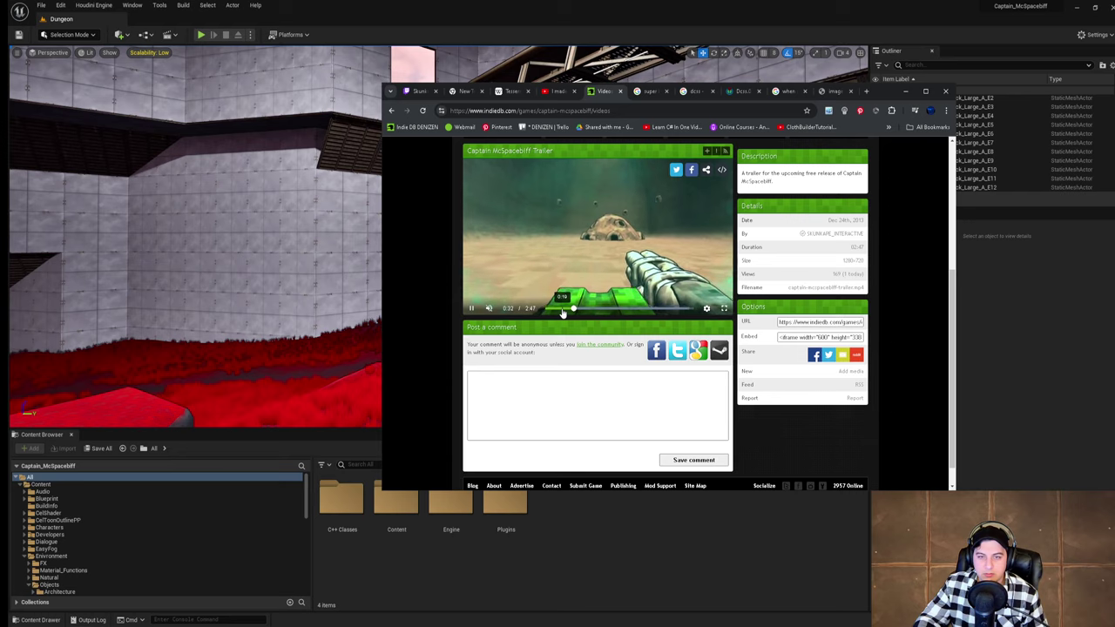
pyautogui.click(589, 312)
pyautogui.click(598, 311)
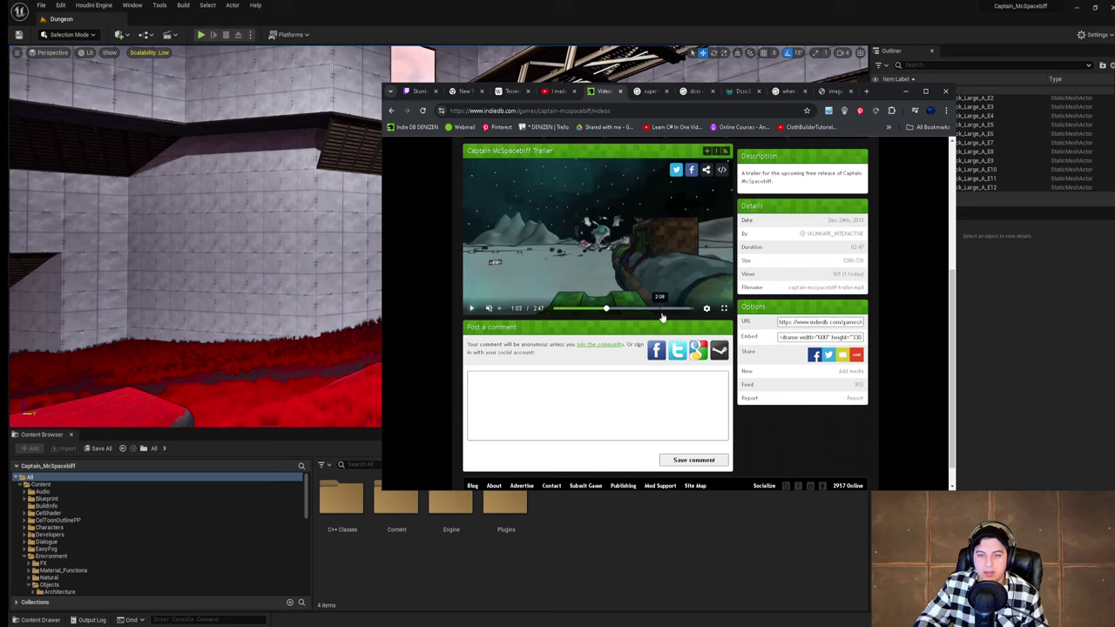
# Step: Watch the trailer in full screen, leave full screen, and minimize the browser to return to Unreal Editor
pyautogui.click(723, 307)
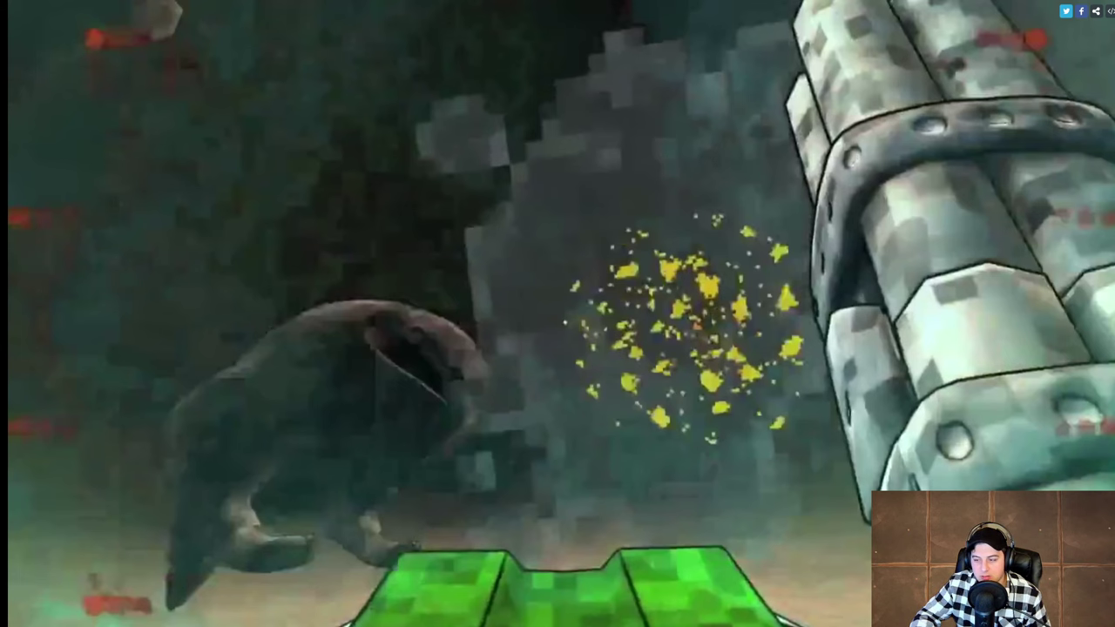
pyautogui.press('Escape')
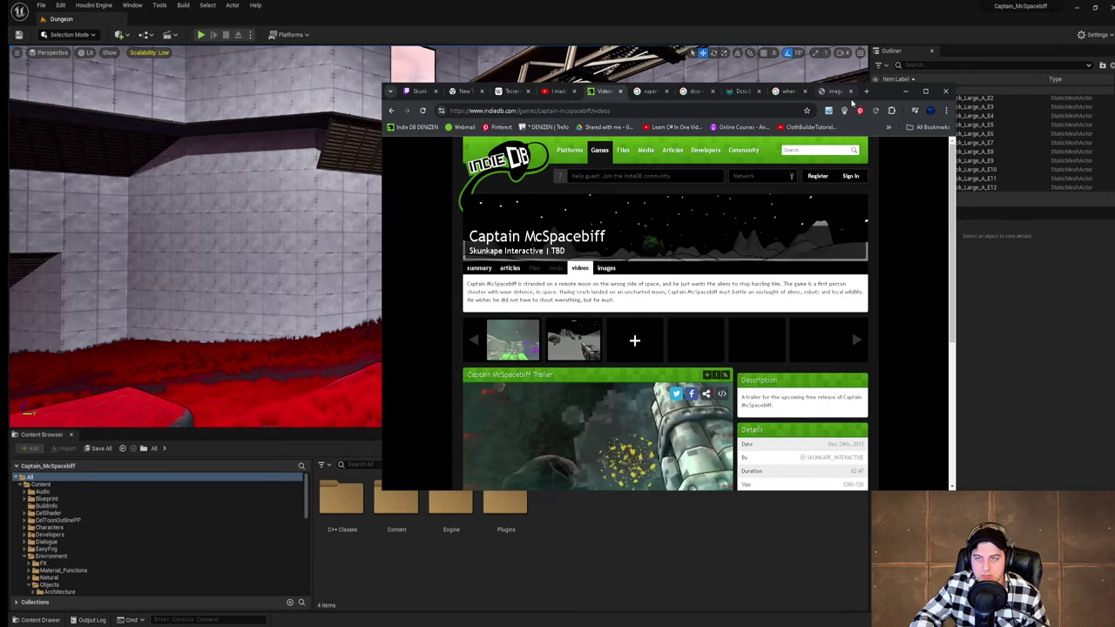
pyautogui.click(820, 94)
pyautogui.click(906, 91)
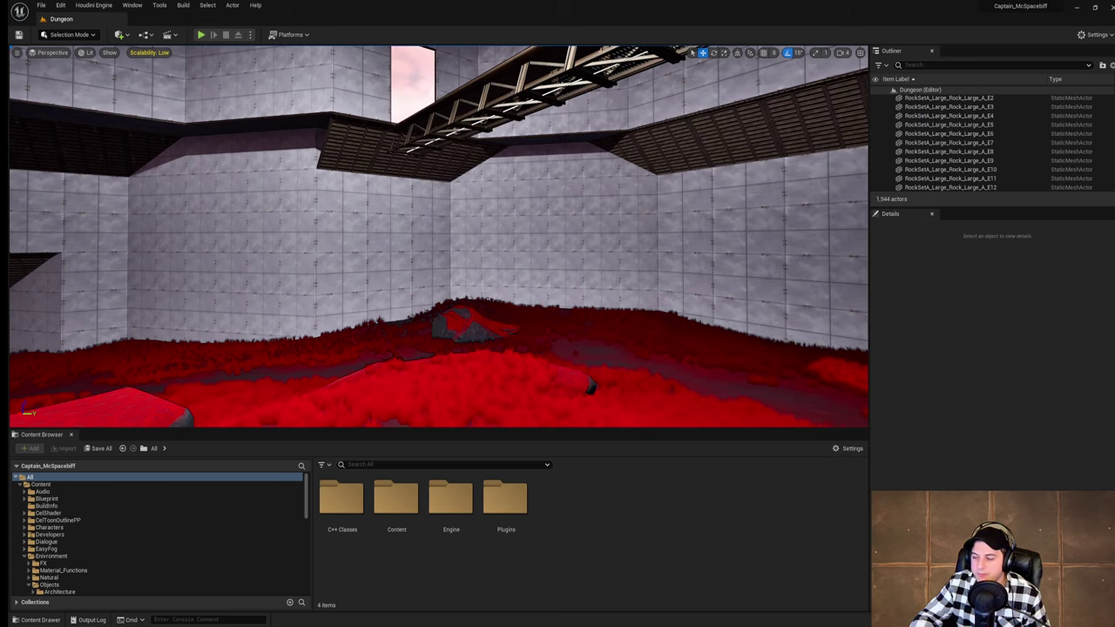
# Step: Look over the chamber around the hollow black rock and wall openings, and save the current Dungeon level
pyautogui.moveTo(566, 379); pyautogui.dragTo(436, 453, button='right')
pyautogui.moveTo(500, 311); pyautogui.dragTo(636, 324, button='right')
pyautogui.moveTo(543, 284); pyautogui.dragTo(566, 259, button='right')
pyautogui.moveTo(637, 292)
pyautogui.mouseDown(button='right')
pyautogui.moveTo(531, 298)
pyautogui.moveTo(637, 291)
pyautogui.mouseUp(button='right')
pyautogui.click(41, 6)
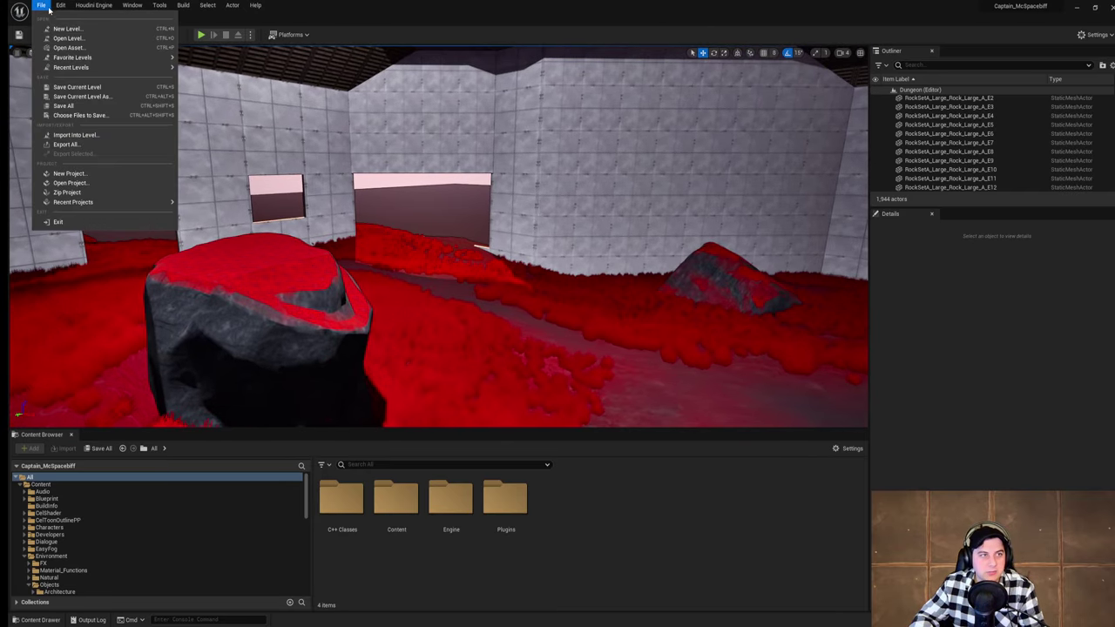
pyautogui.click(101, 91)
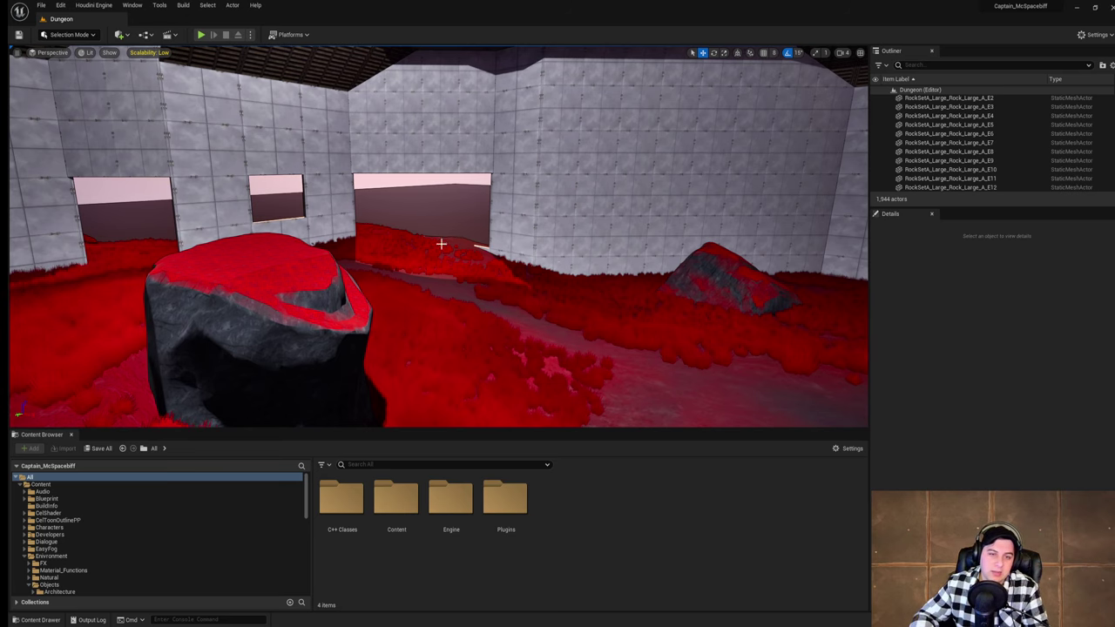
# Step: Inspect the path through the red grass and the view towards the mine bridge, and save the current level again
pyautogui.moveTo(441, 245); pyautogui.dragTo(406, 285, button='right')
pyautogui.press('d')
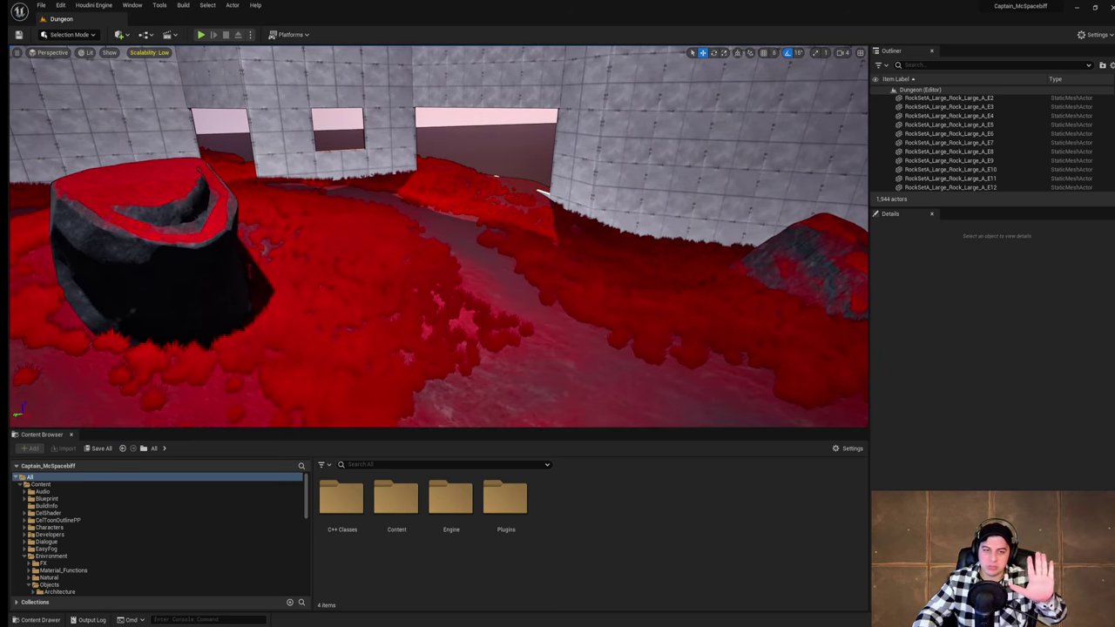
pyautogui.moveTo(466, 247); pyautogui.dragTo(453, 251, button='right')
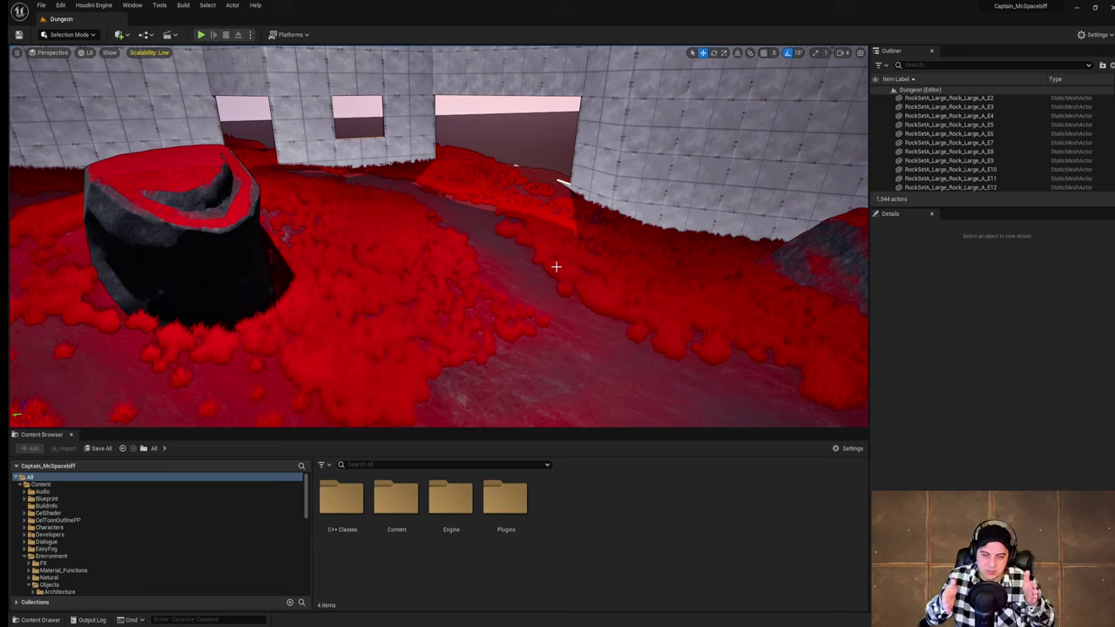
pyautogui.moveTo(553, 264); pyautogui.dragTo(486, 209, button='right')
pyautogui.click(41, 6)
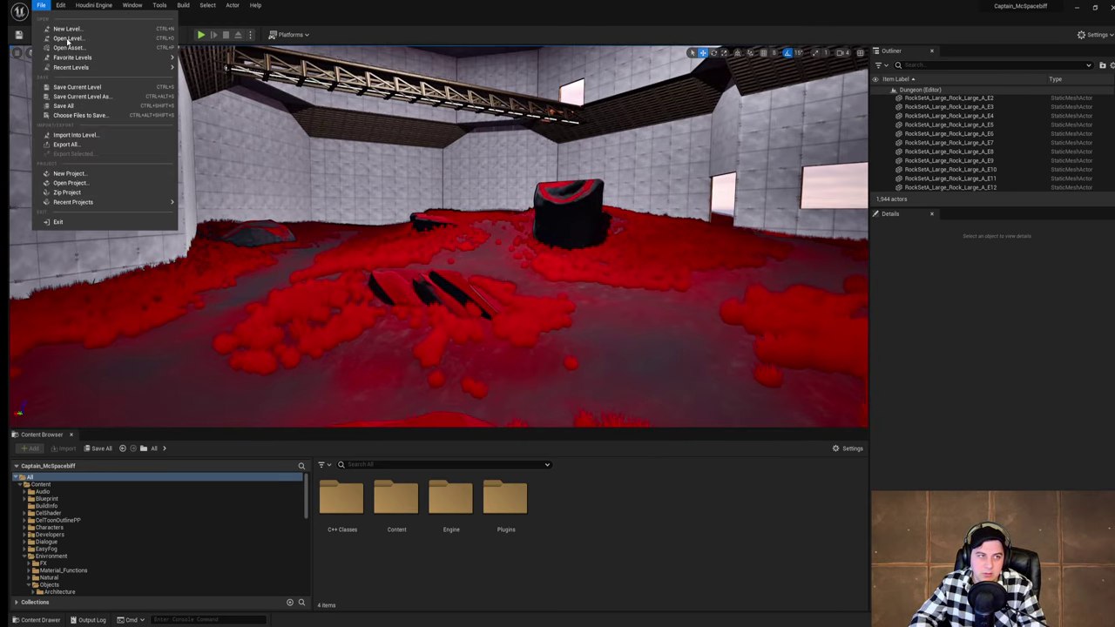
pyautogui.click(79, 82)
# Step: View the chamber from the grass path, bring up the sculpted creature image over it, and return to the editor
pyautogui.moveTo(551, 230); pyautogui.dragTo(736, 122, button='right')
pyautogui.moveTo(562, 252); pyautogui.dragTo(507, 340, button='right')
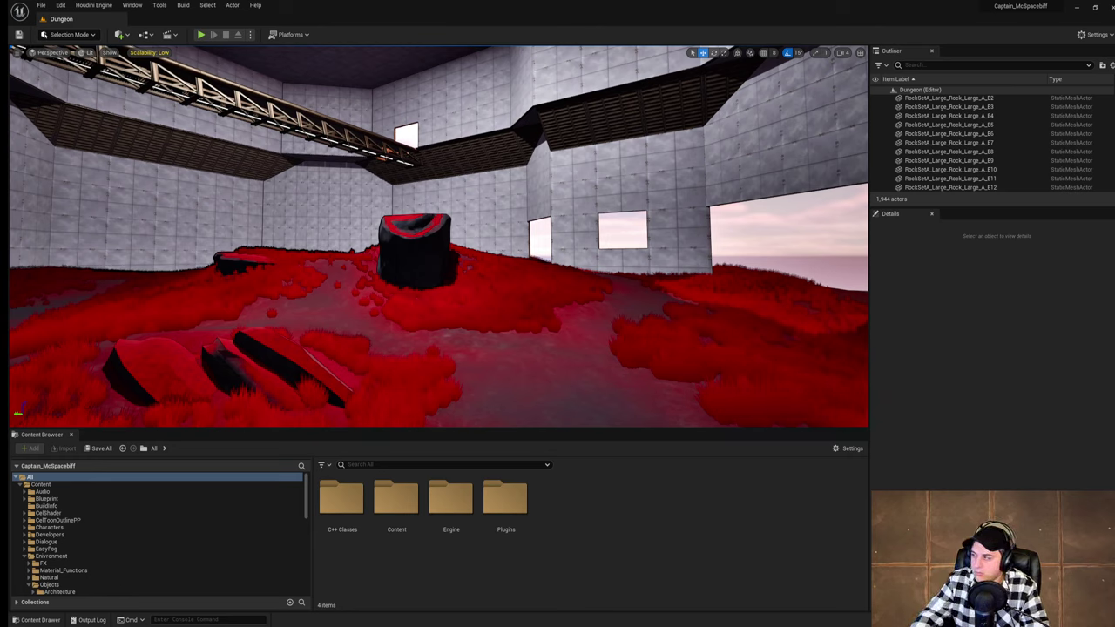
pyautogui.moveTo(1114, 152); pyautogui.dragTo(819, 151)
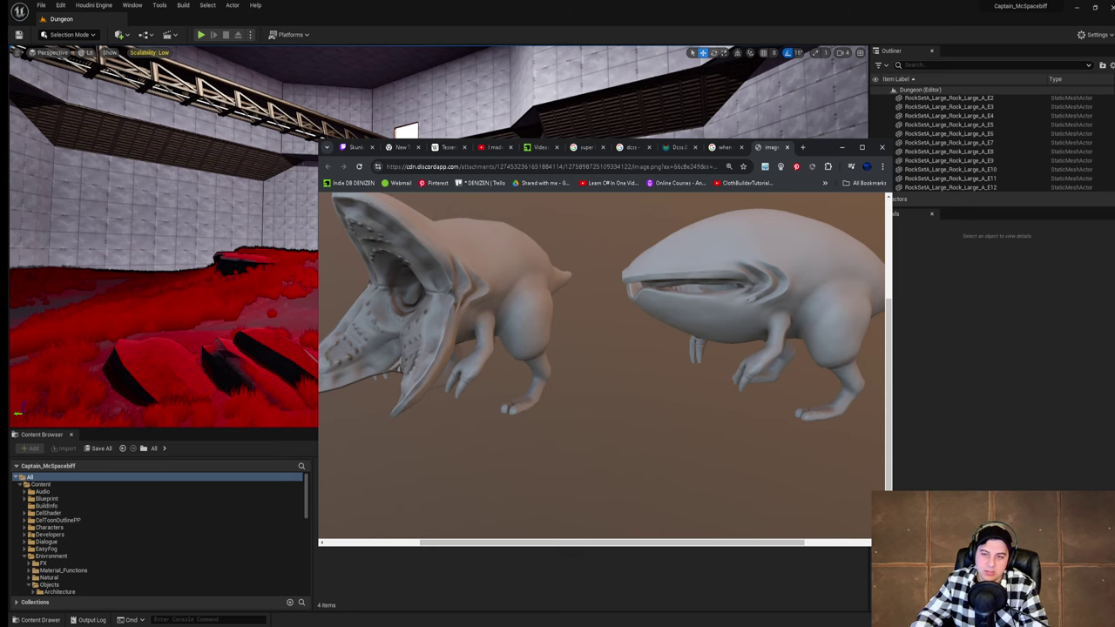
pyautogui.hotkey('alt', 'Tab')
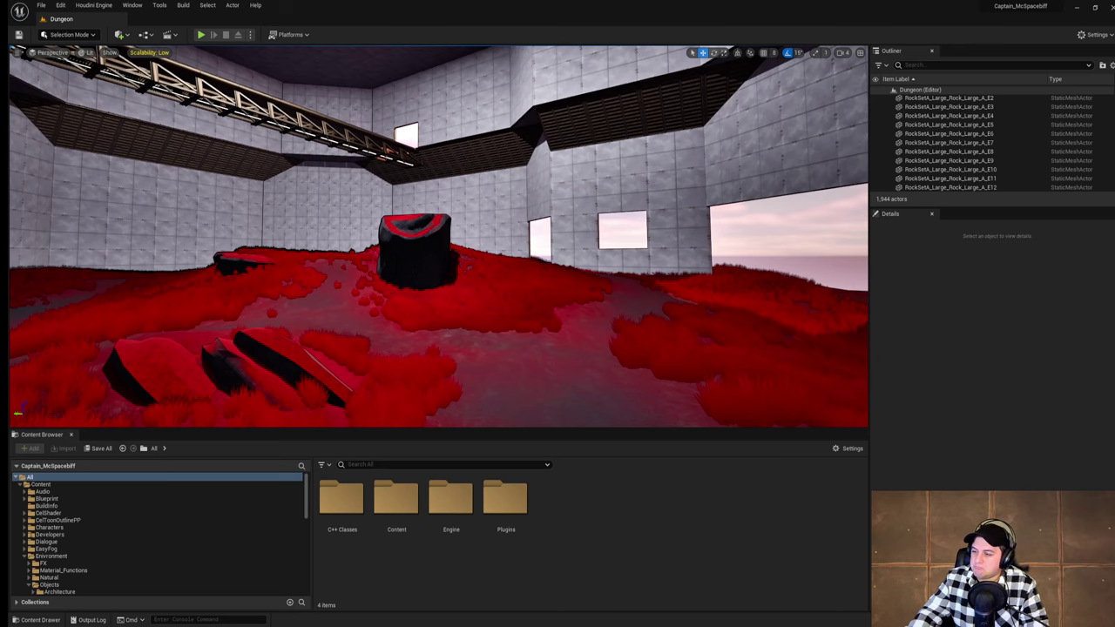
# Step: Play-test a short run through the red grass towards the rocks, stop the session, and save the current level
pyautogui.moveTo(560, 230); pyautogui.dragTo(387, 244, button='right')
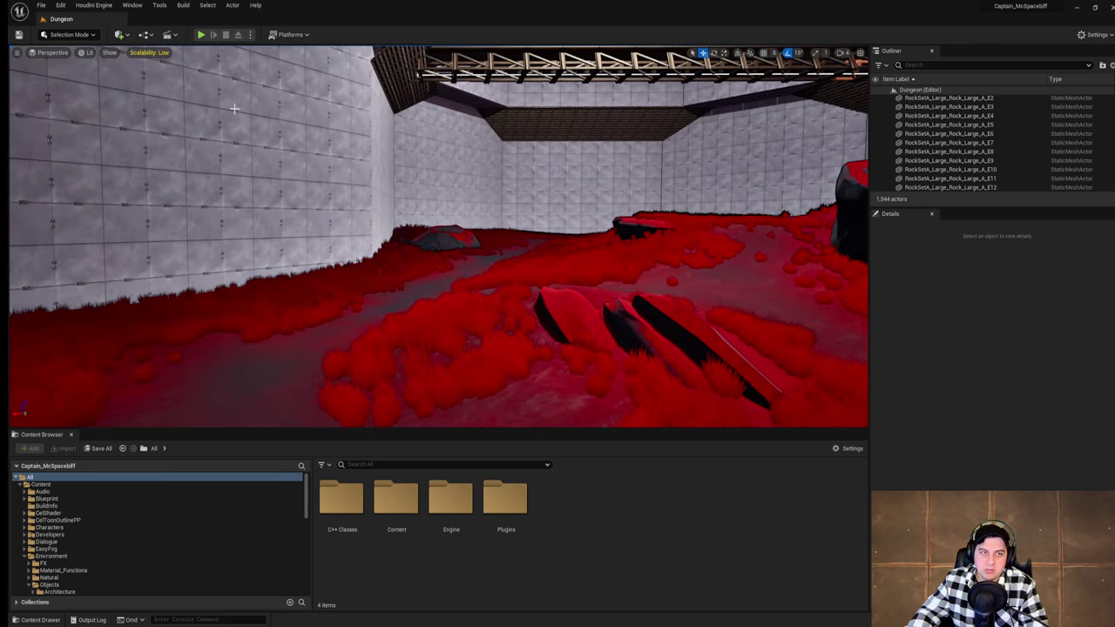
pyautogui.click(201, 35)
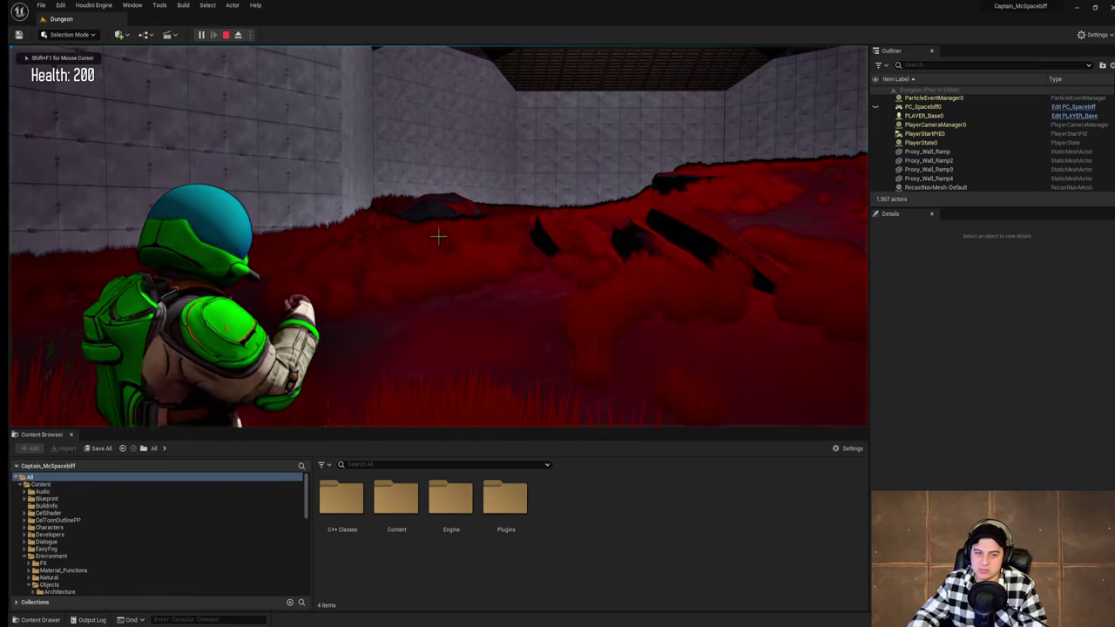
pyautogui.press('w')
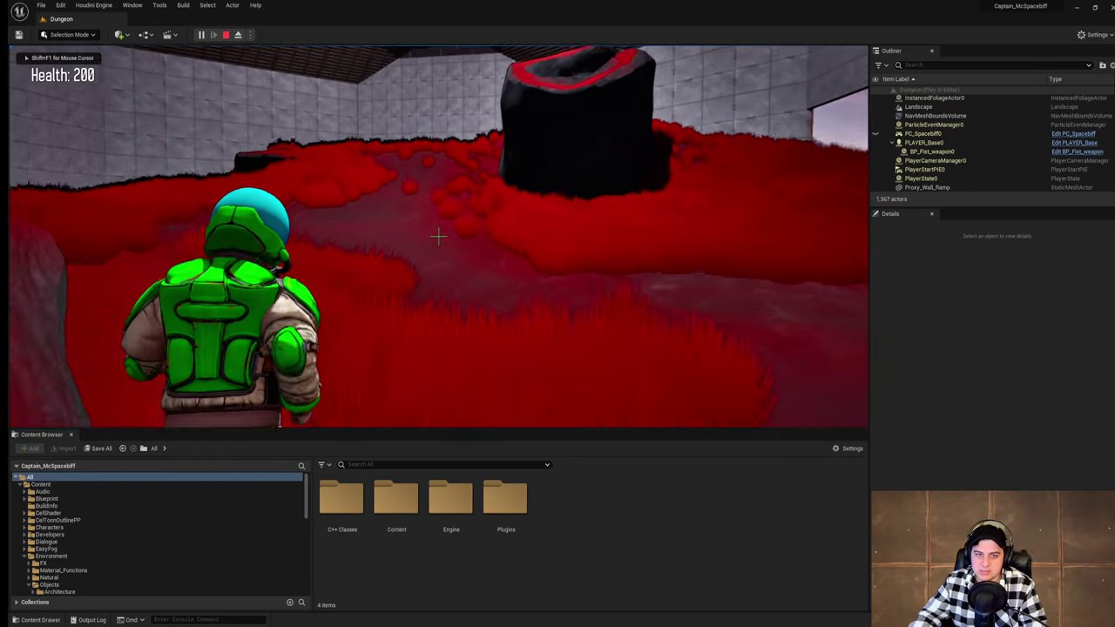
pyautogui.press('w')
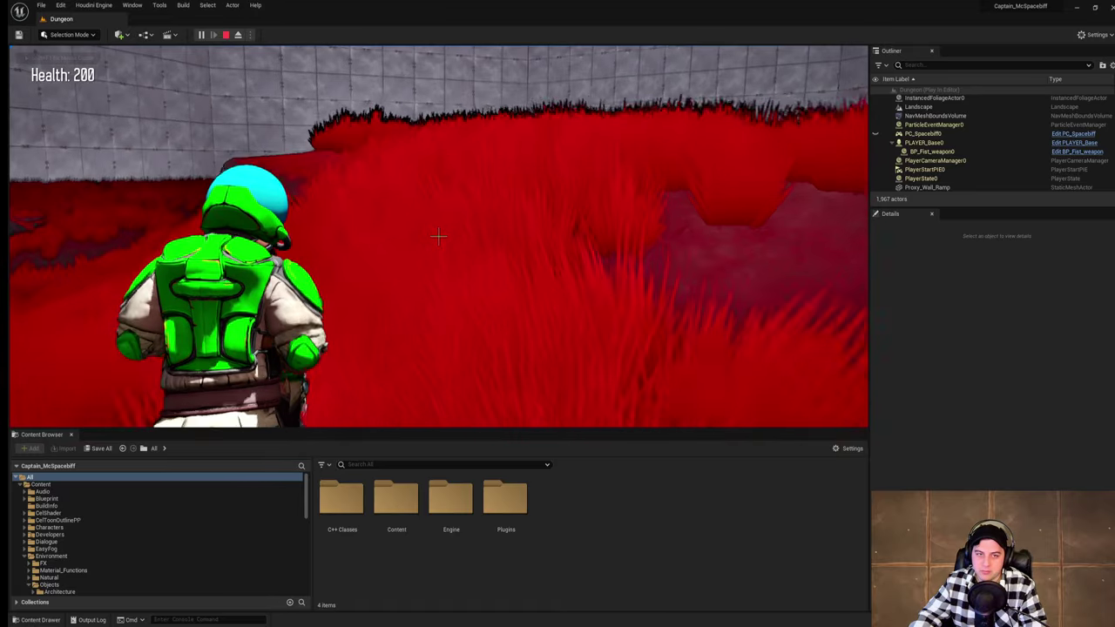
pyautogui.press('Escape')
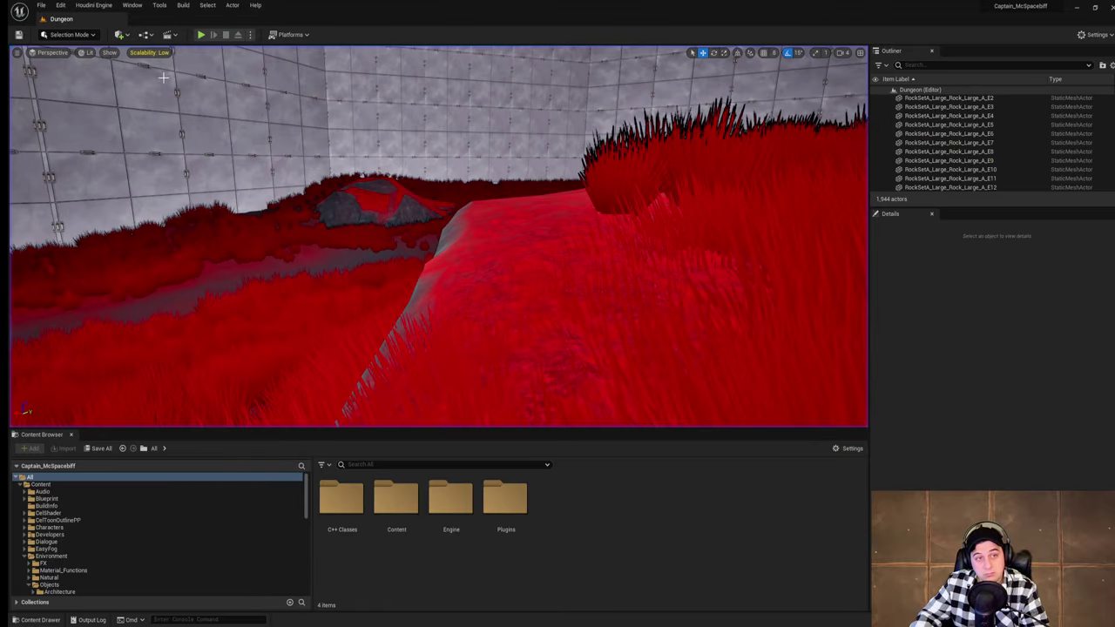
pyautogui.click(40, 5)
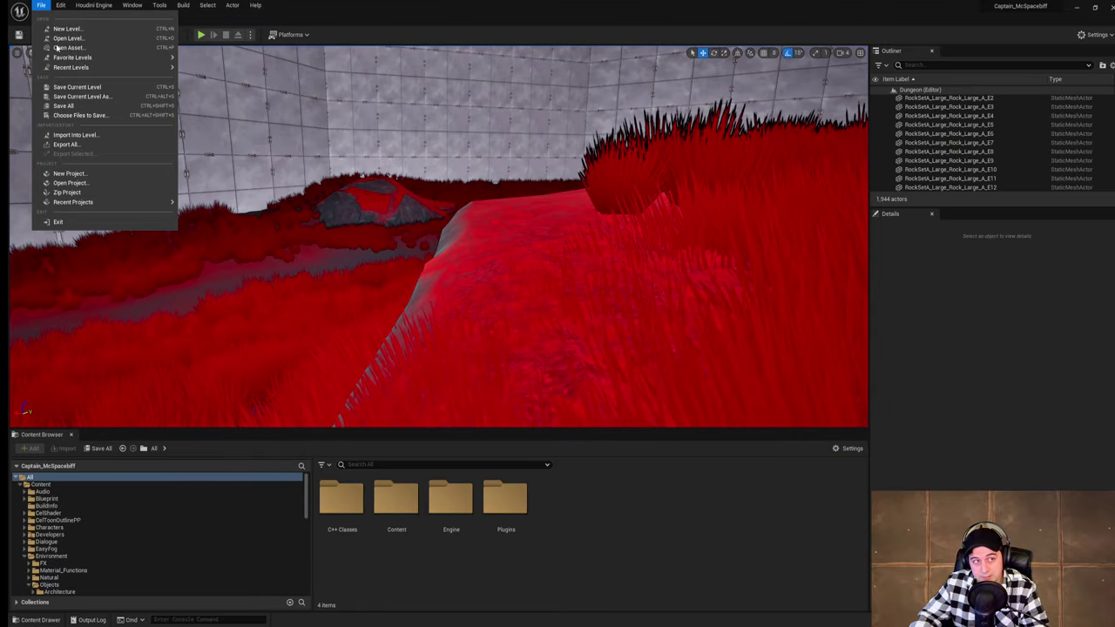
pyautogui.click(87, 84)
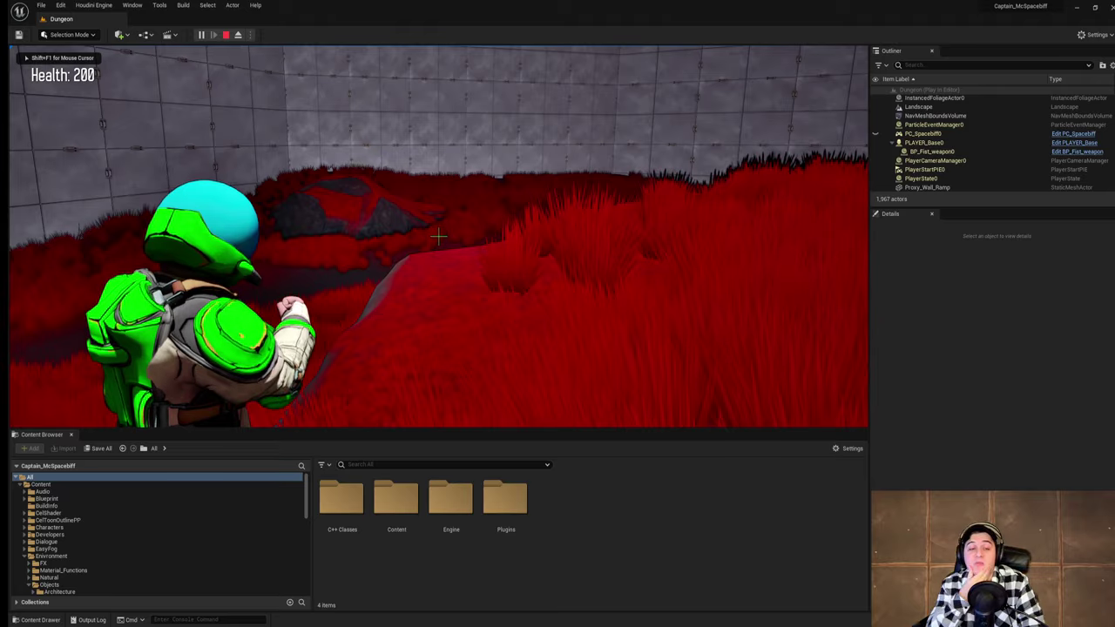
# Step: Play-test running and jumping through the red grass, over the rock by the wall and past the flat black ledge
pyautogui.press('w')
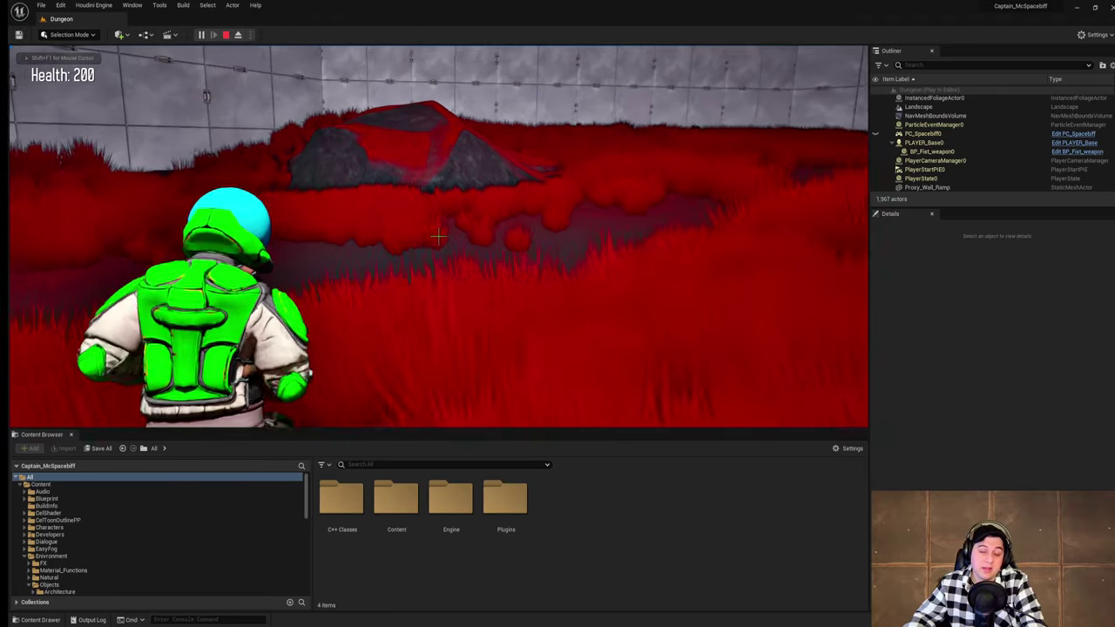
pyautogui.press('w')
pyautogui.press('space')
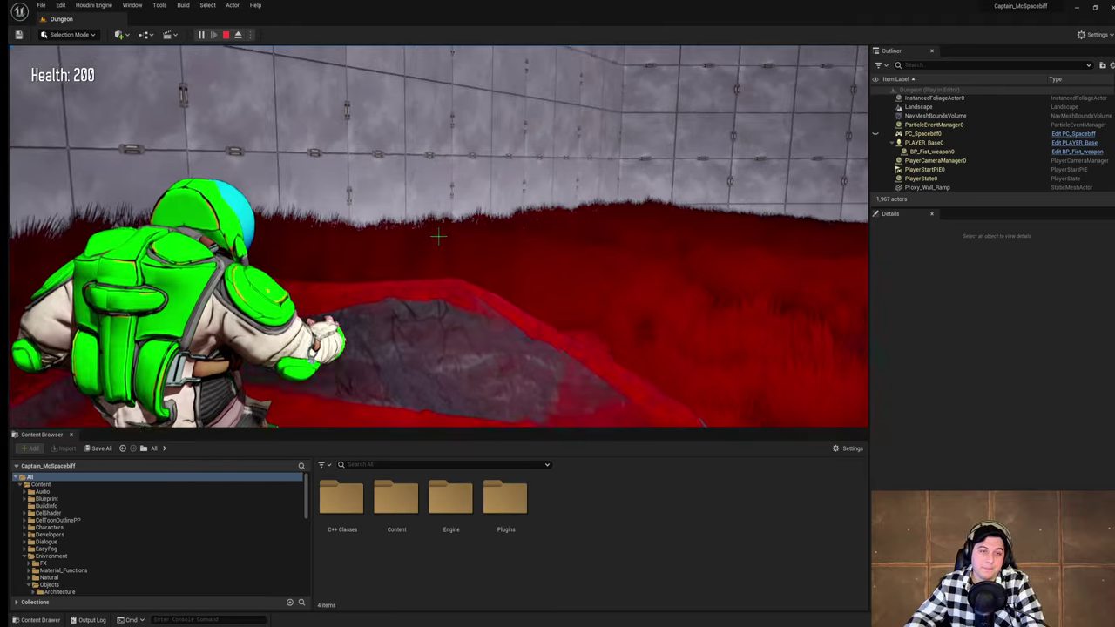
pyautogui.press('w')
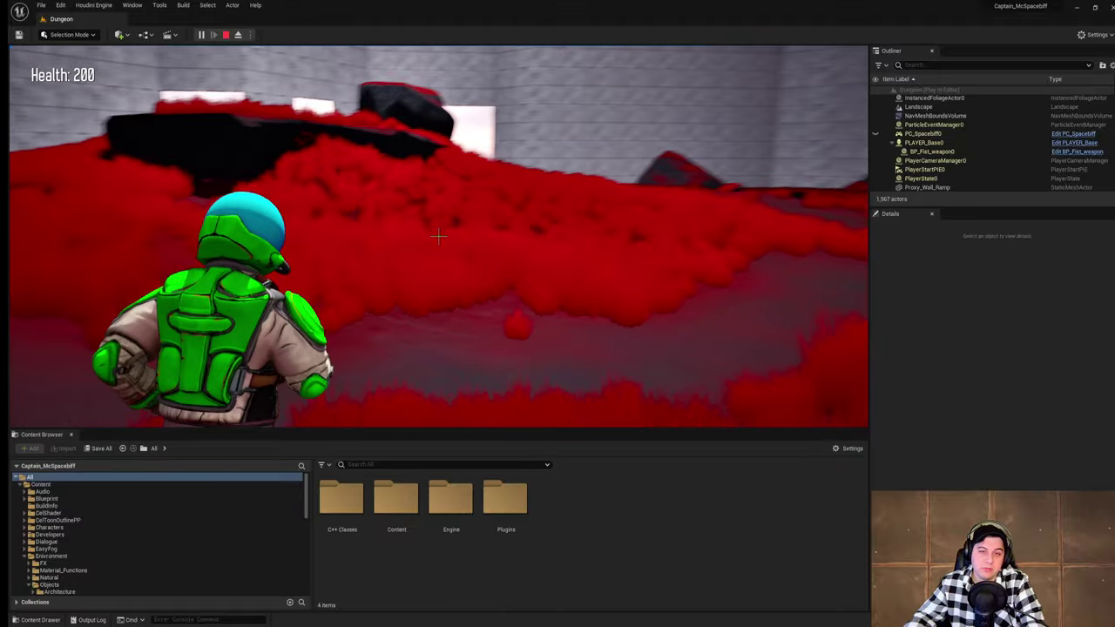
pyautogui.press('w')
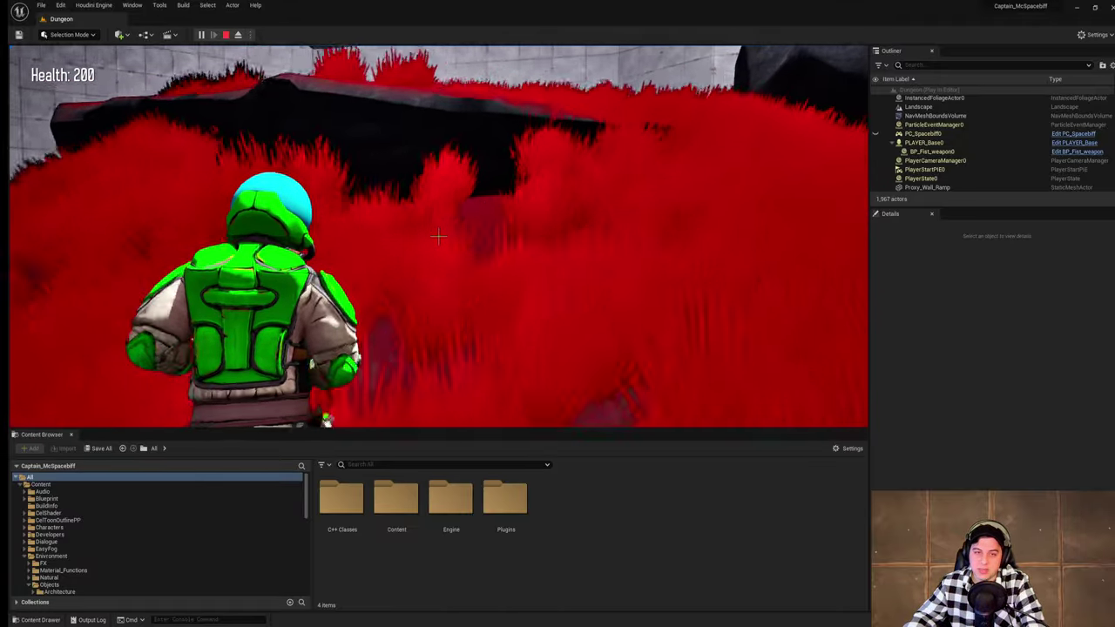
pyautogui.press('w')
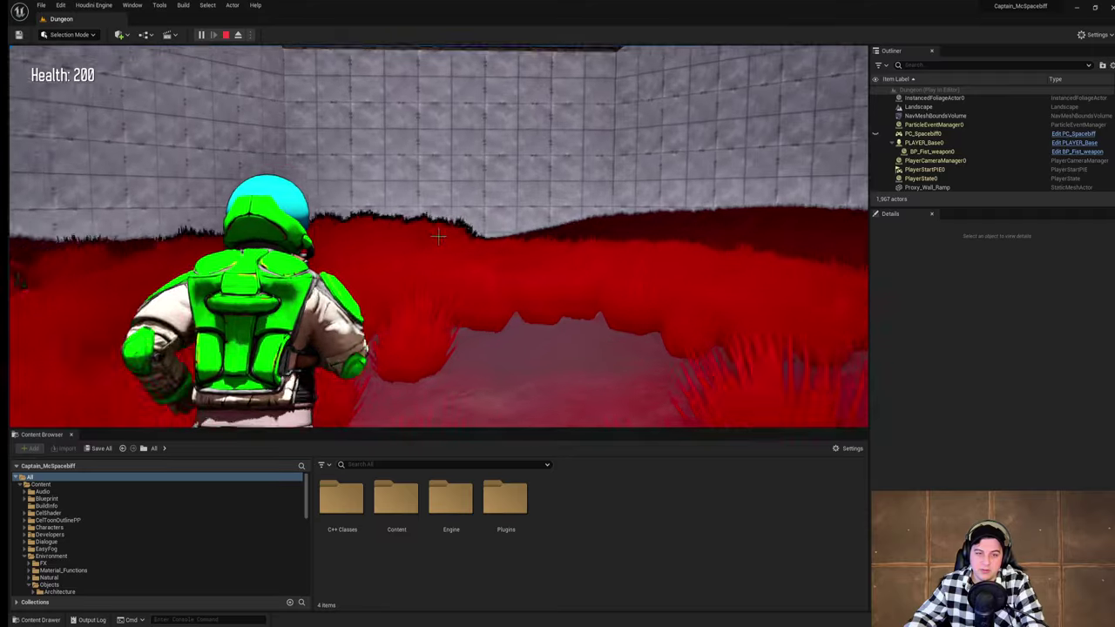
pyautogui.press('w')
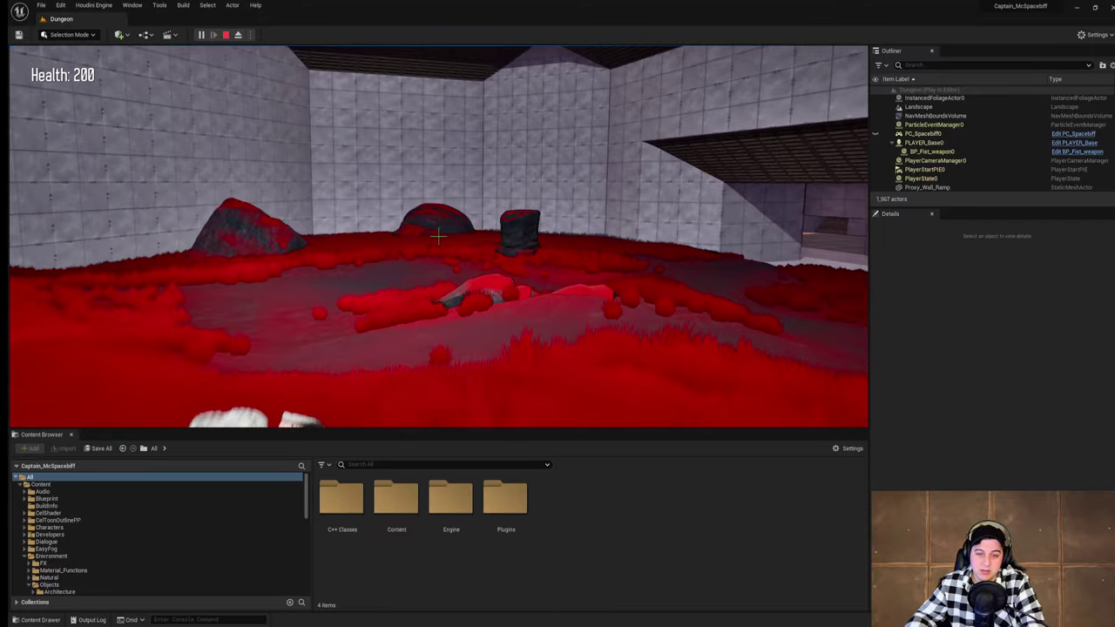
# Step: Run the character past the upright black rock and jump onto the grass-covered boulder near the wall corner
pyautogui.press('w')
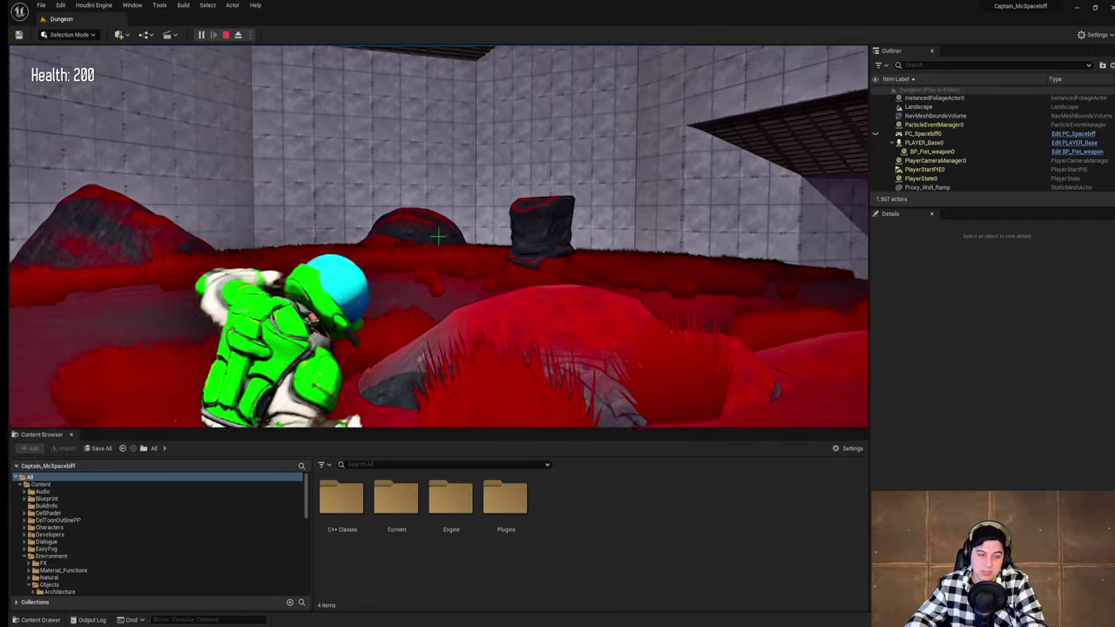
pyautogui.press('w')
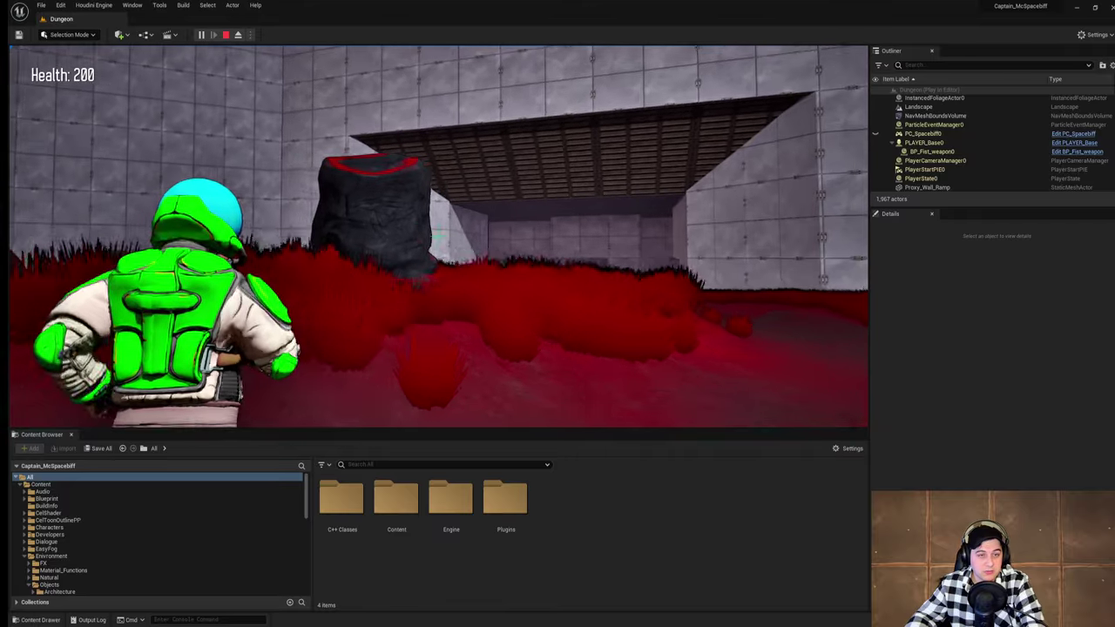
pyautogui.press('w')
pyautogui.press('space')
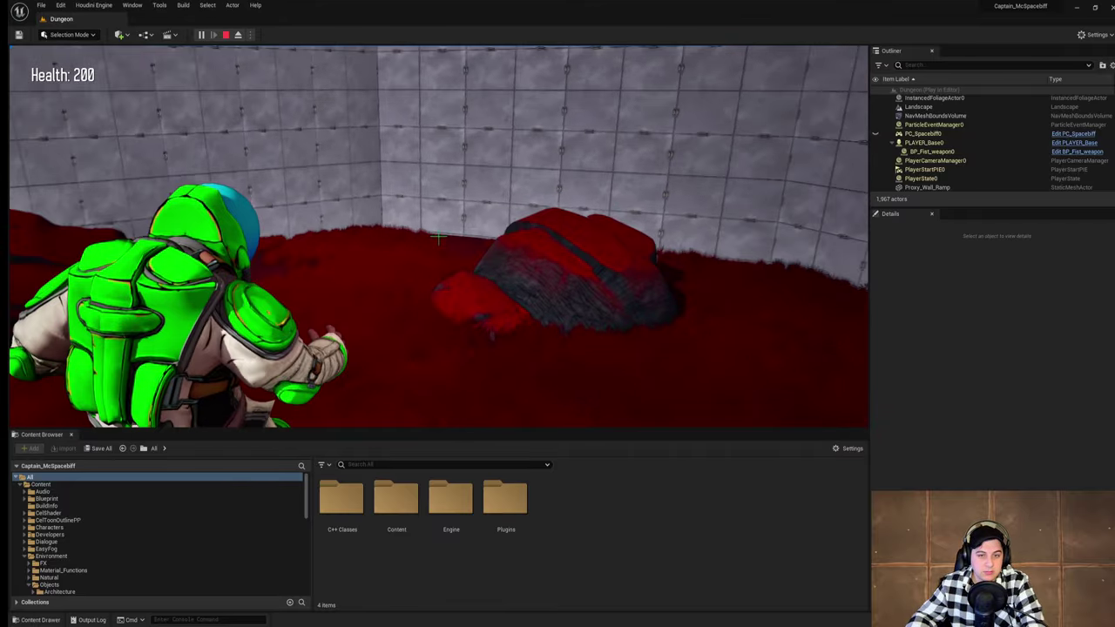
pyautogui.press('w')
pyautogui.press('space')
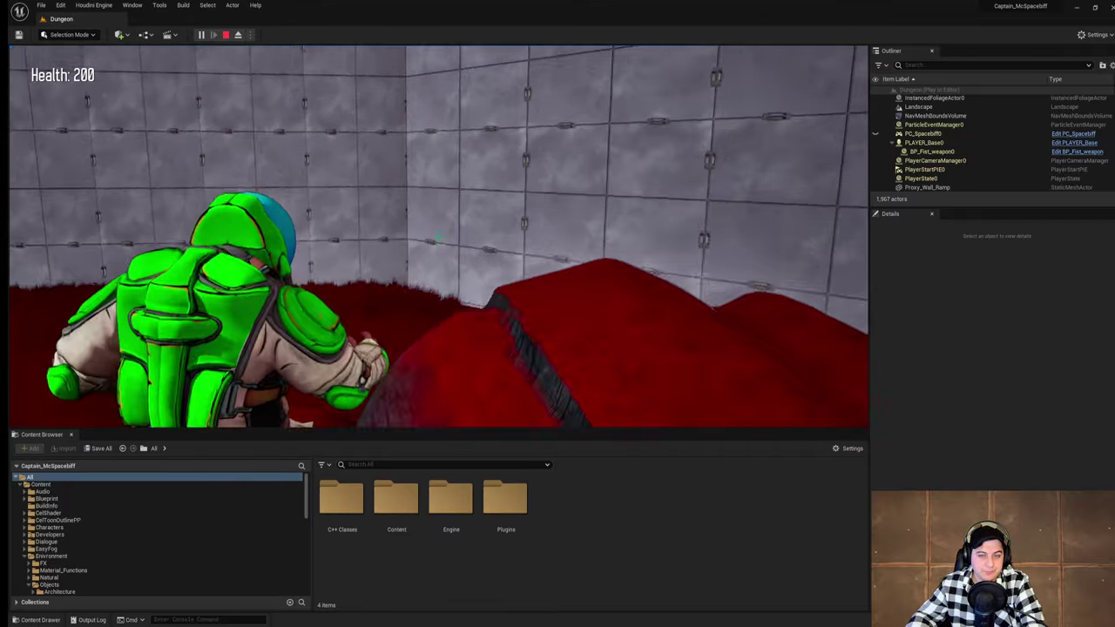
pyautogui.press('w')
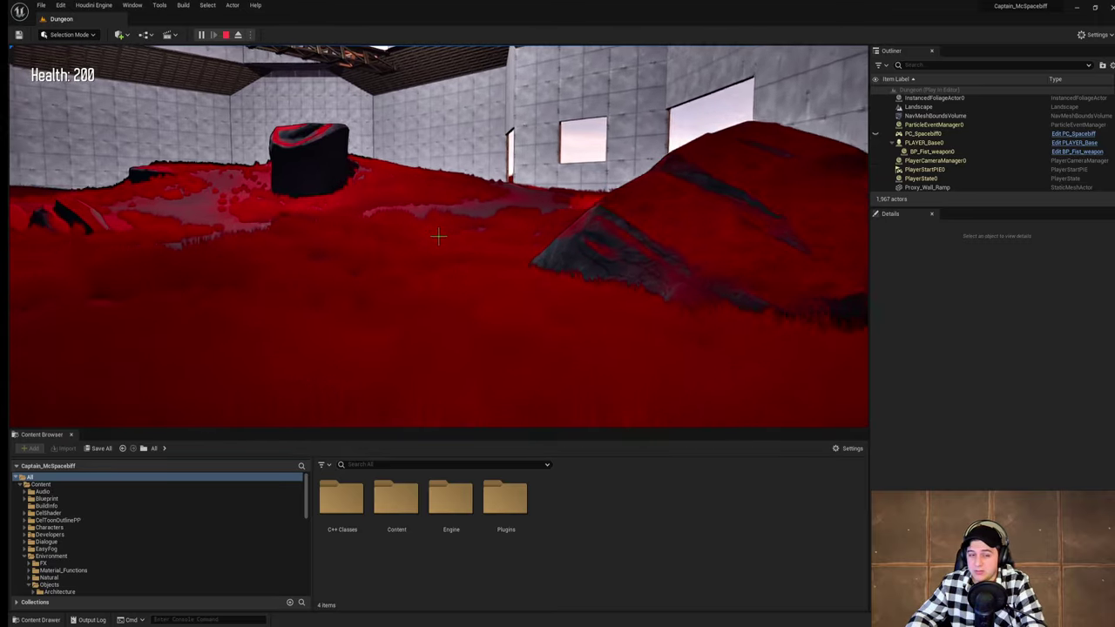
# Step: View the hollow black rock and overhead mine bridge from the grass in play mode, and stop the session
pyautogui.press('w')
pyautogui.press('w')
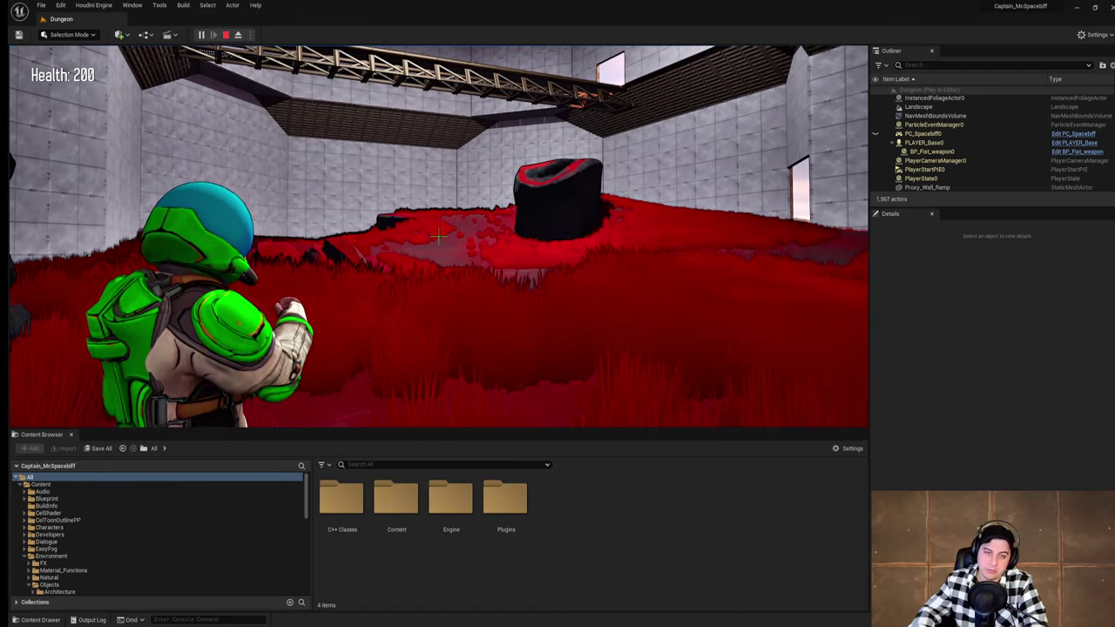
pyautogui.press('d')
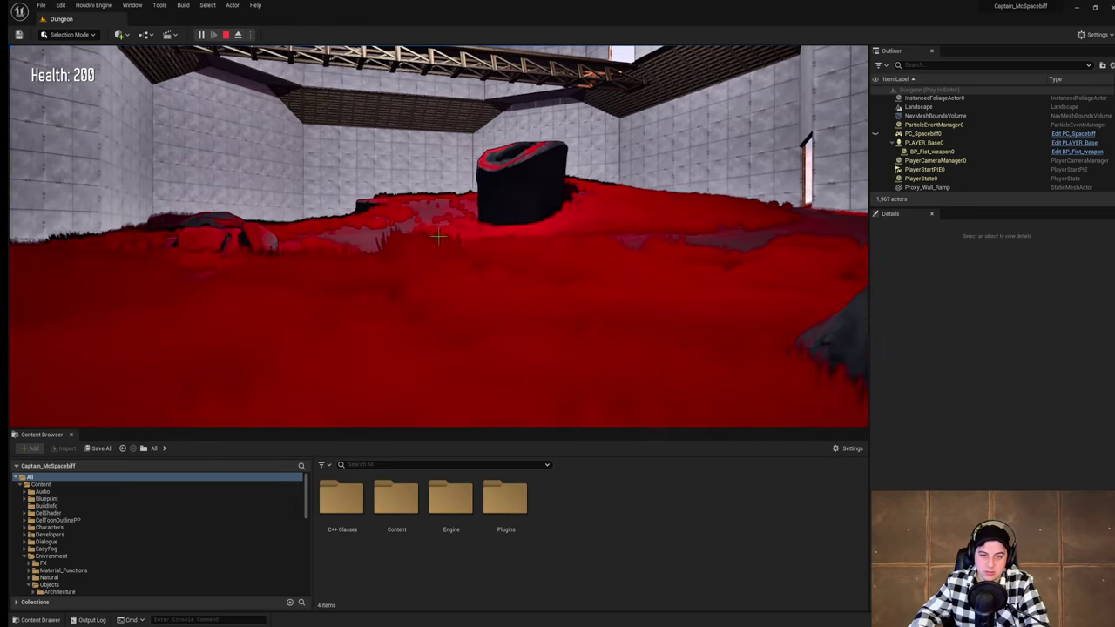
pyautogui.press('a')
pyautogui.press('w')
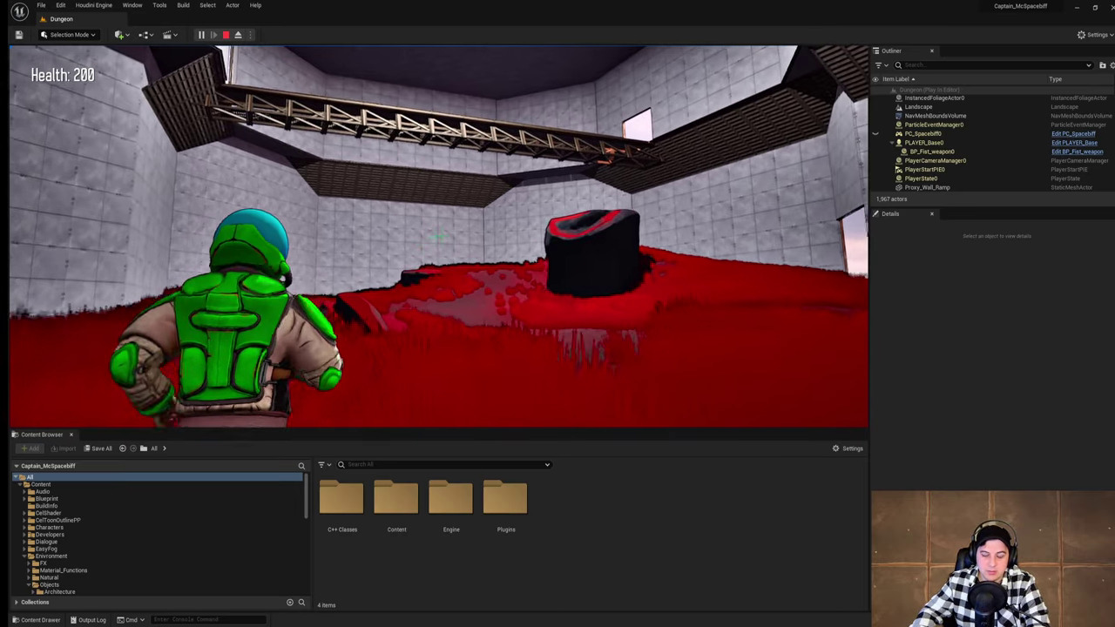
pyautogui.press('Escape')
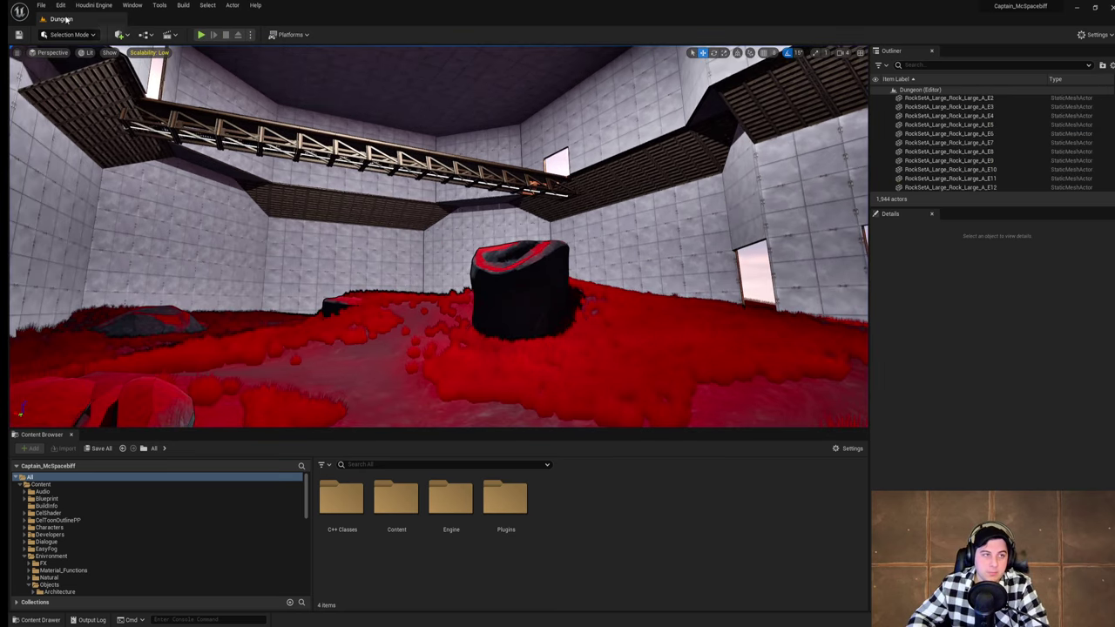
# Step: Play-test another run along the path, over the corner boulder and back towards the grassy mound, and end the session
pyautogui.moveTo(439, 236); pyautogui.dragTo(358, 357, button='right')
pyautogui.press('w')
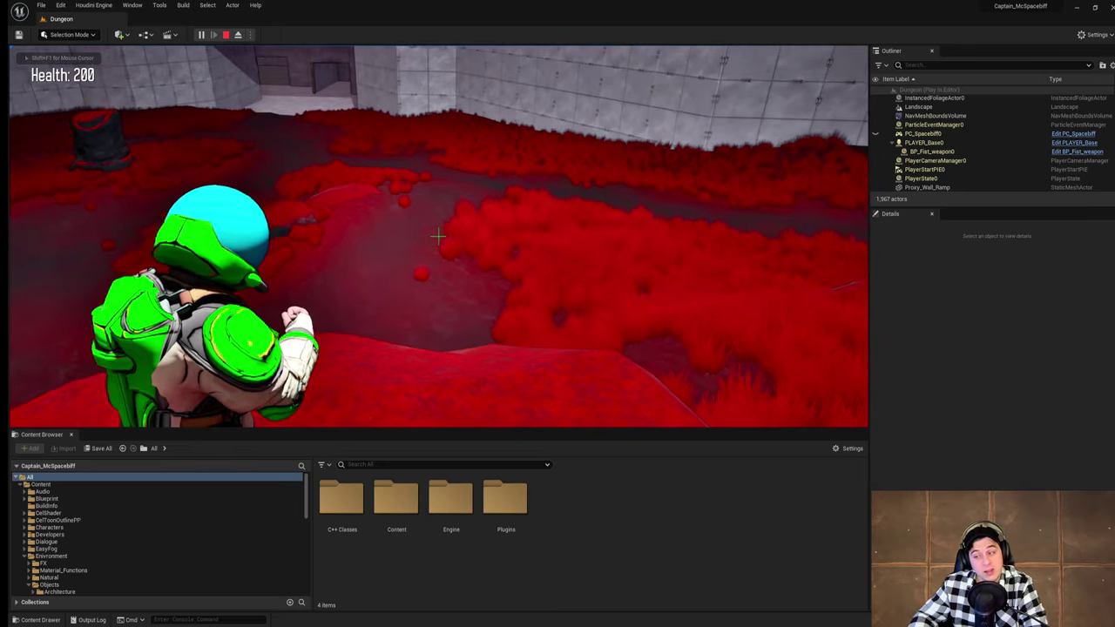
pyautogui.click(438, 236)
pyautogui.press('s')
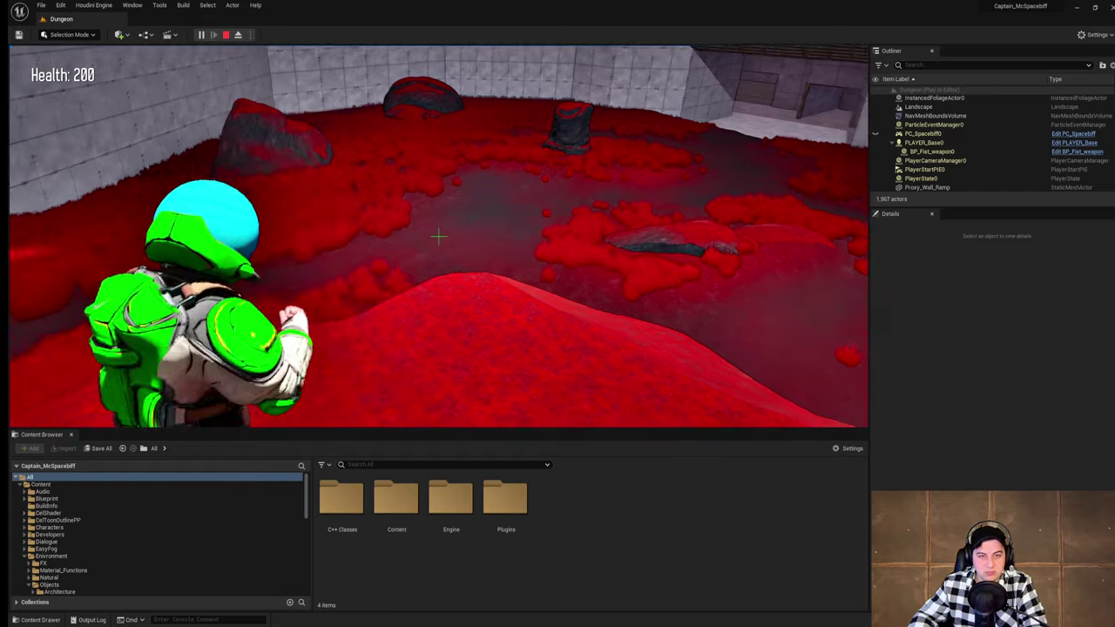
pyautogui.press('w')
pyautogui.press('w')
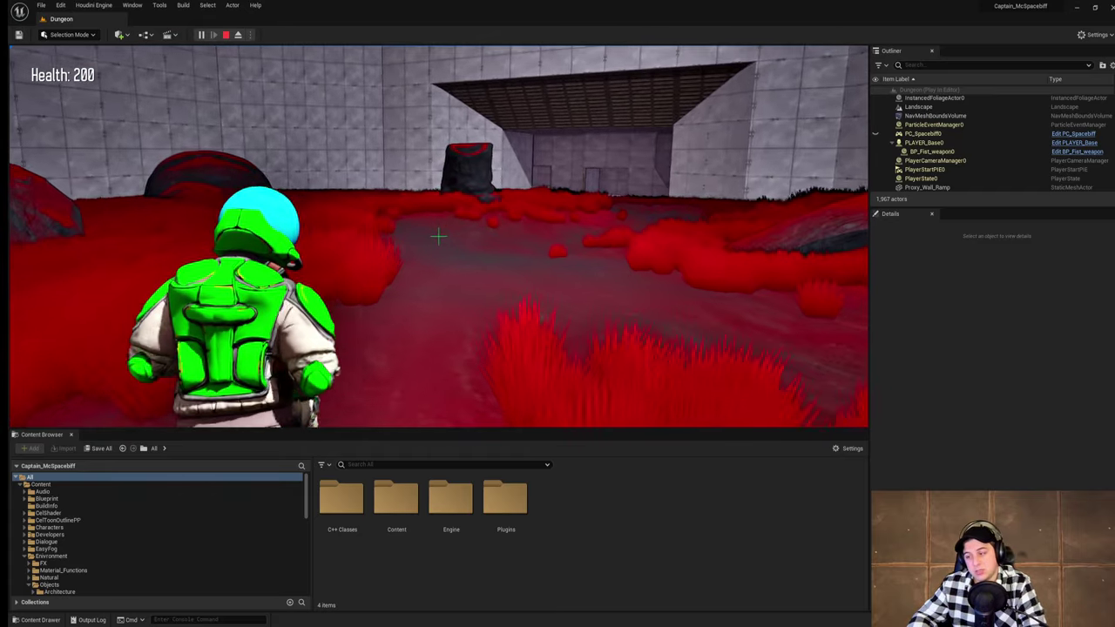
pyautogui.press('w')
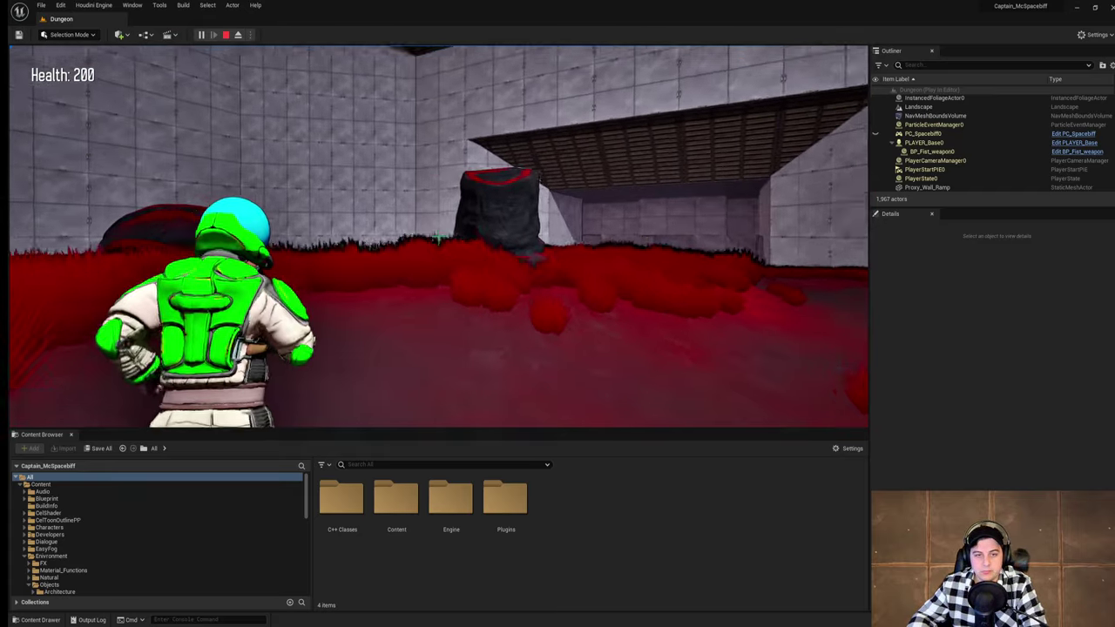
pyautogui.press('w')
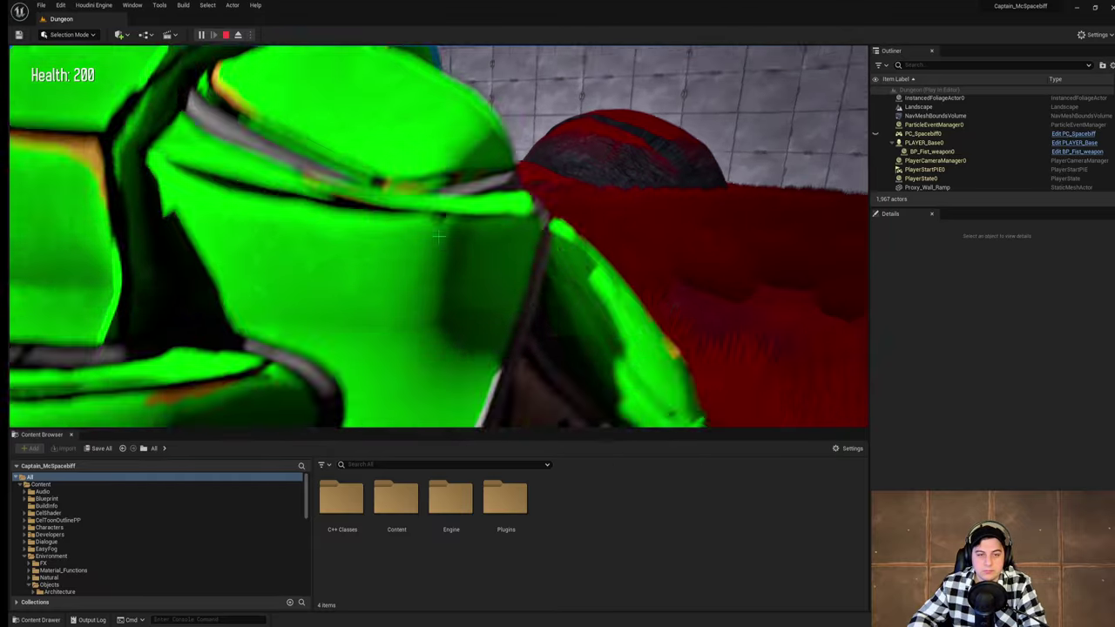
pyautogui.press('w')
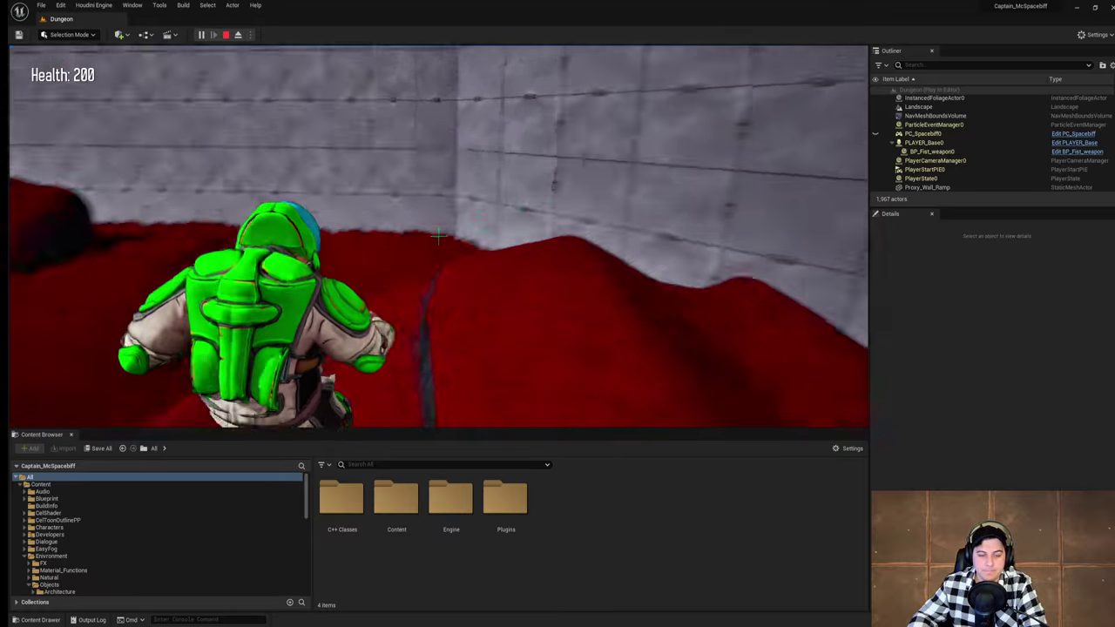
pyautogui.press('w')
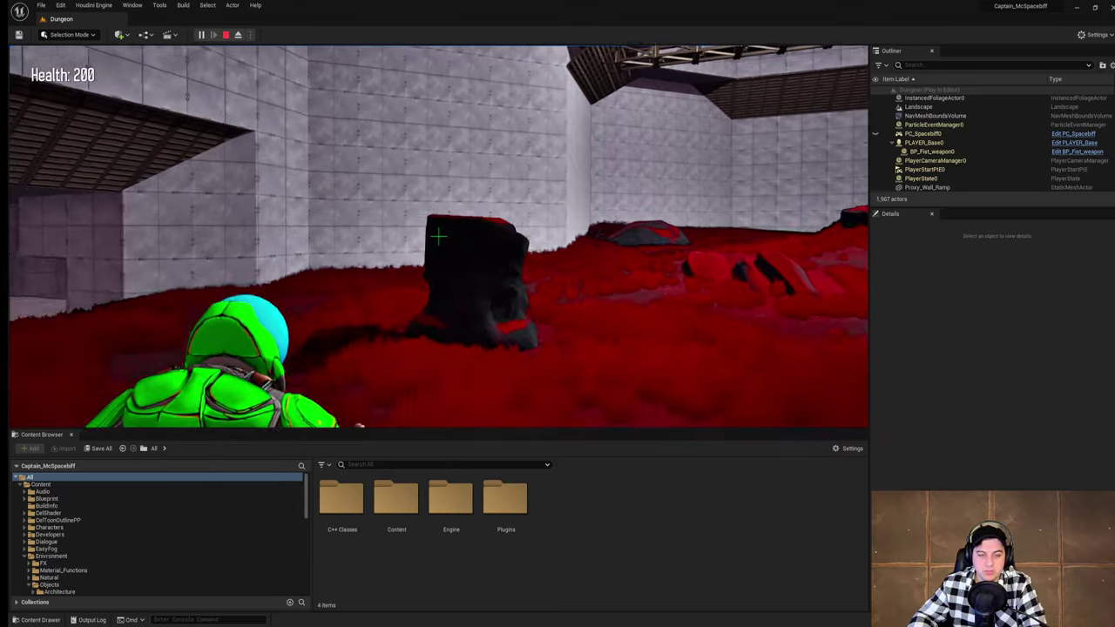
pyautogui.press('w')
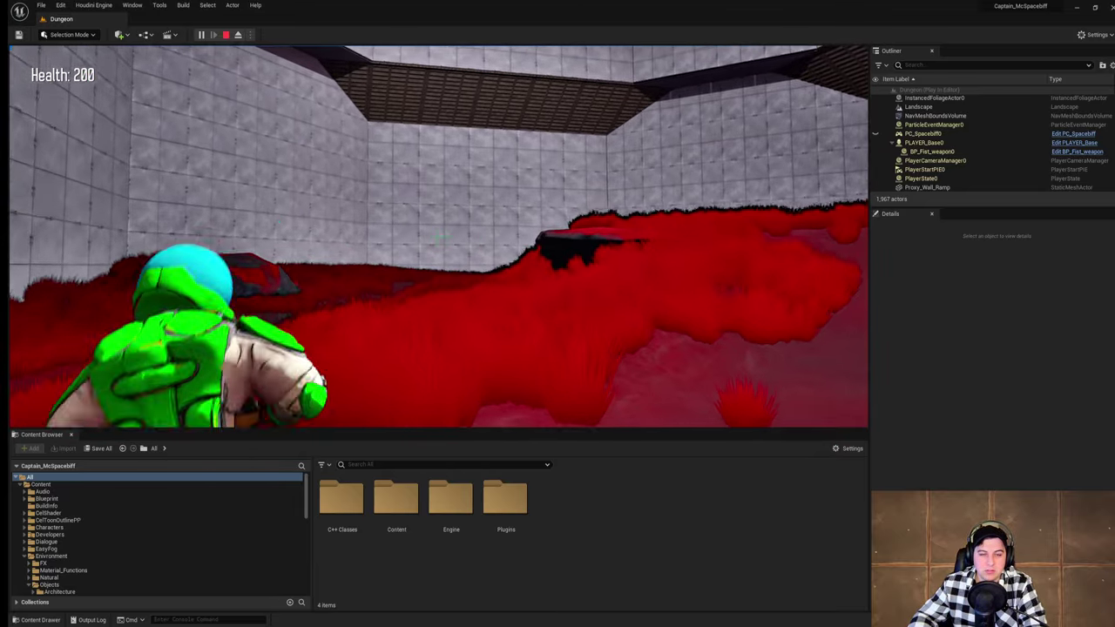
pyautogui.press('Escape')
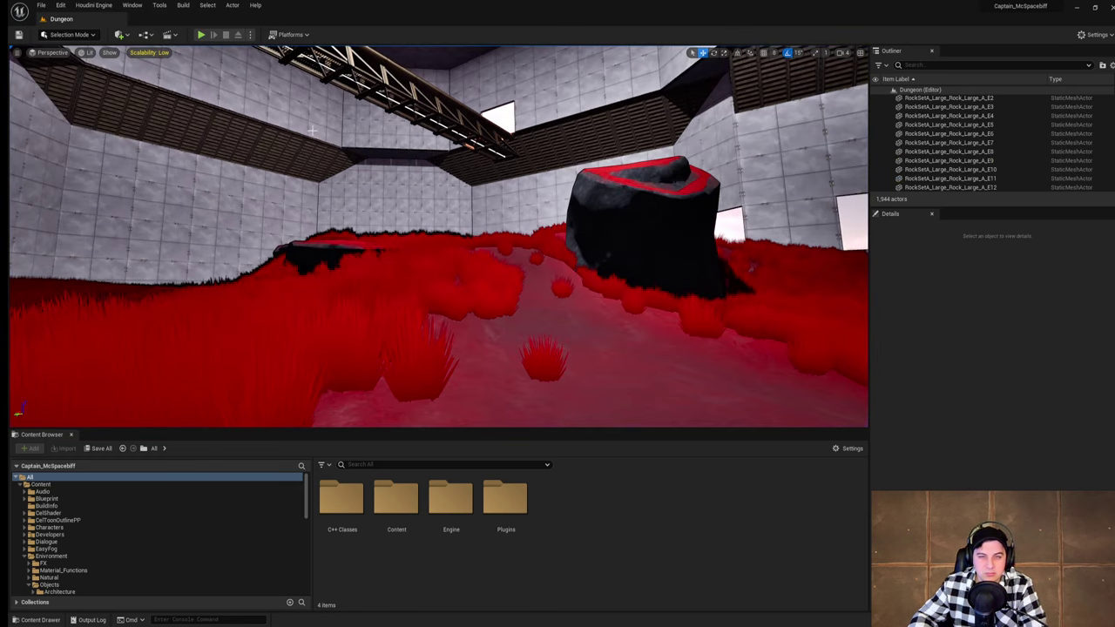
# Step: Inspect the mine bridge deck and the chamber floor from above, and save the current Dungeon level
pyautogui.moveTo(729, 236); pyautogui.dragTo(469, 197, button='right')
pyautogui.press('w')
pyautogui.press('w')
pyautogui.press('w')
pyautogui.press('w')
pyautogui.moveTo(717, 241); pyautogui.dragTo(734, 232, button='right')
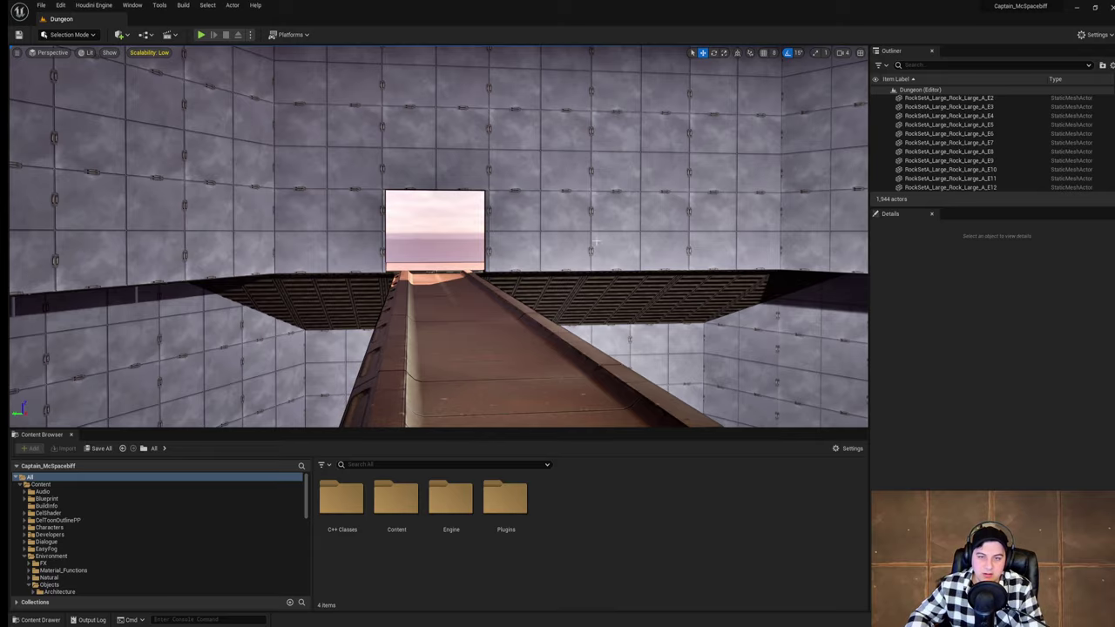
pyautogui.moveTo(597, 242); pyautogui.dragTo(522, 322, button='right')
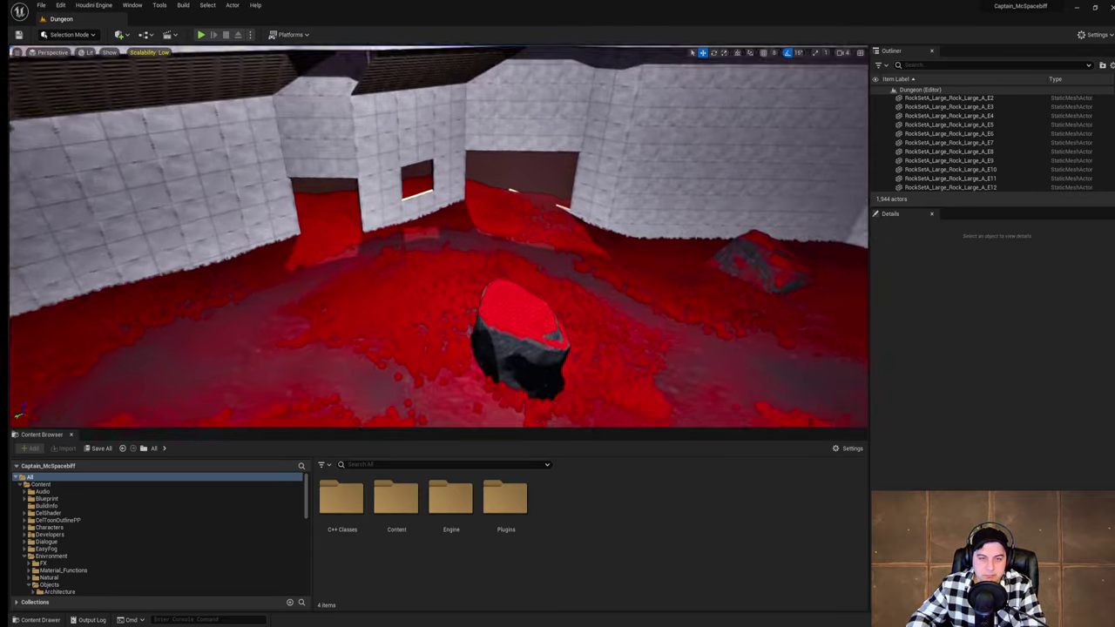
pyautogui.moveTo(488, 209); pyautogui.dragTo(418, 218, button='right')
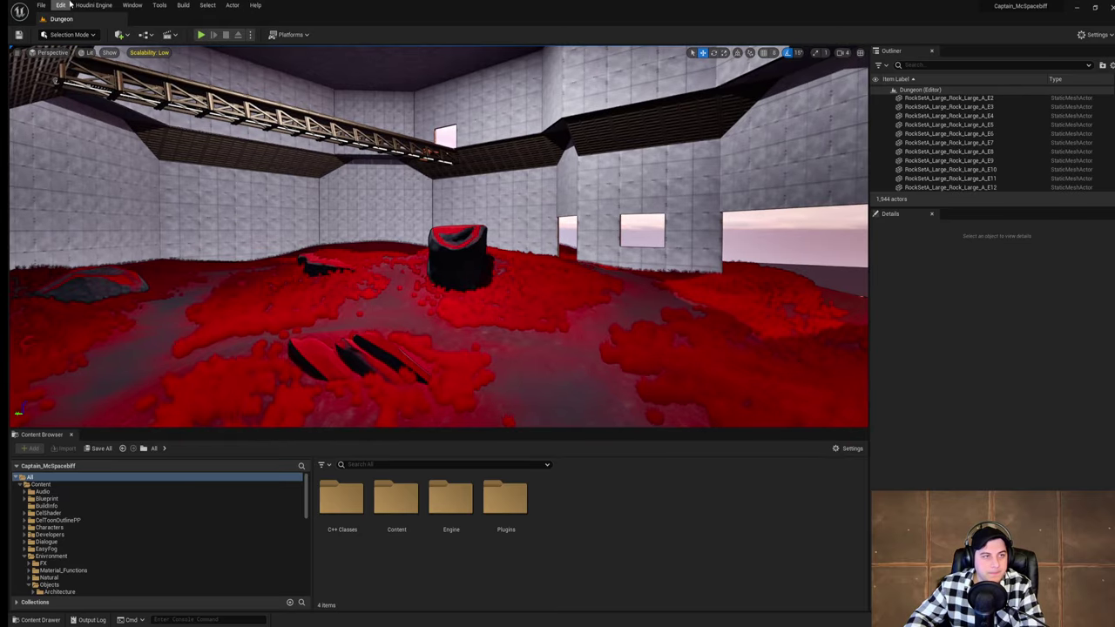
pyautogui.click(41, 6)
pyautogui.click(78, 86)
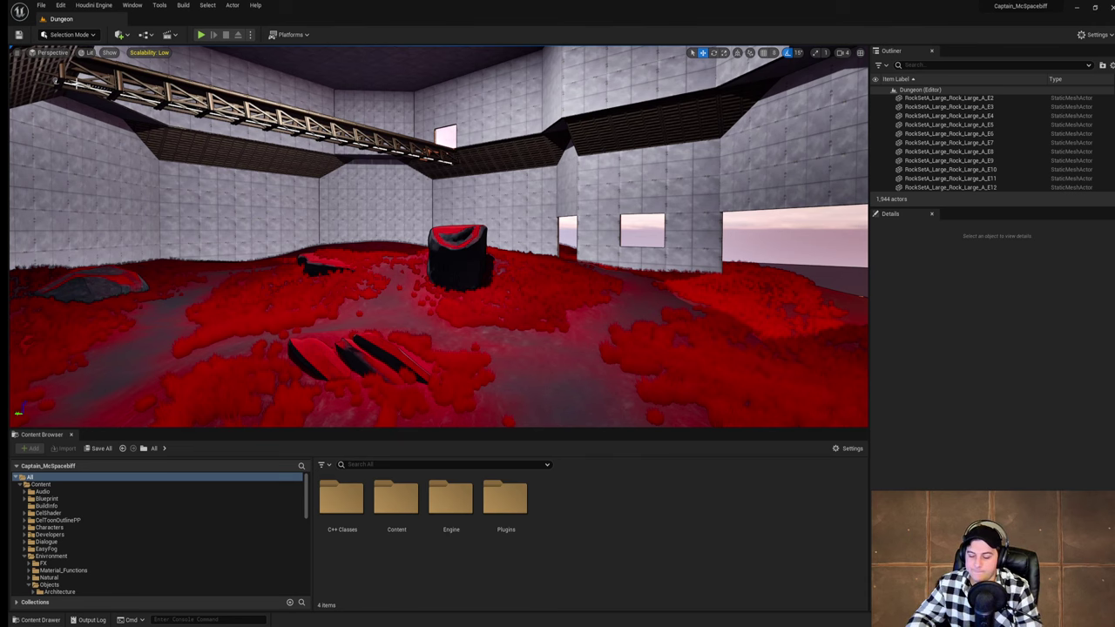
# Step: Duplicate the mine bridge spanning the chamber and move the copy across the room to Y about -1411
pyautogui.moveTo(440, 235)
pyautogui.mouseDown(button='right')
pyautogui.moveTo(557, 228)
pyautogui.moveTo(435, 235)
pyautogui.mouseUp(button='right')
pyautogui.press('w')
pyautogui.press('w')
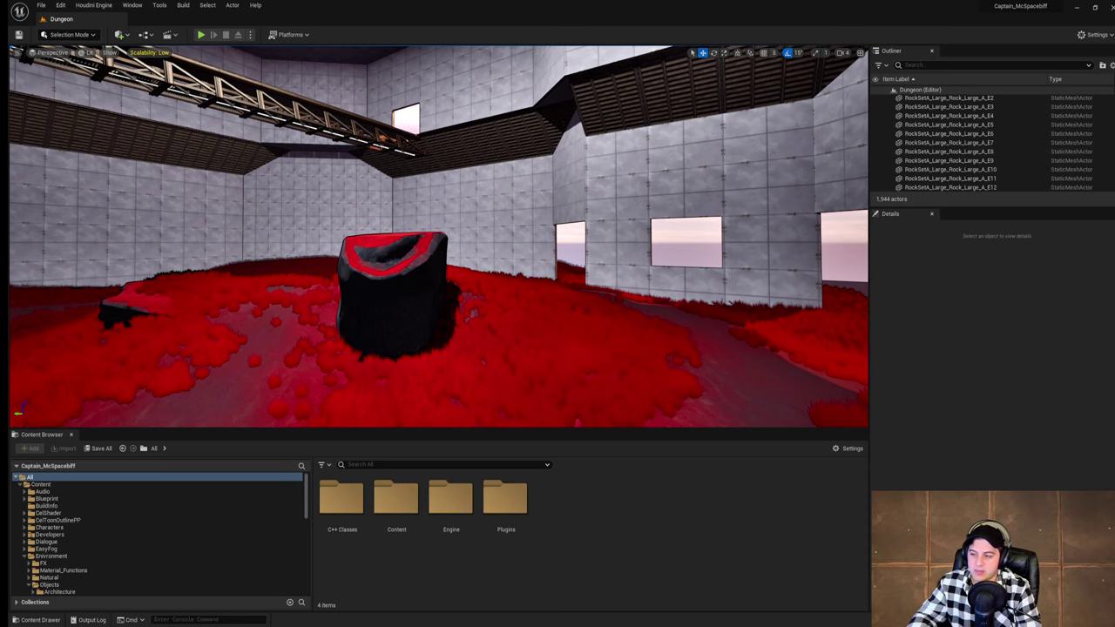
pyautogui.moveTo(438, 135); pyautogui.dragTo(452, 157, button='right')
pyautogui.press('w')
pyautogui.press('s')
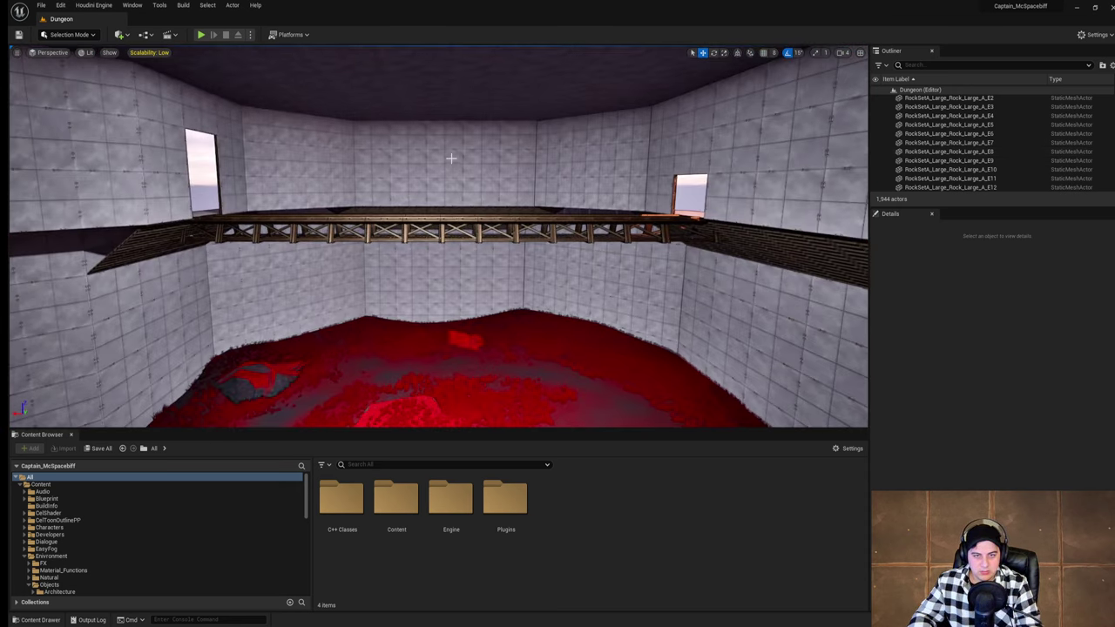
pyautogui.click(493, 221)
pyautogui.moveTo(493, 221); pyautogui.dragTo(386, 229, button='right')
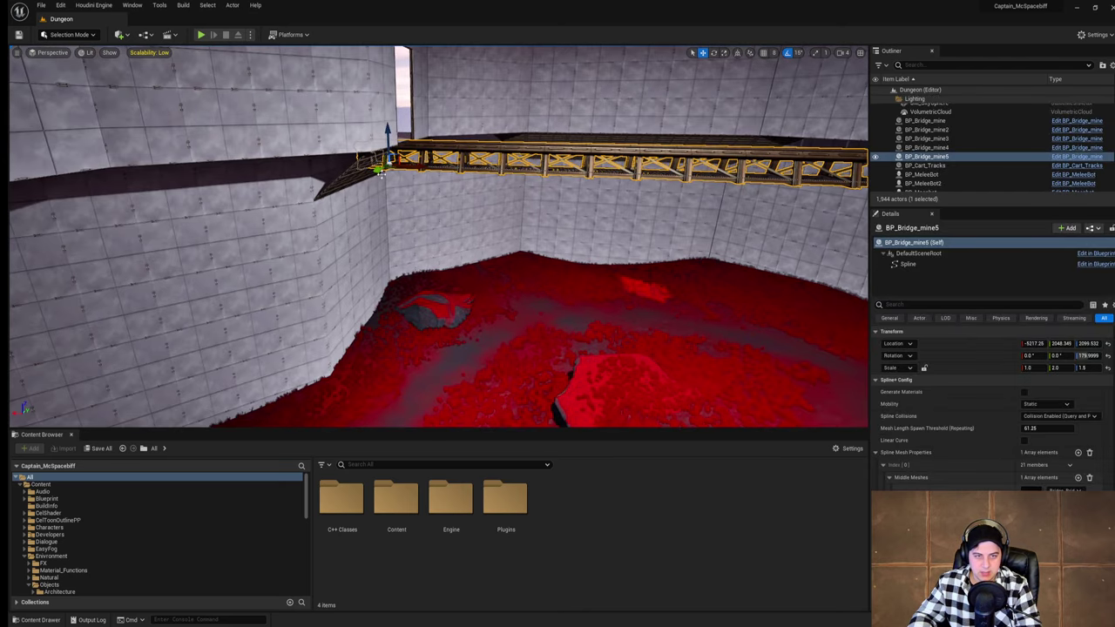
pyautogui.keyDown('alt'); pyautogui.moveTo(376, 172); pyautogui.dragTo(375, 173); pyautogui.keyUp('alt')
pyautogui.moveTo(474, 194); pyautogui.dragTo(394, 199, button='right')
pyautogui.moveTo(558, 183); pyautogui.dragTo(525, 179, button='right')
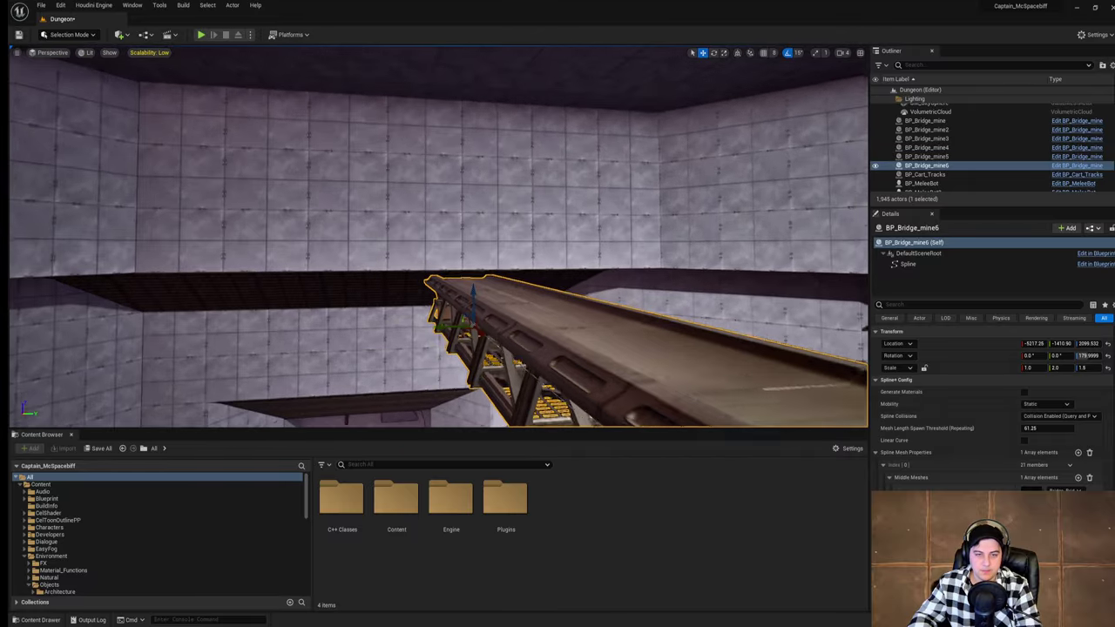
# Step: Rotate the duplicated mine bridge to -135° about the Z axis
pyautogui.moveTo(453, 253); pyautogui.dragTo(632, 272, button='right')
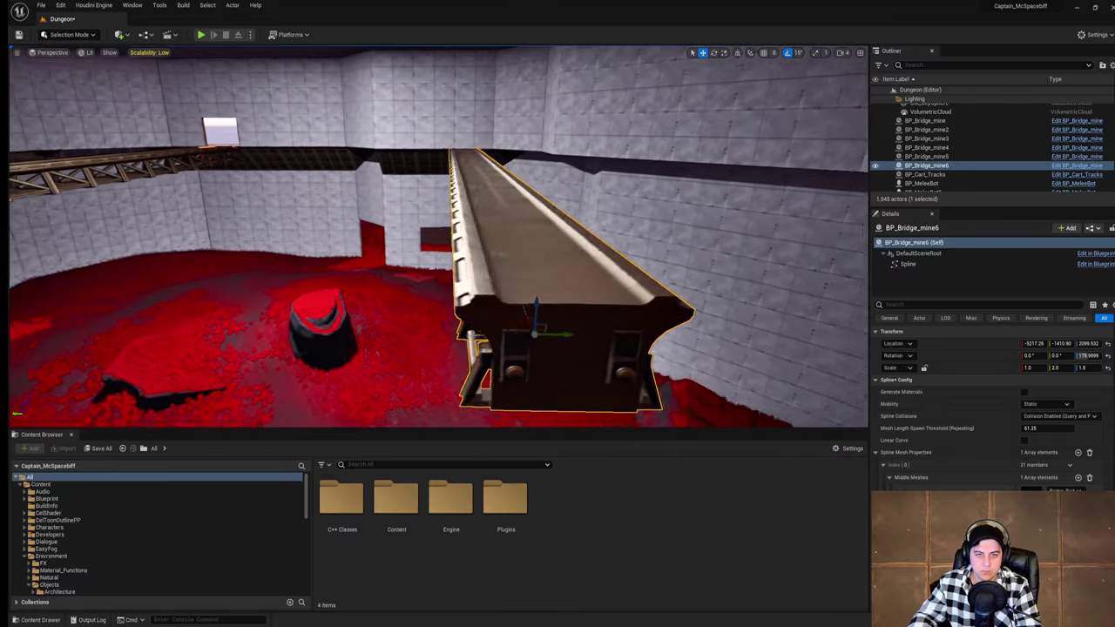
pyautogui.moveTo(393, 142); pyautogui.dragTo(427, 144, button='right')
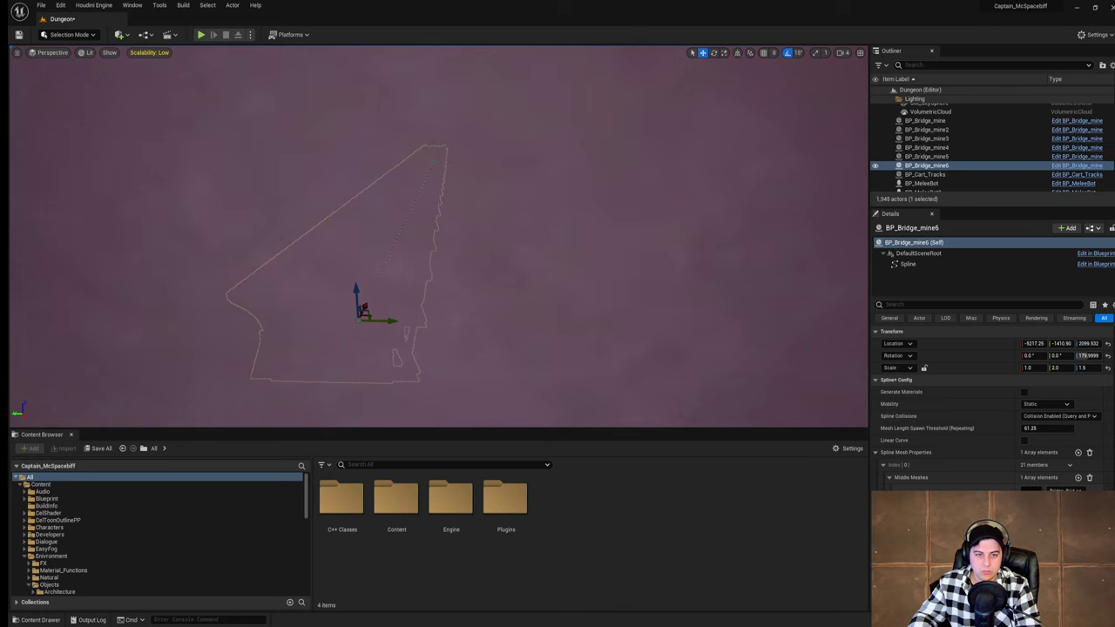
pyautogui.press('w')
pyautogui.press('e')
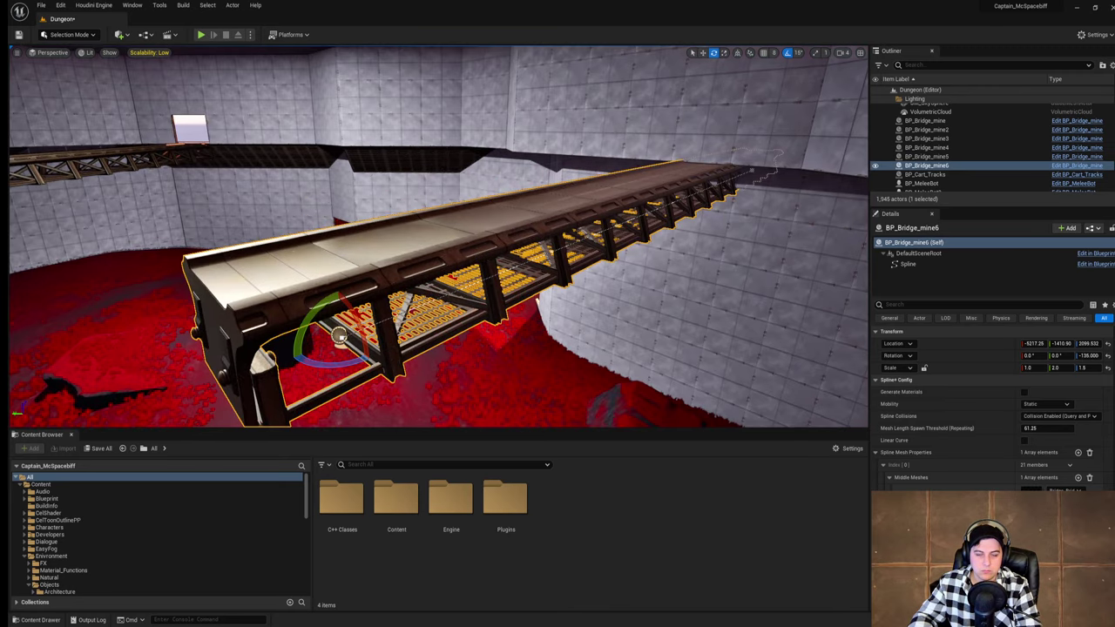
# Step: Move the duplicated mine bridge across the chamber to about X -4892, Y 476, towards the ledge
pyautogui.moveTo(439, 236); pyautogui.dragTo(384, 244, button='right')
pyautogui.press('w')
pyautogui.moveTo(396, 281); pyautogui.dragTo(686, 208)
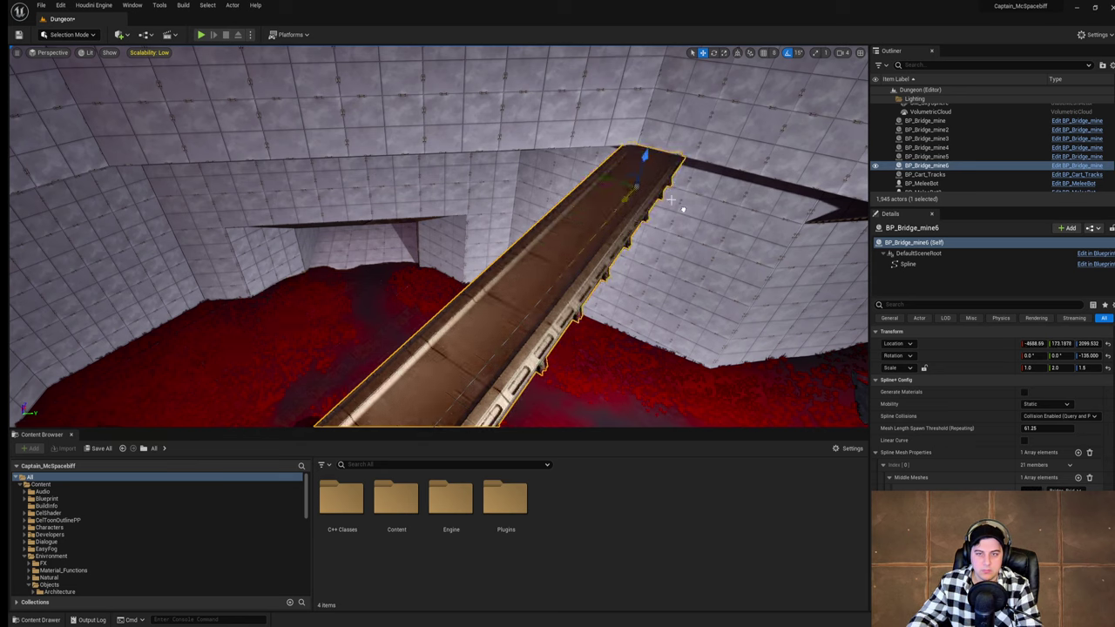
pyautogui.moveTo(610, 179); pyautogui.dragTo(678, 196)
pyautogui.moveTo(679, 196); pyautogui.dragTo(719, 194, button='right')
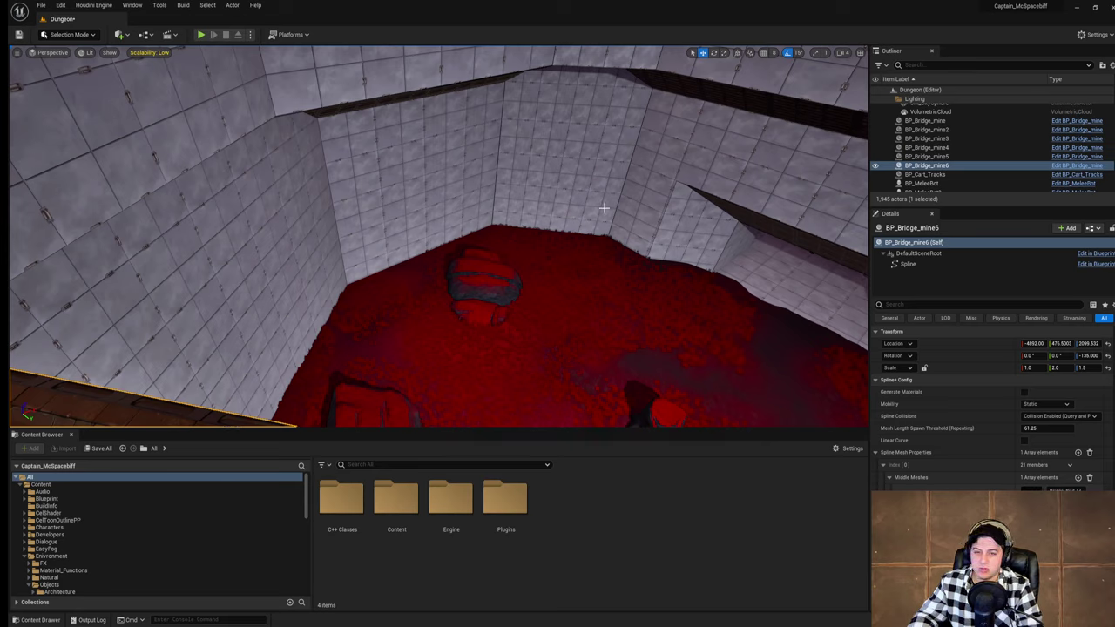
# Step: Adjust the duplicated bridge's position to about X -4787, Y 849, checking both ends against the wall ledges
pyautogui.moveTo(569, 204); pyautogui.dragTo(630, 190, button='right')
pyautogui.moveTo(433, 307); pyautogui.dragTo(476, 307)
pyautogui.moveTo(475, 306); pyautogui.dragTo(443, 319, button='right')
pyautogui.moveTo(405, 358); pyautogui.dragTo(403, 358)
pyautogui.moveTo(402, 359)
pyautogui.mouseDown(button='right')
pyautogui.moveTo(549, 345)
pyautogui.moveTo(470, 359)
pyautogui.moveTo(477, 348)
pyautogui.moveTo(288, 341)
pyautogui.moveTo(418, 345)
pyautogui.mouseUp(button='right')
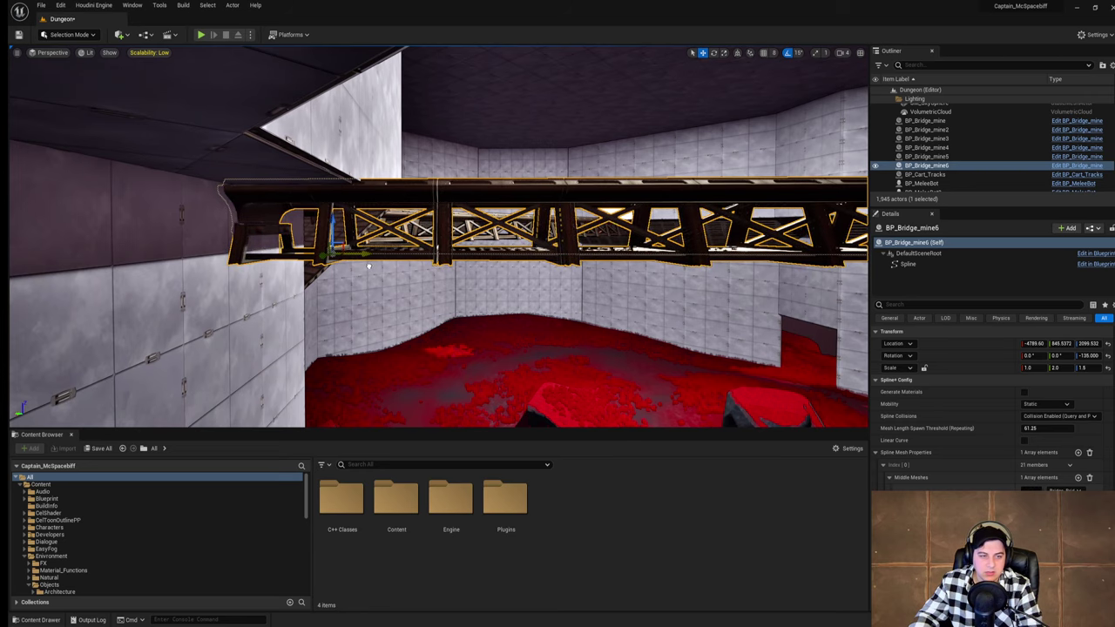
pyautogui.moveTo(367, 266); pyautogui.dragTo(365, 265)
pyautogui.moveTo(365, 265); pyautogui.dragTo(481, 265, button='right')
pyautogui.moveTo(535, 393); pyautogui.dragTo(470, 240, button='right')
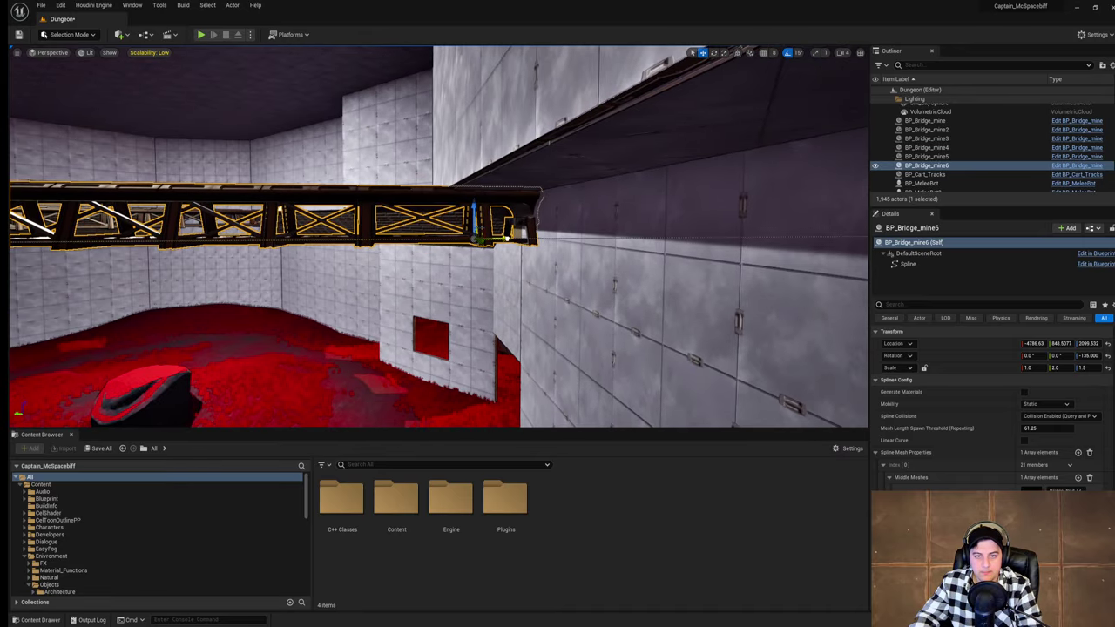
# Step: Shift the duplicated bridge lengthwise to about X -4659, Y 721 while inspecting its end from below
pyautogui.moveTo(507, 237); pyautogui.dragTo(697, 252, button='right')
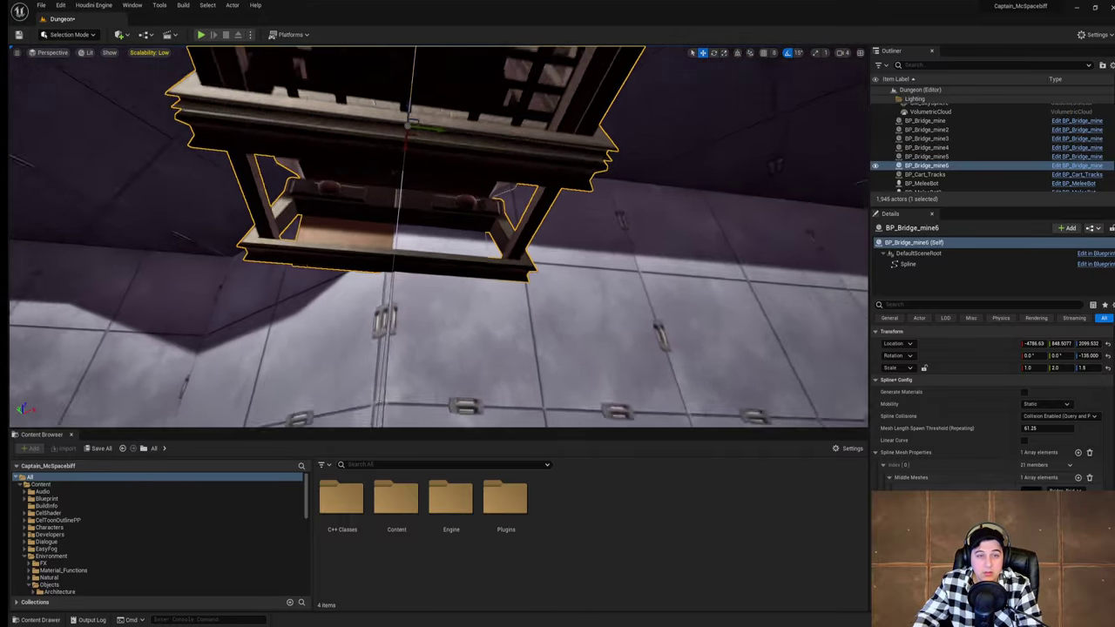
pyautogui.click(498, 230)
pyautogui.click(465, 208)
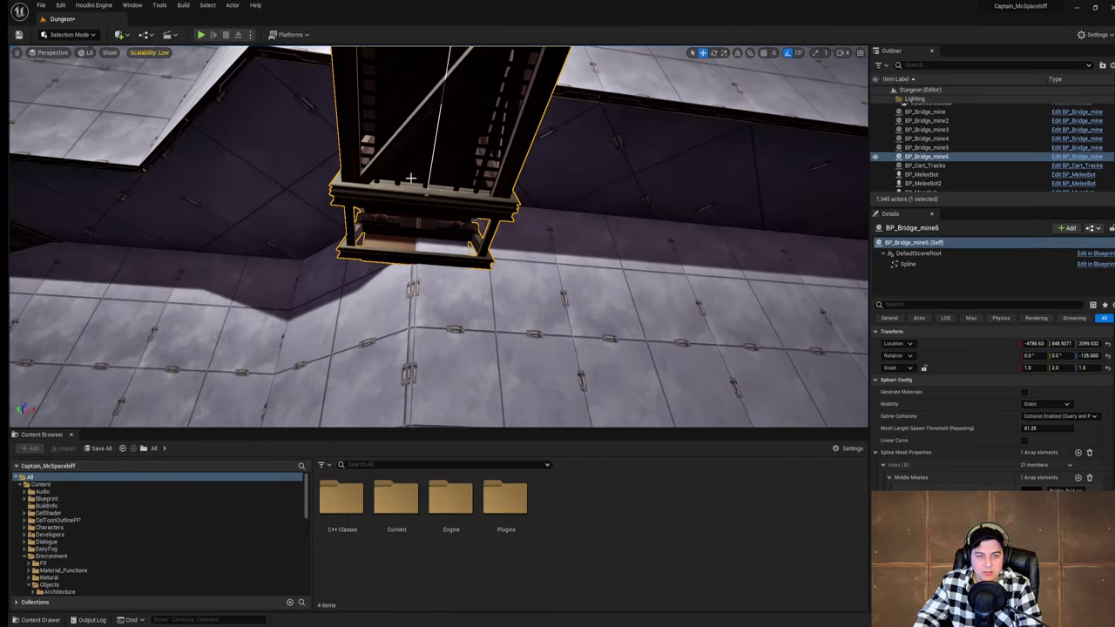
pyautogui.moveTo(466, 208); pyautogui.dragTo(540, 187, button='right')
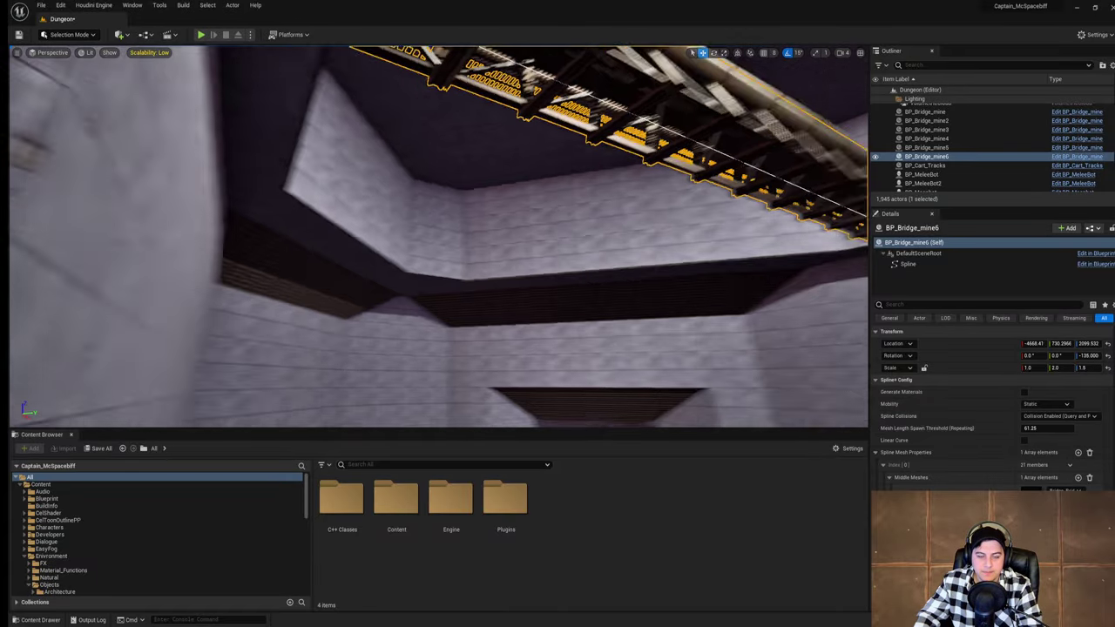
pyautogui.moveTo(466, 207); pyautogui.dragTo(583, 218, button='right')
pyautogui.press('w')
pyautogui.press('w')
pyautogui.moveTo(410, 150)
pyautogui.mouseDown(button='right')
pyautogui.moveTo(417, 231)
pyautogui.moveTo(410, 150)
pyautogui.mouseUp(button='right')
pyautogui.press('s')
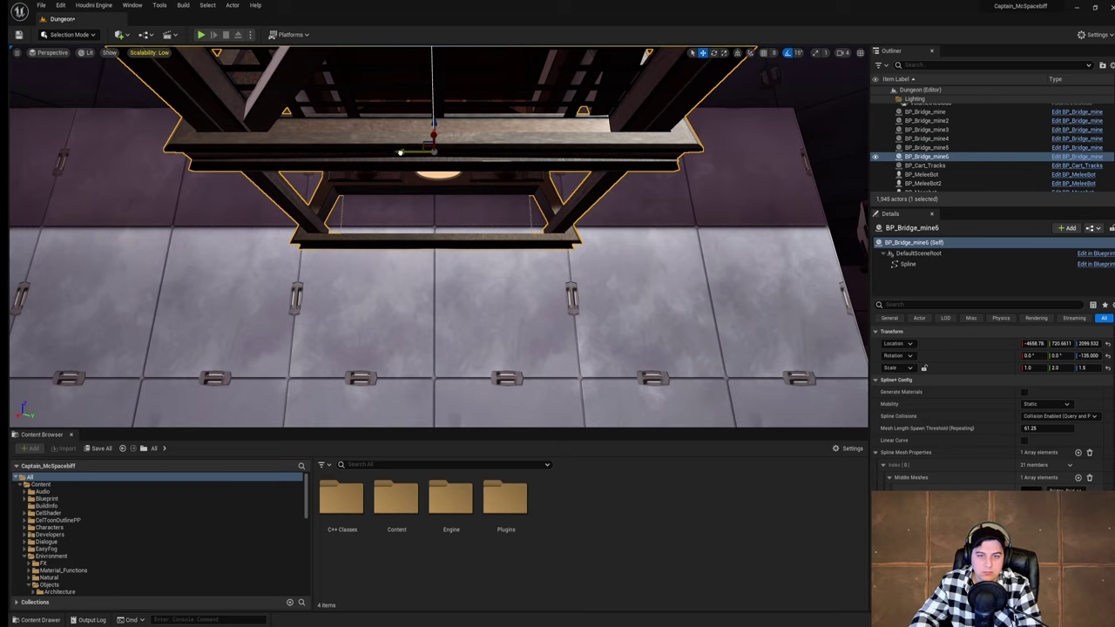
pyautogui.press('s')
# Step: Delete the angled wall panel directly above the near end of the duplicated bridge
pyautogui.moveTo(448, 181); pyautogui.dragTo(522, 202, button='right')
pyautogui.press('a')
pyautogui.click(540, 209)
pyautogui.click(483, 225)
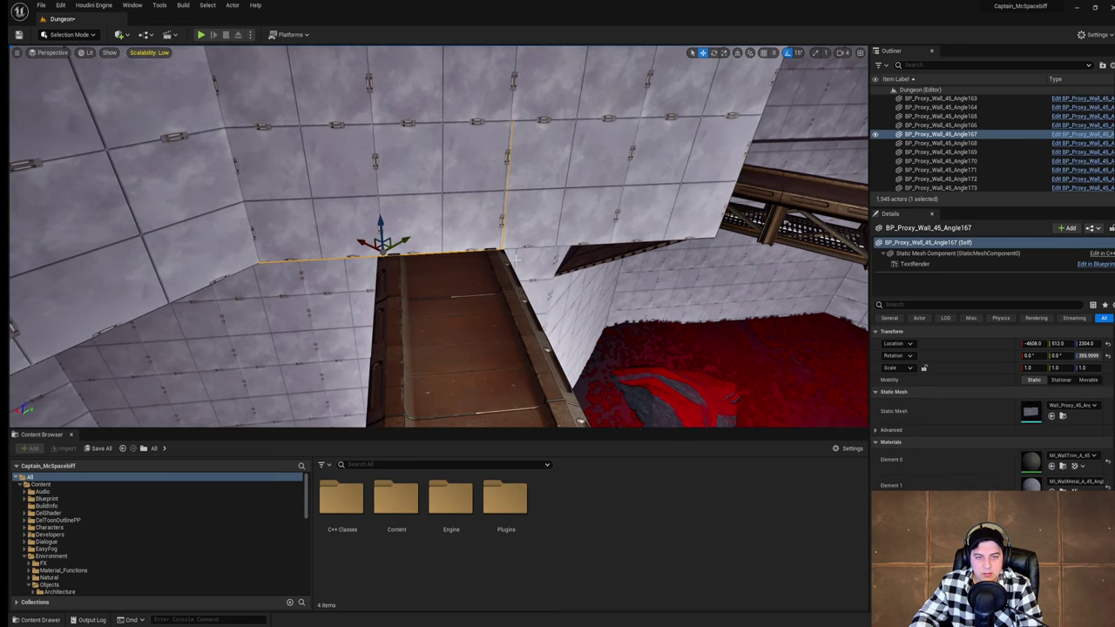
pyautogui.moveTo(517, 260); pyautogui.dragTo(767, 240, button='right')
pyautogui.moveTo(516, 259); pyautogui.dragTo(516, 260, button='right')
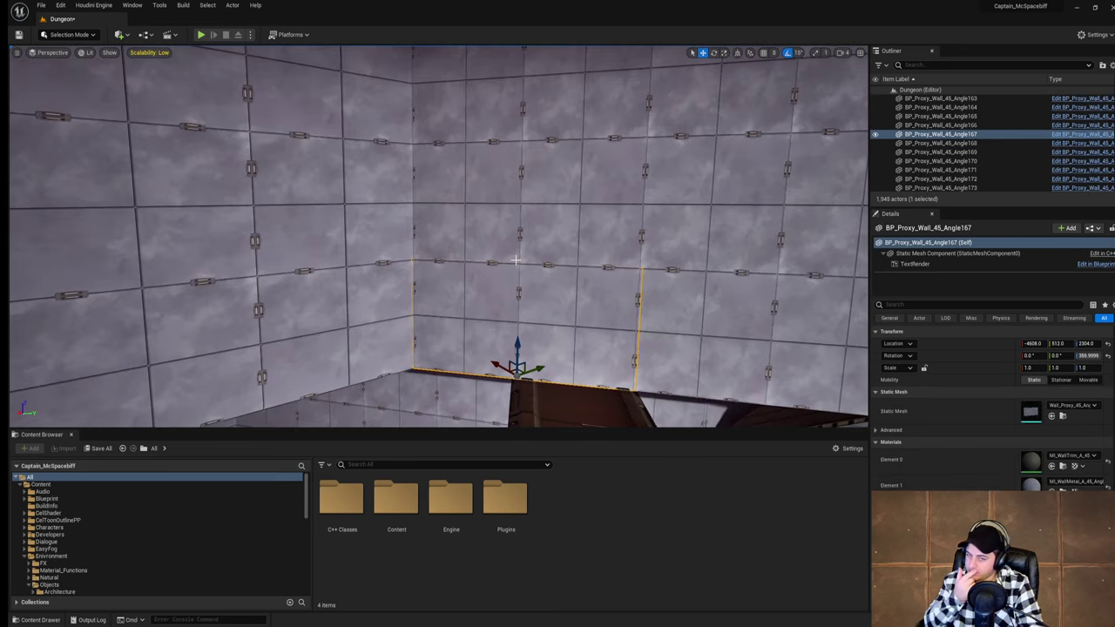
pyautogui.moveTo(623, 269); pyautogui.dragTo(631, 272, button='right')
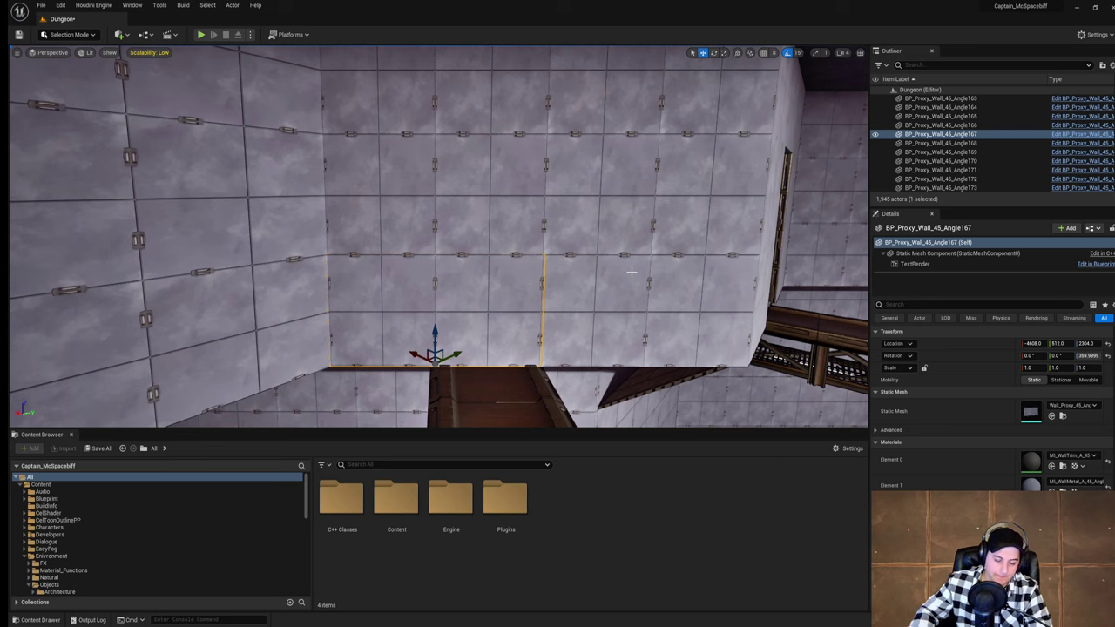
pyautogui.press('Delete')
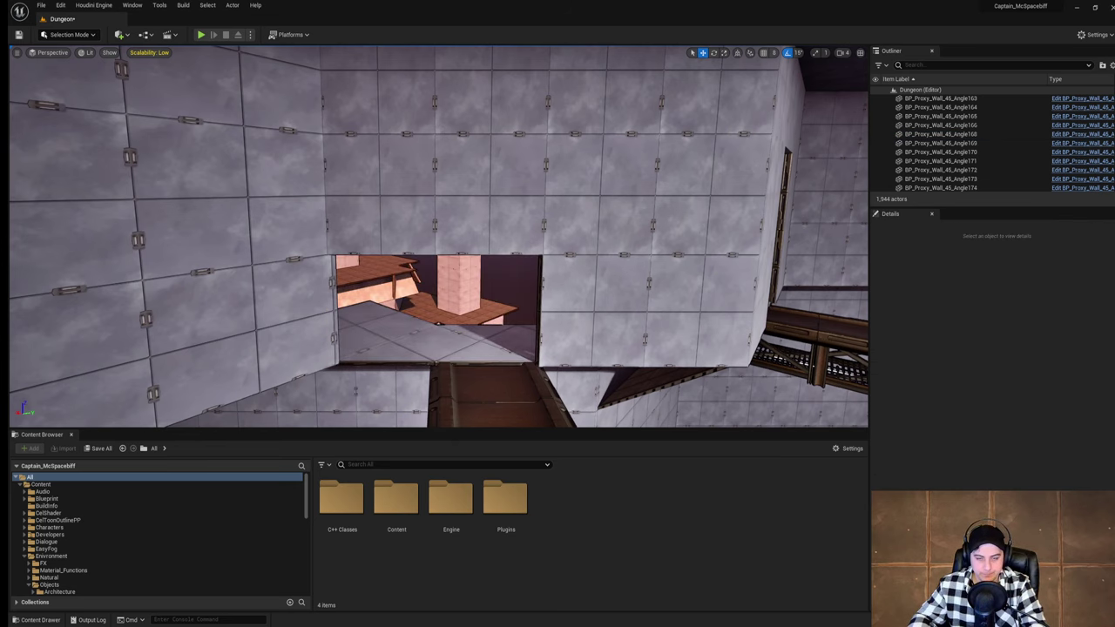
# Step: Delete the wall panel above the opposite end of the duplicated bridge
pyautogui.moveTo(517, 240); pyautogui.dragTo(517, 240, button='right')
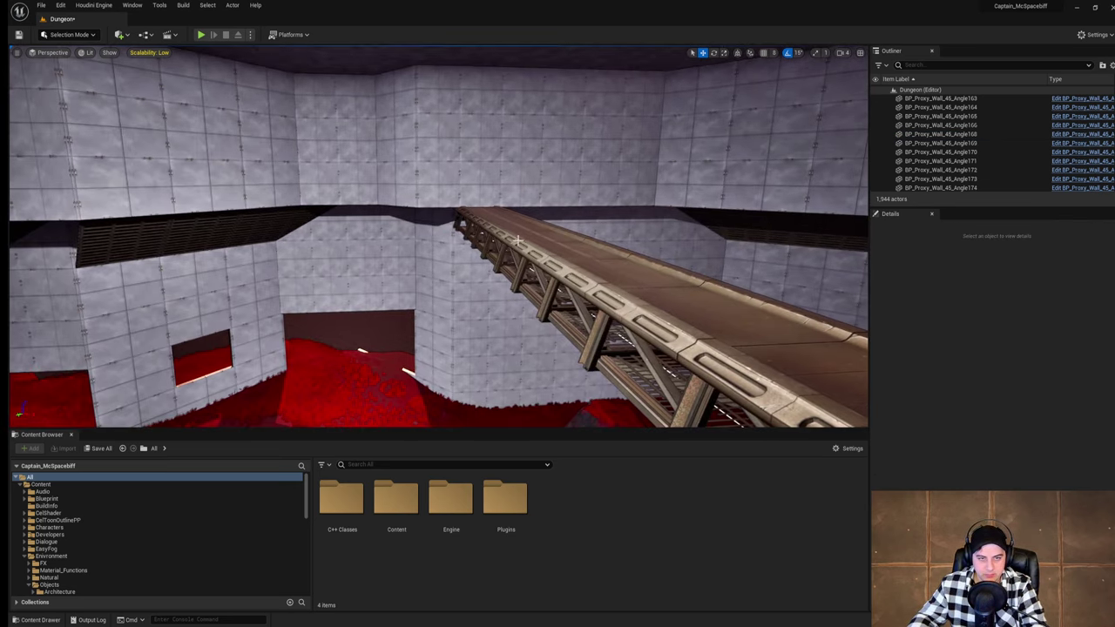
pyautogui.moveTo(453, 215); pyautogui.dragTo(446, 236, button='right')
pyautogui.click(440, 236)
pyautogui.press('Delete')
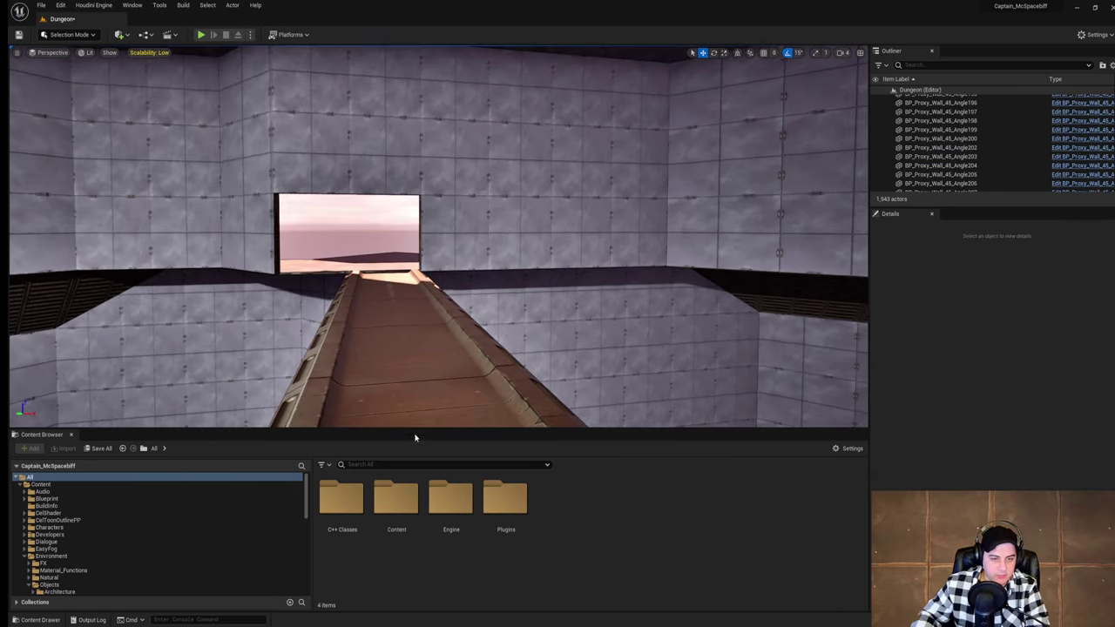
# Step: Search the project assets for "45" and show the Wall_Proxy_45_Angle mesh in its Proxy_Meshes folder
pyautogui.click(390, 465)
pyautogui.write('45h')
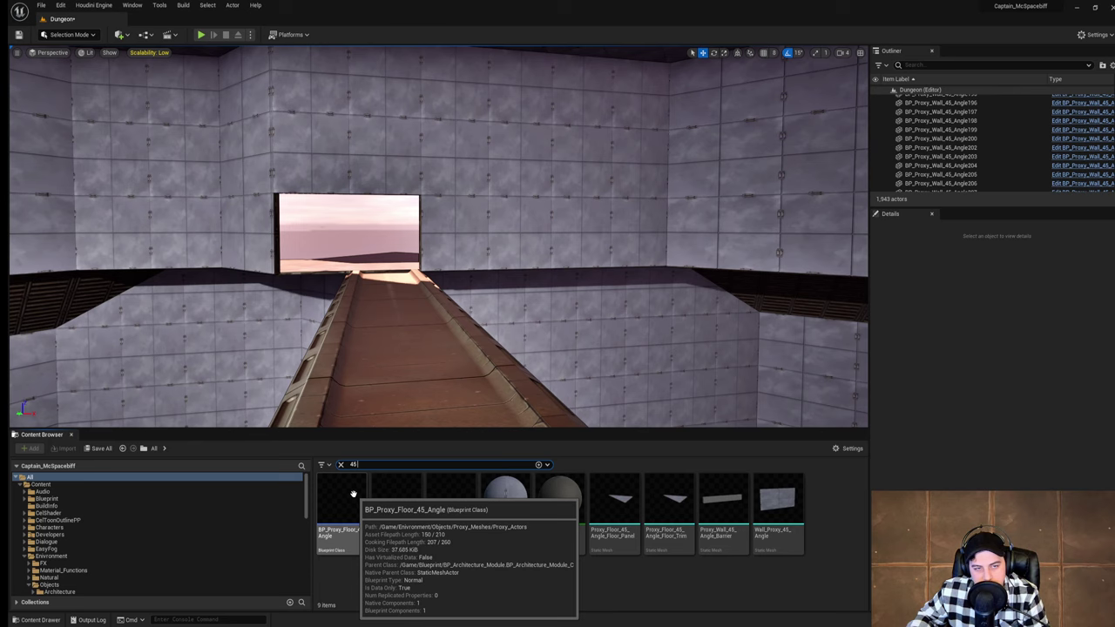
pyautogui.moveTo(503, 366); pyautogui.dragTo(413, 366, button='right')
pyautogui.press('w')
pyautogui.press('w')
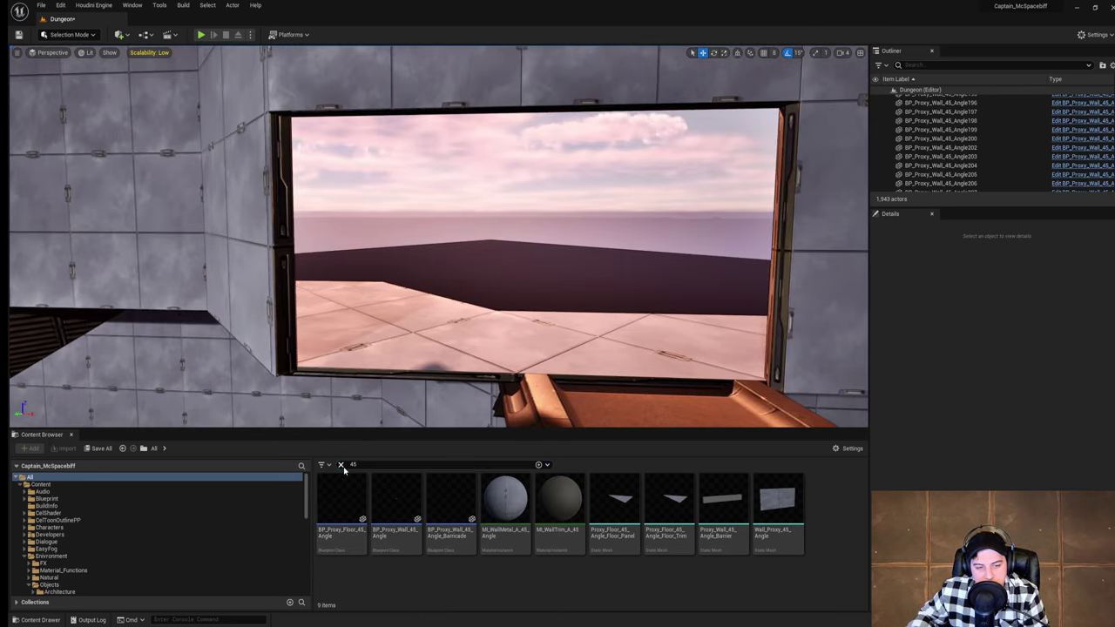
pyautogui.click(341, 465)
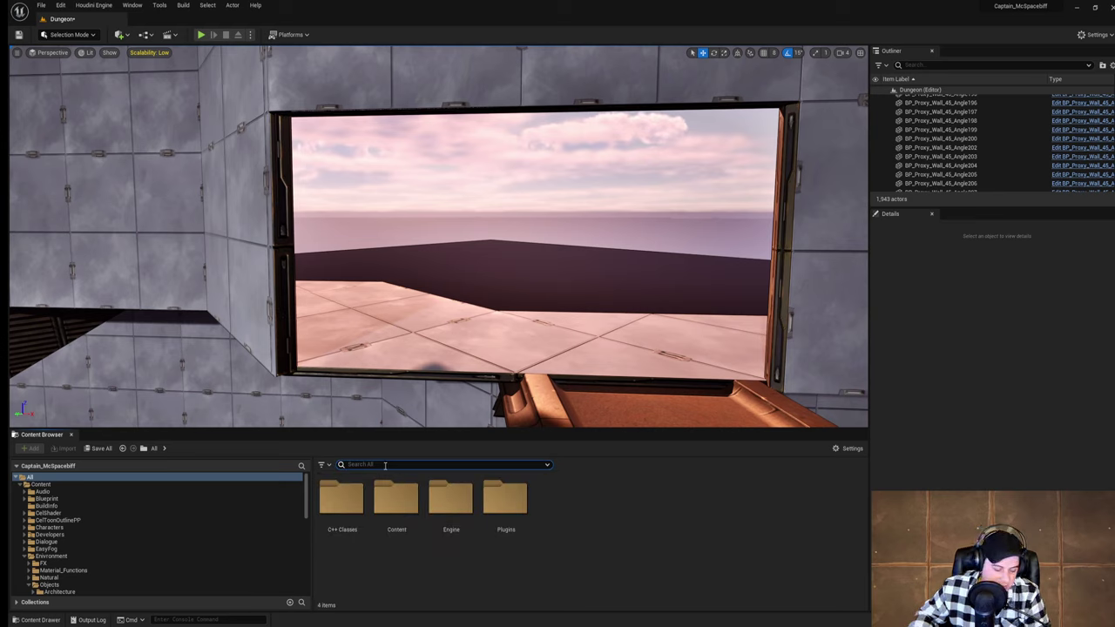
pyautogui.click(777, 514)
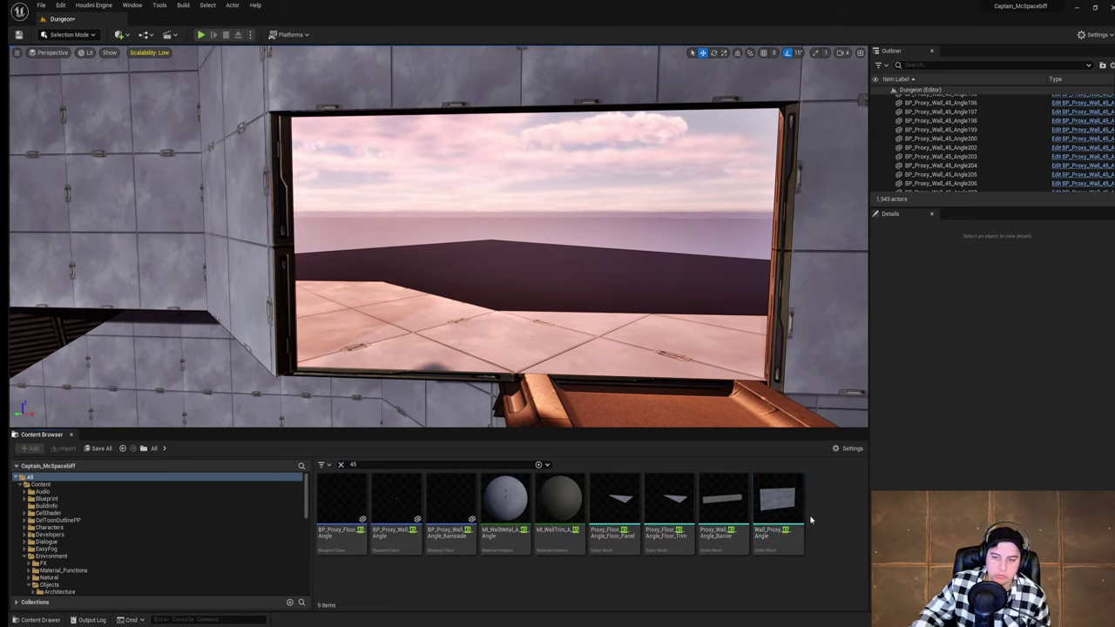
pyautogui.rightClick(798, 514)
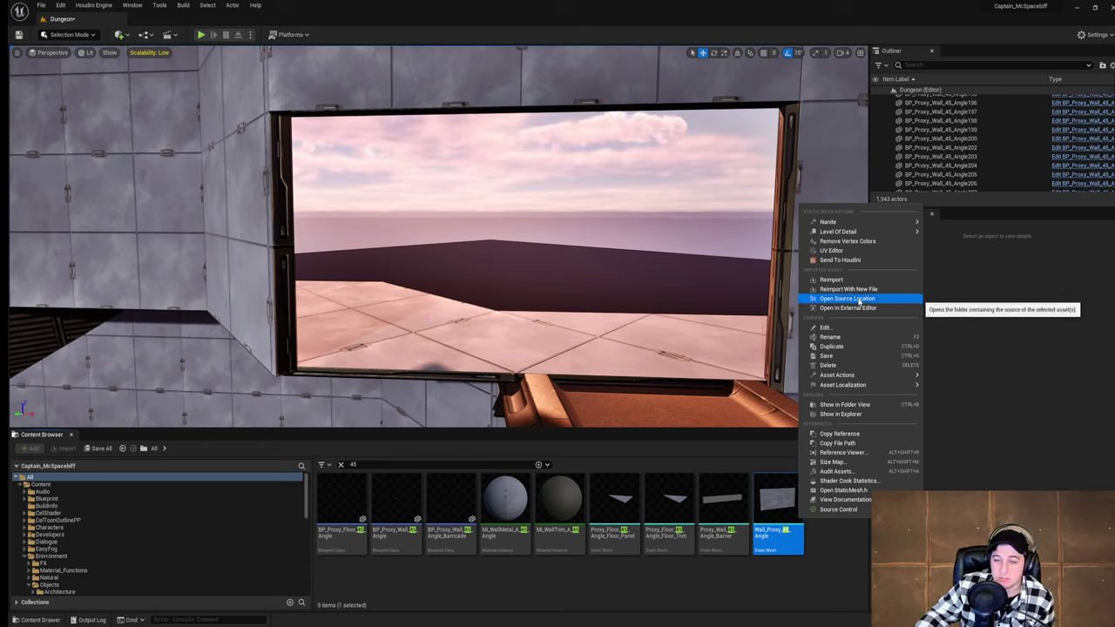
pyautogui.click(834, 414)
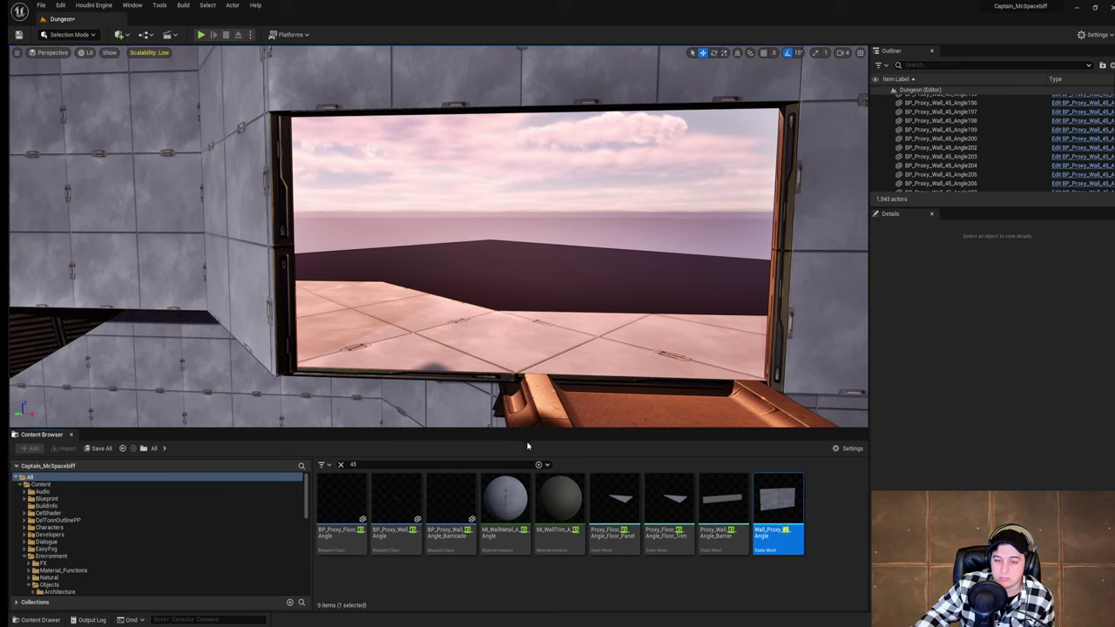
pyautogui.rightClick(775, 509)
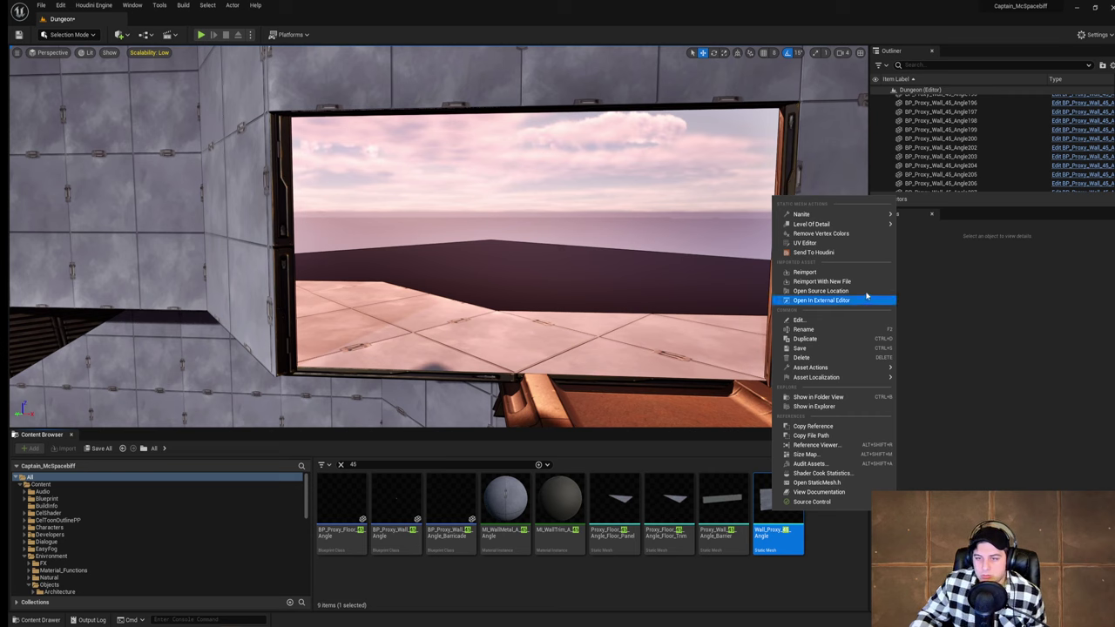
pyautogui.click(823, 396)
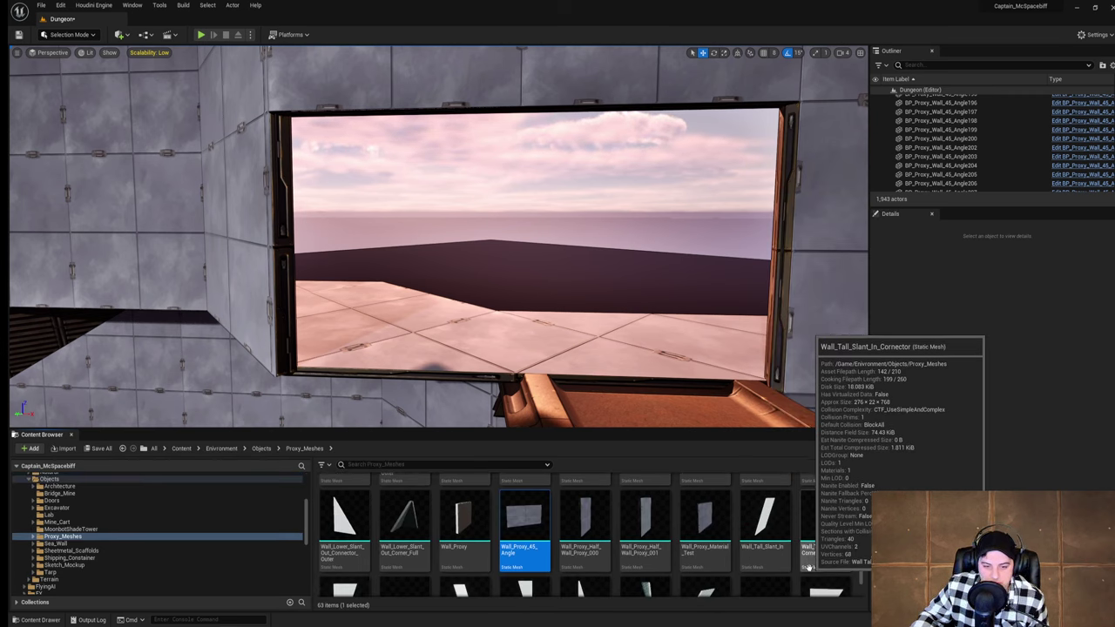
# Step: Try Wall_Proxy and Wall_Proxy_Half_Wall_Proxy_000 at the wall opening, deleting each mesh again
pyautogui.moveTo(463, 522); pyautogui.dragTo(465, 373)
pyautogui.moveTo(493, 359)
pyautogui.mouseDown(button='right')
pyautogui.moveTo(503, 366)
pyautogui.moveTo(494, 359)
pyautogui.mouseUp(button='right')
pyautogui.press('Delete')
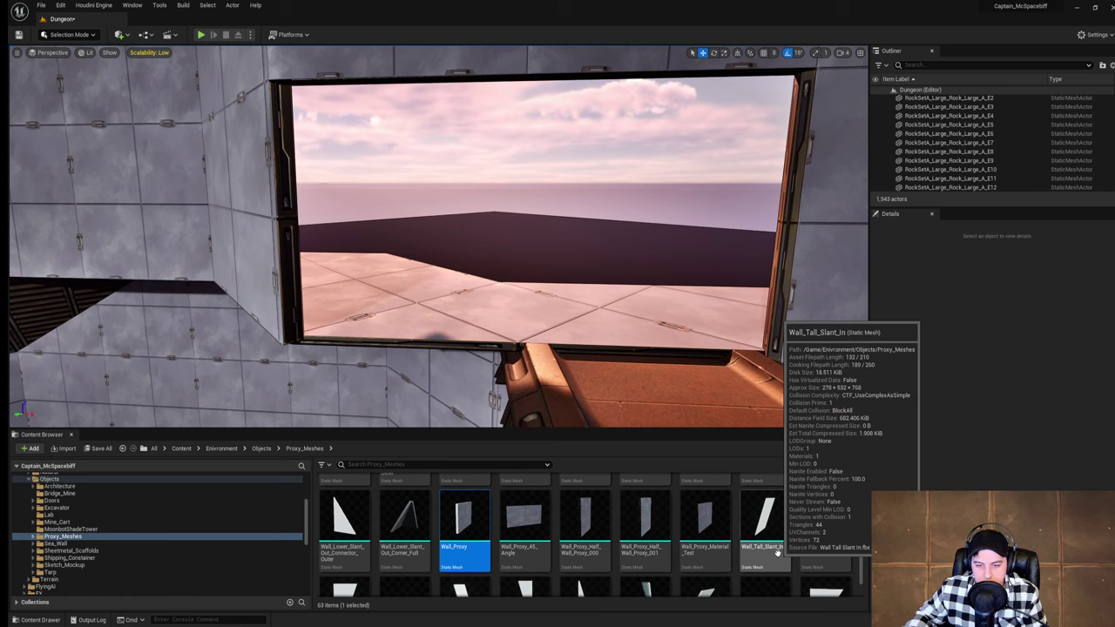
pyautogui.moveTo(584, 522); pyautogui.dragTo(550, 365)
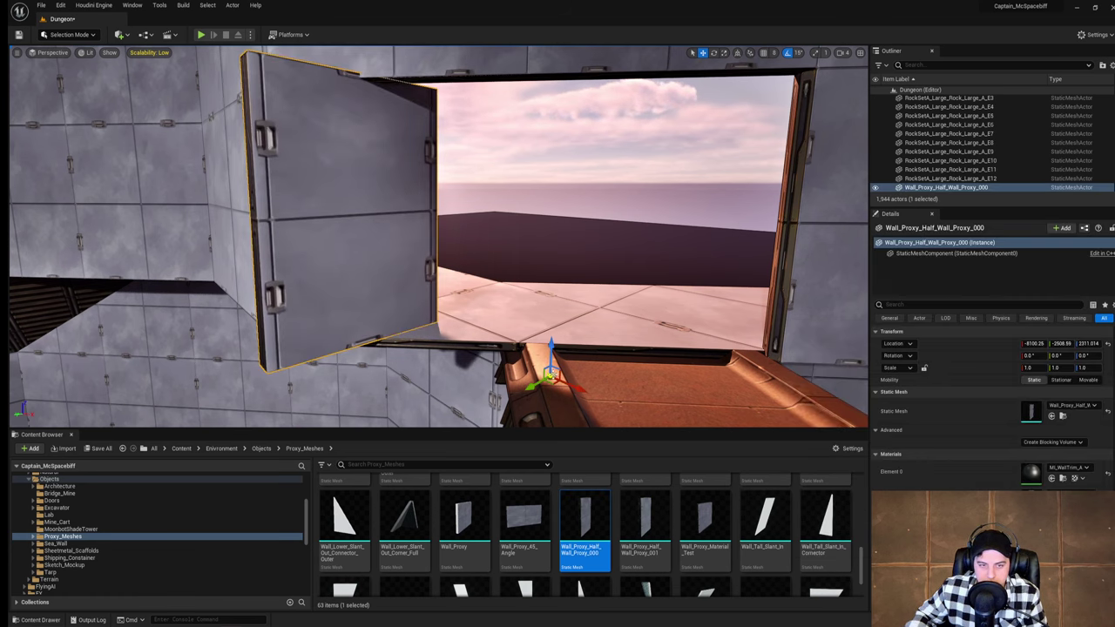
pyautogui.press('a')
pyautogui.moveTo(554, 374)
pyautogui.mouseDown(button='right')
pyautogui.moveTo(566, 375)
pyautogui.moveTo(556, 375)
pyautogui.mouseUp(button='right')
pyautogui.press('Delete')
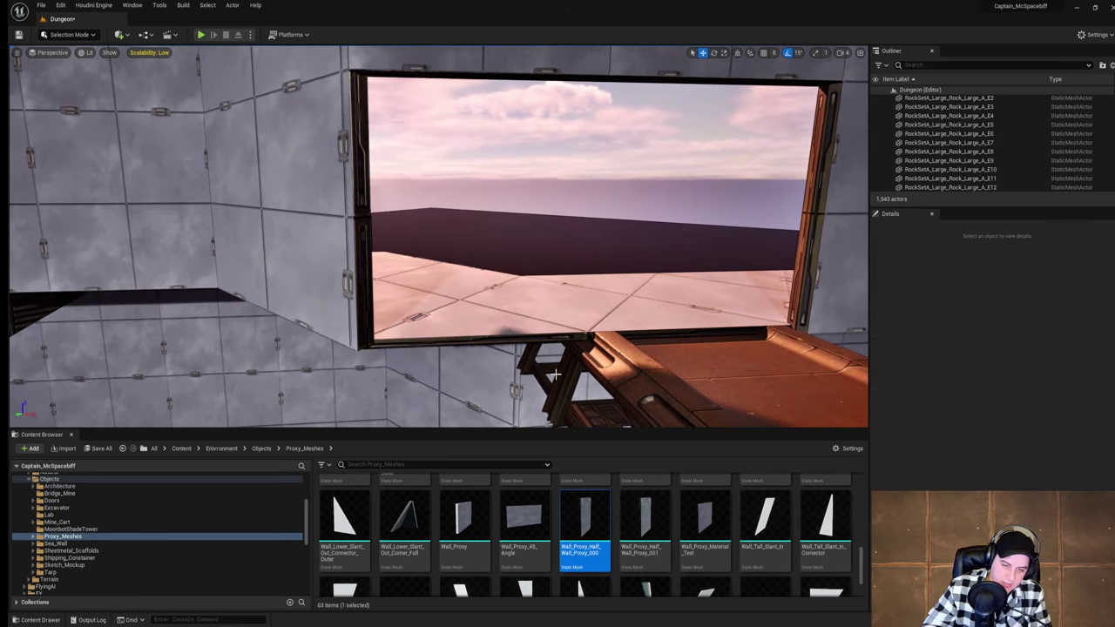
# Step: Try the Wall_Upper_Half_Slant_Connector_Outter mesh at the wall opening and delete it
pyautogui.scroll(2, 603, 503)
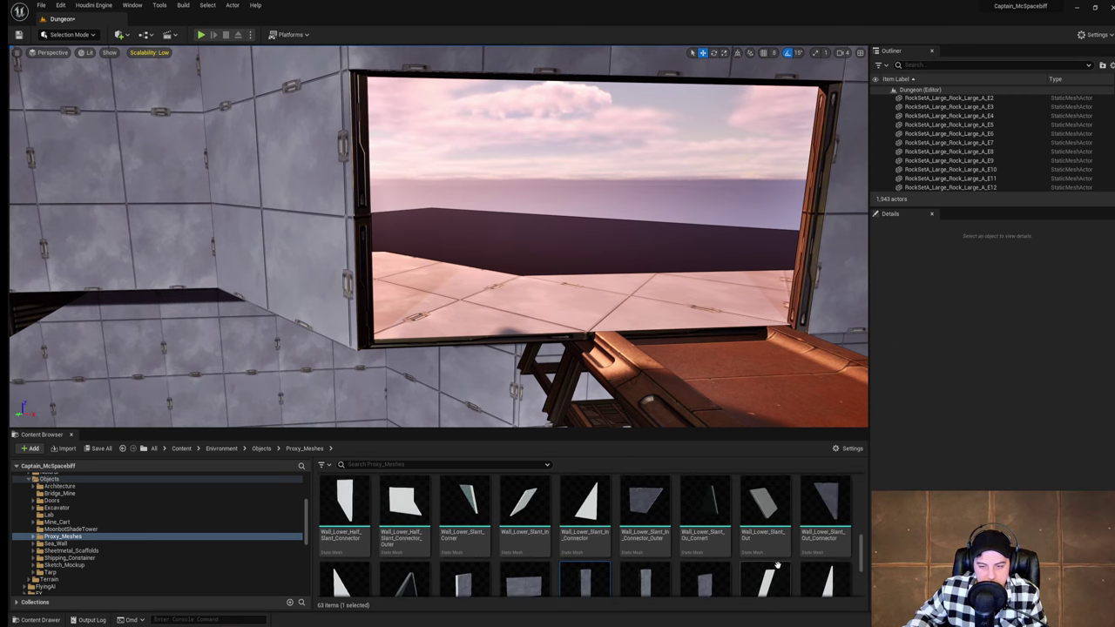
pyautogui.scroll(-3, 830, 557)
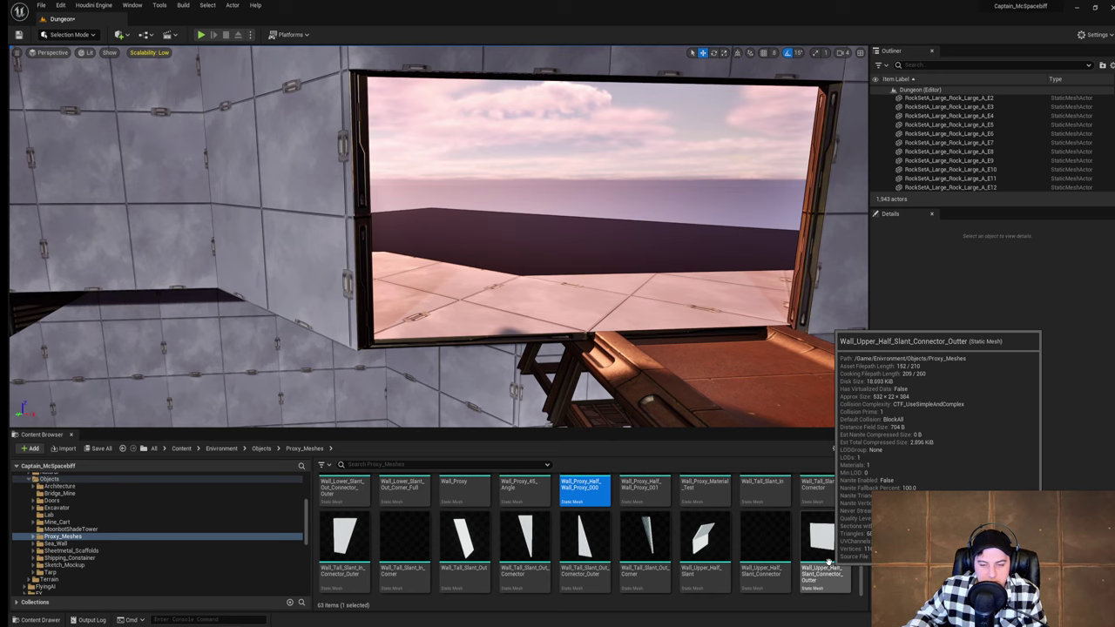
pyautogui.moveTo(828, 560); pyautogui.dragTo(678, 366)
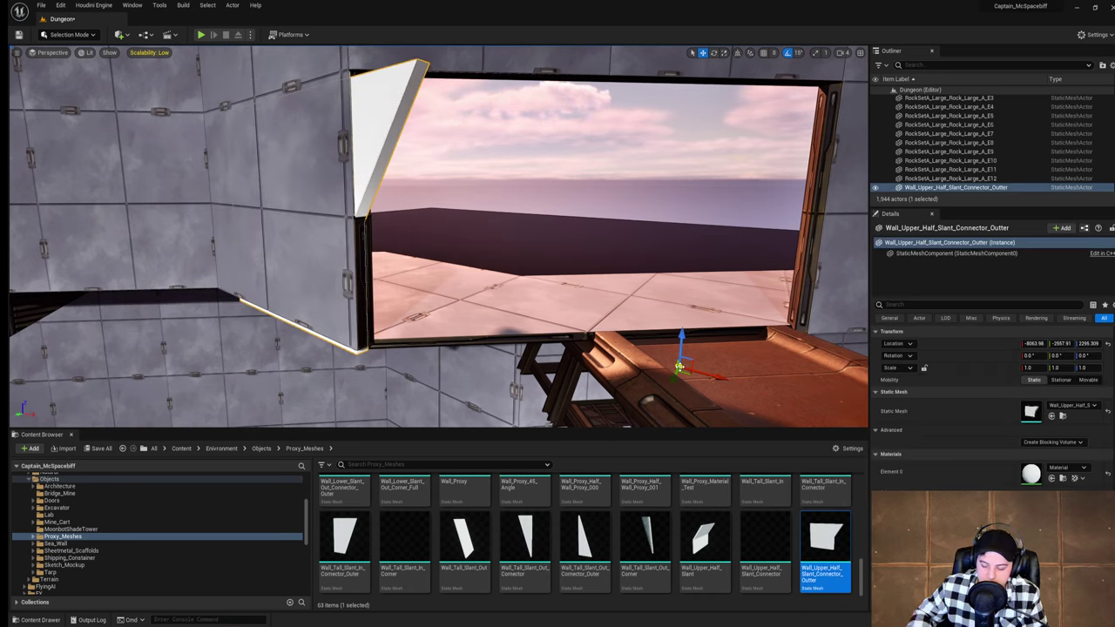
pyautogui.press('Delete')
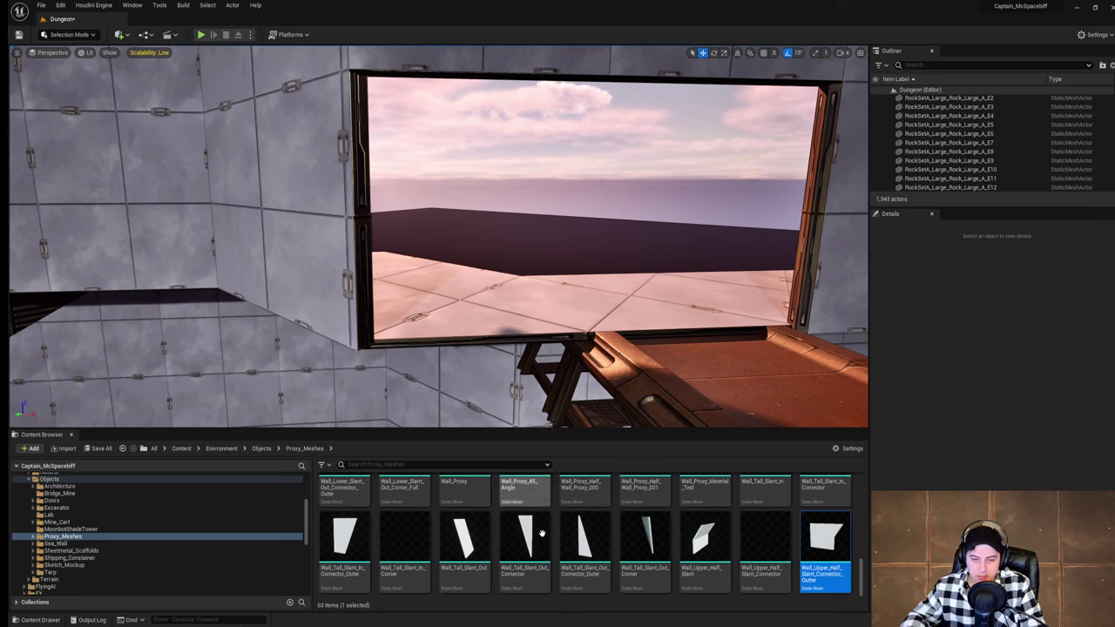
pyautogui.scroll(3, 540, 533)
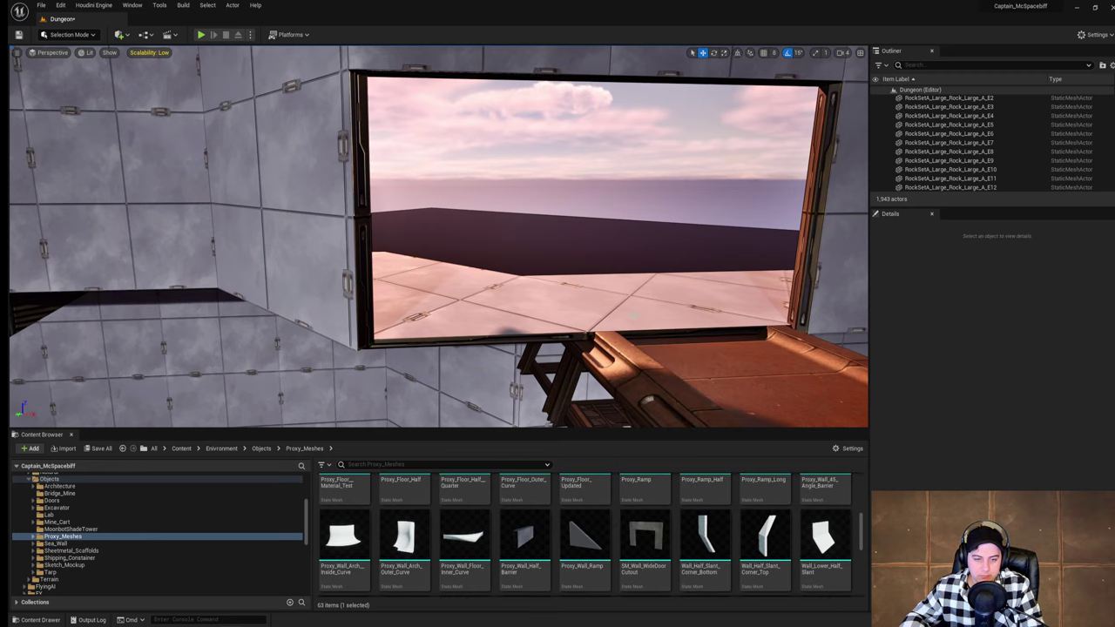
# Step: Try the inside-curve and outer-curve arch wall meshes on the exterior ledge, then delete both
pyautogui.moveTo(633, 315); pyautogui.dragTo(302, 582, button='right')
pyautogui.press('w')
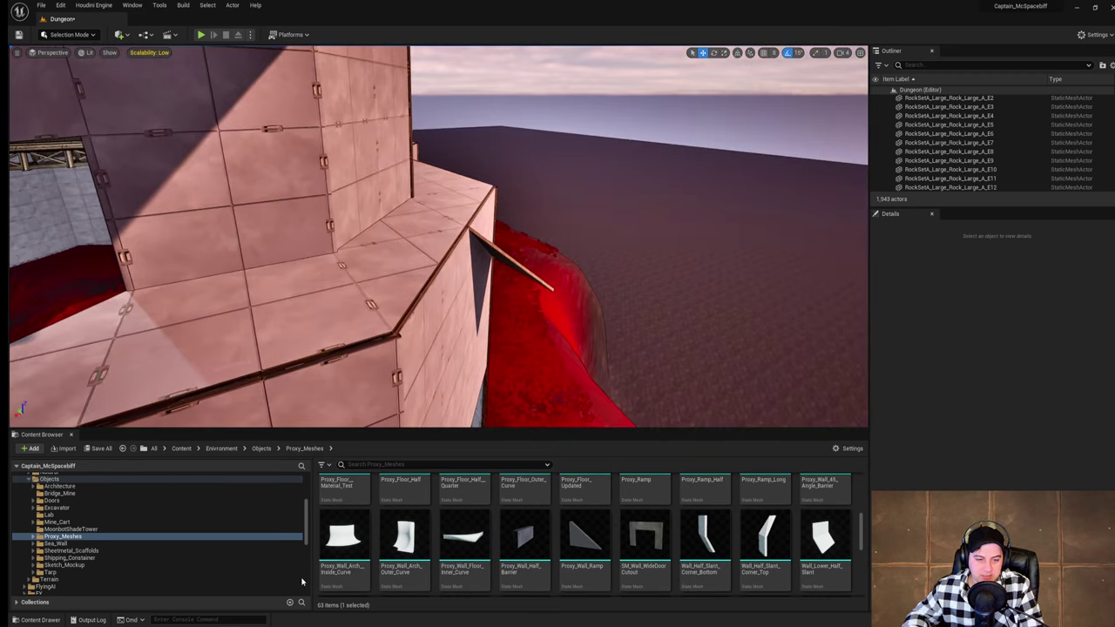
pyautogui.moveTo(344, 540); pyautogui.dragTo(369, 331)
pyautogui.press('s')
pyautogui.moveTo(368, 331); pyautogui.dragTo(270, 392, button='right')
pyautogui.moveTo(406, 539); pyautogui.dragTo(401, 369)
pyautogui.press('a')
pyautogui.moveTo(401, 368); pyautogui.dragTo(335, 152, button='right')
pyautogui.click(303, 149)
pyautogui.press('Delete')
pyautogui.click(436, 179)
pyautogui.press('Delete')
# Step: Try placing the Proxy_Wall_Arch_Outer_Curve mesh on the chamber floor and delete it
pyautogui.moveTo(435, 178); pyautogui.dragTo(788, 204, button='right')
pyautogui.press('s')
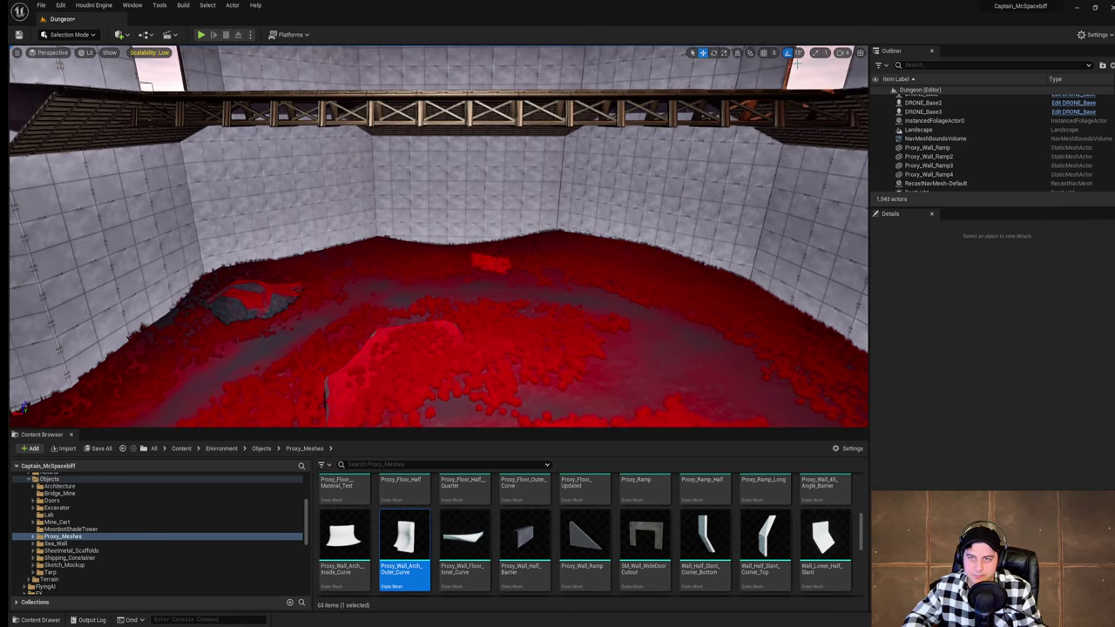
pyautogui.moveTo(404, 540); pyautogui.dragTo(492, 370)
pyautogui.moveTo(610, 296); pyautogui.dragTo(617, 311, button='right')
pyautogui.press('Delete')
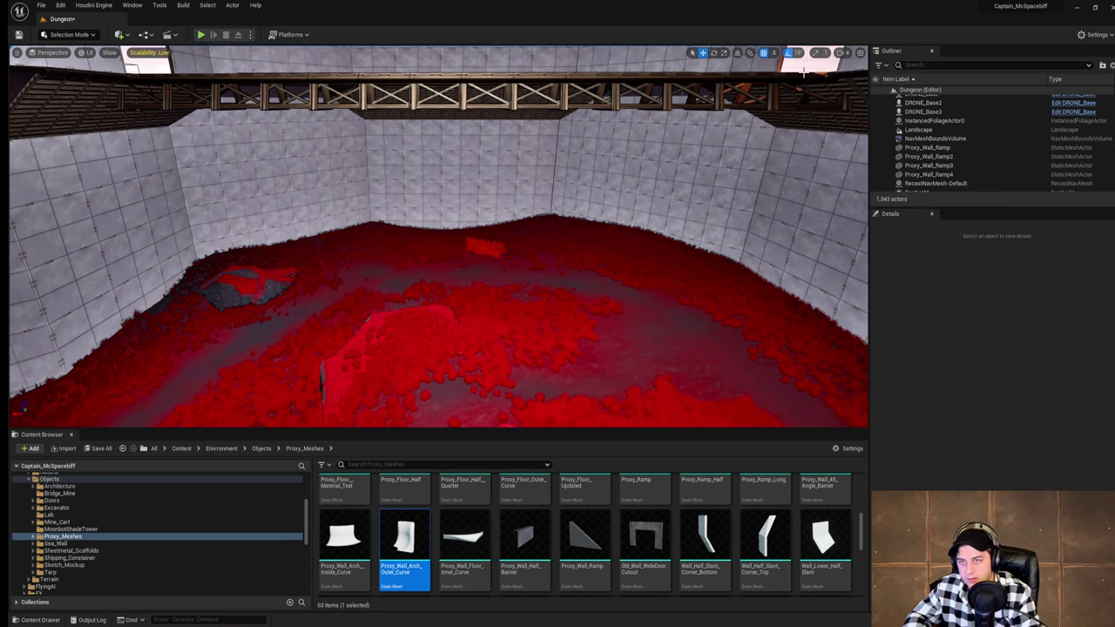
# Step: Set position snapping to 512 and place the outer-curve and inside-curve arch walls on the chamber floor
pyautogui.click(775, 54)
pyautogui.click(787, 174)
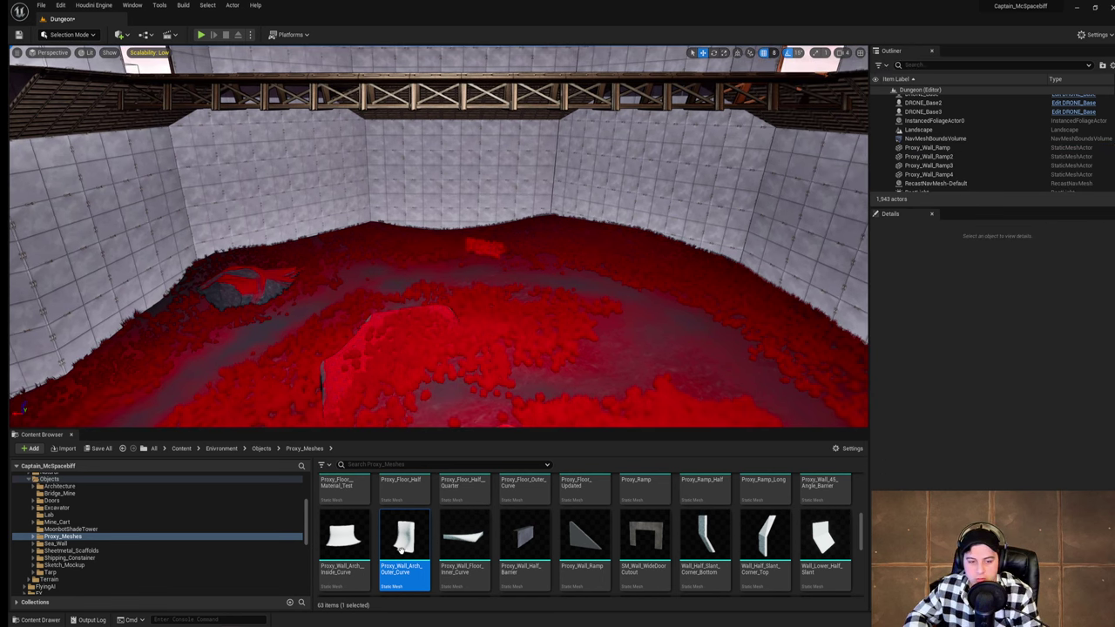
pyautogui.moveTo(401, 549); pyautogui.dragTo(526, 386)
pyautogui.moveTo(356, 542); pyautogui.dragTo(616, 389)
pyautogui.moveTo(607, 388); pyautogui.dragTo(625, 406, button='right')
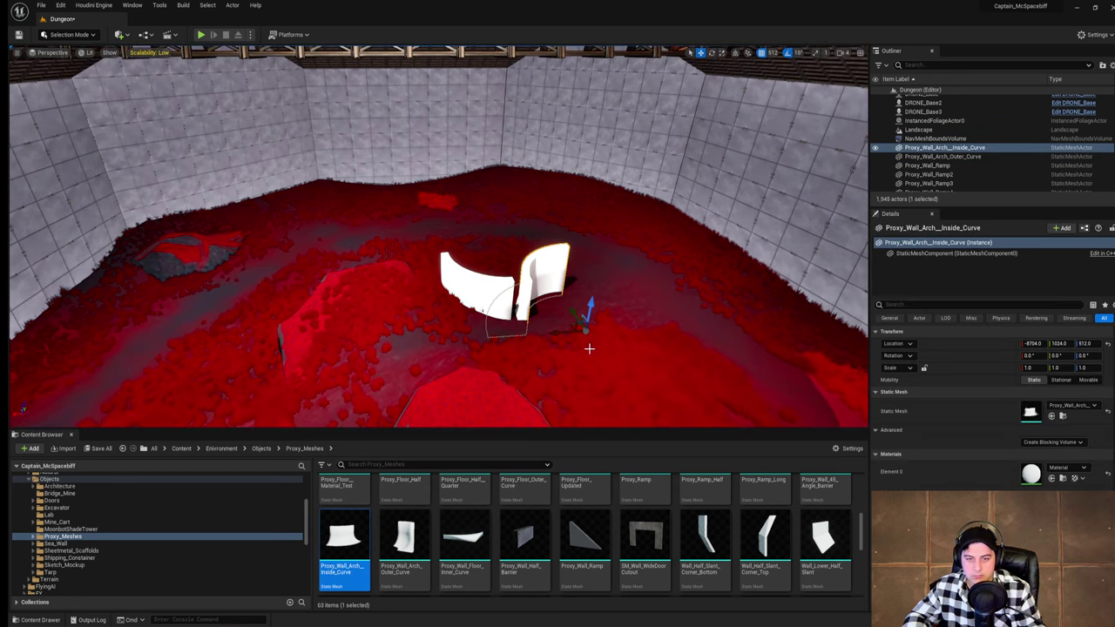
# Step: Move the inside-curve arch wall to X -8192, Y 1536 and rotate it to -180° about Z
pyautogui.moveTo(579, 359); pyautogui.dragTo(540, 292)
pyautogui.moveTo(540, 293); pyautogui.dragTo(470, 313, button='right')
pyautogui.press('w')
pyautogui.moveTo(488, 207); pyautogui.dragTo(461, 226, button='right')
pyautogui.moveTo(758, 77); pyautogui.dragTo(816, 95, button='right')
# Step: Set position snapping to 64 and move the inside-curve arch wall to Y 1472 against the outer curve
pyautogui.click(773, 53)
pyautogui.click(783, 144)
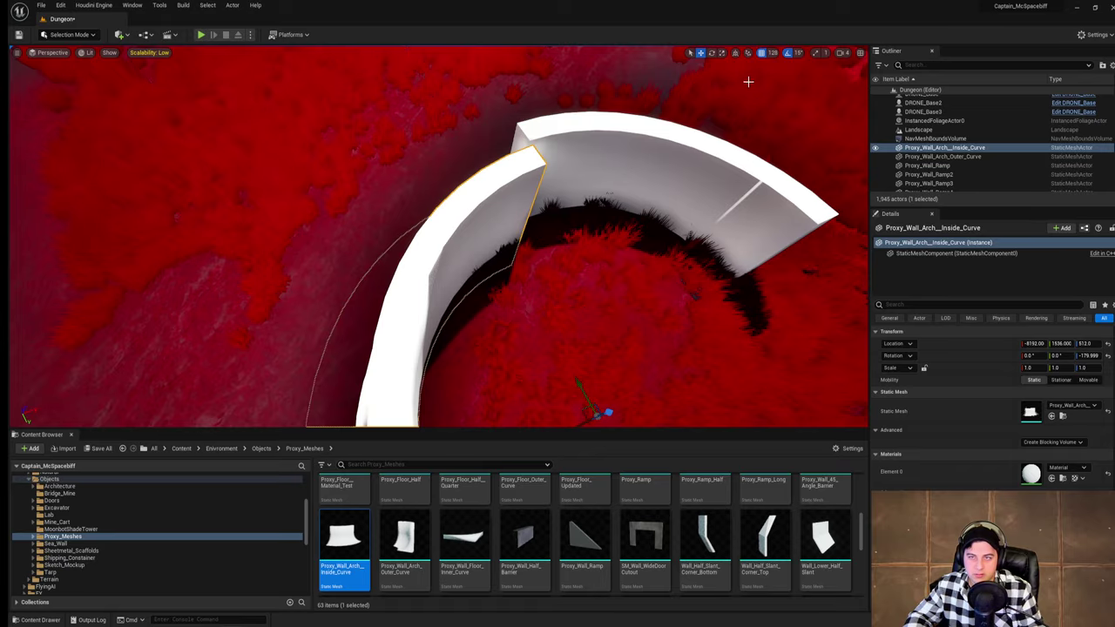
pyautogui.click(773, 54)
pyautogui.click(783, 134)
pyautogui.rightClick(678, 286)
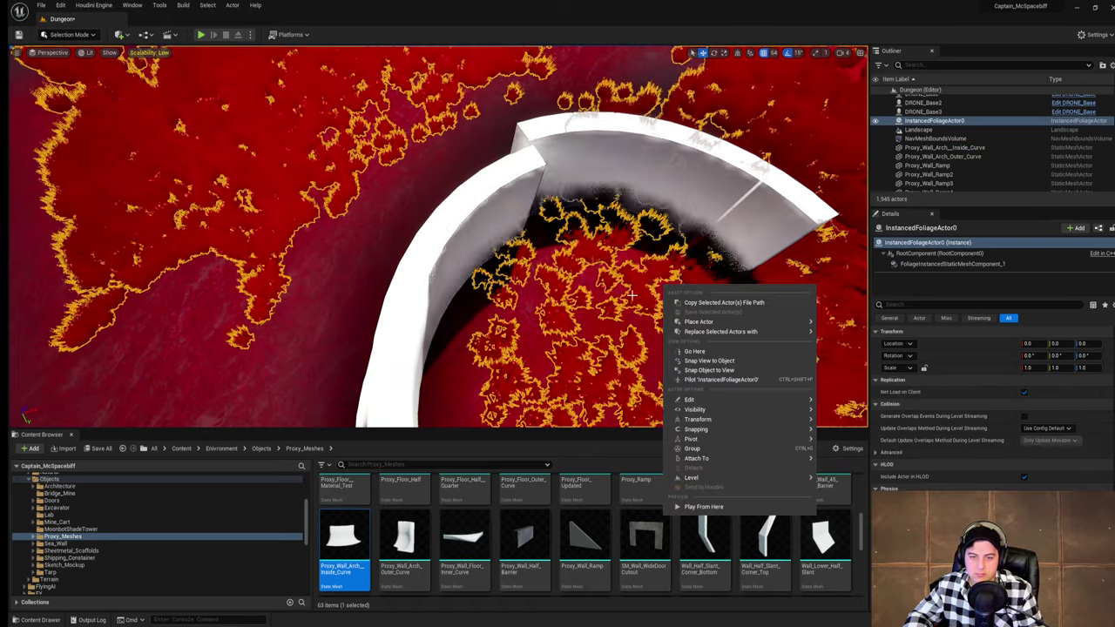
pyautogui.moveTo(672, 286); pyautogui.dragTo(678, 313, button='right')
pyautogui.click(484, 202)
pyautogui.moveTo(488, 209); pyautogui.dragTo(498, 261, button='right')
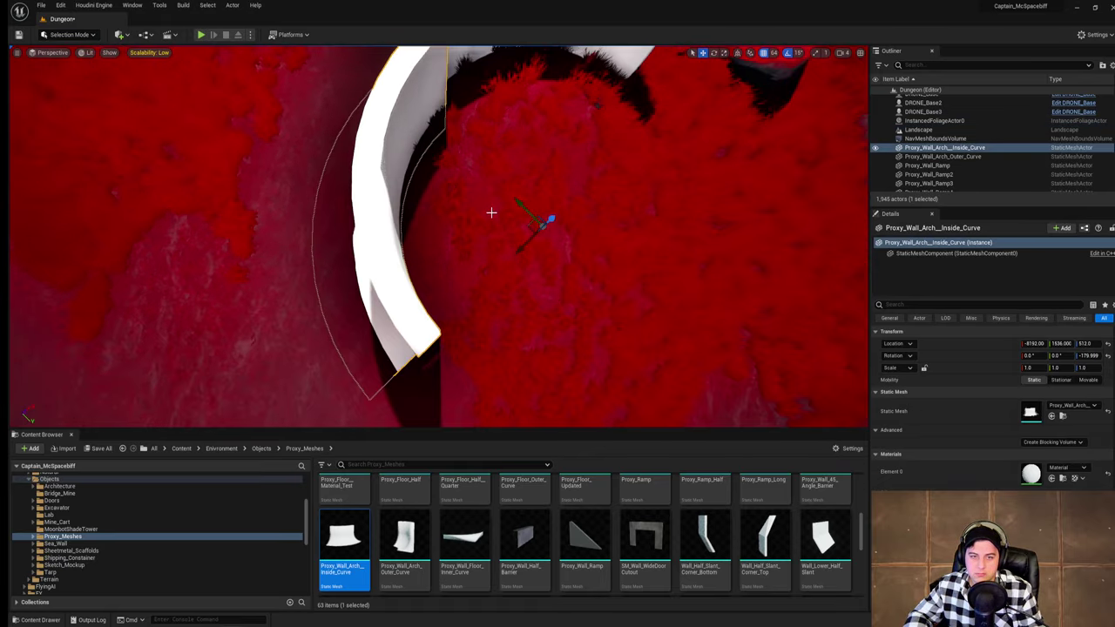
pyautogui.moveTo(516, 205); pyautogui.dragTo(498, 191)
pyautogui.moveTo(585, 184); pyautogui.dragTo(510, 152, button='right')
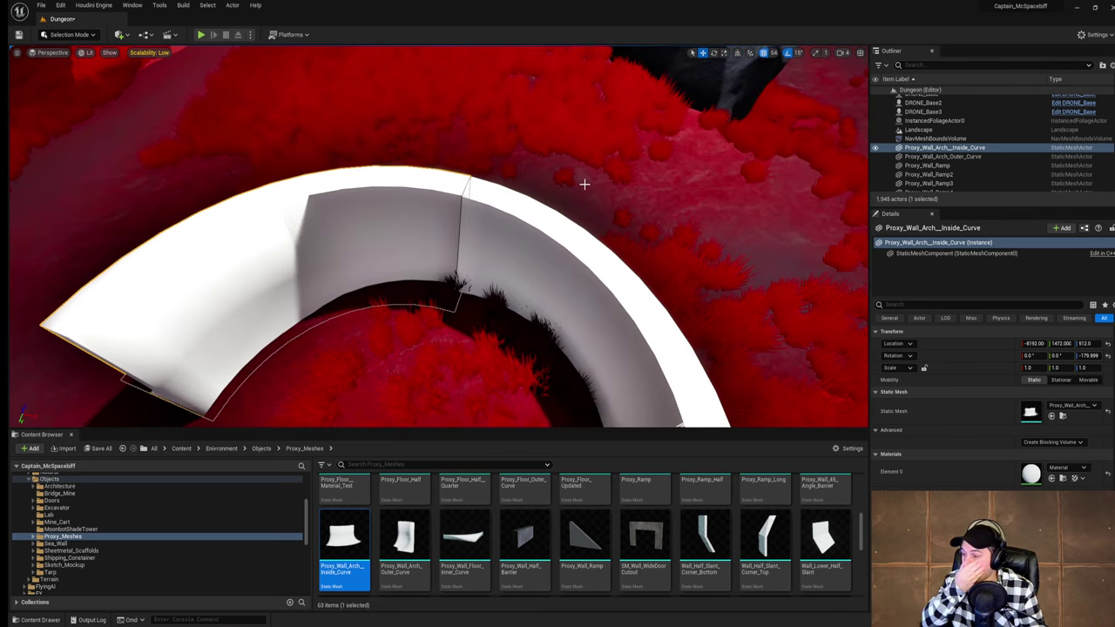
# Step: Select both arch wall curves together and raise them to Z 704
pyautogui.keyDown('shift'); pyautogui.click(575, 246); pyautogui.keyUp('shift')
pyautogui.moveTo(575, 246); pyautogui.dragTo(537, 214, button='right')
pyautogui.moveTo(472, 239); pyautogui.dragTo(474, 197)
pyautogui.moveTo(488, 197); pyautogui.dragTo(432, 222, button='right')
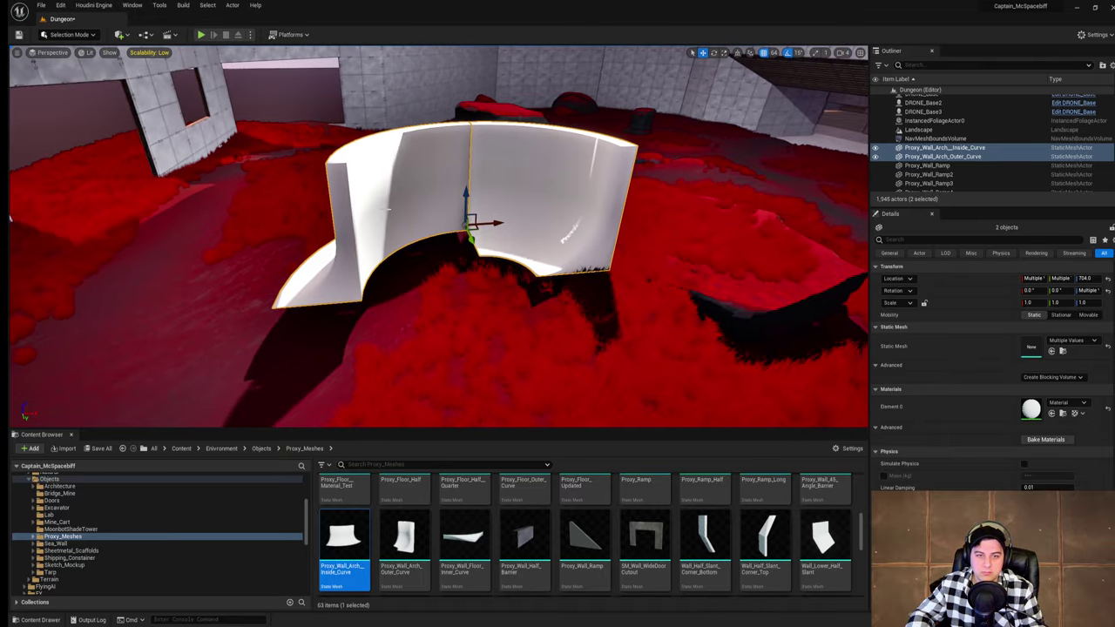
# Step: Duplicate Proxy_Wall_Arch_Outer_Curve with the copy rotated -90° about the vertical axis, and move the copy beside the original
pyautogui.click(432, 222)
pyautogui.click(521, 207)
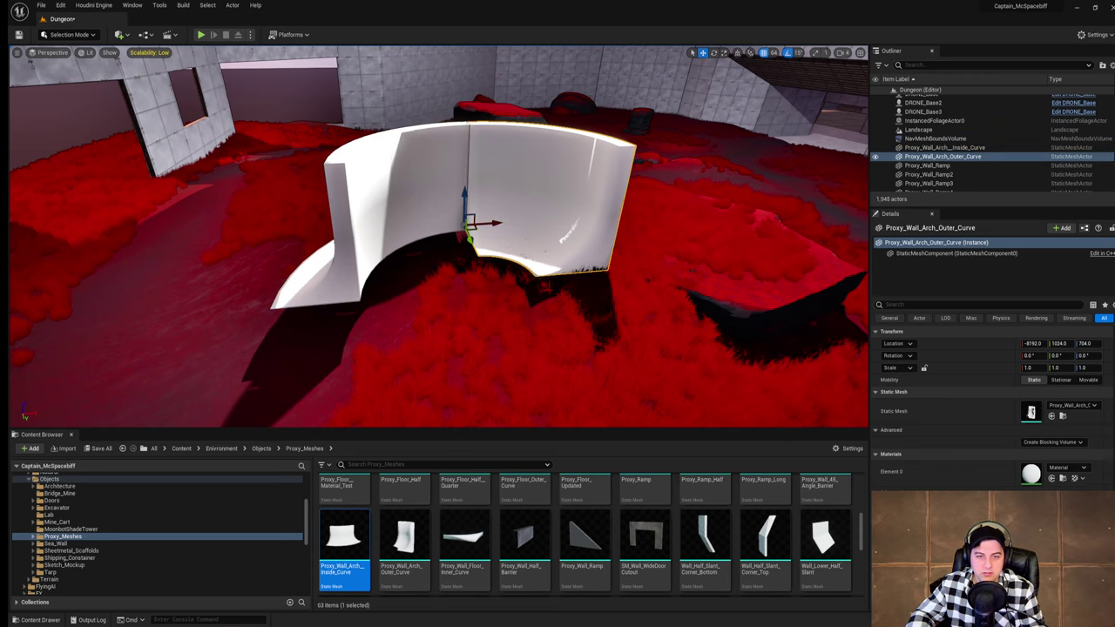
pyautogui.keyDown('alt'); pyautogui.moveTo(464, 246); pyautogui.dragTo(553, 235); pyautogui.keyUp('alt')
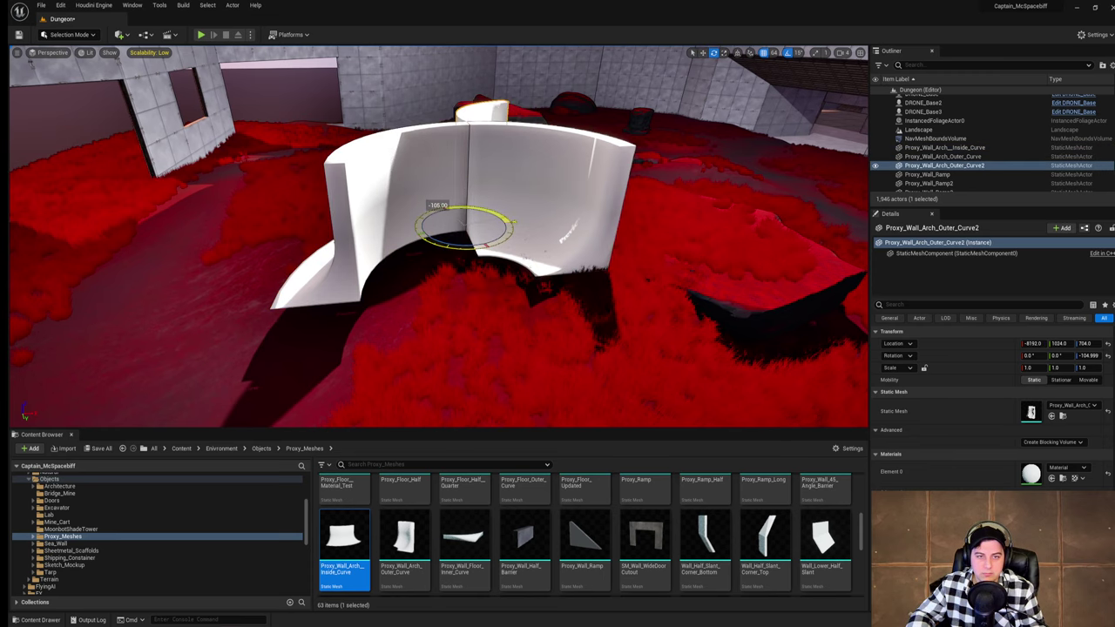
pyautogui.press('w')
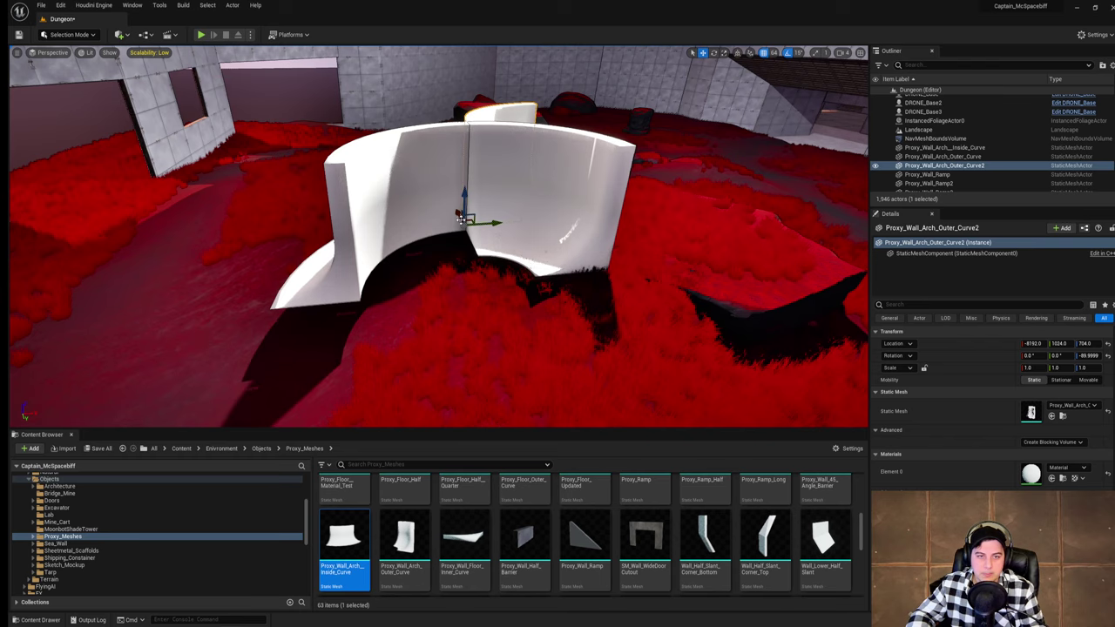
pyautogui.moveTo(458, 217); pyautogui.dragTo(372, 290)
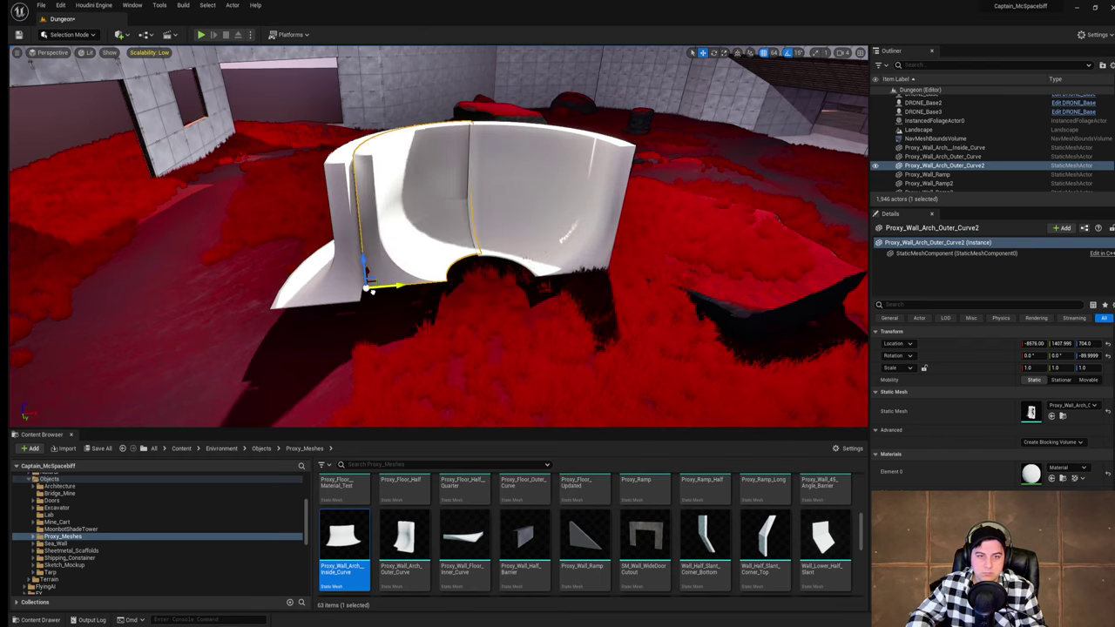
pyautogui.press('w')
# Step: Set the grid snap size to 16 and align the duplicated outer curve wall flush with the original's edge
pyautogui.moveTo(682, 113)
pyautogui.mouseDown(button='right')
pyautogui.moveTo(662, 98)
pyautogui.moveTo(682, 113)
pyautogui.mouseUp(button='right')
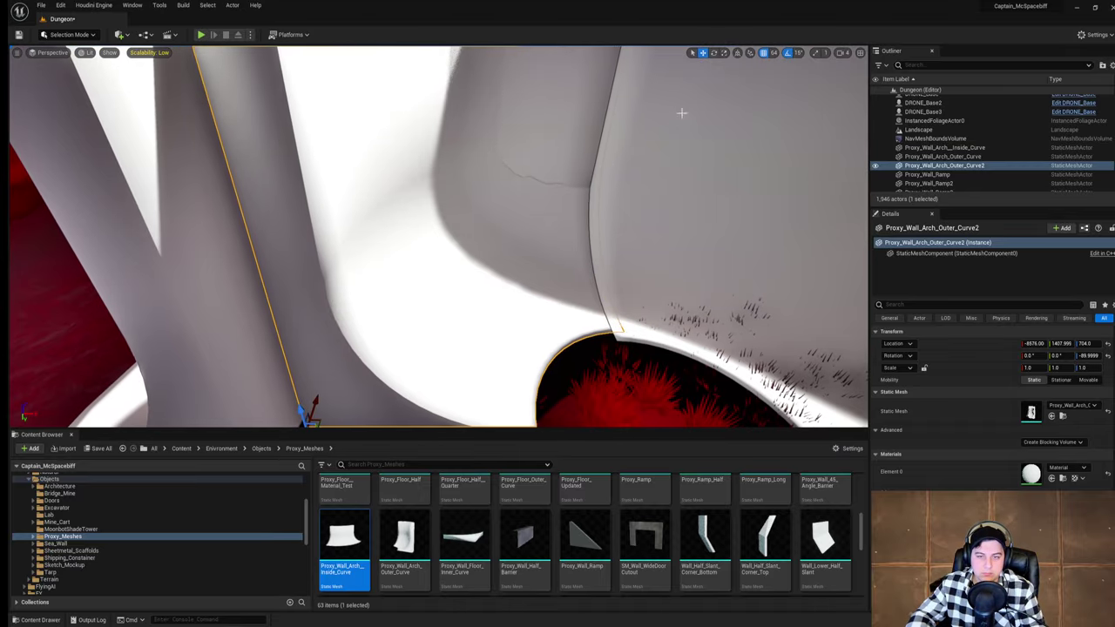
pyautogui.click(771, 53)
pyautogui.click(787, 114)
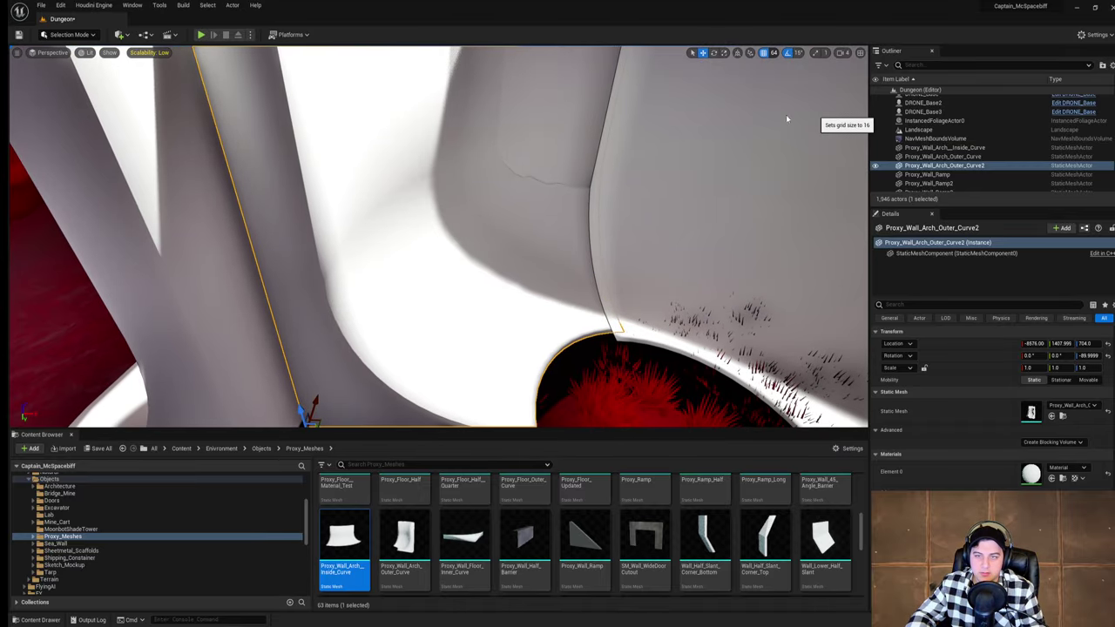
pyautogui.moveTo(408, 283); pyautogui.dragTo(383, 318, button='right')
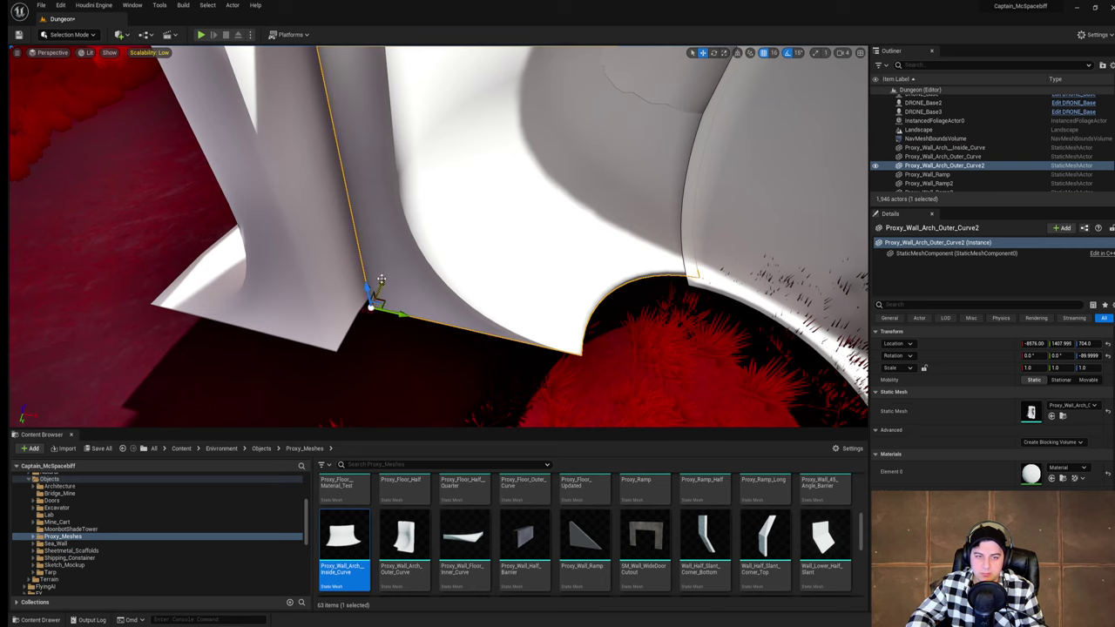
pyautogui.moveTo(381, 279); pyautogui.dragTo(380, 318)
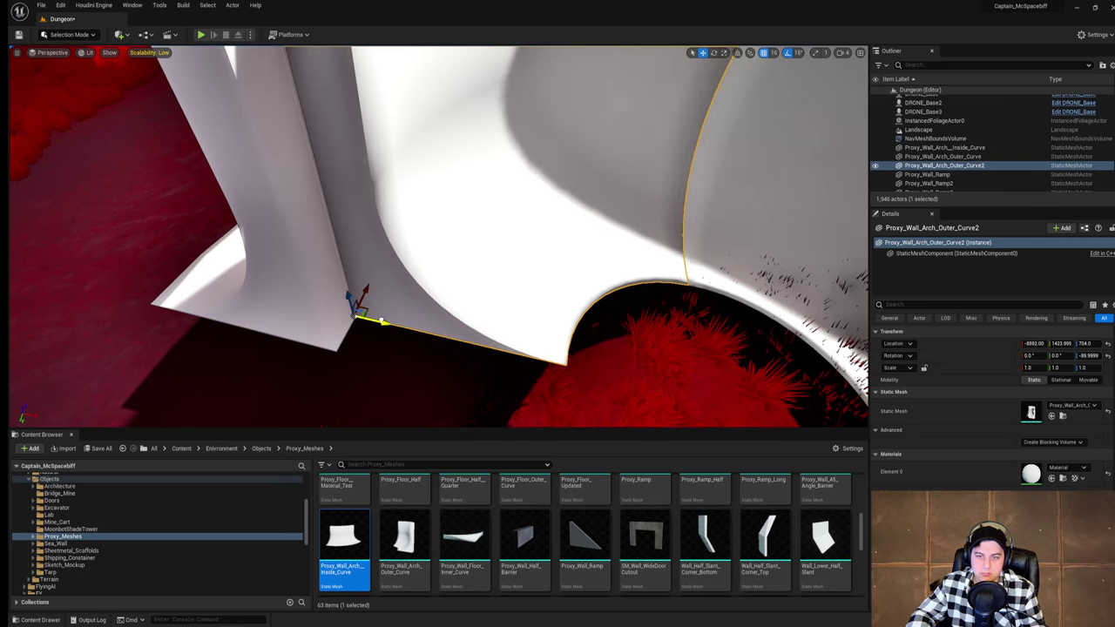
pyautogui.moveTo(380, 317); pyautogui.dragTo(378, 277, button='right')
# Step: Delete the inside curve arch wall behind the two outer curve pieces
pyautogui.click(220, 210)
pyautogui.moveTo(273, 209); pyautogui.dragTo(339, 207, button='right')
pyautogui.press('Delete')
pyautogui.press('s')
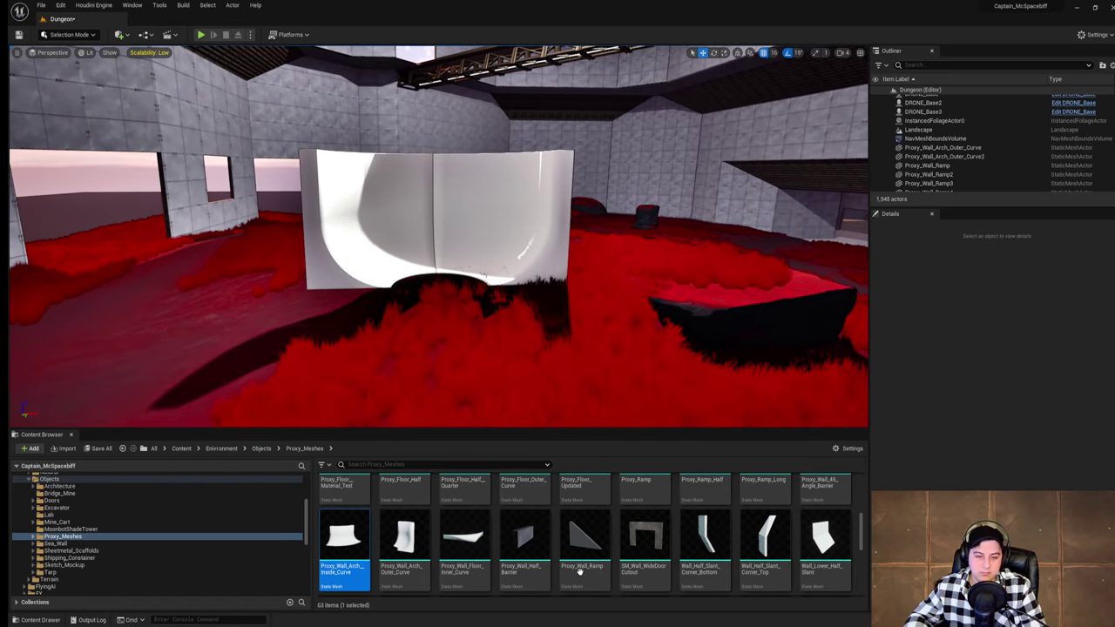
# Step: Place the Arch_Wall_Proxy mesh from the Proxy_Meshes folder in the level next to the curved walls
pyautogui.scroll(2, 644, 540)
pyautogui.scroll(-3, 824, 543)
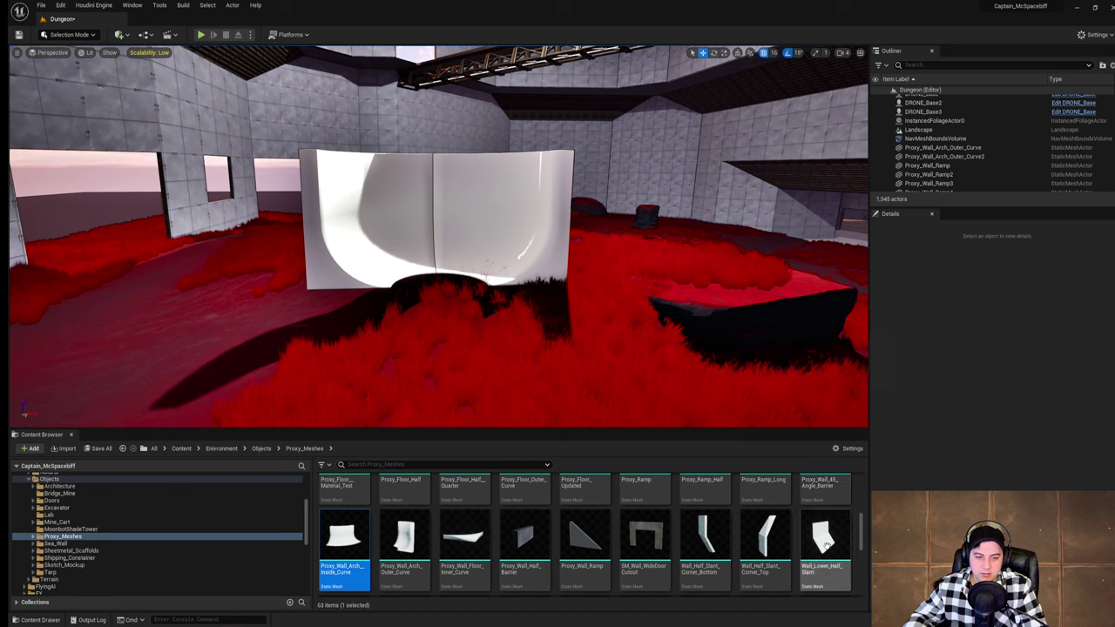
pyautogui.press('d')
pyautogui.moveTo(609, 287)
pyautogui.mouseDown(button='right')
pyautogui.moveTo(549, 289)
pyautogui.moveTo(627, 288)
pyautogui.mouseUp(button='right')
pyautogui.press('a')
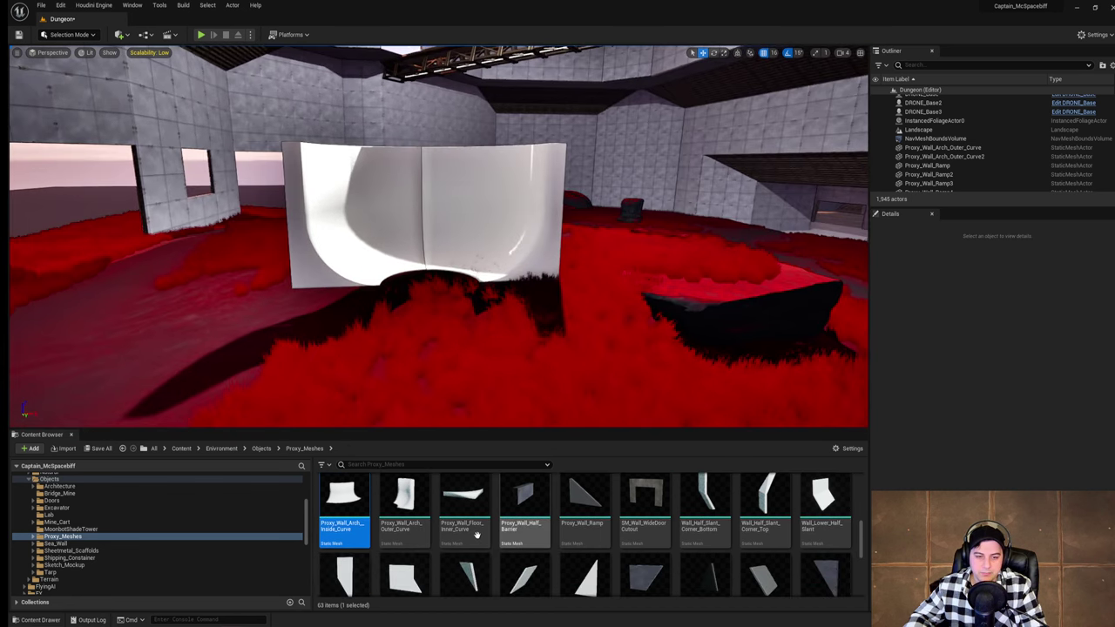
pyautogui.scroll(3, 465, 527)
pyautogui.scroll(5, 571, 554)
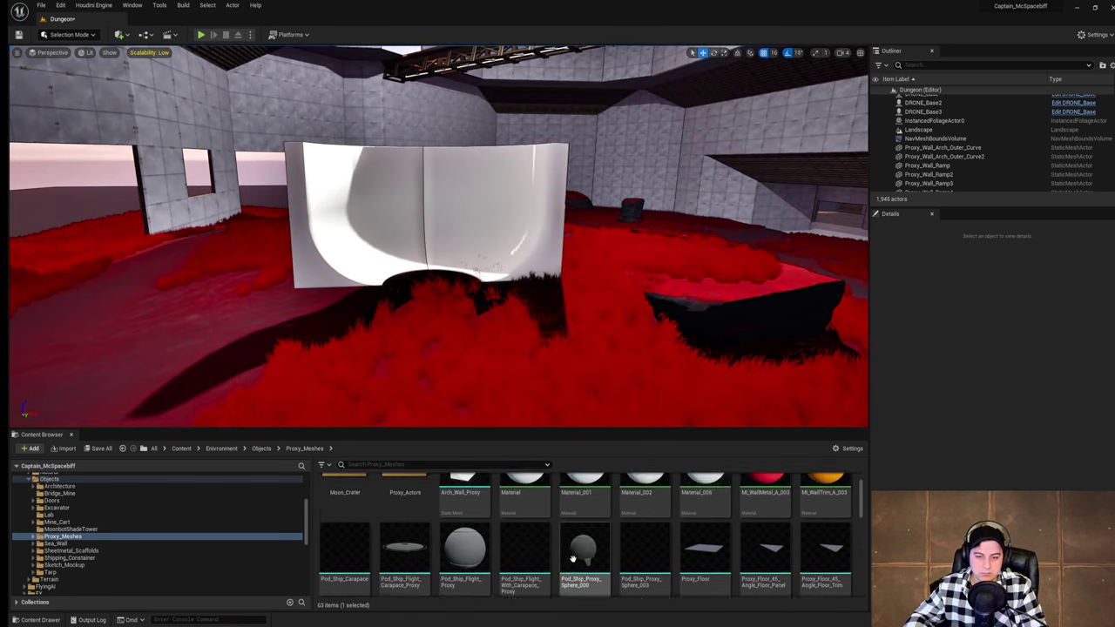
pyautogui.click(465, 509)
pyautogui.moveTo(465, 509); pyautogui.dragTo(442, 267)
# Step: Rotate the straight arch wall 90° about the vertical axis and align it with the inner edge of the original outer curve
pyautogui.moveTo(435, 267); pyautogui.dragTo(393, 272, button='right')
pyautogui.moveTo(424, 269); pyautogui.dragTo(513, 271)
pyautogui.moveTo(430, 269); pyautogui.dragTo(436, 253, button='right')
pyautogui.press('w')
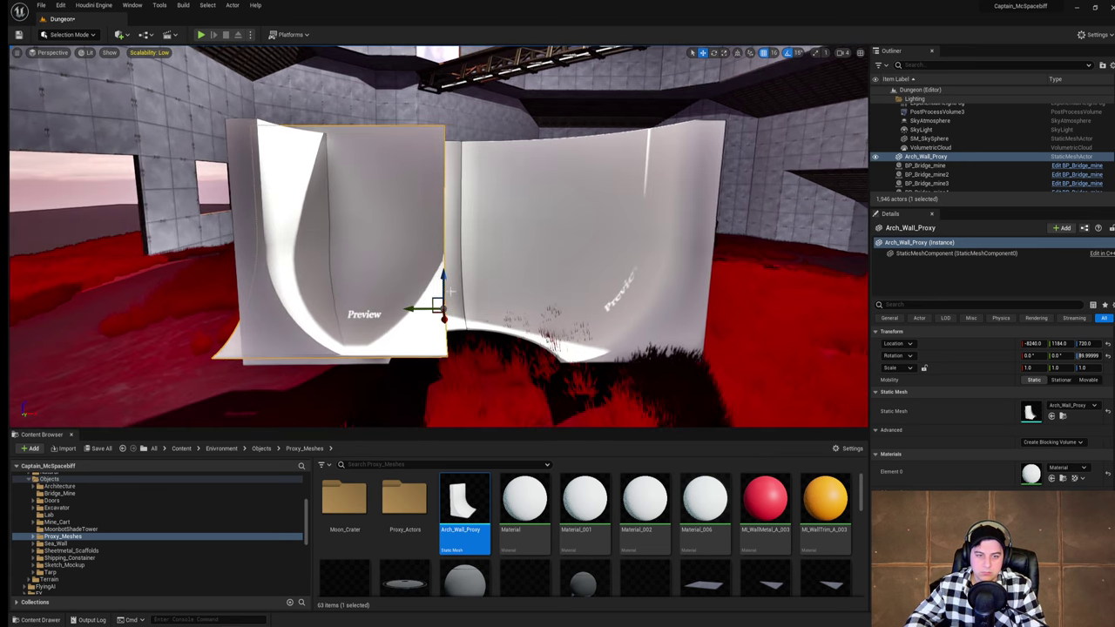
pyautogui.moveTo(439, 315); pyautogui.dragTo(430, 293)
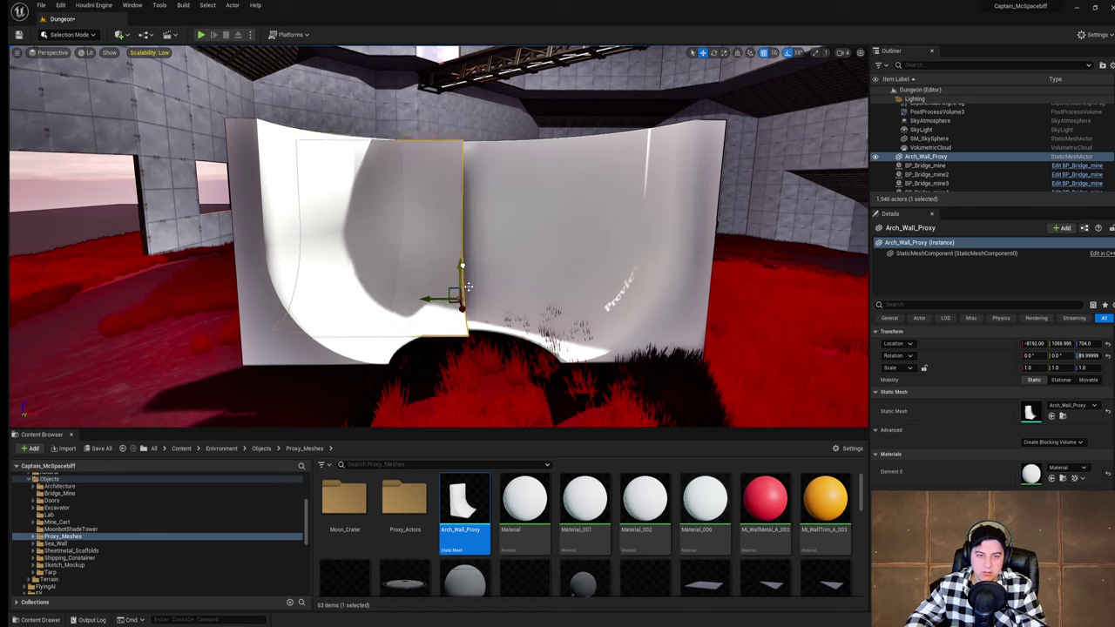
pyautogui.moveTo(463, 307); pyautogui.dragTo(461, 303)
# Step: Slide Proxy_Wall_Arch_Outer_Curve2 outward until it meets the free edge of the straight arch wall
pyautogui.click(320, 337)
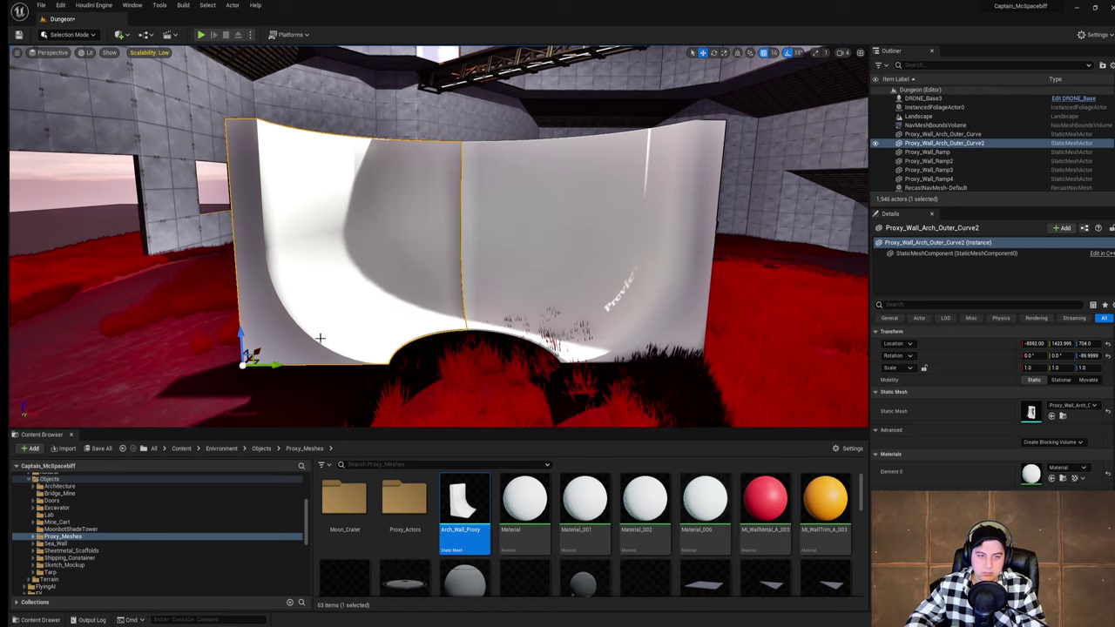
pyautogui.moveTo(272, 367); pyautogui.dragTo(35, 364)
pyautogui.moveTo(343, 211)
pyautogui.mouseDown(button='right')
pyautogui.moveTo(305, 199)
pyautogui.moveTo(343, 211)
pyautogui.mouseUp(button='right')
pyautogui.press('s')
pyautogui.press('w')
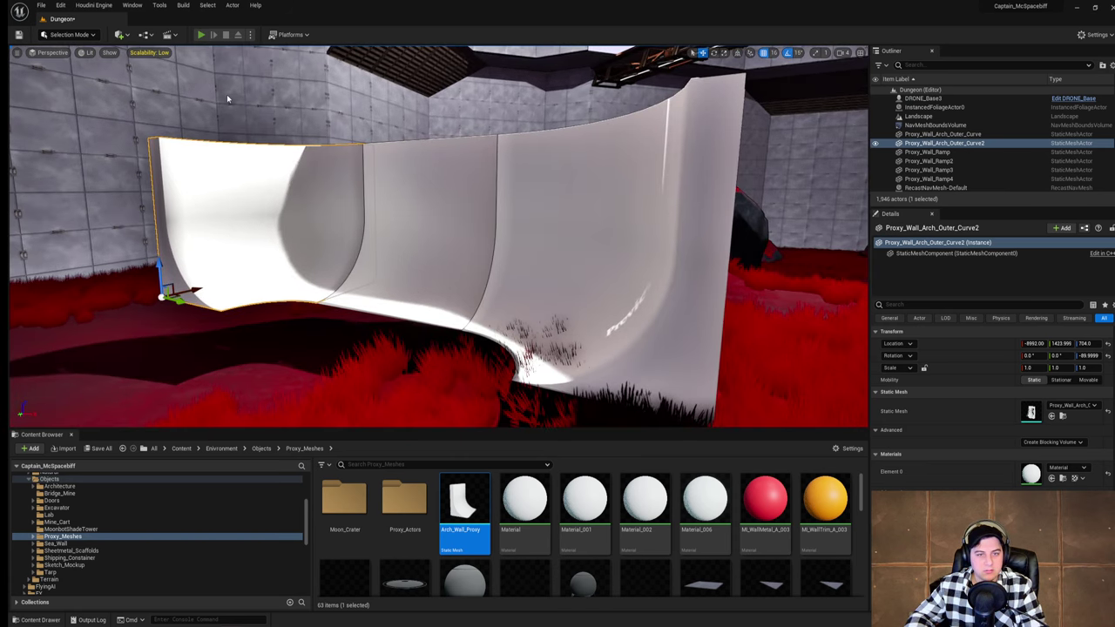
# Step: Playtest the level, running the character around the three-piece arch wall to check its scale, and end the session
pyautogui.hotkey('alt', 'p')
pyautogui.press('w')
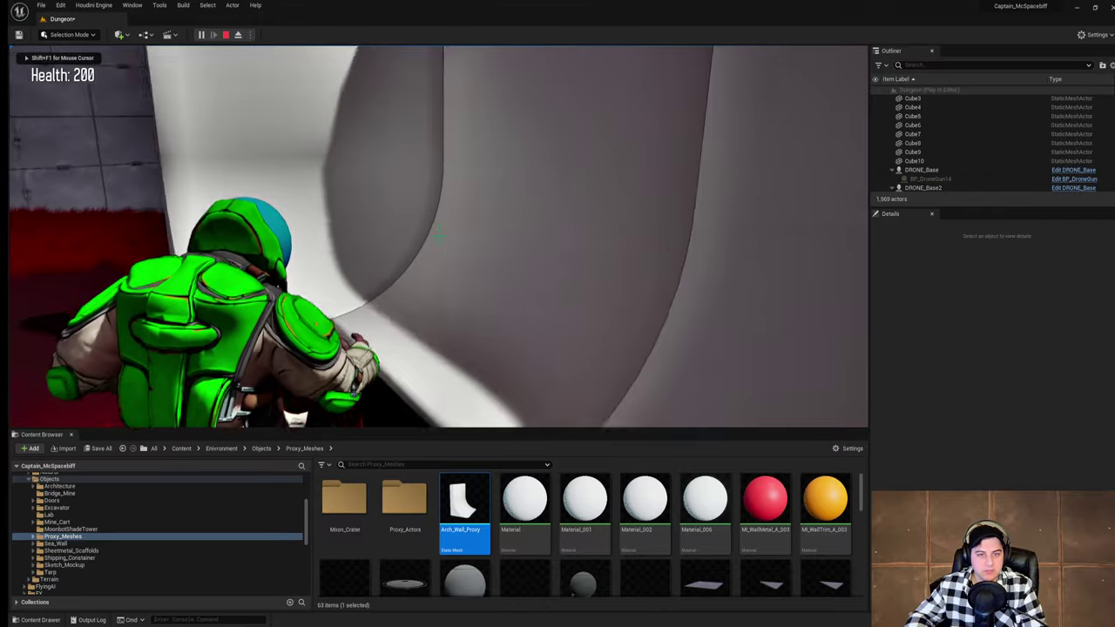
pyautogui.press('w')
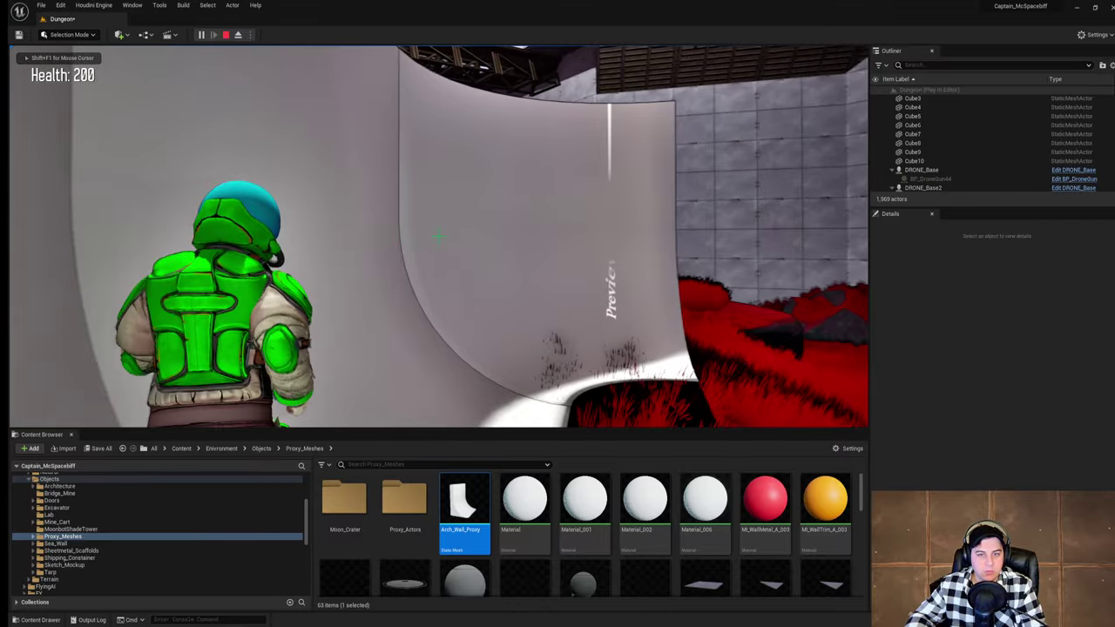
pyautogui.press('w')
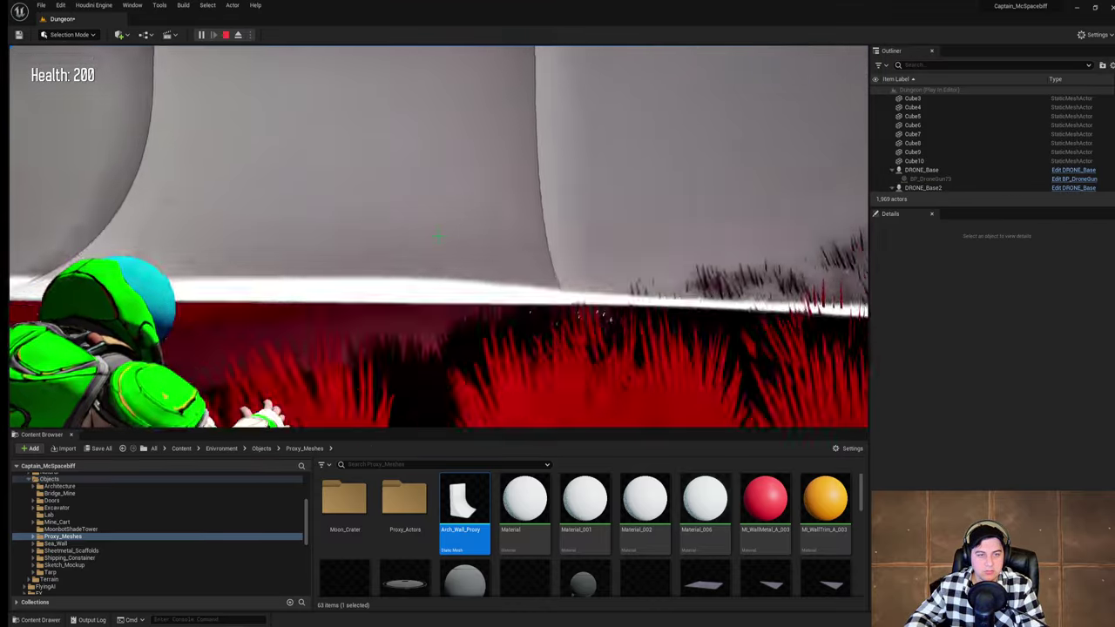
pyautogui.press('s')
pyautogui.press('a')
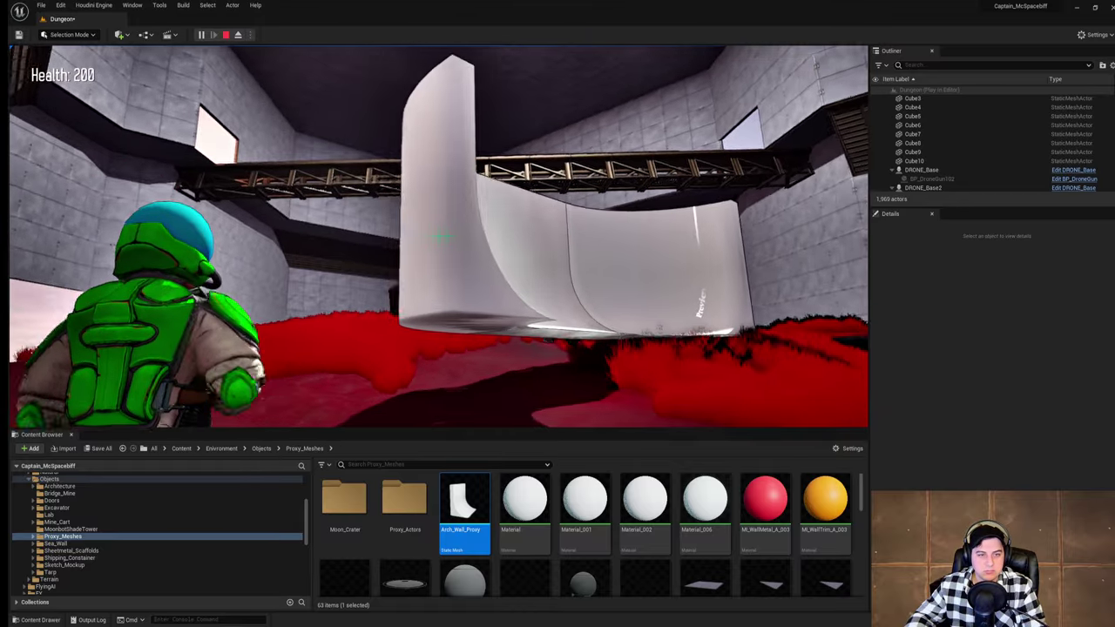
pyautogui.press('a')
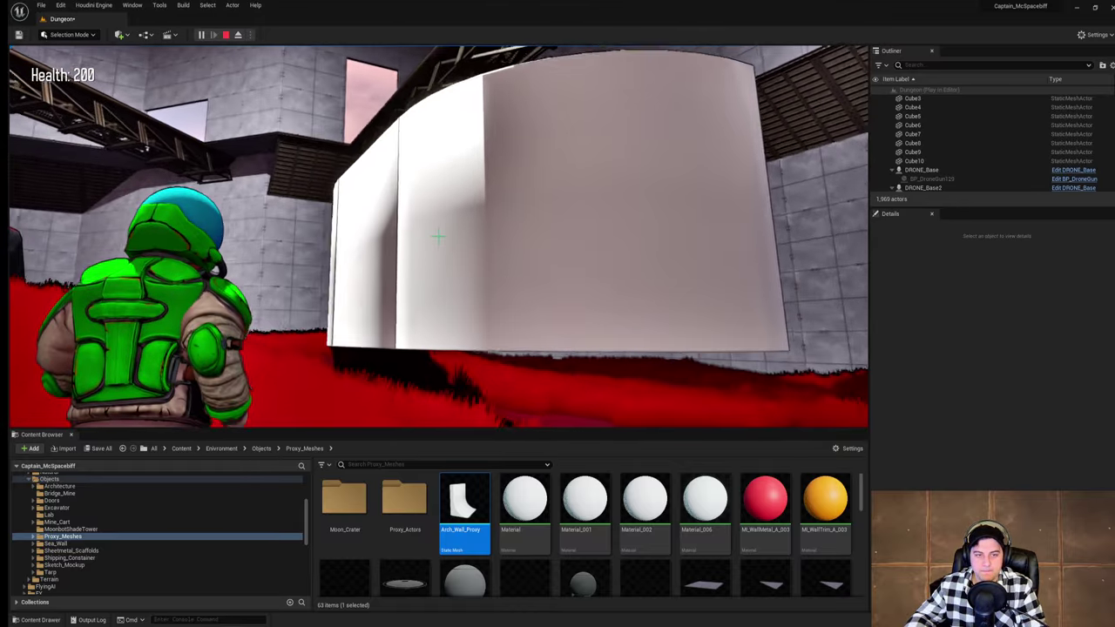
pyautogui.press('Escape')
pyautogui.press('Escape')
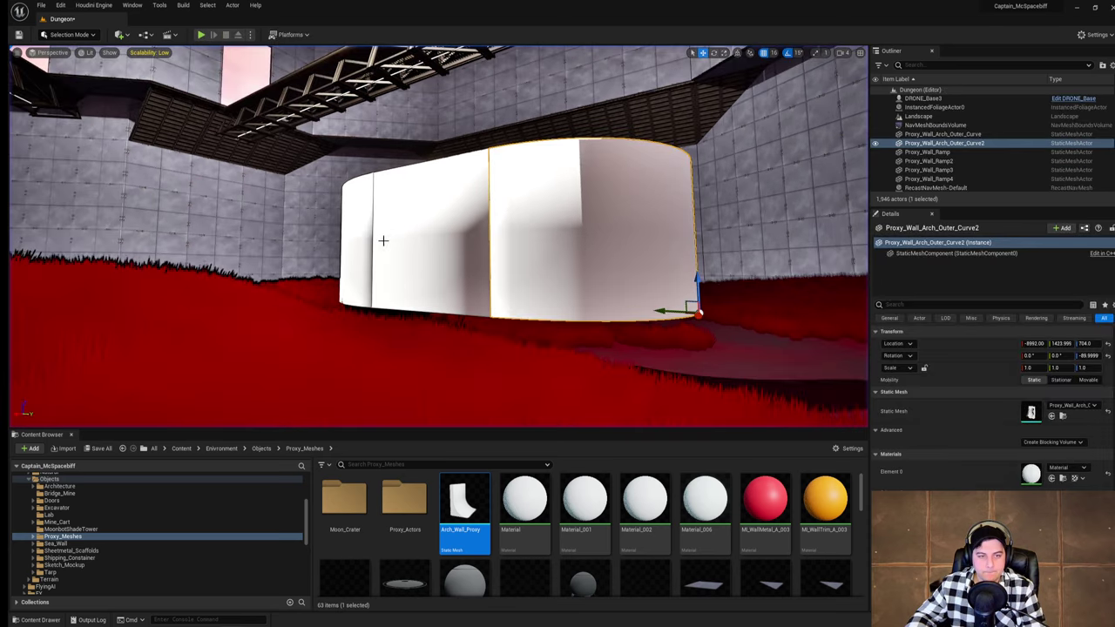
# Step: Select all three arch wall pieces together, ready for rotation
pyautogui.keyDown('ctrl'); pyautogui.click(408, 258); pyautogui.keyUp('ctrl')
pyautogui.keyDown('ctrl'); pyautogui.click(358, 259); pyautogui.keyUp('ctrl')
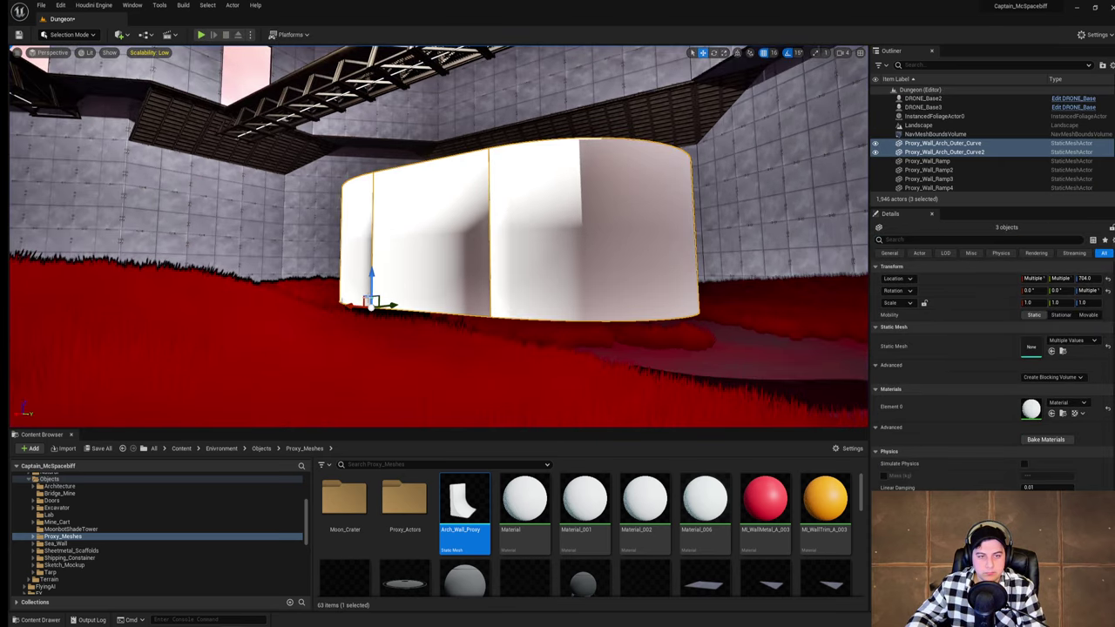
pyautogui.press('e')
# Step: Try to duplicate the three selected arch wall pieces with the copies flipped by rotation
pyautogui.keyDown('alt'); pyautogui.moveTo(393, 269); pyautogui.dragTo(429, 317); pyautogui.keyUp('alt')
pyautogui.press('d')
pyautogui.moveTo(366, 279); pyautogui.dragTo(274, 274, button='right')
pyautogui.hotkey('ctrl', 'z')
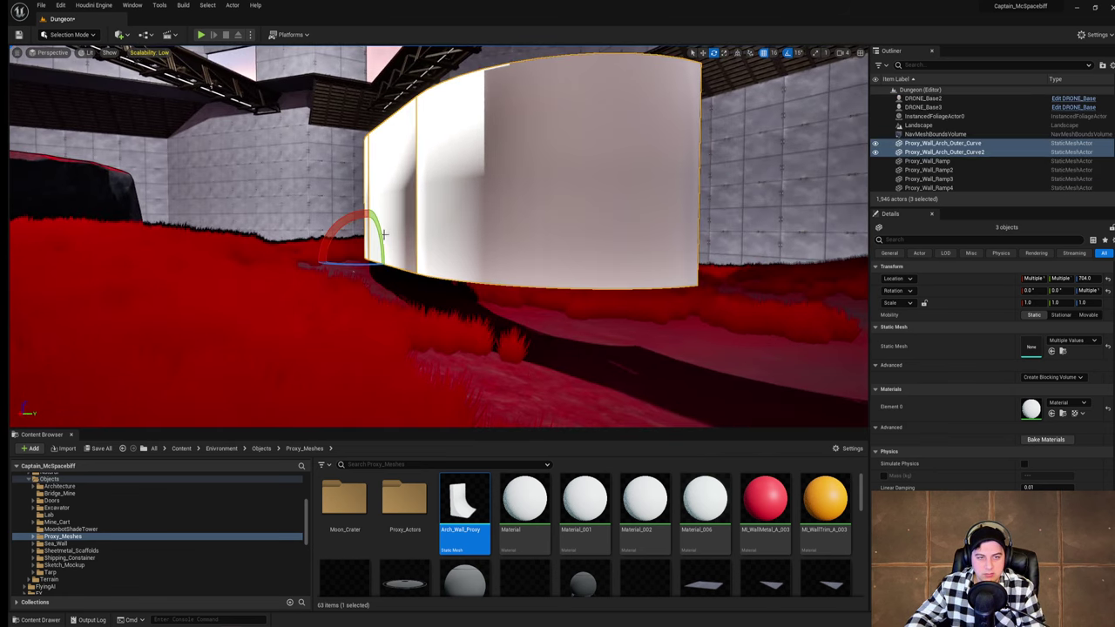
pyautogui.keyDown('alt'); pyautogui.moveTo(379, 237); pyautogui.dragTo(394, 283); pyautogui.keyUp('alt')
pyautogui.moveTo(413, 270); pyautogui.dragTo(415, 260)
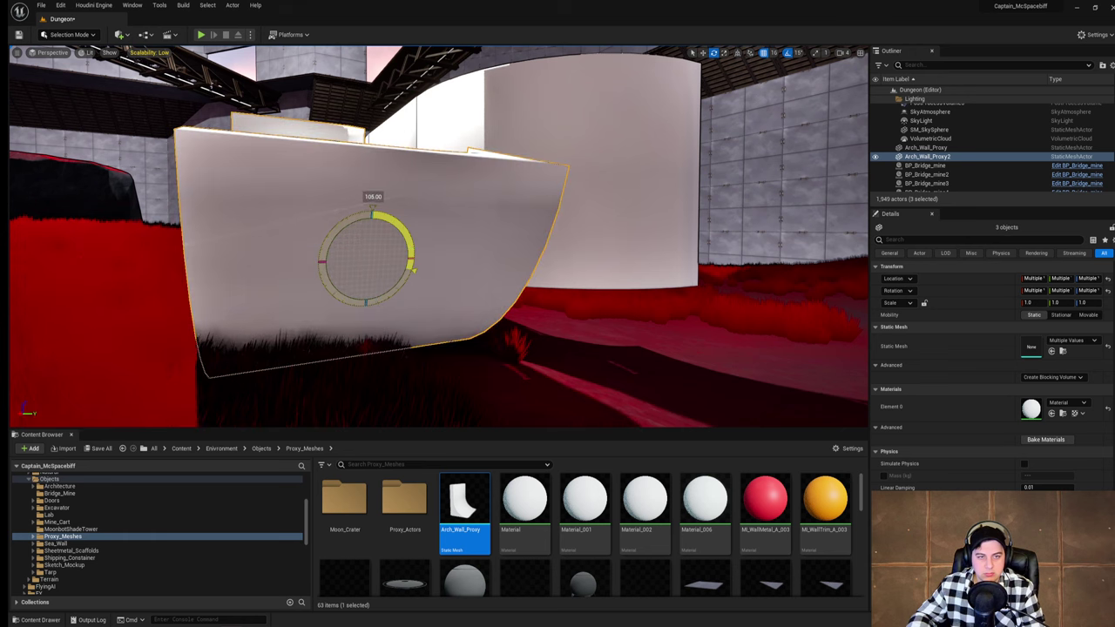
pyautogui.moveTo(414, 259); pyautogui.dragTo(435, 305, button='right')
pyautogui.moveTo(565, 143); pyautogui.dragTo(565, 143, button='right')
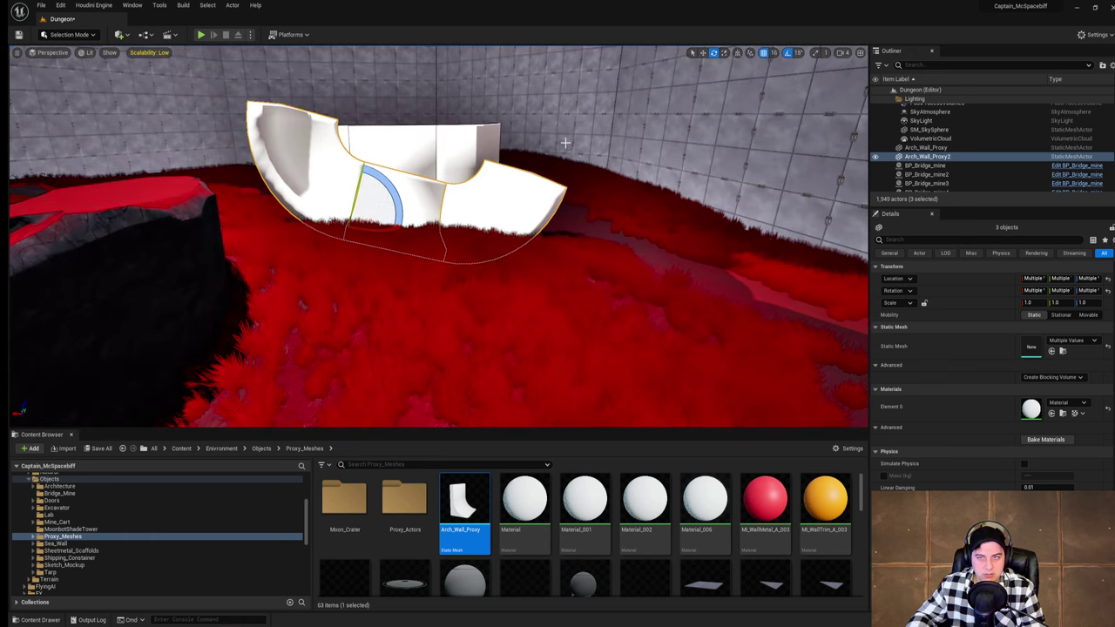
pyautogui.hotkey('ctrl', 'z')
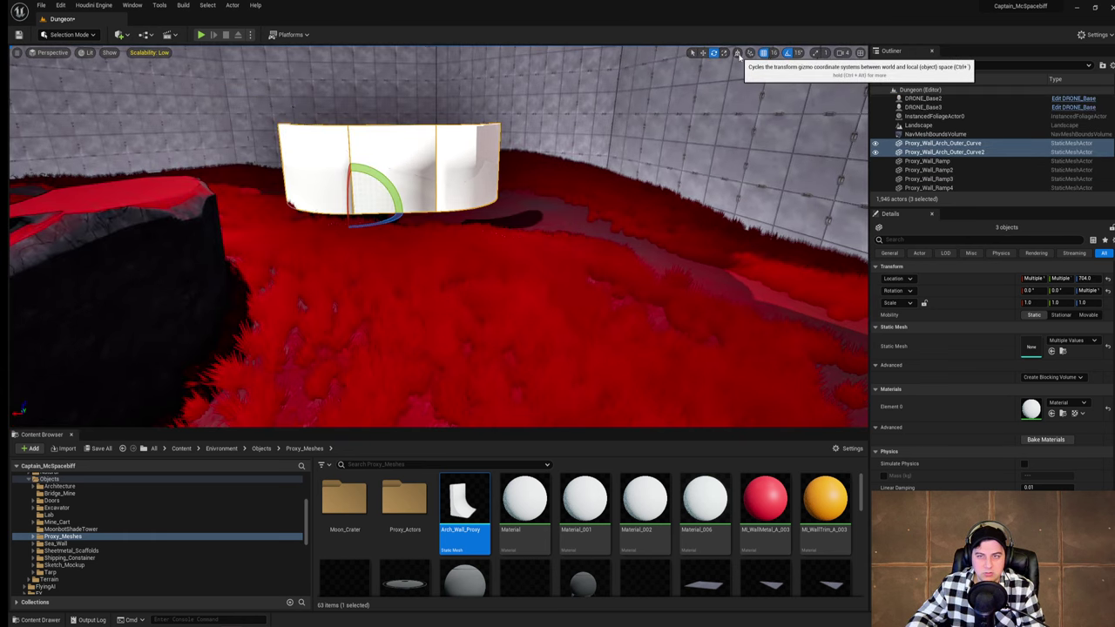
# Step: Duplicate the three arch wall pieces in world space, flipping the copies upside down and turning them in line with the originals
pyautogui.keyDown('alt'); pyautogui.moveTo(346, 194); pyautogui.dragTo(353, 283); pyautogui.keyUp('alt')
pyautogui.moveTo(376, 223); pyautogui.dragTo(411, 216)
pyautogui.press('w')
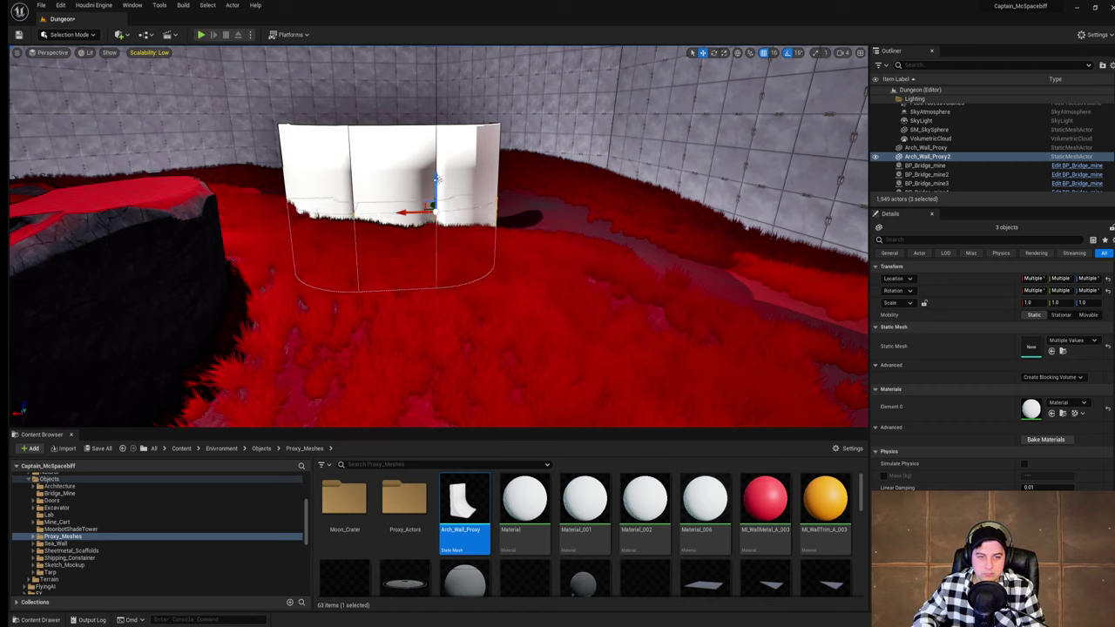
# Step: Raise the flipped copies until they sit flush on top of the lower arch wall pieces
pyautogui.moveTo(437, 179); pyautogui.dragTo(436, 59)
pyautogui.moveTo(544, 107); pyautogui.dragTo(543, 63, button='right')
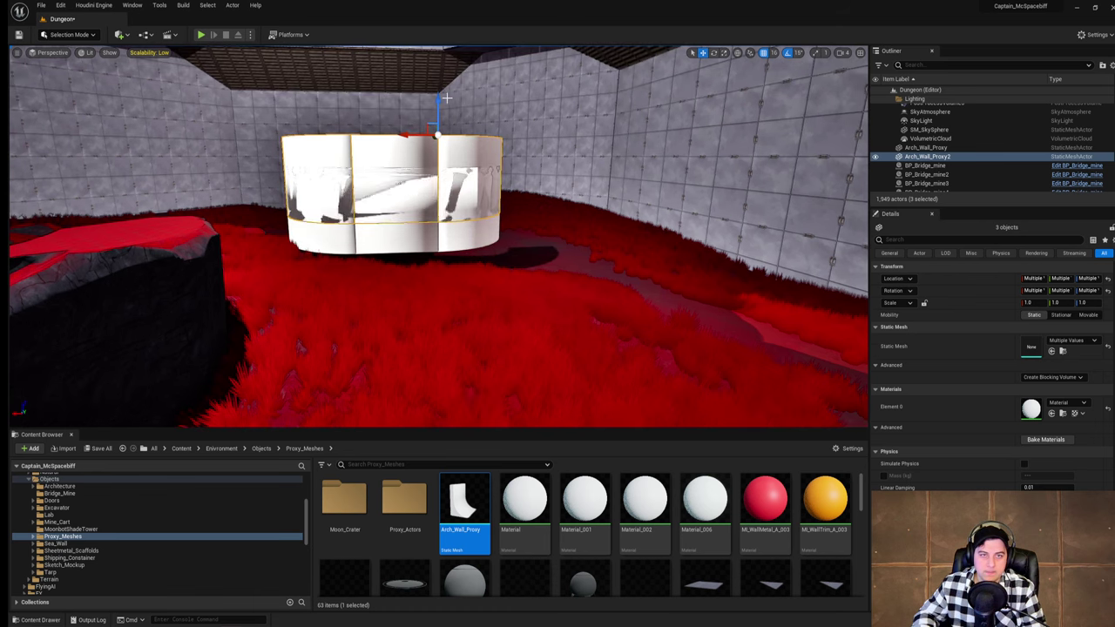
pyautogui.moveTo(438, 100); pyautogui.dragTo(438, 50)
pyautogui.moveTo(460, 113); pyautogui.dragTo(446, 61, button='right')
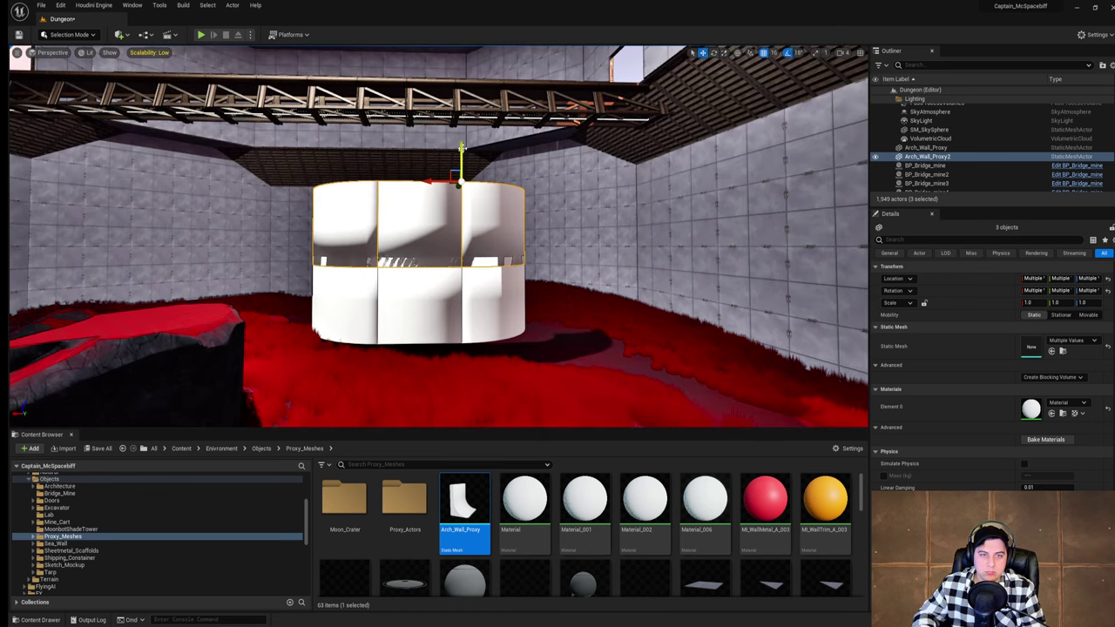
pyautogui.moveTo(461, 148); pyautogui.dragTo(463, 134)
pyautogui.moveTo(557, 166); pyautogui.dragTo(584, 209, button='right')
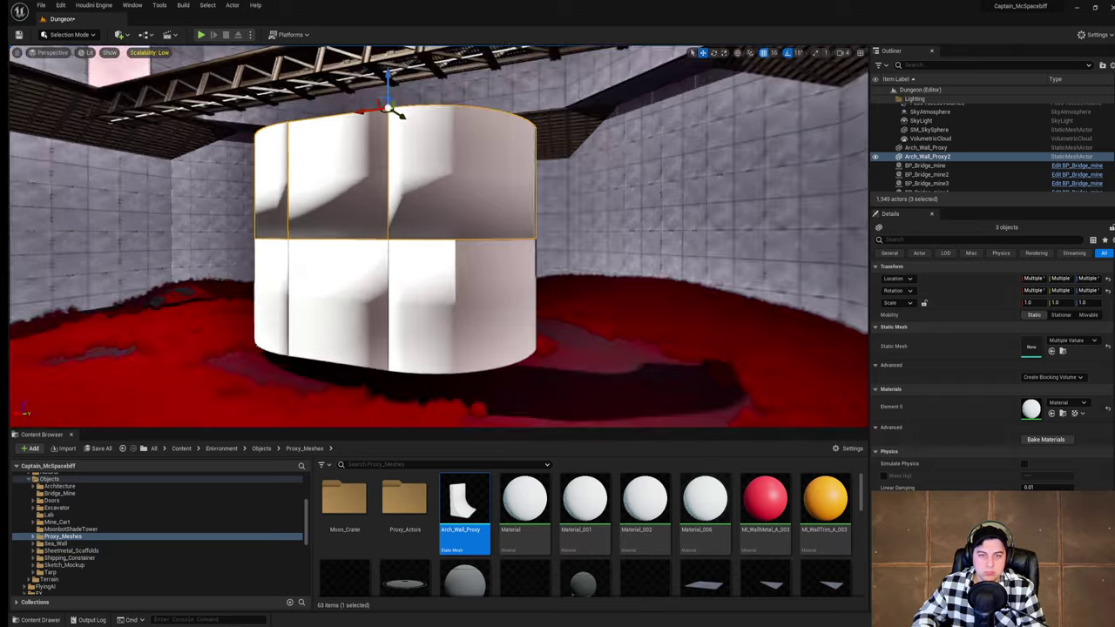
pyautogui.moveTo(469, 237); pyautogui.dragTo(235, 244, button='right')
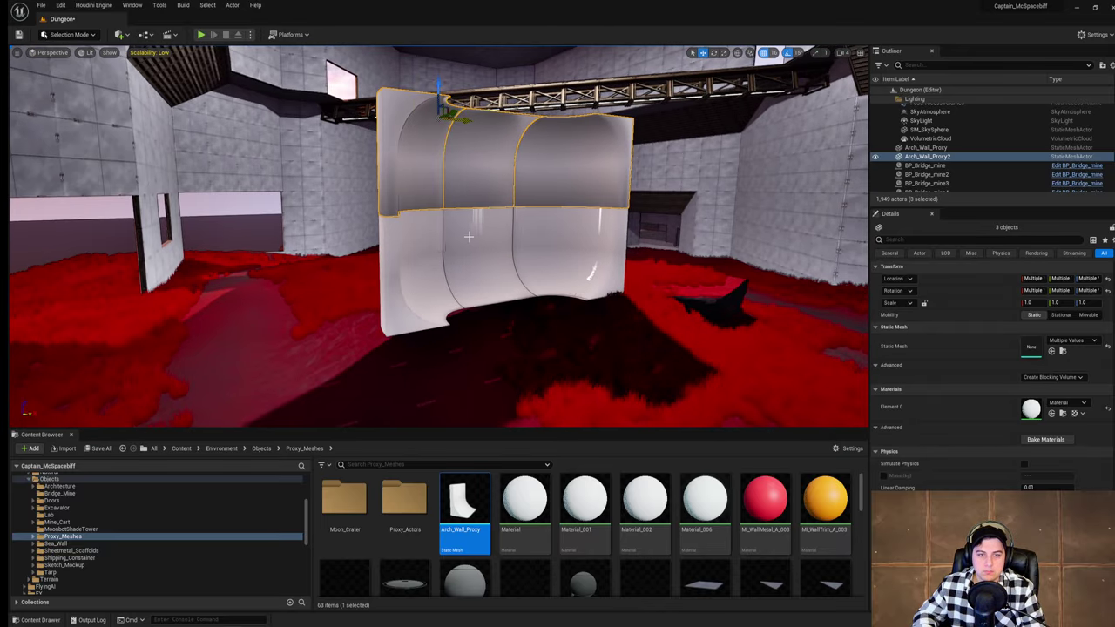
# Step: Add the three lower pieces to the selection and lower the whole six-piece wall partly into the terrain
pyautogui.keyDown('shift'); pyautogui.click(425, 242); pyautogui.keyUp('shift')
pyautogui.keyDown('shift'); pyautogui.click(479, 236); pyautogui.keyUp('shift')
pyautogui.keyDown('shift'); pyautogui.click(540, 231); pyautogui.keyUp('shift')
pyautogui.moveTo(541, 231); pyautogui.dragTo(530, 250, button='right')
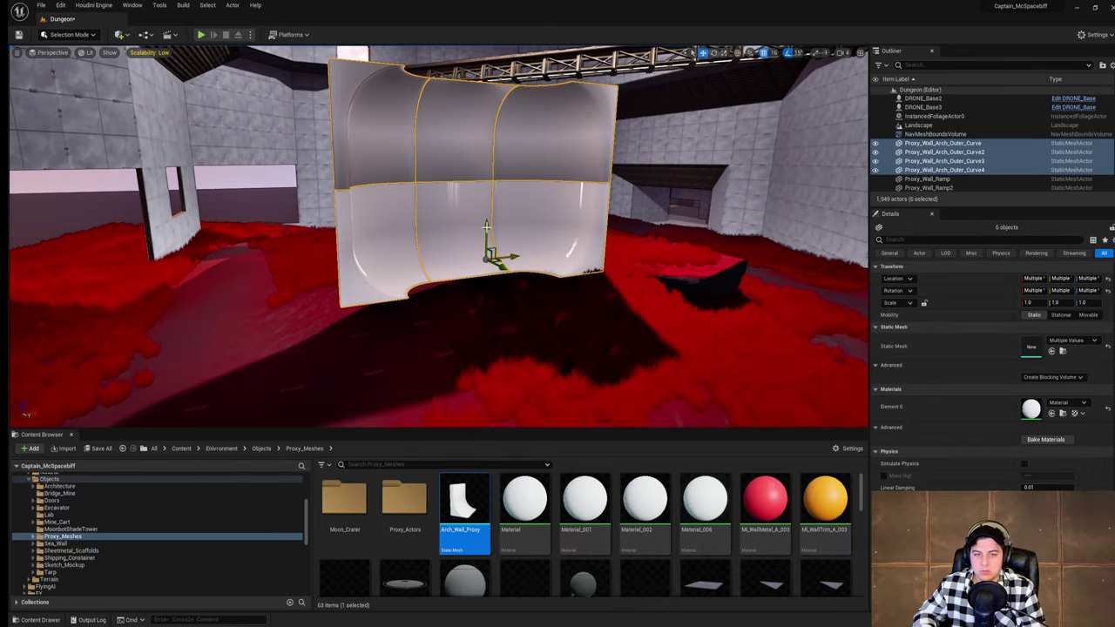
pyautogui.moveTo(486, 226); pyautogui.dragTo(487, 283)
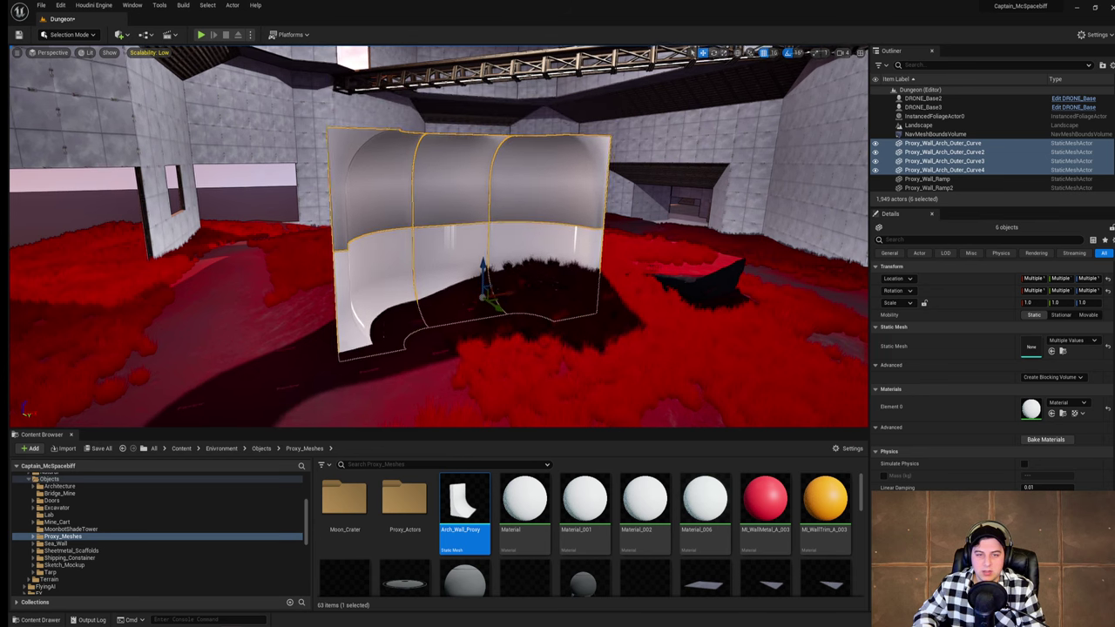
# Step: Place the Proxy_Wall_Arch__Inside_Curve mesh in the level in front of the six-piece arch wall
pyautogui.moveTo(488, 283); pyautogui.dragTo(435, 309, button='right')
pyautogui.scroll(-8, 627, 541)
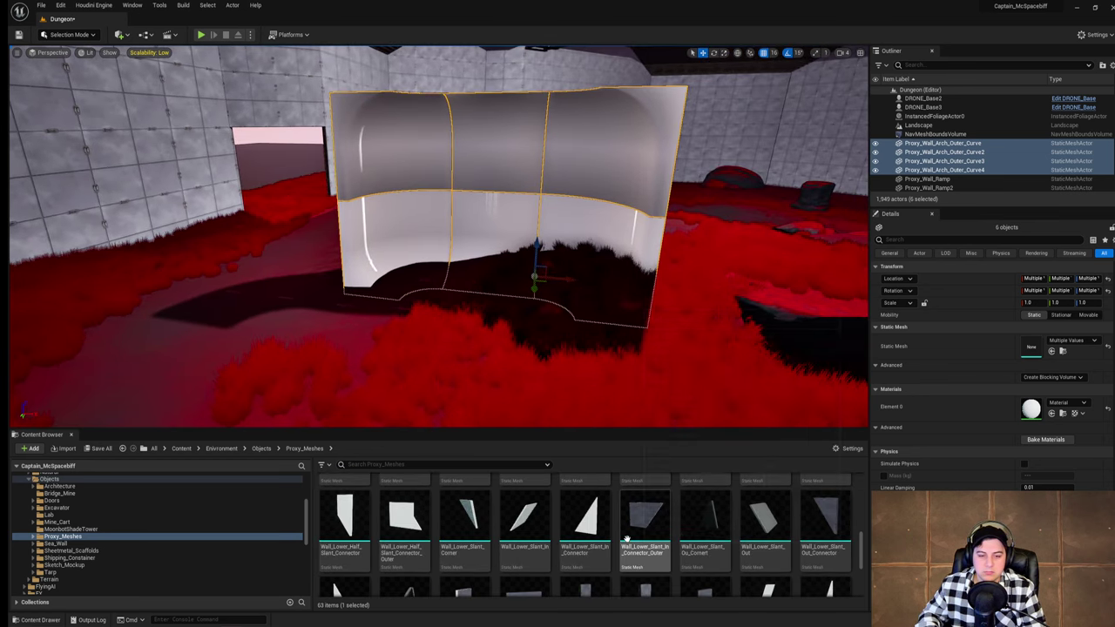
pyautogui.scroll(3, 626, 539)
pyautogui.moveTo(366, 551); pyautogui.dragTo(619, 311)
pyautogui.moveTo(619, 311); pyautogui.dragTo(525, 237, button='right')
# Step: Duplicate the inside curve piece flipped 180°, raise the copy 800 units onto the original, and turn it 90° to align with it
pyautogui.press('e')
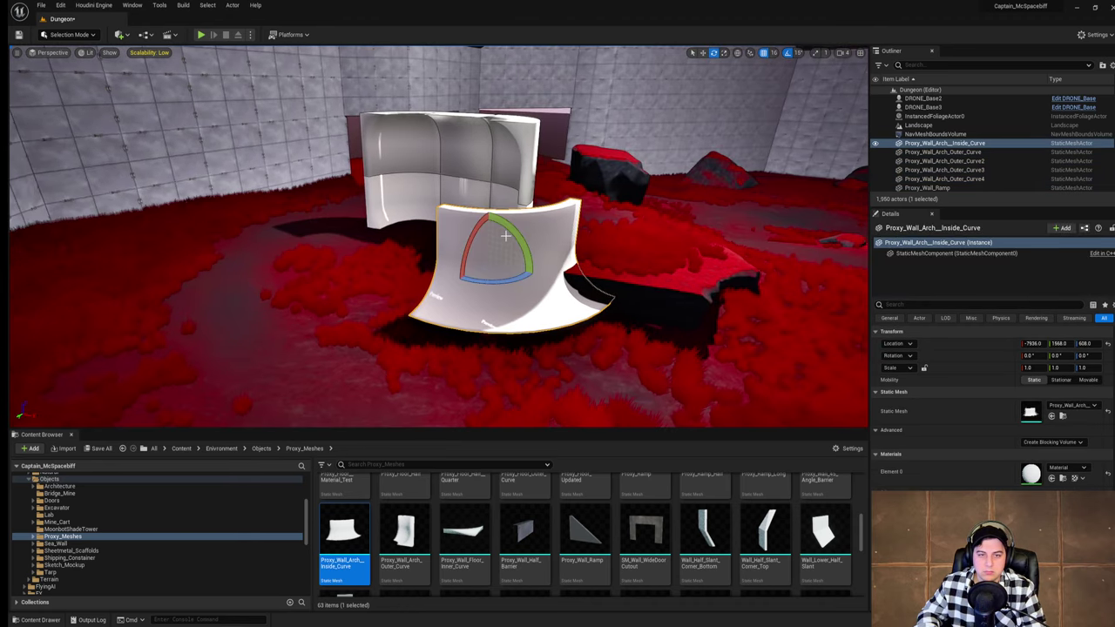
pyautogui.keyDown('alt'); pyautogui.moveTo(519, 229); pyautogui.dragTo(566, 296); pyautogui.keyUp('alt')
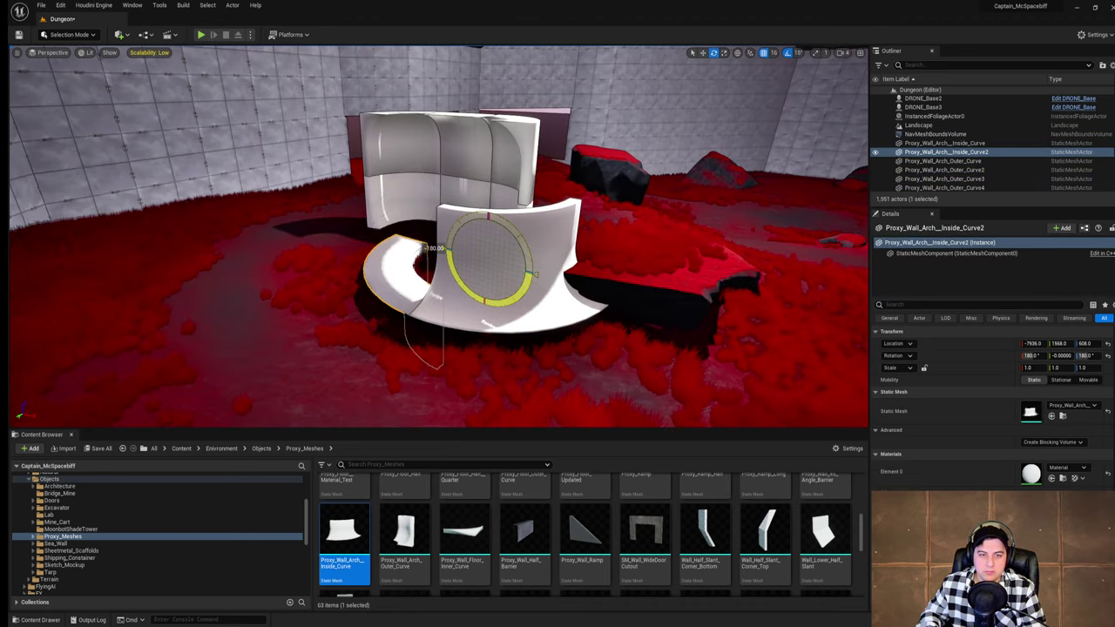
pyautogui.press('w')
pyautogui.moveTo(489, 228); pyautogui.dragTo(607, 105)
pyautogui.press('e')
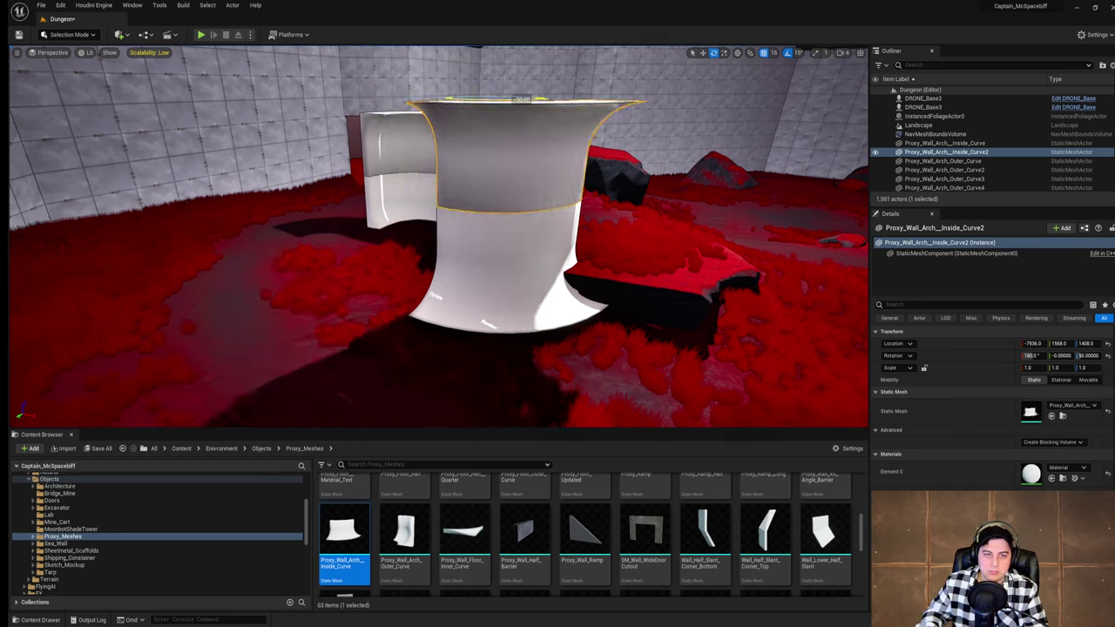
# Step: Select both inside curve pieces, lower them to the outer wall's height, and slide them toward its open end
pyautogui.moveTo(558, 175); pyautogui.dragTo(688, 170, button='right')
pyautogui.moveTo(566, 230); pyautogui.dragTo(553, 230, button='right')
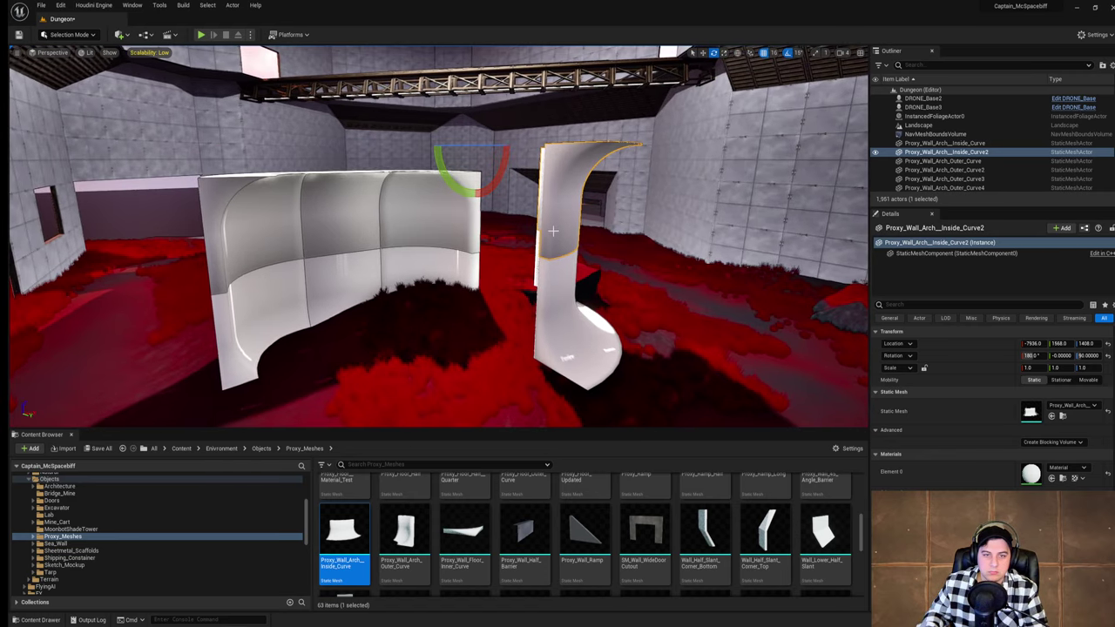
pyautogui.keyDown('shift'); pyautogui.click(562, 270); pyautogui.keyUp('shift')
pyautogui.moveTo(545, 292); pyautogui.dragTo(575, 294, button='right')
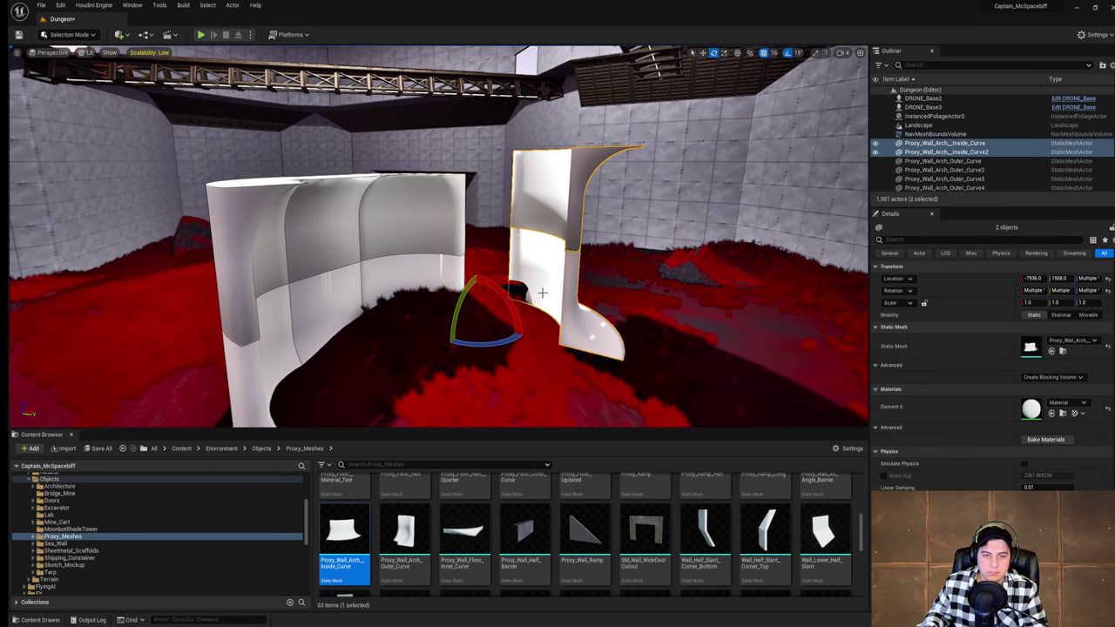
pyautogui.press('w')
pyautogui.moveTo(492, 312); pyautogui.dragTo(442, 344)
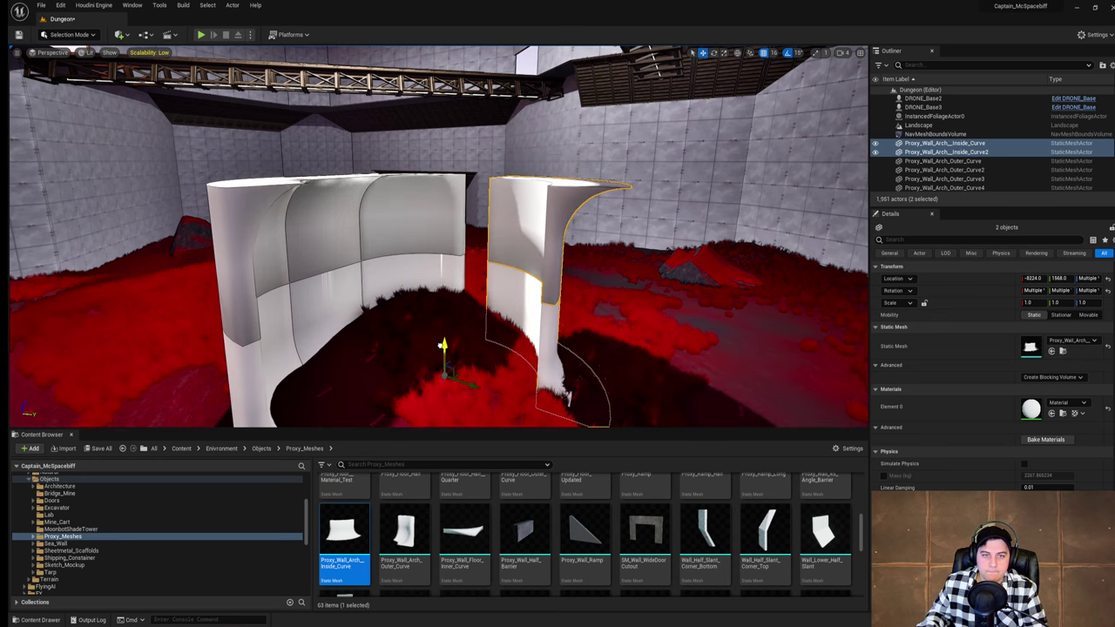
pyautogui.moveTo(469, 384); pyautogui.dragTo(442, 374)
# Step: Shift the stacked inside curve pieces along the X axis to line up with the end of the outer wall
pyautogui.moveTo(481, 306); pyautogui.dragTo(531, 248, button='right')
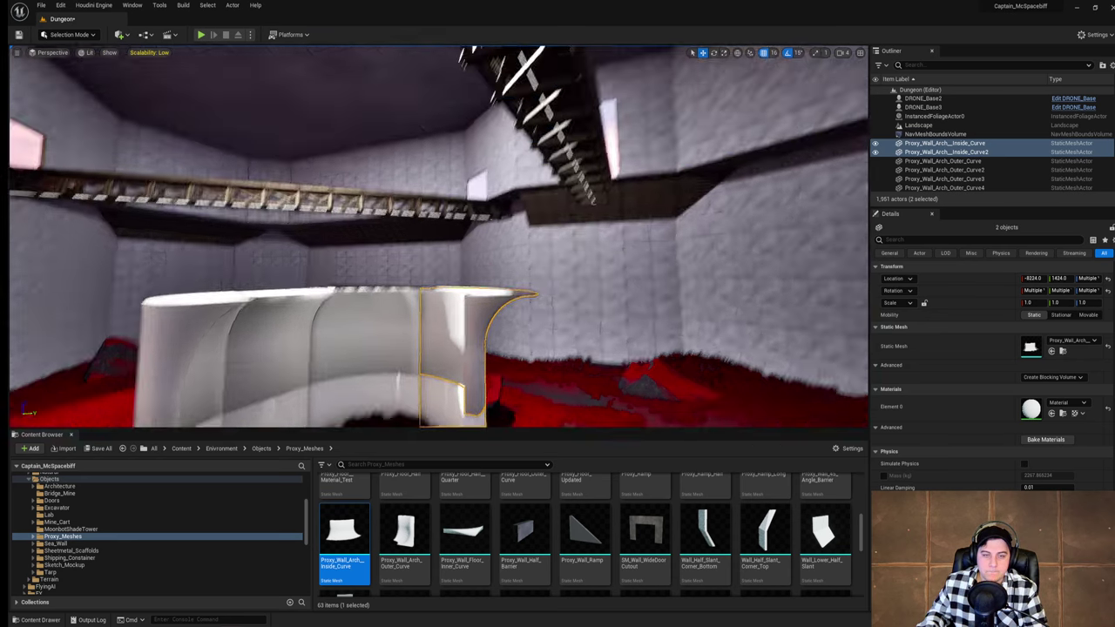
pyautogui.moveTo(531, 299); pyautogui.dragTo(443, 344, button='right')
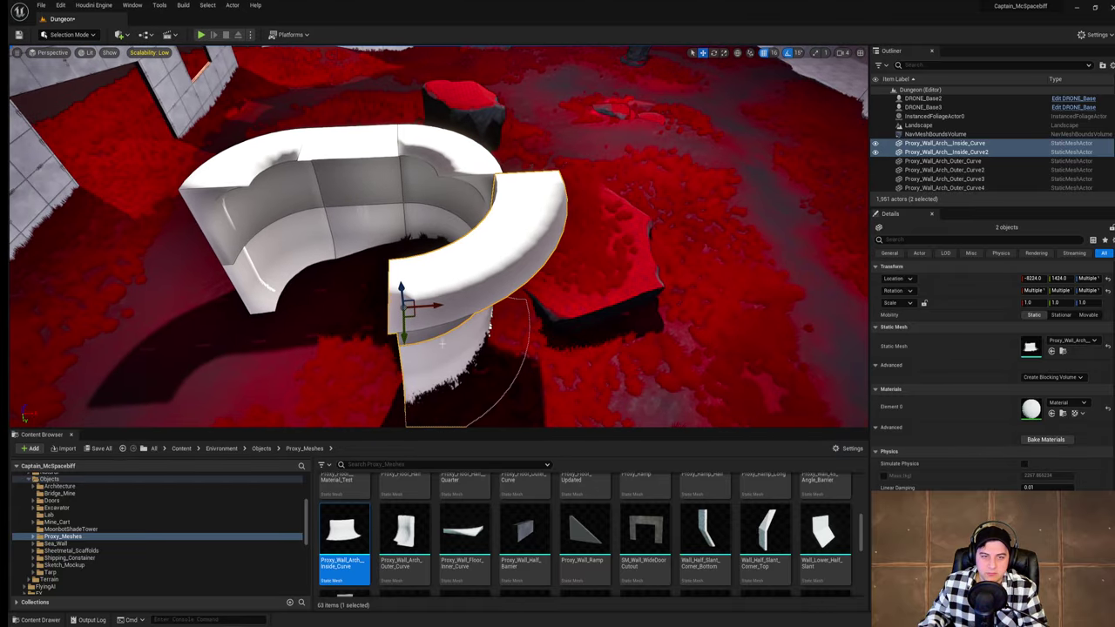
pyautogui.moveTo(440, 305); pyautogui.dragTo(432, 304)
pyautogui.moveTo(433, 305); pyautogui.dragTo(493, 299, button='right')
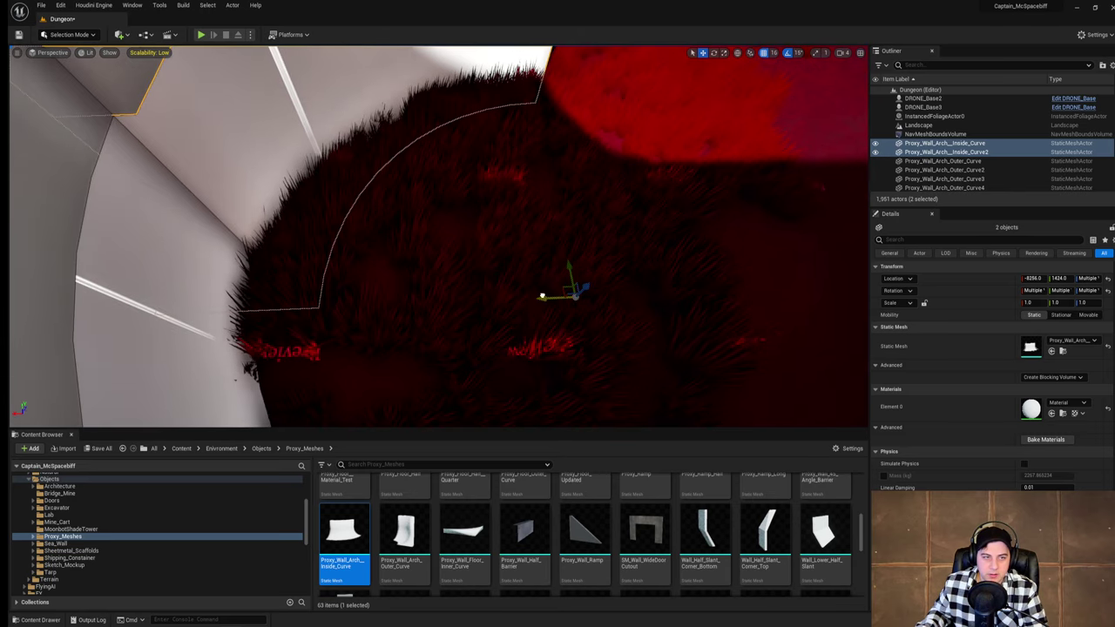
pyautogui.moveTo(543, 298); pyautogui.dragTo(529, 297)
# Step: Set the grid snap size to 8, turn grid snapping off, and nudge the inside curve pieces along X toward the seam
pyautogui.click(773, 55)
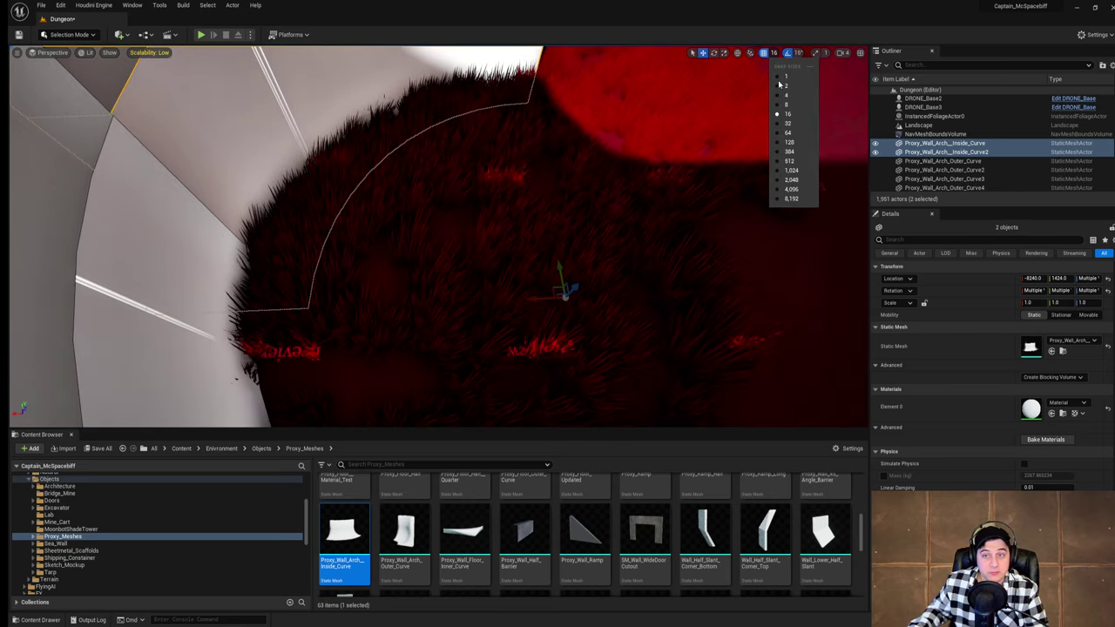
pyautogui.click(786, 115)
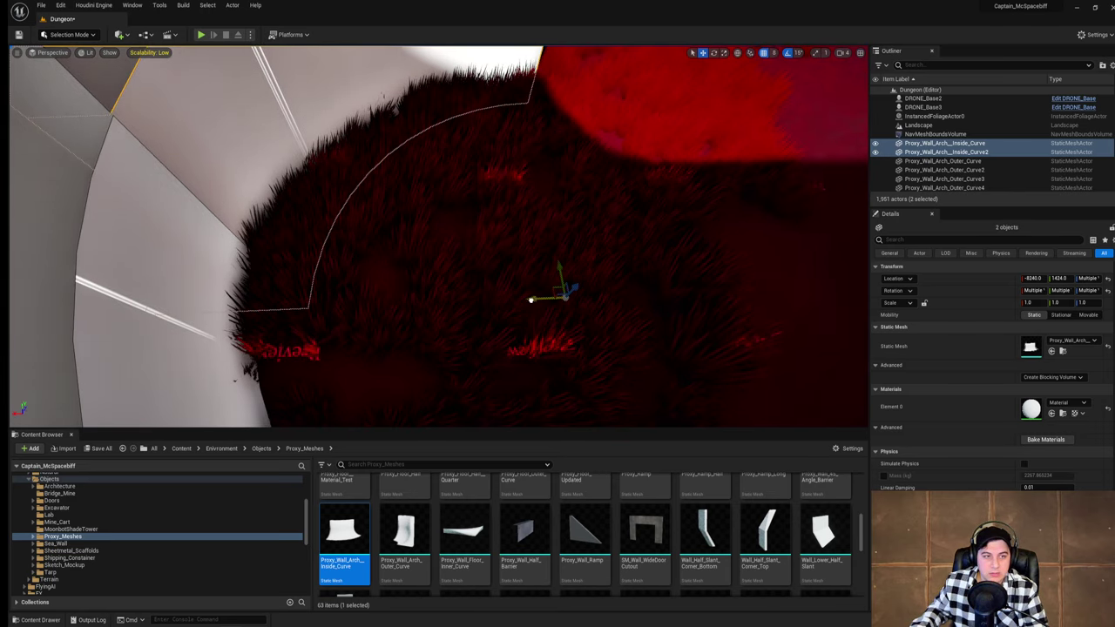
pyautogui.click(774, 54)
pyautogui.click(764, 54)
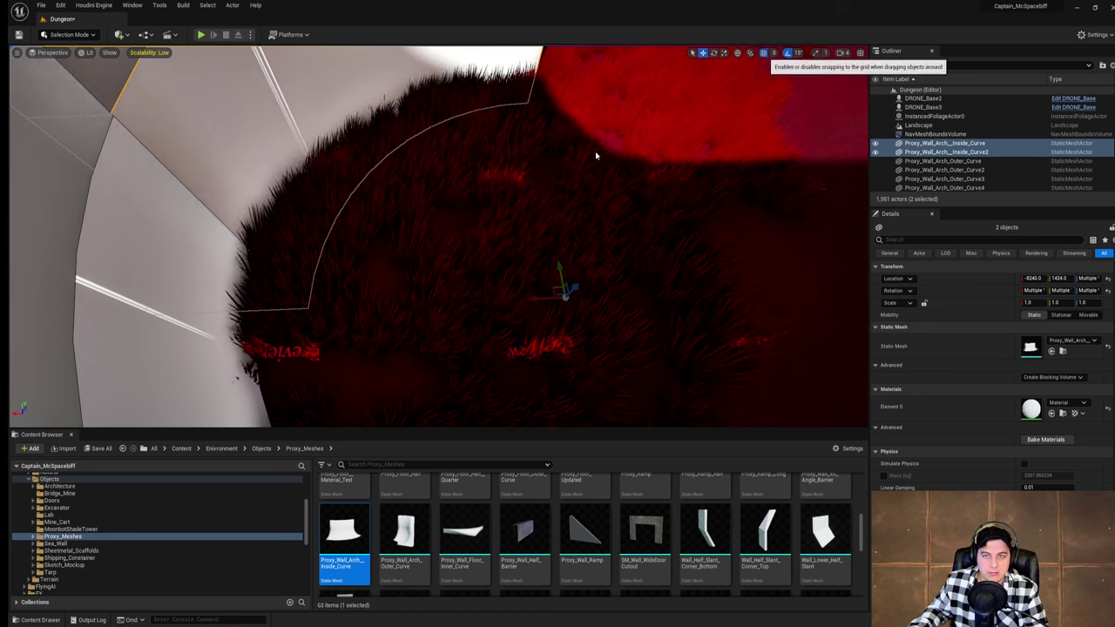
pyautogui.moveTo(533, 299); pyautogui.dragTo(535, 298)
# Step: Reselect both inside curve pieces and slide them sideways along the horizontal axis
pyautogui.moveTo(575, 264); pyautogui.dragTo(562, 138, button='right')
pyautogui.press('s')
pyautogui.click(757, 211)
pyautogui.press('d')
pyautogui.moveTo(757, 211); pyautogui.dragTo(453, 252, button='right')
pyautogui.press('s')
pyautogui.click(467, 234)
pyautogui.keyDown('ctrl'); pyautogui.click(467, 234); pyautogui.keyUp('ctrl')
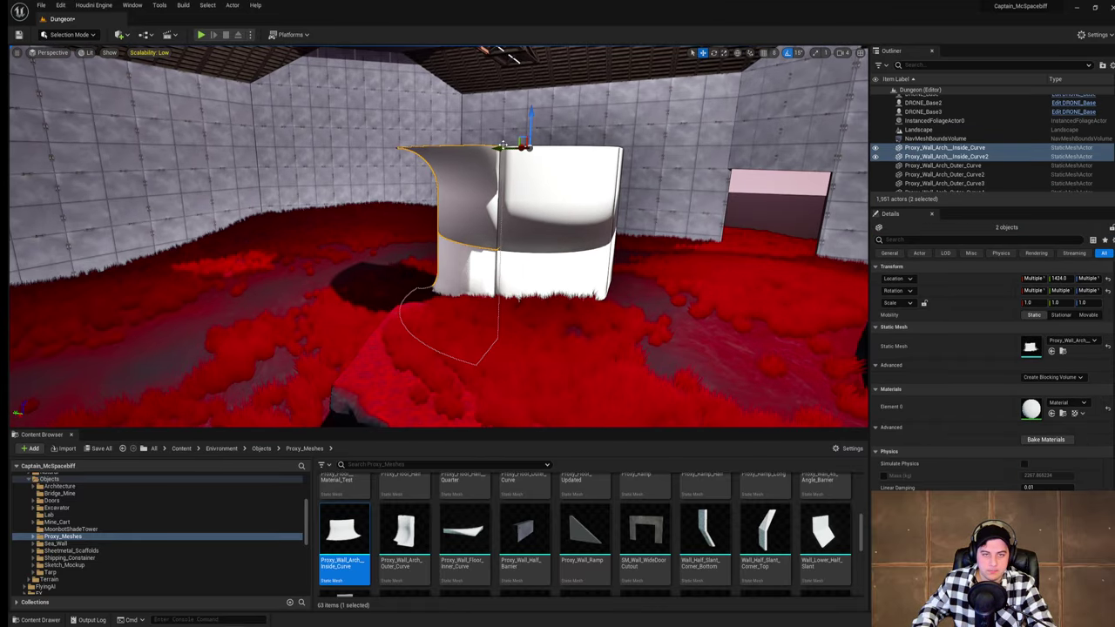
pyautogui.moveTo(478, 146); pyautogui.dragTo(331, 170)
# Step: Delete the two inside curve pieces from the level
pyautogui.press('d')
pyautogui.moveTo(332, 170); pyautogui.dragTo(130, 179, button='right')
pyautogui.press('s')
pyautogui.moveTo(440, 191)
pyautogui.mouseDown(button='right')
pyautogui.moveTo(366, 191)
pyautogui.moveTo(441, 190)
pyautogui.mouseUp(button='right')
pyautogui.press('Delete')
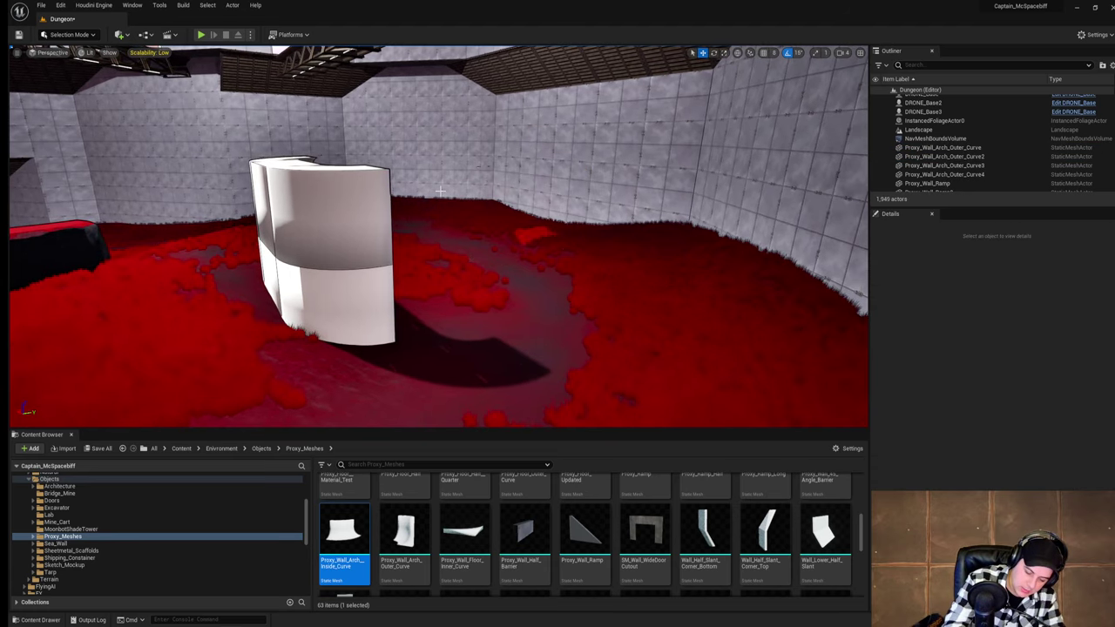
# Step: Select all six remaining arch wall pieces, move them outside the dungeon building, and save the current level
pyautogui.click(363, 254)
pyautogui.press('w')
pyautogui.moveTo(363, 254); pyautogui.dragTo(422, 283, button='right')
pyautogui.keyDown('ctrl'); pyautogui.click(361, 253); pyautogui.keyUp('ctrl')
pyautogui.keyDown('ctrl'); pyautogui.click(397, 216); pyautogui.keyUp('ctrl')
pyautogui.keyDown('ctrl'); pyautogui.click(411, 166); pyautogui.keyUp('ctrl')
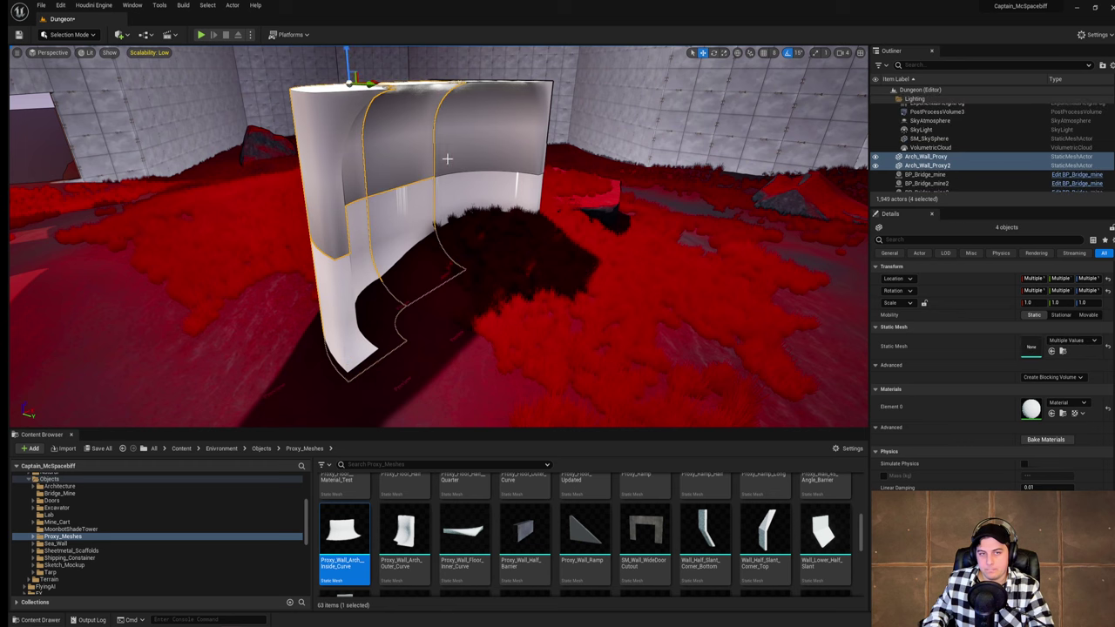
pyautogui.keyDown('ctrl'); pyautogui.click(478, 166); pyautogui.keyUp('ctrl')
pyautogui.keyDown('ctrl'); pyautogui.click(488, 189); pyautogui.keyUp('ctrl')
pyautogui.press('s')
pyautogui.moveTo(585, 191); pyautogui.dragTo(474, 226, button='right')
pyautogui.moveTo(710, 197); pyautogui.dragTo(698, 197, button='right')
pyautogui.moveTo(636, 224); pyautogui.dragTo(169, 267)
pyautogui.moveTo(169, 268); pyautogui.dragTo(49, 222, button='right')
pyautogui.click(41, 6)
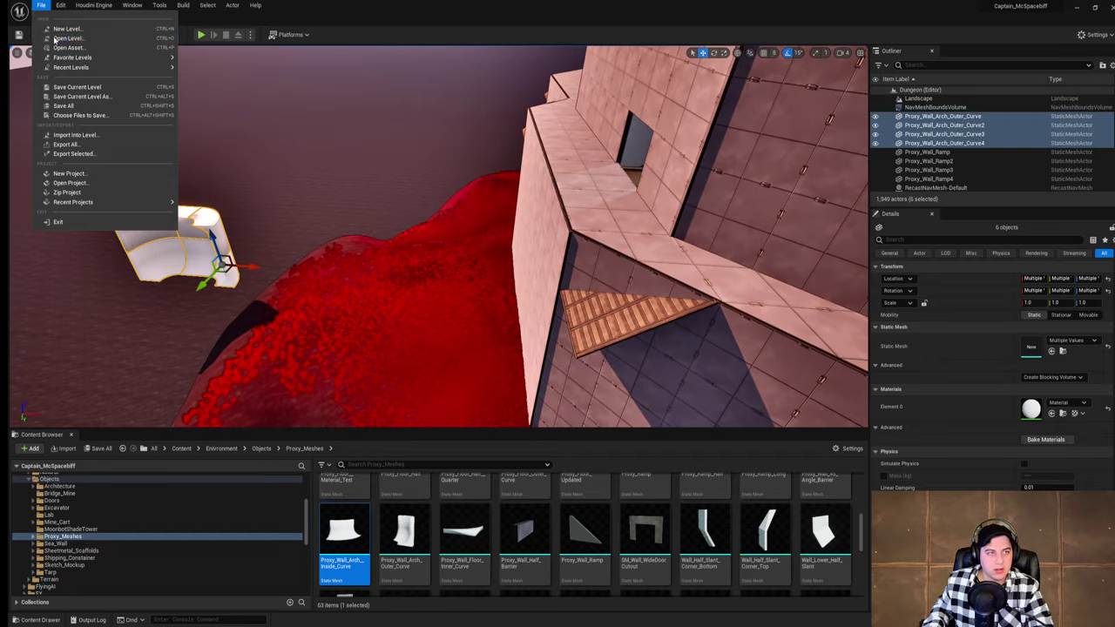
pyautogui.click(76, 88)
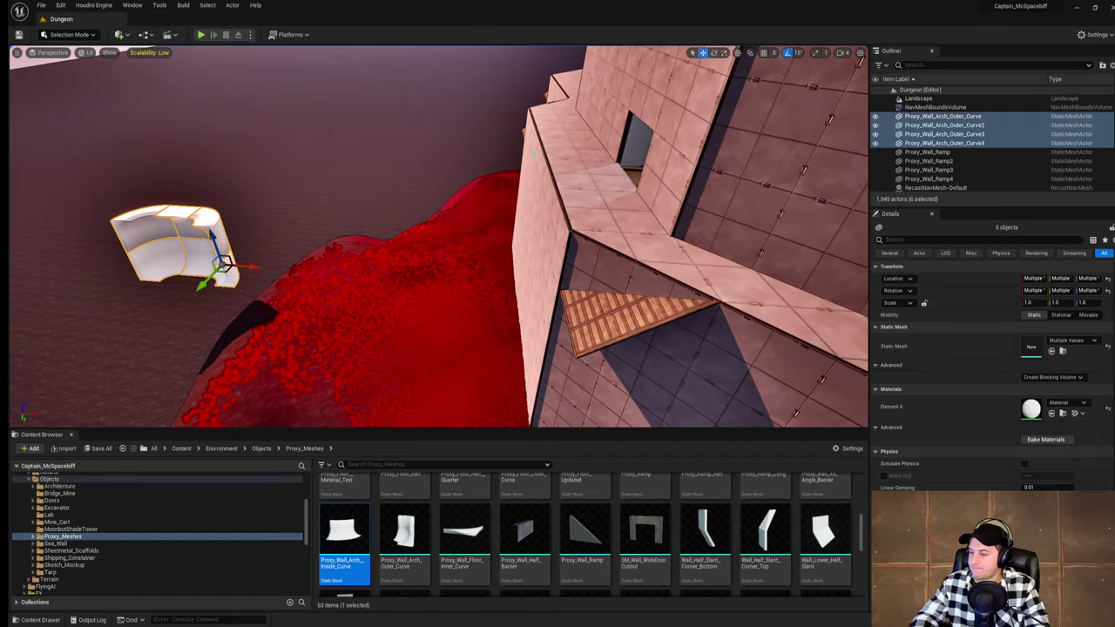
# Step: Search the Proxy_Meshes folder for "wall half" and place BP_Proxy_Wall_Half at the large window opening by the ramp
pyautogui.moveTo(732, 227); pyautogui.dragTo(857, 209, button='right')
pyautogui.press('w')
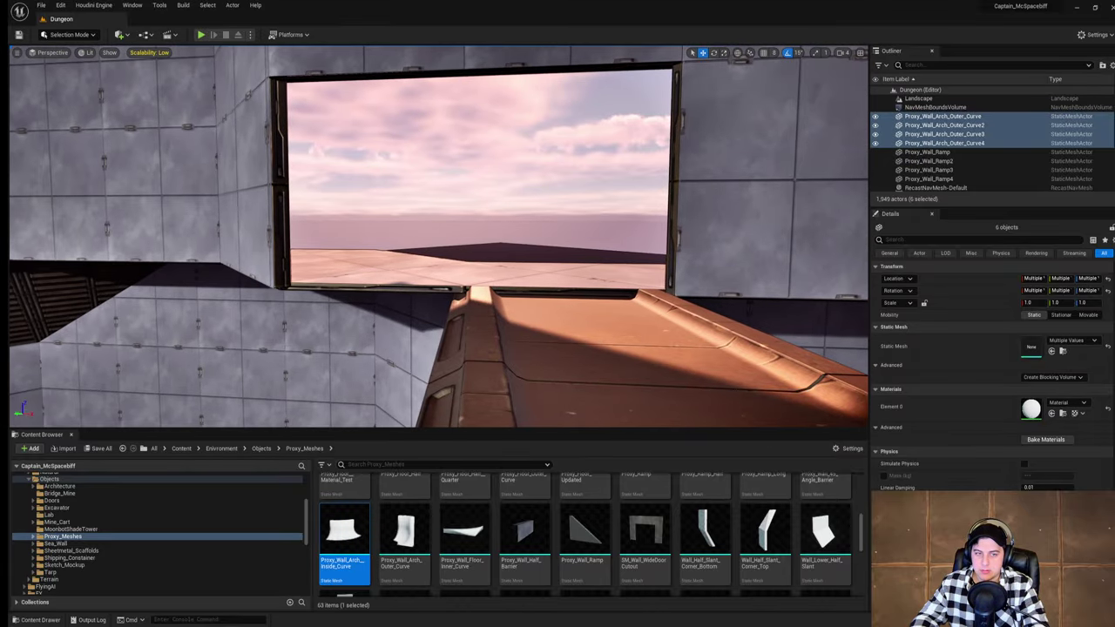
pyautogui.click(352, 464)
pyautogui.write('wall')
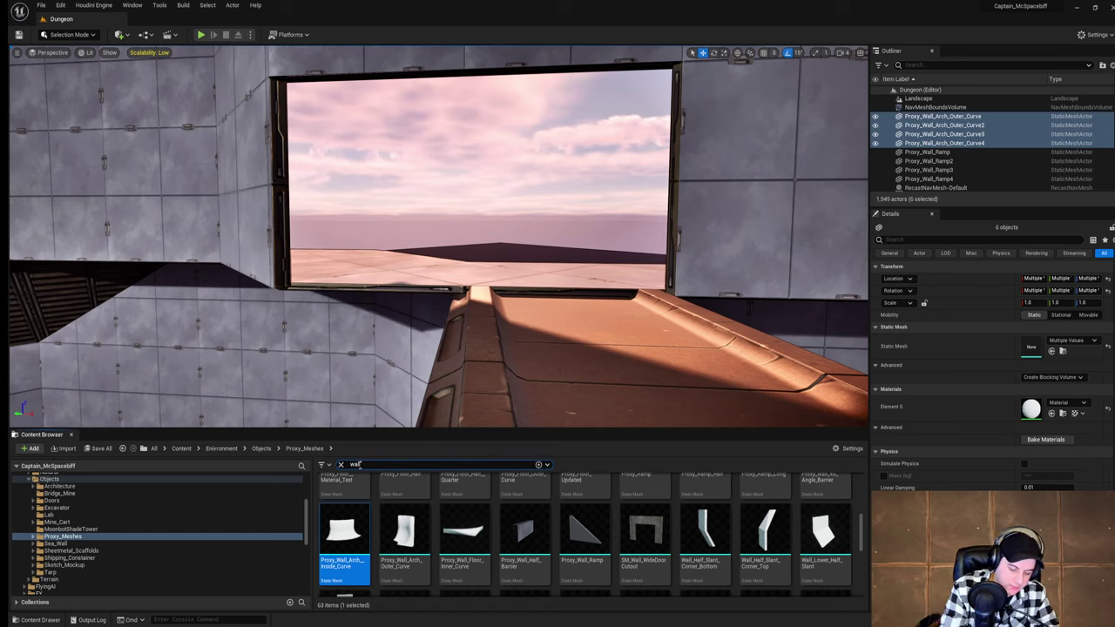
pyautogui.write('galf')
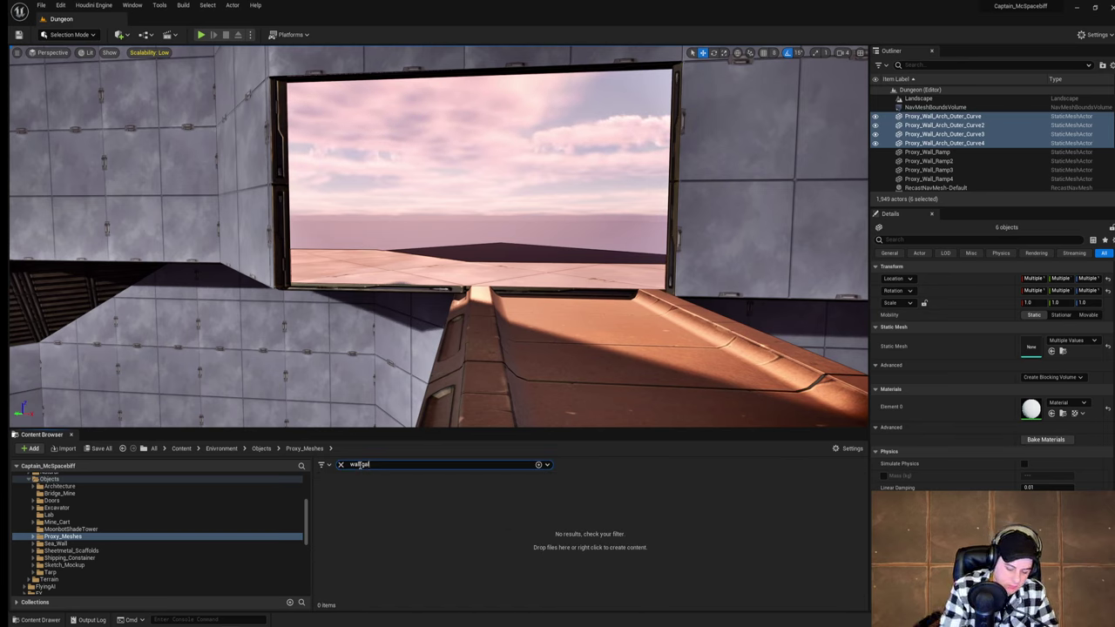
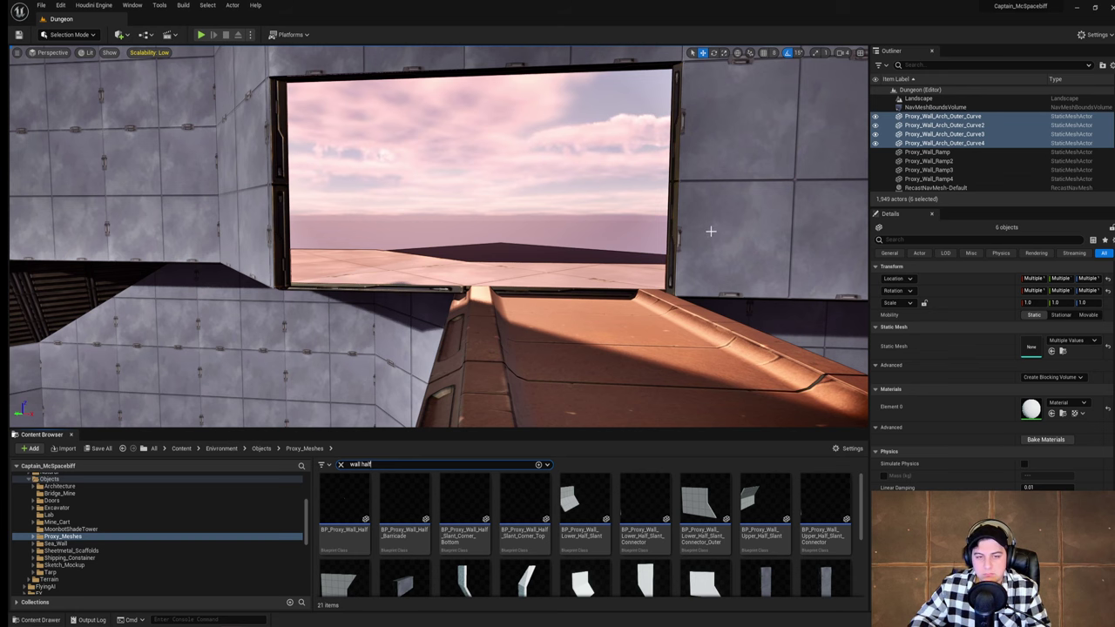
pyautogui.moveTo(711, 231)
pyautogui.mouseDown(button='right')
pyautogui.moveTo(668, 256)
pyautogui.moveTo(711, 248)
pyautogui.mouseUp(button='right')
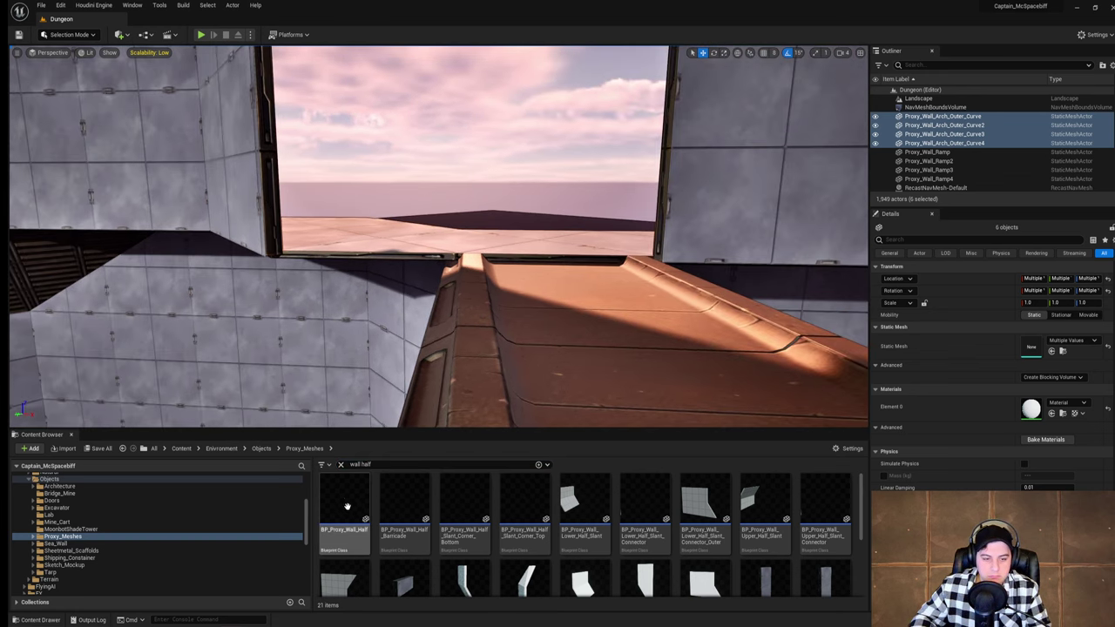
pyautogui.moveTo(347, 506); pyautogui.dragTo(418, 284)
pyautogui.moveTo(349, 233); pyautogui.dragTo(493, 268)
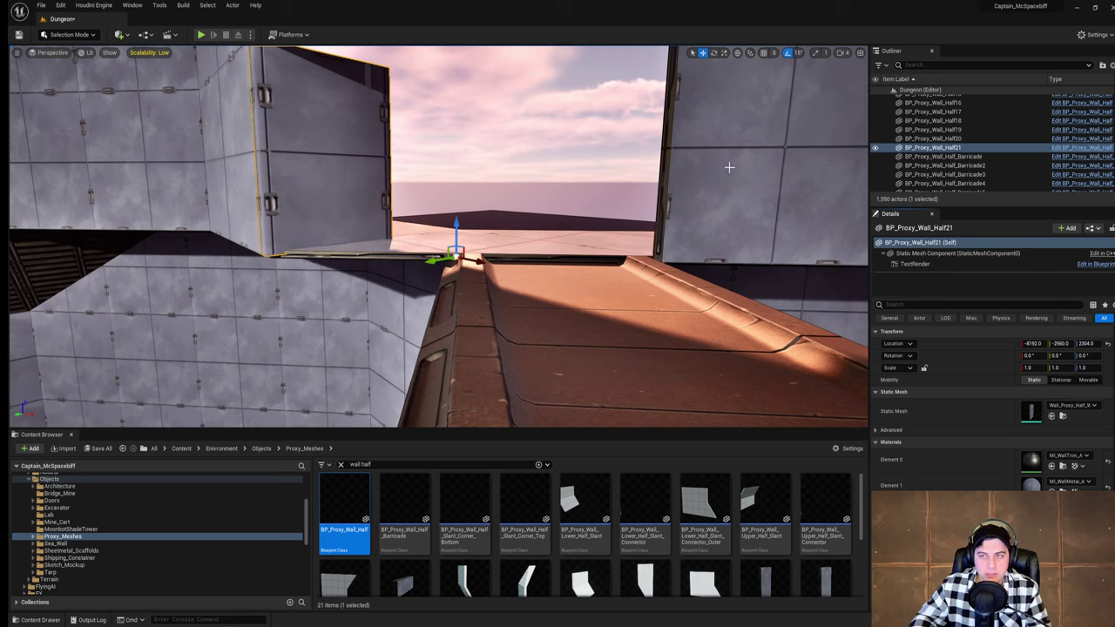
# Step: Rotate the half wall to about -135° around Z and move it flush with the side edge of the window opening
pyautogui.press('e')
pyautogui.moveTo(445, 266); pyautogui.dragTo(559, 266)
pyautogui.press('w')
pyautogui.moveTo(451, 261); pyautogui.dragTo(294, 240)
# Step: Set the half wall's Y scale to 1.15 and nudge it against the adjoining wall corner
pyautogui.moveTo(1060, 368); pyautogui.dragTo(1089, 367)
pyautogui.click(1059, 368)
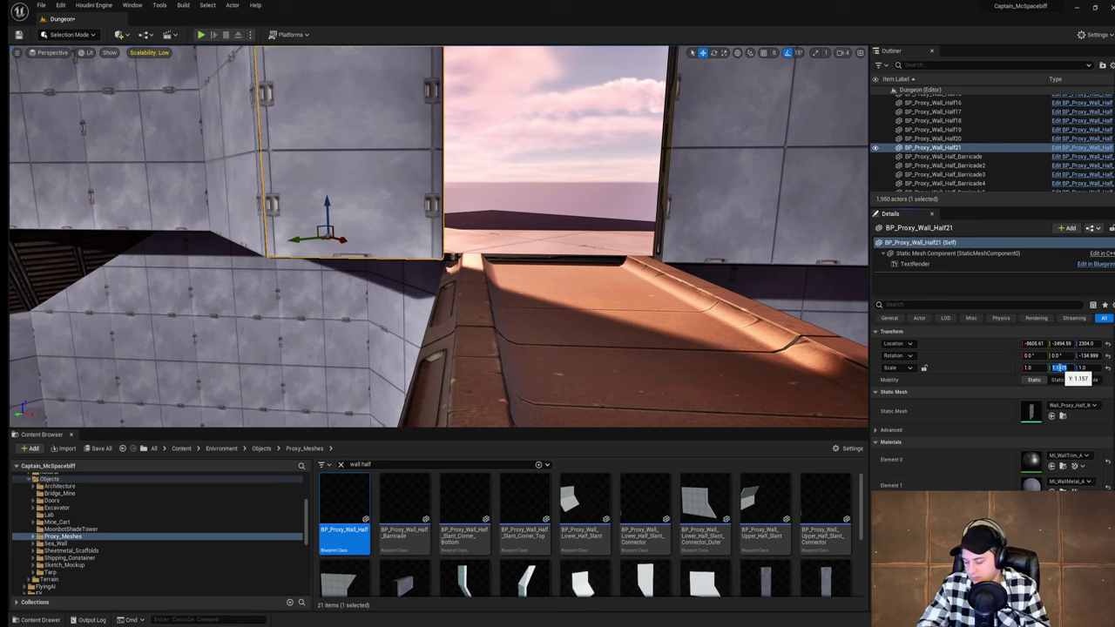
pyautogui.write('1.15')
pyautogui.press('Return')
pyautogui.moveTo(418, 278); pyautogui.dragTo(350, 276, button='right')
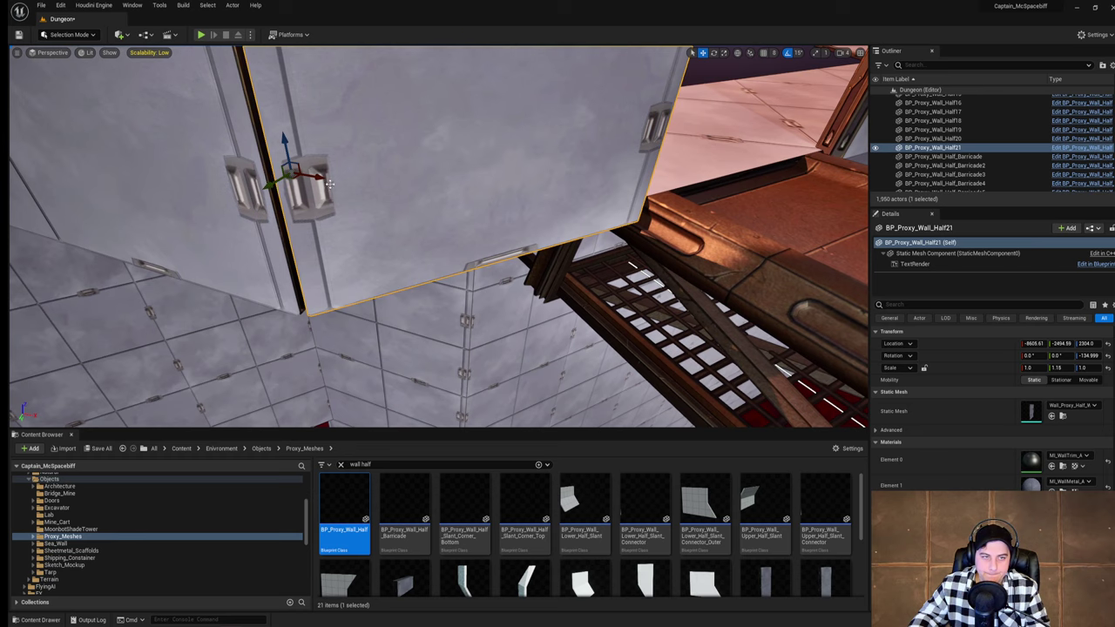
pyautogui.moveTo(320, 180)
pyautogui.mouseDown()
pyautogui.moveTo(260, 185)
pyautogui.moveTo(316, 179)
pyautogui.mouseUp()
# Step: Set the half wall's Y scale to 1.2
pyautogui.moveTo(317, 179); pyautogui.dragTo(435, 135, button='right')
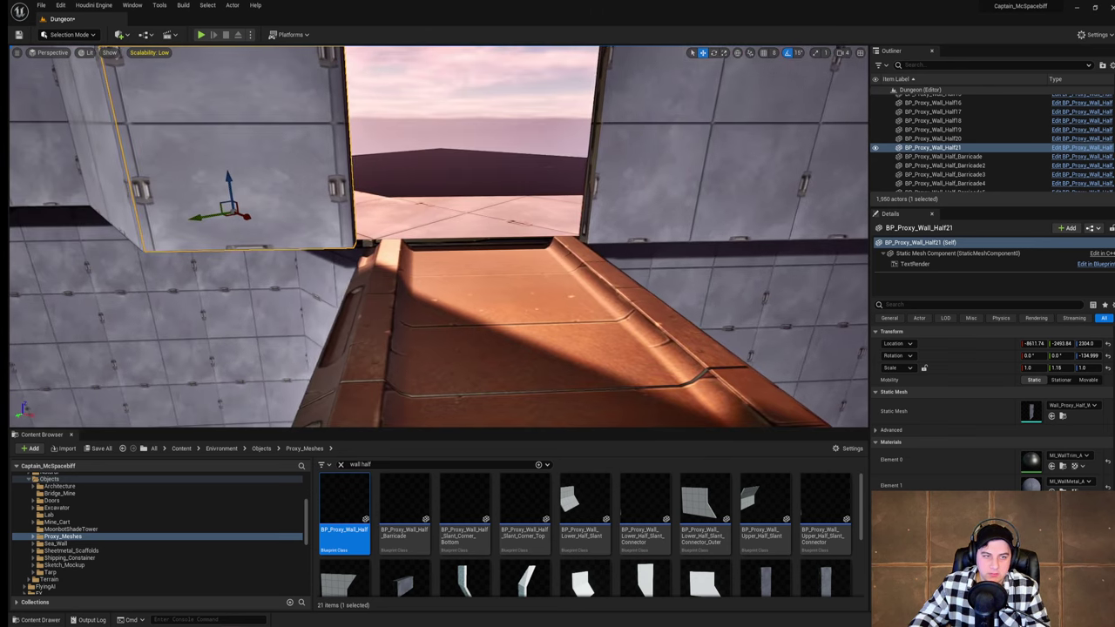
pyautogui.press('a')
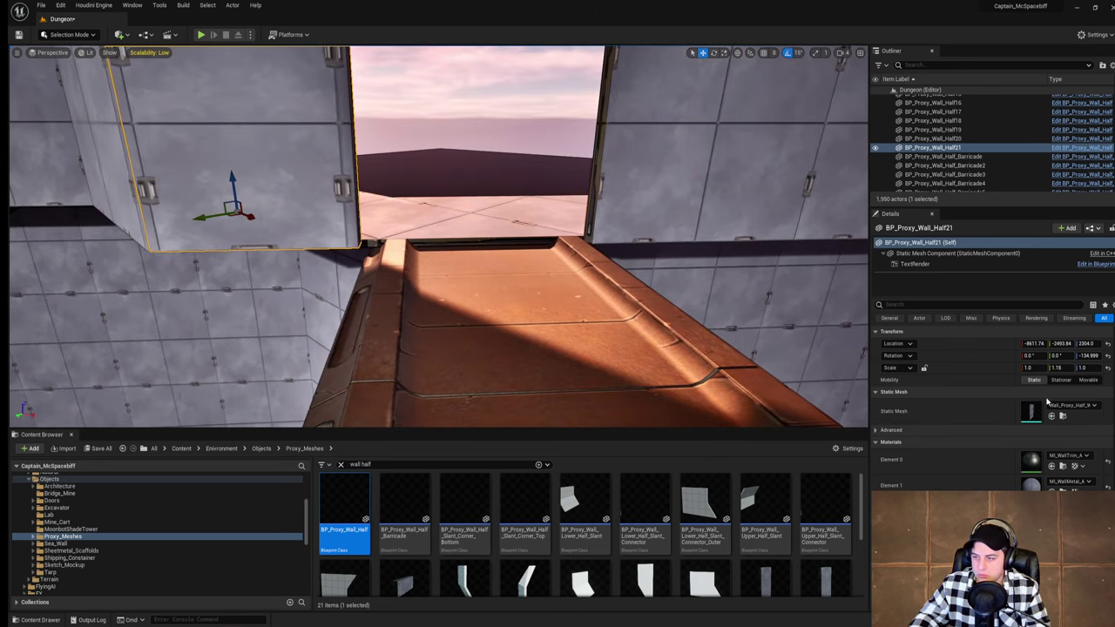
pyautogui.click(1063, 369)
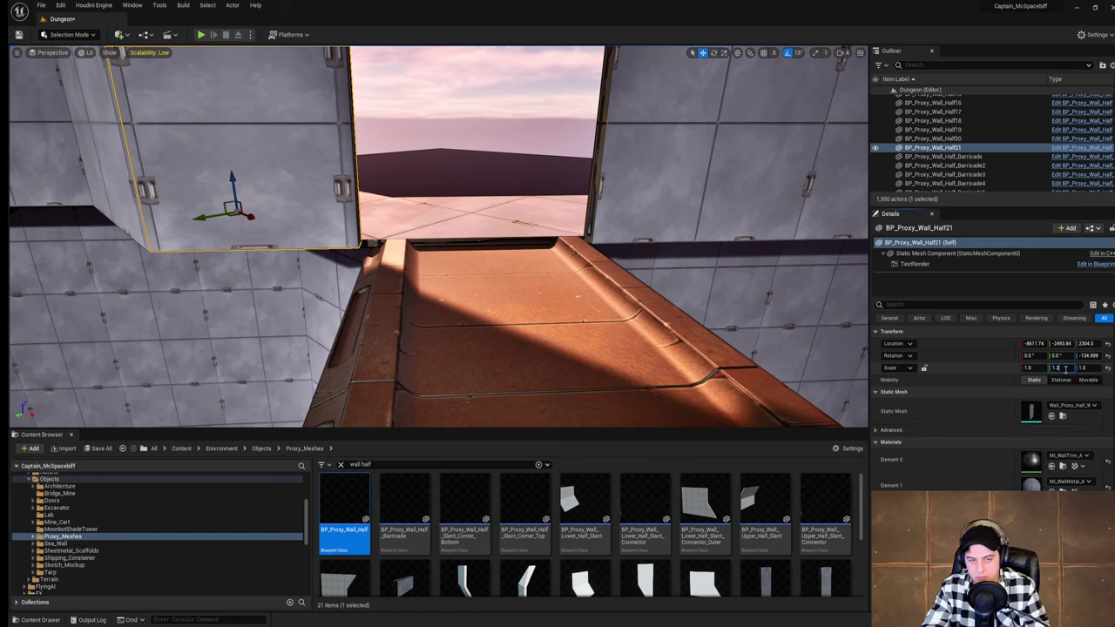
pyautogui.press('Return')
# Step: Widen the half wall further by setting its Y scale to 1.25
pyautogui.press('w')
pyautogui.press('d')
pyautogui.moveTo(627, 253); pyautogui.dragTo(532, 248, button='right')
pyautogui.press('a')
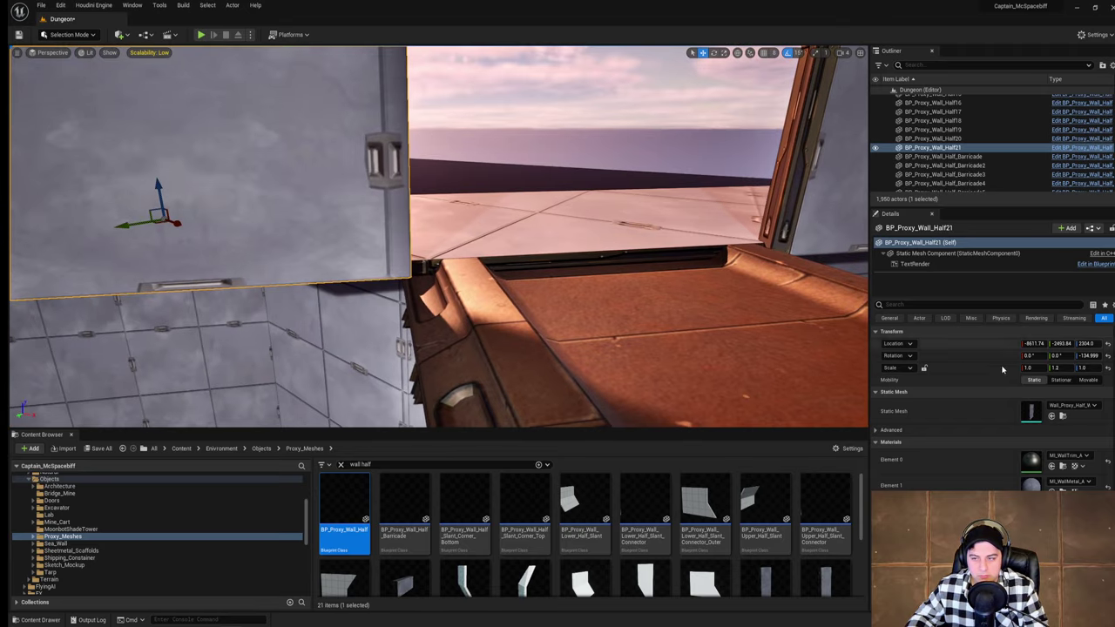
pyautogui.click(1067, 370)
pyautogui.write('1.25')
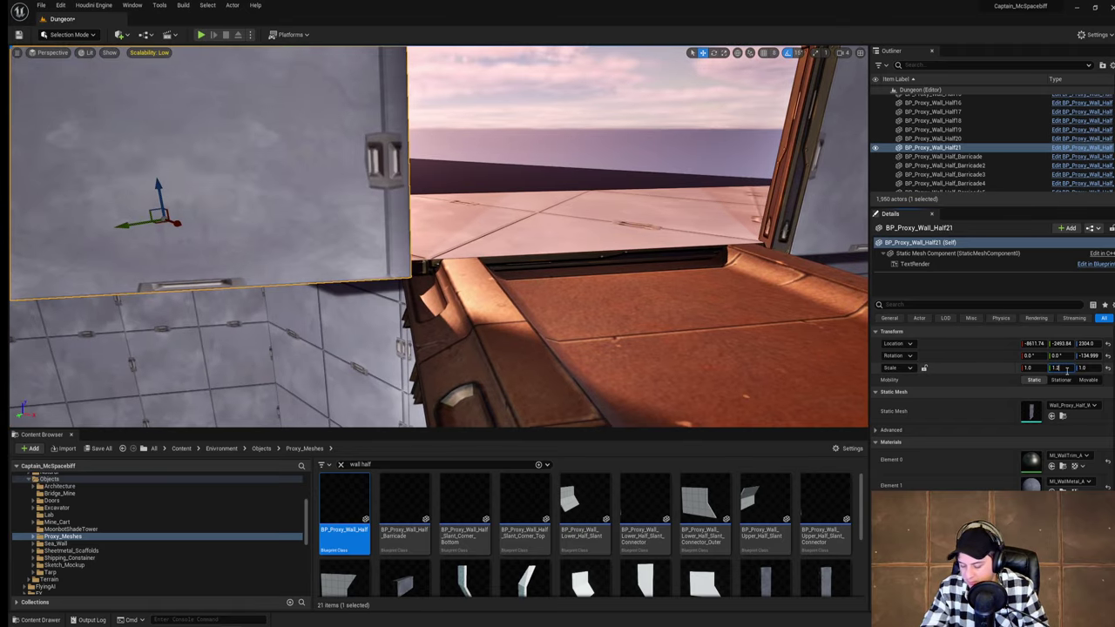
pyautogui.press('Return')
# Step: Check the half wall against the window opening and raise its Y scale to 1.3
pyautogui.moveTo(714, 314); pyautogui.dragTo(671, 313, button='right')
pyautogui.press('d')
pyautogui.moveTo(439, 237); pyautogui.dragTo(369, 240, button='right')
pyautogui.press('s')
pyautogui.press('a')
pyautogui.press('w')
pyautogui.press('d')
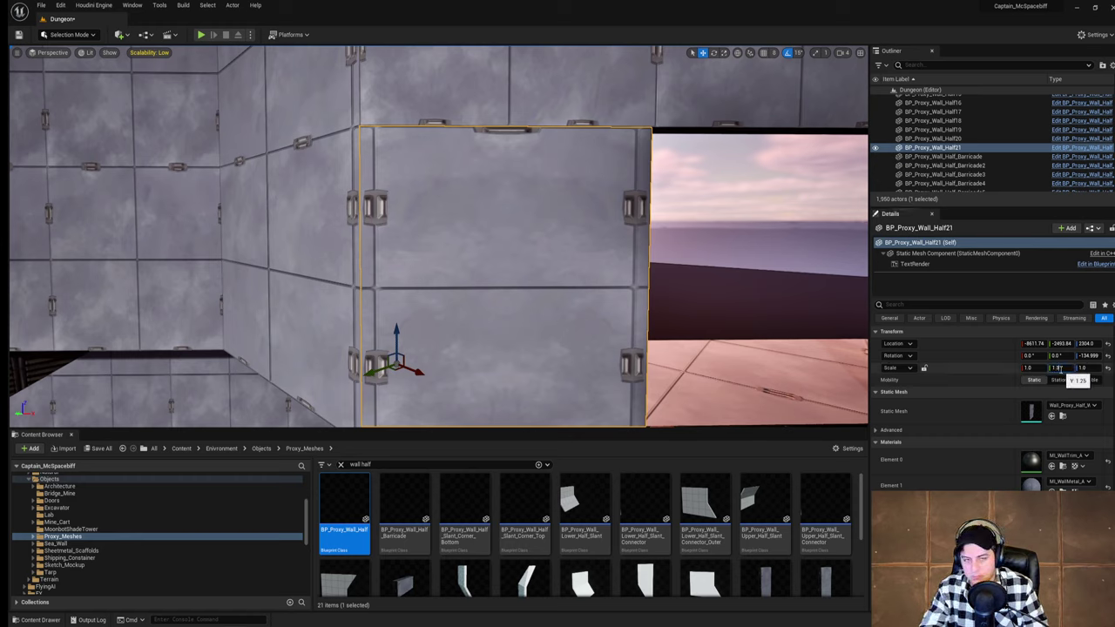
pyautogui.press('Return')
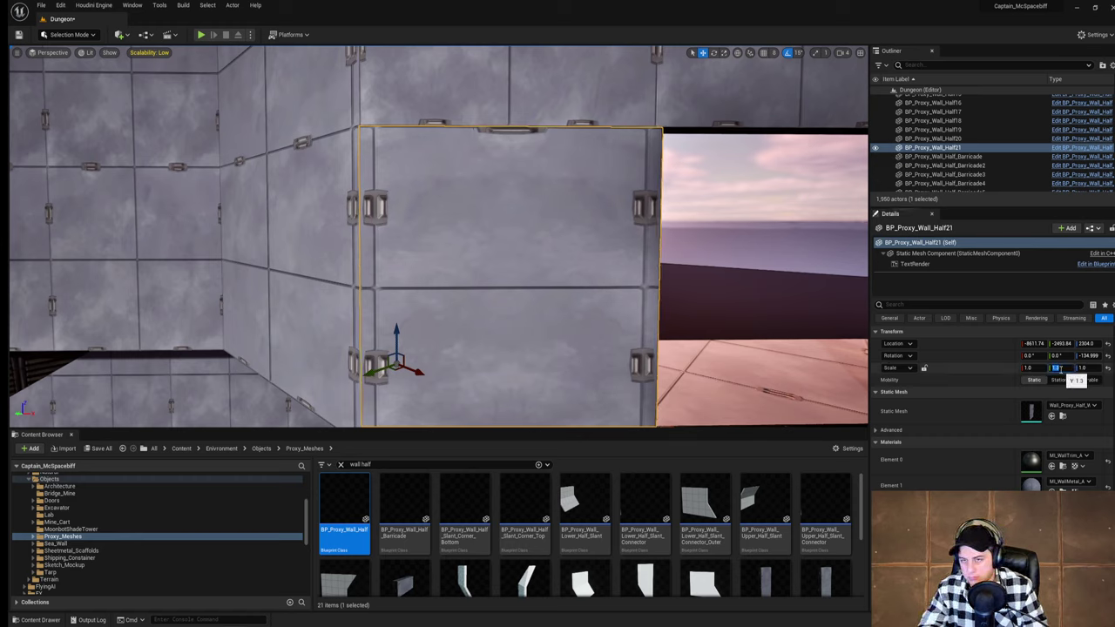
# Step: Set the half wall's Y scale to 1.275, check it against the window opening, and save the level
pyautogui.press('d')
pyautogui.moveTo(728, 266); pyautogui.dragTo(736, 266, button='right')
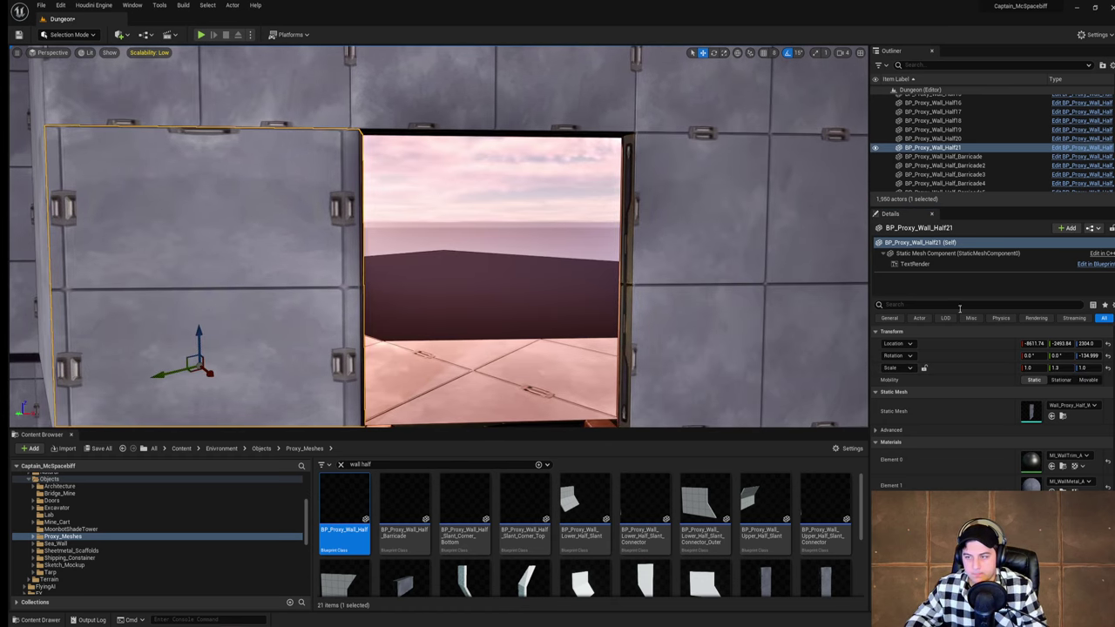
pyautogui.click(1058, 368)
pyautogui.write('1')
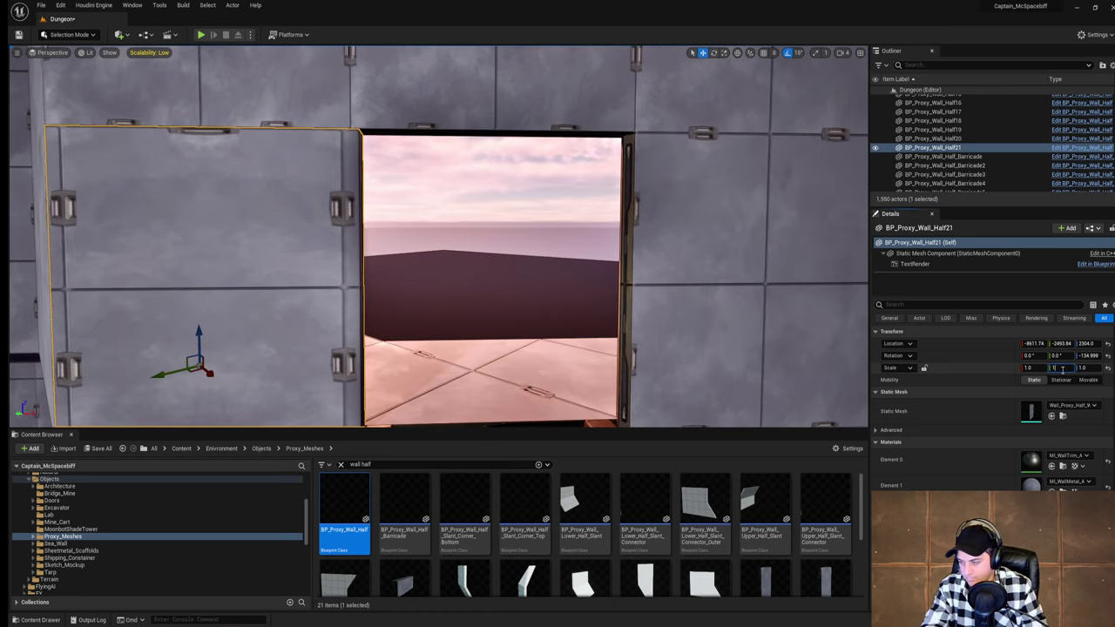
pyautogui.write('.27')
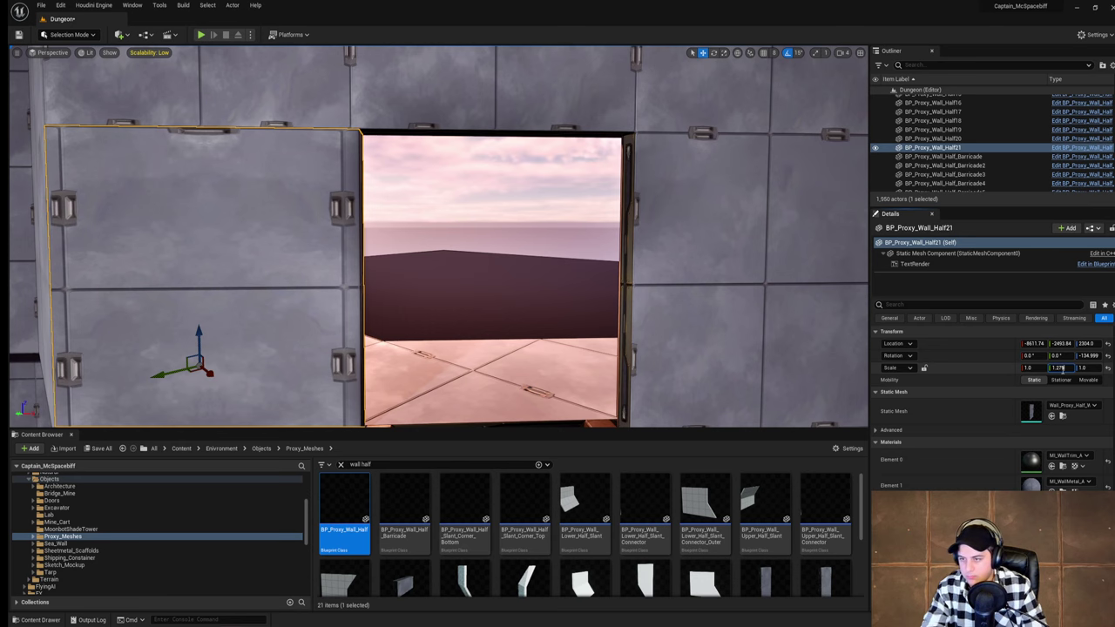
pyautogui.write('5')
pyautogui.press('Return')
pyautogui.press('a')
pyautogui.moveTo(614, 293); pyautogui.dragTo(613, 292, button='right')
pyautogui.press('s')
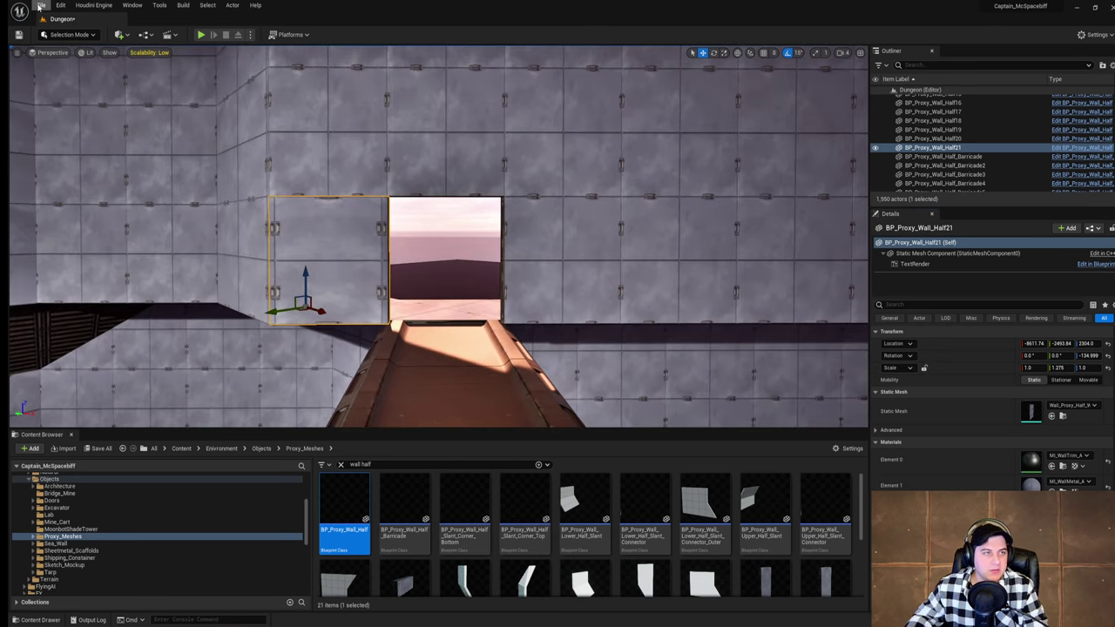
pyautogui.click(40, 6)
pyautogui.click(79, 87)
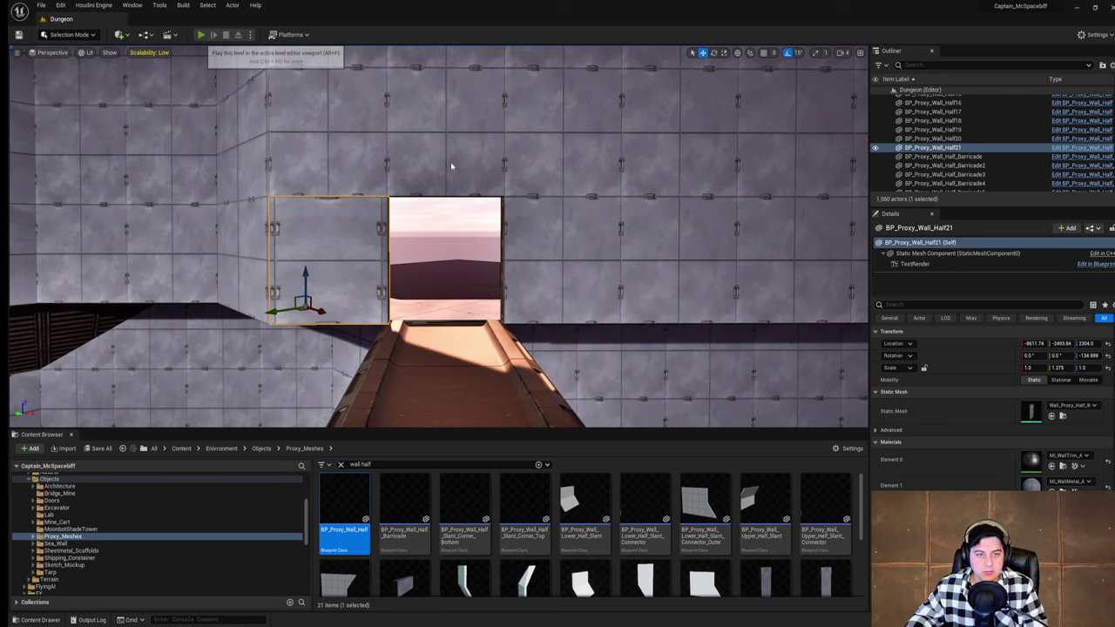
# Step: Play-test the level by running up the ramp and through the narrowed opening, and end the session
pyautogui.press('w')
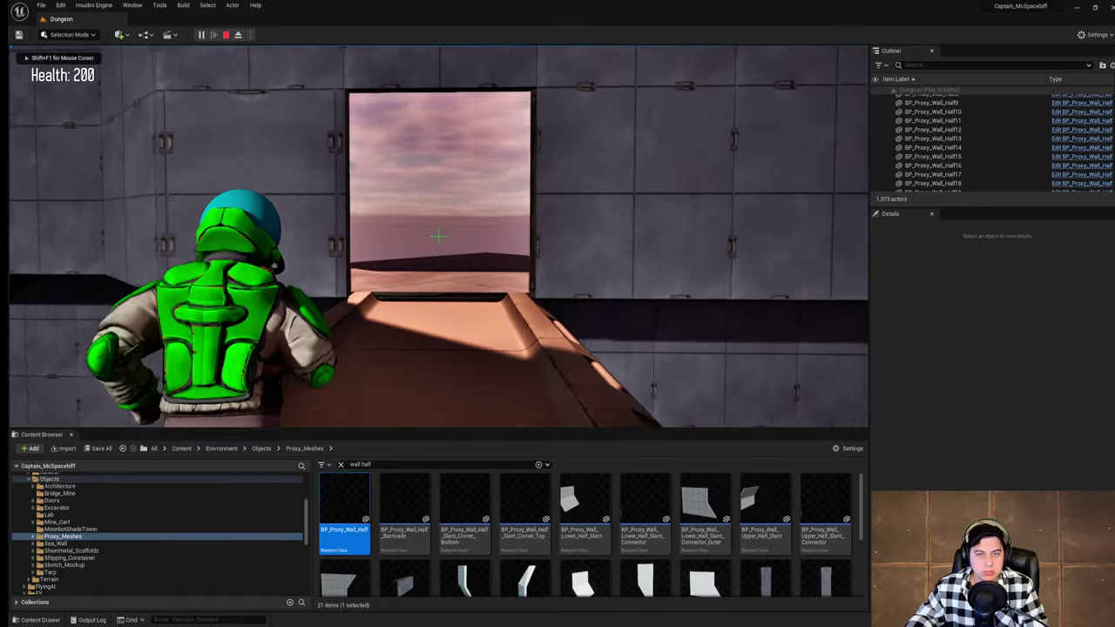
pyautogui.press('w')
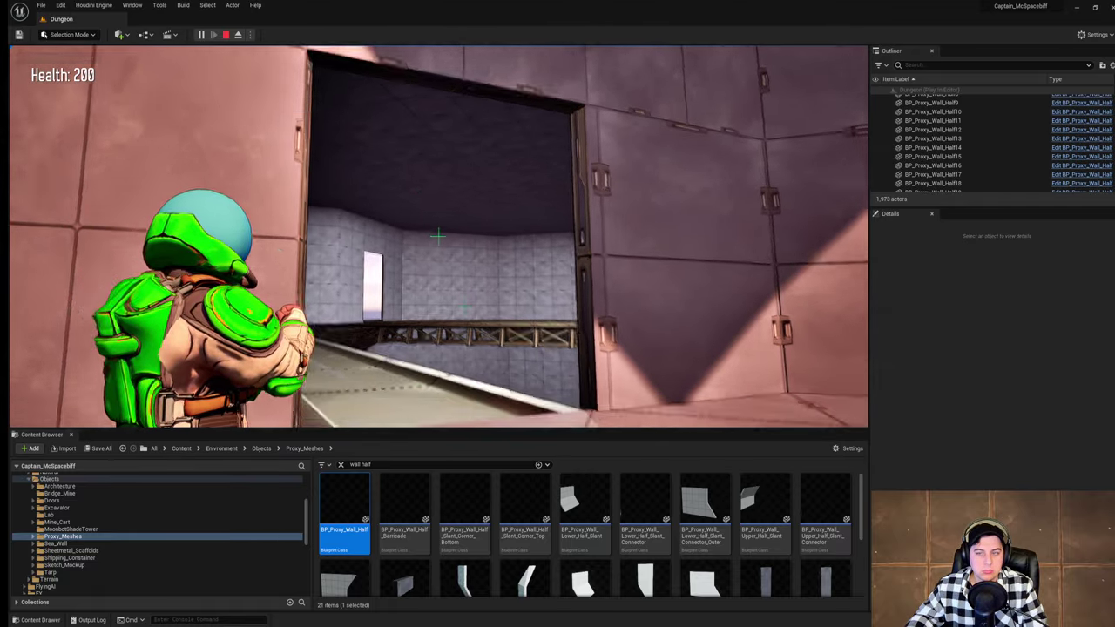
pyautogui.press('w')
pyautogui.press('w')
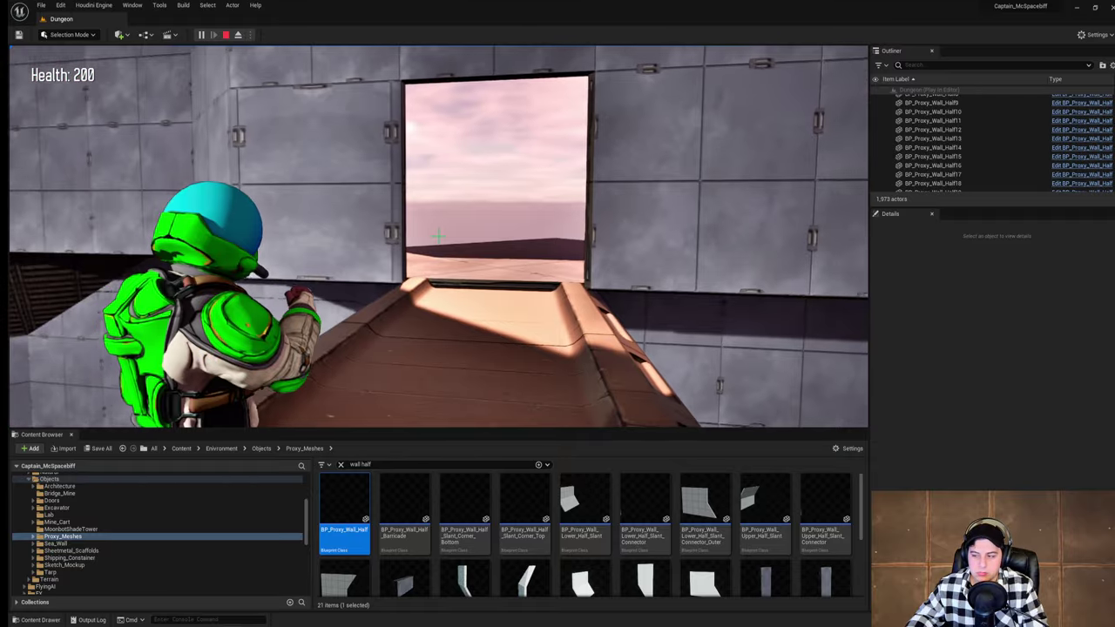
pyautogui.press('s')
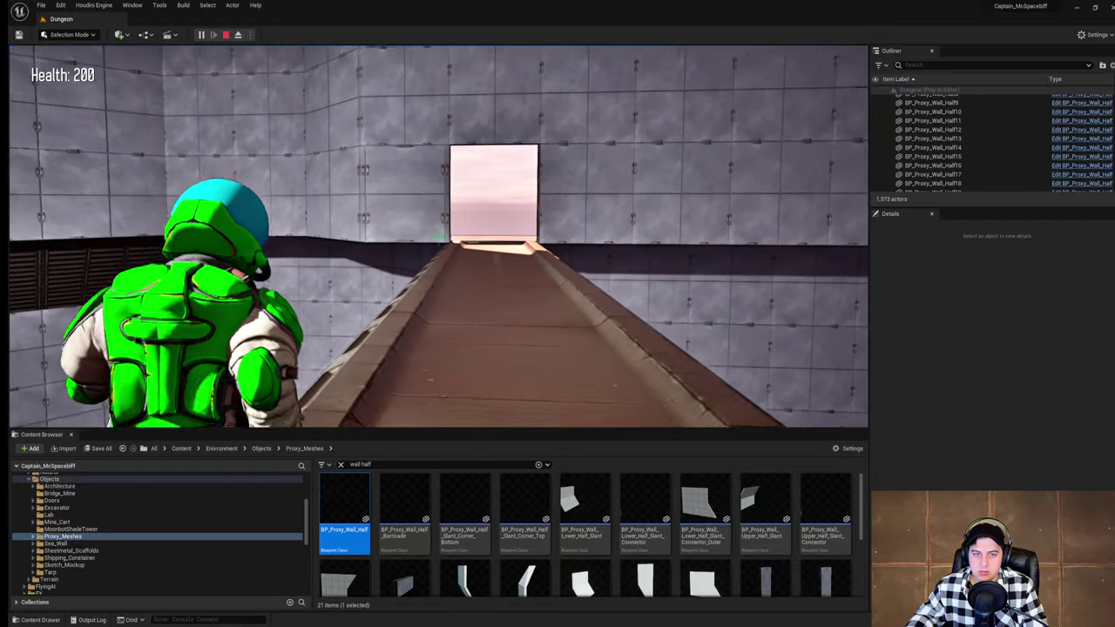
pyautogui.press('Escape')
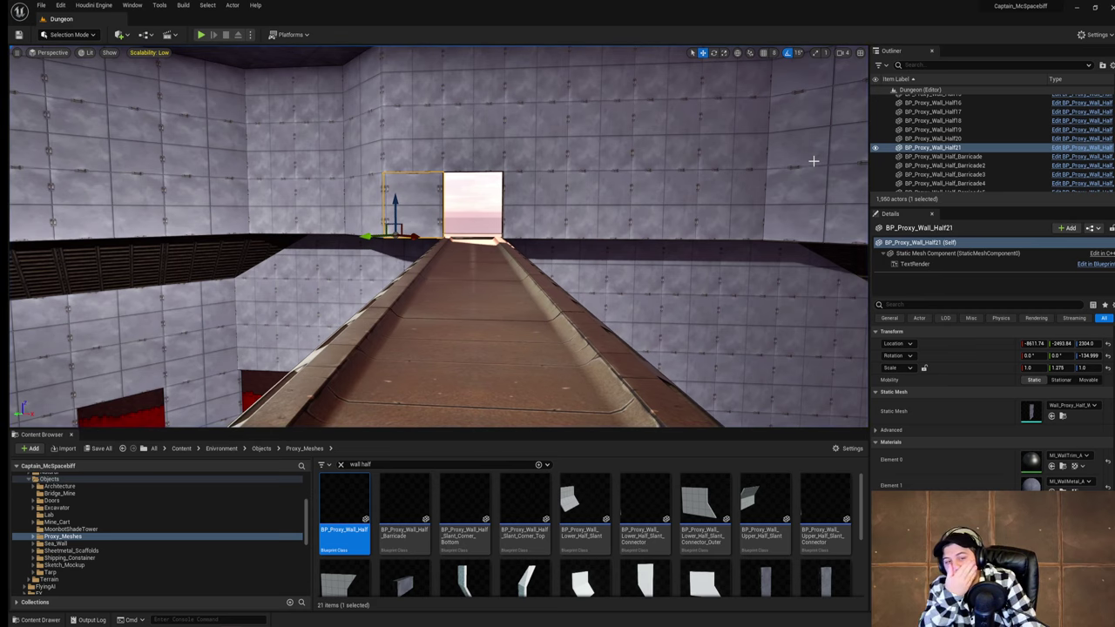
# Step: Try Y scales of 0.5, 0.8 and 0.75 on the half wall beside the window opening
pyautogui.press('w')
pyautogui.moveTo(803, 147); pyautogui.dragTo(791, 139, button='right')
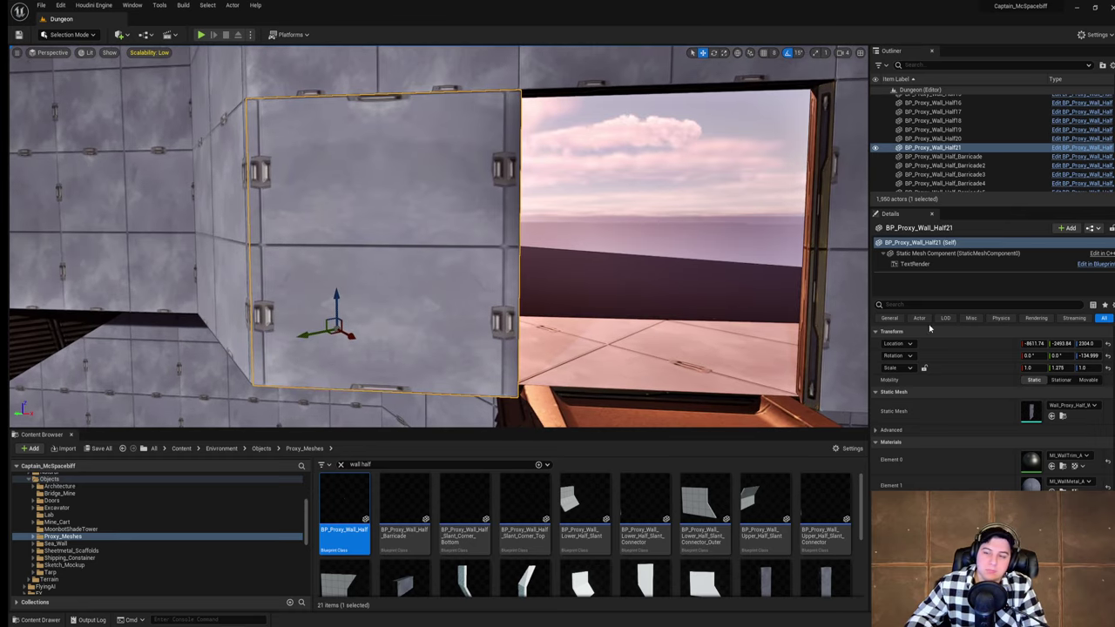
pyautogui.click(1065, 368)
pyautogui.write('0.5')
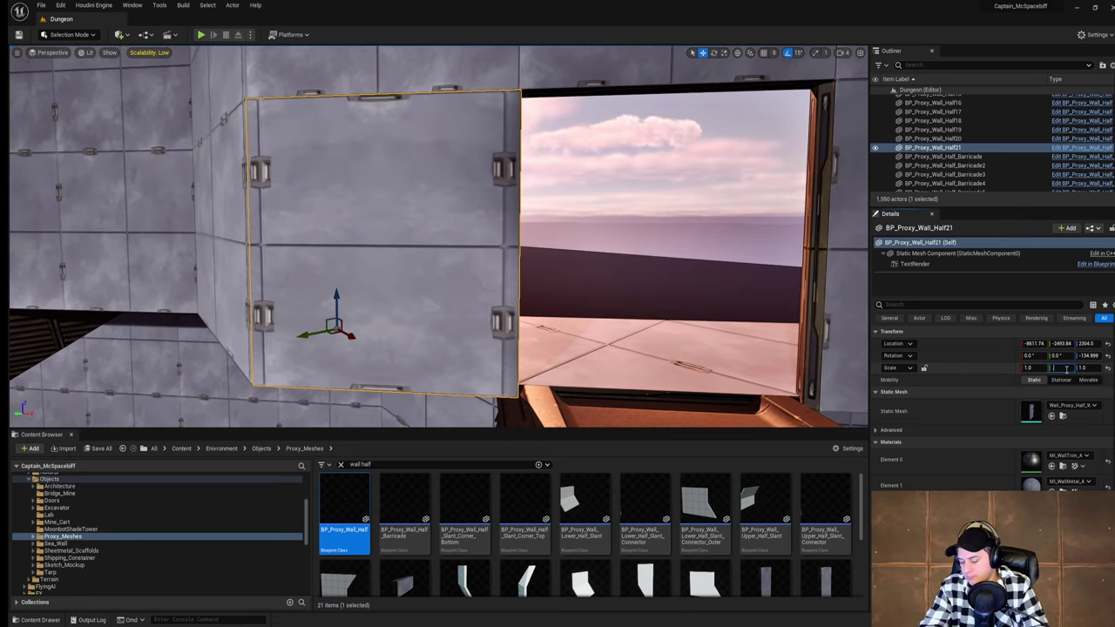
pyautogui.press('Return')
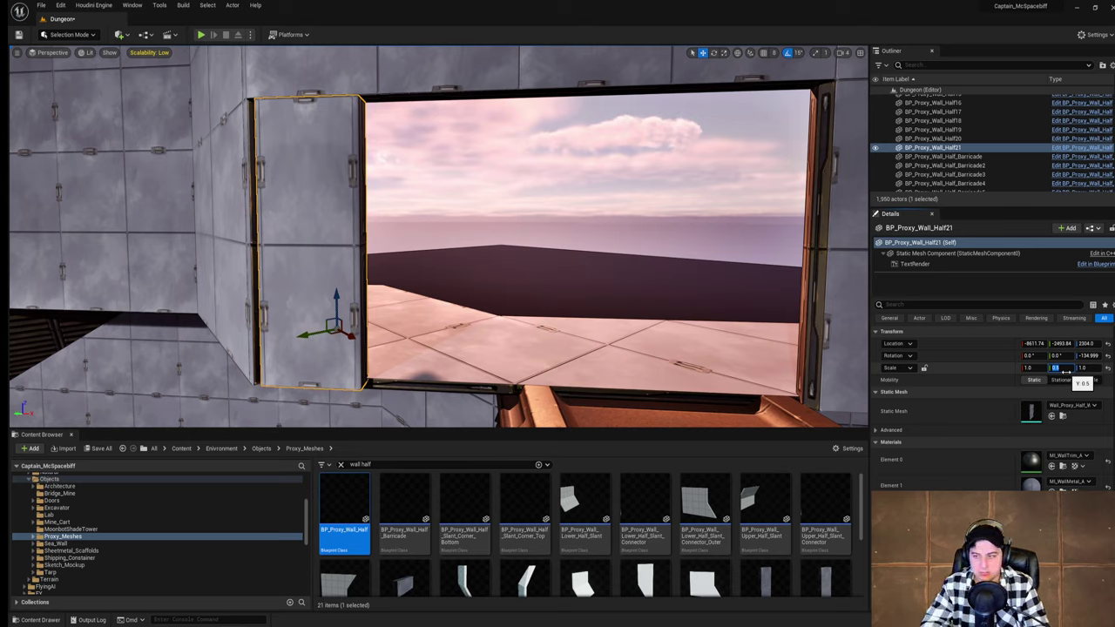
pyautogui.press('BackSpace')
pyautogui.press('Return')
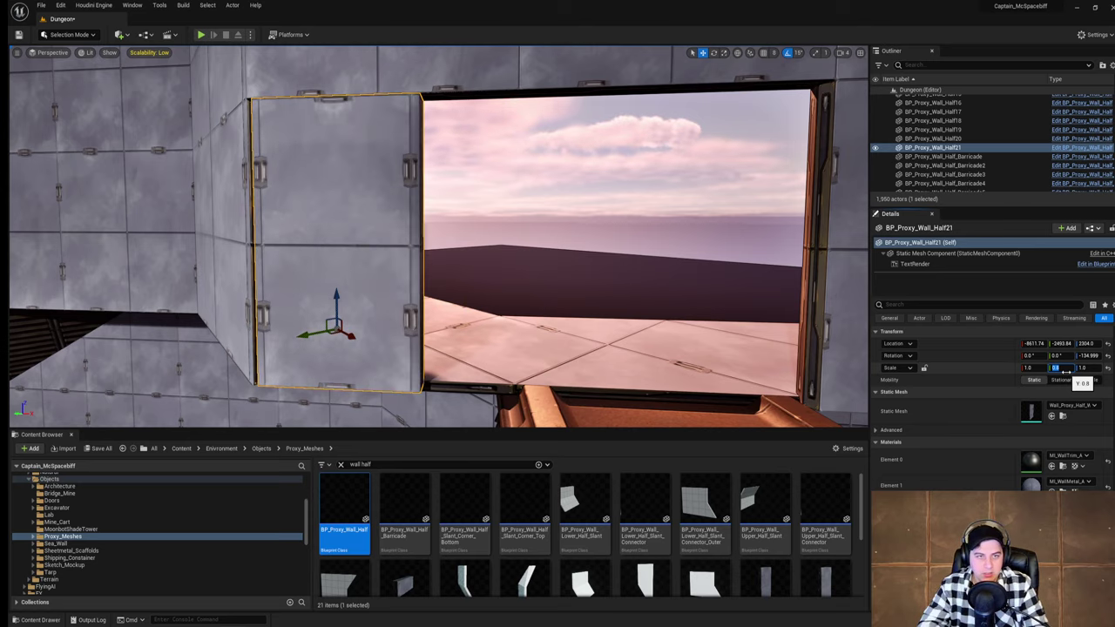
pyautogui.press('BackSpace')
pyautogui.press('Return')
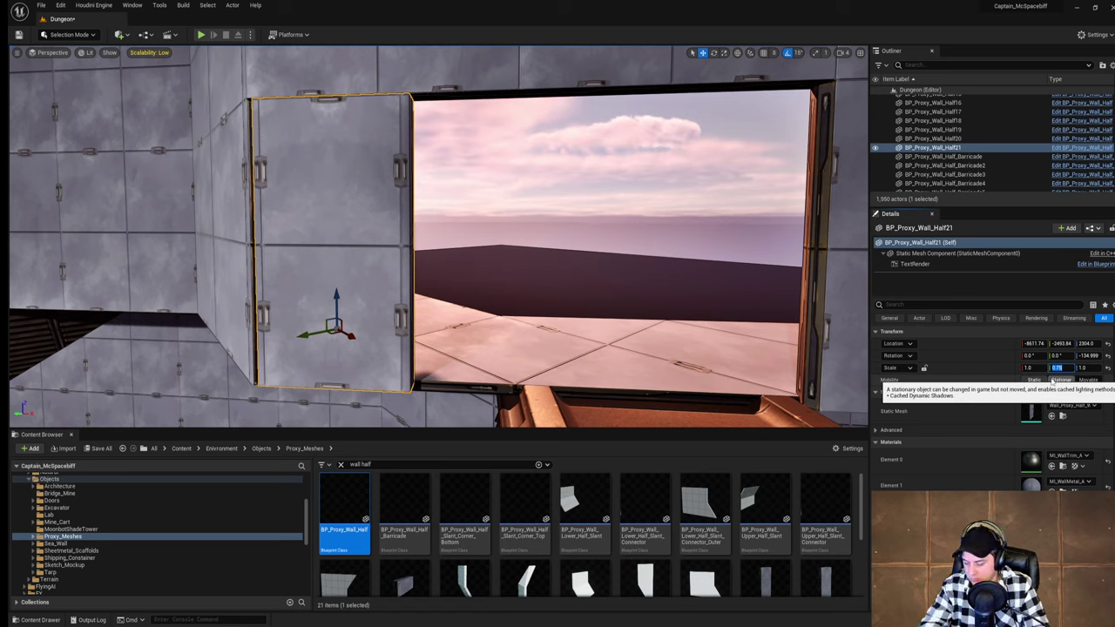
# Step: Set the half wall's Y scale to 0.68
pyautogui.press('BackSpace')
pyautogui.write('.65')
pyautogui.press('Return')
# Step: Switch the transform gizmo to local space and slide the half wall flush against the adjoining wall corner
pyautogui.moveTo(697, 261); pyautogui.dragTo(645, 261, button='right')
pyautogui.press('d')
pyautogui.click(738, 53)
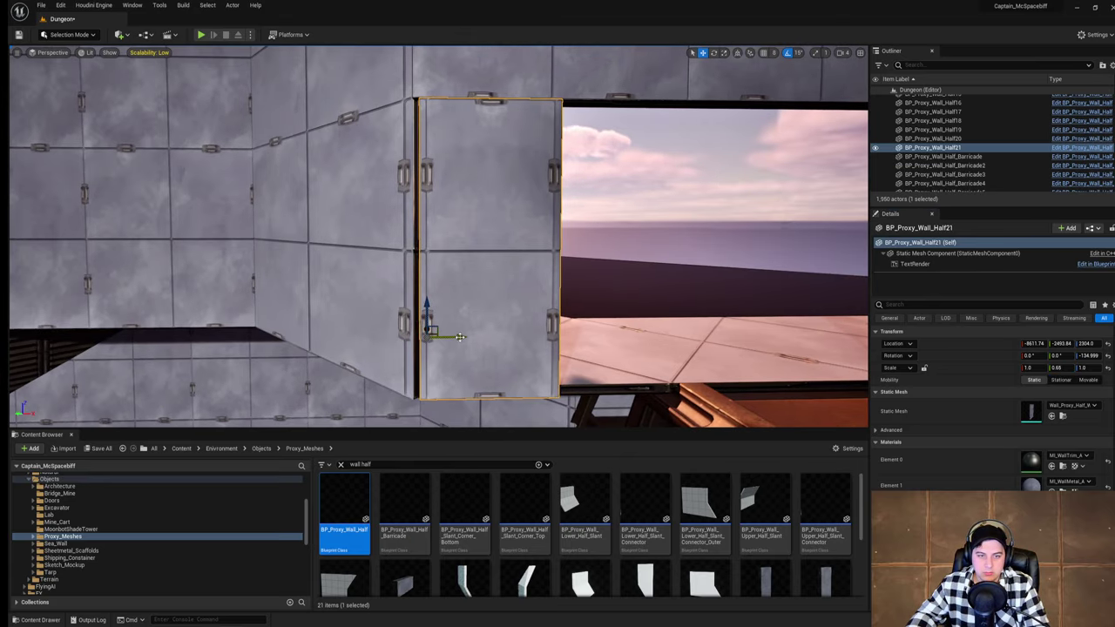
pyautogui.moveTo(460, 337); pyautogui.dragTo(451, 338)
pyautogui.press('d')
pyautogui.moveTo(424, 348); pyautogui.dragTo(458, 348, button='right')
pyautogui.press('s')
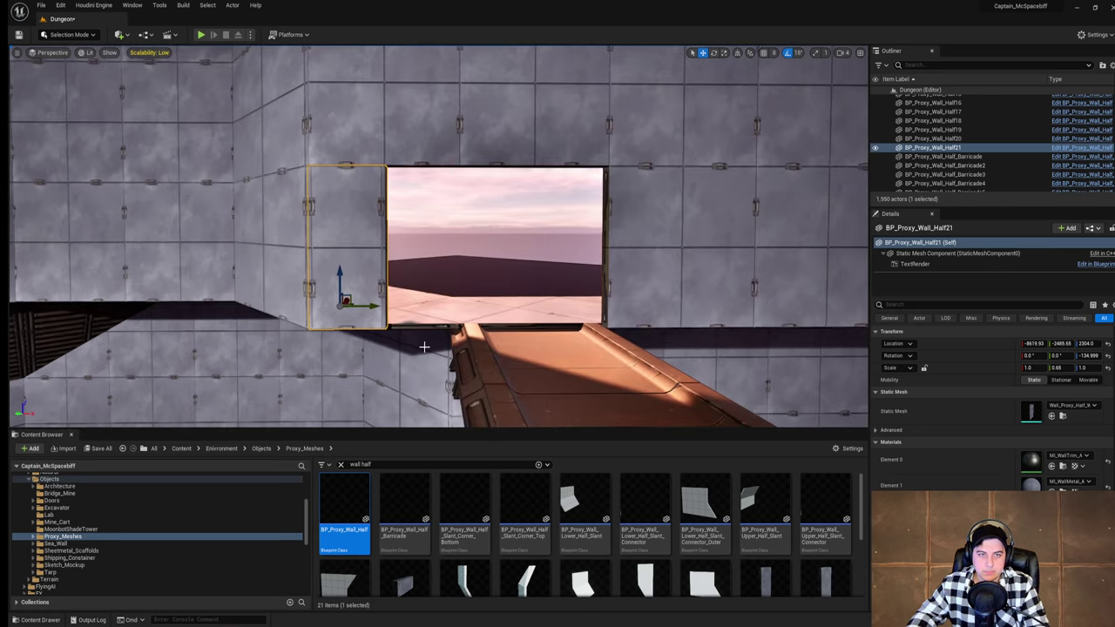
# Step: Duplicate the half wall alongside itself towards the window opening and set the copy's Y scale to 0.7
pyautogui.keyDown('alt'); pyautogui.moveTo(375, 307); pyautogui.dragTo(435, 307); pyautogui.keyUp('alt')
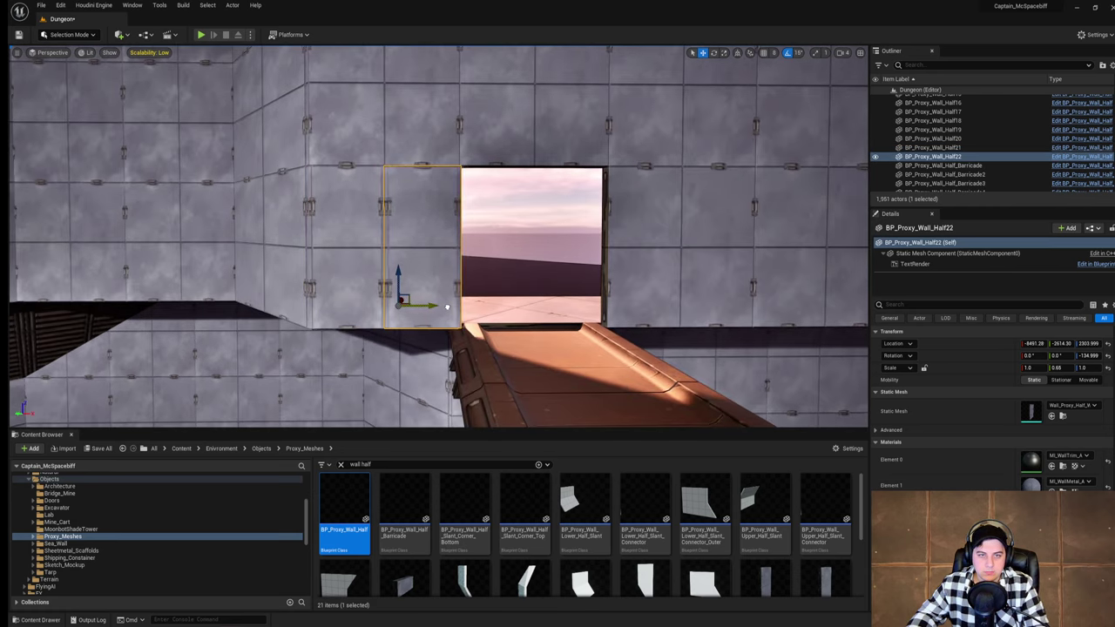
pyautogui.moveTo(435, 307); pyautogui.dragTo(433, 298, button='right')
pyautogui.press('w')
pyautogui.click(1060, 367)
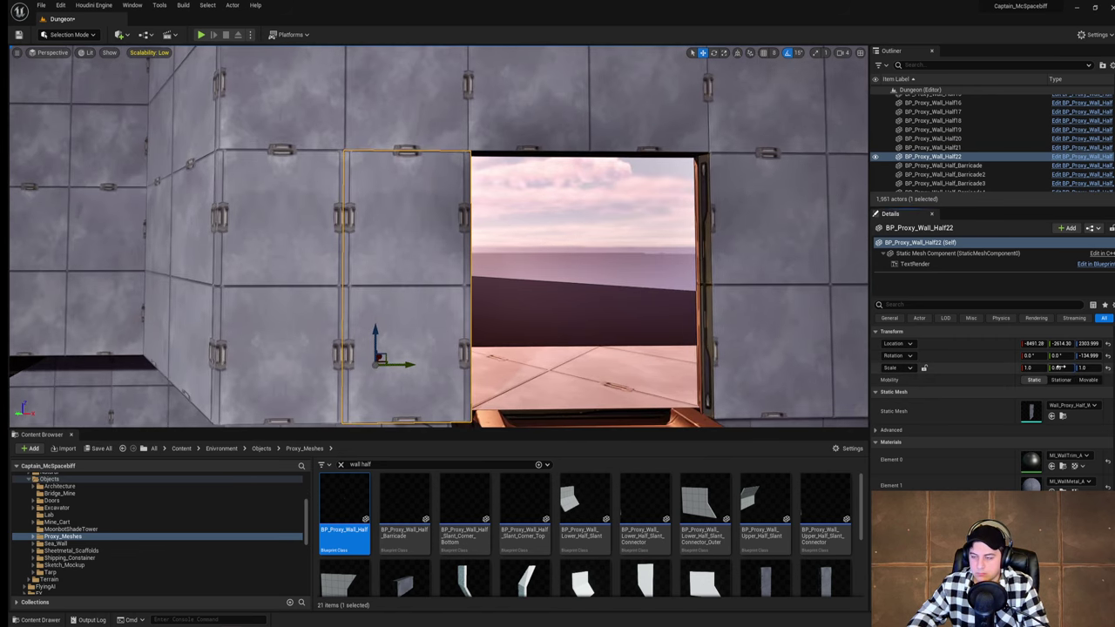
pyautogui.write('0.7')
pyautogui.press('Return')
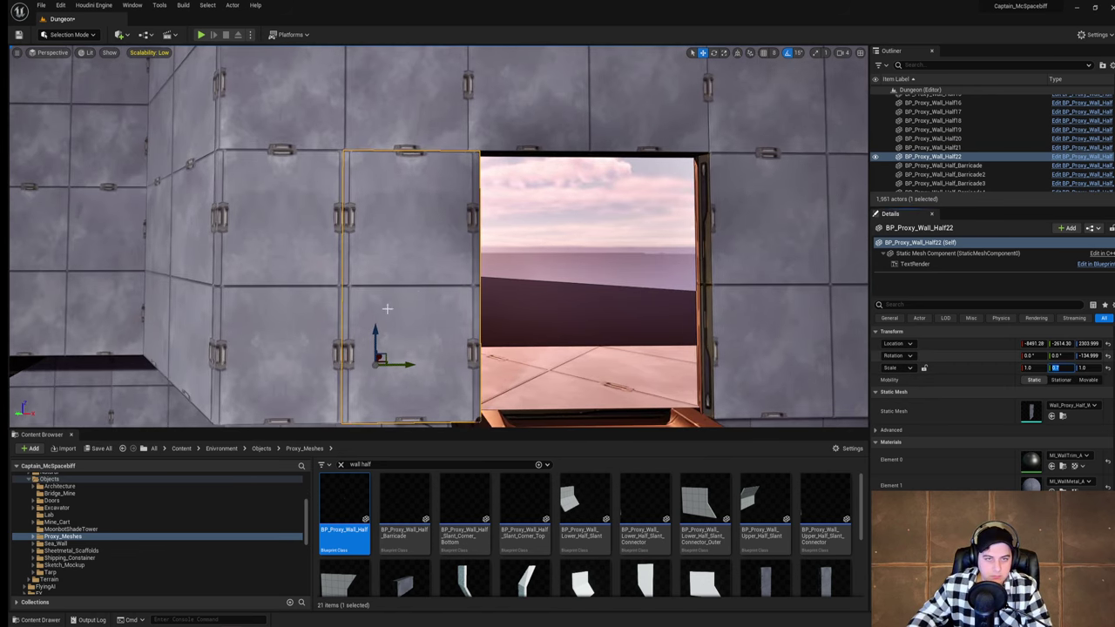
# Step: Delete the half wall at the corner and fill its place with a duplicate of the 0.7-scale half wall
pyautogui.click(330, 262)
pyautogui.press('Delete')
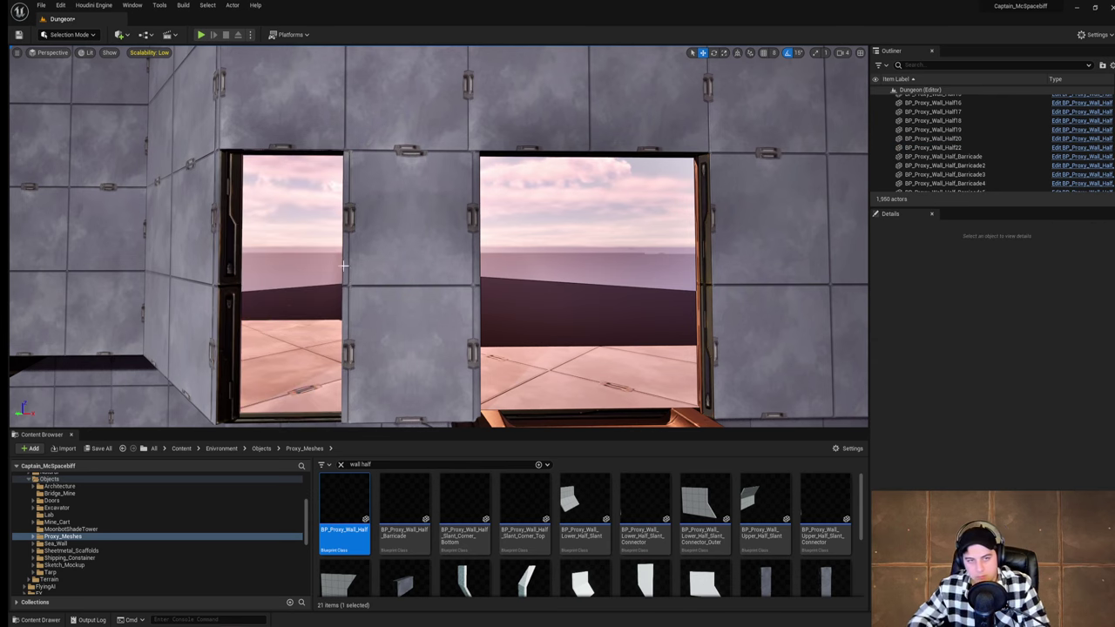
pyautogui.click(418, 270)
pyautogui.moveTo(409, 364); pyautogui.dragTo(323, 361)
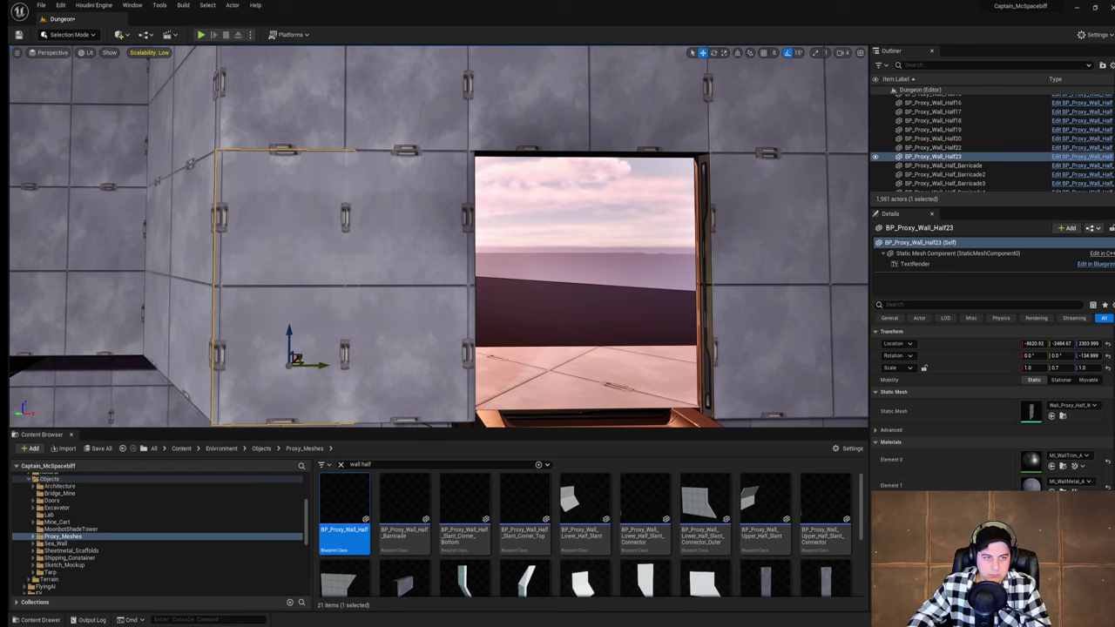
# Step: Set the Y scale of the half wall at the corner to 0.675
pyautogui.moveTo(324, 362); pyautogui.dragTo(293, 368, button='right')
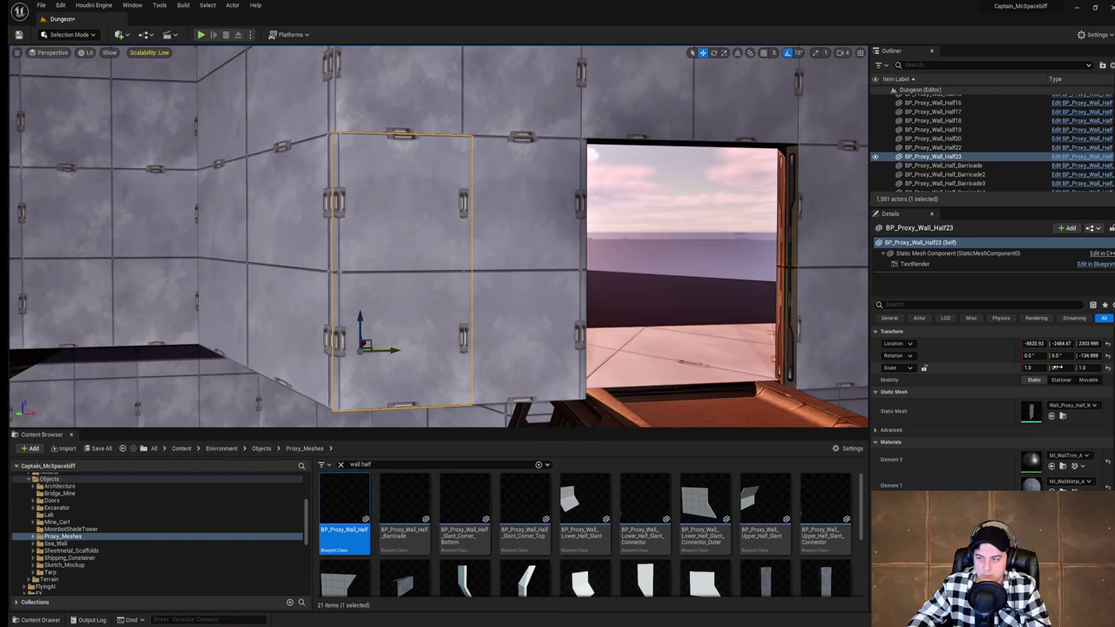
pyautogui.click(1063, 366)
pyautogui.press('BackSpace')
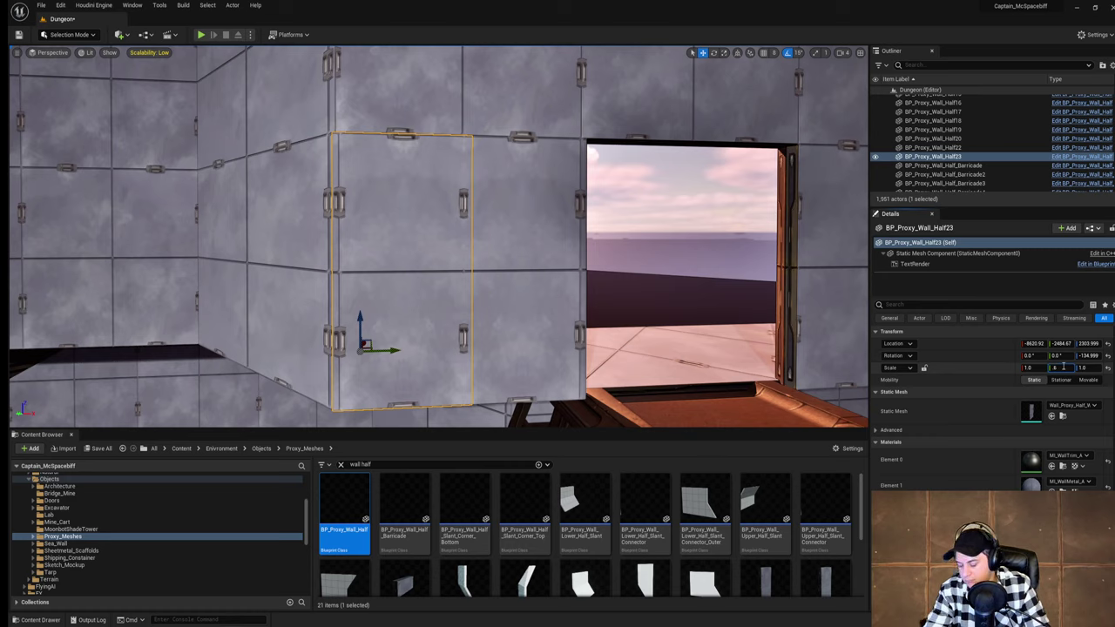
pyautogui.write('.67')
pyautogui.press('Return')
# Step: Replace the half wall next to the opening with a duplicate of the corner half wall
pyautogui.click(536, 309)
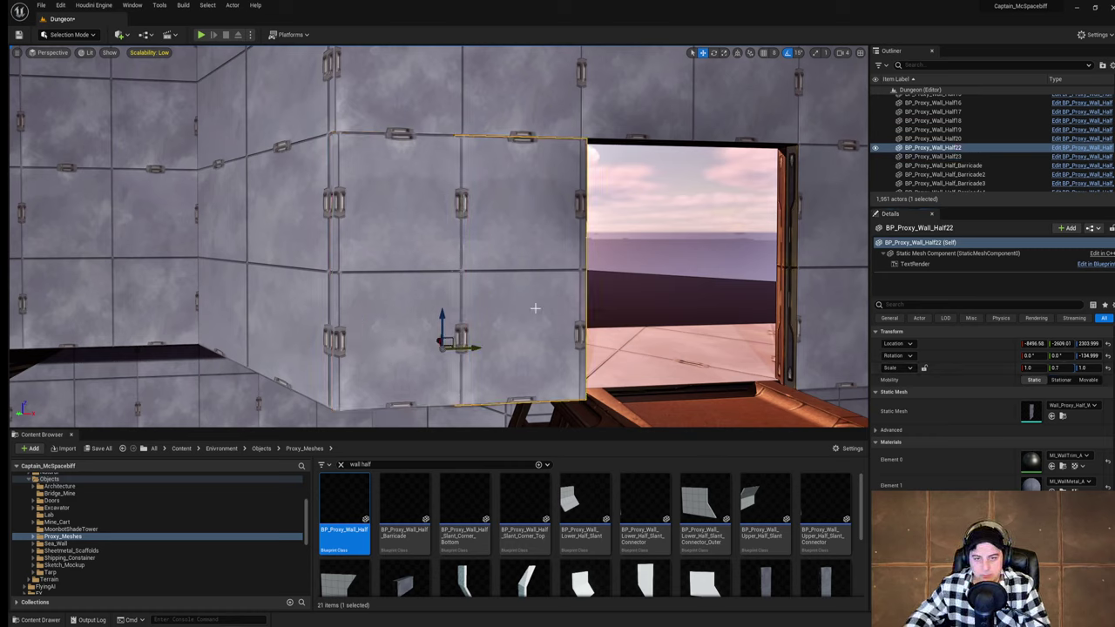
pyautogui.press('Delete')
pyautogui.click(398, 332)
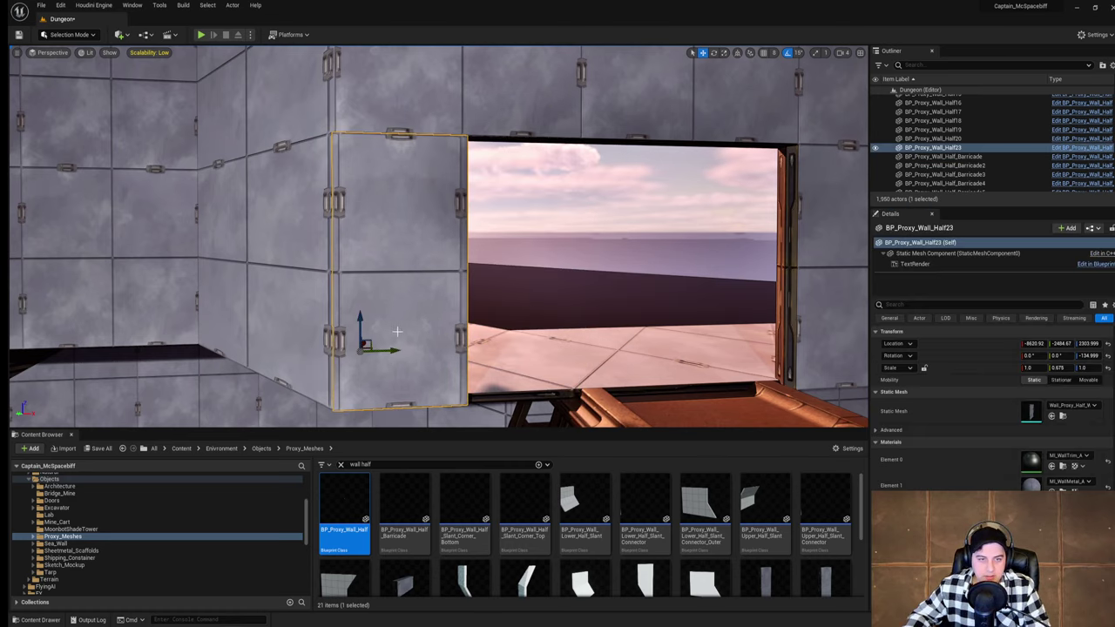
pyautogui.moveTo(394, 347); pyautogui.dragTo(477, 351)
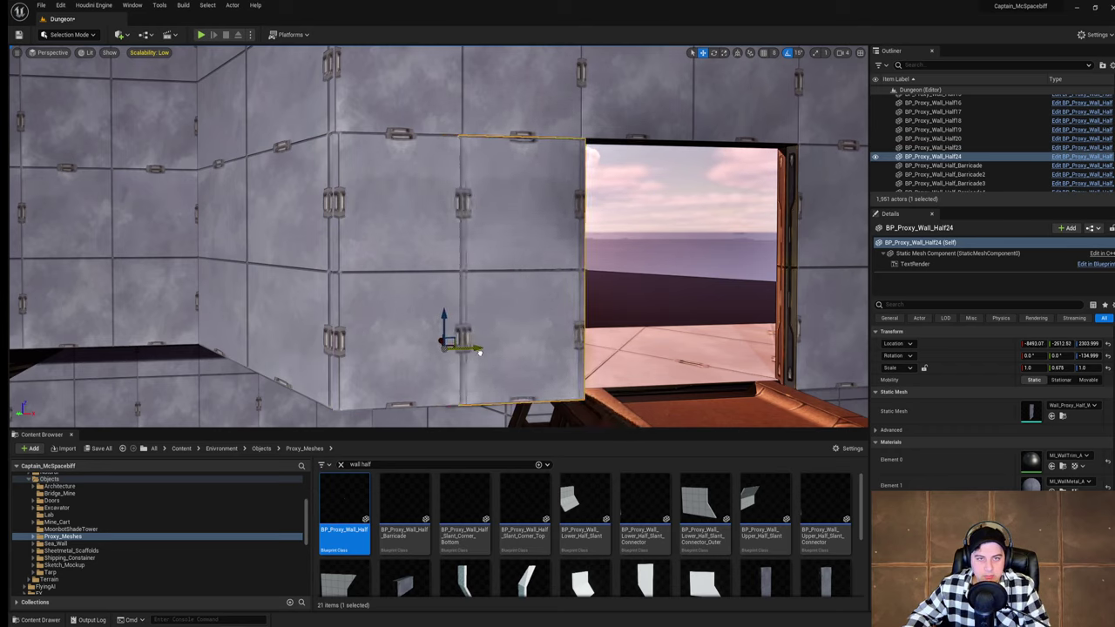
# Step: Nudge both half walls along the wall so that their shared edge and the corner line up
pyautogui.click(433, 335)
pyautogui.moveTo(392, 350); pyautogui.dragTo(394, 351)
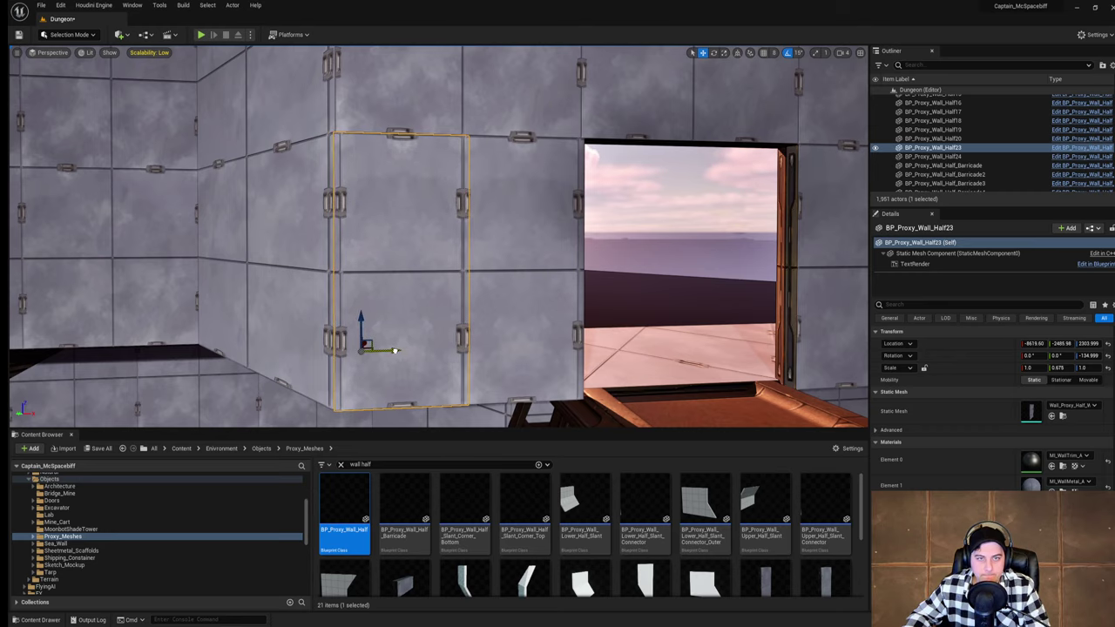
pyautogui.click(514, 315)
pyautogui.moveTo(479, 347); pyautogui.dragTo(479, 346)
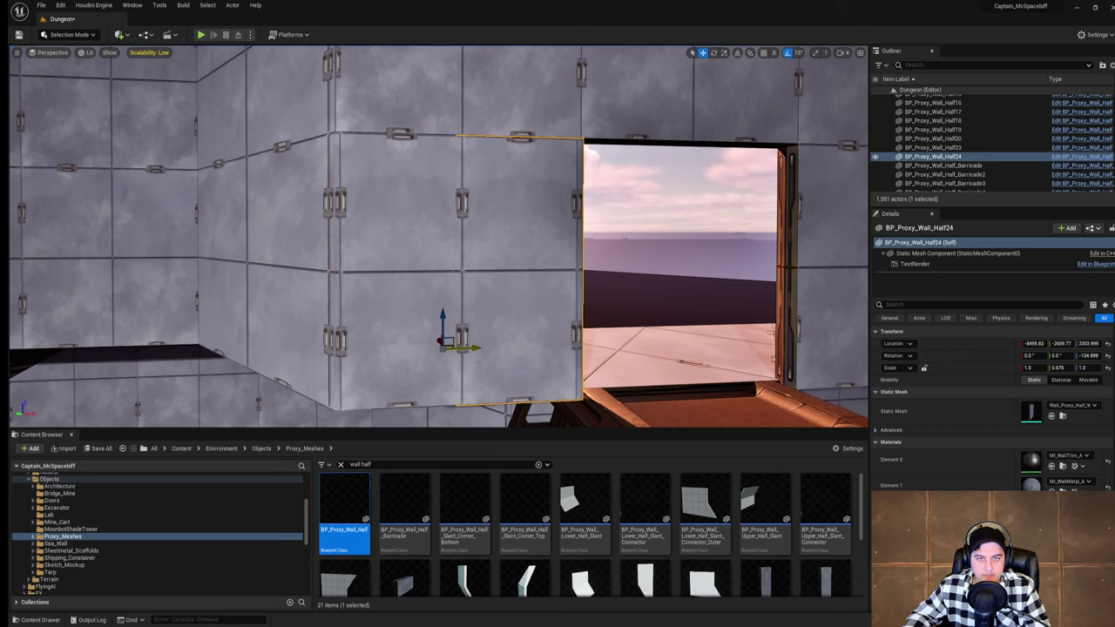
# Step: Check the two fitted half walls from further back, deselect them, and save the level
pyautogui.press('d')
pyautogui.moveTo(479, 346); pyautogui.dragTo(383, 347, button='right')
pyautogui.press('s')
pyautogui.moveTo(576, 259); pyautogui.dragTo(575, 259, button='right')
pyautogui.press('a')
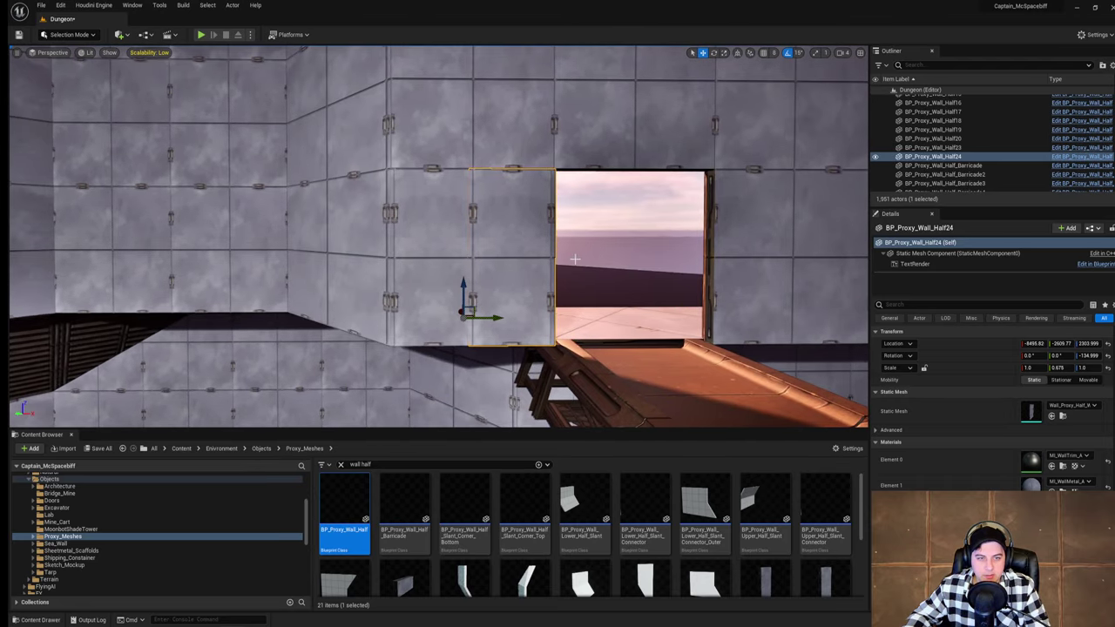
pyautogui.click(604, 242)
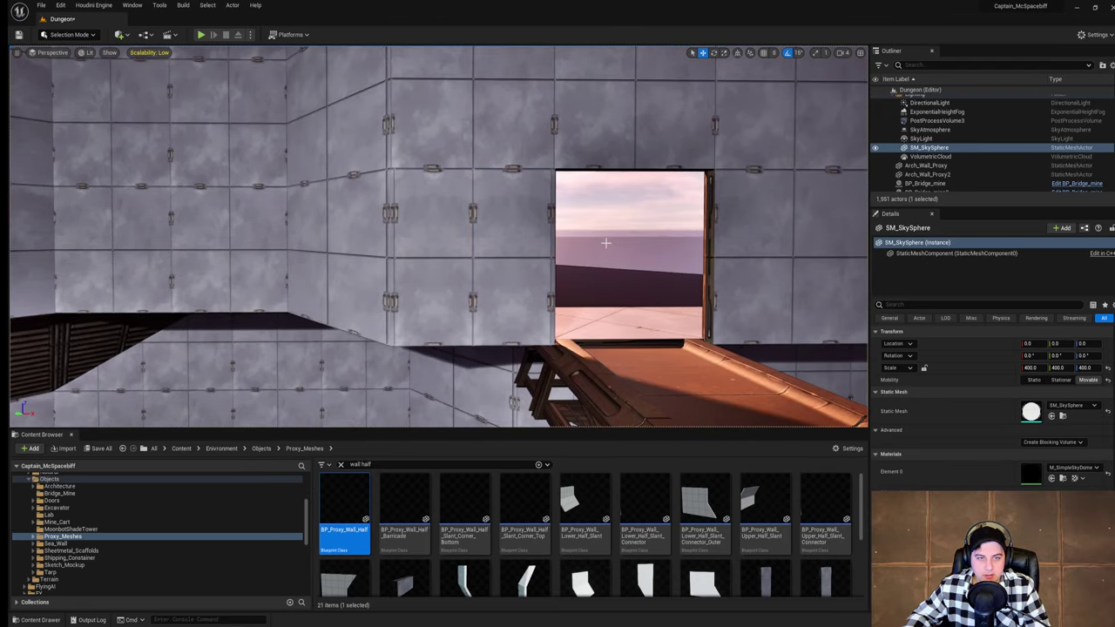
pyautogui.click(41, 5)
pyautogui.click(61, 87)
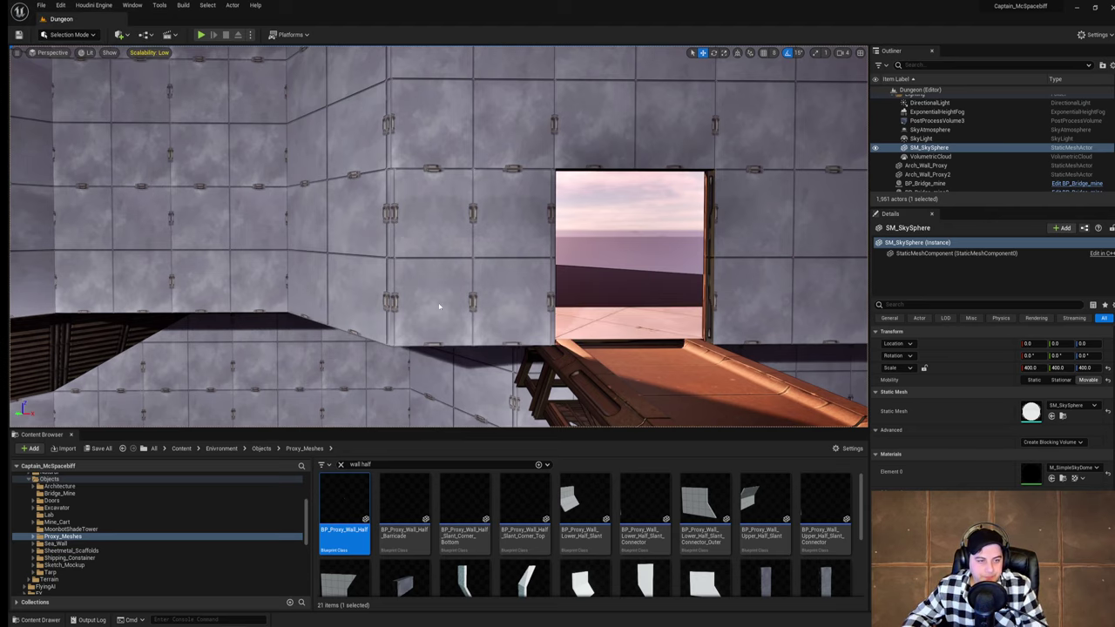
# Step: Play-test the level by running along the bridges to the wall openings, and save the level once the test is stopped
pyautogui.moveTo(435, 252); pyautogui.dragTo(662, 252, button='right')
pyautogui.press('w')
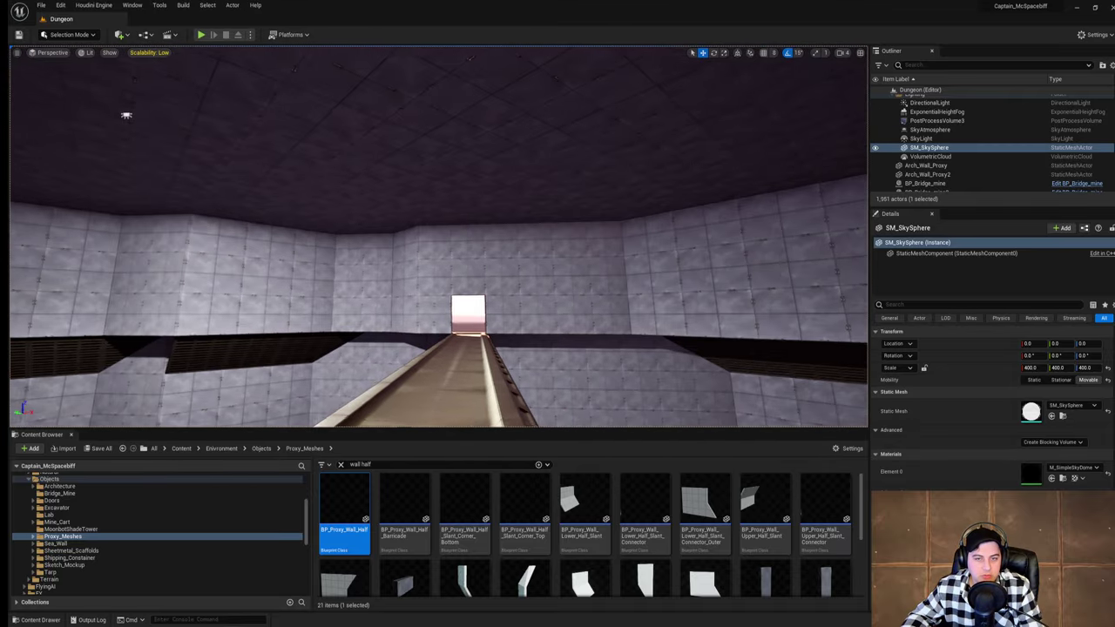
pyautogui.click(199, 34)
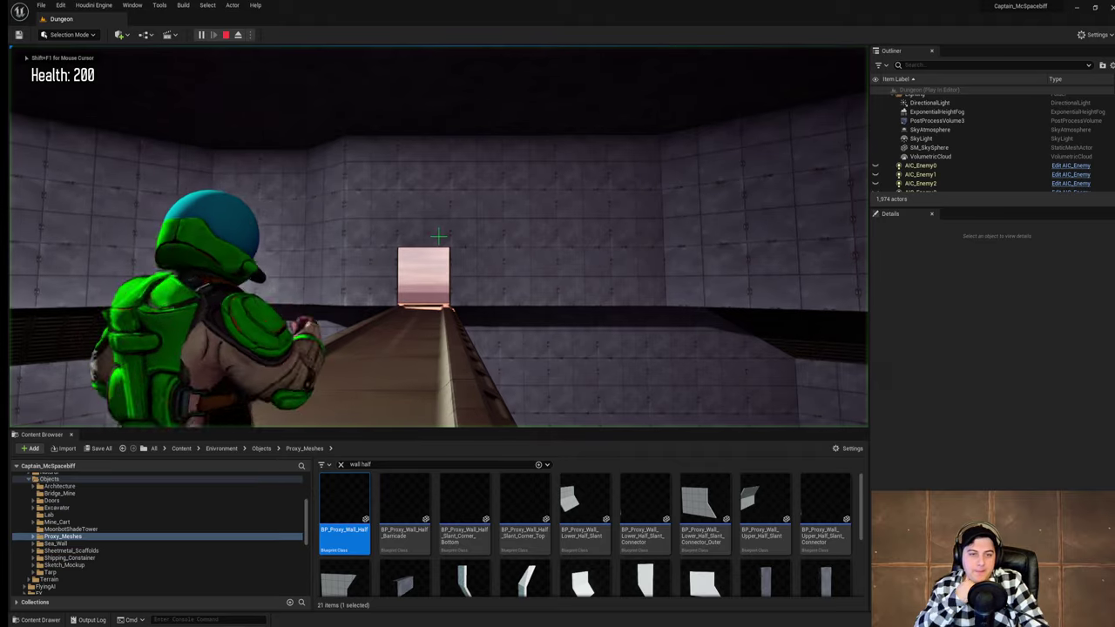
pyautogui.press('w')
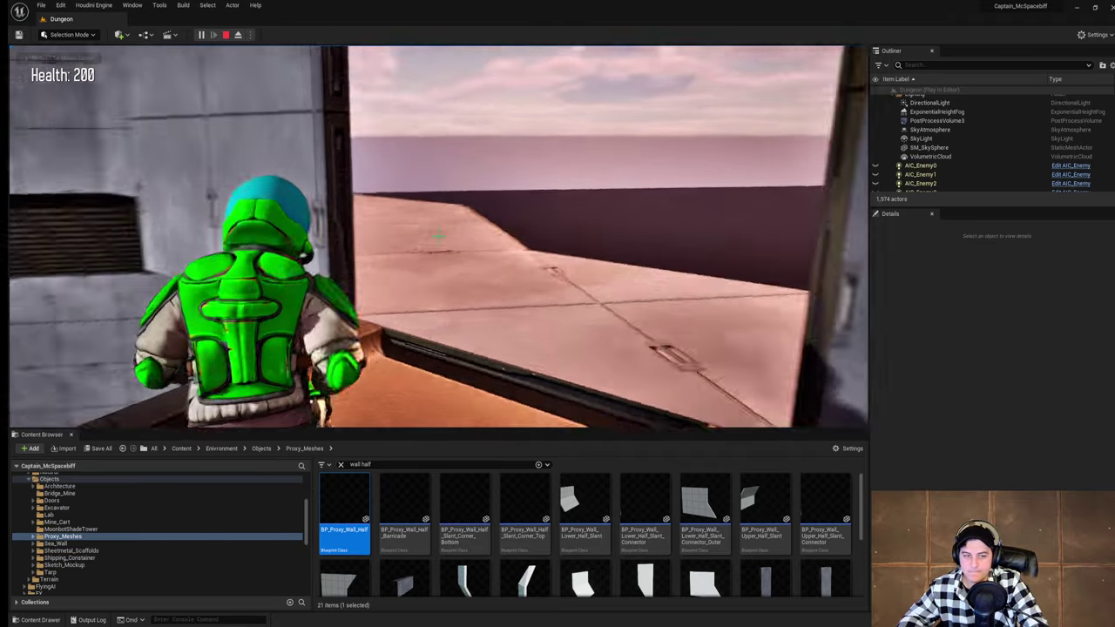
pyautogui.press('w')
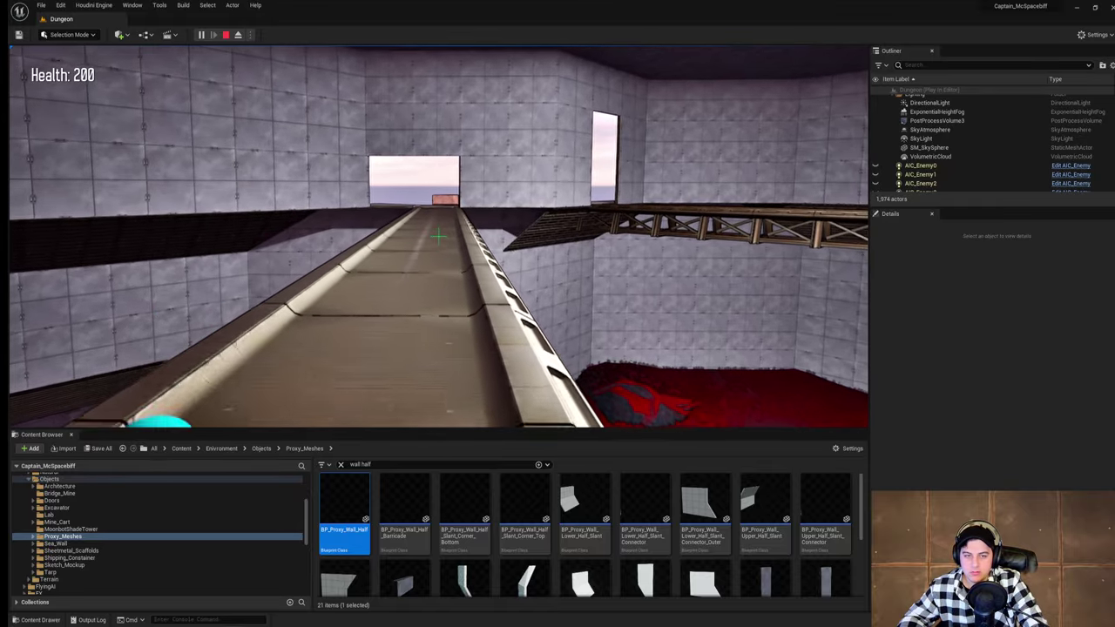
pyautogui.press('w')
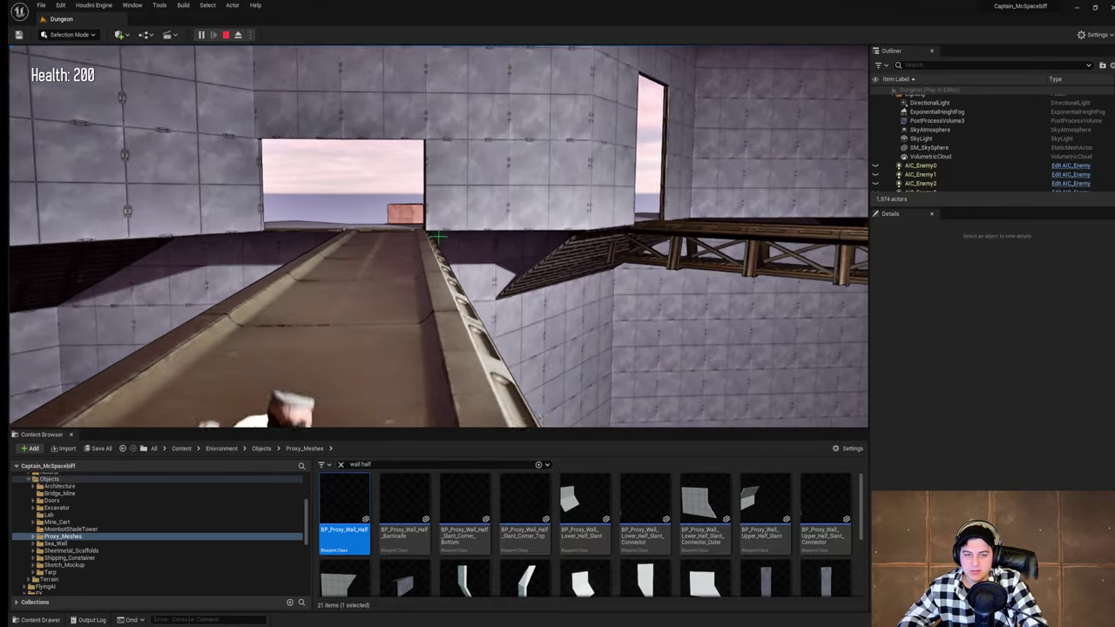
pyautogui.press('w')
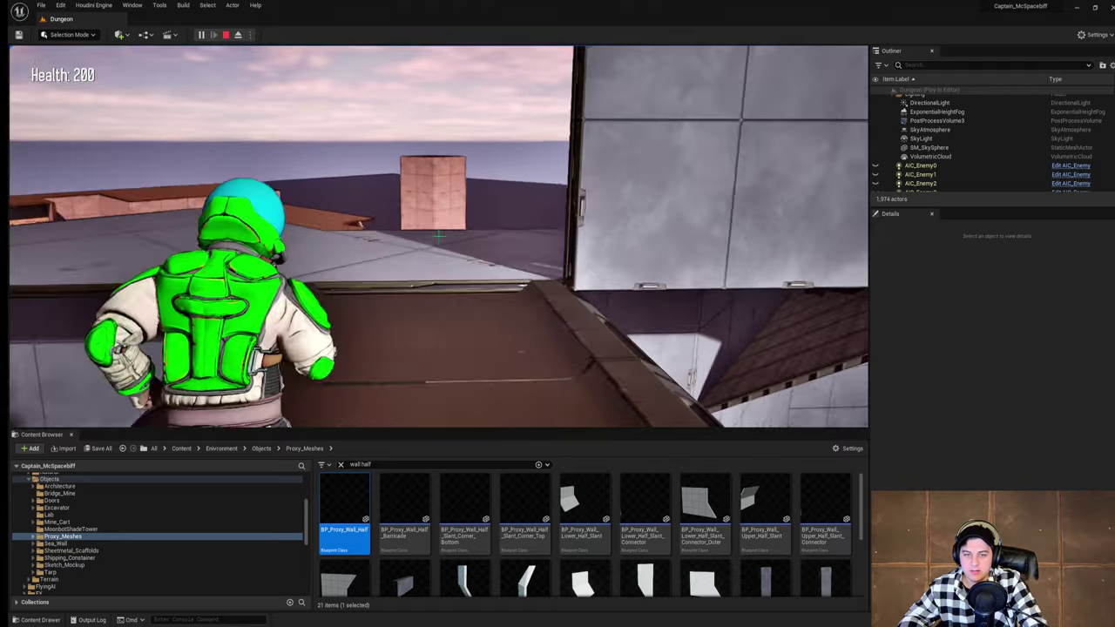
pyautogui.press('w')
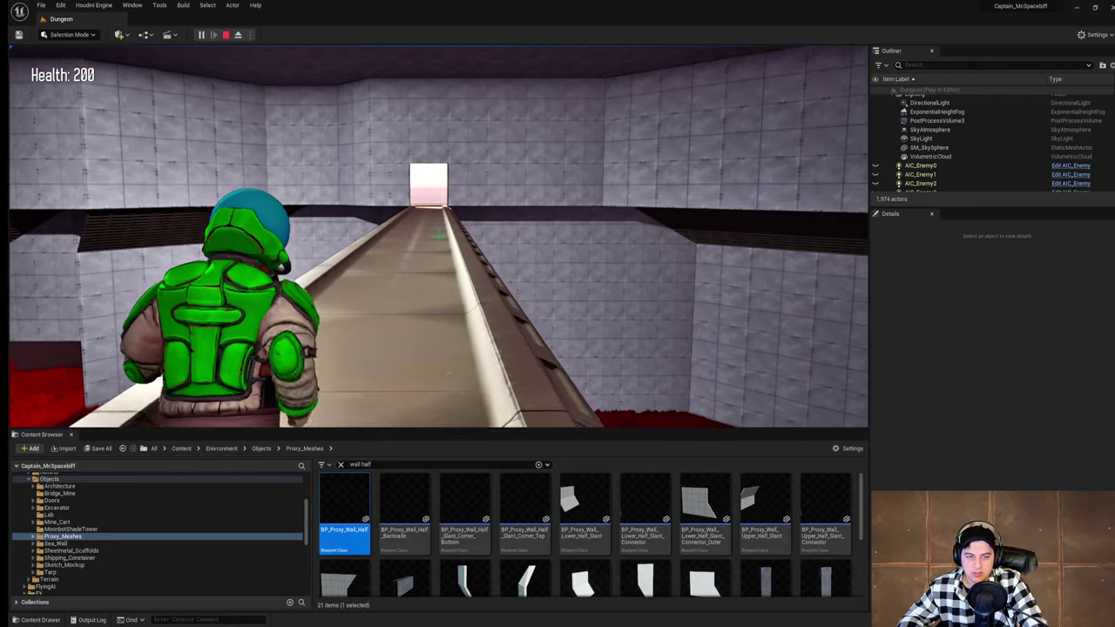
pyautogui.press('Escape')
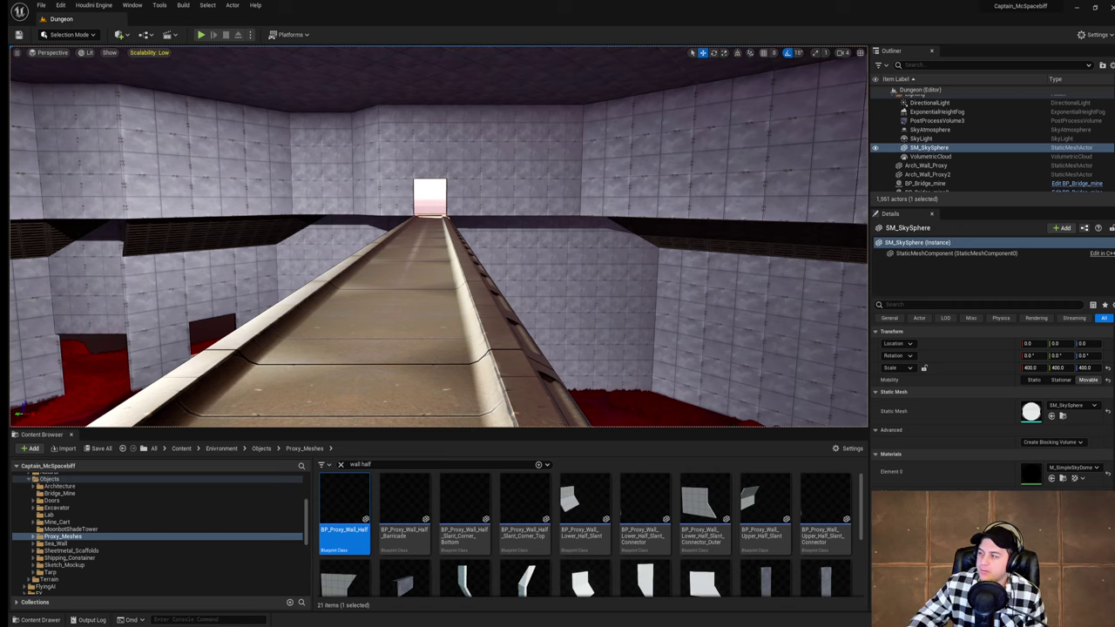
pyautogui.click(41, 5)
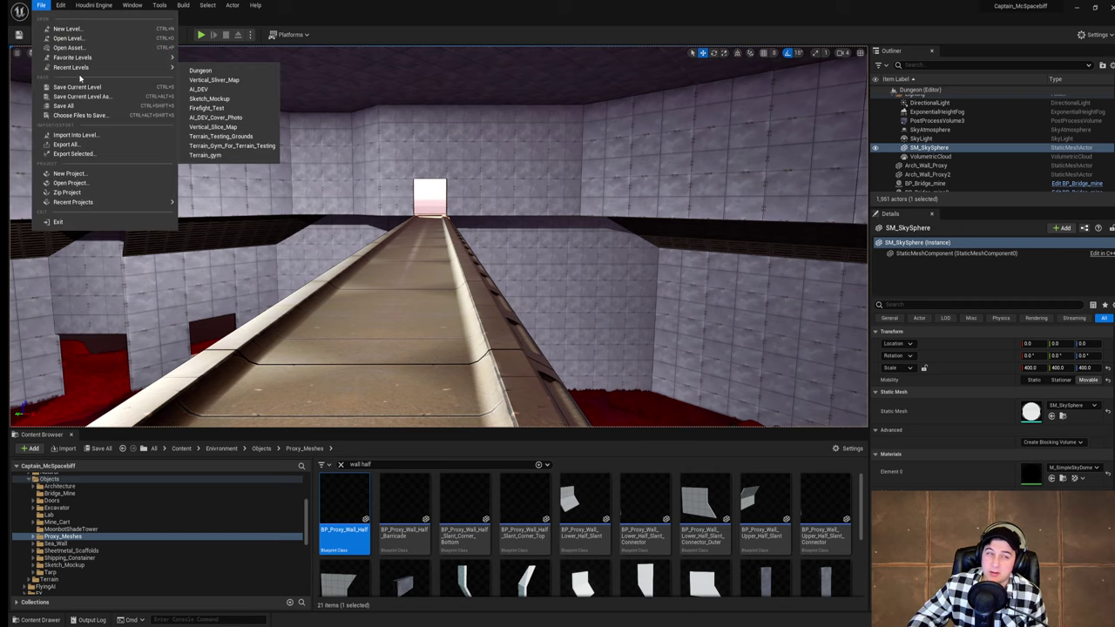
pyautogui.click(82, 86)
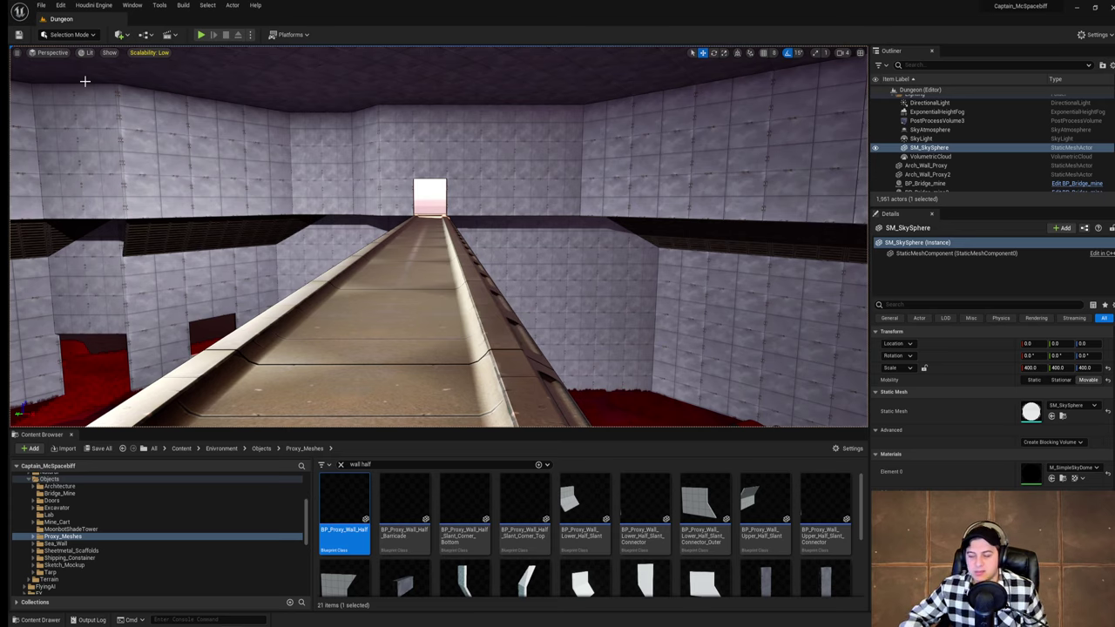
# Step: Examine the narrowed opening at the bridge end and play-test the room from the ground to view the bridges from below
pyautogui.moveTo(439, 248); pyautogui.dragTo(815, 255, button='right')
pyautogui.moveTo(331, 234); pyautogui.dragTo(339, 264, button='right')
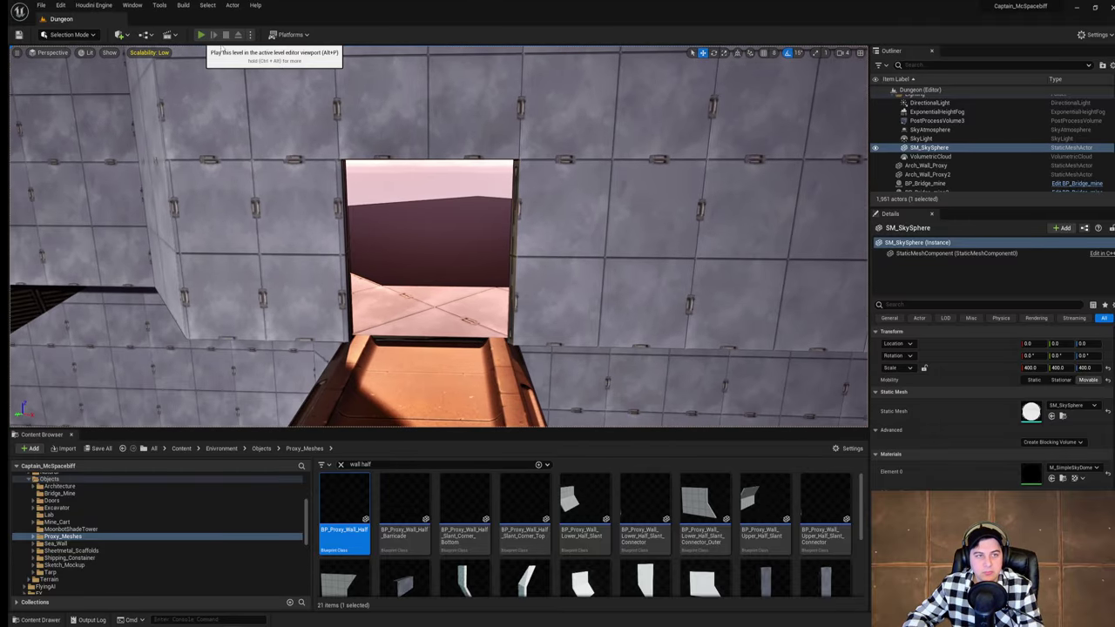
pyautogui.hotkey('alt', 'p')
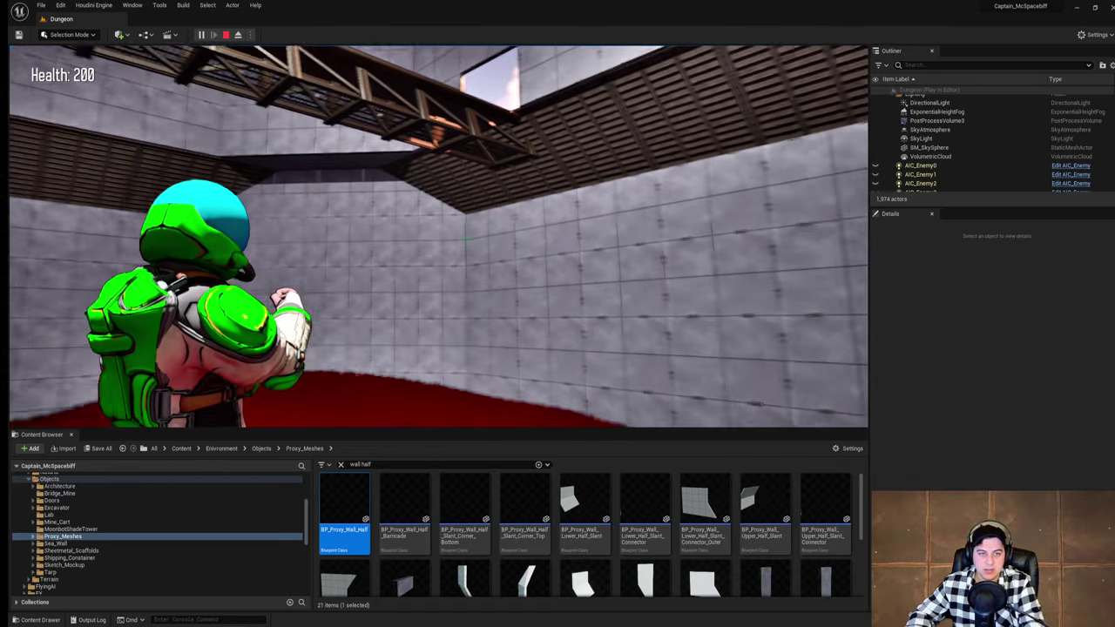
pyautogui.press('Escape')
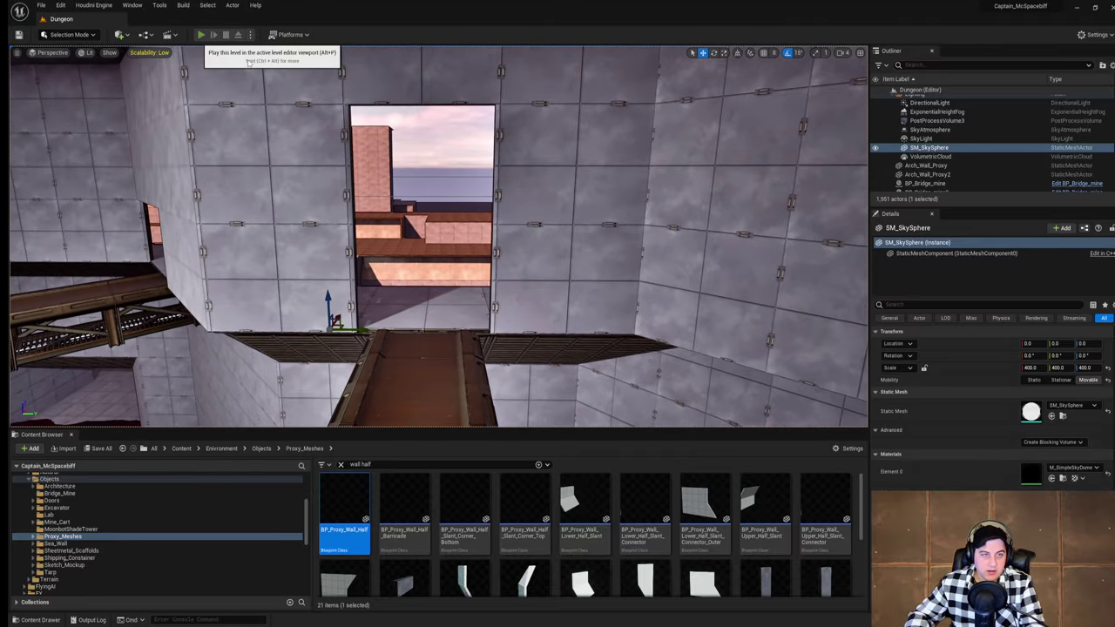
pyautogui.click(201, 35)
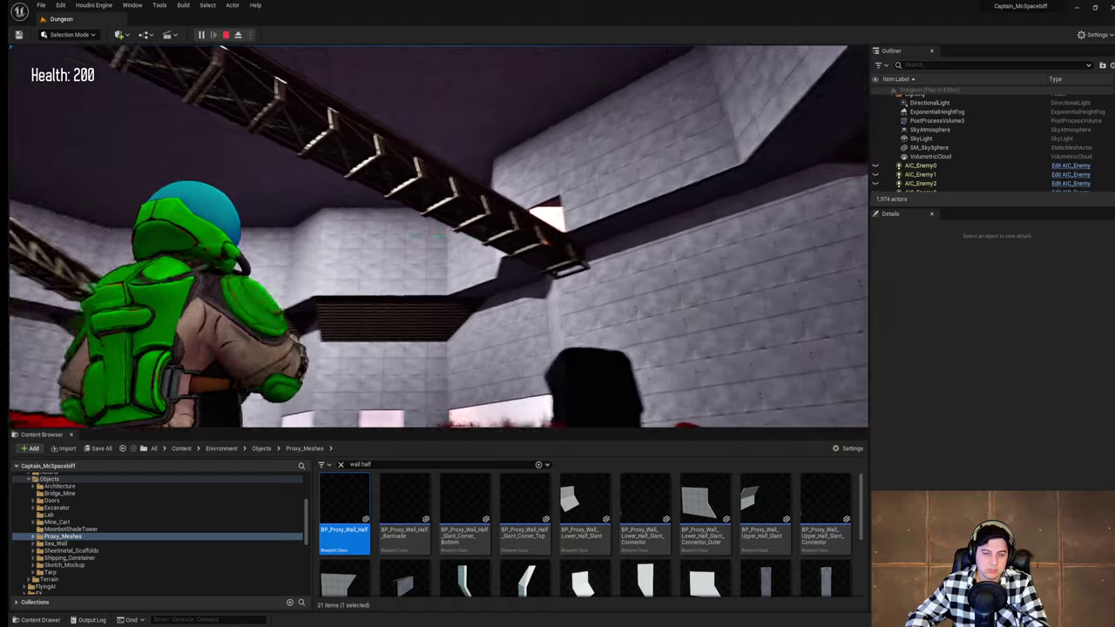
pyautogui.press('Escape')
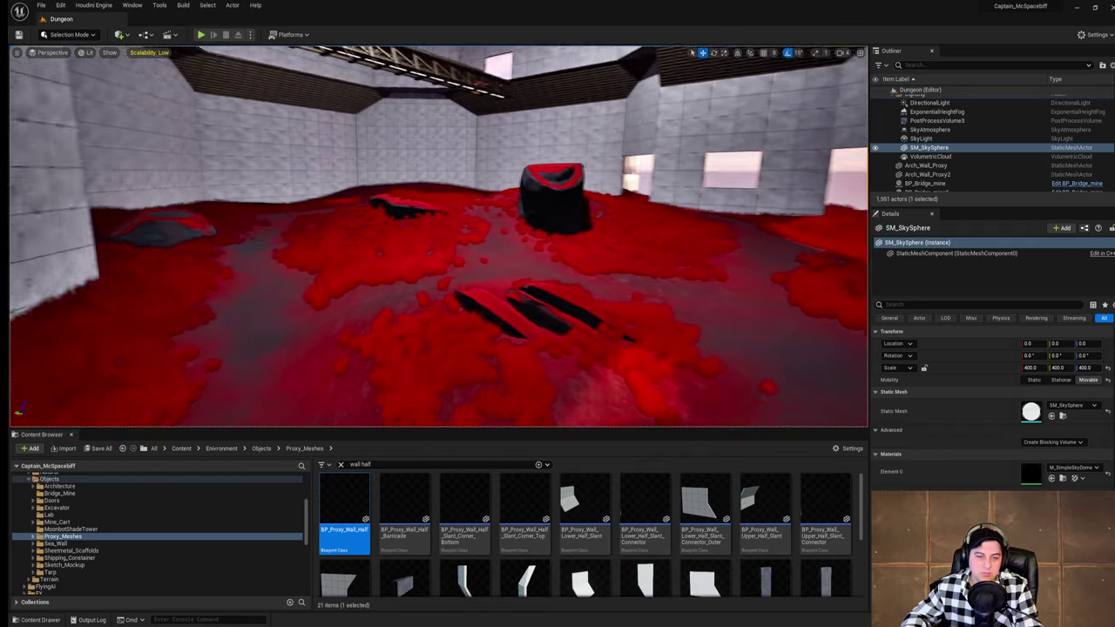
# Step: Duplicate the wall above the wide ground-level opening downward to fill part of the opening
pyautogui.moveTo(439, 236); pyautogui.dragTo(441, 204, button='right')
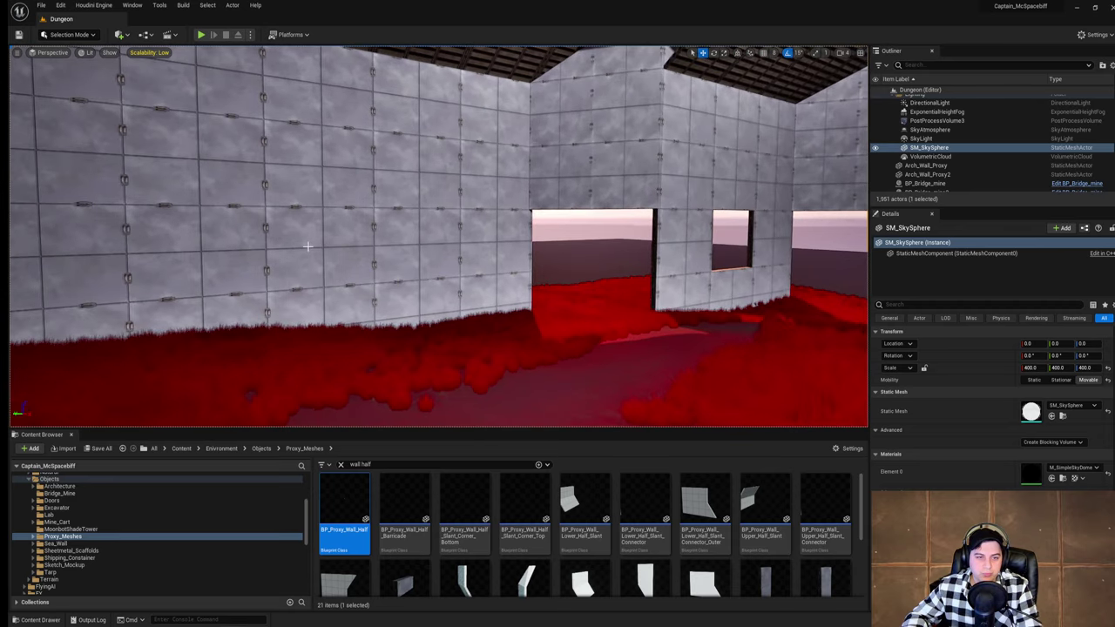
pyautogui.click(475, 244)
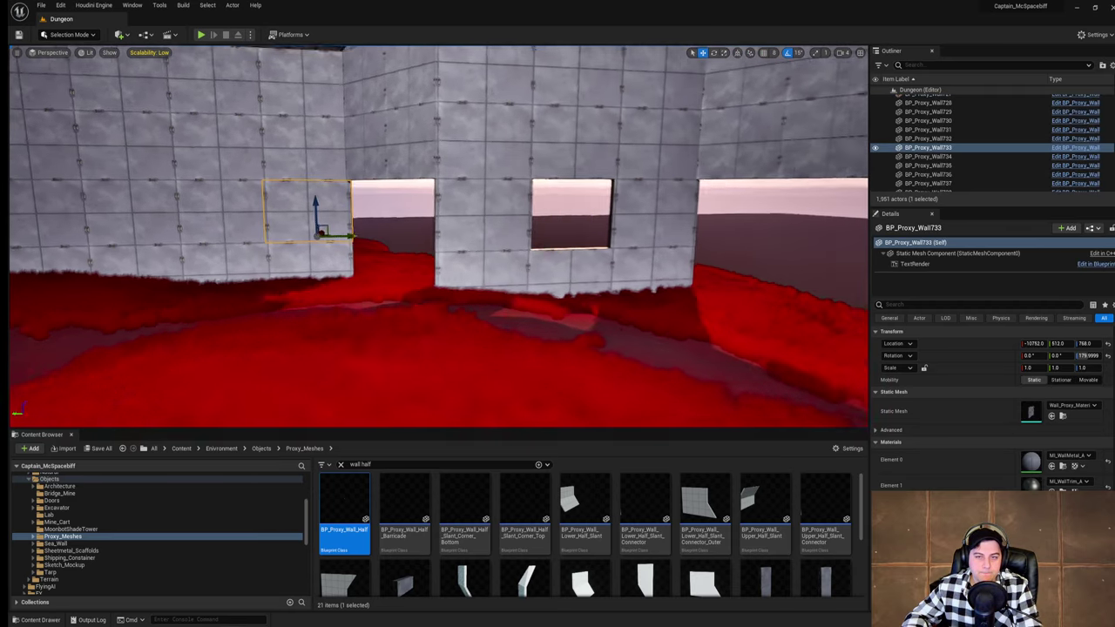
pyautogui.moveTo(475, 244); pyautogui.dragTo(478, 244, button='right')
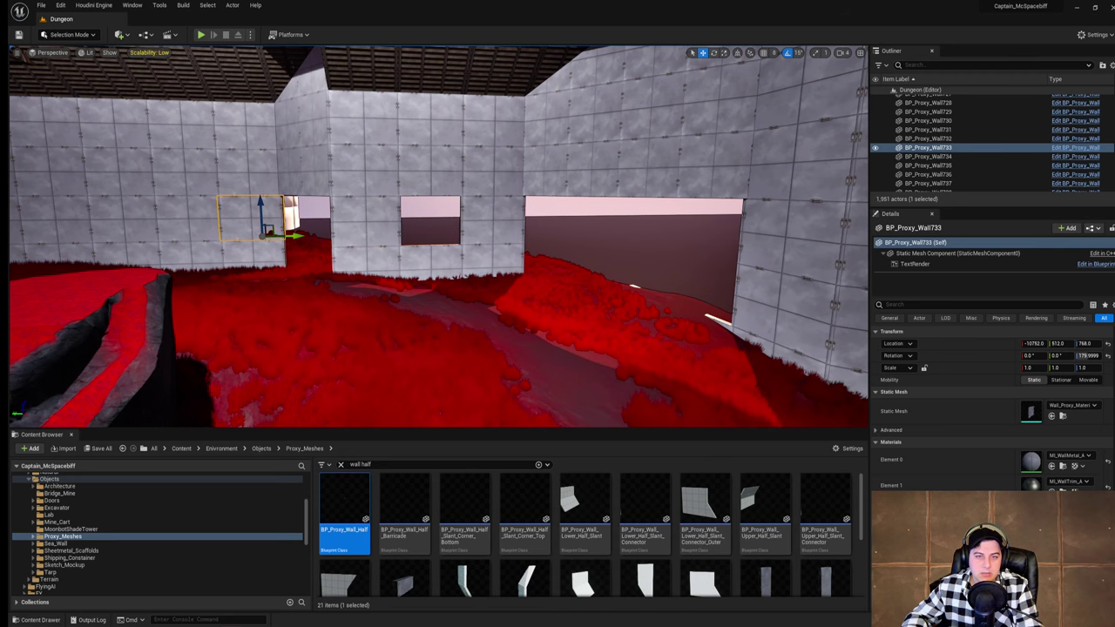
pyautogui.moveTo(478, 244)
pyautogui.mouseDown(button='right')
pyautogui.moveTo(462, 244)
pyautogui.moveTo(478, 245)
pyautogui.mouseUp(button='right')
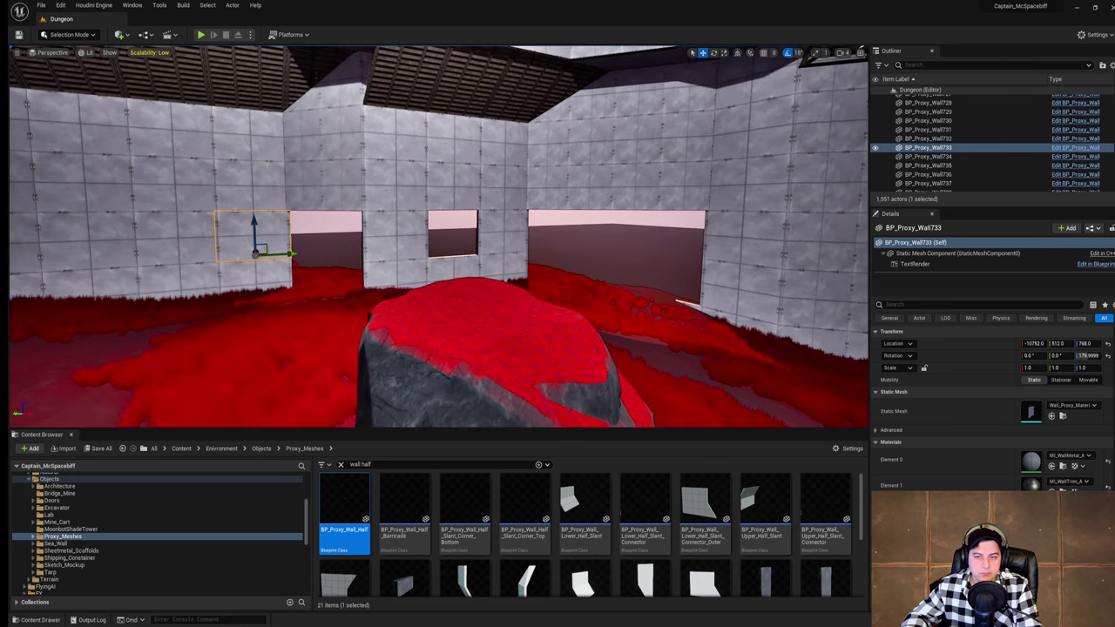
pyautogui.click(760, 236)
pyautogui.click(592, 186)
pyautogui.keyDown('alt'); pyautogui.moveTo(564, 181); pyautogui.dragTo(566, 264); pyautogui.keyUp('alt')
# Step: Close the lower part of the remaining ground-level opening with a duplicated 45-degree wall and another copied wall panel
pyautogui.moveTo(565, 264); pyautogui.dragTo(603, 286, button='right')
pyautogui.keyDown('alt'); pyautogui.moveTo(404, 284); pyautogui.dragTo(438, 303); pyautogui.keyUp('alt')
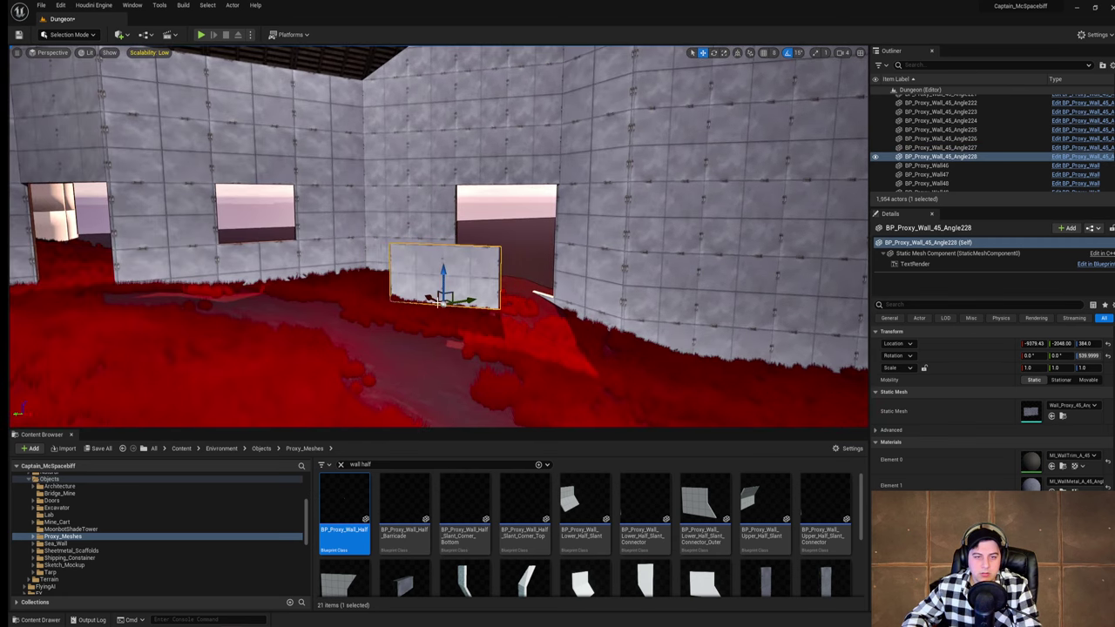
pyautogui.moveTo(463, 297); pyautogui.dragTo(522, 297, button='right')
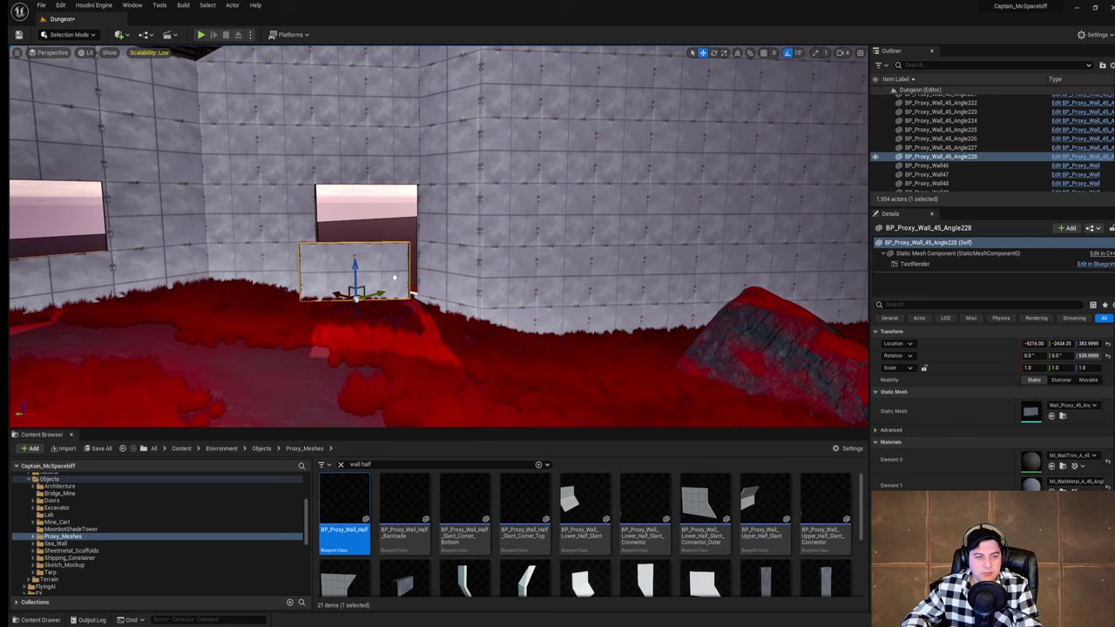
pyautogui.moveTo(451, 262); pyautogui.dragTo(379, 264, button='right')
pyautogui.keyDown('alt'); pyautogui.moveTo(461, 246); pyautogui.dragTo(463, 302); pyautogui.keyUp('alt')
pyautogui.moveTo(463, 302); pyautogui.dragTo(348, 296, button='right')
pyautogui.moveTo(438, 275); pyautogui.dragTo(296, 275, button='right')
pyautogui.click(438, 273)
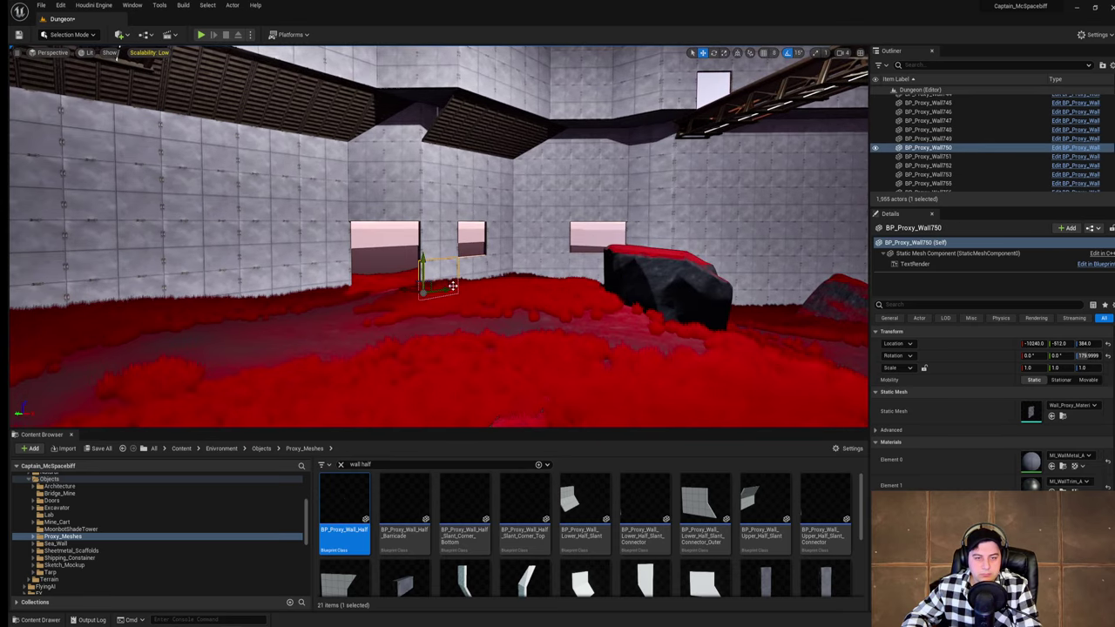
pyautogui.moveTo(453, 286); pyautogui.dragTo(510, 294, button='right')
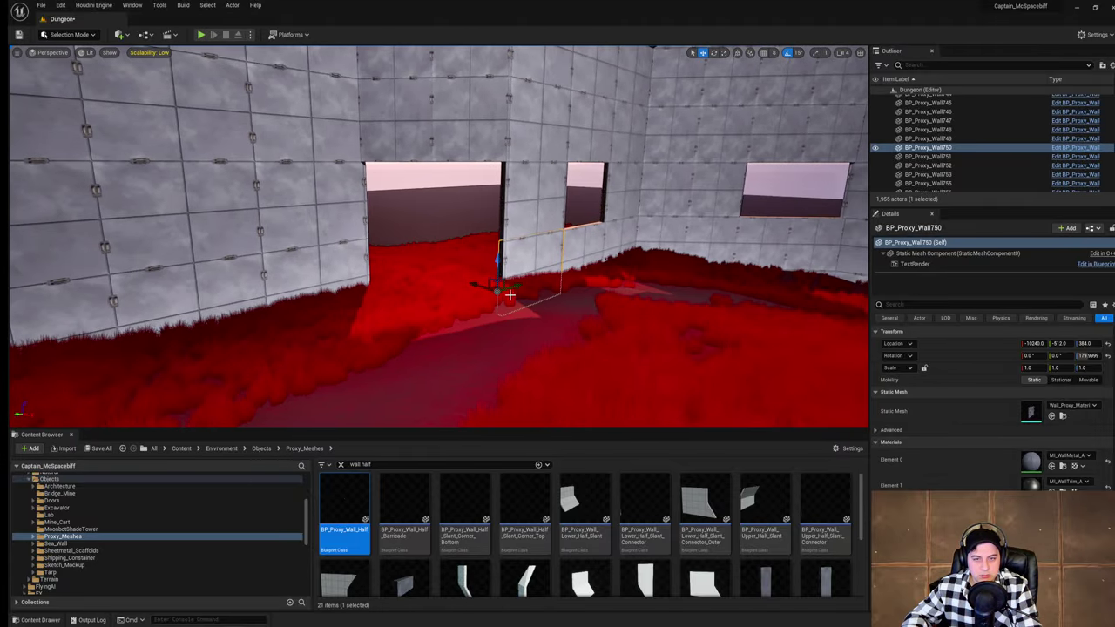
pyautogui.keyDown('alt'); pyautogui.moveTo(511, 291); pyautogui.dragTo(465, 307); pyautogui.keyUp('alt')
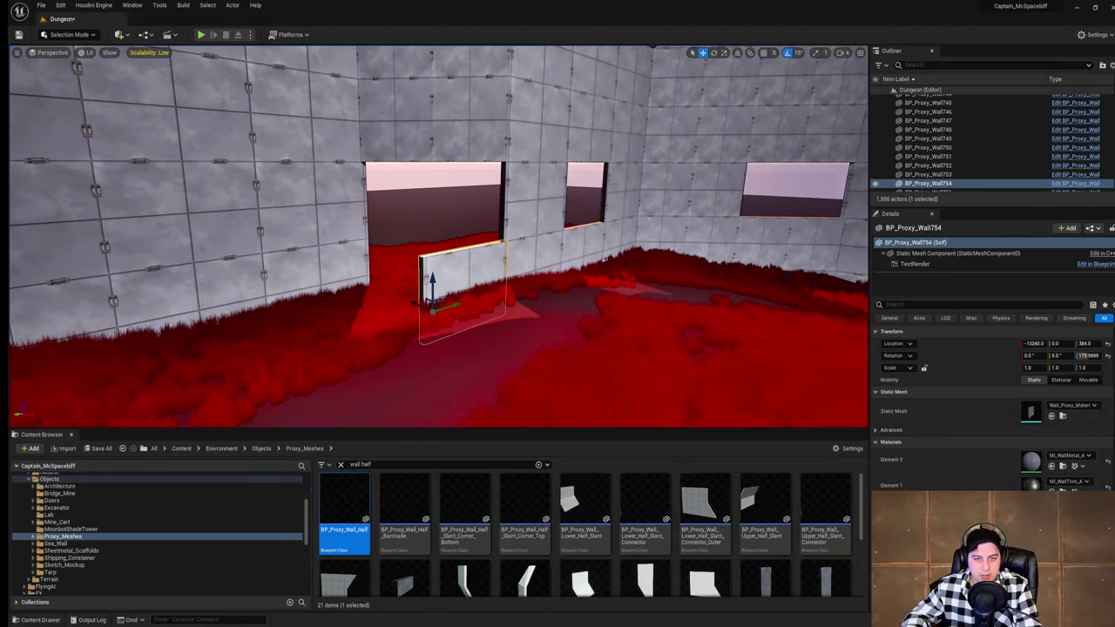
pyautogui.moveTo(457, 277); pyautogui.dragTo(498, 279, button='right')
pyautogui.press('Delete')
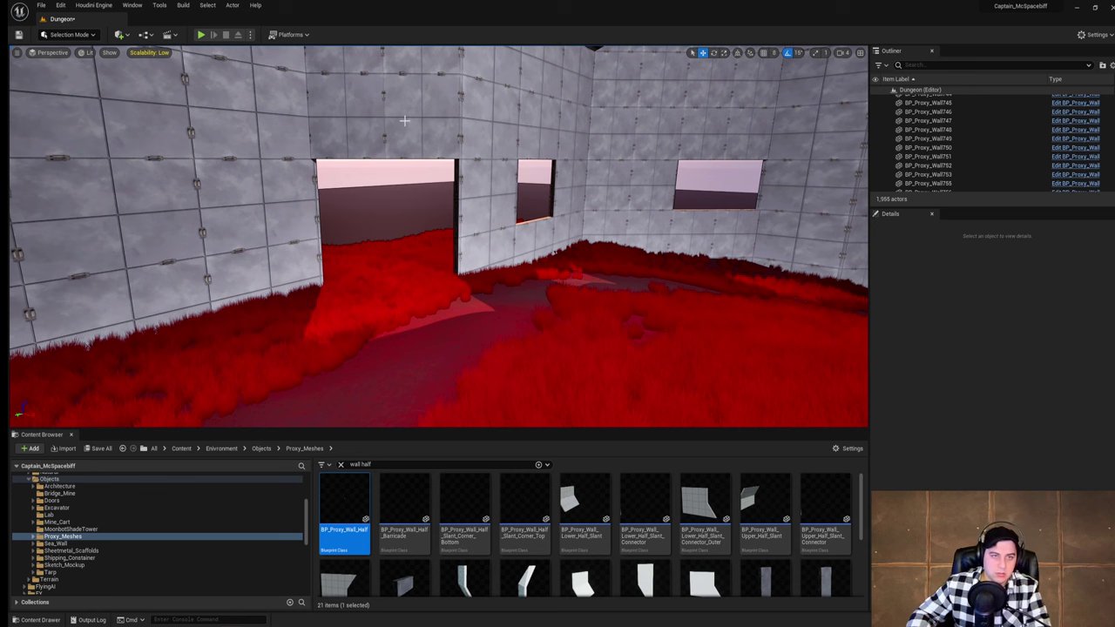
# Step: Duplicate the wall above the ground-level doorway downward to close the doorway beside the small window
pyautogui.click(372, 128)
pyautogui.keyDown('alt'); pyautogui.moveTo(385, 128); pyautogui.dragTo(385, 279); pyautogui.keyUp('alt')
pyautogui.press('w')
pyautogui.moveTo(385, 279); pyautogui.dragTo(470, 270, button='right')
# Step: Delete the wall panels on both sides of the small window to widen it
pyautogui.click(353, 204)
pyautogui.moveTo(353, 205); pyautogui.dragTo(331, 211, button='right')
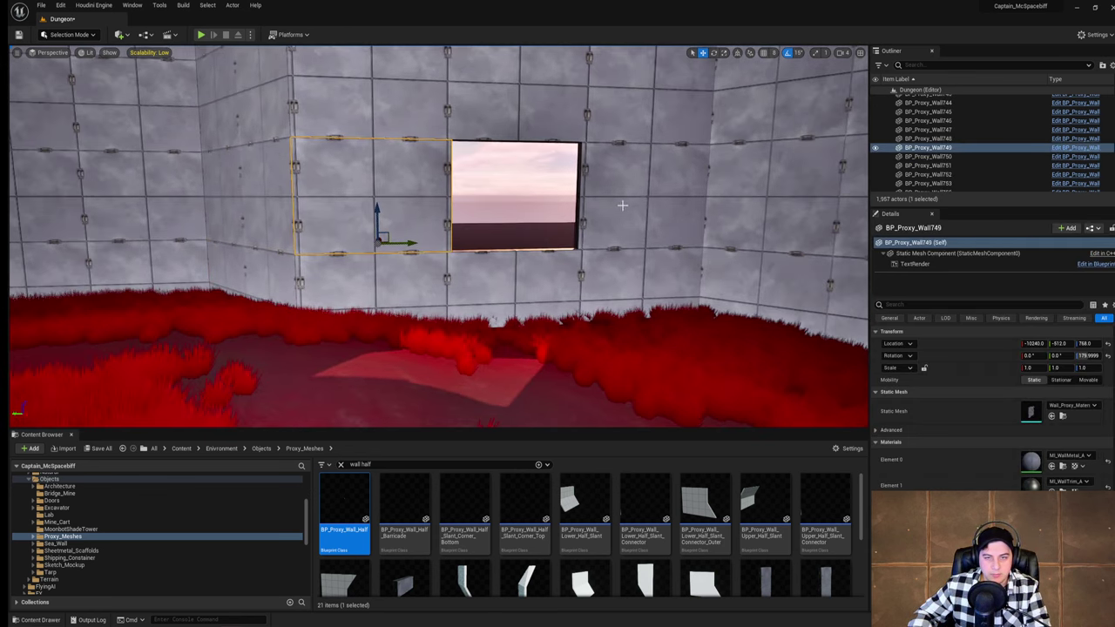
pyautogui.keyDown('ctrl'); pyautogui.click(642, 199); pyautogui.keyUp('ctrl')
pyautogui.press('Delete')
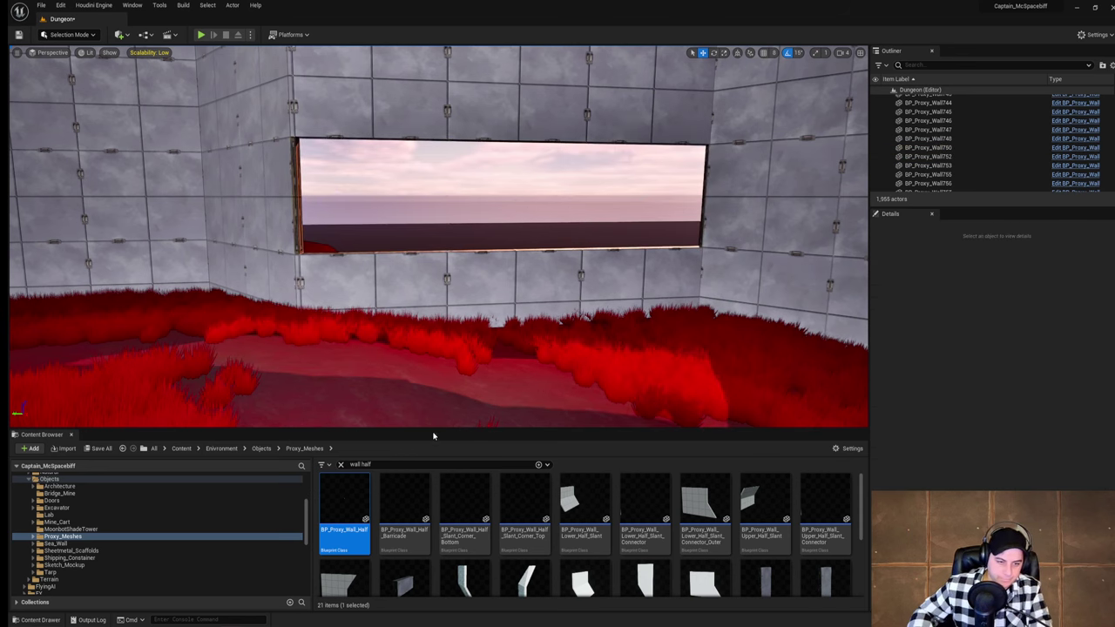
# Step: Place a BP_Proxy_Wall_Half at each end of the widened window, rotated 180 degrees to fit the wall
pyautogui.moveTo(359, 488); pyautogui.dragTo(832, 264)
pyautogui.press('e')
pyautogui.press('w')
pyautogui.moveTo(678, 255); pyautogui.dragTo(591, 237)
pyautogui.moveTo(590, 237)
pyautogui.mouseDown(button='right')
pyautogui.moveTo(532, 225)
pyautogui.moveTo(610, 228)
pyautogui.moveTo(601, 231)
pyautogui.mouseUp(button='right')
pyautogui.press('s')
pyautogui.press('w')
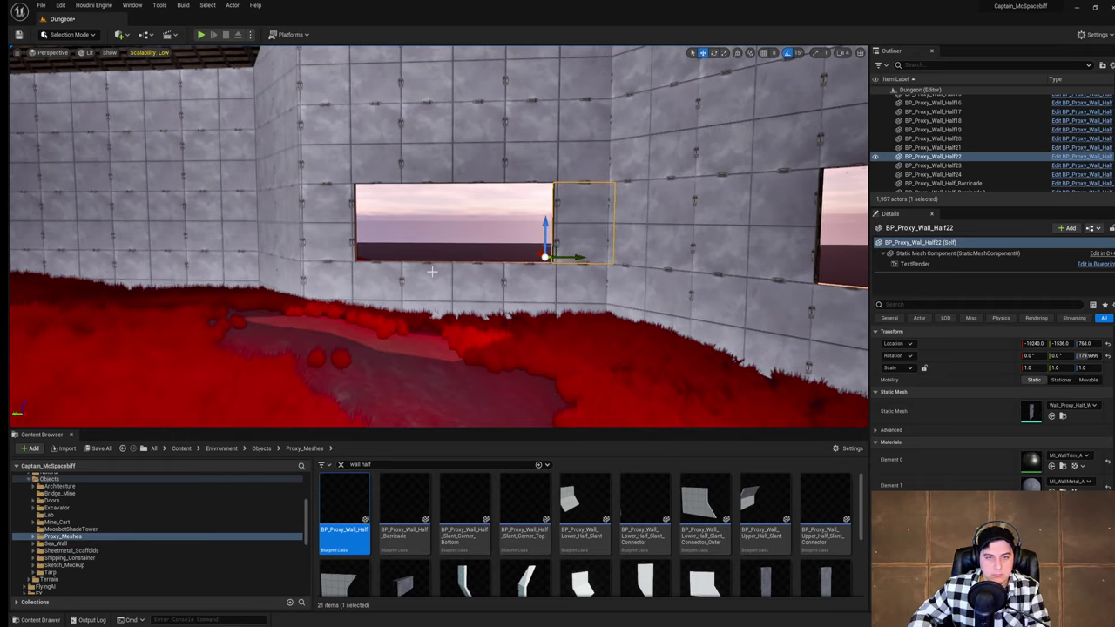
# Step: Find the floor meshes with the search "floor" and lay BP_Proxy_Floor tiles at sill height outside the widened window
pyautogui.click(495, 307)
pyautogui.moveTo(487, 310)
pyautogui.mouseDown(button='right')
pyautogui.moveTo(476, 261)
pyautogui.moveTo(483, 300)
pyautogui.mouseUp(button='right')
pyautogui.click(340, 464)
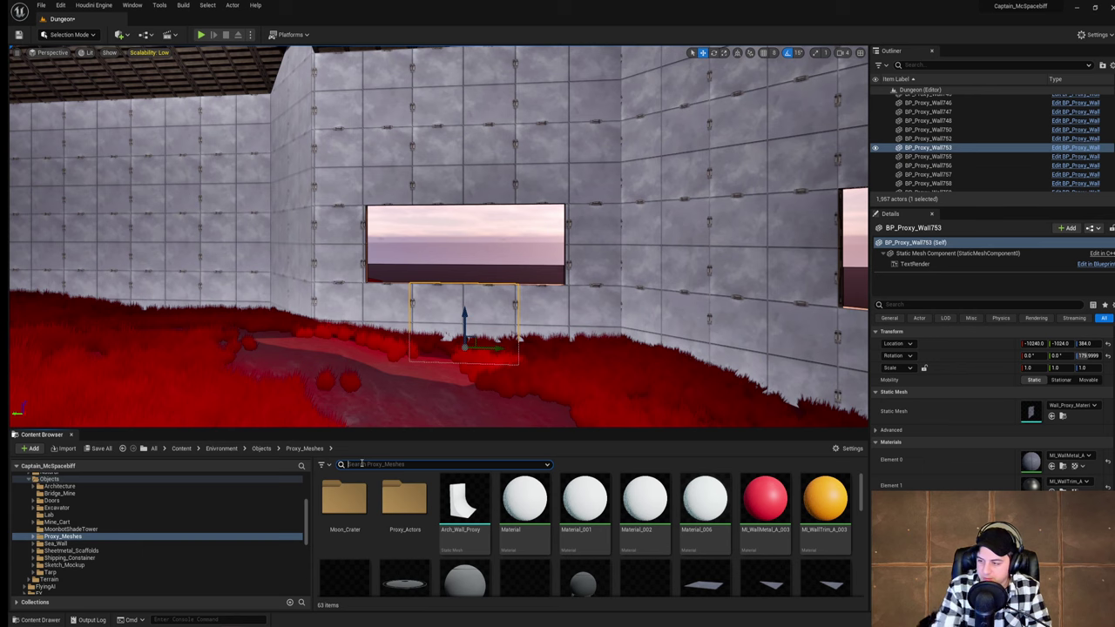
pyautogui.click(361, 465)
pyautogui.write('floor')
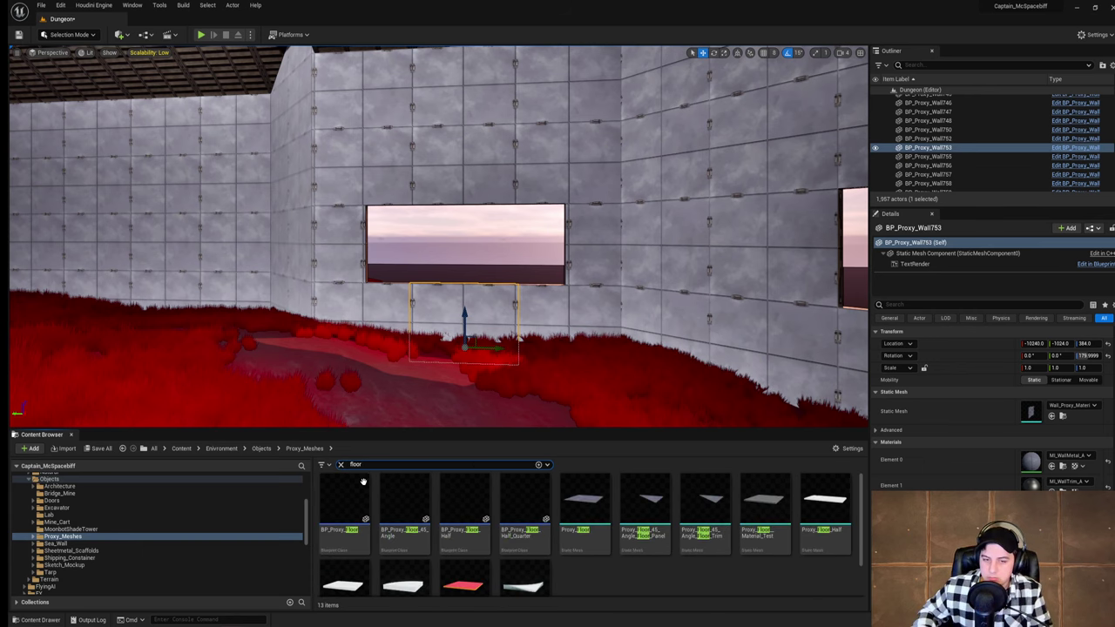
pyautogui.moveTo(344, 510); pyautogui.dragTo(419, 319)
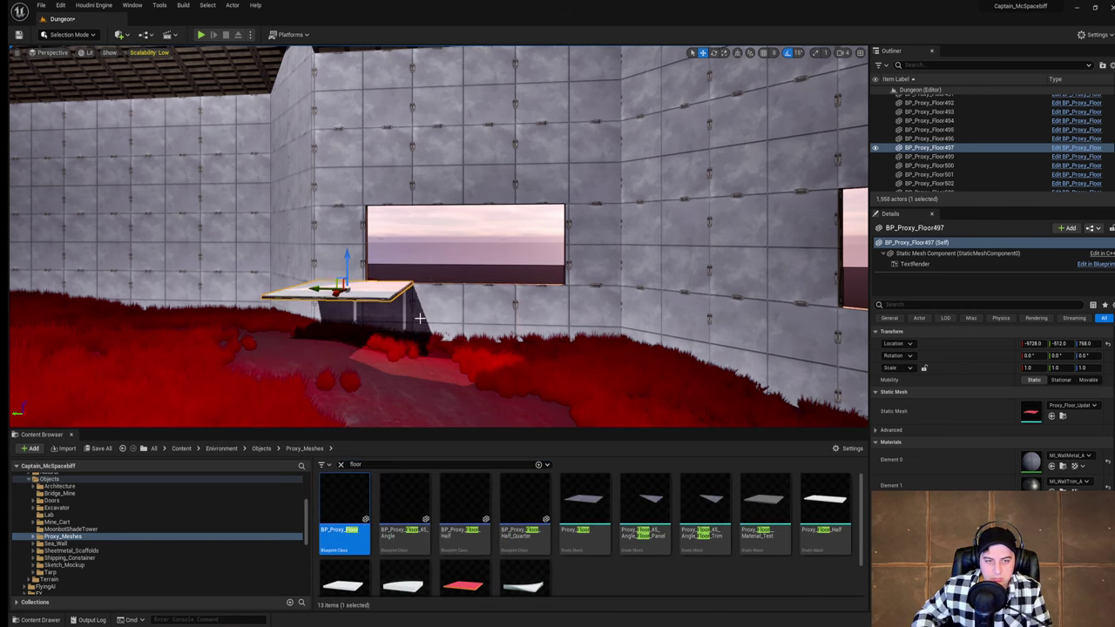
pyautogui.moveTo(420, 318); pyautogui.dragTo(340, 359, button='right')
pyautogui.moveTo(447, 243); pyautogui.dragTo(721, 220)
pyautogui.moveTo(721, 220); pyautogui.dragTo(576, 273, button='right')
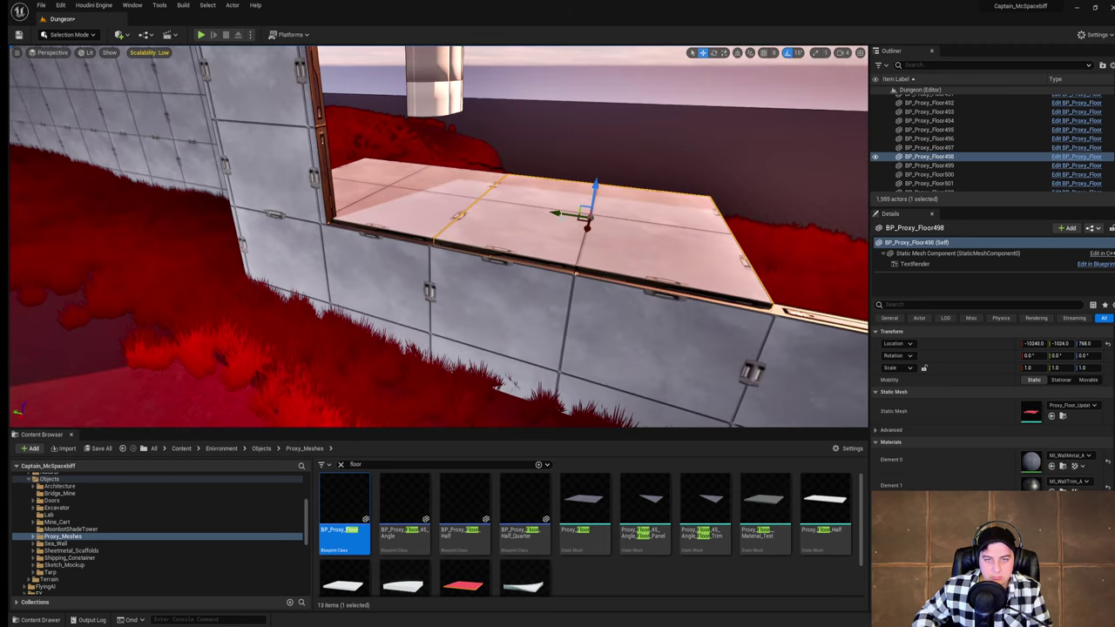
# Step: Shift the end floor tile further along the window and duplicate it back to Y -1024 to complete the row
pyautogui.moveTo(557, 213); pyautogui.dragTo(827, 250)
pyautogui.moveTo(827, 250); pyautogui.dragTo(858, 262, button='right')
pyautogui.keyDown('alt'); pyautogui.moveTo(603, 229); pyautogui.dragTo(351, 259); pyautogui.keyUp('alt')
pyautogui.moveTo(351, 258); pyautogui.dragTo(520, 215, button='right')
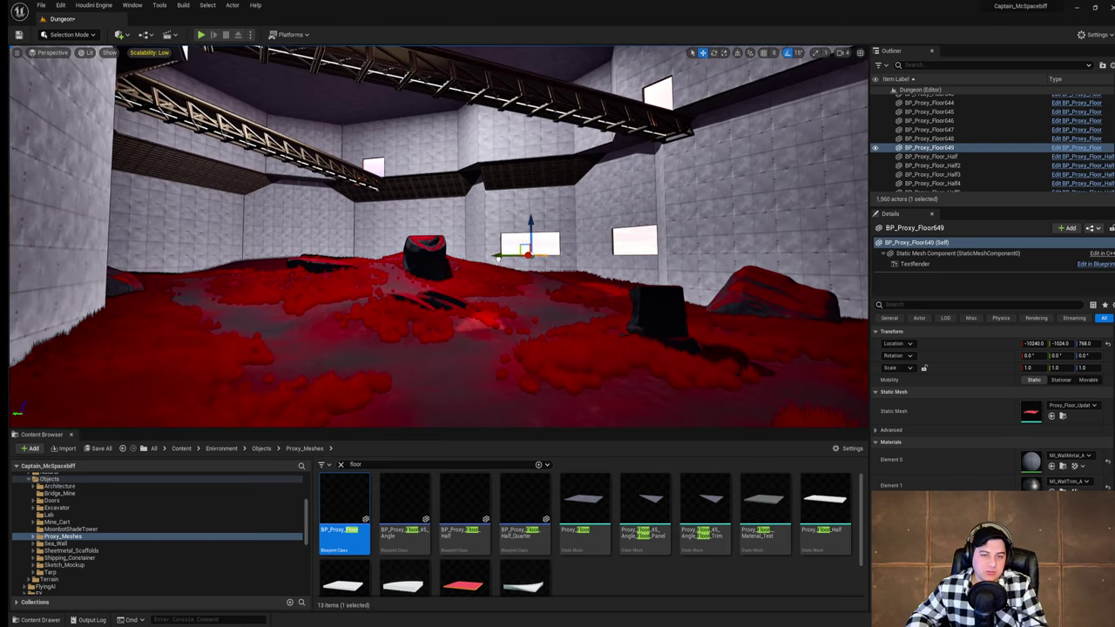
# Step: Save the current Dungeon level
pyautogui.moveTo(498, 258); pyautogui.dragTo(477, 243, button='right')
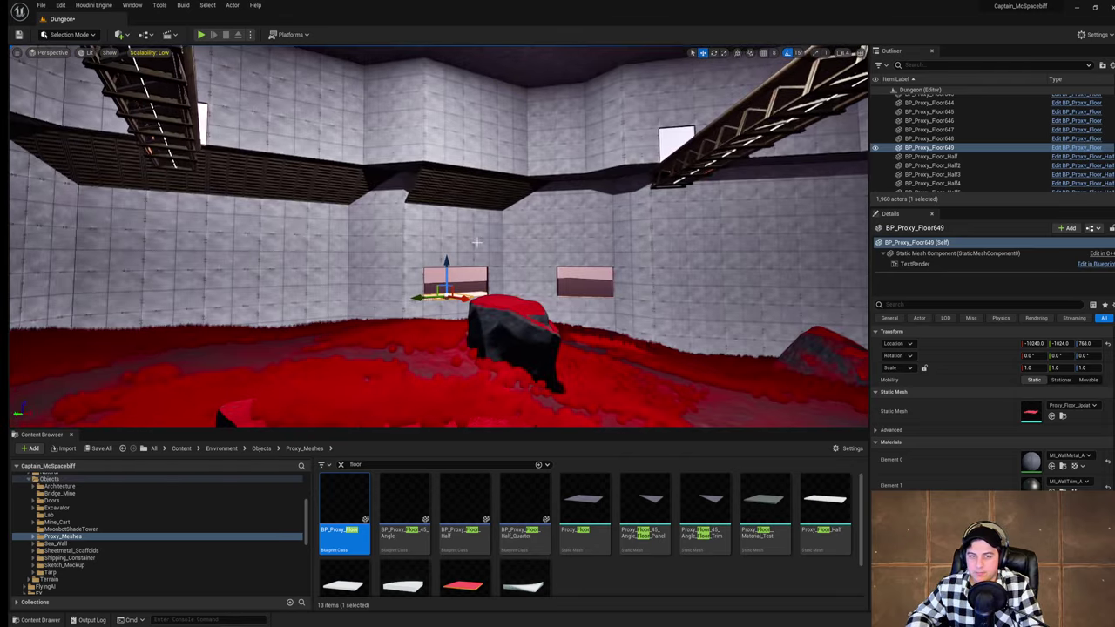
pyautogui.click(41, 5)
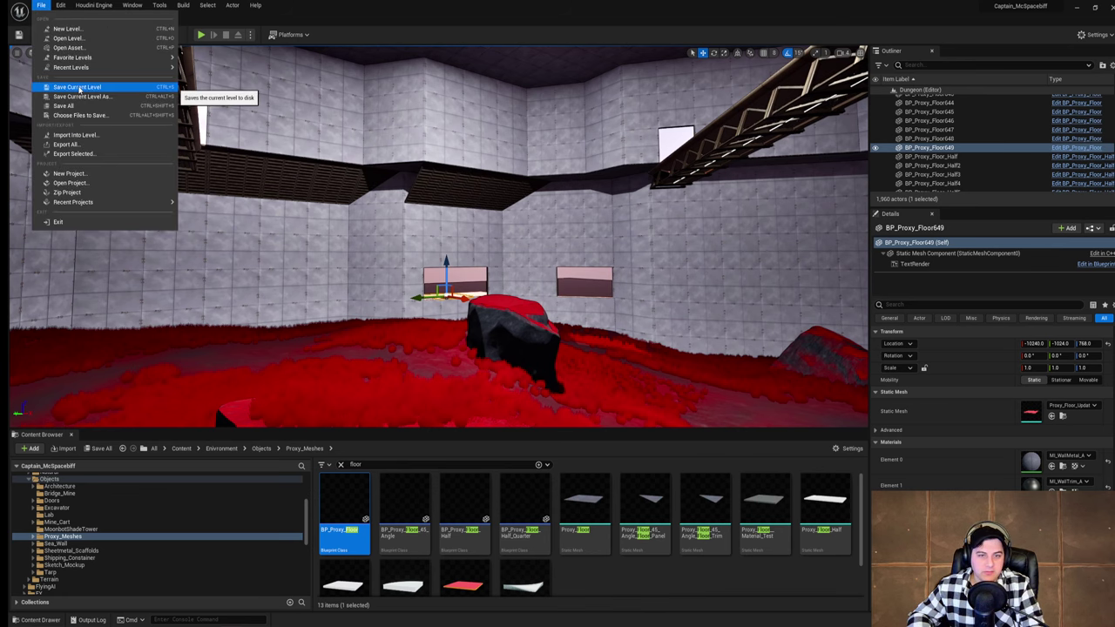
pyautogui.click(80, 90)
# Step: Delete the three wall panels directly above the widened window to make the opening taller
pyautogui.moveTo(473, 229); pyautogui.dragTo(496, 257, button='right')
pyautogui.click(403, 209)
pyautogui.click(438, 211)
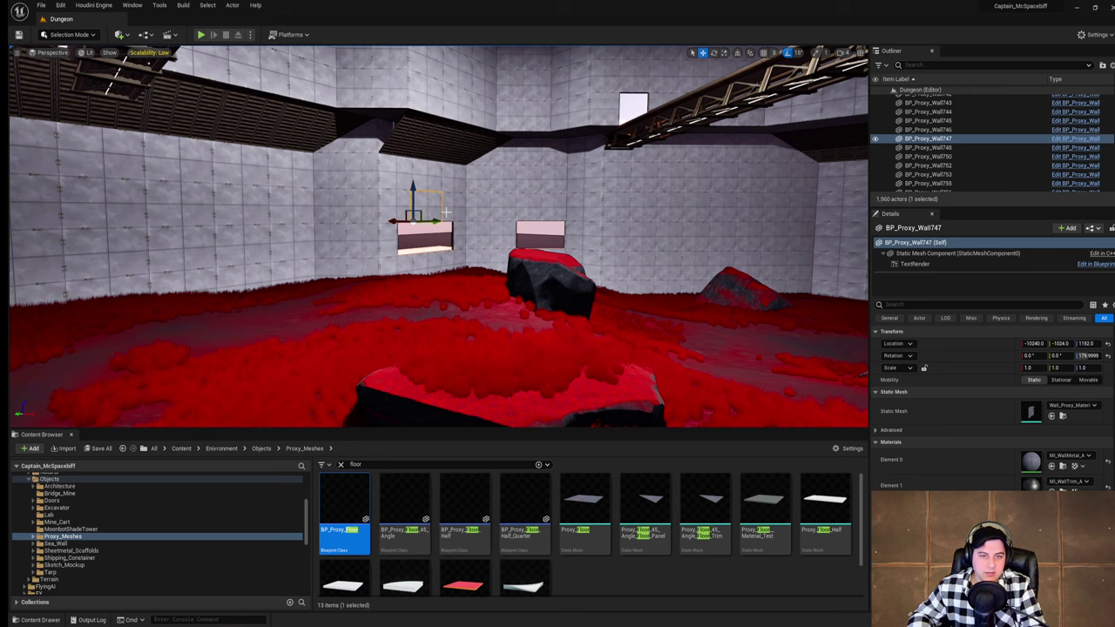
pyautogui.keyDown('ctrl'); pyautogui.click(451, 212); pyautogui.keyUp('ctrl')
pyautogui.keyDown('ctrl'); pyautogui.click(398, 210); pyautogui.keyUp('ctrl')
pyautogui.moveTo(488, 225); pyautogui.dragTo(496, 227, button='right')
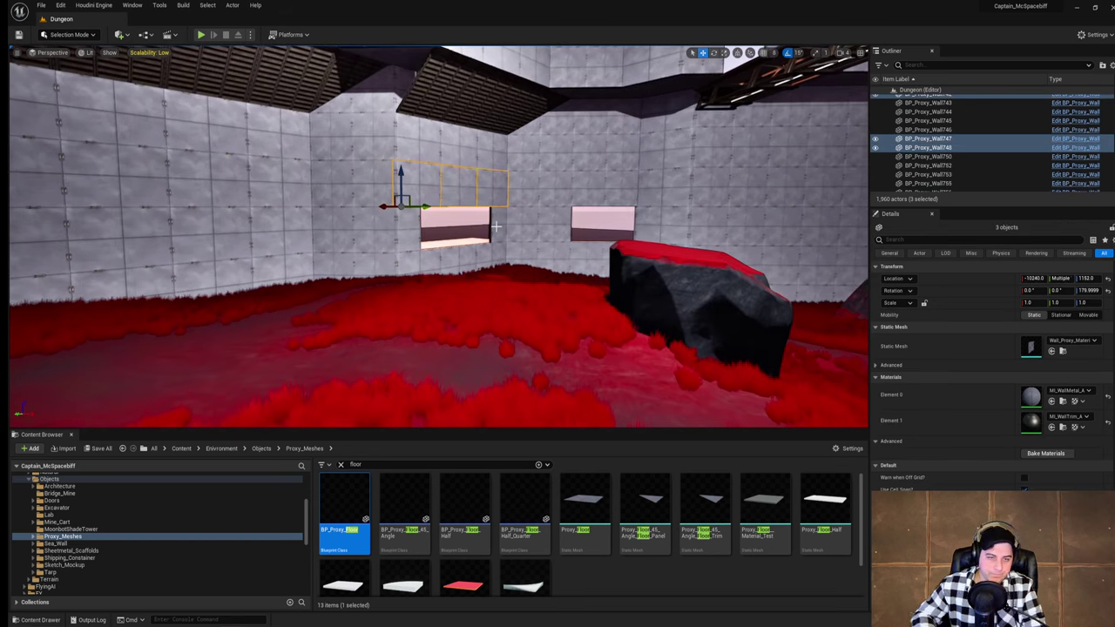
pyautogui.press('Delete')
# Step: Duplicate both half walls beside the window up one row to Z 1152 to frame the taller opening
pyautogui.click(414, 227)
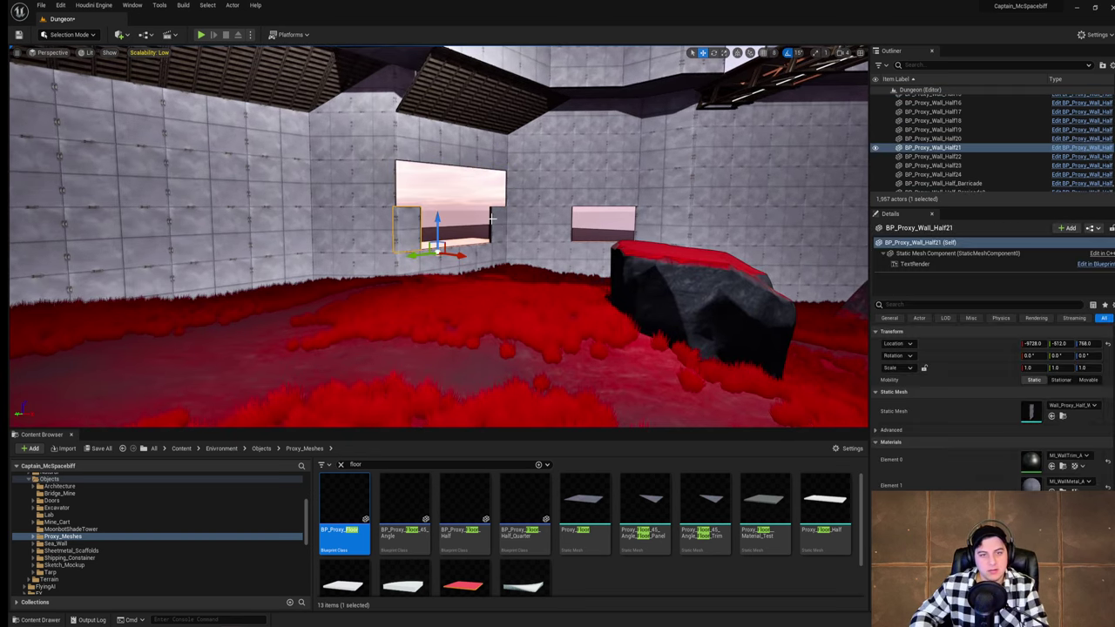
pyautogui.keyDown('ctrl'); pyautogui.click(492, 222); pyautogui.keyUp('ctrl')
pyautogui.keyDown('alt'); pyautogui.moveTo(474, 207); pyautogui.dragTo(474, 166); pyautogui.keyUp('alt')
pyautogui.moveTo(430, 368); pyautogui.dragTo(424, 368, button='right')
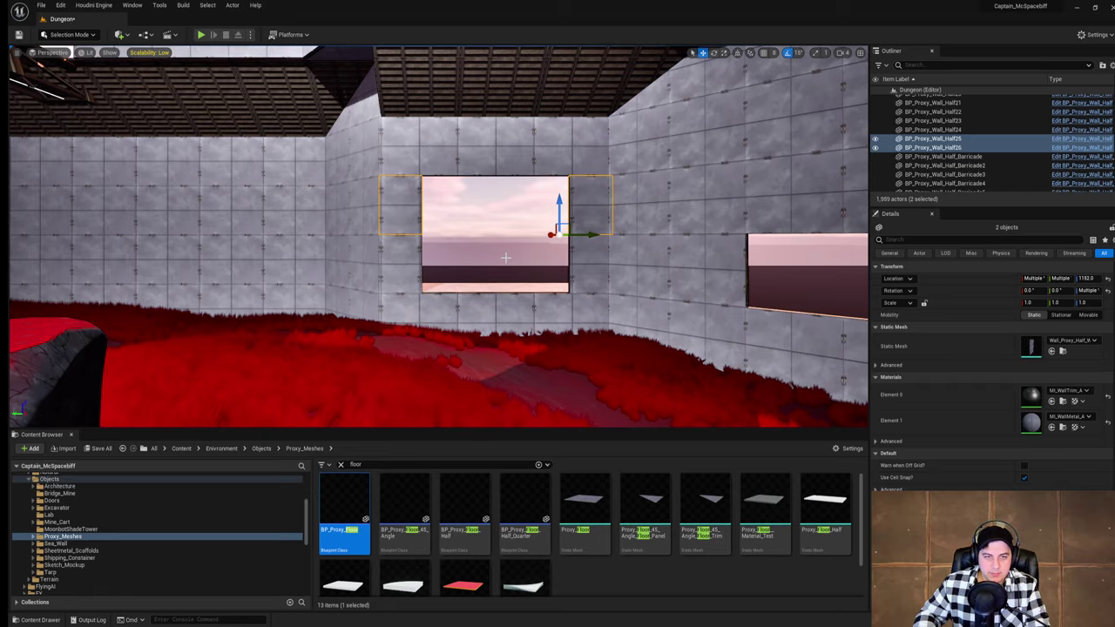
pyautogui.moveTo(494, 235); pyautogui.dragTo(538, 260, button='right')
# Step: Find the barricade pieces with the search "barricad" and try a BP_Proxy_Wall_Half_Barricade rotated 180 degrees about X at the window's upper edge
pyautogui.click(341, 465)
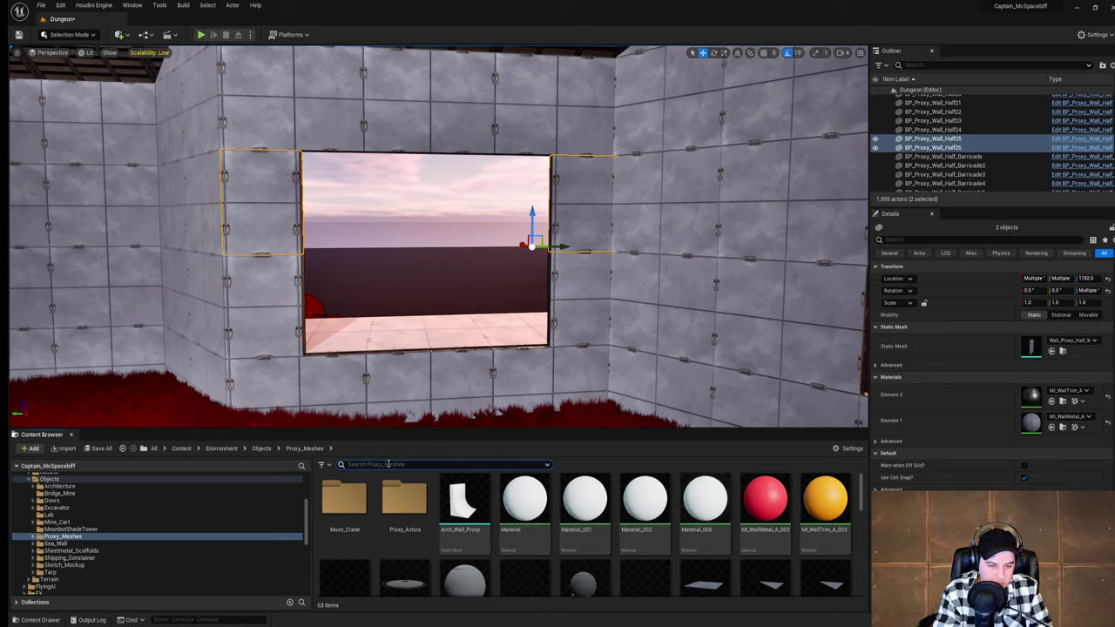
pyautogui.write('barricad')
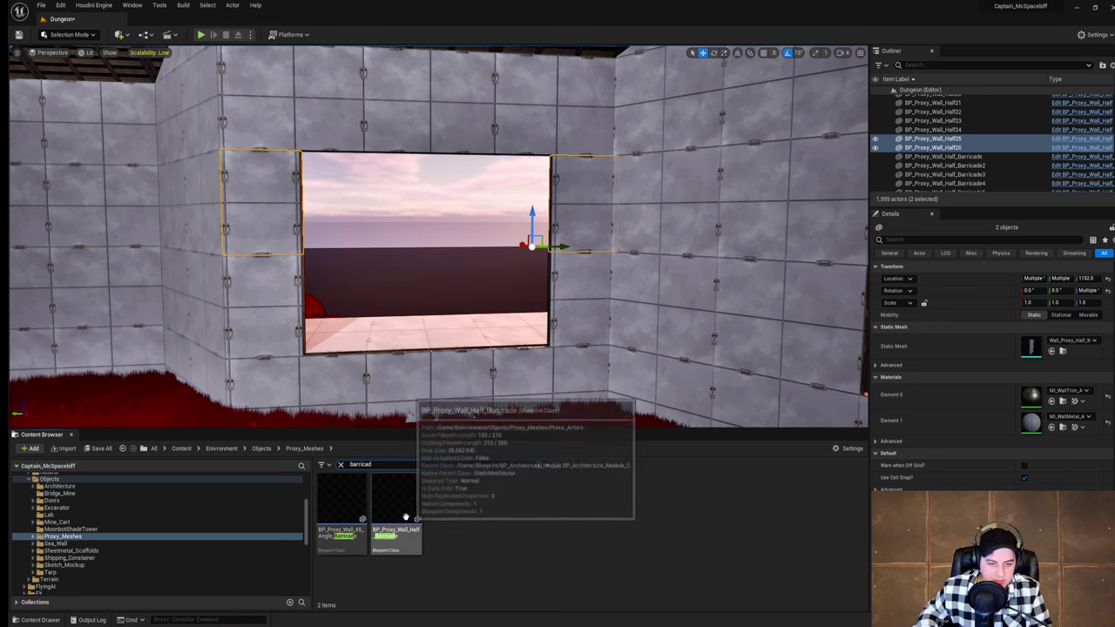
pyautogui.moveTo(406, 517); pyautogui.dragTo(445, 133)
pyautogui.press('e')
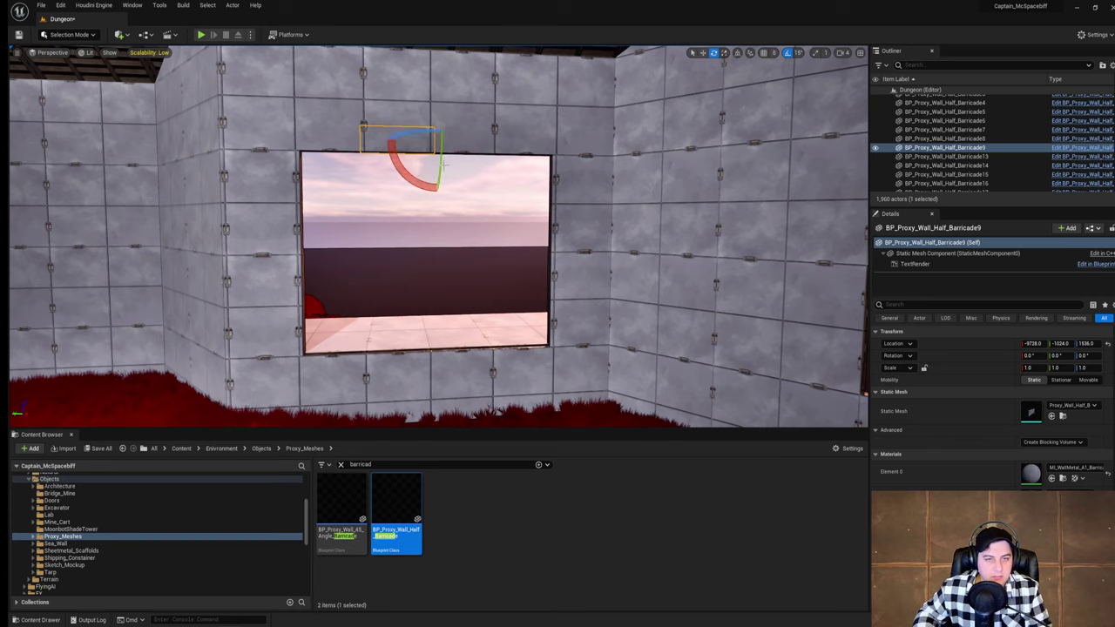
pyautogui.moveTo(427, 186); pyautogui.dragTo(340, 133)
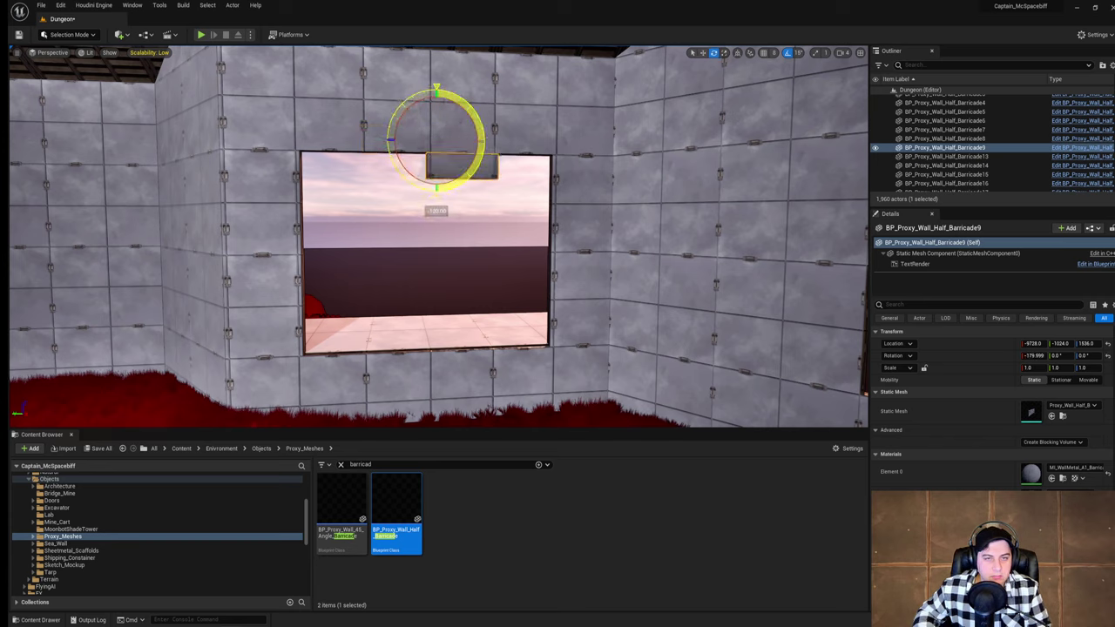
pyautogui.moveTo(437, 210); pyautogui.dragTo(436, 210)
pyautogui.press('w')
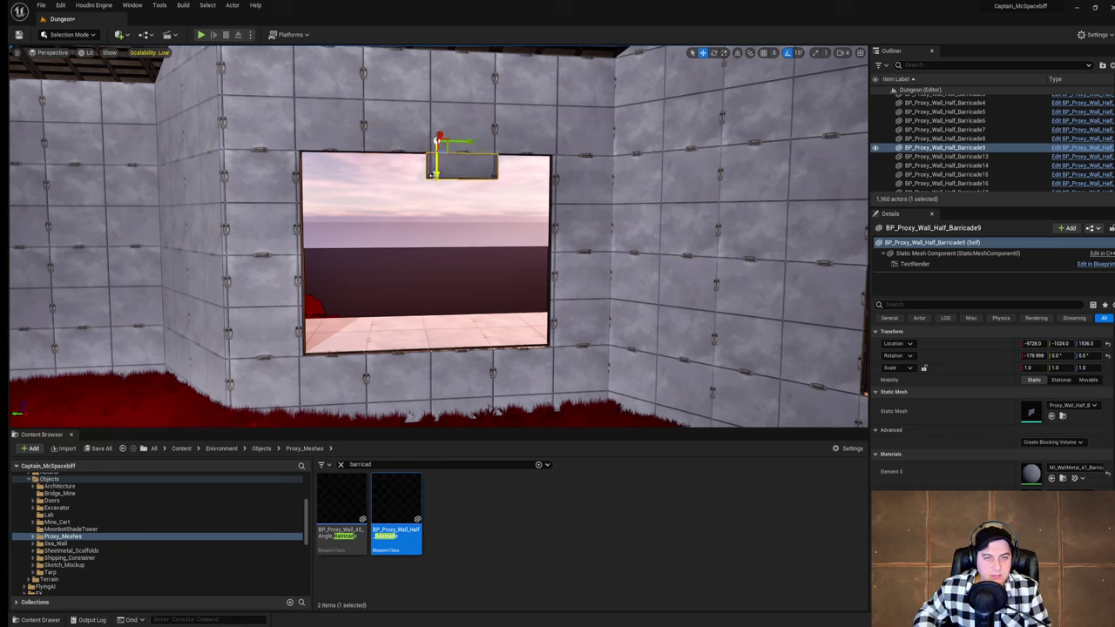
# Step: Try a rotated copy of the barricade lowered into the window, and delete both barricade pieces
pyautogui.press('e')
pyautogui.keyDown('alt'); pyautogui.moveTo(426, 187); pyautogui.dragTo(347, 136); pyautogui.keyUp('alt')
pyautogui.press('w')
pyautogui.moveTo(436, 122); pyautogui.dragTo(446, 122, button='right')
pyautogui.press('s')
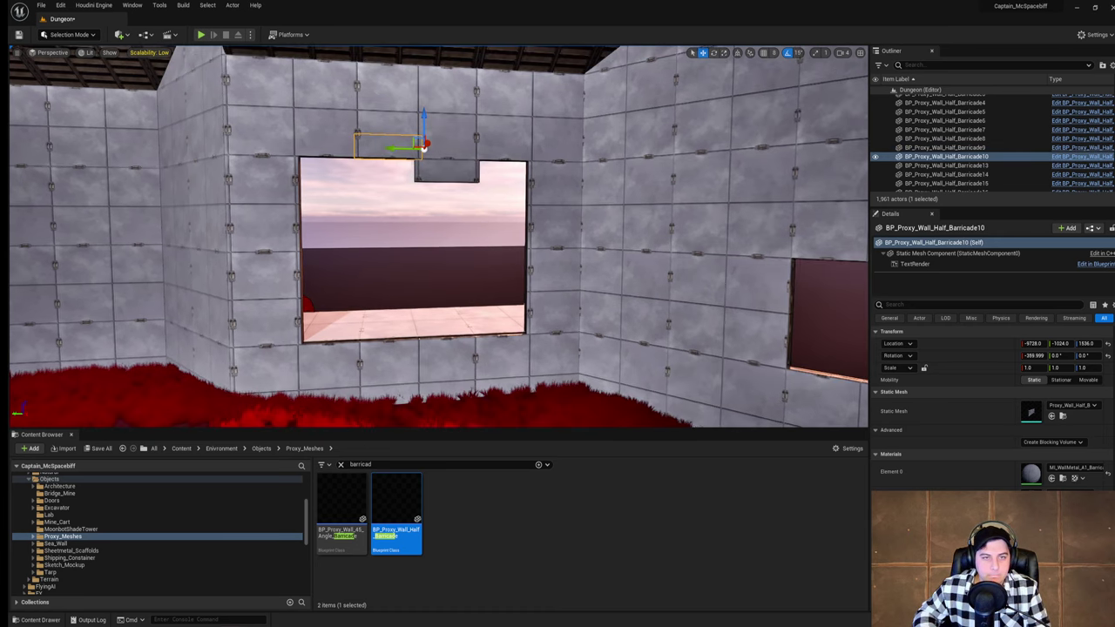
pyautogui.moveTo(425, 108); pyautogui.dragTo(428, 232)
pyautogui.hotkey('ctrl', 'z')
pyautogui.press('e')
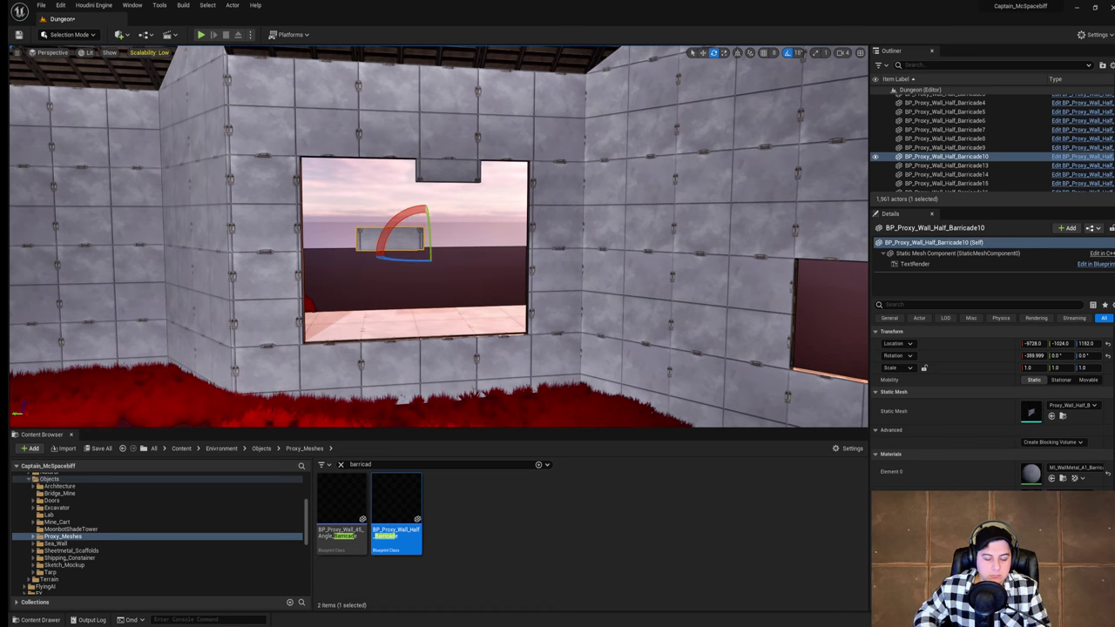
pyautogui.moveTo(428, 232); pyautogui.dragTo(384, 232, button='right')
pyautogui.press('Delete')
pyautogui.click(489, 177)
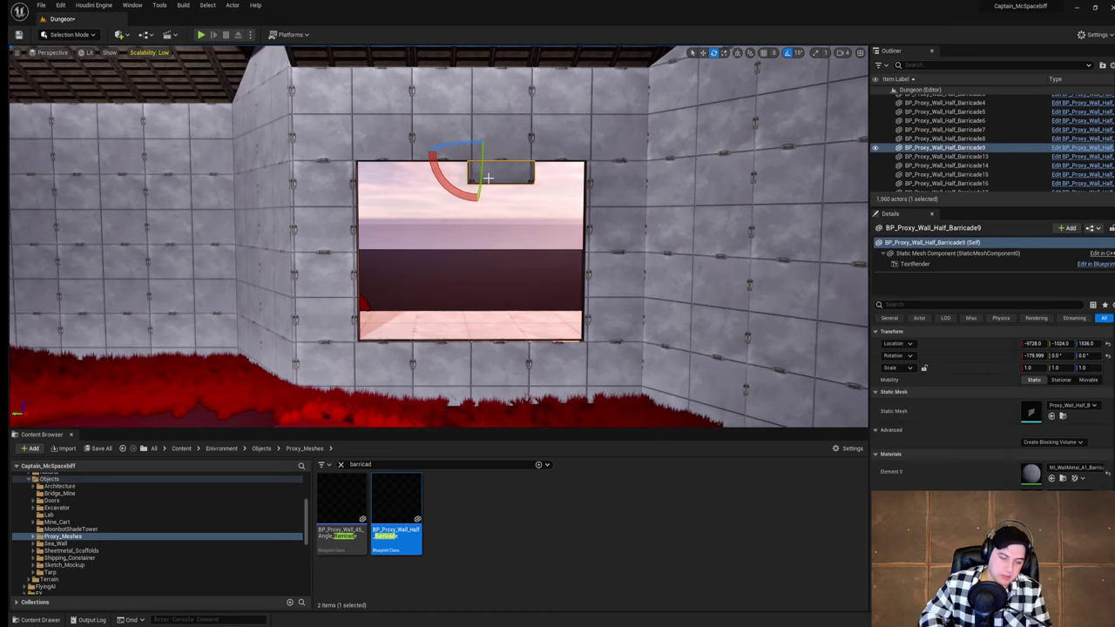
pyautogui.press('Delete')
# Step: Duplicate an upper half wall rotated -90 degrees about X and scale the copy to about 0.74 in Y and 1.35 in Z
pyautogui.click(326, 225)
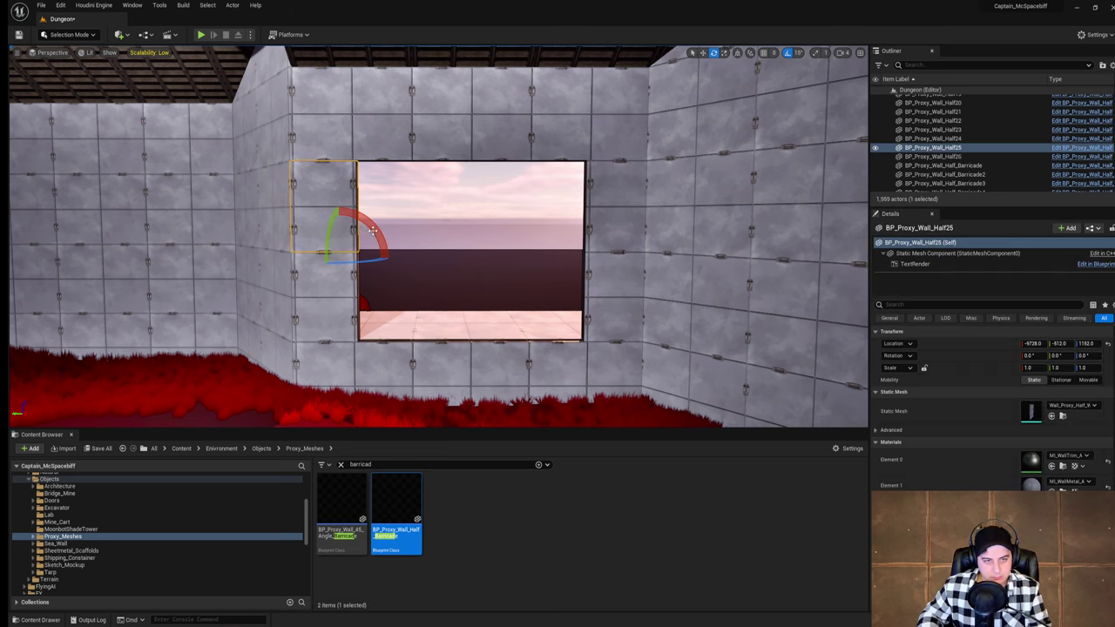
pyautogui.keyDown('alt'); pyautogui.moveTo(376, 231); pyautogui.dragTo(409, 294); pyautogui.keyUp('alt')
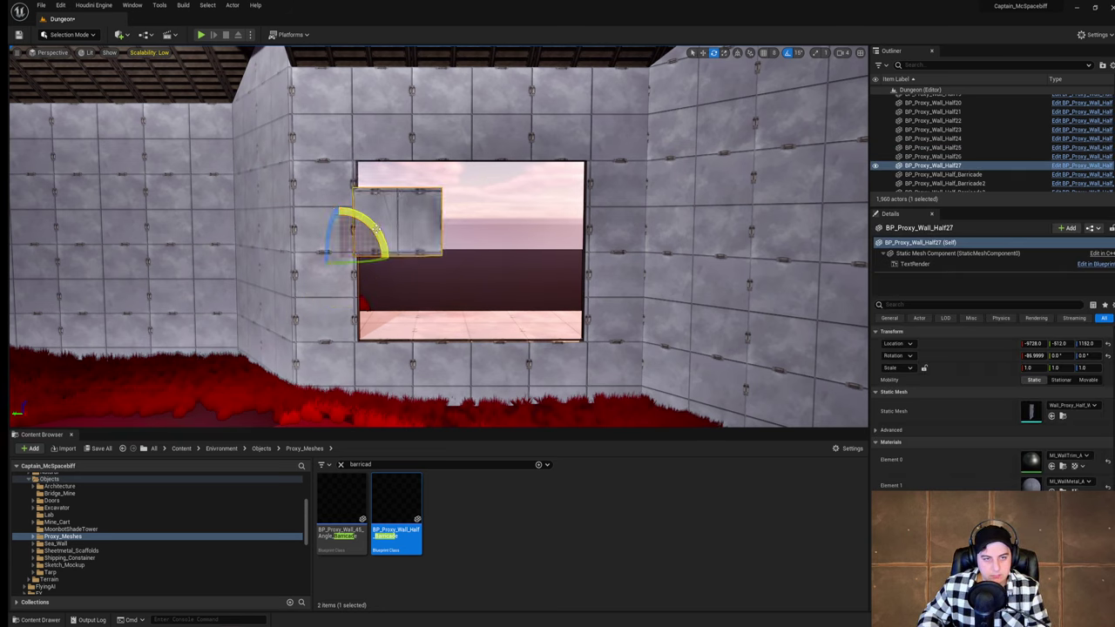
pyautogui.press('w')
pyautogui.moveTo(340, 217); pyautogui.dragTo(343, 183)
pyautogui.hotkey('ctrl', 'z')
pyautogui.press('r')
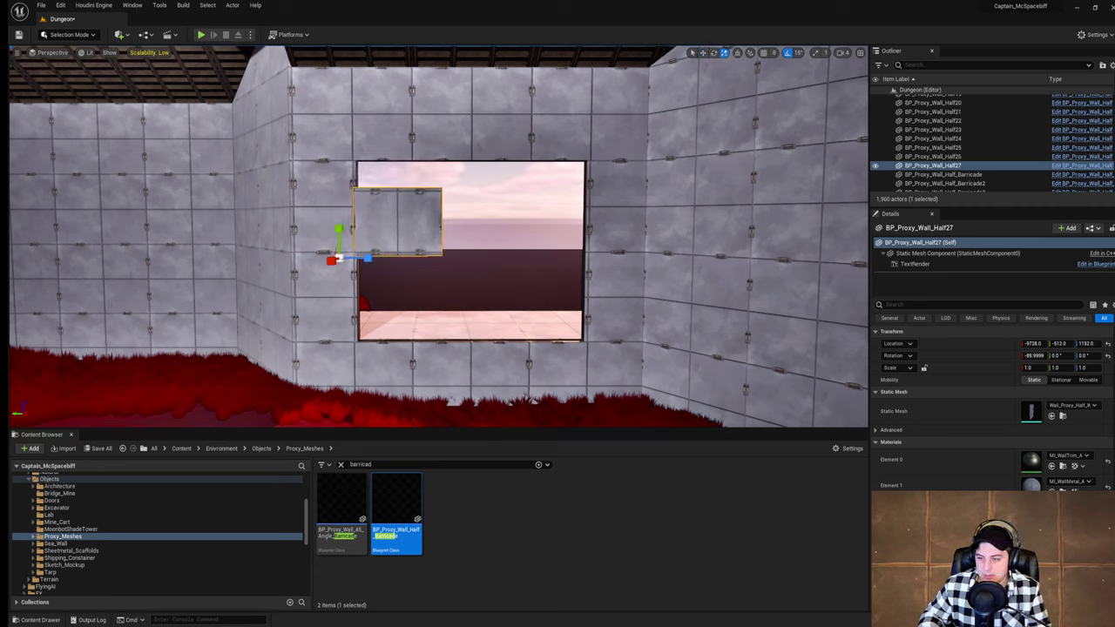
pyautogui.moveTo(367, 258); pyautogui.dragTo(389, 258)
pyautogui.moveTo(339, 229); pyautogui.dragTo(339, 245)
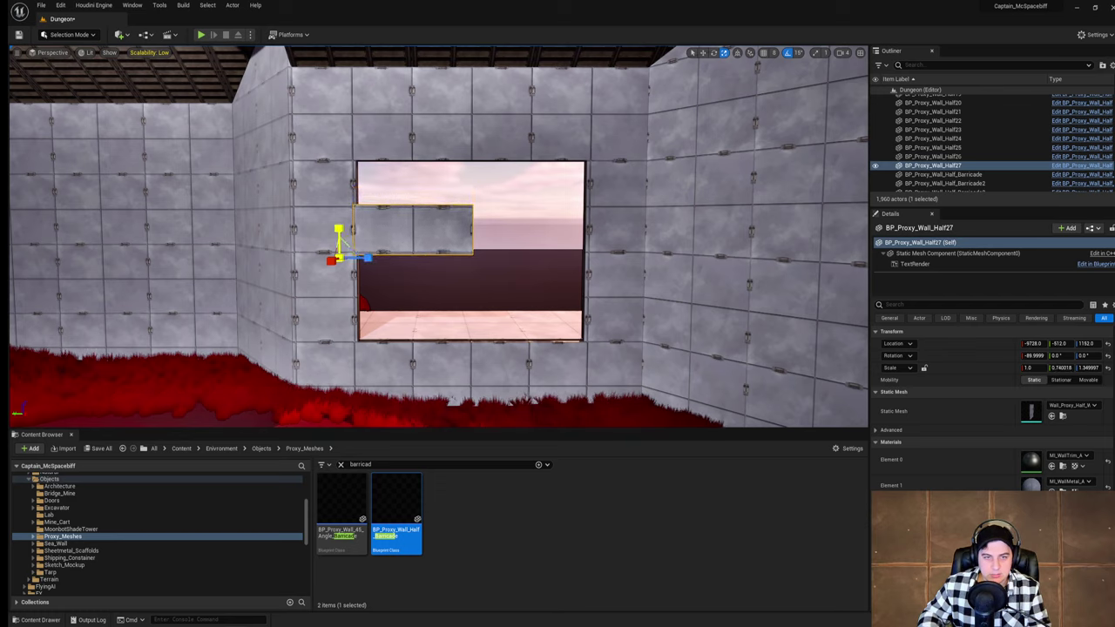
# Step: Enable grid snapping and raise the rotated half wall to the upper edge of the window opening
pyautogui.press('w')
pyautogui.click(763, 52)
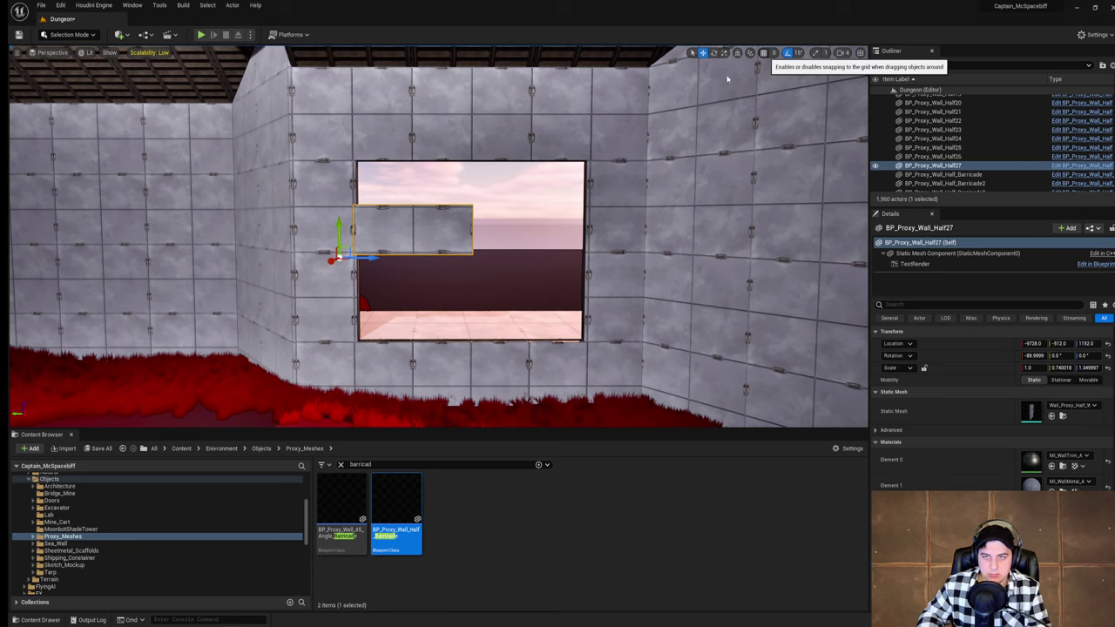
pyautogui.moveTo(339, 225); pyautogui.dragTo(349, 171)
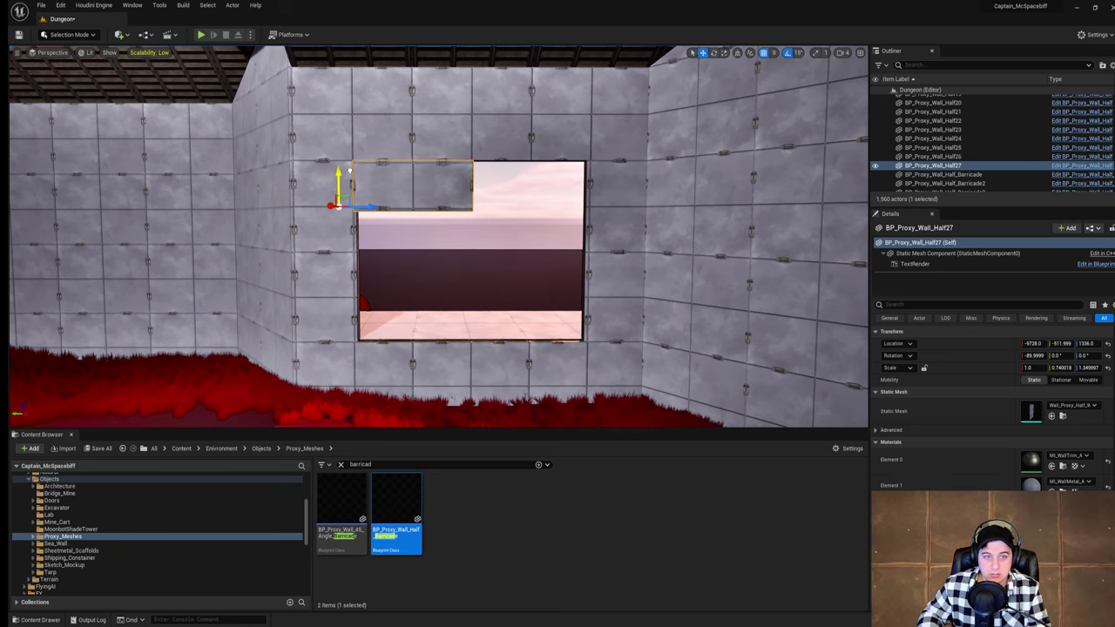
# Step: Reduce the rotated half wall's Z scale to about 1.33 and raise it to Z 1344 to match the wall seams
pyautogui.press('w')
pyautogui.moveTo(438, 181); pyautogui.dragTo(392, 168, button='right')
pyautogui.press('s')
pyautogui.press('r')
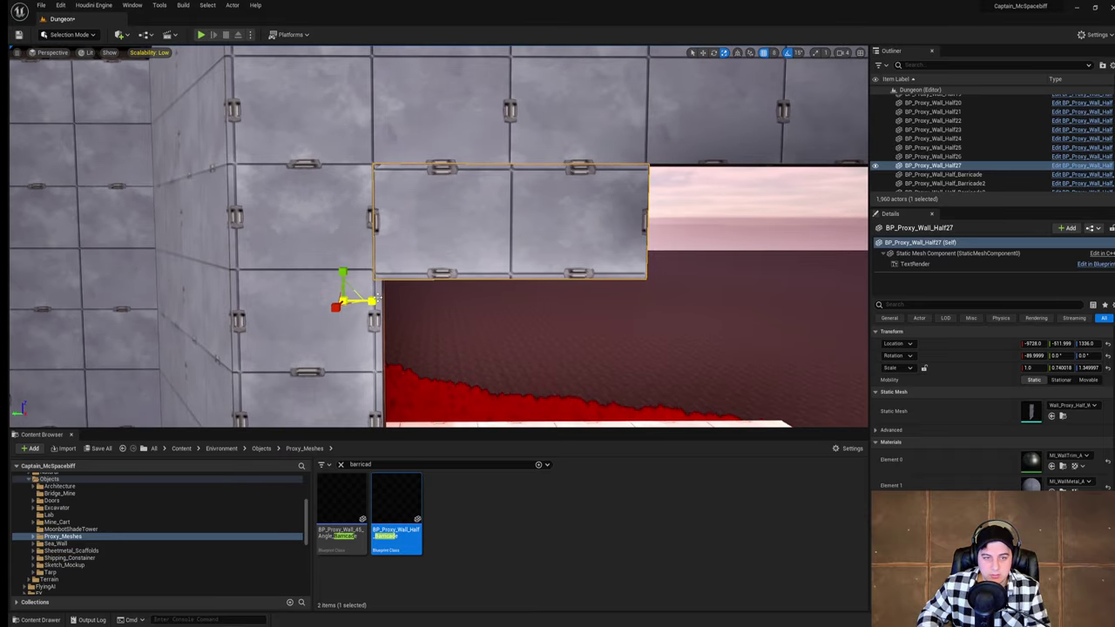
pyautogui.moveTo(372, 301); pyautogui.dragTo(366, 301)
pyautogui.press('w')
pyautogui.click(345, 277)
pyautogui.click(432, 250)
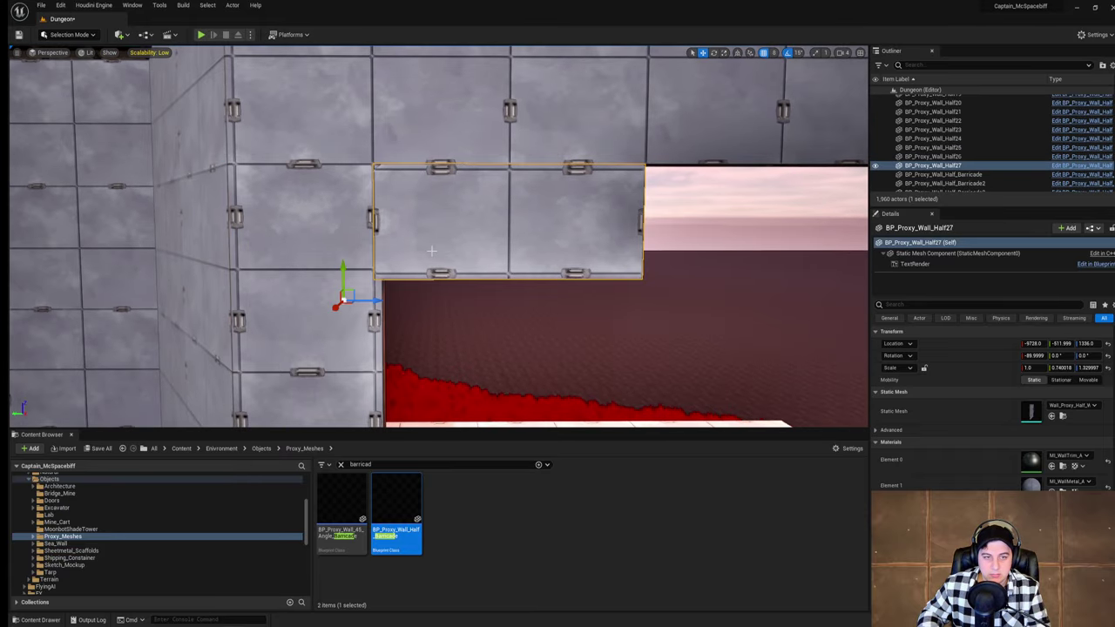
pyautogui.moveTo(345, 260); pyautogui.dragTo(344, 255)
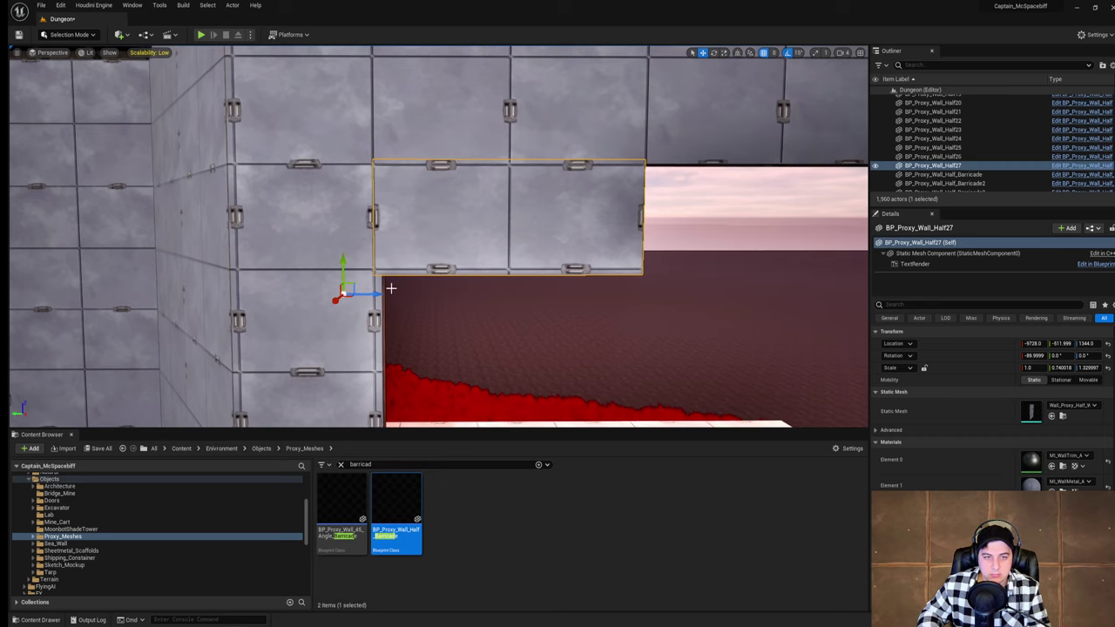
# Step: Duplicate the rotated half wall along the window to about Y -1024 to complete the strip above the opening
pyautogui.keyDown('alt'); pyautogui.moveTo(372, 293); pyautogui.dragTo(560, 295); pyautogui.keyUp('alt')
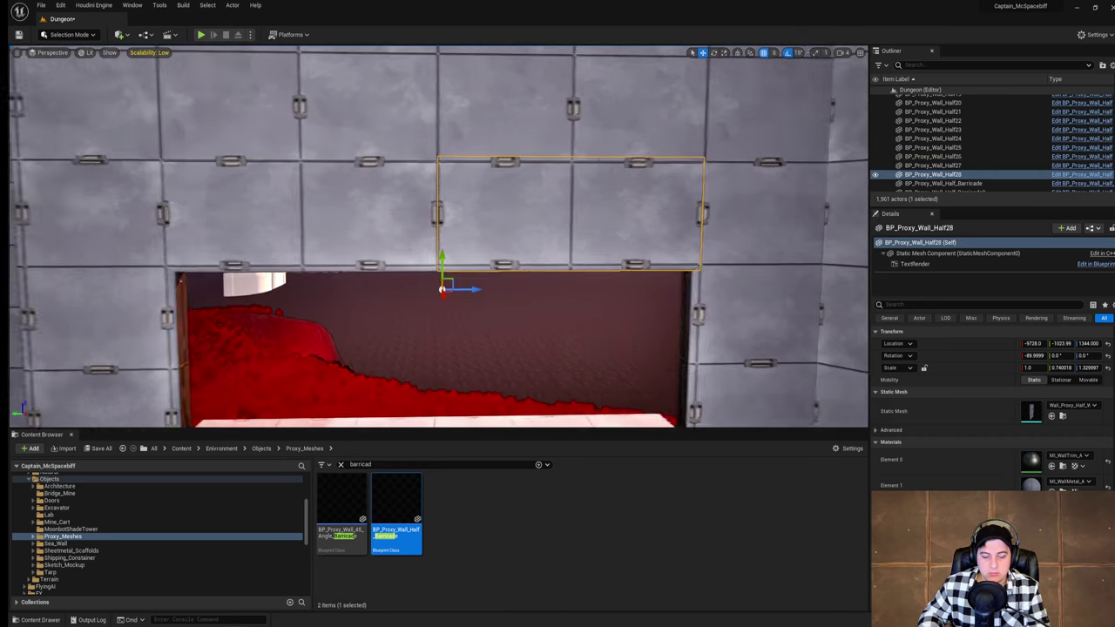
pyautogui.press('w')
pyautogui.moveTo(439, 236)
pyautogui.mouseDown(button='right')
pyautogui.moveTo(439, 204)
pyautogui.moveTo(400, 218)
pyautogui.moveTo(422, 213)
pyautogui.moveTo(423, 236)
pyautogui.mouseUp(button='right')
pyautogui.press('s')
pyautogui.press('s')
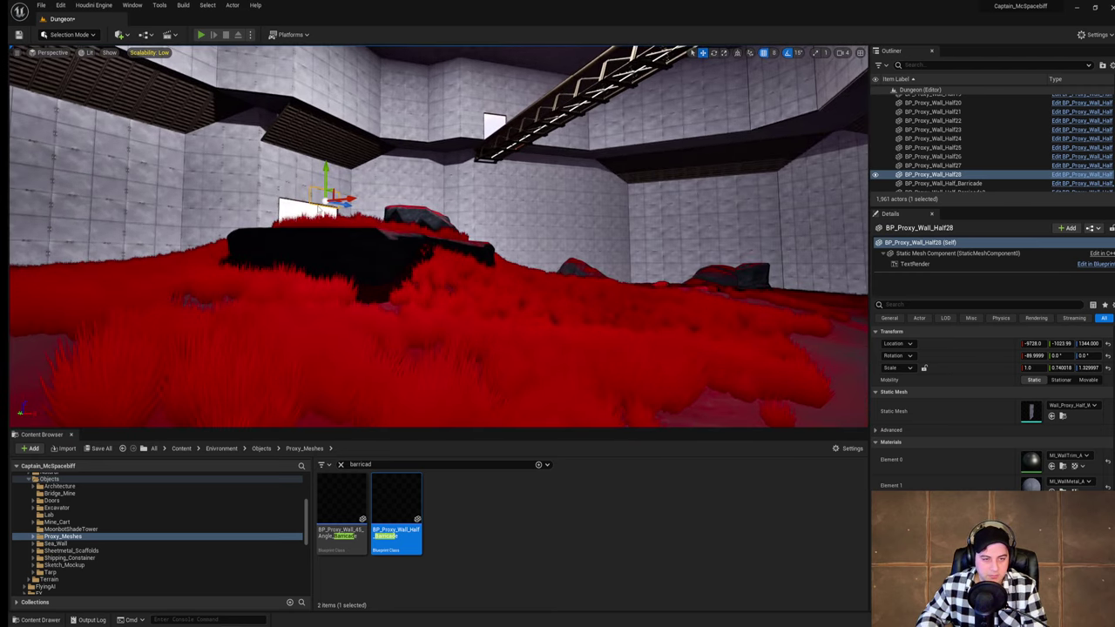
# Step: Play-test the level, stop it, and examine the solid walls across the room
pyautogui.hotkey('alt', 'p')
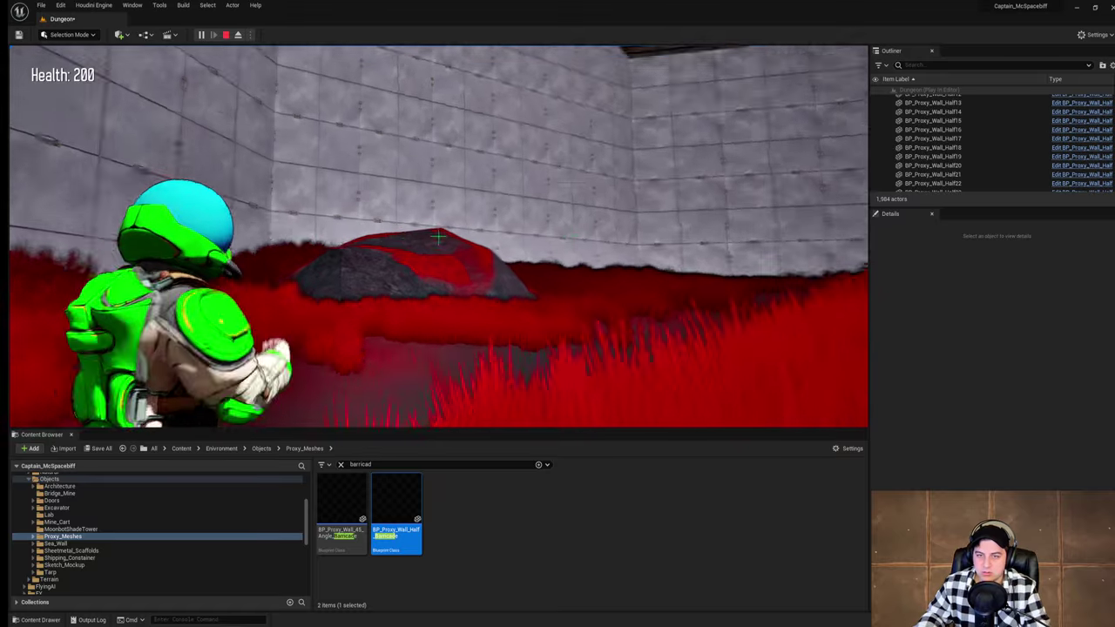
pyautogui.press('Escape')
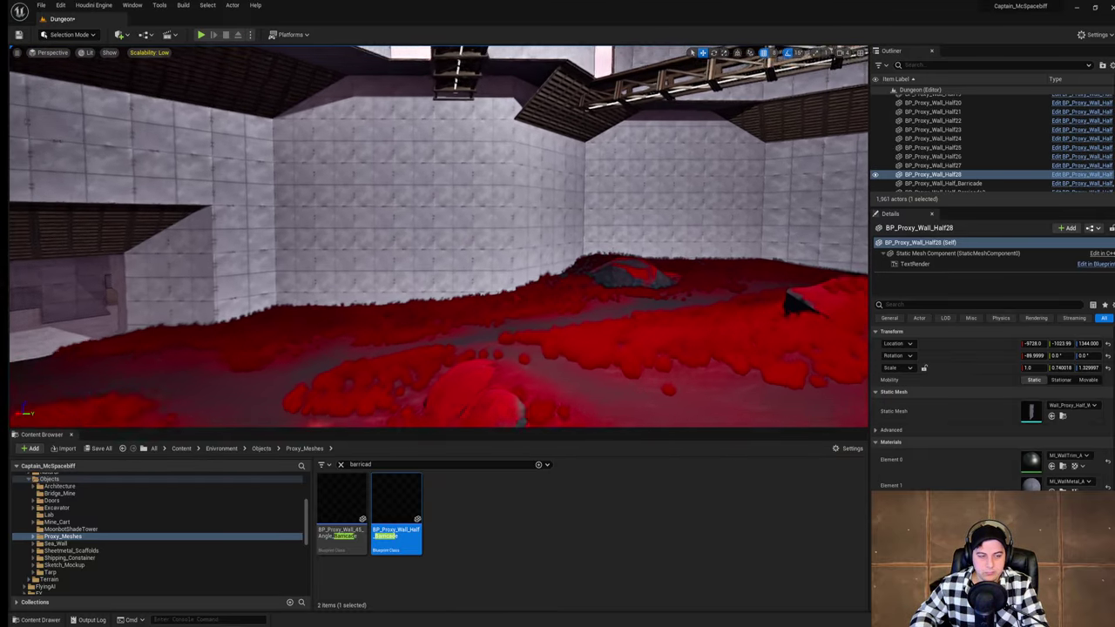
pyautogui.moveTo(439, 236); pyautogui.dragTo(636, 237, button='right')
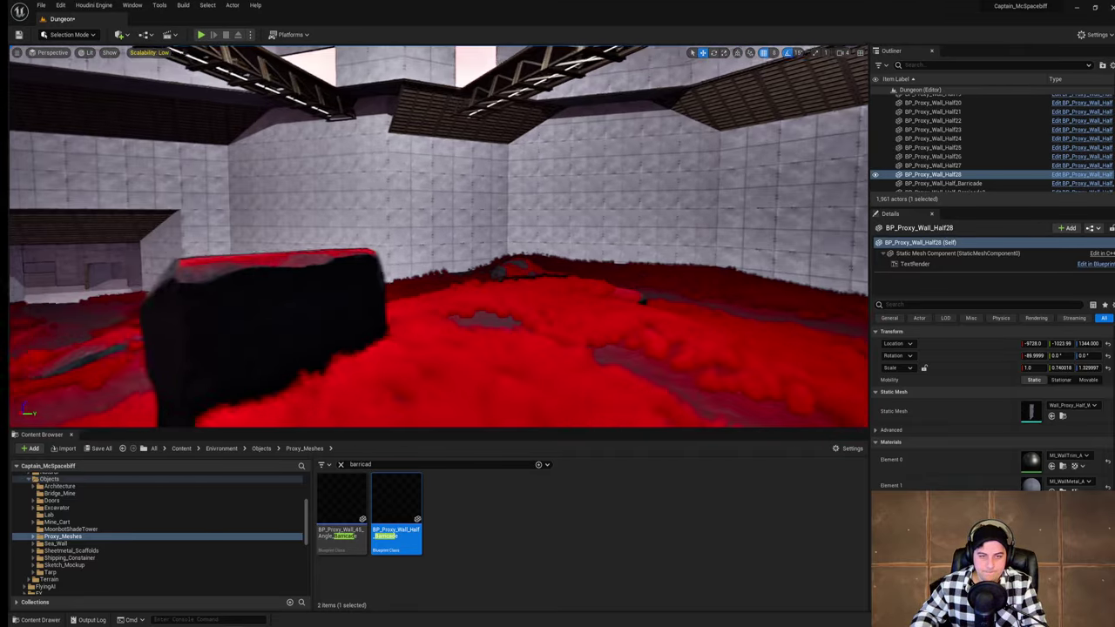
pyautogui.moveTo(475, 260); pyautogui.dragTo(414, 260, button='right')
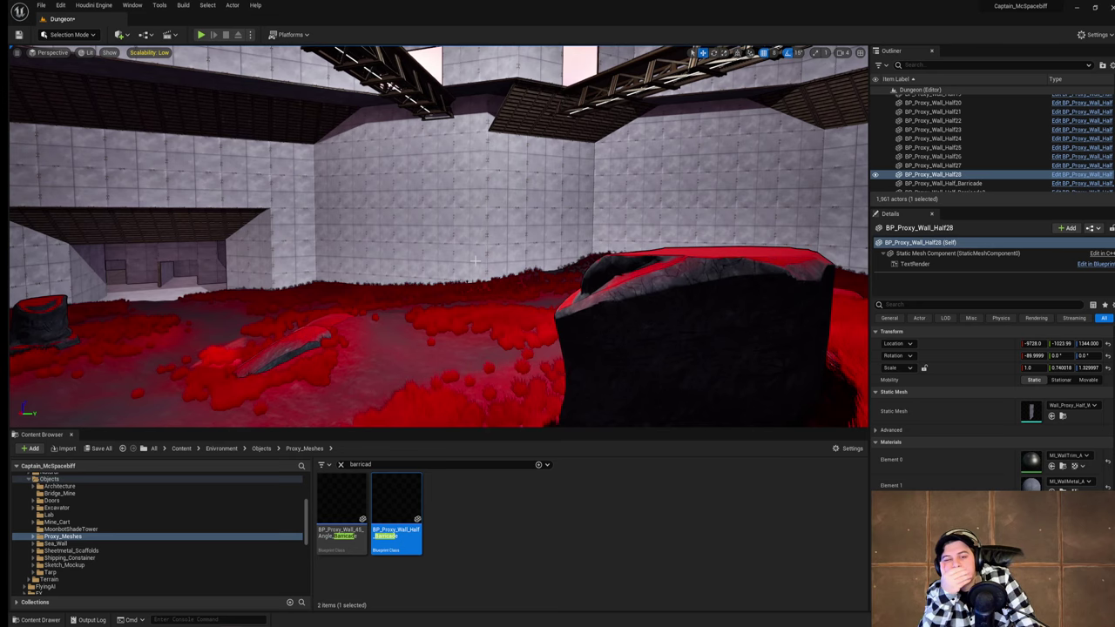
# Step: Delete five adjacent wall panels at Z 768 around the angled corner to open a long window
pyautogui.press('w')
pyautogui.moveTo(487, 255); pyautogui.dragTo(507, 255, button='right')
pyautogui.click(480, 265)
pyautogui.keyDown('ctrl'); pyautogui.click(488, 267); pyautogui.keyUp('ctrl')
pyautogui.press('d')
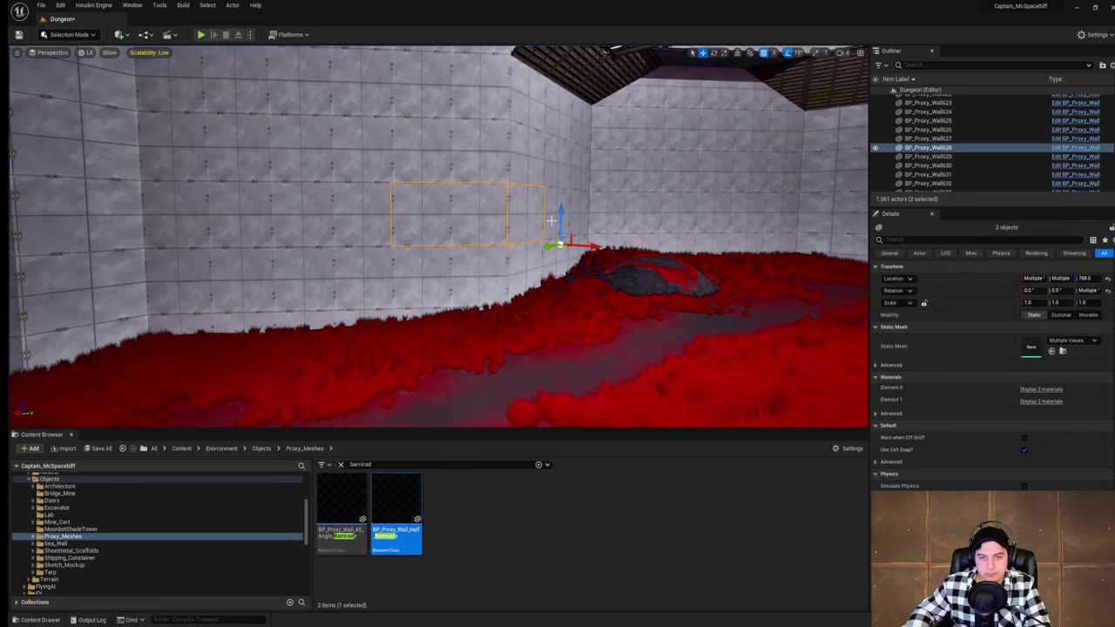
pyautogui.keyDown('ctrl'); pyautogui.click(562, 217); pyautogui.keyUp('ctrl')
pyautogui.click(499, 263)
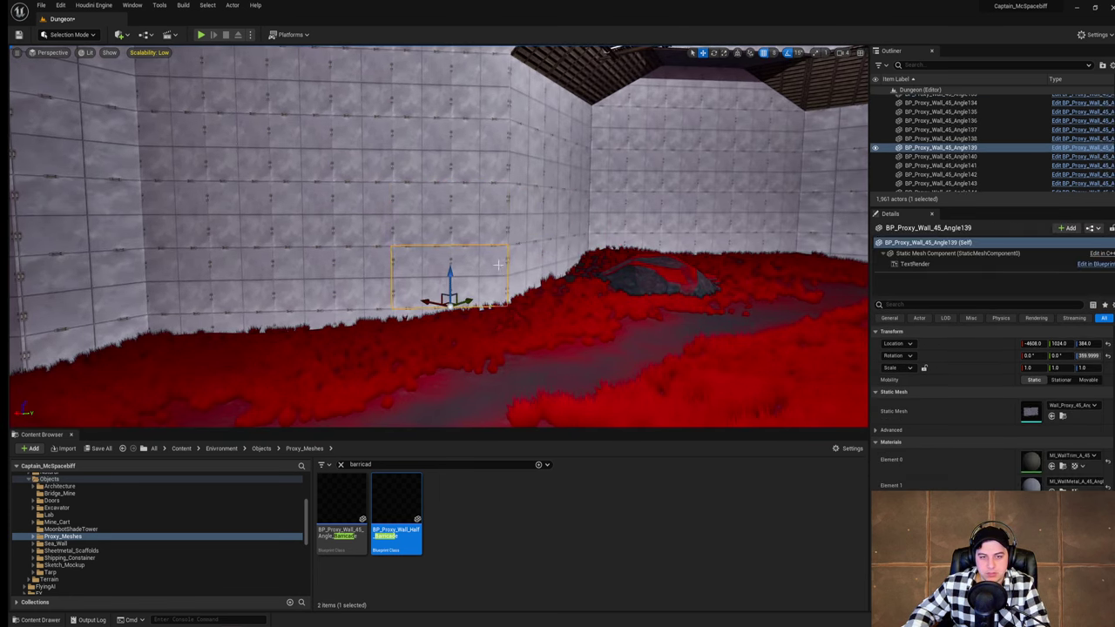
pyautogui.click(427, 215)
pyautogui.keyDown('ctrl'); pyautogui.click(534, 208); pyautogui.keyUp('ctrl')
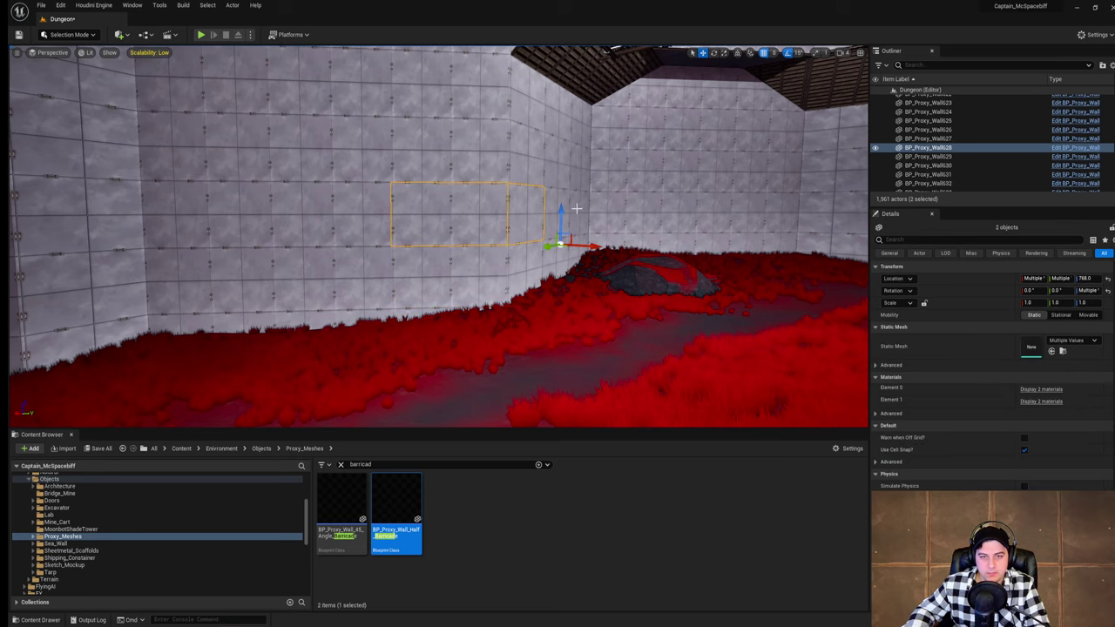
pyautogui.keyDown('ctrl'); pyautogui.click(554, 202); pyautogui.keyUp('ctrl')
pyautogui.keyDown('ctrl'); pyautogui.click(578, 202); pyautogui.keyUp('ctrl')
pyautogui.keyDown('ctrl'); pyautogui.click(597, 200); pyautogui.keyUp('ctrl')
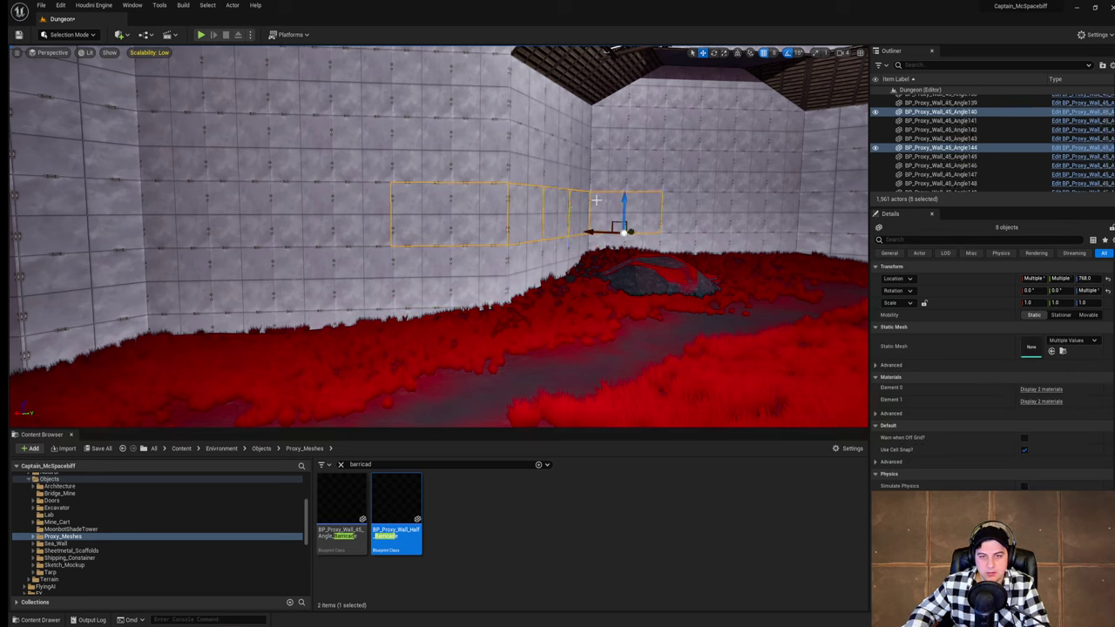
pyautogui.press('Delete')
# Step: Duplicate three 45-degree angled floor tiles from the upper ledge at Z 2304 down to Z 768 at the long window's sill
pyautogui.moveTo(598, 197); pyautogui.dragTo(522, 253, button='right')
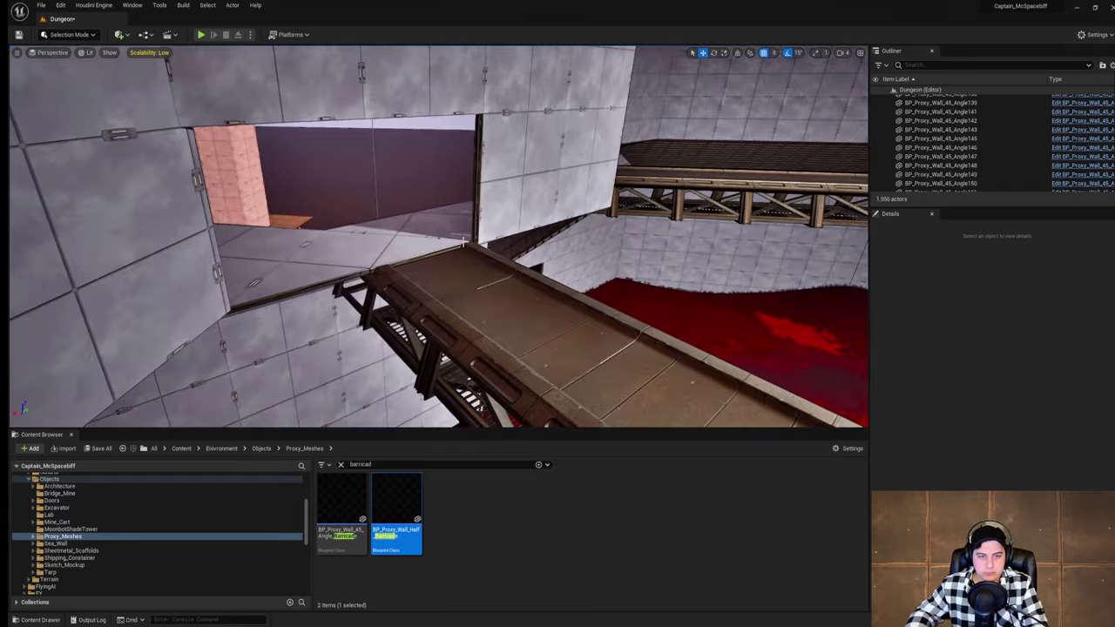
pyautogui.click(349, 253)
pyautogui.keyDown('shift'); pyautogui.click(336, 228); pyautogui.keyUp('shift')
pyautogui.moveTo(384, 222); pyautogui.dragTo(453, 270, button='right')
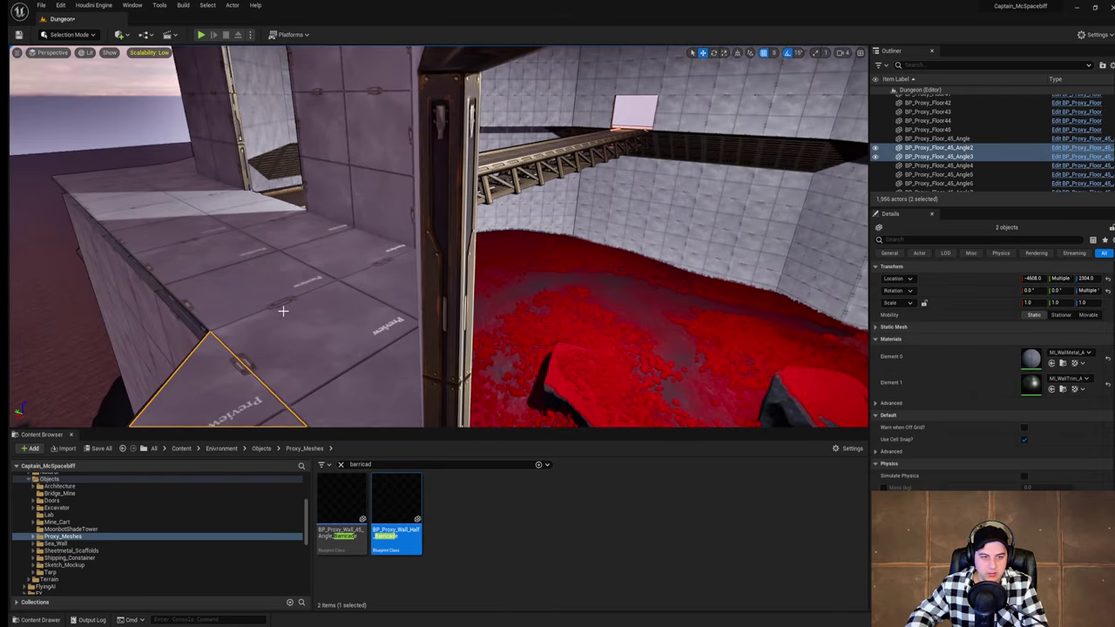
pyautogui.keyDown('shift'); pyautogui.click(349, 296); pyautogui.keyUp('shift')
pyautogui.moveTo(349, 296); pyautogui.dragTo(453, 248, button='right')
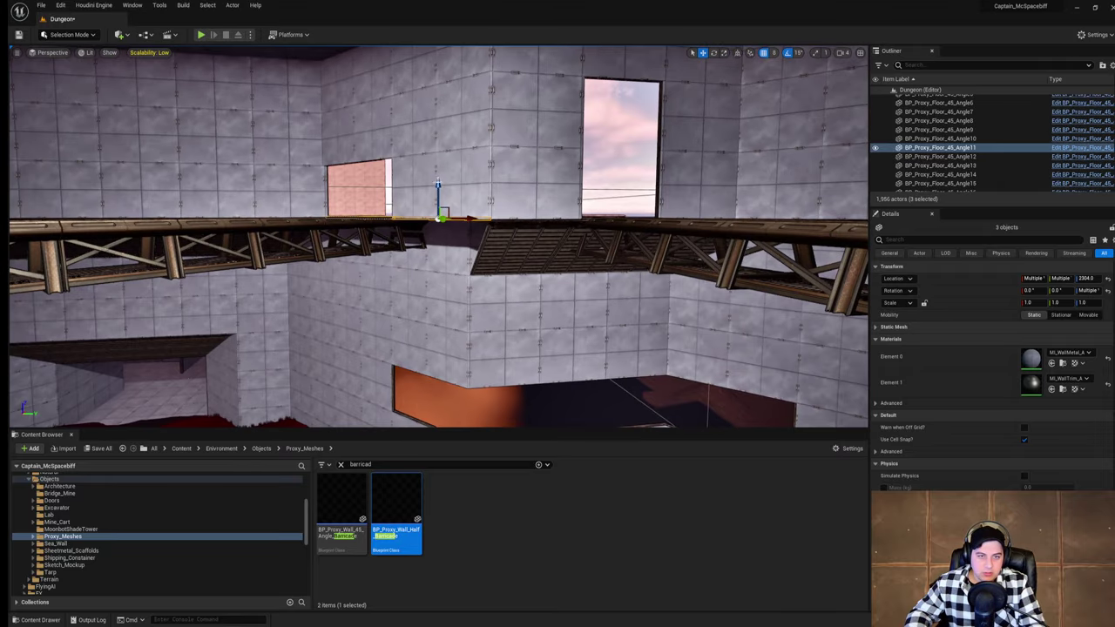
pyautogui.keyDown('alt'); pyautogui.moveTo(442, 192); pyautogui.dragTo(442, 405); pyautogui.keyUp('alt')
pyautogui.moveTo(443, 405); pyautogui.dragTo(486, 350, button='right')
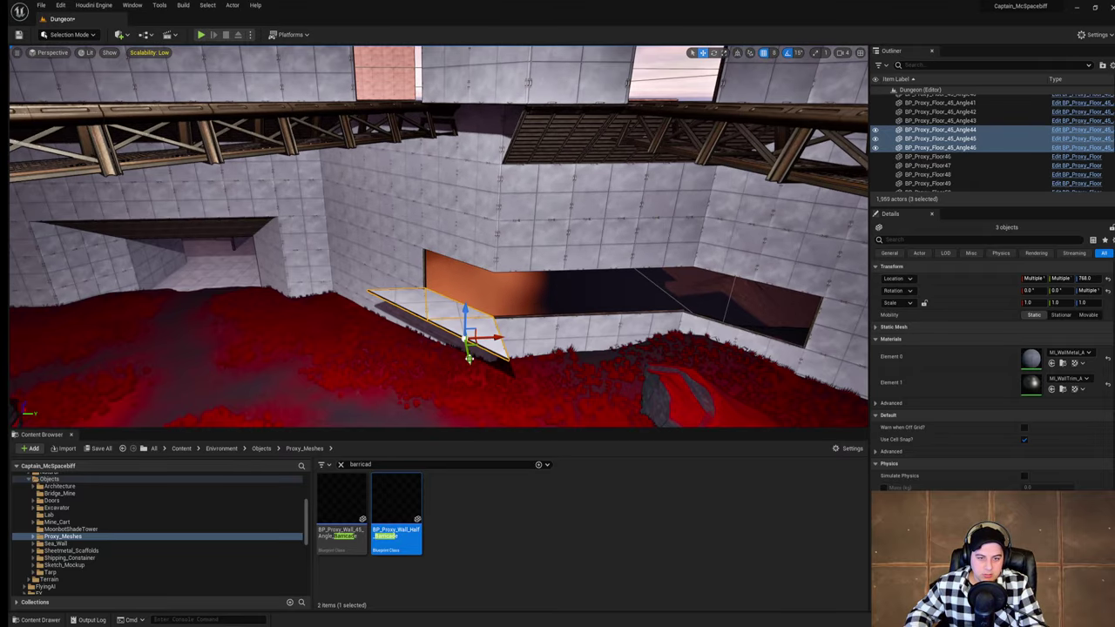
# Step: Duplicate three adjacent square floor tiles from the upper ledge down to Z 768 to continue the window sill
pyautogui.moveTo(527, 306); pyautogui.dragTo(540, 348, button='right')
pyautogui.click(460, 196)
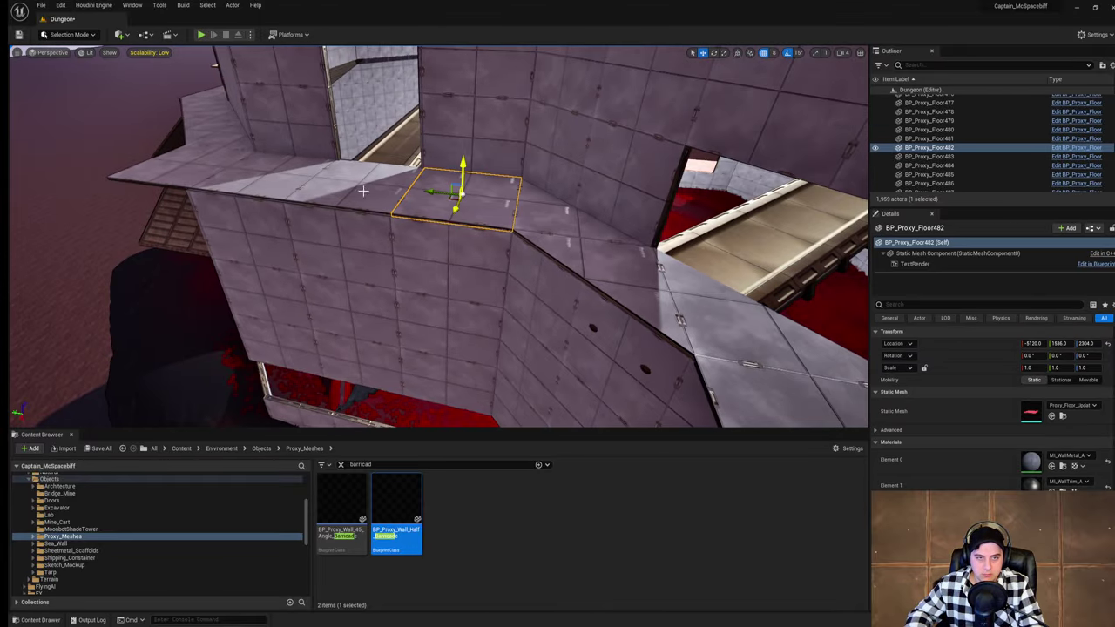
pyautogui.keyDown('ctrl'); pyautogui.click(358, 194); pyautogui.keyUp('ctrl')
pyautogui.keyDown('ctrl'); pyautogui.click(257, 185); pyautogui.keyUp('ctrl')
pyautogui.moveTo(257, 185); pyautogui.dragTo(348, 209, button='right')
pyautogui.moveTo(585, 175)
pyautogui.mouseDown(button='right')
pyautogui.moveTo(662, 209)
pyautogui.moveTo(644, 157)
pyautogui.moveTo(610, 131)
pyautogui.moveTo(585, 175)
pyautogui.mouseUp(button='right')
pyautogui.keyDown('alt'); pyautogui.moveTo(641, 170); pyautogui.dragTo(636, 339); pyautogui.keyUp('alt')
pyautogui.moveTo(636, 338); pyautogui.dragTo(636, 391, button='right')
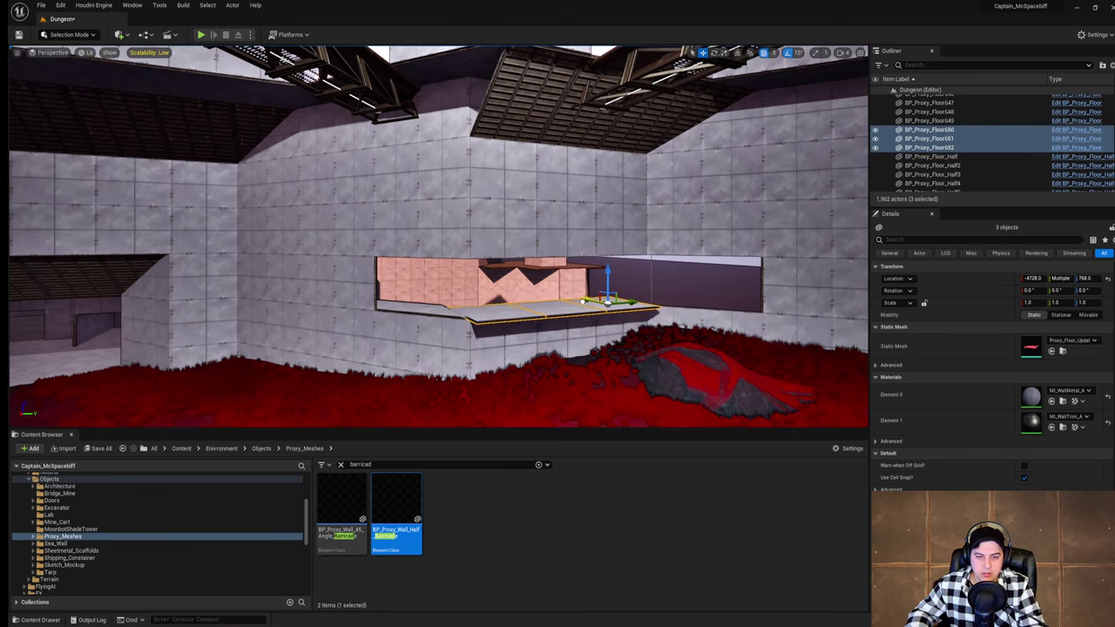
# Step: Duplicate the three angled sill tiles to the window's far end and extend the square tiles by one toward them
pyautogui.moveTo(582, 301); pyautogui.dragTo(670, 315, button='right')
pyautogui.click(178, 296)
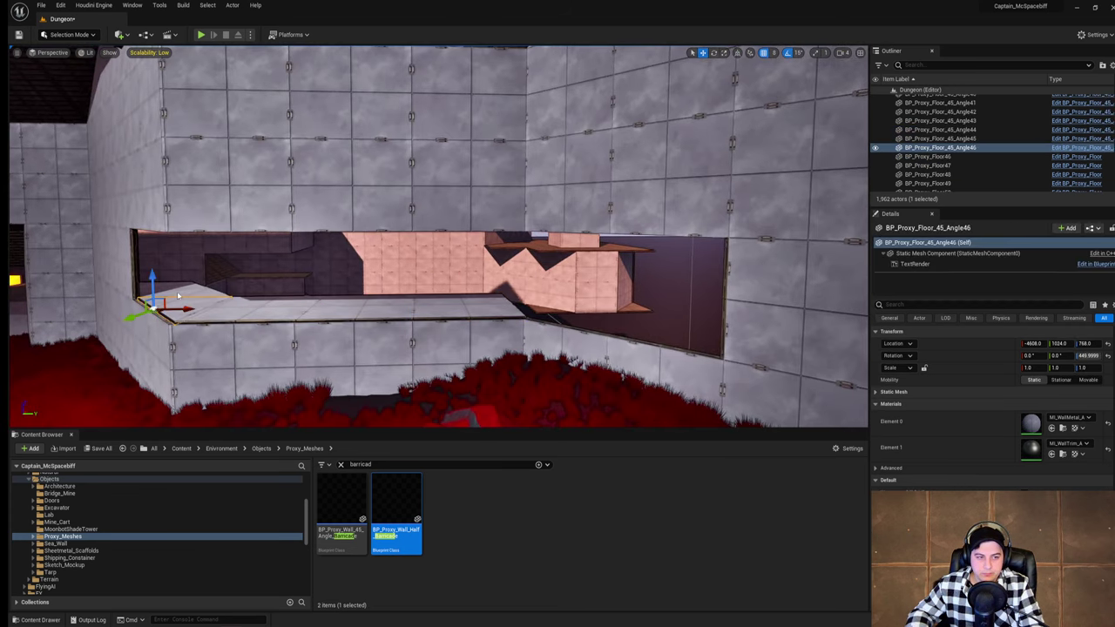
pyautogui.keyDown('ctrl'); pyautogui.click(188, 290); pyautogui.keyUp('ctrl')
pyautogui.keyDown('ctrl'); pyautogui.click(164, 290); pyautogui.keyUp('ctrl')
pyautogui.keyDown('alt'); pyautogui.moveTo(148, 292); pyautogui.dragTo(514, 318); pyautogui.keyUp('alt')
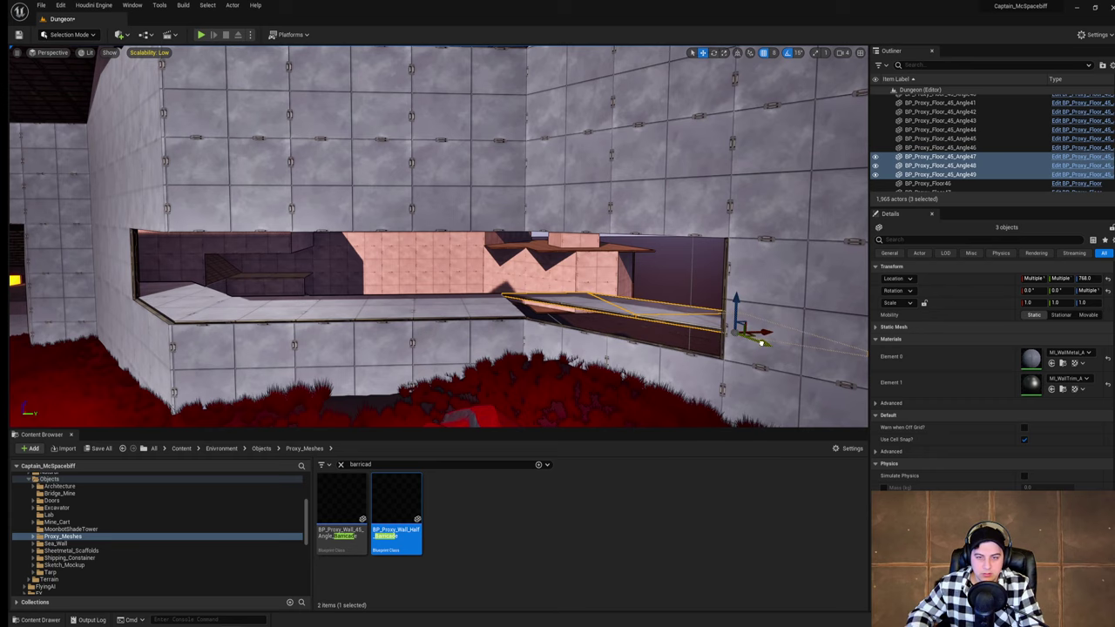
pyautogui.moveTo(762, 343); pyautogui.dragTo(785, 395)
pyautogui.click(468, 305)
pyautogui.keyDown('alt'); pyautogui.moveTo(510, 305); pyautogui.dragTo(526, 305); pyautogui.keyUp('alt')
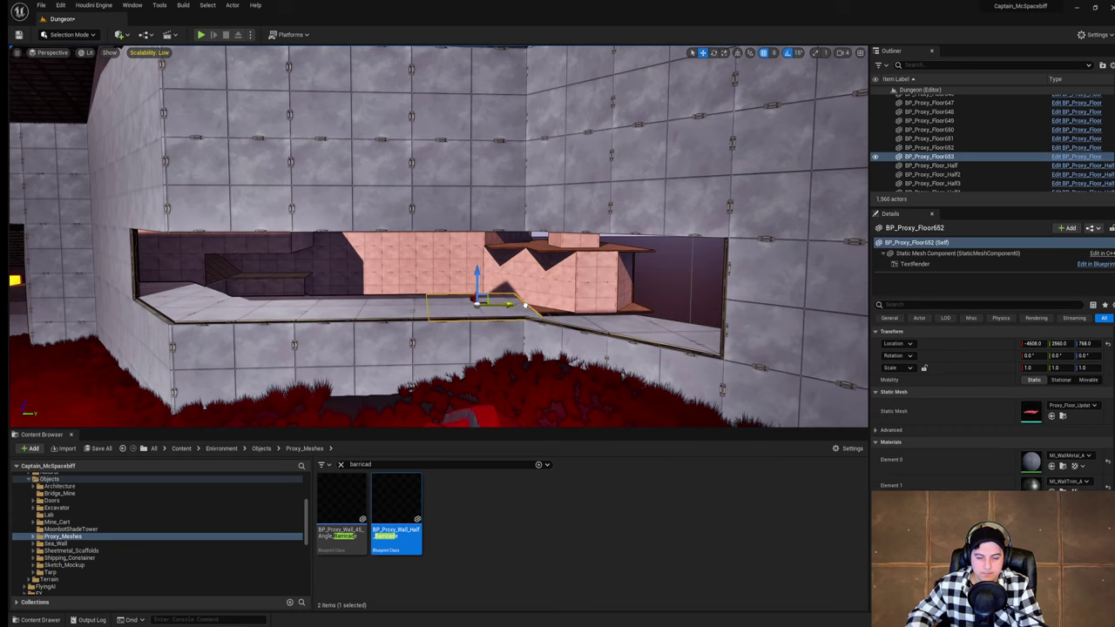
# Step: Select the ten floor tiles forming the window sill and duplicate them up to Z 1152 as the opening's ceiling
pyautogui.moveTo(575, 304); pyautogui.dragTo(384, 322, button='right')
pyautogui.click(578, 200)
pyautogui.keyDown('ctrl'); pyautogui.click(544, 202); pyautogui.keyUp('ctrl')
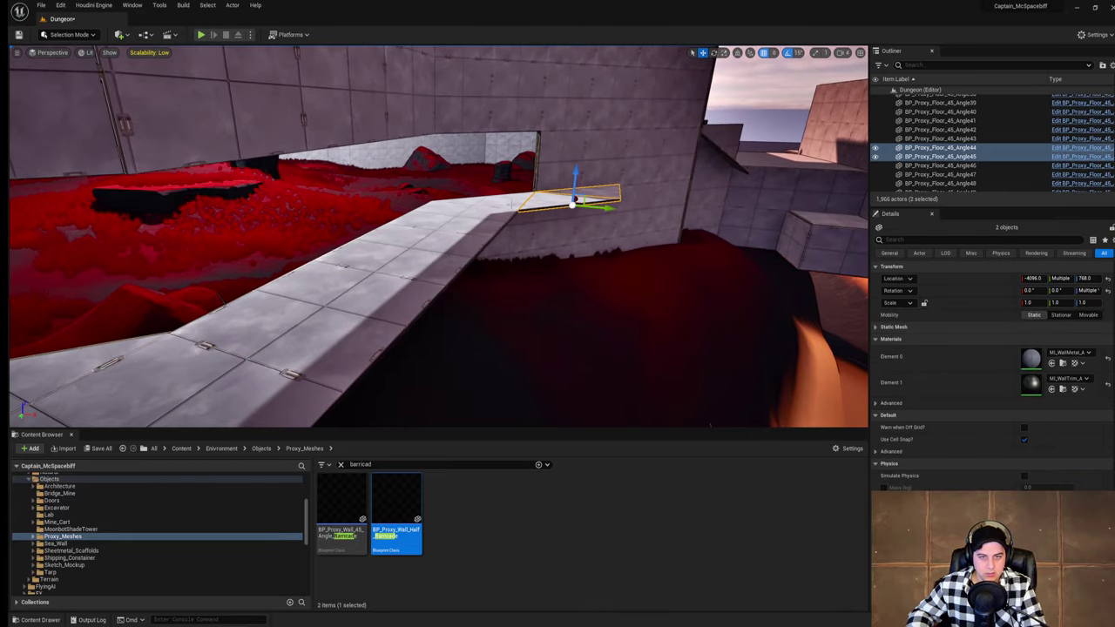
pyautogui.keyDown('ctrl'); pyautogui.click(477, 200); pyautogui.keyUp('ctrl')
pyautogui.keyDown('ctrl'); pyautogui.click(474, 226); pyautogui.keyUp('ctrl')
pyautogui.keyDown('ctrl'); pyautogui.click(427, 255); pyautogui.keyUp('ctrl')
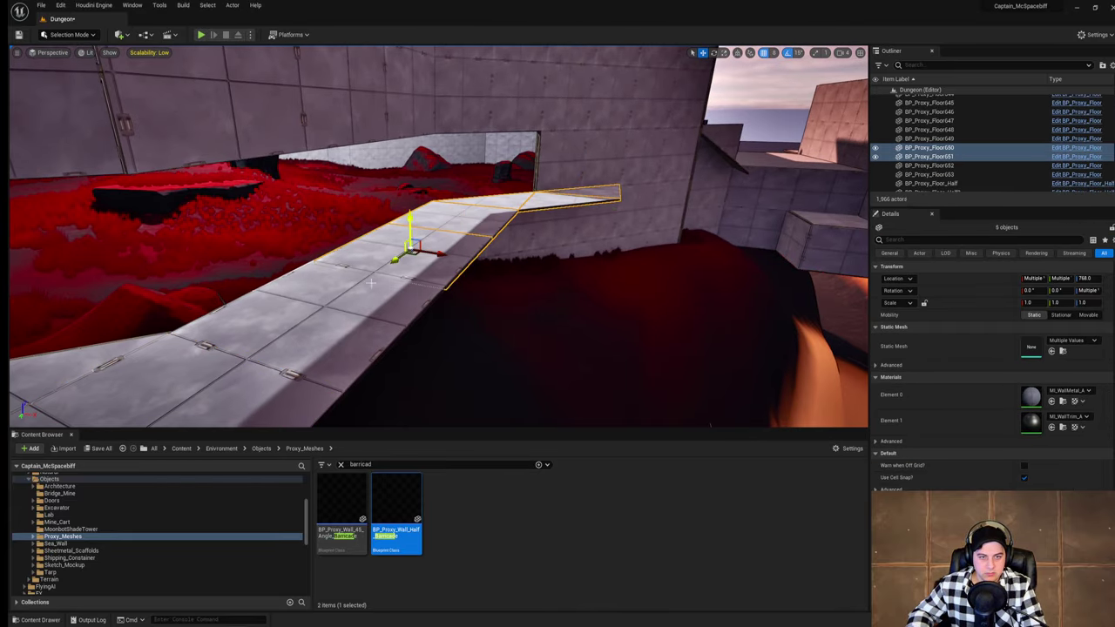
pyautogui.keyDown('ctrl'); pyautogui.click(353, 305); pyautogui.keyUp('ctrl')
pyautogui.moveTo(523, 299); pyautogui.dragTo(413, 322, button='right')
pyautogui.keyDown('ctrl'); pyautogui.click(404, 321); pyautogui.keyUp('ctrl')
pyautogui.keyDown('ctrl'); pyautogui.click(281, 284); pyautogui.keyUp('ctrl')
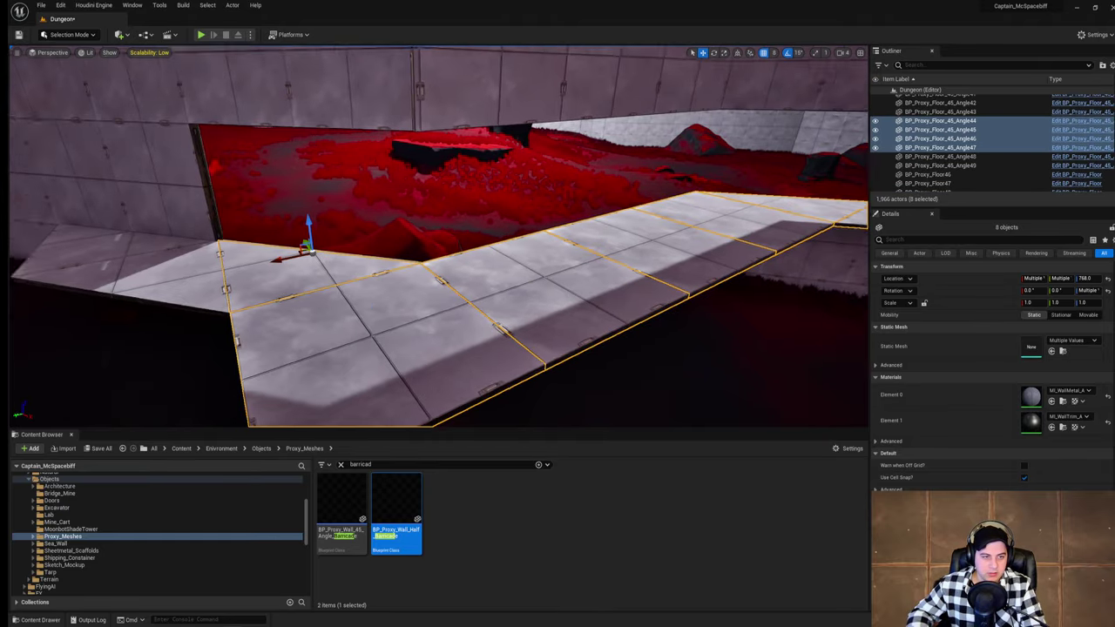
pyautogui.moveTo(295, 279); pyautogui.dragTo(286, 268, button='right')
pyautogui.keyDown('ctrl'); pyautogui.click(285, 268); pyautogui.keyUp('ctrl')
pyautogui.keyDown('ctrl'); pyautogui.click(310, 229); pyautogui.keyUp('ctrl')
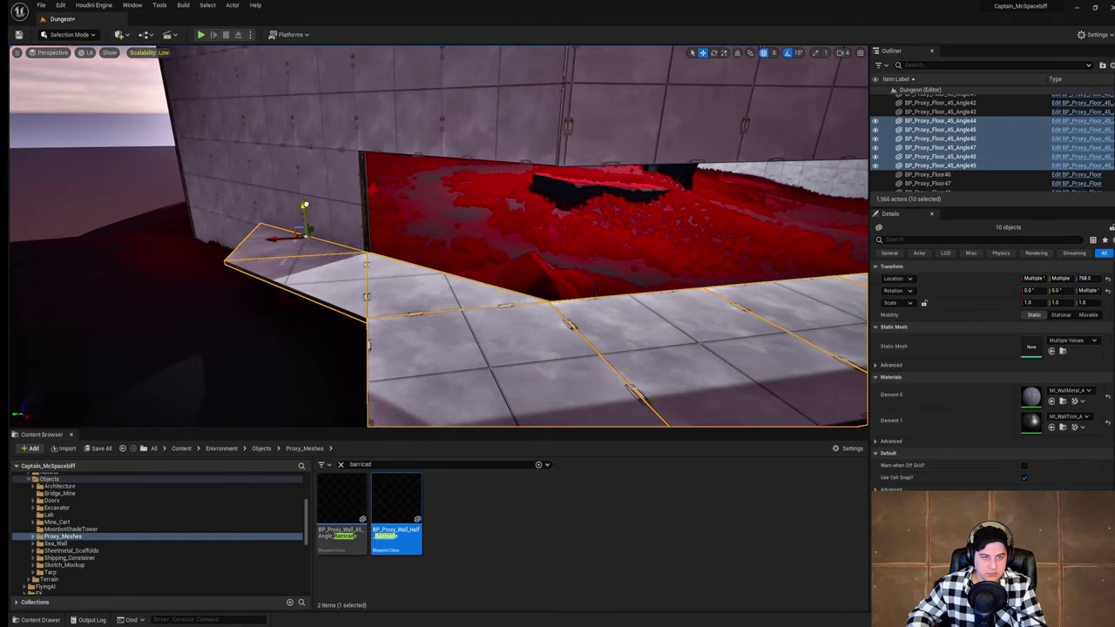
pyautogui.keyDown('alt'); pyautogui.moveTo(305, 205); pyautogui.dragTo(309, 102); pyautogui.keyUp('alt')
pyautogui.moveTo(308, 102); pyautogui.dragTo(836, 66, button='right')
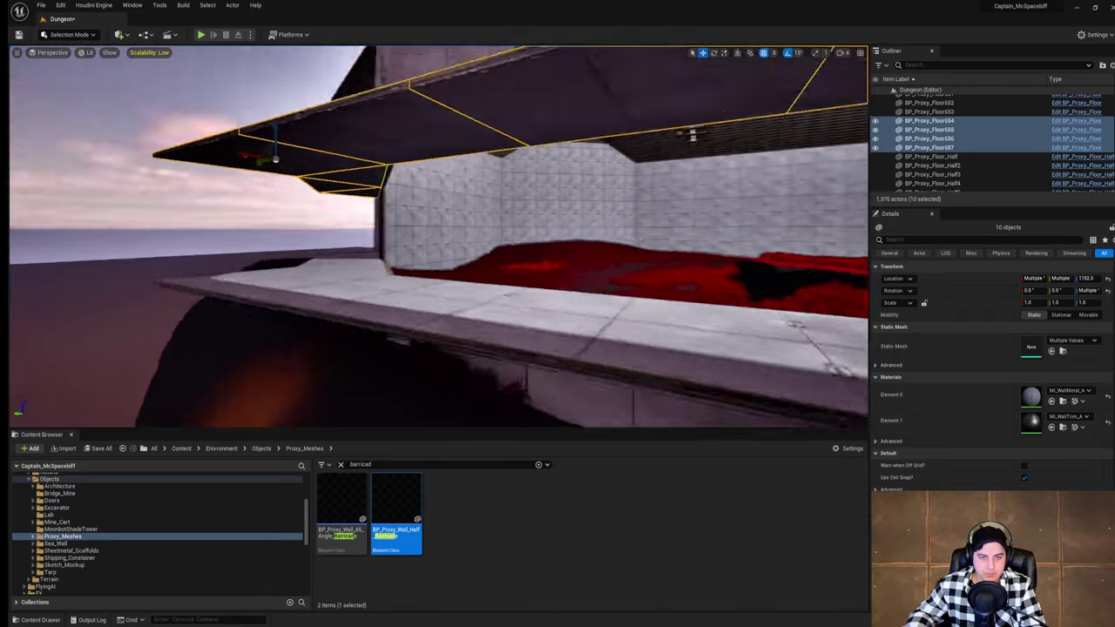
# Step: Delete the ceiling's angled tile at the outer corner together with a 90-degree rotated copy of its neighbouring tile
pyautogui.moveTo(435, 235); pyautogui.dragTo(644, 322, button='right')
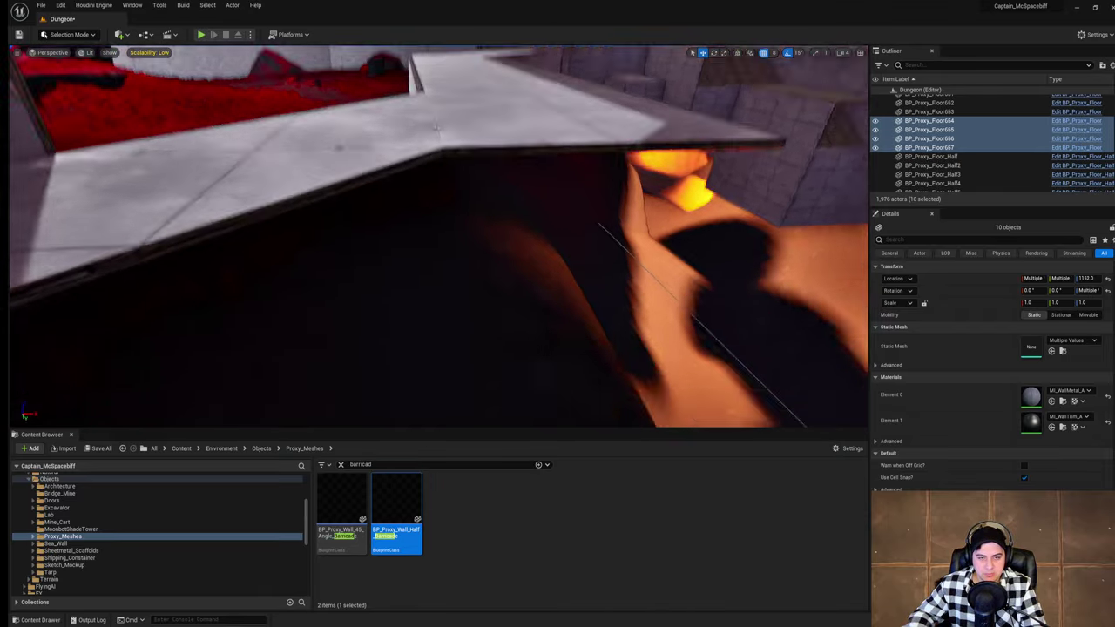
pyautogui.moveTo(436, 127)
pyautogui.mouseDown(button='right')
pyautogui.moveTo(414, 153)
pyautogui.moveTo(428, 136)
pyautogui.mouseUp(button='right')
pyautogui.click(426, 136)
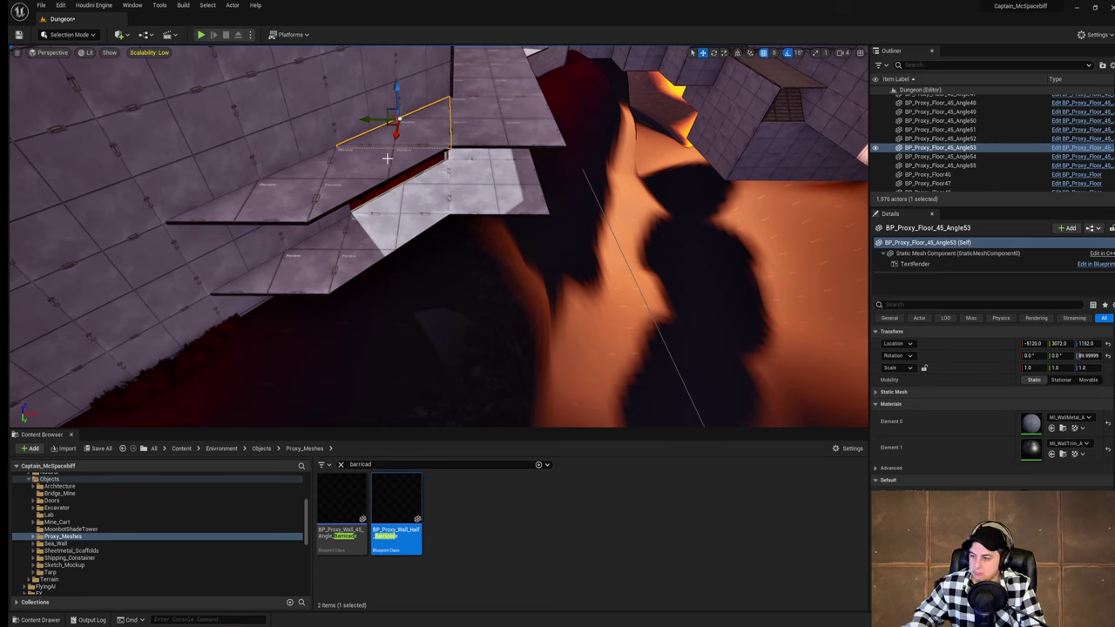
pyautogui.press('e')
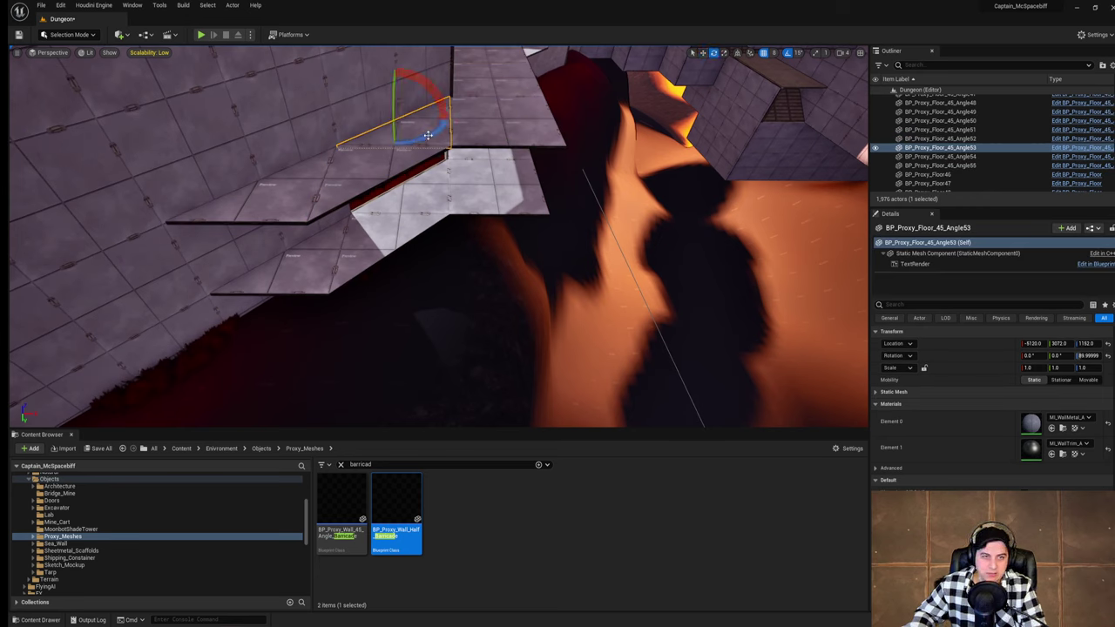
pyautogui.keyDown('alt'); pyautogui.moveTo(428, 139); pyautogui.dragTo(348, 125); pyautogui.keyUp('alt')
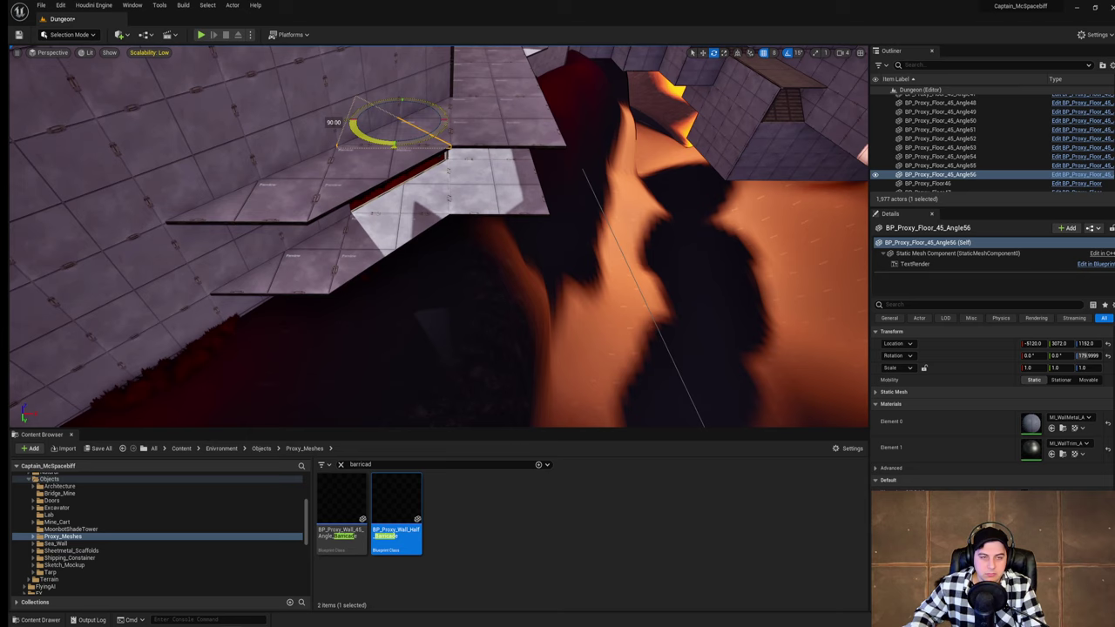
pyautogui.keyDown('shift'); pyautogui.click(396, 162); pyautogui.keyUp('shift')
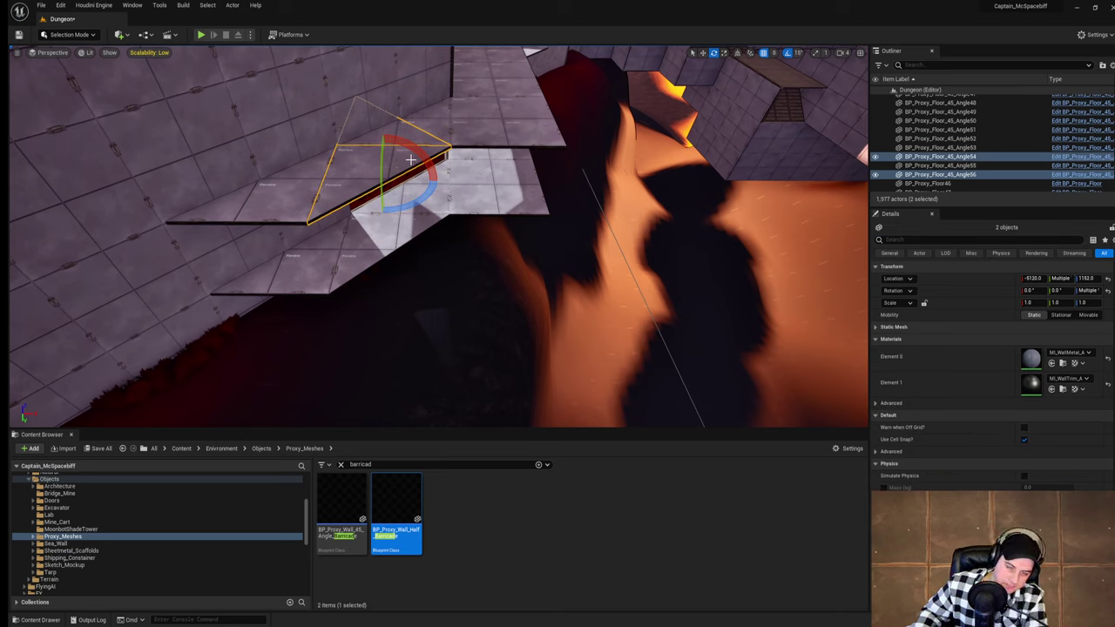
pyautogui.press('Delete')
# Step: Duplicate the square ceiling tile around the outer corner to X -5120, Y 3584 to fill the gap
pyautogui.click(485, 142)
pyautogui.press('w')
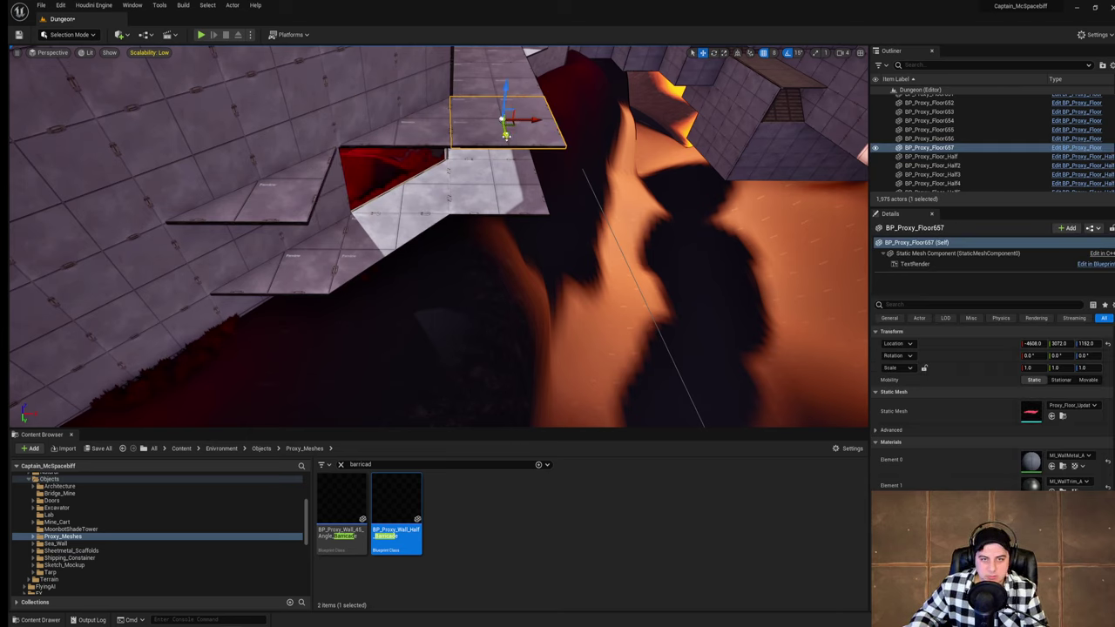
pyautogui.keyDown('alt'); pyautogui.moveTo(505, 136); pyautogui.dragTo(420, 182); pyautogui.keyUp('alt')
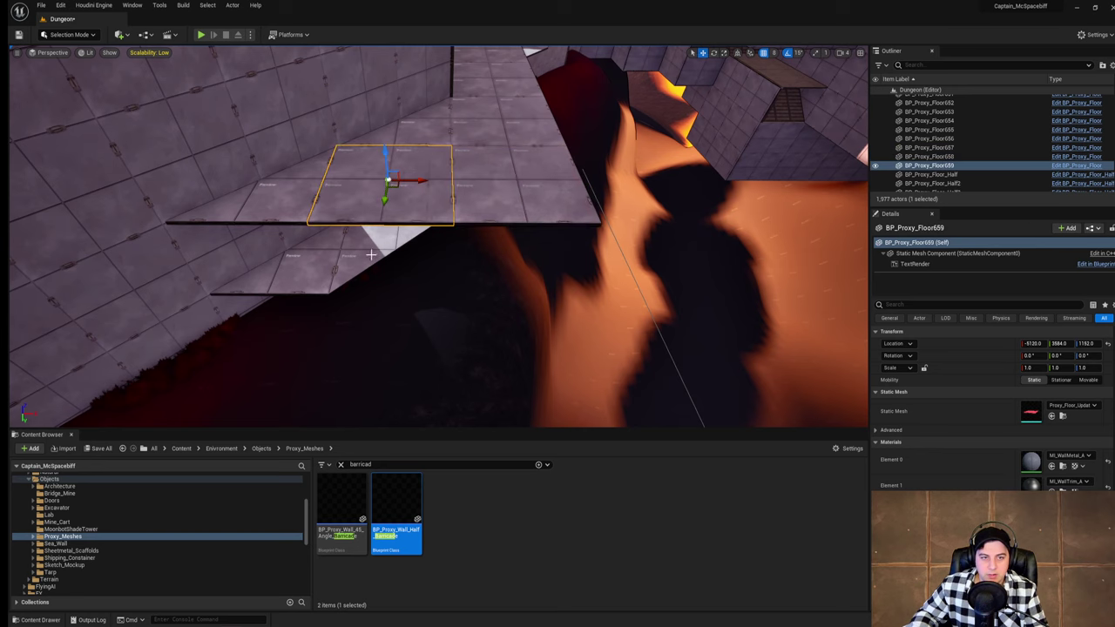
# Step: Delete the angled tile at the sill's outer corner and duplicate the square ceiling tile down to fill the sill
pyautogui.click(371, 254)
pyautogui.moveTo(425, 248)
pyautogui.mouseDown(button='right')
pyautogui.moveTo(425, 283)
pyautogui.moveTo(425, 249)
pyautogui.mouseUp(button='right')
pyautogui.press('Delete')
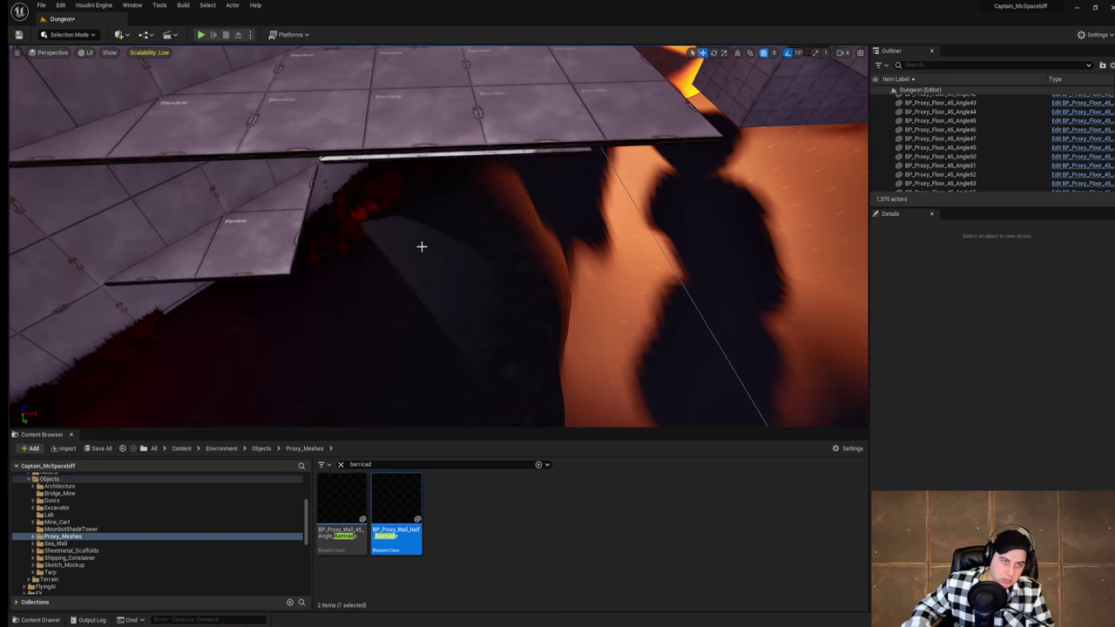
pyautogui.click(407, 108)
pyautogui.moveTo(434, 140); pyautogui.dragTo(420, 106, button='right')
pyautogui.keyDown('alt'); pyautogui.moveTo(411, 121); pyautogui.dragTo(607, 260); pyautogui.keyUp('alt')
pyautogui.moveTo(607, 260); pyautogui.dragTo(162, 215, button='right')
pyautogui.moveTo(549, 229); pyautogui.dragTo(531, 235, button='right')
pyautogui.click(547, 229)
pyautogui.press('e')
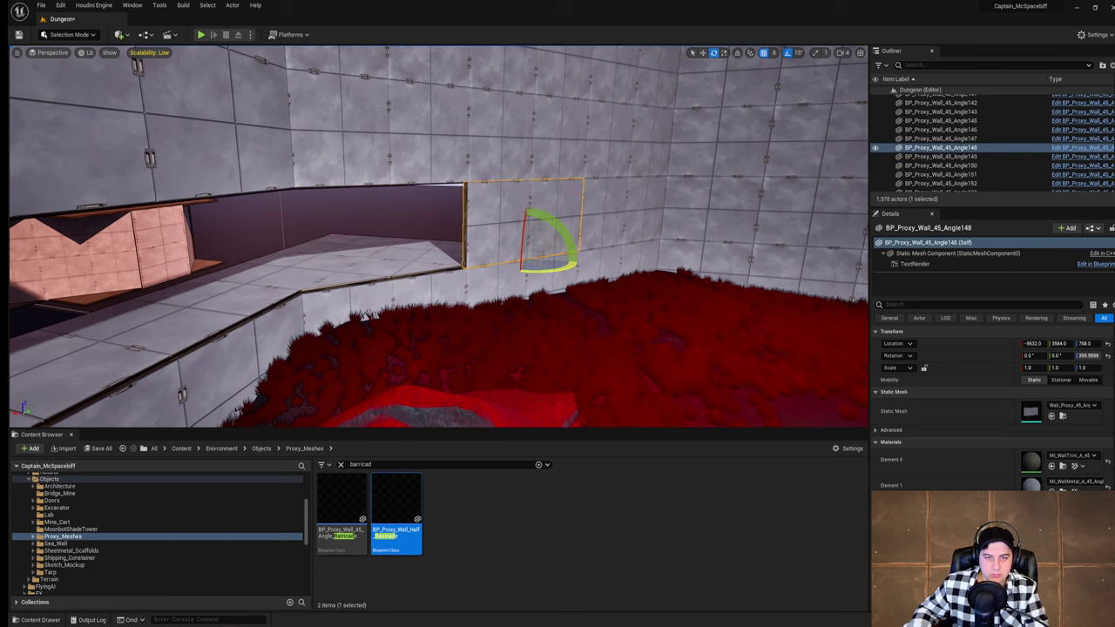
pyautogui.keyDown('alt'); pyautogui.moveTo(540, 270); pyautogui.dragTo(479, 271); pyautogui.keyUp('alt')
pyautogui.moveTo(719, 280)
pyautogui.mouseDown(button='right')
pyautogui.moveTo(775, 283)
pyautogui.moveTo(718, 281)
pyautogui.mouseUp(button='right')
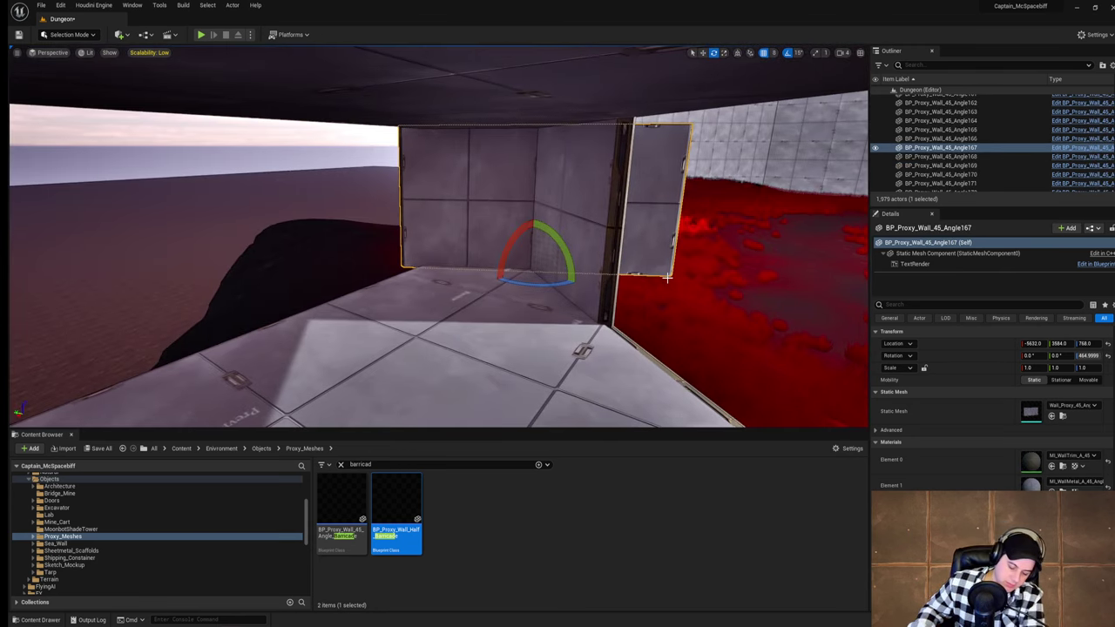
pyautogui.hotkey('ctrl', 'z')
pyautogui.press('Delete')
pyautogui.moveTo(620, 240)
pyautogui.mouseDown(button='right')
pyautogui.moveTo(640, 244)
pyautogui.moveTo(636, 230)
pyautogui.mouseUp(button='right')
pyautogui.hotkey('ctrl', 'z')
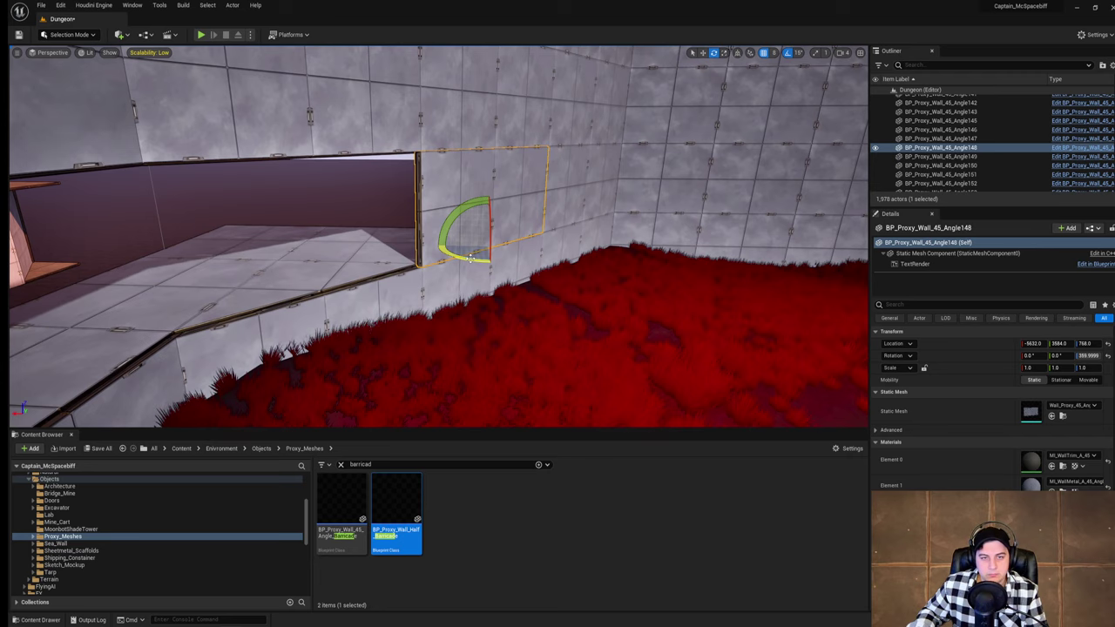
# Step: Duplicate the wall panel beside the window with a 90-degree rotation and move the copy to X -5120 as the end wall
pyautogui.keyDown('alt'); pyautogui.moveTo(492, 260); pyautogui.dragTo(438, 240); pyautogui.keyUp('alt')
pyautogui.moveTo(514, 251); pyautogui.dragTo(510, 223, button='right')
pyautogui.press('w')
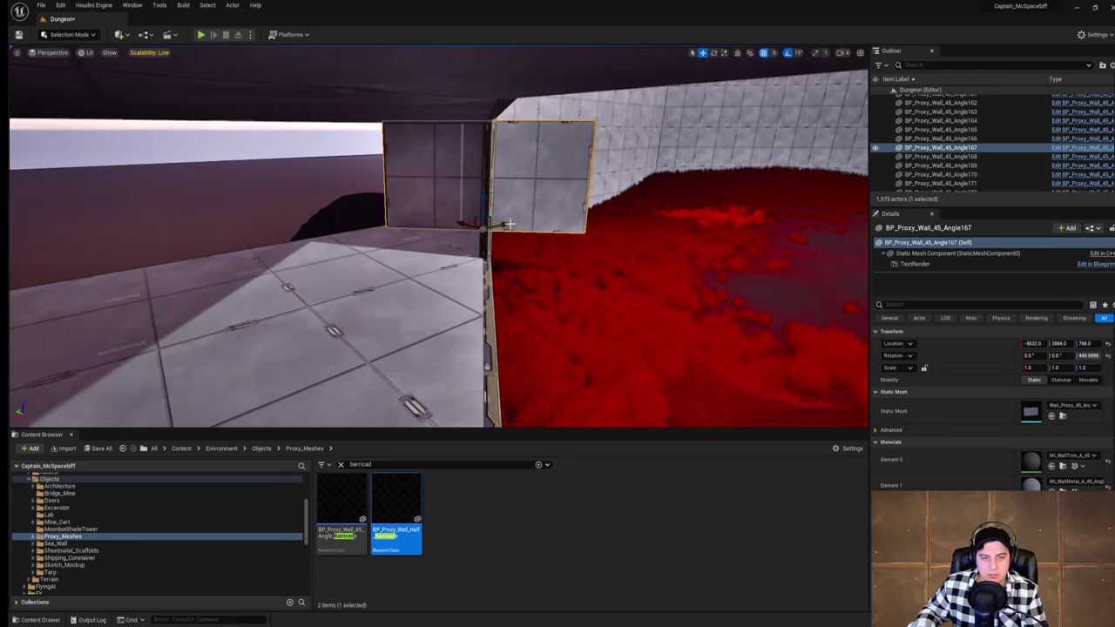
pyautogui.moveTo(509, 224); pyautogui.dragTo(369, 242)
pyautogui.moveTo(514, 249); pyautogui.dragTo(520, 226, button='right')
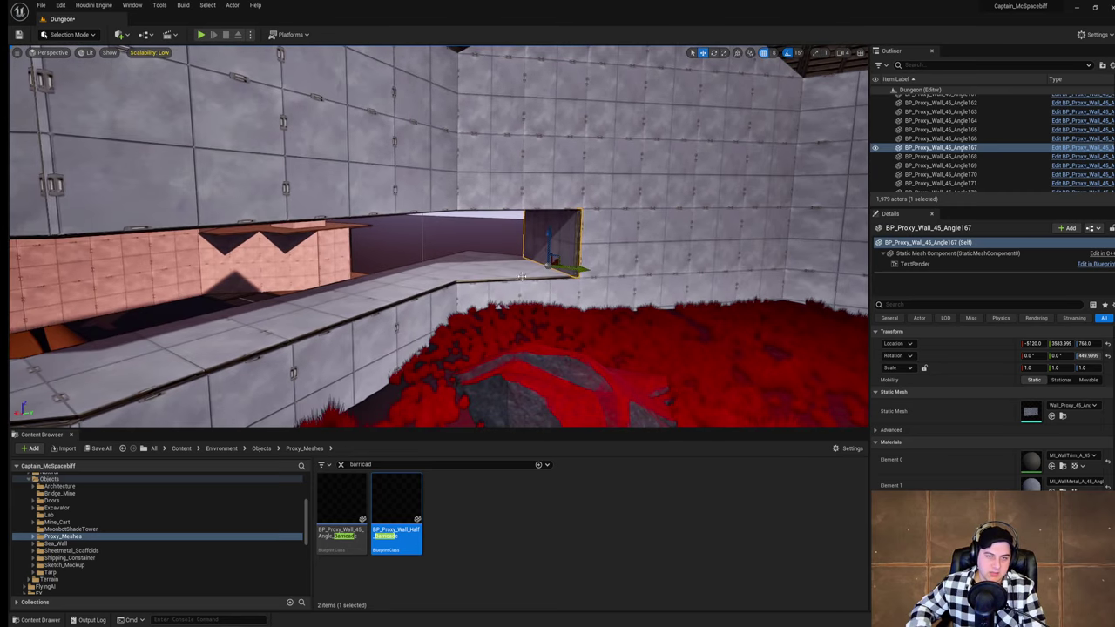
# Step: Delete the surplus piece near the end wall and duplicate the rotated panel to the window's other end at X -4096, Y 1024
pyautogui.moveTo(568, 256); pyautogui.dragTo(545, 228, button='right')
pyautogui.click(481, 238)
pyautogui.press('Delete')
pyautogui.click(493, 168)
pyautogui.keyDown('alt'); pyautogui.moveTo(533, 178); pyautogui.dragTo(284, 219); pyautogui.keyUp('alt')
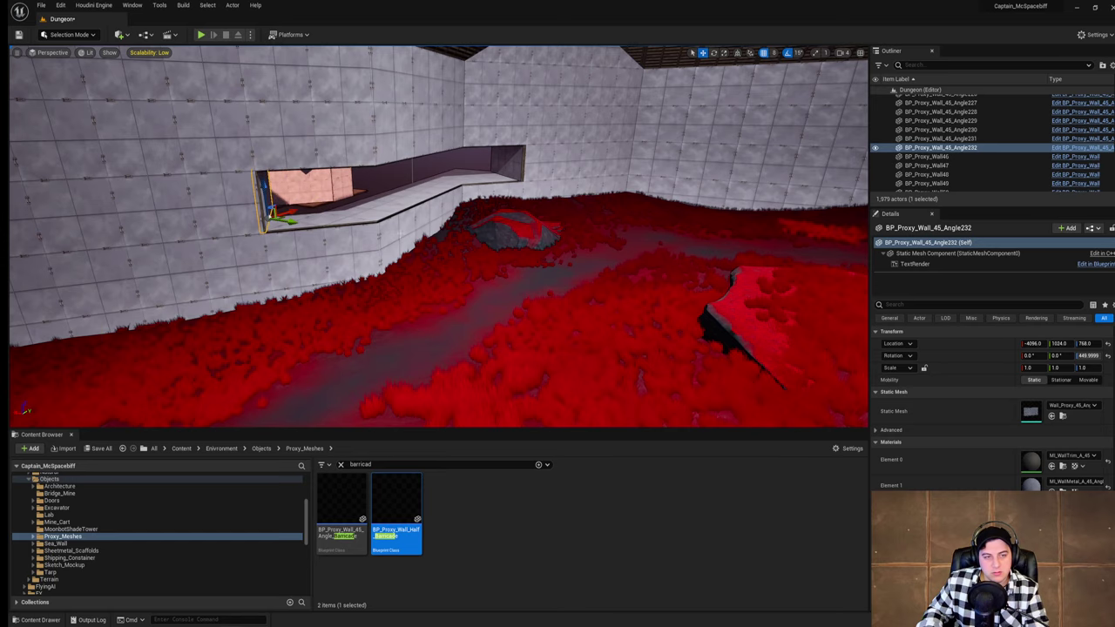
# Step: Delete the surplus angled floor tile at the base of the new end wall
pyautogui.press('w')
pyautogui.moveTo(284, 219); pyautogui.dragTo(205, 228, button='right')
pyautogui.press('w')
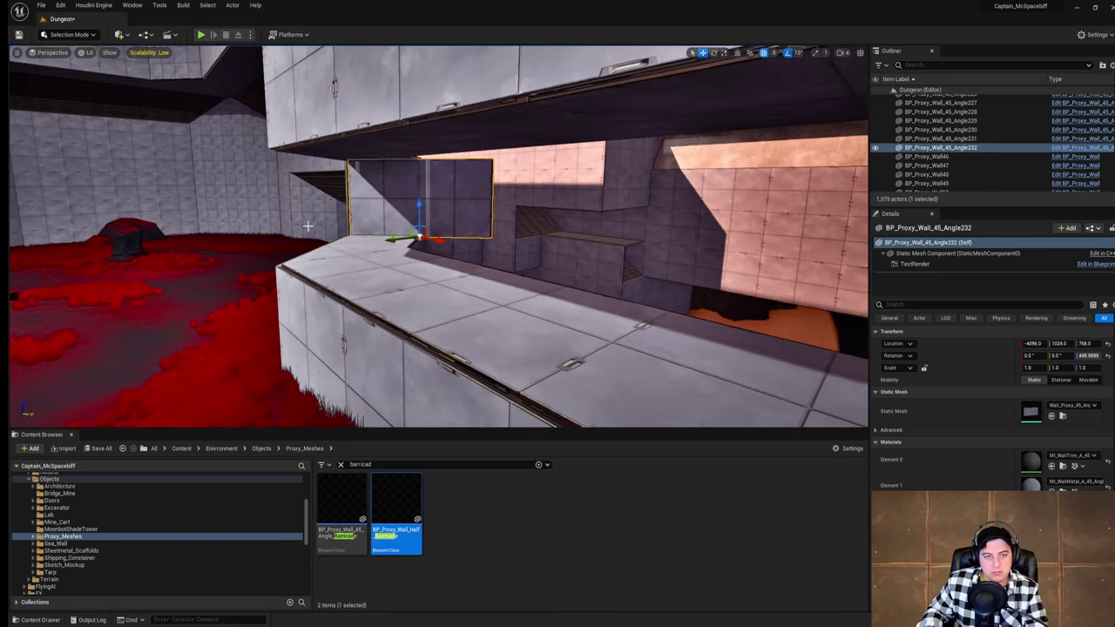
pyautogui.click(388, 241)
pyautogui.press('w')
pyautogui.moveTo(447, 219); pyautogui.dragTo(453, 287, button='right')
pyautogui.press('Delete')
# Step: Duplicate the square sill tile into a second row at X -4096, Z 768, running from Y 1536 to Y 3584
pyautogui.click(578, 308)
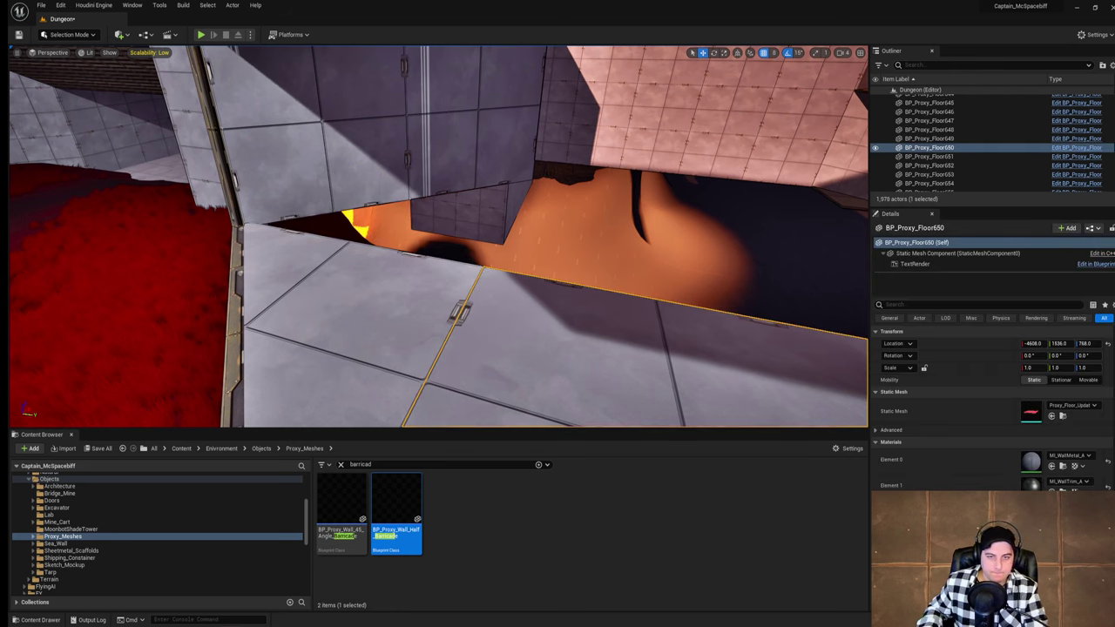
pyautogui.moveTo(578, 308); pyautogui.dragTo(572, 315, button='right')
pyautogui.press('s')
pyautogui.keyDown('alt'); pyautogui.moveTo(560, 270); pyautogui.dragTo(364, 257); pyautogui.keyUp('alt')
pyautogui.moveTo(366, 256); pyautogui.dragTo(347, 243, button='right')
pyautogui.press('d')
pyautogui.click(413, 273)
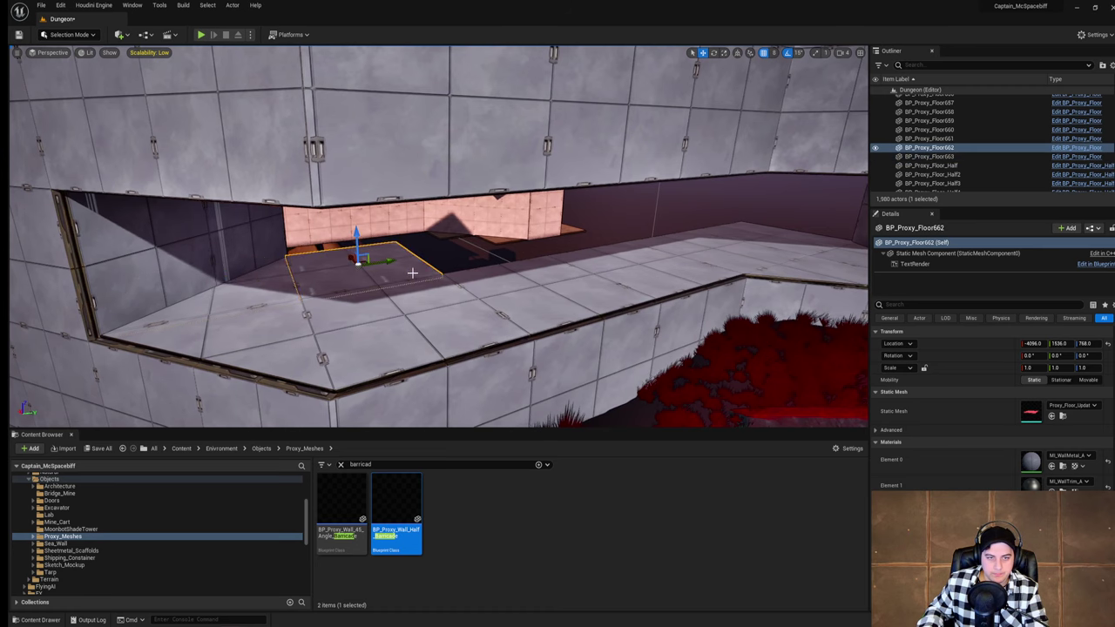
pyautogui.keyDown('alt'); pyautogui.moveTo(389, 262); pyautogui.dragTo(699, 220); pyautogui.keyUp('alt')
pyautogui.moveTo(699, 219); pyautogui.dragTo(789, 223, button='right')
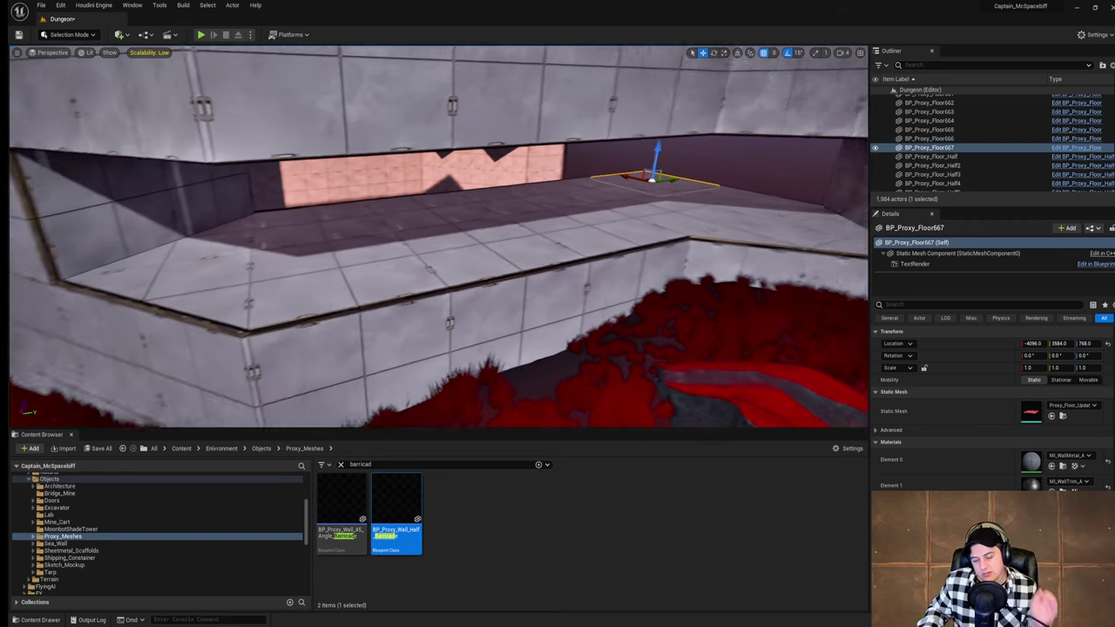
# Step: Look over the finished window from inside the room and save the Dungeon level
pyautogui.moveTo(700, 219); pyautogui.dragTo(496, 223, button='right')
pyautogui.moveTo(693, 269); pyautogui.dragTo(449, 267, button='right')
pyautogui.moveTo(432, 313); pyautogui.dragTo(696, 313, button='right')
pyautogui.moveTo(530, 260); pyautogui.dragTo(784, 263, button='right')
pyautogui.moveTo(527, 255); pyautogui.dragTo(666, 233, button='right')
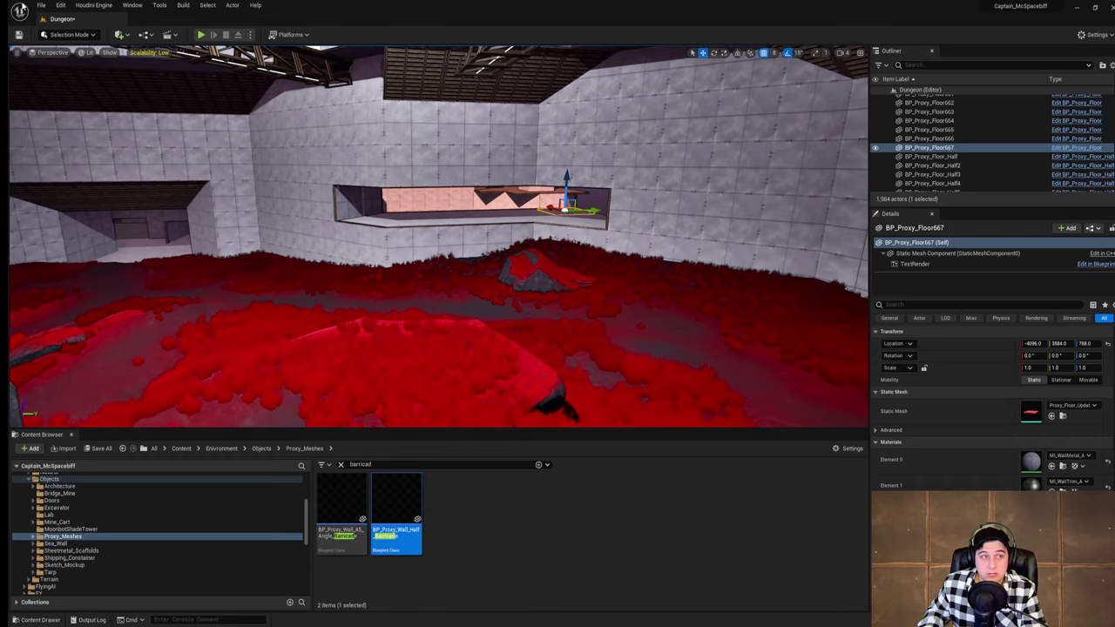
pyautogui.click(41, 5)
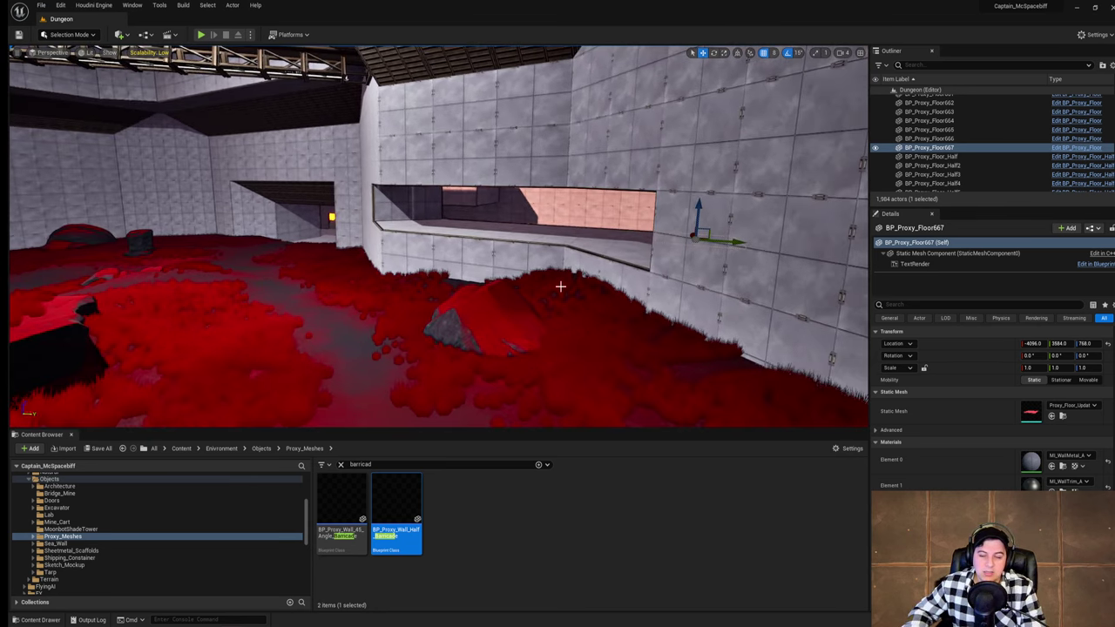
pyautogui.moveTo(468, 247); pyautogui.dragTo(349, 246, button='right')
pyautogui.moveTo(444, 262); pyautogui.dragTo(434, 271, button='right')
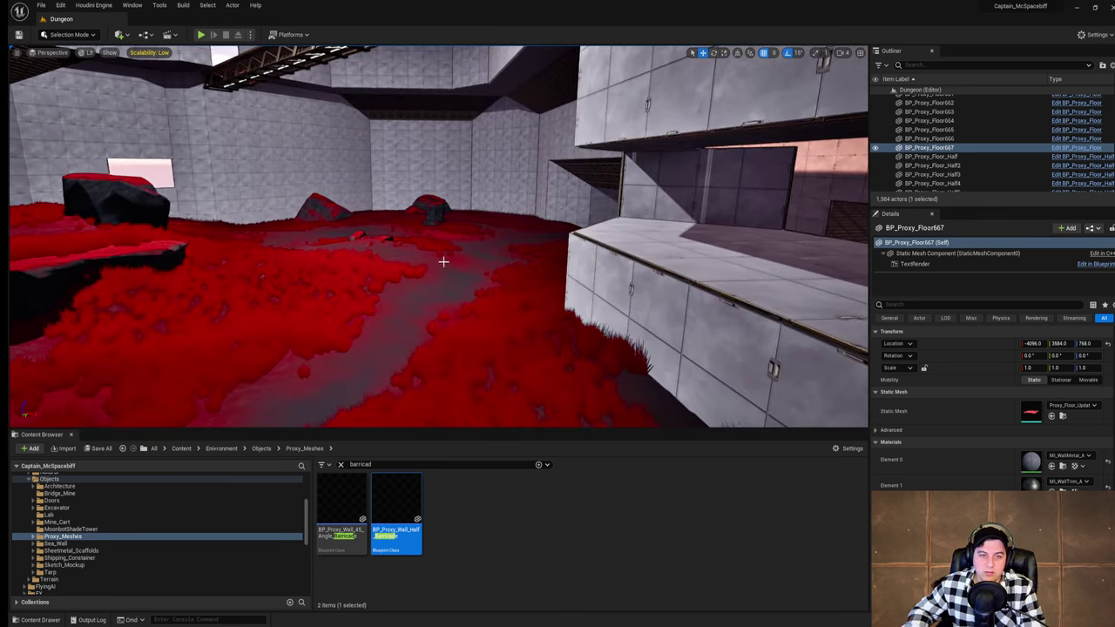
# Step: Duplicate the 45-degree angled wall panel to X -4608, Y 3584, Z 768 behind the window's far angled section
pyautogui.moveTo(363, 245); pyautogui.dragTo(627, 248, button='right')
pyautogui.moveTo(435, 261); pyautogui.dragTo(583, 266, button='right')
pyautogui.click(385, 253)
pyautogui.moveTo(395, 227); pyautogui.dragTo(287, 229, button='right')
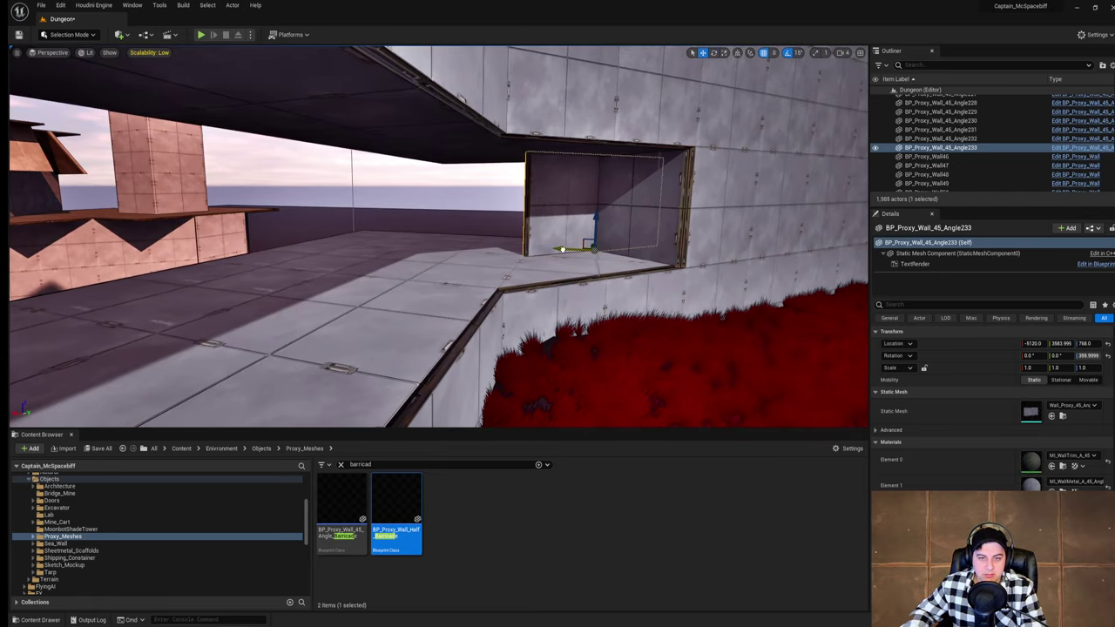
pyautogui.moveTo(577, 255); pyautogui.dragTo(470, 255, button='right')
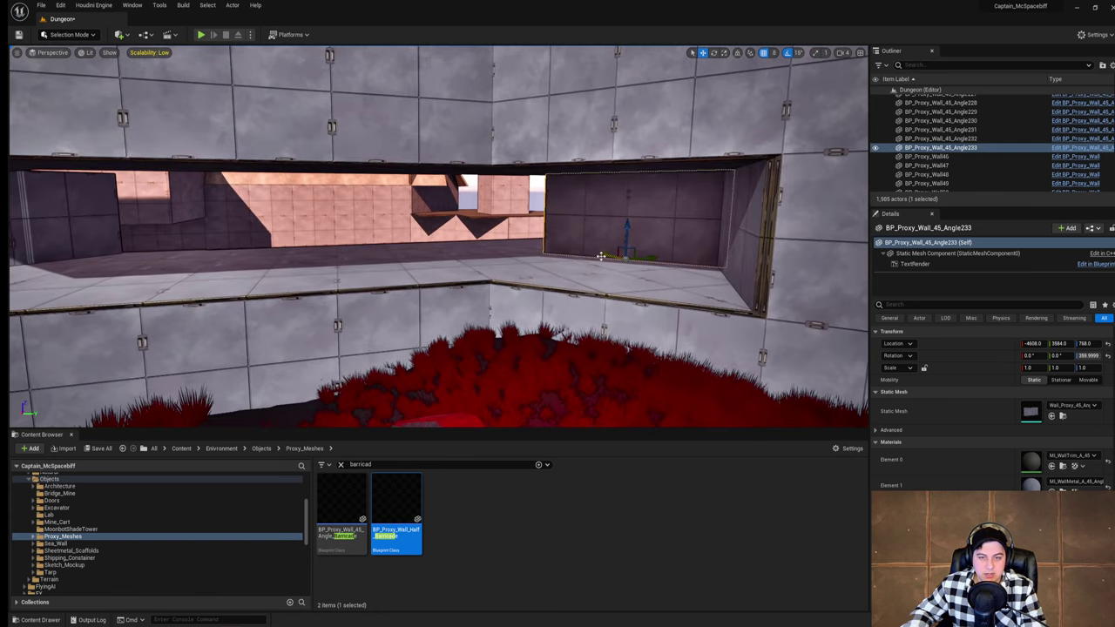
# Step: Duplicate the angled wall panel again to X -4096, Y 3072, Z 768 to extend the window recess's back wall
pyautogui.keyDown('alt'); pyautogui.moveTo(600, 256); pyautogui.dragTo(506, 252); pyautogui.keyUp('alt')
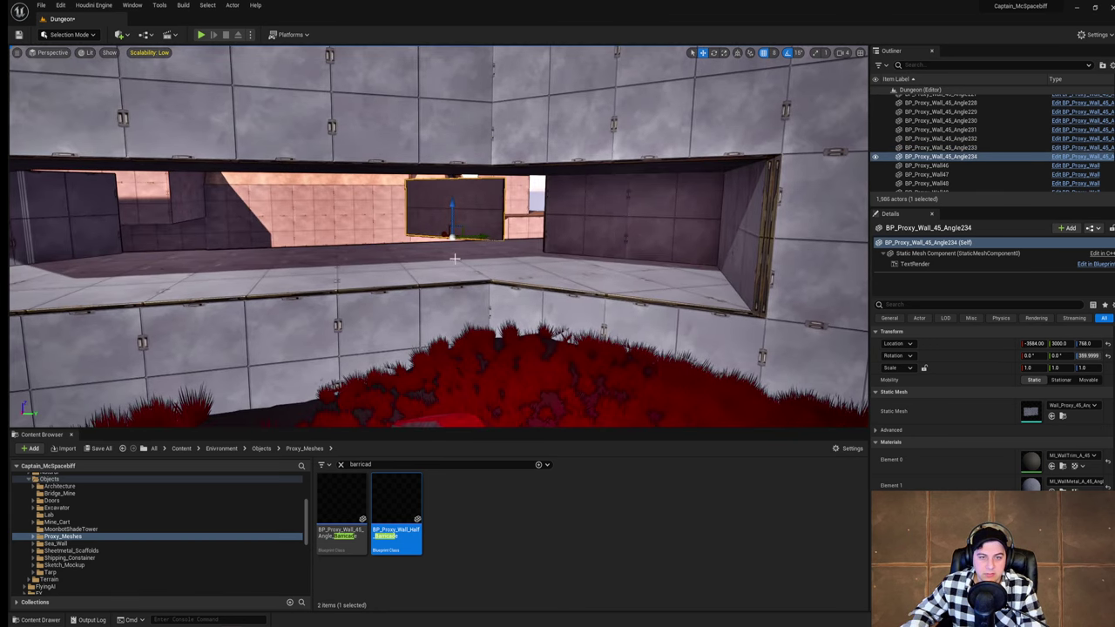
pyautogui.moveTo(483, 255); pyautogui.dragTo(287, 251, button='right')
pyautogui.moveTo(532, 243); pyautogui.dragTo(861, 247, button='right')
pyautogui.moveTo(439, 237); pyautogui.dragTo(783, 258, button='right')
pyautogui.moveTo(178, 288)
pyautogui.mouseDown(button='right')
pyautogui.moveTo(366, 296)
pyautogui.moveTo(201, 276)
pyautogui.moveTo(178, 288)
pyautogui.mouseUp(button='right')
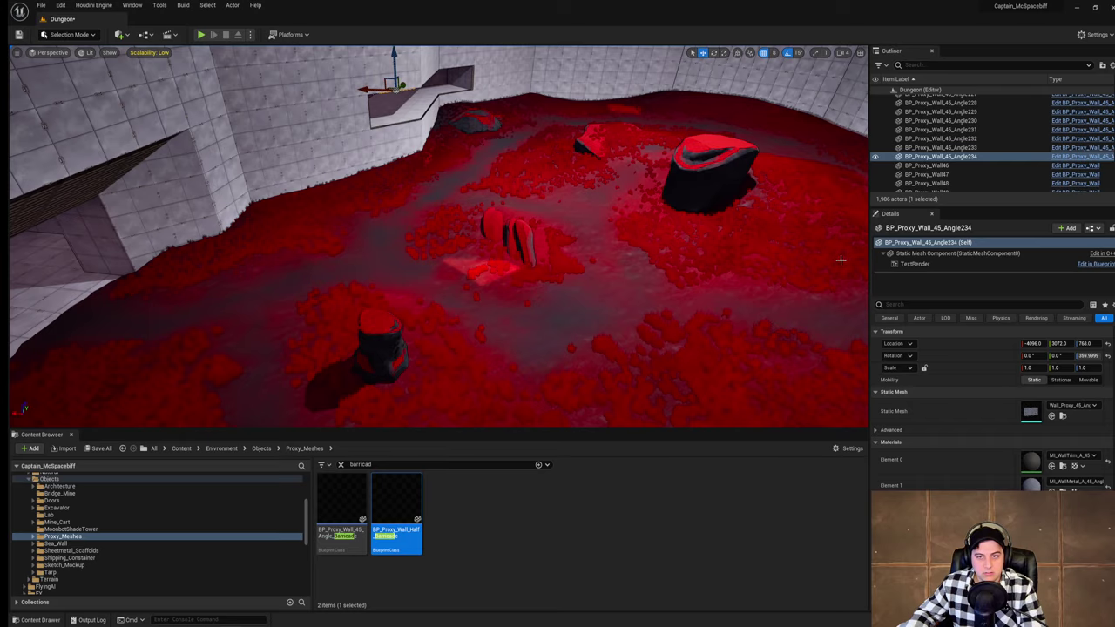
pyautogui.moveTo(439, 237); pyautogui.dragTo(218, 257, button='right')
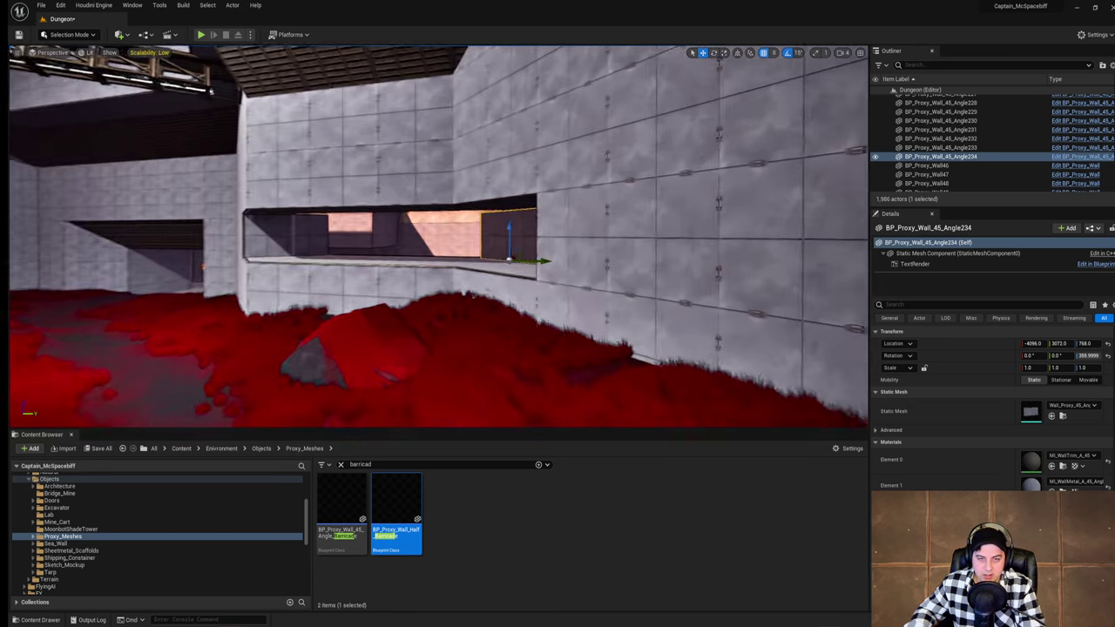
# Step: Duplicate the two straight walls above the window down to the recess's back edge at X -4096, Z 768
pyautogui.moveTo(805, 188); pyautogui.dragTo(805, 188, button='right')
pyautogui.moveTo(619, 218); pyautogui.dragTo(619, 218, button='right')
pyautogui.click(474, 179)
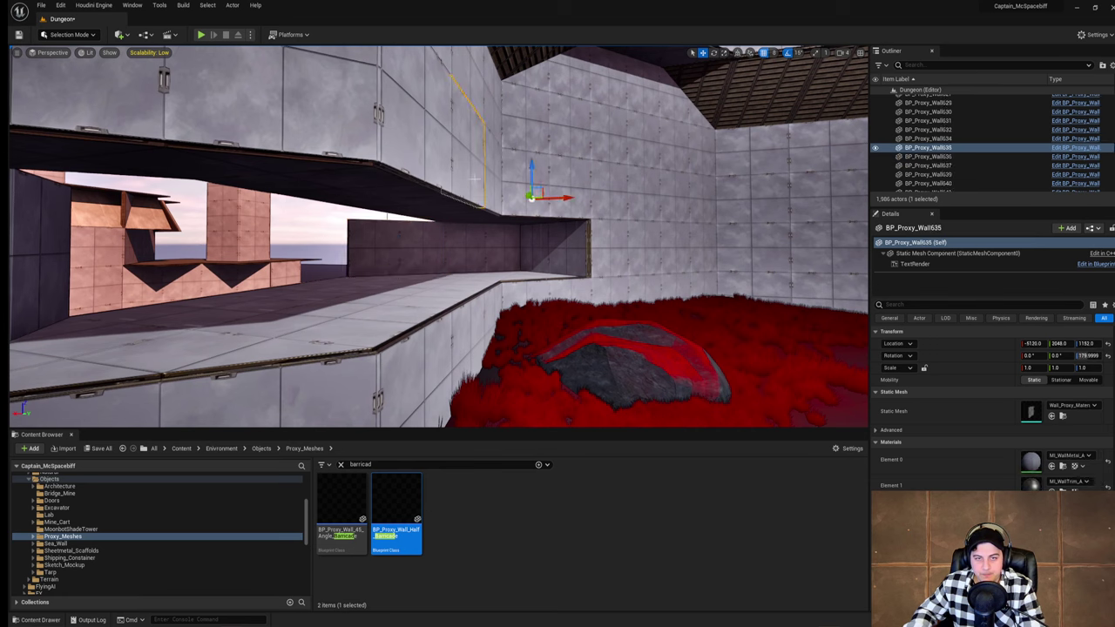
pyautogui.keyDown('ctrl'); pyautogui.click(413, 158); pyautogui.keyUp('ctrl')
pyautogui.moveTo(413, 157); pyautogui.dragTo(412, 158, button='right')
pyautogui.keyDown('alt'); pyautogui.moveTo(520, 183); pyautogui.dragTo(339, 262); pyautogui.keyUp('alt')
pyautogui.moveTo(339, 262); pyautogui.dragTo(339, 263, button='right')
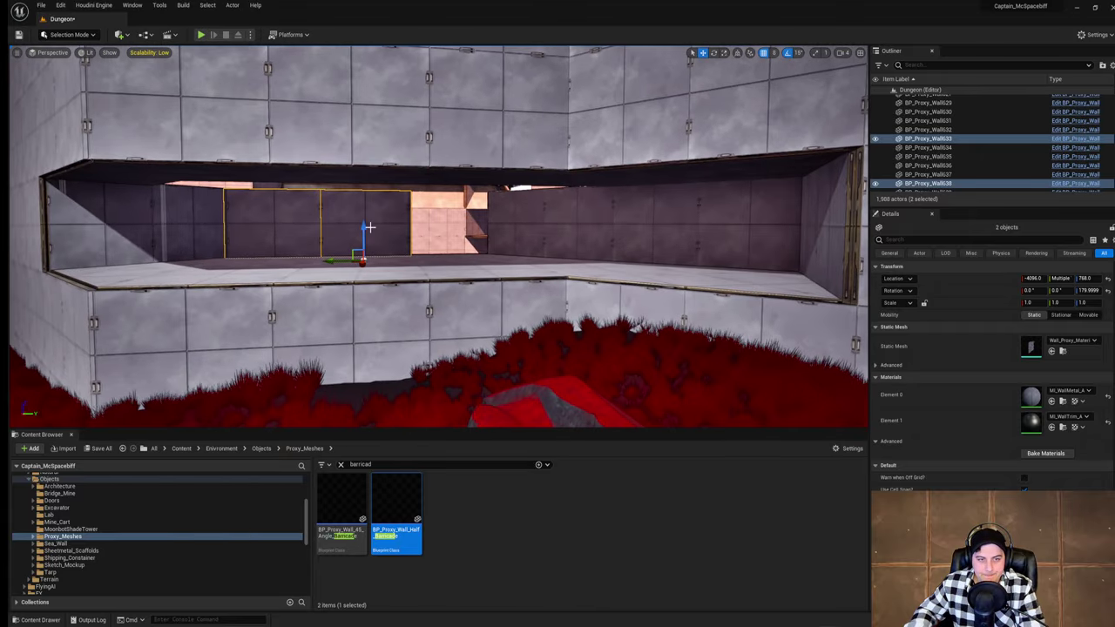
# Step: Duplicate one straight back wall along the recess to close the gap beside the angled panels
pyautogui.click(370, 227)
pyautogui.keyDown('alt'); pyautogui.moveTo(341, 260); pyautogui.dragTo(438, 261); pyautogui.keyUp('alt')
pyautogui.moveTo(438, 260); pyautogui.dragTo(484, 260, button='right')
# Step: Duplicate the five floor tiles of the rear sill row up to Z 1152 as the recess's ceiling
pyautogui.click(484, 261)
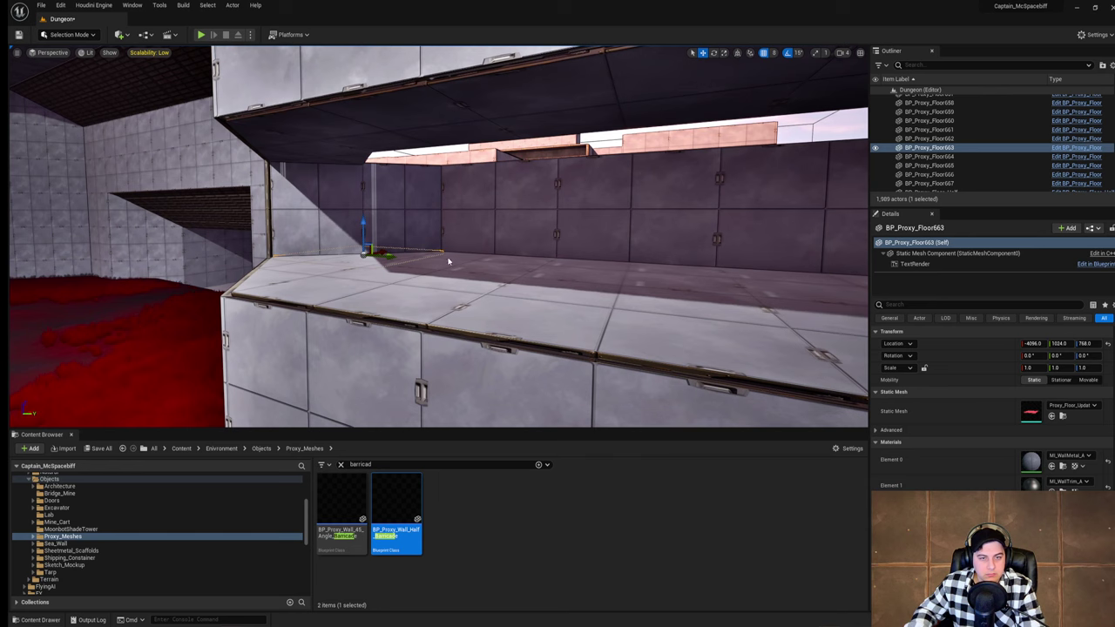
pyautogui.keyDown('ctrl'); pyautogui.click(484, 263); pyautogui.keyUp('ctrl')
pyautogui.keyDown('ctrl'); pyautogui.click(602, 268); pyautogui.keyUp('ctrl')
pyautogui.moveTo(604, 267); pyautogui.dragTo(604, 267, button='right')
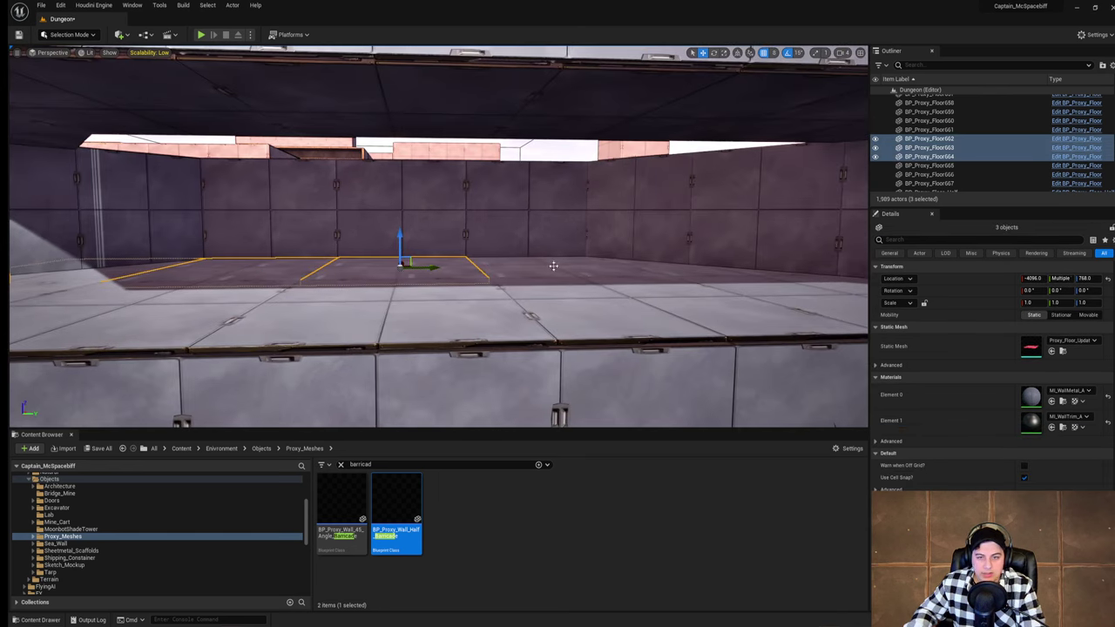
pyautogui.keyDown('ctrl'); pyautogui.click(610, 270); pyautogui.keyUp('ctrl')
pyautogui.keyDown('ctrl'); pyautogui.click(690, 269); pyautogui.keyUp('ctrl')
pyautogui.moveTo(690, 269); pyautogui.dragTo(654, 257, button='right')
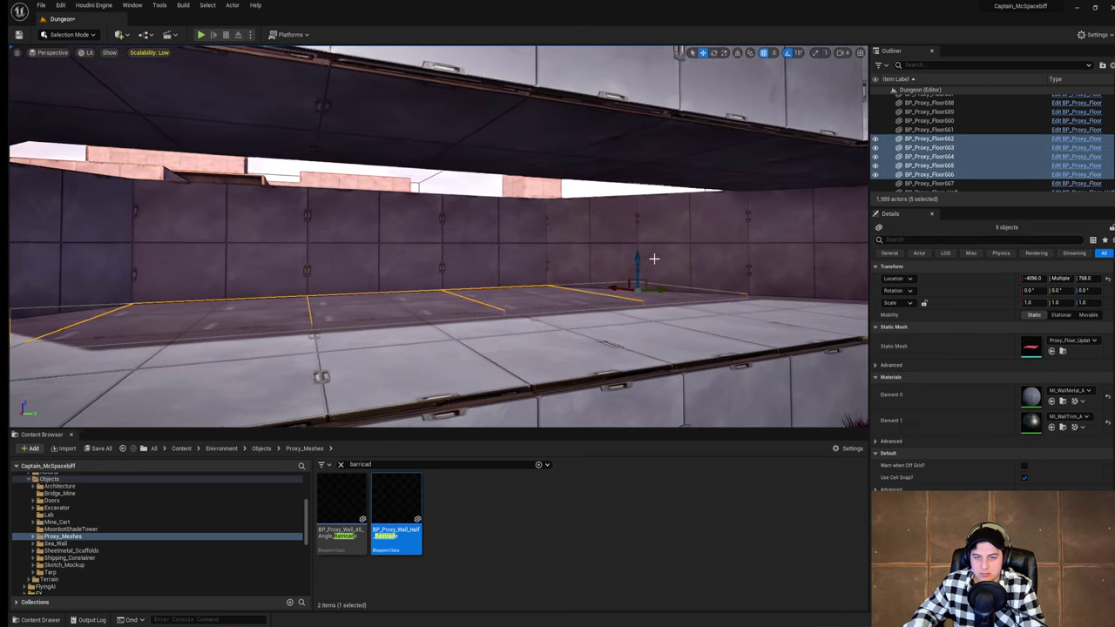
pyautogui.keyDown('alt'); pyautogui.moveTo(640, 252); pyautogui.dragTo(659, 159); pyautogui.keyUp('alt')
# Step: Check the enclosed window recess from inside the room and save the Dungeon level
pyautogui.moveTo(659, 159); pyautogui.dragTo(659, 160, button='right')
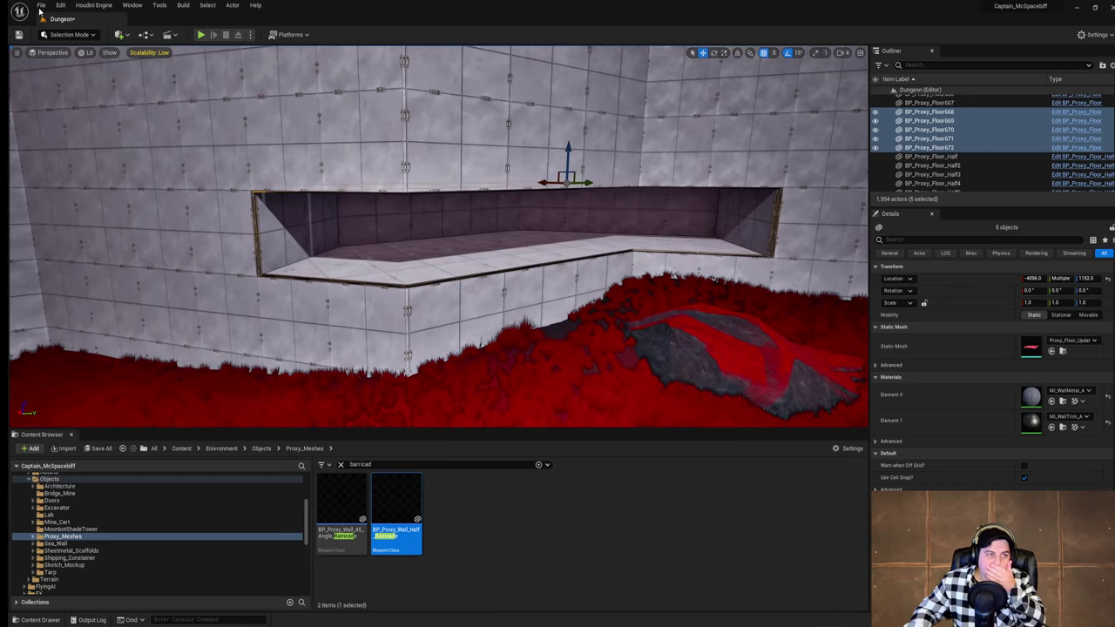
pyautogui.click(40, 7)
pyautogui.click(75, 87)
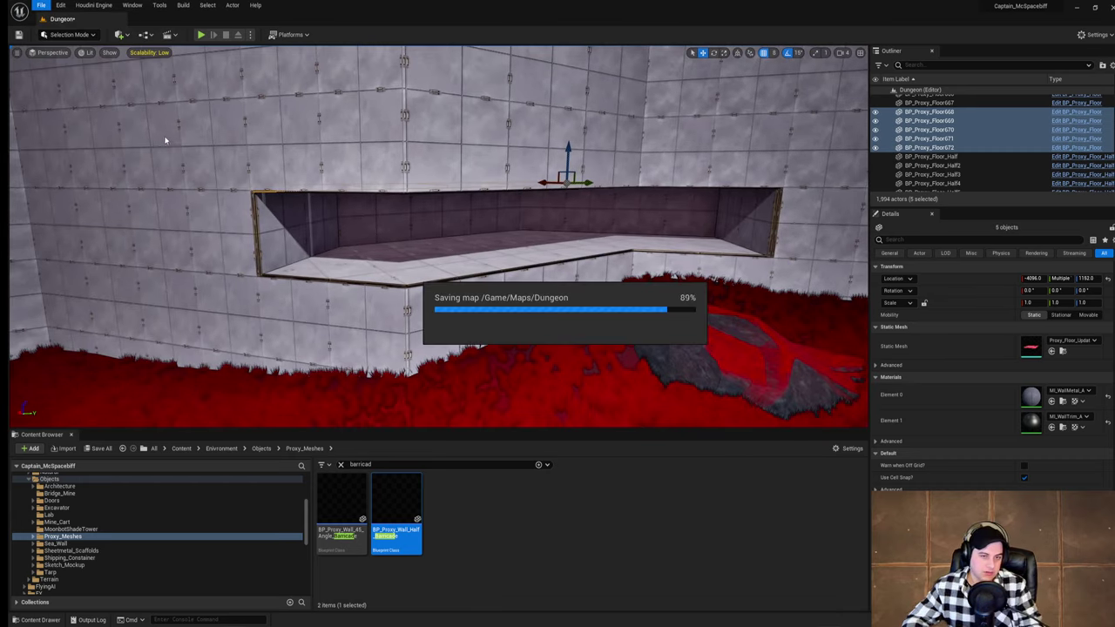
# Step: Play-test the level, running along the window ledge and through the room to check the recess, and stop the session
pyautogui.moveTo(664, 329); pyautogui.dragTo(664, 328, button='right')
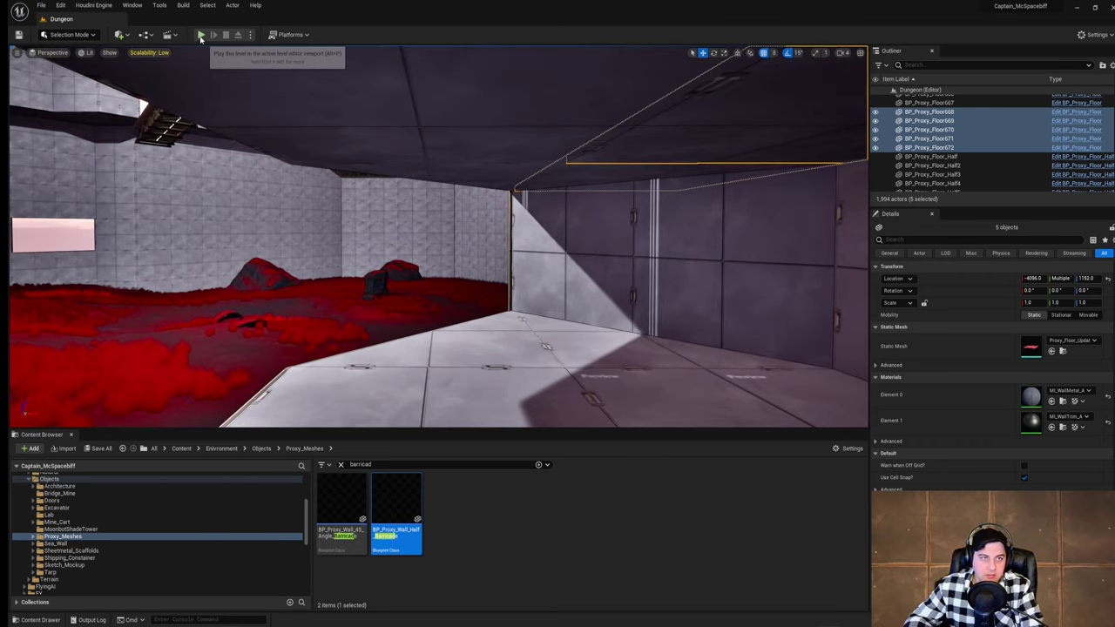
pyautogui.hotkey('alt', 'p')
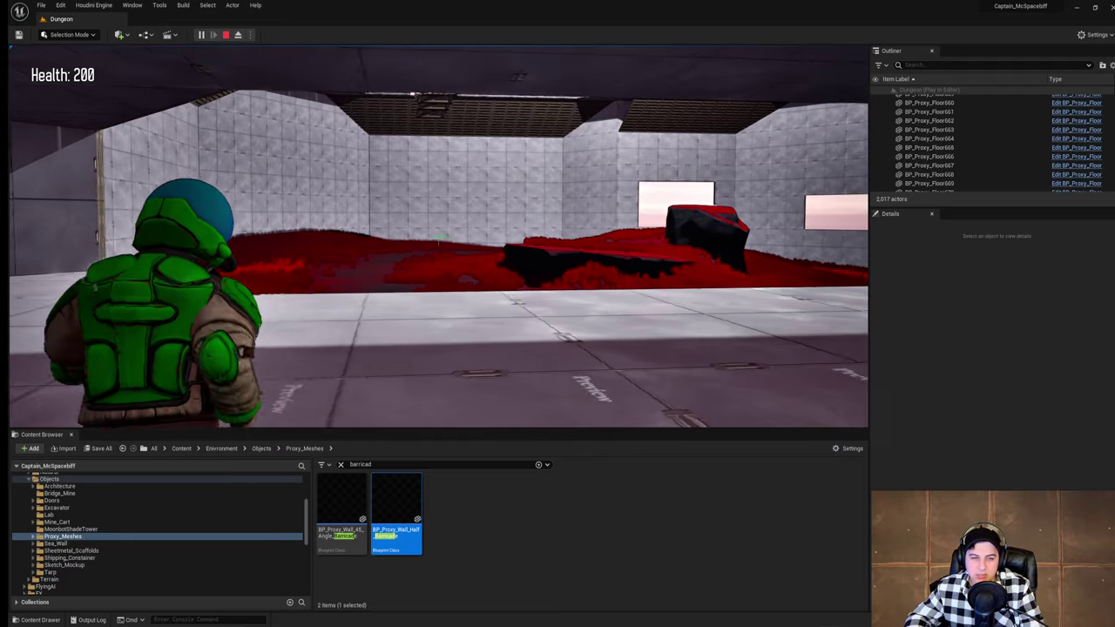
pyautogui.press('w')
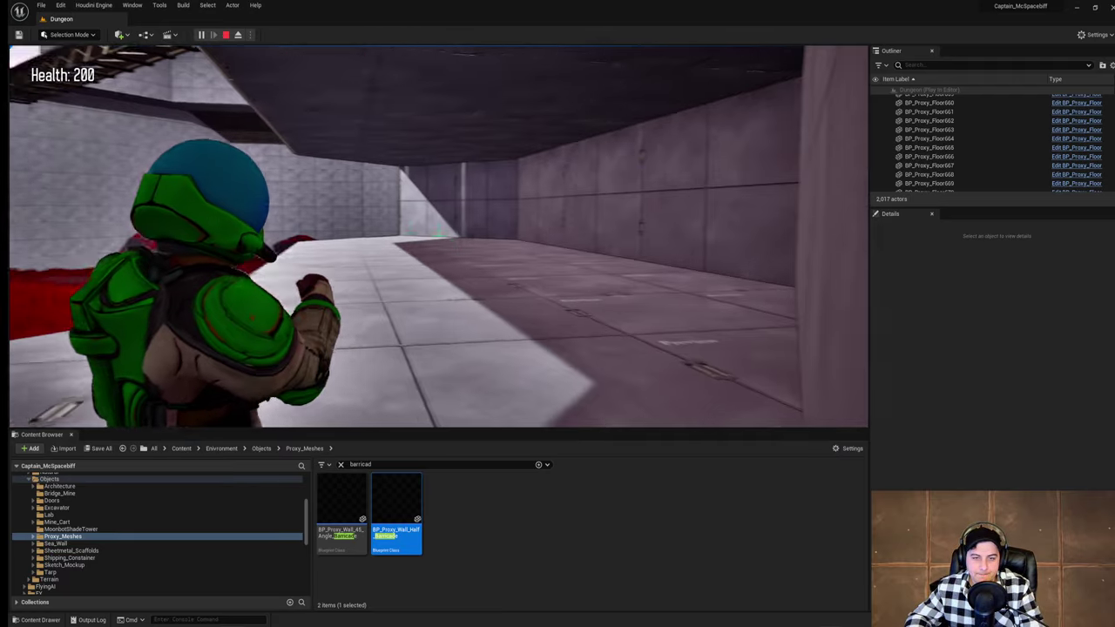
pyautogui.press('w')
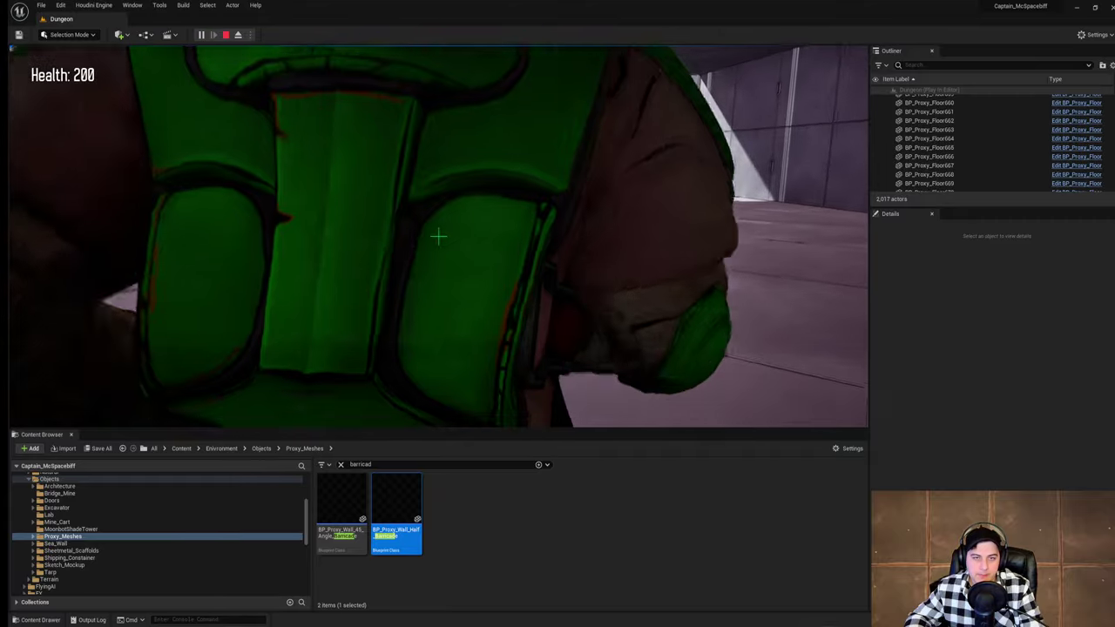
pyautogui.press('w')
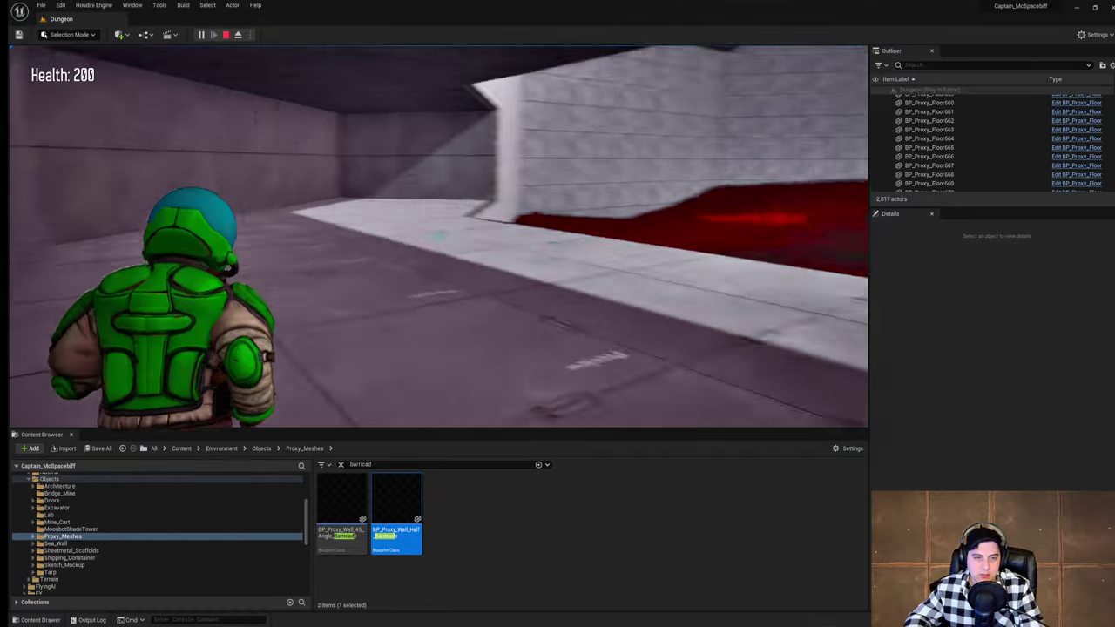
pyautogui.press('w')
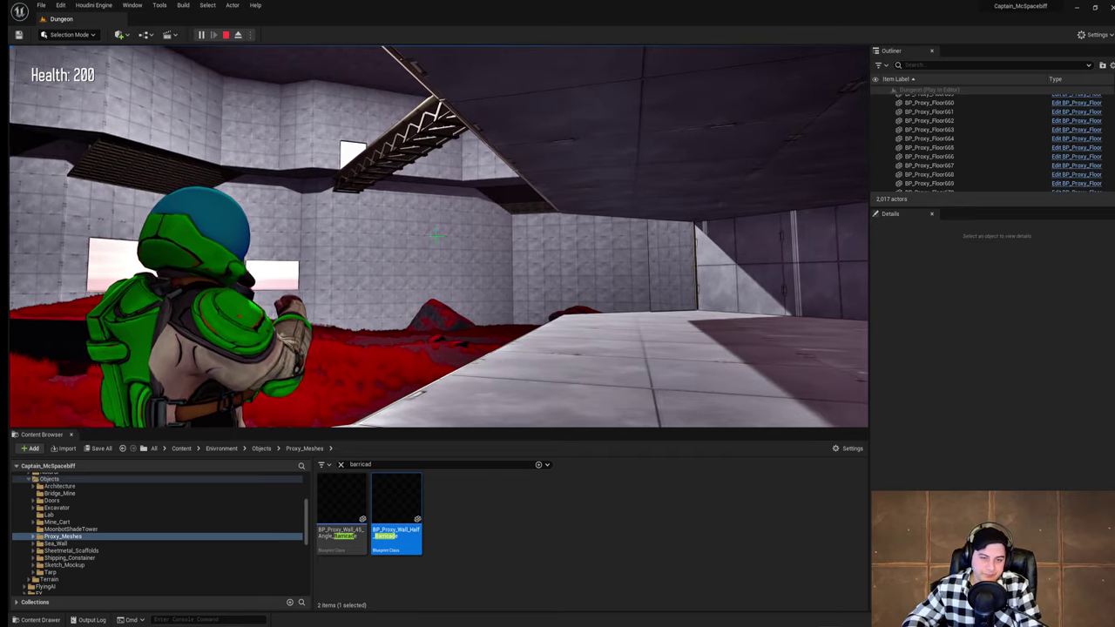
pyautogui.press('w')
pyautogui.press('w')
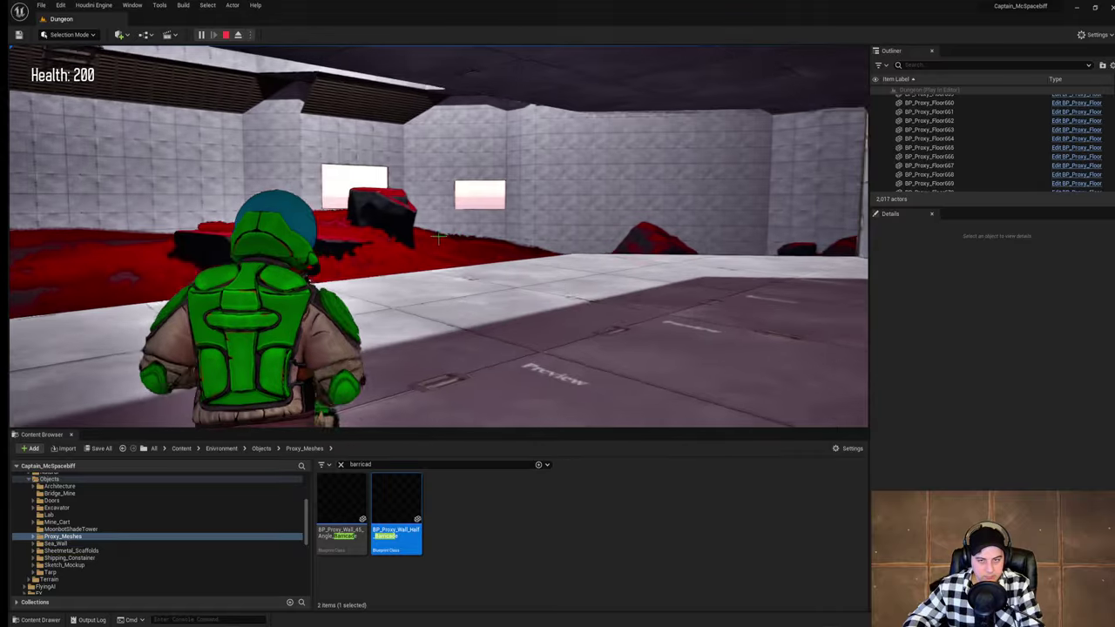
pyautogui.press('w')
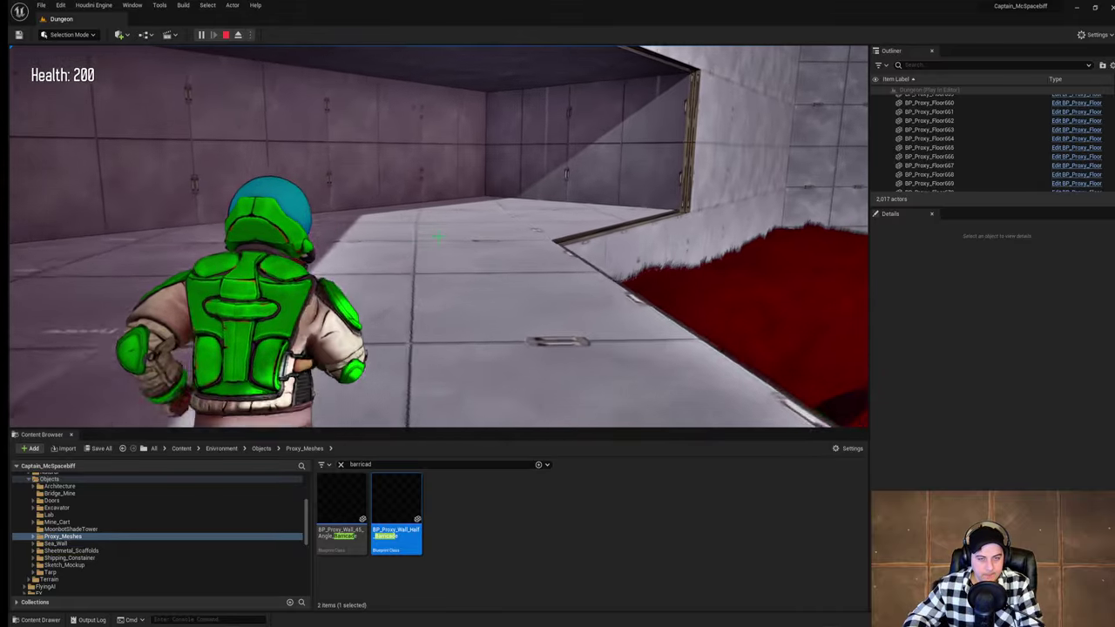
pyautogui.press('w')
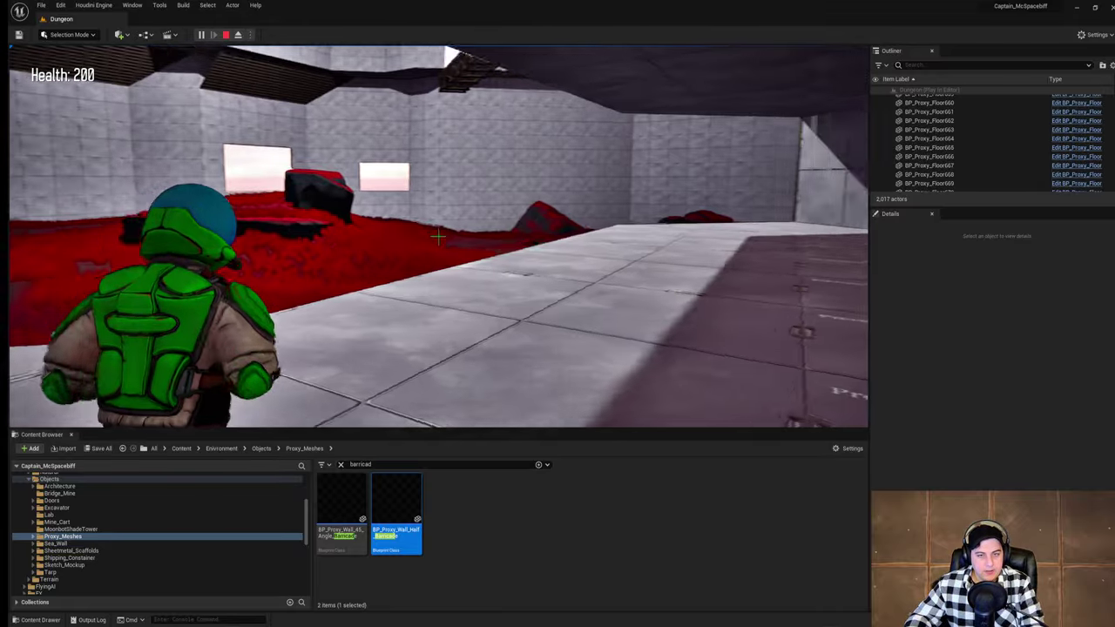
pyautogui.press('w')
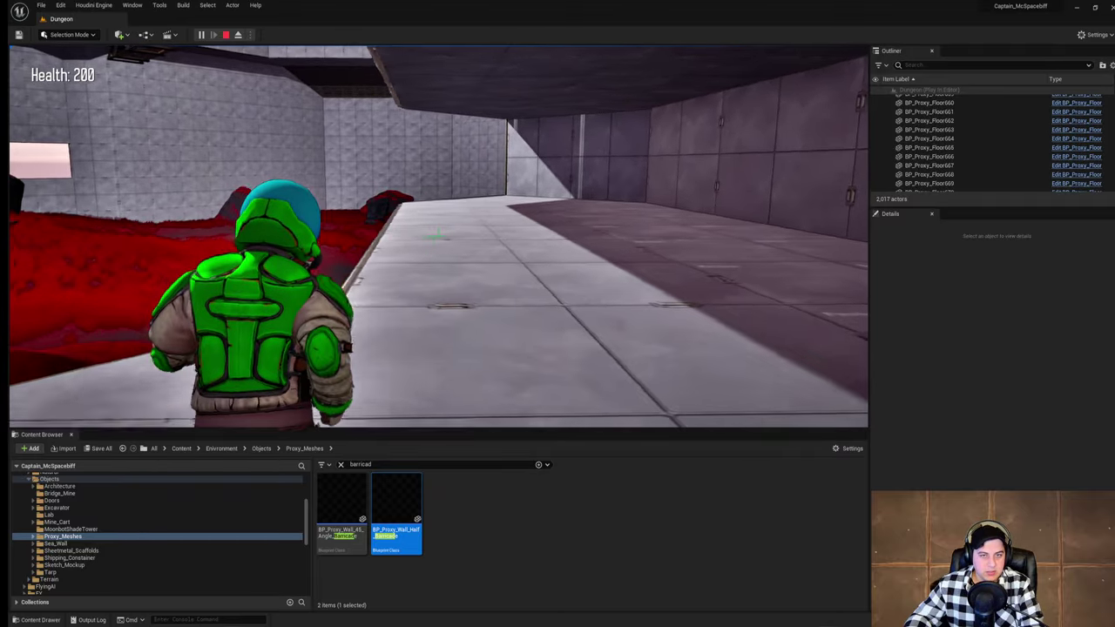
pyautogui.press('w')
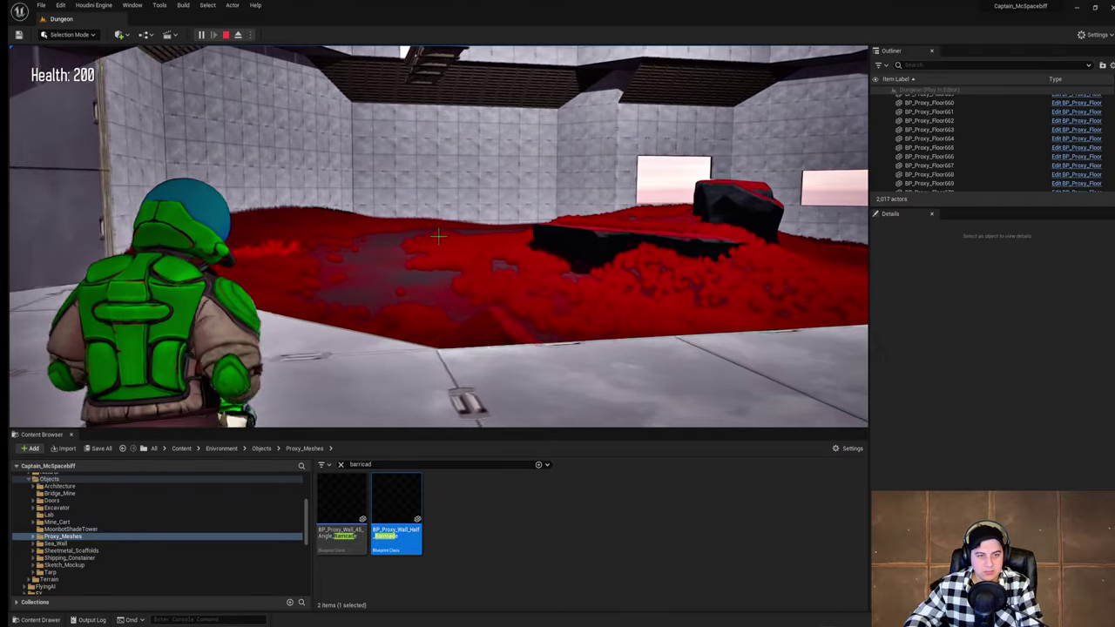
pyautogui.press('w')
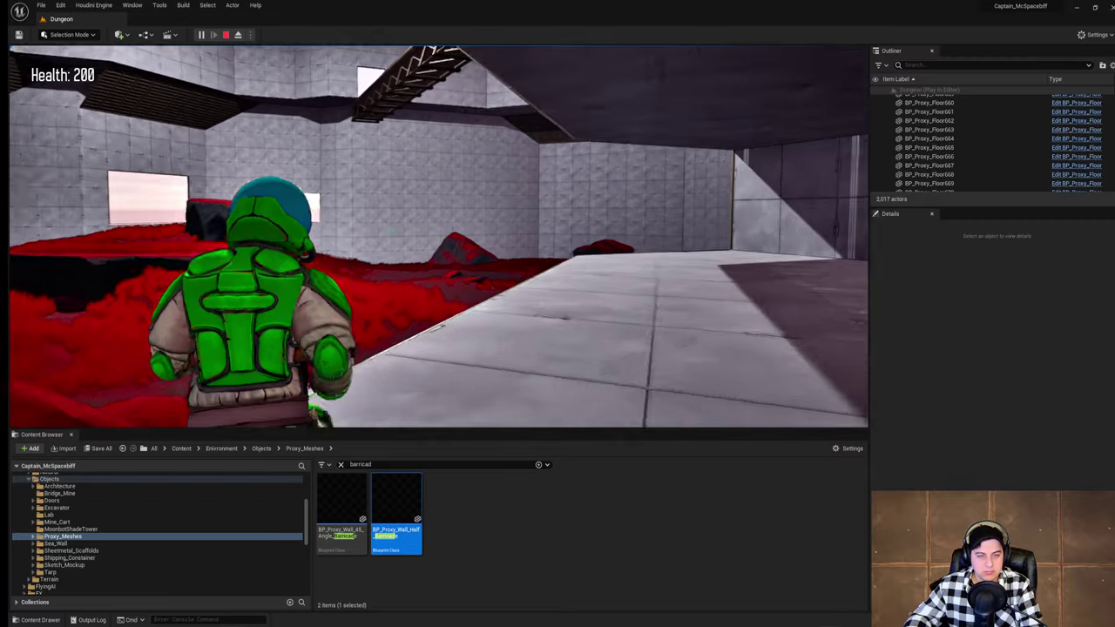
pyautogui.press('w')
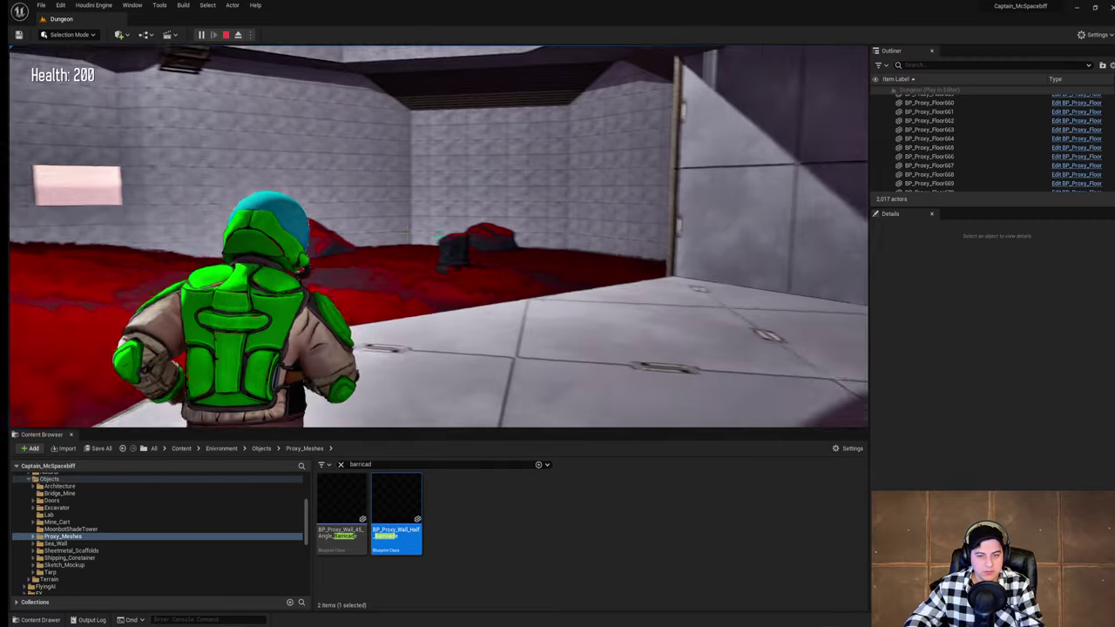
pyautogui.press('w')
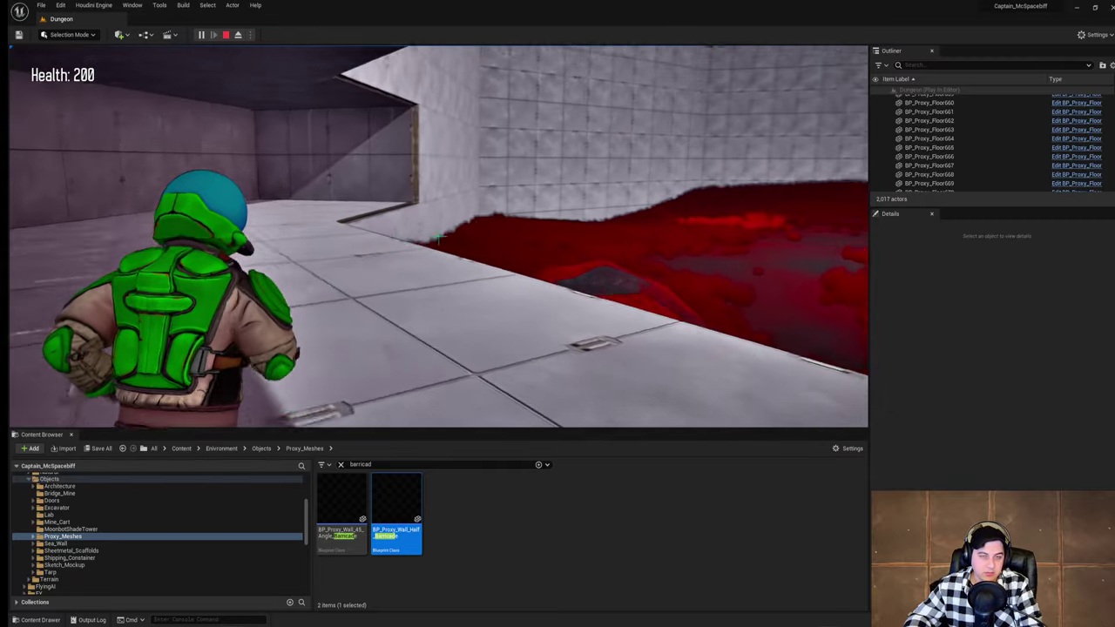
pyautogui.press('w')
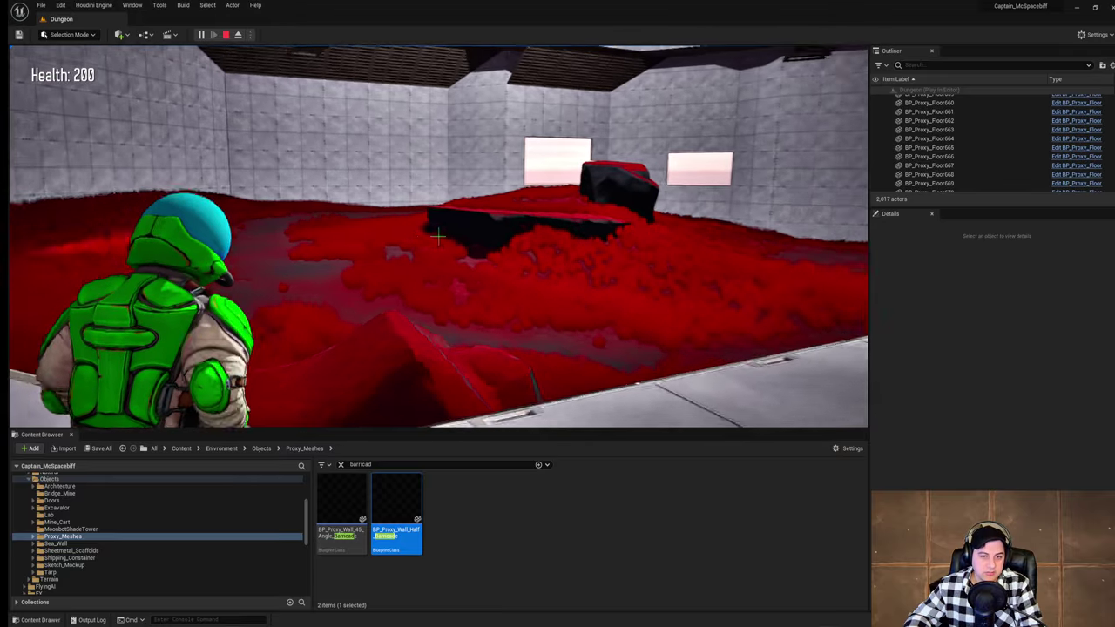
pyautogui.press('w')
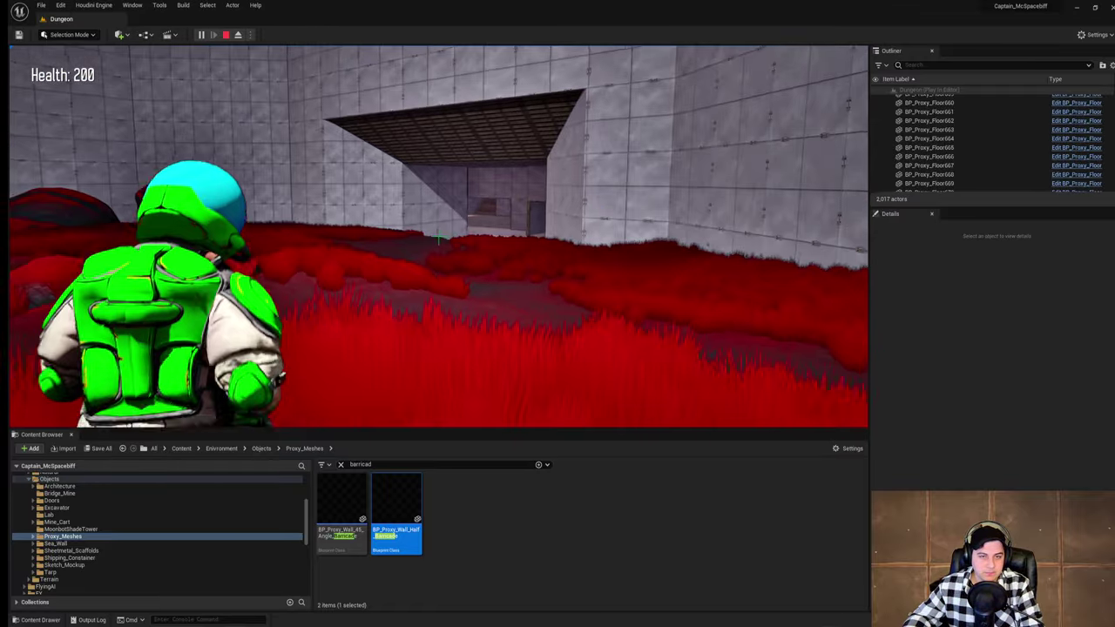
pyautogui.press('Escape')
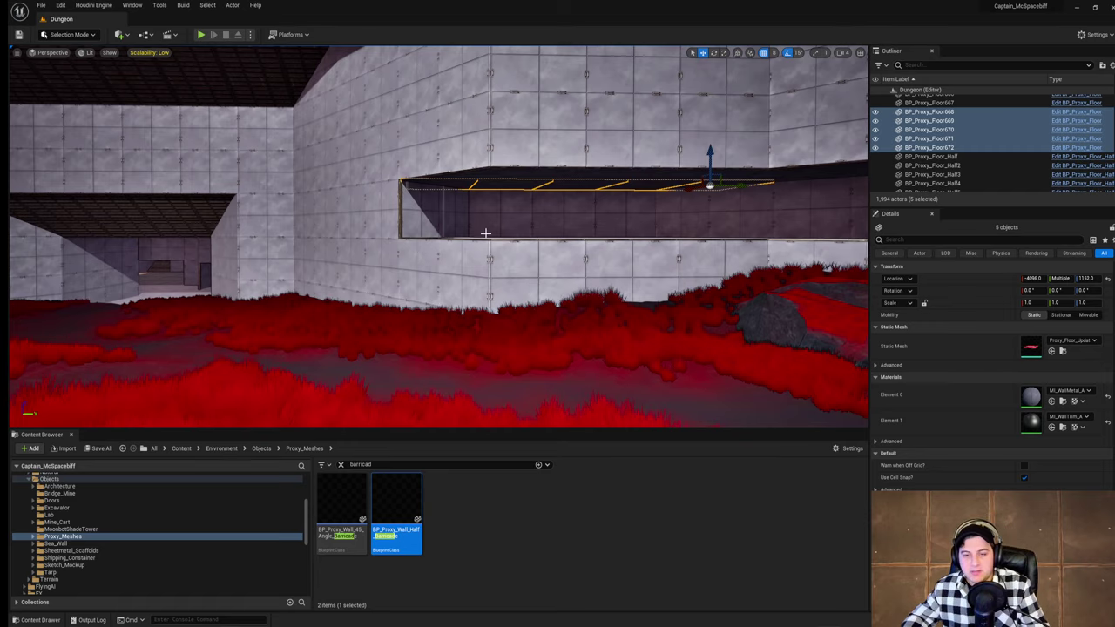
# Step: Place a BP_Proxy_Wall_45_Angle_Barricade on the window's angled sill at X -4608, Y 1024, Z 768
pyautogui.press('w')
pyautogui.moveTo(486, 233); pyautogui.dragTo(618, 234, button='right')
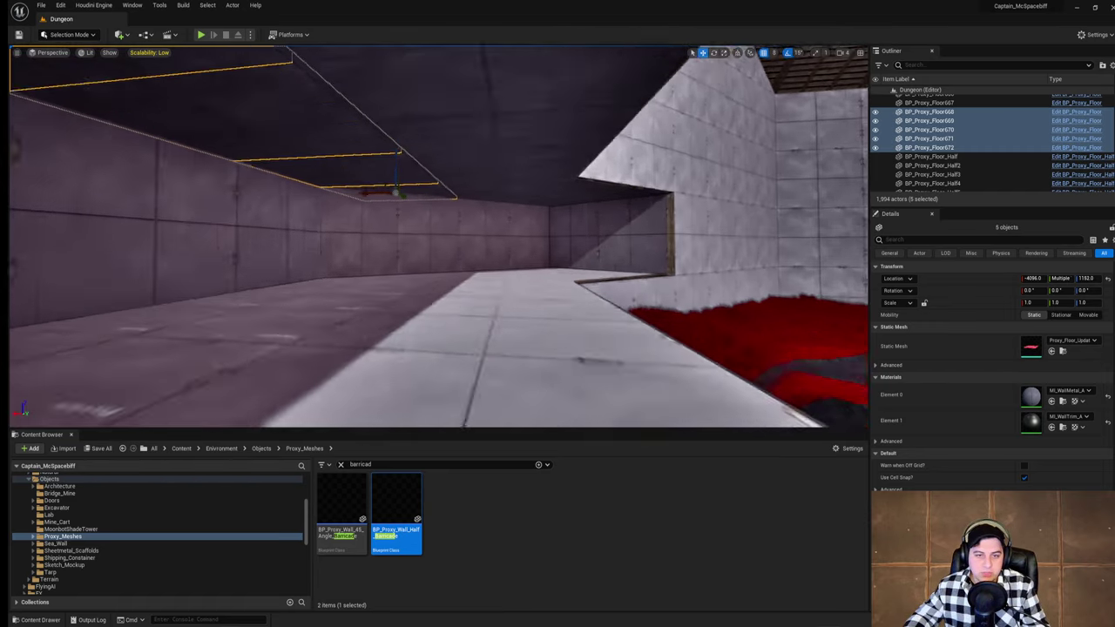
pyautogui.moveTo(439, 237); pyautogui.dragTo(366, 248, button='right')
pyautogui.press('s')
pyautogui.press('w')
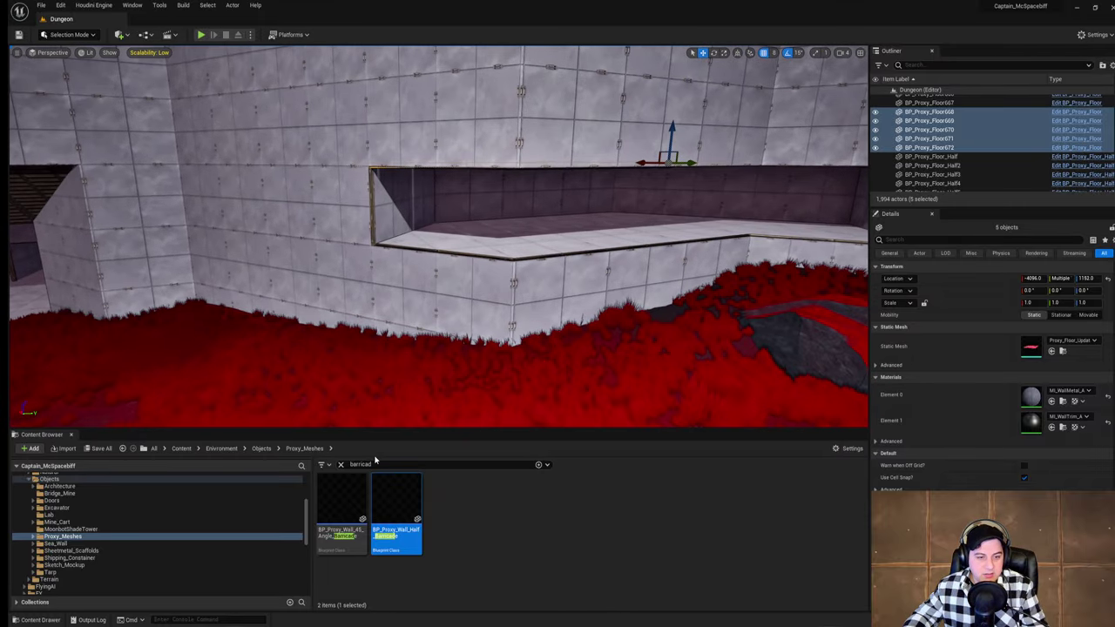
pyautogui.moveTo(349, 501); pyautogui.dragTo(446, 250)
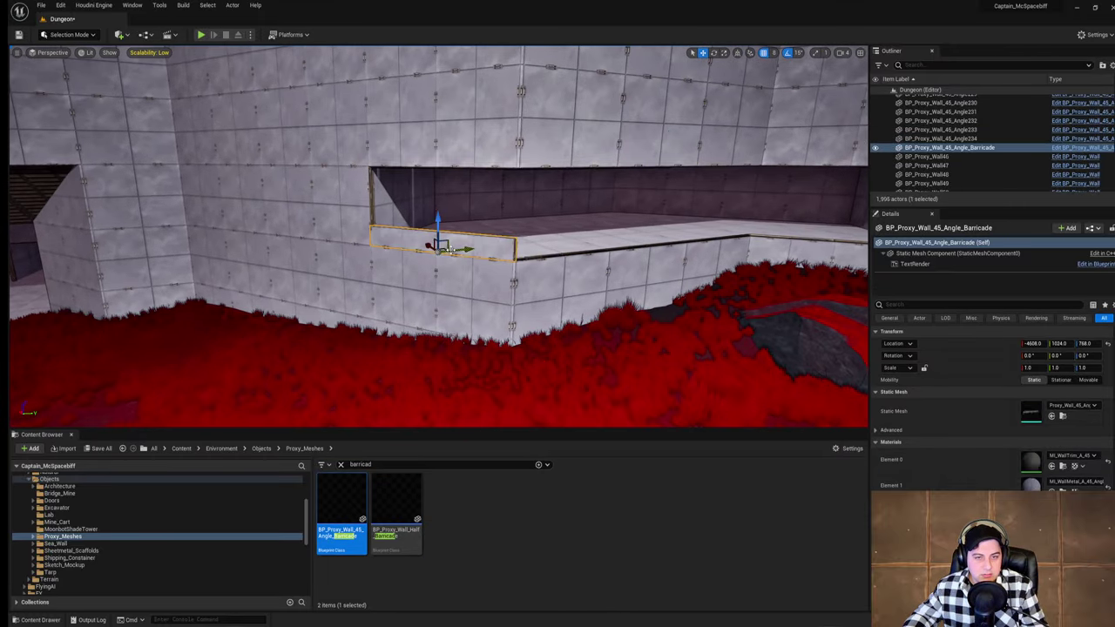
# Step: Flip the angled barricade 180 degrees and raise it to hang from the top of the angled opening
pyautogui.press('d')
pyautogui.moveTo(452, 251)
pyautogui.mouseDown(button='right')
pyautogui.moveTo(440, 246)
pyautogui.moveTo(454, 254)
pyautogui.mouseUp(button='right')
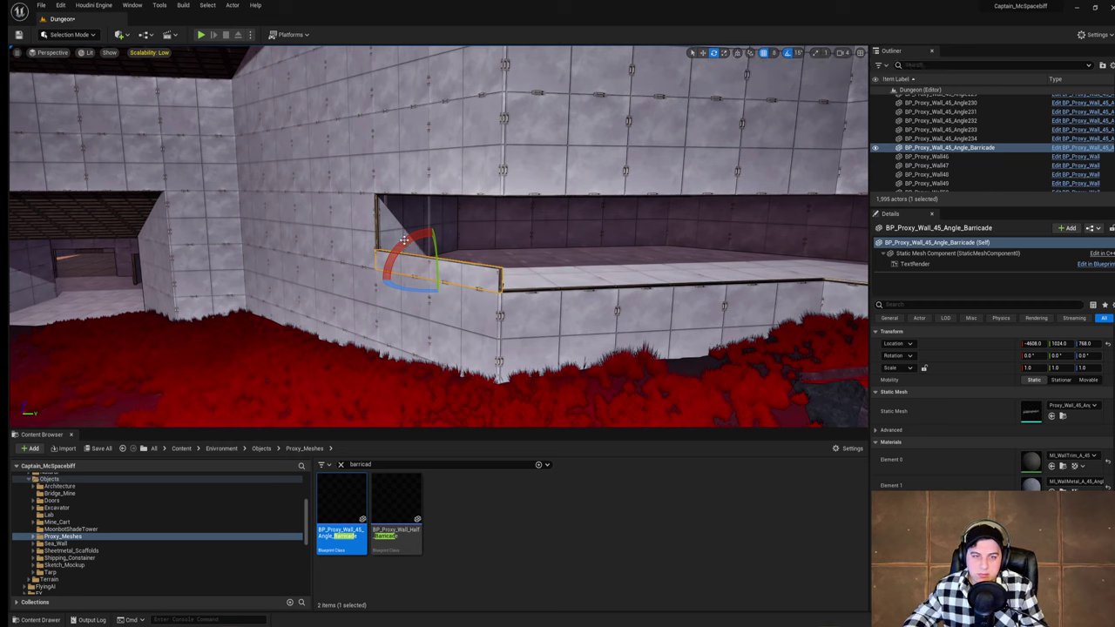
pyautogui.moveTo(404, 241); pyautogui.dragTo(535, 209)
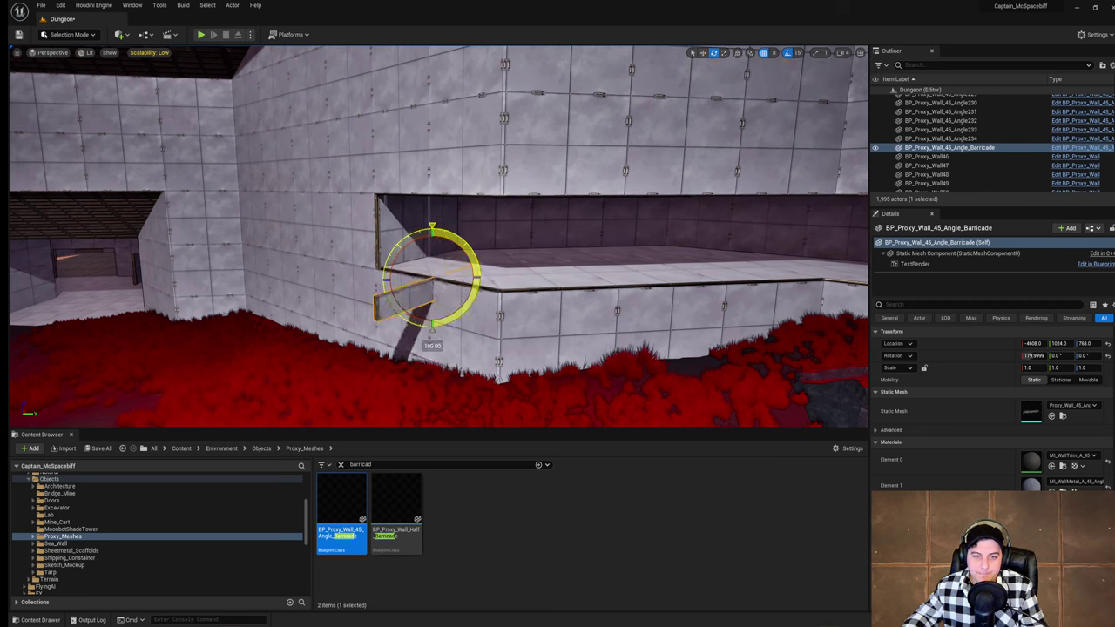
pyautogui.moveTo(416, 292); pyautogui.dragTo(479, 280)
pyautogui.moveTo(431, 310); pyautogui.dragTo(433, 222)
pyautogui.moveTo(433, 222); pyautogui.dragTo(514, 213, button='right')
# Step: Place a BP_Proxy_Wall_Half_Barricade on the window sill at X -4608, Y 1536, Z 768, and duplicate it with the copy turned 180 degrees
pyautogui.moveTo(397, 513); pyautogui.dragTo(376, 296)
pyautogui.moveTo(375, 296); pyautogui.dragTo(384, 293, button='right')
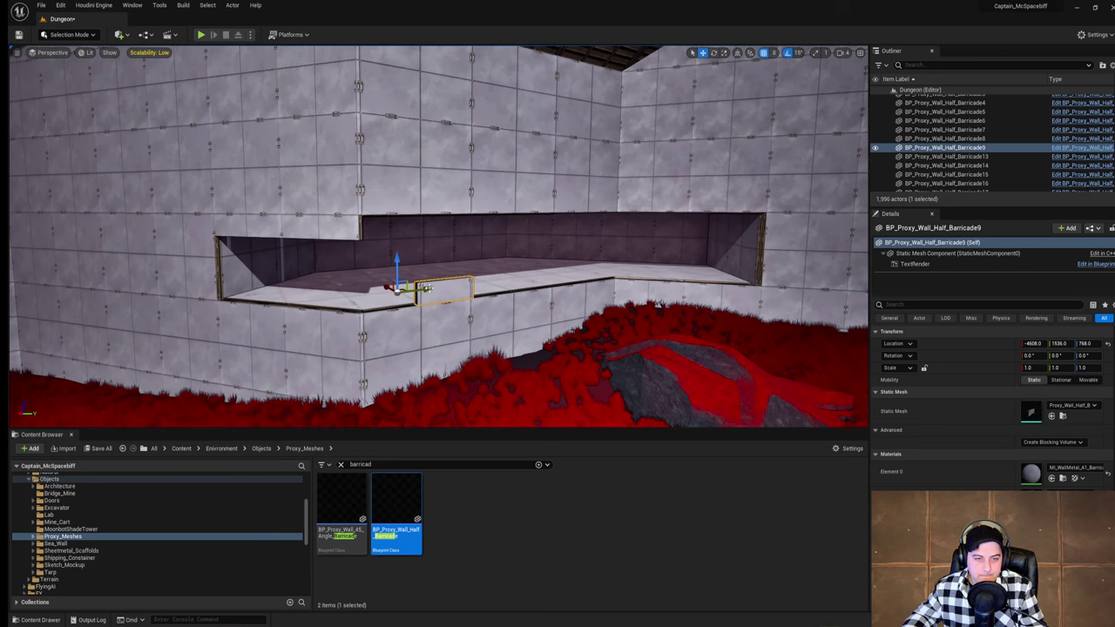
pyautogui.keyDown('alt'); pyautogui.moveTo(425, 288); pyautogui.dragTo(394, 306); pyautogui.keyUp('alt')
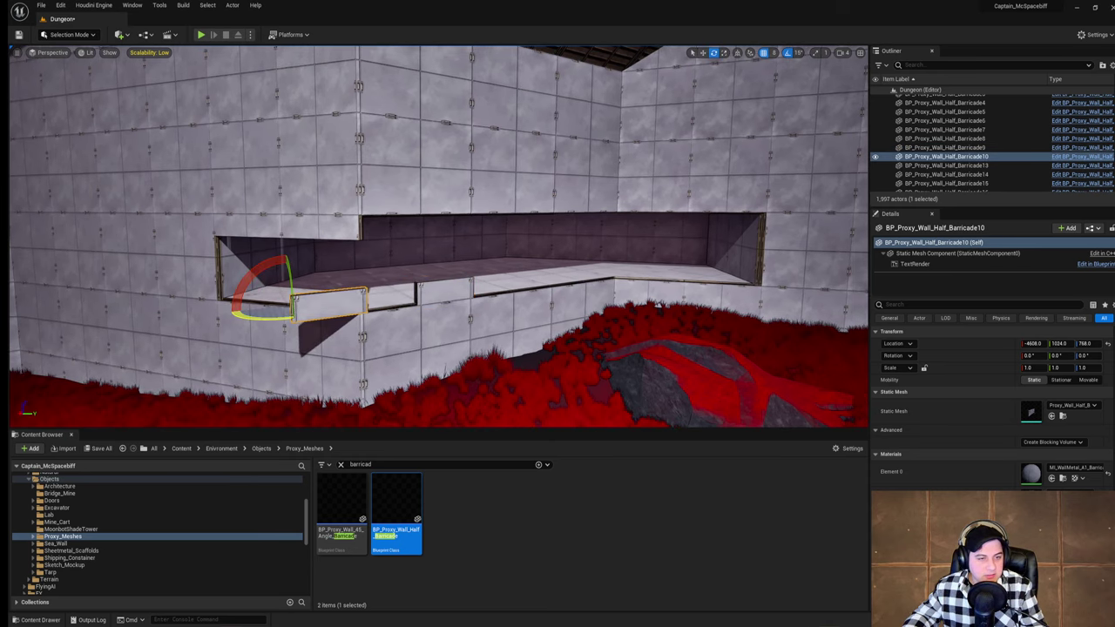
pyautogui.moveTo(261, 316); pyautogui.dragTo(237, 324)
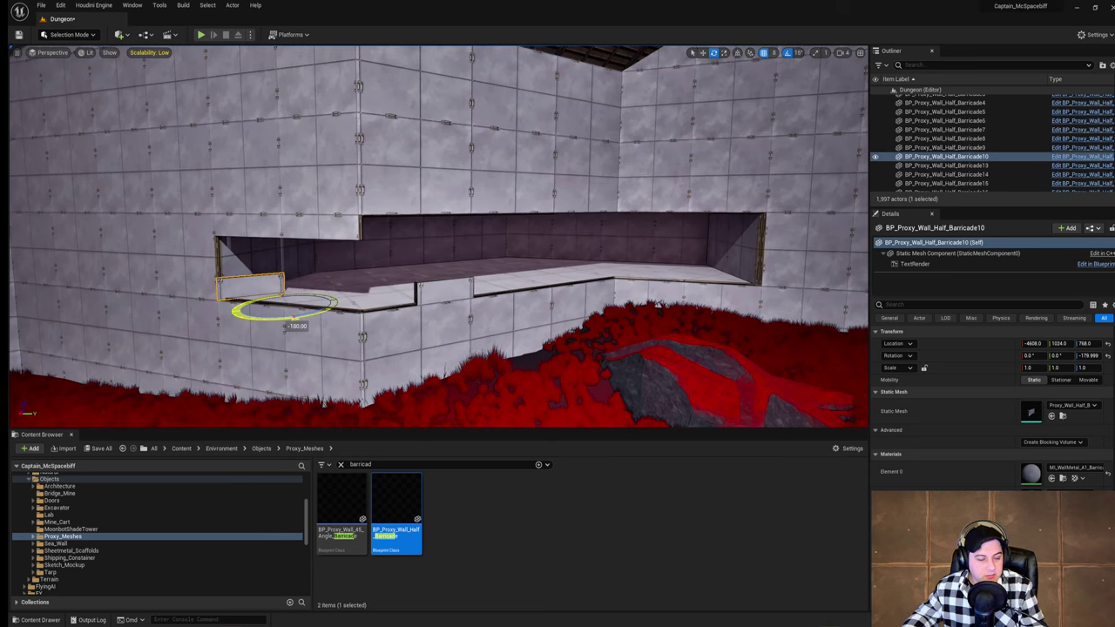
# Step: Move the rotated half barricade to X -5120 so that it sits directly beside the first one along the sill
pyautogui.press('w')
pyautogui.moveTo(487, 349); pyautogui.dragTo(457, 373, button='right')
pyautogui.moveTo(386, 300); pyautogui.dragTo(499, 337)
pyautogui.moveTo(485, 347)
pyautogui.mouseDown(button='right')
pyautogui.moveTo(453, 346)
pyautogui.moveTo(485, 347)
pyautogui.mouseUp(button='right')
pyautogui.moveTo(468, 328); pyautogui.dragTo(621, 308)
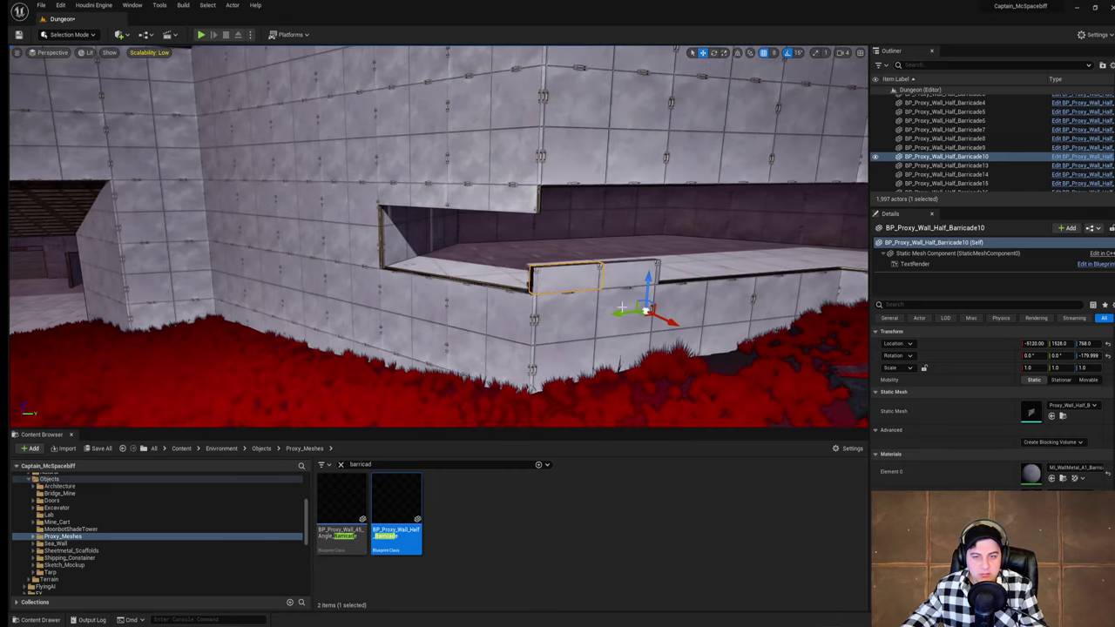
# Step: Raise both half barricades to the opening's top edge at Z 1152 and flip them upside down
pyautogui.keyDown('ctrl'); pyautogui.click(634, 279); pyautogui.keyUp('ctrl')
pyautogui.moveTo(565, 249); pyautogui.dragTo(598, 165)
pyautogui.moveTo(598, 166); pyautogui.dragTo(606, 159, button='right')
pyautogui.press('e')
pyautogui.moveTo(517, 175); pyautogui.dragTo(591, 182)
# Step: Duplicate the pair of upside-down half barricades twice along the opening's top edge, placing the first copies at Y 2048
pyautogui.moveTo(594, 183); pyautogui.dragTo(627, 193, button='right')
pyautogui.press('w')
pyautogui.keyDown('alt'); pyautogui.moveTo(405, 189); pyautogui.dragTo(585, 180); pyautogui.keyUp('alt')
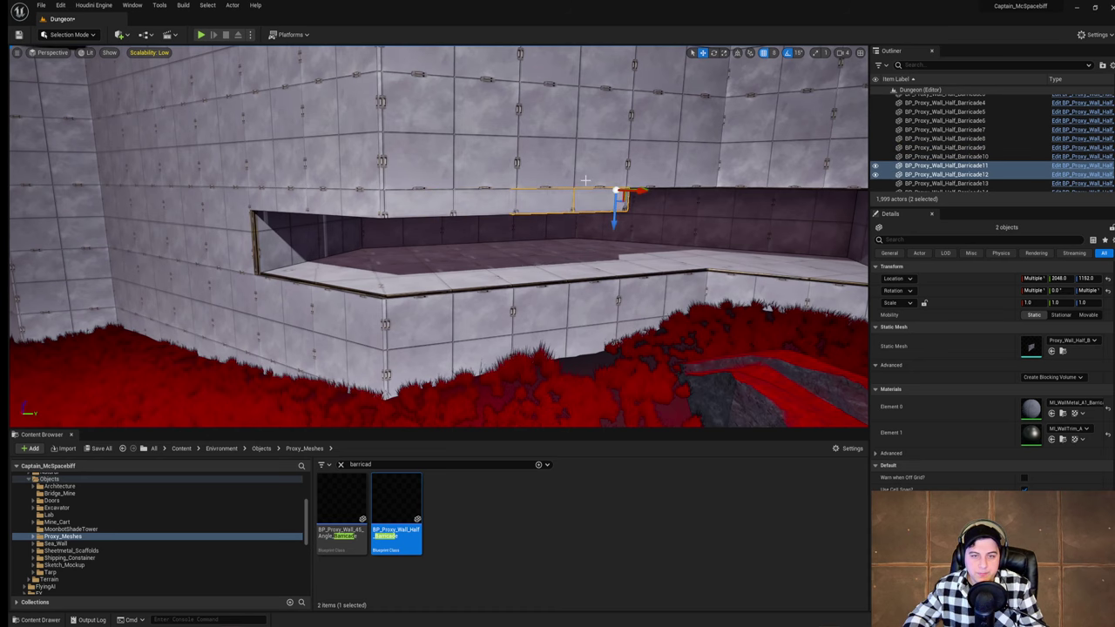
pyautogui.press('d')
pyautogui.moveTo(655, 188); pyautogui.dragTo(460, 201, button='right')
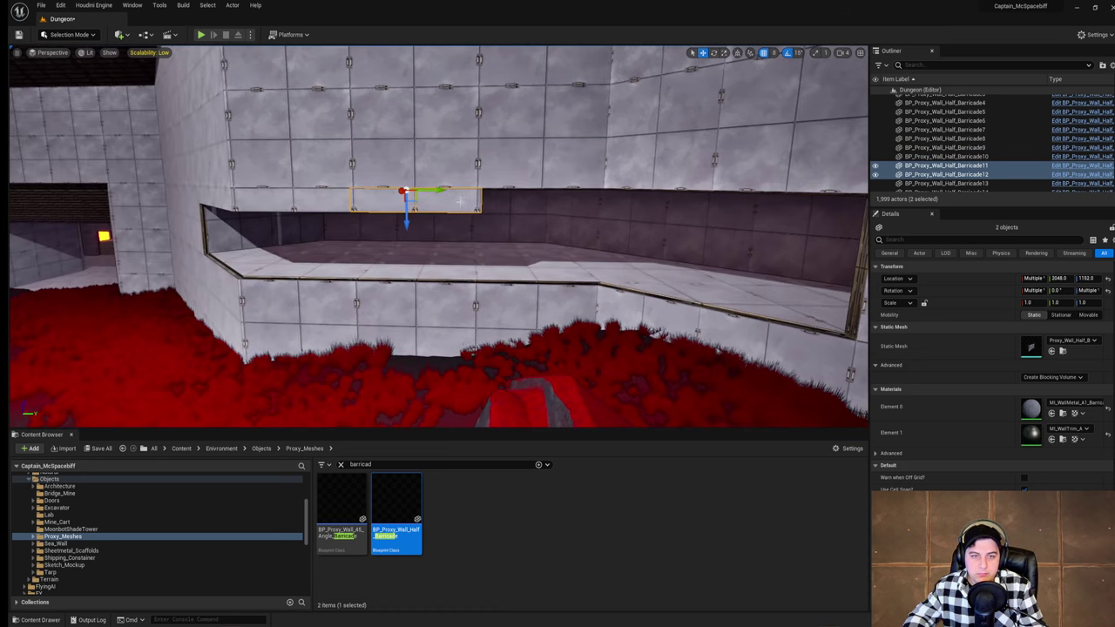
pyautogui.keyDown('alt'); pyautogui.moveTo(418, 189); pyautogui.dragTo(568, 193); pyautogui.keyUp('alt')
# Step: Duplicate the upside-down angled barricade and move the copy to the opening's far corner at X -5120, Y 3072, Z 1152
pyautogui.press('w')
pyautogui.moveTo(574, 194); pyautogui.dragTo(524, 174, button='right')
pyautogui.press('s')
pyautogui.press('w')
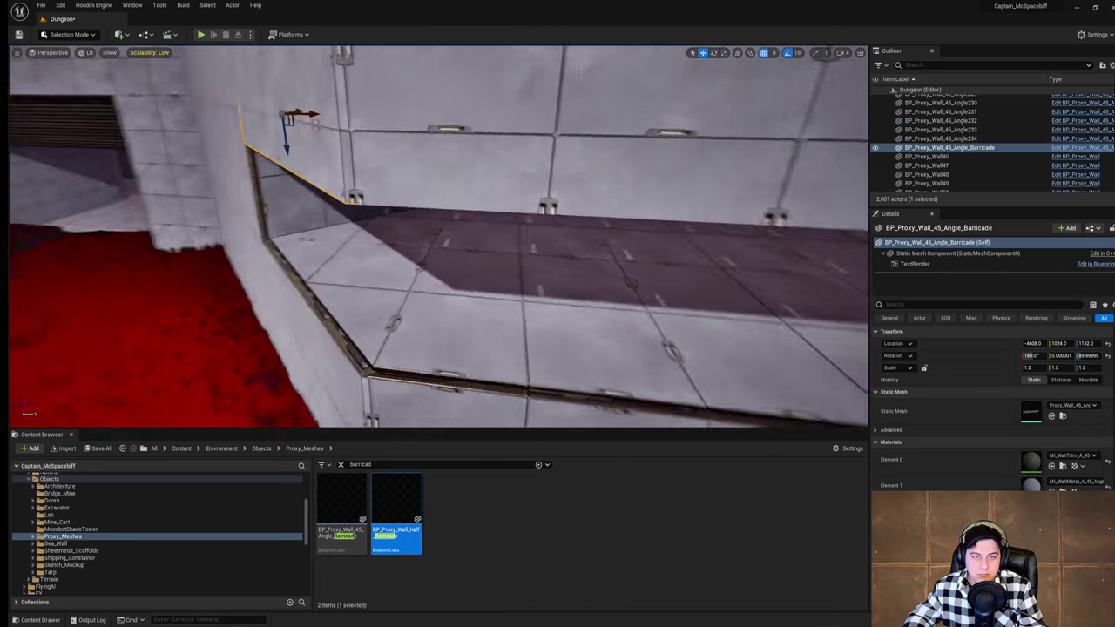
pyautogui.moveTo(523, 183); pyautogui.dragTo(513, 139, button='right')
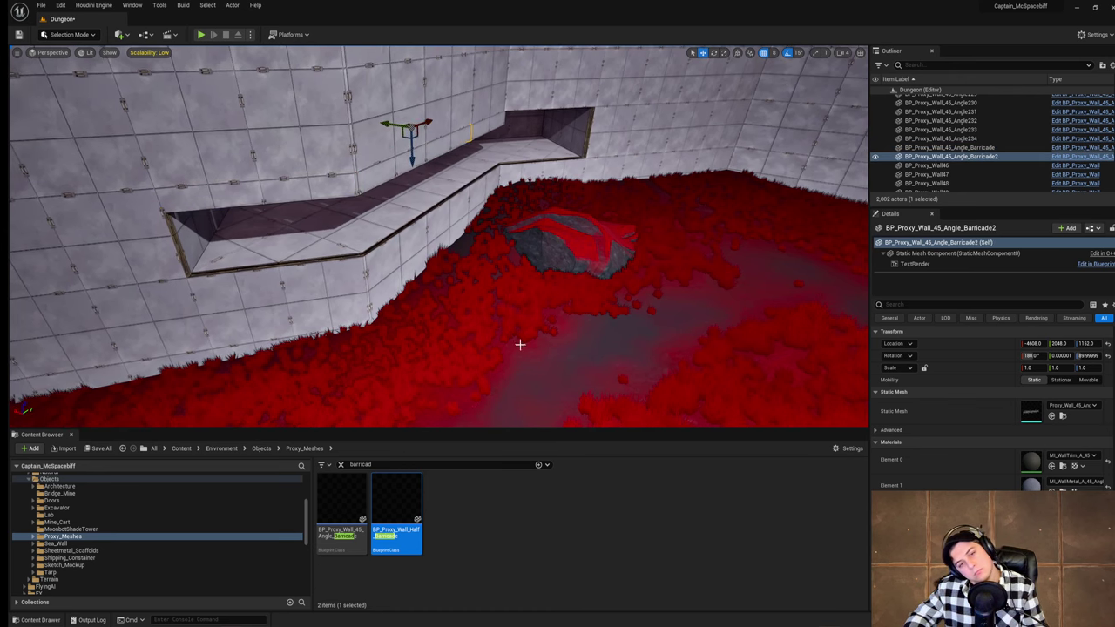
pyautogui.moveTo(388, 124); pyautogui.dragTo(467, 142)
pyautogui.press('d')
pyautogui.moveTo(474, 148); pyautogui.dragTo(409, 178, button='right')
pyautogui.moveTo(405, 188); pyautogui.dragTo(509, 185)
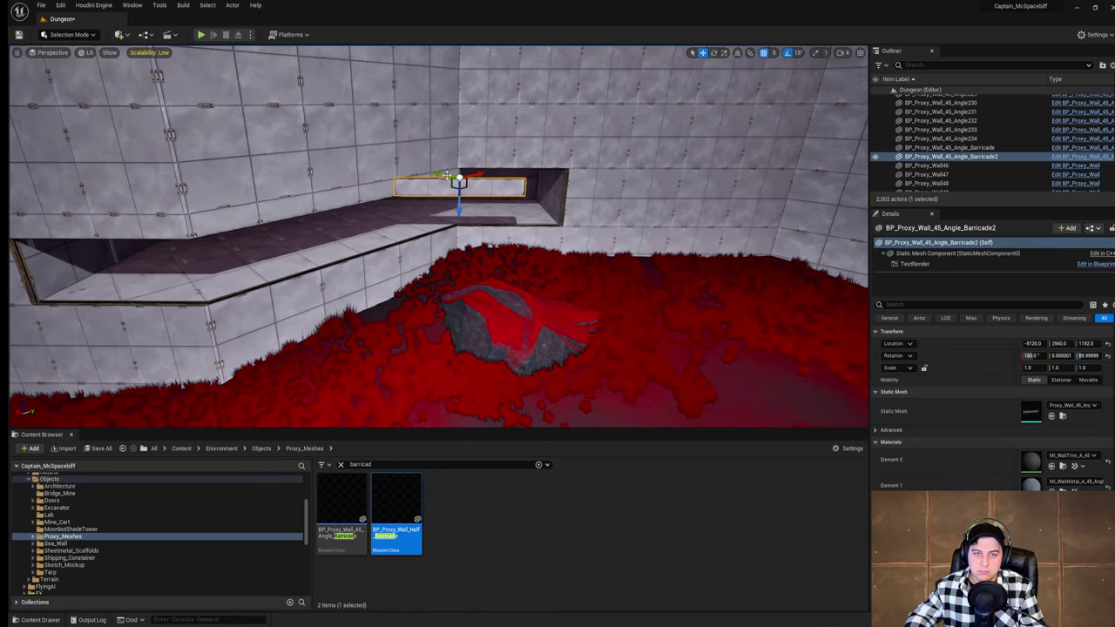
pyautogui.moveTo(523, 167); pyautogui.dragTo(699, 164, button='right')
pyautogui.press('w')
# Step: Save the Dungeon level, play-test the barricaded opening from the ledge, and end the session
pyautogui.click(40, 7)
pyautogui.click(91, 87)
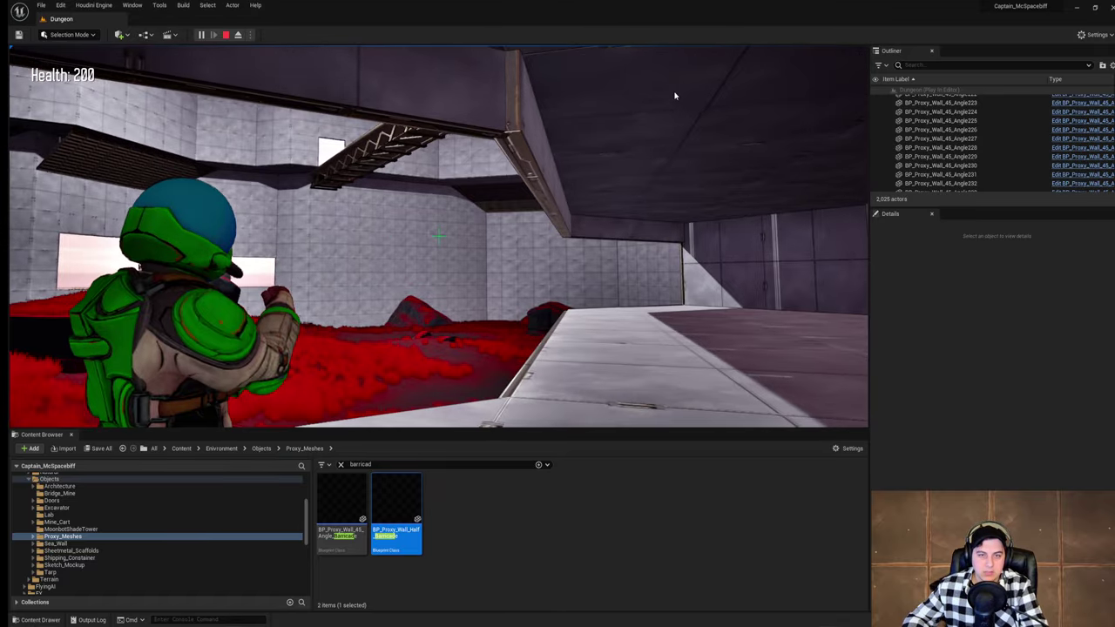
pyautogui.press('Escape')
# Step: Check the barricaded opening from inside the recess and save the current level
pyautogui.moveTo(675, 96); pyautogui.dragTo(1106, 91, button='right')
pyautogui.moveTo(522, 236)
pyautogui.mouseDown(button='right')
pyautogui.moveTo(767, 240)
pyautogui.moveTo(533, 243)
pyautogui.mouseUp(button='right')
pyautogui.moveTo(444, 130); pyautogui.dragTo(296, 133, button='right')
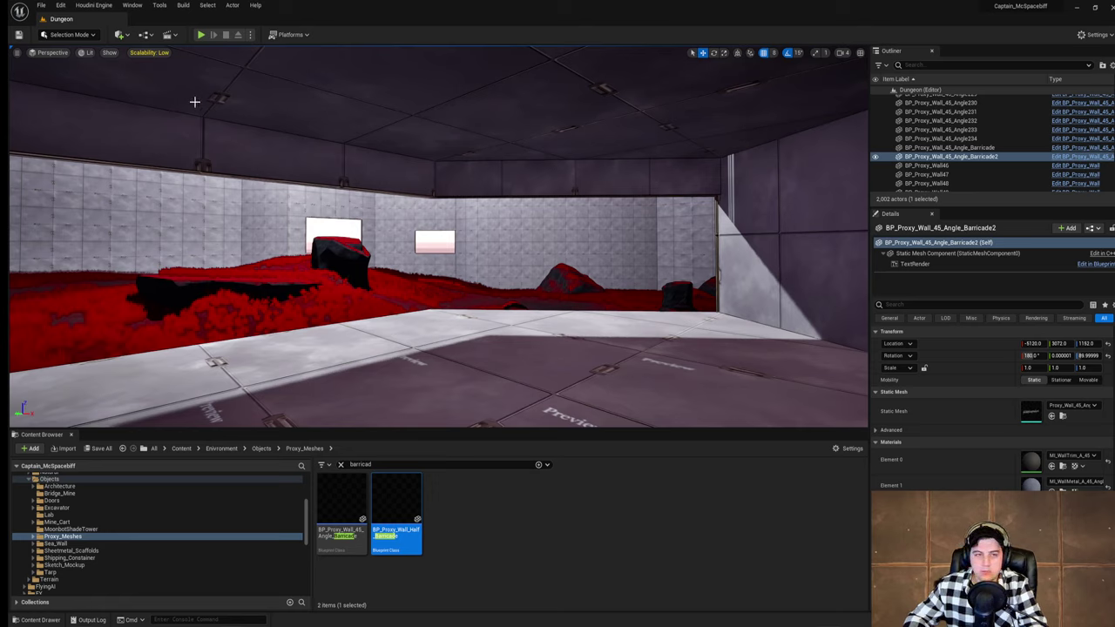
pyautogui.click(42, 8)
pyautogui.click(74, 85)
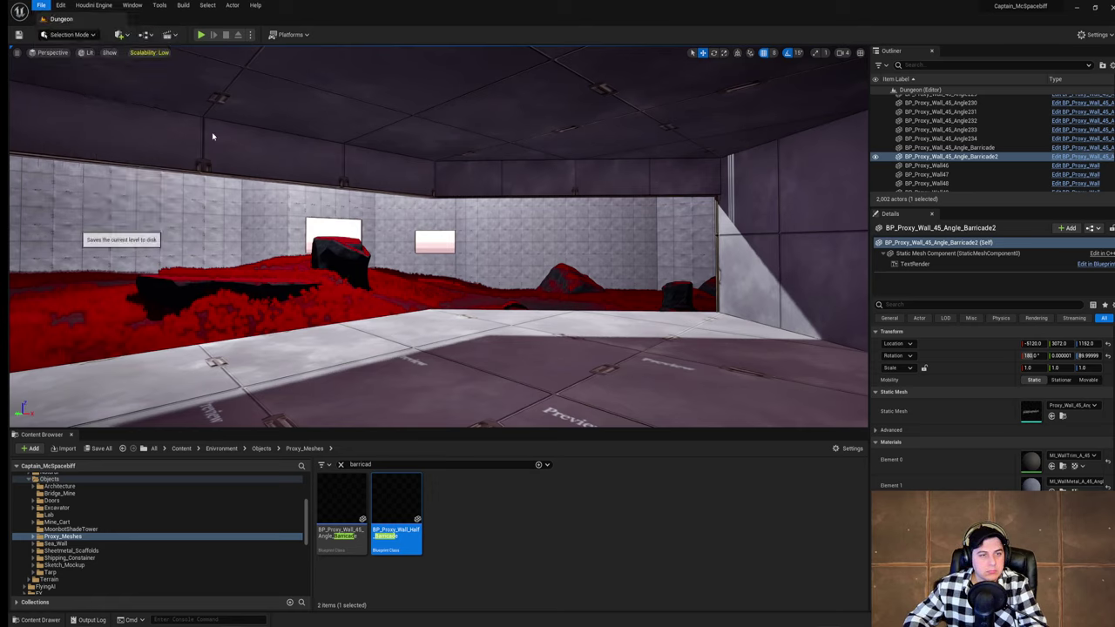
# Step: Duplicate the ceiling ramp above the outer wall opening and position the copy below its sill at X -9728, Y -768
pyautogui.moveTo(655, 283); pyautogui.dragTo(505, 235, button='right')
pyautogui.click(462, 131)
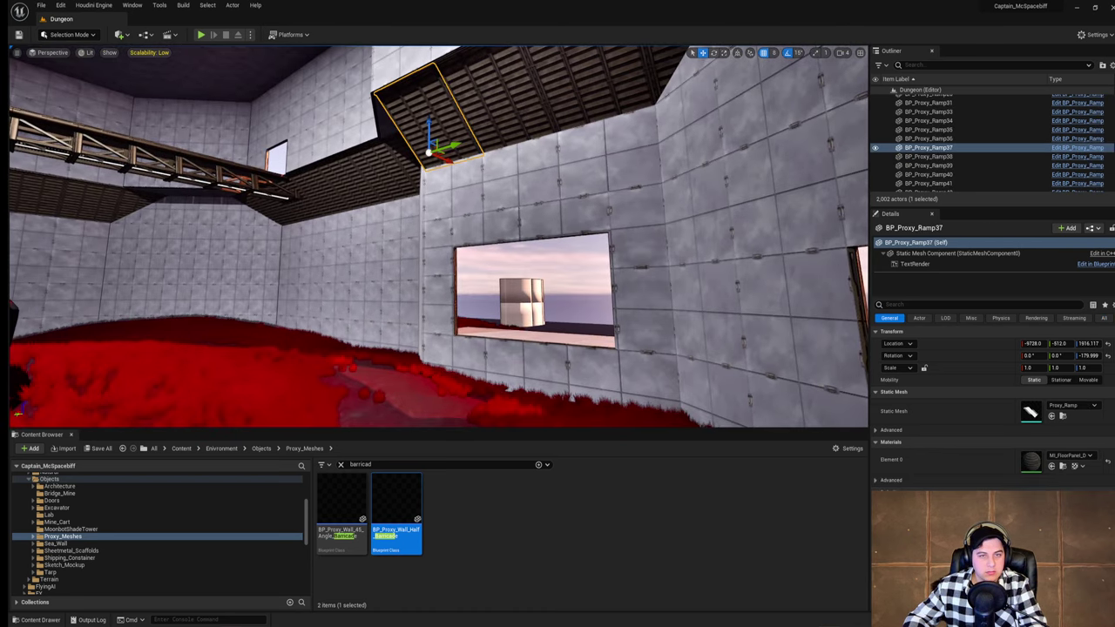
pyautogui.press('e')
pyautogui.keyDown('alt'); pyautogui.moveTo(456, 171); pyautogui.dragTo(428, 373); pyautogui.keyUp('alt')
pyautogui.press('w')
pyautogui.moveTo(430, 374); pyautogui.dragTo(449, 392, button='right')
pyautogui.press('f')
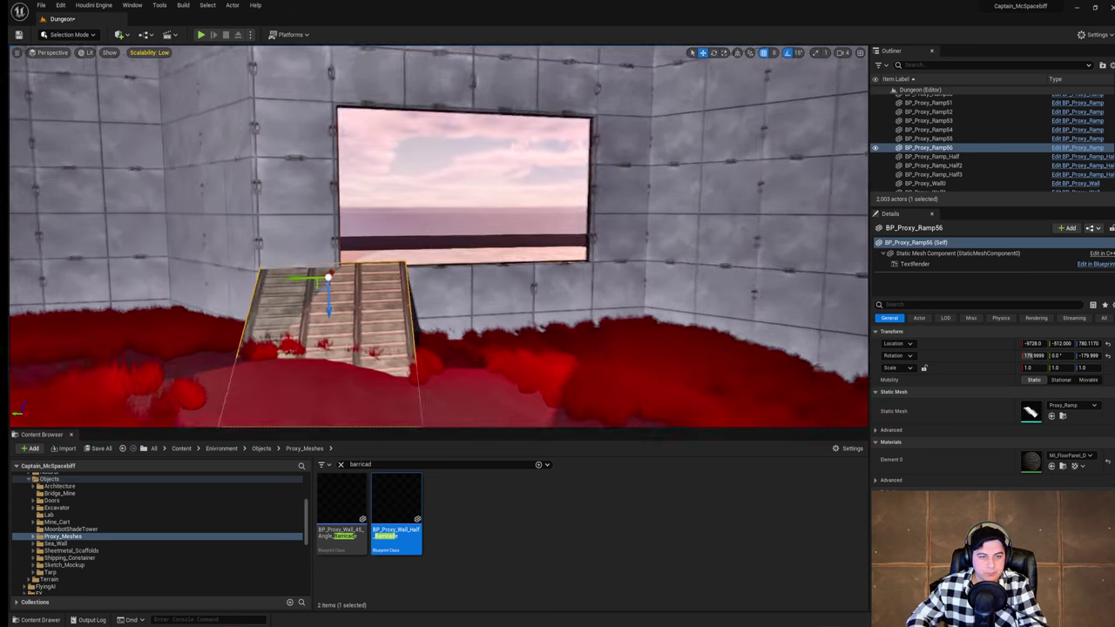
pyautogui.moveTo(381, 306); pyautogui.dragTo(468, 291)
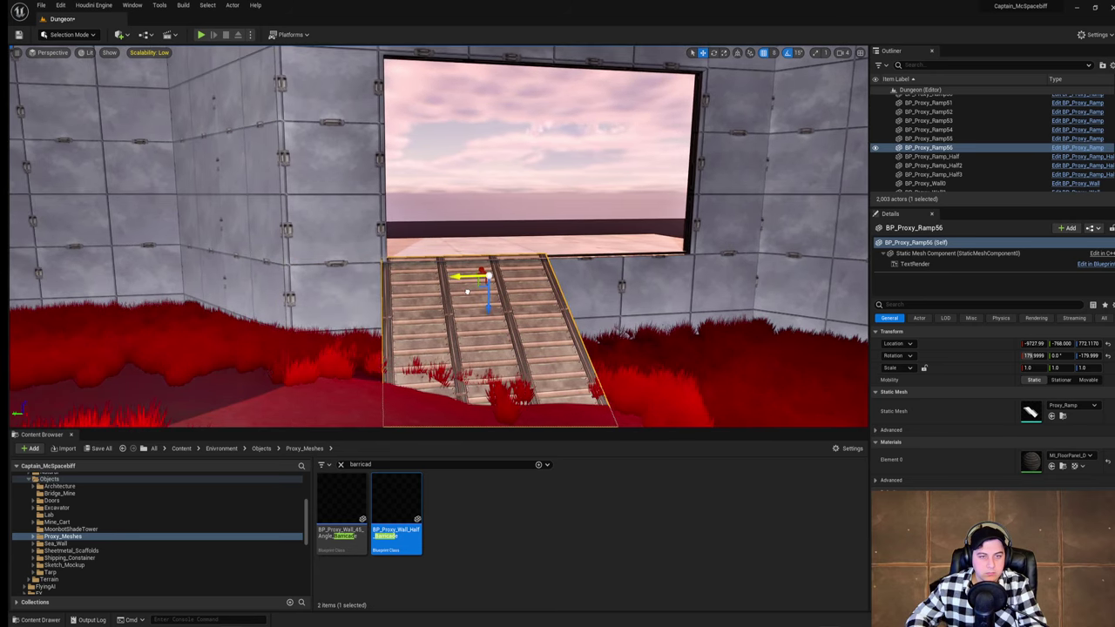
# Step: Turn the ramp copy at the outer opening over so that all its rotation values are 0 degrees
pyautogui.press('w')
pyautogui.moveTo(456, 154); pyautogui.dragTo(349, 227, button='right')
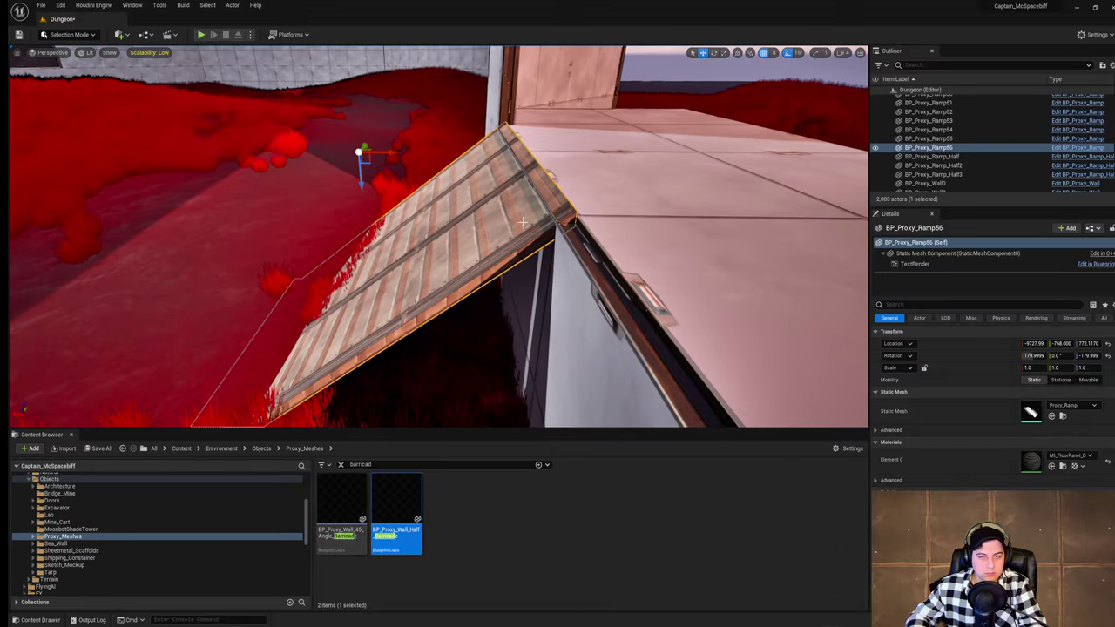
pyautogui.moveTo(390, 152); pyautogui.dragTo(398, 153)
pyautogui.press('s')
pyautogui.moveTo(399, 152); pyautogui.dragTo(357, 140, button='right')
pyautogui.press('e')
pyautogui.moveTo(492, 181); pyautogui.dragTo(450, 199)
pyautogui.press('w')
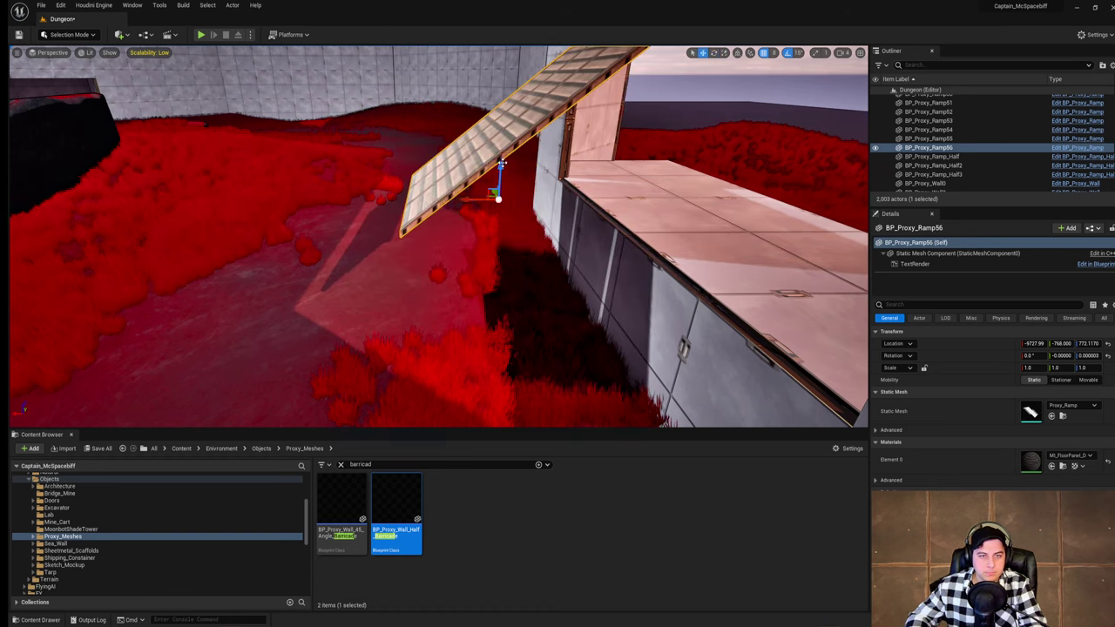
# Step: Lower the ramp to about Z 380 so that its upper edge meets the opening's floor
pyautogui.moveTo(502, 164); pyautogui.dragTo(467, 308)
pyautogui.moveTo(467, 307); pyautogui.dragTo(446, 319, button='right')
pyautogui.moveTo(437, 302); pyautogui.dragTo(437, 307)
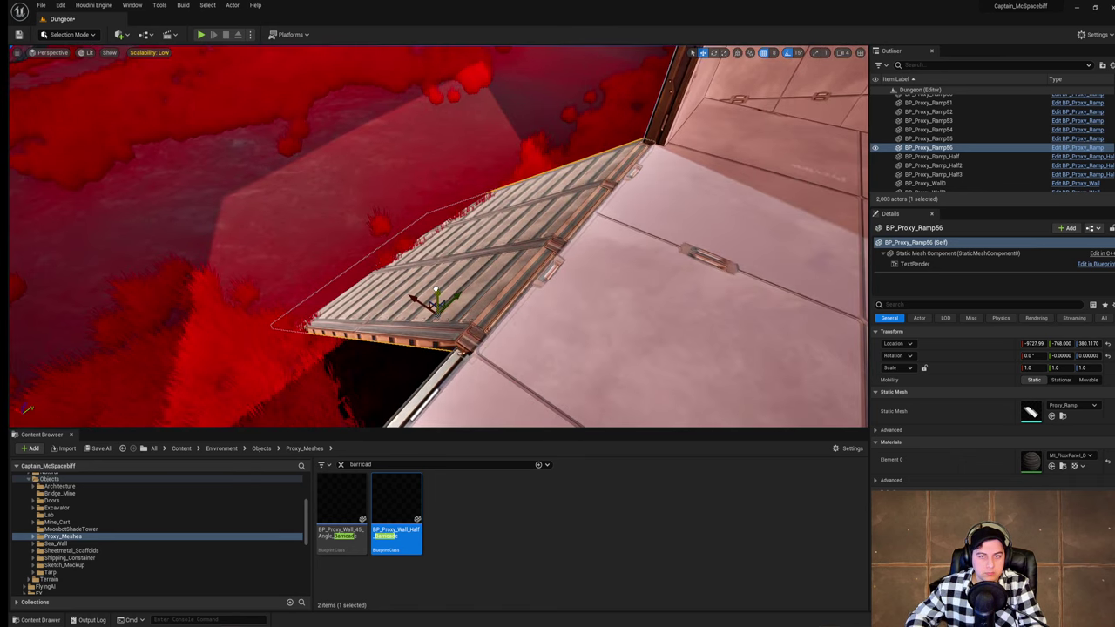
pyautogui.moveTo(437, 307); pyautogui.dragTo(539, 295, button='right')
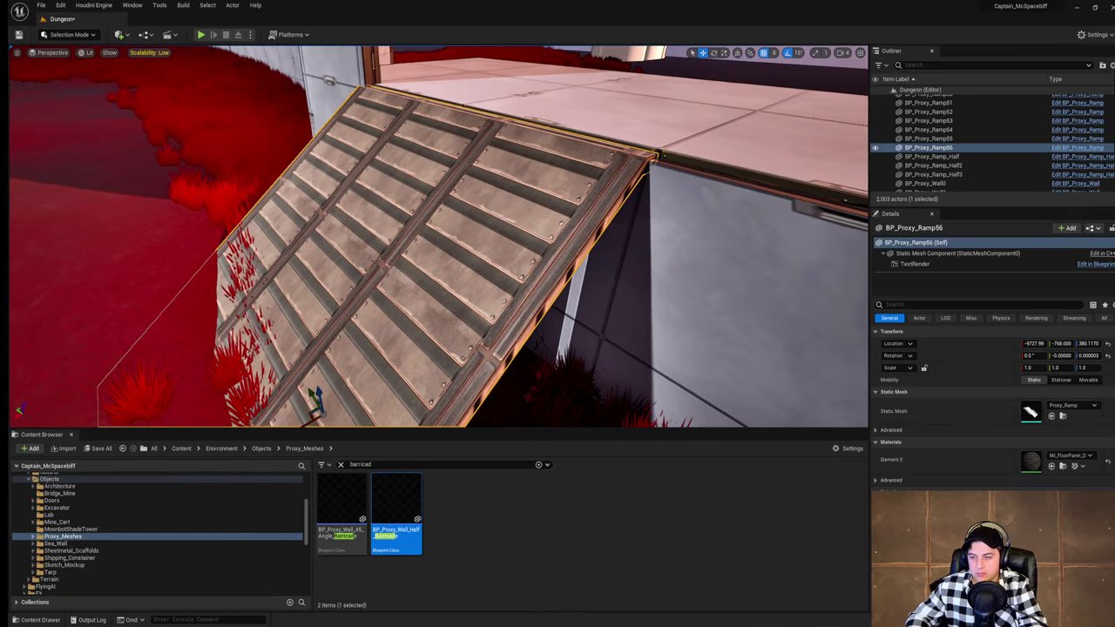
# Step: Realign the ramp at X -9728, Y -768, Z 384 and duplicate it alongside at Y -1280 to widen it
pyautogui.moveTo(525, 387); pyautogui.dragTo(494, 428, button='right')
pyautogui.hotkey('ctrl', 'z')
pyautogui.hotkey('ctrl', 'z')
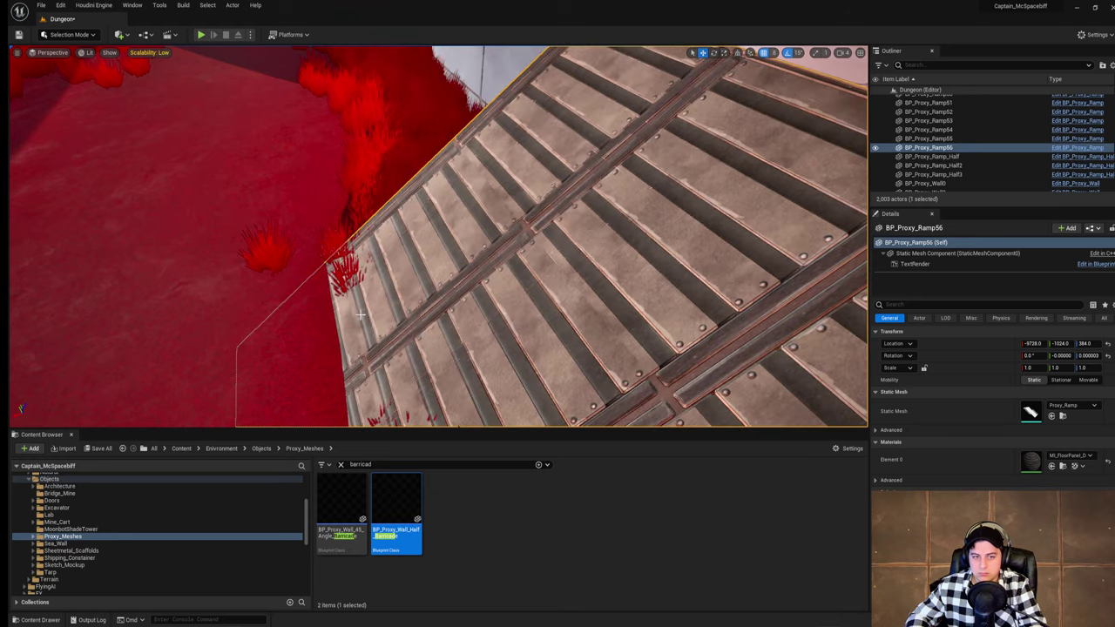
pyautogui.moveTo(388, 312); pyautogui.dragTo(345, 276, button='right')
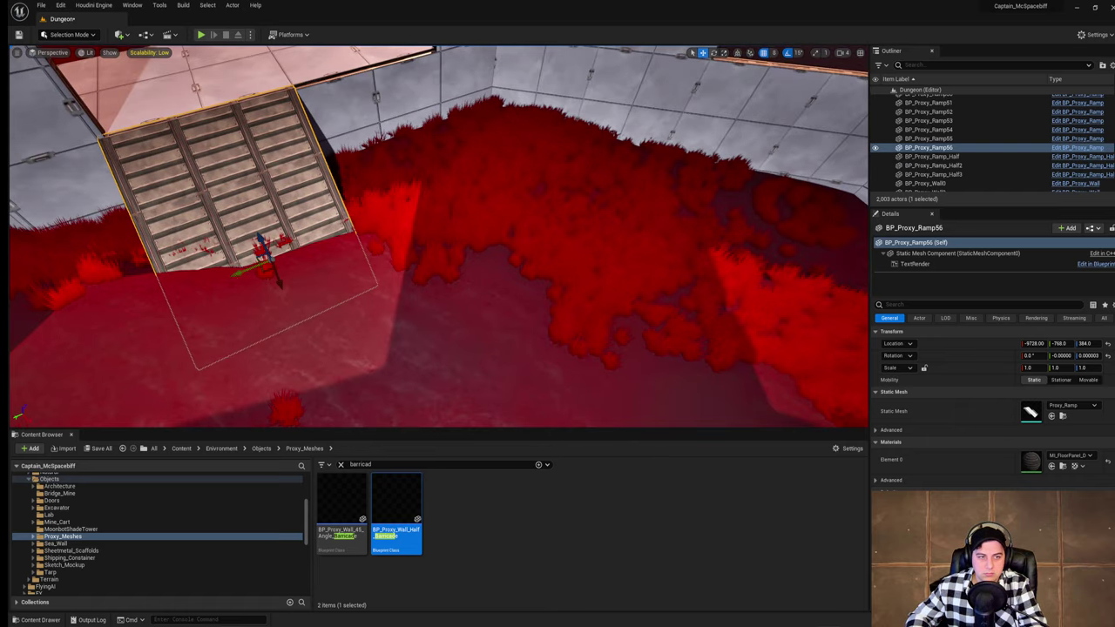
pyautogui.keyDown('alt'); pyautogui.moveTo(249, 269); pyautogui.dragTo(392, 228); pyautogui.keyUp('alt')
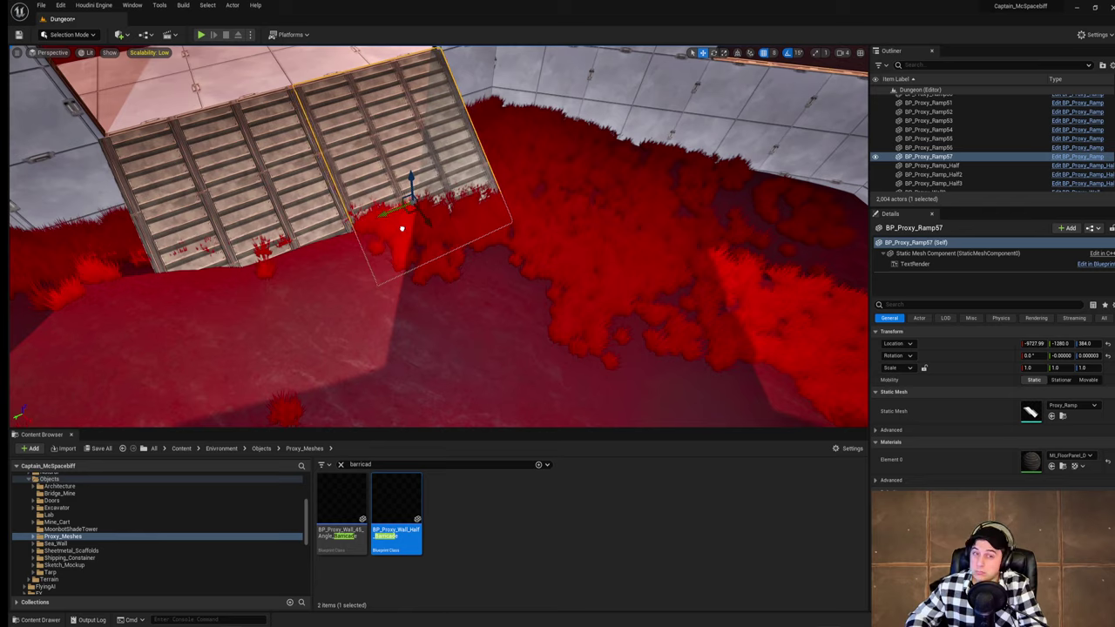
# Step: Duplicate the corridor's BP_Proxy_Wall_Lower_Slant_In_Connector_Outer piece into the large room at X -6656, Y 0, Z 384
pyautogui.moveTo(402, 229); pyautogui.dragTo(374, 214, button='right')
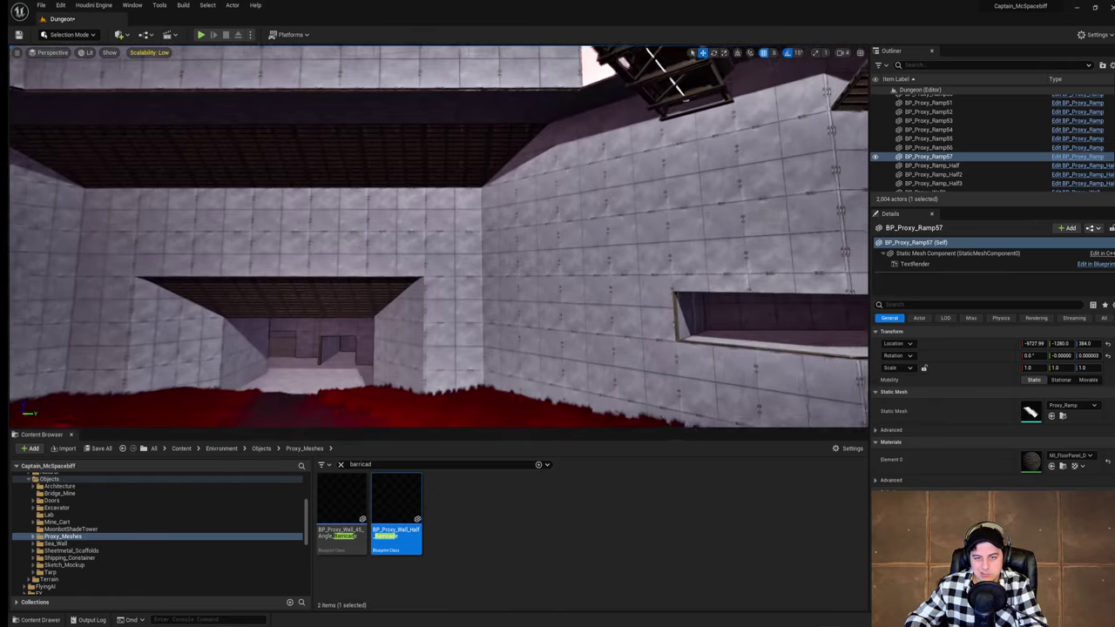
pyautogui.moveTo(438, 236); pyautogui.dragTo(627, 336, button='right')
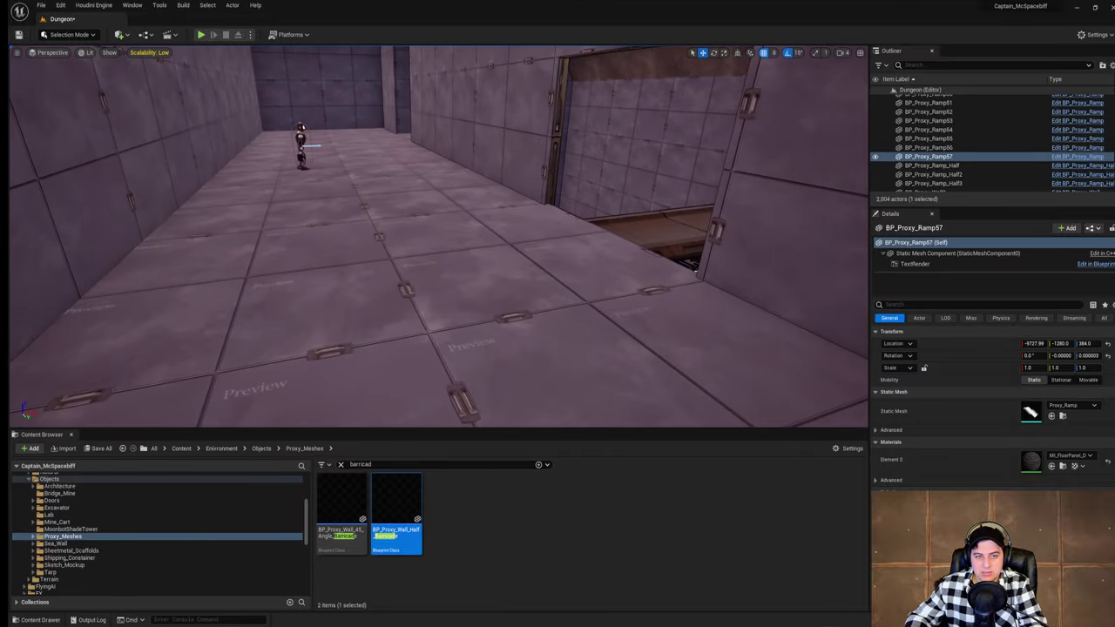
pyautogui.moveTo(439, 237); pyautogui.dragTo(513, 240, button='right')
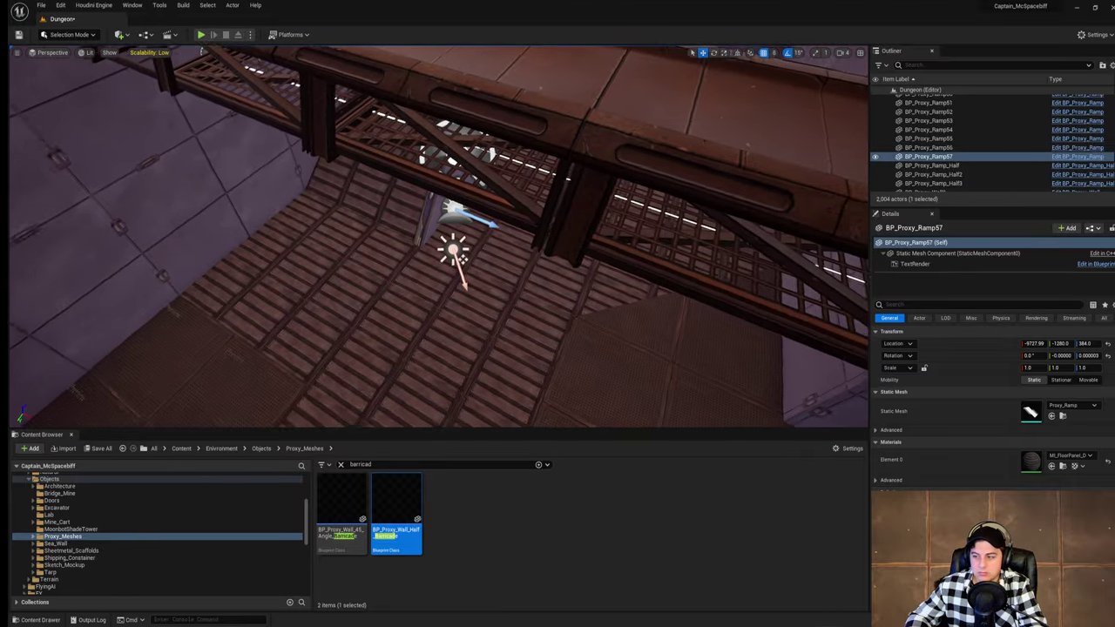
pyautogui.click(382, 229)
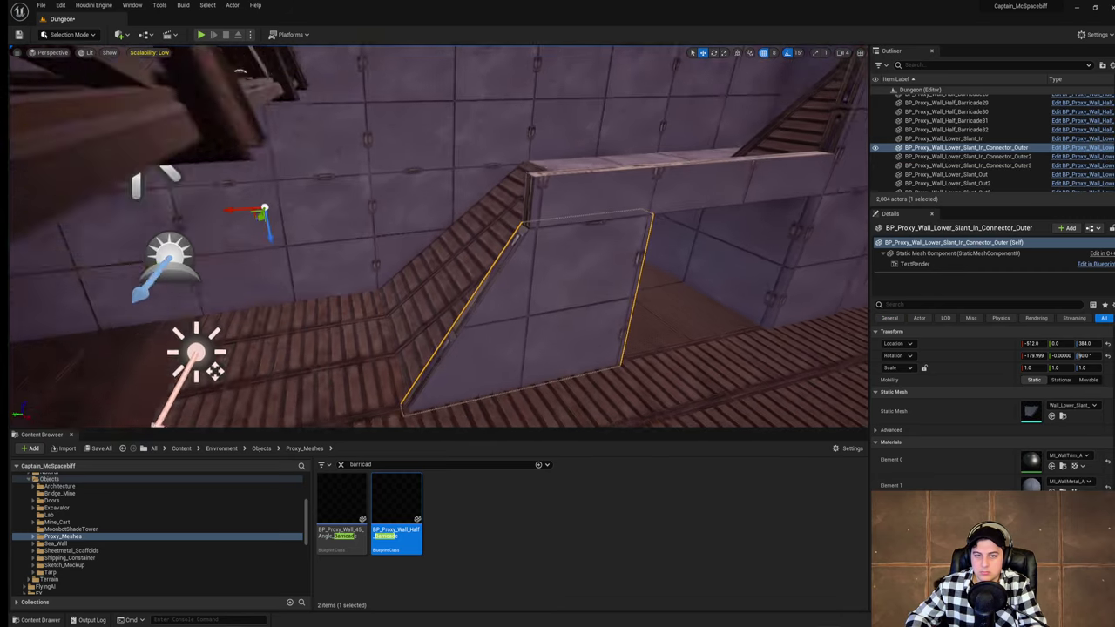
pyautogui.moveTo(612, 220); pyautogui.dragTo(457, 230, button='right')
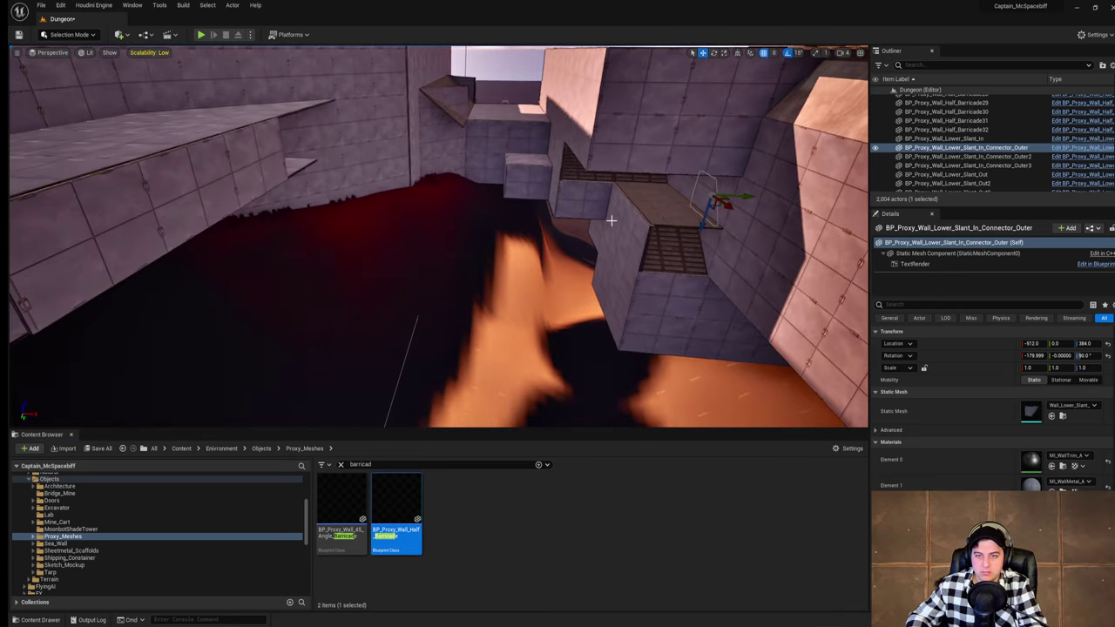
pyautogui.keyDown('alt'); pyautogui.moveTo(745, 199); pyautogui.dragTo(231, 182); pyautogui.keyUp('alt')
pyautogui.moveTo(231, 182); pyautogui.dragTo(500, 208, button='right')
pyautogui.moveTo(413, 211); pyautogui.dragTo(419, 211)
pyautogui.moveTo(567, 211)
pyautogui.mouseDown(button='right')
pyautogui.moveTo(531, 214)
pyautogui.moveTo(514, 270)
pyautogui.moveTo(566, 211)
pyautogui.mouseUp(button='right')
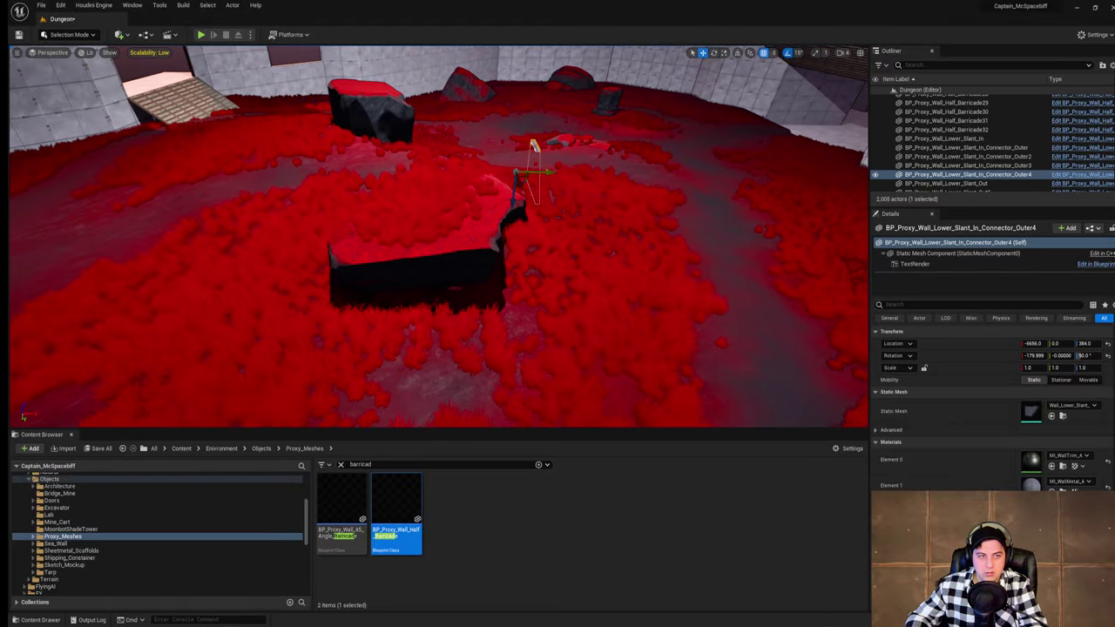
# Step: Move the slanted wall copy across the room to X -10240 and rotate it from 90 to 0 degrees about Z
pyautogui.moveTo(543, 172); pyautogui.dragTo(157, 165)
pyautogui.press('e')
pyautogui.moveTo(161, 216)
pyautogui.mouseDown(button='right')
pyautogui.moveTo(130, 184)
pyautogui.moveTo(101, 179)
pyautogui.moveTo(161, 216)
pyautogui.mouseUp(button='right')
pyautogui.press('w')
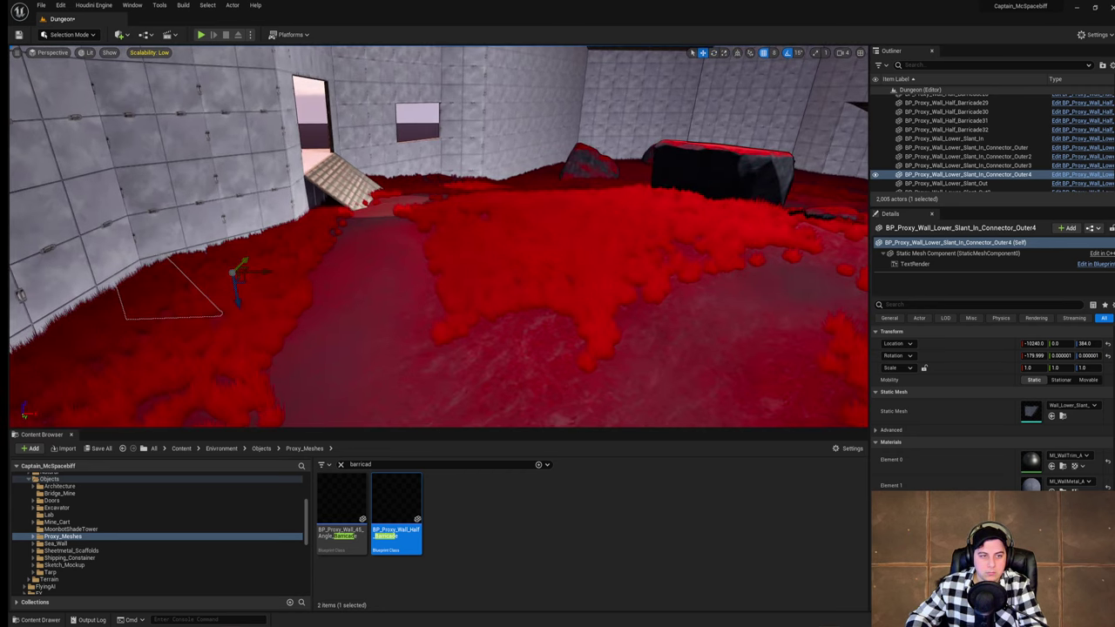
# Step: Move the slanted wall piece onto the double ramp at X -9216, Y -512, Z 768
pyautogui.moveTo(243, 262); pyautogui.dragTo(413, 222)
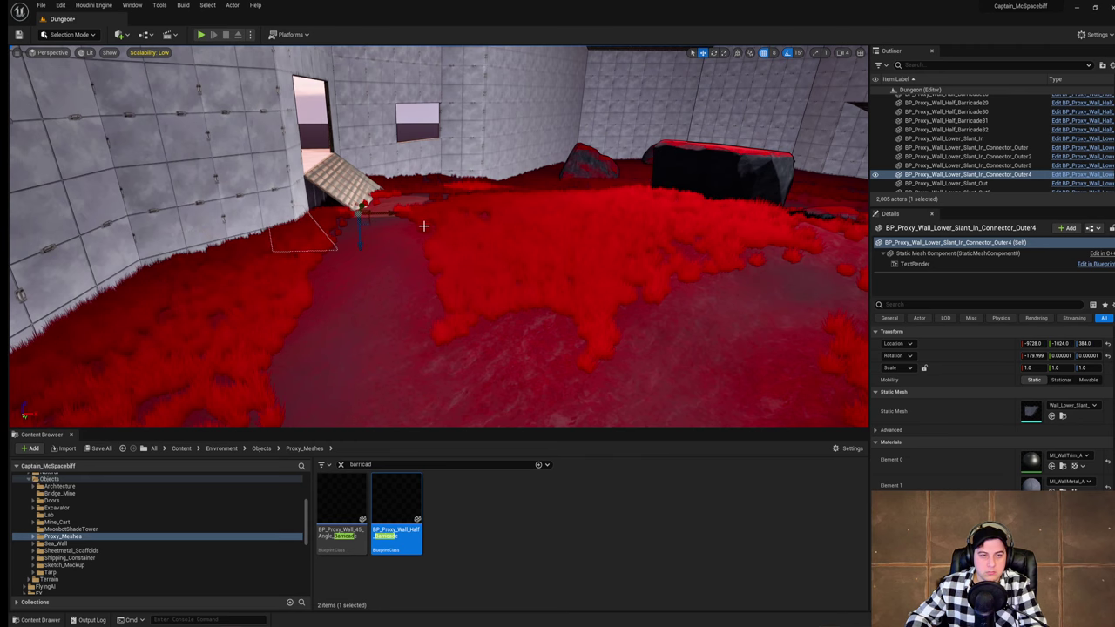
pyautogui.press('w')
pyautogui.moveTo(423, 225); pyautogui.dragTo(486, 284, button='right')
pyautogui.moveTo(663, 302); pyautogui.dragTo(536, 259)
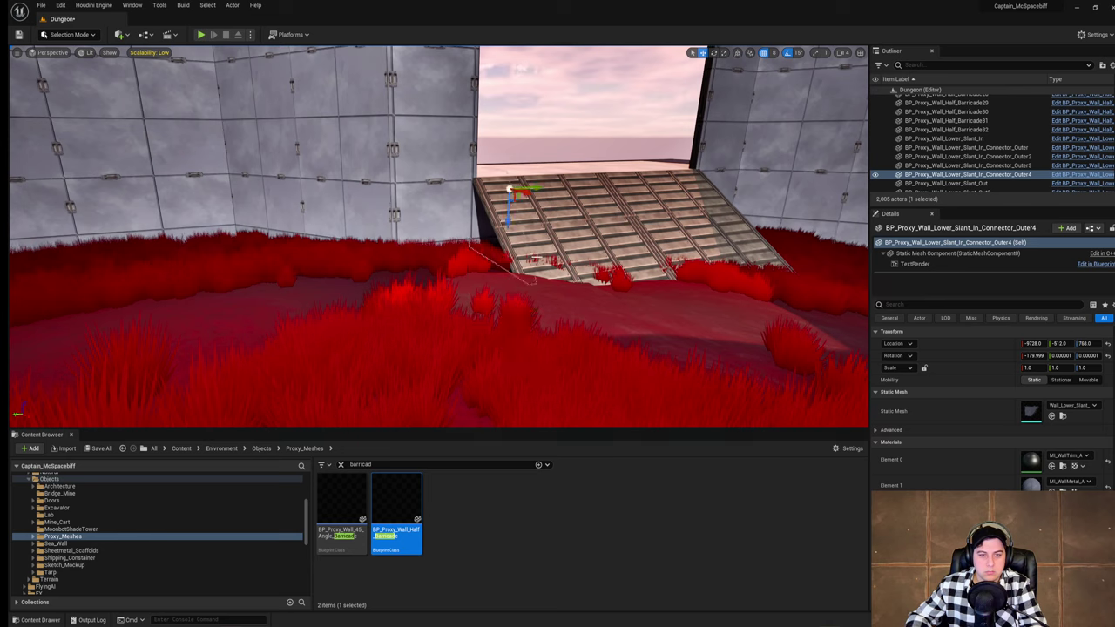
pyautogui.moveTo(522, 196); pyautogui.dragTo(612, 236)
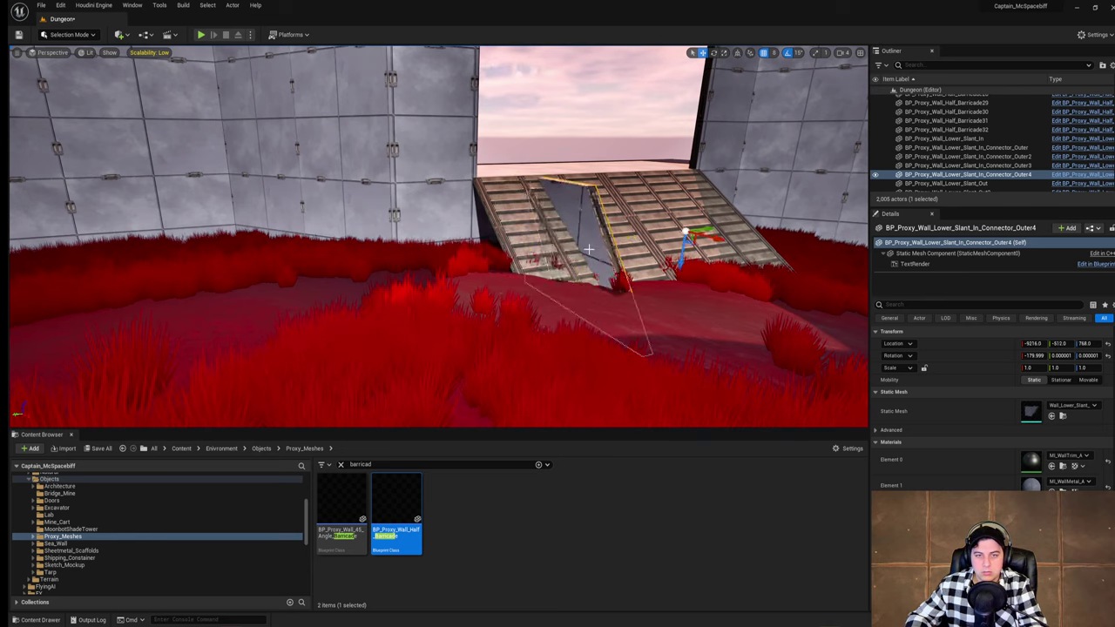
# Step: Slide the slanted wall piece to the ramp's outer side edge at about Y -264 to close off its side
pyautogui.moveTo(702, 229); pyautogui.dragTo(555, 243, button='right')
pyautogui.press('d')
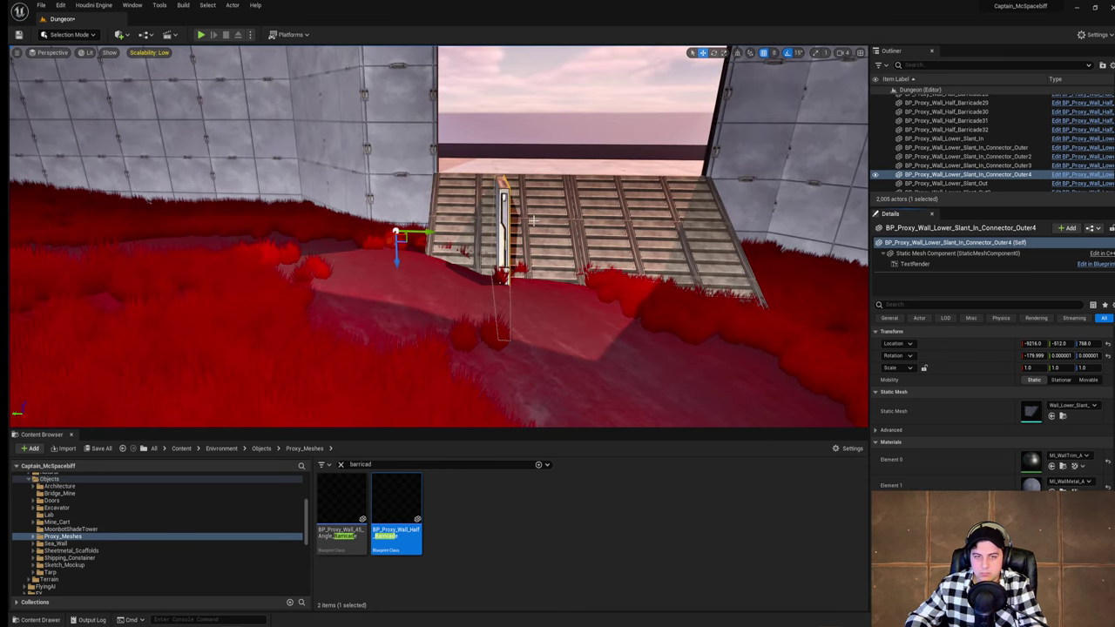
pyautogui.moveTo(420, 233); pyautogui.dragTo(313, 238)
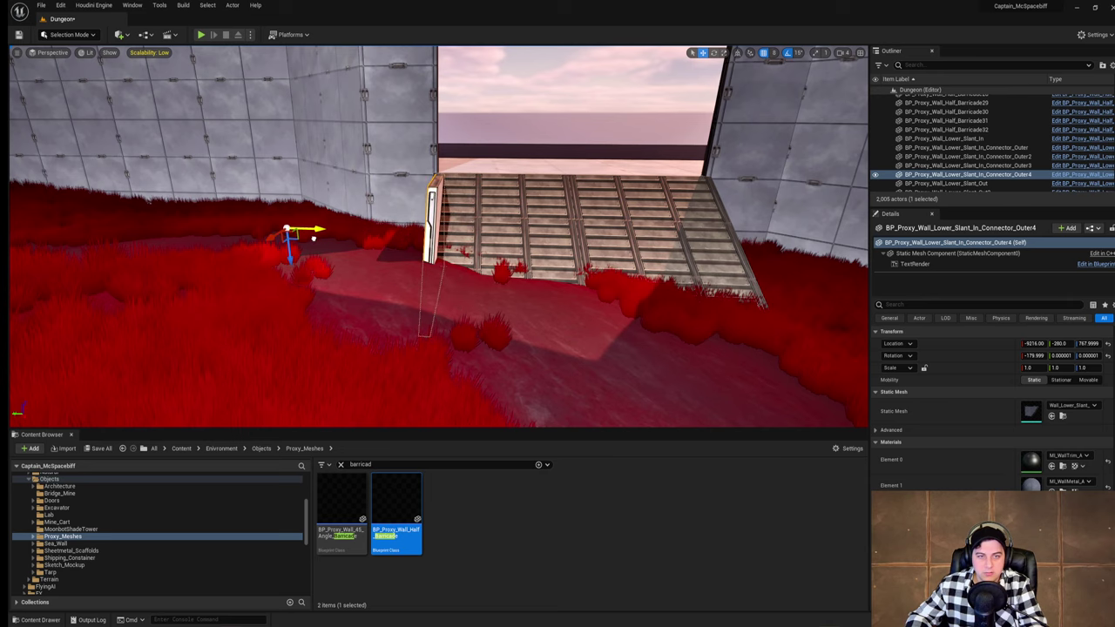
pyautogui.moveTo(309, 239); pyautogui.dragTo(352, 337, button='right')
pyautogui.press('w')
pyautogui.press('s')
pyautogui.moveTo(337, 337); pyautogui.dragTo(333, 337)
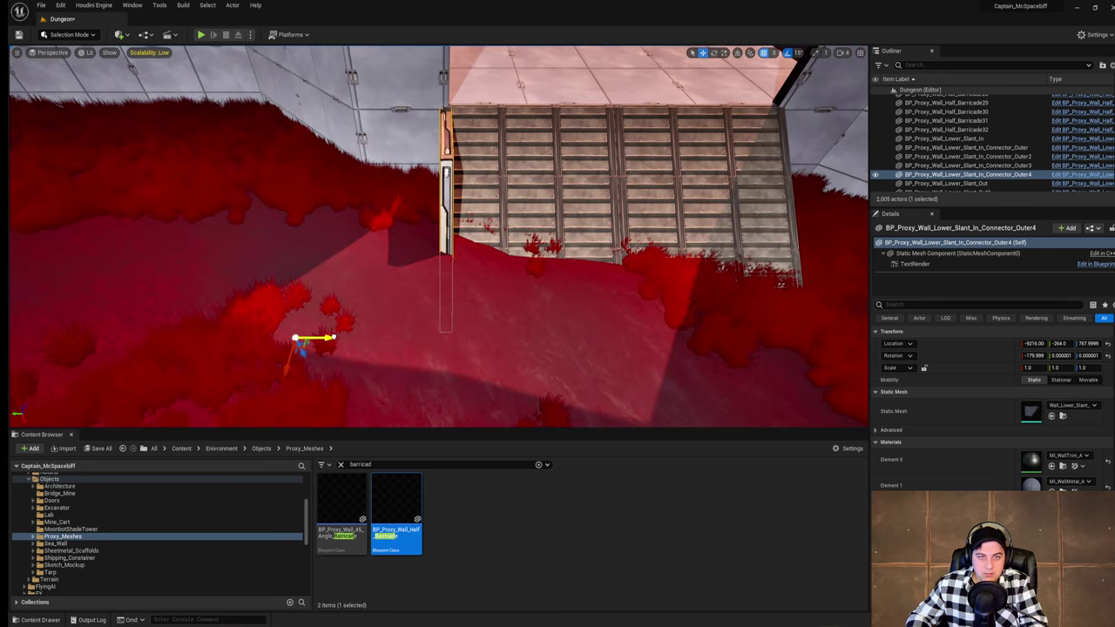
# Step: Try to duplicate the slanted side wall to the ramp's opposite edge at about Y -1272, and delete the copy
pyautogui.moveTo(336, 333); pyautogui.dragTo(331, 328, button='right')
pyautogui.press('d')
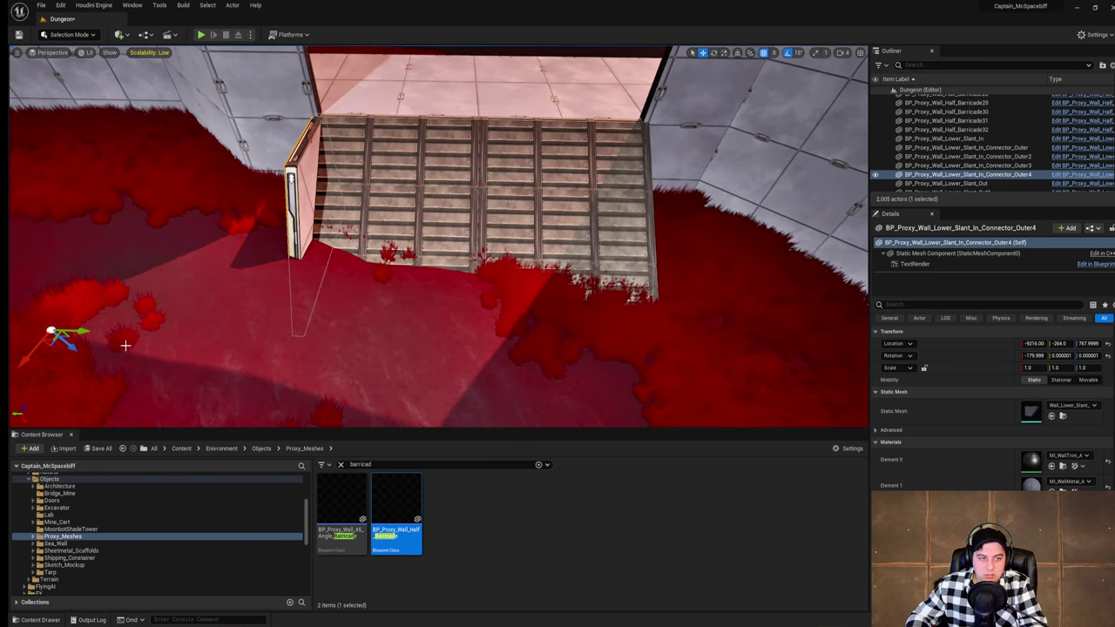
pyautogui.keyDown('alt'); pyautogui.moveTo(86, 328); pyautogui.dragTo(738, 332); pyautogui.keyUp('alt')
pyautogui.press('d')
pyautogui.moveTo(683, 351); pyautogui.dragTo(657, 410, button='right')
pyautogui.press('a')
pyautogui.press('d')
pyautogui.press('s')
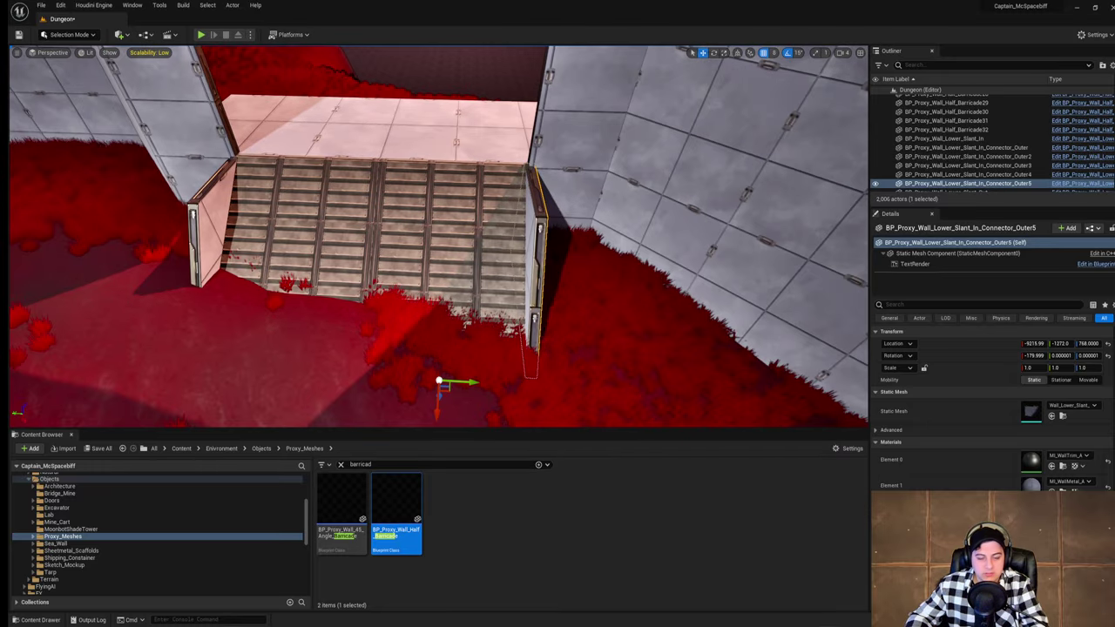
pyautogui.moveTo(537, 236); pyautogui.dragTo(539, 257, button='right')
pyautogui.press('Delete')
# Step: Try to reposition the remaining slanted side wall to Y -128 with the grid snap at 384, and undo the move
pyautogui.click(182, 159)
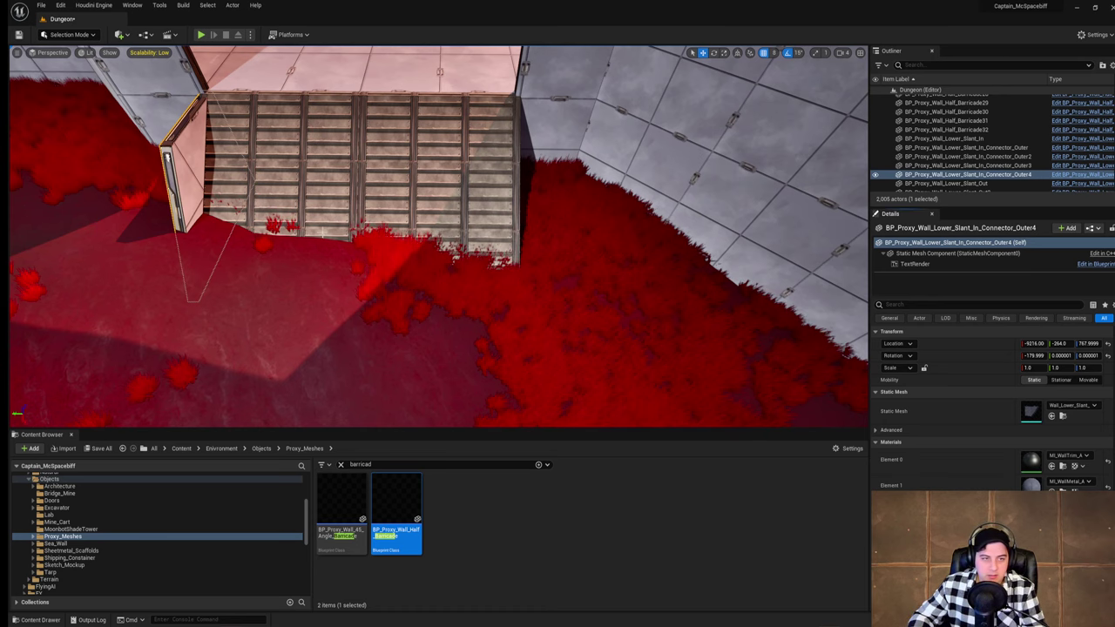
pyautogui.moveTo(333, 215); pyautogui.dragTo(296, 218, button='right')
pyautogui.press('s')
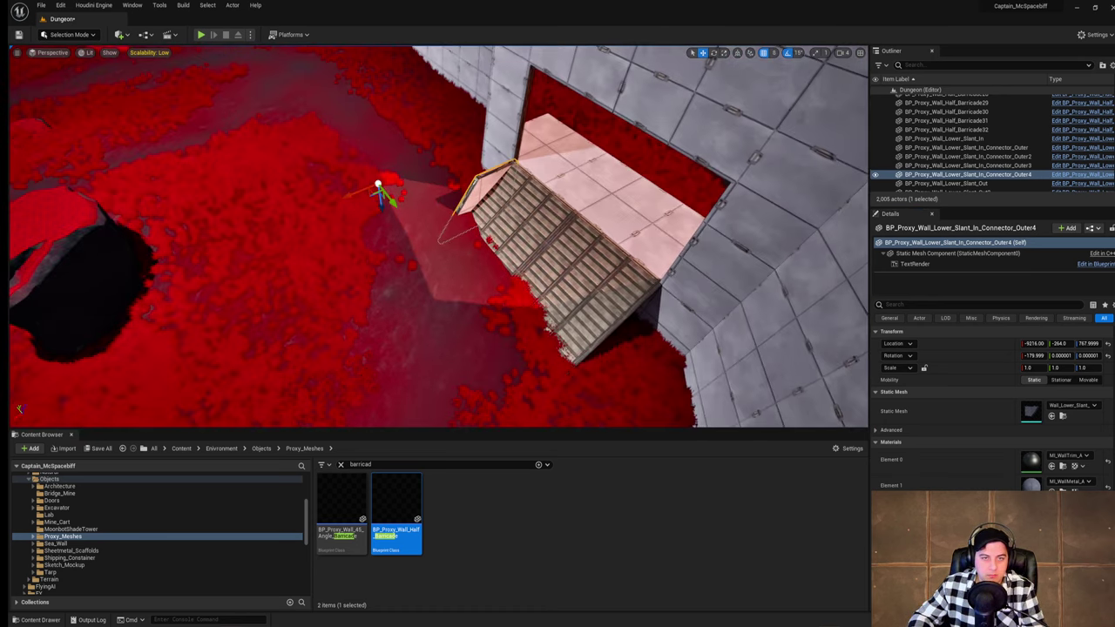
pyautogui.moveTo(397, 208); pyautogui.dragTo(417, 234)
pyautogui.press('w')
pyautogui.moveTo(417, 235); pyautogui.dragTo(488, 219, button='right')
pyautogui.click(773, 53)
pyautogui.click(789, 151)
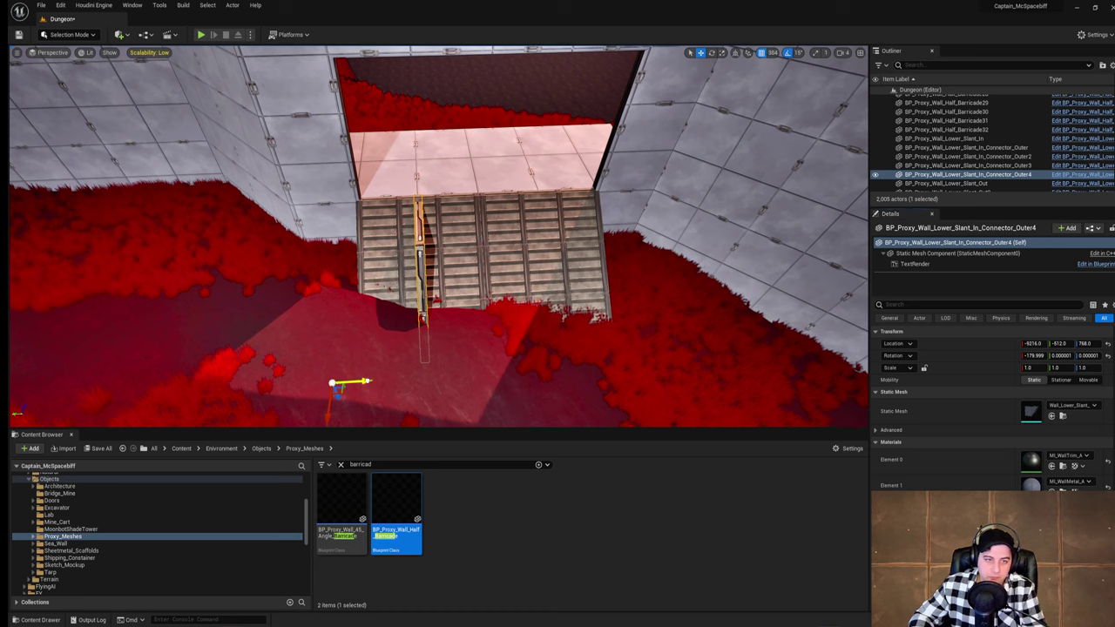
pyautogui.moveTo(311, 382); pyautogui.dragTo(269, 380)
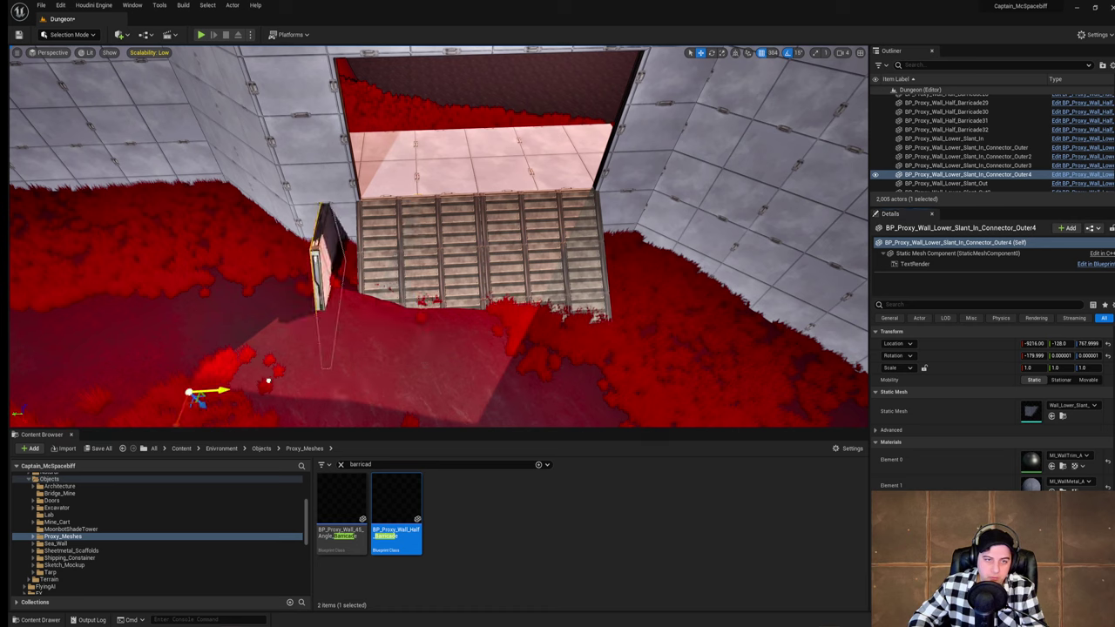
pyautogui.hotkey('ctrl', 'z')
# Step: Set the grid snap to 128 and slide the slanted side wall to the ramp's outer edge
pyautogui.click(775, 53)
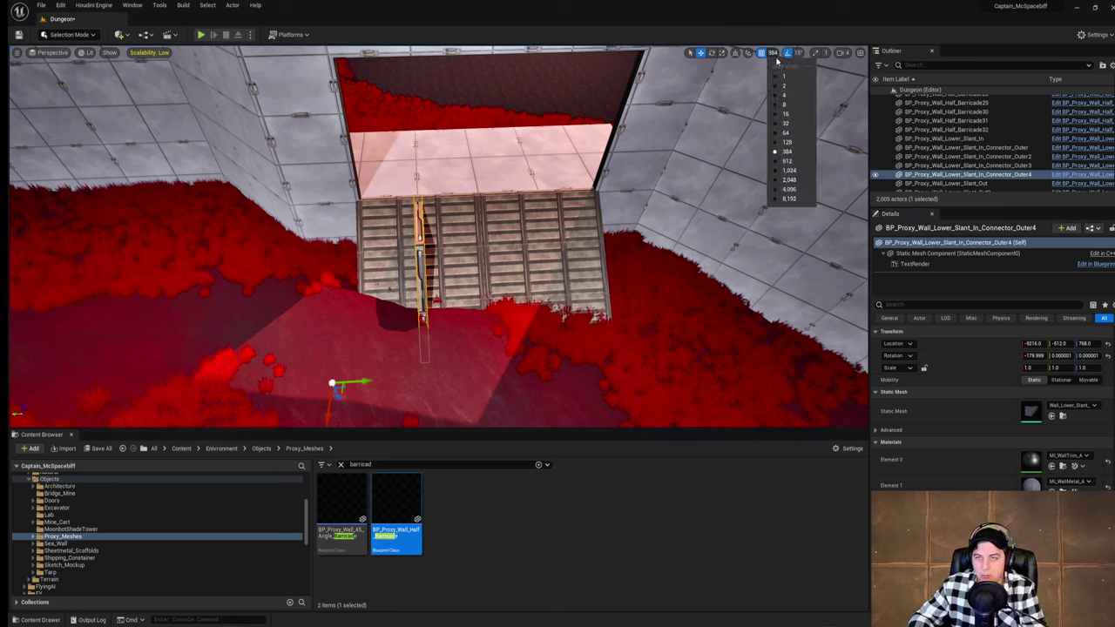
pyautogui.click(791, 150)
pyautogui.moveTo(340, 384); pyautogui.dragTo(262, 388)
# Step: Duplicate the slanted side wall to the ramp's opposite edge at Y -1280
pyautogui.moveTo(261, 389); pyautogui.dragTo(338, 339, button='right')
pyautogui.press('w')
pyautogui.press('s')
pyautogui.keyDown('alt'); pyautogui.moveTo(311, 338); pyautogui.dragTo(629, 337); pyautogui.keyUp('alt')
pyautogui.moveTo(632, 336); pyautogui.dragTo(224, 323, button='right')
pyautogui.press('w')
pyautogui.press('s')
pyautogui.press('s')
pyautogui.press('d')
pyautogui.moveTo(666, 322); pyautogui.dragTo(678, 321, button='right')
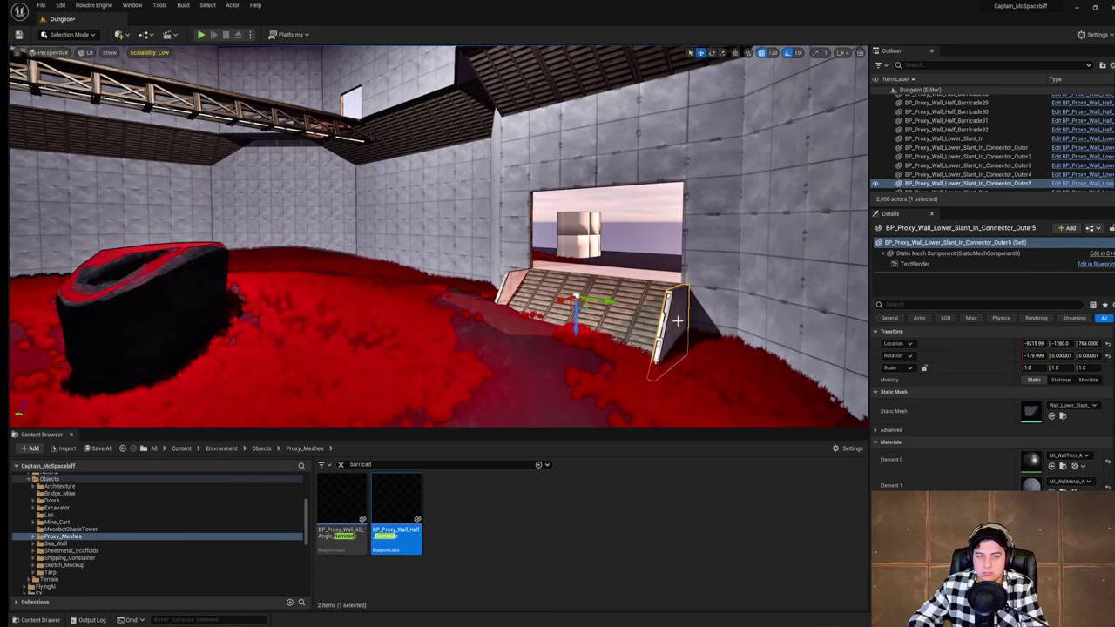
# Step: Duplicate the two stacked half walls beside the ramp opening and rotate the copies to -90 degrees about Z
pyautogui.click(518, 214)
pyautogui.keyDown('ctrl'); pyautogui.click(527, 251); pyautogui.keyUp('ctrl')
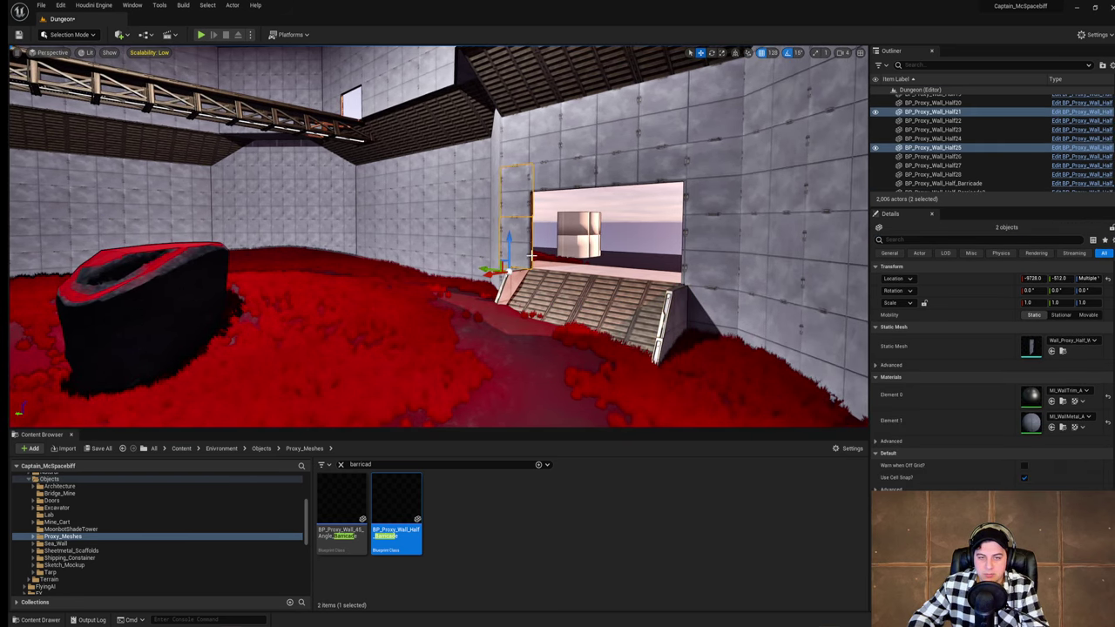
pyautogui.keyDown('alt'); pyautogui.moveTo(519, 278); pyautogui.dragTo(557, 279); pyautogui.keyUp('alt')
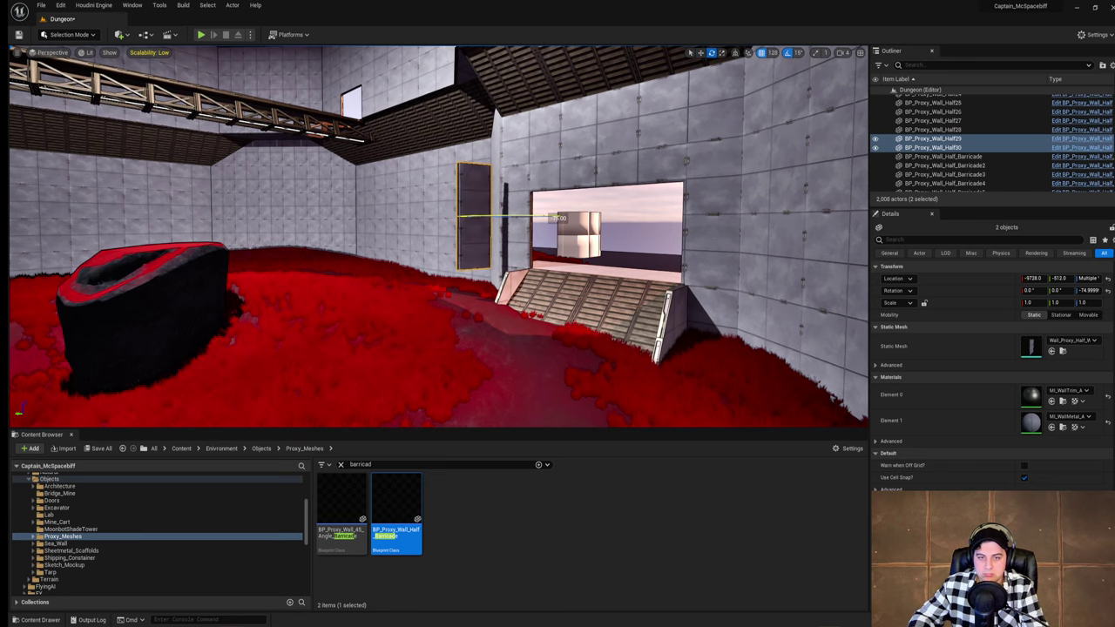
pyautogui.moveTo(557, 279); pyautogui.dragTo(567, 348, button='right')
pyautogui.press('w')
pyautogui.press('d')
pyautogui.press('w')
# Step: Turn off Use Cell Snap for the rotated half walls and move them to the opening's side at about X -9984, Y -768
pyautogui.moveTo(467, 170); pyautogui.dragTo(533, 197)
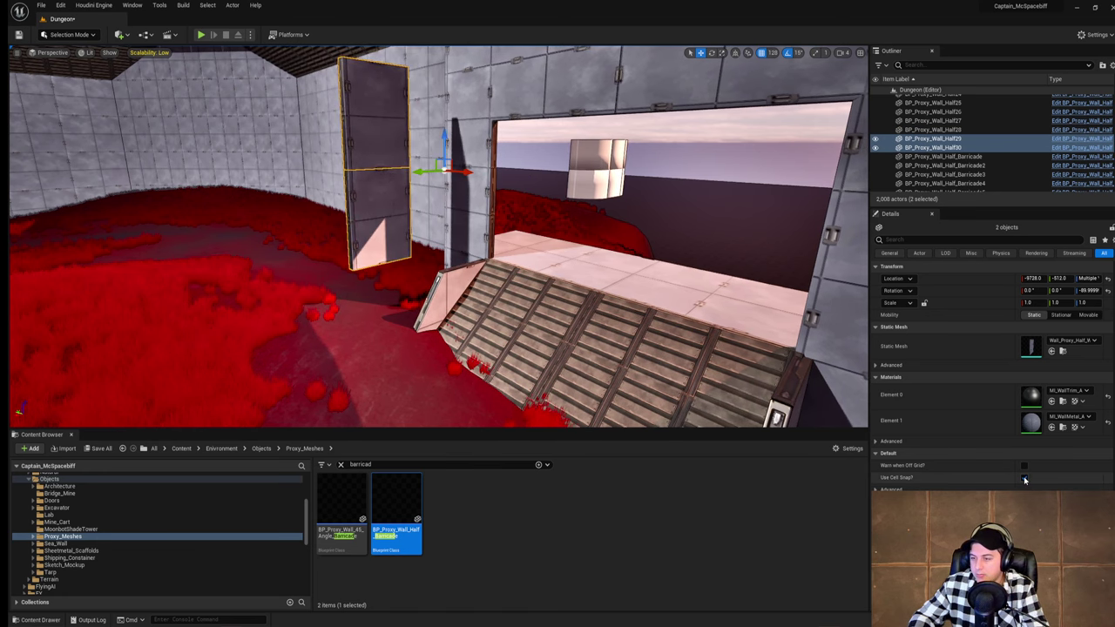
pyautogui.click(1024, 477)
pyautogui.moveTo(468, 172); pyautogui.dragTo(535, 213)
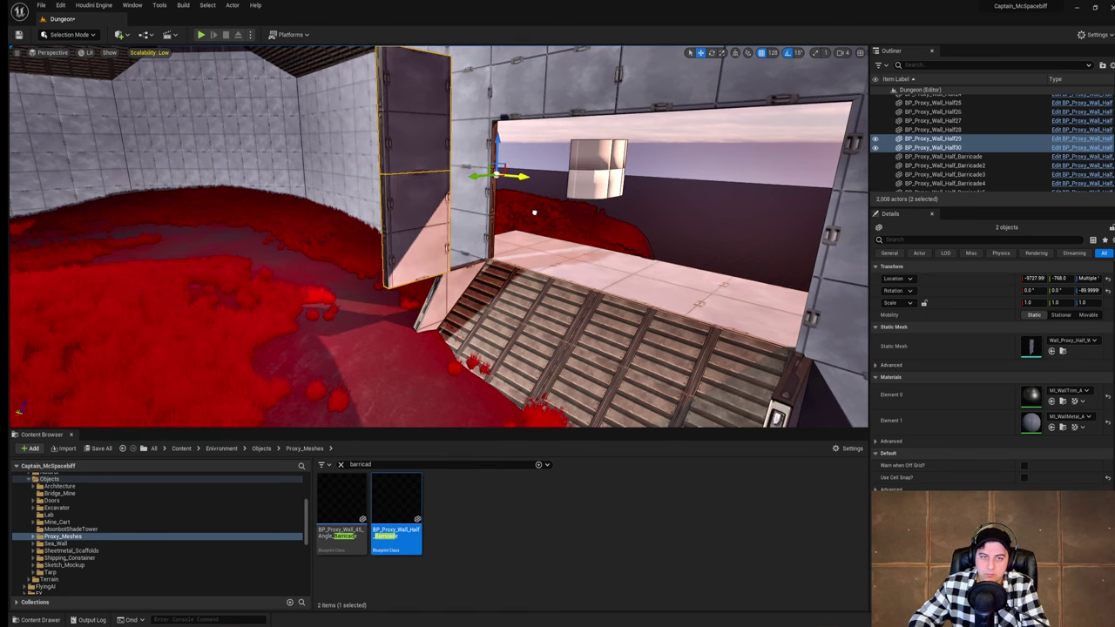
pyautogui.moveTo(475, 176); pyautogui.dragTo(523, 172)
# Step: Duplicate the pair of rotated half walls to the opposite side of the opening at Y -1792
pyautogui.moveTo(522, 174)
pyautogui.mouseDown(button='right')
pyautogui.moveTo(644, 174)
pyautogui.moveTo(426, 178)
pyautogui.moveTo(518, 181)
pyautogui.mouseUp(button='right')
pyautogui.keyDown('alt'); pyautogui.moveTo(400, 168); pyautogui.dragTo(662, 201); pyautogui.keyUp('alt')
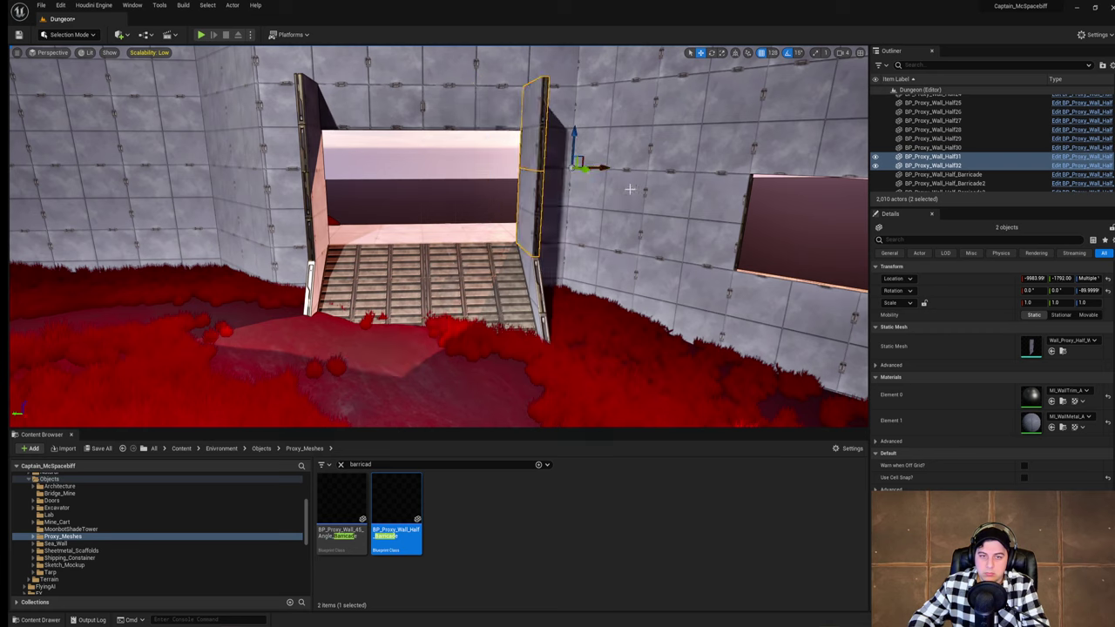
pyautogui.click(535, 127)
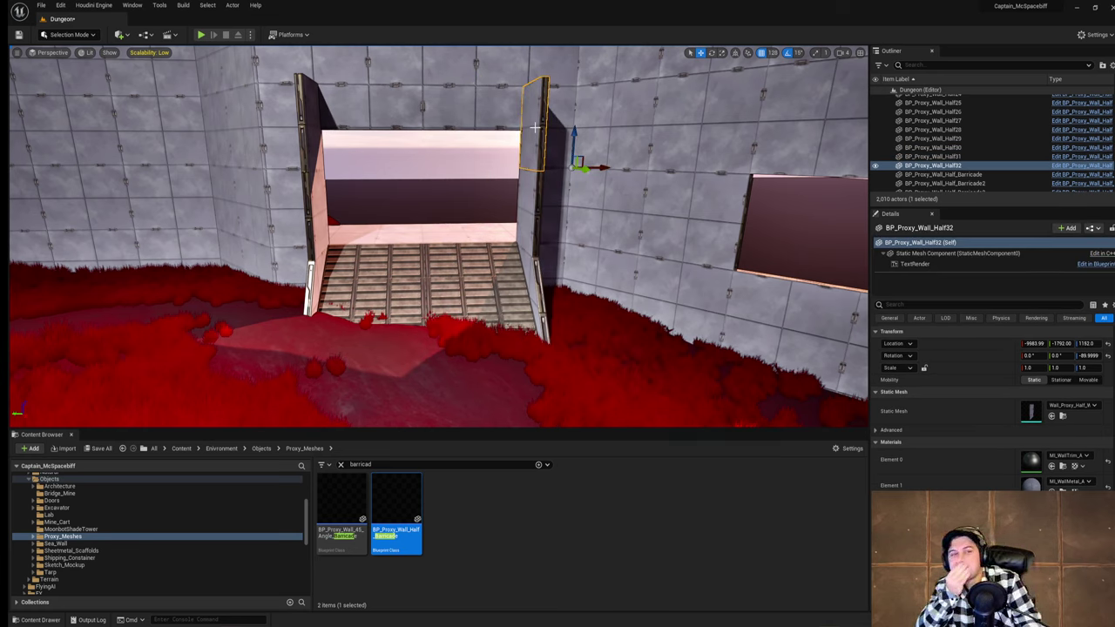
pyautogui.moveTo(443, 208)
pyautogui.mouseDown(button='right')
pyautogui.moveTo(418, 206)
pyautogui.moveTo(443, 207)
pyautogui.mouseUp(button='right')
pyautogui.click(443, 207)
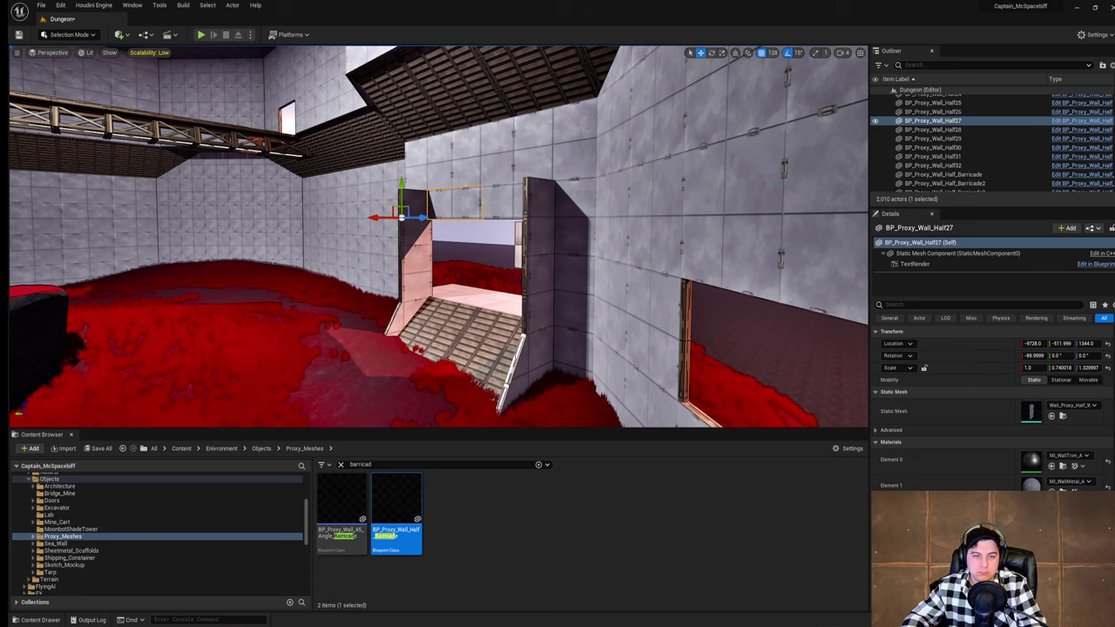
pyautogui.click(417, 244)
pyautogui.moveTo(416, 244)
pyautogui.mouseDown(button='right')
pyautogui.moveTo(435, 246)
pyautogui.moveTo(416, 244)
pyautogui.mouseUp(button='right')
# Step: Search the proxy meshes for "half" and try out the half wall, half ramp and BP_Proxy_Wall_Half_Slant_Corner_Bottom pieces at the opening, deleting each
pyautogui.click(341, 465)
pyautogui.write('ha')
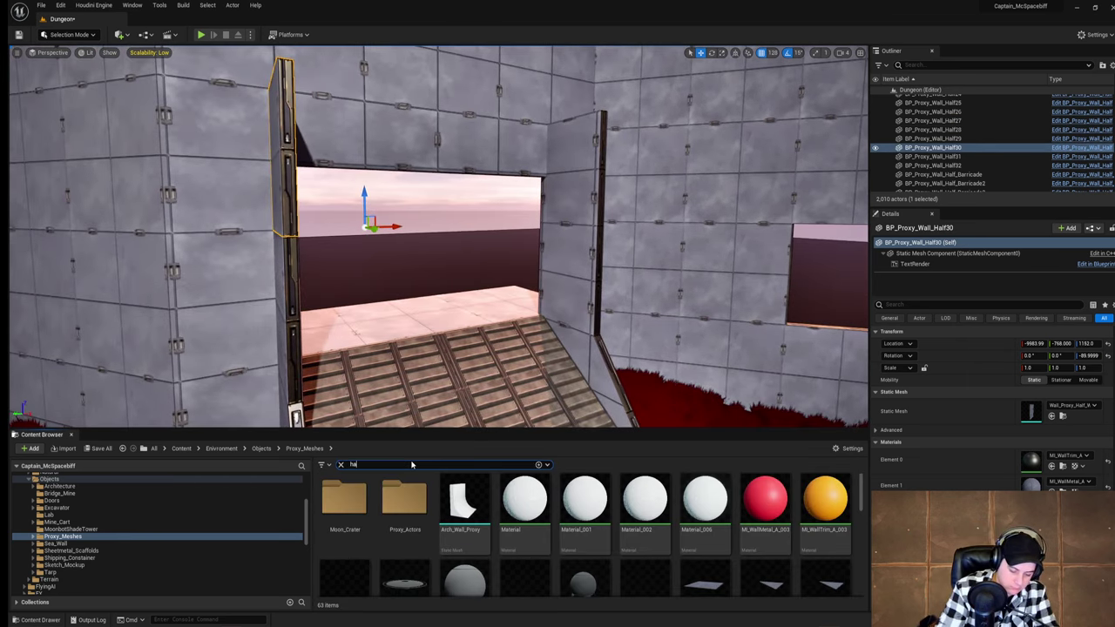
pyautogui.write('lf')
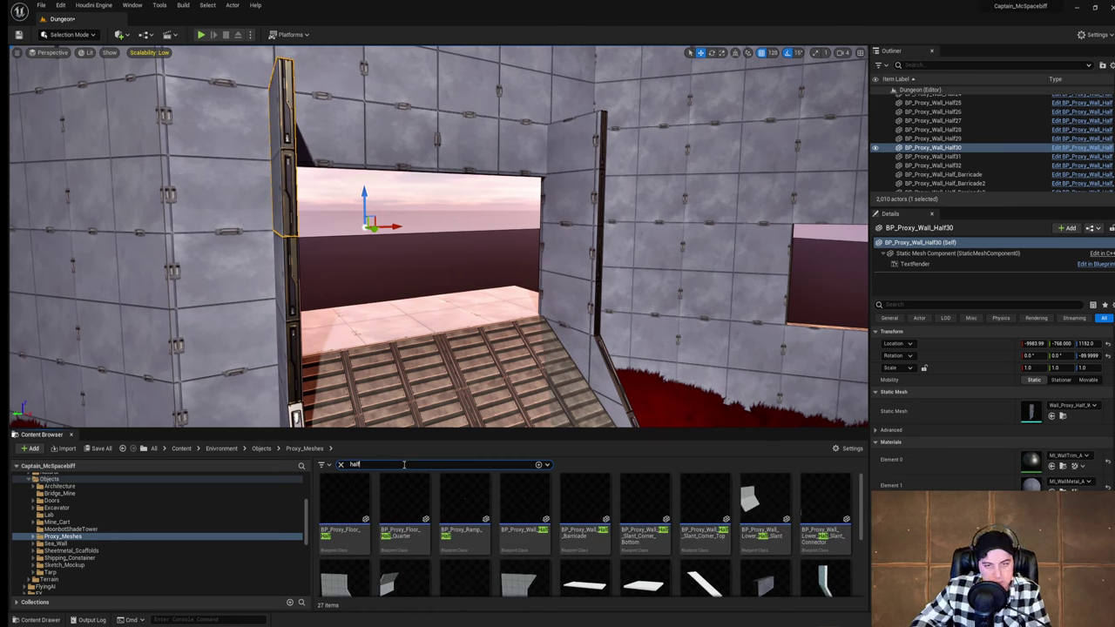
pyautogui.scroll(-5, 499, 503)
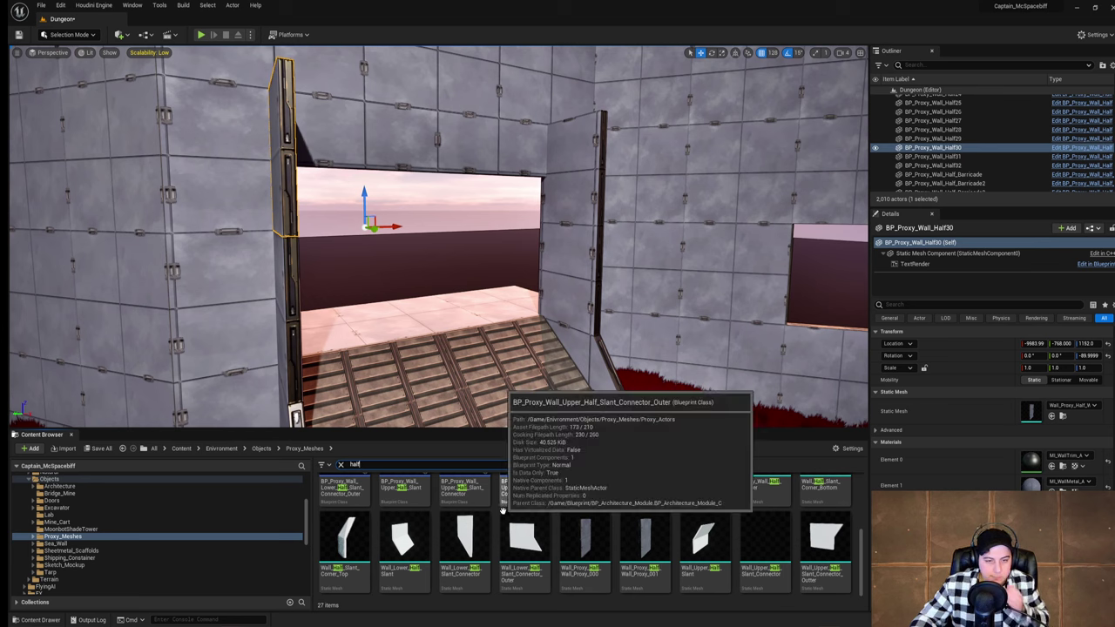
pyautogui.scroll(5, 648, 584)
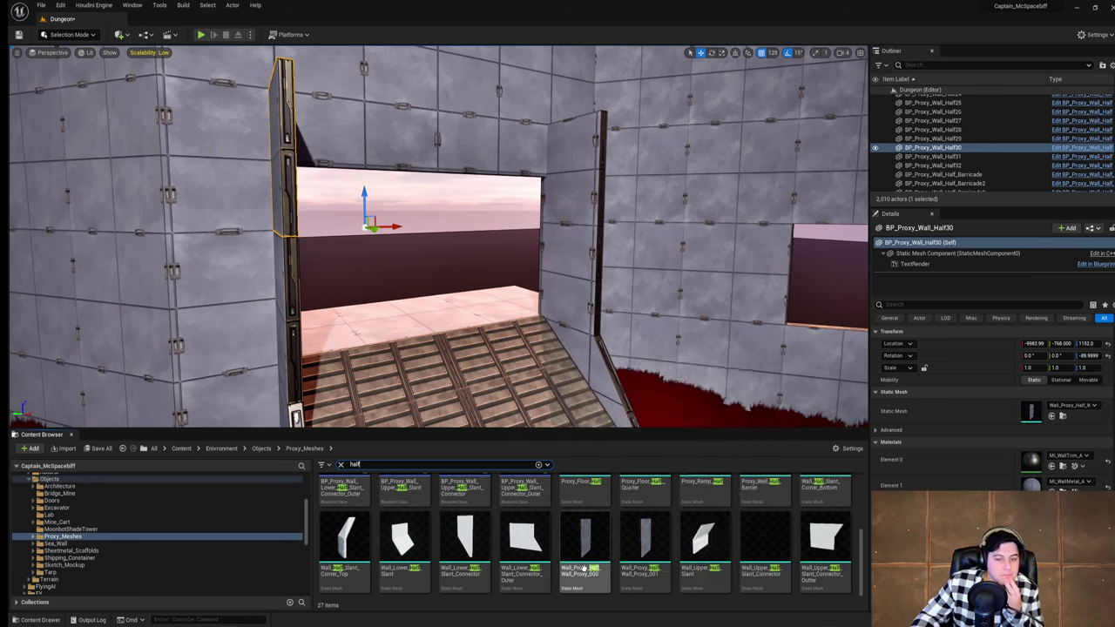
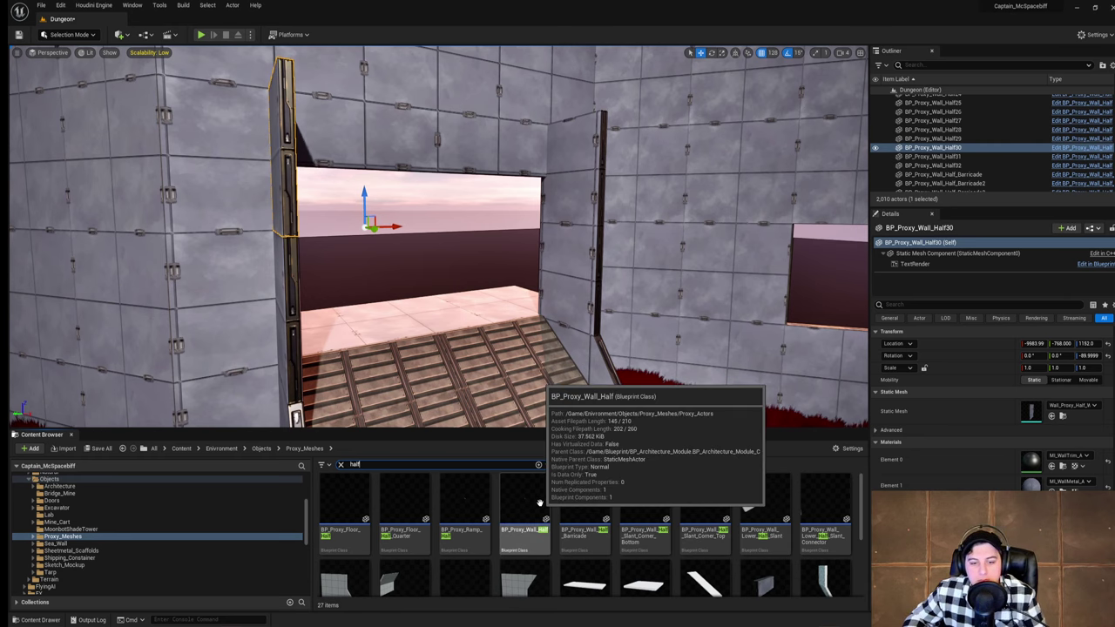
pyautogui.moveTo(522, 514); pyautogui.dragTo(529, 380)
pyautogui.press('Delete')
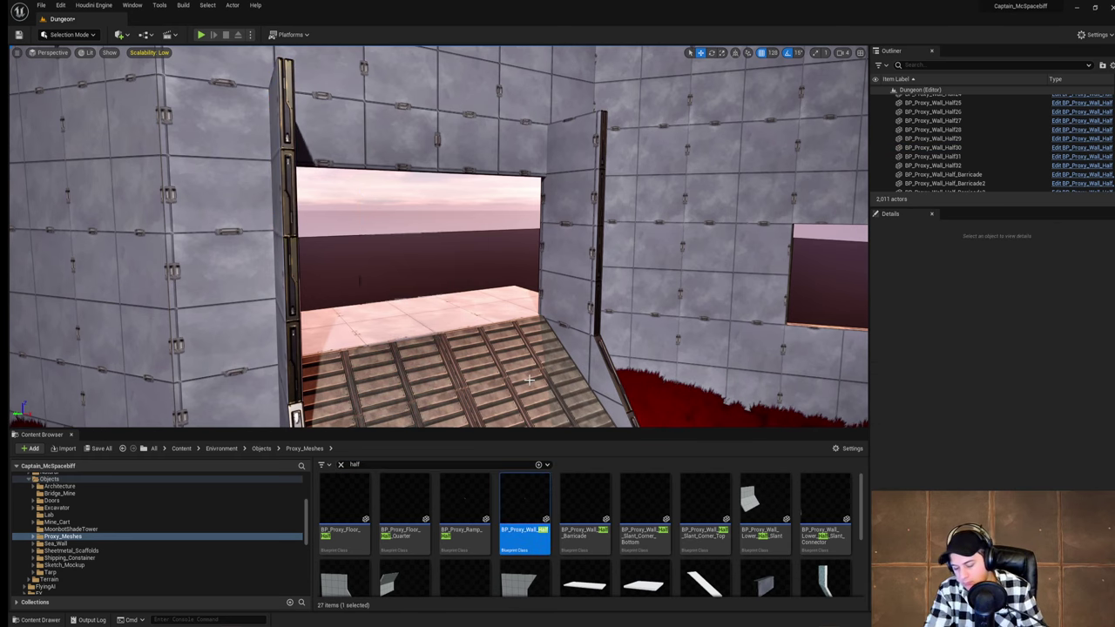
pyautogui.moveTo(466, 507); pyautogui.dragTo(474, 366)
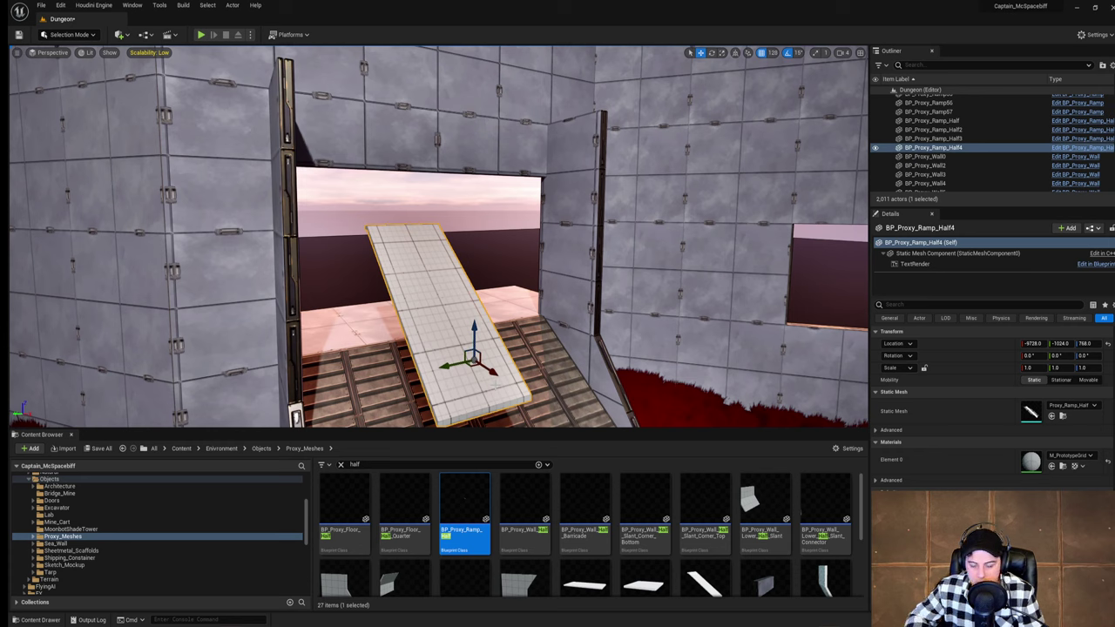
pyautogui.press('Delete')
pyautogui.moveTo(645, 505); pyautogui.dragTo(501, 372)
pyautogui.press('Delete')
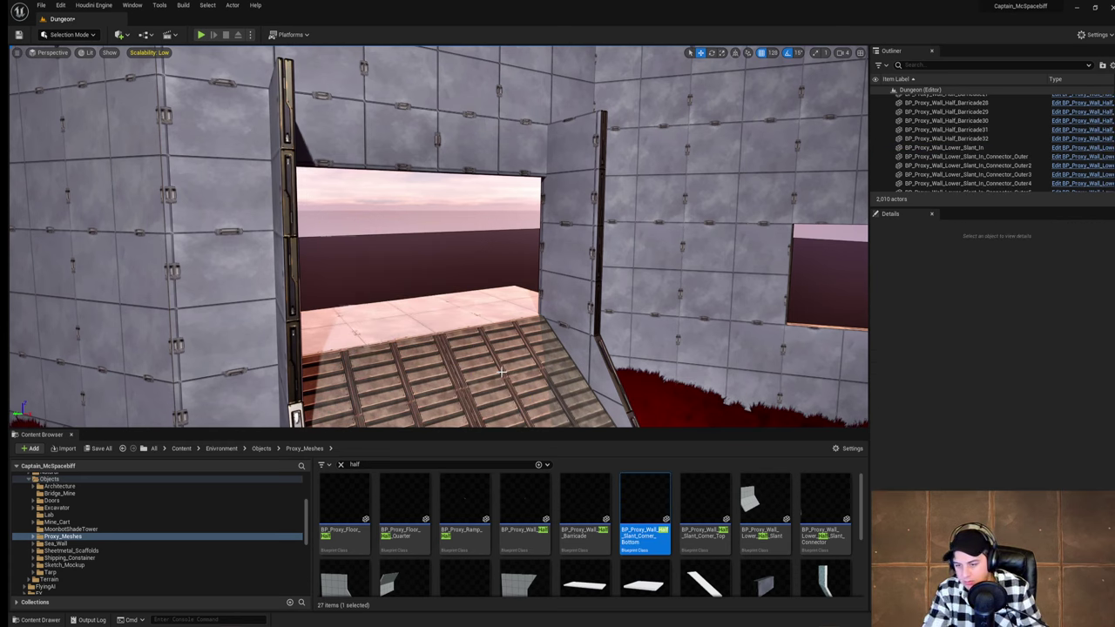
# Step: Try out the BP_Proxy_Wall_Lower_Half_Slant_Connector blueprint and the Wall_Lower_Half_Slant_Connector mesh at the opening, and delete both
pyautogui.moveTo(825, 504); pyautogui.dragTo(468, 383)
pyautogui.moveTo(466, 384); pyautogui.dragTo(322, 400, button='right')
pyautogui.scroll(-3, 696, 519)
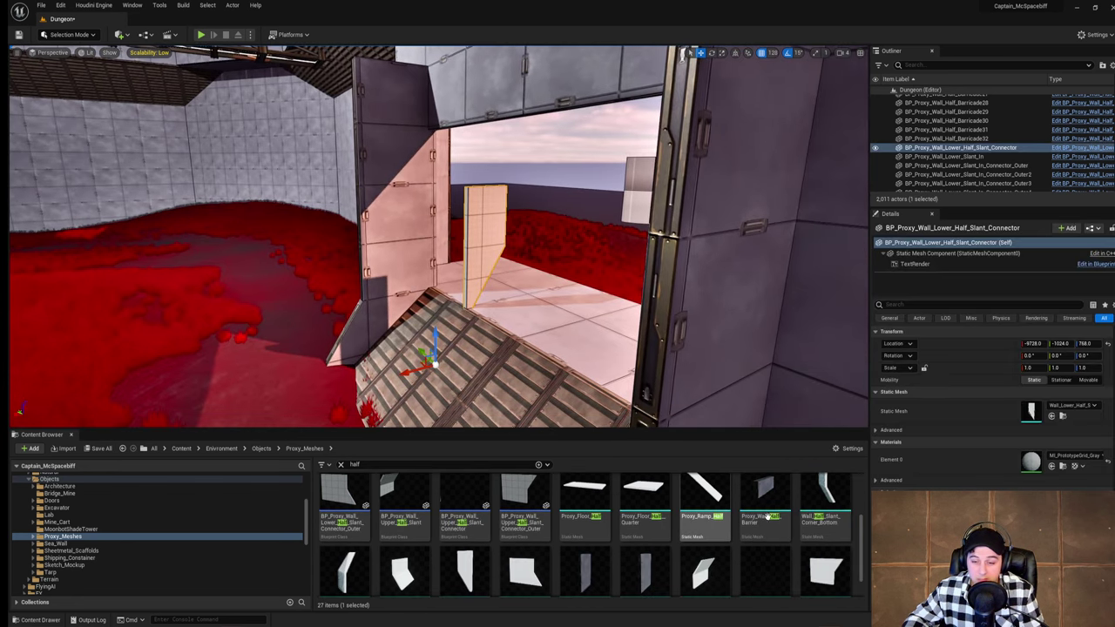
pyautogui.scroll(-2, 847, 536)
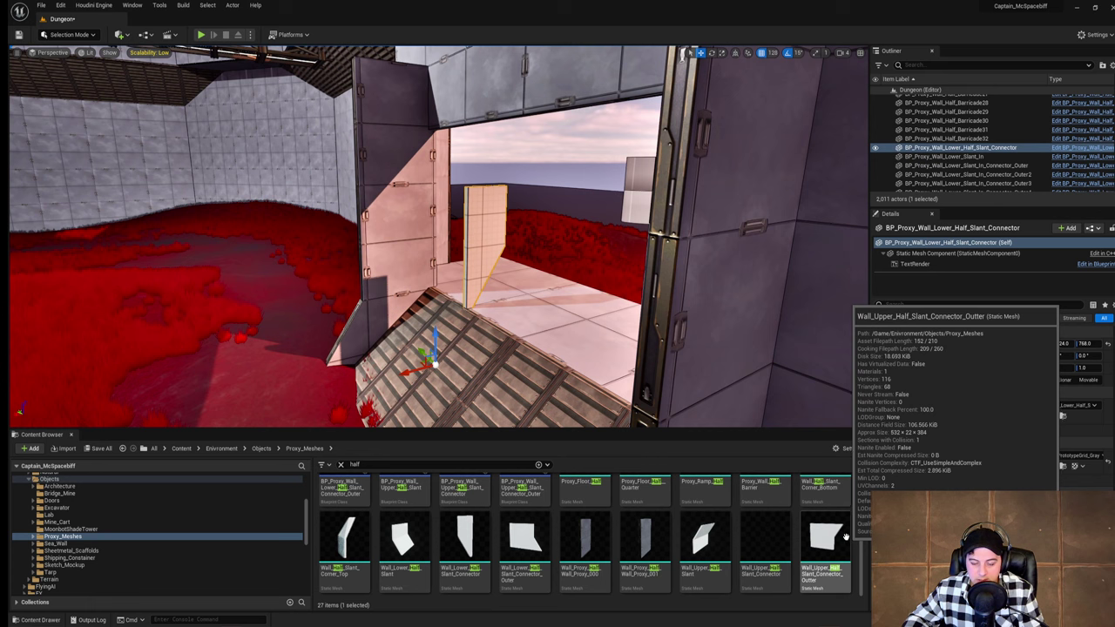
pyautogui.scroll(4, 845, 538)
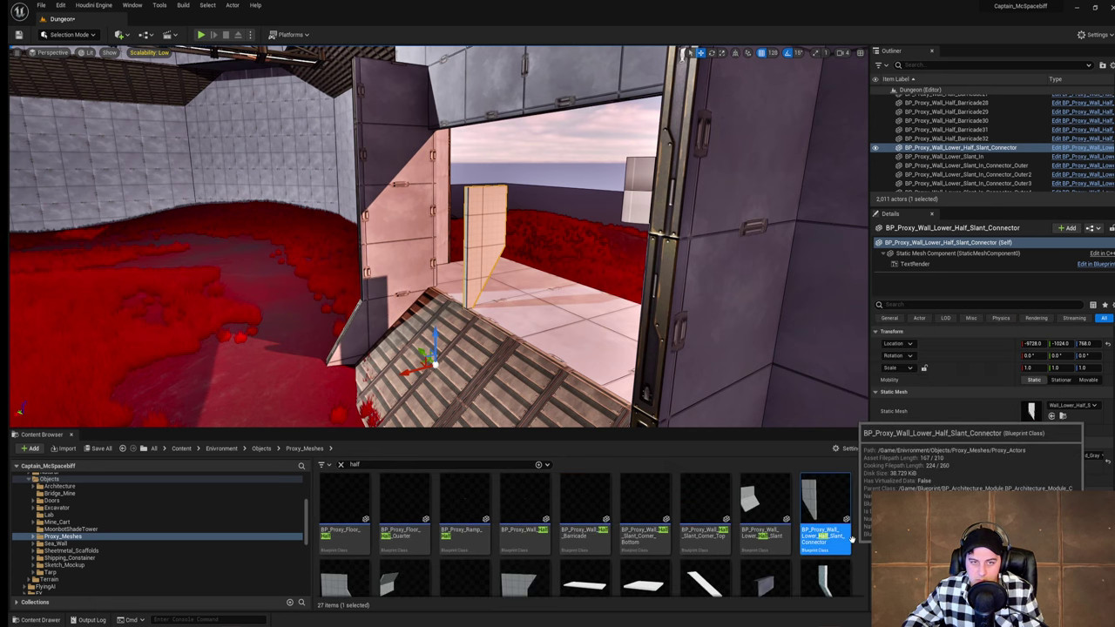
pyautogui.moveTo(601, 348); pyautogui.dragTo(571, 409, button='right')
pyautogui.scroll(-2, 585, 489)
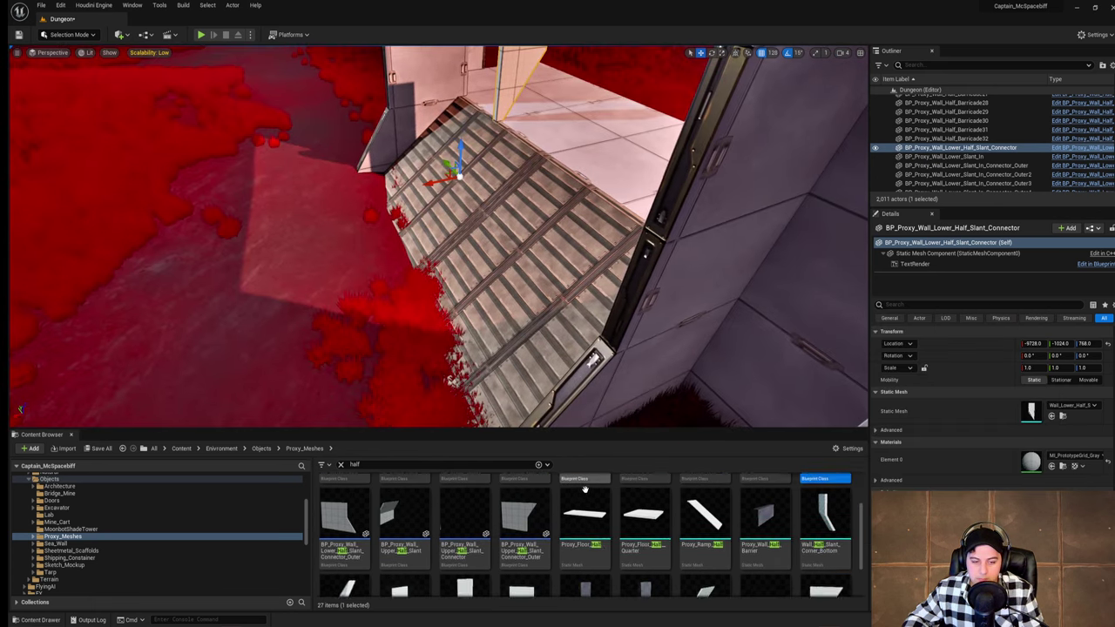
pyautogui.scroll(-2, 586, 490)
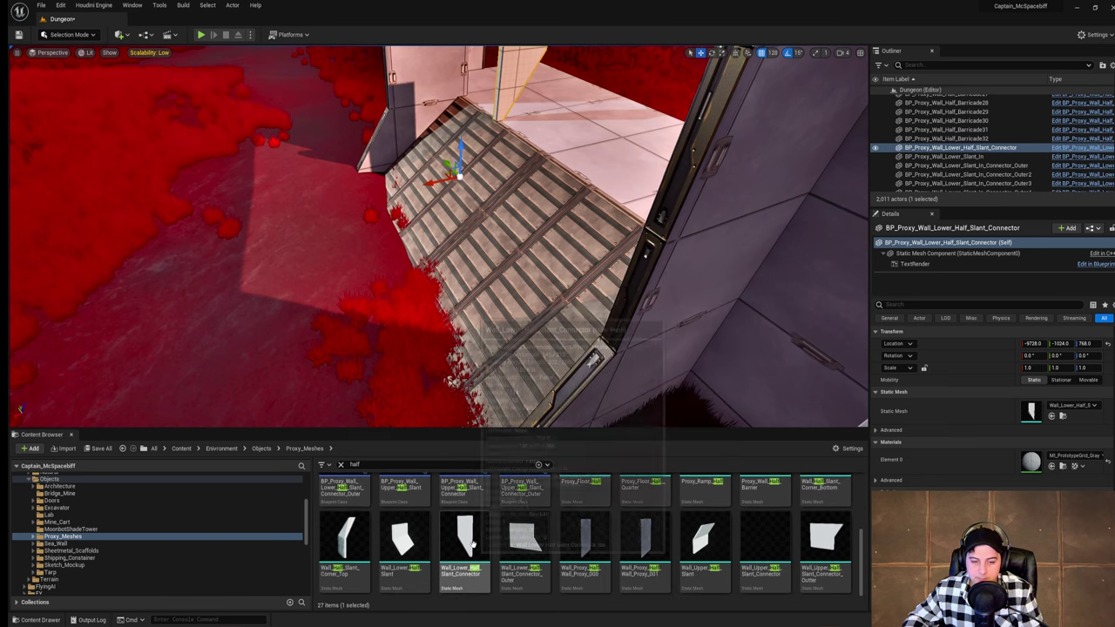
pyautogui.moveTo(473, 544); pyautogui.dragTo(485, 250)
pyautogui.moveTo(485, 250); pyautogui.dragTo(436, 193, button='right')
pyautogui.keyDown('ctrl'); pyautogui.click(538, 141); pyautogui.keyUp('ctrl')
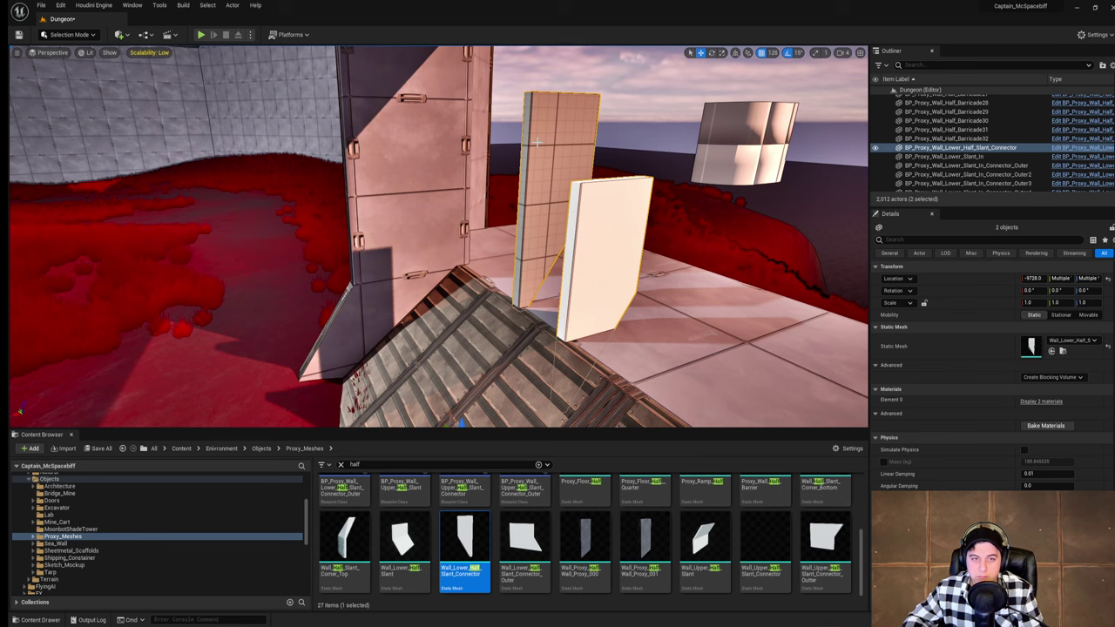
pyautogui.press('Delete')
# Step: Duplicate both slanted ramp side walls upward onto the tops of the vertical walls flanking the opening
pyautogui.moveTo(532, 141); pyautogui.dragTo(544, 113, button='right')
pyautogui.click(507, 295)
pyautogui.keyDown('ctrl'); pyautogui.click(681, 385); pyautogui.keyUp('ctrl')
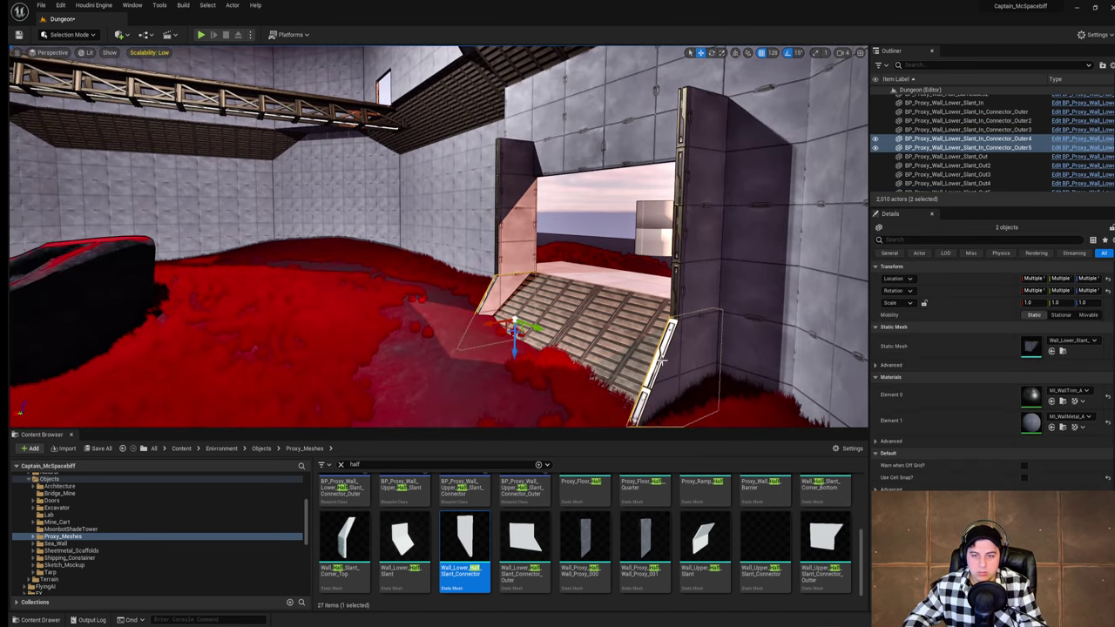
pyautogui.moveTo(681, 385); pyautogui.dragTo(696, 405, button='right')
pyautogui.keyDown('alt'); pyautogui.moveTo(489, 277); pyautogui.dragTo(490, 132); pyautogui.keyUp('alt')
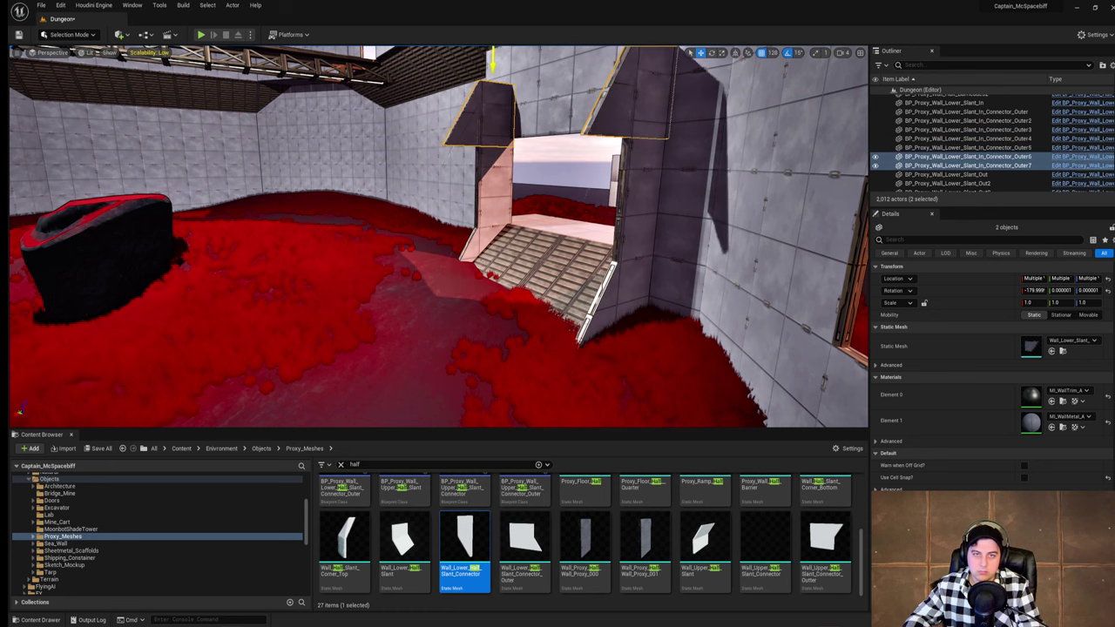
pyautogui.moveTo(507, 123); pyautogui.dragTo(479, 90, button='right')
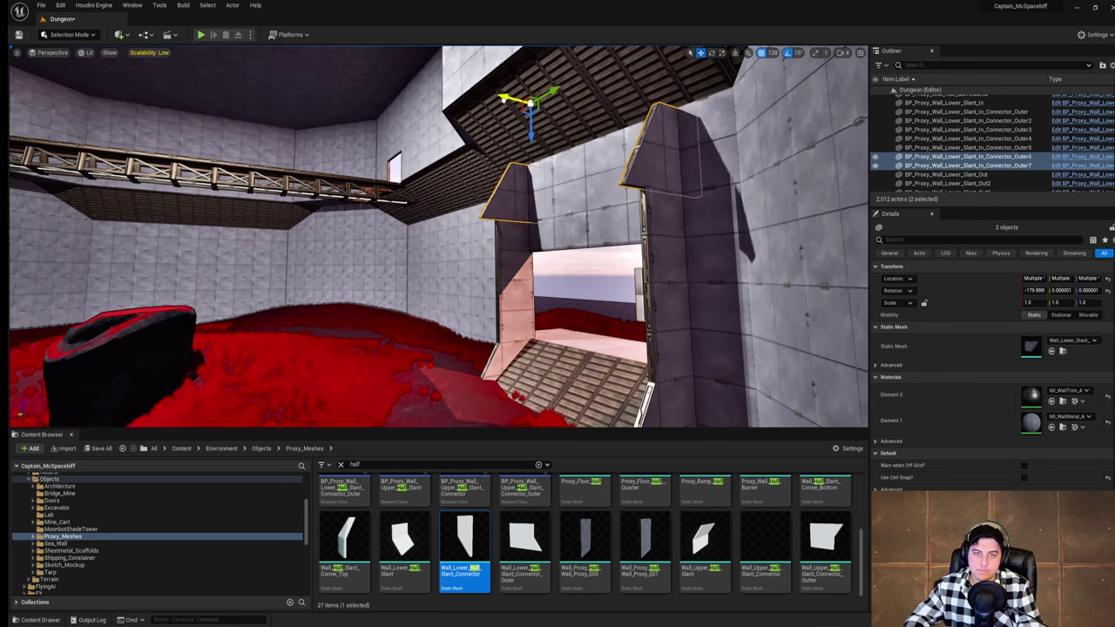
pyautogui.moveTo(527, 125); pyautogui.dragTo(609, 131, button='right')
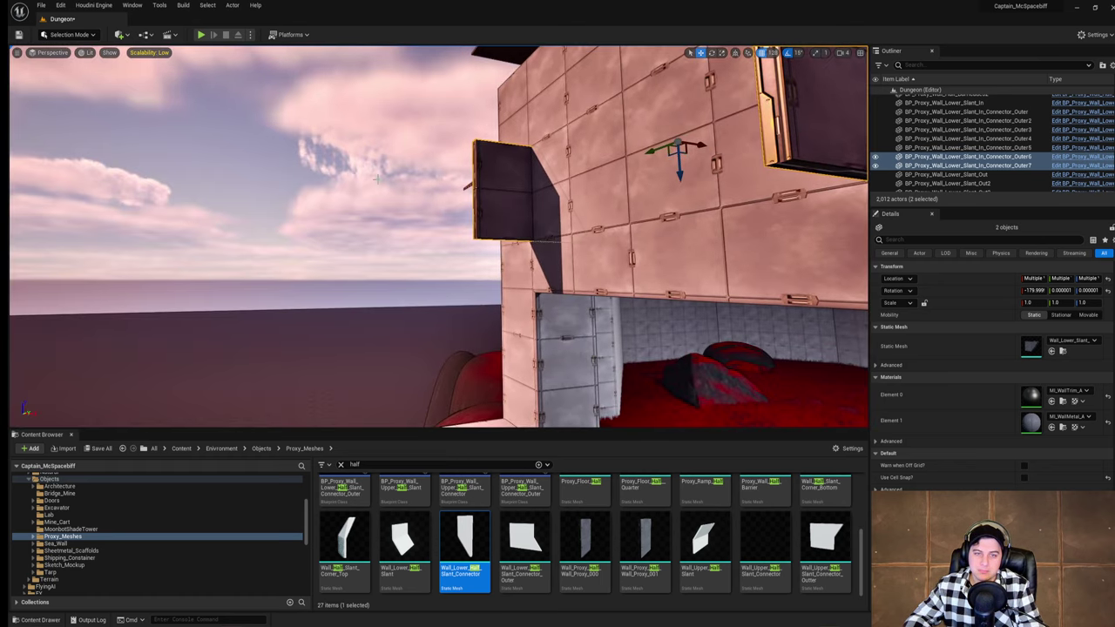
pyautogui.moveTo(377, 178); pyautogui.dragTo(205, 187, button='right')
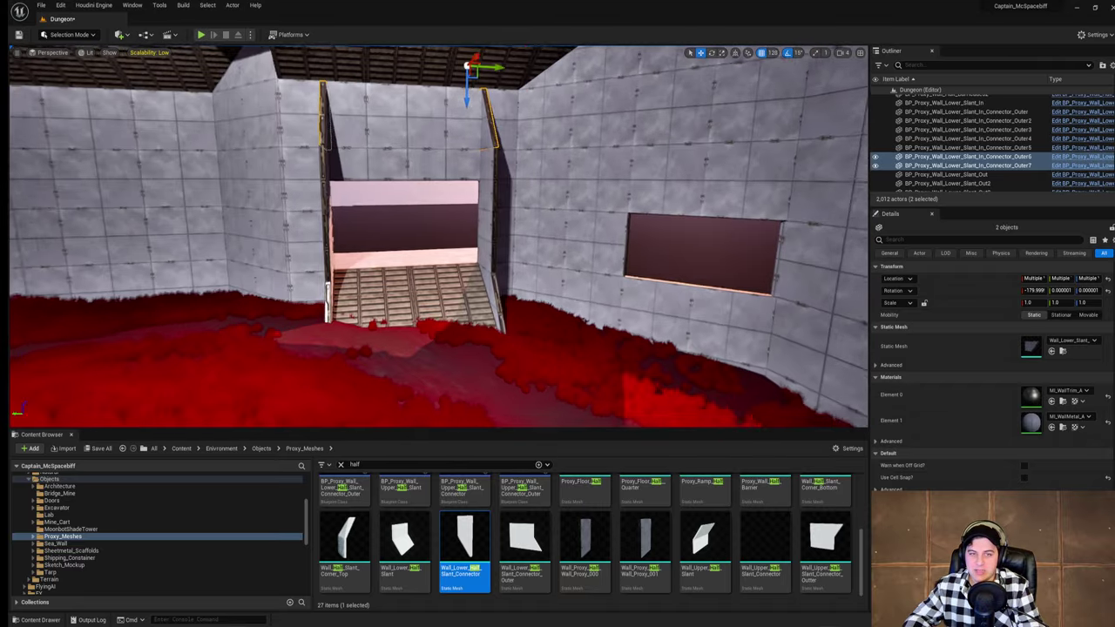
pyautogui.moveTo(439, 235); pyautogui.dragTo(340, 211, button='right')
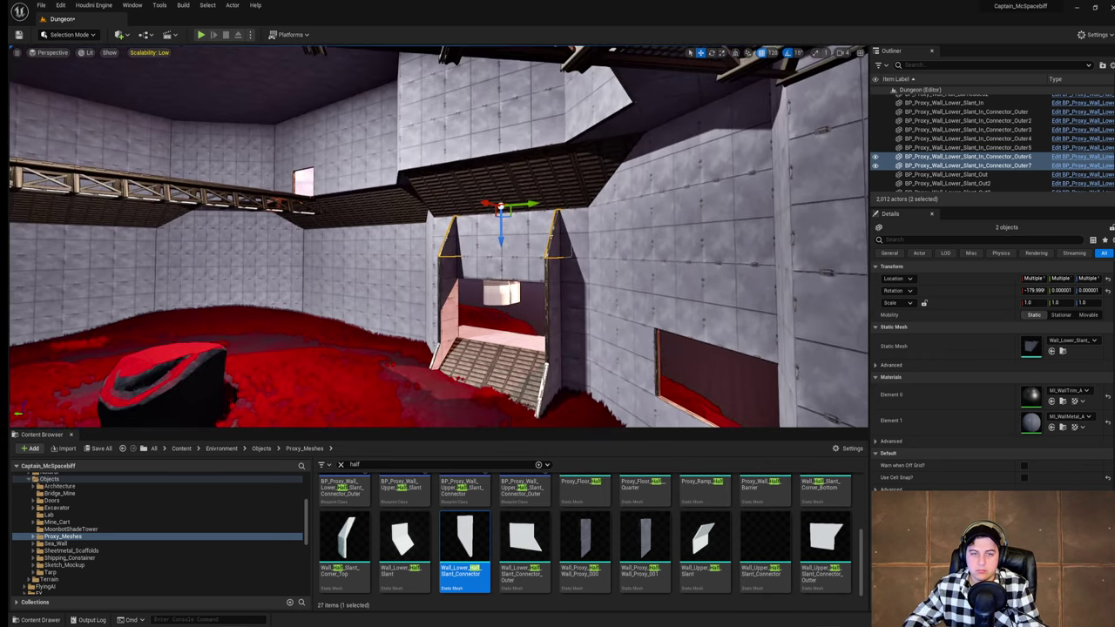
# Step: Delete the two upper vertical half walls flanking the ramp opening
pyautogui.moveTo(452, 190); pyautogui.dragTo(566, 187, button='right')
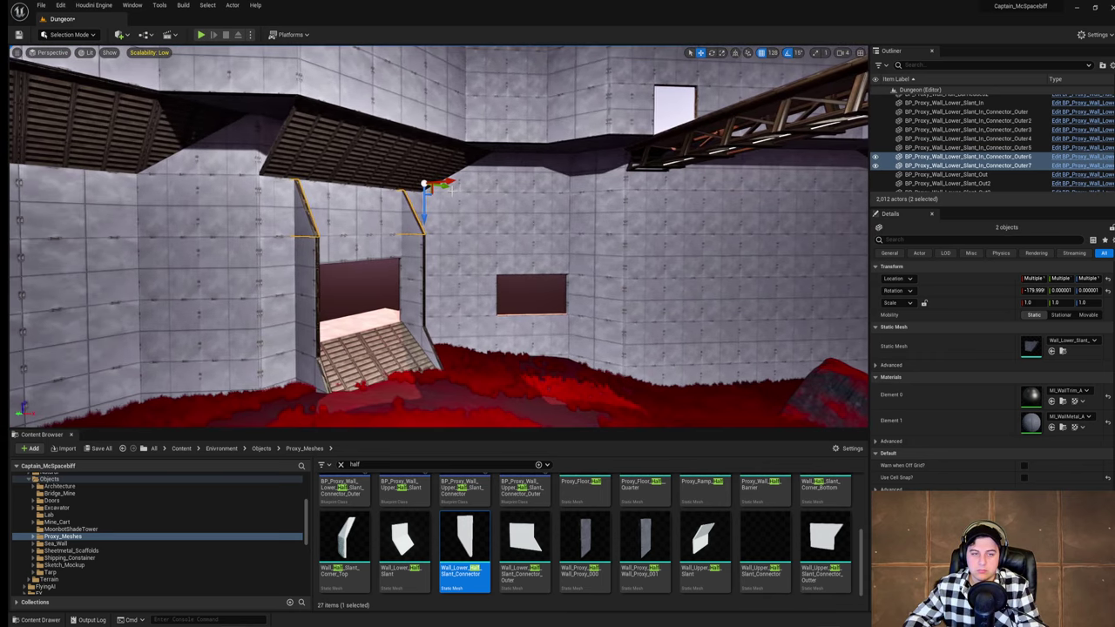
pyautogui.click(396, 171)
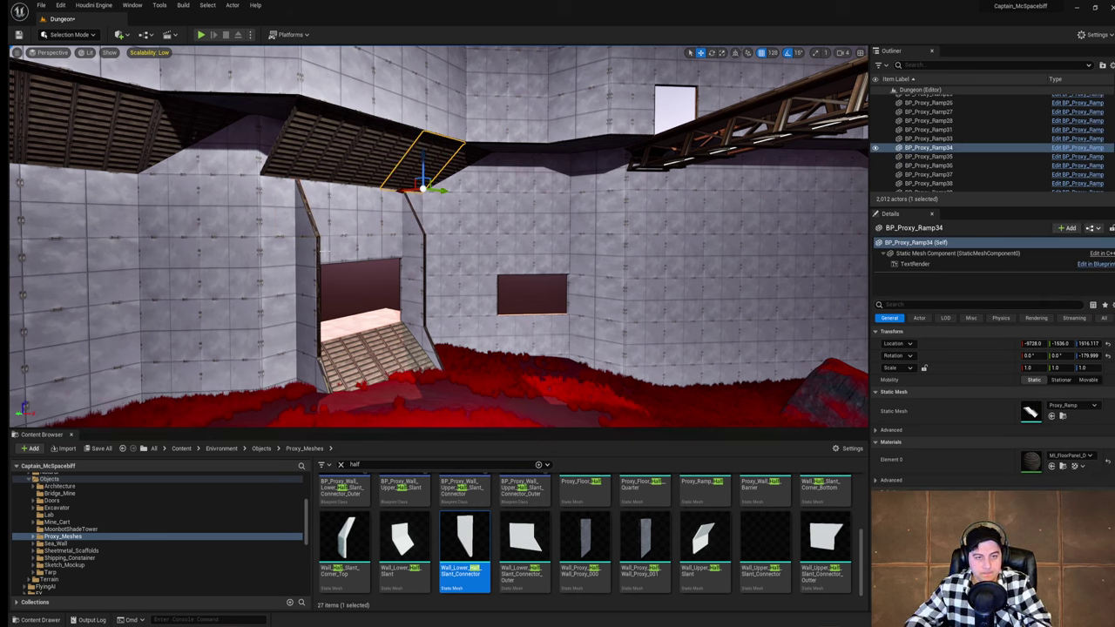
pyautogui.click(314, 267)
pyautogui.keyDown('ctrl'); pyautogui.click(418, 269); pyautogui.keyUp('ctrl')
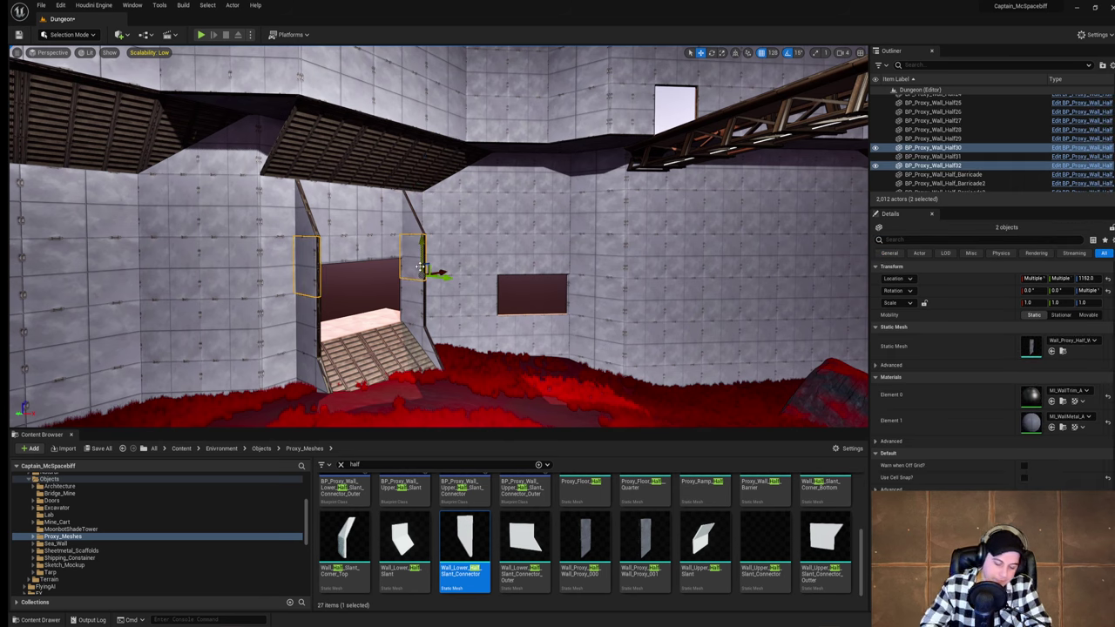
pyautogui.press('Delete')
# Step: Move both upper slanted side walls down onto the tops of the remaining vertical half walls
pyautogui.click(412, 223)
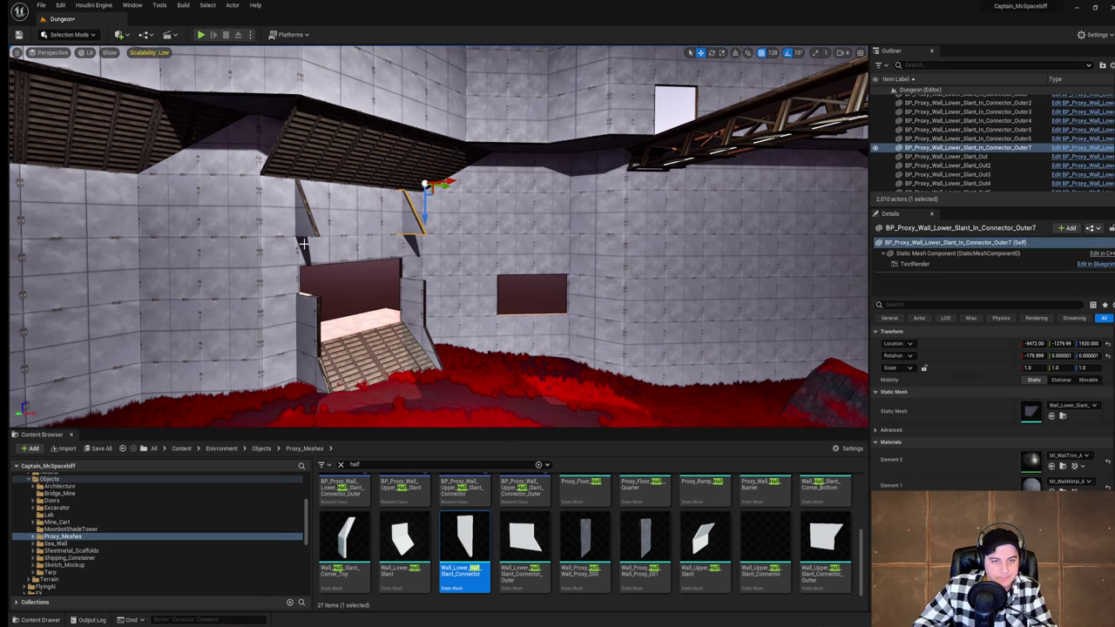
pyautogui.keyDown('ctrl'); pyautogui.click(303, 209); pyautogui.keyUp('ctrl')
pyautogui.moveTo(312, 200); pyautogui.dragTo(313, 271)
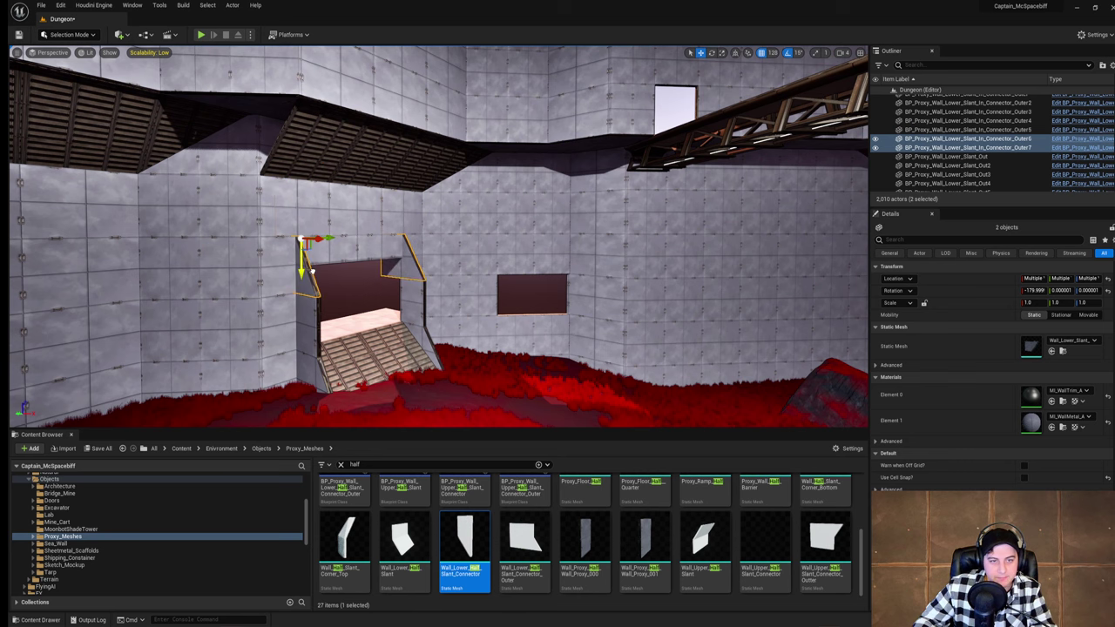
# Step: Try replacing the two half walls above the opening with a downward duplicate of the three full walls above them, at Z 1152
pyautogui.moveTo(348, 270); pyautogui.dragTo(438, 274, button='right')
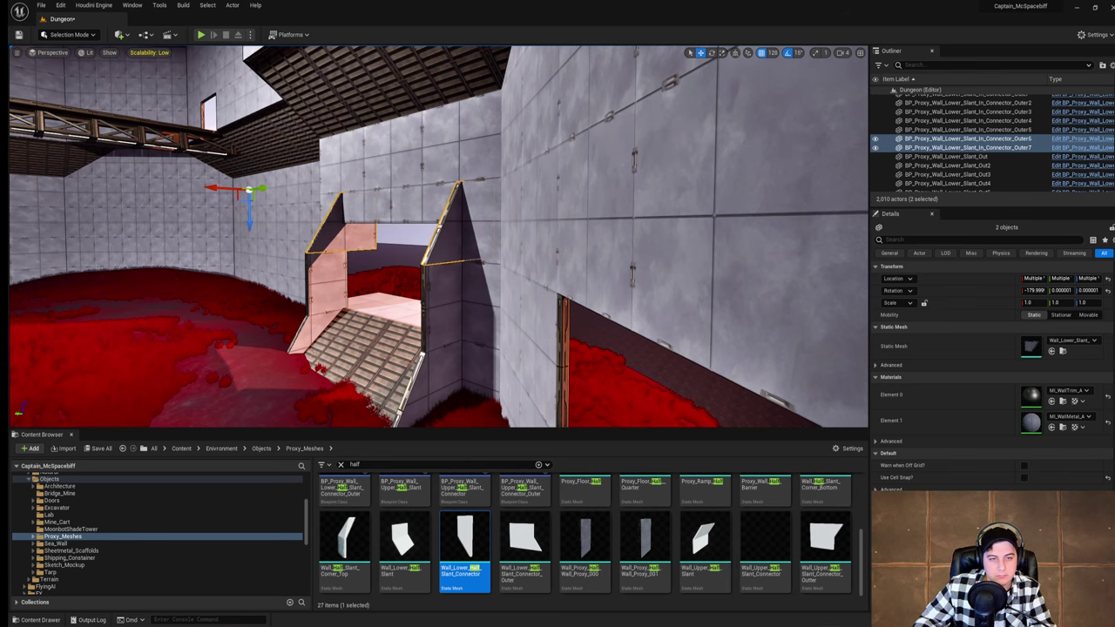
pyautogui.moveTo(418, 296); pyautogui.dragTo(494, 327, button='right')
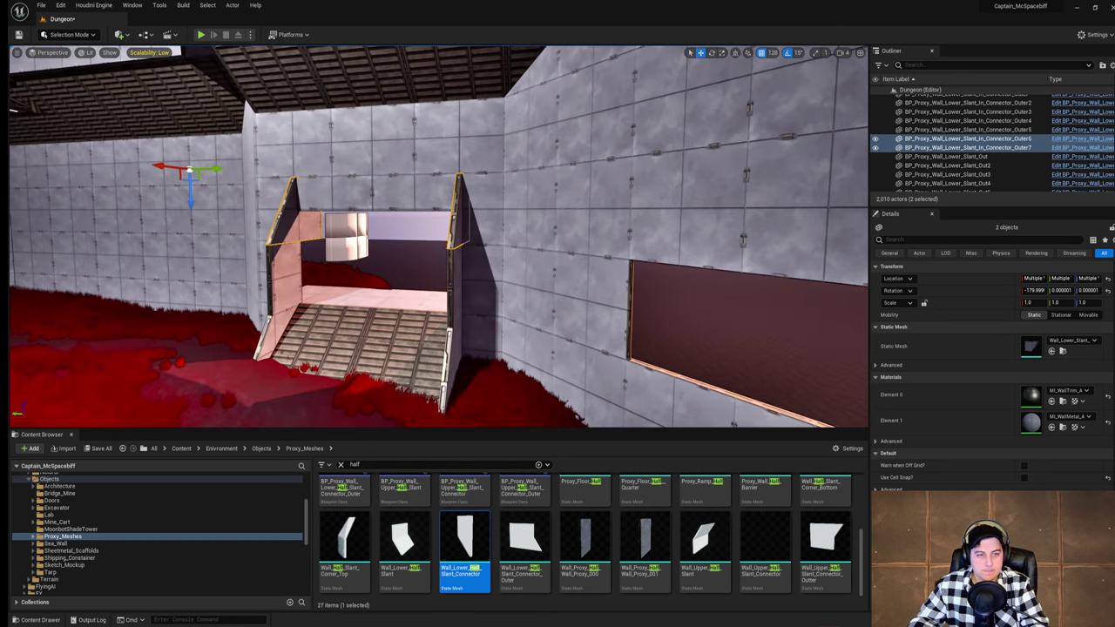
pyautogui.click(356, 197)
pyautogui.keyDown('ctrl'); pyautogui.click(405, 199); pyautogui.keyUp('ctrl')
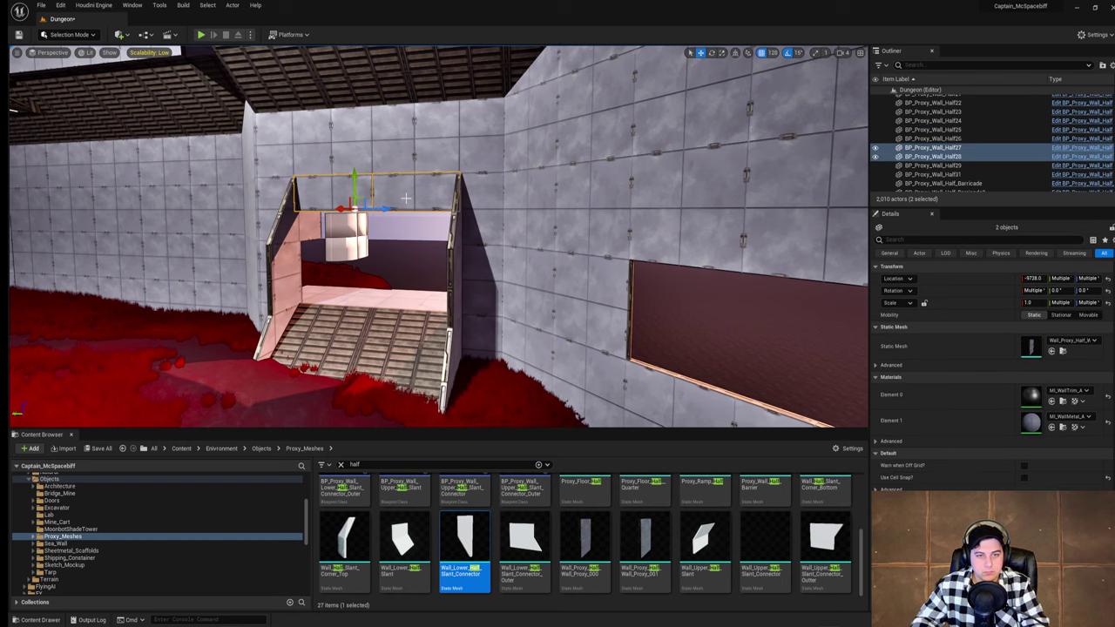
pyautogui.press('Delete')
pyautogui.click(299, 155)
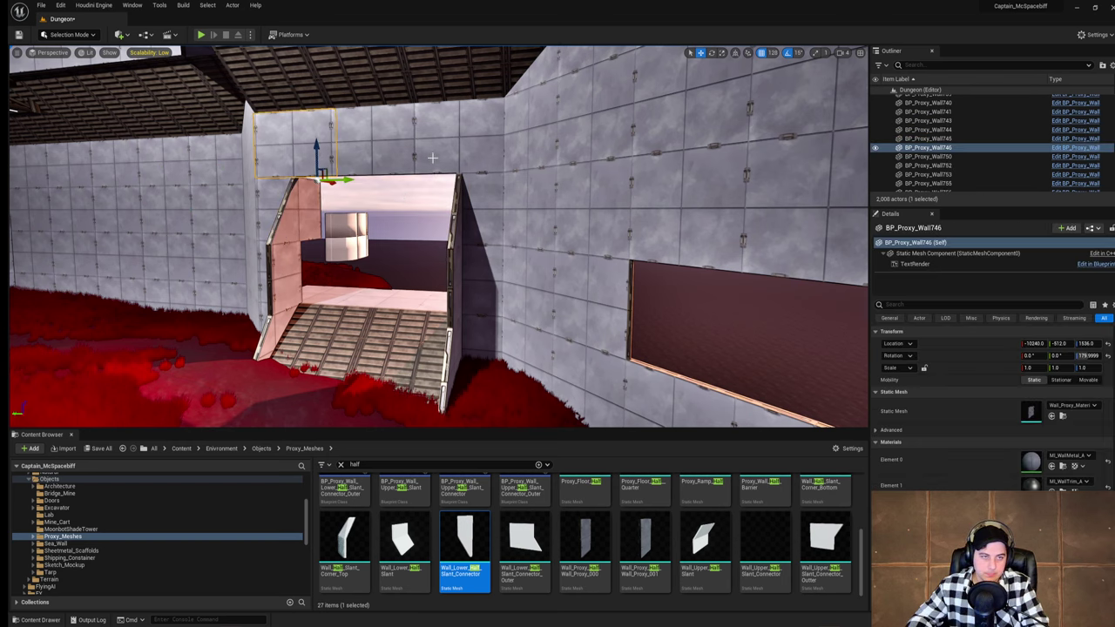
pyautogui.keyDown('ctrl'); pyautogui.click(438, 157); pyautogui.keyUp('ctrl')
pyautogui.keyDown('ctrl'); pyautogui.click(378, 148); pyautogui.keyUp('ctrl')
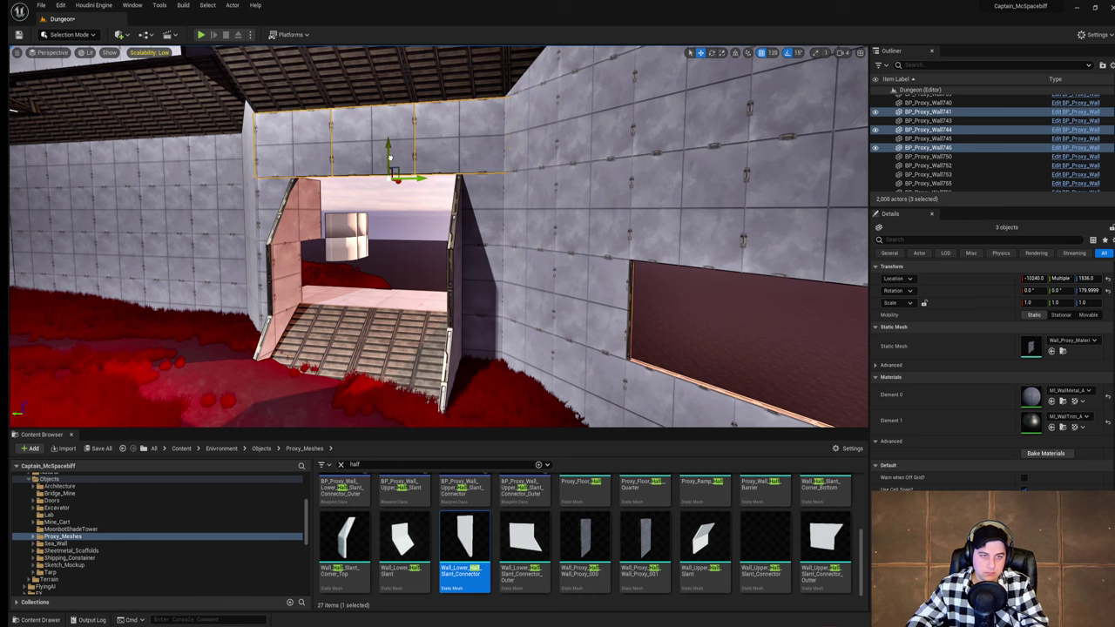
pyautogui.keyDown('alt'); pyautogui.moveTo(389, 158); pyautogui.dragTo(398, 218); pyautogui.keyUp('alt')
pyautogui.moveTo(506, 309)
pyautogui.mouseDown(button='right')
pyautogui.moveTo(497, 296)
pyautogui.moveTo(506, 308)
pyautogui.mouseUp(button='right')
pyautogui.press('s')
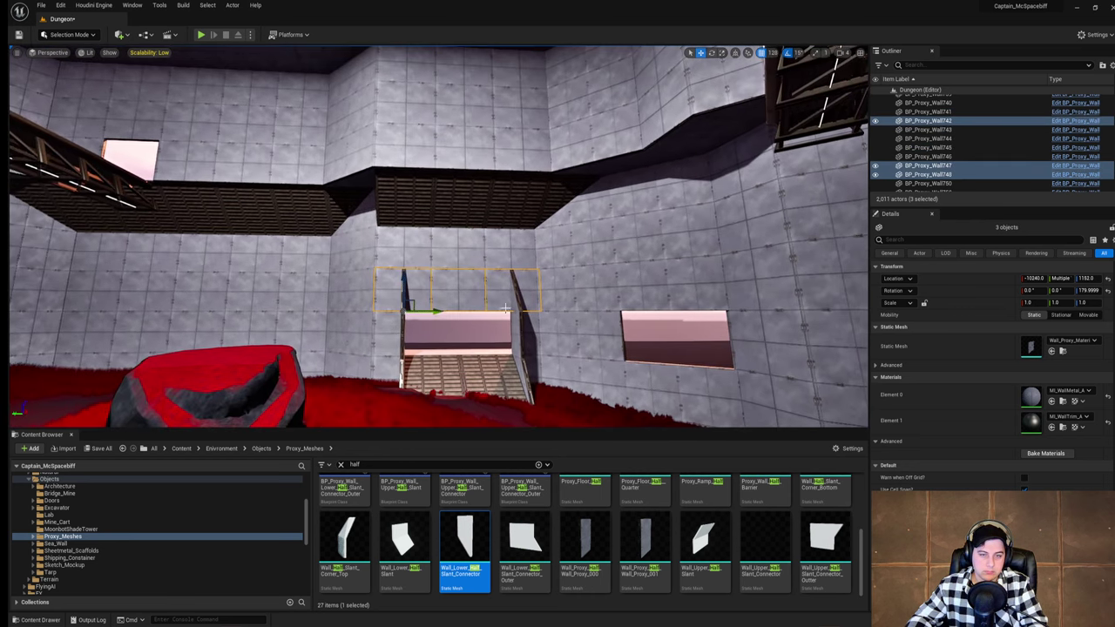
# Step: Undo the duplication of the three full walls and the deletion of the half walls above the opening
pyautogui.hotkey('ctrl', 'z')
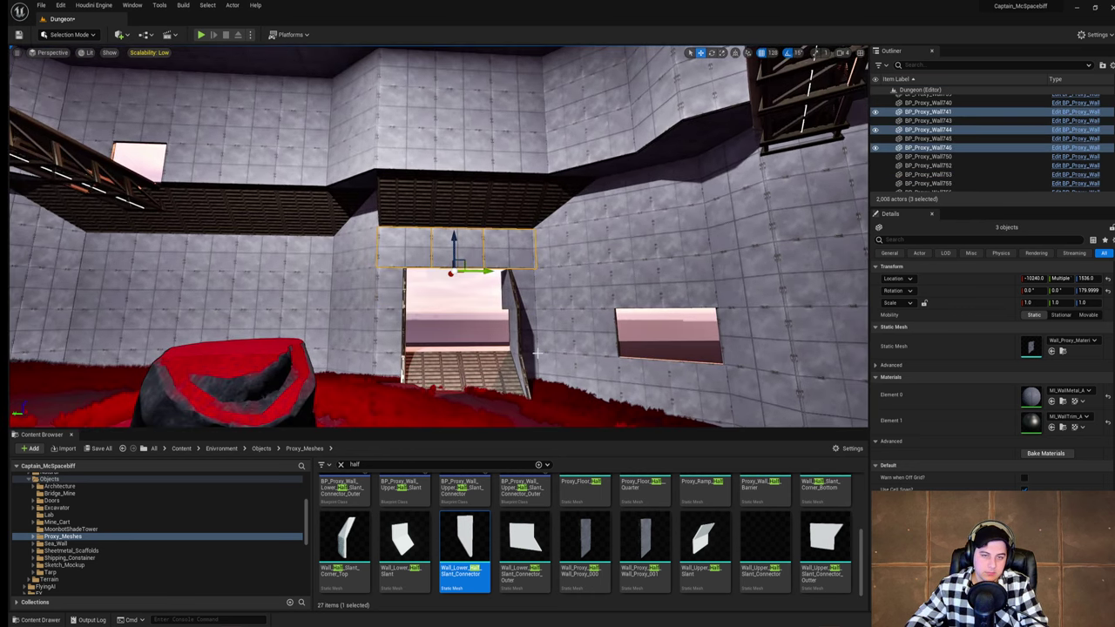
pyautogui.hotkey('ctrl', 'z')
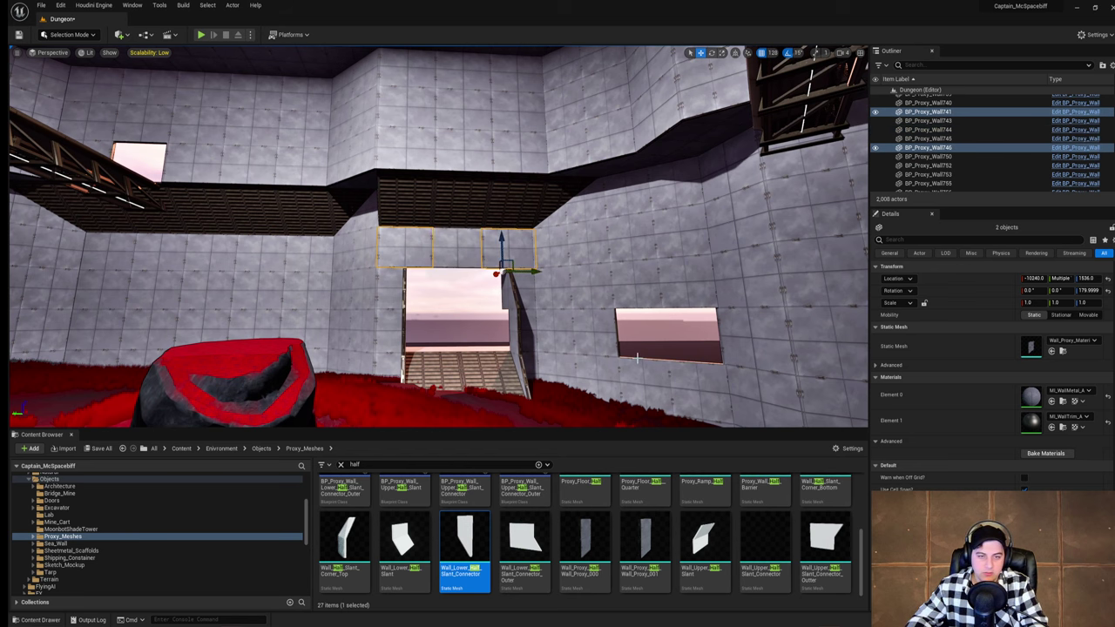
pyautogui.hotkey('ctrl', 'z')
# Step: Delete both upper slanted side walls and the two remaining vertical half walls flanking the opening
pyautogui.moveTo(476, 325); pyautogui.dragTo(461, 306, button='right')
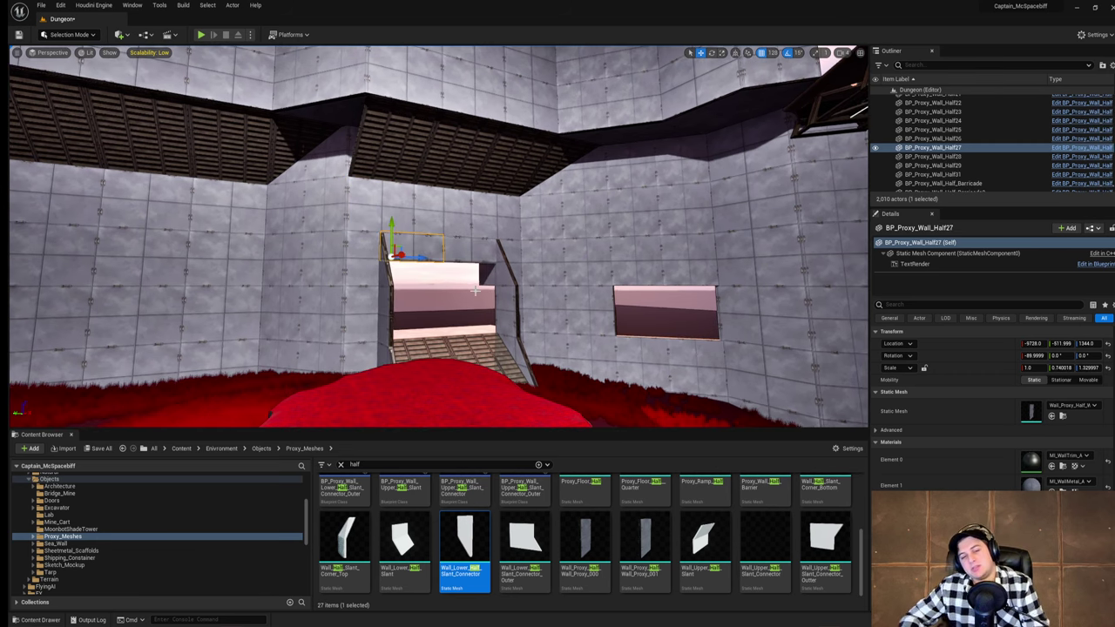
pyautogui.moveTo(454, 260); pyautogui.dragTo(388, 267, button='right')
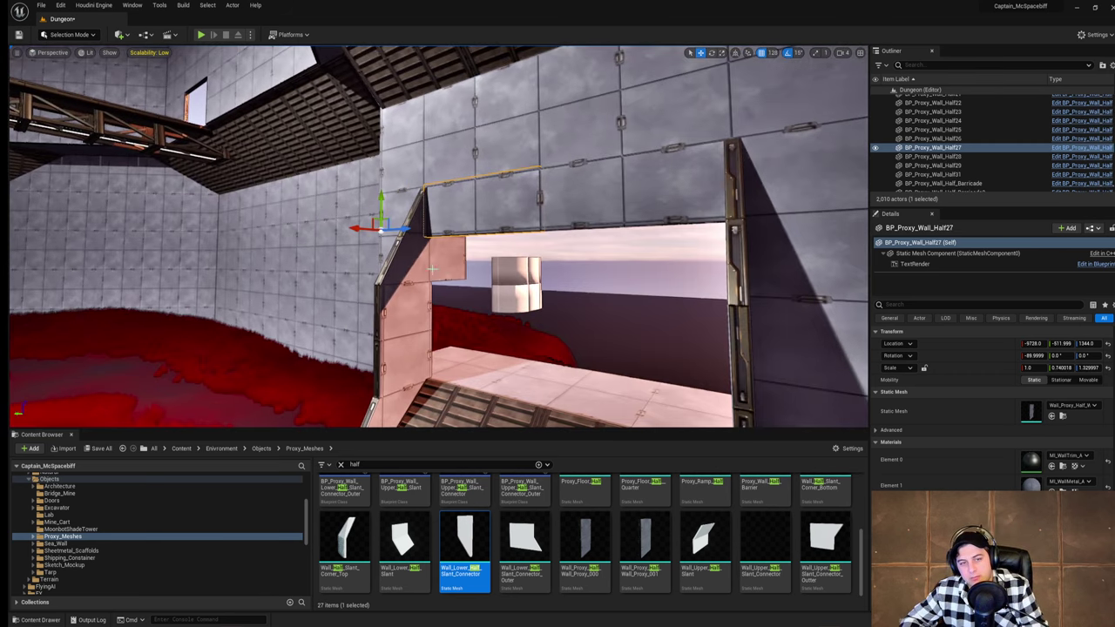
pyautogui.click(454, 260)
pyautogui.keyDown('shift'); pyautogui.click(737, 278); pyautogui.keyUp('shift')
pyautogui.press('Delete')
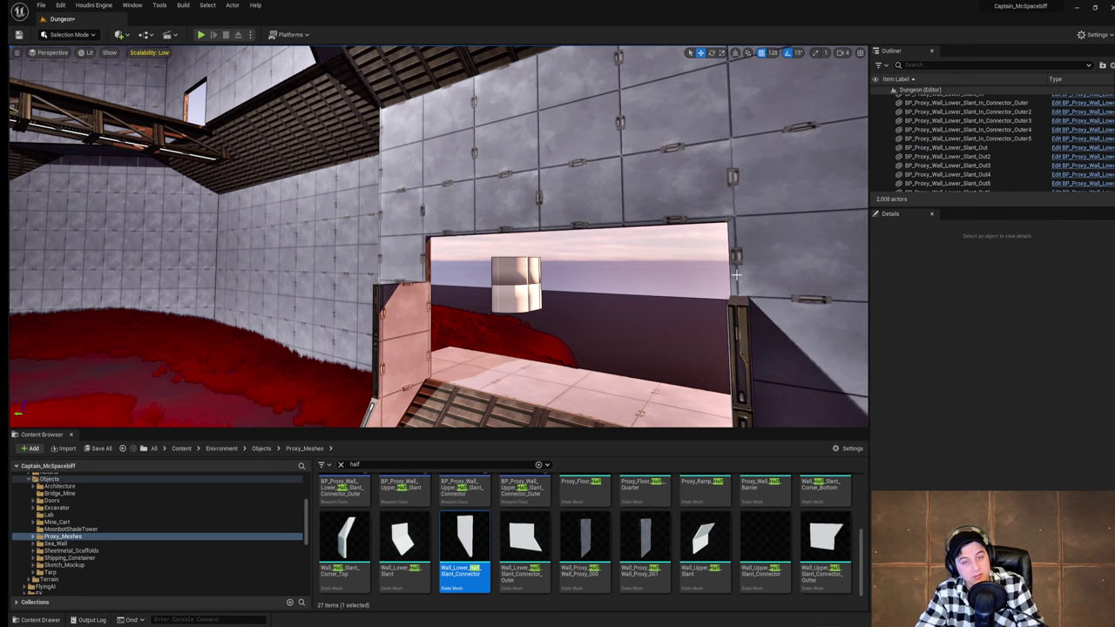
pyautogui.moveTo(516, 239); pyautogui.dragTo(470, 285, button='right')
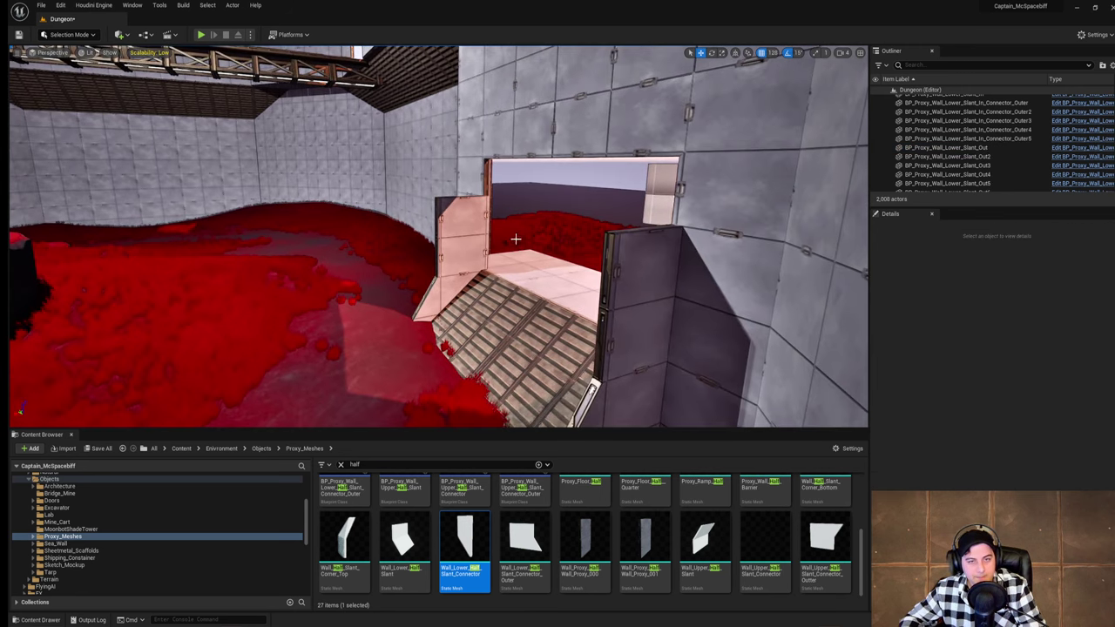
pyautogui.click(461, 225)
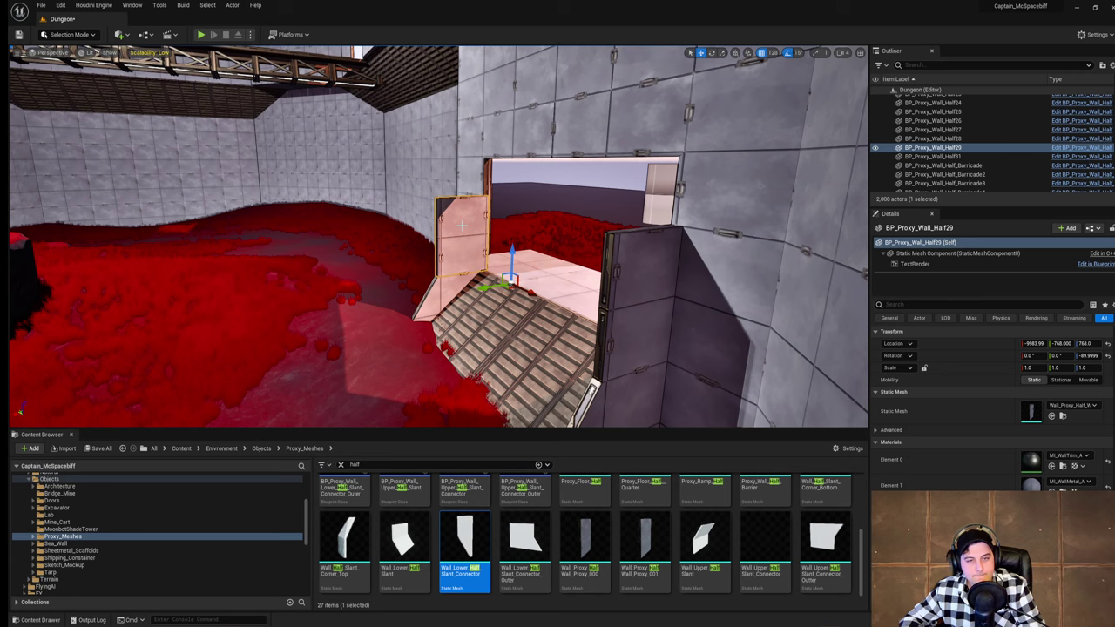
pyautogui.keyDown('ctrl'); pyautogui.click(648, 292); pyautogui.keyUp('ctrl')
pyautogui.press('Delete')
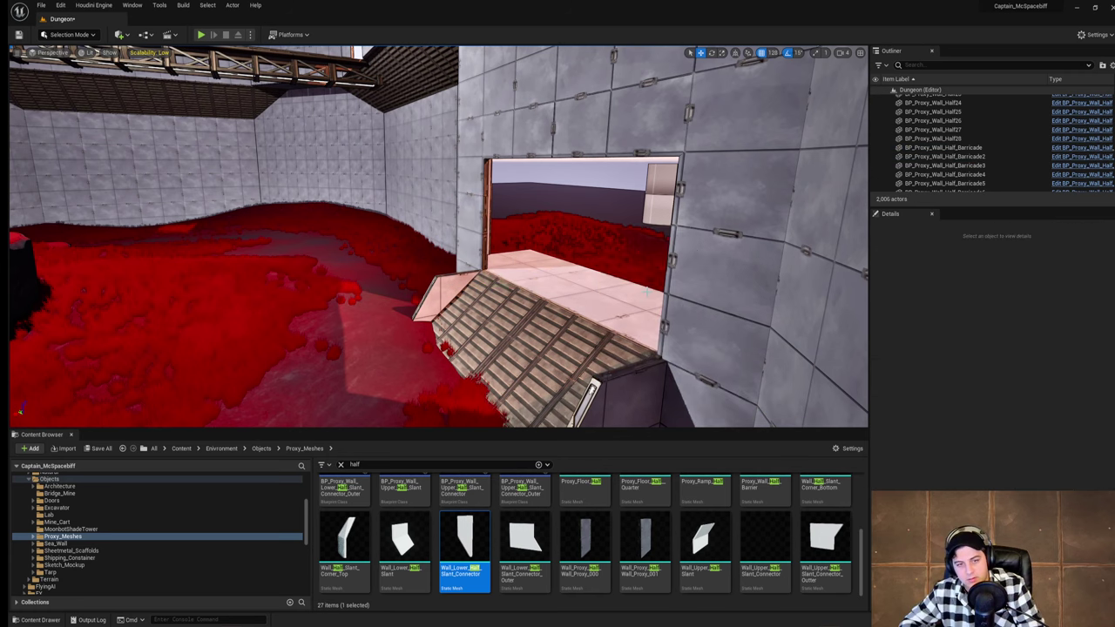
# Step: Select both slanted side walls along the ramp and raise them together
pyautogui.moveTo(529, 237); pyautogui.dragTo(644, 237, button='right')
pyautogui.click(605, 226)
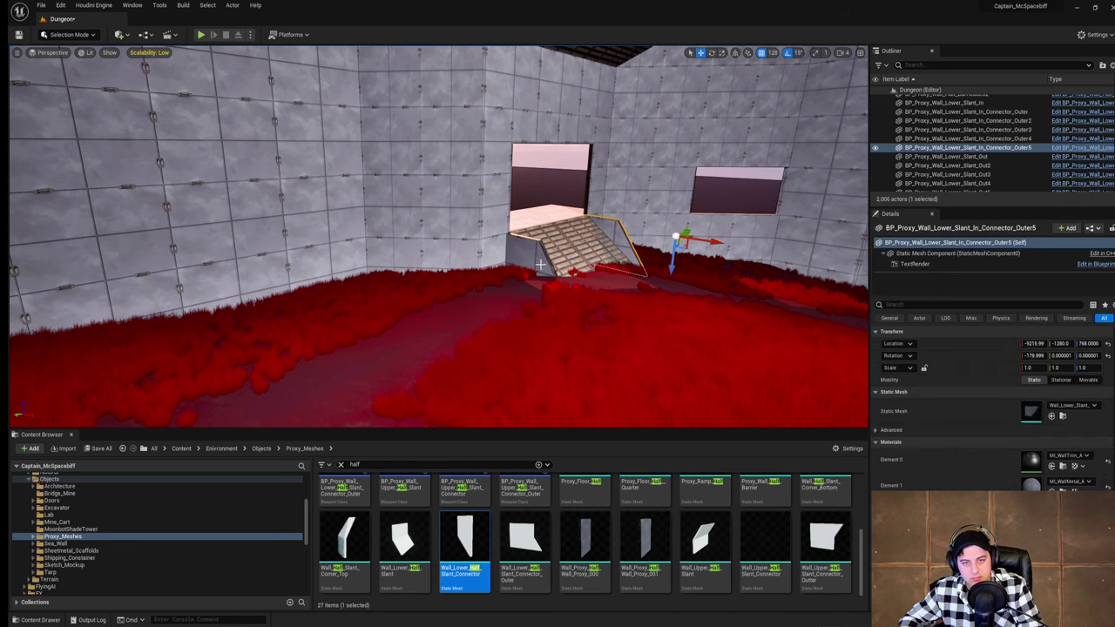
pyautogui.keyDown('ctrl'); pyautogui.click(597, 278); pyautogui.keyUp('ctrl')
pyautogui.moveTo(592, 289); pyautogui.dragTo(594, 261)
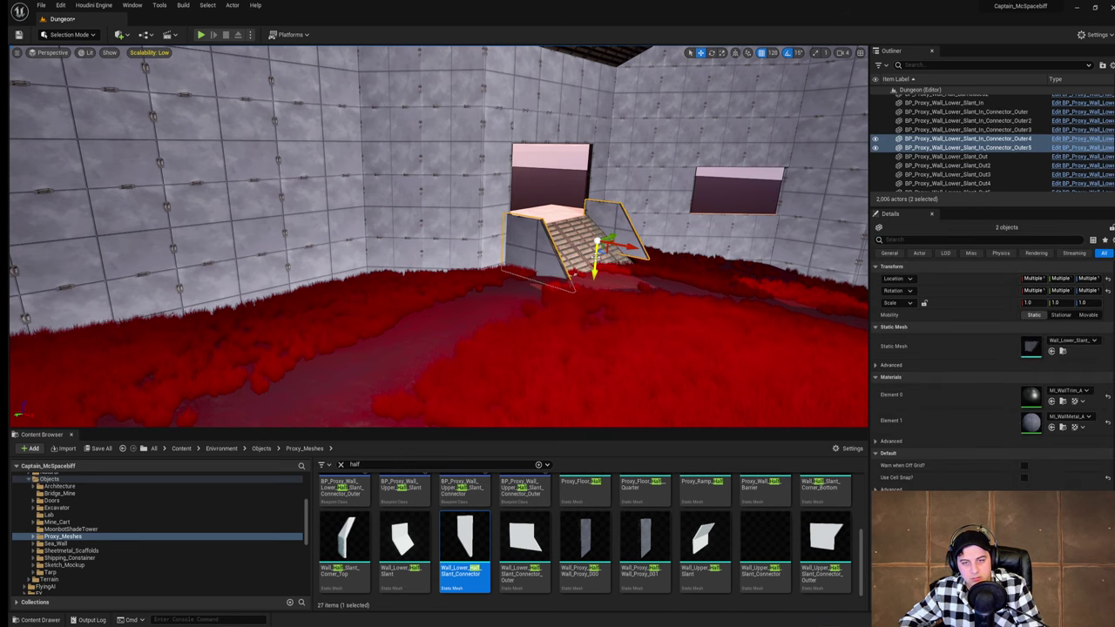
pyautogui.press('d')
pyautogui.moveTo(596, 258); pyautogui.dragTo(514, 258, button='right')
pyautogui.press('w')
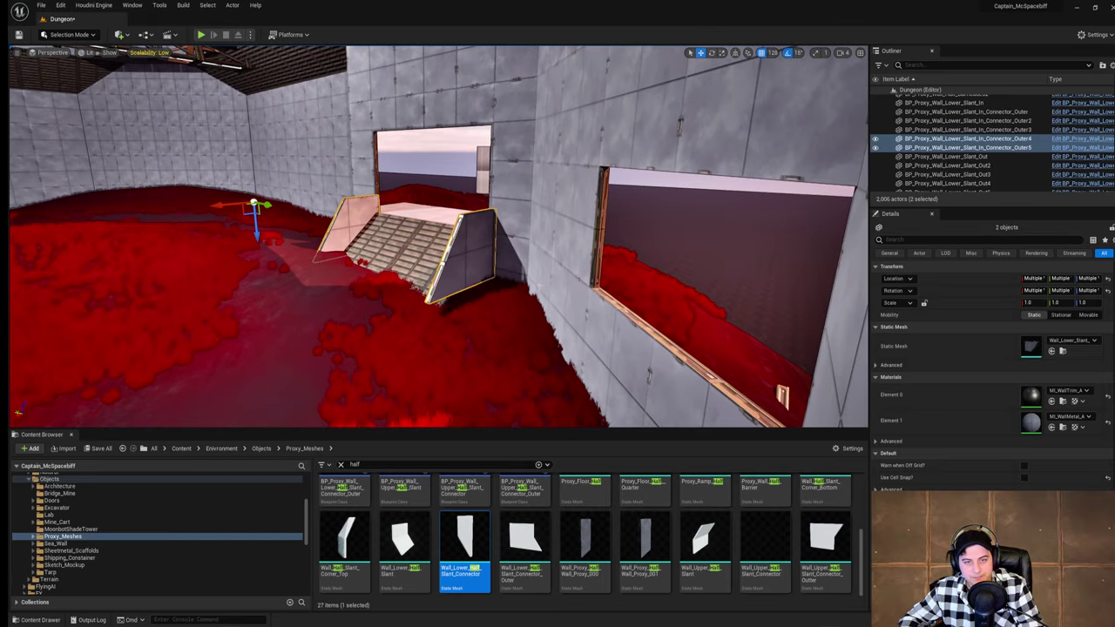
# Step: Set the grid snap to 64 and raise the two slanted ramp side walls one further increment
pyautogui.moveTo(258, 225); pyautogui.dragTo(257, 228)
pyautogui.click(774, 55)
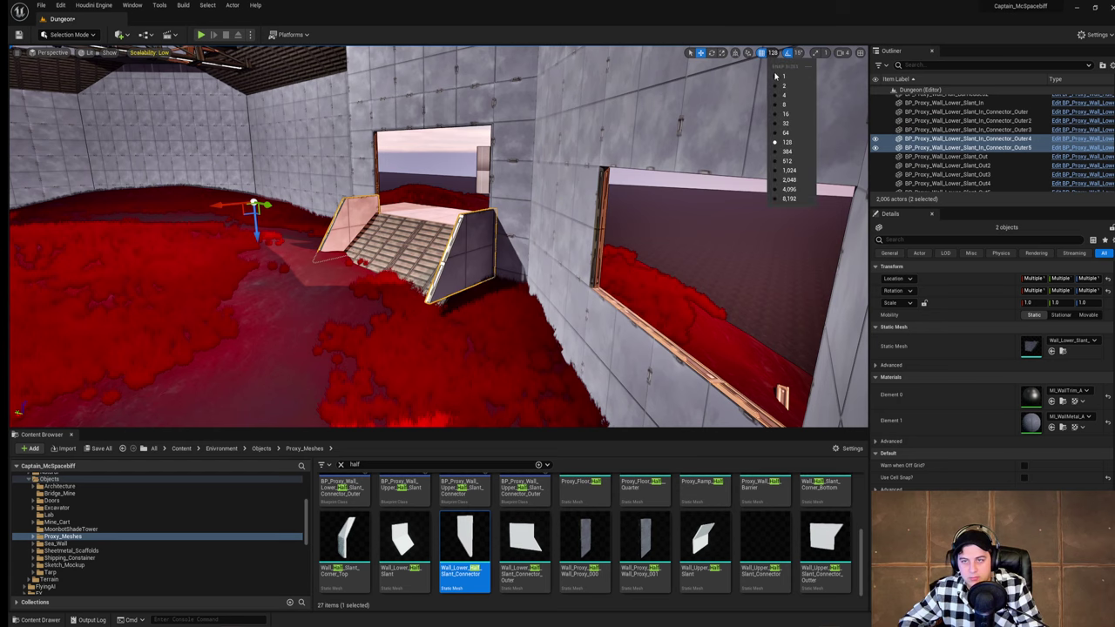
pyautogui.click(784, 139)
pyautogui.moveTo(255, 230); pyautogui.dragTo(255, 218)
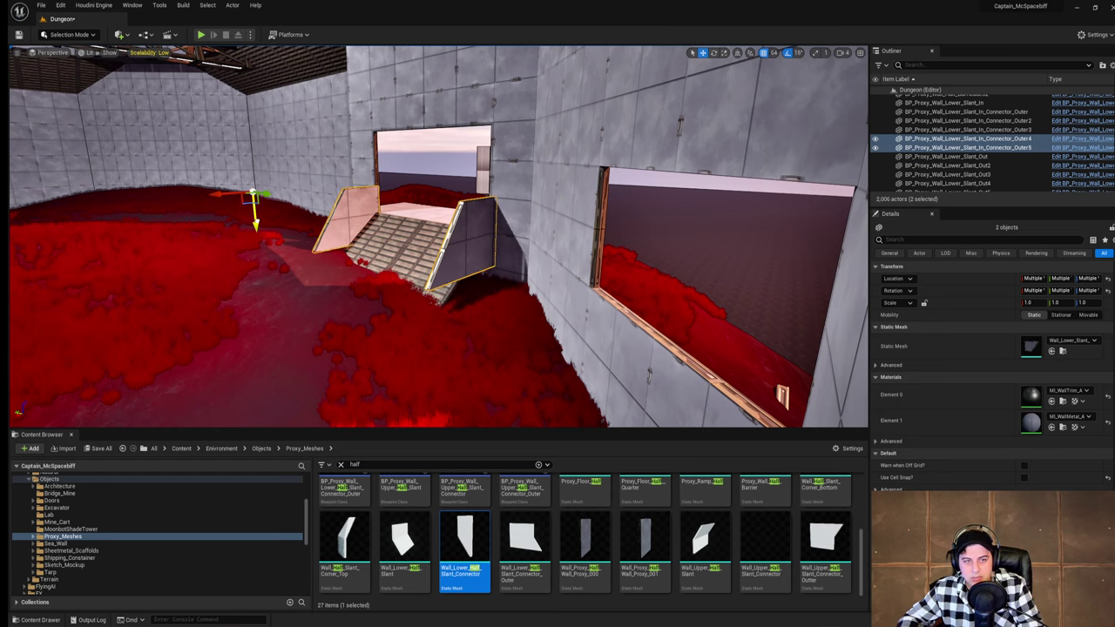
# Step: Duplicate a full wall above the opening, rotated 90°, and move the copy down near the ramp at X -9728, Y -2048, Z 0
pyautogui.moveTo(658, 226)
pyautogui.mouseDown(button='right')
pyautogui.moveTo(732, 228)
pyautogui.moveTo(658, 226)
pyautogui.mouseUp(button='right')
pyautogui.click(532, 130)
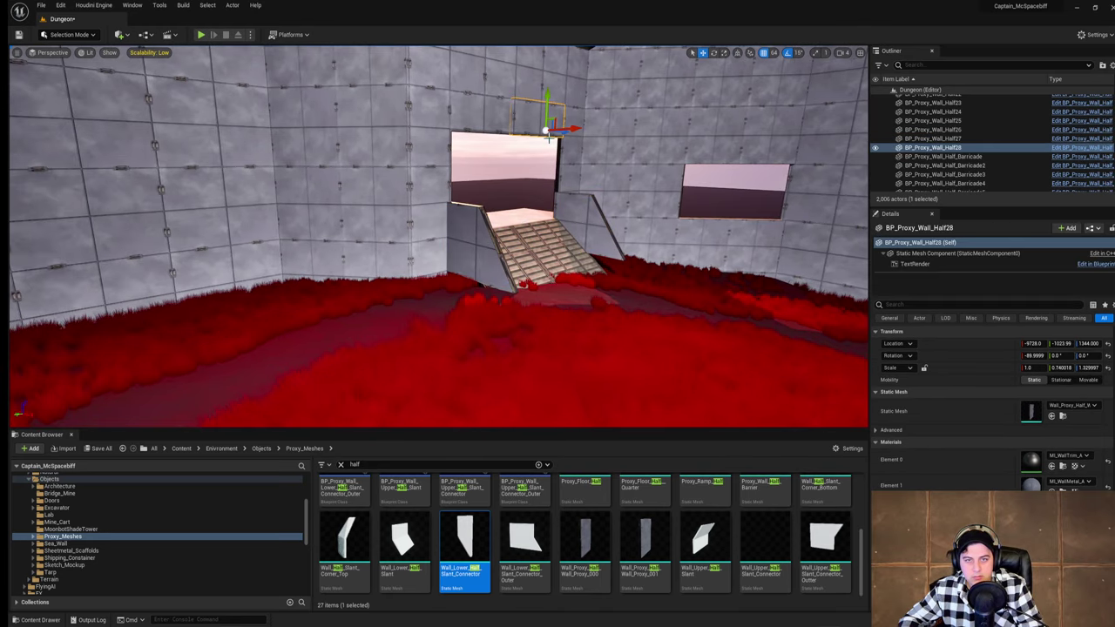
pyautogui.press('e')
pyautogui.moveTo(524, 124); pyautogui.dragTo(530, 87, button='right')
pyautogui.click(532, 149)
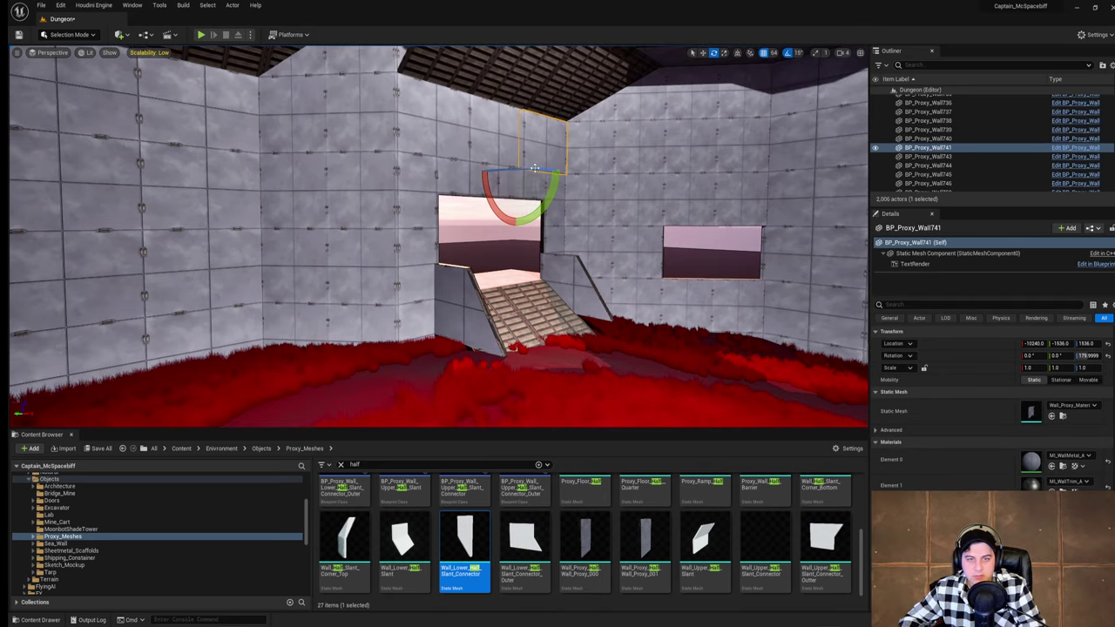
pyautogui.keyDown('alt'); pyautogui.moveTo(493, 175); pyautogui.dragTo(629, 188); pyautogui.keyUp('alt')
pyautogui.press('w')
pyautogui.moveTo(575, 137); pyautogui.dragTo(593, 367)
pyautogui.moveTo(593, 367); pyautogui.dragTo(604, 366, button='right')
pyautogui.moveTo(581, 363); pyautogui.dragTo(691, 355)
# Step: Set the grid snap to 128 and move the rotated wall under the slanted side wall at Y -1792, Z 128
pyautogui.moveTo(526, 328); pyautogui.dragTo(538, 336, button='right')
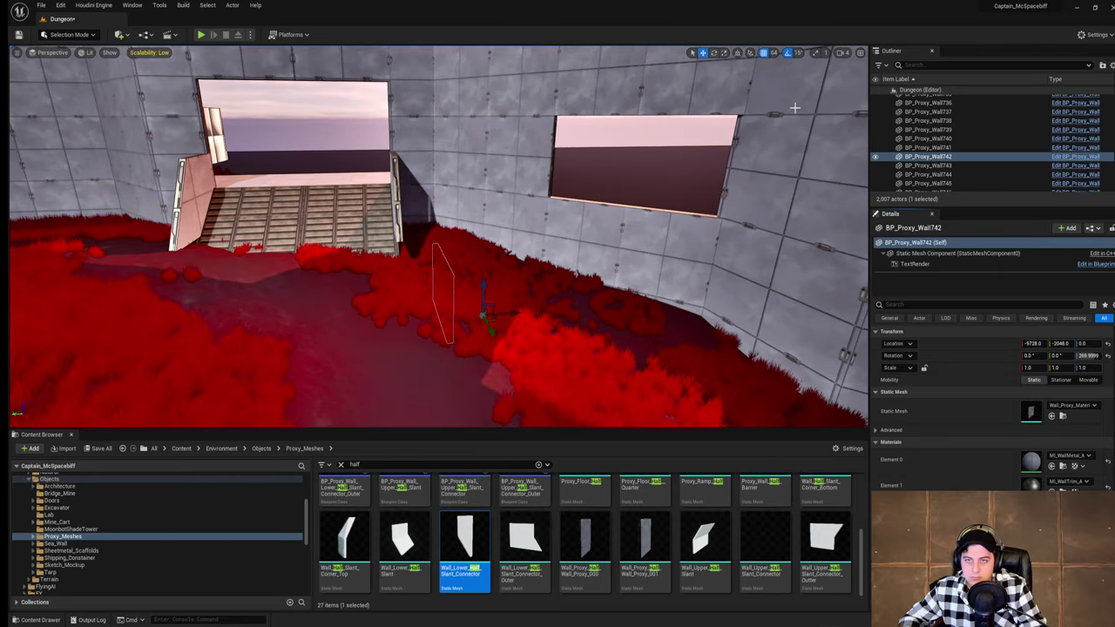
pyautogui.click(772, 53)
pyautogui.click(788, 143)
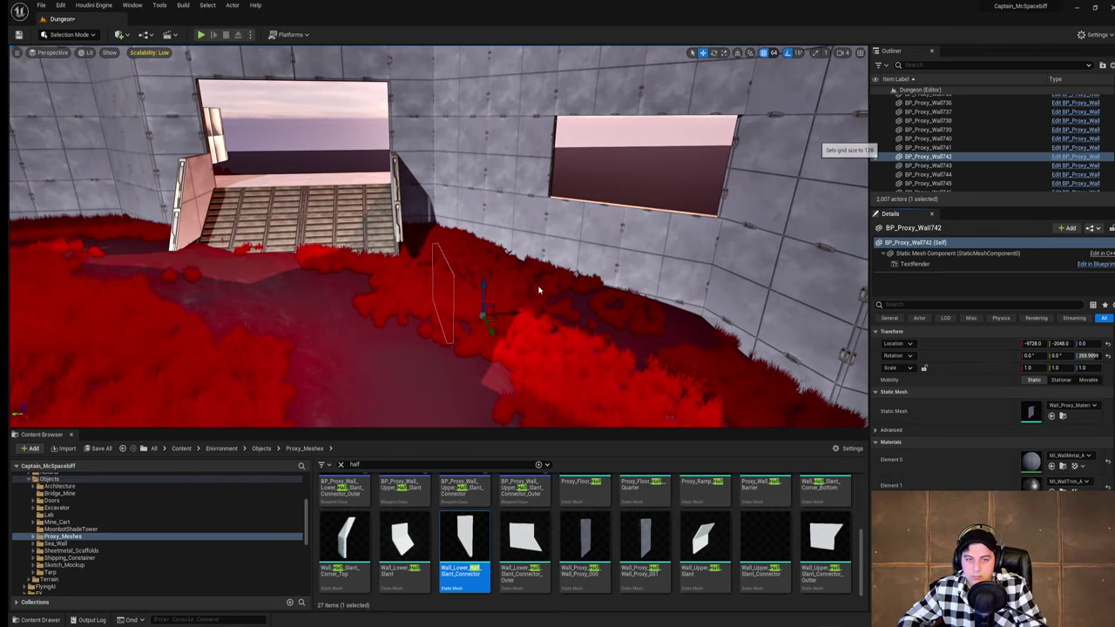
pyautogui.moveTo(516, 313); pyautogui.dragTo(469, 318)
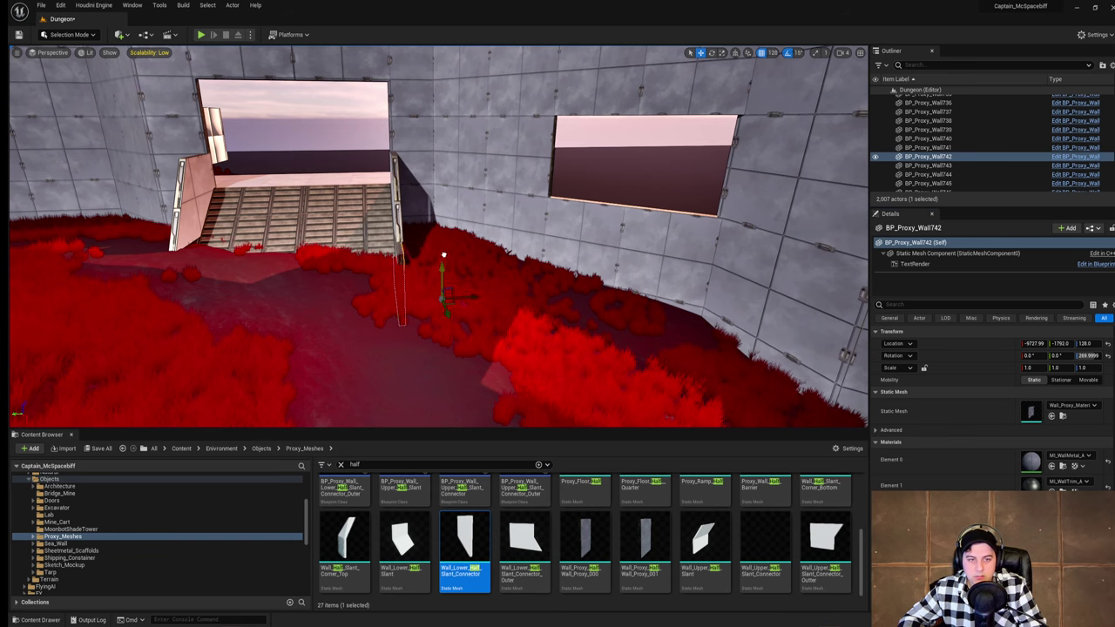
# Step: Set the grid snap to 64 and raise the rotated wall to Z 192 to meet the slanted side wall
pyautogui.moveTo(575, 274); pyautogui.dragTo(582, 279, button='right')
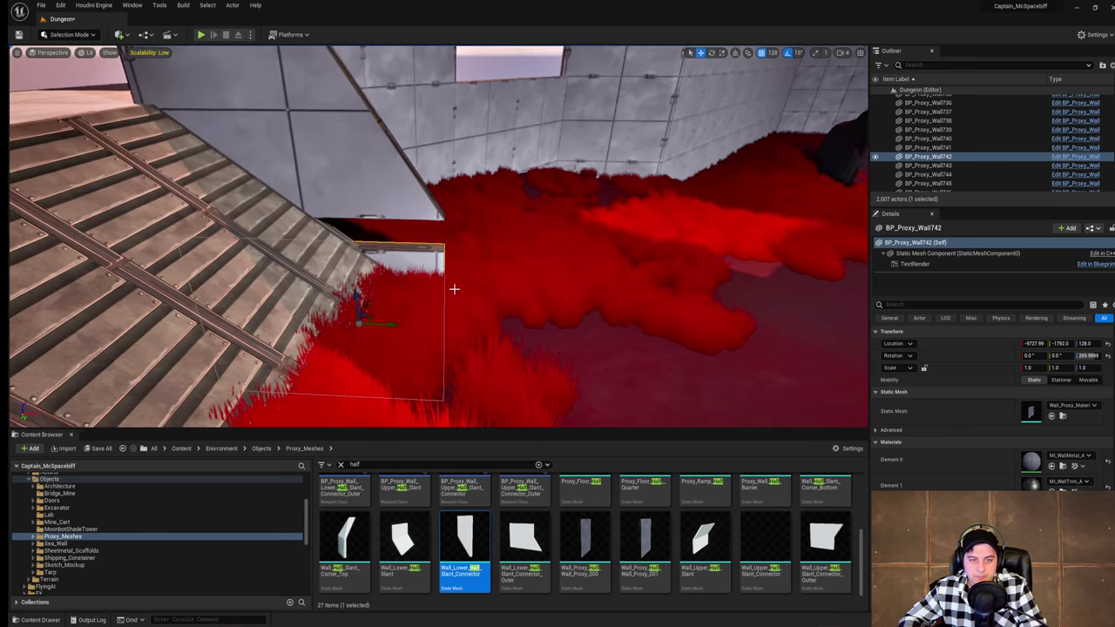
pyautogui.click(772, 54)
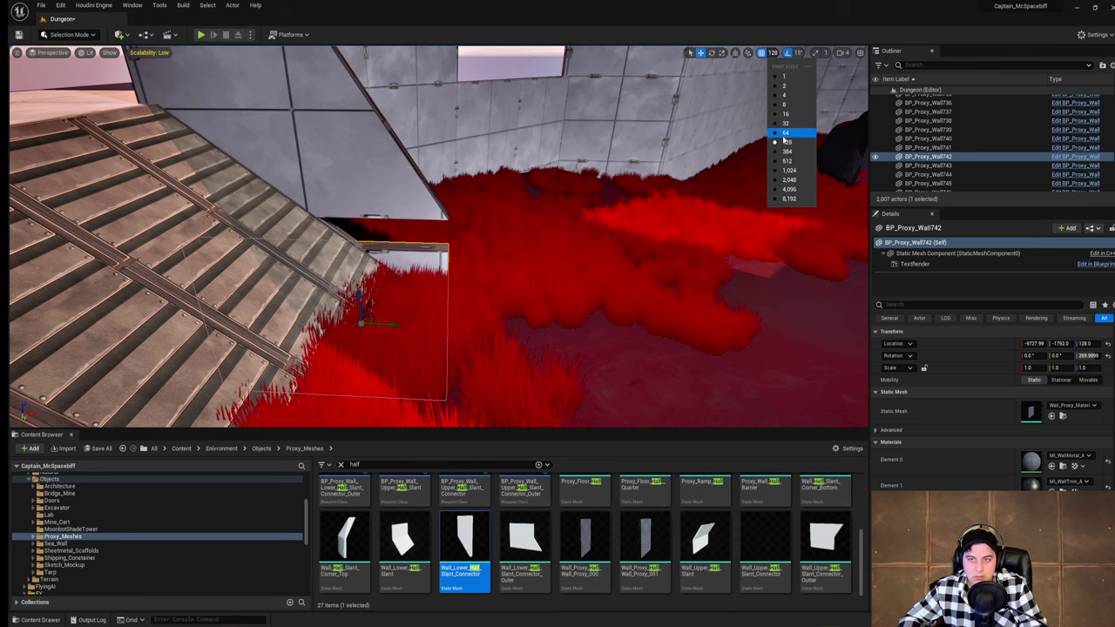
pyautogui.click(783, 133)
pyautogui.moveTo(360, 305); pyautogui.dragTo(361, 265)
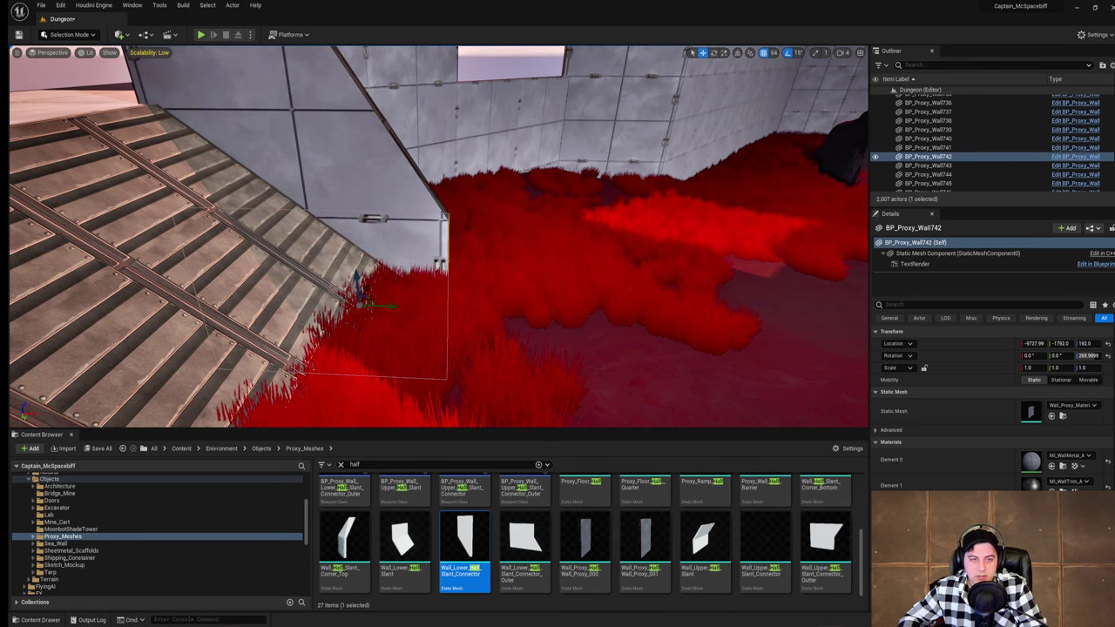
# Step: Duplicate the rotated lower wall to the opposite side of the ramp at Y -768
pyautogui.moveTo(453, 261); pyautogui.dragTo(370, 301, button='right')
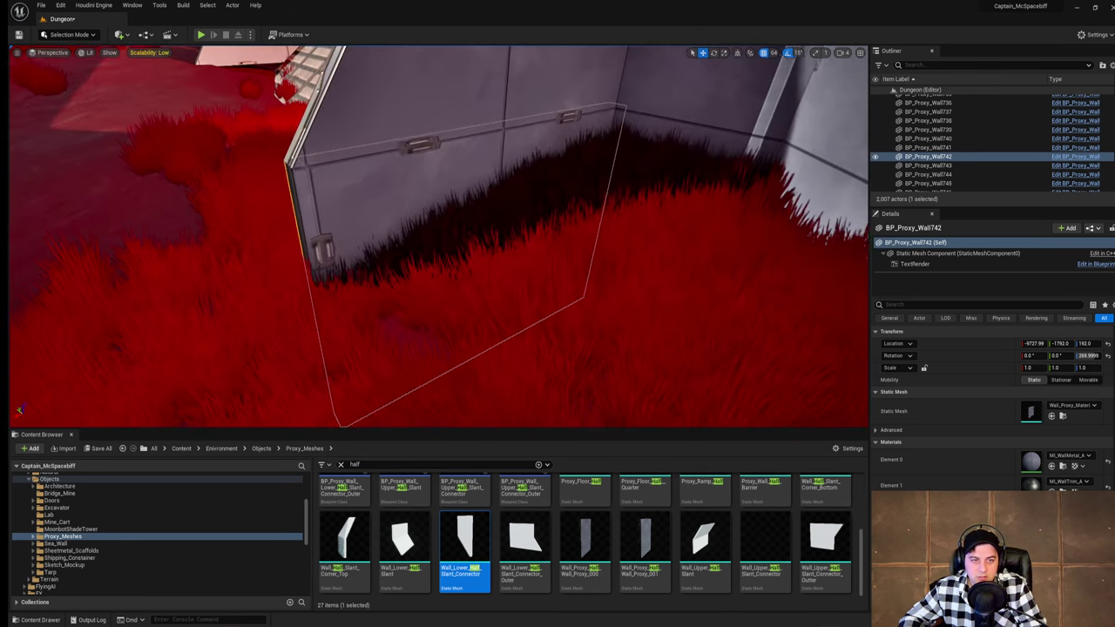
pyautogui.moveTo(766, 270); pyautogui.dragTo(701, 238, button='right')
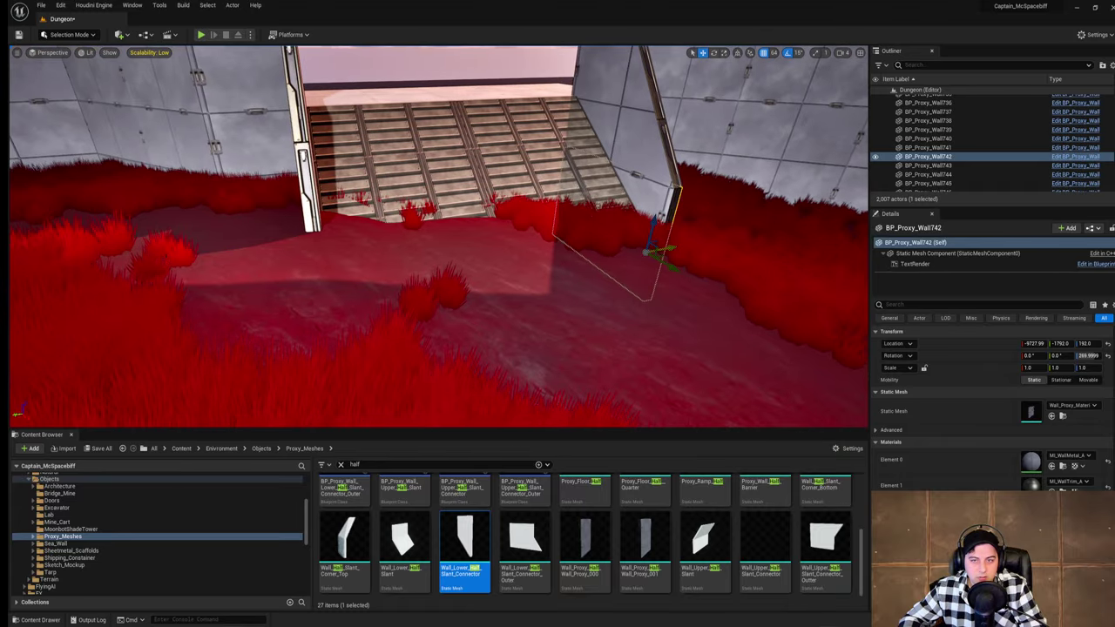
pyautogui.keyDown('alt'); pyautogui.moveTo(667, 251); pyautogui.dragTo(438, 288); pyautogui.keyUp('alt')
pyautogui.moveTo(438, 288); pyautogui.dragTo(478, 271, button='right')
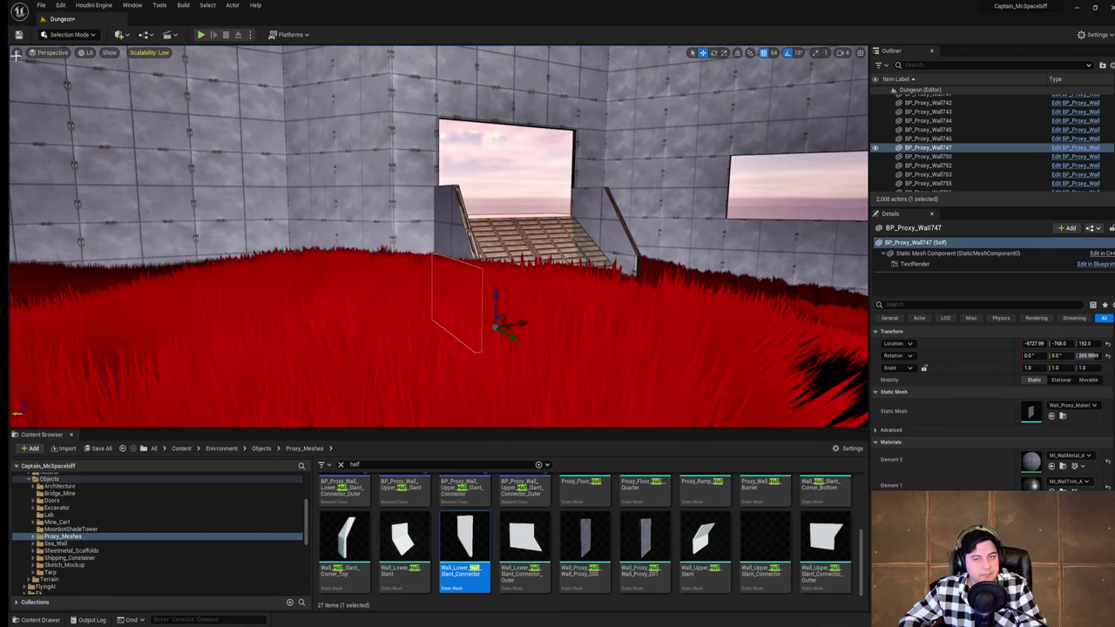
# Step: Save the Dungeon level and play-test walking up the ramp between the slanted side walls to the opening
pyautogui.click(41, 5)
pyautogui.click(79, 88)
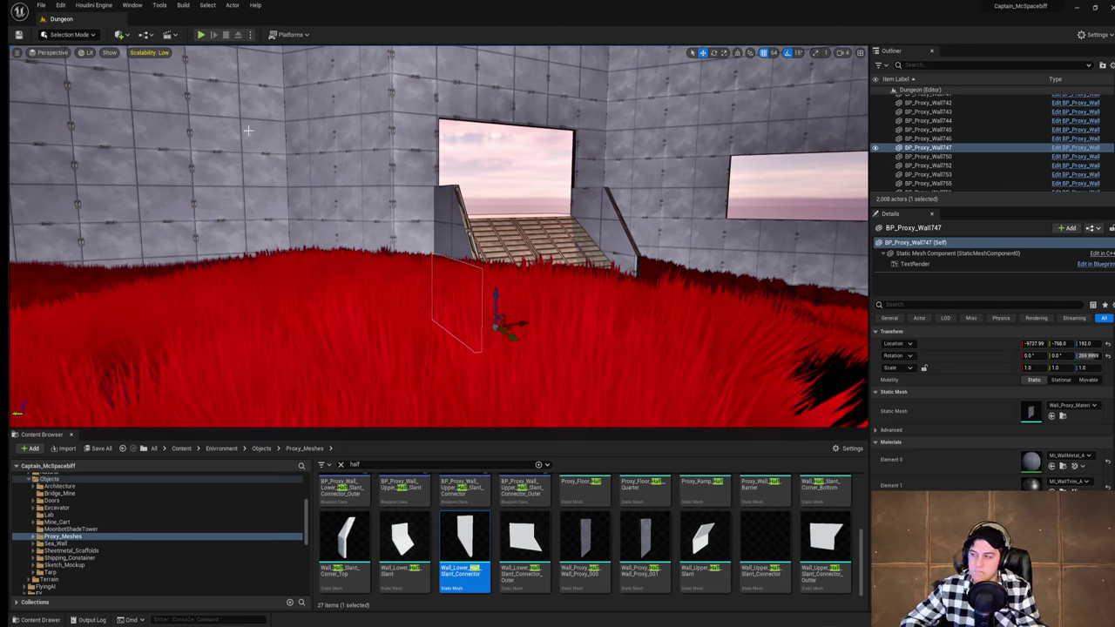
pyautogui.moveTo(439, 236)
pyautogui.mouseDown(button='right')
pyautogui.moveTo(400, 240)
pyautogui.moveTo(422, 244)
pyautogui.moveTo(427, 222)
pyautogui.mouseUp(button='right')
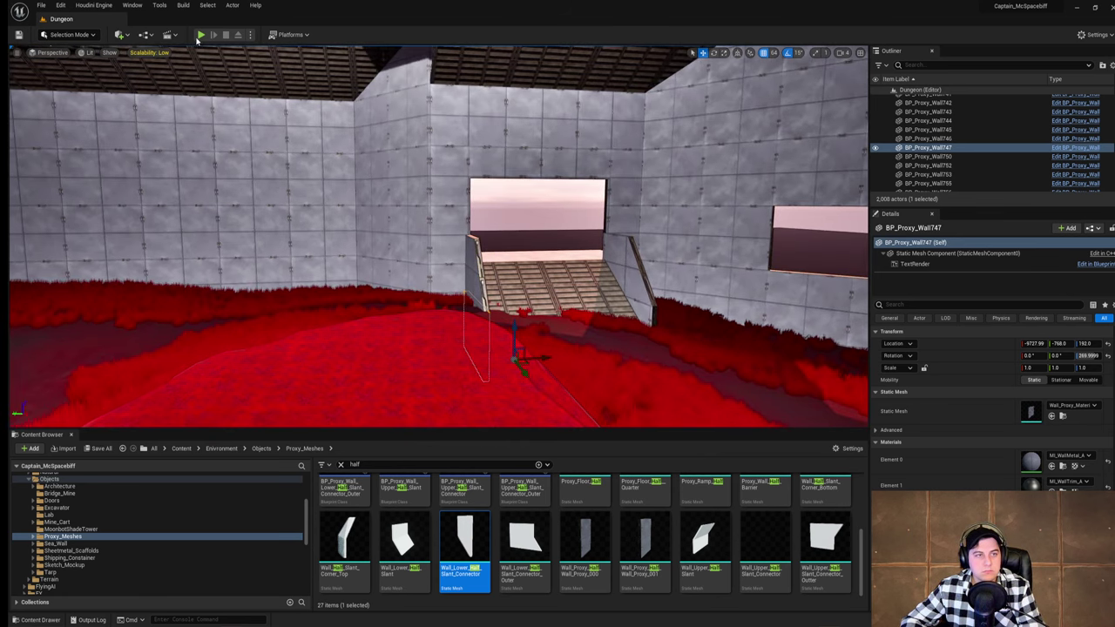
pyautogui.hotkey('alt', 'p')
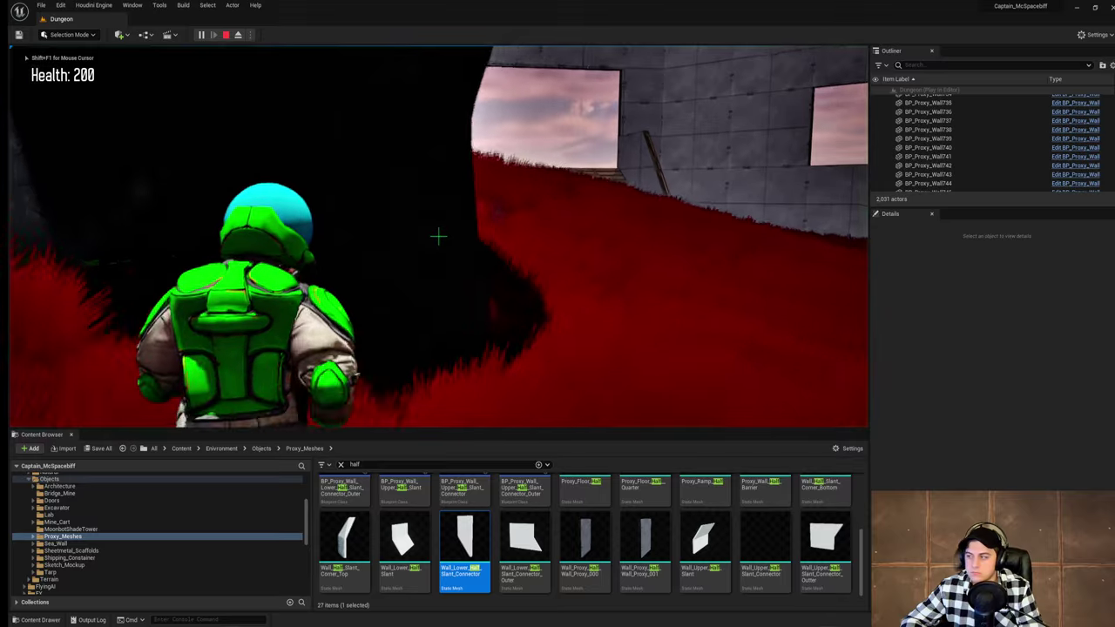
pyautogui.press('w')
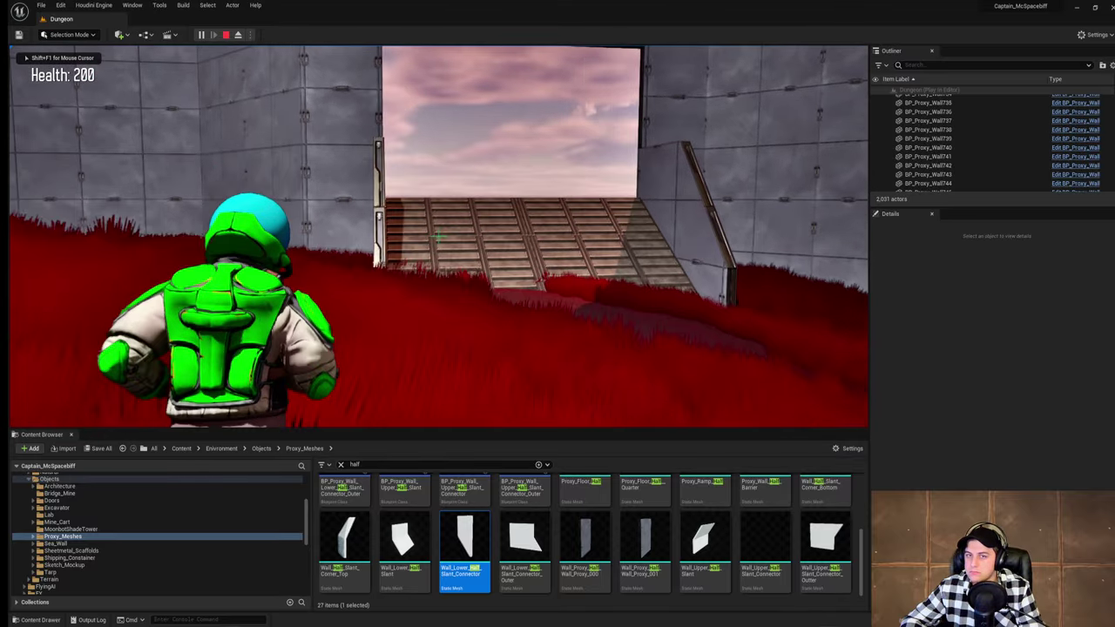
pyautogui.press('w')
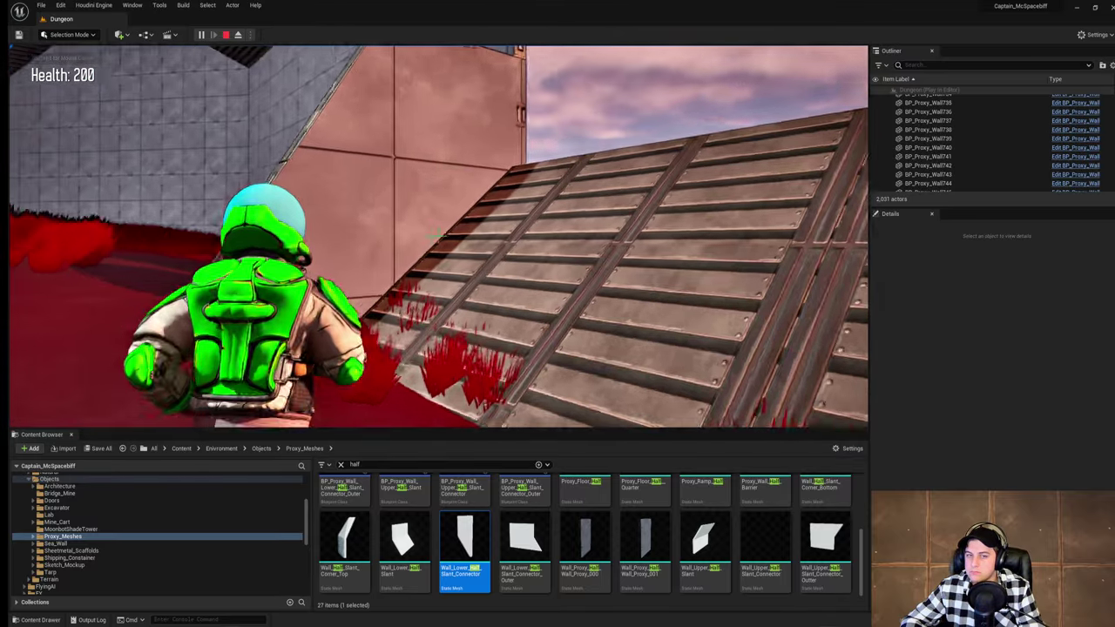
pyautogui.press('w')
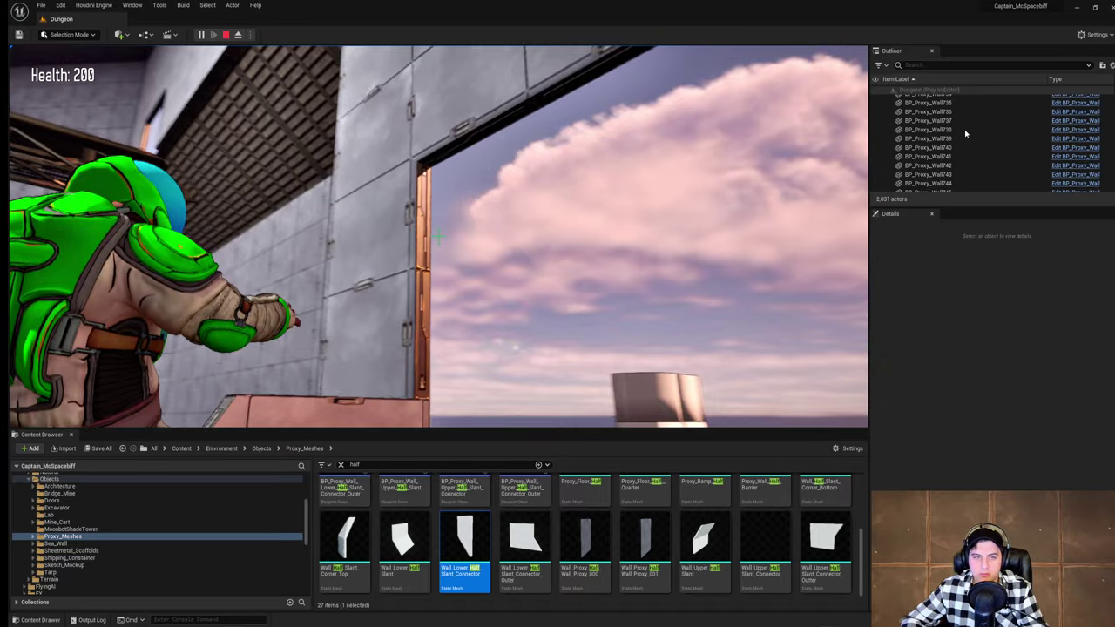
pyautogui.press('Escape')
# Step: Switch to Foliage Mode and erase the grass on the ground at the foot of the ramp
pyautogui.moveTo(422, 261); pyautogui.dragTo(540, 352, button='right')
pyautogui.press('s')
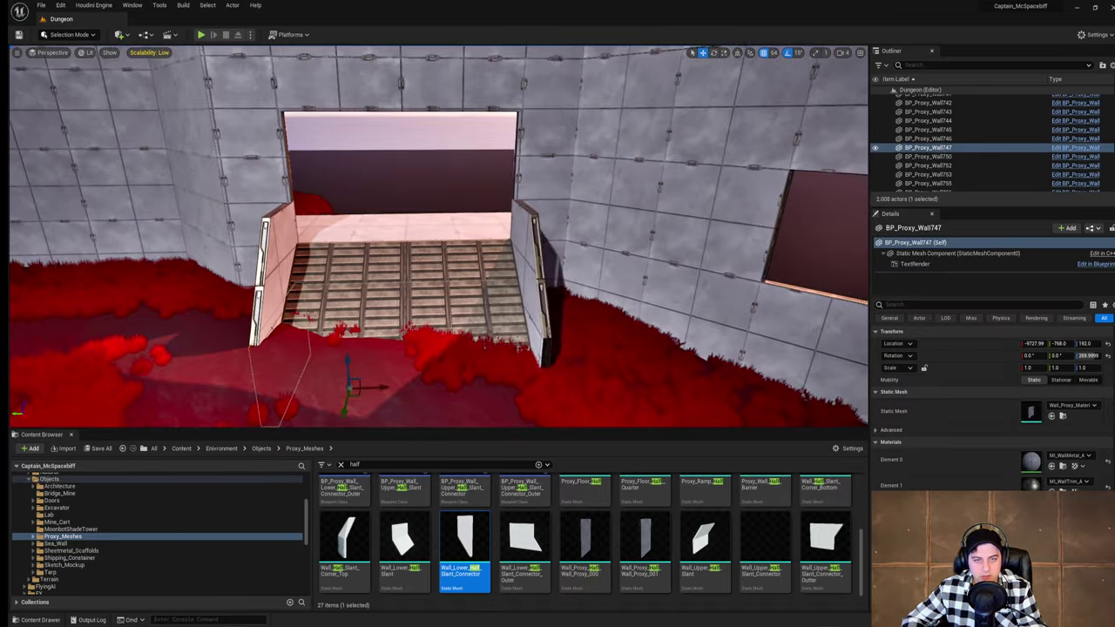
pyautogui.press('a')
pyautogui.moveTo(431, 280); pyautogui.dragTo(411, 336, button='right')
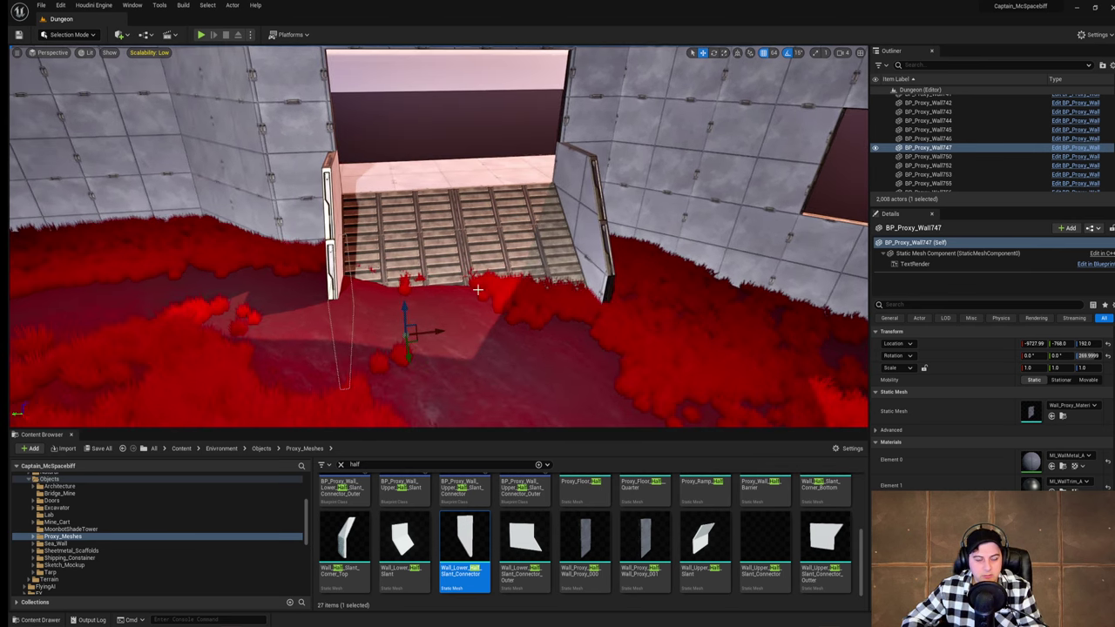
pyautogui.click(69, 35)
pyautogui.click(61, 65)
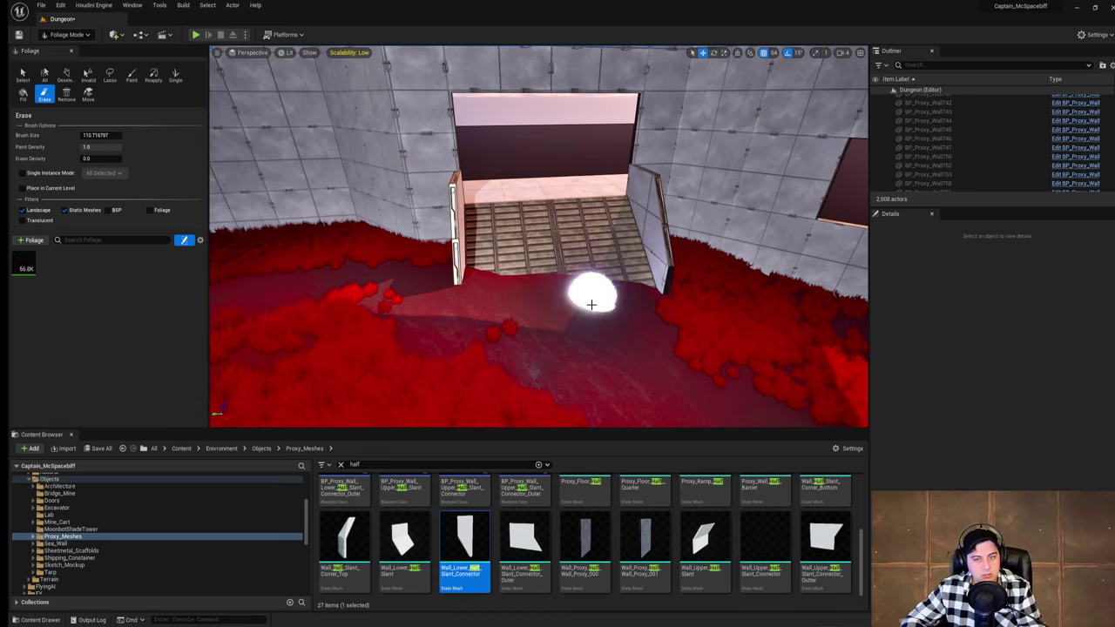
# Step: Erase the grass underneath the ramp along the lower side wall
pyautogui.press('w')
pyautogui.moveTo(567, 305); pyautogui.dragTo(653, 362, button='right')
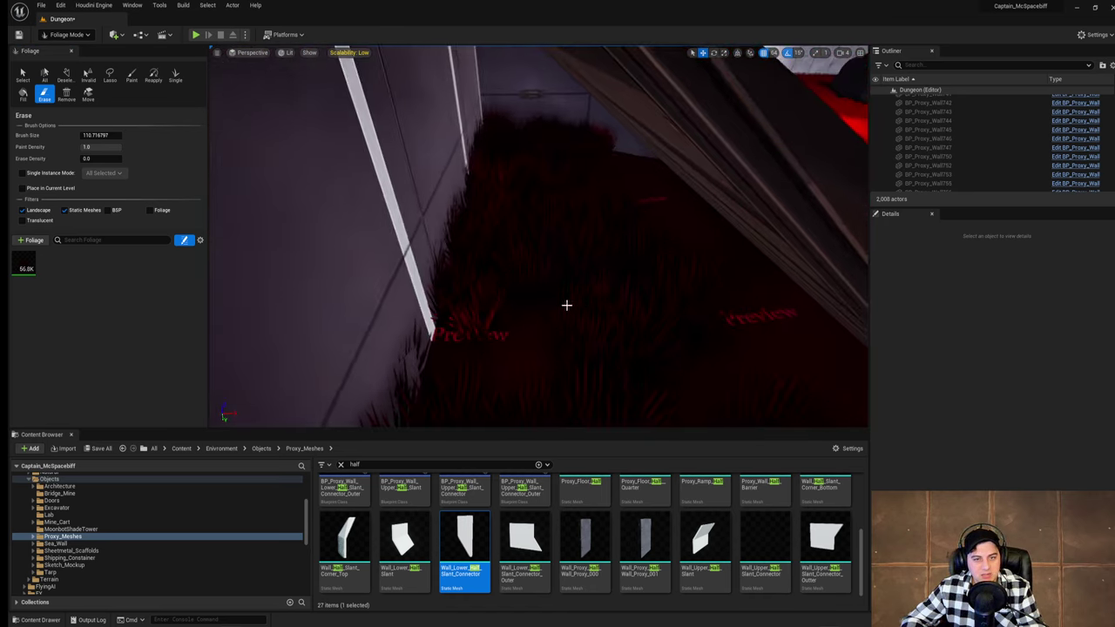
pyautogui.moveTo(566, 305); pyautogui.dragTo(498, 133)
pyautogui.moveTo(503, 193)
pyautogui.mouseDown()
pyautogui.moveTo(627, 253)
pyautogui.moveTo(522, 313)
pyautogui.mouseUp()
pyautogui.moveTo(523, 313)
pyautogui.mouseDown(button='right')
pyautogui.moveTo(418, 331)
pyautogui.moveTo(261, 305)
pyautogui.mouseUp(button='right')
pyautogui.moveTo(522, 205); pyautogui.dragTo(477, 202)
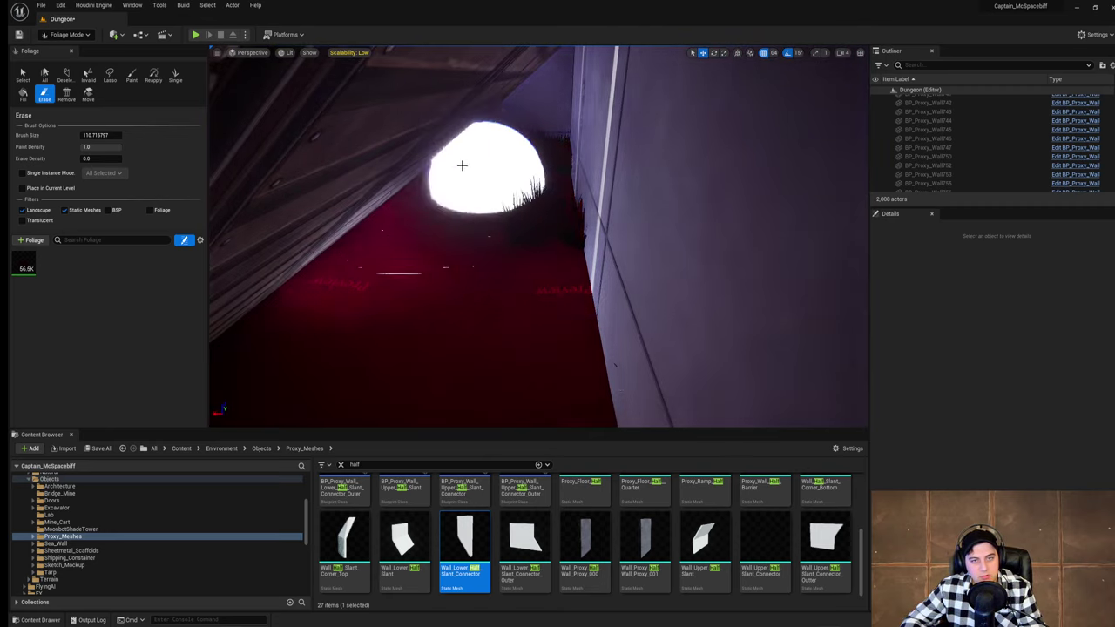
pyautogui.moveTo(555, 192); pyautogui.dragTo(585, 272)
# Step: Erase the grass along the wall base in the shaded strip beneath the overhang beyond the ramp
pyautogui.moveTo(585, 272); pyautogui.dragTo(836, 279, button='right')
pyautogui.moveTo(566, 270); pyautogui.dragTo(592, 172)
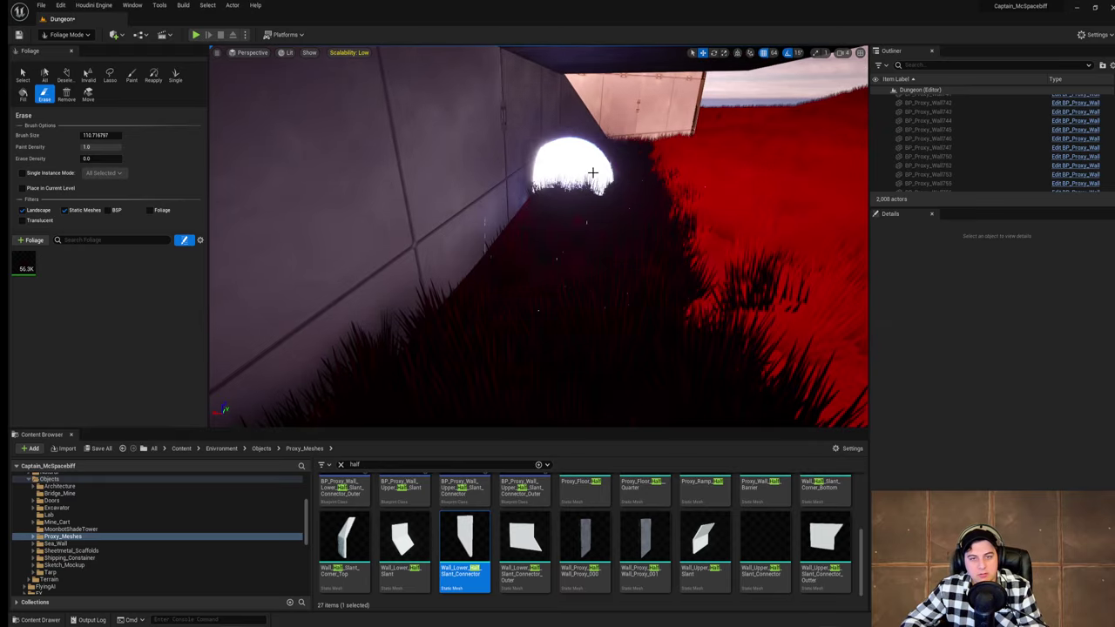
pyautogui.moveTo(406, 384); pyautogui.dragTo(418, 349)
pyautogui.moveTo(418, 348)
pyautogui.mouseDown(button='right')
pyautogui.moveTo(435, 344)
pyautogui.moveTo(365, 357)
pyautogui.moveTo(287, 340)
pyautogui.moveTo(374, 348)
pyautogui.moveTo(353, 349)
pyautogui.mouseUp(button='right')
pyautogui.moveTo(694, 348)
pyautogui.mouseDown()
pyautogui.moveTo(522, 249)
pyautogui.moveTo(836, 300)
pyautogui.mouseUp()
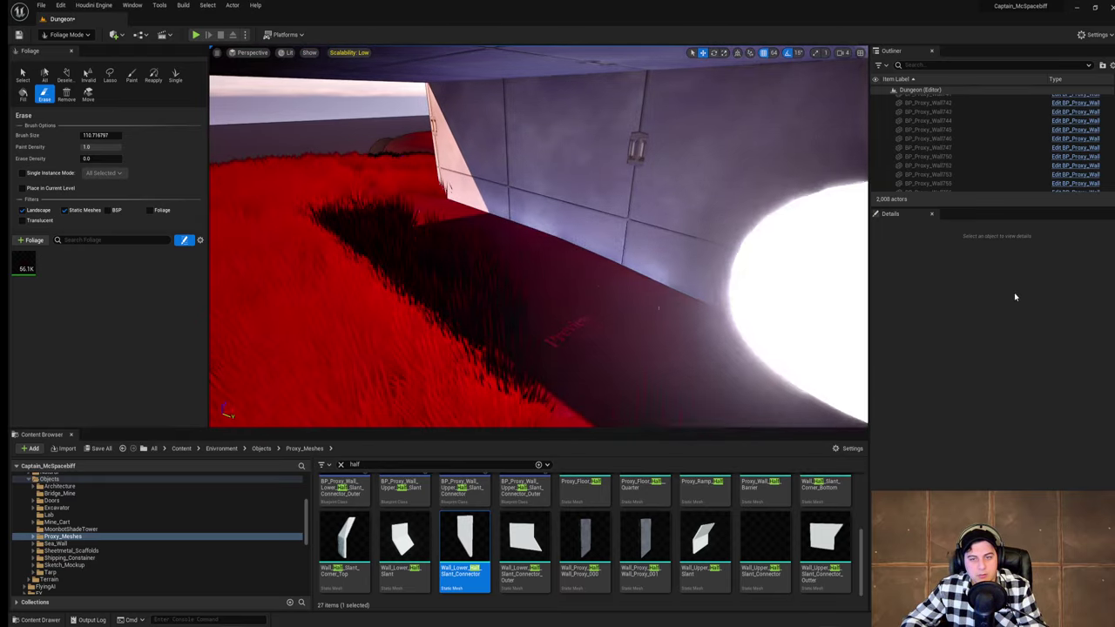
pyautogui.moveTo(609, 296); pyautogui.dragTo(836, 296, button='right')
pyautogui.moveTo(522, 244); pyautogui.dragTo(766, 236, button='right')
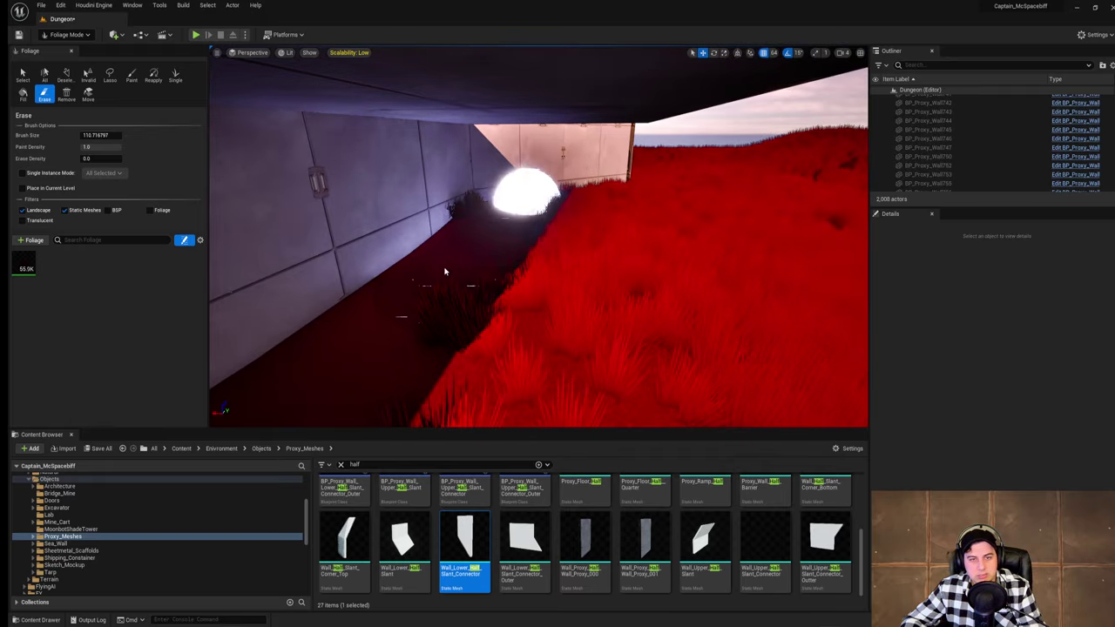
# Step: Save the level with the cleared foliage
pyautogui.moveTo(523, 244); pyautogui.dragTo(749, 231, button='right')
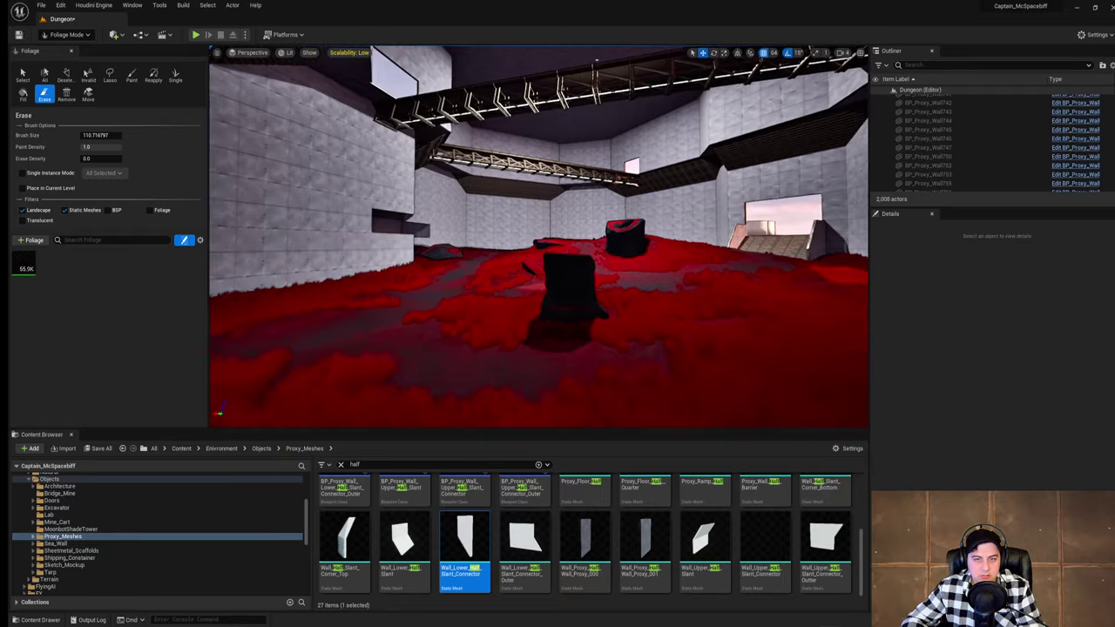
pyautogui.moveTo(540, 235); pyautogui.dragTo(431, 235, button='right')
pyautogui.click(44, 8)
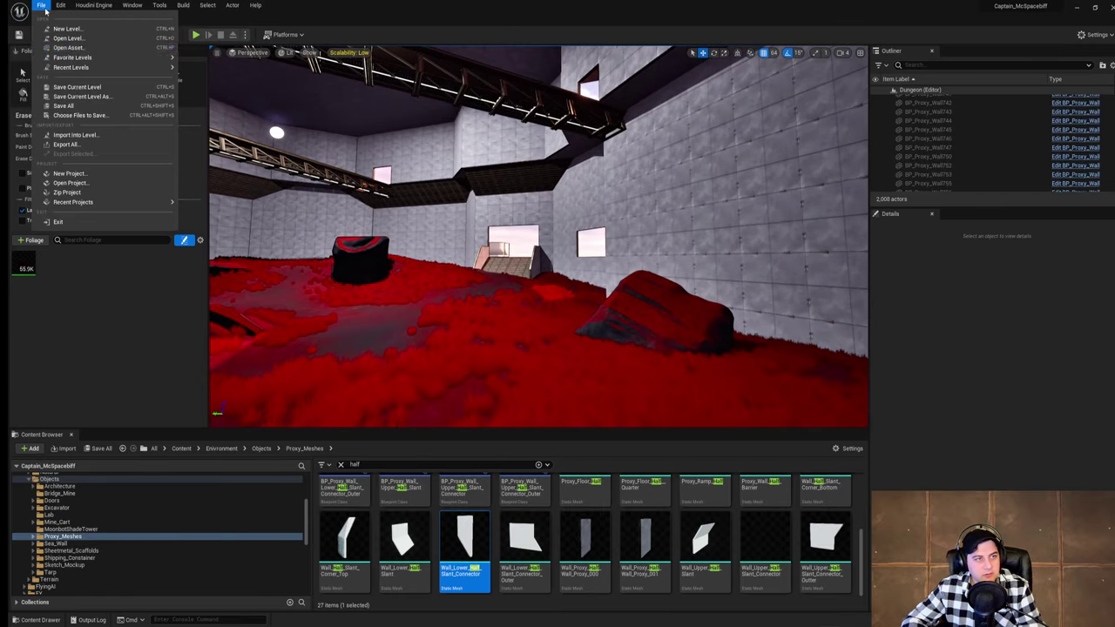
pyautogui.click(93, 88)
# Step: Switch to Landscape Mode and raise the ground in the wall corner behind the rocks using the Sculpt tool with a brush size of about 588
pyautogui.moveTo(679, 303); pyautogui.dragTo(705, 348, button='right')
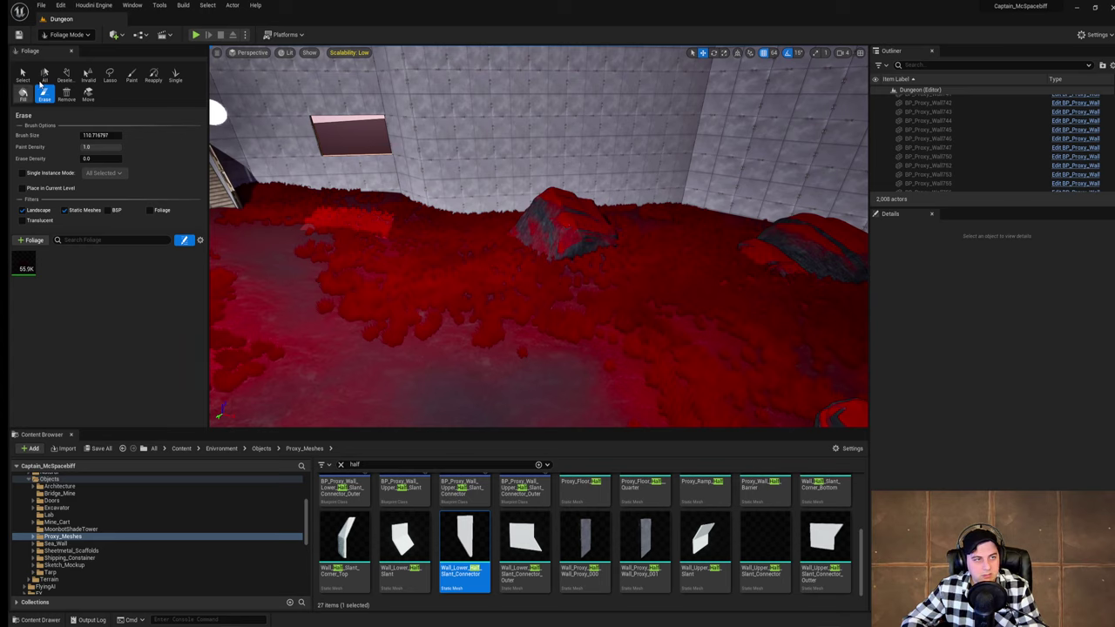
pyautogui.click(65, 34)
pyautogui.click(79, 68)
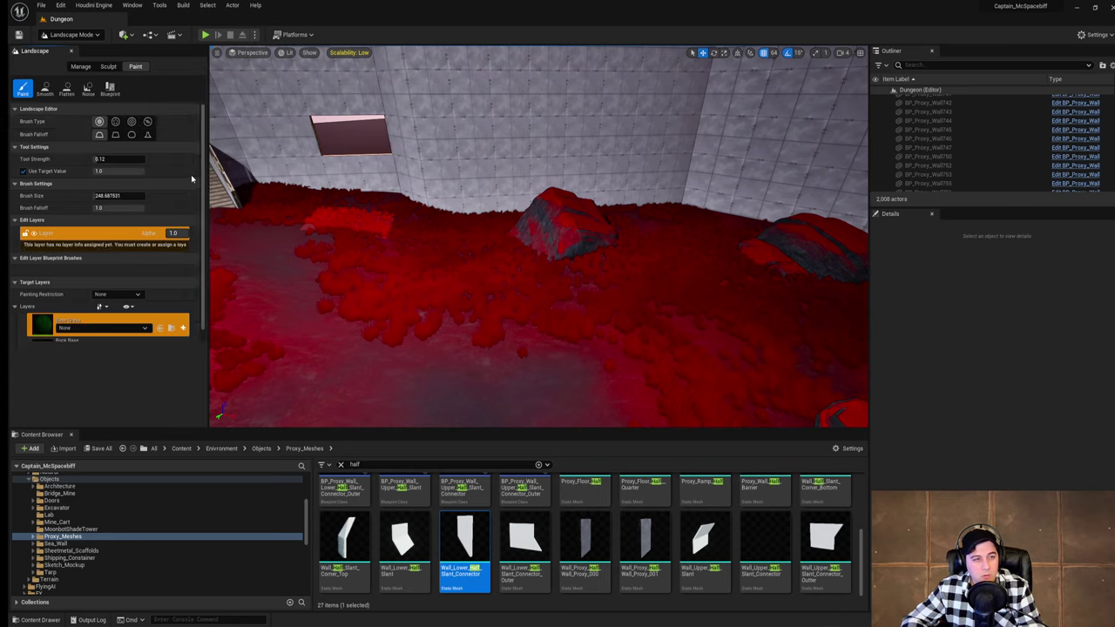
pyautogui.click(107, 66)
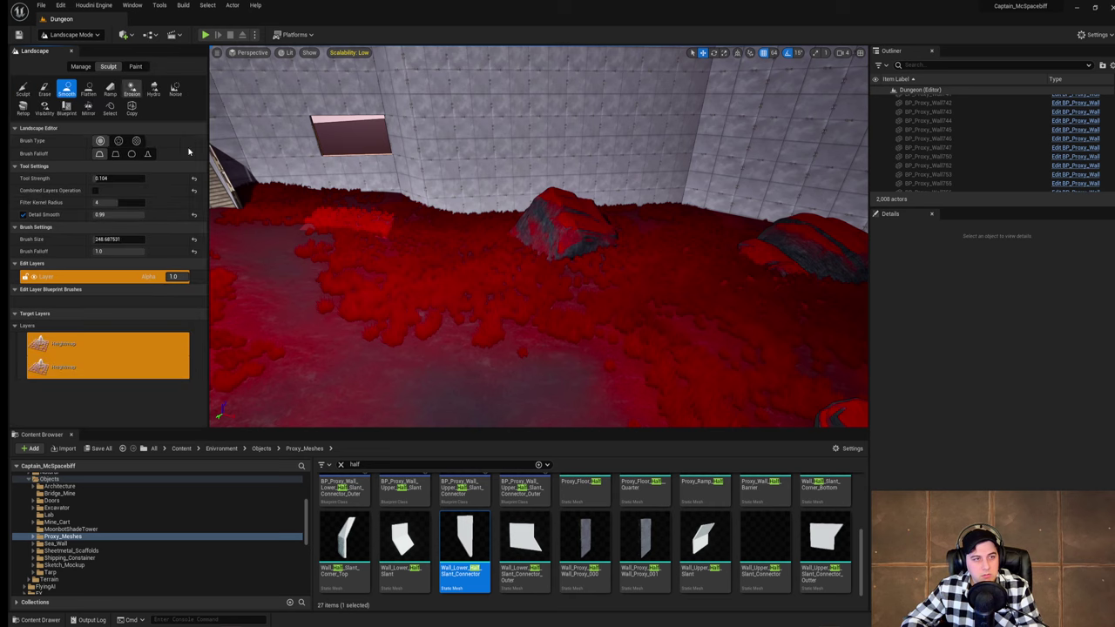
pyautogui.click(22, 90)
pyautogui.moveTo(383, 248); pyautogui.dragTo(475, 251, button='right')
pyautogui.moveTo(98, 203); pyautogui.dragTo(105, 203)
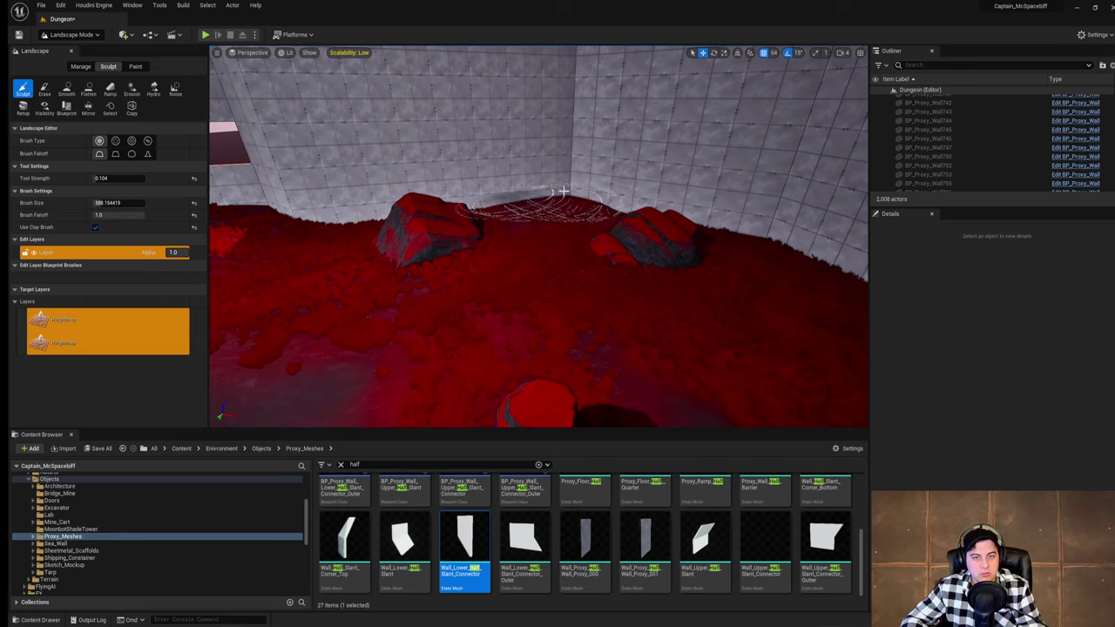
pyautogui.moveTo(557, 196)
pyautogui.mouseDown(button='right')
pyautogui.moveTo(531, 193)
pyautogui.moveTo(548, 209)
pyautogui.moveTo(508, 181)
pyautogui.mouseUp(button='right')
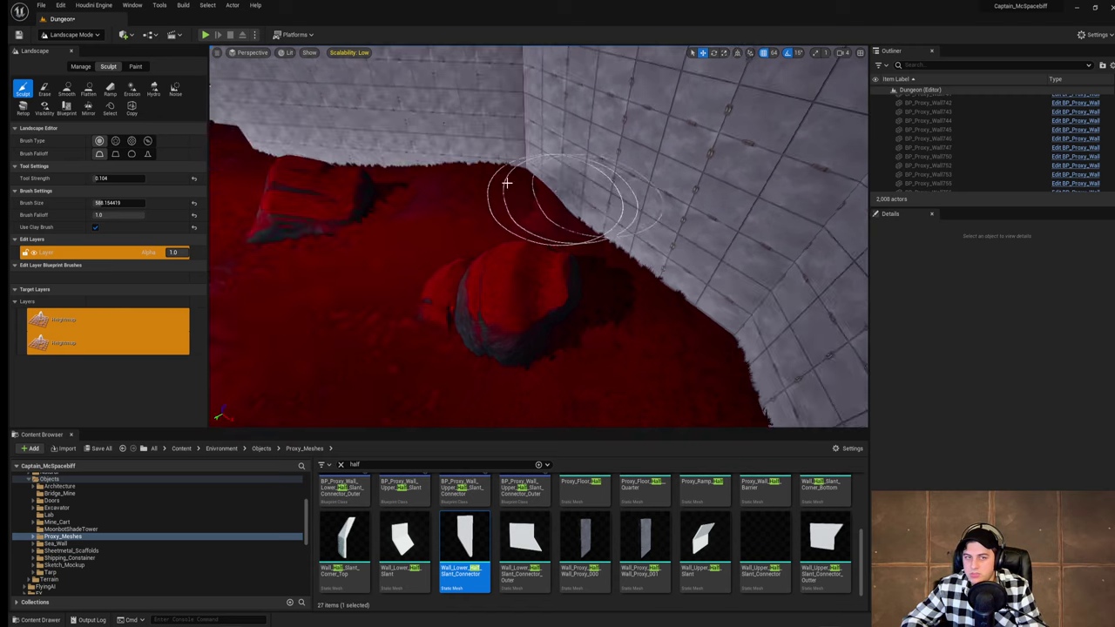
pyautogui.moveTo(497, 220); pyautogui.dragTo(558, 222, button='right')
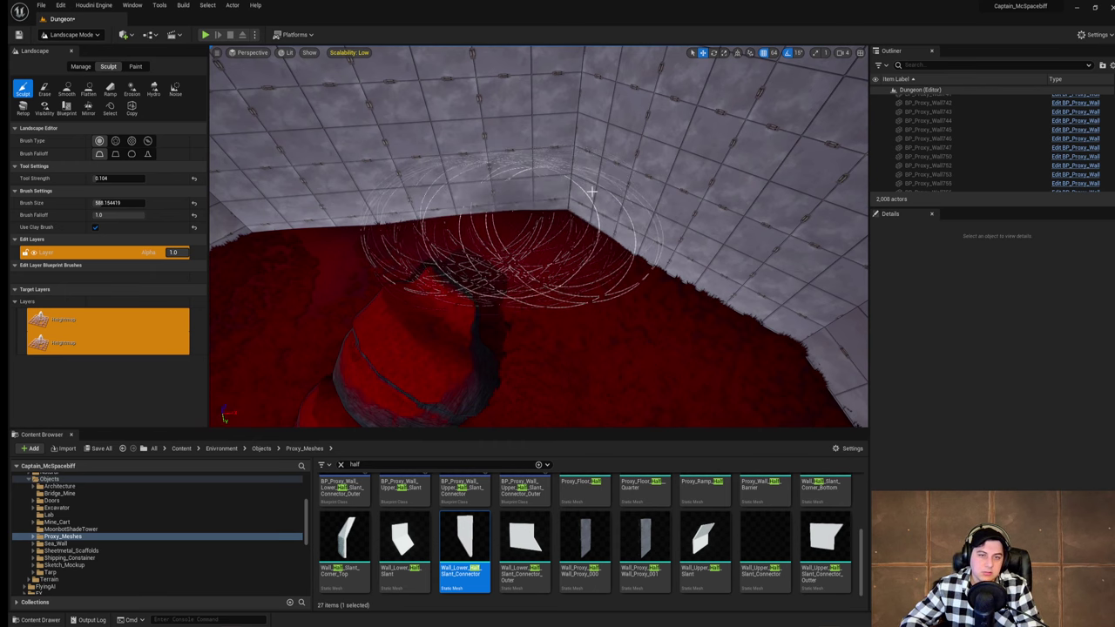
pyautogui.moveTo(547, 204); pyautogui.dragTo(580, 202, button='right')
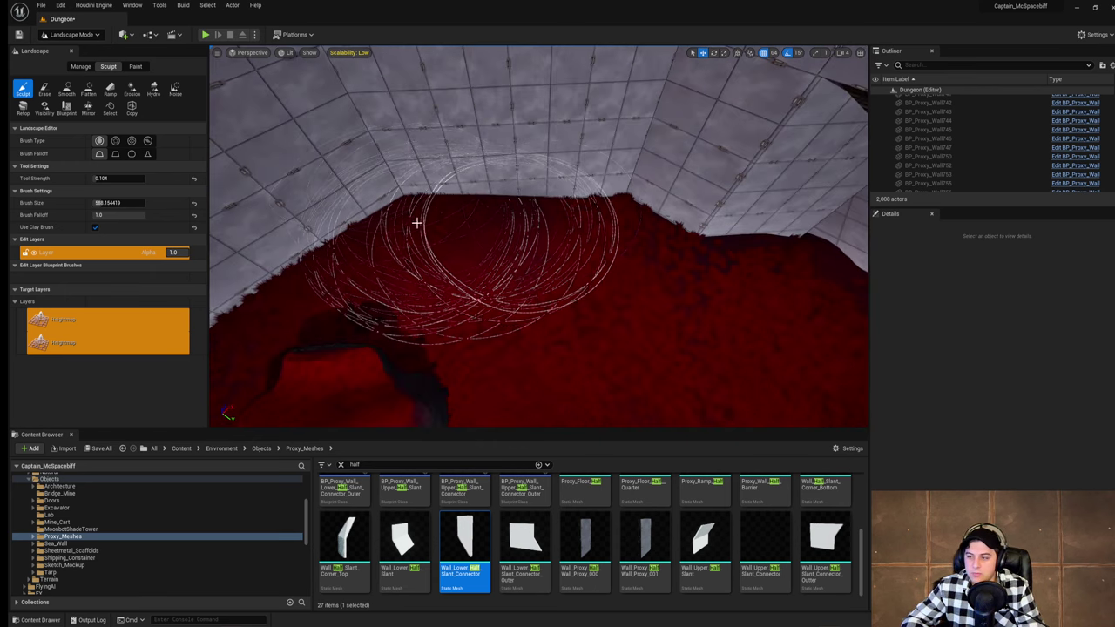
pyautogui.moveTo(648, 195)
pyautogui.mouseDown(button='right')
pyautogui.moveTo(697, 186)
pyautogui.moveTo(658, 166)
pyautogui.moveTo(534, 209)
pyautogui.mouseUp(button='right')
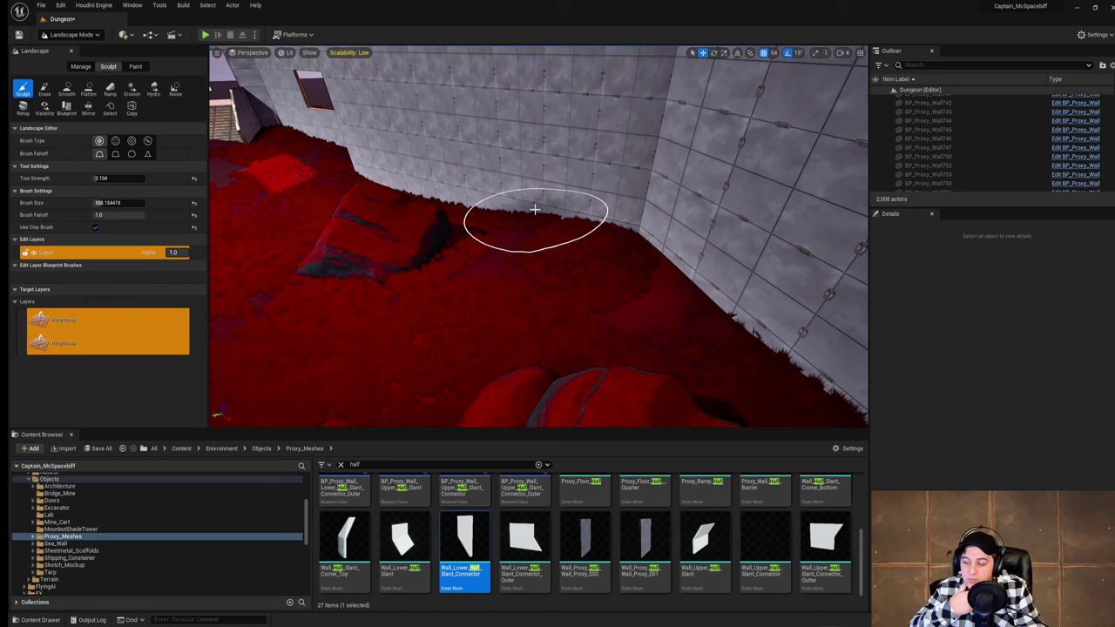
# Step: Try to raise the ground into a mound at the angled wall corner beside the small window opening
pyautogui.moveTo(688, 279)
pyautogui.mouseDown(button='right')
pyautogui.moveTo(361, 228)
pyautogui.moveTo(557, 205)
pyautogui.moveTo(688, 213)
pyautogui.moveTo(497, 213)
pyautogui.moveTo(418, 227)
pyautogui.moveTo(462, 222)
pyautogui.moveTo(466, 240)
pyautogui.moveTo(440, 240)
pyautogui.mouseUp(button='right')
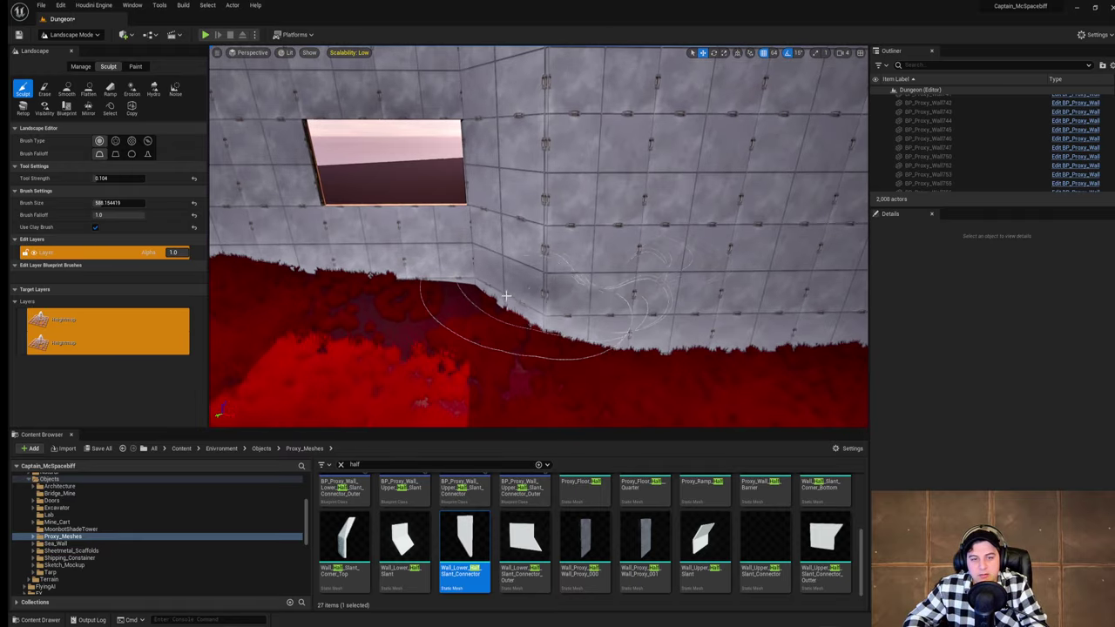
pyautogui.moveTo(514, 292); pyautogui.dragTo(528, 292)
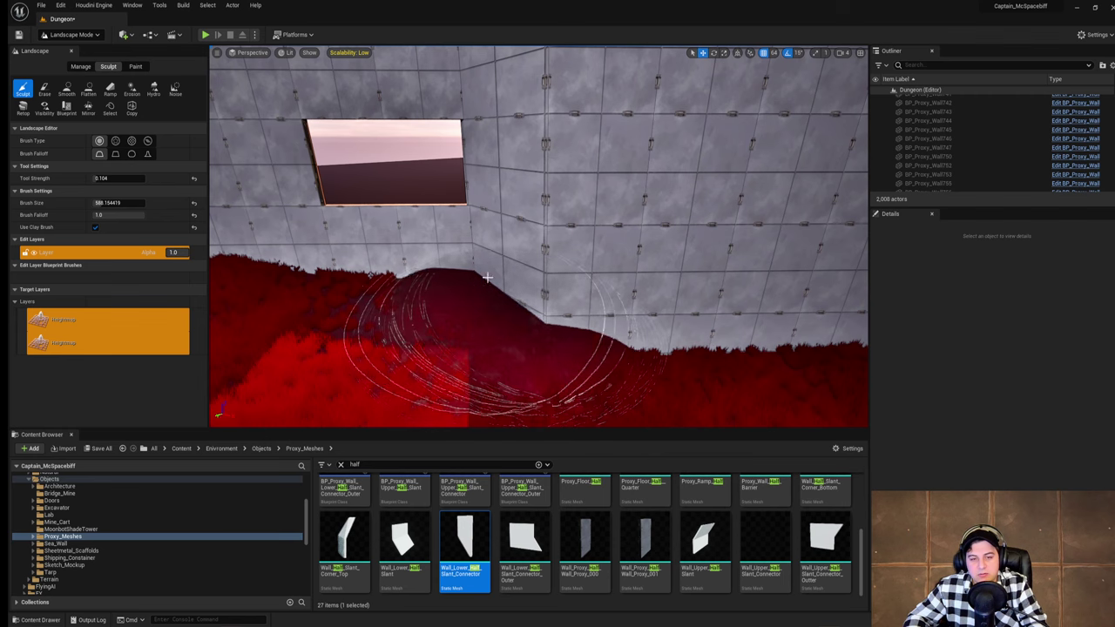
pyautogui.hotkey('ctrl', 'z')
# Step: Sculpt the ground higher along the base of the walls from beside the small window around the far corner past the rocks
pyautogui.moveTo(528, 279); pyautogui.dragTo(409, 291, button='right')
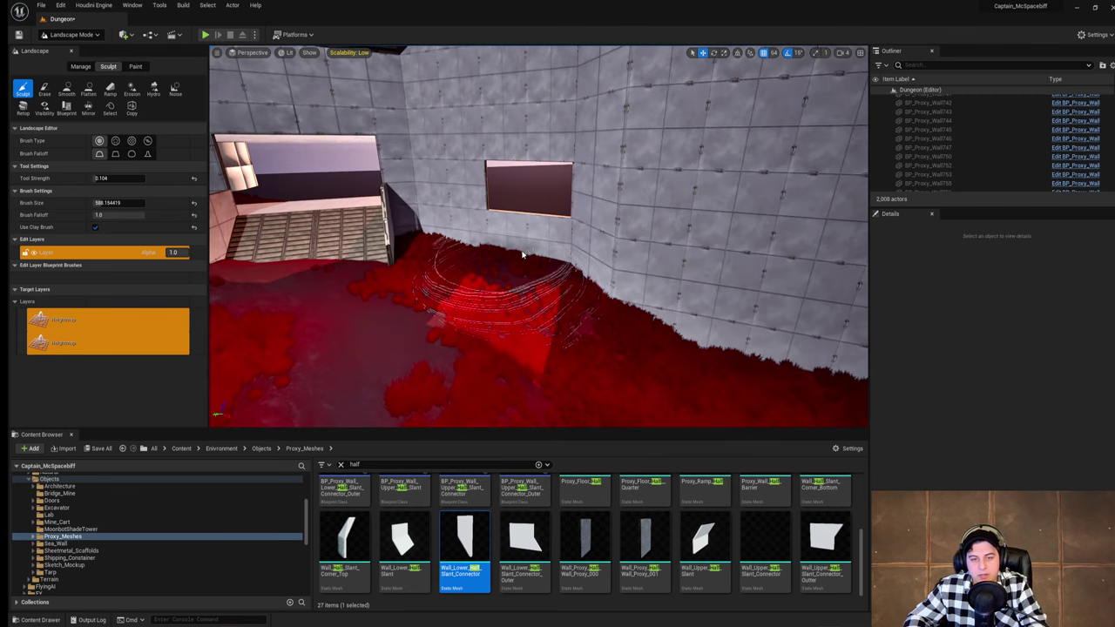
pyautogui.moveTo(667, 299)
pyautogui.mouseDown()
pyautogui.moveTo(685, 295)
pyautogui.moveTo(653, 276)
pyautogui.mouseUp()
pyautogui.moveTo(653, 276); pyautogui.dragTo(767, 272, button='right')
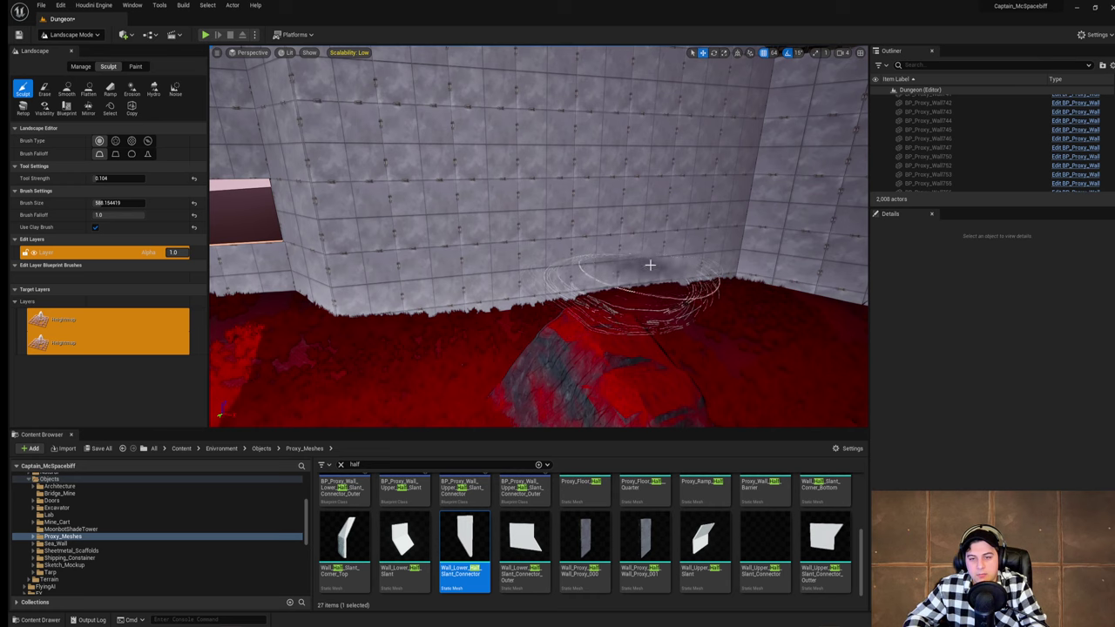
pyautogui.moveTo(650, 265); pyautogui.dragTo(758, 265, button='right')
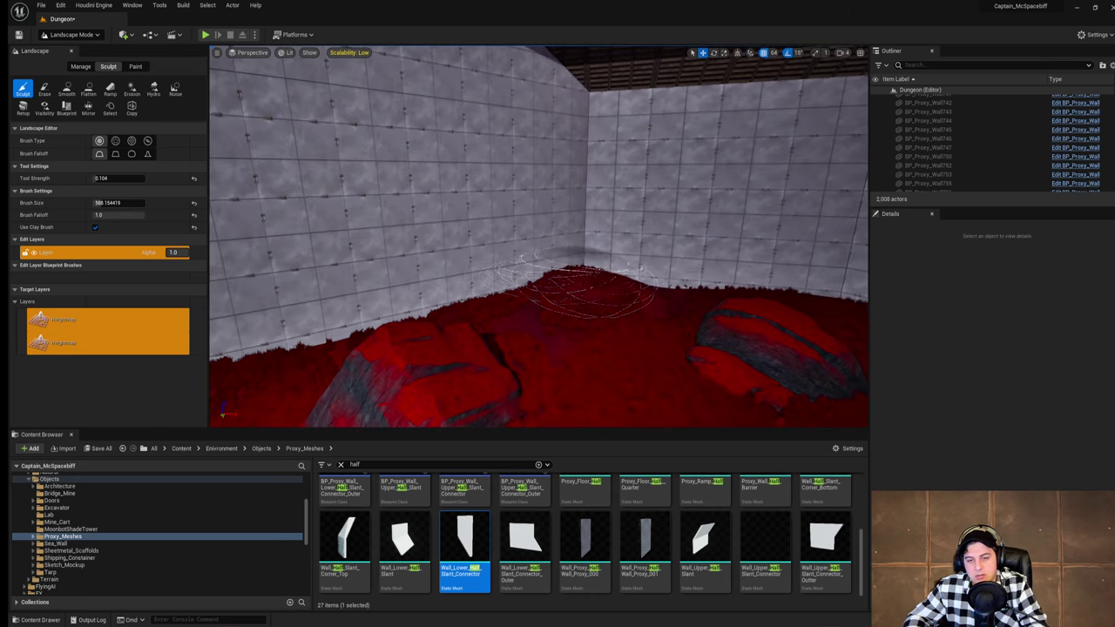
pyautogui.moveTo(574, 277); pyautogui.dragTo(705, 277, button='right')
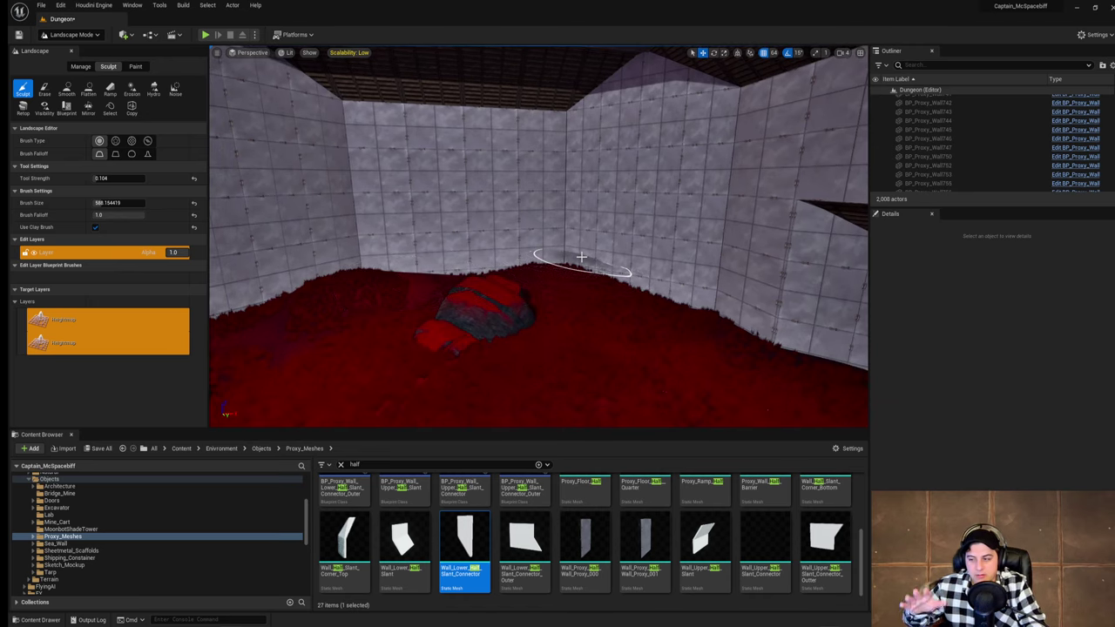
pyautogui.moveTo(619, 249); pyautogui.dragTo(741, 291, button='right')
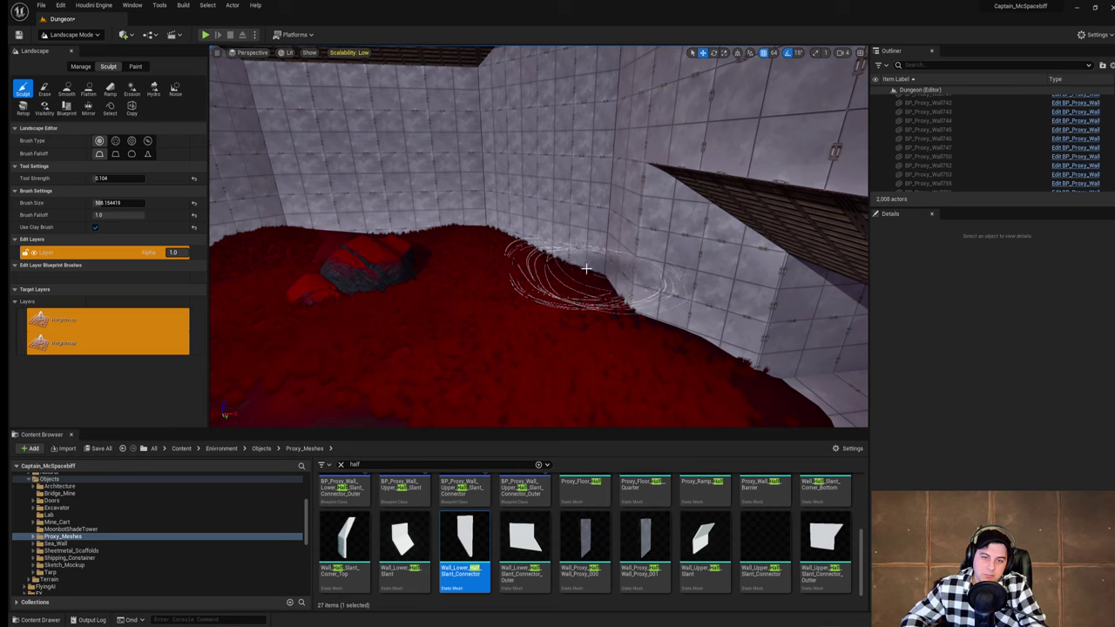
# Step: Smooth the ground in front of the rock near the small window opening with the Smooth tool
pyautogui.moveTo(628, 251)
pyautogui.mouseDown(button='right')
pyautogui.moveTo(436, 248)
pyautogui.moveTo(648, 235)
pyautogui.moveTo(252, 242)
pyautogui.moveTo(296, 244)
pyautogui.moveTo(283, 242)
pyautogui.moveTo(301, 258)
pyautogui.mouseUp(button='right')
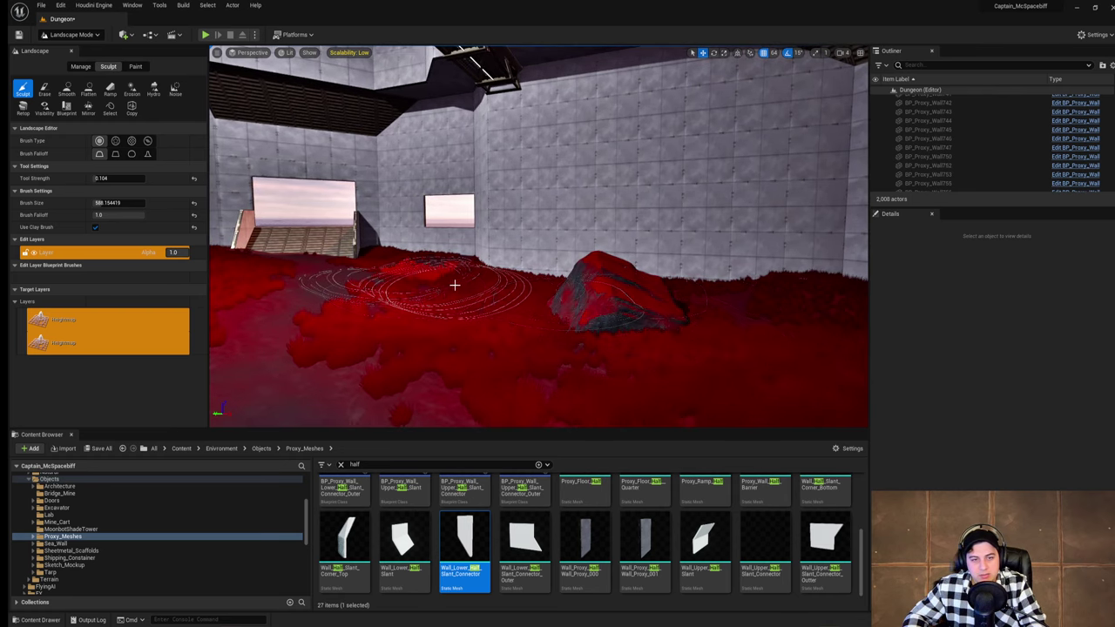
pyautogui.moveTo(427, 283)
pyautogui.mouseDown(button='right')
pyautogui.moveTo(488, 283)
pyautogui.moveTo(468, 290)
pyautogui.mouseUp(button='right')
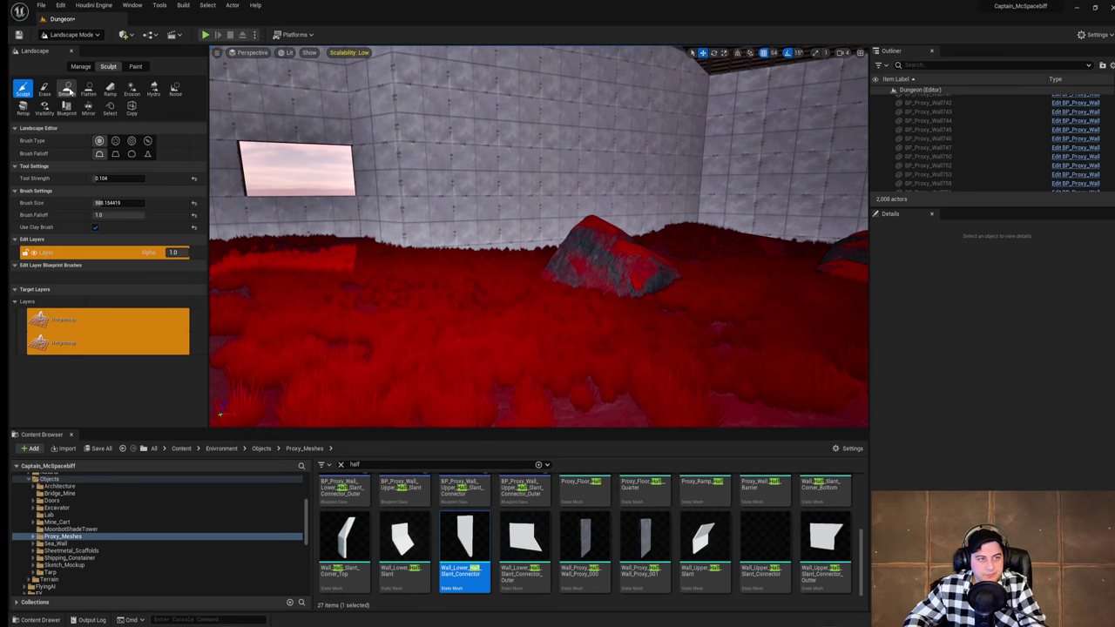
pyautogui.click(67, 90)
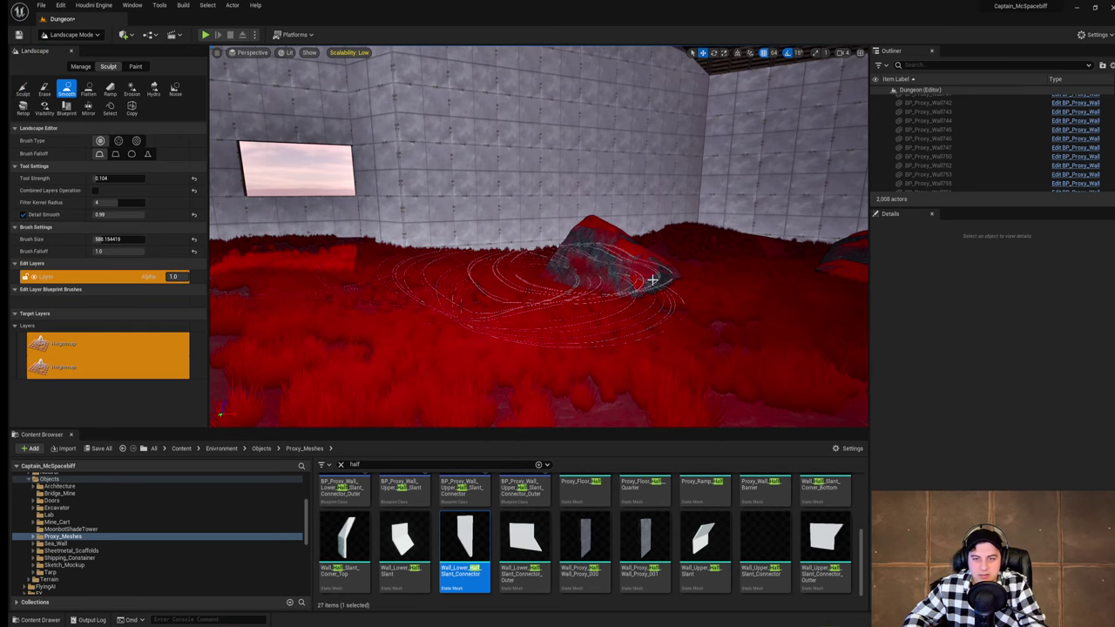
# Step: Smooth the landscape with the Smooth tool around the rocks and along the foot of the room's walls
pyautogui.moveTo(652, 279)
pyautogui.mouseDown(button='right')
pyautogui.moveTo(732, 280)
pyautogui.moveTo(740, 322)
pyautogui.mouseUp(button='right')
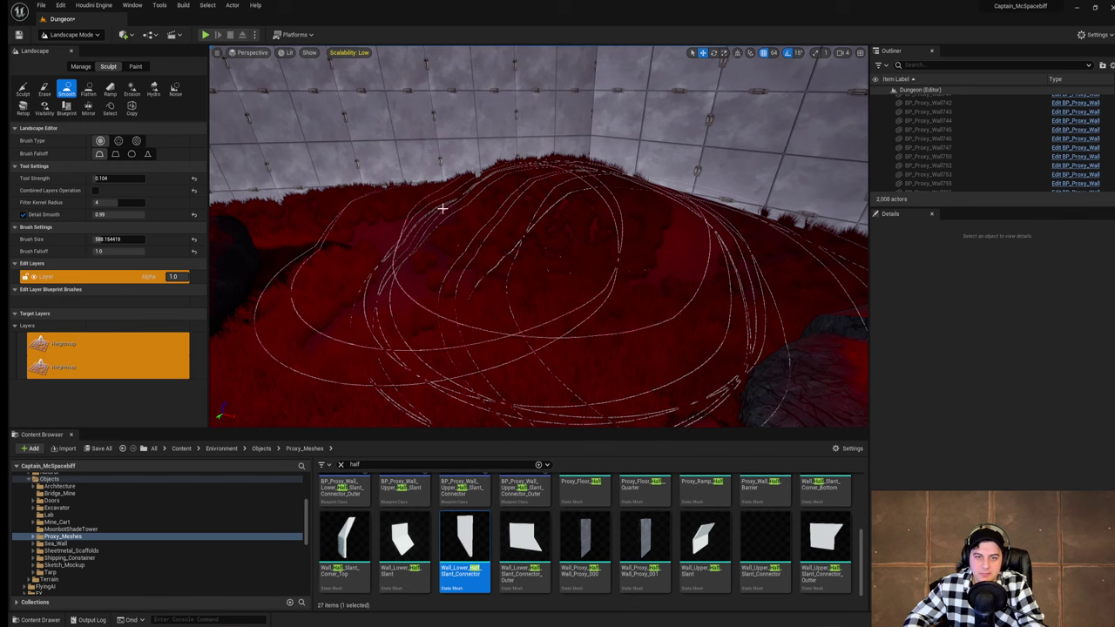
pyautogui.moveTo(599, 218); pyautogui.dragTo(696, 212, button='right')
pyautogui.moveTo(387, 222); pyautogui.dragTo(584, 224, button='right')
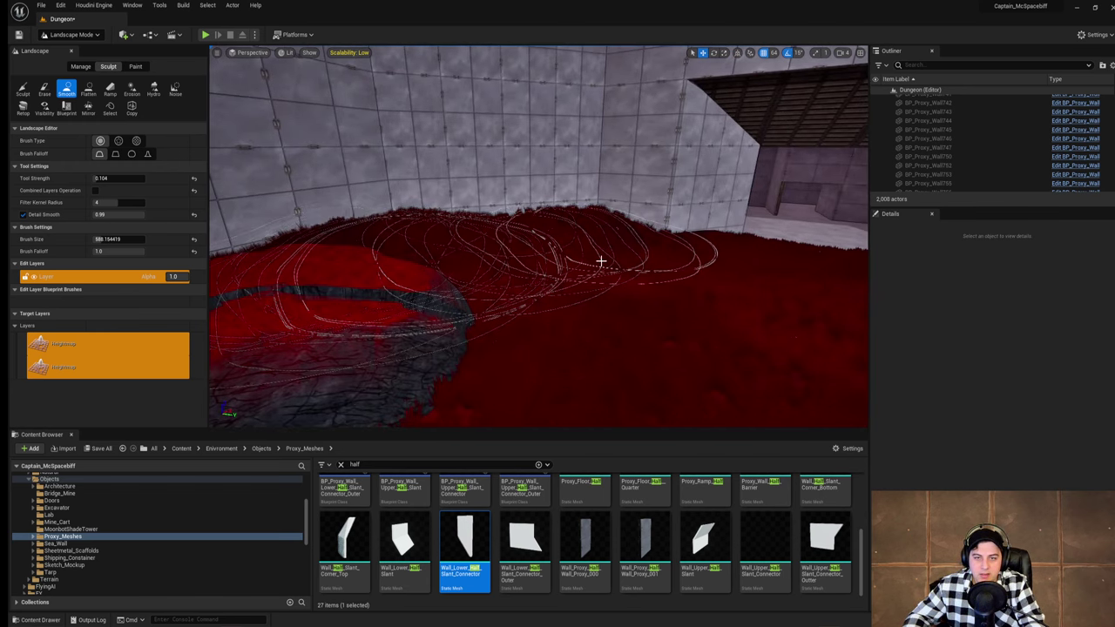
pyautogui.moveTo(601, 262)
pyautogui.mouseDown(button='right')
pyautogui.moveTo(566, 292)
pyautogui.moveTo(601, 283)
pyautogui.mouseUp(button='right')
pyautogui.moveTo(592, 271); pyautogui.dragTo(557, 231)
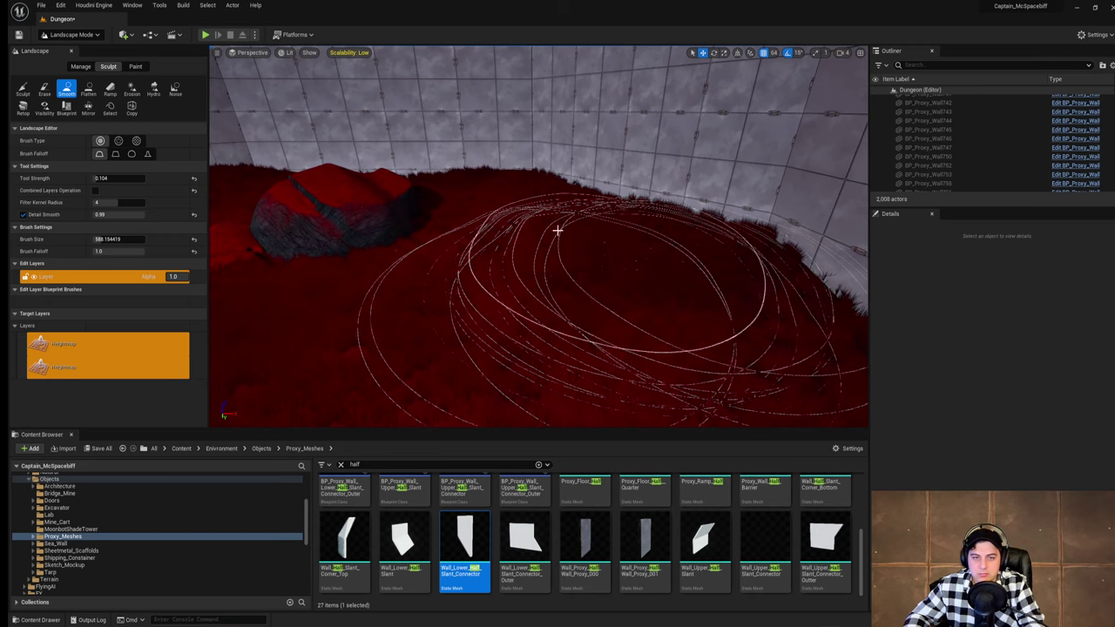
pyautogui.moveTo(558, 231)
pyautogui.mouseDown(button='right')
pyautogui.moveTo(412, 237)
pyautogui.moveTo(497, 246)
pyautogui.moveTo(487, 233)
pyautogui.moveTo(714, 224)
pyautogui.mouseUp(button='right')
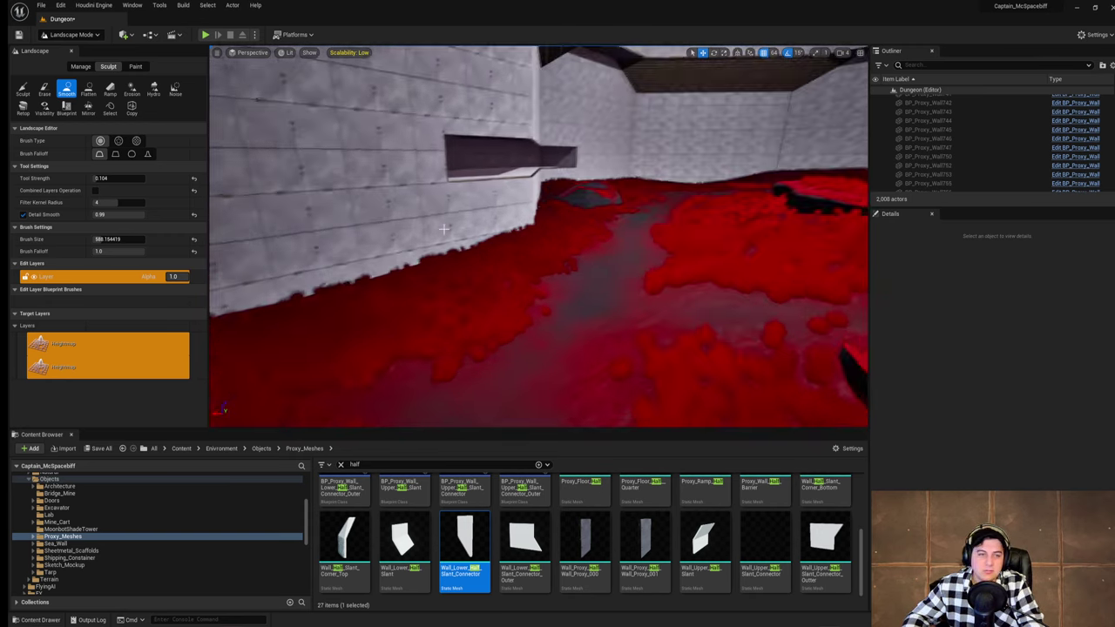
# Step: Raise the ground against the wall beneath the long recessed window using the Sculpt tool at strength 0.36
pyautogui.click(22, 89)
pyautogui.moveTo(404, 178)
pyautogui.mouseDown(button='right')
pyautogui.moveTo(404, 159)
pyautogui.moveTo(383, 143)
pyautogui.moveTo(361, 249)
pyautogui.moveTo(373, 218)
pyautogui.mouseUp(button='right')
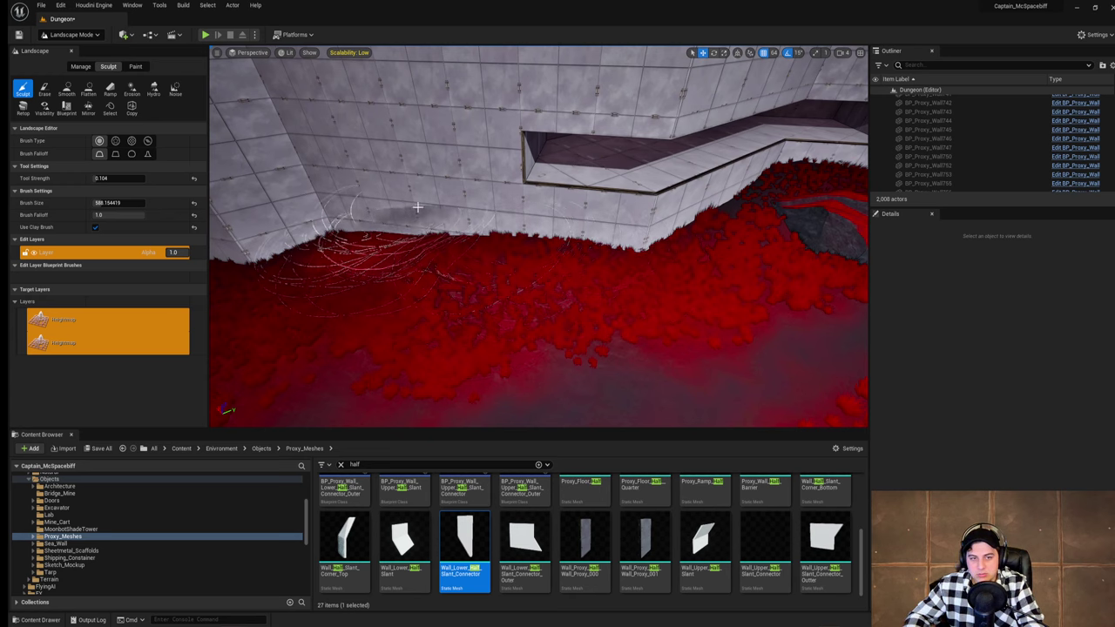
pyautogui.moveTo(108, 178); pyautogui.dragTo(121, 178)
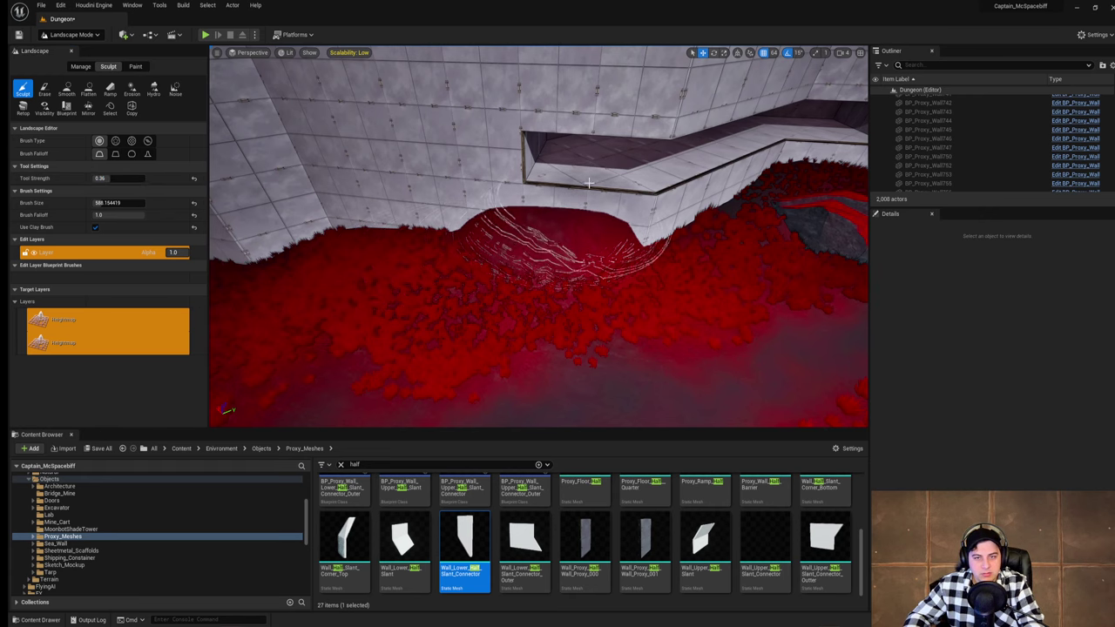
pyautogui.moveTo(601, 222)
pyautogui.mouseDown(button='right')
pyautogui.moveTo(636, 244)
pyautogui.moveTo(523, 248)
pyautogui.moveTo(666, 222)
pyautogui.mouseUp(button='right')
pyautogui.press('s')
pyautogui.press('a')
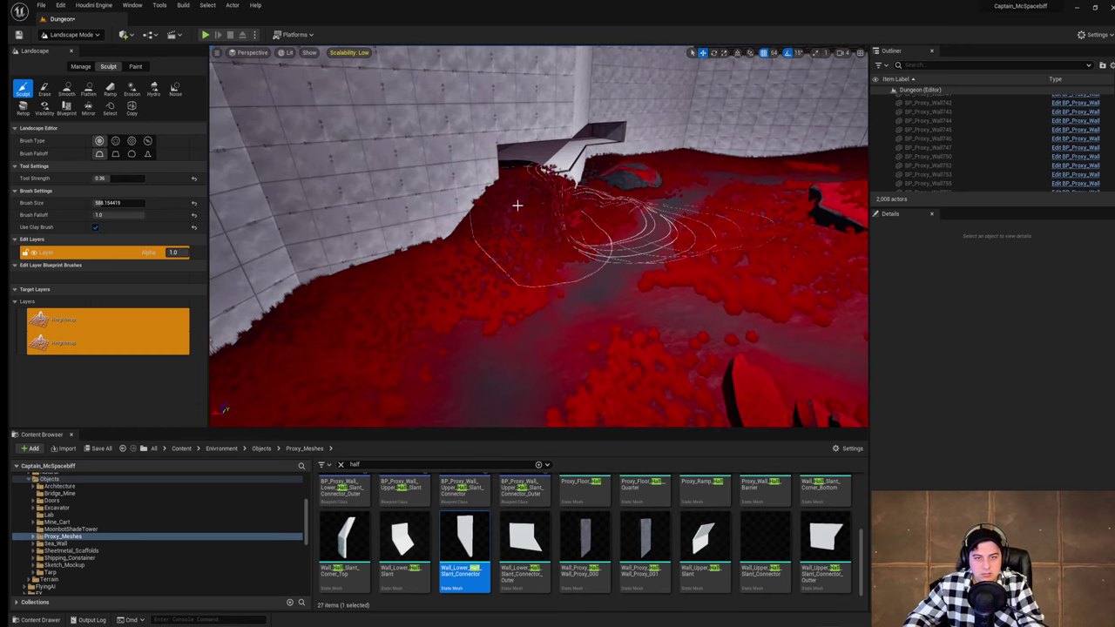
pyautogui.press('d')
pyautogui.moveTo(497, 206); pyautogui.dragTo(327, 205, button='right')
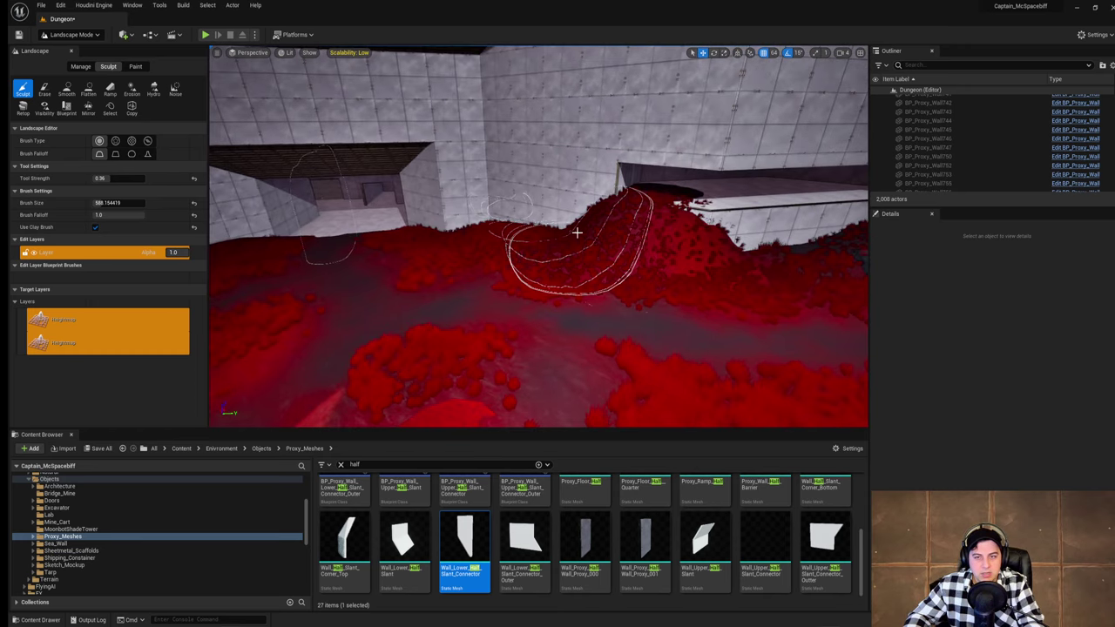
# Step: Undo the last sculpt stroke and build up the terrain along the recessed window's wall and behind the nearby rock
pyautogui.hotkey('ctrl', 'z')
pyautogui.press('s')
pyautogui.moveTo(579, 238)
pyautogui.mouseDown(button='right')
pyautogui.moveTo(706, 240)
pyautogui.moveTo(601, 228)
pyautogui.moveTo(697, 237)
pyautogui.mouseUp(button='right')
pyautogui.press('d')
pyautogui.press('a')
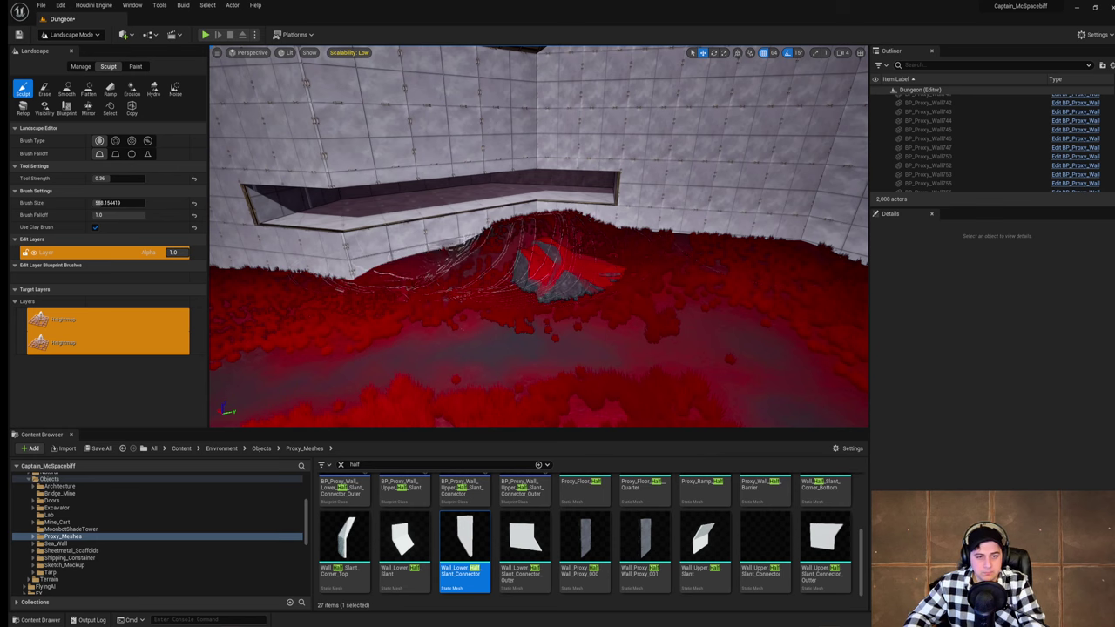
pyautogui.moveTo(453, 235)
pyautogui.mouseDown()
pyautogui.moveTo(358, 248)
pyautogui.moveTo(435, 244)
pyautogui.mouseUp()
pyautogui.press('a')
pyautogui.moveTo(512, 243); pyautogui.dragTo(444, 243, button='right')
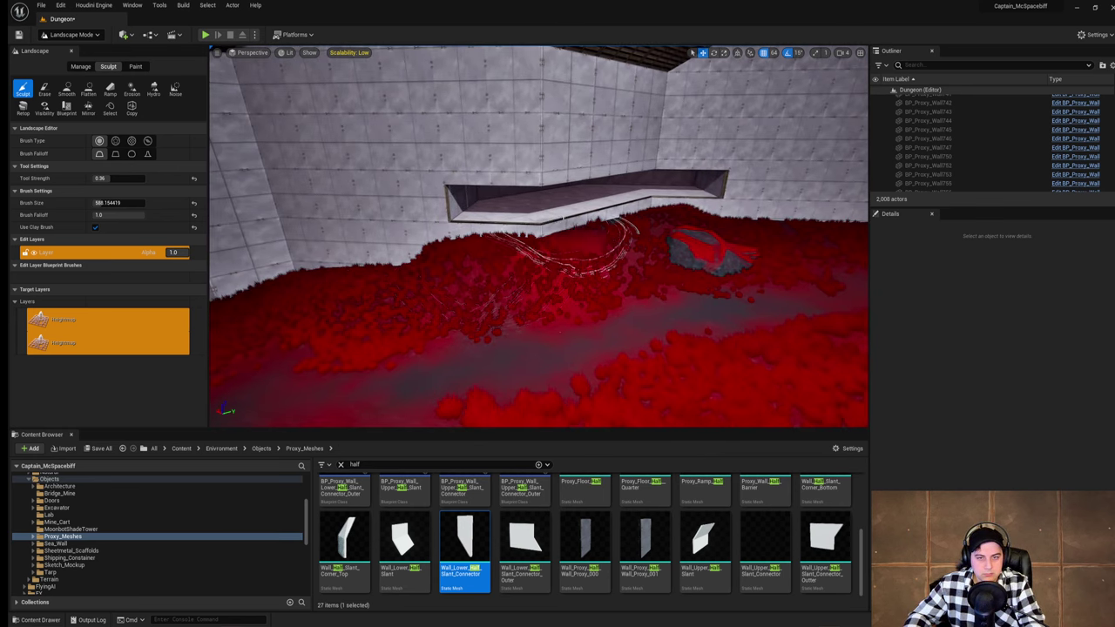
pyautogui.moveTo(571, 211)
pyautogui.mouseDown(button='right')
pyautogui.moveTo(557, 224)
pyautogui.moveTo(696, 261)
pyautogui.moveTo(462, 251)
pyautogui.mouseUp(button='right')
pyautogui.press('d')
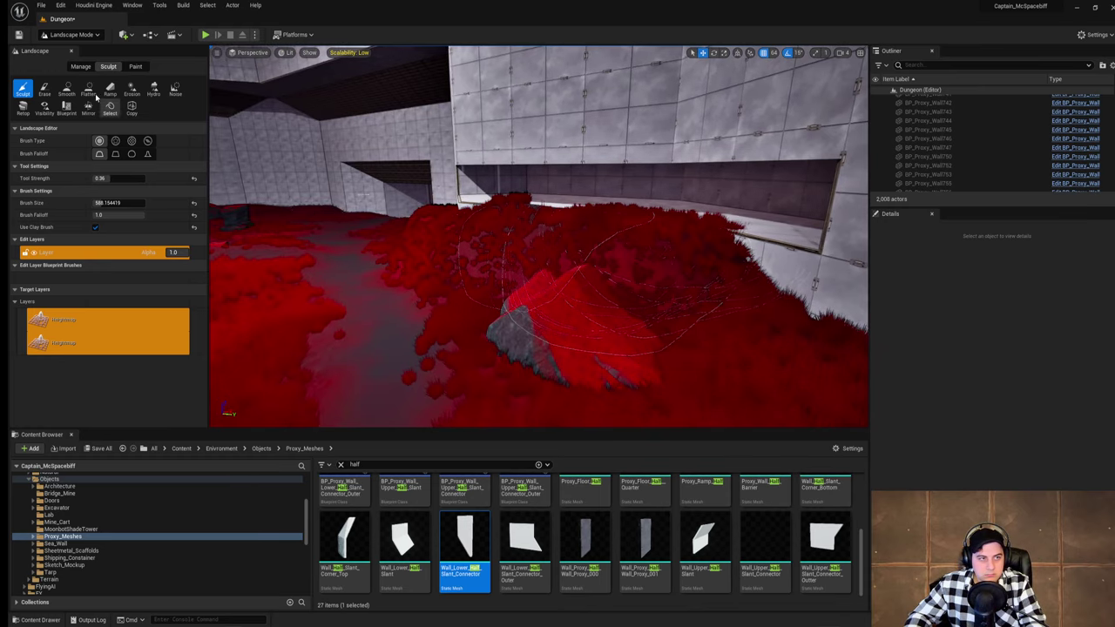
# Step: Smooth the raised mounds below the long recessed window and blend them towards the path with the Smooth tool
pyautogui.click(66, 90)
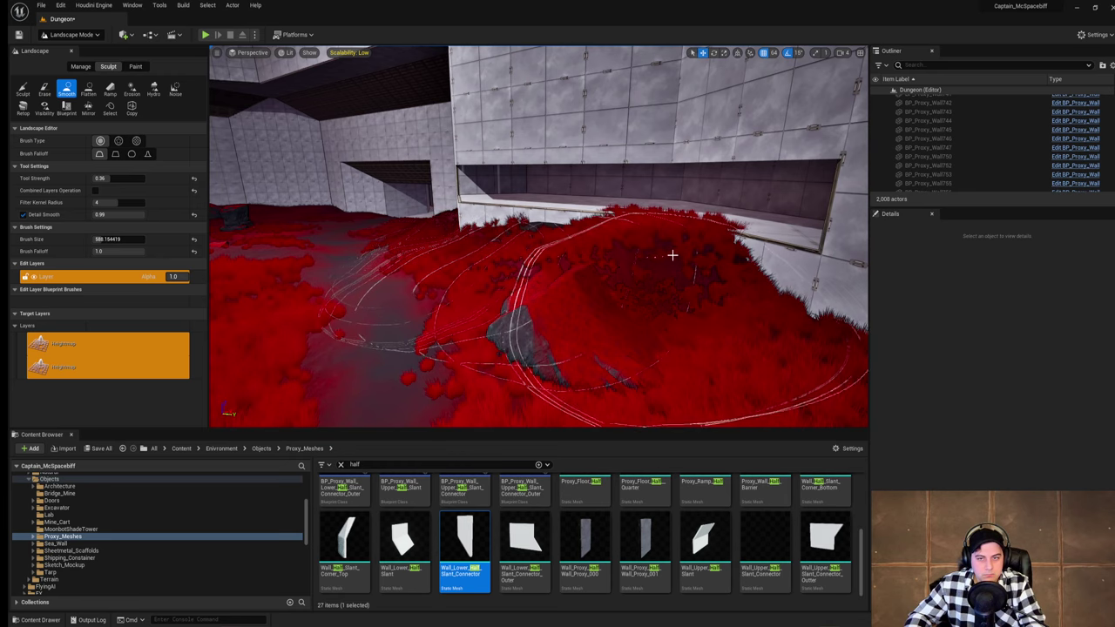
pyautogui.moveTo(671, 253)
pyautogui.mouseDown()
pyautogui.moveTo(601, 236)
pyautogui.moveTo(495, 246)
pyautogui.mouseUp()
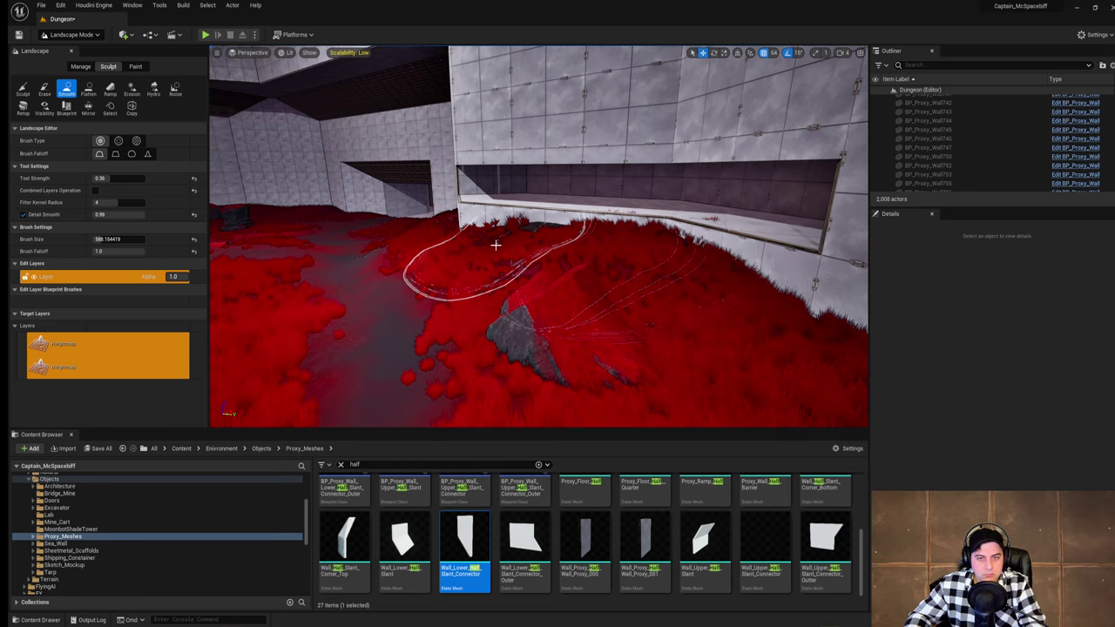
pyautogui.moveTo(495, 247)
pyautogui.mouseDown(button='right')
pyautogui.moveTo(601, 257)
pyautogui.moveTo(517, 253)
pyautogui.moveTo(544, 266)
pyautogui.moveTo(505, 266)
pyautogui.mouseUp(button='right')
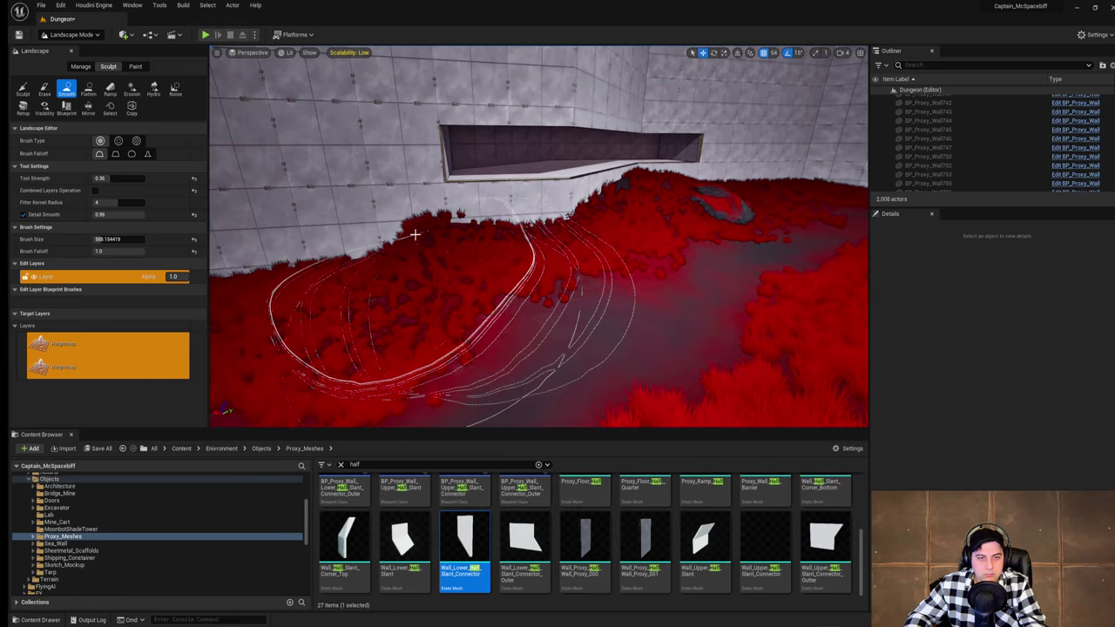
pyautogui.moveTo(413, 274); pyautogui.dragTo(601, 271, button='right')
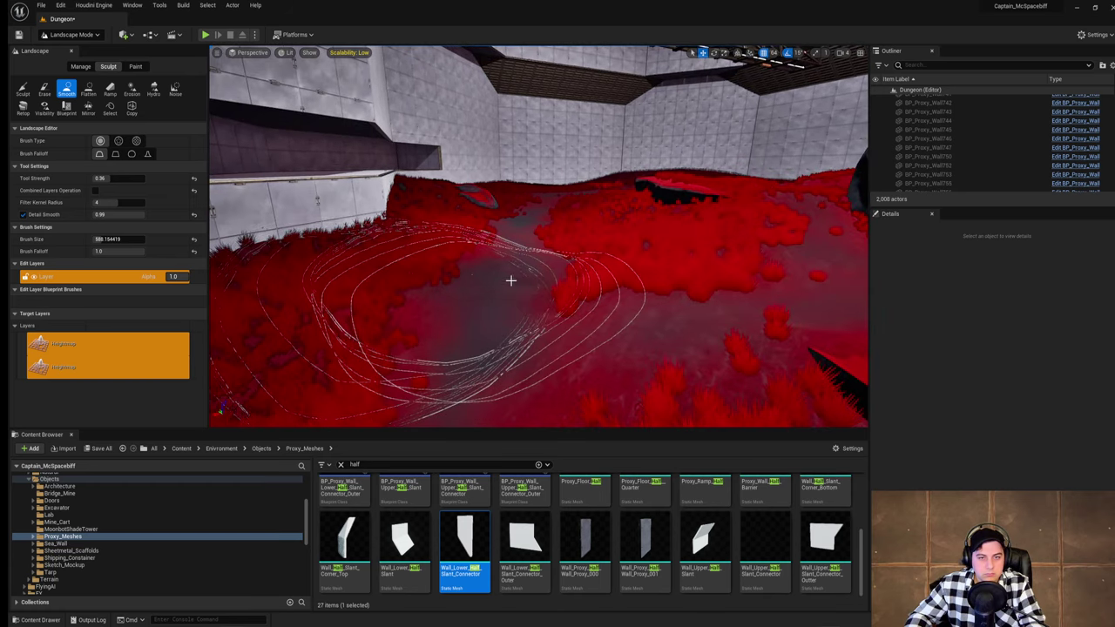
pyautogui.moveTo(505, 250); pyautogui.dragTo(533, 310, button='right')
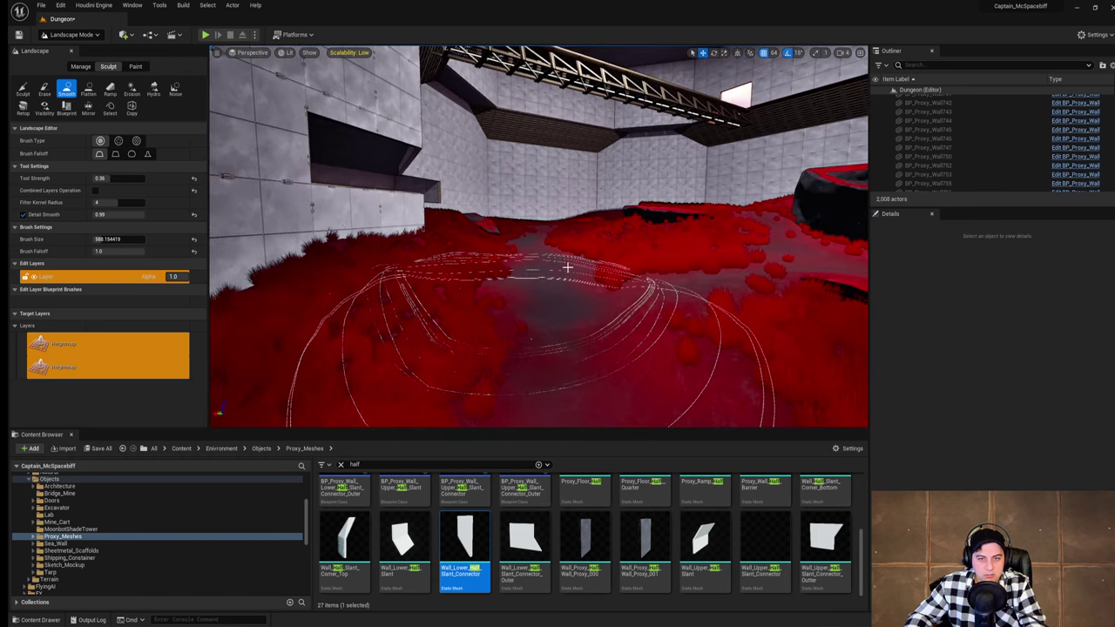
pyautogui.moveTo(615, 309); pyautogui.dragTo(535, 317, button='right')
pyautogui.moveTo(460, 264); pyautogui.dragTo(662, 260, button='right')
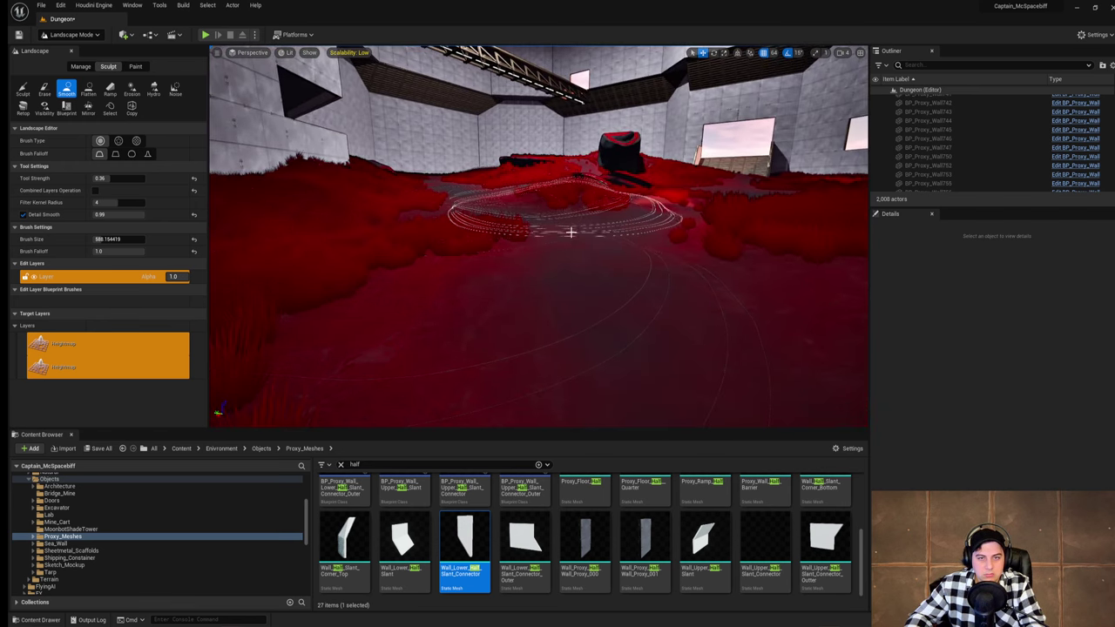
# Step: Sculpt the ground higher along the opposite wall, behind the rocks and below the small window beside the ramp
pyautogui.moveTo(614, 287)
pyautogui.mouseDown(button='right')
pyautogui.moveTo(714, 289)
pyautogui.moveTo(733, 206)
pyautogui.moveTo(718, 202)
pyautogui.moveTo(801, 219)
pyautogui.moveTo(858, 253)
pyautogui.moveTo(797, 256)
pyautogui.moveTo(750, 228)
pyautogui.mouseUp(button='right')
pyautogui.press('w')
pyautogui.press('s')
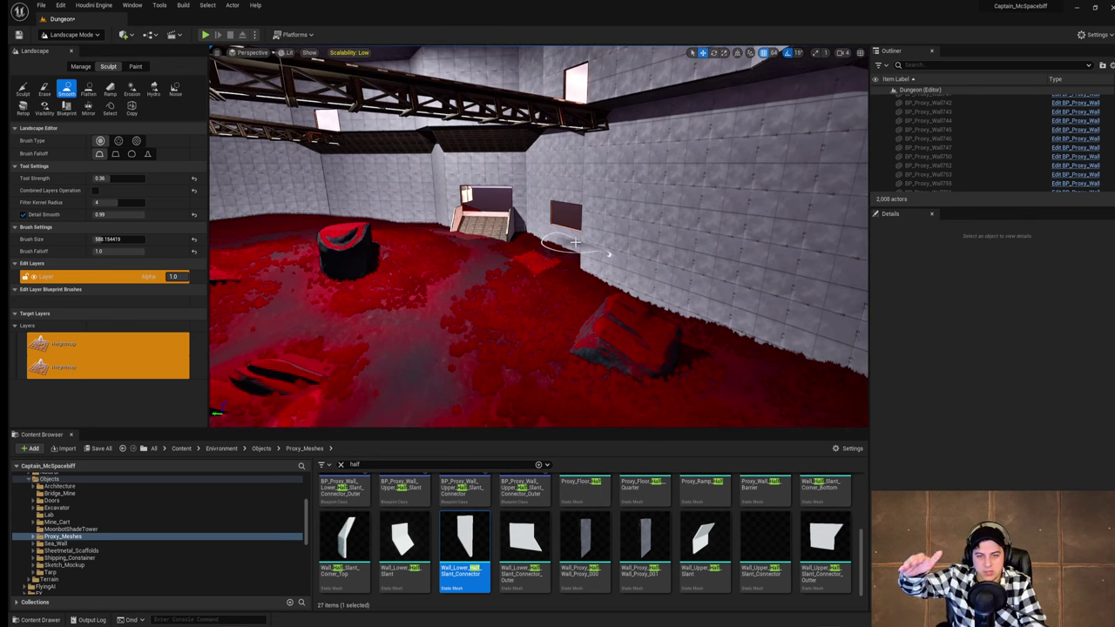
pyautogui.click(23, 88)
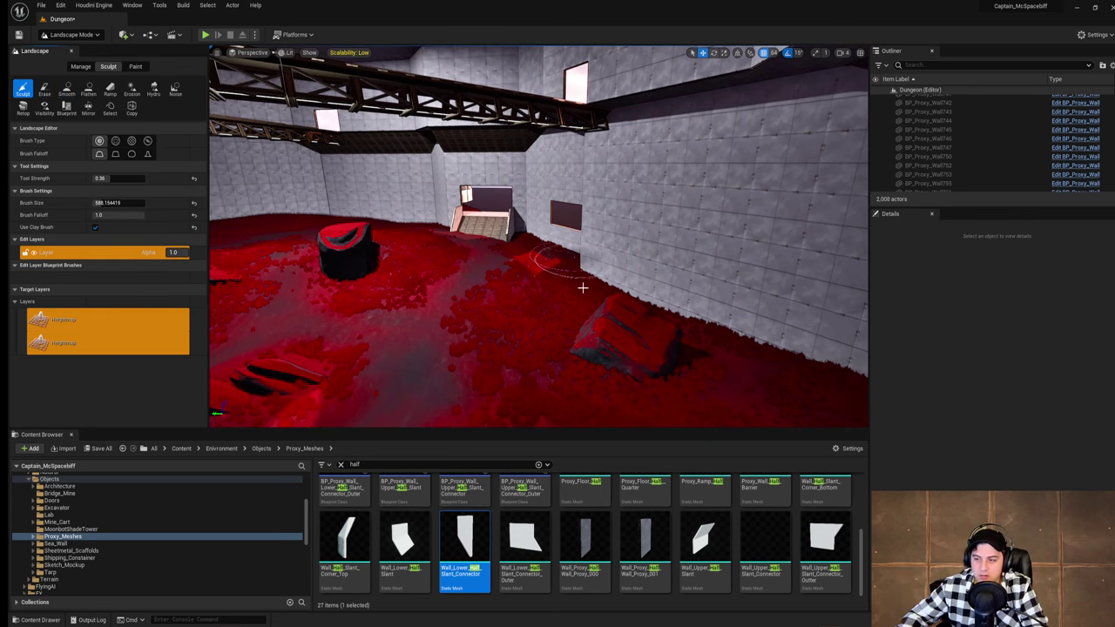
pyautogui.press('w')
pyautogui.moveTo(610, 350); pyautogui.dragTo(692, 411, button='right')
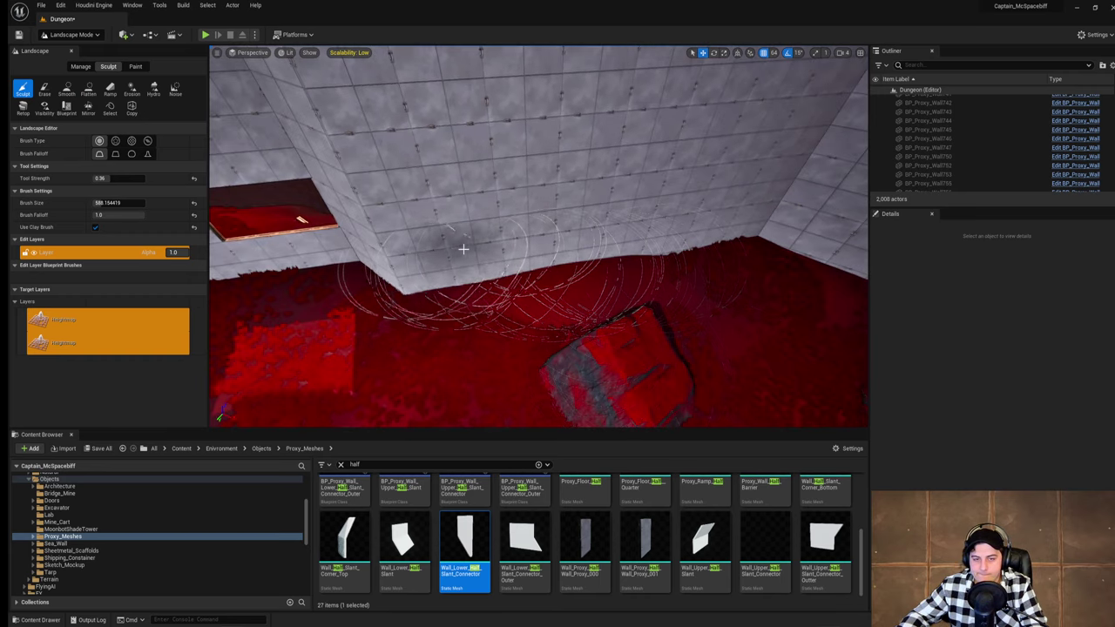
pyautogui.moveTo(635, 215); pyautogui.dragTo(604, 209, button='right')
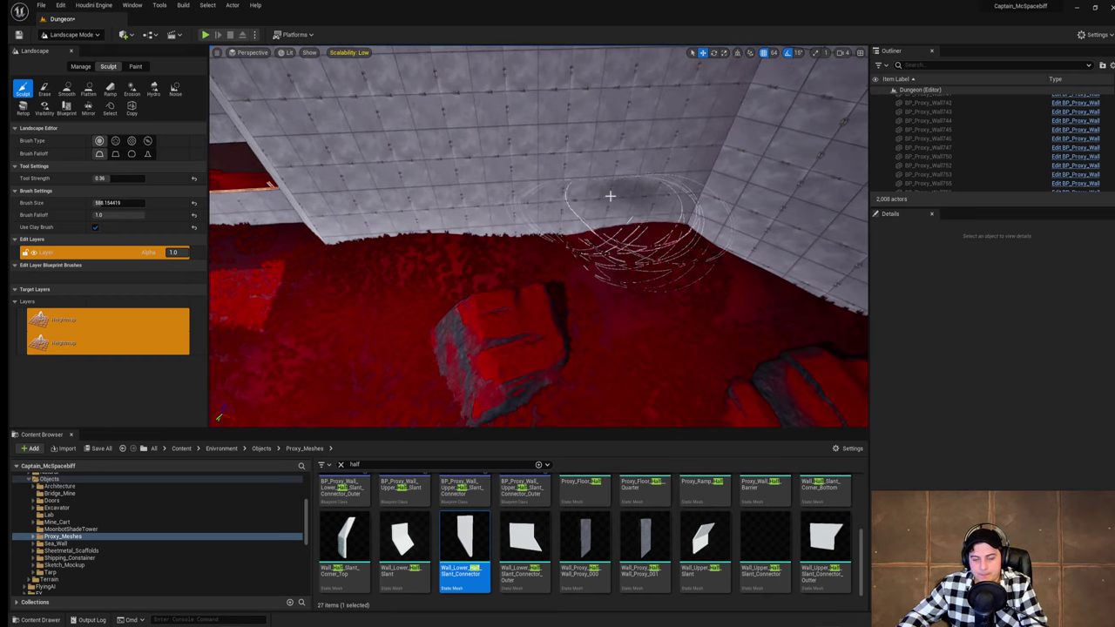
pyautogui.moveTo(457, 195)
pyautogui.mouseDown(button='right')
pyautogui.moveTo(530, 178)
pyautogui.moveTo(471, 168)
pyautogui.mouseUp(button='right')
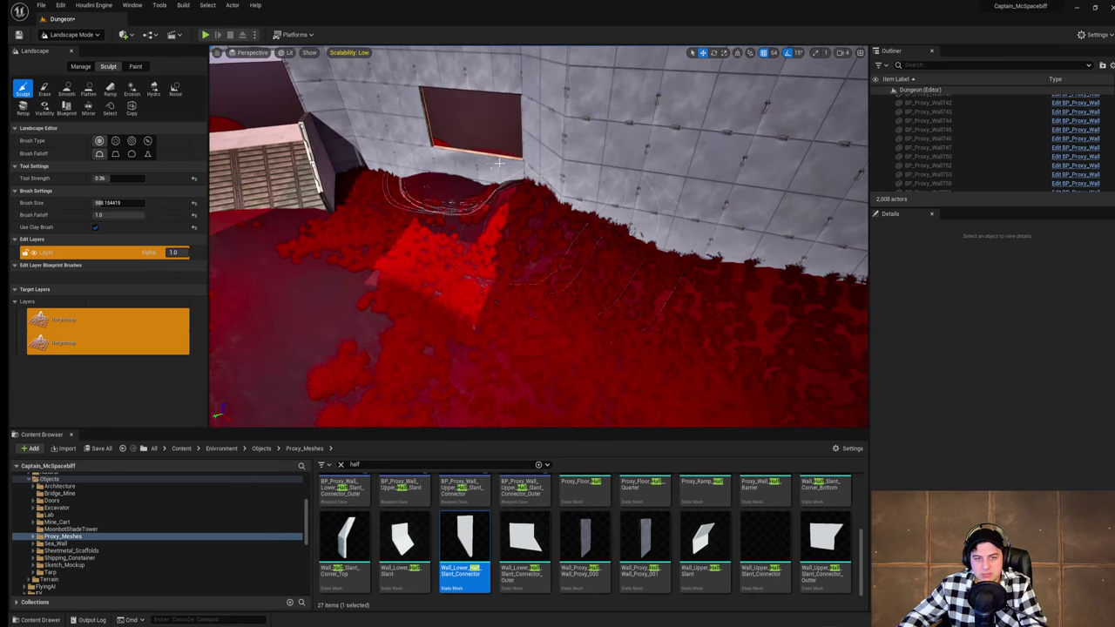
# Step: Build up the terrain in the wall corner behind the rocks and along both adjoining walls with the Sculpt tool
pyautogui.moveTo(677, 200)
pyautogui.mouseDown(button='right')
pyautogui.moveTo(543, 187)
pyautogui.moveTo(615, 204)
pyautogui.mouseUp(button='right')
pyautogui.moveTo(615, 204); pyautogui.dragTo(697, 201)
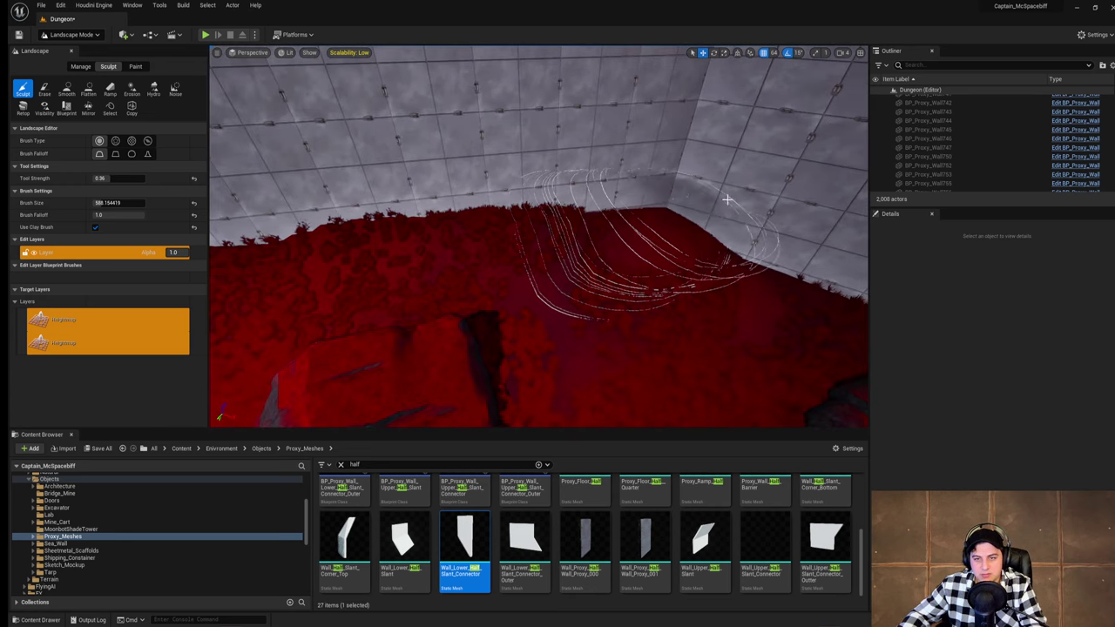
pyautogui.moveTo(696, 201); pyautogui.dragTo(601, 204, button='right')
pyautogui.moveTo(601, 204)
pyautogui.mouseDown()
pyautogui.moveTo(672, 209)
pyautogui.moveTo(623, 209)
pyautogui.mouseUp()
pyautogui.moveTo(623, 209); pyautogui.dragTo(527, 211, button='right')
pyautogui.moveTo(528, 212); pyautogui.dragTo(465, 209)
pyautogui.moveTo(629, 221); pyautogui.dragTo(726, 254)
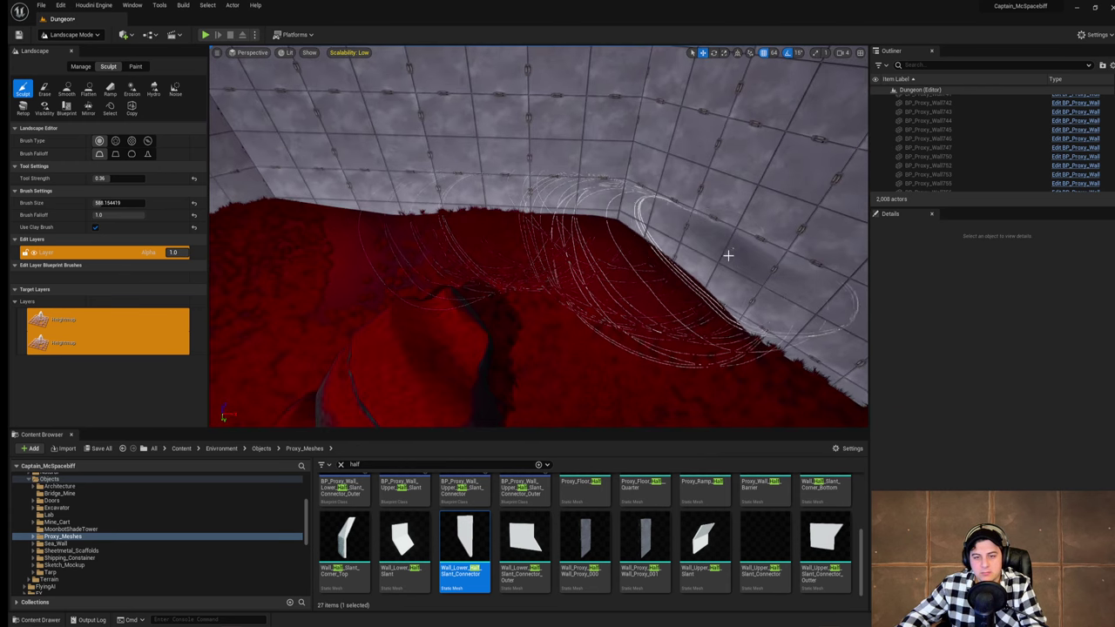
pyautogui.moveTo(726, 253); pyautogui.dragTo(555, 217, button='right')
pyautogui.moveTo(555, 217); pyautogui.dragTo(444, 209)
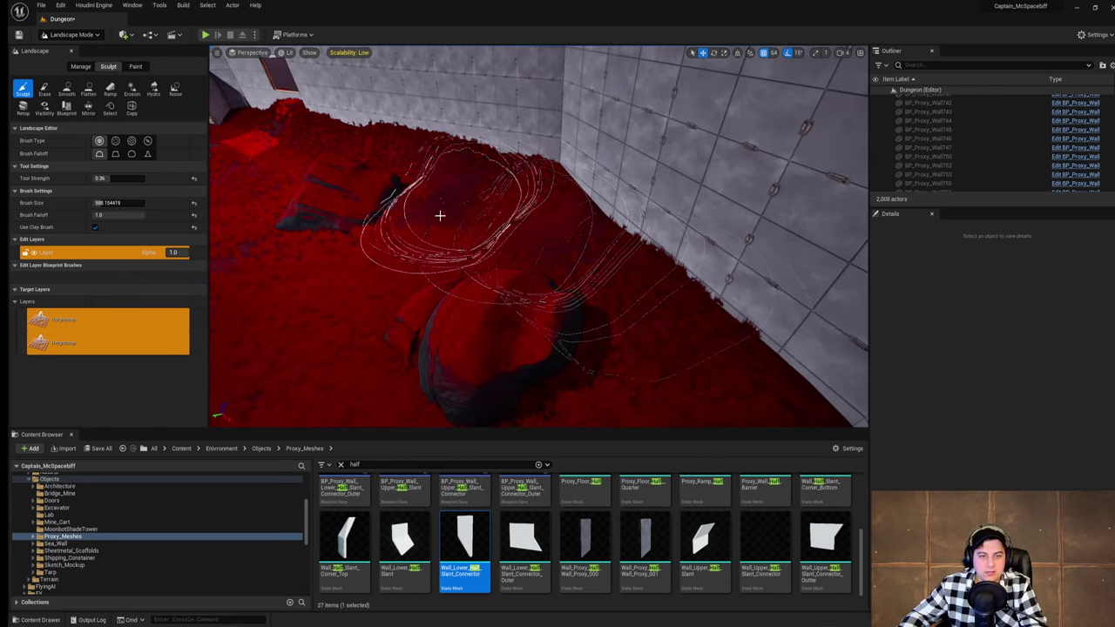
pyautogui.moveTo(540, 218)
pyautogui.mouseDown()
pyautogui.moveTo(552, 266)
pyautogui.moveTo(570, 273)
pyautogui.moveTo(572, 316)
pyautogui.mouseUp()
# Step: Extend the raised ground along the remaining wall, into the next corner and around the protruding wall edge
pyautogui.moveTo(573, 317)
pyautogui.mouseDown(button='right')
pyautogui.moveTo(732, 300)
pyautogui.moveTo(662, 348)
pyautogui.moveTo(649, 300)
pyautogui.mouseUp(button='right')
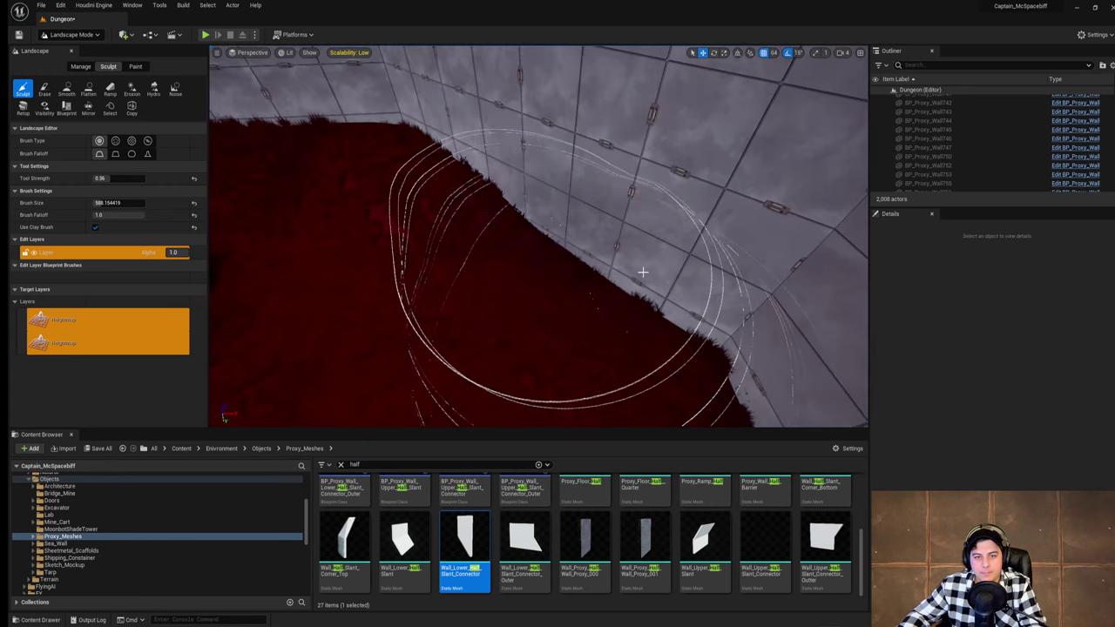
pyautogui.moveTo(642, 269); pyautogui.dragTo(610, 229)
pyautogui.moveTo(609, 229); pyautogui.dragTo(741, 209, button='right')
pyautogui.moveTo(498, 157); pyautogui.dragTo(512, 156, button='right')
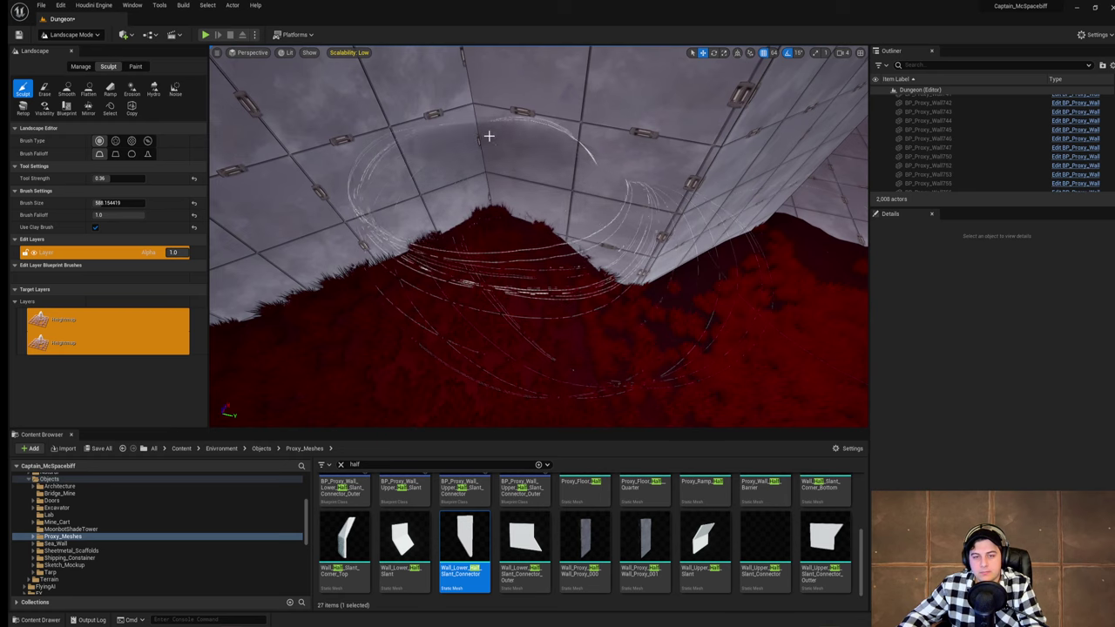
pyautogui.moveTo(511, 148); pyautogui.dragTo(517, 162)
pyautogui.moveTo(517, 162)
pyautogui.mouseDown(button='right')
pyautogui.moveTo(644, 187)
pyautogui.moveTo(675, 174)
pyautogui.mouseUp(button='right')
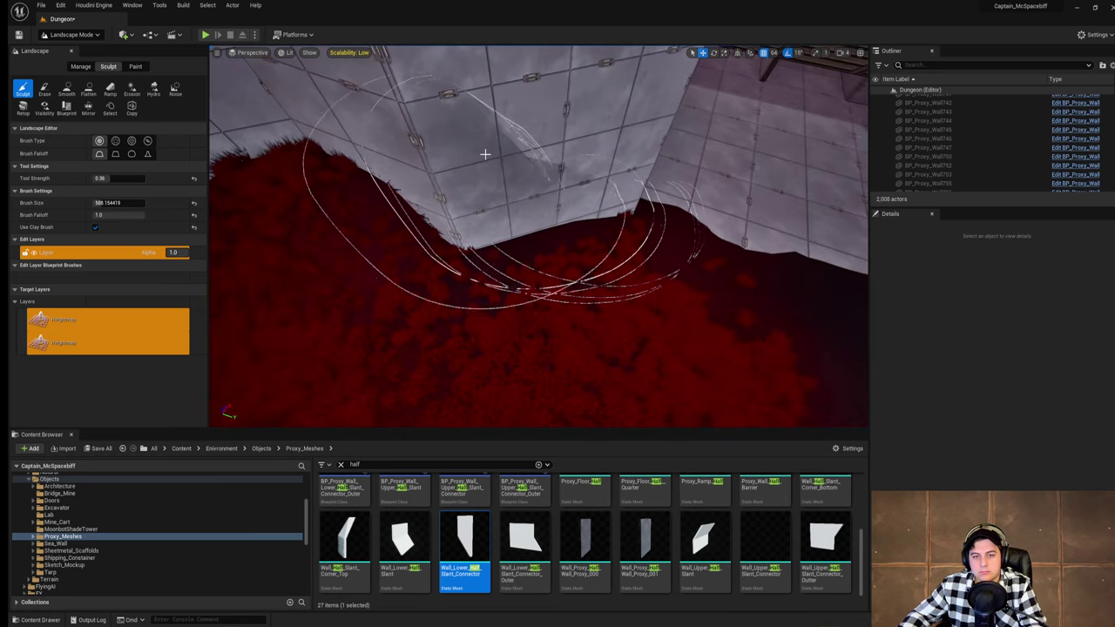
pyautogui.moveTo(517, 162); pyautogui.dragTo(503, 155)
pyautogui.moveTo(503, 156); pyautogui.dragTo(279, 109, button='right')
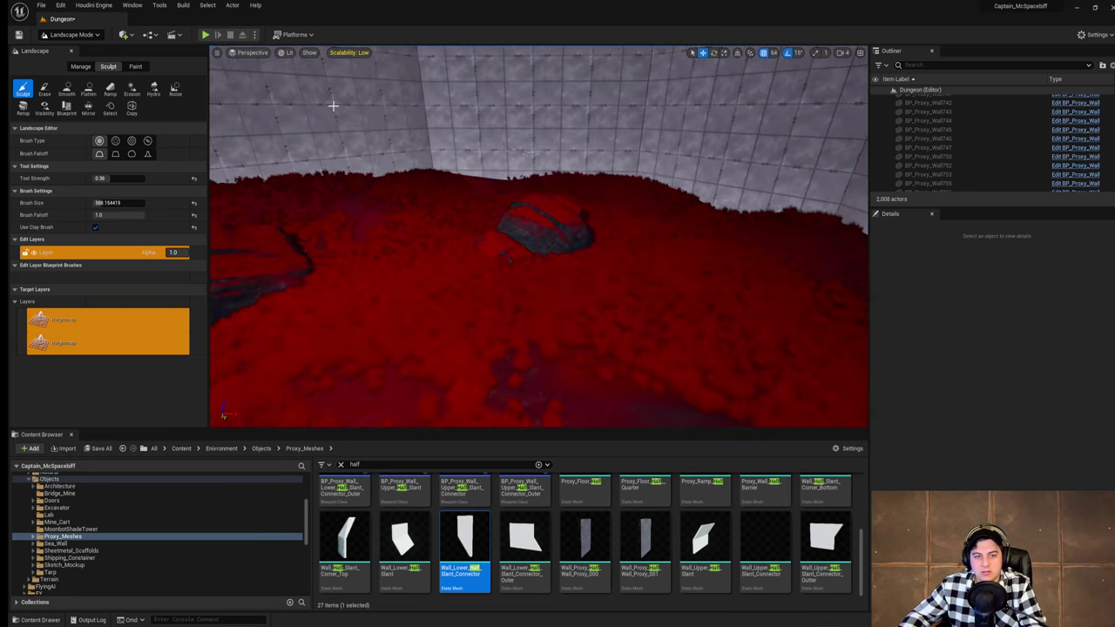
# Step: Smooth the newly raised terrain around the rocks and along the wall towards the small window with the Smooth tool
pyautogui.click(67, 89)
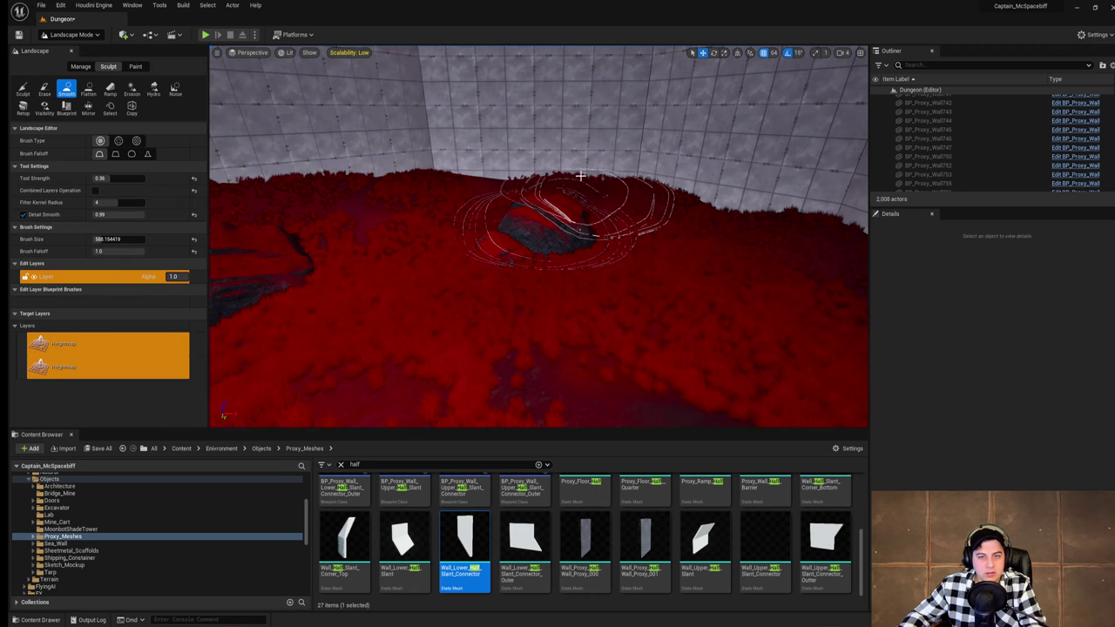
pyautogui.moveTo(335, 220)
pyautogui.mouseDown(button='right')
pyautogui.moveTo(292, 233)
pyautogui.moveTo(213, 232)
pyautogui.mouseUp(button='right')
pyautogui.moveTo(419, 193)
pyautogui.mouseDown()
pyautogui.moveTo(354, 162)
pyautogui.moveTo(297, 166)
pyautogui.mouseUp()
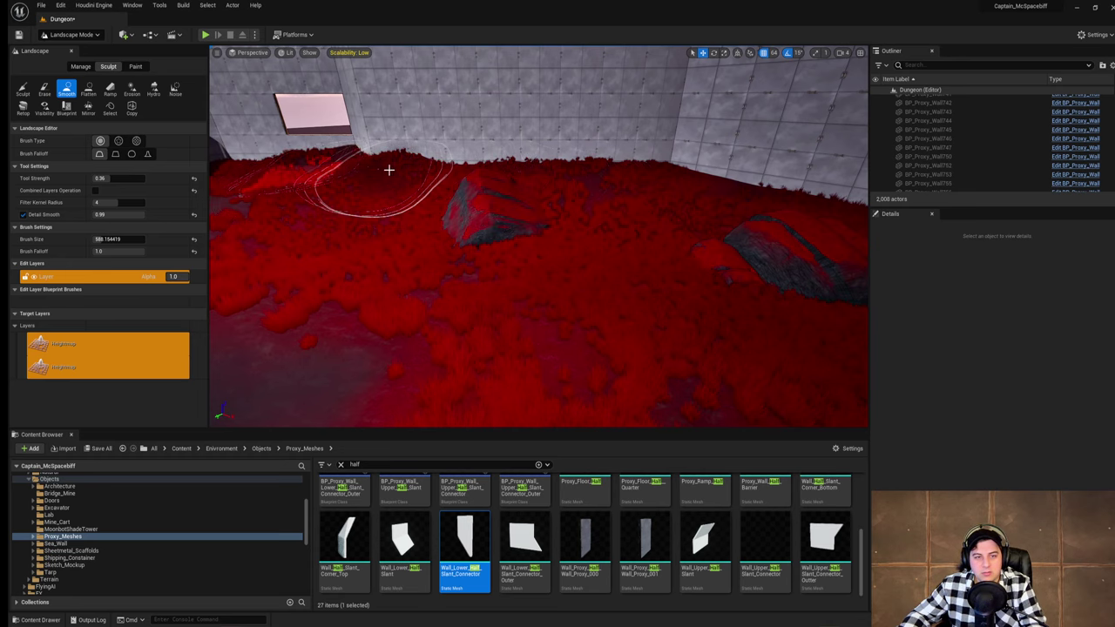
pyautogui.moveTo(575, 220); pyautogui.dragTo(774, 222, button='right')
pyautogui.moveTo(543, 237); pyautogui.dragTo(652, 278)
pyautogui.moveTo(660, 281)
pyautogui.mouseDown(button='right')
pyautogui.moveTo(690, 307)
pyautogui.moveTo(610, 272)
pyautogui.moveTo(526, 256)
pyautogui.mouseUp(button='right')
pyautogui.moveTo(579, 226); pyautogui.dragTo(505, 228, button='right')
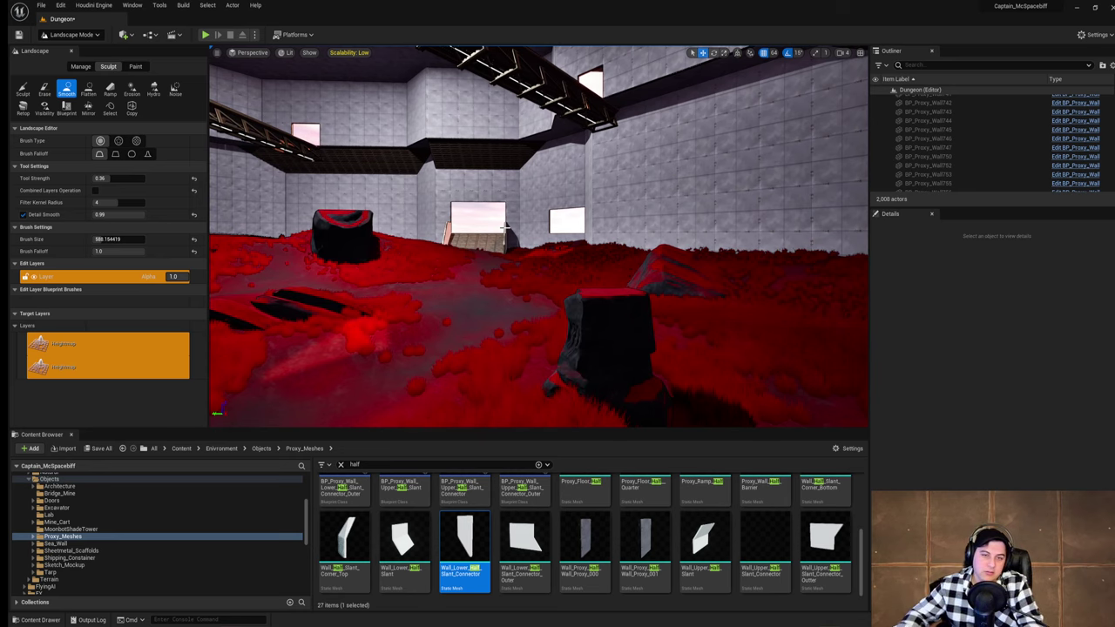
# Step: Inspect the smoothed terrain beside the ramp, below the small window, around the rocks and along the adjoining walls
pyautogui.press('w')
pyautogui.moveTo(505, 228); pyautogui.dragTo(474, 241, button='right')
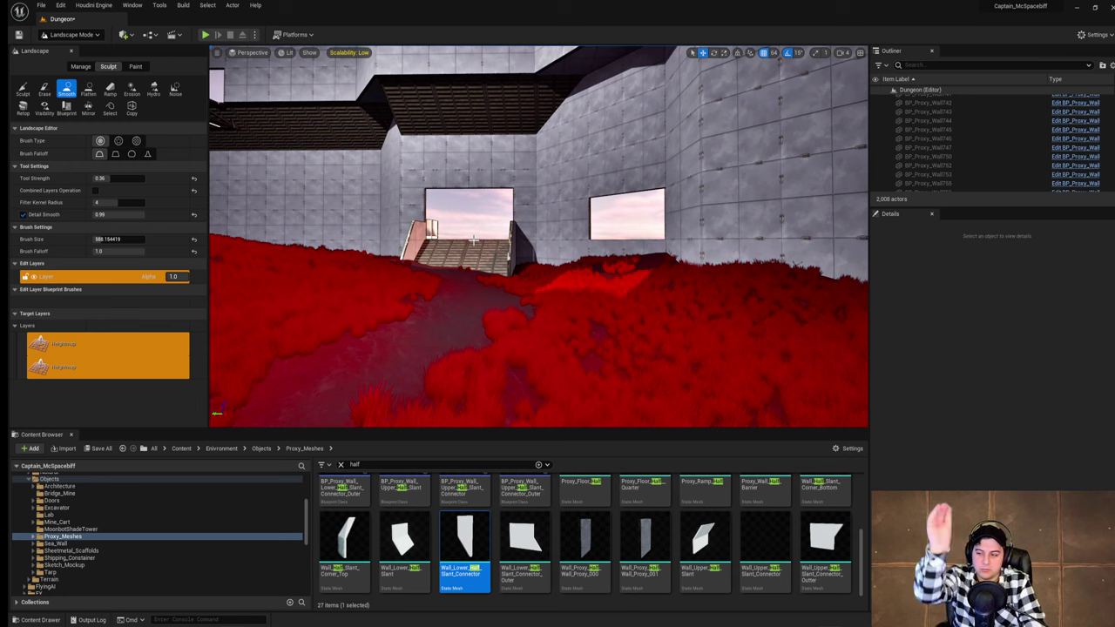
pyautogui.press('w')
pyautogui.moveTo(563, 288)
pyautogui.mouseDown(button='right')
pyautogui.moveTo(610, 288)
pyautogui.moveTo(592, 288)
pyautogui.mouseUp(button='right')
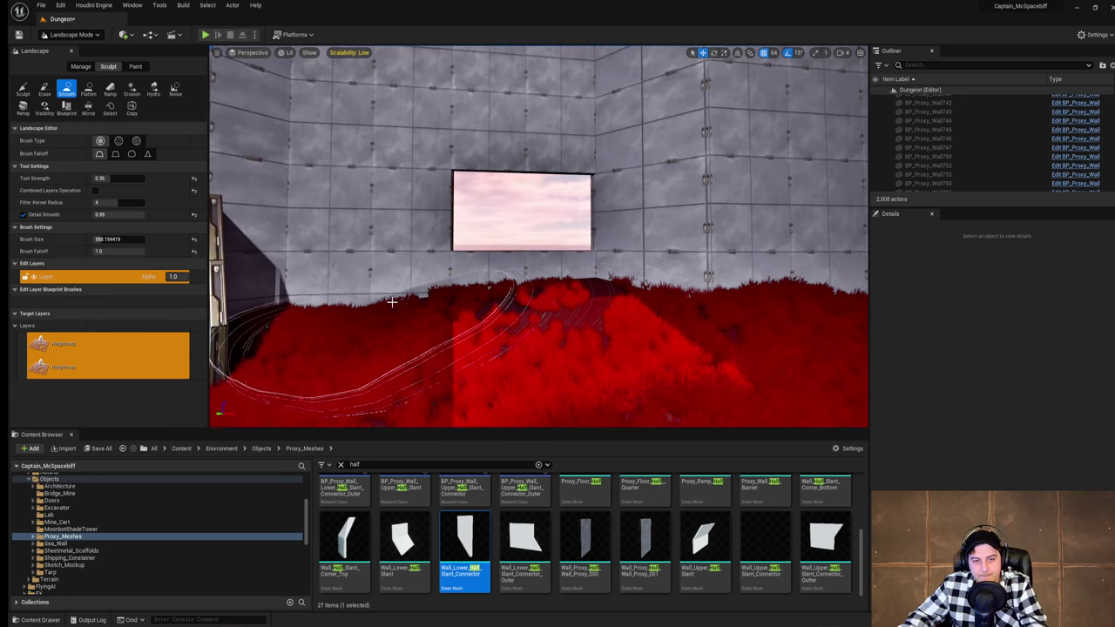
pyautogui.moveTo(665, 312); pyautogui.dragTo(740, 316, button='right')
pyautogui.press('s')
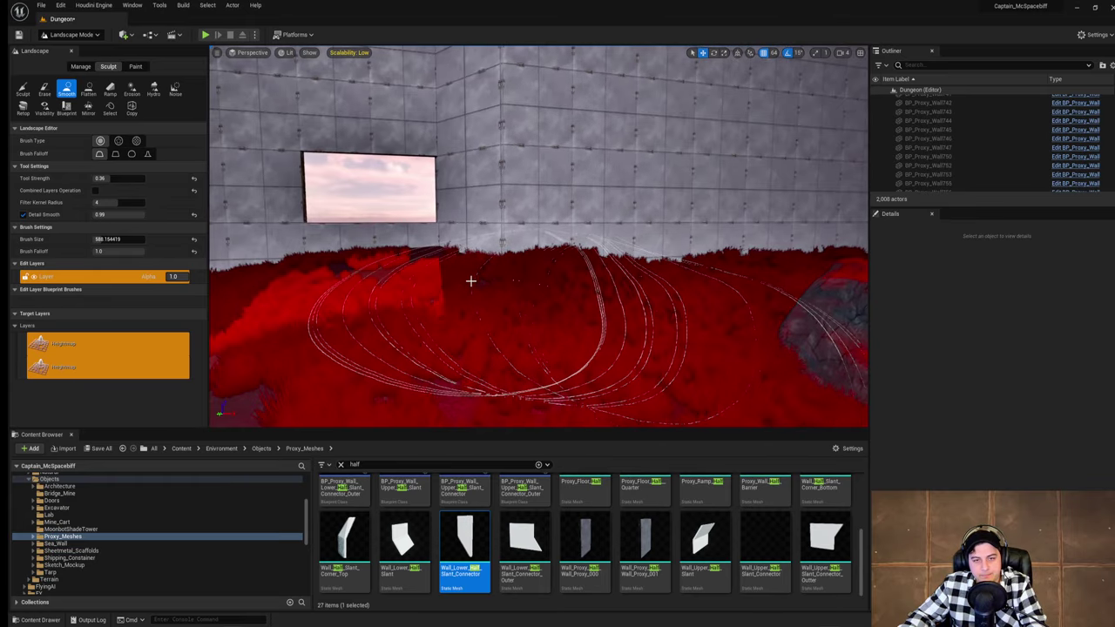
pyautogui.press('d')
pyautogui.moveTo(470, 282)
pyautogui.mouseDown(button='right')
pyautogui.moveTo(464, 288)
pyautogui.moveTo(479, 298)
pyautogui.mouseUp(button='right')
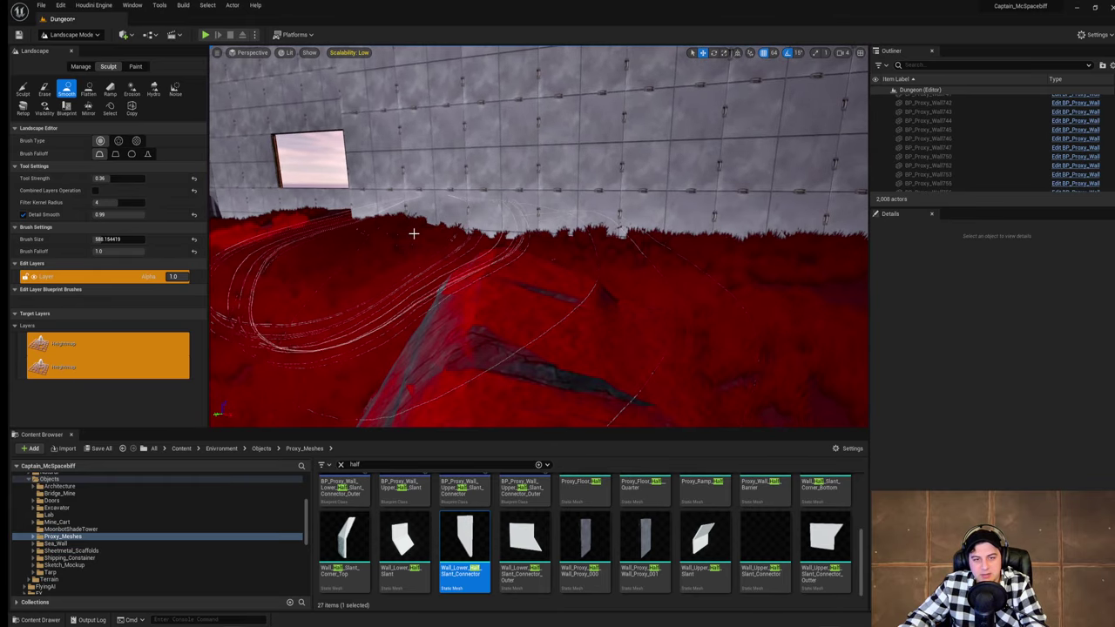
pyautogui.moveTo(684, 258); pyautogui.dragTo(784, 260, button='right')
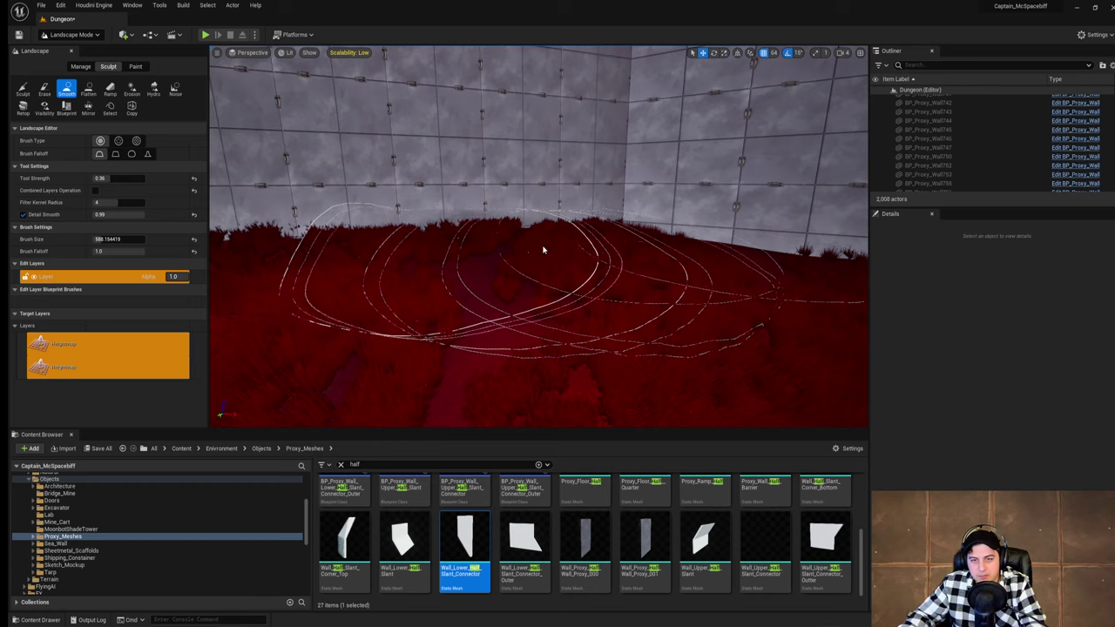
pyautogui.press('s')
pyautogui.moveTo(546, 249)
pyautogui.mouseDown(button='right')
pyautogui.moveTo(537, 263)
pyautogui.moveTo(644, 292)
pyautogui.moveTo(558, 248)
pyautogui.moveTo(509, 242)
pyautogui.moveTo(539, 261)
pyautogui.mouseUp(button='right')
pyautogui.press('s')
pyautogui.press('w')
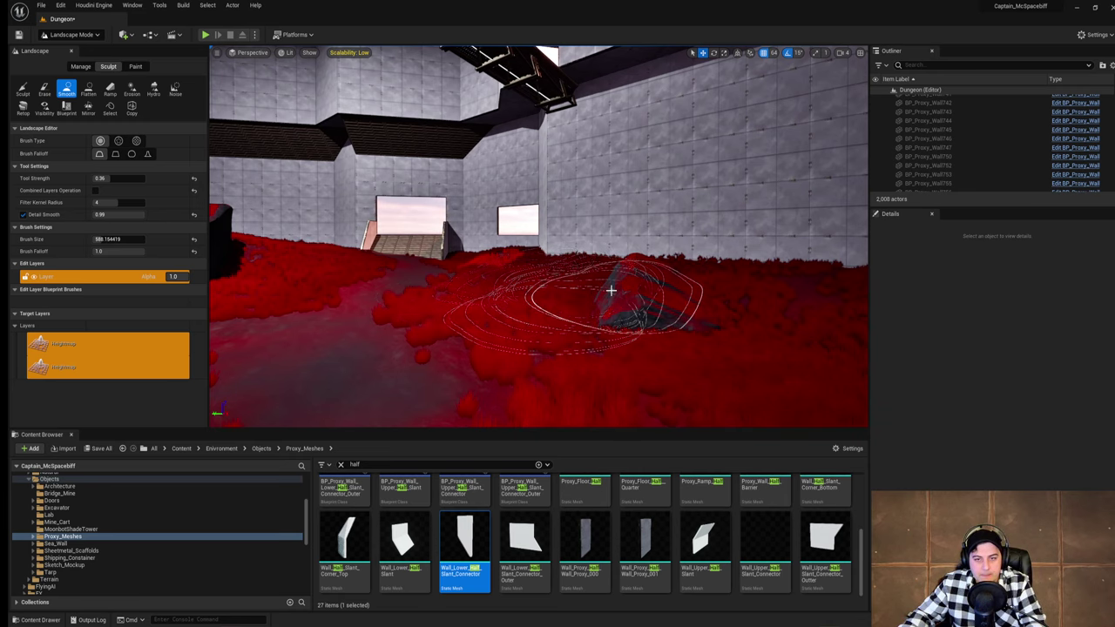
pyautogui.moveTo(692, 303); pyautogui.dragTo(740, 327, button='right')
pyautogui.moveTo(555, 293); pyautogui.dragTo(644, 314, button='right')
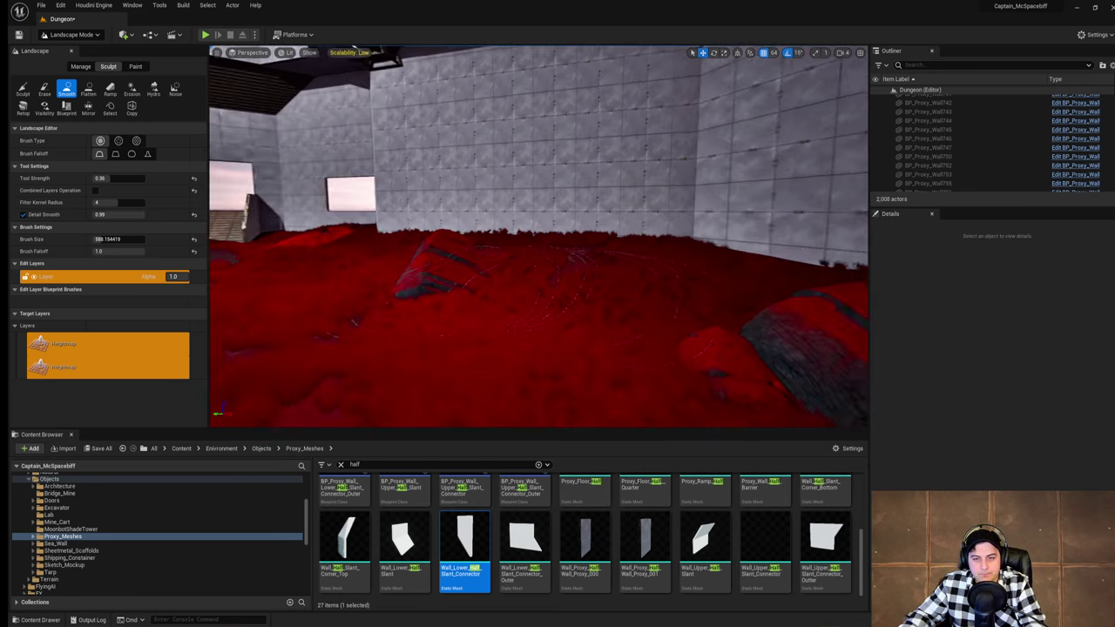
pyautogui.moveTo(522, 275)
pyautogui.mouseDown(button='right')
pyautogui.moveTo(579, 294)
pyautogui.moveTo(553, 265)
pyautogui.moveTo(514, 270)
pyautogui.mouseUp(button='right')
pyautogui.press('d')
pyautogui.press('s')
pyautogui.moveTo(644, 279)
pyautogui.mouseDown(button='right')
pyautogui.moveTo(679, 300)
pyautogui.moveTo(642, 294)
pyautogui.moveTo(637, 273)
pyautogui.mouseUp(button='right')
pyautogui.press('w')
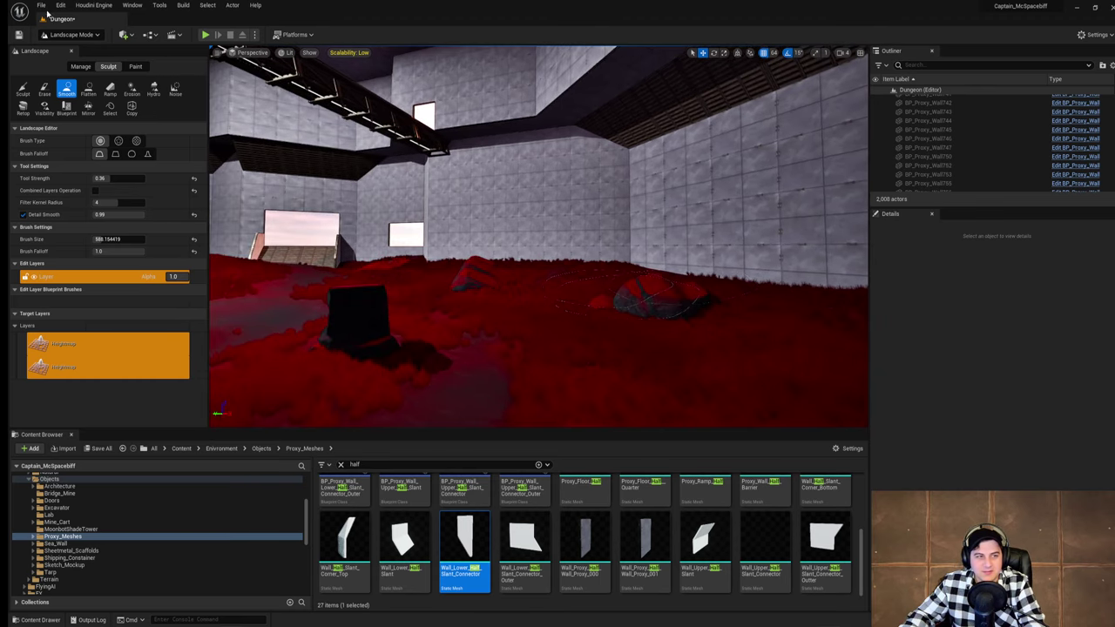
# Step: Save the Dungeon level and start a play session inside the large room
pyautogui.click(44, 7)
pyautogui.click(131, 84)
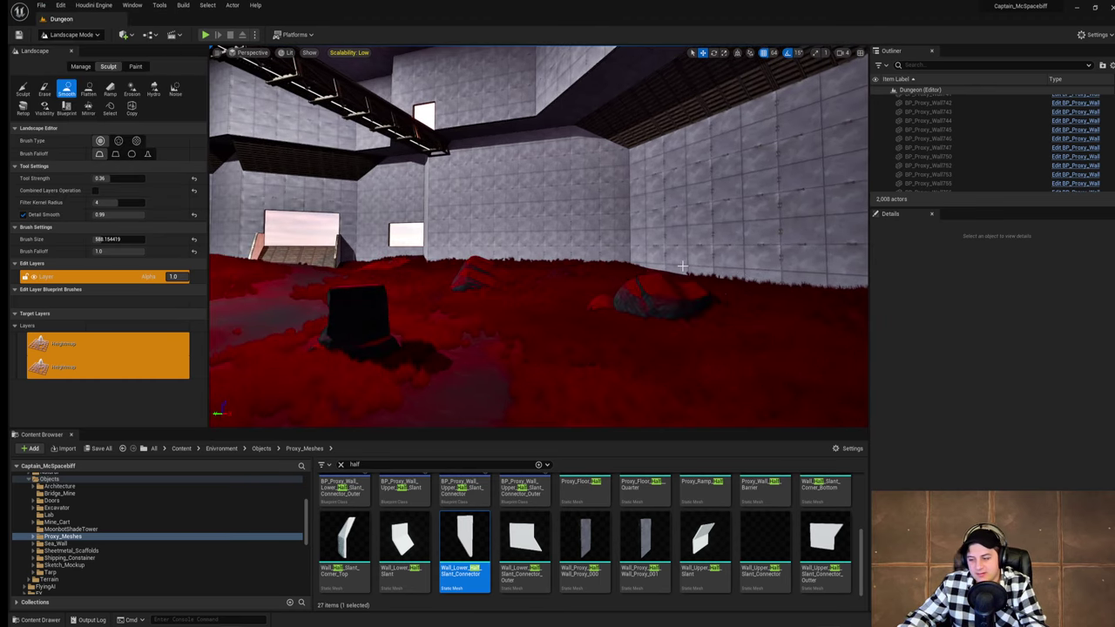
pyautogui.press('w')
pyautogui.moveTo(694, 284)
pyautogui.mouseDown(button='right')
pyautogui.moveTo(770, 288)
pyautogui.moveTo(784, 300)
pyautogui.moveTo(488, 274)
pyautogui.moveTo(649, 284)
pyautogui.mouseUp(button='right')
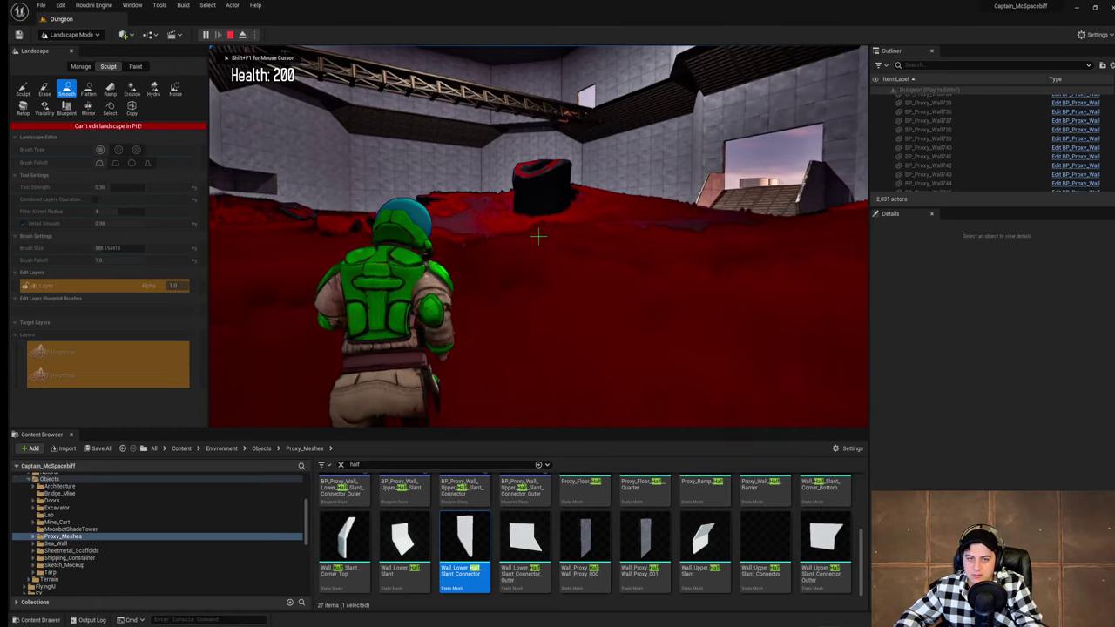
# Step: Run the character around the room in the play session to check the raised terrain around the rocks and against the walls
pyautogui.press('w')
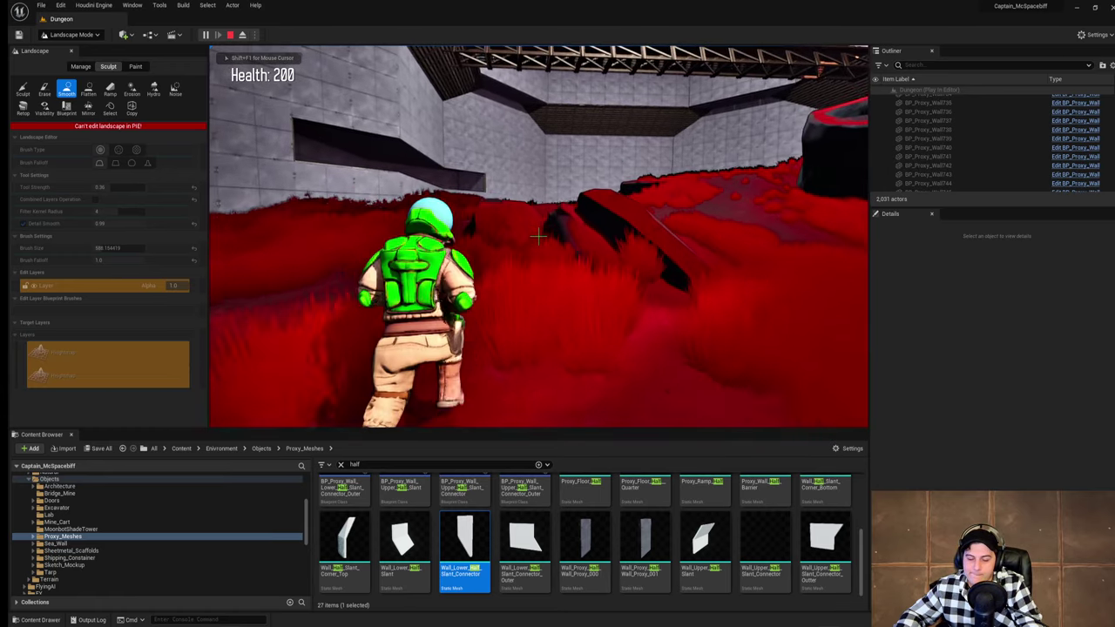
pyautogui.press('w')
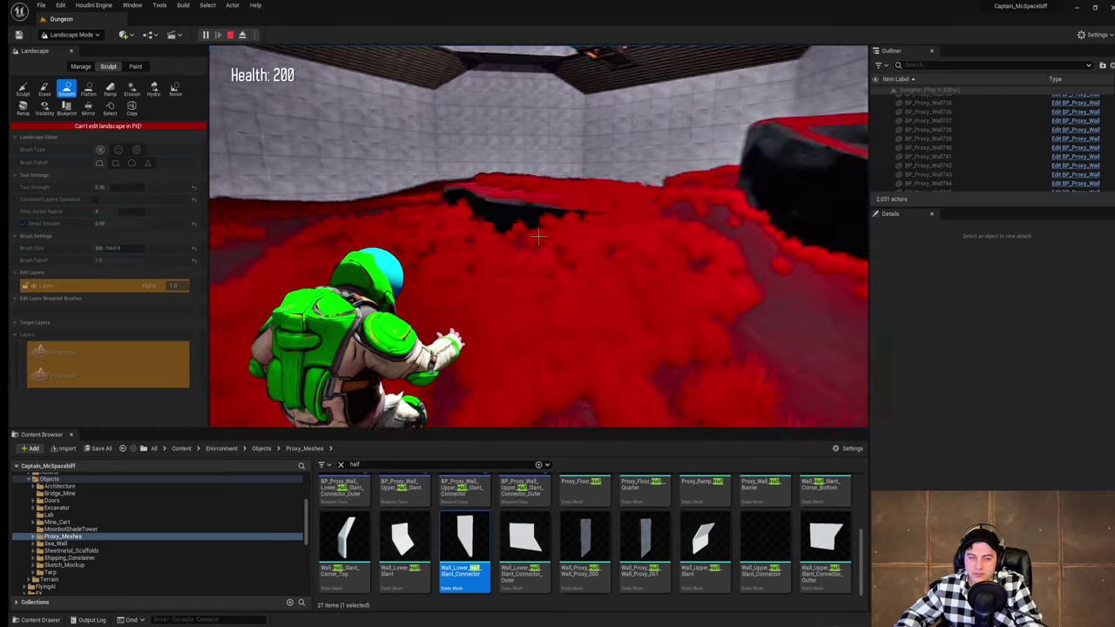
pyautogui.press('w')
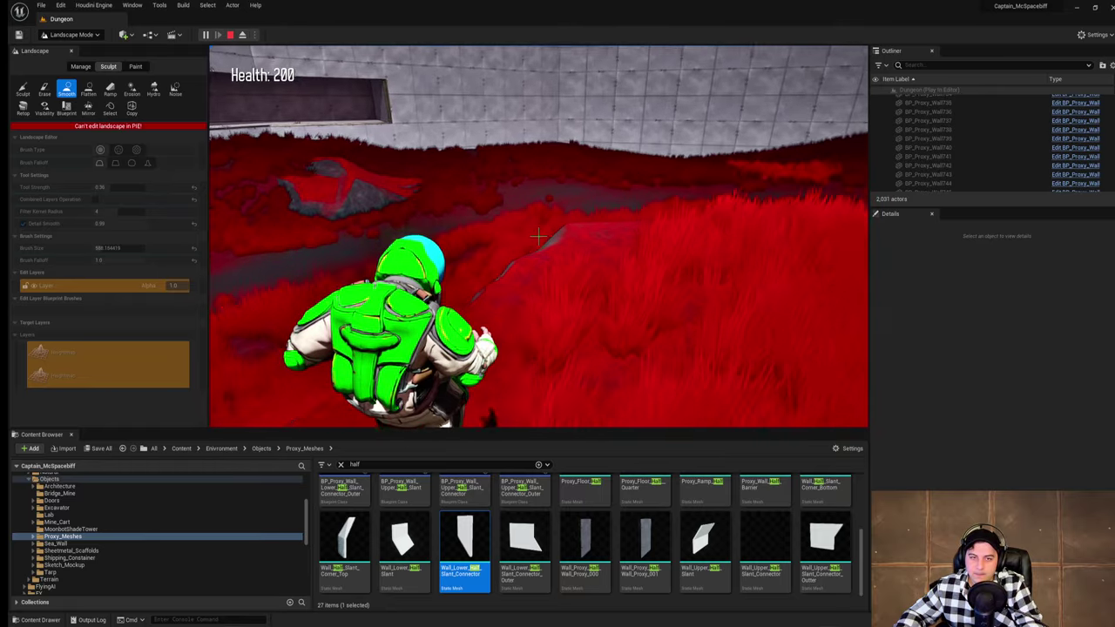
pyautogui.press('w')
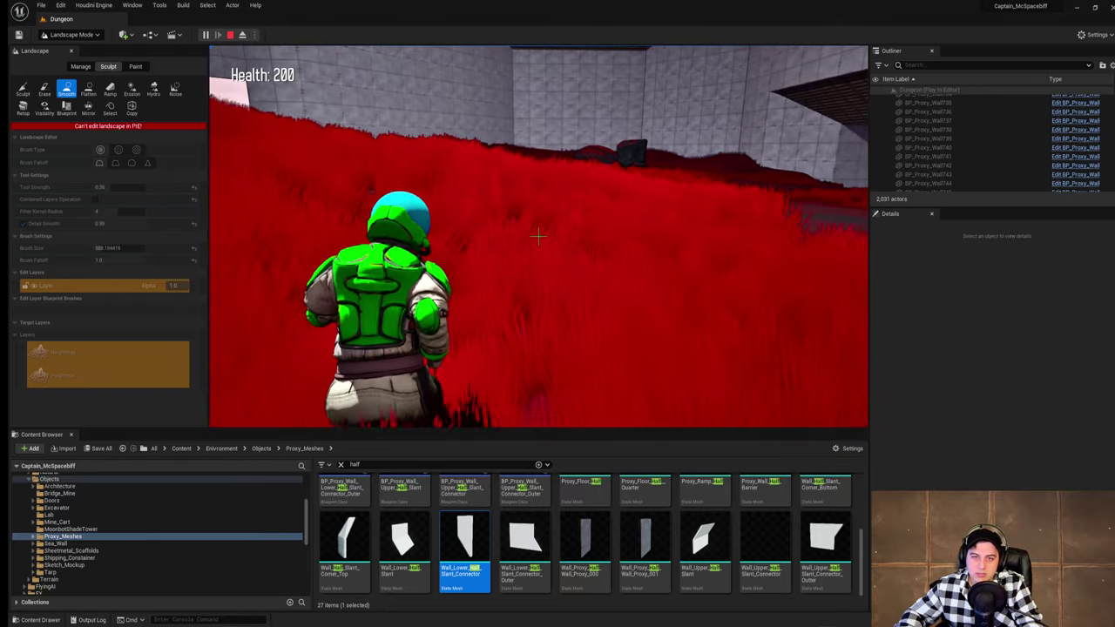
pyautogui.press('w')
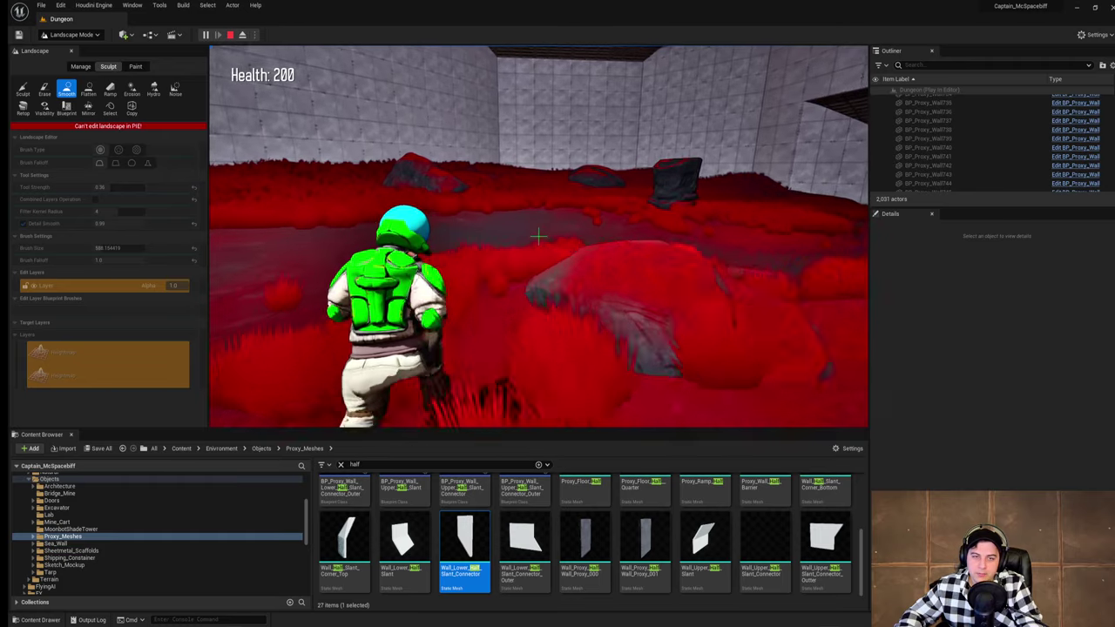
pyautogui.press('w')
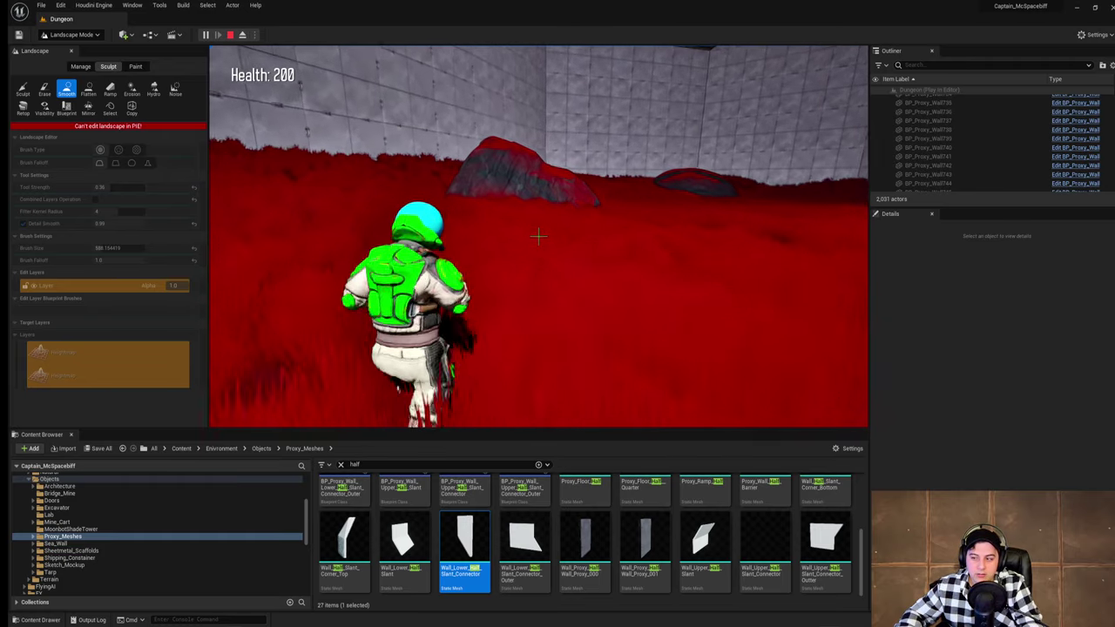
pyautogui.press('w')
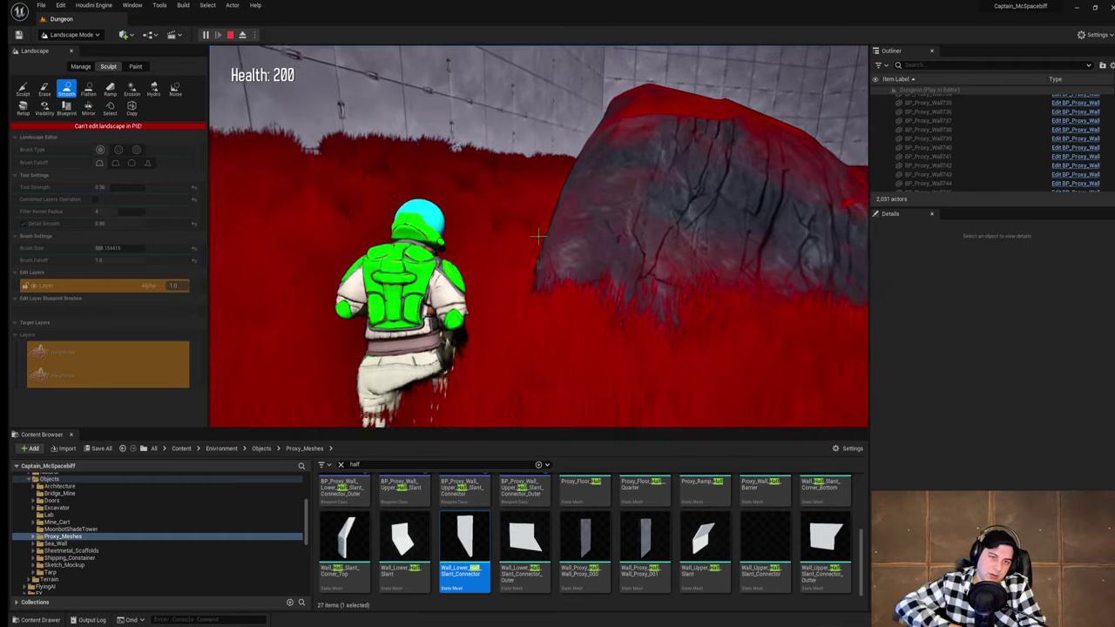
pyautogui.press('w')
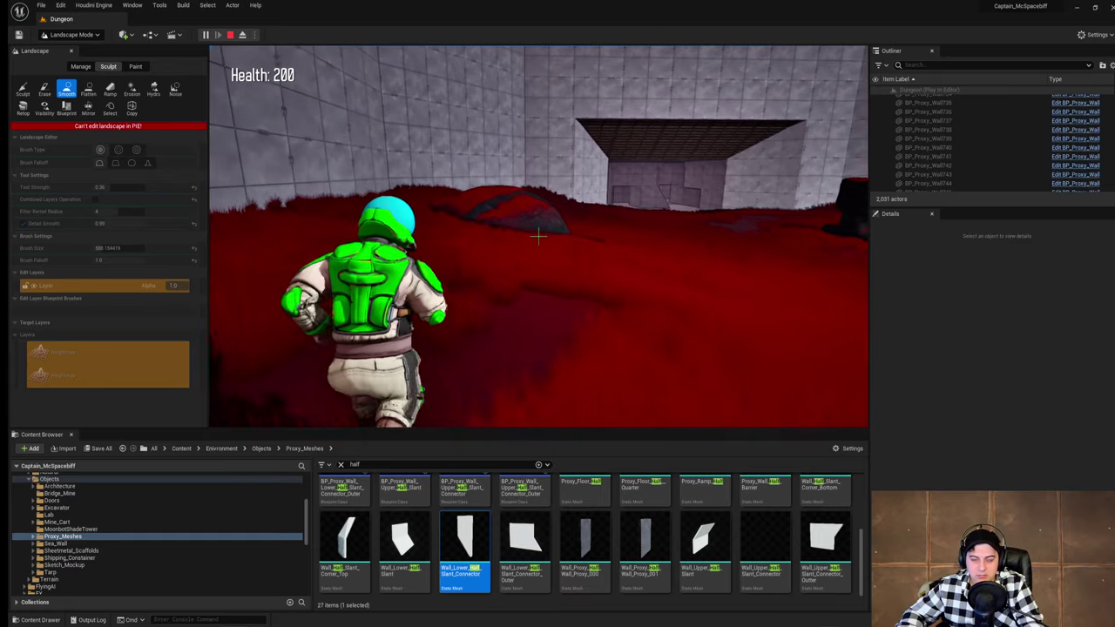
# Step: Run the character past the rocks to the ramp and on to the large black rock, checking slopes and jumping
pyautogui.press('w')
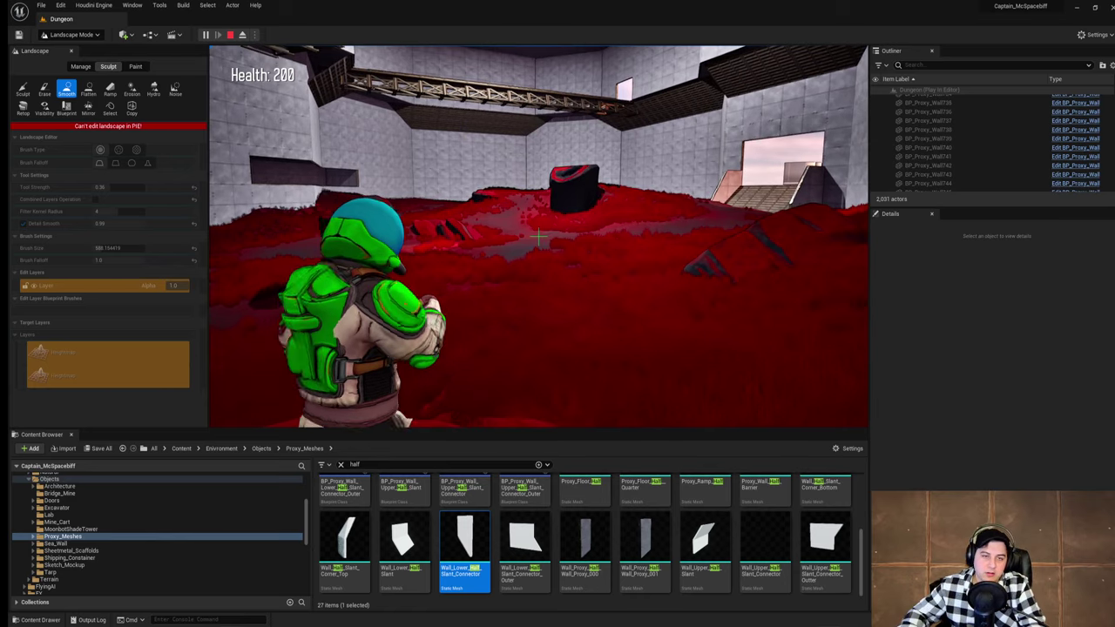
pyautogui.press('w')
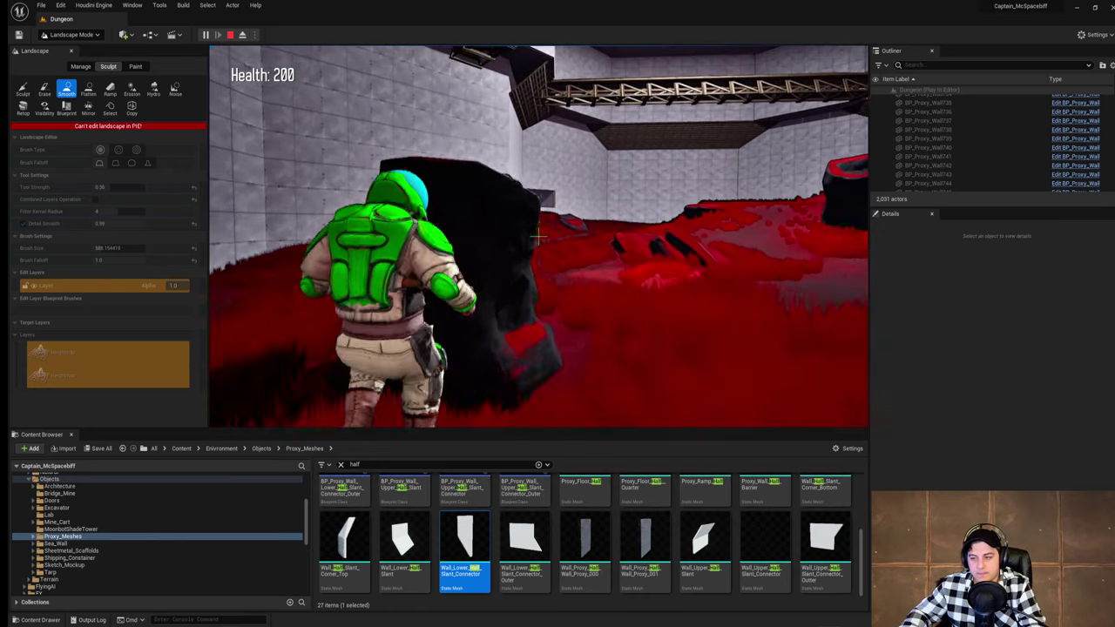
pyautogui.press('w')
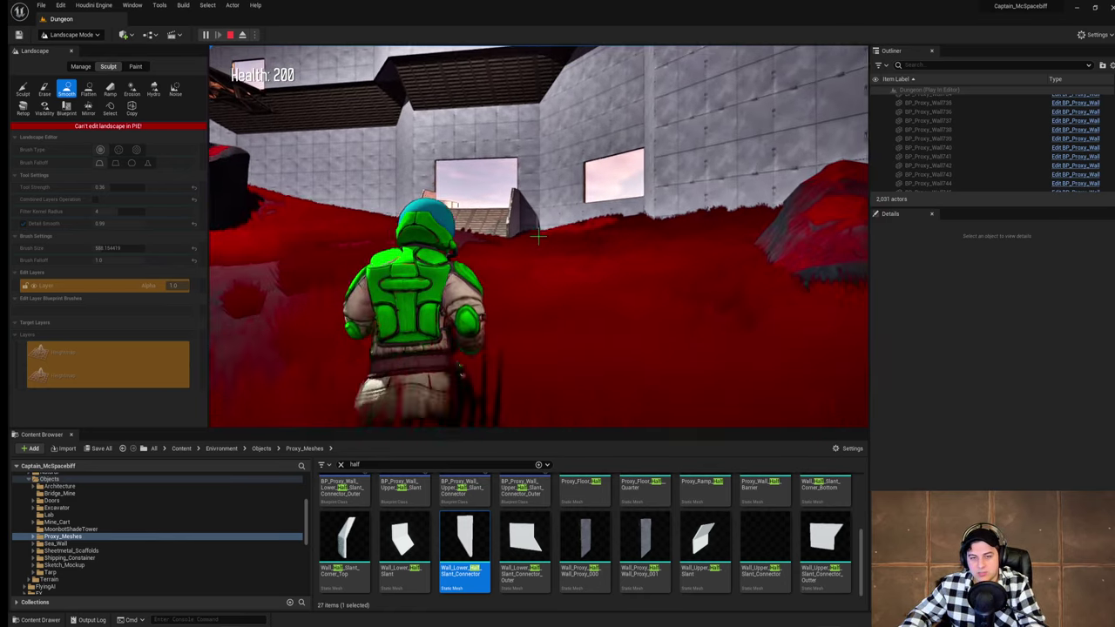
pyautogui.press('w')
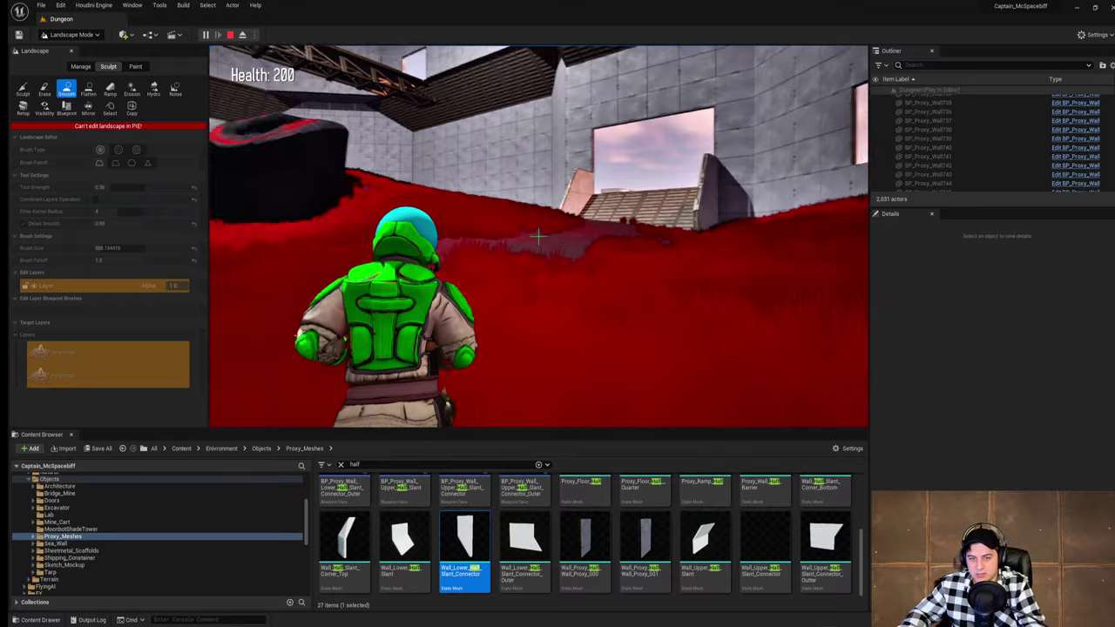
pyautogui.press('w')
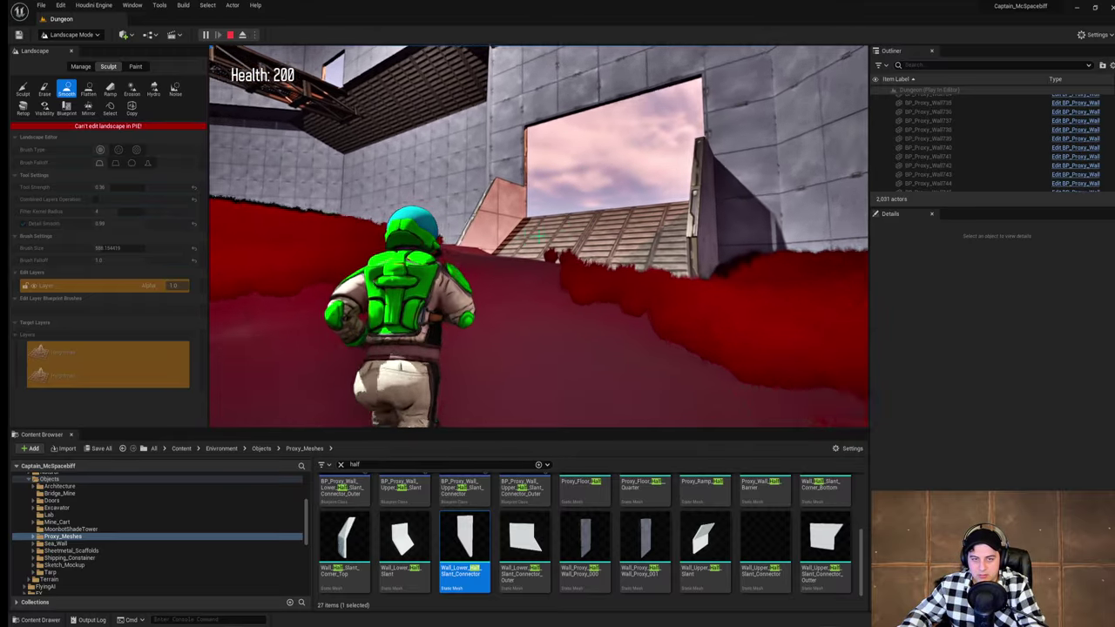
pyautogui.press('w')
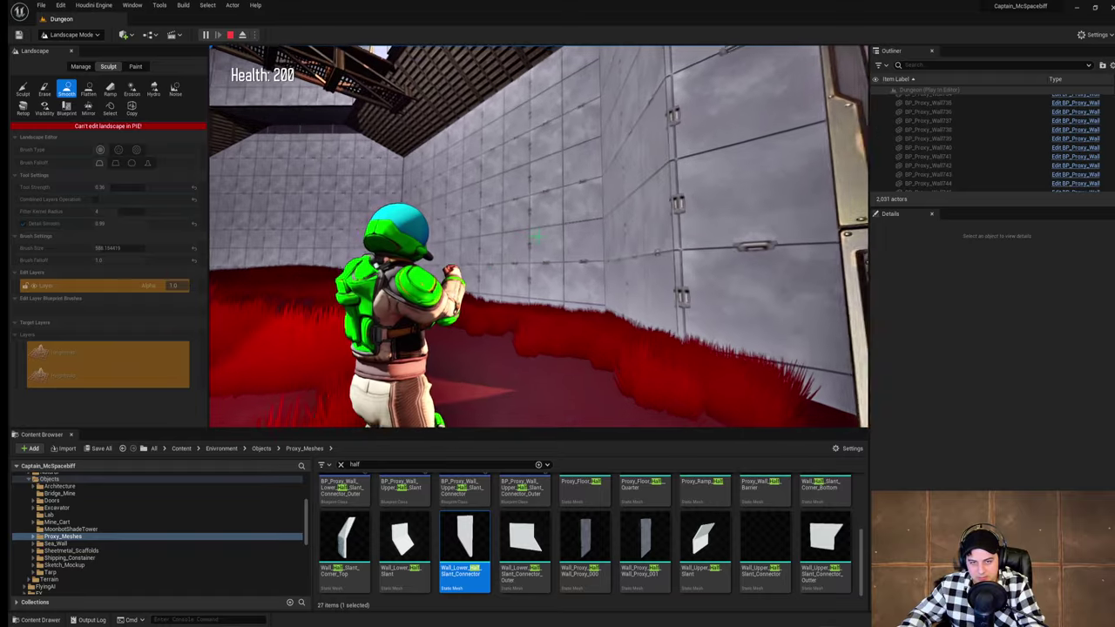
pyautogui.press('w')
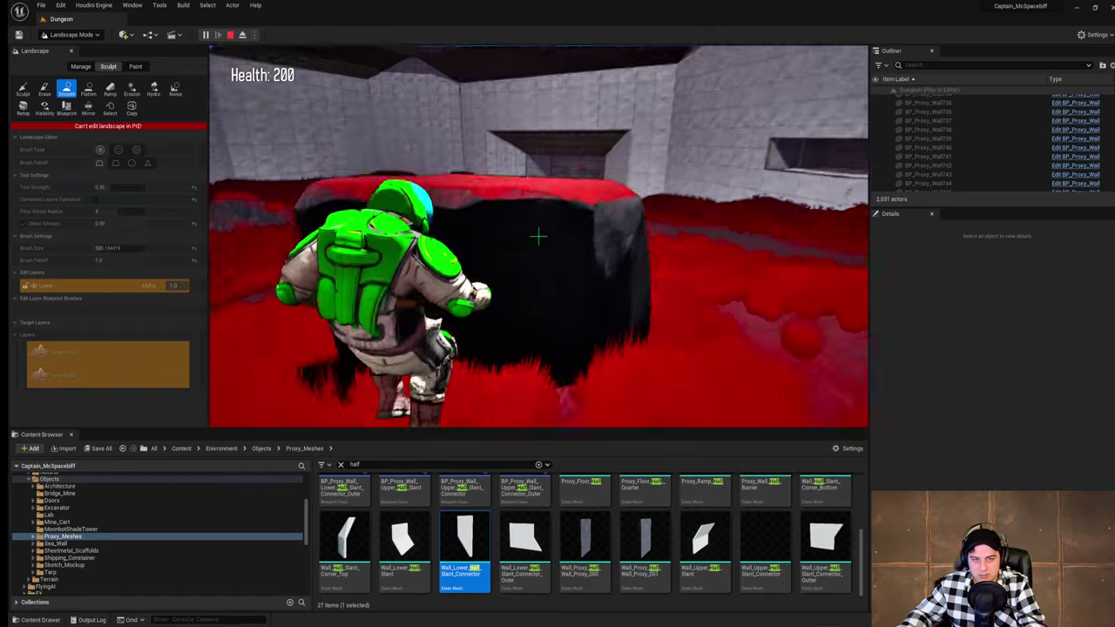
pyautogui.press('space')
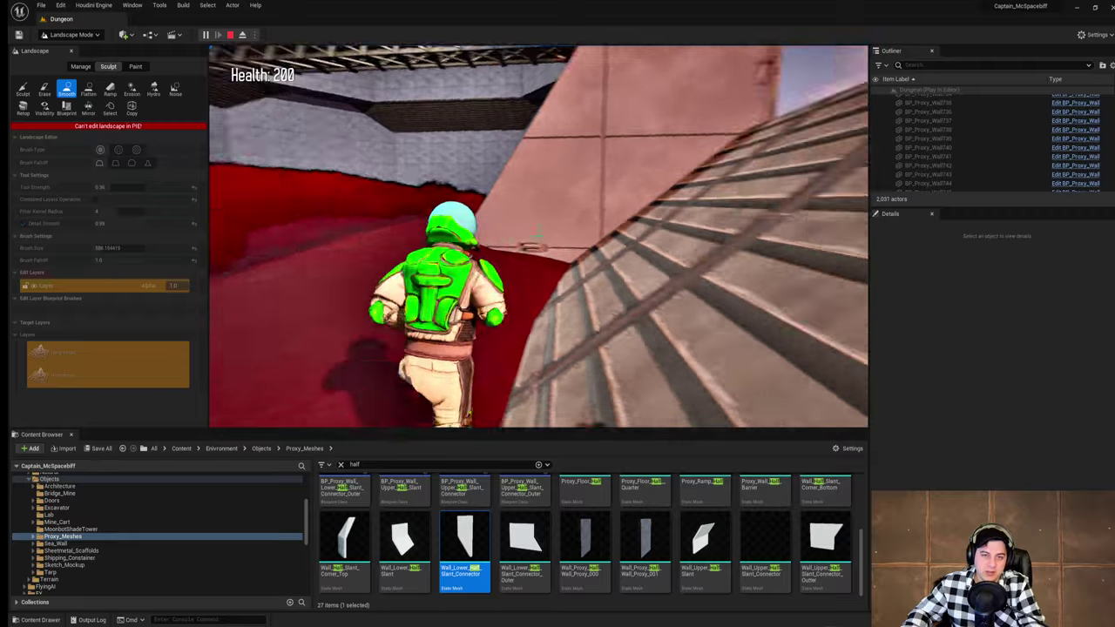
# Step: Check the ground beside the ramp in play, and run across the grass towards the recessed doorway and back through the room
pyautogui.press('d')
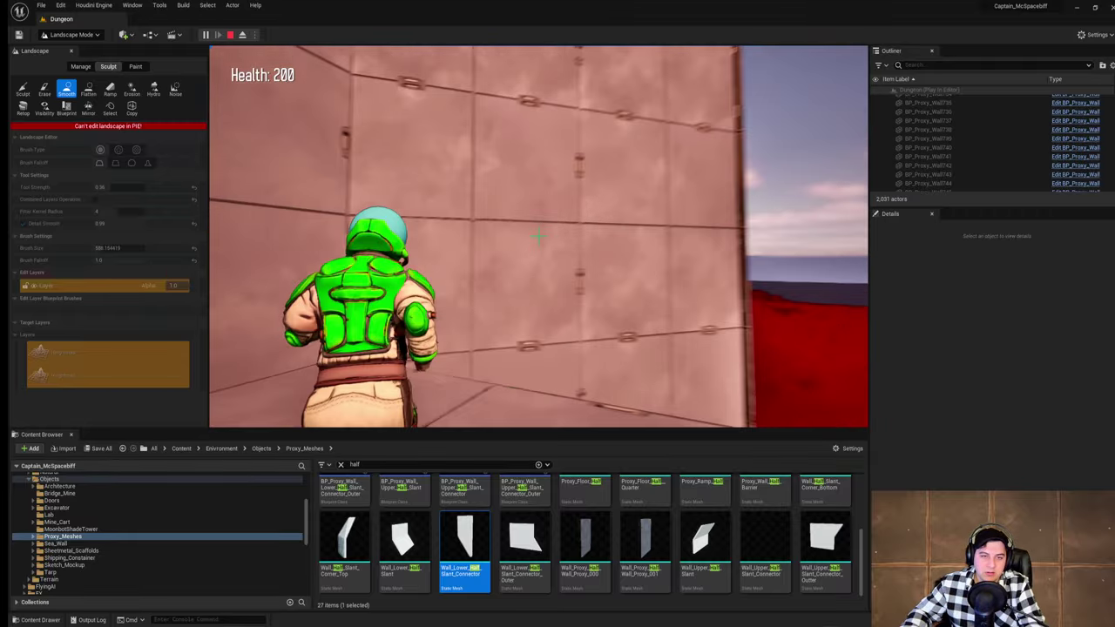
pyautogui.press('w')
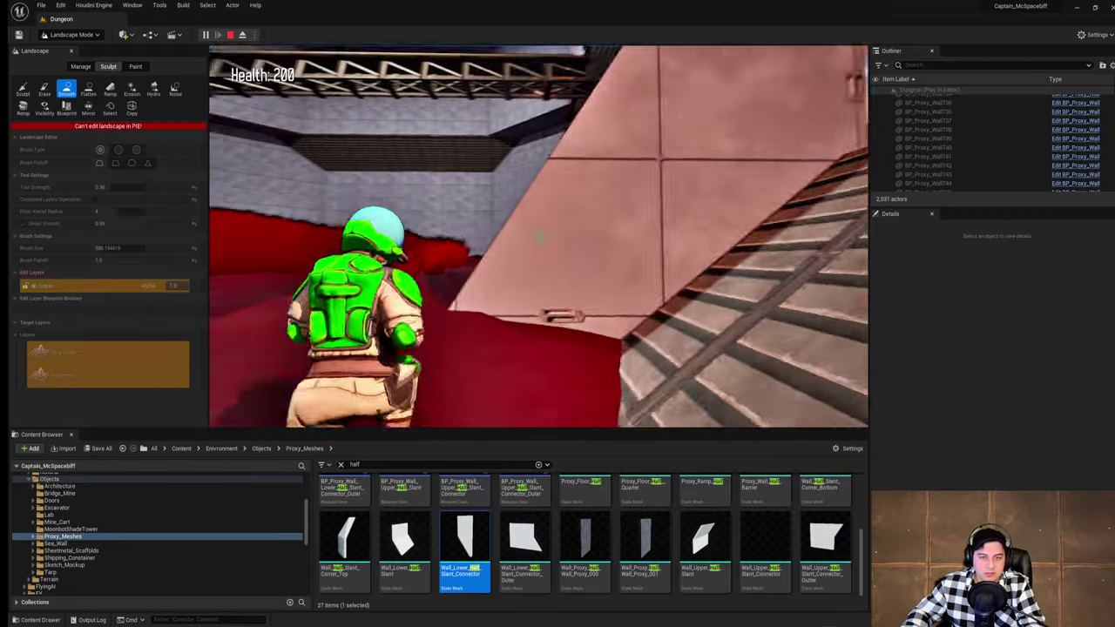
pyautogui.press('w')
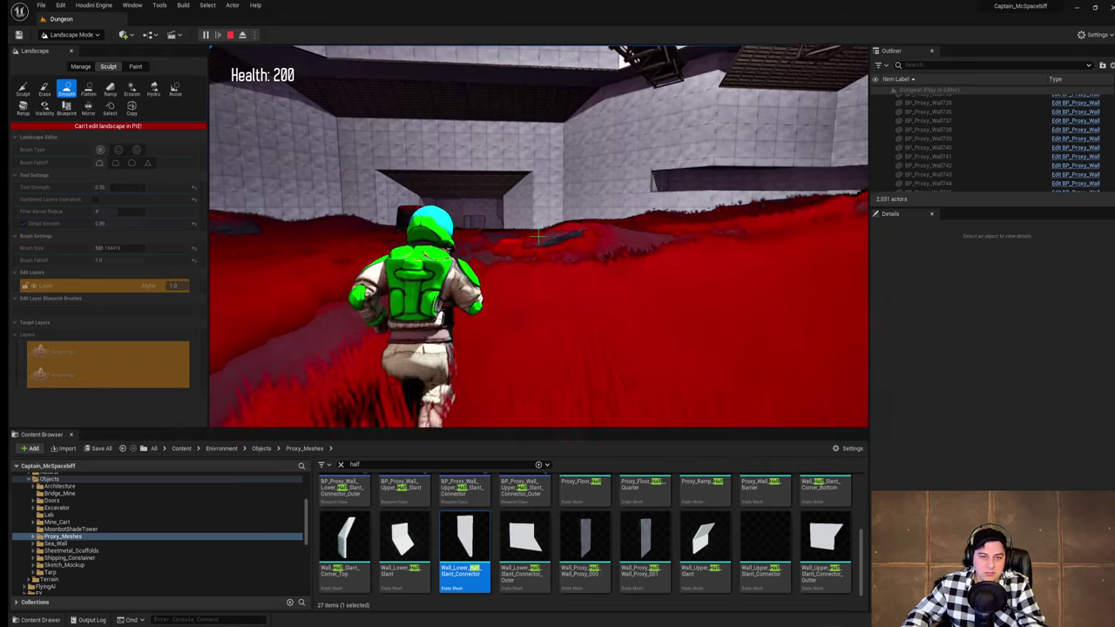
pyautogui.press('w')
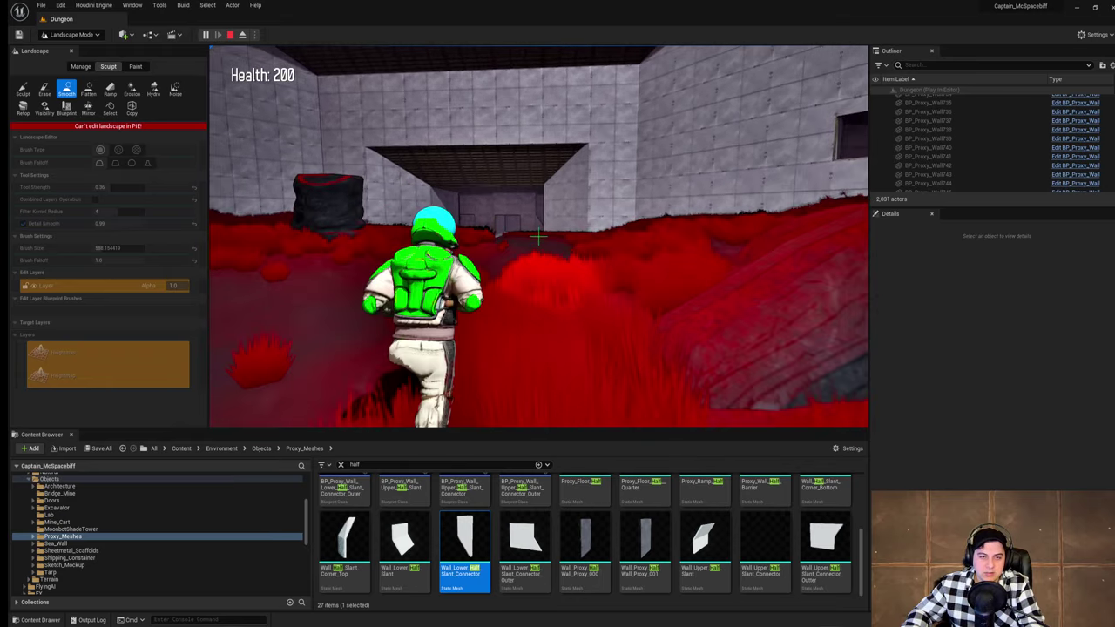
pyautogui.press('w')
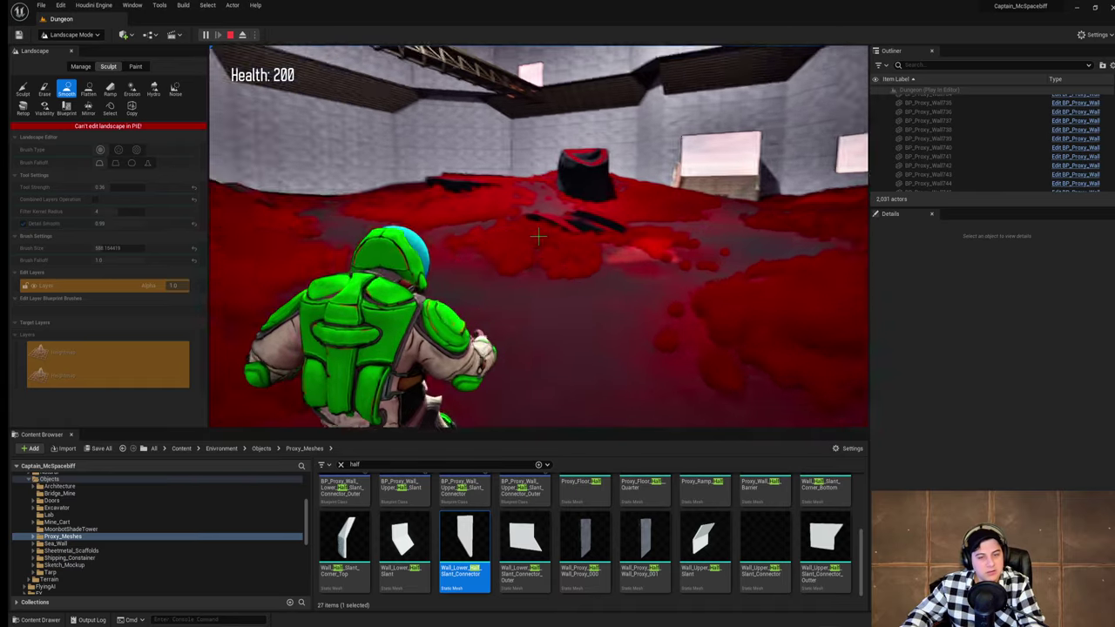
pyautogui.press('w')
pyautogui.press('space')
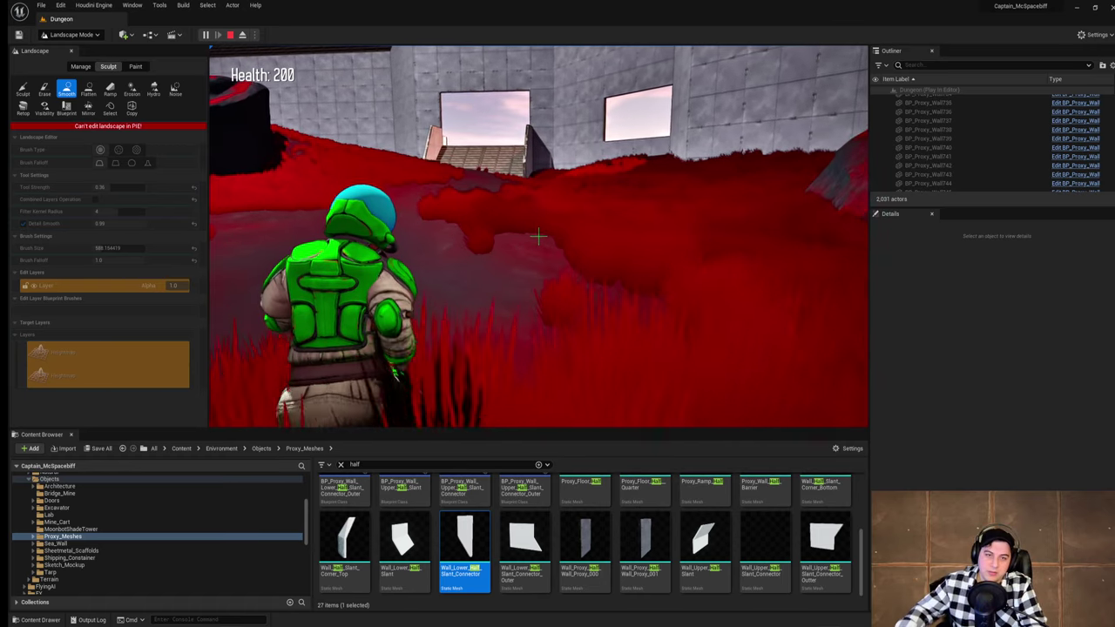
# Step: End the play session and save the Dungeon level
pyautogui.press('Escape')
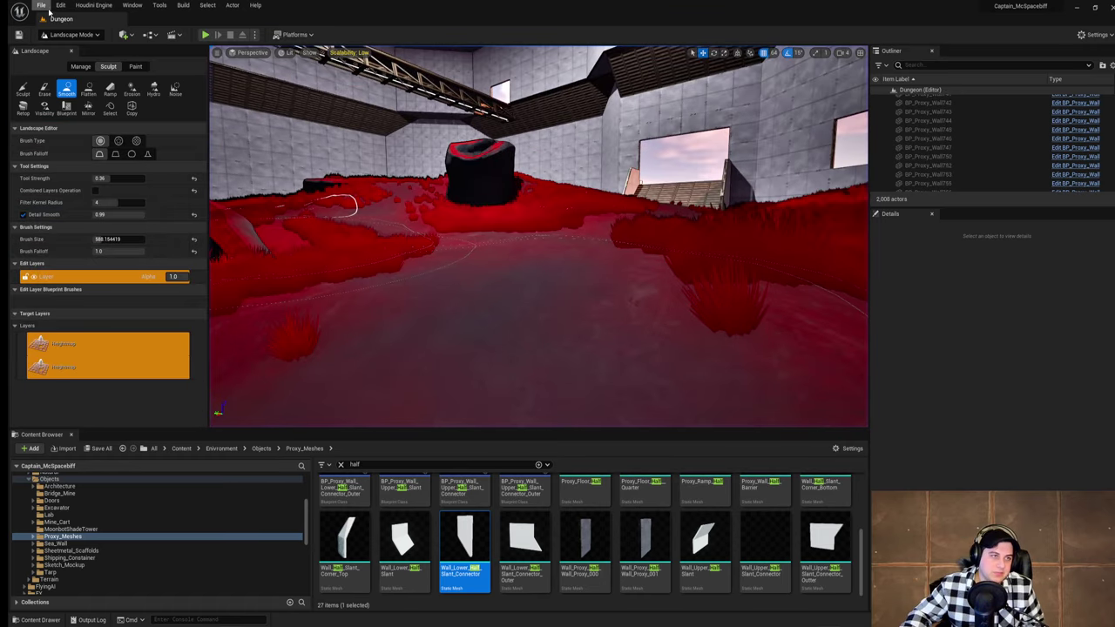
pyautogui.click(41, 5)
pyautogui.click(98, 88)
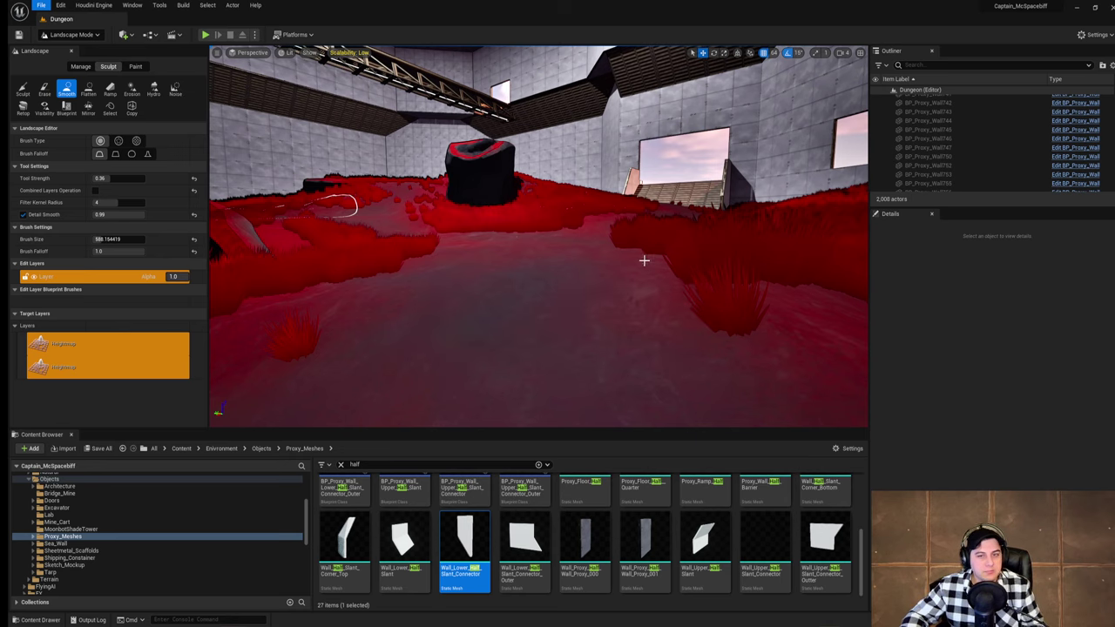
pyautogui.press('w')
pyautogui.moveTo(610, 257)
pyautogui.mouseDown(button='right')
pyautogui.moveTo(558, 201)
pyautogui.moveTo(470, 157)
pyautogui.mouseUp(button='right')
pyautogui.moveTo(652, 228); pyautogui.dragTo(793, 280, button='right')
pyautogui.moveTo(651, 228); pyautogui.dragTo(349, 241, button='right')
pyautogui.press('w')
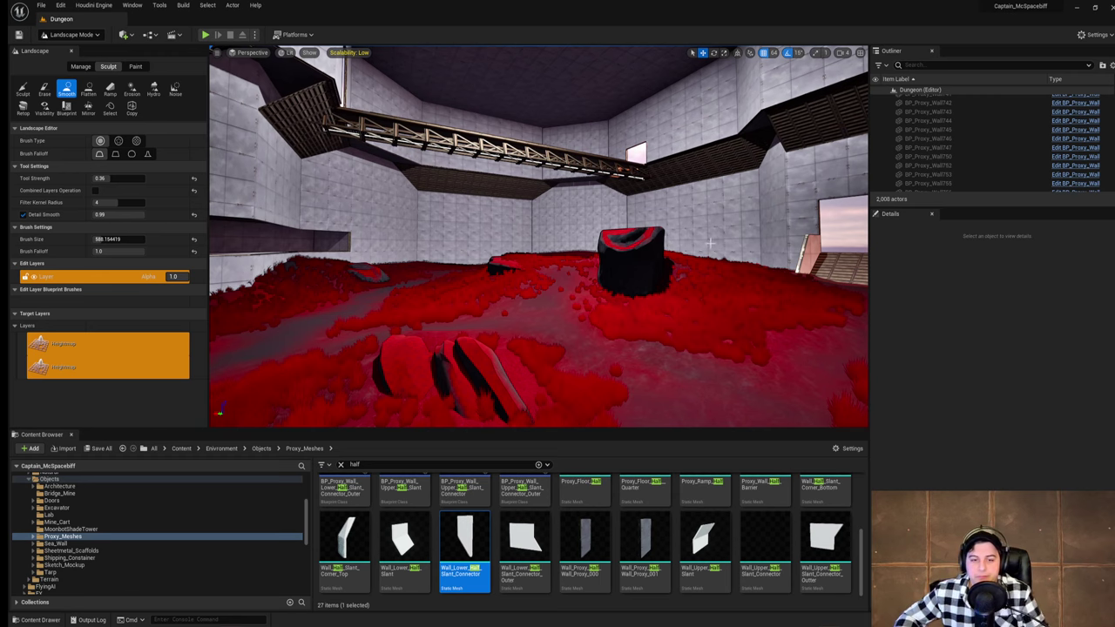
# Step: Smooth the landscape in front of the large black rock and along the path leading to the ramp
pyautogui.press('w')
pyautogui.moveTo(601, 250); pyautogui.dragTo(496, 274, button='right')
pyautogui.press('w')
pyautogui.press('s')
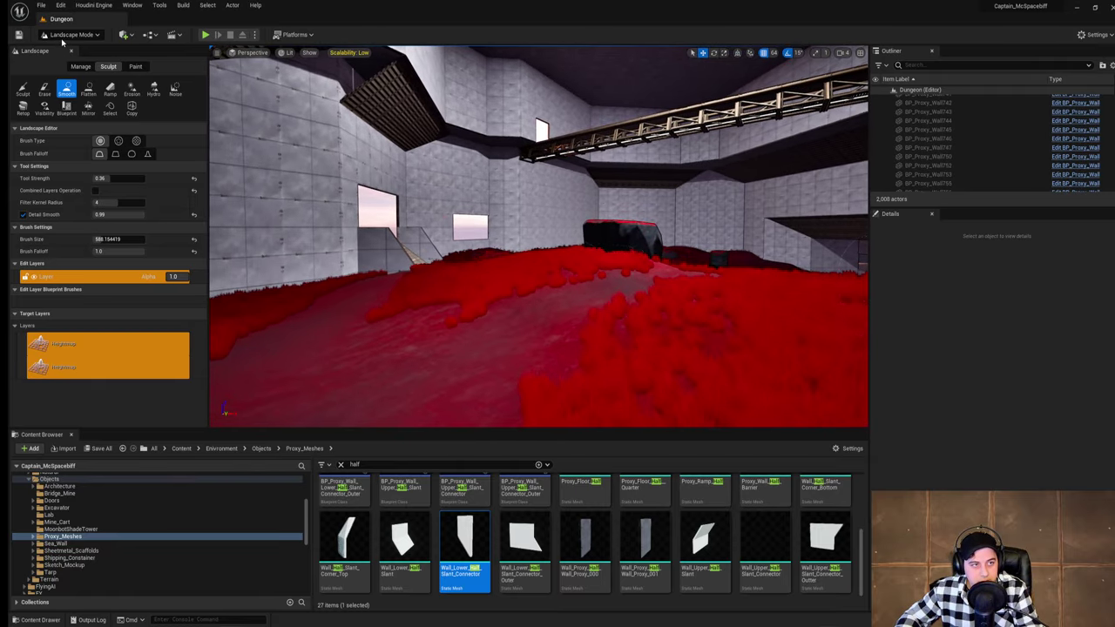
pyautogui.click(72, 34)
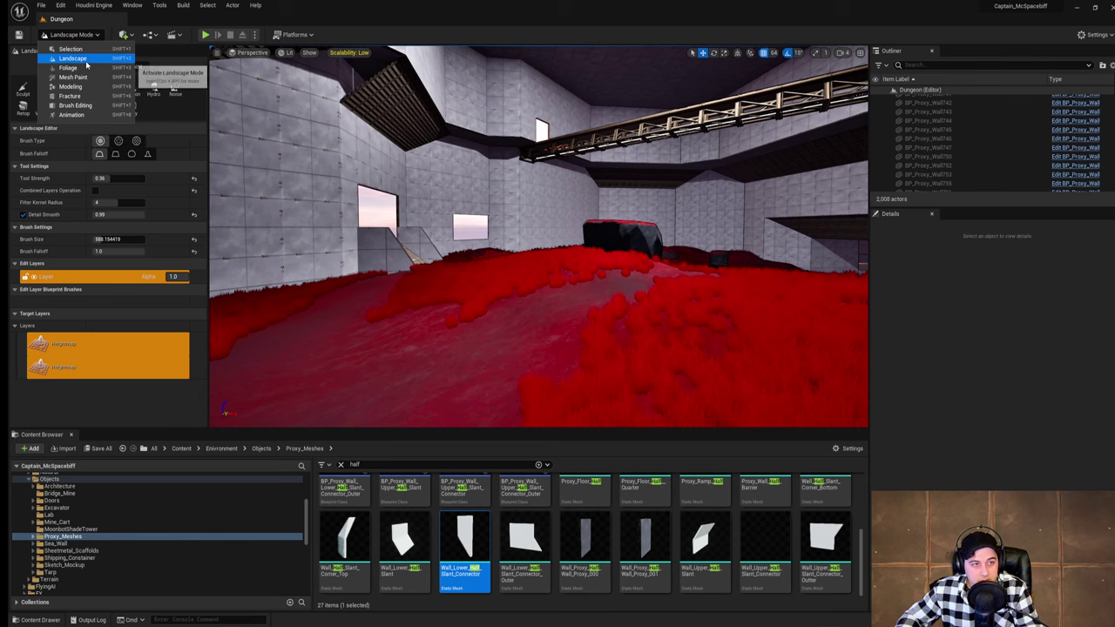
pyautogui.click(86, 61)
pyautogui.moveTo(523, 255)
pyautogui.mouseDown(button='right')
pyautogui.moveTo(509, 233)
pyautogui.moveTo(568, 280)
pyautogui.moveTo(556, 305)
pyautogui.mouseUp(button='right')
pyautogui.press('w')
pyautogui.press('s')
pyautogui.moveTo(440, 253); pyautogui.dragTo(392, 283, button='right')
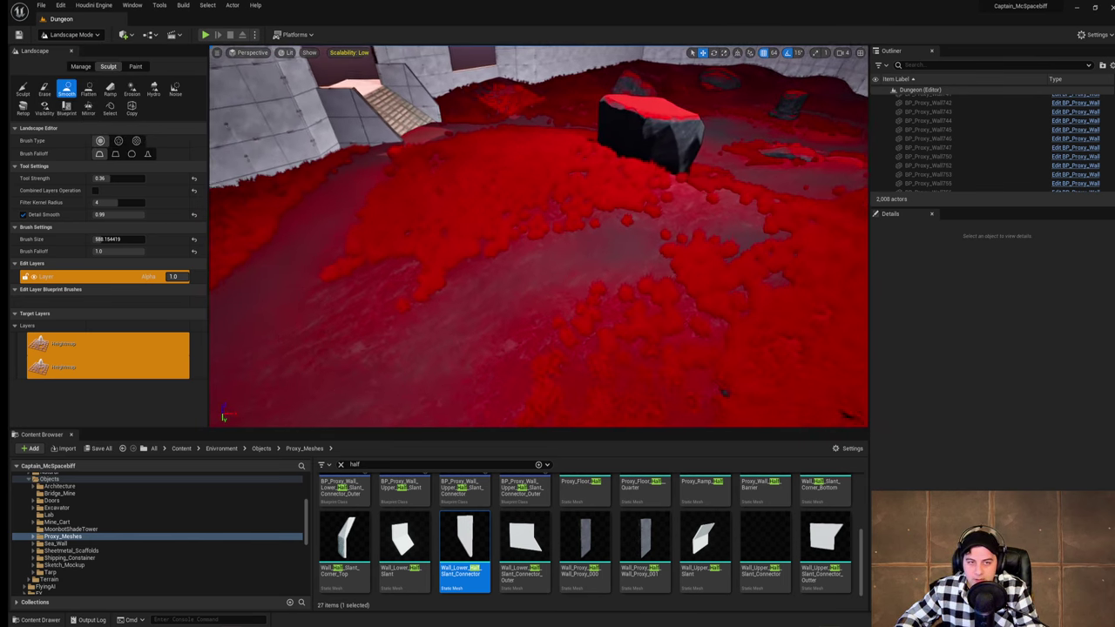
pyautogui.moveTo(443, 248)
pyautogui.mouseDown()
pyautogui.moveTo(456, 197)
pyautogui.moveTo(456, 216)
pyautogui.moveTo(347, 317)
pyautogui.moveTo(413, 270)
pyautogui.mouseUp()
pyautogui.moveTo(413, 270); pyautogui.dragTo(335, 266, button='right')
pyautogui.press('w')
pyautogui.moveTo(517, 162)
pyautogui.mouseDown()
pyautogui.moveTo(442, 216)
pyautogui.moveTo(540, 163)
pyautogui.moveTo(428, 264)
pyautogui.moveTo(603, 174)
pyautogui.moveTo(498, 291)
pyautogui.moveTo(501, 147)
pyautogui.mouseUp()
pyautogui.moveTo(501, 147); pyautogui.dragTo(444, 127, button='right')
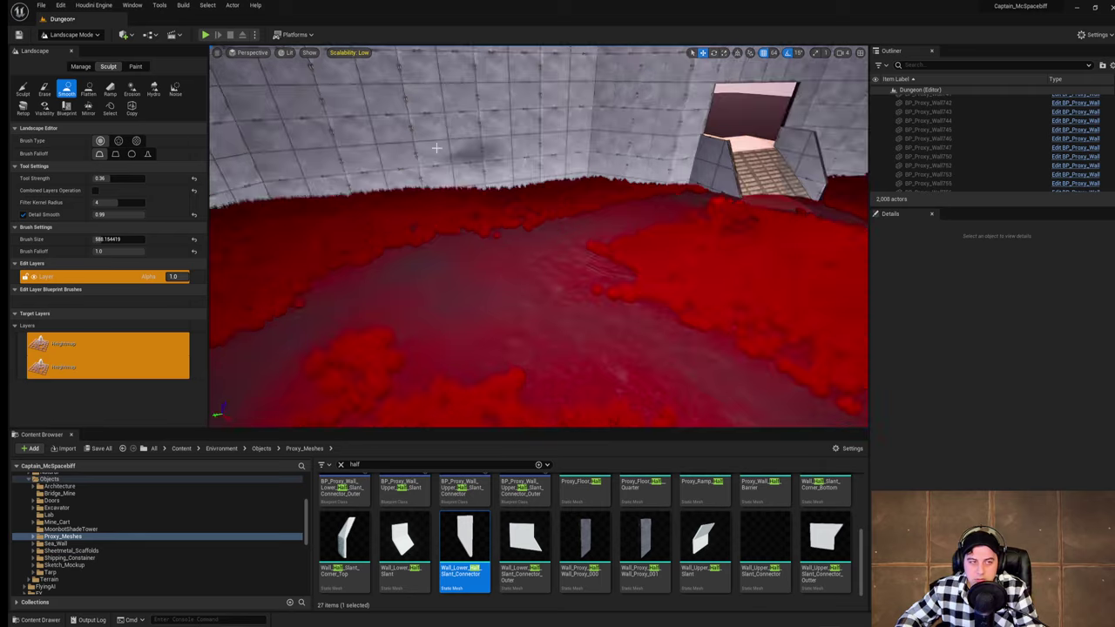
# Step: Raise the ground near the ramp and along the adjacent wall with the Sculpt tool
pyautogui.click(23, 90)
pyautogui.moveTo(582, 224)
pyautogui.mouseDown(button='right')
pyautogui.moveTo(580, 204)
pyautogui.moveTo(582, 253)
pyautogui.mouseUp(button='right')
pyautogui.press('w')
pyautogui.moveTo(582, 224)
pyautogui.mouseDown()
pyautogui.moveTo(558, 155)
pyautogui.moveTo(418, 216)
pyautogui.moveTo(622, 181)
pyautogui.moveTo(640, 155)
pyautogui.moveTo(599, 173)
pyautogui.mouseUp()
pyautogui.moveTo(543, 150)
pyautogui.mouseDown(button='right')
pyautogui.moveTo(544, 129)
pyautogui.moveTo(601, 158)
pyautogui.moveTo(601, 146)
pyautogui.mouseUp(button='right')
# Step: Smooth the newly raised ground beside the wall and save the Dungeon level
pyautogui.click(67, 88)
pyautogui.moveTo(467, 177)
pyautogui.mouseDown()
pyautogui.moveTo(433, 233)
pyautogui.moveTo(440, 243)
pyautogui.mouseUp()
pyautogui.moveTo(440, 243)
pyautogui.mouseDown(button='right')
pyautogui.moveTo(601, 222)
pyautogui.moveTo(640, 205)
pyautogui.mouseUp(button='right')
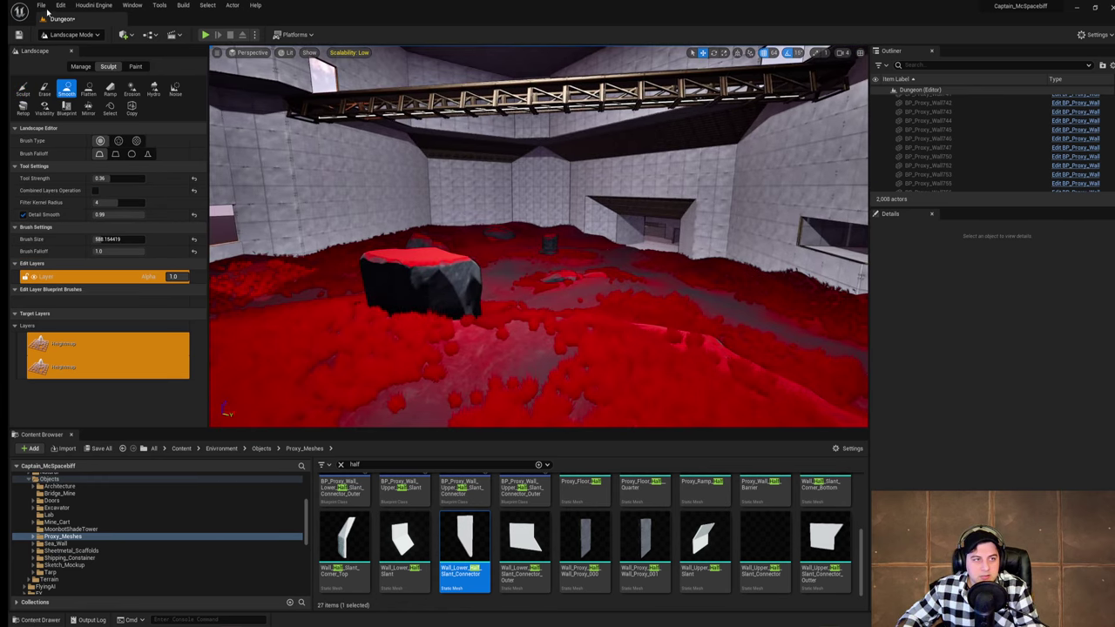
pyautogui.click(41, 4)
pyautogui.click(87, 91)
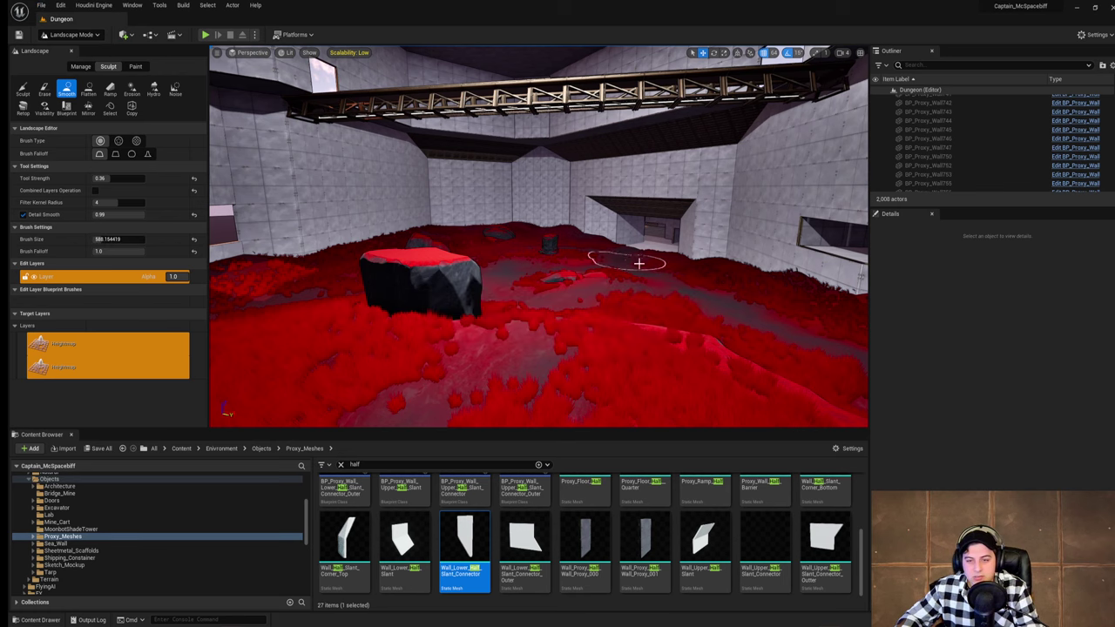
# Step: Inspect the room's landscape from both ends, checking the ground around the rocks, walls and recessed doorway
pyautogui.press('w')
pyautogui.moveTo(641, 262); pyautogui.dragTo(387, 260, button='right')
pyautogui.press('w')
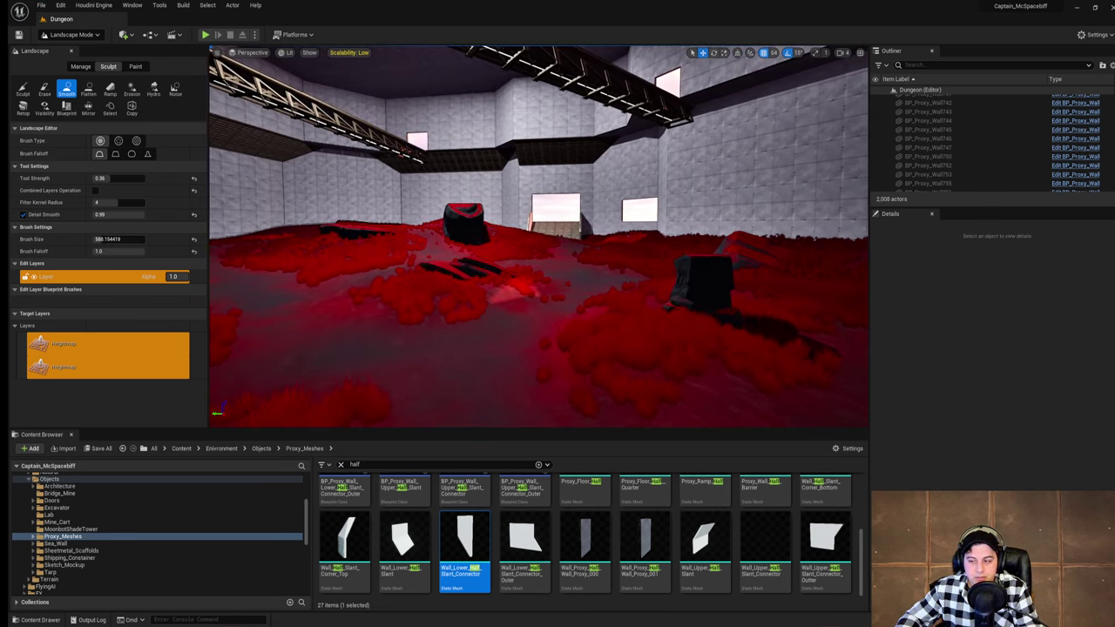
pyautogui.press('w')
pyautogui.moveTo(522, 262); pyautogui.dragTo(601, 275, button='right')
pyautogui.press('d')
pyautogui.press('a')
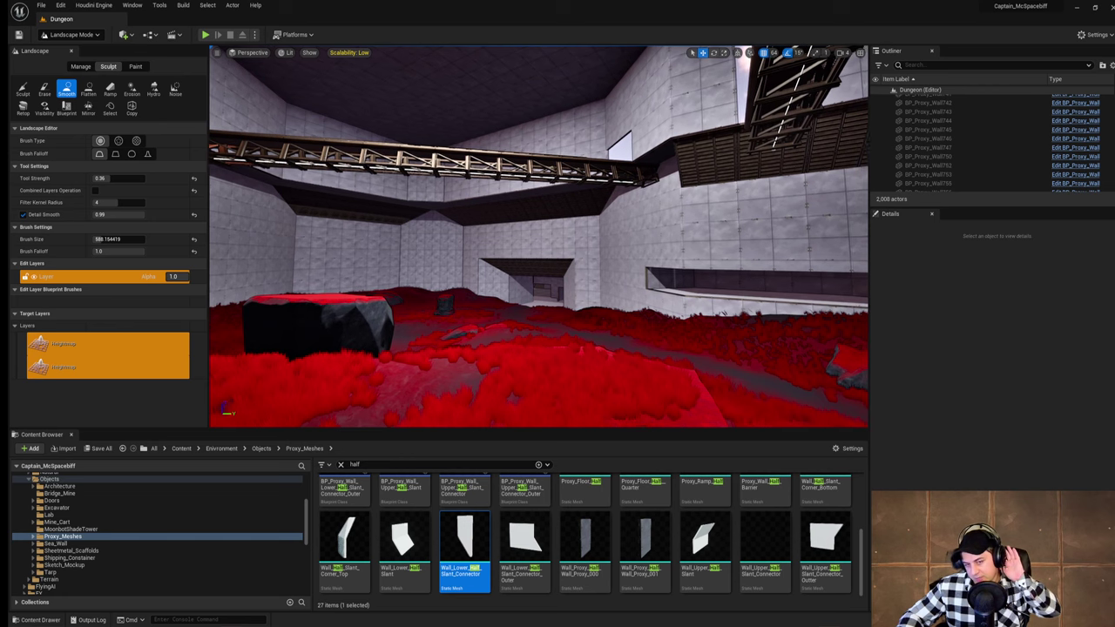
pyautogui.moveTo(538, 237); pyautogui.dragTo(524, 245, button='right')
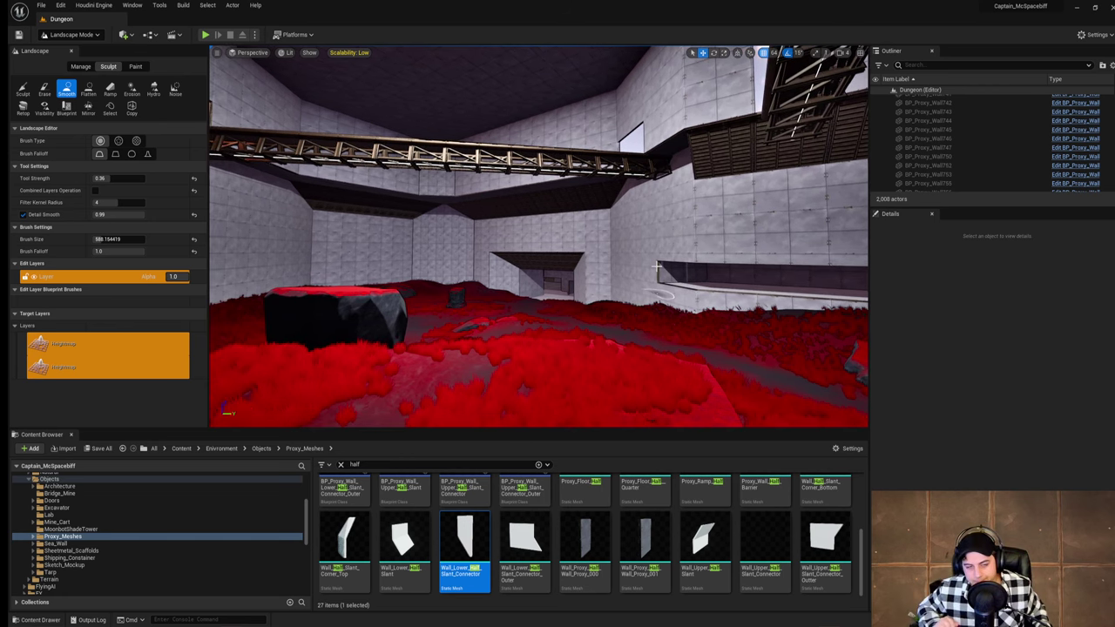
pyautogui.moveTo(766, 266); pyautogui.dragTo(497, 274, button='right')
pyautogui.press('w')
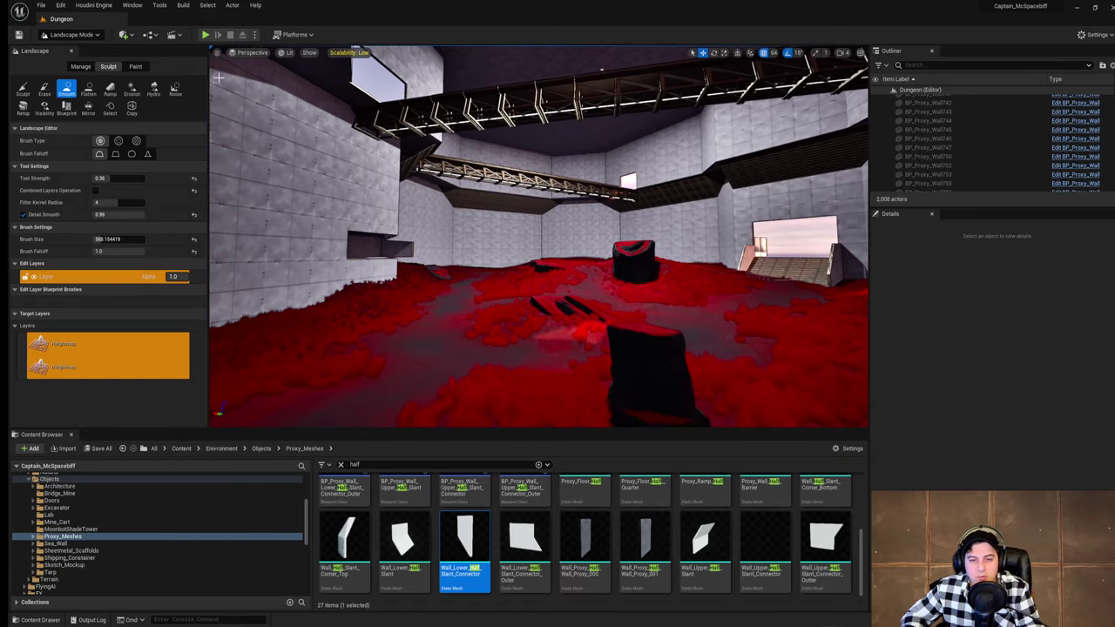
# Step: Save the Dungeon level again
pyautogui.click(41, 7)
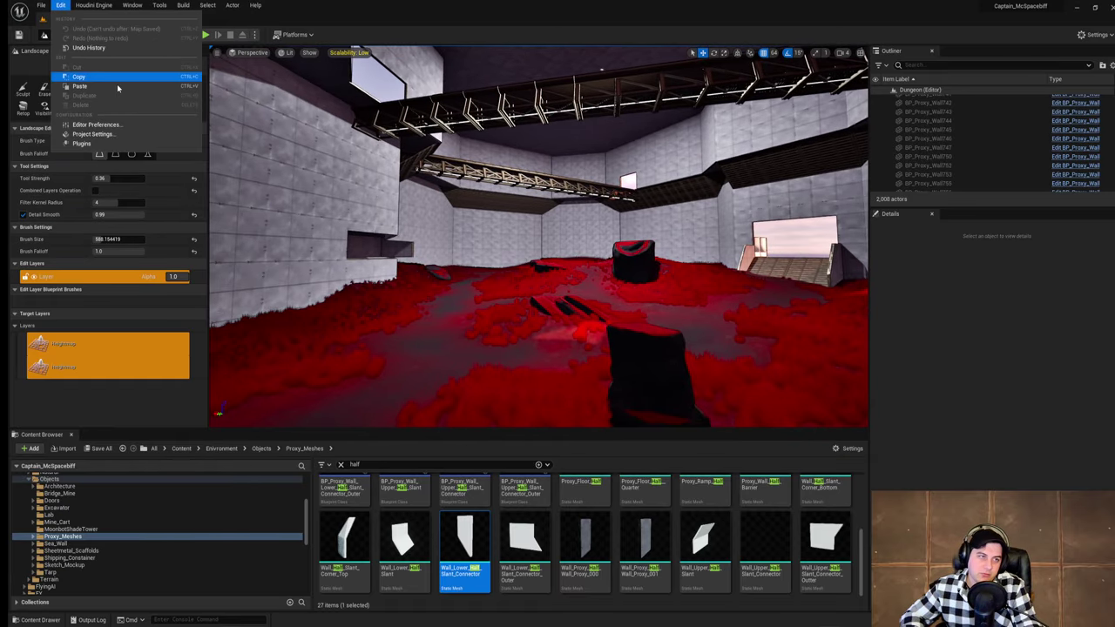
pyautogui.click(75, 87)
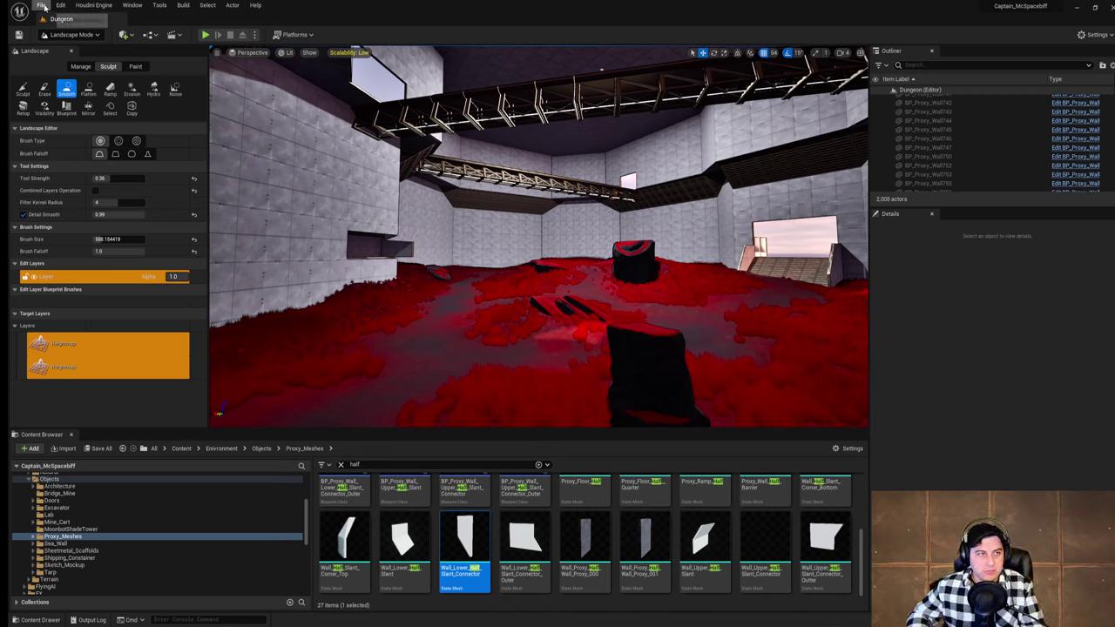
pyautogui.click(44, 8)
pyautogui.click(76, 86)
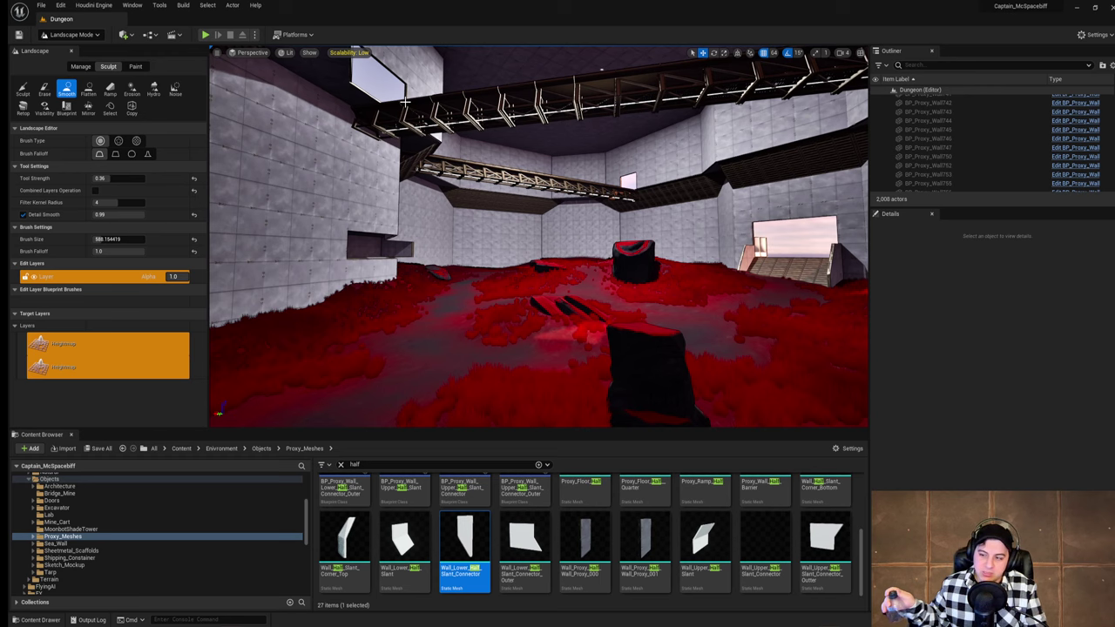
# Step: Smooth the grassy mound around the large black rock and towards the ramp
pyautogui.moveTo(405, 102); pyautogui.dragTo(588, 146, button='right')
pyautogui.press('w')
pyautogui.press('w')
pyautogui.press('w')
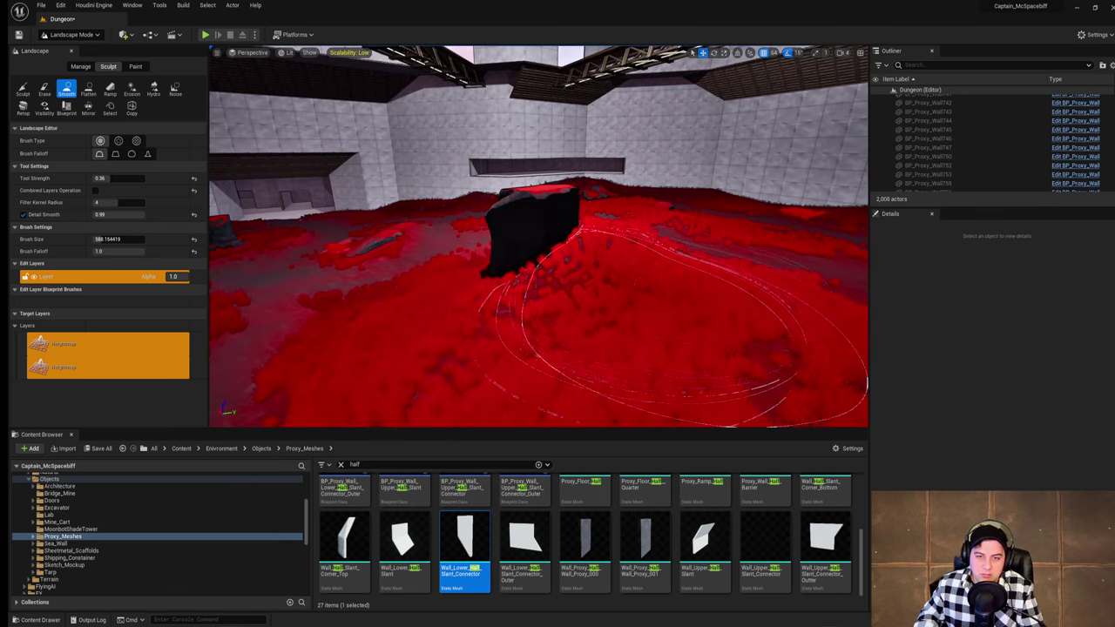
pyautogui.moveTo(687, 271); pyautogui.dragTo(749, 273, button='right')
pyautogui.moveTo(590, 246)
pyautogui.mouseDown(button='right')
pyautogui.moveTo(579, 228)
pyautogui.moveTo(572, 264)
pyautogui.mouseUp(button='right')
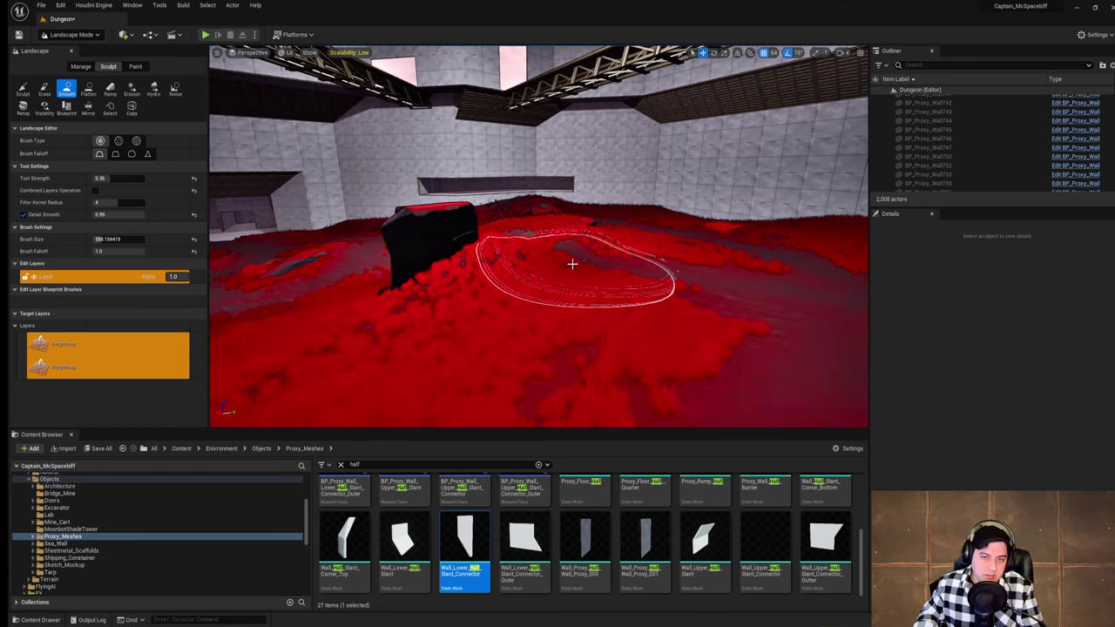
pyautogui.moveTo(652, 262); pyautogui.dragTo(819, 277, button='right')
pyautogui.moveTo(592, 264); pyautogui.dragTo(575, 234, button='right')
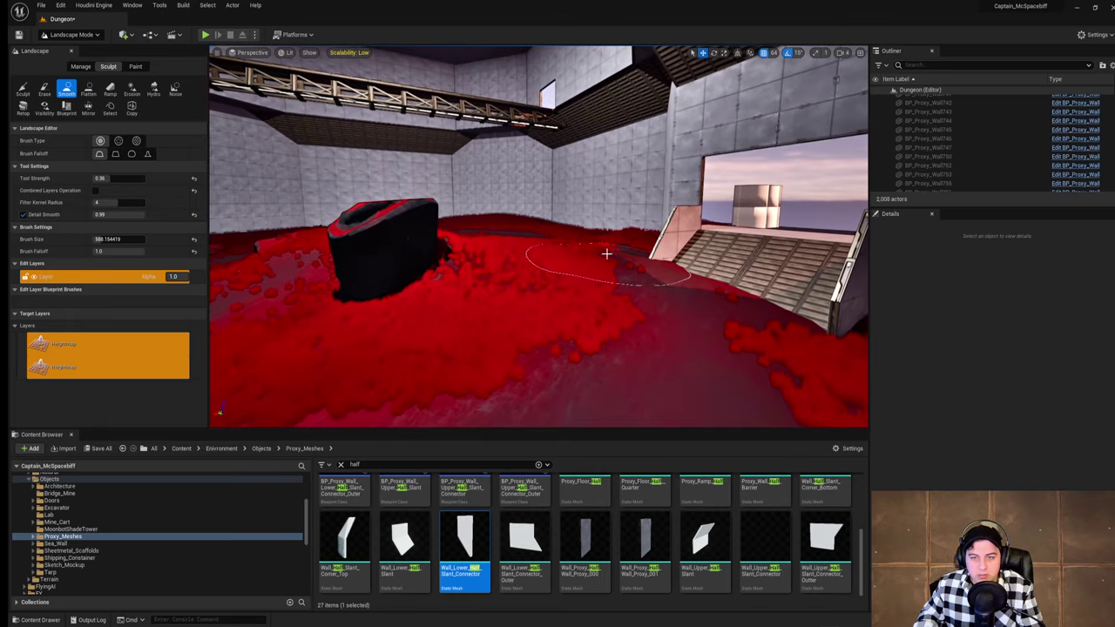
# Step: Raise the ground between the black rock and the ramp, and smooth it across the foot of the ramp
pyautogui.click(23, 89)
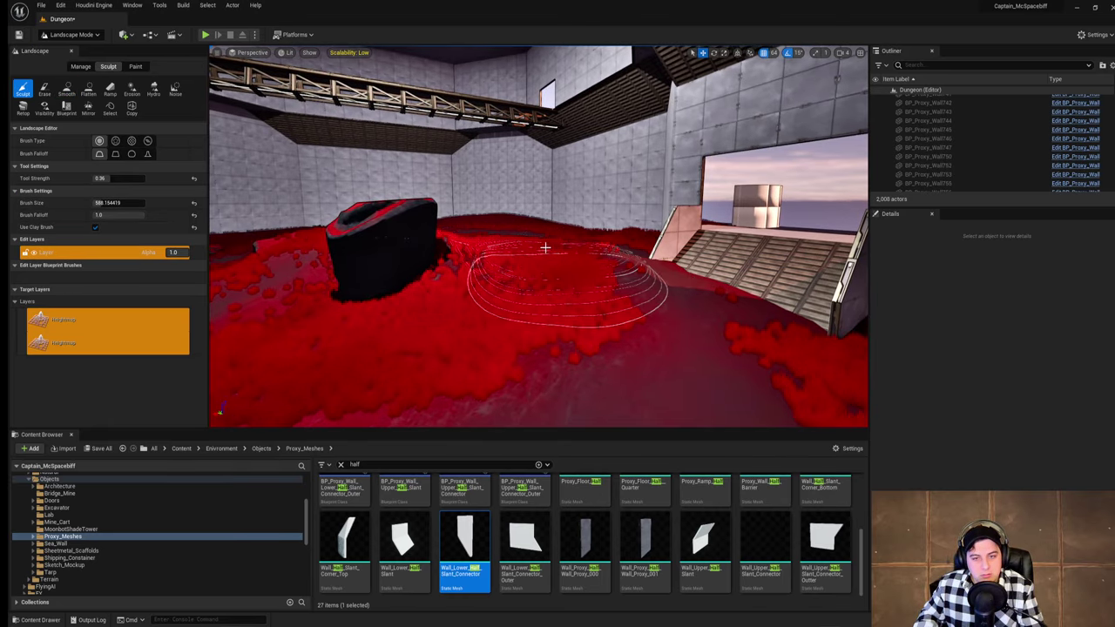
pyautogui.moveTo(615, 329); pyautogui.dragTo(655, 350, button='right')
pyautogui.click(66, 89)
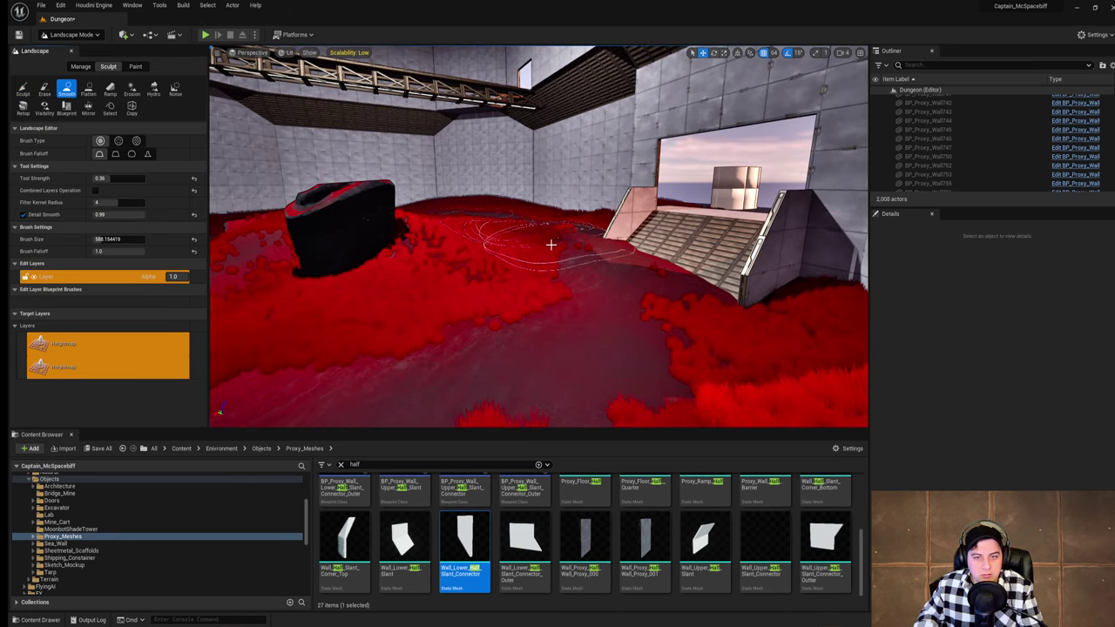
pyautogui.moveTo(563, 265)
pyautogui.mouseDown()
pyautogui.moveTo(553, 303)
pyautogui.moveTo(596, 269)
pyautogui.mouseUp()
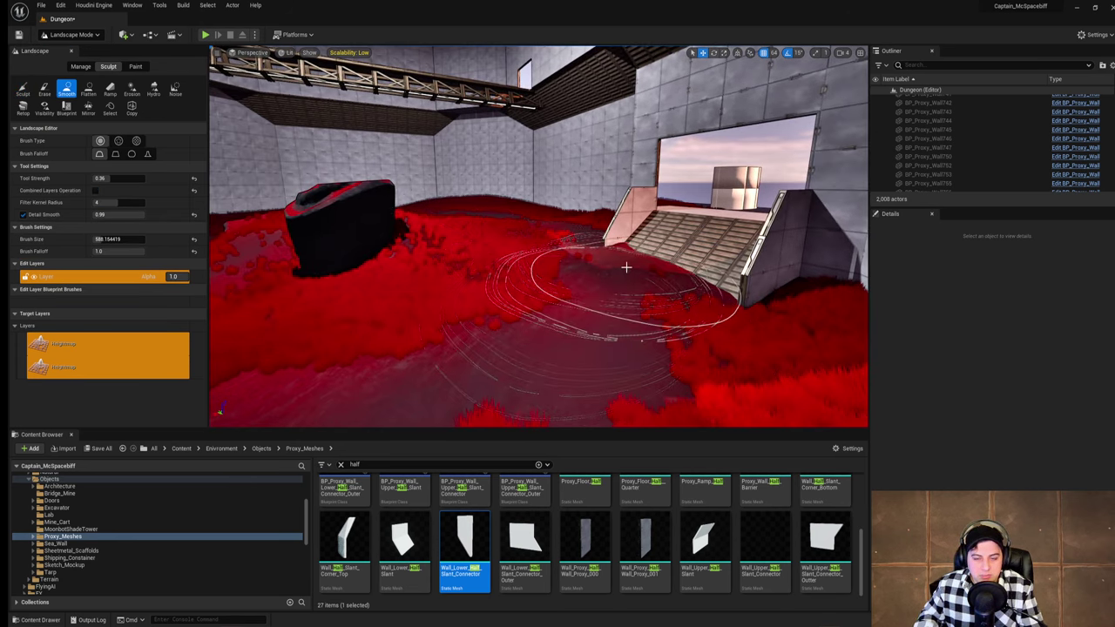
pyautogui.moveTo(617, 297); pyautogui.dragTo(679, 299, button='right')
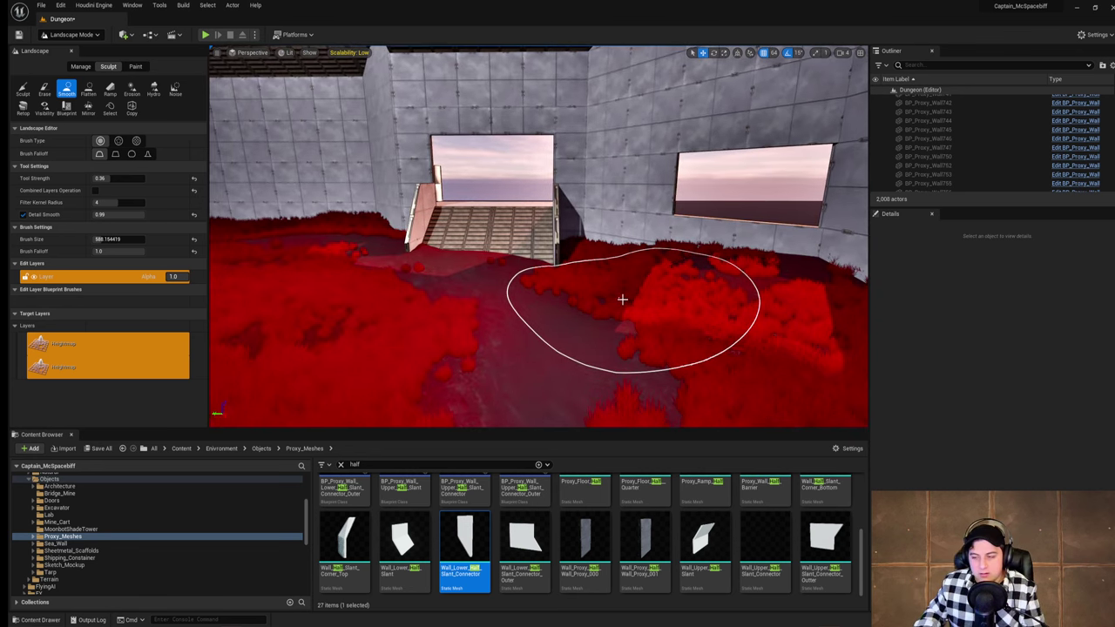
pyautogui.moveTo(622, 298); pyautogui.dragTo(574, 299, button='right')
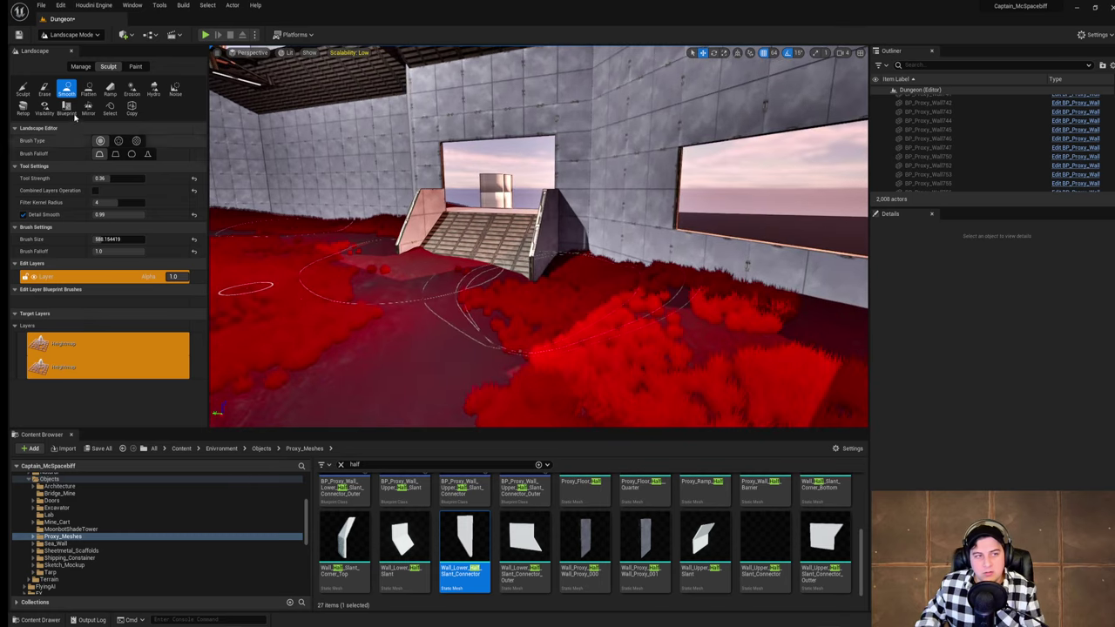
# Step: Sculpt the ground higher beside the ramp and across the grass in front of the window wall
pyautogui.click(21, 90)
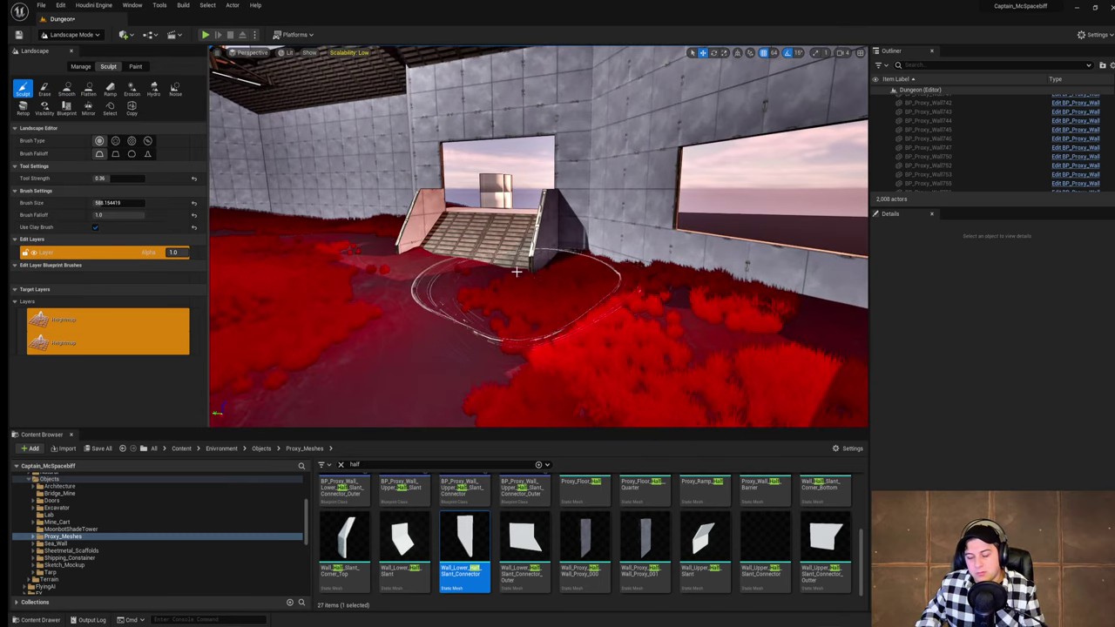
pyautogui.moveTo(553, 315)
pyautogui.mouseDown(button='right')
pyautogui.moveTo(496, 312)
pyautogui.moveTo(545, 305)
pyautogui.moveTo(535, 308)
pyautogui.mouseUp(button='right')
pyautogui.press('s')
pyautogui.press('d')
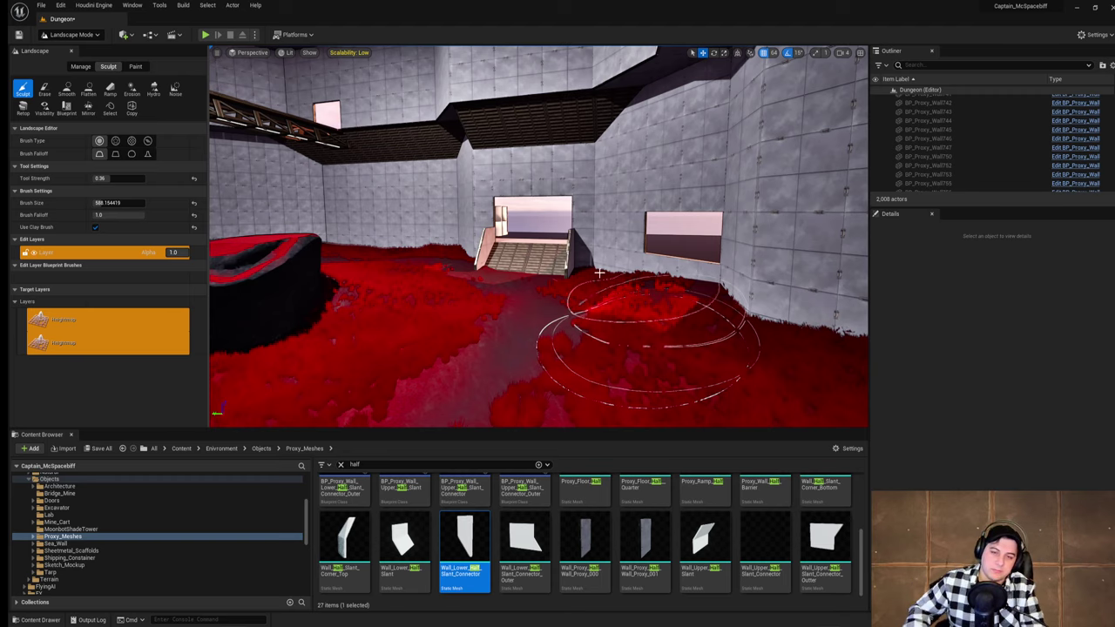
# Step: Sculpt the bare path and grass edge in front of the large black rock, working across from several sides
pyautogui.moveTo(652, 337)
pyautogui.mouseDown(button='right')
pyautogui.moveTo(357, 337)
pyautogui.moveTo(483, 336)
pyautogui.moveTo(488, 283)
pyautogui.moveTo(474, 286)
pyautogui.mouseUp(button='right')
pyautogui.press('w')
pyautogui.press('s')
pyautogui.moveTo(587, 248); pyautogui.dragTo(588, 281, button='right')
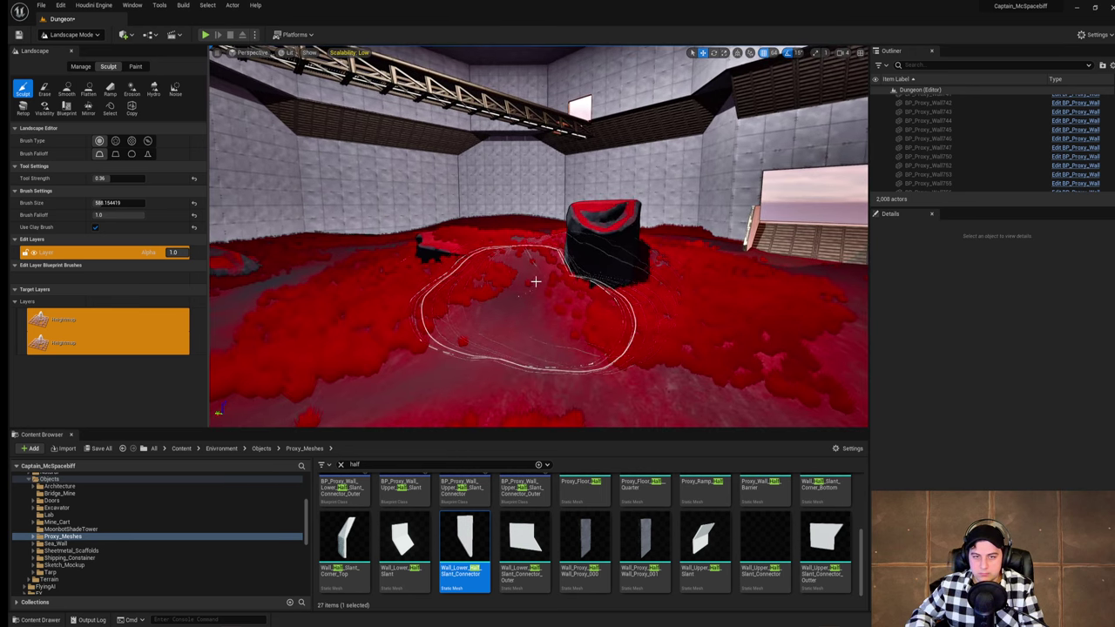
pyautogui.press('d')
pyautogui.moveTo(662, 334)
pyautogui.mouseDown(button='right')
pyautogui.moveTo(601, 362)
pyautogui.moveTo(492, 344)
pyautogui.mouseUp(button='right')
pyautogui.press('w')
pyautogui.moveTo(403, 258); pyautogui.dragTo(370, 297, button='right')
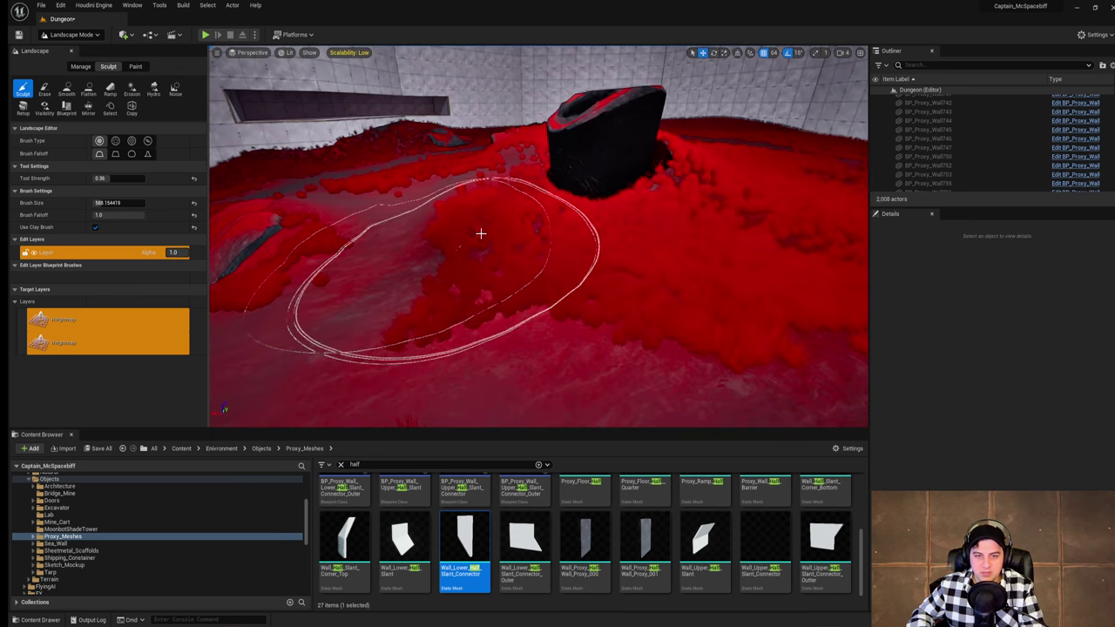
pyautogui.moveTo(529, 269)
pyautogui.mouseDown(button='right')
pyautogui.moveTo(479, 271)
pyautogui.moveTo(528, 244)
pyautogui.mouseUp(button='right')
pyautogui.press('s')
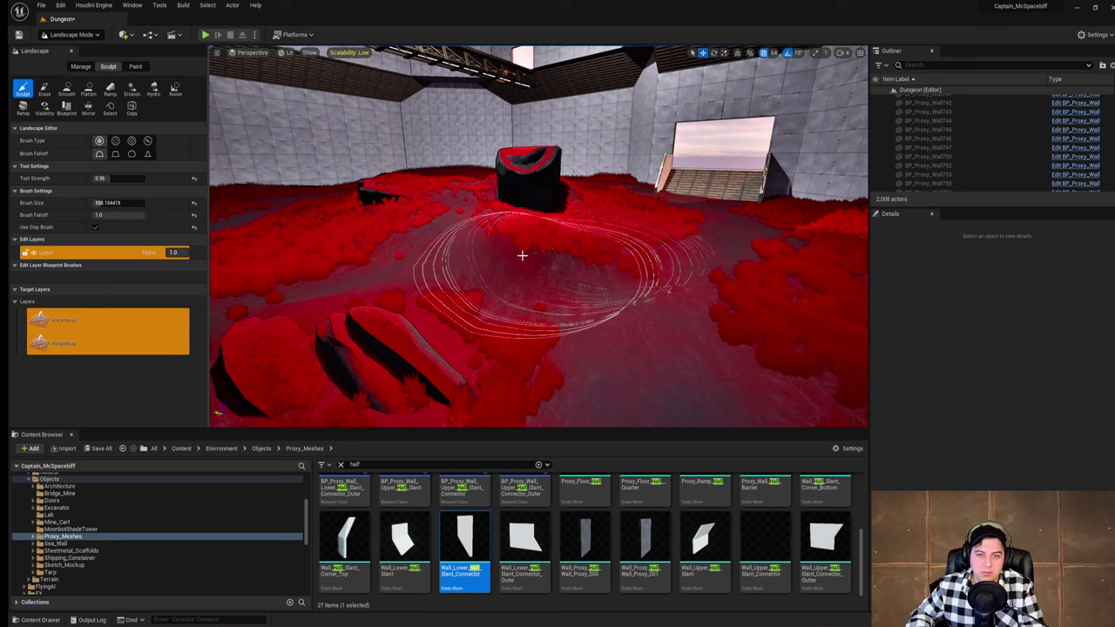
pyautogui.press('d')
pyautogui.moveTo(589, 263); pyautogui.dragTo(521, 291, button='right')
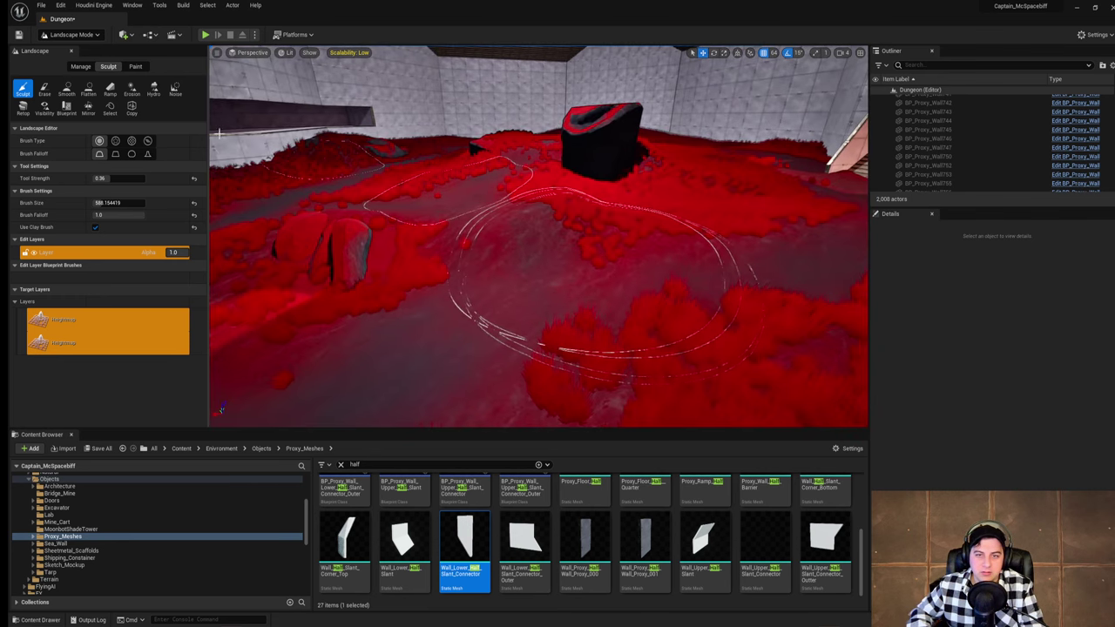
# Step: Smooth the sculpted path and grass edge between the black rock and the smaller rocks
pyautogui.click(75, 94)
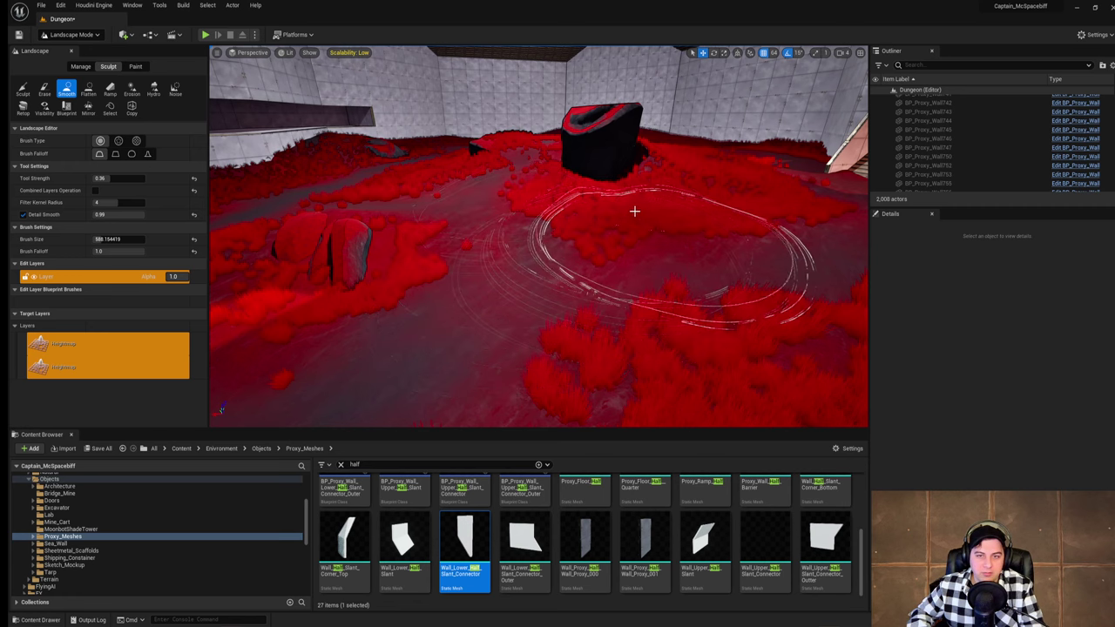
pyautogui.moveTo(638, 198)
pyautogui.mouseDown(button='right')
pyautogui.moveTo(627, 202)
pyautogui.moveTo(649, 198)
pyautogui.moveTo(640, 202)
pyautogui.mouseUp(button='right')
pyautogui.press('a')
pyautogui.moveTo(456, 224)
pyautogui.mouseDown(button='right')
pyautogui.moveTo(540, 193)
pyautogui.moveTo(684, 189)
pyautogui.moveTo(577, 193)
pyautogui.mouseUp(button='right')
pyautogui.press('d')
pyautogui.press('w')
pyautogui.press('w')
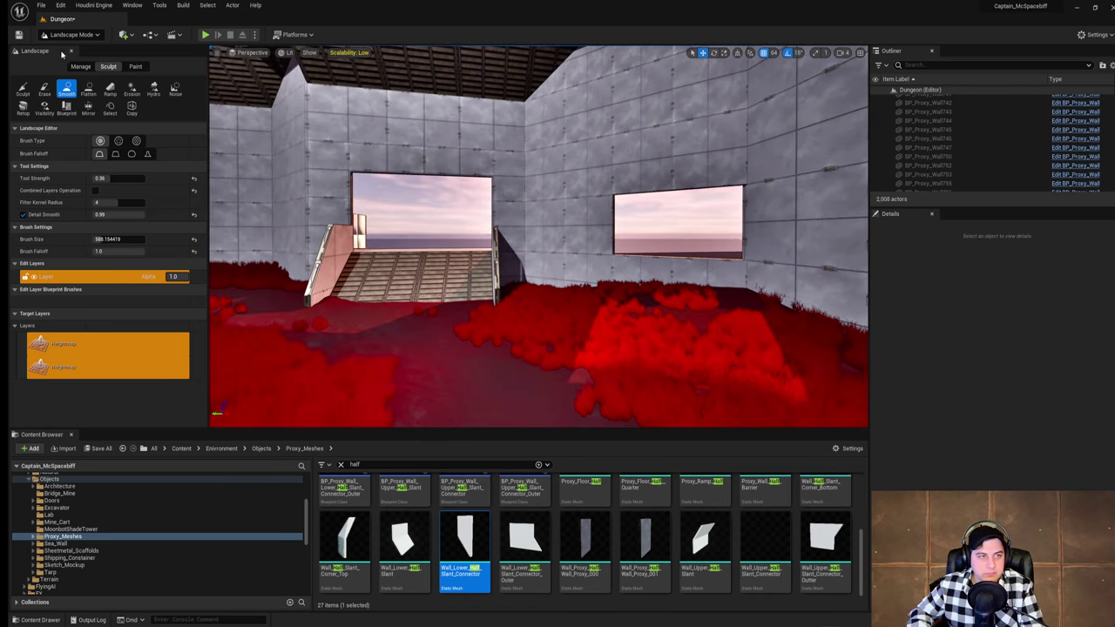
# Step: Raise the ground in the corner between the ramp's side and the window wall, and smooth that slope
pyautogui.click(23, 89)
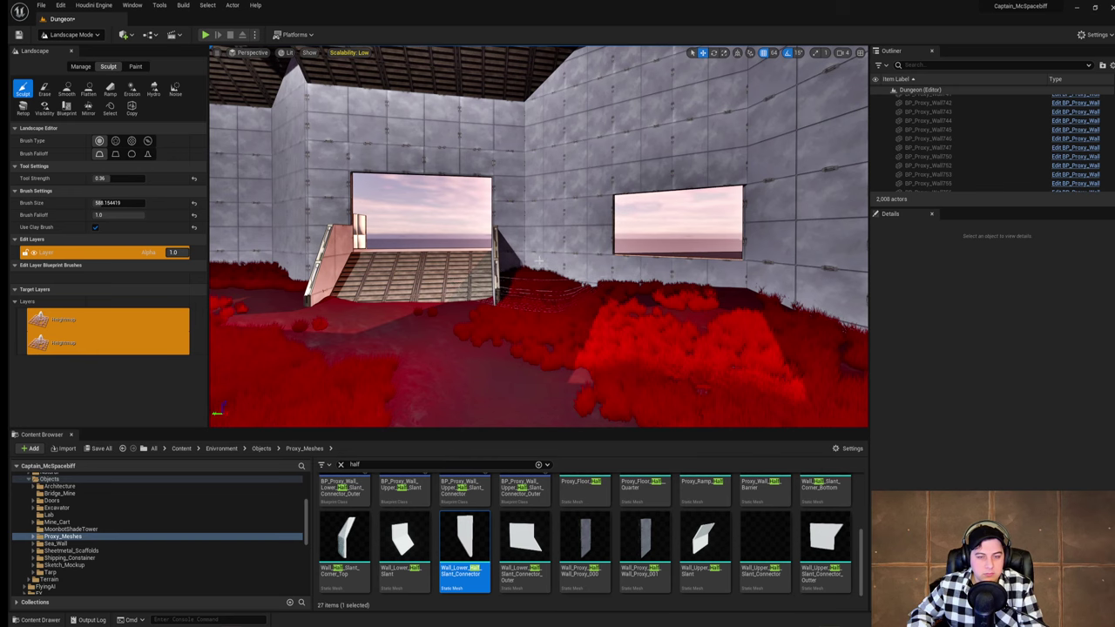
pyautogui.moveTo(580, 249); pyautogui.dragTo(580, 322, button='right')
pyautogui.press('w')
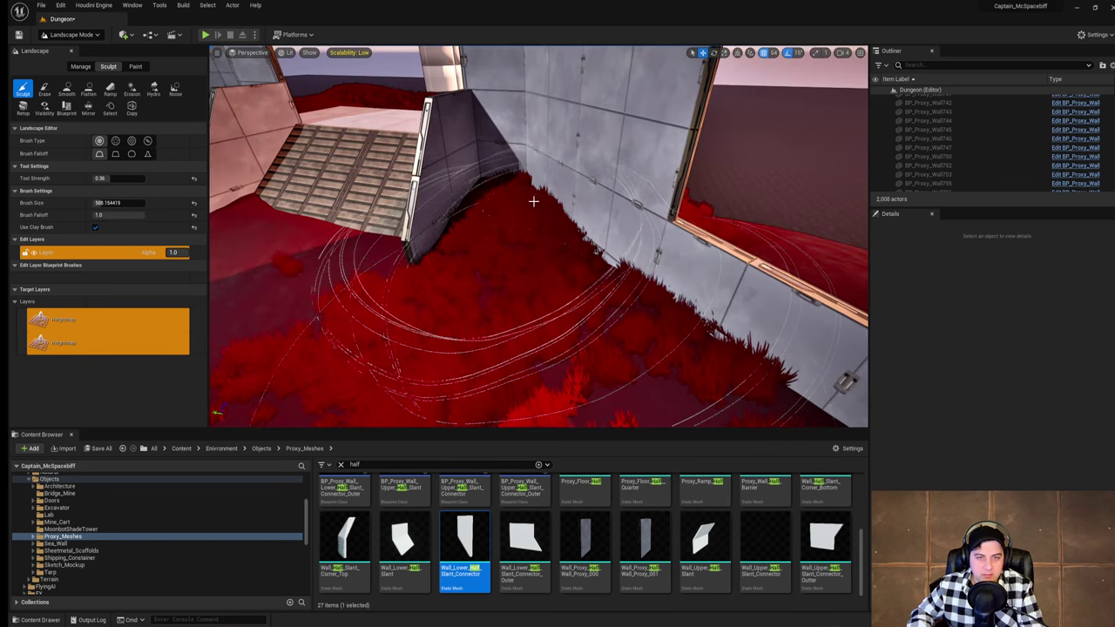
pyautogui.press('s')
pyautogui.moveTo(535, 177); pyautogui.dragTo(518, 178, button='right')
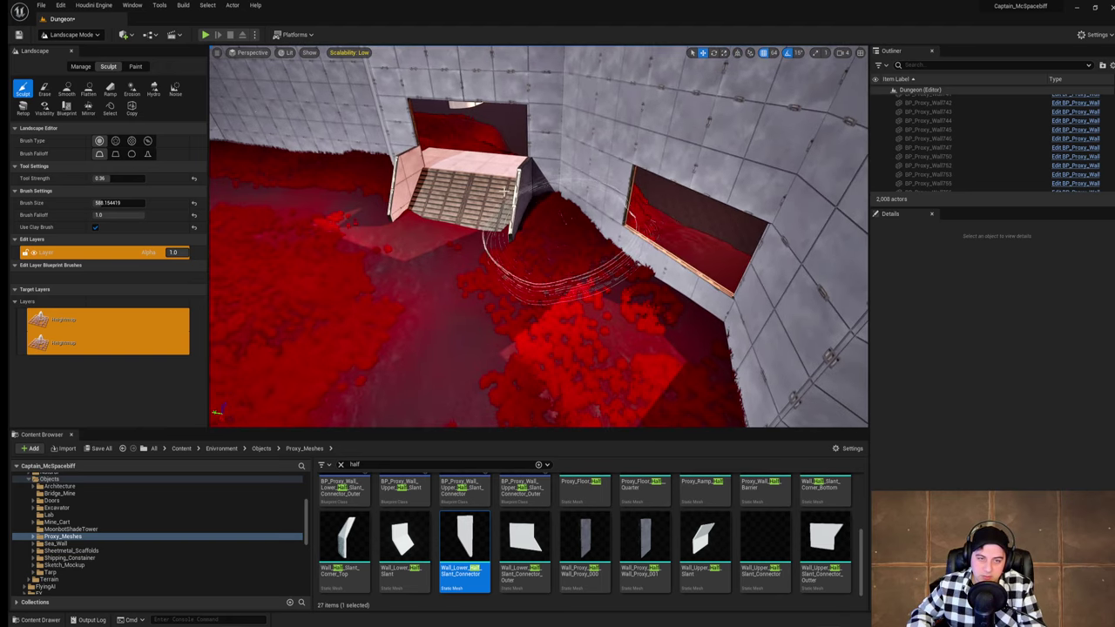
pyautogui.click(67, 86)
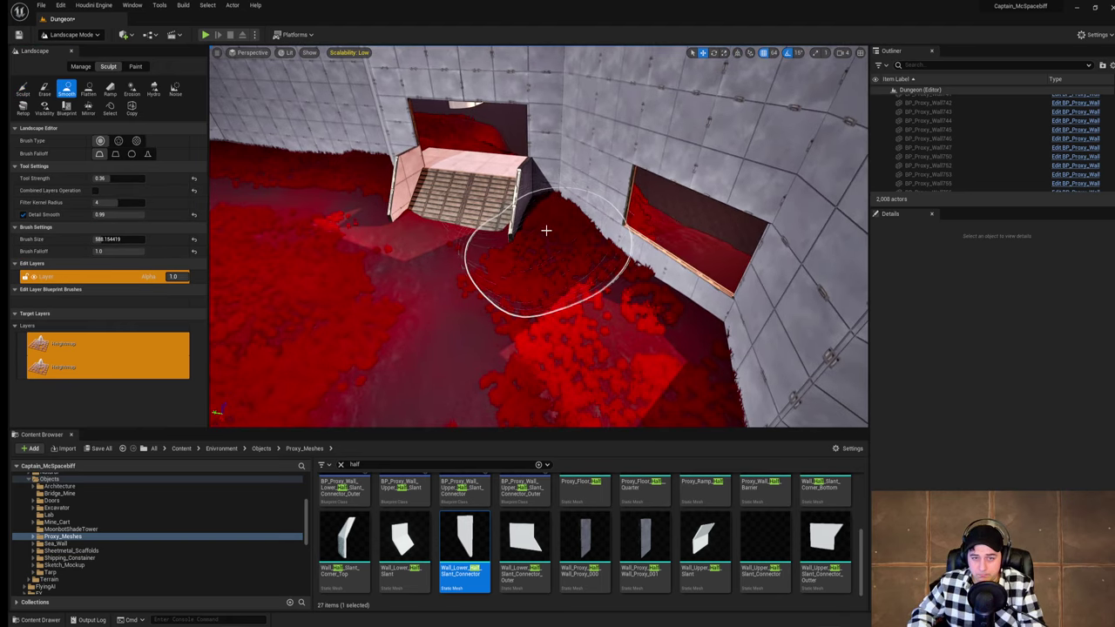
pyautogui.press('a')
pyautogui.moveTo(535, 215)
pyautogui.mouseDown(button='right')
pyautogui.moveTo(491, 207)
pyautogui.moveTo(553, 193)
pyautogui.moveTo(526, 208)
pyautogui.moveTo(516, 204)
pyautogui.moveTo(542, 204)
pyautogui.moveTo(444, 200)
pyautogui.moveTo(455, 203)
pyautogui.mouseUp(button='right')
# Step: Sculpt the ground higher against the long wall and its corner behind the small rocks
pyautogui.press('s')
pyautogui.press('w')
pyautogui.press('d')
pyautogui.press('s')
pyautogui.press('d')
pyautogui.click(22, 89)
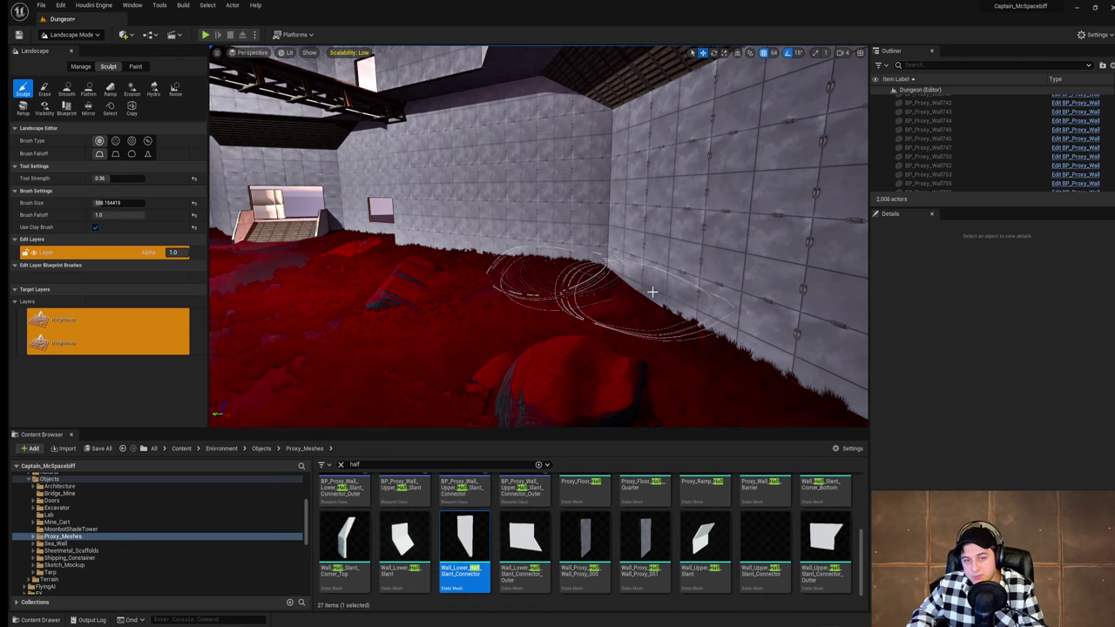
pyautogui.press('w')
pyautogui.moveTo(617, 287); pyautogui.dragTo(542, 284, button='right')
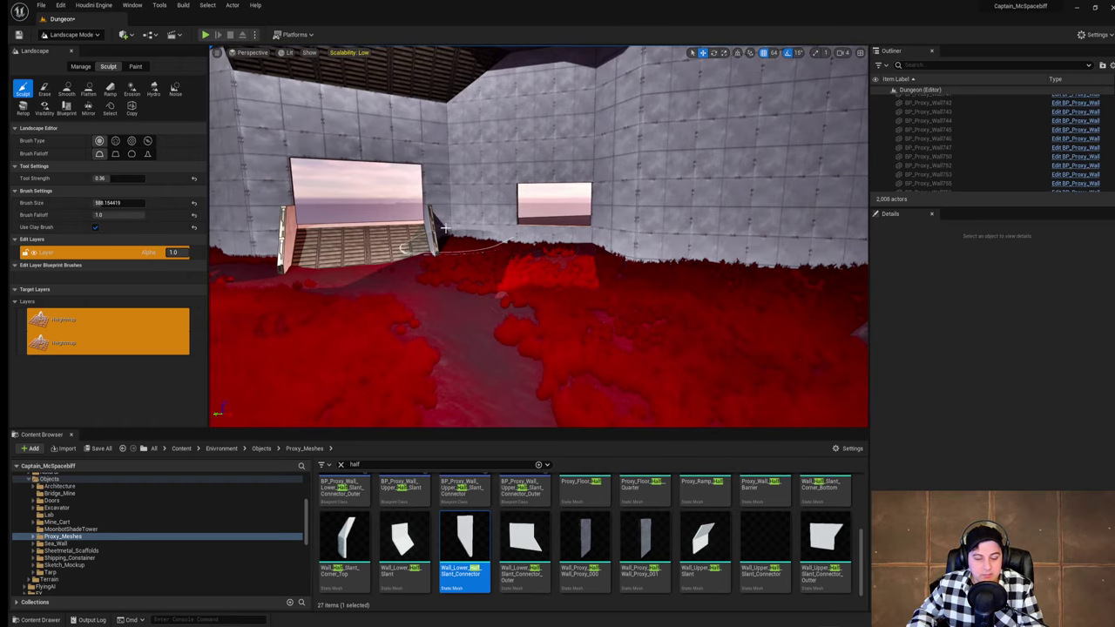
# Step: Smooth the raised ground against the wall below the long ledge opening, around the small grey rock
pyautogui.moveTo(445, 227); pyautogui.dragTo(205, 225, button='right')
pyautogui.press('d')
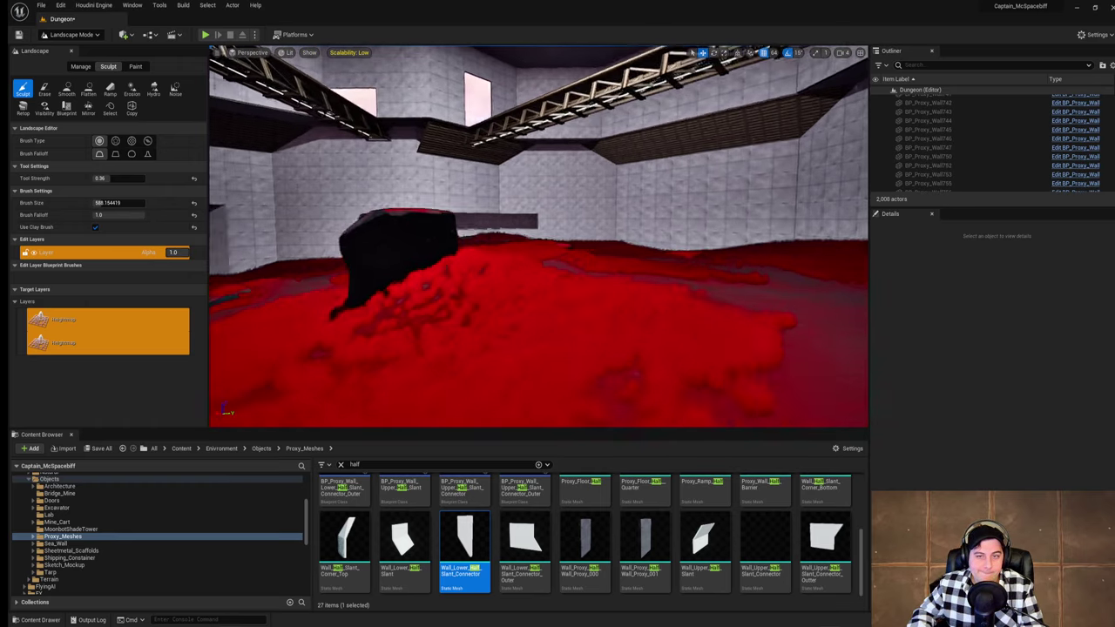
pyautogui.moveTo(538, 236); pyautogui.dragTo(566, 233, button='right')
pyautogui.press('w')
pyautogui.press('s')
pyautogui.click(67, 89)
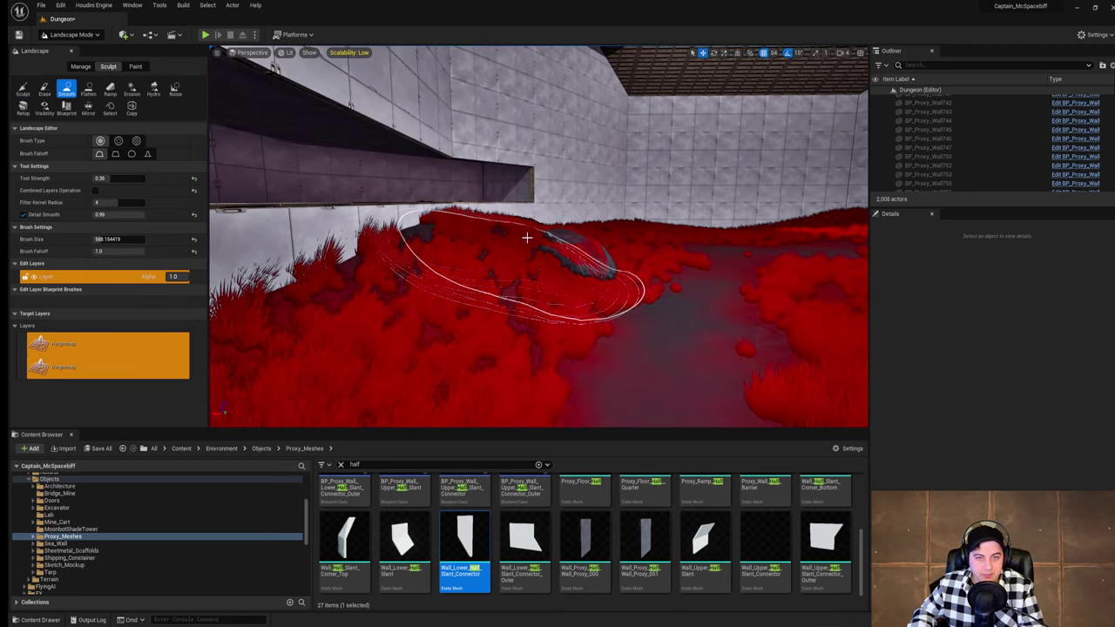
pyautogui.moveTo(555, 251); pyautogui.dragTo(496, 257, button='right')
pyautogui.press('w')
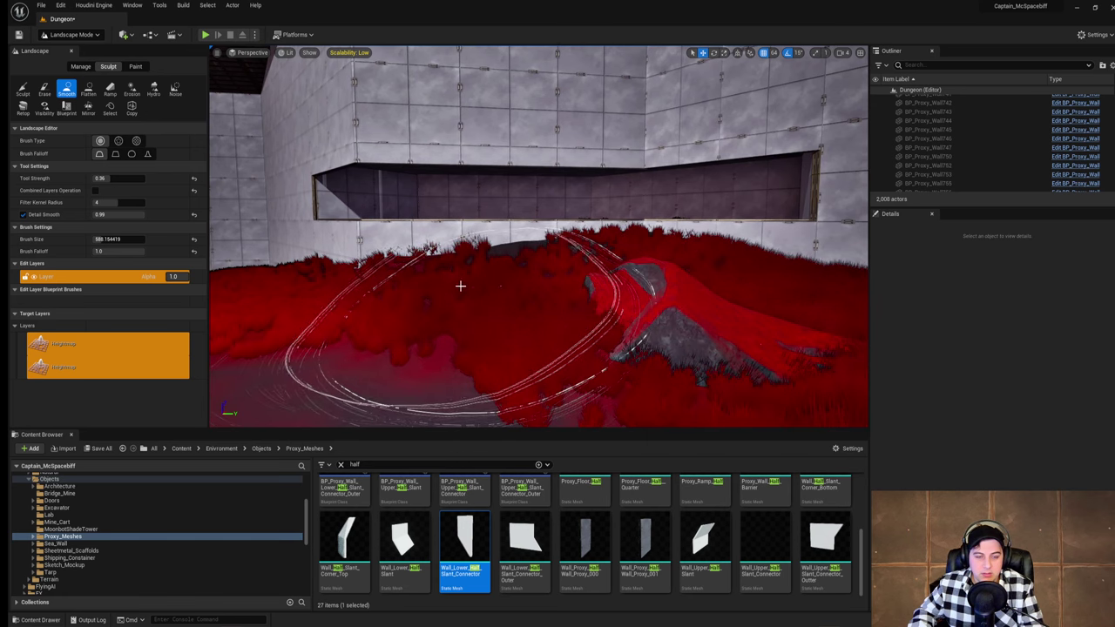
pyautogui.press('a')
pyautogui.moveTo(517, 243)
pyautogui.mouseDown(button='right')
pyautogui.moveTo(553, 252)
pyautogui.moveTo(499, 272)
pyautogui.mouseUp(button='right')
pyautogui.press('a')
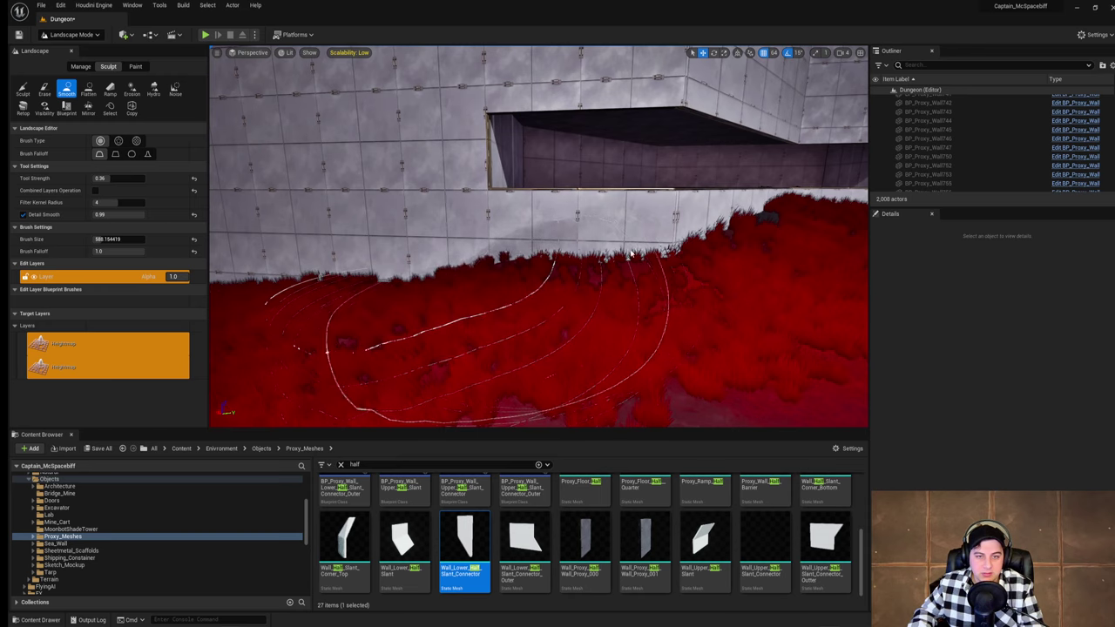
# Step: Smooth the grassy slope between the small grey rock and the plain wall beyond the ledge opening
pyautogui.moveTo(631, 254)
pyautogui.mouseDown(button='right')
pyautogui.moveTo(688, 252)
pyautogui.moveTo(612, 276)
pyautogui.mouseUp(button='right')
pyautogui.press('d')
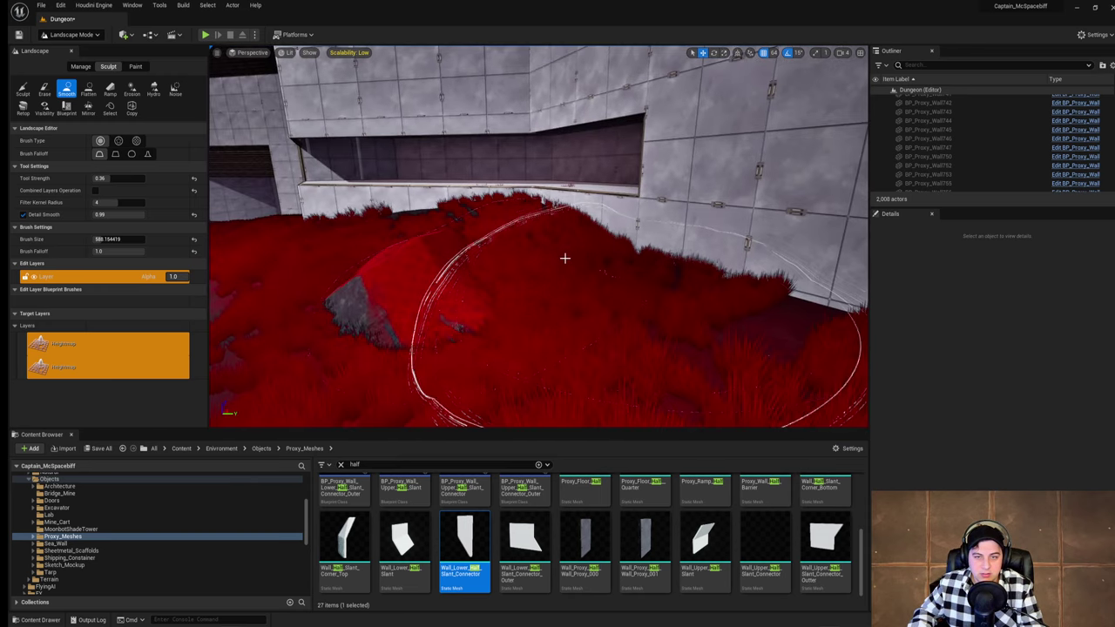
pyautogui.press('a')
pyautogui.moveTo(537, 260); pyautogui.dragTo(623, 265, button='right')
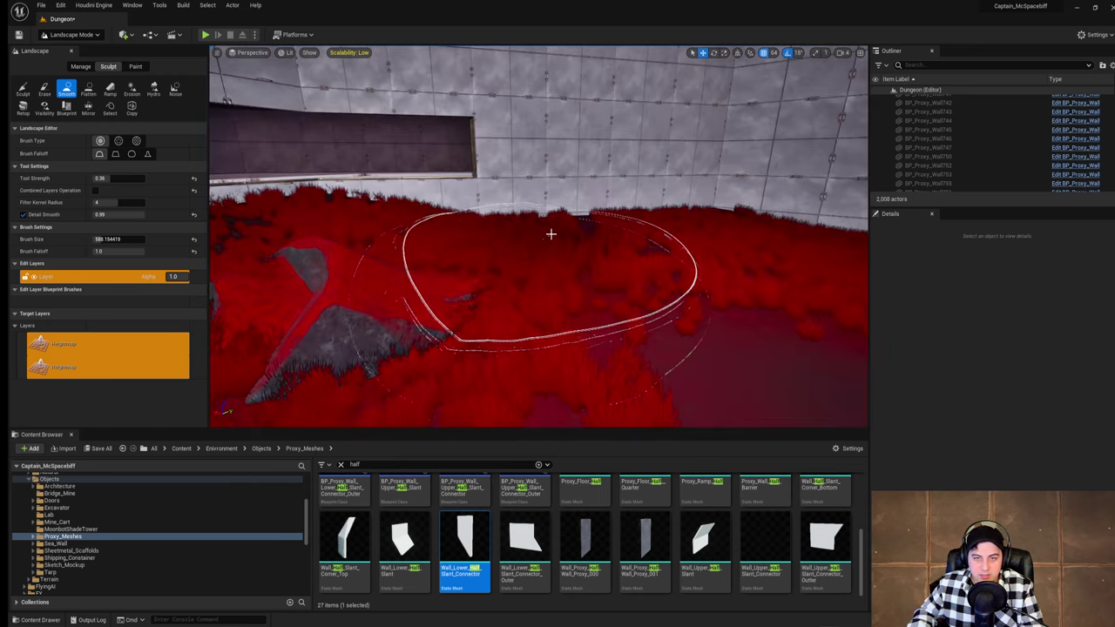
# Step: Sculpt the grassy ground higher in the corner where the two plain walls meet
pyautogui.moveTo(549, 234)
pyautogui.mouseDown(button='right')
pyautogui.moveTo(558, 209)
pyautogui.moveTo(862, 204)
pyautogui.mouseUp(button='right')
pyautogui.press('w')
pyautogui.click(24, 87)
pyautogui.press('w')
pyautogui.moveTo(499, 311); pyautogui.dragTo(542, 310, button='right')
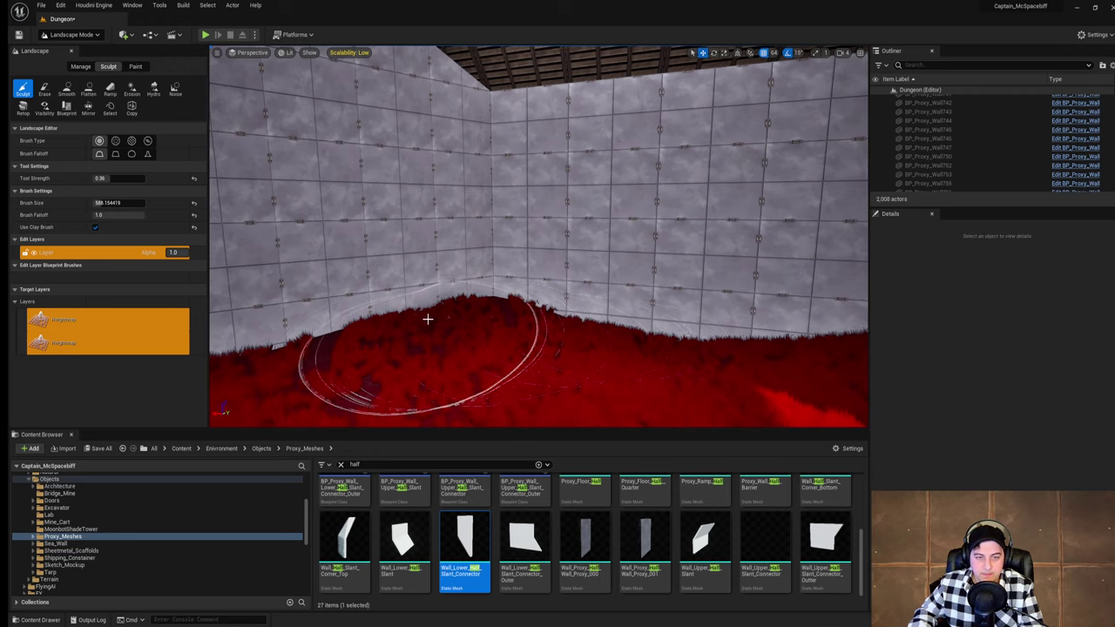
pyautogui.moveTo(428, 319); pyautogui.dragTo(437, 315)
# Step: Sculpt a mound against the wall corner beside the wide entrance passage
pyautogui.moveTo(436, 315); pyautogui.dragTo(475, 300, button='right')
pyautogui.press('s')
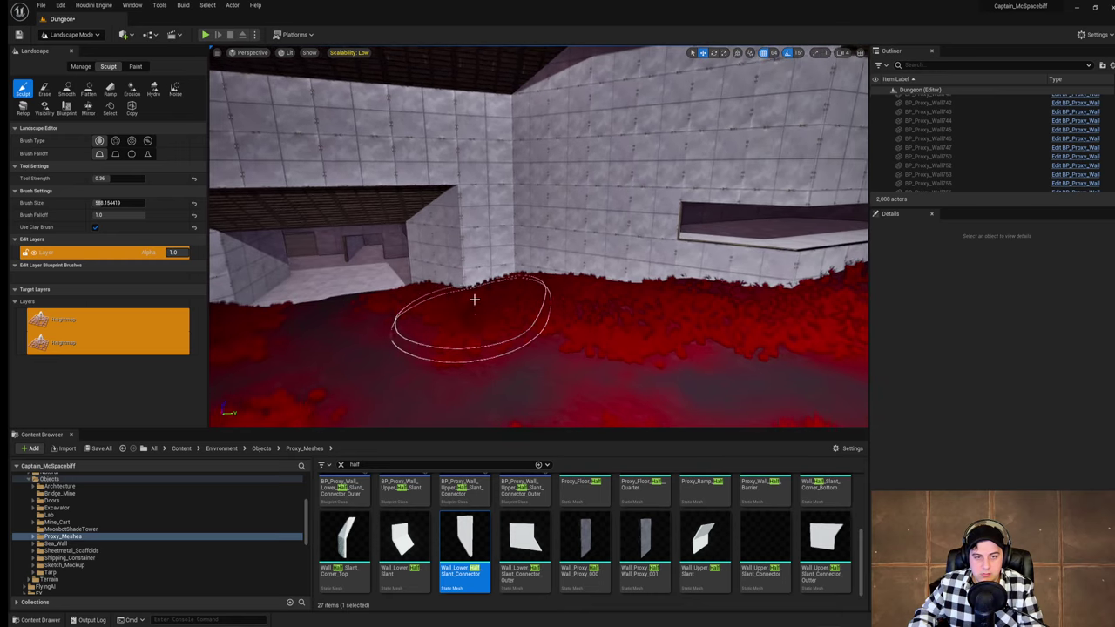
pyautogui.press('w')
pyautogui.moveTo(525, 262); pyautogui.dragTo(514, 228, button='right')
pyautogui.click(542, 238)
pyautogui.press('s')
# Step: Smooth the mound beside the entrance passage and save the current level
pyautogui.click(67, 92)
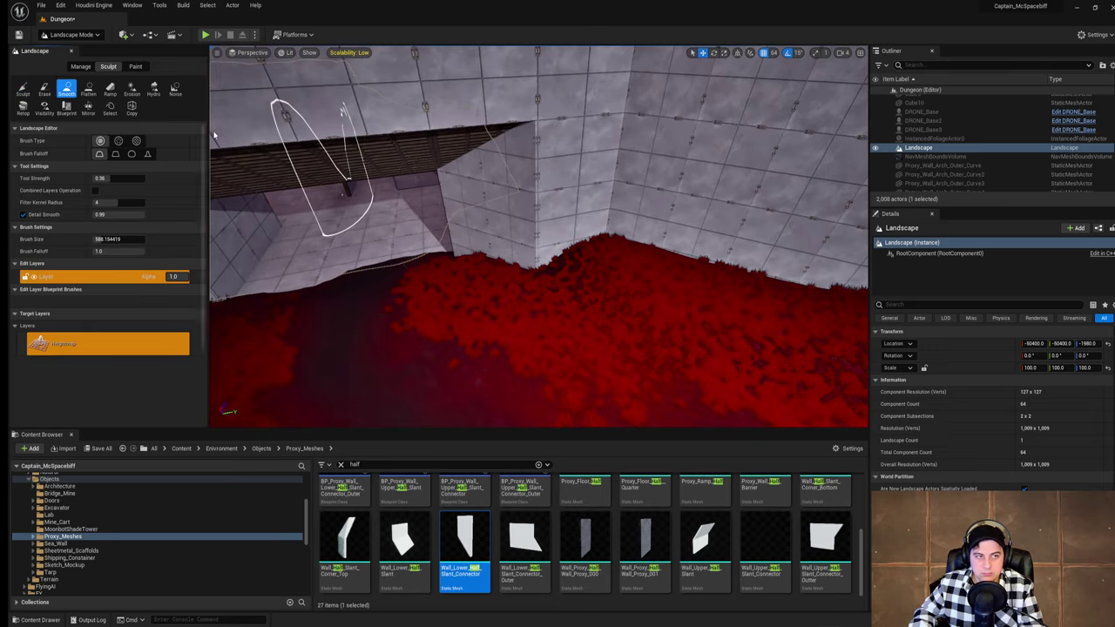
pyautogui.moveTo(612, 282); pyautogui.dragTo(574, 276)
pyautogui.moveTo(587, 276)
pyautogui.mouseDown(button='right')
pyautogui.moveTo(435, 267)
pyautogui.moveTo(470, 265)
pyautogui.mouseUp(button='right')
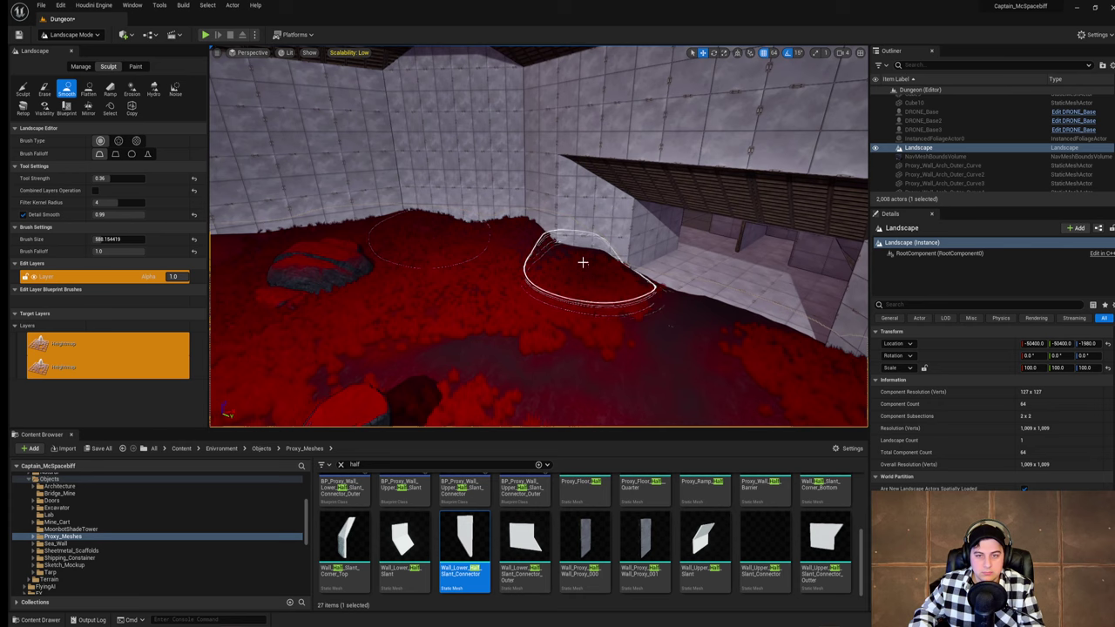
pyautogui.click(41, 6)
pyautogui.click(93, 106)
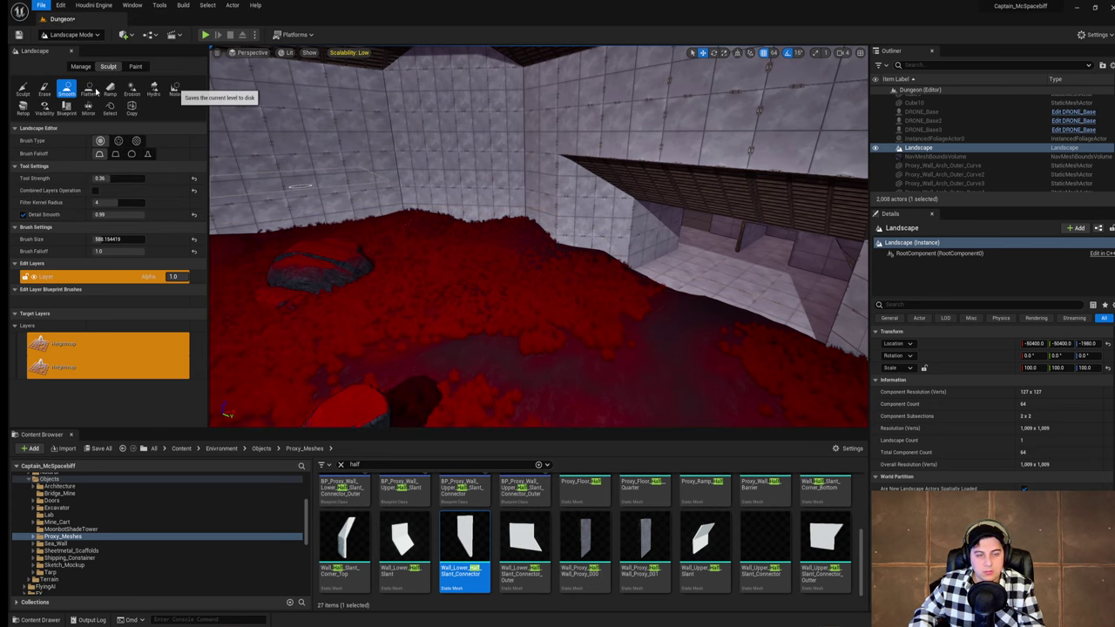
# Step: Playtest the level, running the character across the large room to examine the sculpted ground along the walls and rocks
pyautogui.moveTo(675, 279); pyautogui.dragTo(784, 235, button='right')
pyautogui.press('w')
pyautogui.press('w')
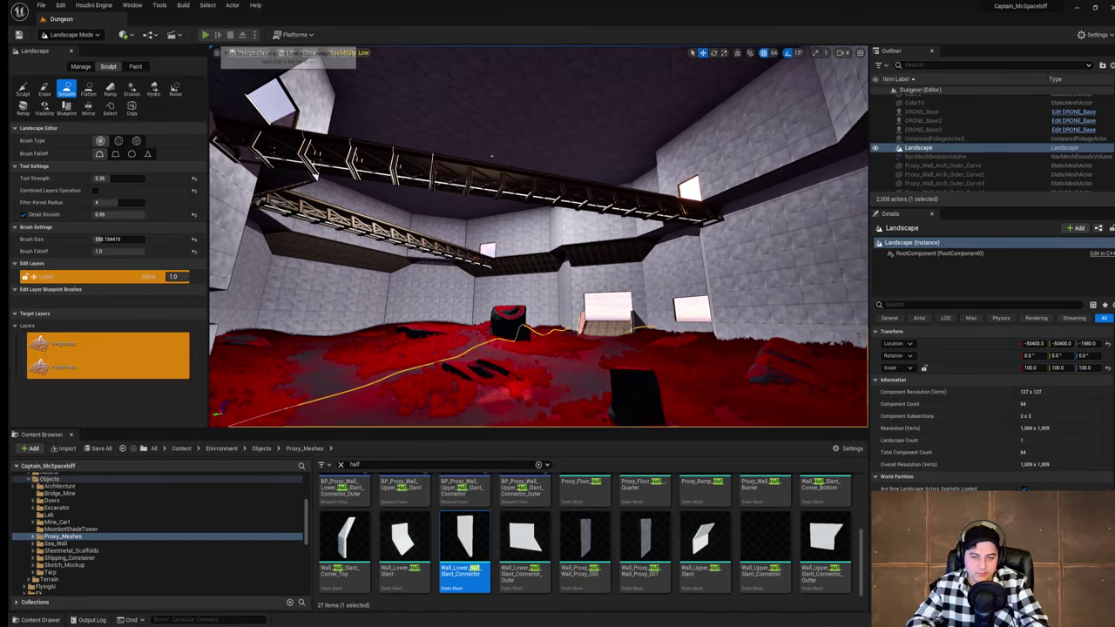
pyautogui.hotkey('alt', 'p')
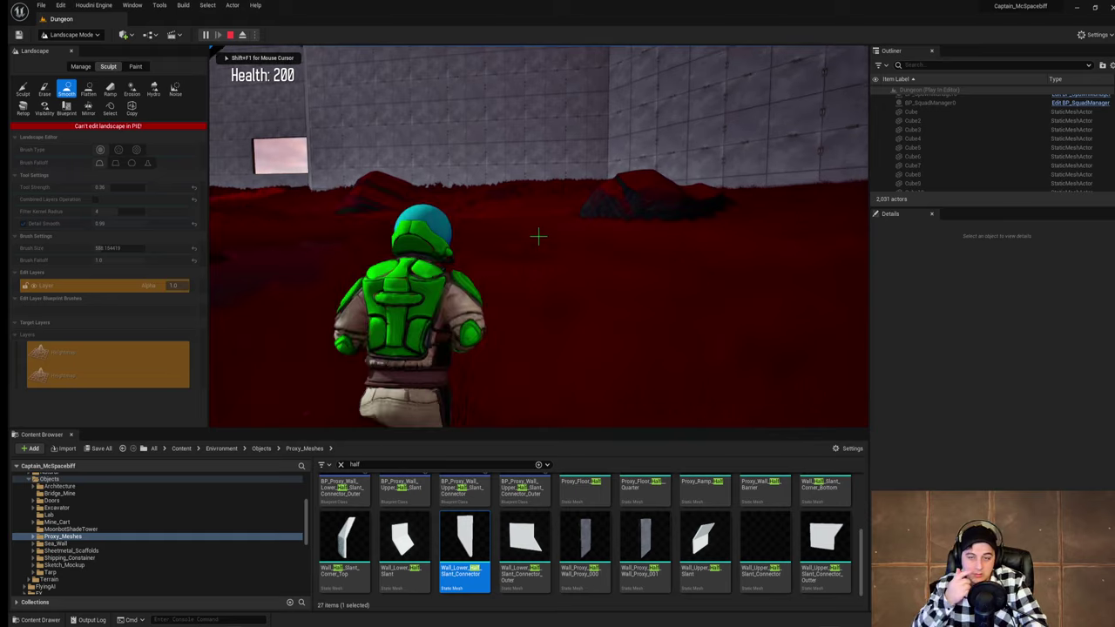
pyautogui.press('w')
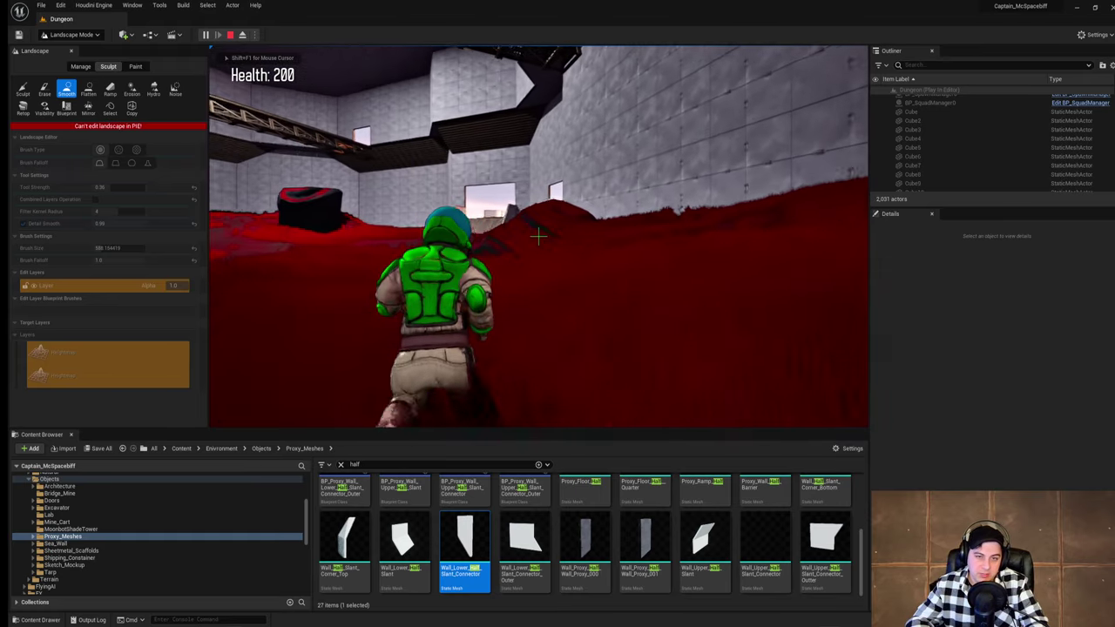
pyautogui.press('w')
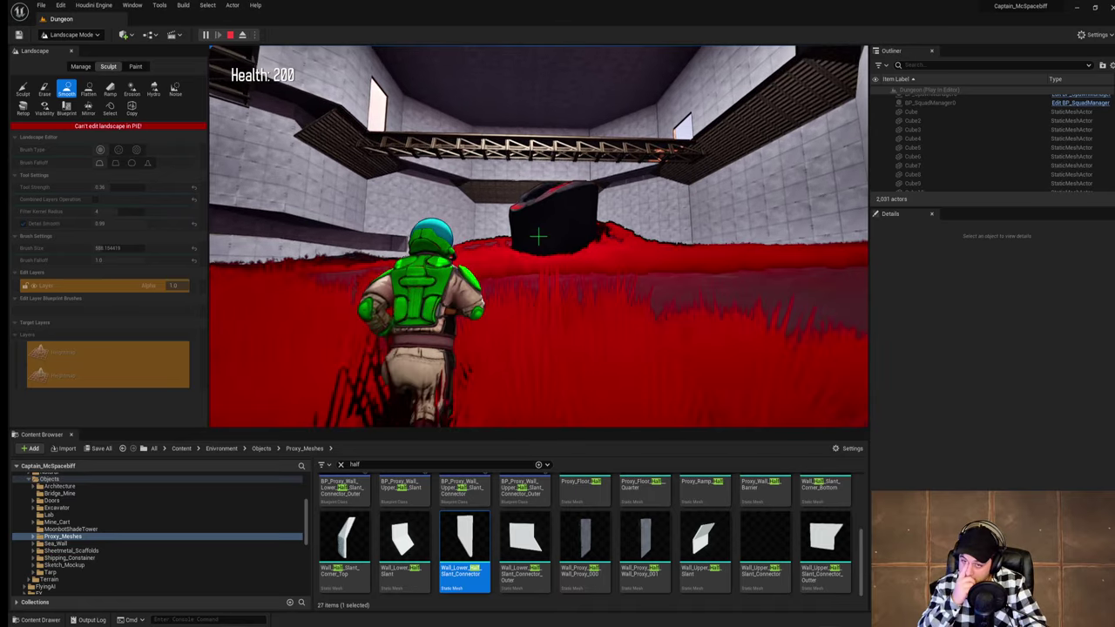
pyautogui.press('w')
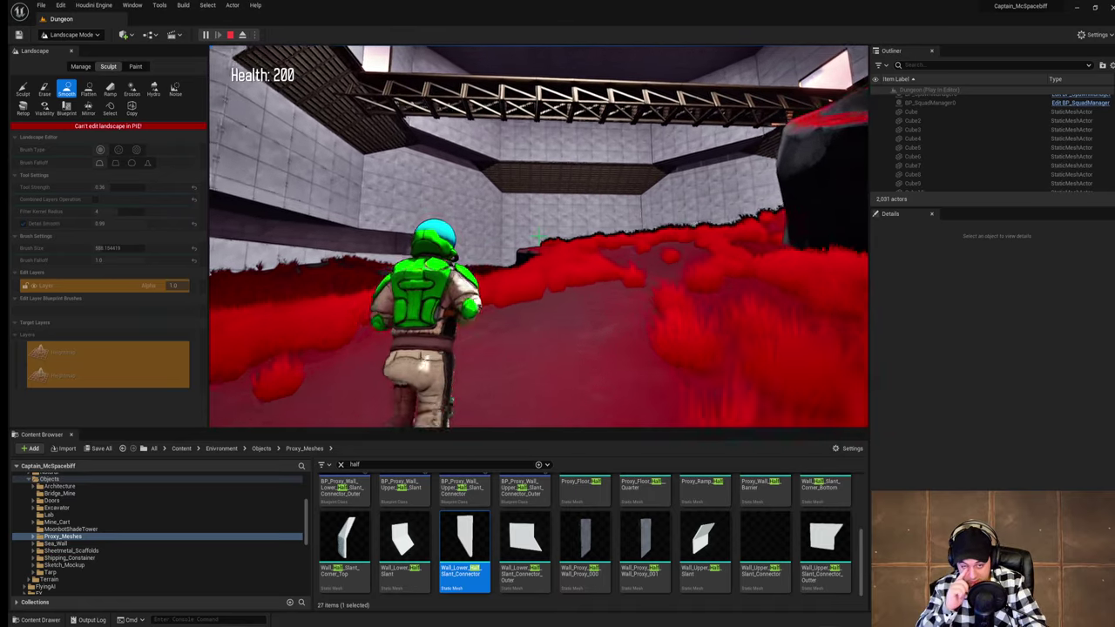
pyautogui.press('w')
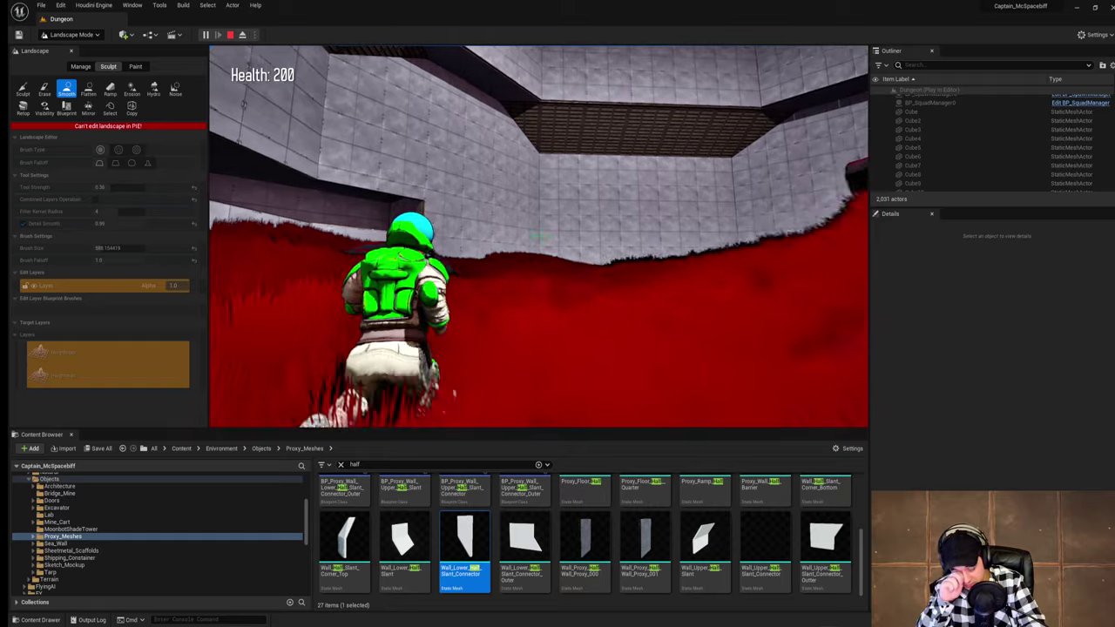
pyautogui.press('w')
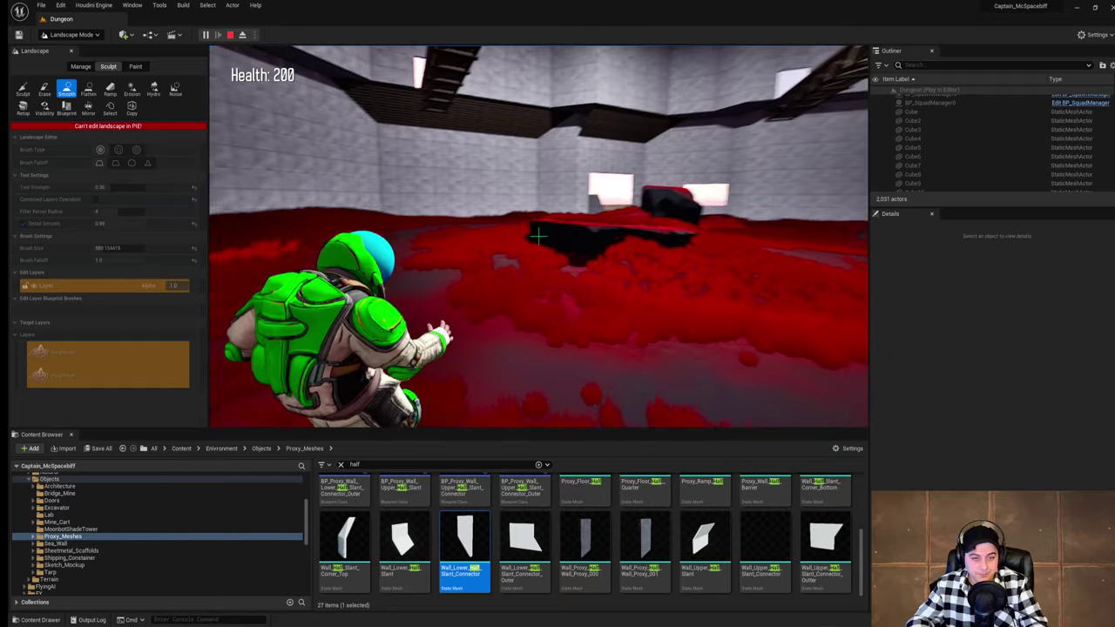
pyautogui.press('w')
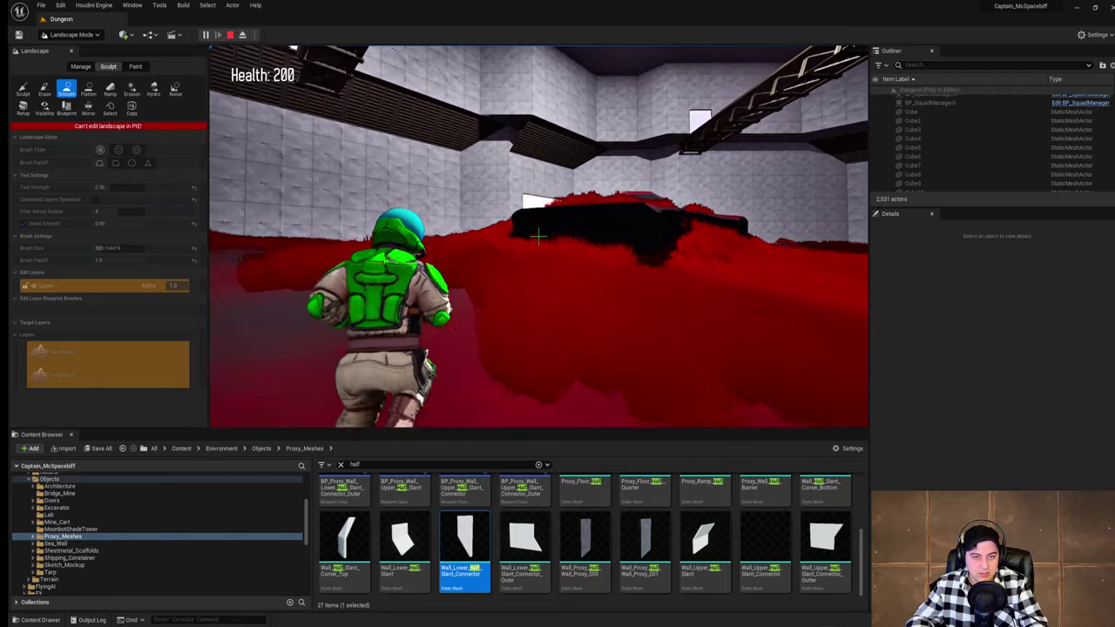
pyautogui.press('w')
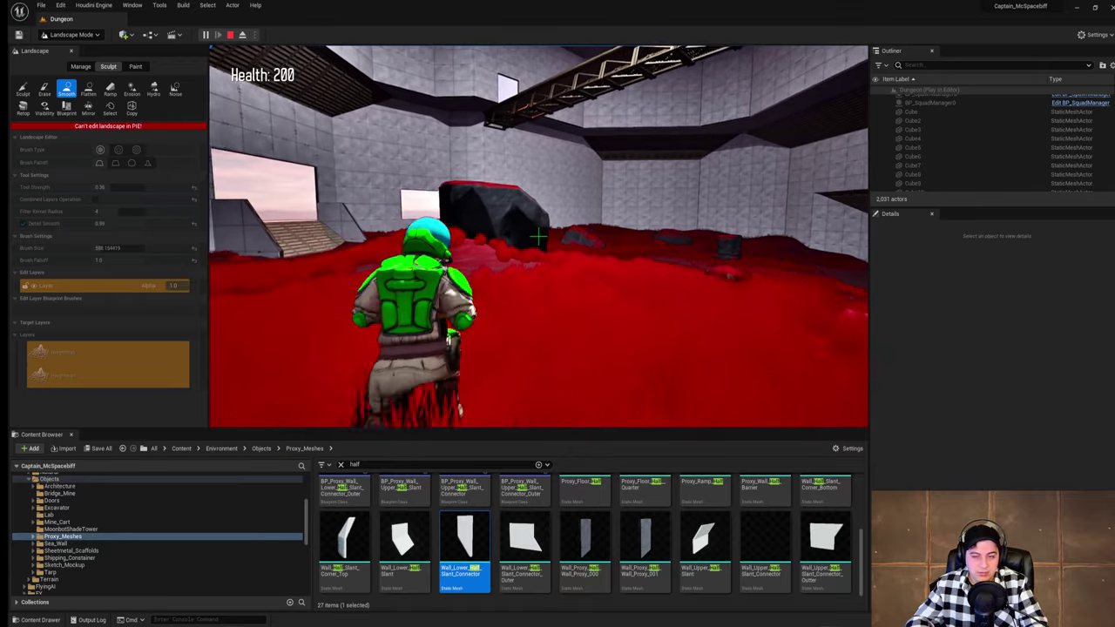
# Step: Jump the character at the large black rock and run on to the tall rock near the entrance, examining the terrain
pyautogui.press('w')
pyautogui.press('space')
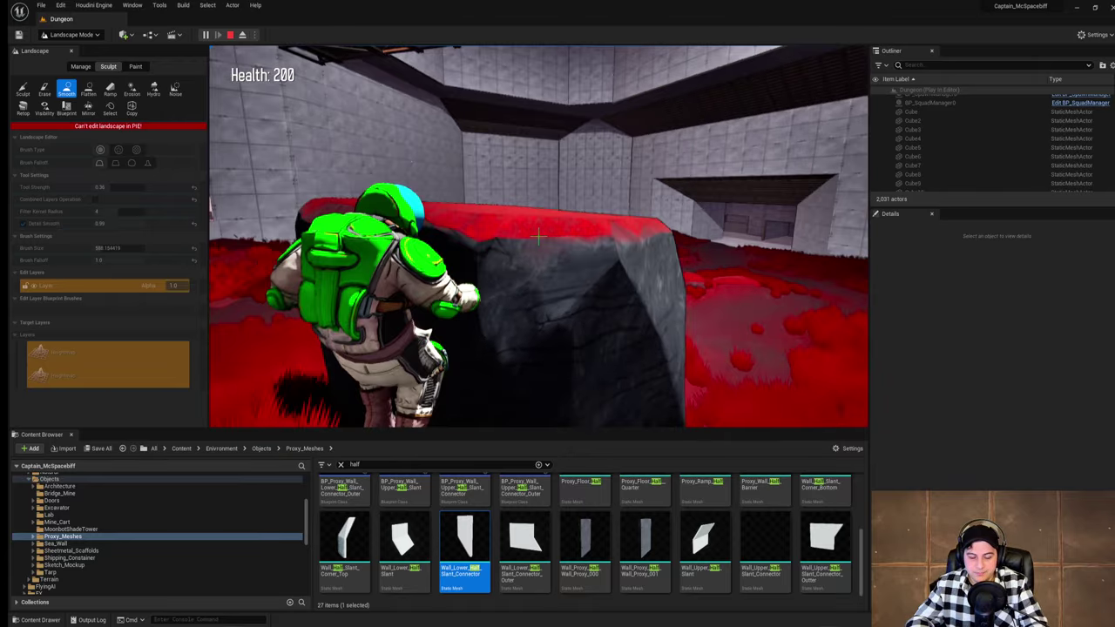
pyautogui.press('w')
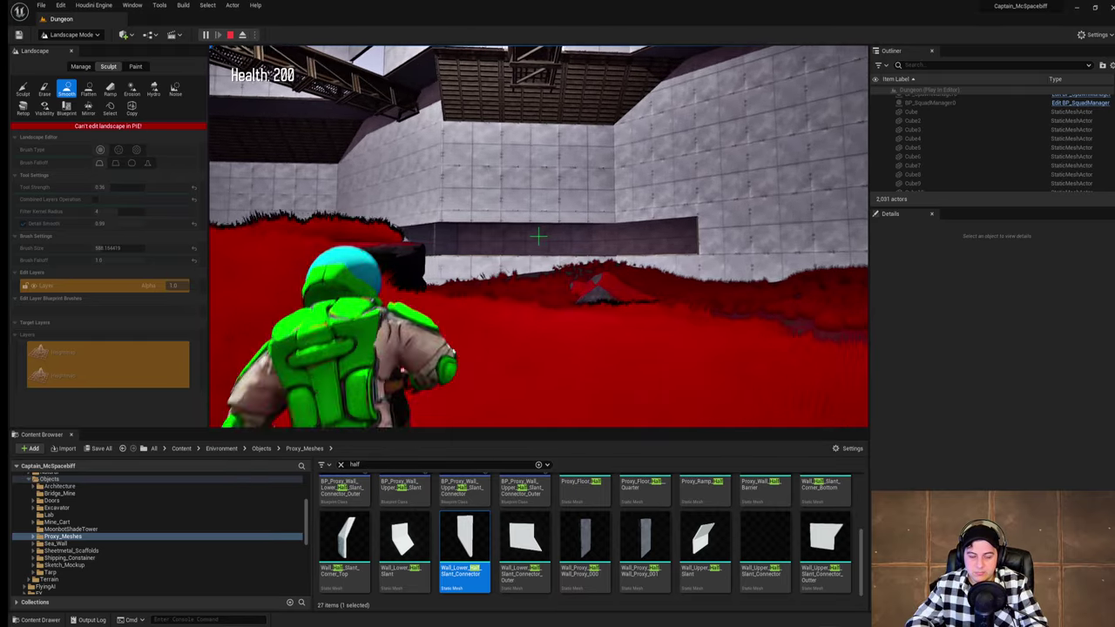
pyautogui.press('w')
pyautogui.press('w')
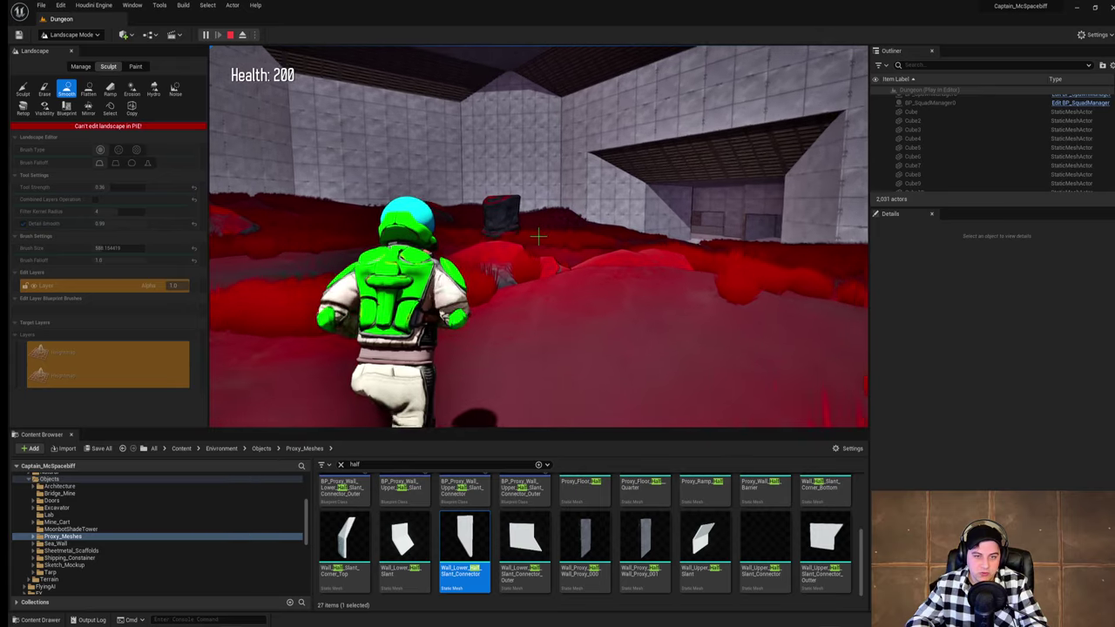
pyautogui.press('w')
pyautogui.press('w')
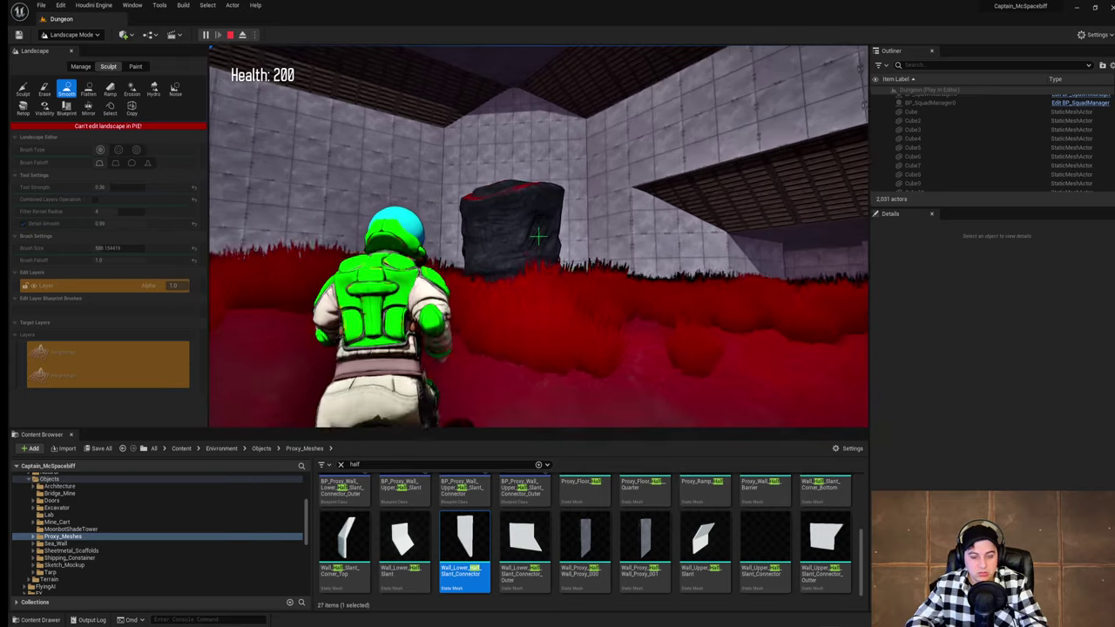
pyautogui.press('w')
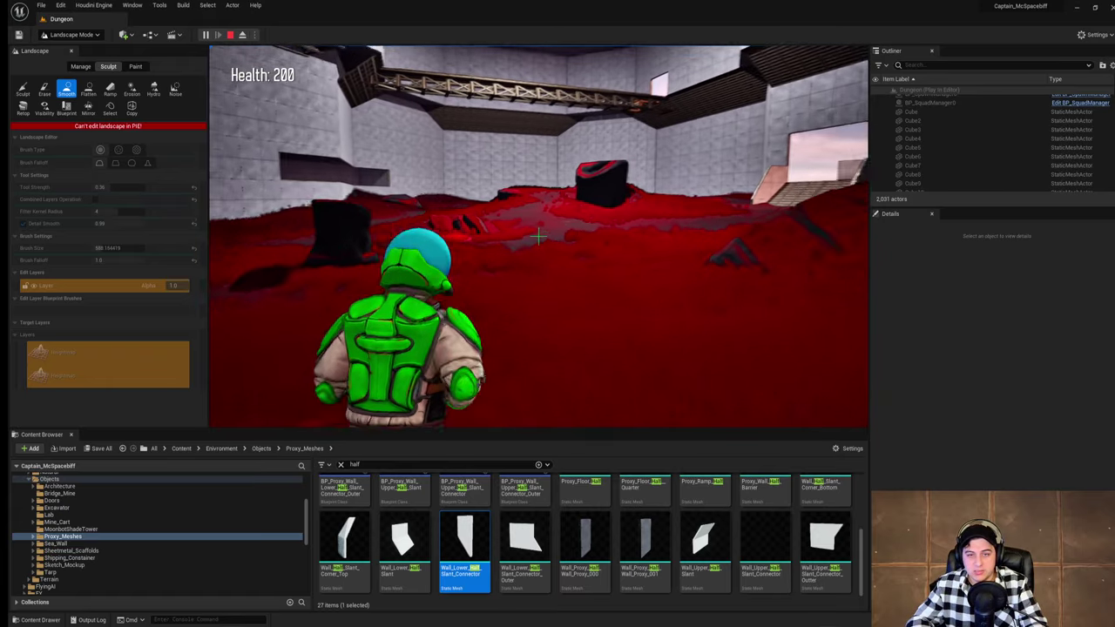
# Step: Run the character past the large black rock and up to the ledge opening to check the slope, and end the playtest
pyautogui.press('w')
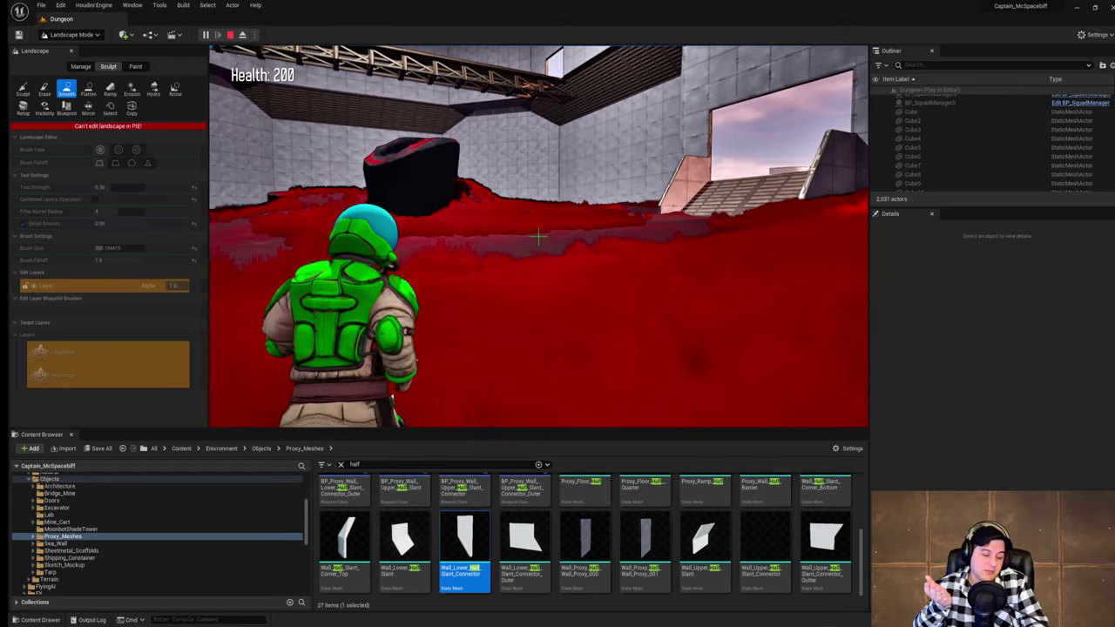
pyautogui.press('w')
pyautogui.press('space')
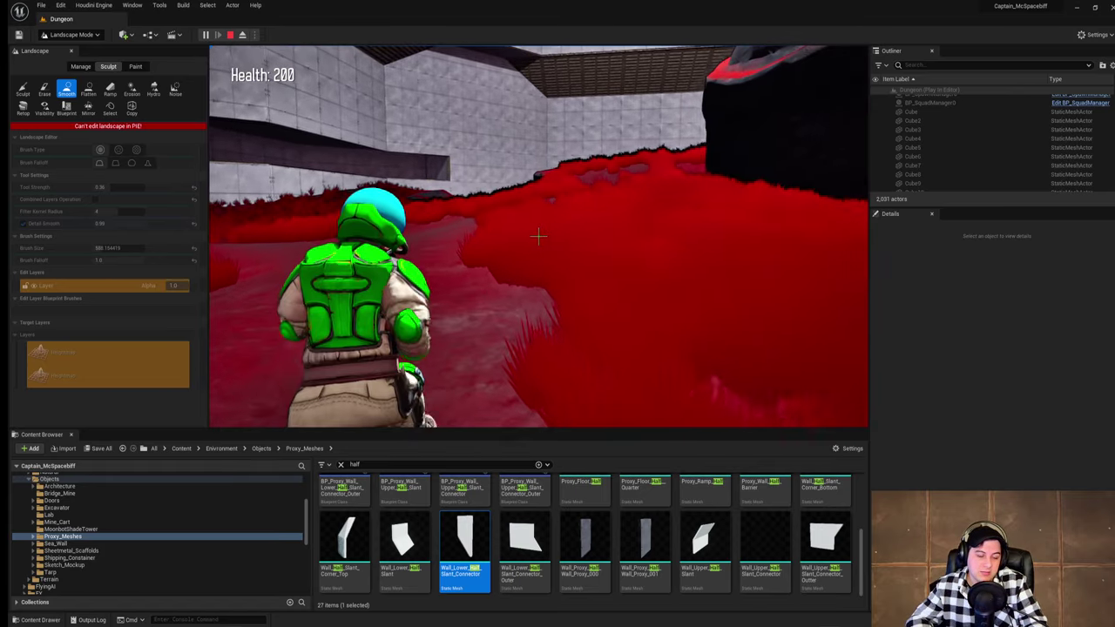
pyautogui.press('w')
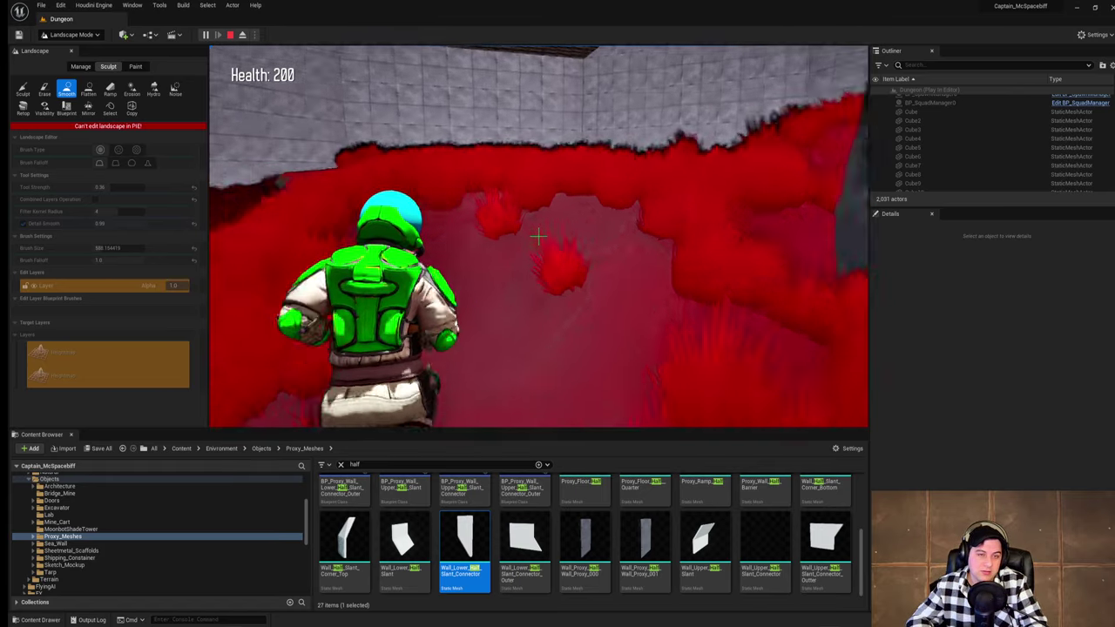
pyautogui.press('space')
pyautogui.press('w')
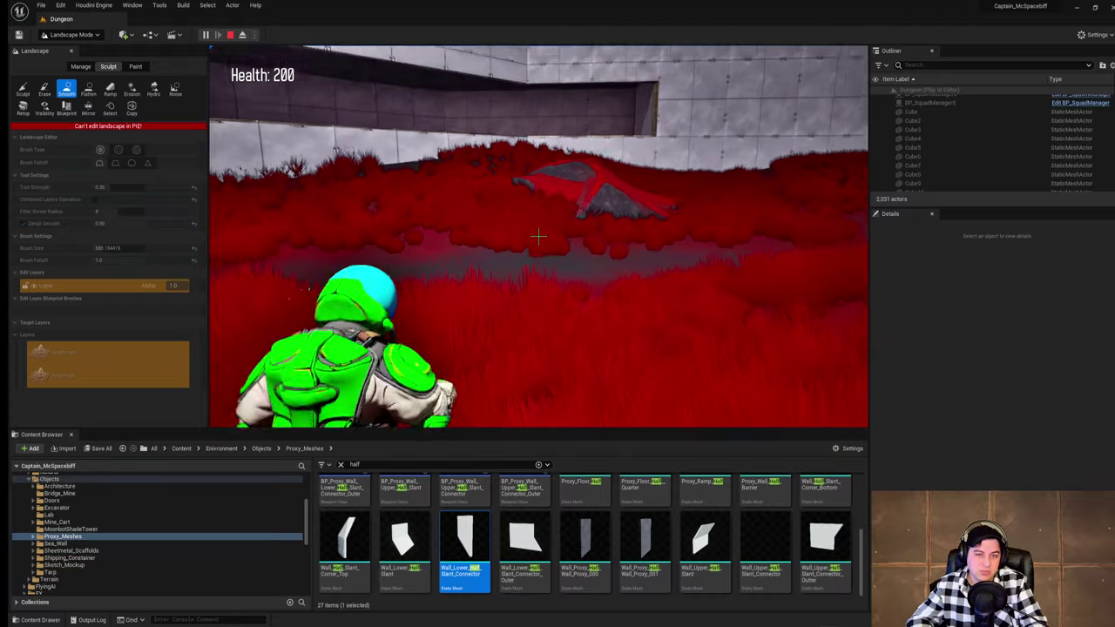
pyautogui.press('w')
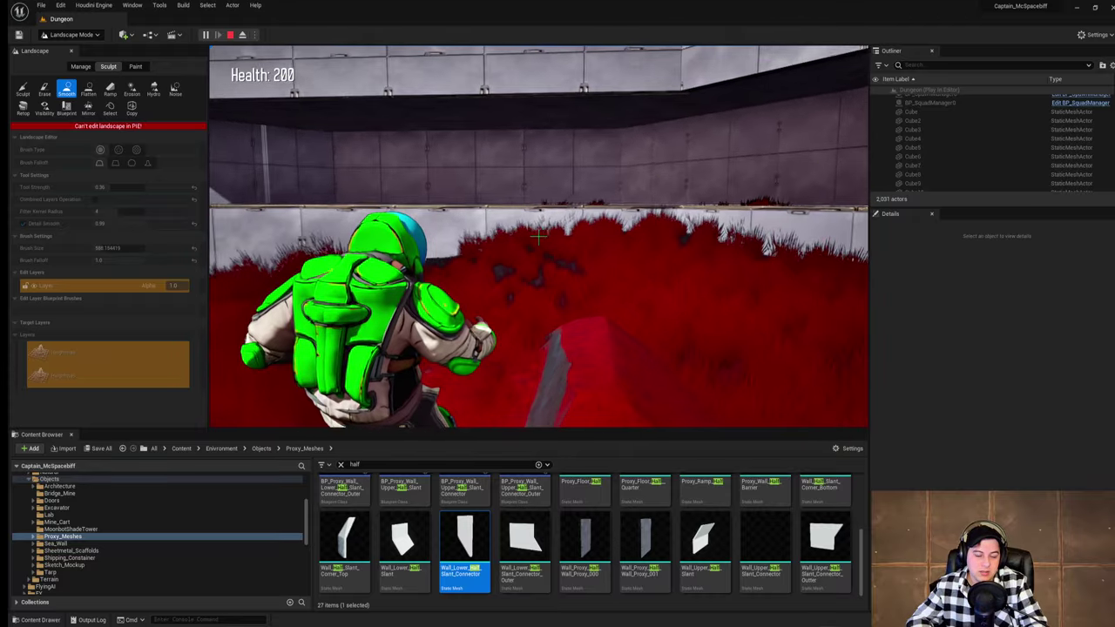
pyautogui.hotkey('shift', 'F1')
pyautogui.press('Escape')
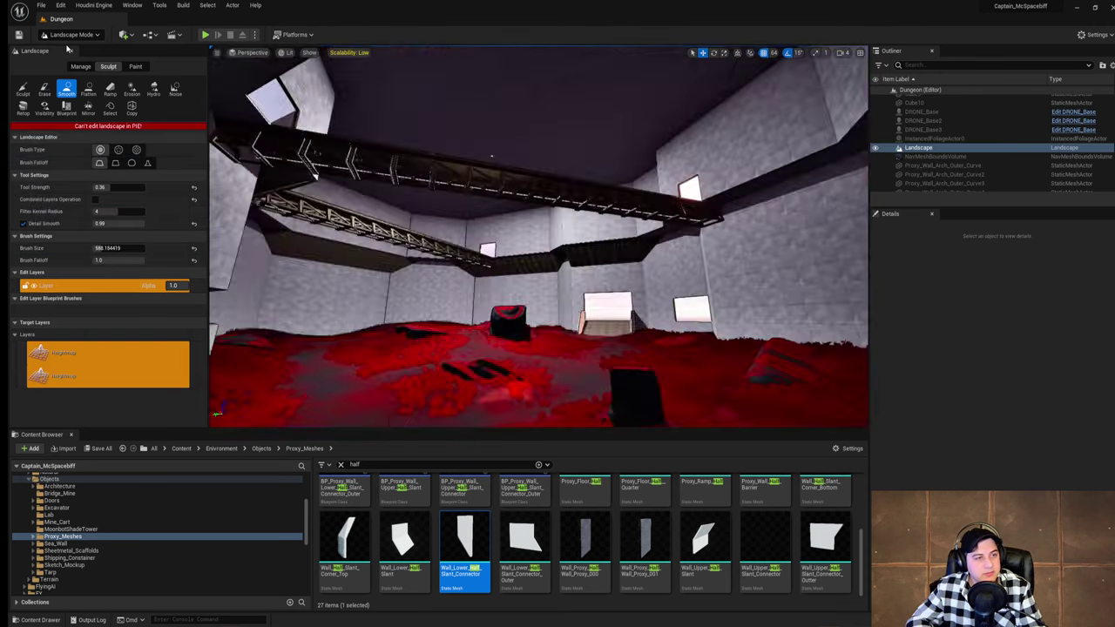
# Step: Save the current level and erase the stray grass from the ledge's tiled floor with the Foliage Erase tool
pyautogui.click(42, 6)
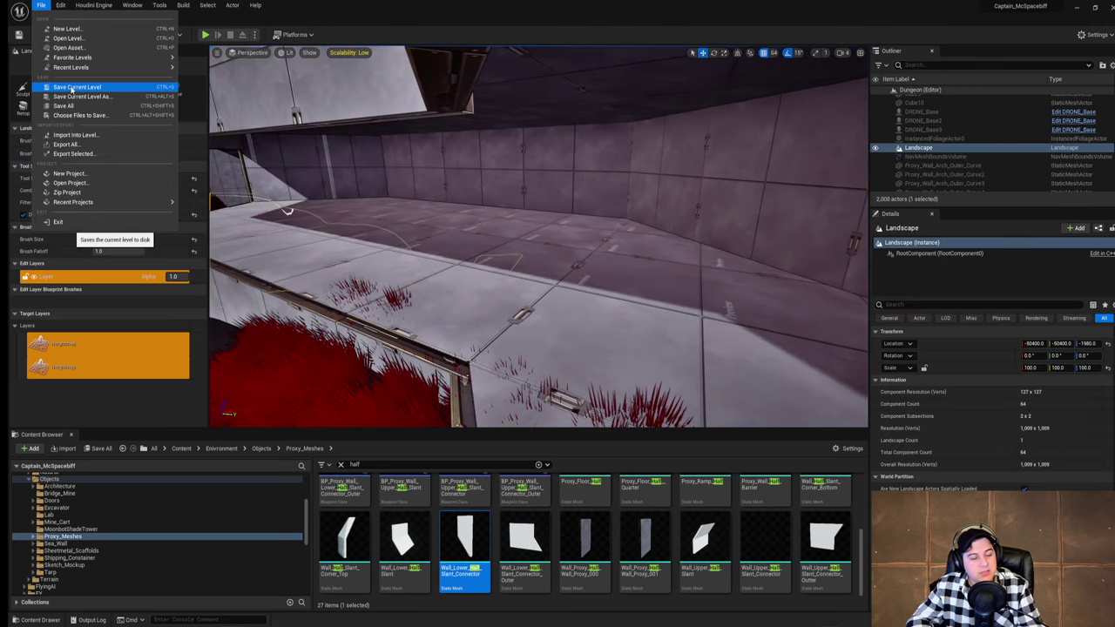
pyautogui.click(72, 88)
pyautogui.click(68, 35)
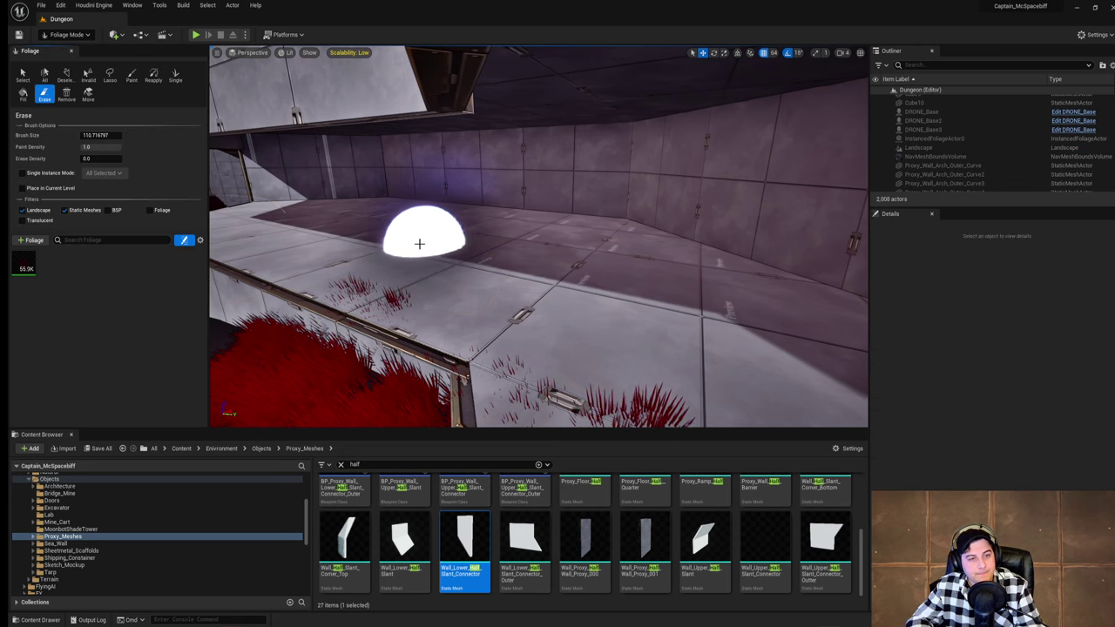
pyautogui.moveTo(456, 256)
pyautogui.mouseDown(button='right')
pyautogui.moveTo(531, 291)
pyautogui.moveTo(593, 283)
pyautogui.mouseUp(button='right')
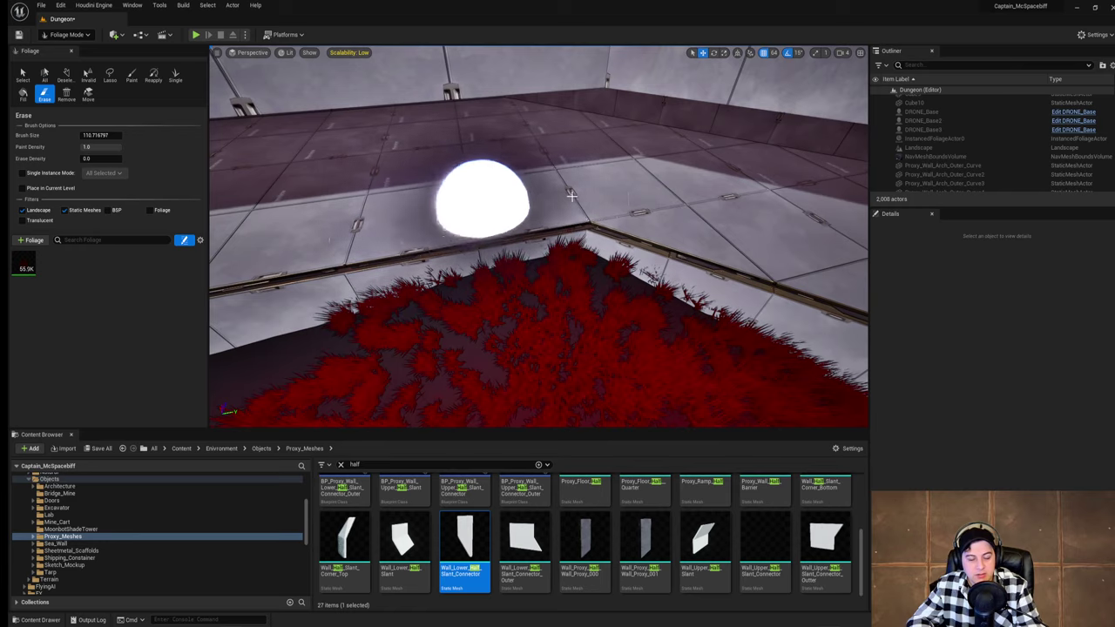
pyautogui.moveTo(572, 195)
pyautogui.mouseDown(button='right')
pyautogui.moveTo(531, 228)
pyautogui.moveTo(501, 235)
pyautogui.moveTo(405, 188)
pyautogui.mouseUp(button='right')
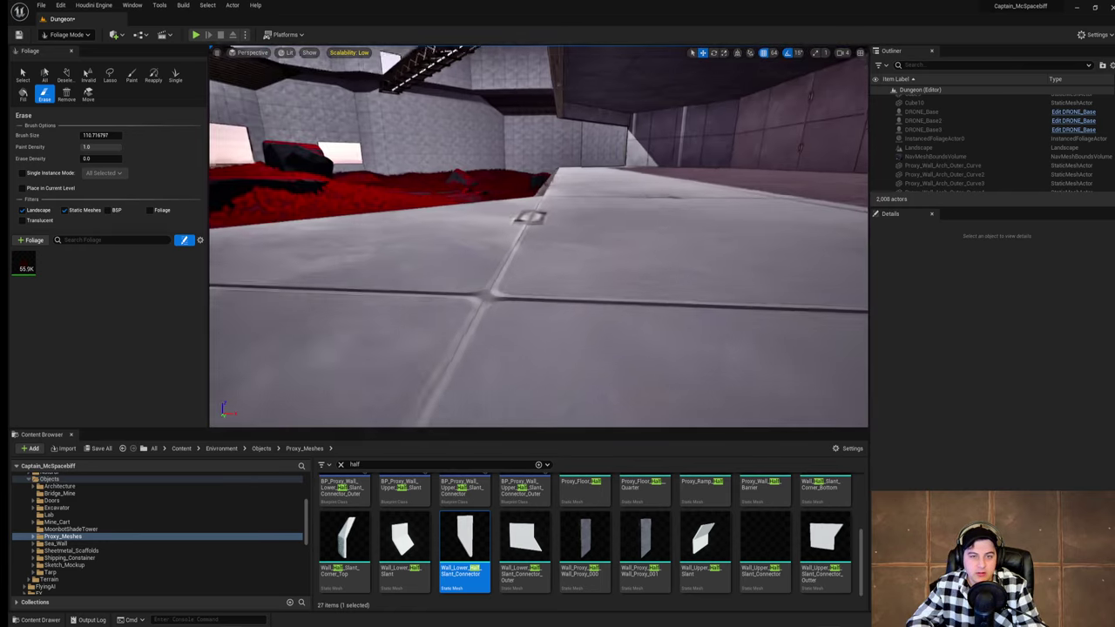
pyautogui.moveTo(529, 218); pyautogui.dragTo(536, 252, button='right')
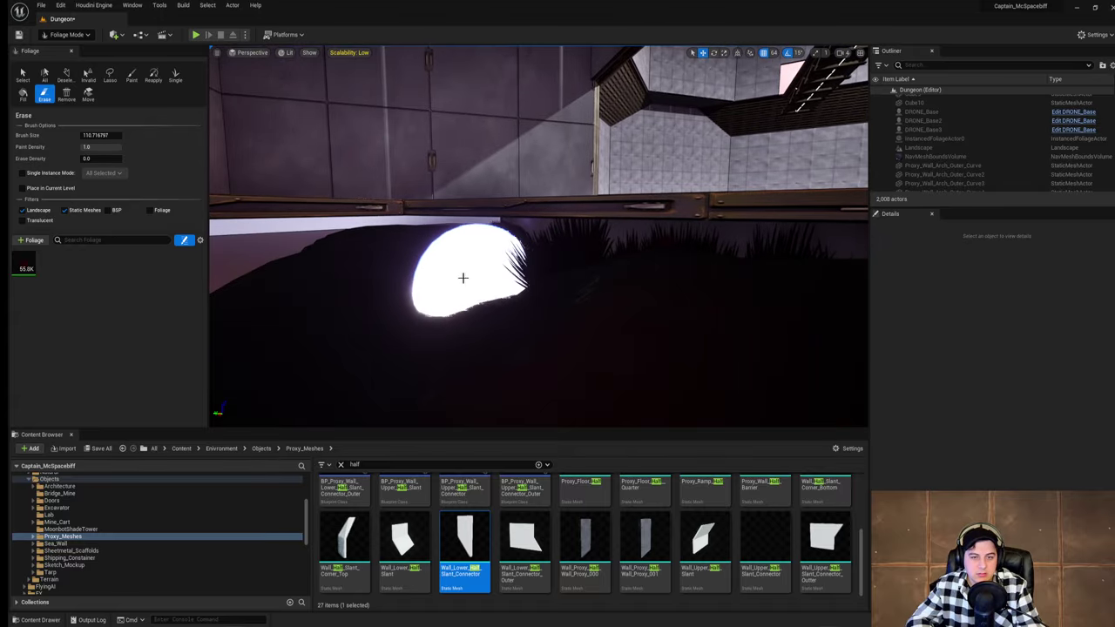
# Step: Erase the hidden grass on the dark landscape beneath the ledge floor
pyautogui.moveTo(463, 278)
pyautogui.mouseDown()
pyautogui.moveTo(615, 324)
pyautogui.moveTo(481, 295)
pyautogui.mouseUp()
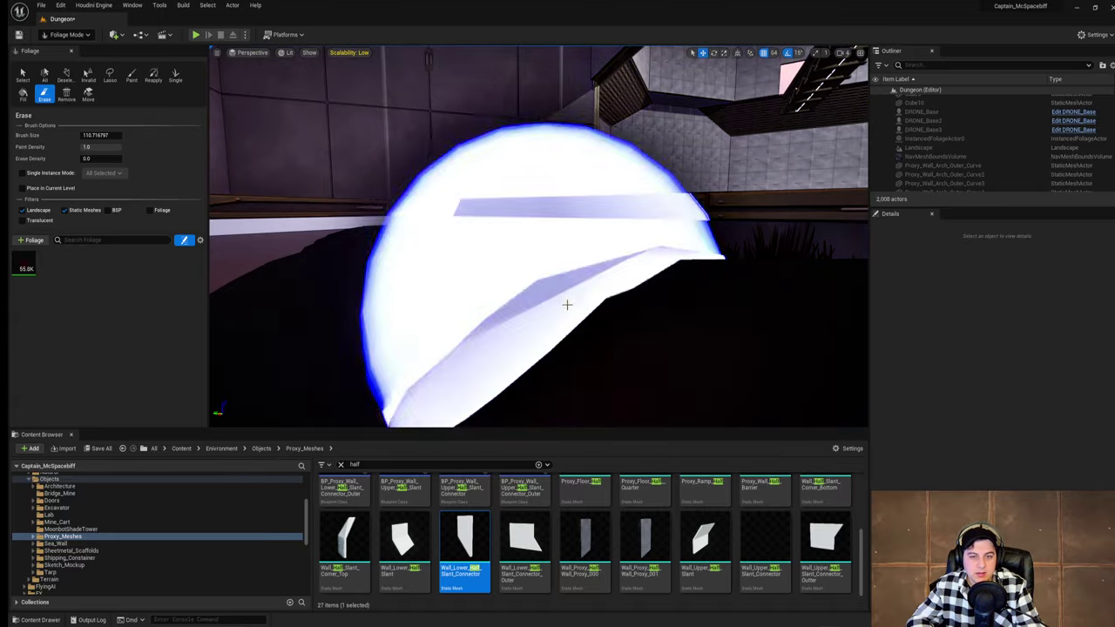
pyautogui.moveTo(567, 305)
pyautogui.mouseDown(button='right')
pyautogui.moveTo(610, 322)
pyautogui.moveTo(532, 309)
pyautogui.moveTo(427, 323)
pyautogui.mouseUp(button='right')
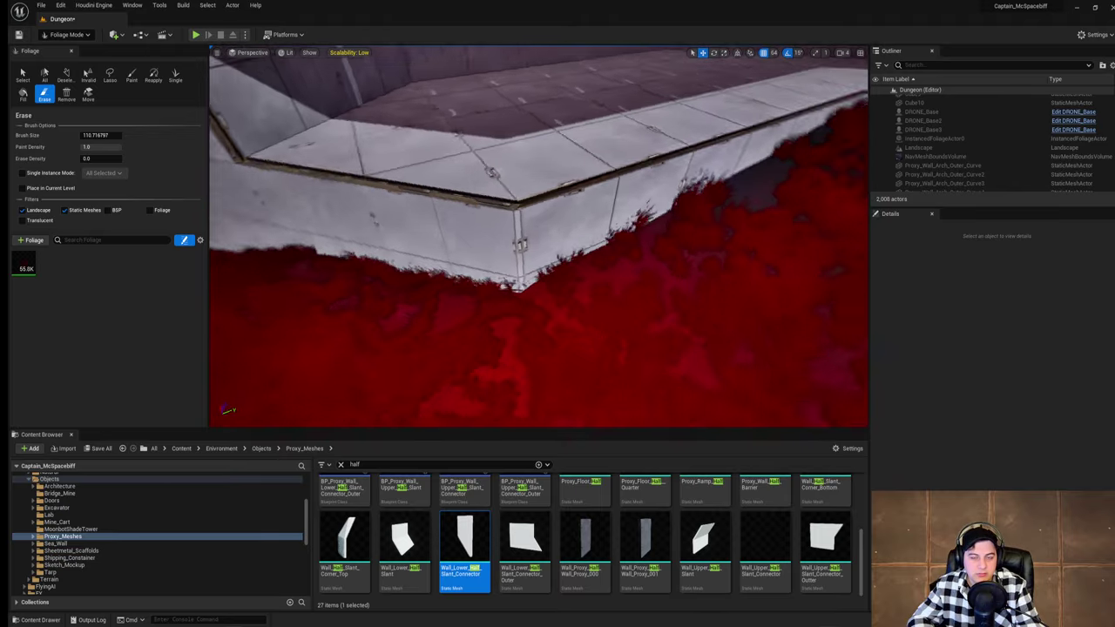
pyautogui.moveTo(557, 209)
pyautogui.mouseDown(button='right')
pyautogui.moveTo(627, 200)
pyautogui.moveTo(608, 203)
pyautogui.mouseUp(button='right')
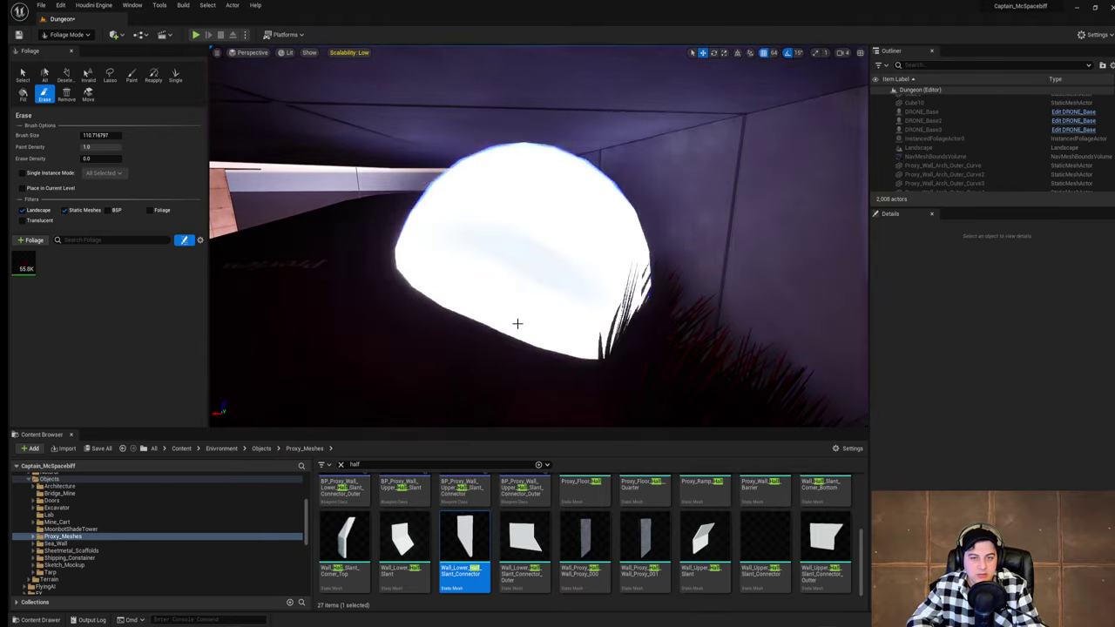
pyautogui.moveTo(518, 323); pyautogui.dragTo(623, 324, button='right')
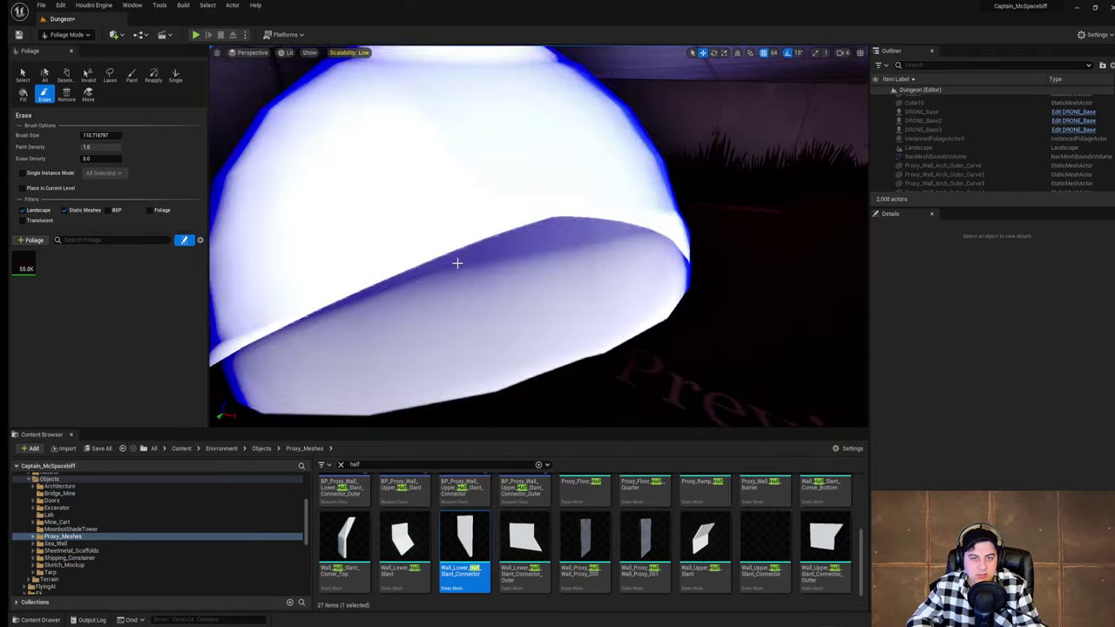
pyautogui.moveTo(457, 261)
pyautogui.mouseDown(button='right')
pyautogui.moveTo(522, 261)
pyautogui.moveTo(462, 240)
pyautogui.moveTo(375, 244)
pyautogui.mouseUp(button='right')
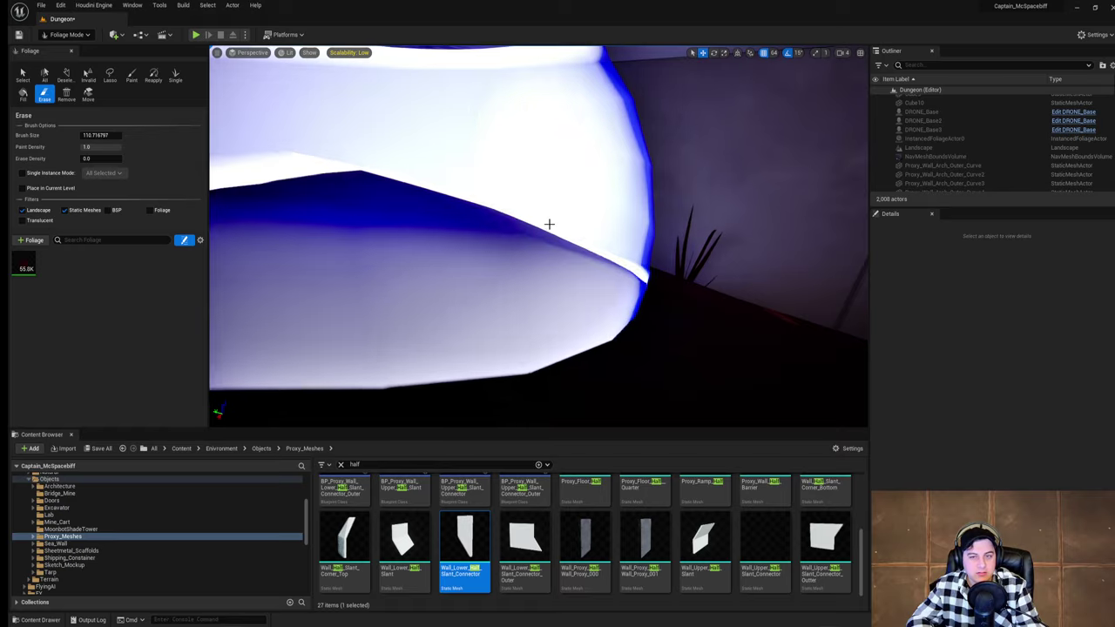
pyautogui.moveTo(549, 224)
pyautogui.mouseDown(button='right')
pyautogui.moveTo(462, 244)
pyautogui.moveTo(401, 218)
pyautogui.moveTo(340, 226)
pyautogui.moveTo(313, 231)
pyautogui.moveTo(339, 229)
pyautogui.moveTo(317, 239)
pyautogui.moveTo(331, 283)
pyautogui.moveTo(214, 279)
pyautogui.mouseUp(button='right')
pyautogui.moveTo(356, 243)
pyautogui.mouseDown()
pyautogui.moveTo(649, 381)
pyautogui.moveTo(462, 321)
pyautogui.moveTo(499, 368)
pyautogui.mouseUp()
pyautogui.moveTo(602, 346); pyautogui.dragTo(753, 244, button='right')
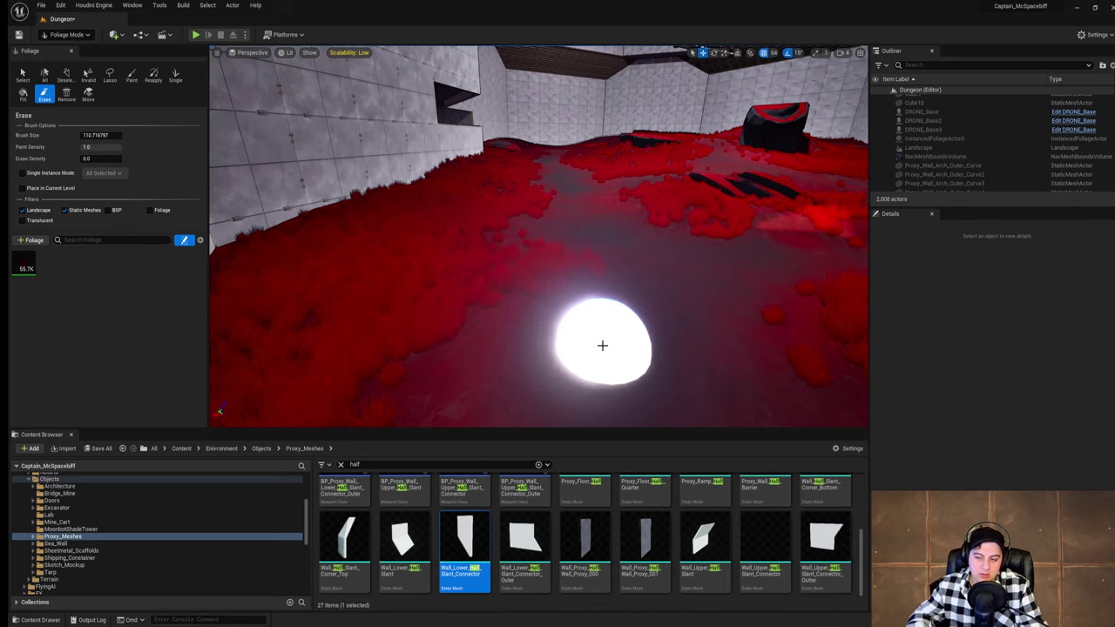
# Step: Save the current level with the erased foliage
pyautogui.moveTo(603, 346)
pyautogui.mouseDown(button='right')
pyautogui.moveTo(706, 244)
pyautogui.moveTo(757, 239)
pyautogui.moveTo(688, 242)
pyautogui.mouseUp(button='right')
pyautogui.press('w')
pyautogui.click(42, 7)
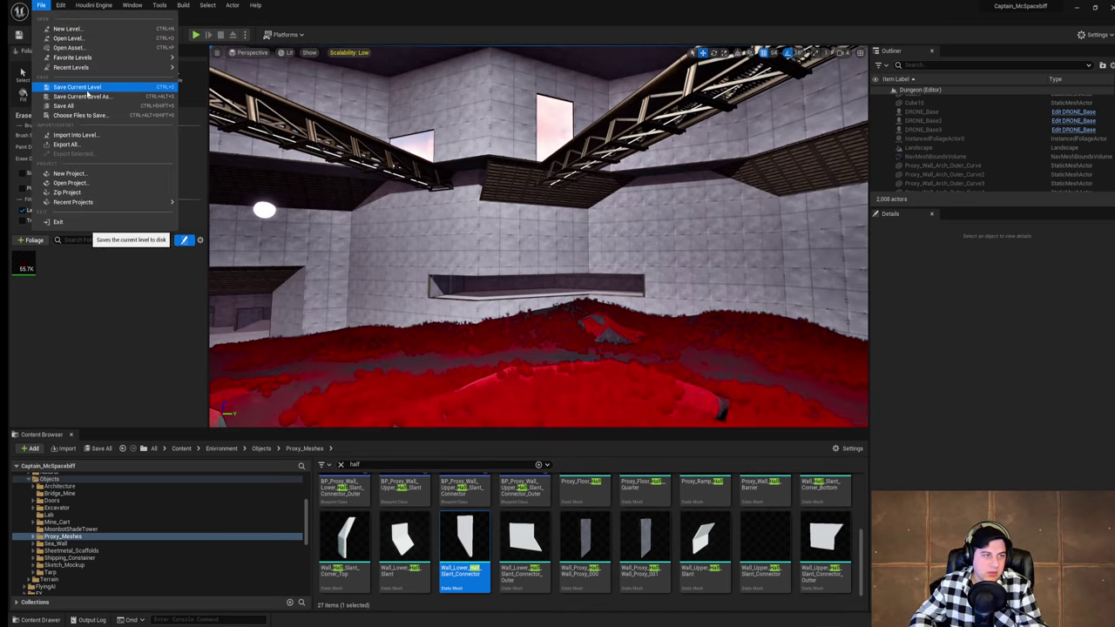
pyautogui.click(87, 90)
# Step: Return beneath the ledge and erase the remaining grass near its front edge
pyautogui.moveTo(503, 216)
pyautogui.mouseDown(button='right')
pyautogui.moveTo(506, 237)
pyautogui.moveTo(391, 239)
pyautogui.moveTo(466, 248)
pyautogui.moveTo(449, 278)
pyautogui.moveTo(358, 261)
pyautogui.mouseUp(button='right')
pyautogui.press('w')
pyautogui.press('w')
pyautogui.moveTo(560, 253); pyautogui.dragTo(514, 253, button='right')
pyautogui.press('w')
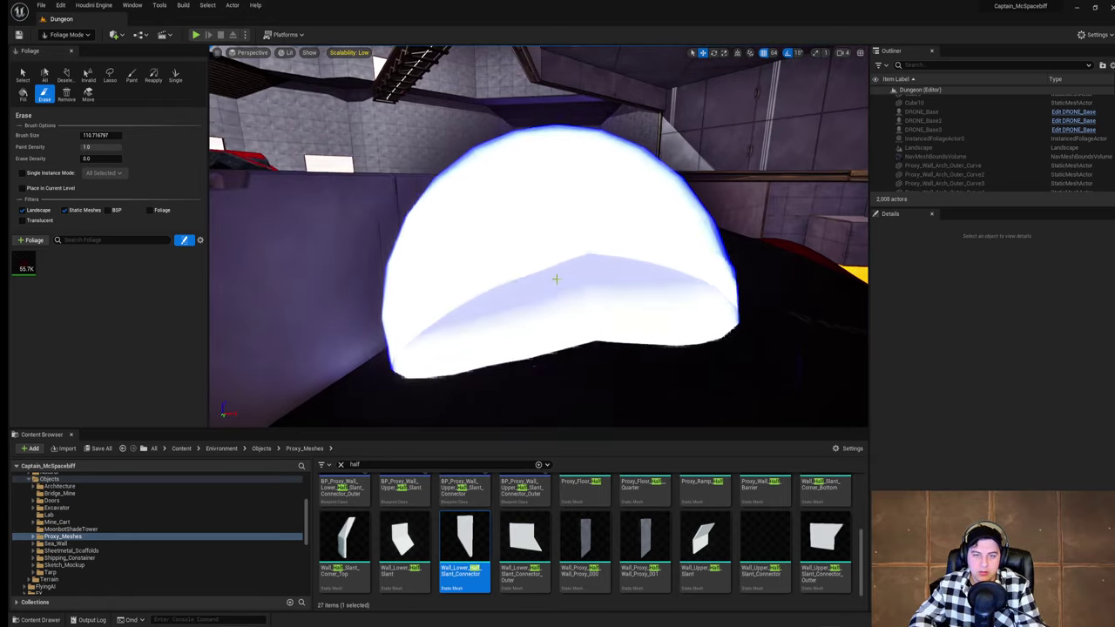
pyautogui.press('w')
pyautogui.moveTo(596, 252)
pyautogui.mouseDown(button='right')
pyautogui.moveTo(614, 240)
pyautogui.moveTo(584, 253)
pyautogui.mouseUp(button='right')
pyautogui.moveTo(490, 301)
pyautogui.mouseDown()
pyautogui.moveTo(470, 349)
pyautogui.moveTo(498, 322)
pyautogui.mouseUp()
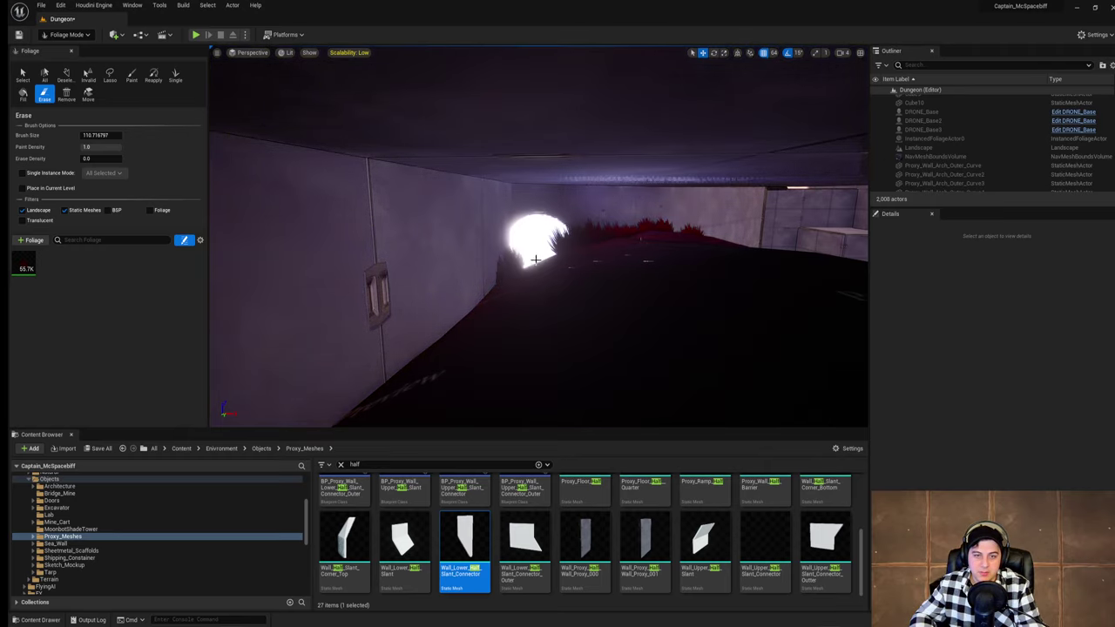
# Step: Erase the grass clumps growing against the wall deeper in the space under the ledge
pyautogui.press('w')
pyautogui.moveTo(574, 246)
pyautogui.mouseDown(button='right')
pyautogui.moveTo(574, 234)
pyautogui.moveTo(610, 260)
pyautogui.mouseUp(button='right')
pyautogui.press('w')
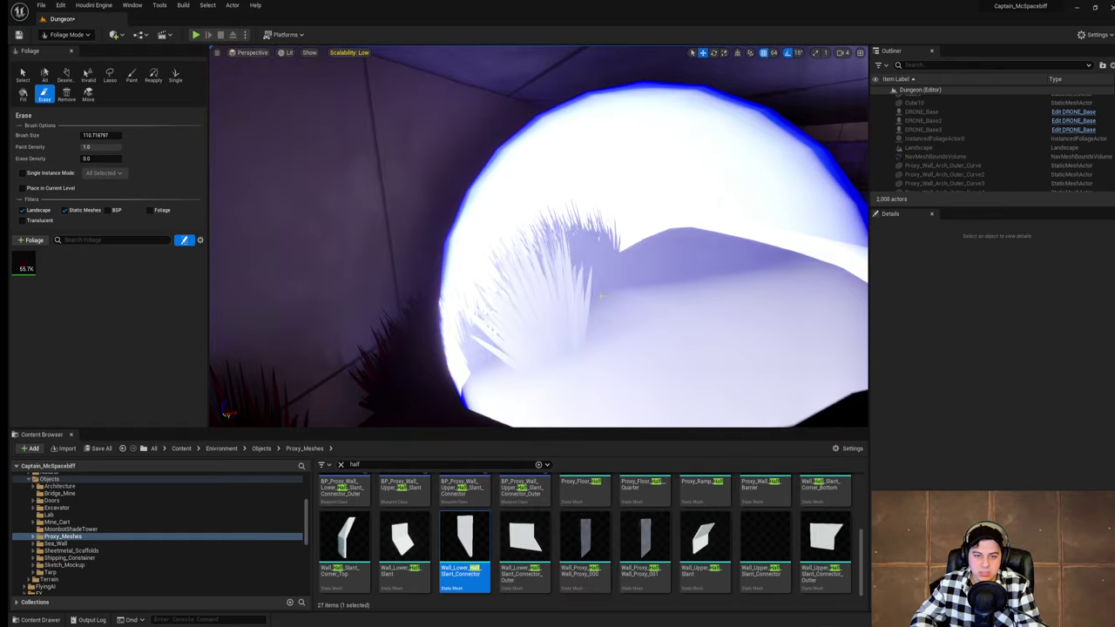
pyautogui.press('w')
pyautogui.moveTo(645, 226); pyautogui.dragTo(575, 261, button='right')
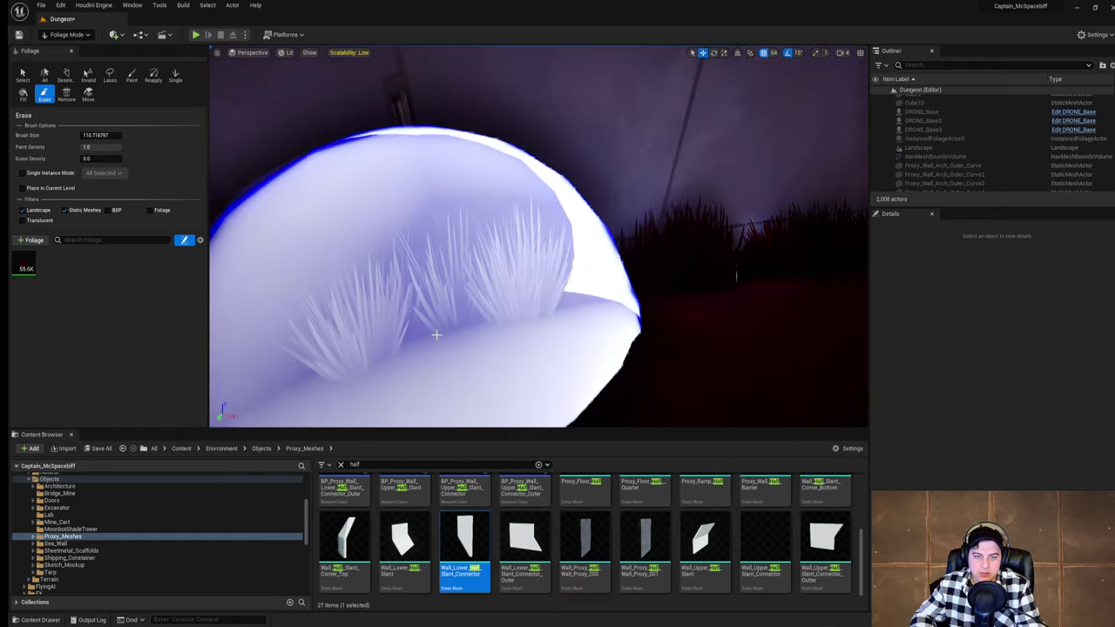
pyautogui.moveTo(436, 331); pyautogui.dragTo(580, 306)
pyautogui.moveTo(582, 305)
pyautogui.mouseDown(button='right')
pyautogui.moveTo(610, 306)
pyautogui.moveTo(667, 261)
pyautogui.mouseUp(button='right')
pyautogui.press('w')
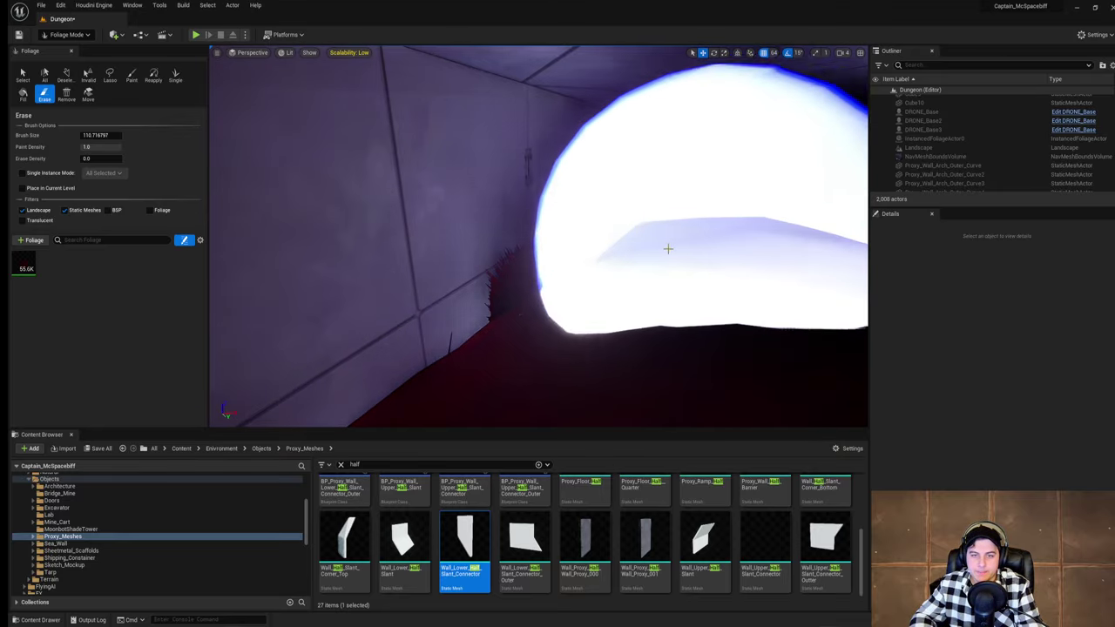
pyautogui.moveTo(667, 247); pyautogui.dragTo(609, 244)
# Step: Leave the space beneath the ledge and save the current level from the large room
pyautogui.moveTo(610, 244)
pyautogui.mouseDown(button='right')
pyautogui.moveTo(740, 243)
pyautogui.moveTo(588, 245)
pyautogui.moveTo(531, 278)
pyautogui.moveTo(488, 283)
pyautogui.moveTo(483, 270)
pyautogui.moveTo(492, 283)
pyautogui.moveTo(609, 301)
pyautogui.moveTo(832, 283)
pyautogui.moveTo(838, 268)
pyautogui.mouseUp(button='right')
pyautogui.press('s')
pyautogui.press('w')
pyautogui.press('s')
pyautogui.press('s')
pyautogui.press('s')
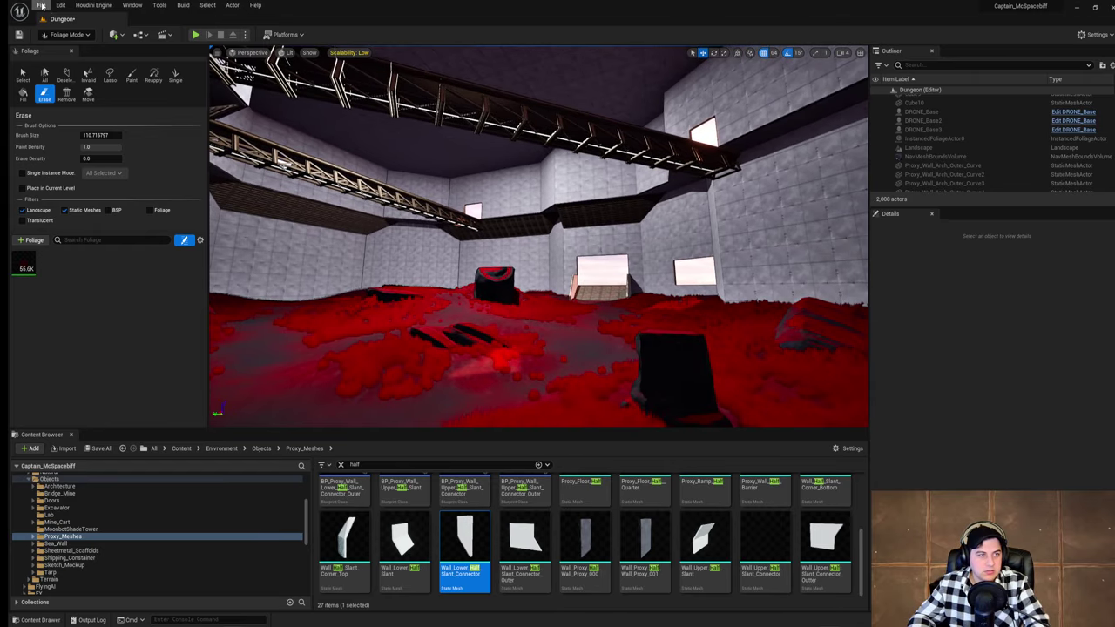
pyautogui.click(42, 7)
pyautogui.click(81, 87)
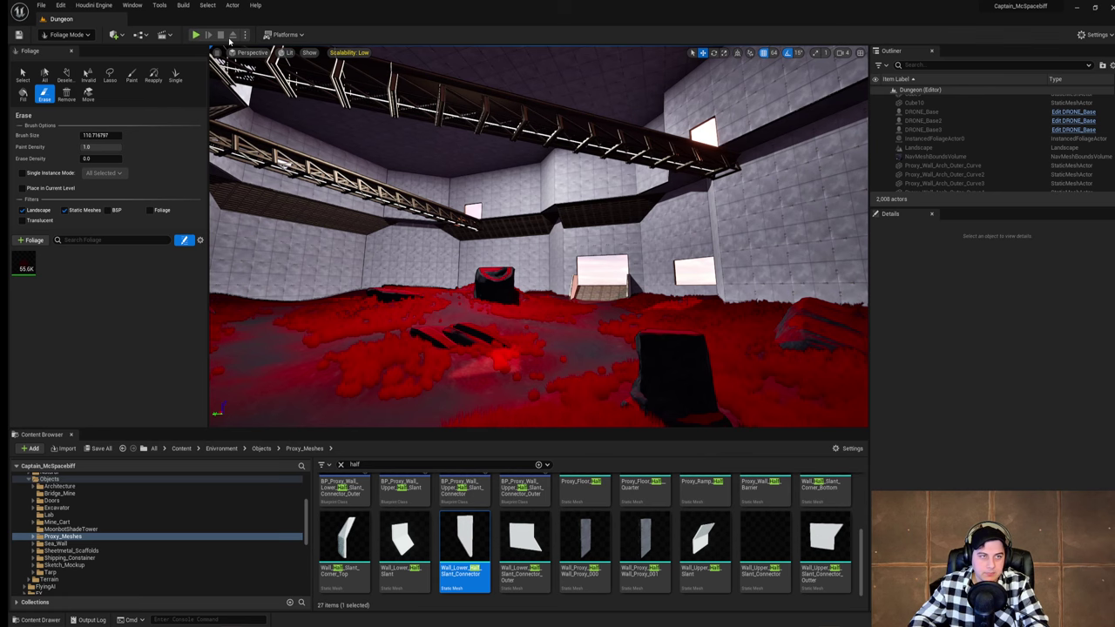
# Step: Switch to Selection Mode and playtest the level, running the character past the large black rock to examine the grass and ground
pyautogui.click(72, 36)
pyautogui.click(70, 48)
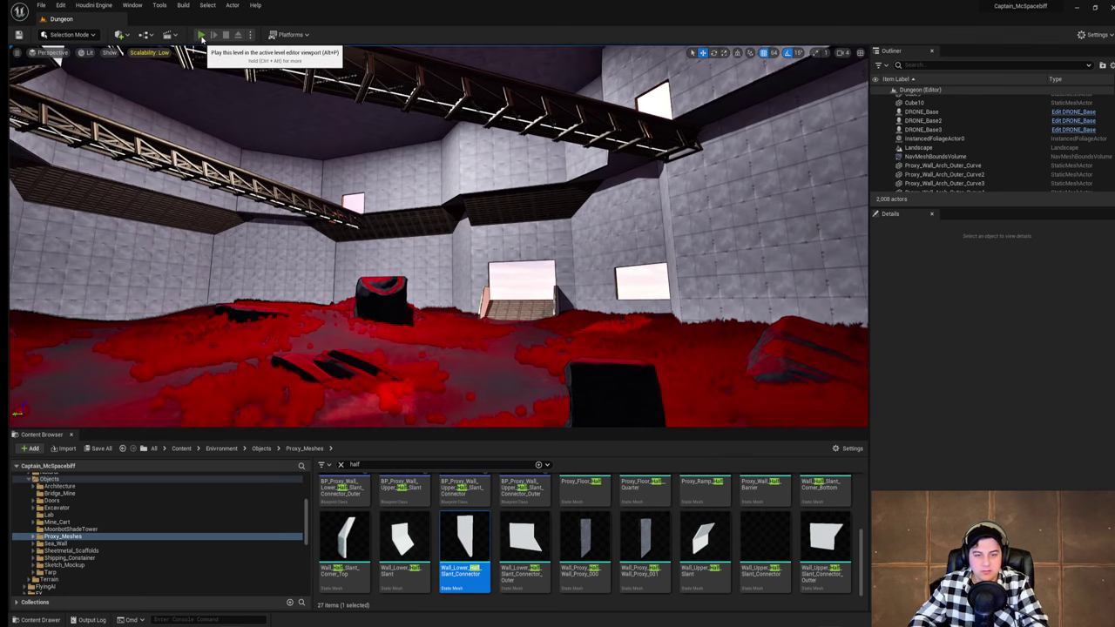
pyautogui.click(201, 34)
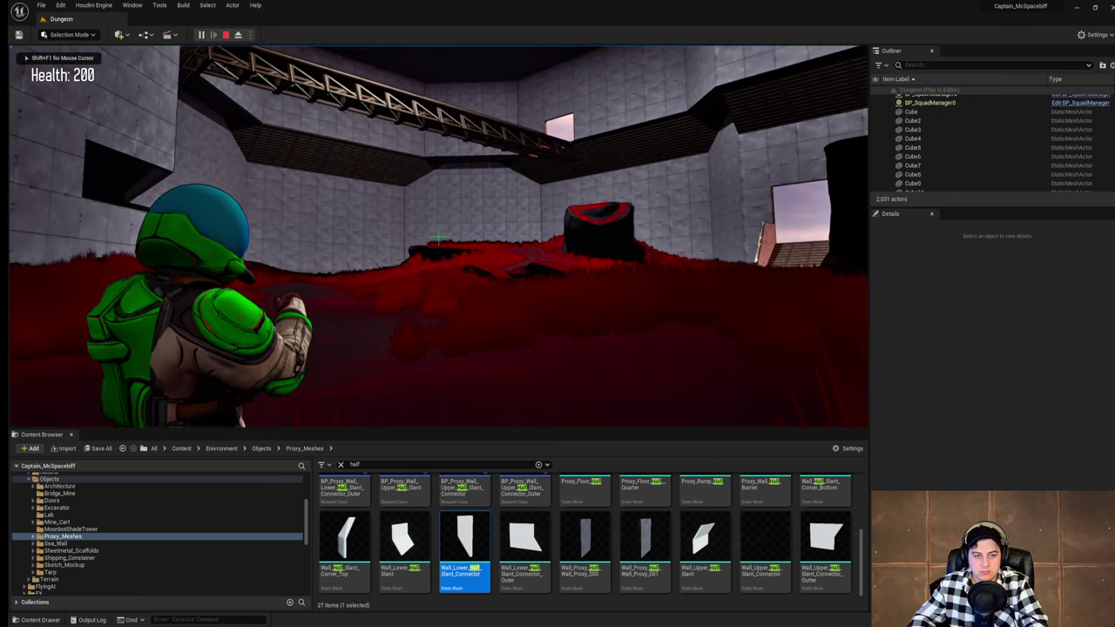
pyautogui.press('w')
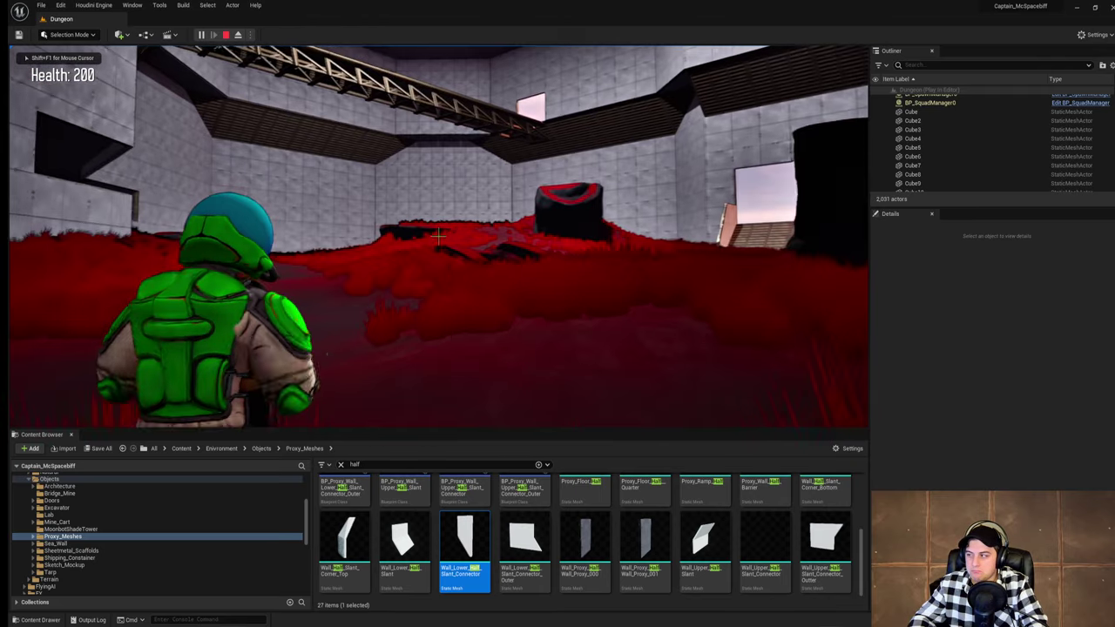
pyautogui.press('w')
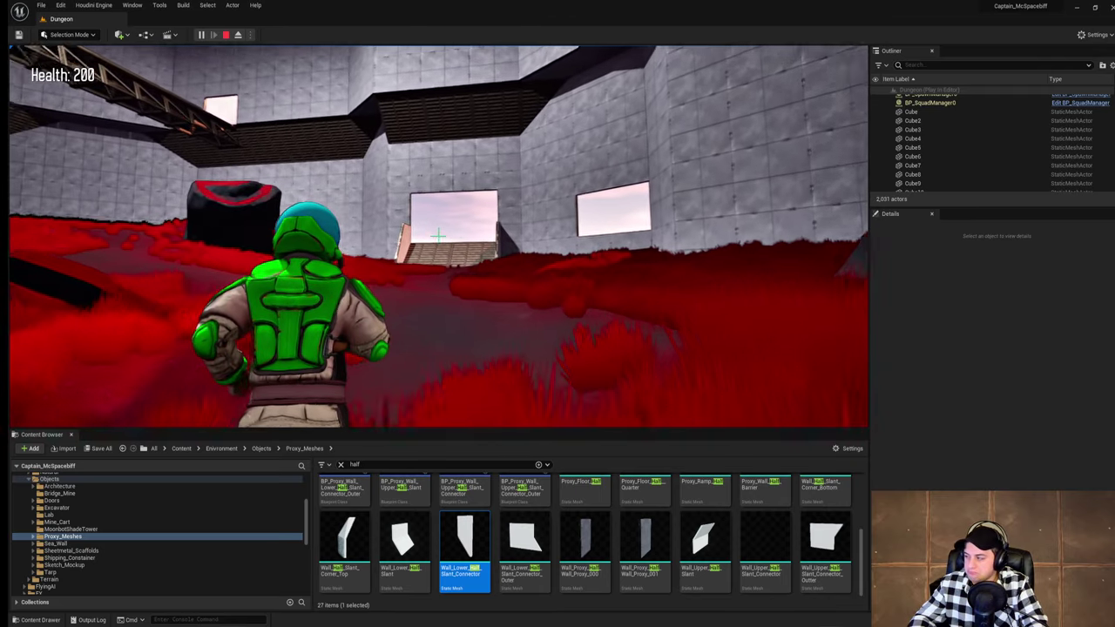
pyautogui.press('w')
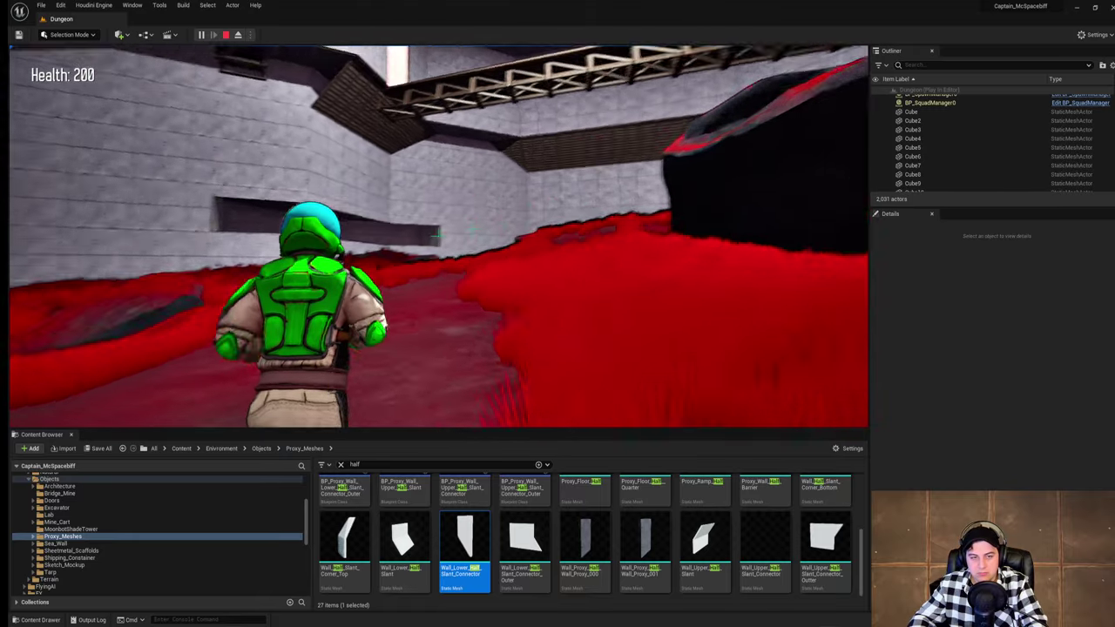
# Step: Bring the browser window with the creature sculpt image over the editor, widen it to examine both poses, and minimize it
pyautogui.hotkey('shift', 'F1')
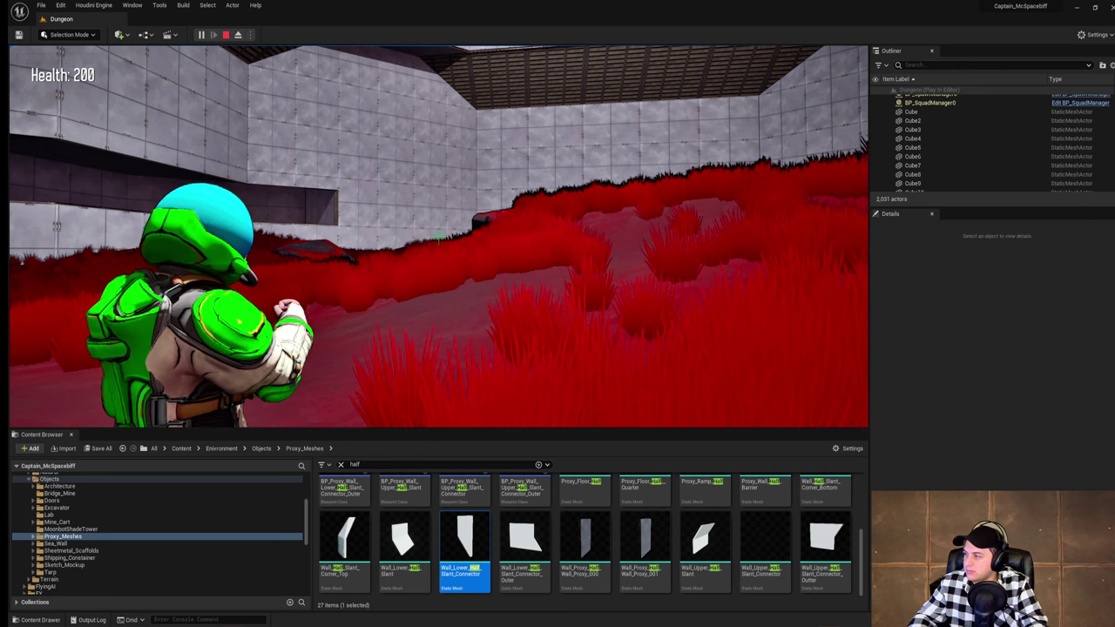
pyautogui.moveTo(0, 145)
pyautogui.mouseDown()
pyautogui.moveTo(706, 144)
pyautogui.moveTo(670, 139)
pyautogui.moveTo(894, 85)
pyautogui.mouseUp()
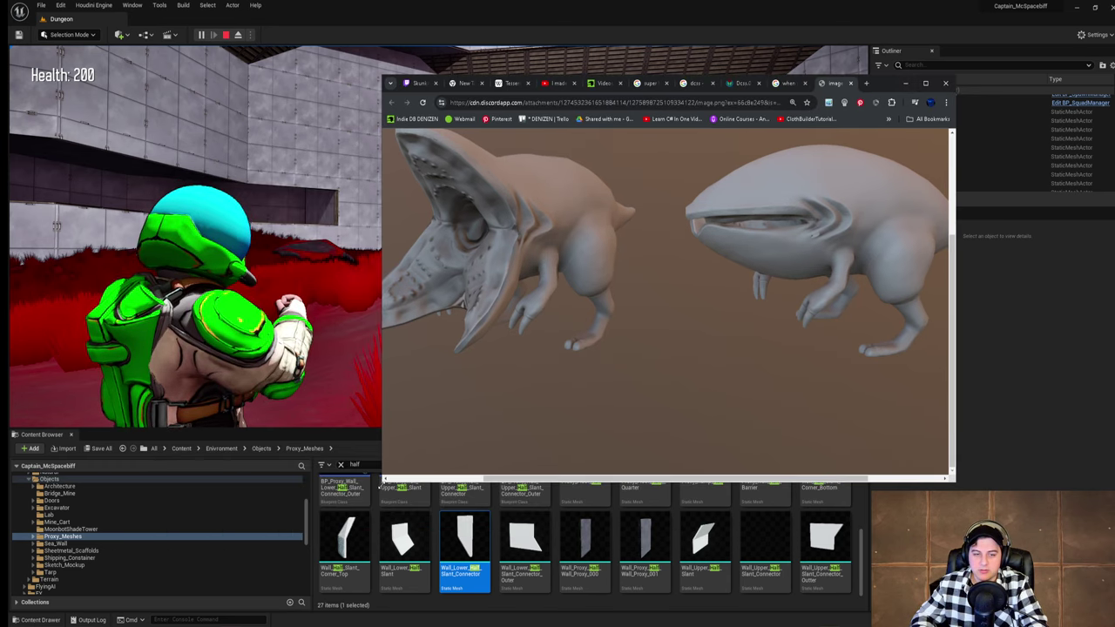
pyautogui.moveTo(382, 482); pyautogui.dragTo(245, 496)
pyautogui.scroll(-3, 422, 338)
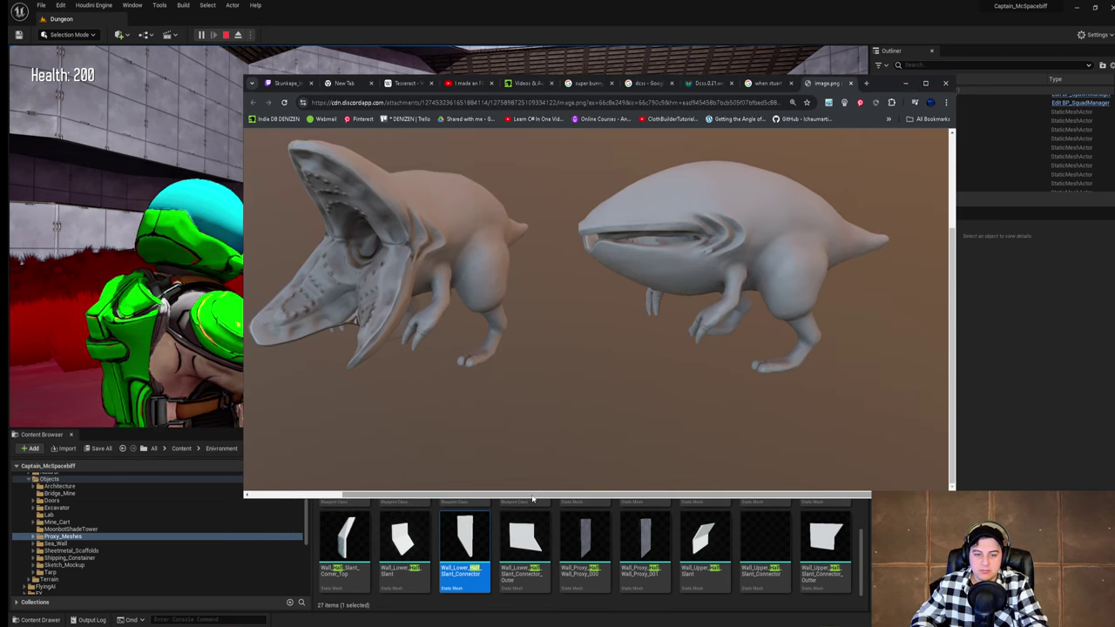
pyautogui.moveTo(533, 494); pyautogui.dragTo(471, 444)
pyautogui.moveTo(889, 84); pyautogui.dragTo(998, 99)
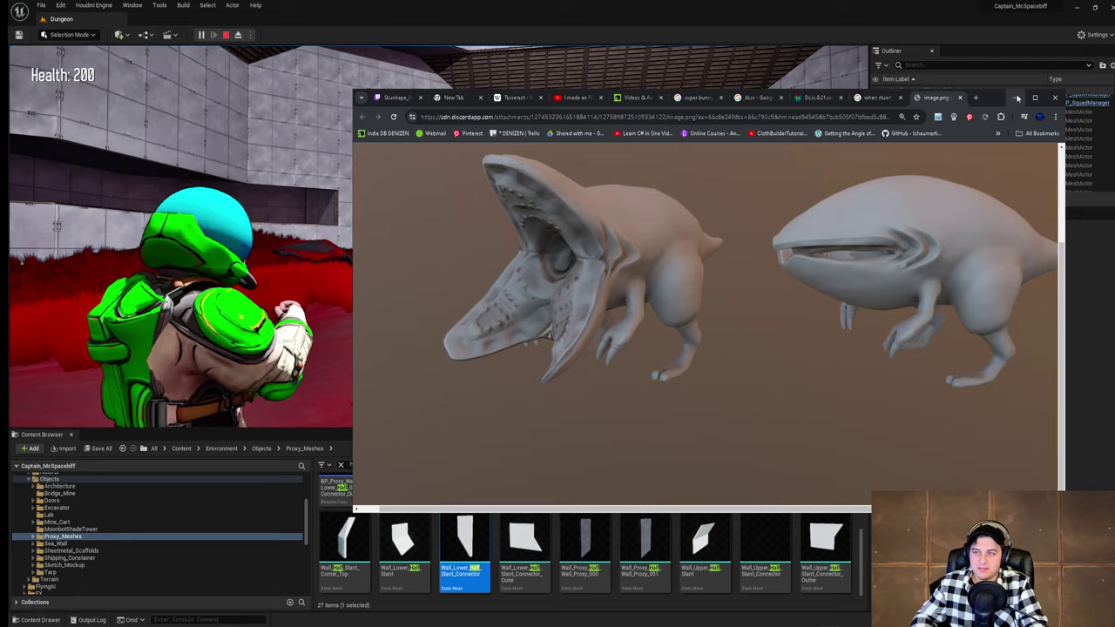
pyautogui.click(1016, 98)
# Step: Resume the playtest and run the character past the rocks to the far wall, examining the grass and room, and end play
pyautogui.click(697, 227)
pyautogui.press('w')
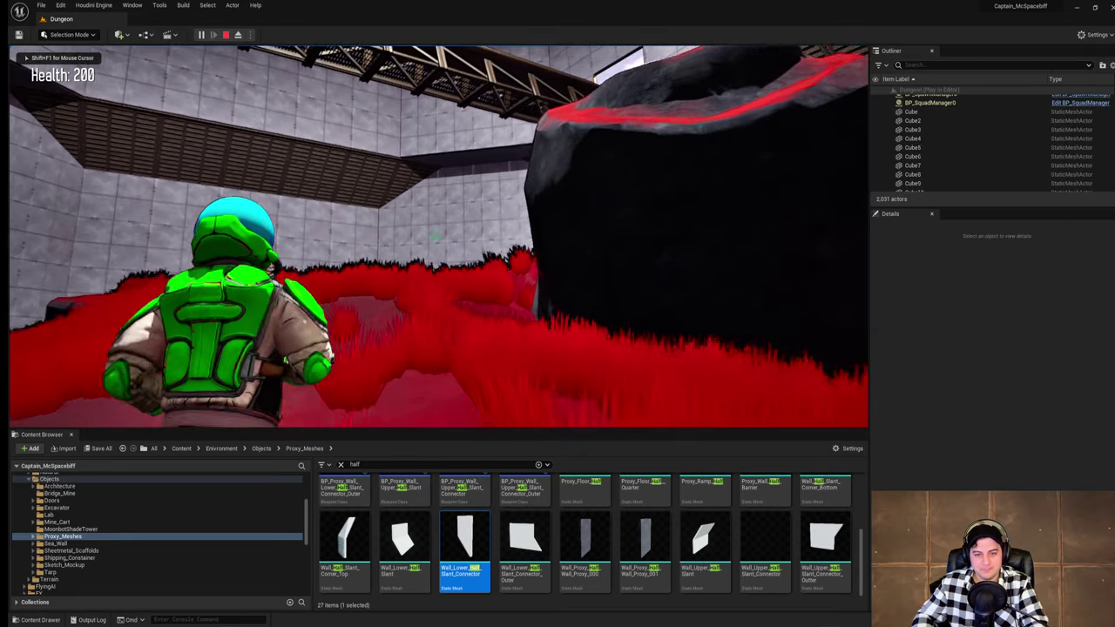
pyautogui.press('w')
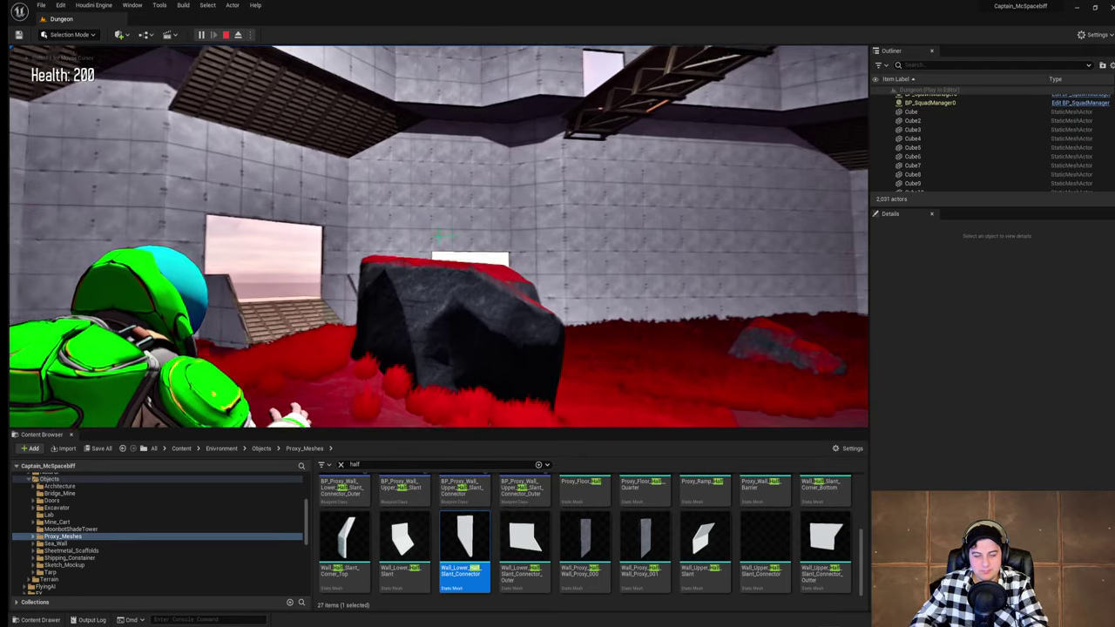
pyautogui.press('w')
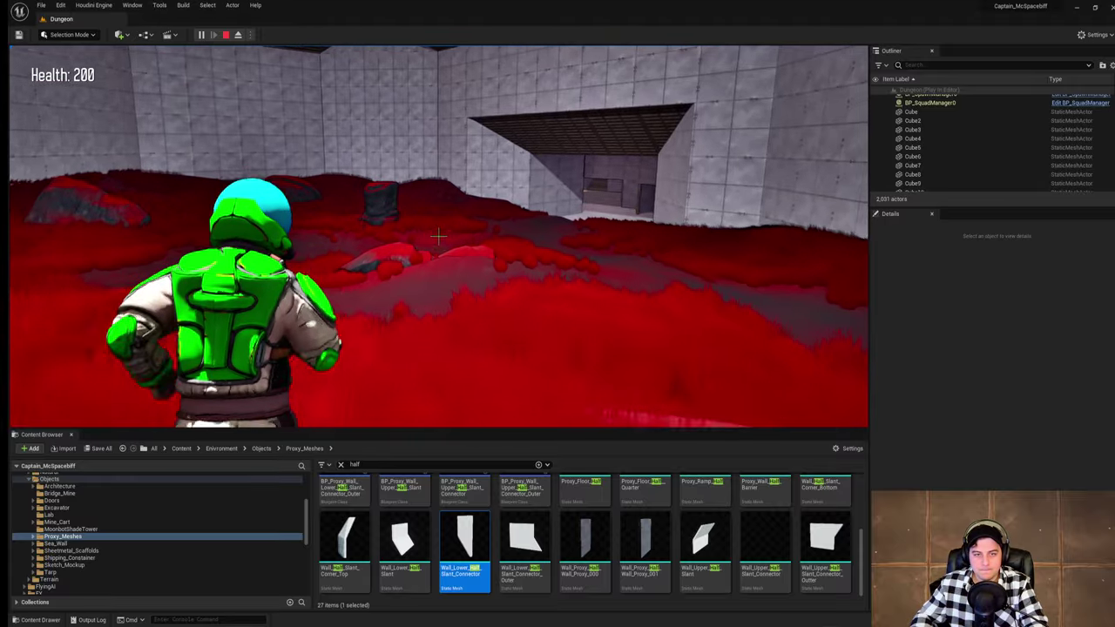
pyautogui.press('w')
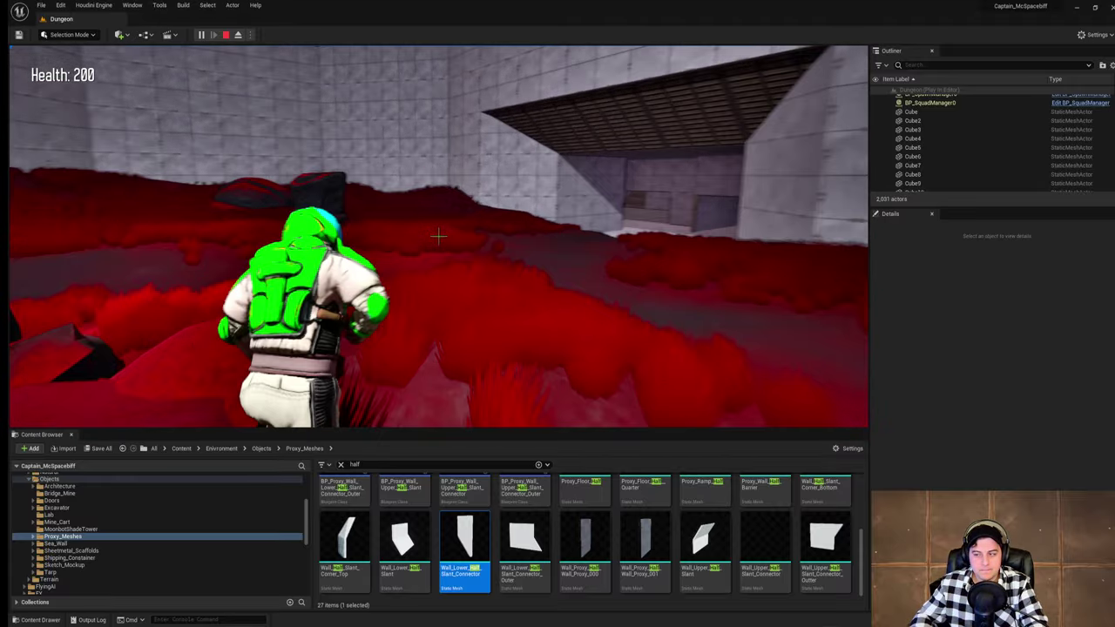
pyautogui.press('w')
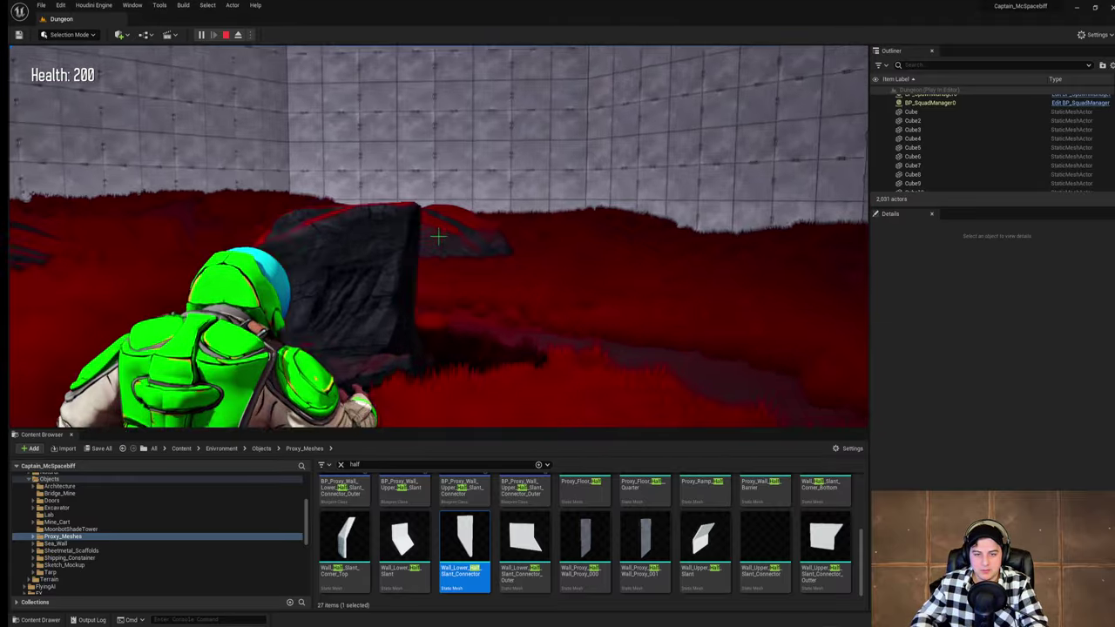
pyautogui.press('w')
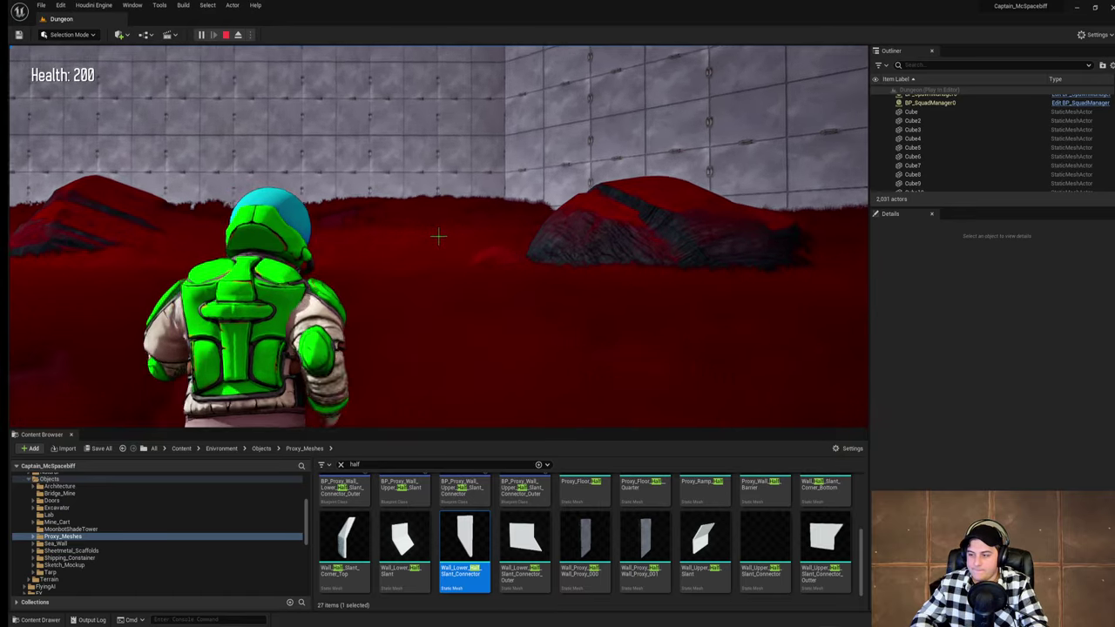
pyautogui.press('w')
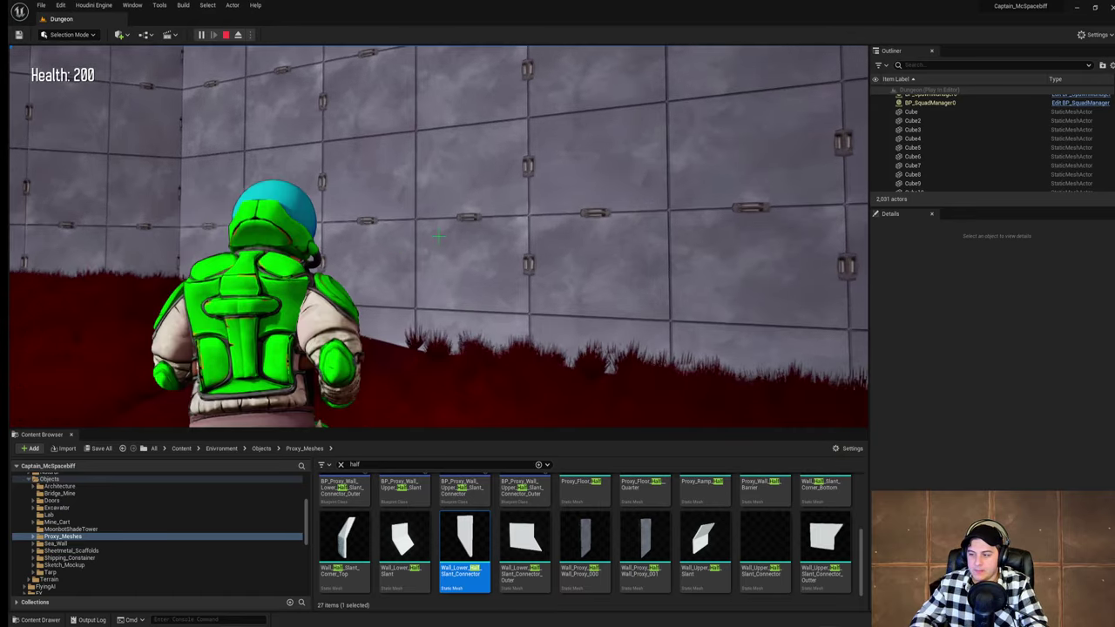
pyautogui.press('w')
pyautogui.press('d')
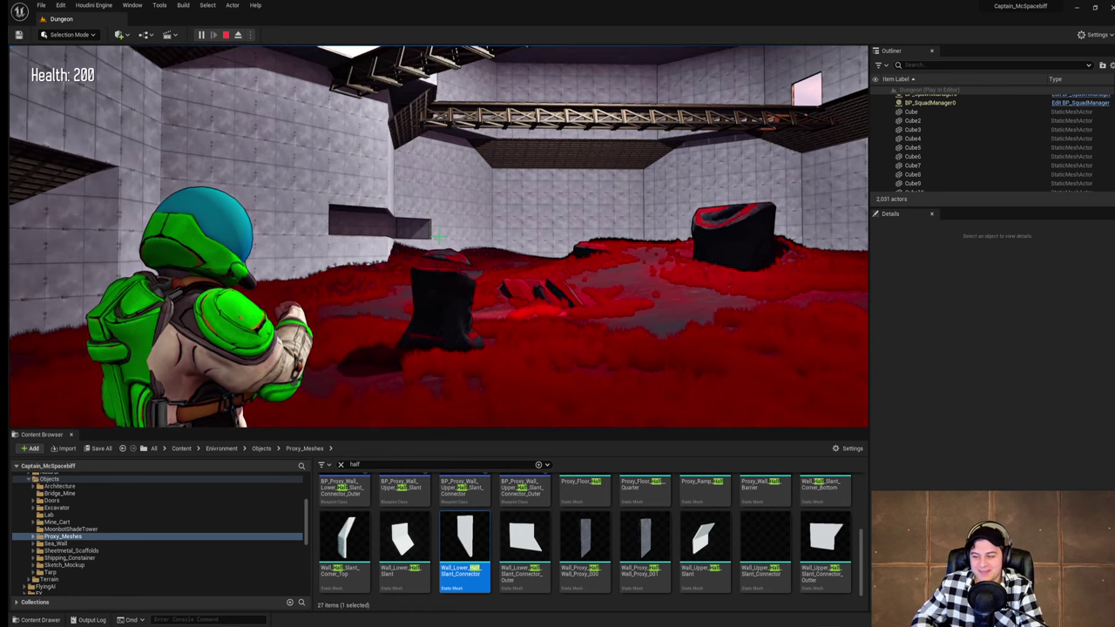
pyautogui.press('Escape')
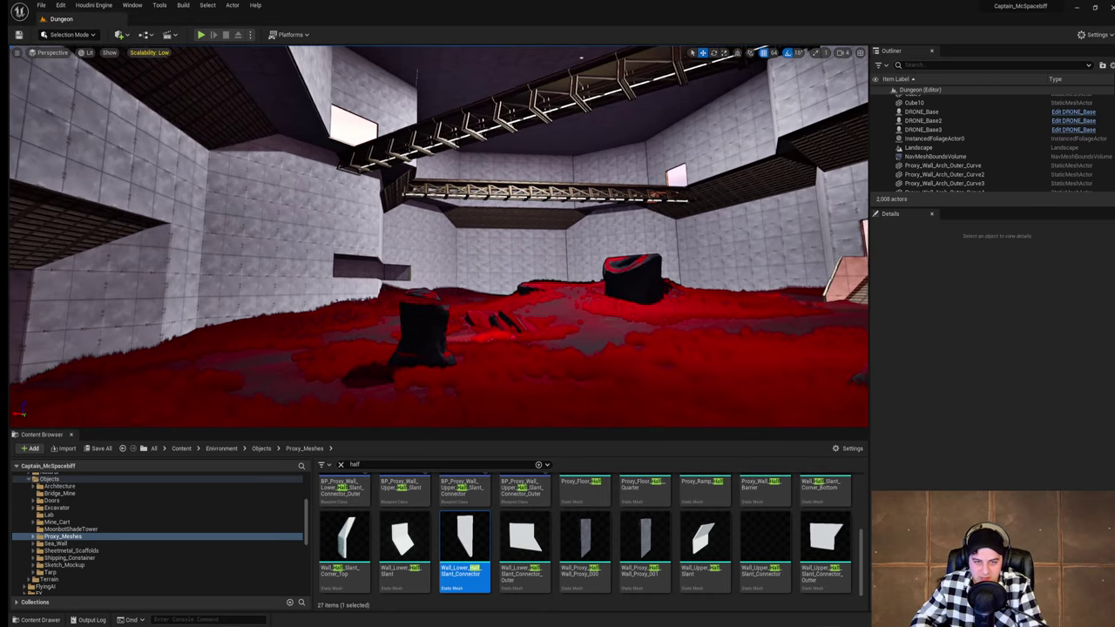
# Step: Playtest the level from the upper doorway beside the high walkway, examining the opening and the grassy floor below
pyautogui.press('w')
pyautogui.moveTo(439, 236); pyautogui.dragTo(488, 199, button='right')
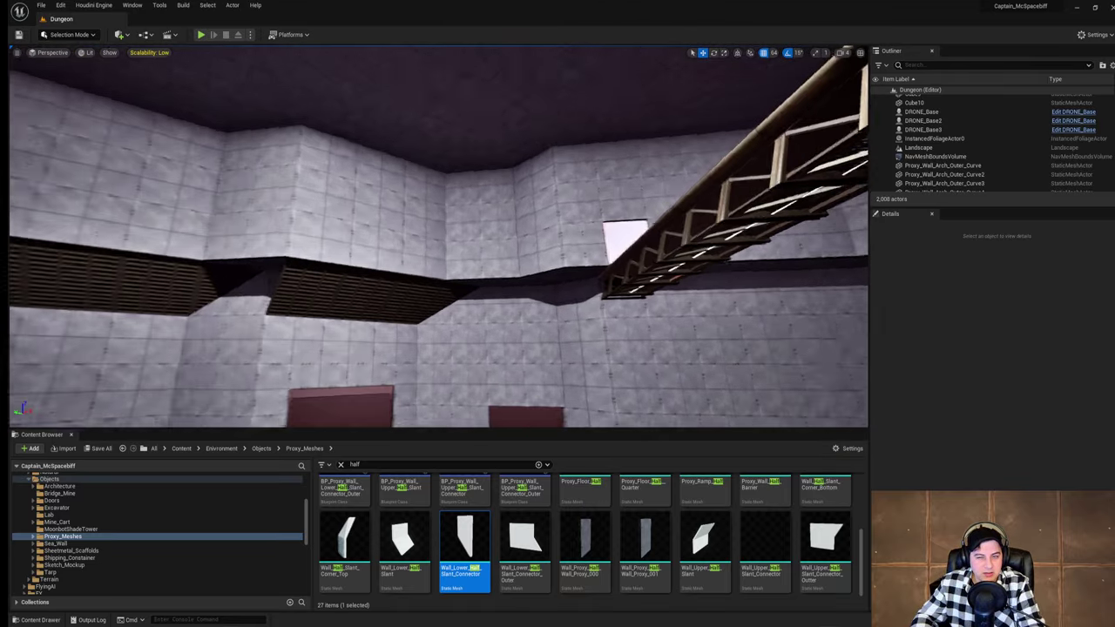
pyautogui.press('w')
pyautogui.moveTo(438, 237); pyautogui.dragTo(297, 200, button='right')
pyautogui.press('s')
pyautogui.press('w')
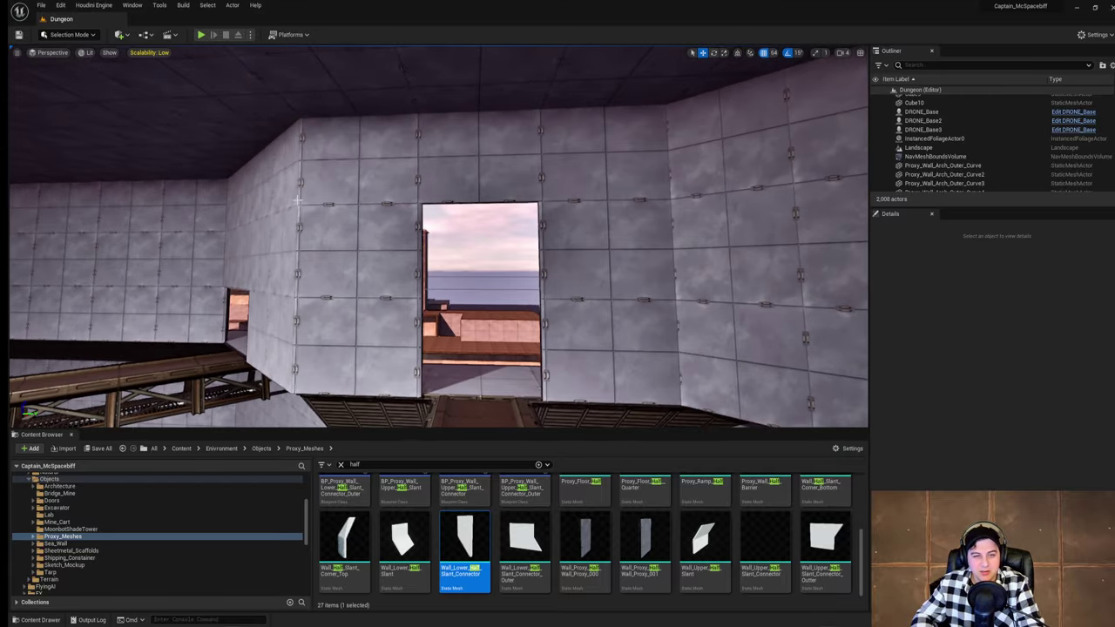
pyautogui.click(348, 229)
pyautogui.press('w')
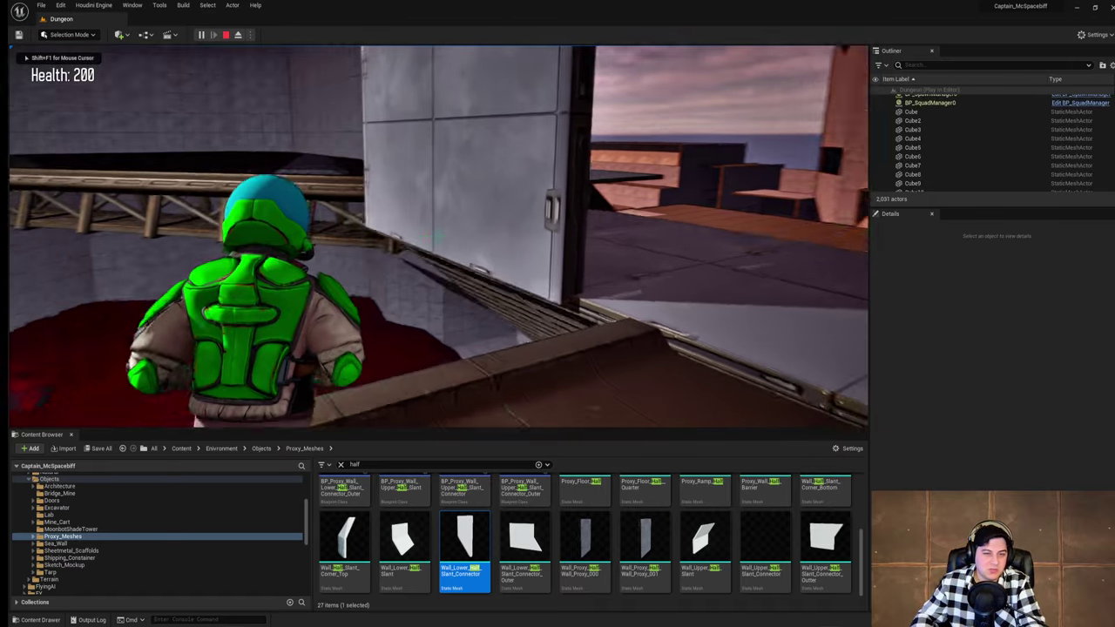
pyautogui.press('w')
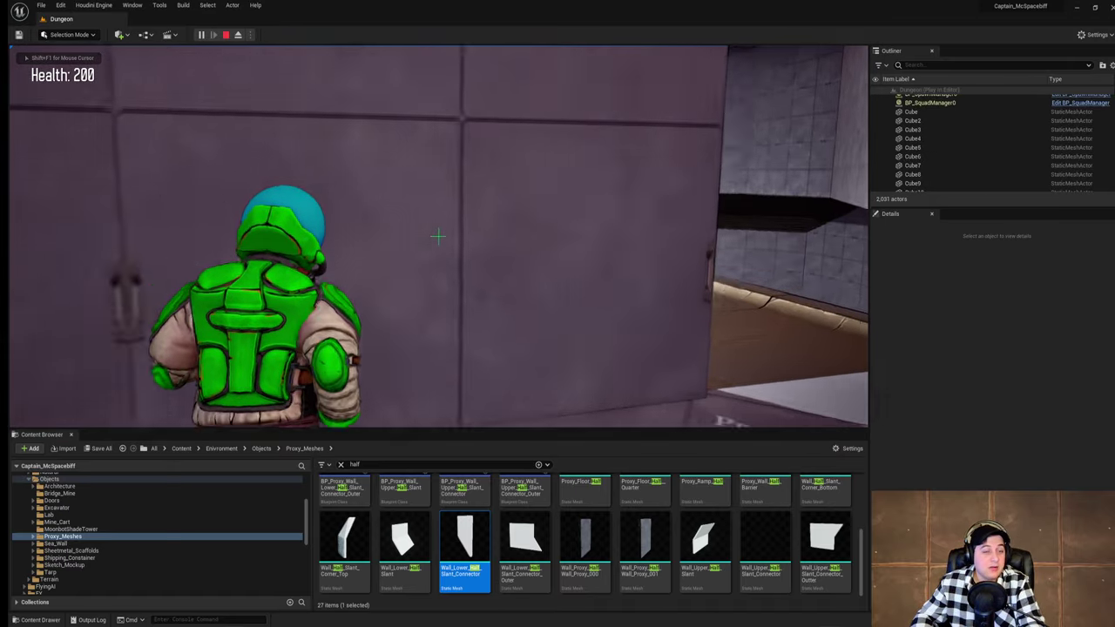
pyautogui.press('w')
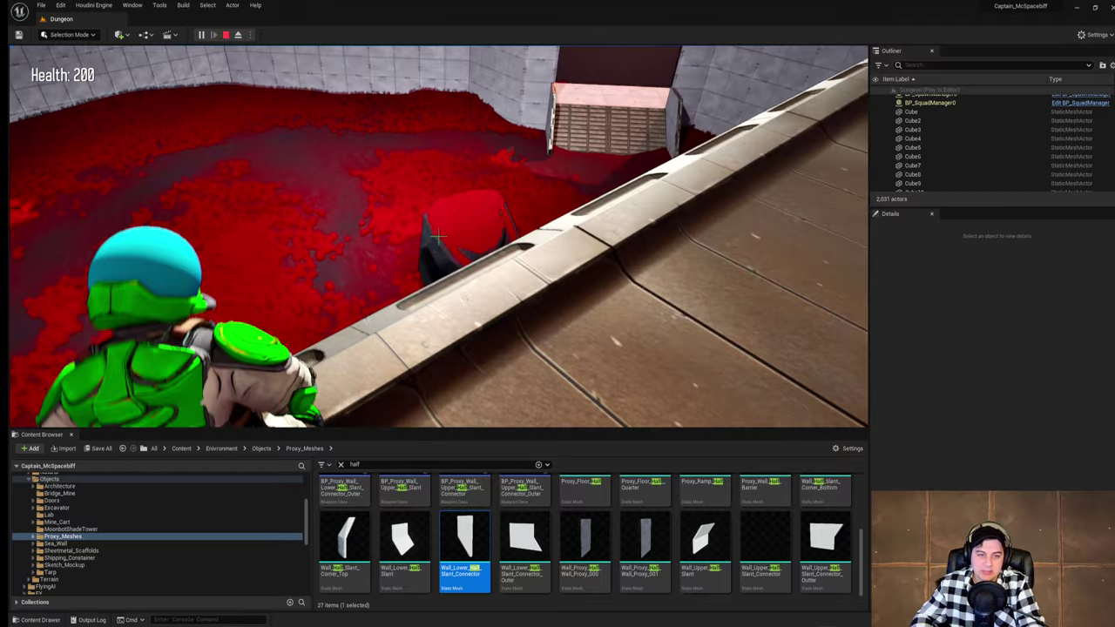
# Step: Drop from the walkway to the grass, jump the character onto the large rock, and end the playtest
pyautogui.press('w')
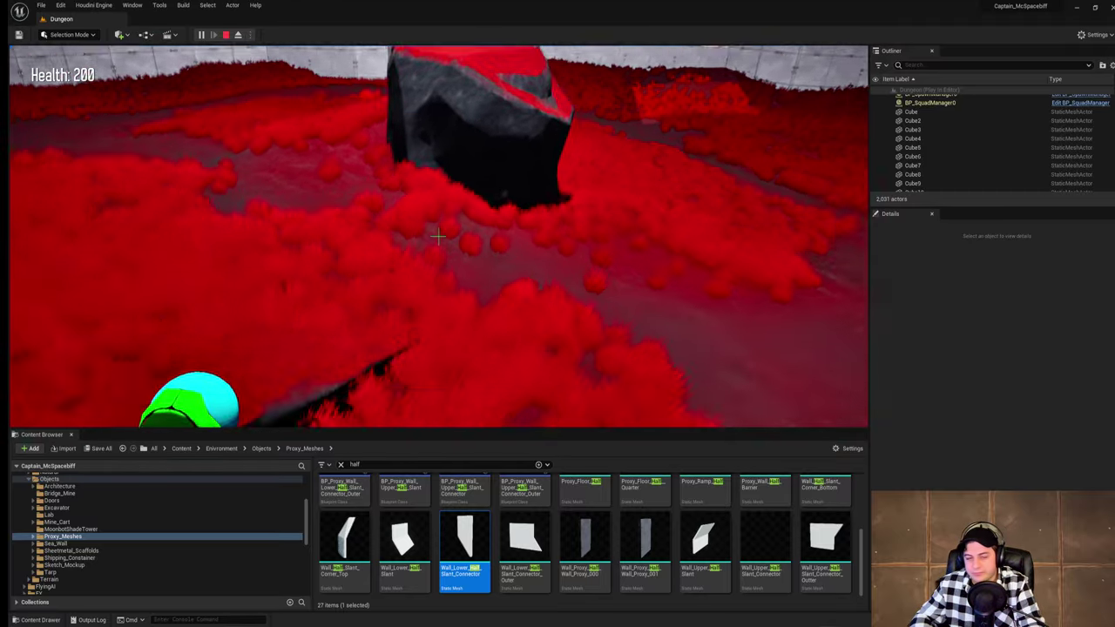
pyautogui.press('w')
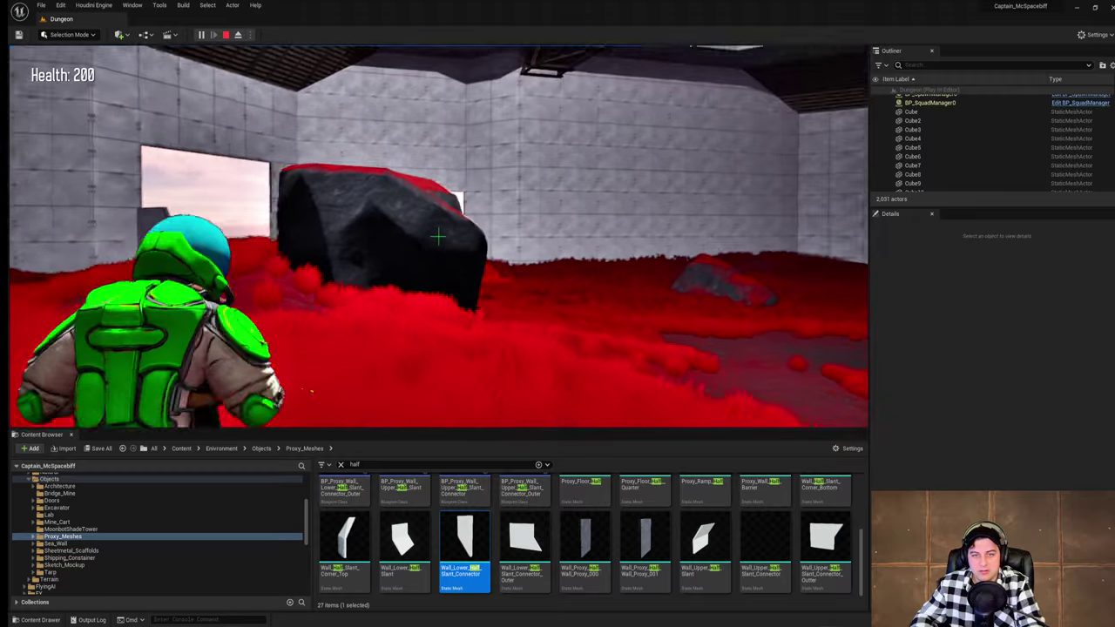
pyautogui.press('w')
pyautogui.press('space')
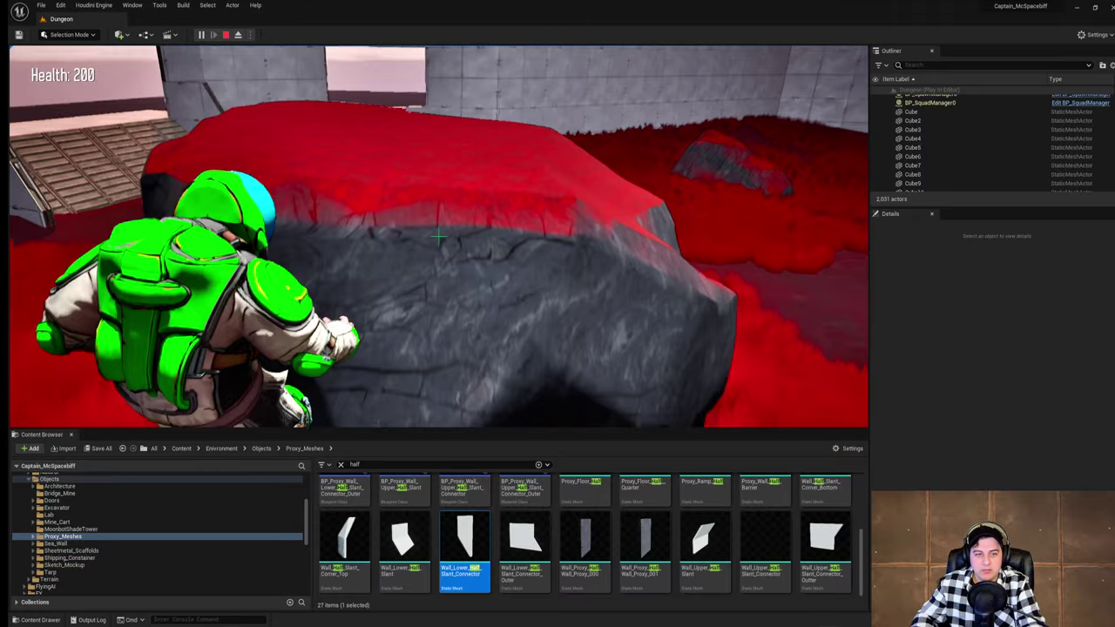
pyautogui.press('Escape')
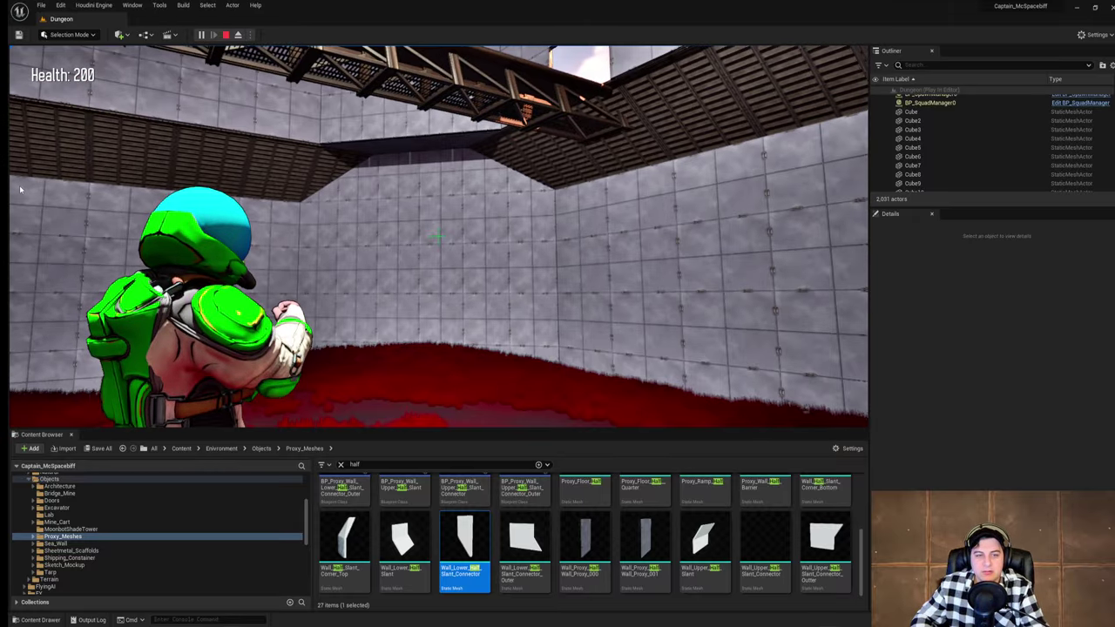
pyautogui.press('Escape')
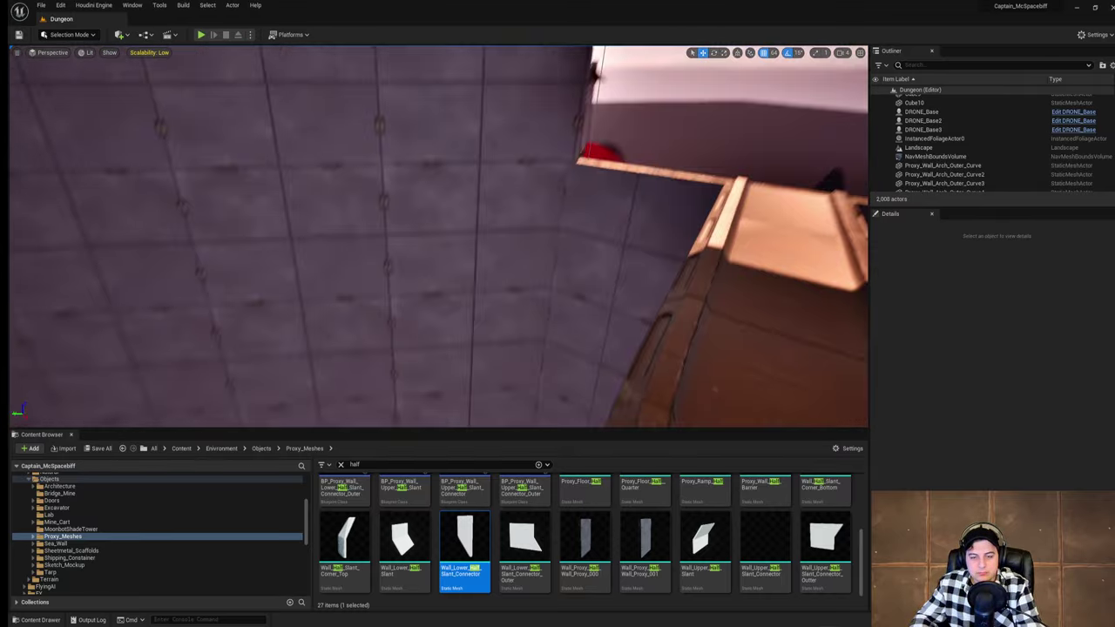
# Step: Start a playtest from the space beneath the ledge and run through the grass around the large black rock
pyautogui.moveTo(439, 237); pyautogui.dragTo(575, 205, button='right')
pyautogui.moveTo(439, 237); pyautogui.dragTo(601, 243, button='right')
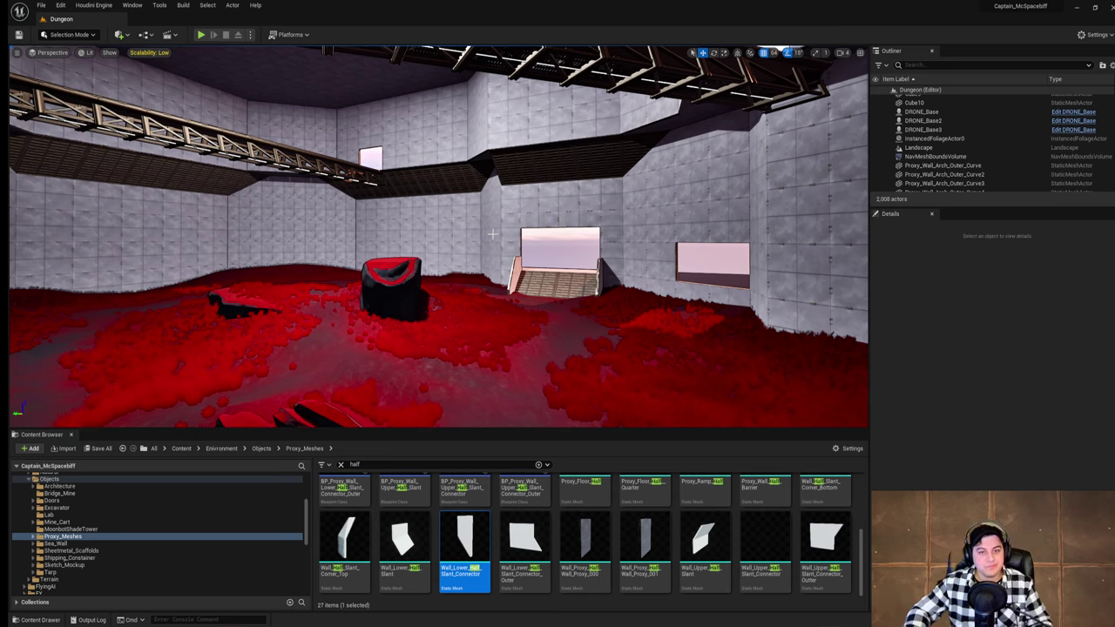
pyautogui.moveTo(591, 226)
pyautogui.mouseDown(button='right')
pyautogui.moveTo(447, 223)
pyautogui.moveTo(414, 248)
pyautogui.moveTo(397, 244)
pyautogui.moveTo(579, 227)
pyautogui.mouseUp(button='right')
pyautogui.press('w')
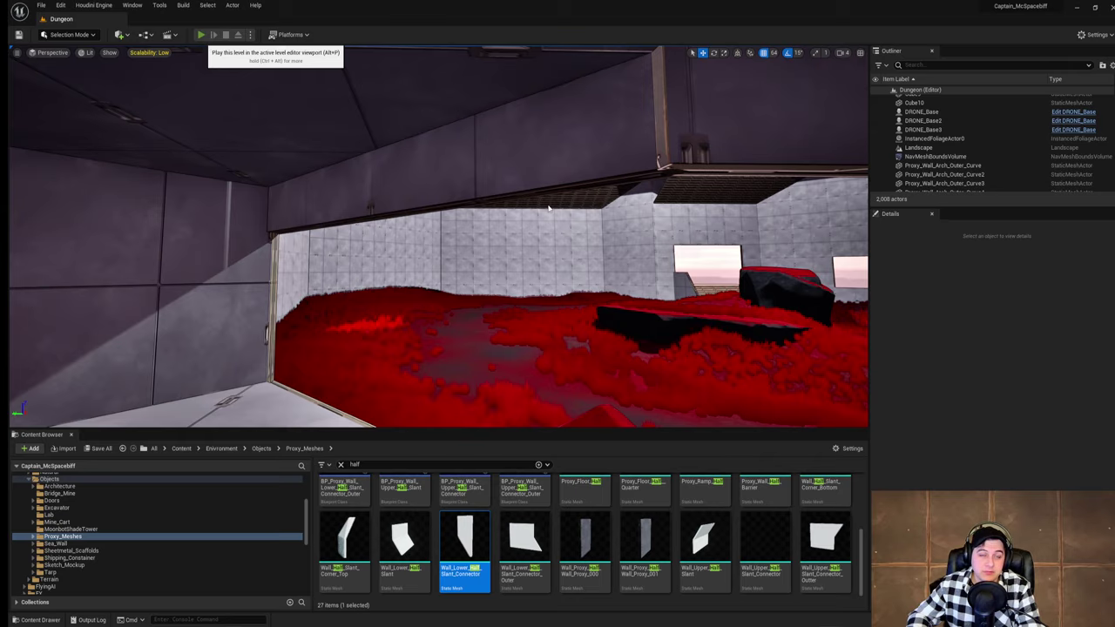
pyautogui.click(200, 34)
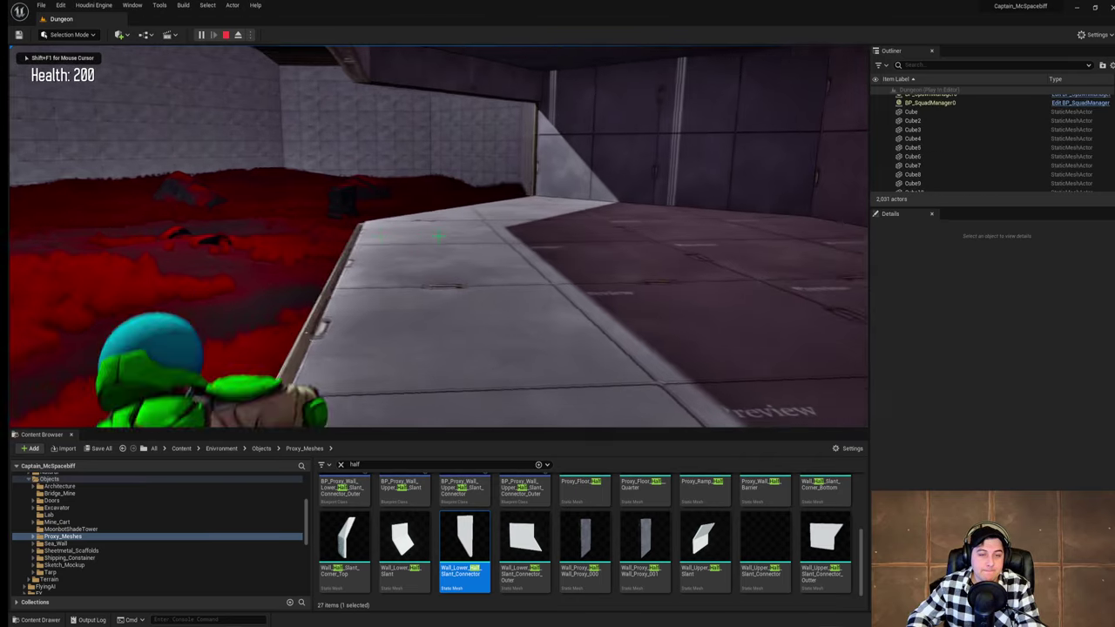
pyautogui.press('w')
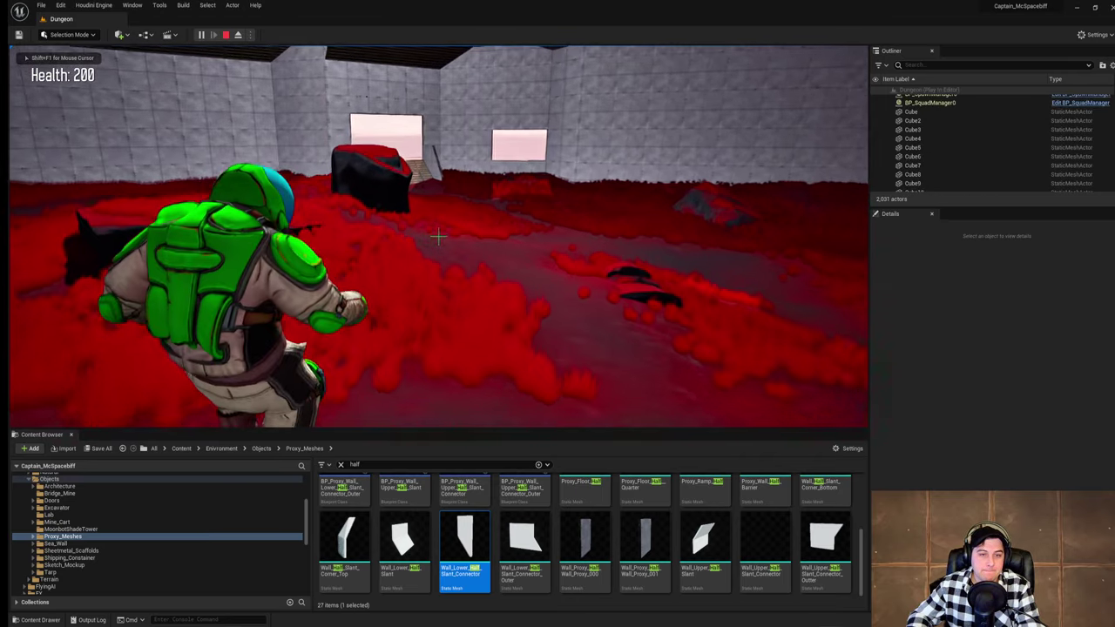
pyautogui.press('w')
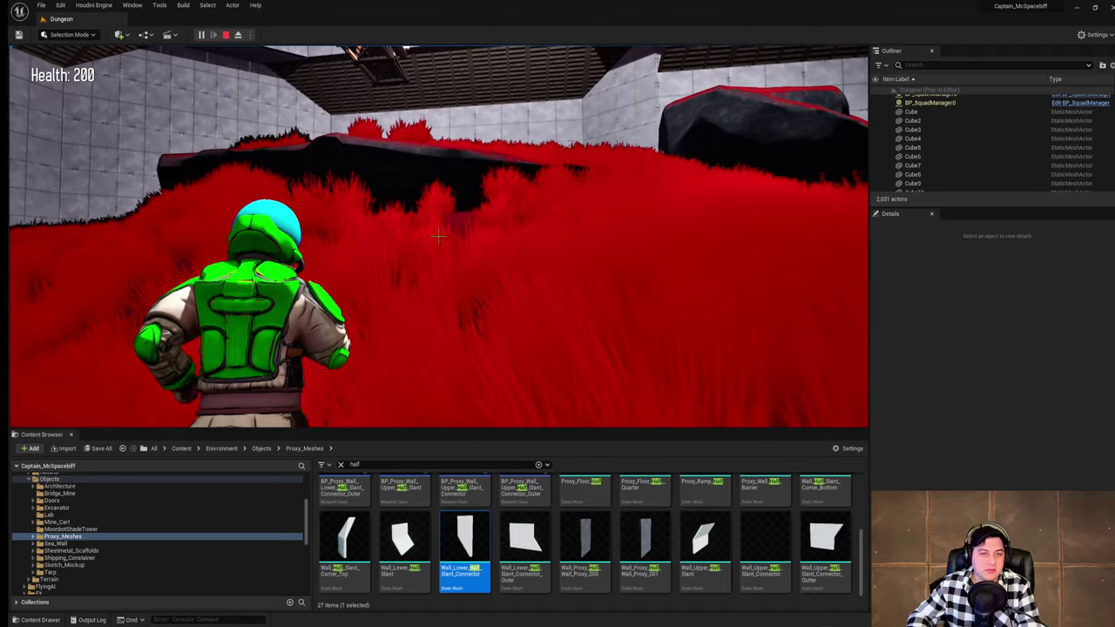
pyautogui.press('w')
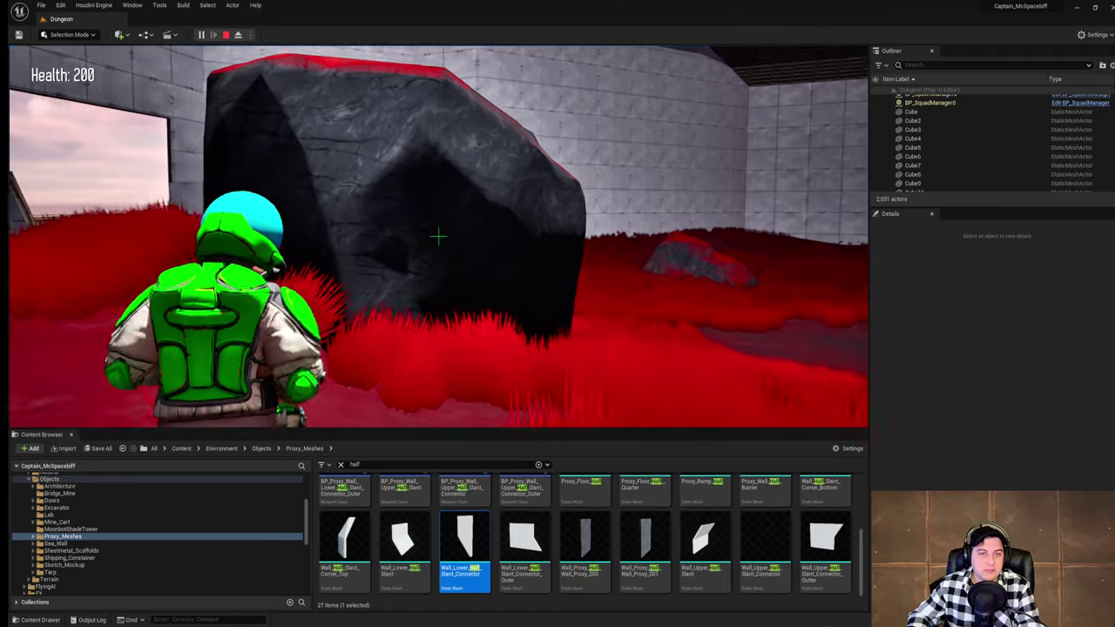
pyautogui.press('a')
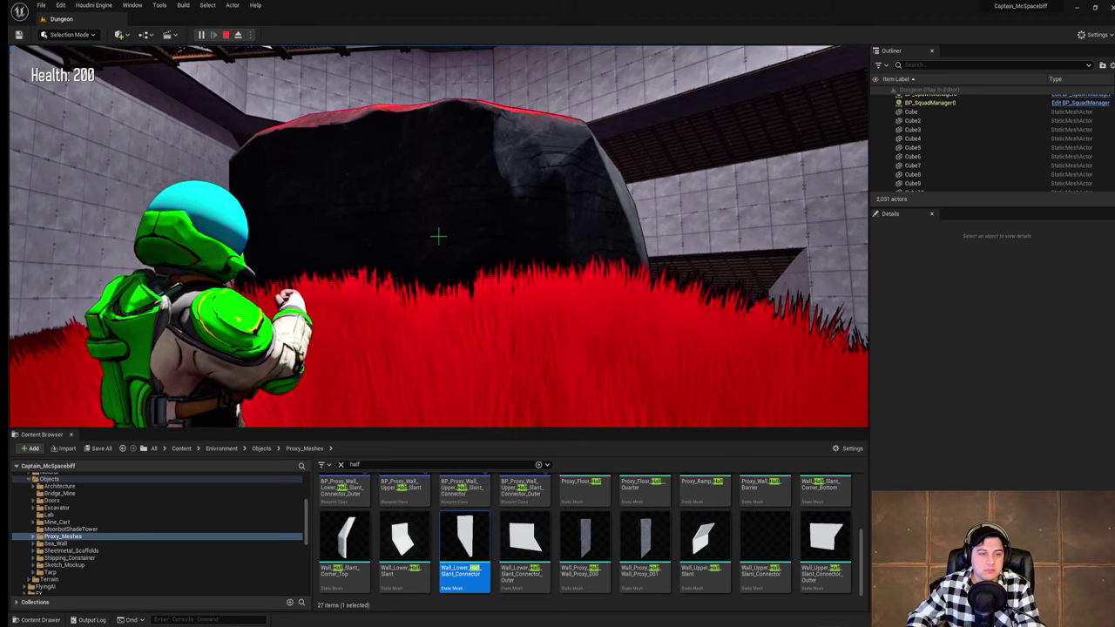
# Step: Give the character a gun using the GiveWeapon console command
pyautogui.press('`')
pyautogui.write('give')
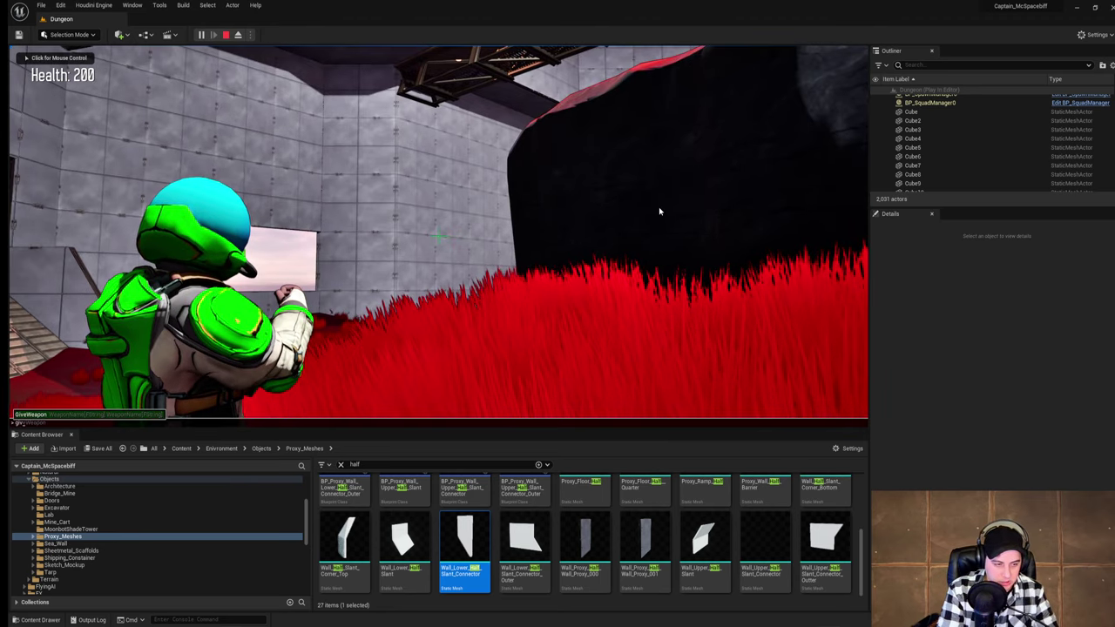
pyautogui.press('Tab')
pyautogui.write('s')
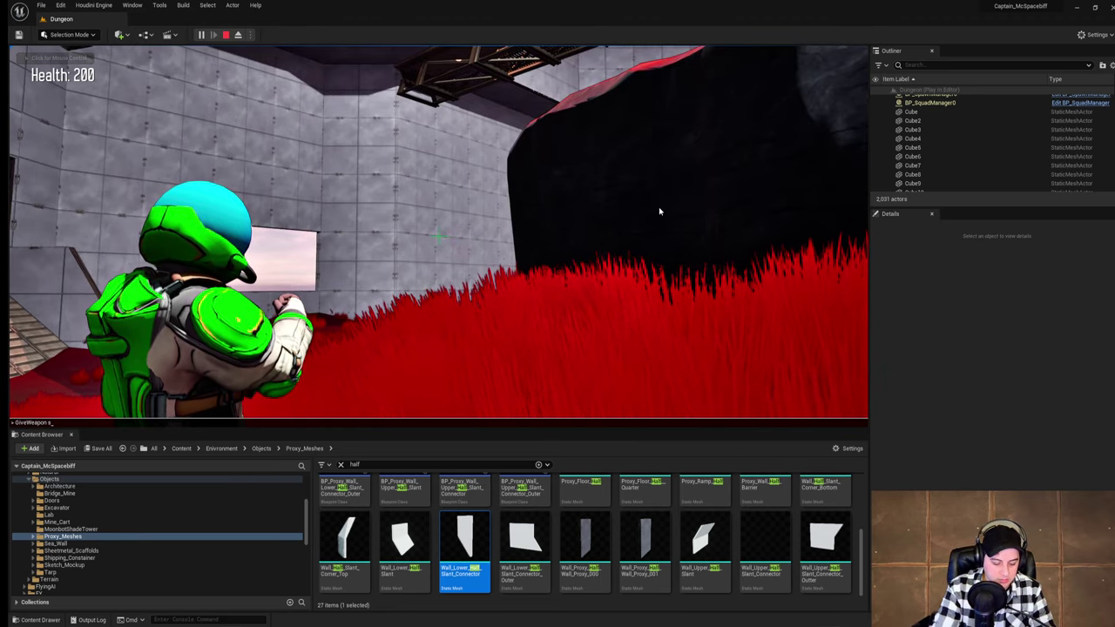
pyautogui.press('Return')
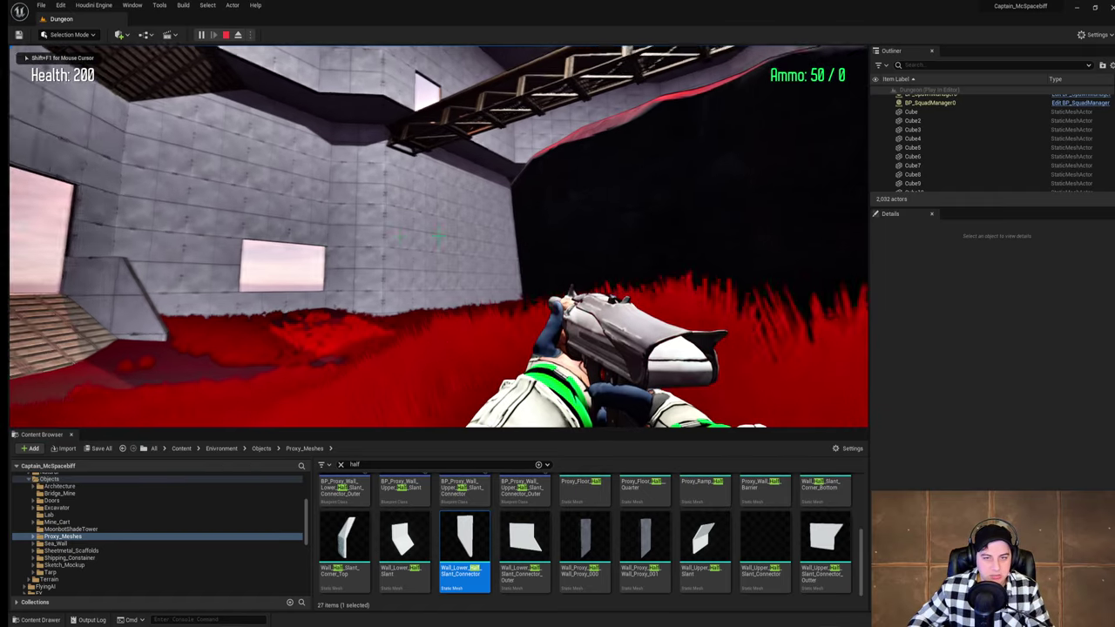
# Step: Run across the grassy room with the gun, firing it at the walls, landscape and large black rock
pyautogui.press('w')
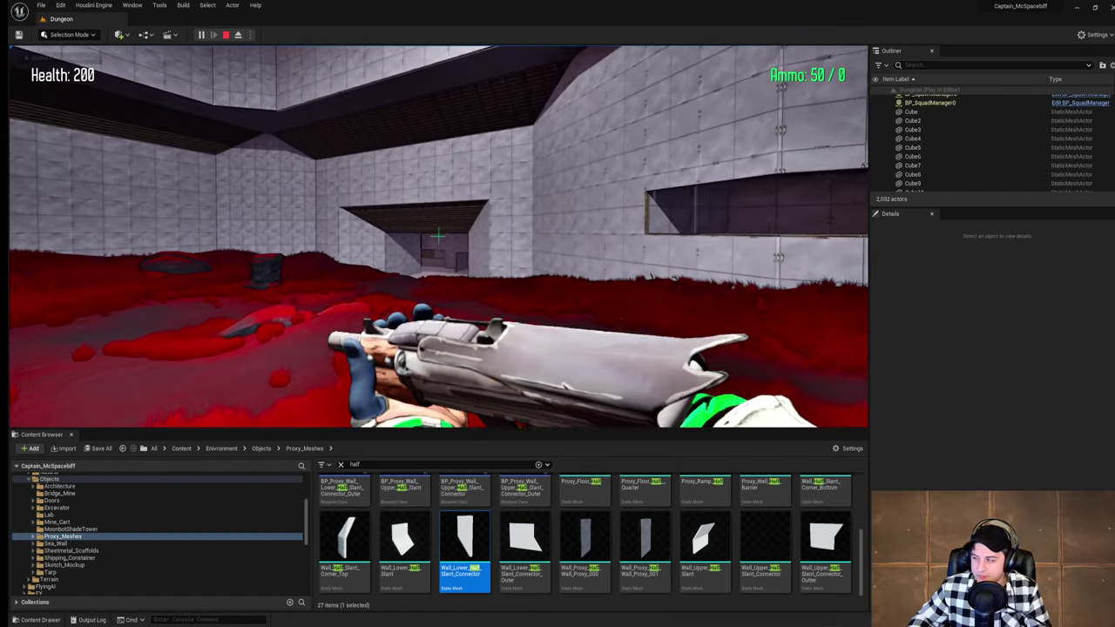
pyautogui.press('w')
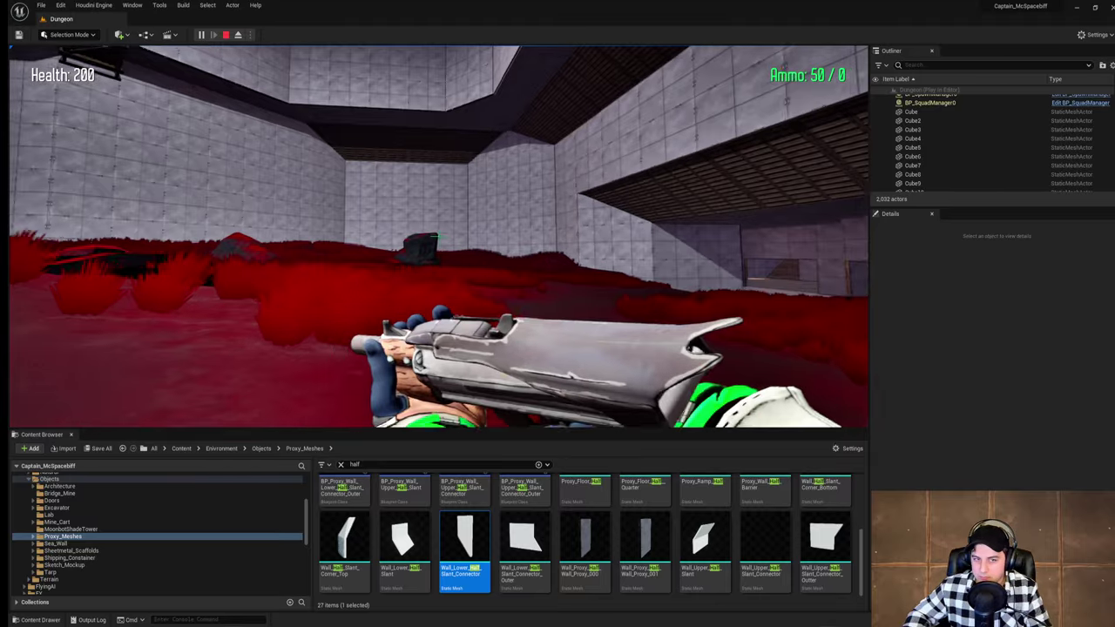
pyautogui.press('w')
pyautogui.click(438, 236)
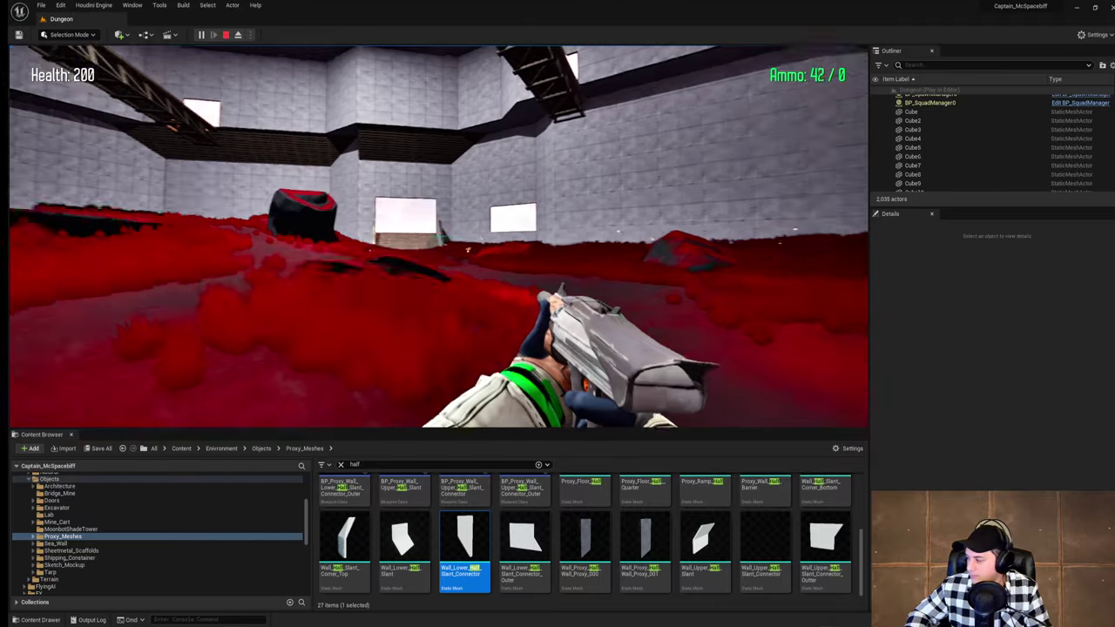
pyautogui.press('w')
pyautogui.click(438, 236)
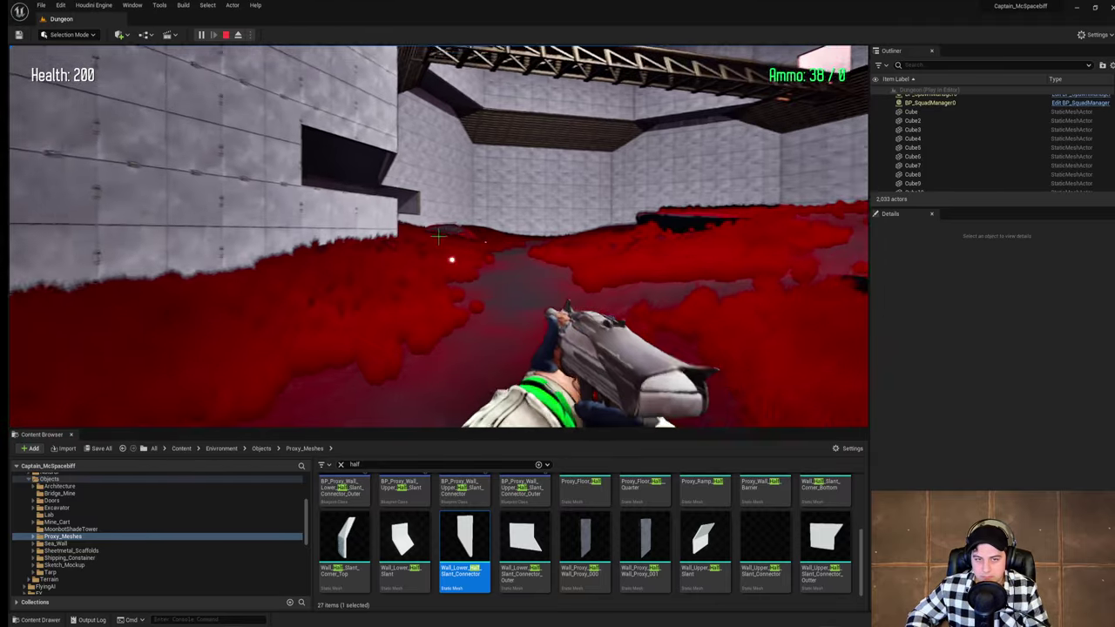
pyautogui.press('w')
pyautogui.click(438, 236)
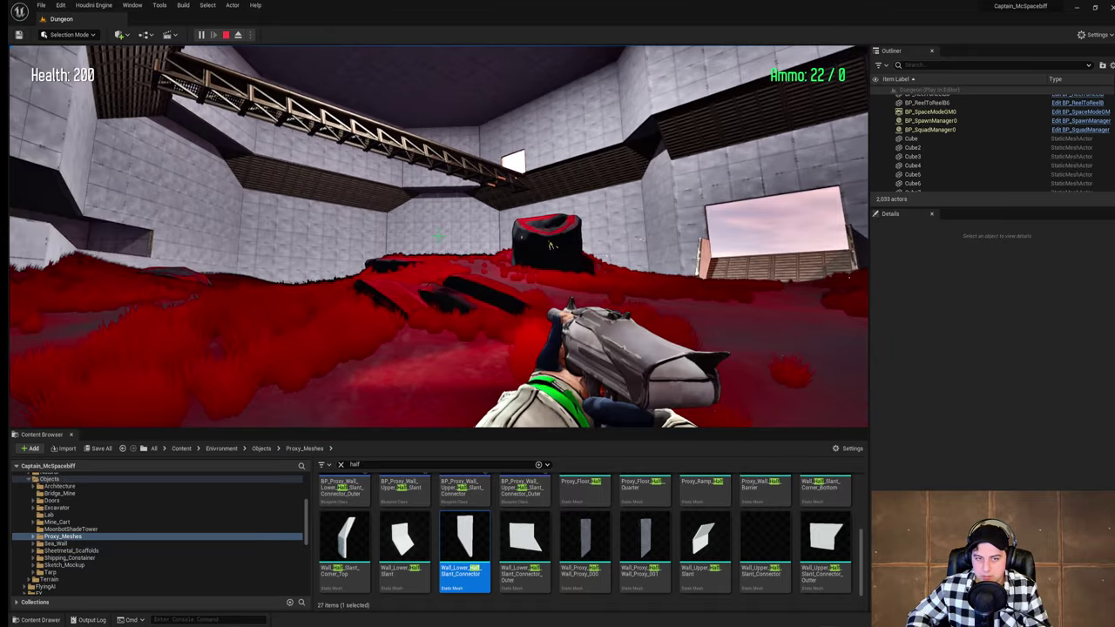
# Step: Run the armed character past the large black rock and jump over the raised grass to view the room from above
pyautogui.press('w')
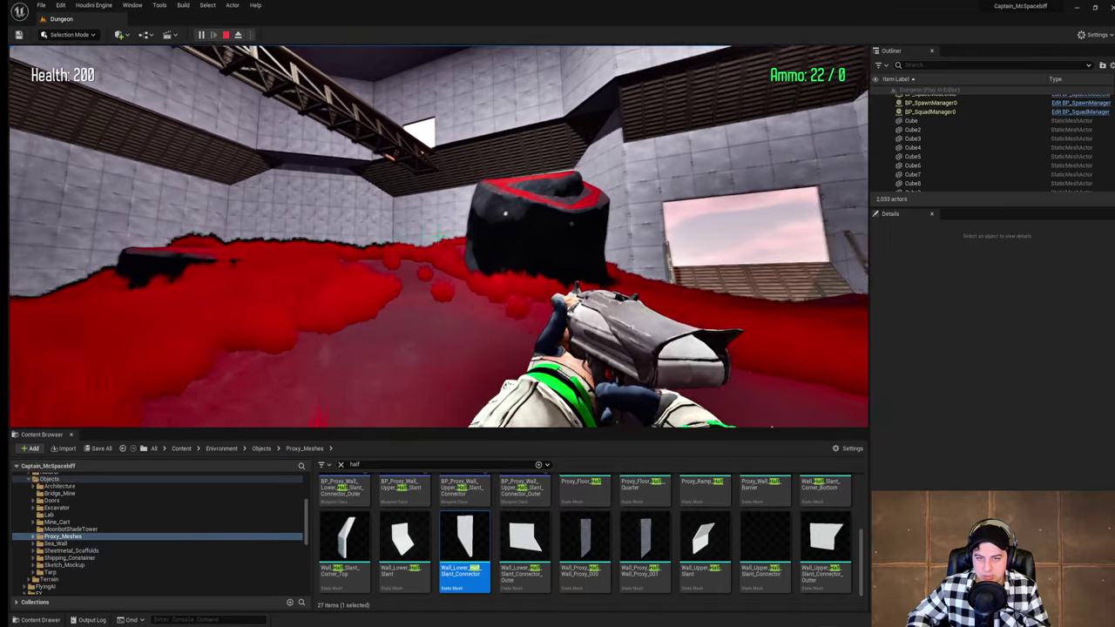
pyautogui.press('w')
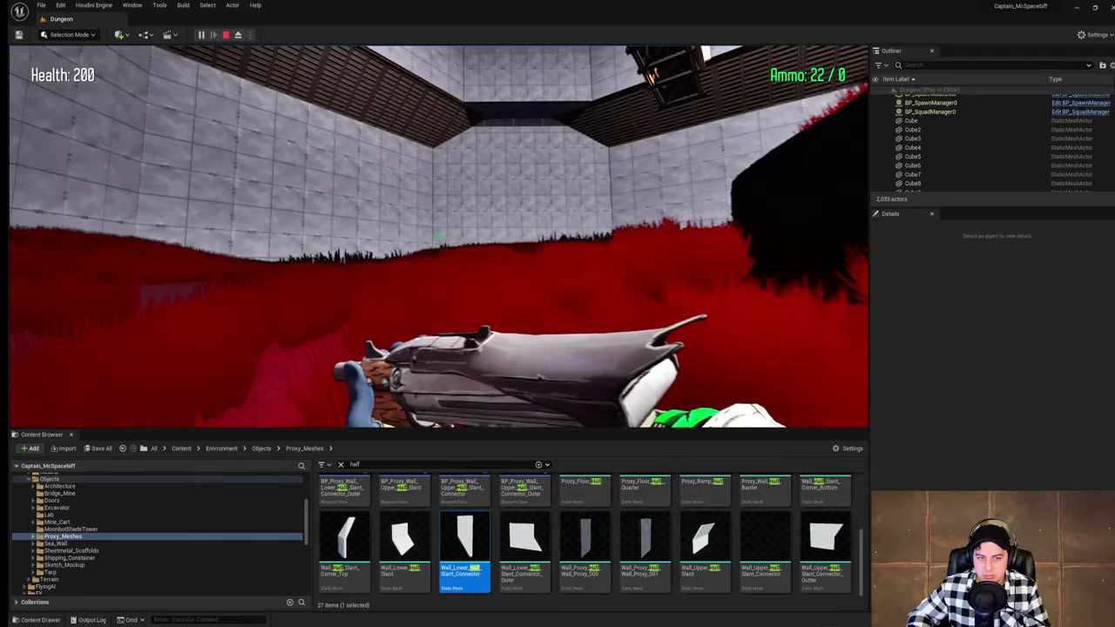
pyautogui.press('space')
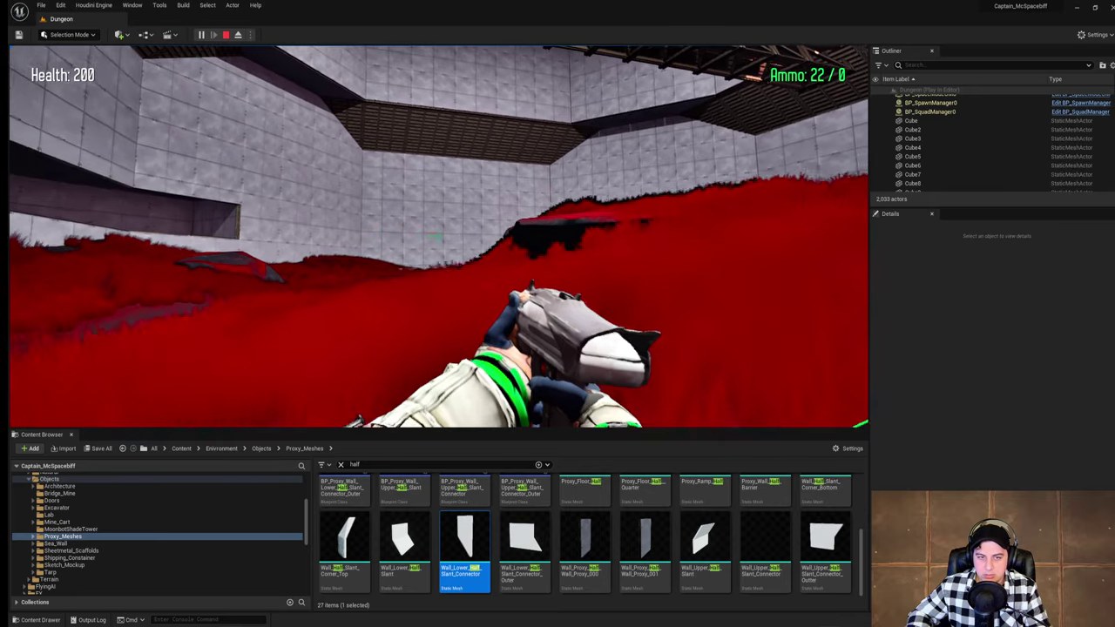
pyautogui.press('a')
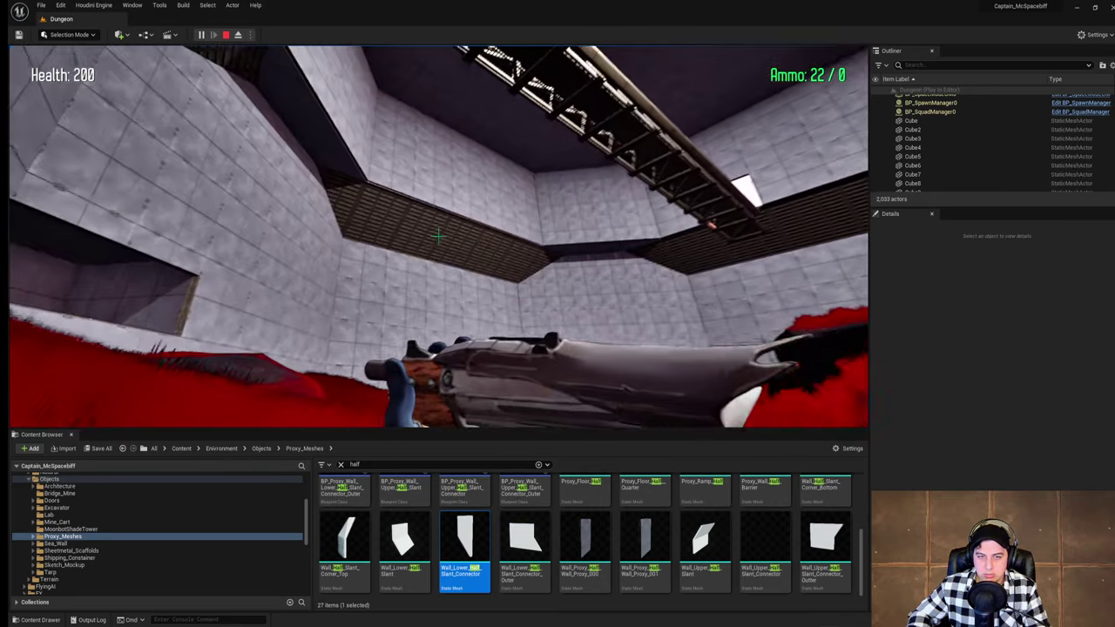
pyautogui.press('space')
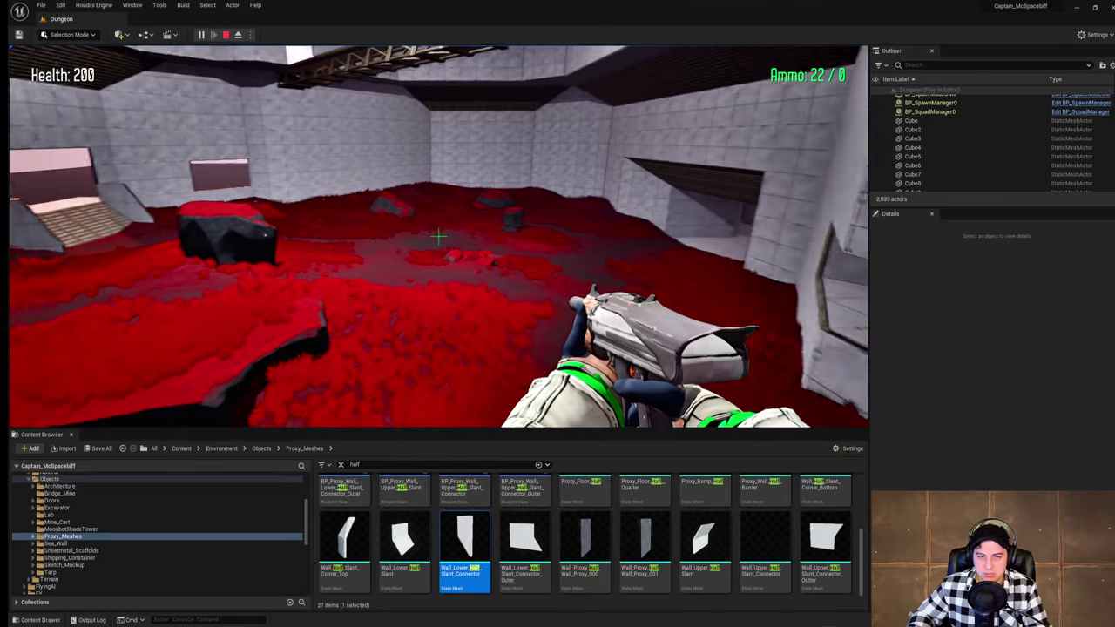
pyautogui.press('w')
pyautogui.press('space')
pyautogui.press('w')
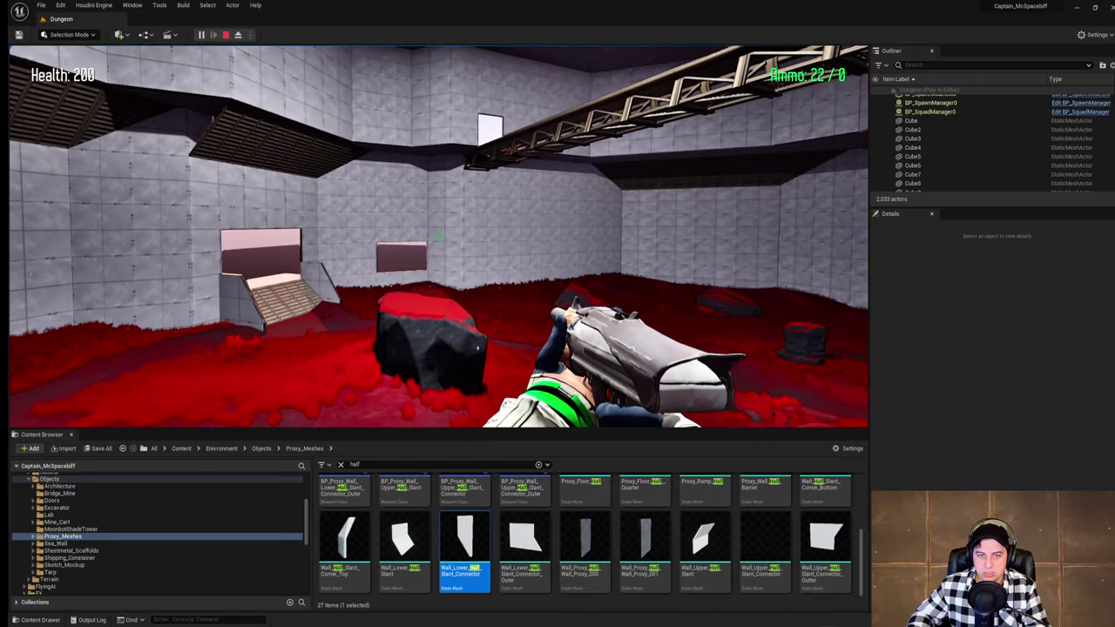
# Step: Explore the grass and the large black rock in third person without the gun drawn
pyautogui.press('w')
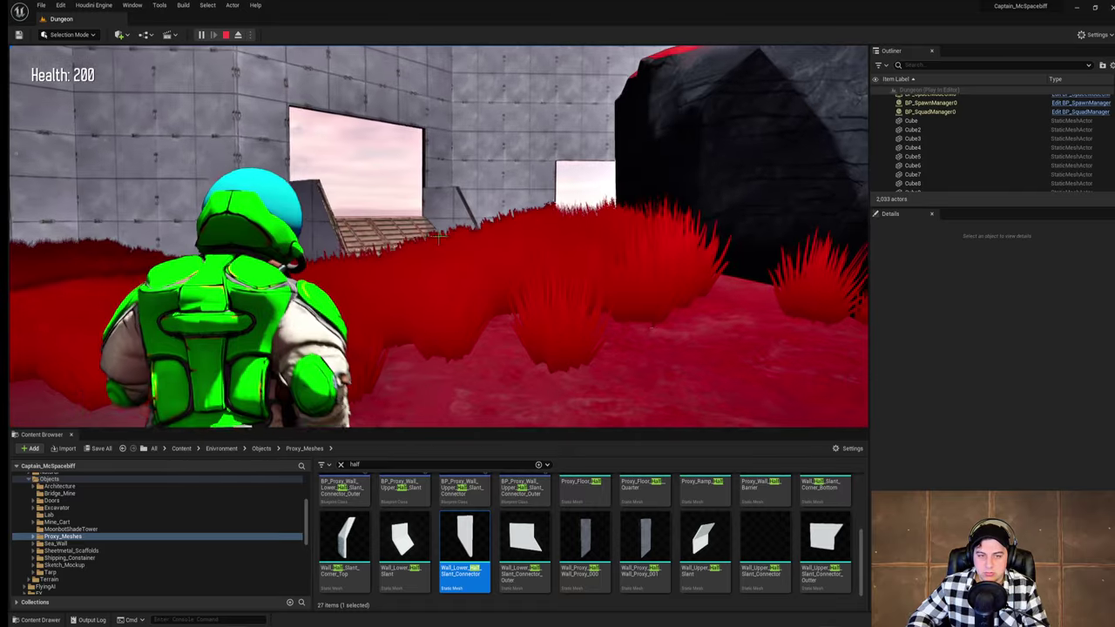
pyautogui.press('w')
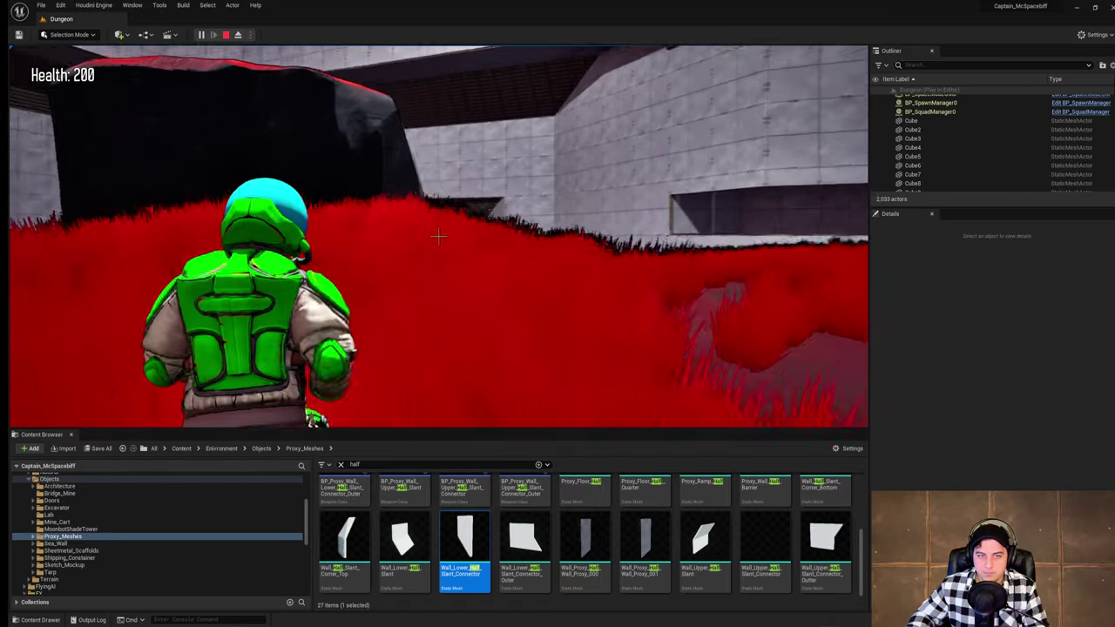
pyautogui.press('w')
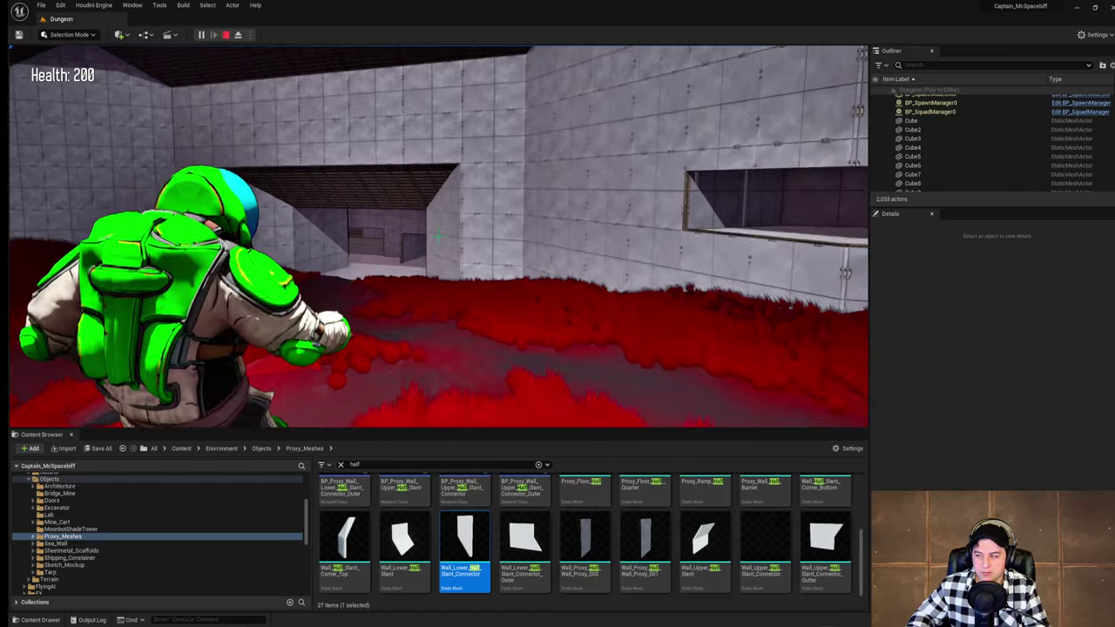
pyautogui.press('w')
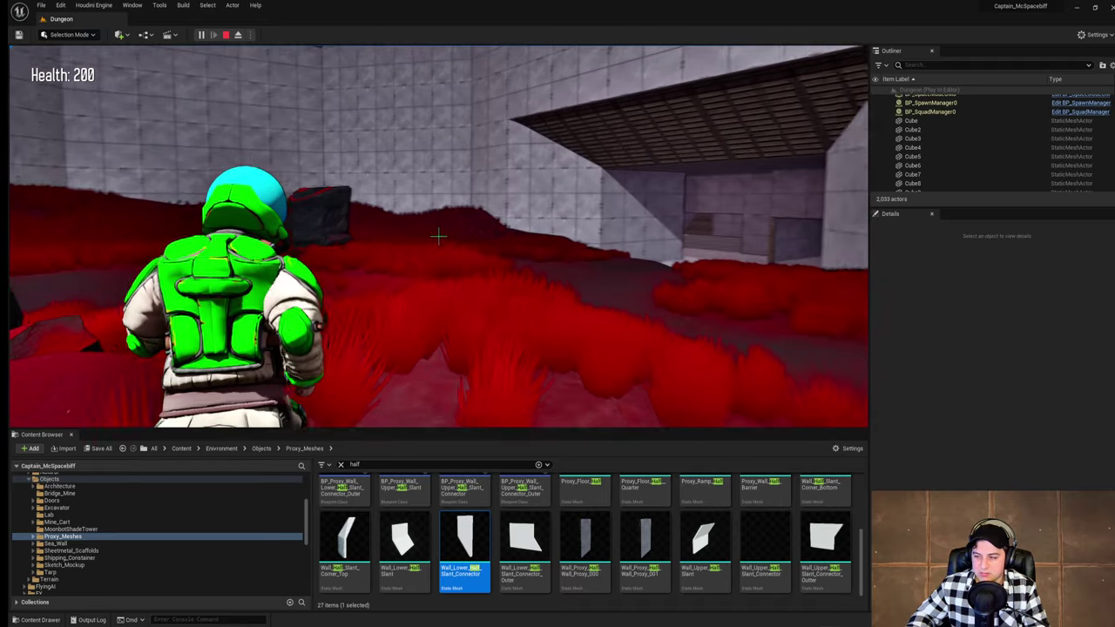
pyautogui.press('w')
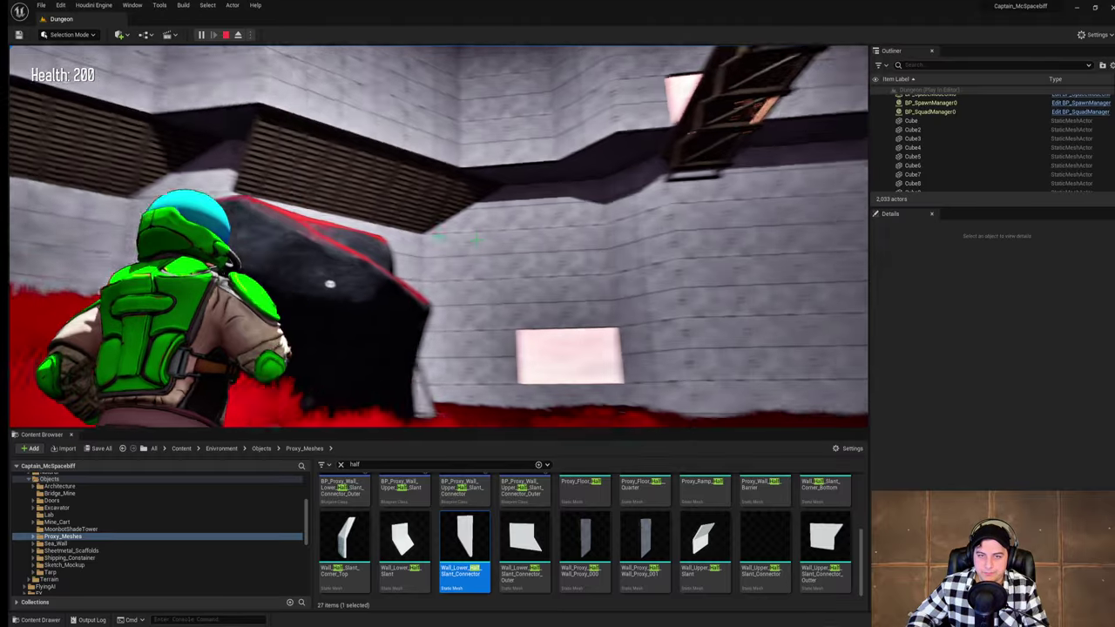
pyautogui.press('w')
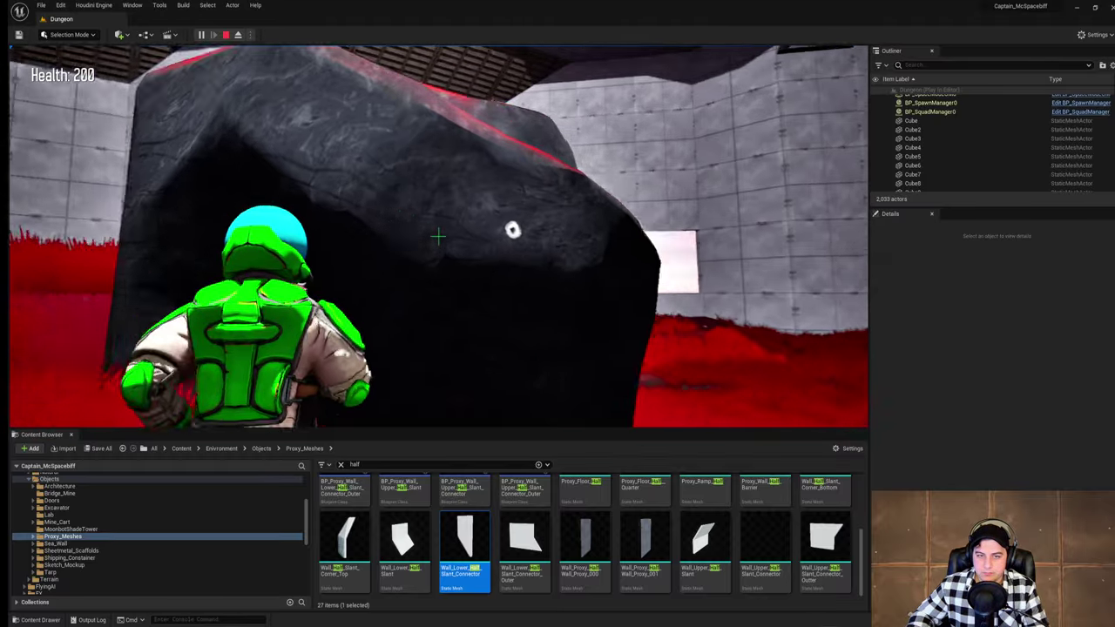
pyautogui.press('1')
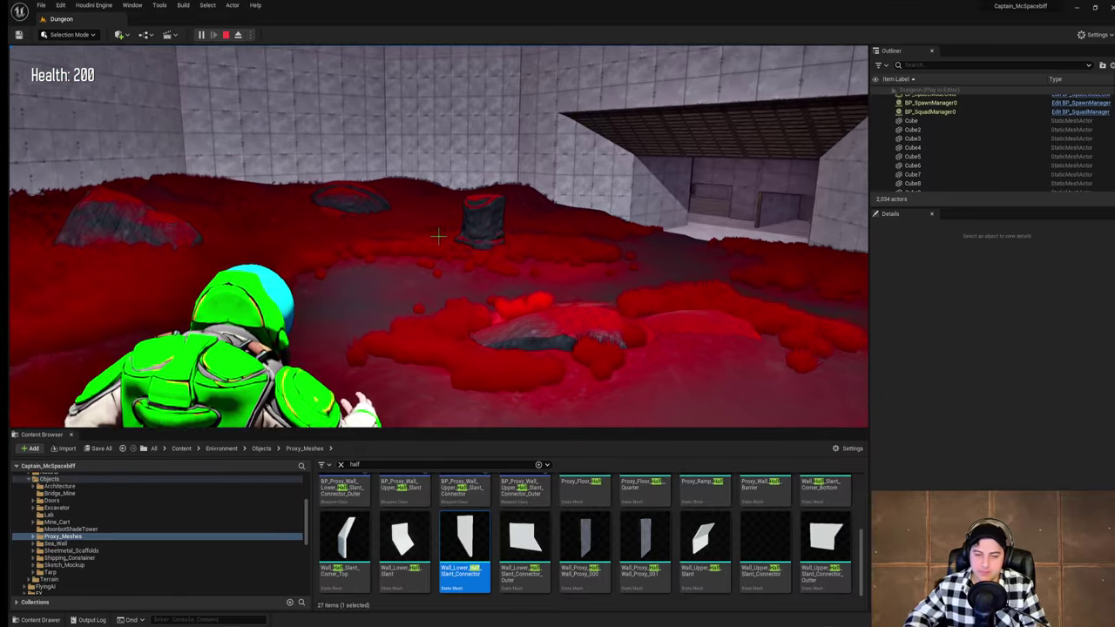
# Step: Run past the small upright rock to the far side of the room, view the space from there, and end the playtest
pyautogui.press('w')
pyautogui.press('w')
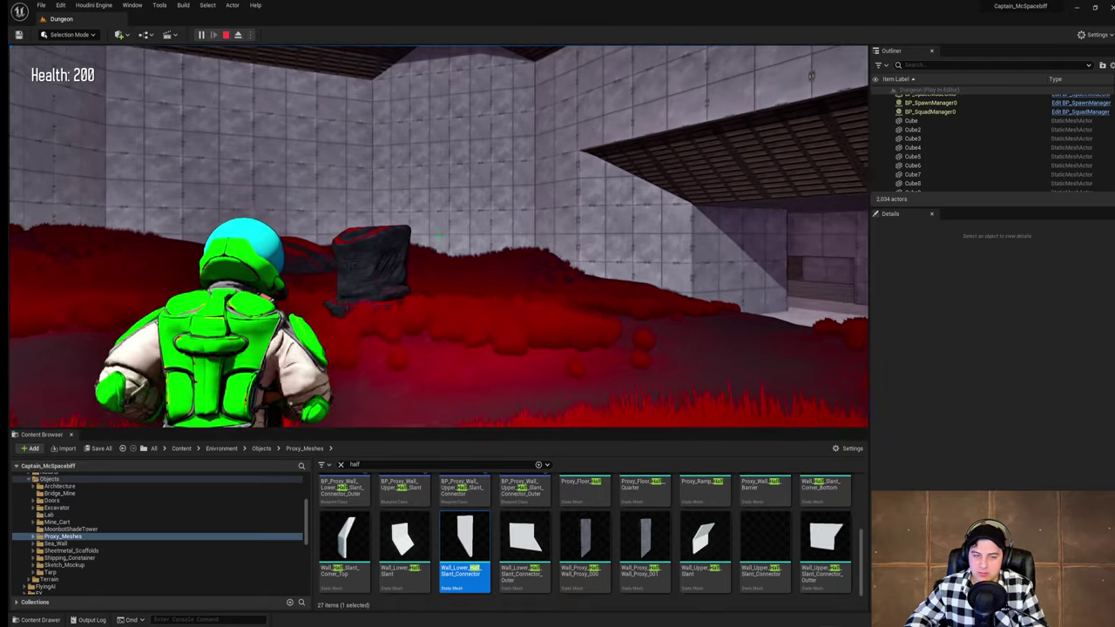
pyautogui.press('w')
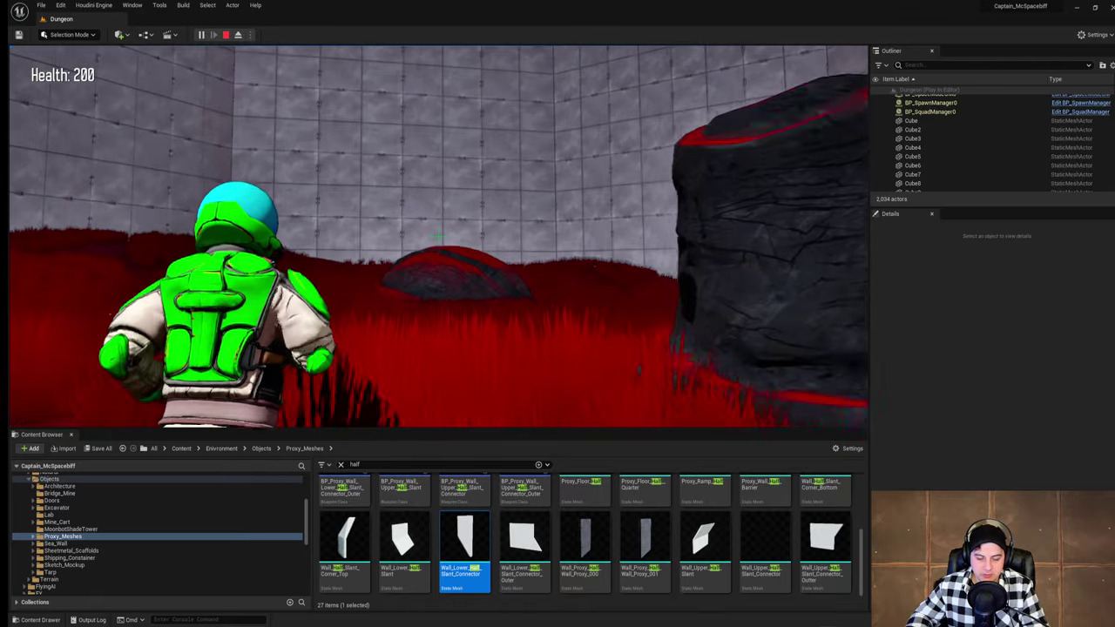
pyautogui.press('w')
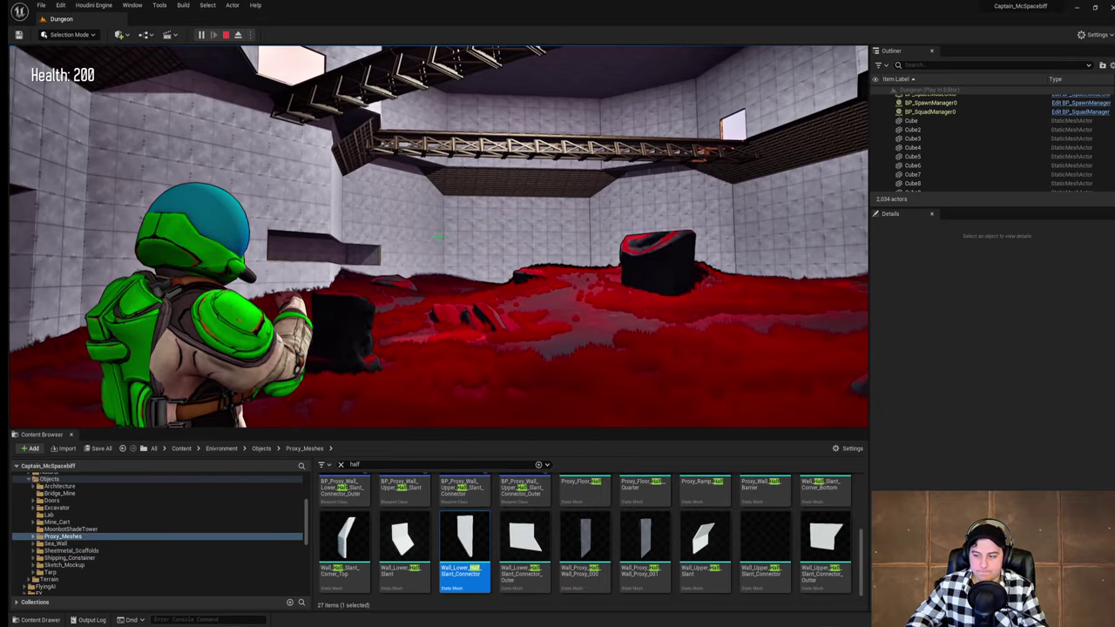
pyautogui.press('Escape')
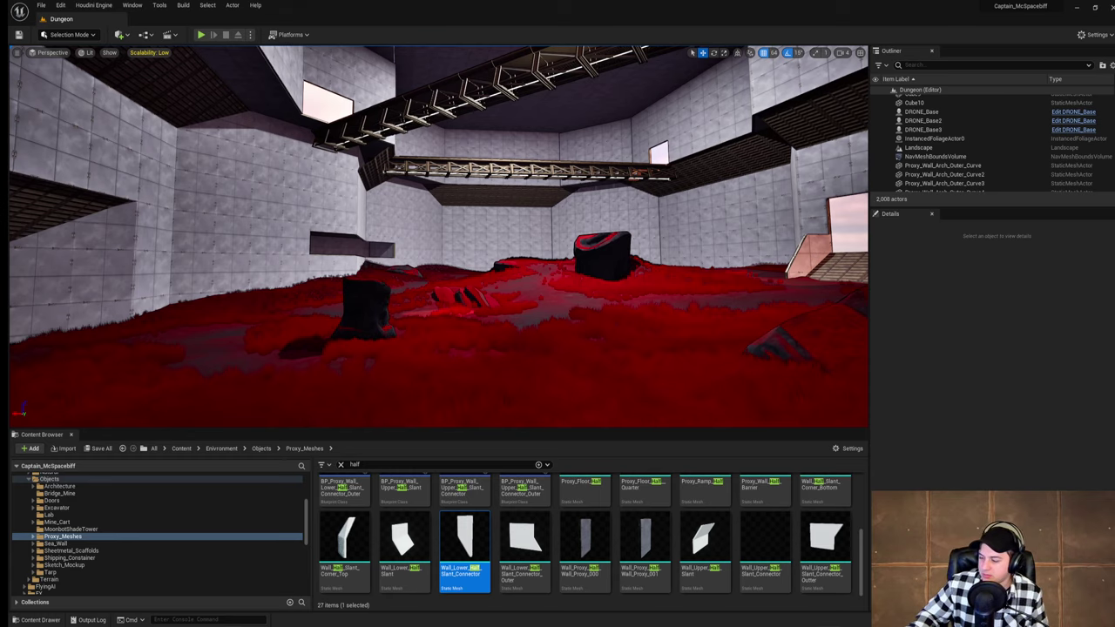
# Step: Switch to the browser to view the grey creature model image, and return to Unreal Editor
pyautogui.hotkey('alt', 'Tab')
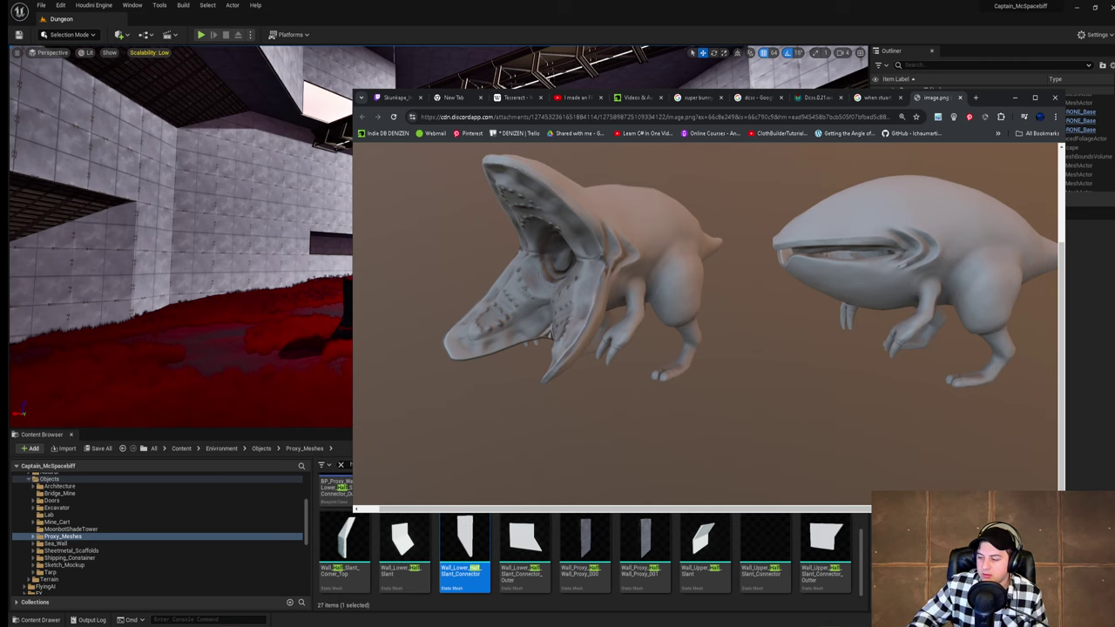
pyautogui.hotkey('alt', 'Tab')
pyautogui.hotkey('alt', 'Tab')
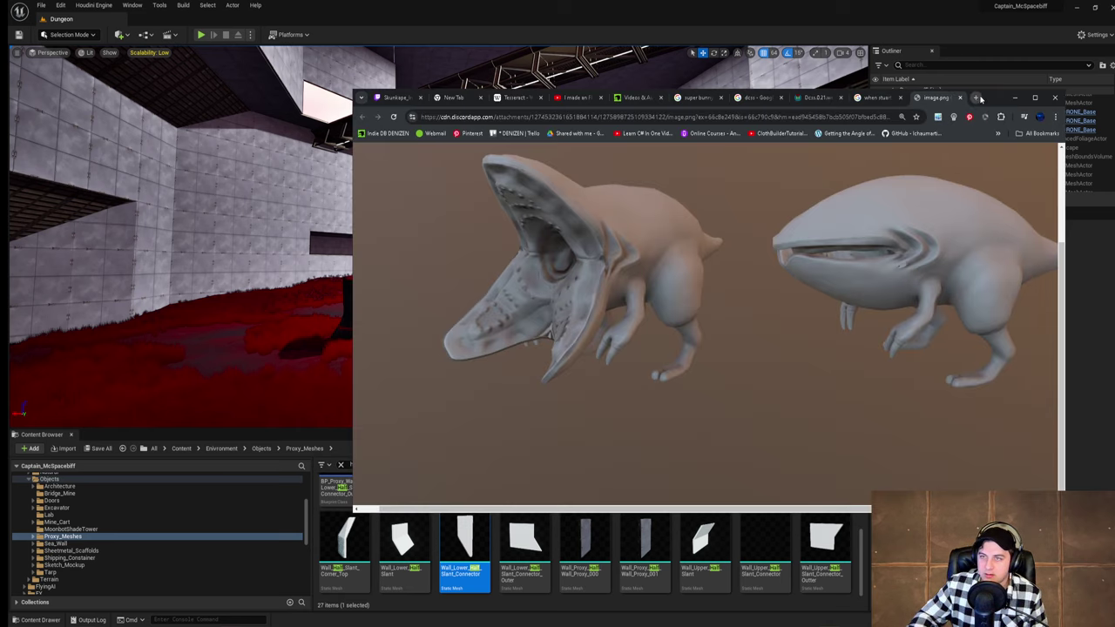
pyautogui.hotkey('alt', 'Tab')
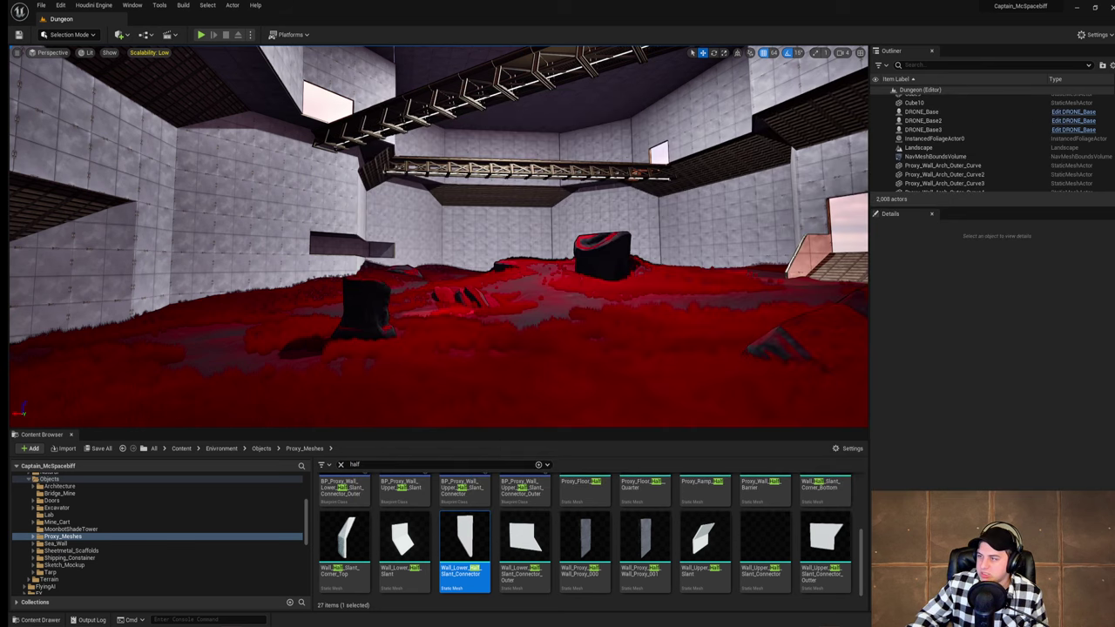
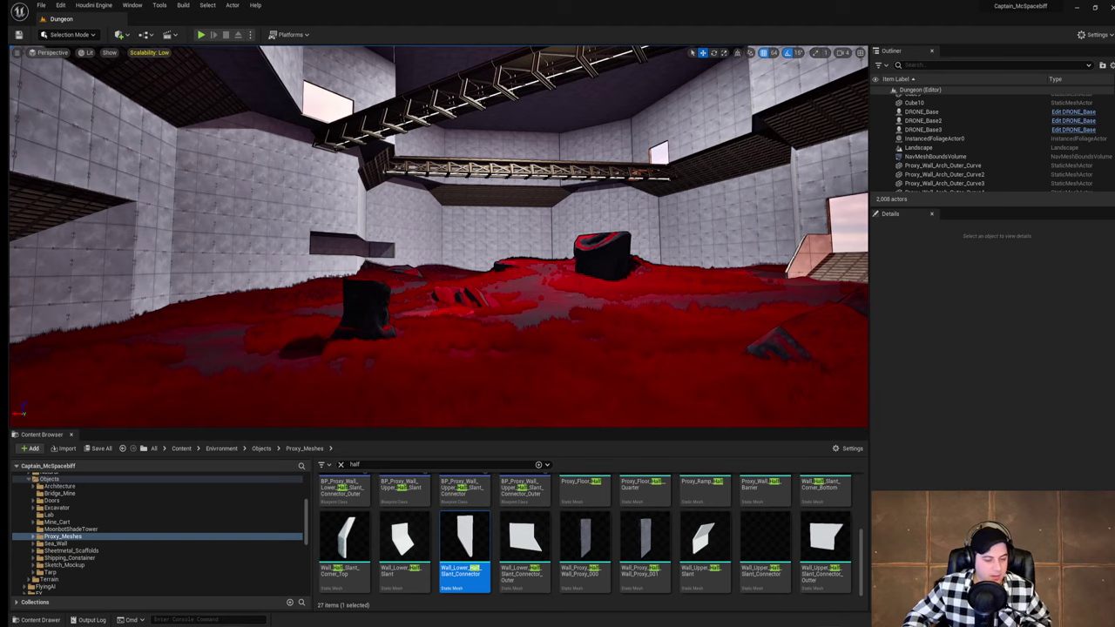
# Step: Start another playtest in the large room and move the character through the tall grass and between the small rocks
pyautogui.moveTo(547, 318); pyautogui.dragTo(409, 284, button='right')
pyautogui.press('w')
pyautogui.press('w')
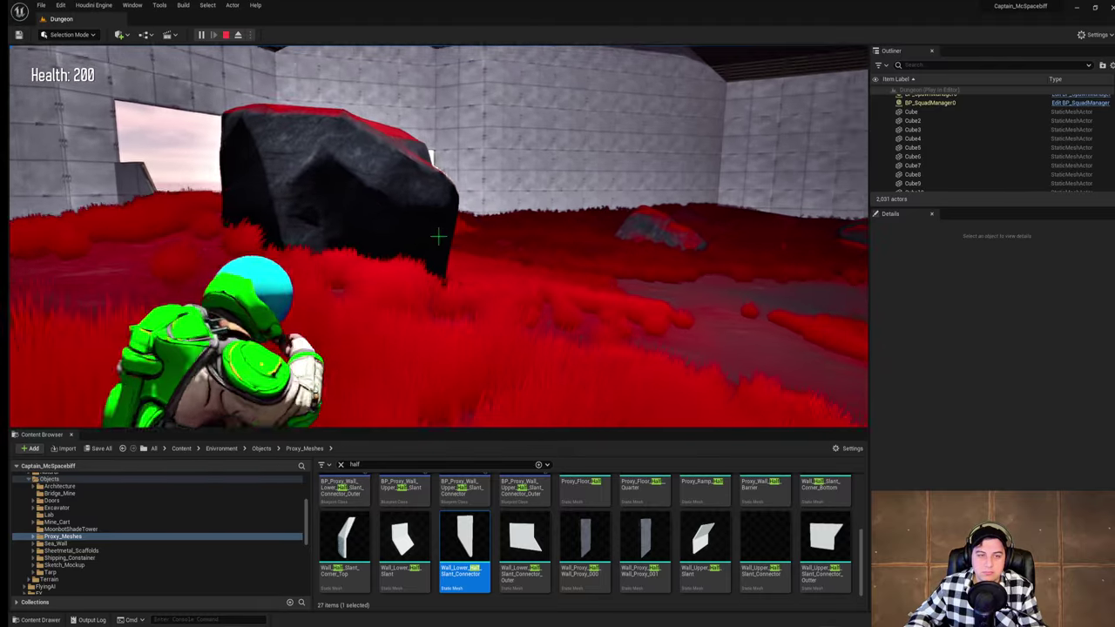
pyautogui.press('space')
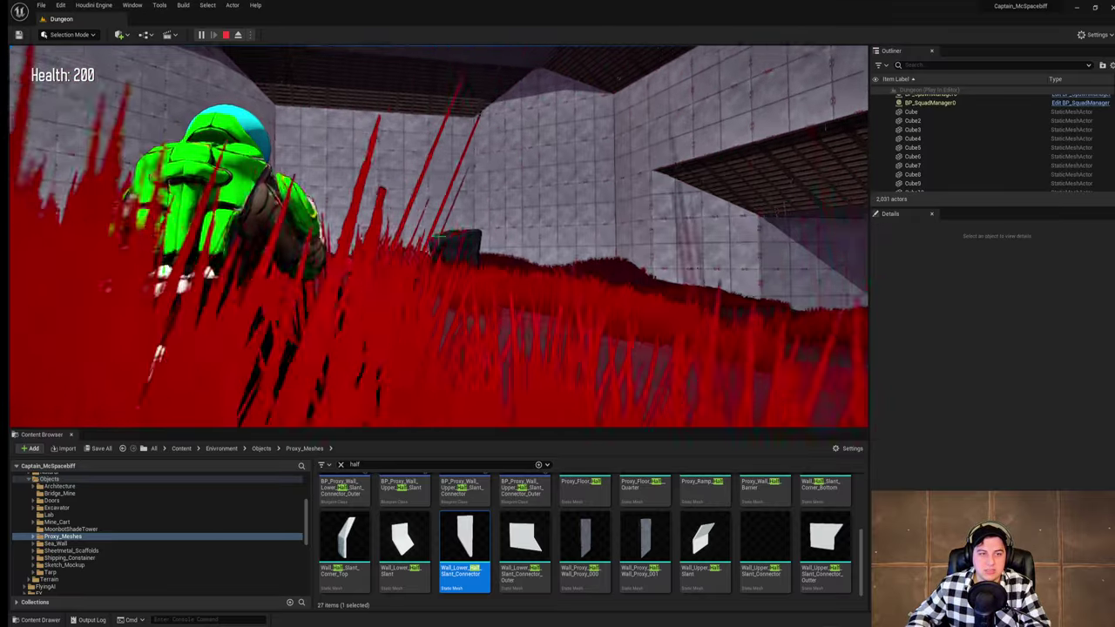
pyautogui.press('w')
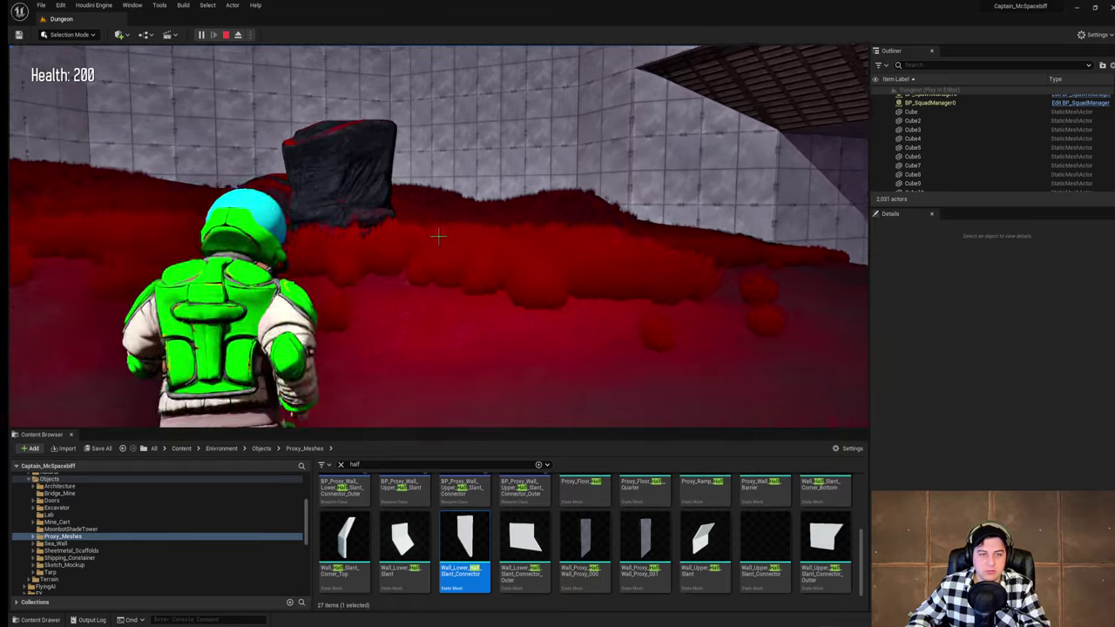
pyautogui.press('w')
pyautogui.press('w')
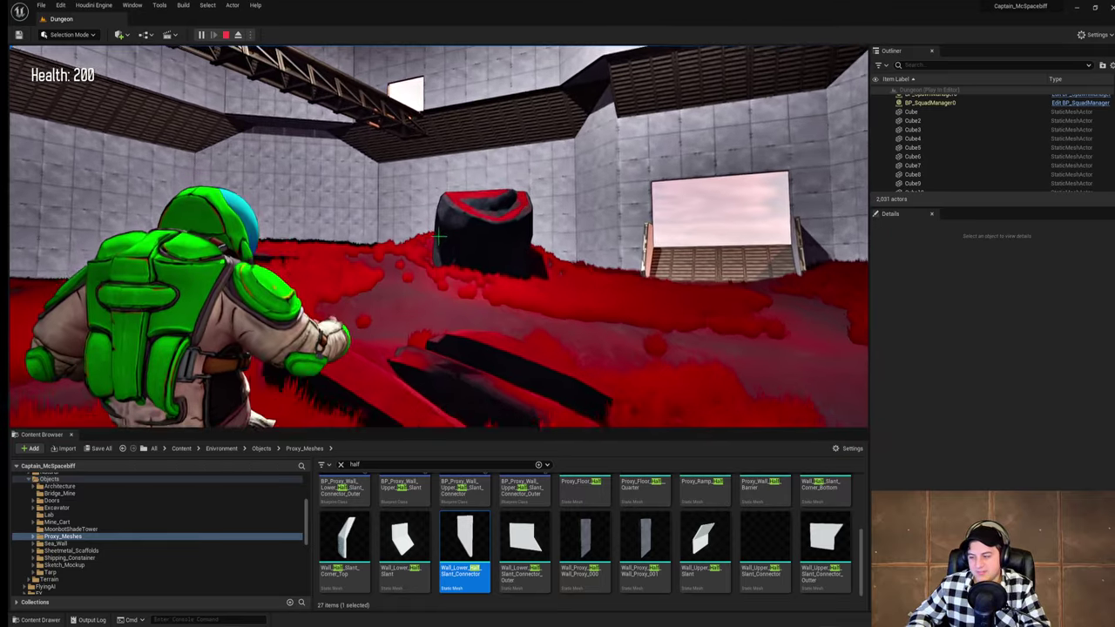
# Step: Run around the large black rock, jump toward the wide ramp at the window opening, and end the playtest
pyautogui.press('w')
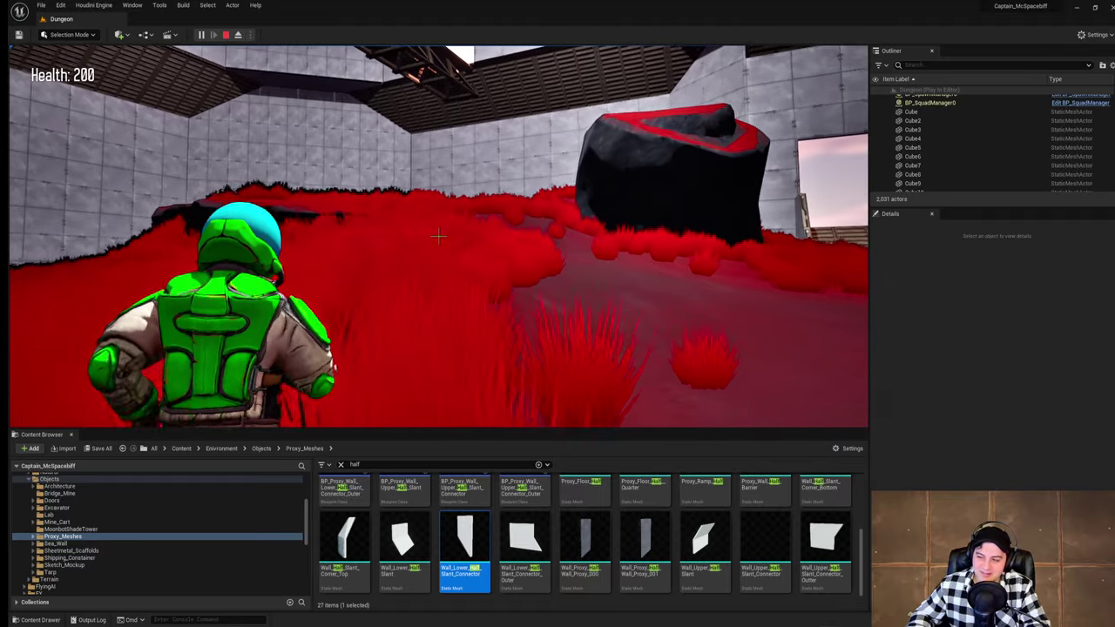
pyautogui.press('w')
pyautogui.press('d')
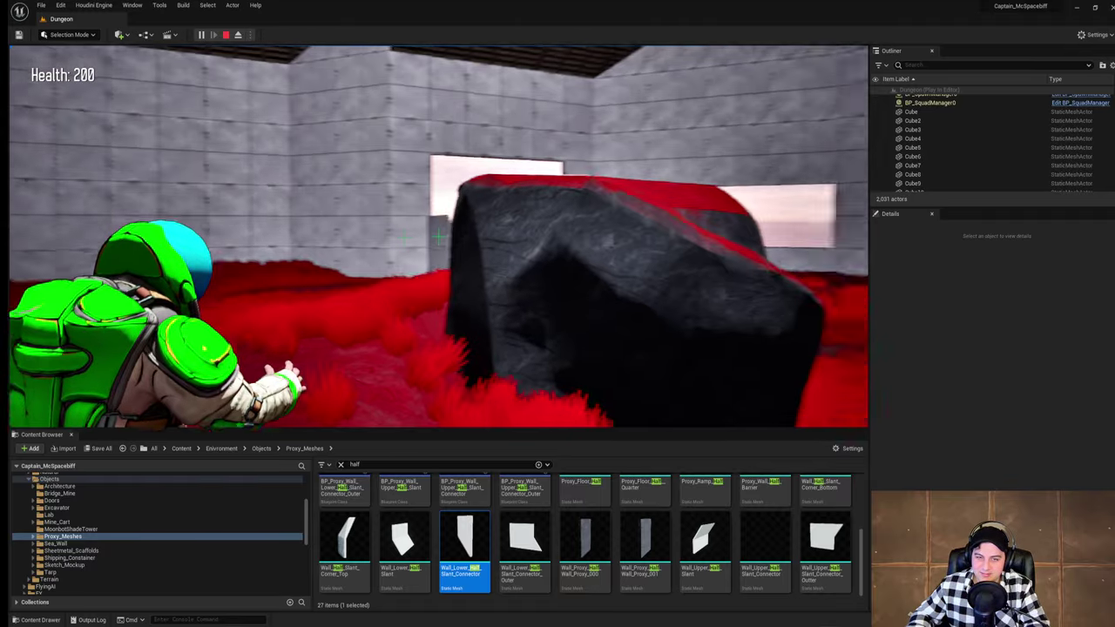
pyautogui.press('w')
pyautogui.press('space')
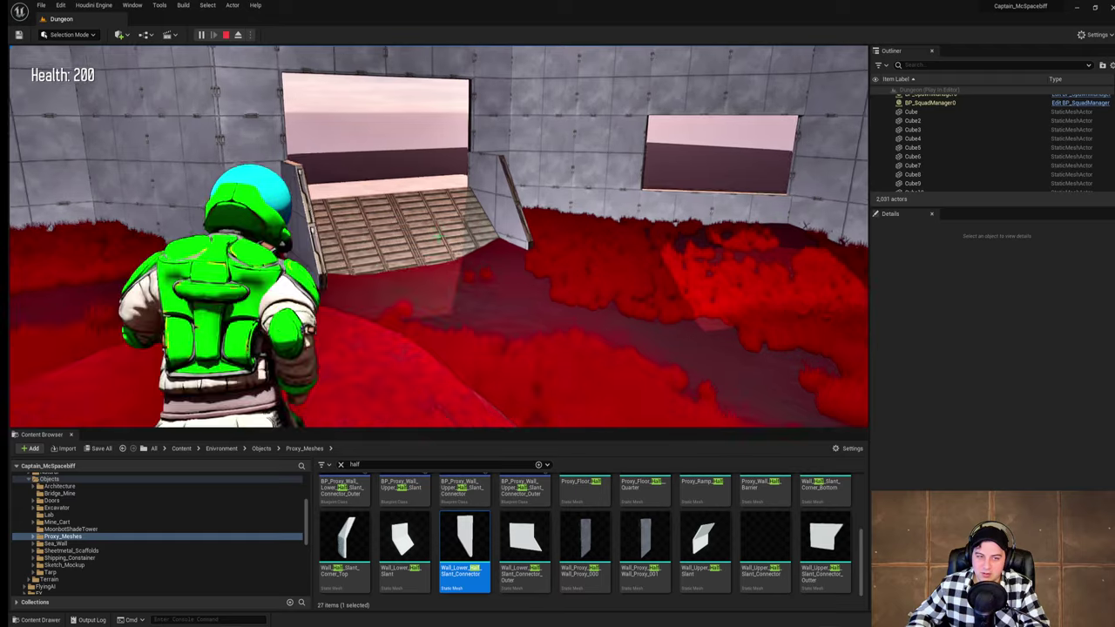
pyautogui.press('w')
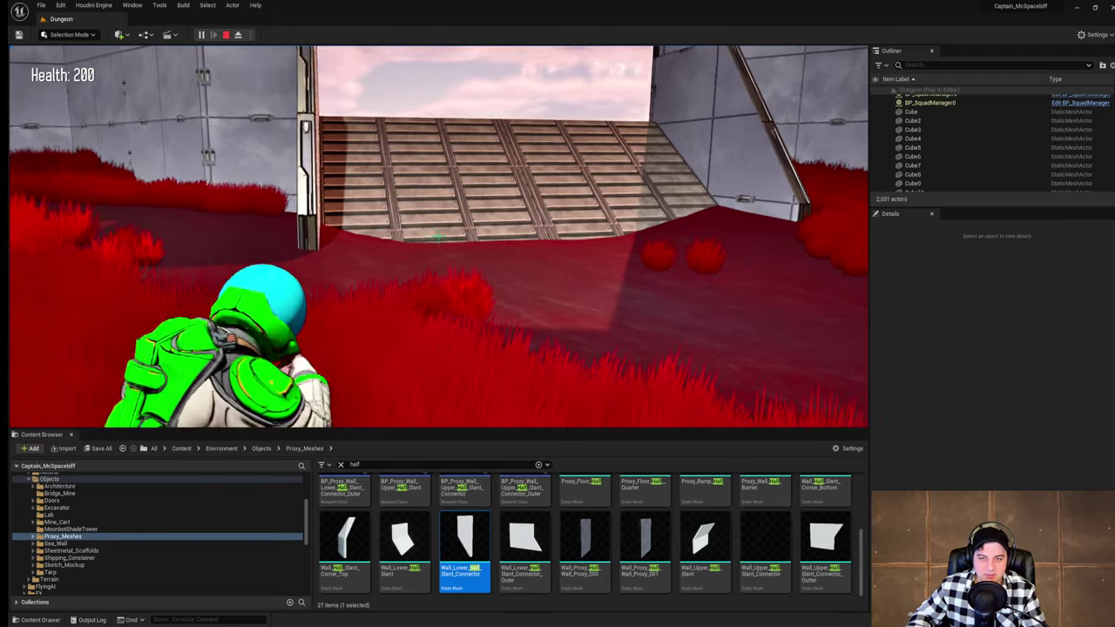
pyautogui.press('Escape')
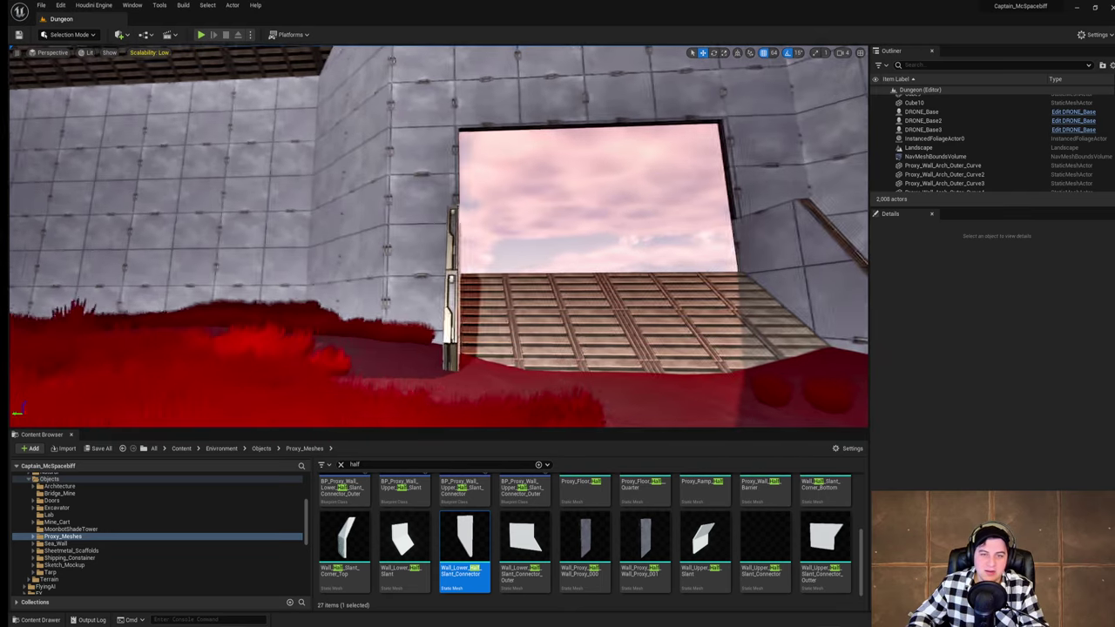
# Step: Delete three neighbouring lower wall panels on the far wall to cut a wide window opening
pyautogui.moveTo(439, 237); pyautogui.dragTo(348, 218, button='right')
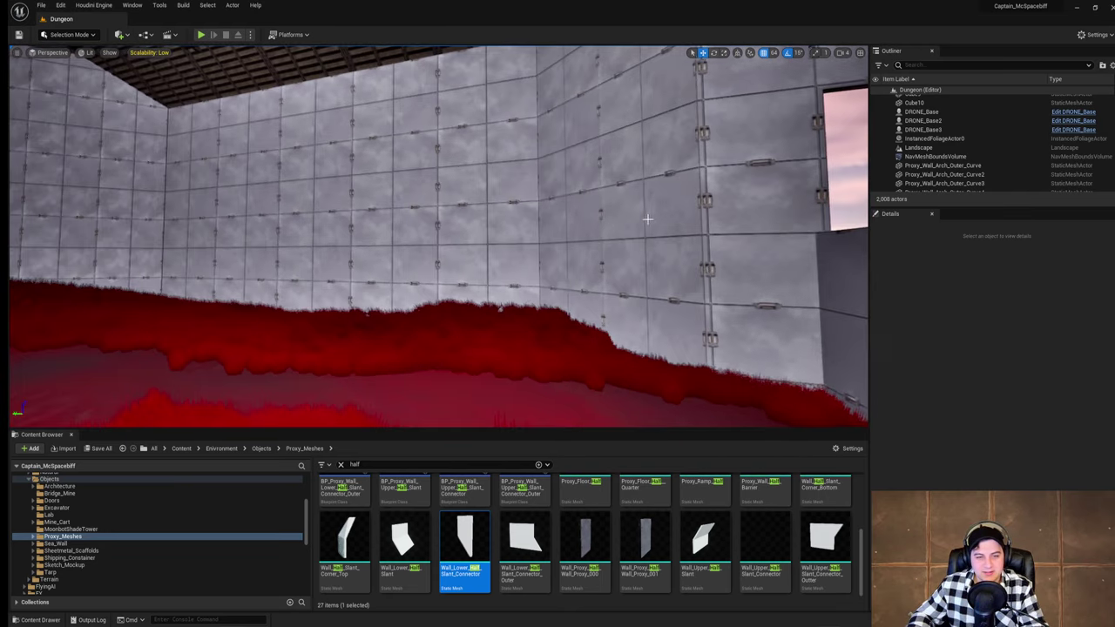
pyautogui.click(393, 233)
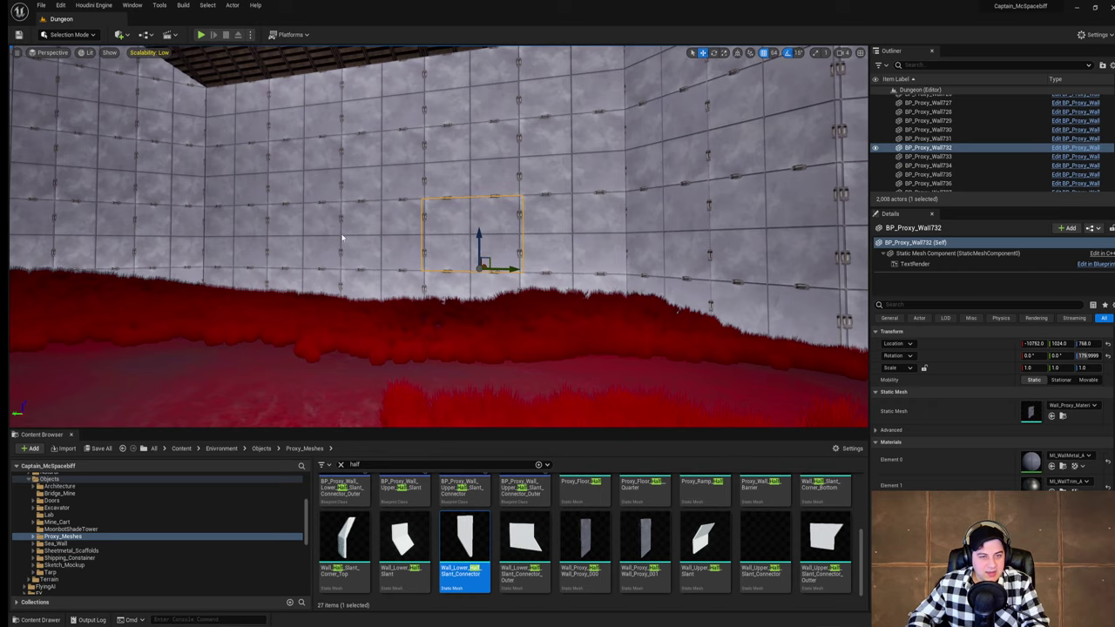
pyautogui.keyDown('ctrl'); pyautogui.click(344, 237); pyautogui.keyUp('ctrl')
pyautogui.keyDown('ctrl'); pyautogui.click(292, 234); pyautogui.keyUp('ctrl')
pyautogui.press('Delete')
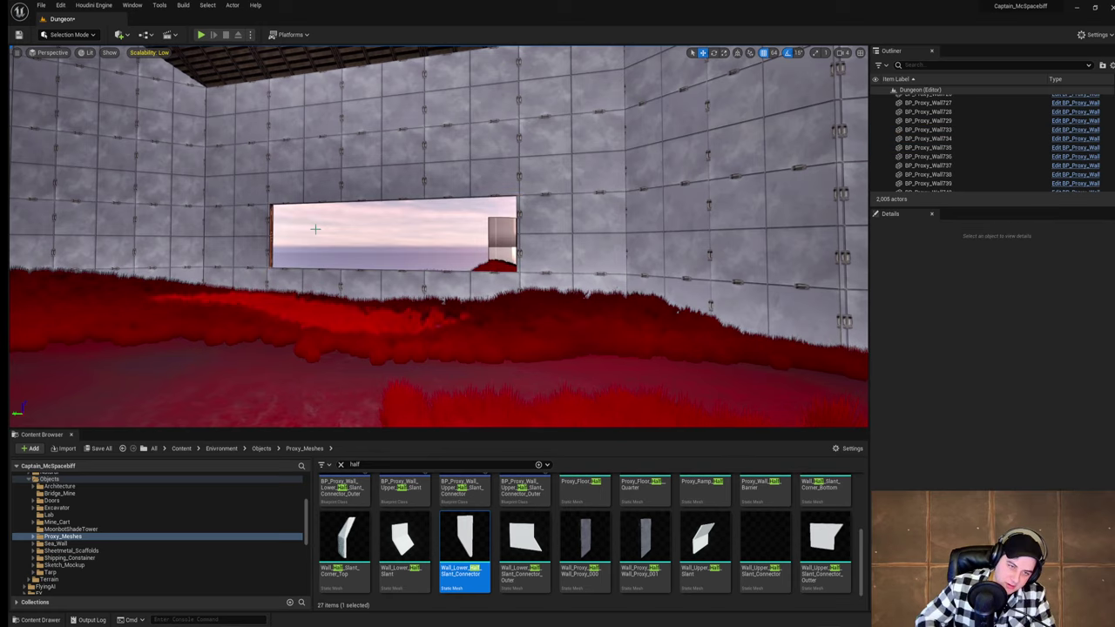
# Step: Examine the new window opening from inside the large room and from the grass outside
pyautogui.press('w')
pyautogui.moveTo(392, 235); pyautogui.dragTo(533, 246, button='right')
pyautogui.press('s')
pyautogui.press('w')
pyautogui.press('d')
pyautogui.press('w')
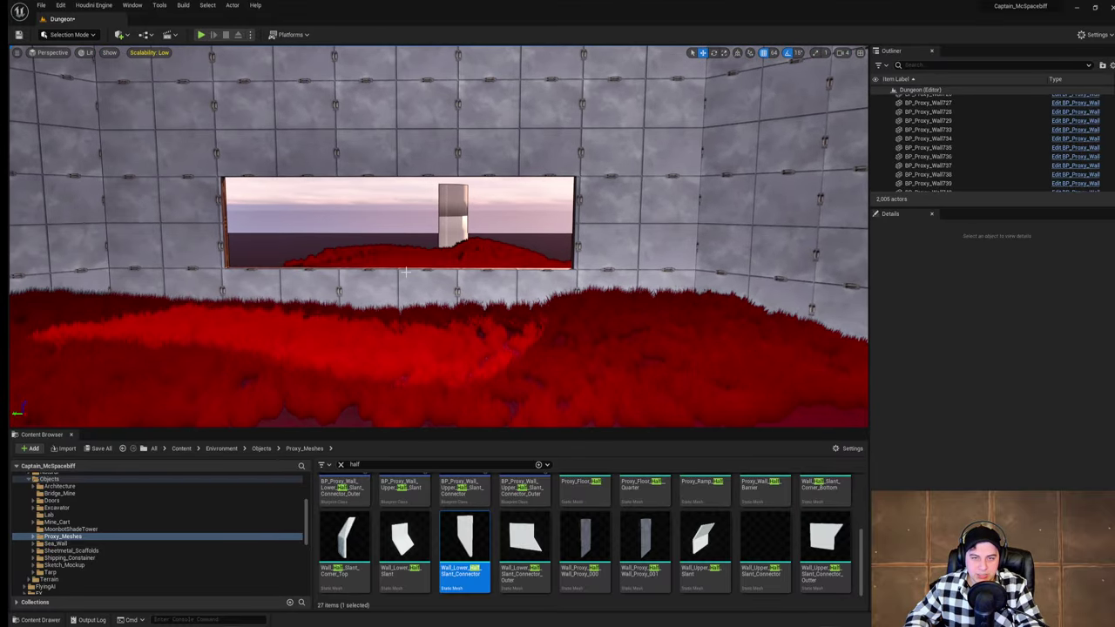
pyautogui.moveTo(406, 272); pyautogui.dragTo(727, 273, button='right')
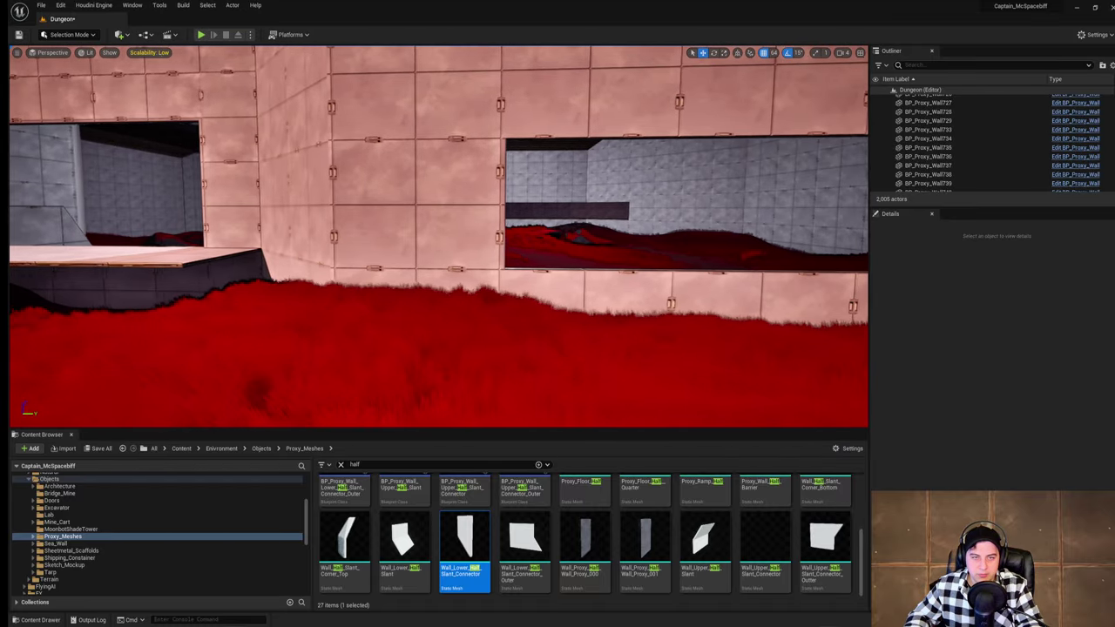
pyautogui.moveTo(300, 293); pyautogui.dragTo(278, 293, button='right')
# Step: Duplicate the three outer floor panels of the exterior platform outward twice, adding rows out to X -11264
pyautogui.press('s')
pyautogui.click(324, 264)
pyautogui.press('s')
pyautogui.moveTo(327, 247)
pyautogui.mouseDown(button='right')
pyautogui.moveTo(330, 272)
pyautogui.moveTo(328, 247)
pyautogui.mouseUp(button='right')
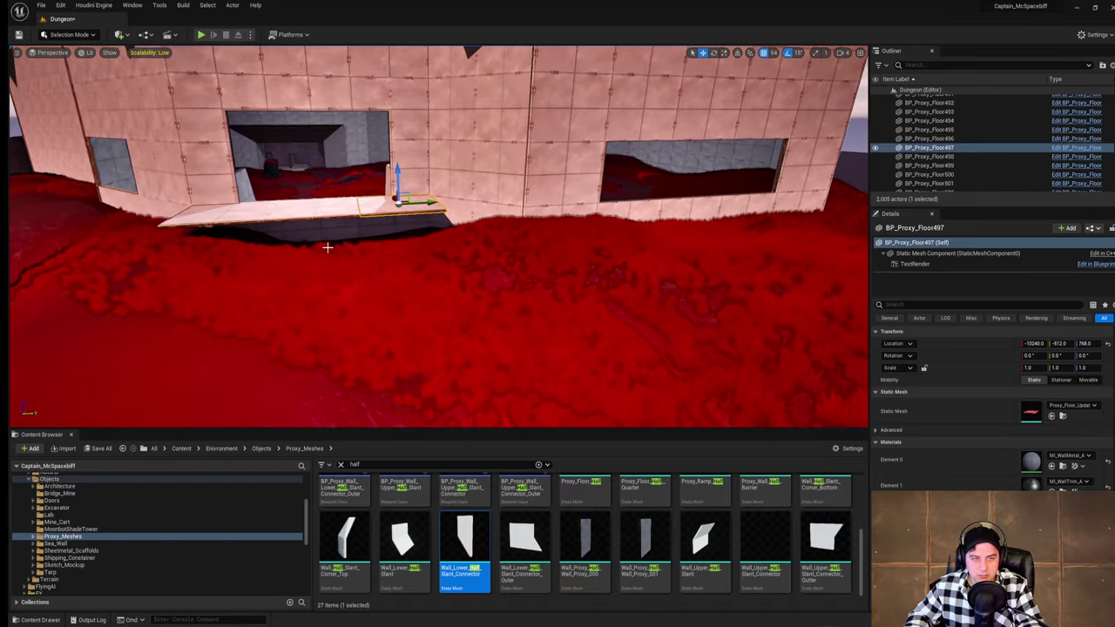
pyautogui.keyDown('shift'); pyautogui.click(315, 209); pyautogui.keyUp('shift')
pyautogui.keyDown('shift'); pyautogui.click(230, 215); pyautogui.keyUp('shift')
pyautogui.press('d')
pyautogui.moveTo(230, 215); pyautogui.dragTo(82, 201, button='right')
pyautogui.keyDown('alt'); pyautogui.moveTo(382, 210); pyautogui.dragTo(265, 230); pyautogui.keyUp('alt')
pyautogui.press('a')
pyautogui.moveTo(266, 230); pyautogui.dragTo(335, 257, button='right')
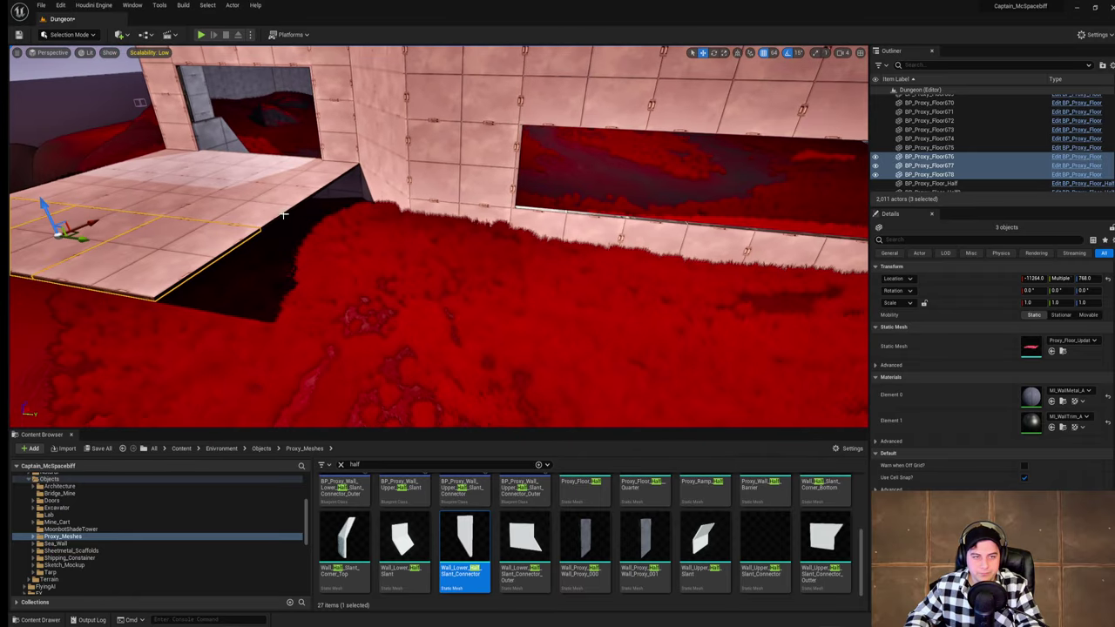
# Step: Duplicate the two outer side floor panels of the platform repeatedly along the wall past the new window, out to Y 2048
pyautogui.keyDown('shift'); pyautogui.click(281, 215); pyautogui.keyUp('shift')
pyautogui.click(216, 232)
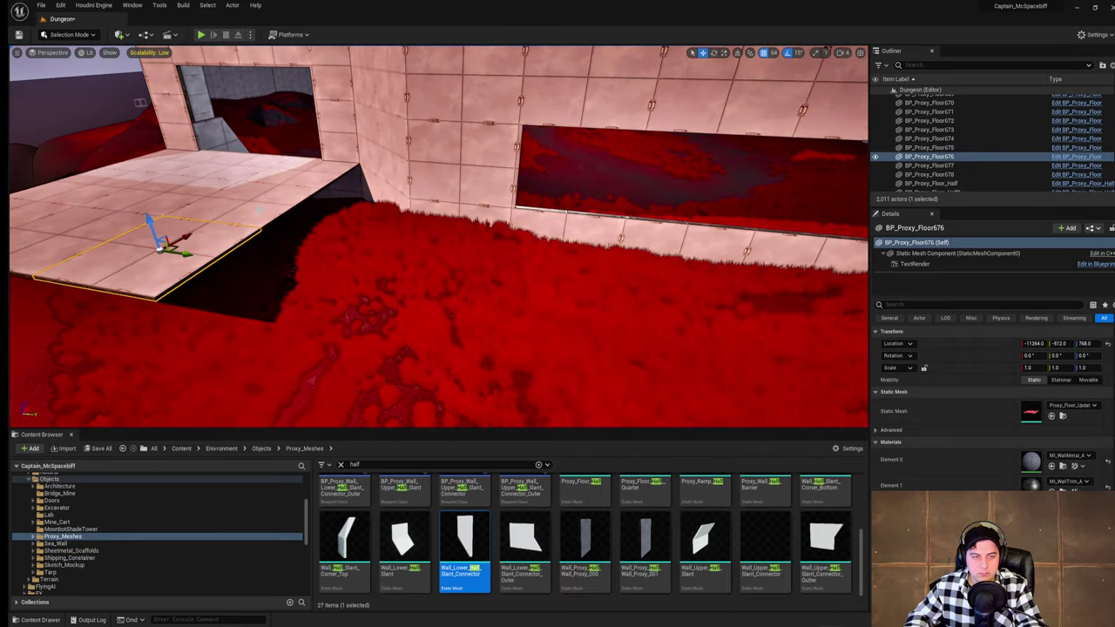
pyautogui.click(259, 210)
pyautogui.keyDown('shift'); pyautogui.click(223, 233); pyautogui.keyUp('shift')
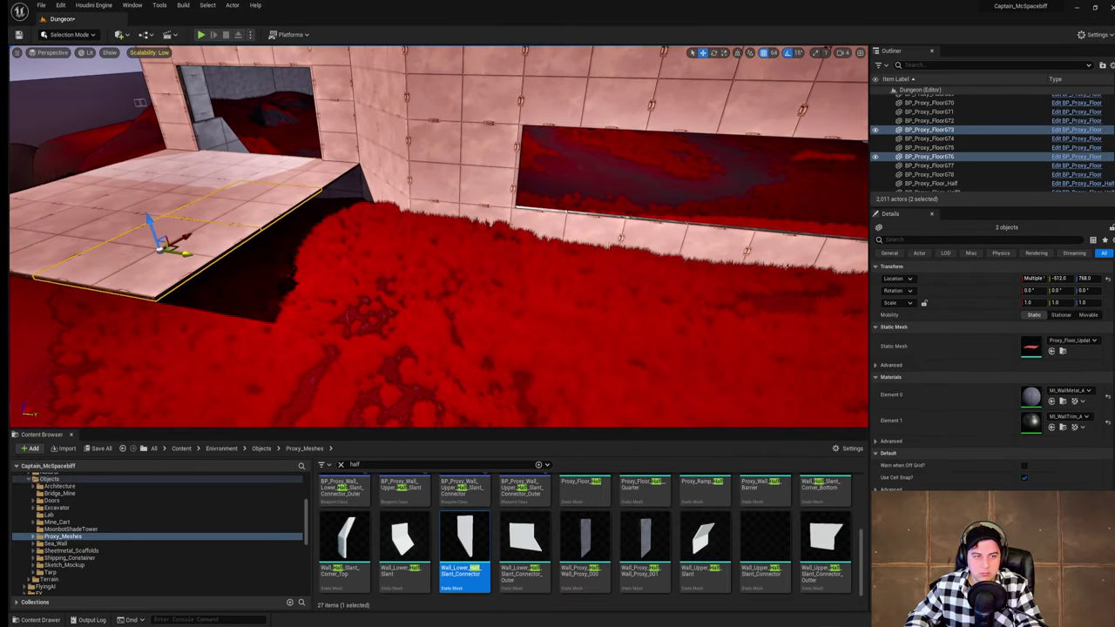
pyautogui.keyDown('alt'); pyautogui.moveTo(184, 255); pyautogui.dragTo(587, 305); pyautogui.keyUp('alt')
pyautogui.moveTo(546, 300); pyautogui.dragTo(610, 302, button='right')
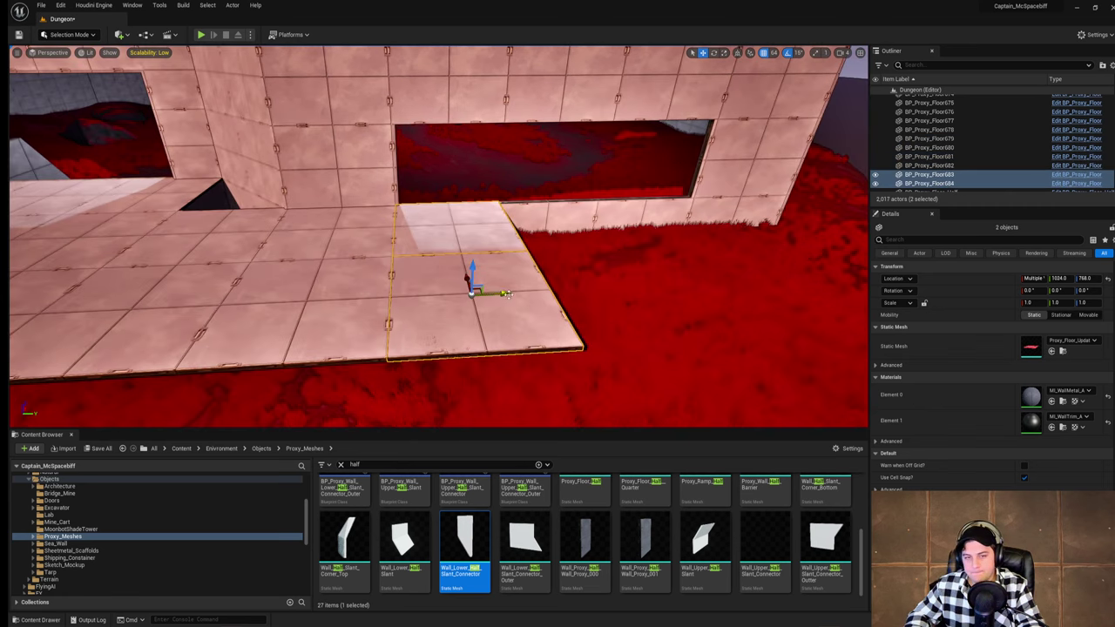
pyautogui.keyDown('alt'); pyautogui.moveTo(502, 295); pyautogui.dragTo(763, 279); pyautogui.keyUp('alt')
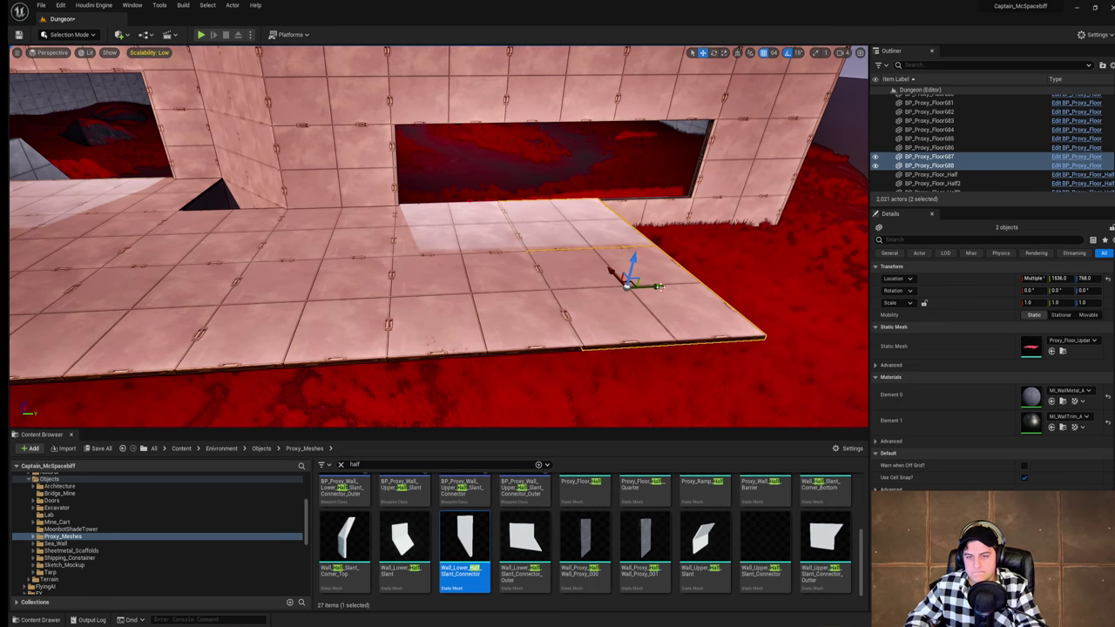
pyautogui.moveTo(655, 285); pyautogui.dragTo(808, 279)
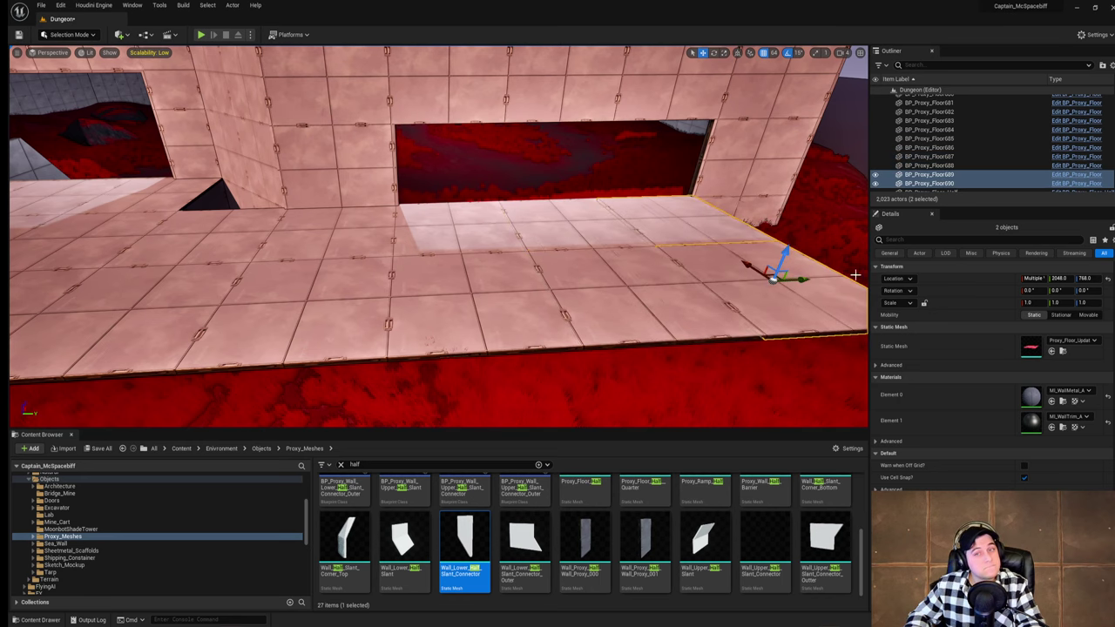
# Step: Move the end pair of floor panels along the wall to Y 2560 and save the current level
pyautogui.moveTo(808, 280); pyautogui.dragTo(862, 285, button='right')
pyautogui.moveTo(494, 228); pyautogui.dragTo(526, 228, button='right')
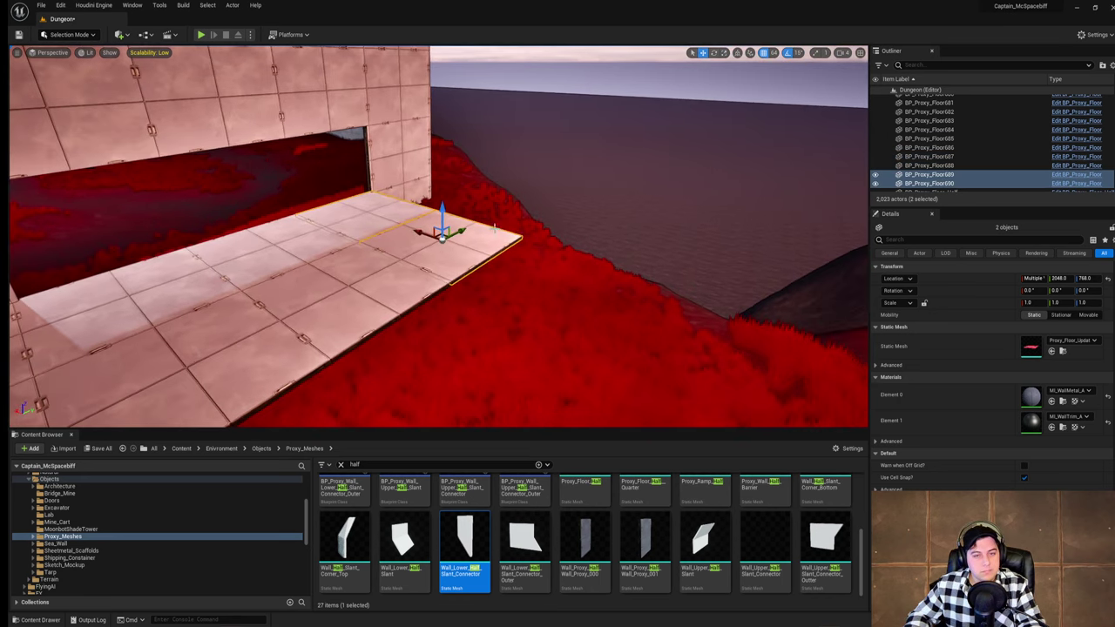
pyautogui.moveTo(463, 231); pyautogui.dragTo(522, 195)
pyautogui.press('s')
pyautogui.moveTo(570, 231); pyautogui.dragTo(340, 248, button='right')
pyautogui.moveTo(456, 197); pyautogui.dragTo(571, 184, button='right')
pyautogui.press('a')
pyautogui.moveTo(570, 134); pyautogui.dragTo(784, 96, button='right')
pyautogui.press('w')
pyautogui.press('a')
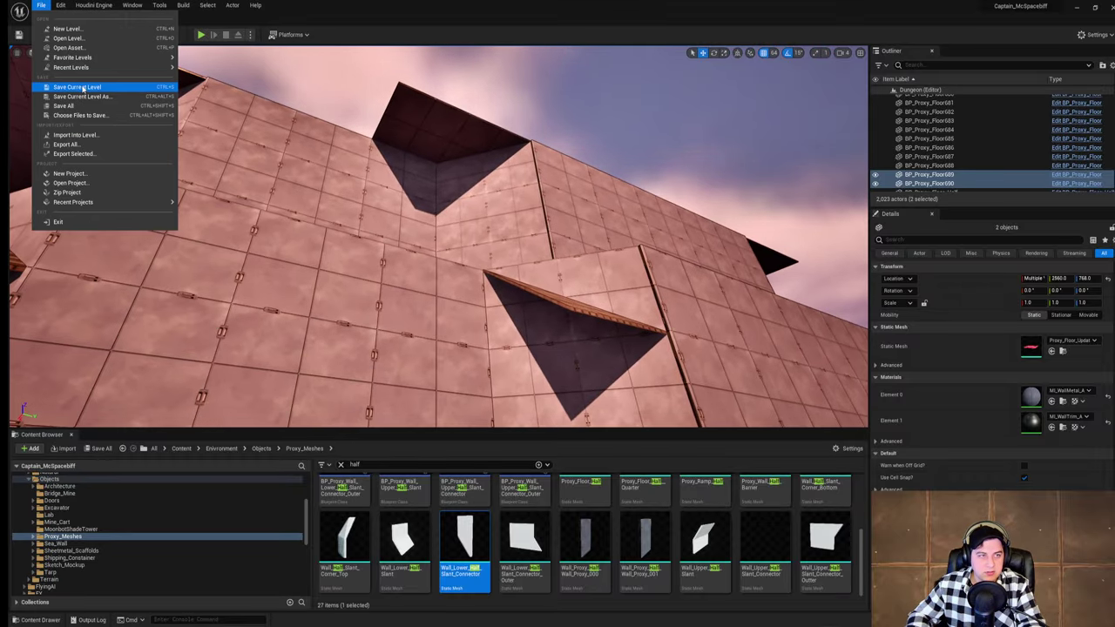
# Step: Delete all the white curved arch wall pieces standing outside beyond the ramp window
pyautogui.moveTo(262, 174); pyautogui.dragTo(352, 288, button='right')
pyautogui.press('s')
pyautogui.press('w')
pyautogui.press('w')
pyautogui.press('s')
pyautogui.moveTo(662, 233); pyautogui.dragTo(674, 233, button='right')
pyautogui.press('w')
pyautogui.moveTo(505, 288); pyautogui.dragTo(649, 271, button='right')
pyautogui.click(462, 275)
pyautogui.keyDown('shift'); pyautogui.click(472, 260); pyautogui.keyUp('shift')
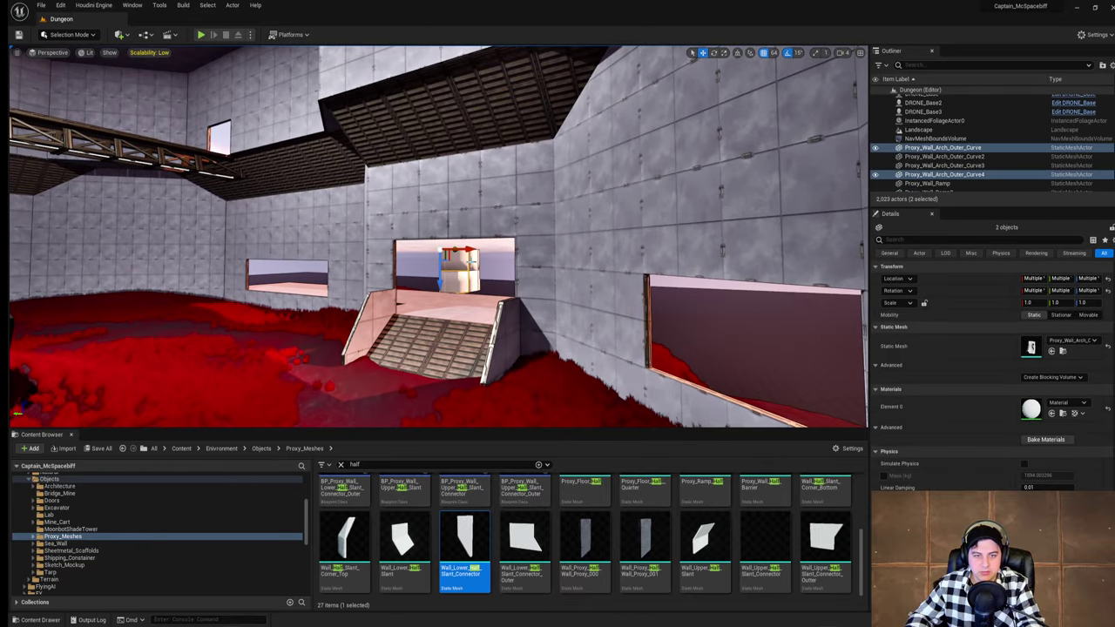
pyautogui.keyDown('shift'); pyautogui.click(475, 265); pyautogui.keyUp('shift')
pyautogui.press('w')
pyautogui.moveTo(476, 266); pyautogui.dragTo(566, 268, button='right')
pyautogui.keyDown('shift'); pyautogui.click(369, 312); pyautogui.keyUp('shift')
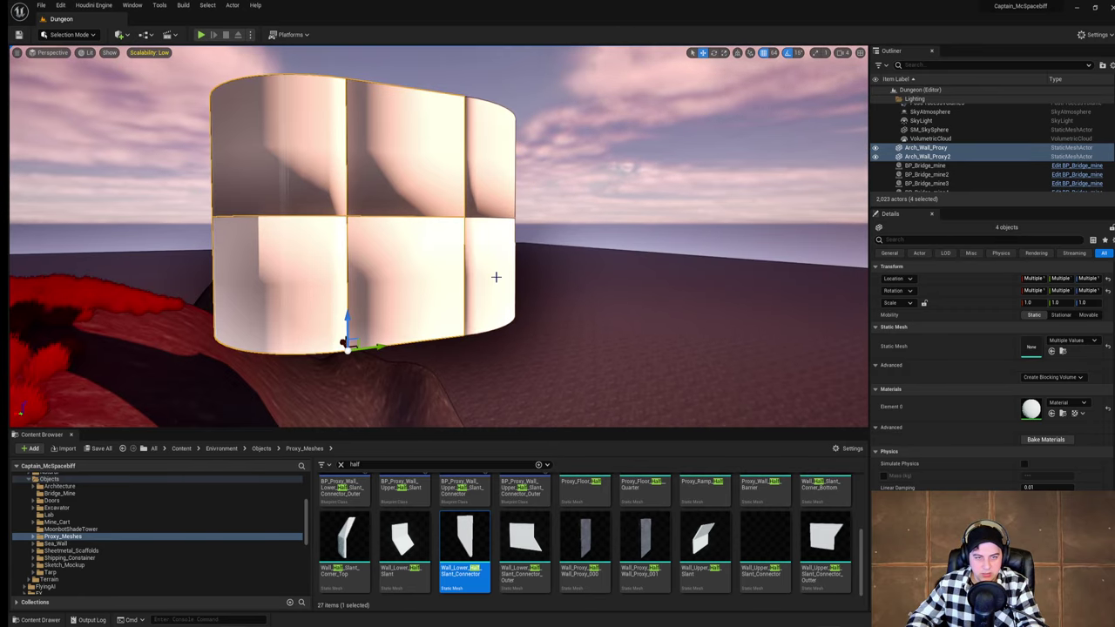
pyautogui.keyDown('shift'); pyautogui.click(495, 276); pyautogui.keyUp('shift')
pyautogui.press('Delete')
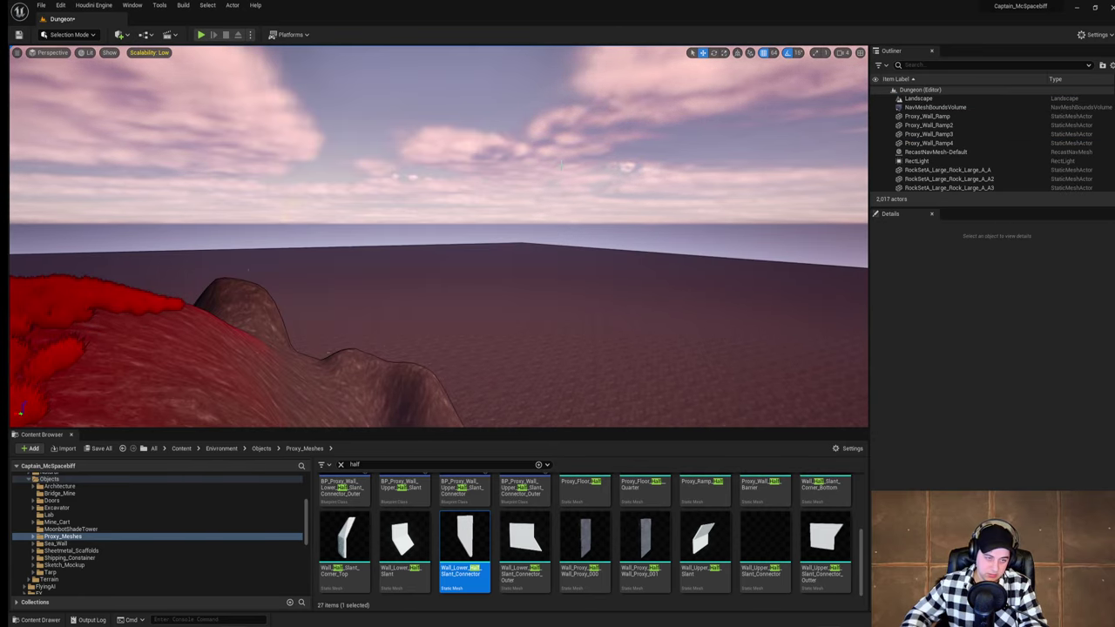
# Step: Return to the view across the large room and save the current level
pyautogui.moveTo(496, 276); pyautogui.dragTo(375, 268, button='right')
pyautogui.press('w')
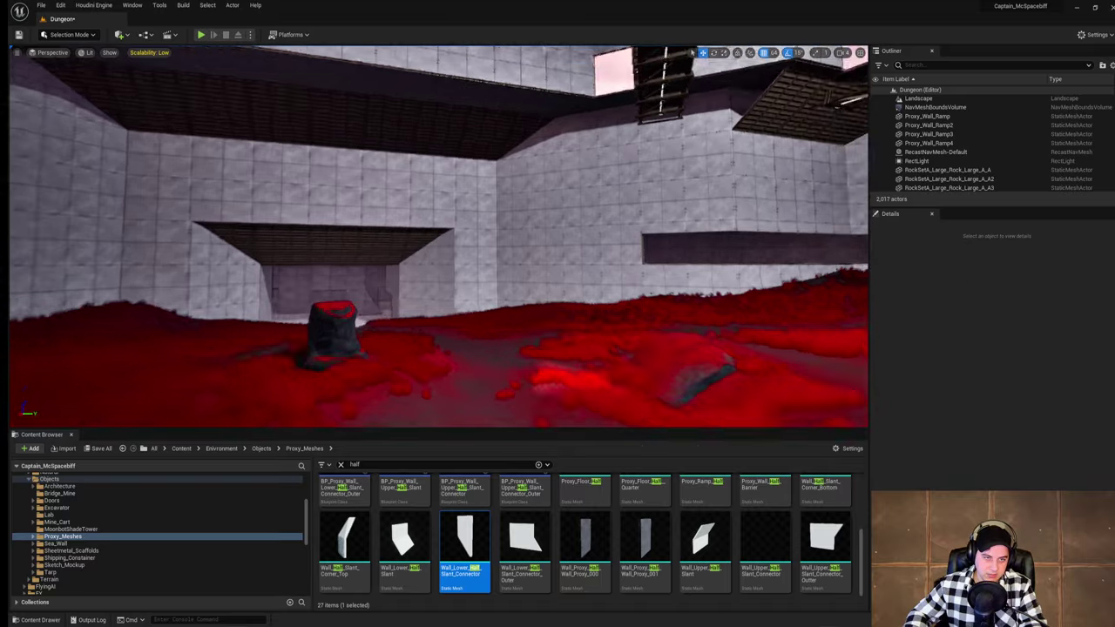
pyautogui.moveTo(256, 154); pyautogui.dragTo(509, 181, button='right')
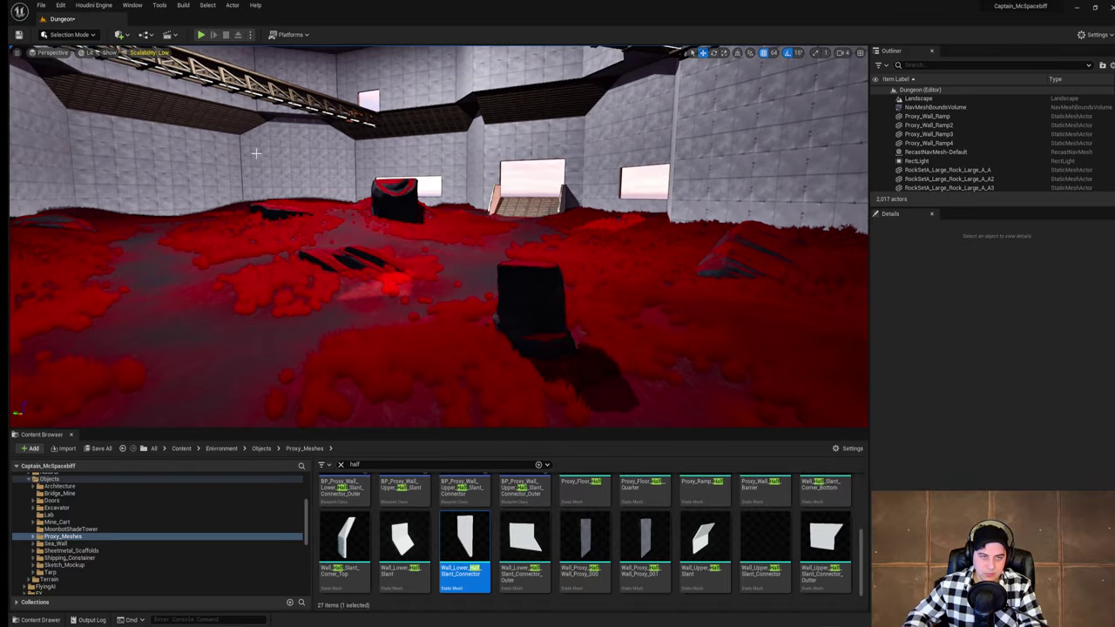
pyautogui.click(41, 7)
pyautogui.click(78, 88)
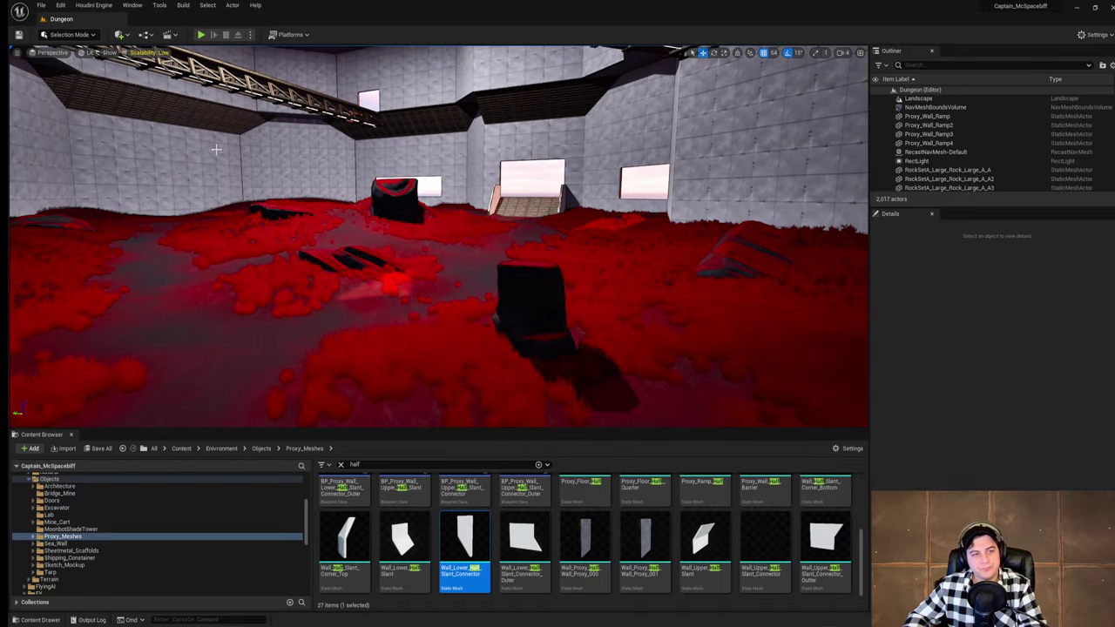
# Step: Start a playtest in the large room and run and jump past the tall black rock toward the ramp
pyautogui.moveTo(216, 148); pyautogui.dragTo(212, 114, button='right')
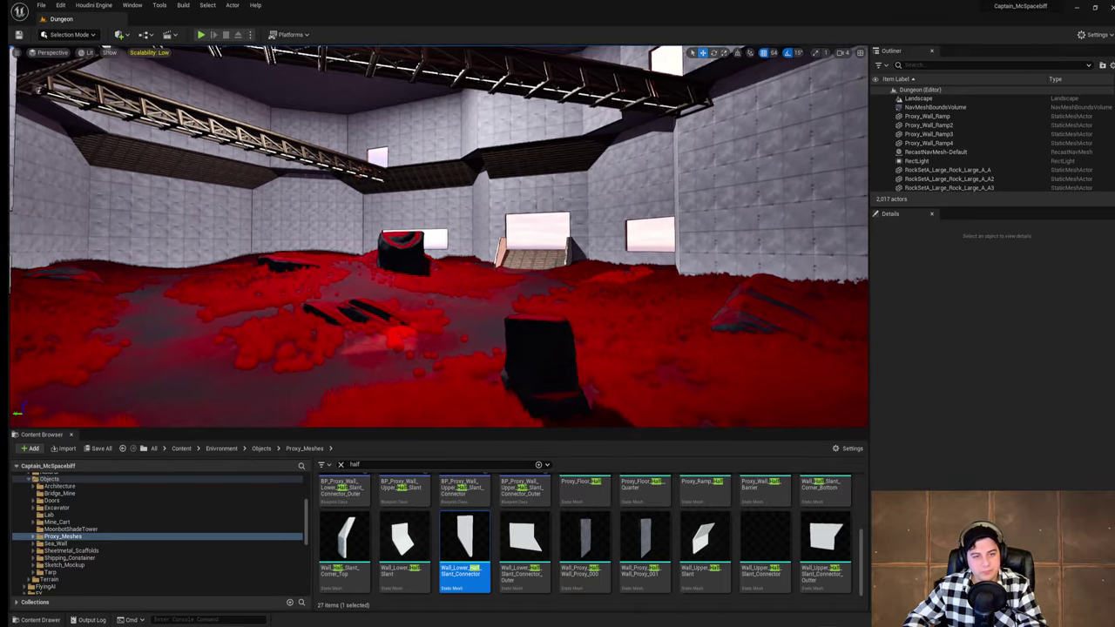
pyautogui.click(373, 191)
pyautogui.press('d')
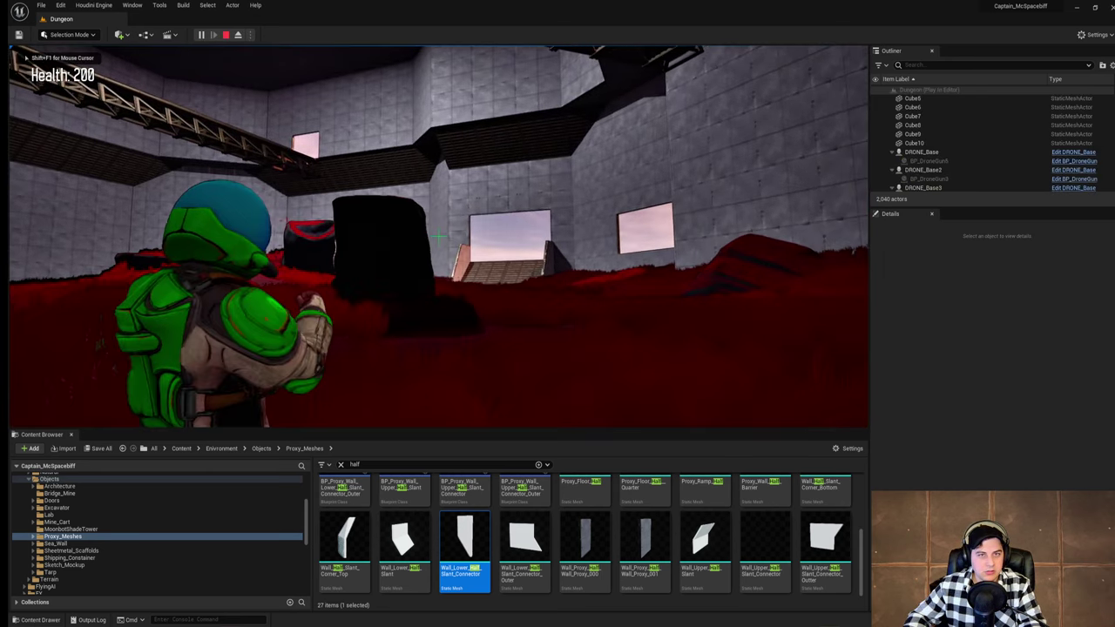
pyautogui.press('w')
pyautogui.press('space')
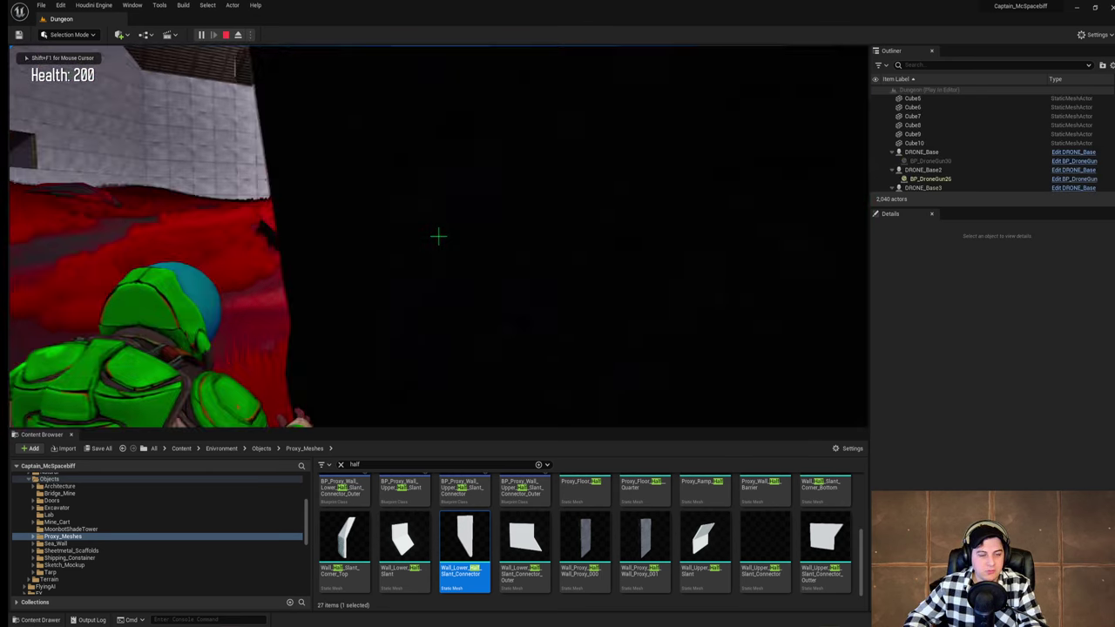
pyautogui.press('w')
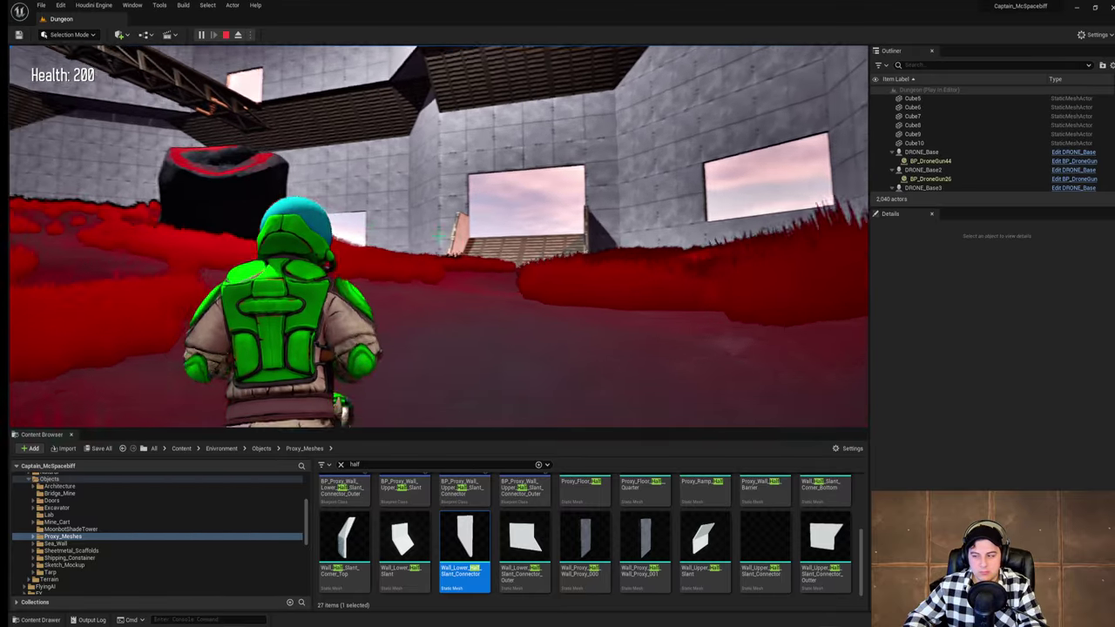
# Step: Try to get a weapon with the console command "give smg"
pyautogui.press('`')
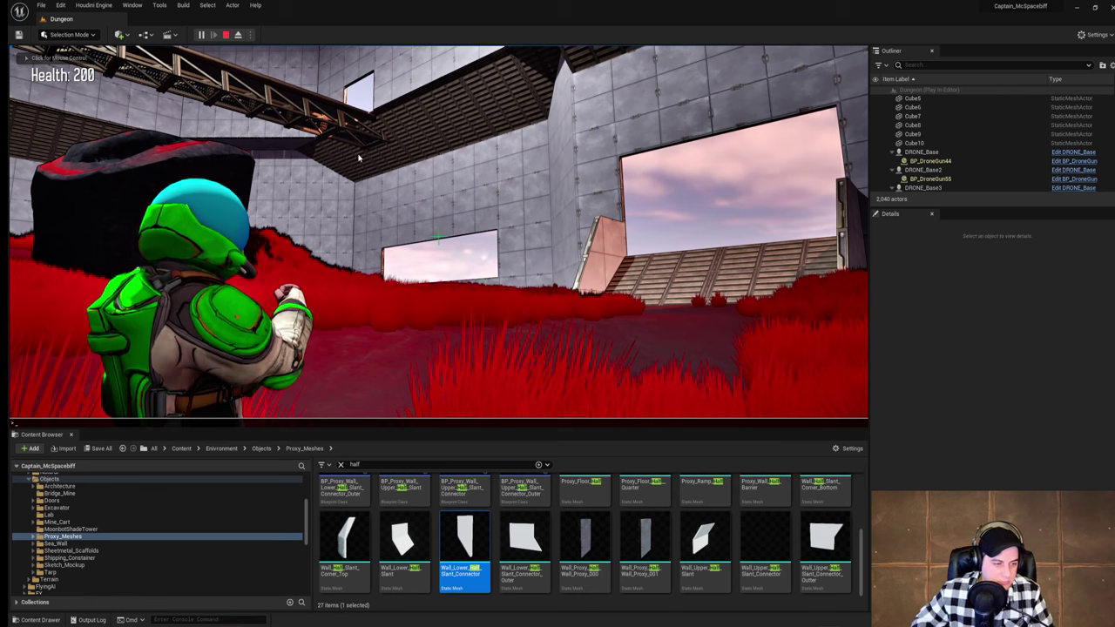
pyautogui.write('give smg')
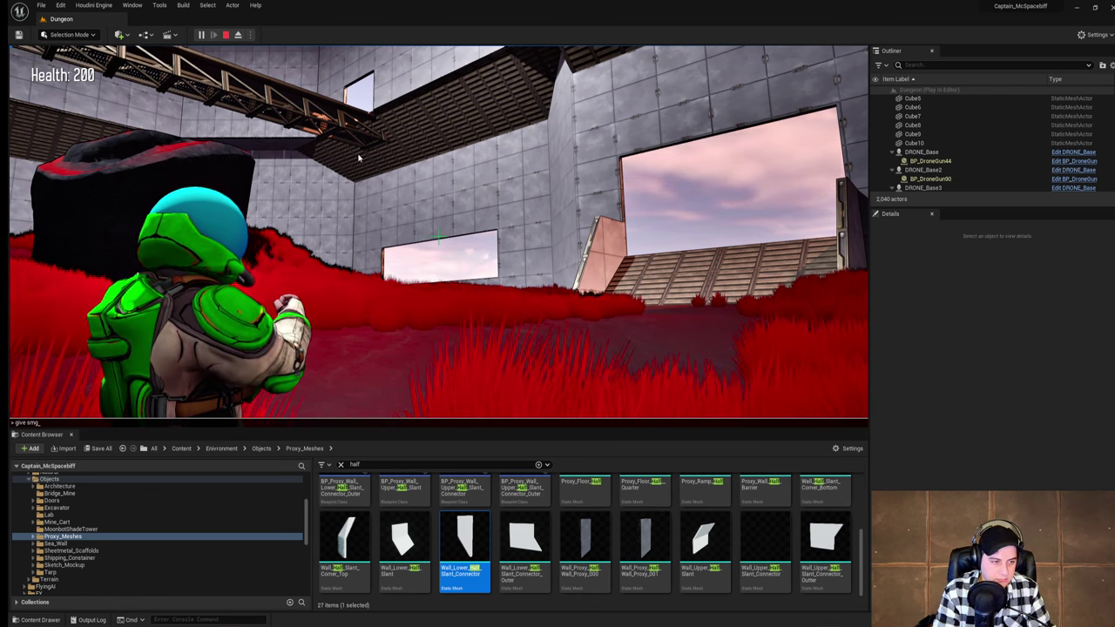
pyautogui.press('Return')
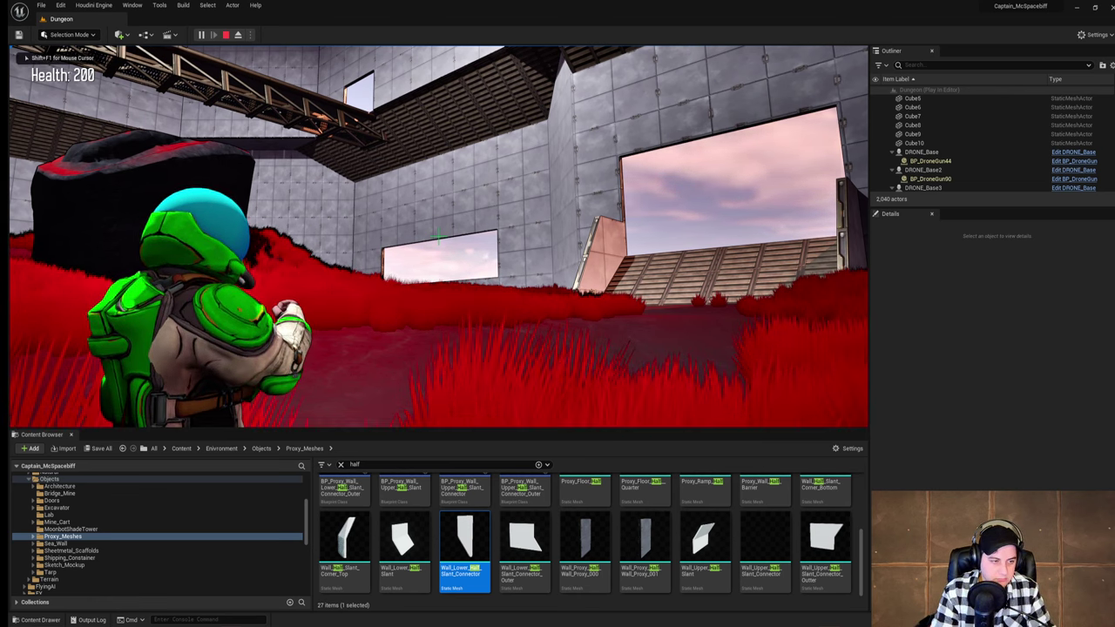
# Step: Equip the character with the SMG using the console command "giveweapon smg"
pyautogui.press('`')
pyautogui.write('giveweapo')
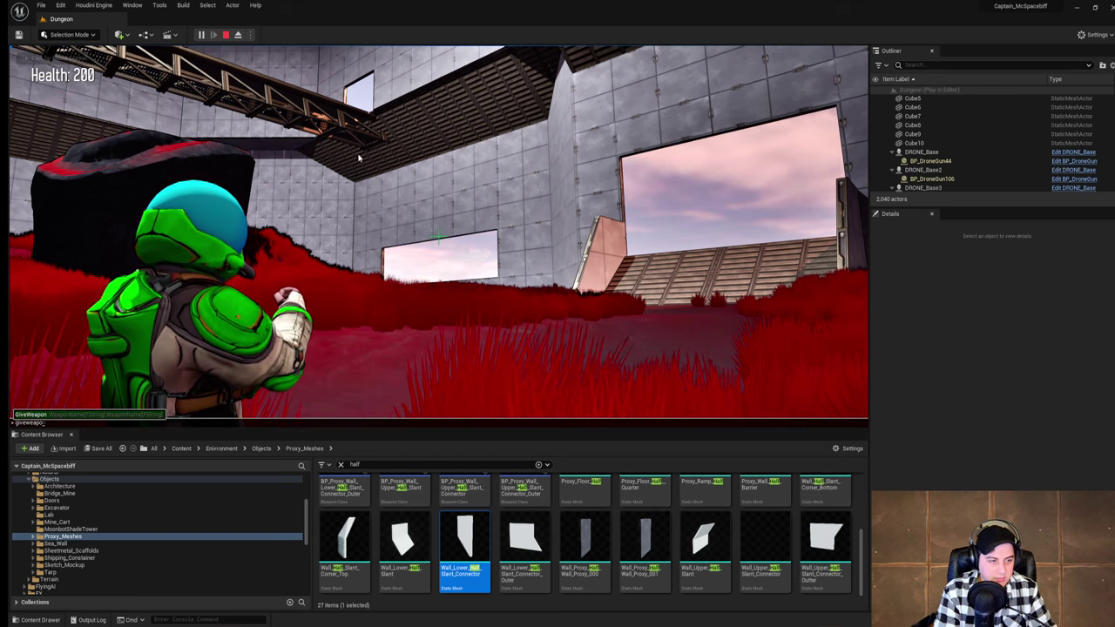
pyautogui.write('n smg')
pyautogui.press('Return')
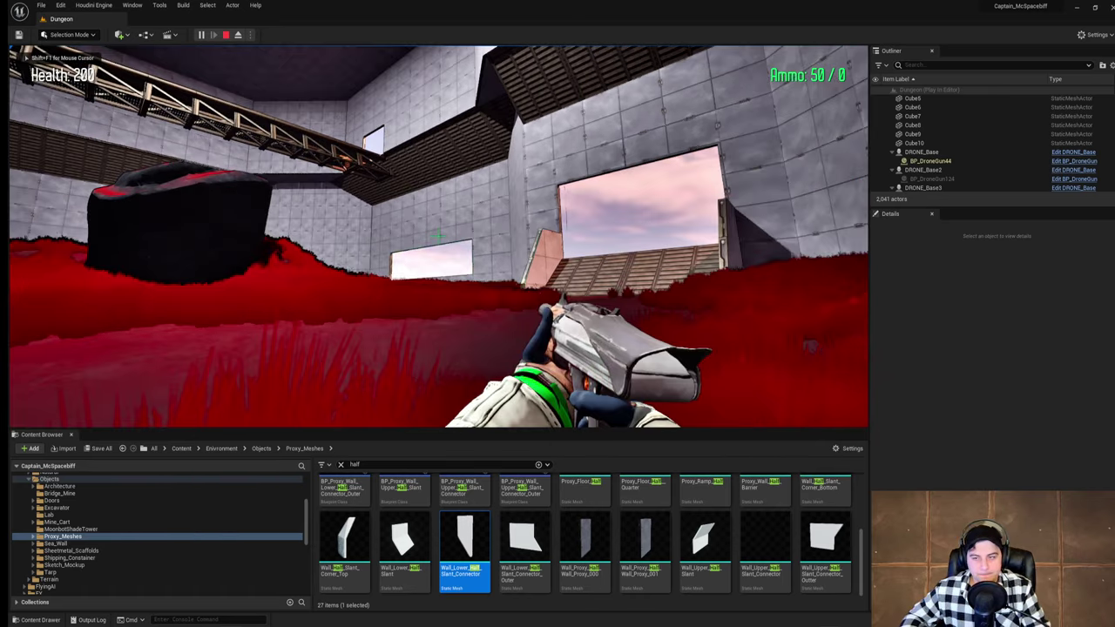
# Step: Run and jump with the SMG to a spot overlooking the room, and release the cursor from the game
pyautogui.press('w')
pyautogui.press('space')
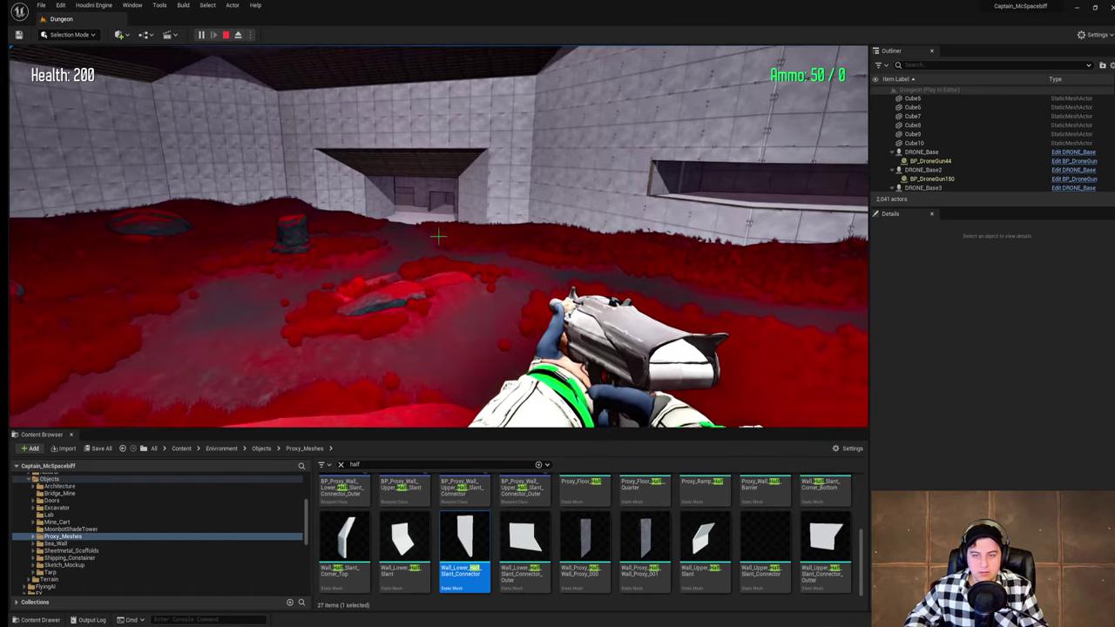
pyautogui.hotkey('shift', 'F1')
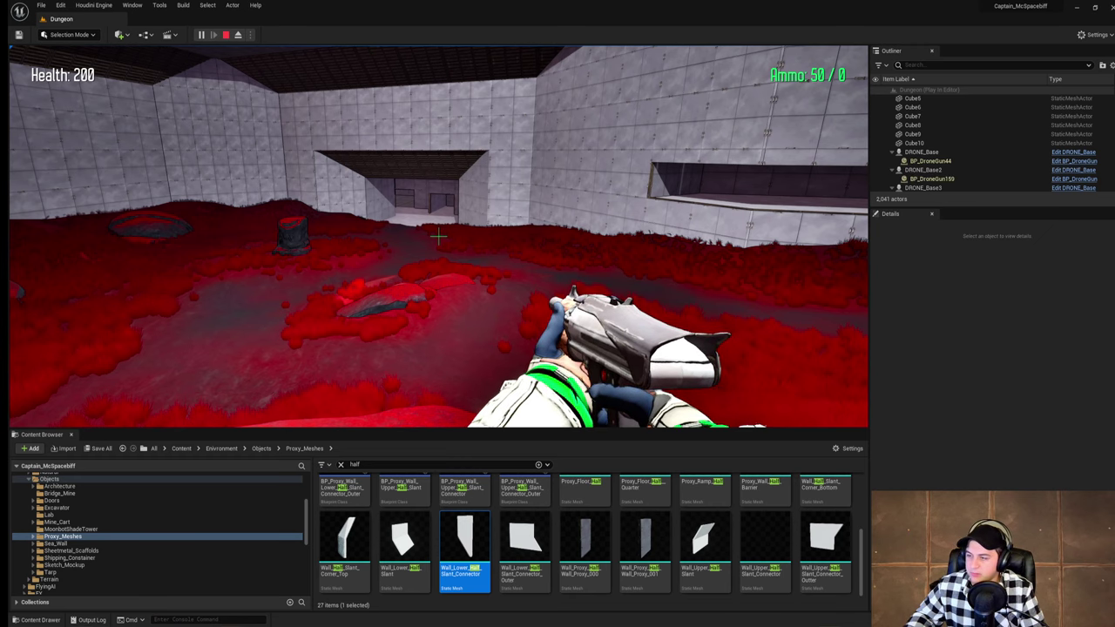
# Step: Place the browser window over the viewport, shortened above the asset thumbnails, with both grey creature models framed in the image
pyautogui.moveTo(1114, 86); pyautogui.dragTo(721, 58)
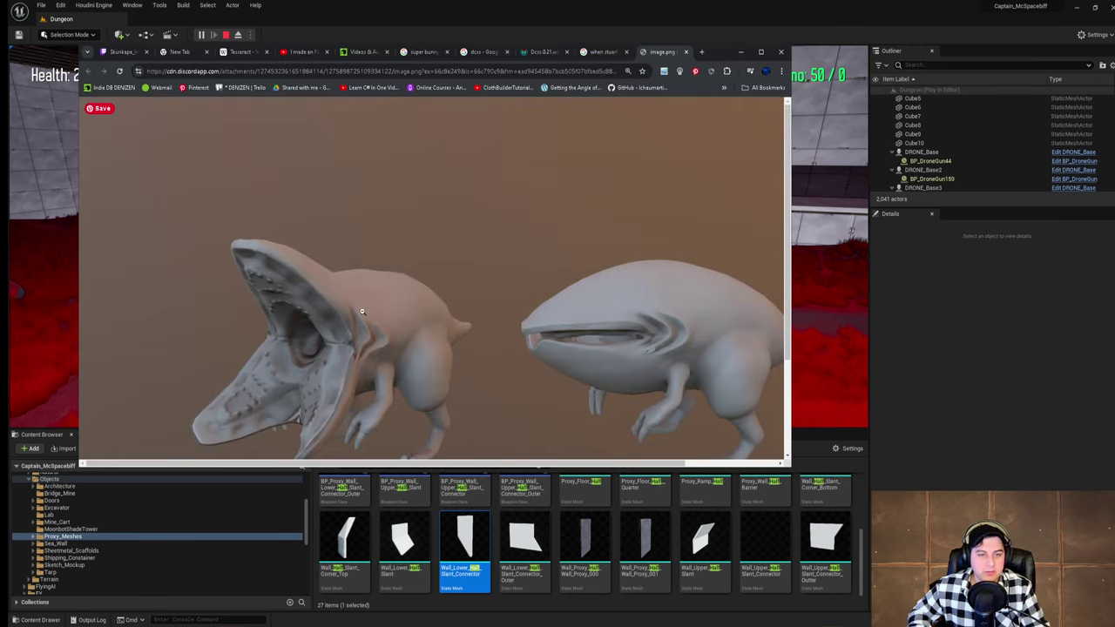
pyautogui.scroll(-2, 440, 303)
pyautogui.scroll(1, 440, 303)
pyautogui.moveTo(367, 466); pyautogui.dragTo(412, 464)
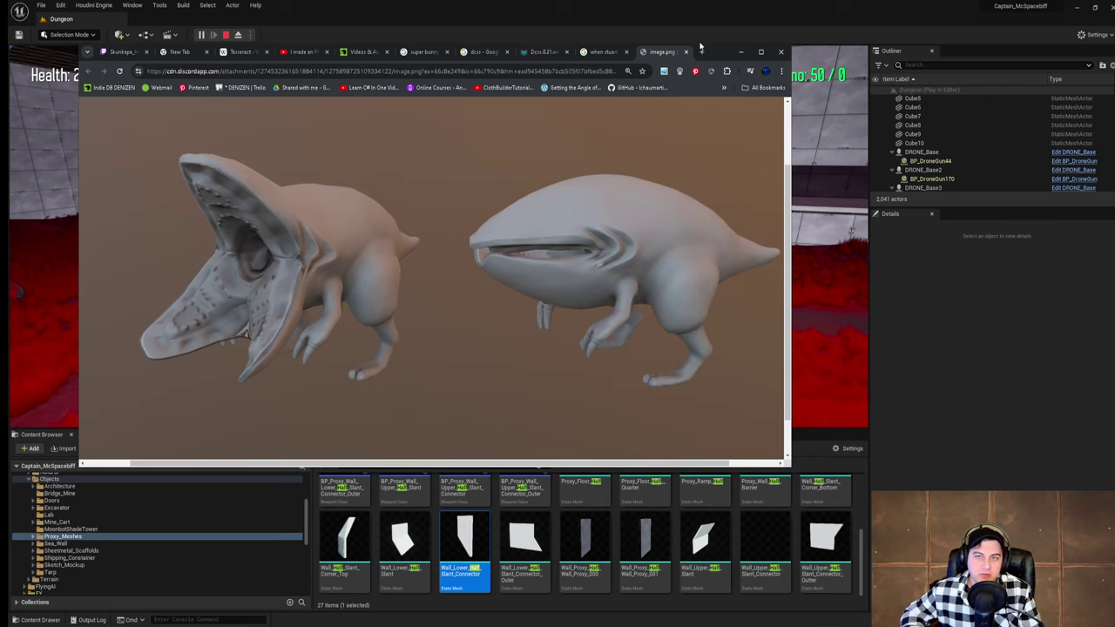
pyautogui.moveTo(700, 46); pyautogui.dragTo(659, 58)
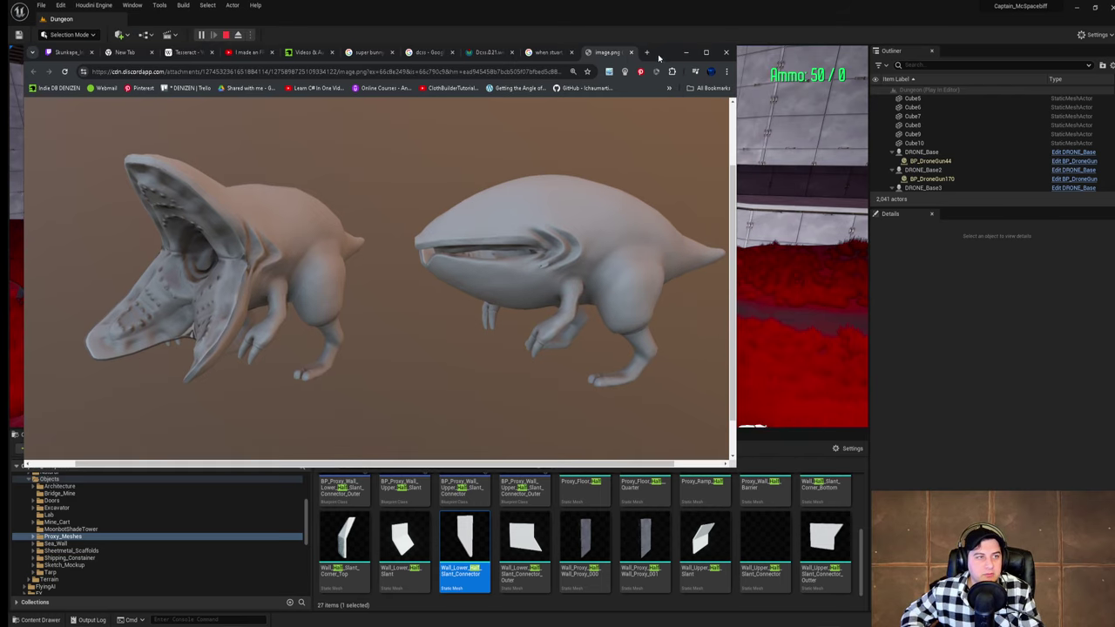
pyautogui.moveTo(288, 468); pyautogui.dragTo(313, 437)
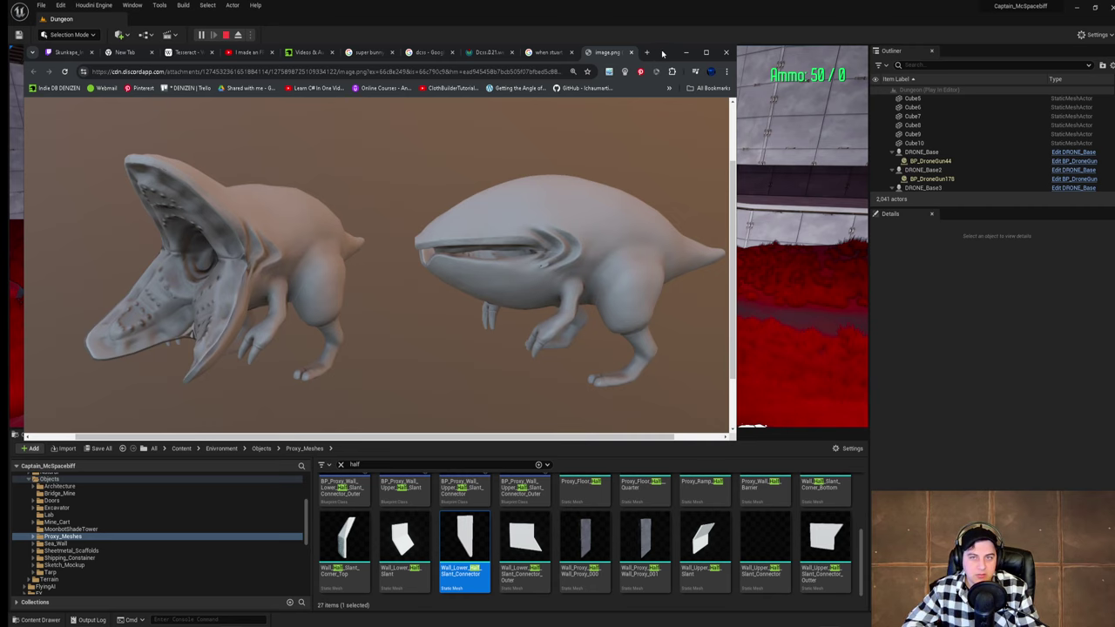
# Step: Clear the browser window off the viewport, resume control of the game, and fire the SMG around the large room
pyautogui.moveTo(662, 54); pyautogui.dragTo(756, 66)
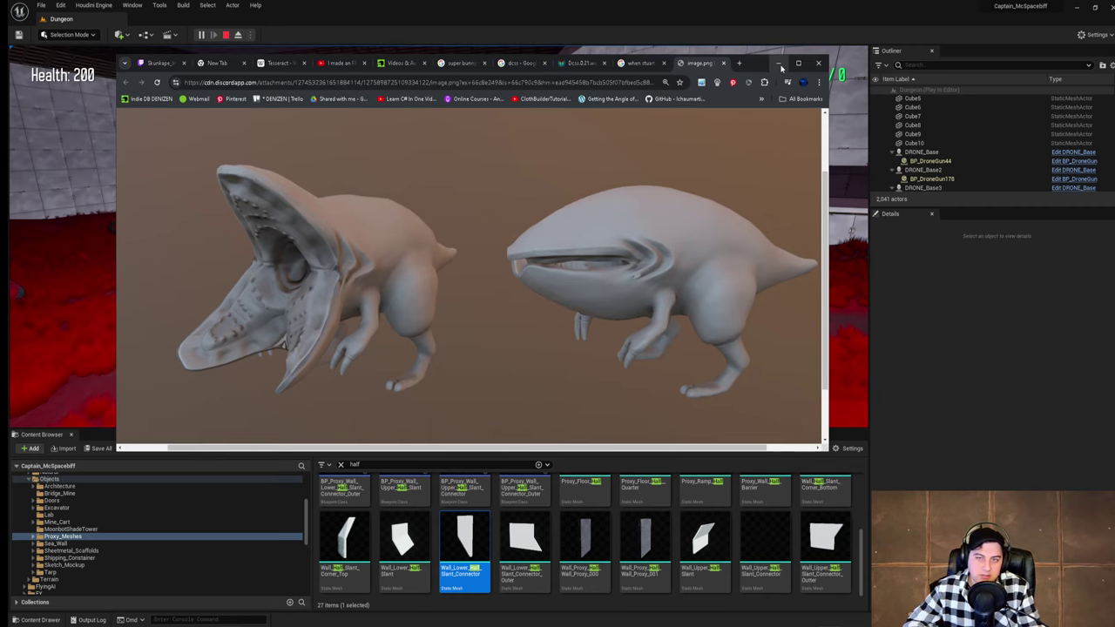
pyautogui.click(779, 63)
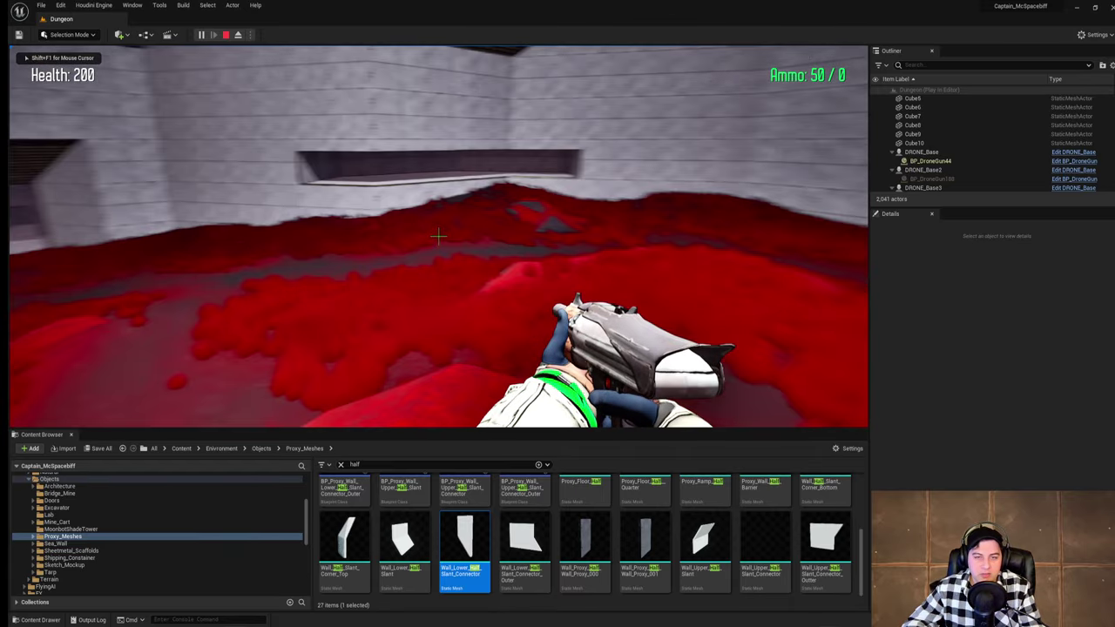
pyautogui.click(438, 236)
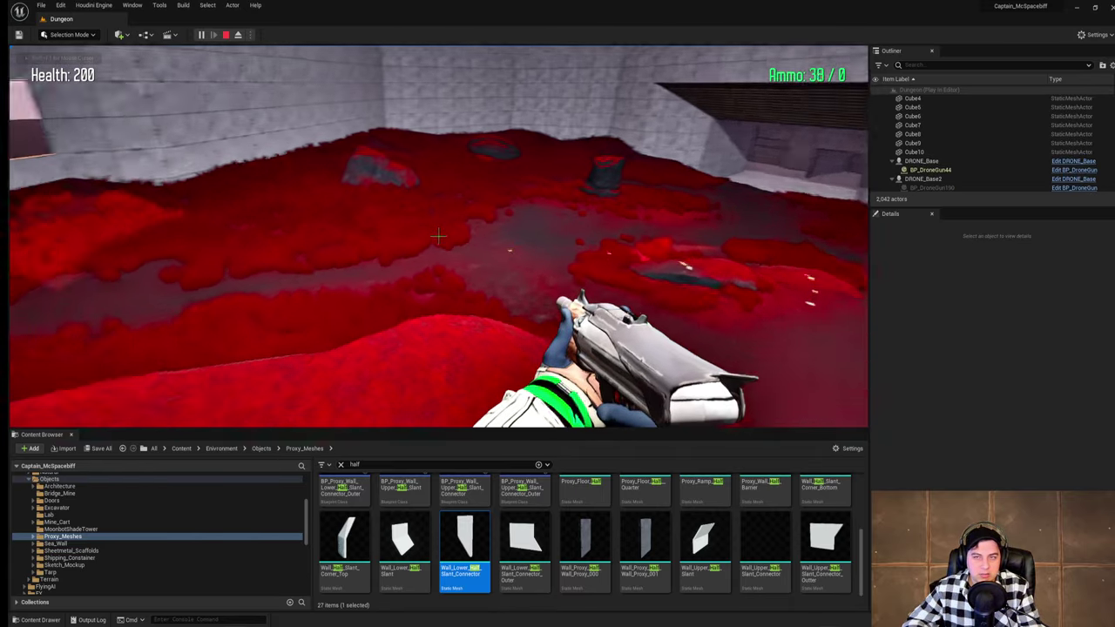
pyautogui.click(438, 236)
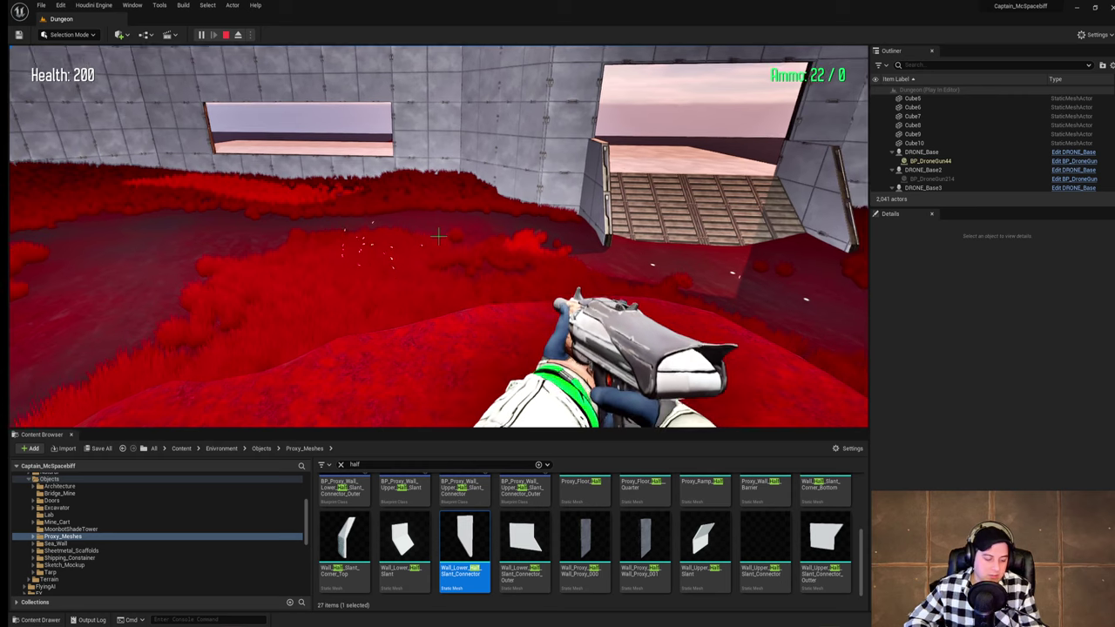
# Step: Refill the SMG's reserve ammunition with the console command AllAmmo
pyautogui.hotkey('shift', 'F1')
pyautogui.write('giv')
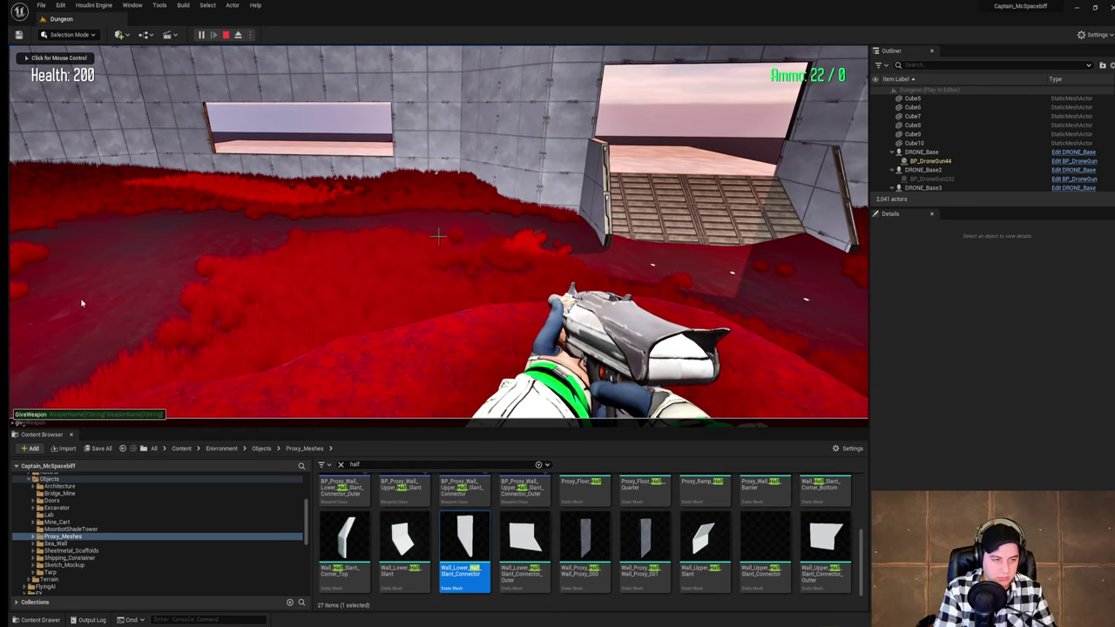
pyautogui.write('e')
pyautogui.press('BackSpace')
pyautogui.press('BackSpace')
pyautogui.press('BackSpace')
pyautogui.press('BackSpace')
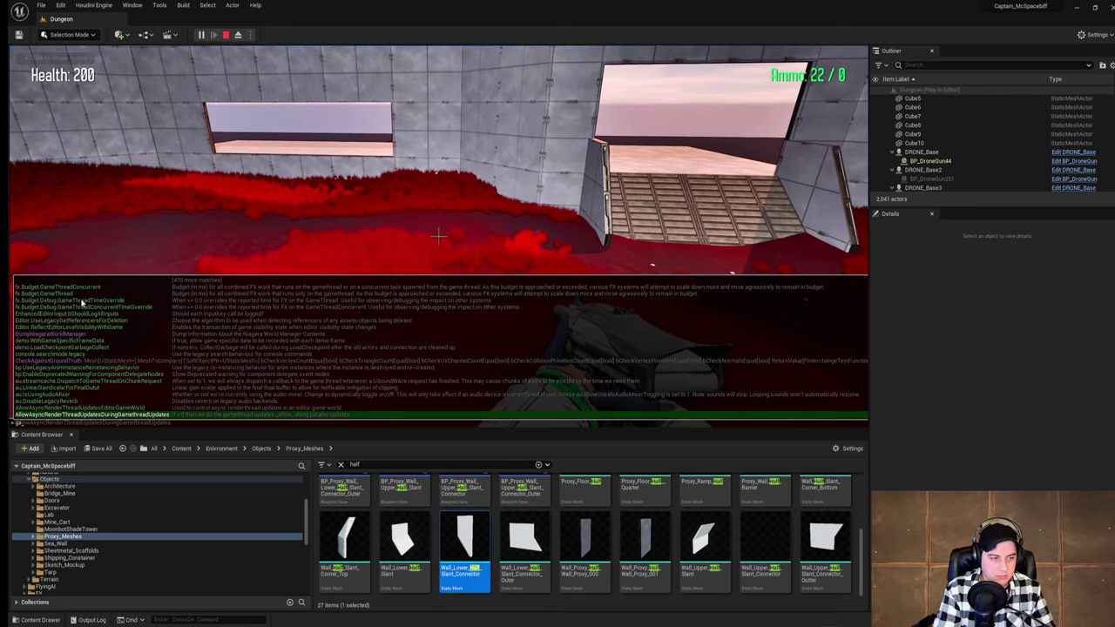
pyautogui.write('all am')
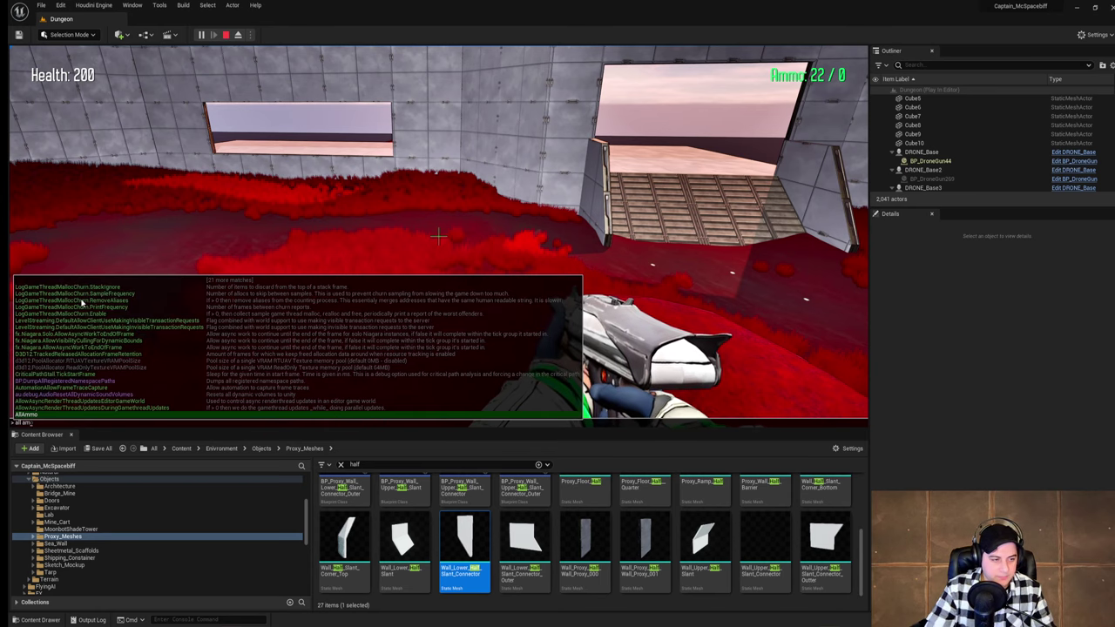
pyautogui.press('Return')
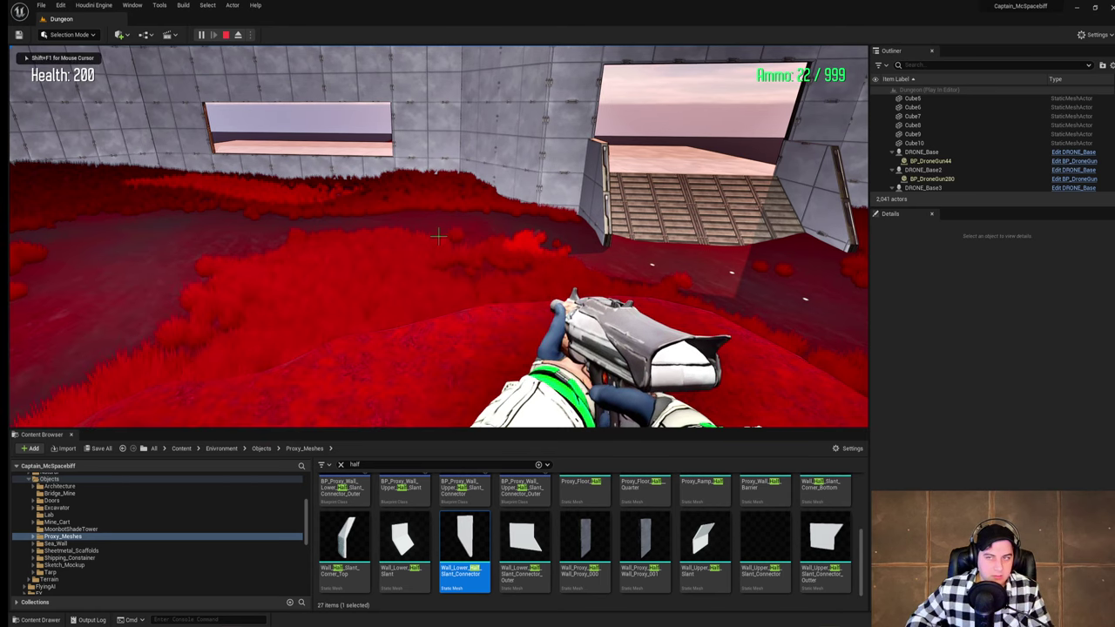
# Step: Sprint and jump across the red-grass room, firing the SMG at the large central boulder
pyautogui.hotkey('shift', 'w')
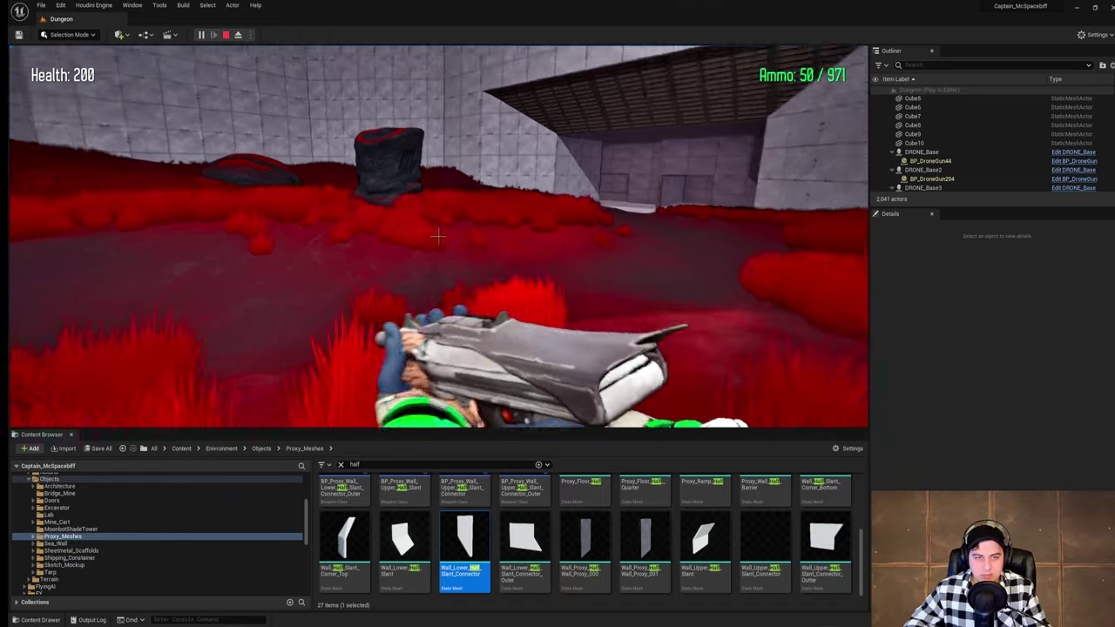
pyautogui.press('space')
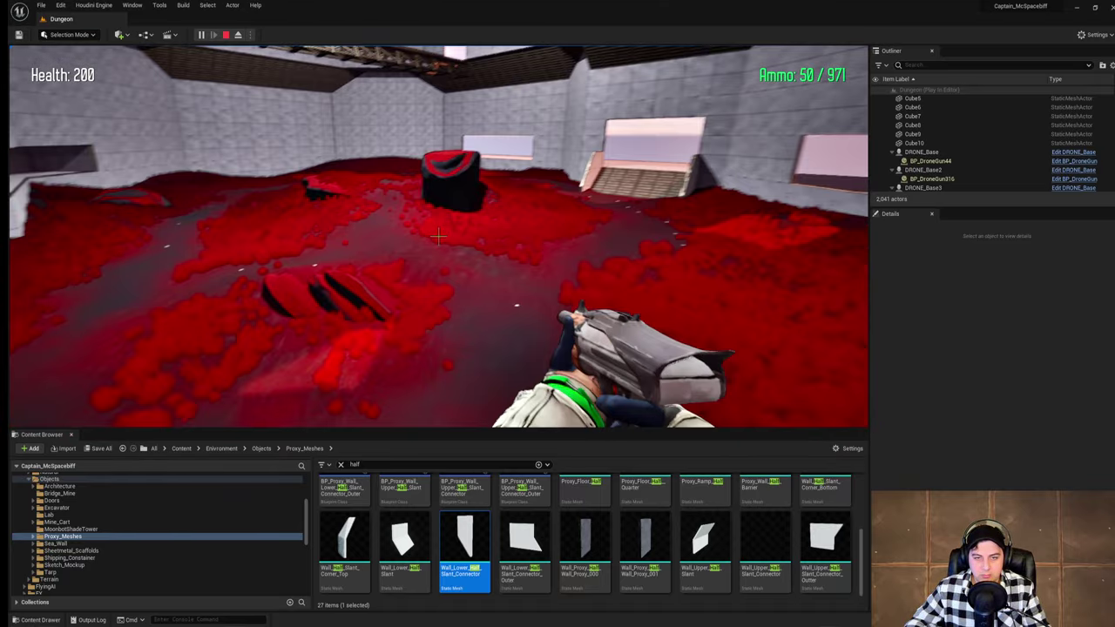
pyautogui.click(438, 236)
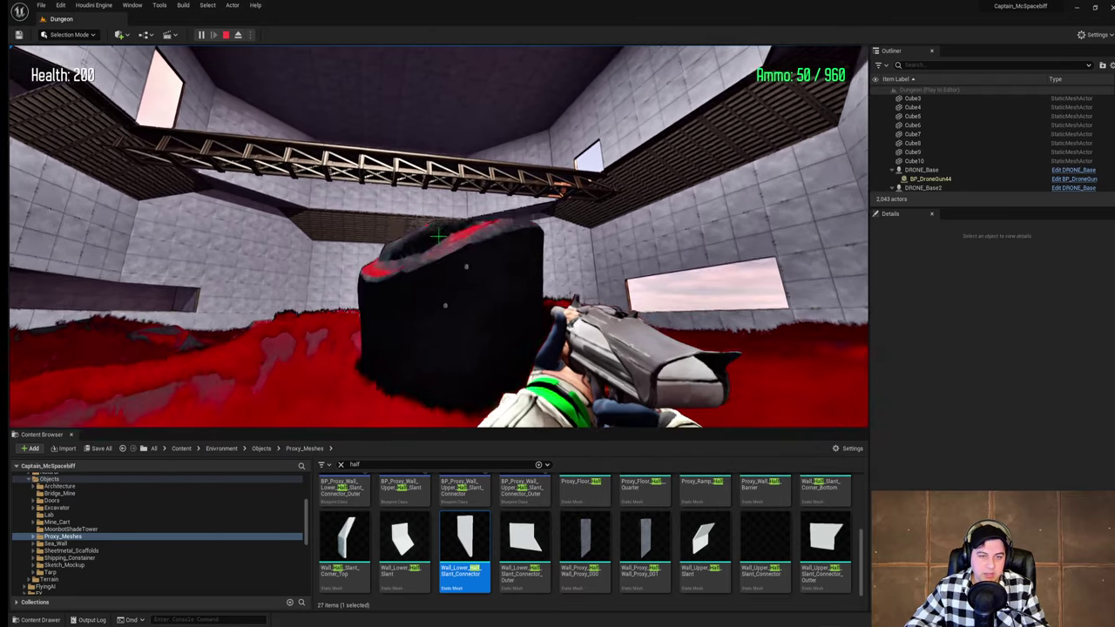
pyautogui.press('space')
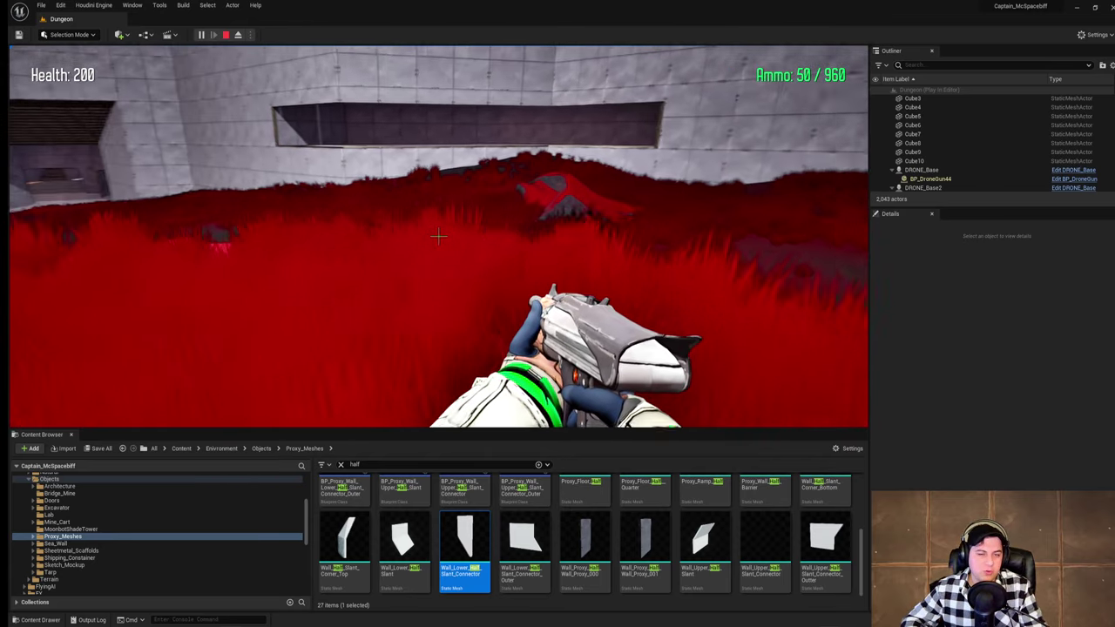
# Step: Walk through the grass past the wide window openings to the stump-shaped rock and jump beside it
pyautogui.press('w')
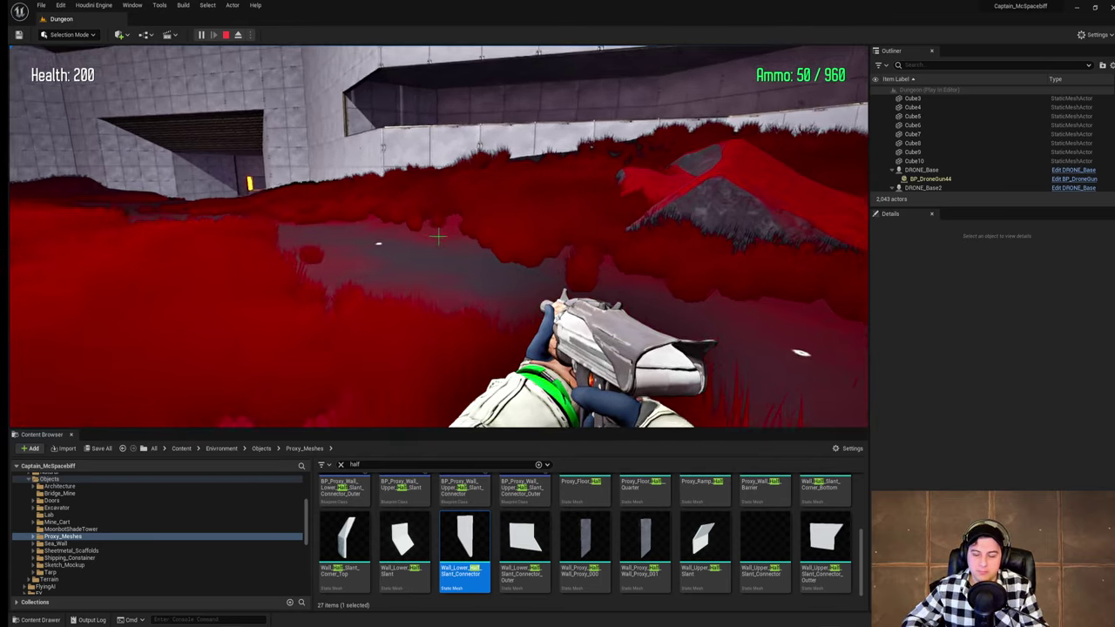
pyautogui.press('w')
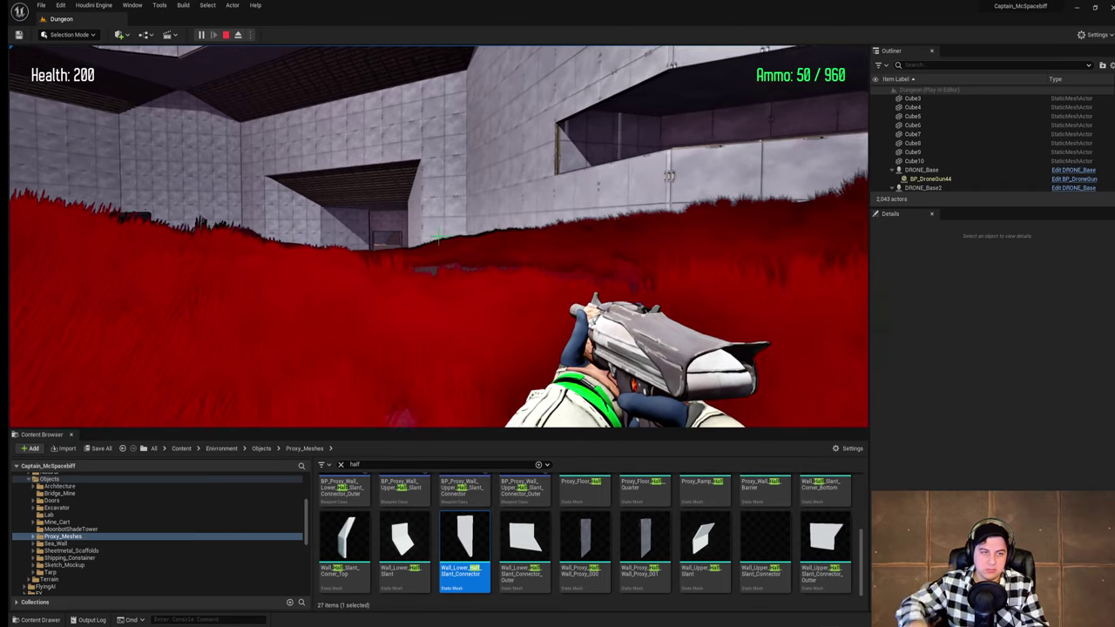
pyautogui.press('w')
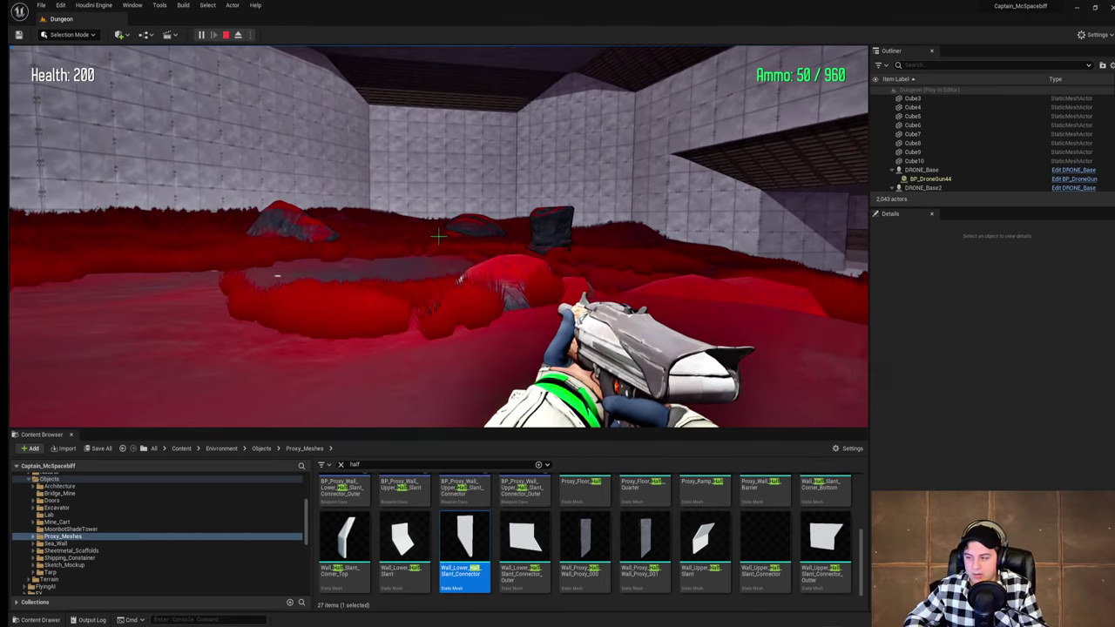
pyautogui.press('w')
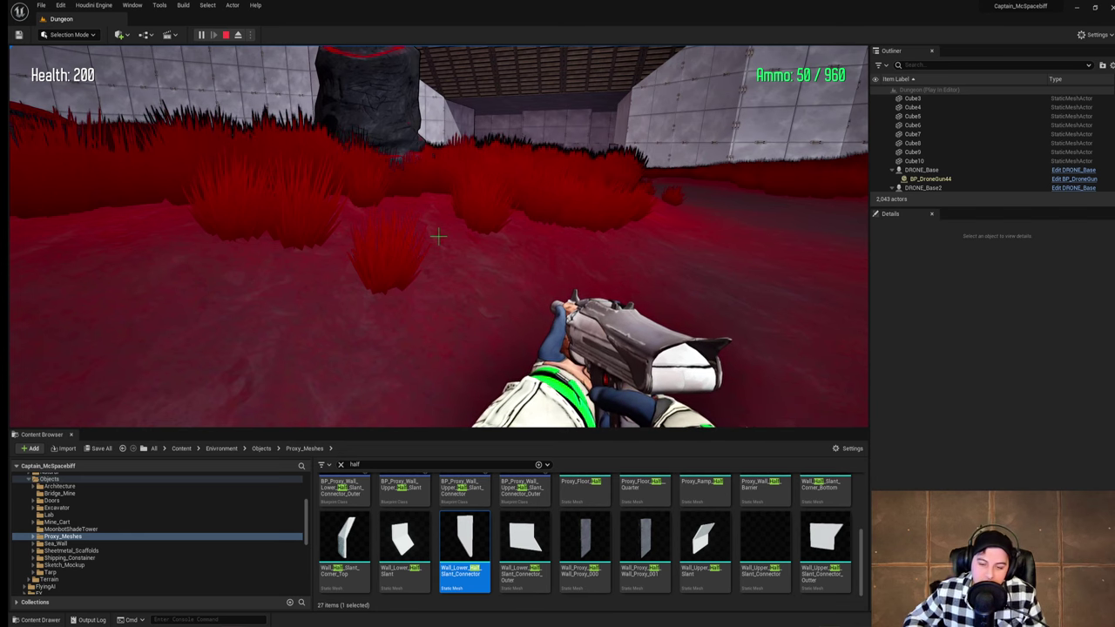
pyautogui.press('w')
pyautogui.press('space')
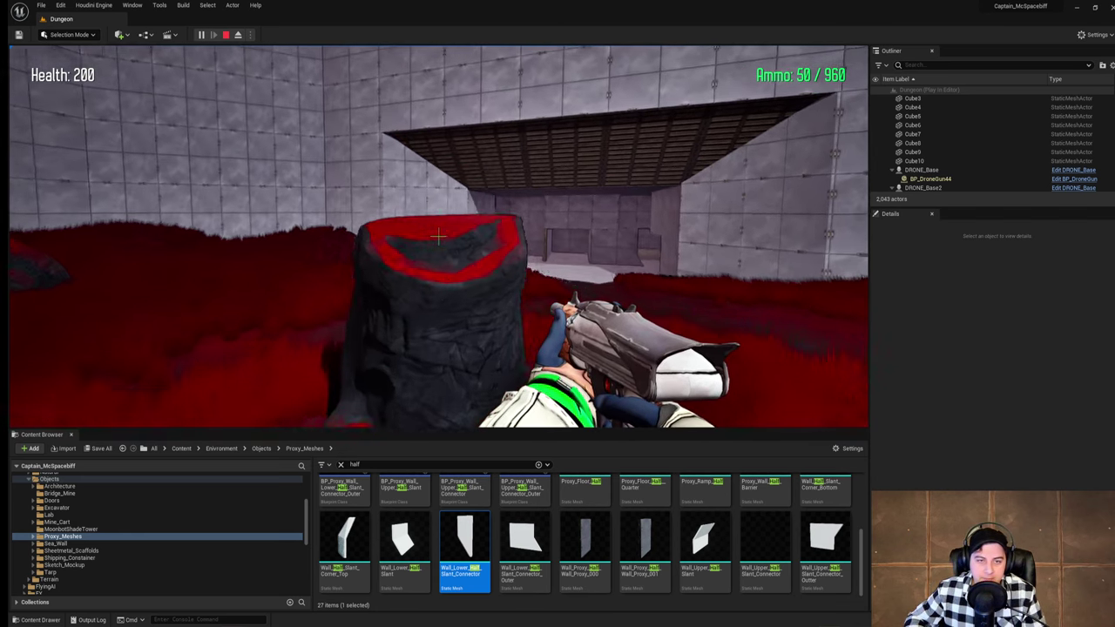
# Step: Switch to the browser and watch the Captain McSpacebiff trailer on IndieDB full screen from 0:32
pyautogui.hotkey('alt', 'Tab')
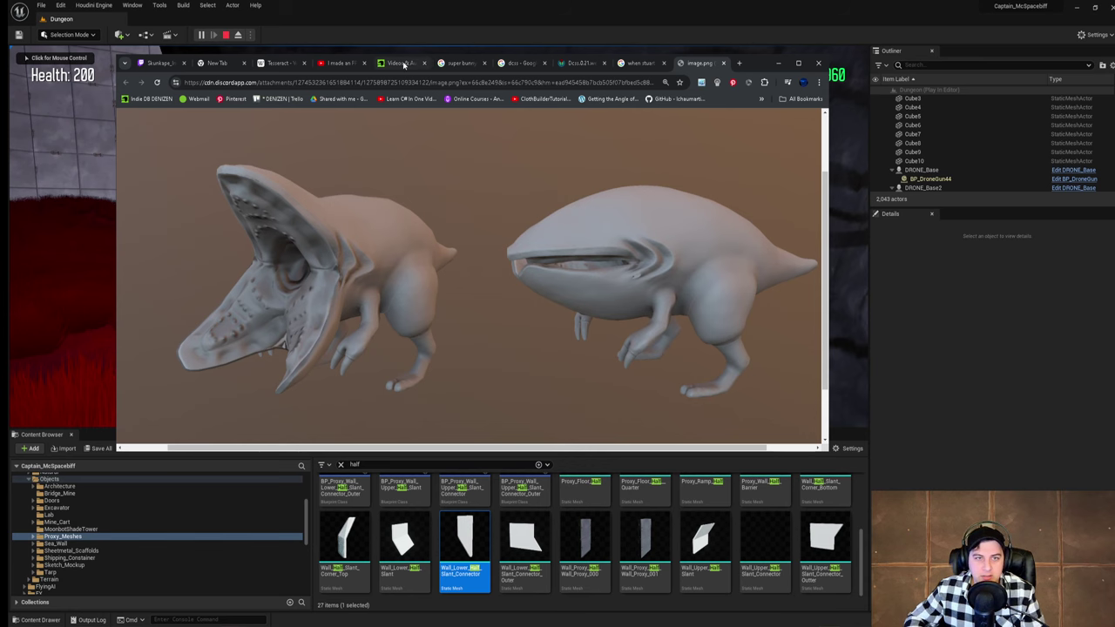
pyautogui.click(403, 65)
pyautogui.scroll(-5, 409, 371)
pyautogui.moveTo(415, 279); pyautogui.dragTo(378, 282)
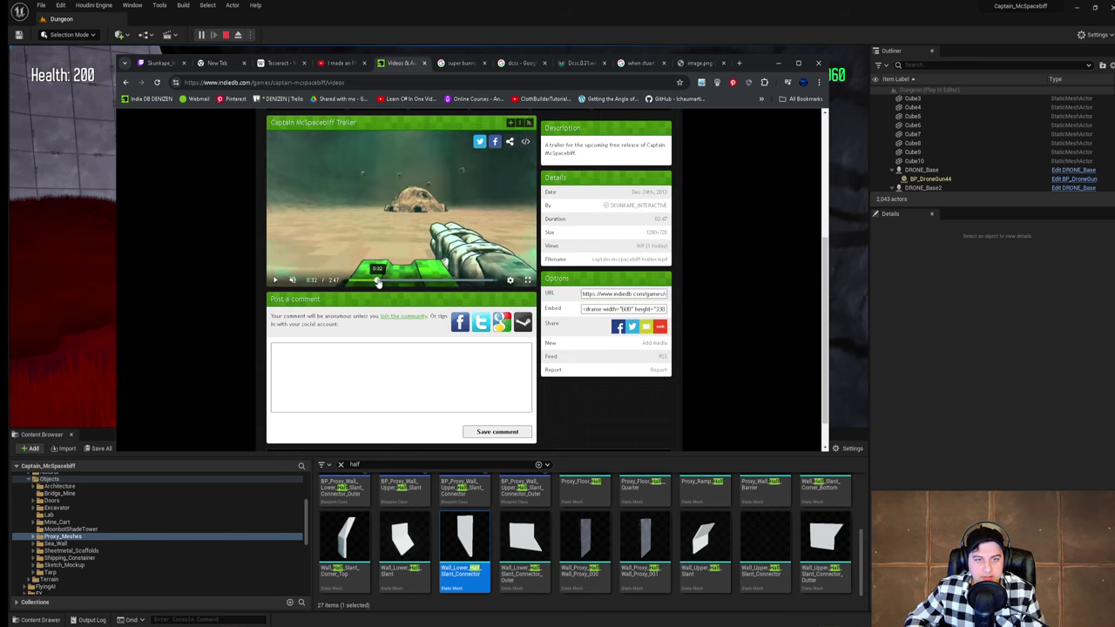
pyautogui.click(527, 280)
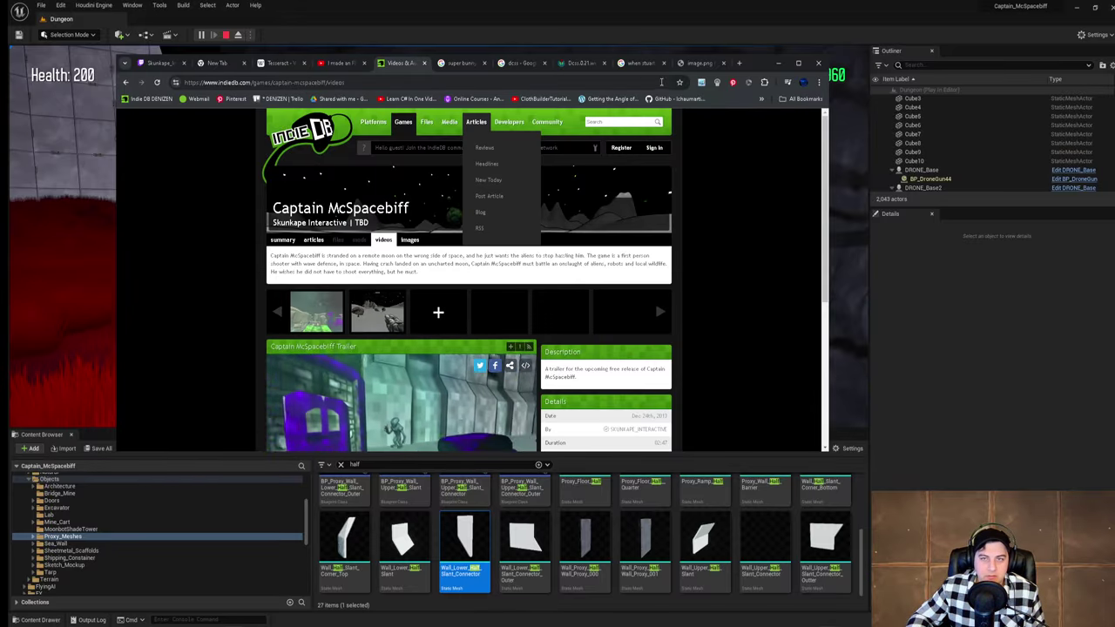
# Step: Compare the grey creature models with the trailer footage, and switch back to the game in the Unreal editor
pyautogui.click(709, 65)
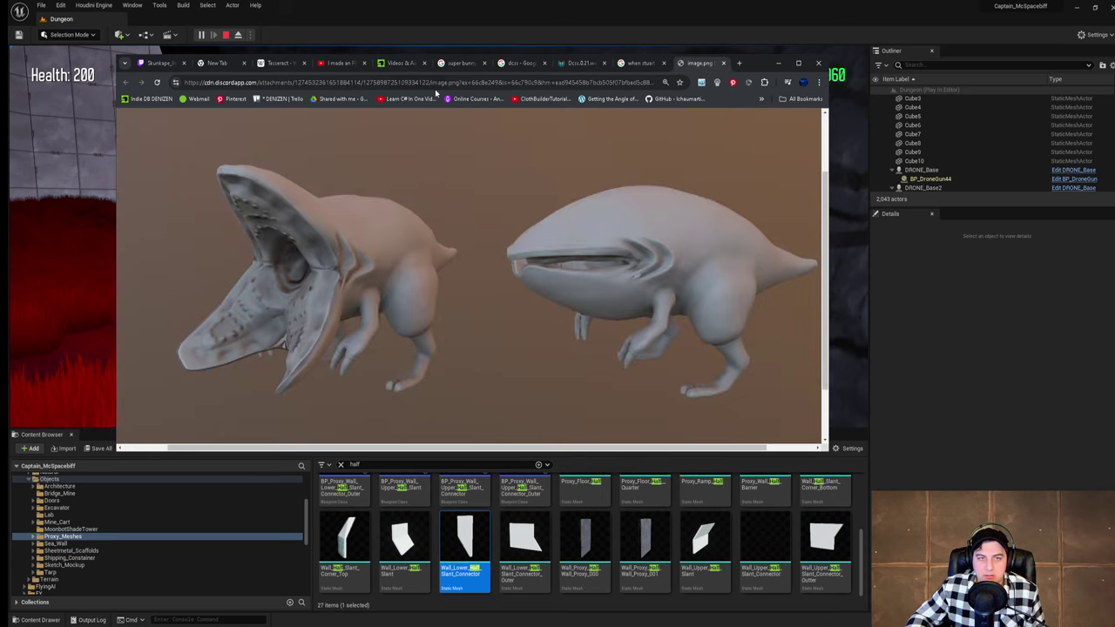
pyautogui.click(402, 62)
pyautogui.scroll(-2, 654, 298)
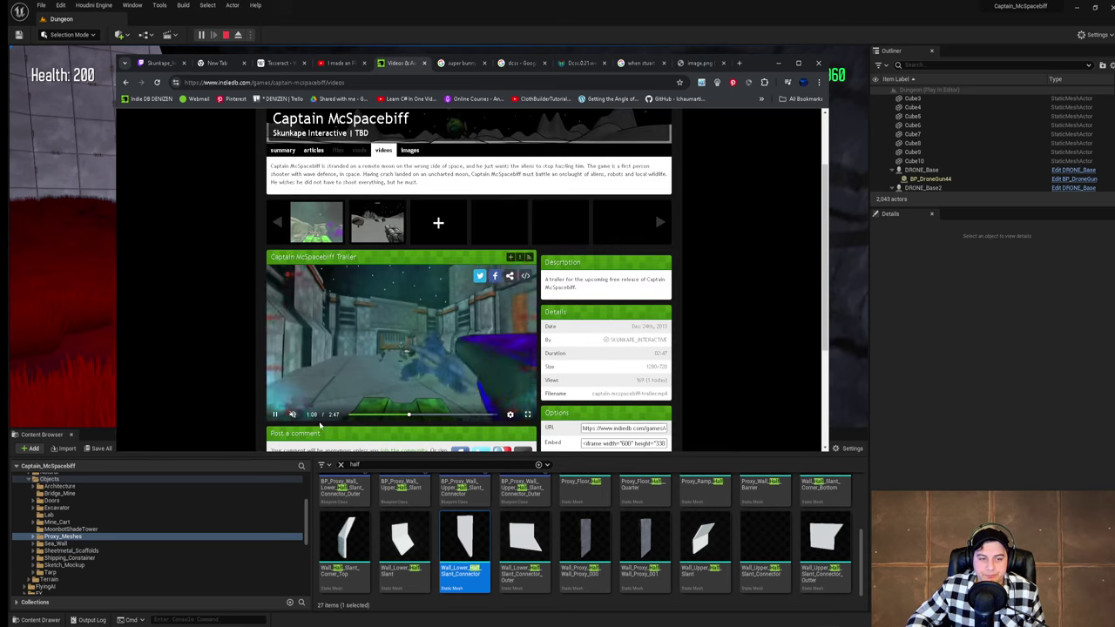
pyautogui.click(713, 62)
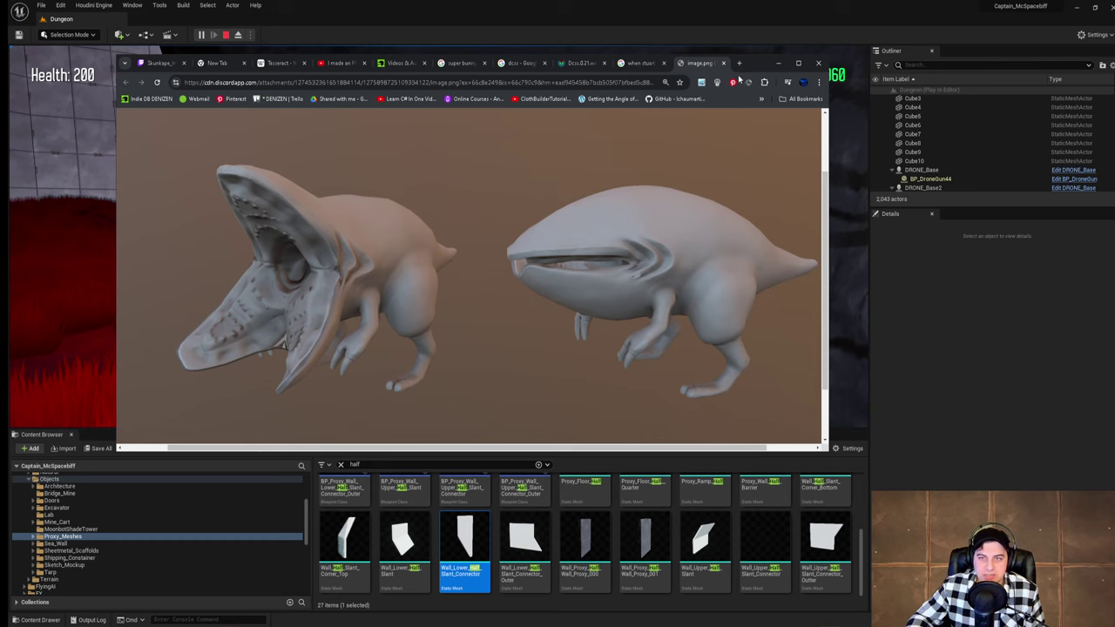
pyautogui.hotkey('alt', 'Tab')
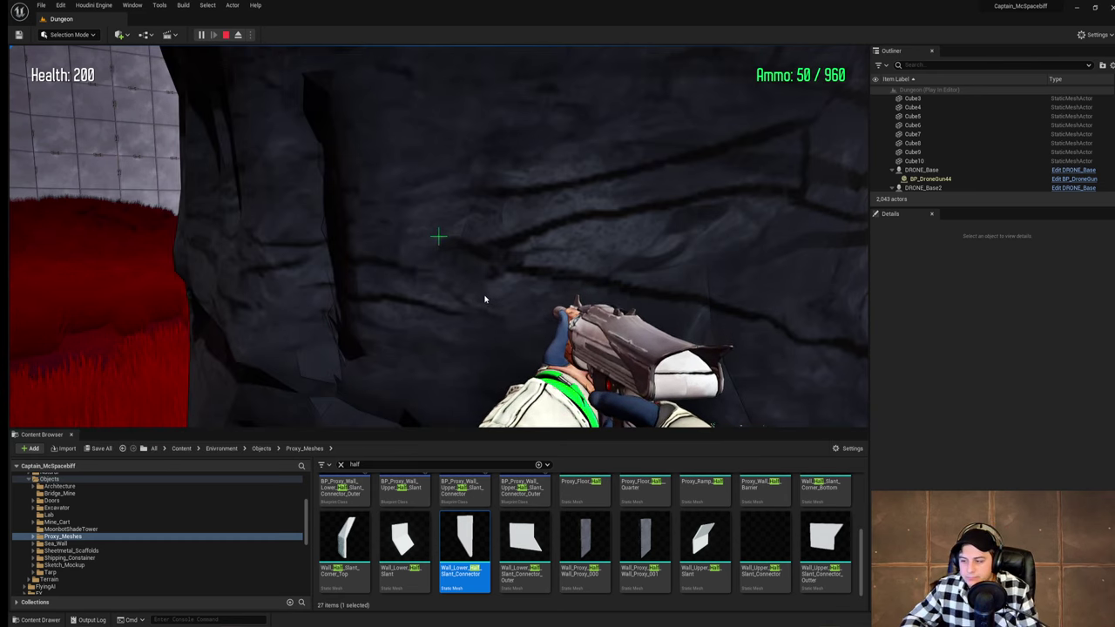
# Step: Run around the large room with the SMG, circling the central boulder and checking the rocks, windows and entrances at player scale
pyautogui.click(441, 299)
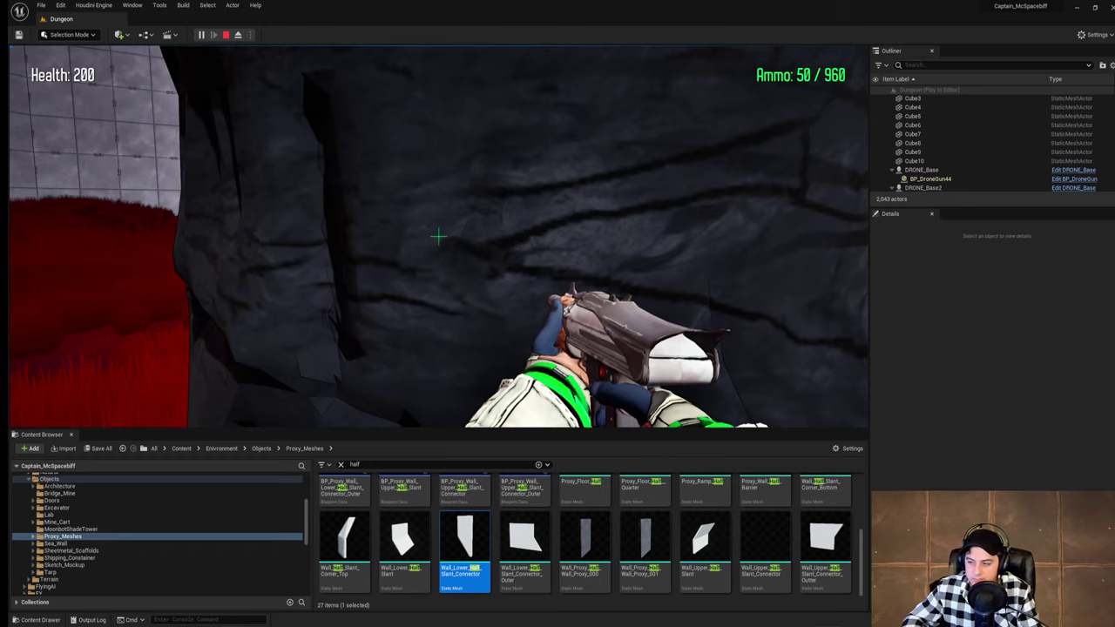
pyautogui.press('w')
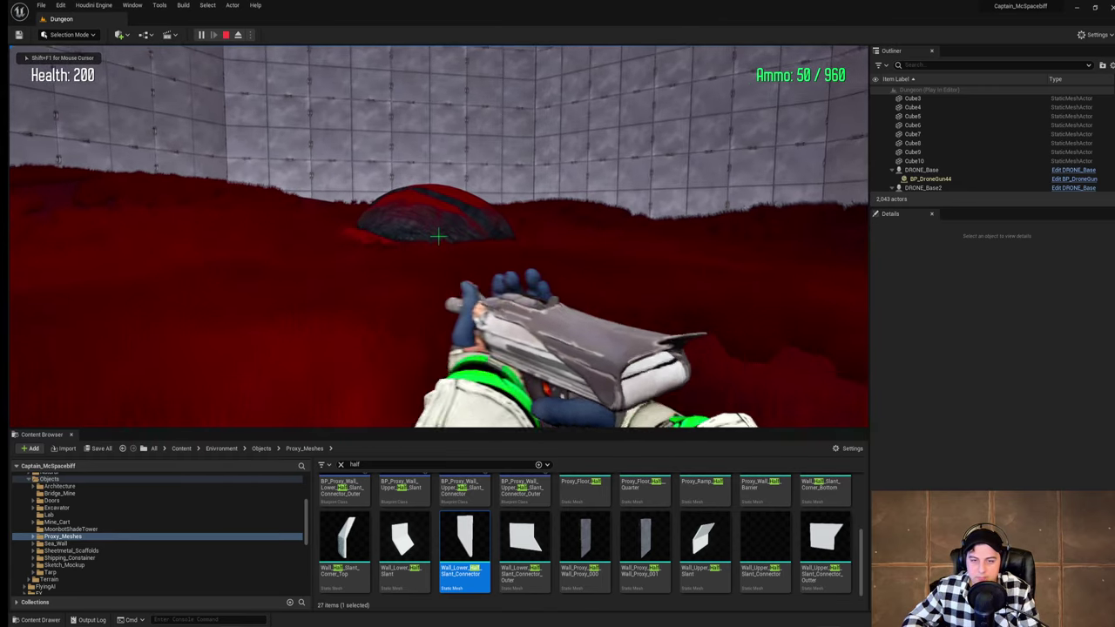
pyautogui.press('w')
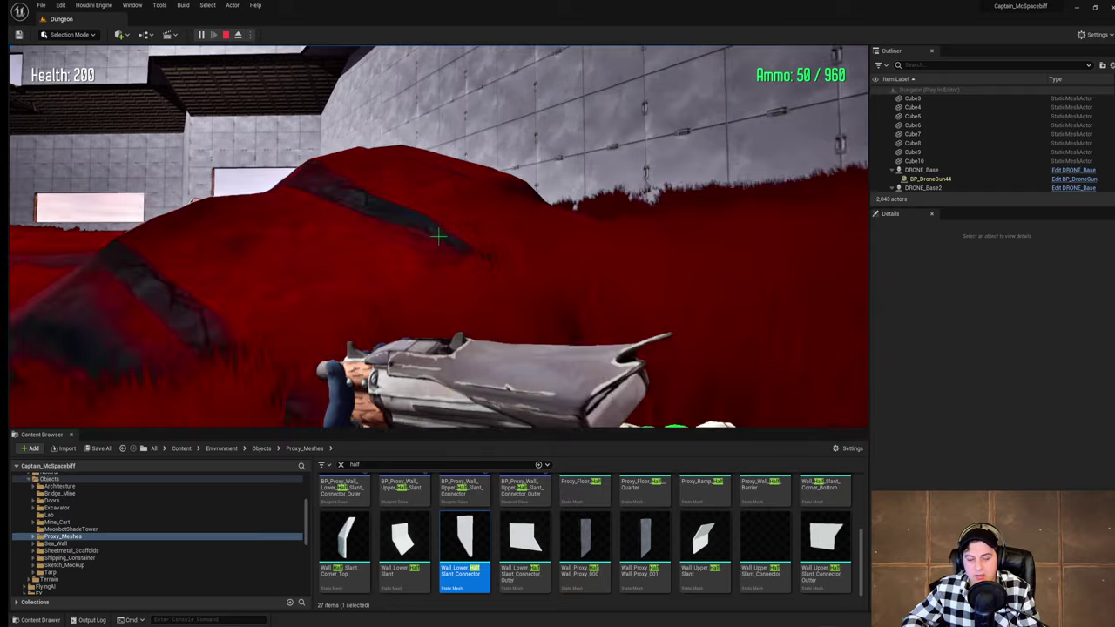
pyautogui.press('w')
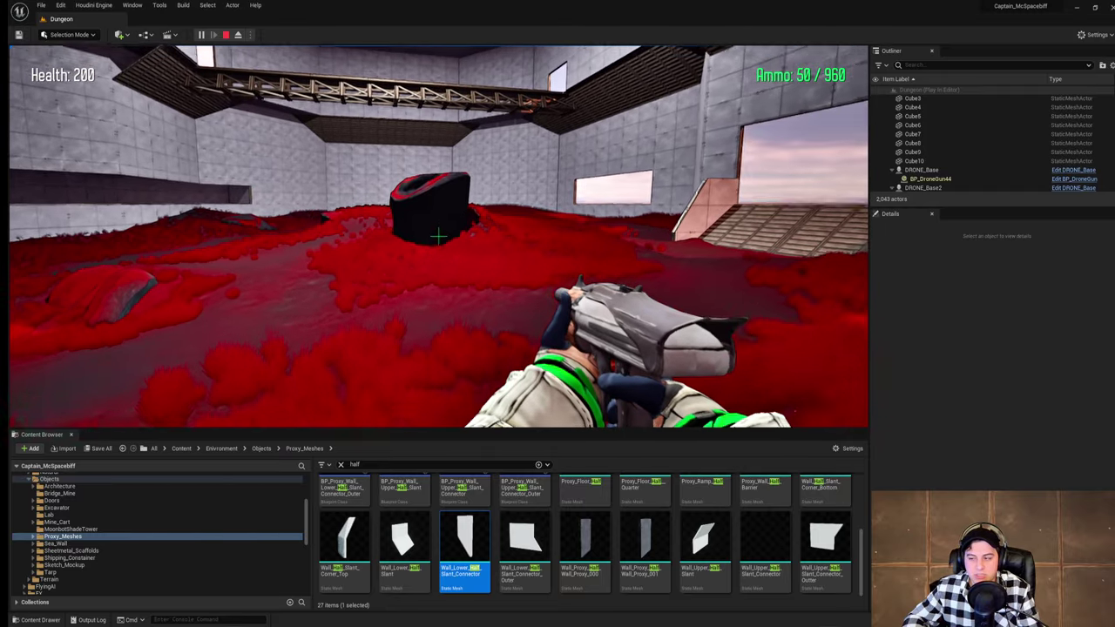
pyautogui.press('w')
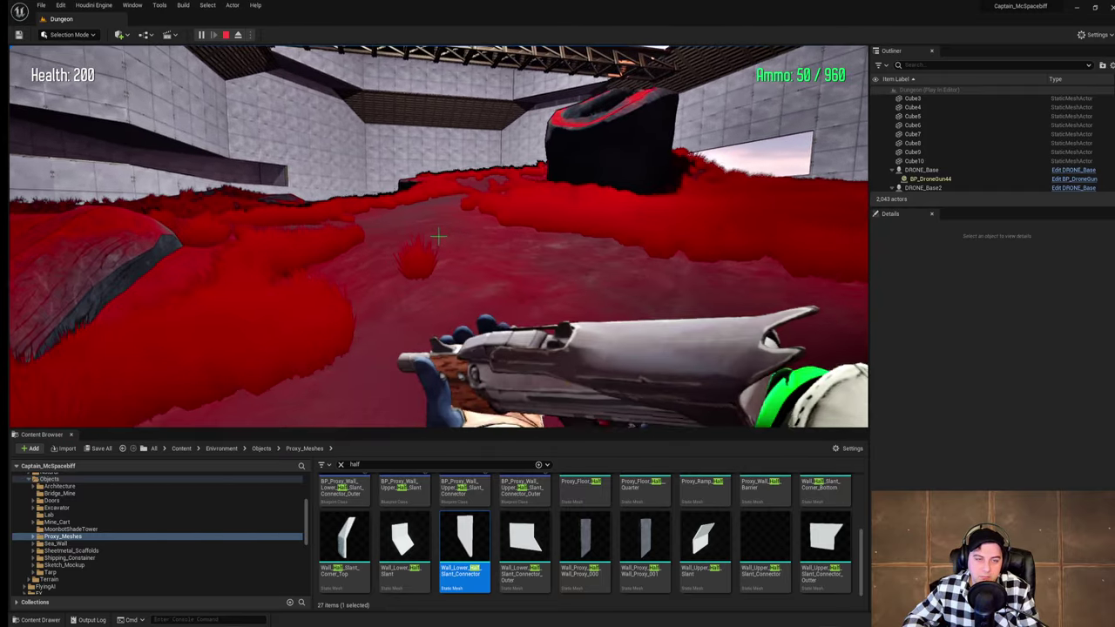
pyautogui.press('w')
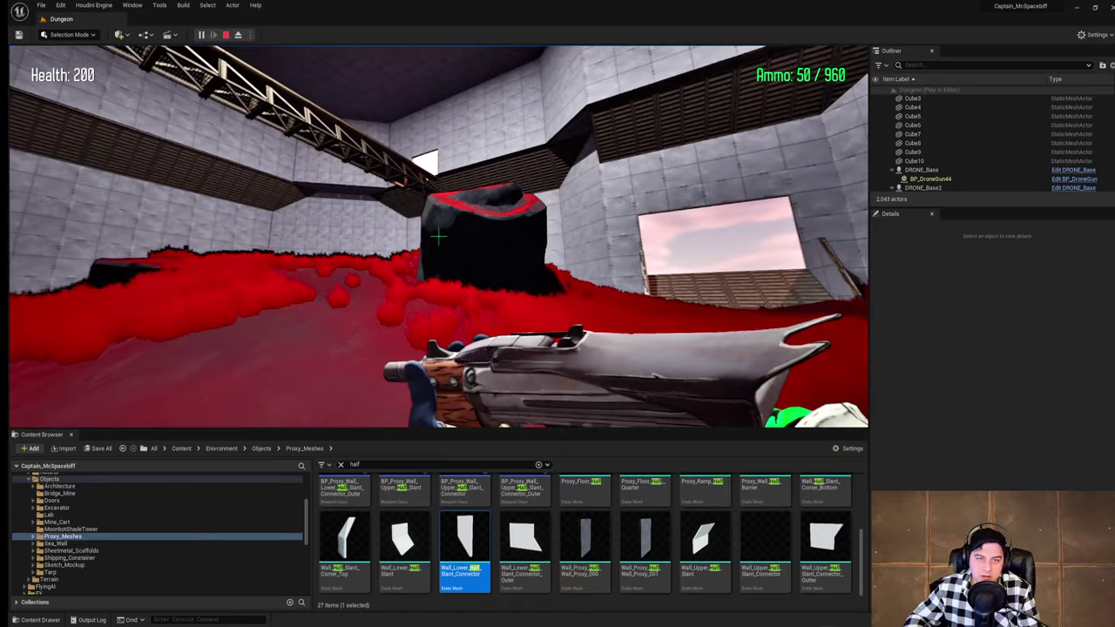
pyautogui.press('w')
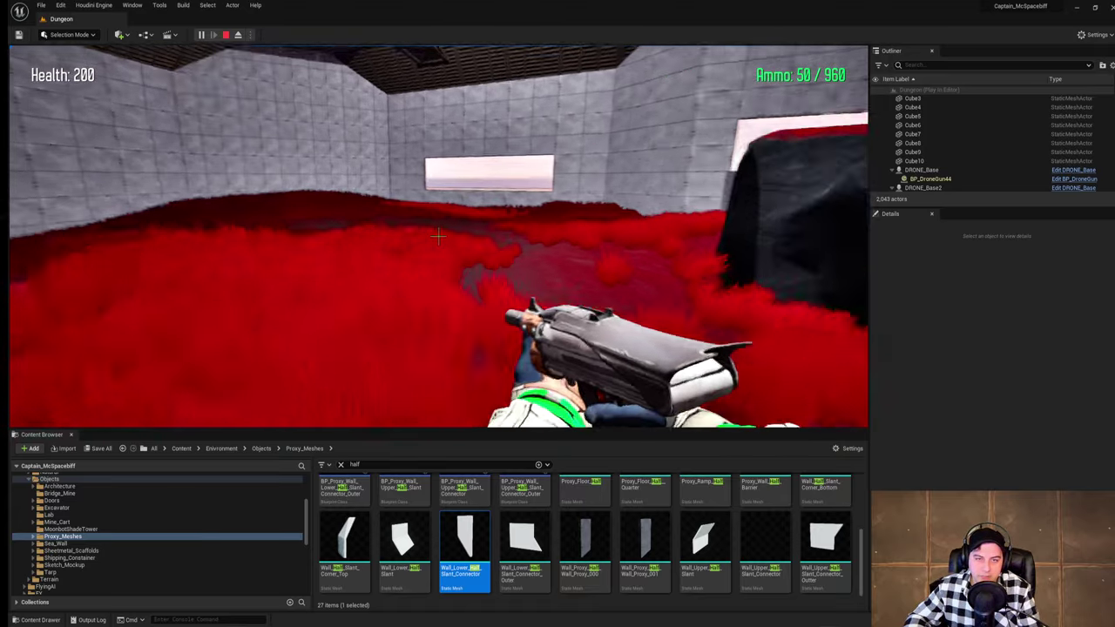
pyautogui.press('w')
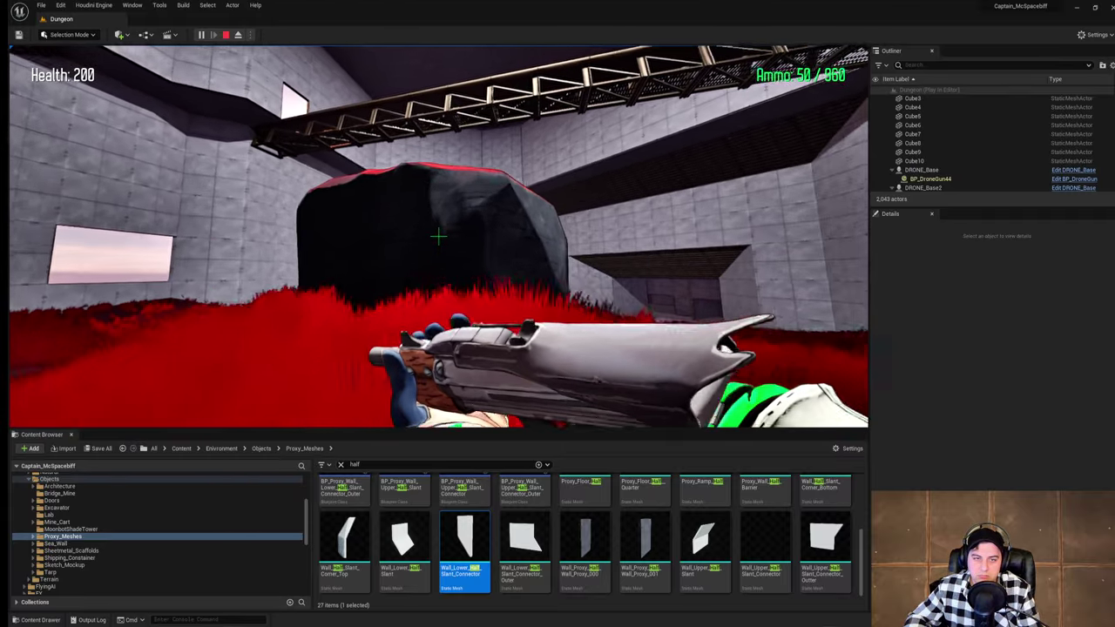
pyautogui.press('w')
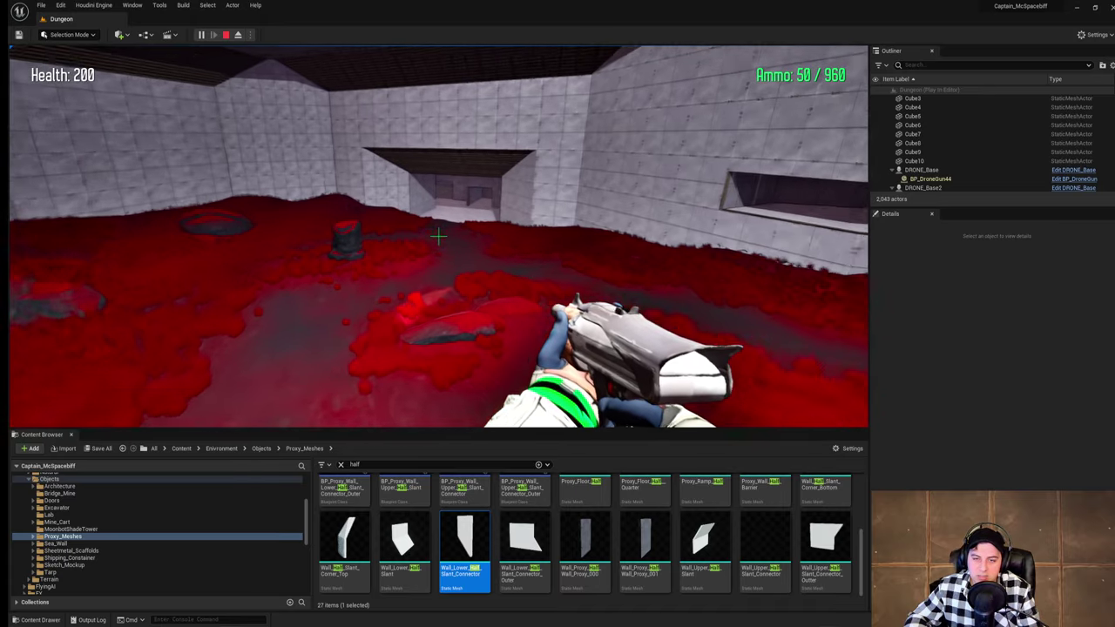
pyautogui.press('w')
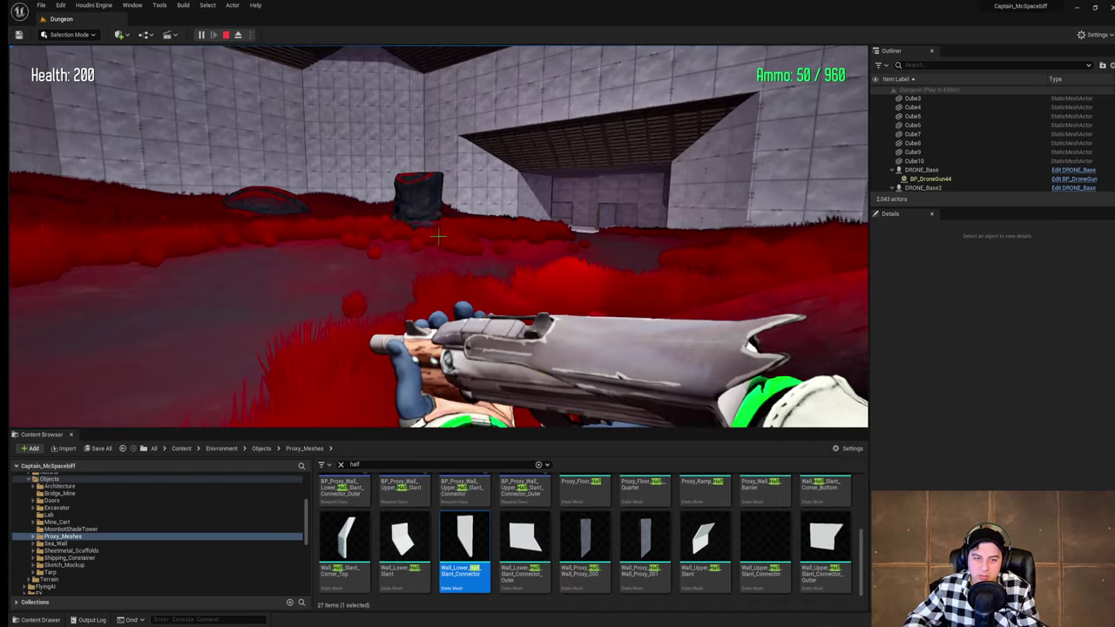
pyautogui.press('w')
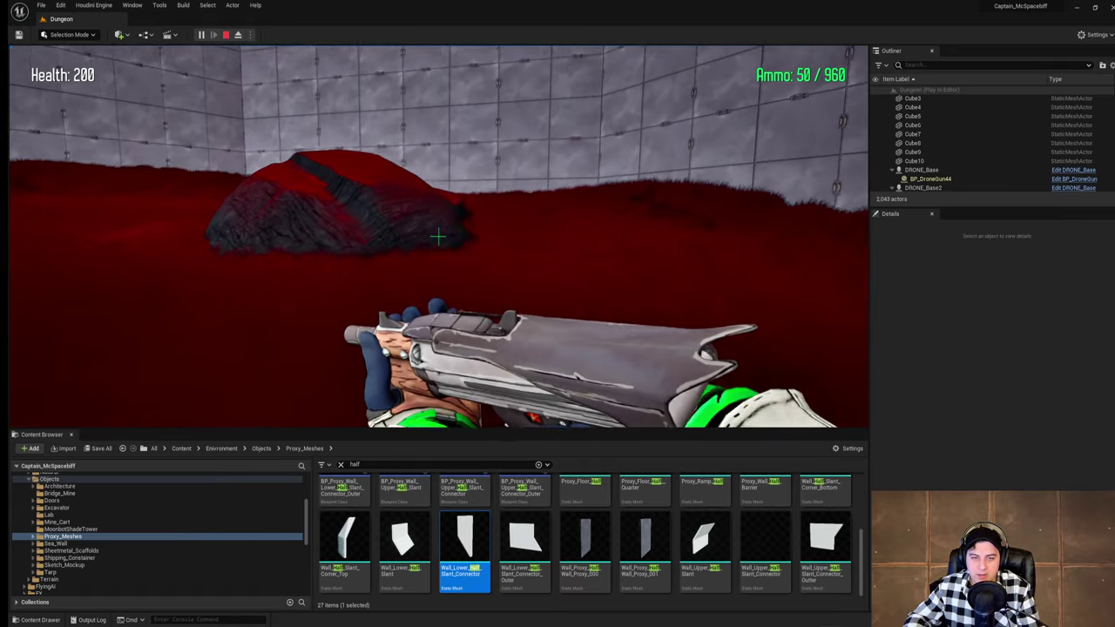
# Step: Run through the grass along the wall and past the stump-shaped rock to the long slab rocks near the central boulder
pyautogui.press('w')
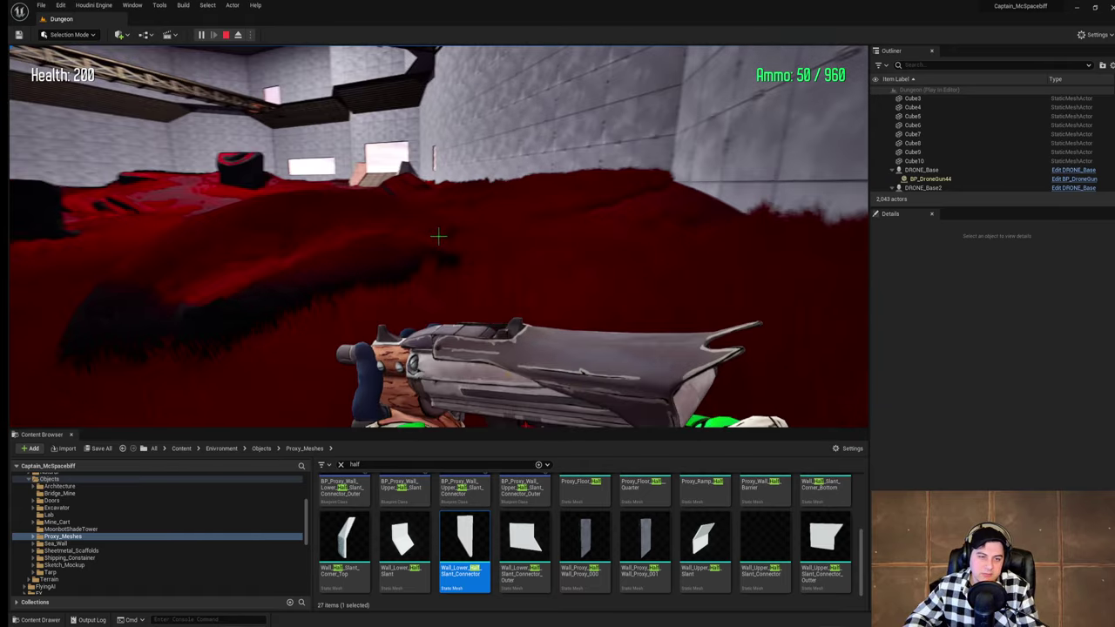
pyautogui.press('w')
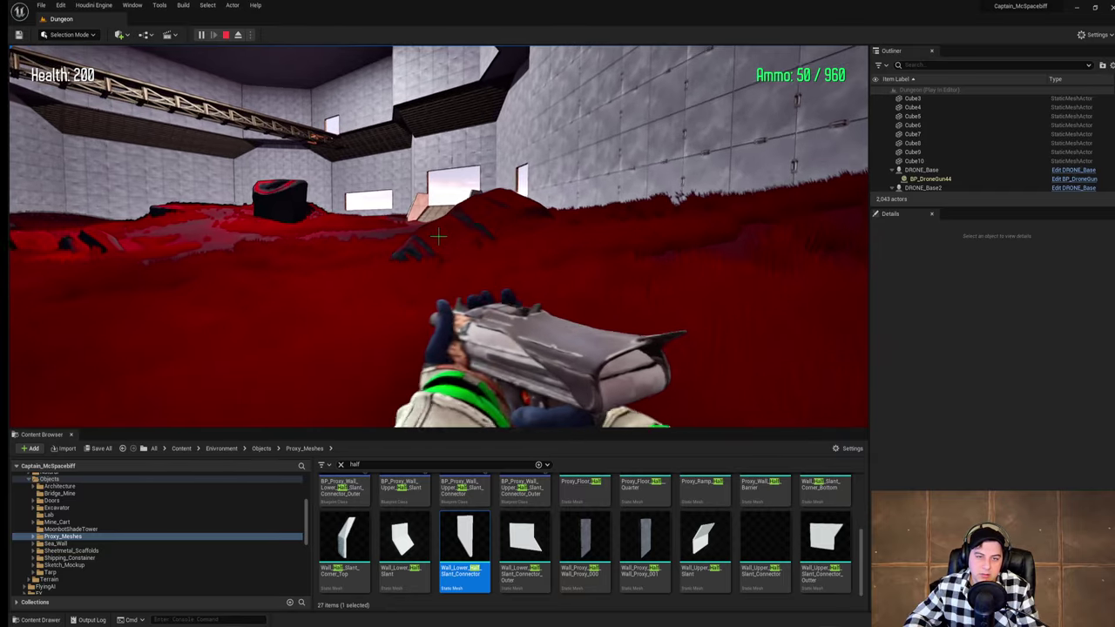
pyautogui.press('w')
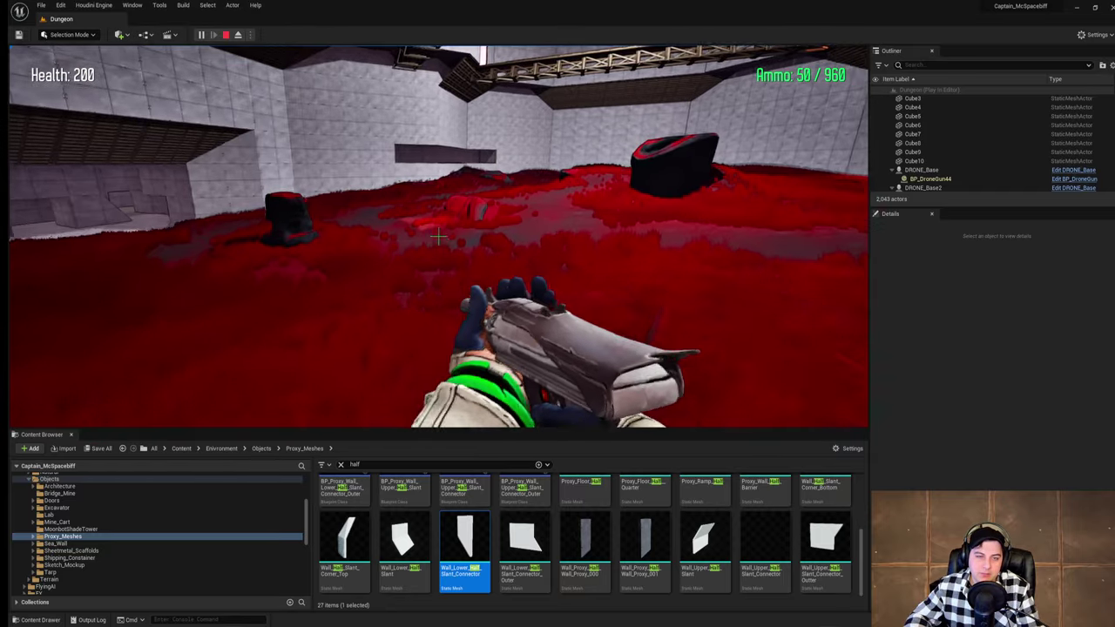
pyautogui.press('w')
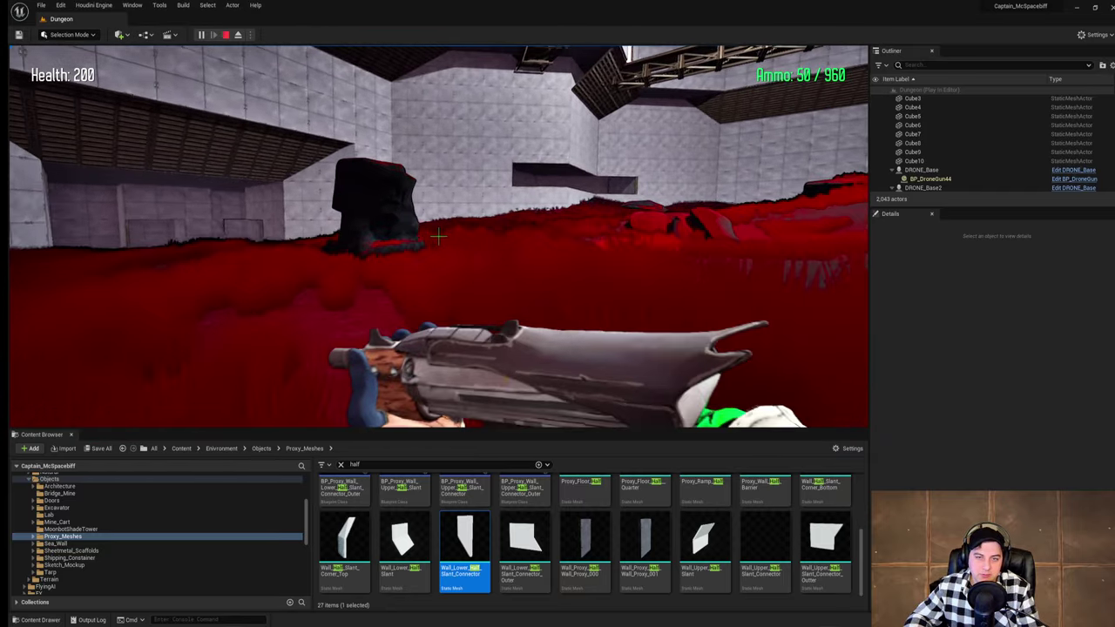
pyautogui.press('w')
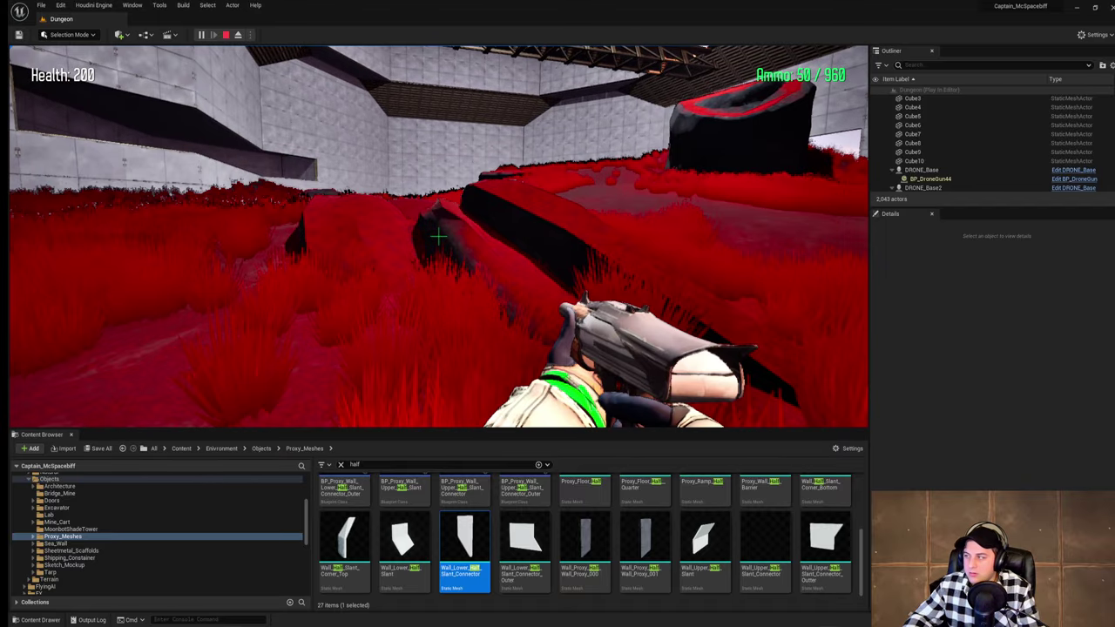
# Step: Switch to the browser to view the grey creature models, move its window off the viewport and return control to the game
pyautogui.hotkey('alt', 'Tab')
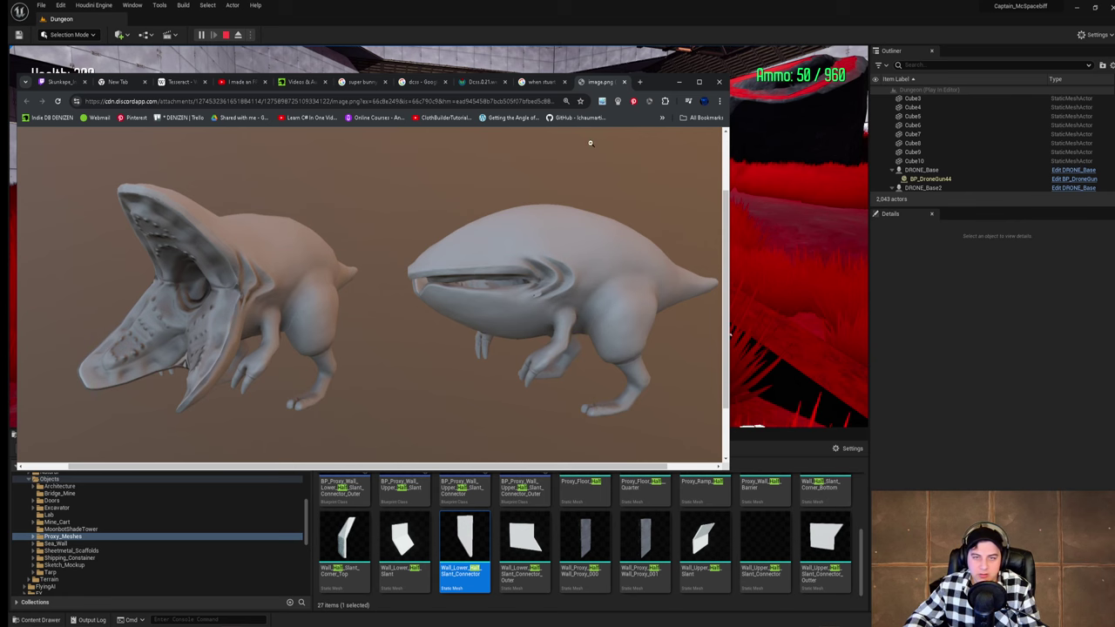
pyautogui.moveTo(651, 89); pyautogui.dragTo(1114, 77)
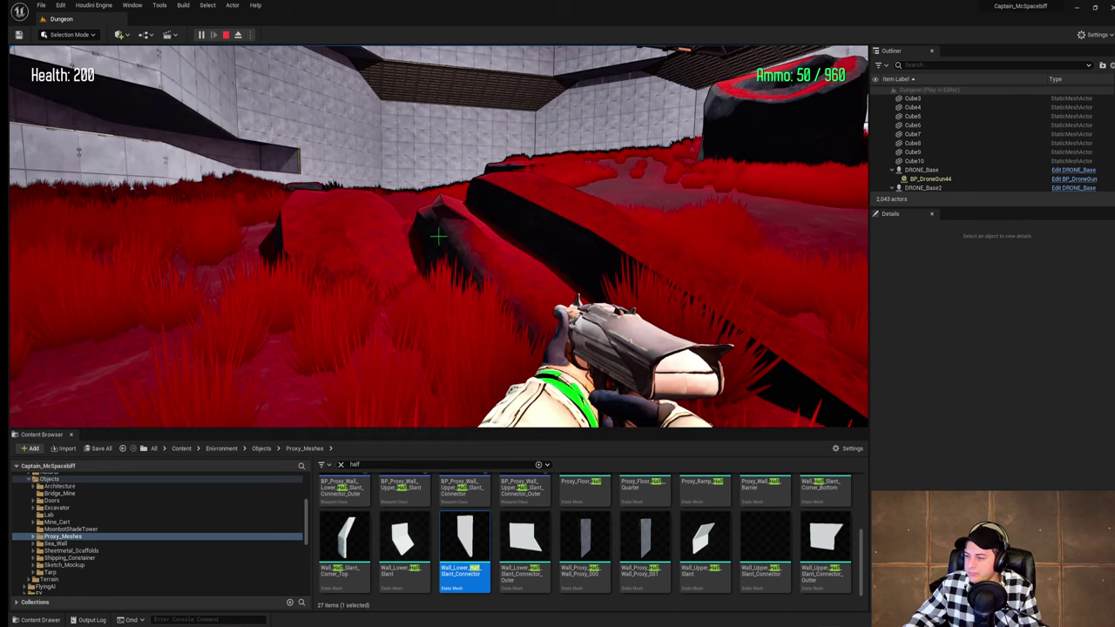
pyautogui.click(677, 181)
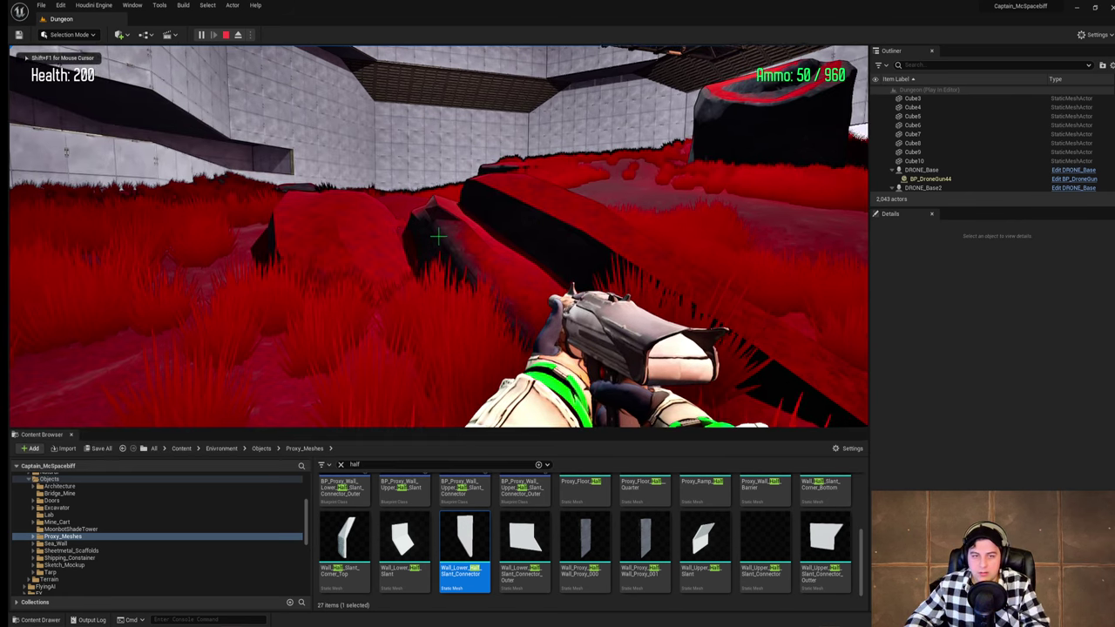
# Step: Run across the room past the low rocks to the wide wall opening and jump up onto its ledge
pyautogui.press('w')
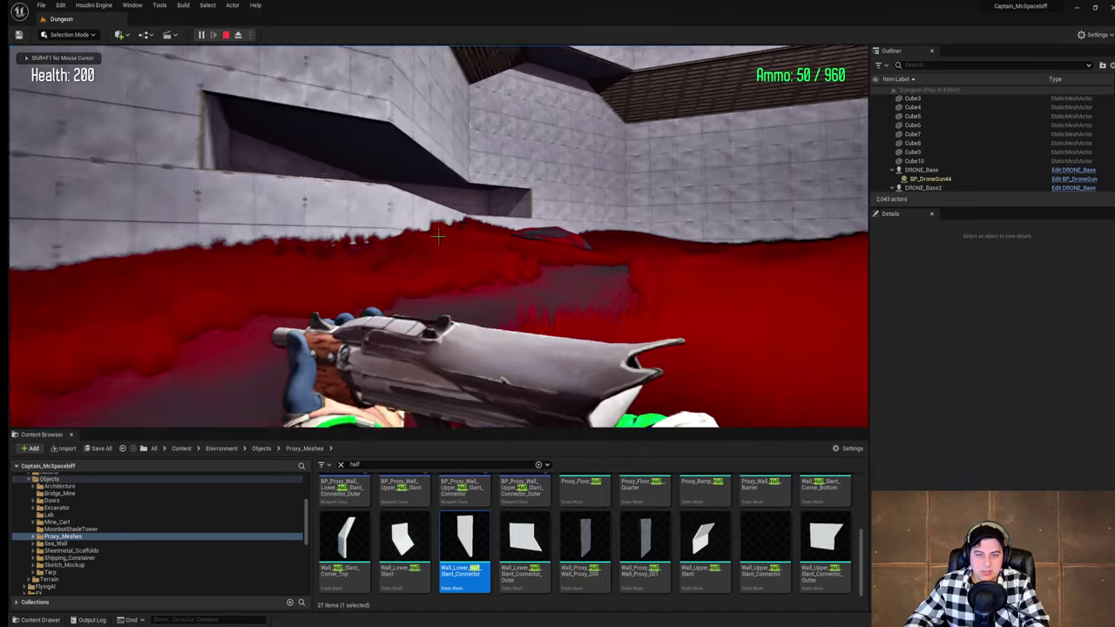
pyautogui.press('w')
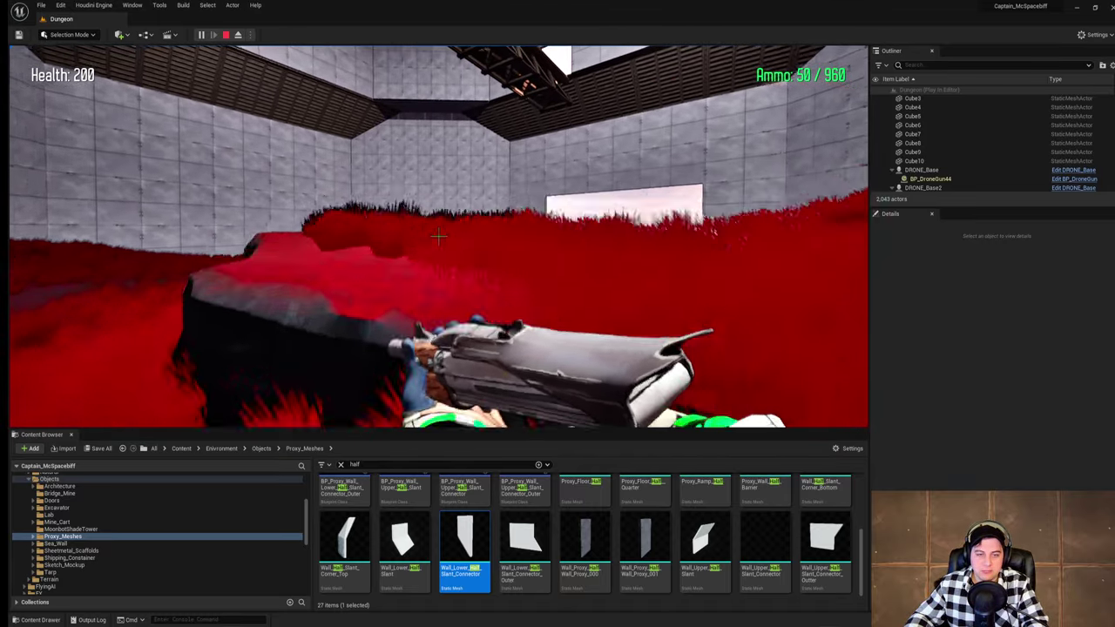
pyautogui.press('w')
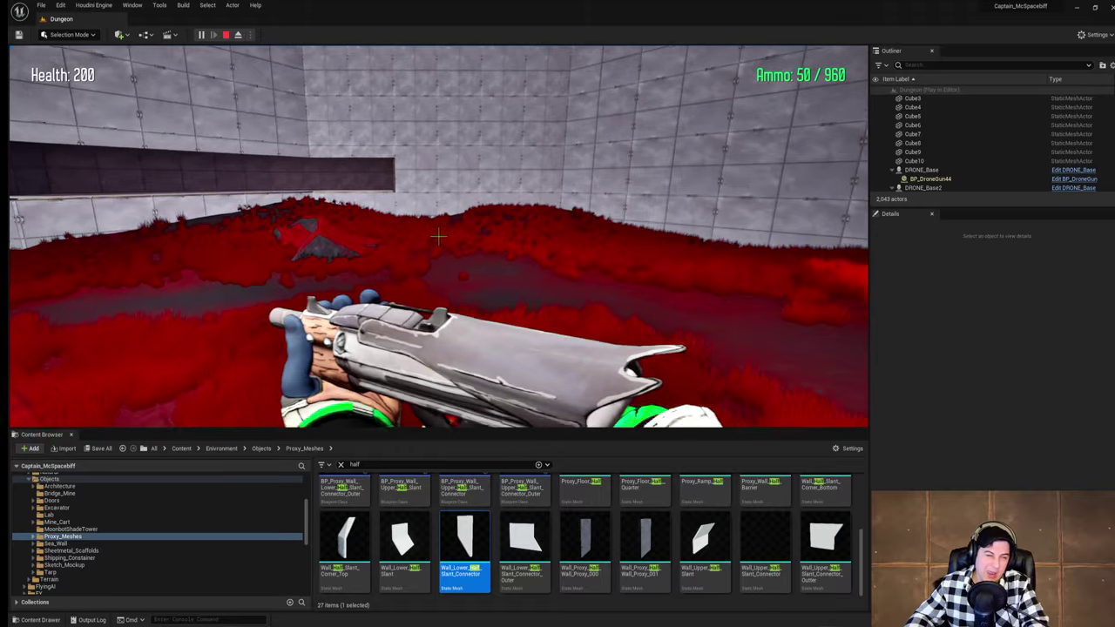
pyautogui.press('w')
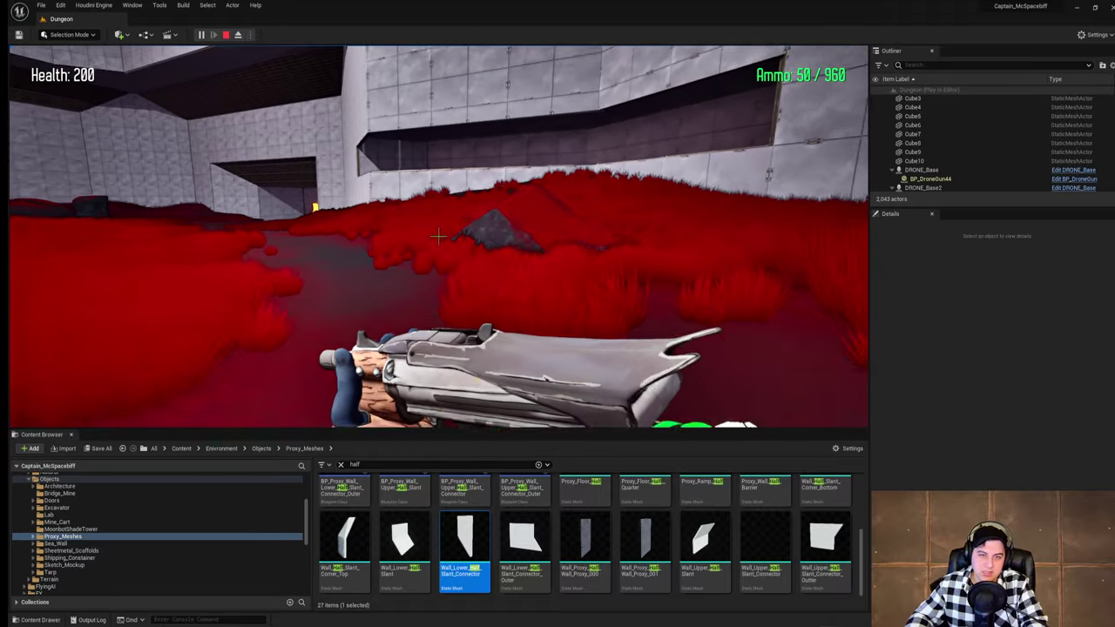
pyautogui.press('w')
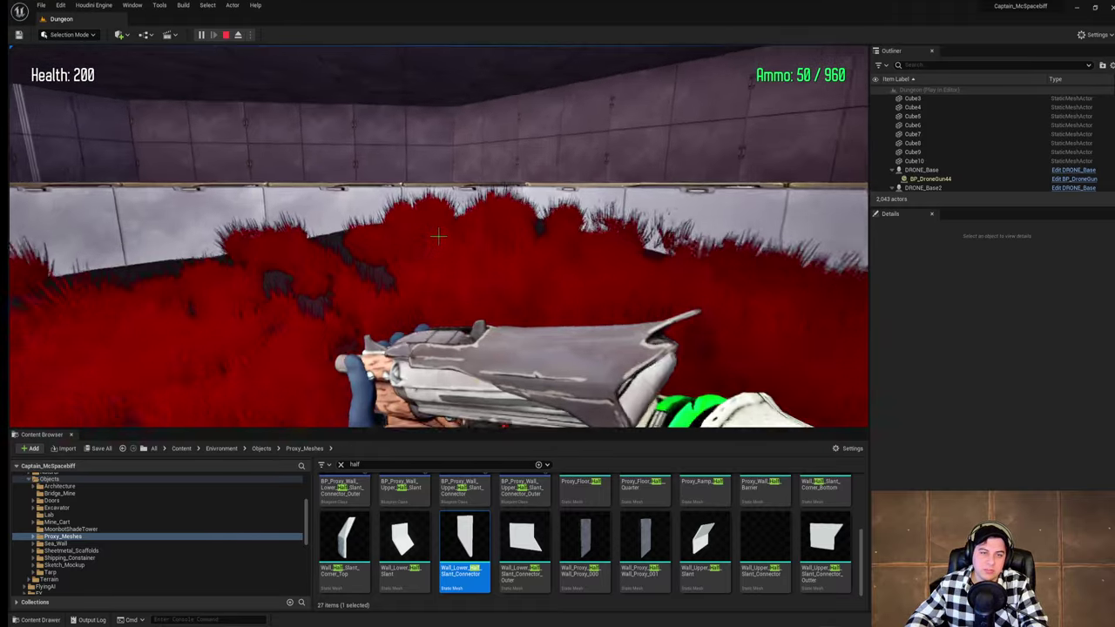
pyautogui.press('space')
pyautogui.press('d')
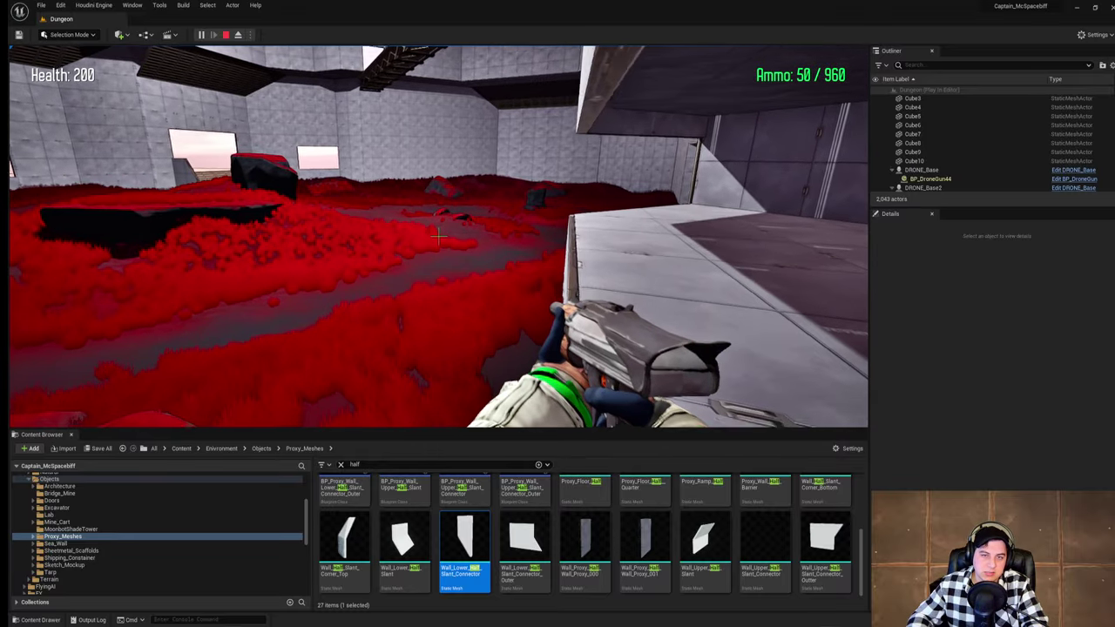
# Step: Run from the ledge past the central boulder and fire a burst with the SMG
pyautogui.press('w')
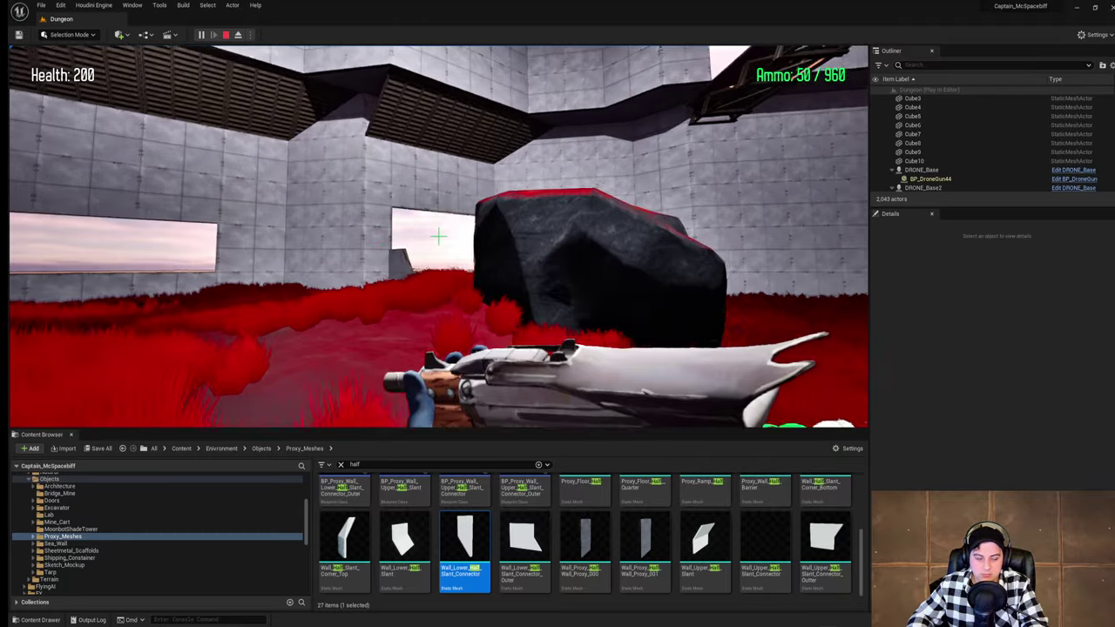
pyautogui.press('w')
pyautogui.click(438, 236)
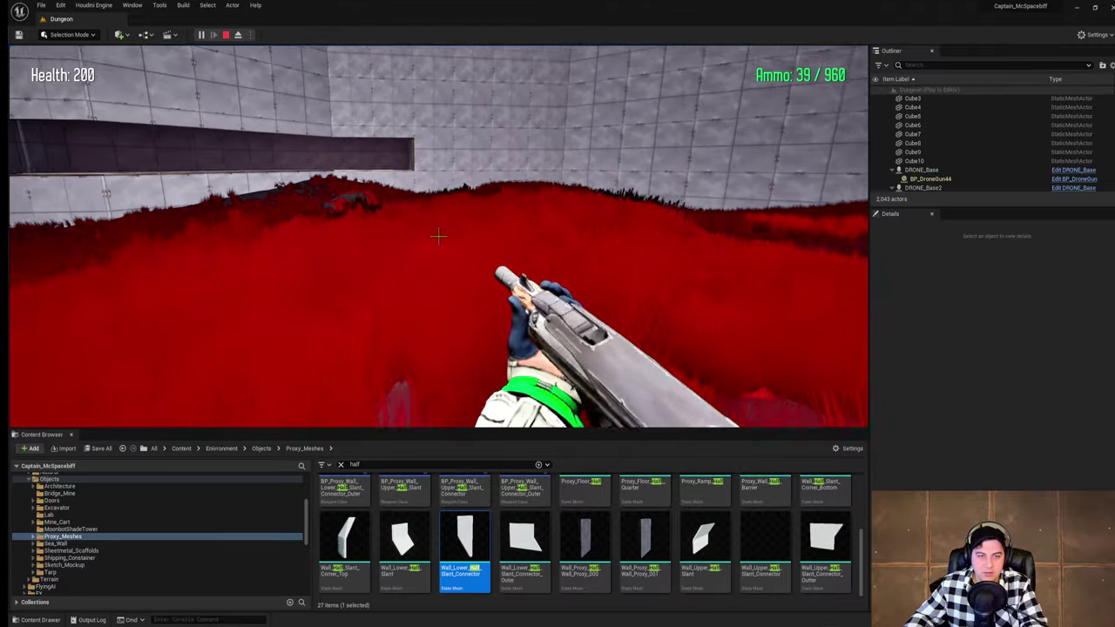
# Step: Walk through the shaded grass to the rounded rock in the room's corner and inspect it up close
pyautogui.press('w')
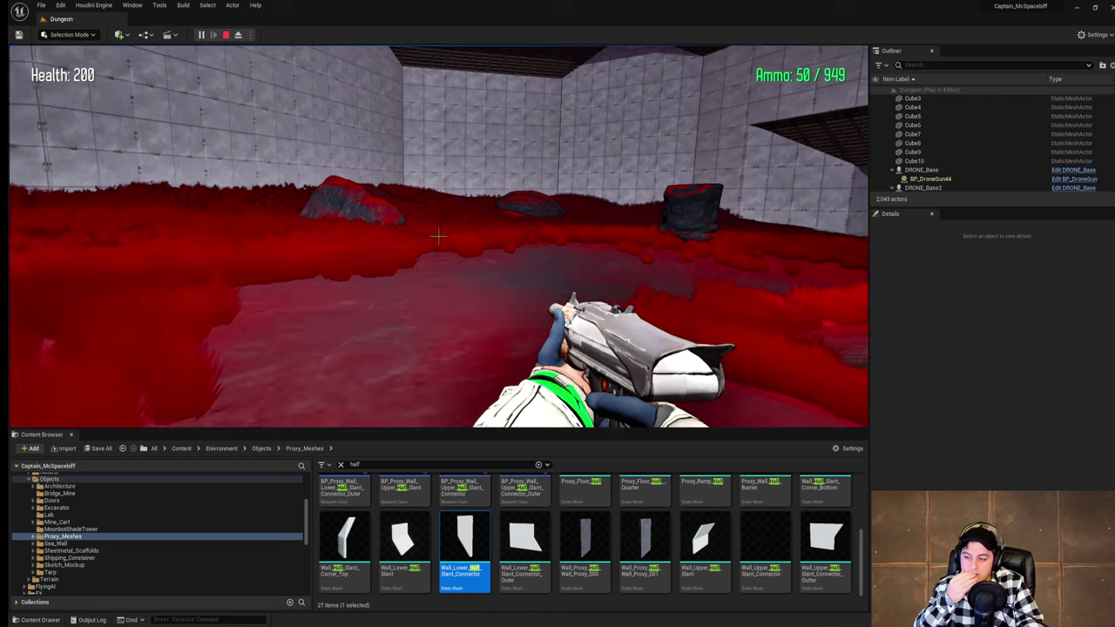
pyautogui.press('w')
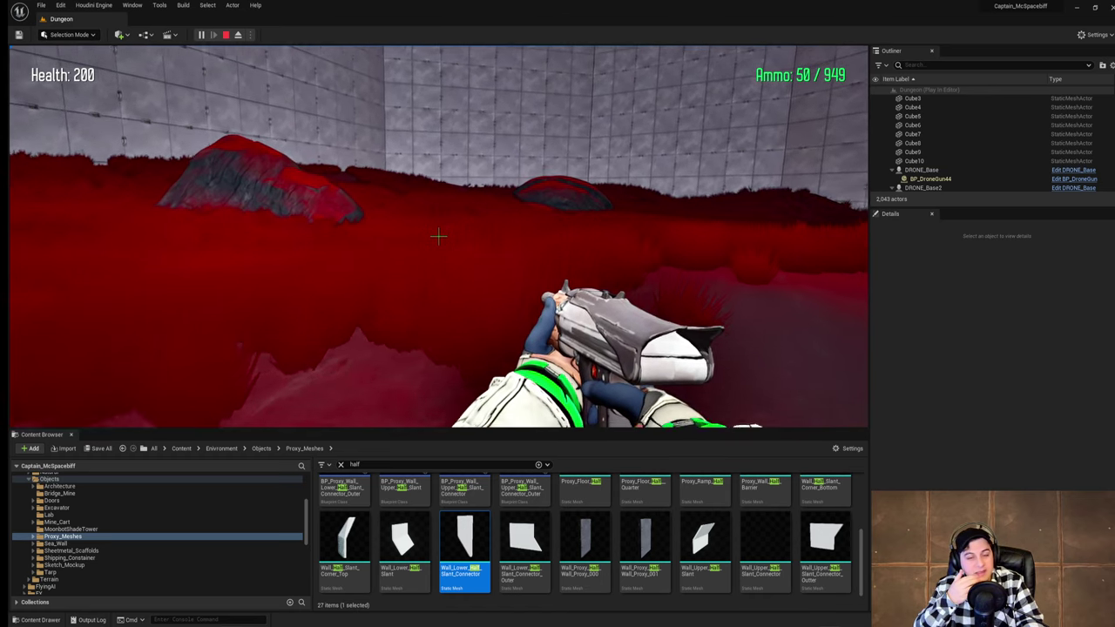
pyautogui.press('w')
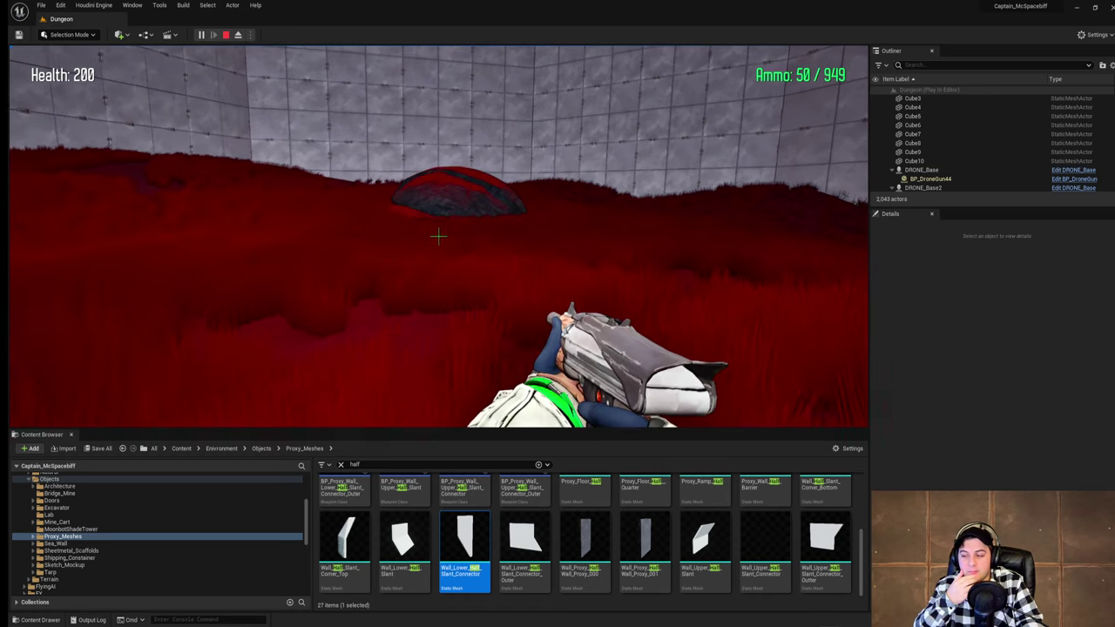
pyautogui.press('w')
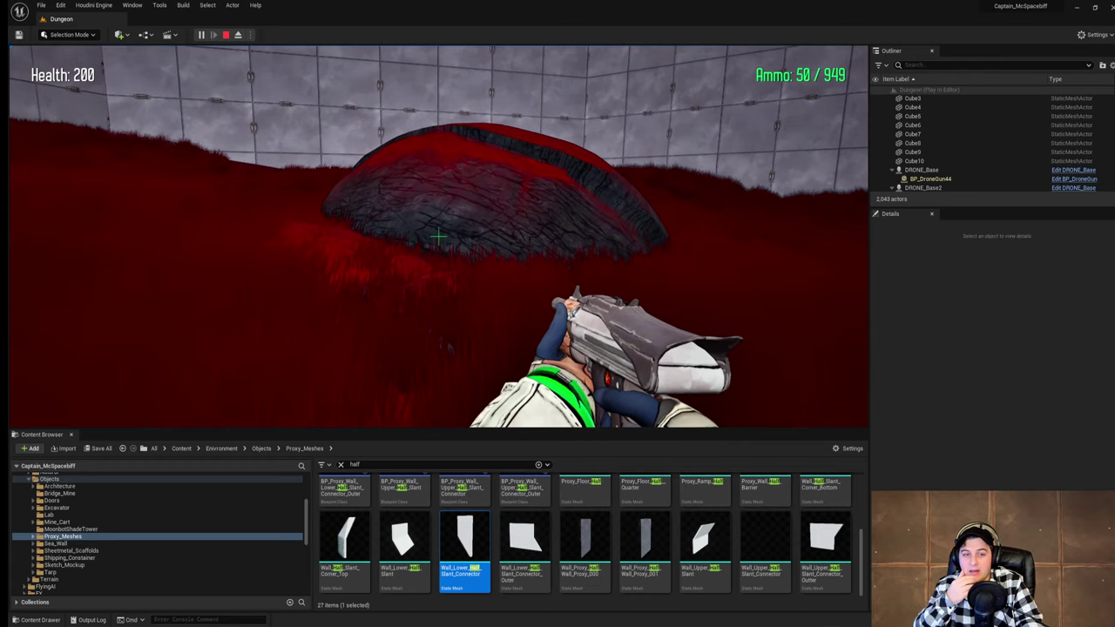
pyautogui.press('w')
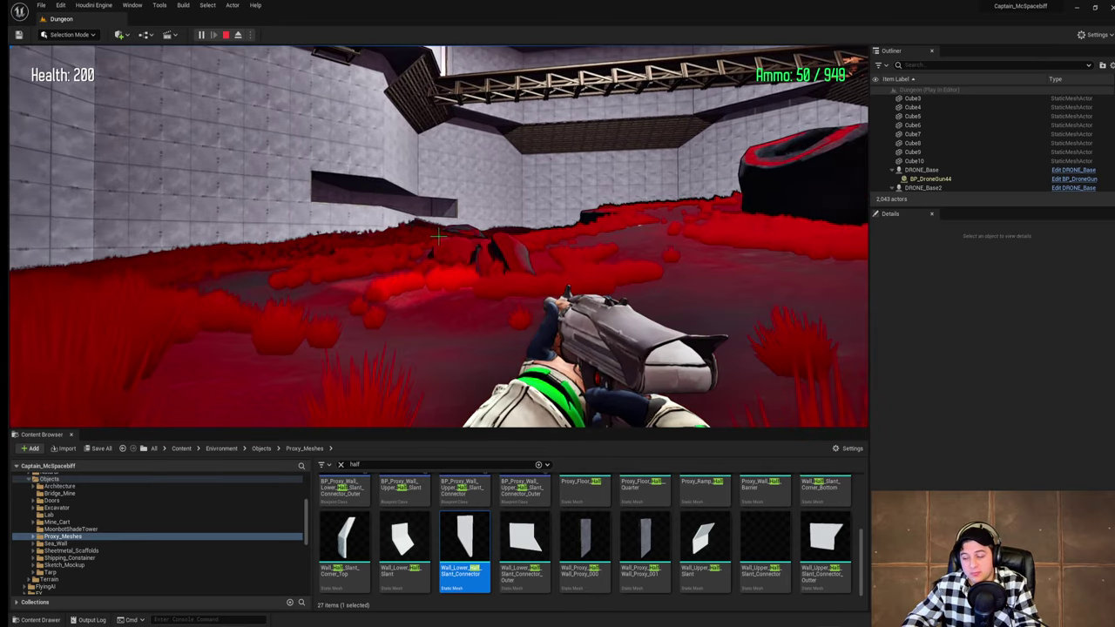
# Step: Run back into the middle of the room and jump beside the central boulder to check its scale
pyautogui.press('w')
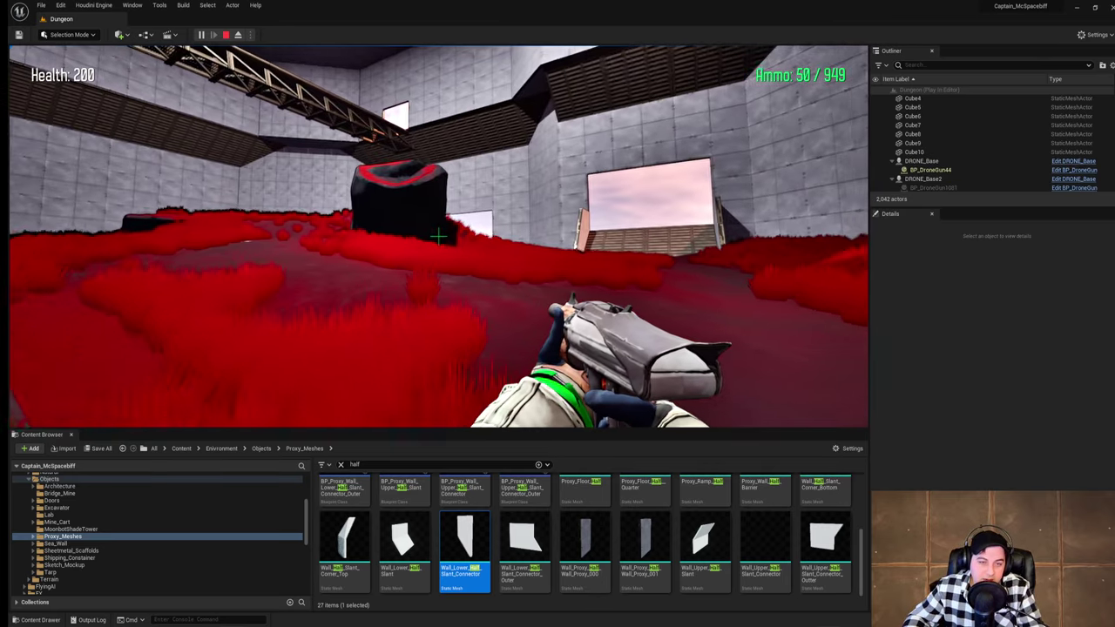
pyautogui.press('w')
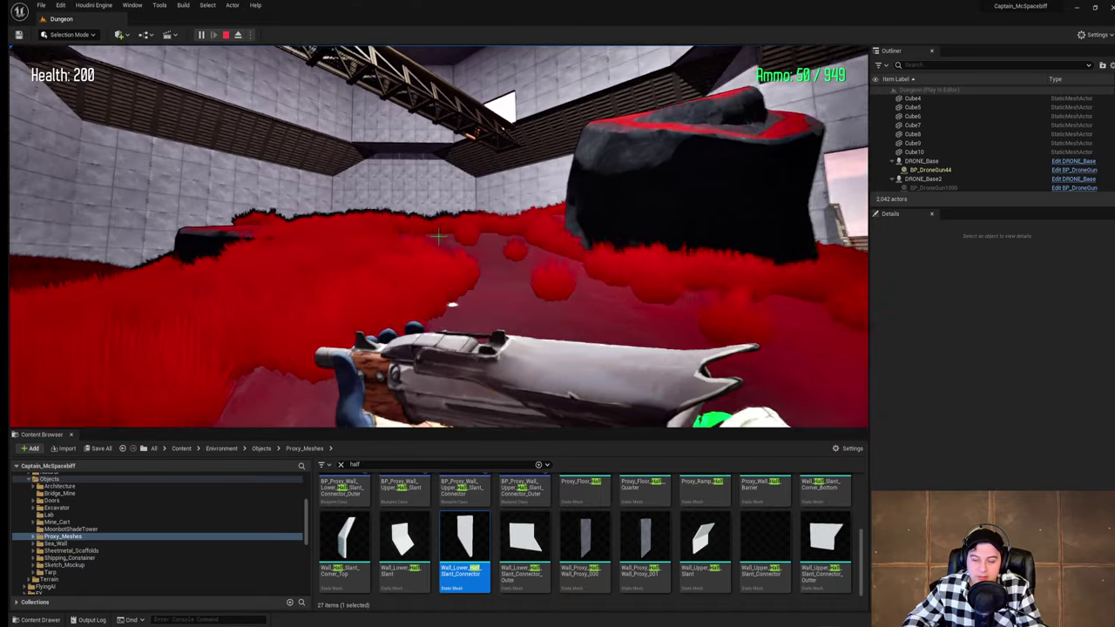
pyautogui.press('w')
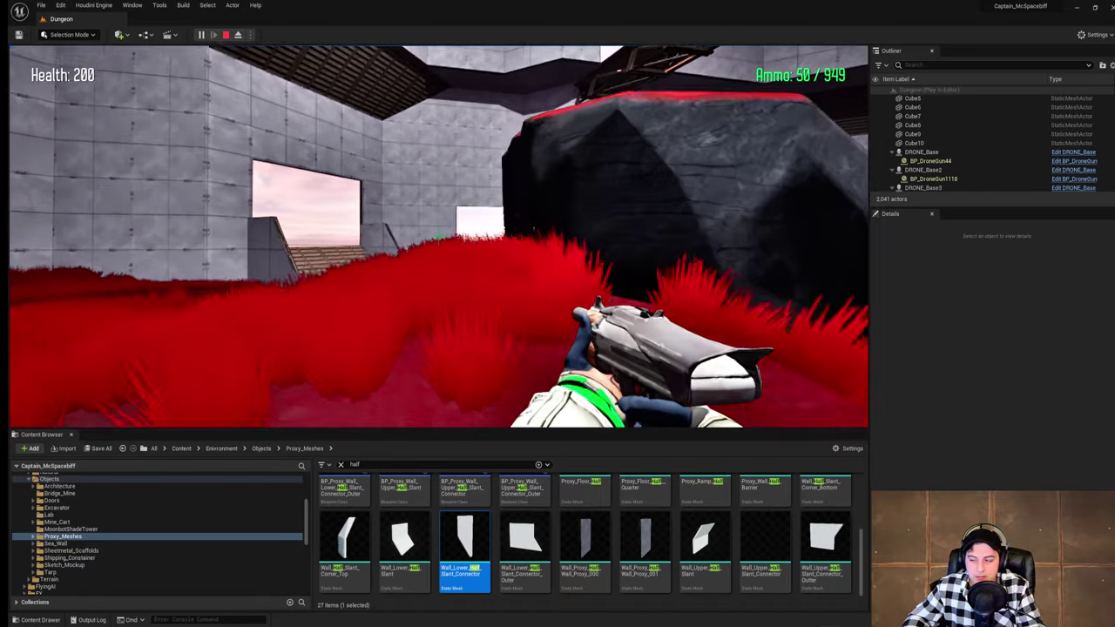
pyautogui.press('space')
pyautogui.press('w')
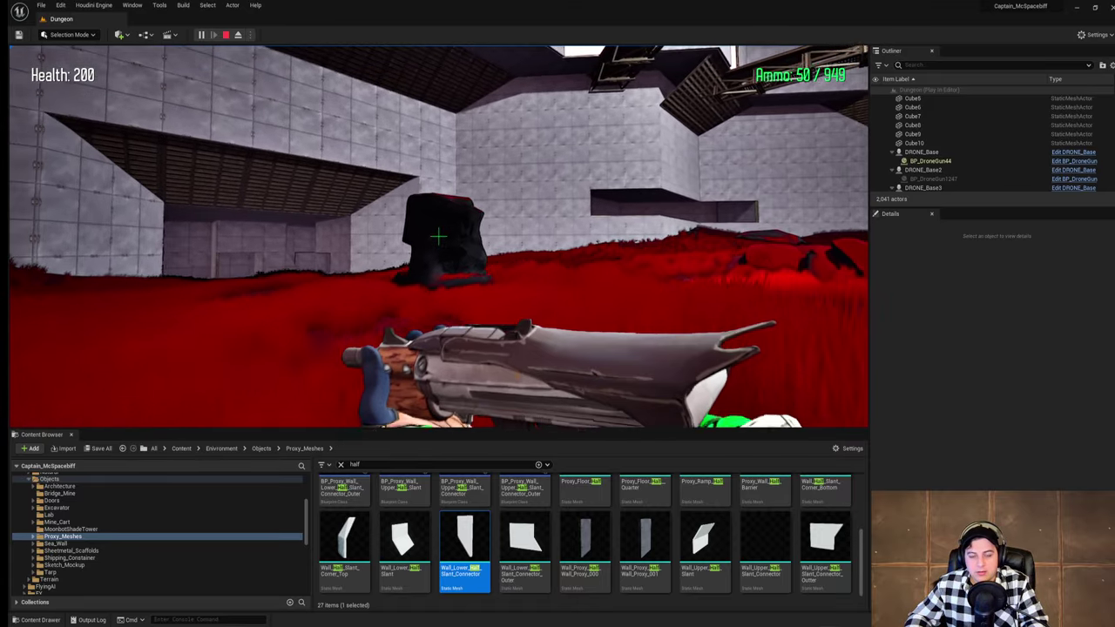
# Step: Run another lap from the stump-shaped rock around the central boulder, checking the walls, windows and overhead walkway at player scale
pyautogui.press('w')
pyautogui.press('space')
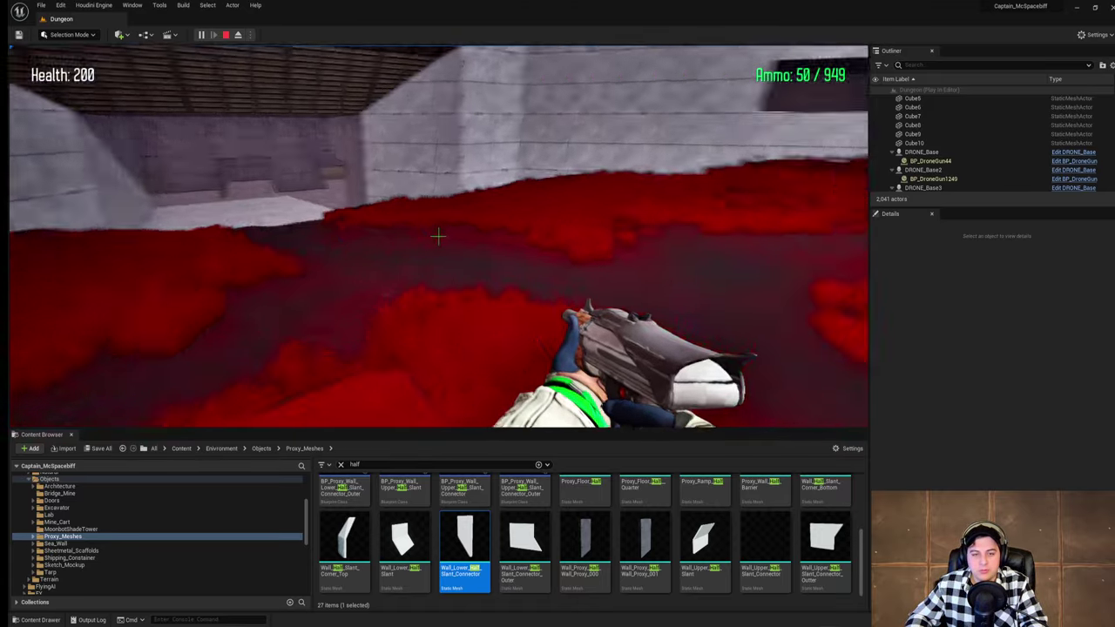
pyautogui.press('w')
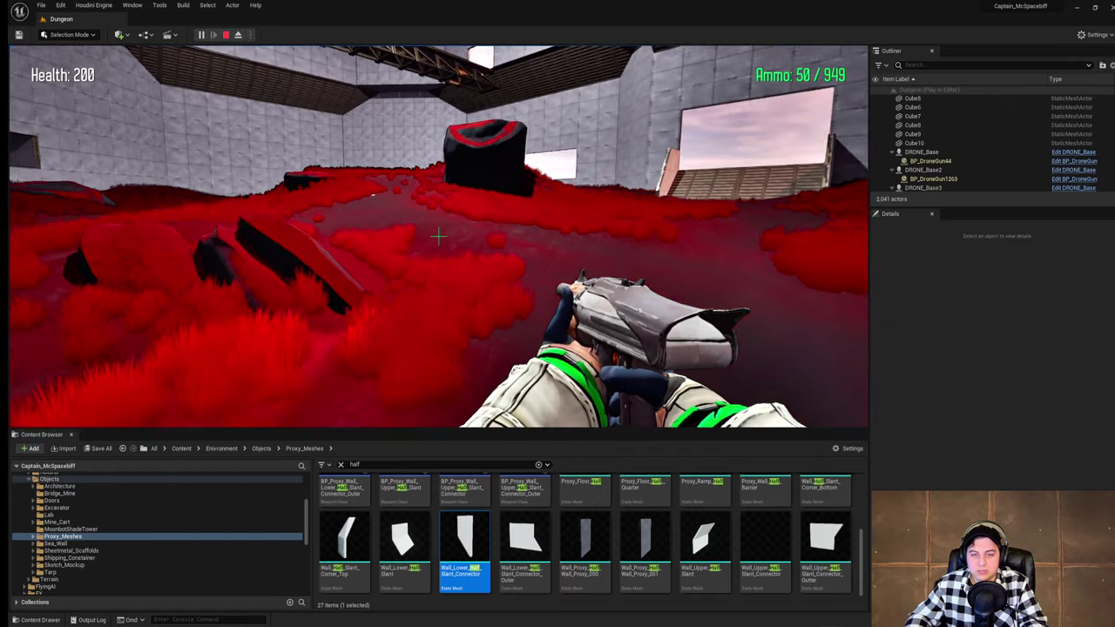
pyautogui.press('w')
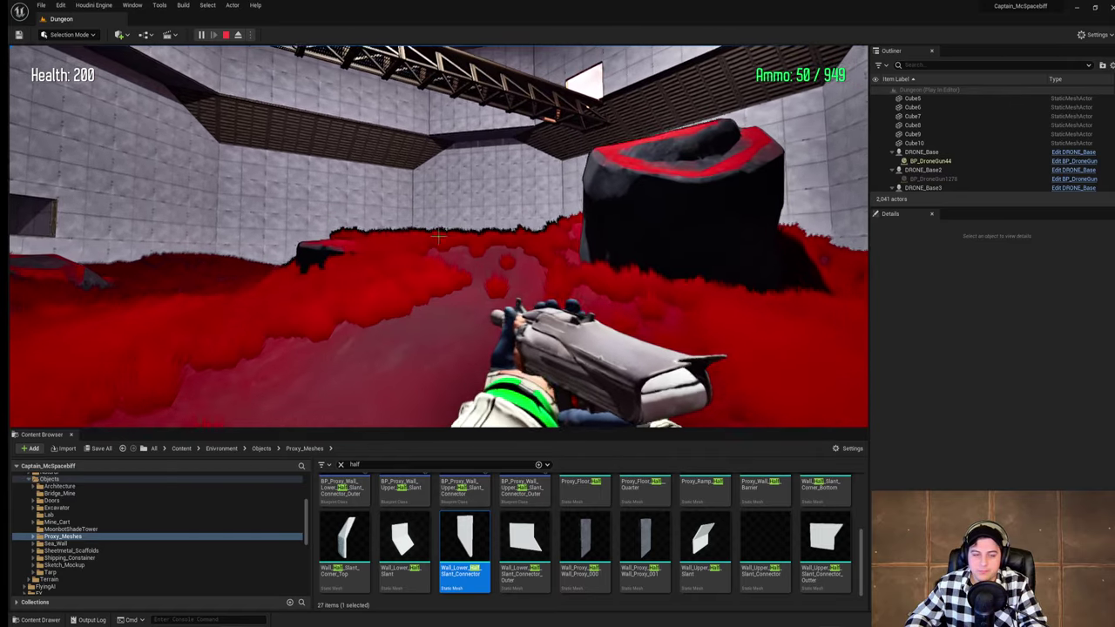
pyautogui.press('w')
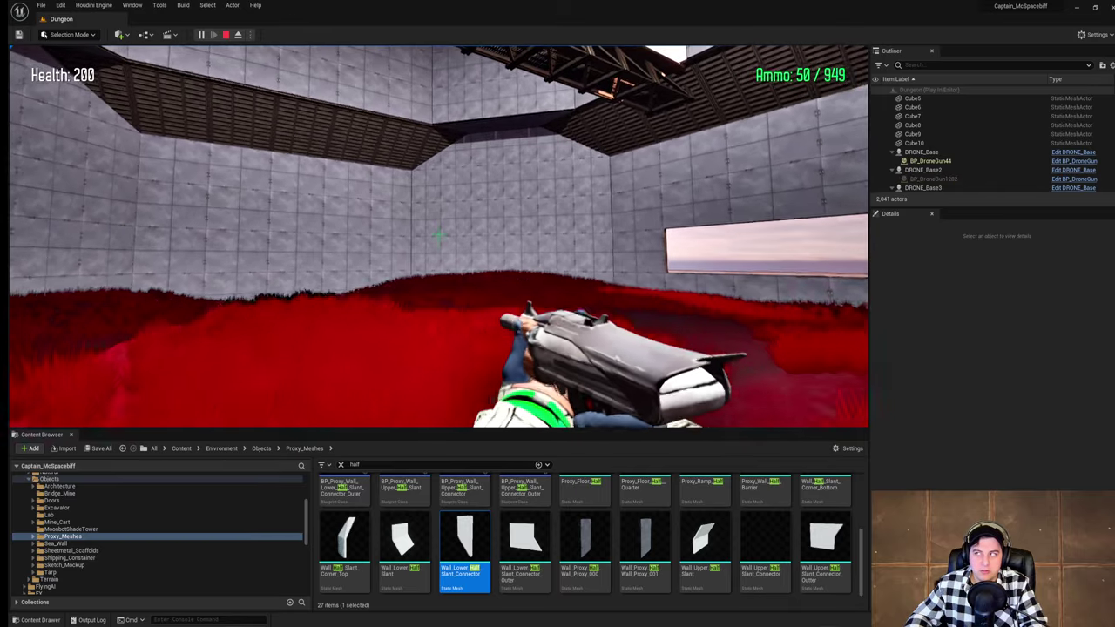
pyautogui.press('w')
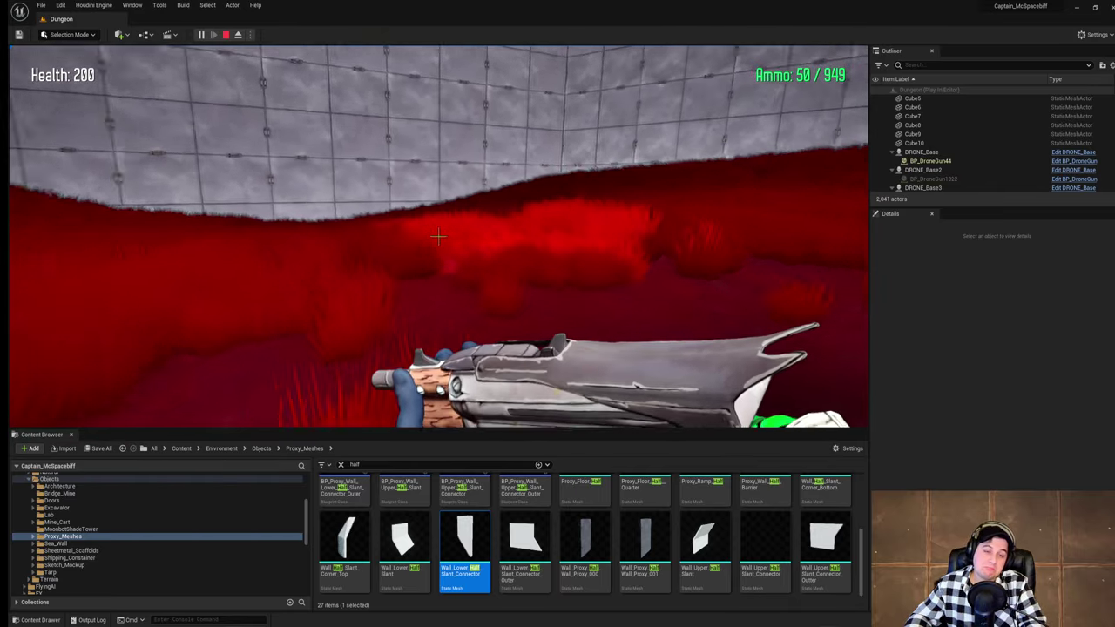
pyautogui.press('w')
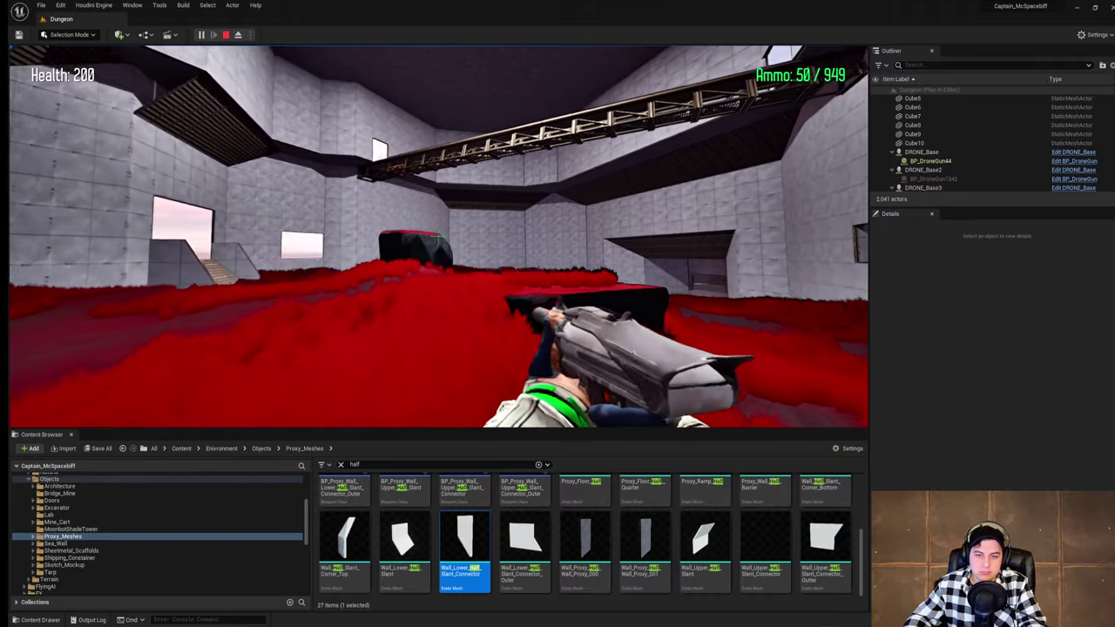
pyautogui.press('w')
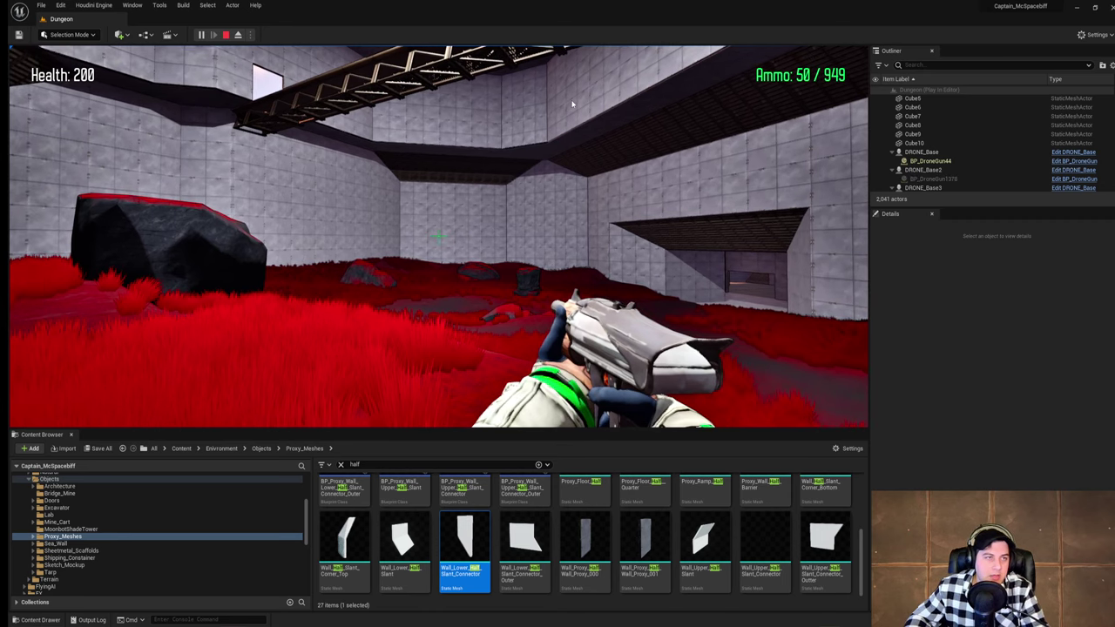
# Step: Restart the playtest from a viewpoint behind the stump-shaped rock, facing the central boulder
pyautogui.press('Escape')
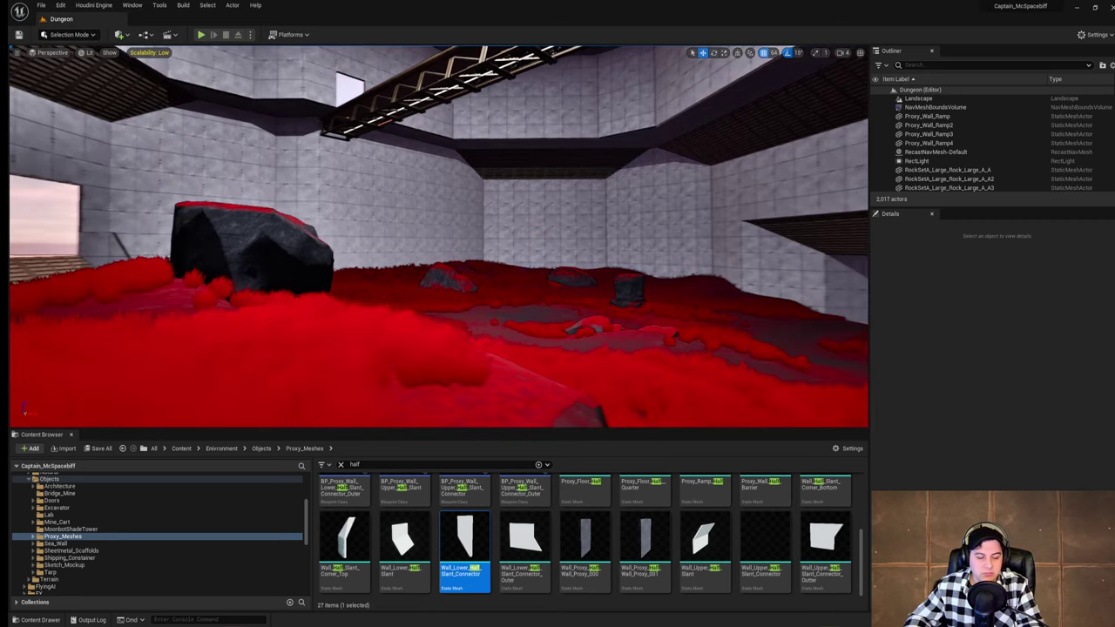
pyautogui.moveTo(557, 252); pyautogui.dragTo(530, 269, button='right')
pyautogui.press('w')
pyautogui.press('d')
pyautogui.moveTo(570, 420); pyautogui.dragTo(570, 420, button='right')
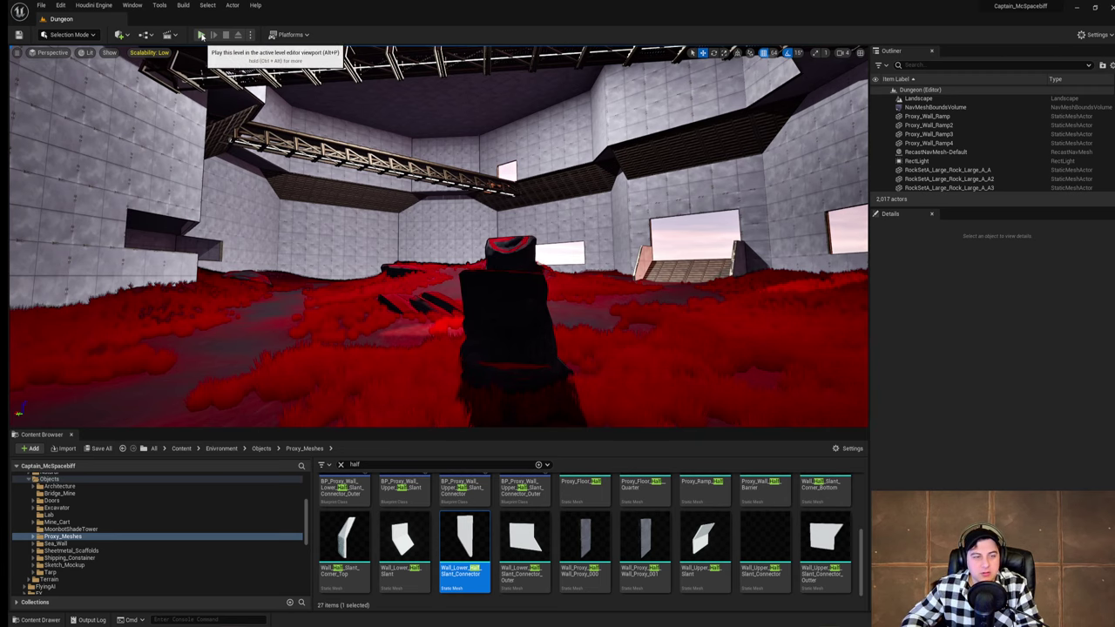
pyautogui.hotkey('alt', 'p')
pyautogui.press('d')
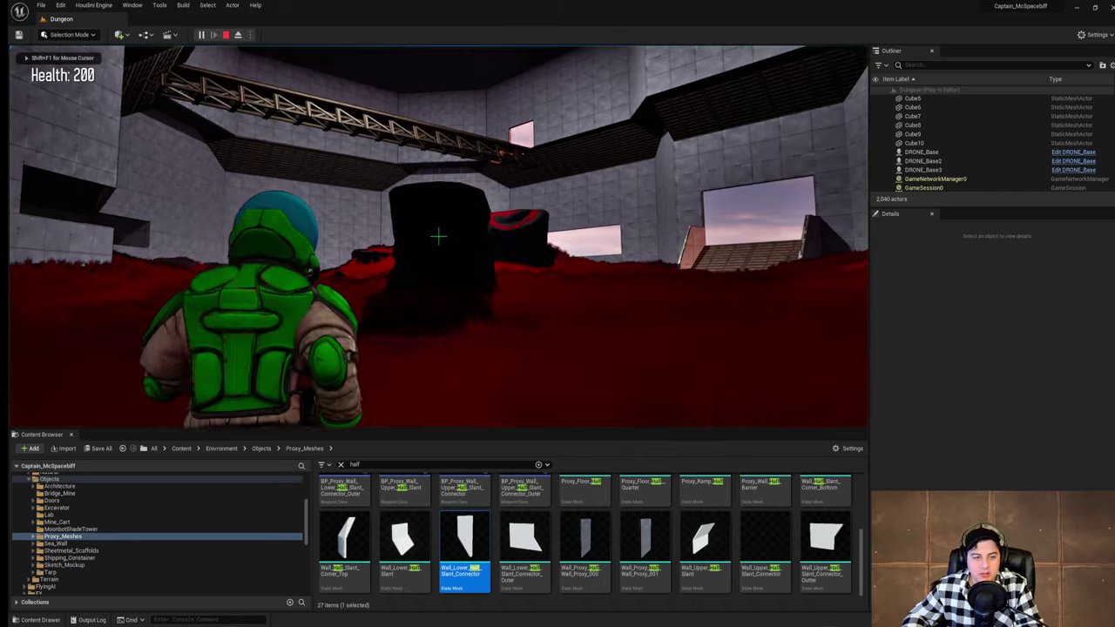
# Step: Run and jump from the stump-shaped rock along the dirt path to the central boulder, checking the room's scale
pyautogui.press('w')
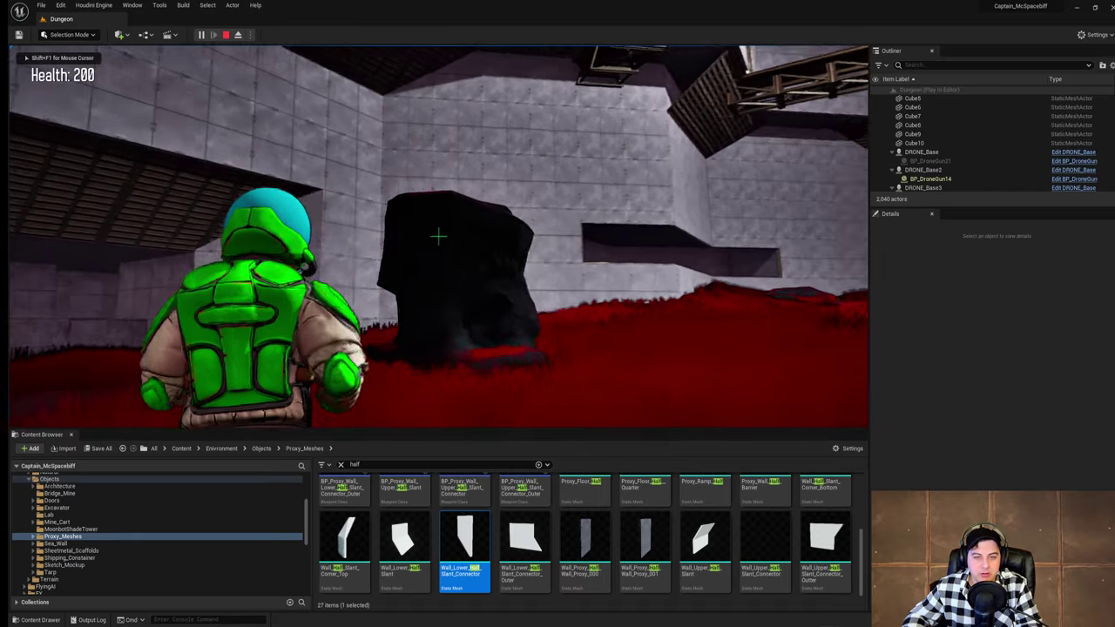
pyautogui.press('space')
pyautogui.press('w')
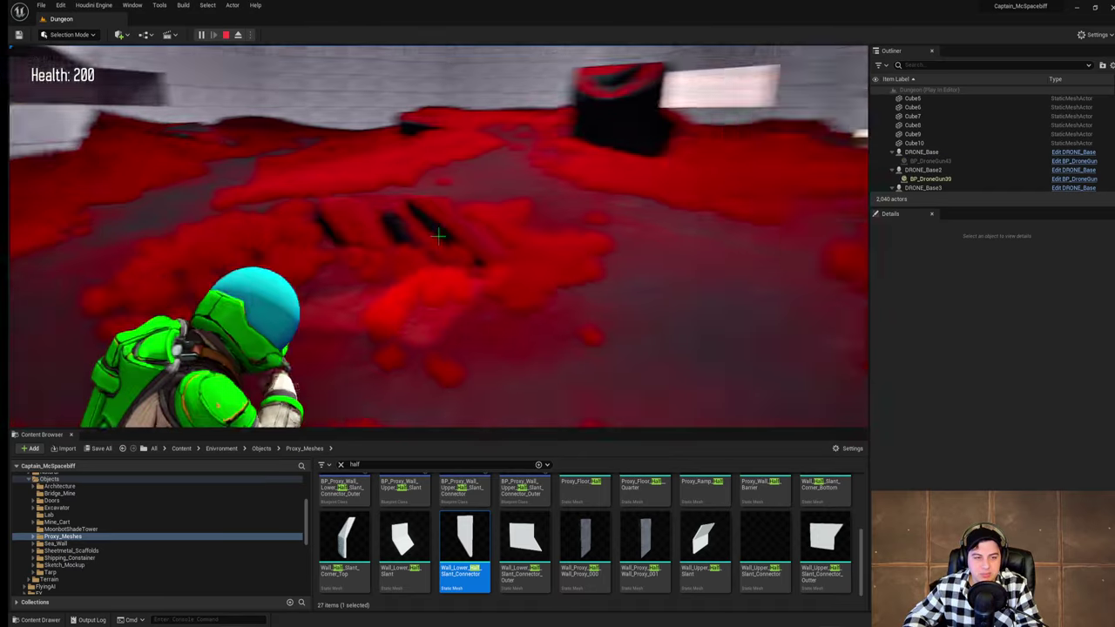
pyautogui.press('space')
pyautogui.press('w')
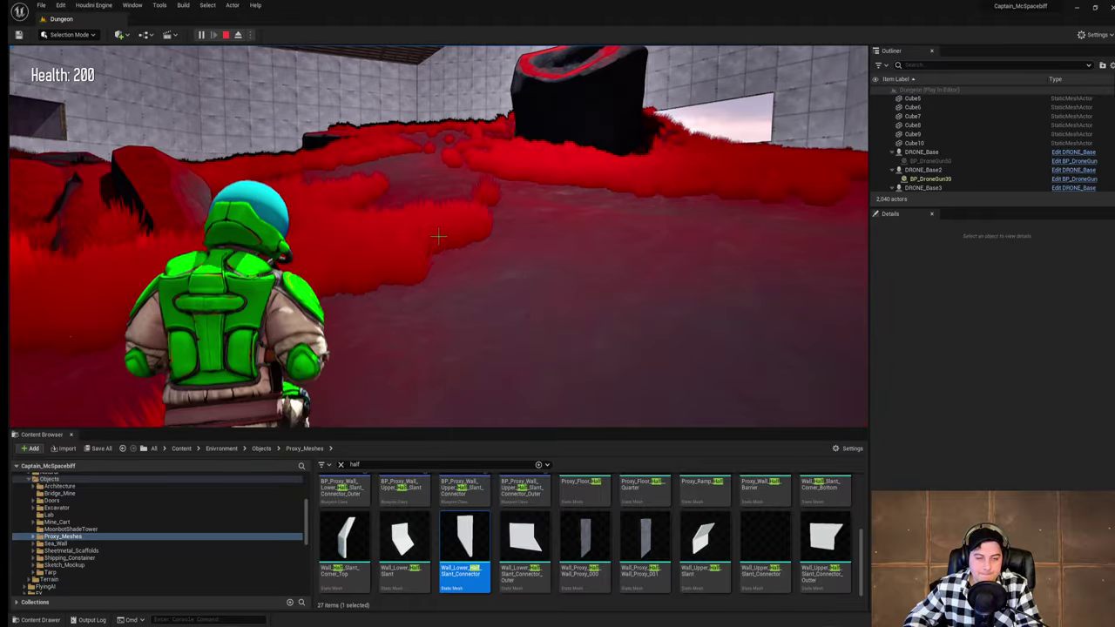
pyautogui.press('w')
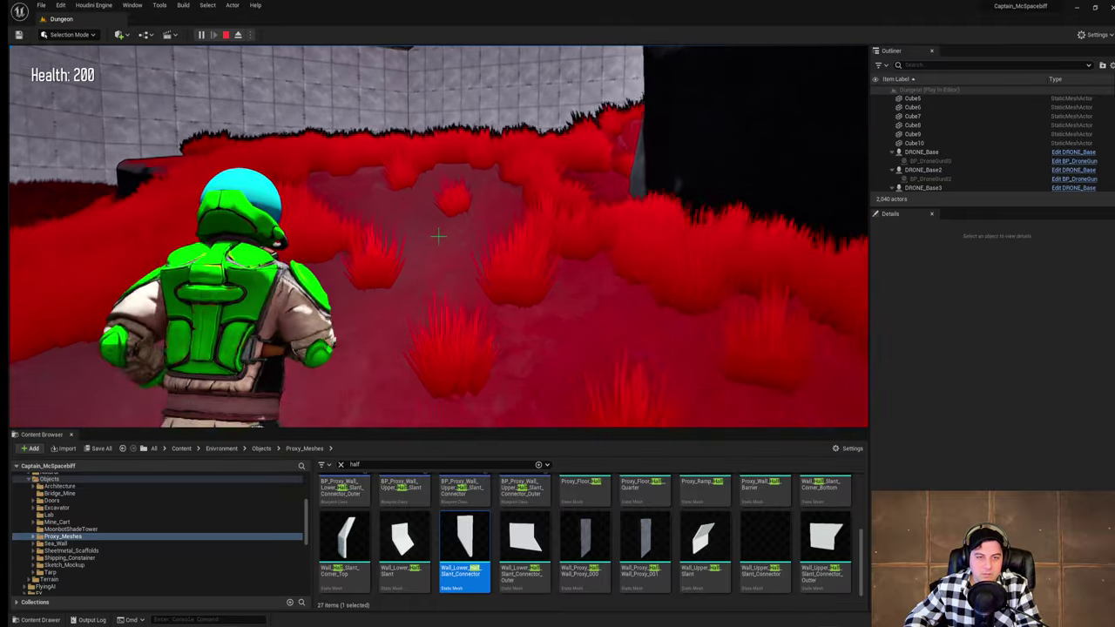
pyautogui.press('w')
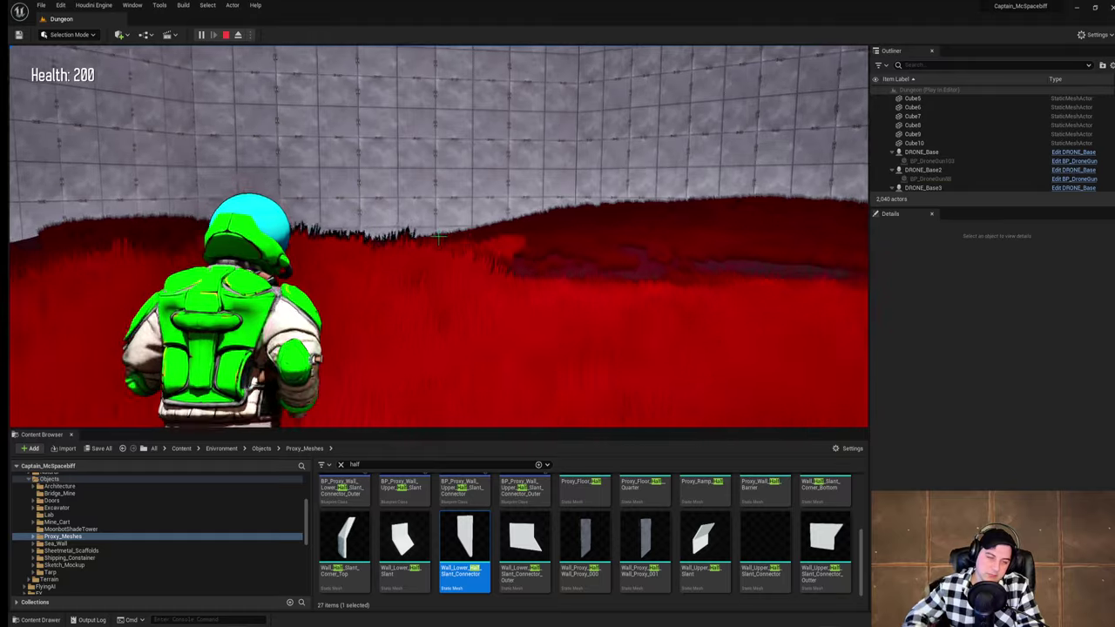
# Step: Circle the far side of the central boulder and jump onto the low rock beside it to check its scale
pyautogui.press('w')
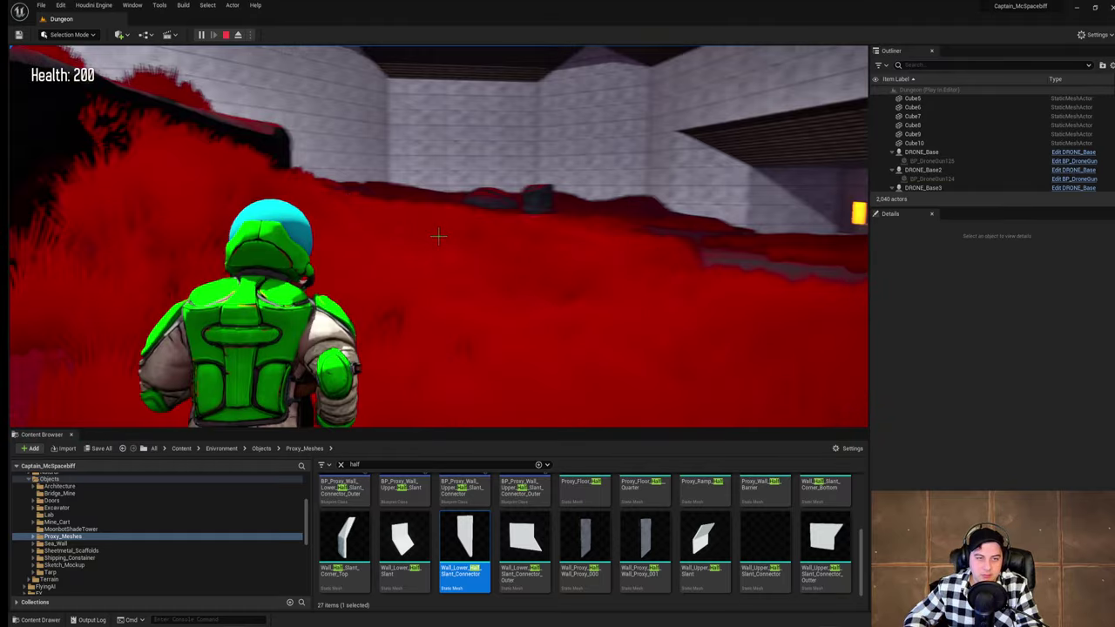
pyautogui.press('w')
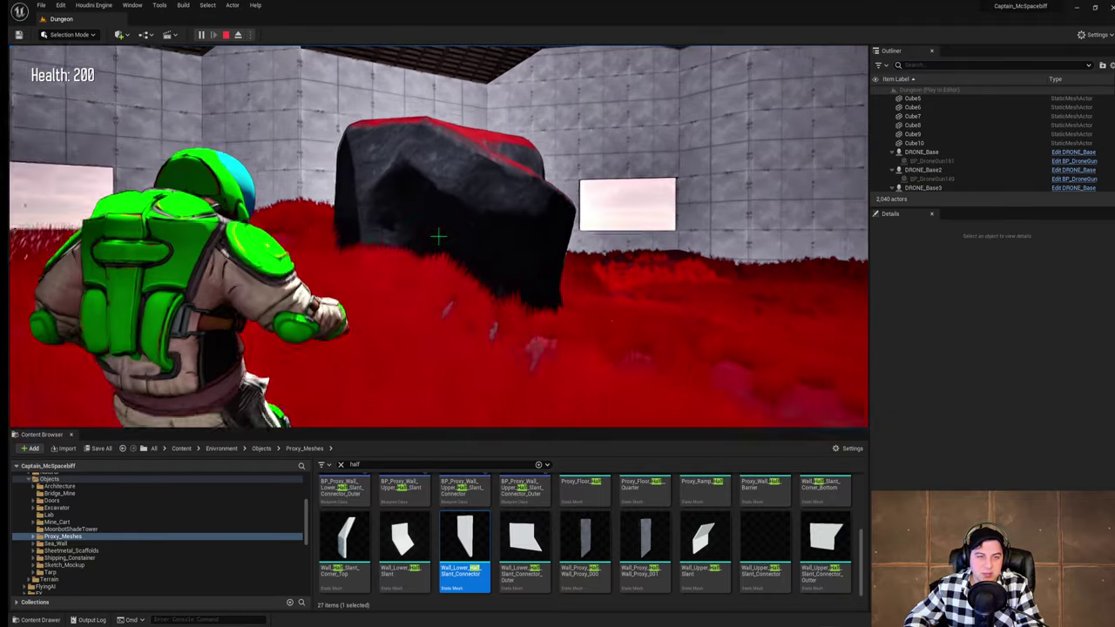
pyautogui.press('w')
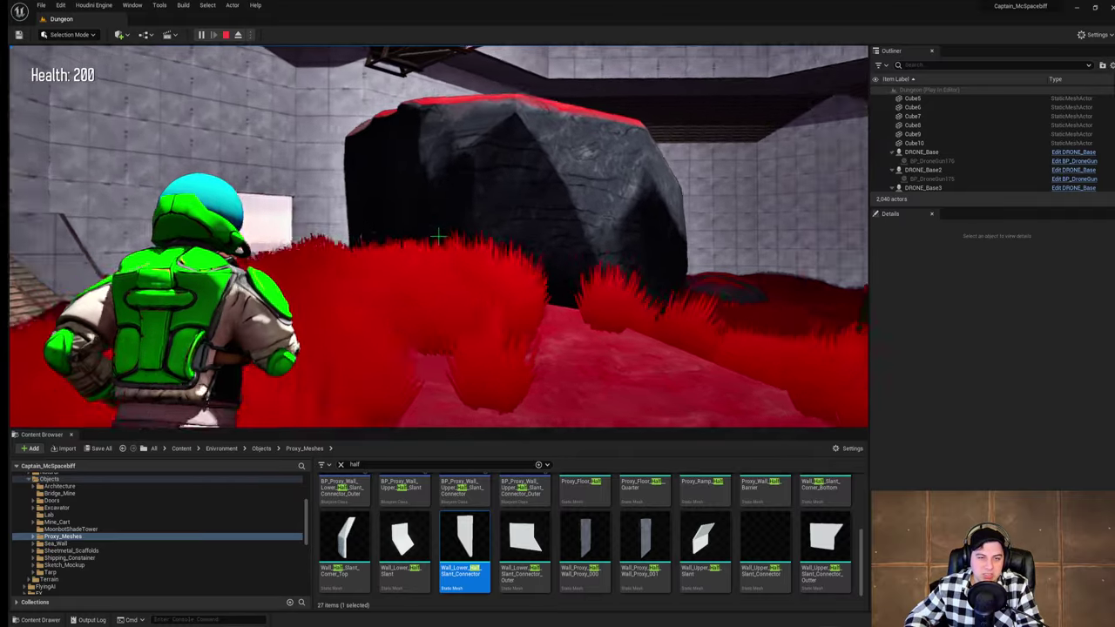
pyautogui.press('w')
pyautogui.press('space')
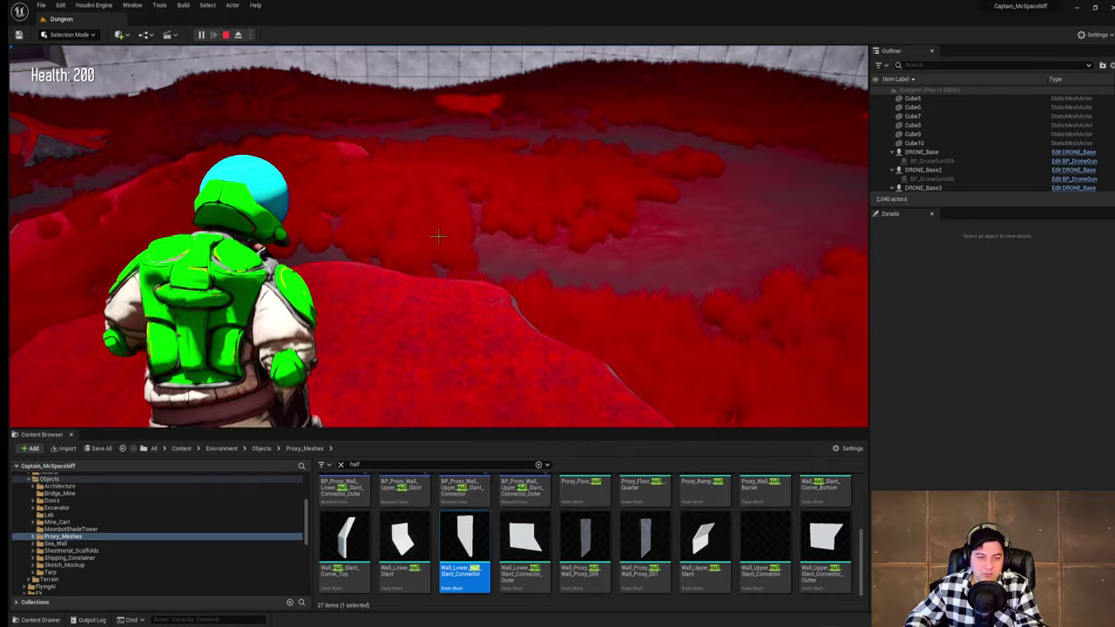
# Step: Run across the open dirt clearing past the stump-shaped rock to the rounded rock in the shaded corner
pyautogui.press('w')
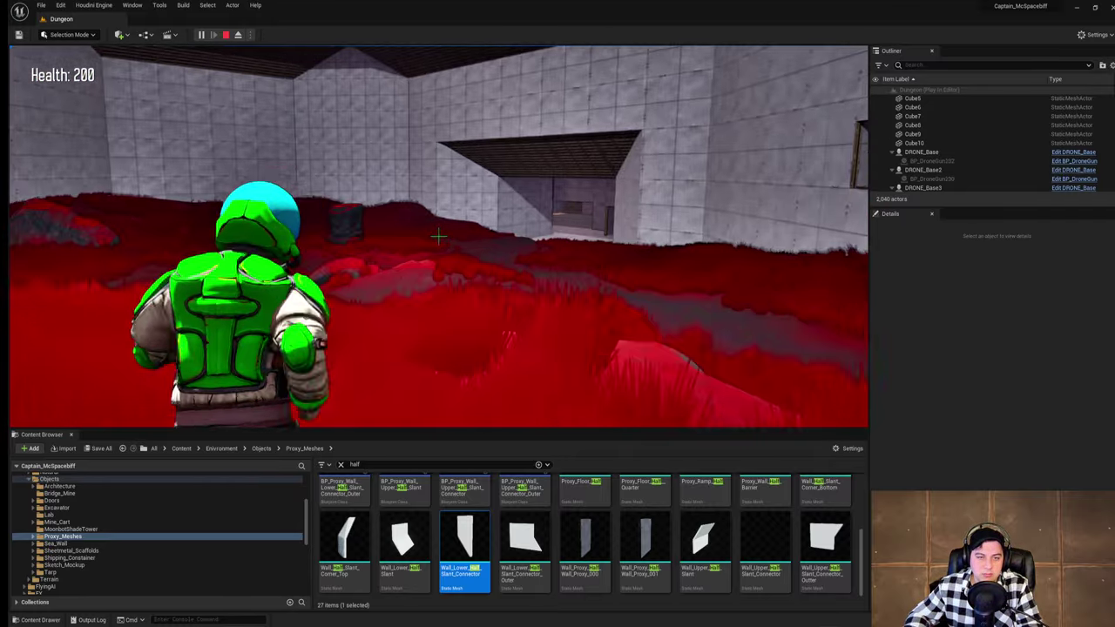
pyautogui.press('w')
pyautogui.press('w')
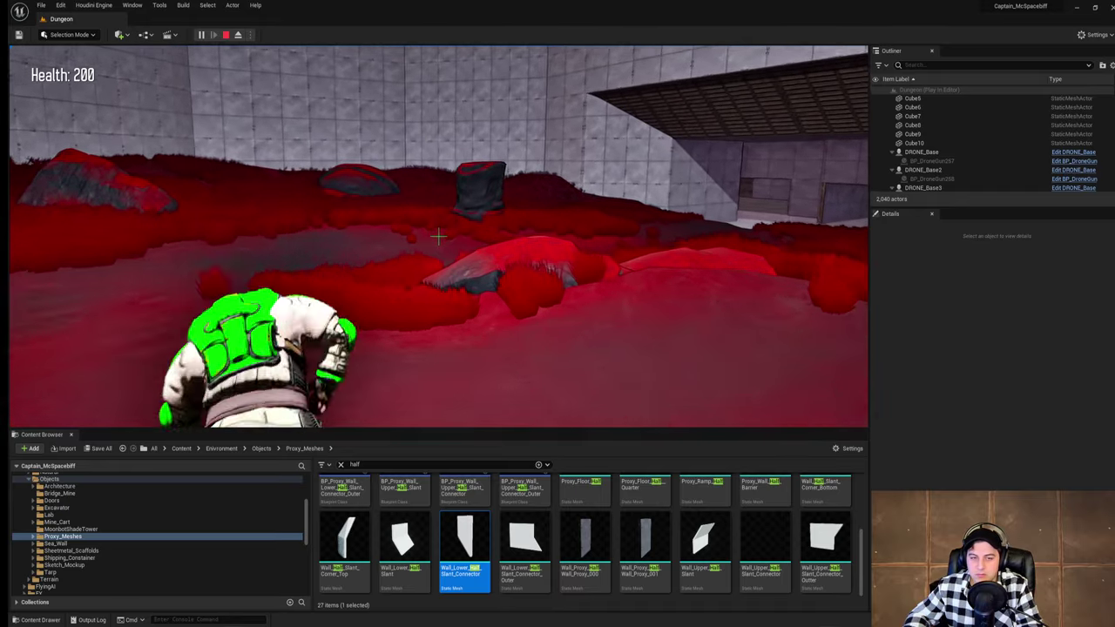
pyautogui.press('w')
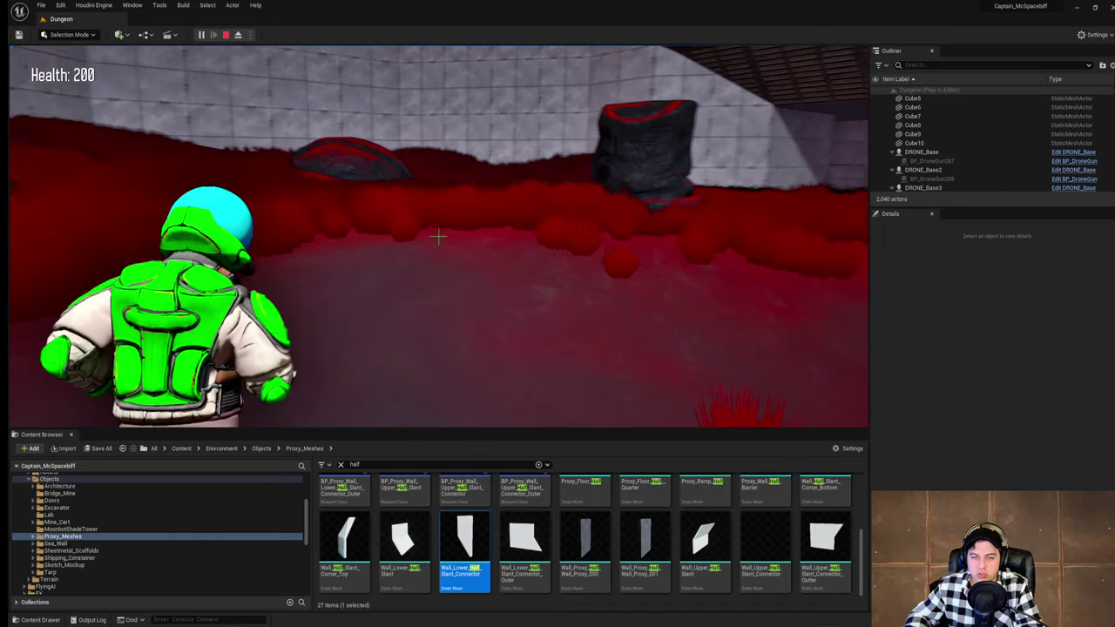
pyautogui.press('w')
pyautogui.press('space')
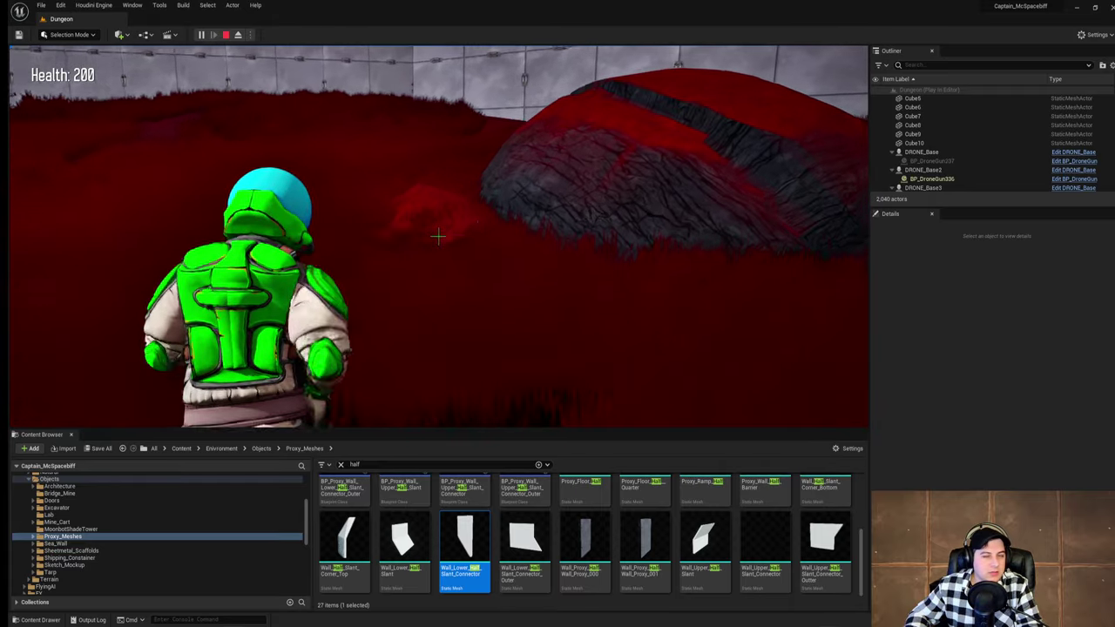
# Step: Jump through the shaded grass past the slanted rock and run toward the ramp below the large window opening
pyautogui.press('w')
pyautogui.press('space')
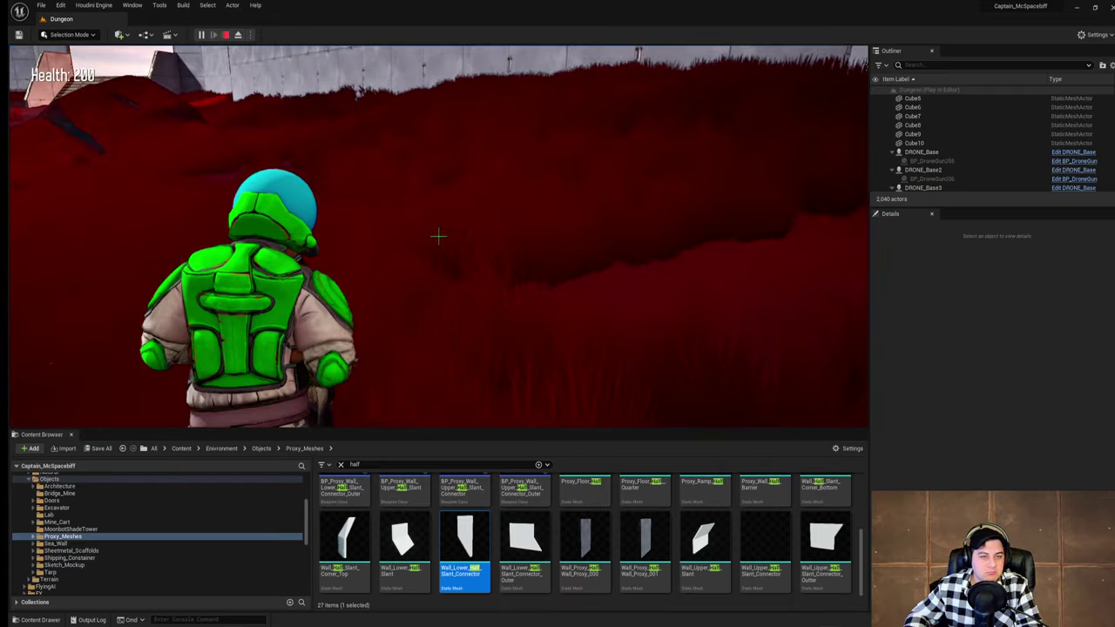
pyautogui.press('w')
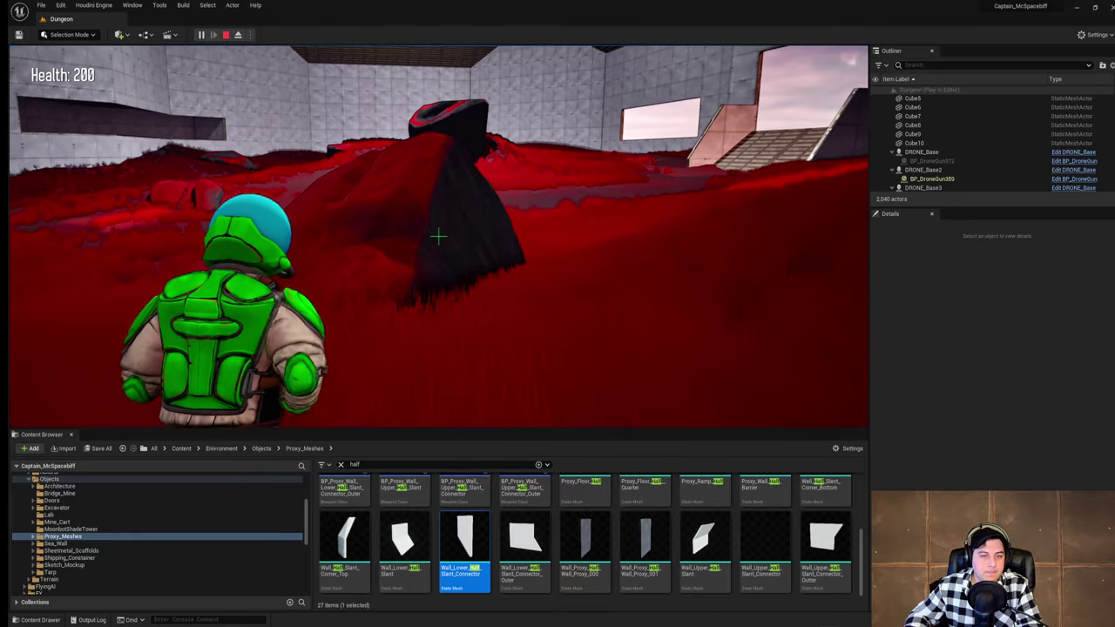
pyautogui.press('w')
pyautogui.press('space')
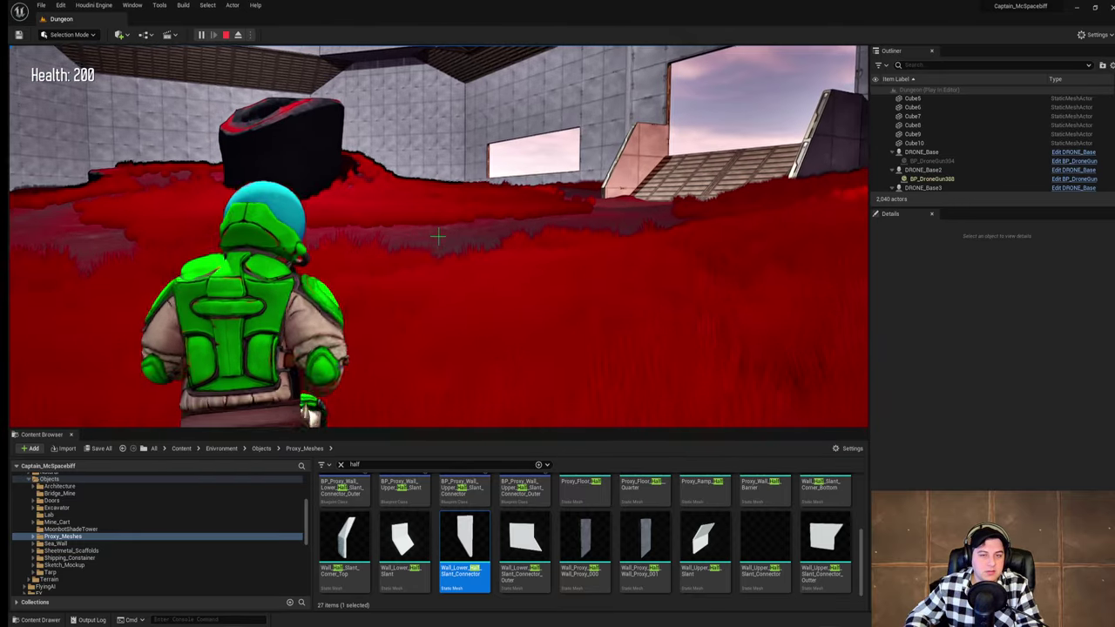
pyautogui.press('w')
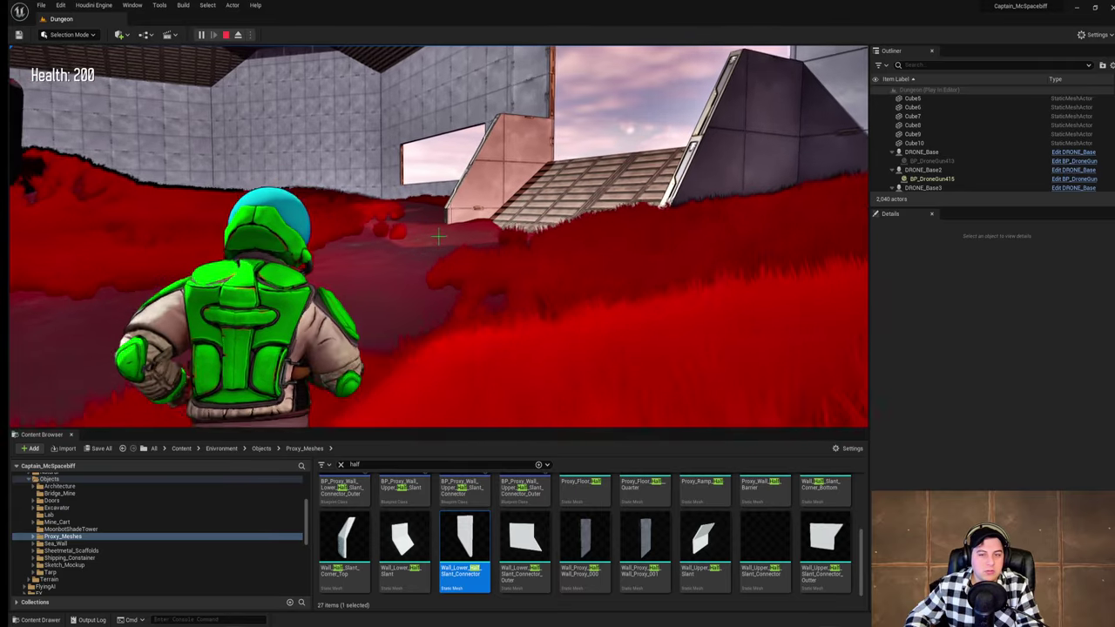
# Step: Run over the grassy mound around the central boulder, checking the view toward the recessed doorway
pyautogui.press('w')
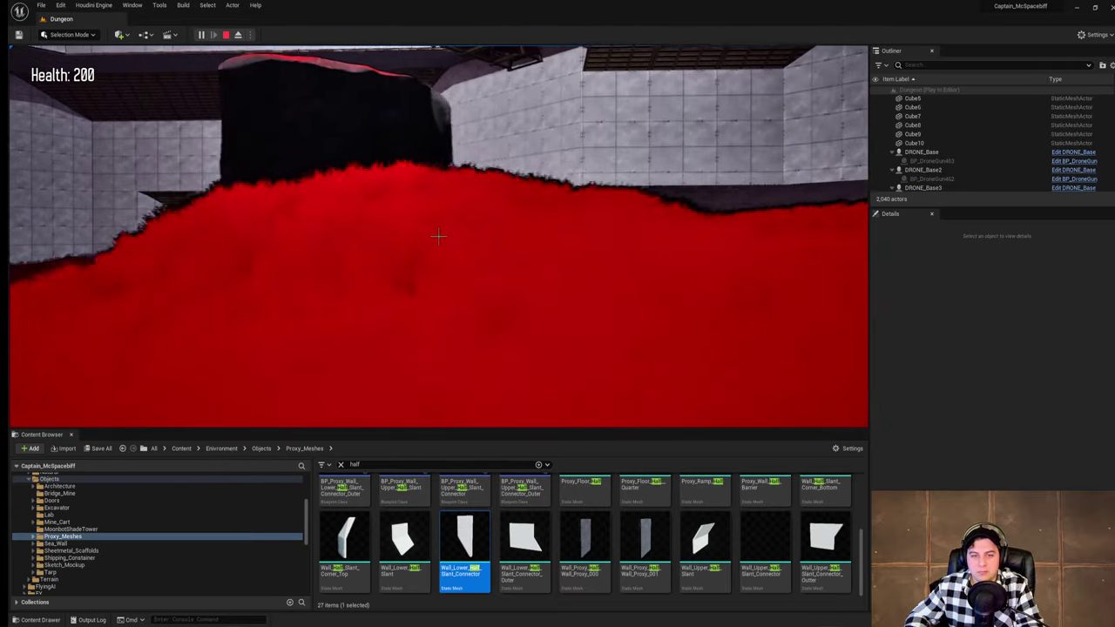
pyautogui.press('w')
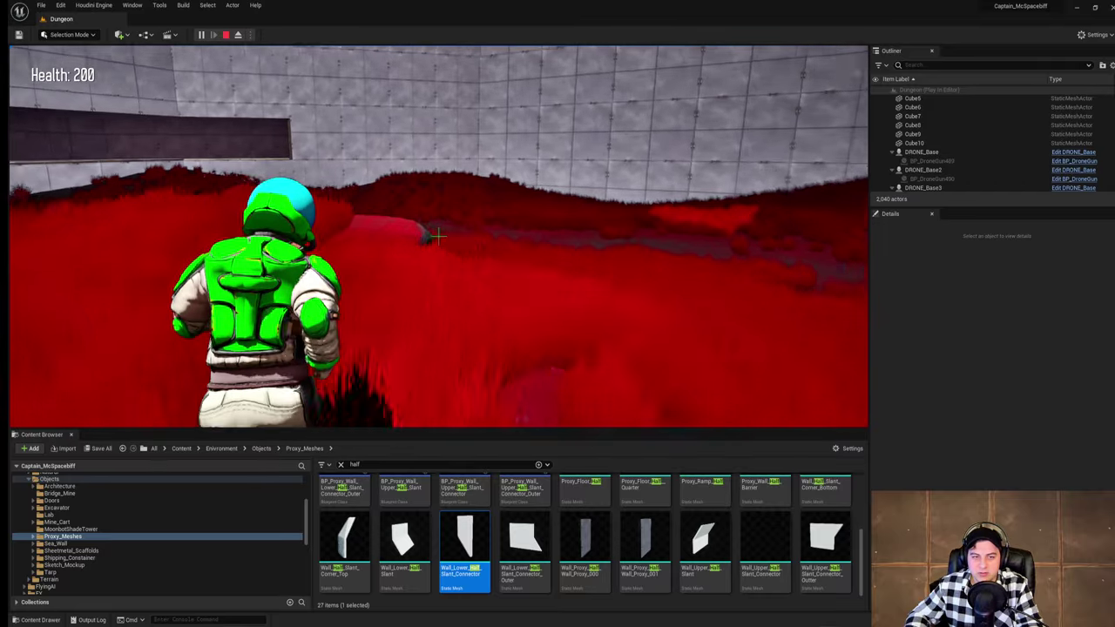
pyautogui.press('w')
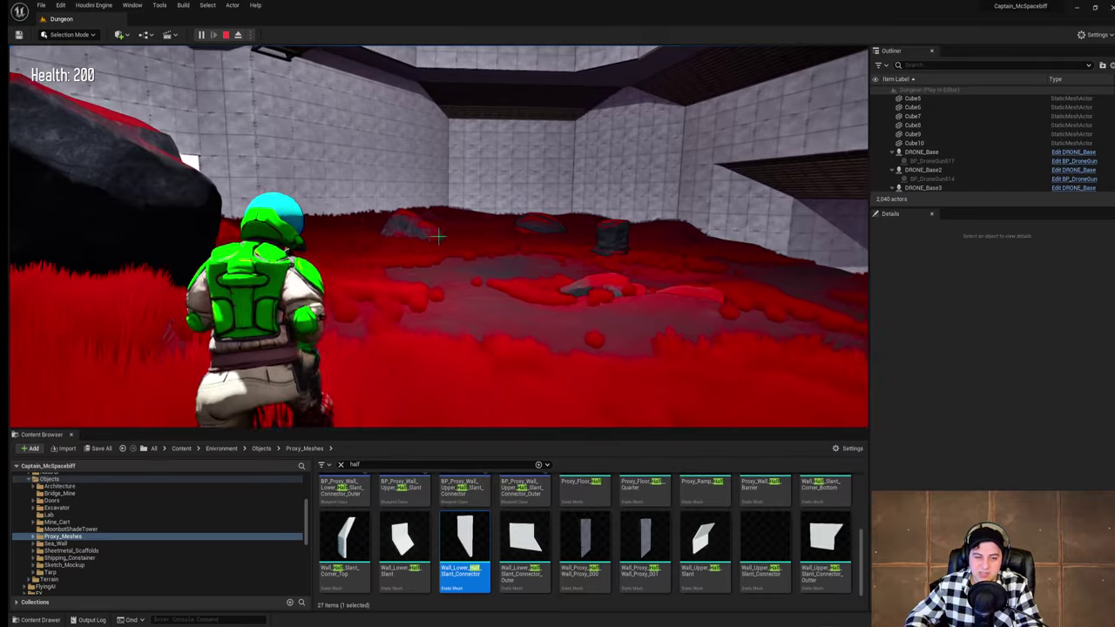
pyautogui.press('w')
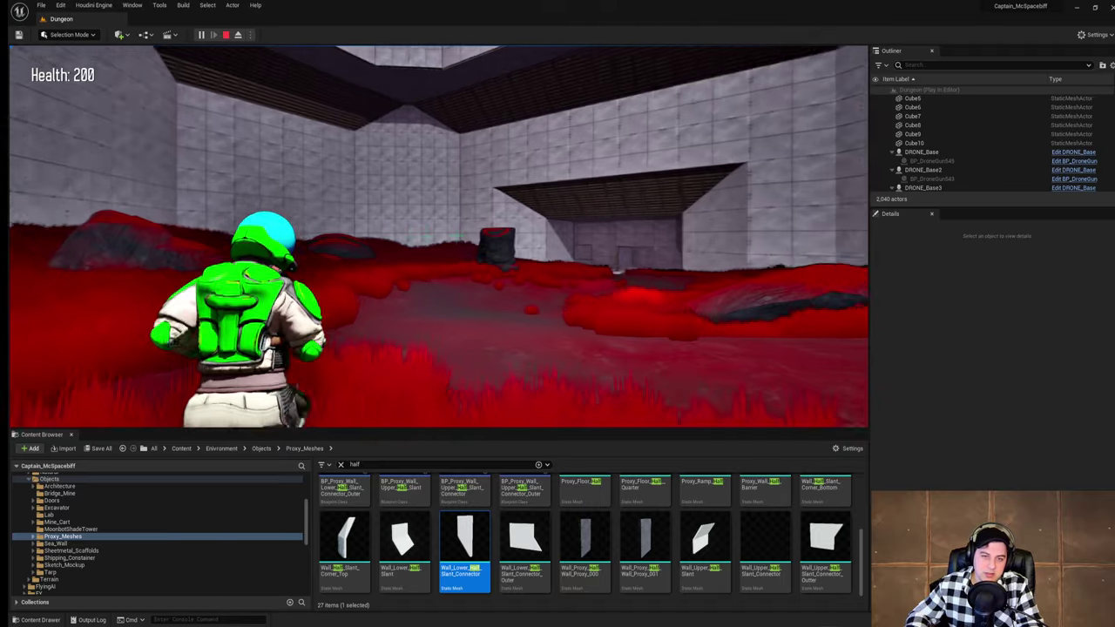
# Step: Run past the stump-shaped rock to the slanted rock, look up at the overhead walkway, and end the playtest
pyautogui.press('w')
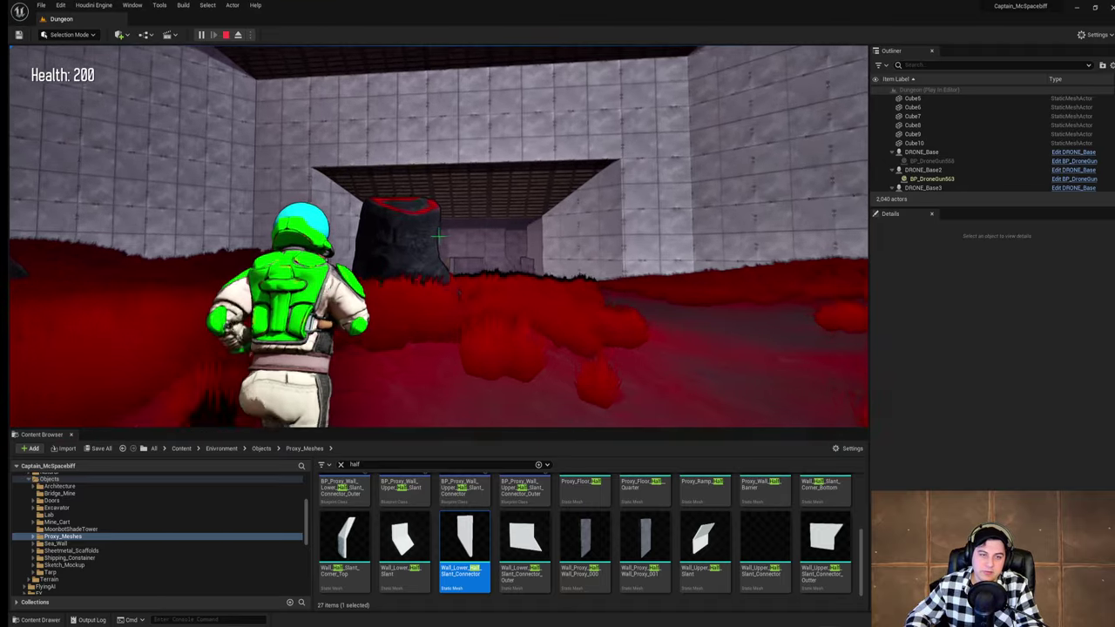
pyautogui.press('w')
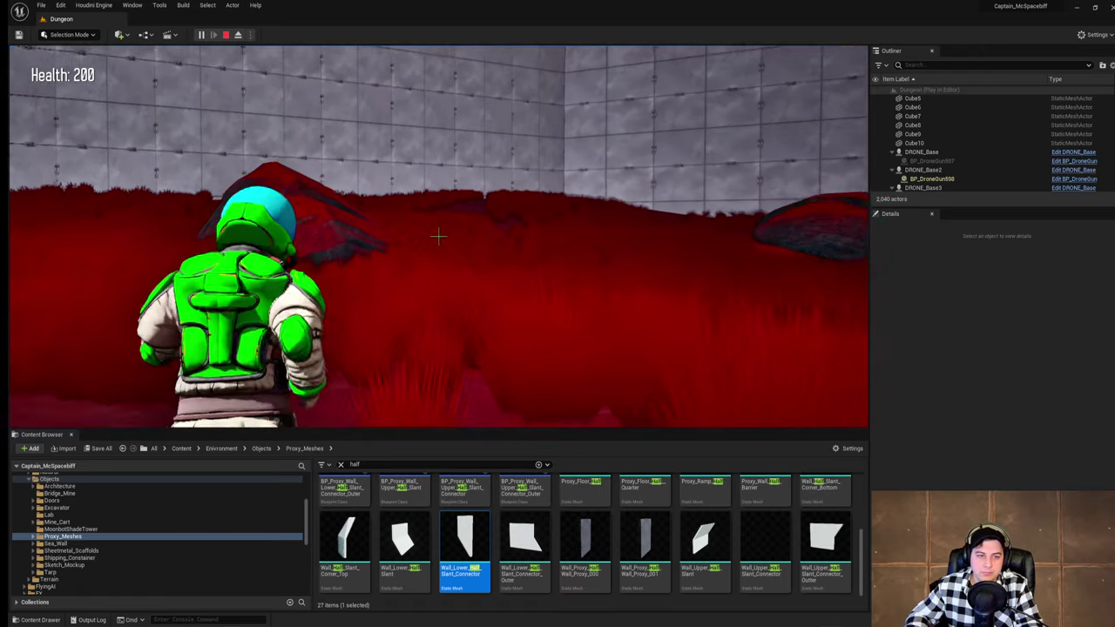
pyautogui.press('w')
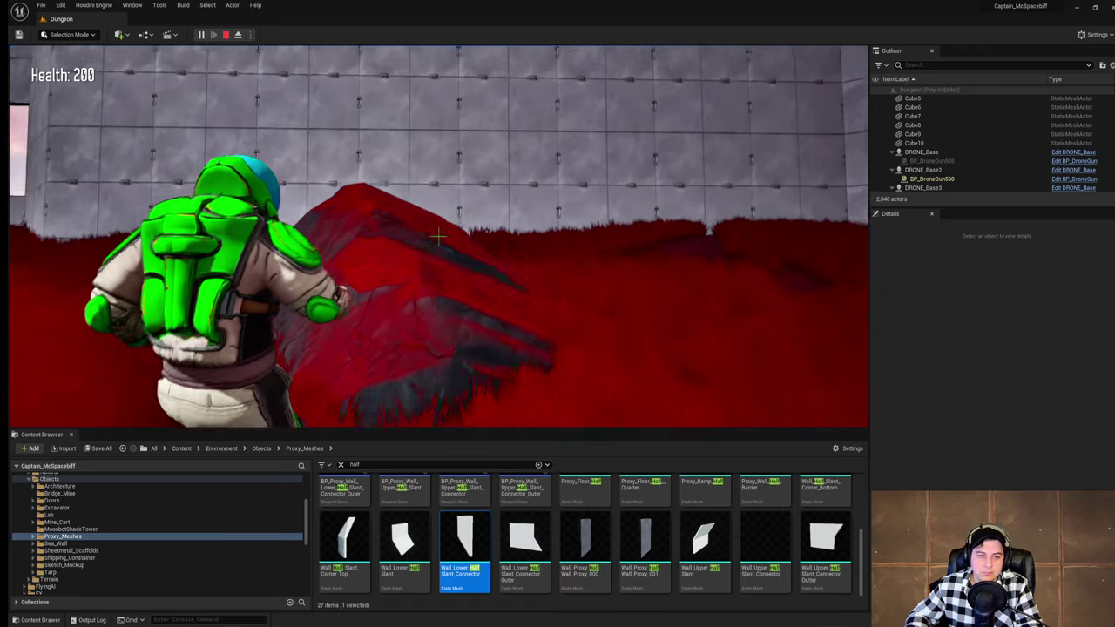
pyautogui.press('w')
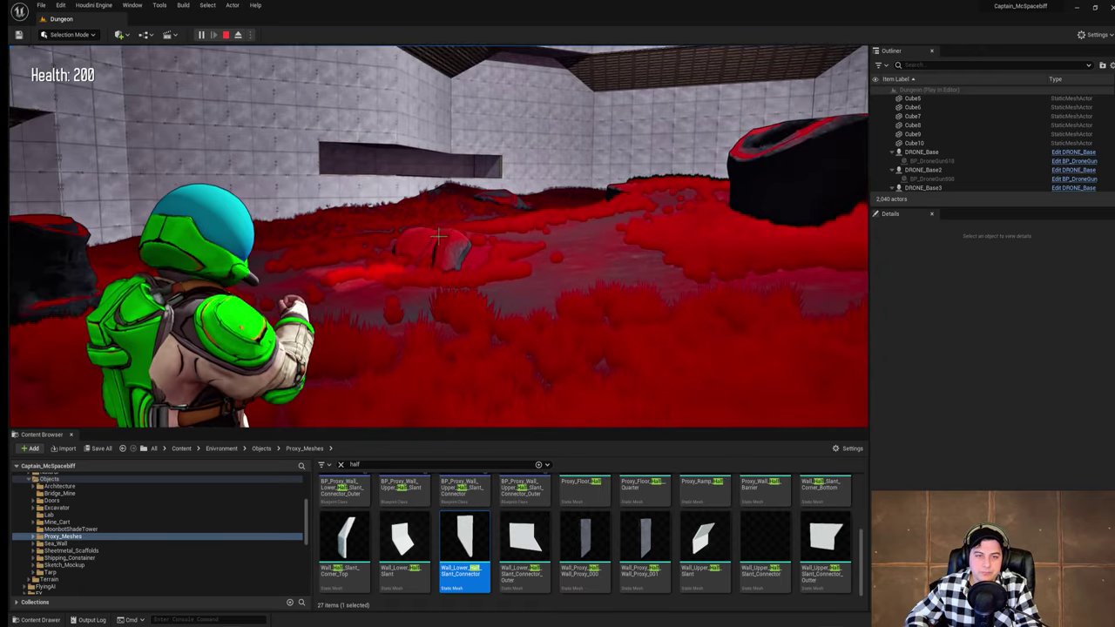
pyautogui.press('w')
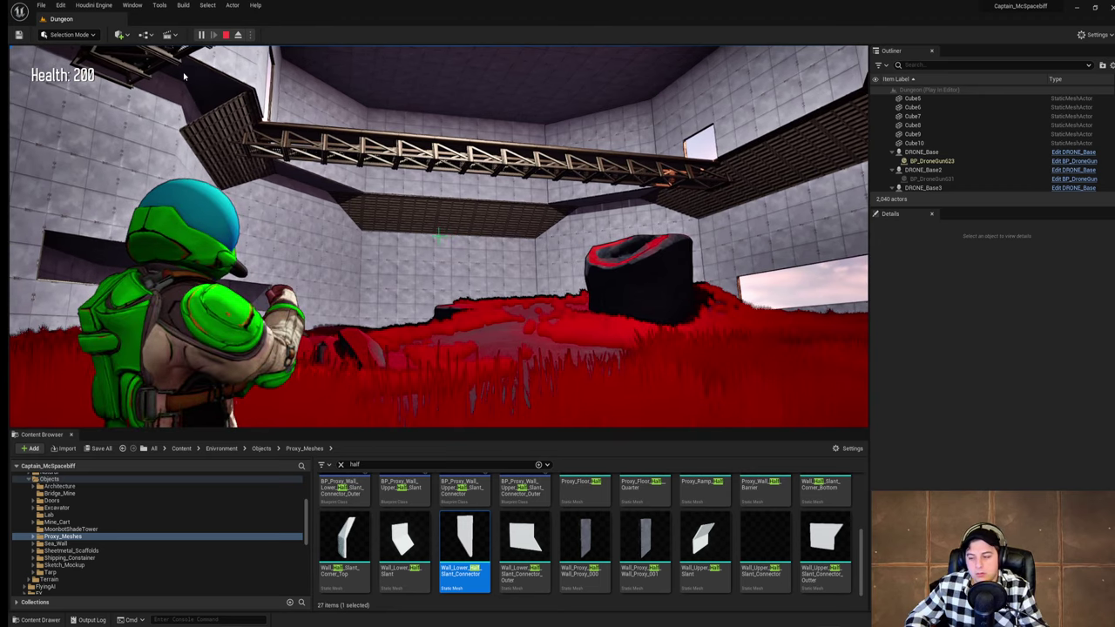
pyautogui.press('Escape')
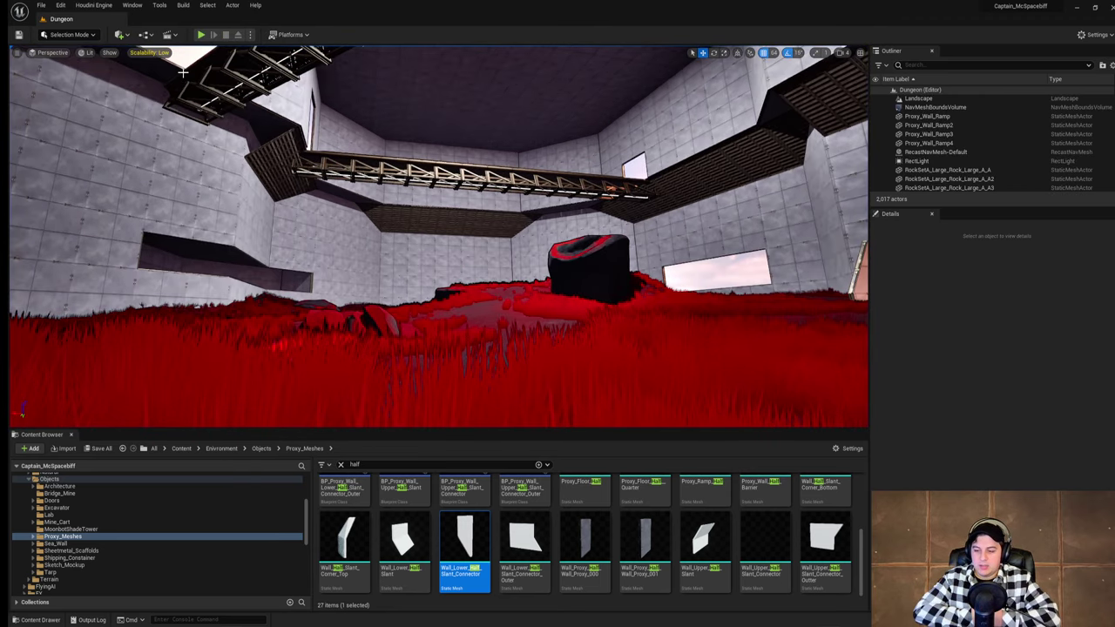
# Step: Survey the room in the editor from the grass beneath the walkway to the corner rocks facing the recessed doorway
pyautogui.press('w')
pyautogui.moveTo(494, 135); pyautogui.dragTo(535, 126, button='right')
pyautogui.press('w')
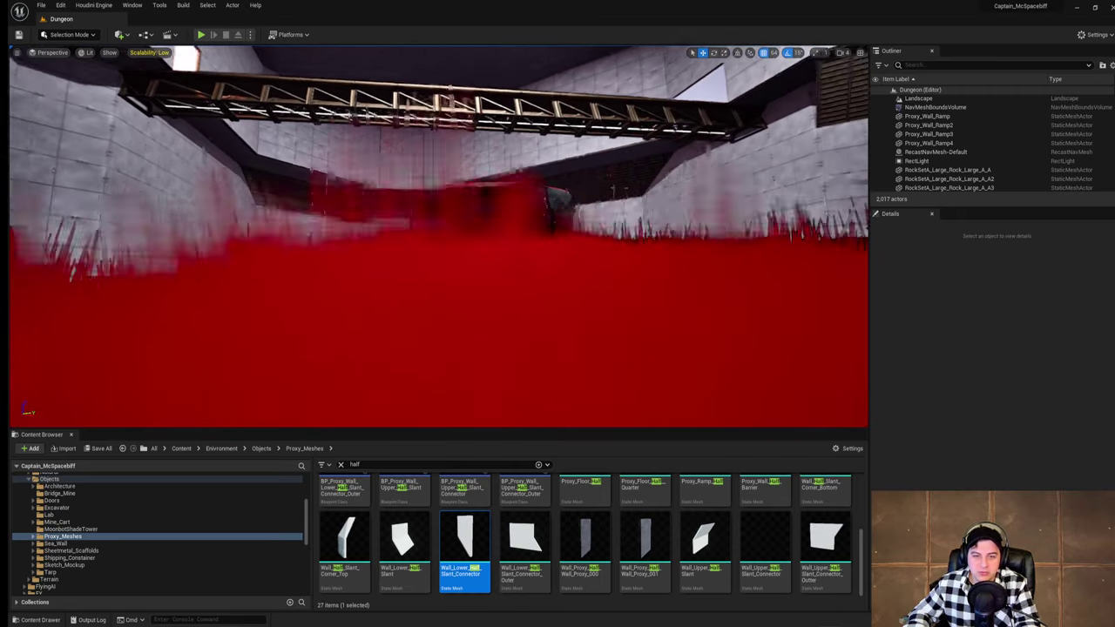
pyautogui.moveTo(439, 237); pyautogui.dragTo(487, 227, button='right')
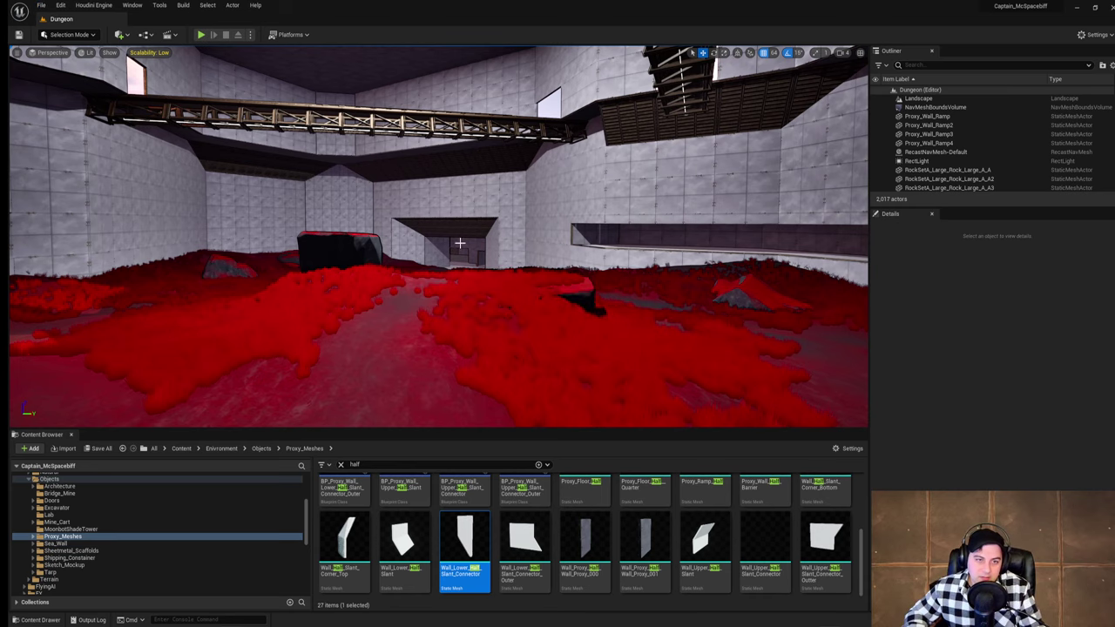
pyautogui.moveTo(460, 243); pyautogui.dragTo(380, 244, button='right')
pyautogui.press('w')
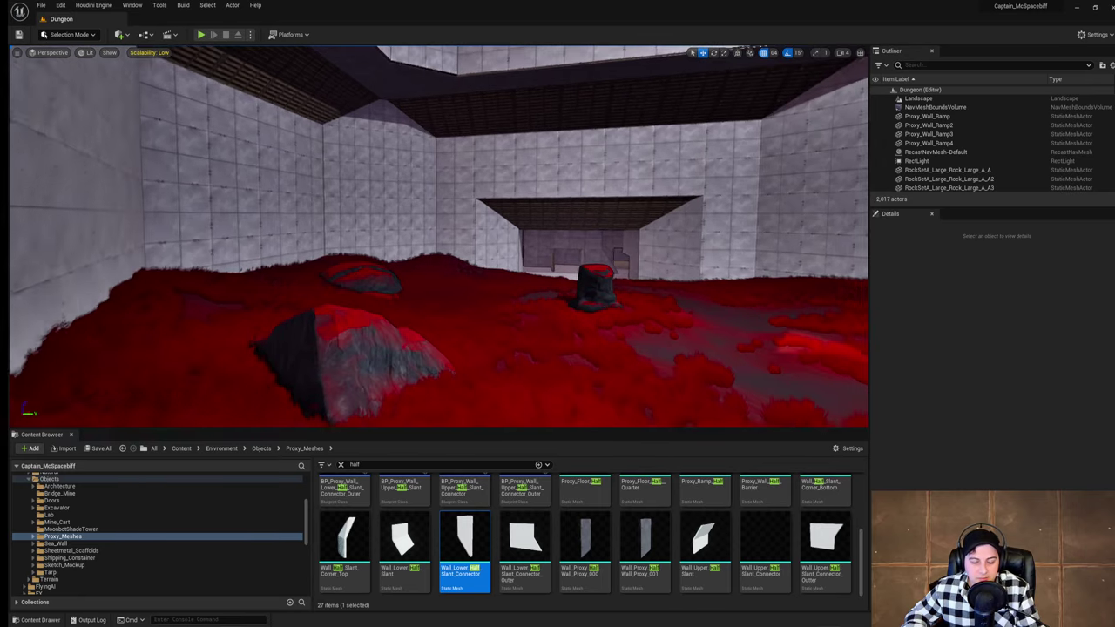
pyautogui.moveTo(27, 114); pyautogui.dragTo(84, 114, button='right')
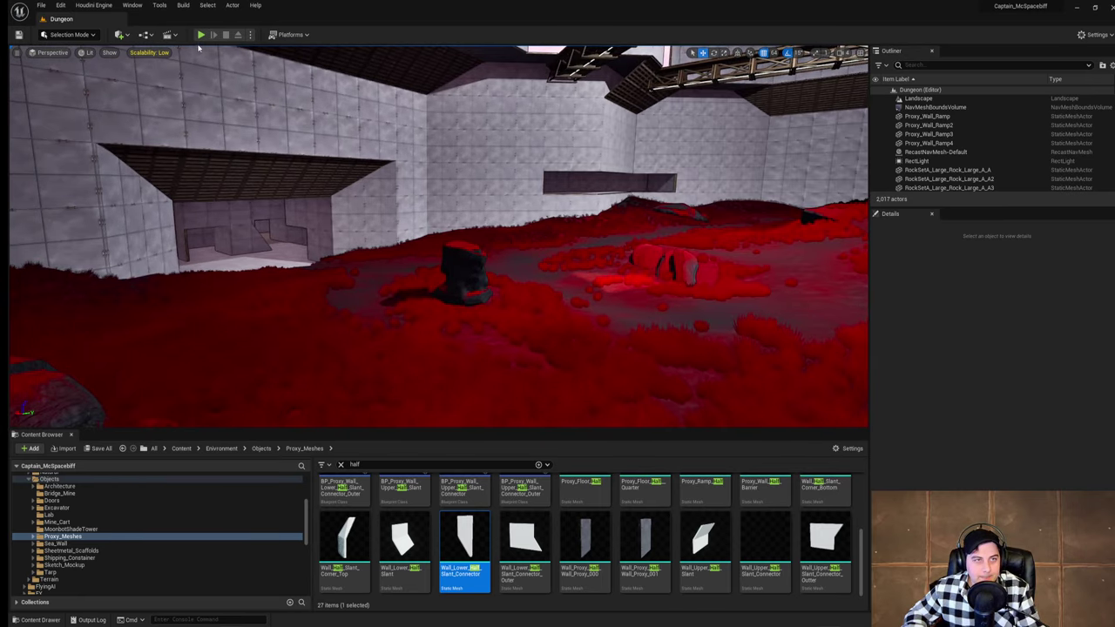
# Step: Restart the playtest from the shaded corner and run up to the stump-shaped rock to check its scale
pyautogui.press('w')
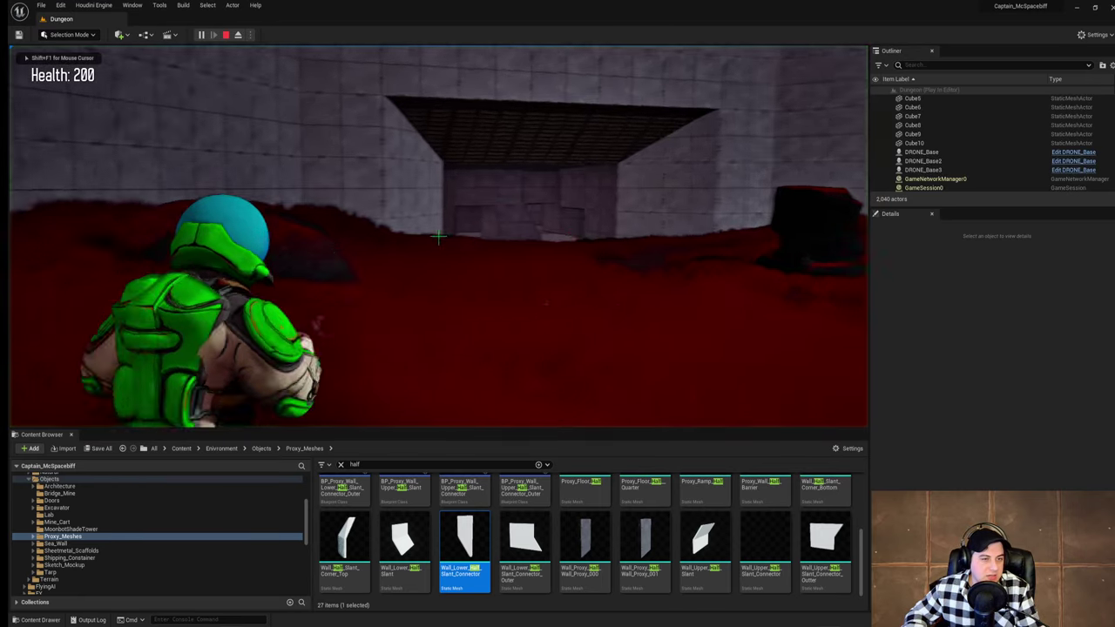
pyautogui.press('w')
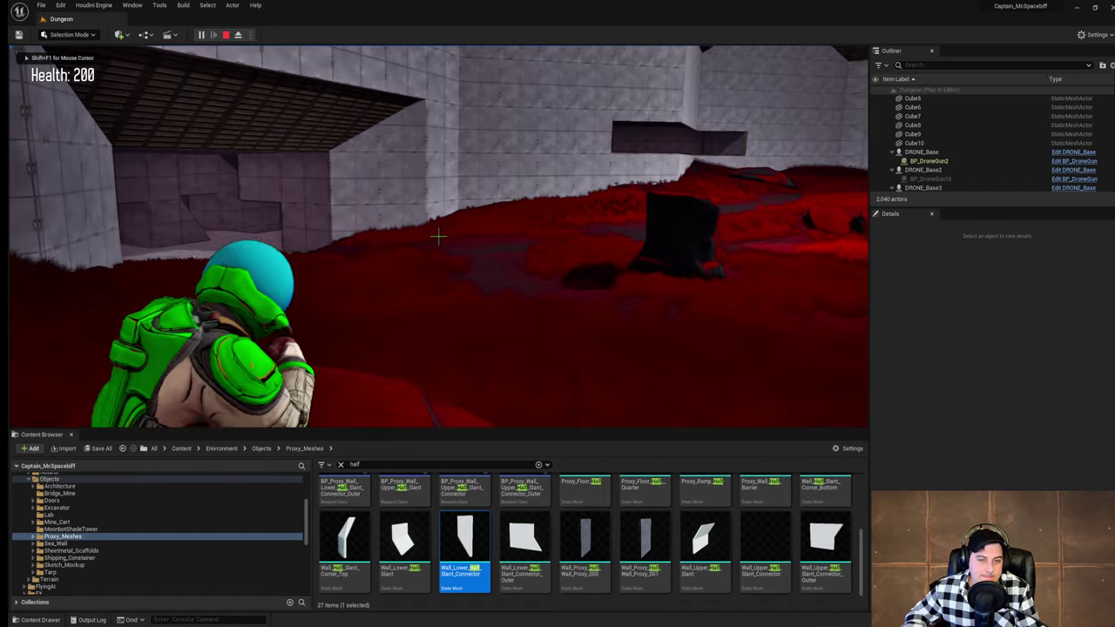
pyautogui.press('w')
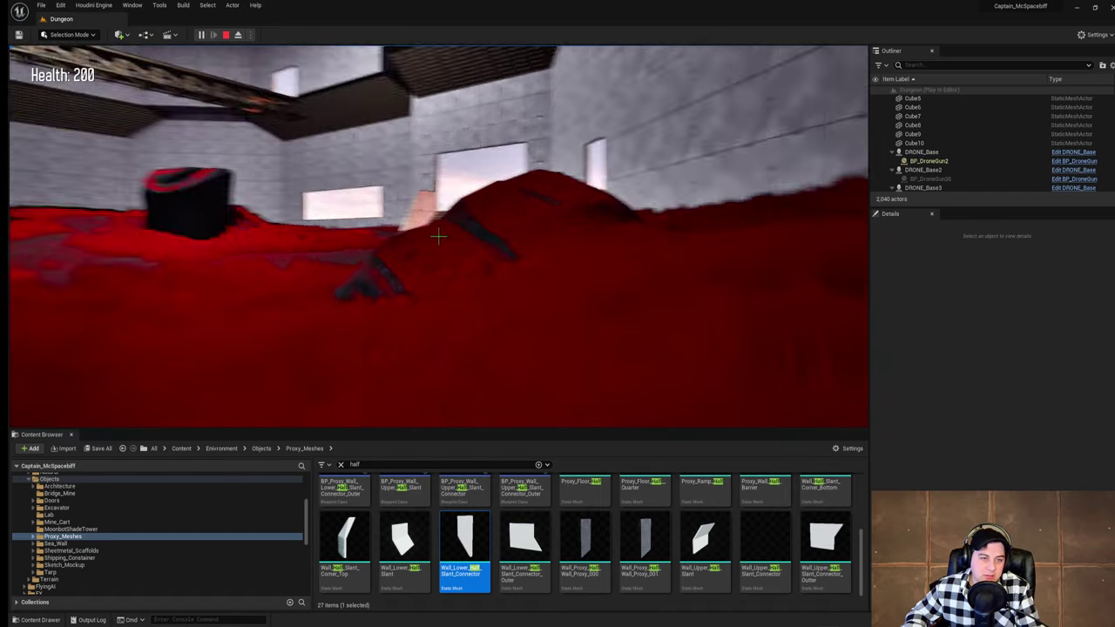
pyautogui.press('w')
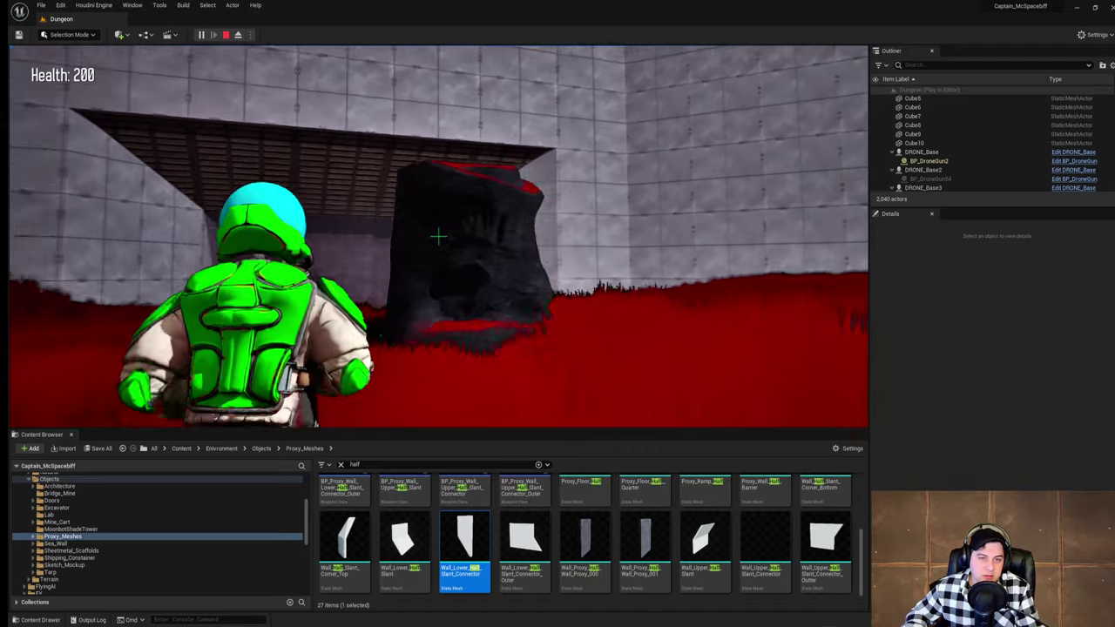
# Step: Run from the stump-shaped rock across the grass, checking the views toward the ramped doorway and the large boulder beneath the overhead walkway
pyautogui.press('w')
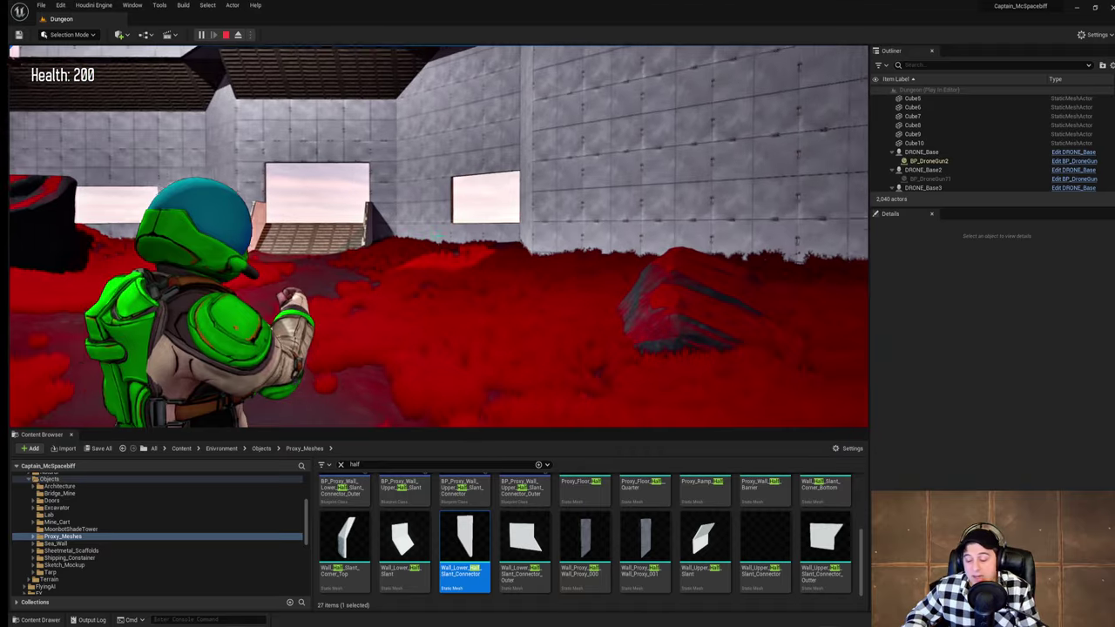
pyautogui.press('w')
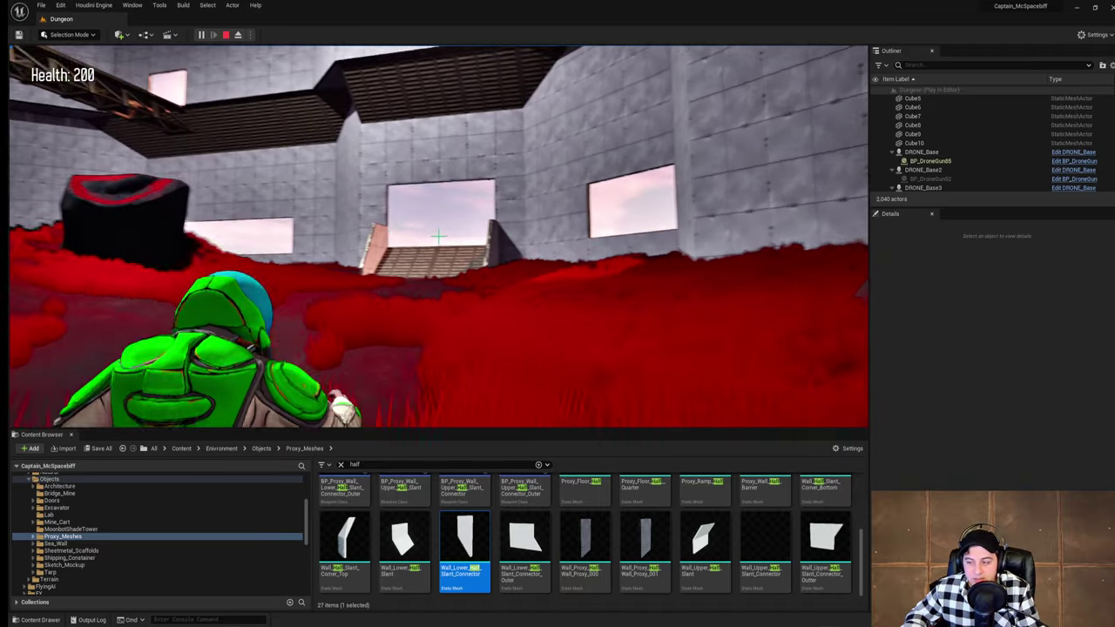
pyautogui.press('w')
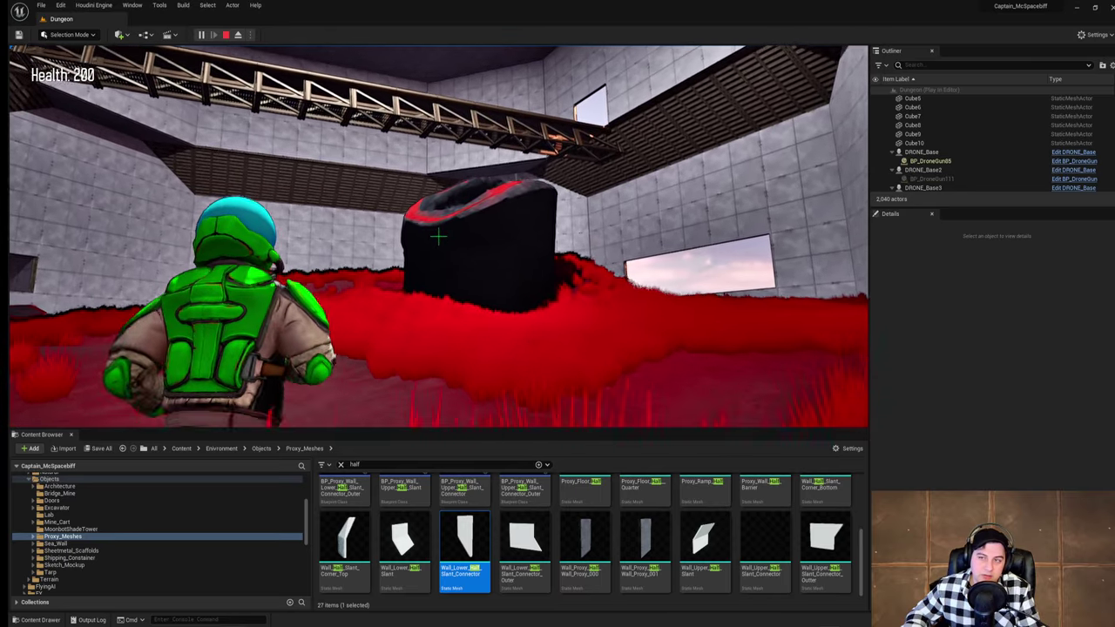
pyautogui.press('w')
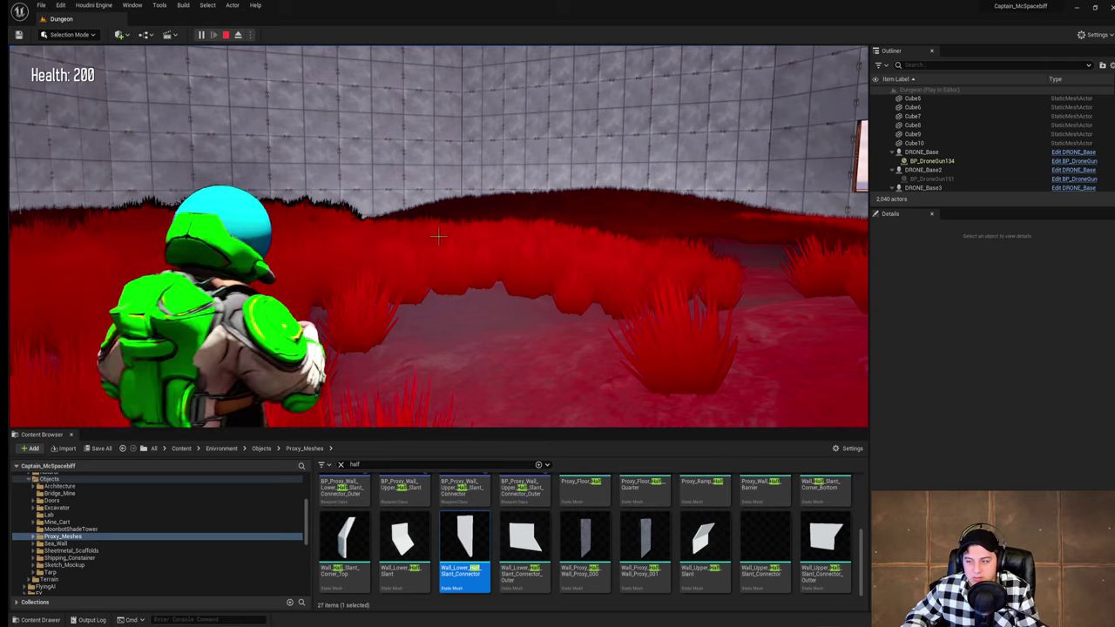
# Step: Run past the long wall opening toward the recessed doorway, and end the playtest to look over the room's rocks in the editor
pyautogui.press('w')
pyautogui.press('w')
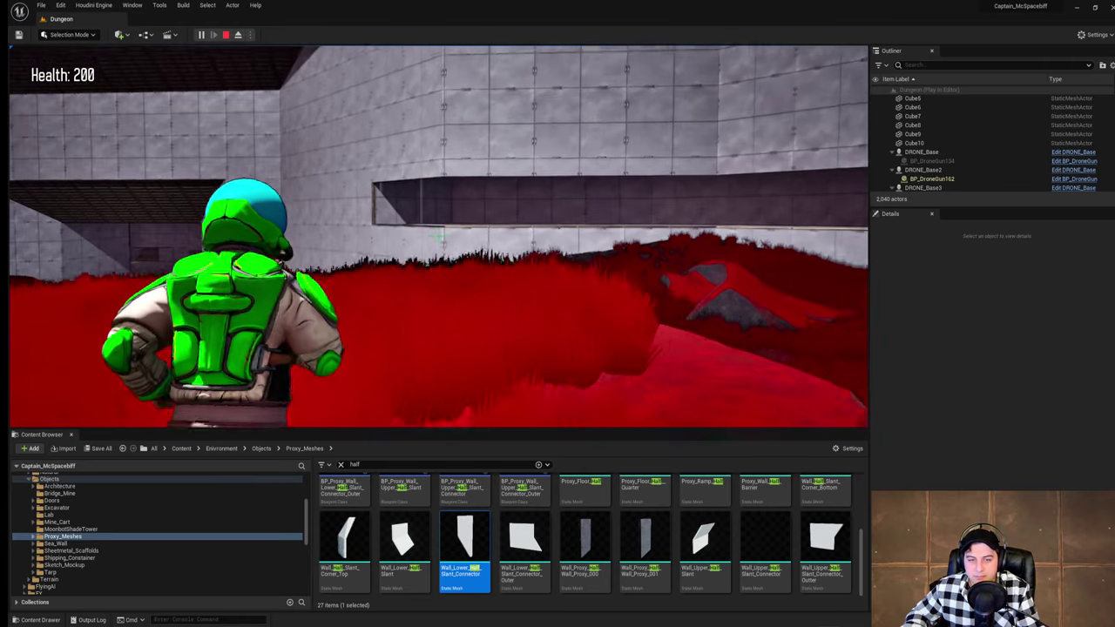
pyautogui.press('w')
pyautogui.press('Escape')
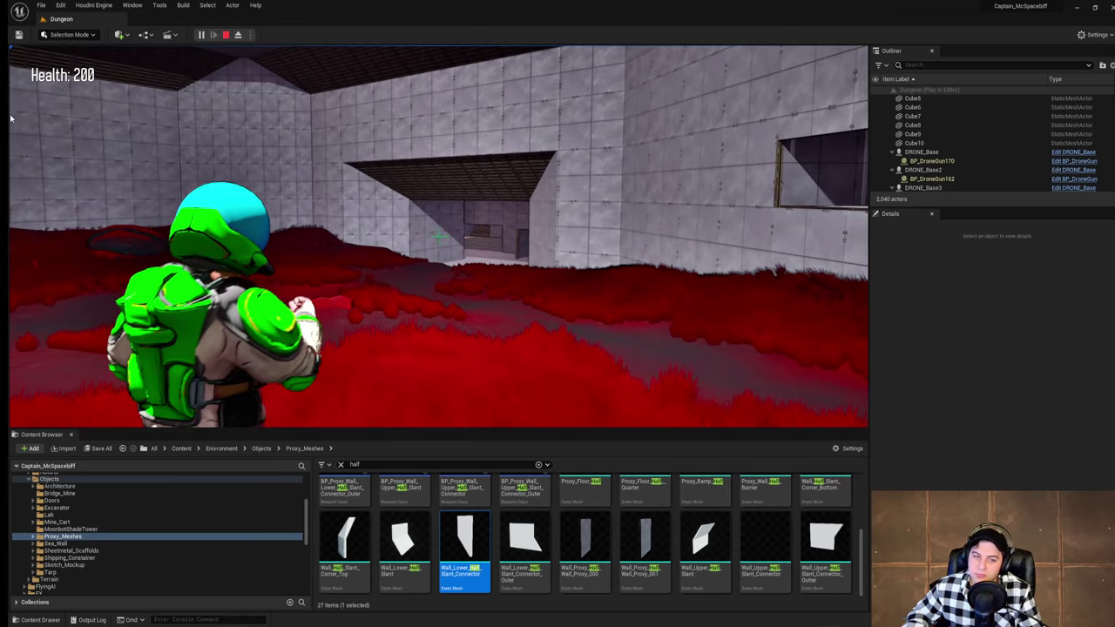
pyautogui.press('Escape')
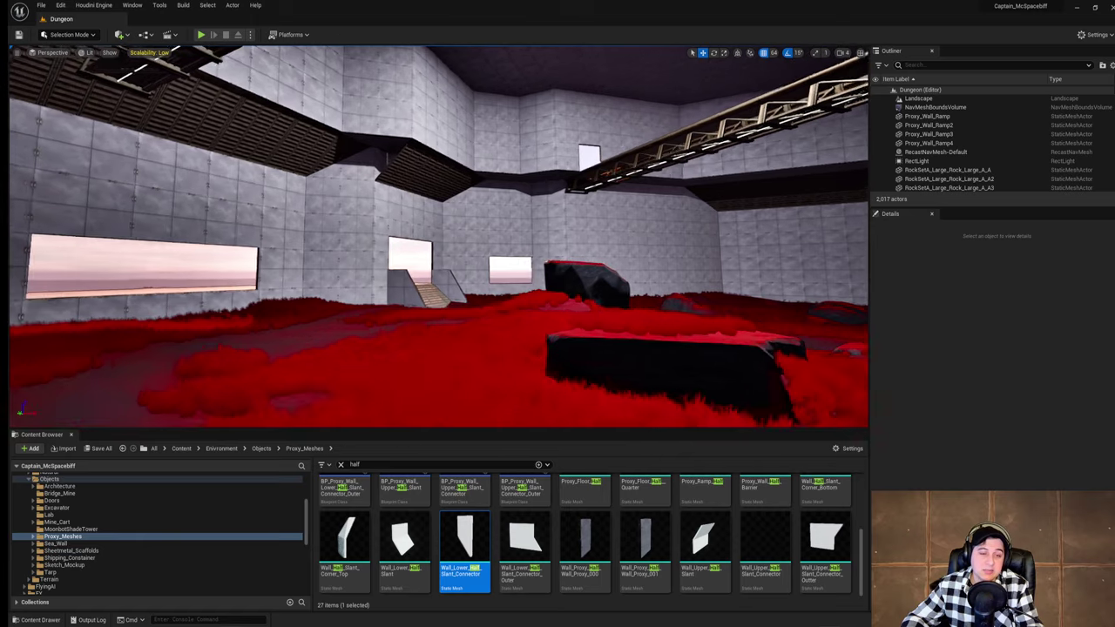
pyautogui.moveTo(439, 236); pyautogui.dragTo(746, 228, button='right')
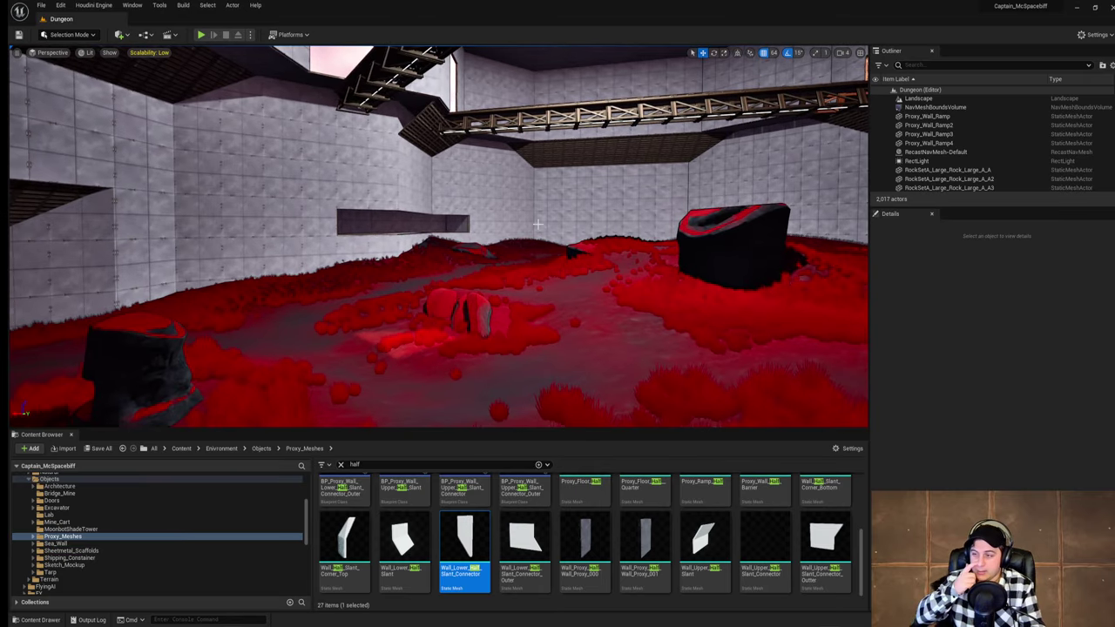